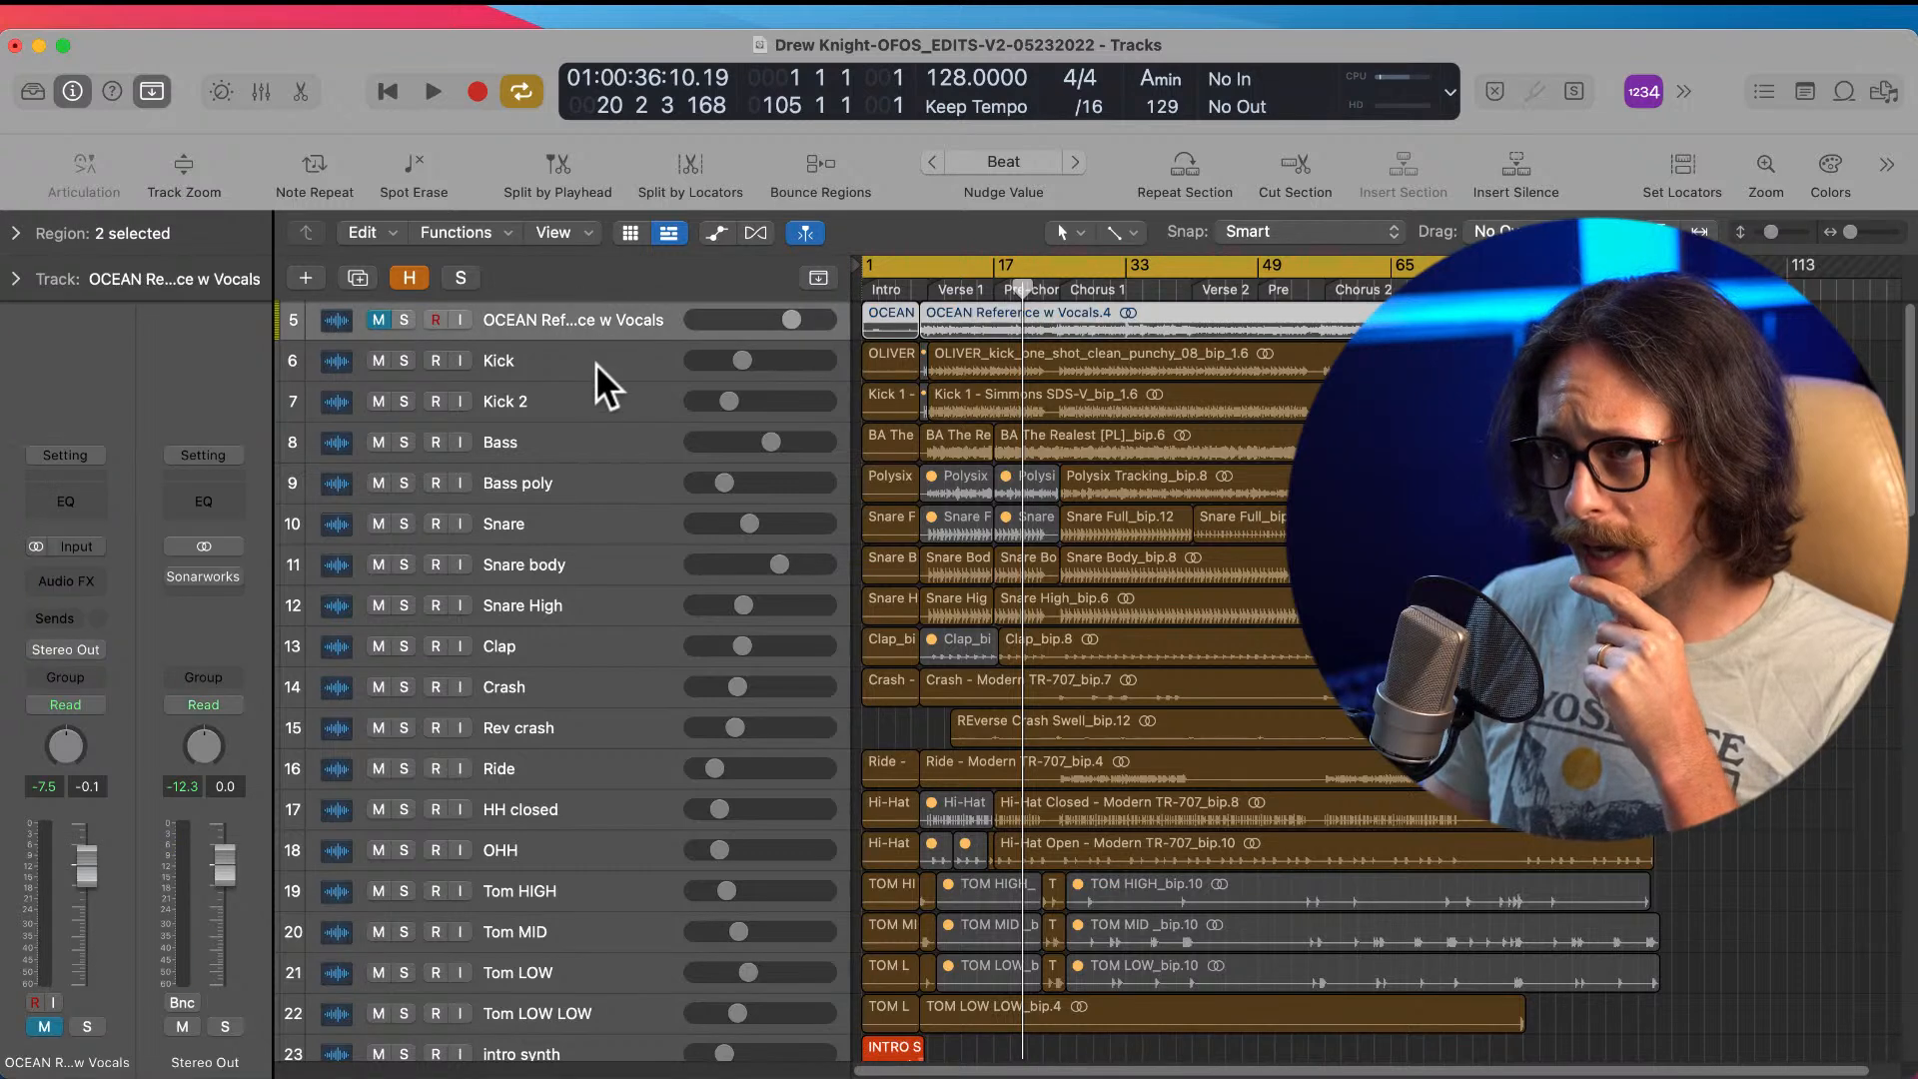
# Step: Go through the drum and bass tracks from Kick to Tom HIGH and examine their channel strips and bus routing
pyautogui.click(596, 361)
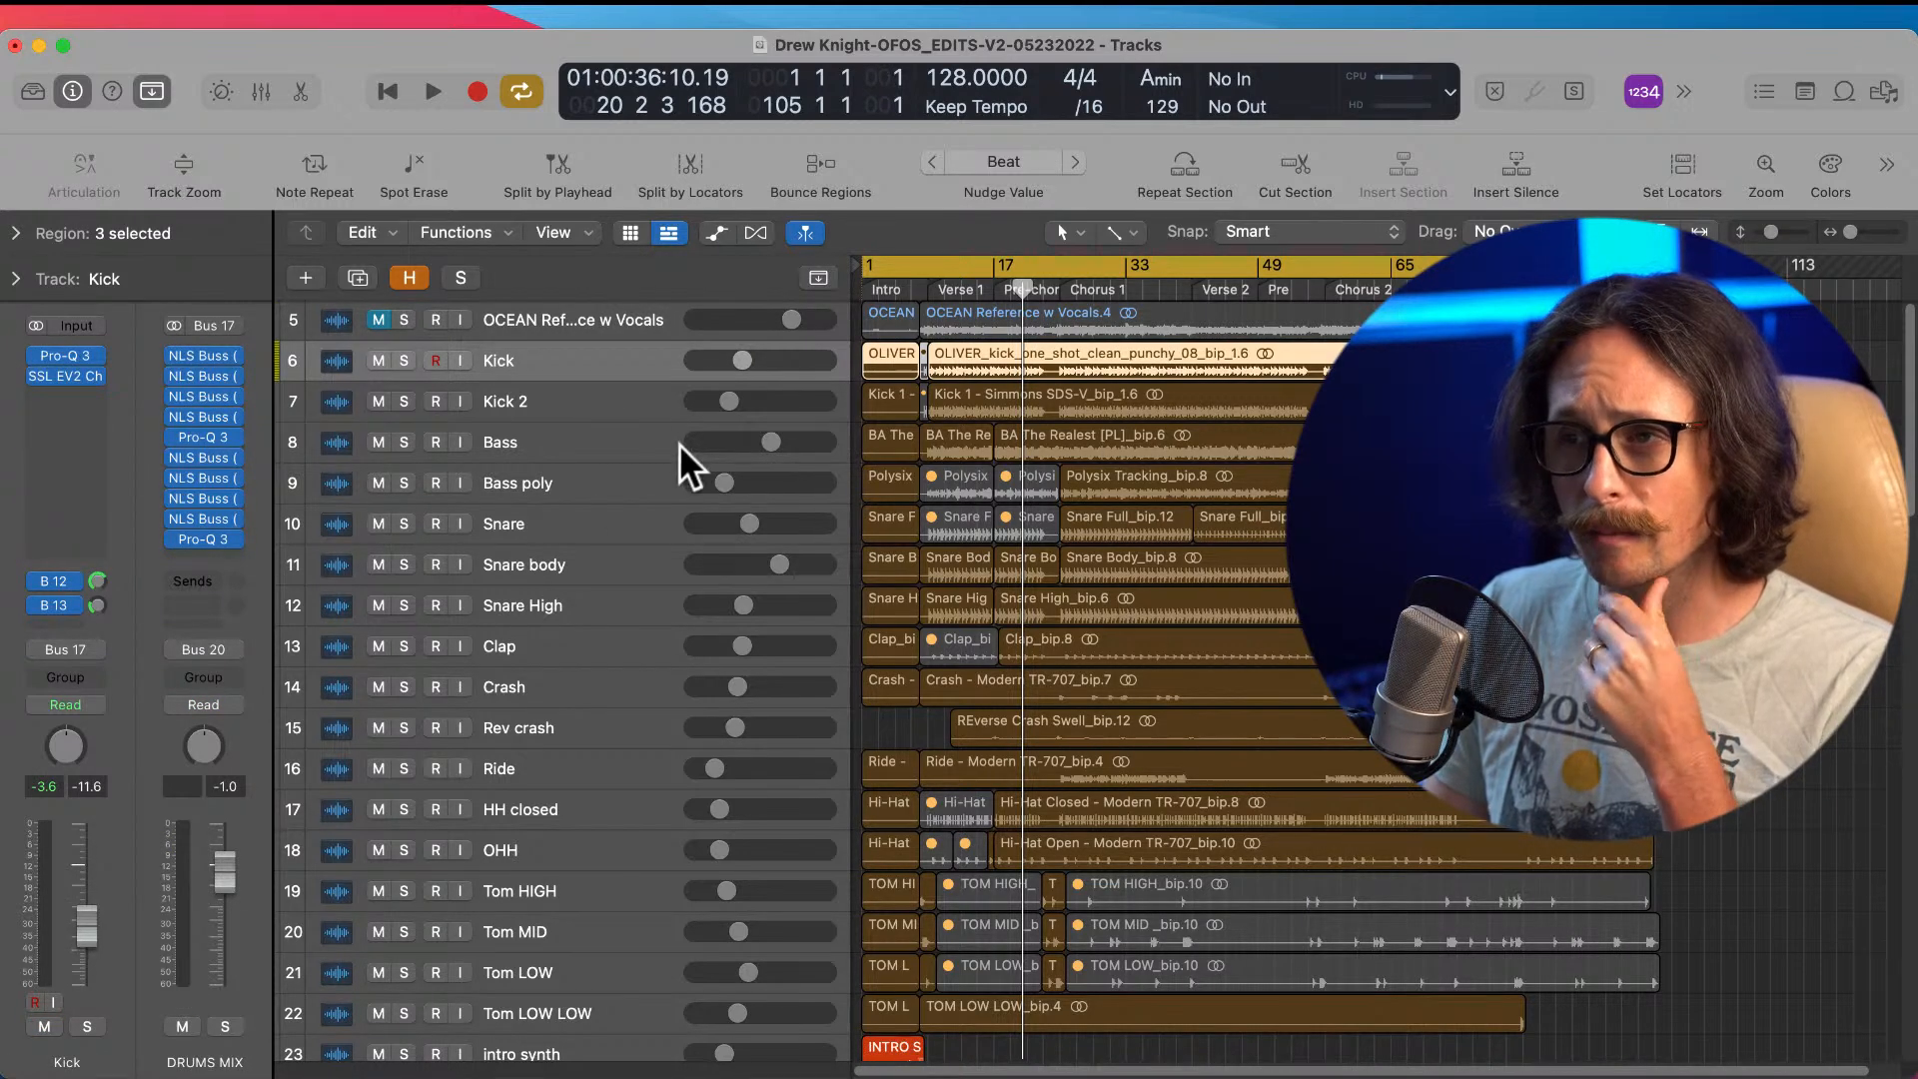
pyautogui.press('Down')
pyautogui.press('Down')
pyautogui.press('Down')
pyautogui.press('Down')
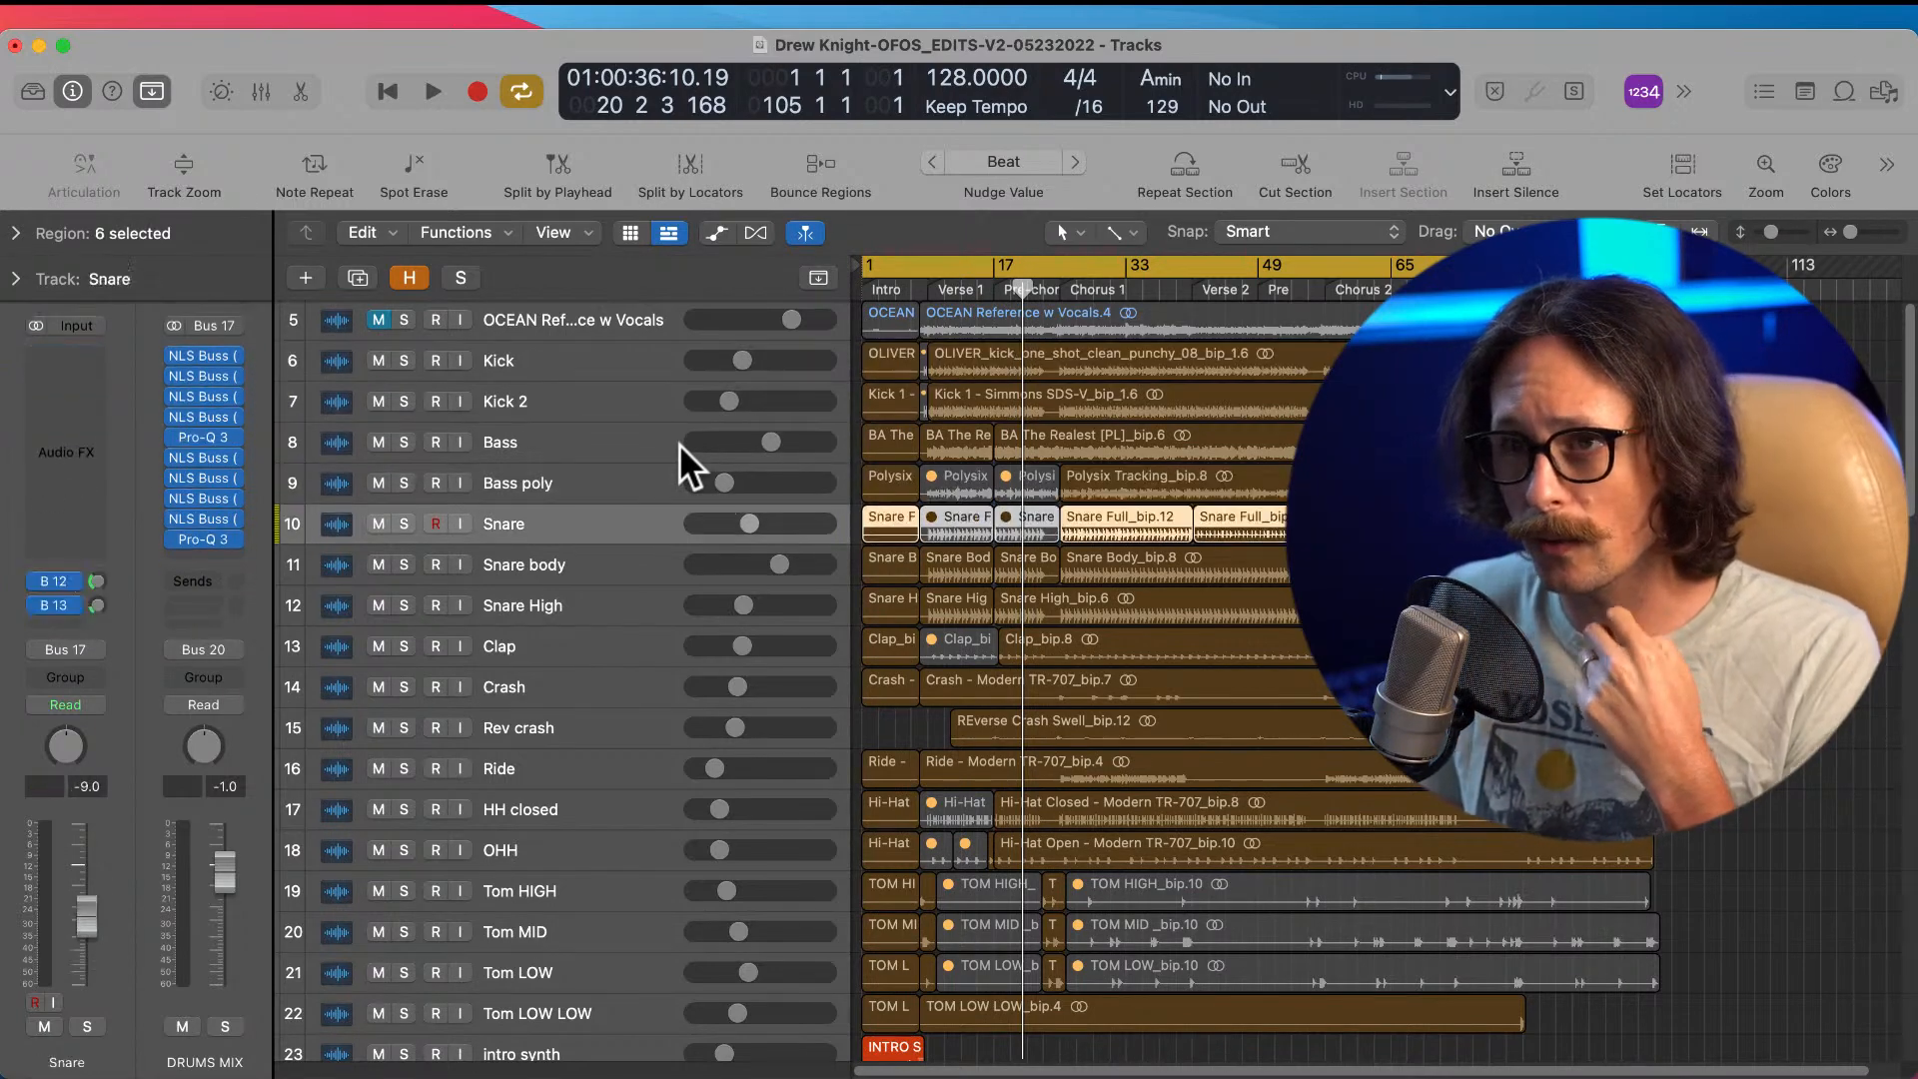
pyautogui.press('Up')
pyautogui.press('Up')
pyautogui.press('Up')
pyautogui.press('Up')
pyautogui.press('Down')
pyautogui.press('Down')
pyautogui.press('Down')
pyautogui.press('Down')
pyautogui.press('Down')
pyautogui.press('Down')
pyautogui.press('Down')
pyautogui.press('Down')
pyautogui.press('Down')
pyautogui.press('Down')
pyautogui.press('Down')
pyautogui.press('Down')
pyautogui.press('Down')
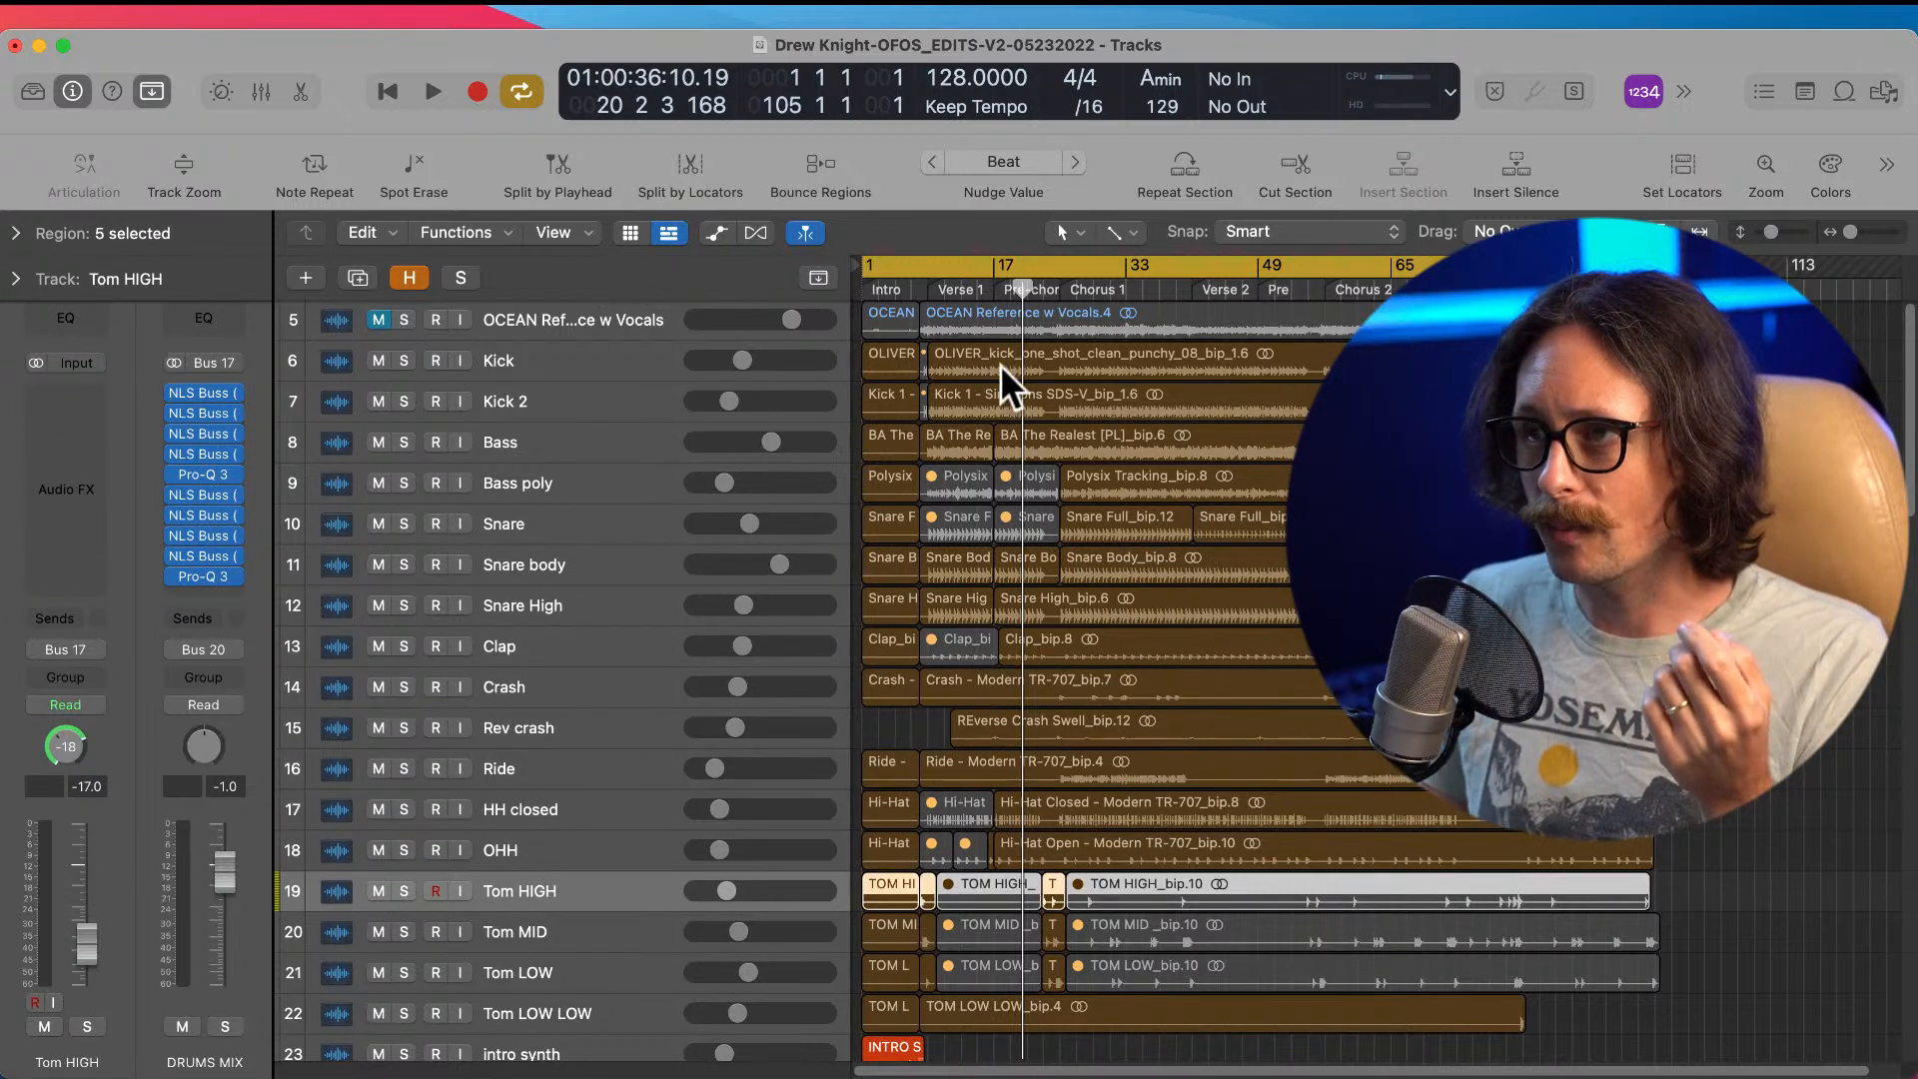
pyautogui.click(571, 550)
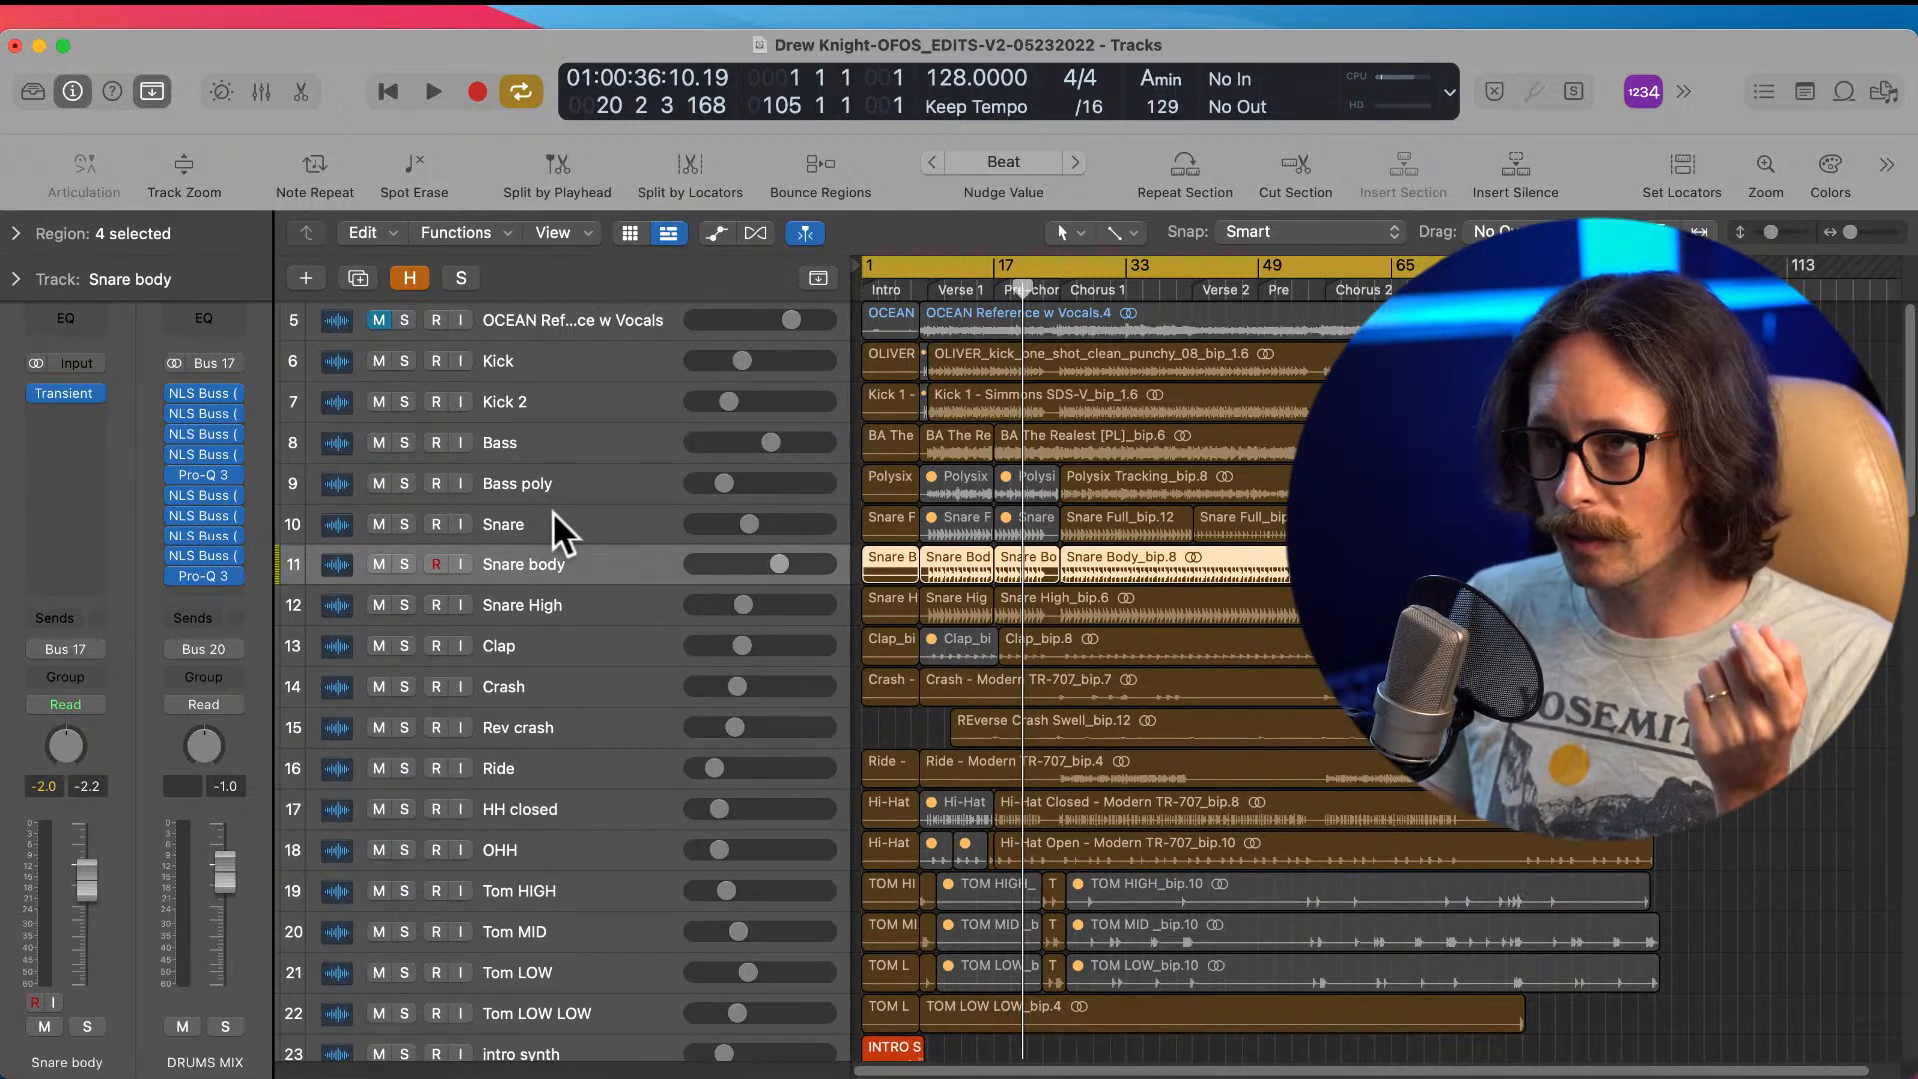
pyautogui.press('Up')
pyautogui.press('Up')
pyautogui.press('Up')
pyautogui.press('Up')
pyautogui.press('Up')
pyautogui.press('Up')
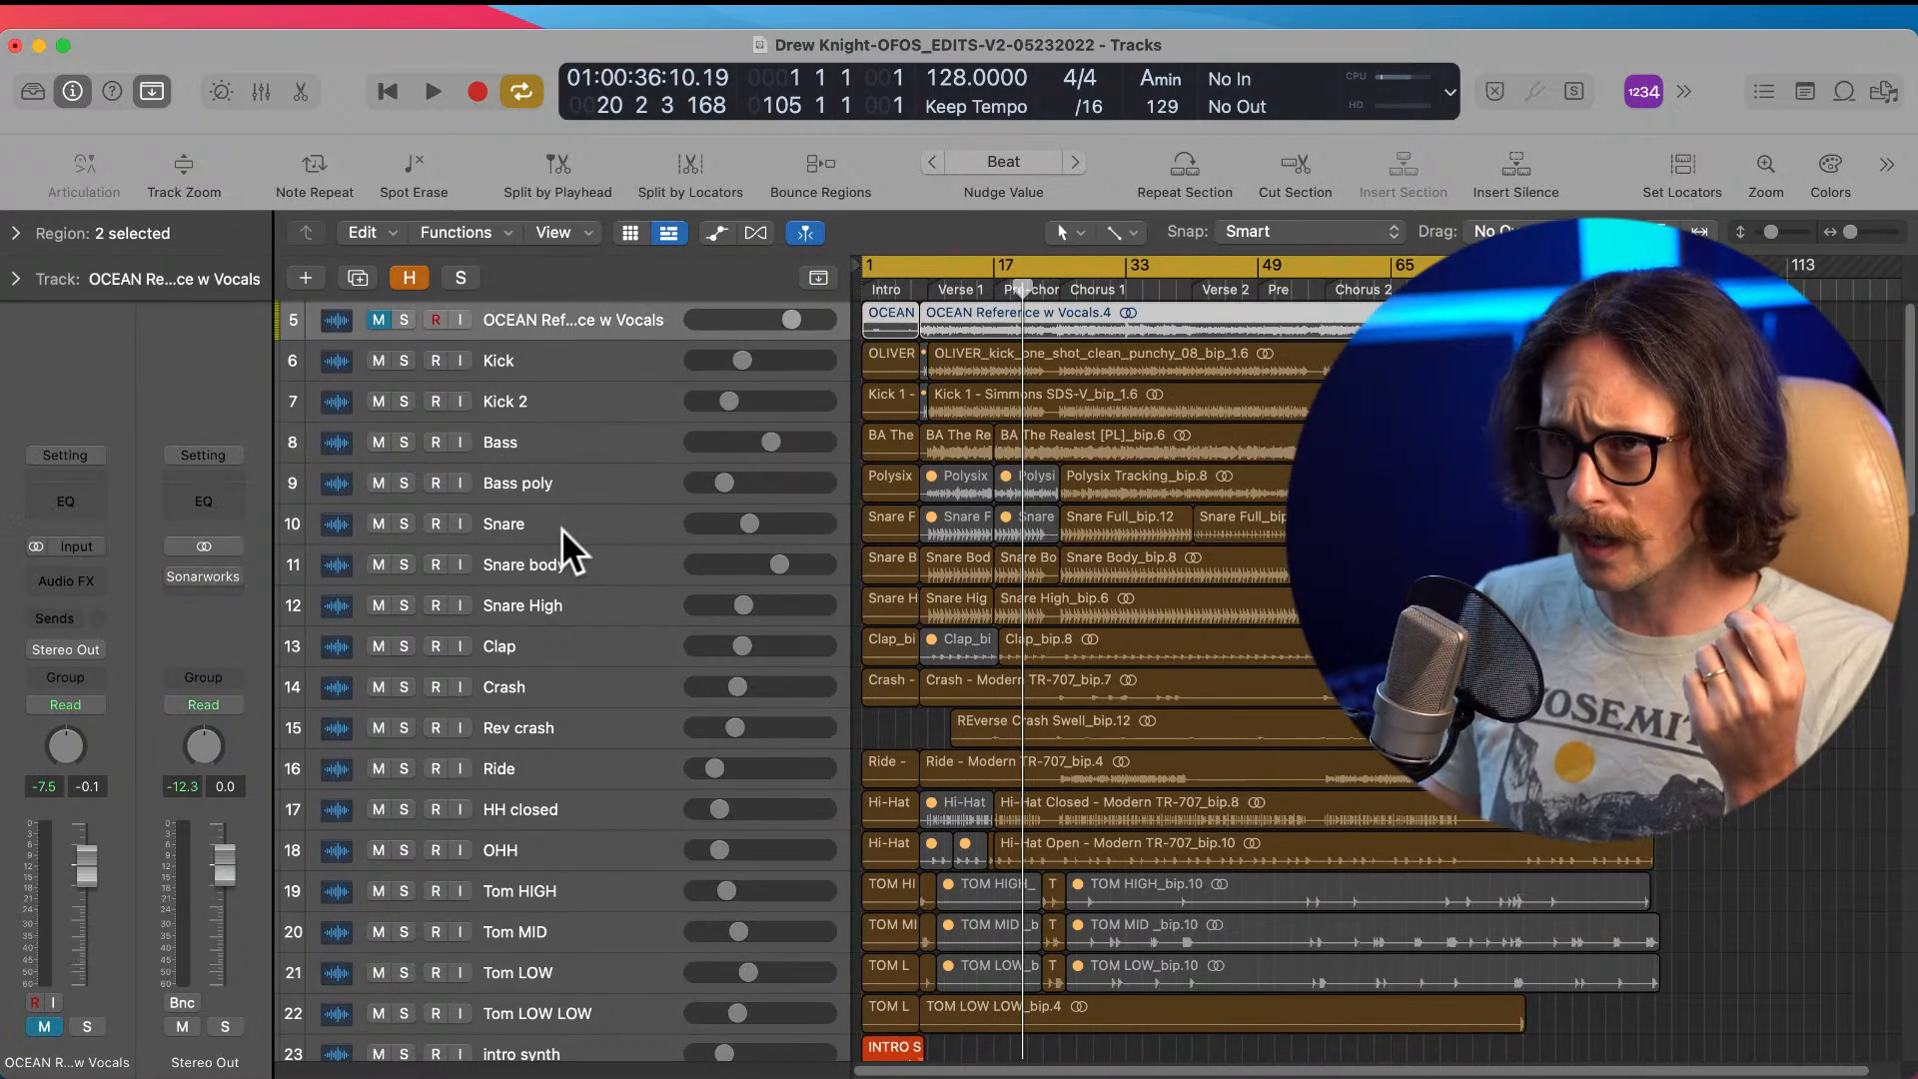
# Step: Check the channel strips of the Rev crash track and the synth and pad tracks from intro synth to the second Pad low
pyautogui.scroll(-3, 1119, 626)
pyautogui.click(616, 601)
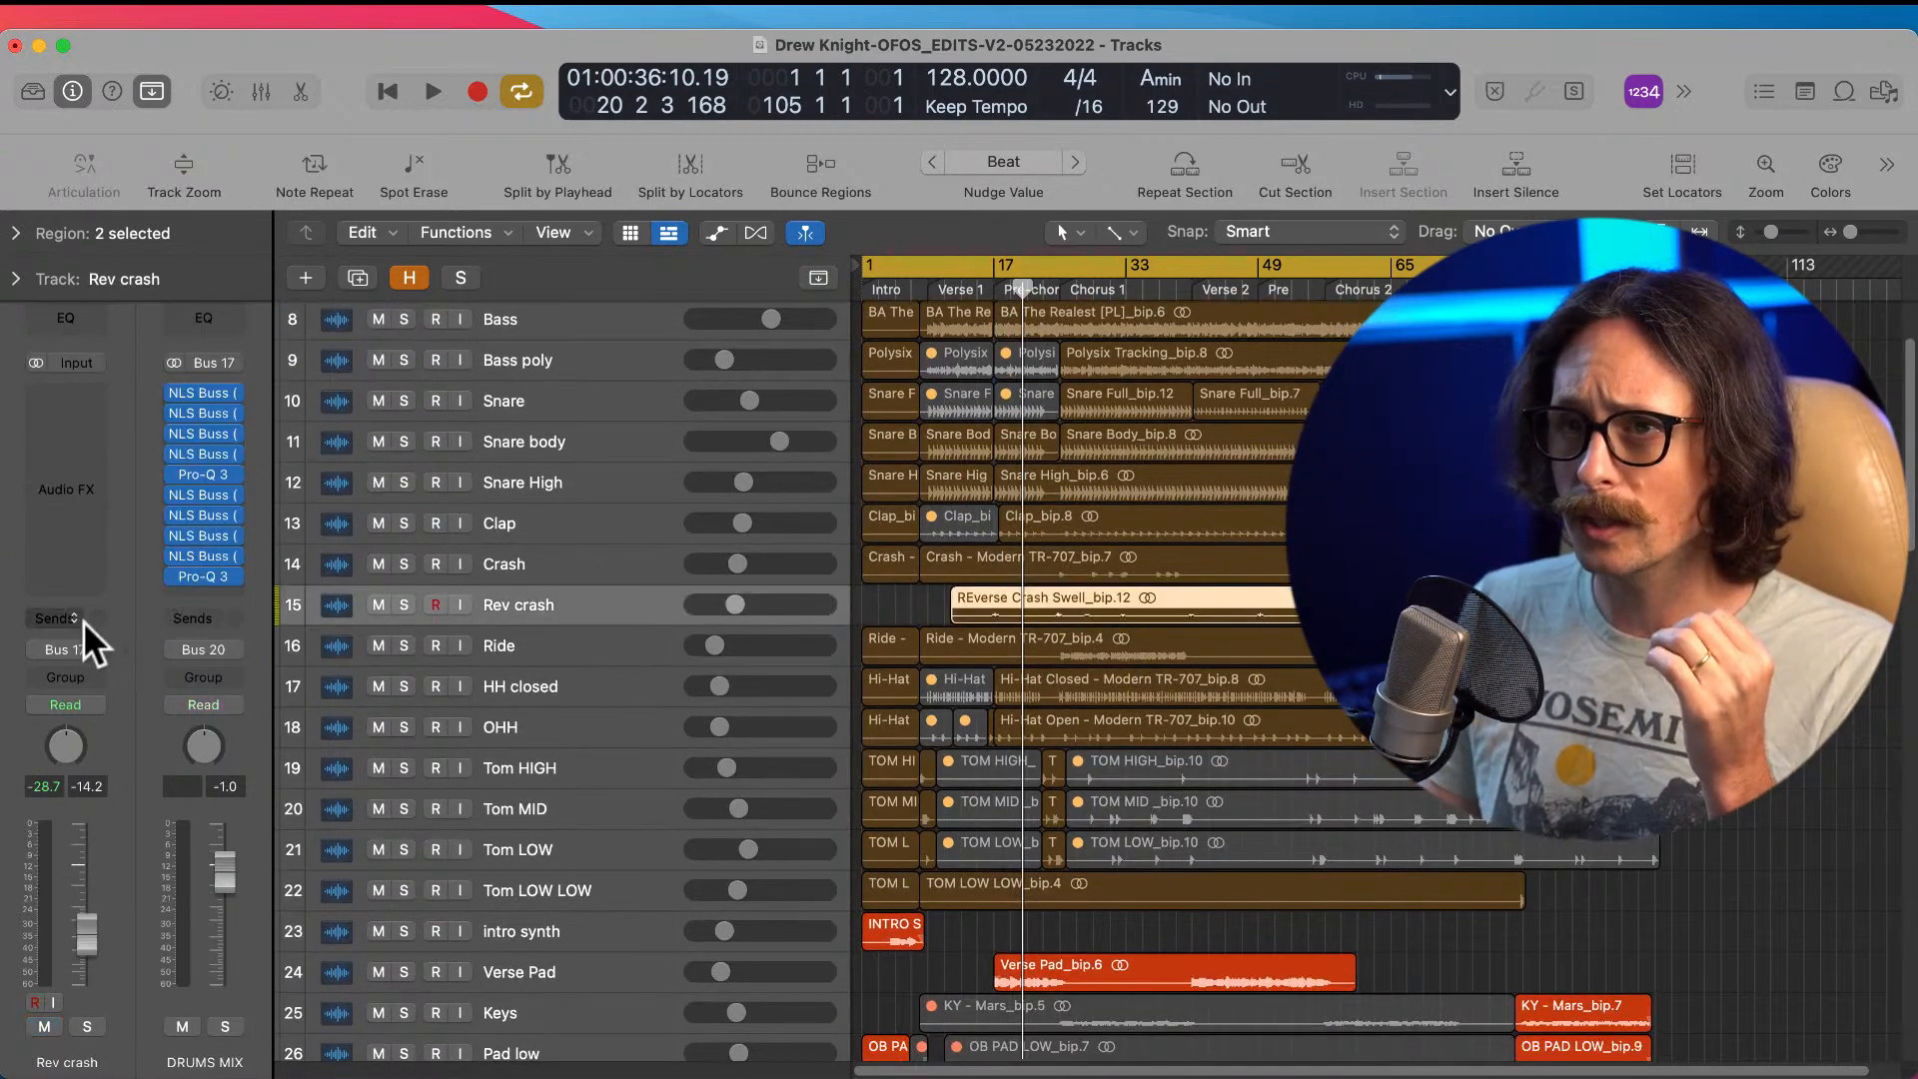
pyautogui.scroll(-2, 938, 704)
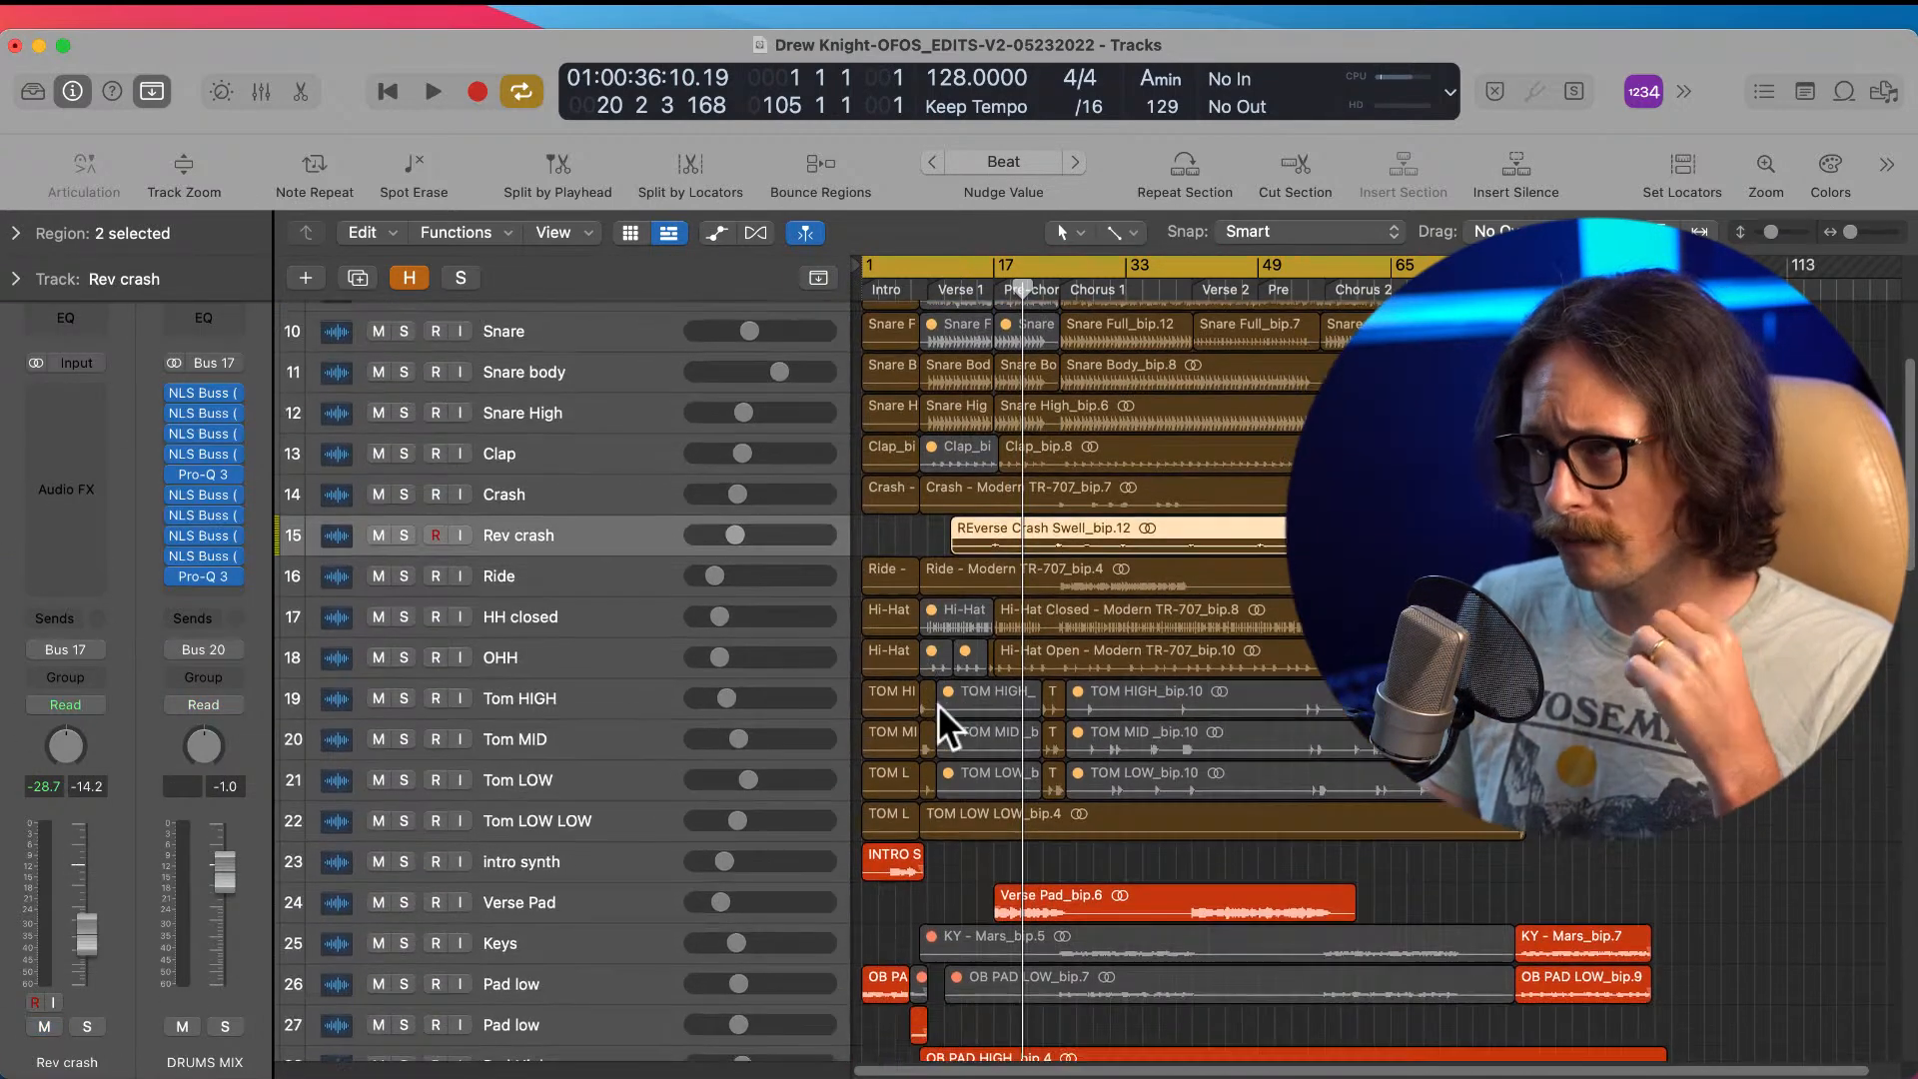
pyautogui.click(579, 590)
pyautogui.scroll(-5, 1058, 793)
pyautogui.click(590, 639)
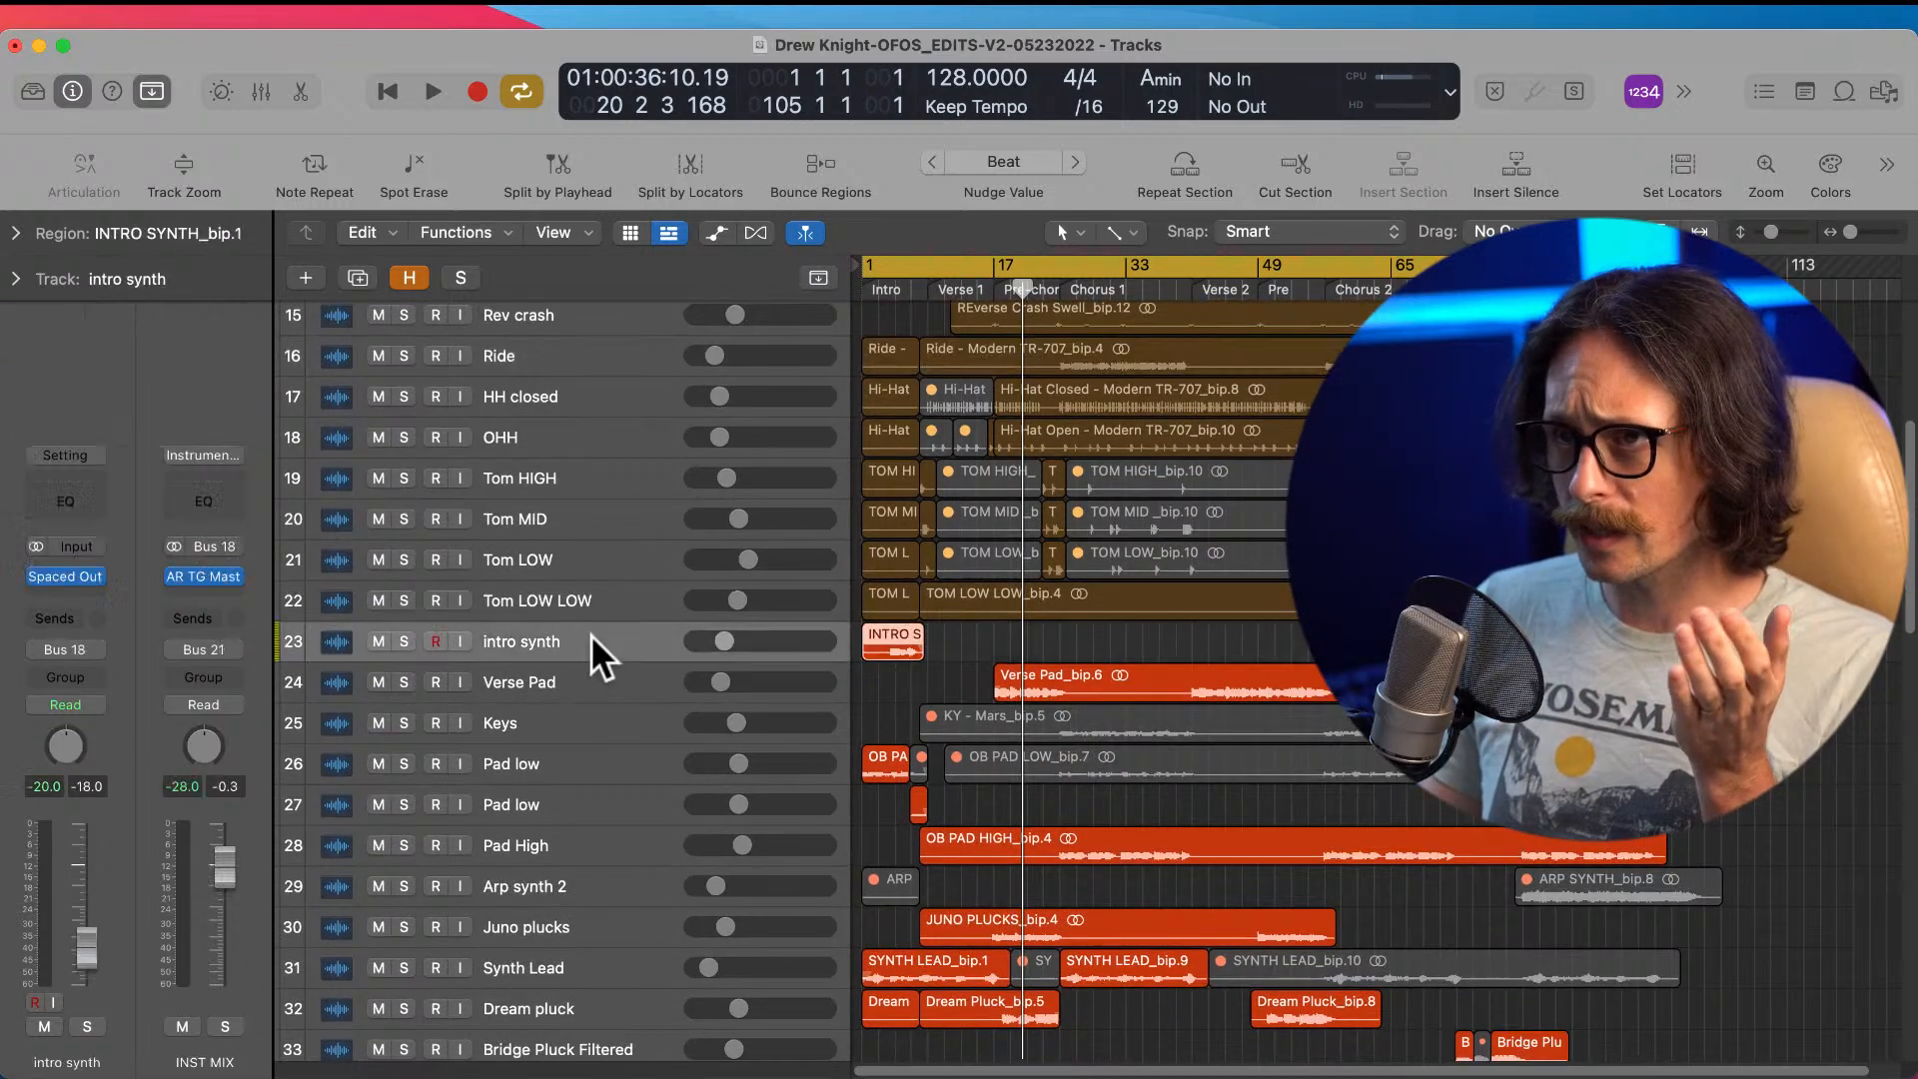
pyautogui.scroll(-1, 903, 643)
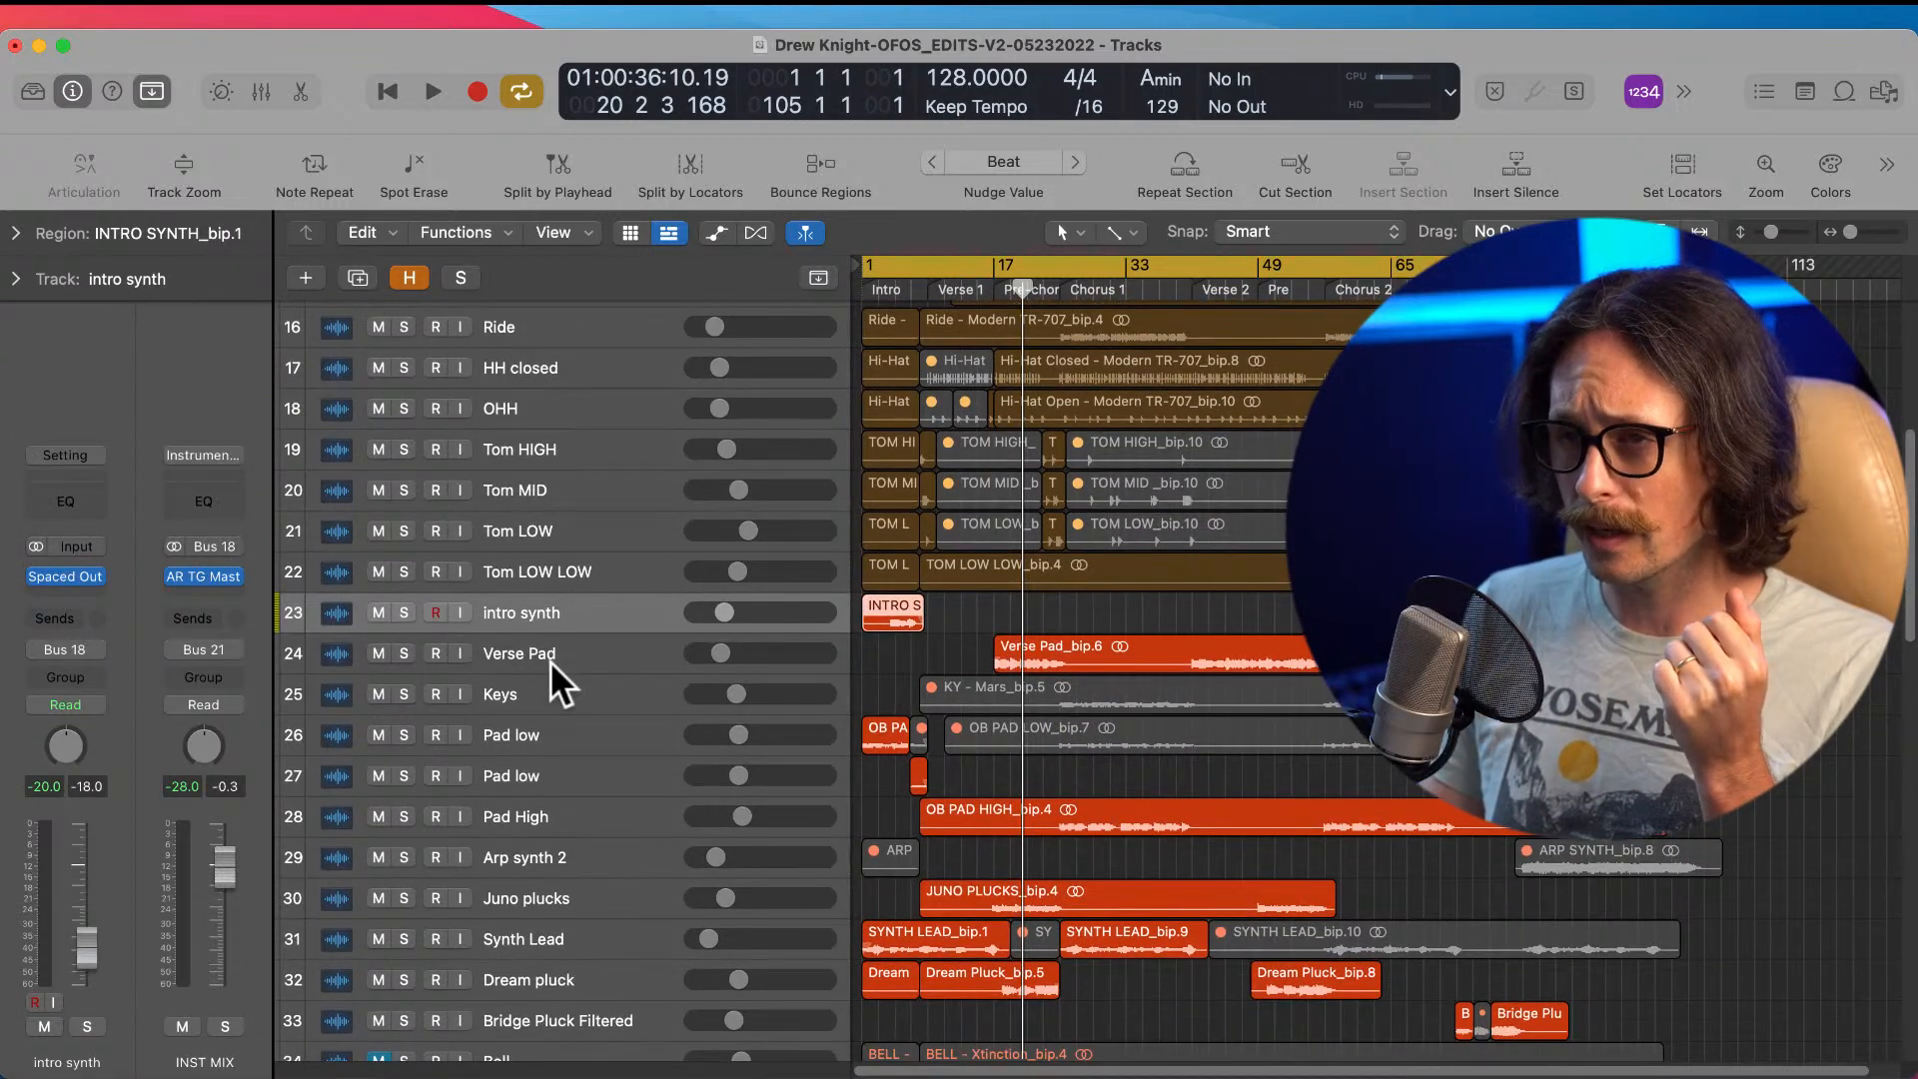
pyautogui.press('Down')
pyautogui.press('Down')
pyautogui.press('Down')
pyautogui.press('Down')
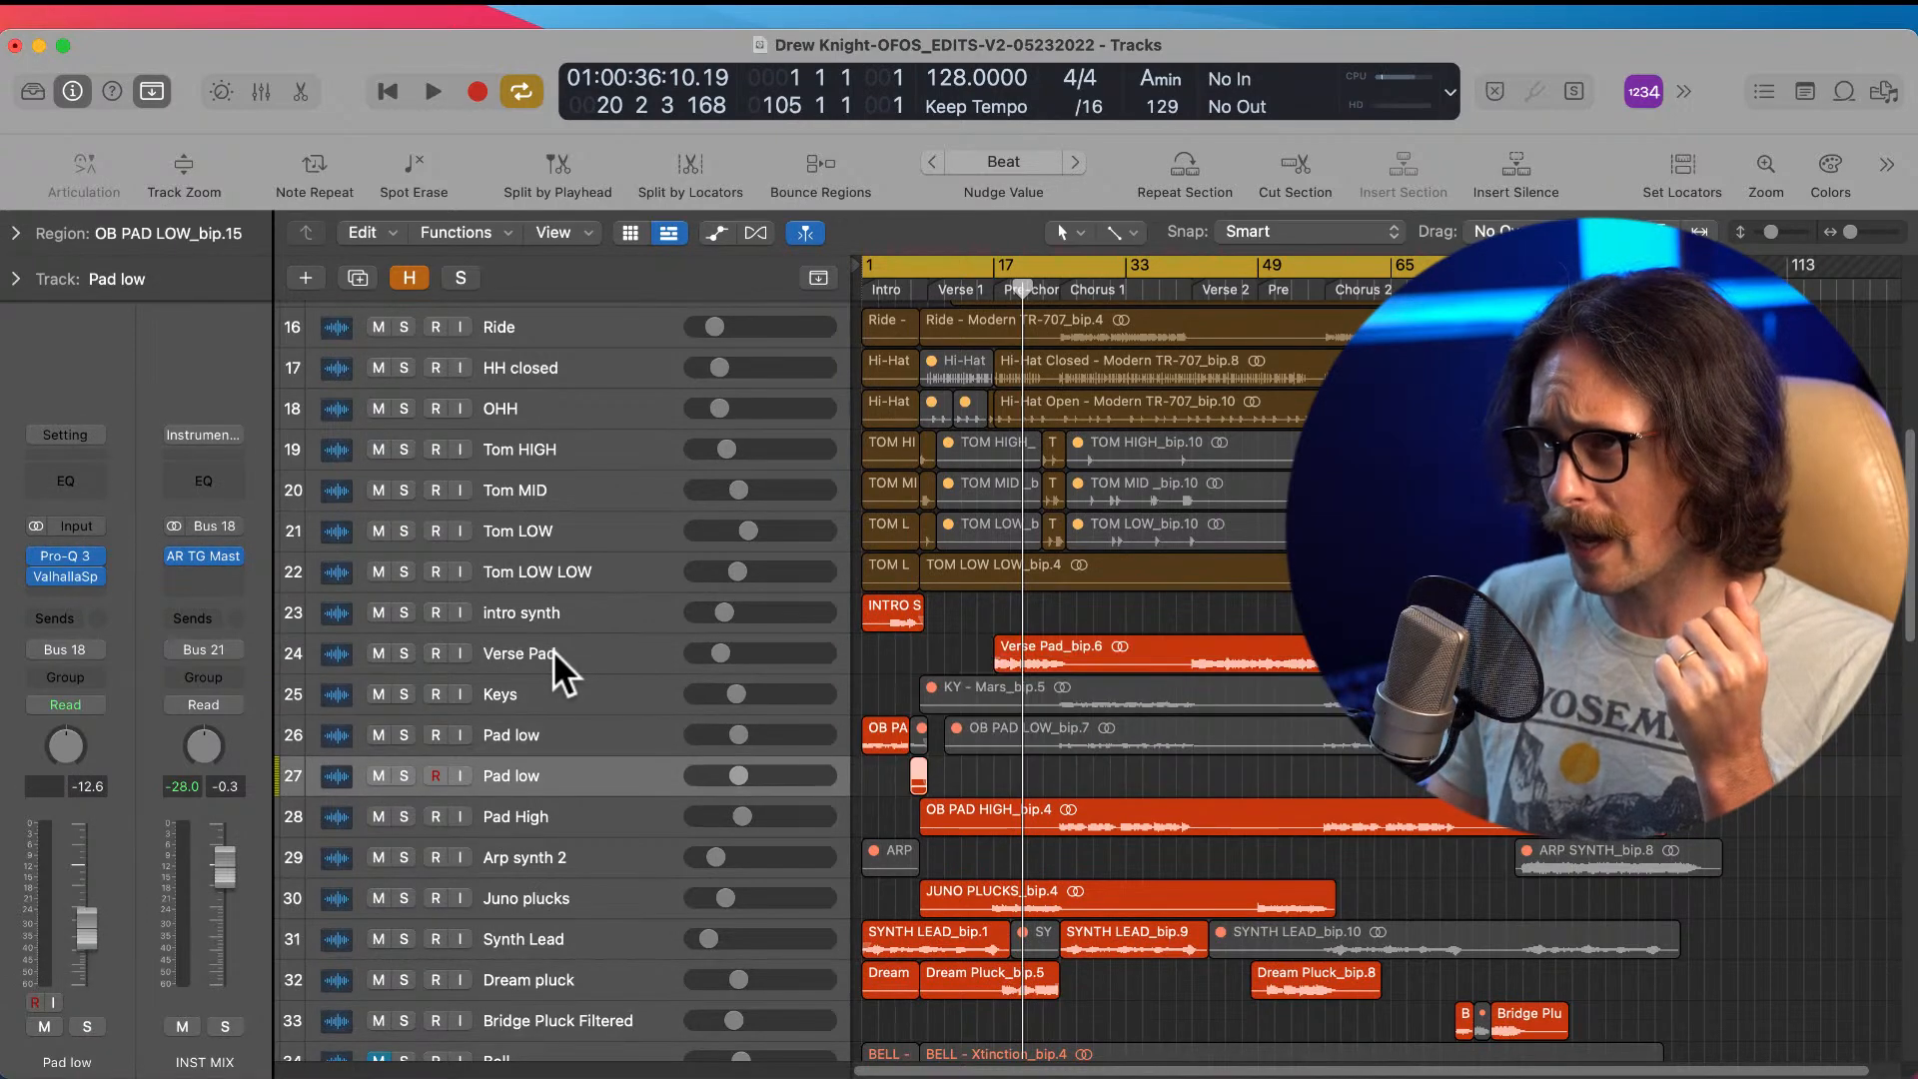
# Step: Look over the remaining synth and vocal tracks and check the channel strips of tracks 69 to 72 at the end of the list
pyautogui.scroll(-3, 1195, 539)
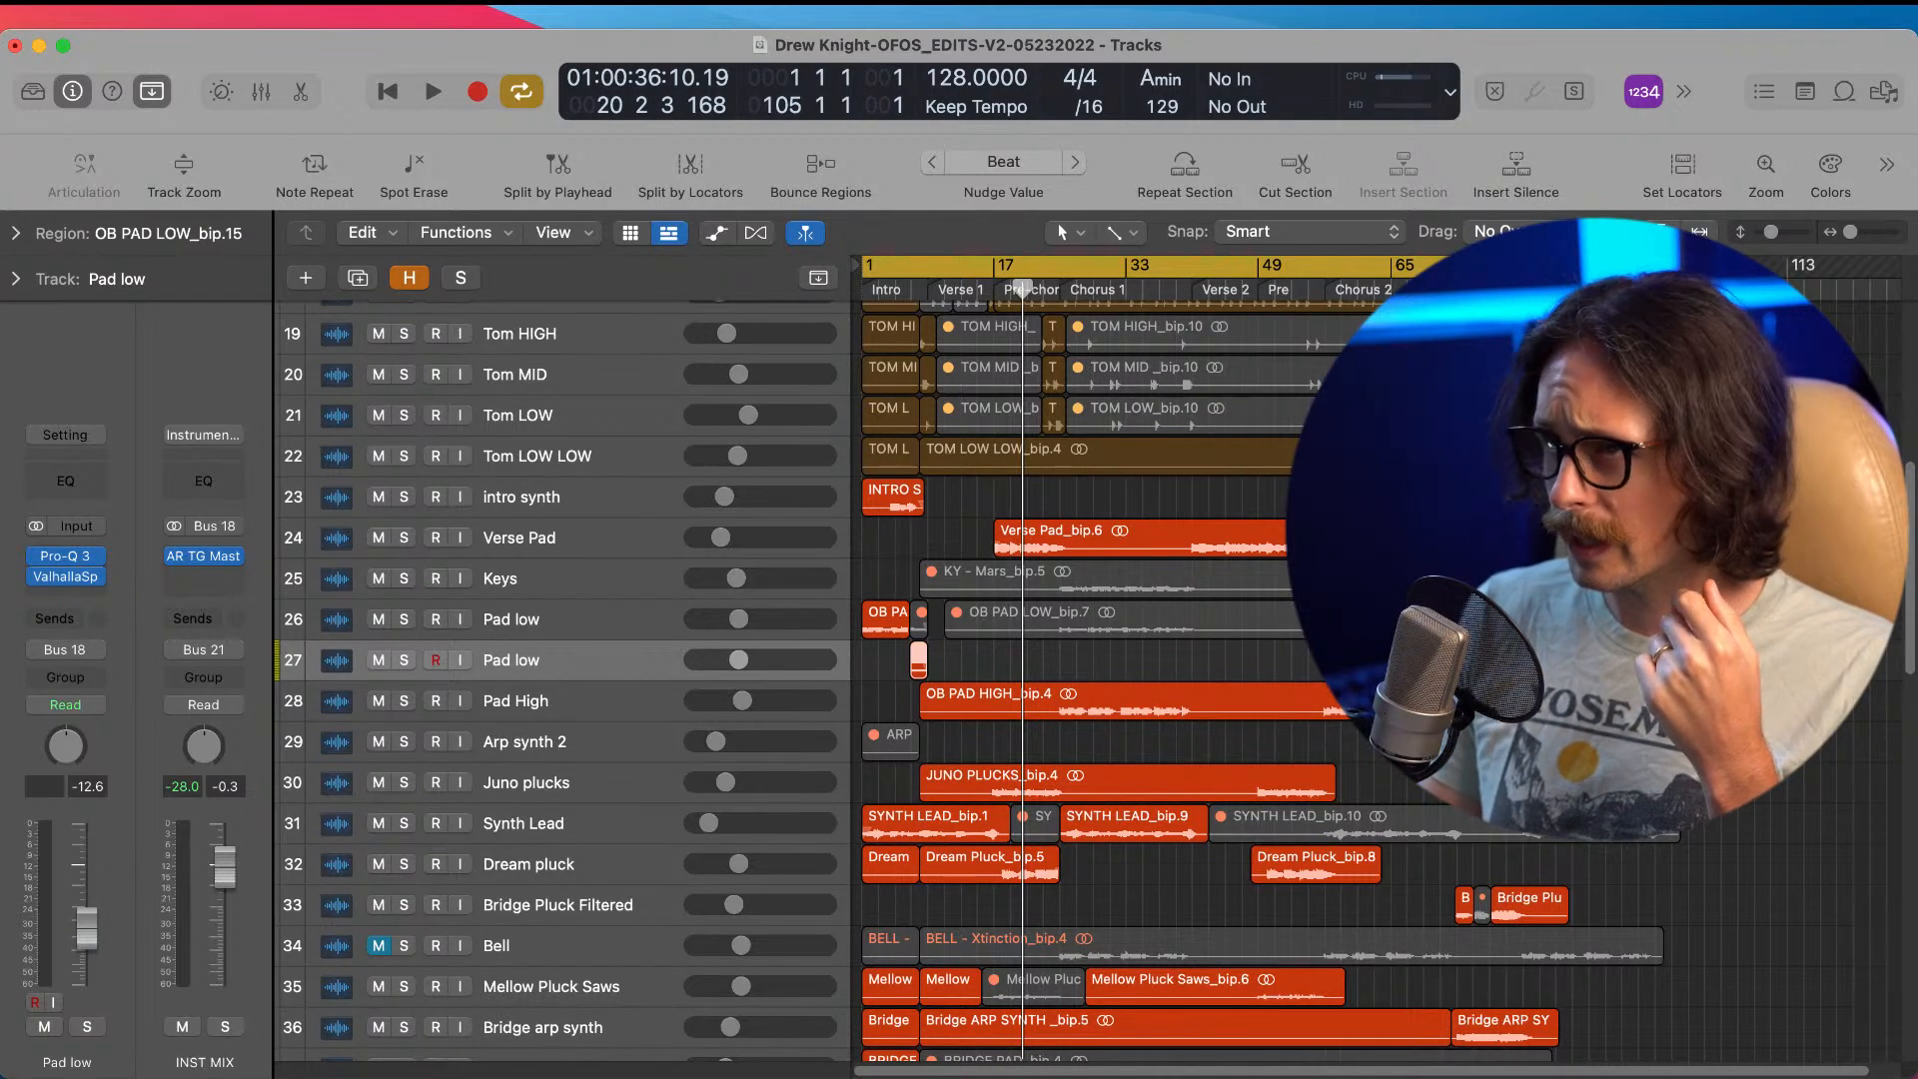
pyautogui.scroll(-10, 999, 680)
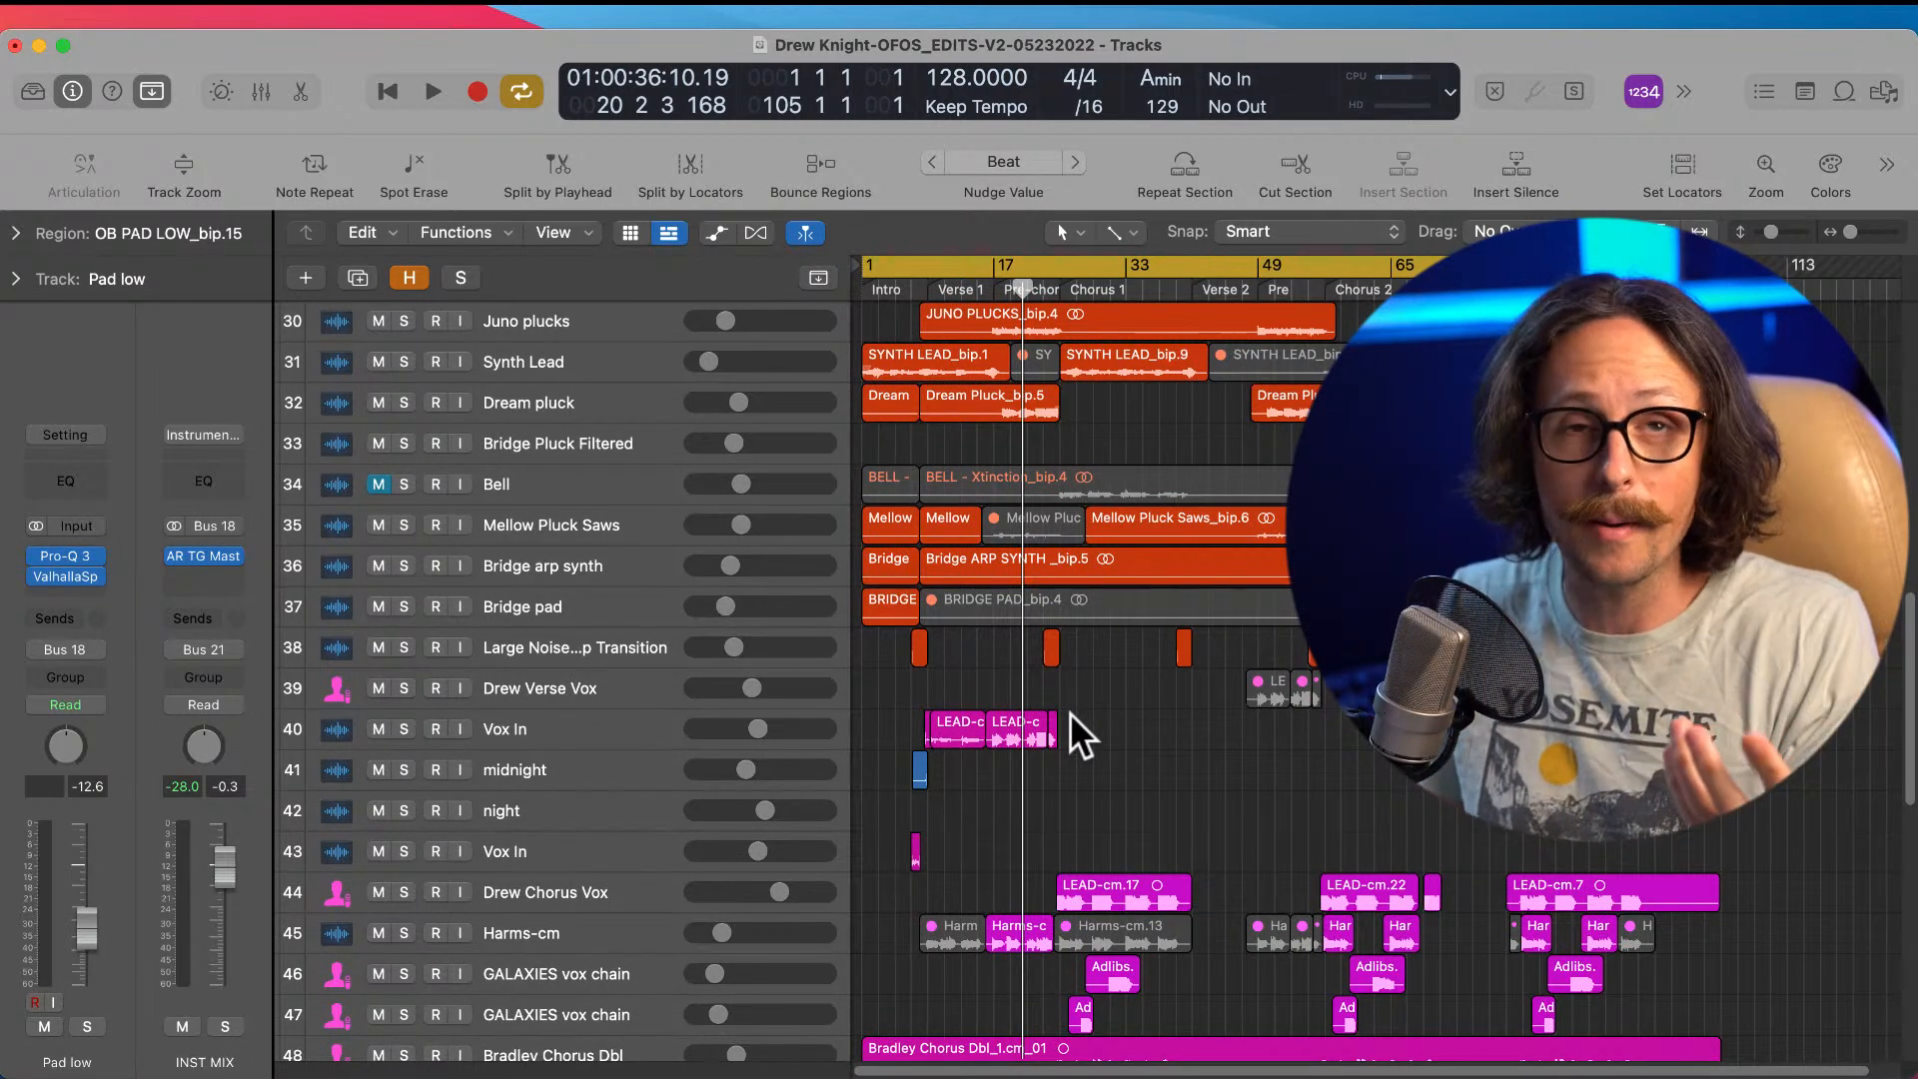
pyautogui.scroll(-7, 1052, 723)
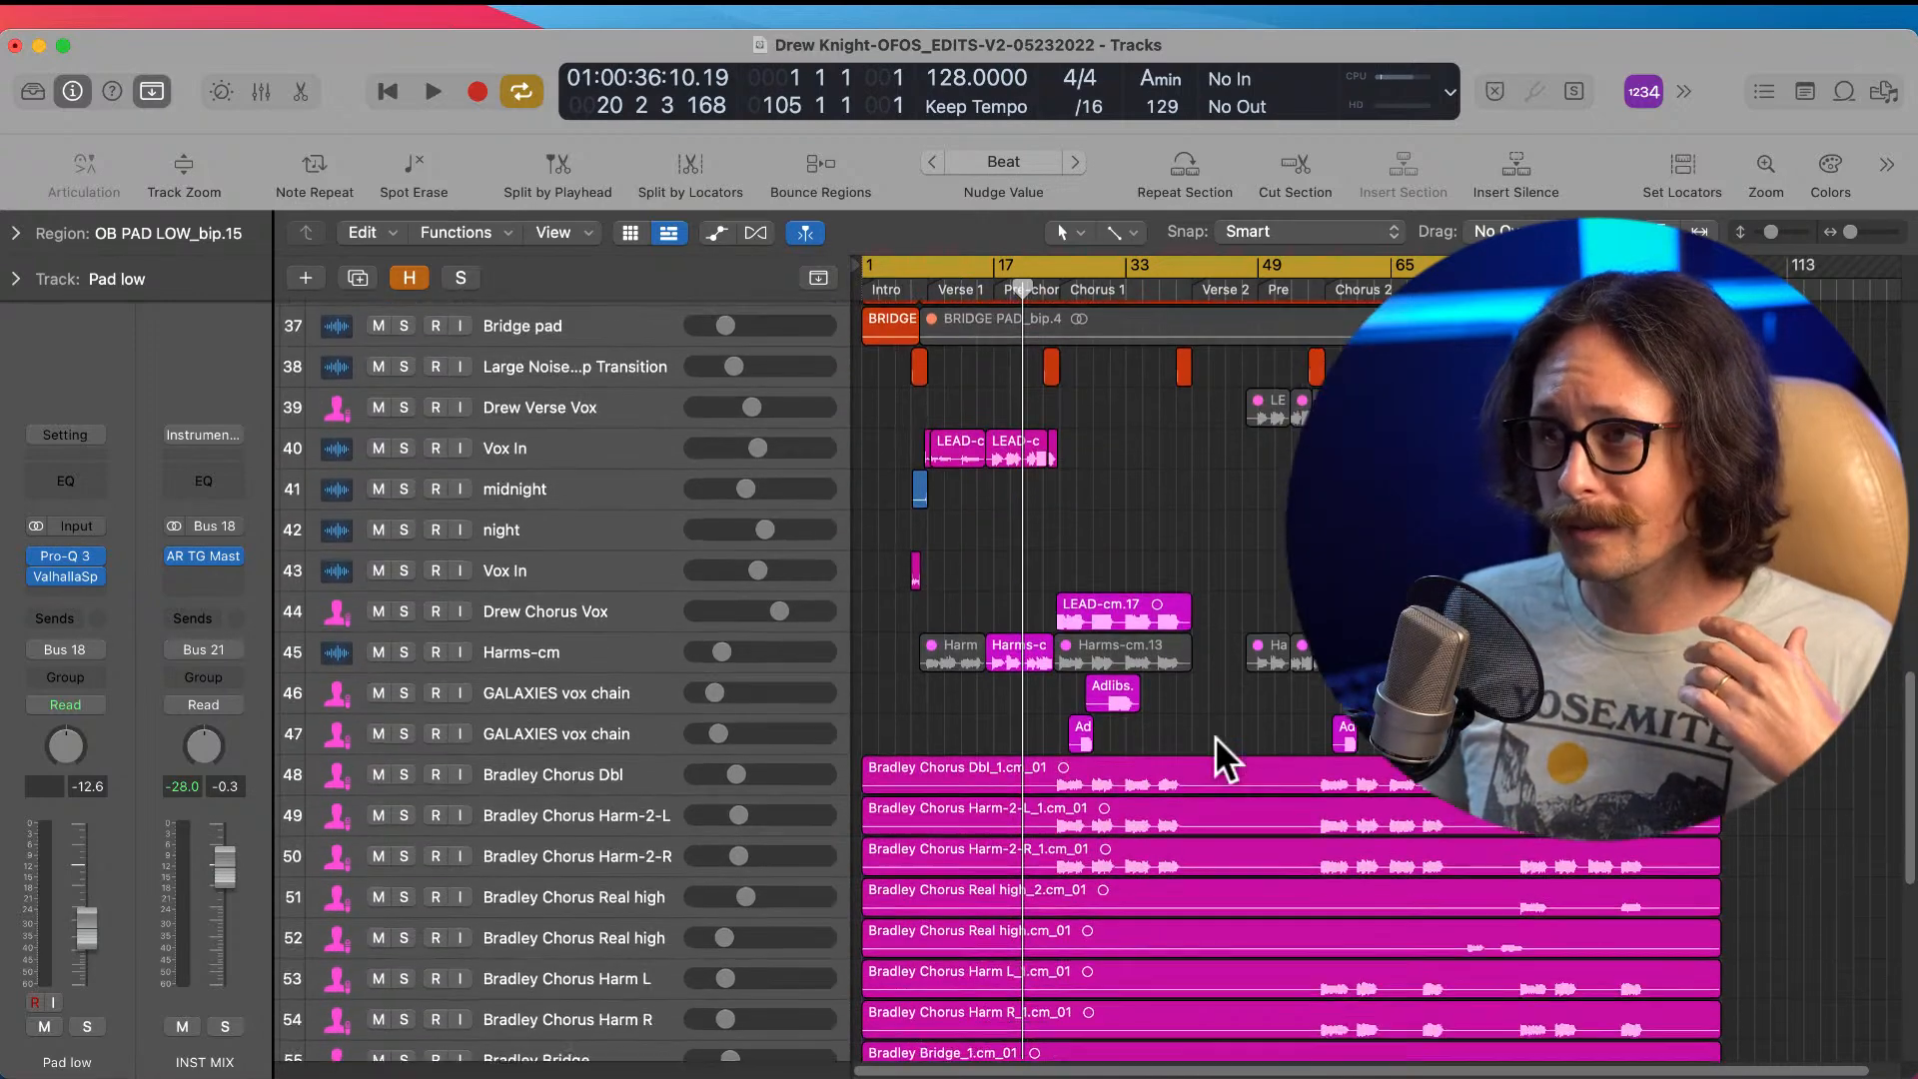
pyautogui.scroll(-11, 1202, 739)
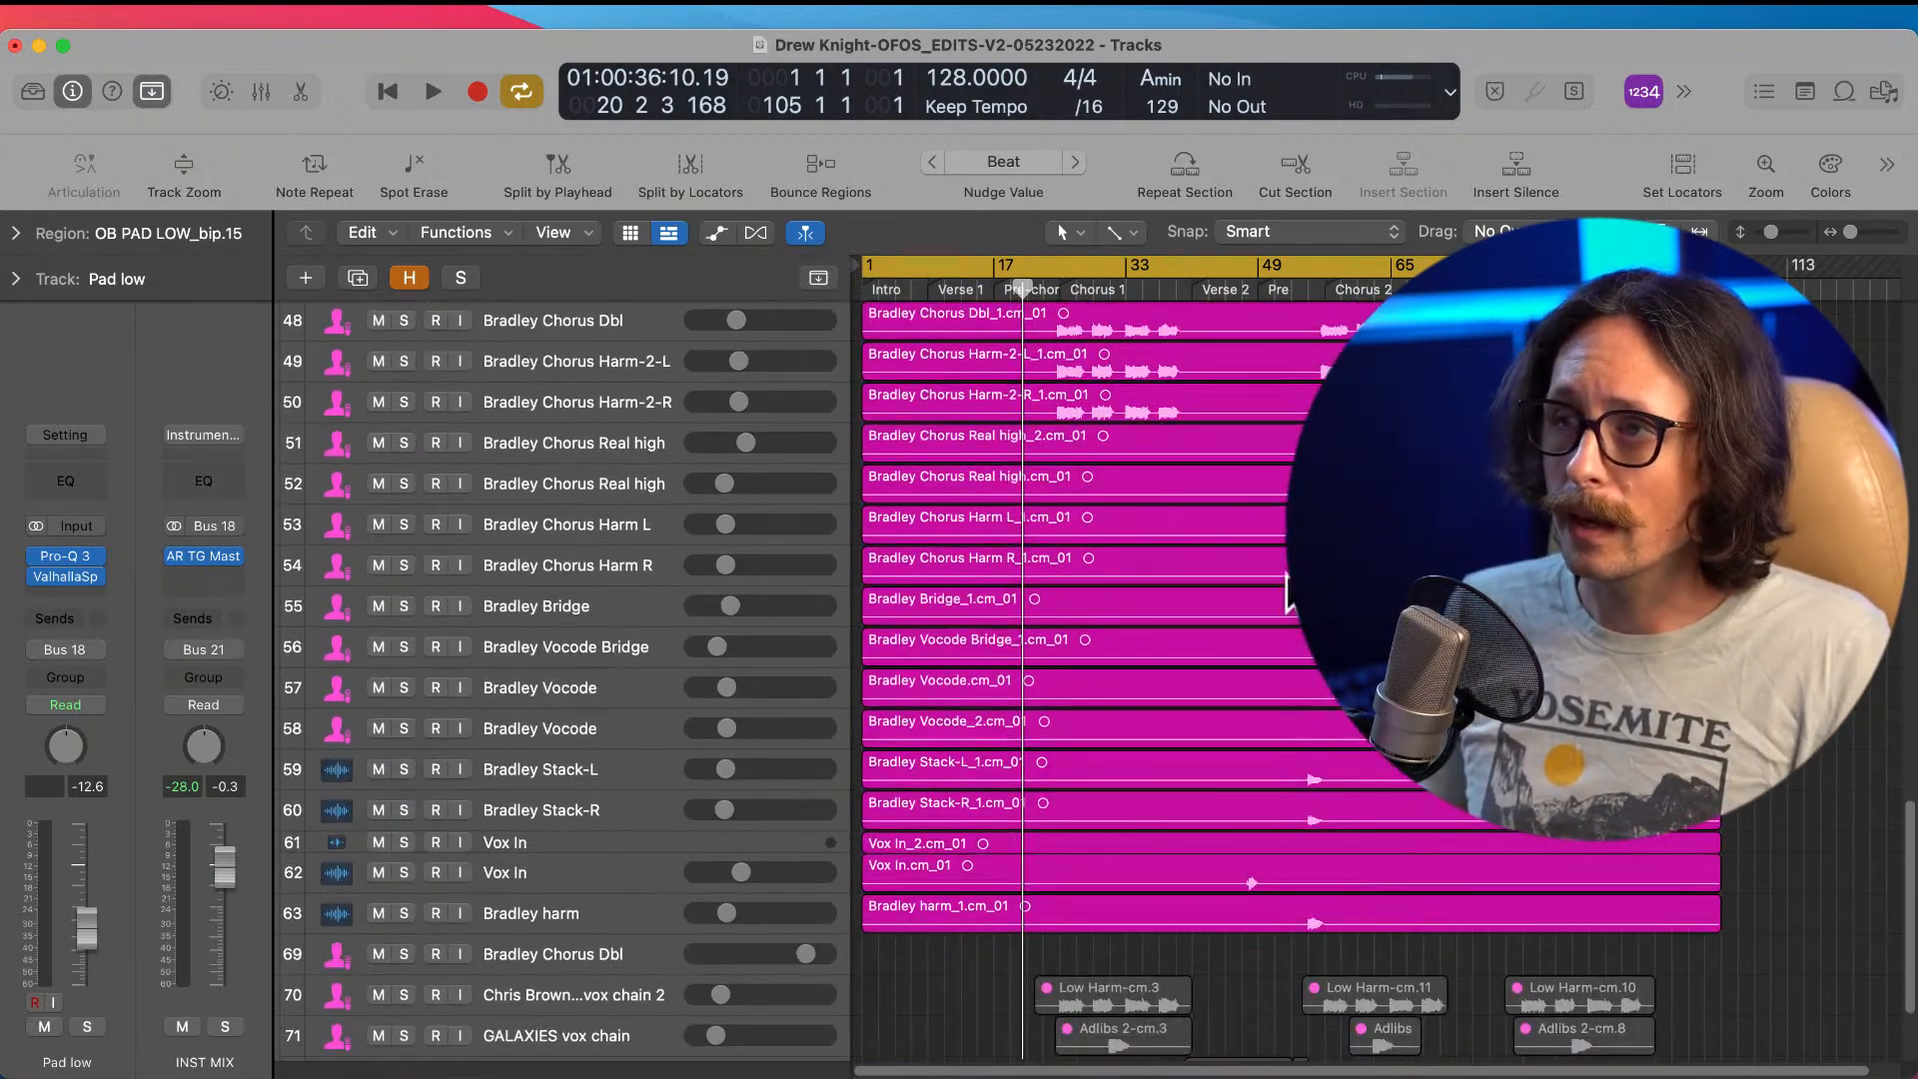
pyautogui.scroll(-4, 1119, 716)
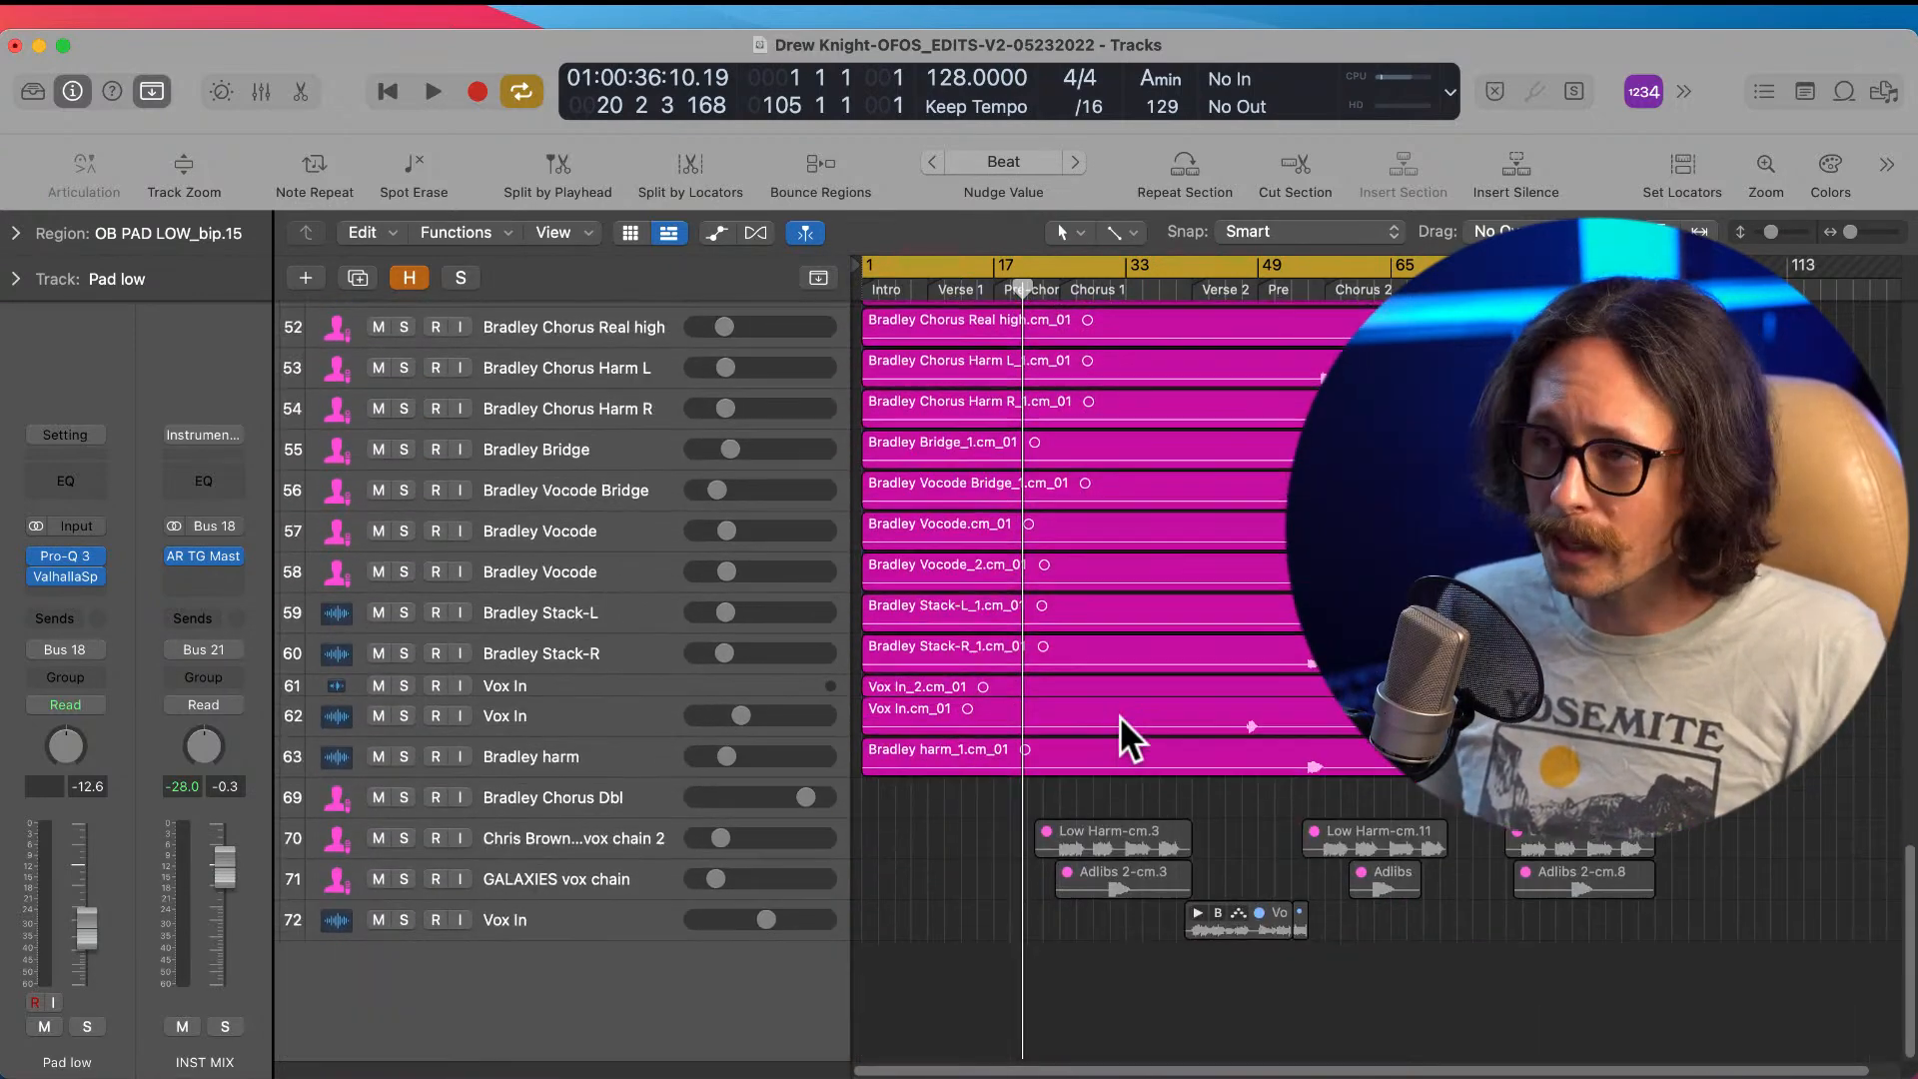
pyautogui.click(589, 808)
pyautogui.press('Down')
pyautogui.press('Down')
pyautogui.press('Down')
pyautogui.press('Up')
pyautogui.press('Up')
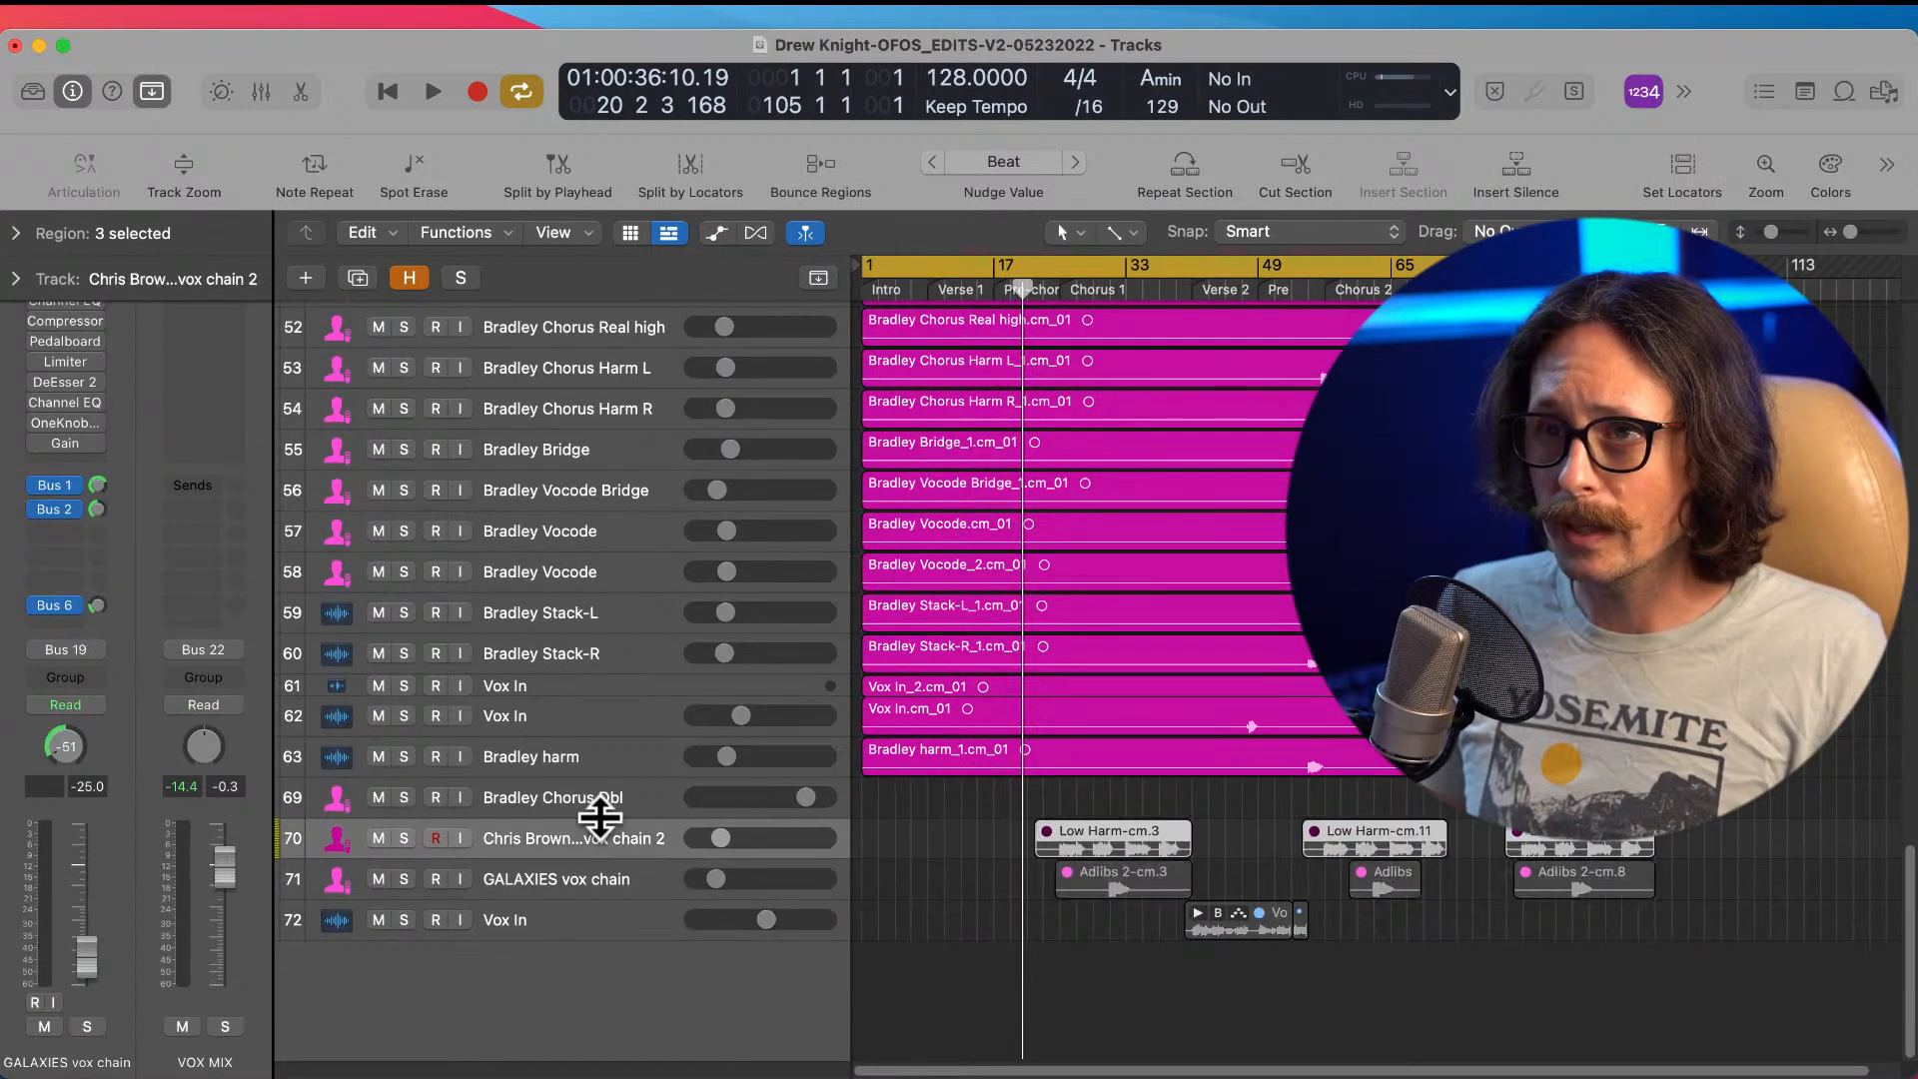
pyautogui.press('Up')
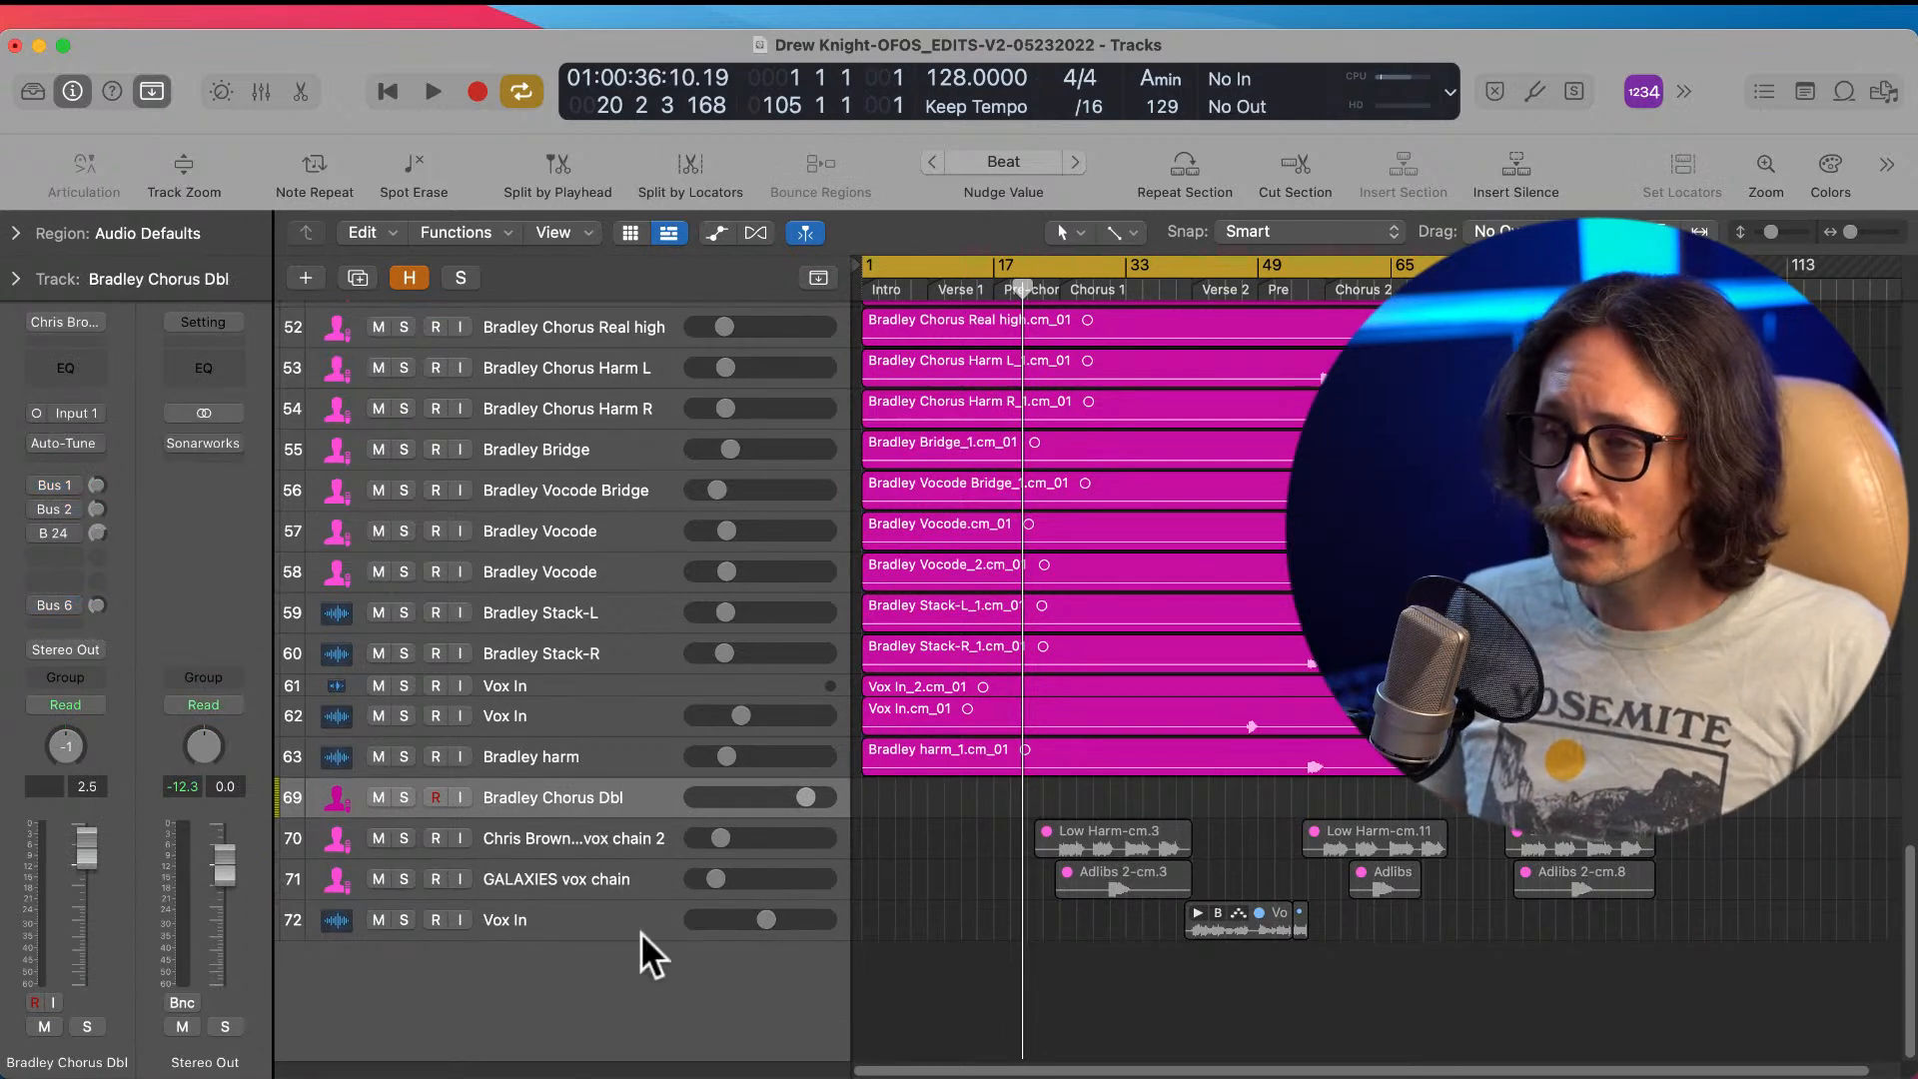
# Step: Add the On/Off component to the track headers
pyautogui.rightClick(641, 794)
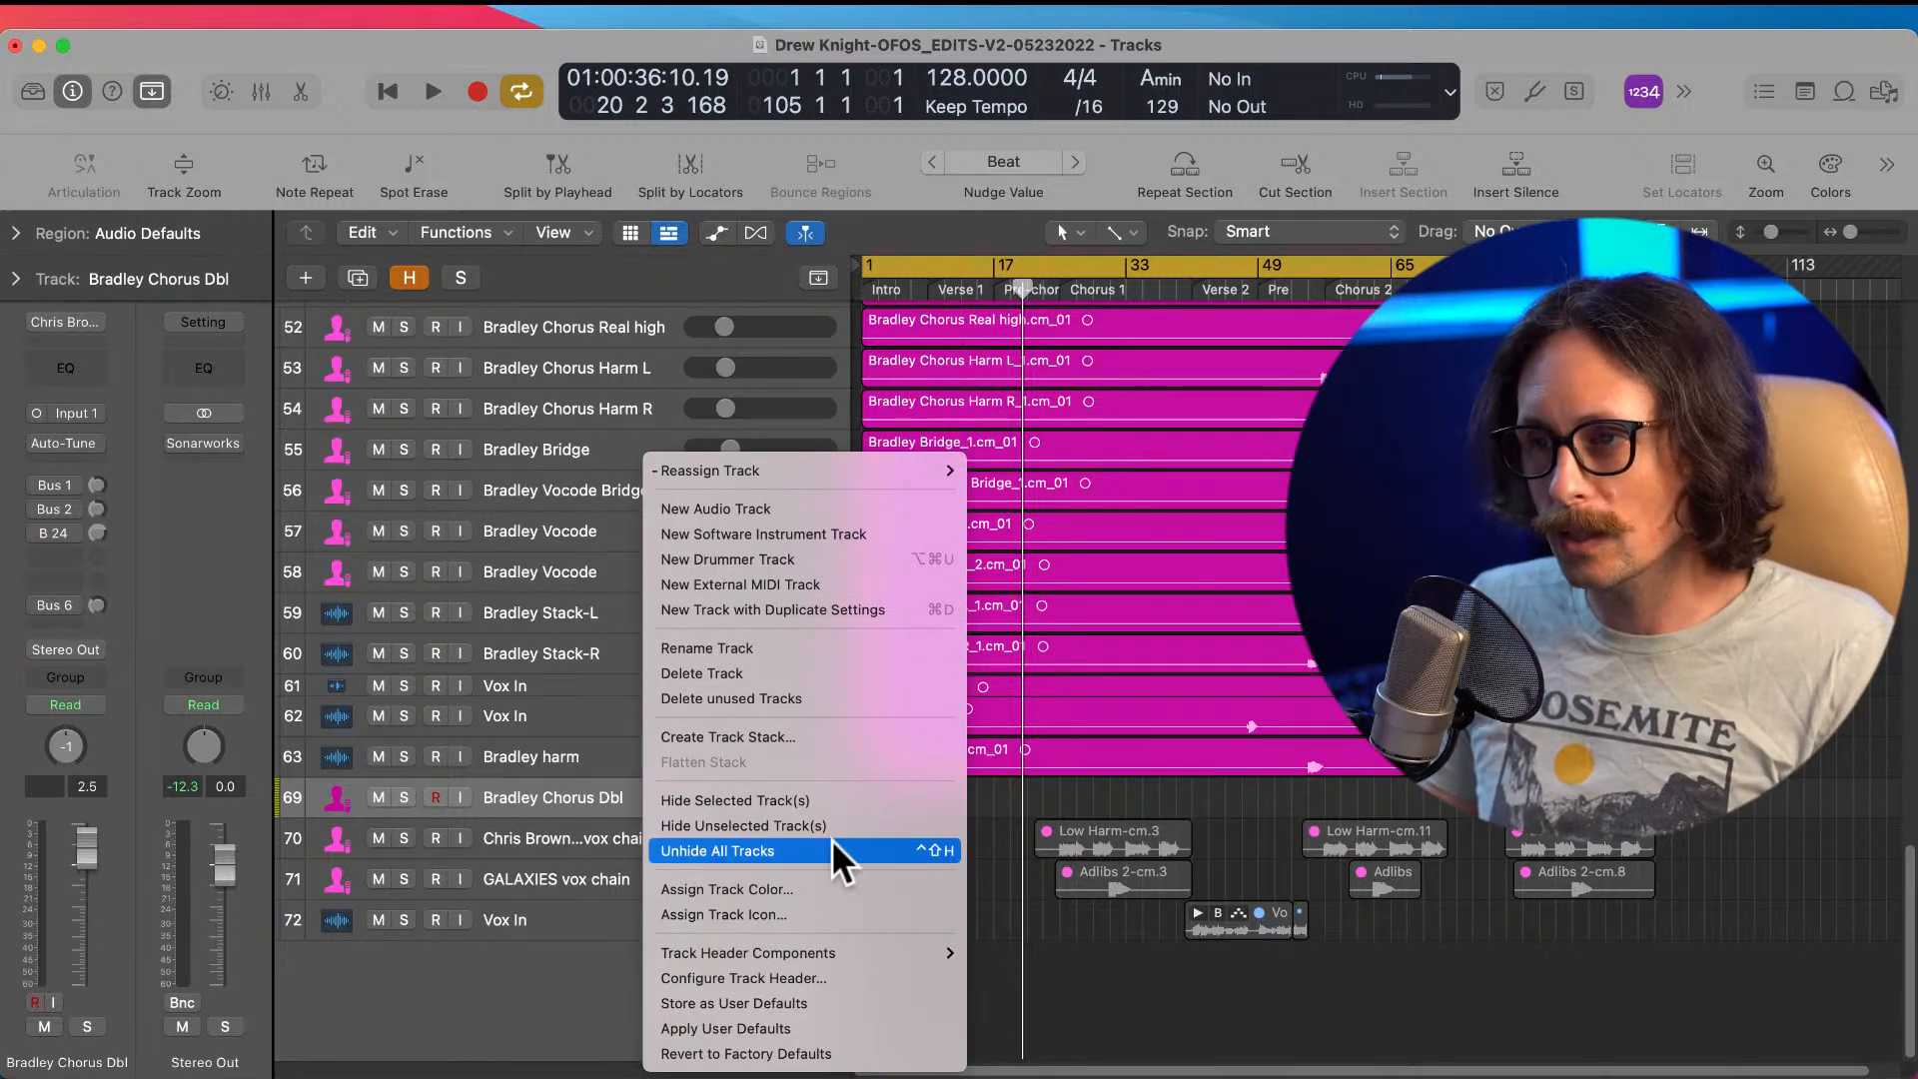
pyautogui.moveTo(805, 958)
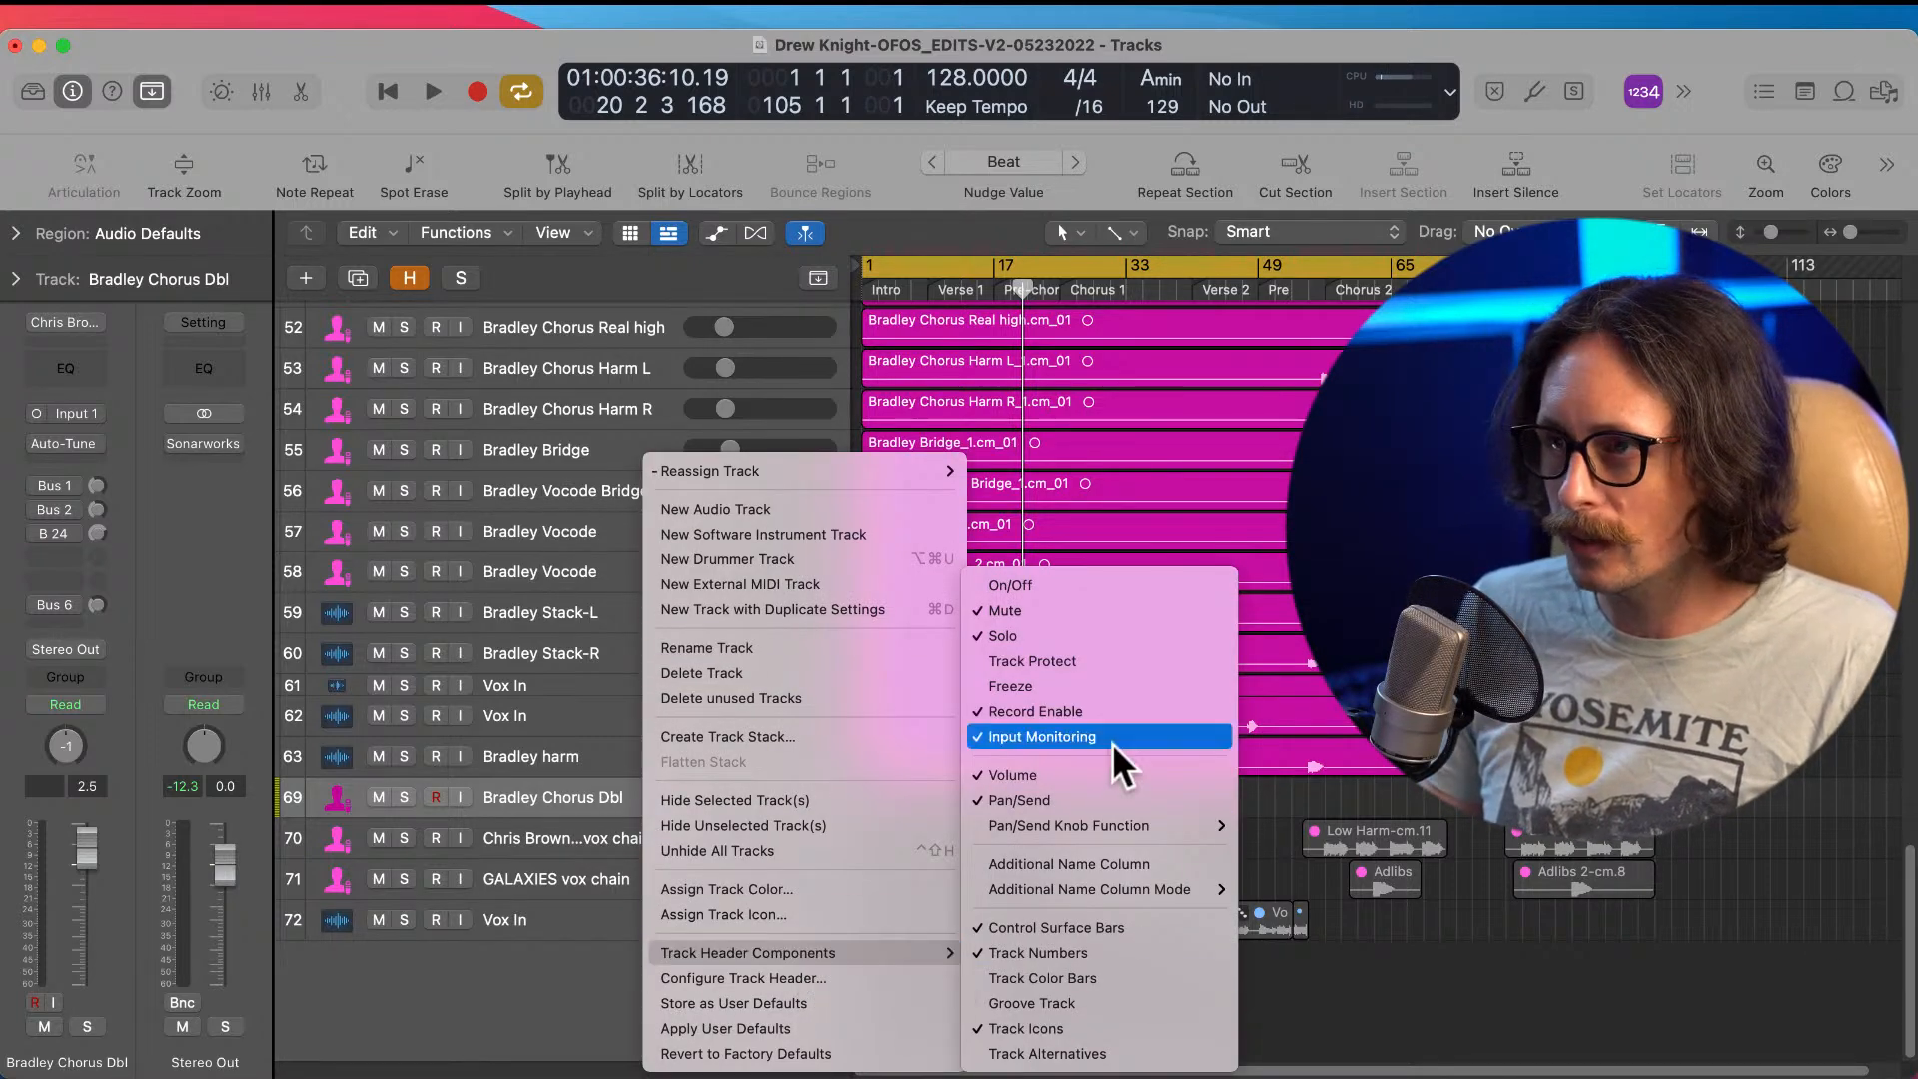
pyautogui.click(1123, 587)
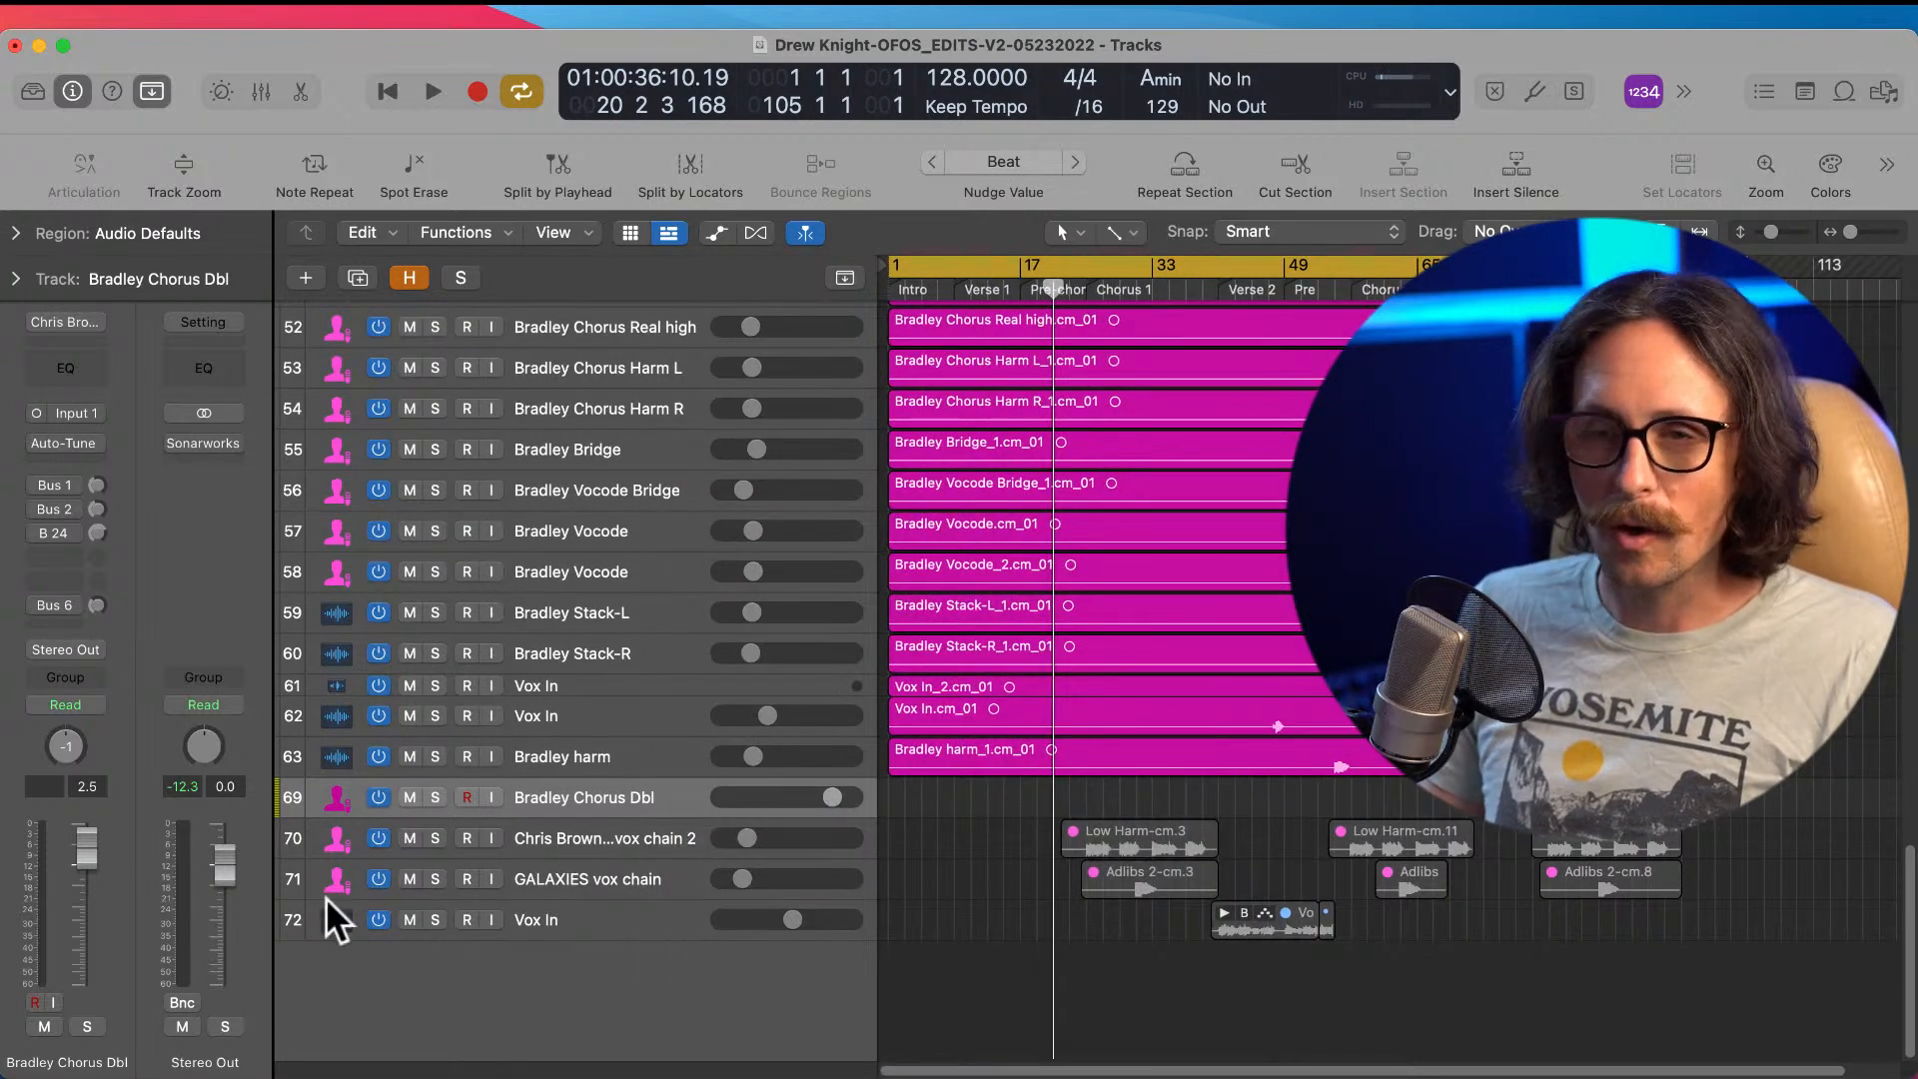
# Step: Turn off and mute tracks 69 to 72 and hide all four from the track list
pyautogui.moveTo(378, 798); pyautogui.dragTo(390, 949)
pyautogui.moveTo(408, 797); pyautogui.dragTo(410, 950)
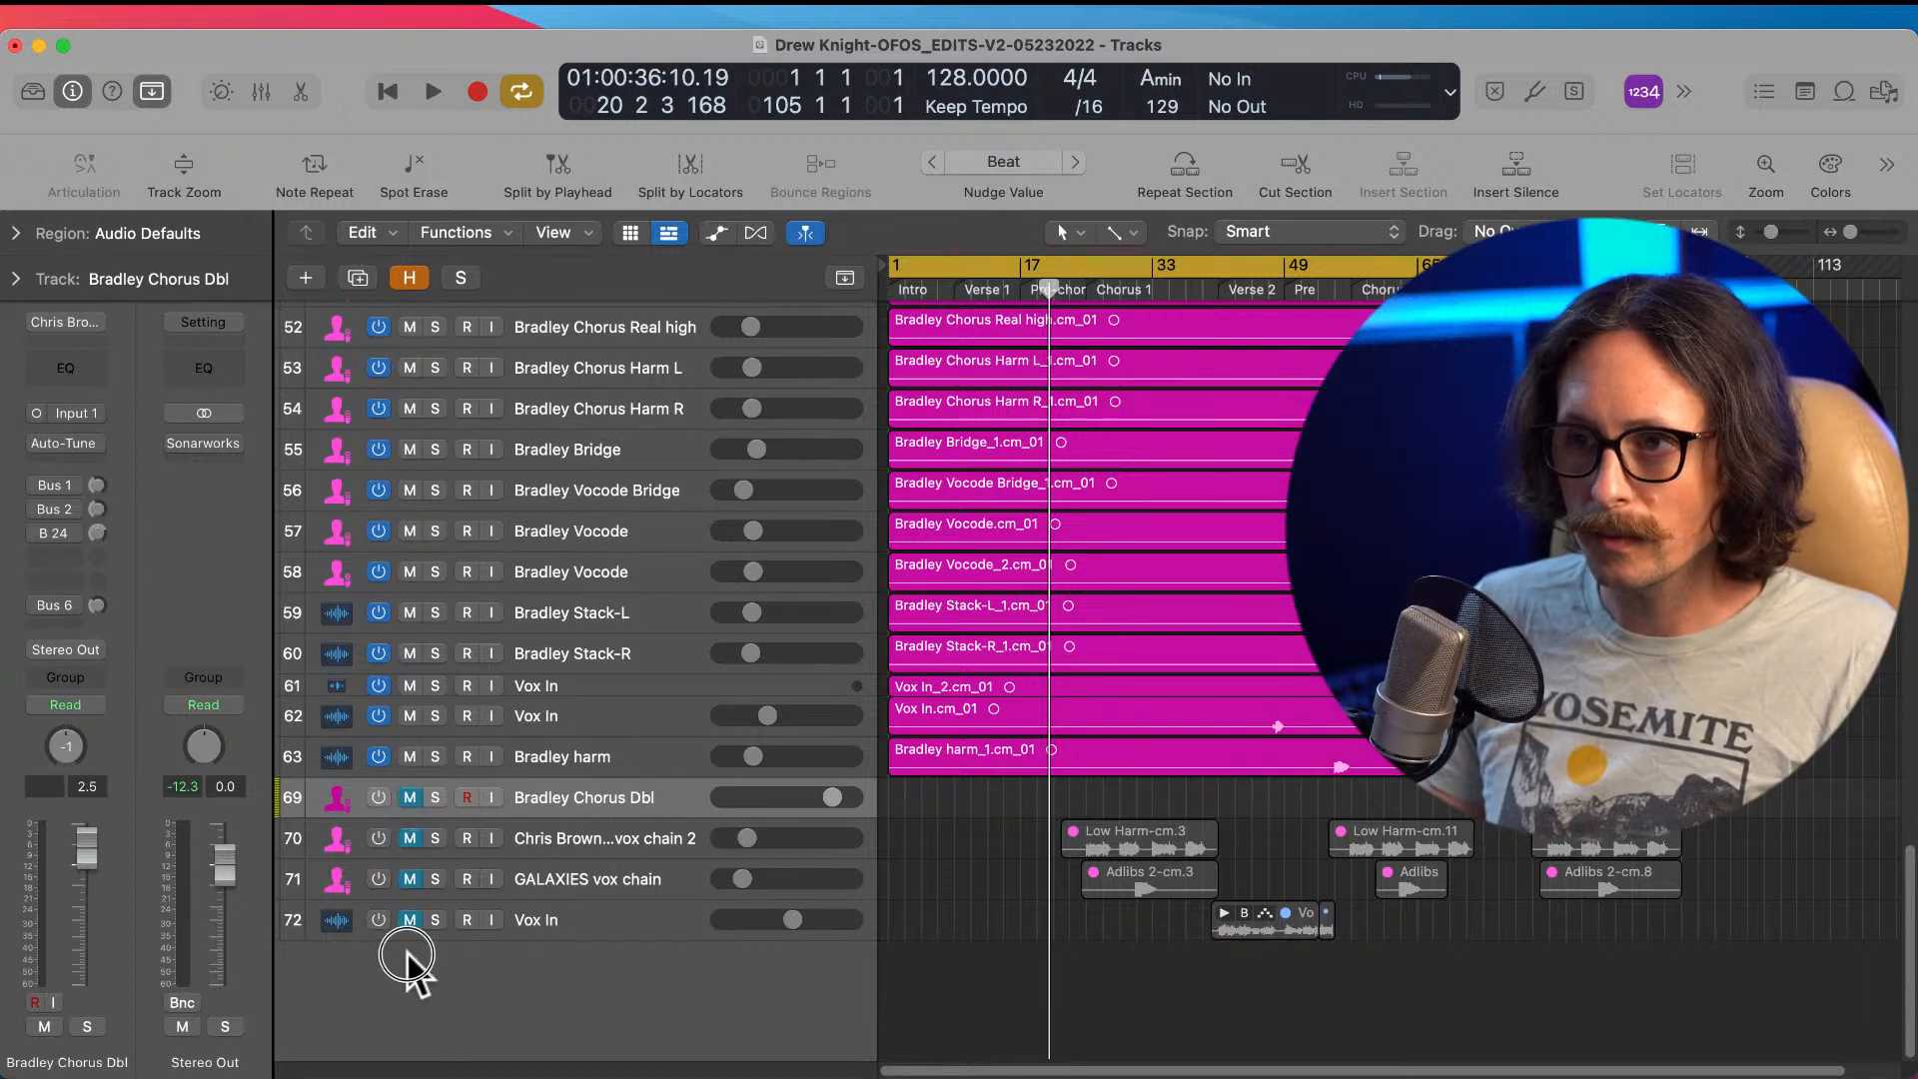
pyautogui.keyDown('shift'); pyautogui.click(609, 906); pyautogui.keyUp('shift')
pyautogui.rightClick(612, 907)
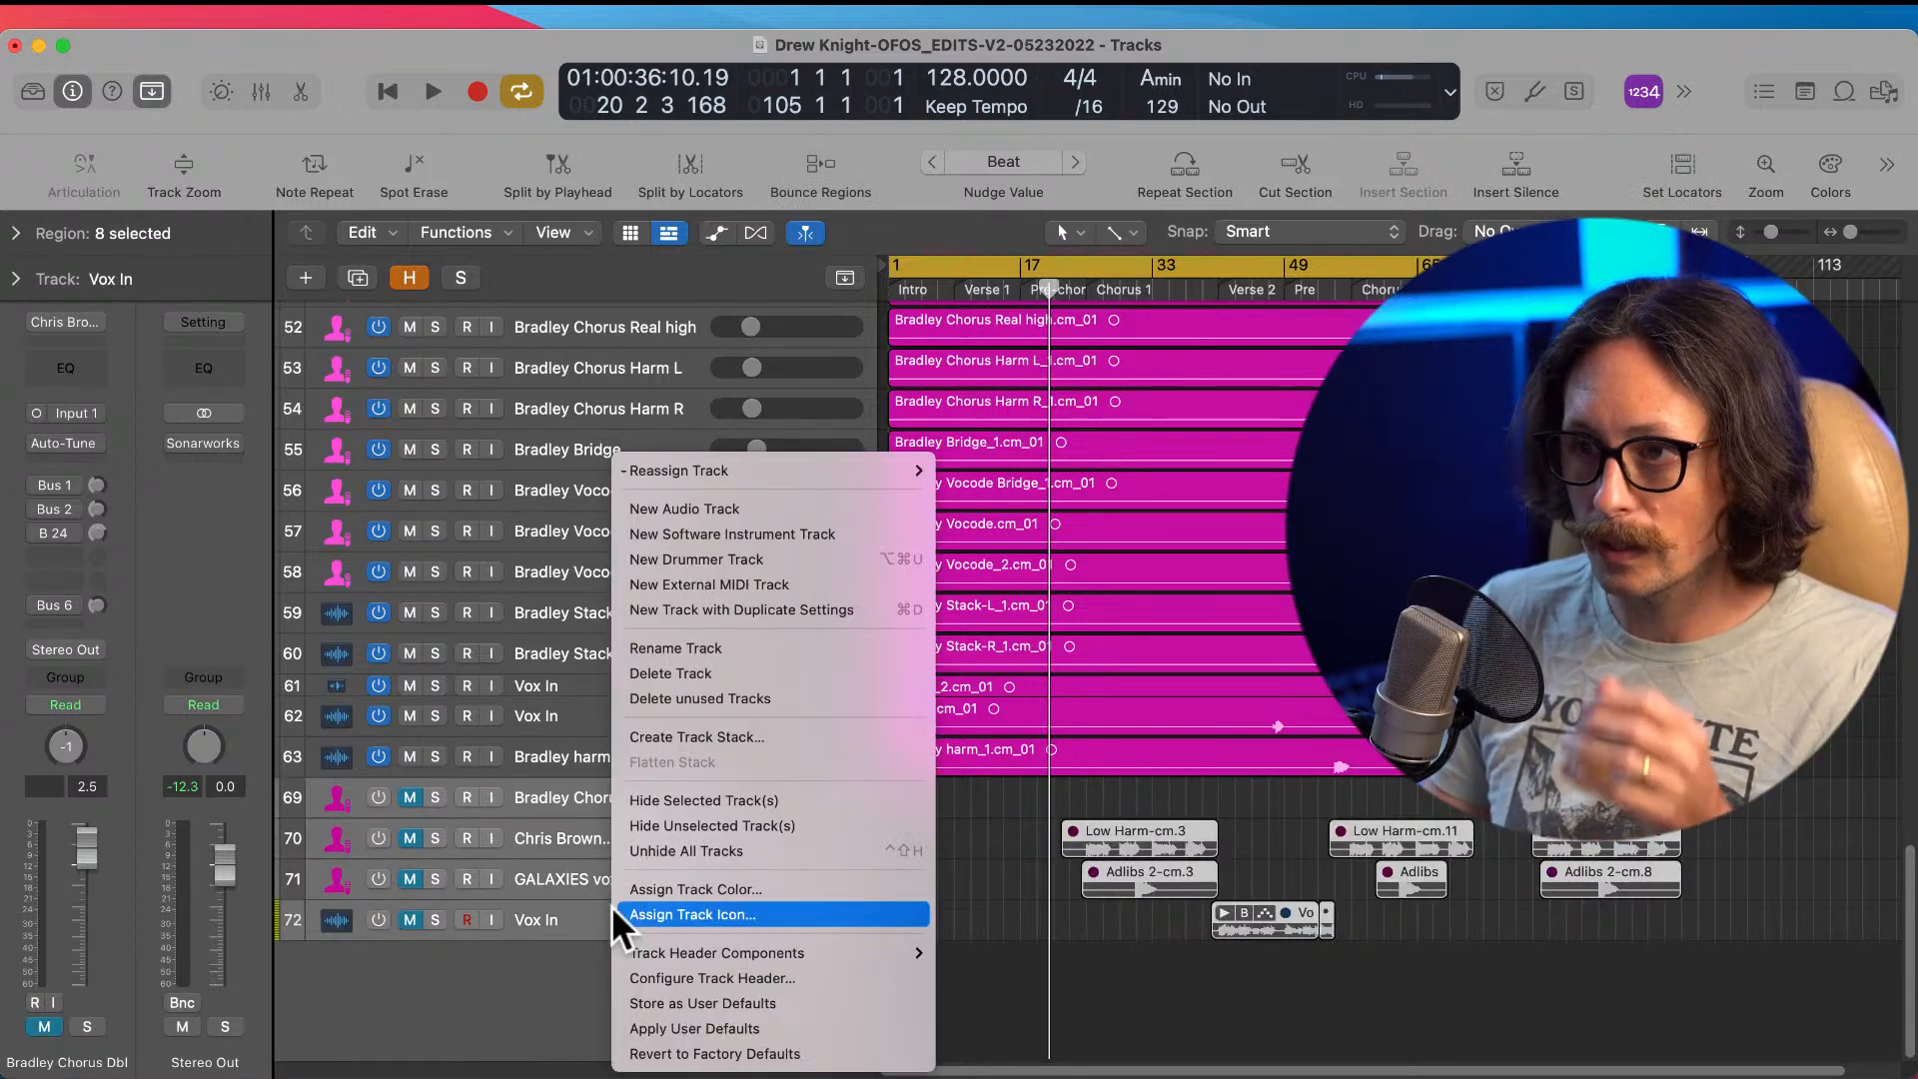
pyautogui.click(783, 790)
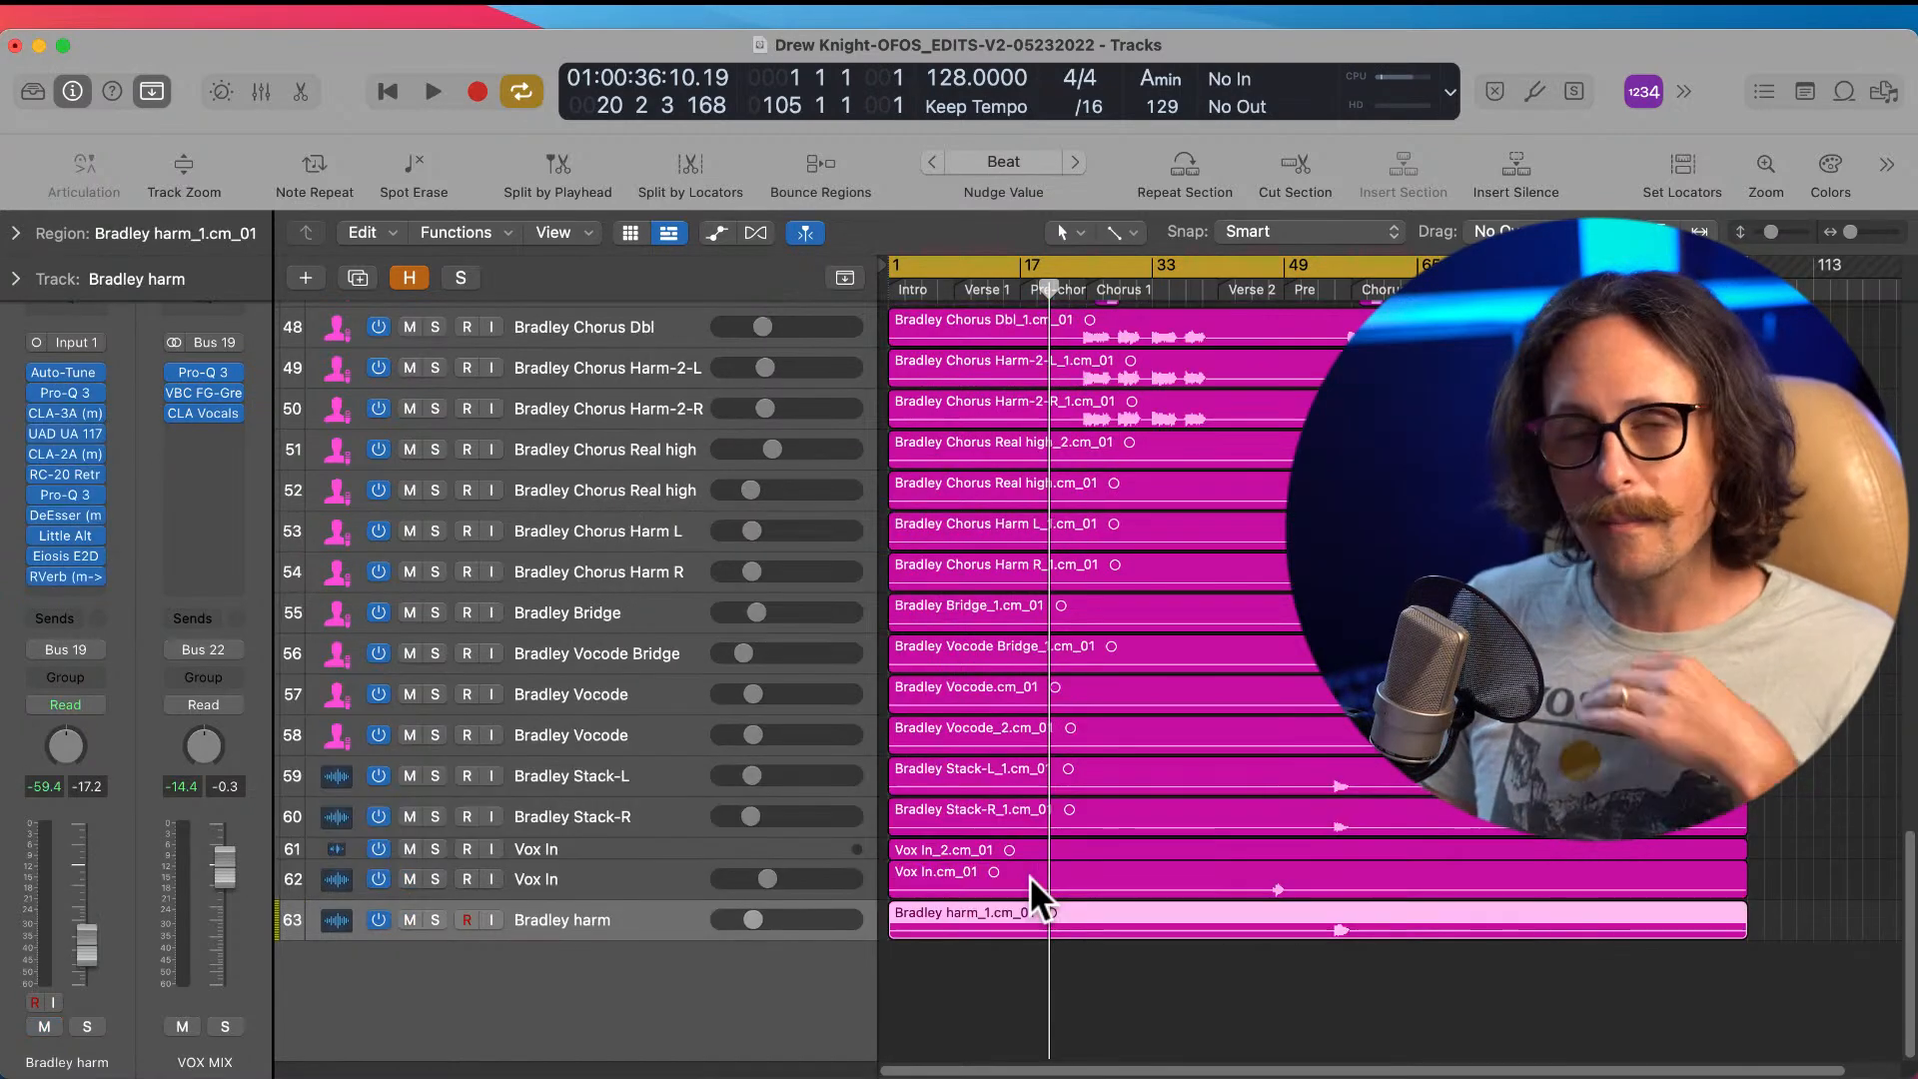
# Step: Play the song from the beginning and narrow the track headers to give the arrangement more room
pyautogui.scroll(5, 1125, 753)
pyautogui.scroll(5, 1125, 754)
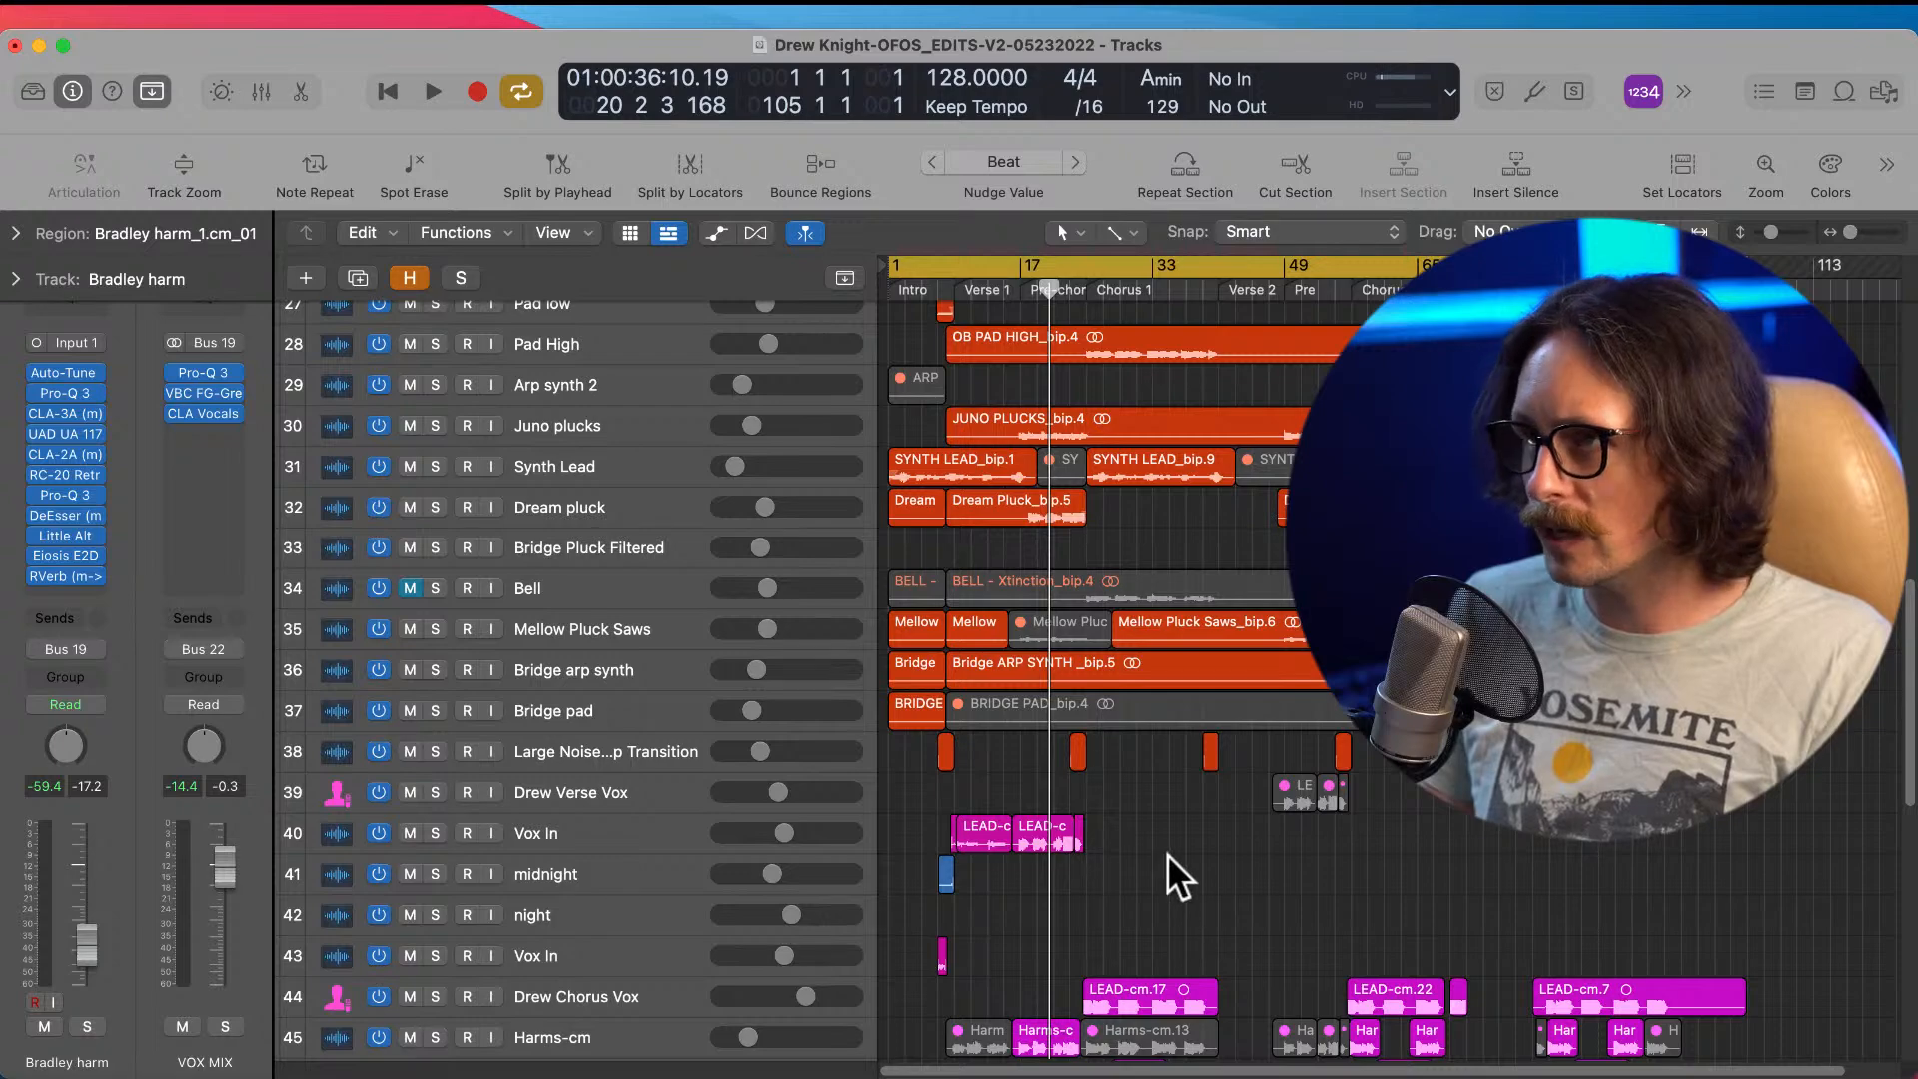
pyautogui.scroll(3, 1167, 854)
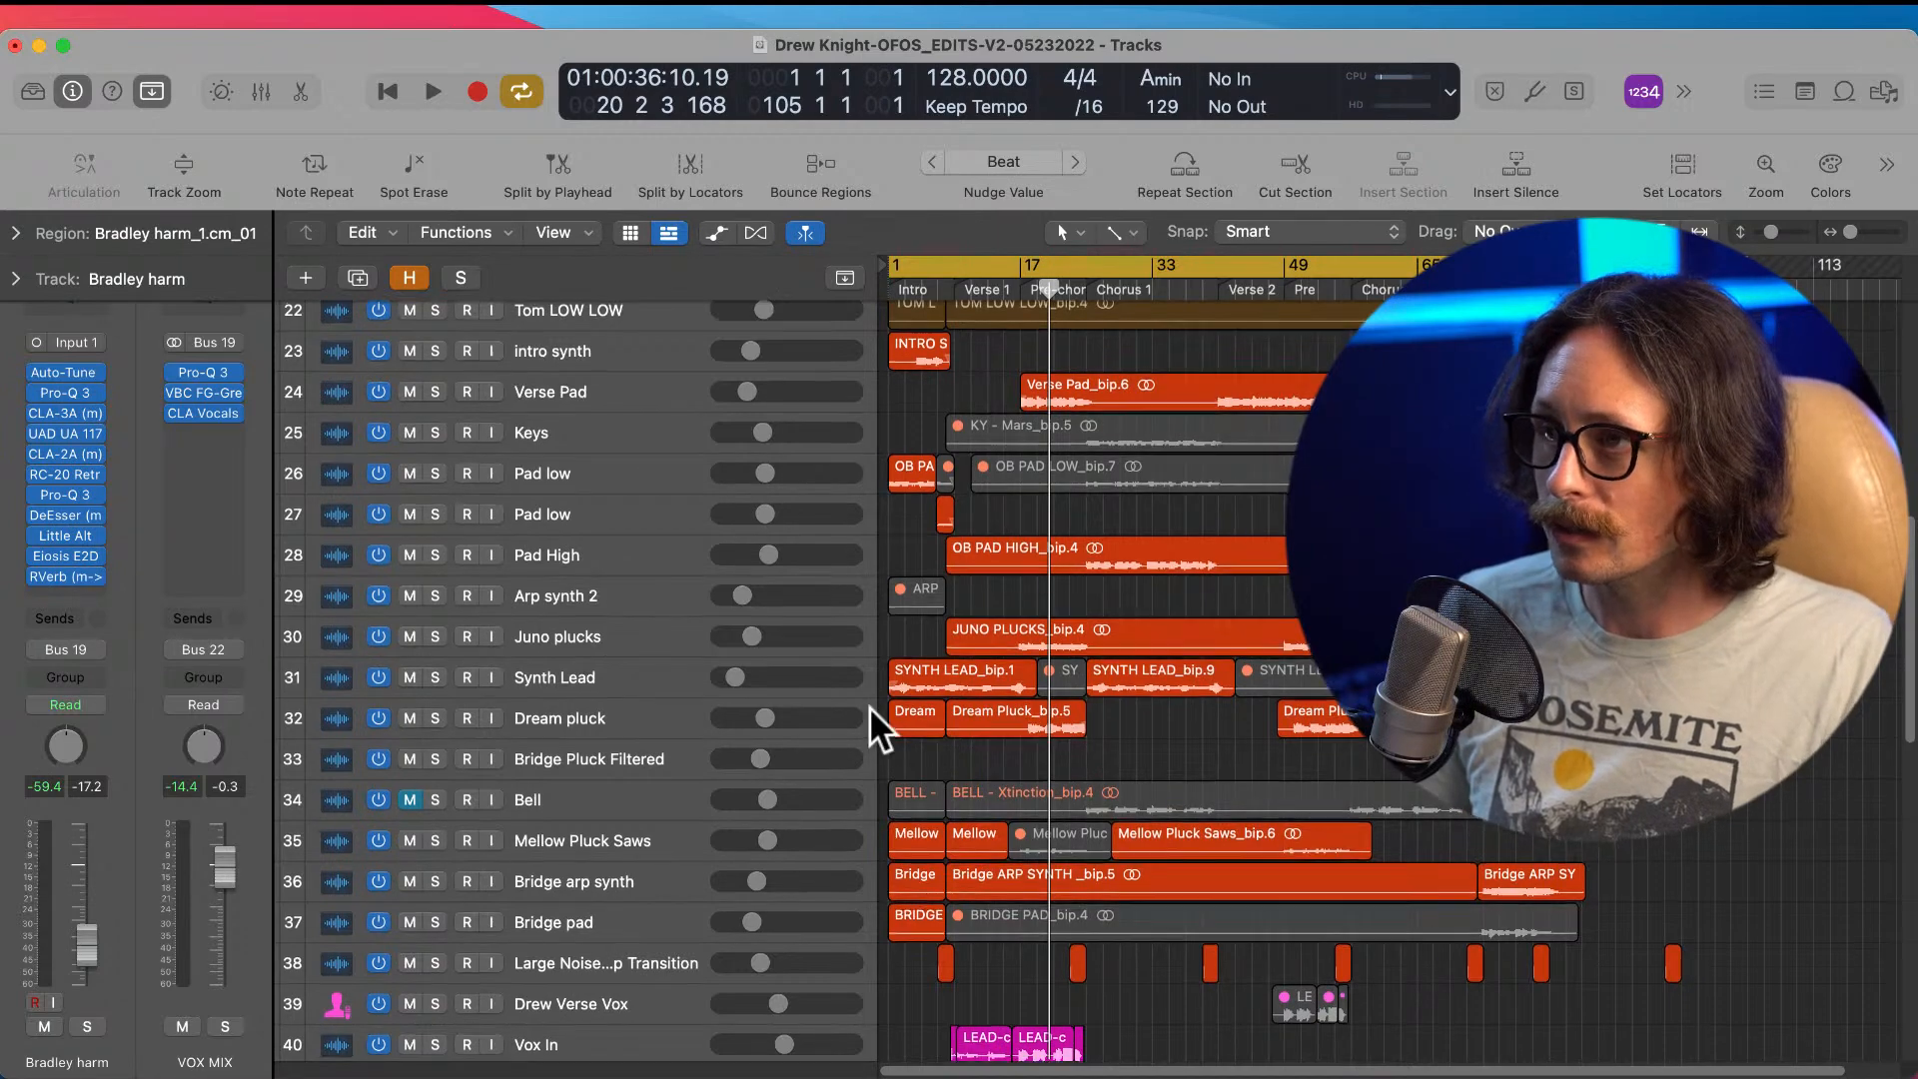
pyautogui.scroll(10, 869, 706)
pyautogui.scroll(-6, 1015, 727)
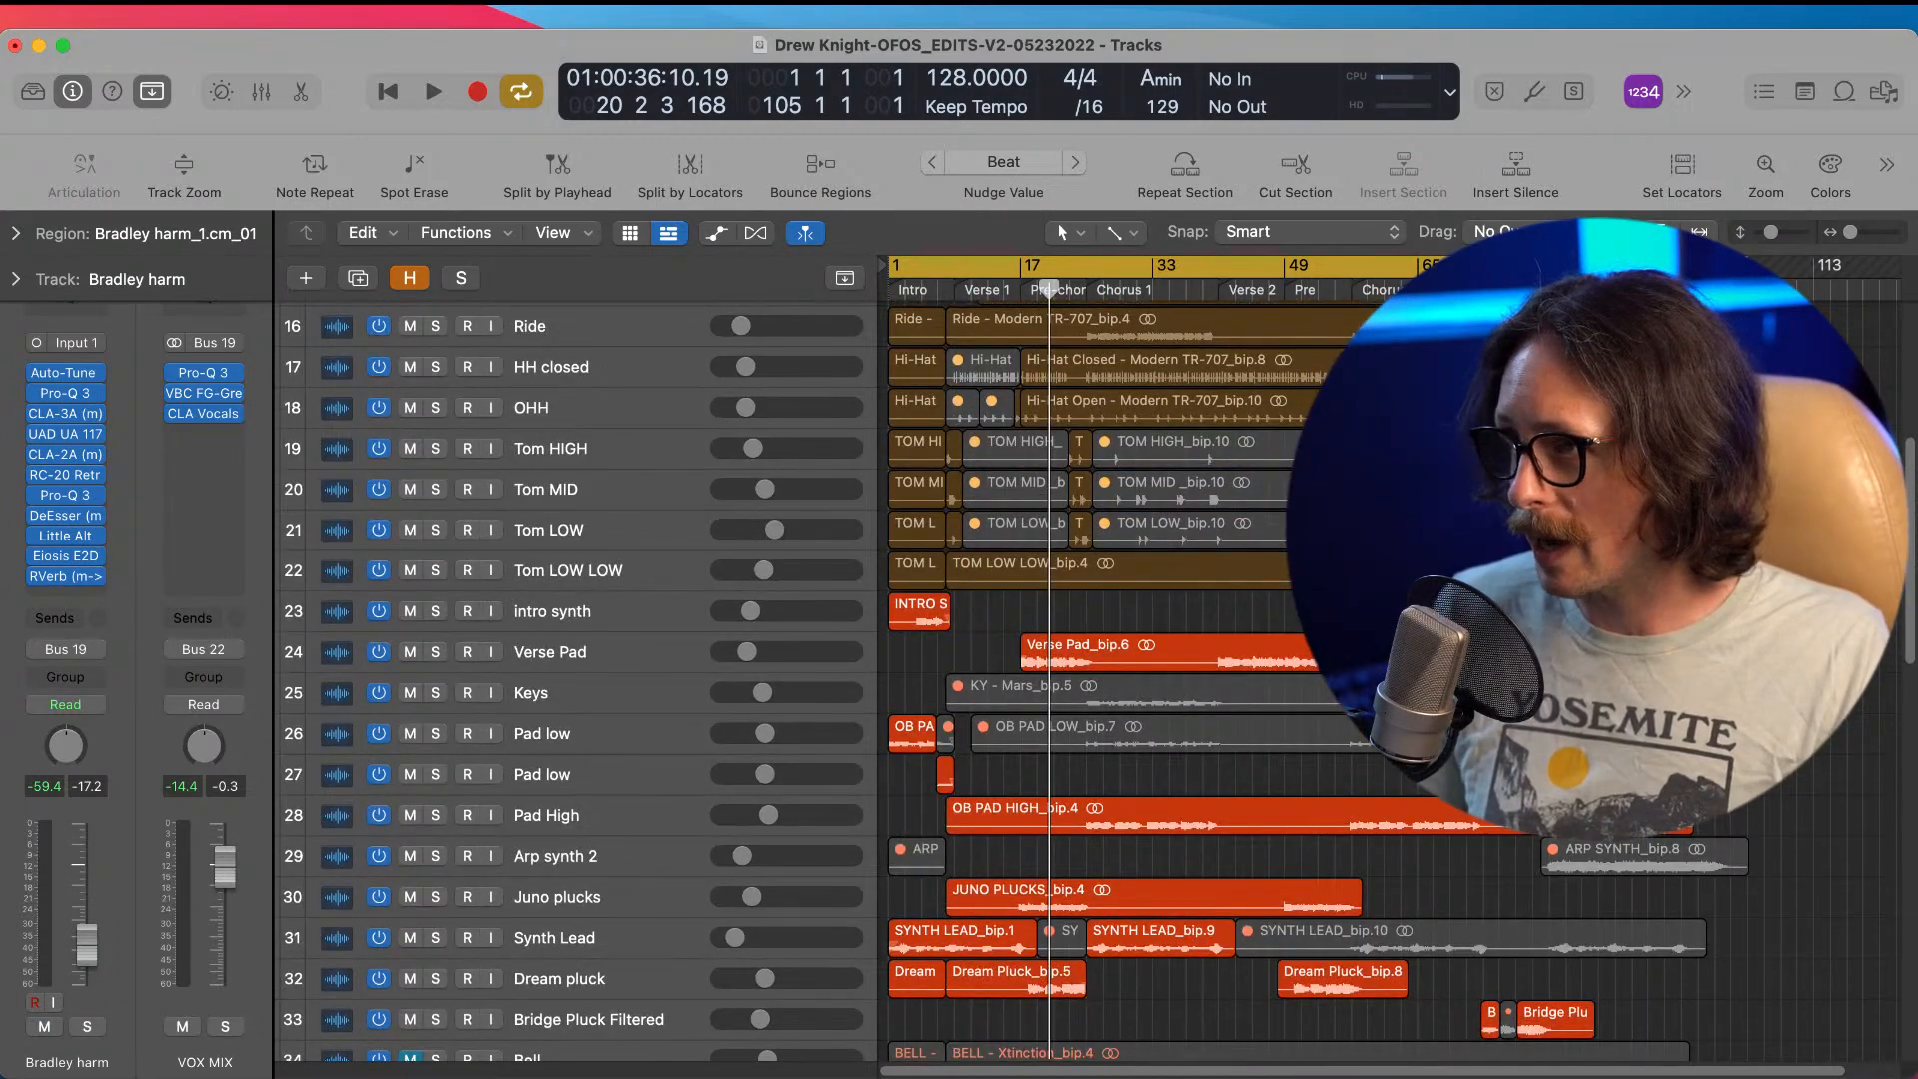
pyautogui.press('Return')
pyautogui.press('space')
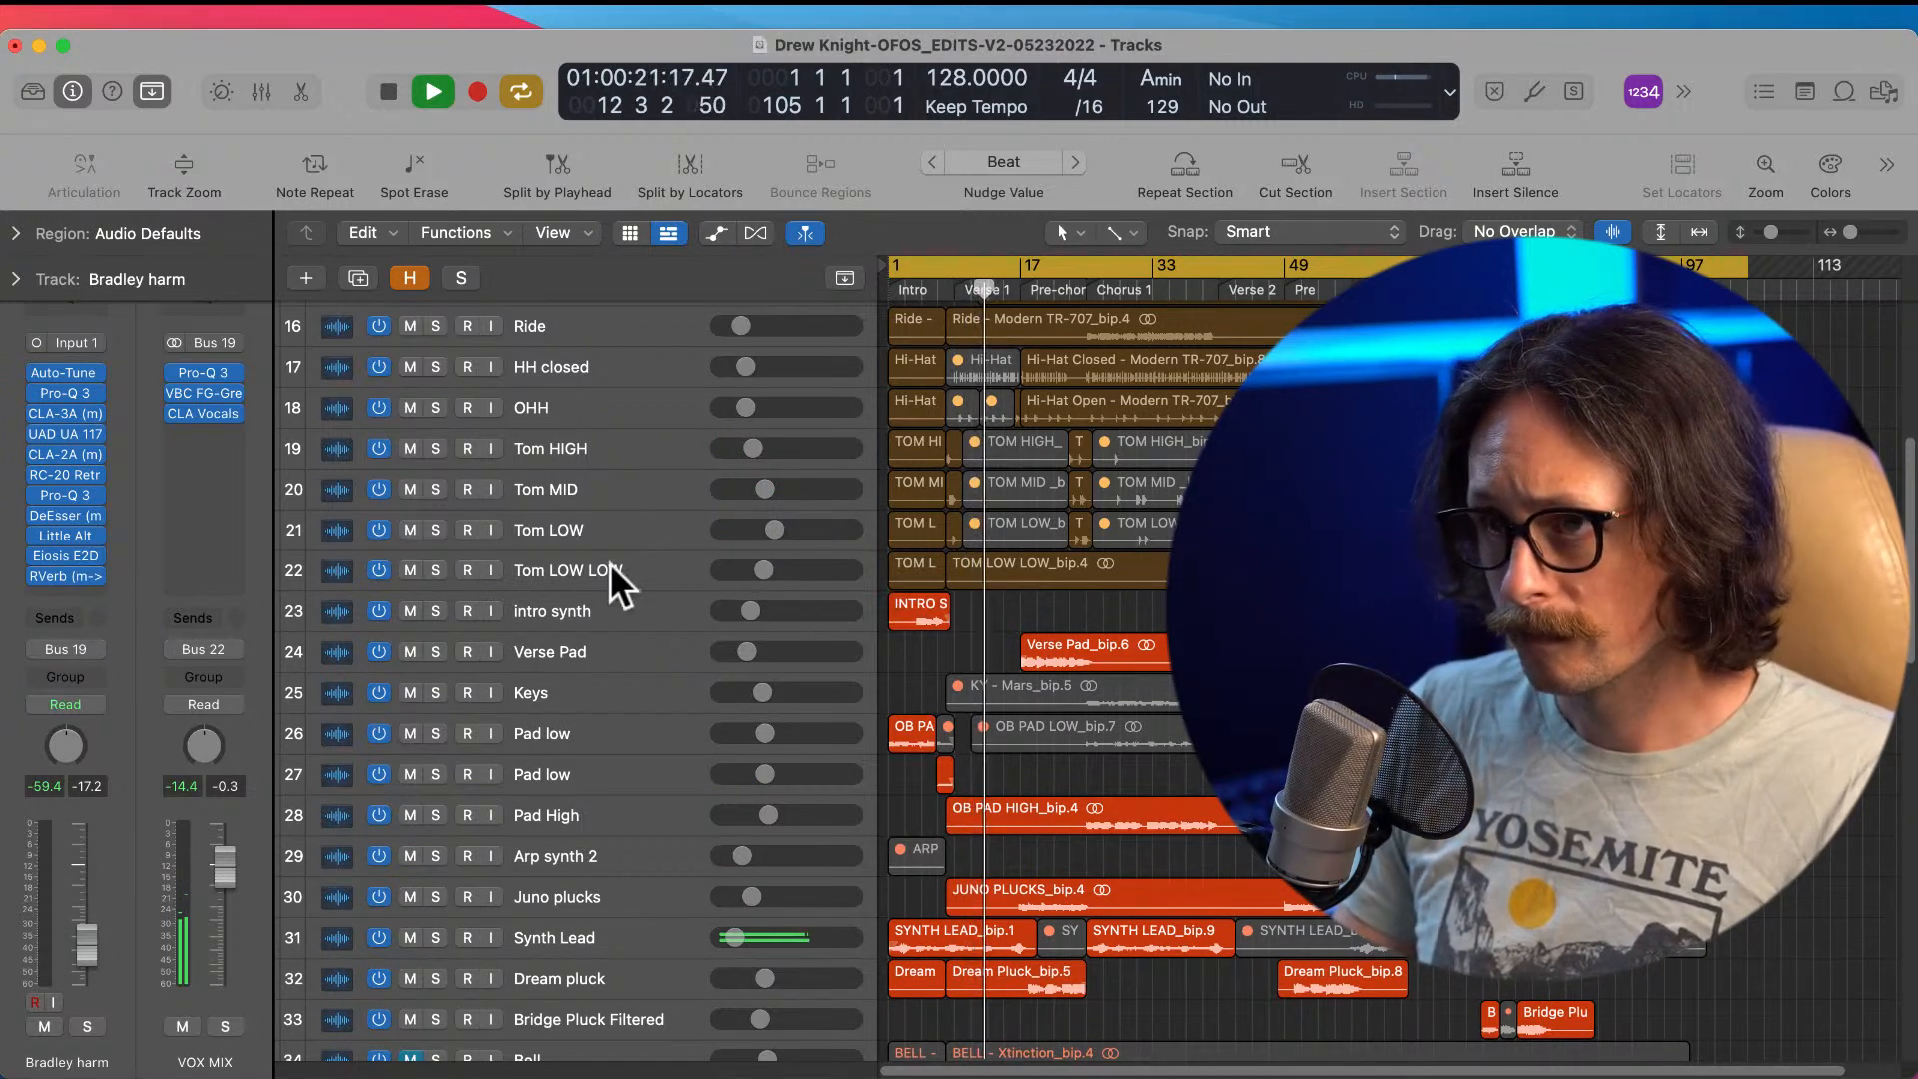
pyautogui.moveTo(878, 447); pyautogui.dragTo(667, 452)
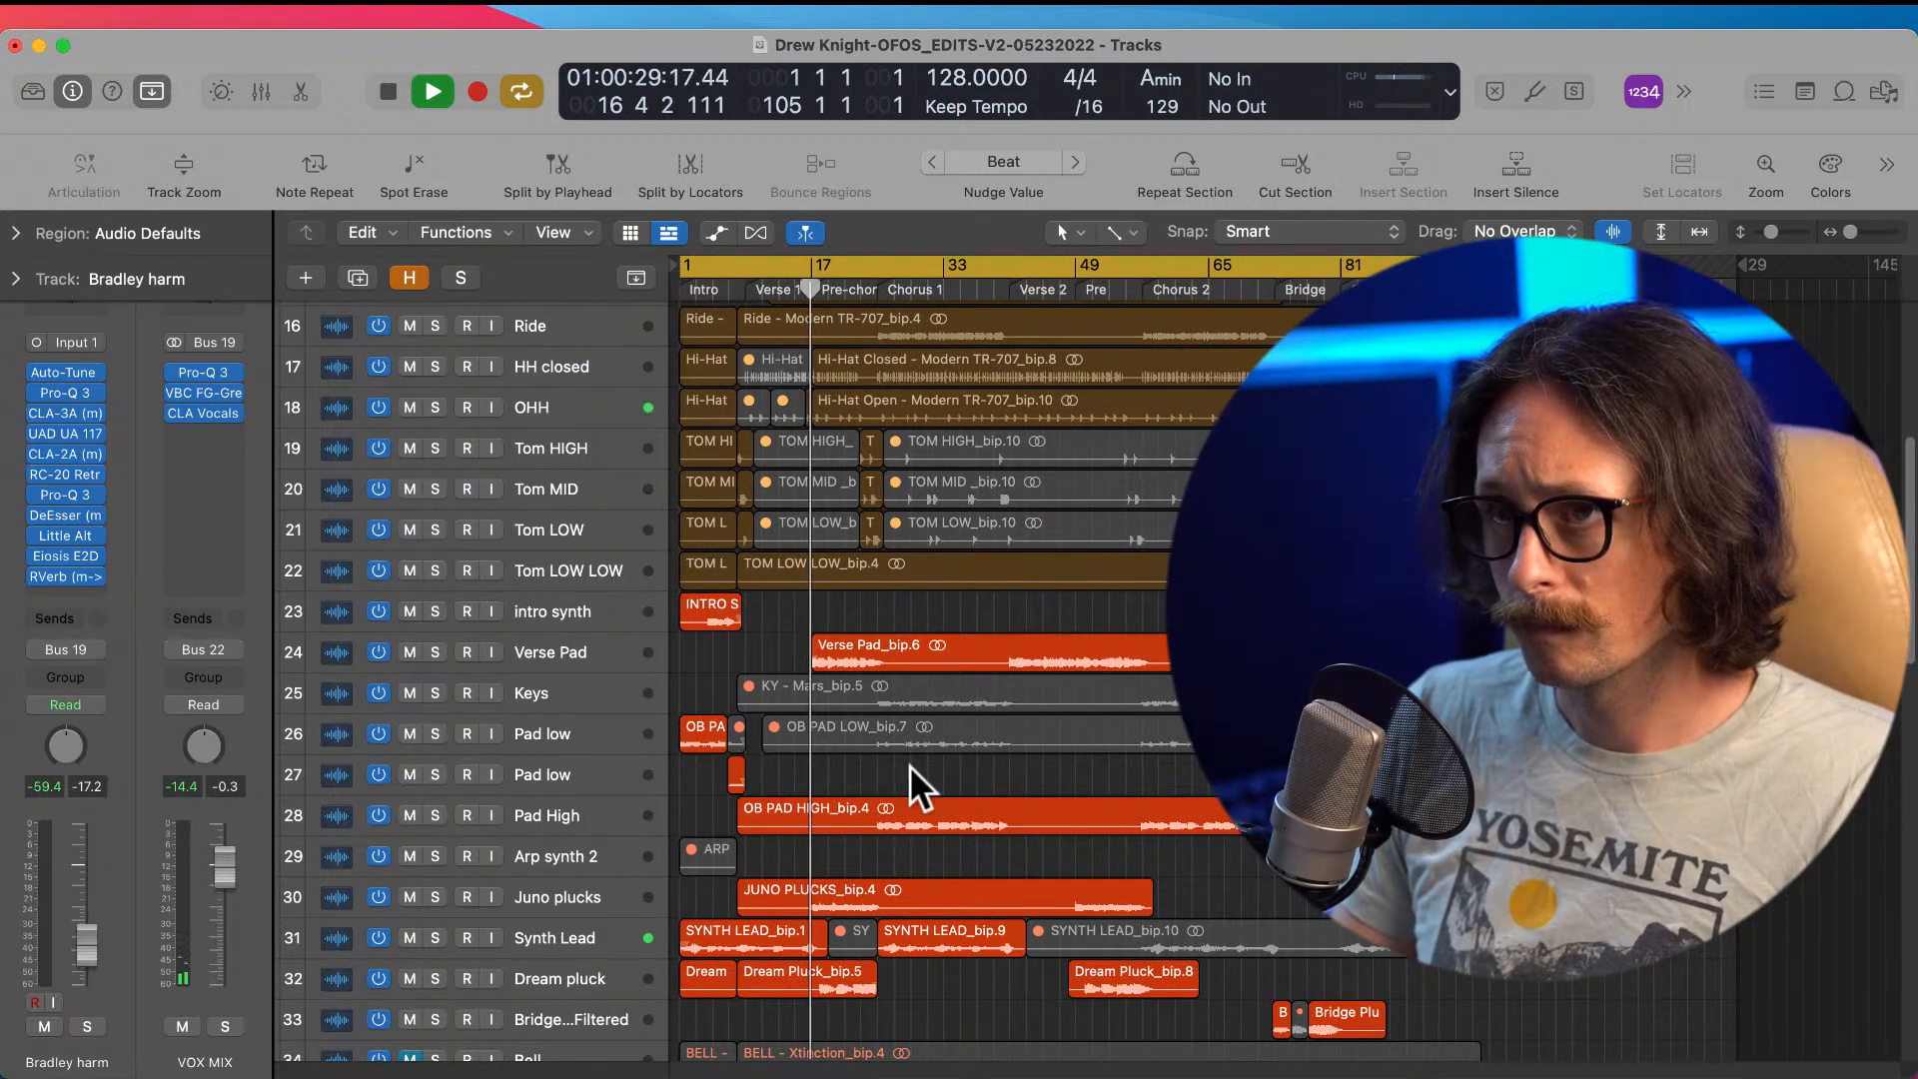
# Step: Examine the synth and vocal tracks down to track 63 while the song plays through the pre-chorus and Chorus 1
pyautogui.scroll(-4, 964, 710)
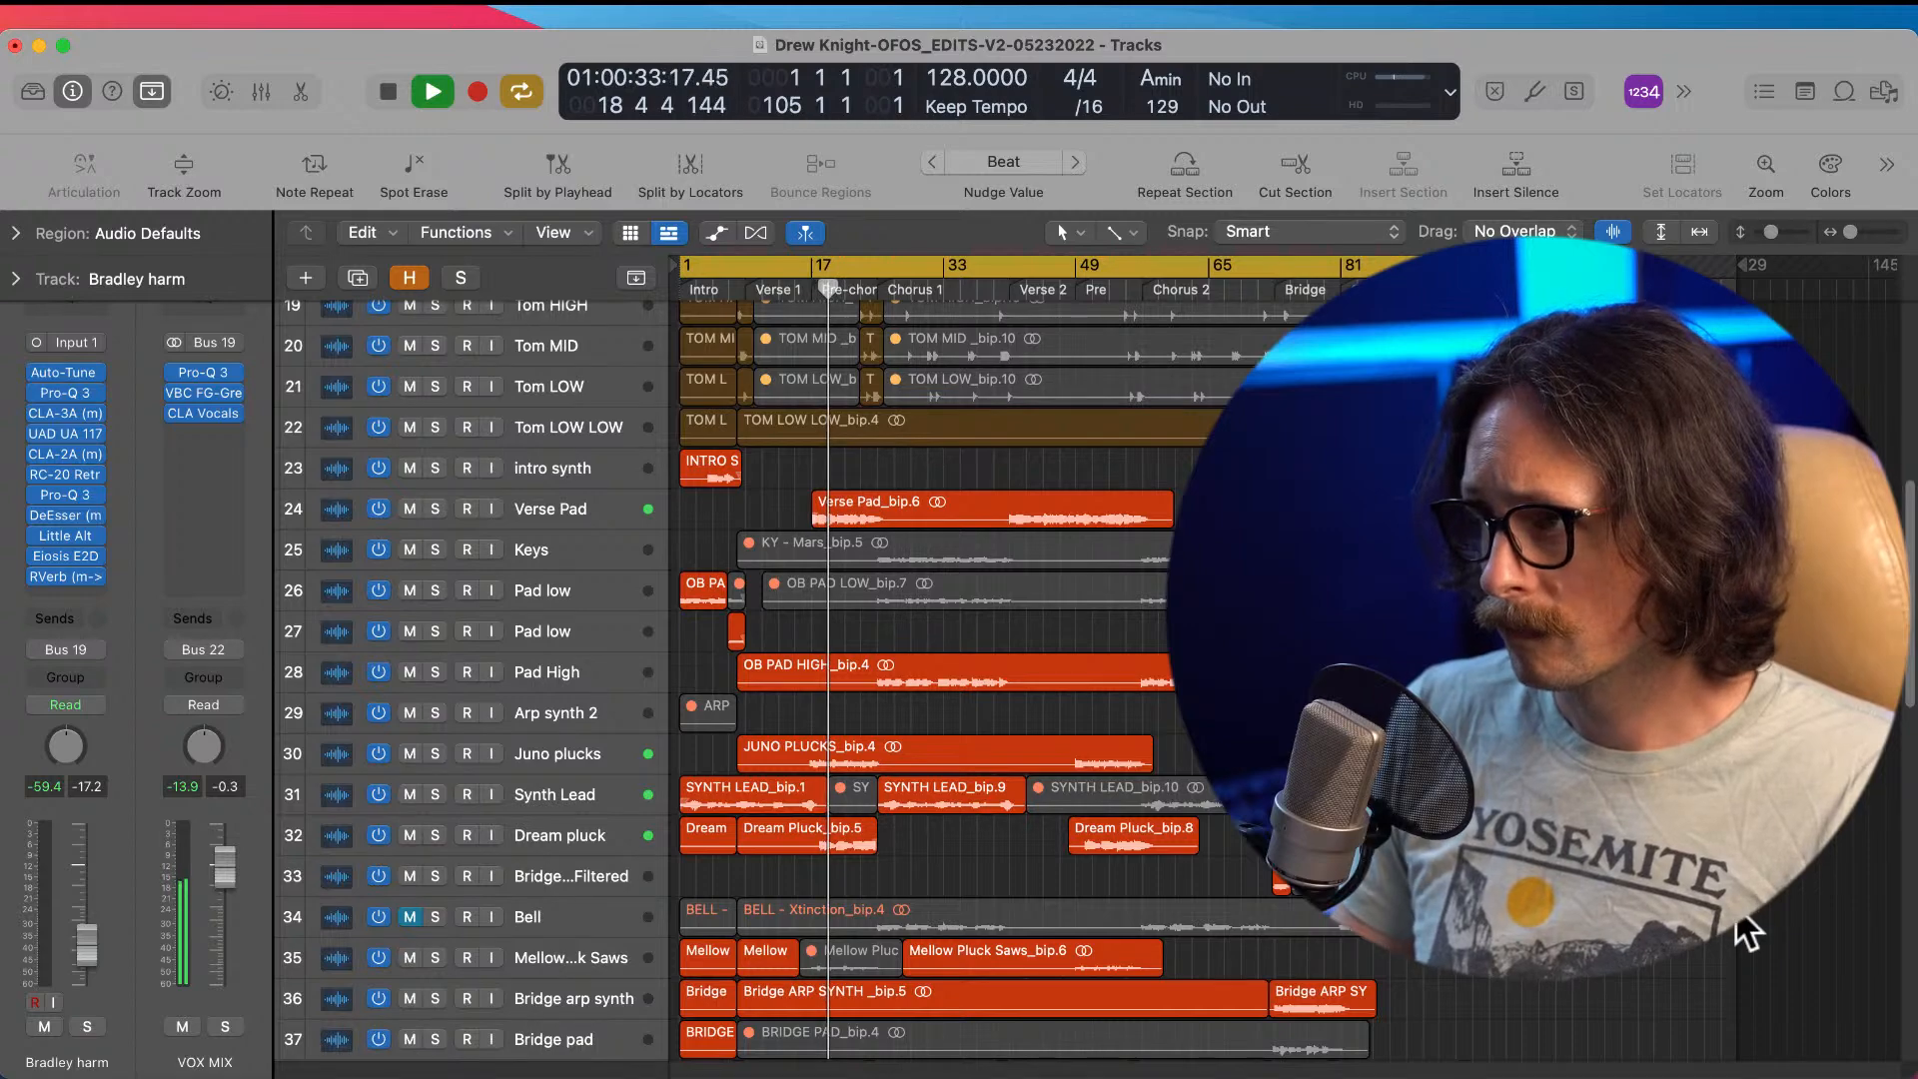
pyautogui.scroll(-10, 1131, 782)
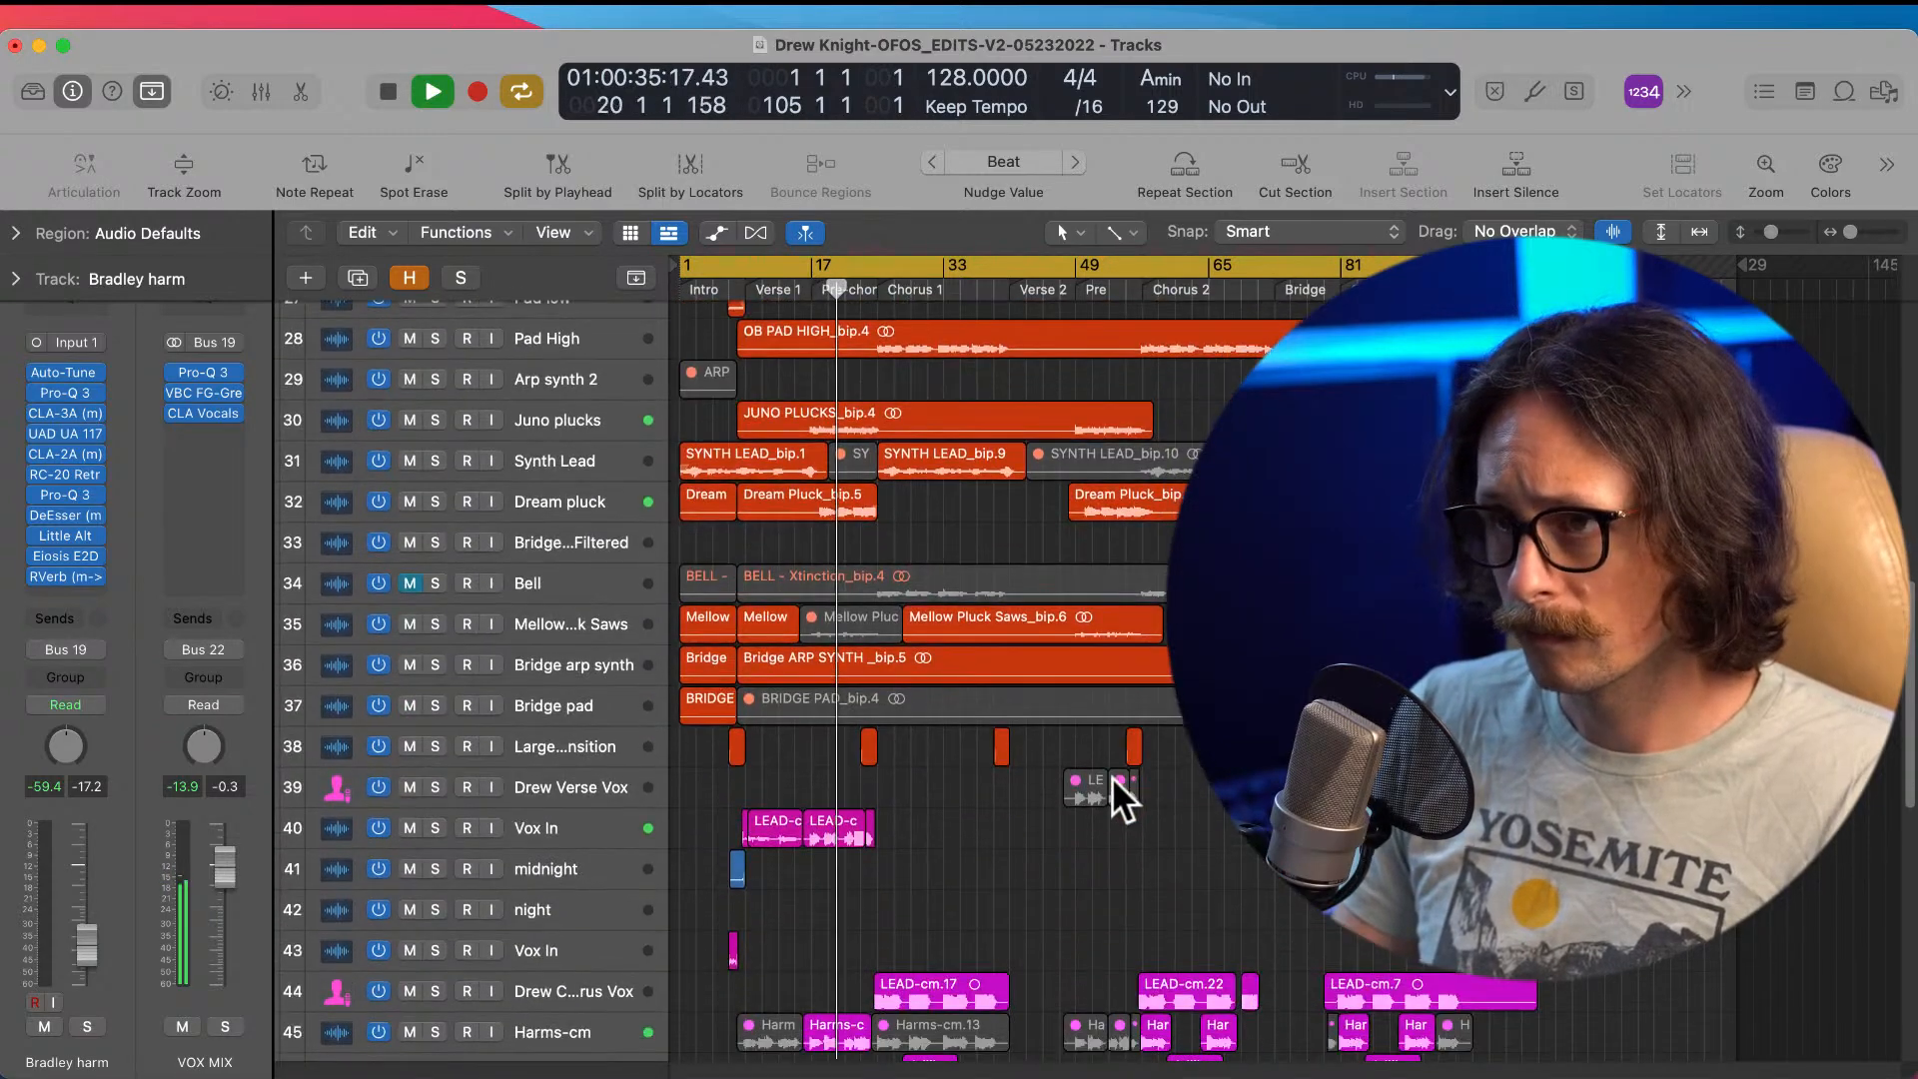
pyautogui.scroll(-5, 975, 775)
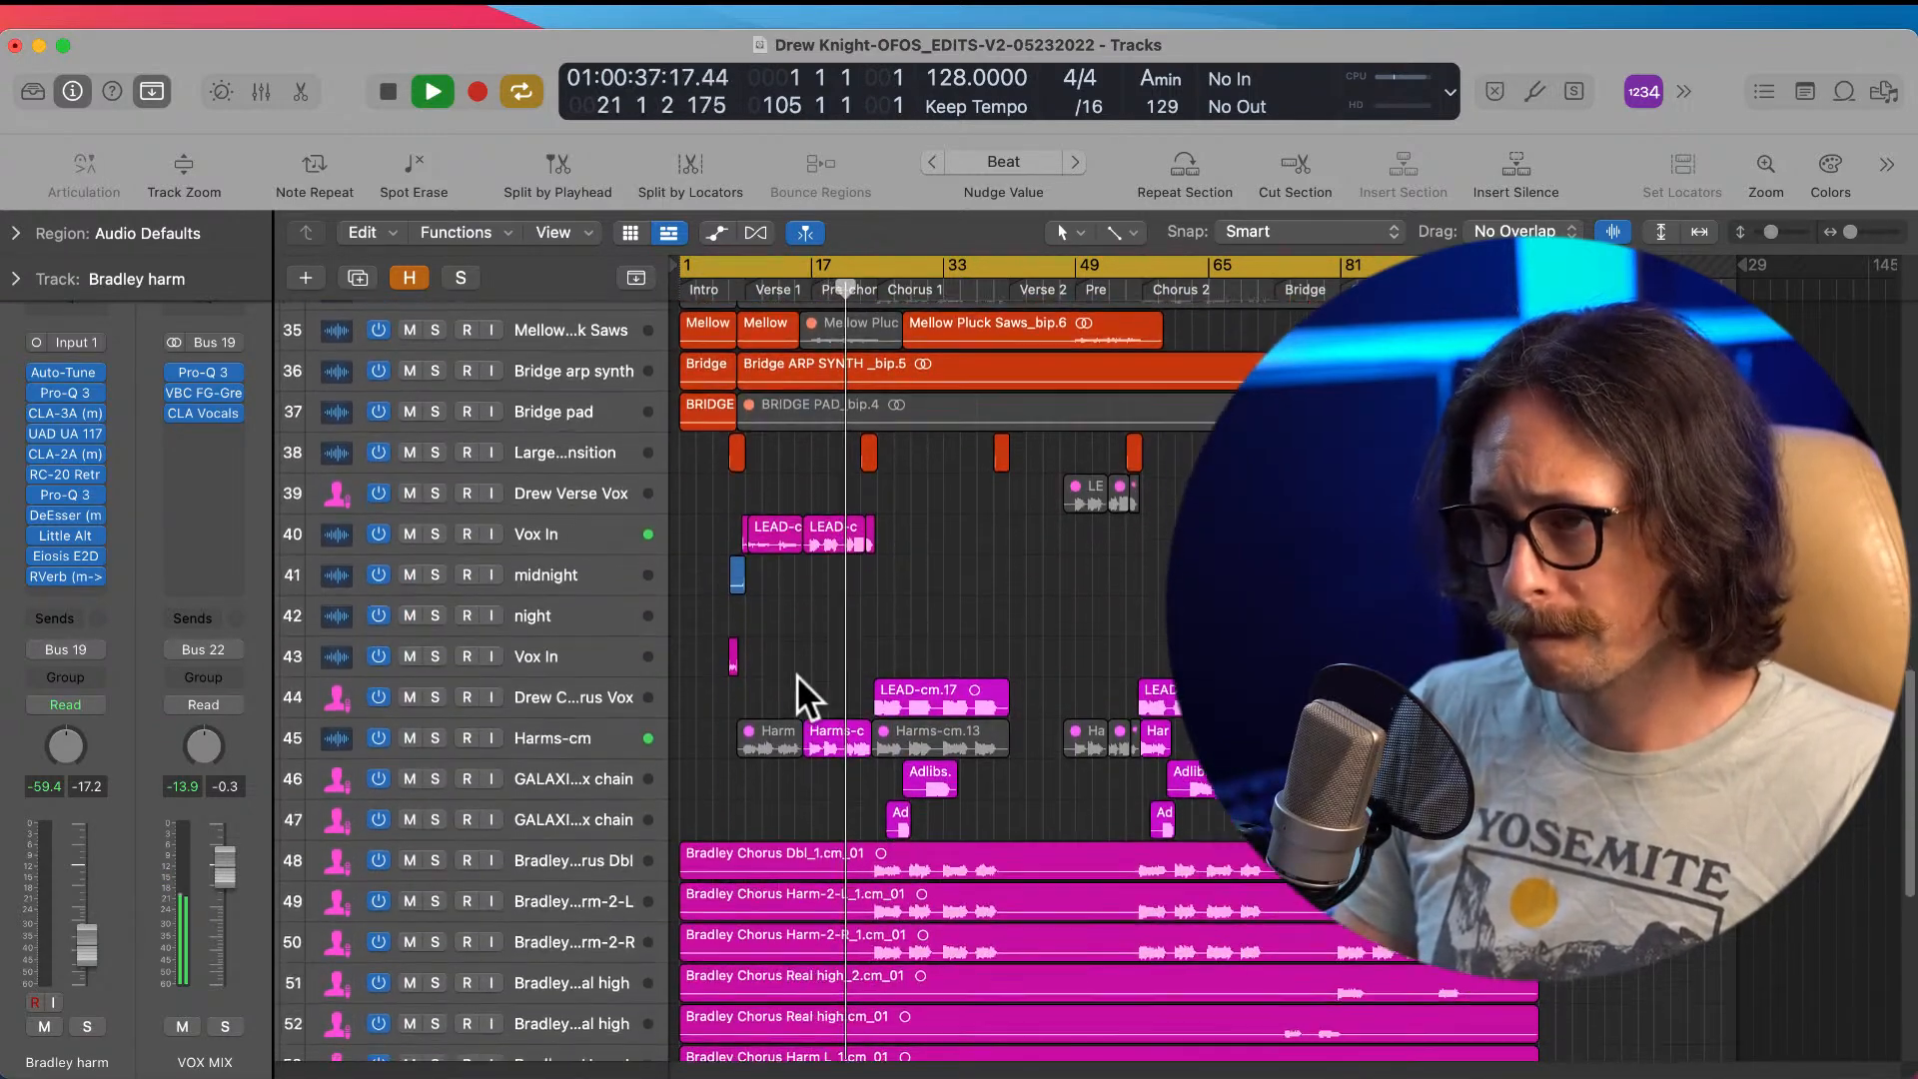
pyautogui.scroll(-7, 926, 770)
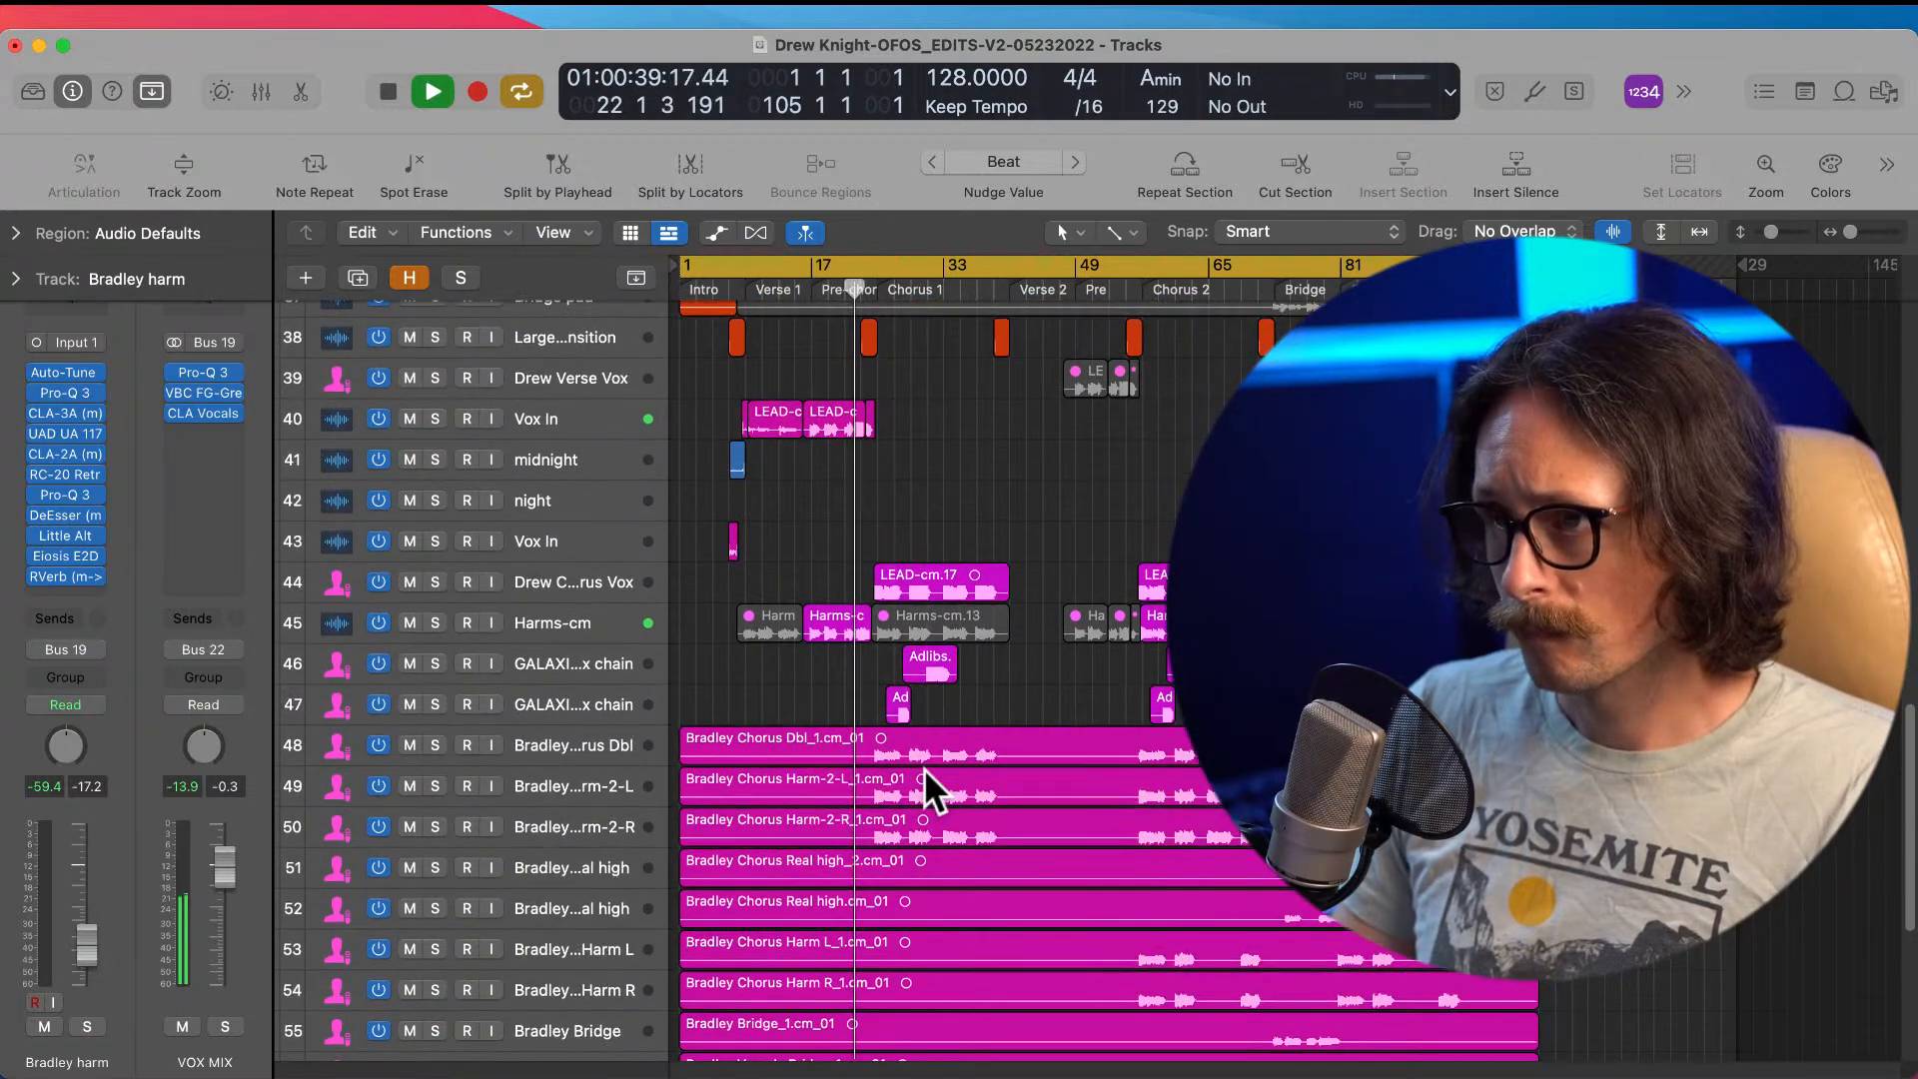
pyautogui.scroll(-6, 925, 769)
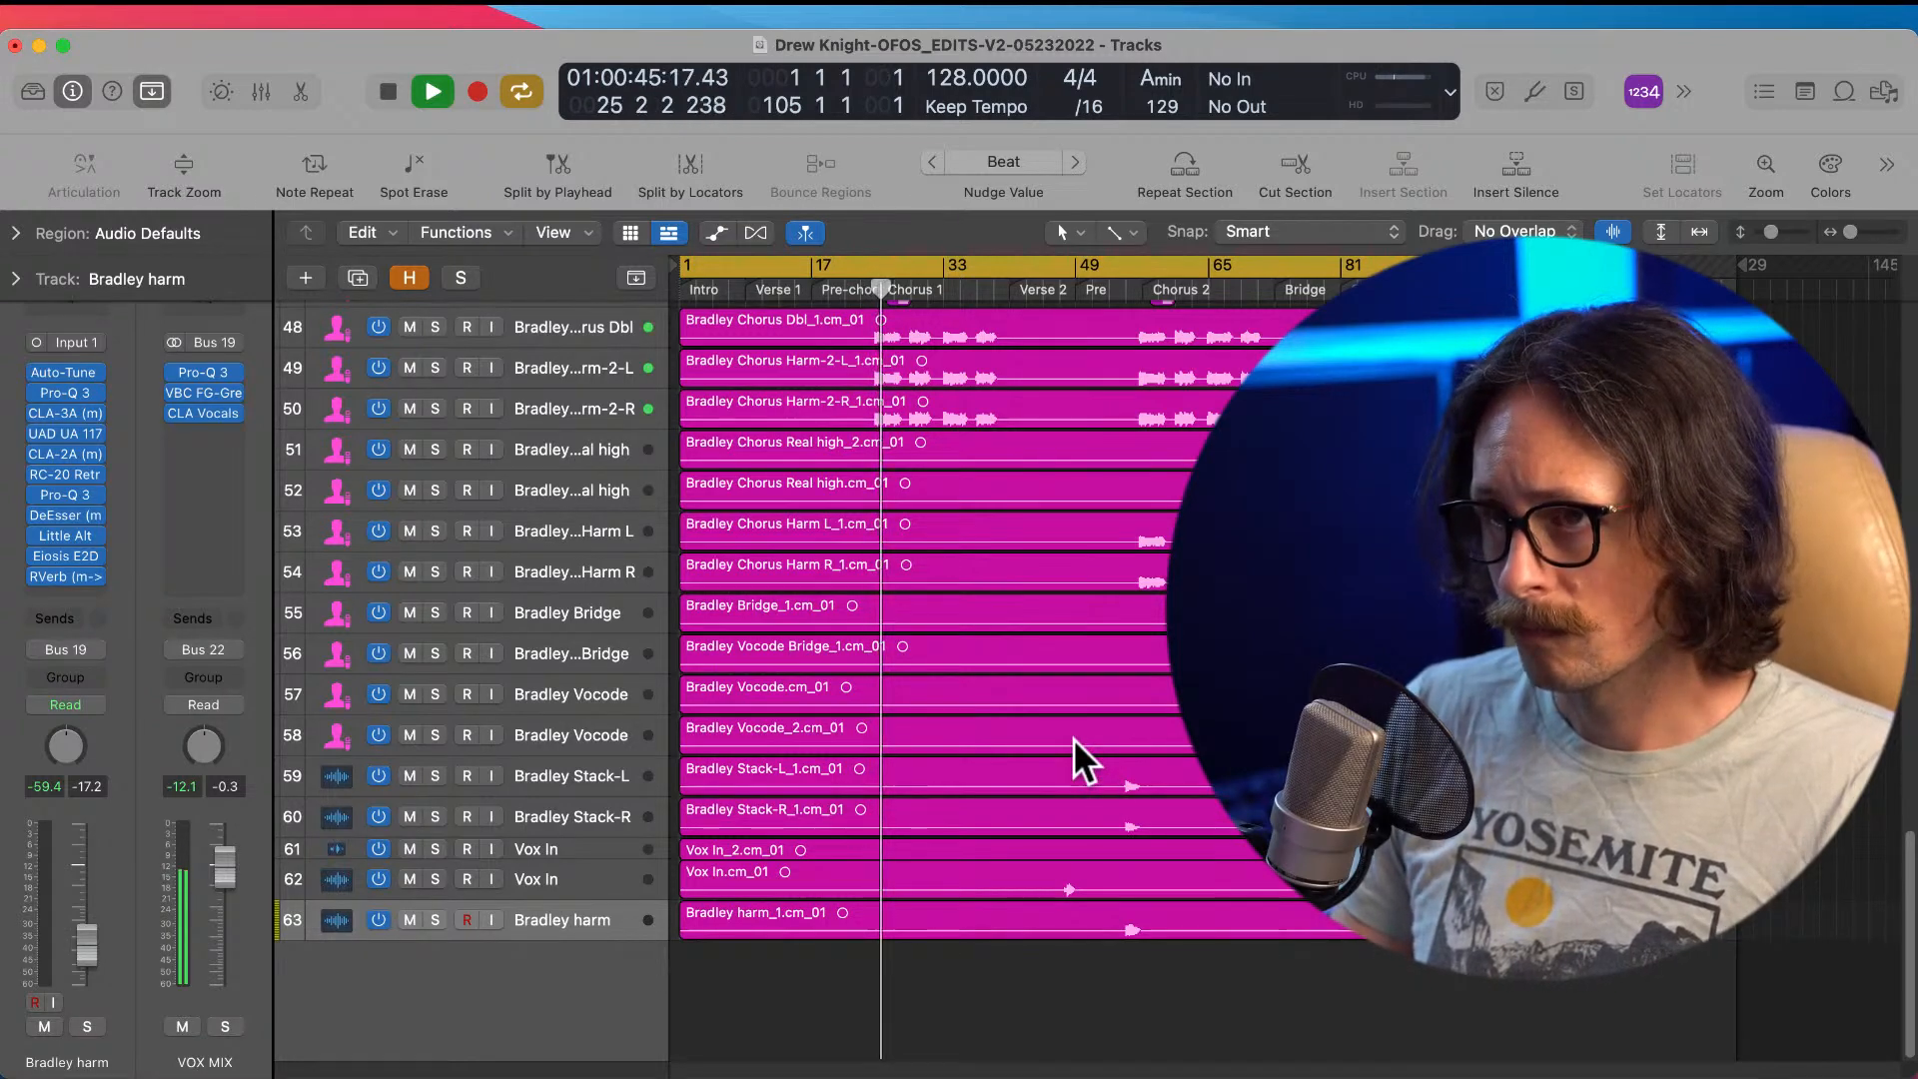
pyautogui.scroll(8, 1073, 750)
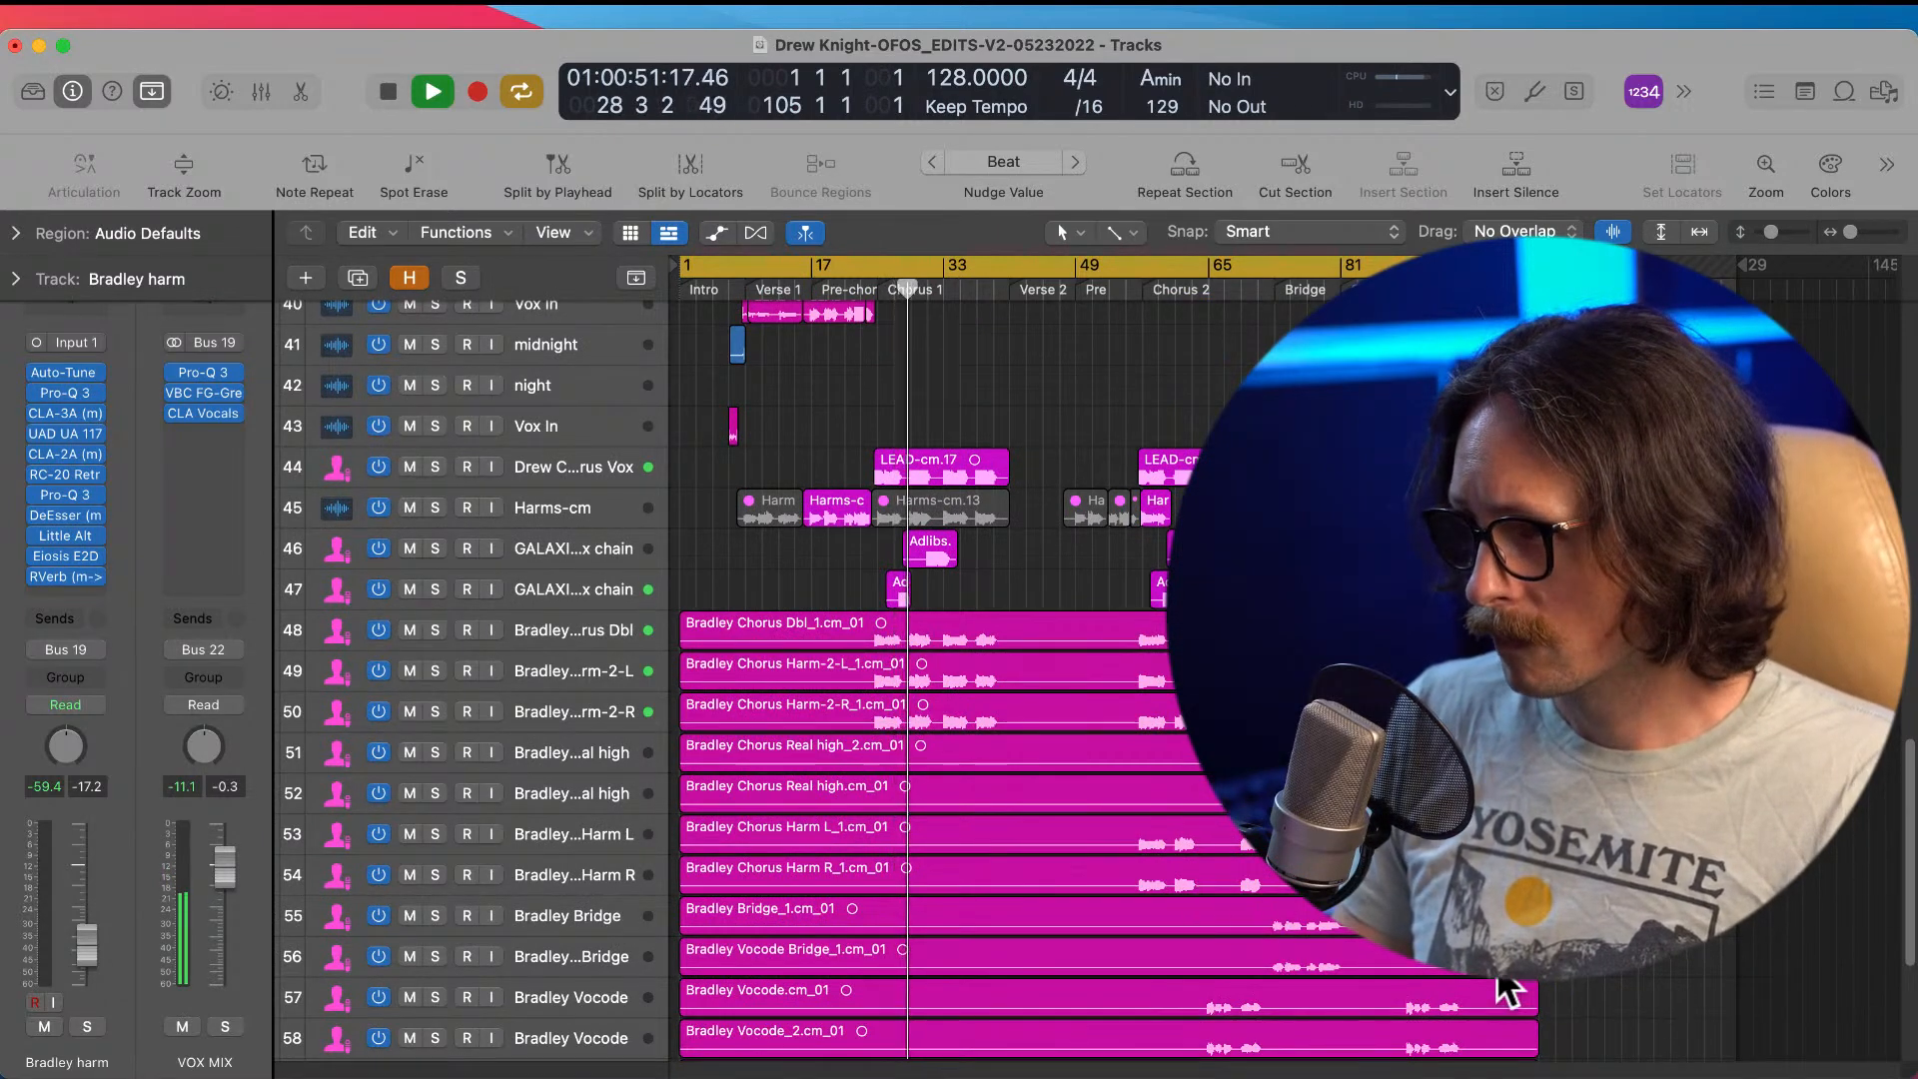
pyautogui.scroll(12, 931, 773)
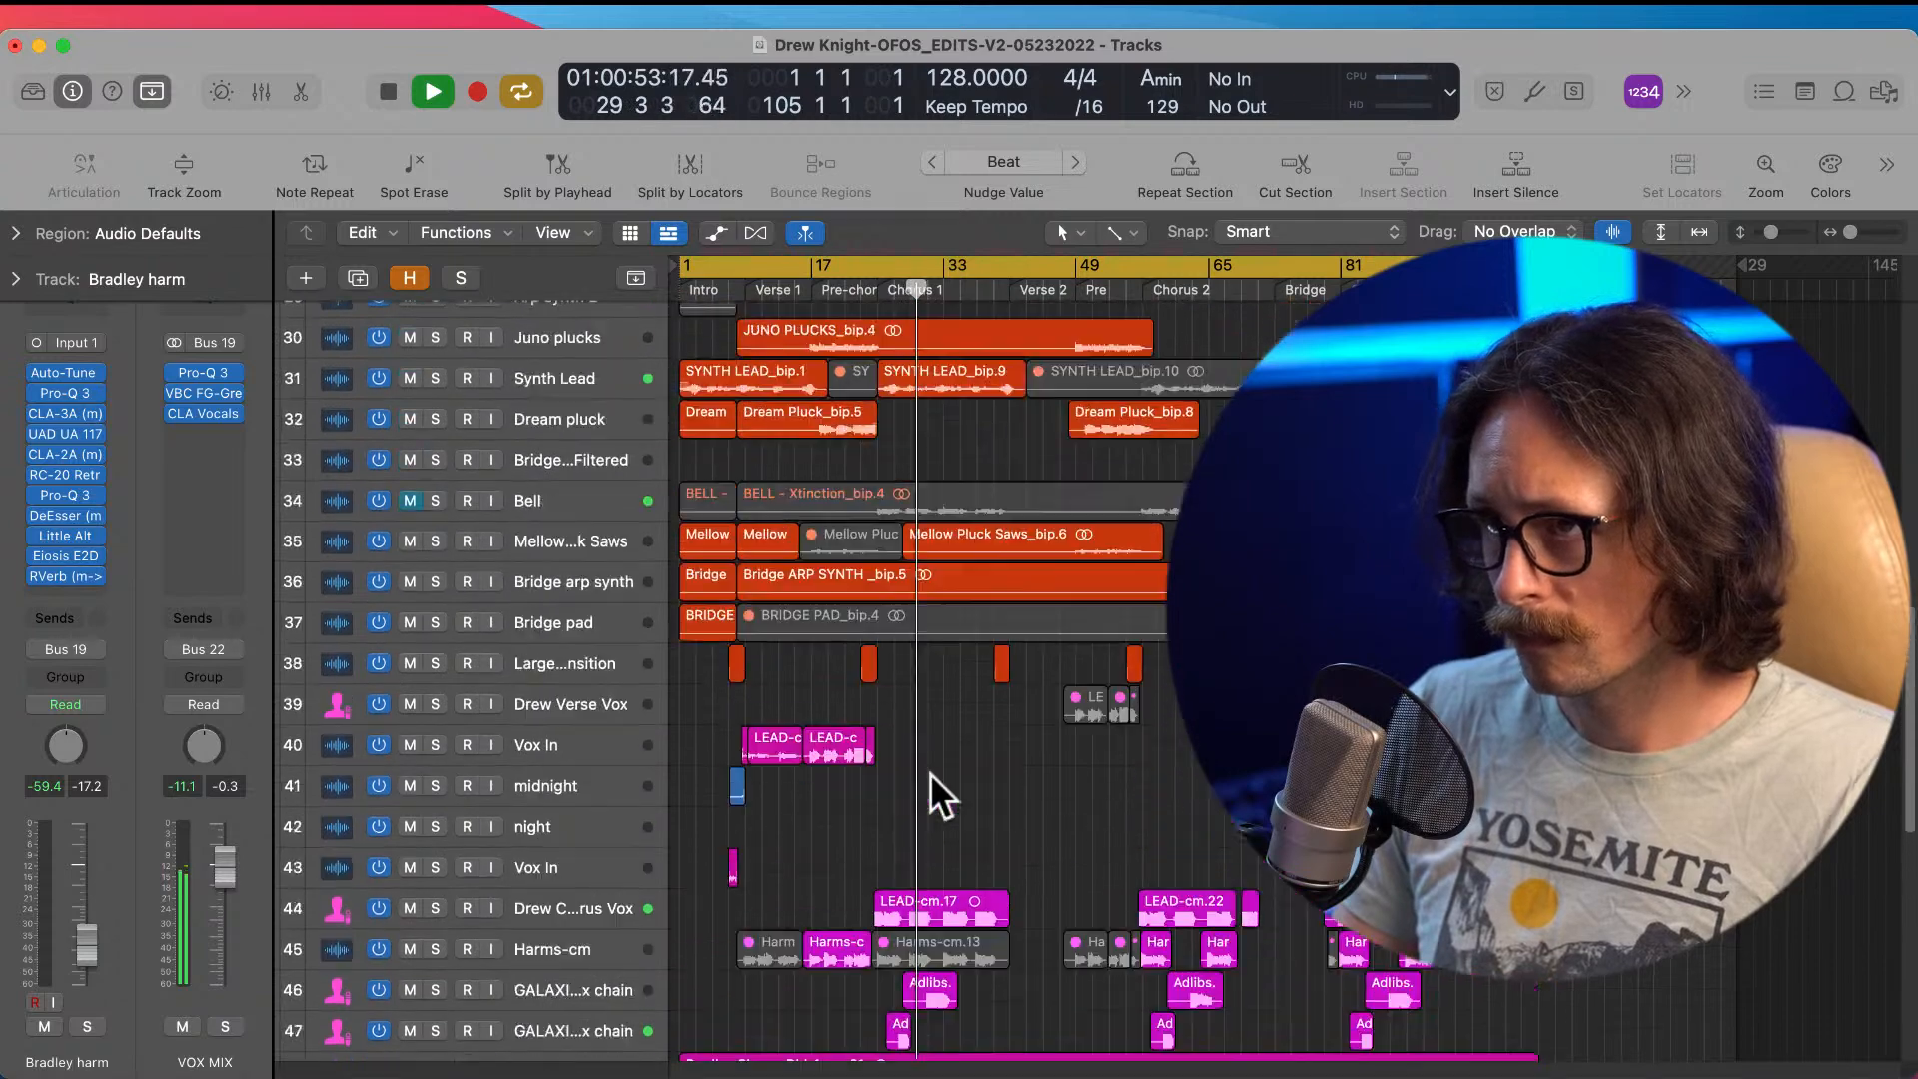
# Step: Examine the drum, synth and vocal tracks as the song plays through Chorus 1 into Verse 2, and stop playback
pyautogui.scroll(4, 931, 772)
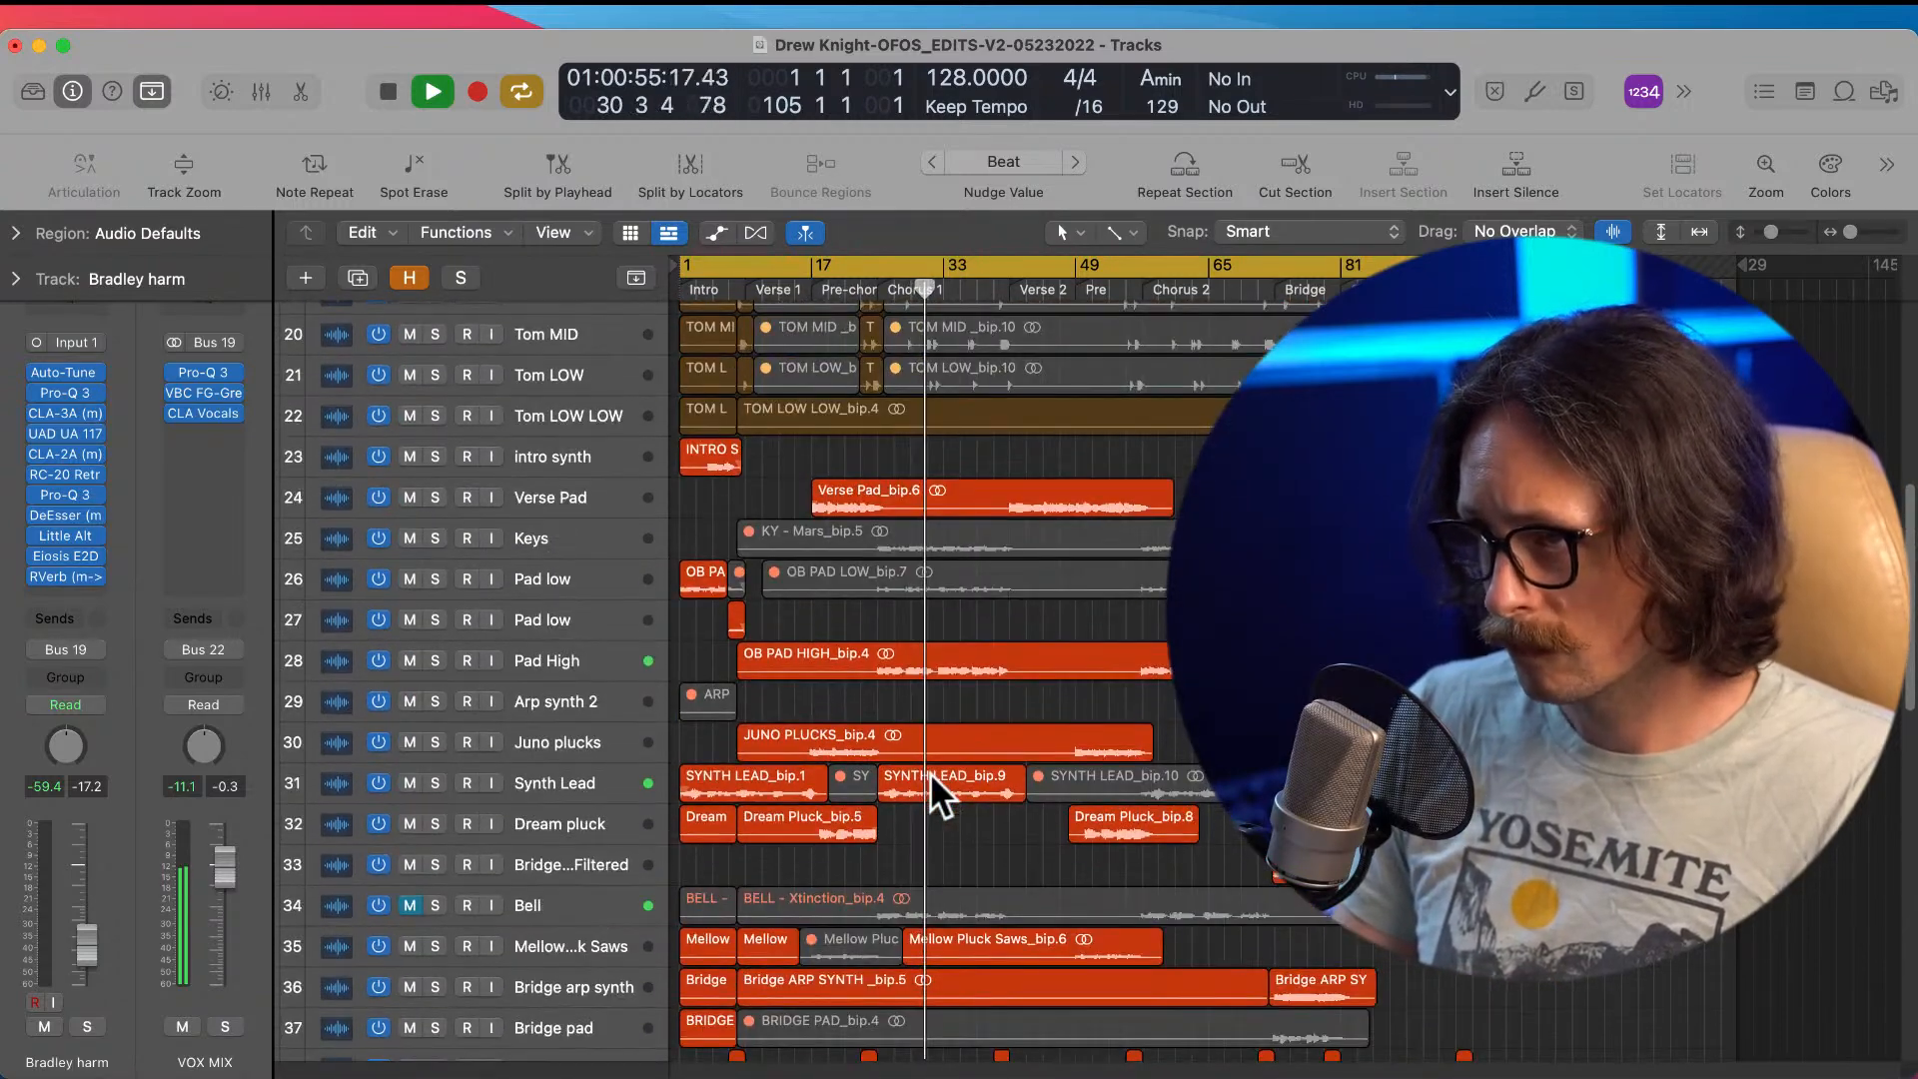
pyautogui.scroll(4, 931, 771)
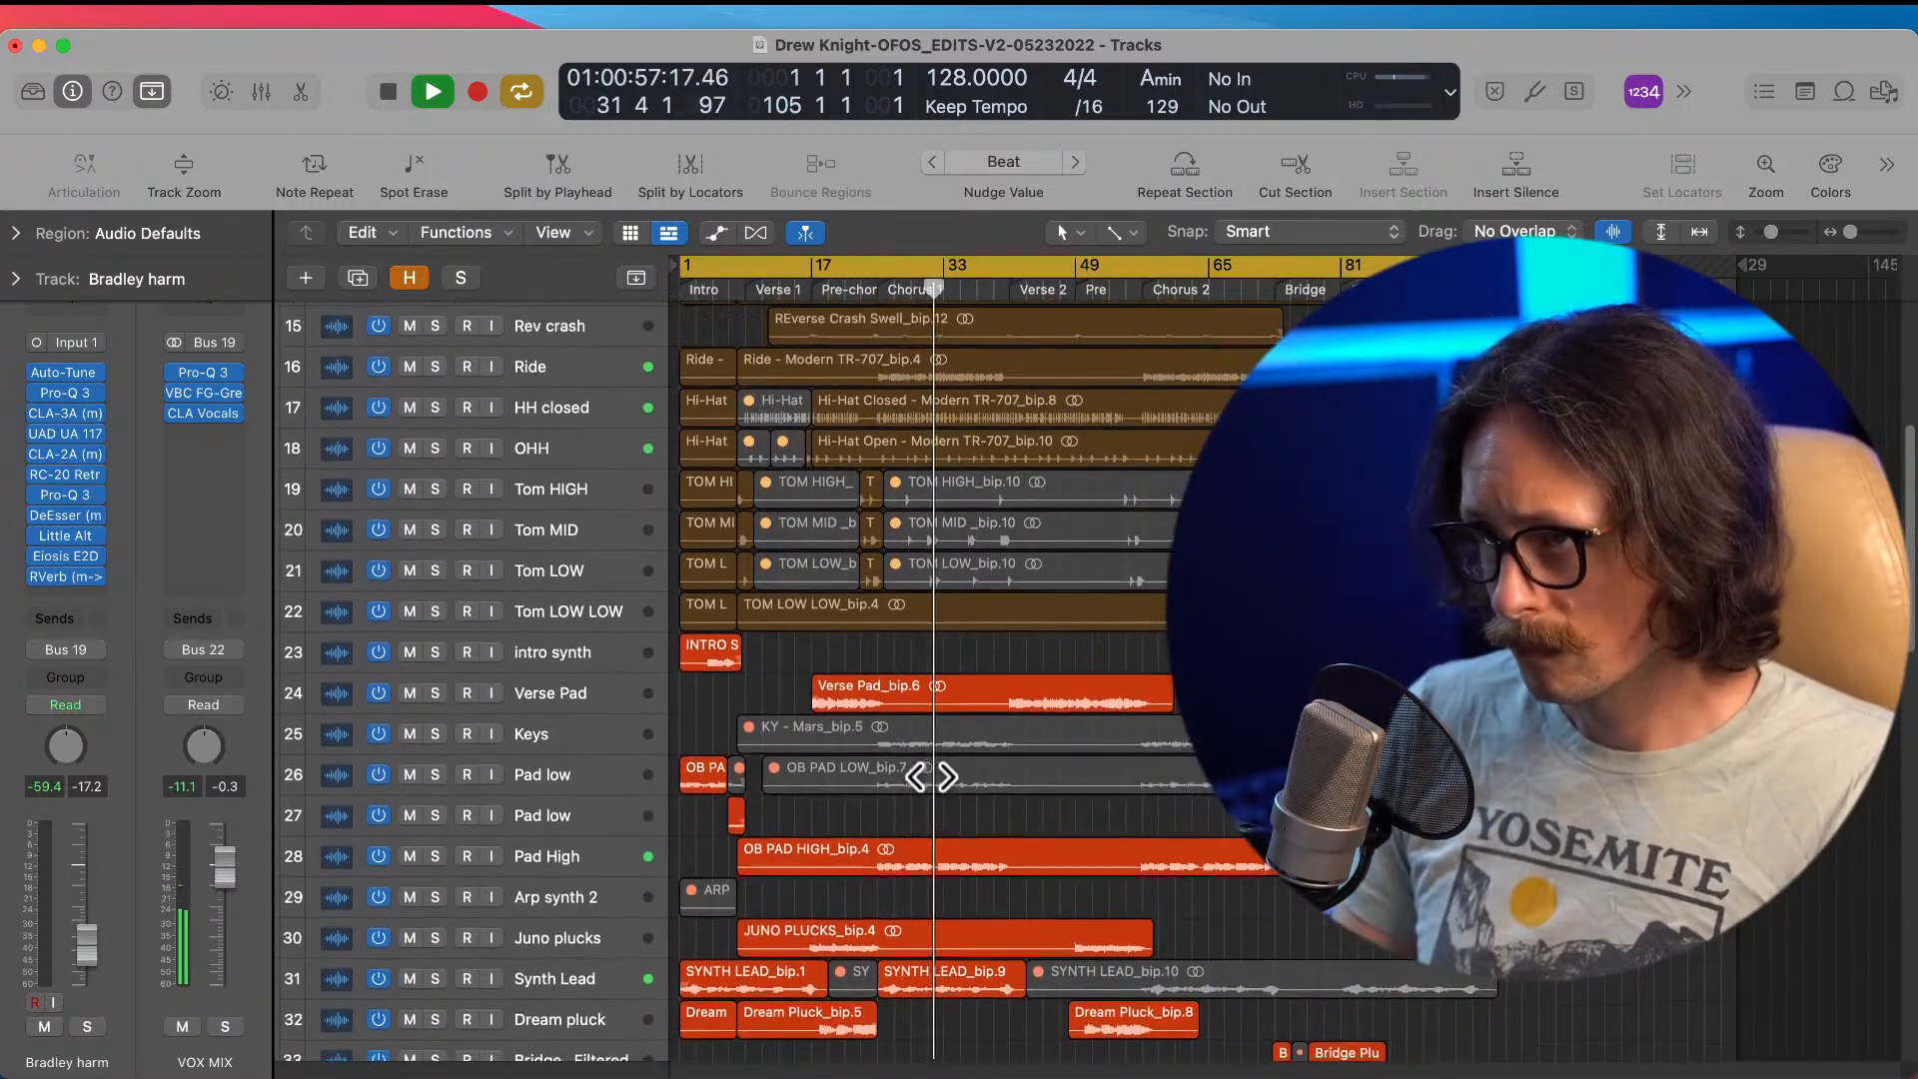
pyautogui.scroll(7, 934, 739)
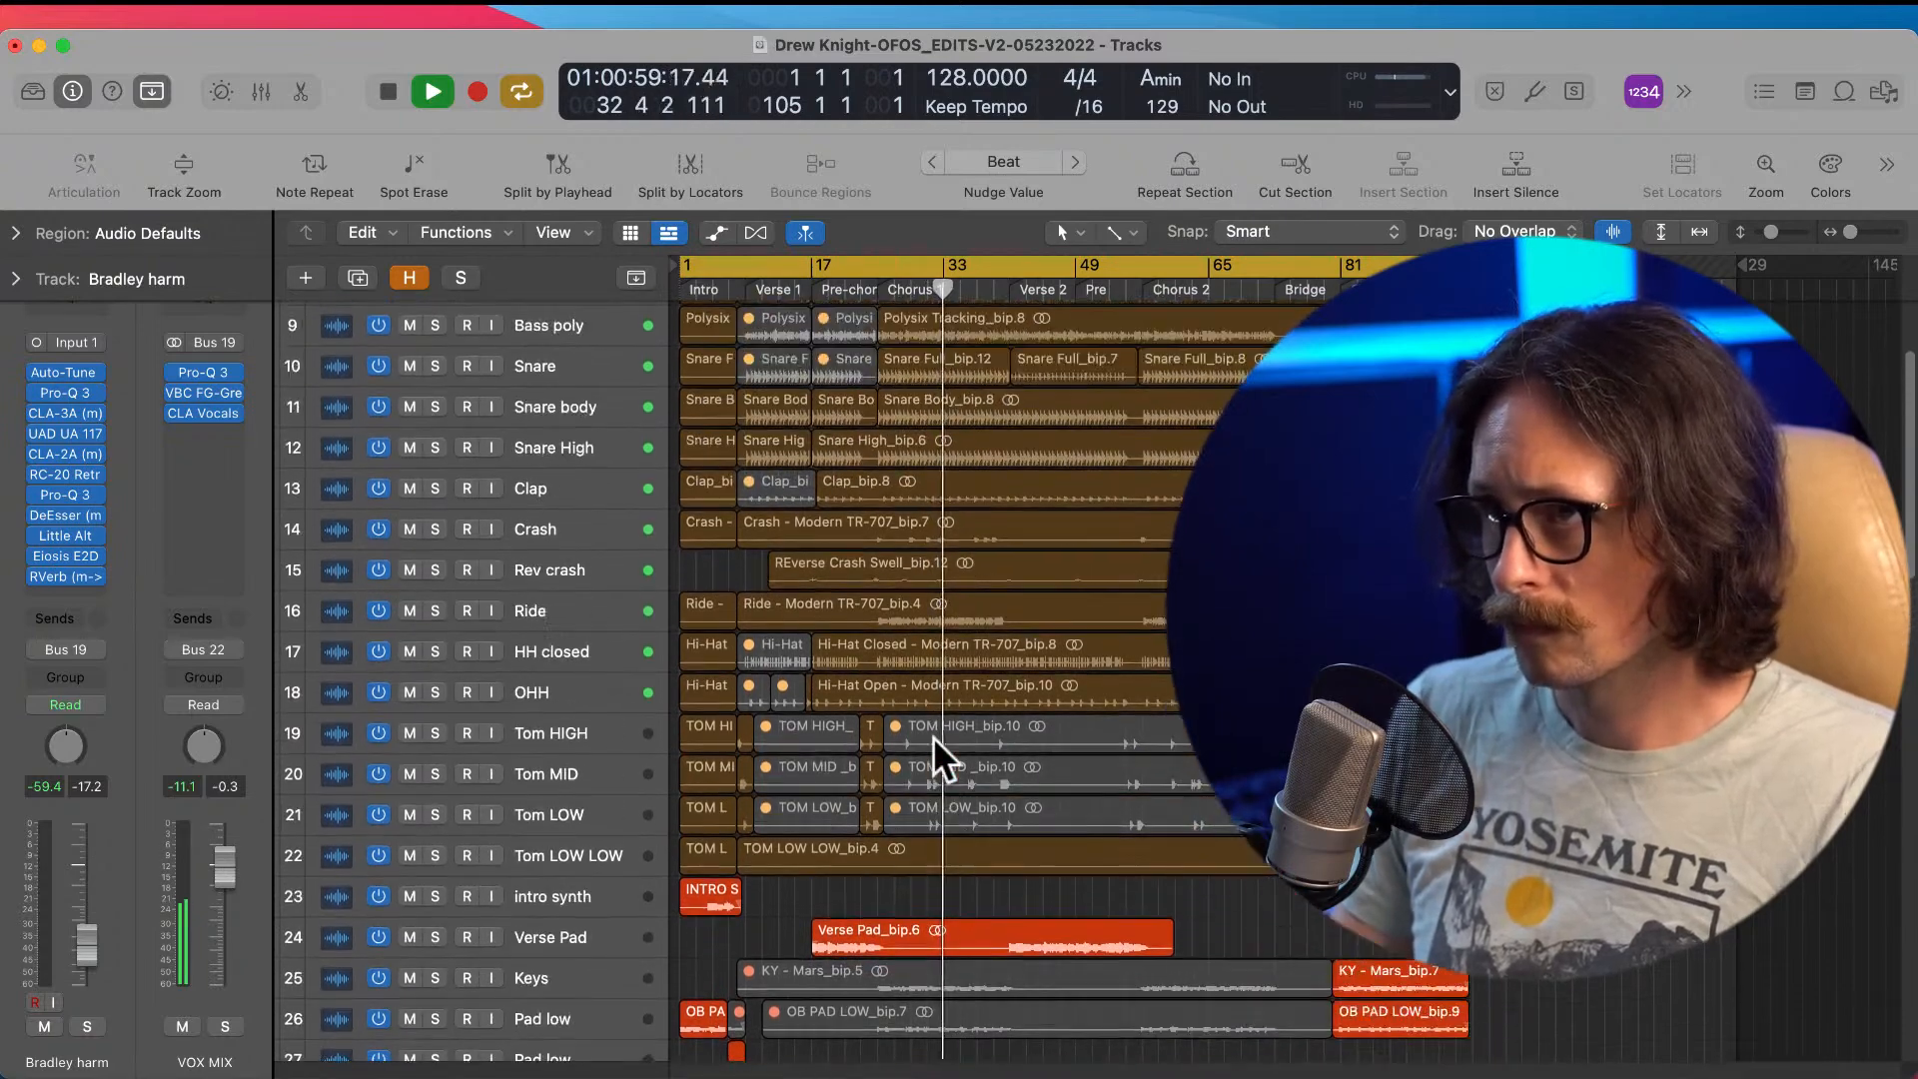
pyautogui.scroll(3, 933, 736)
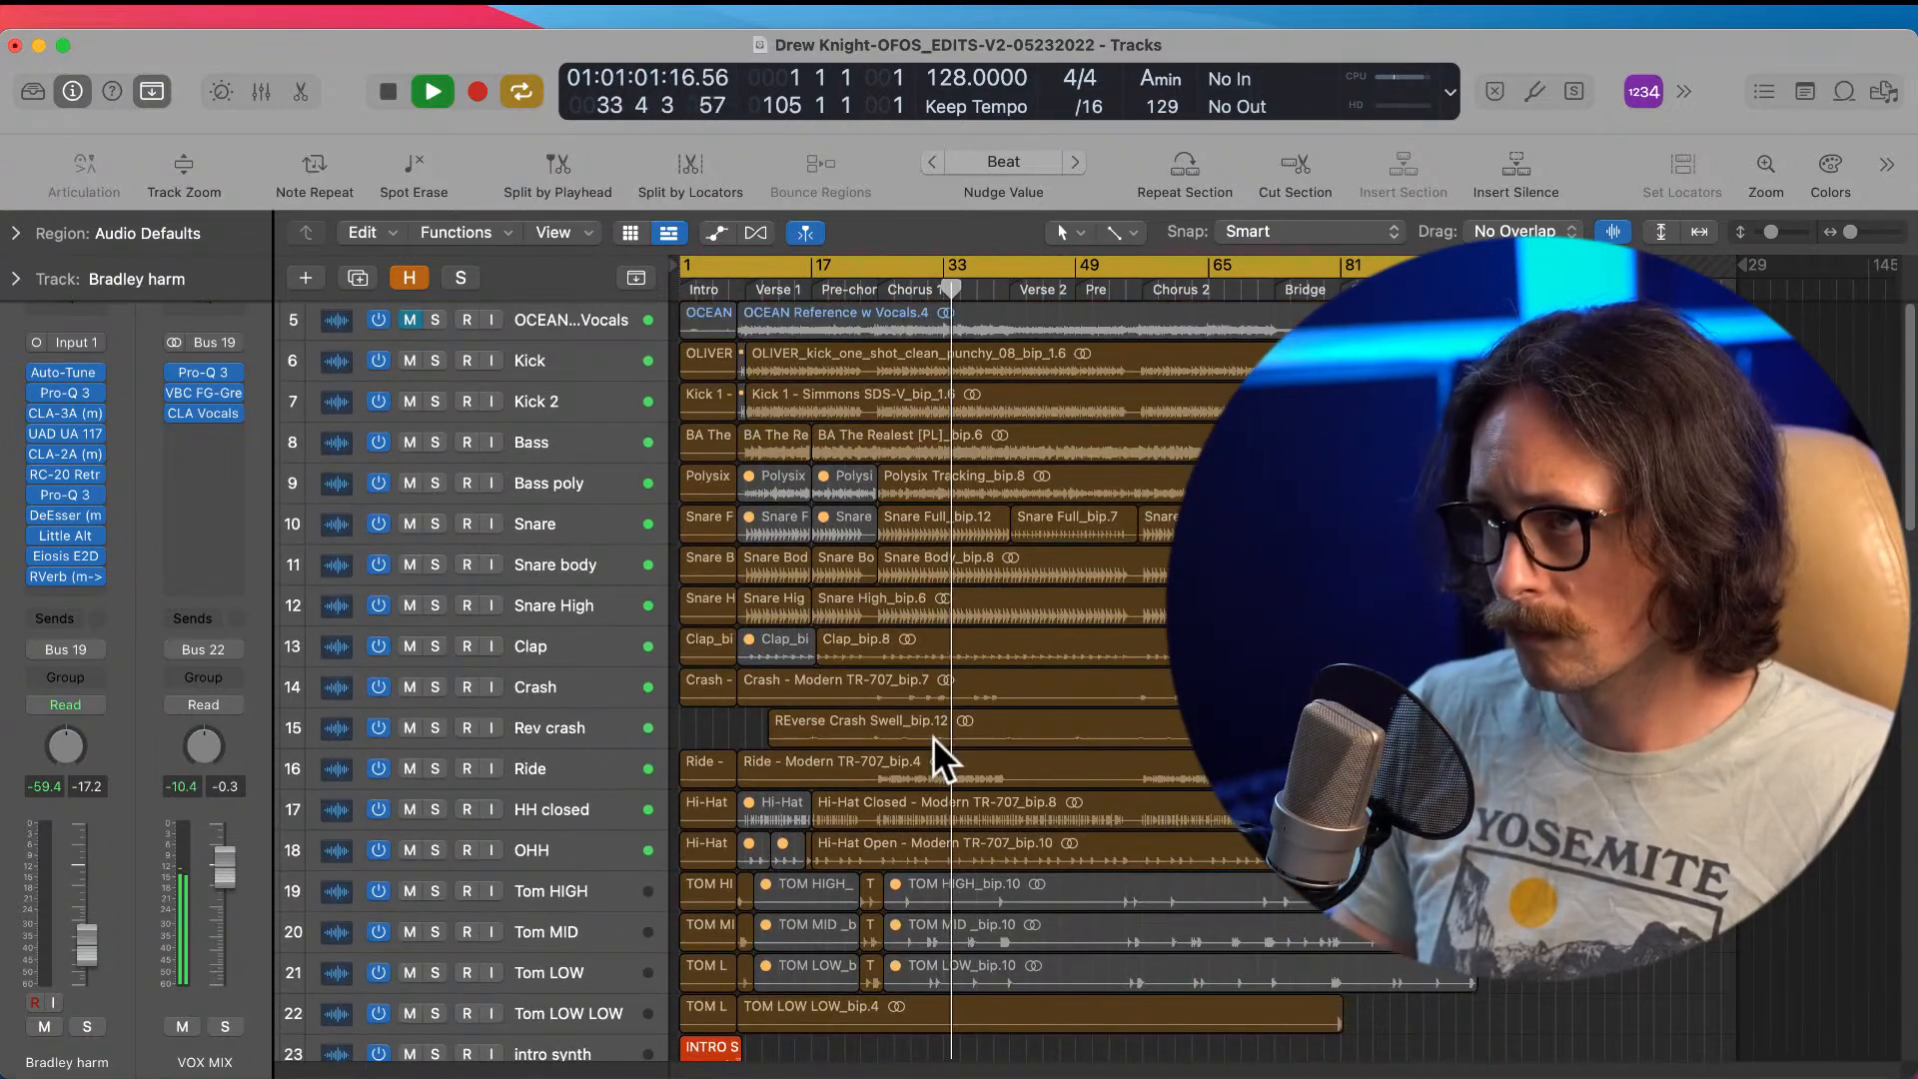
pyautogui.scroll(-20, 936, 740)
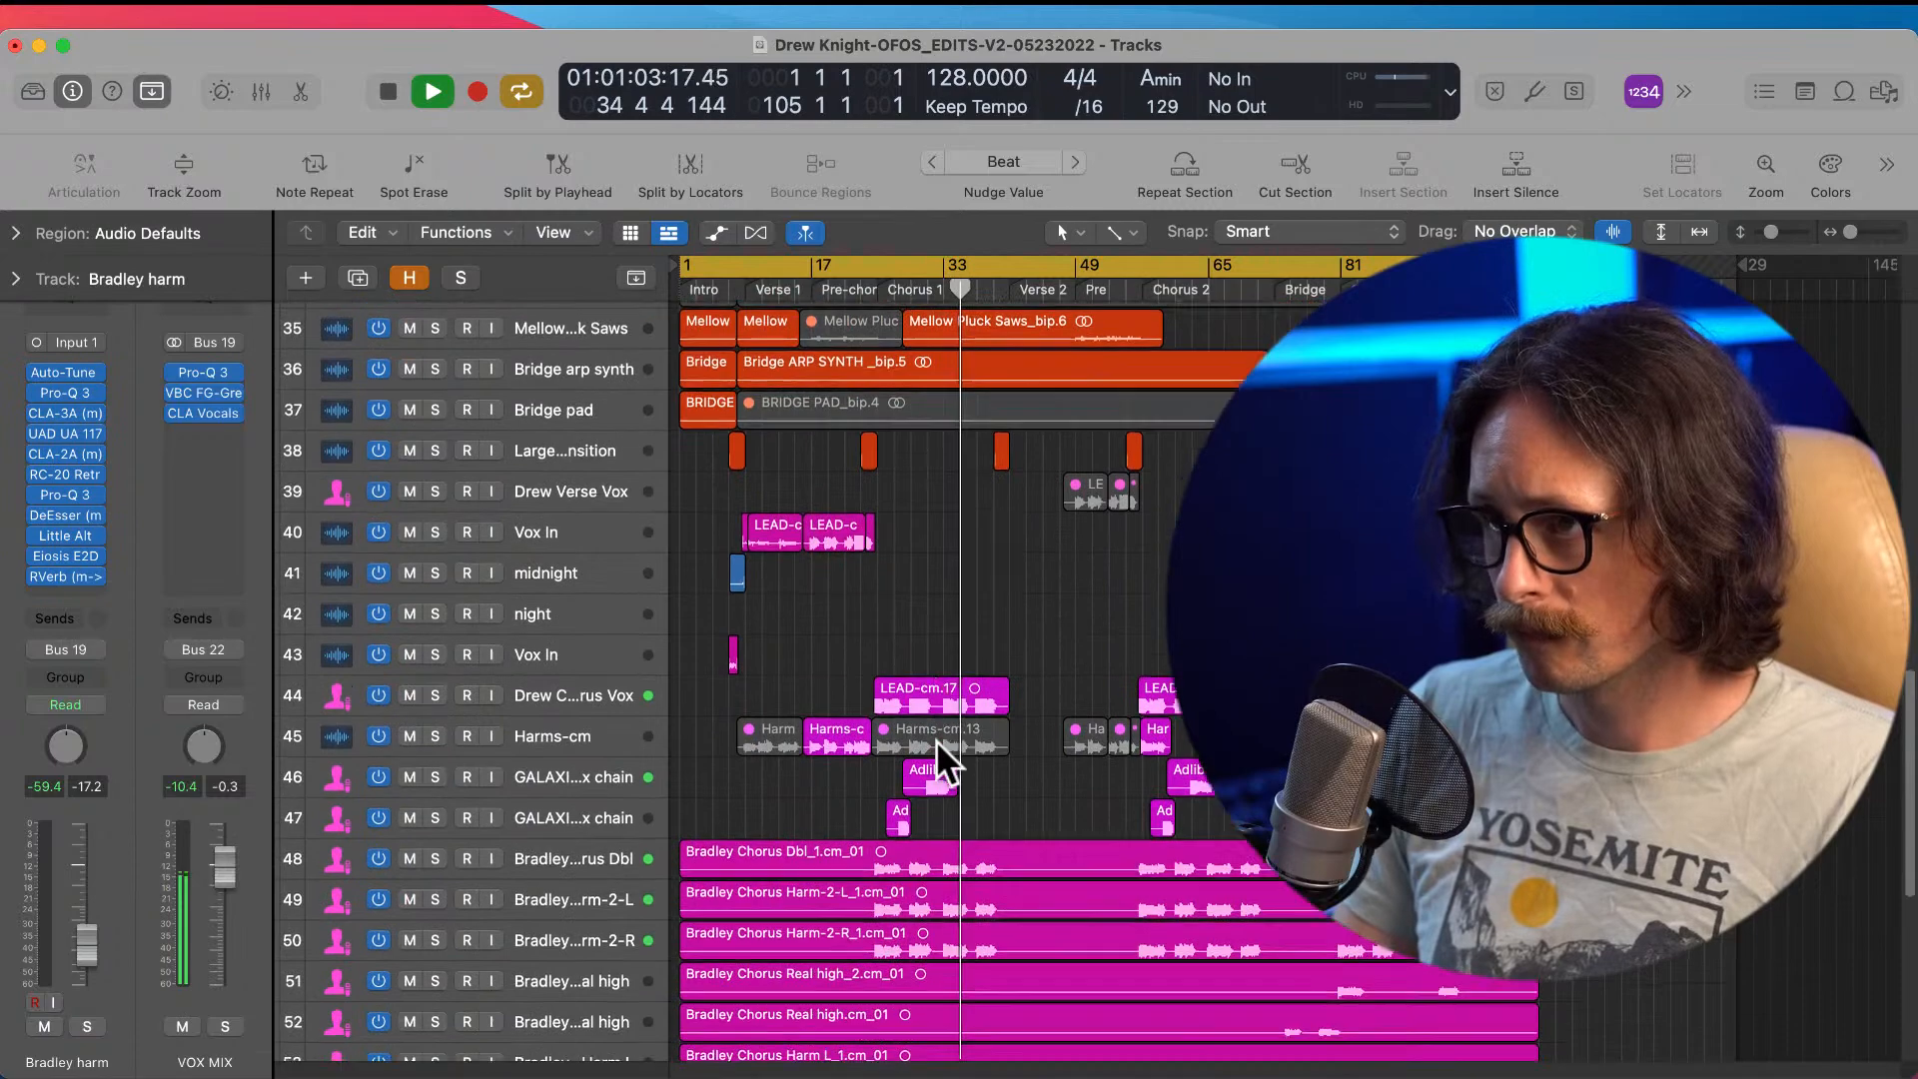
pyautogui.scroll(-8, 937, 744)
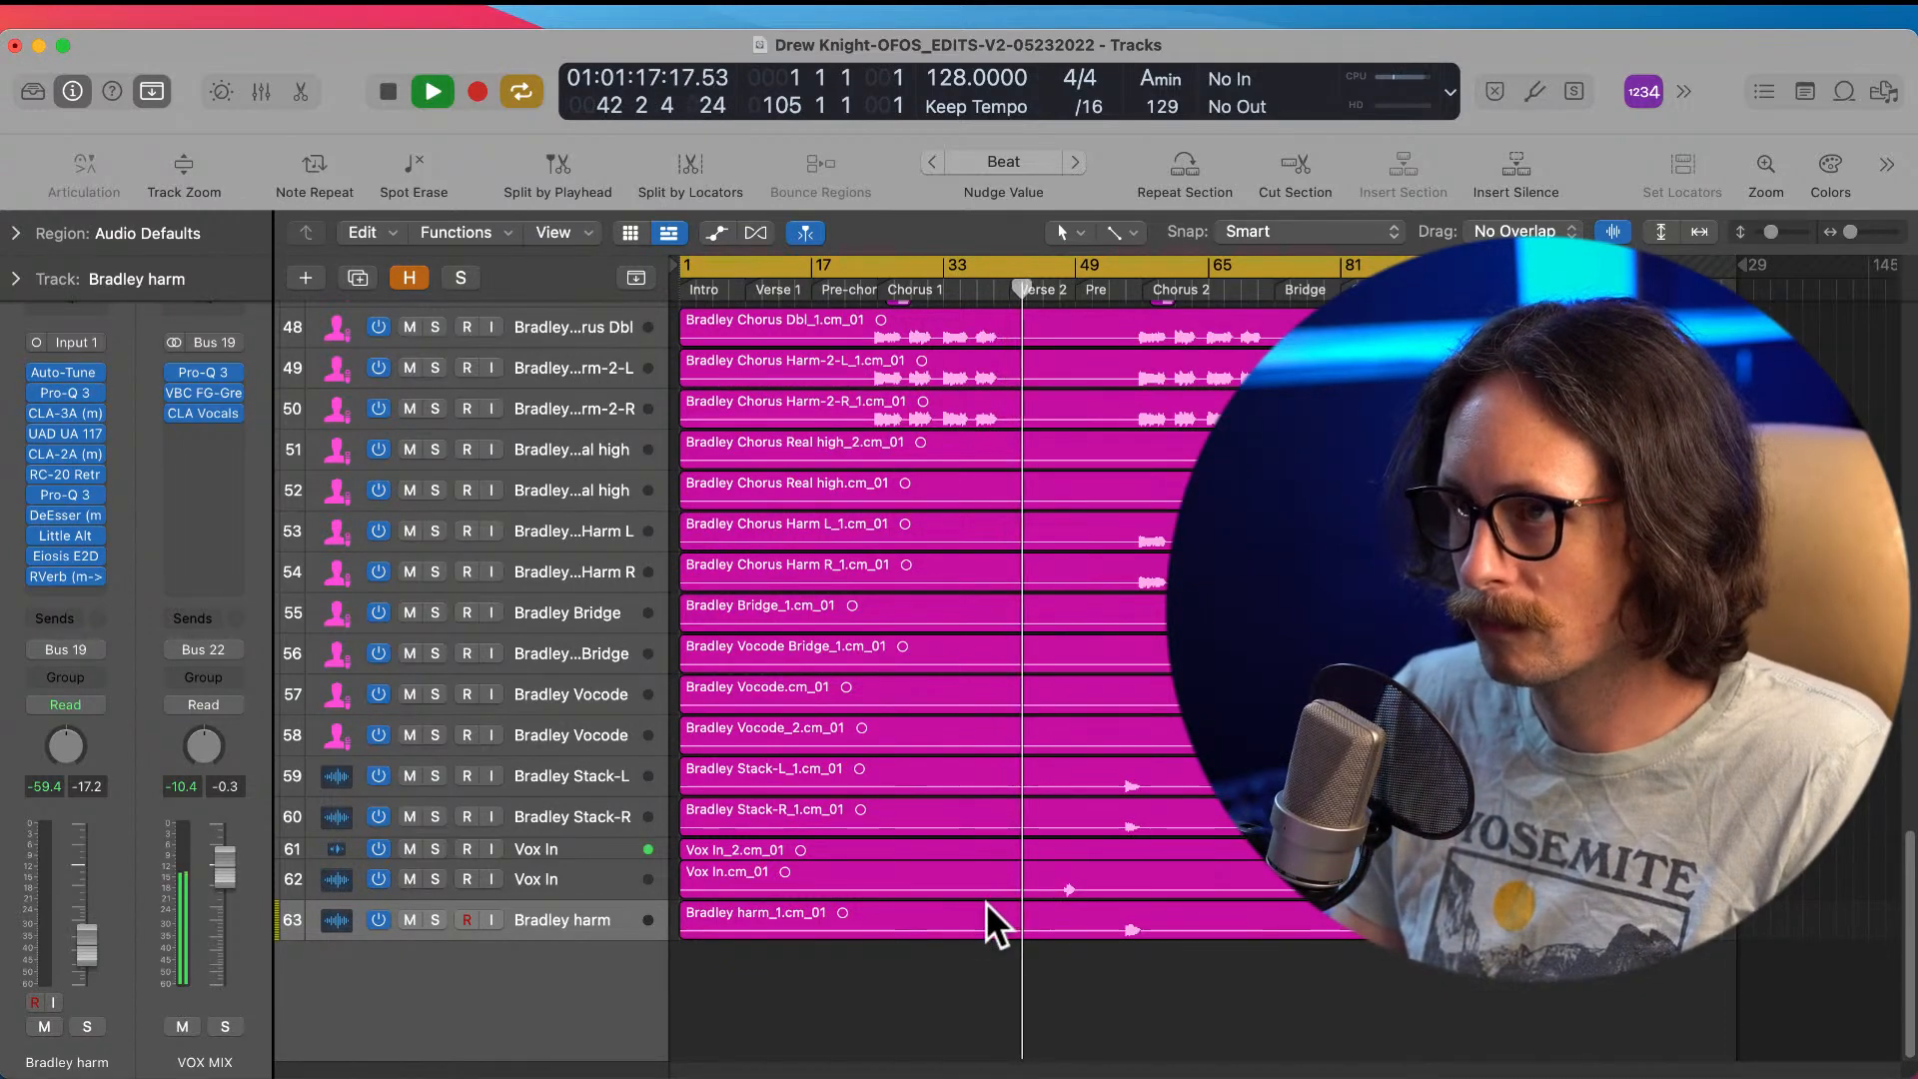
pyautogui.scroll(4, 1010, 849)
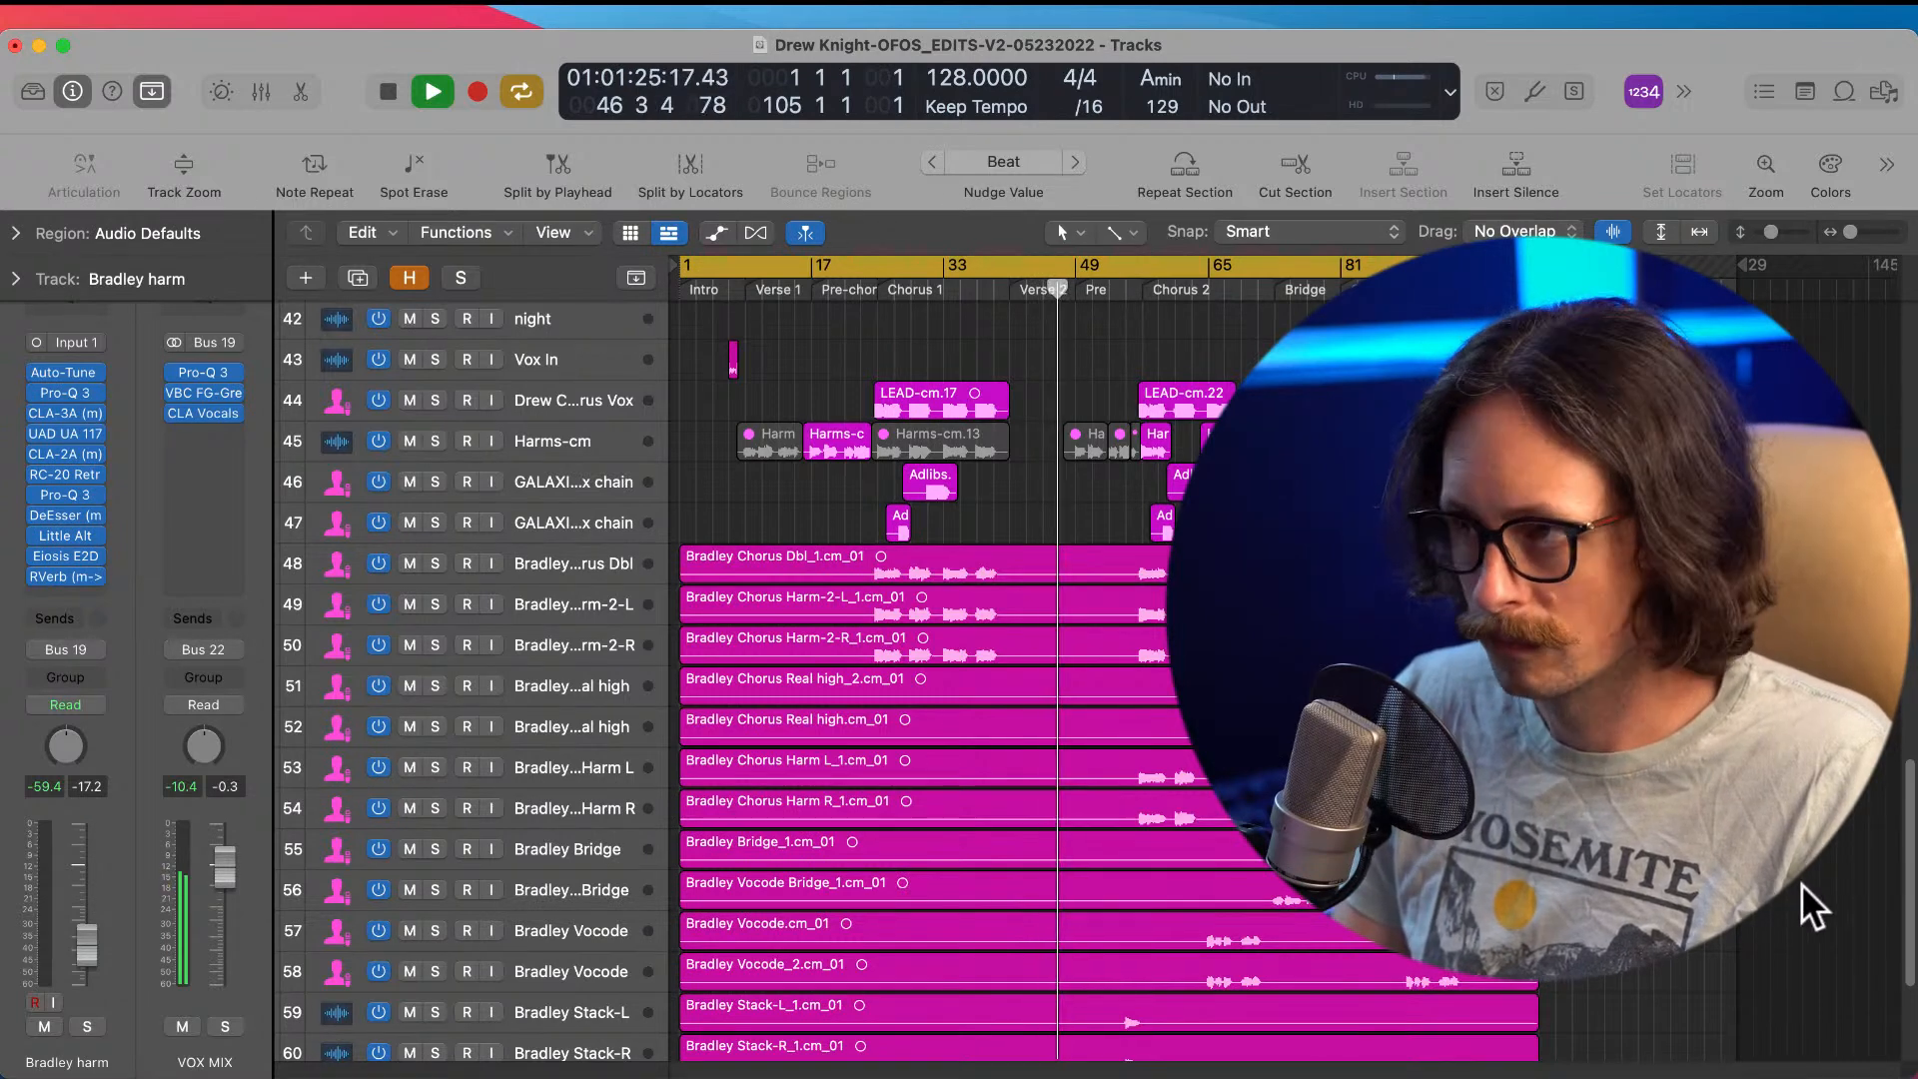
pyautogui.press('space')
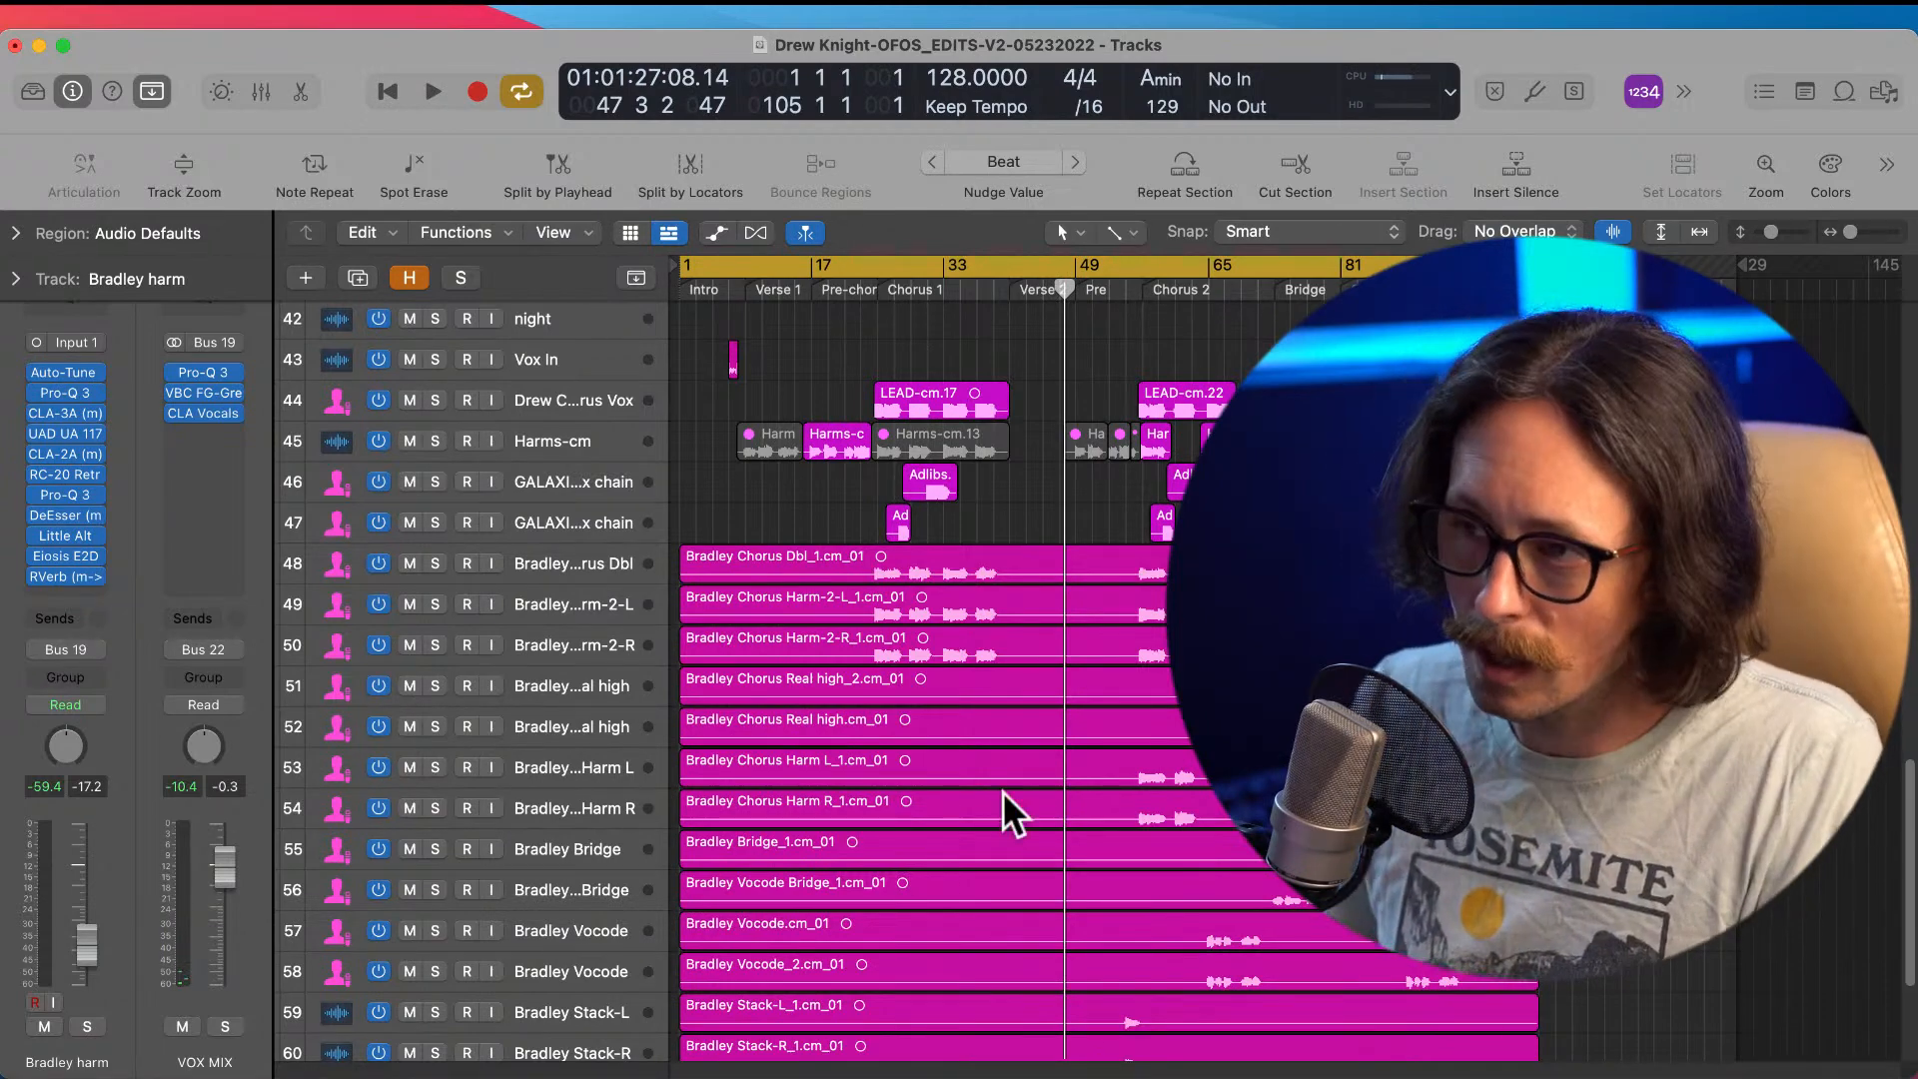
# Step: Examine the drum, synth and vocal tracks in the arrangement with playback stopped
pyautogui.scroll(10, 975, 735)
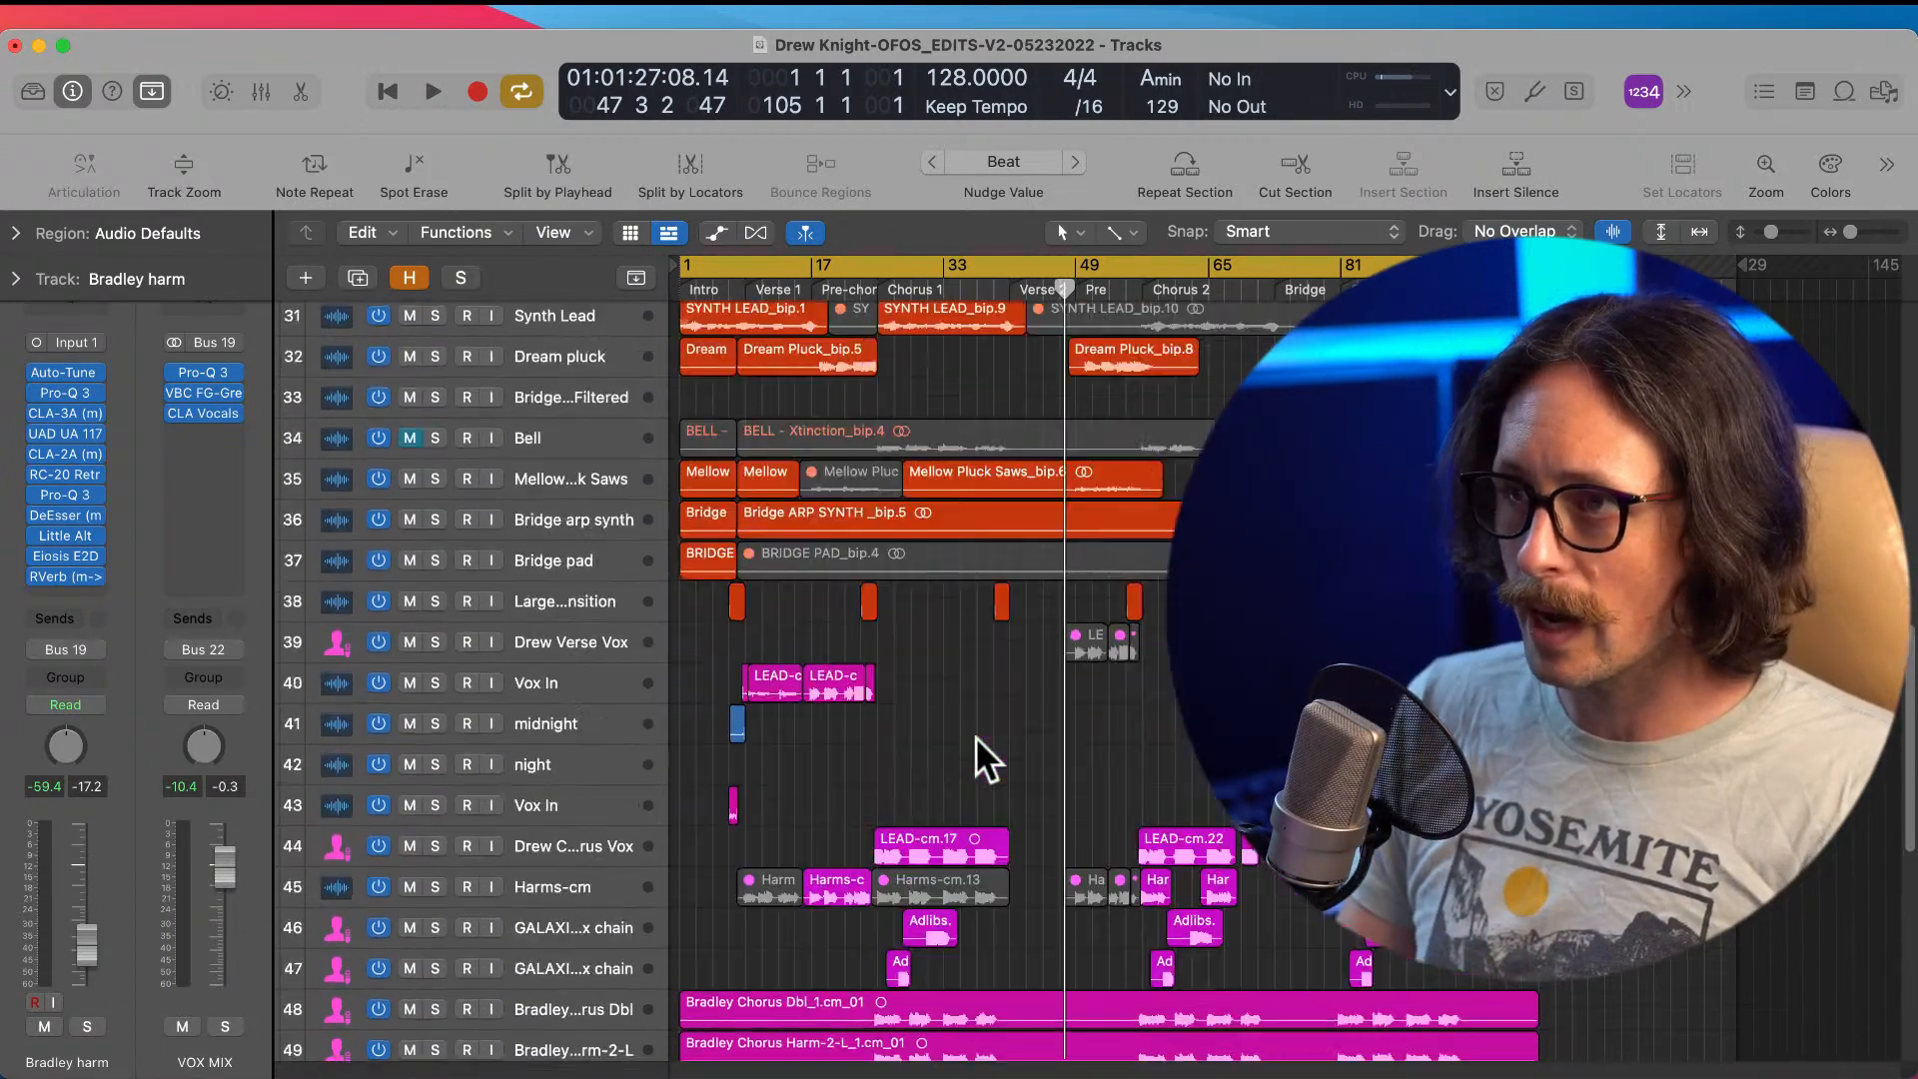
pyautogui.scroll(-7, 975, 736)
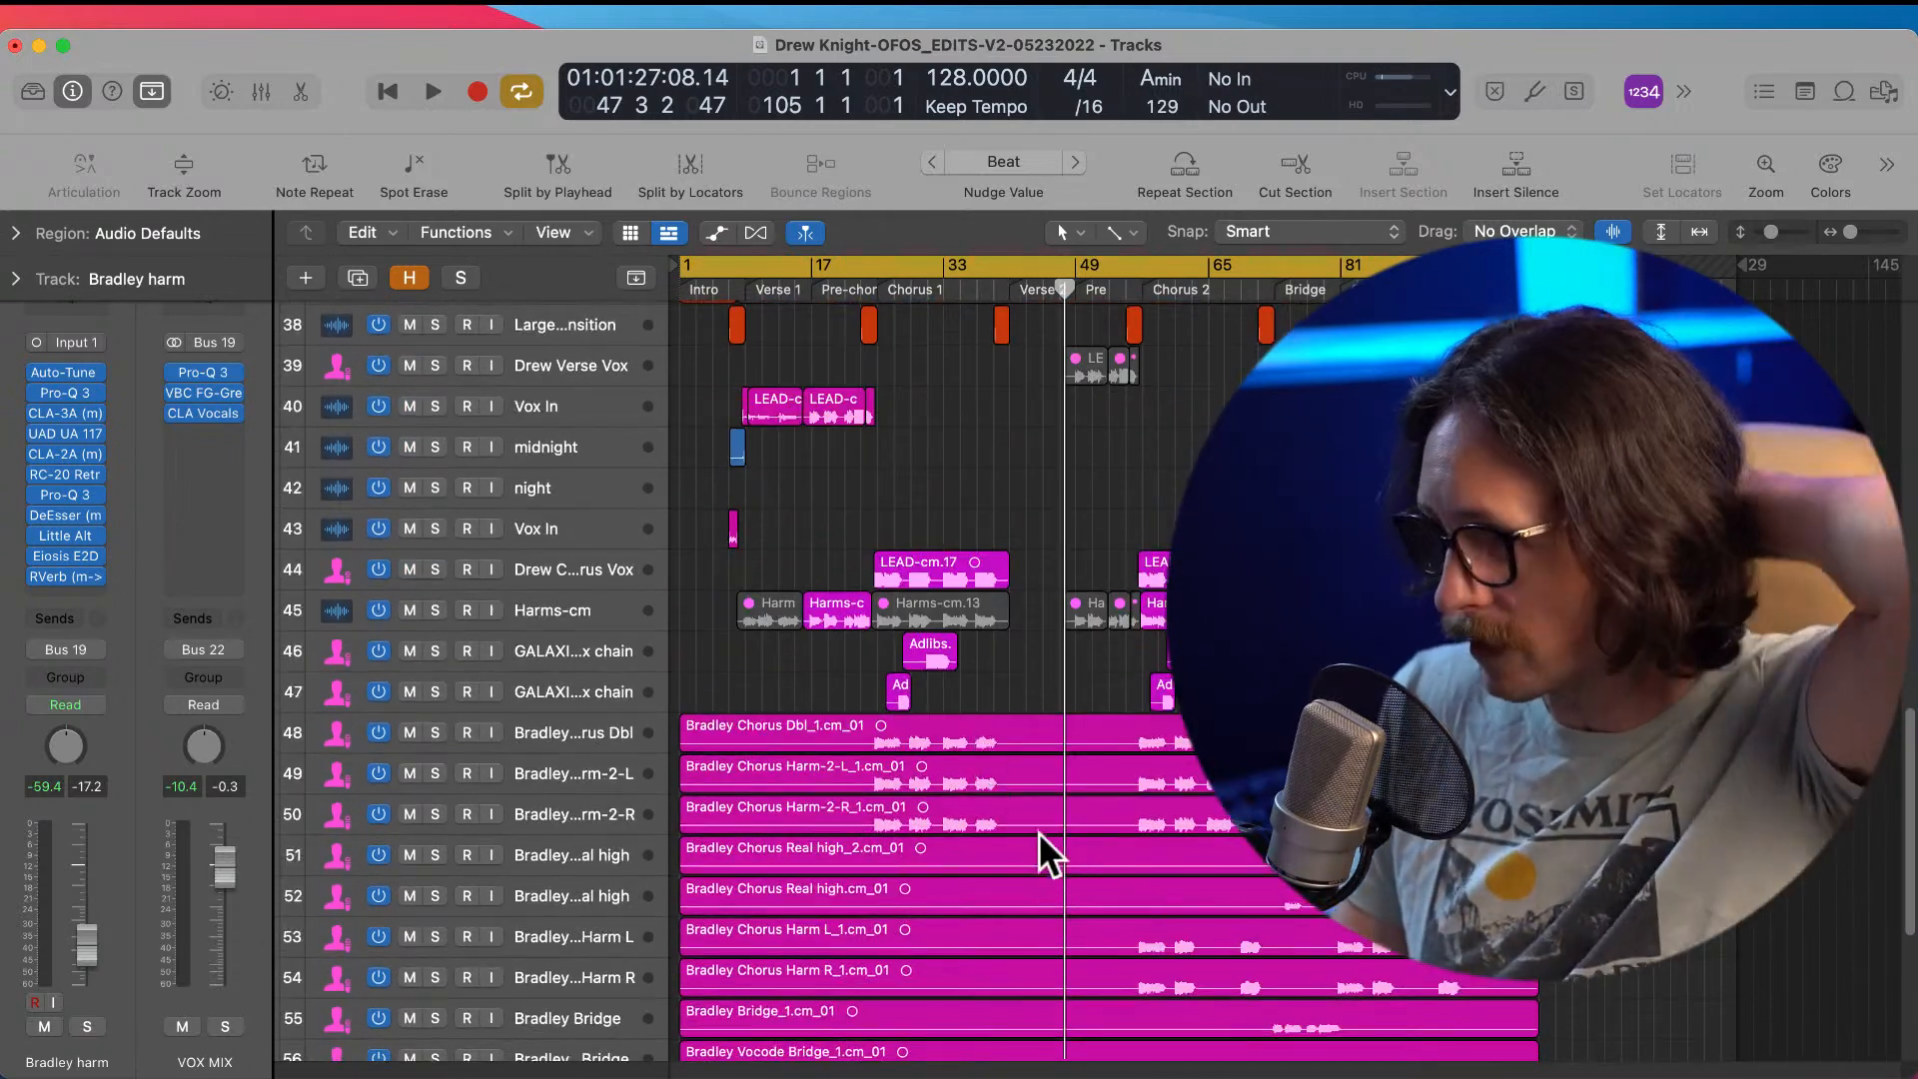
pyautogui.scroll(-5, 1044, 809)
pyautogui.scroll(20, 1076, 721)
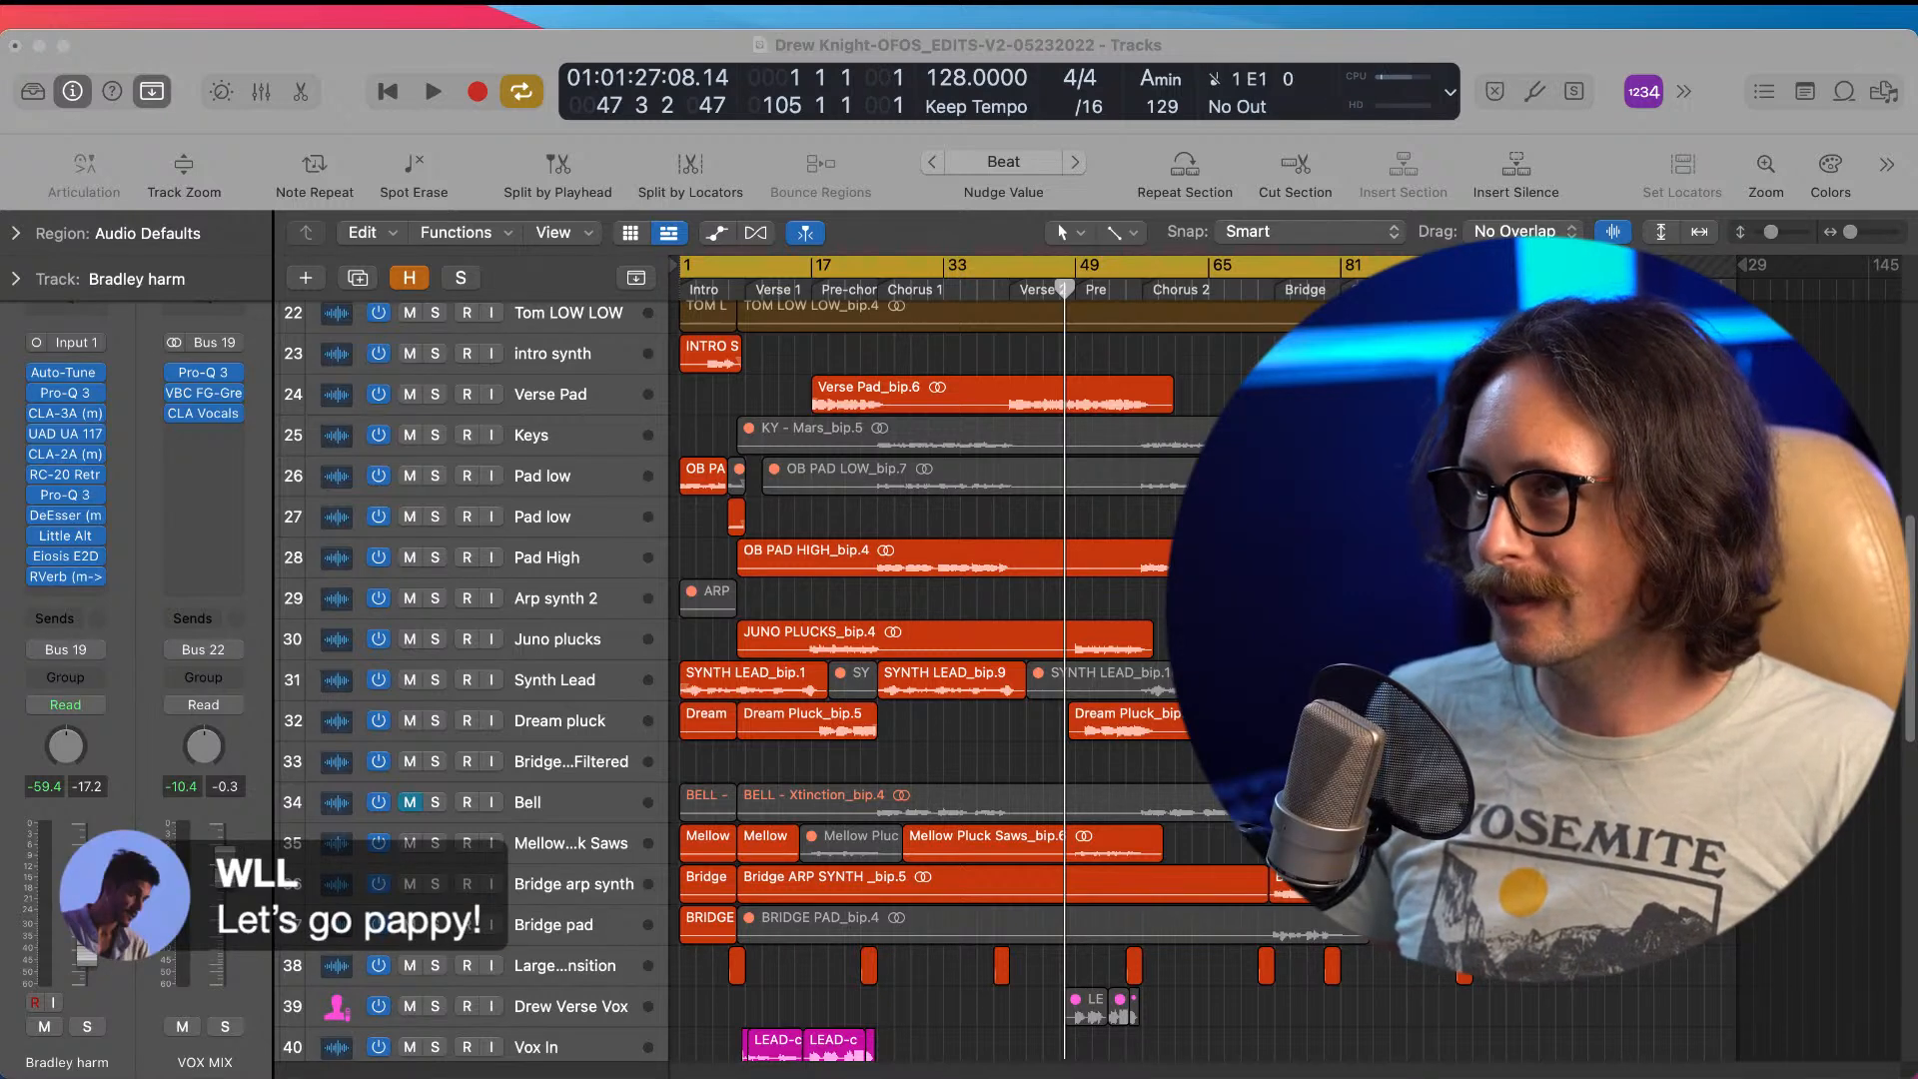
pyautogui.click(505, 58)
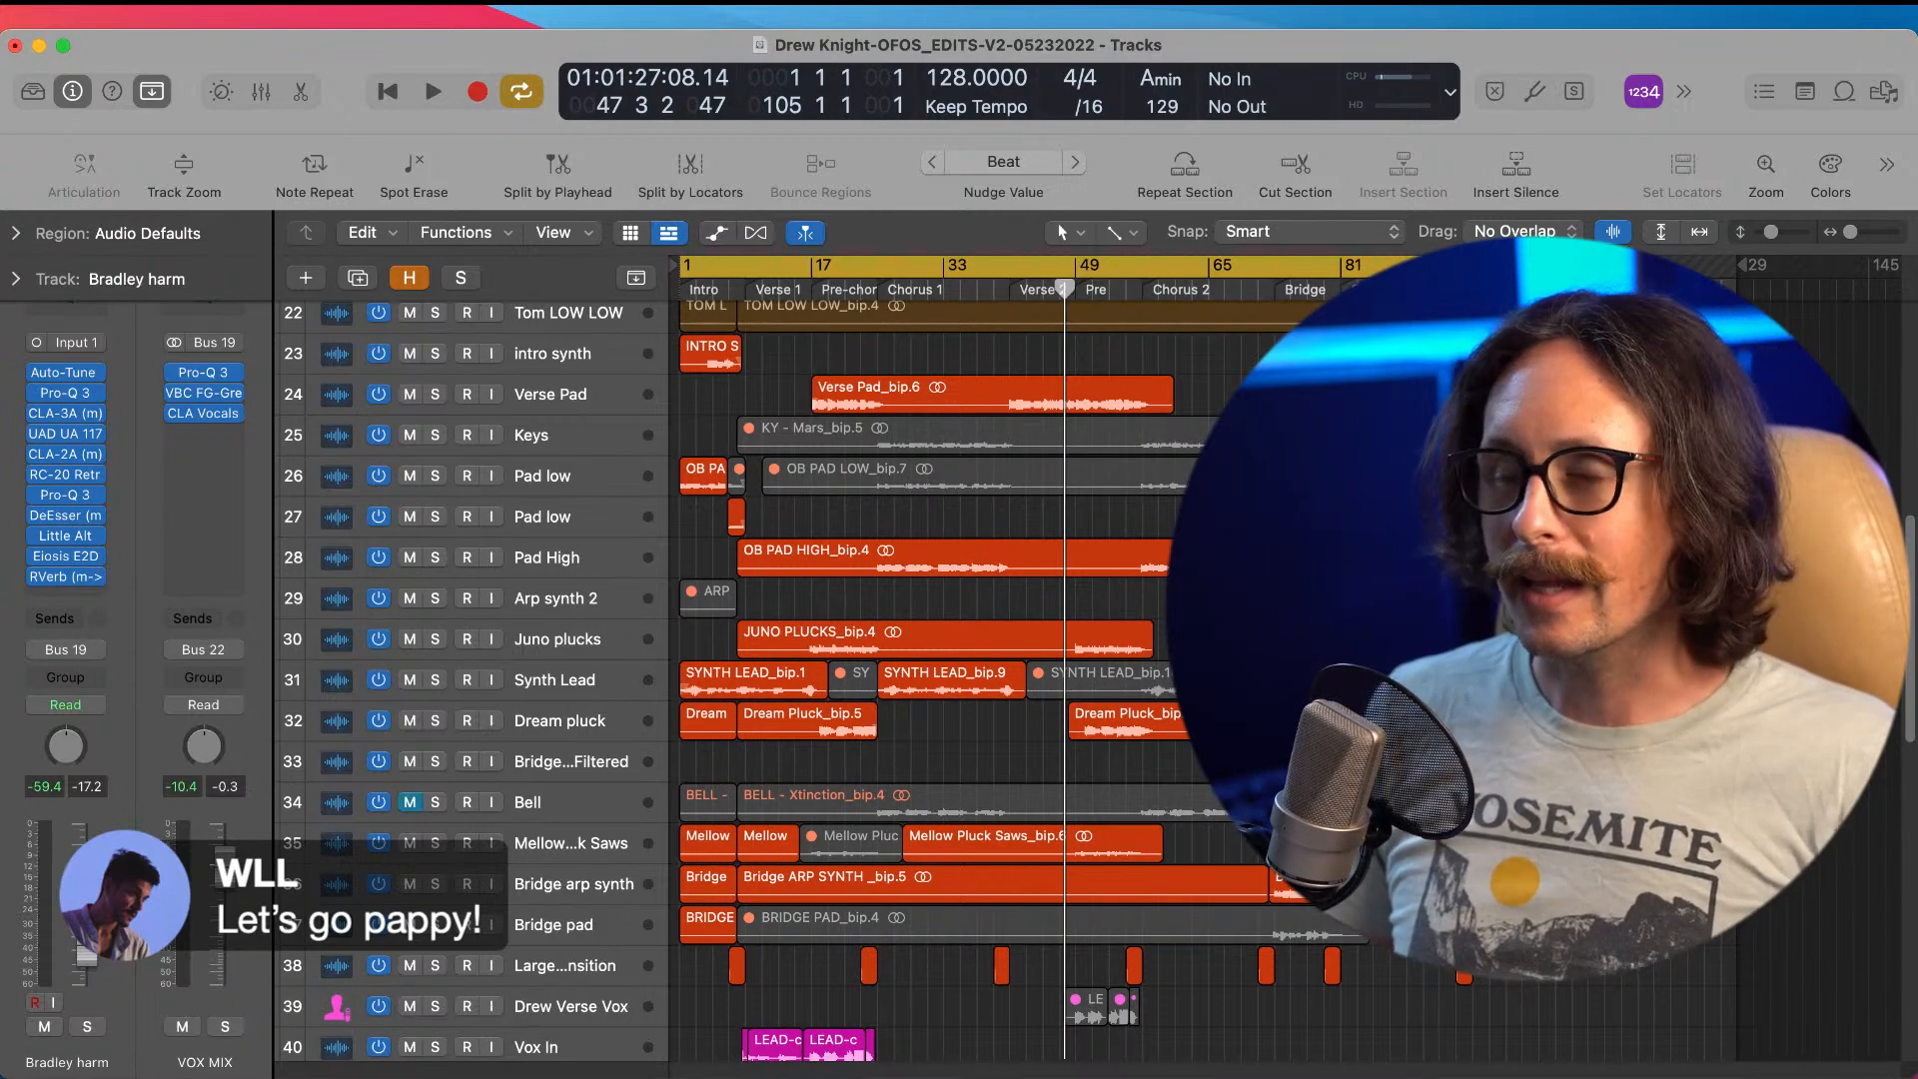
pyautogui.scroll(5, 985, 824)
pyautogui.scroll(9, 986, 825)
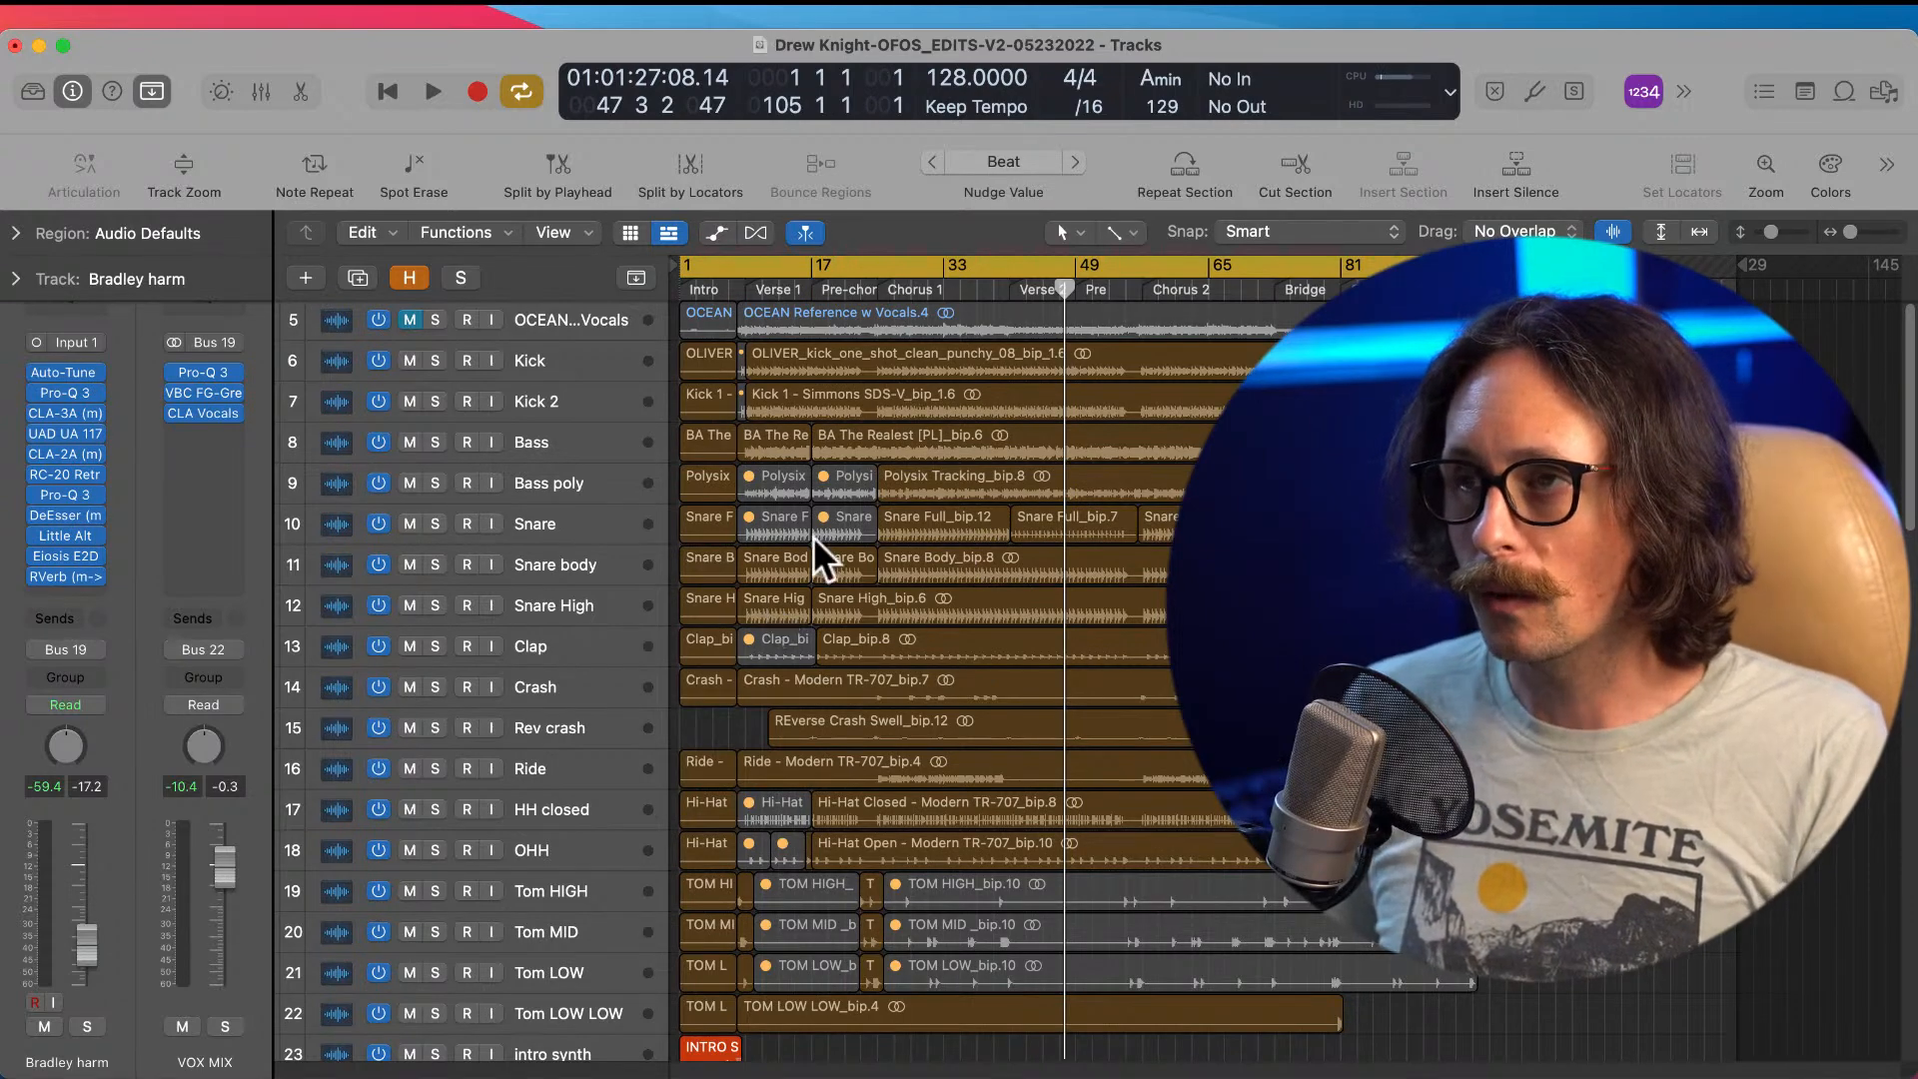
pyautogui.scroll(-3, 772, 560)
pyautogui.scroll(-8, 772, 560)
pyautogui.scroll(8, 772, 559)
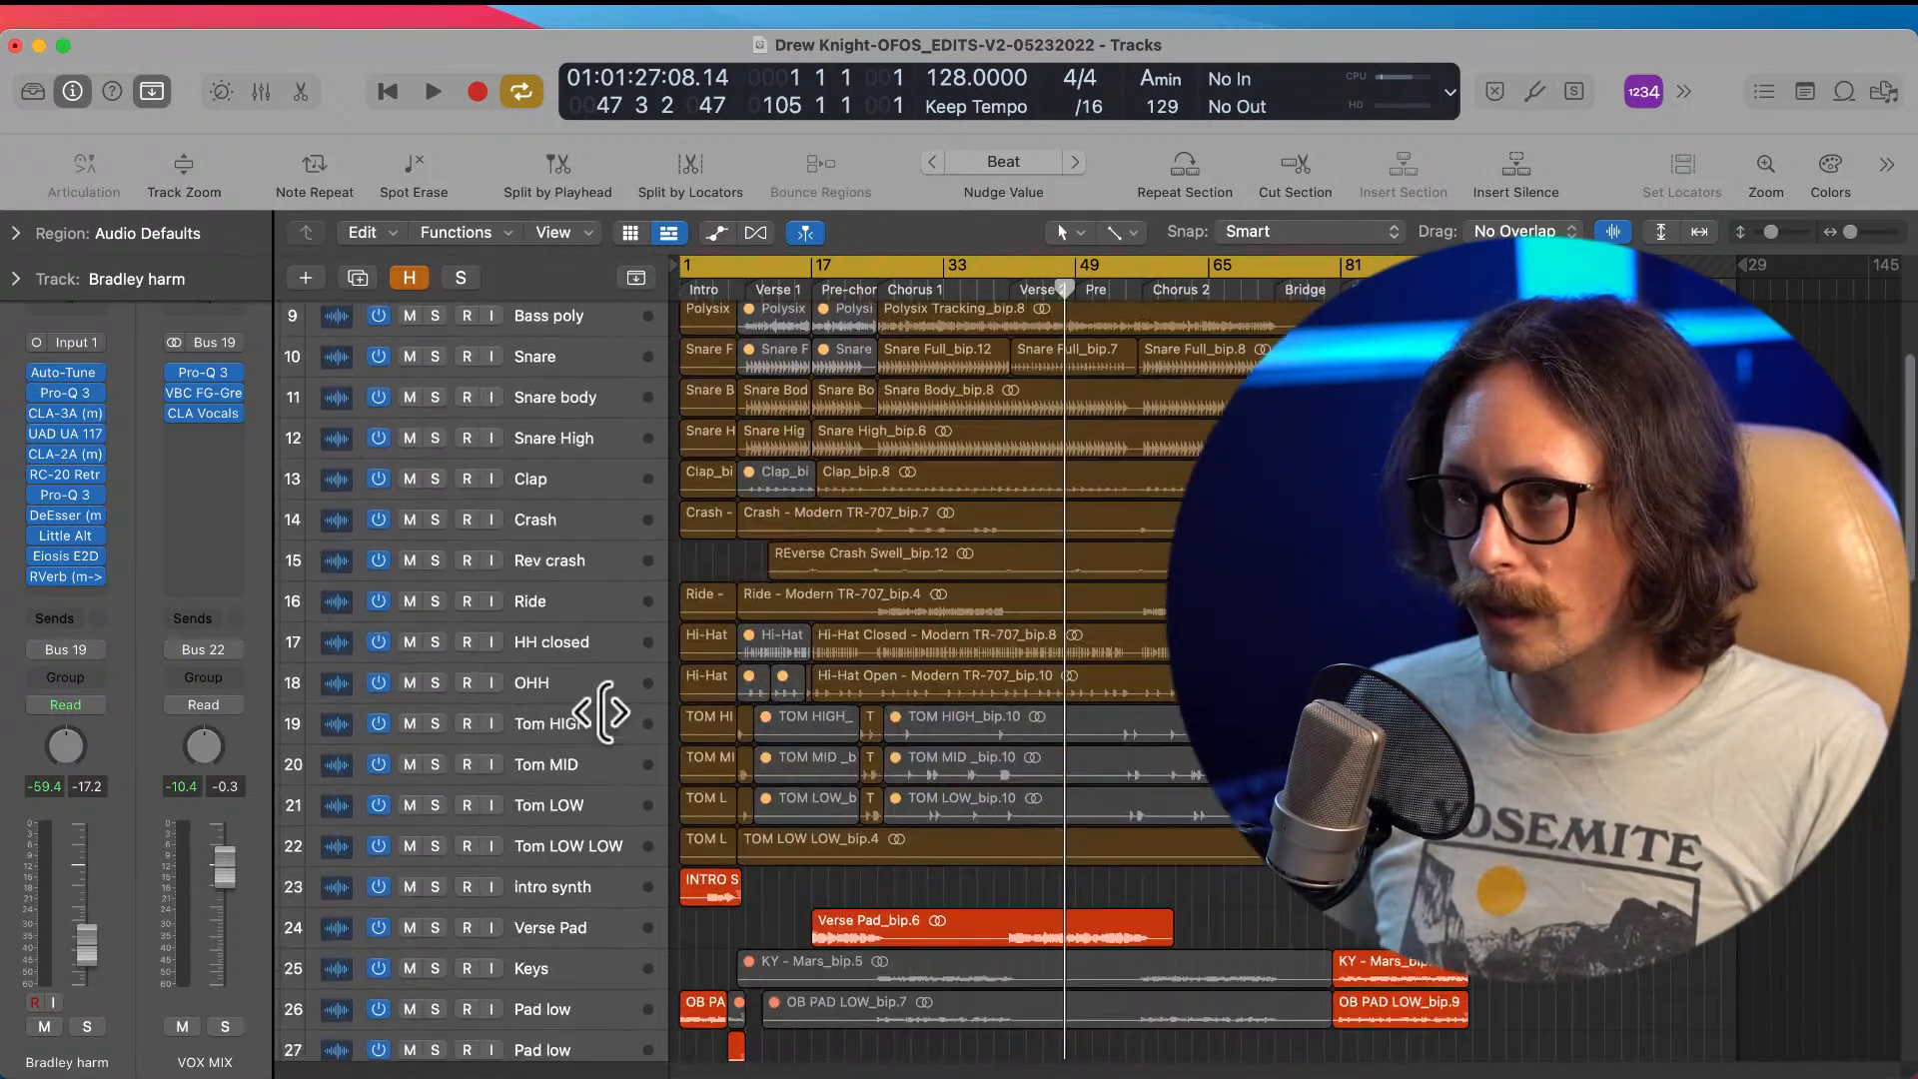
# Step: Select Tom LOW LOW, Tom LOW, Tom MID and Tom HIGH one after another to inspect their channel strips
pyautogui.click(542, 850)
pyautogui.scroll(4, 971, 673)
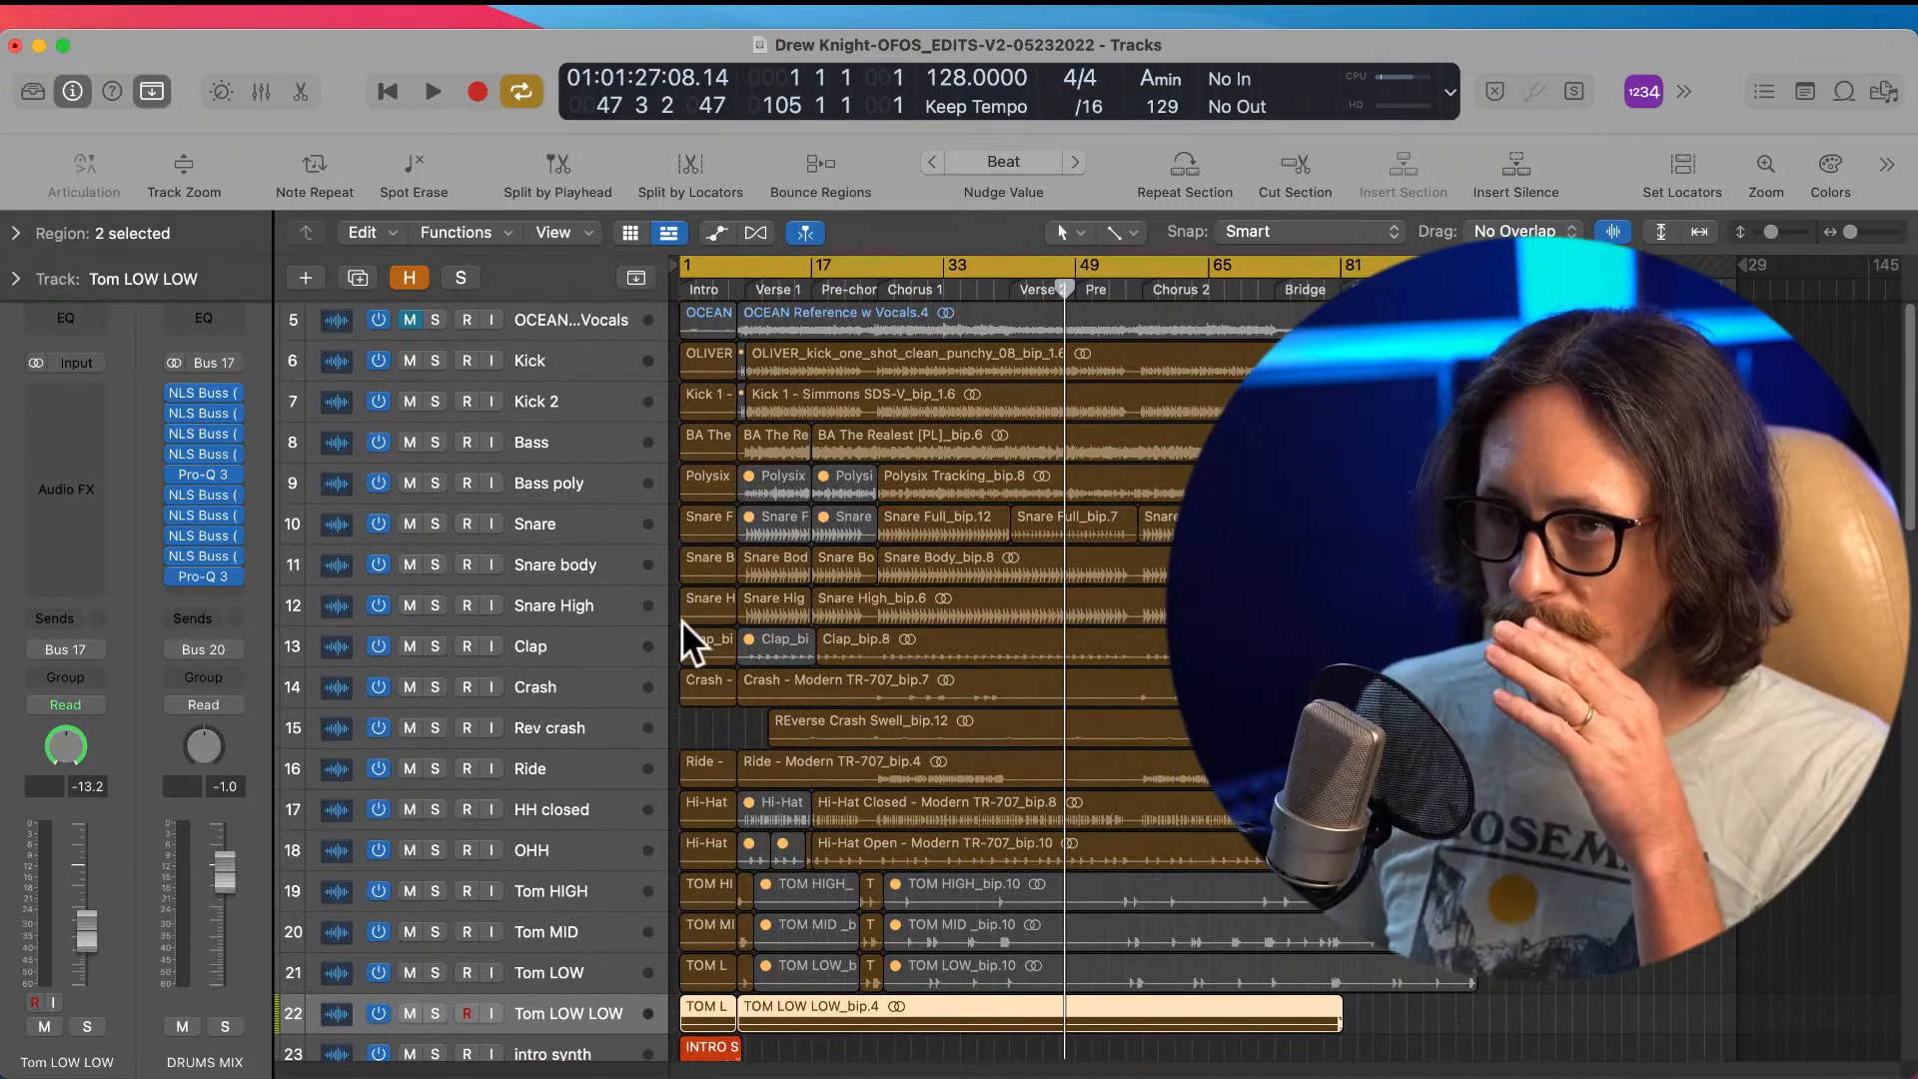
pyautogui.scroll(-3, 716, 471)
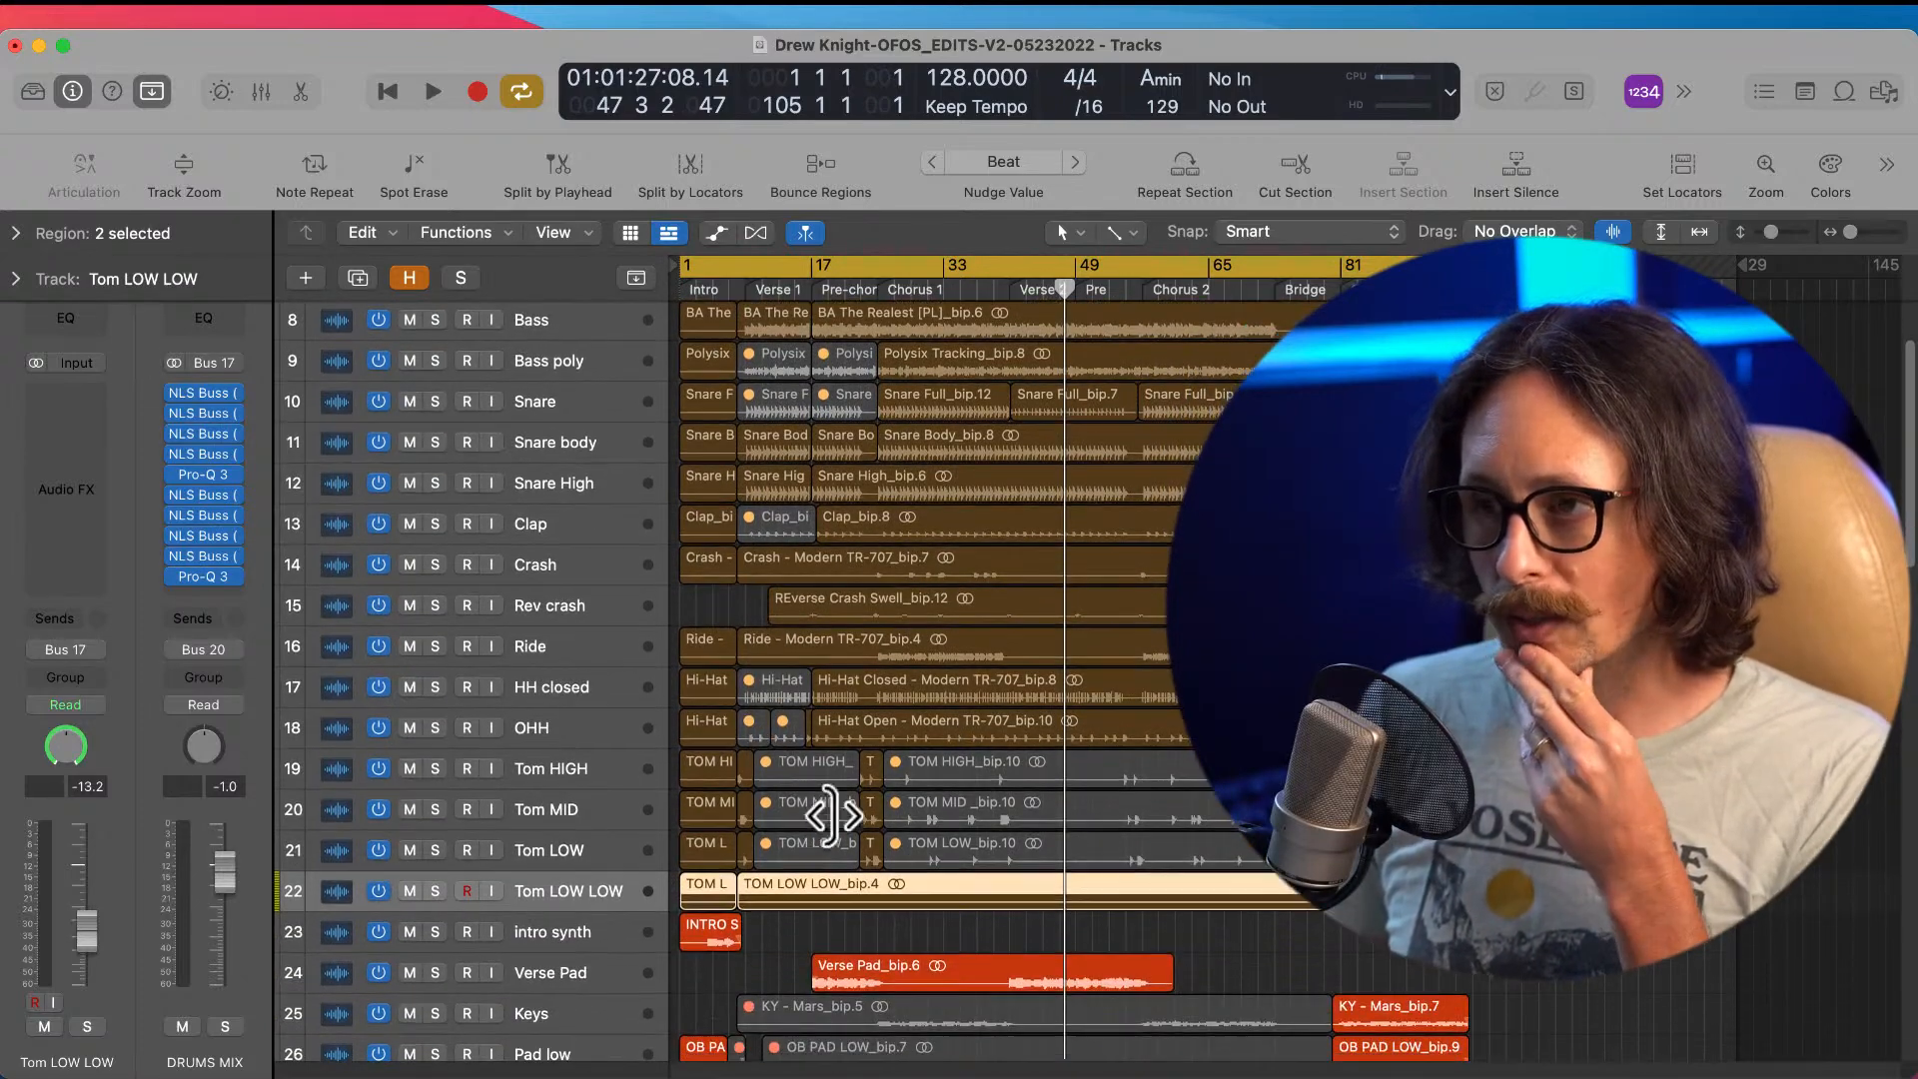
pyautogui.click(560, 848)
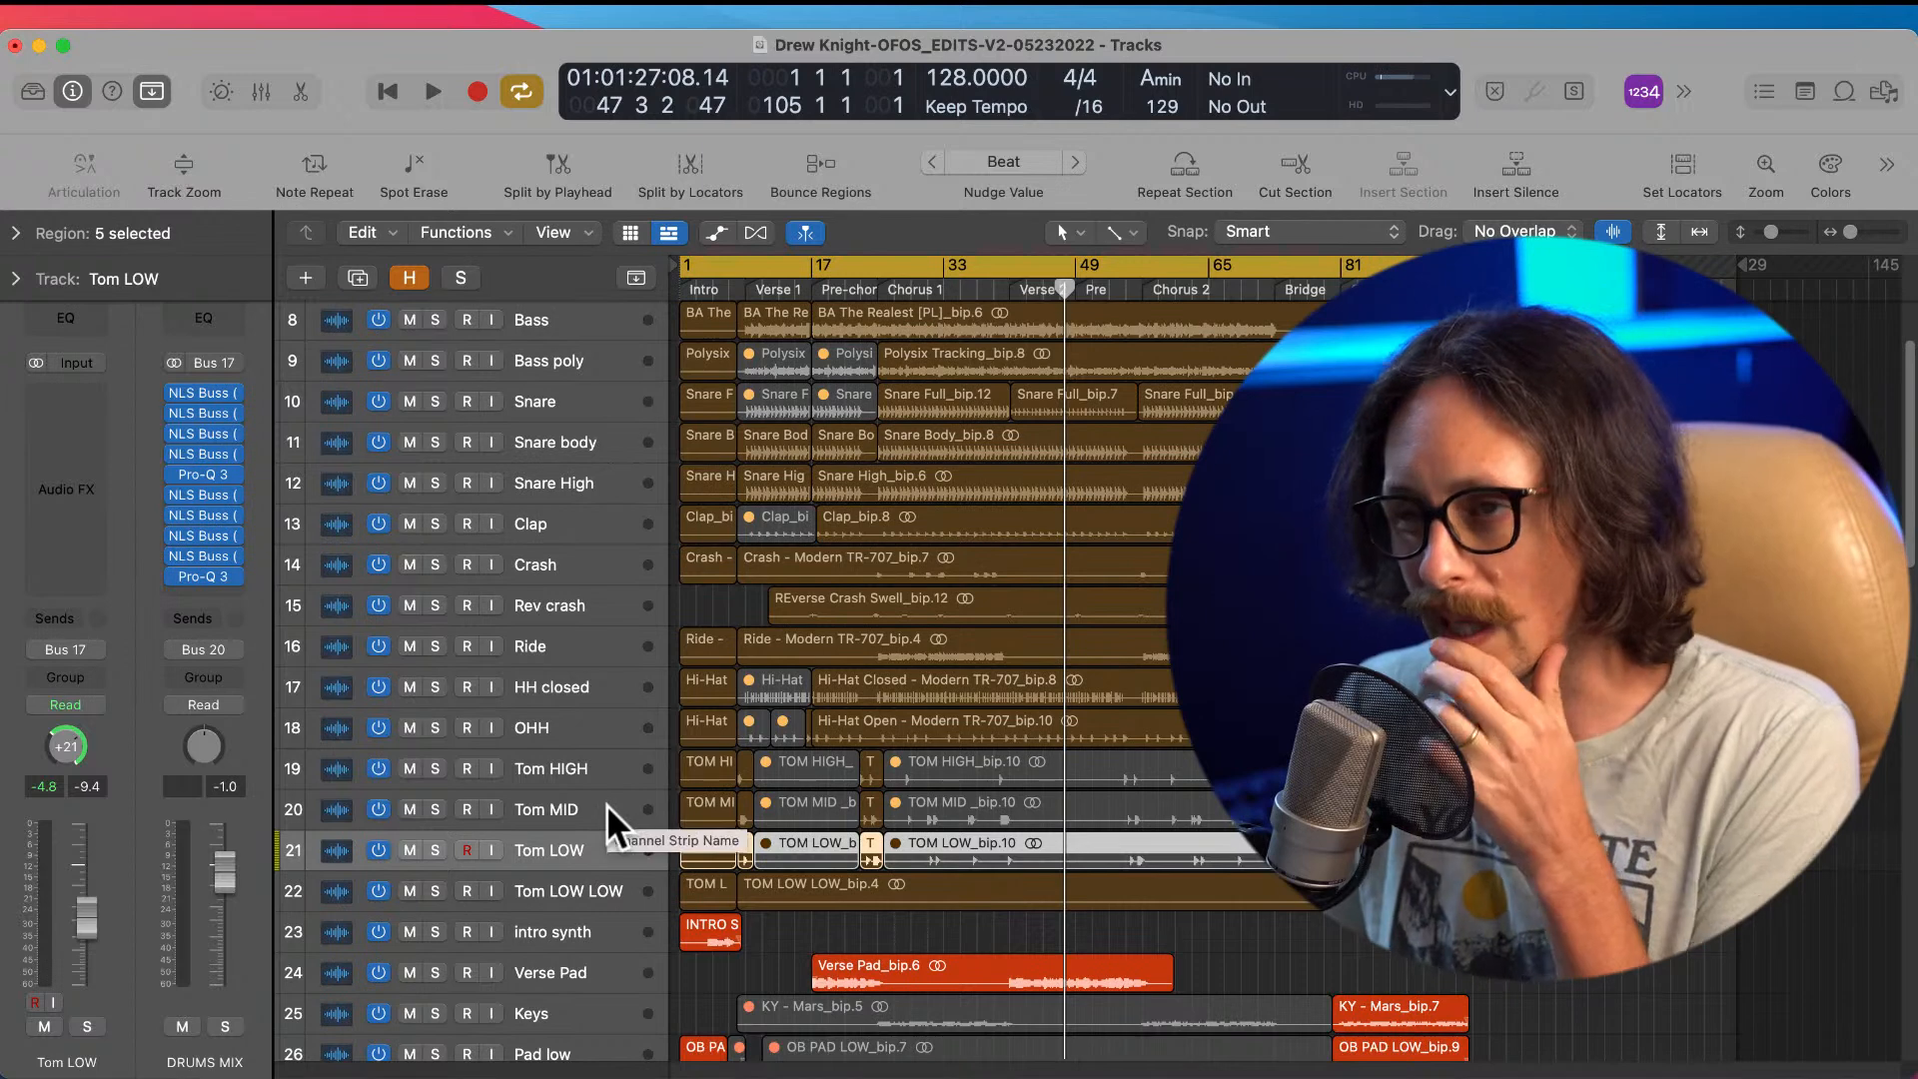
pyautogui.click(580, 810)
pyautogui.click(597, 761)
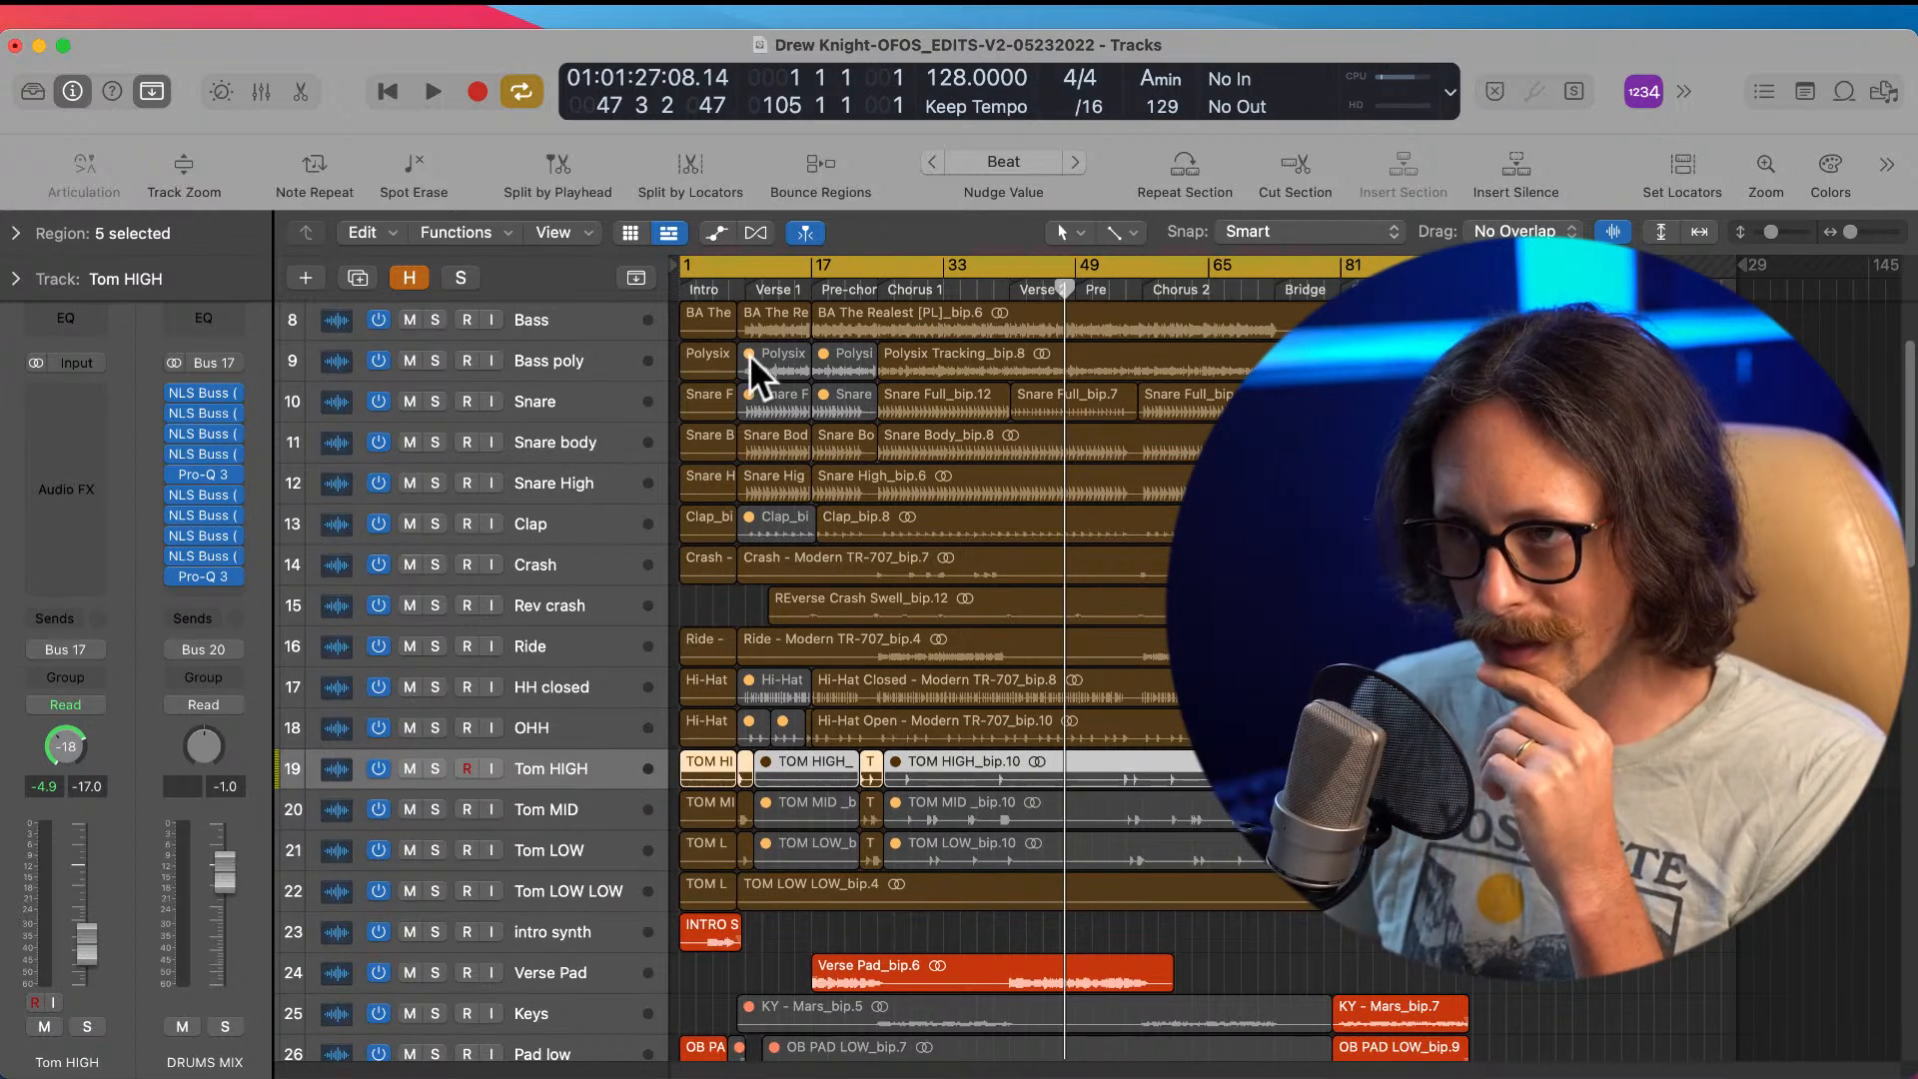
# Step: Turn off the cycle range with the playhead at bar 8 and check Tom HIGH's output routing options
pyautogui.click(738, 280)
pyautogui.click(736, 266)
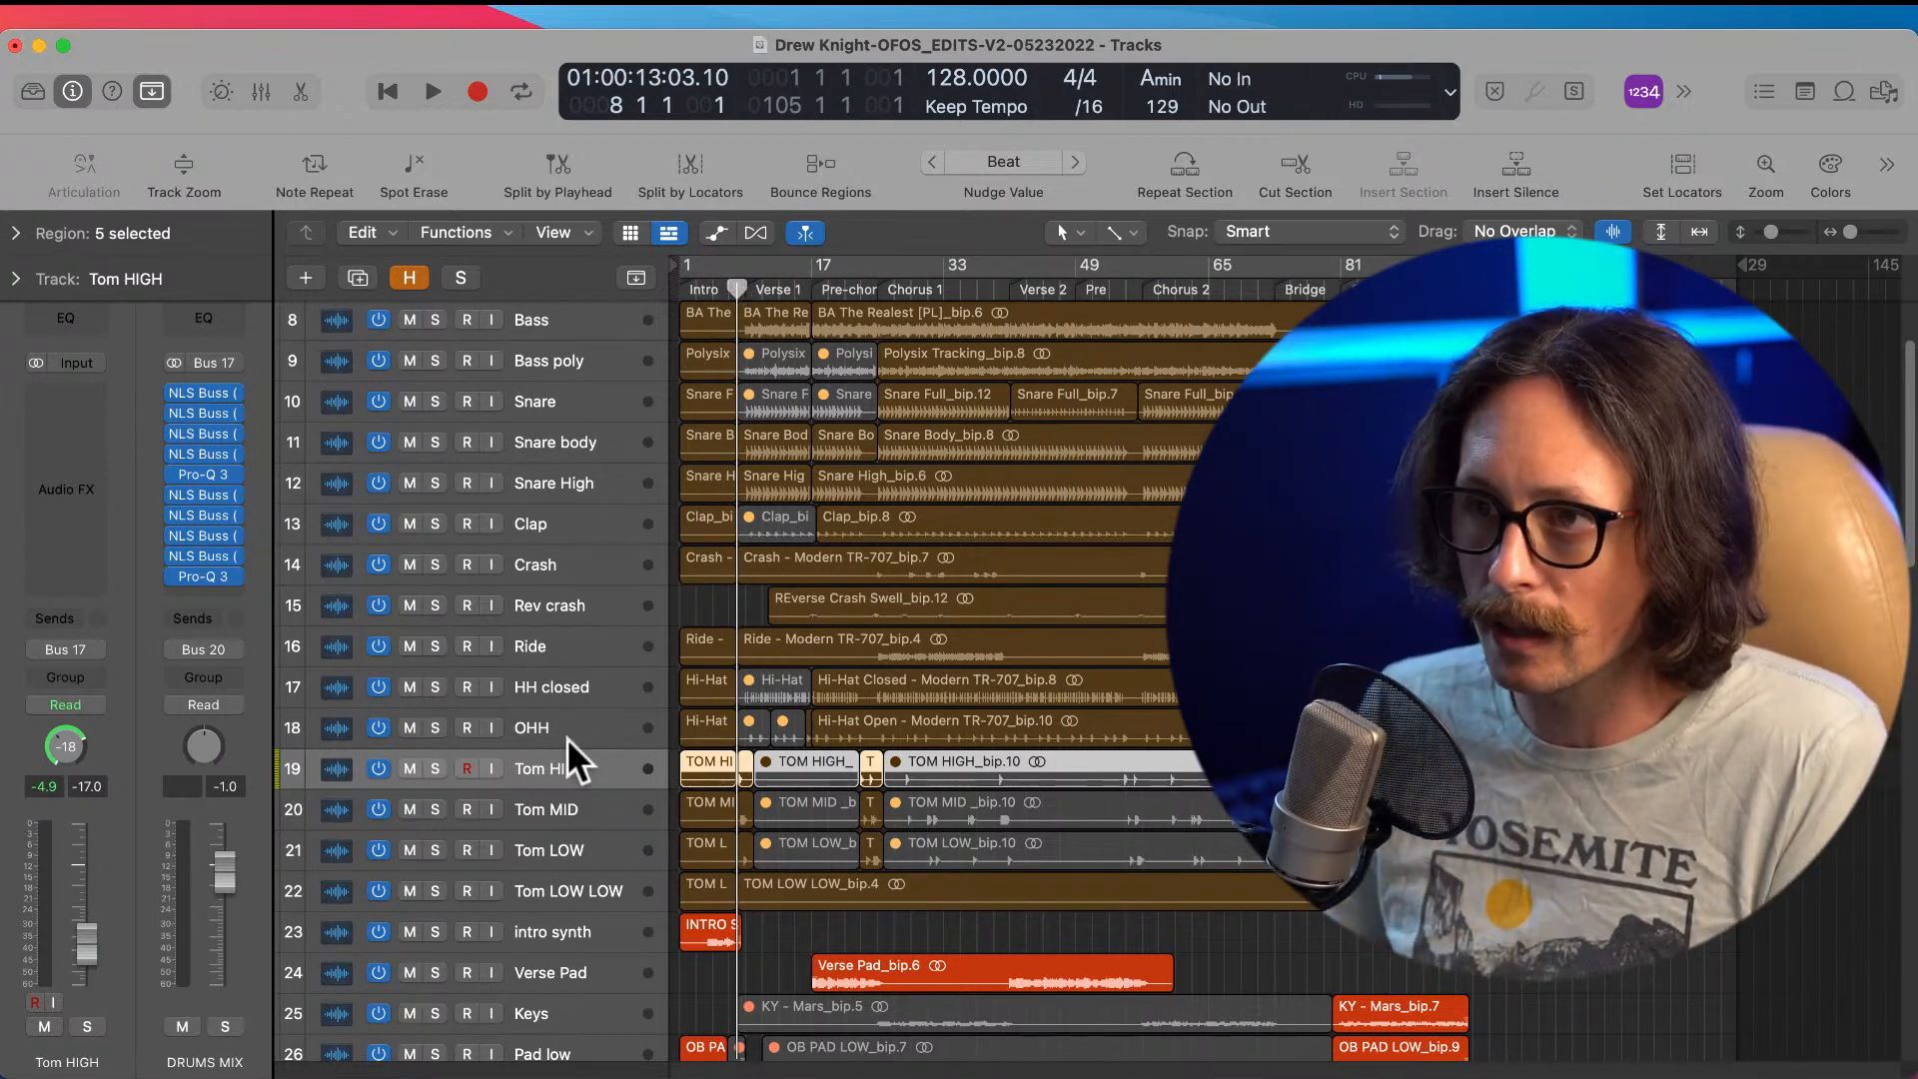
pyautogui.click(76, 650)
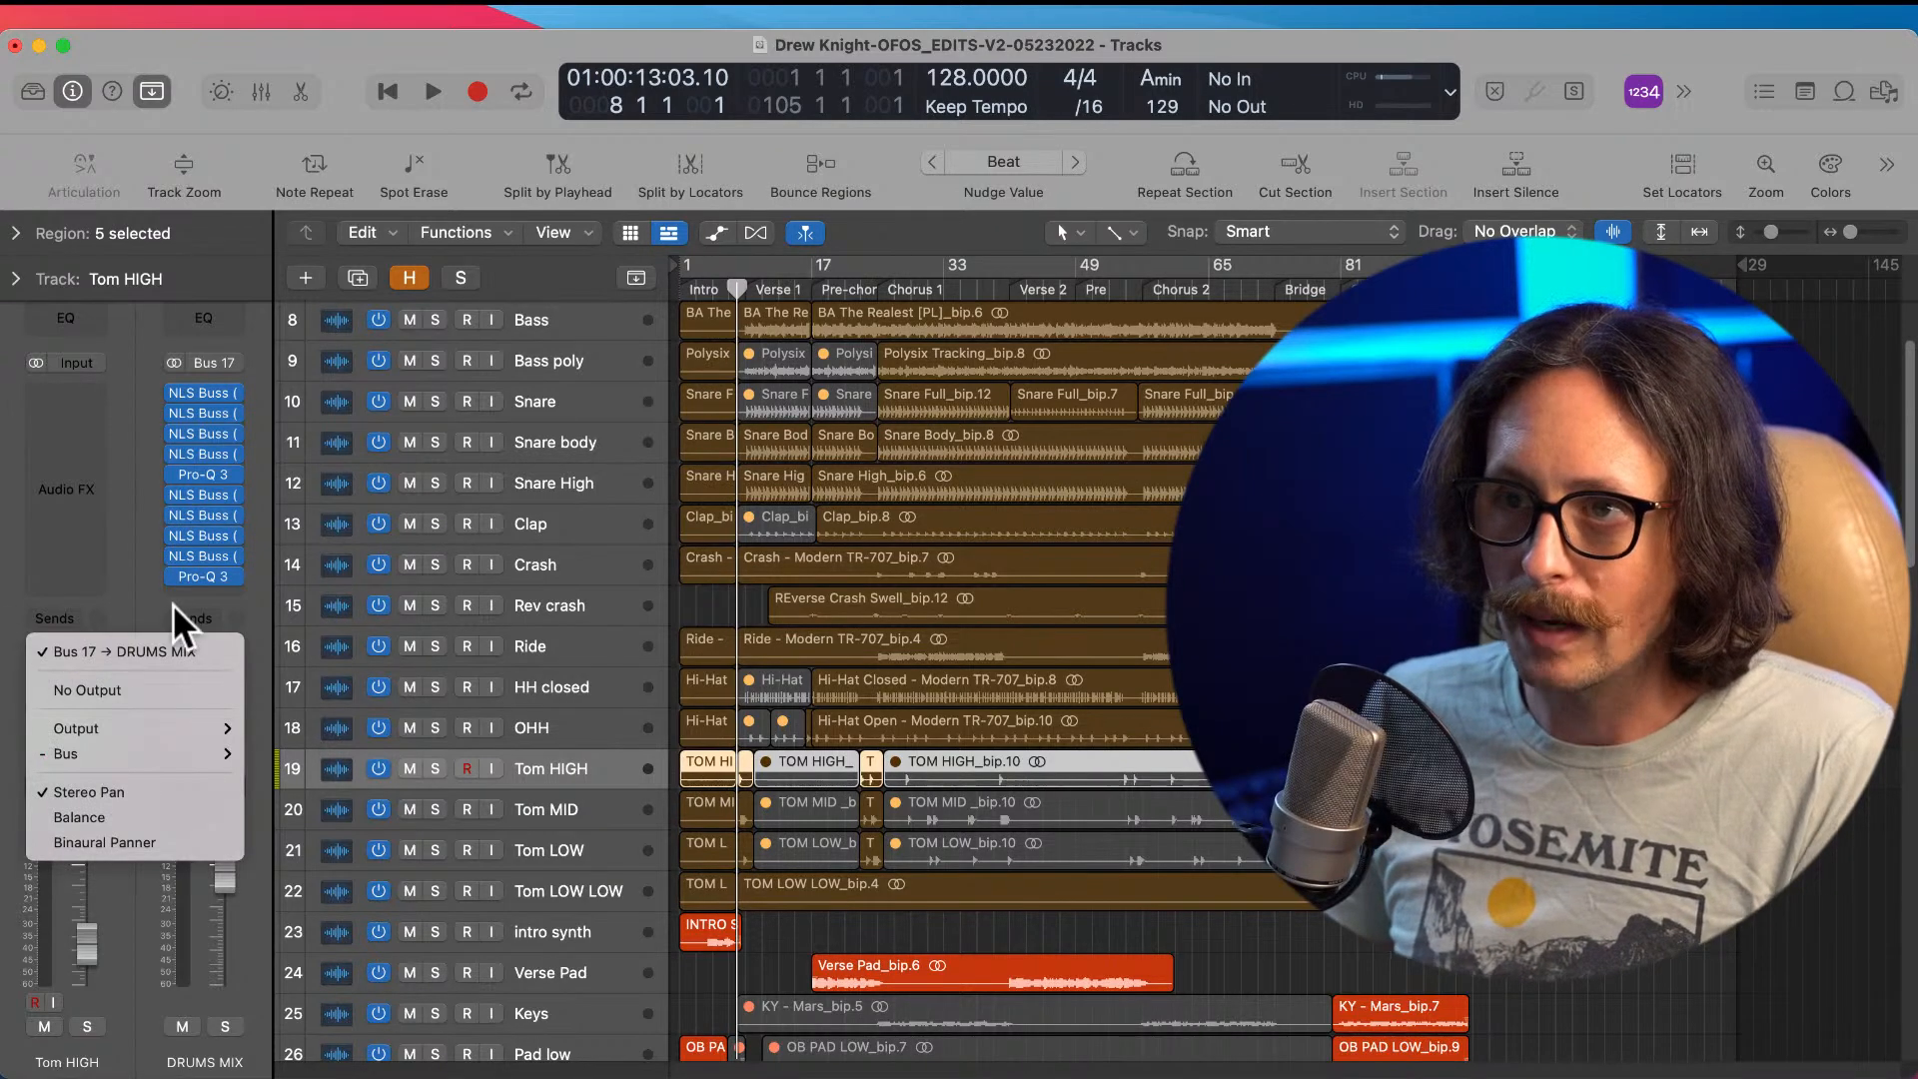
pyautogui.click(129, 458)
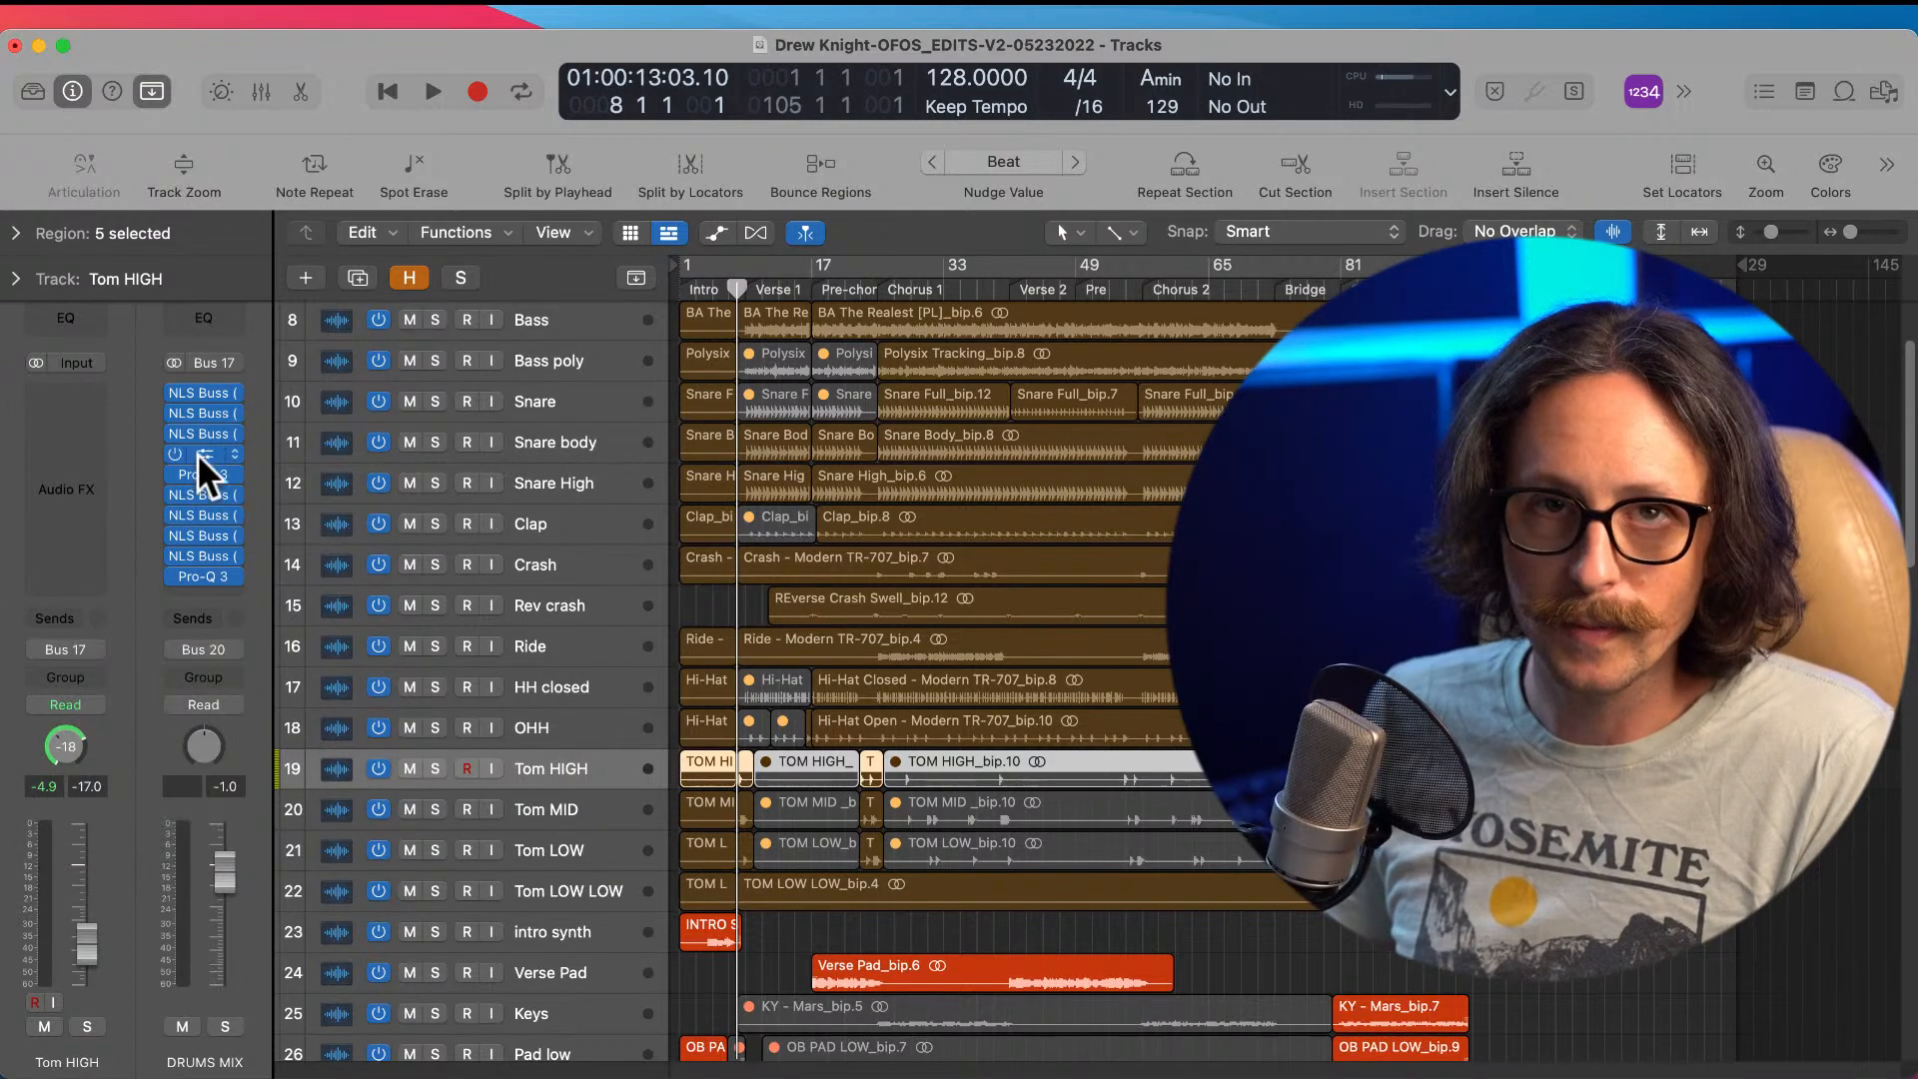
# Step: Open the first three NLS Buss plug-ins on the DRUMS MIX channel and compare their Mike, Spike and Nevo settings
pyautogui.click(204, 392)
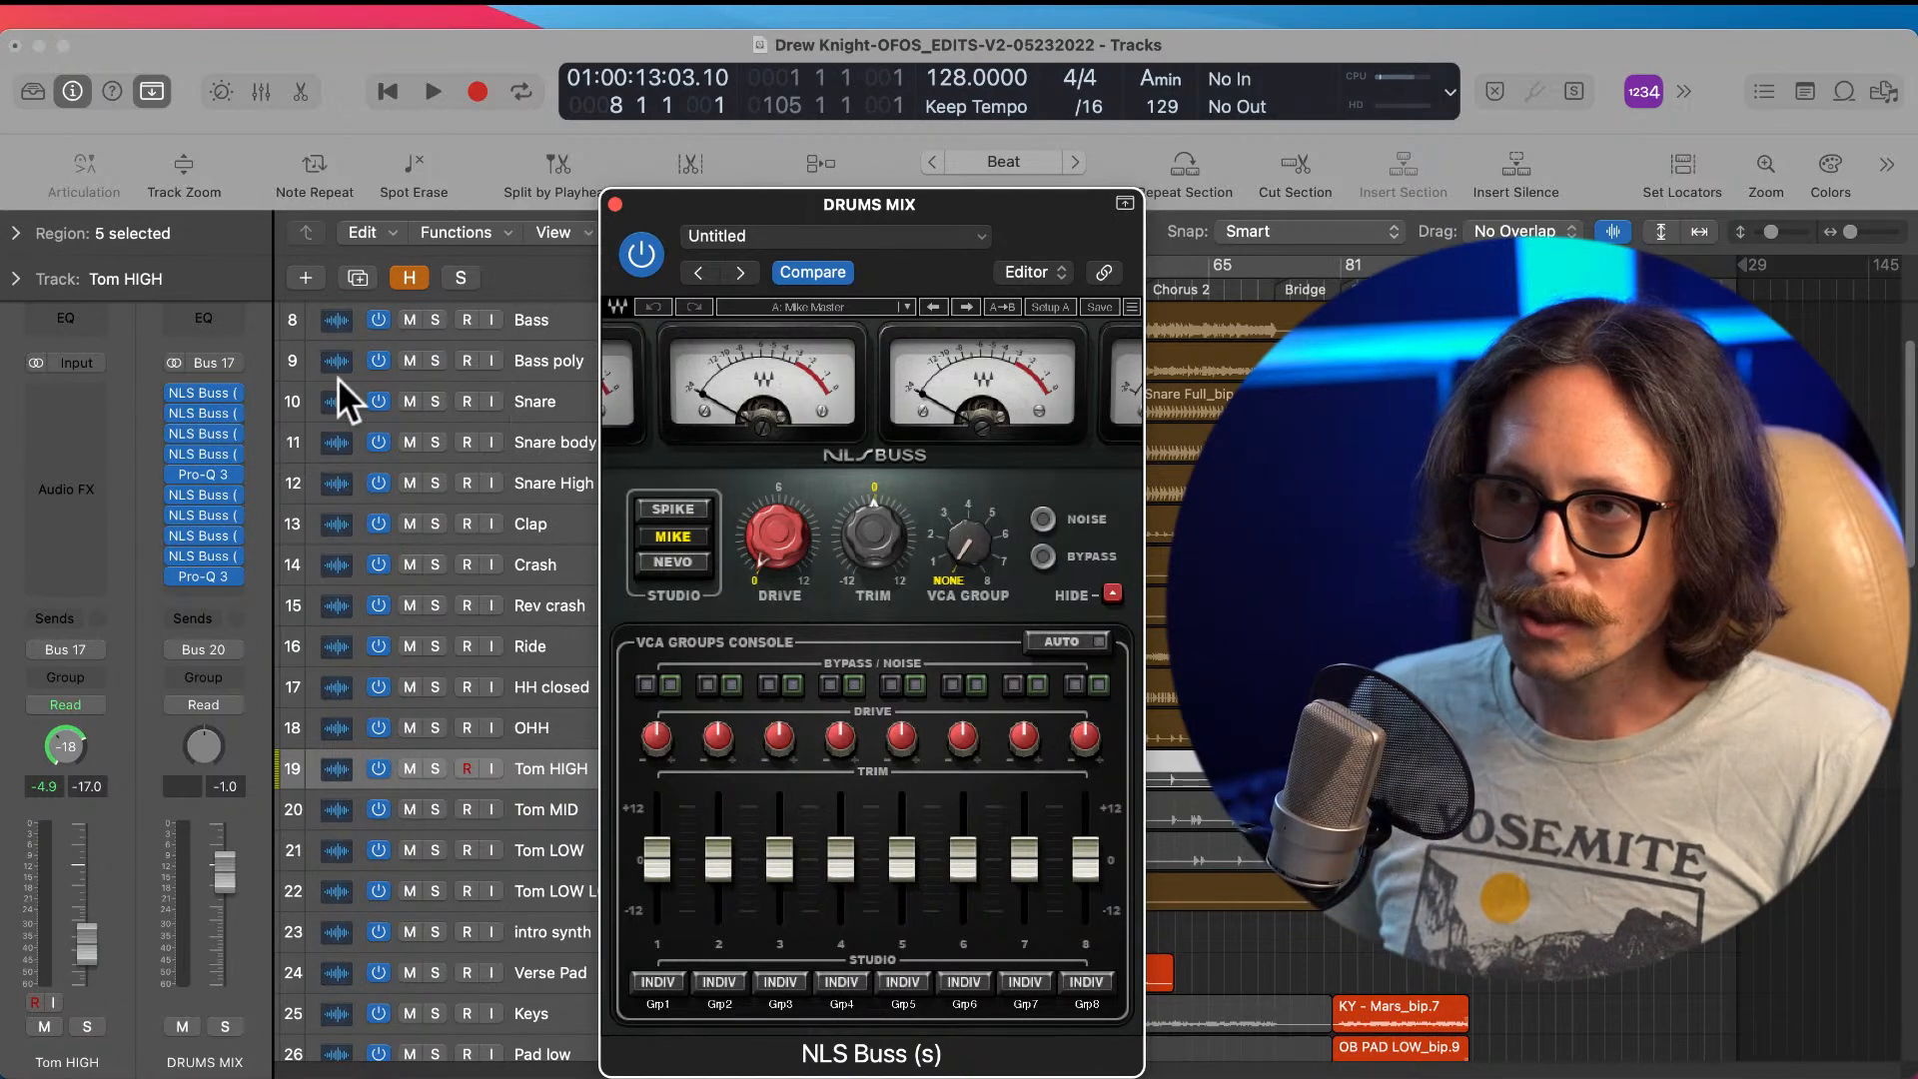
pyautogui.click(211, 392)
pyautogui.click(212, 392)
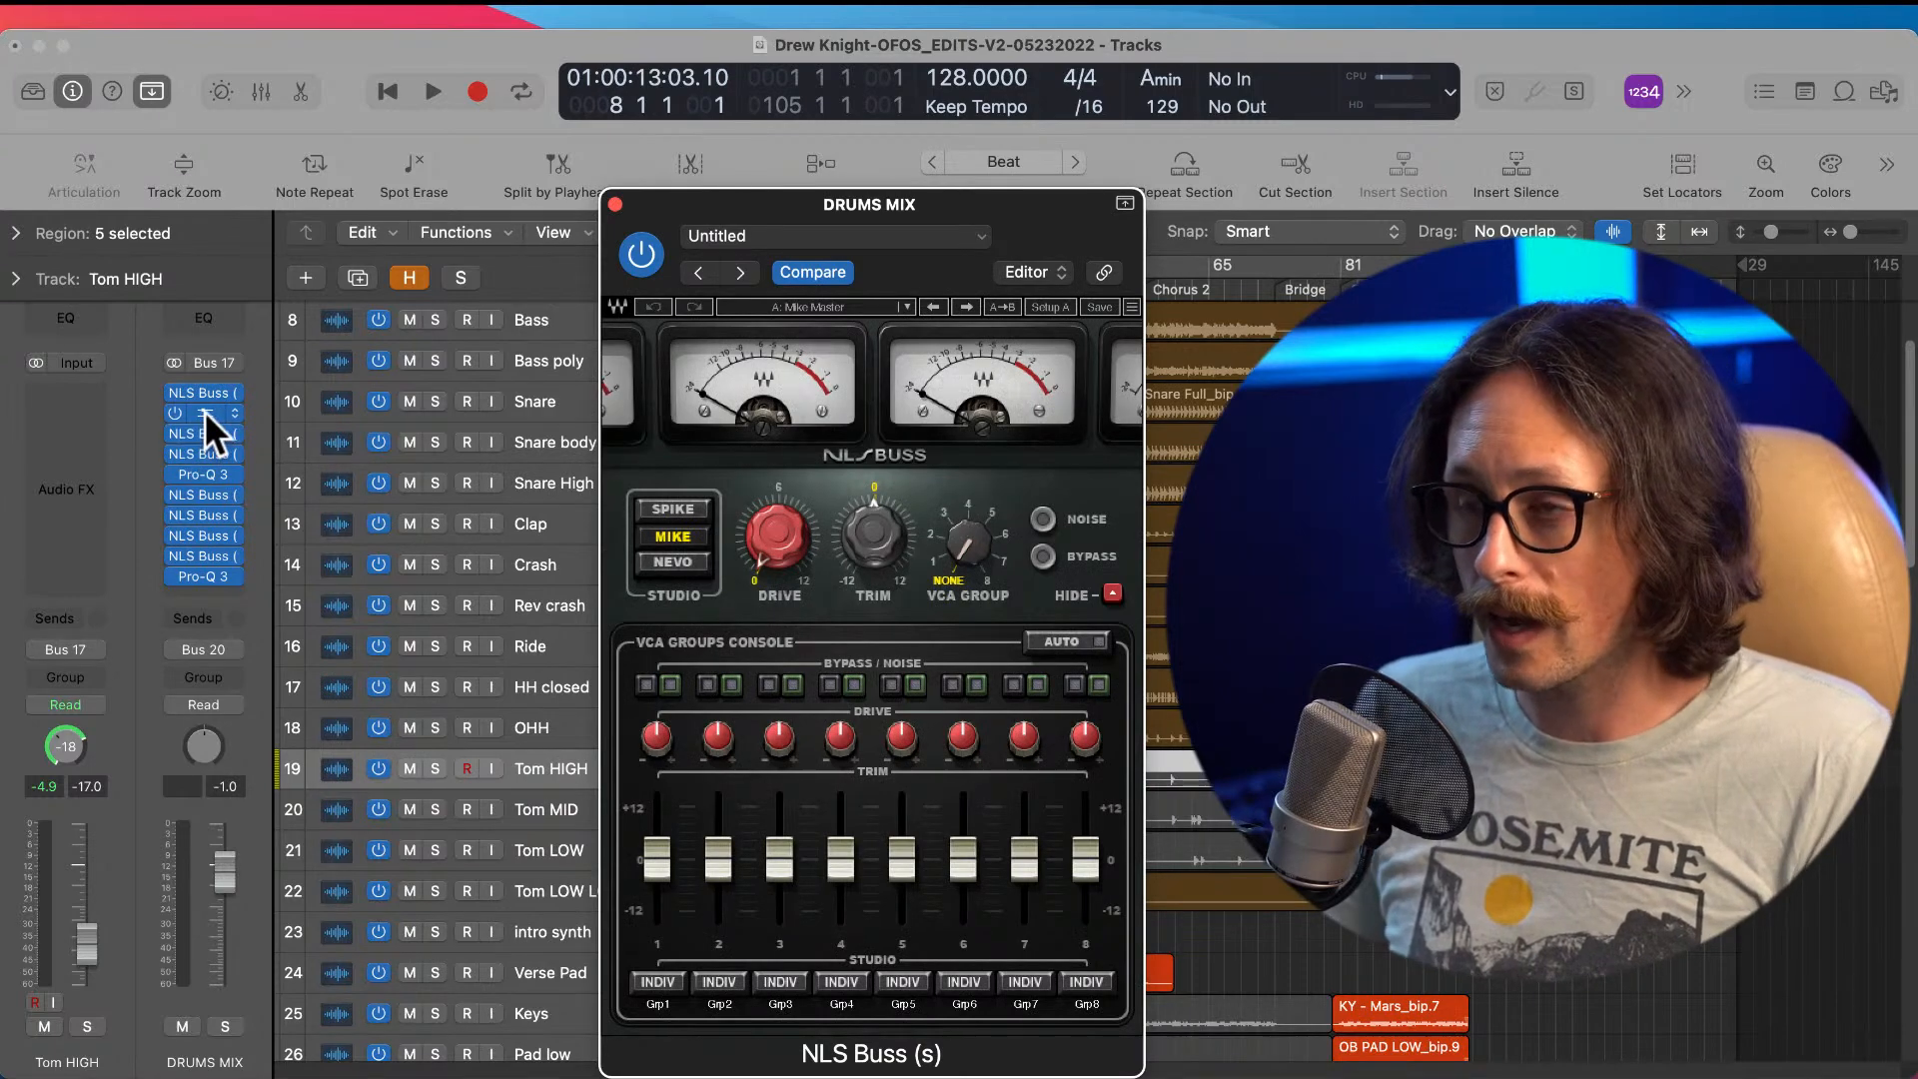
pyautogui.click(203, 410)
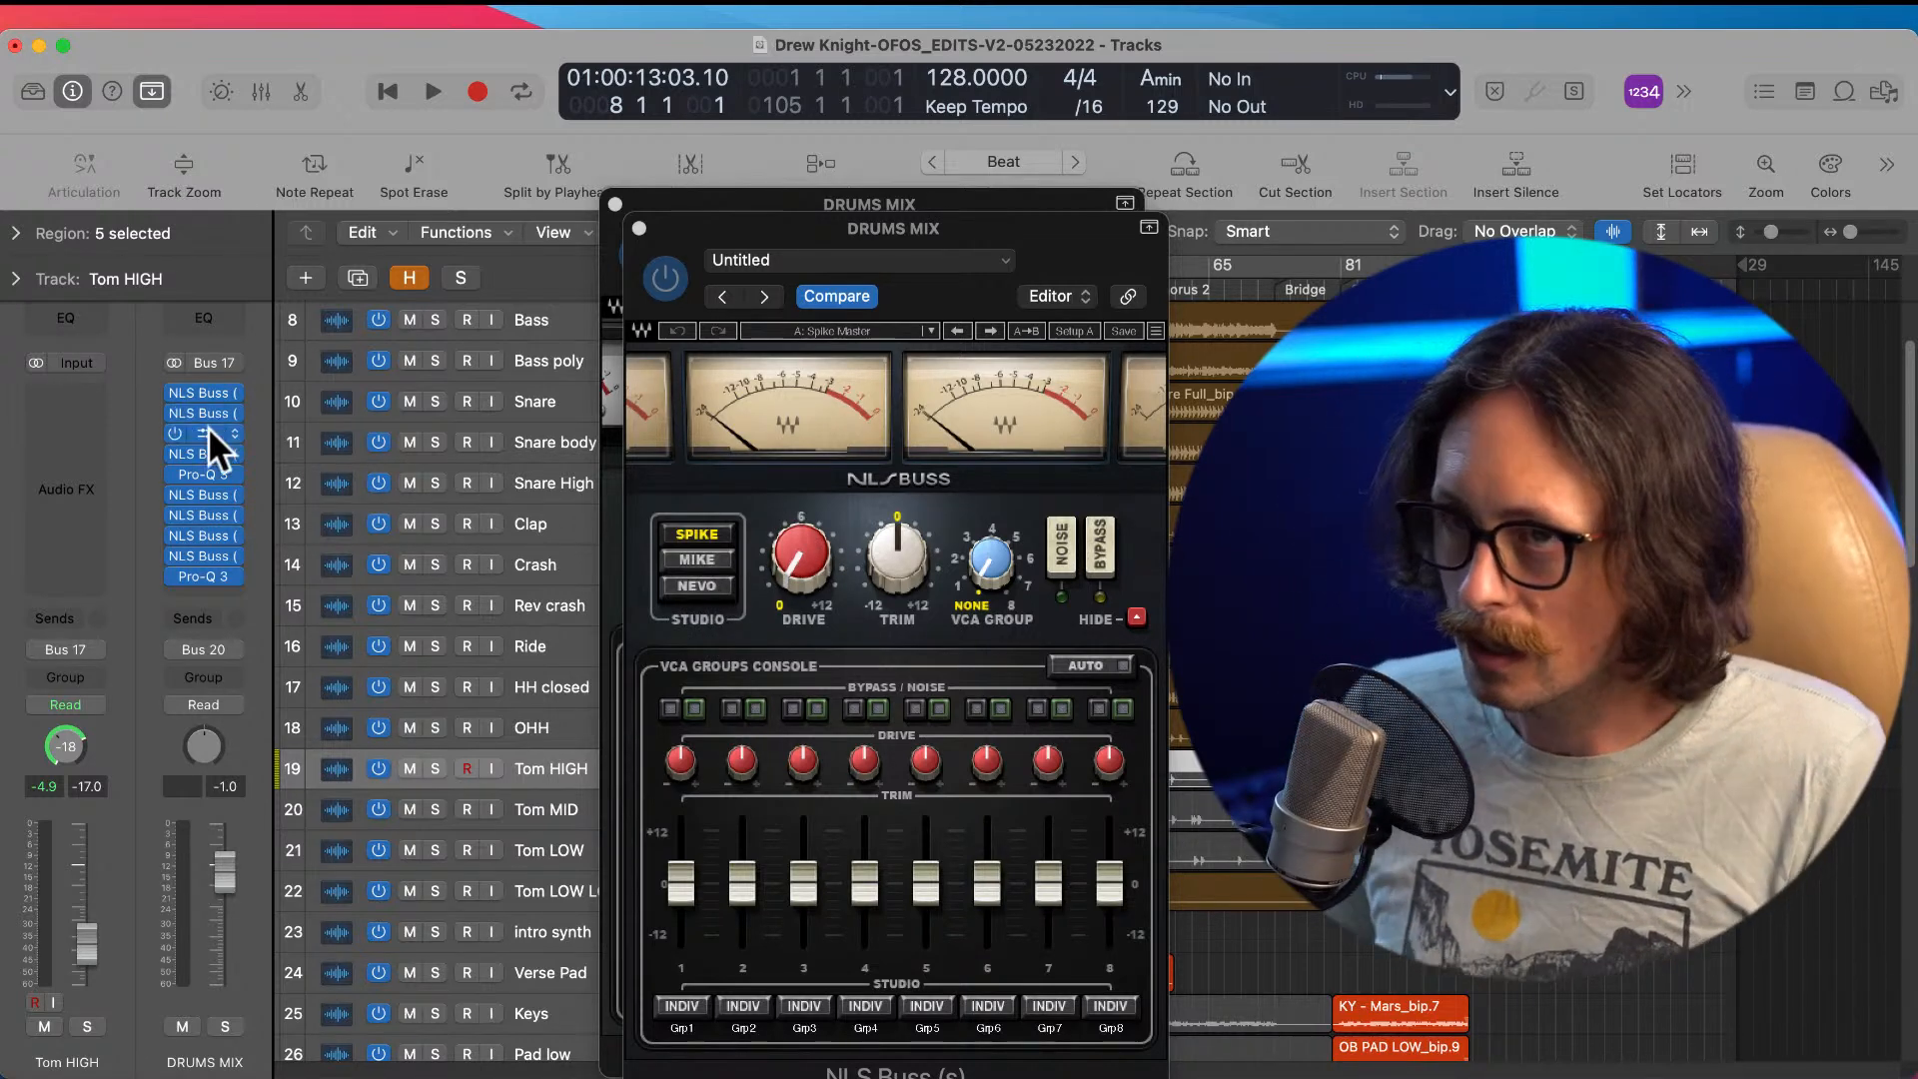
pyautogui.click(207, 434)
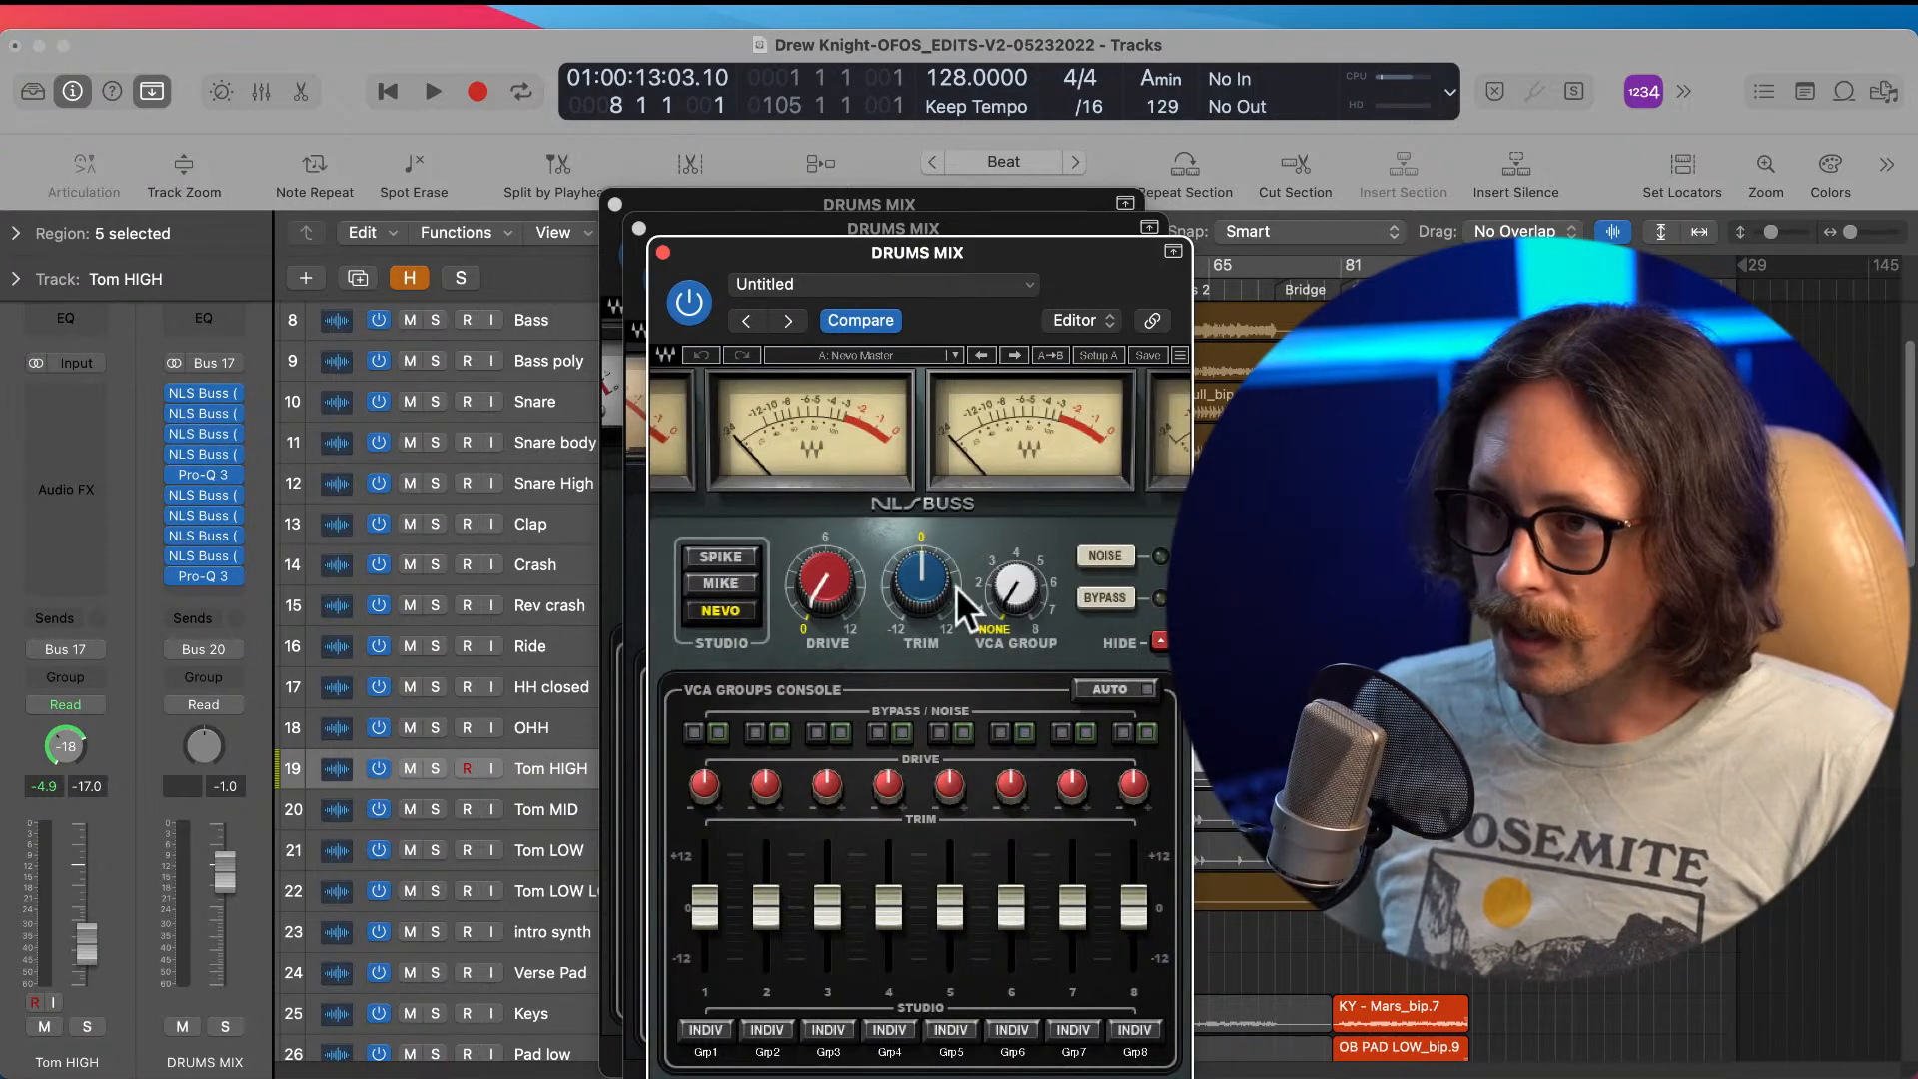
pyautogui.click(205, 392)
pyautogui.click(206, 391)
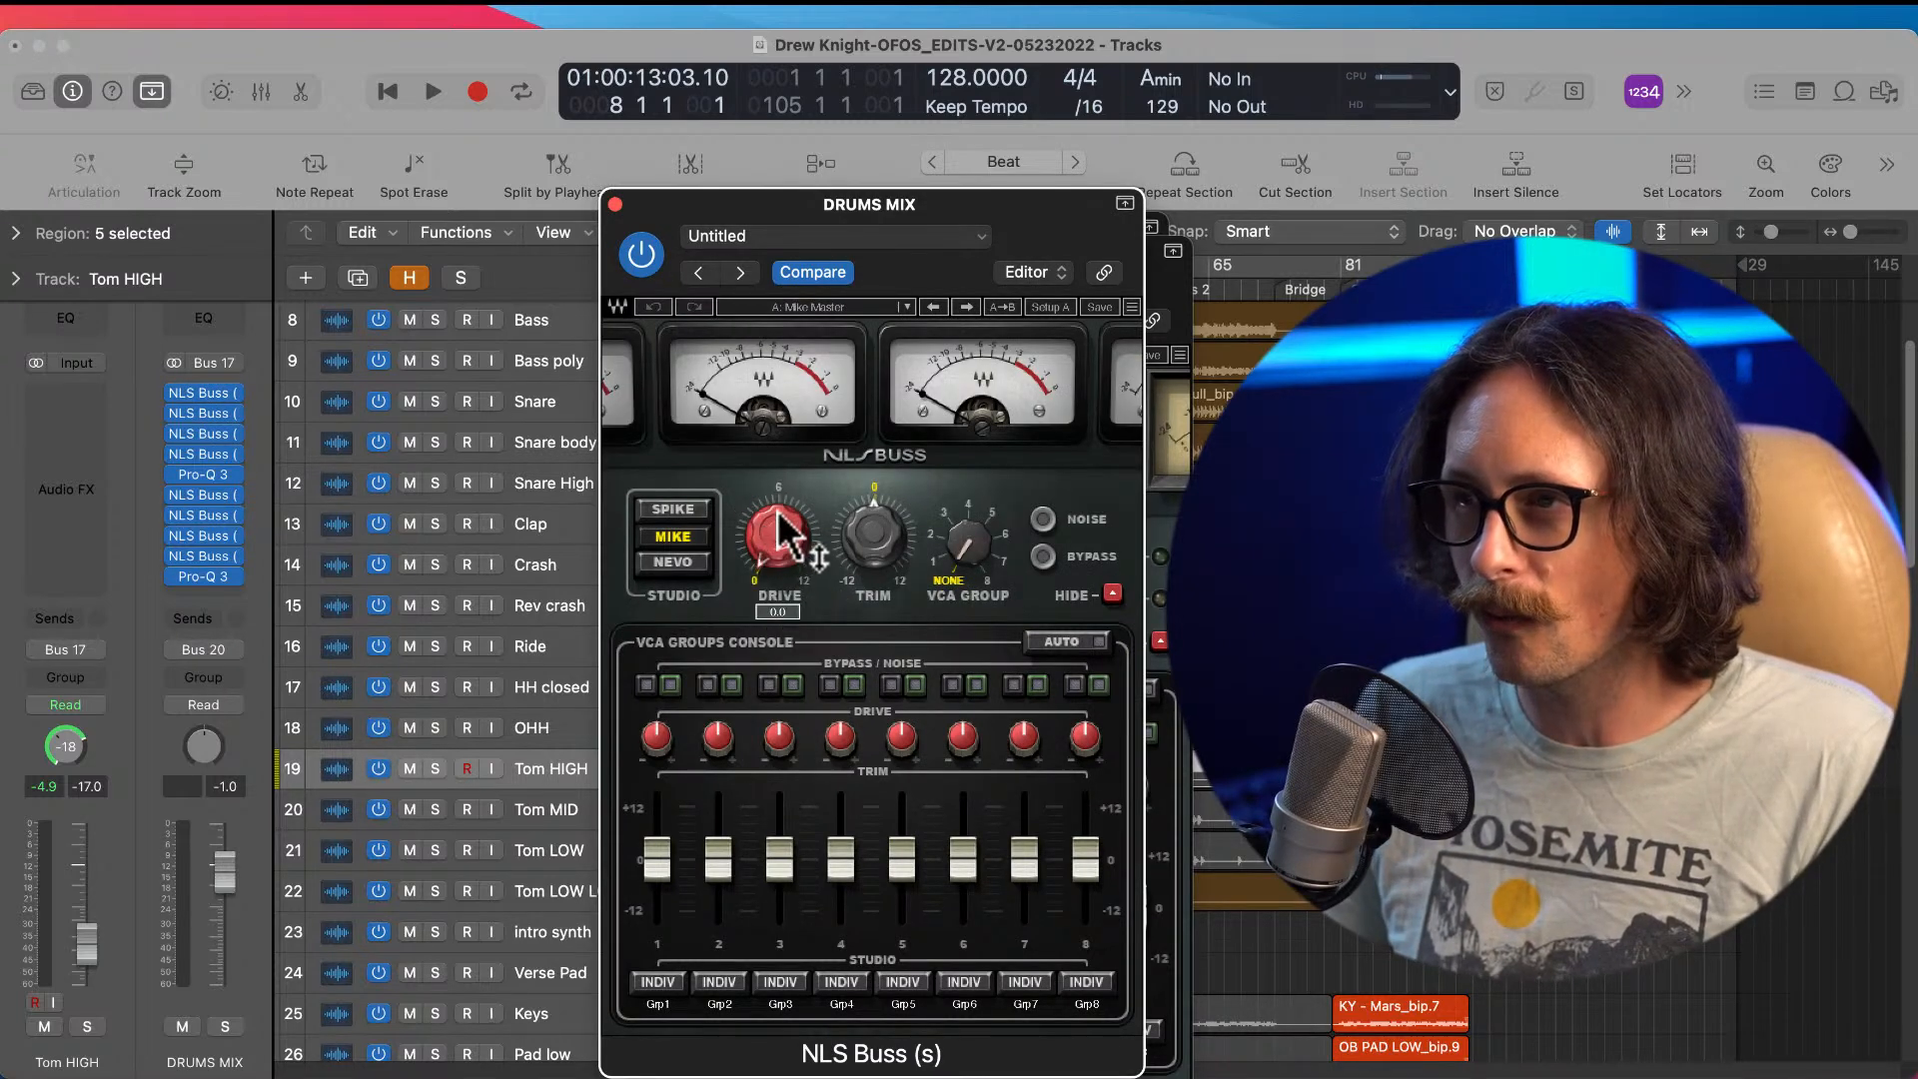
# Step: Recheck the Mike NLS Buss instance on DRUMS MIX and close all the open NLS Buss windows
pyautogui.click(615, 204)
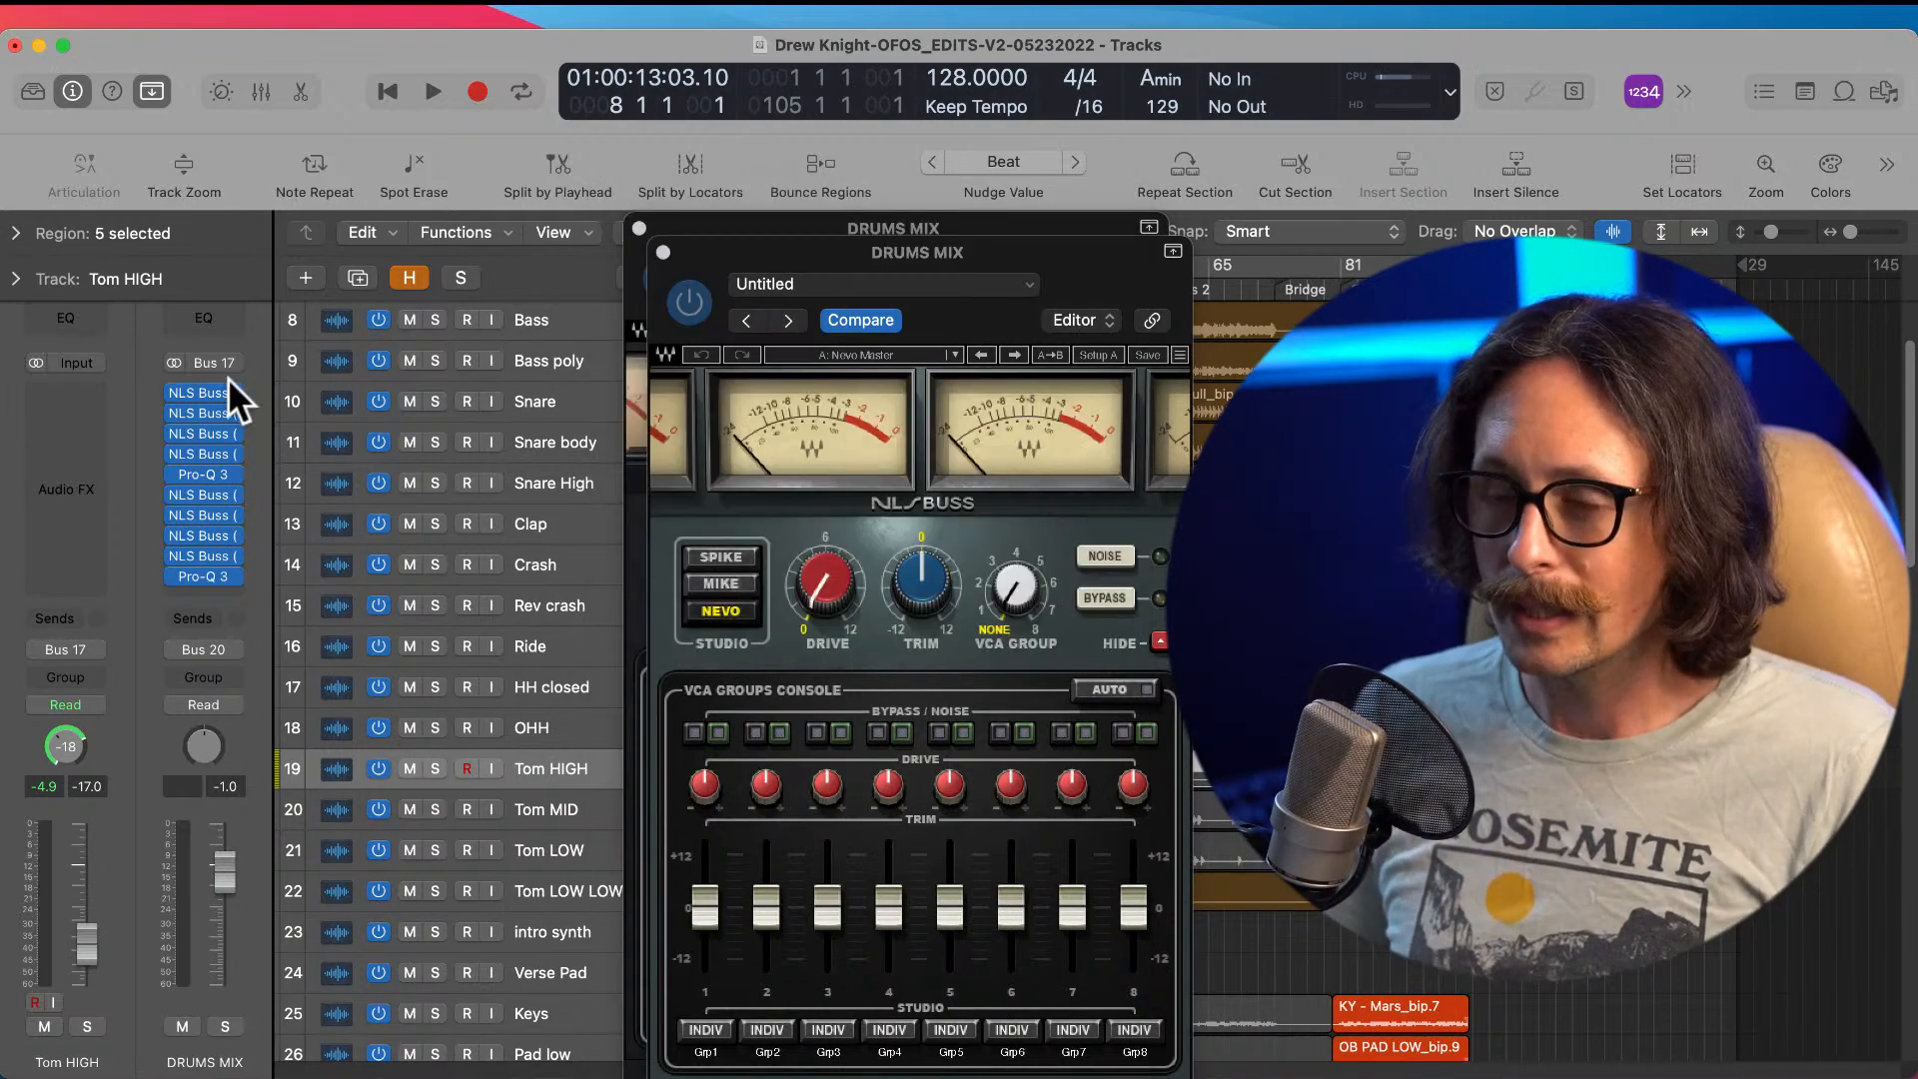
pyautogui.click(203, 412)
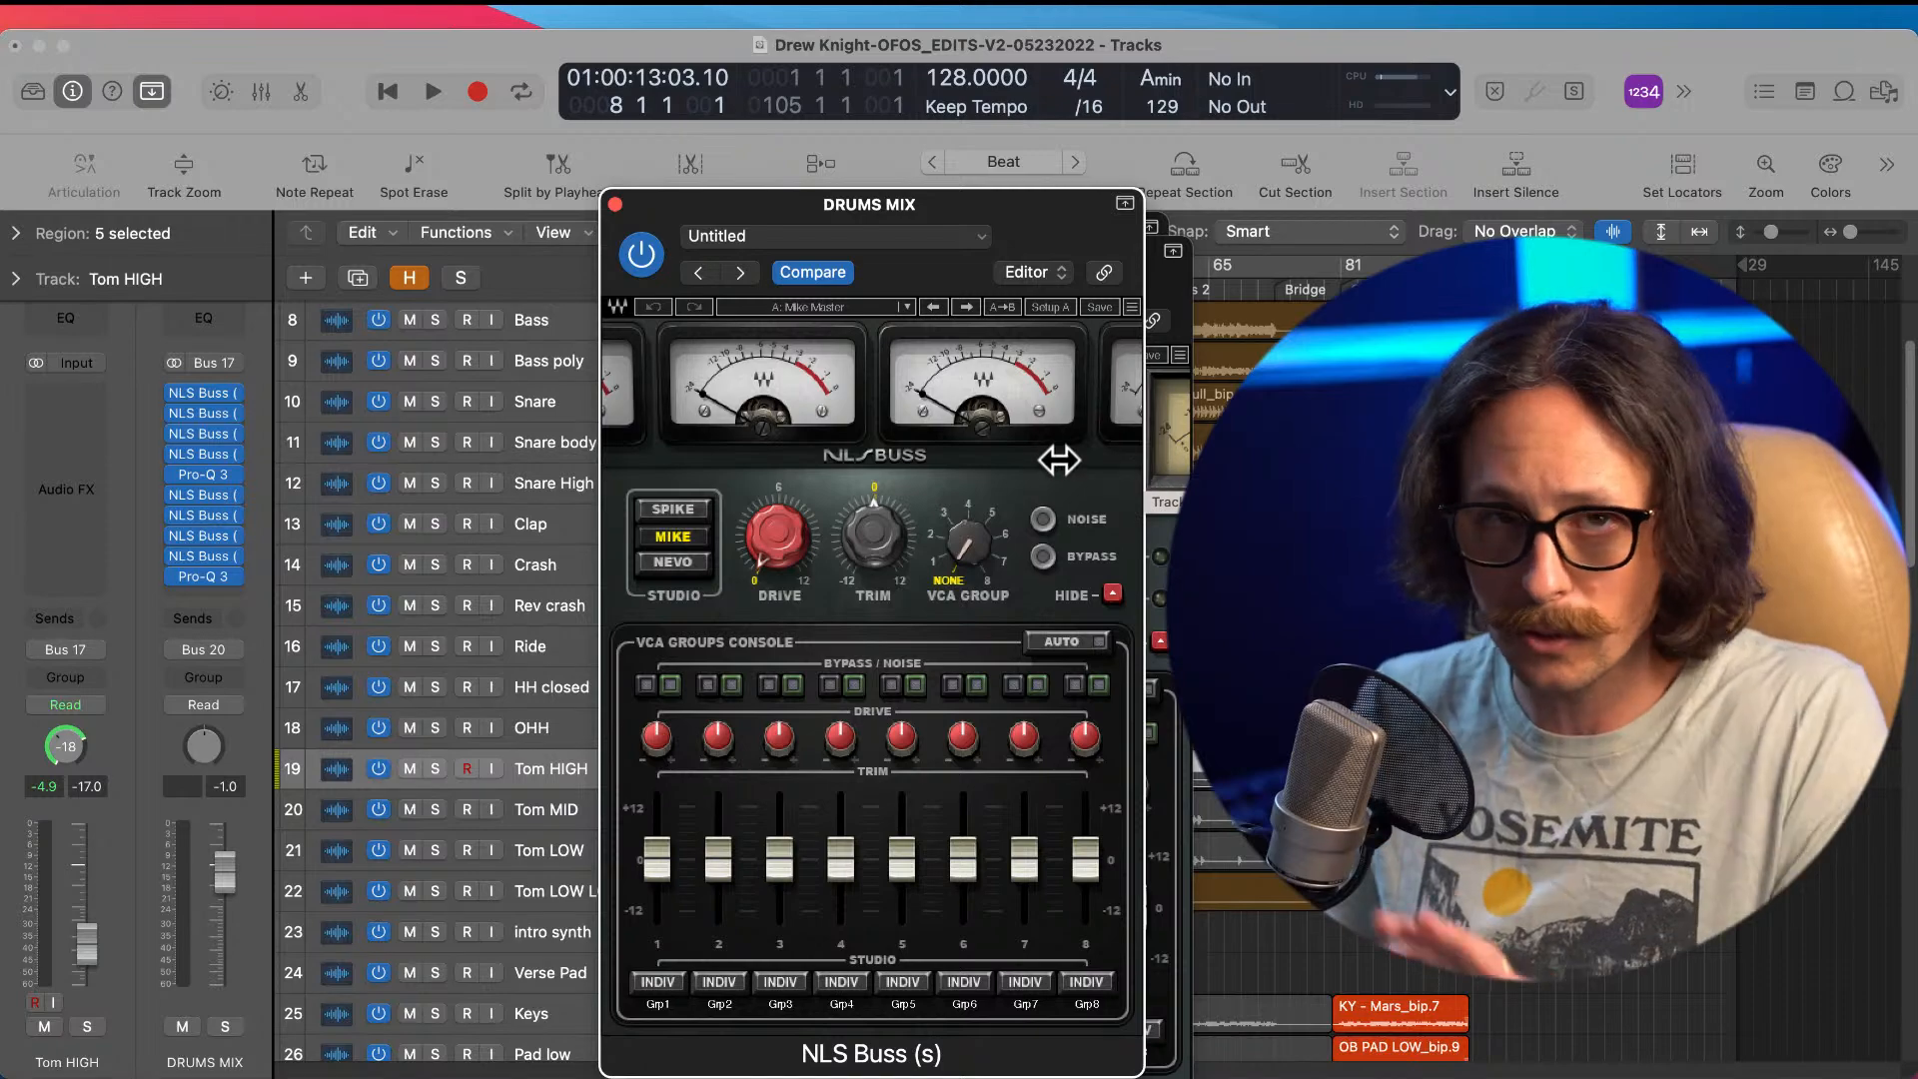
pyautogui.click(615, 204)
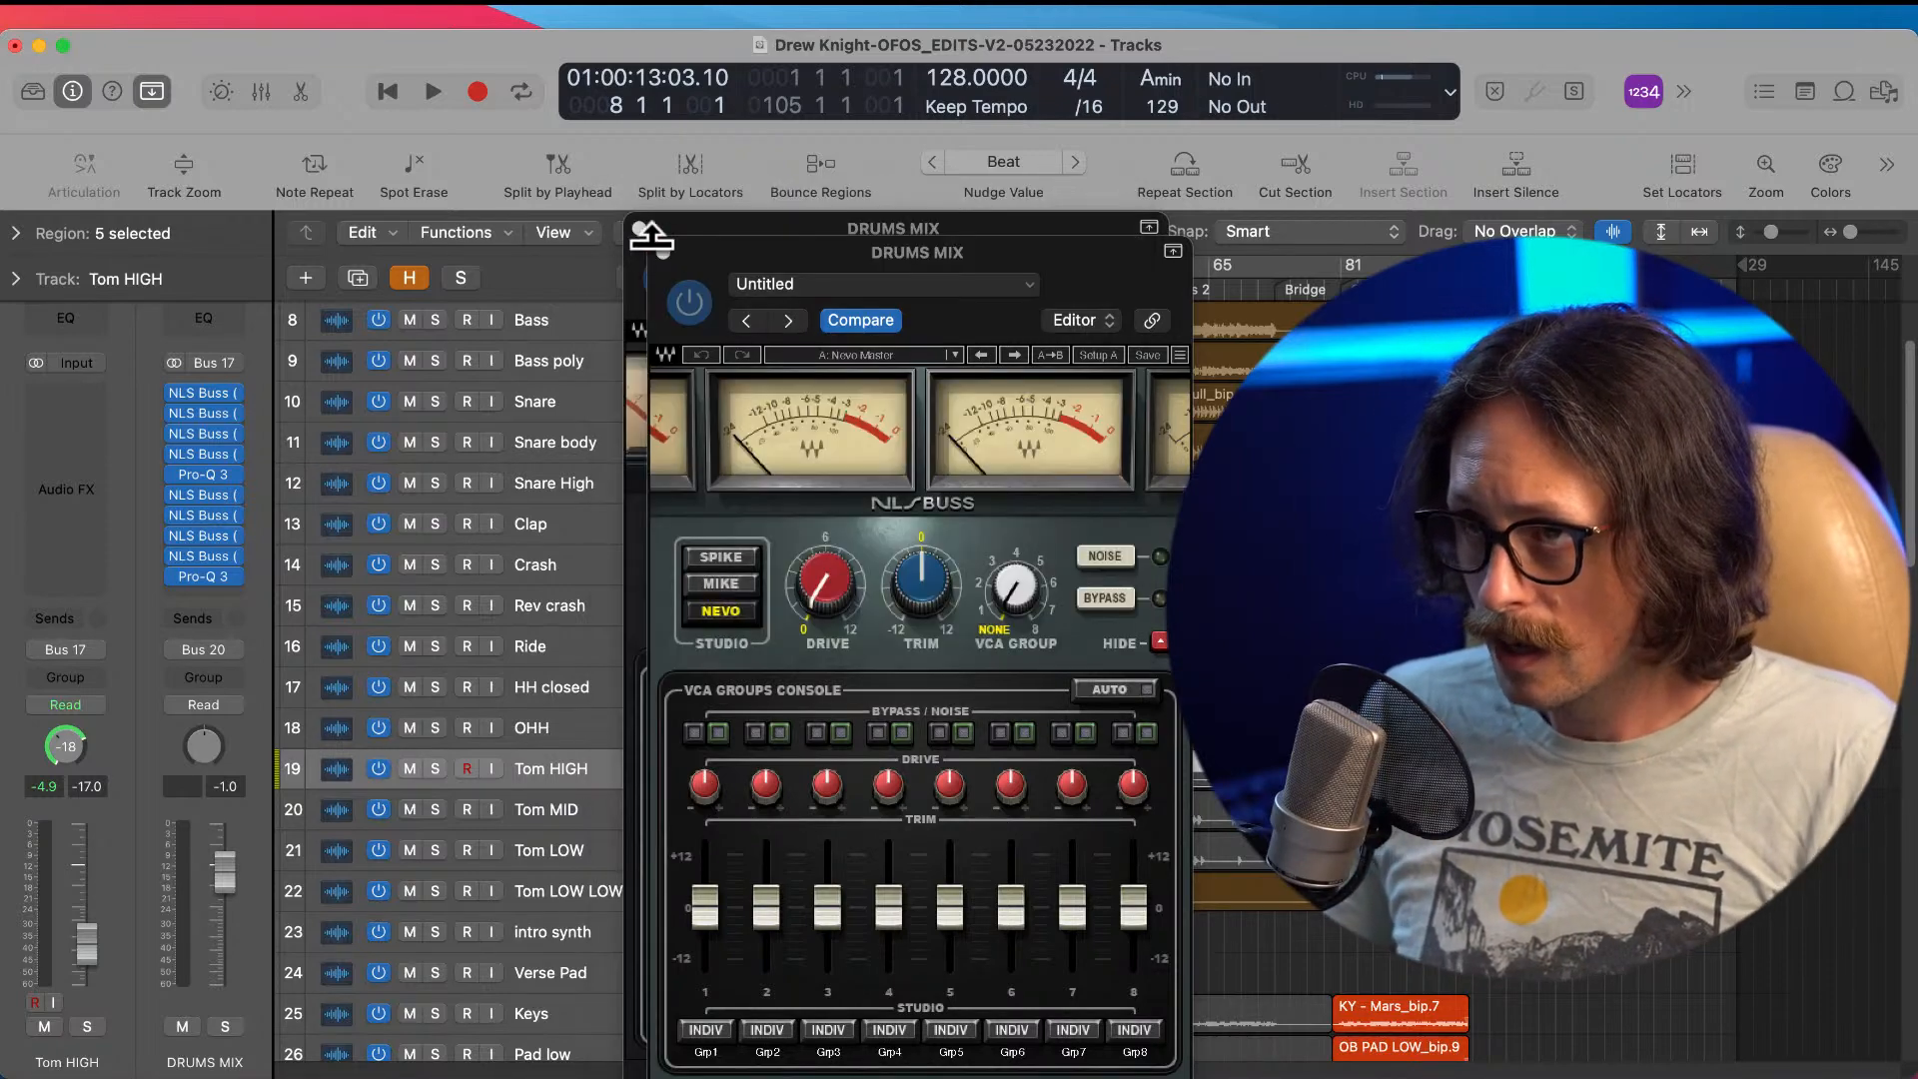
pyautogui.click(640, 228)
pyautogui.click(616, 204)
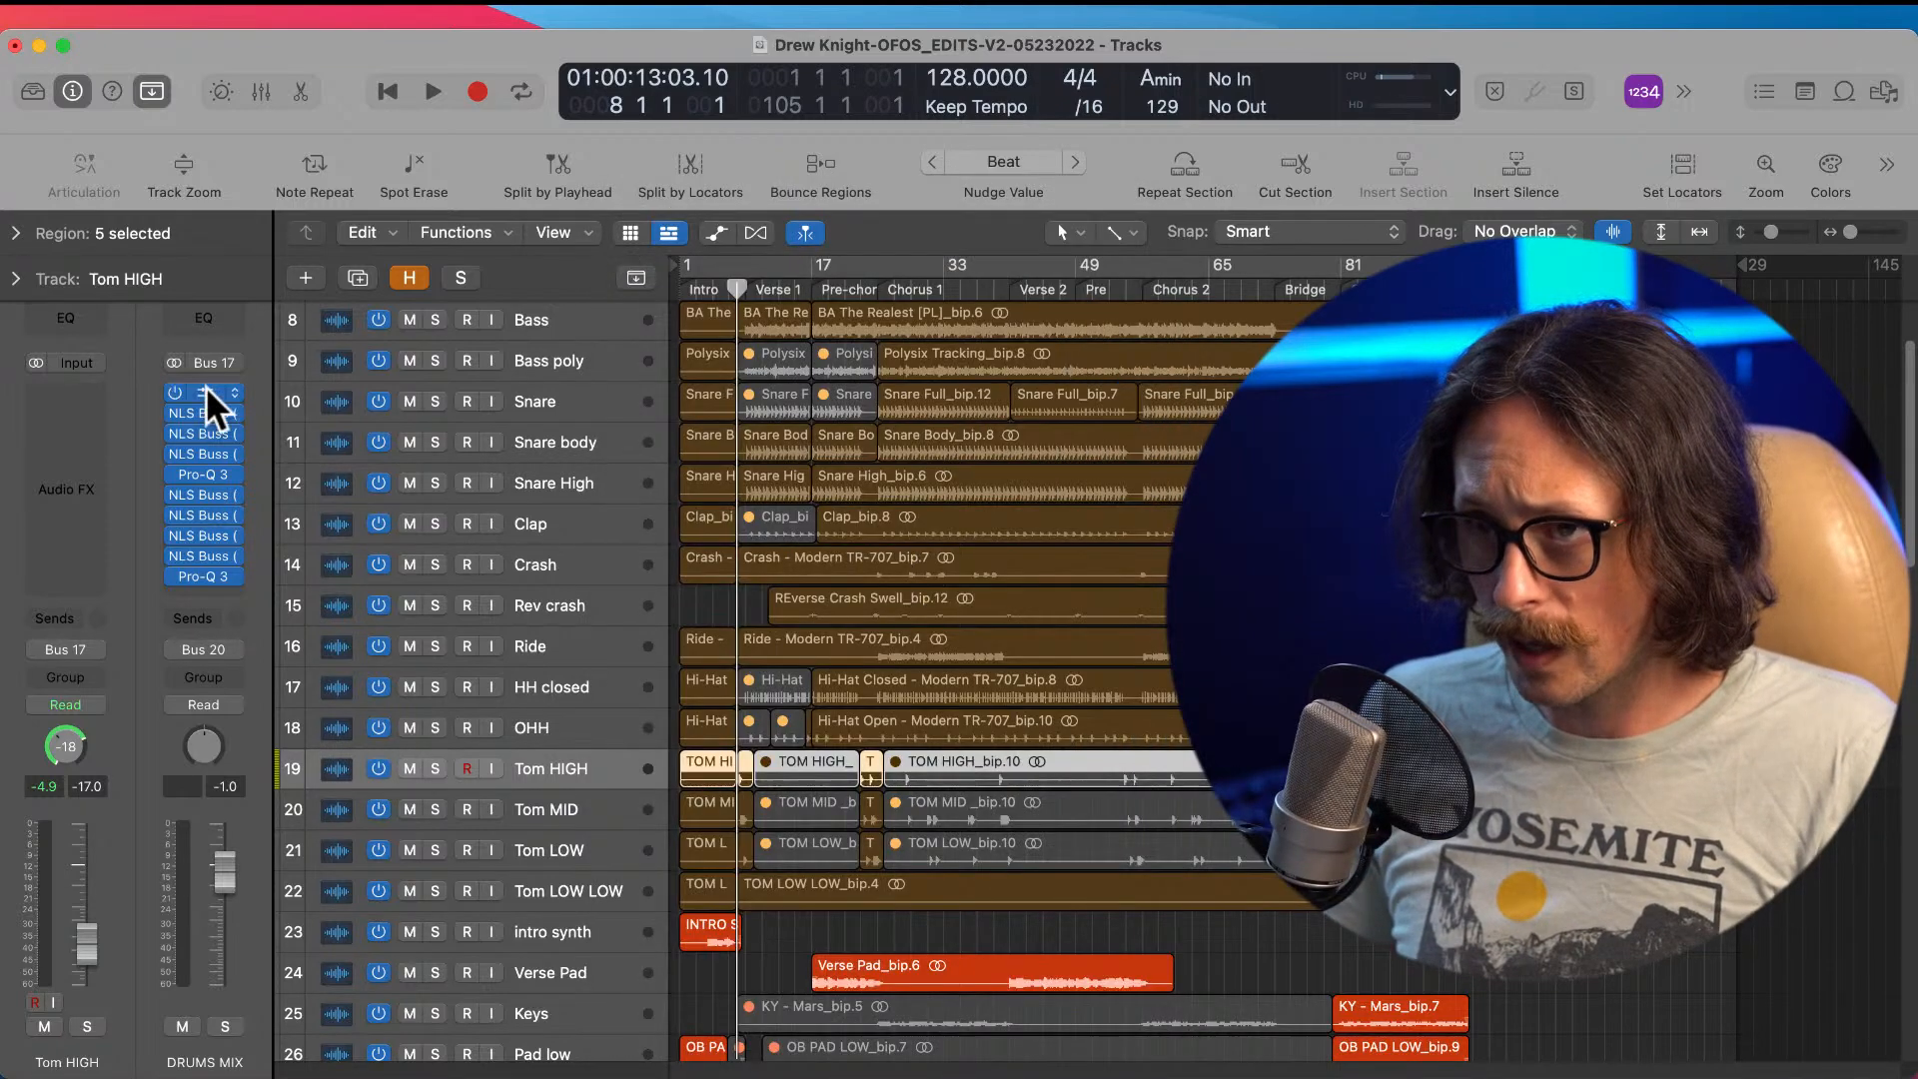
# Step: Open the first Pro-Q 3 and the NLS Buss plug-ins that follow it on DRUMS MIX to examine their settings
pyautogui.click(207, 470)
pyautogui.moveTo(1114, 305); pyautogui.dragTo(843, 182)
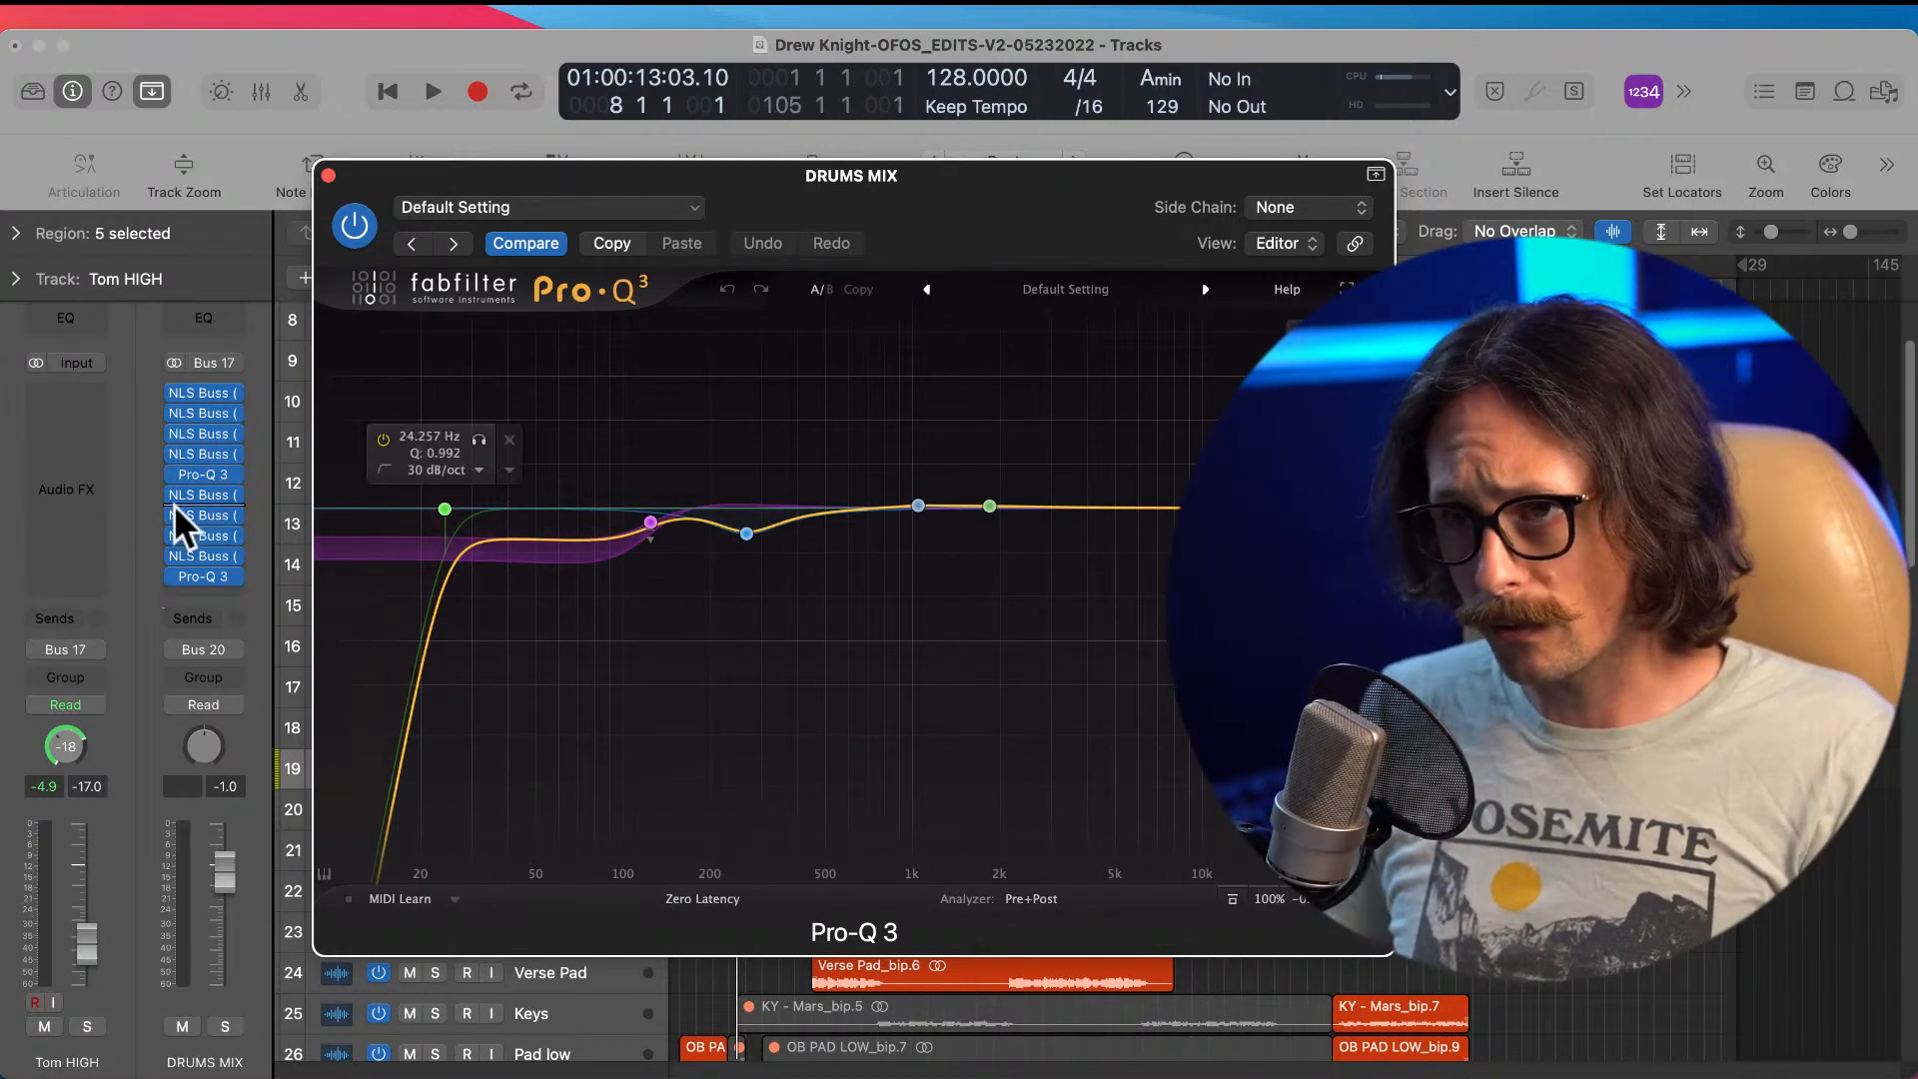
pyautogui.click(202, 495)
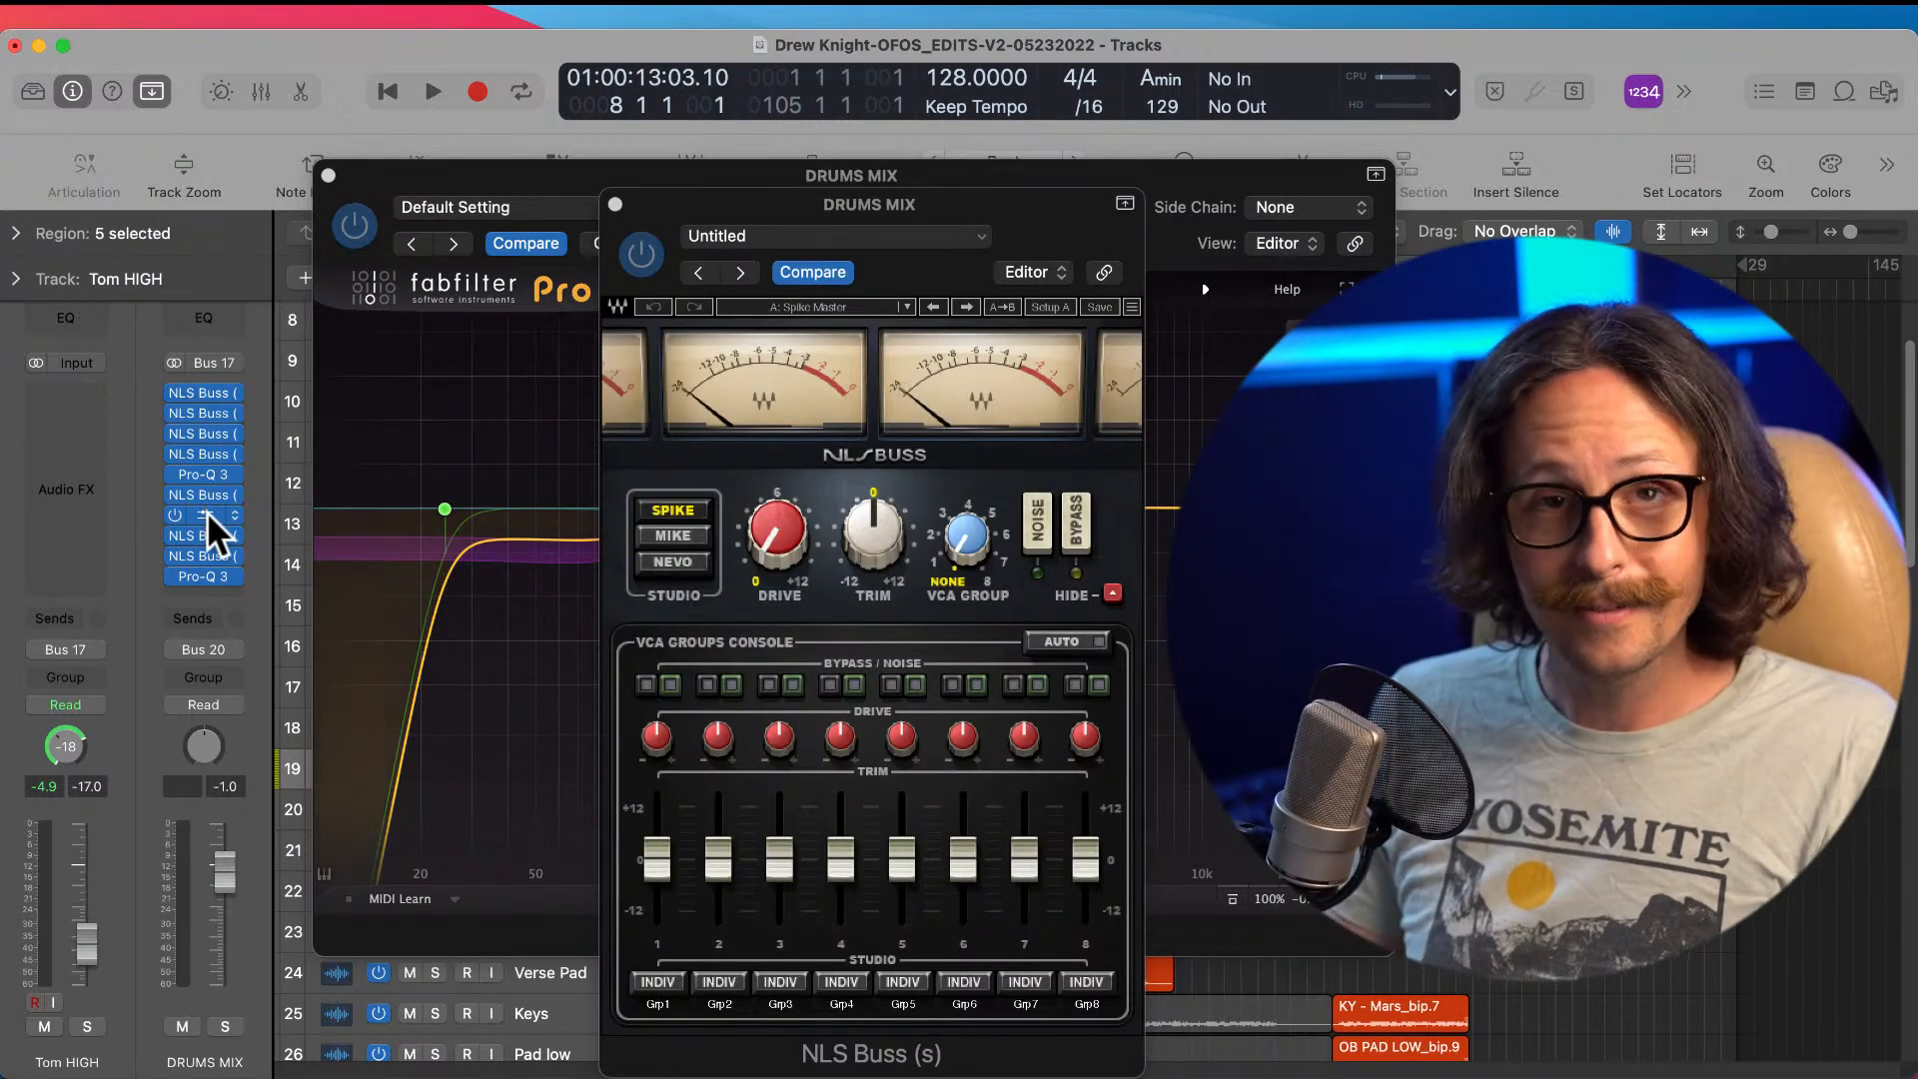
pyautogui.click(213, 554)
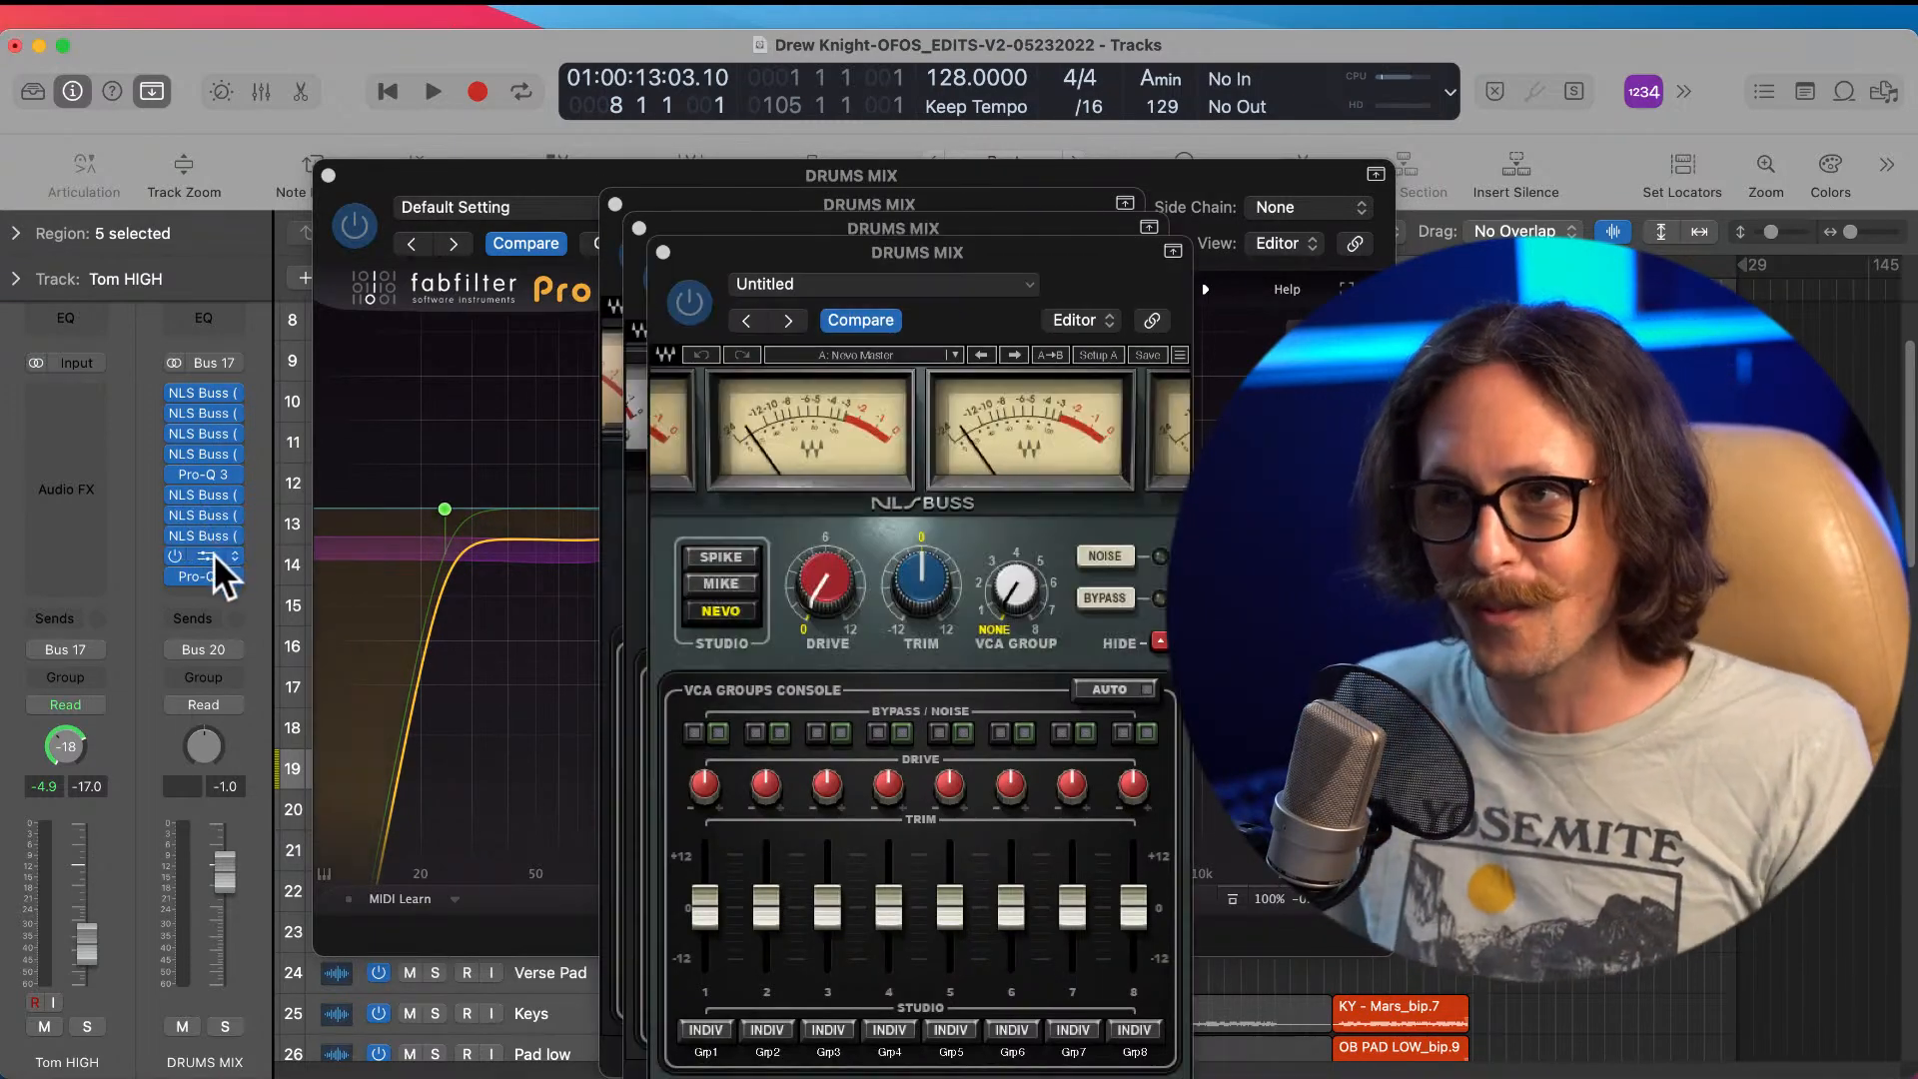
pyautogui.click(214, 556)
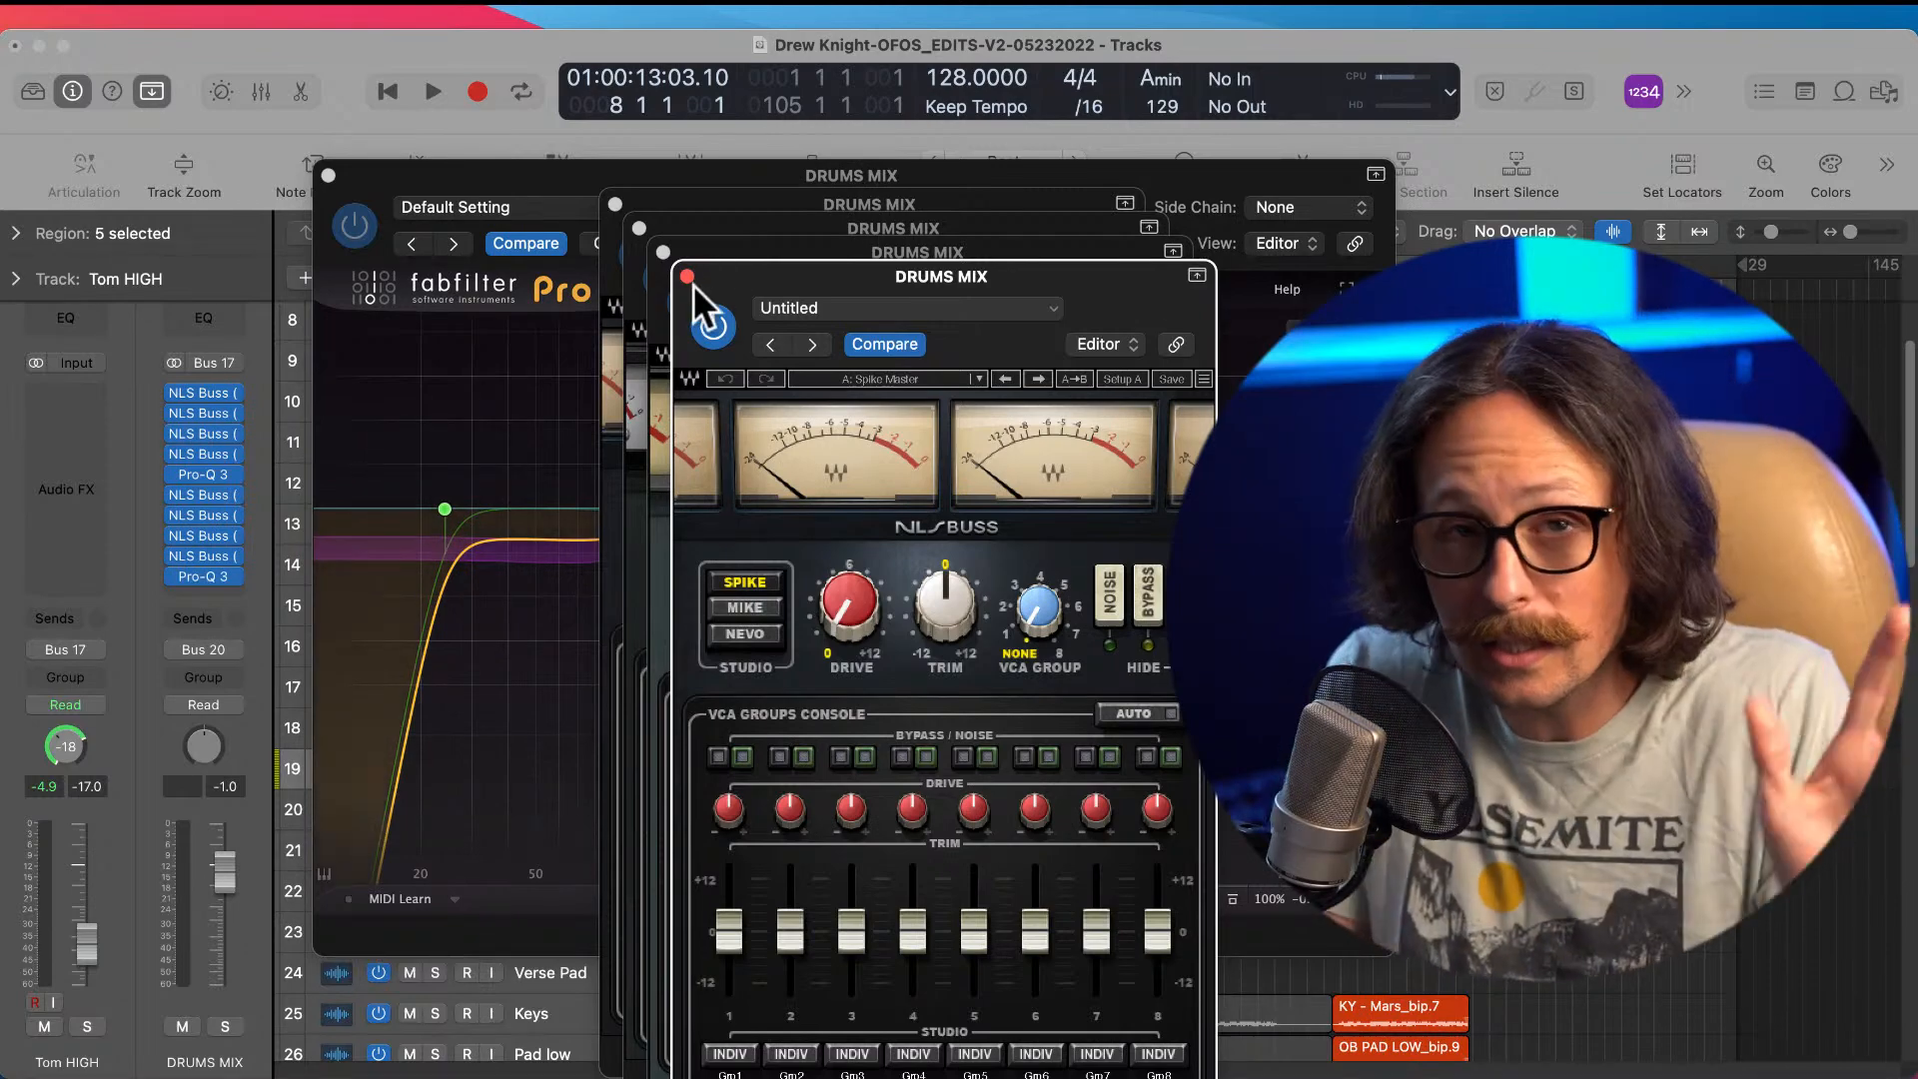
# Step: Close the open NLS Buss windows and the first Pro-Q 3 window of DRUMS MIX
pyautogui.click(688, 275)
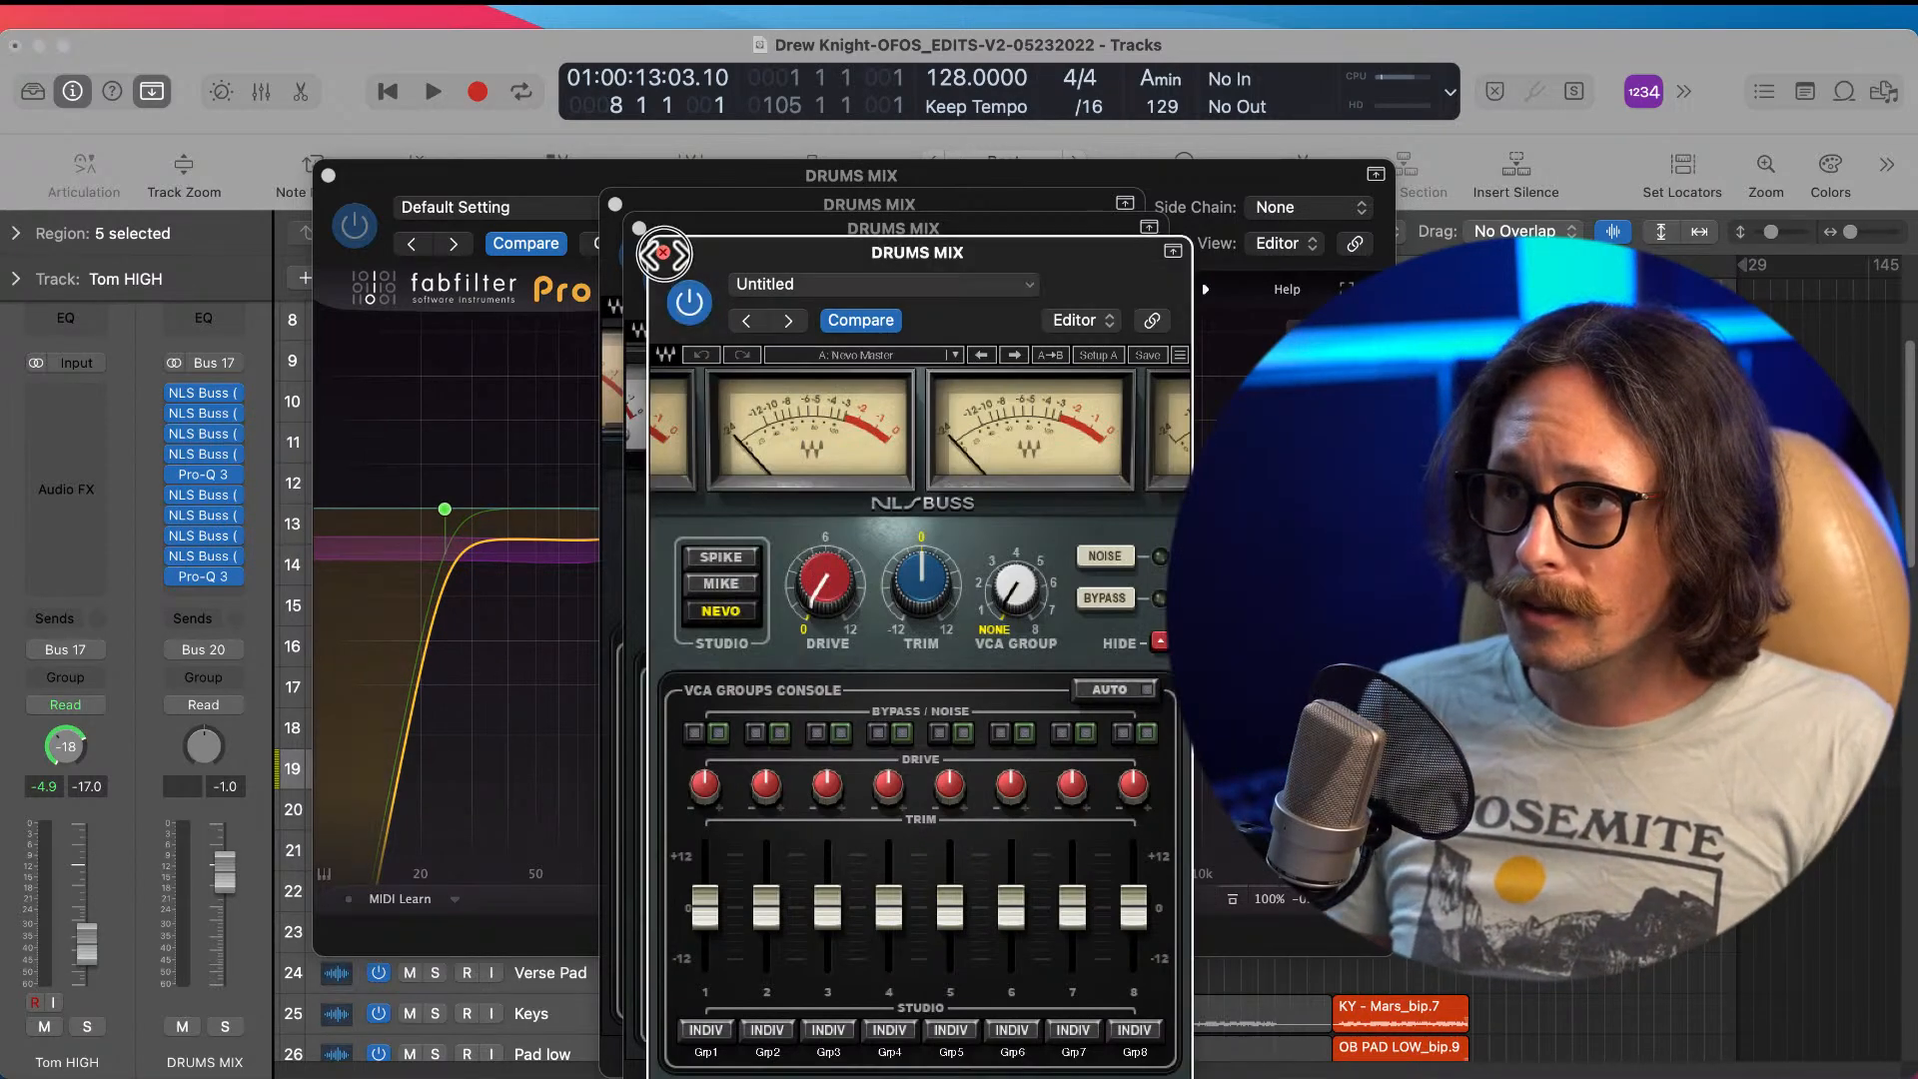
pyautogui.click(664, 253)
pyautogui.click(639, 228)
pyautogui.click(612, 198)
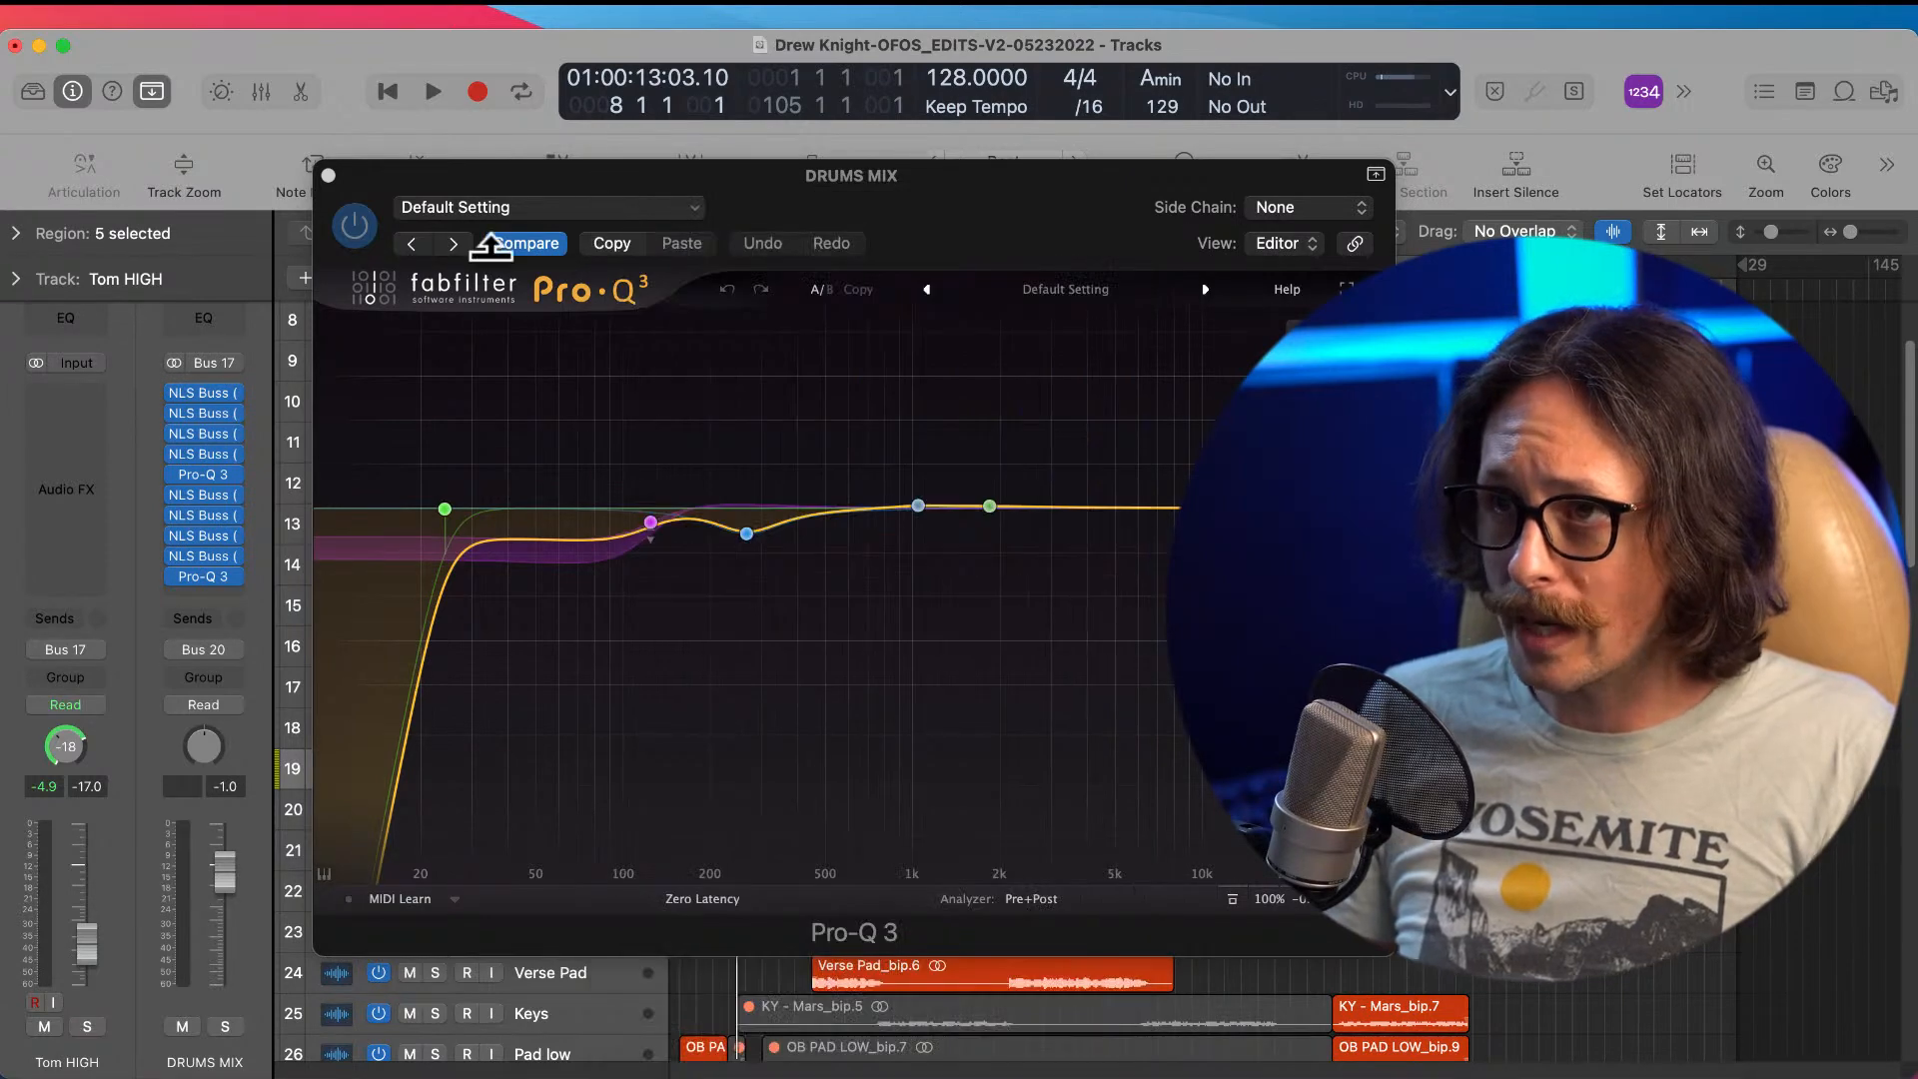
pyautogui.click(328, 175)
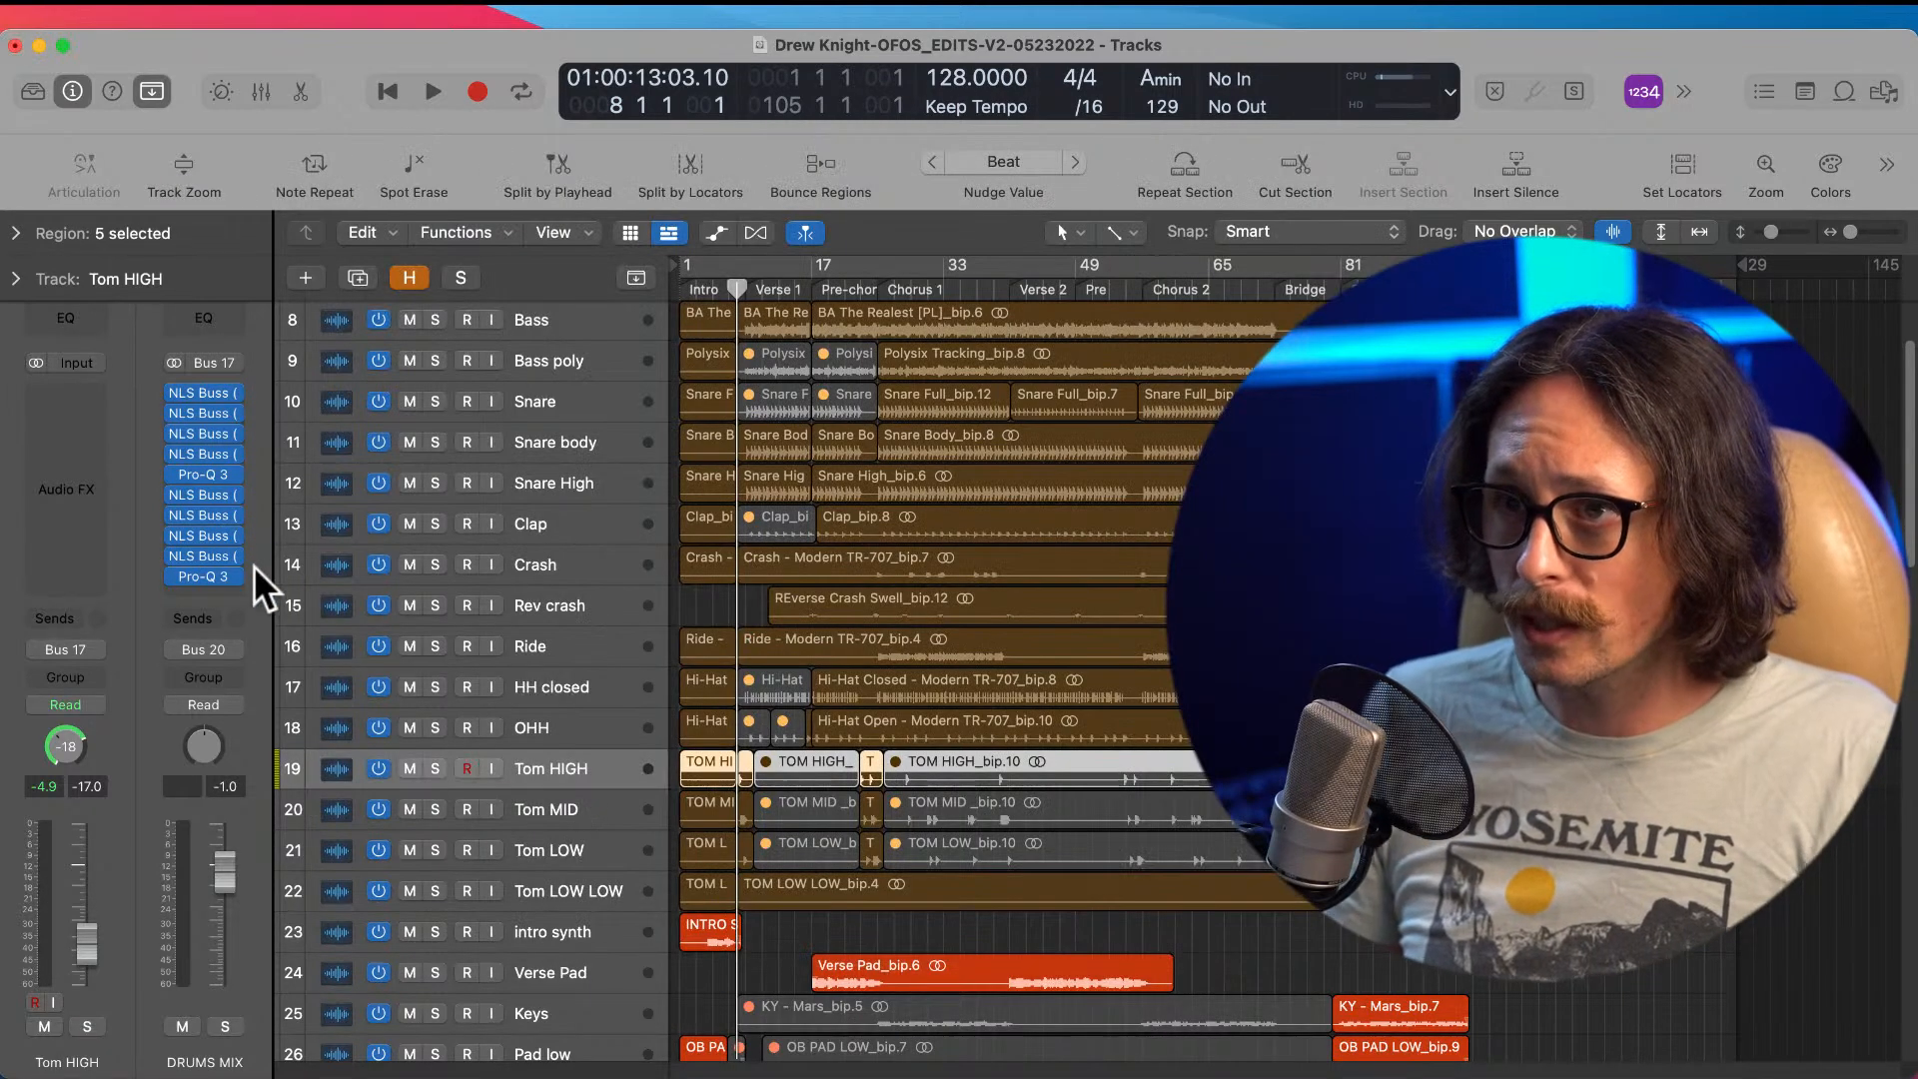
# Step: Open the last Pro-Q 3 on DRUMS MIX, examine its EQ curve and move its window down off the upper tracks
pyautogui.click(204, 576)
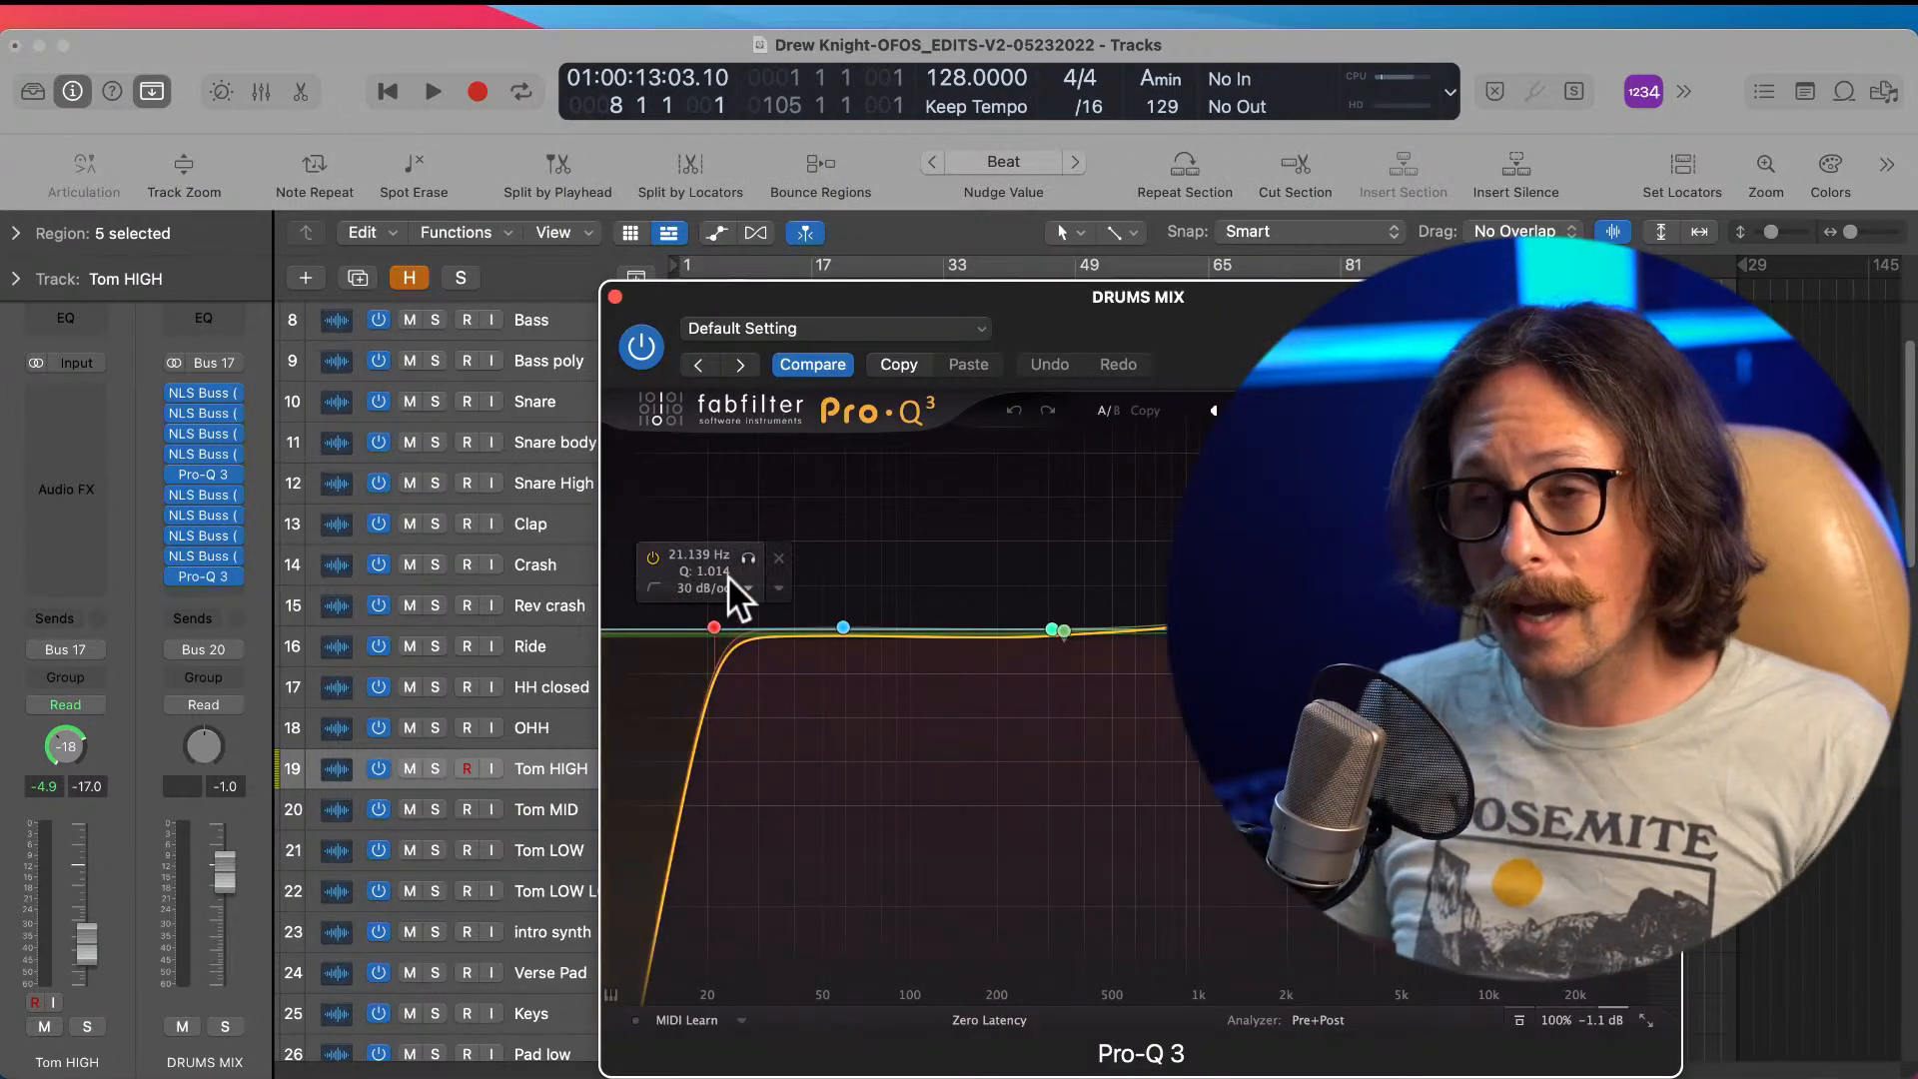
pyautogui.moveTo(1049, 308); pyautogui.dragTo(762, 269)
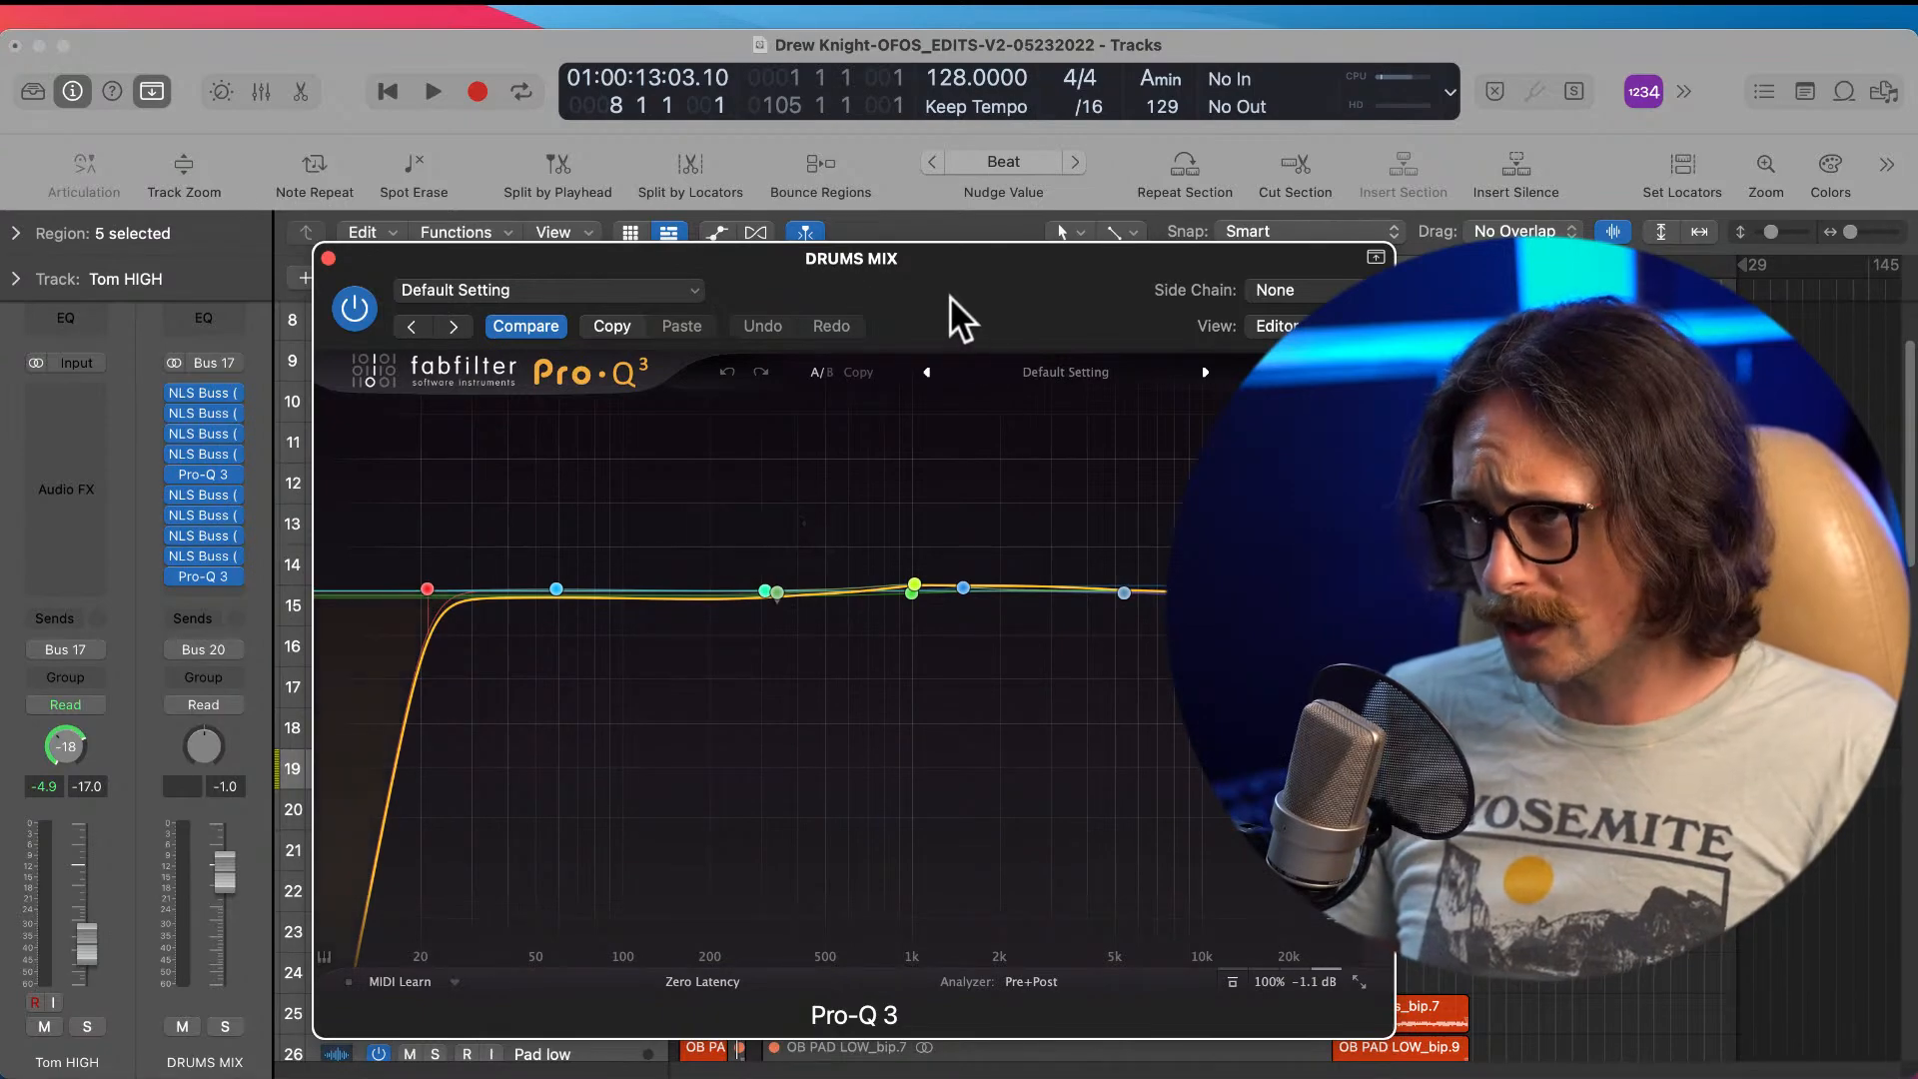
pyautogui.moveTo(951, 313); pyautogui.dragTo(1135, 860)
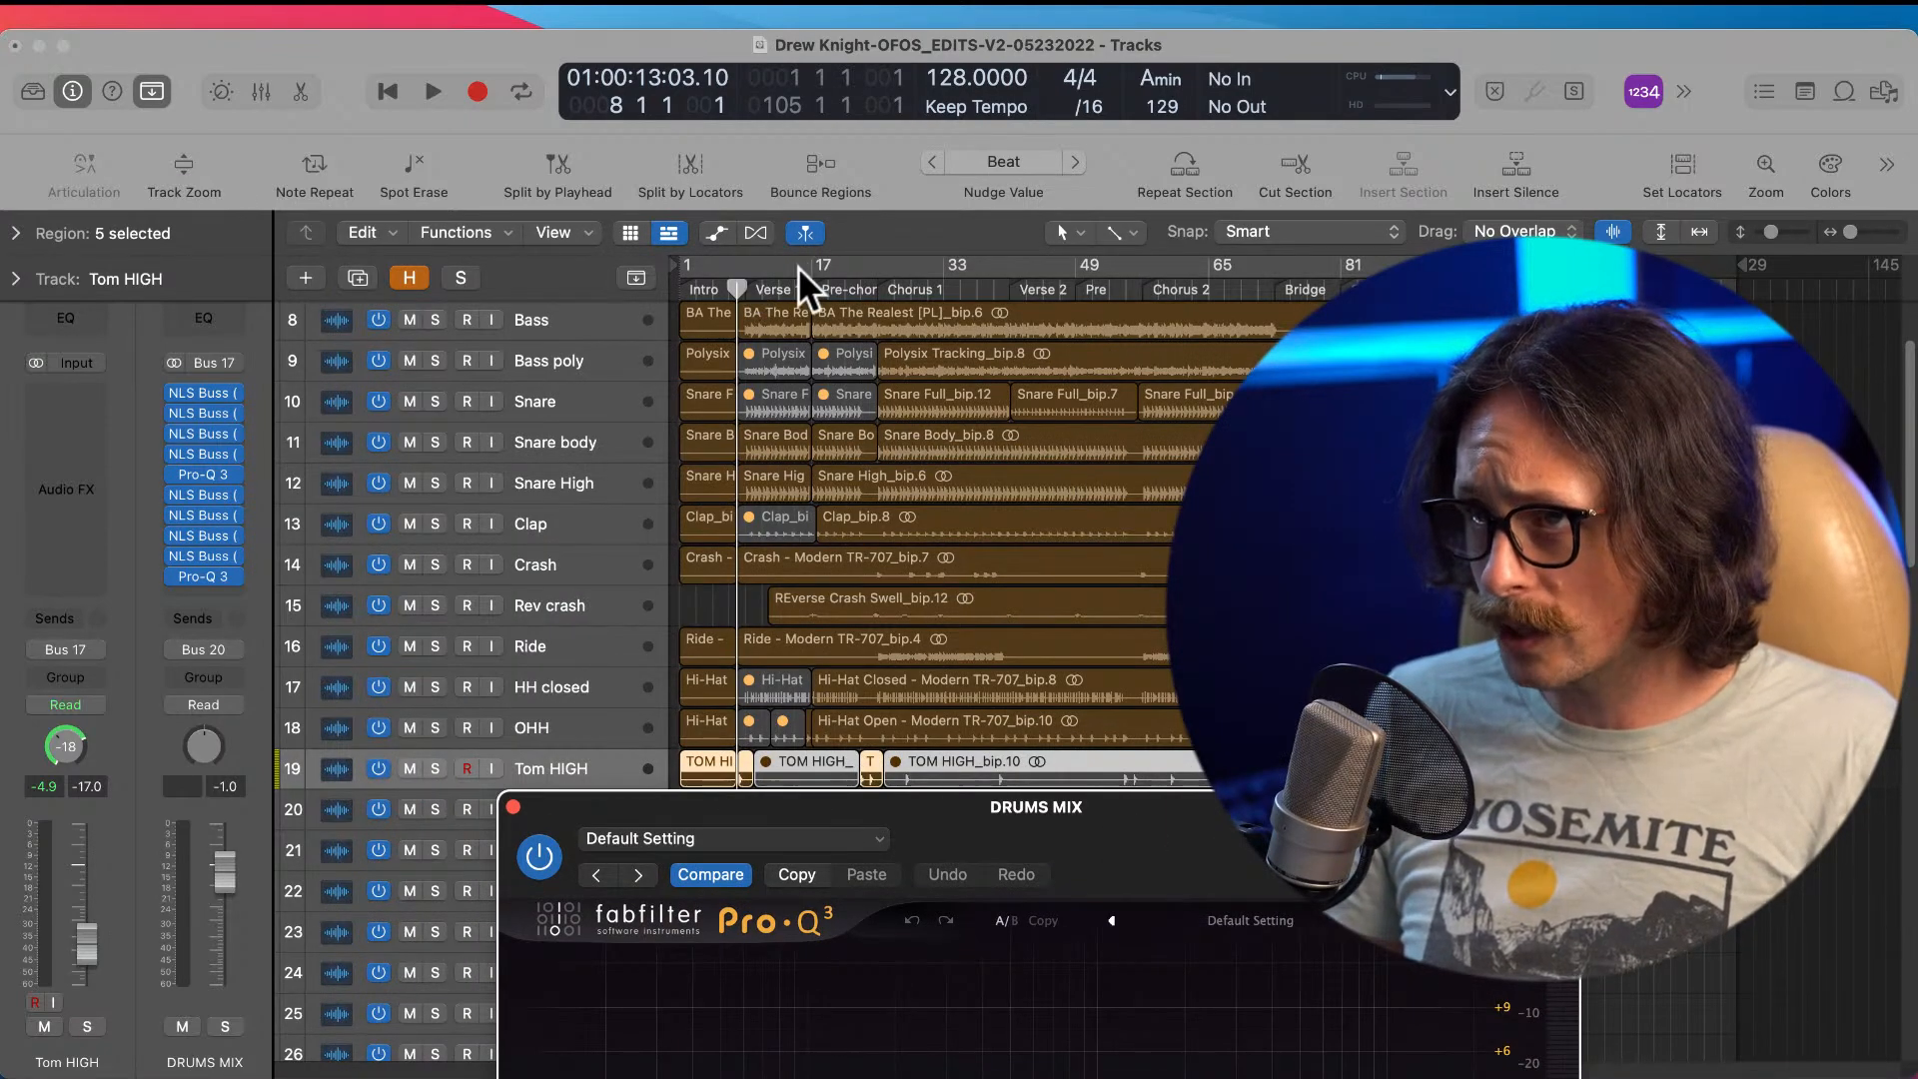
# Step: Select the Bass track, set a cycle range from bar 17 to bar 42, and move the Pro-Q 3 window clear of the track list
pyautogui.click(558, 320)
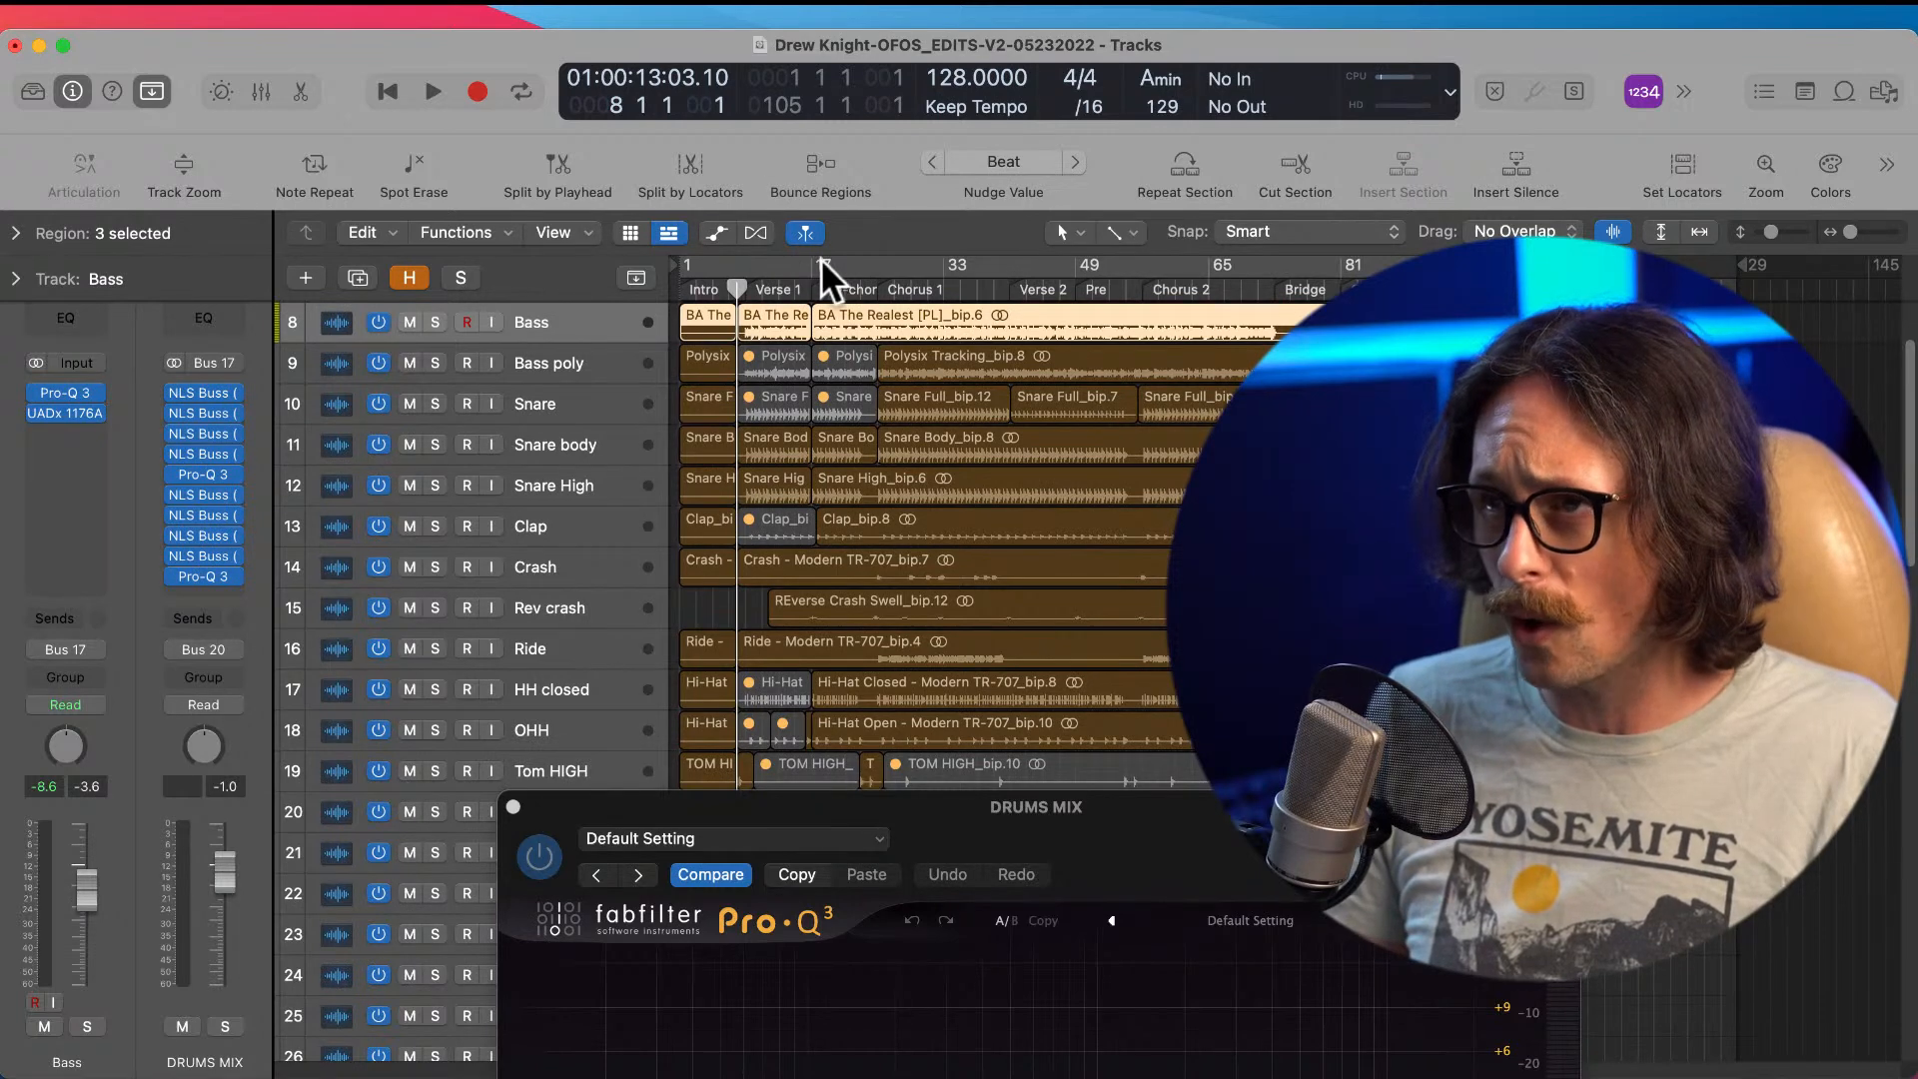
pyautogui.moveTo(811, 260); pyautogui.dragTo(1017, 264)
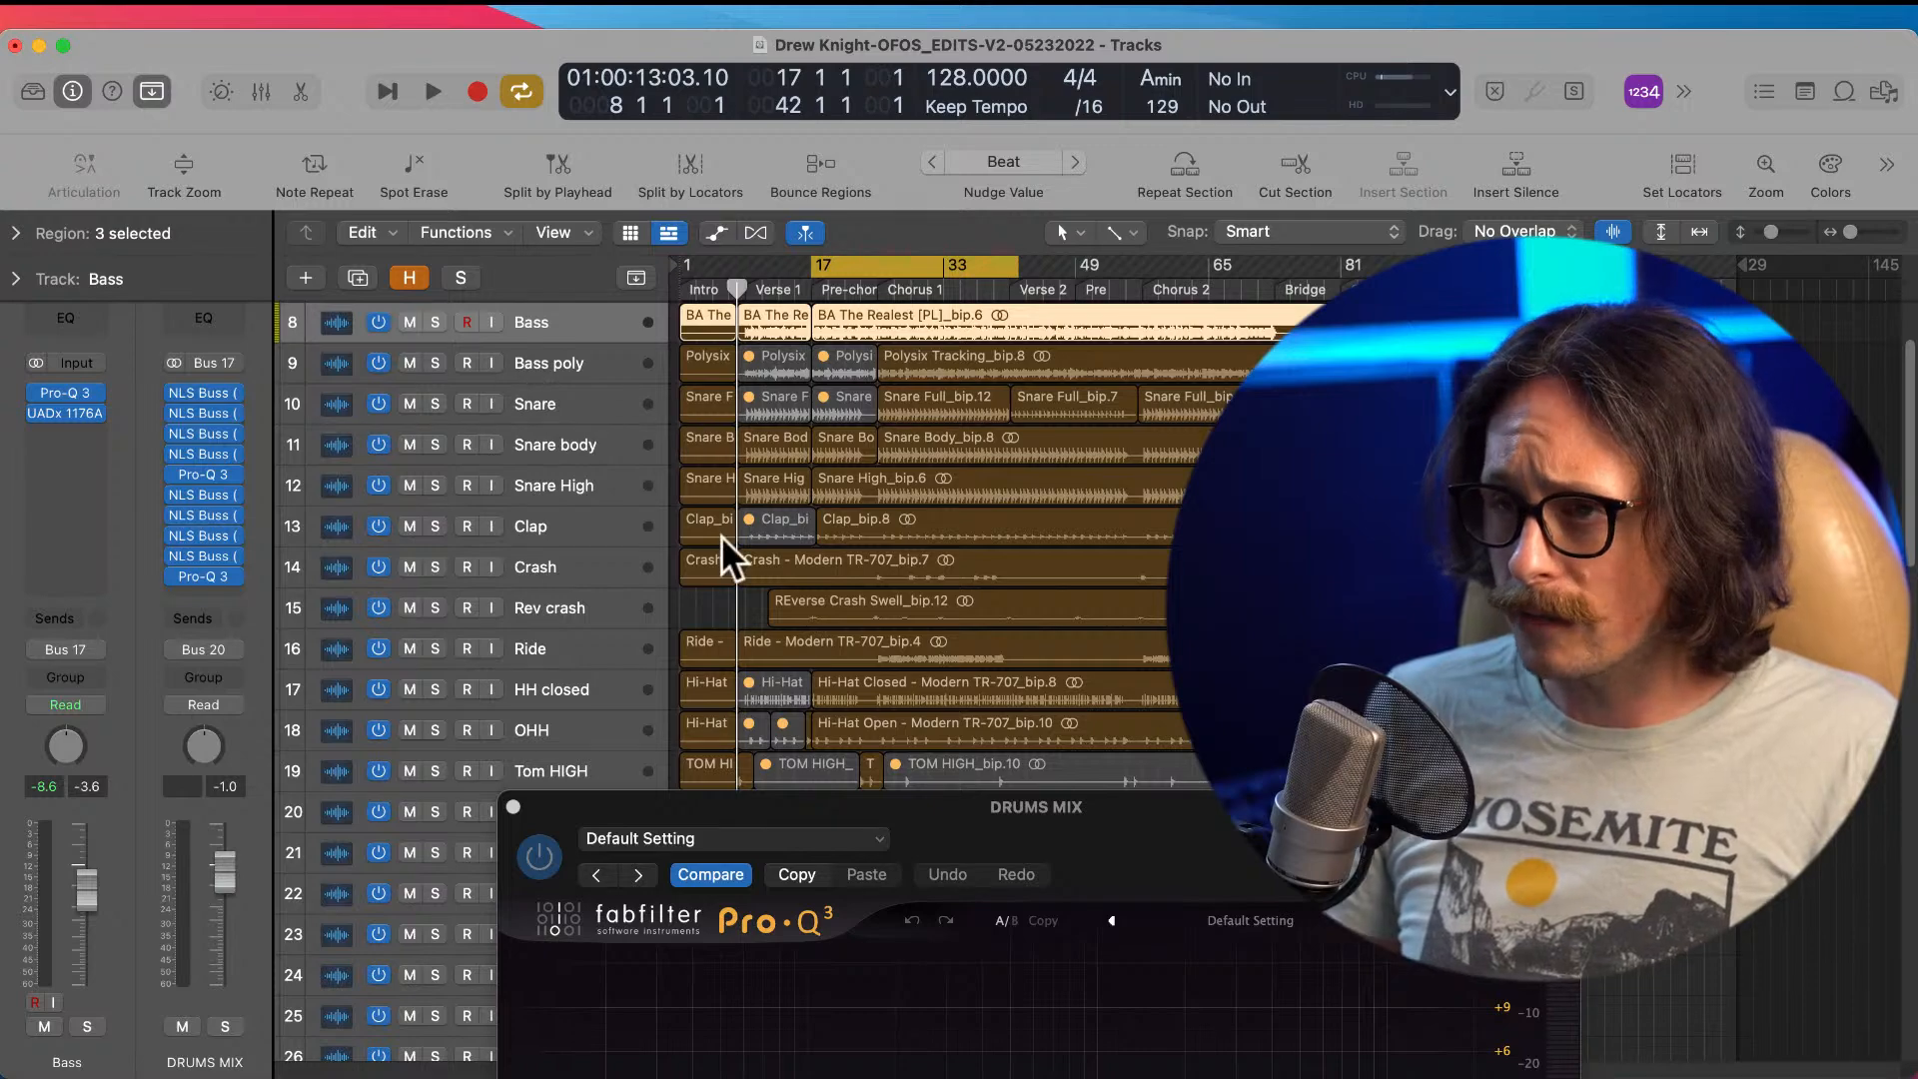
pyautogui.moveTo(934, 804); pyautogui.dragTo(1748, 270)
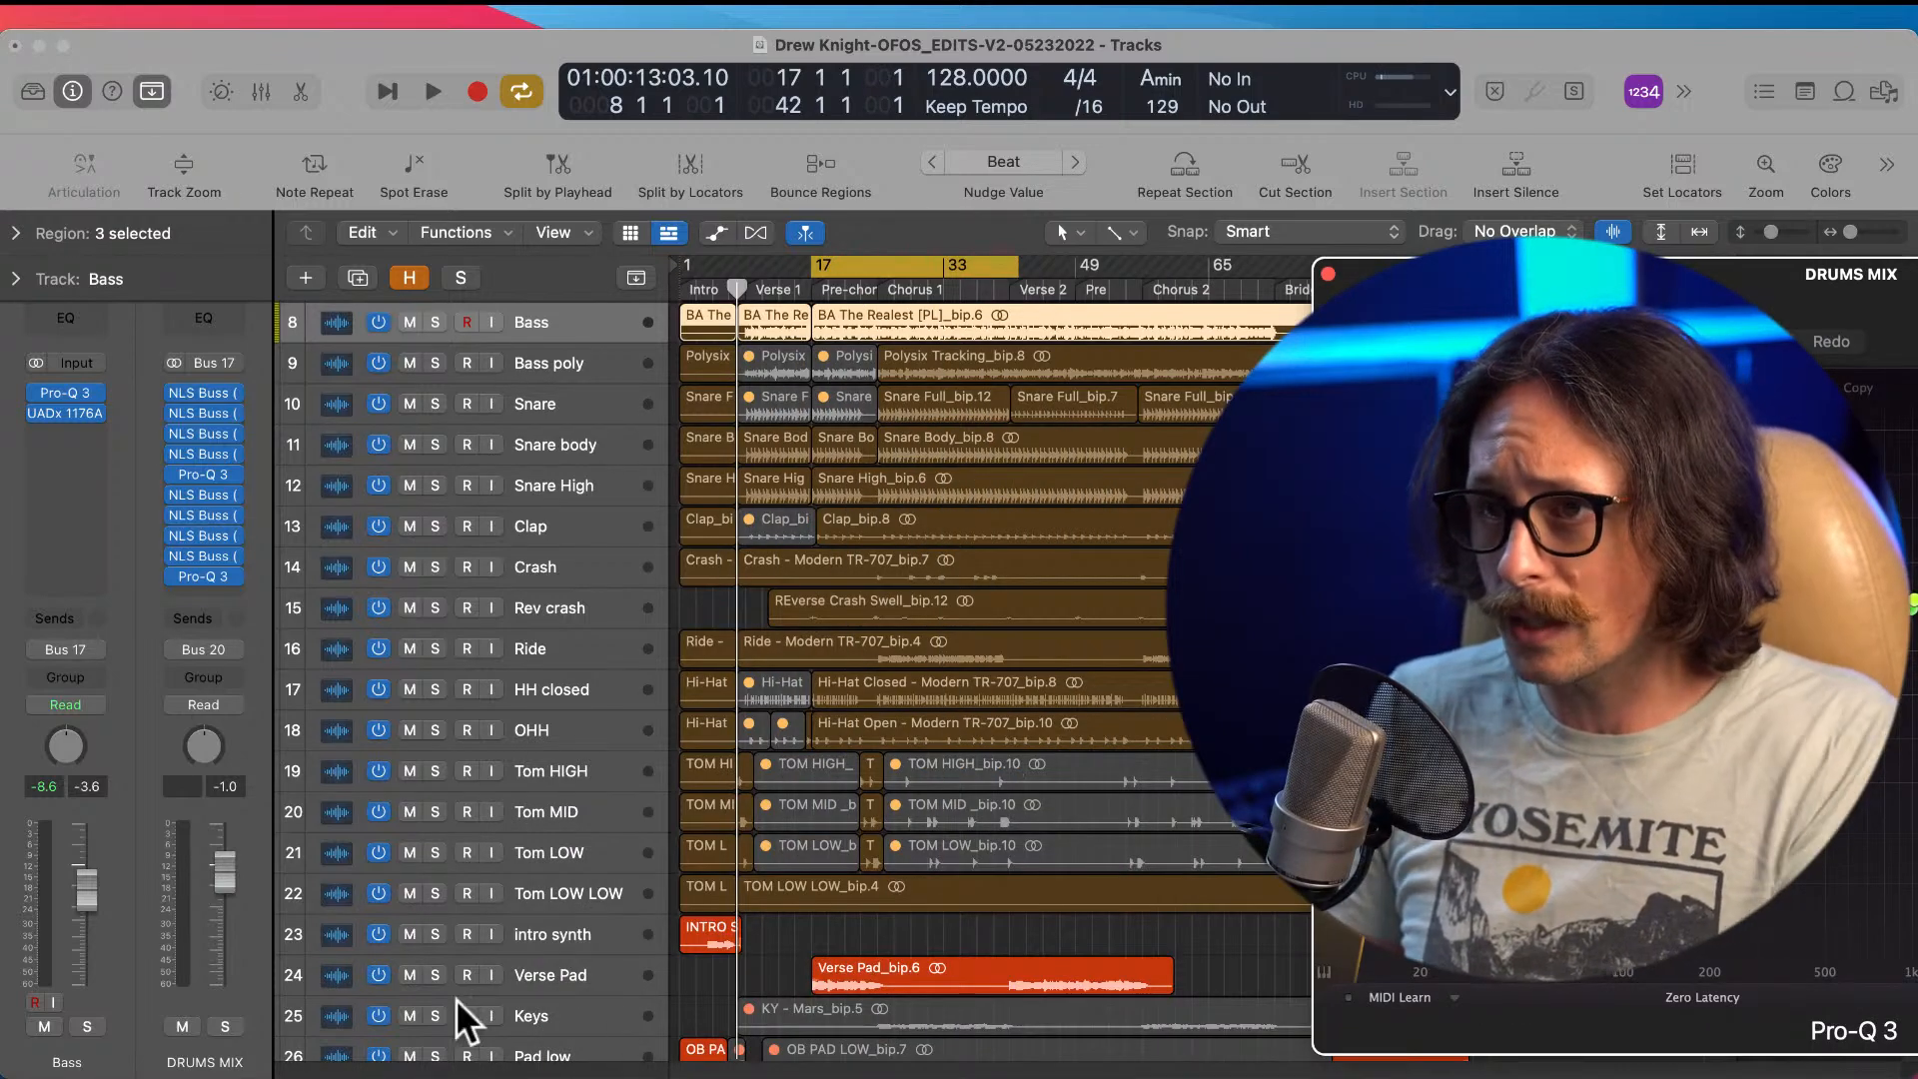
# Step: Select all tracks from Kick to Tom LOW LOW and solo them together
pyautogui.scroll(3, 569, 878)
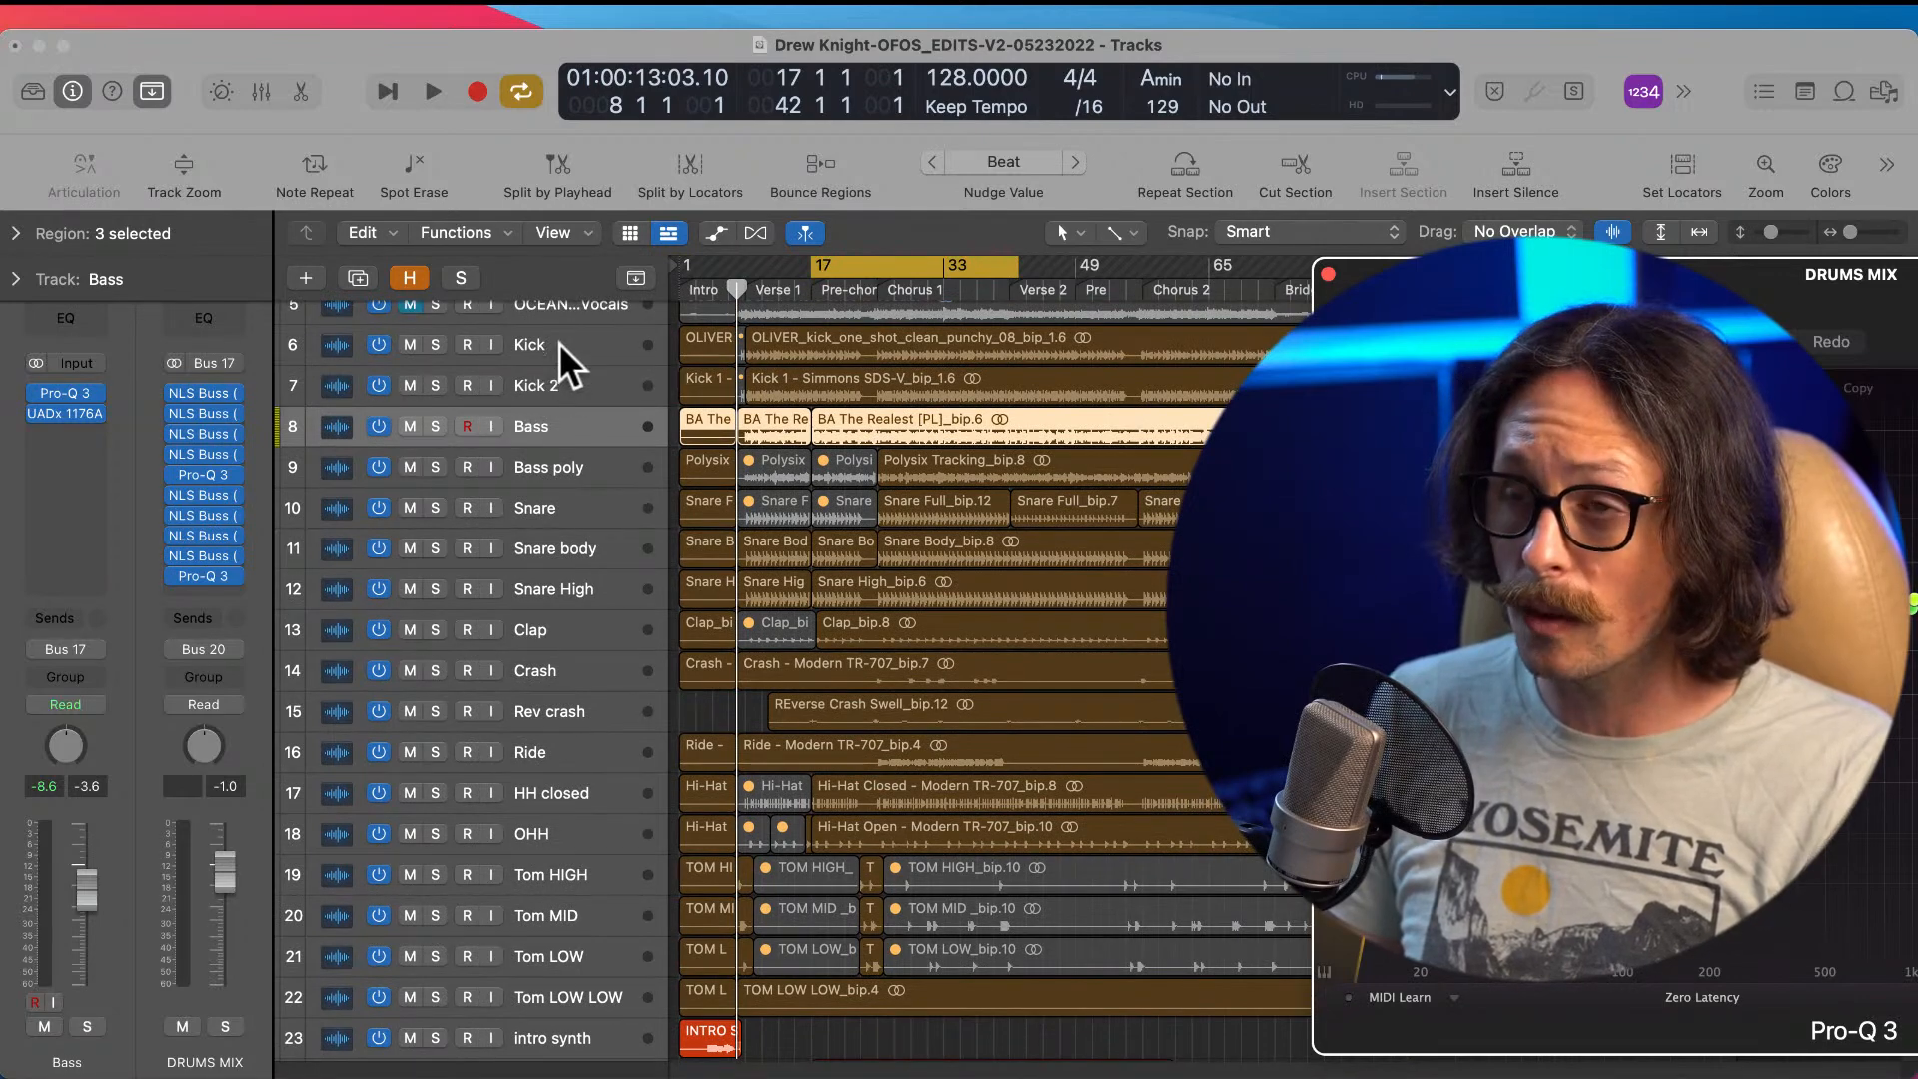
pyautogui.click(568, 347)
pyautogui.scroll(-1, 898, 681)
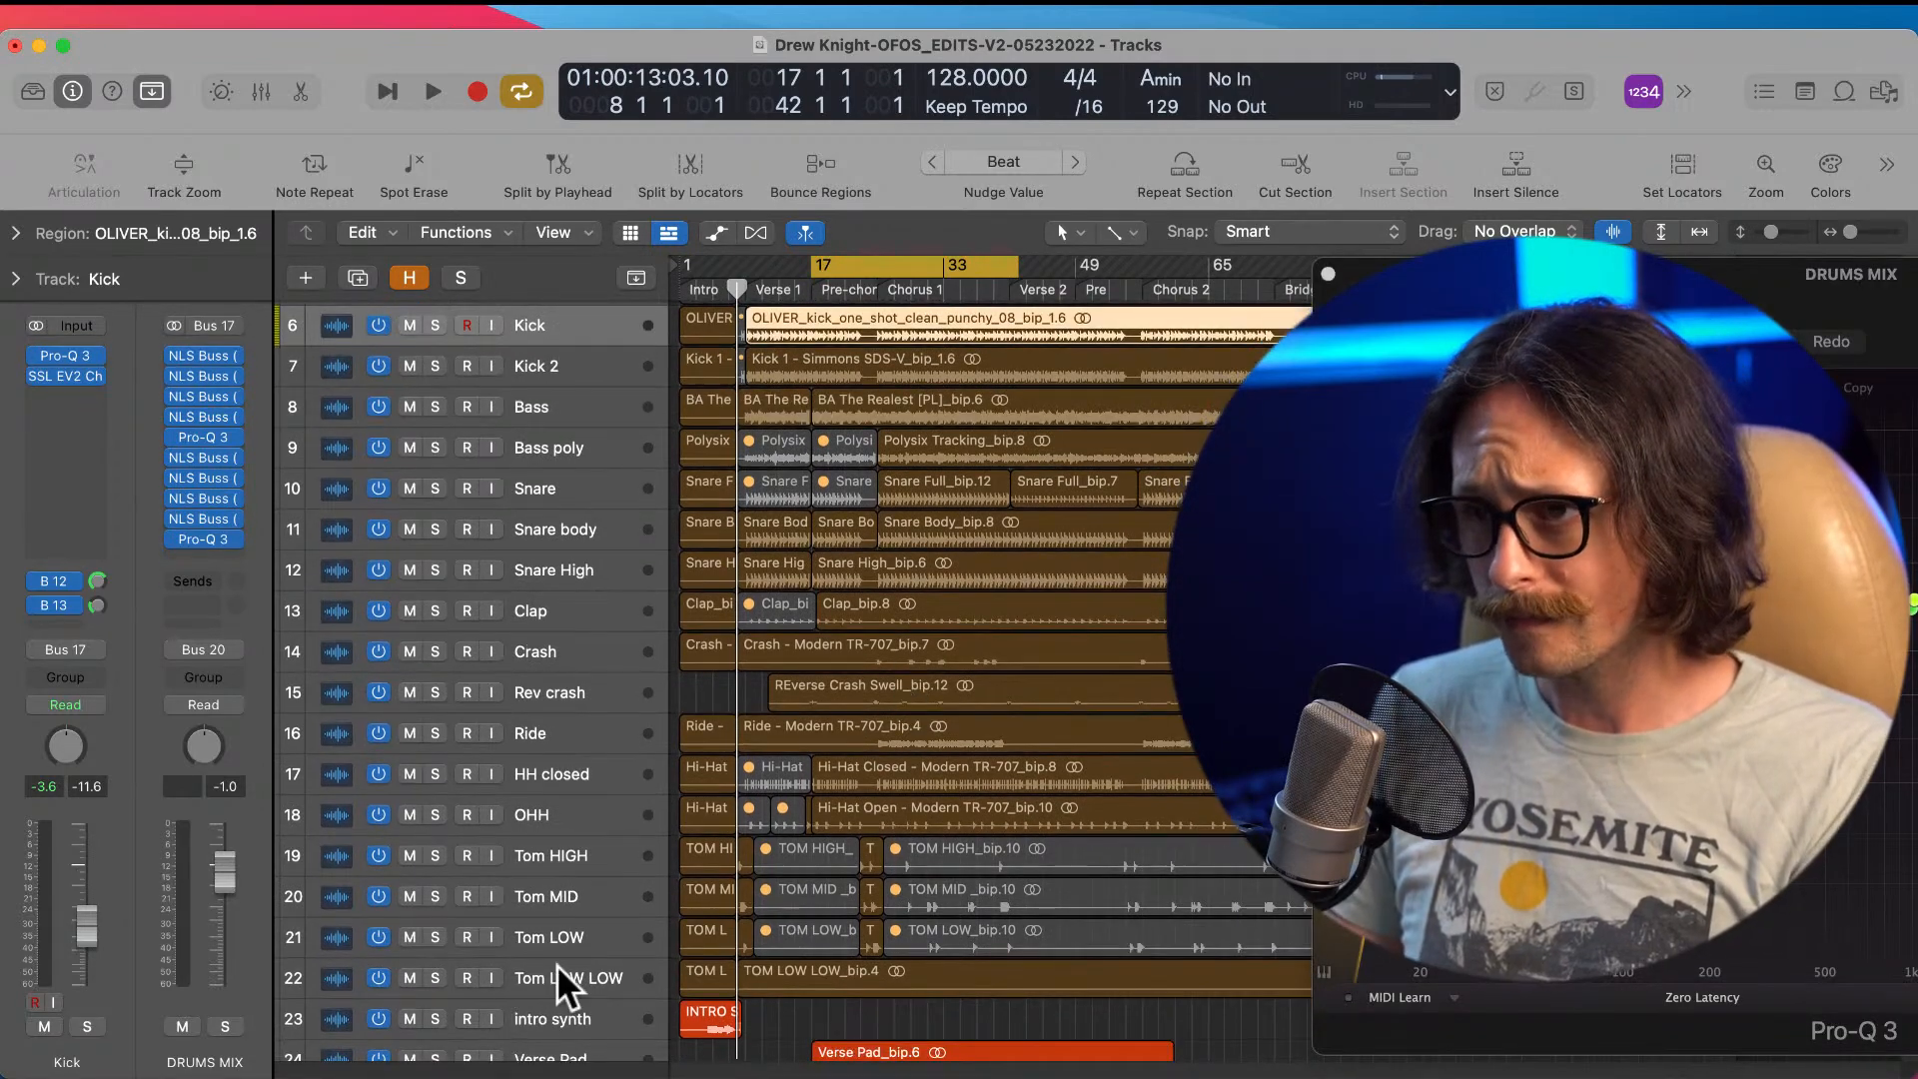
pyautogui.keyDown('shift'); pyautogui.click(559, 972); pyautogui.keyUp('shift')
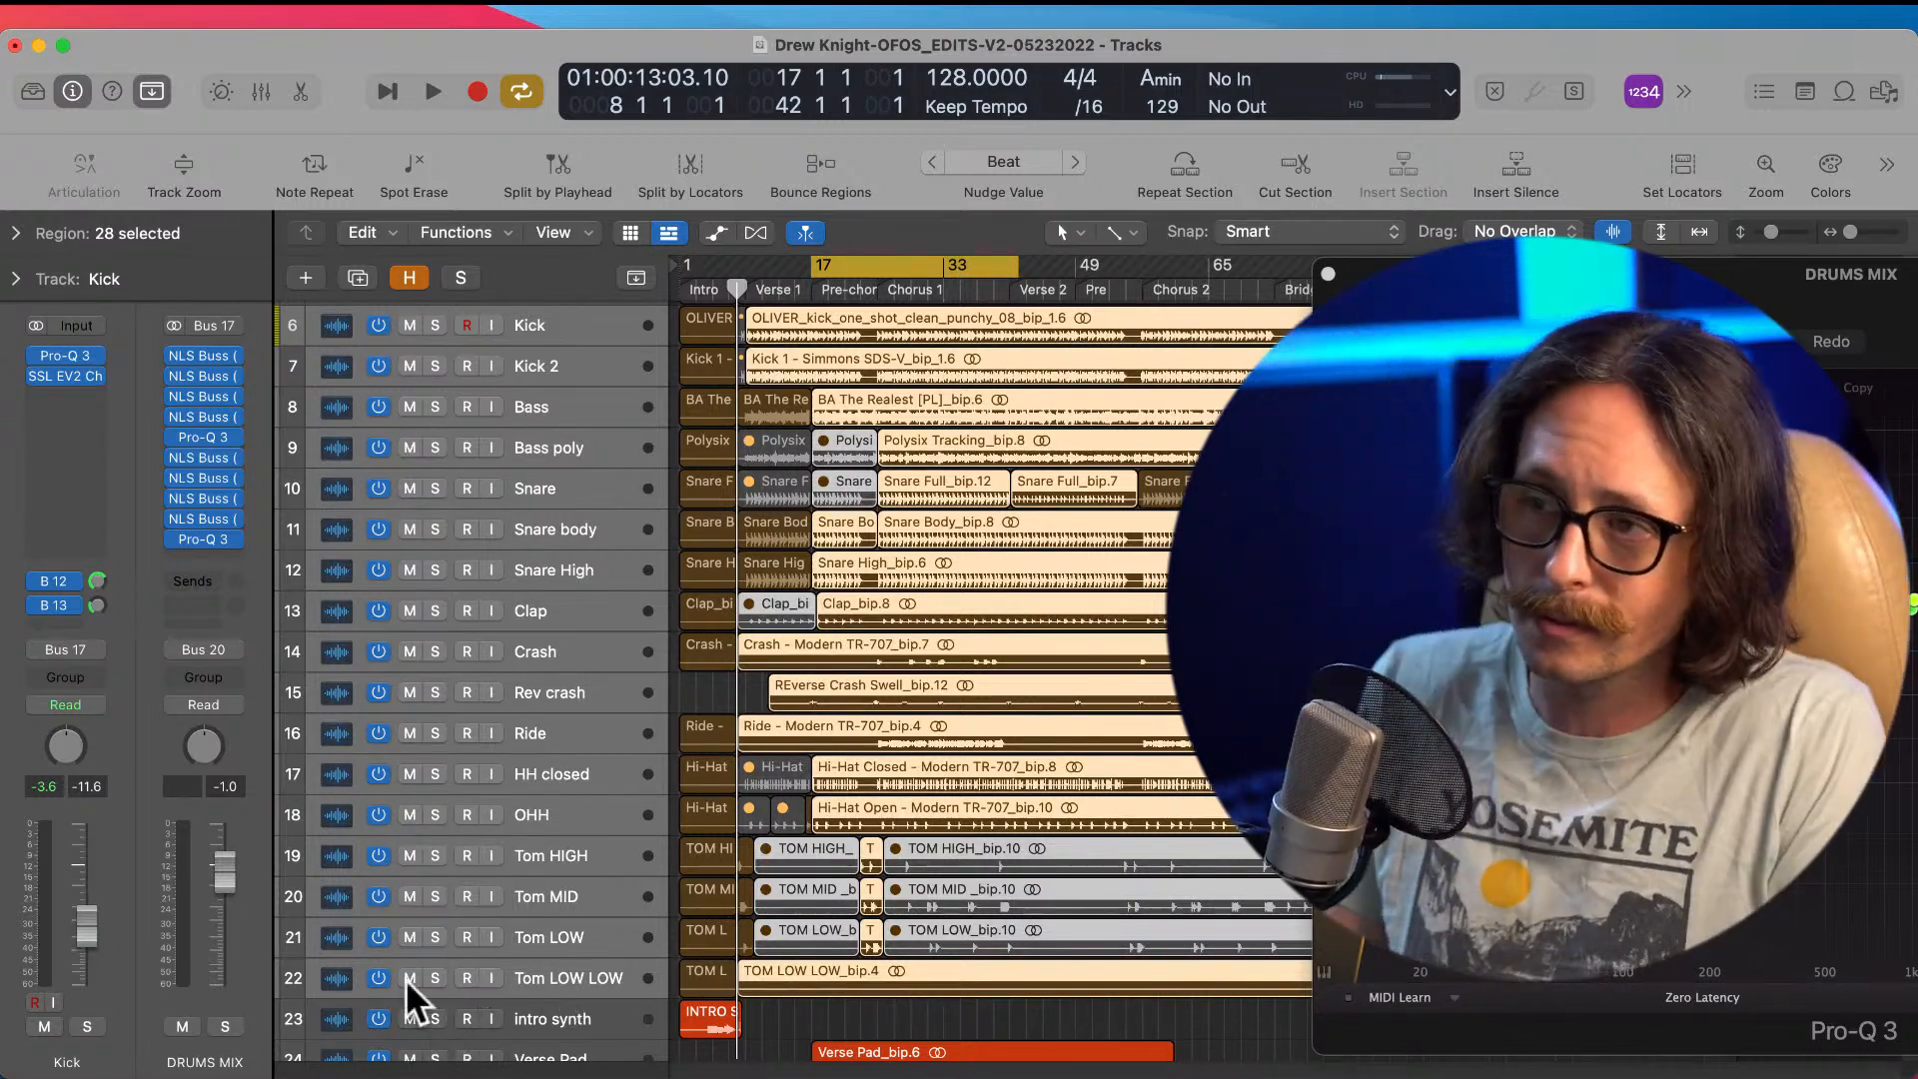
pyautogui.scroll(-3, 752, 891)
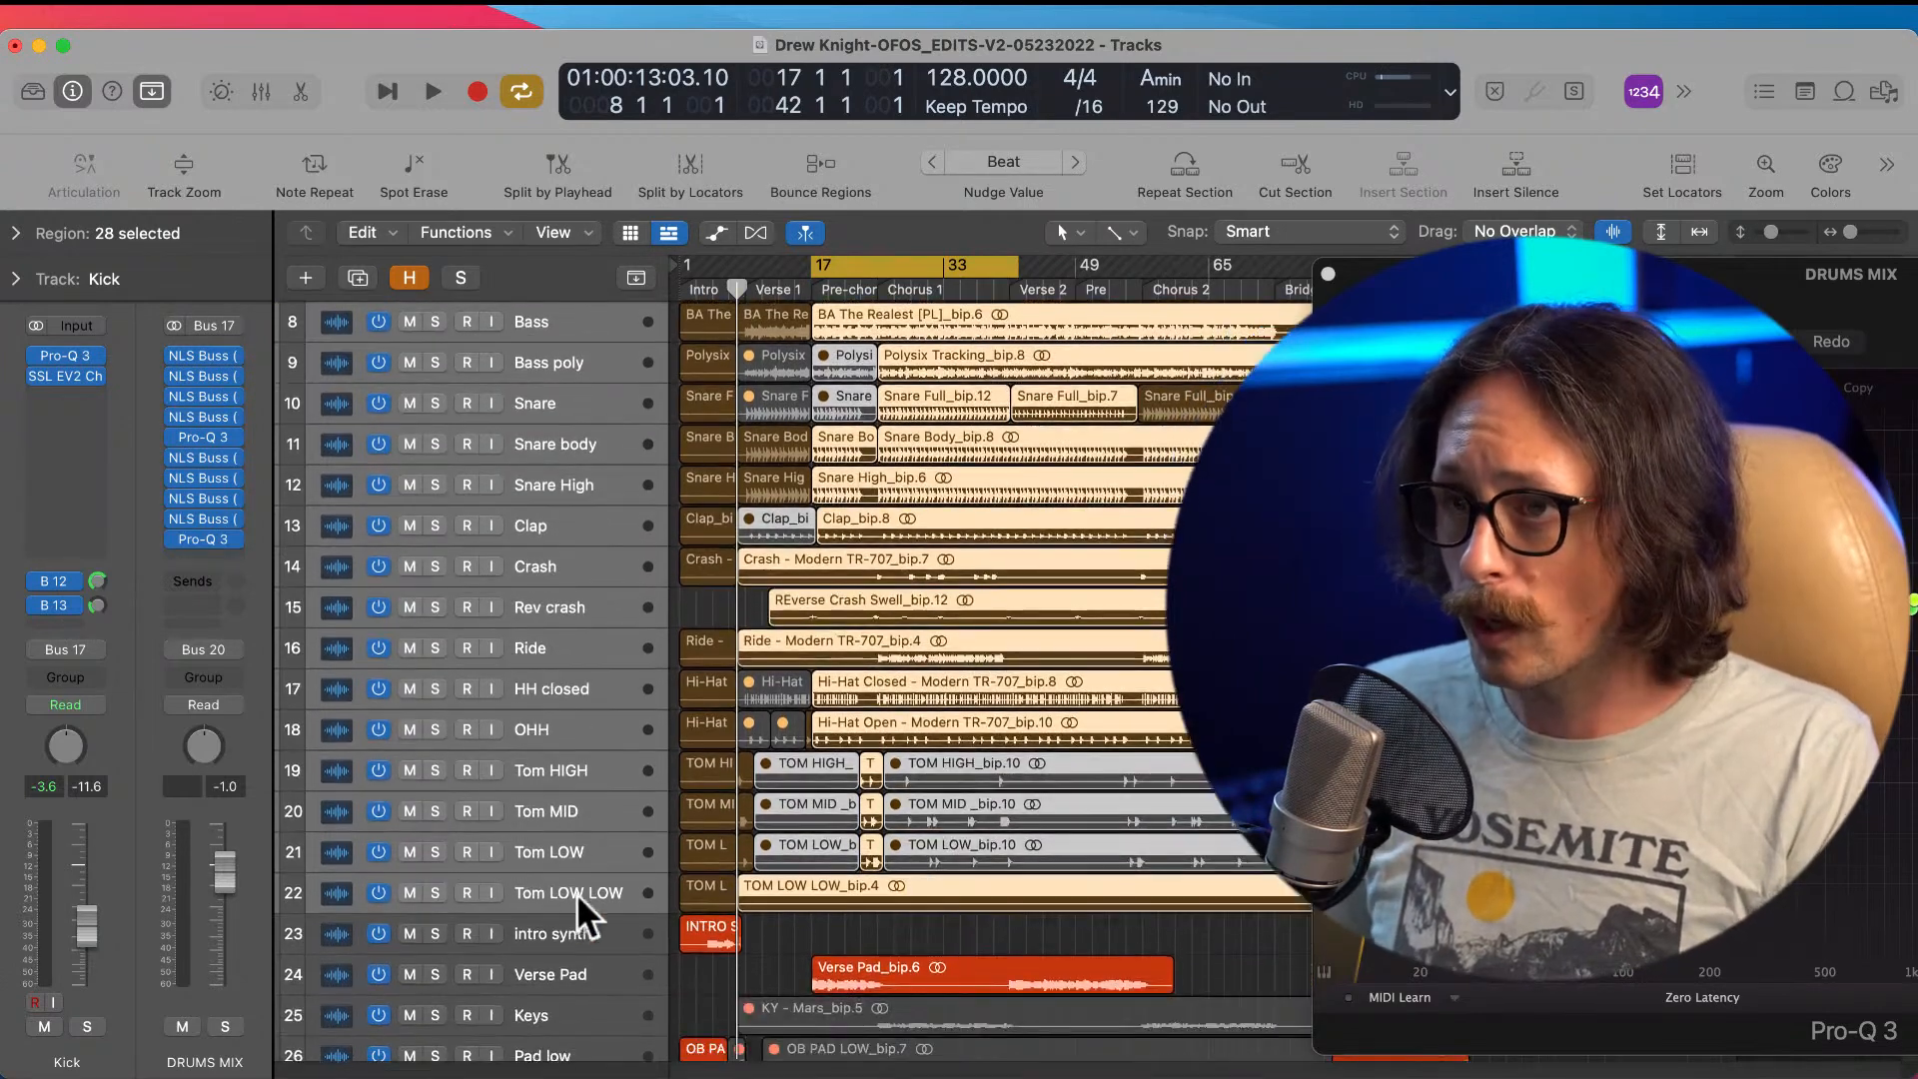
pyautogui.click(436, 892)
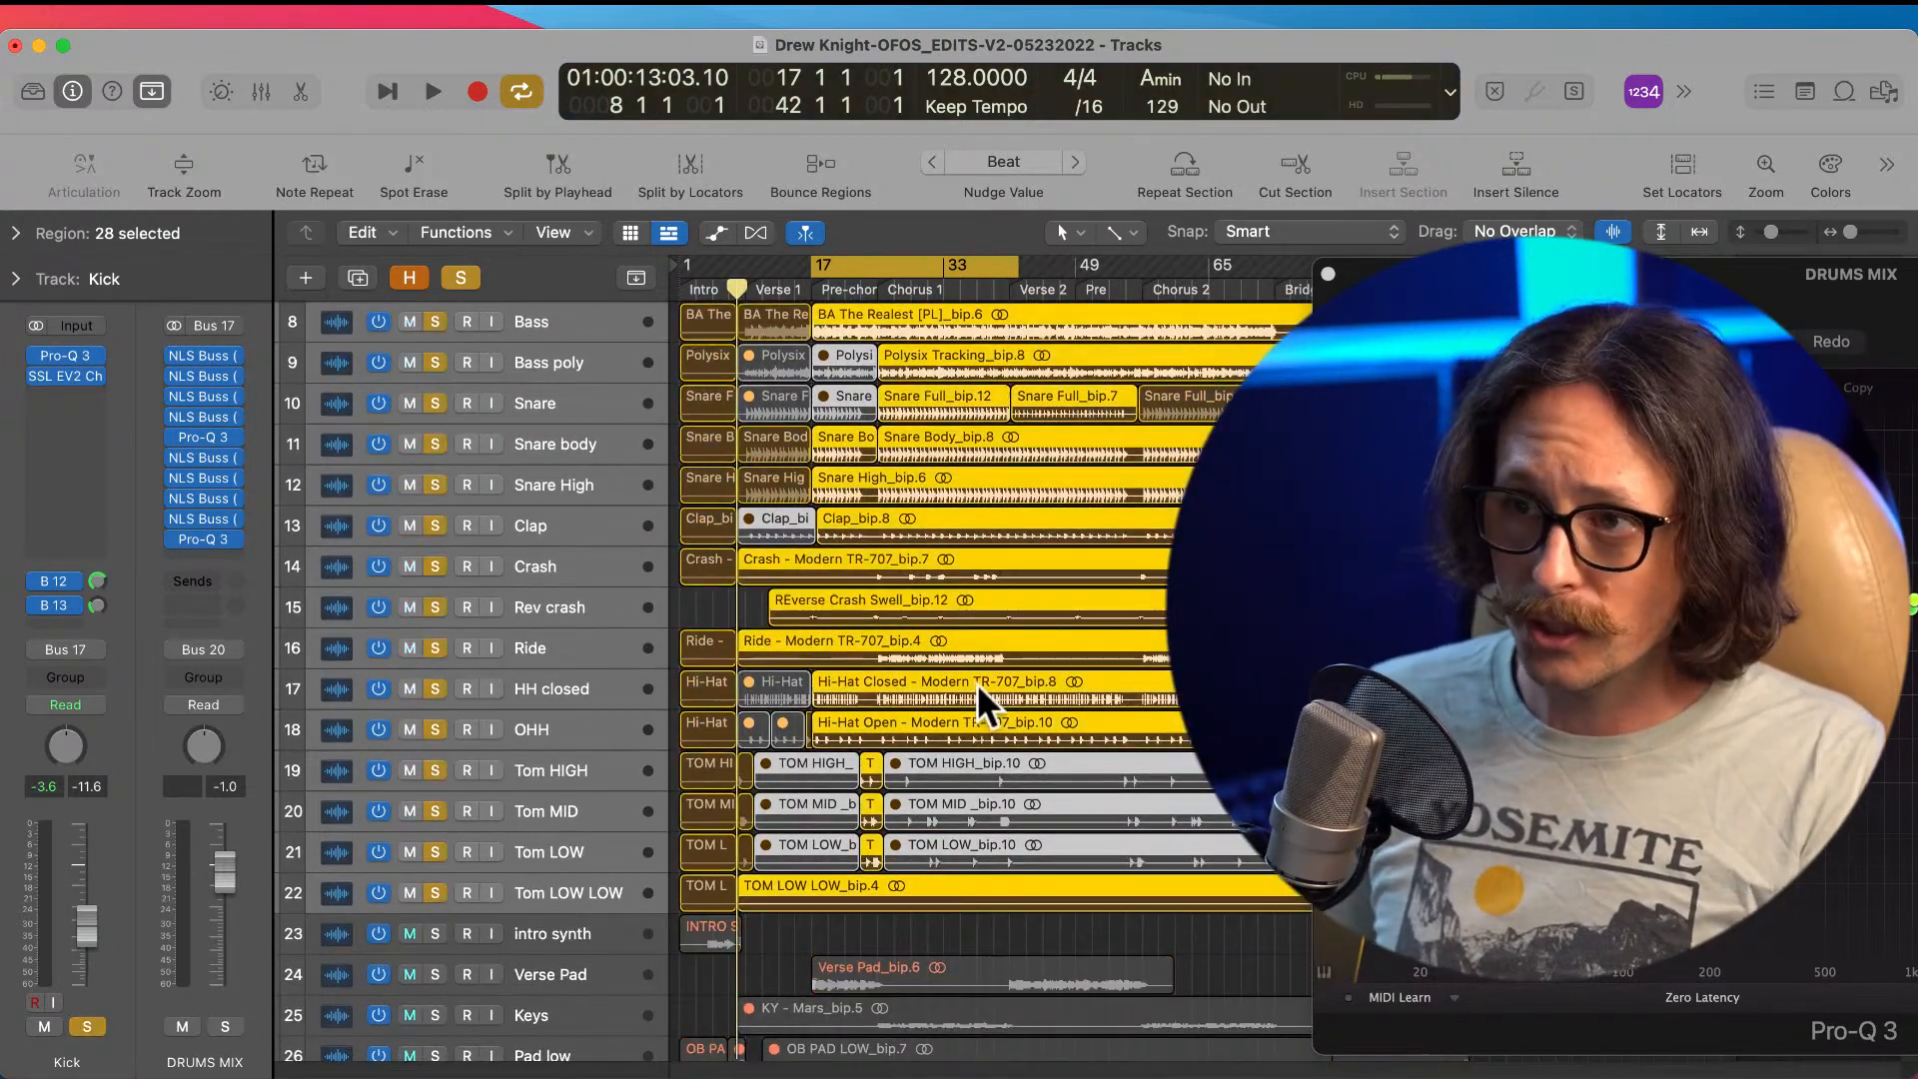
pyautogui.scroll(3, 949, 650)
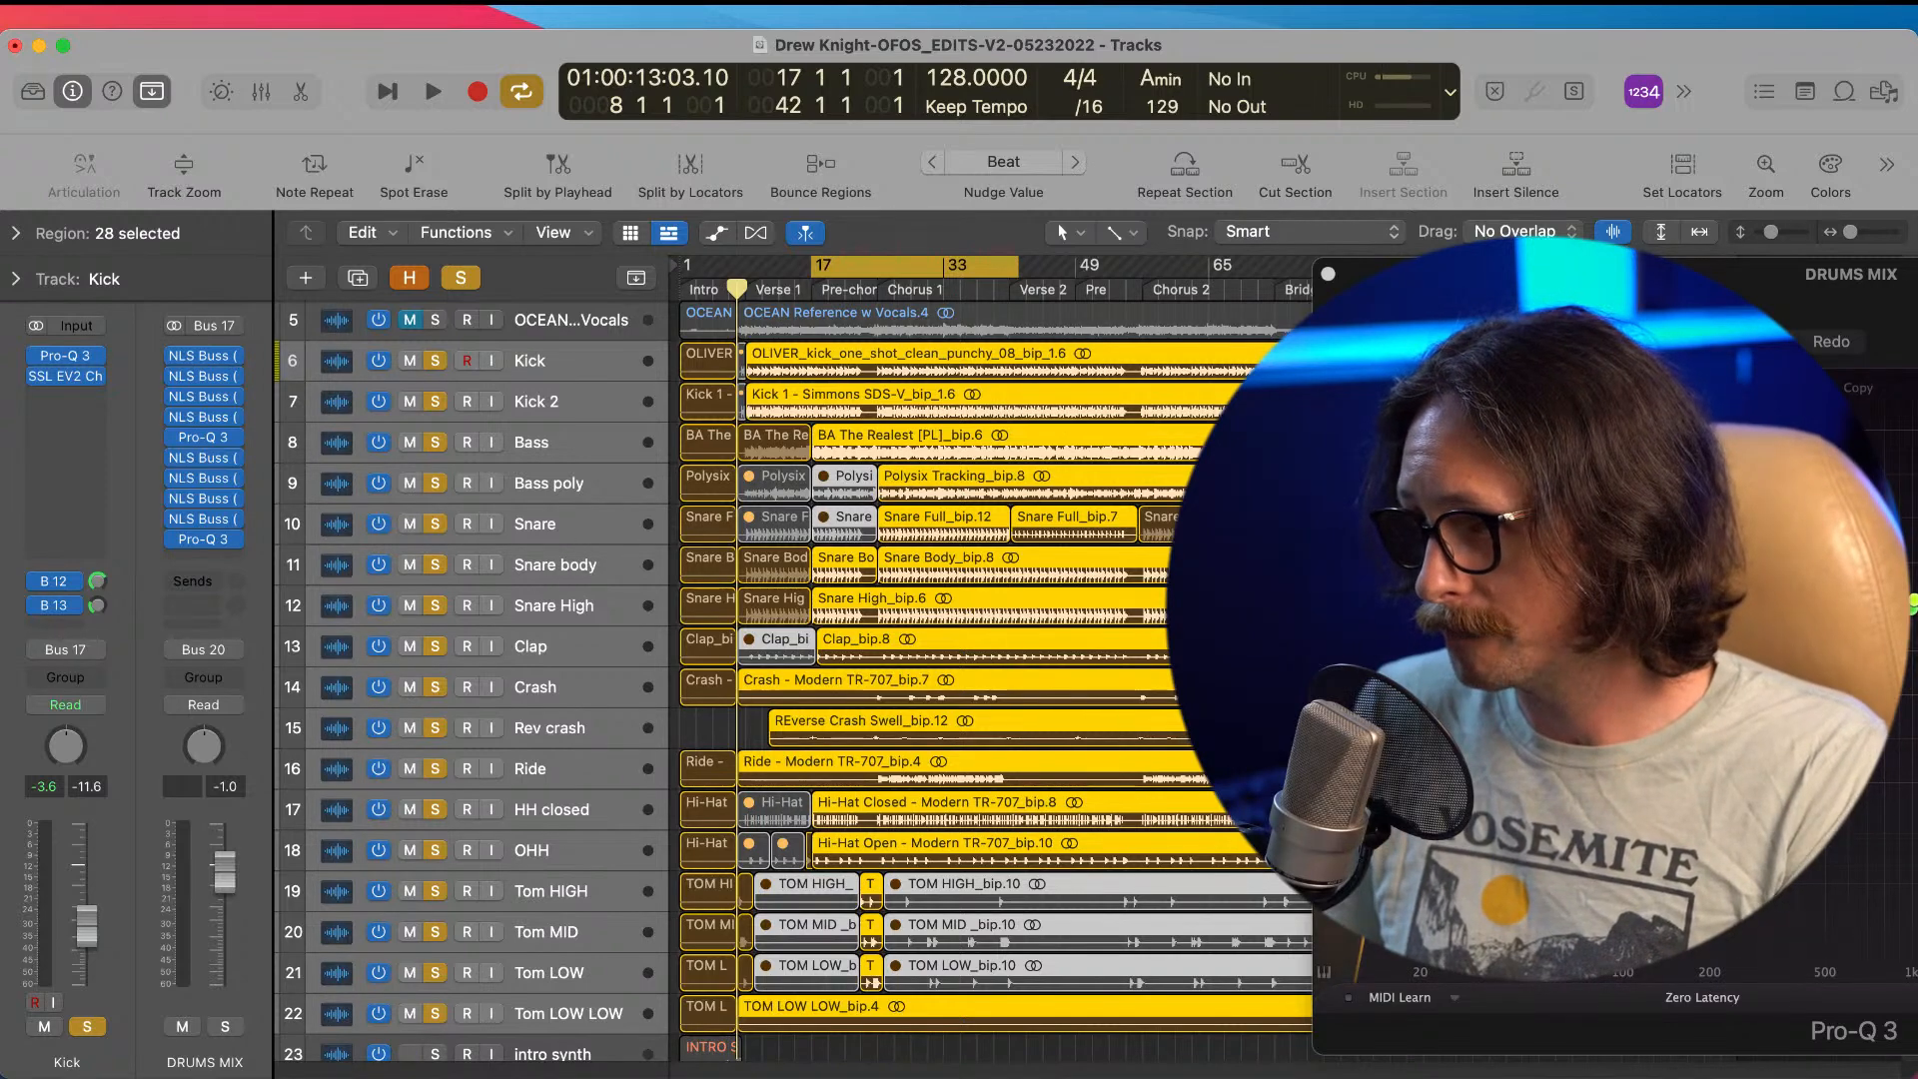
# Step: Play the soloed drums and compare the sound with both DRUMS MIX Pro-Q 3 plug-ins bypassed and re-enabled
pyautogui.press('space')
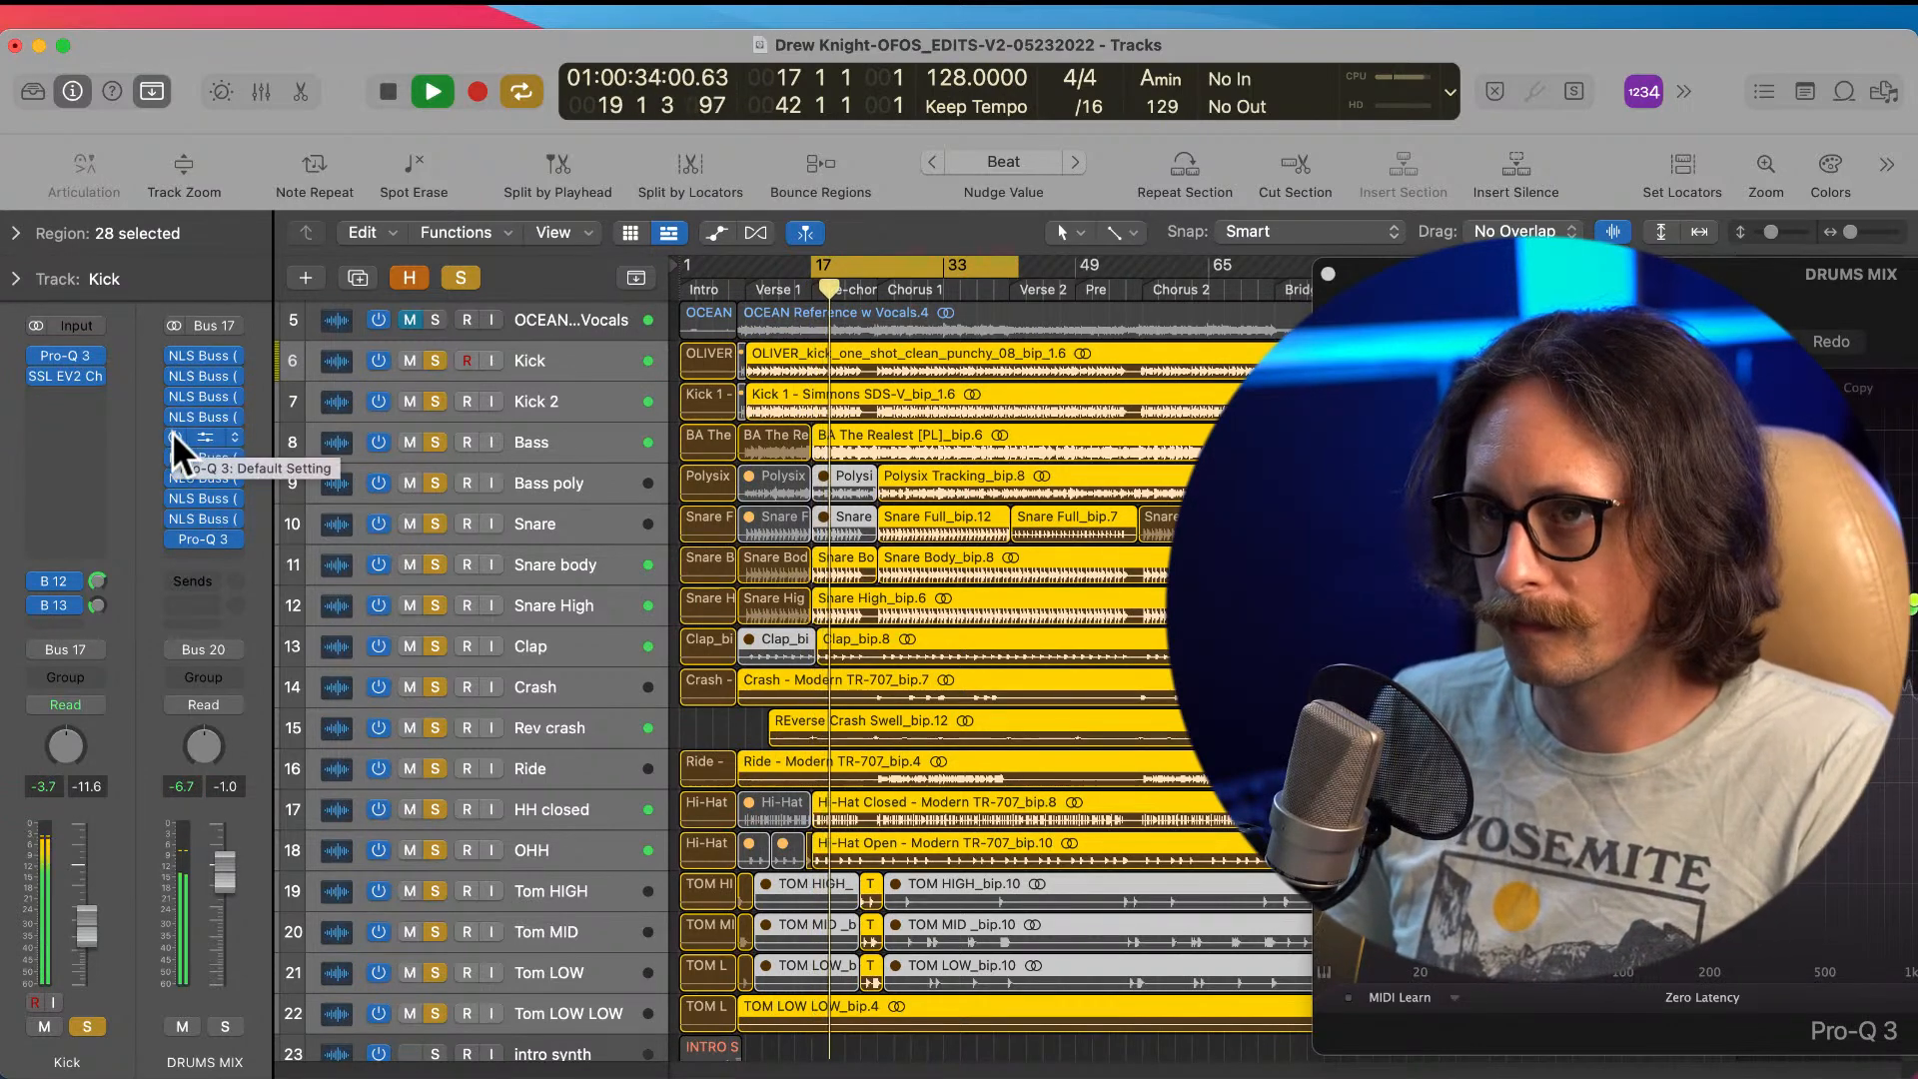
pyautogui.click(173, 436)
pyautogui.click(172, 537)
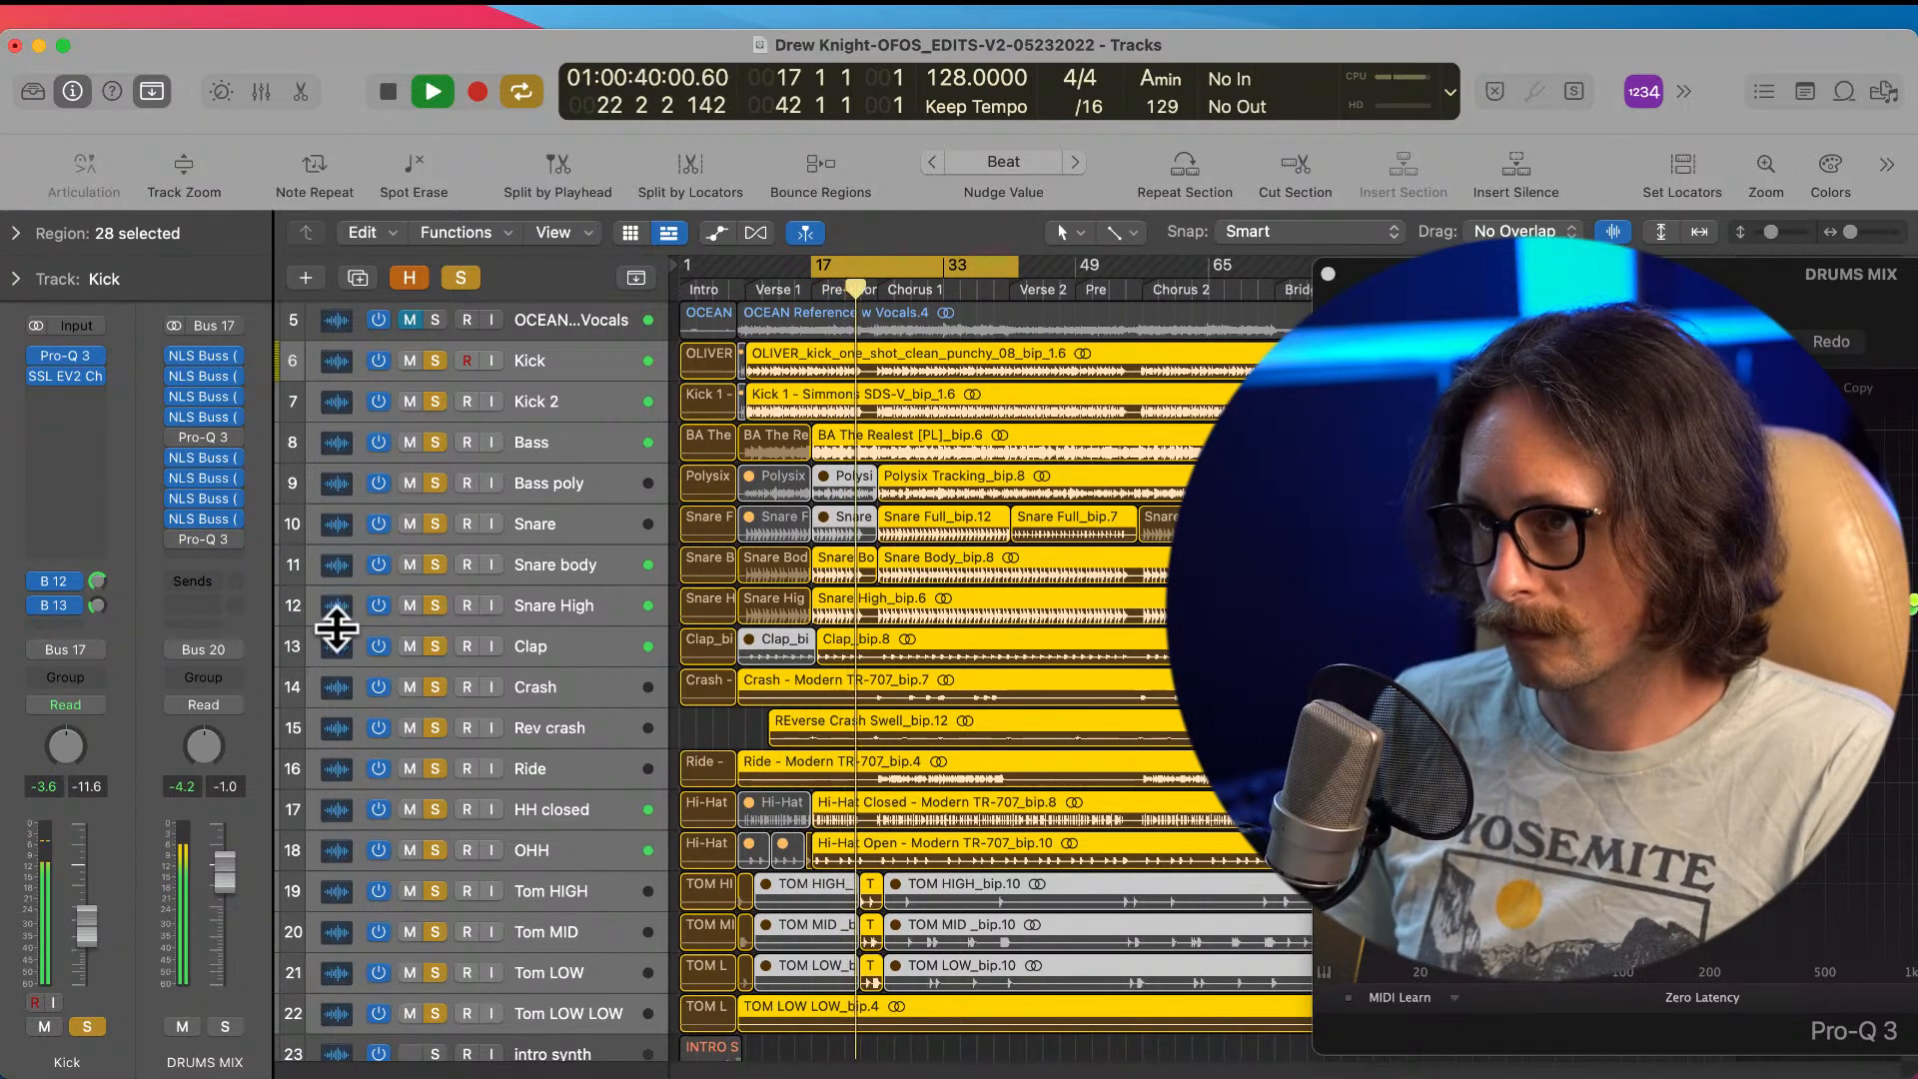
pyautogui.moveTo(172, 436)
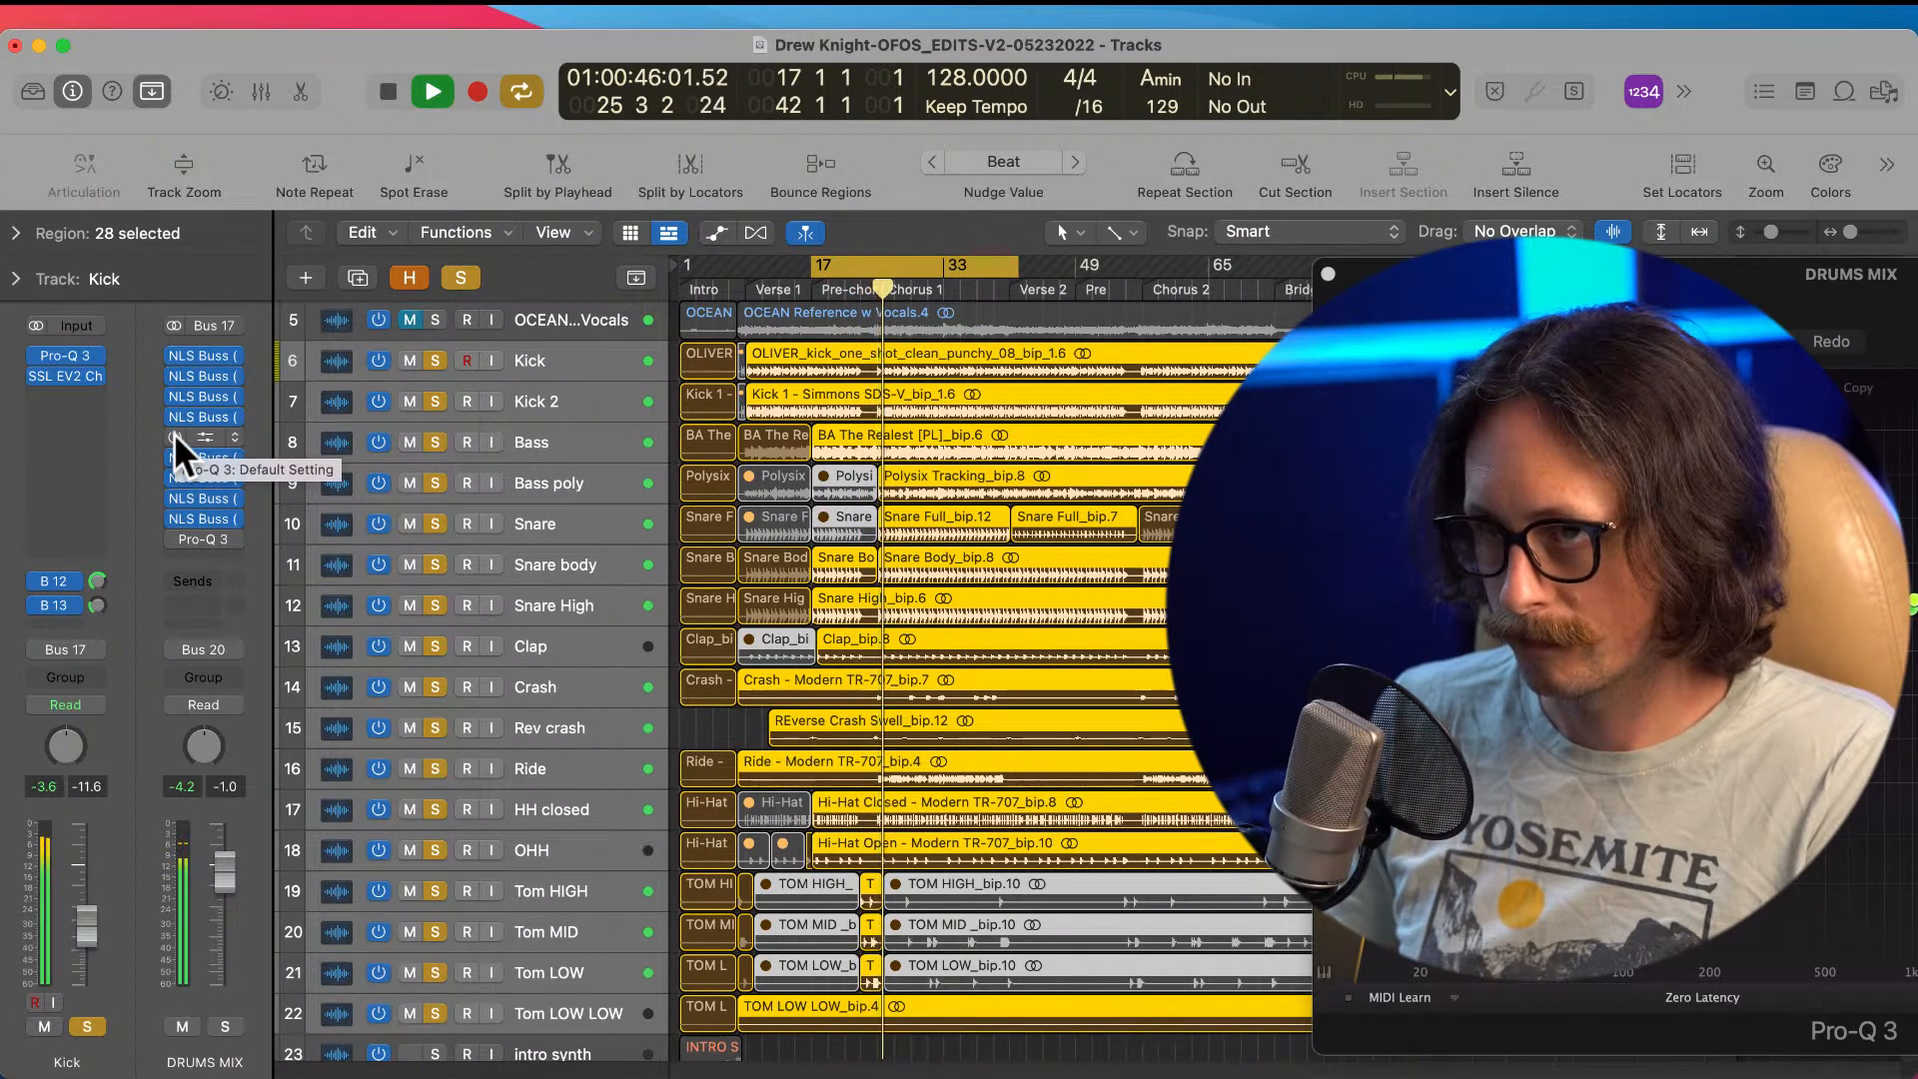
pyautogui.click(174, 437)
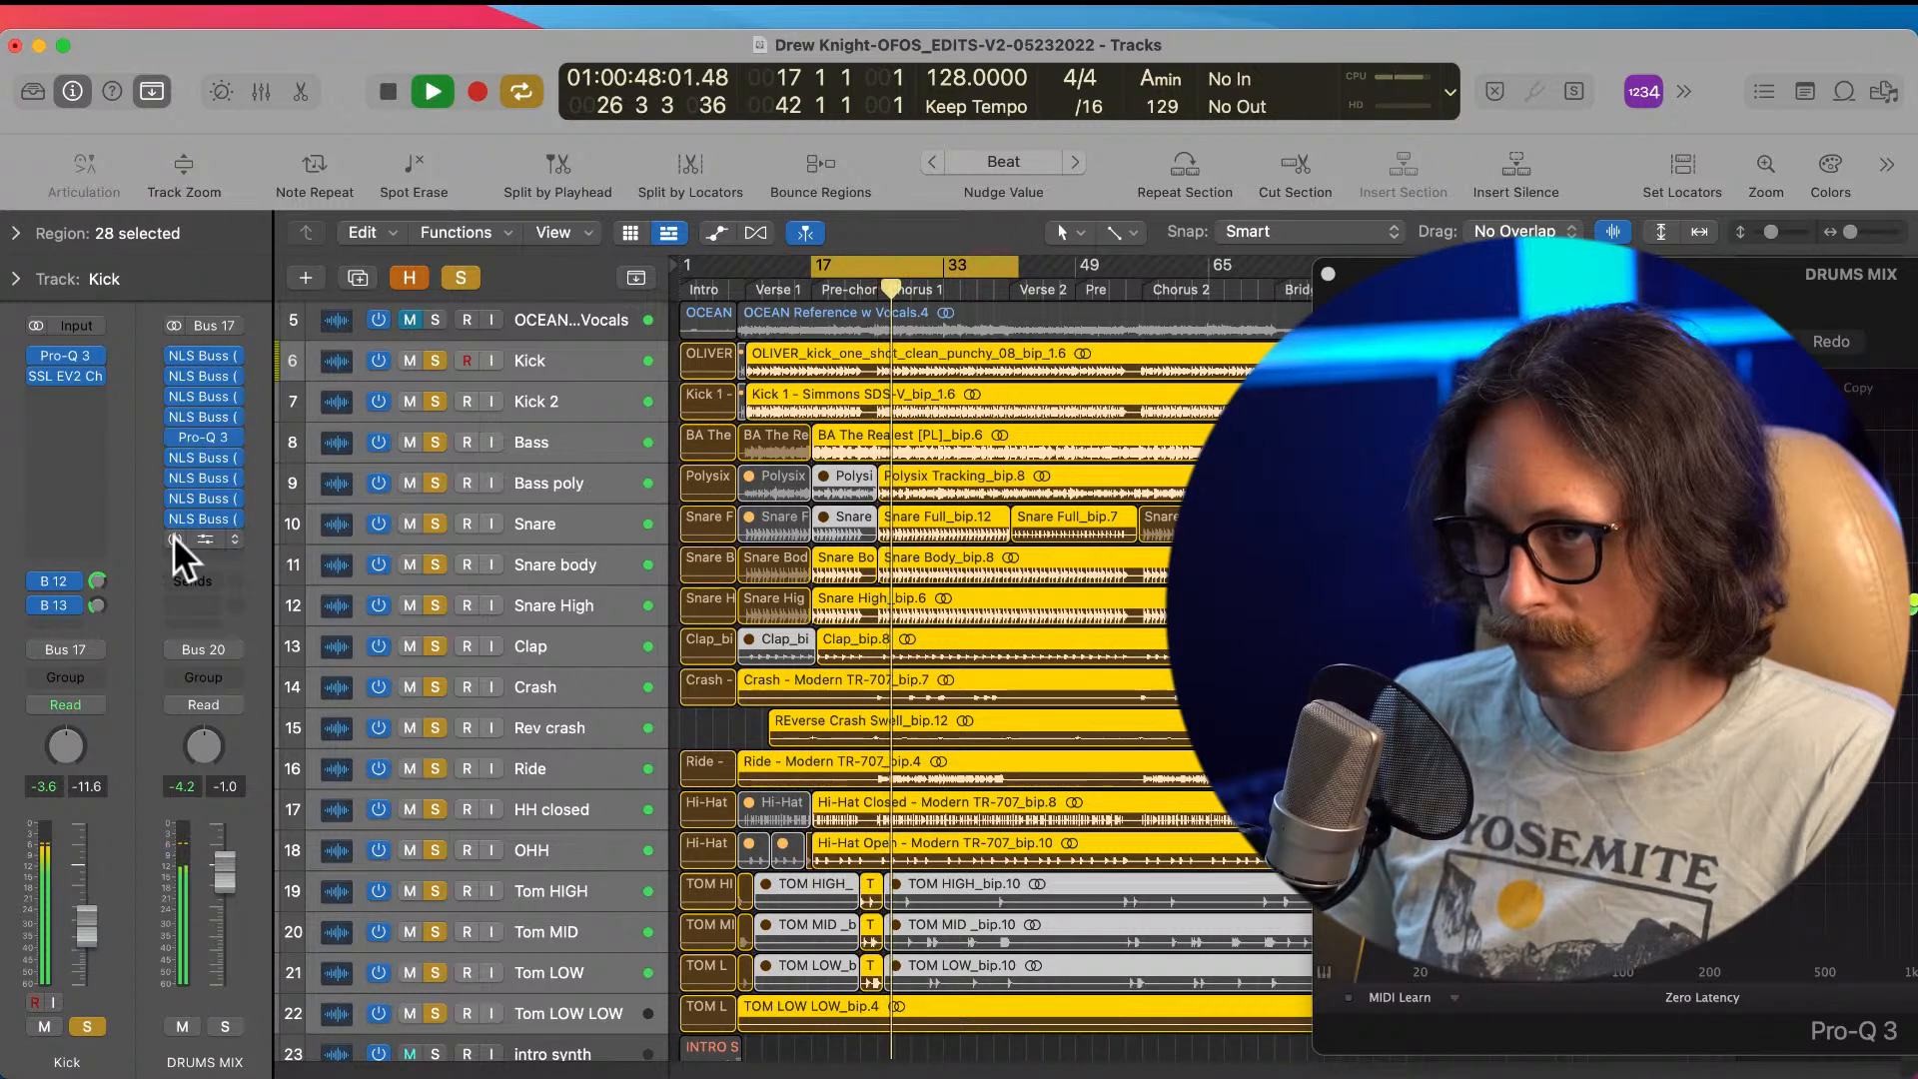
pyautogui.click(173, 539)
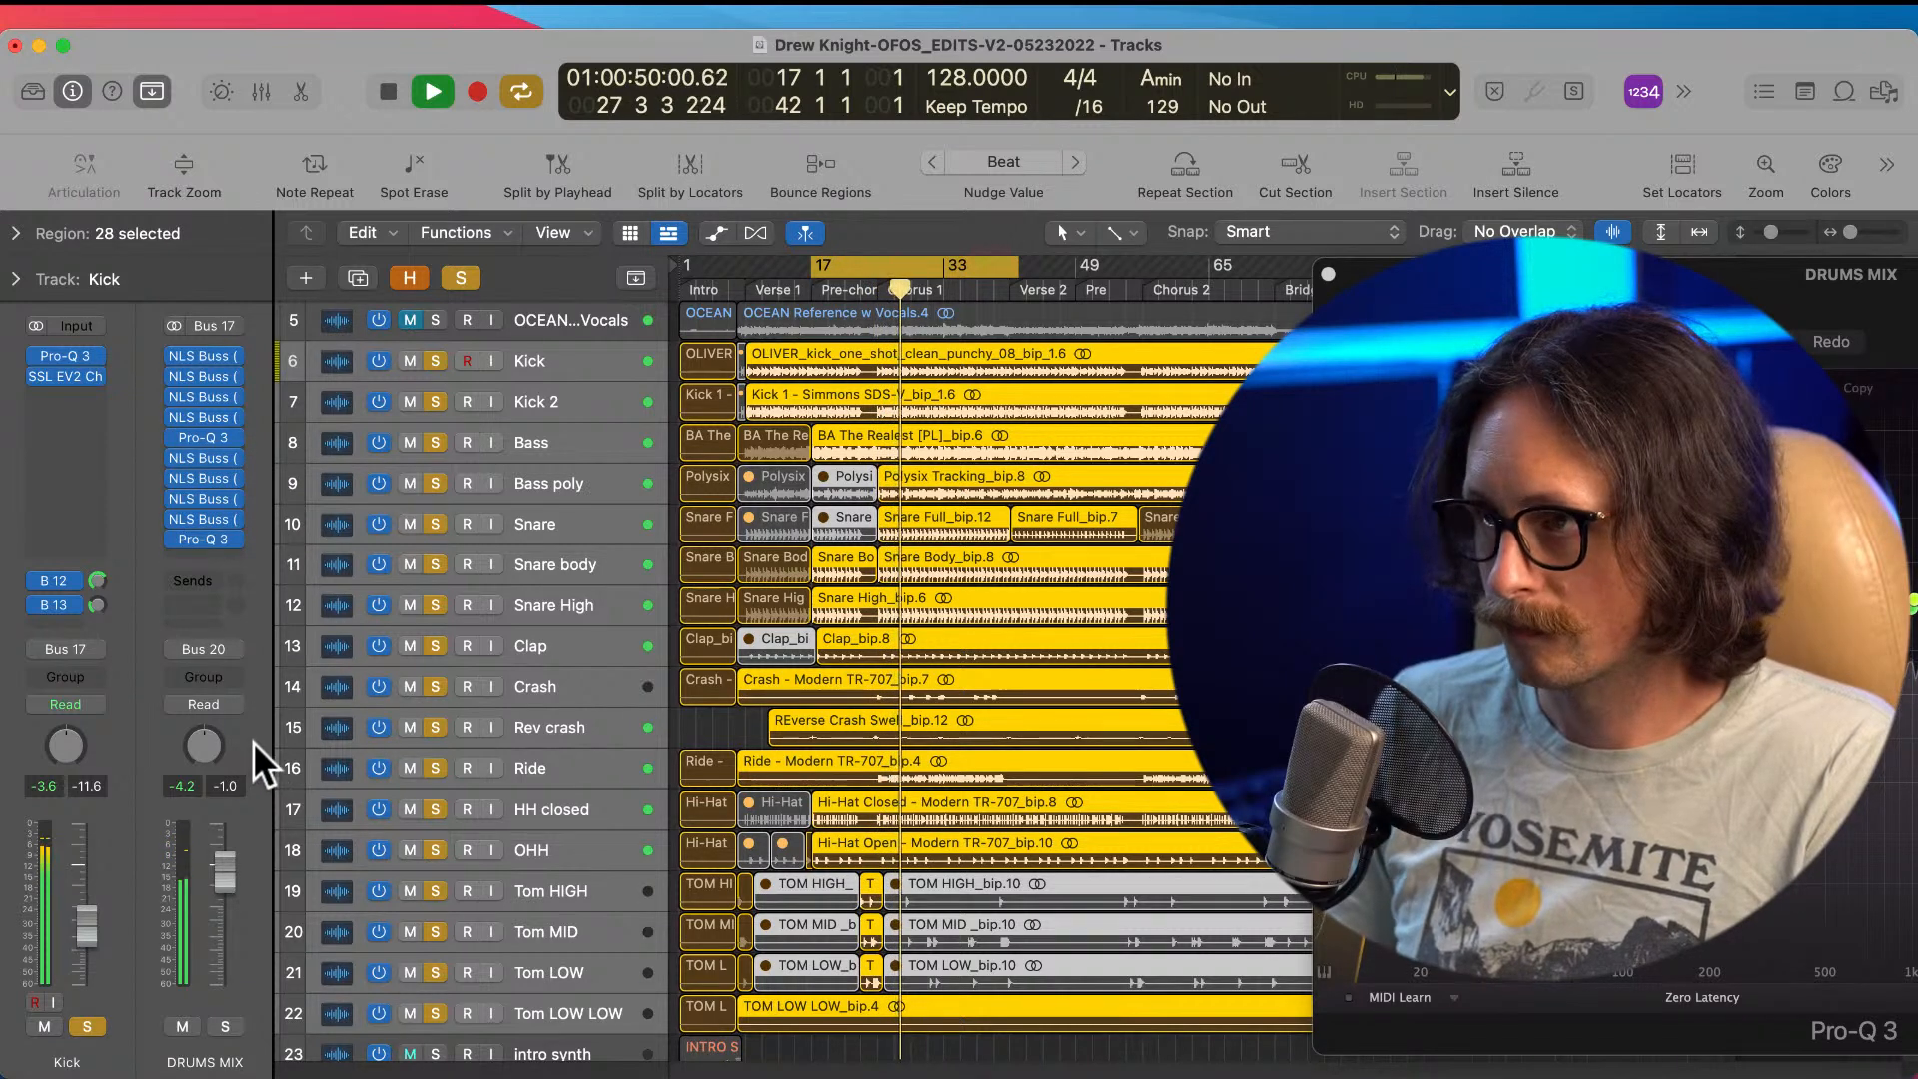
# Step: Clear the solo on all the tracks and stop playback
pyautogui.keyDown('alt'); pyautogui.click(435, 523); pyautogui.keyUp('alt')
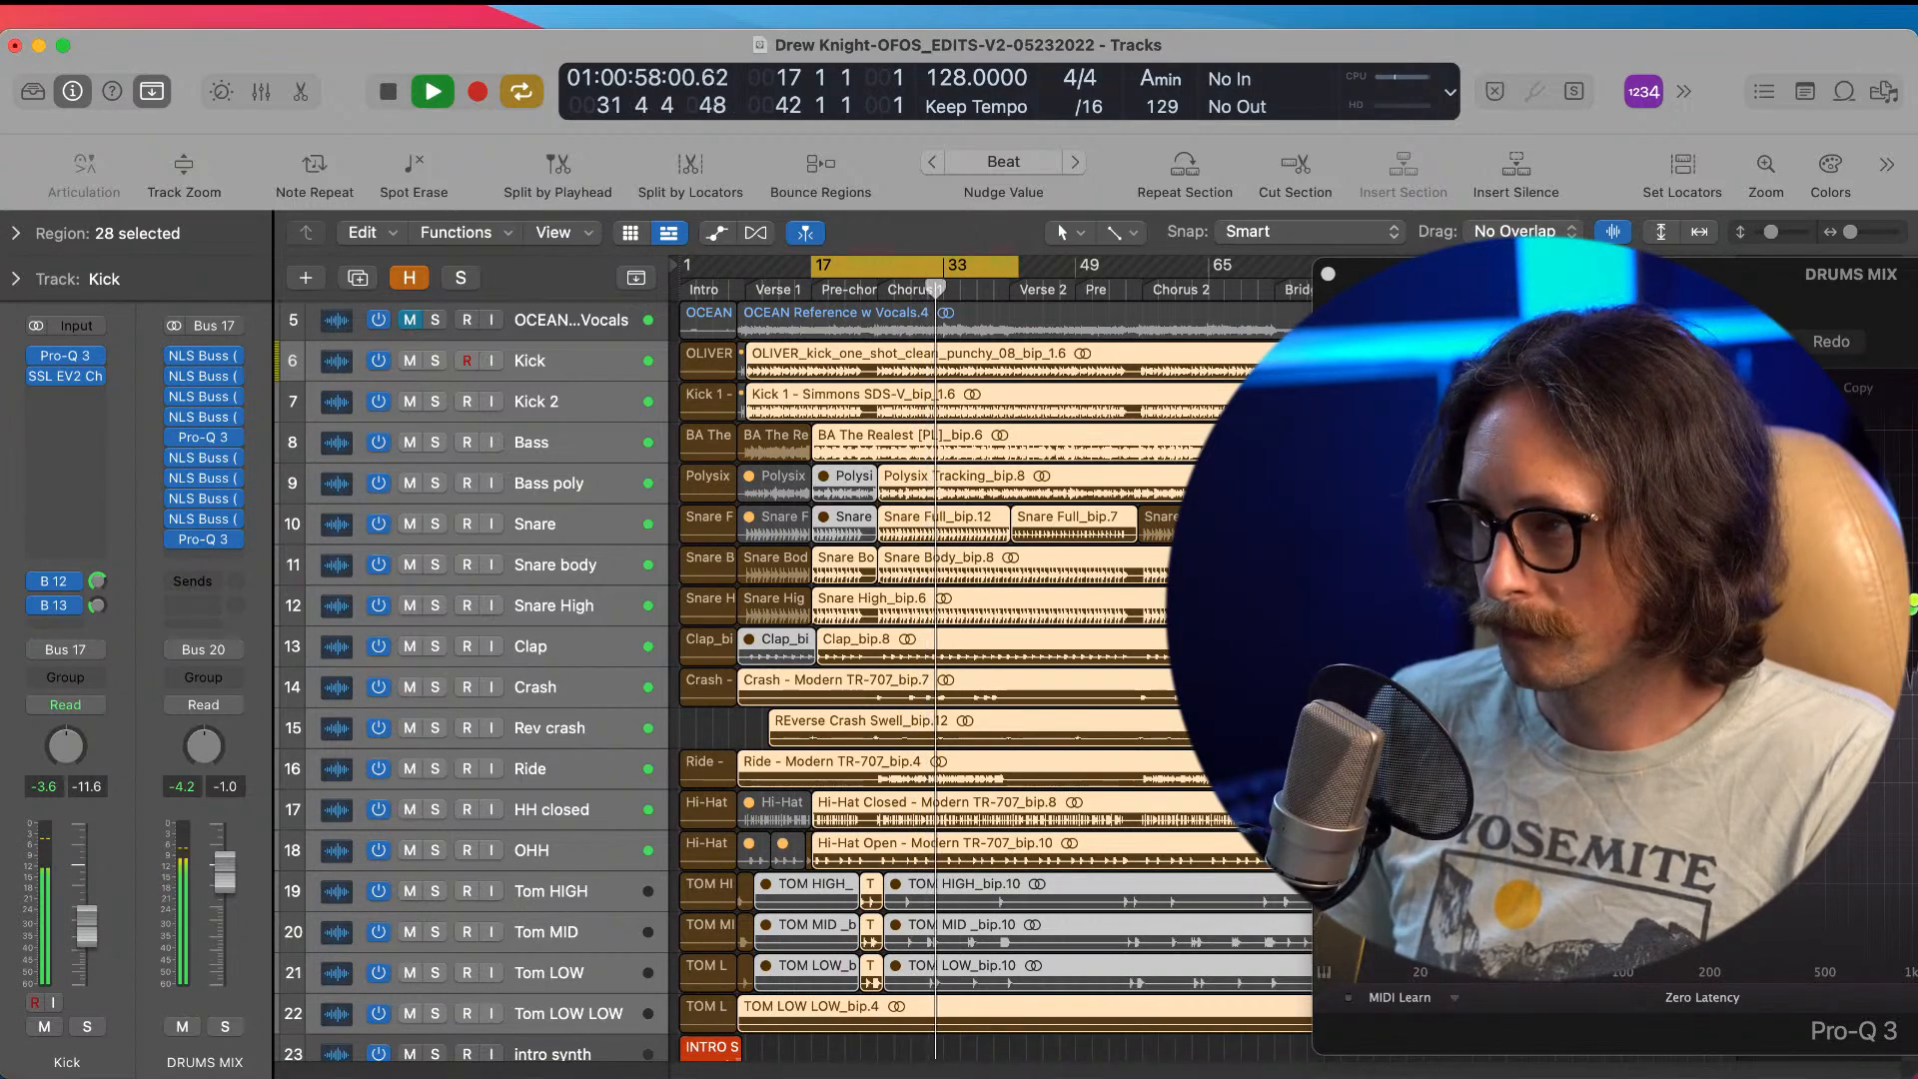
pyautogui.press('space')
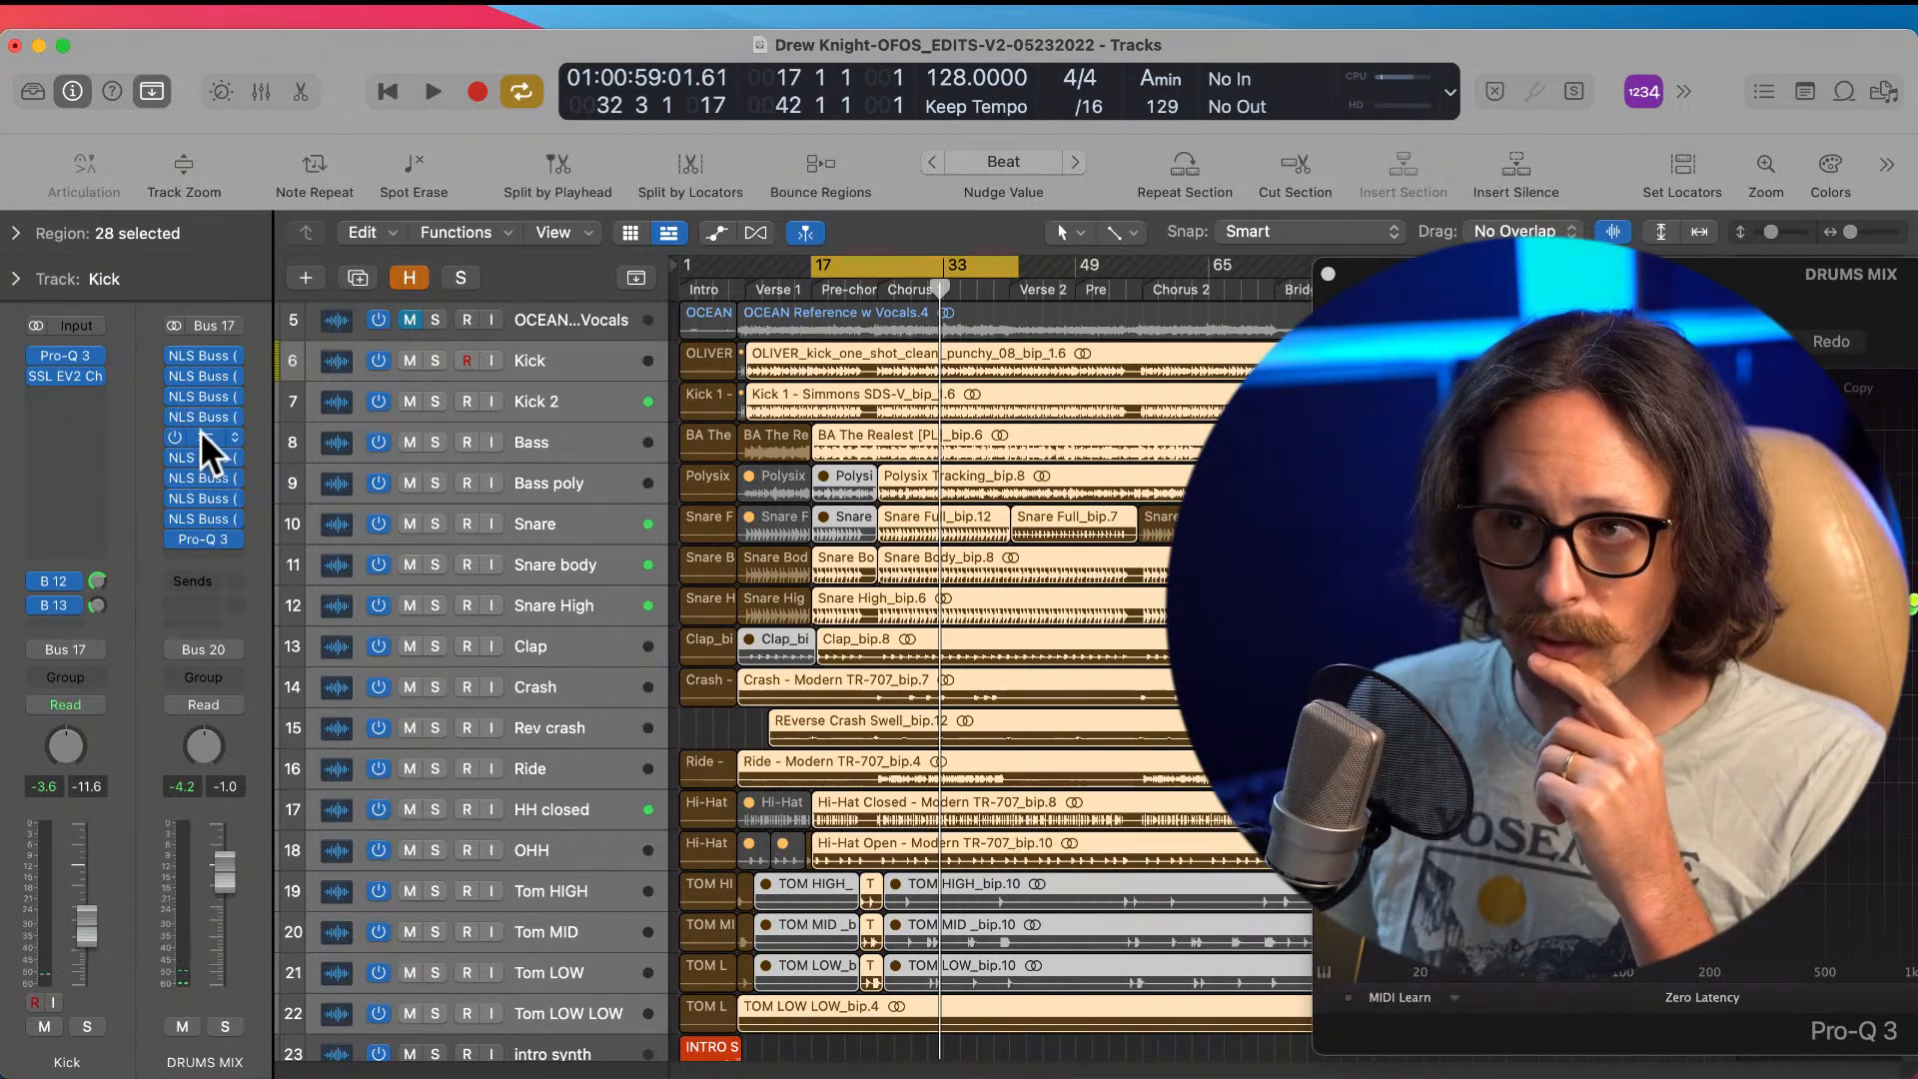
# Step: In the first DRUMS MIX Pro-Q 3, demonstrate a narrow -14.21 dB cut at 1024.1 Hz with Q 31.91, delete that band and close the plug-in
pyautogui.click(200, 435)
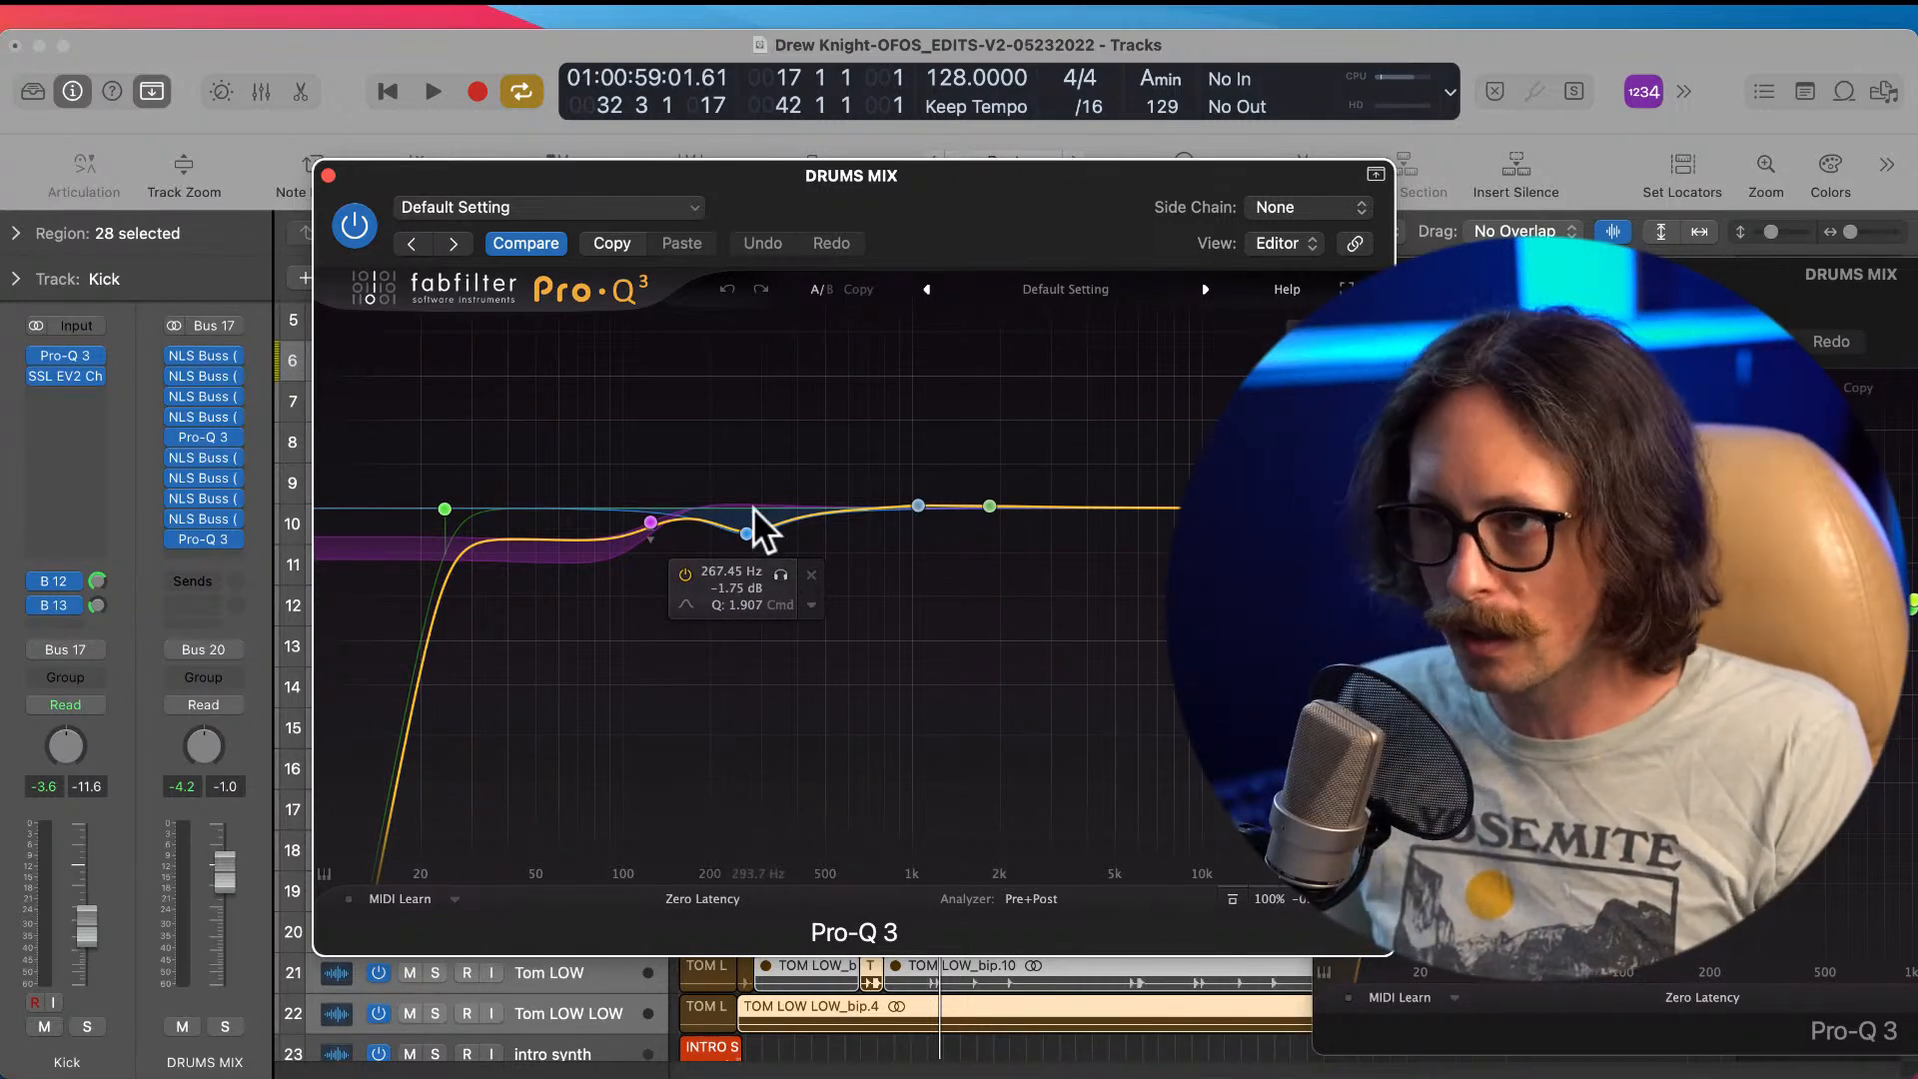
pyautogui.moveTo(918, 506); pyautogui.dragTo(930, 674)
pyautogui.moveTo(1019, 783); pyautogui.dragTo(1091, 844)
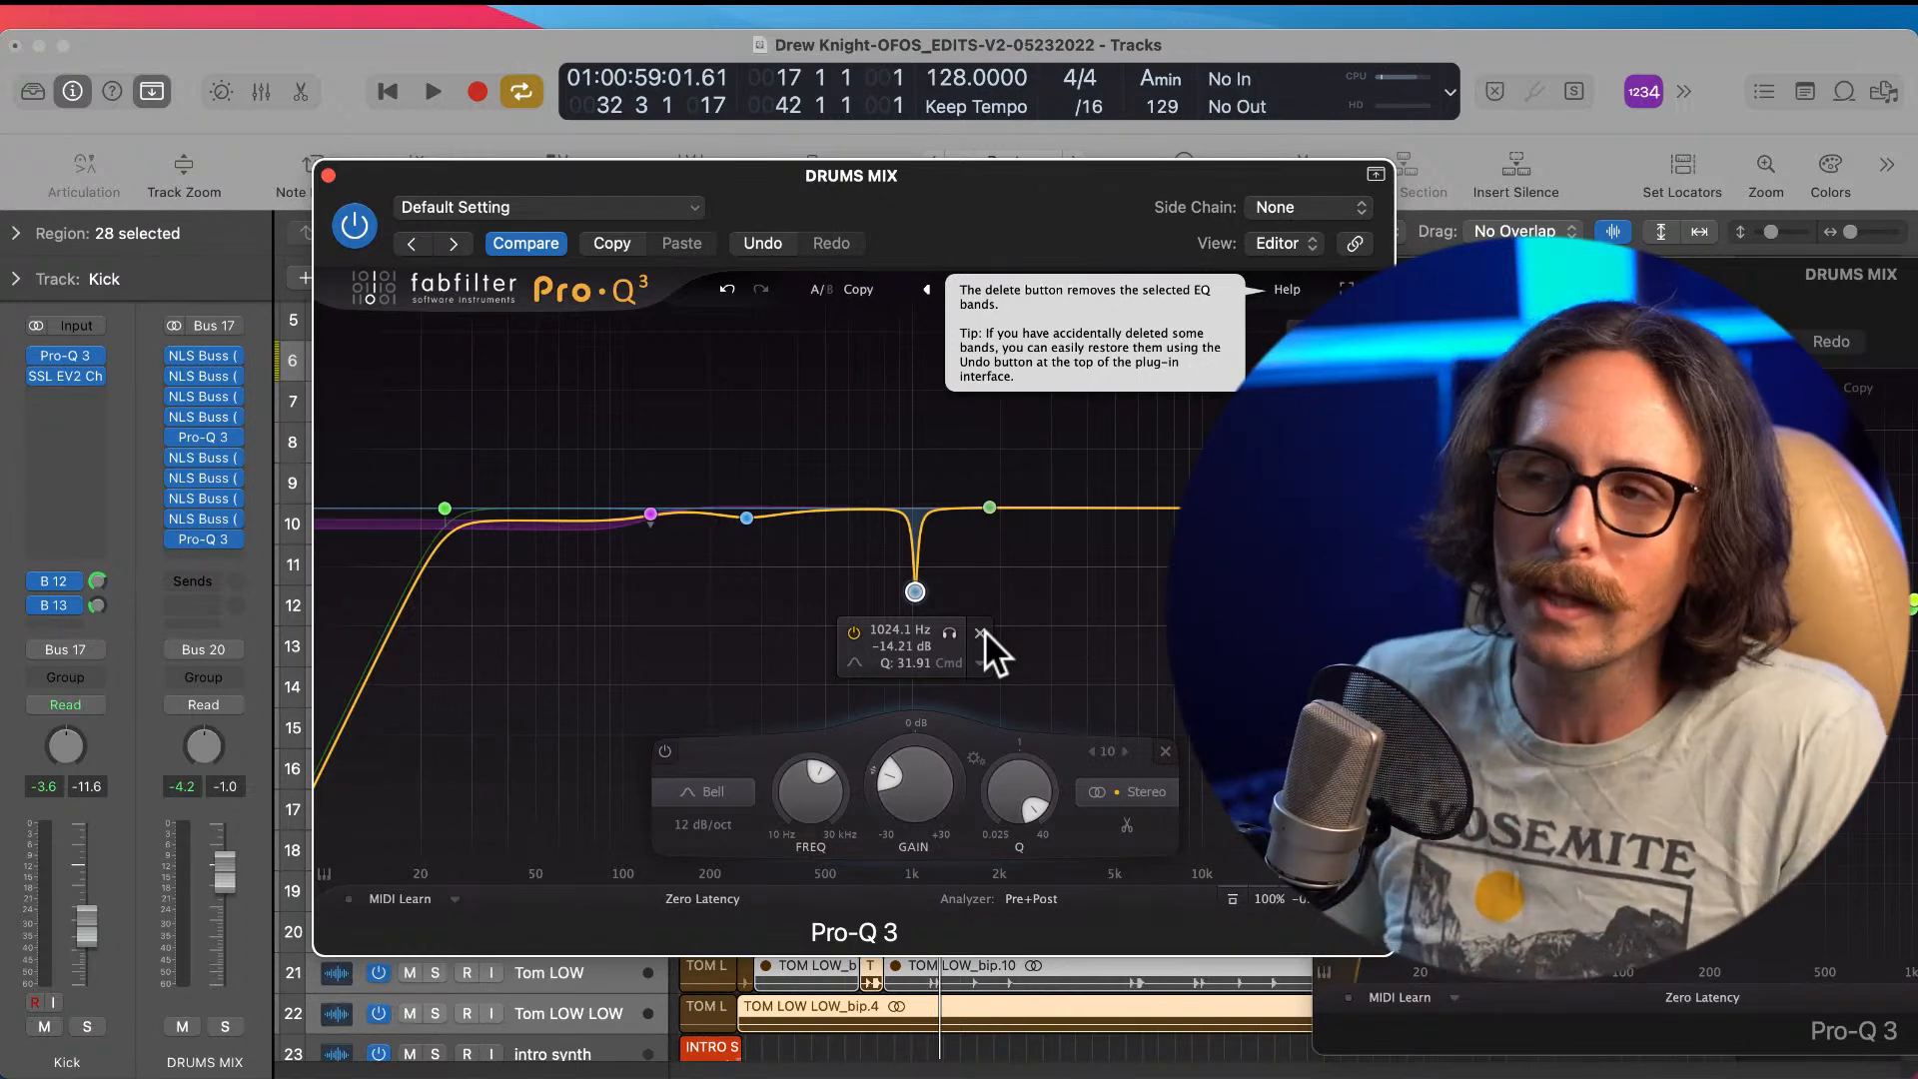
pyautogui.click(981, 634)
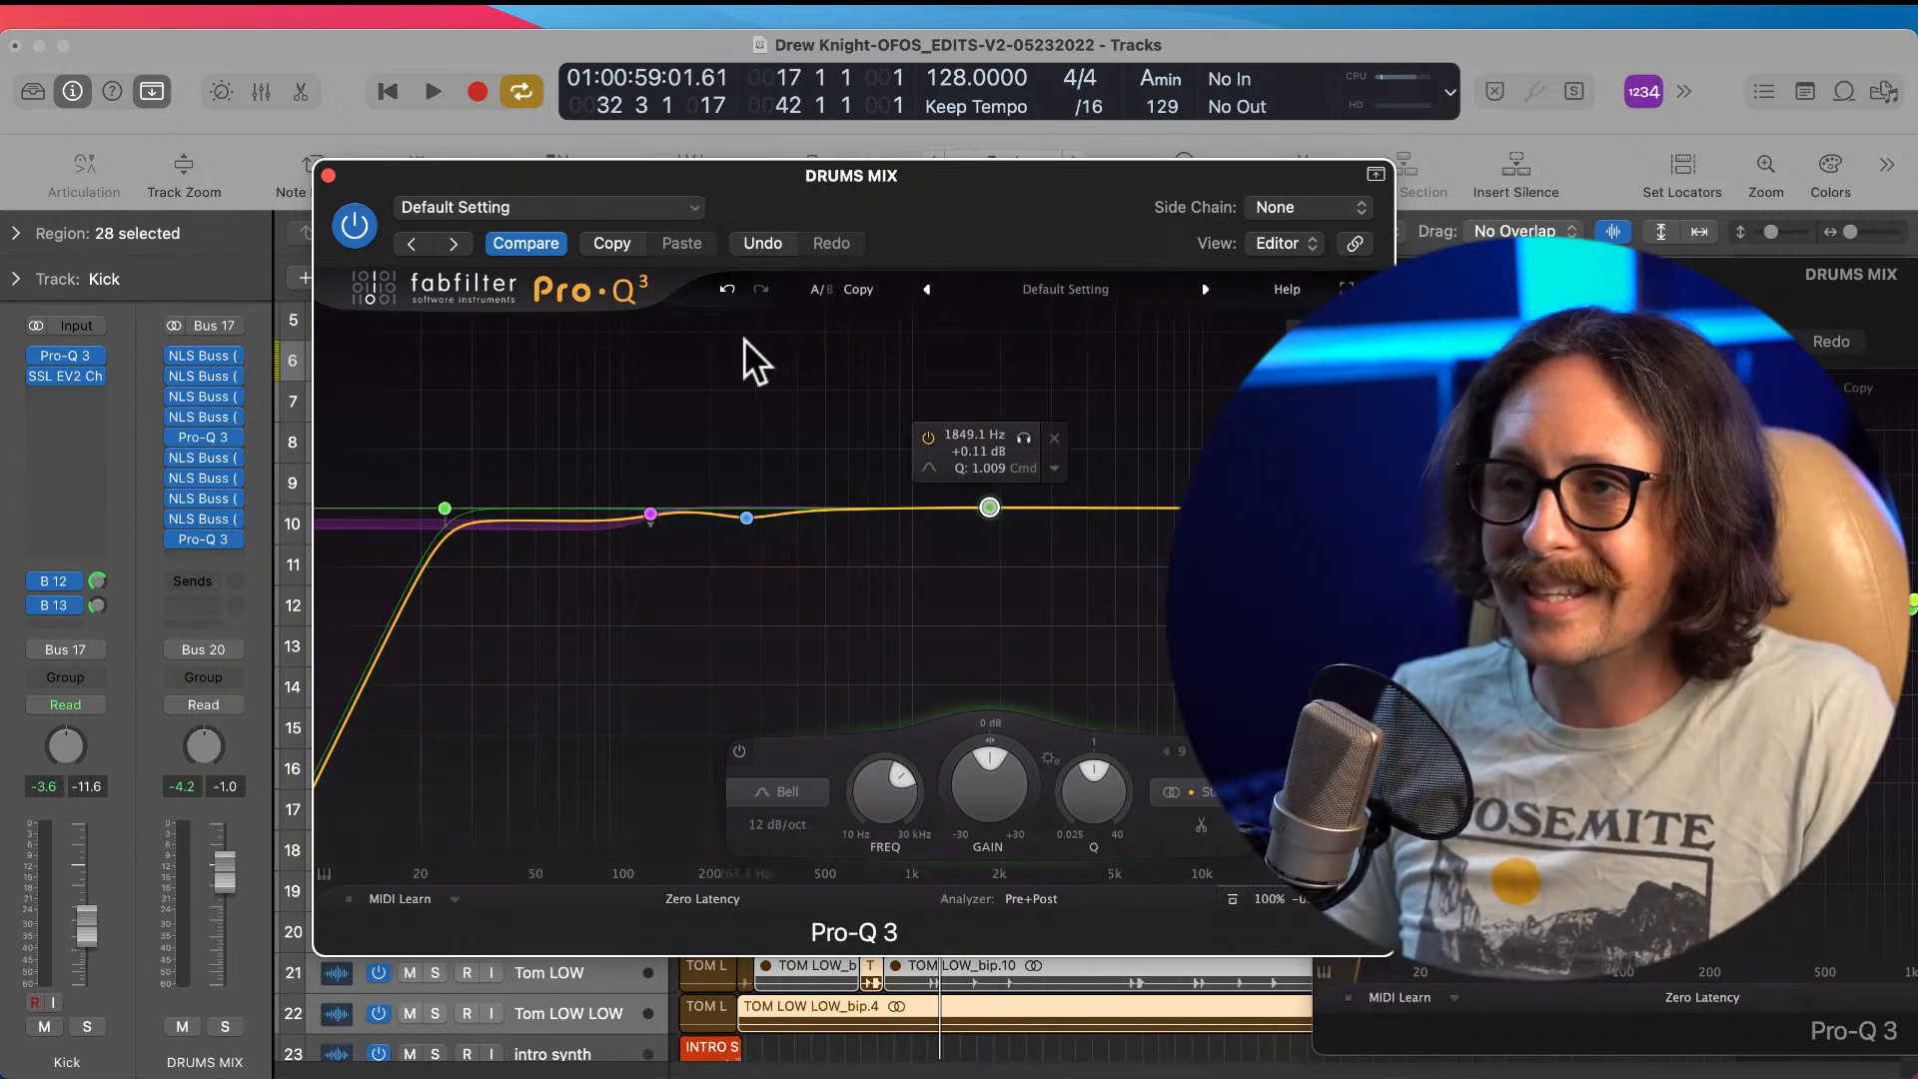
pyautogui.click(327, 176)
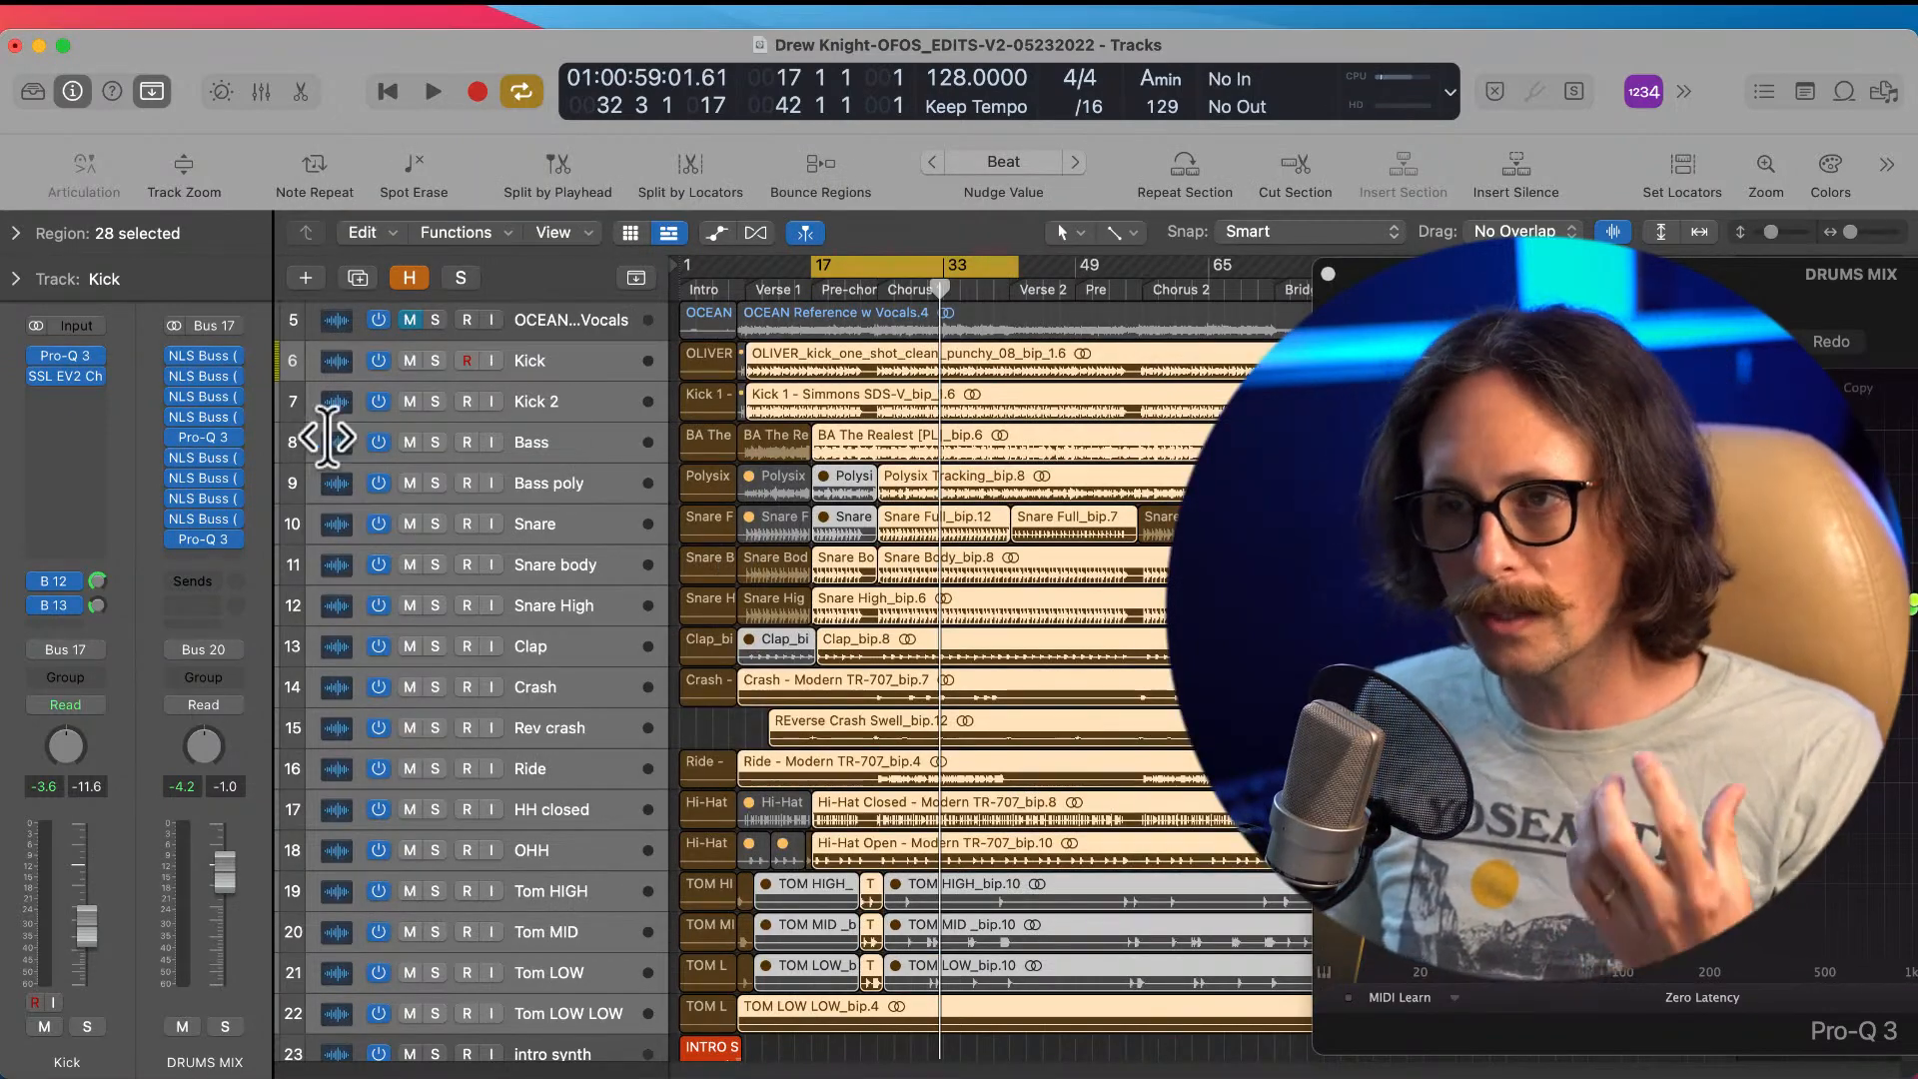
# Step: Put away the last DRUMS MIX Pro-Q 3 window and return to the project's Tracks window
pyautogui.click(205, 539)
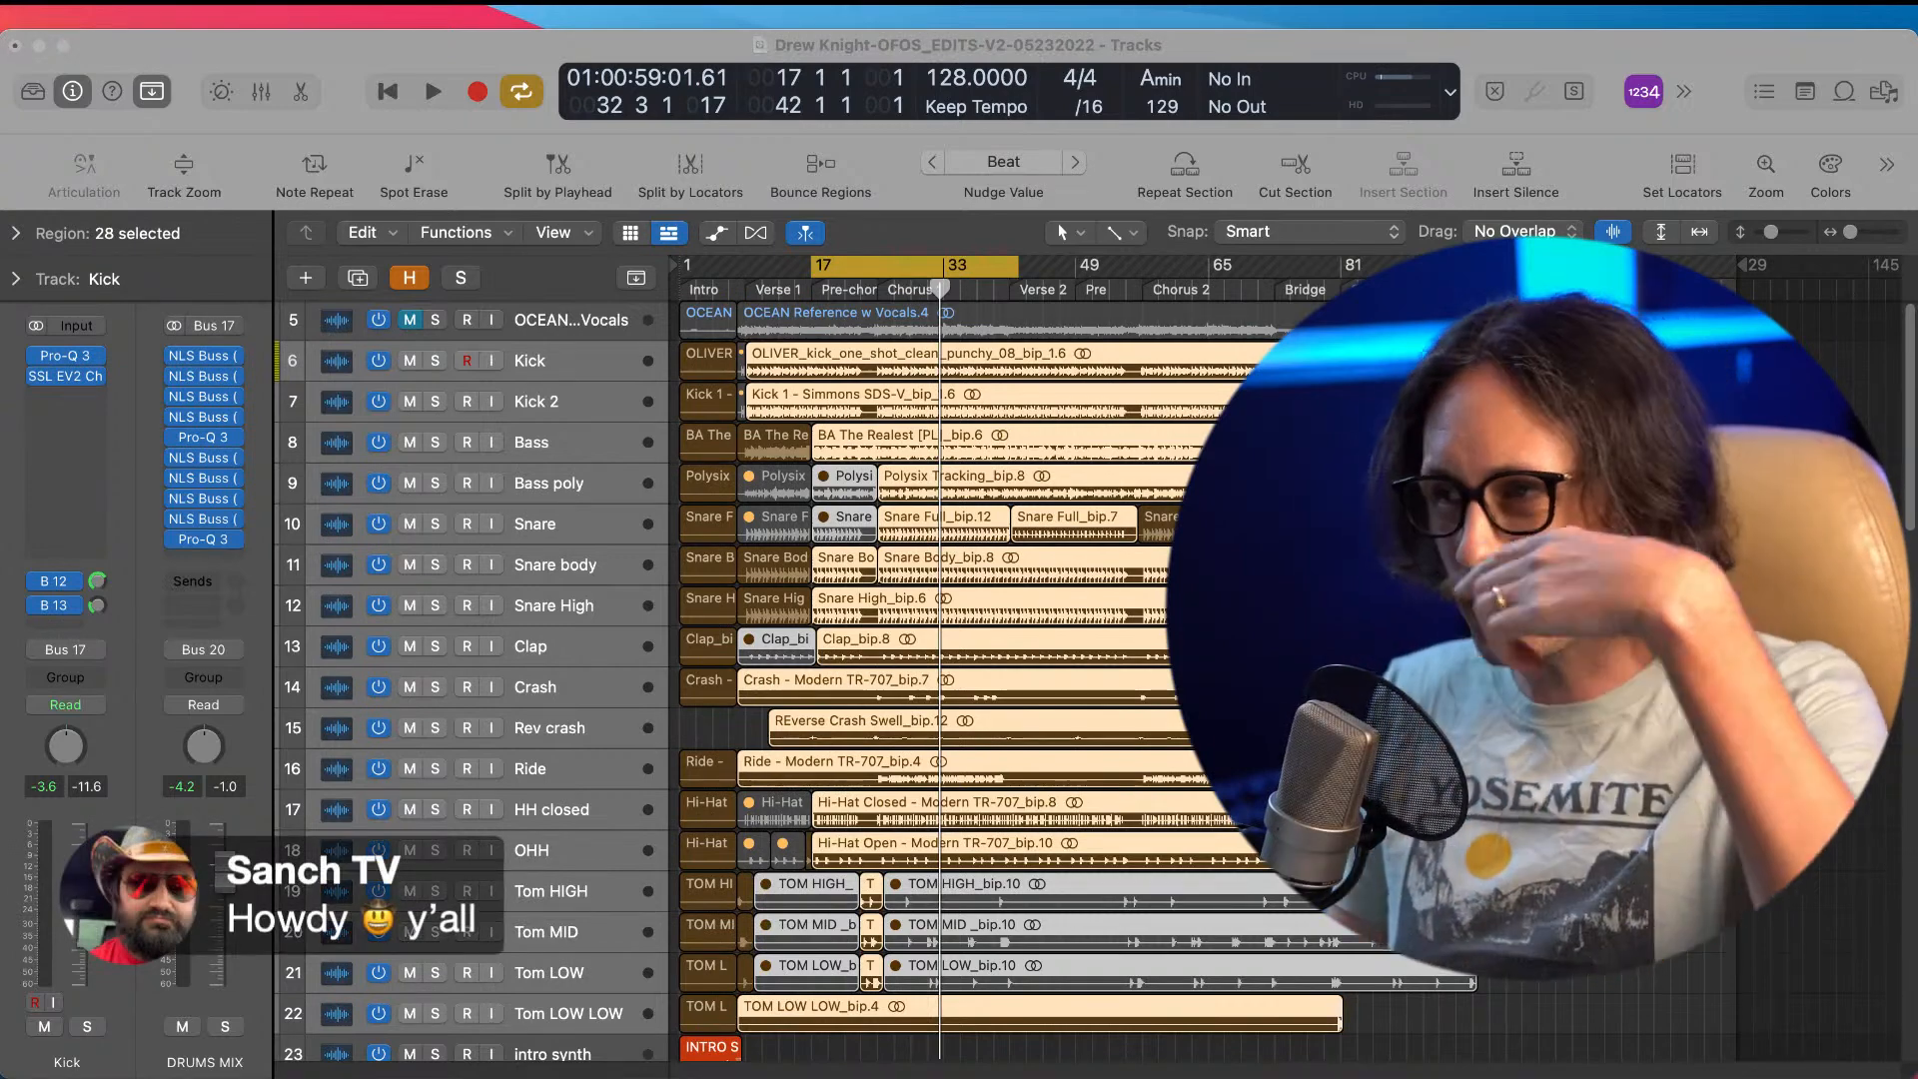
pyautogui.click(360, 70)
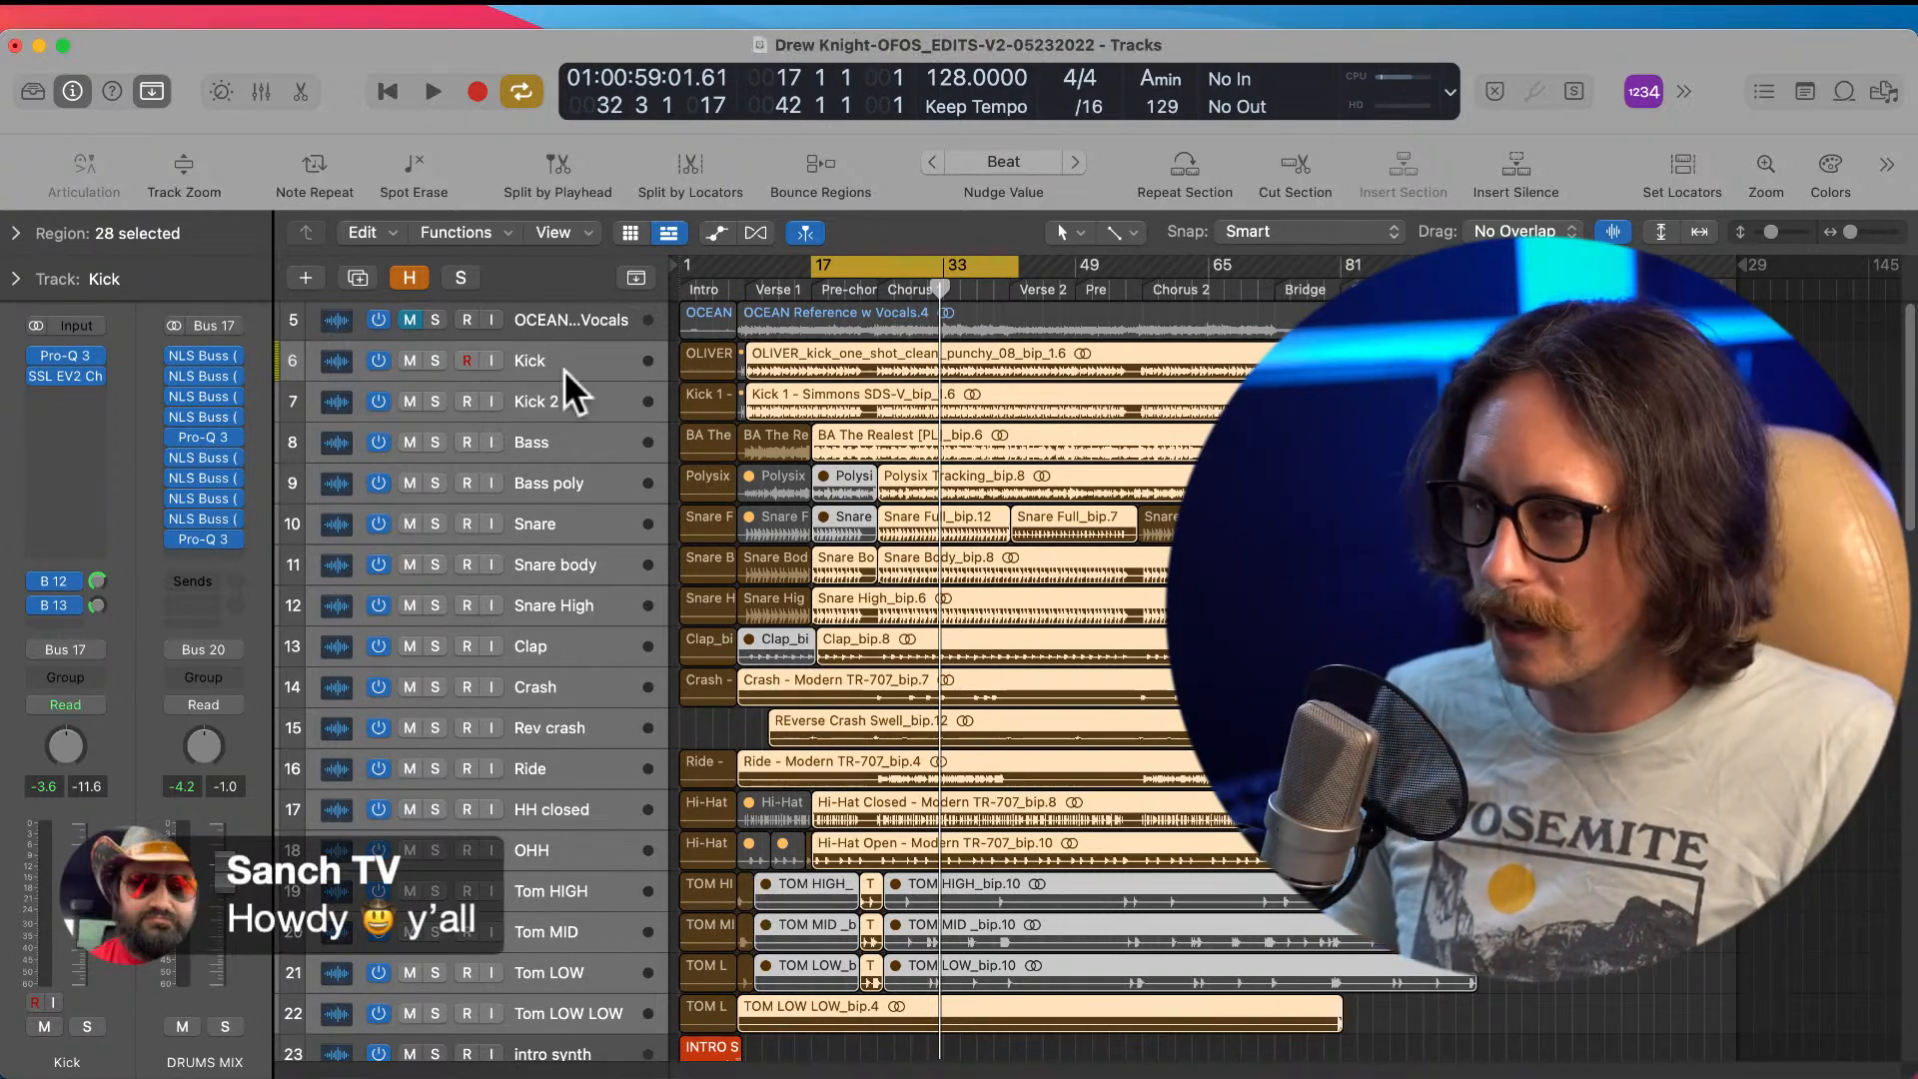
# Step: Solo the selected Kick through Tom LOW LOW tracks again
pyautogui.scroll(-1, 1073, 775)
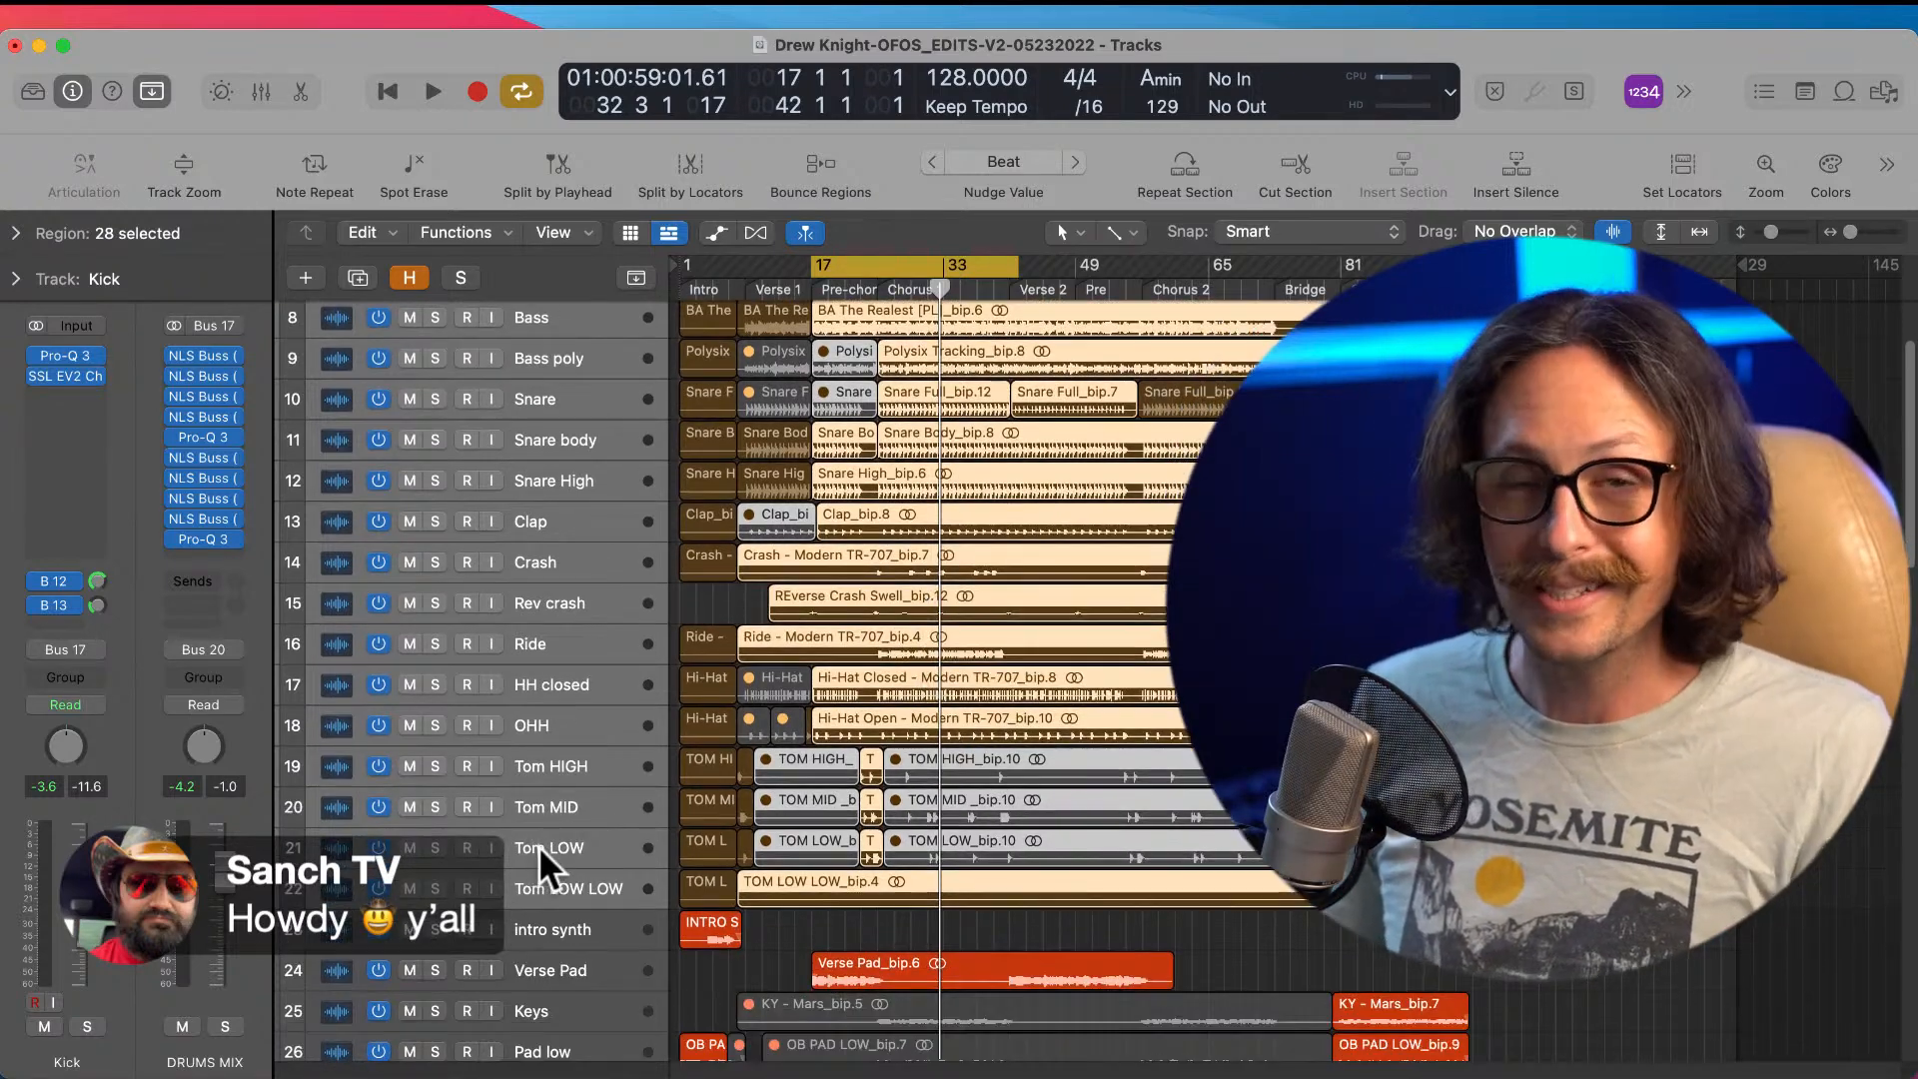
pyautogui.click(435, 888)
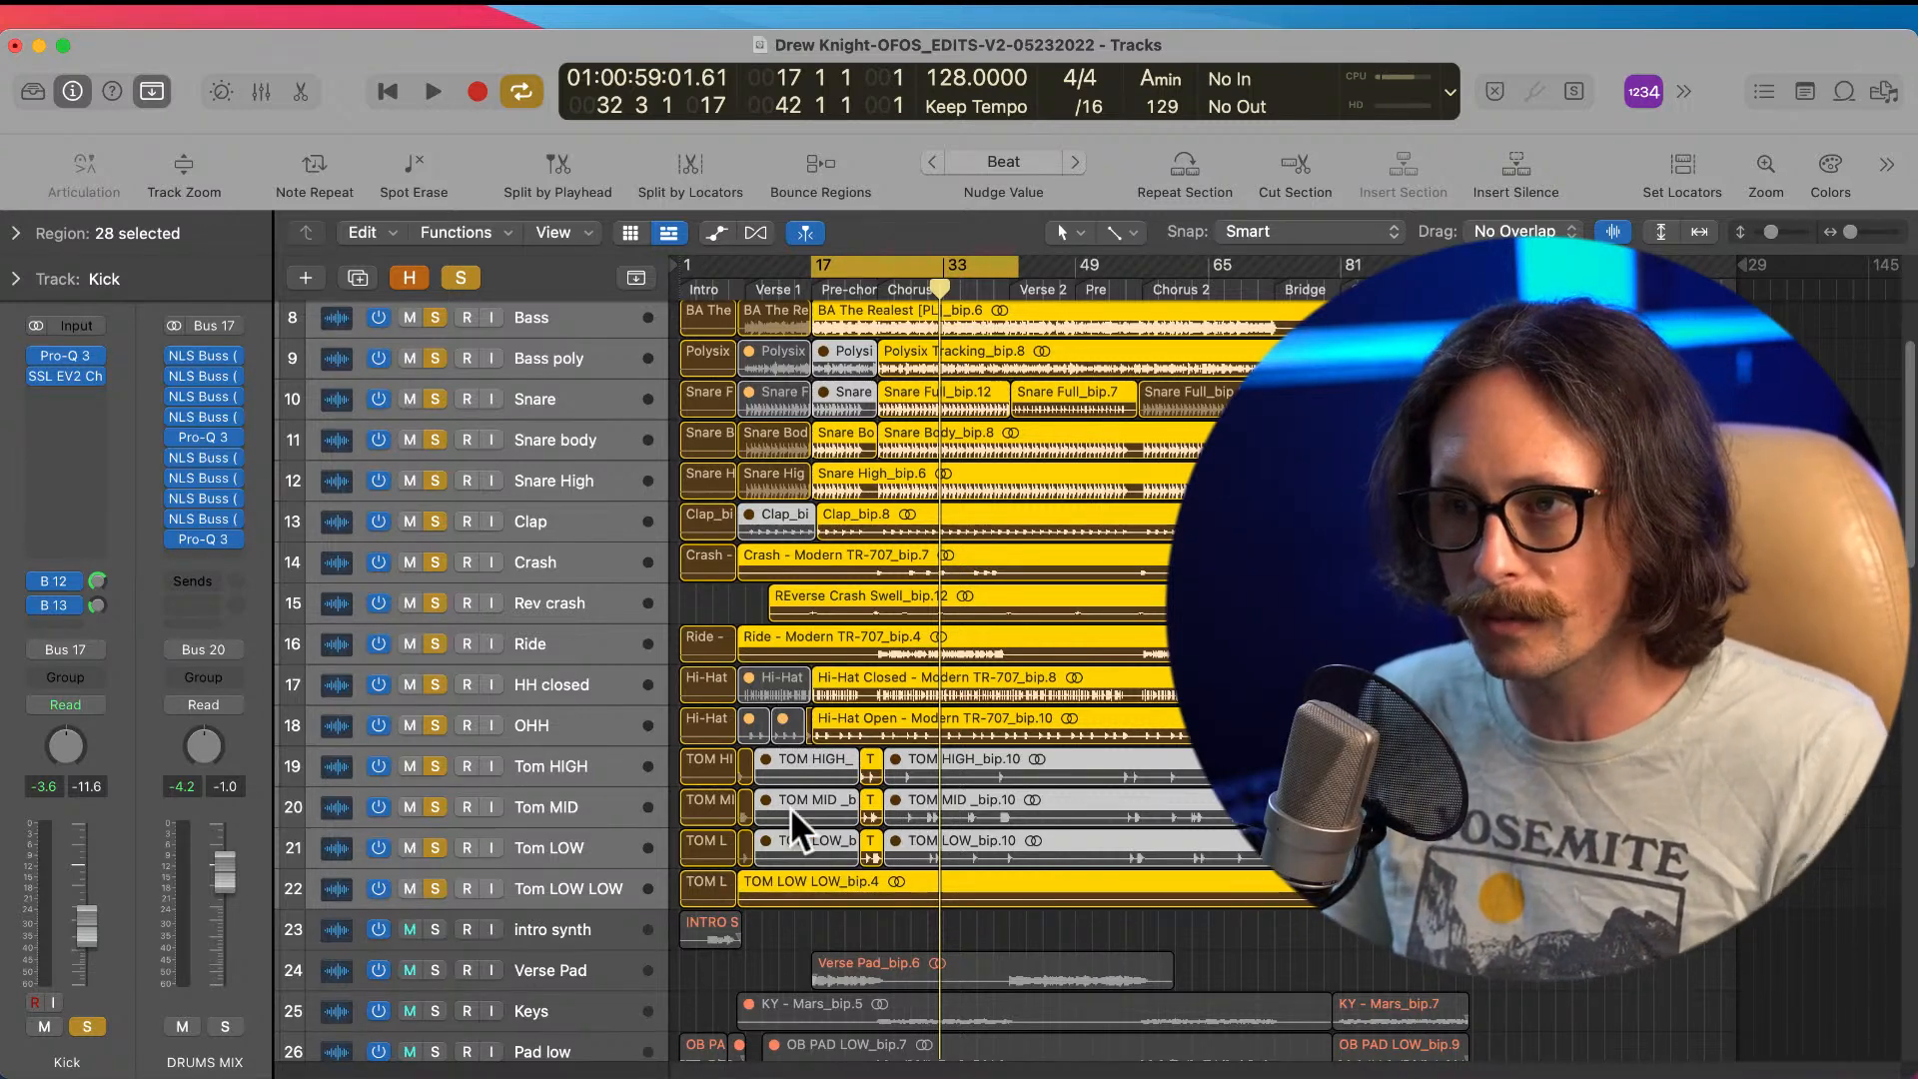
pyautogui.scroll(-5, 800, 764)
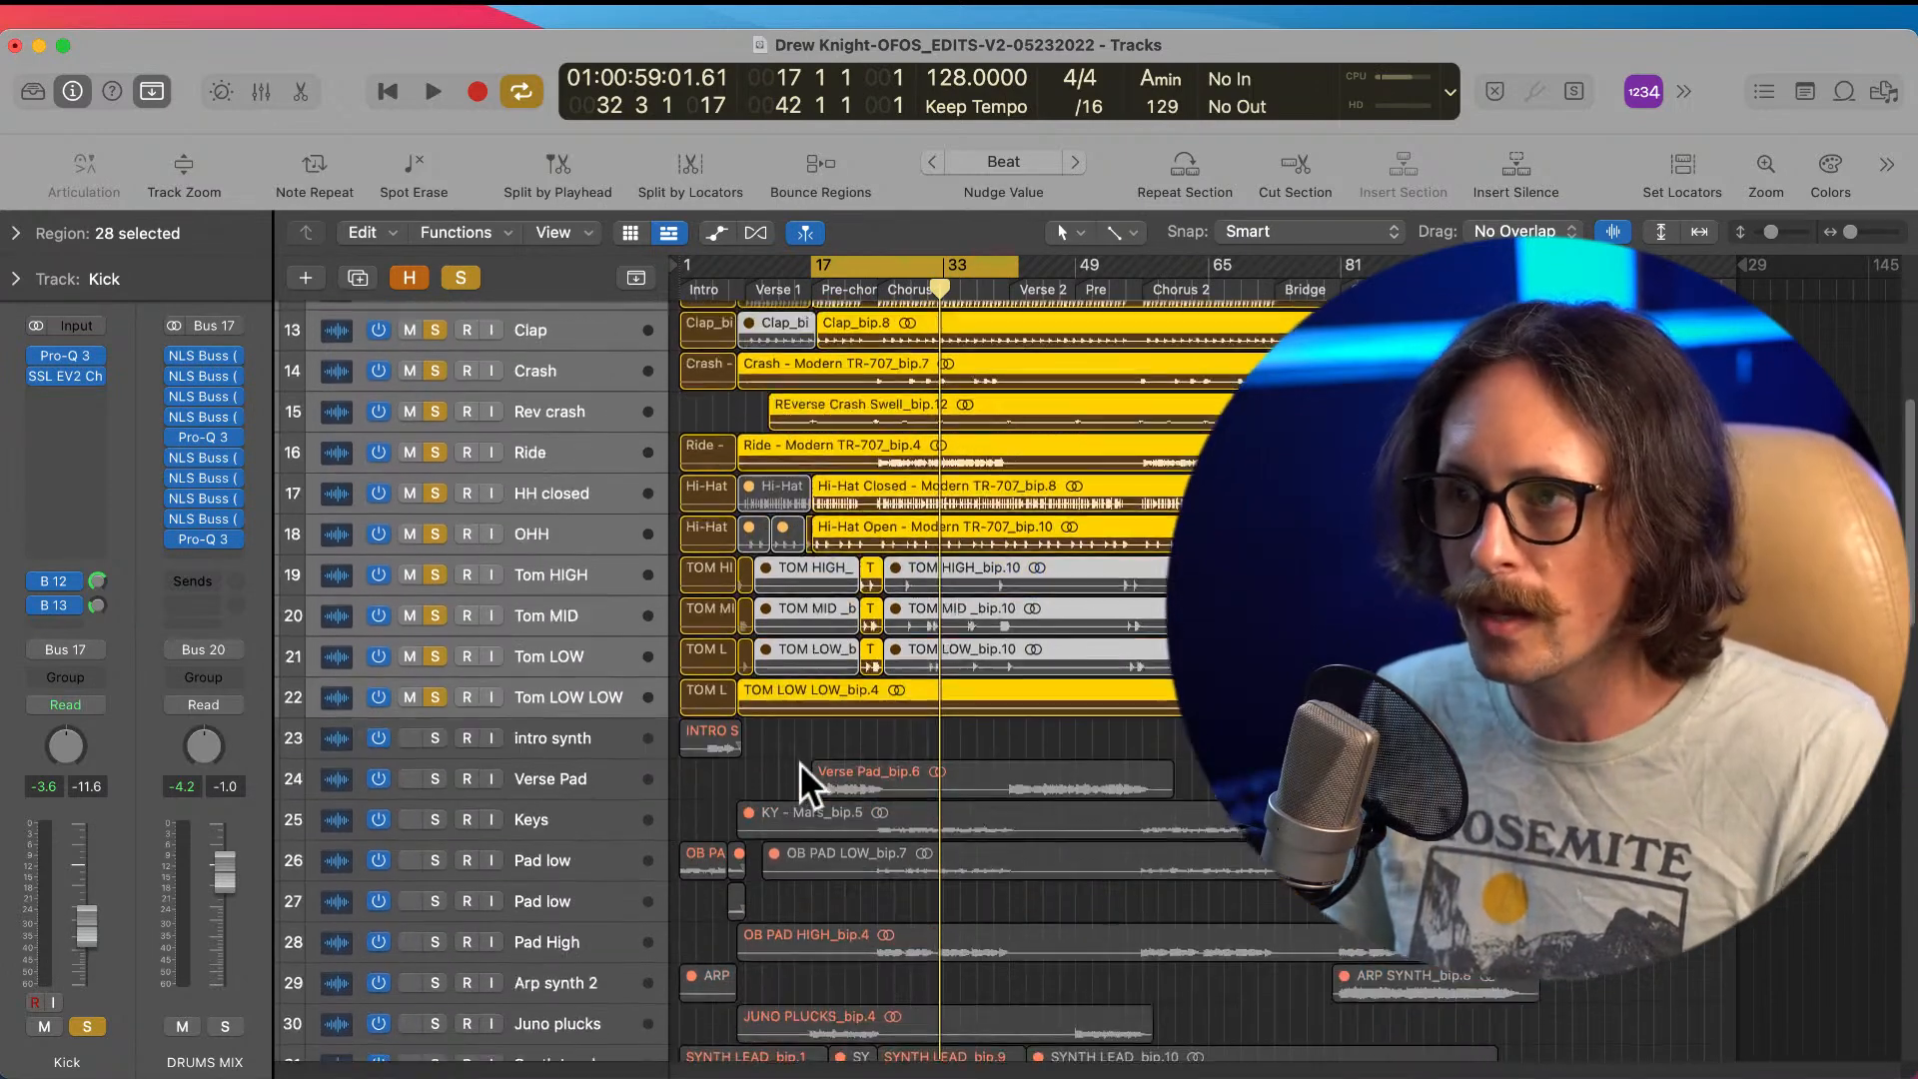
# Step: Solo the lead, harmony, ad-lib, double and stack vocal tracks from track 44 through track 63 alongside the drums
pyautogui.scroll(-2, 820, 779)
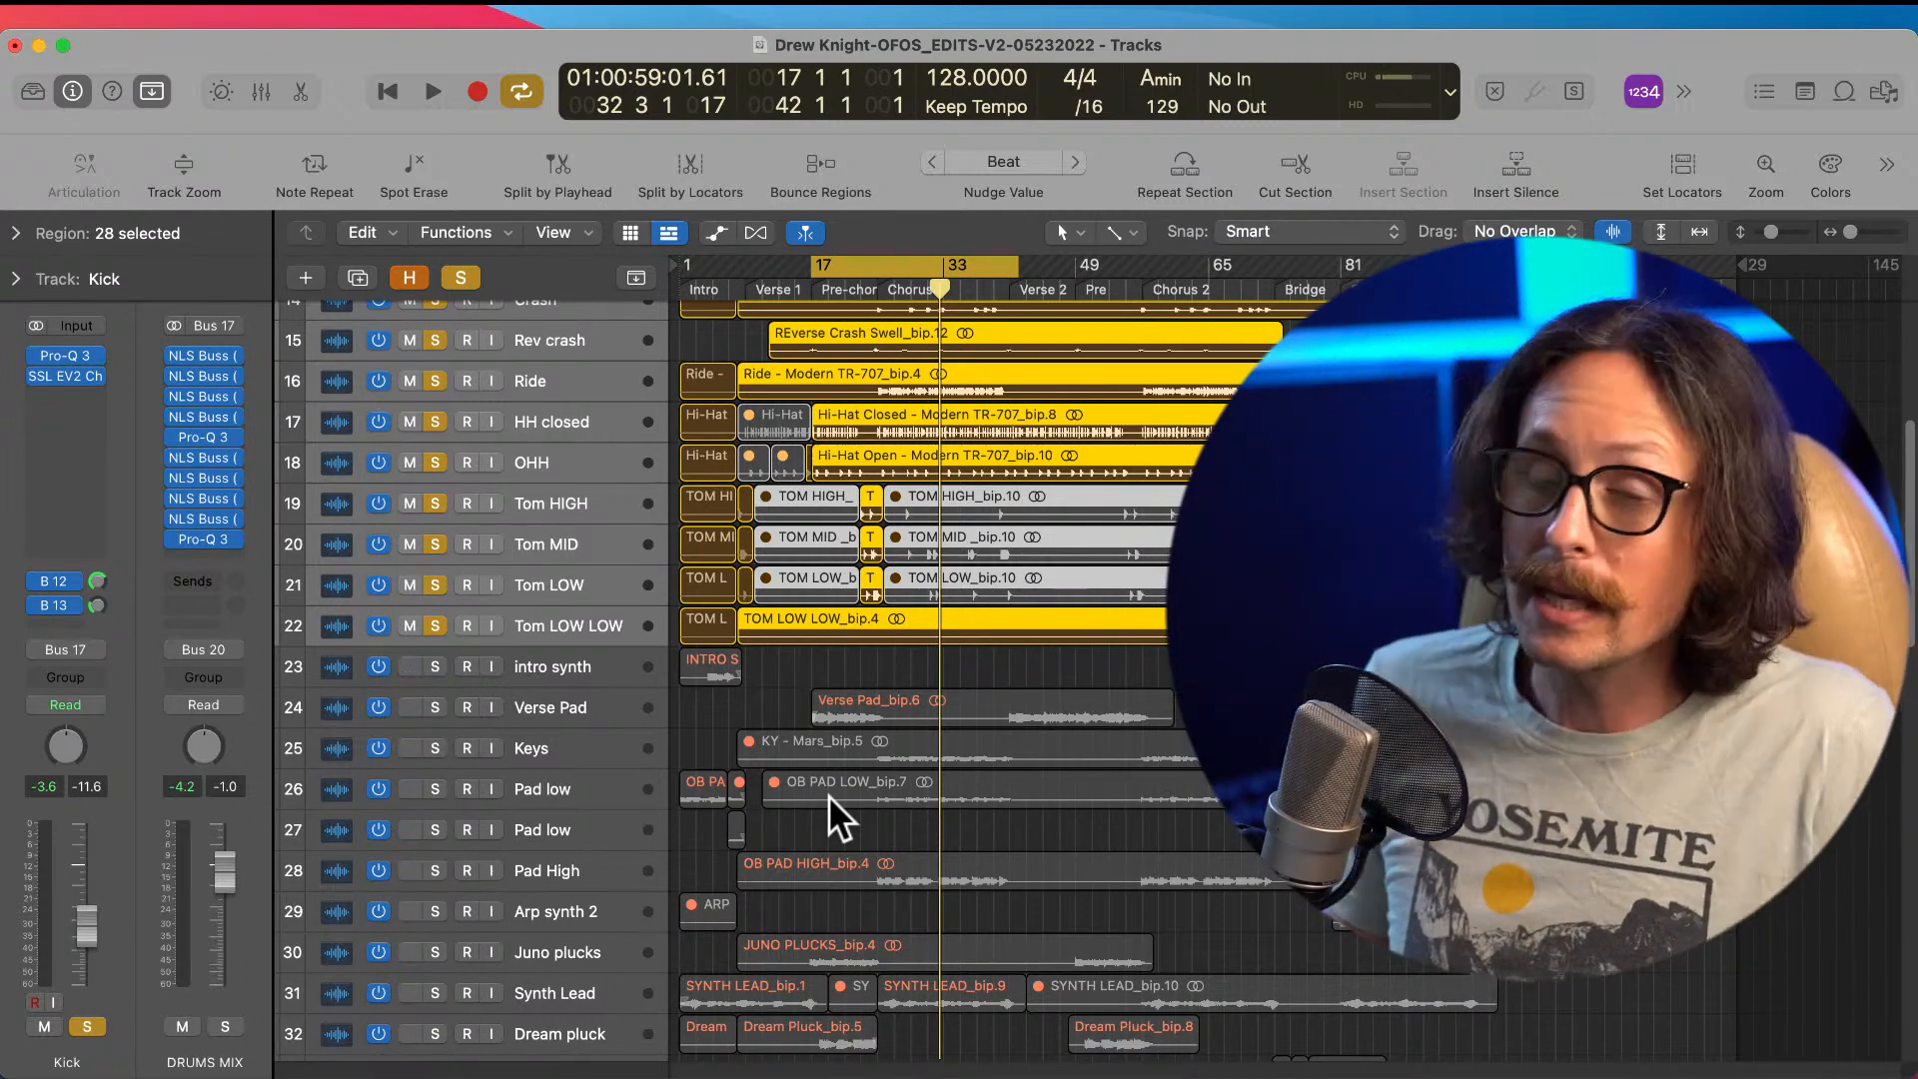
pyautogui.scroll(-4, 915, 731)
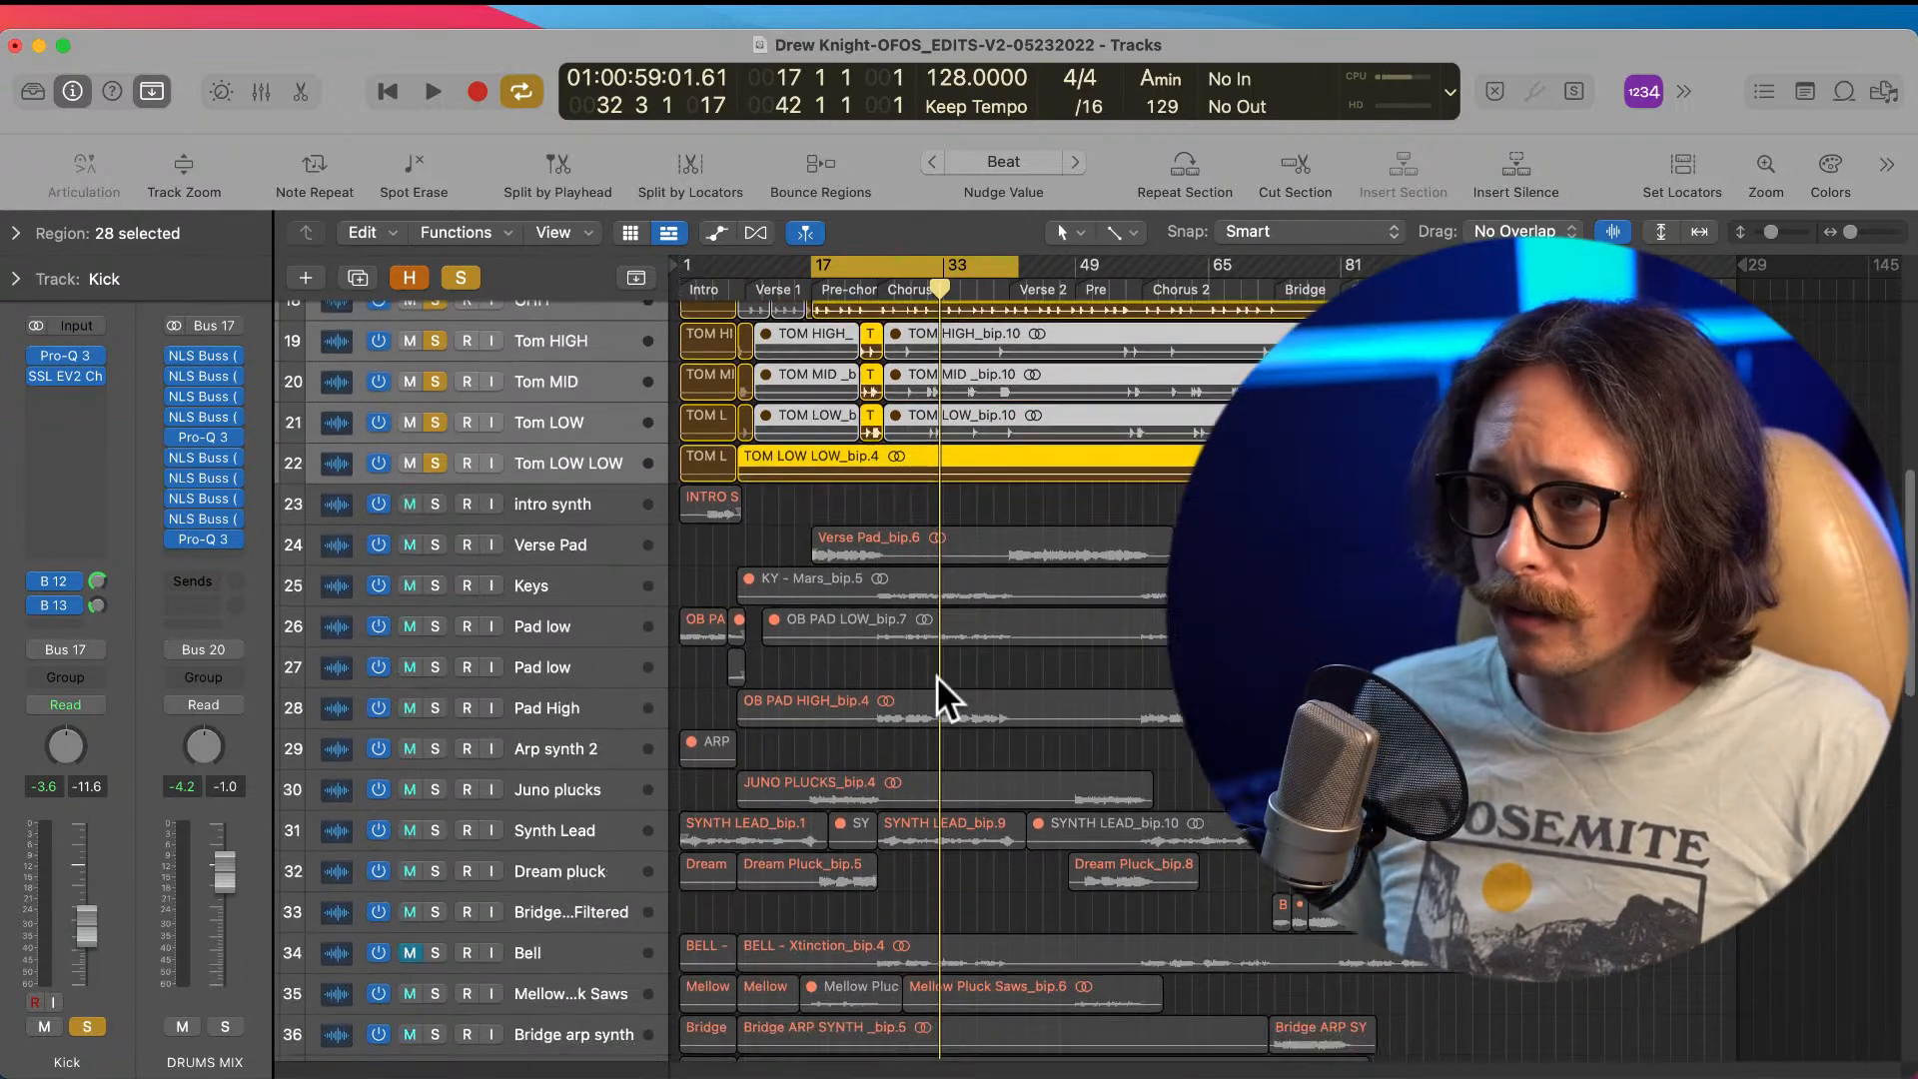
pyautogui.scroll(-7, 724, 522)
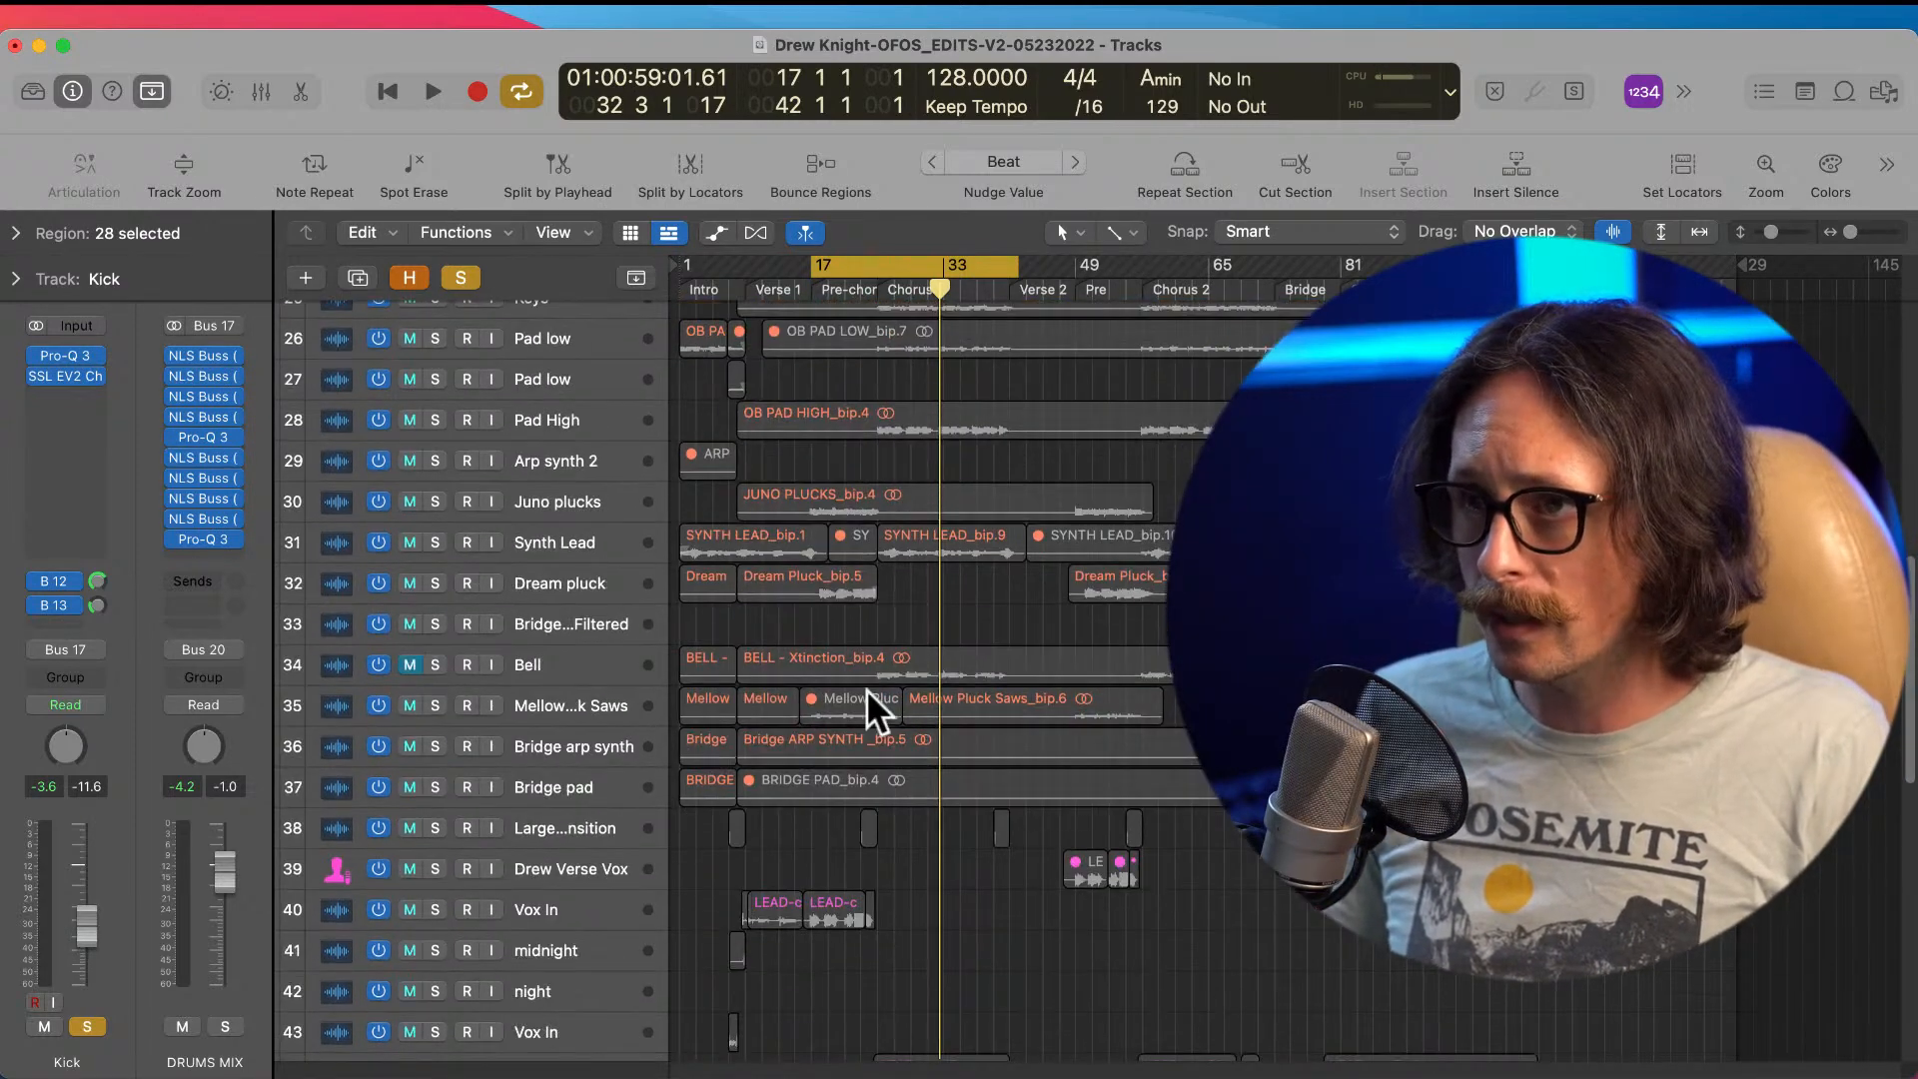
pyautogui.scroll(-13, 862, 675)
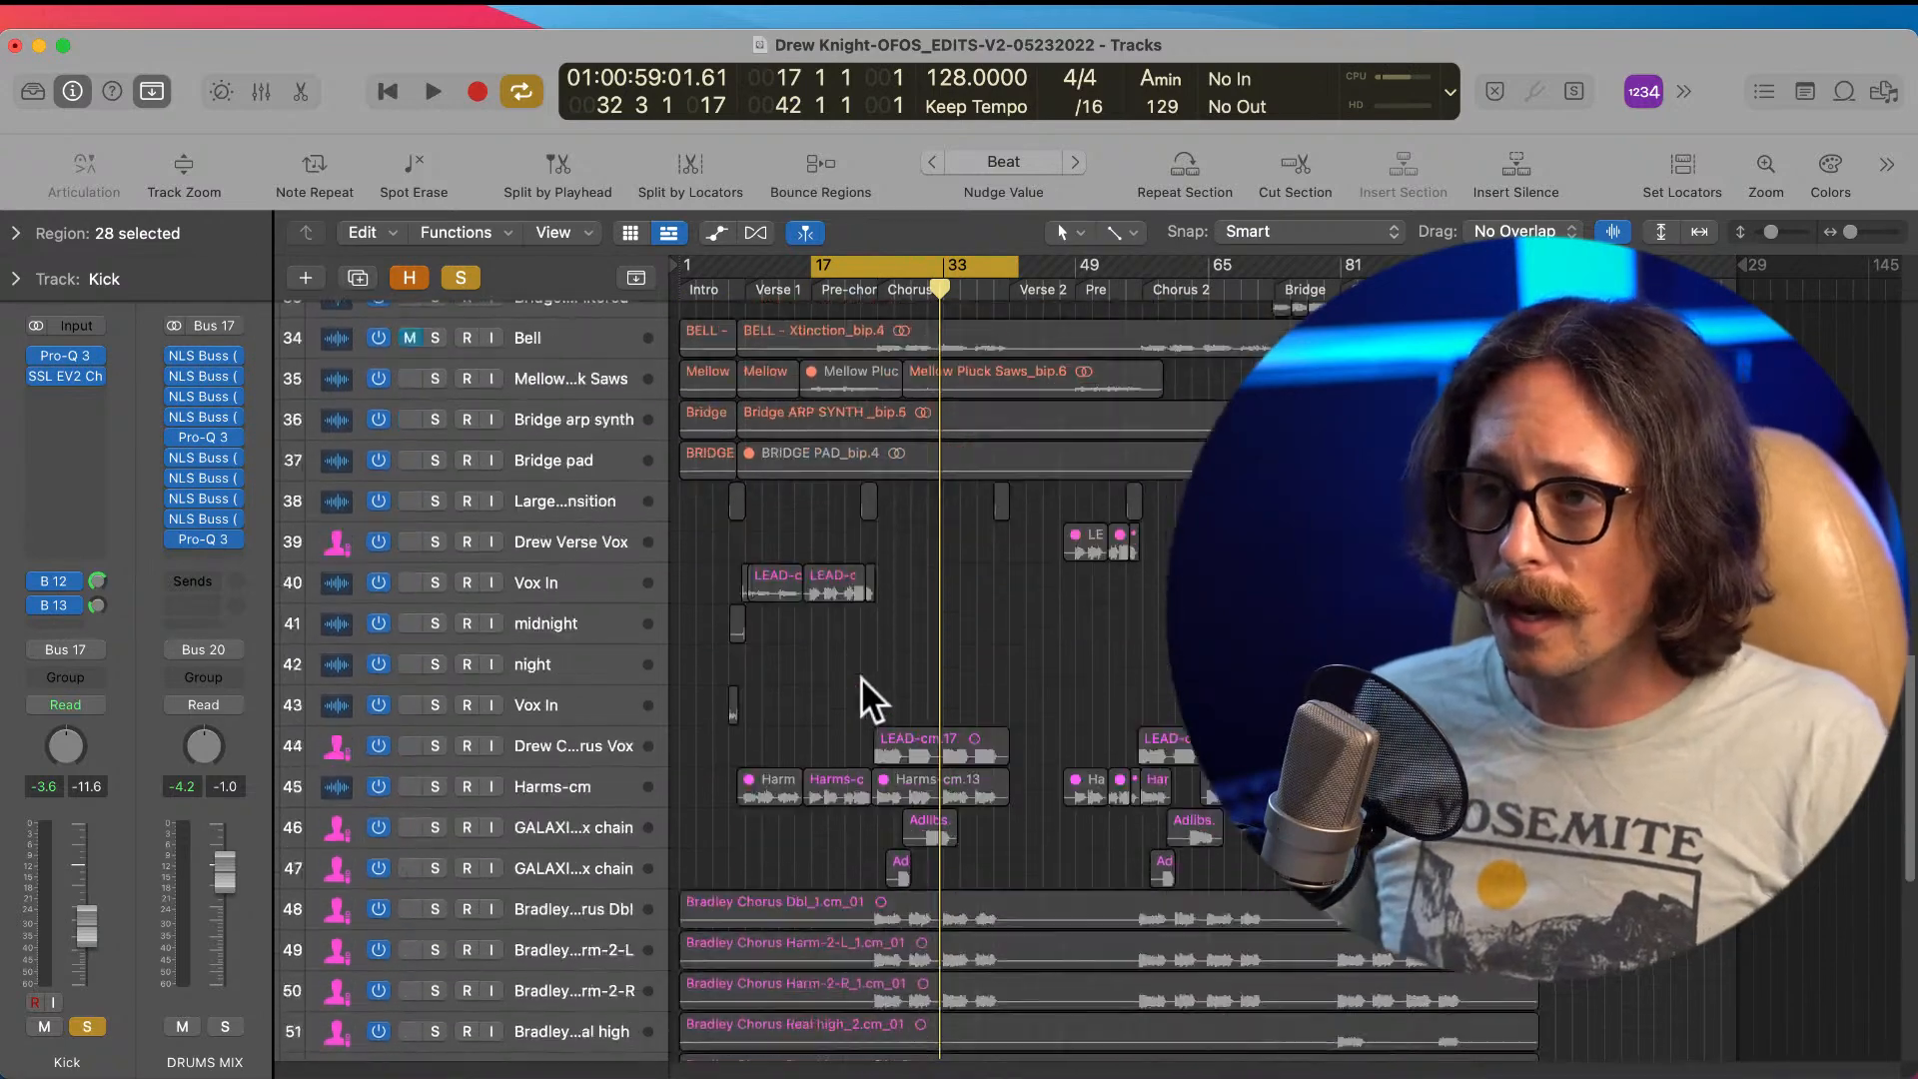
pyautogui.click(435, 545)
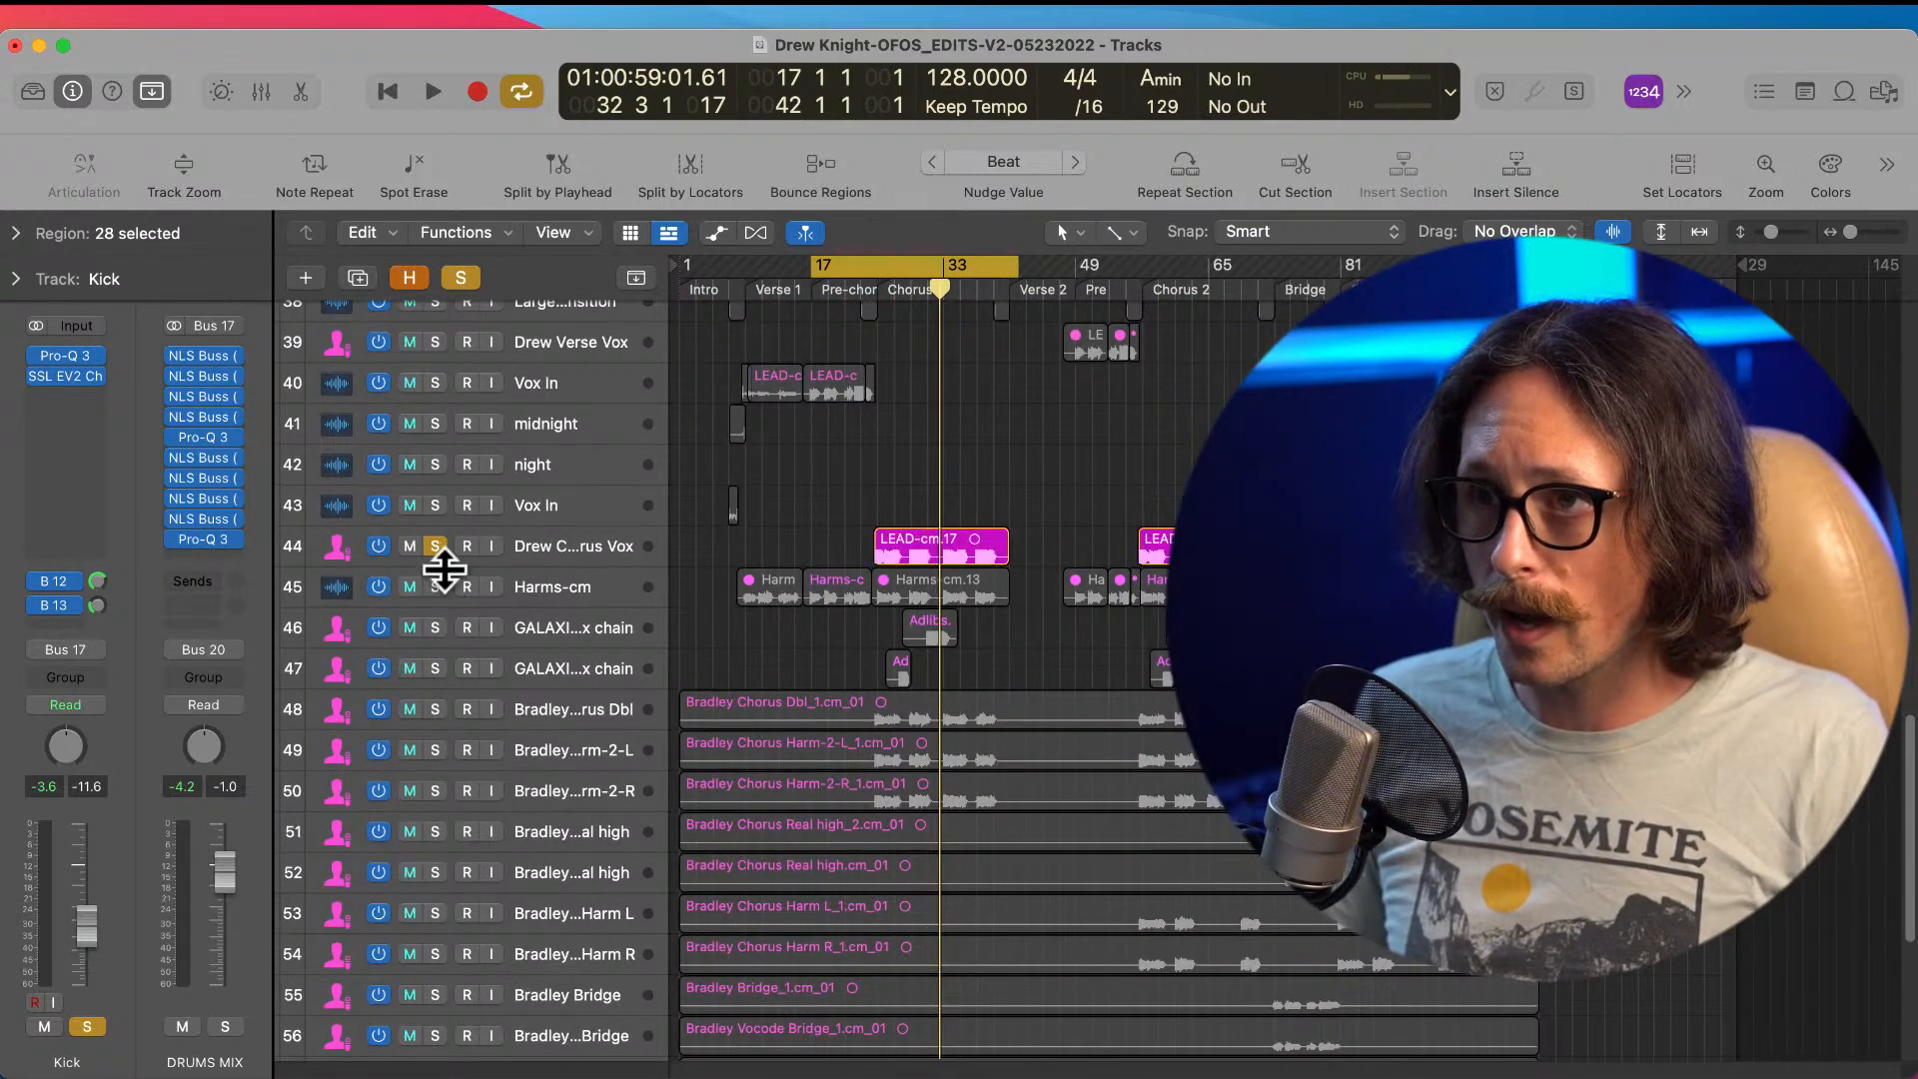
pyautogui.click(434, 587)
pyautogui.click(435, 627)
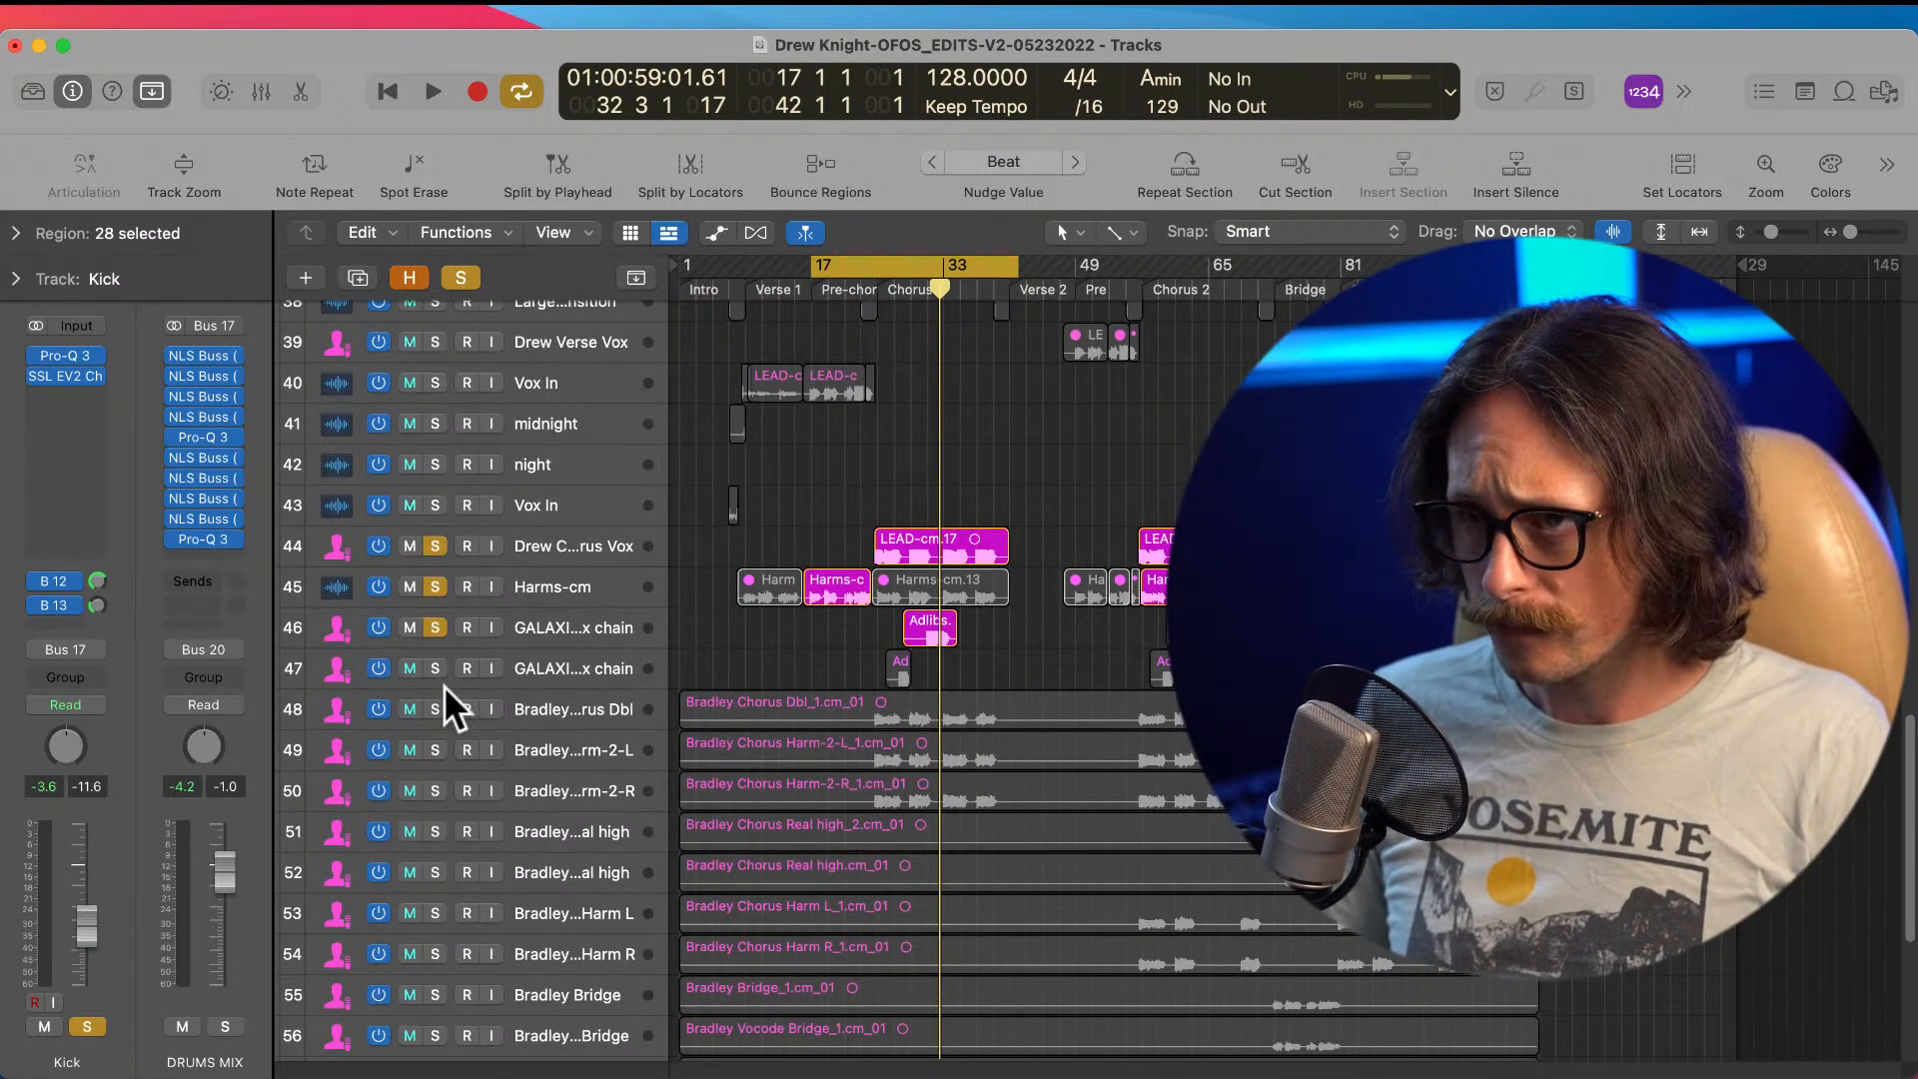
pyautogui.click(434, 672)
pyautogui.moveTo(434, 671); pyautogui.dragTo(439, 937)
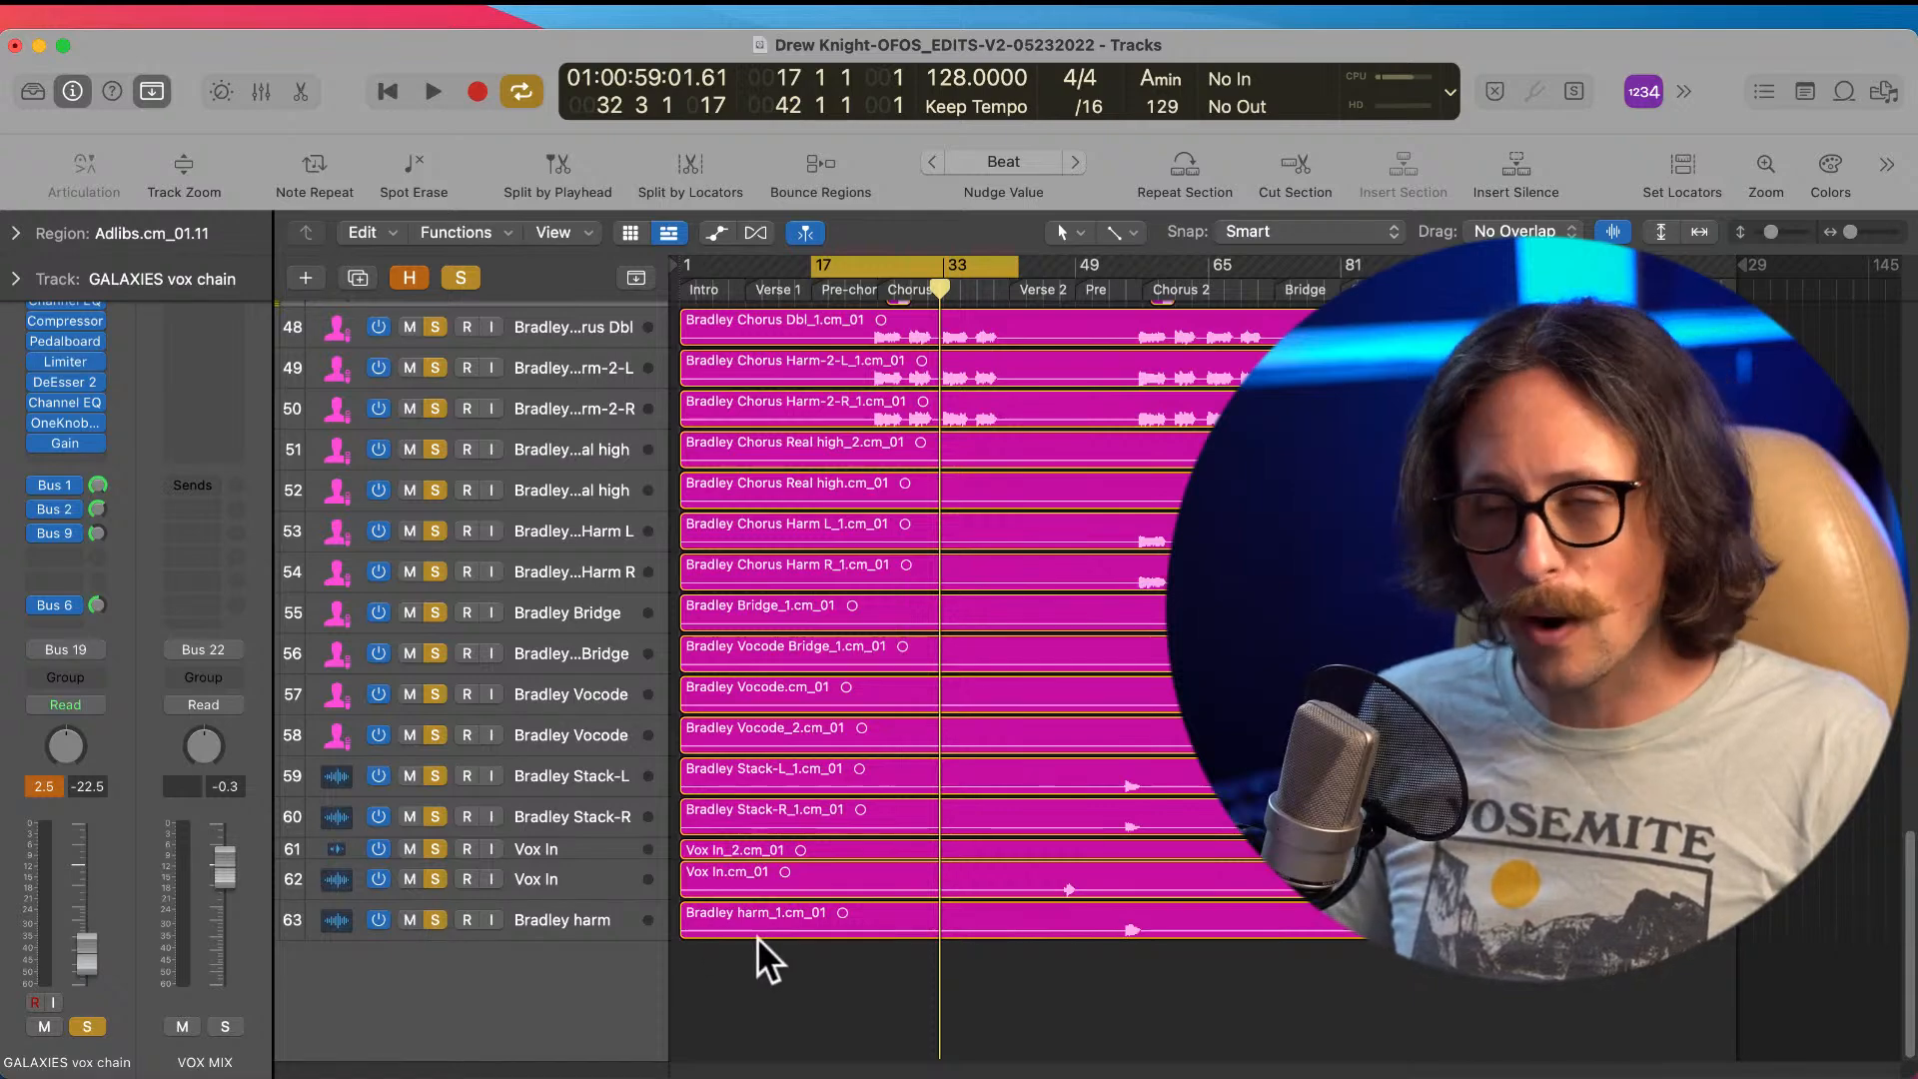
# Step: Extend the start of the cycle range back to bar 8 and solo tracks 40 through 43 as well
pyautogui.scroll(10, 868, 769)
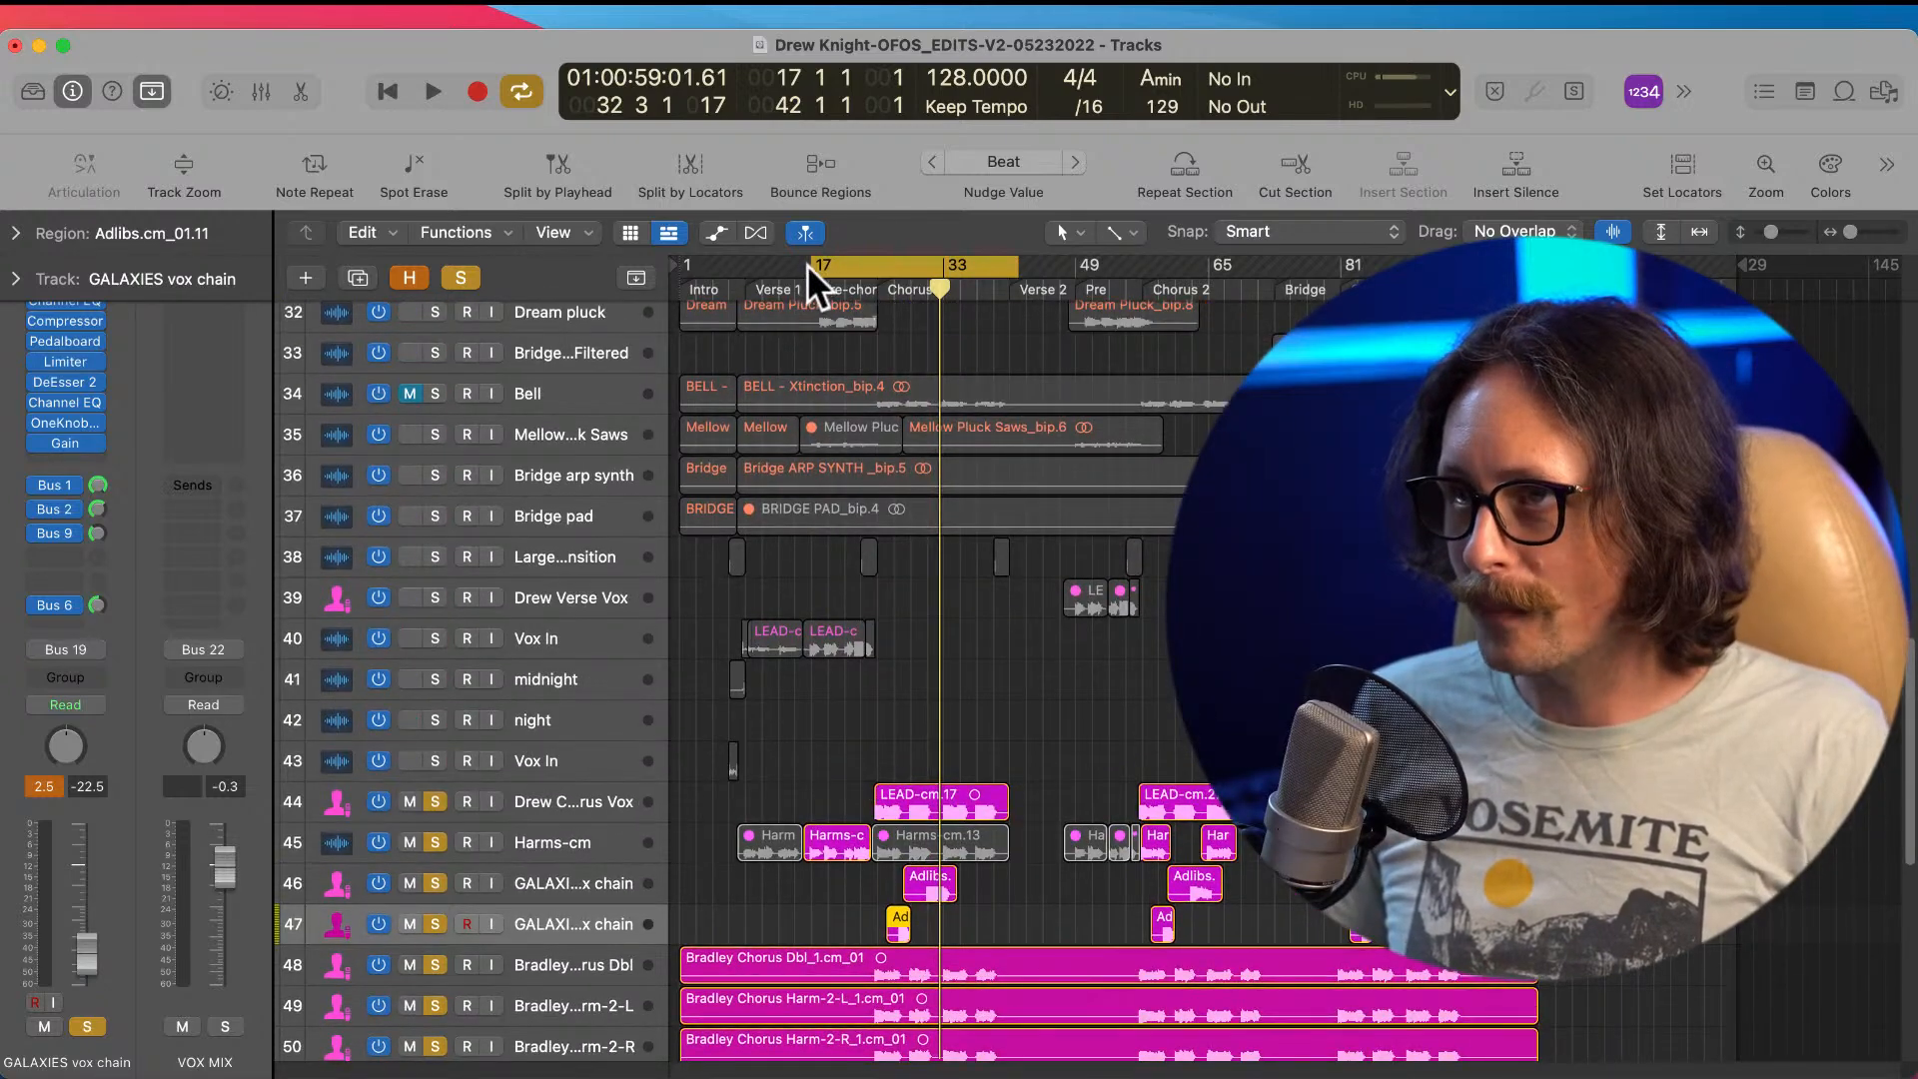
pyautogui.moveTo(814, 267); pyautogui.dragTo(738, 299)
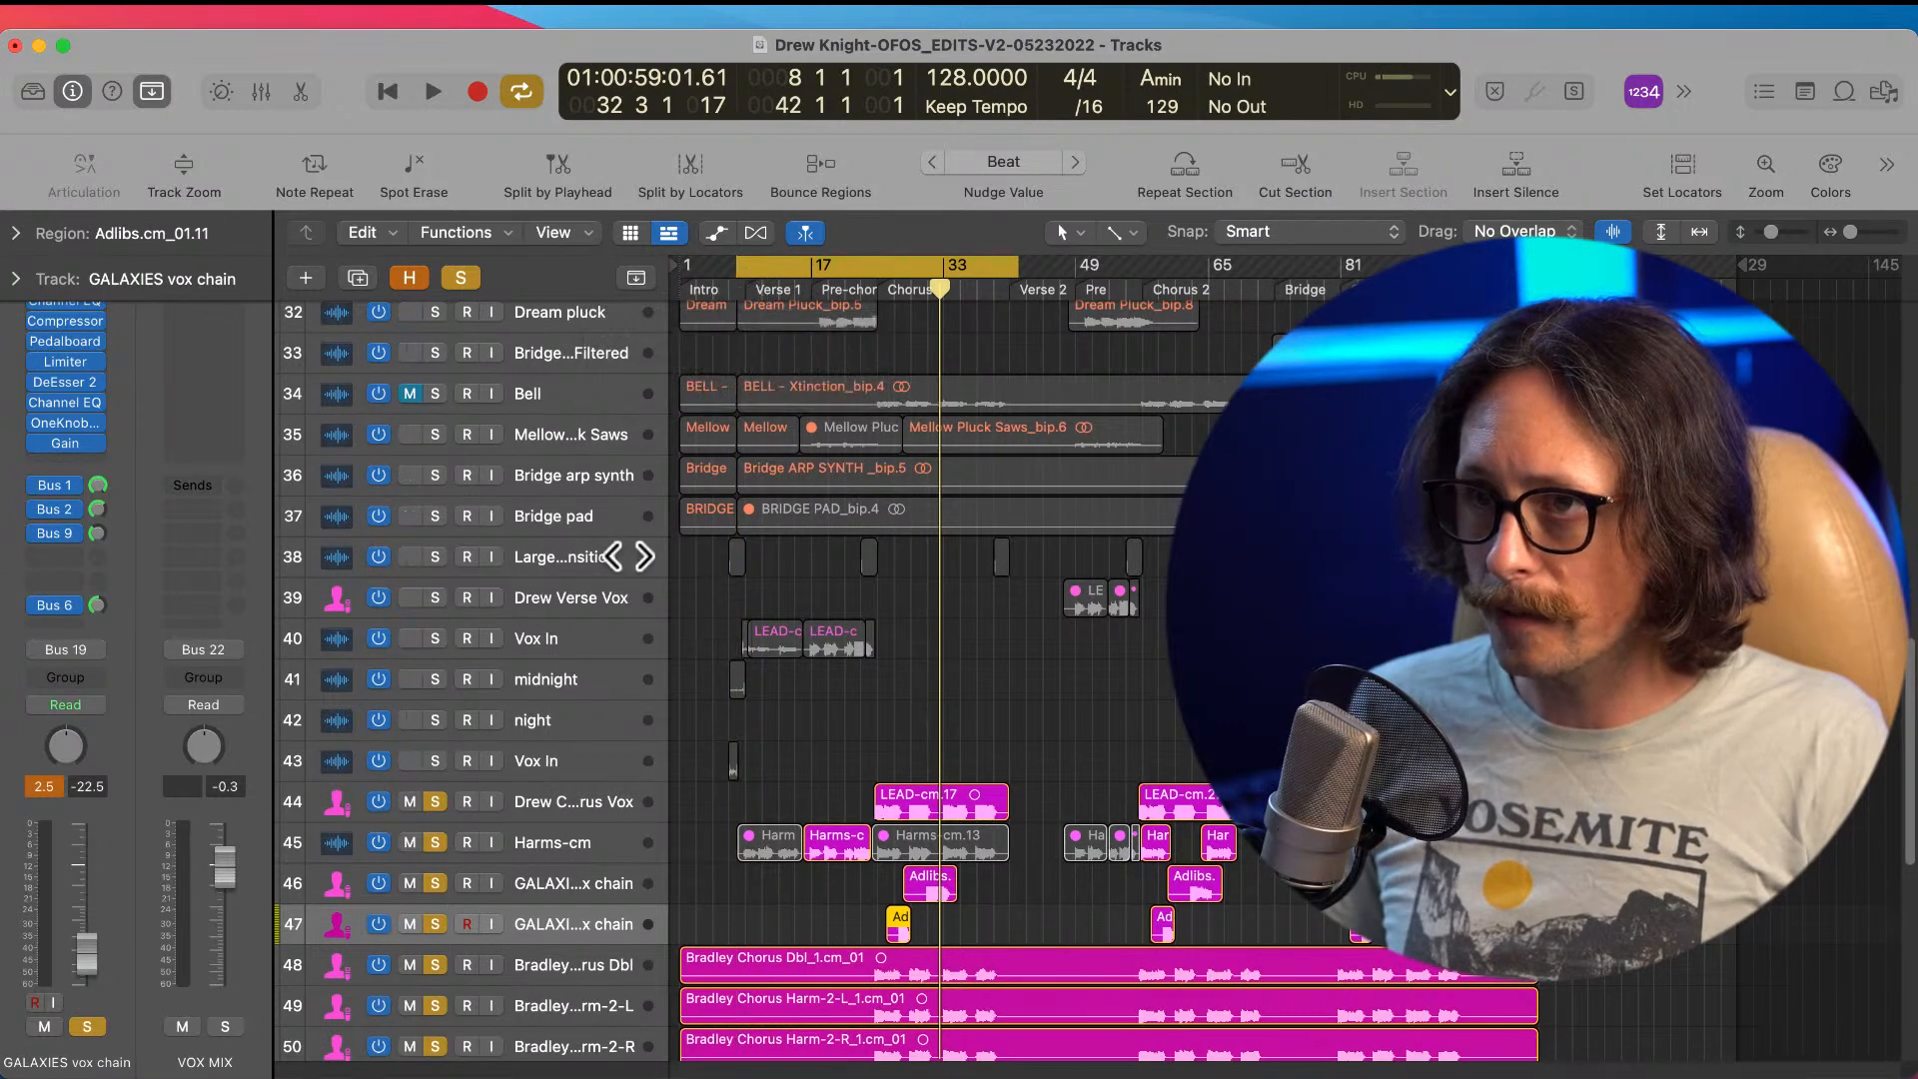
pyautogui.moveTo(431, 640); pyautogui.dragTo(436, 759)
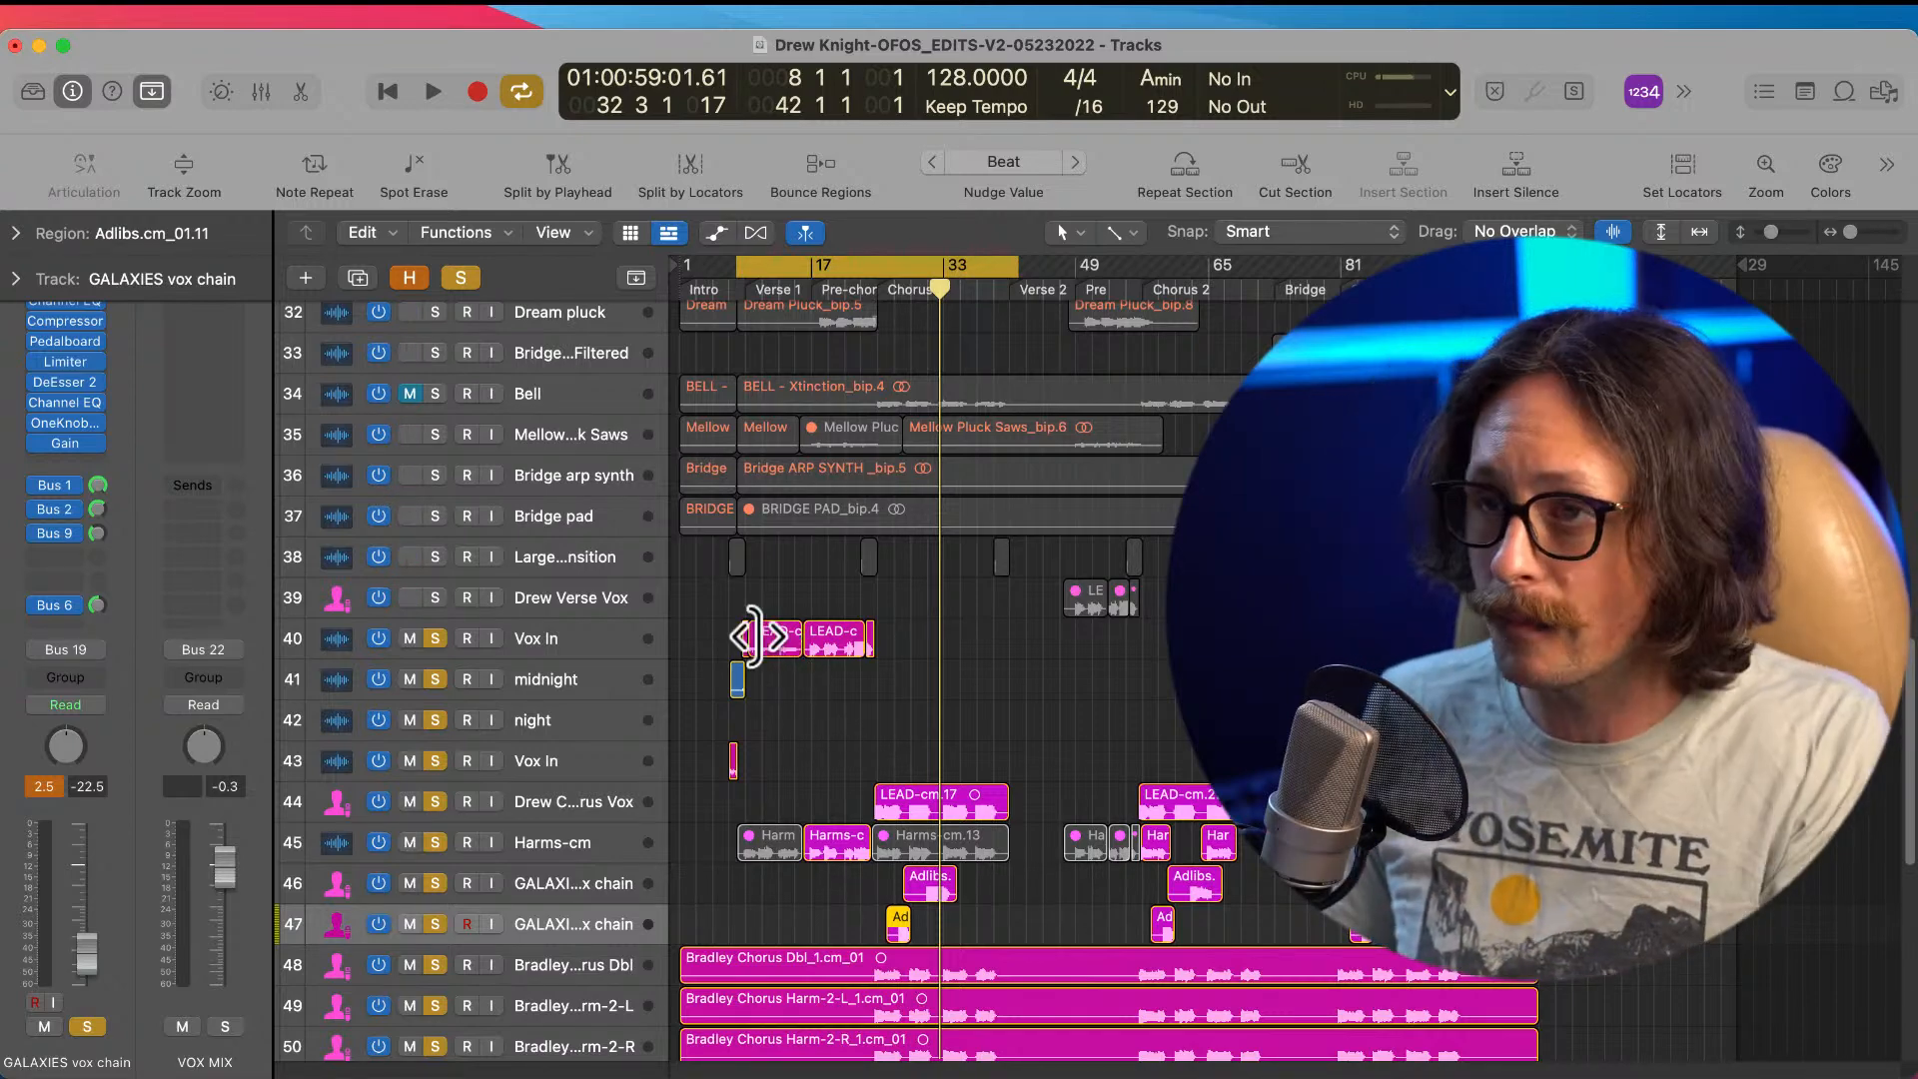
# Step: Move the cycle start to bar 7 and mute the short LEAD-cm.38 region on the Vox In track 43
pyautogui.moveTo(750, 659); pyautogui.dragTo(879, 583)
pyautogui.click(751, 688)
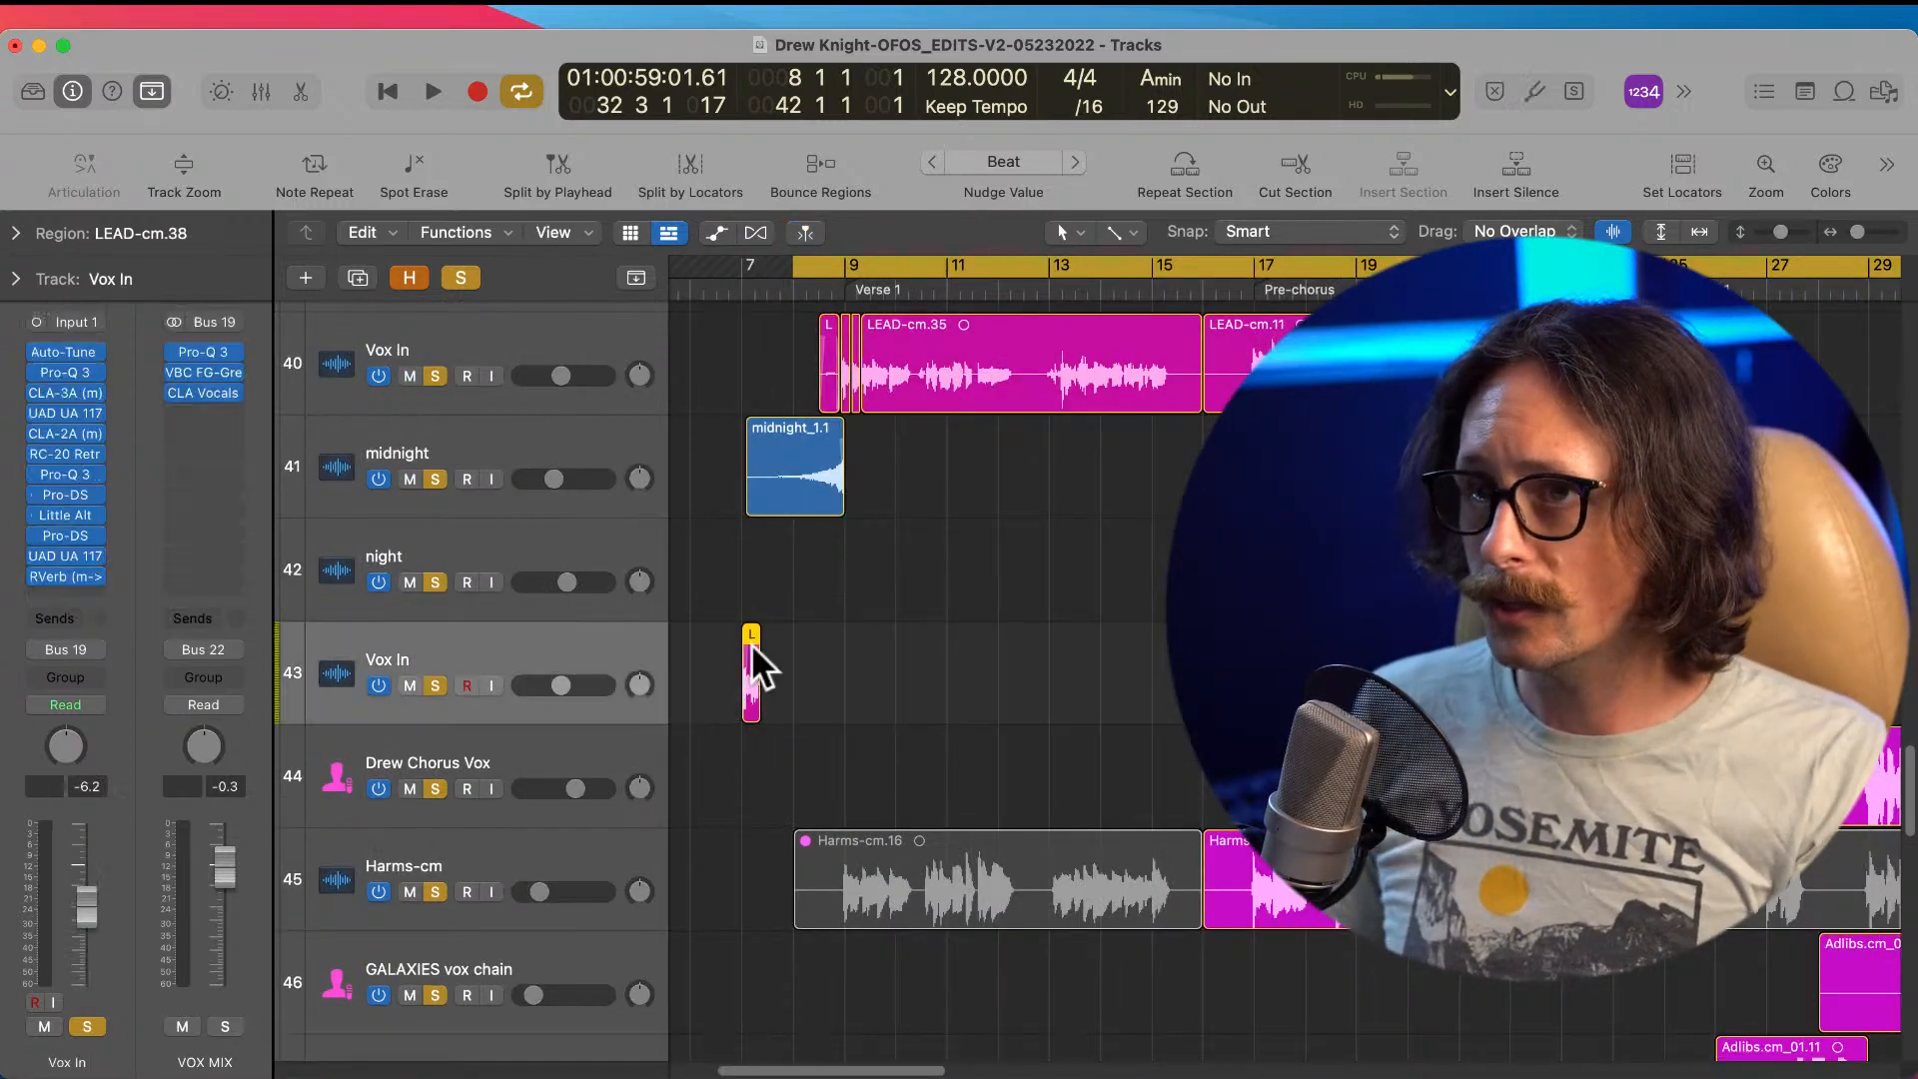
pyautogui.moveTo(792, 265); pyautogui.dragTo(745, 268)
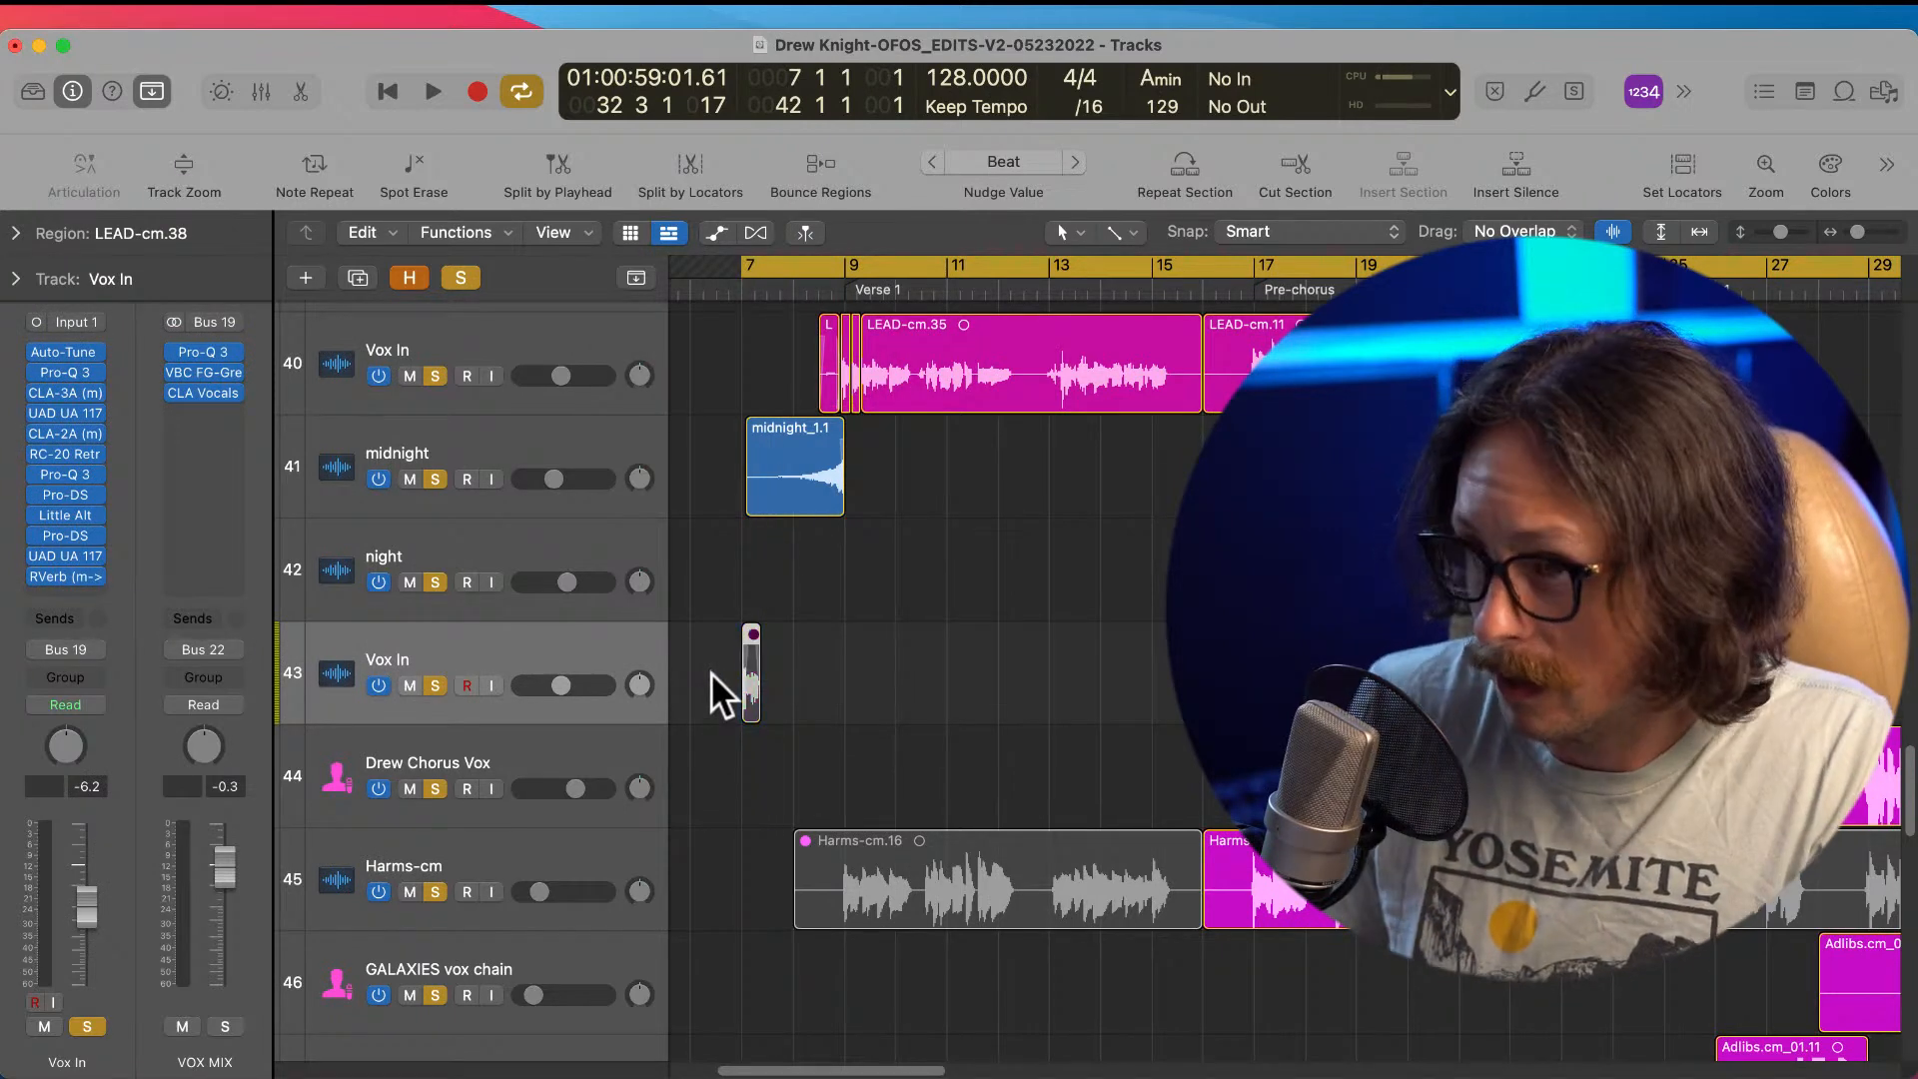
pyautogui.keyDown('ctrl'); pyautogui.keyDown('alt'); pyautogui.click(942, 587); pyautogui.keyUp('alt'); pyautogui.keyUp('ctrl')
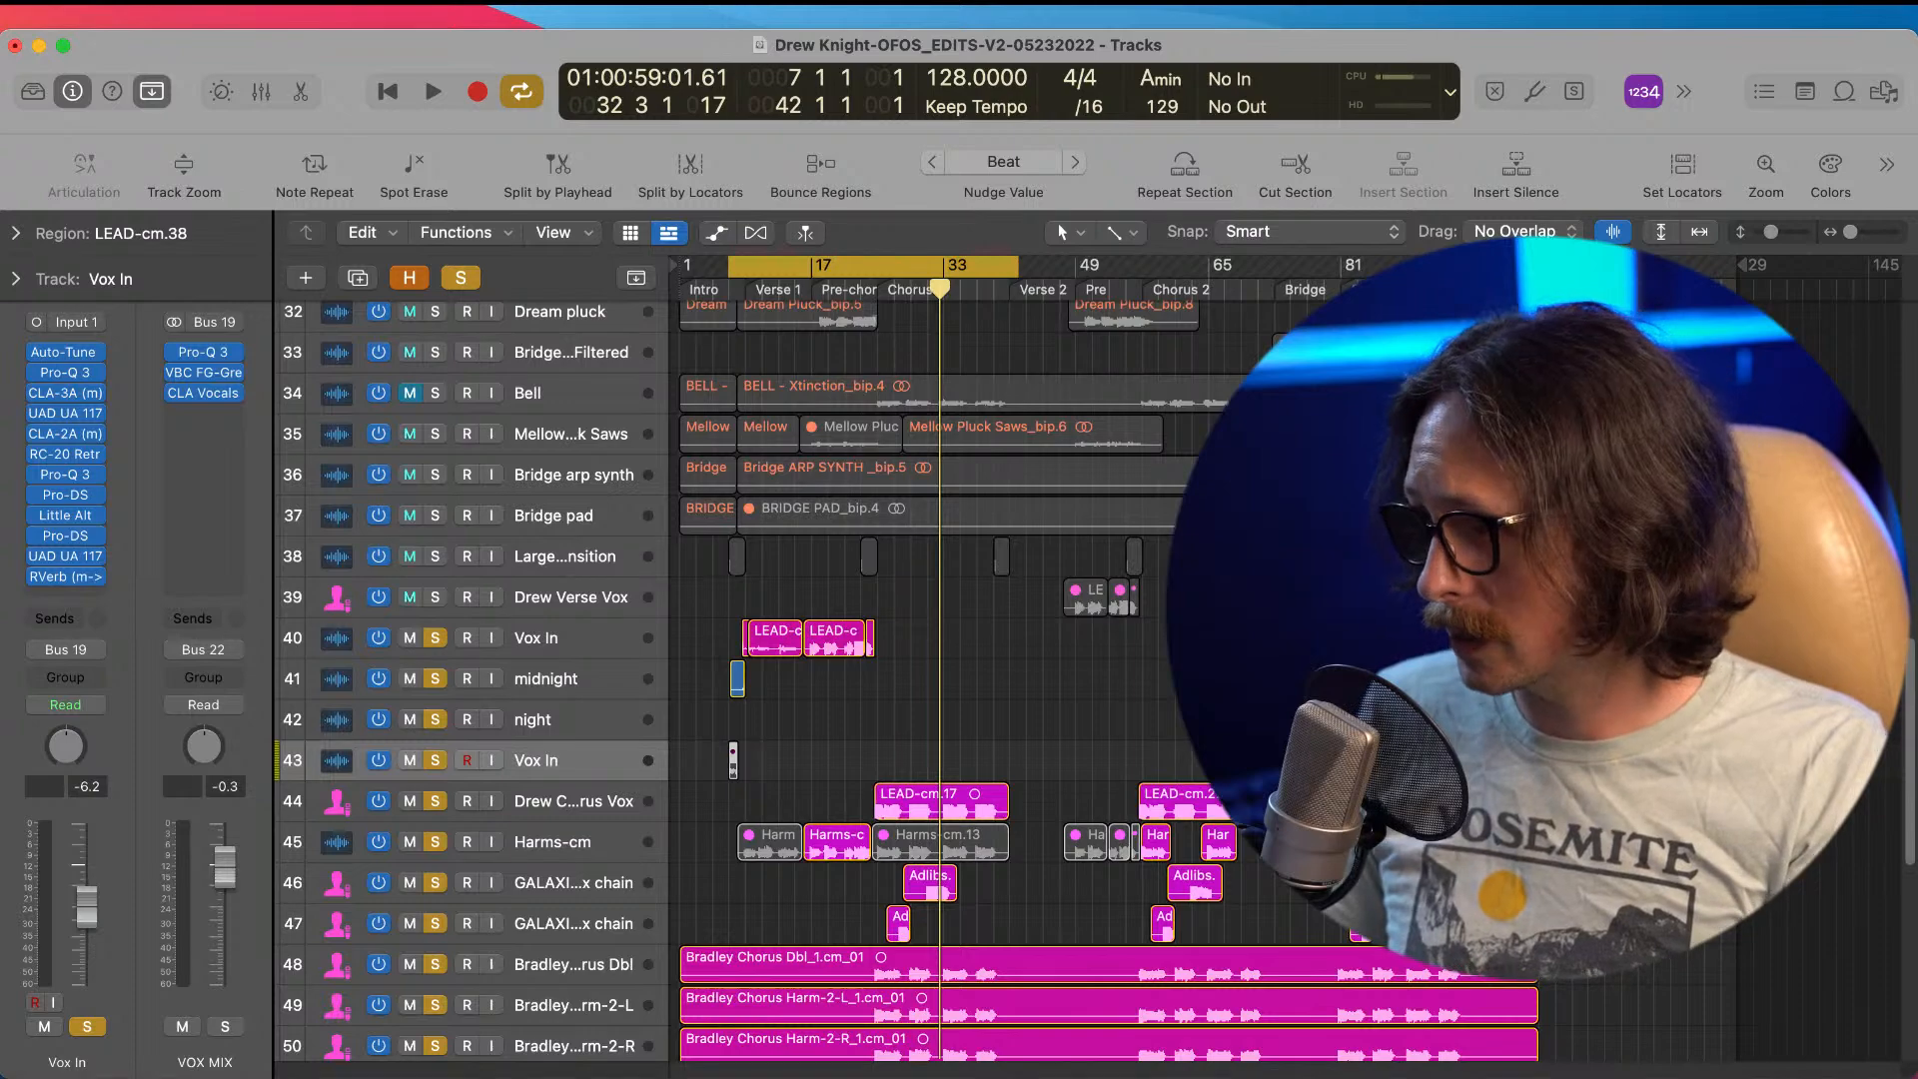
# Step: Audition the soloed drums and vocals up to Chorus 1 while following the vocal tracks, and stop playback
pyautogui.click(1091, 774)
pyautogui.press('space')
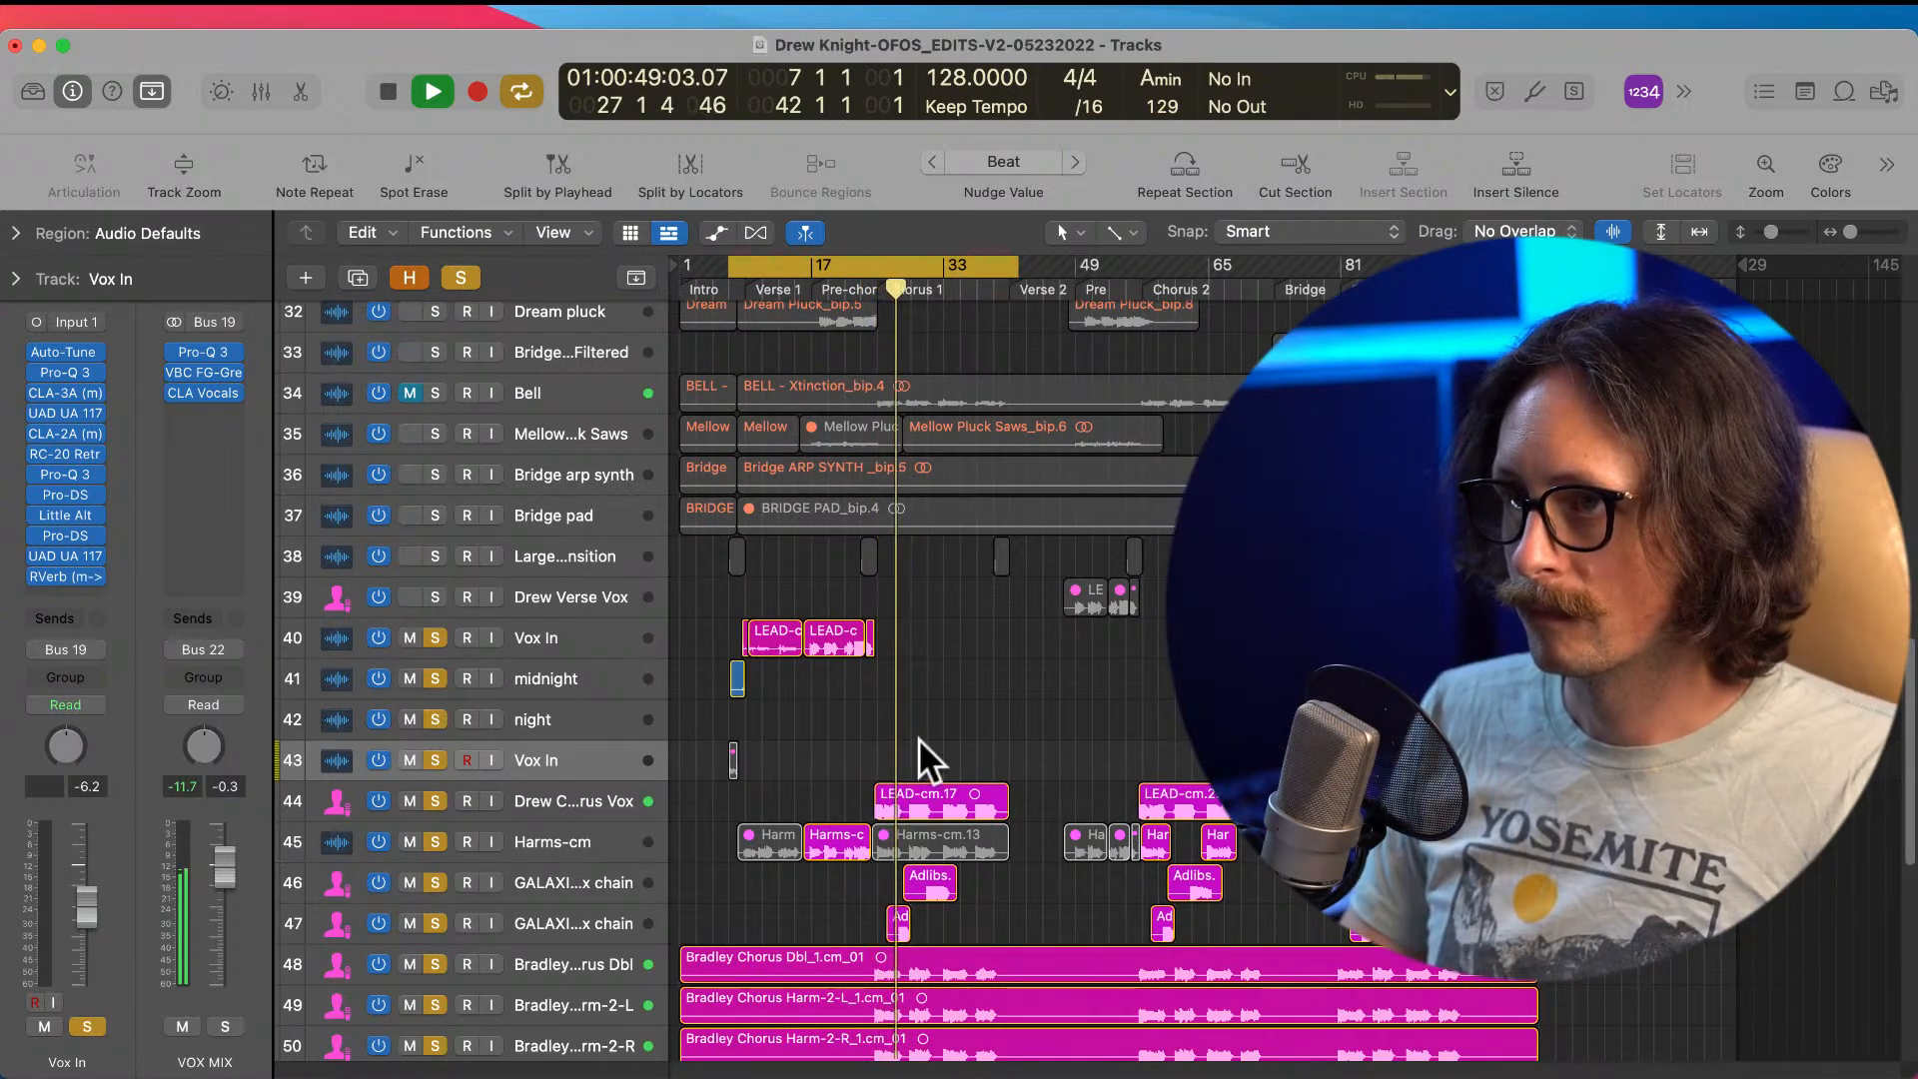
pyautogui.scroll(-1, 956, 782)
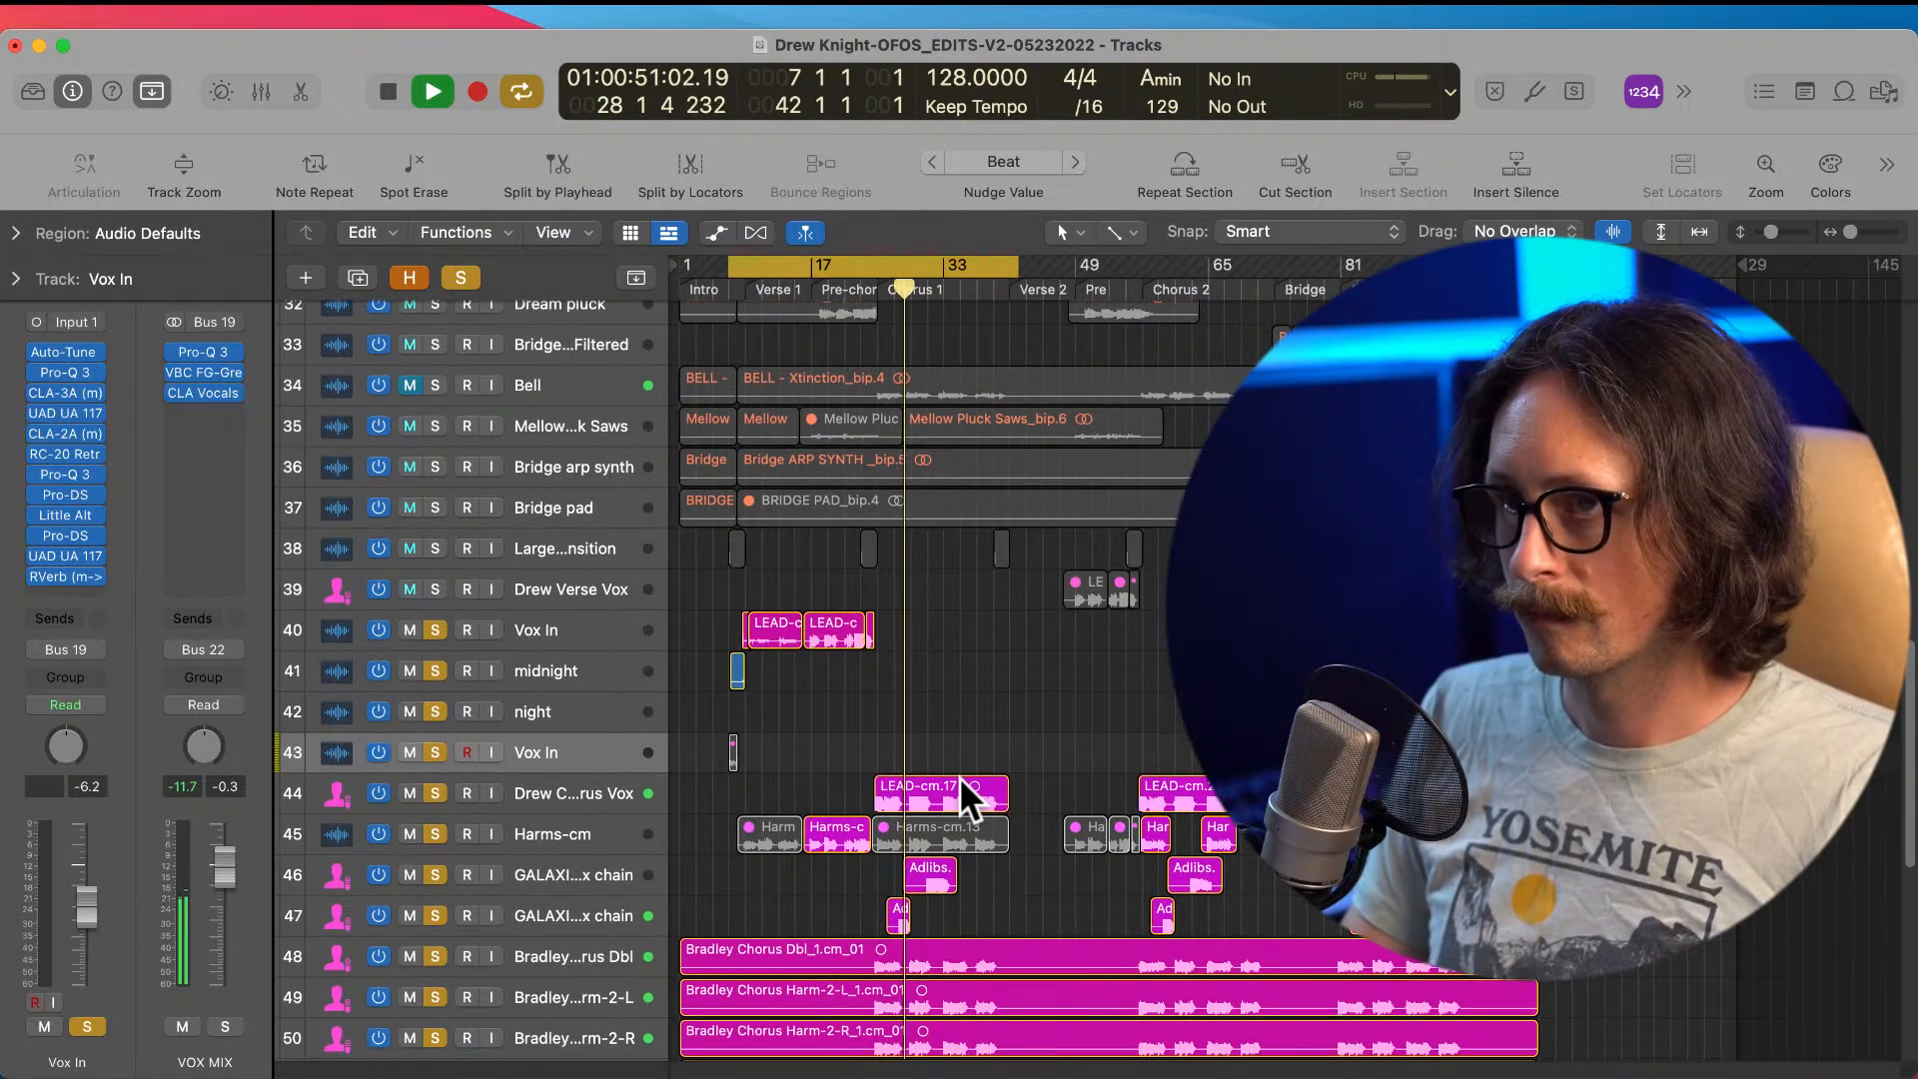
pyautogui.scroll(-3, 1054, 770)
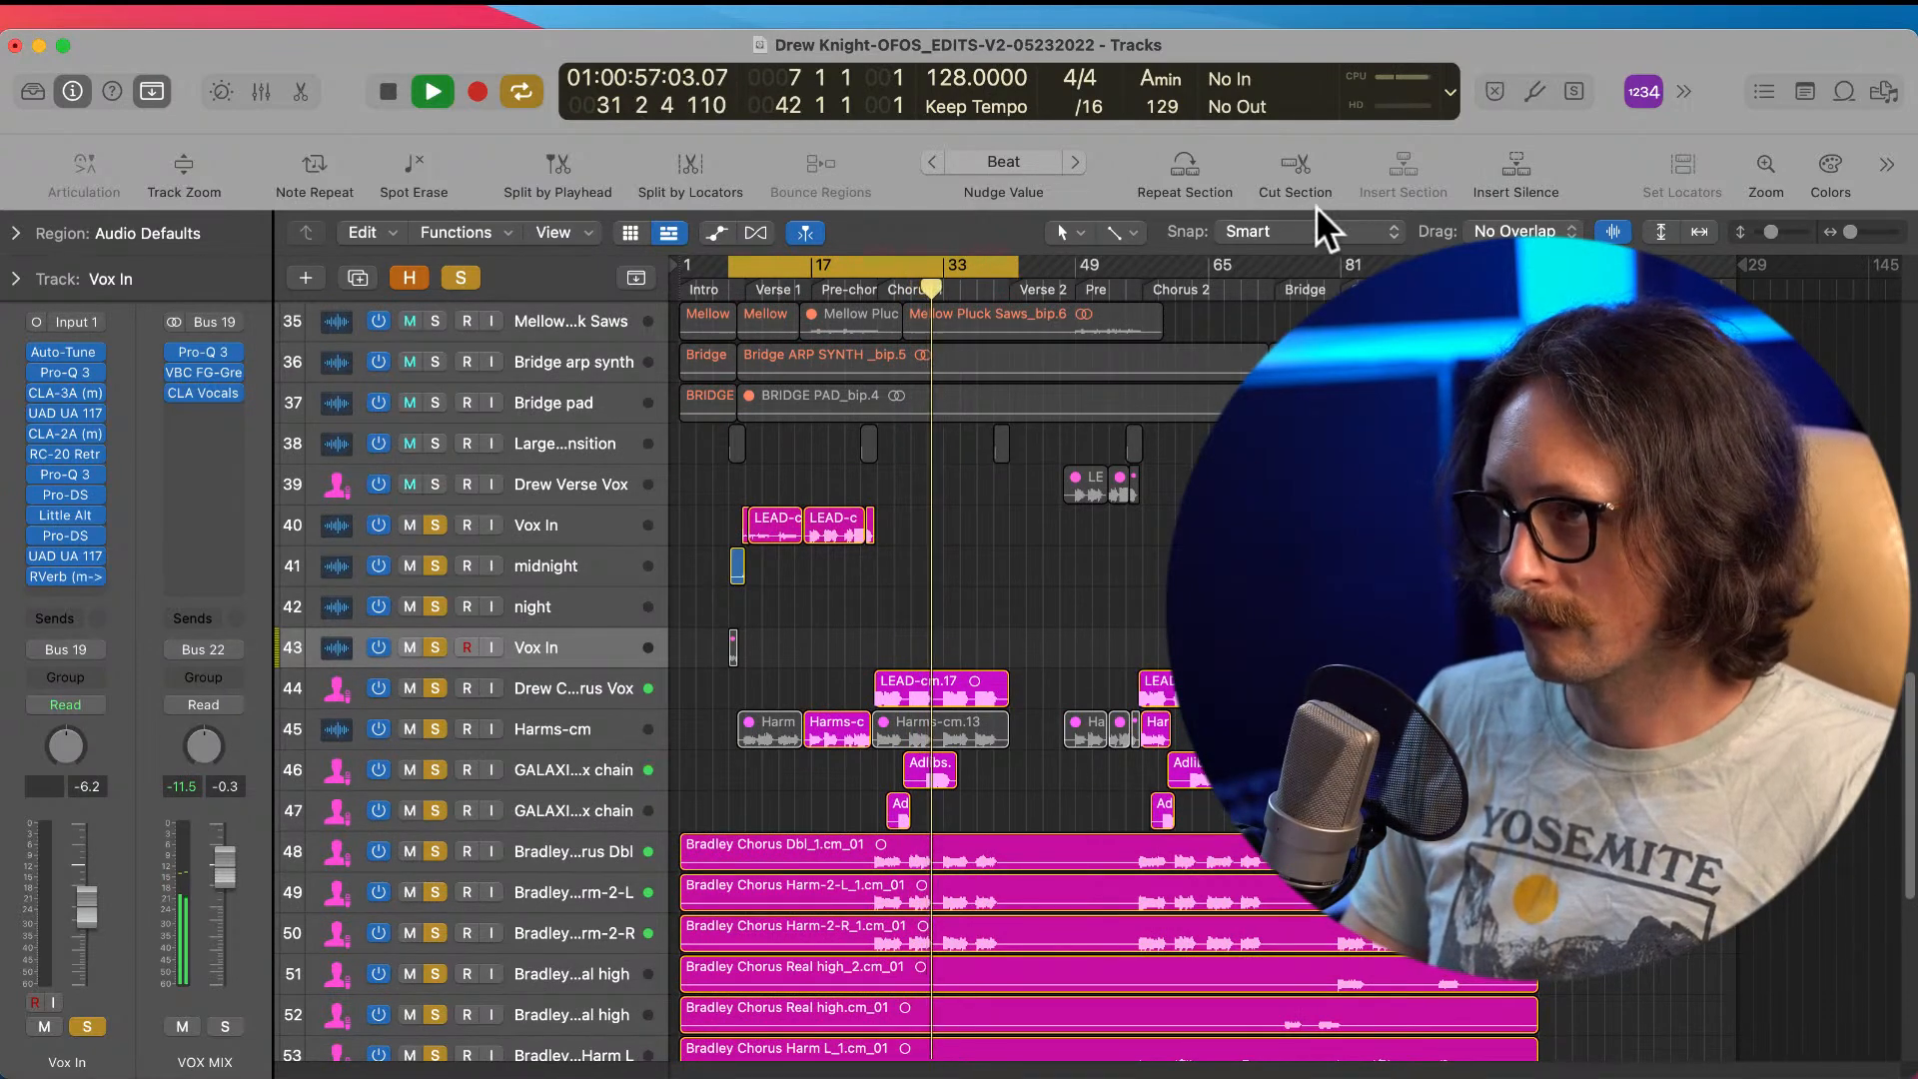
pyautogui.press('space')
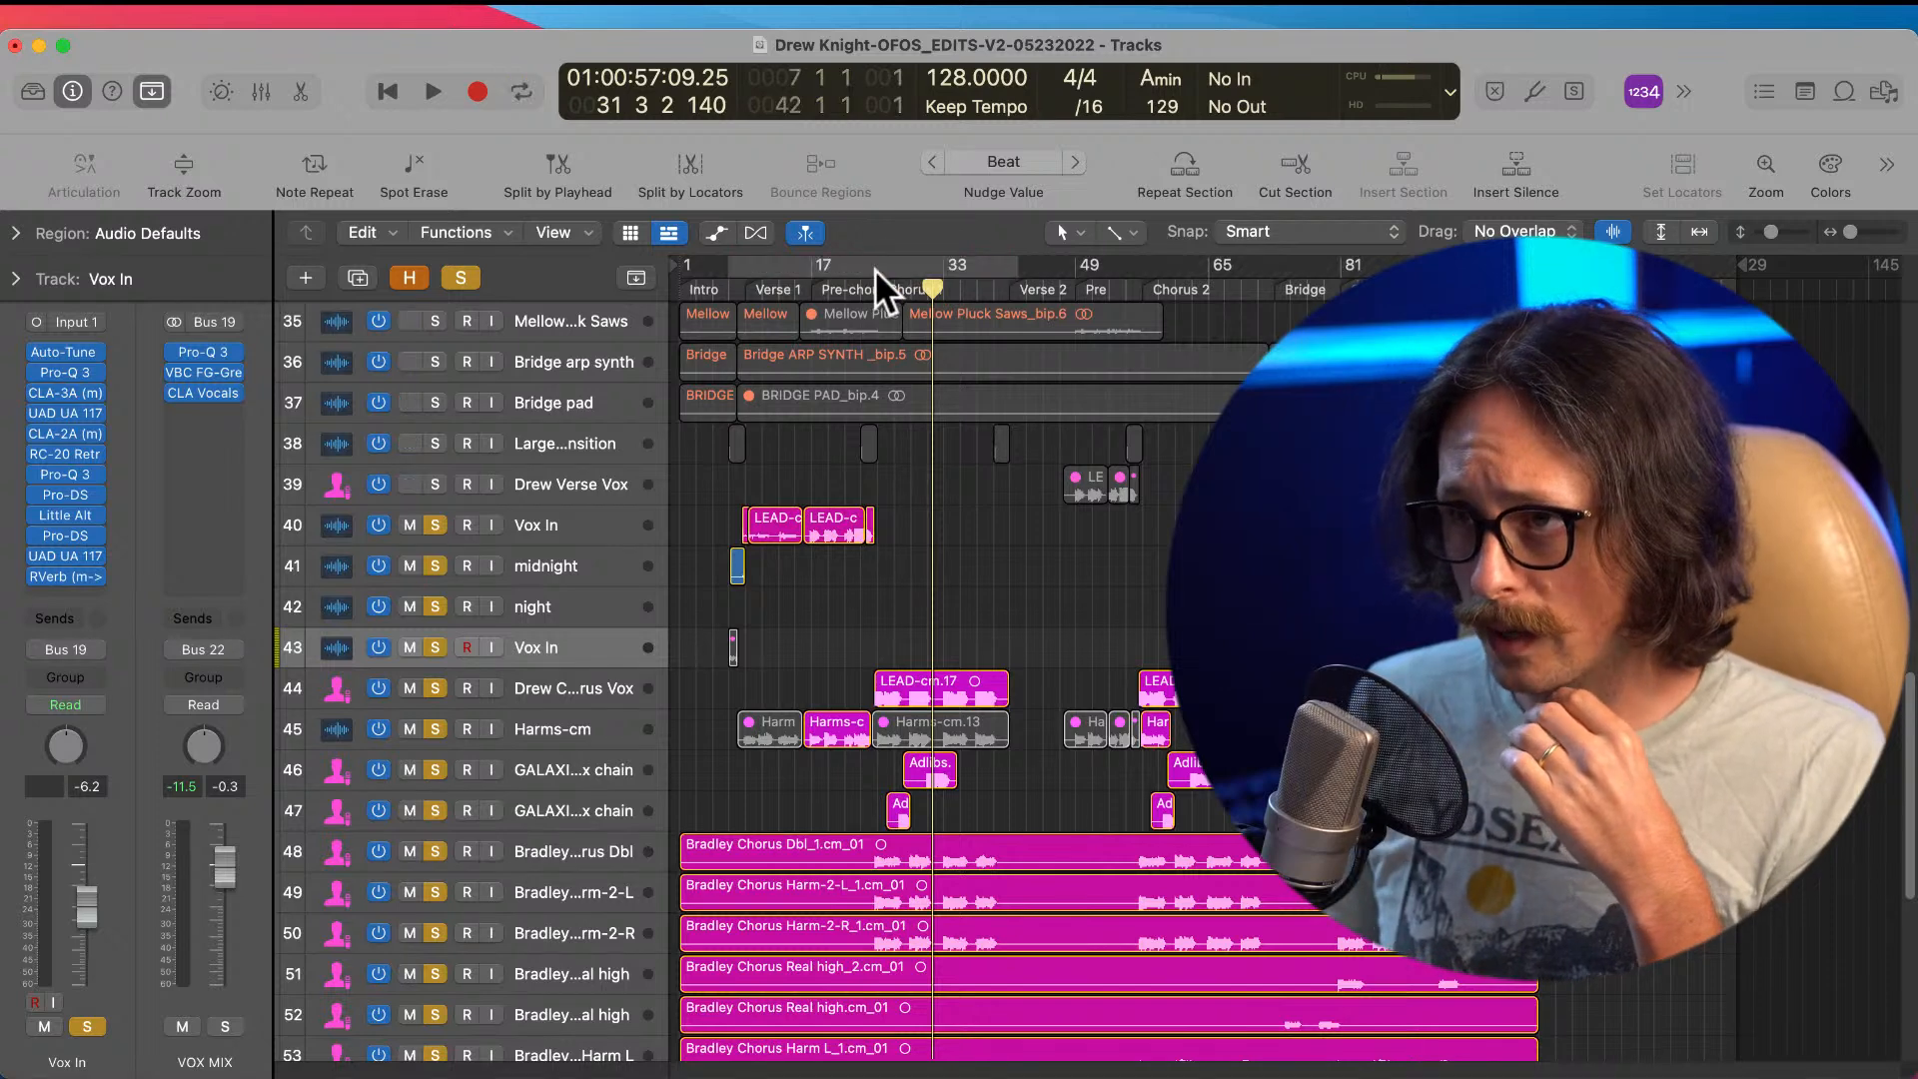
# Step: Set the cycle range around Chorus 1, running from bar 24 to bar 43
pyautogui.click(875, 268)
pyautogui.moveTo(874, 268); pyautogui.dragTo(1021, 306)
pyautogui.moveTo(818, 640); pyautogui.dragTo(1156, 977)
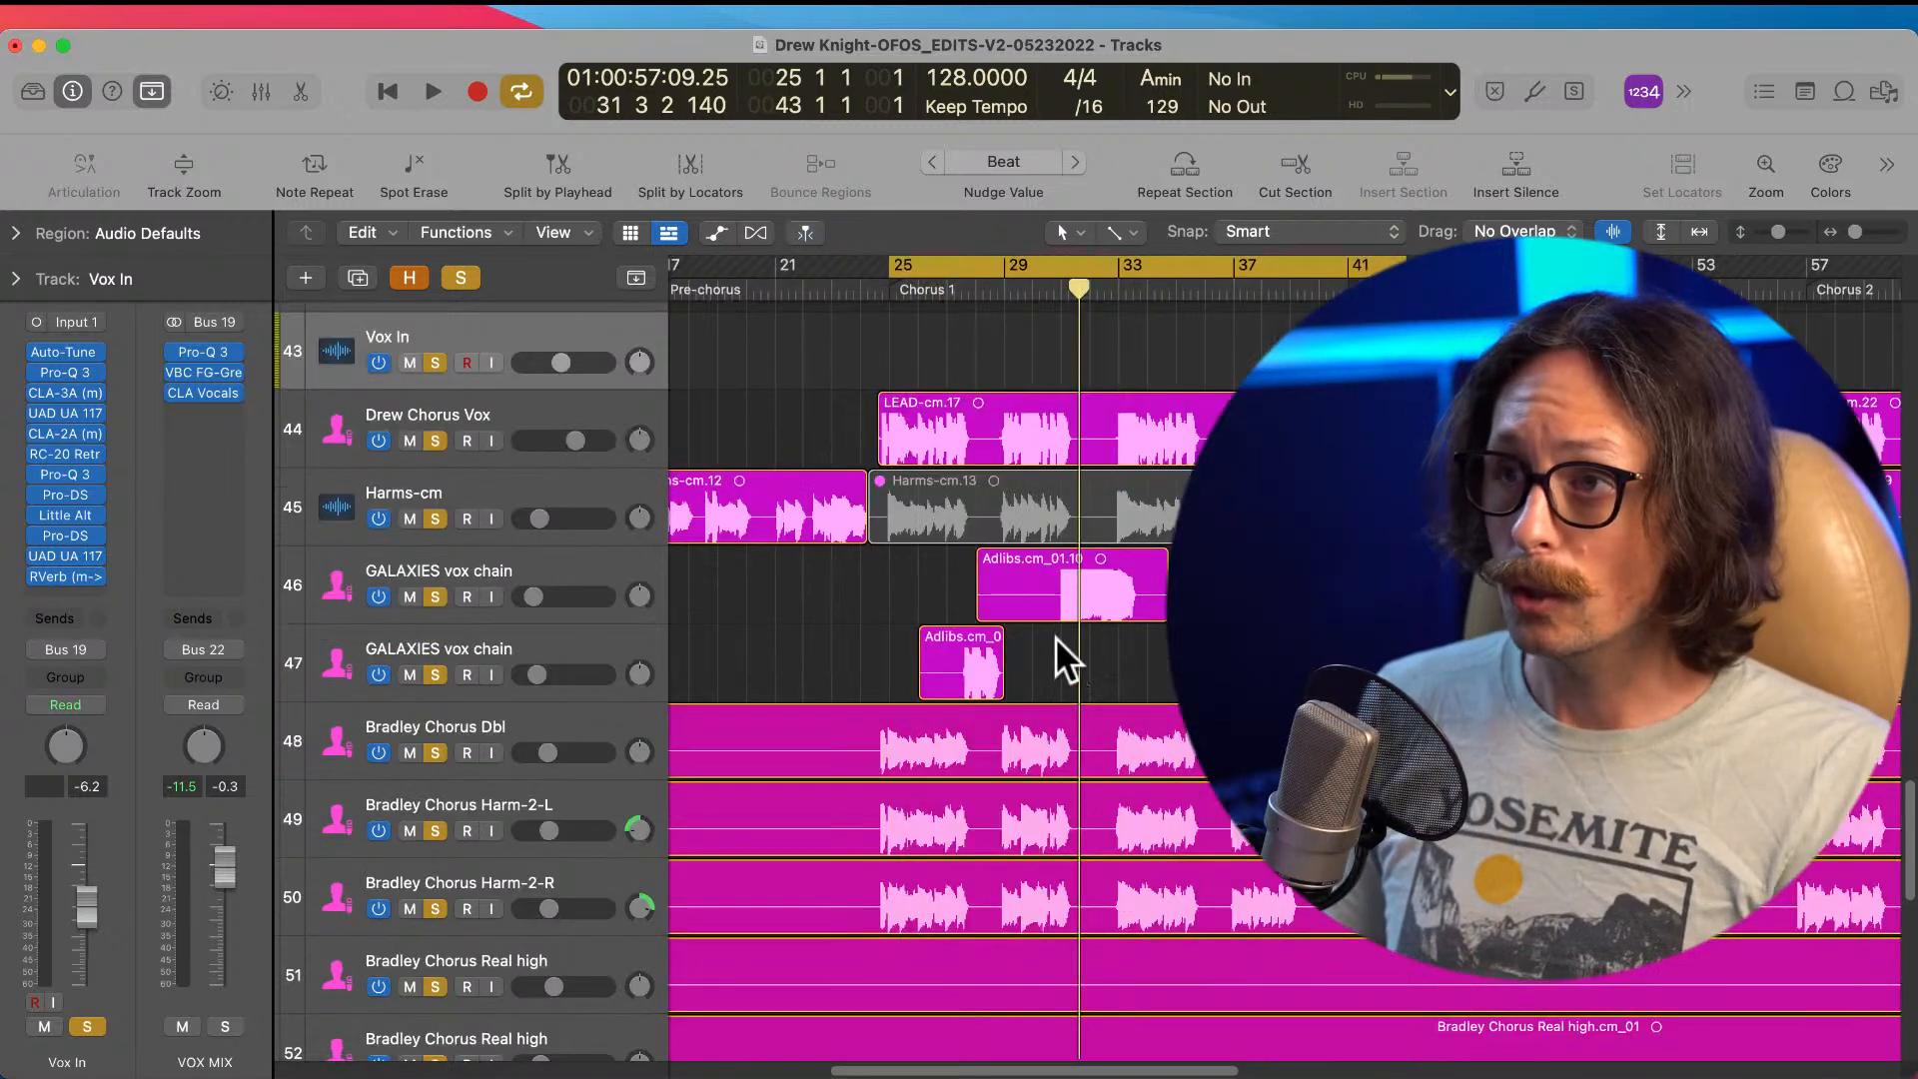
pyautogui.moveTo(893, 266); pyautogui.dragTo(856, 294)
pyautogui.keyDown('ctrl'); pyautogui.keyDown('alt'); pyautogui.click(915, 625); pyautogui.keyUp('alt'); pyautogui.keyUp('ctrl')
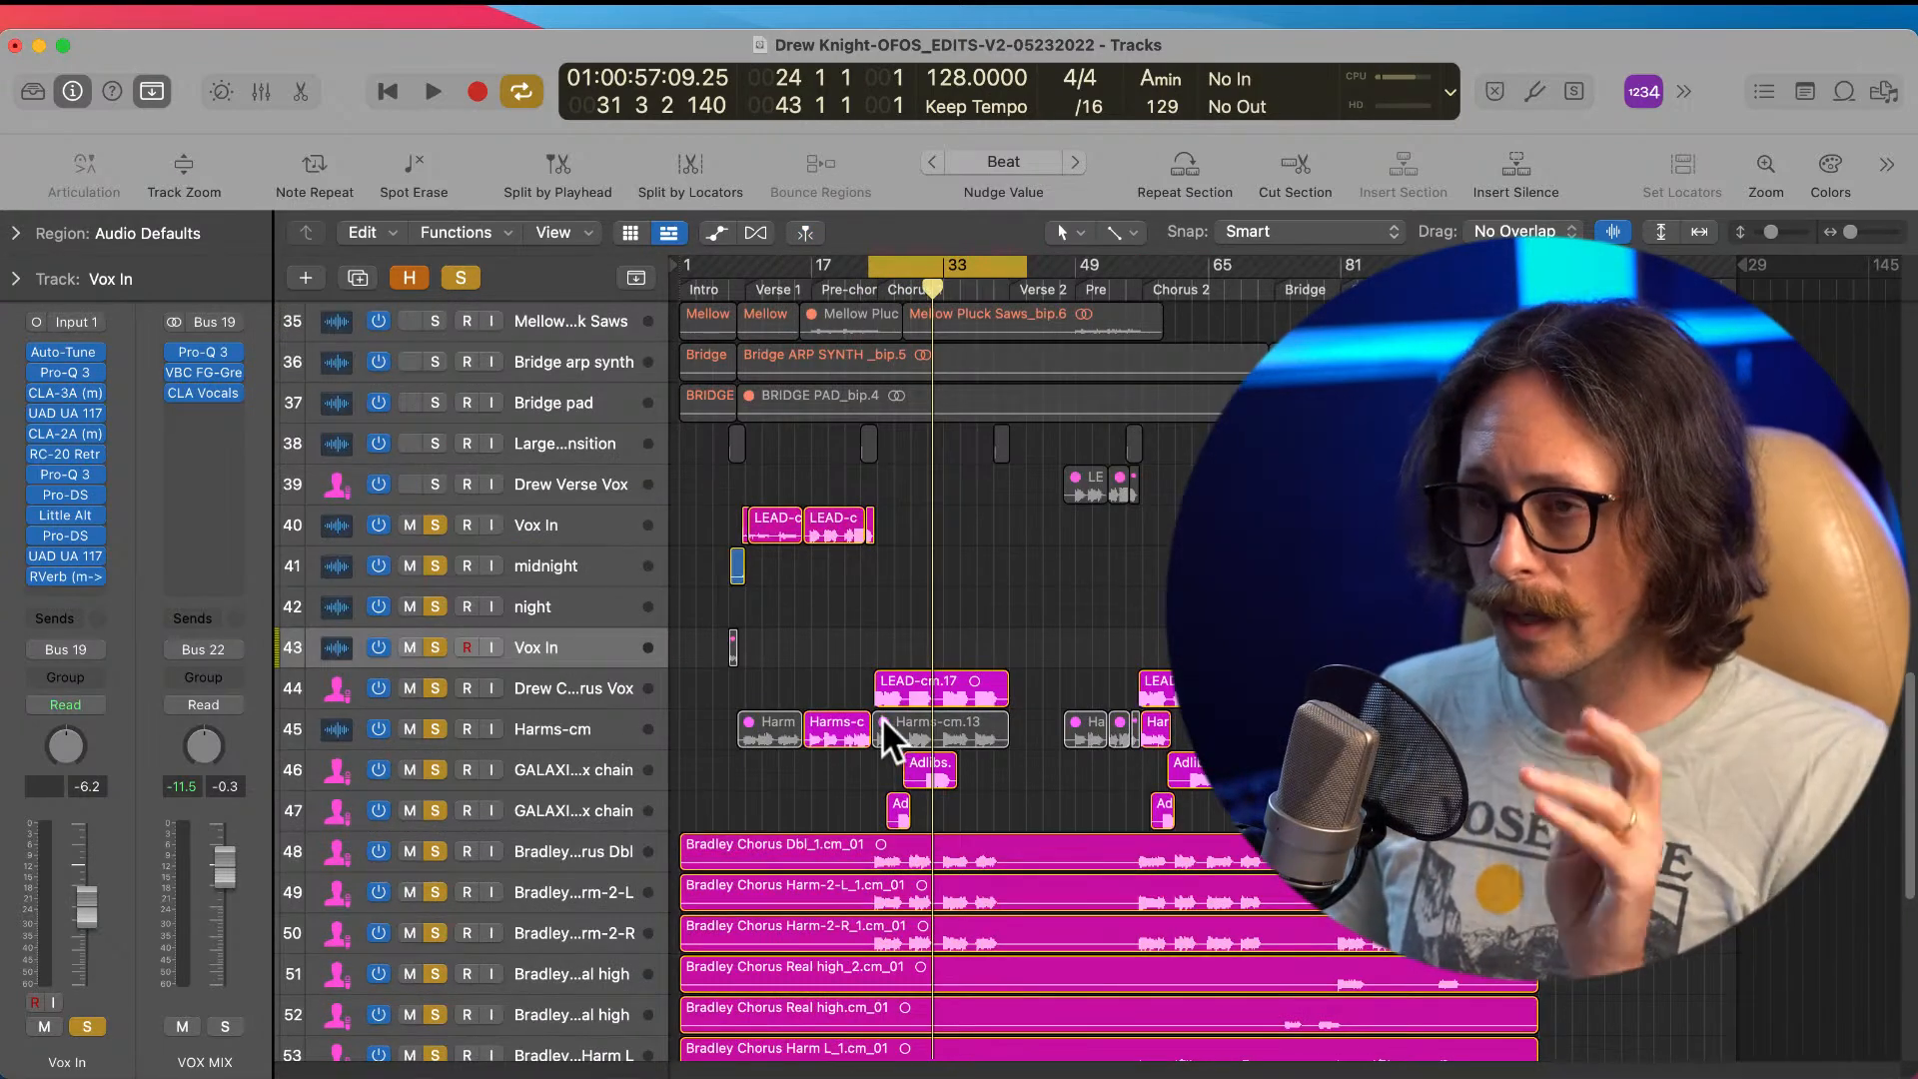
# Step: Add the Keys, upper Pad low, Pad High and Synth Lead tracks to the soloed drums and vocals
pyautogui.scroll(5, 883, 718)
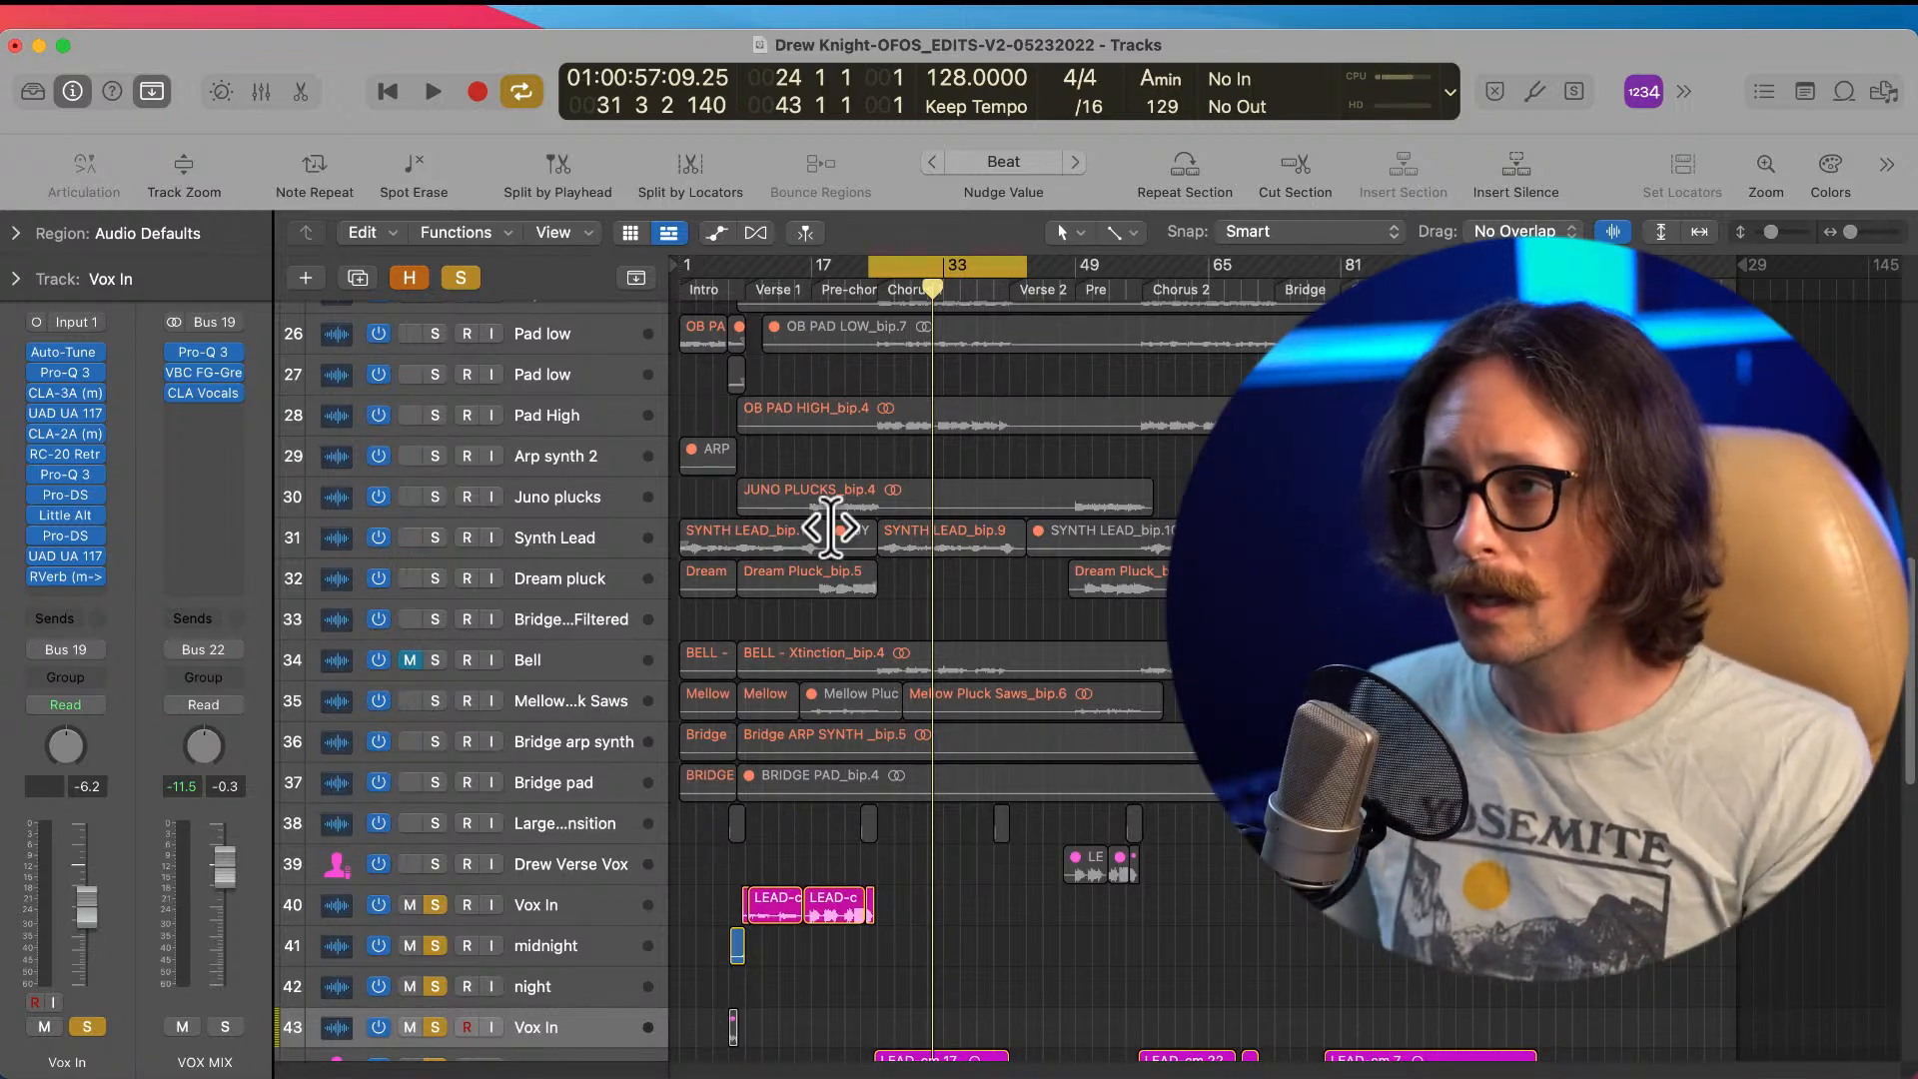
pyautogui.scroll(2, 888, 648)
pyautogui.scroll(3, 889, 659)
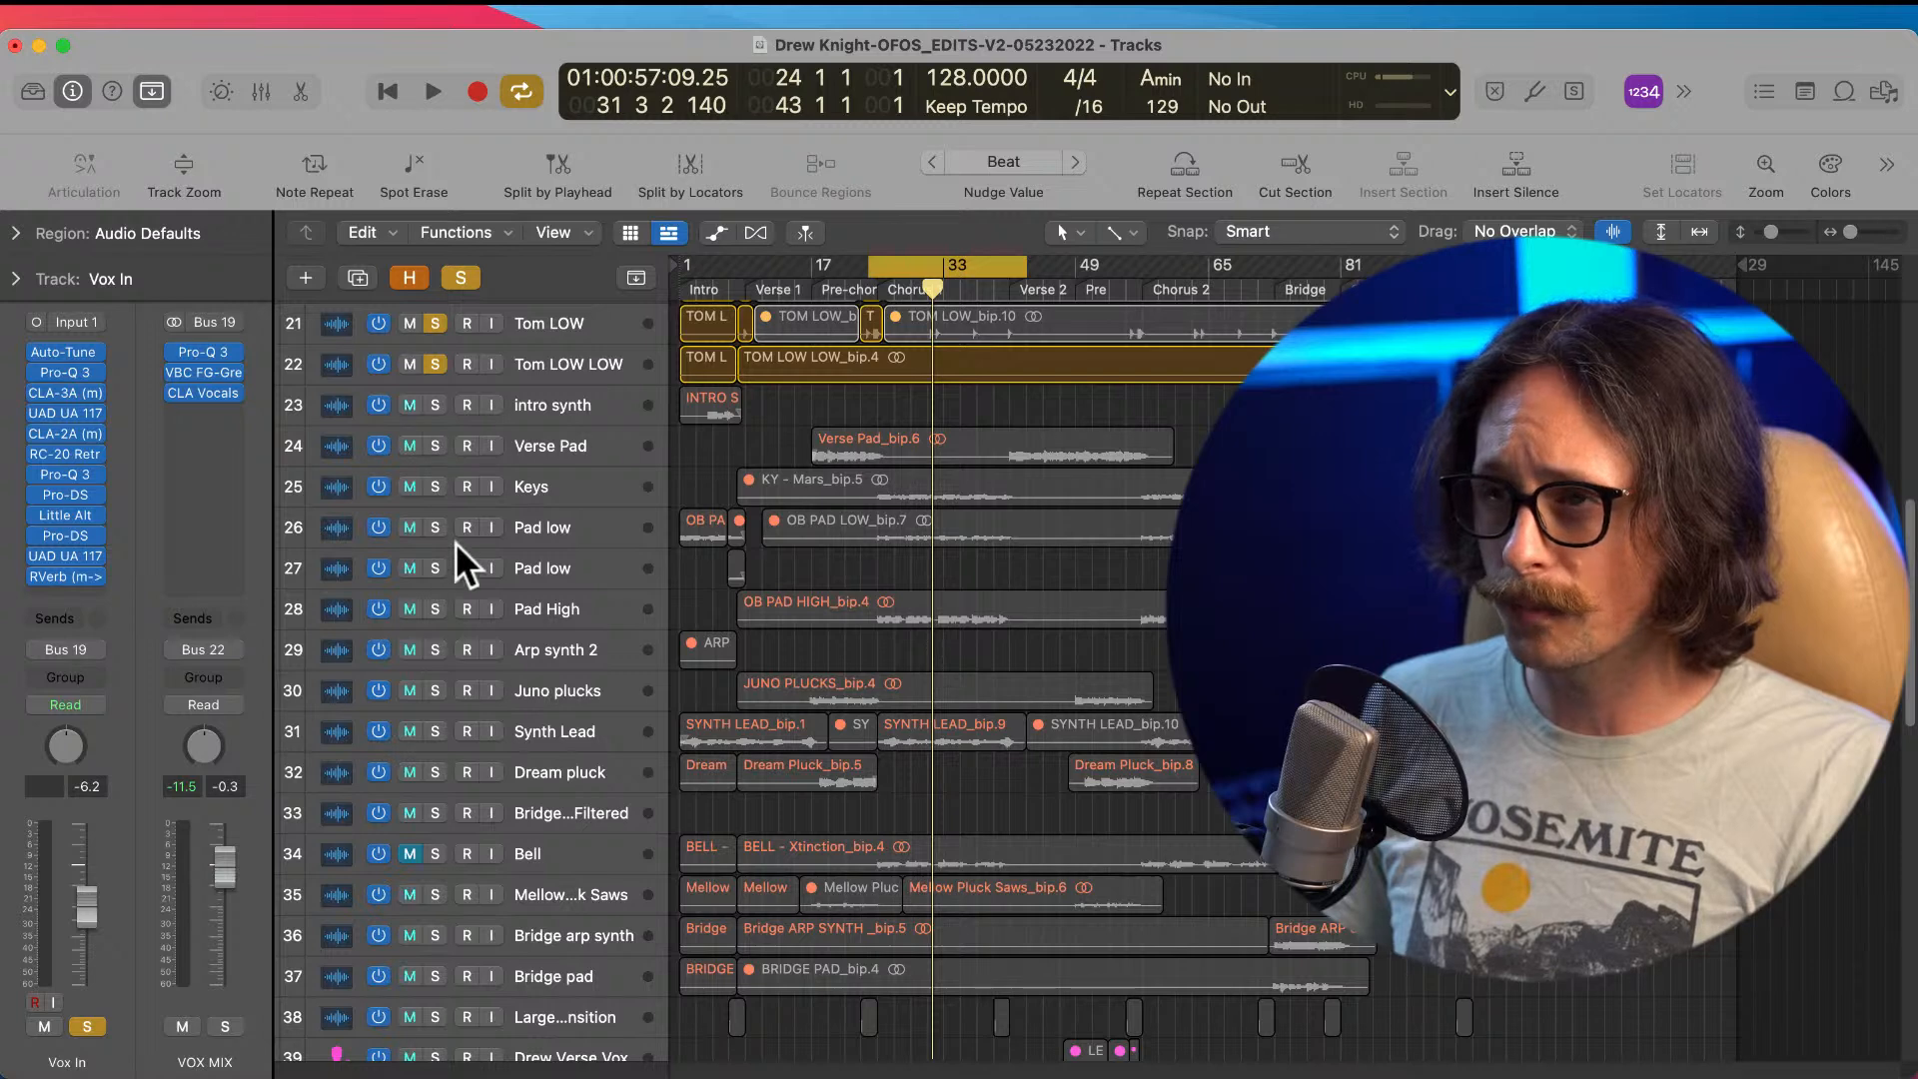
pyautogui.click(435, 489)
pyautogui.click(436, 527)
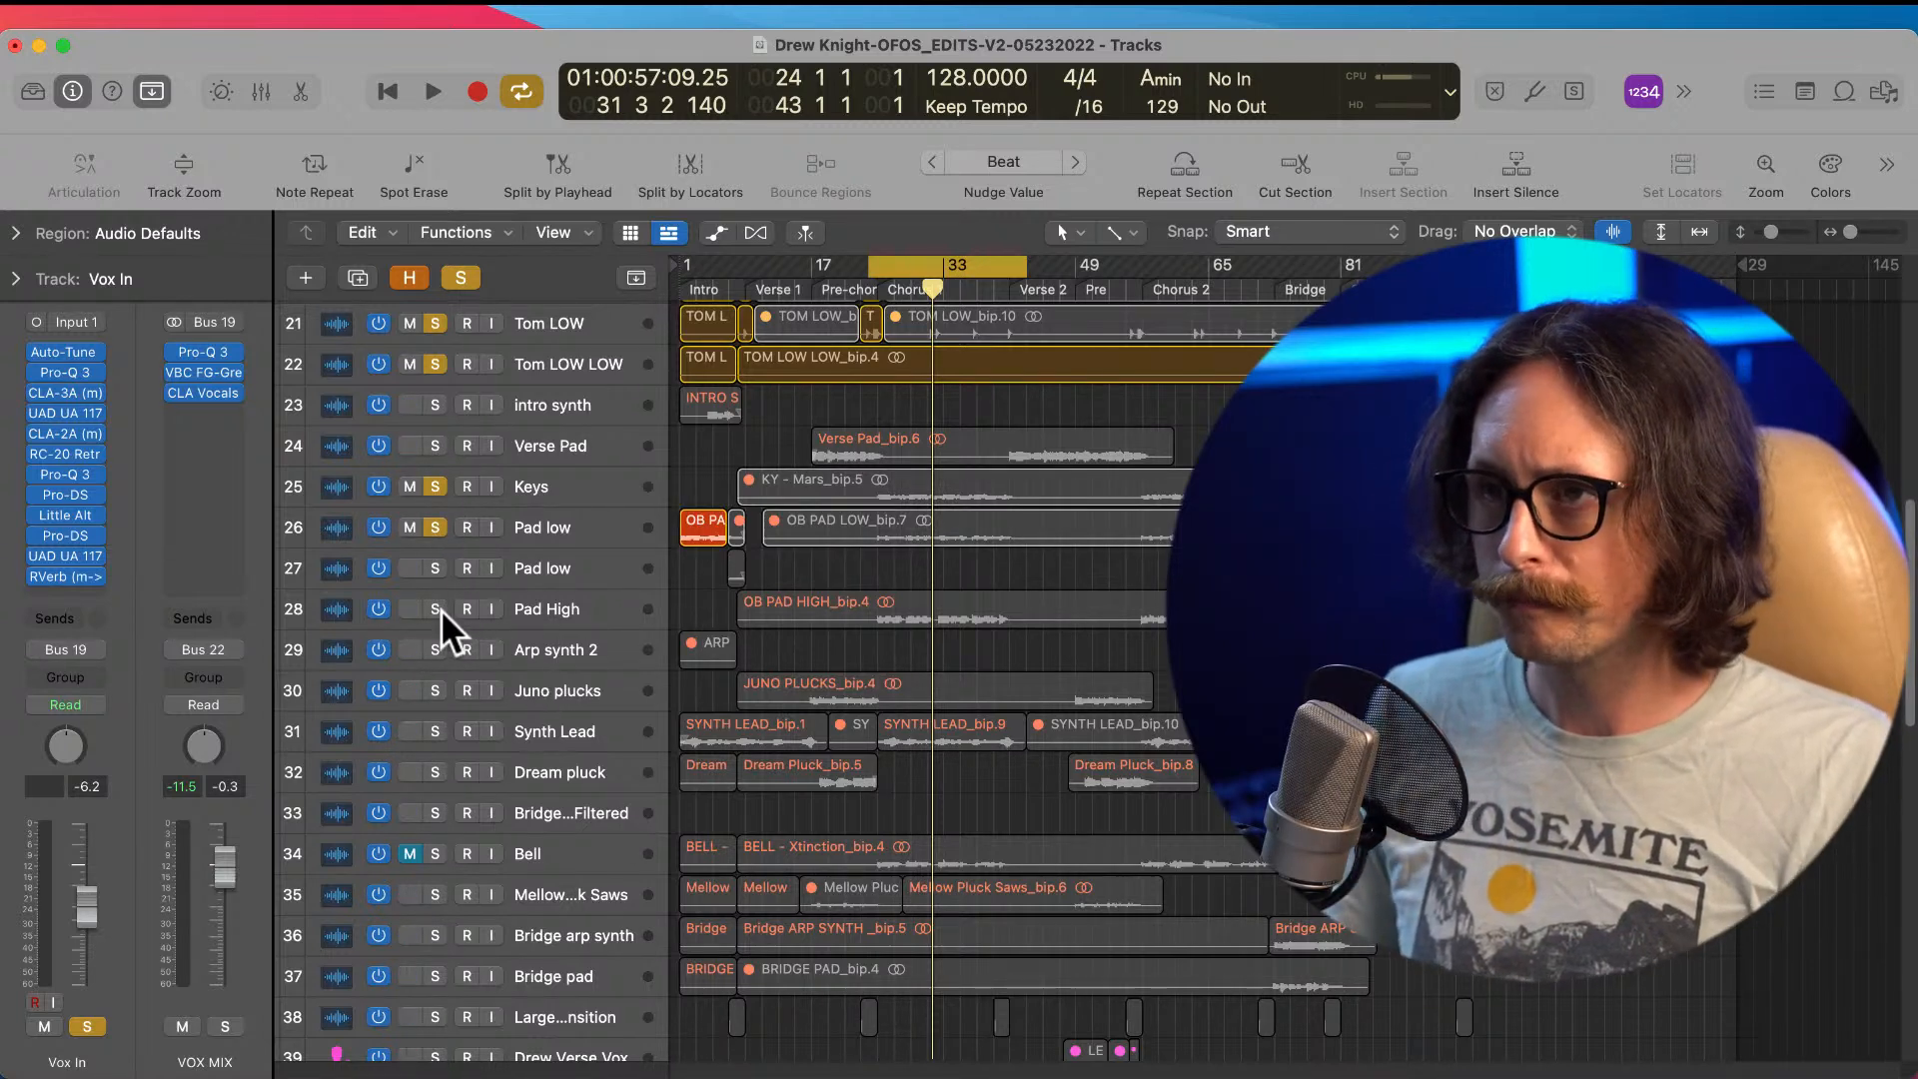
pyautogui.click(436, 609)
pyautogui.scroll(-2, 650, 735)
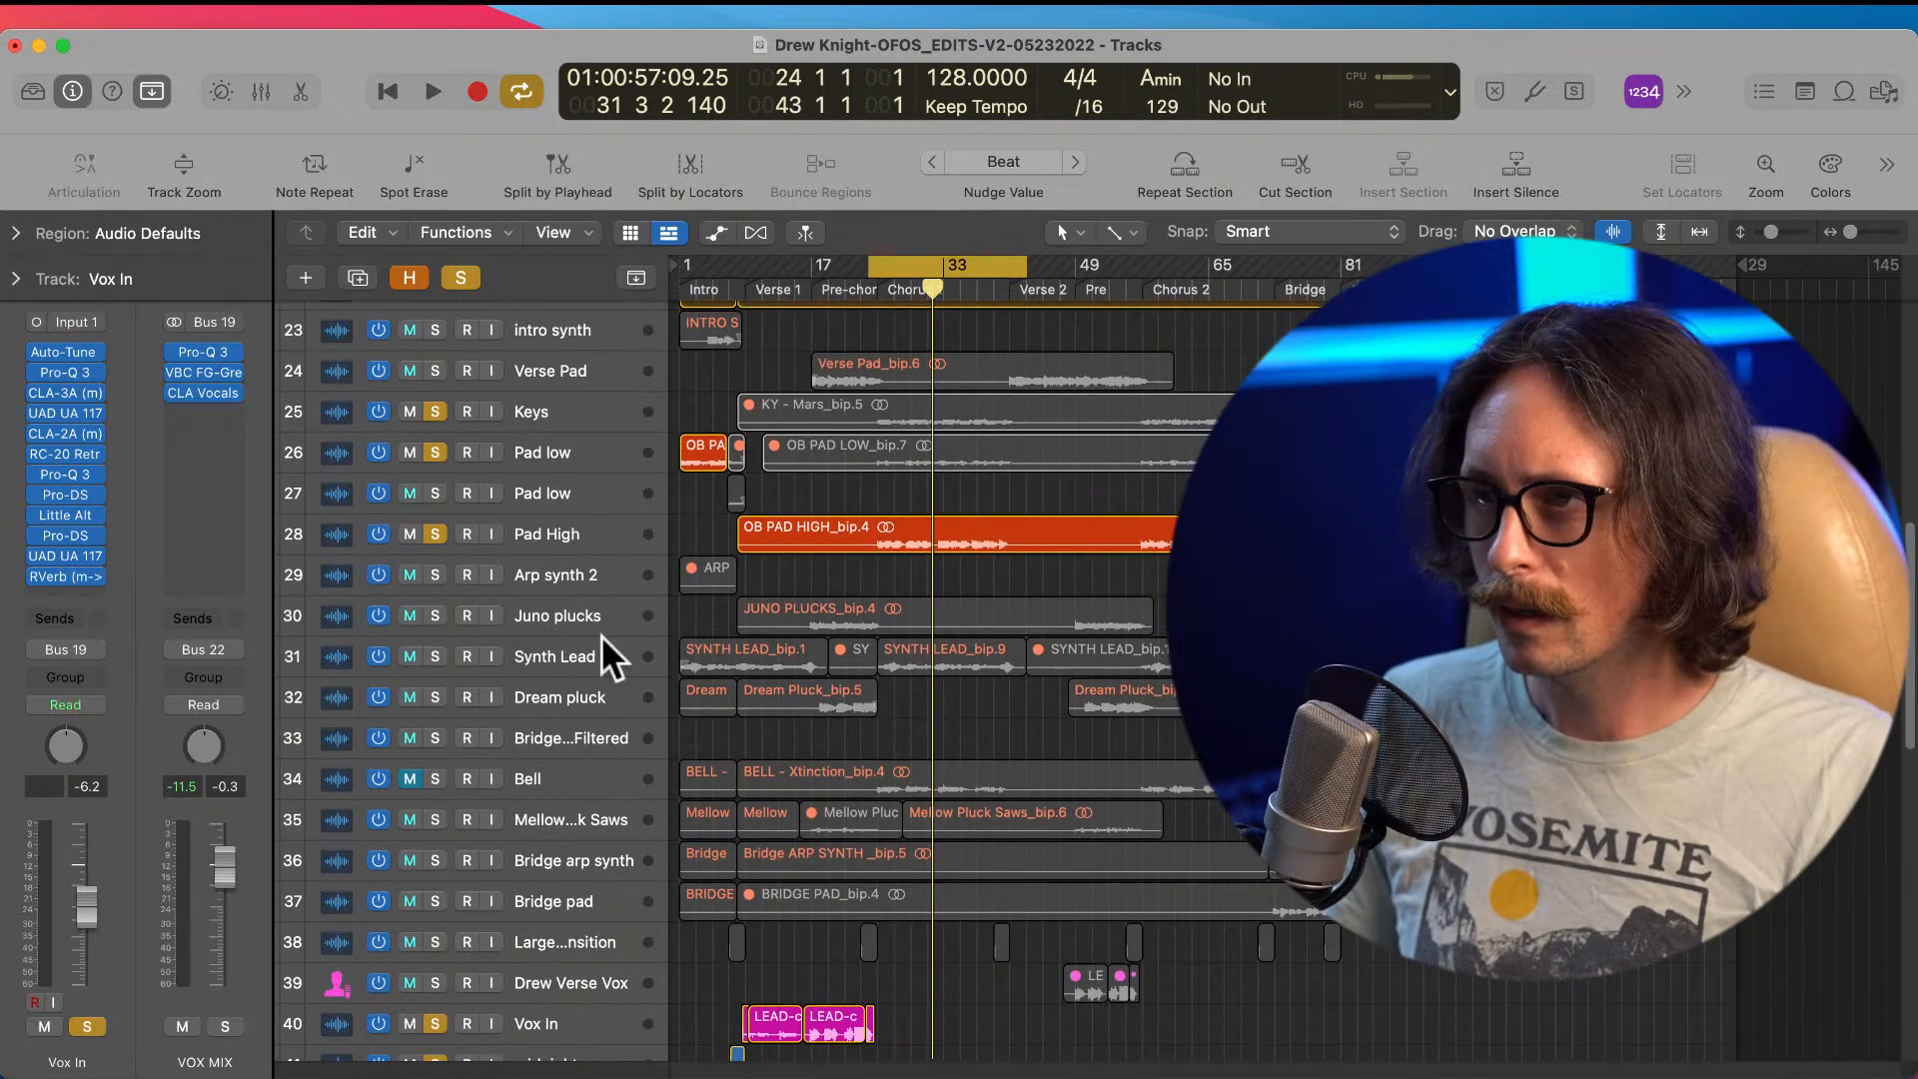
pyautogui.click(435, 656)
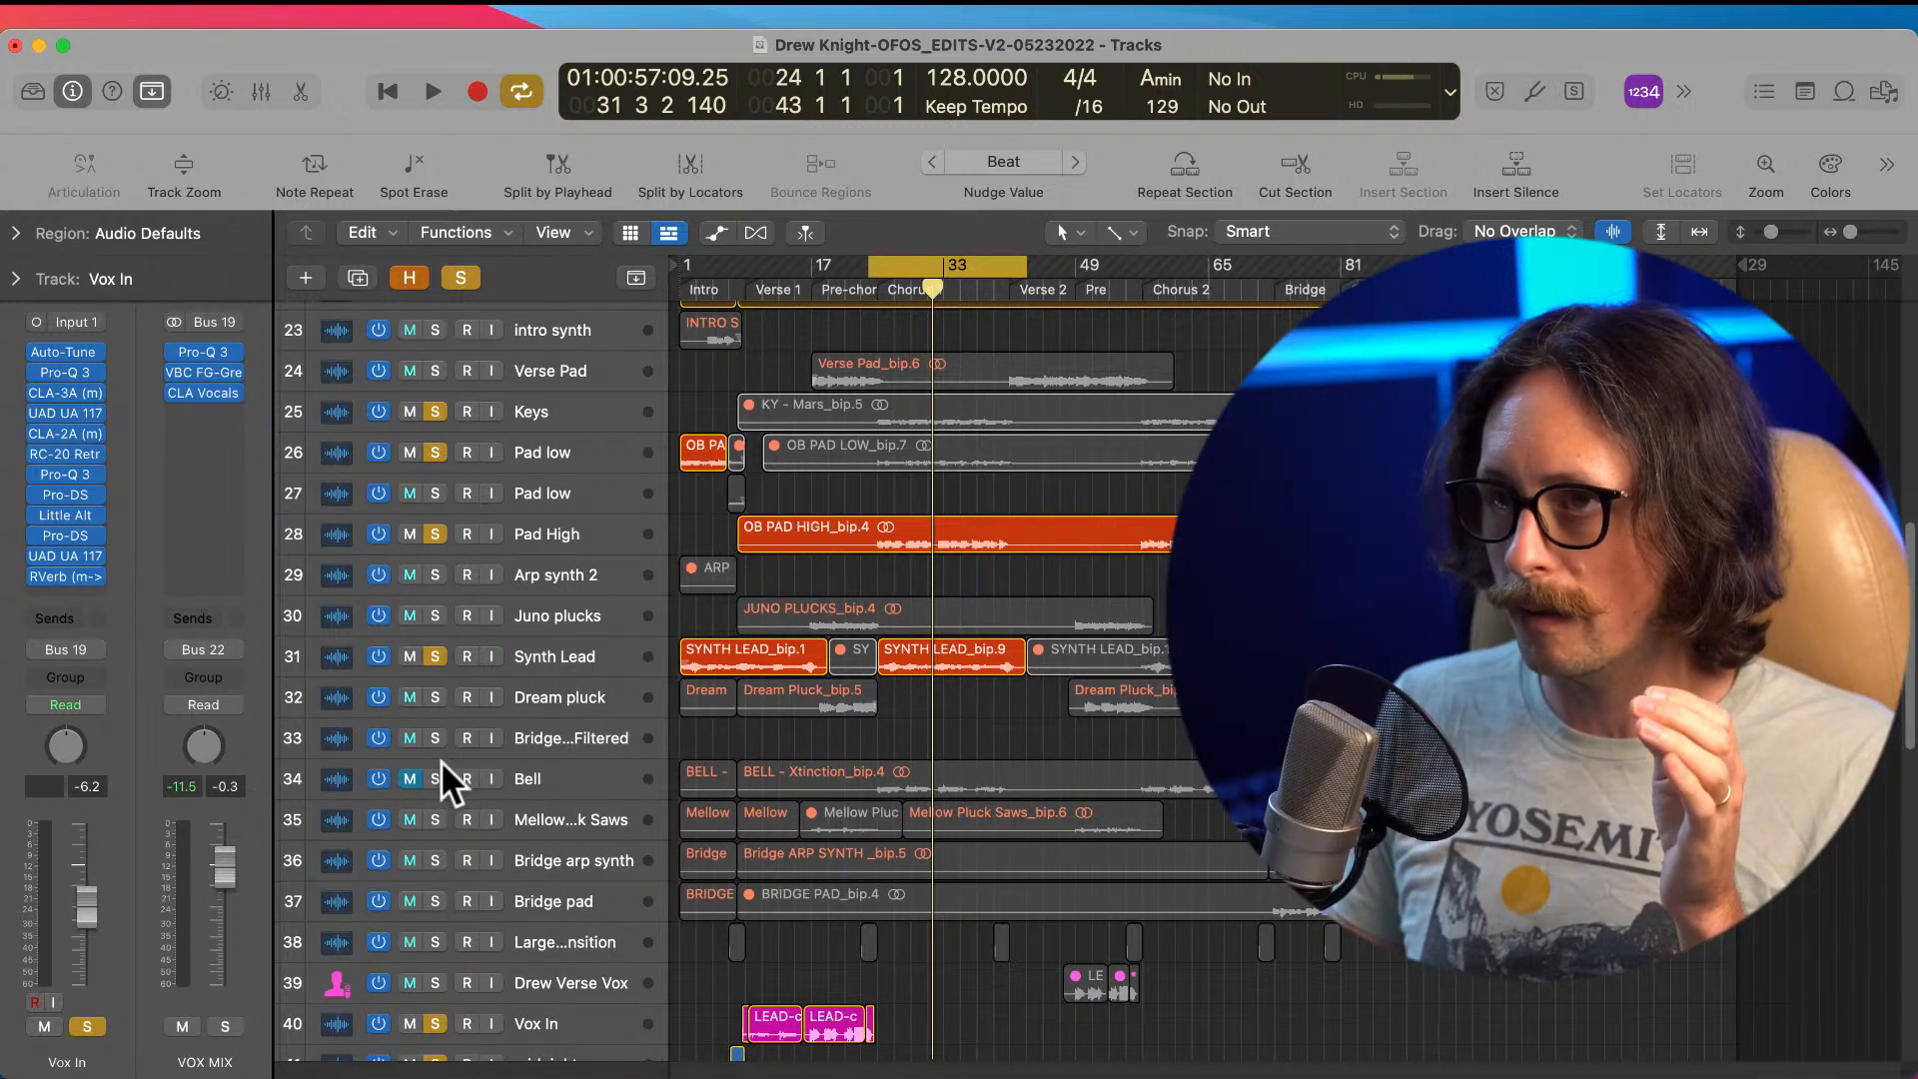
# Step: Clear the solo on all tracks and mute the Pad High and Synth Lead tracks
pyautogui.keyDown('alt'); pyautogui.click(435, 655); pyautogui.keyUp('alt')
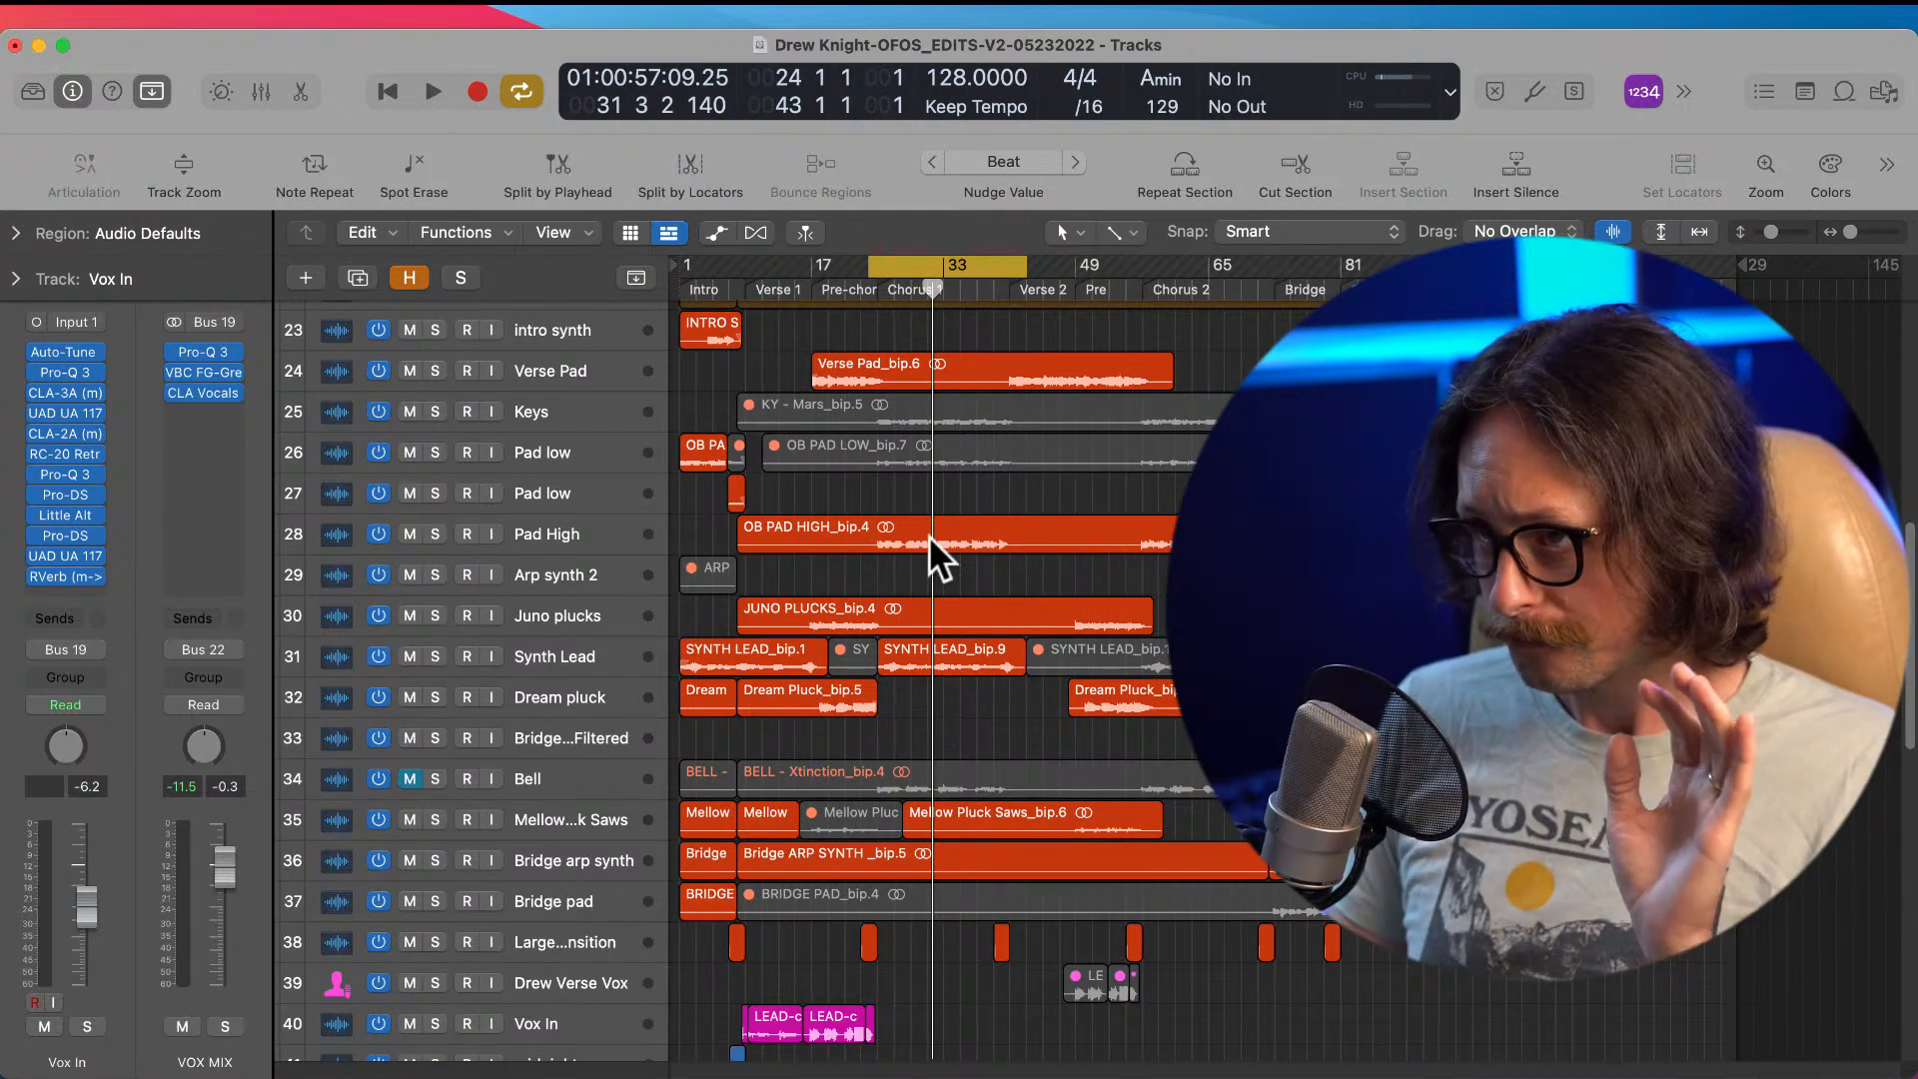
pyautogui.scroll(4, 930, 535)
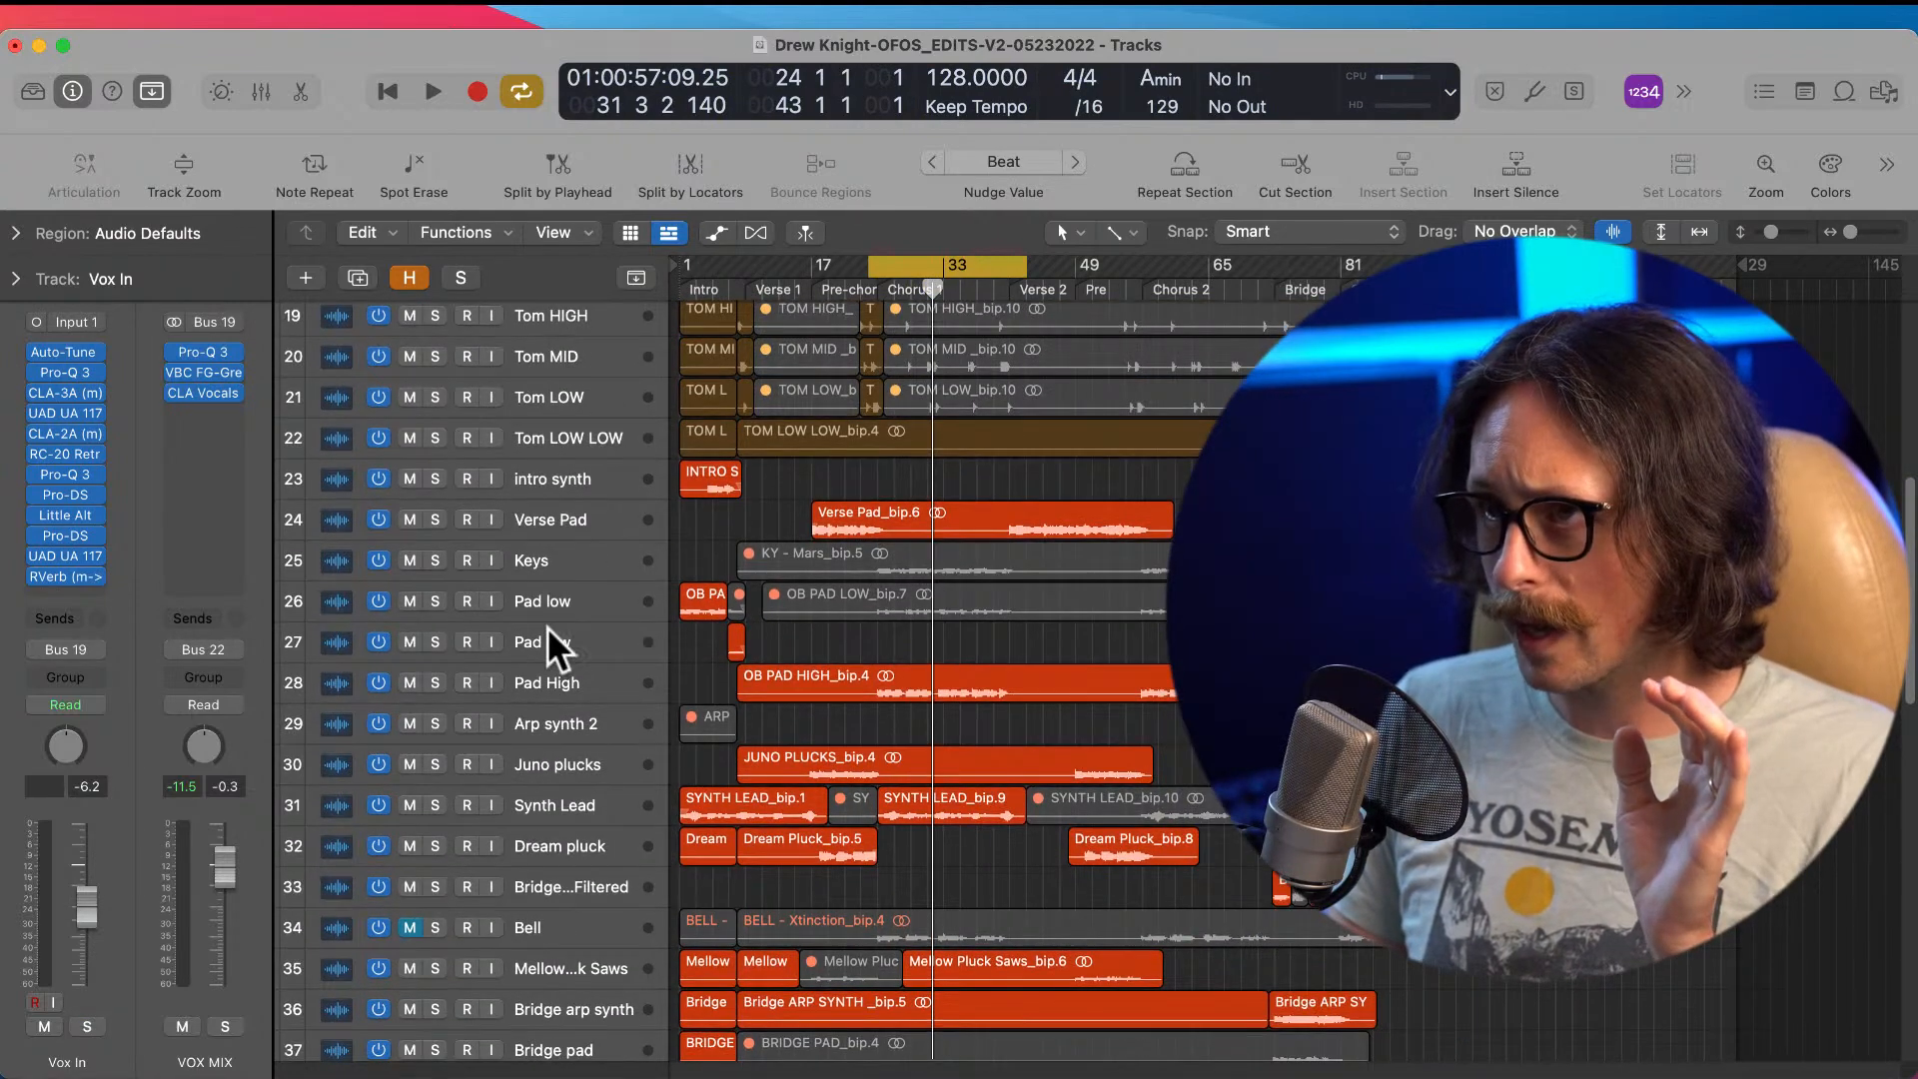
pyautogui.scroll(-1, 867, 781)
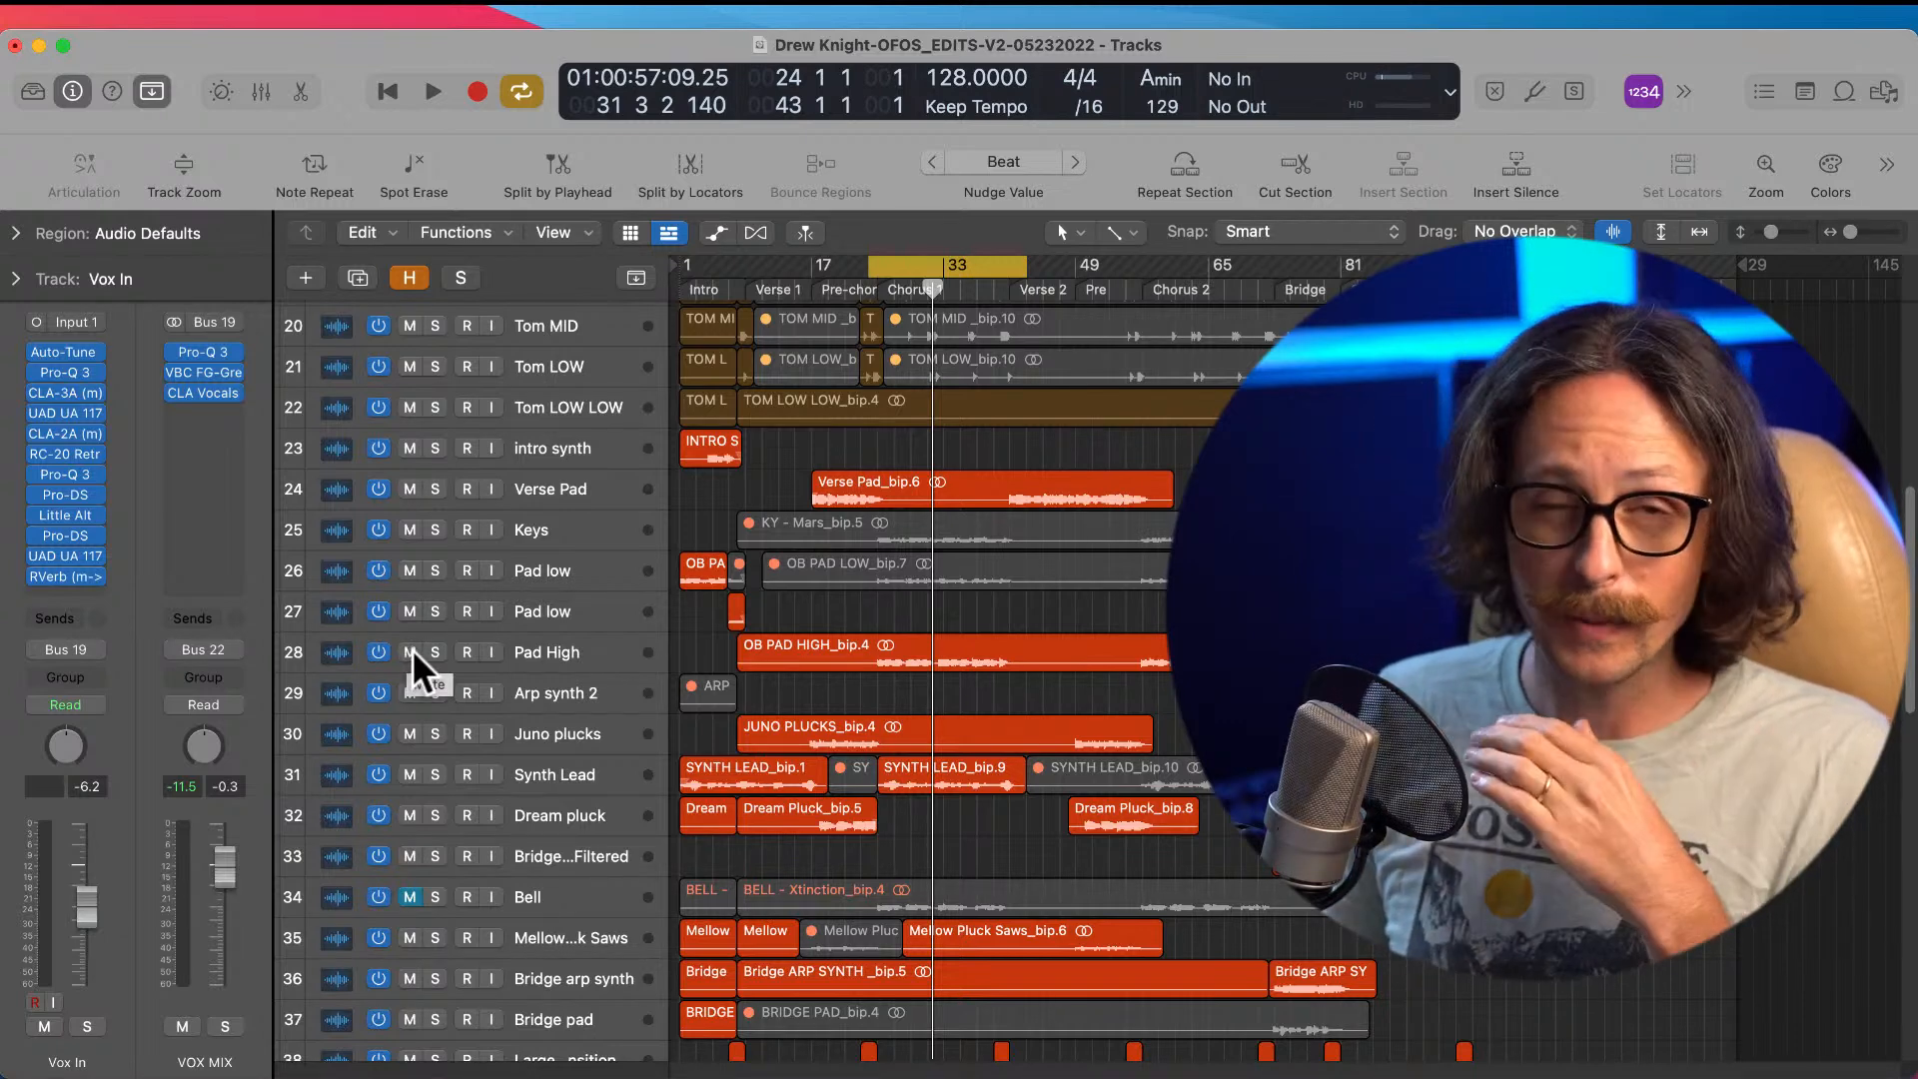
pyautogui.click(409, 651)
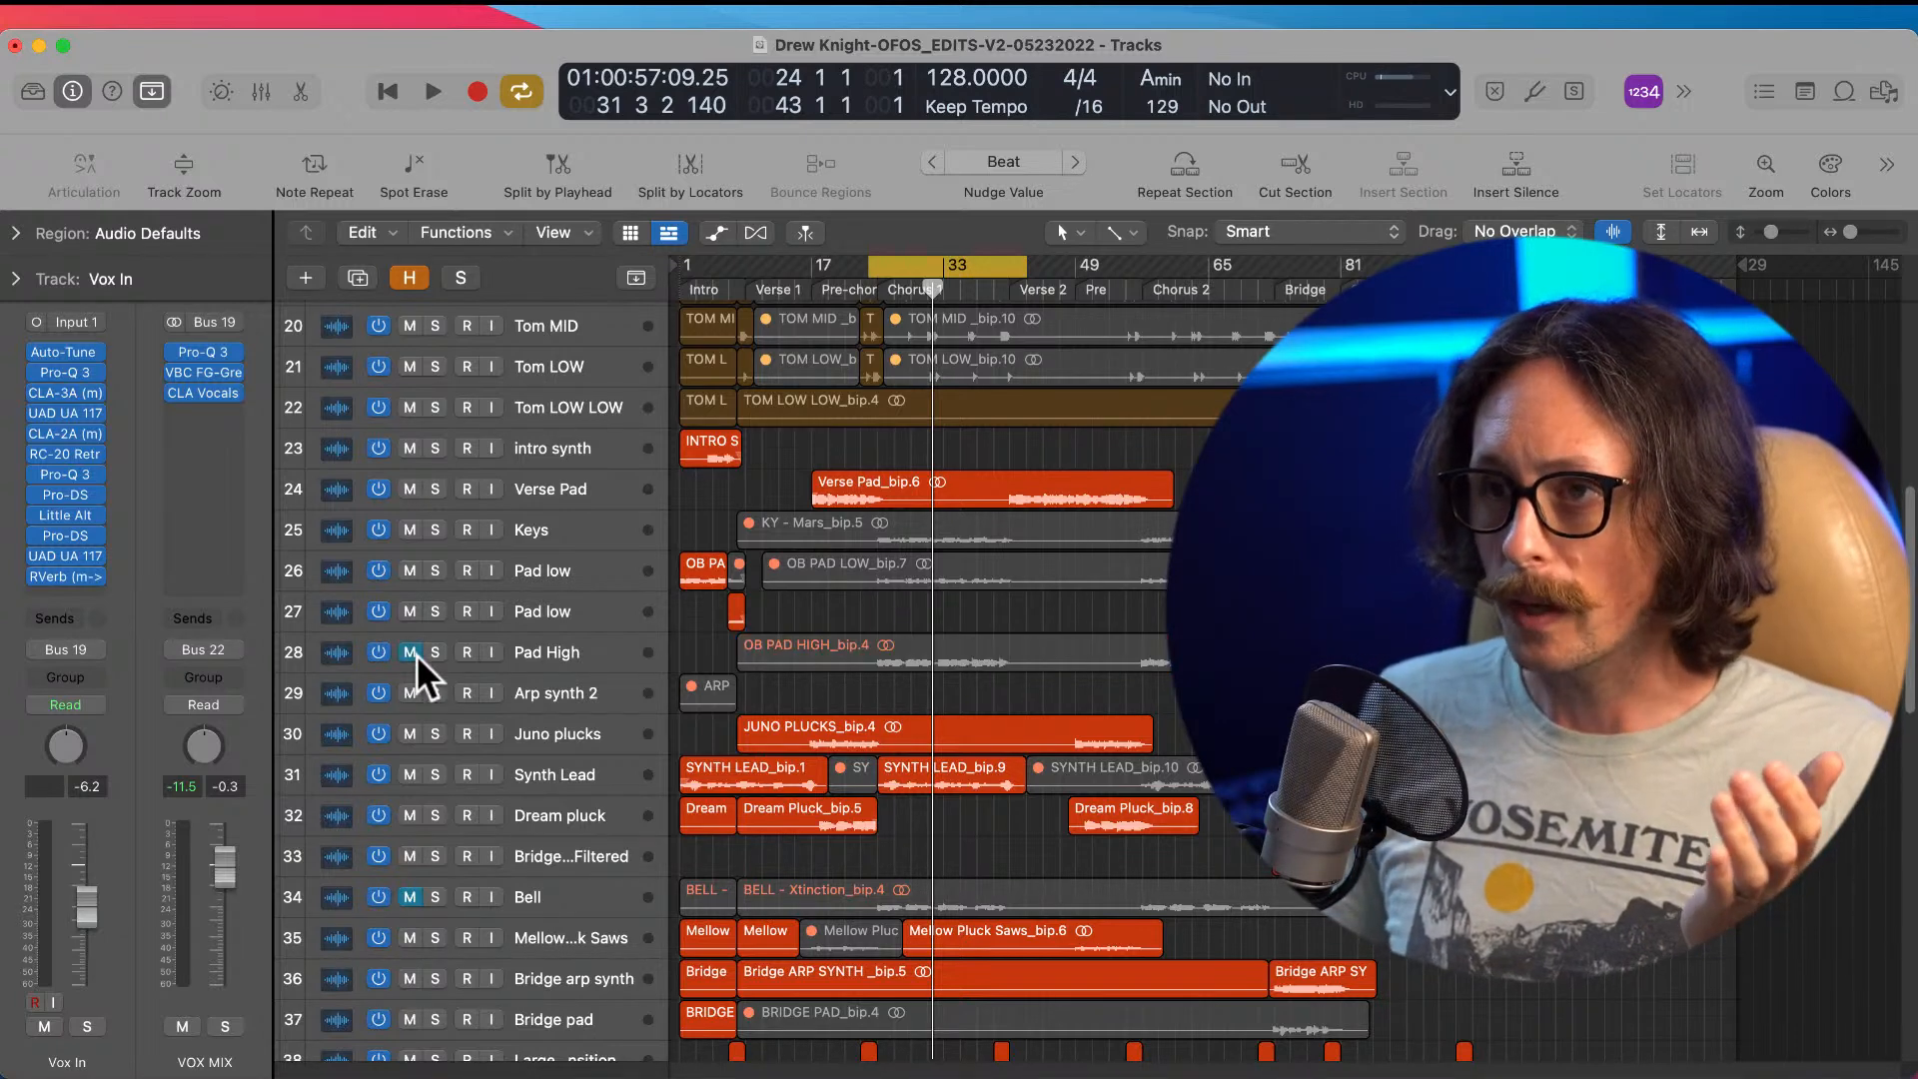
pyautogui.click(410, 774)
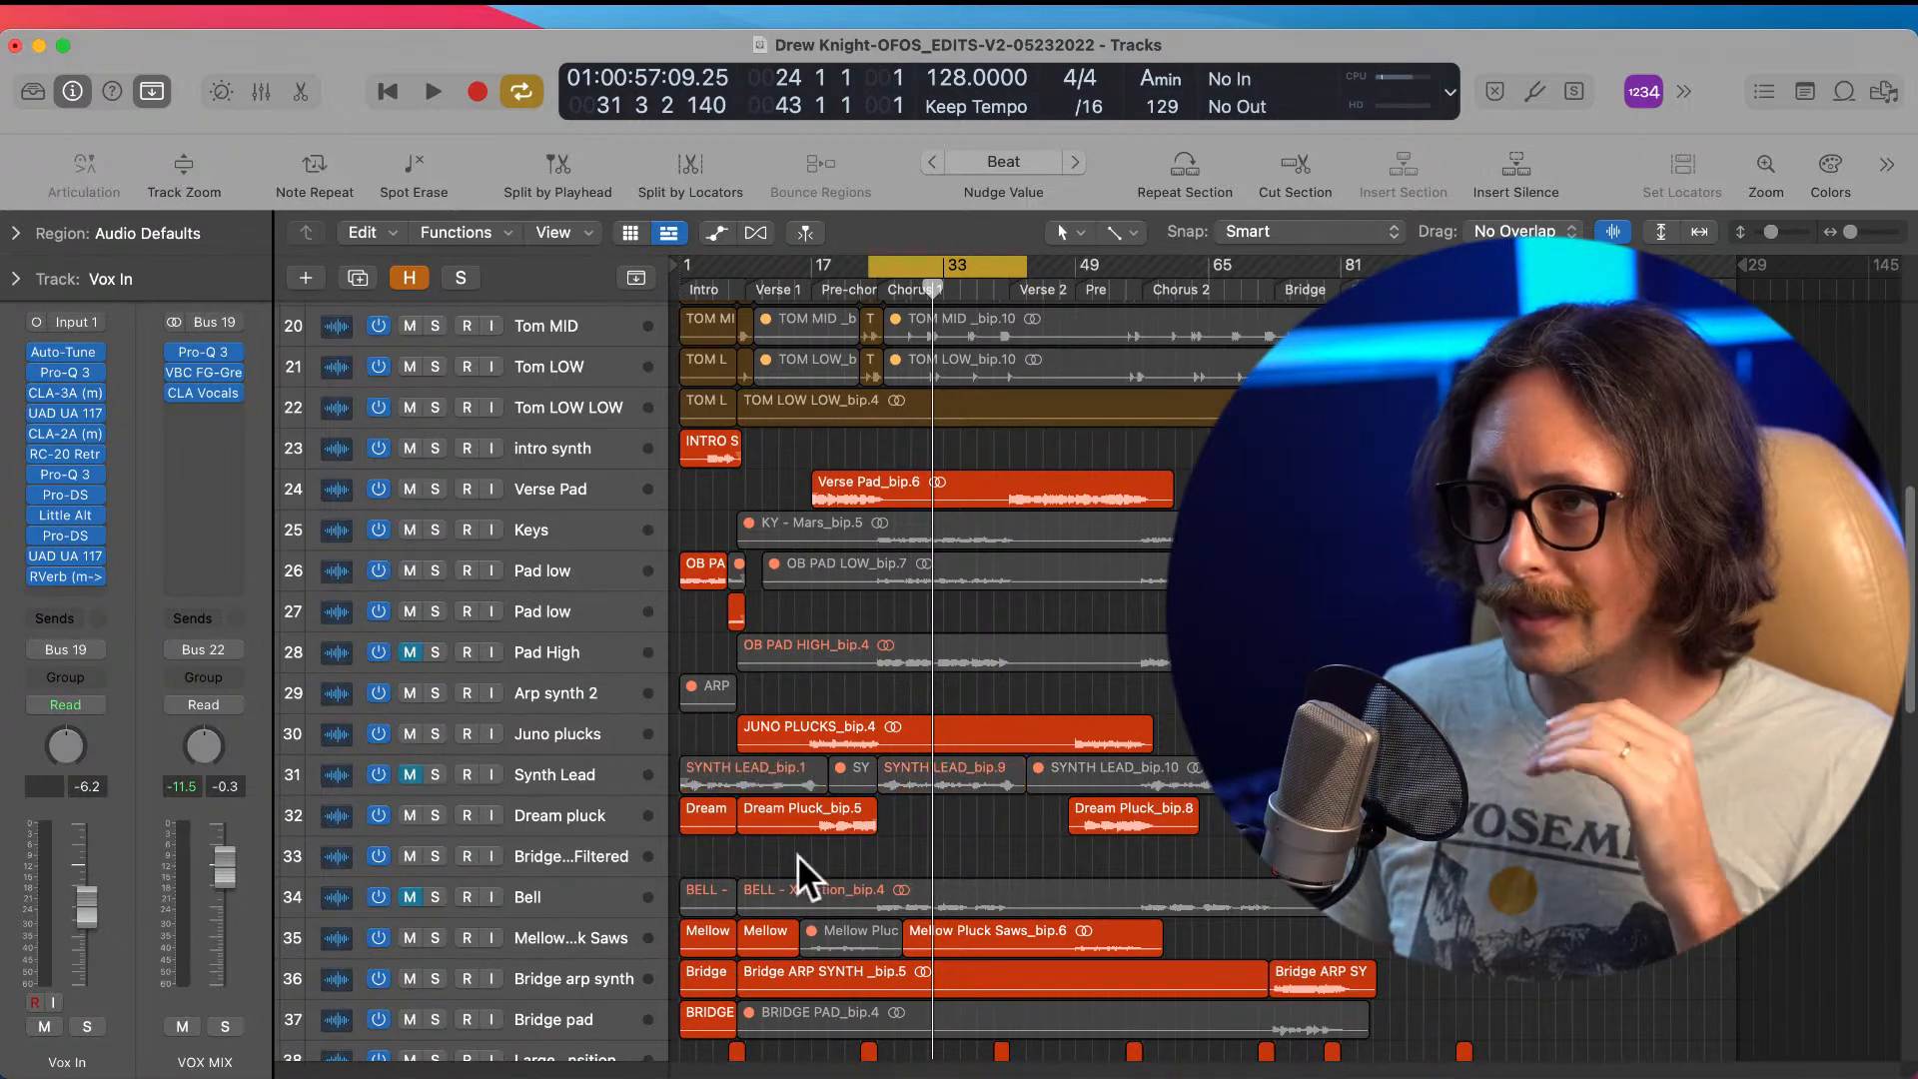
# Step: Play the Chorus 1 cycle with Pad High and Synth Lead muted and review the drum, synth and vocal tracks
pyautogui.scroll(-4, 764, 846)
pyautogui.scroll(-9, 971, 821)
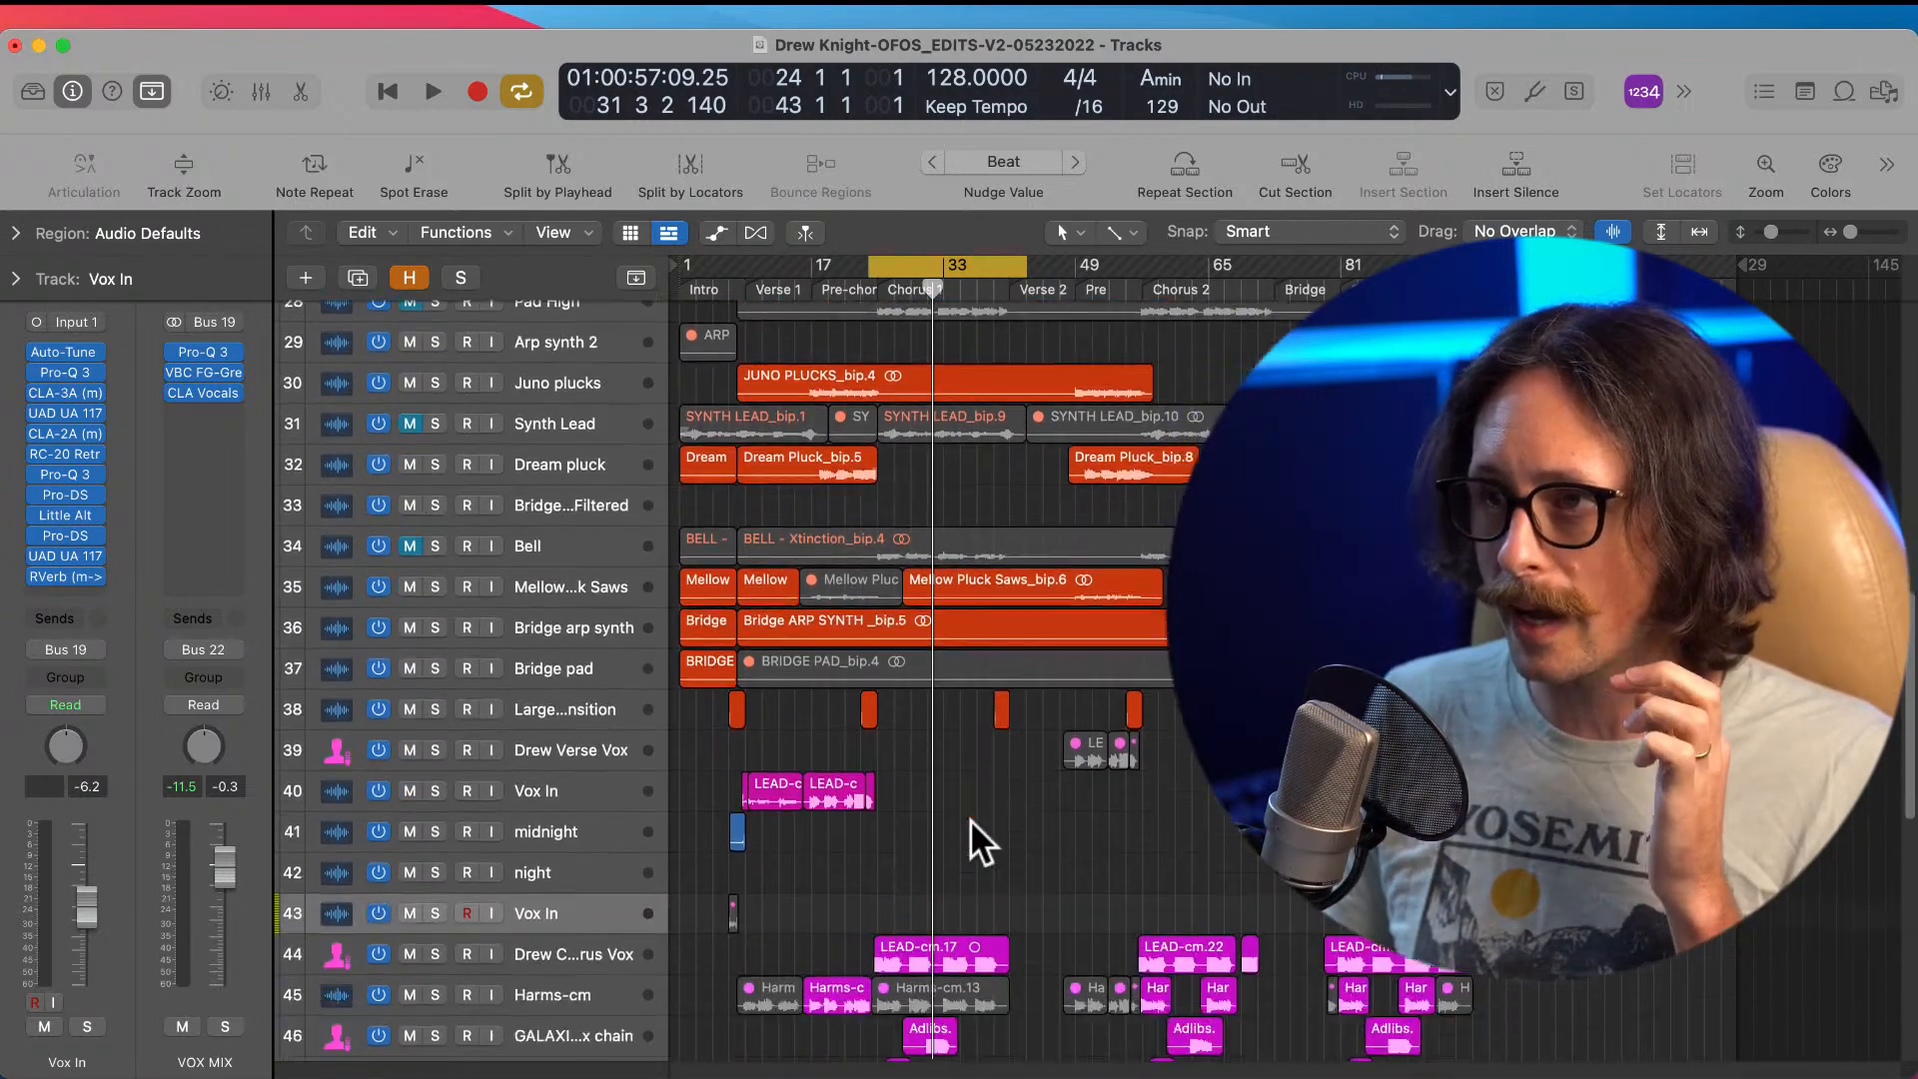
pyautogui.scroll(10, 971, 821)
pyautogui.scroll(1, 970, 839)
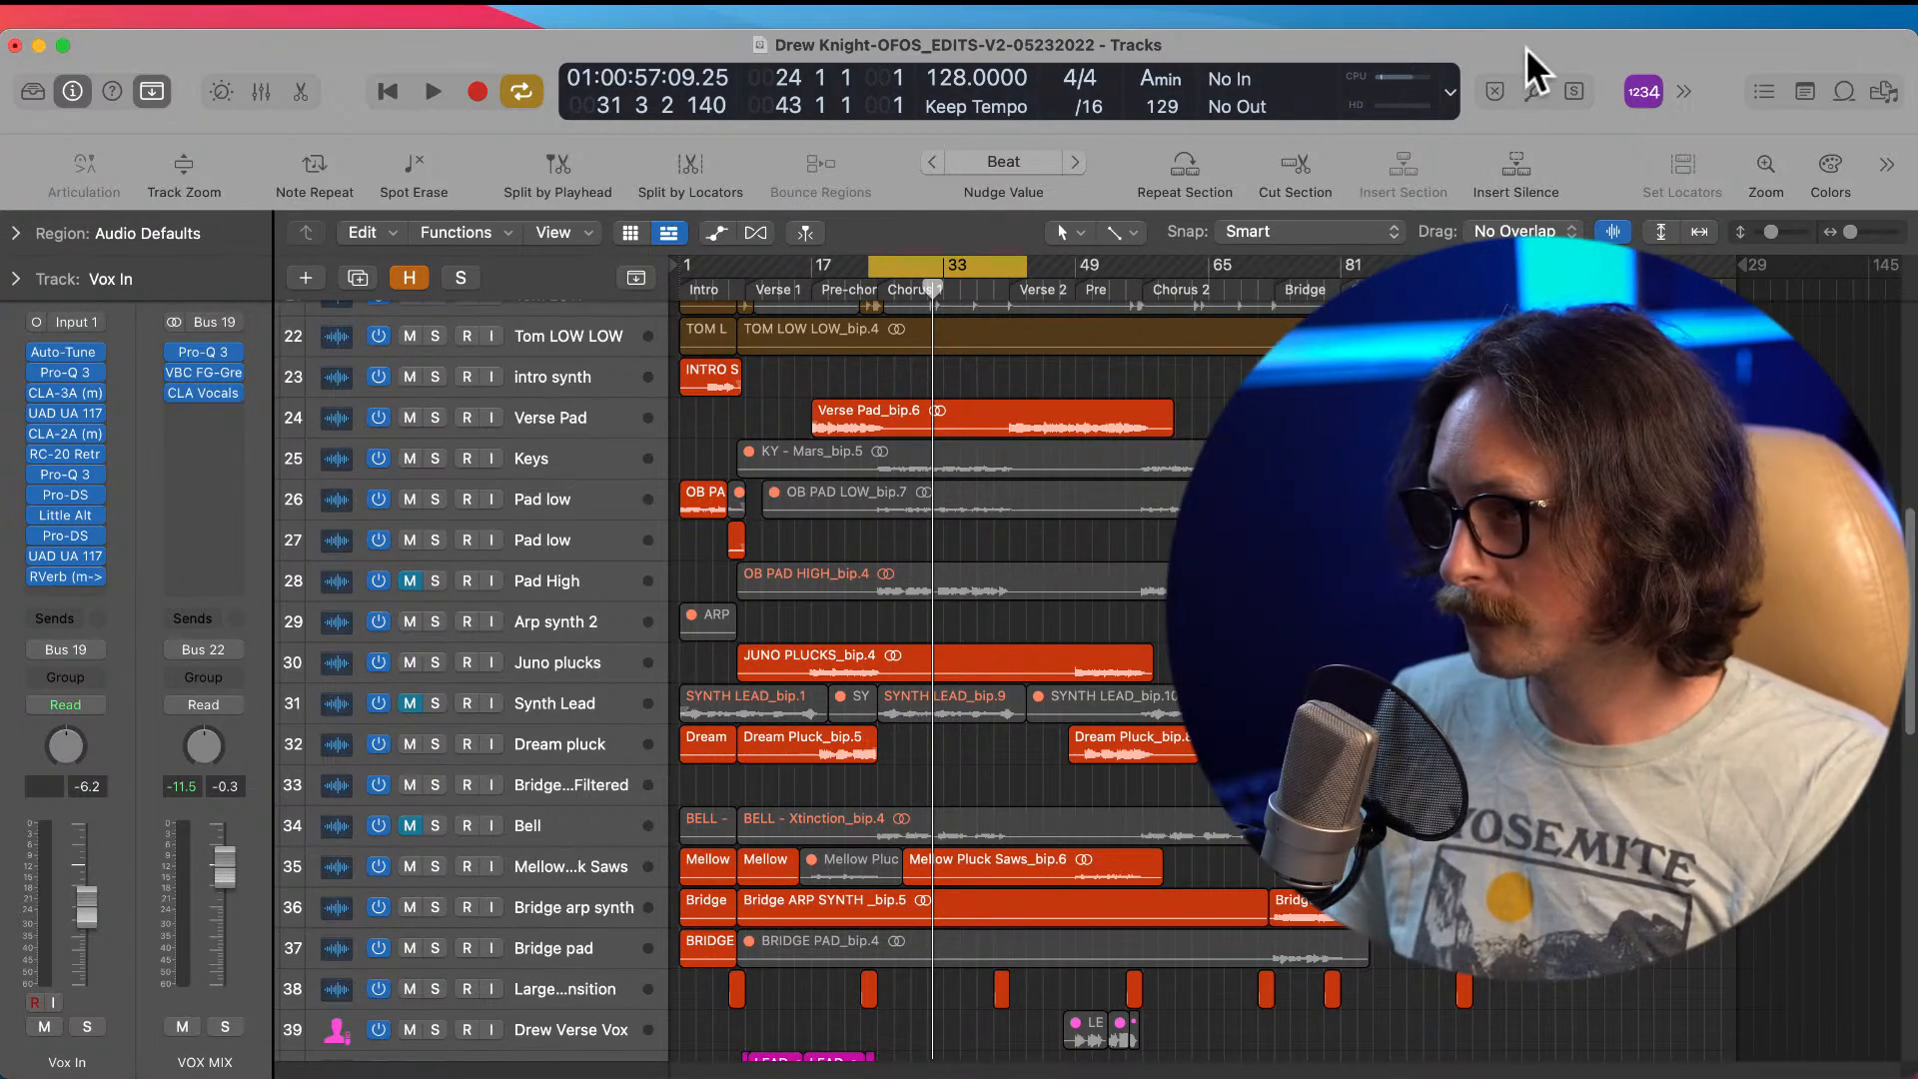
pyautogui.press('space')
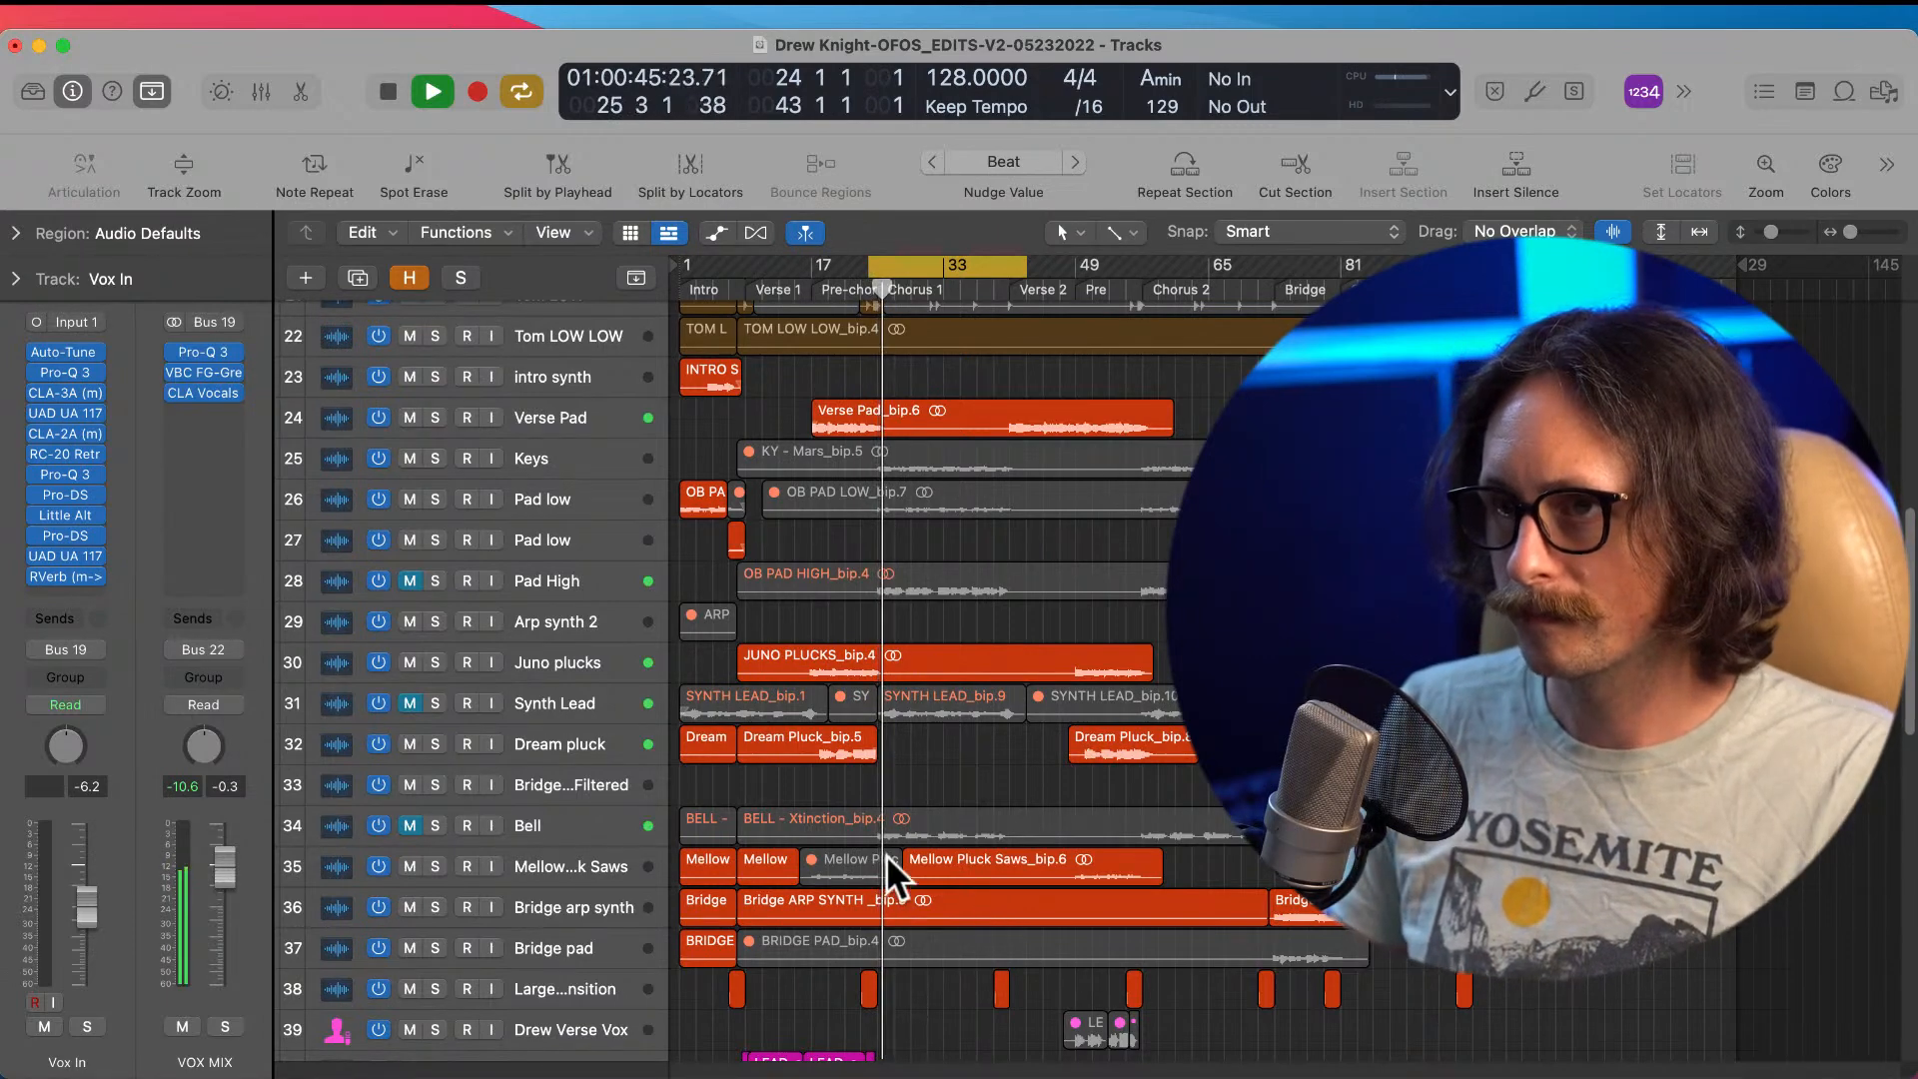
pyautogui.scroll(-5, 905, 842)
pyautogui.scroll(5, 976, 741)
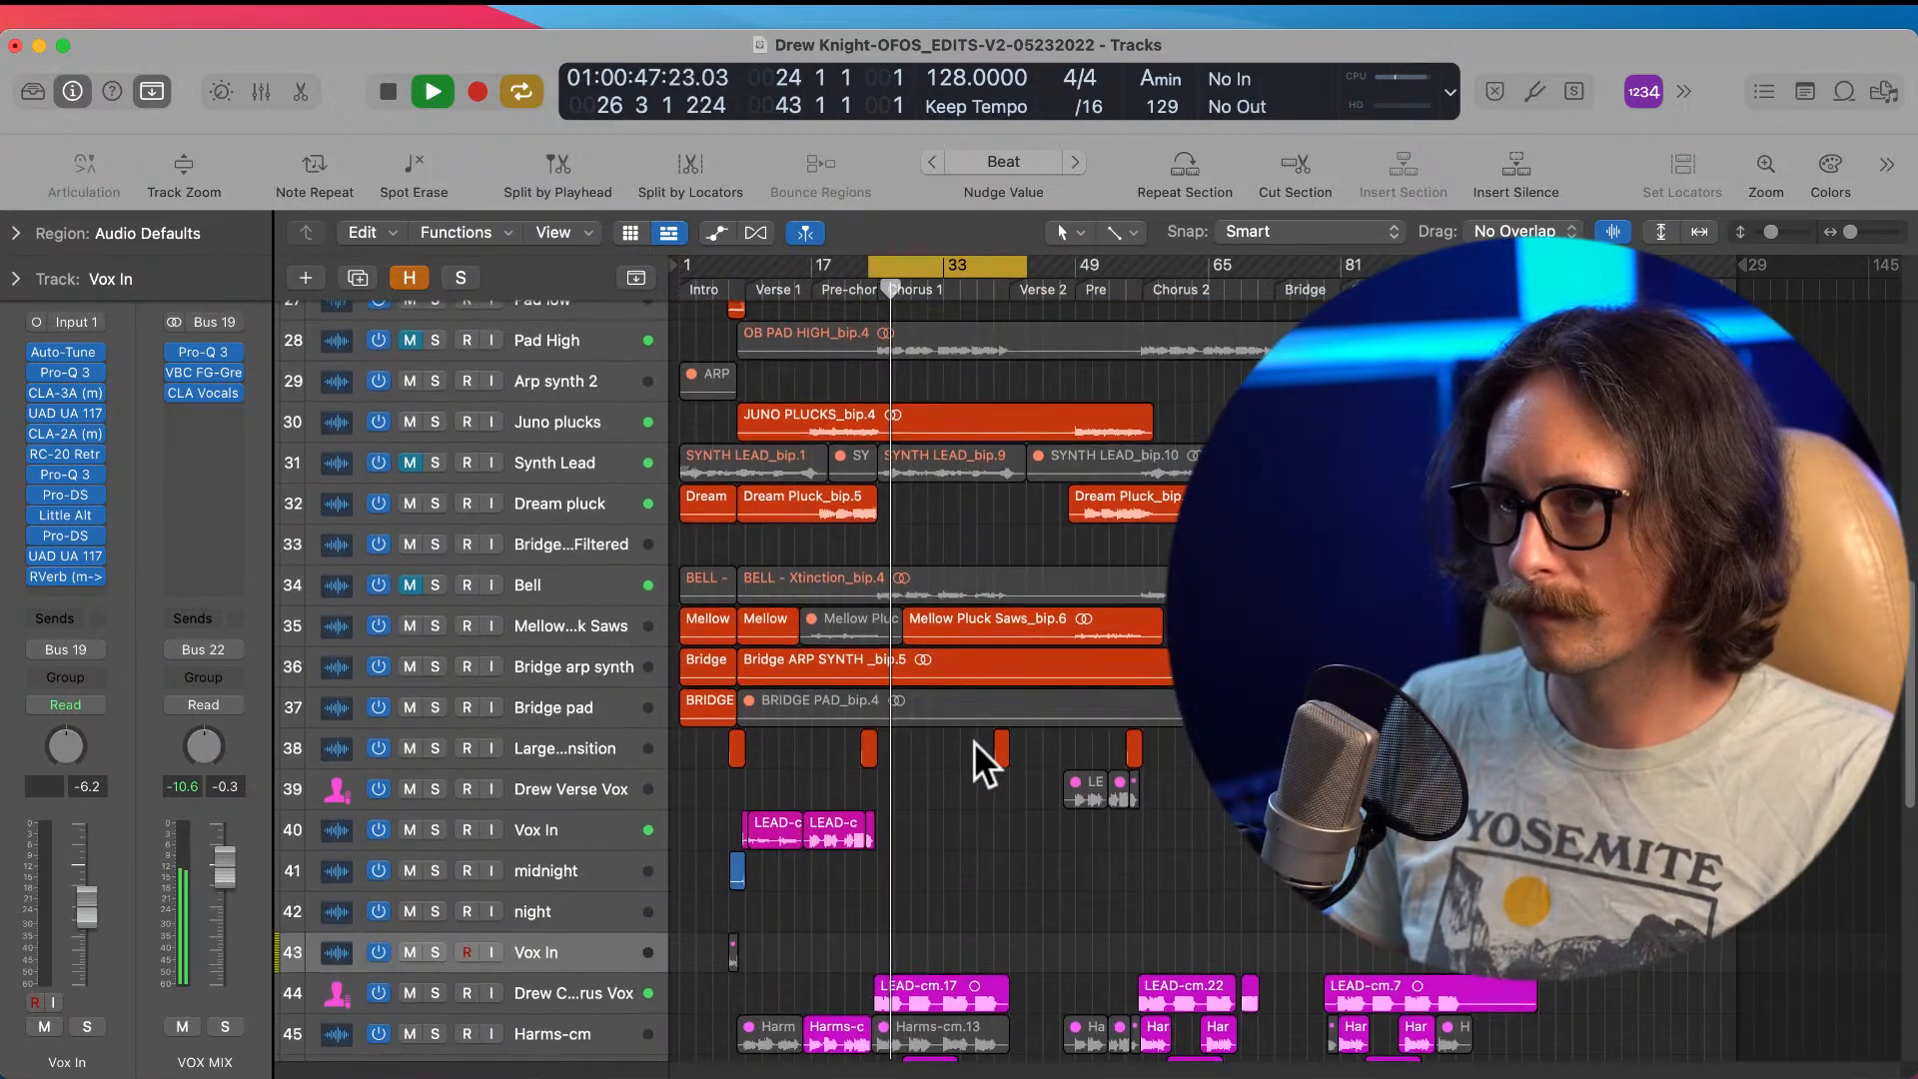
pyautogui.scroll(-9, 939, 758)
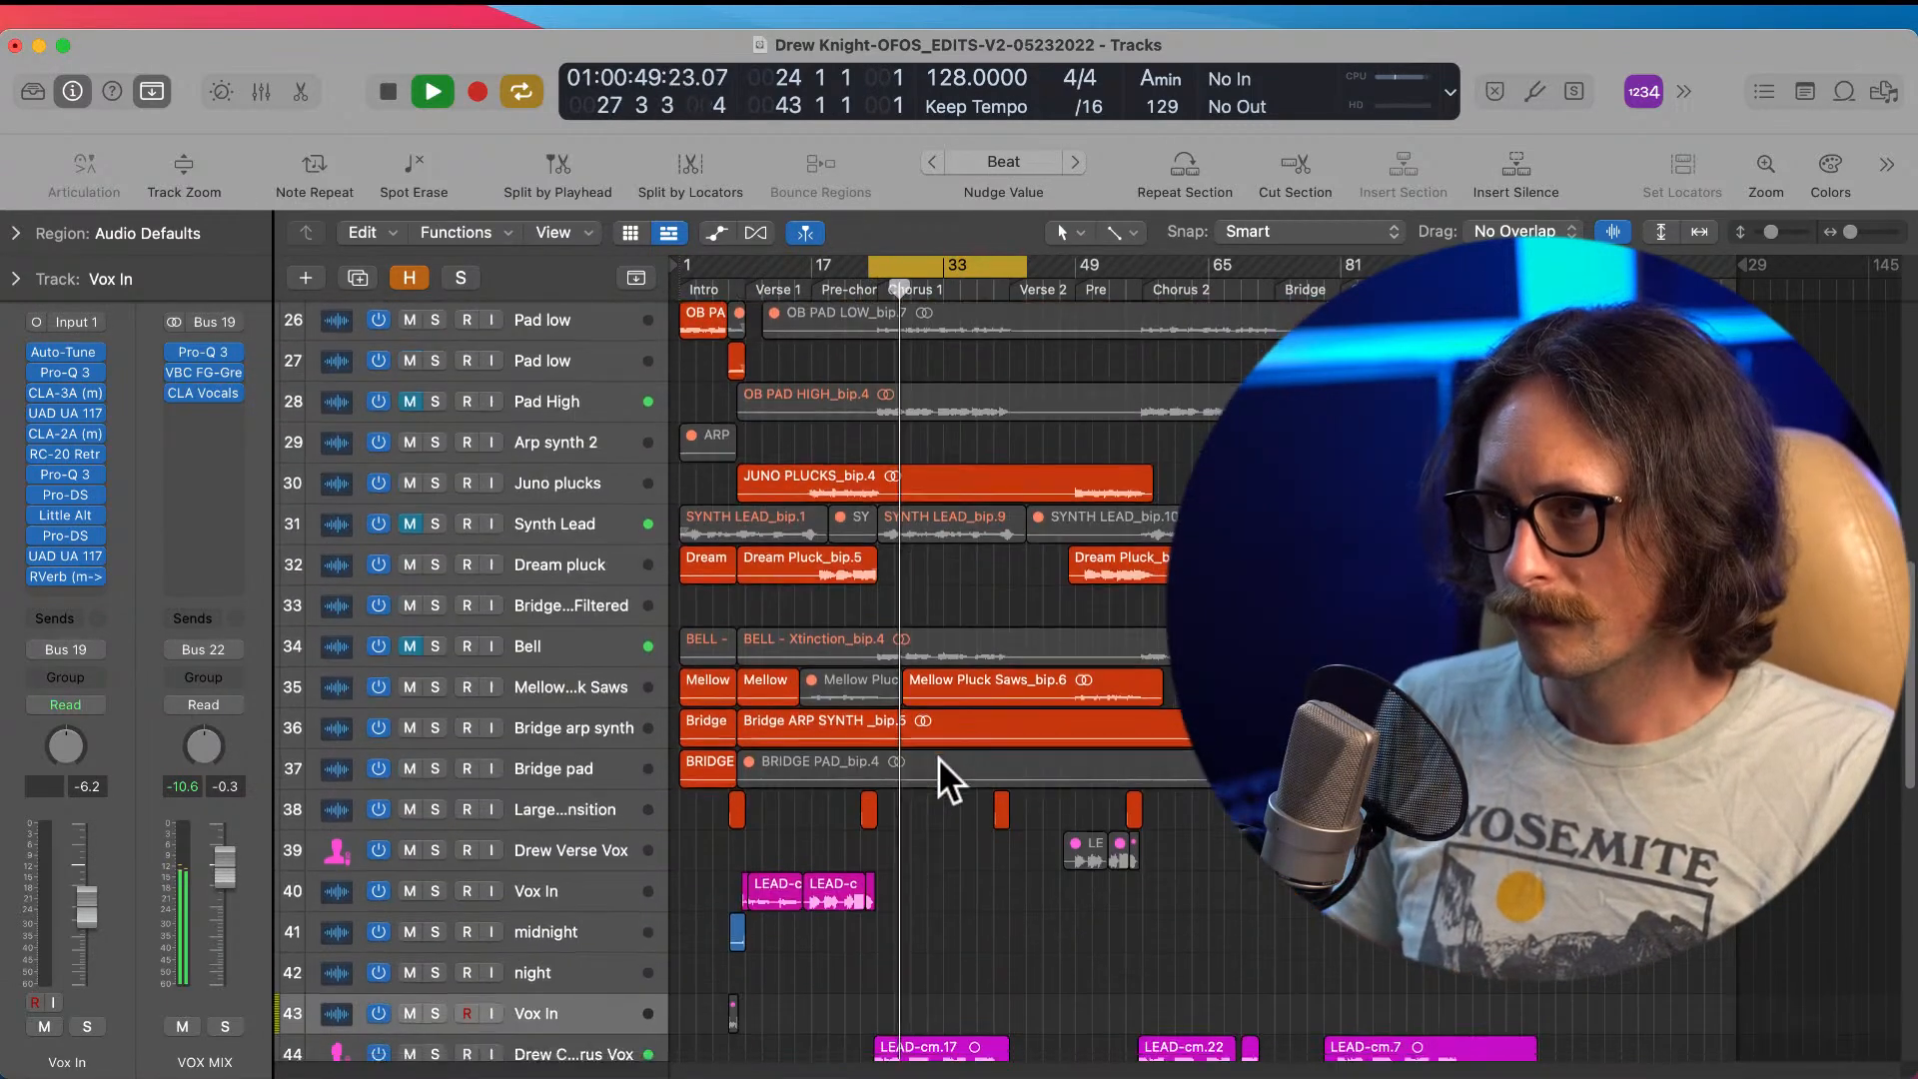
pyautogui.scroll(11, 939, 757)
pyautogui.scroll(4, 938, 757)
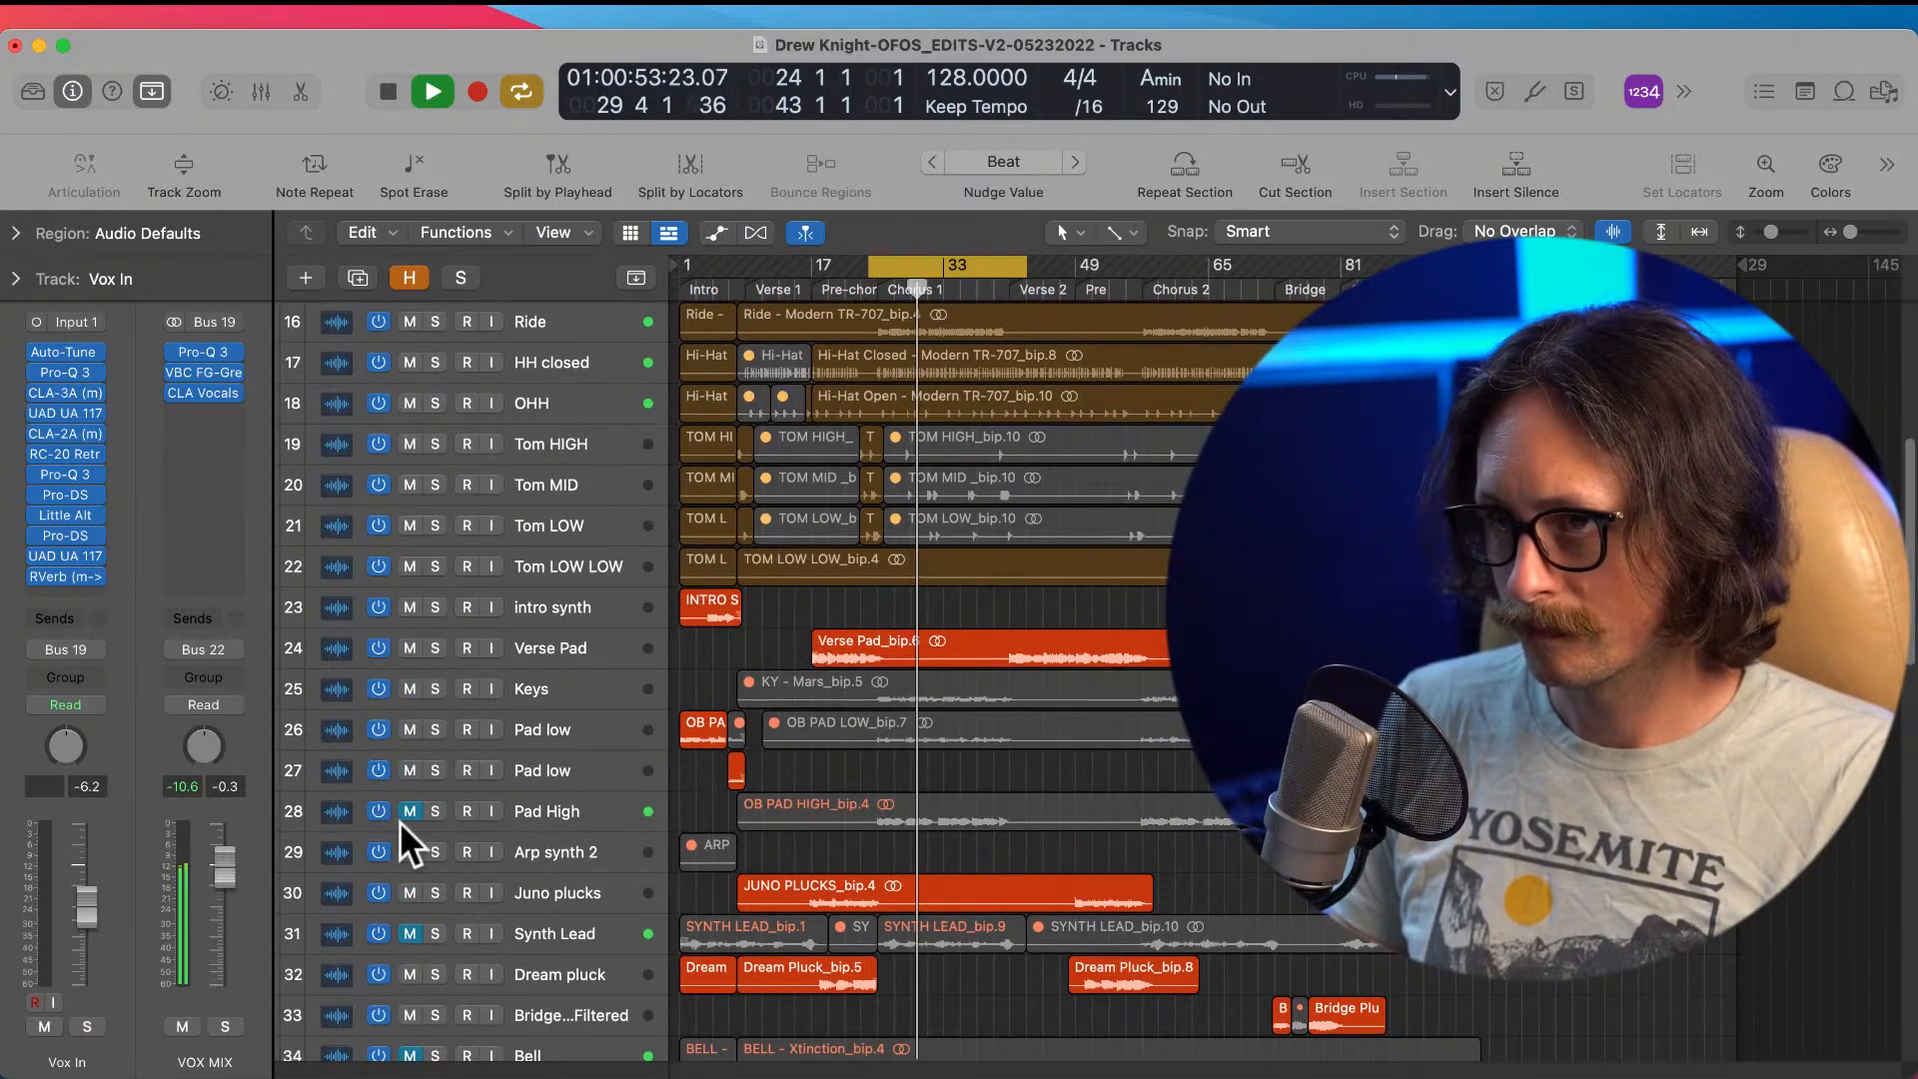
# Step: Unmute the Synth Lead, Pad High and Bell tracks, listen to the Chorus 1 cycle and stop playback
pyautogui.scroll(-3, 1028, 841)
pyautogui.scroll(-1, 1021, 821)
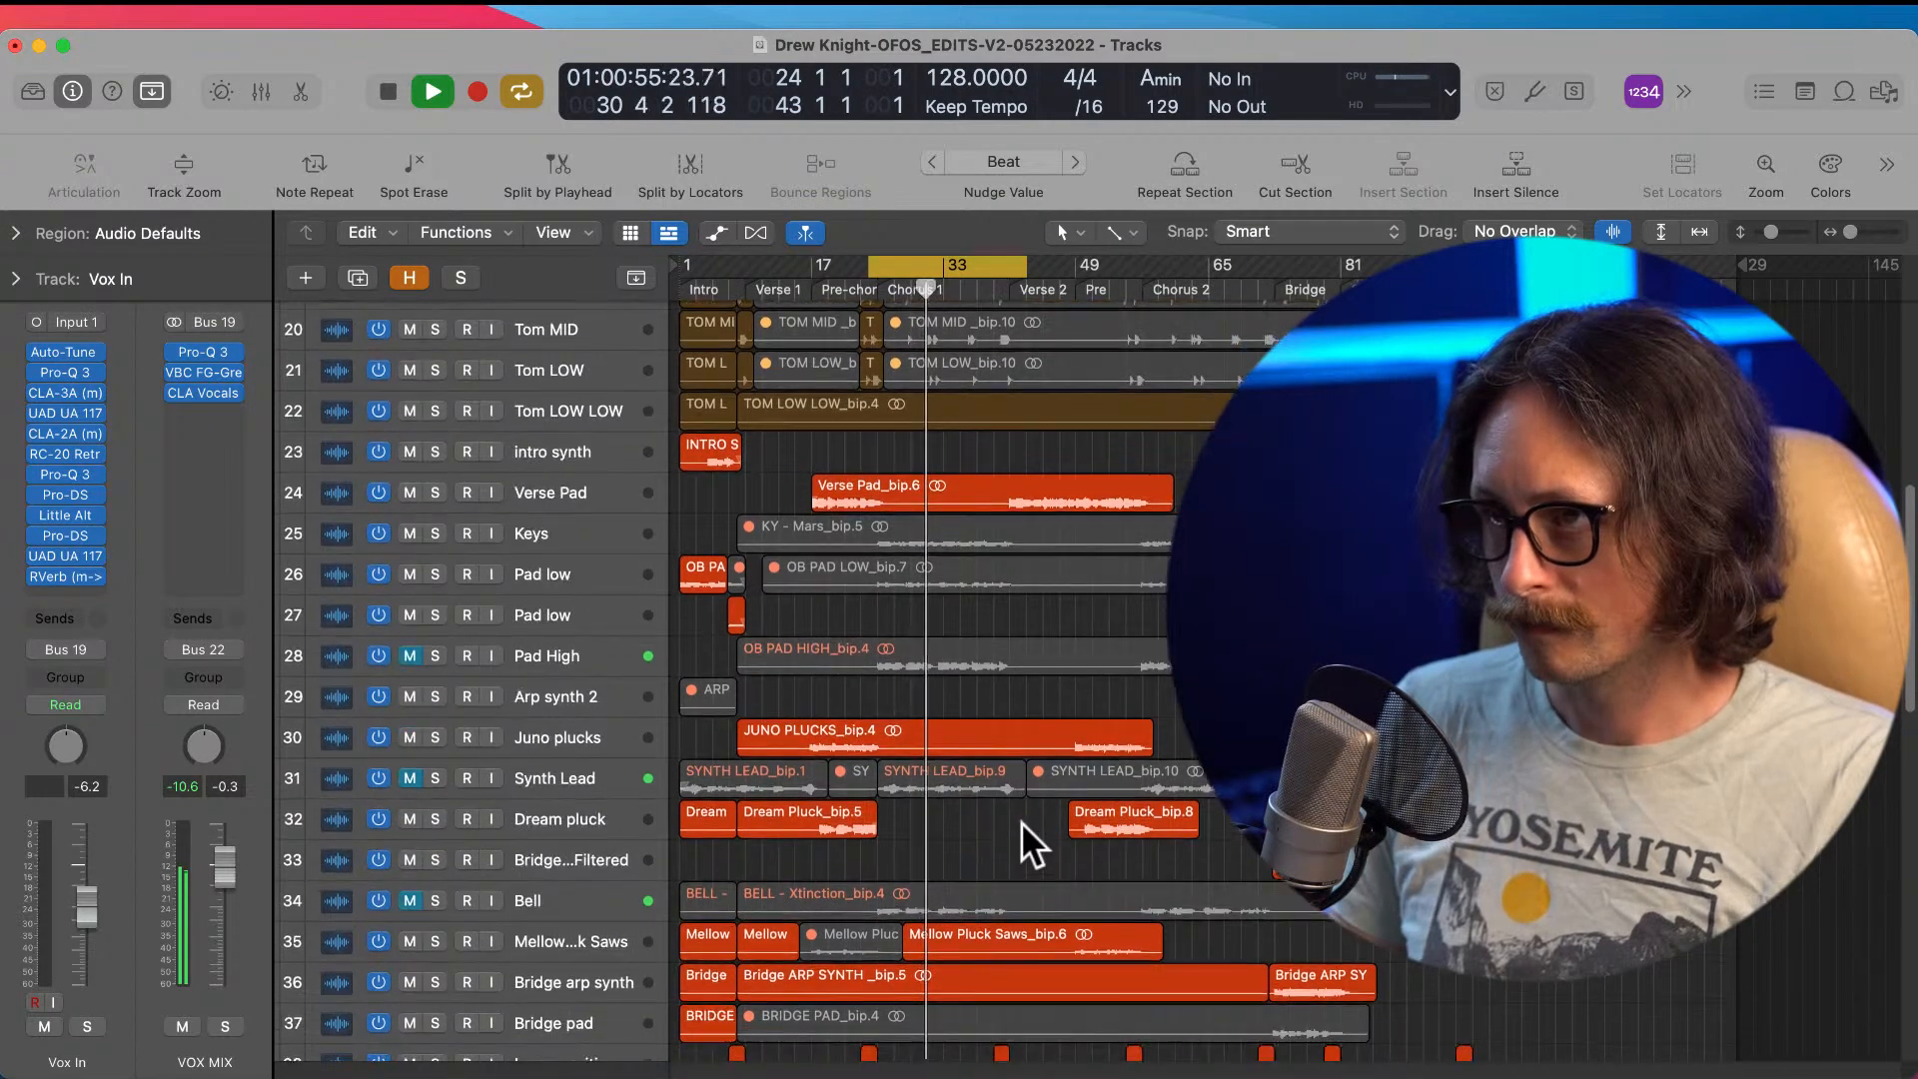
pyautogui.click(411, 779)
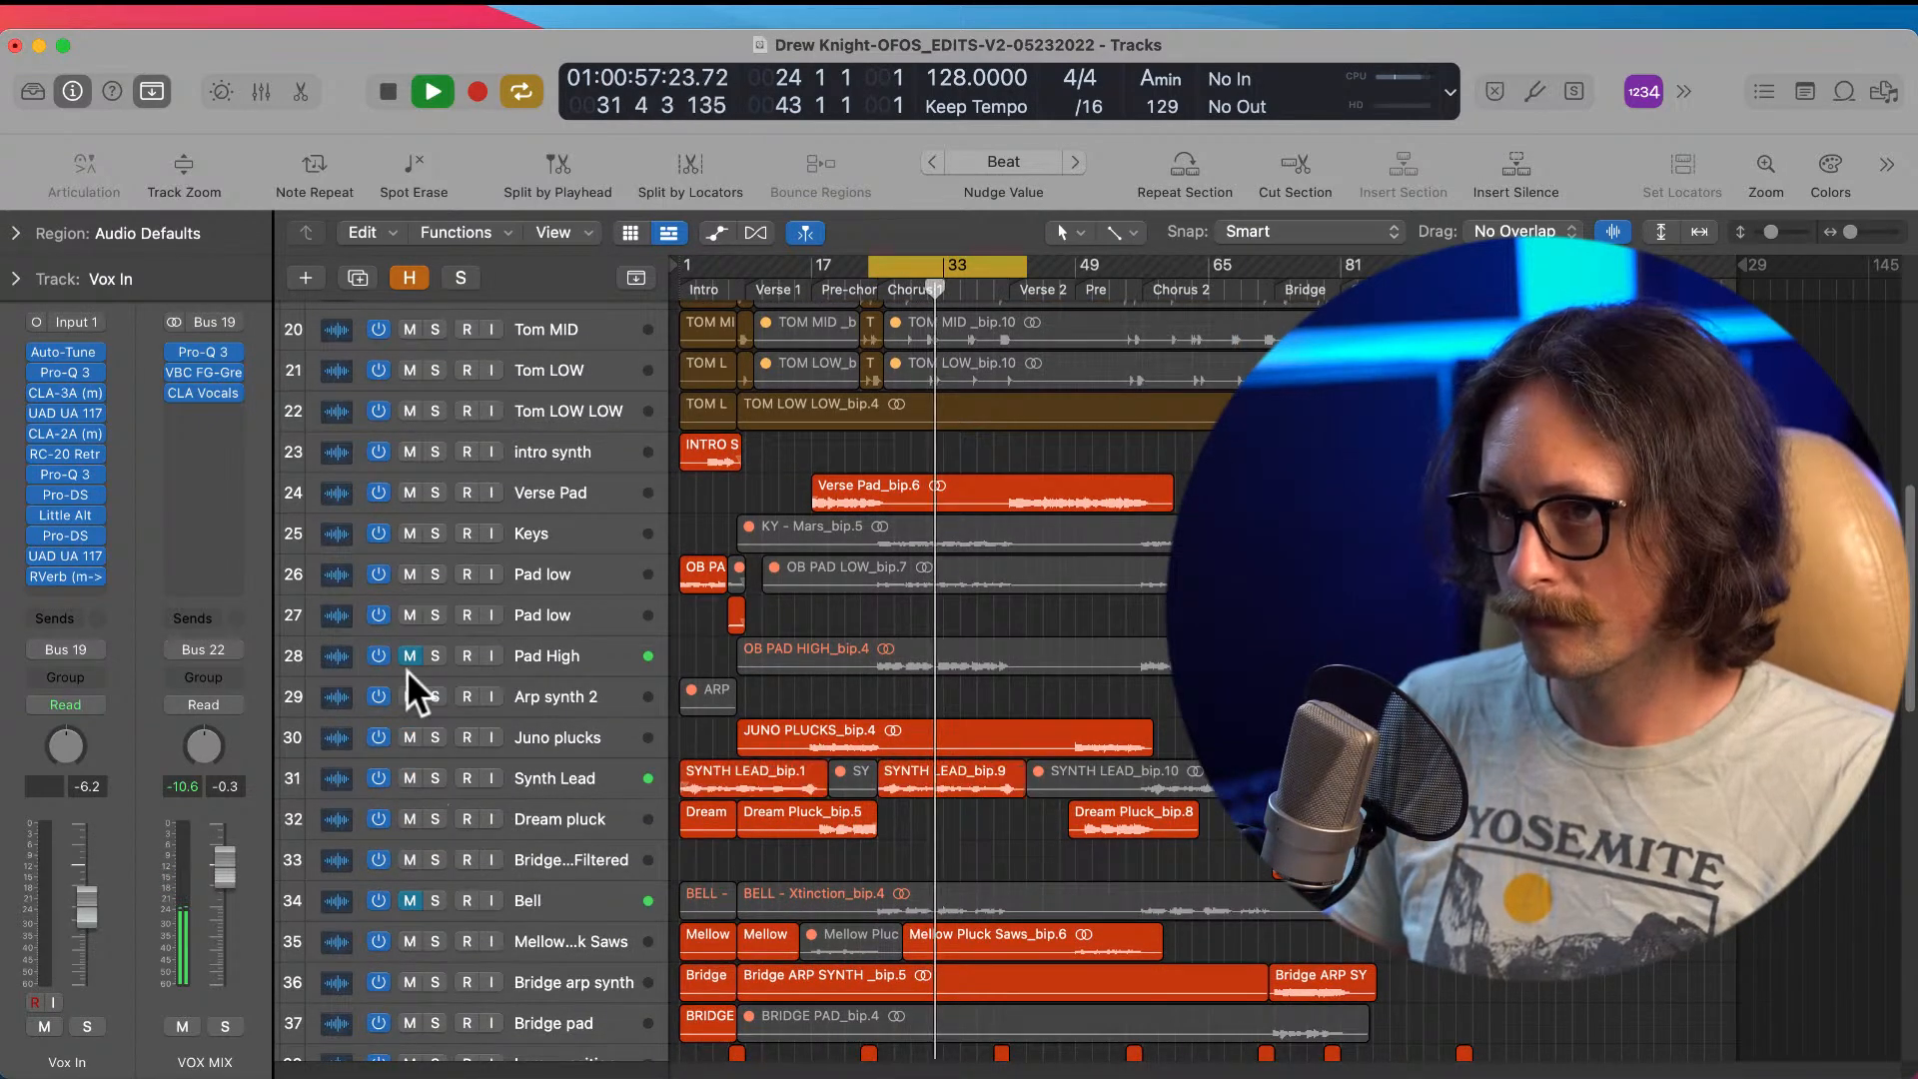
pyautogui.click(410, 655)
pyautogui.click(410, 901)
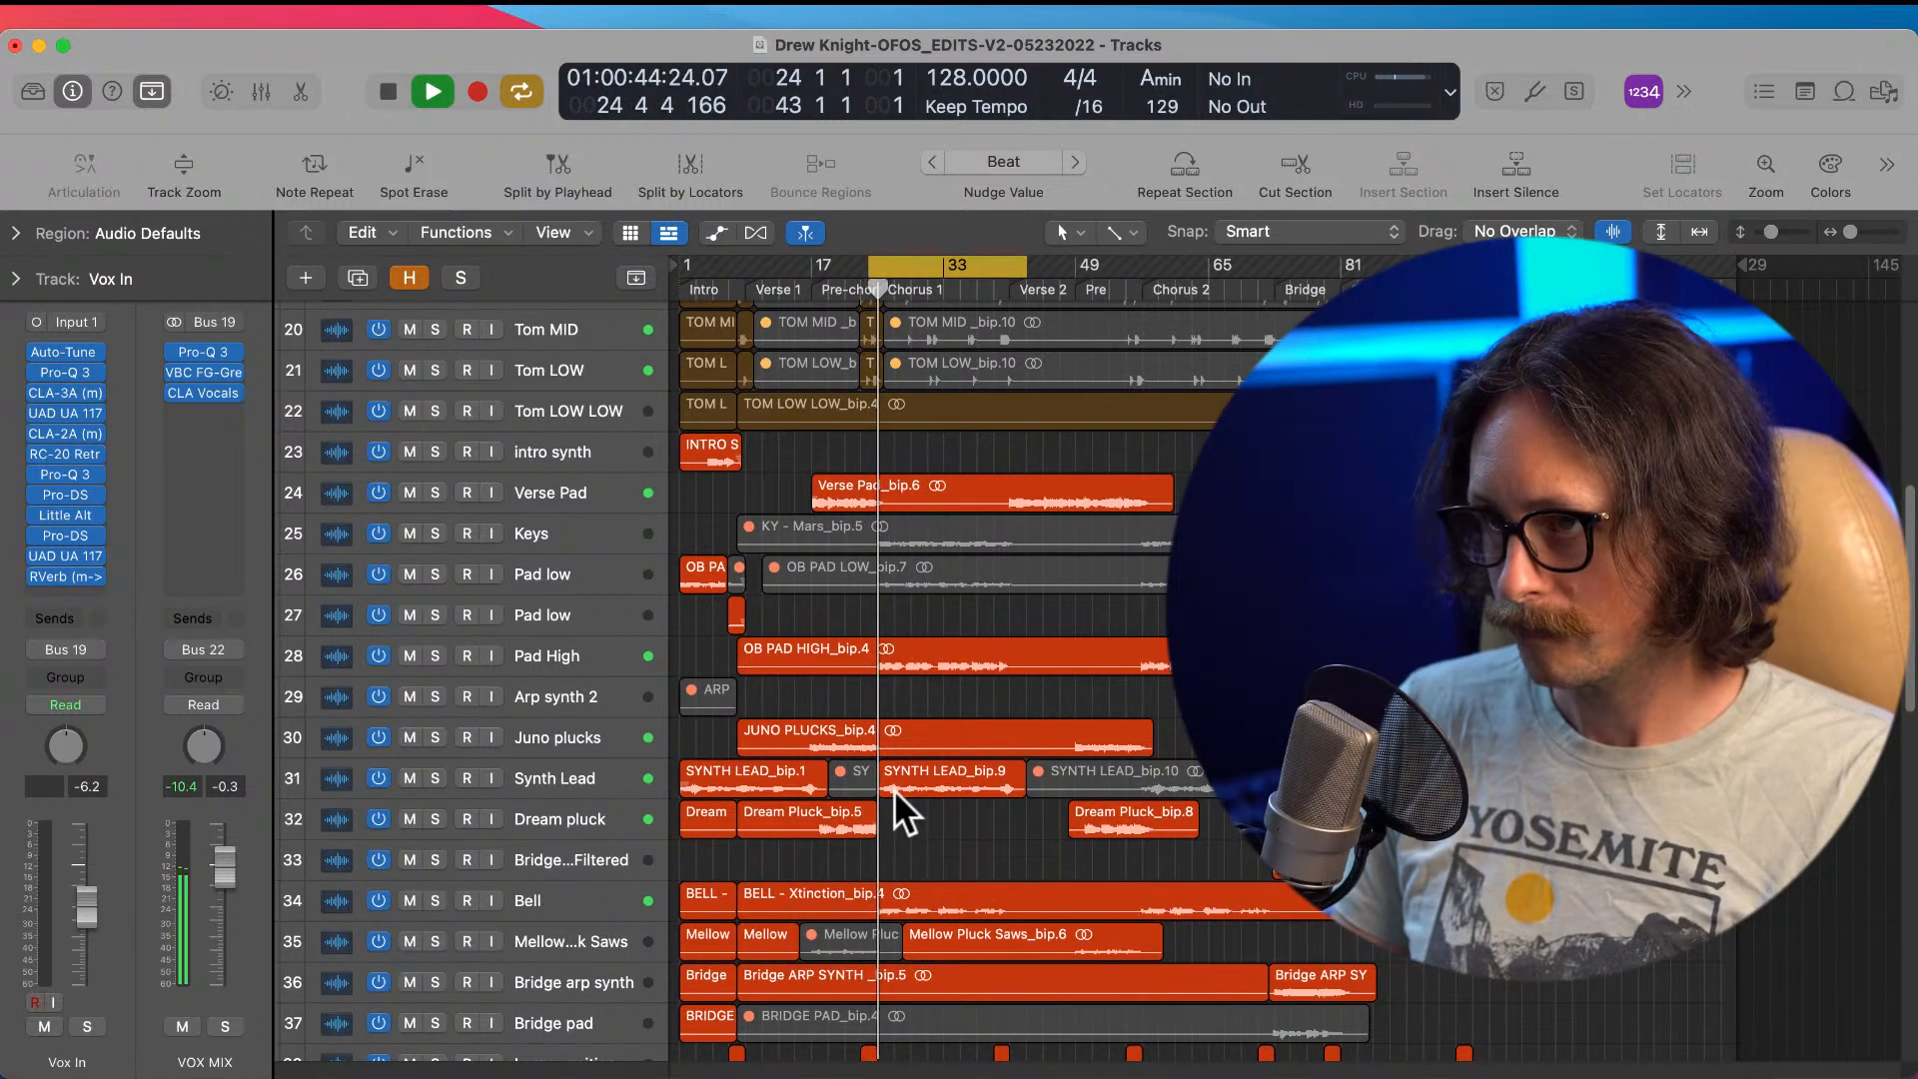
pyautogui.scroll(-2, 952, 782)
pyautogui.scroll(-3, 951, 782)
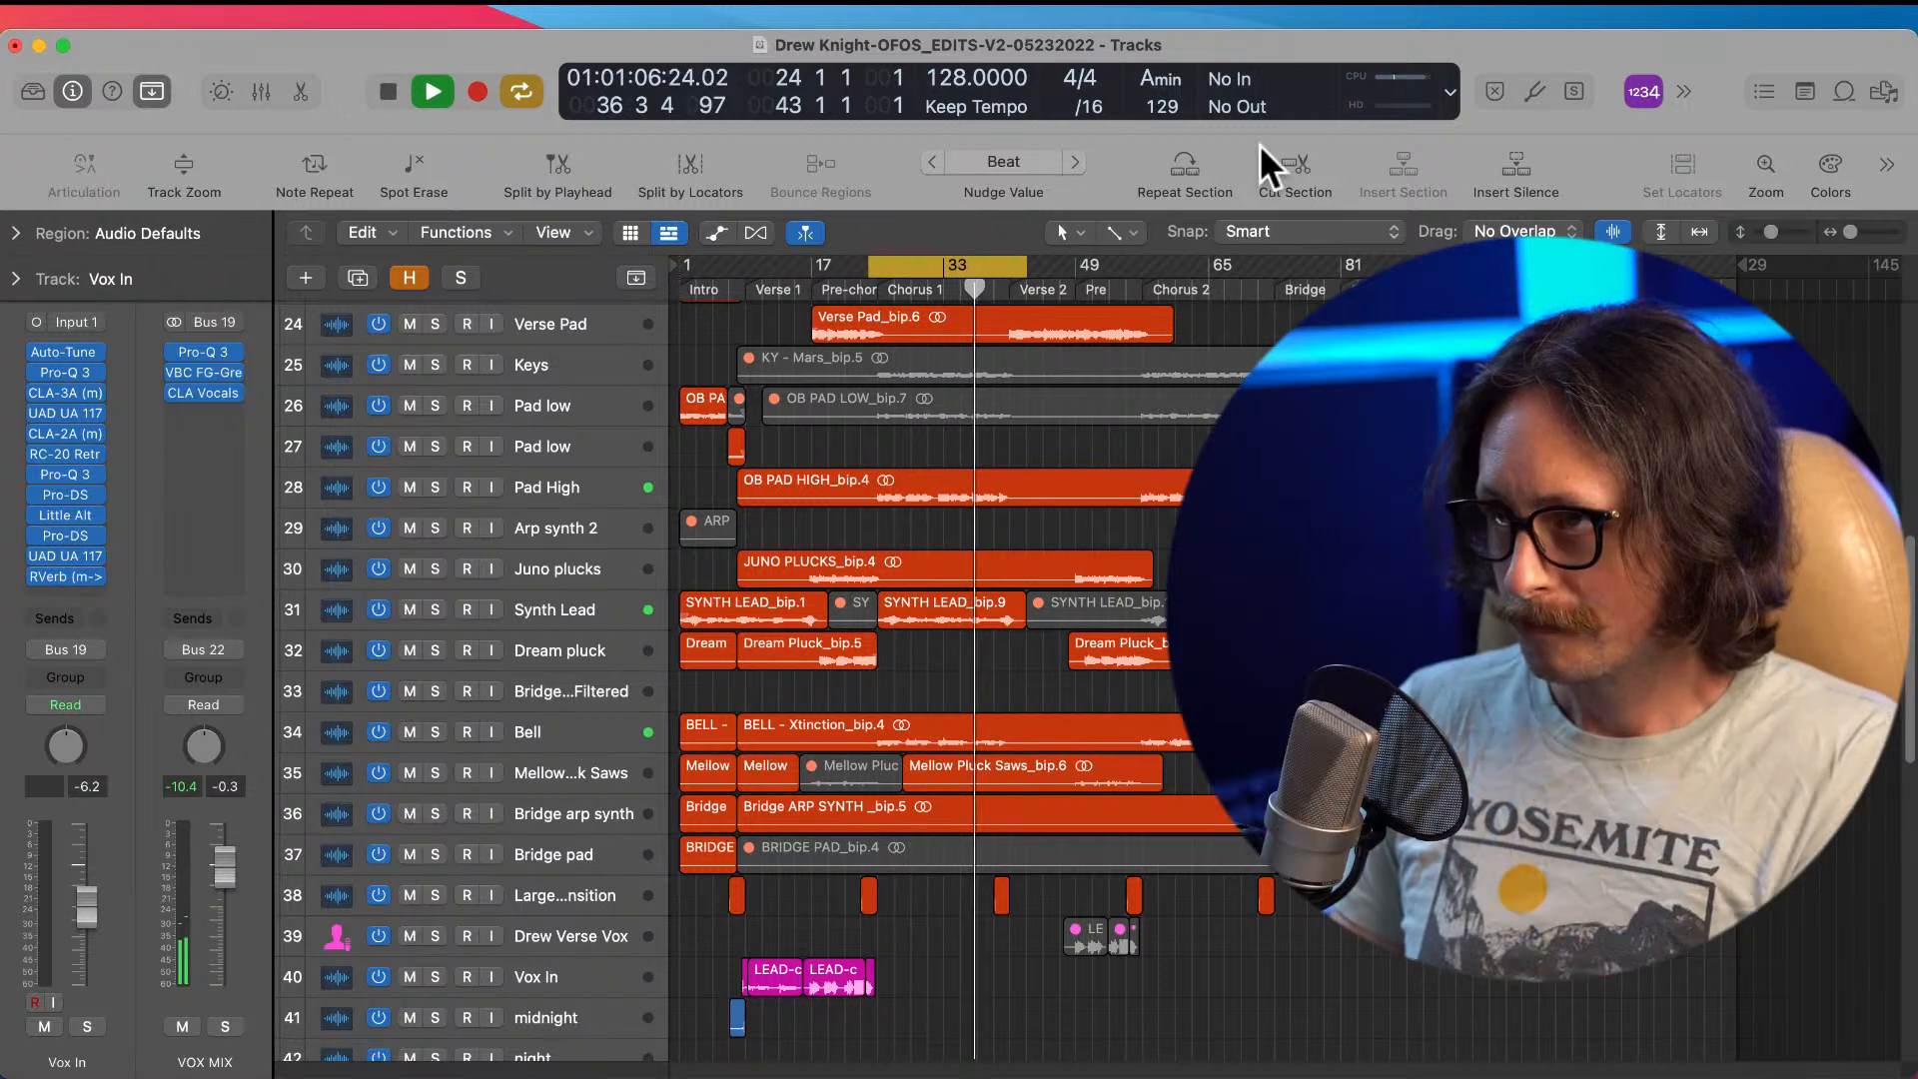
pyautogui.press('space')
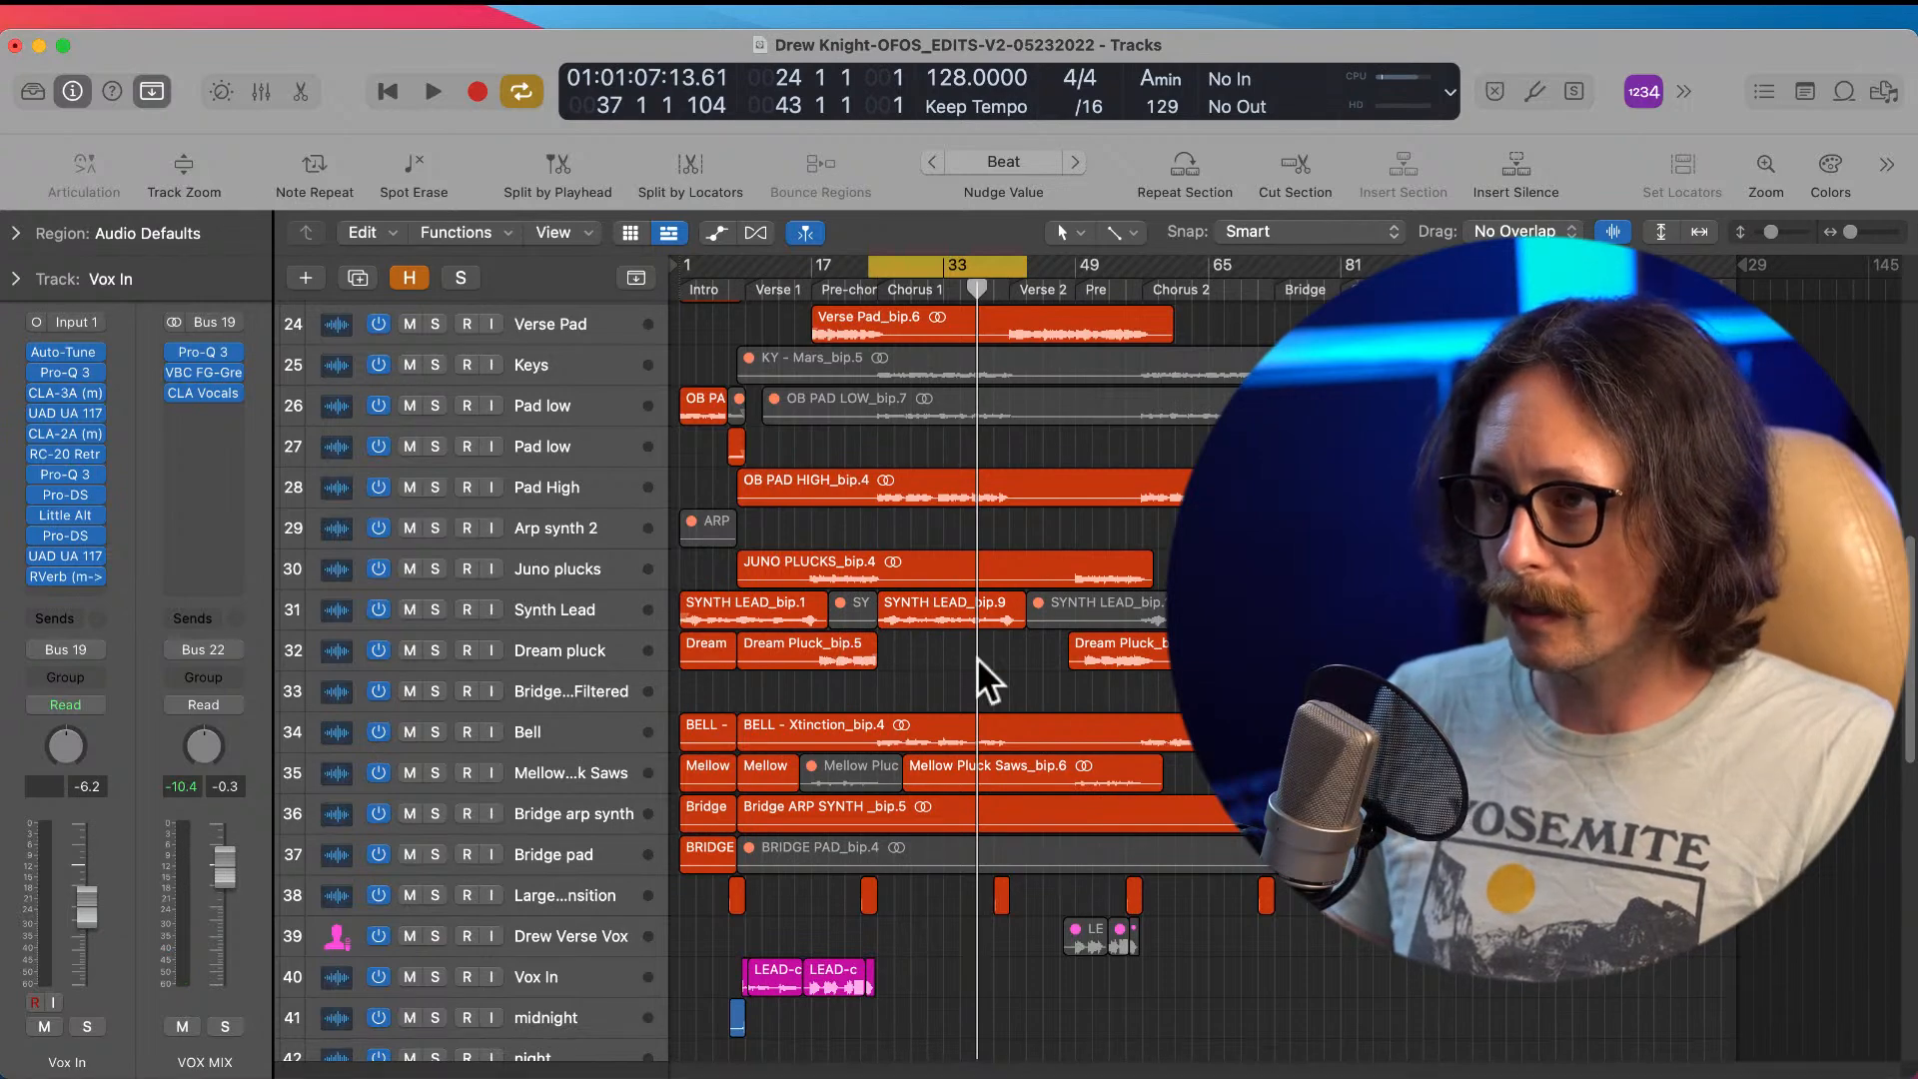
# Step: Solo the chorus lead, harmony, adlib and double vocal tracks, numbers 44 to 50
pyautogui.scroll(-10, 977, 658)
pyautogui.scroll(-10, 817, 862)
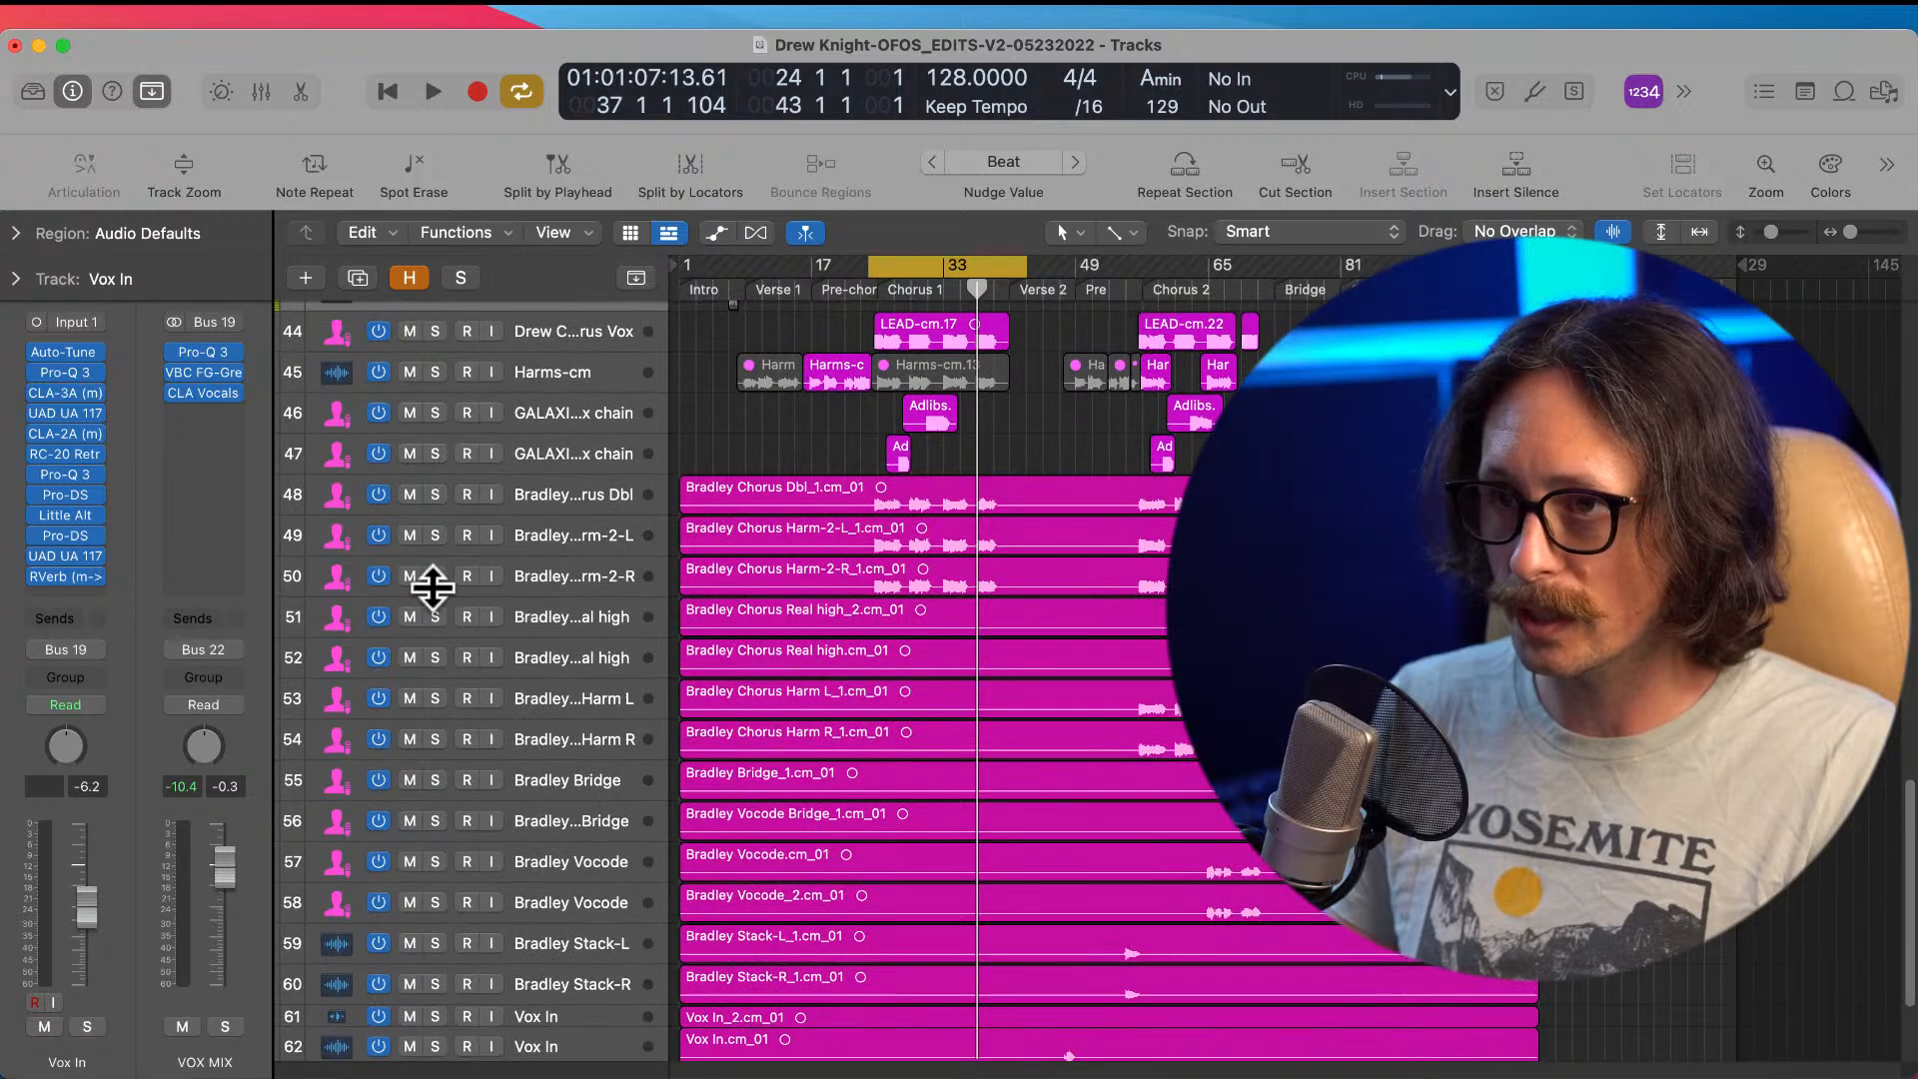
pyautogui.moveTo(436, 576); pyautogui.dragTo(434, 497)
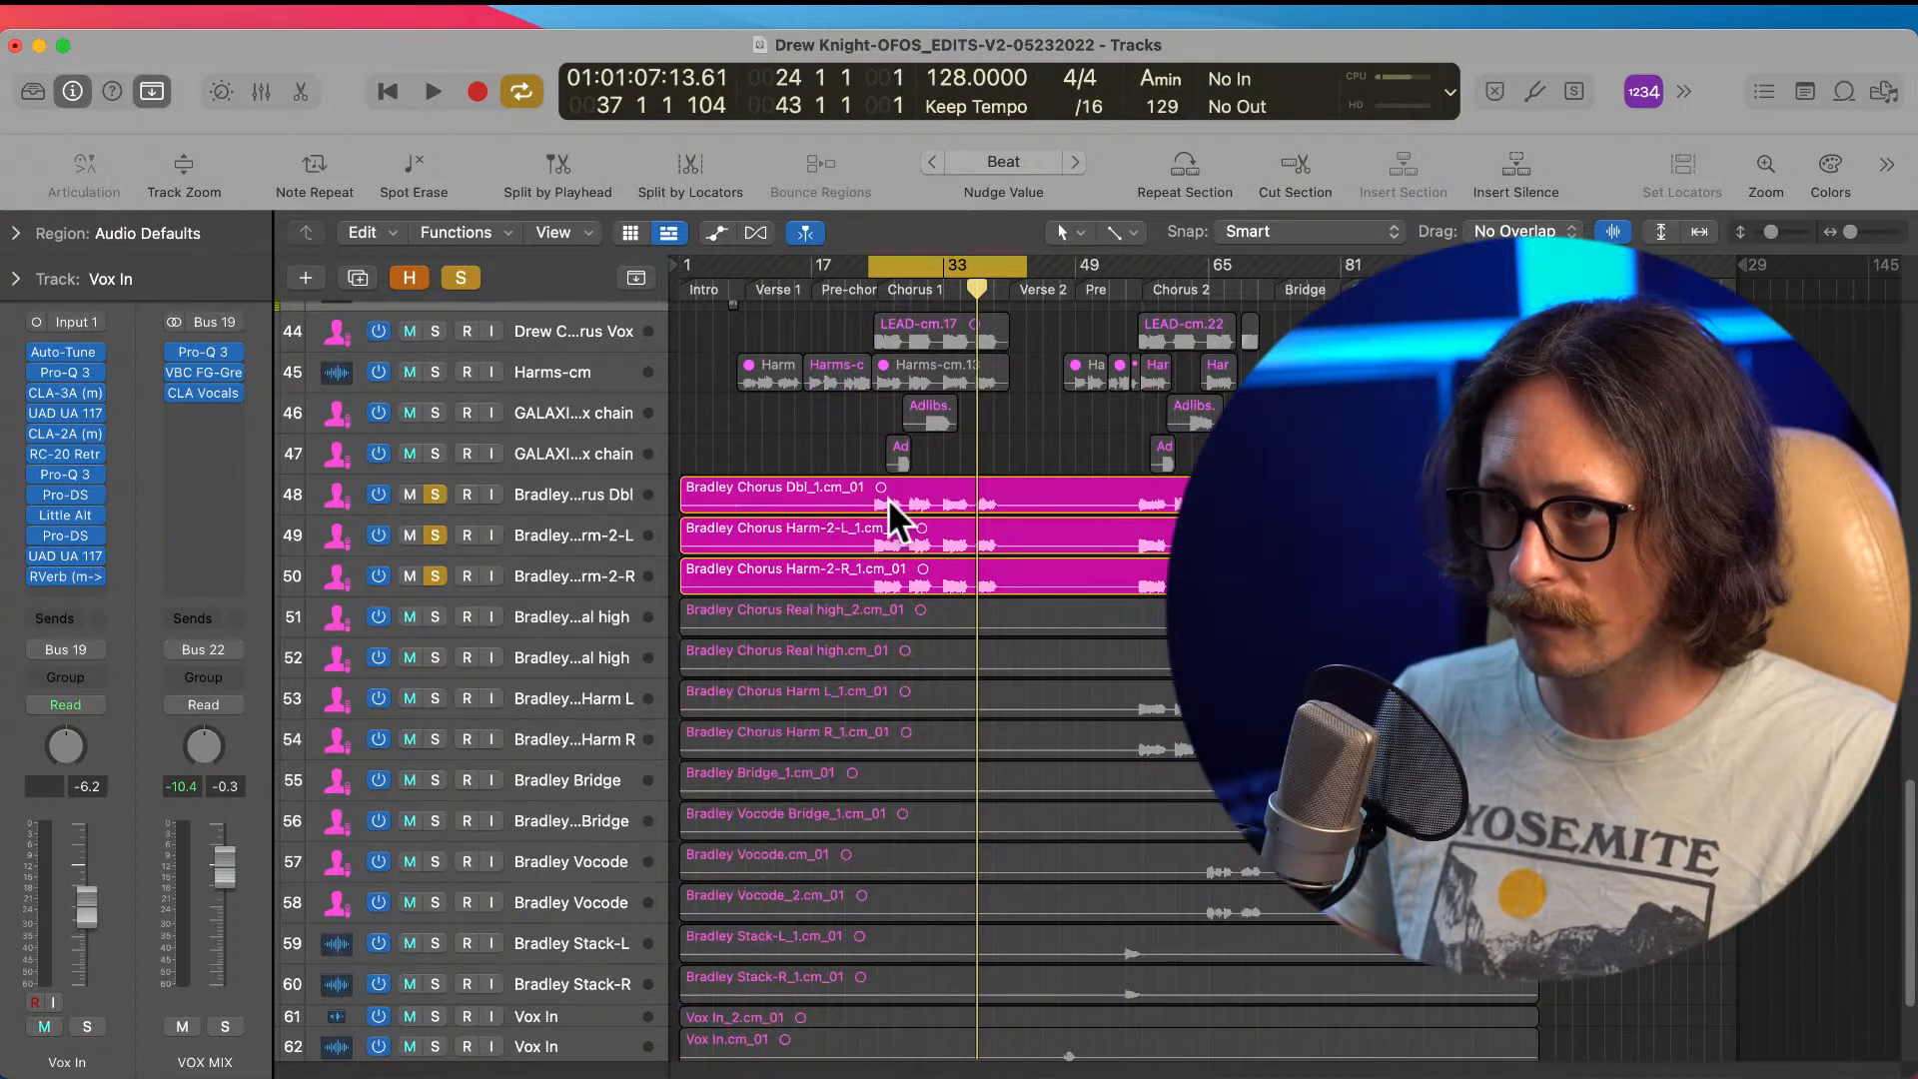
pyautogui.scroll(3, 889, 499)
pyautogui.moveTo(437, 569); pyautogui.dragTo(459, 452)
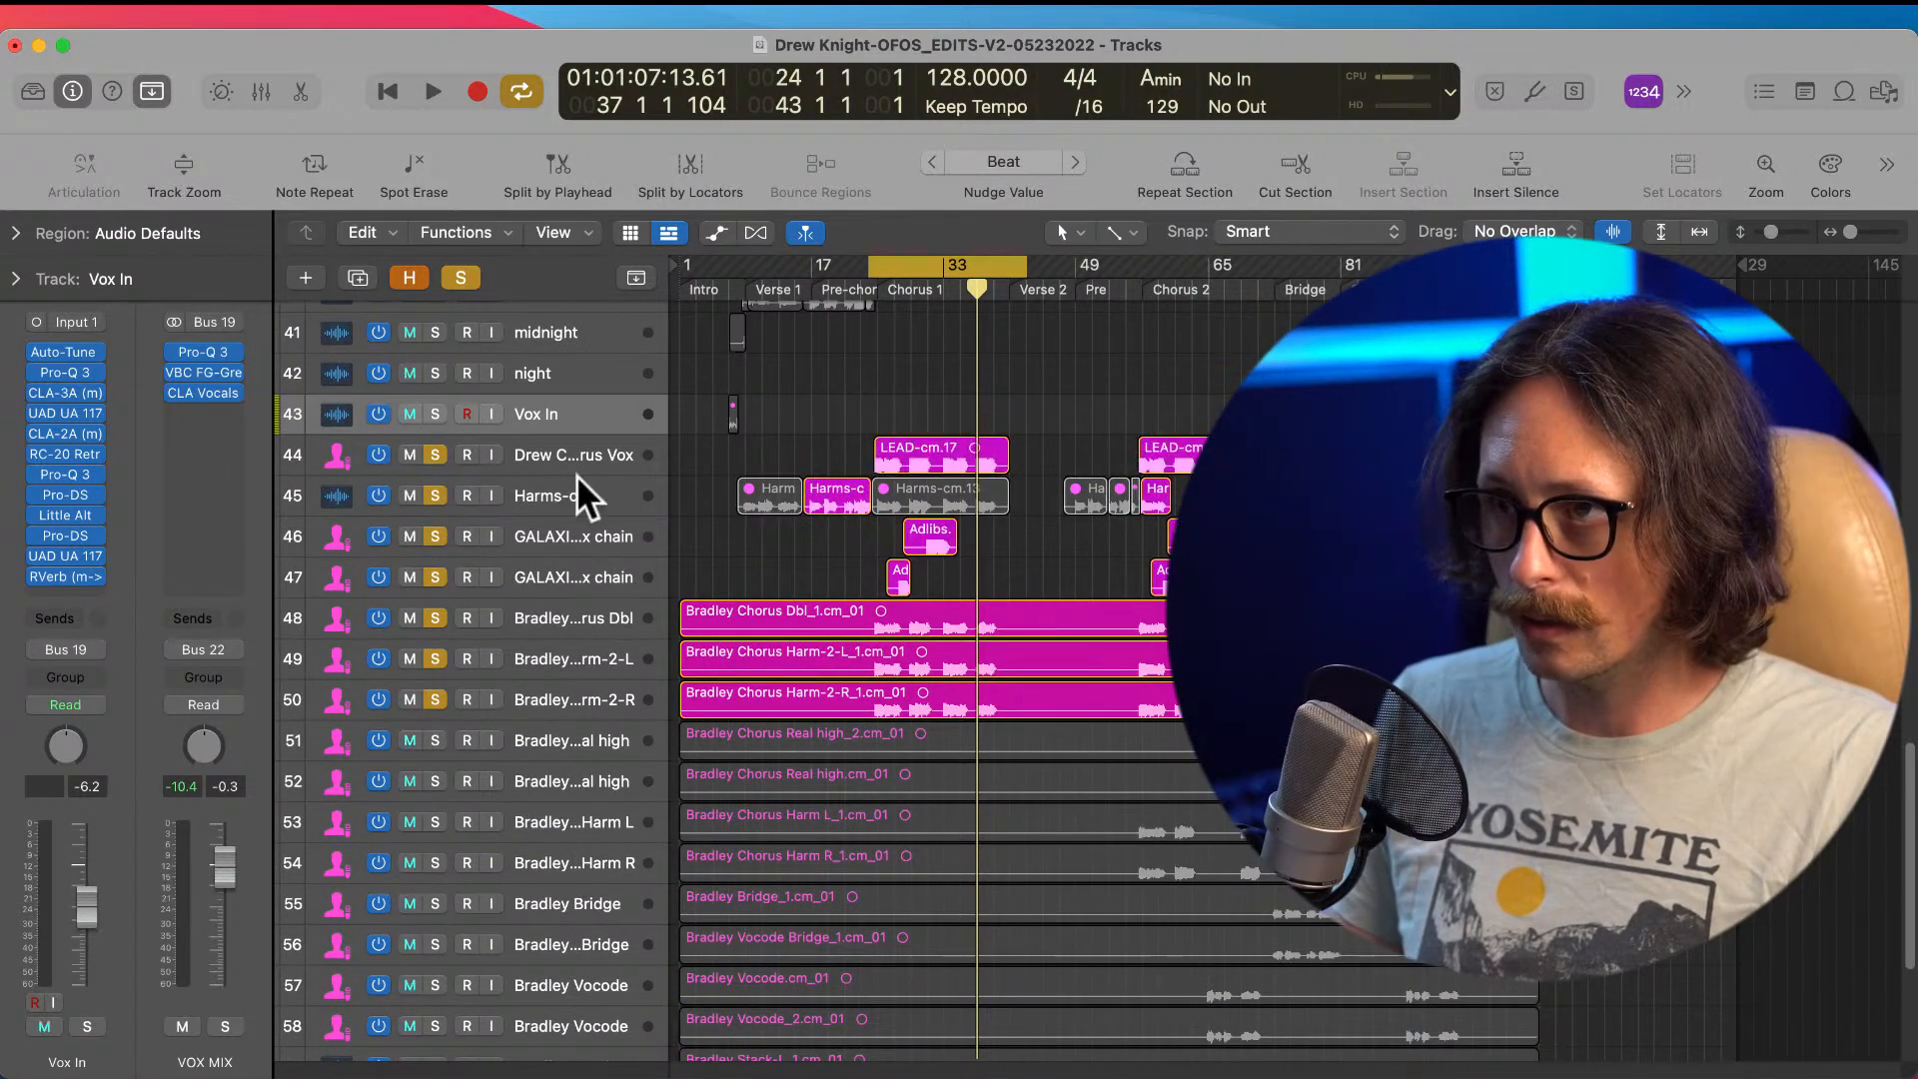
# Step: Add the synth tracks from Verse Pad down to Bridge pad, numbers 24 to 37, to the solo
pyautogui.scroll(11, 944, 493)
pyautogui.scroll(5, 869, 520)
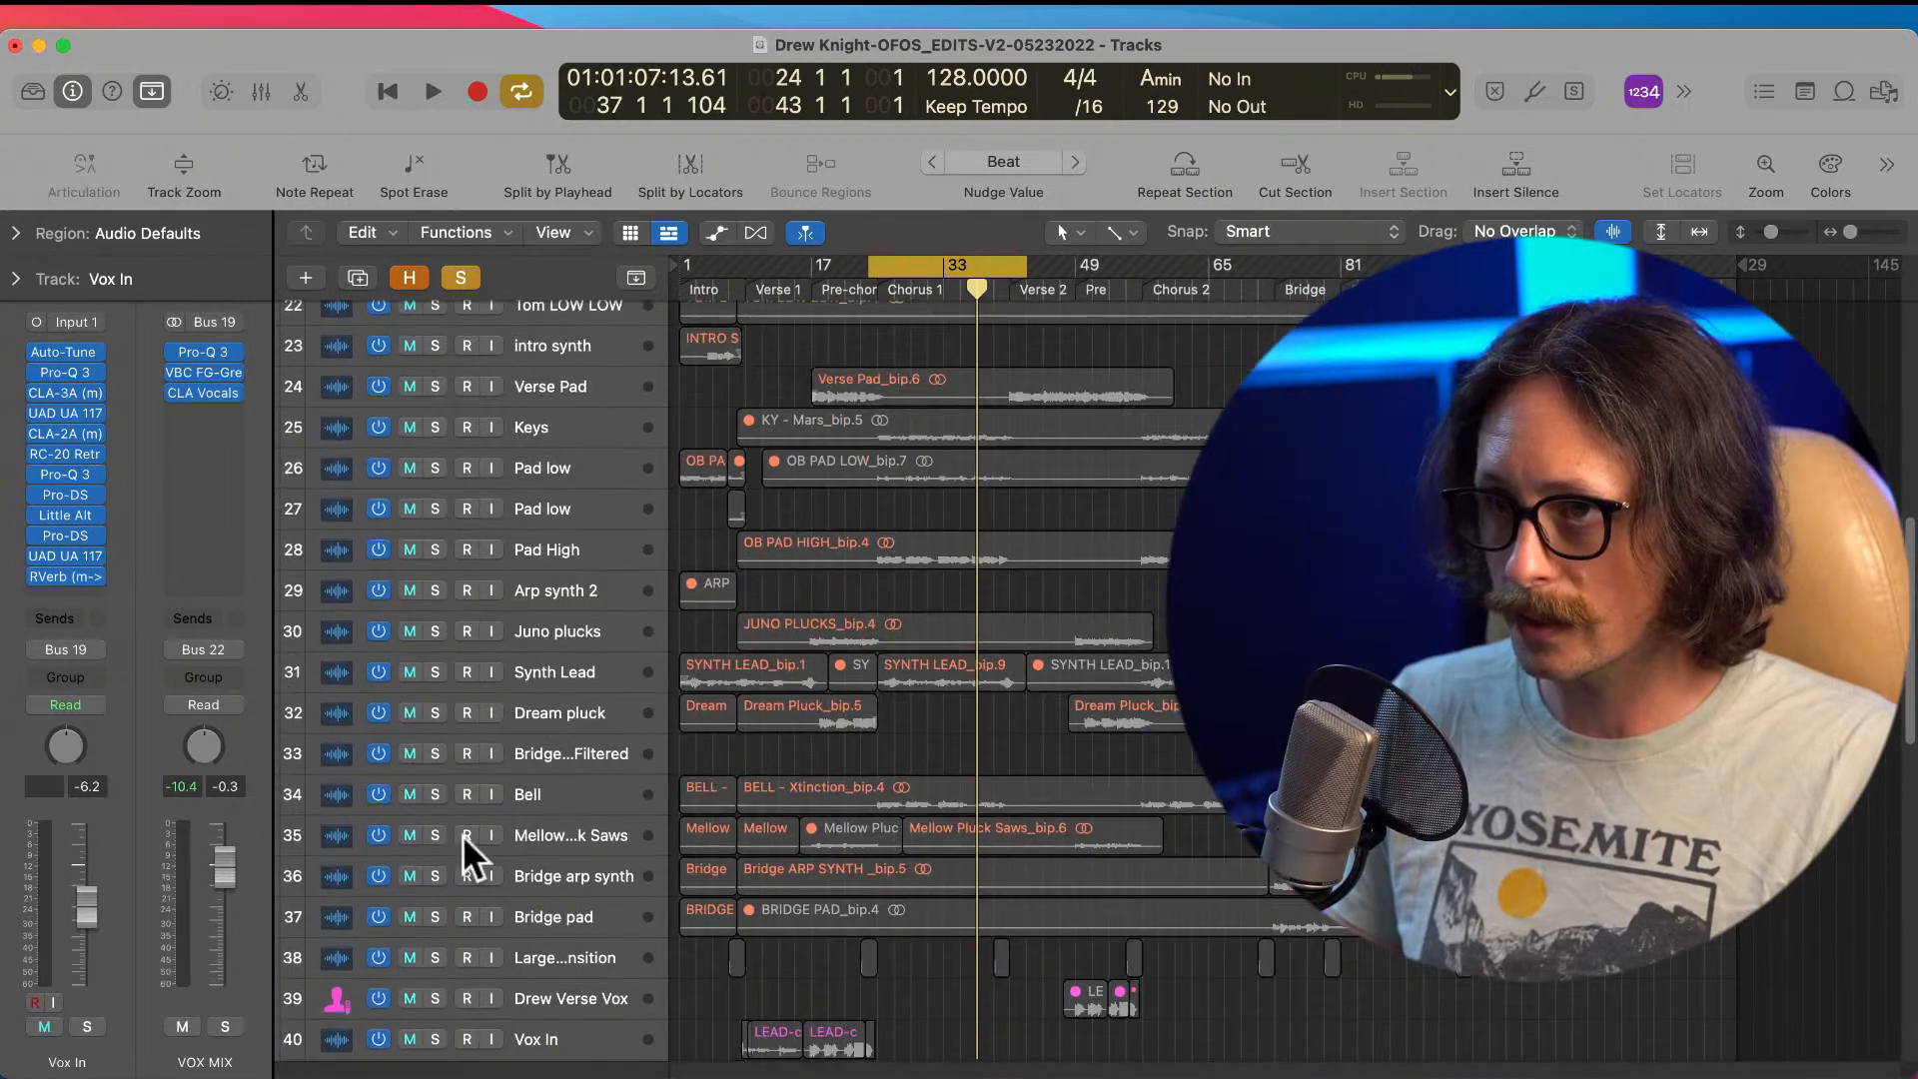
pyautogui.moveTo(435, 816); pyautogui.dragTo(430, 455)
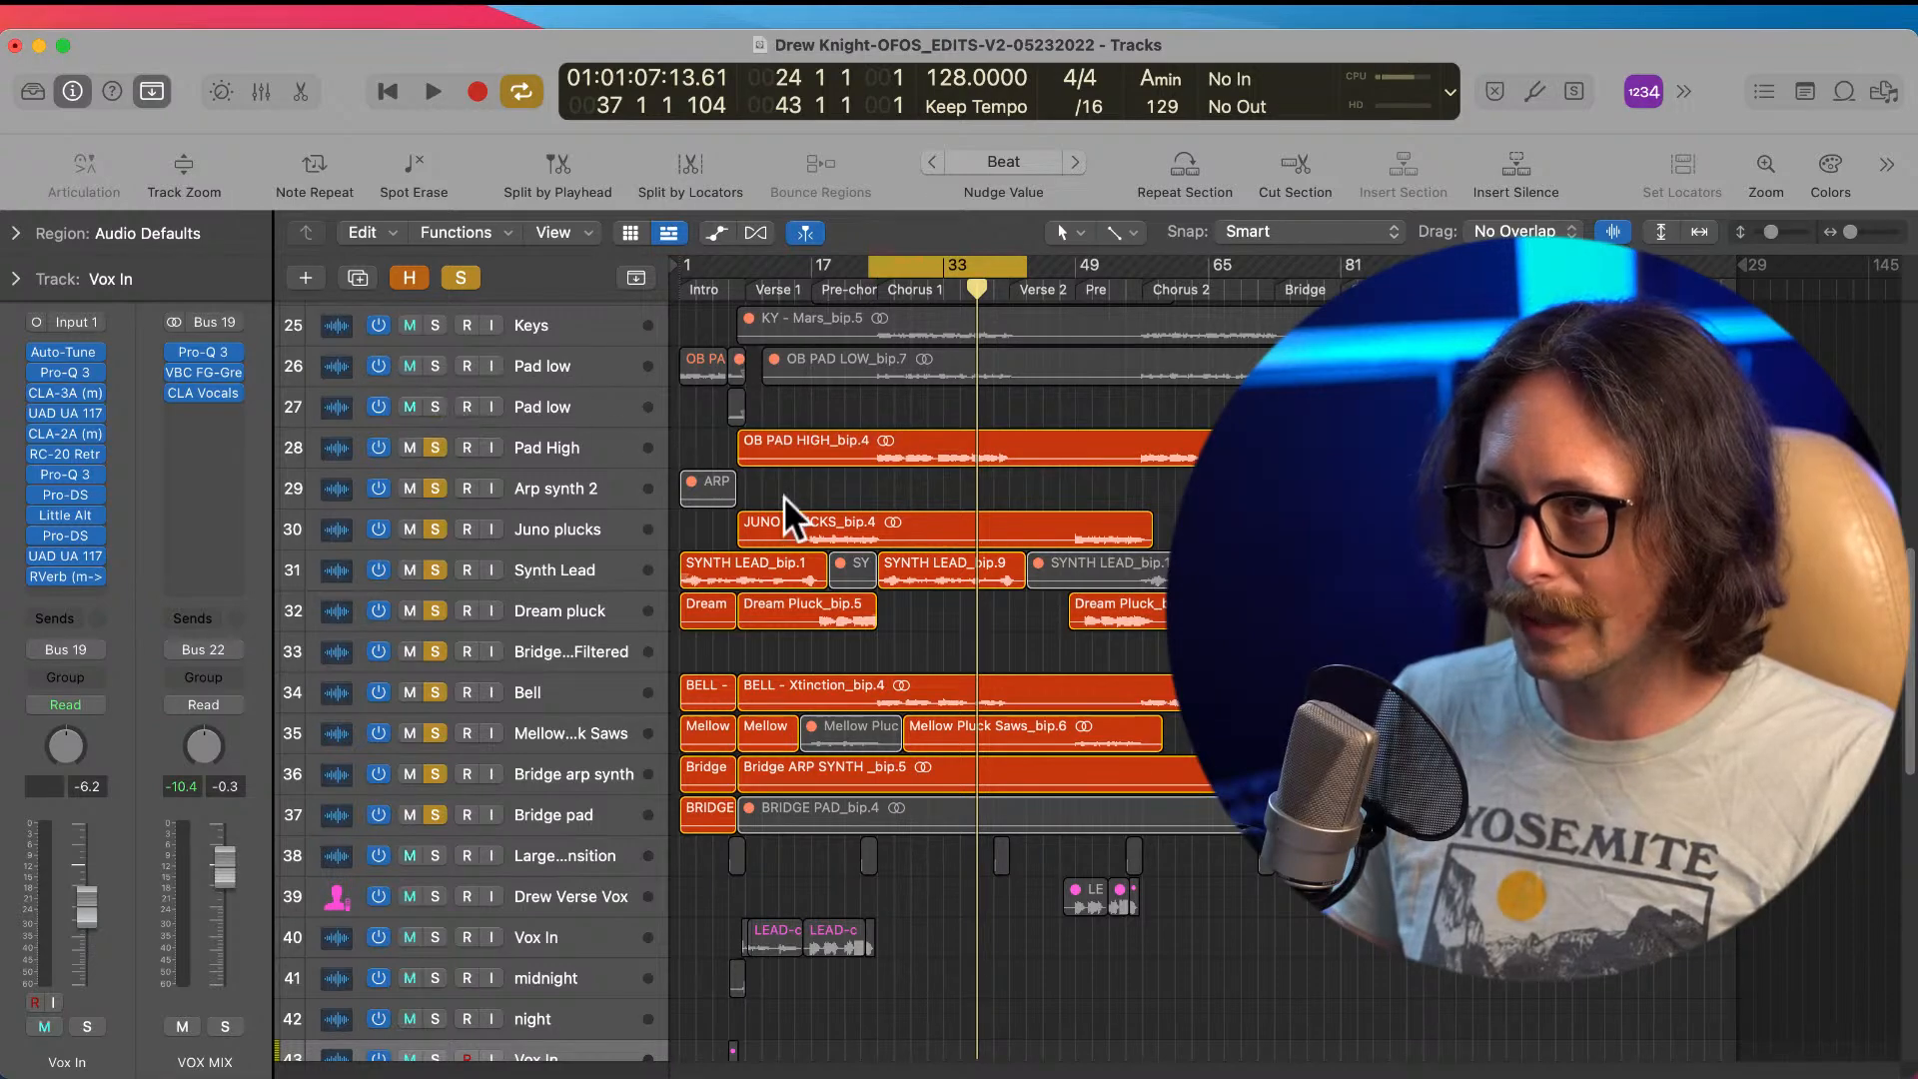
pyautogui.scroll(6, 976, 536)
pyautogui.moveTo(432, 640); pyautogui.dragTo(447, 517)
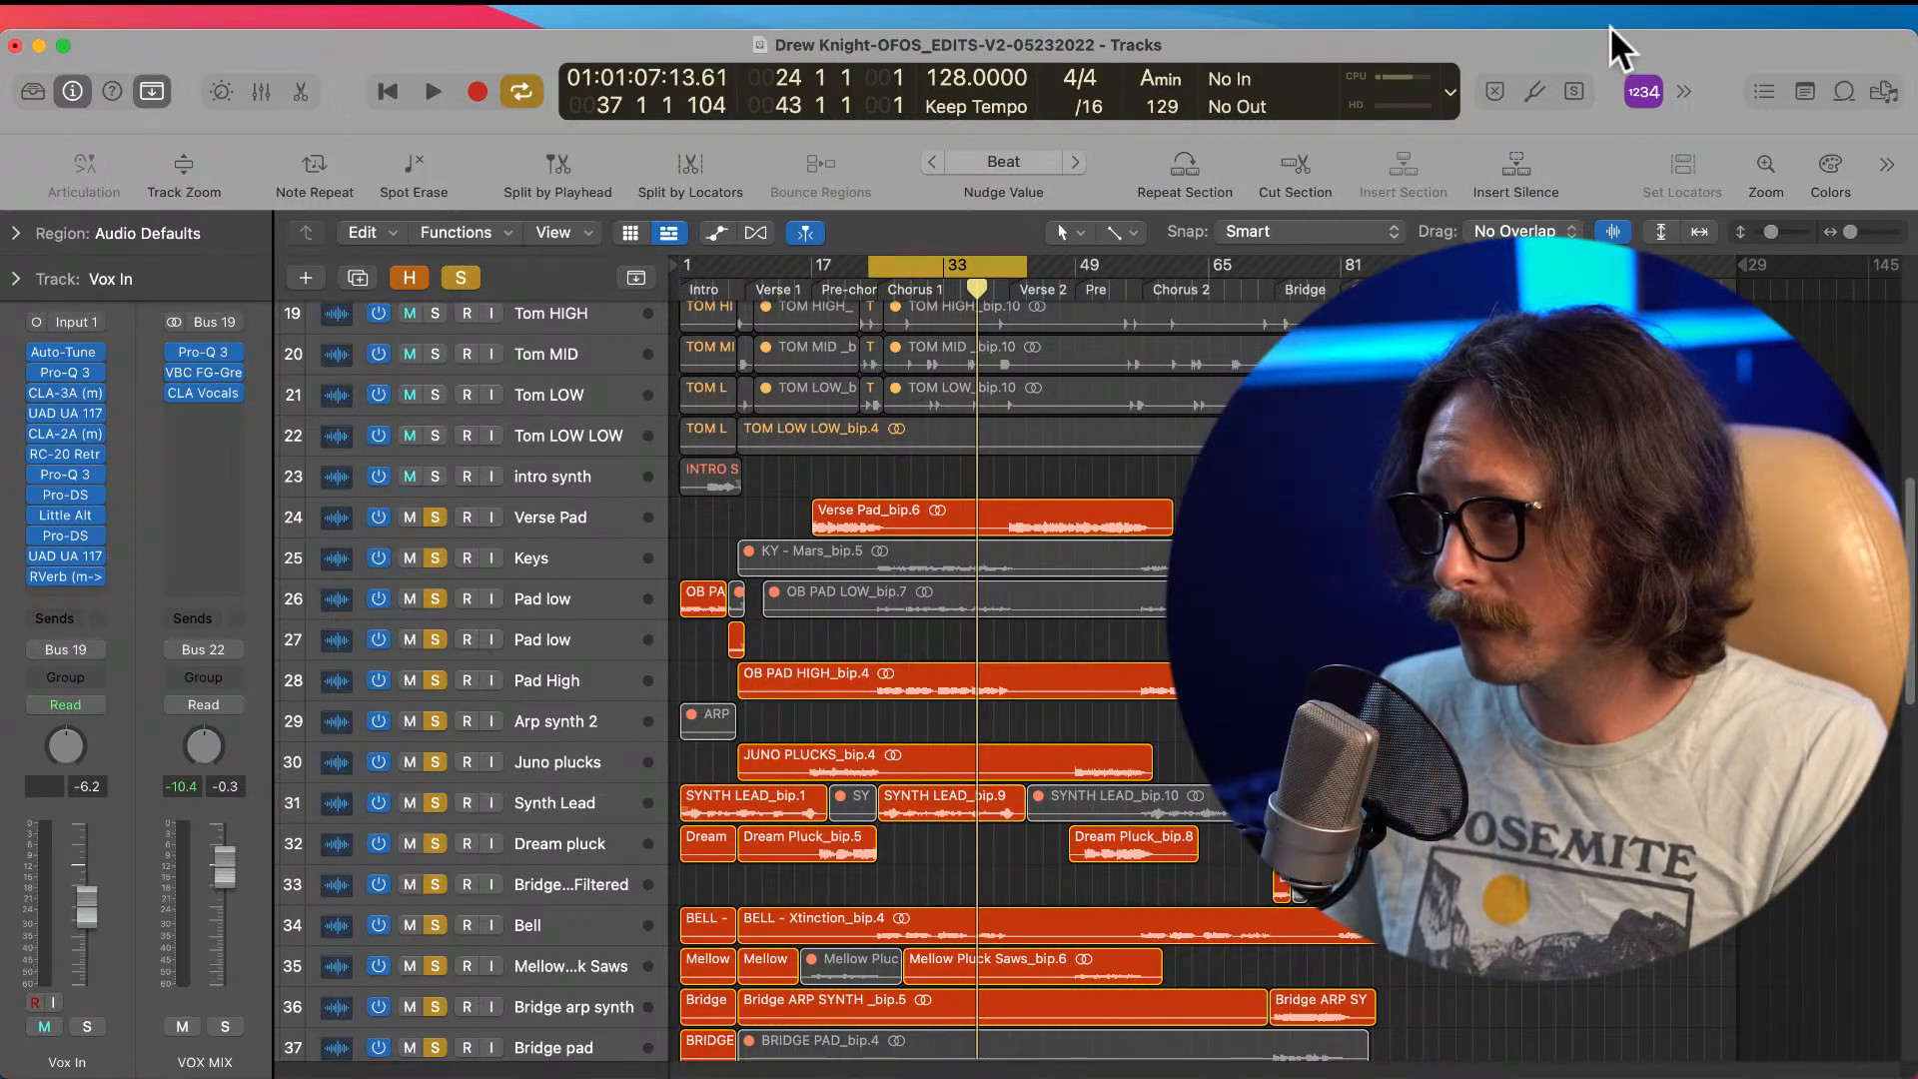
# Step: Play the Chorus 1 cycle, comparing it with Synth Lead's solo off and on, and take Pad High out of the solo
pyautogui.press('space')
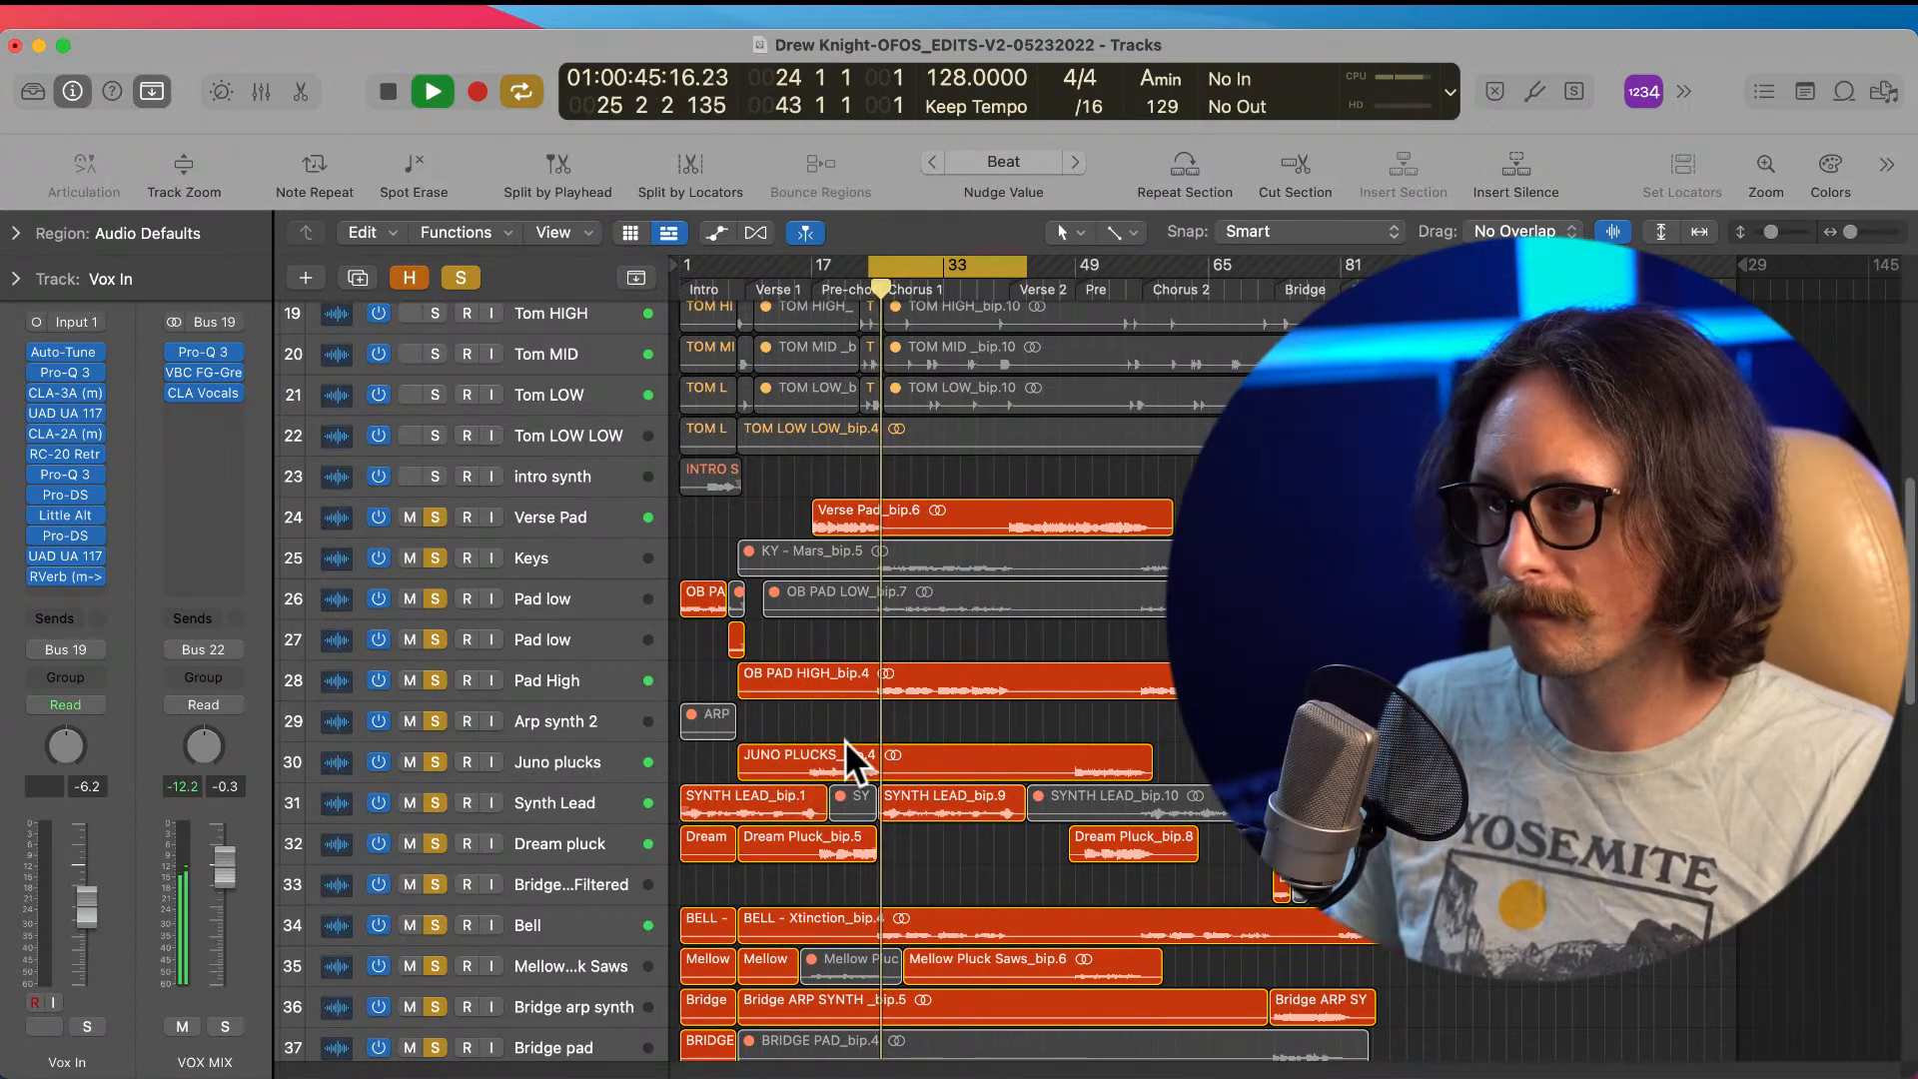
pyautogui.scroll(-1, 852, 734)
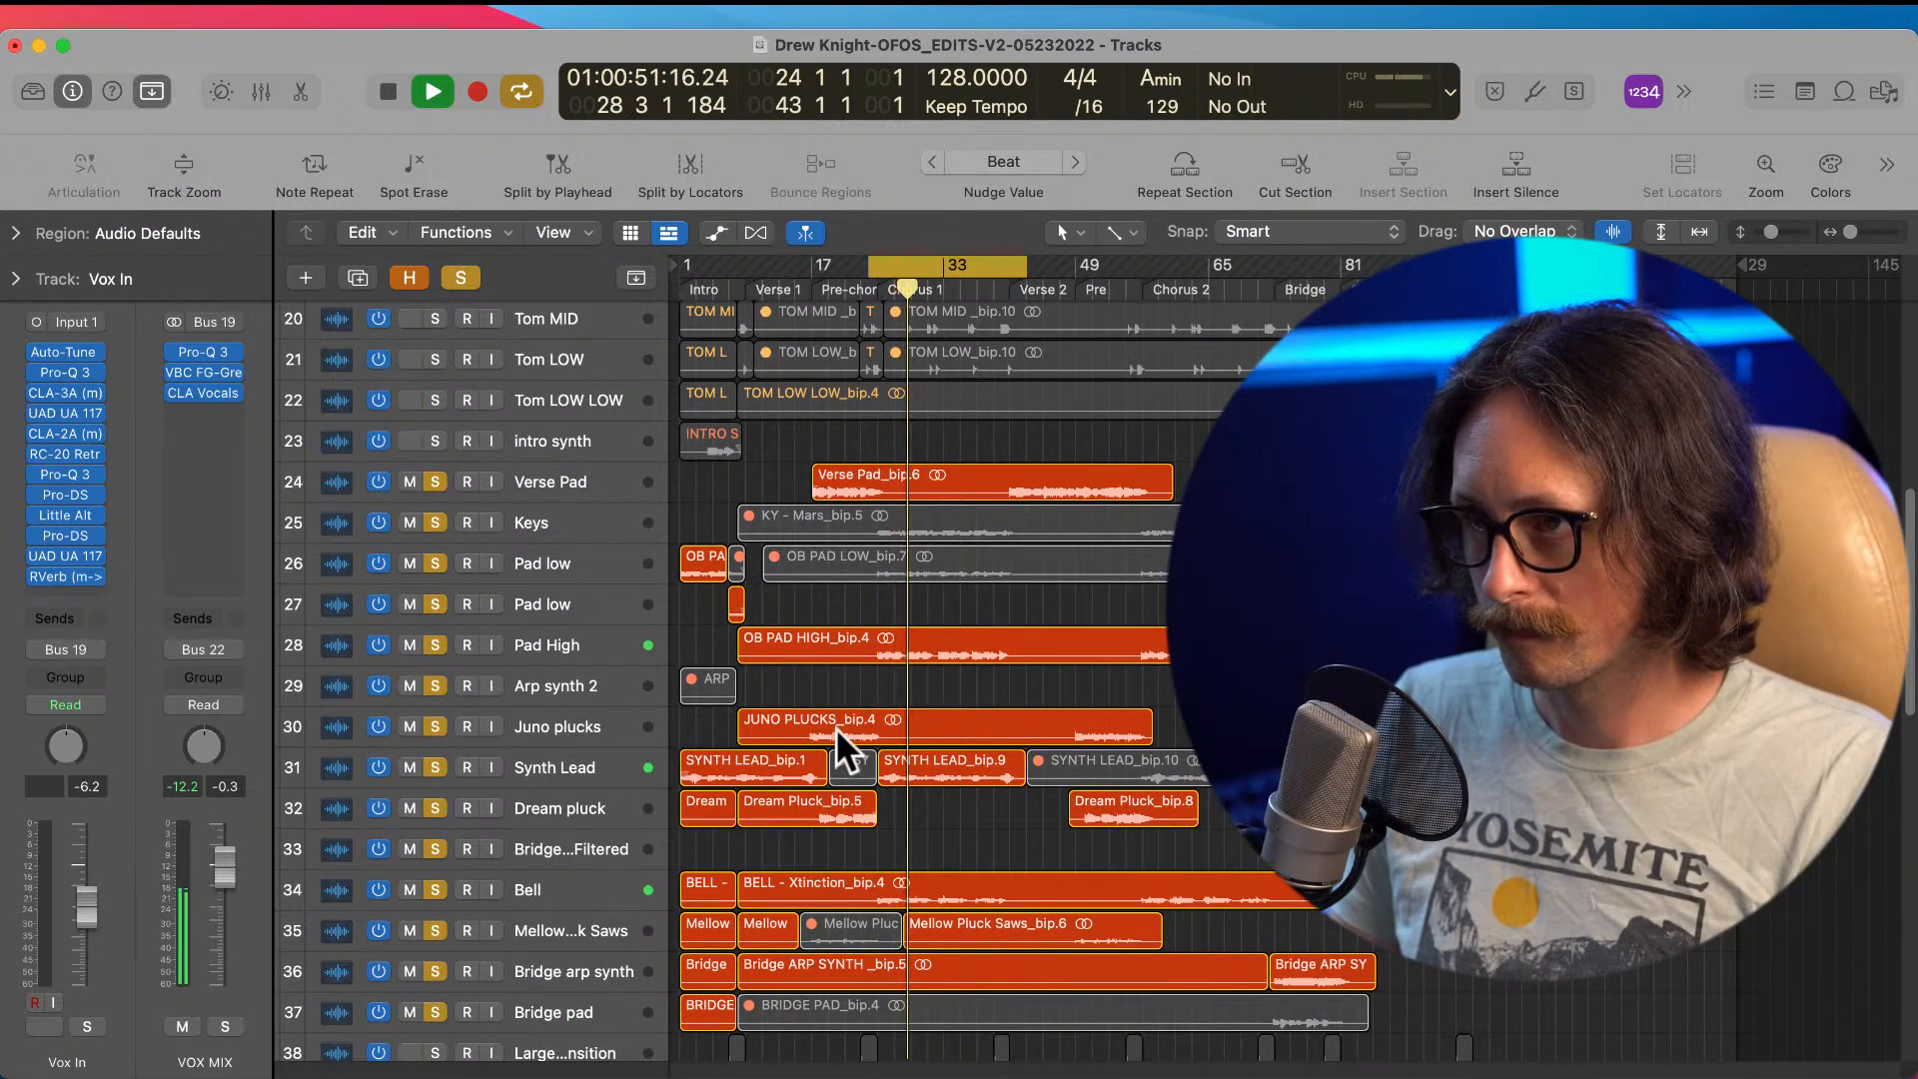
pyautogui.click(433, 766)
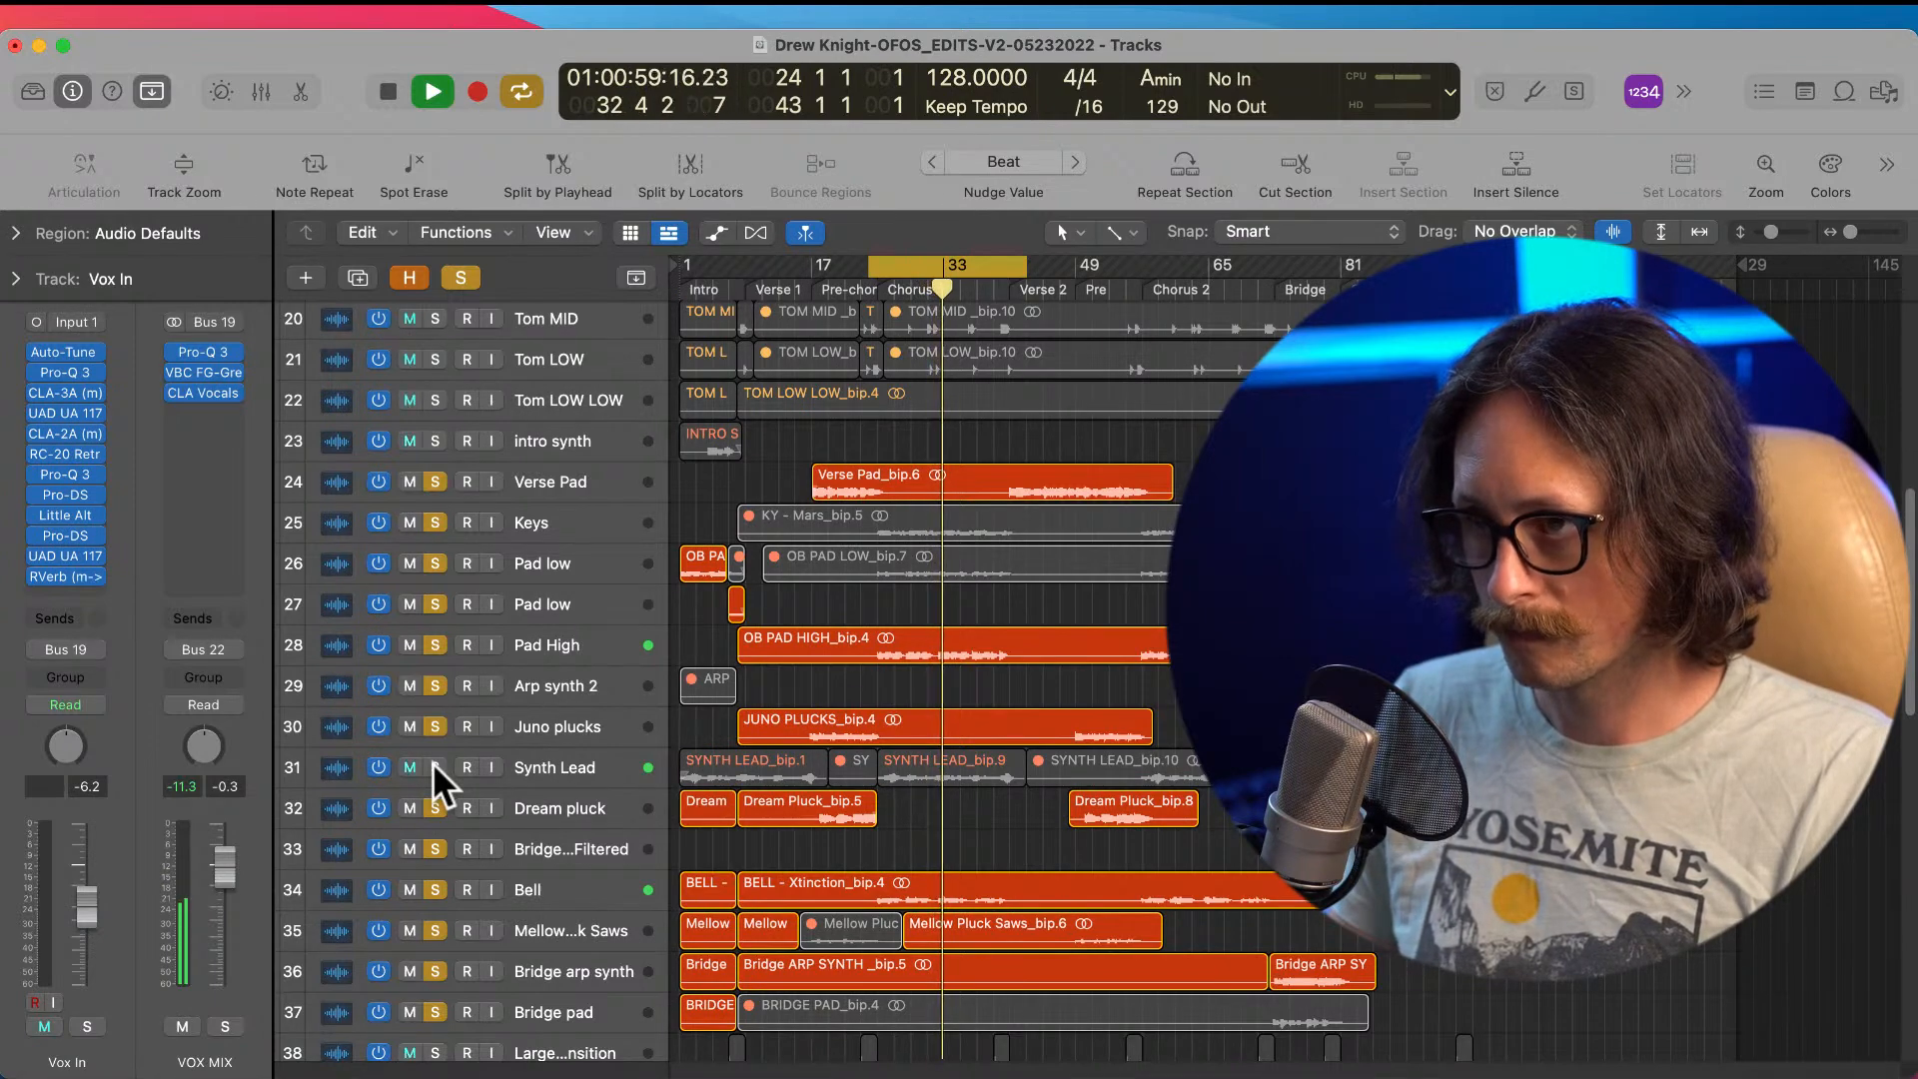
pyautogui.click(433, 766)
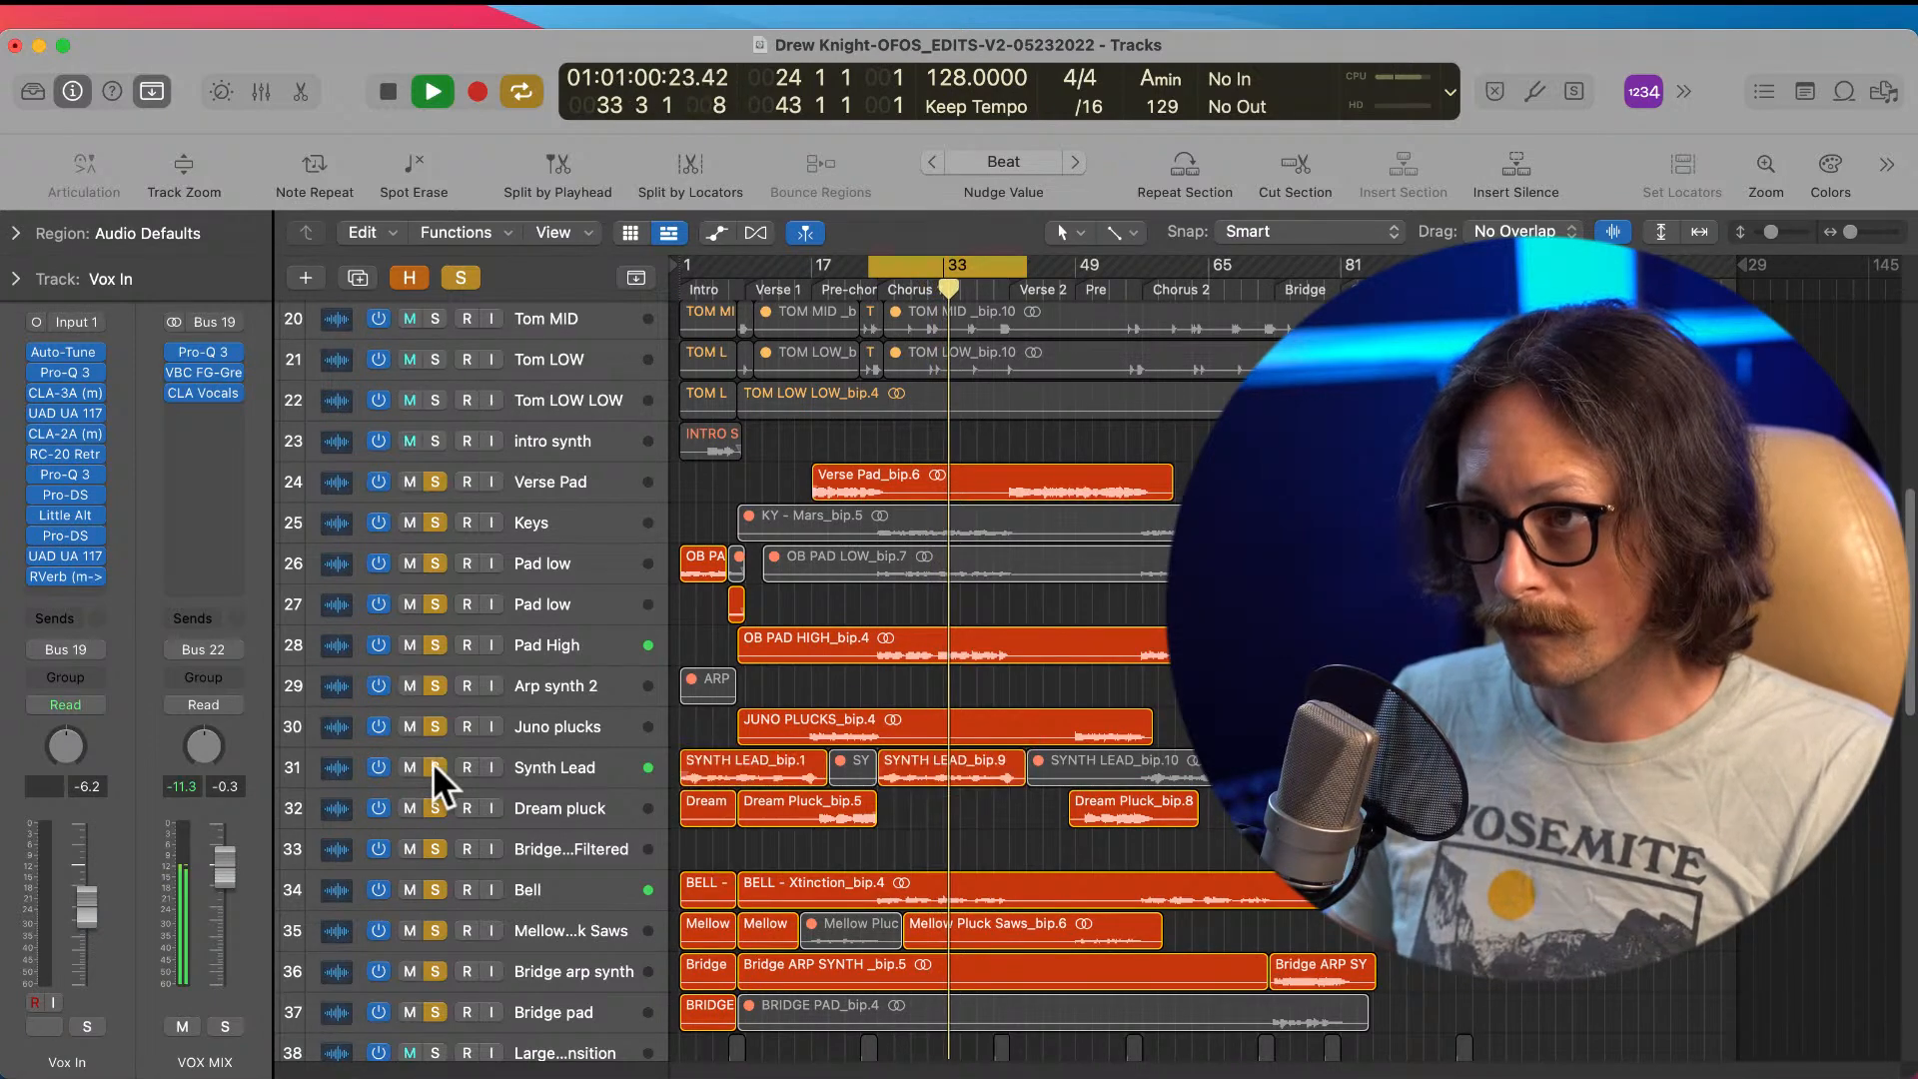
pyautogui.click(435, 644)
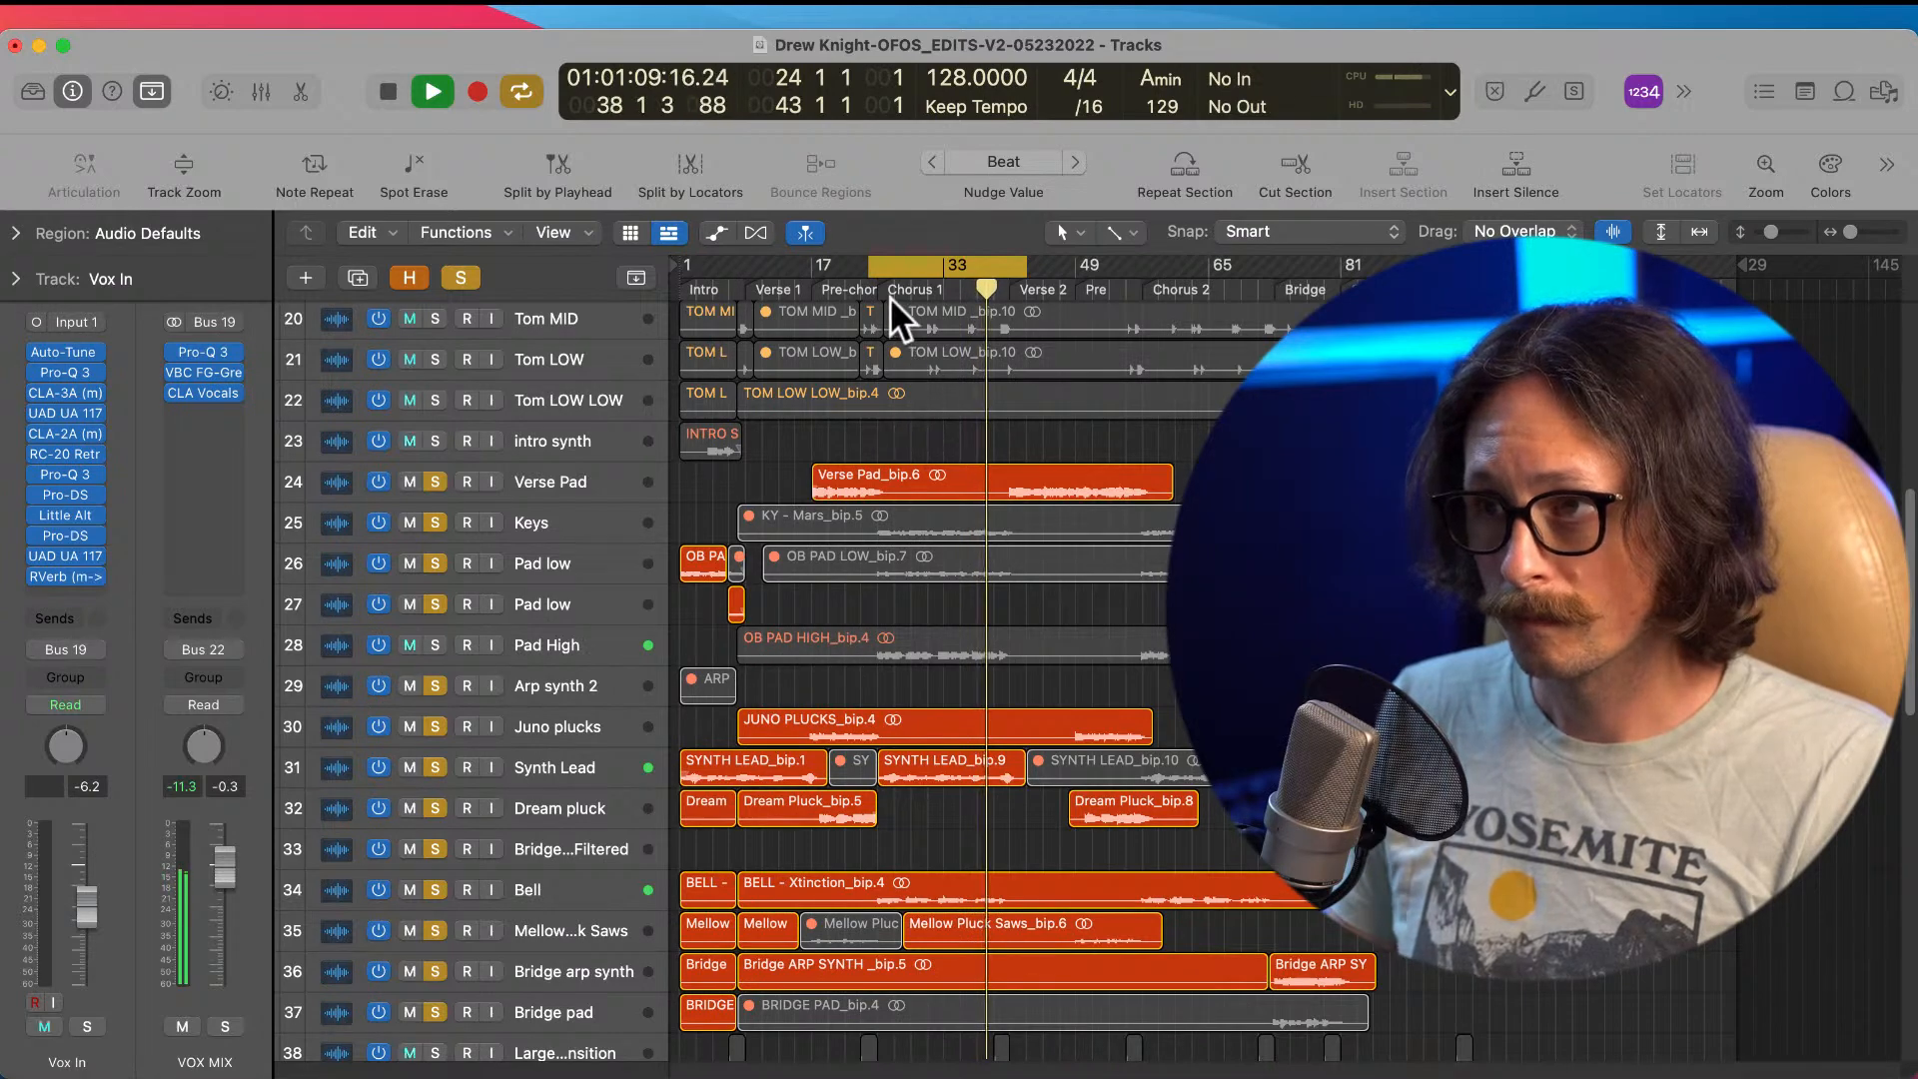
# Step: Move the cycle start to 24 4 1 and replay the chorus without Pad High
pyautogui.moveTo(861, 529); pyautogui.dragTo(1094, 924)
pyautogui.moveTo(755, 265); pyautogui.dragTo(789, 264)
pyautogui.press('space')
pyautogui.keyDown('ctrl'); pyautogui.keyDown('alt'); pyautogui.click(1039, 620); pyautogui.keyUp('alt'); pyautogui.keyUp('ctrl')
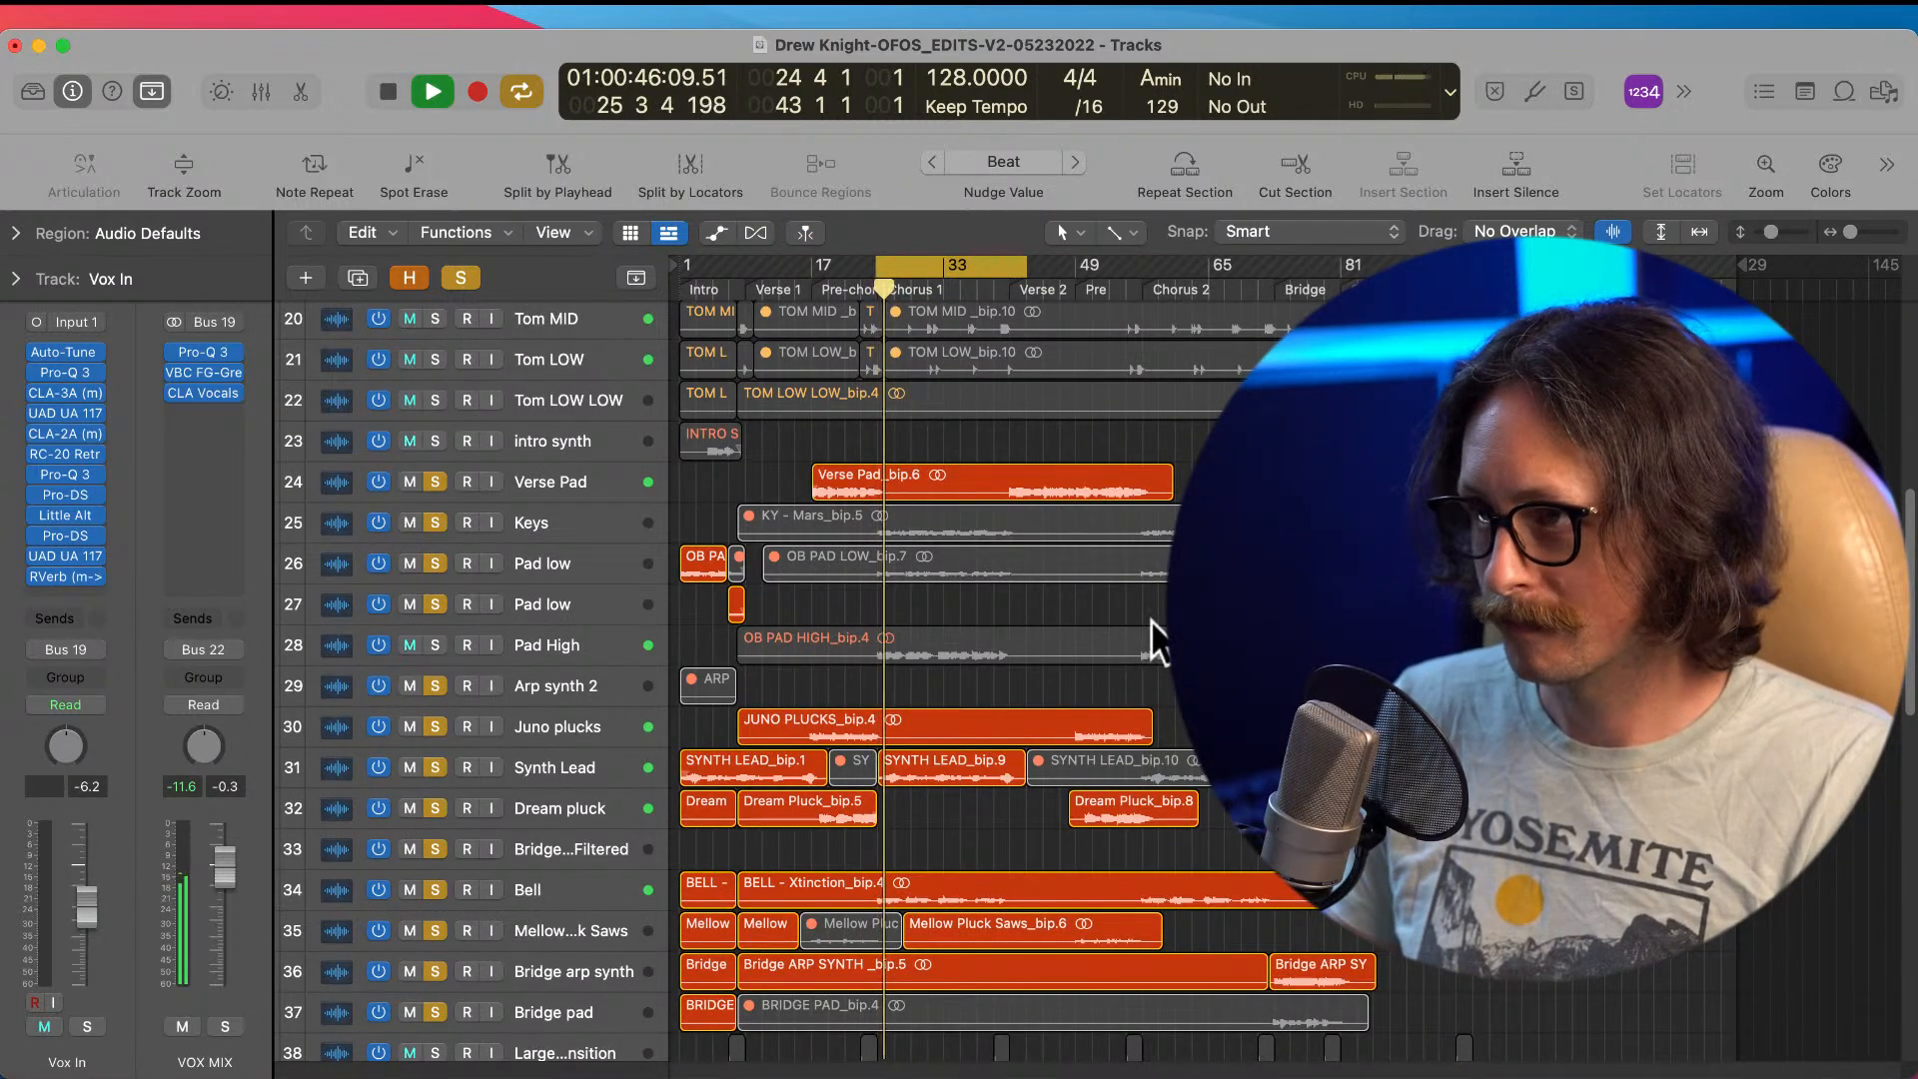
# Step: Solo Pad High again during playback, clear the solo on all tracks and stop playback
pyautogui.click(436, 645)
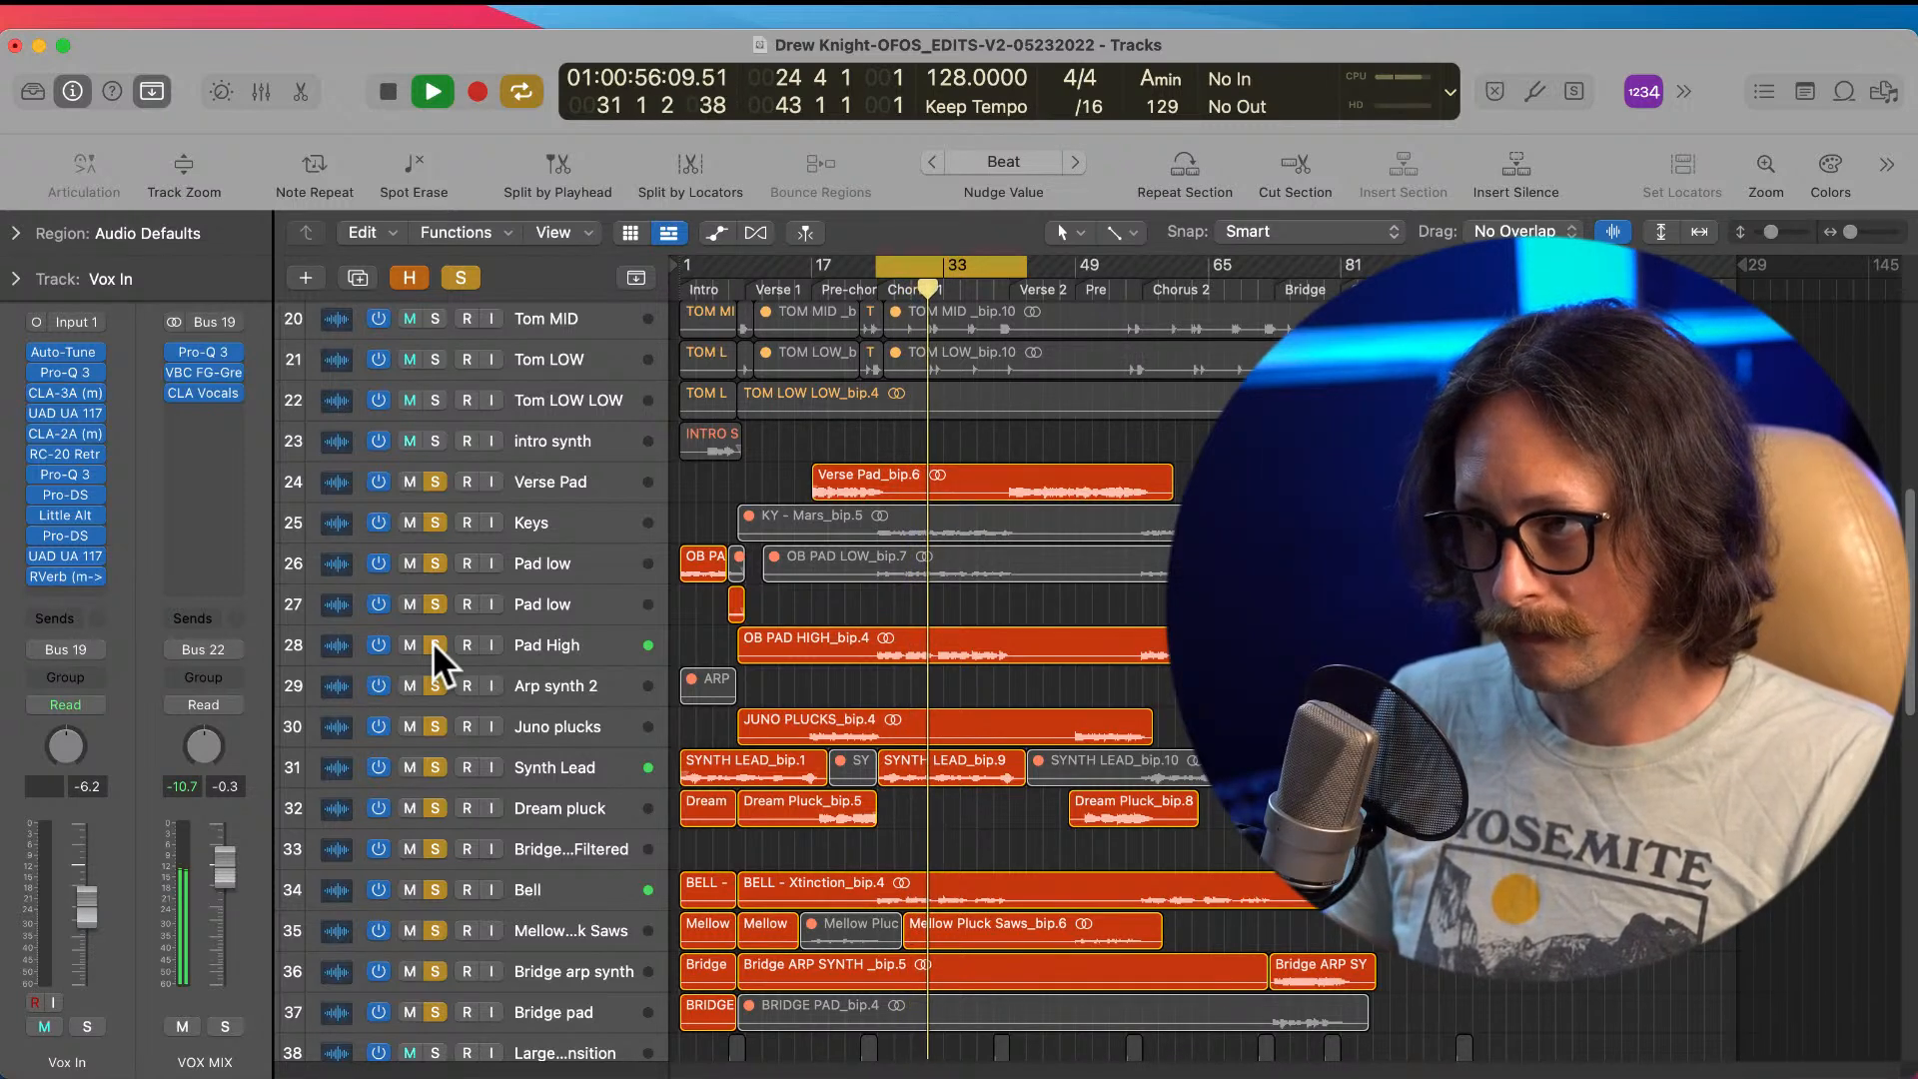
pyautogui.keyDown('alt'); pyautogui.click(434, 642); pyautogui.keyUp('alt')
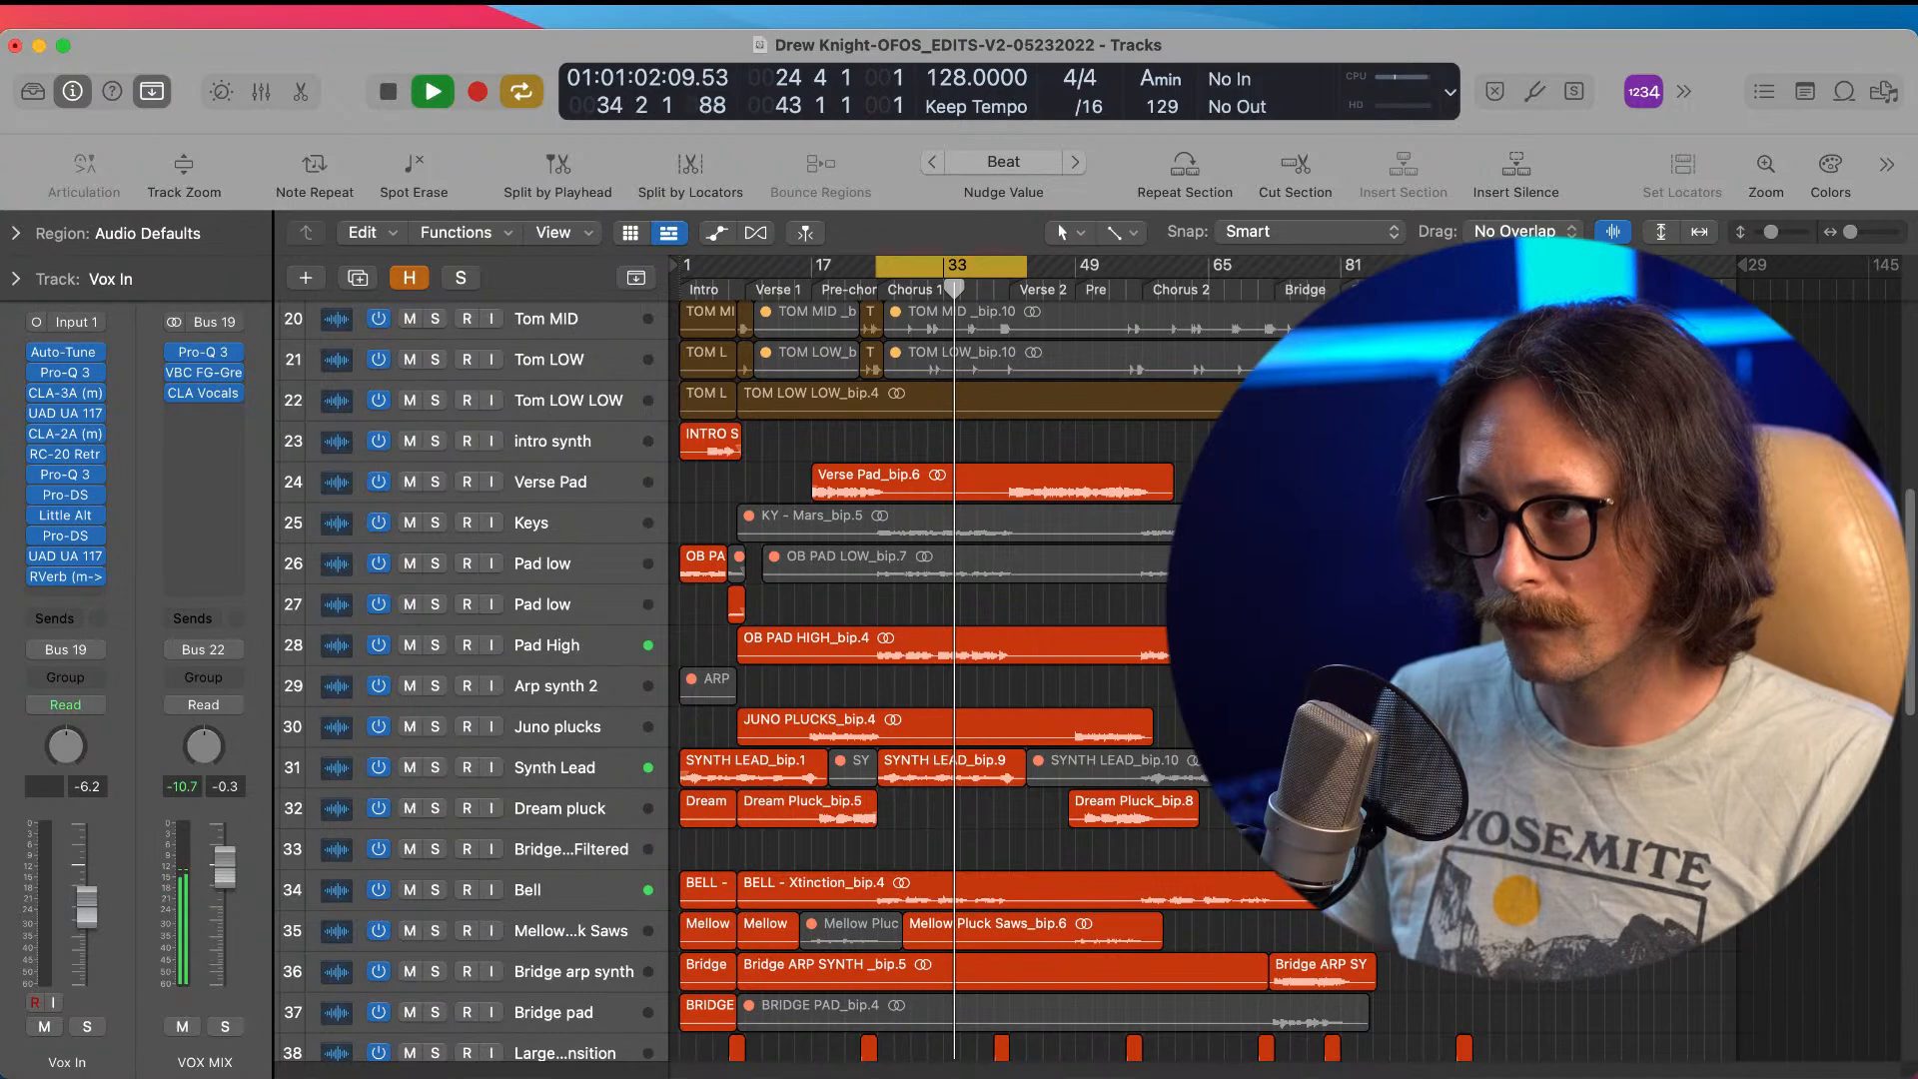
pyautogui.press('space')
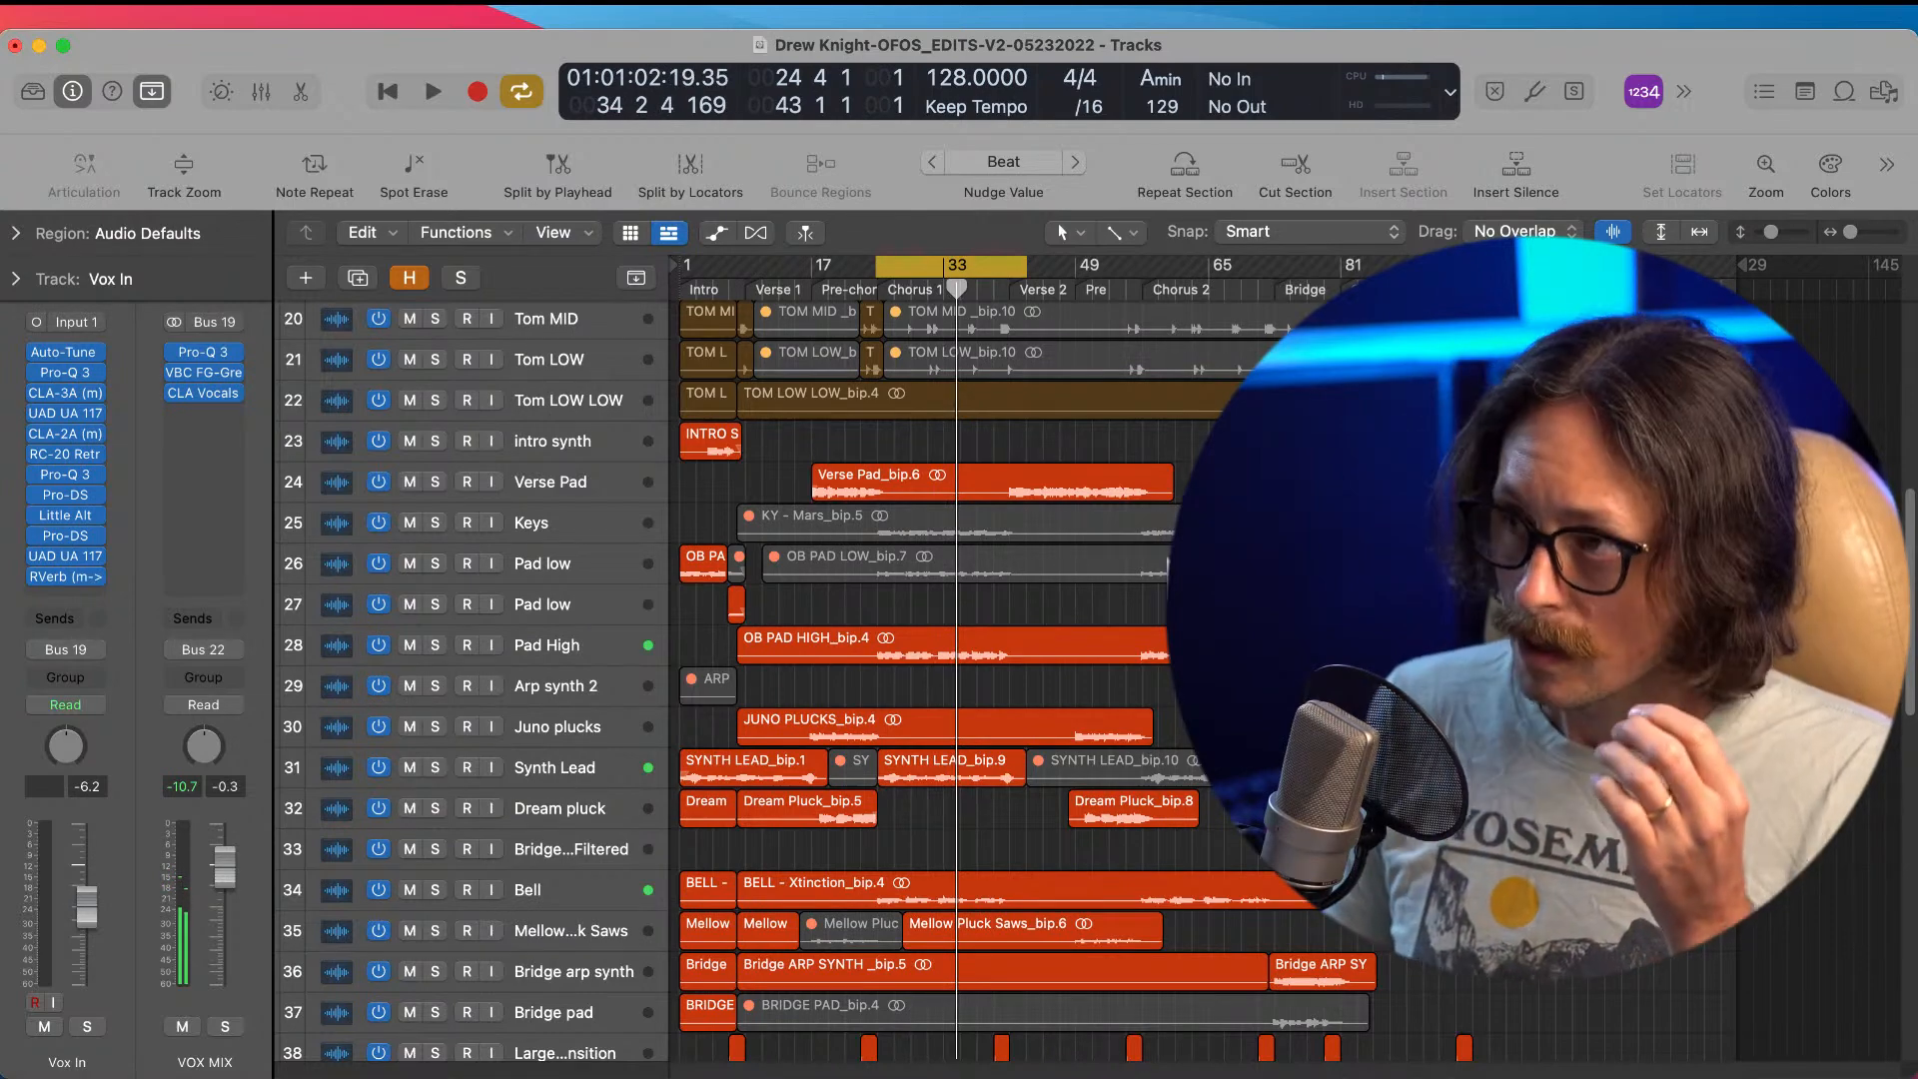
# Step: Unmute the KY - Mars_bip.5 region on Keys and the OB PAD LOW_bip.7 region on the upper Pad low track
pyautogui.click(936, 516)
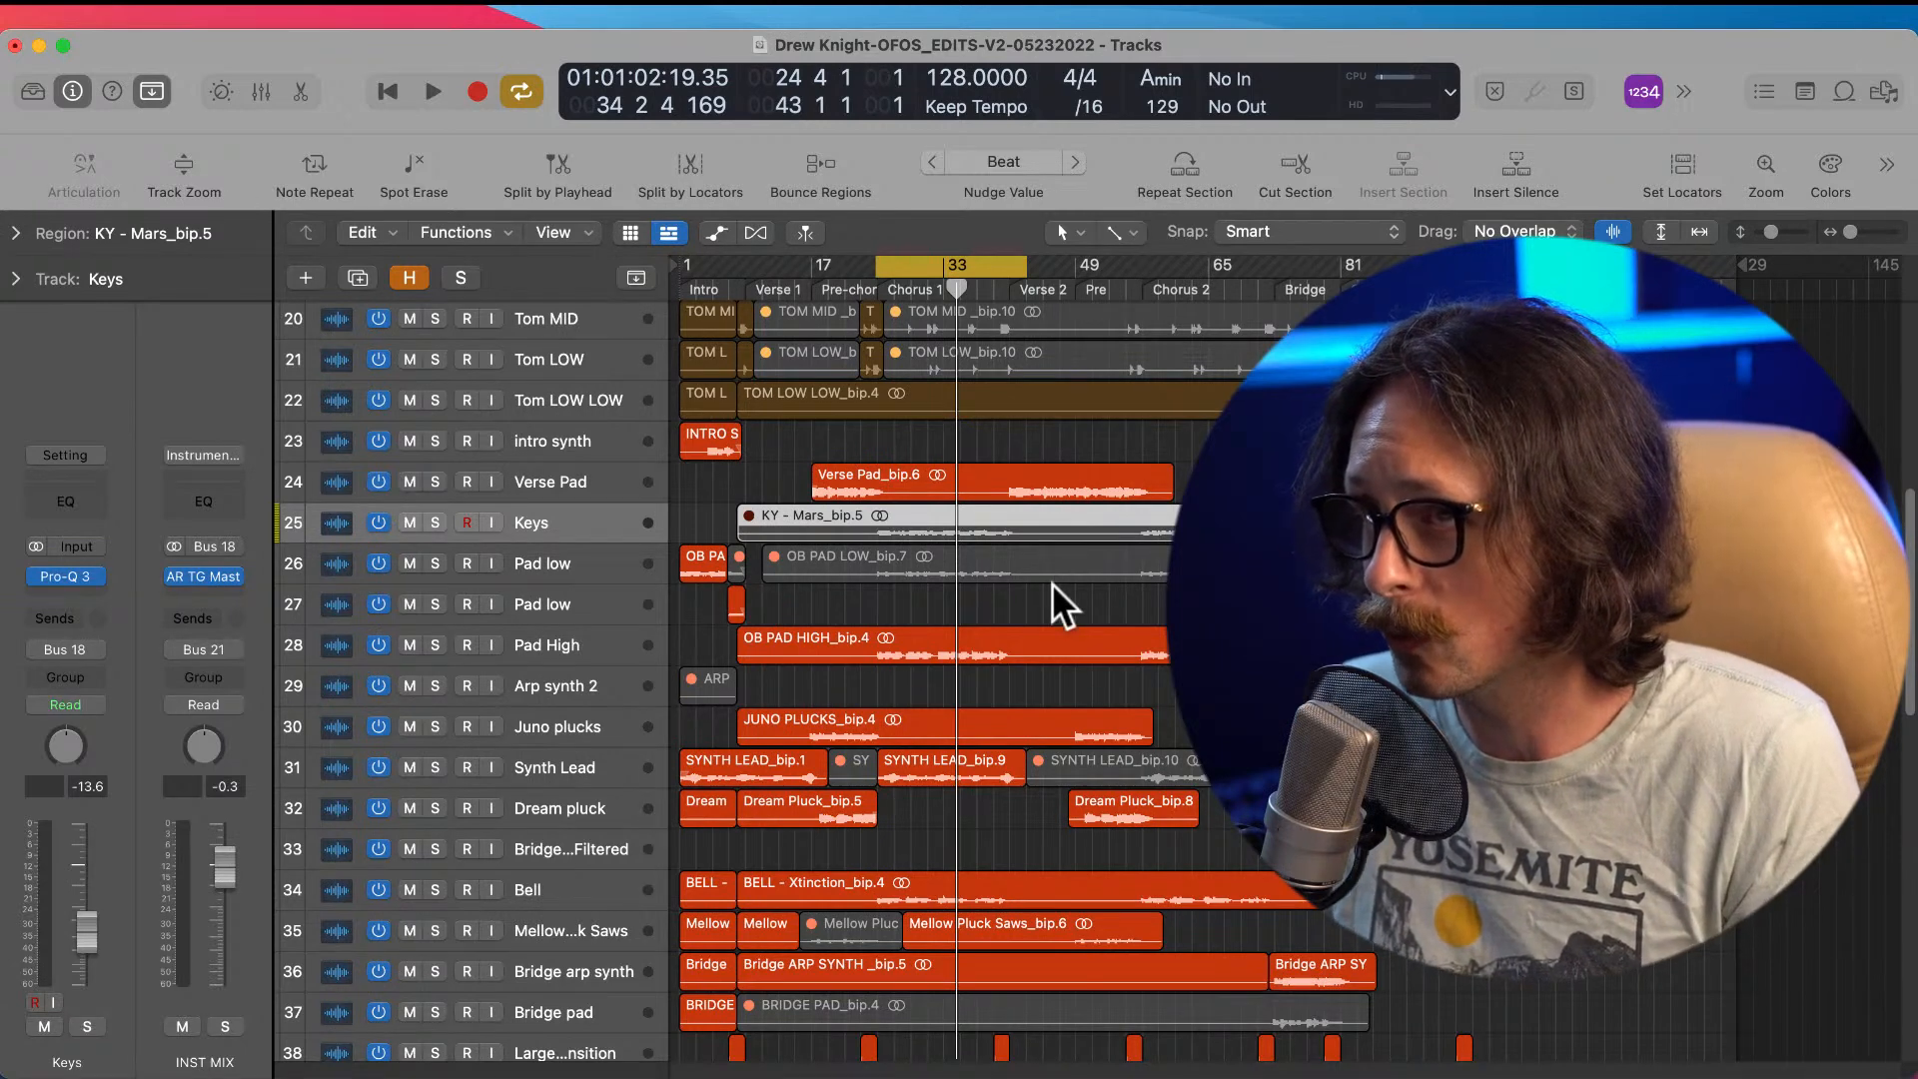
pyautogui.hotkey('ctrl', 'm')
pyautogui.click(997, 562)
pyautogui.hotkey('ctrl', 'm')
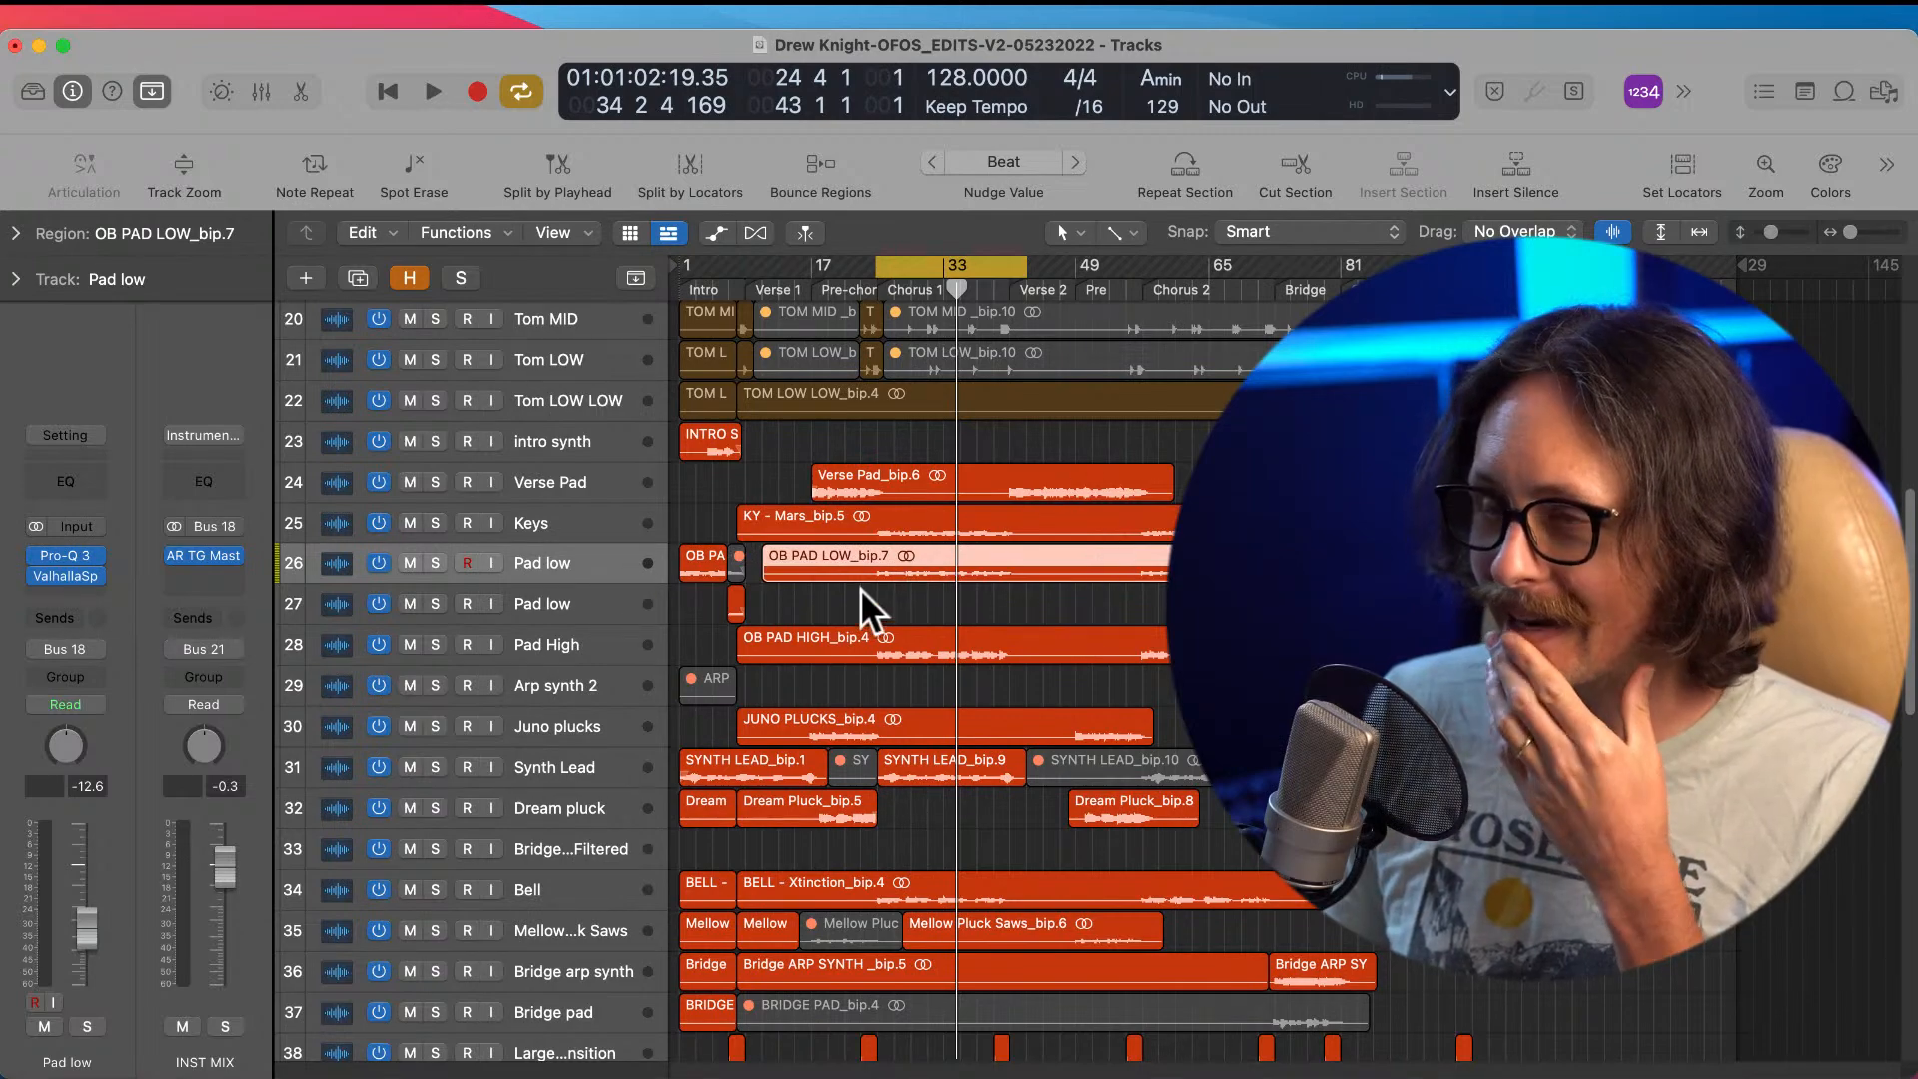
# Step: Play the chorus cycle, soloing Keys, the upper Pad low, Pad High, Synth Lead and Bell one after another, and stop playback
pyautogui.scroll(-4, 939, 760)
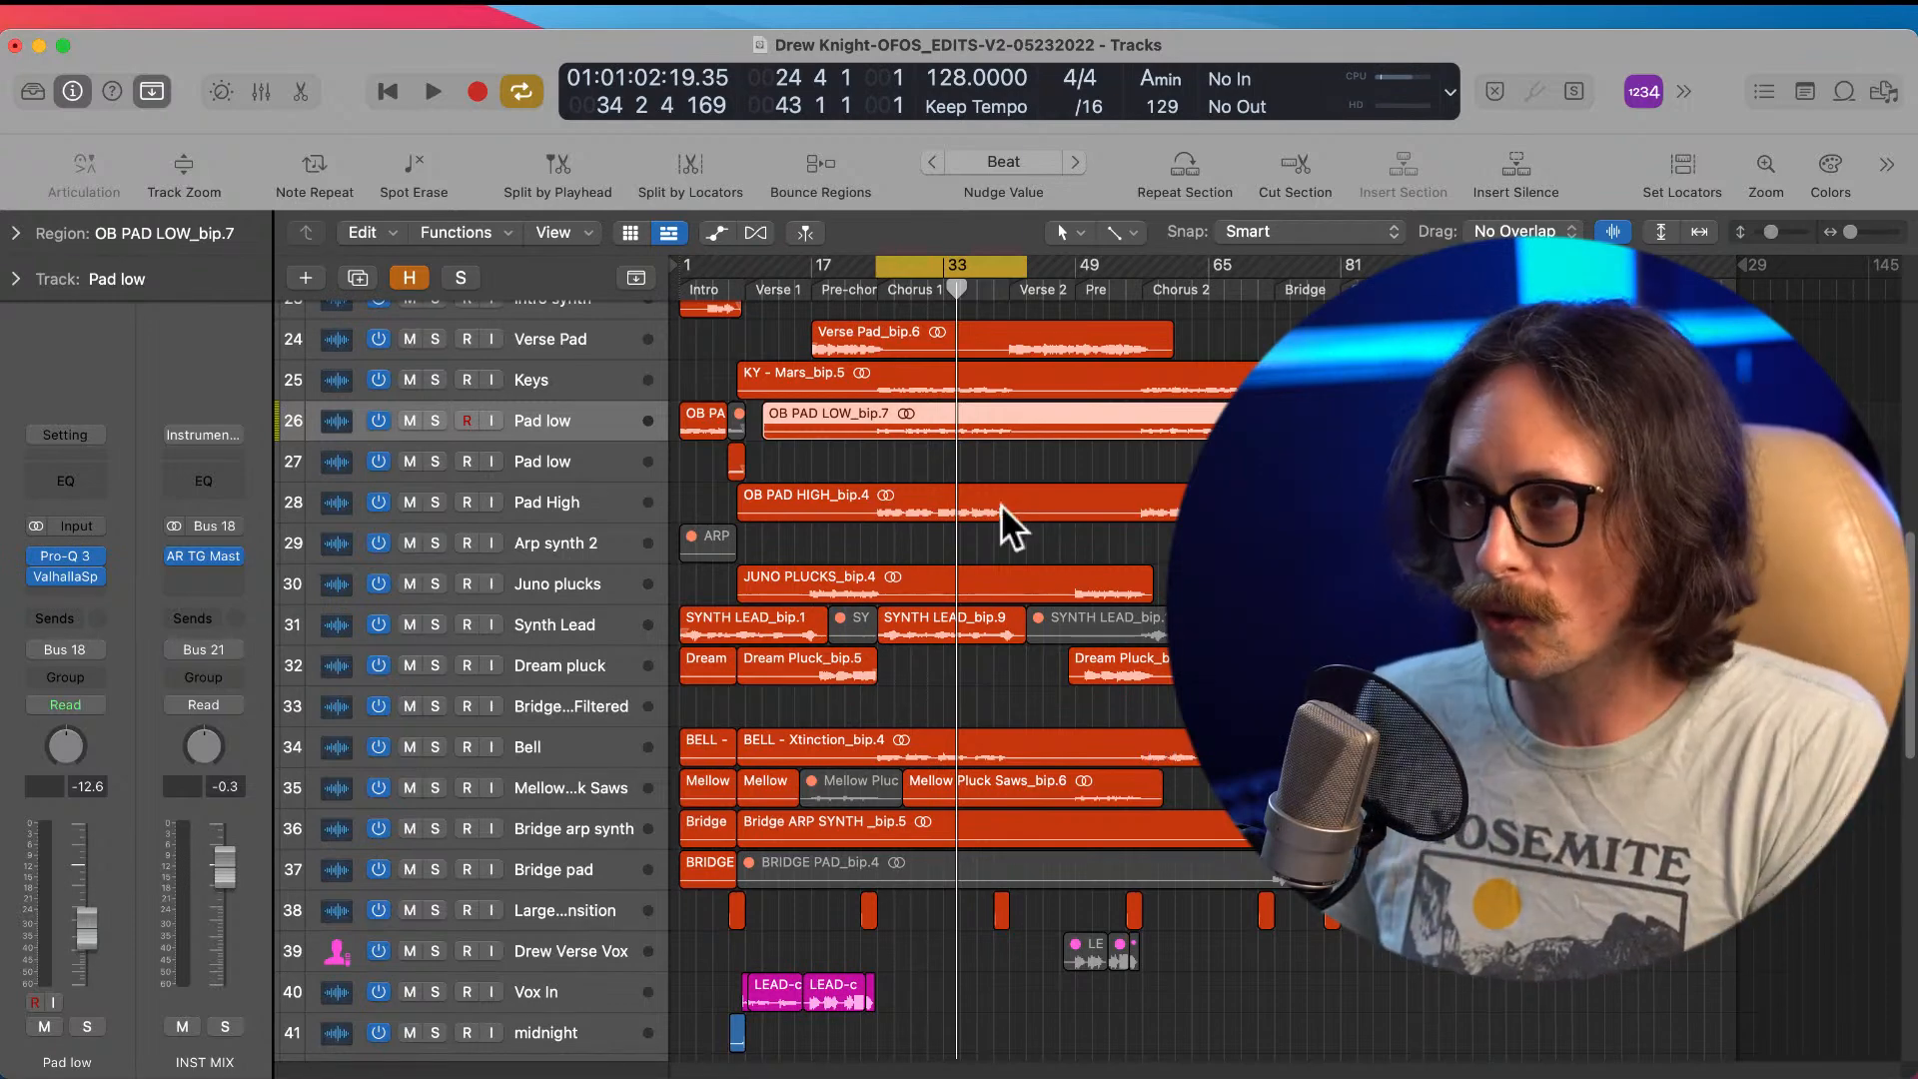
pyautogui.scroll(1, 1009, 564)
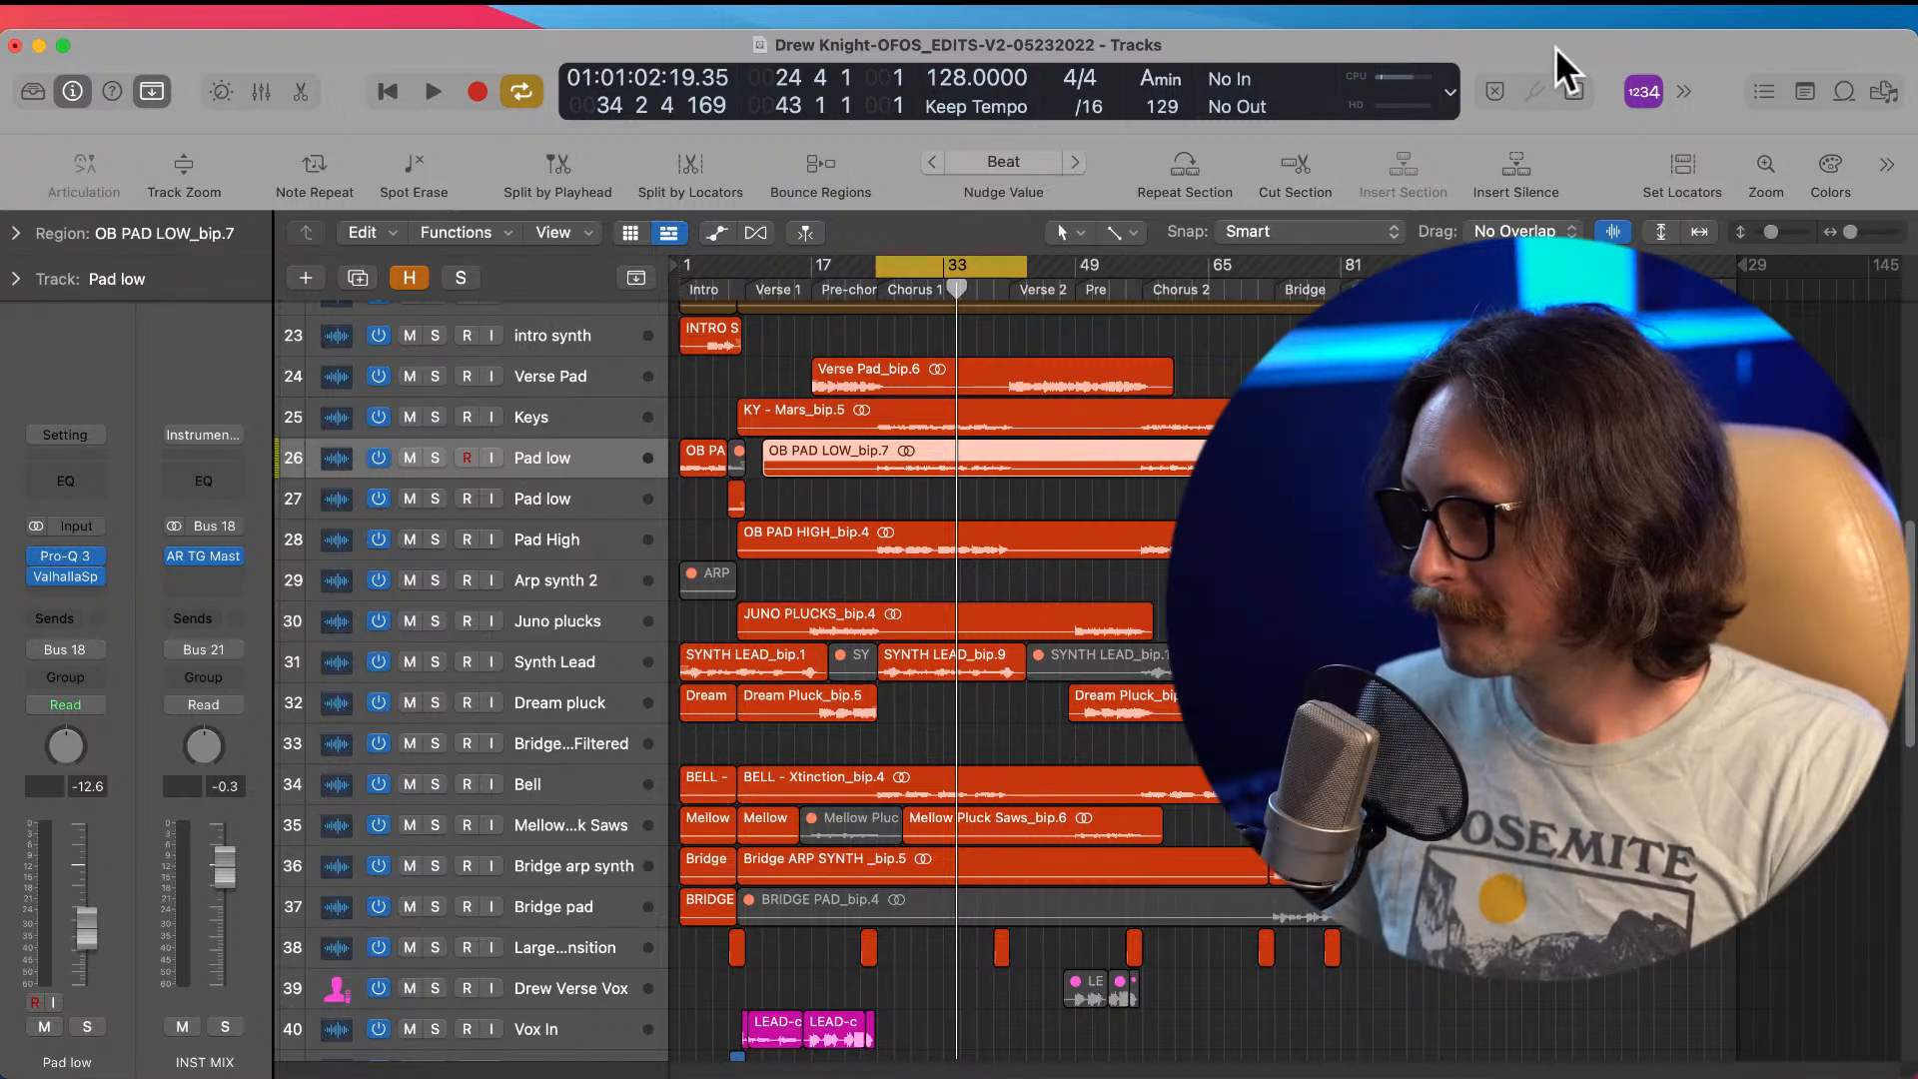
pyautogui.press('space')
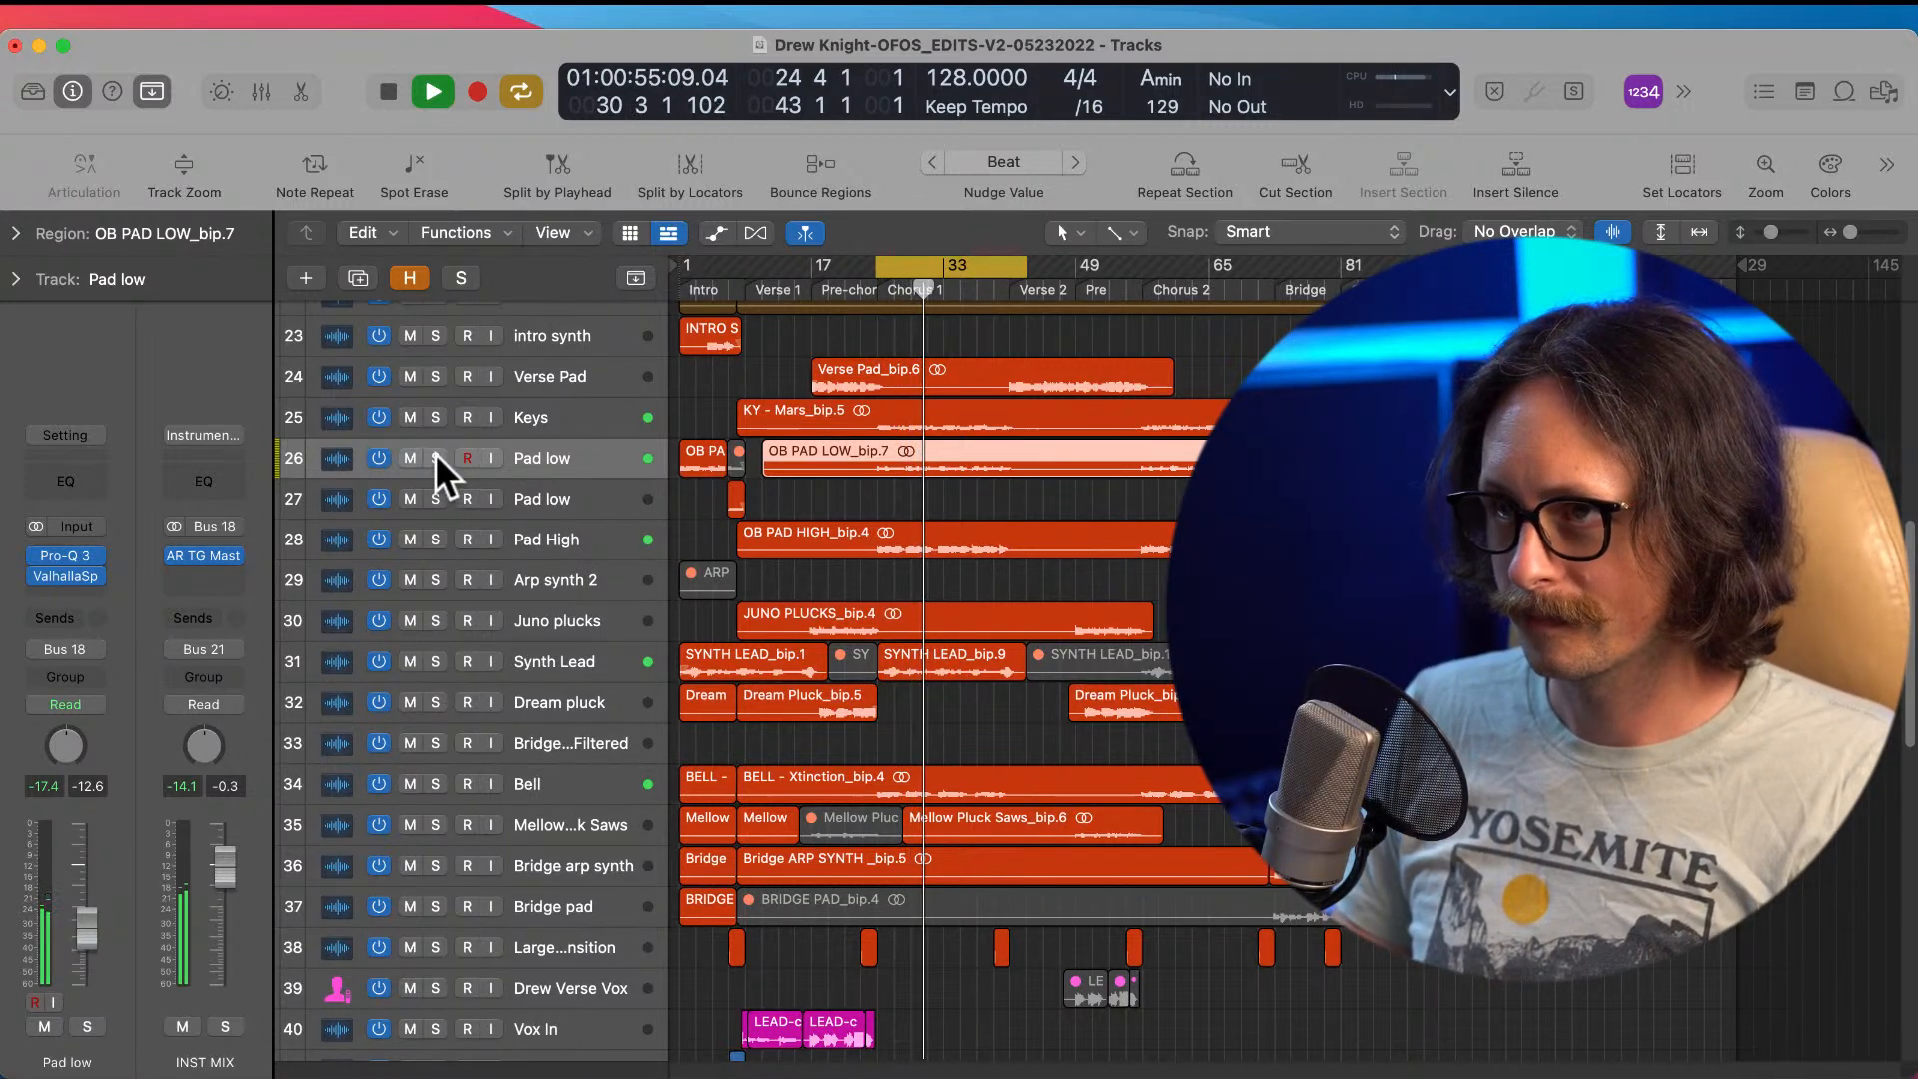
pyautogui.click(435, 414)
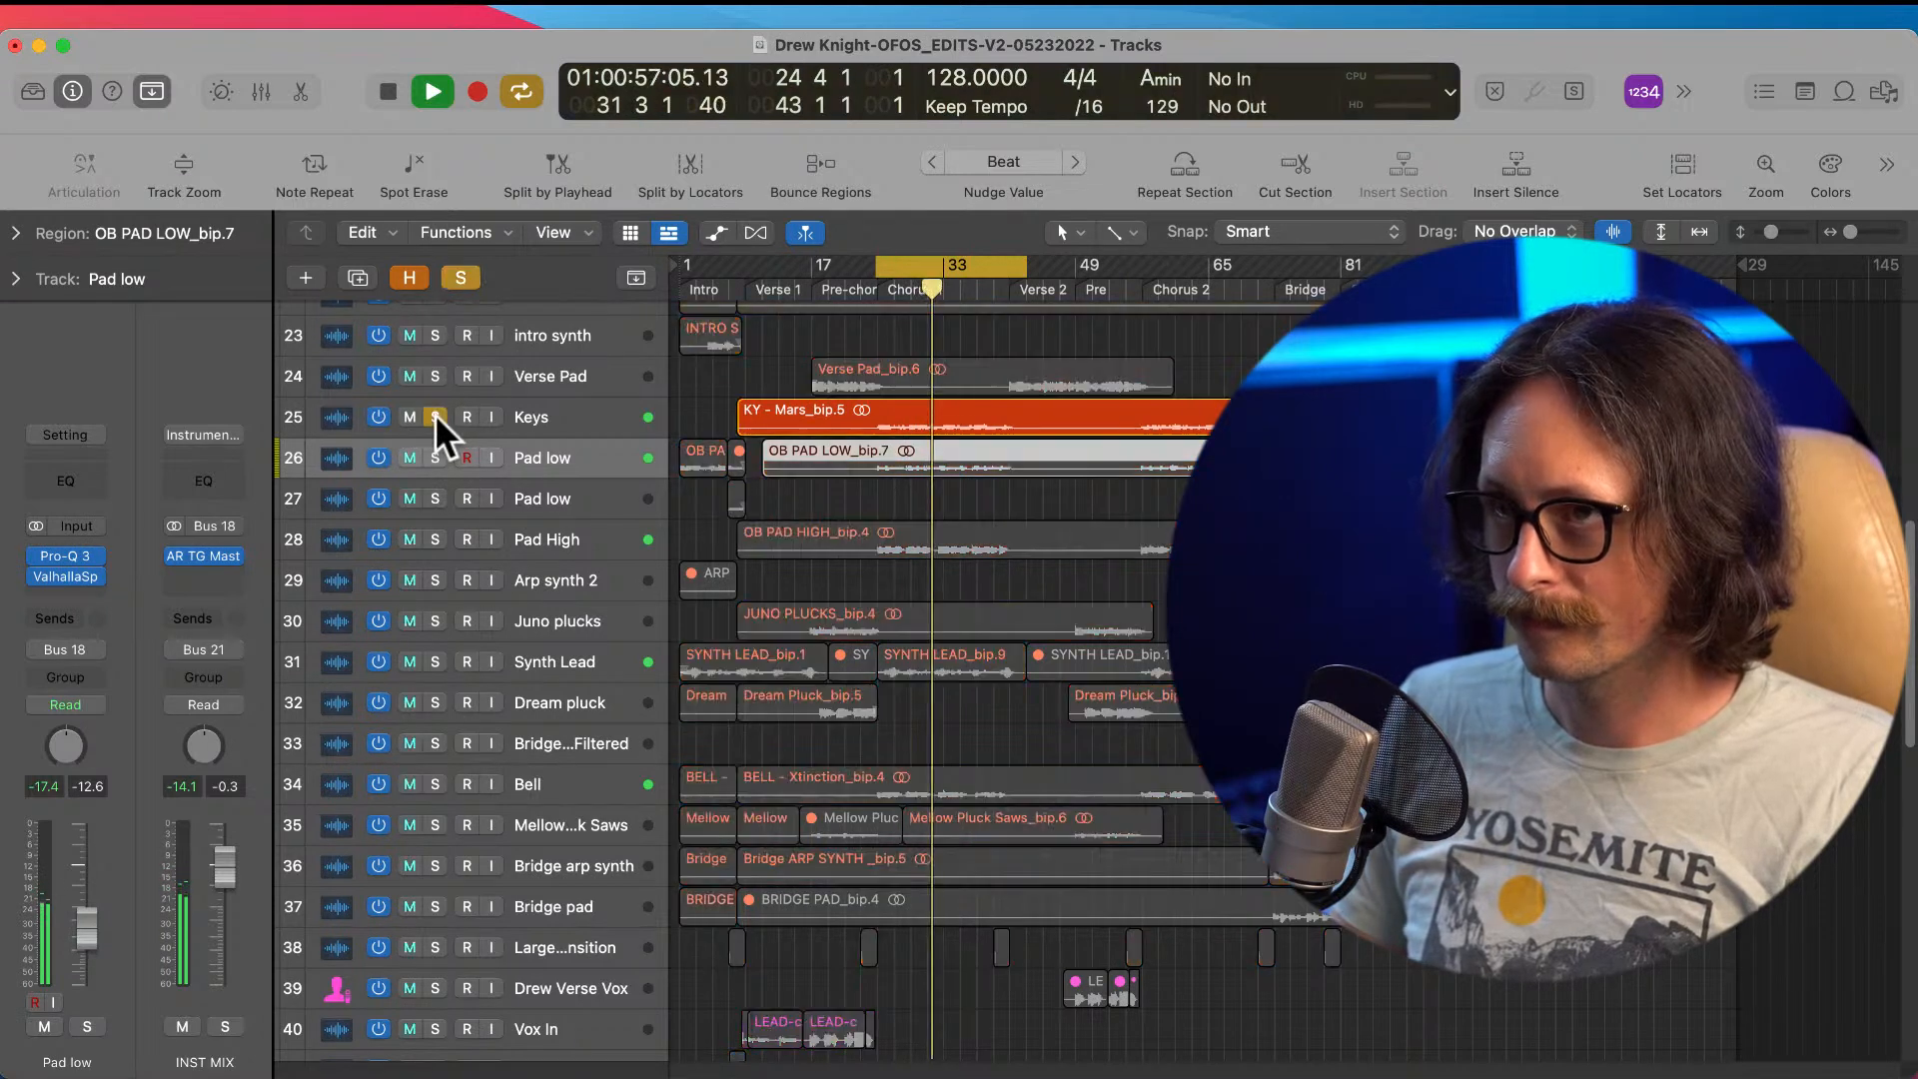
pyautogui.click(436, 457)
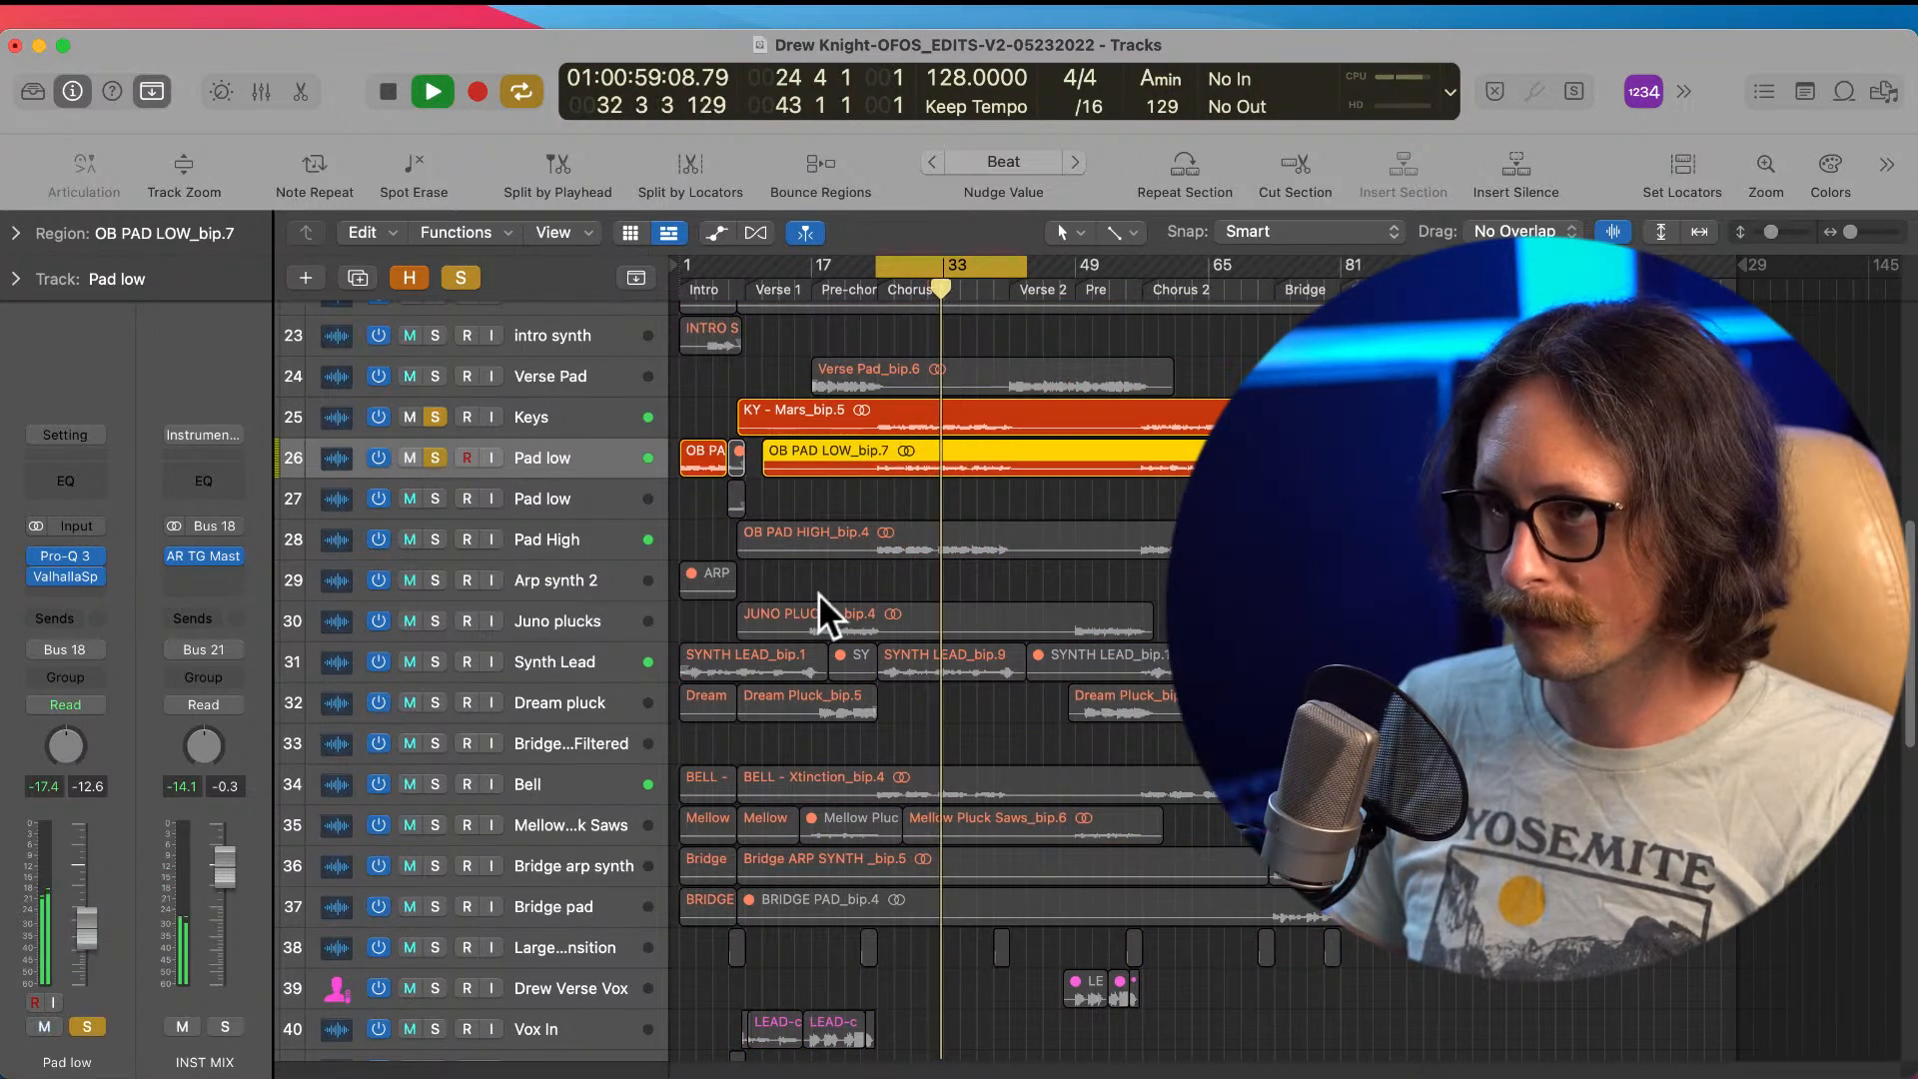
pyautogui.click(435, 540)
pyautogui.click(435, 661)
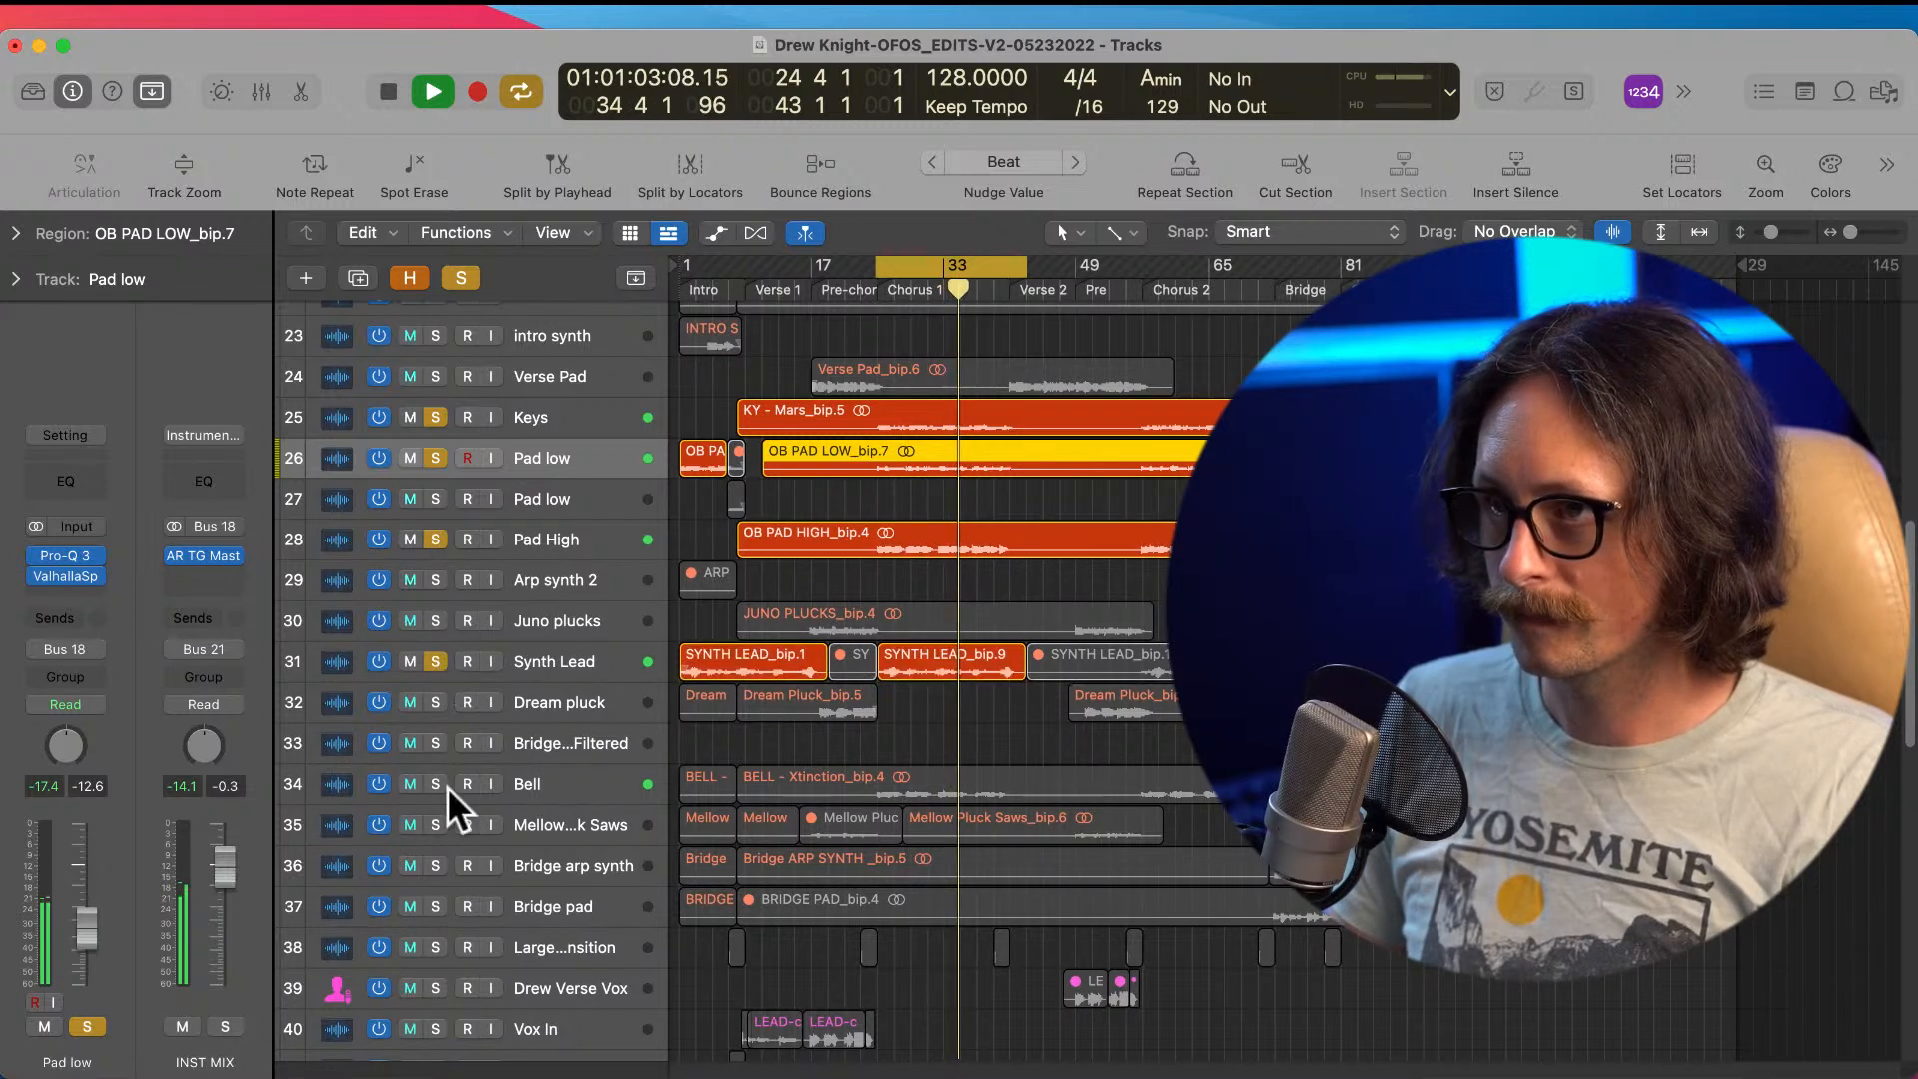
pyautogui.click(434, 783)
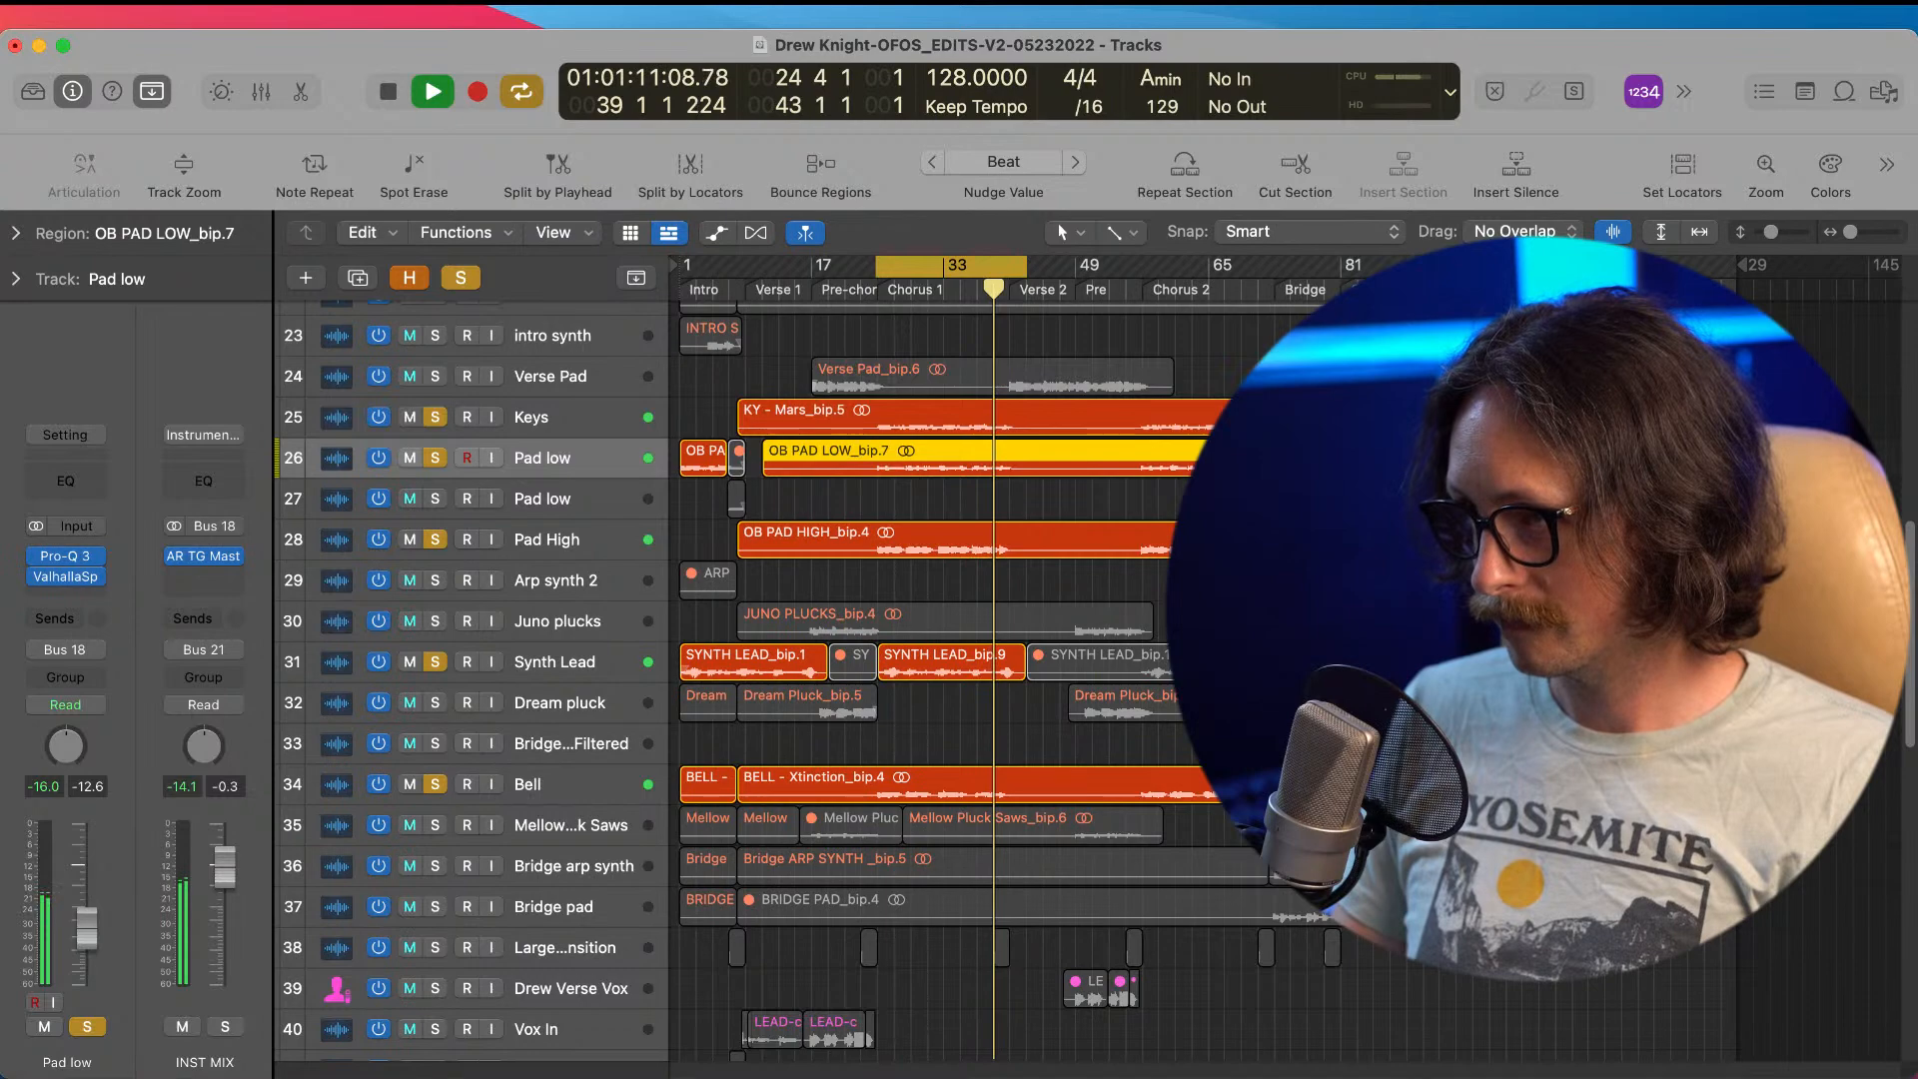
pyautogui.press('space')
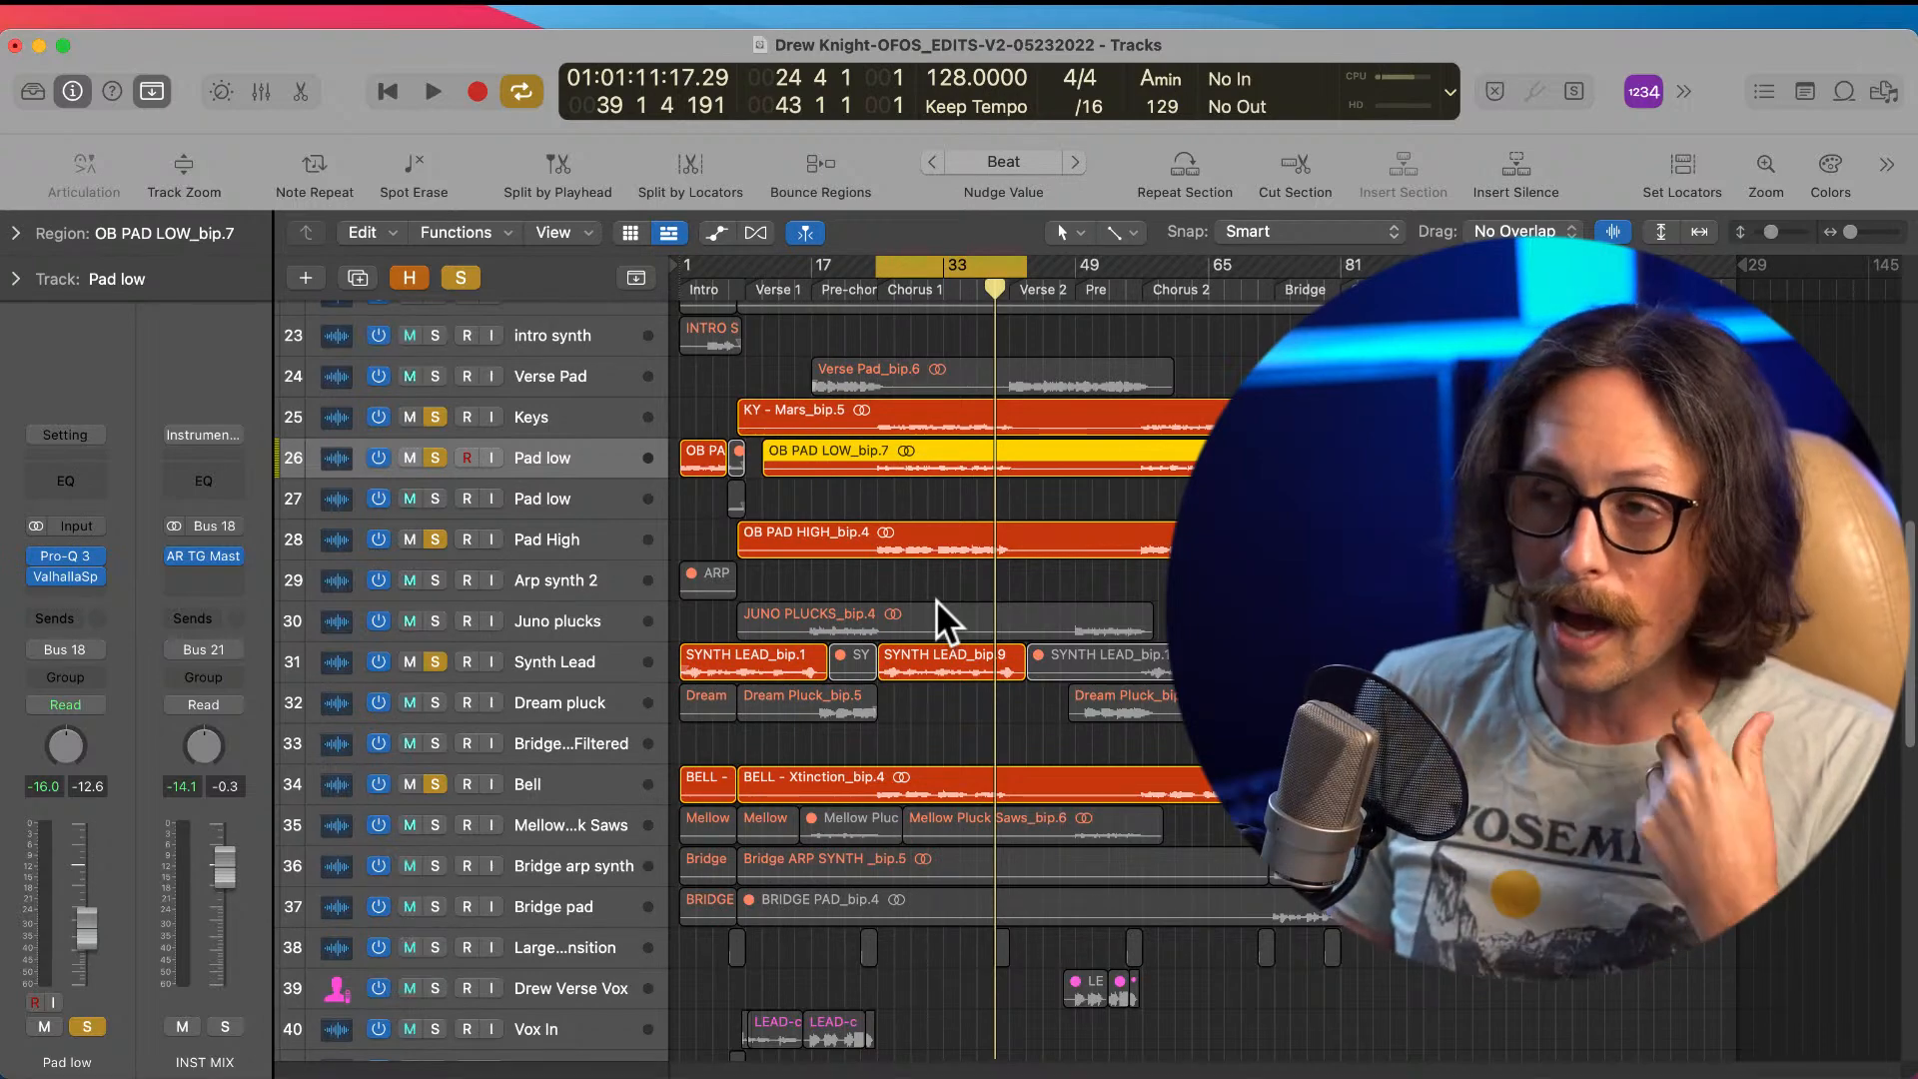
# Step: Select the KY - Mars_bip.5 and OB PAD LOW_bip.7 regions together and mute them
pyautogui.scroll(2, 905, 536)
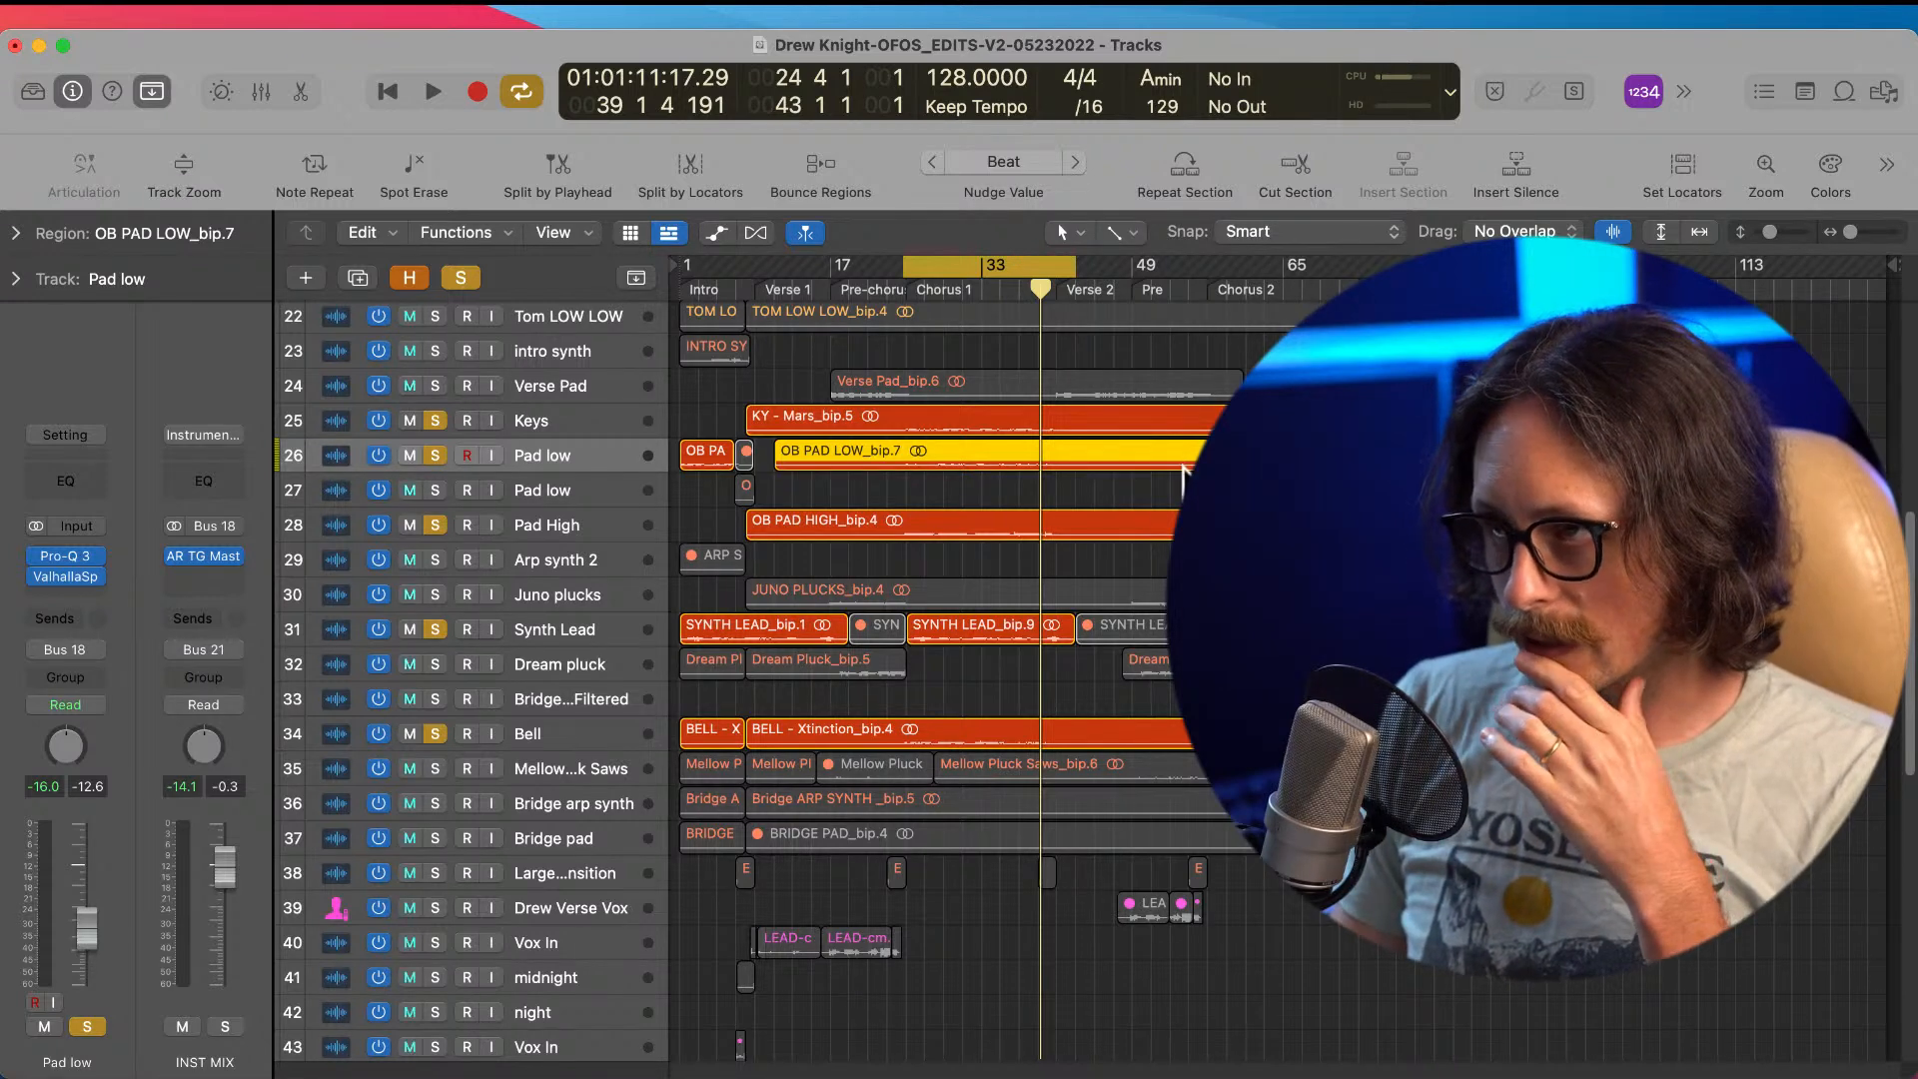
pyautogui.moveTo(997, 505); pyautogui.dragTo(1001, 428)
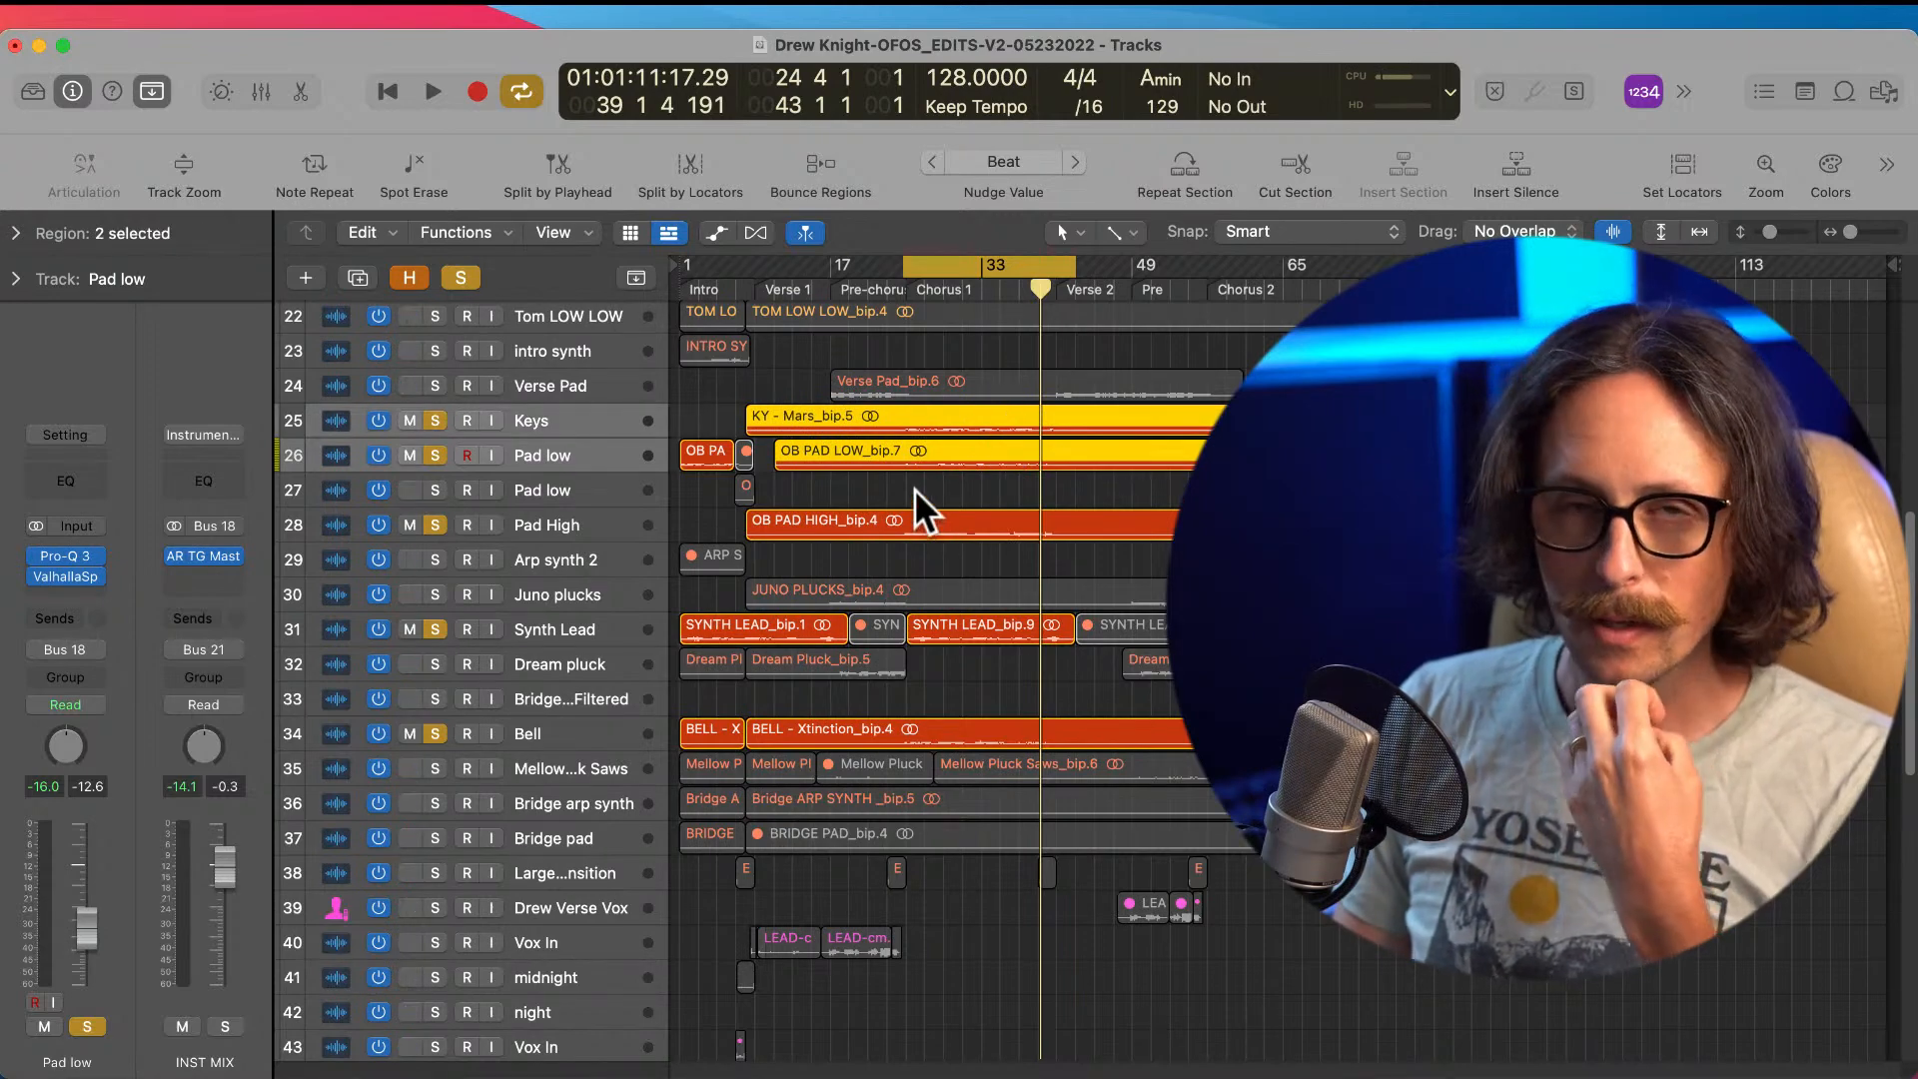
pyautogui.hotkey('ctrl', 'm')
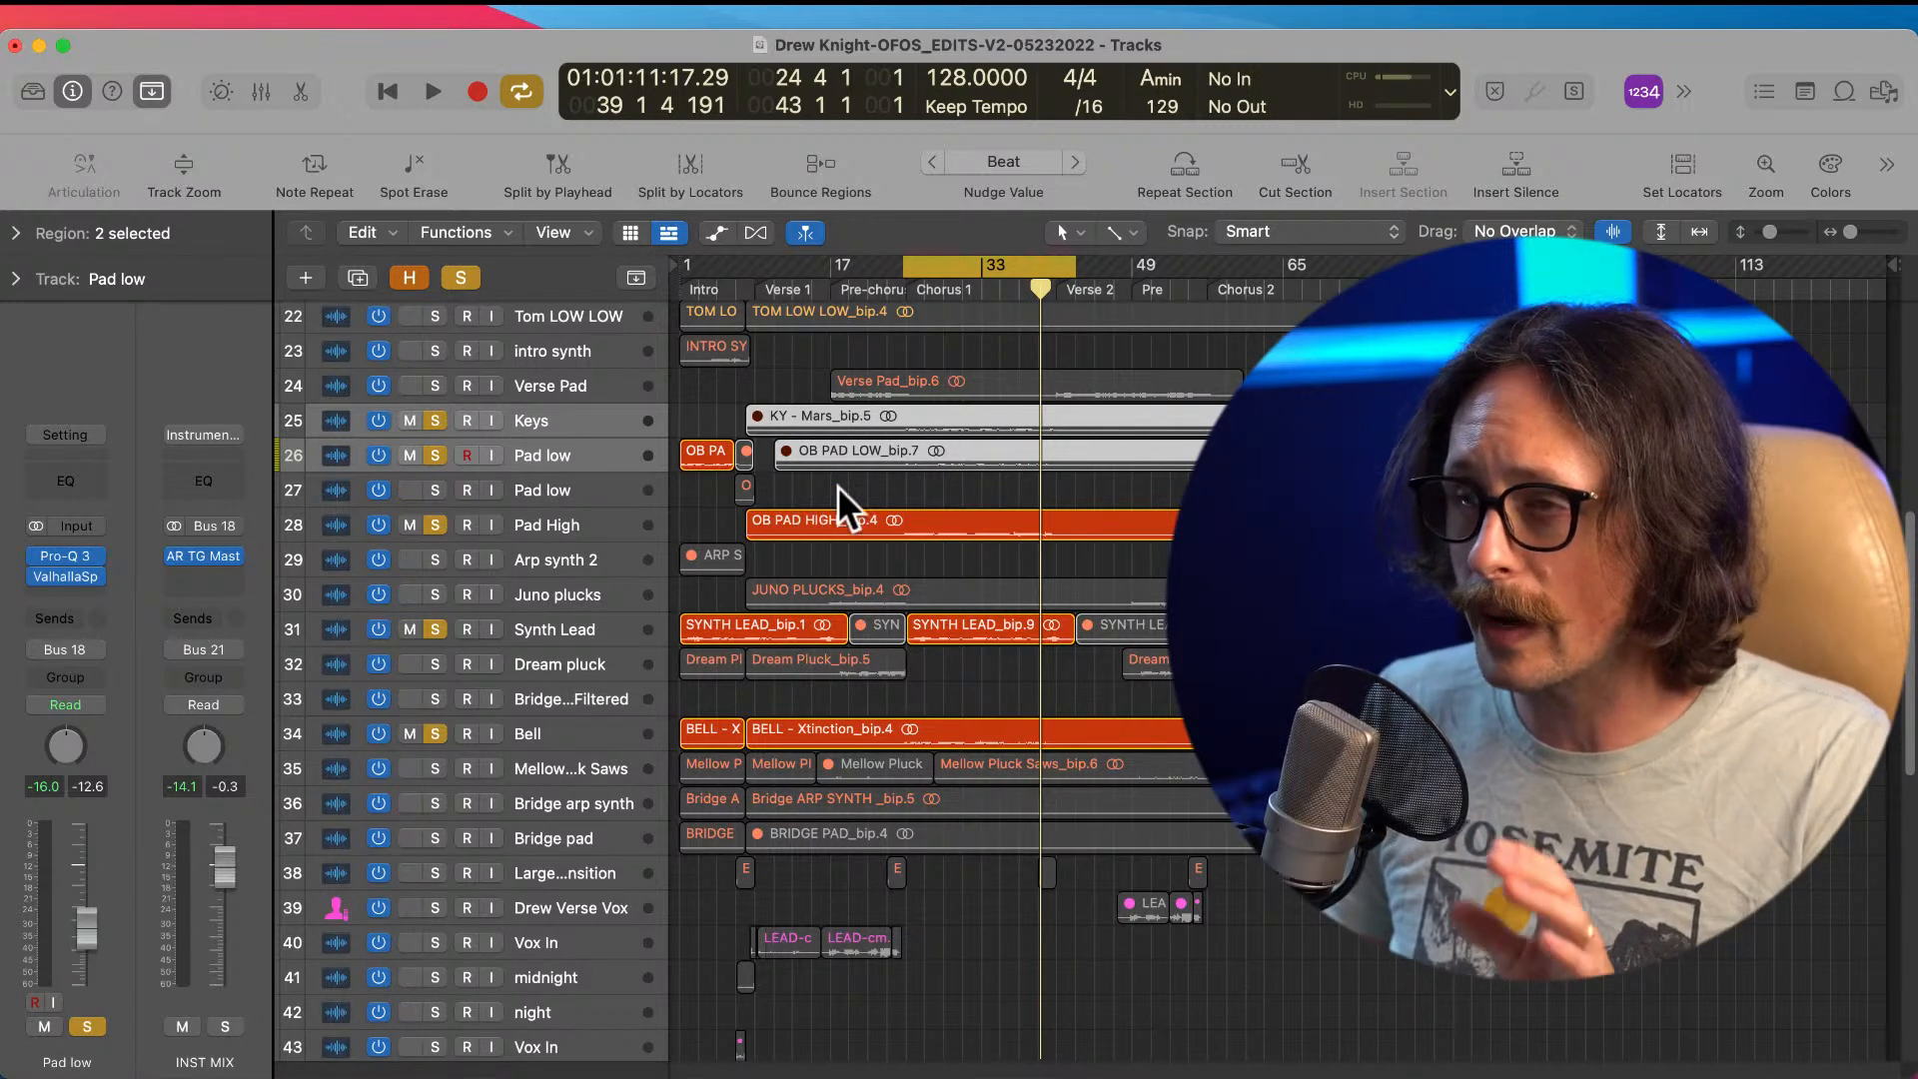
# Step: Turn off cycle playback for the Chorus 1 range
pyautogui.press('super+Up')
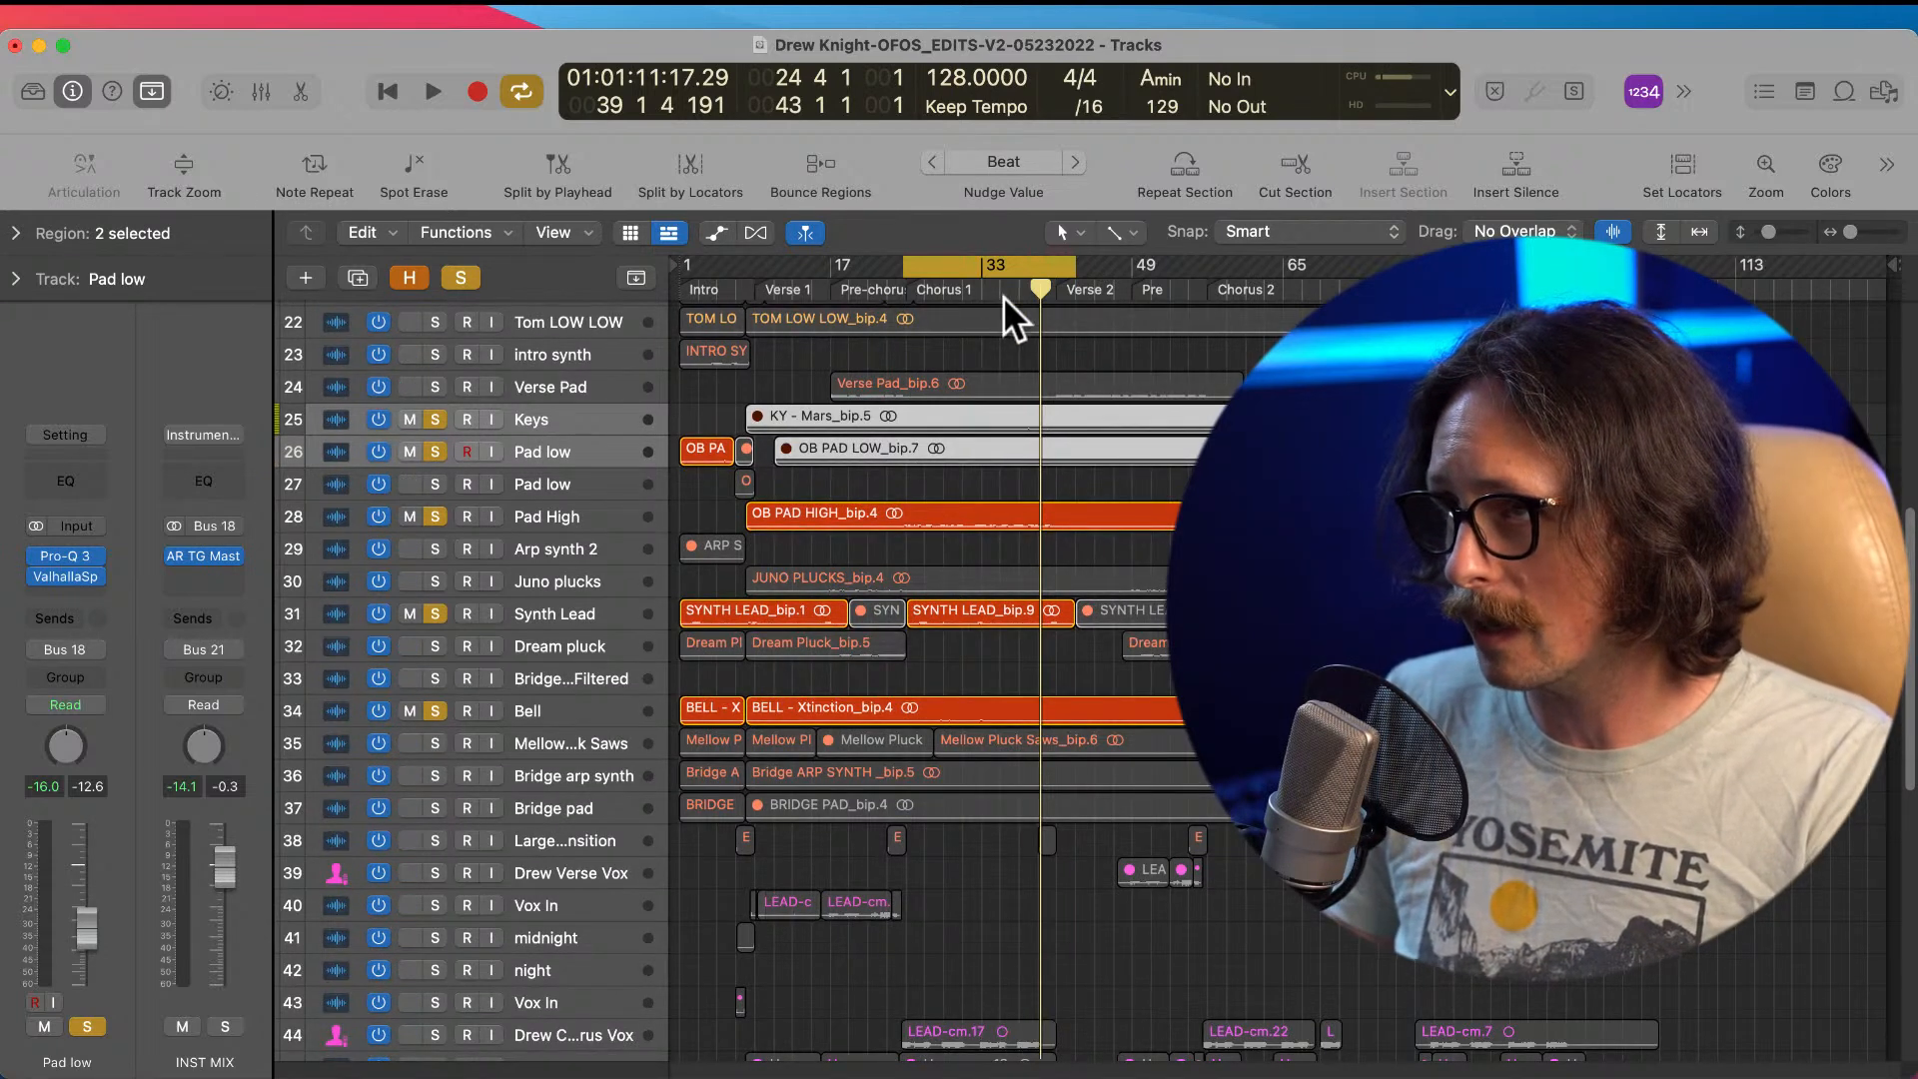
pyautogui.click(1007, 262)
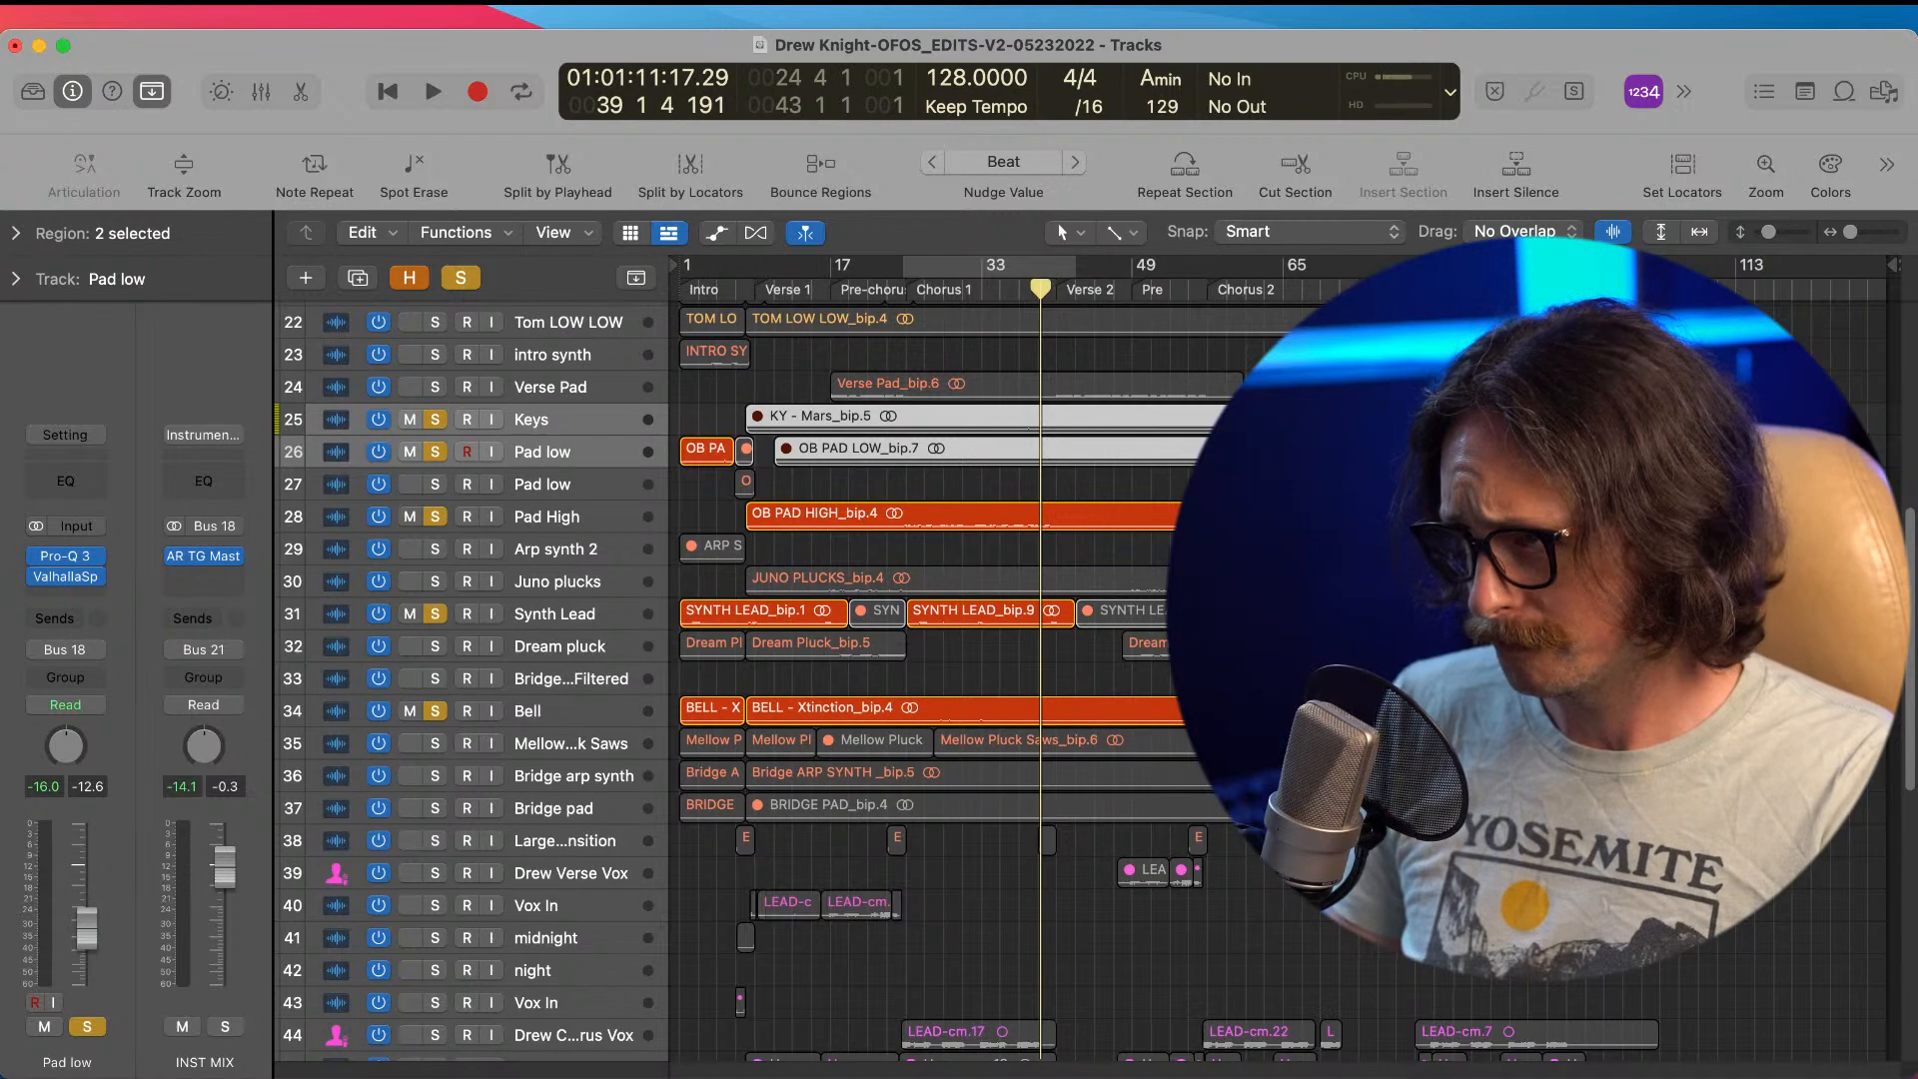
# Step: Clear the solo from all soloed tracks at once
pyautogui.press('z')
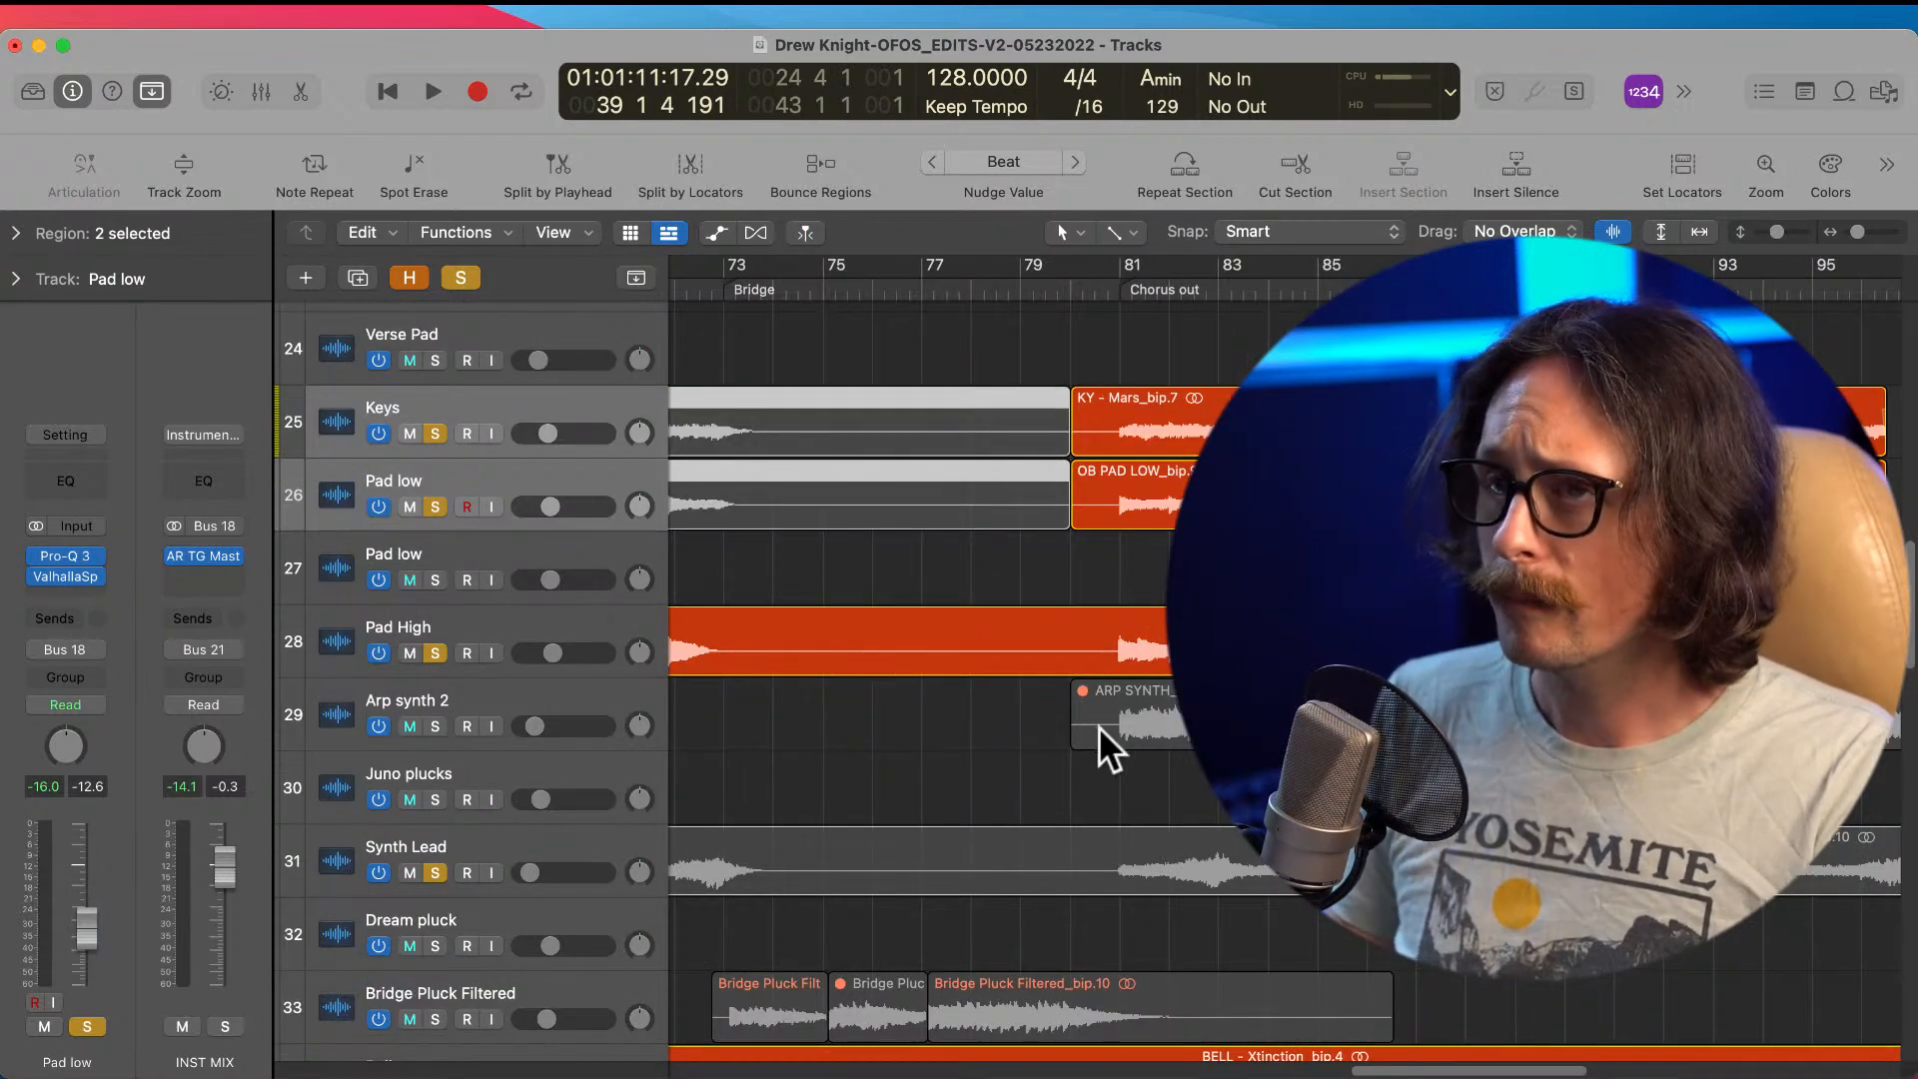
pyautogui.press('z')
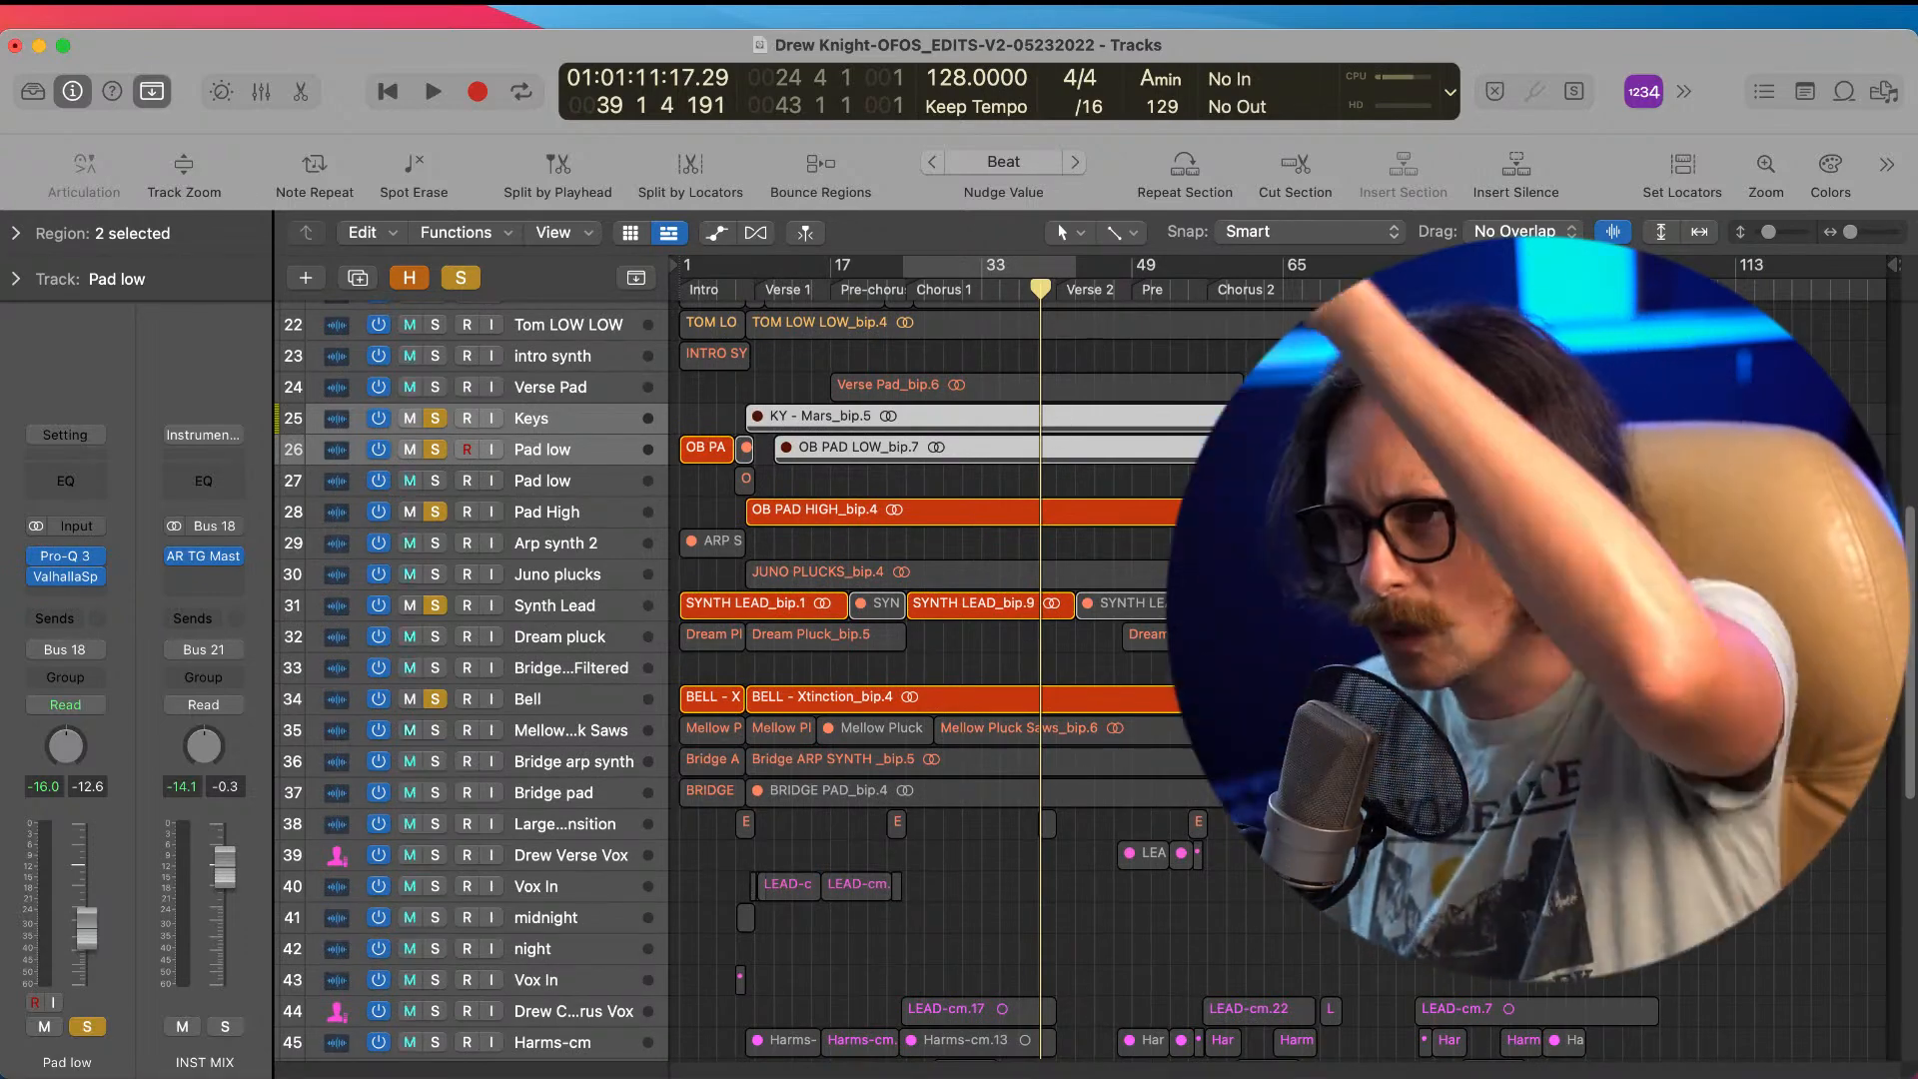
pyautogui.scroll(-10, 1159, 649)
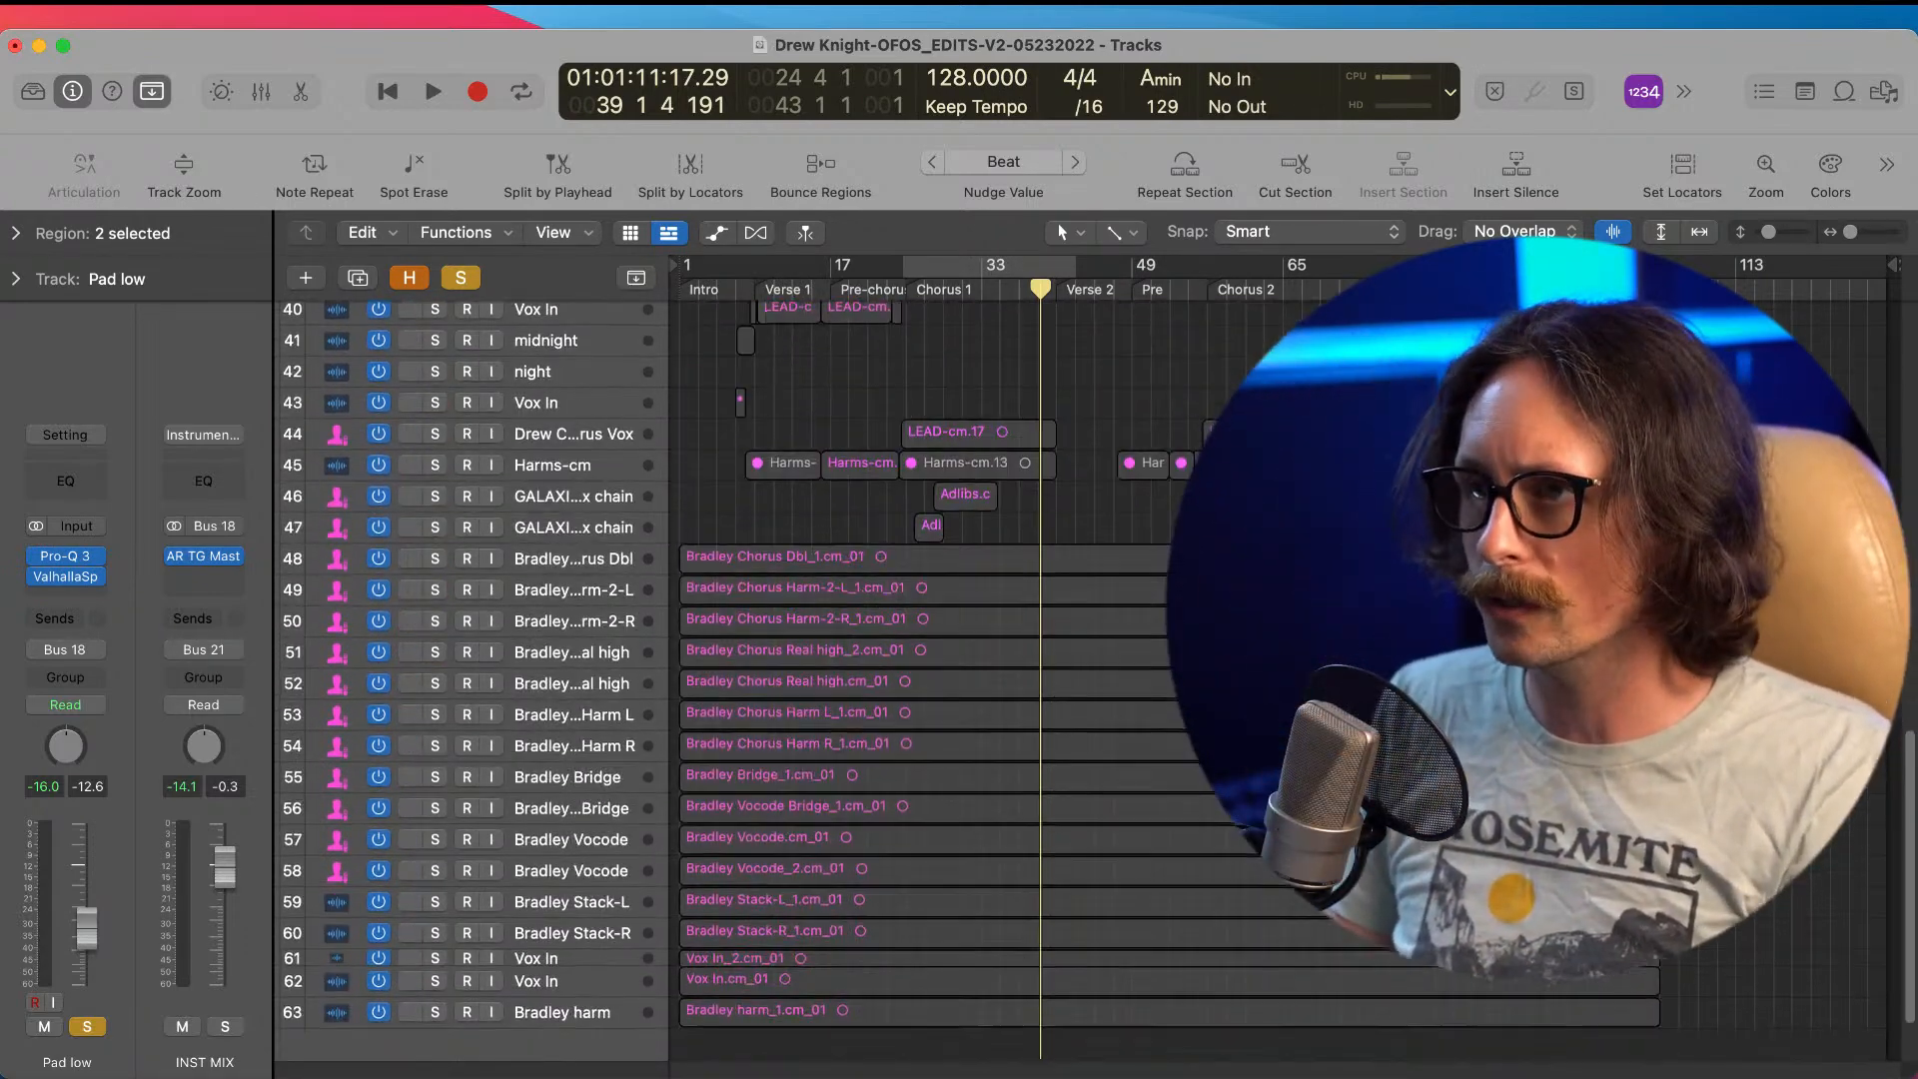
pyautogui.scroll(5, 969, 680)
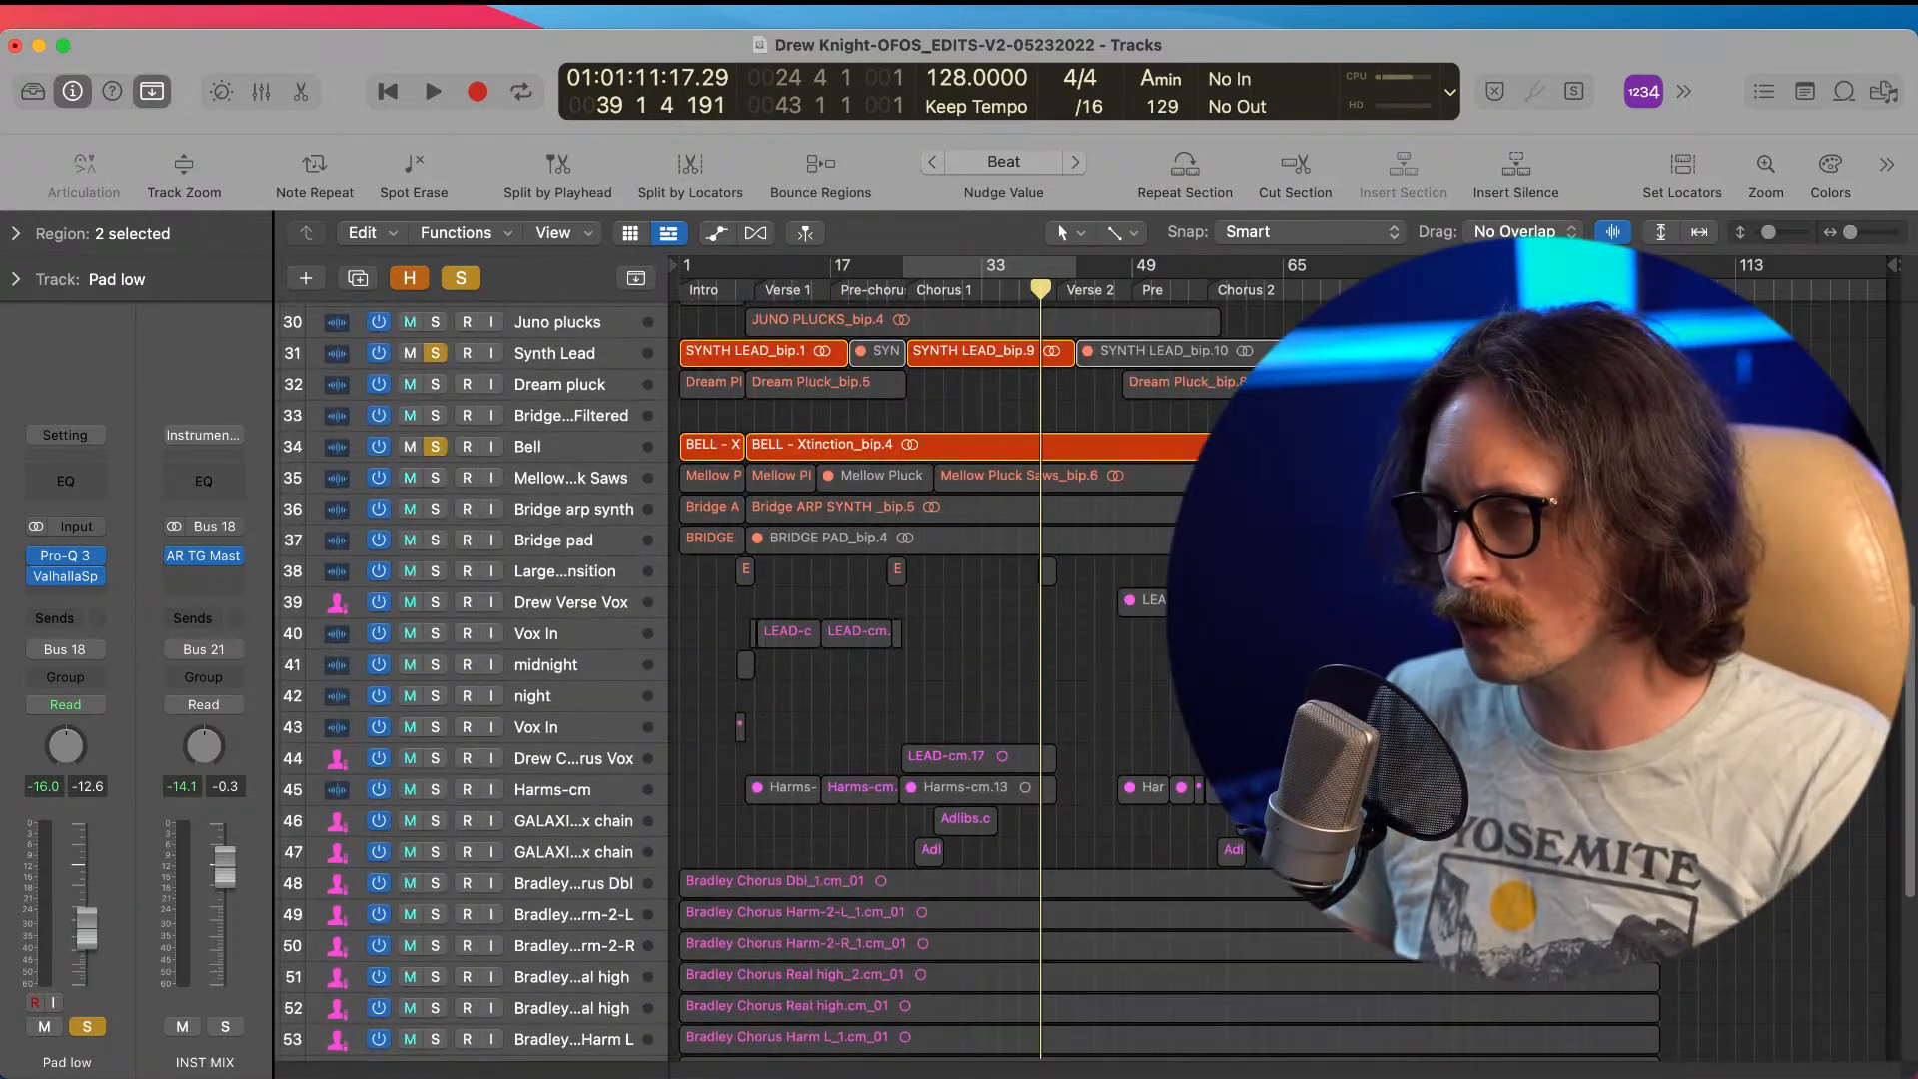
pyautogui.scroll(4, 963, 554)
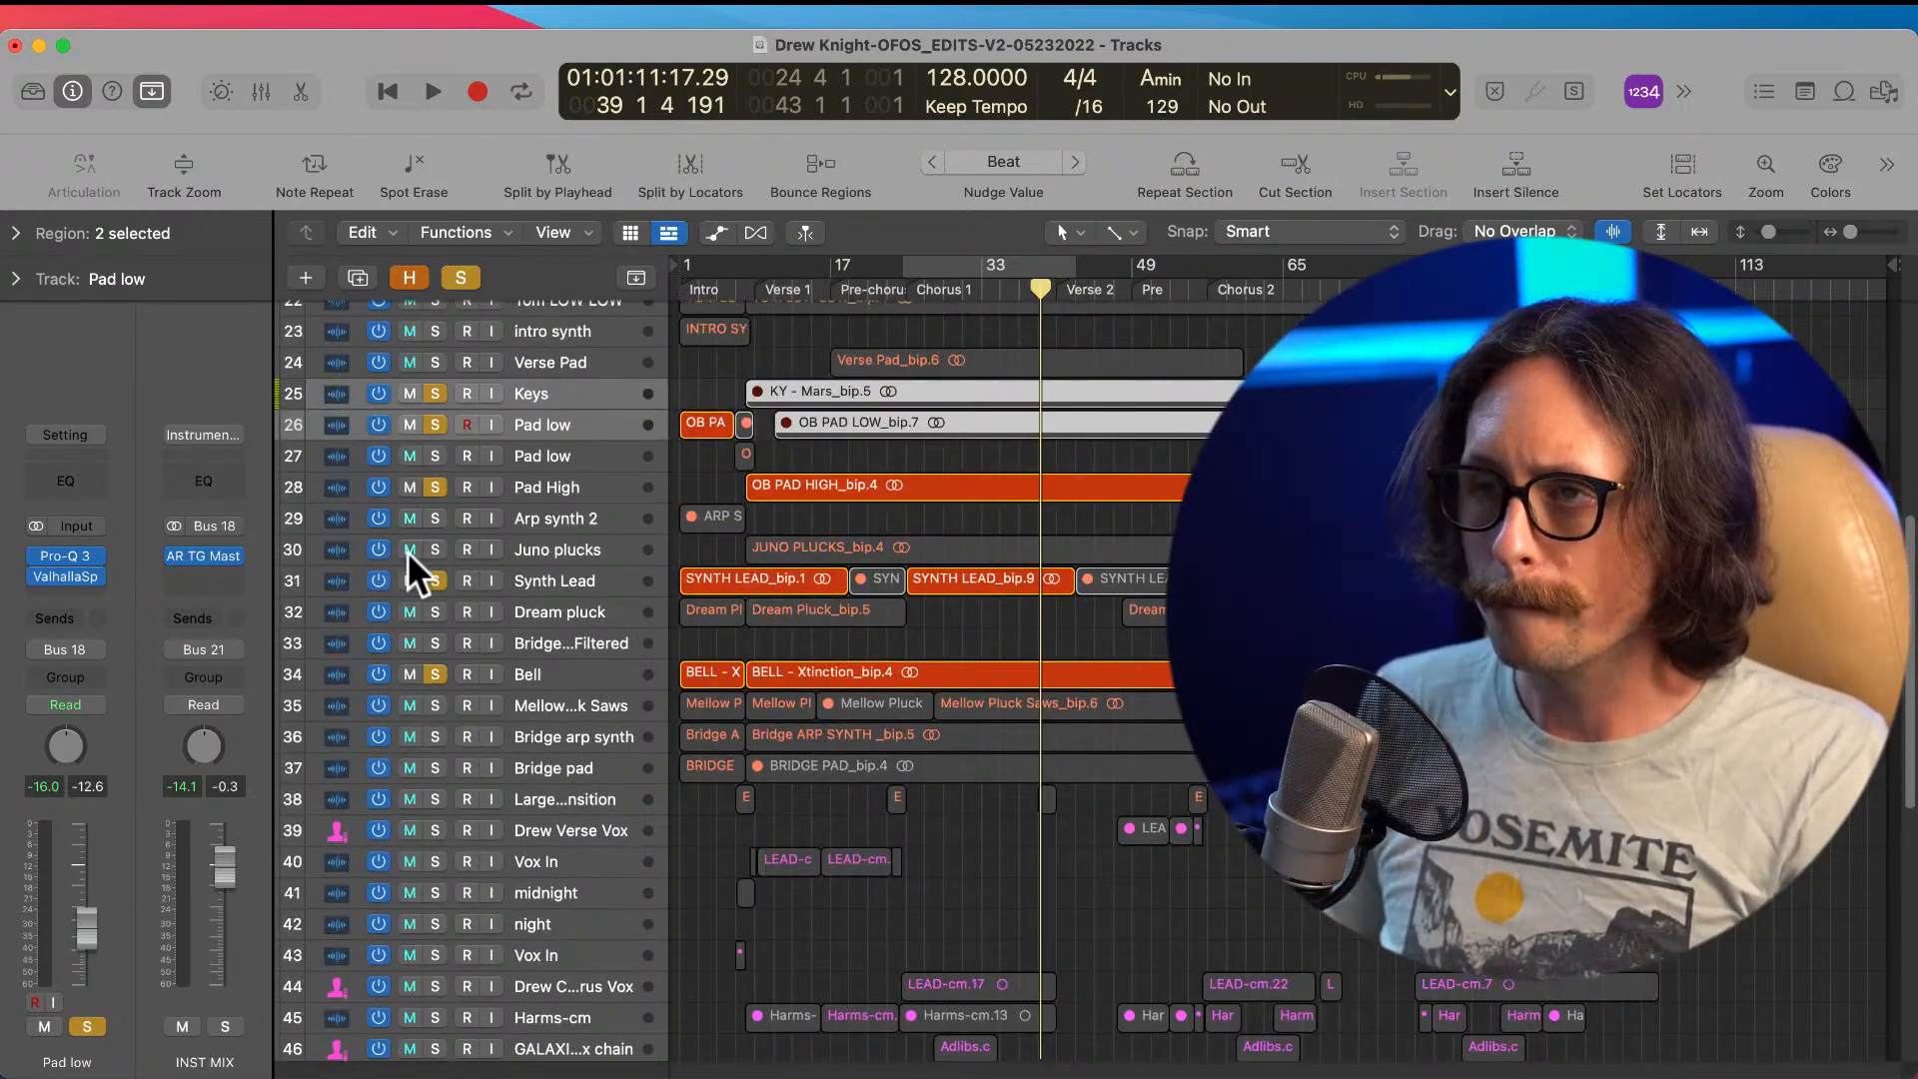
pyautogui.click(433, 579)
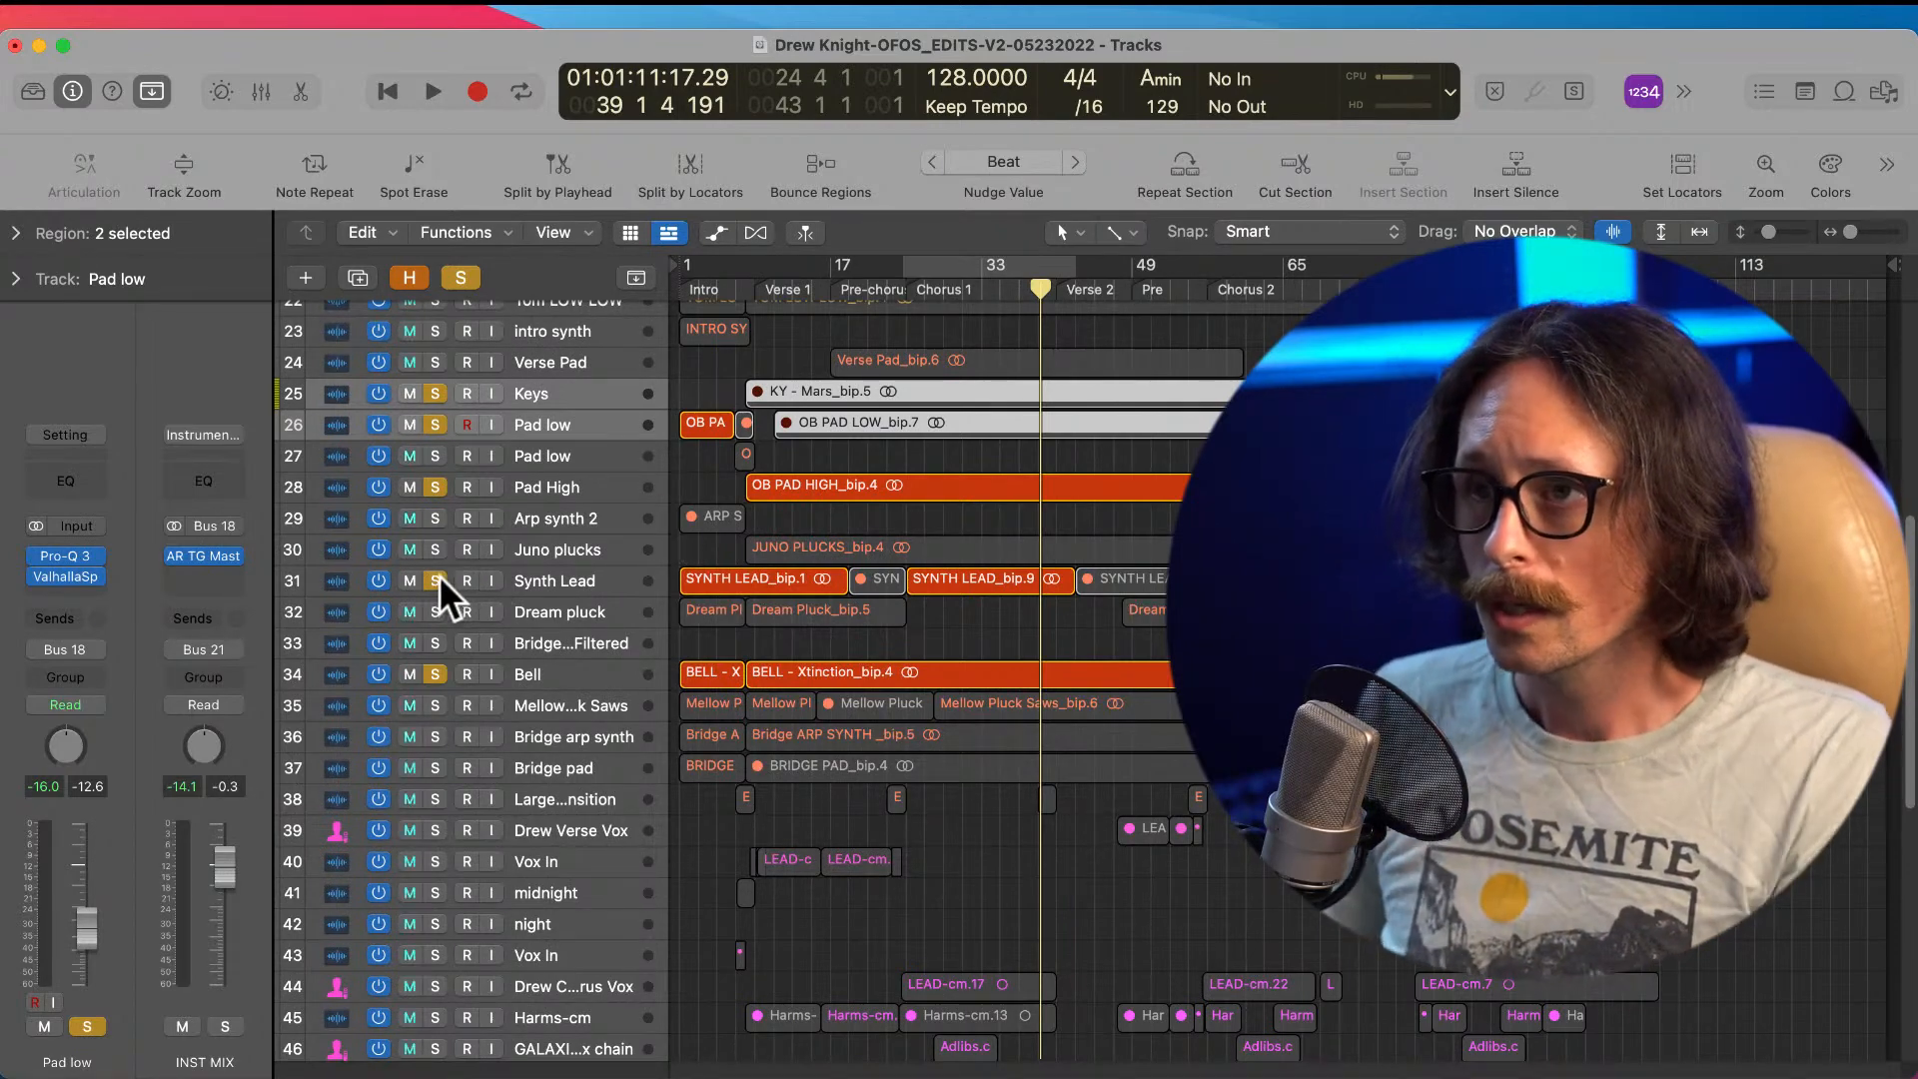
pyautogui.keyDown('alt'); pyautogui.click(439, 576); pyautogui.keyUp('alt')
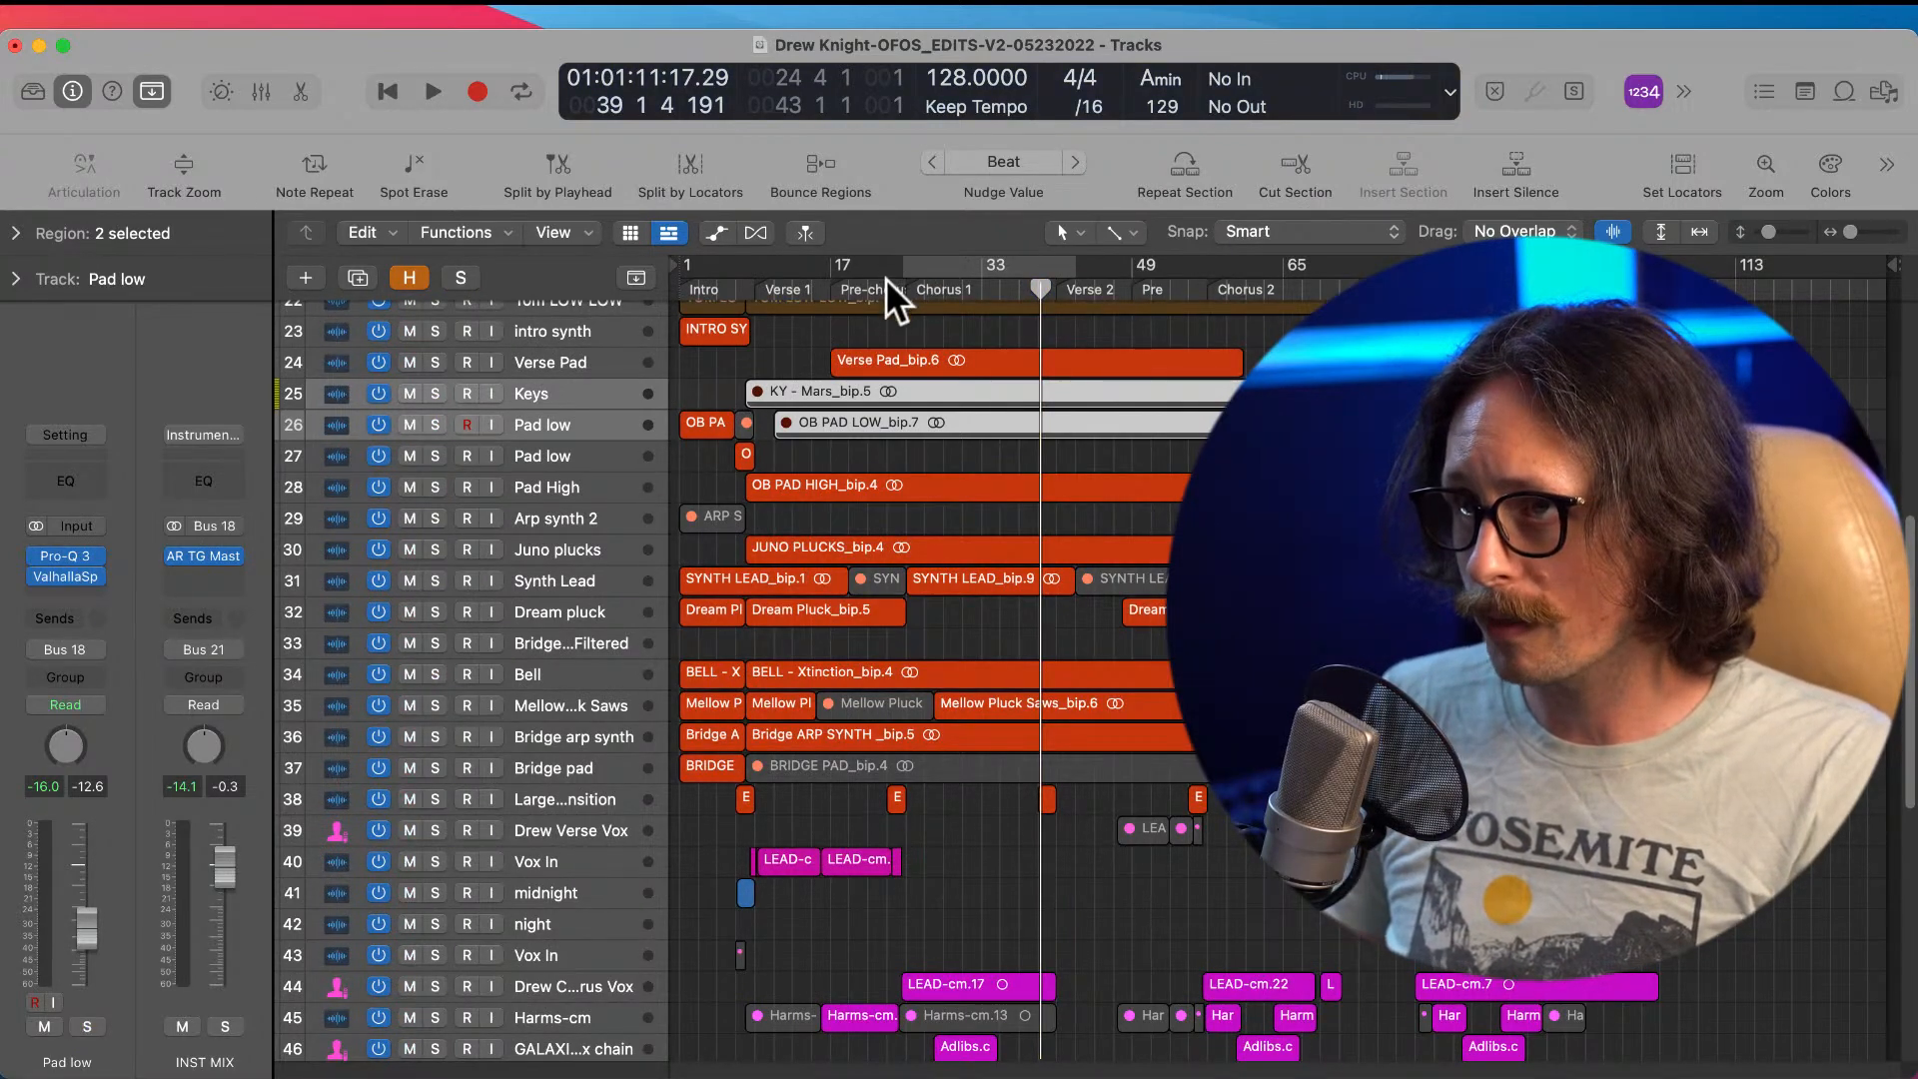
# Step: Set a cycle range from bar 8 to bar 69, starting one bar before Verse 1
pyautogui.moveTo(763, 268); pyautogui.dragTo(1319, 269)
pyautogui.scroll(8, 987, 741)
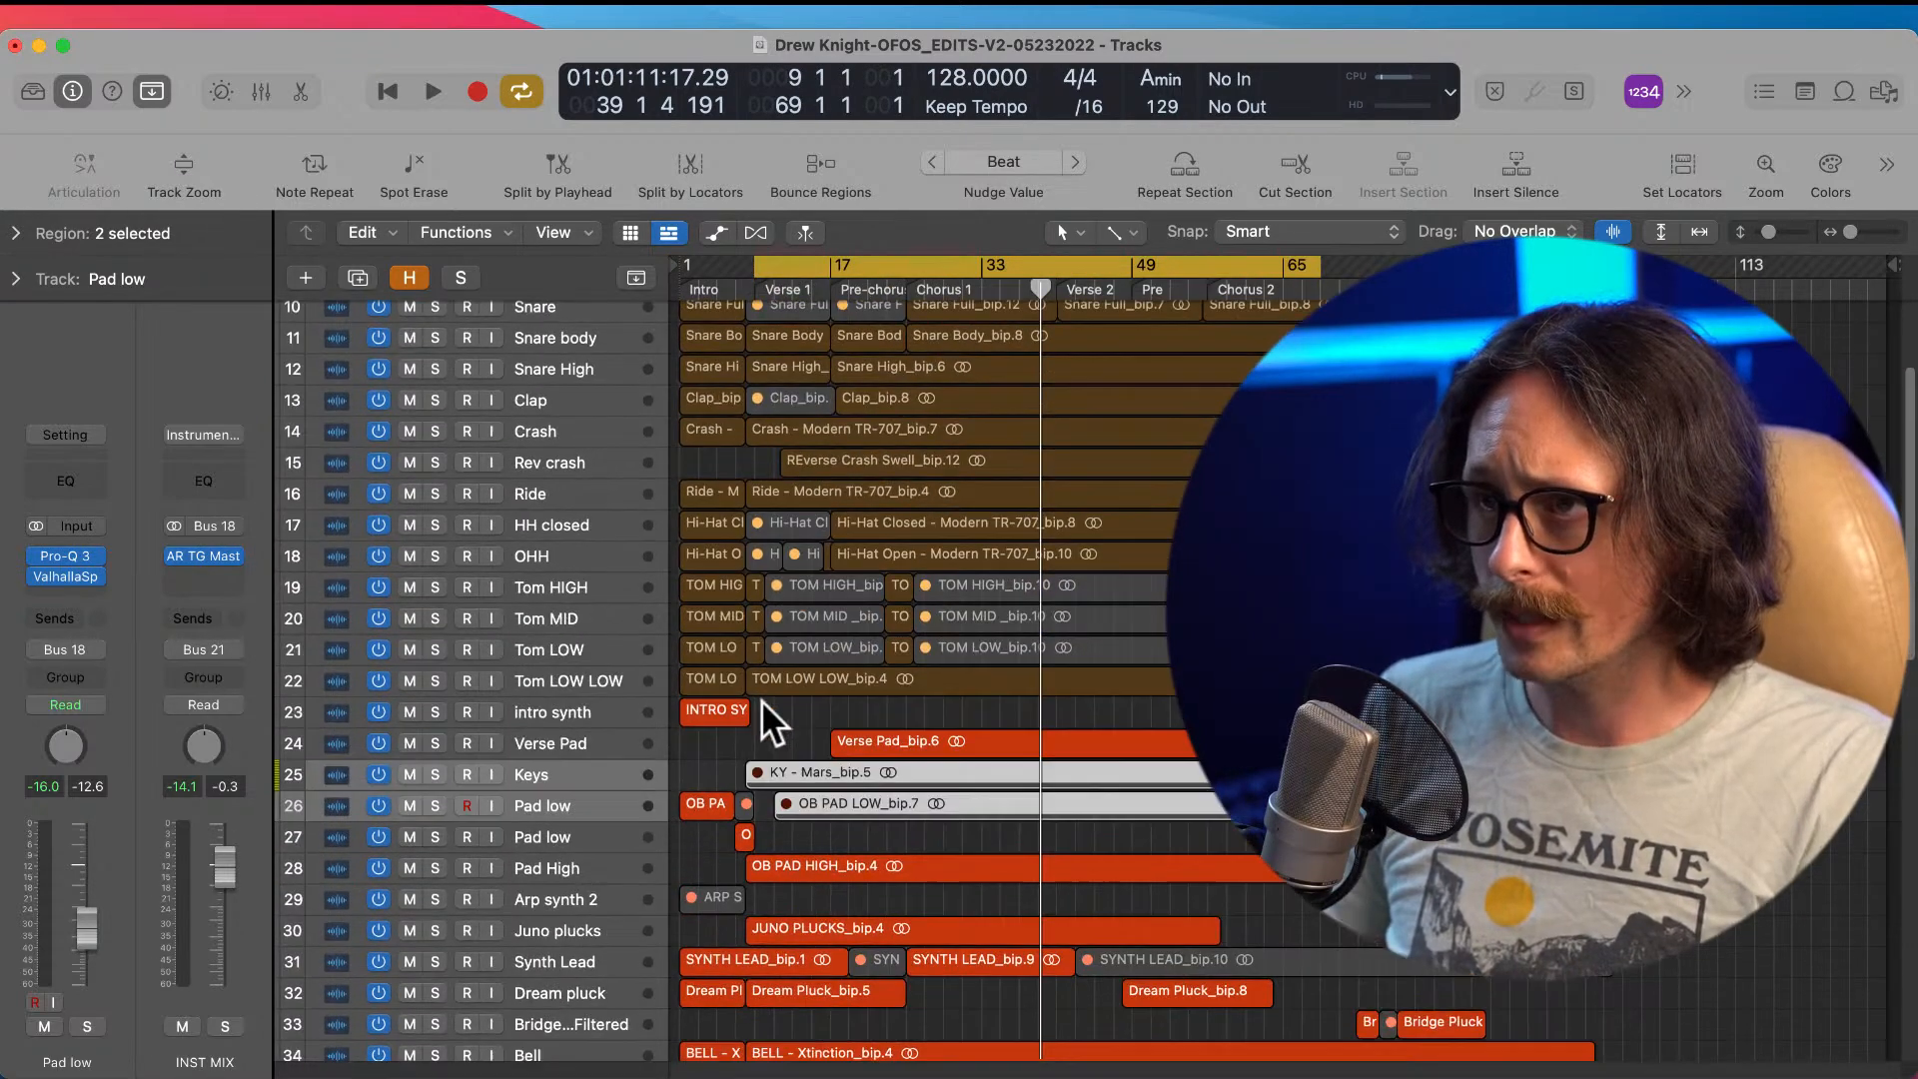
pyautogui.moveTo(749, 694); pyautogui.dragTo(974, 891)
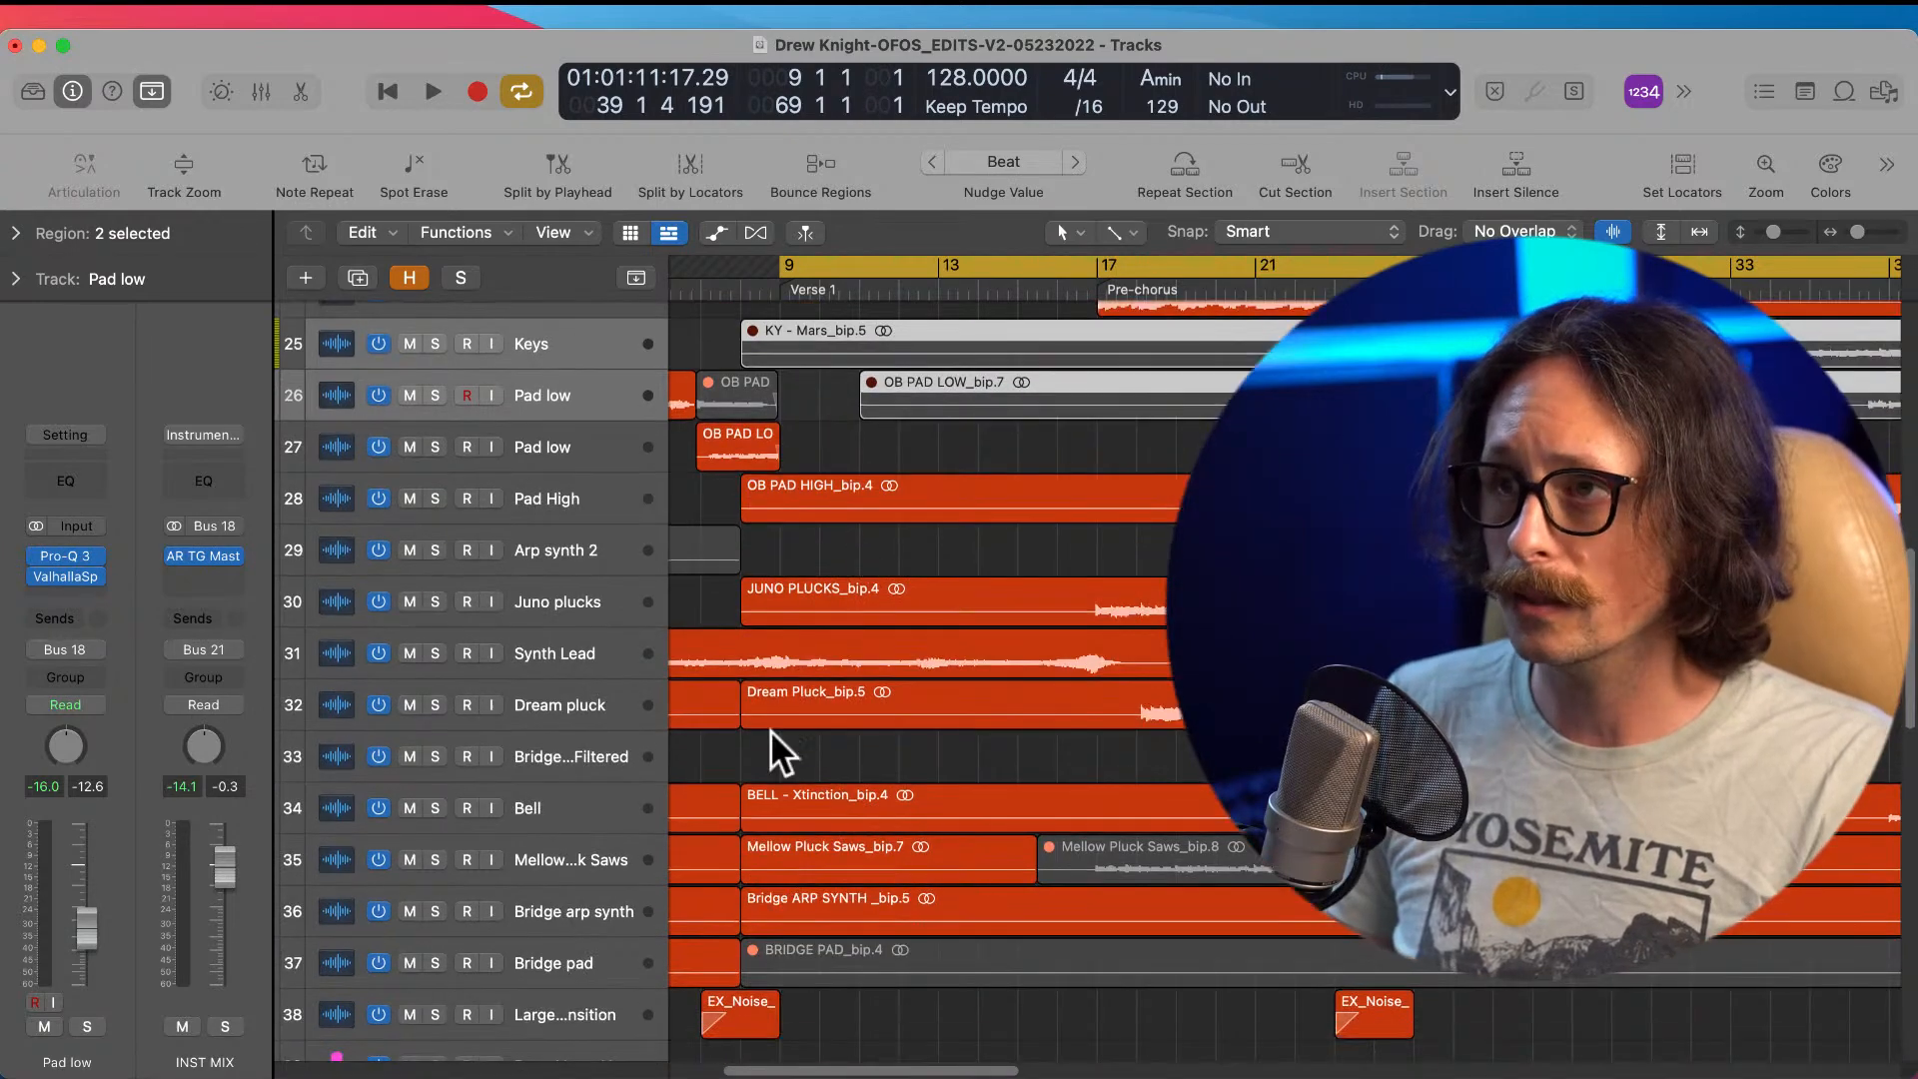
pyautogui.scroll(-1, 806, 783)
pyautogui.moveTo(776, 261); pyautogui.dragTo(852, 328)
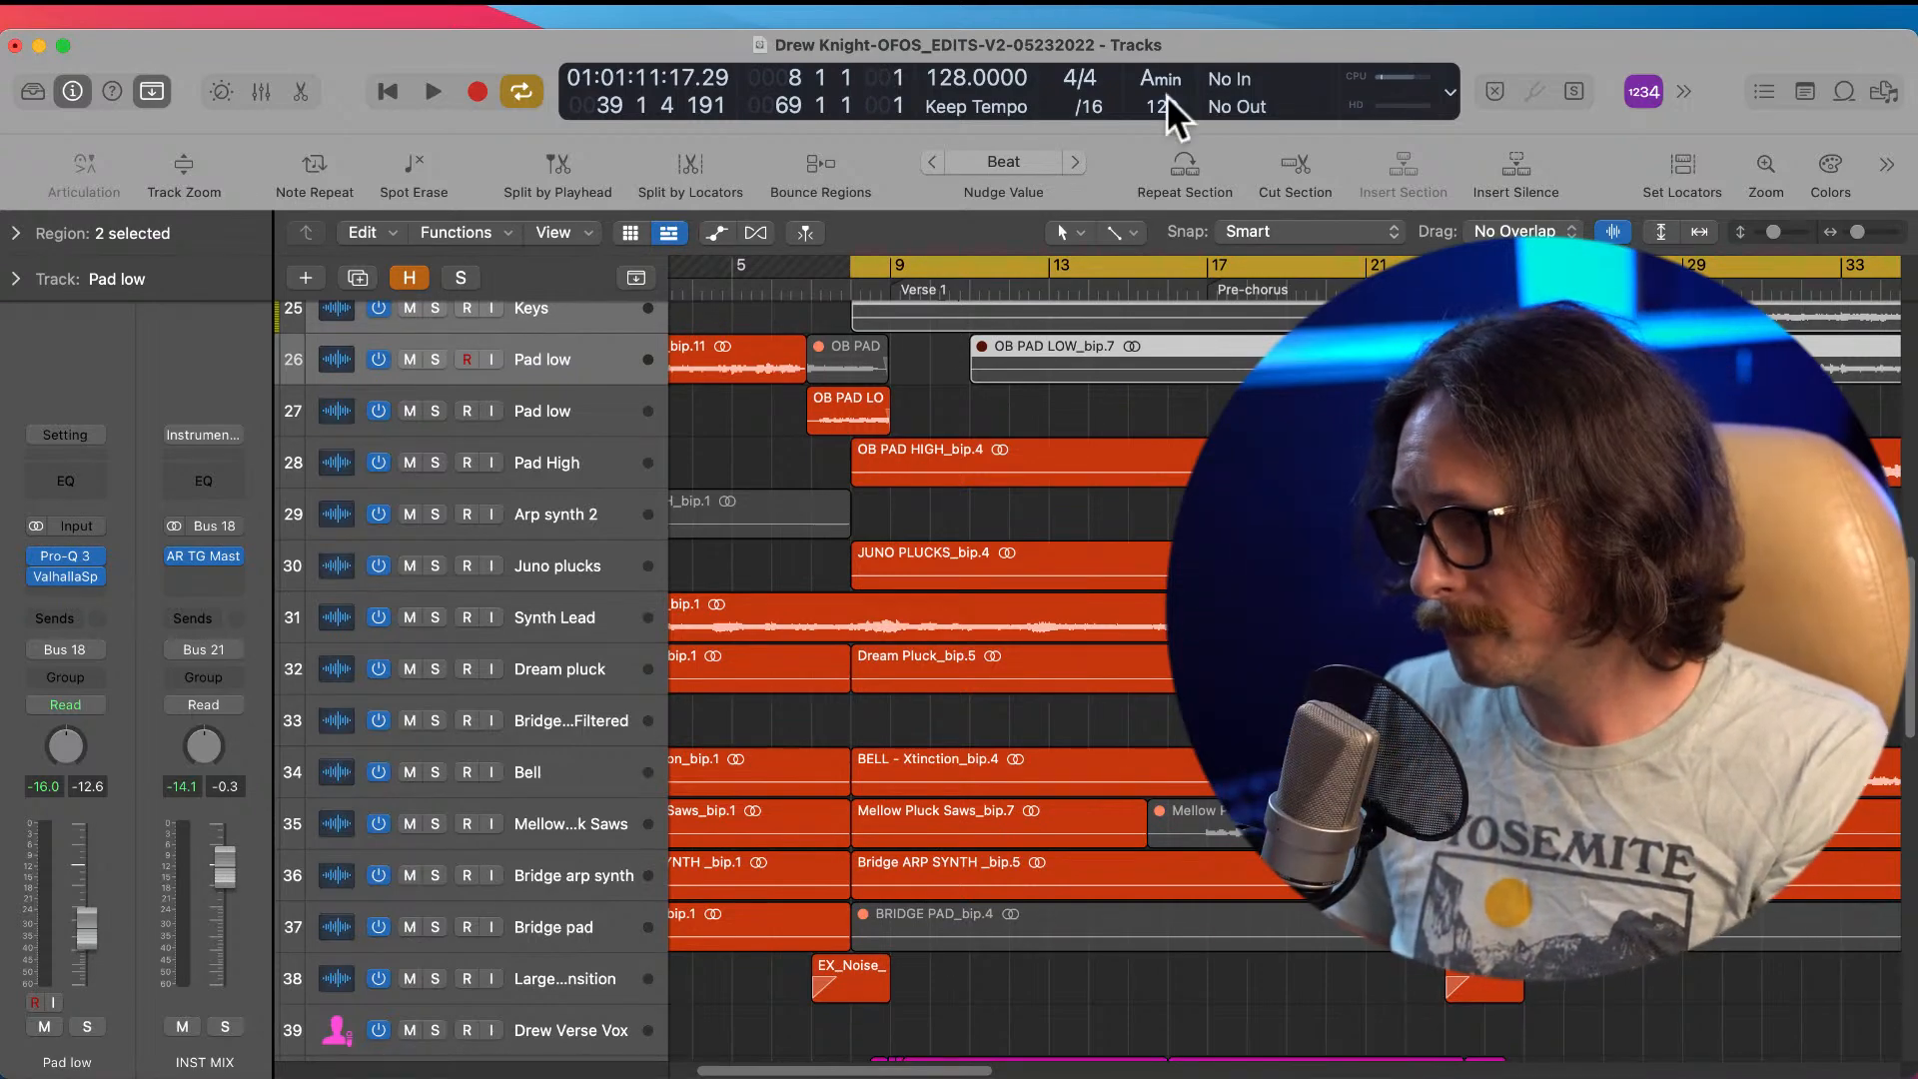
# Step: Play the full arrangement through Verse 1 into the start of the pre-chorus, pausing at the section change
pyautogui.press('space')
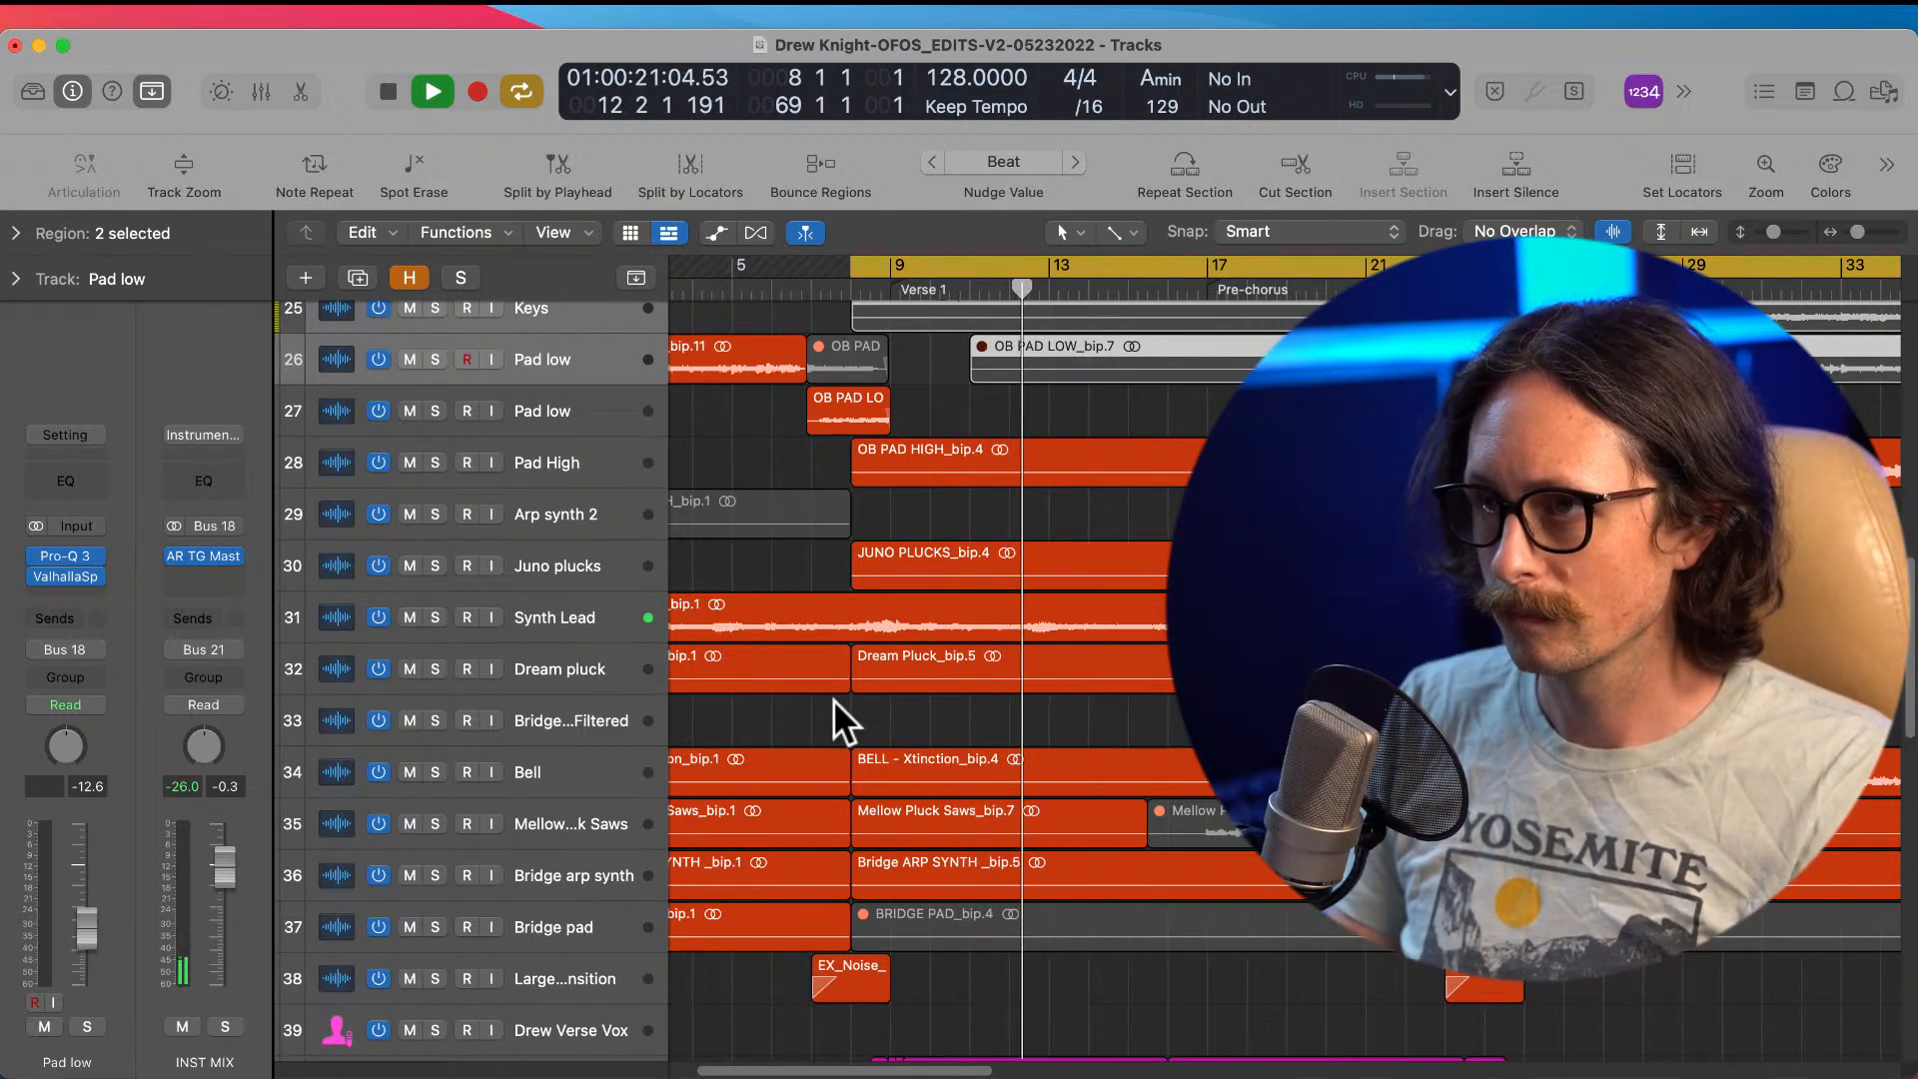
pyautogui.press('super+Left')
pyautogui.press('super+Up')
pyautogui.press('super+Left')
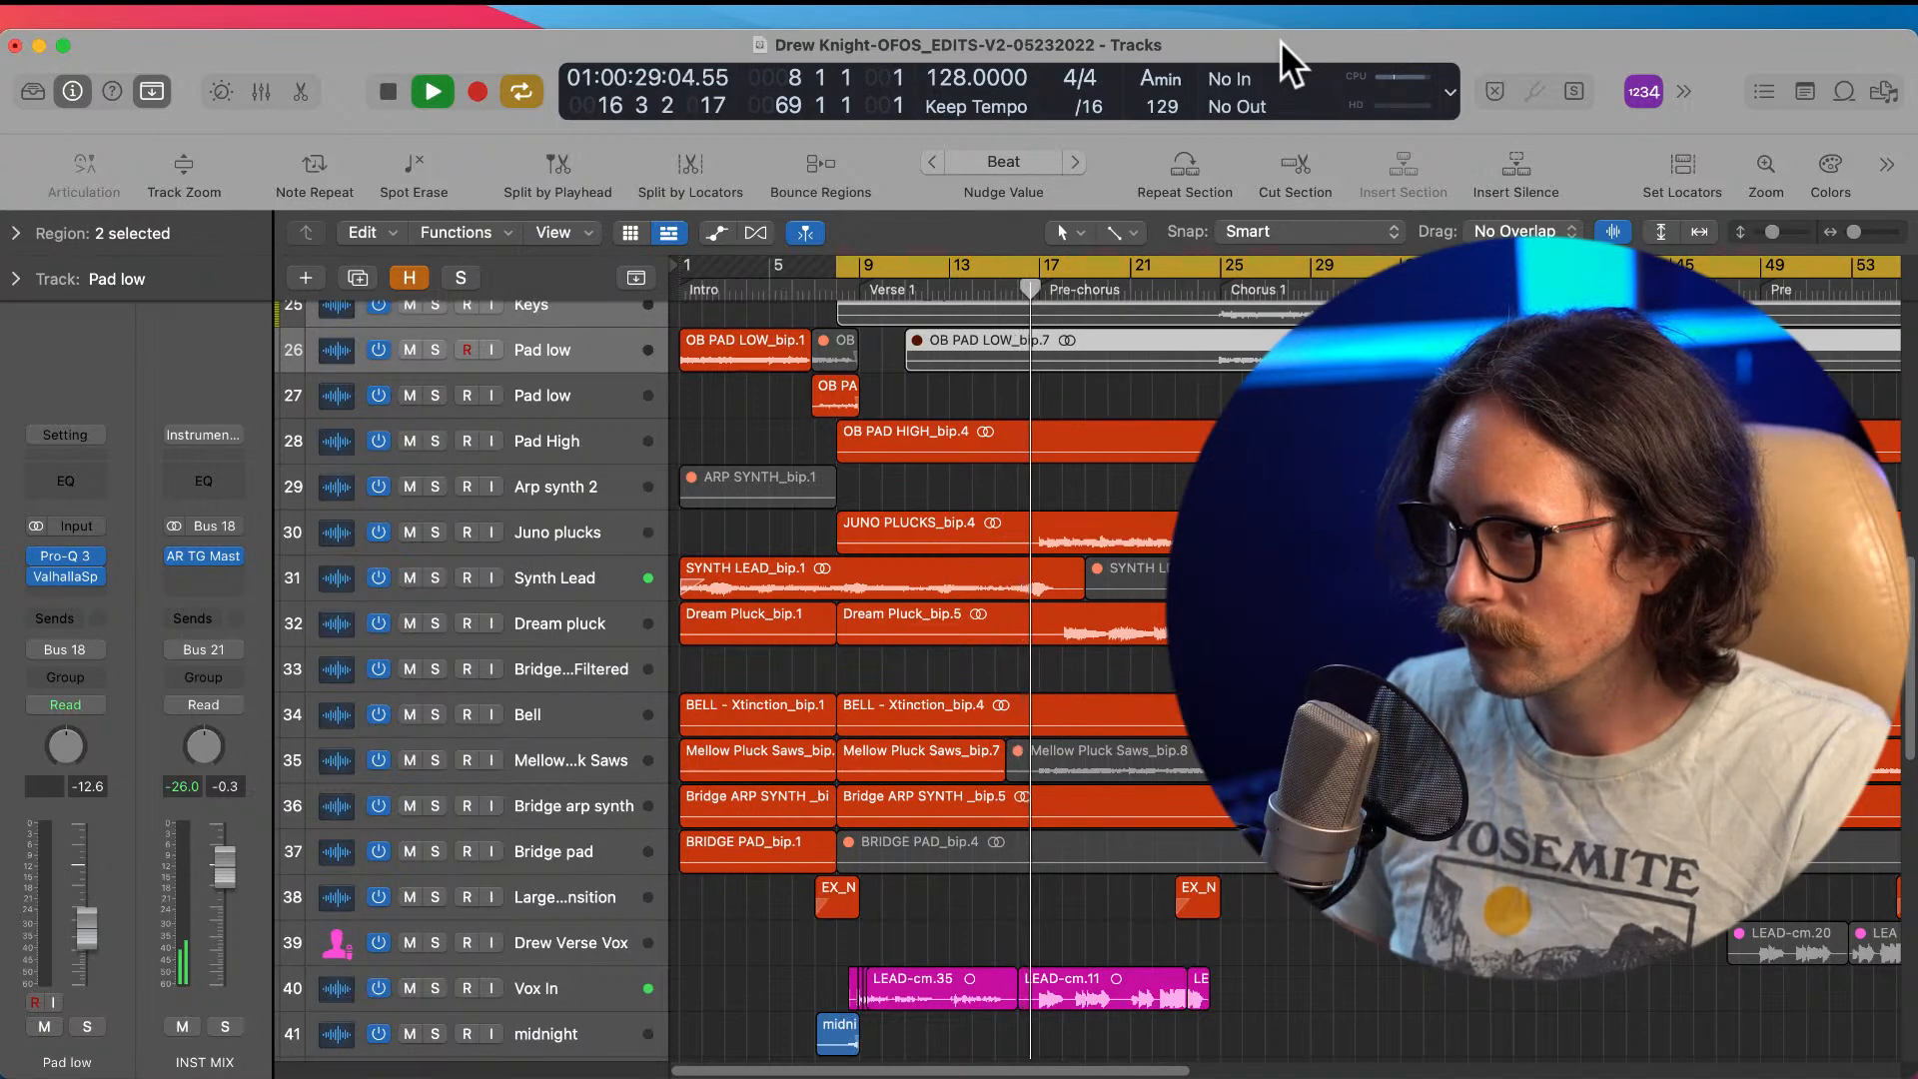
pyautogui.press('space')
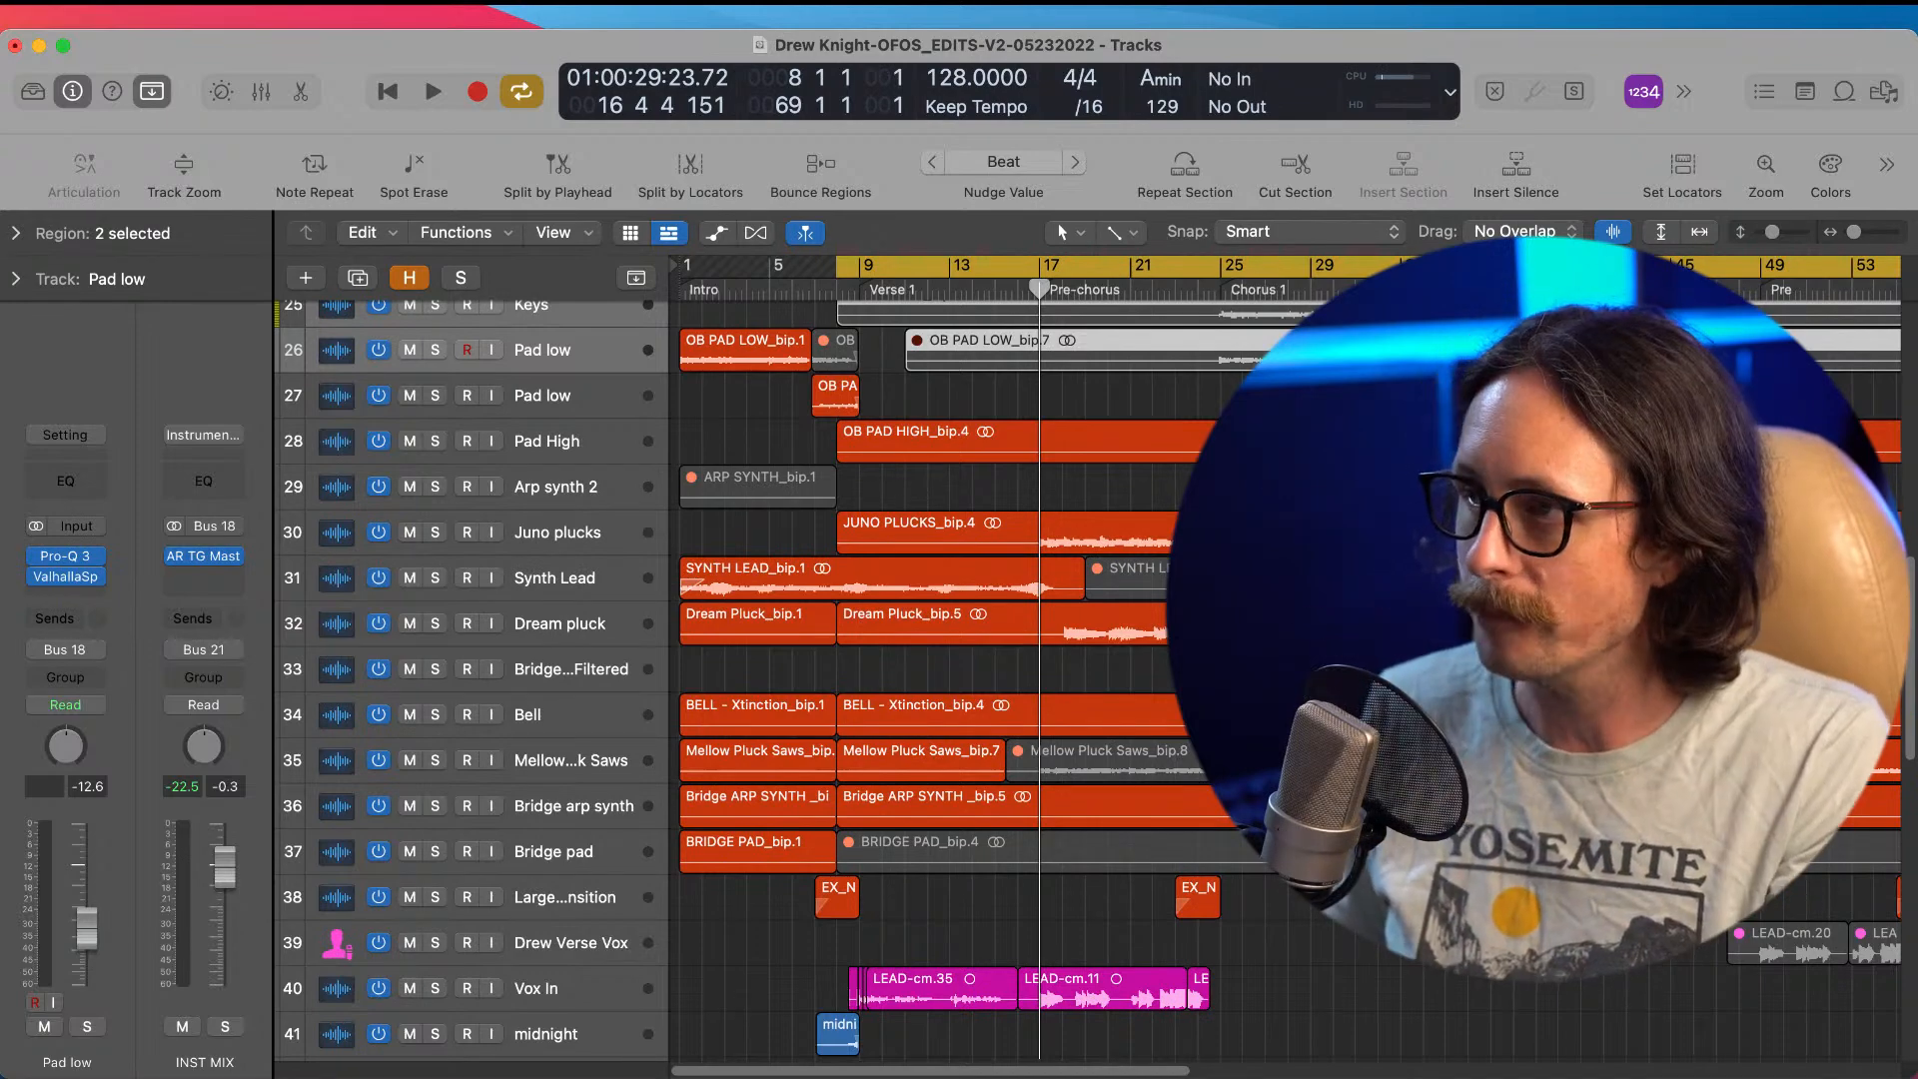
pyautogui.press('space')
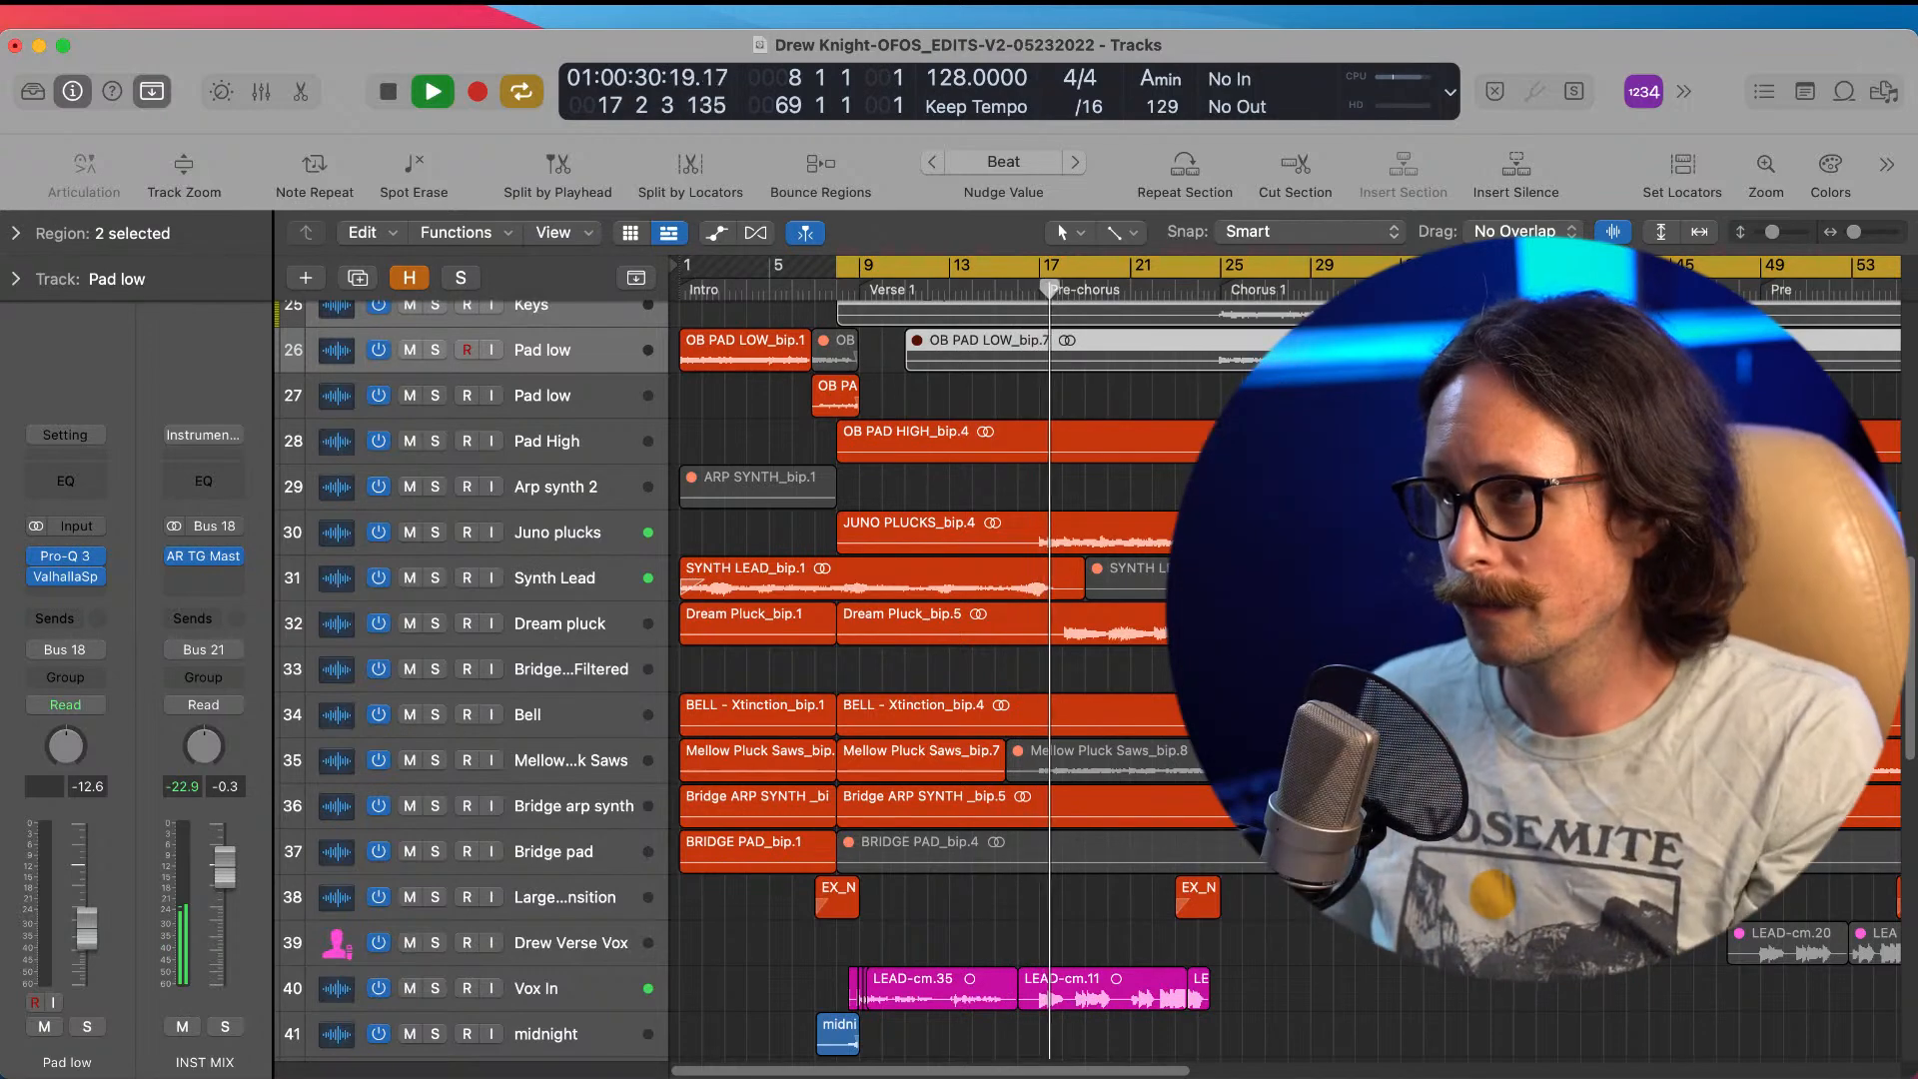
pyautogui.press('space')
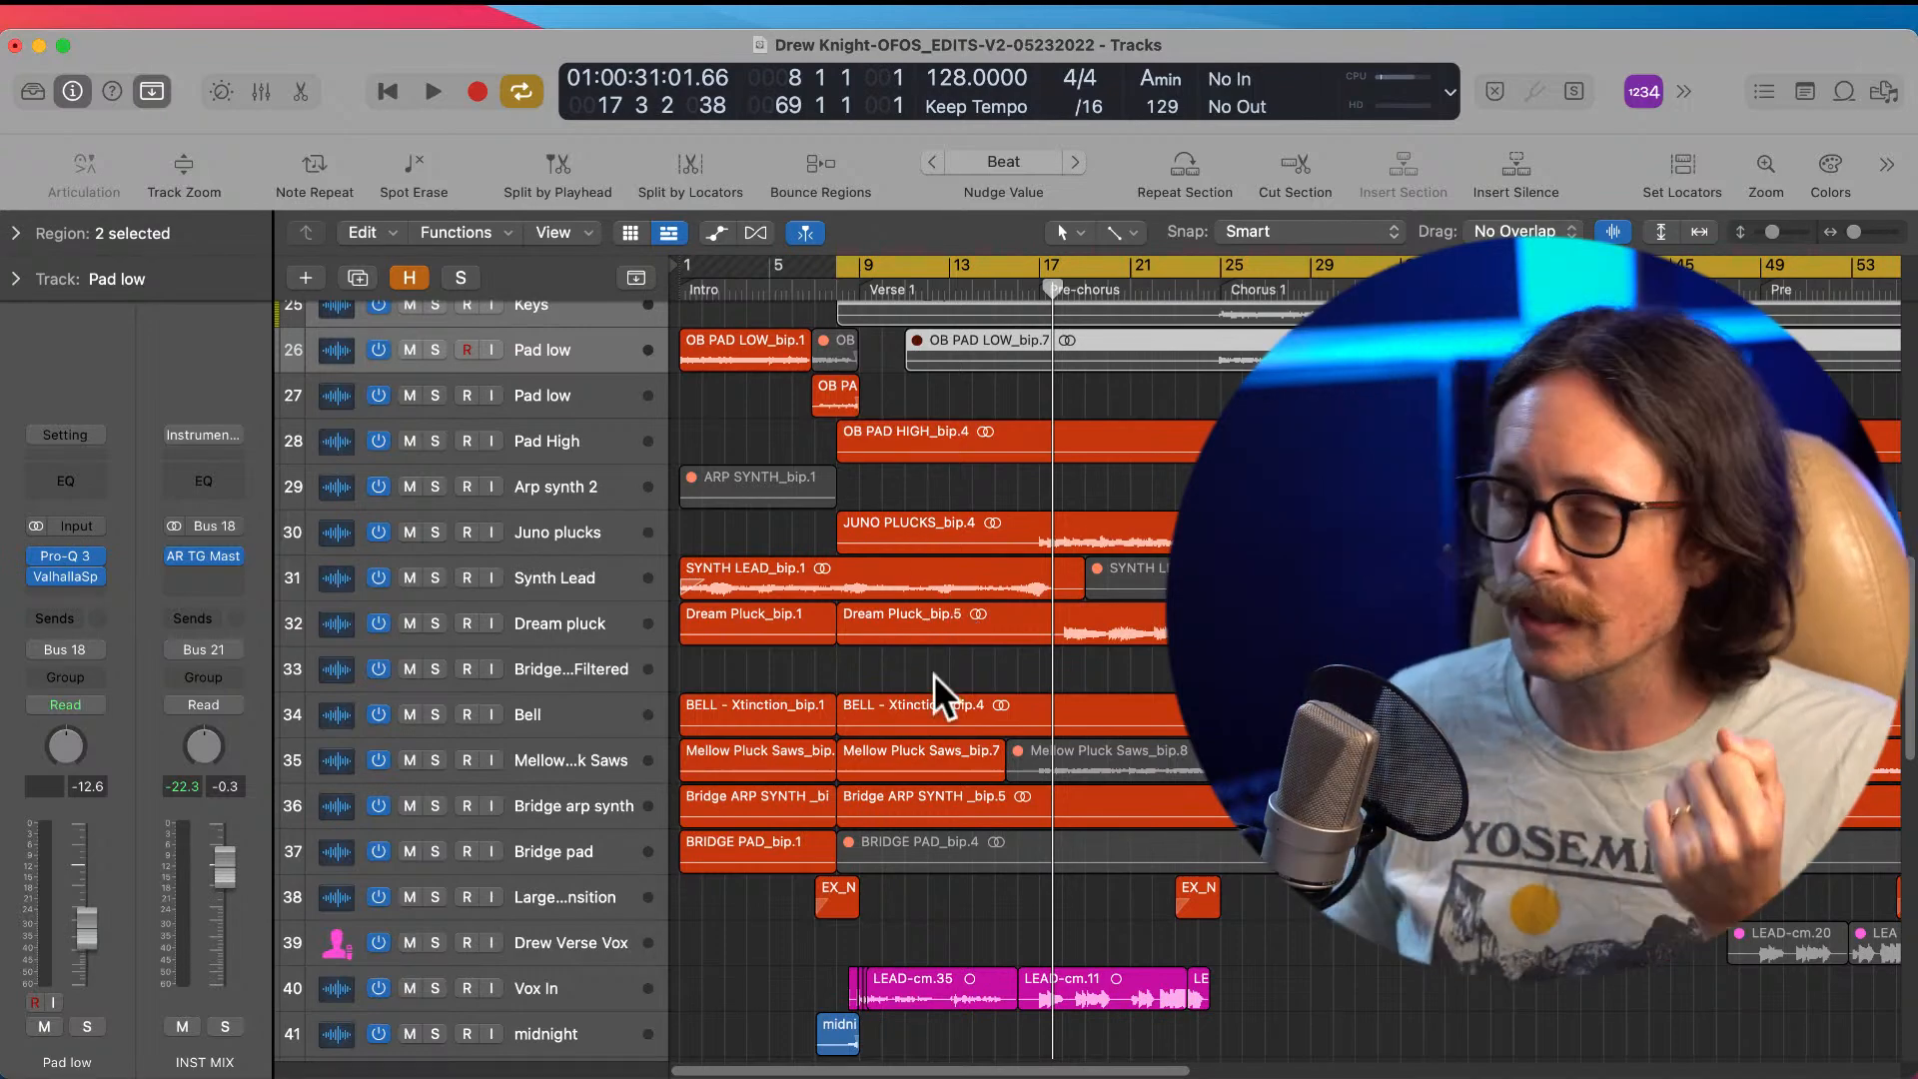
# Step: Examine the SYNTH LEAD_bip.1 region in Verse 1 against the surrounding synth and vocal tracks
pyautogui.scroll(3, 946, 601)
pyautogui.scroll(-4, 1043, 520)
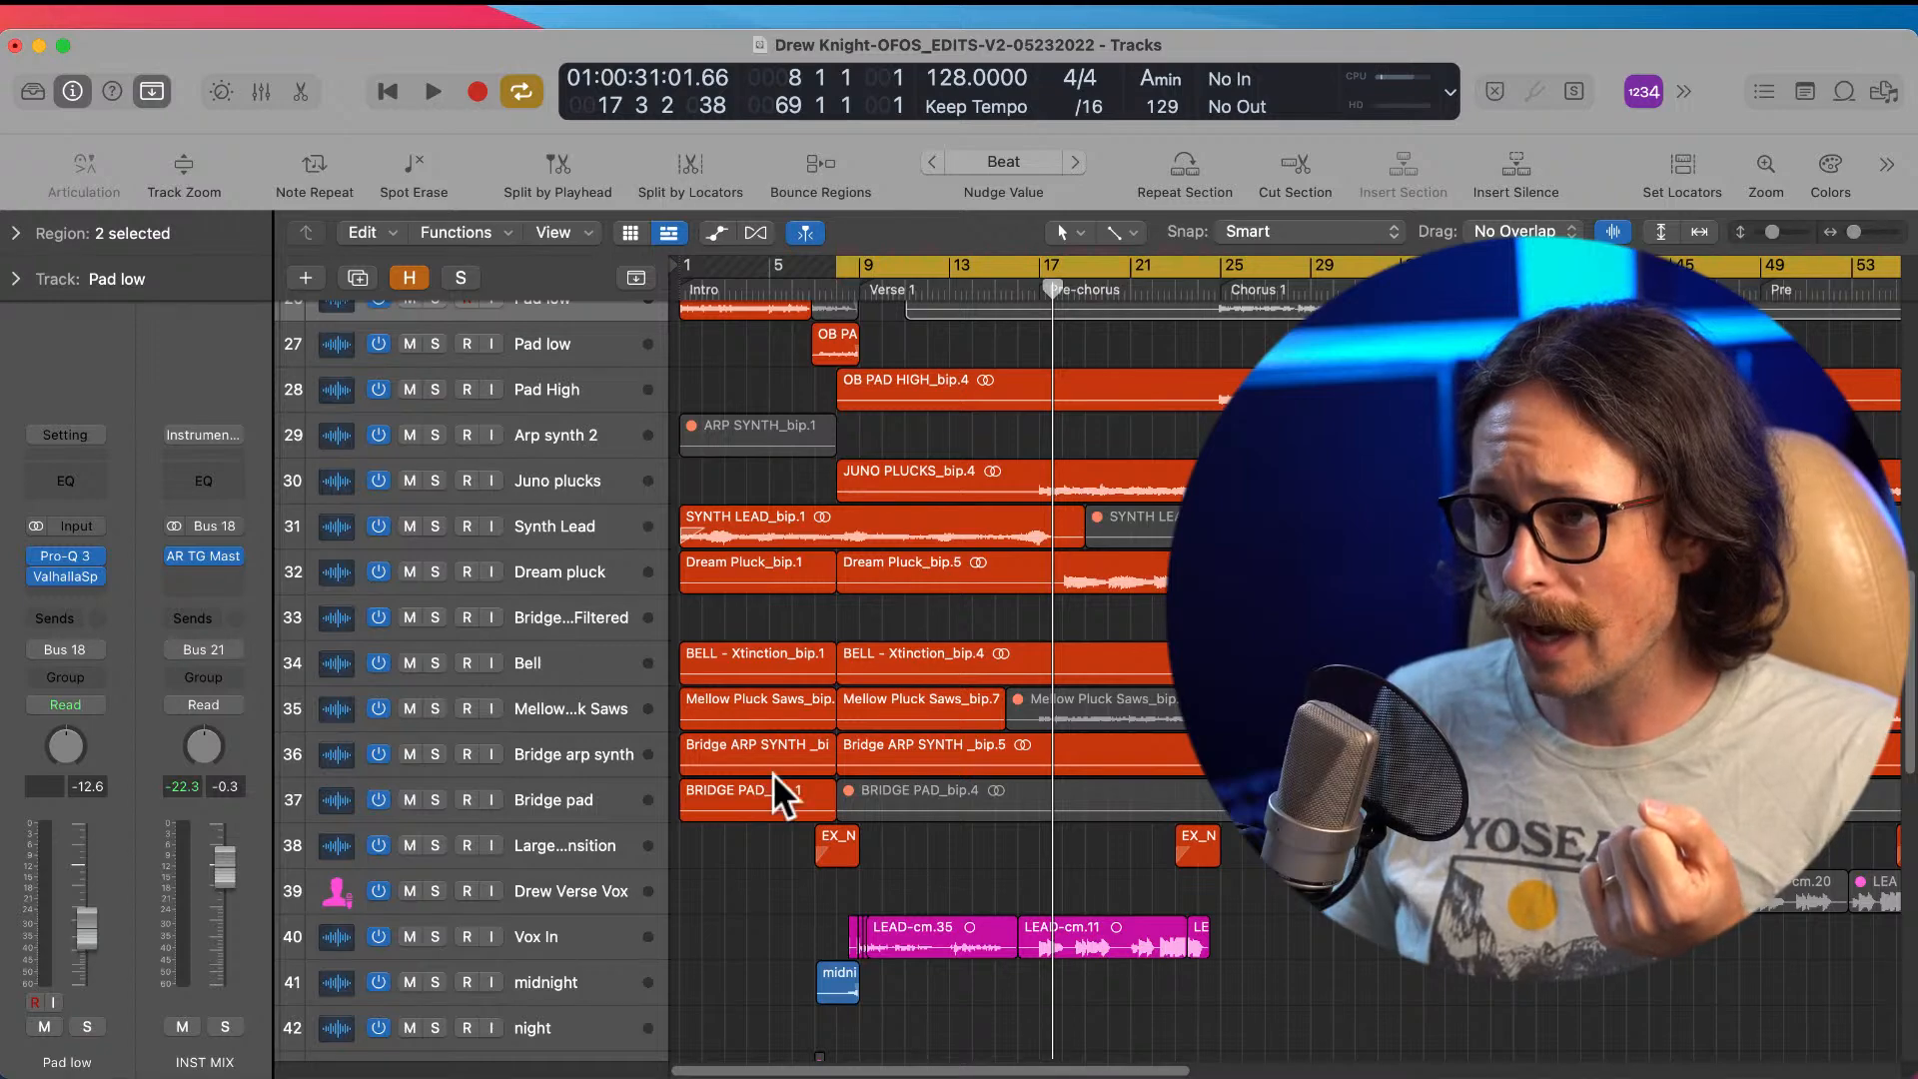
pyautogui.scroll(10, 1024, 765)
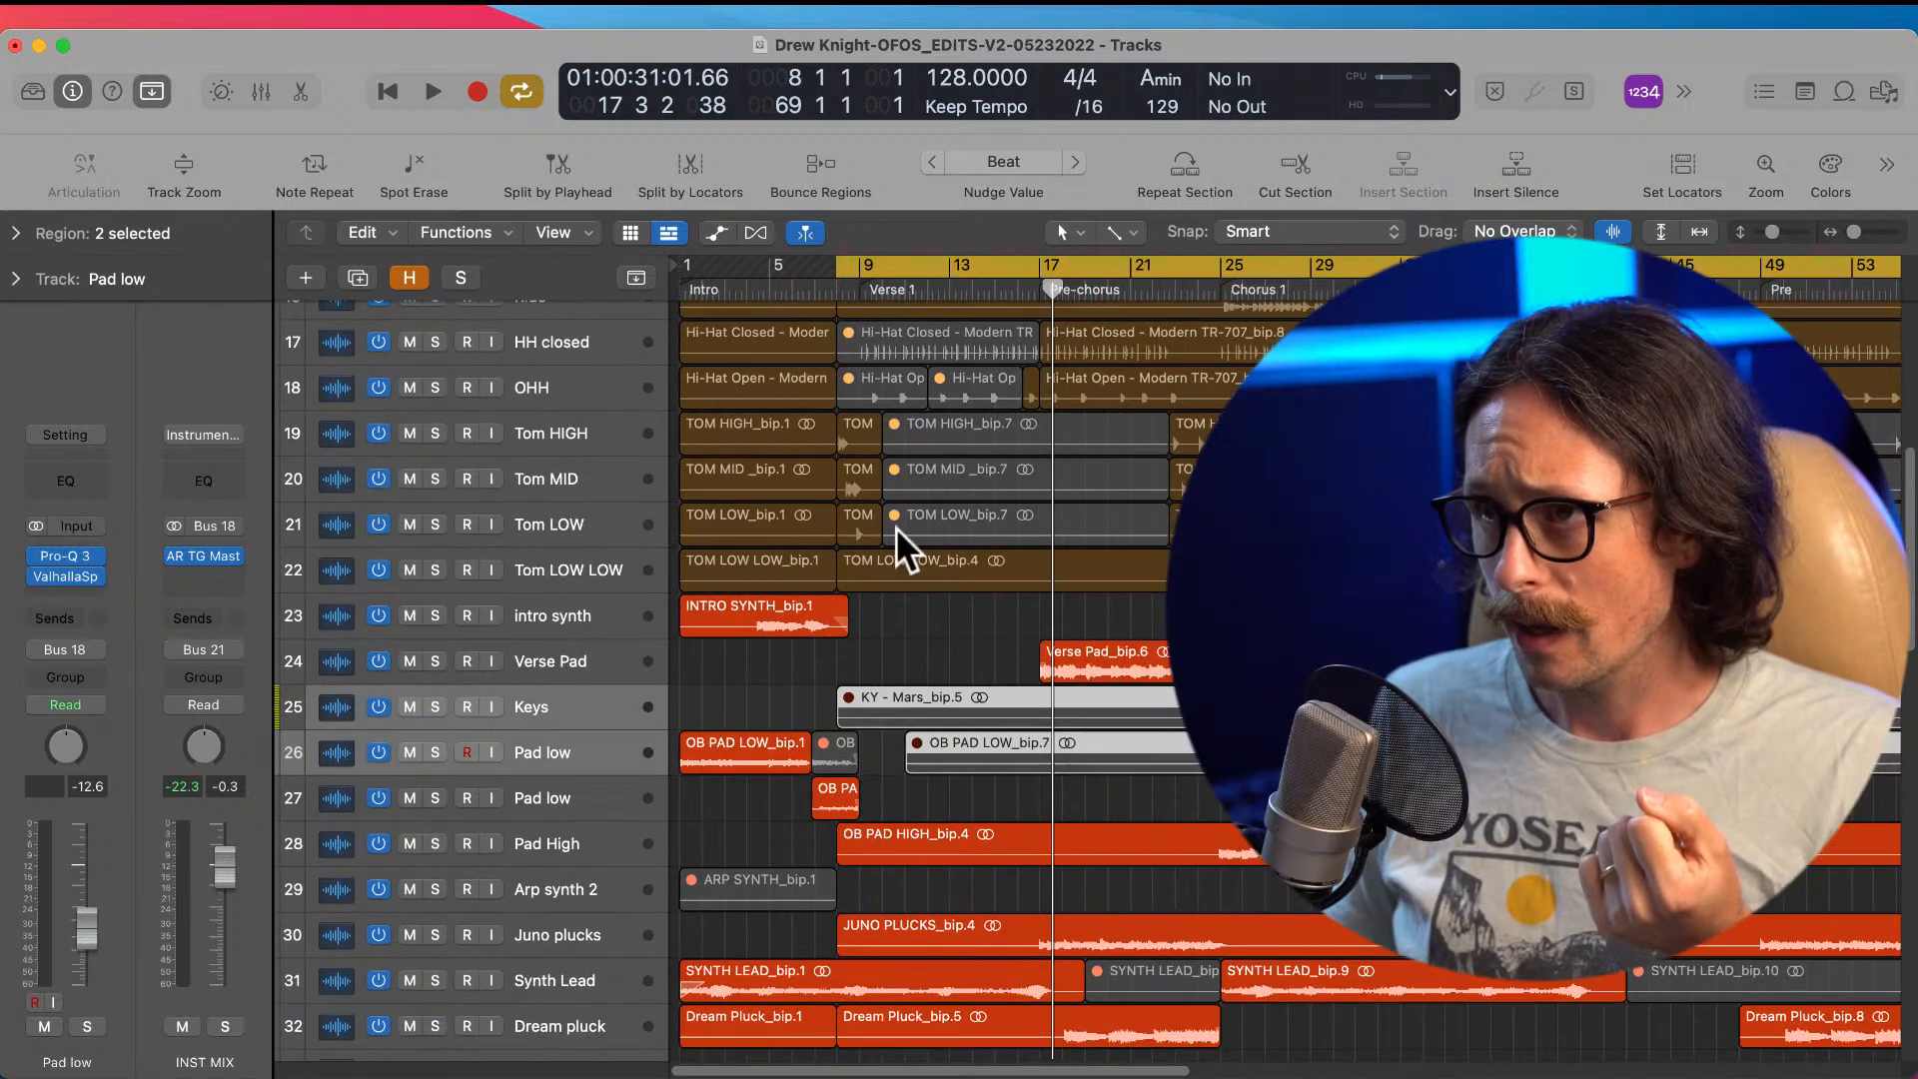
pyautogui.scroll(-8, 1076, 626)
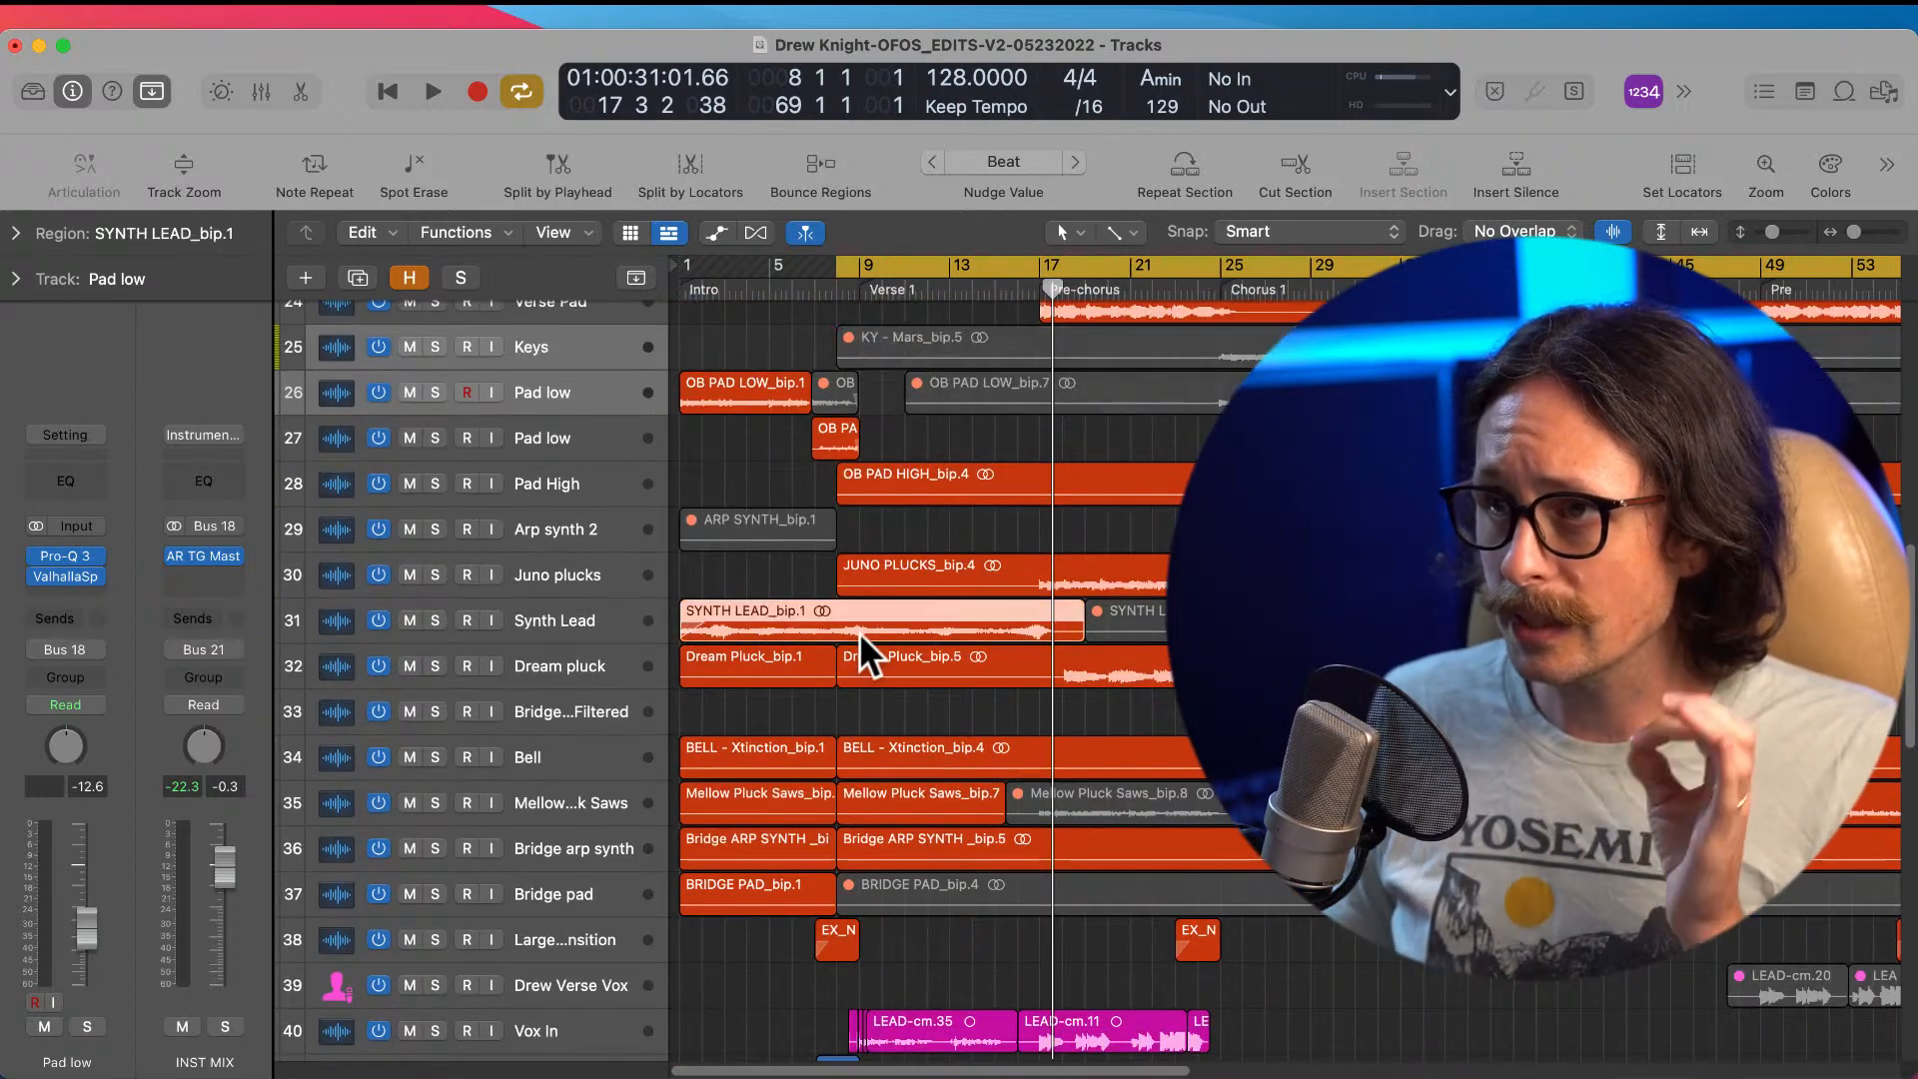
pyautogui.click(859, 632)
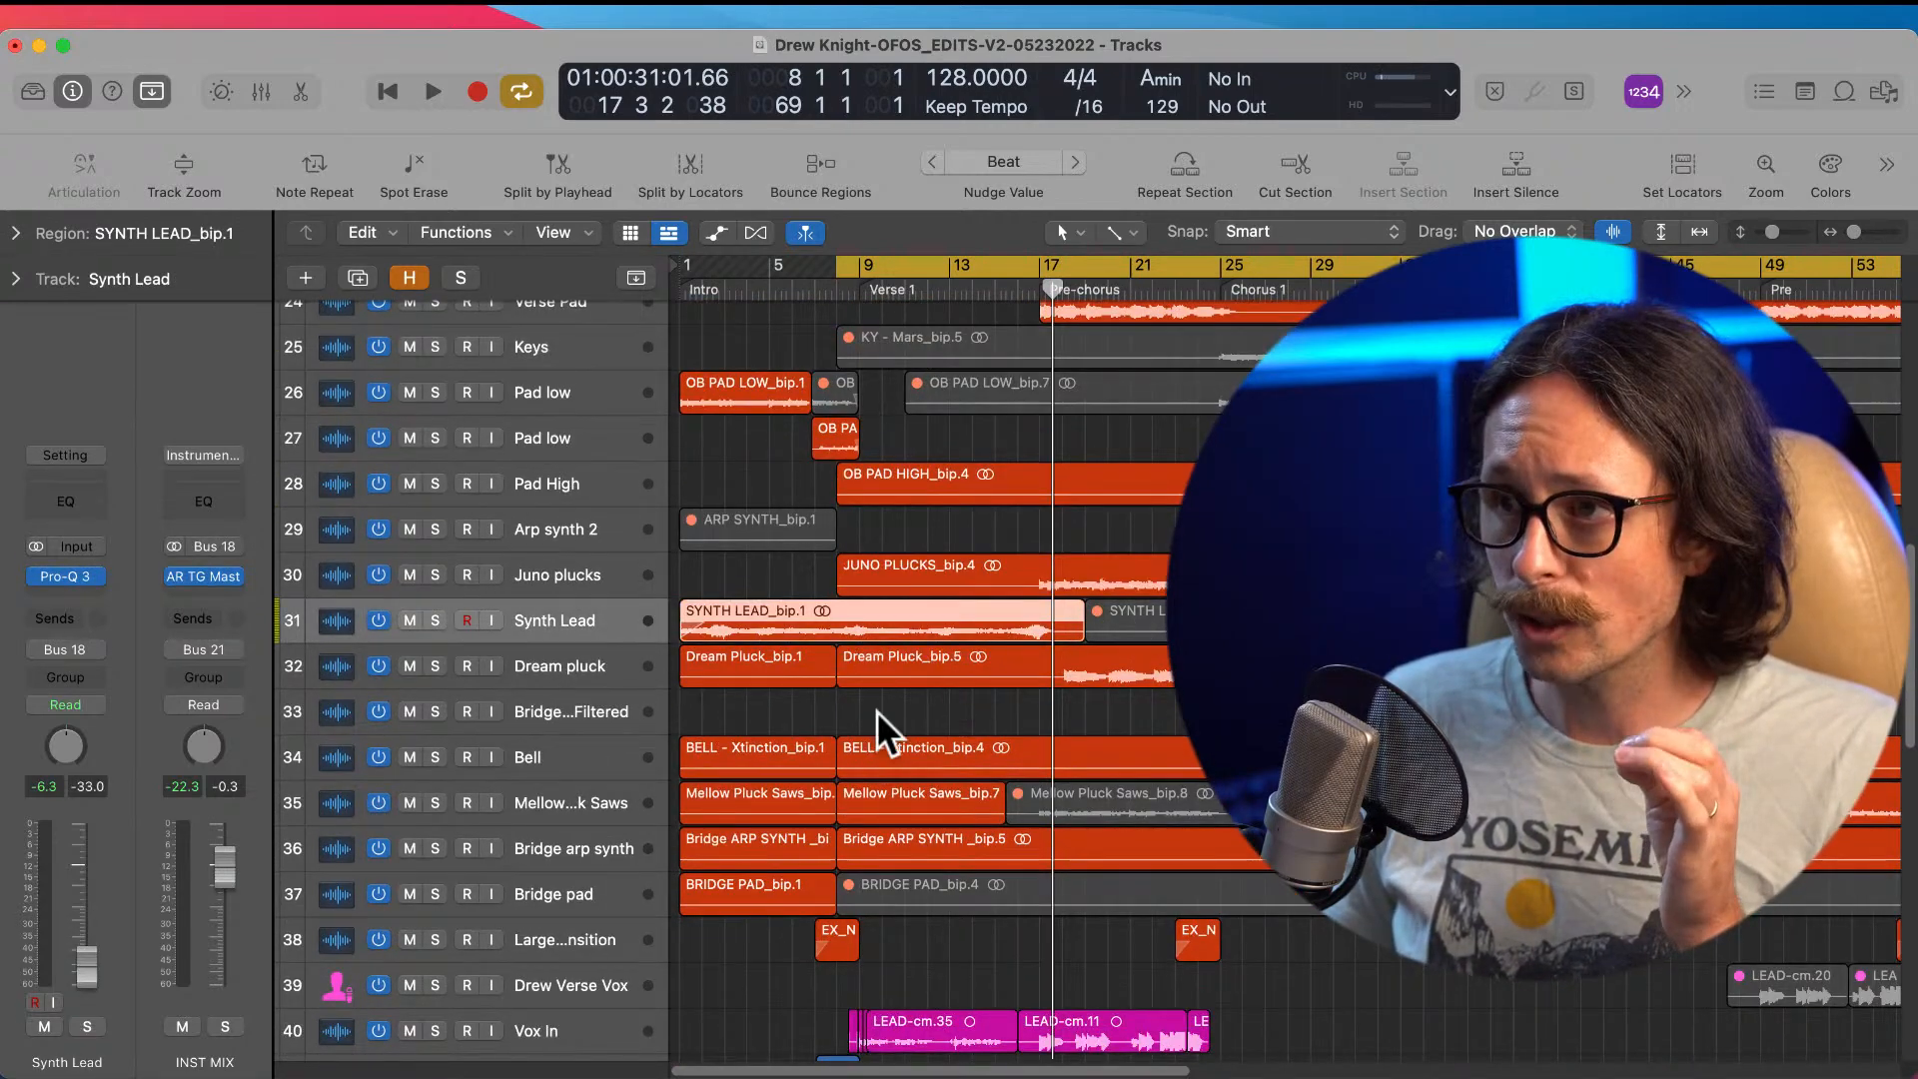
pyautogui.scroll(-3, 885, 602)
pyautogui.moveTo(827, 484); pyautogui.dragTo(1267, 1040)
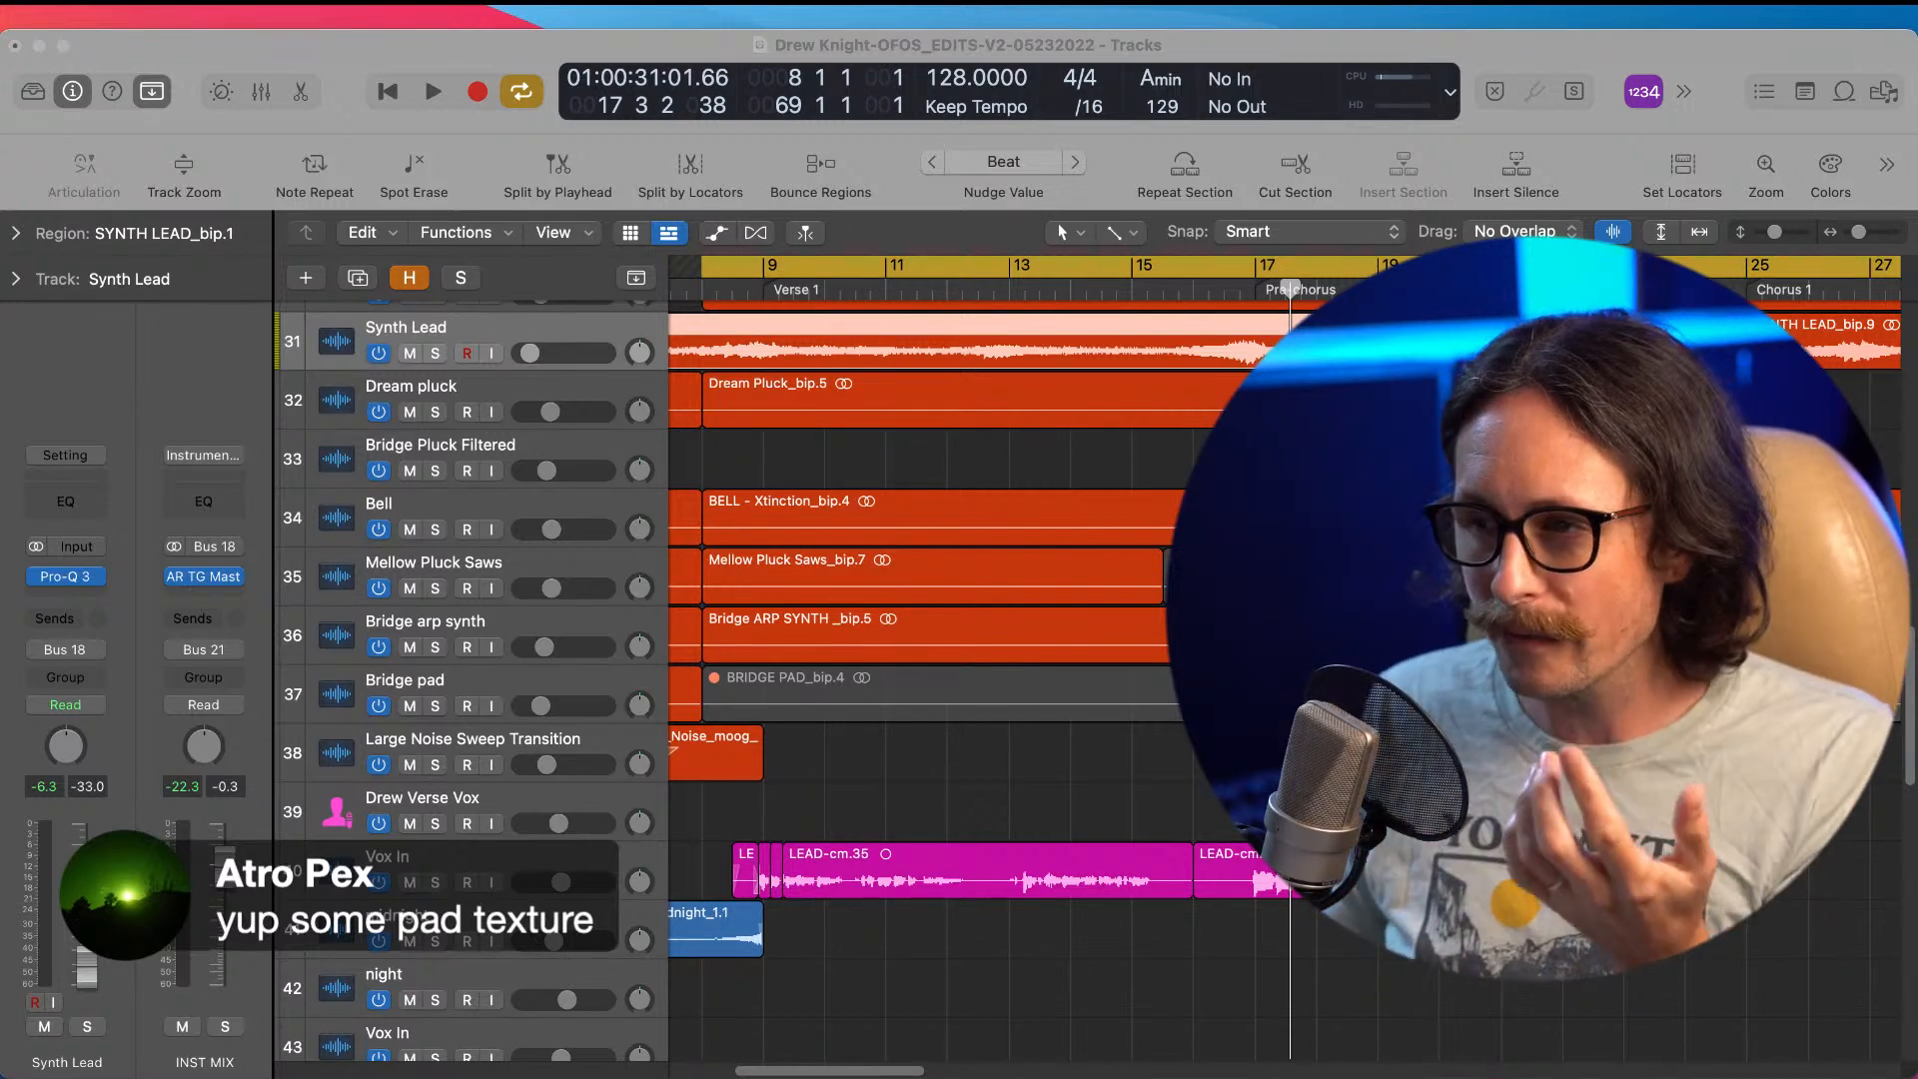
pyautogui.click(785, 1035)
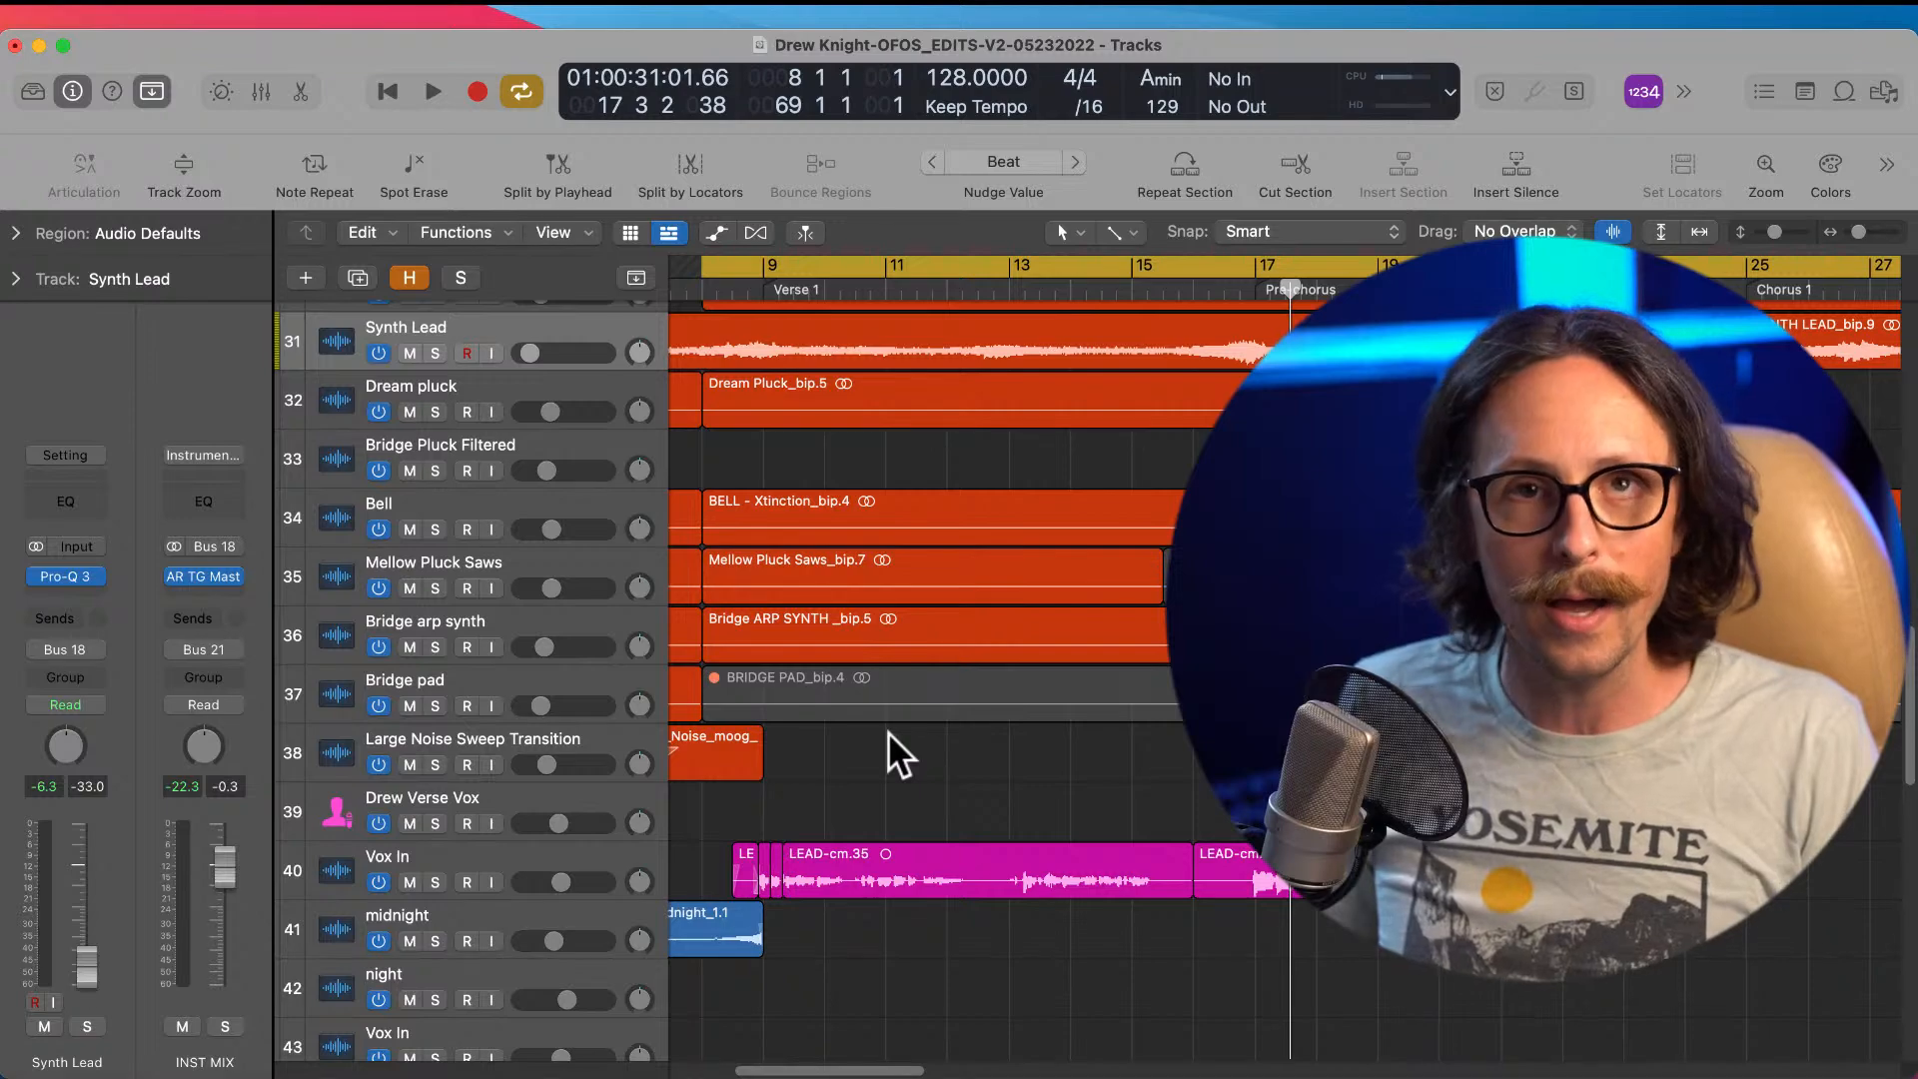
# Step: Move the Synth Lead track directly below the upper Vox In track, above midnight
pyautogui.keyDown('ctrl'); pyautogui.keyDown('alt'); pyautogui.click(950, 671); pyautogui.keyUp('alt'); pyautogui.keyUp('ctrl')
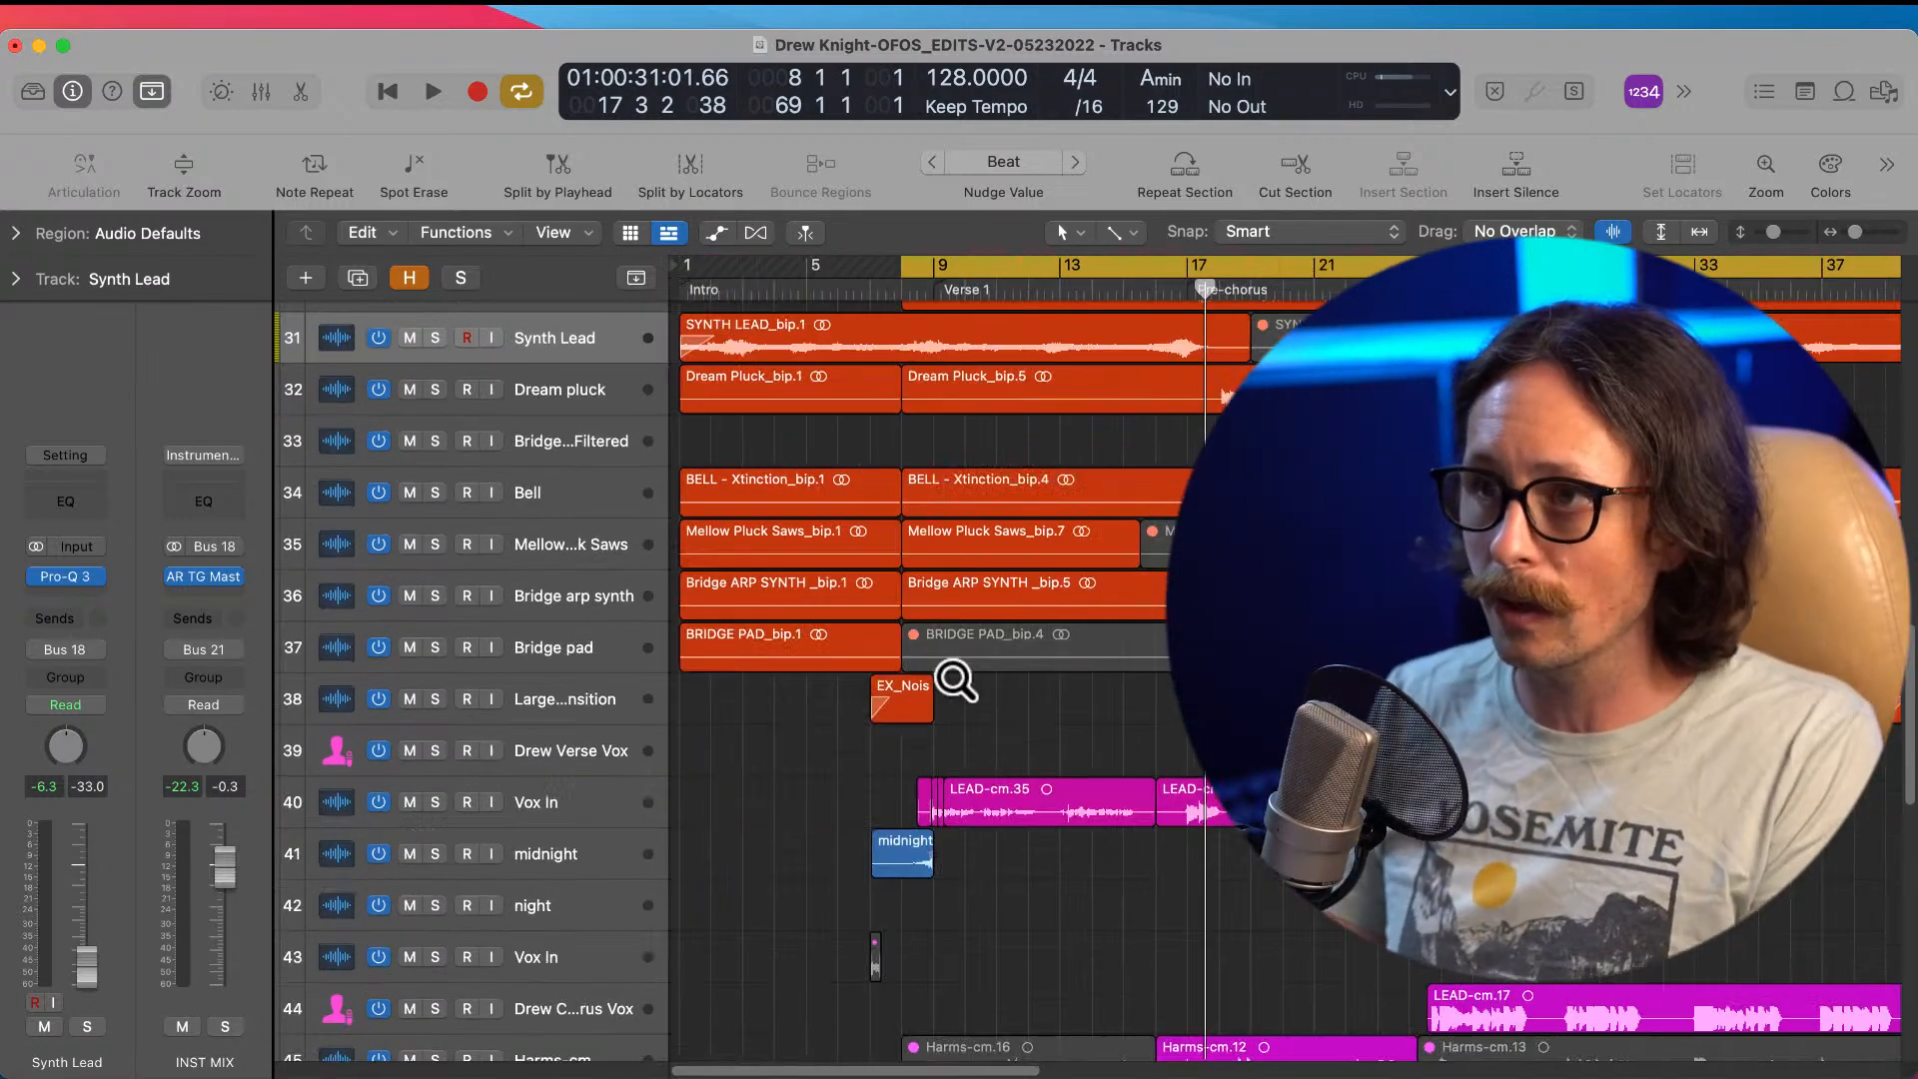
pyautogui.keyDown('ctrl'); pyautogui.keyDown('alt'); pyautogui.click(952, 676); pyautogui.keyUp('alt'); pyautogui.keyUp('ctrl')
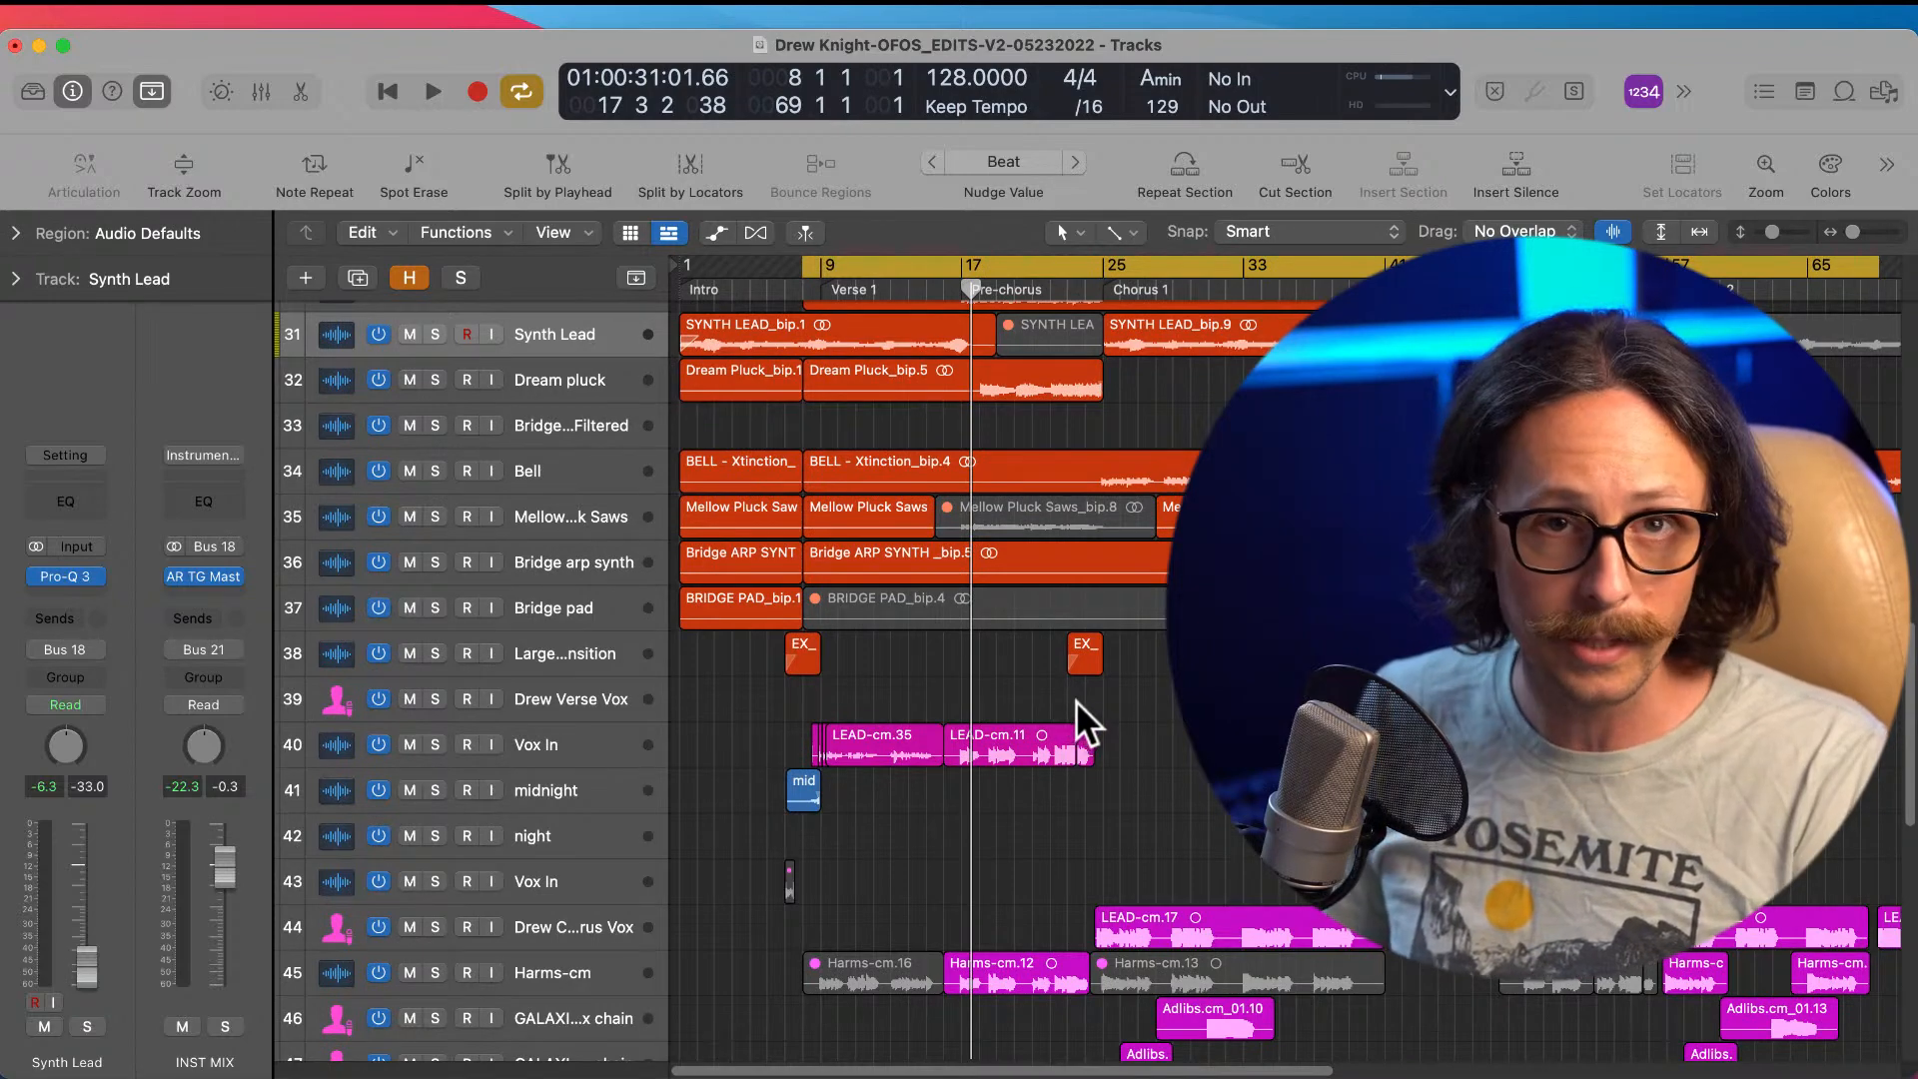
pyautogui.scroll(1, 975, 766)
pyautogui.scroll(3, 975, 766)
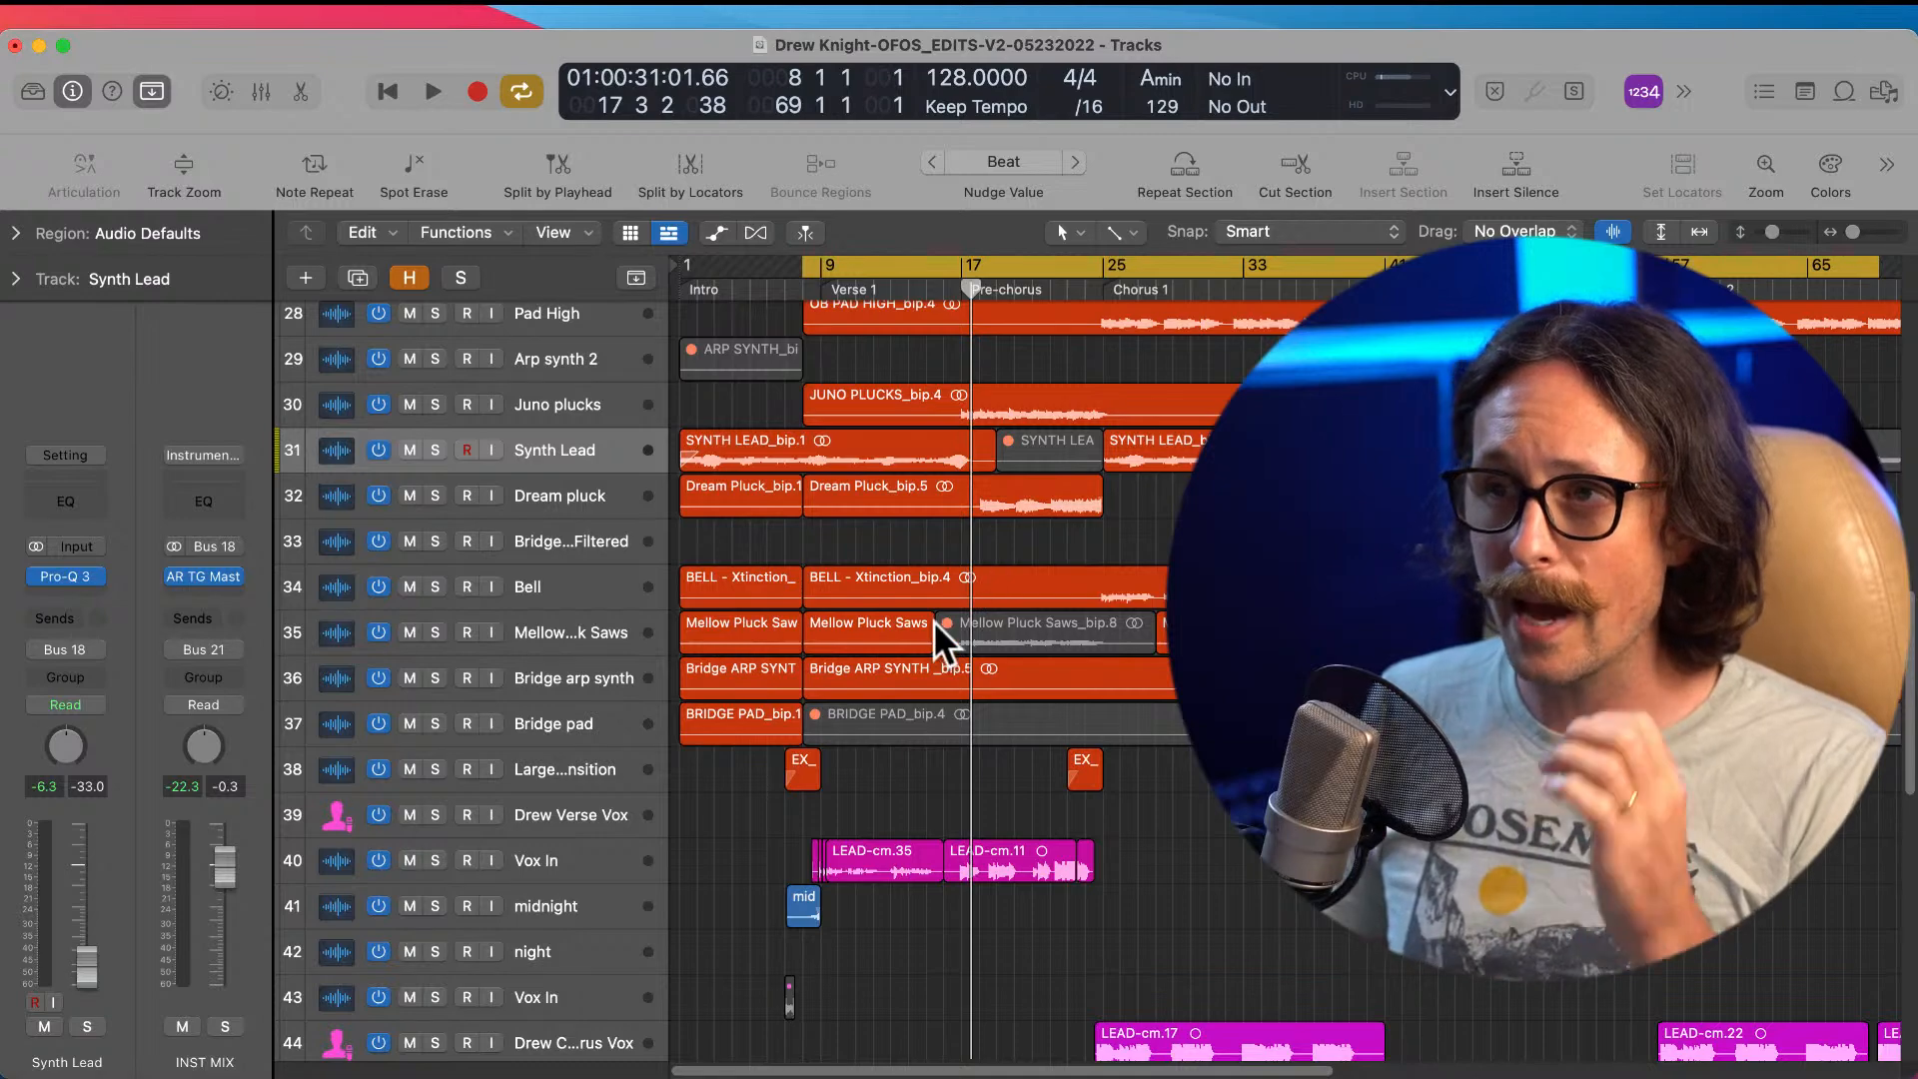
pyautogui.scroll(-3, 974, 800)
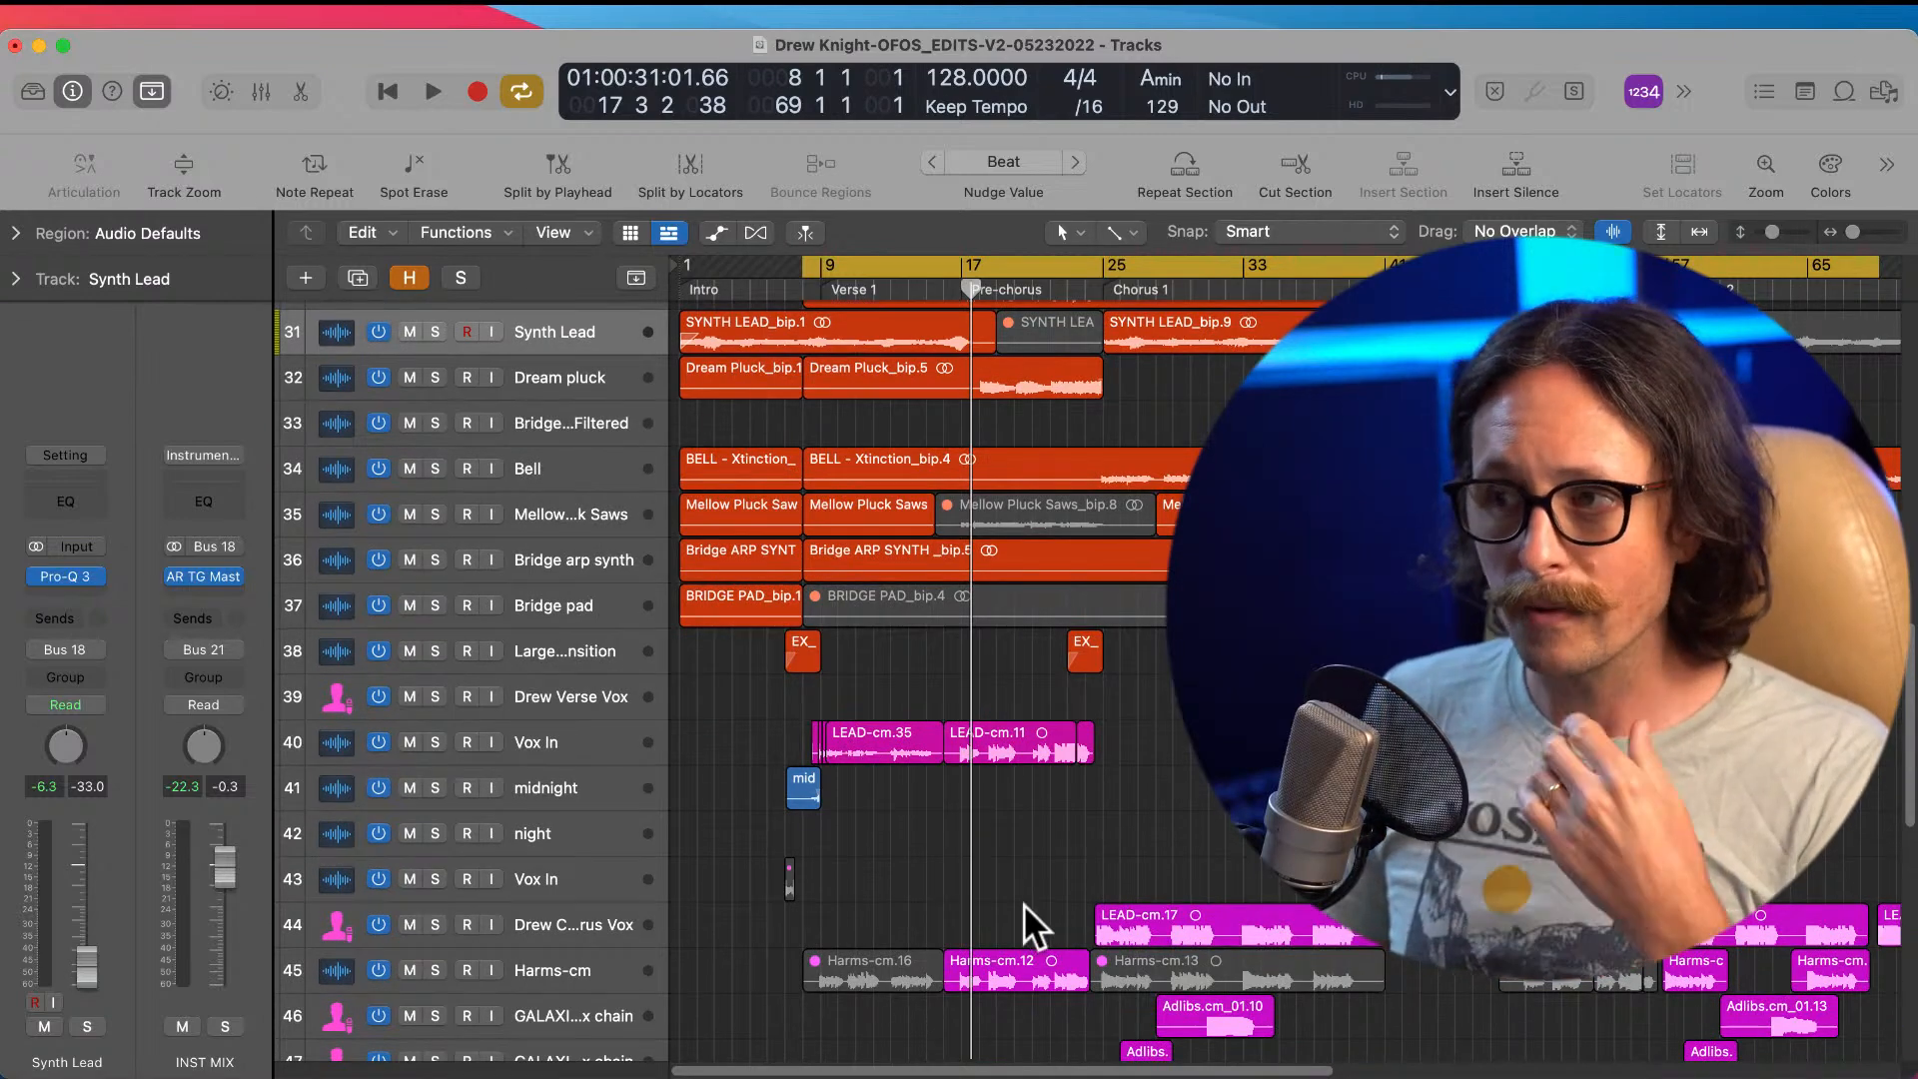
pyautogui.scroll(3, 998, 832)
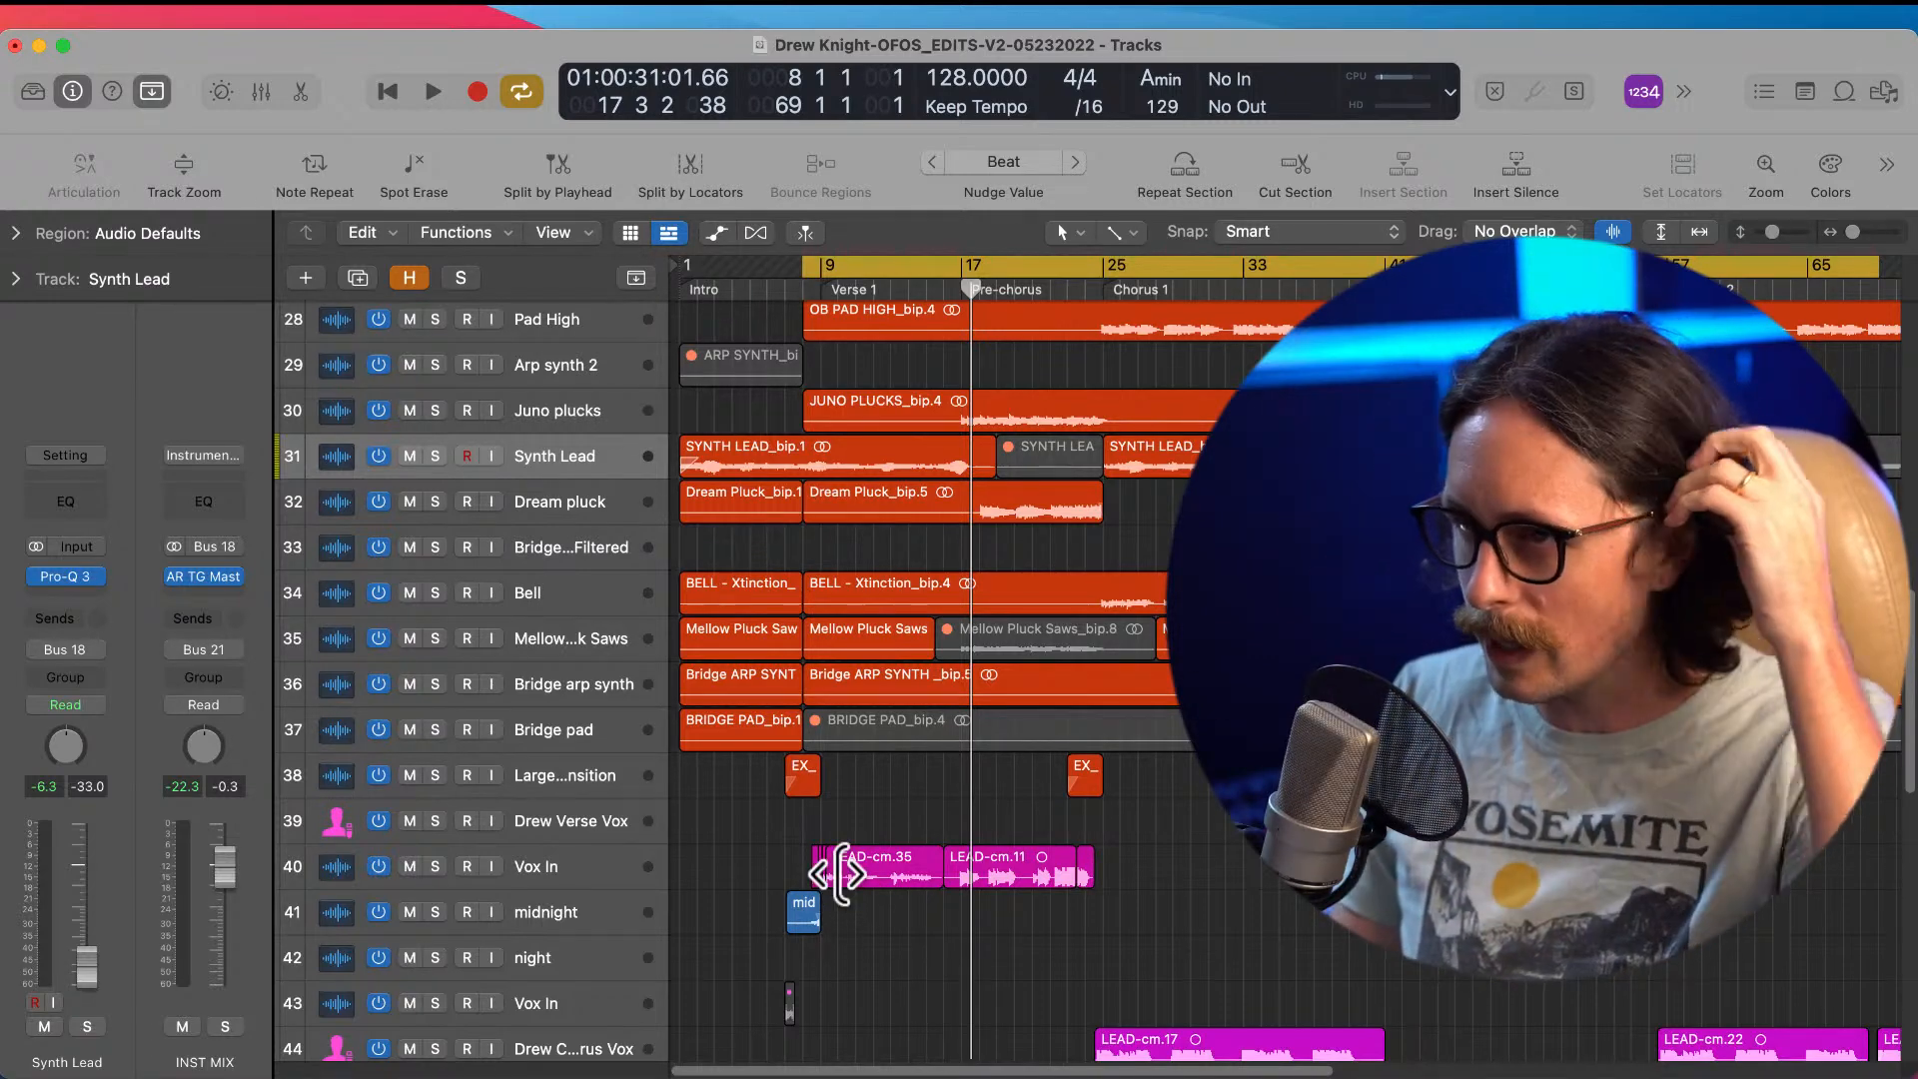
pyautogui.moveTo(563, 465); pyautogui.dragTo(578, 868)
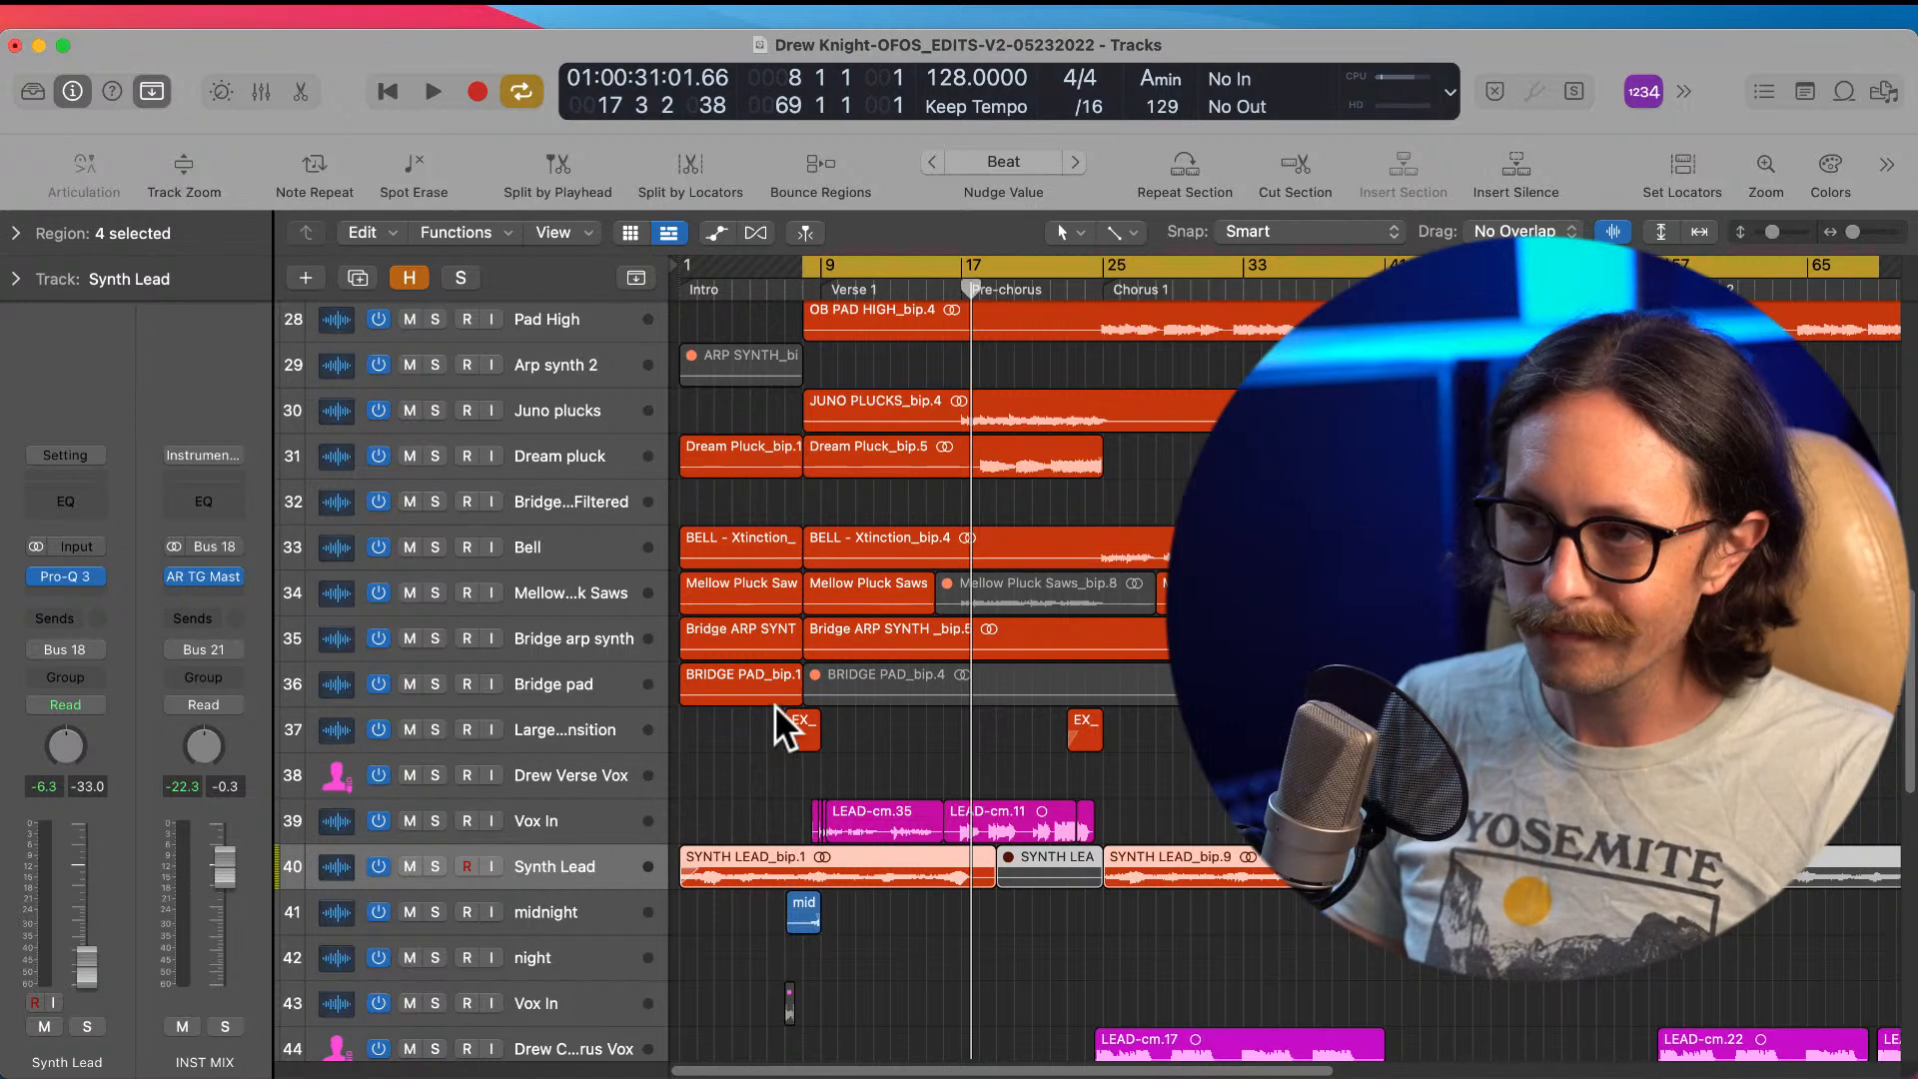
# Step: Place the playhead at bar 11 beat 3 and set the cycle range from there to bar 19 beat 3
pyautogui.moveTo(783, 716); pyautogui.dragTo(1284, 1007)
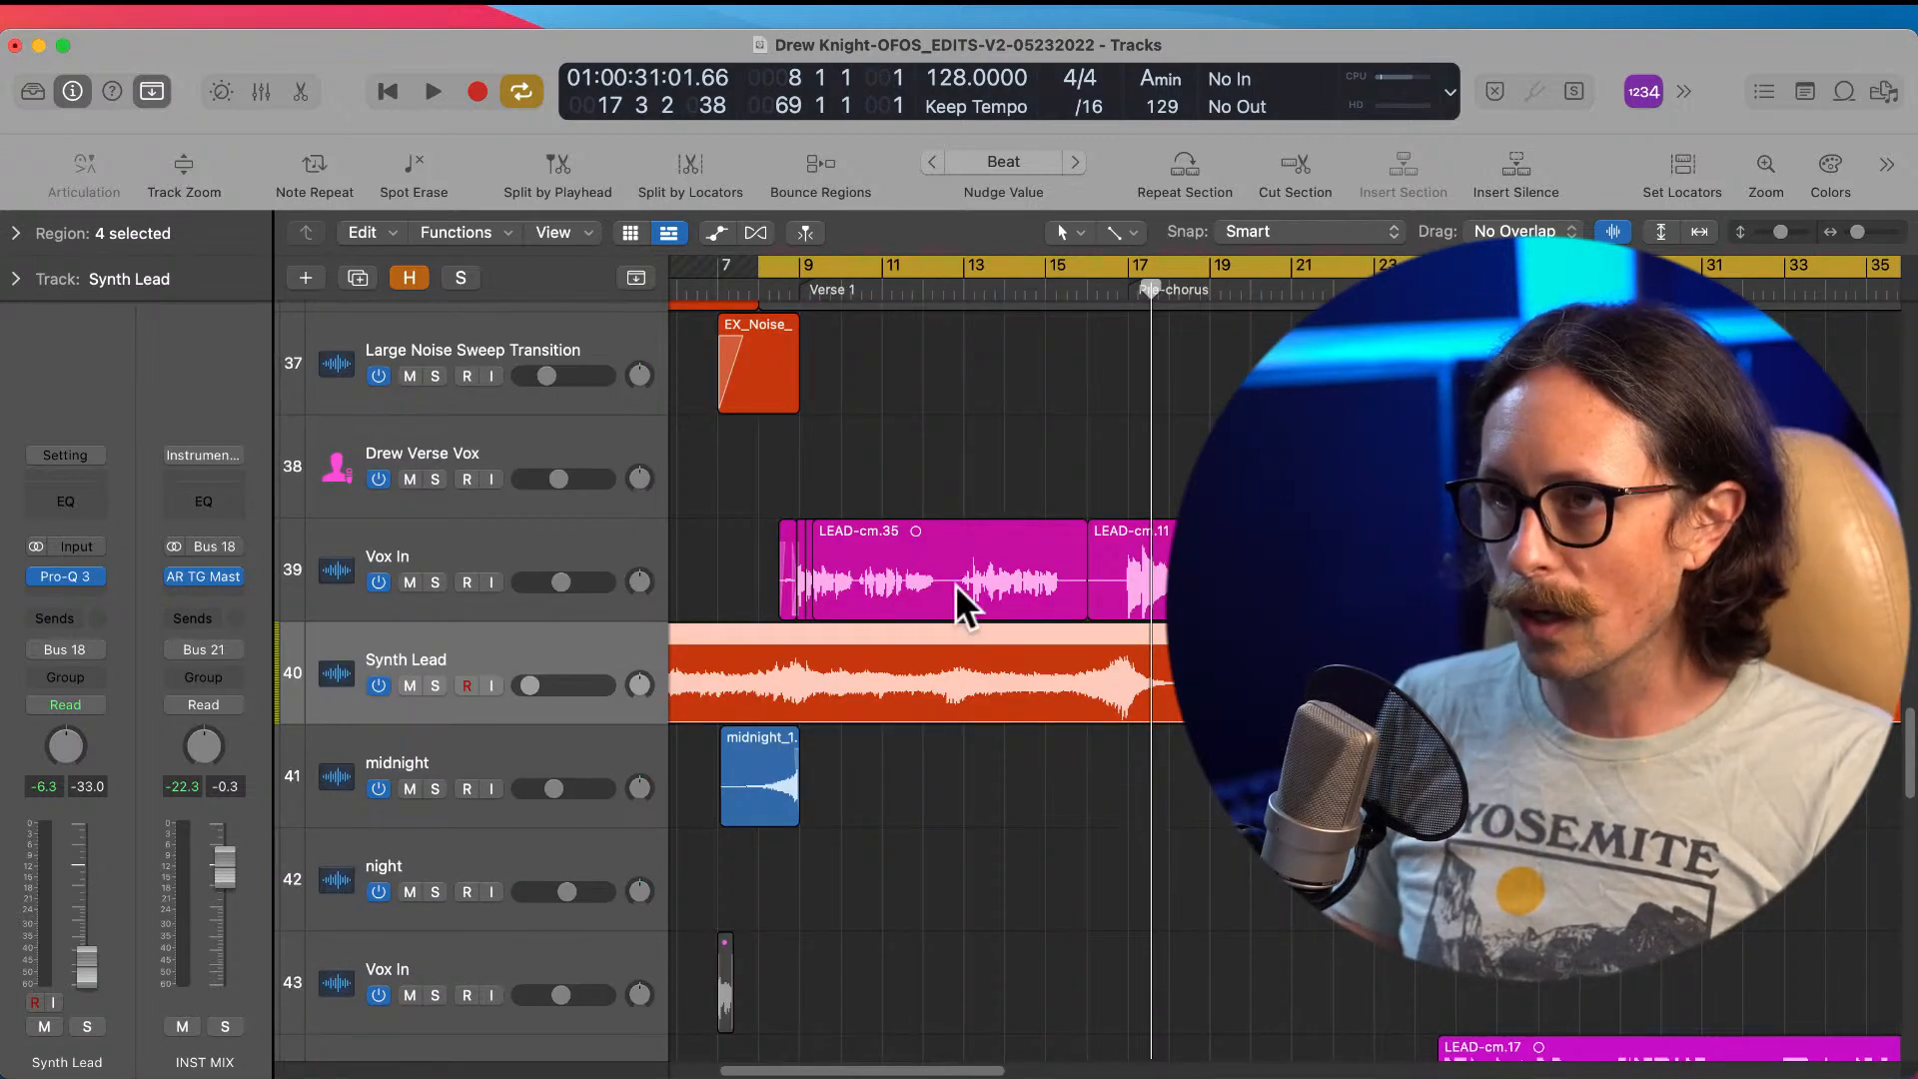
pyautogui.press('z')
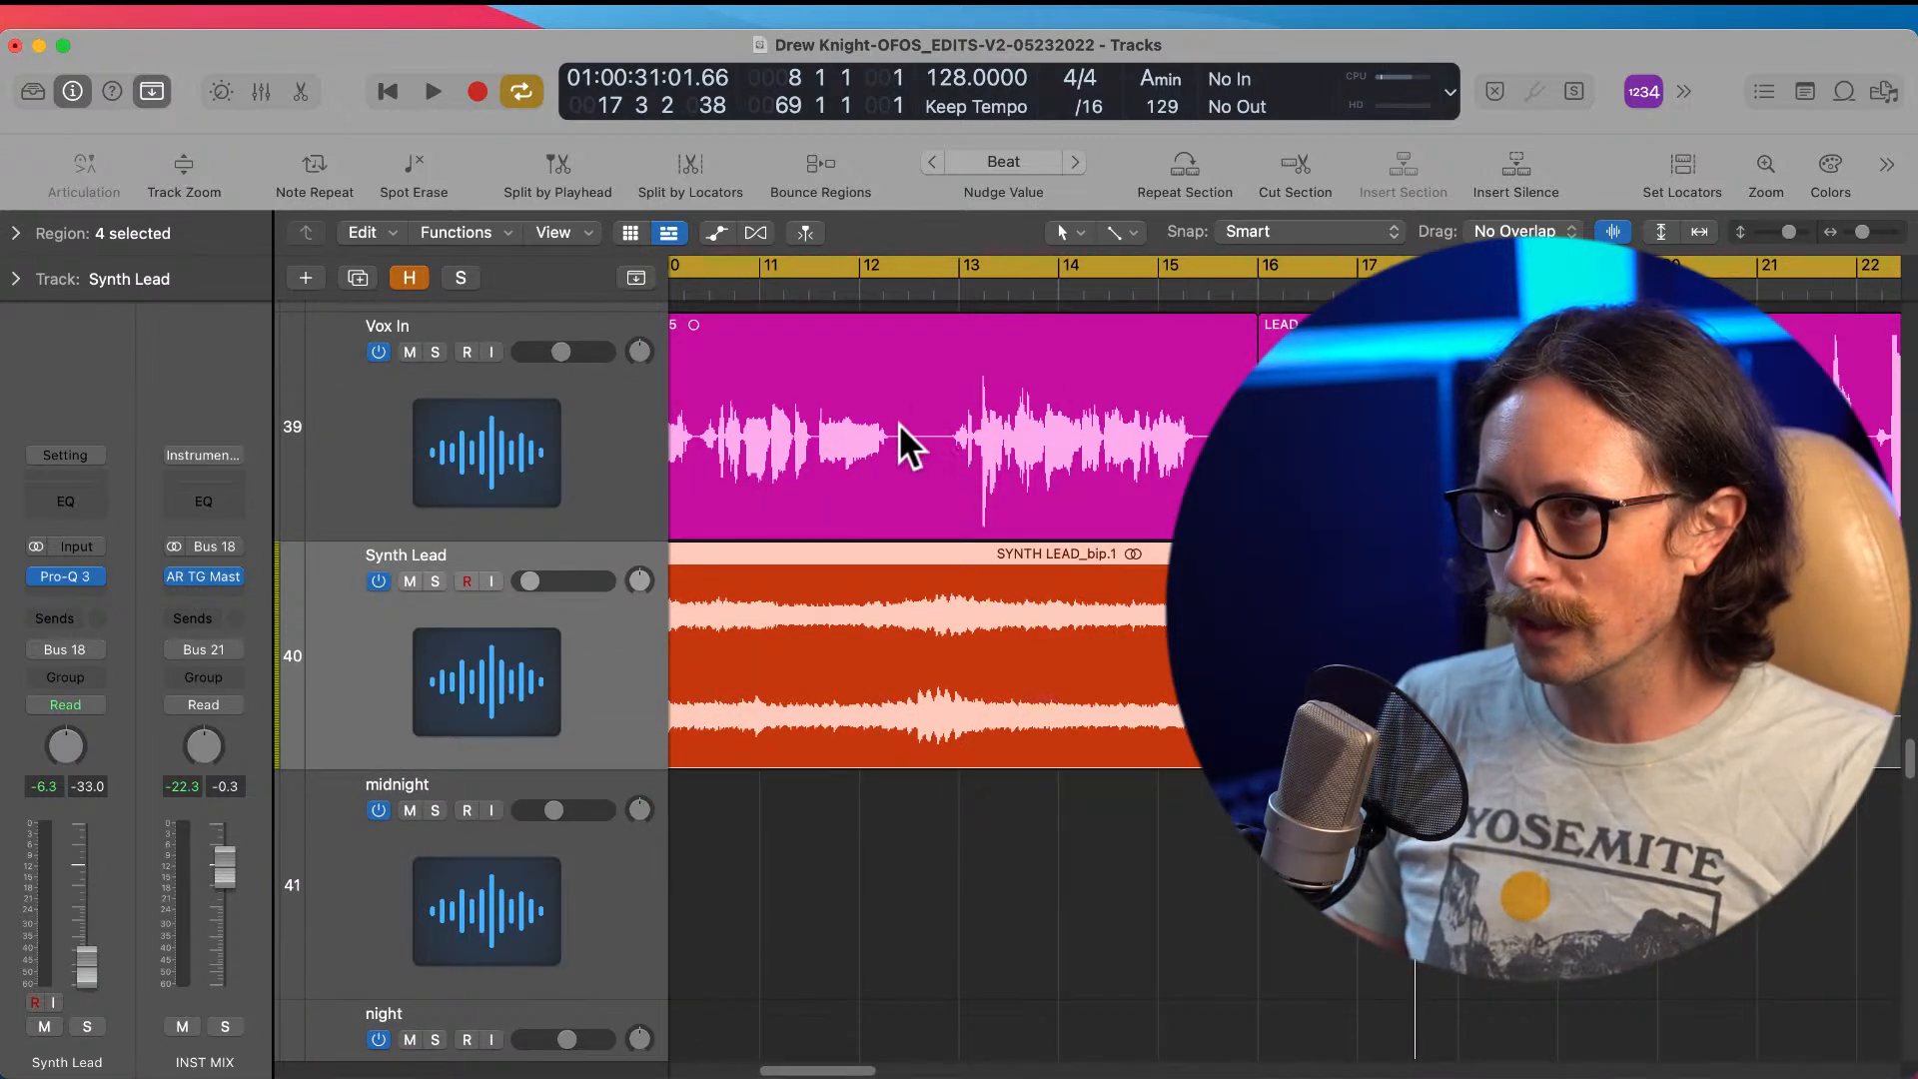
pyautogui.click(812, 284)
pyautogui.click(806, 231)
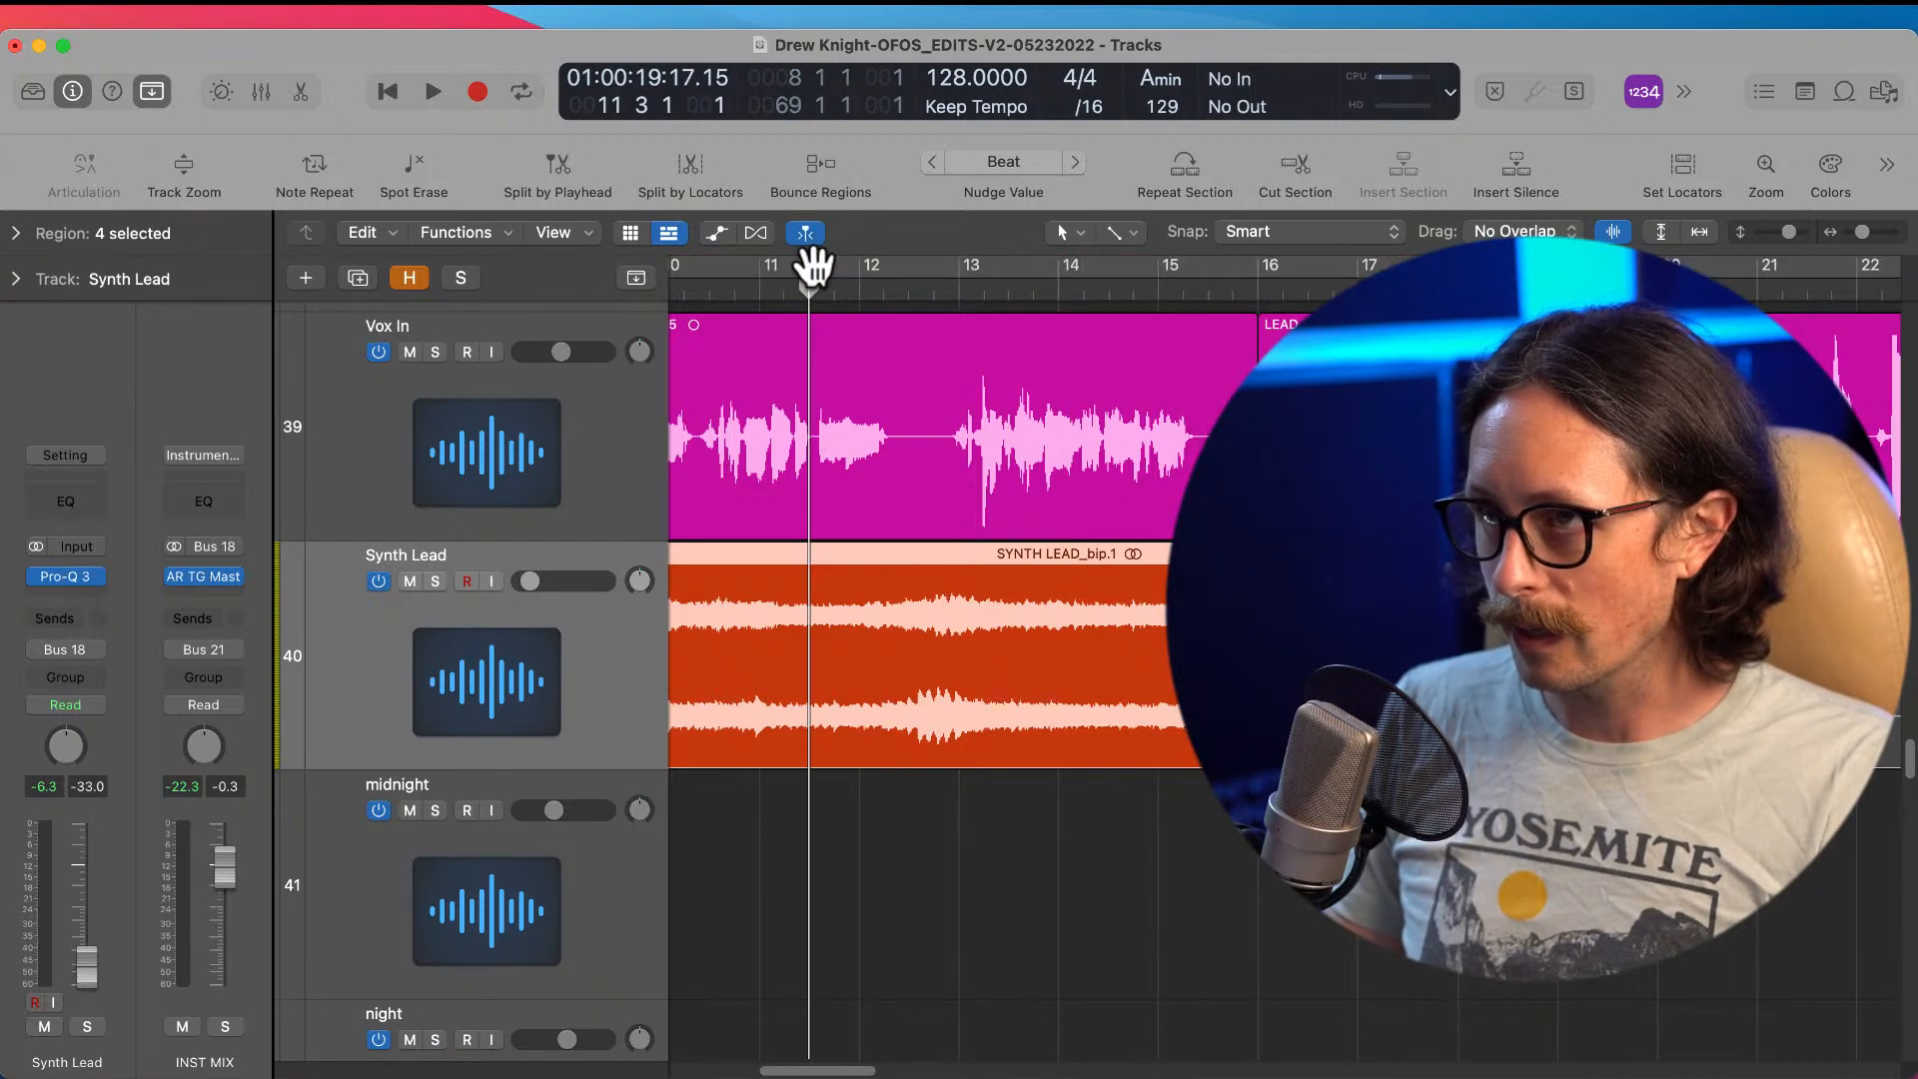
pyautogui.moveTo(1358, 264); pyautogui.dragTo(1558, 265)
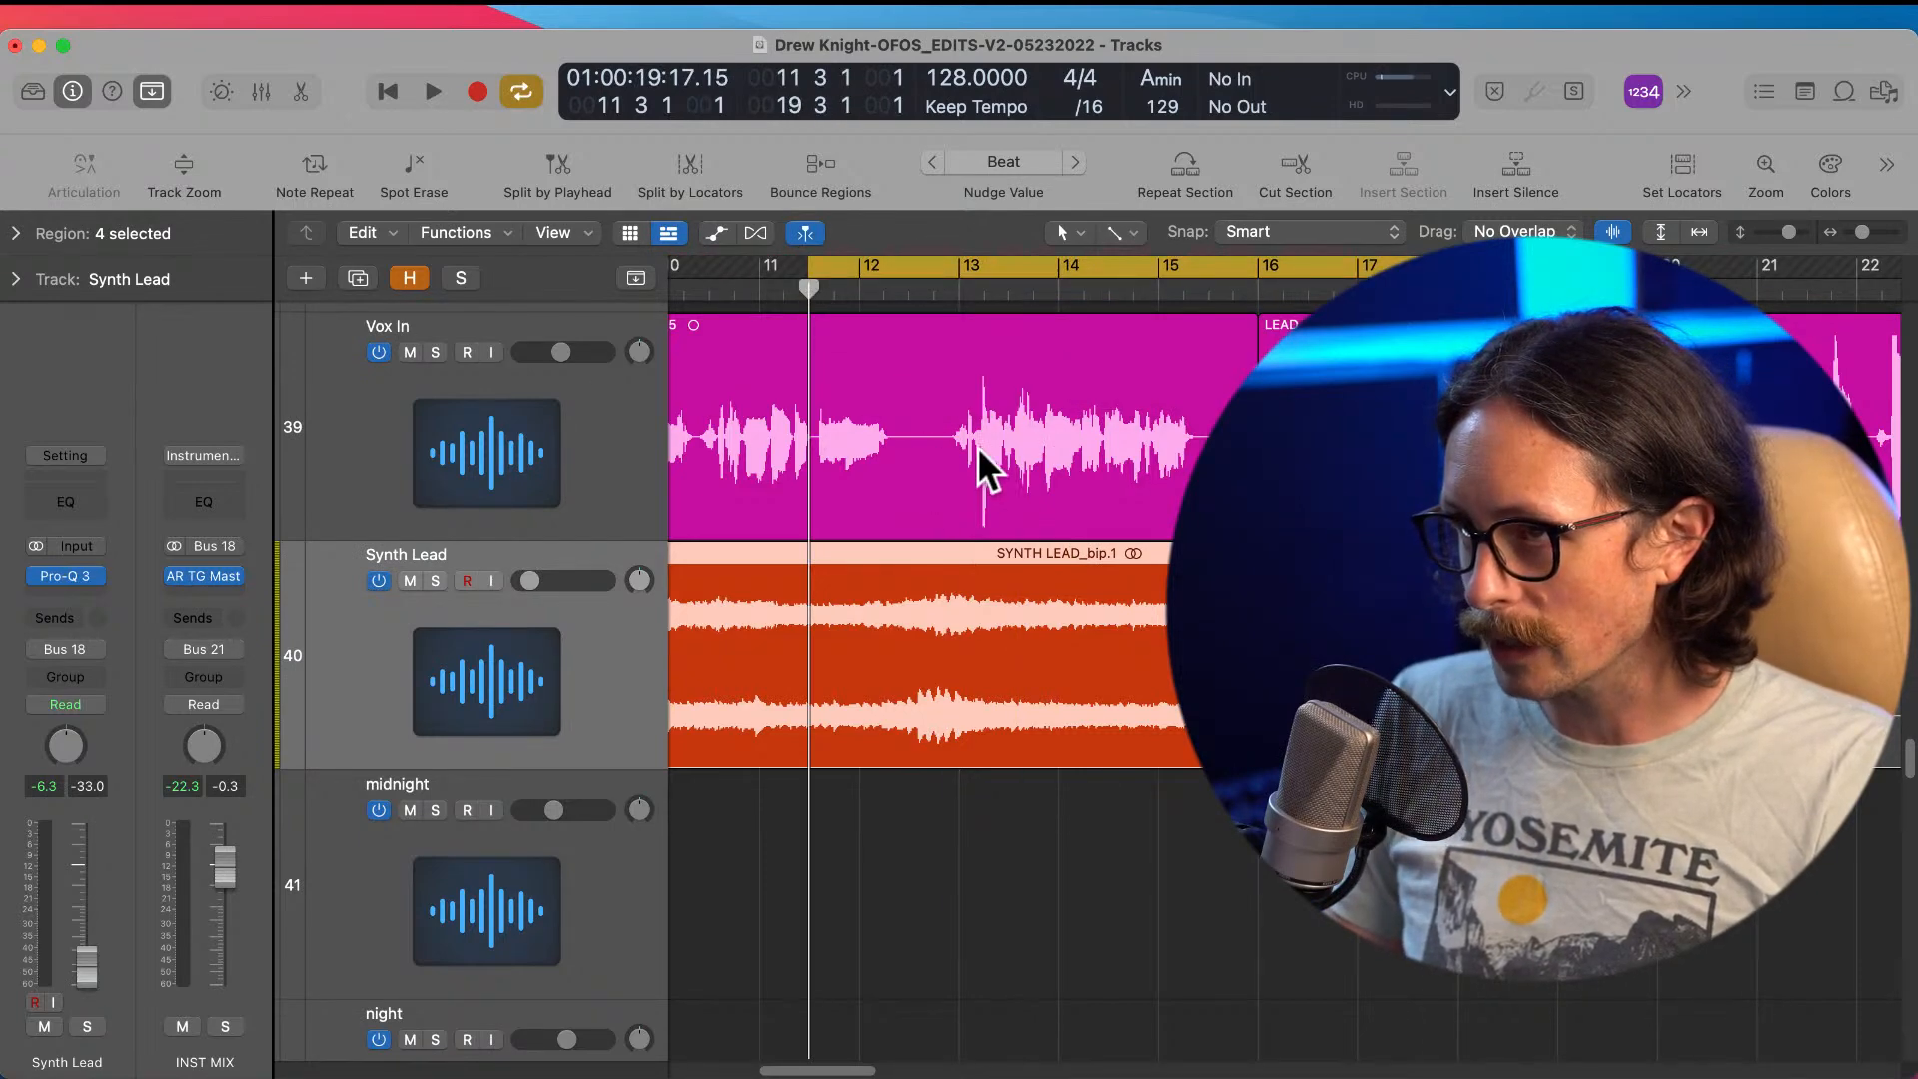
# Step: Assign the Marquee tool as the secondary tool
pyautogui.click(889, 424)
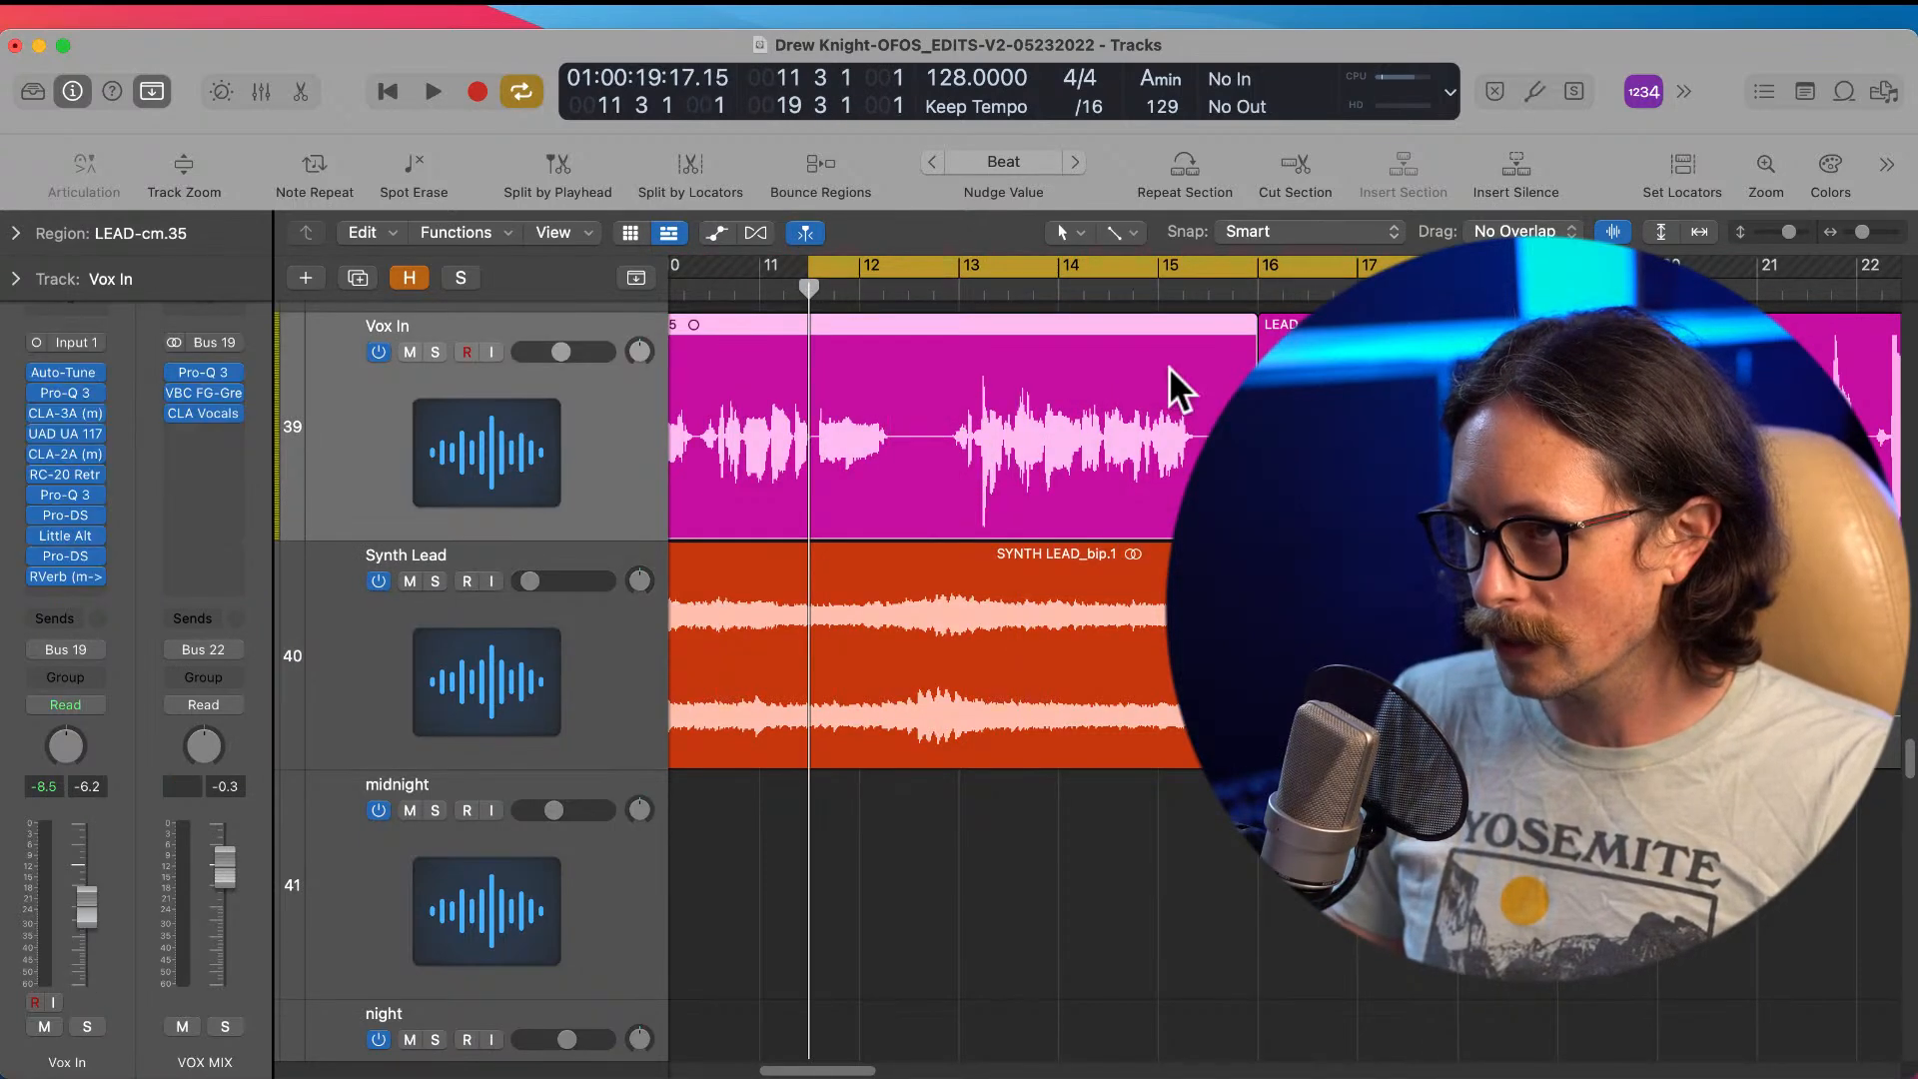
pyautogui.click(1118, 232)
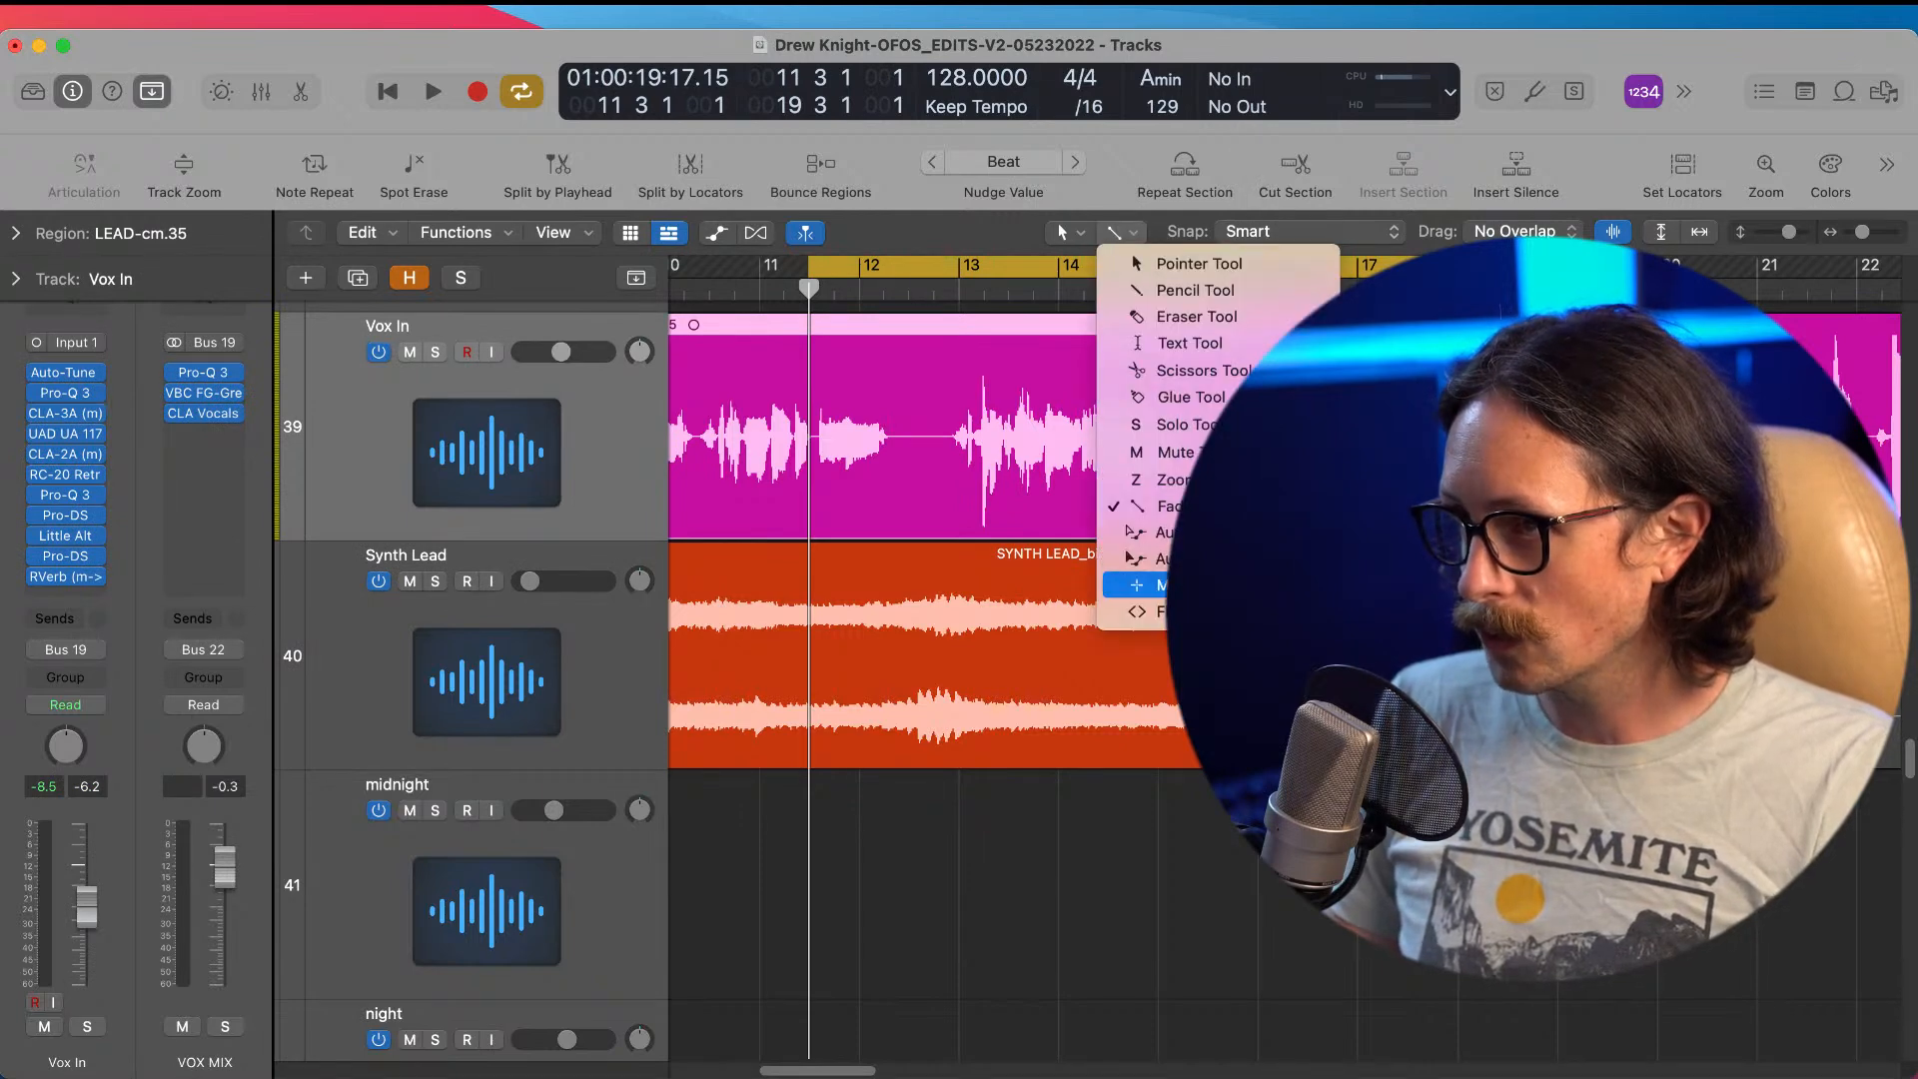
pyautogui.click(1144, 560)
# Step: Mark the silent gaps in the Vox In vocal around bars 12 and 15 with the marquee, and select the Synth Lead track
pyautogui.moveTo(890, 416); pyautogui.dragTo(978, 416)
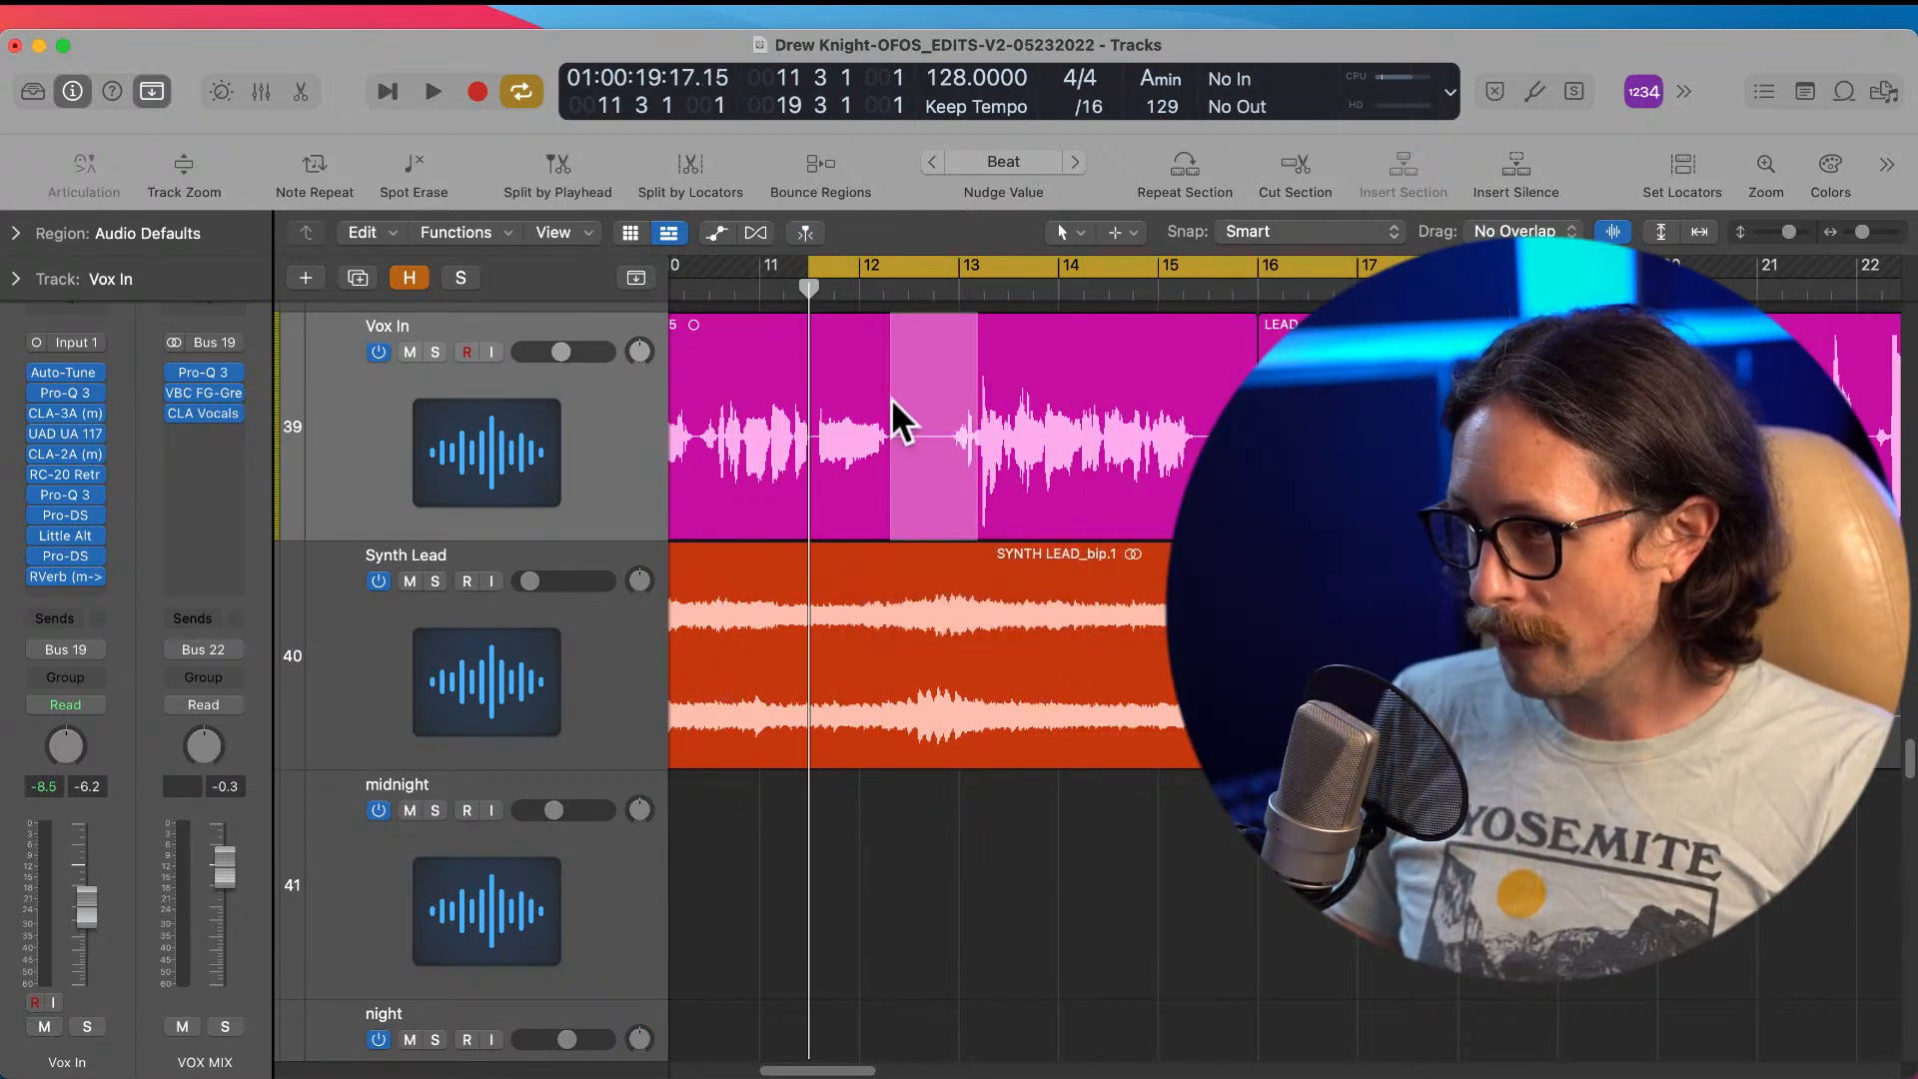
pyautogui.moveTo(1190, 407); pyautogui.dragTo(1340, 410)
pyautogui.click(484, 669)
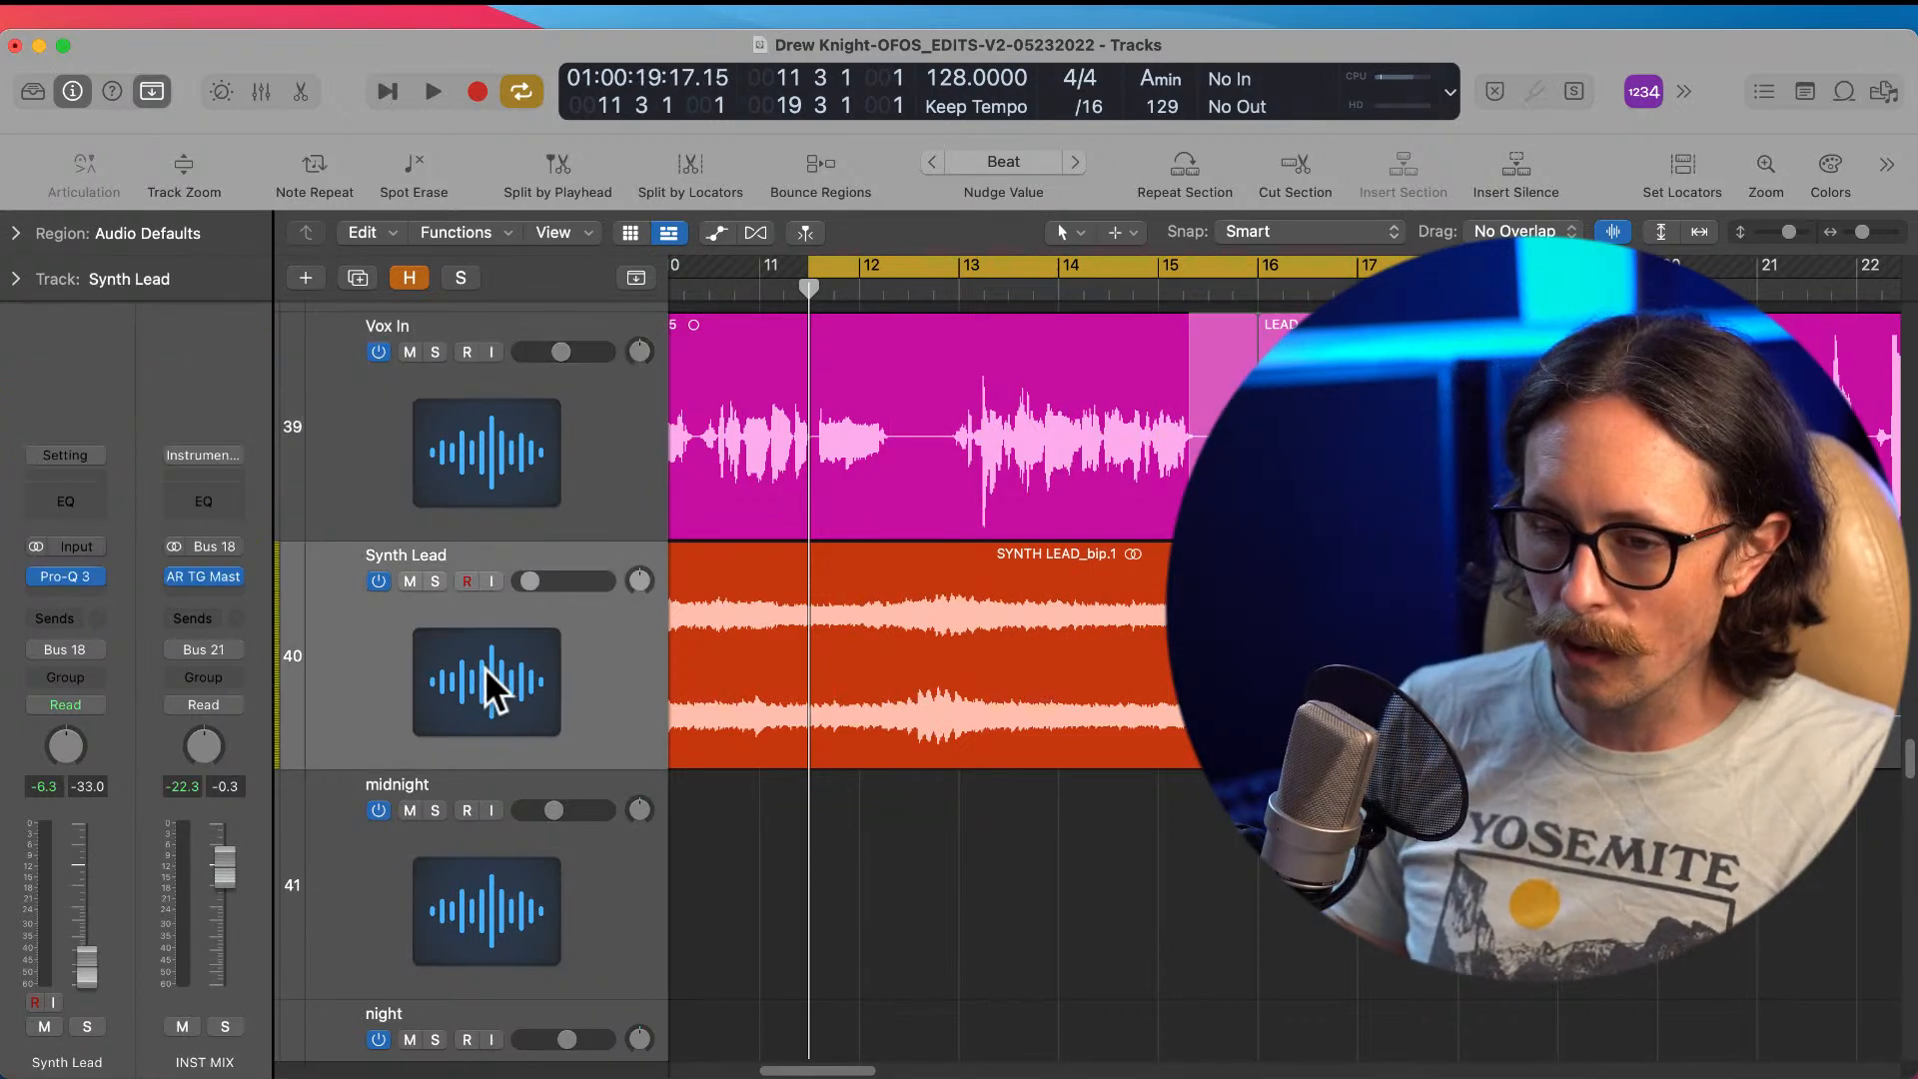
# Step: Show track automation and raise Synth Lead's volume across the vocal gap after bar 12, from -26.7 to -23.0 dB, with -33.0 dB points outside it
pyautogui.press('a')
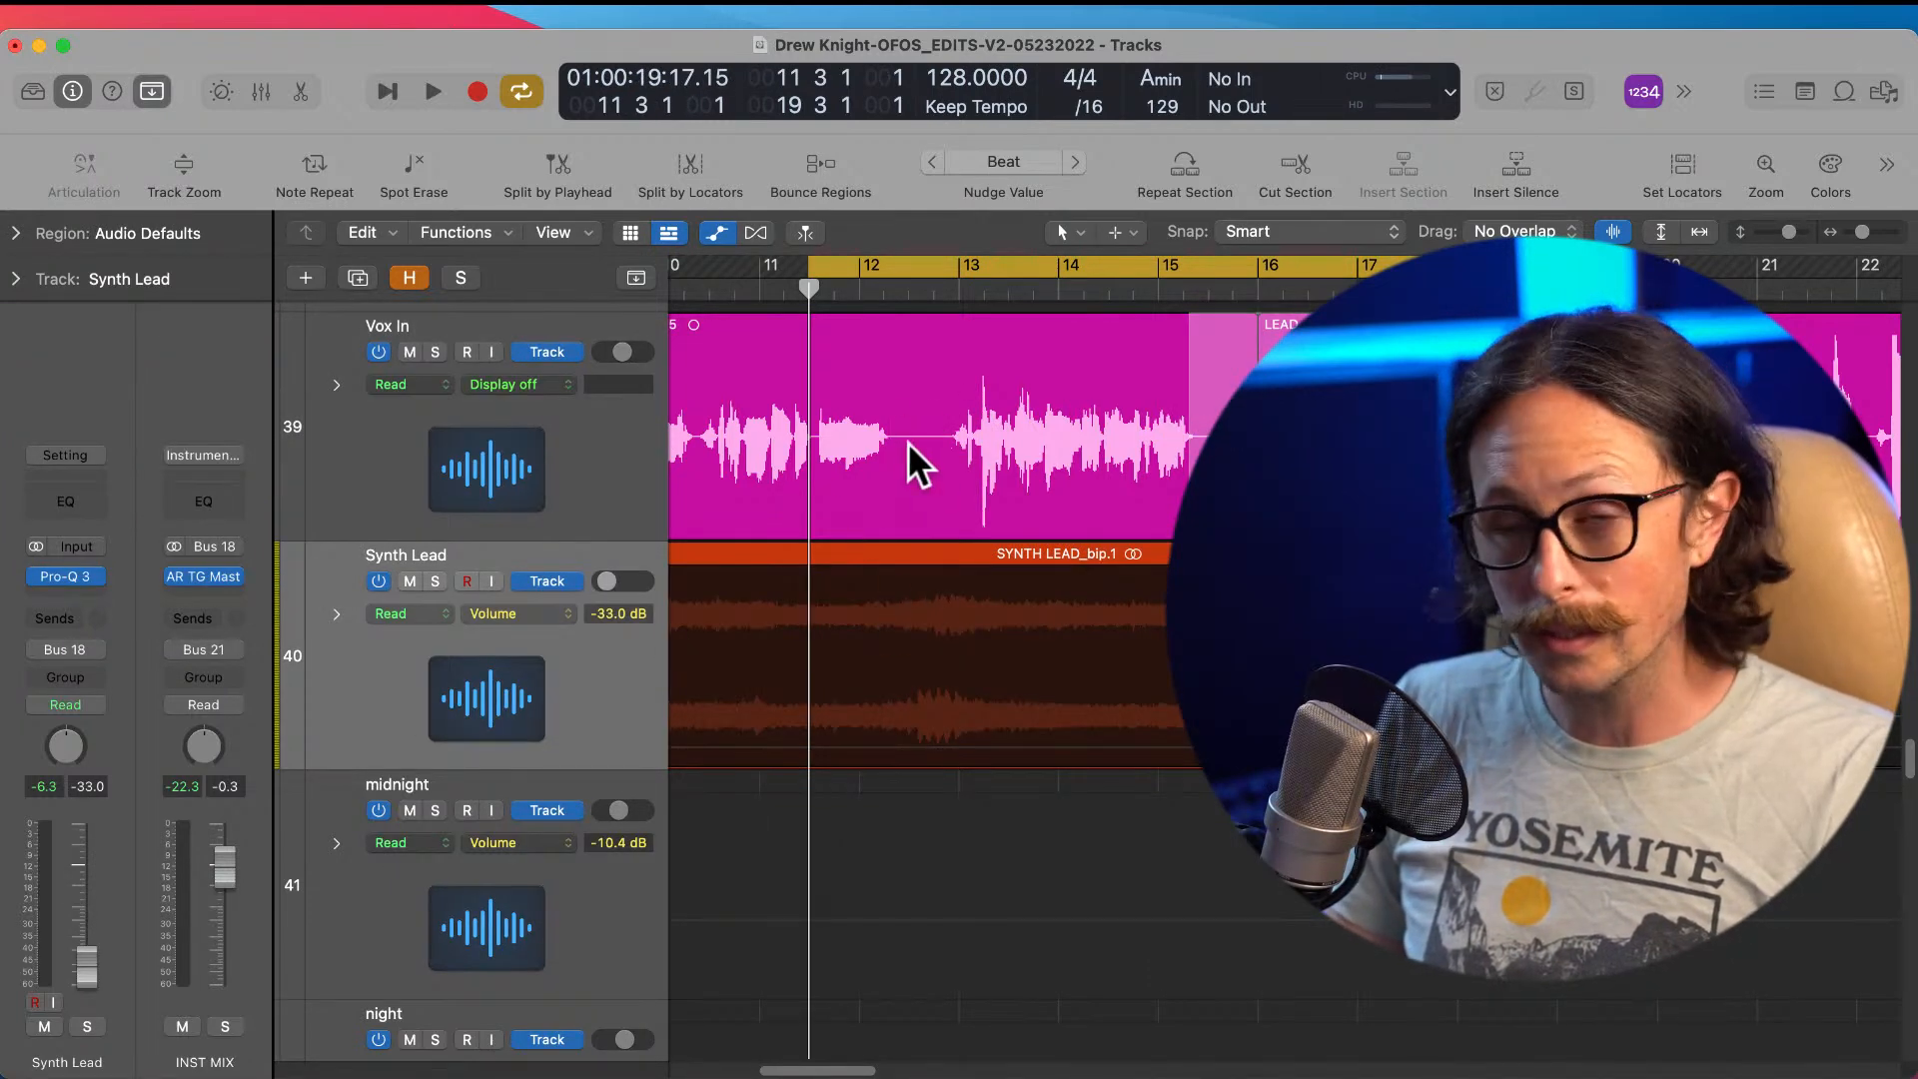
pyautogui.moveTo(857, 458); pyautogui.dragTo(1045, 671)
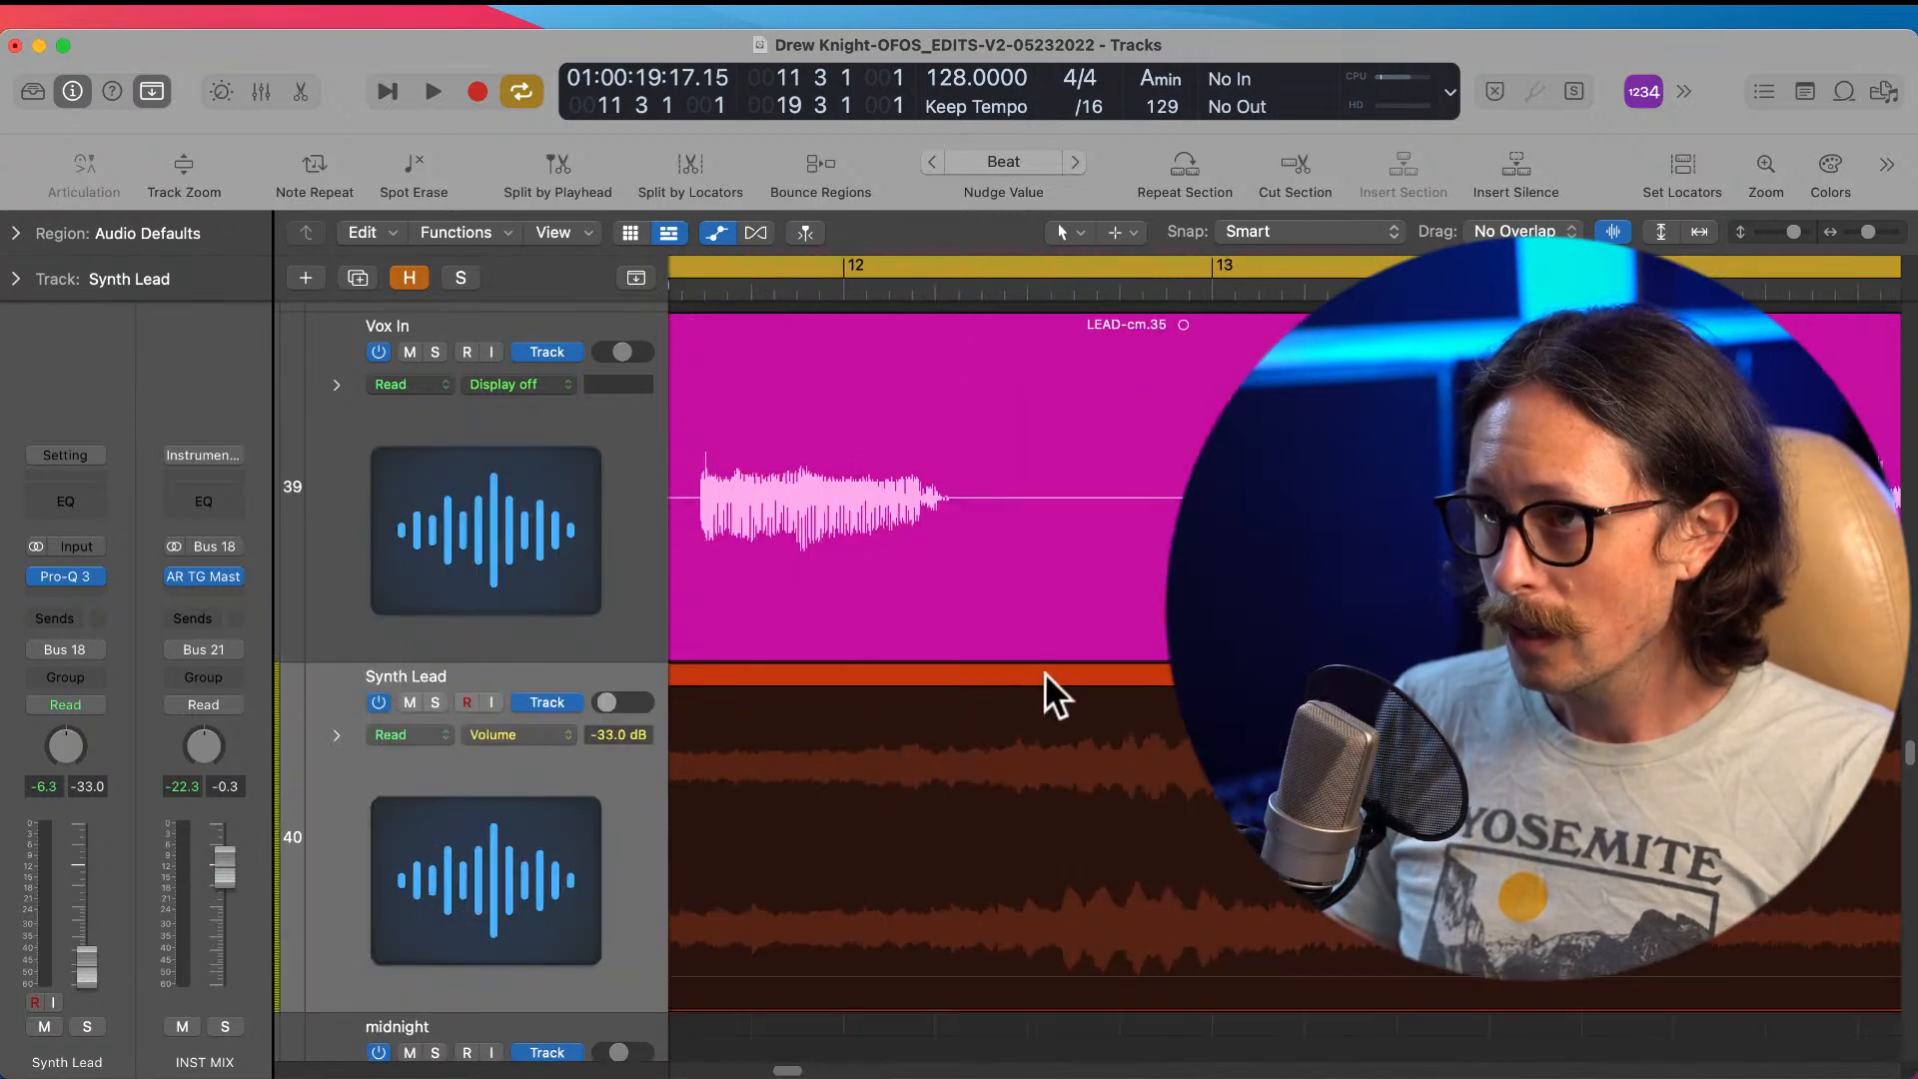
pyautogui.click(931, 976)
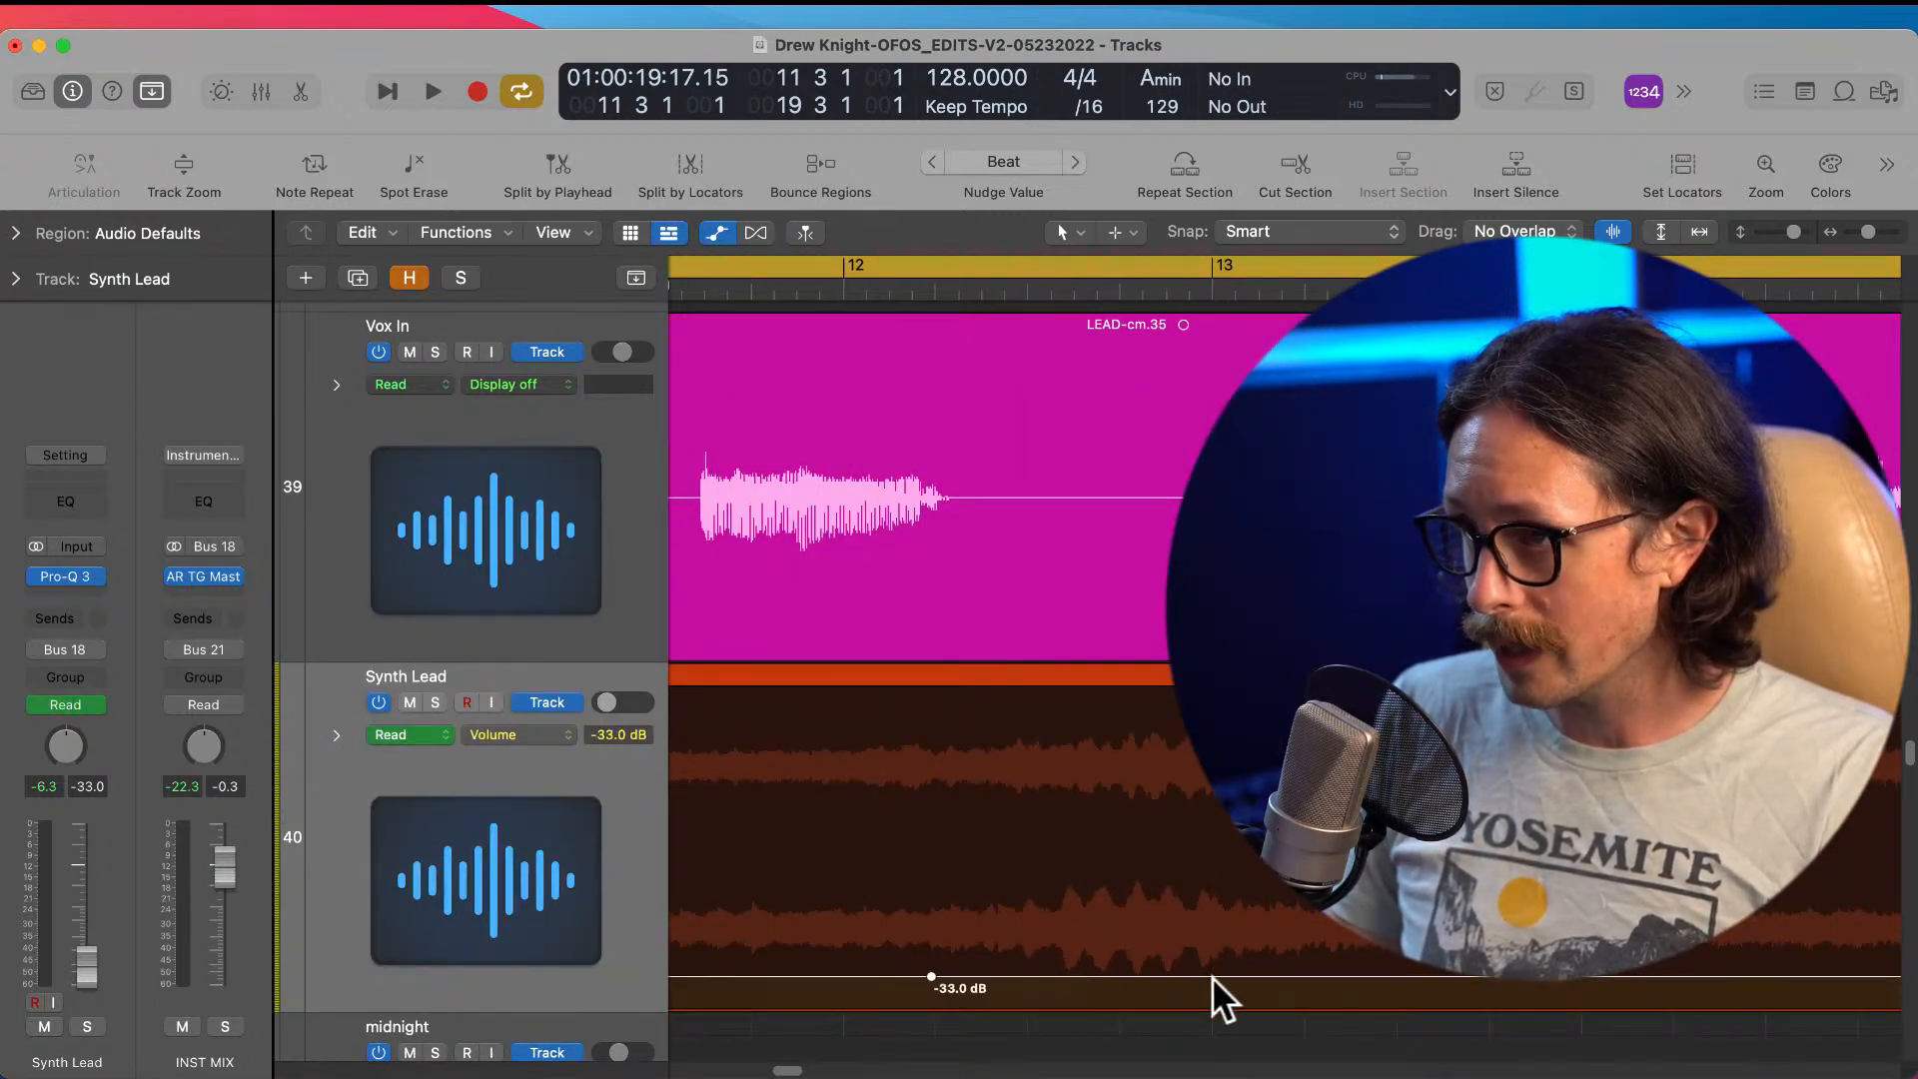
pyautogui.click(1276, 976)
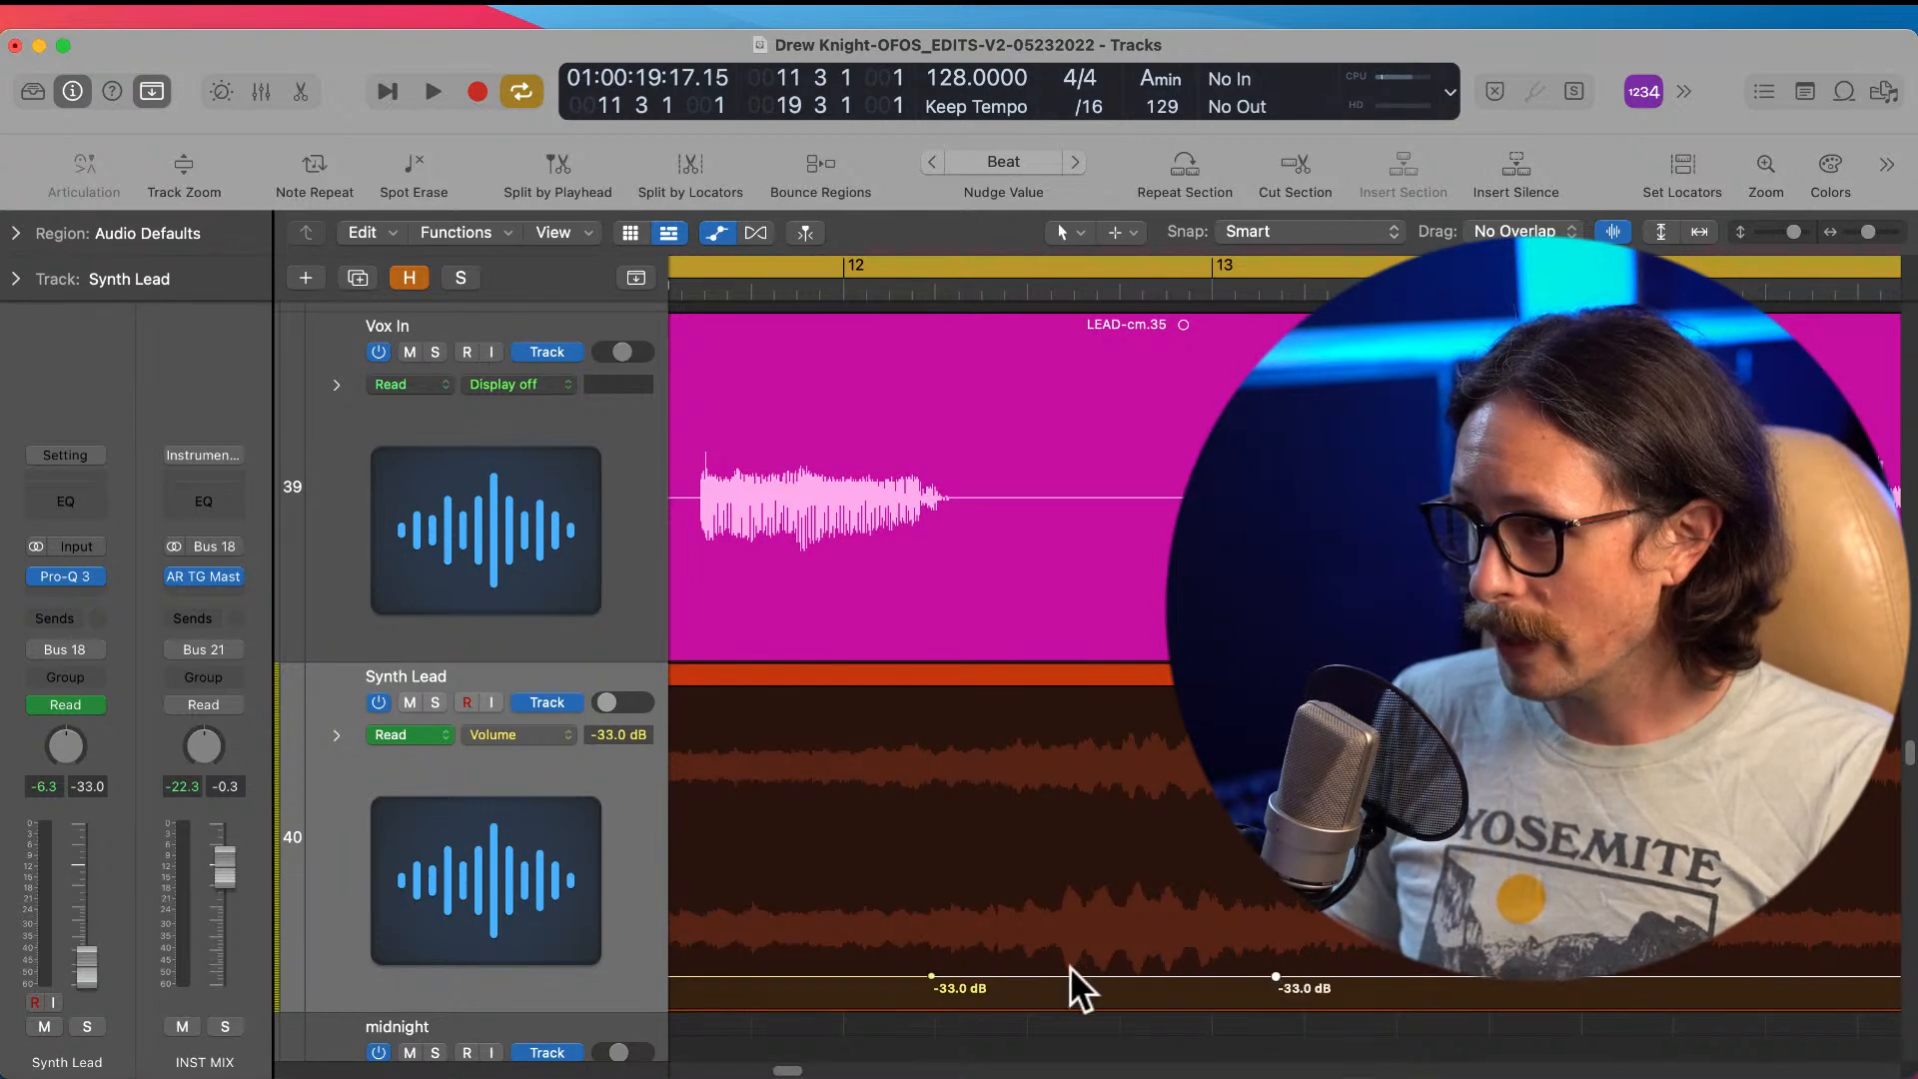
pyautogui.click(955, 976)
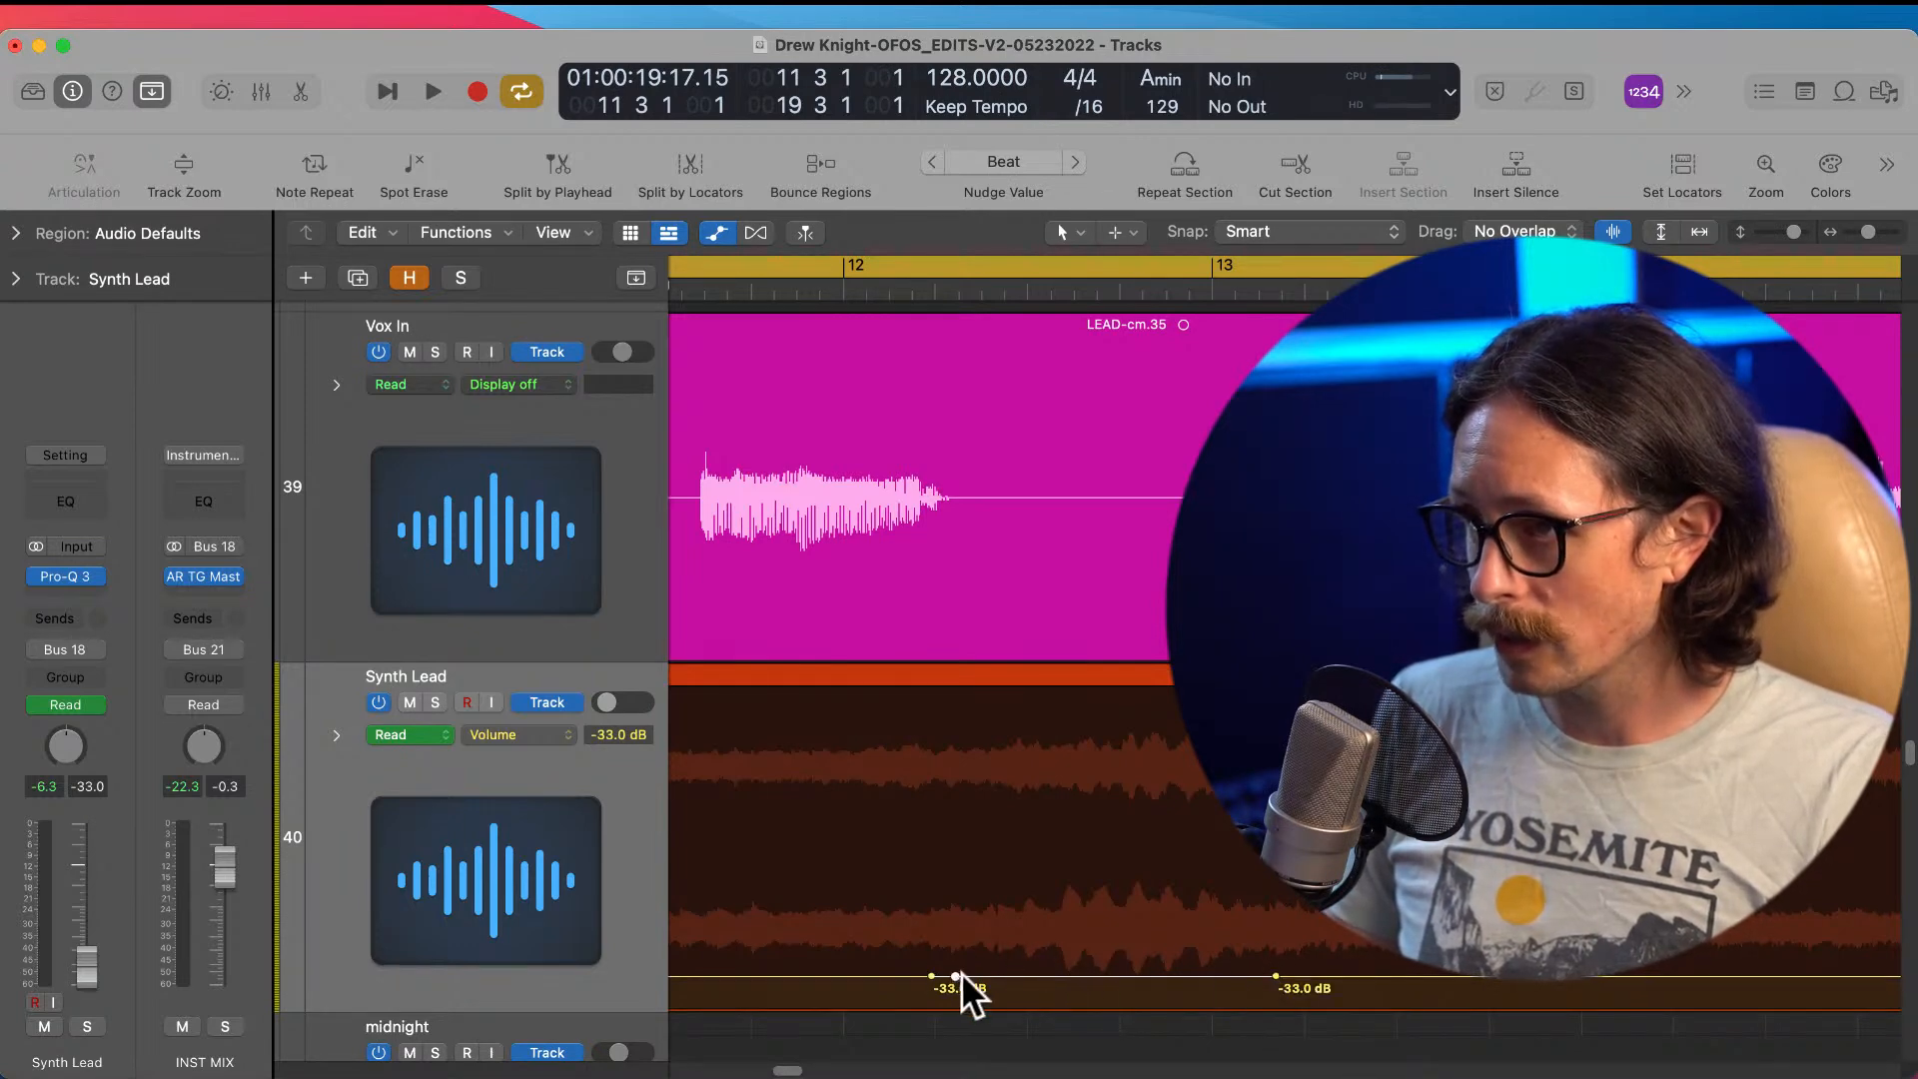
pyautogui.moveTo(956, 973); pyautogui.dragTo(955, 957)
pyautogui.click(1239, 973)
pyautogui.moveTo(1239, 973); pyautogui.dragTo(1240, 948)
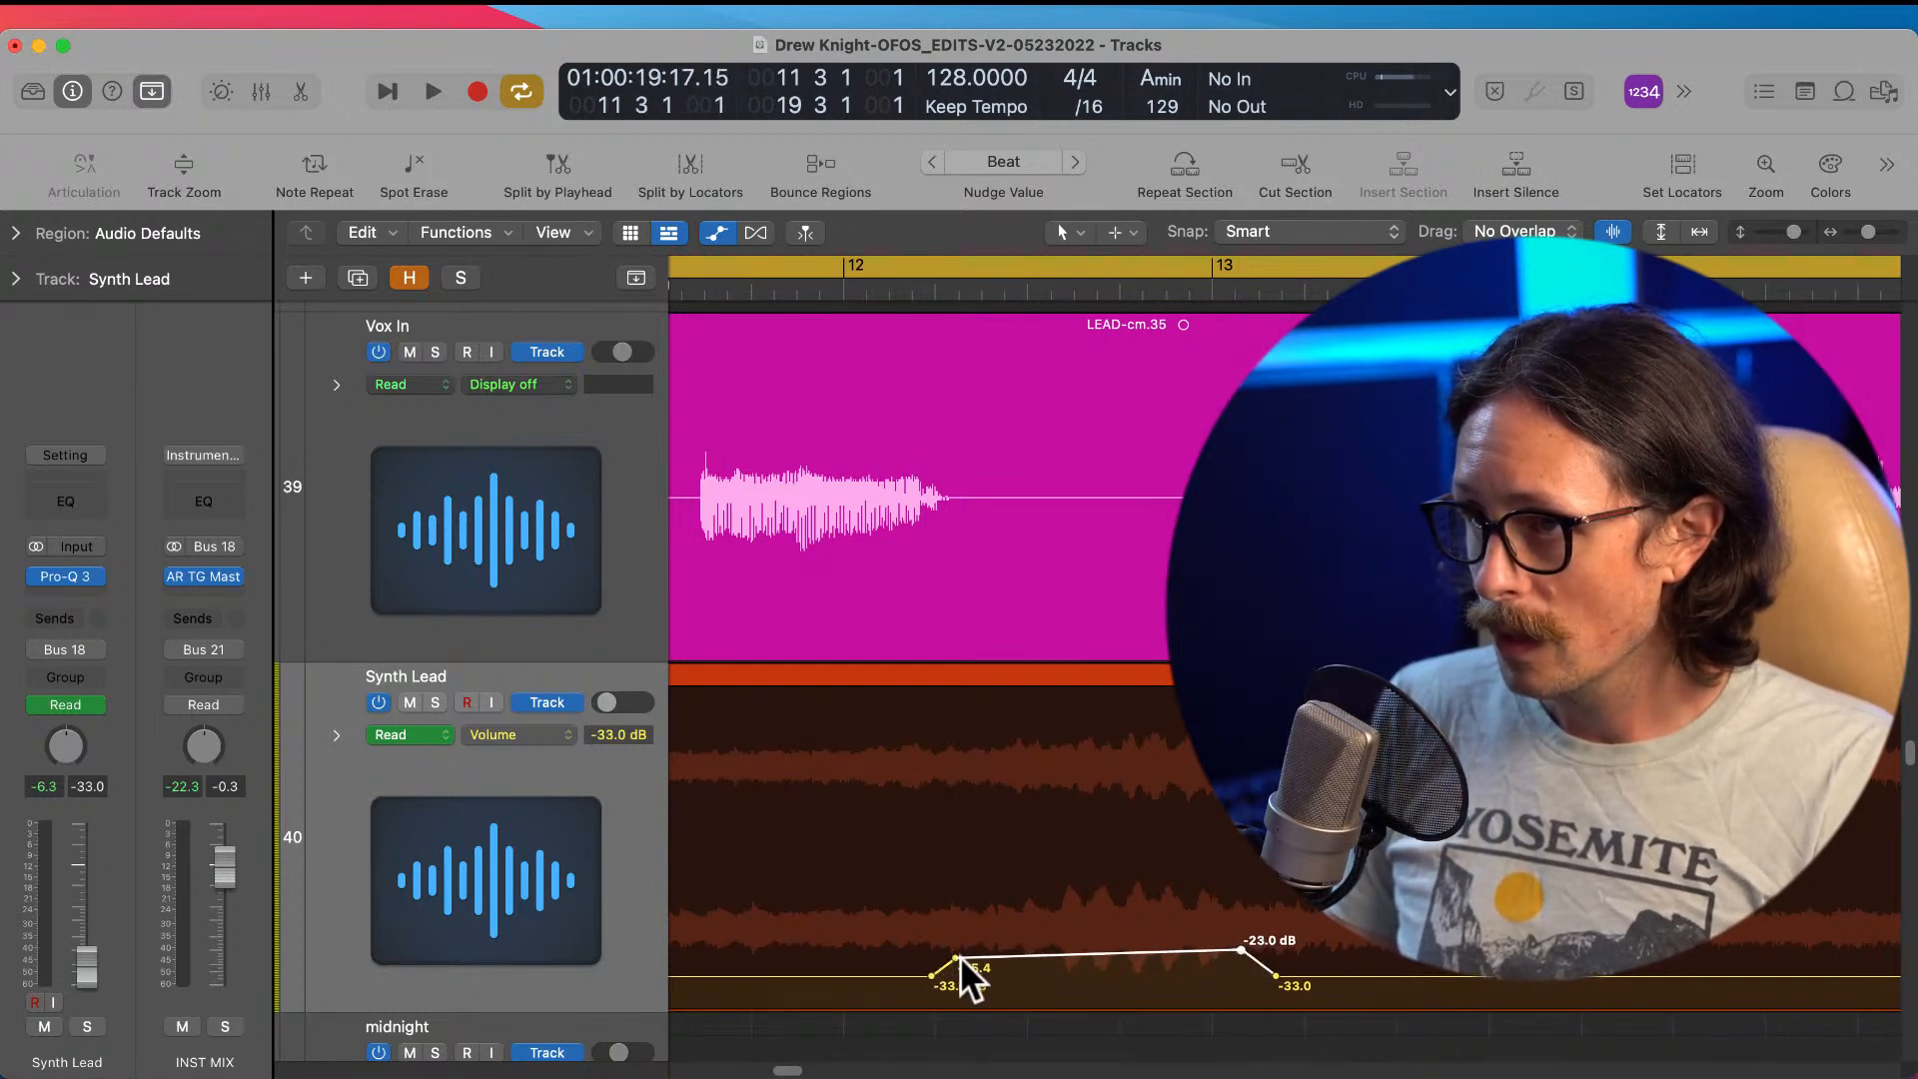
pyautogui.moveTo(955, 959); pyautogui.dragTo(956, 965)
pyautogui.keyDown('ctrl'); pyautogui.keyDown('alt'); pyautogui.click(1124, 864); pyautogui.keyUp('alt'); pyautogui.keyUp('ctrl')
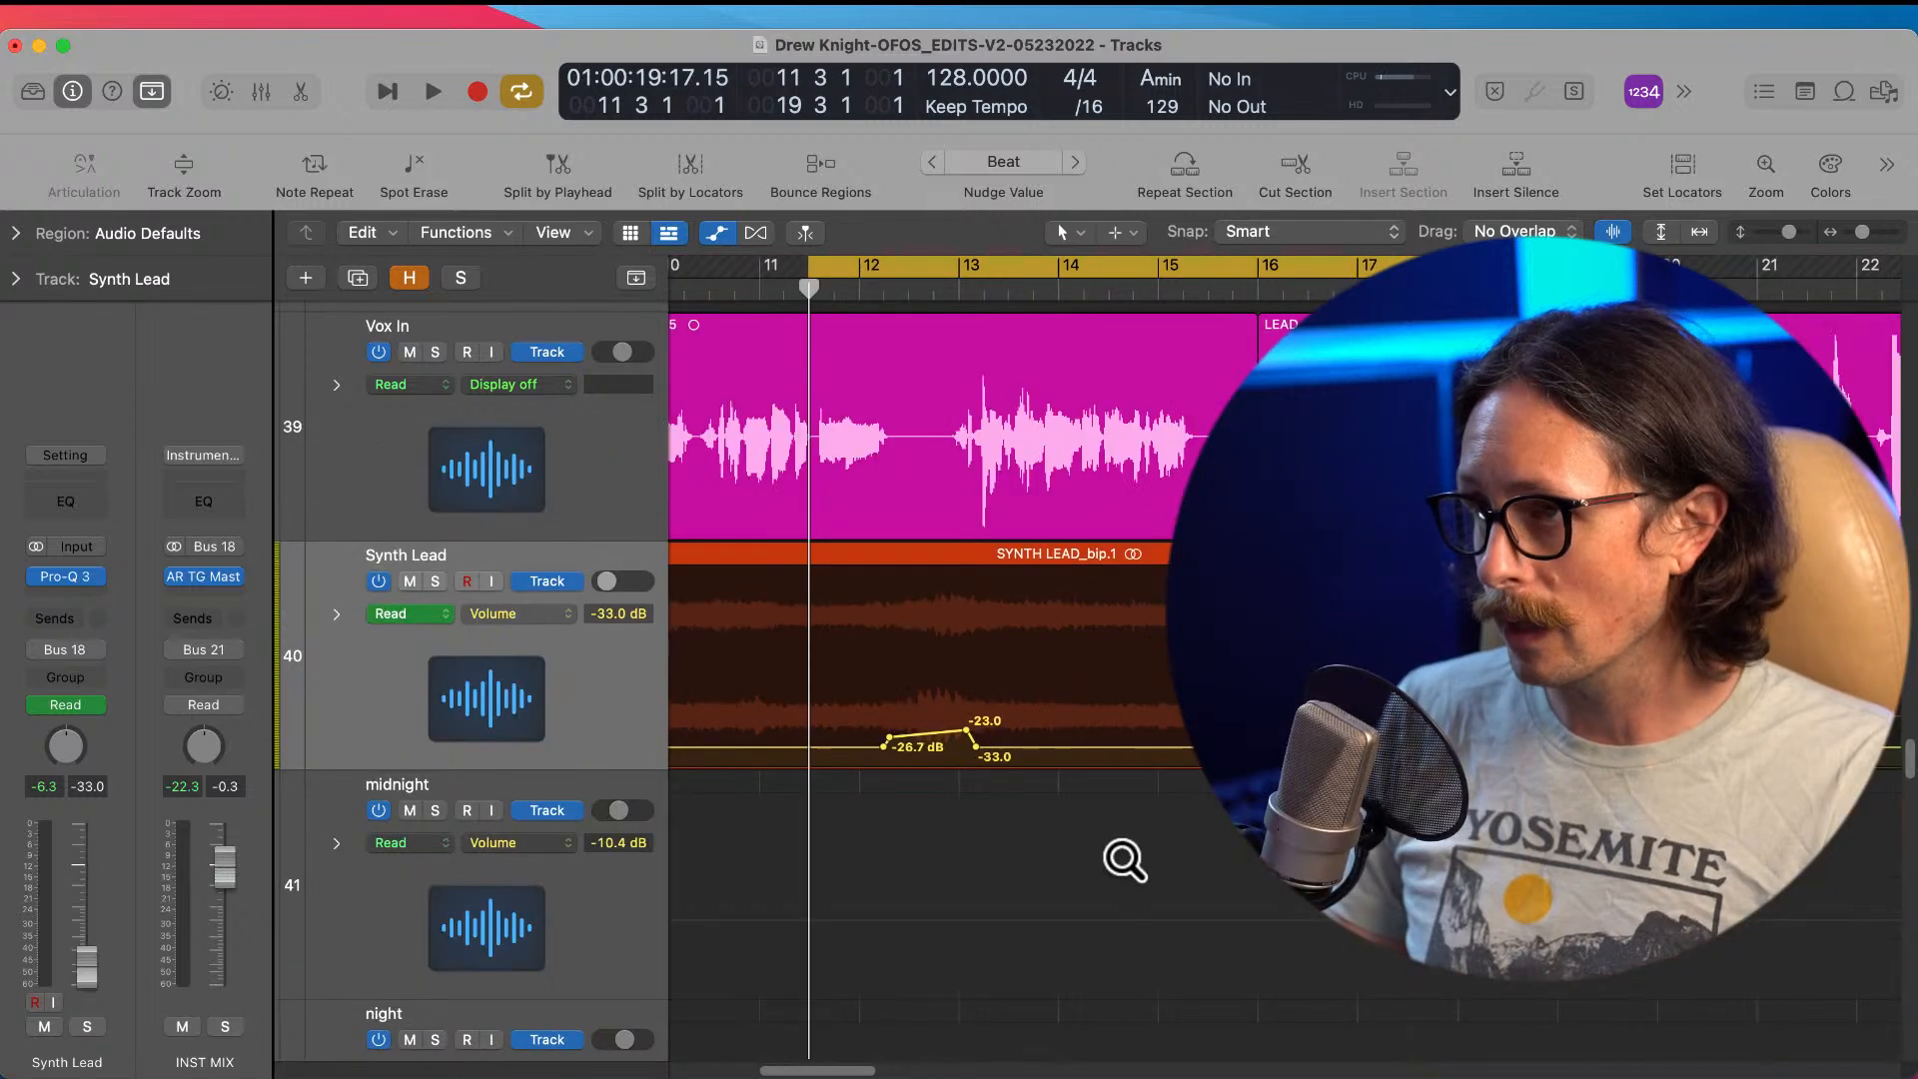
# Step: Extend the cycle range back to start at bar 8 beat 3
pyautogui.keyDown('ctrl'); pyautogui.keyDown('alt'); pyautogui.click(1028, 668); pyautogui.keyUp('alt'); pyautogui.keyUp('ctrl')
pyautogui.keyDown('ctrl'); pyautogui.keyDown('alt'); pyautogui.click(912, 398); pyautogui.keyUp('alt'); pyautogui.keyUp('ctrl')
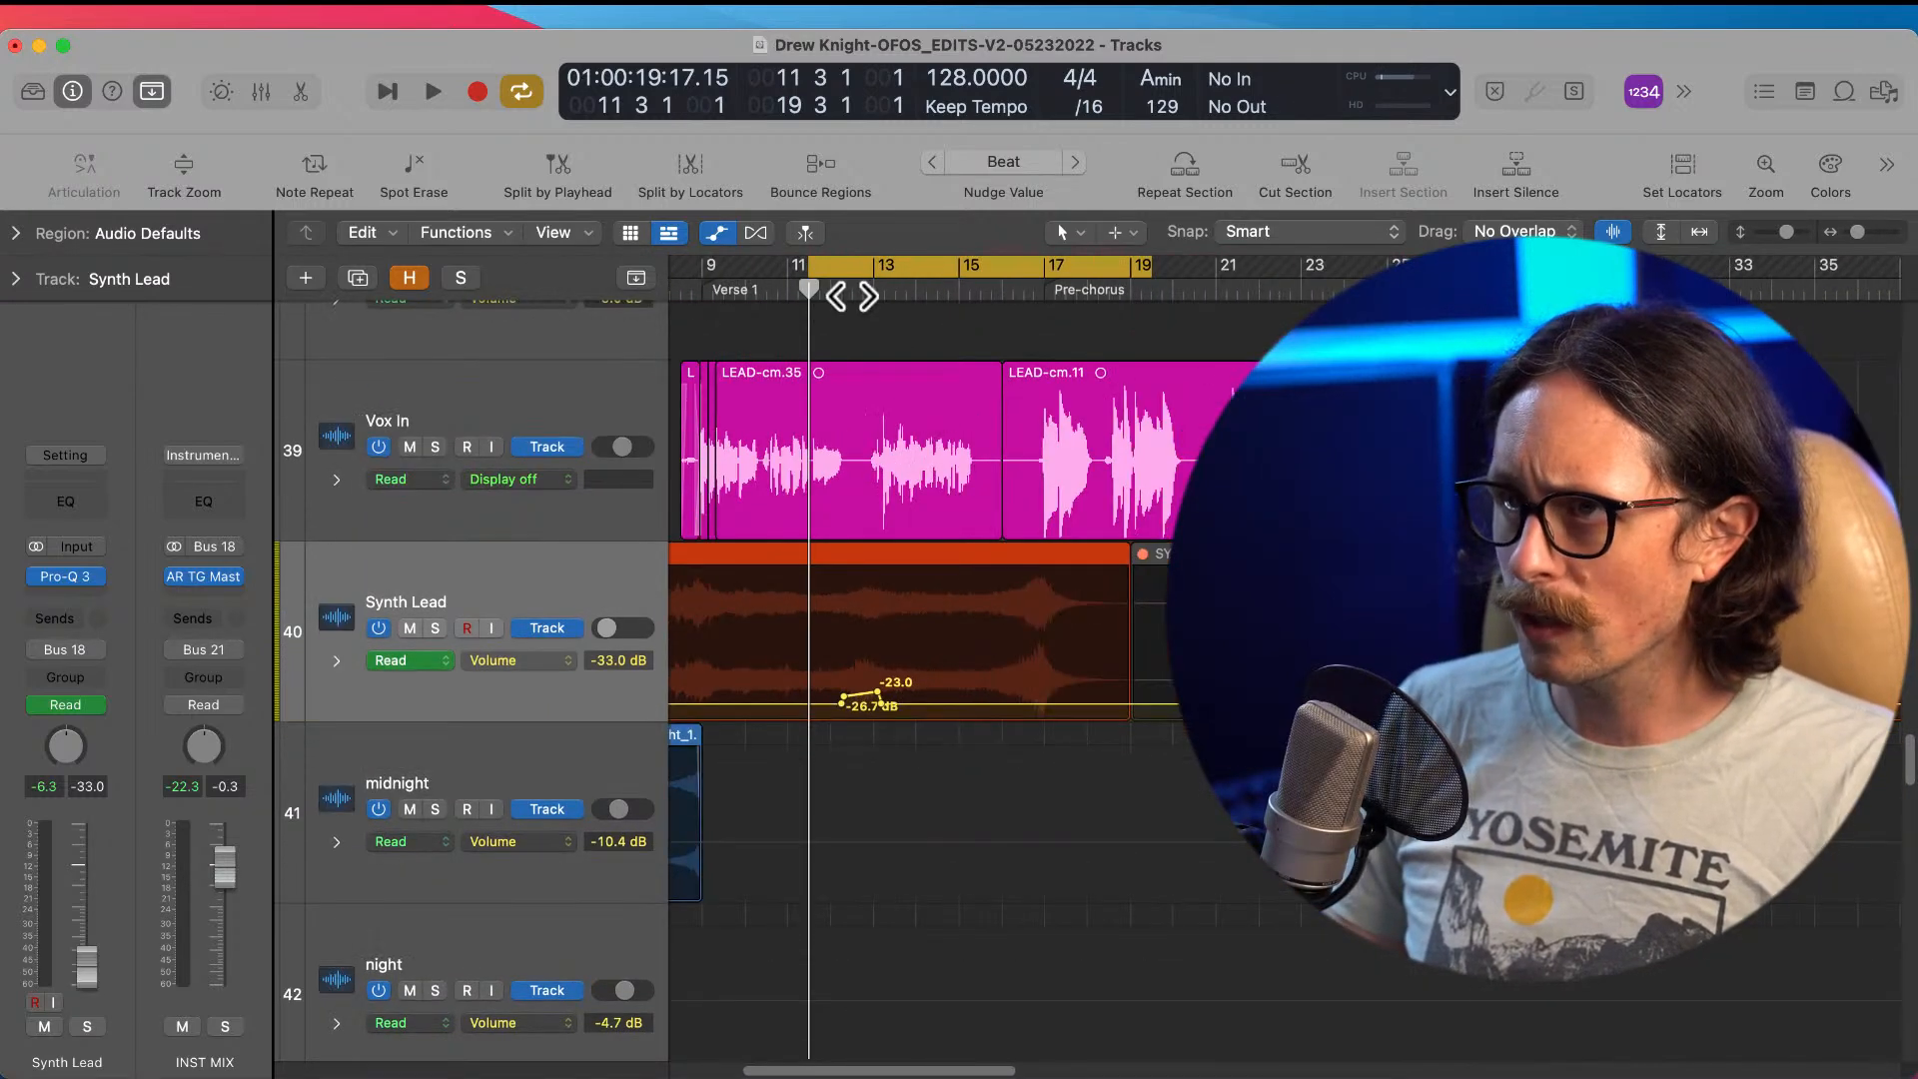
pyautogui.moveTo(810, 272); pyautogui.dragTo(689, 279)
# Step: Add a Synth Lead volume ramp in the vocal gap from -33.0 dB after bar 15 to -22.0 dB before bar 17, then back to -33.0 dB
pyautogui.moveTo(891, 420); pyautogui.dragTo(1092, 655)
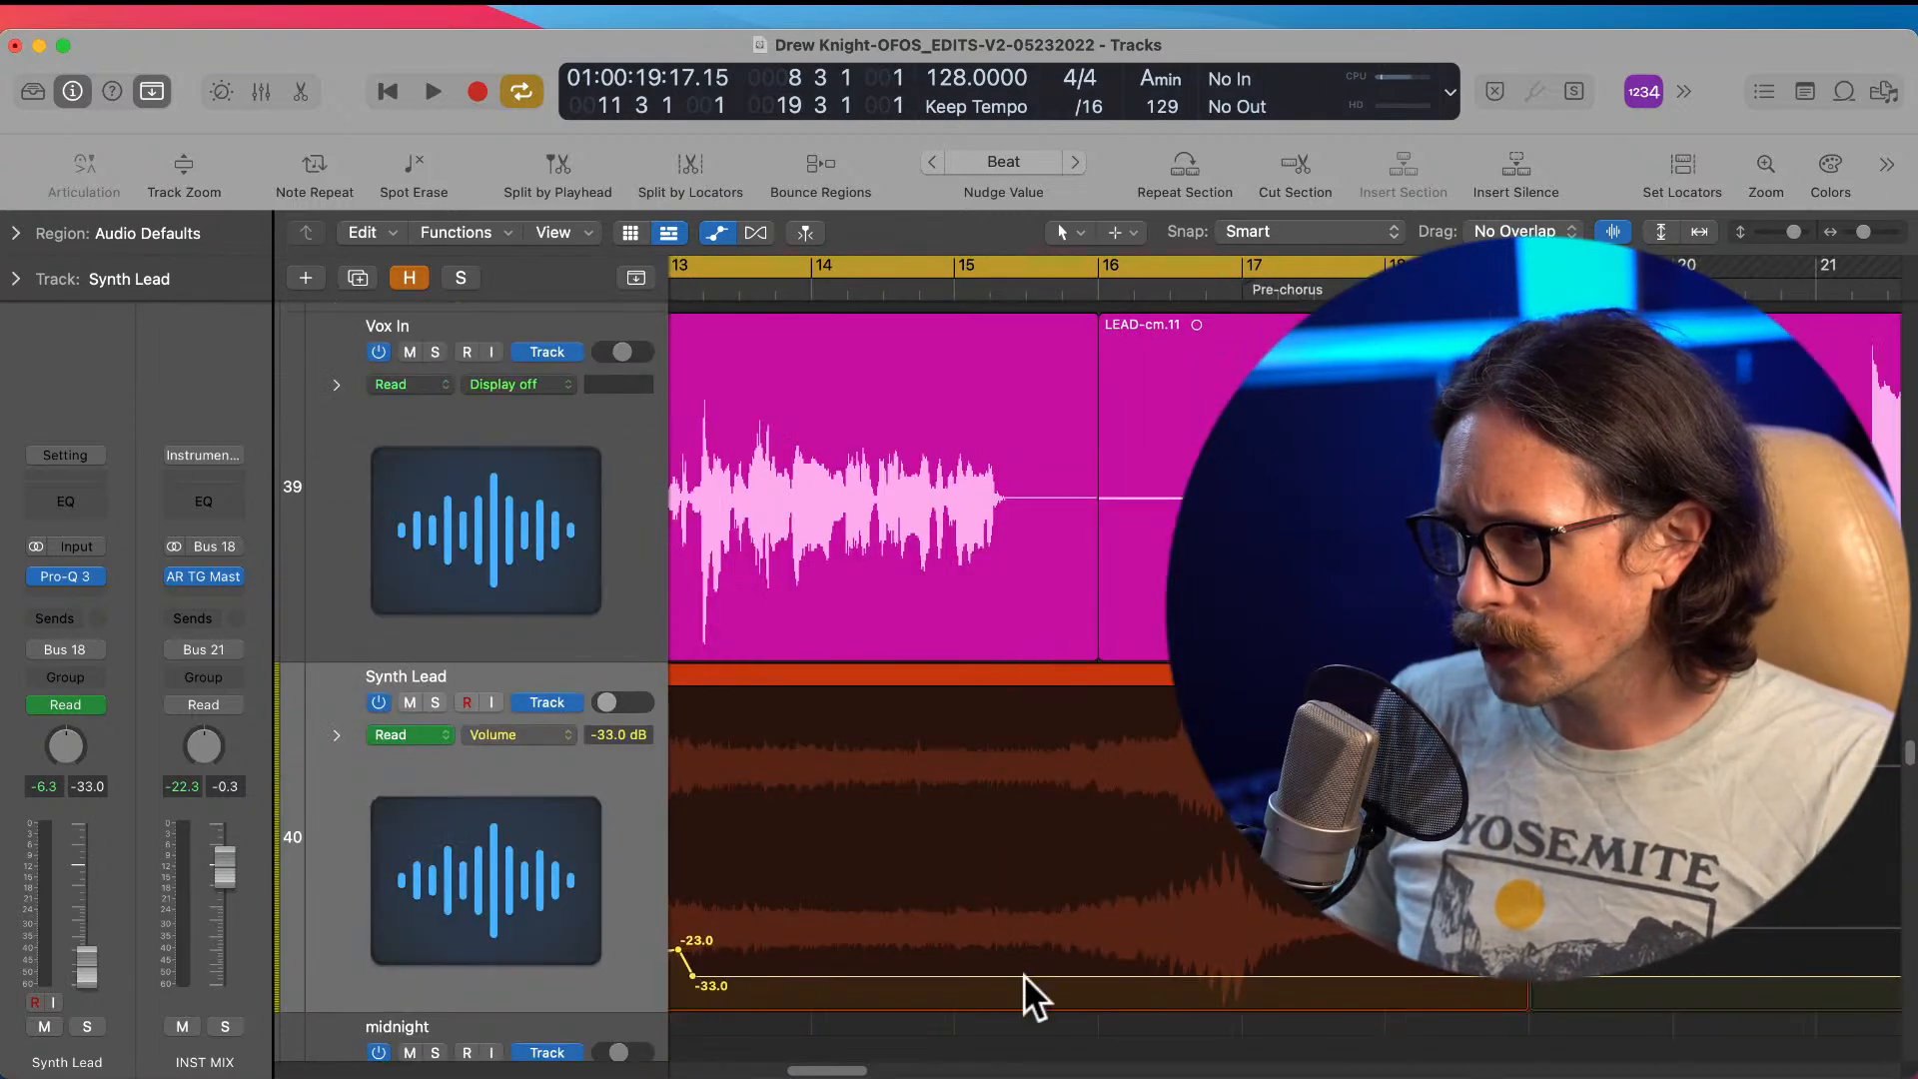
pyautogui.moveTo(1000, 475); pyautogui.dragTo(1233, 469)
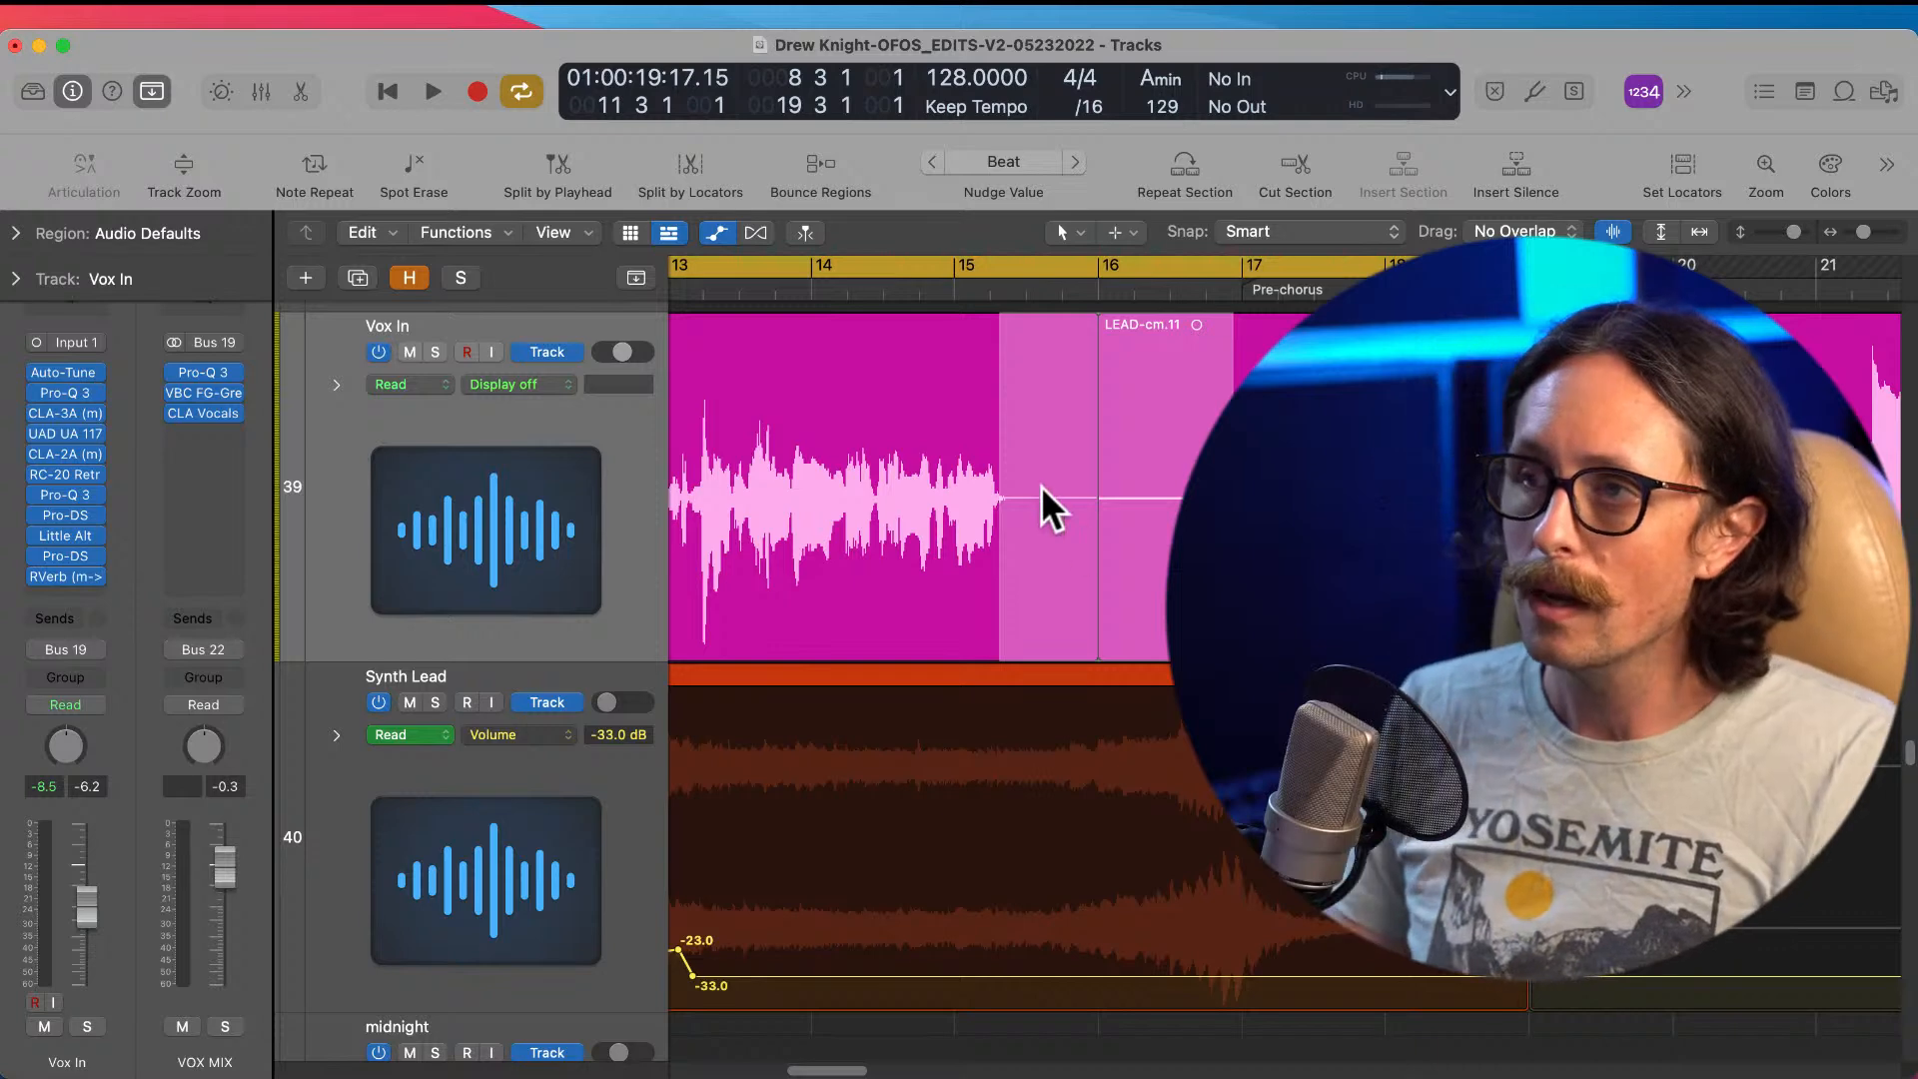
pyautogui.click(998, 976)
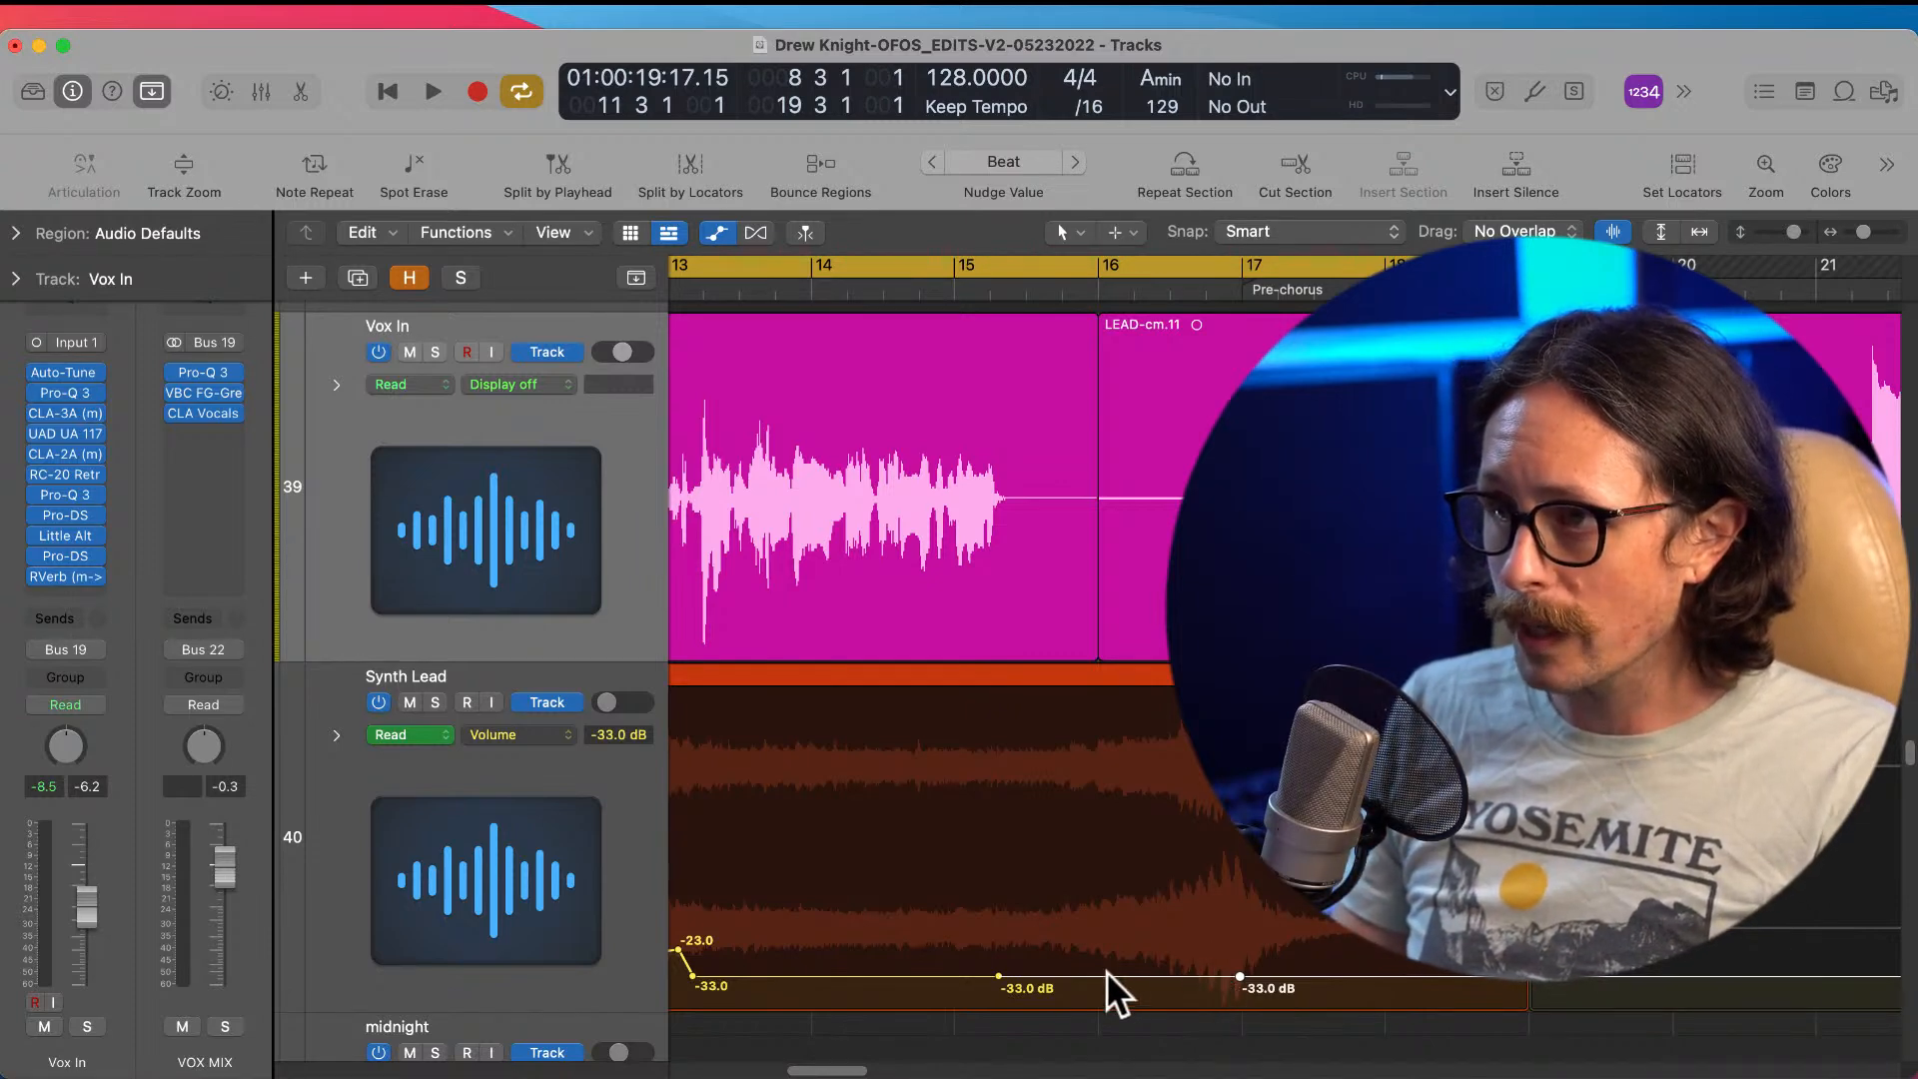
pyautogui.click(1220, 976)
pyautogui.moveTo(1220, 975); pyautogui.dragTo(1265, 975)
pyautogui.click(1240, 976)
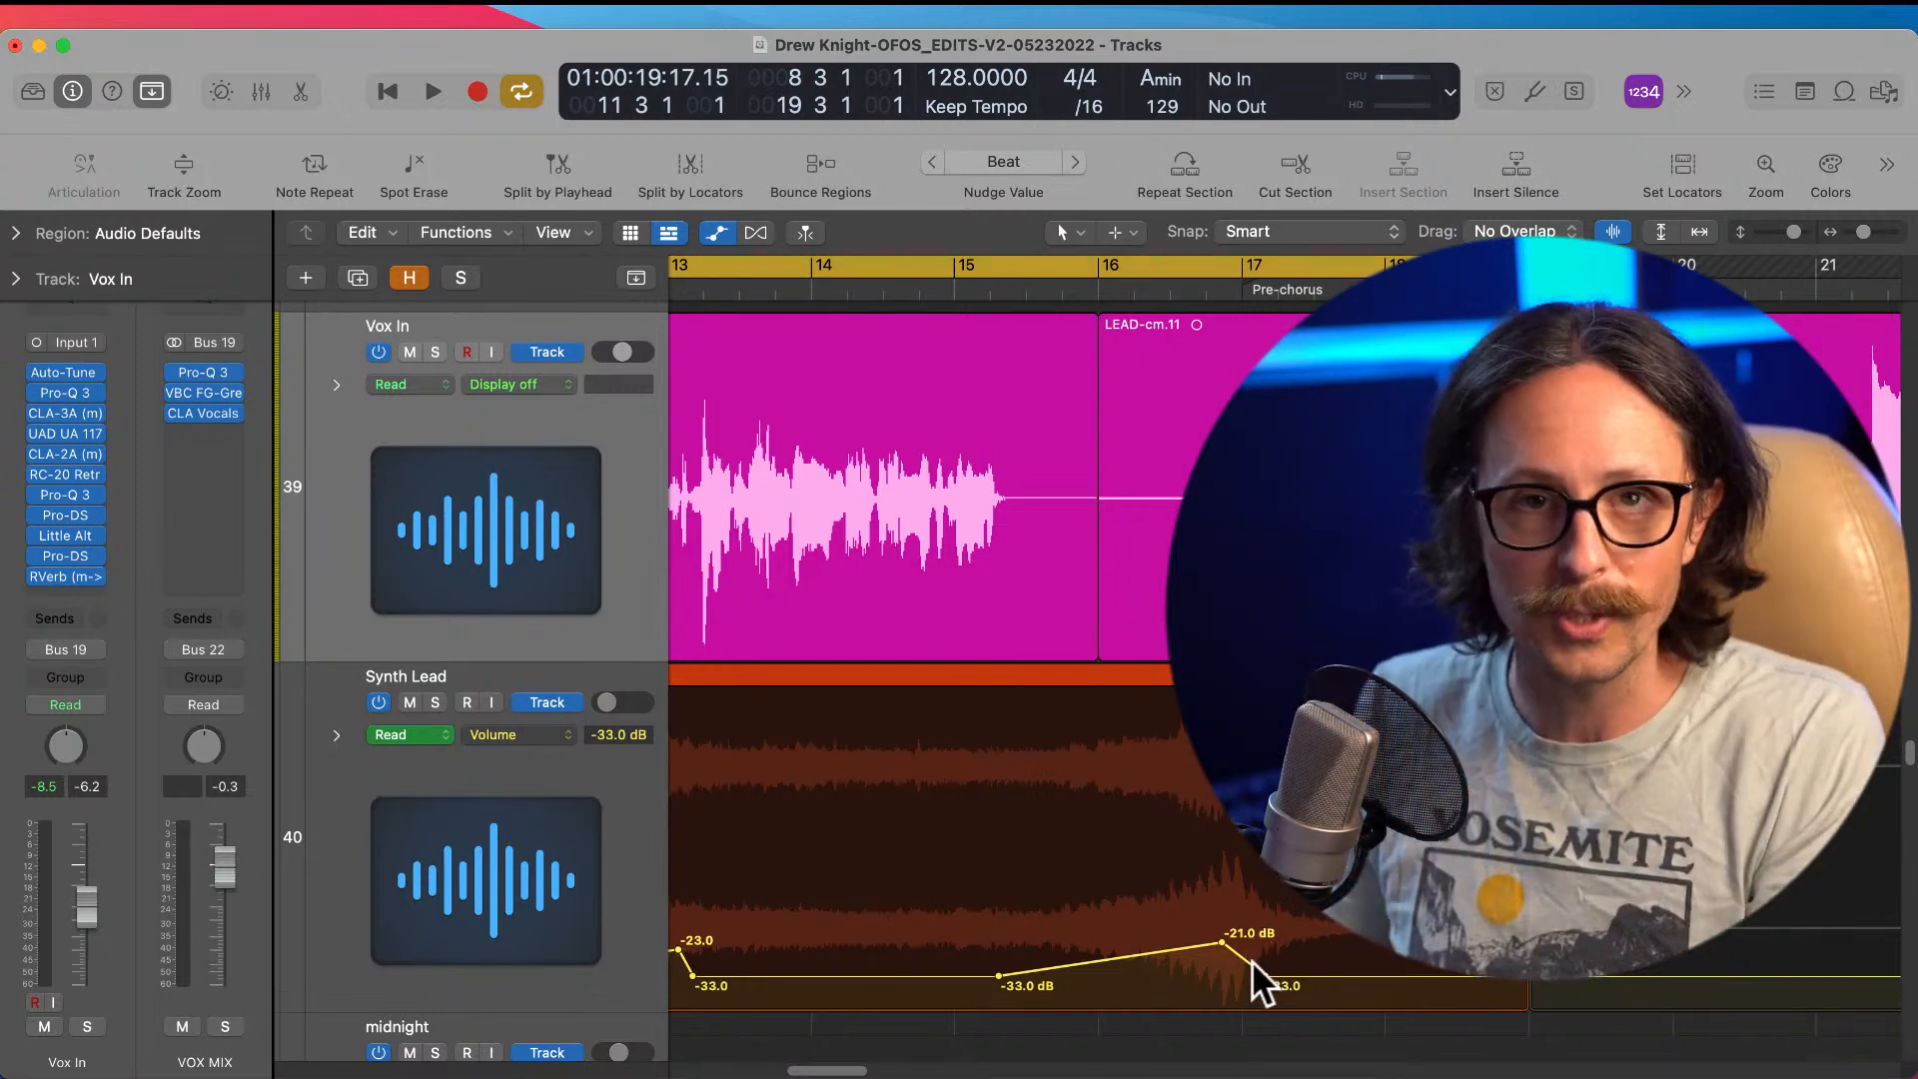
pyautogui.moveTo(1221, 941); pyautogui.dragTo(1221, 945)
pyautogui.keyDown('ctrl'); pyautogui.keyDown('alt'); pyautogui.click(1119, 809); pyautogui.keyUp('alt'); pyautogui.keyUp('ctrl')
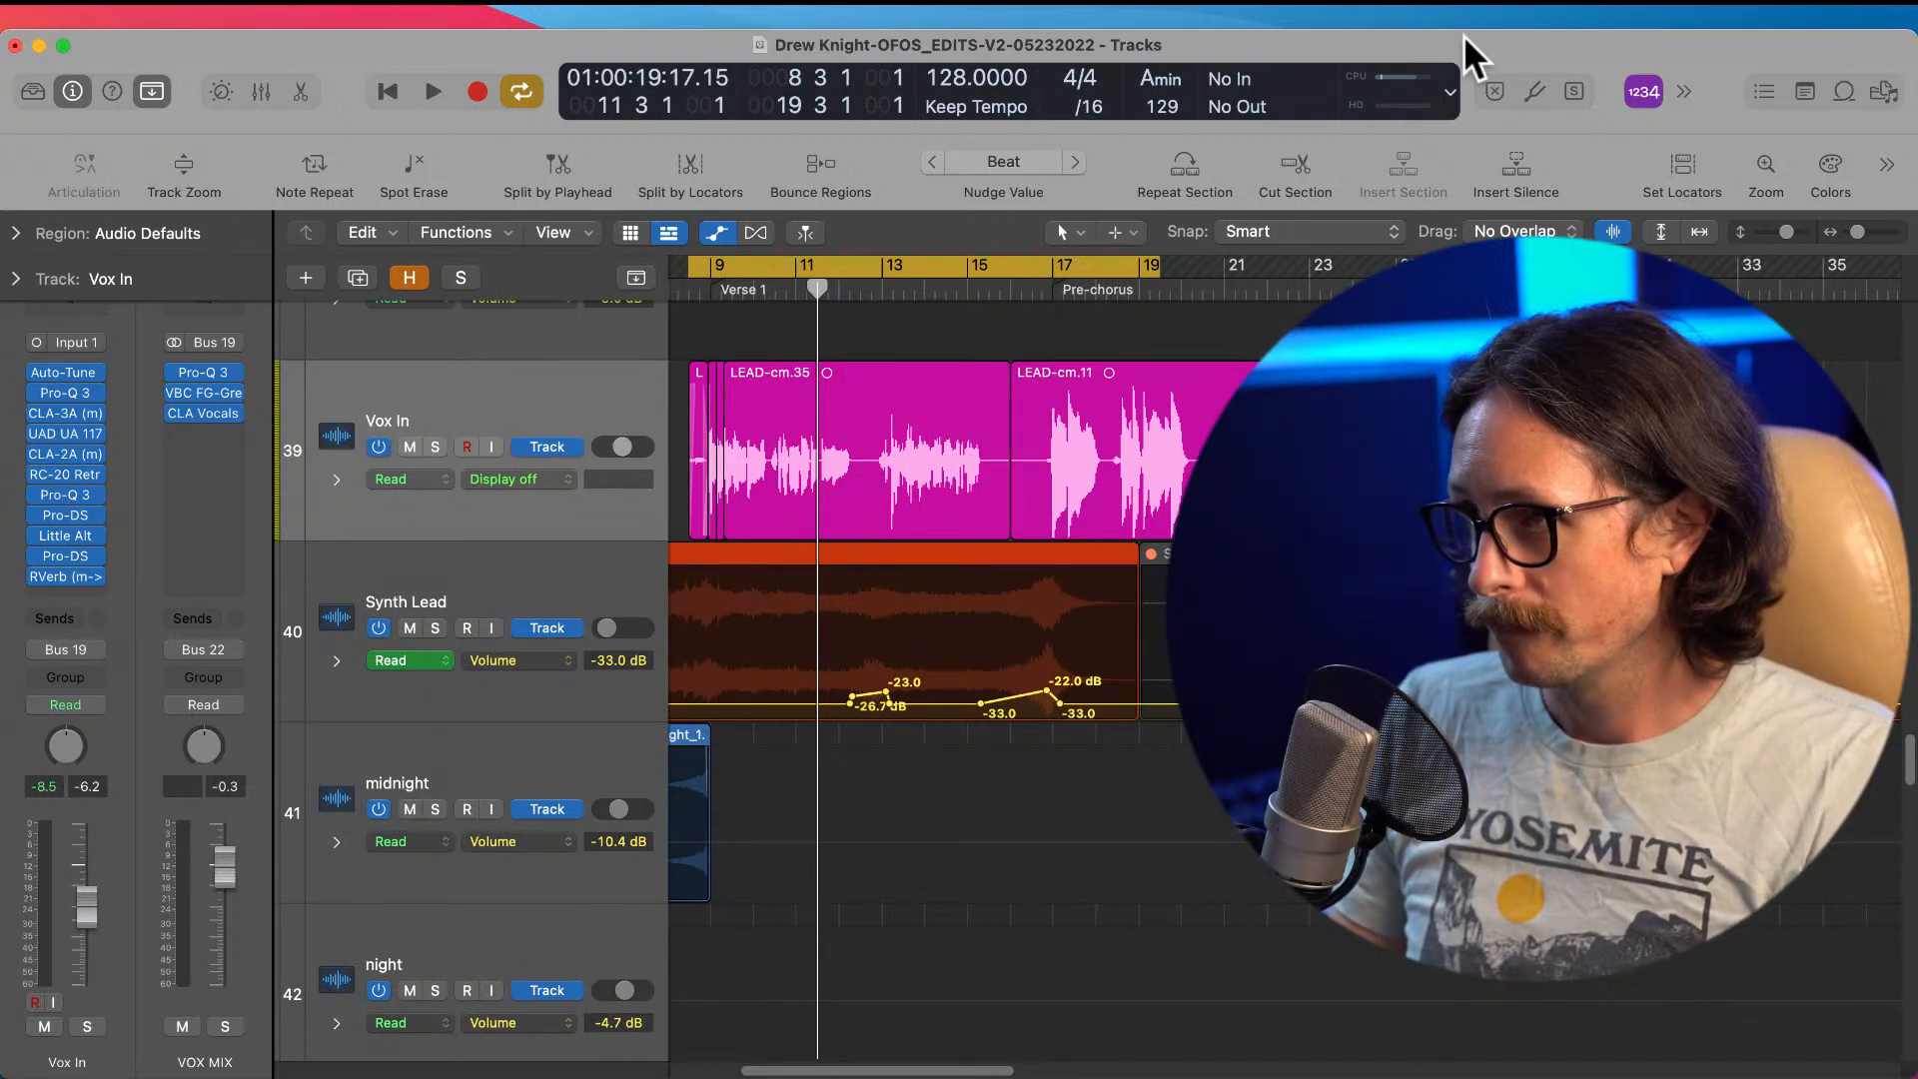
# Step: Play the cycle range and lower the first Synth Lead swell's two raised volume points to -28.5 and -25.6 dB
pyautogui.press('space')
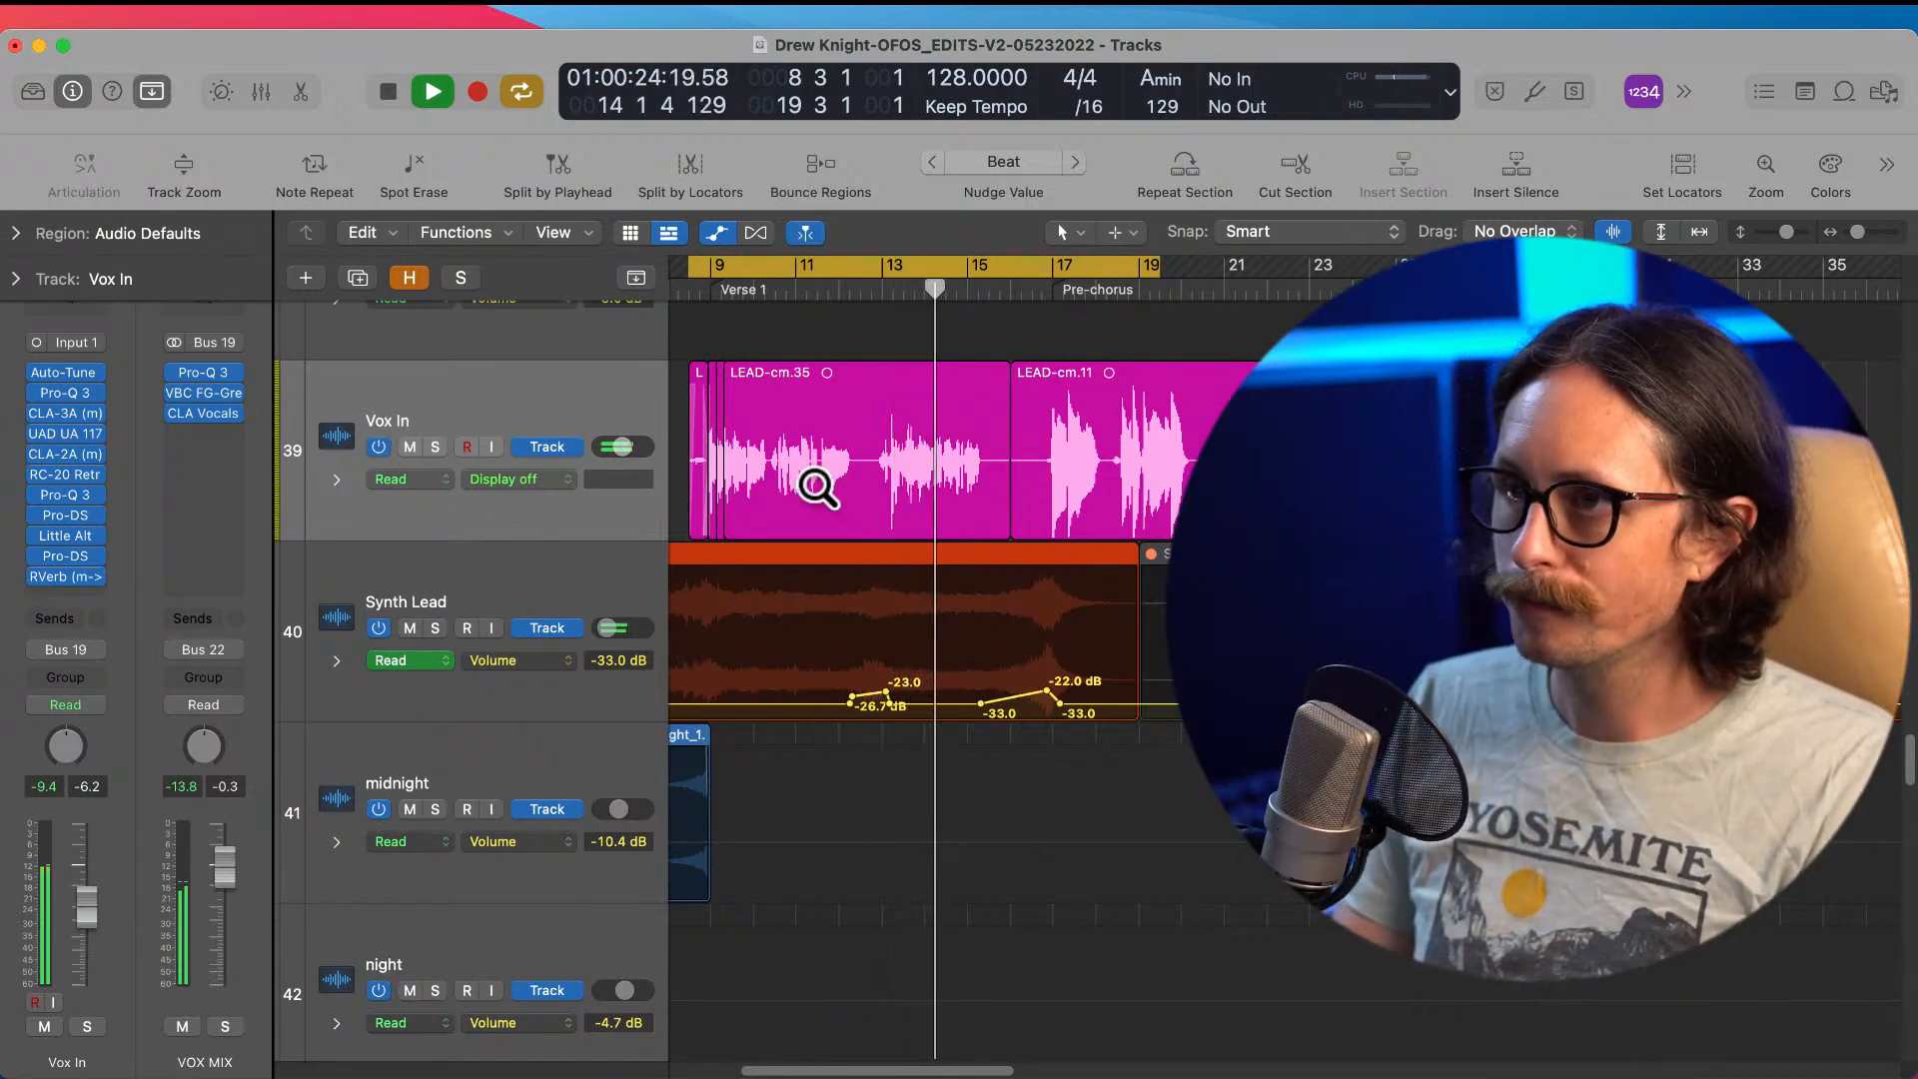
pyautogui.moveTo(814, 484); pyautogui.dragTo(1147, 826)
pyautogui.moveTo(866, 962); pyautogui.dragTo(978, 957)
pyautogui.click(1119, 863)
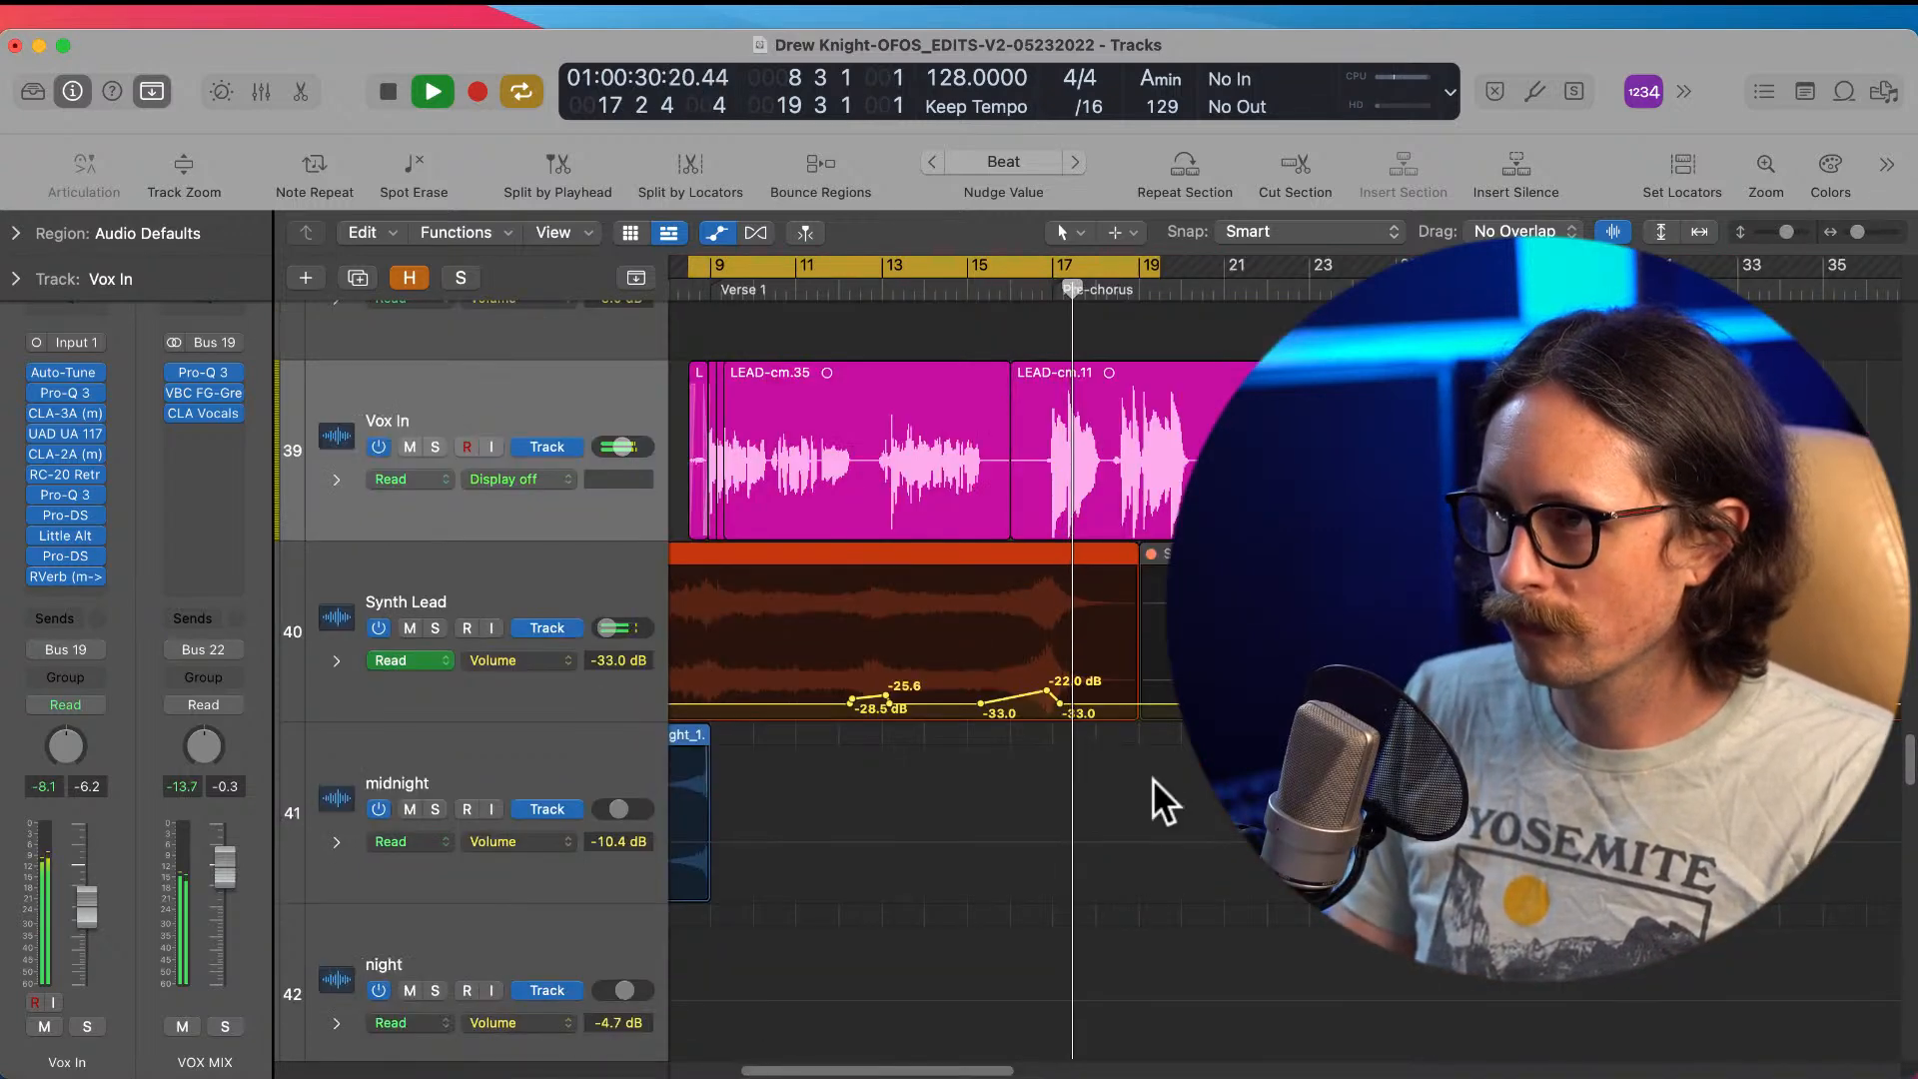
pyautogui.press('space')
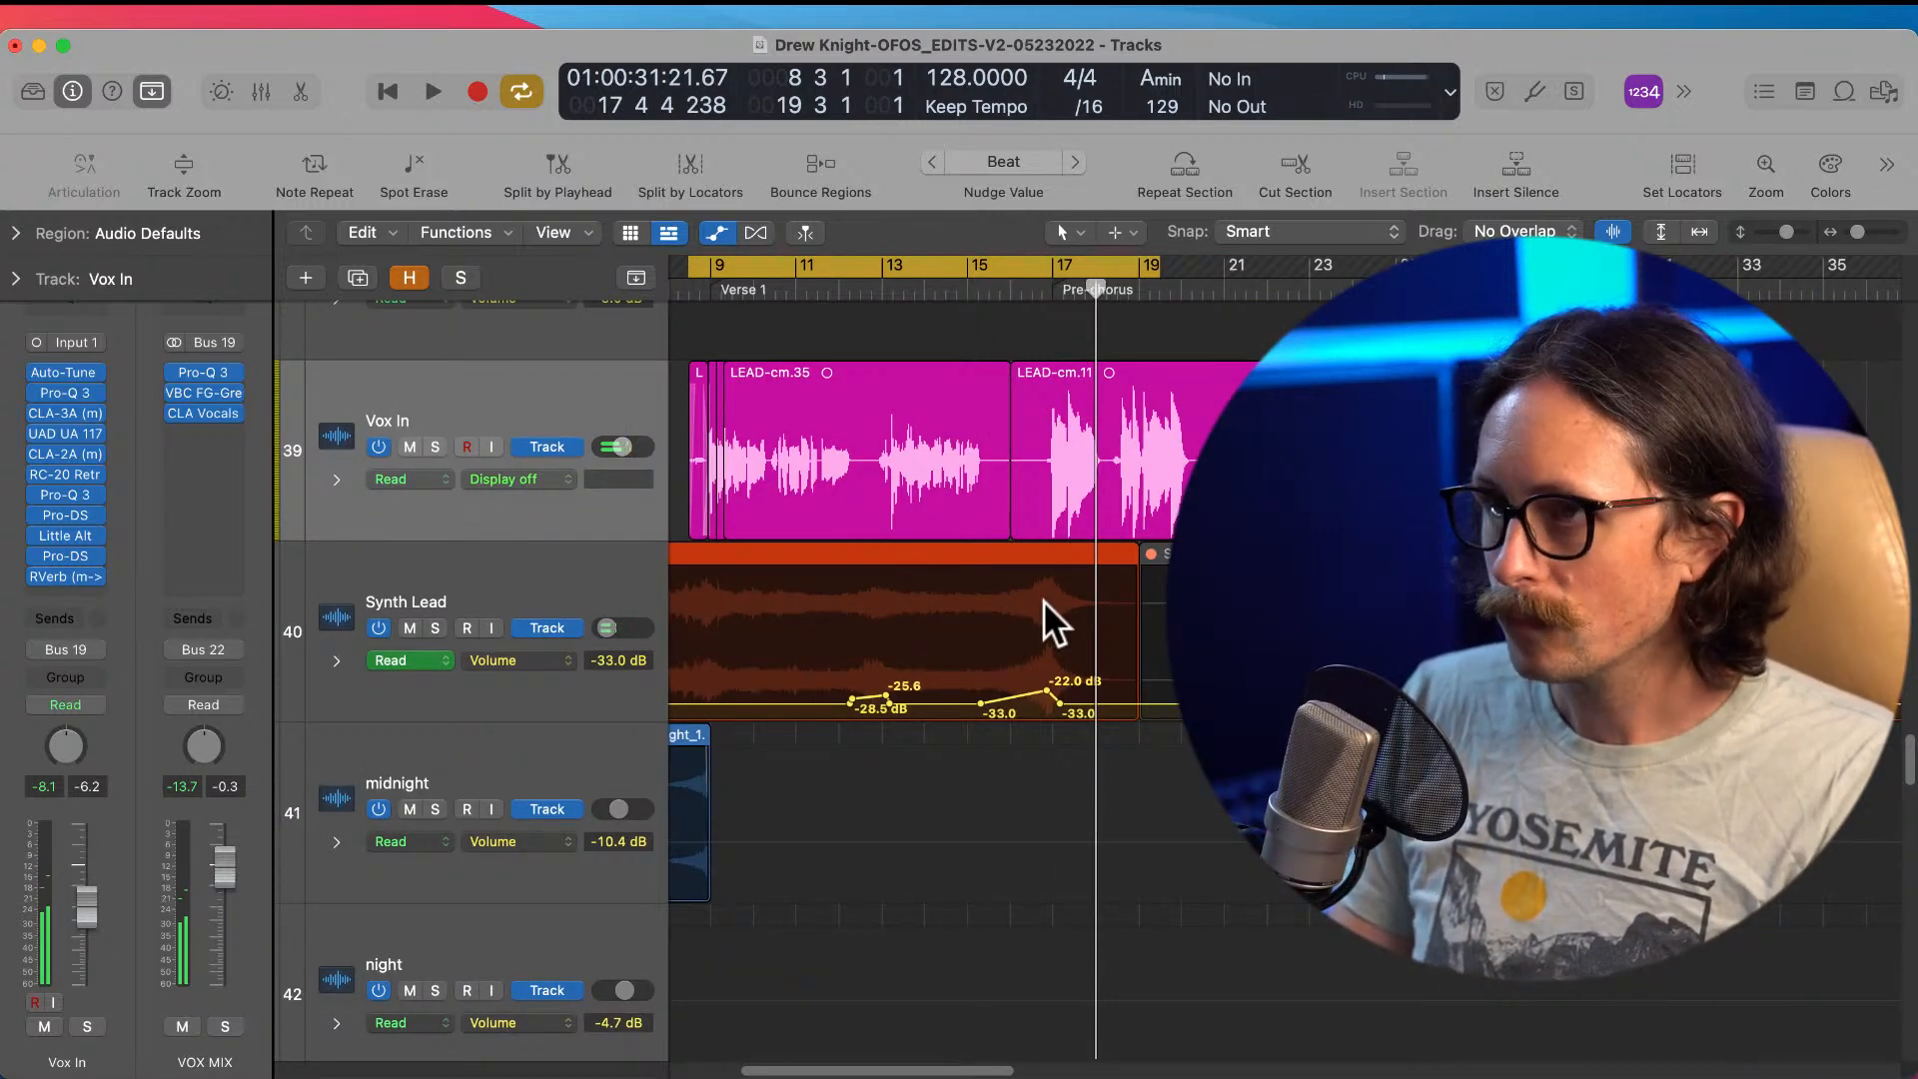
# Step: Start the second Synth Lead volume ramp earlier, just after bar 14, and lower its peak near bar 17 to -24.1 dB
pyautogui.keyDown('ctrl'); pyautogui.keyDown('alt'); pyautogui.click(869, 420); pyautogui.keyUp('alt'); pyautogui.keyUp('ctrl')
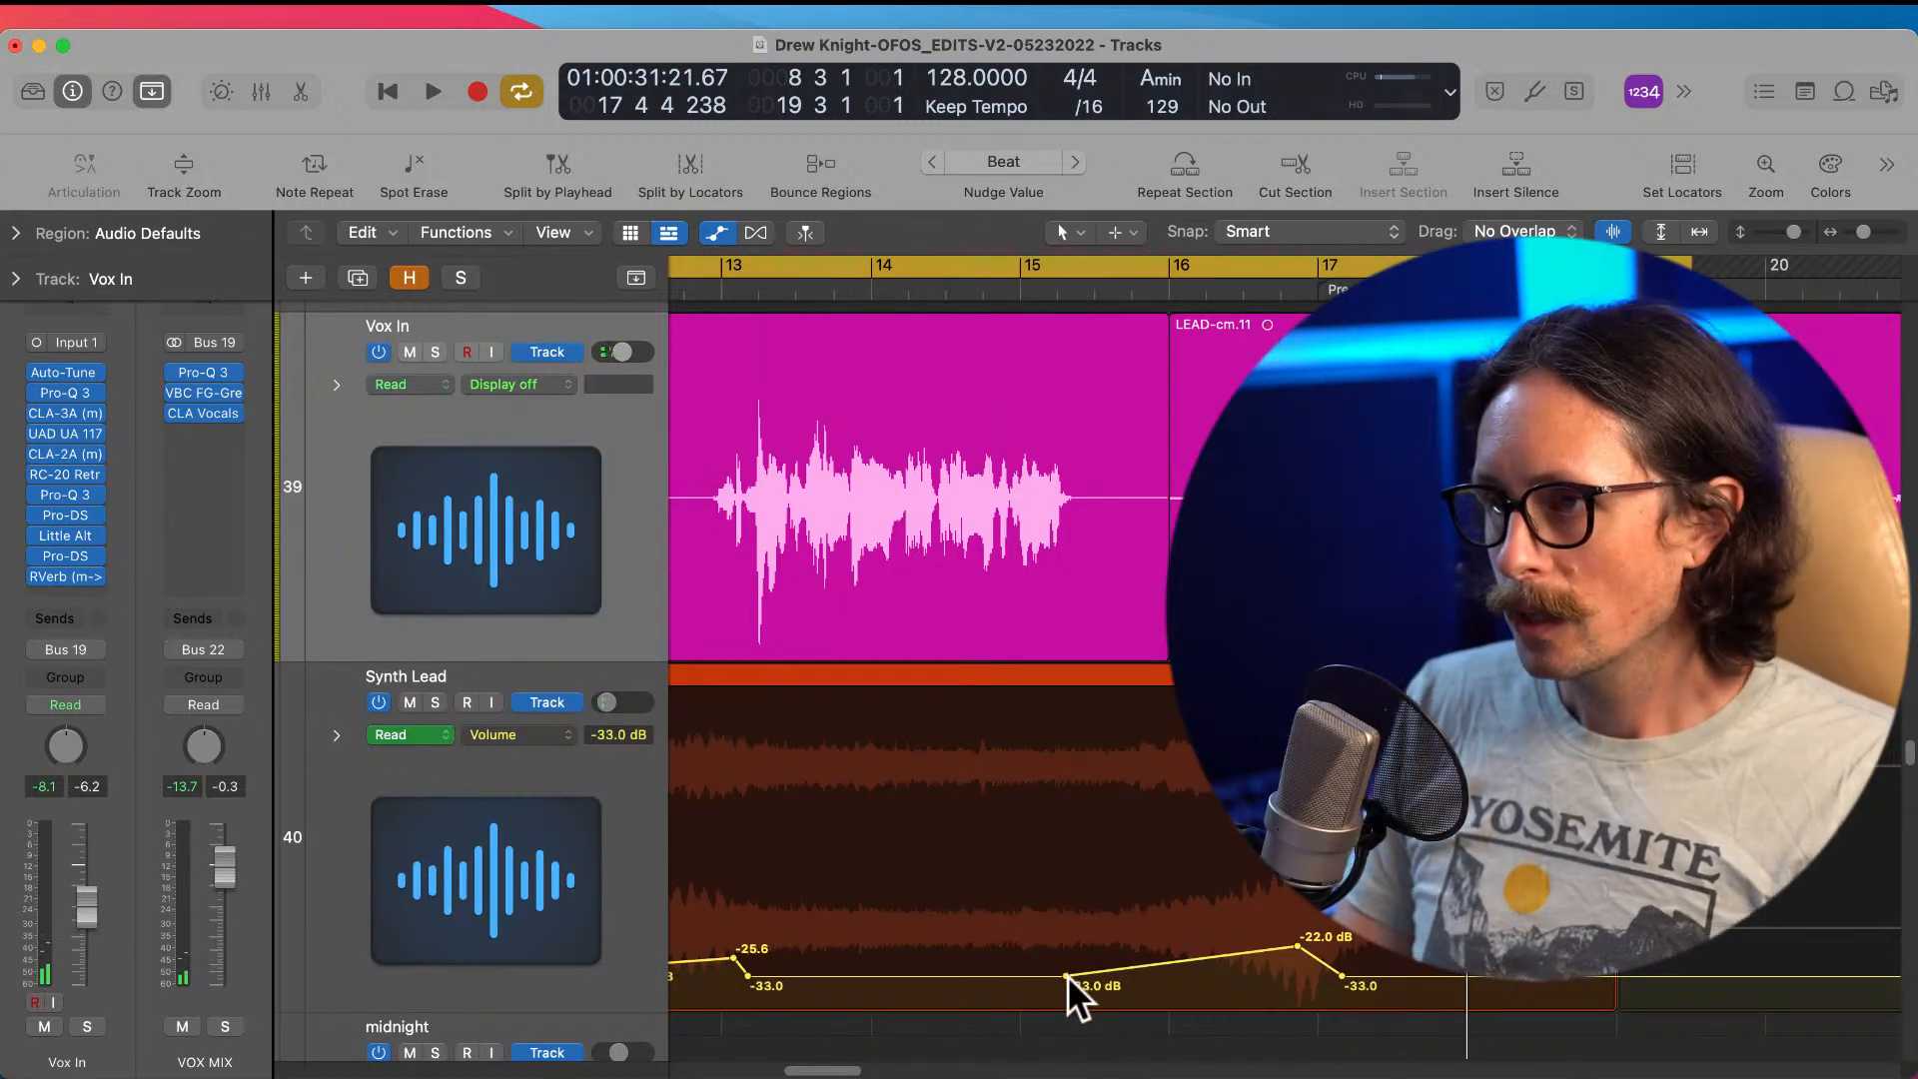
pyautogui.moveTo(1067, 974); pyautogui.dragTo(971, 976)
pyautogui.moveTo(1301, 939); pyautogui.dragTo(1310, 946)
pyautogui.moveTo(1308, 947); pyautogui.dragTo(1321, 955)
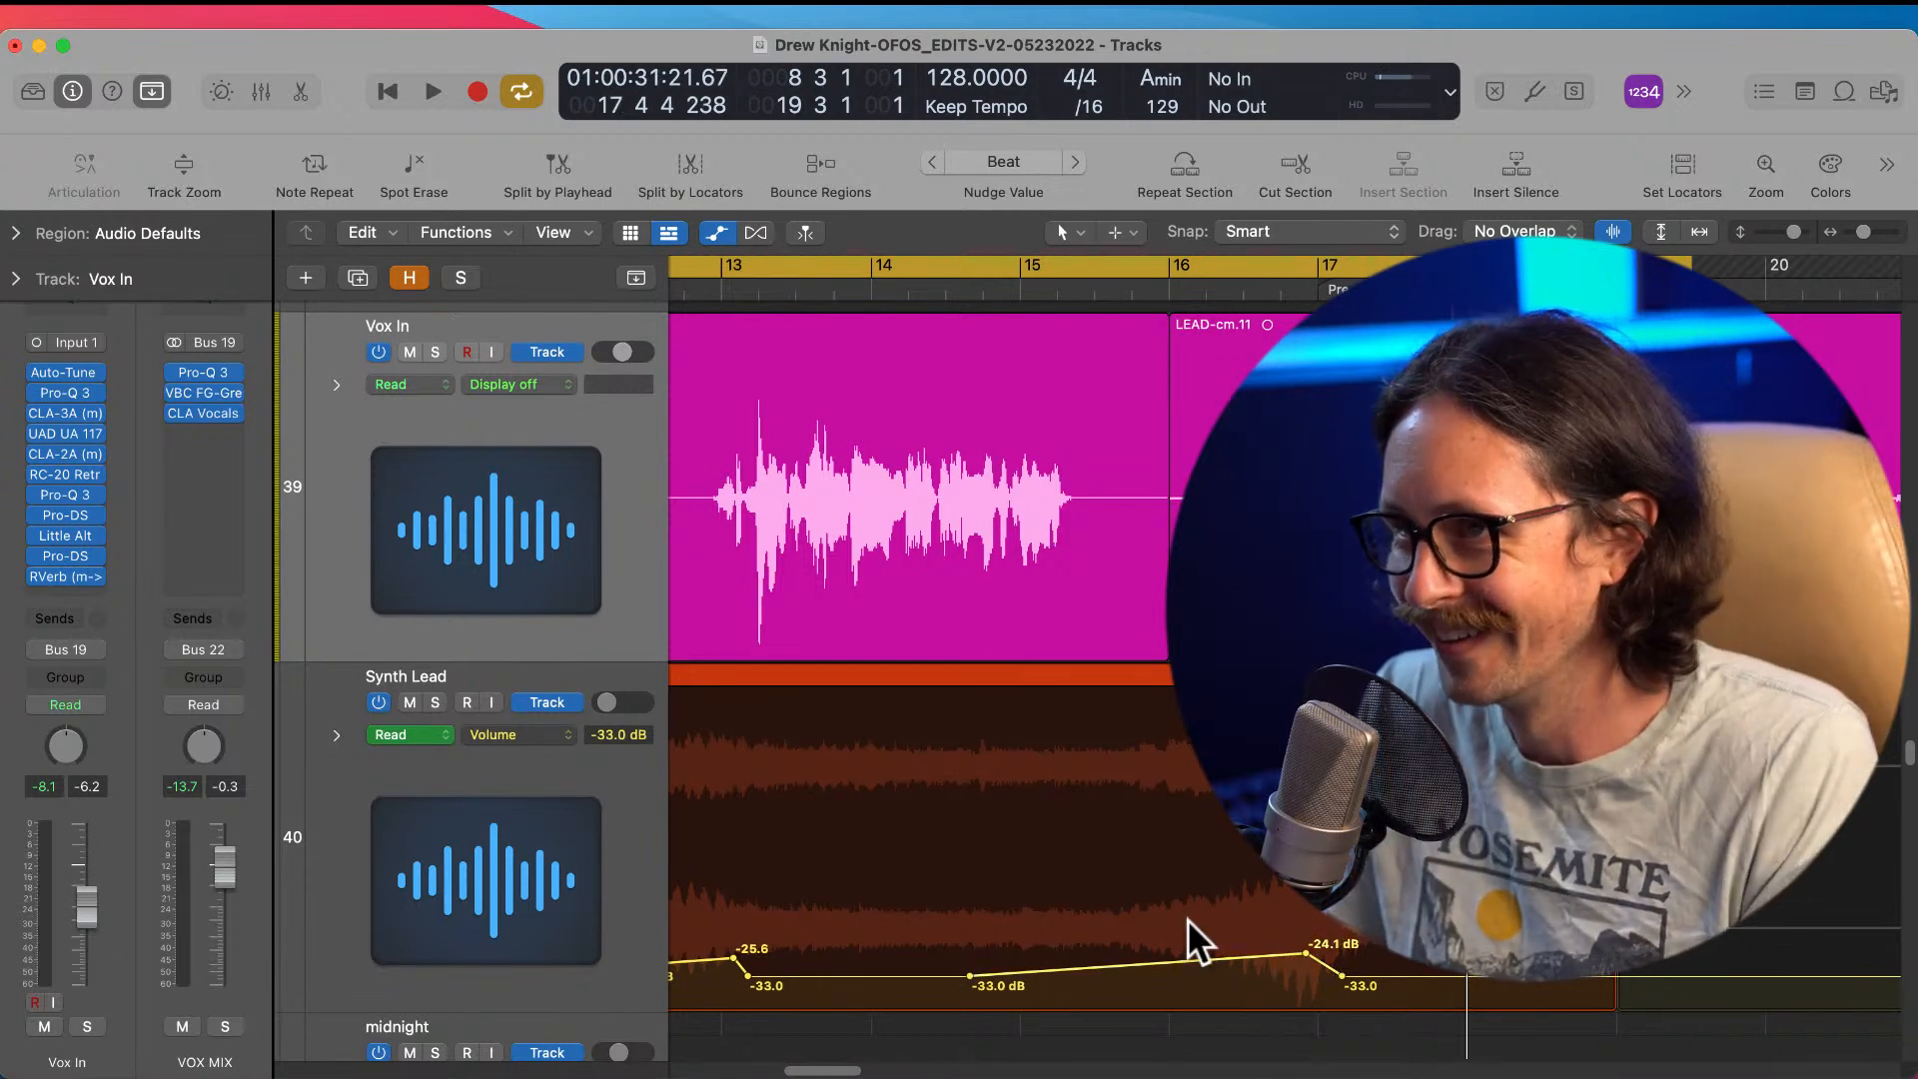
pyautogui.moveTo(971, 975); pyautogui.dragTo(905, 975)
pyautogui.keyDown('ctrl'); pyautogui.keyDown('alt'); pyautogui.click(1083, 853); pyautogui.keyUp('alt'); pyautogui.keyUp('ctrl')
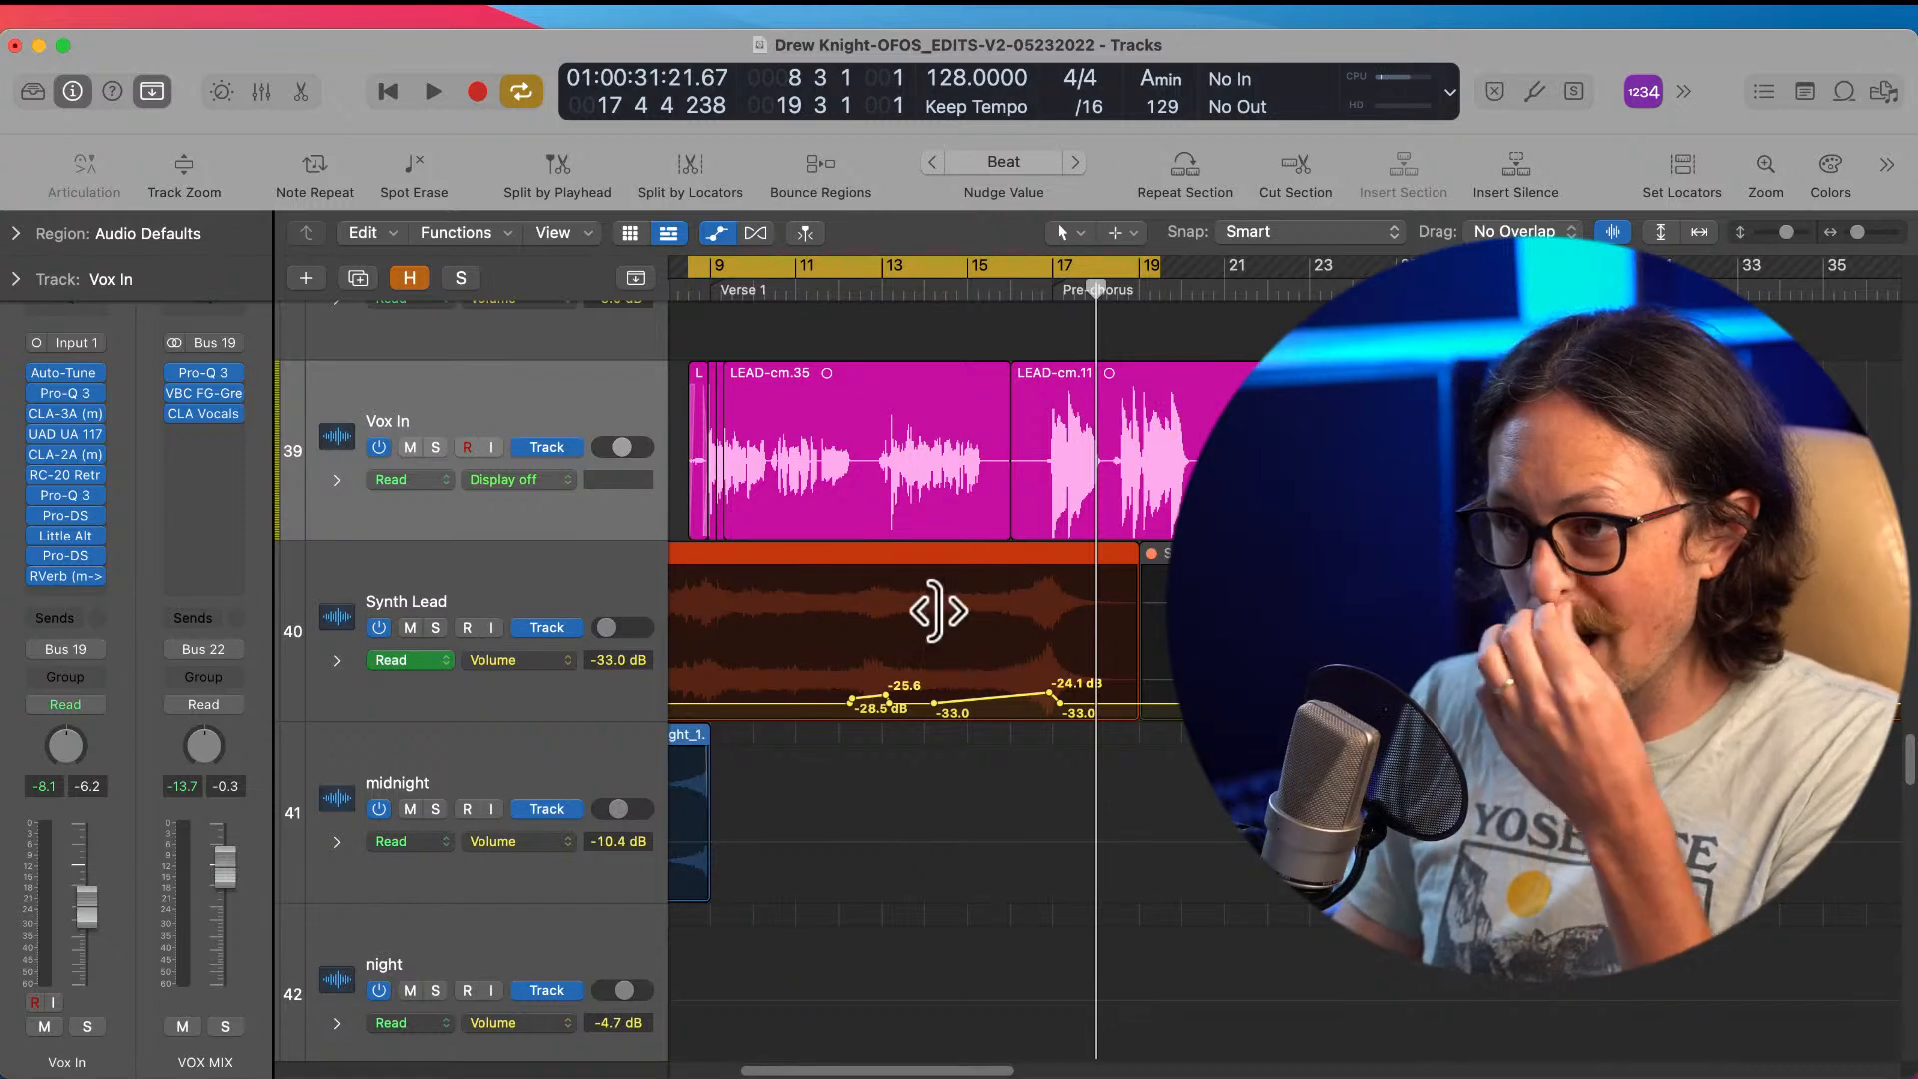
# Step: Play back the cycle range and reduce the second Synth Lead ramp's peak near bar 17 to -27.3 dB
pyautogui.click(1108, 784)
pyautogui.press('space')
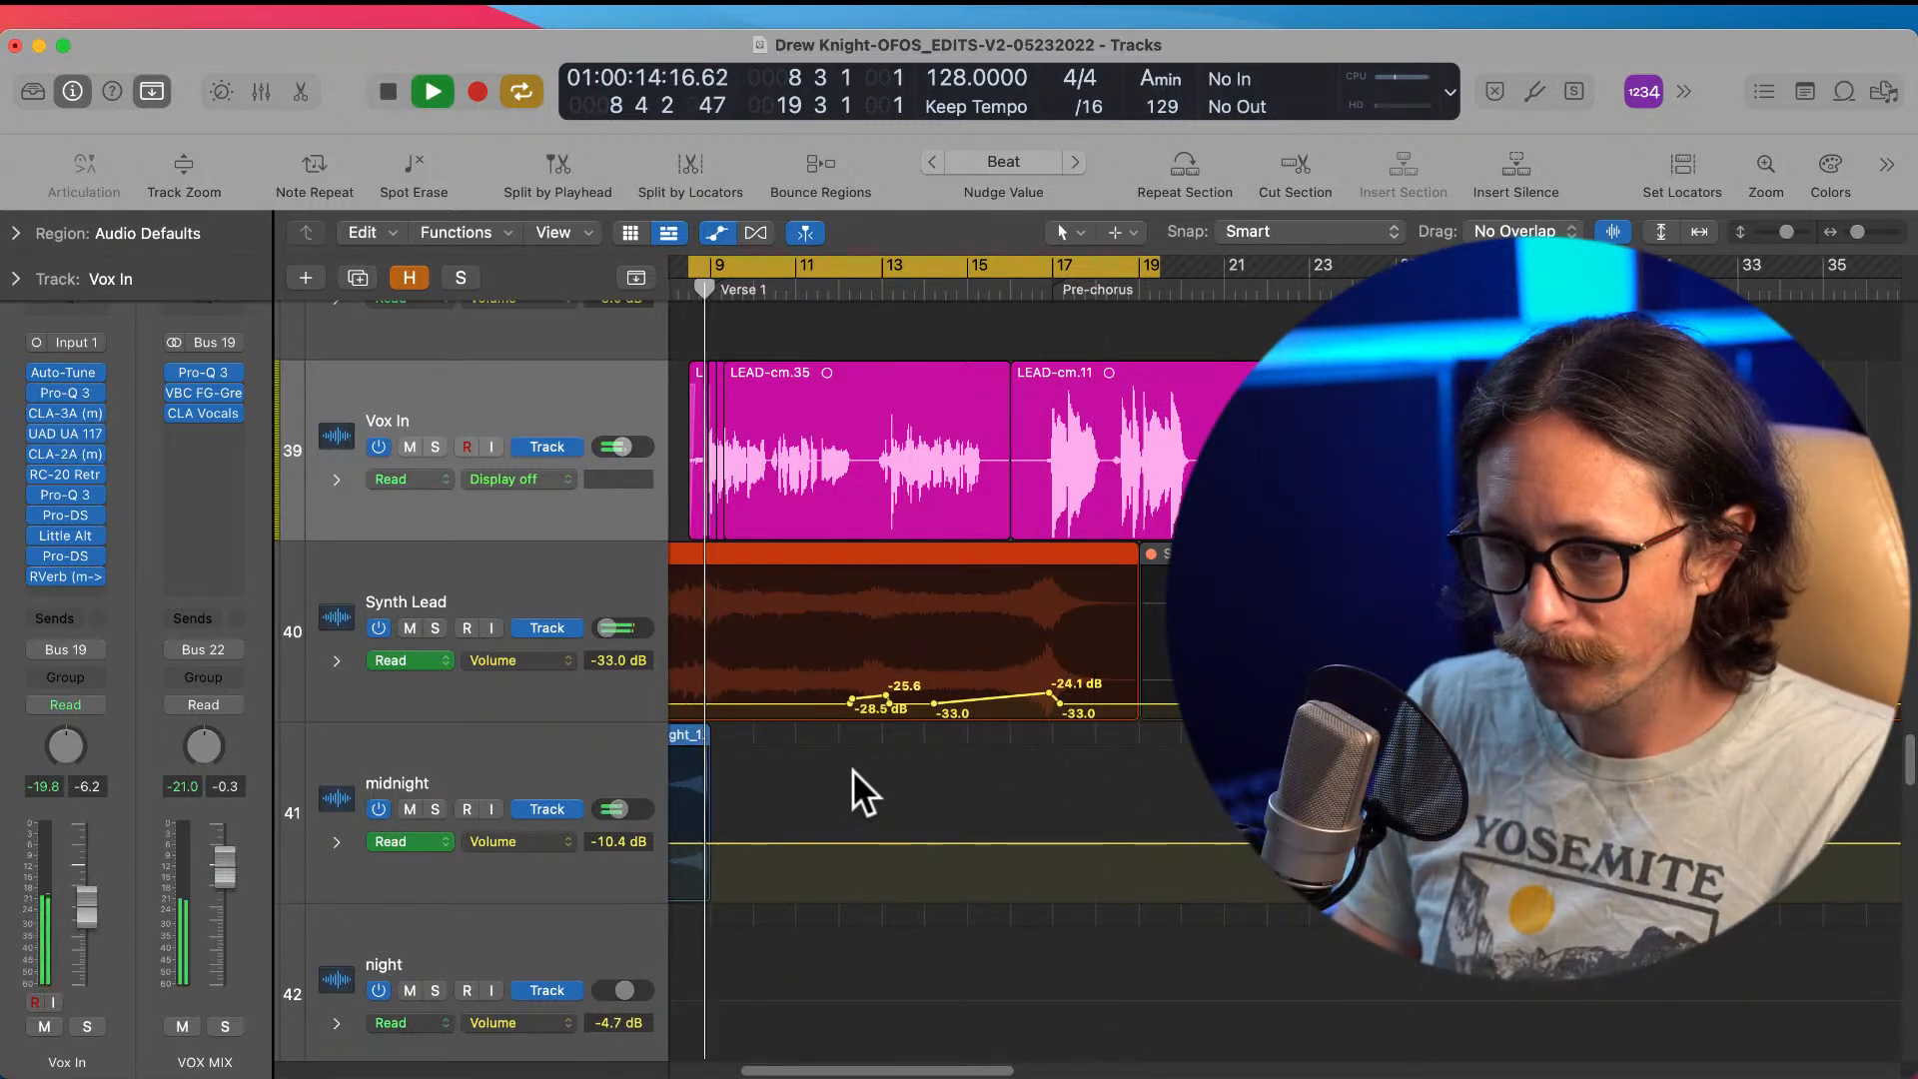
pyautogui.press('super+z')
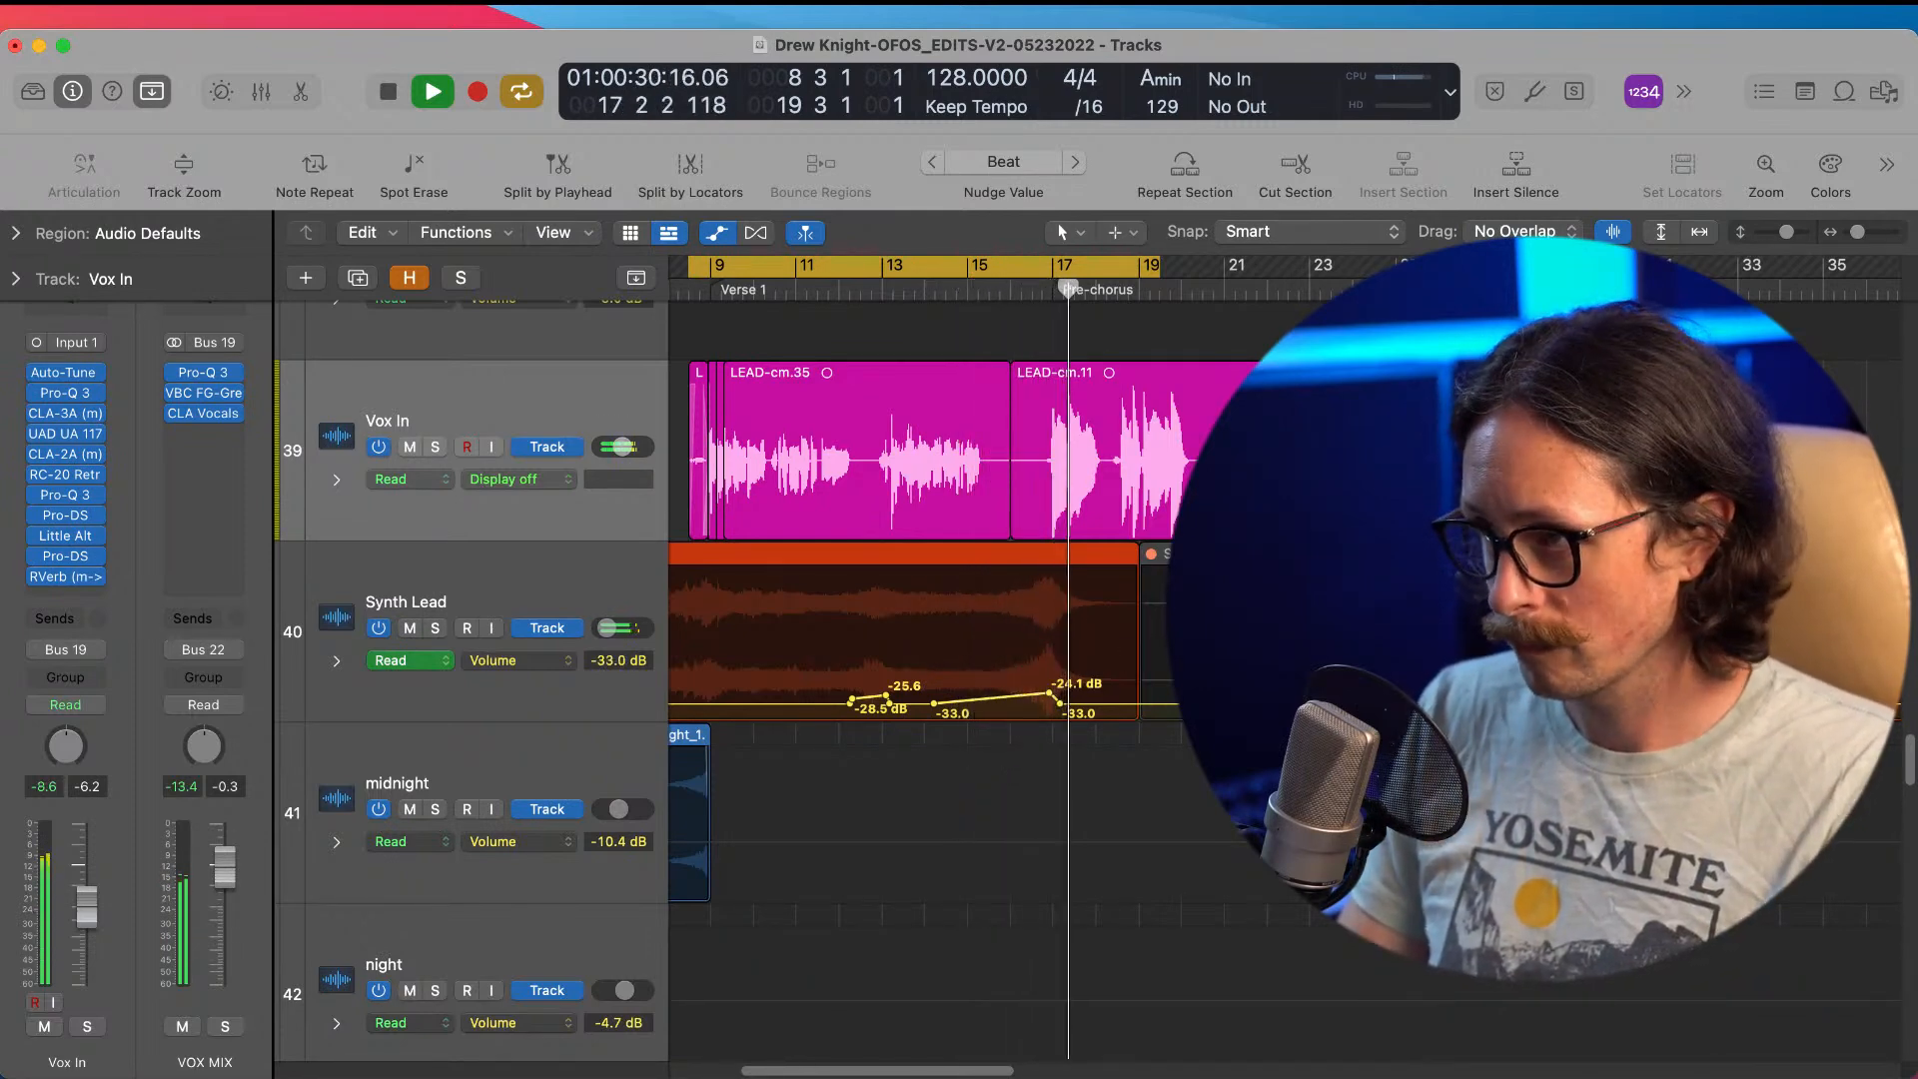
pyautogui.press('space')
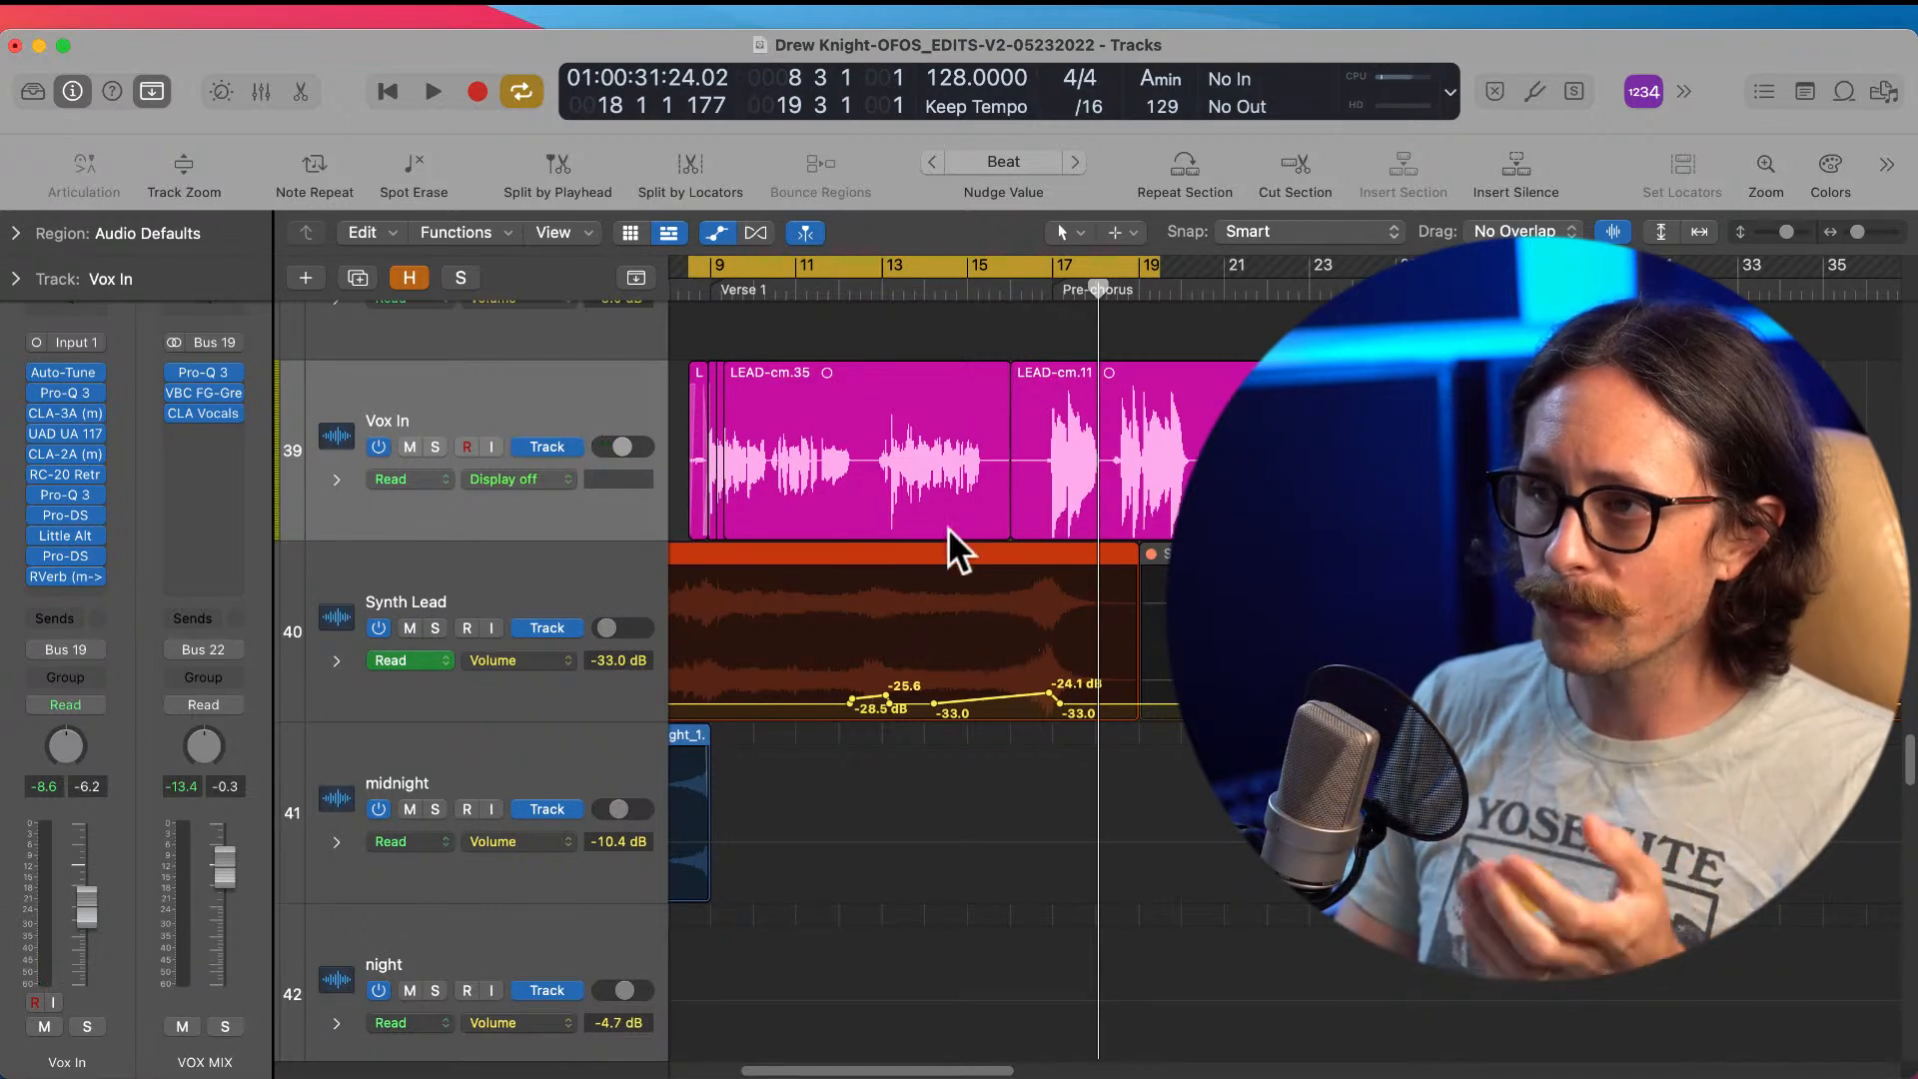
pyautogui.moveTo(907, 490); pyautogui.dragTo(1209, 810)
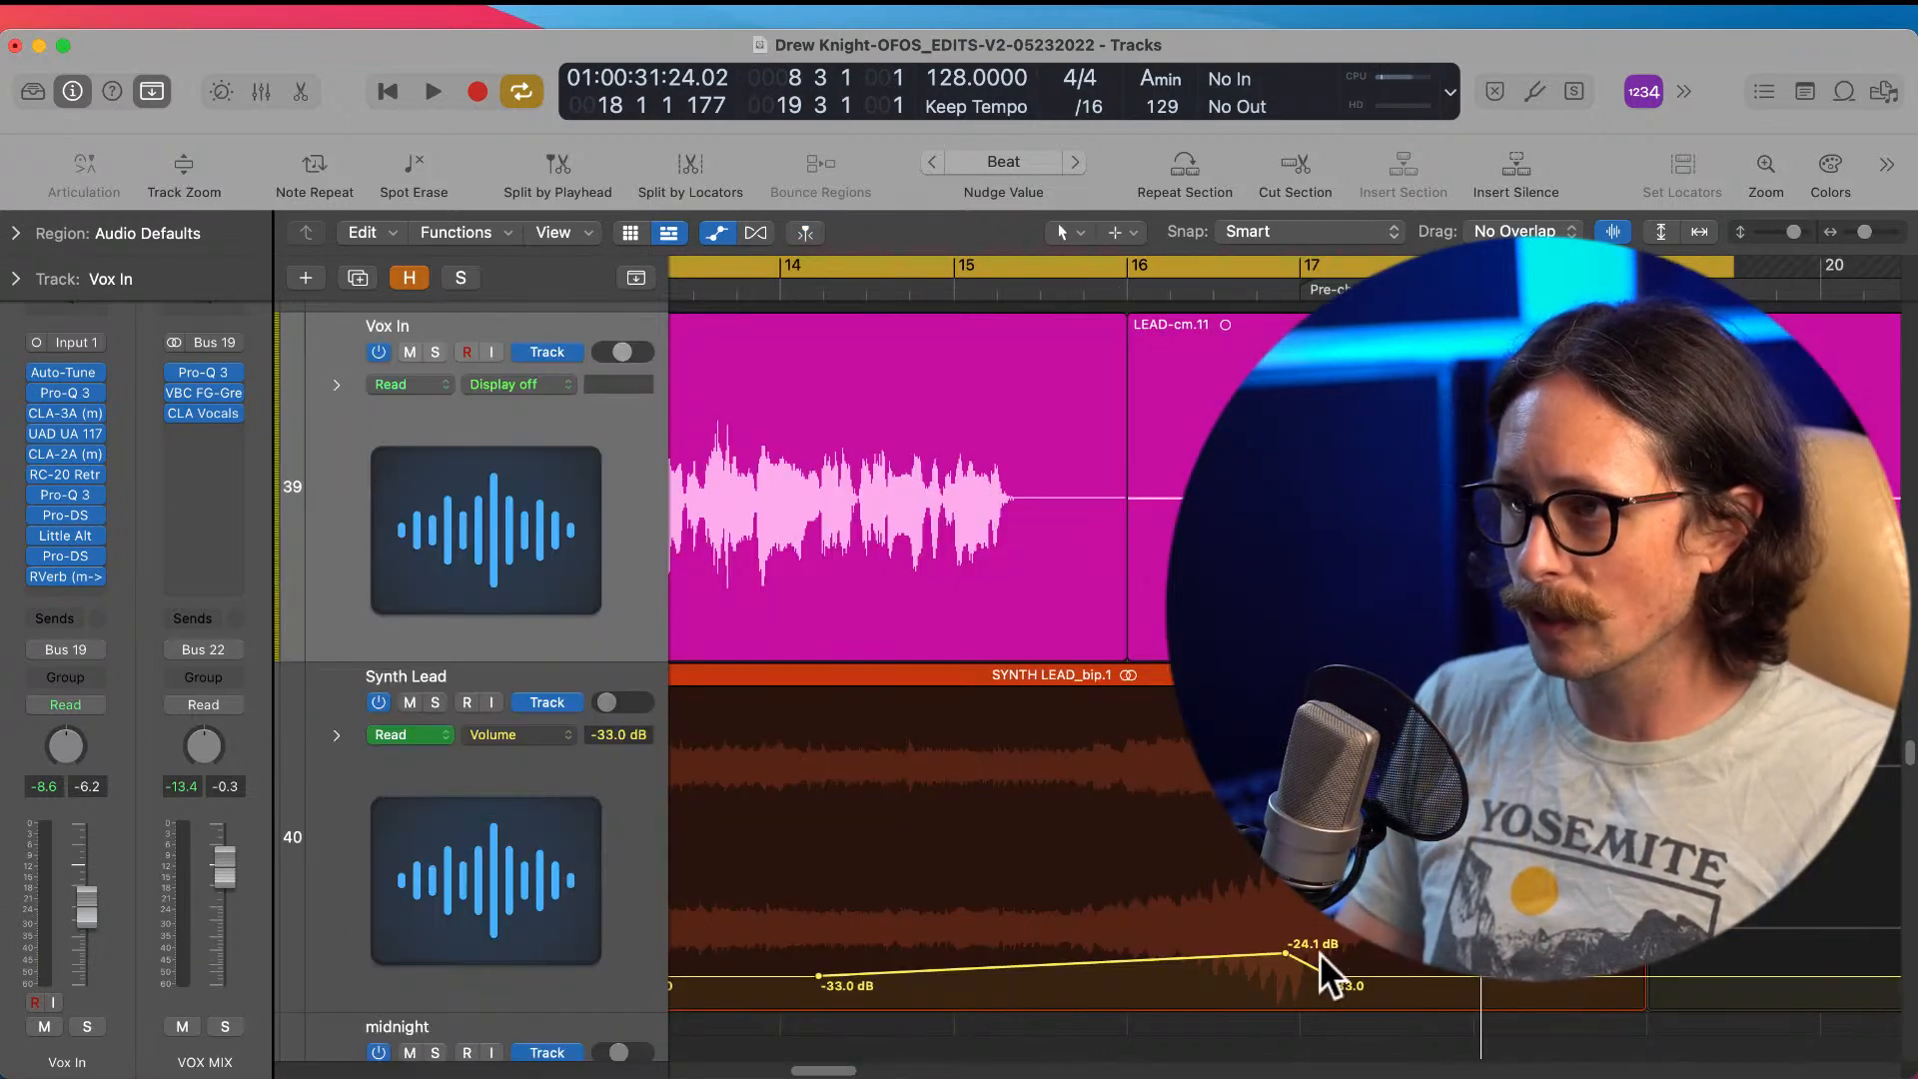
pyautogui.moveTo(1282, 953); pyautogui.dragTo(1285, 964)
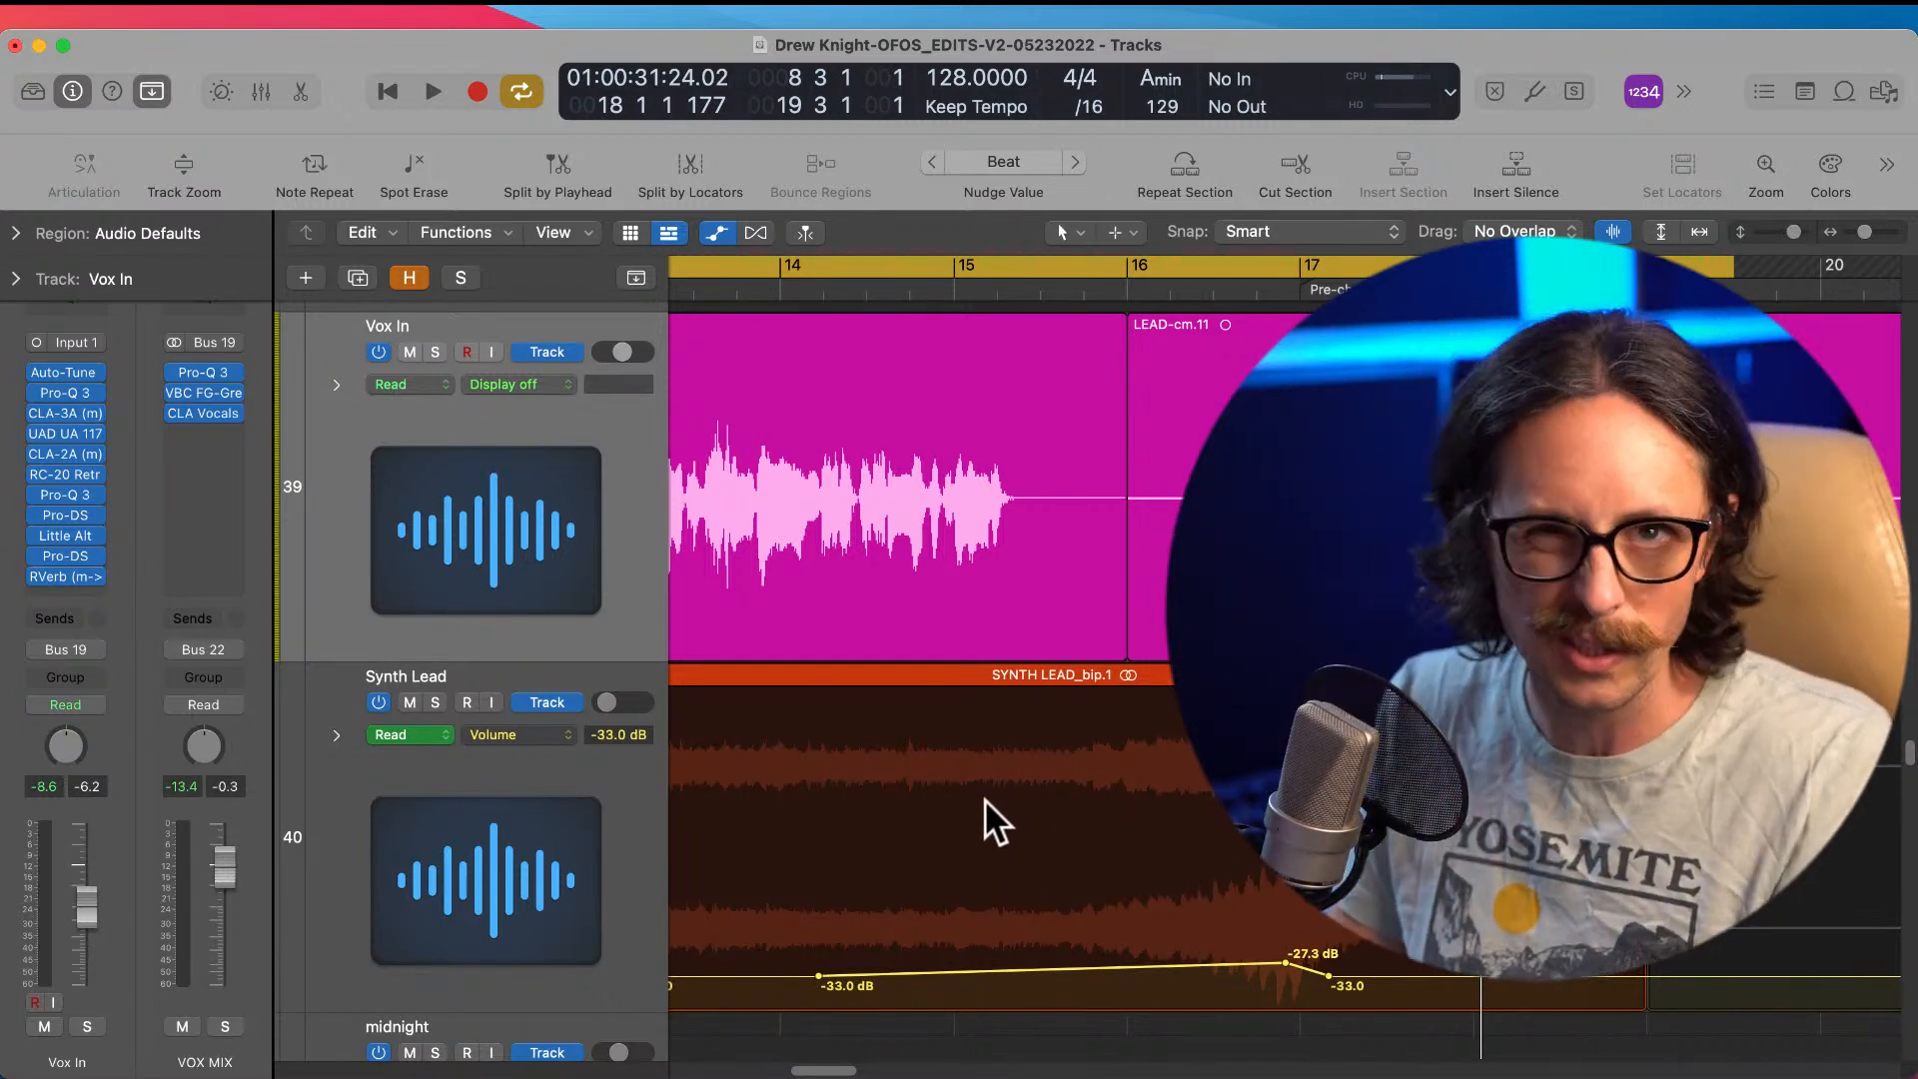
pyautogui.keyDown('ctrl'); pyautogui.keyDown('alt'); pyautogui.click(985, 800); pyautogui.keyUp('alt'); pyautogui.keyUp('ctrl')
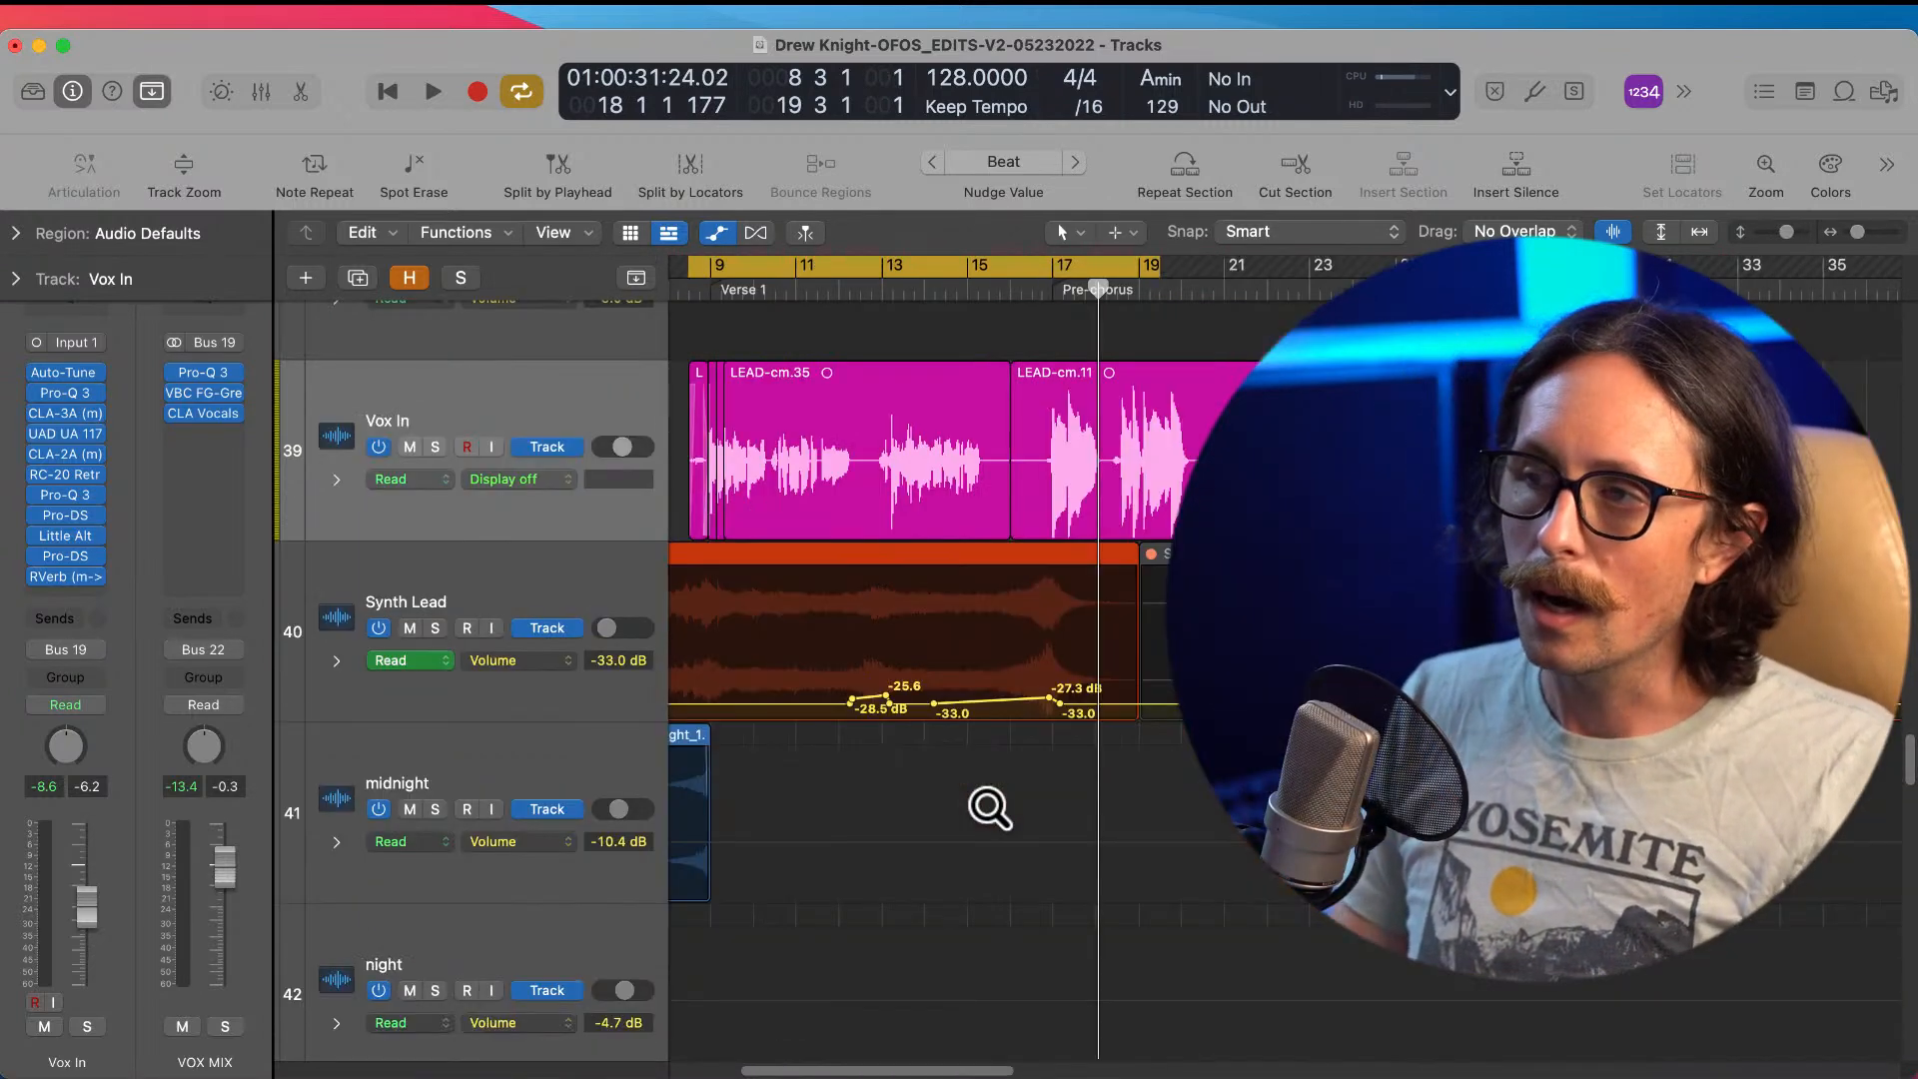
# Step: Select the Synth Lead track, place the playhead at bar 15 beat 3, and inspect the track's Pro-Q 3 equalizer, closing it again
pyautogui.click(589, 583)
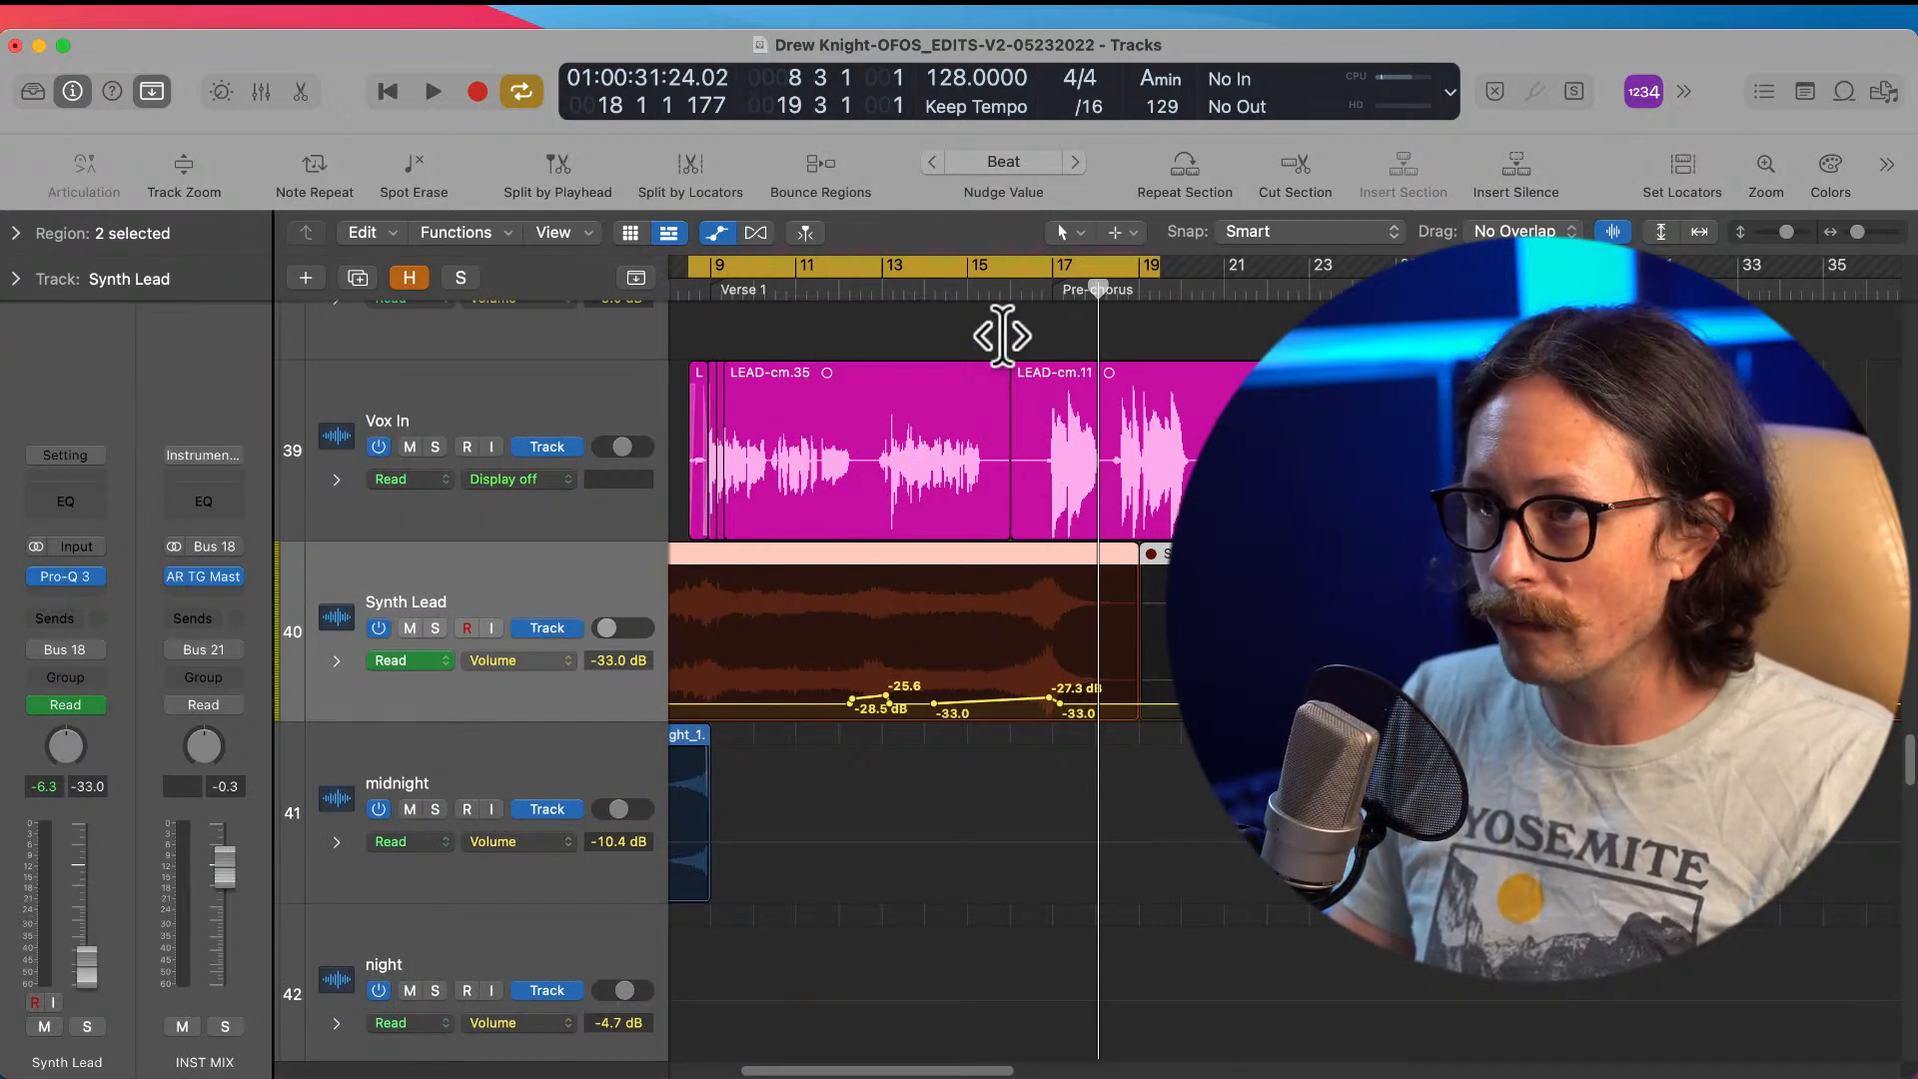
pyautogui.click(990, 287)
pyautogui.moveTo(839, 578); pyautogui.dragTo(1220, 804)
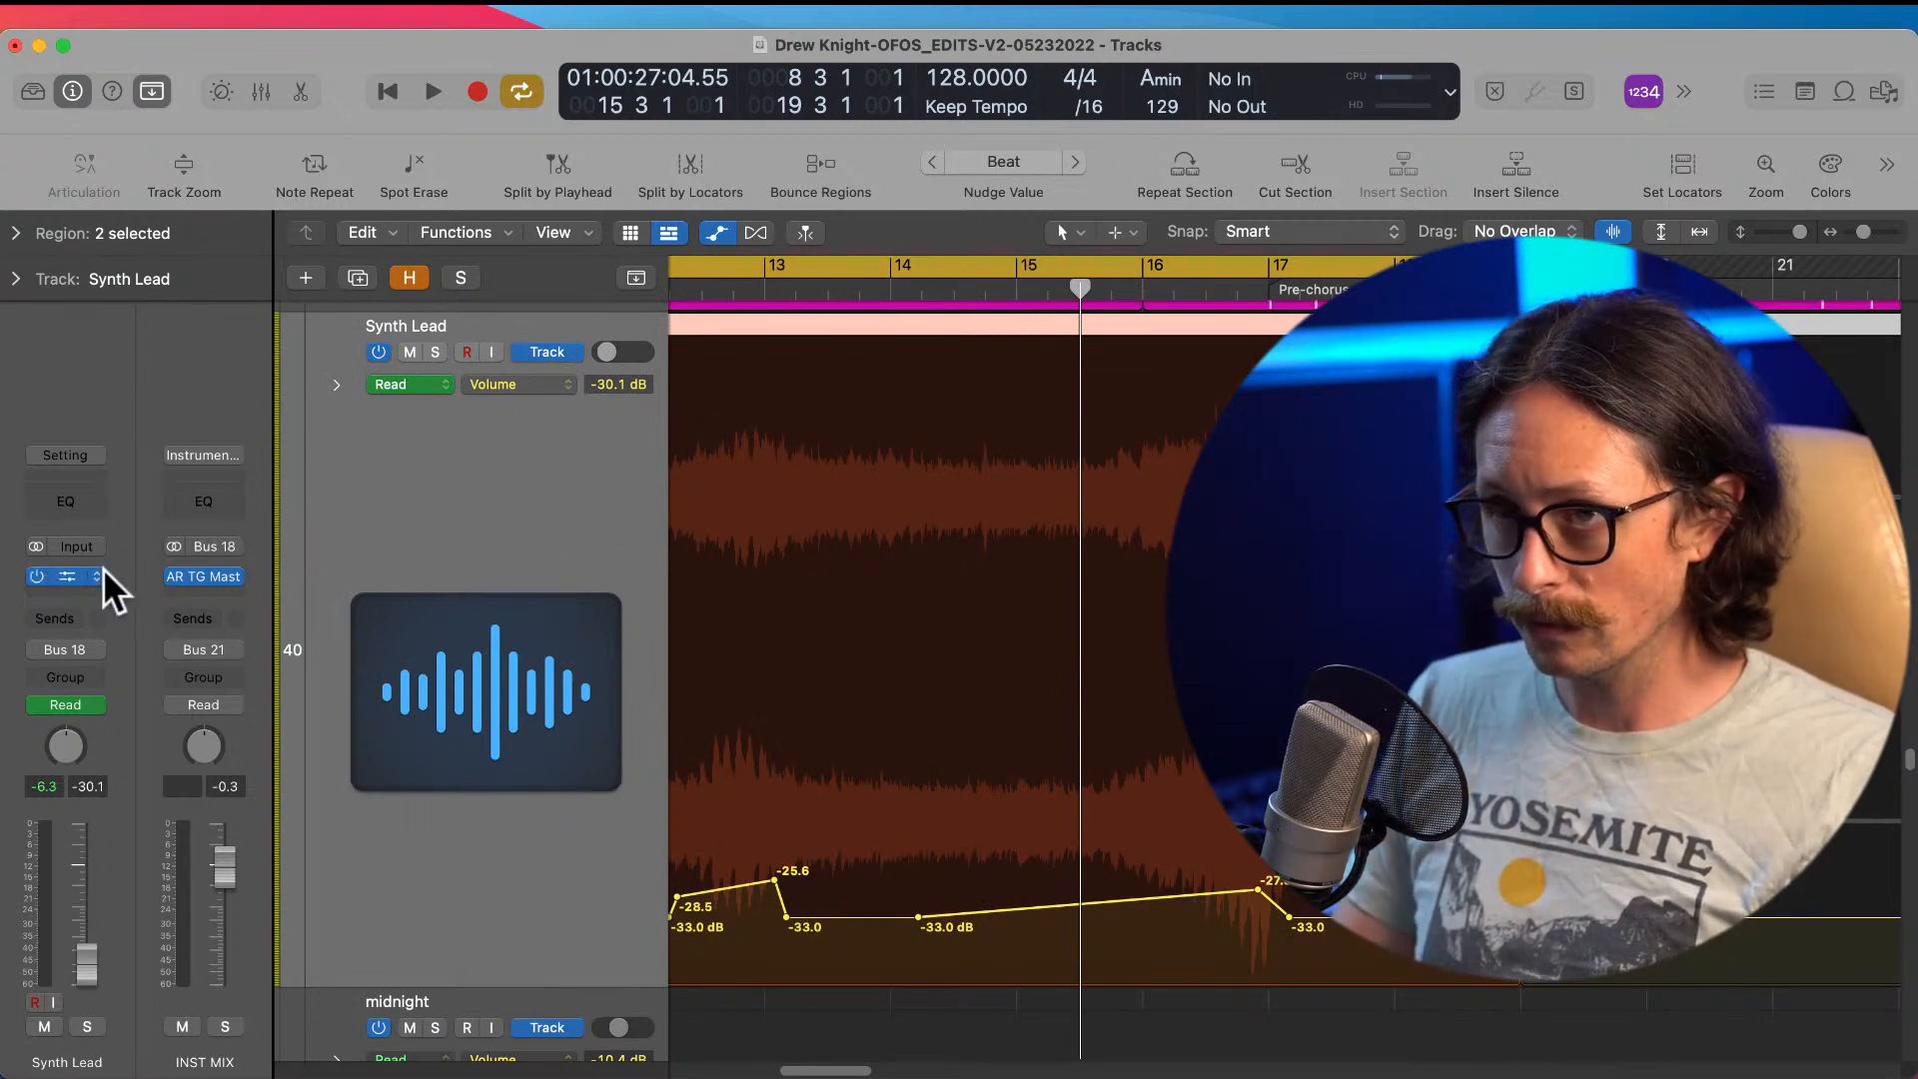
pyautogui.click(70, 576)
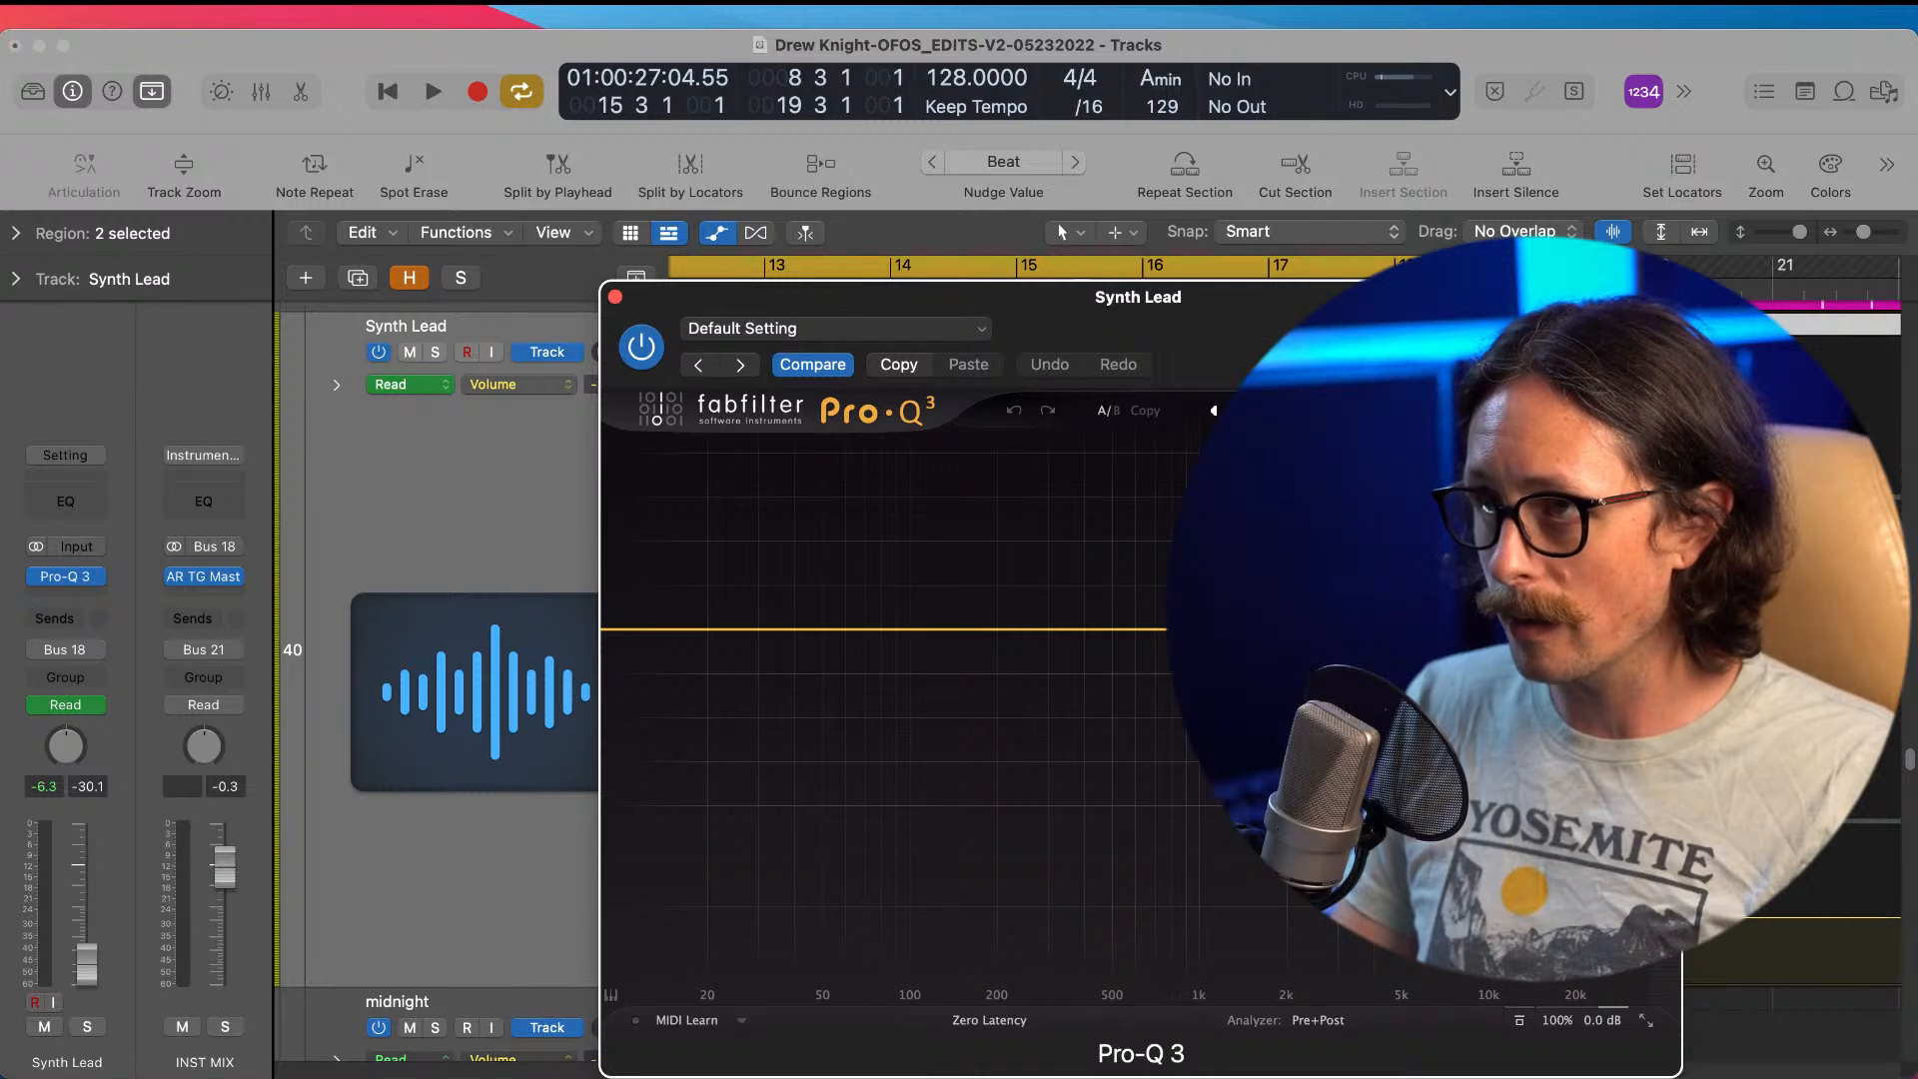
pyautogui.moveTo(1271, 364); pyautogui.dragTo(805, 337)
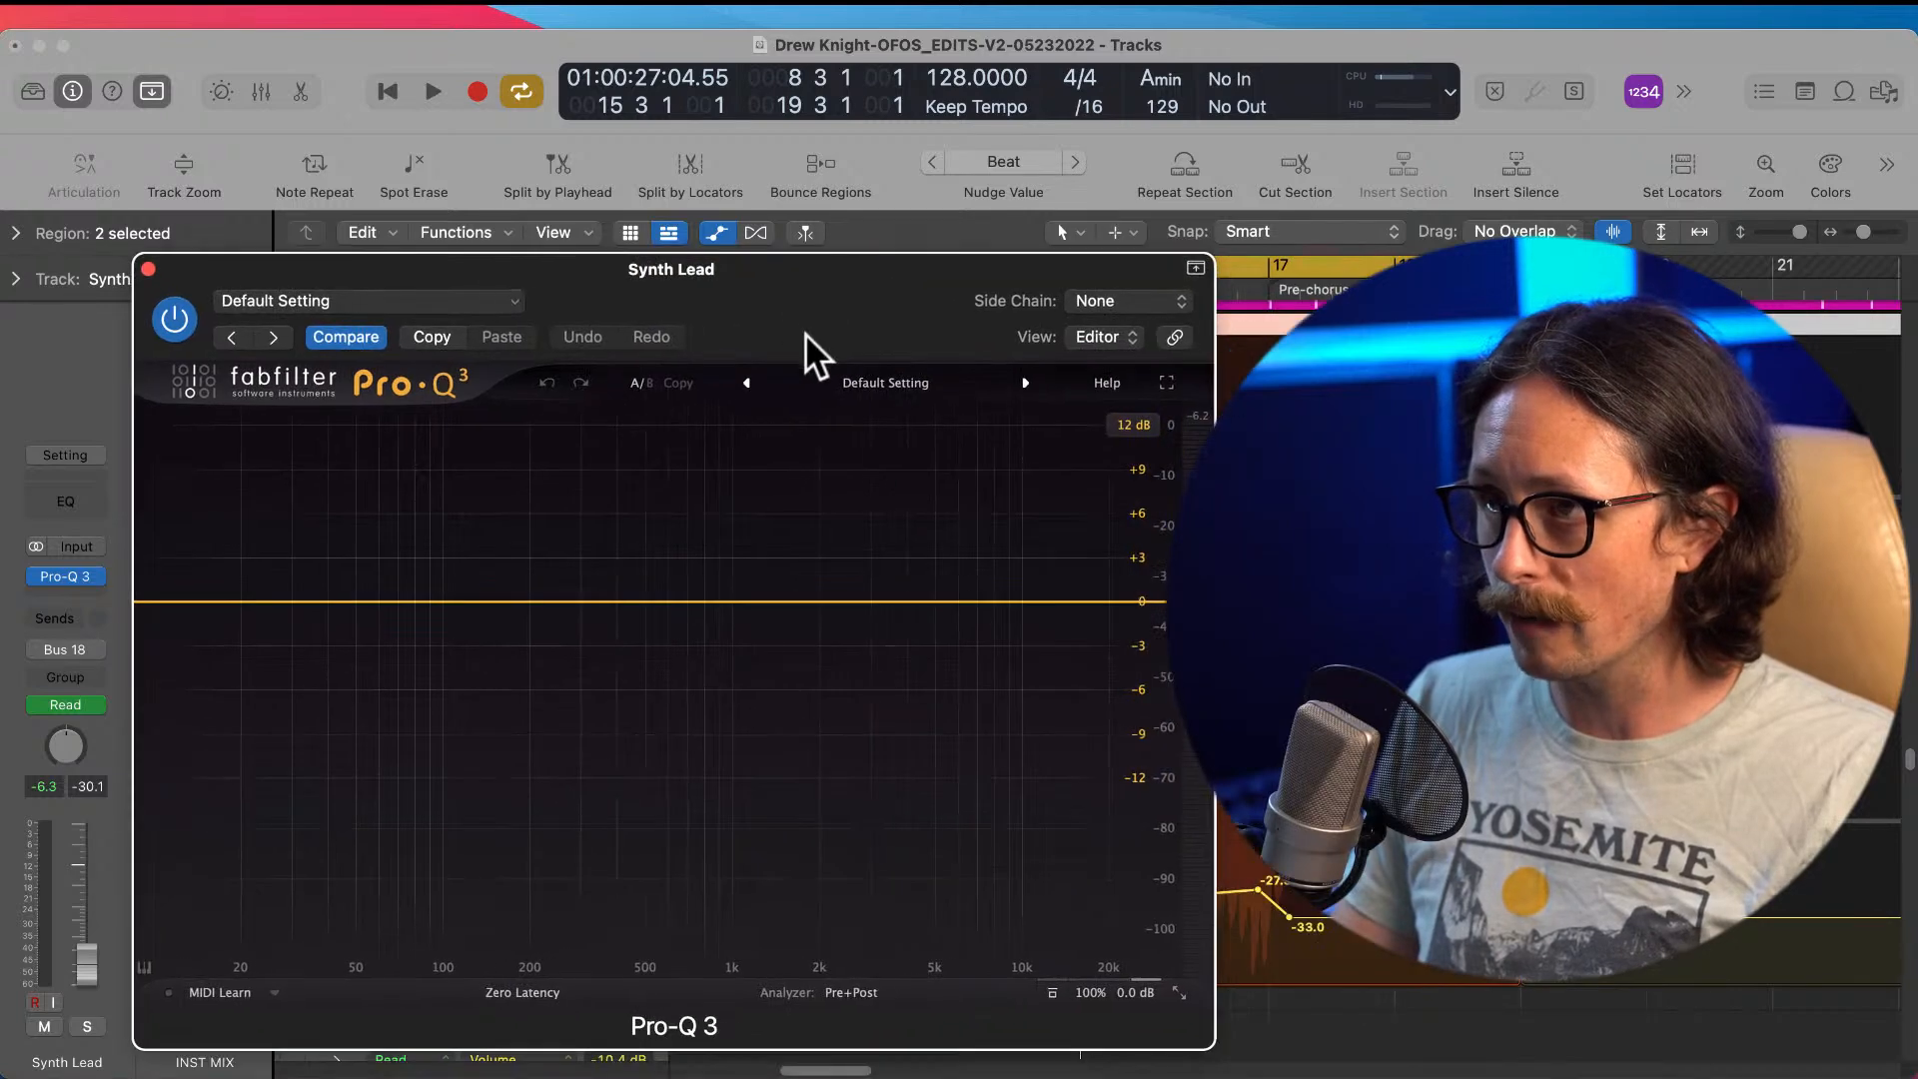
pyautogui.click(148, 268)
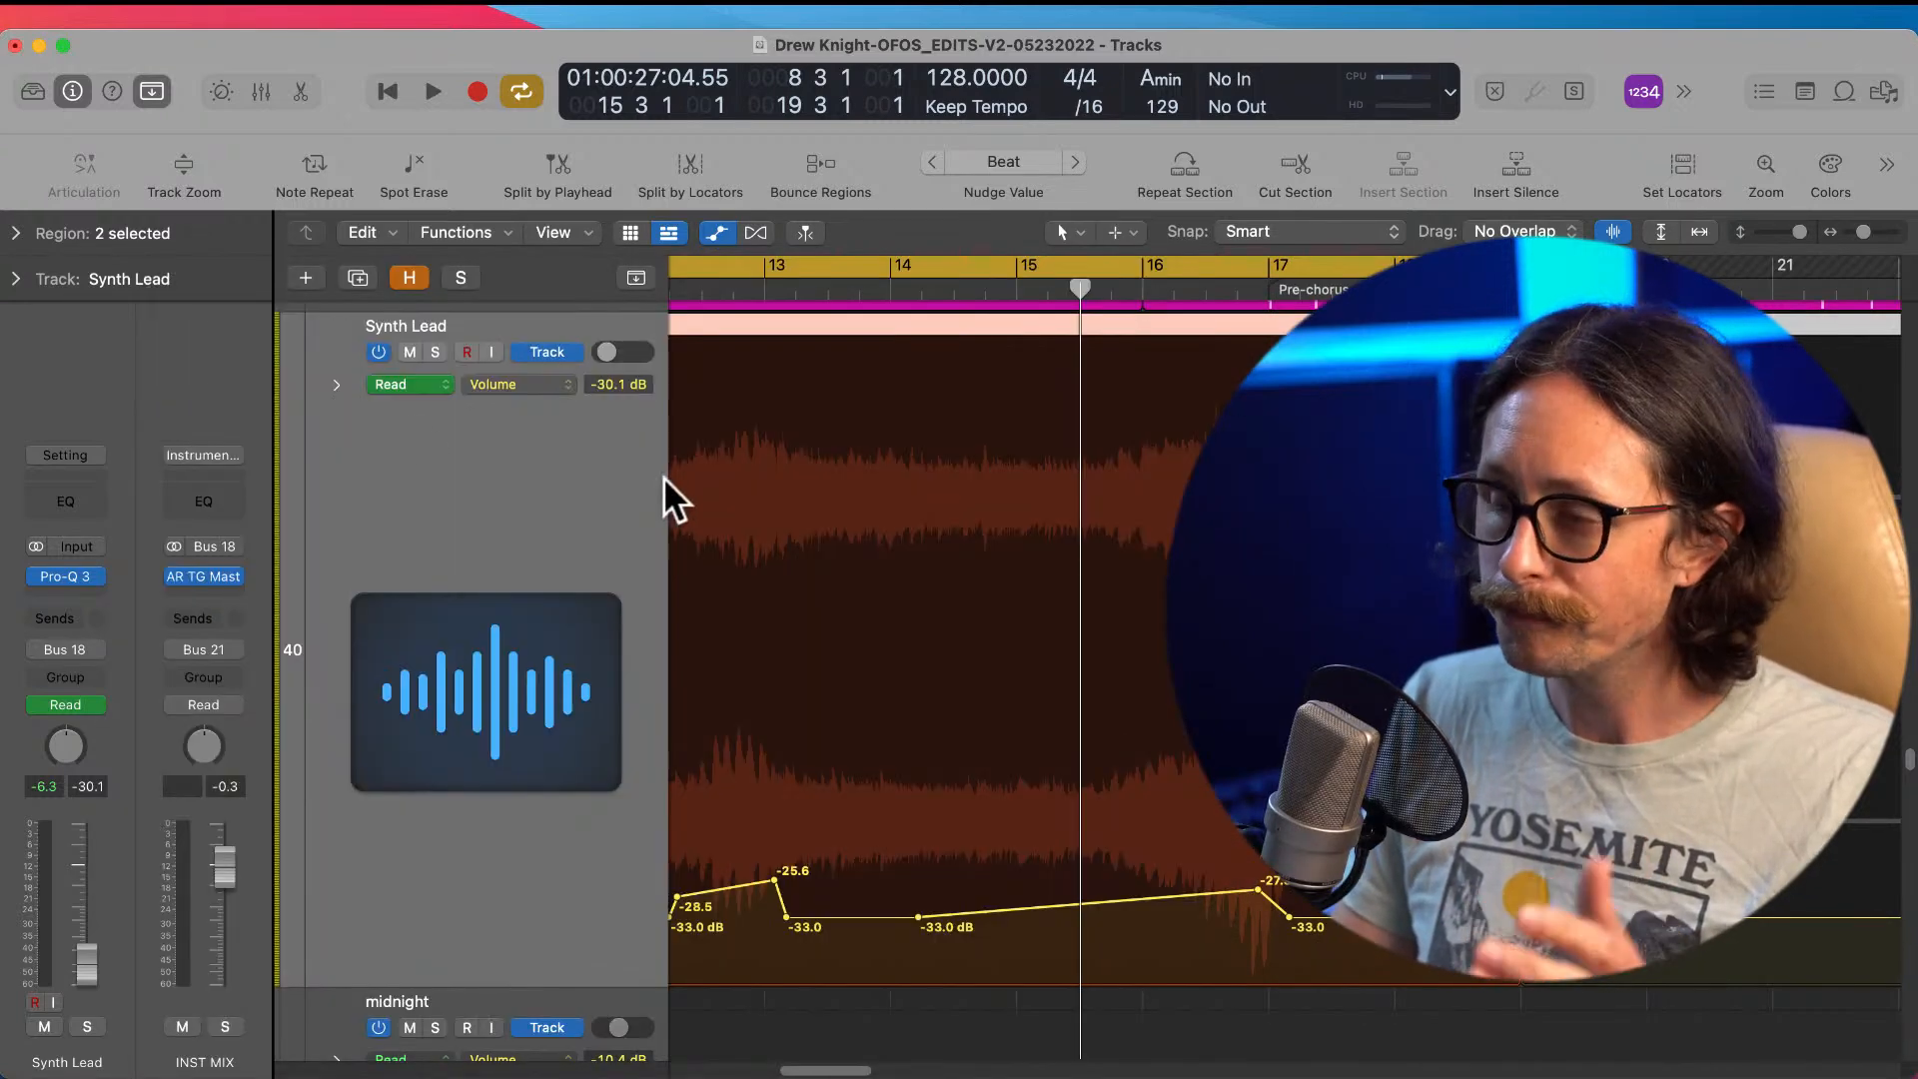
pyautogui.keyDown('ctrl'); pyautogui.keyDown('alt'); pyautogui.click(1131, 652); pyautogui.keyUp('alt'); pyautogui.keyUp('ctrl')
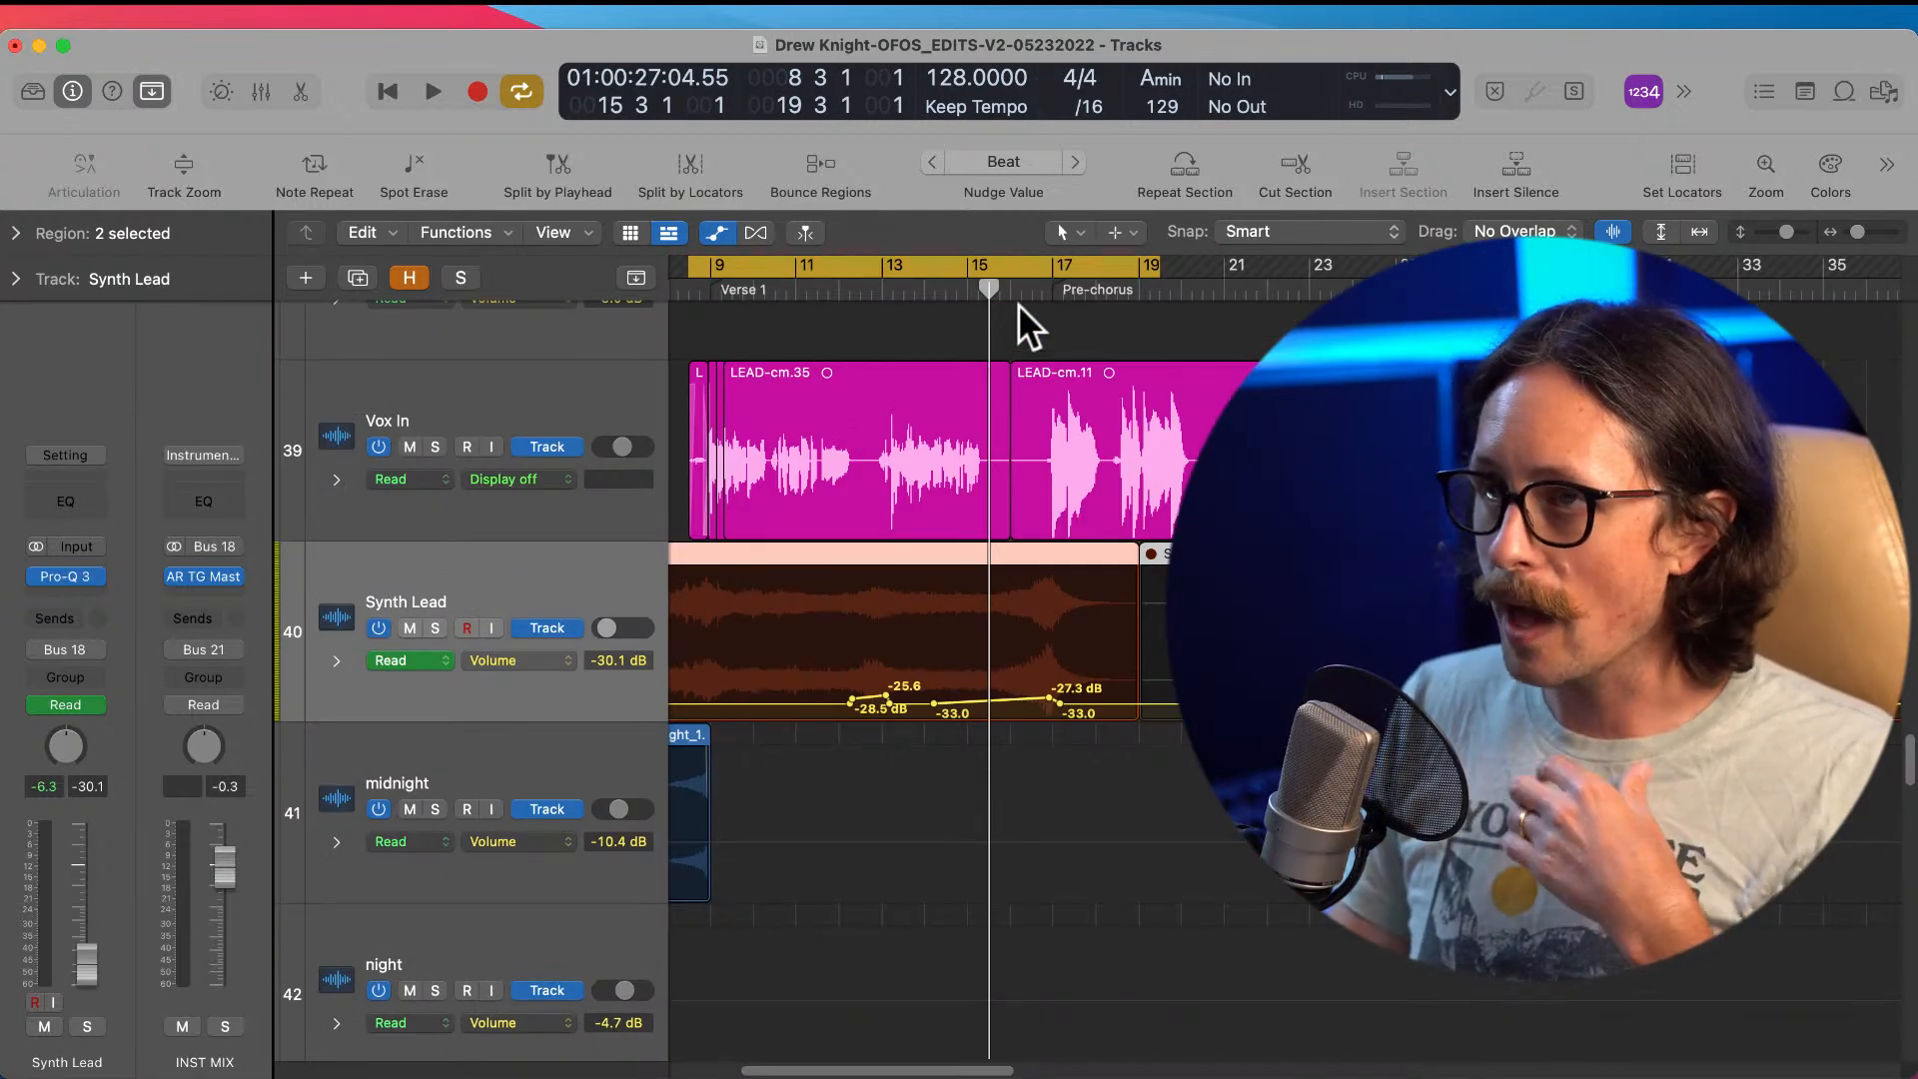
# Step: Move the playhead to bar 17, hide the track automation, and show an overview of the arrangement
pyautogui.moveTo(1021, 292); pyautogui.dragTo(1045, 293)
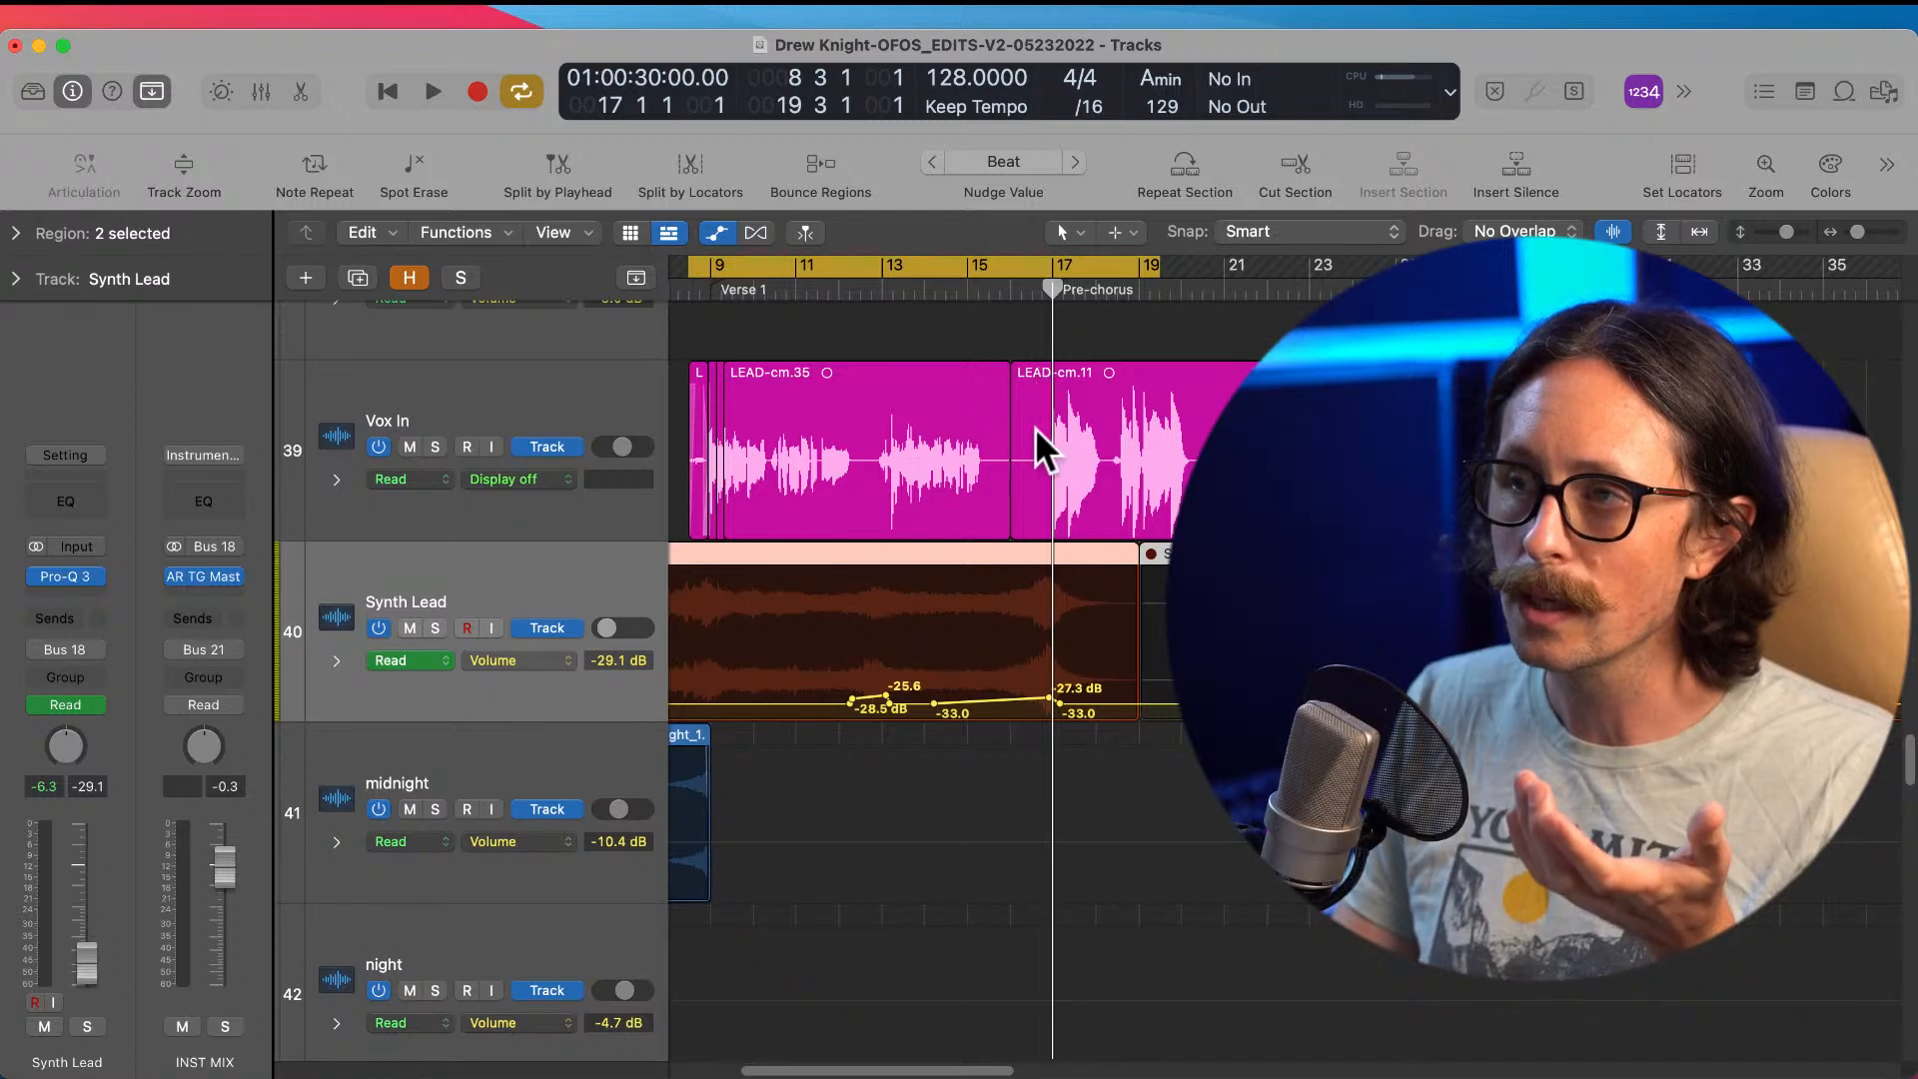
pyautogui.press('a')
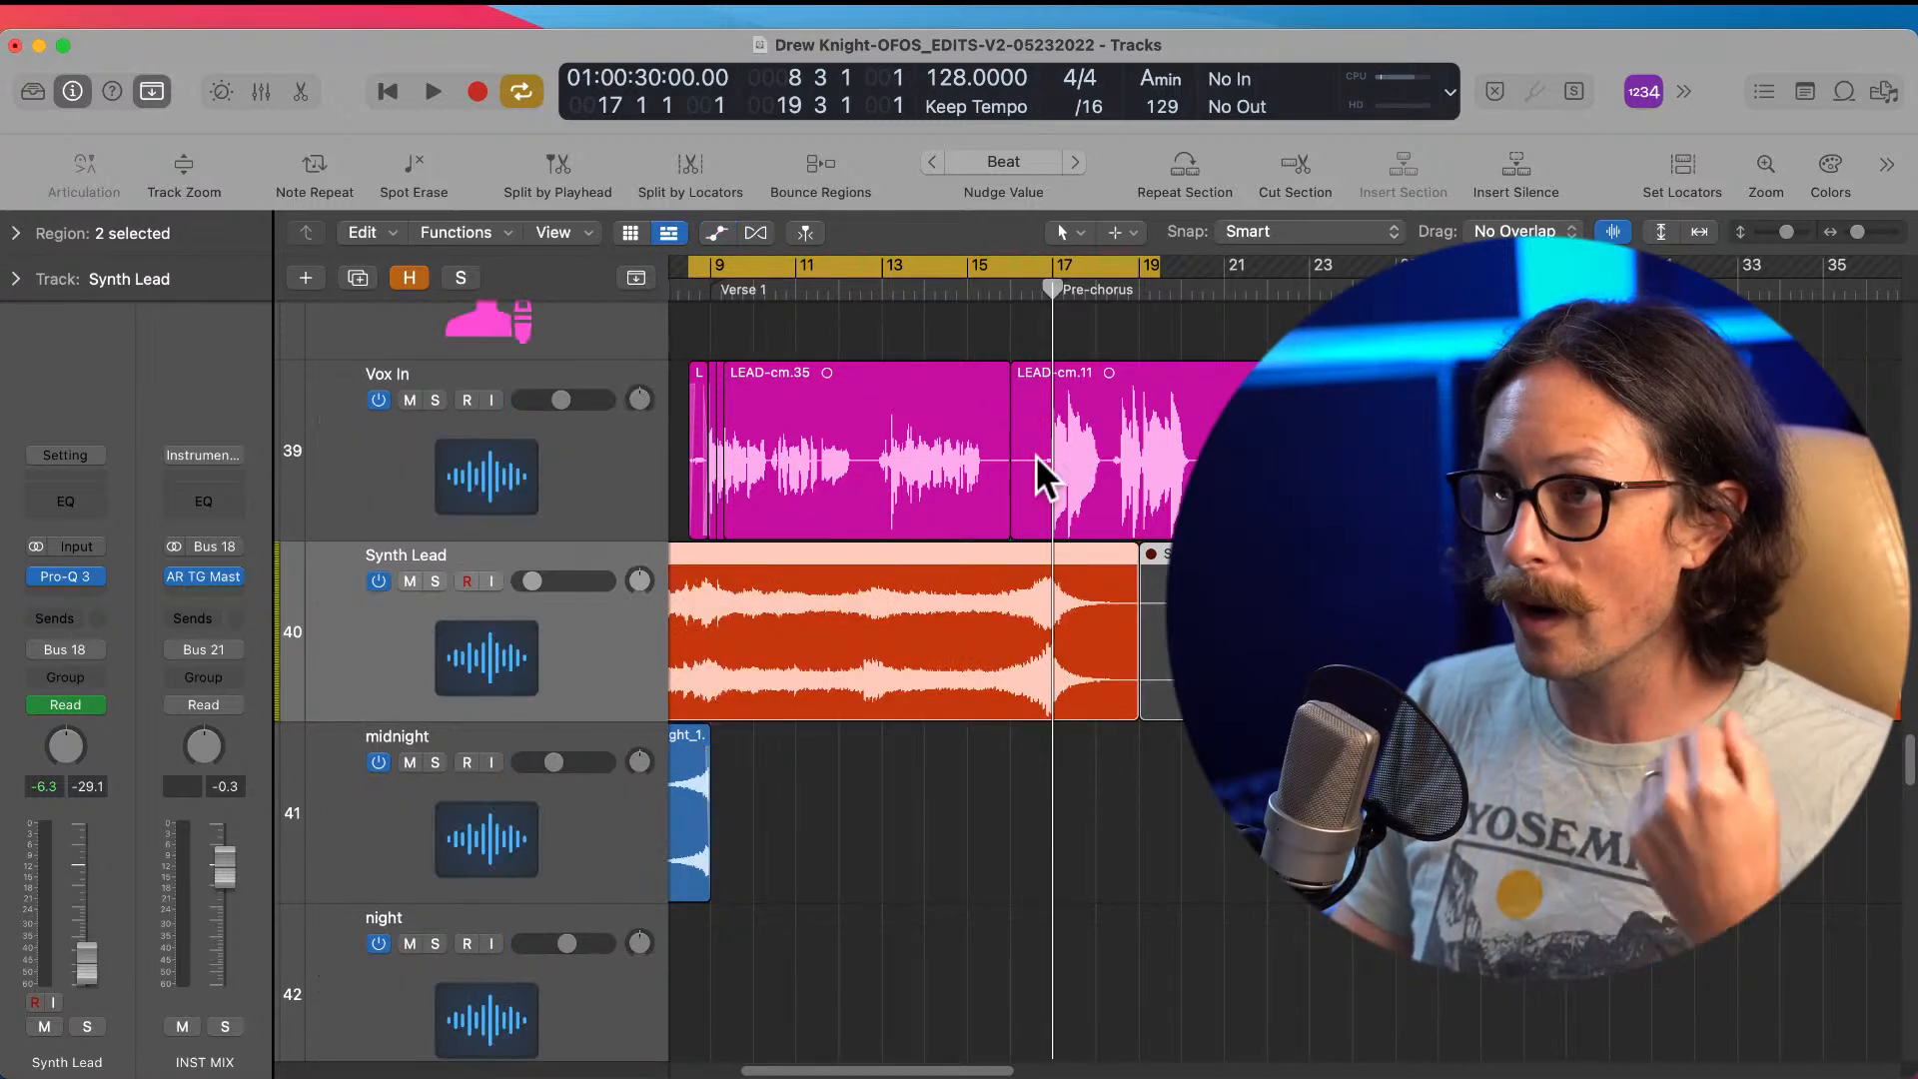
pyautogui.keyDown('ctrl'); pyautogui.keyDown('alt'); pyautogui.click(1059, 644); pyautogui.keyUp('alt'); pyautogui.keyUp('ctrl')
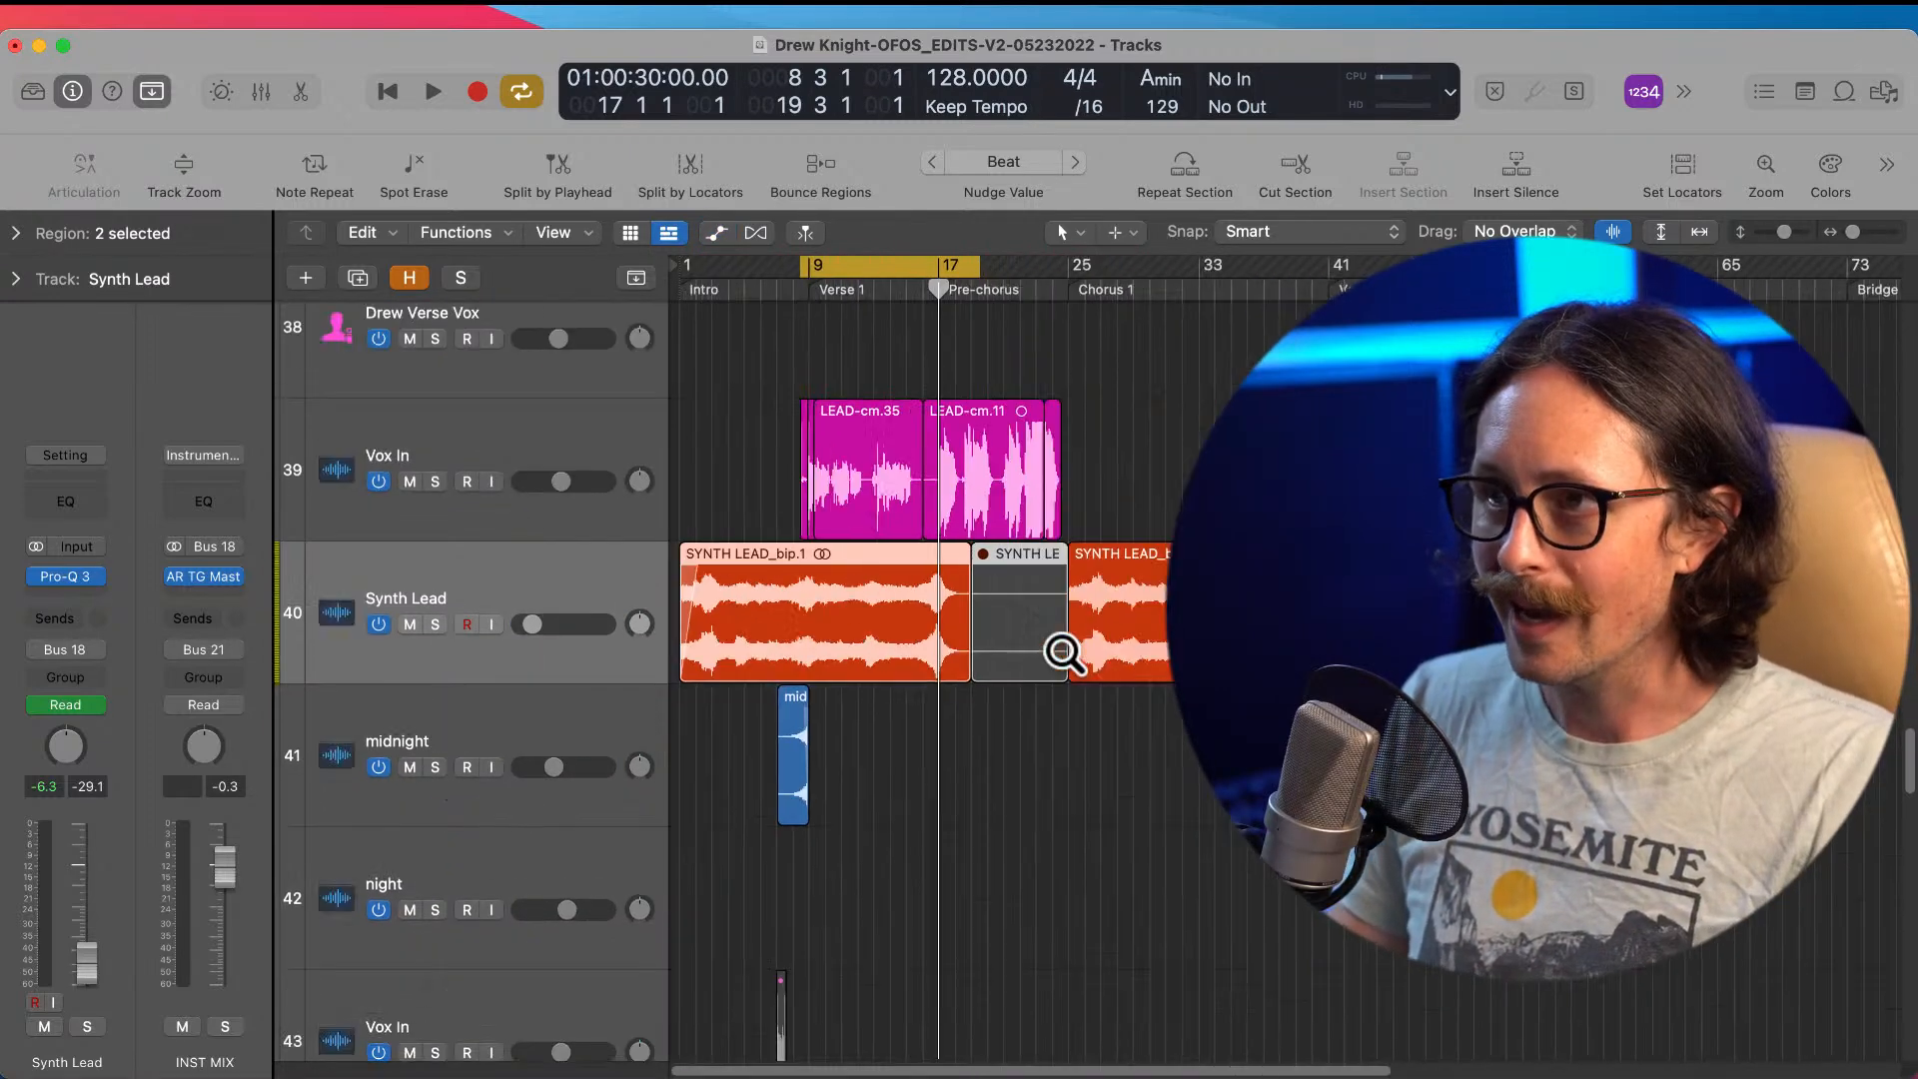
pyautogui.keyDown('ctrl'); pyautogui.keyDown('alt'); pyautogui.click(899, 664); pyautogui.keyUp('alt'); pyautogui.keyUp('ctrl')
pyautogui.keyDown('ctrl'); pyautogui.keyDown('alt'); pyautogui.click(899, 664); pyautogui.keyUp('alt'); pyautogui.keyUp('ctrl')
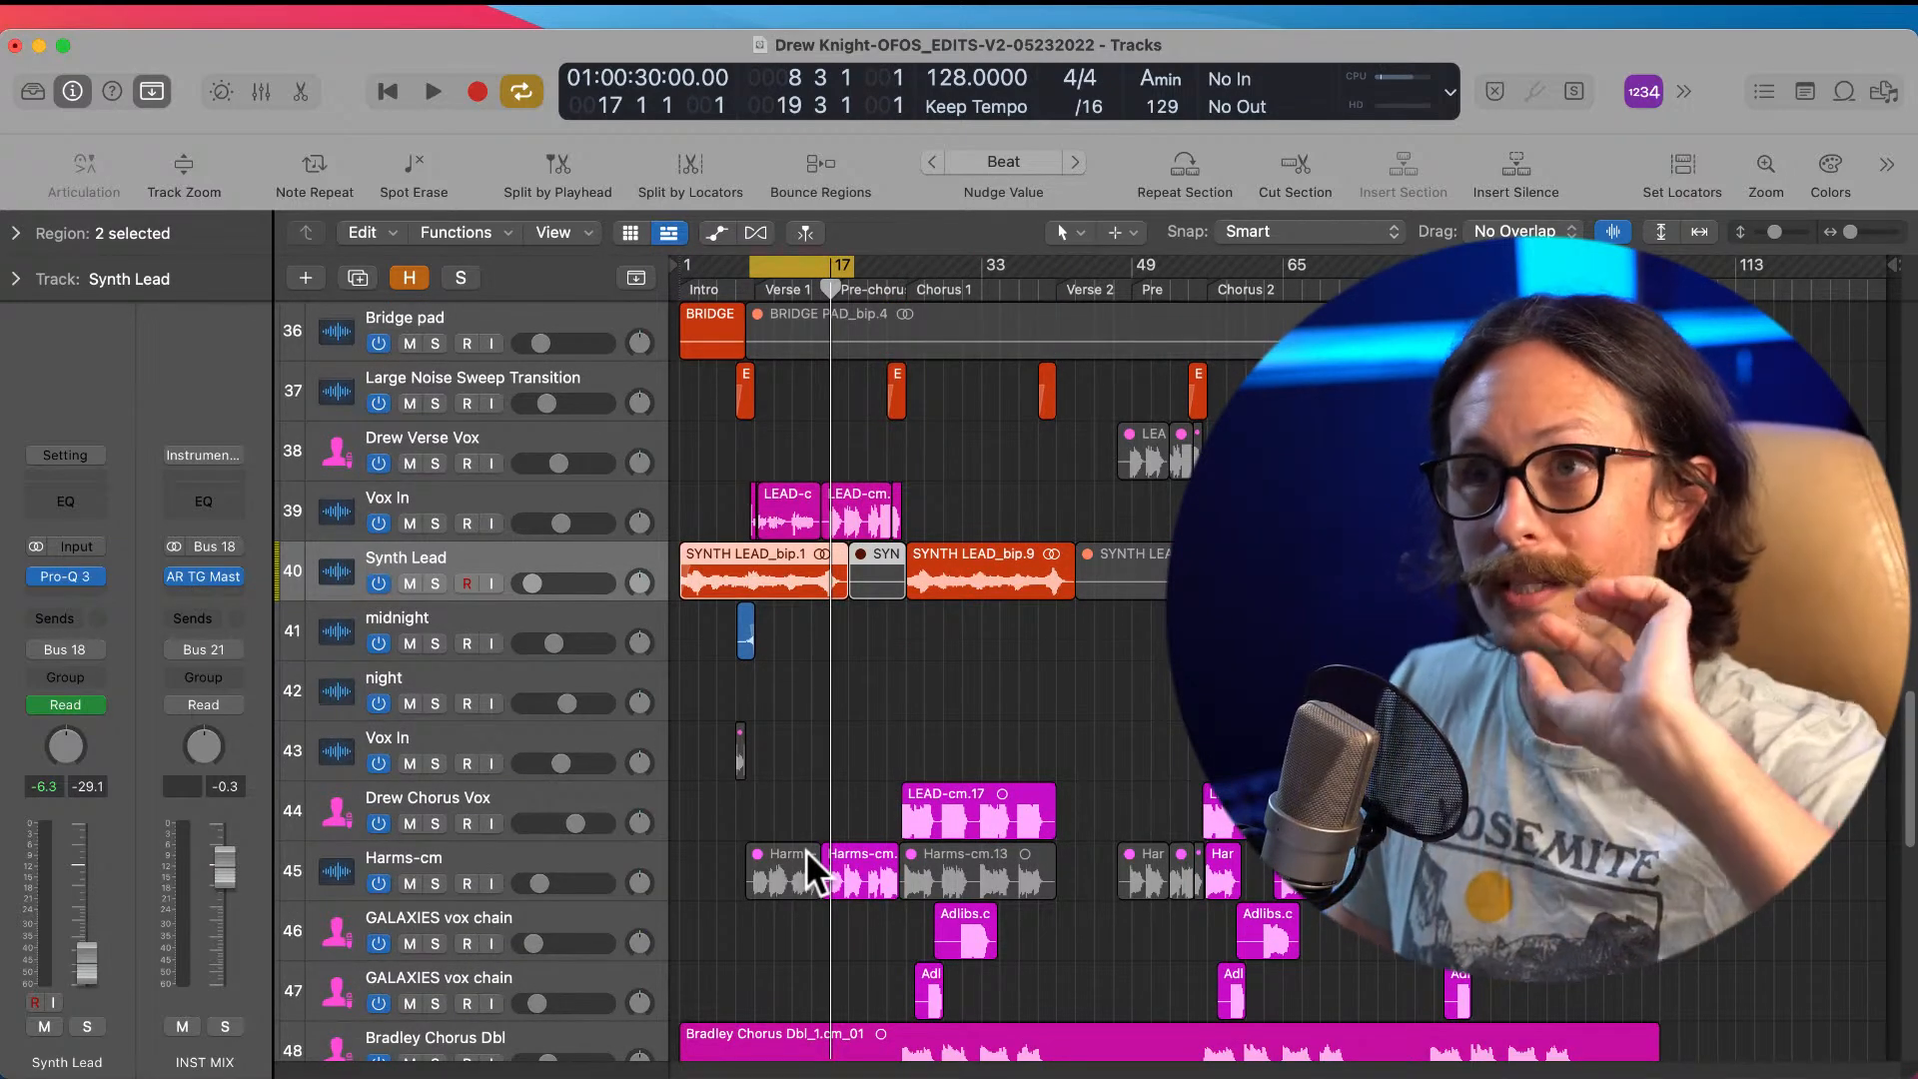
# Step: Locate the Verse Pad track and select its region that starts at the pre-chorus
pyautogui.scroll(5, 806, 849)
pyautogui.scroll(4, 806, 850)
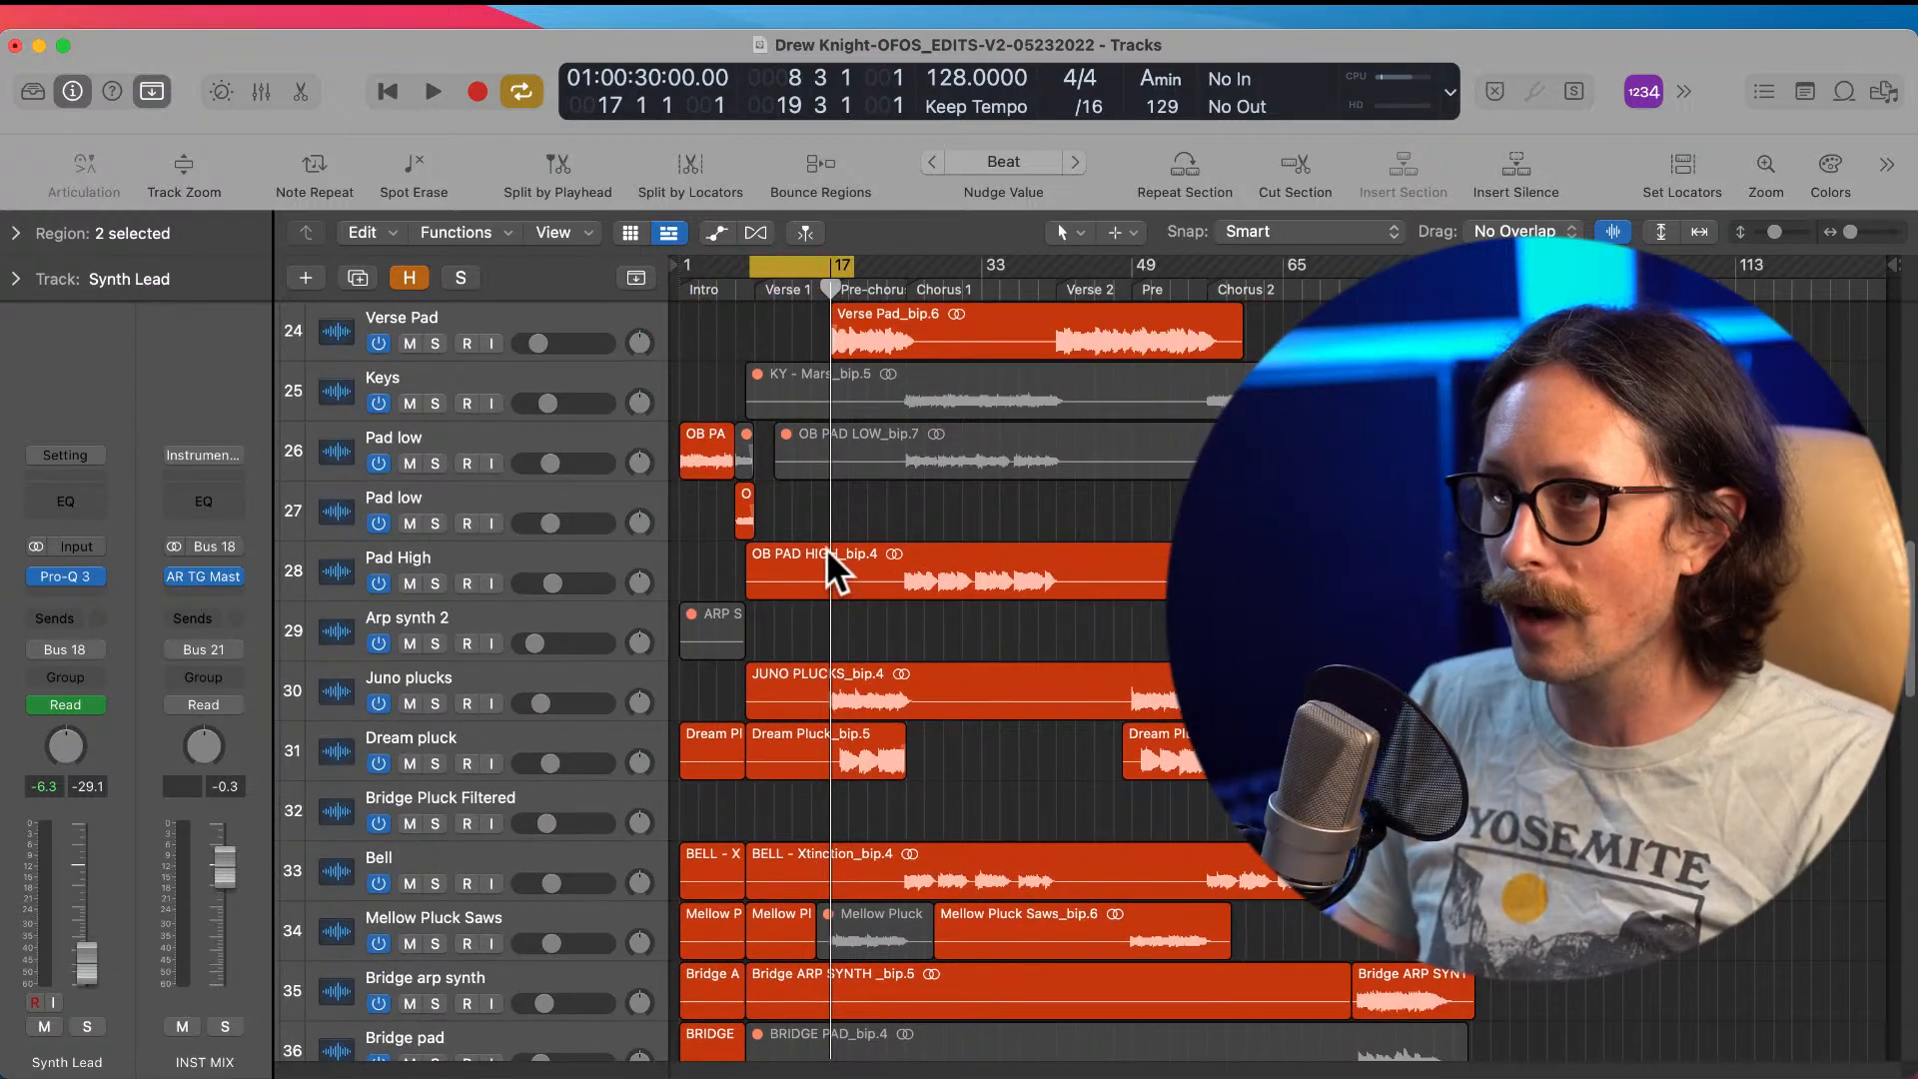
pyautogui.scroll(5, 825, 549)
pyautogui.moveTo(764, 620); pyautogui.dragTo(1049, 836)
pyautogui.click(1014, 654)
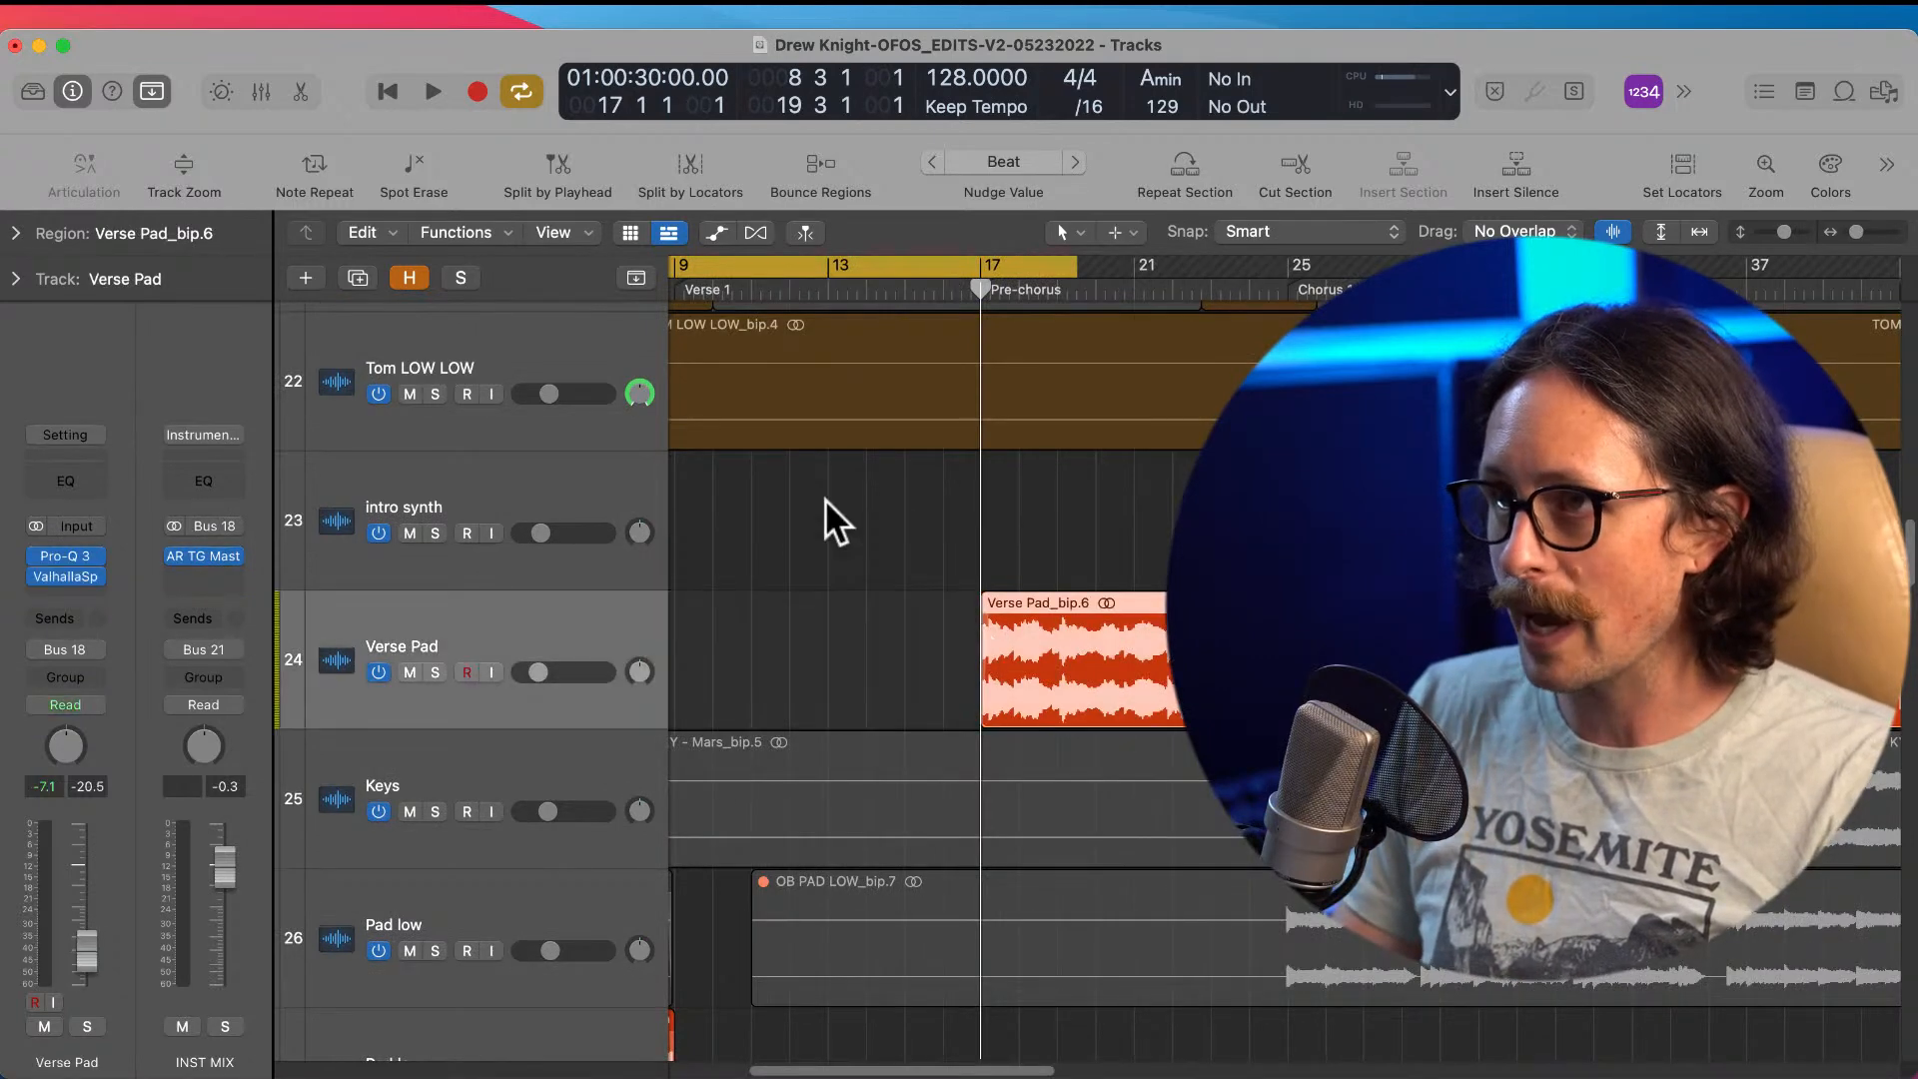
# Step: Try to move the Verse Pad region's start from bar 17 to bar 15, and undo the move
pyautogui.moveTo(908, 579); pyautogui.dragTo(1109, 884)
pyautogui.moveTo(1199, 600); pyautogui.dragTo(1017, 599)
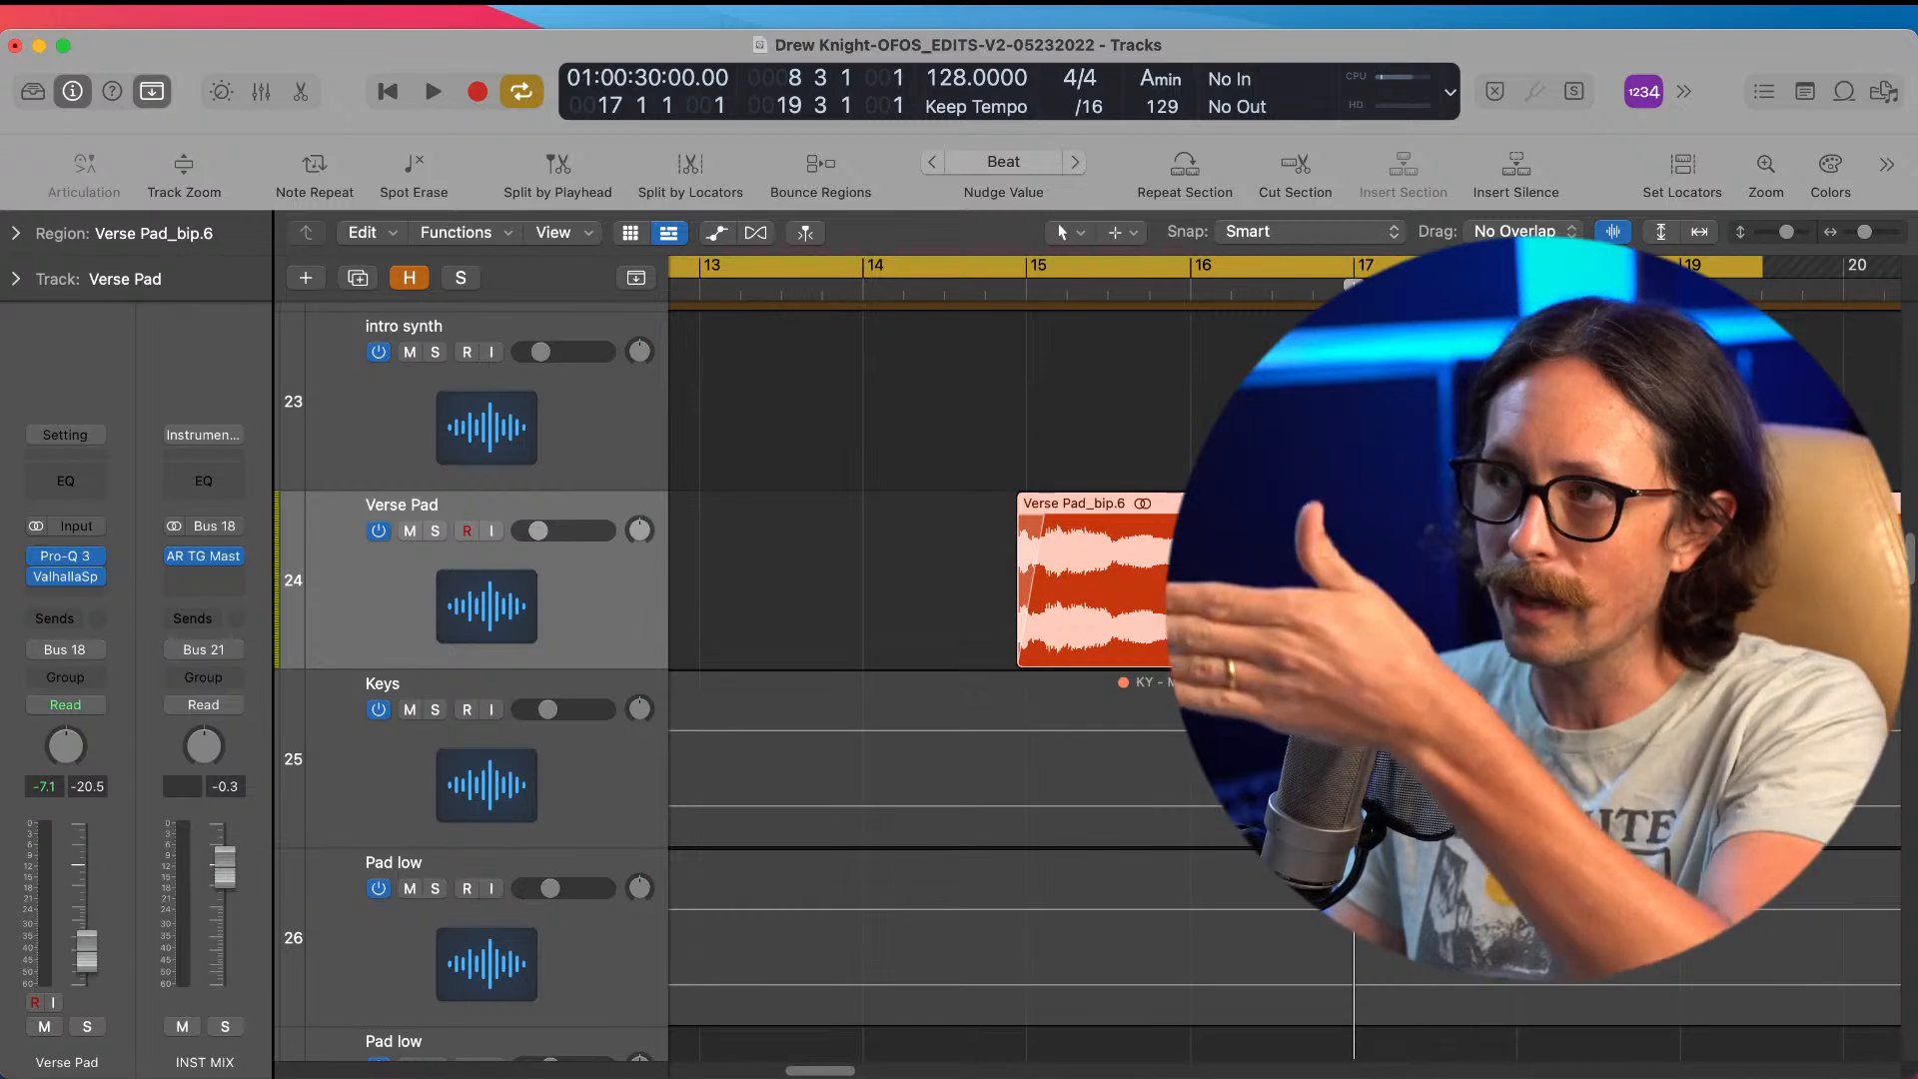
pyautogui.press('super+z')
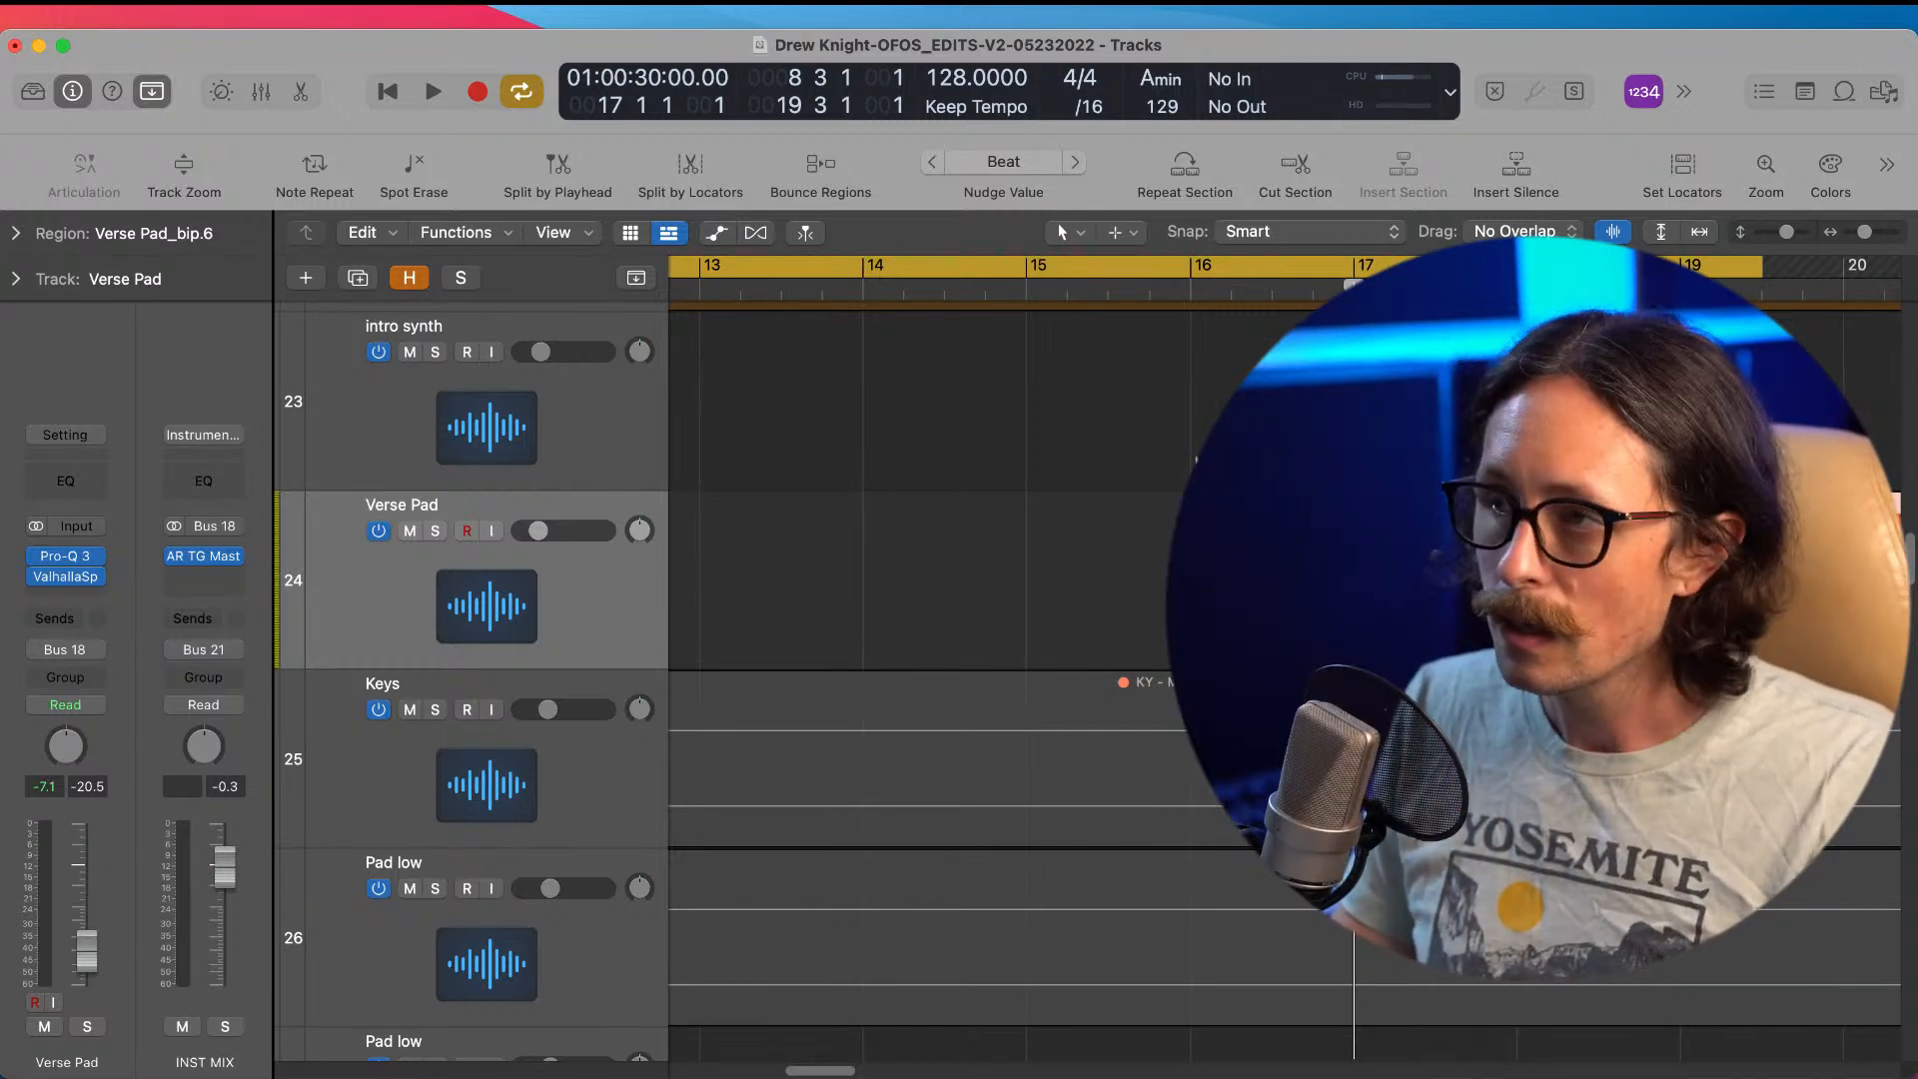
pyautogui.press('z')
pyautogui.moveTo(932, 555); pyautogui.dragTo(1099, 679)
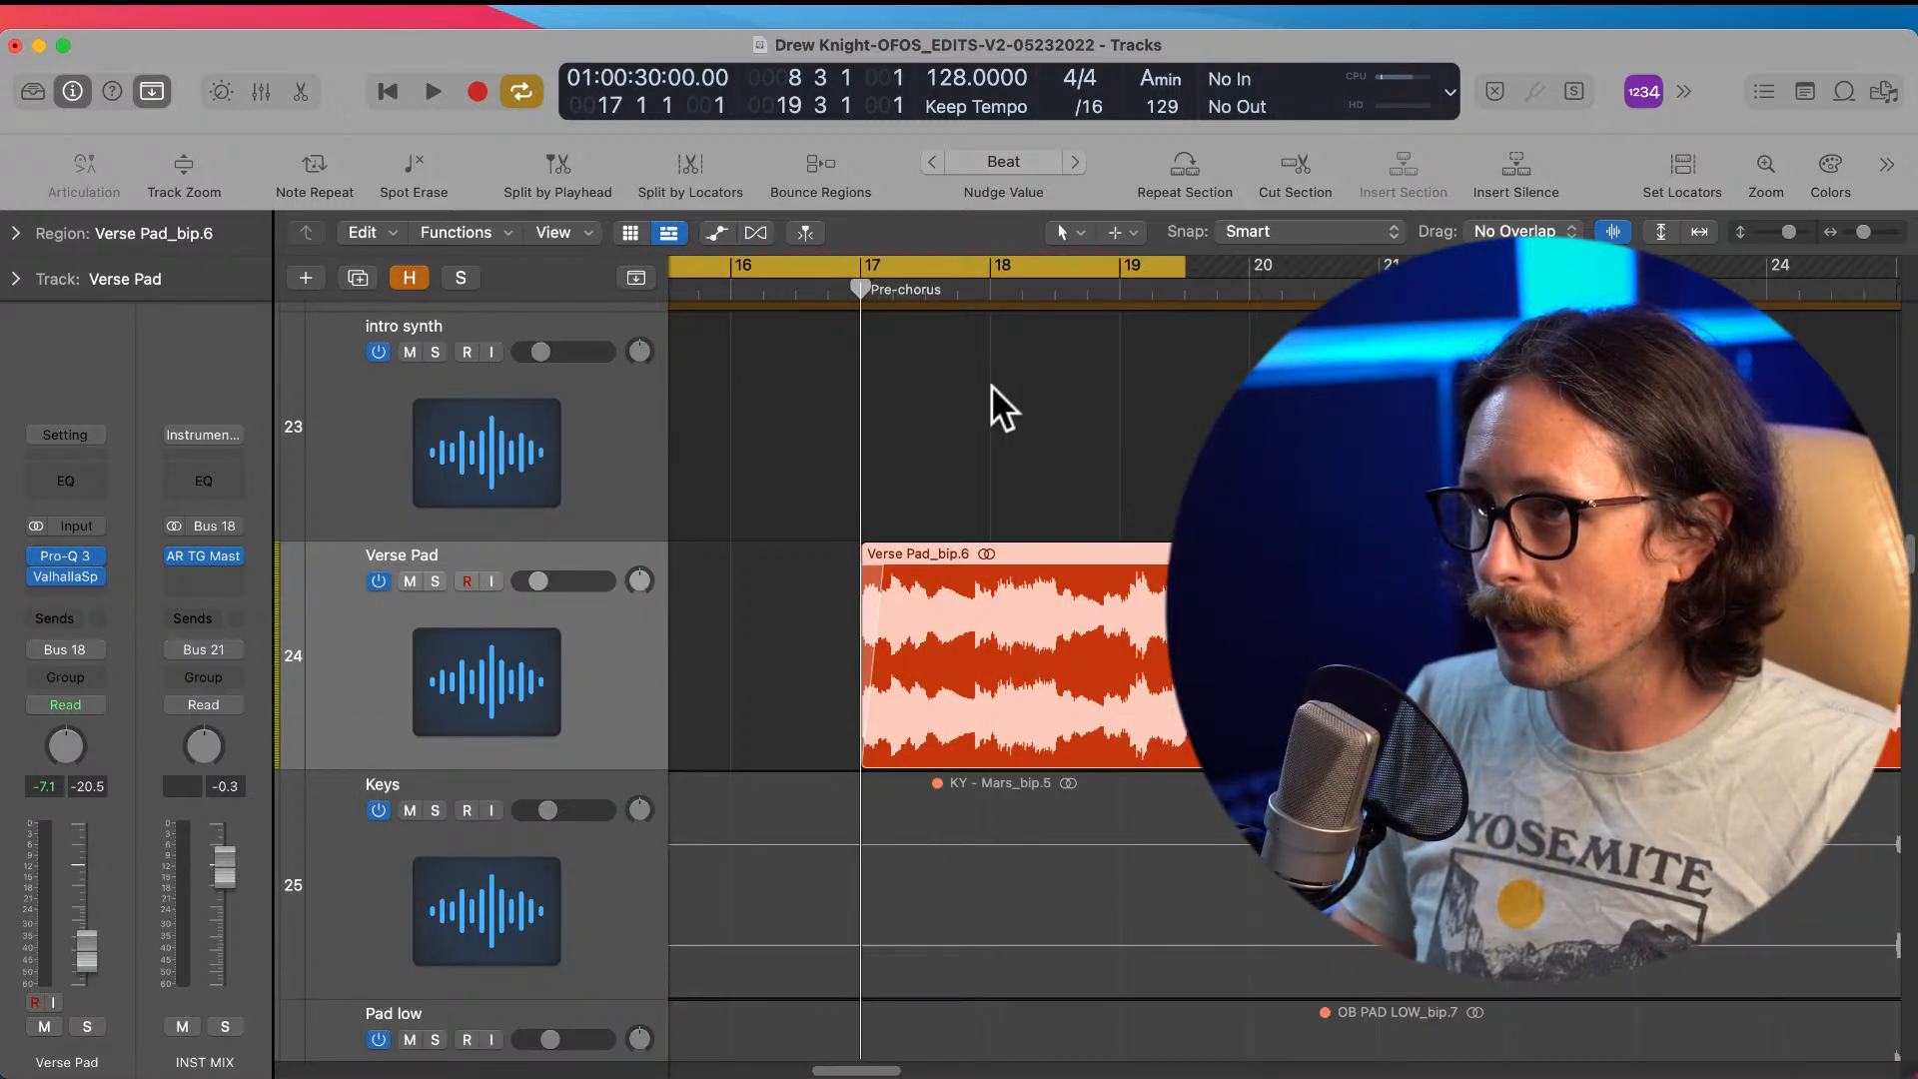
pyautogui.press('z')
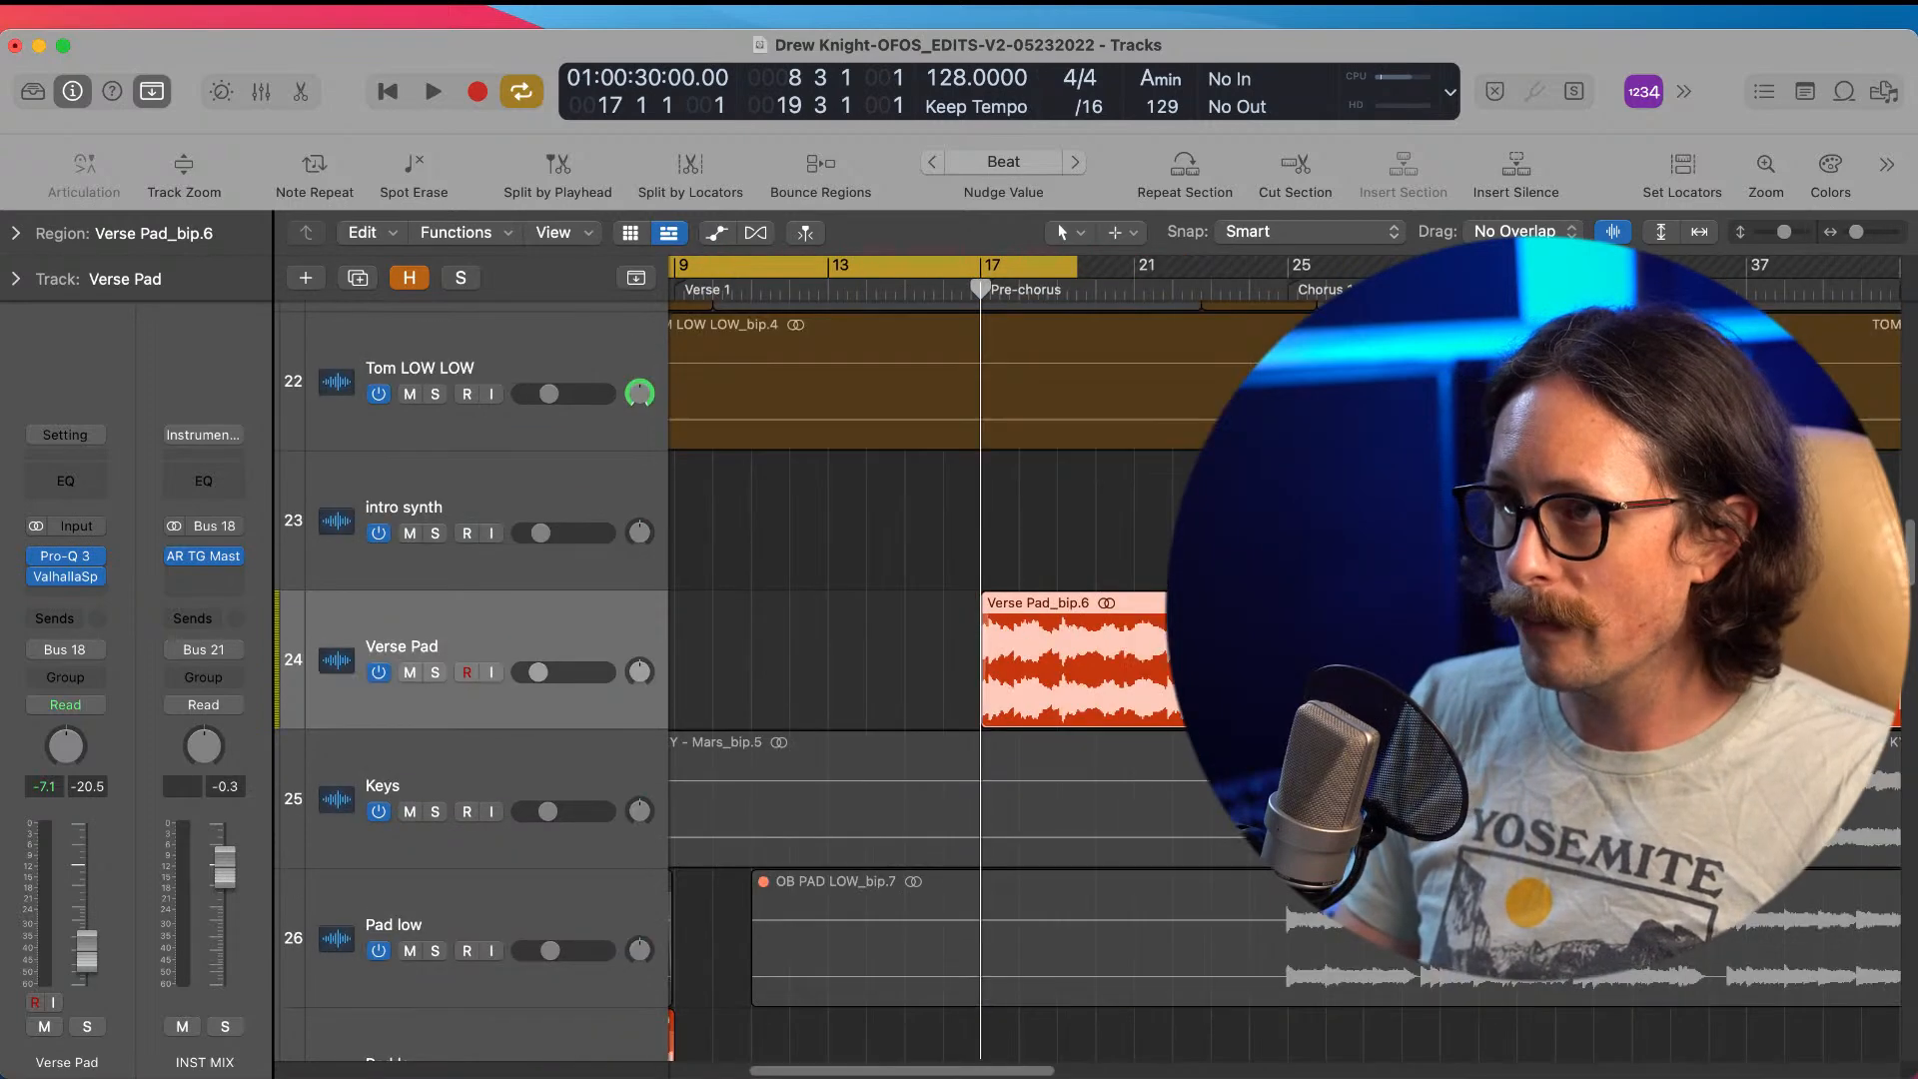
# Step: Set the cycle range from bar 17 to bar 27, solo the Verse Pad track, and play it back
pyautogui.click(975, 265)
pyautogui.moveTo(980, 265); pyautogui.dragTo(1365, 267)
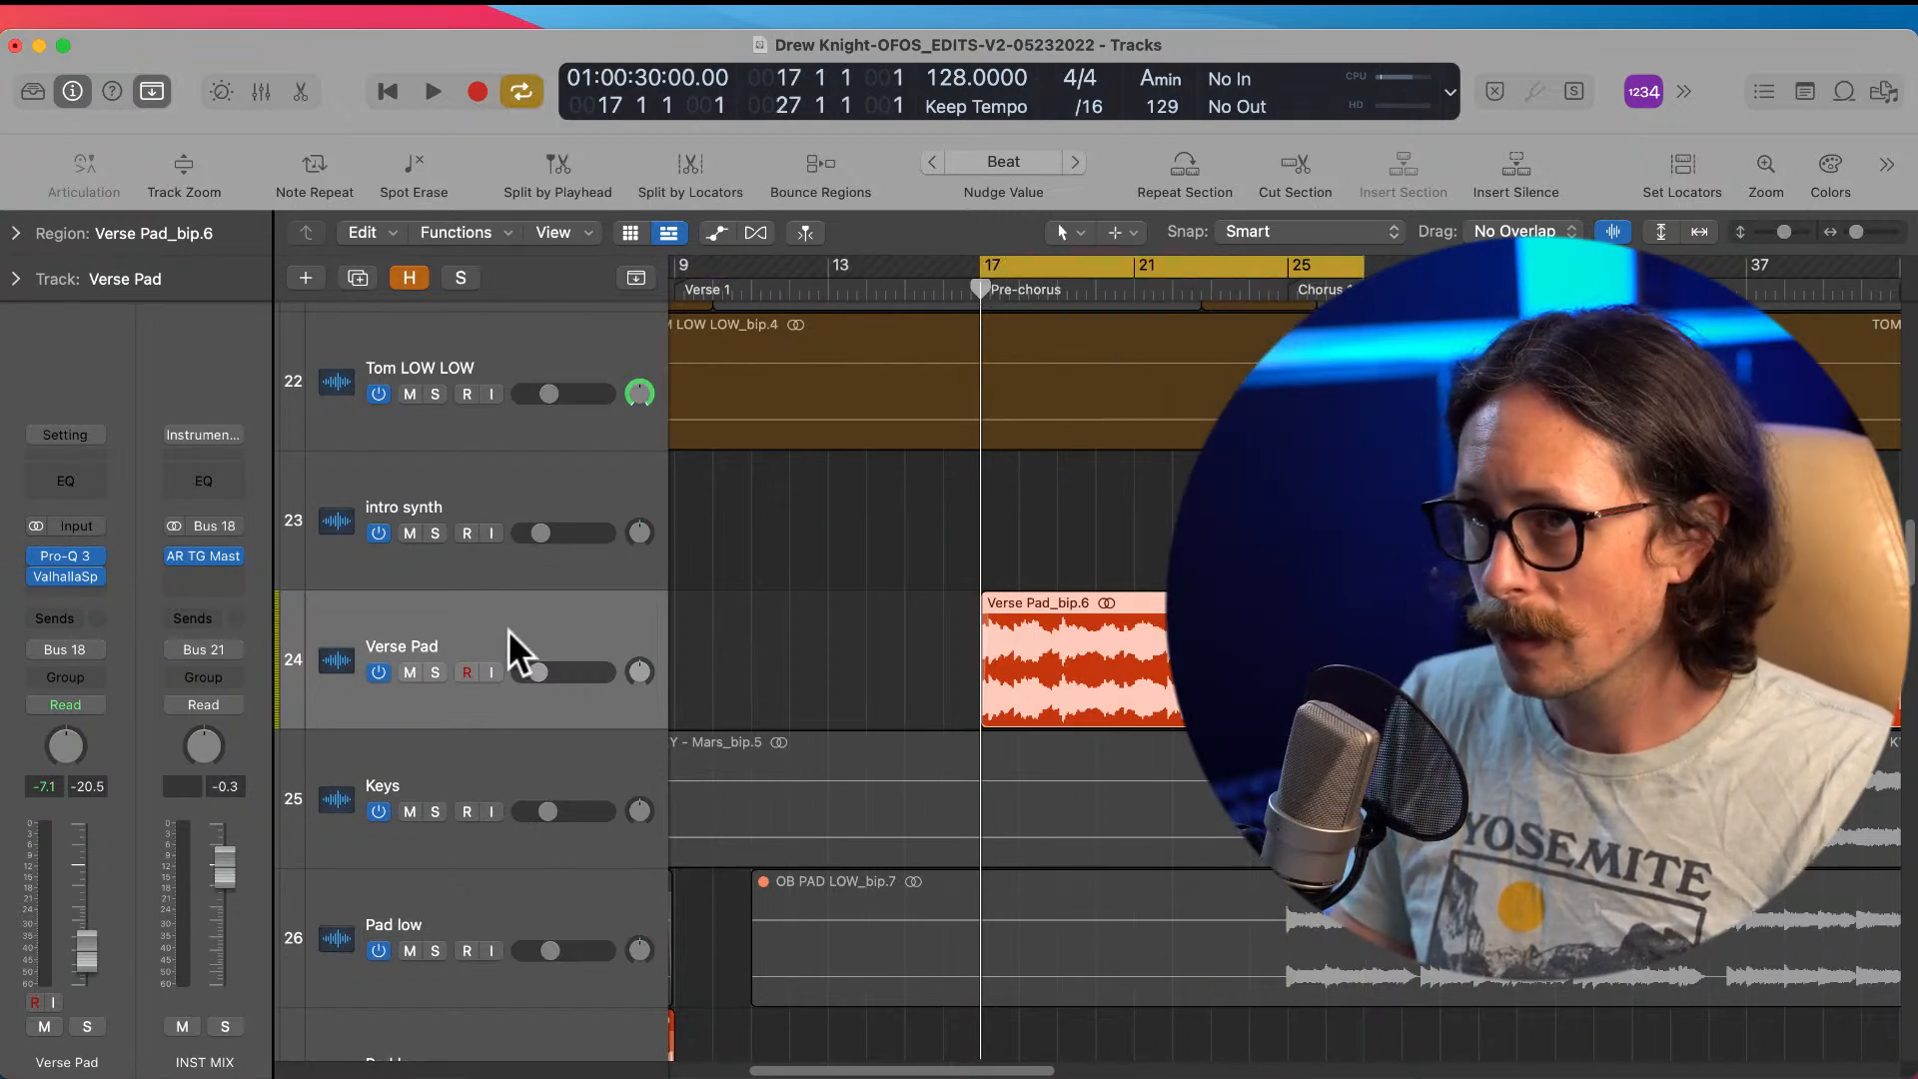
pyautogui.click(435, 672)
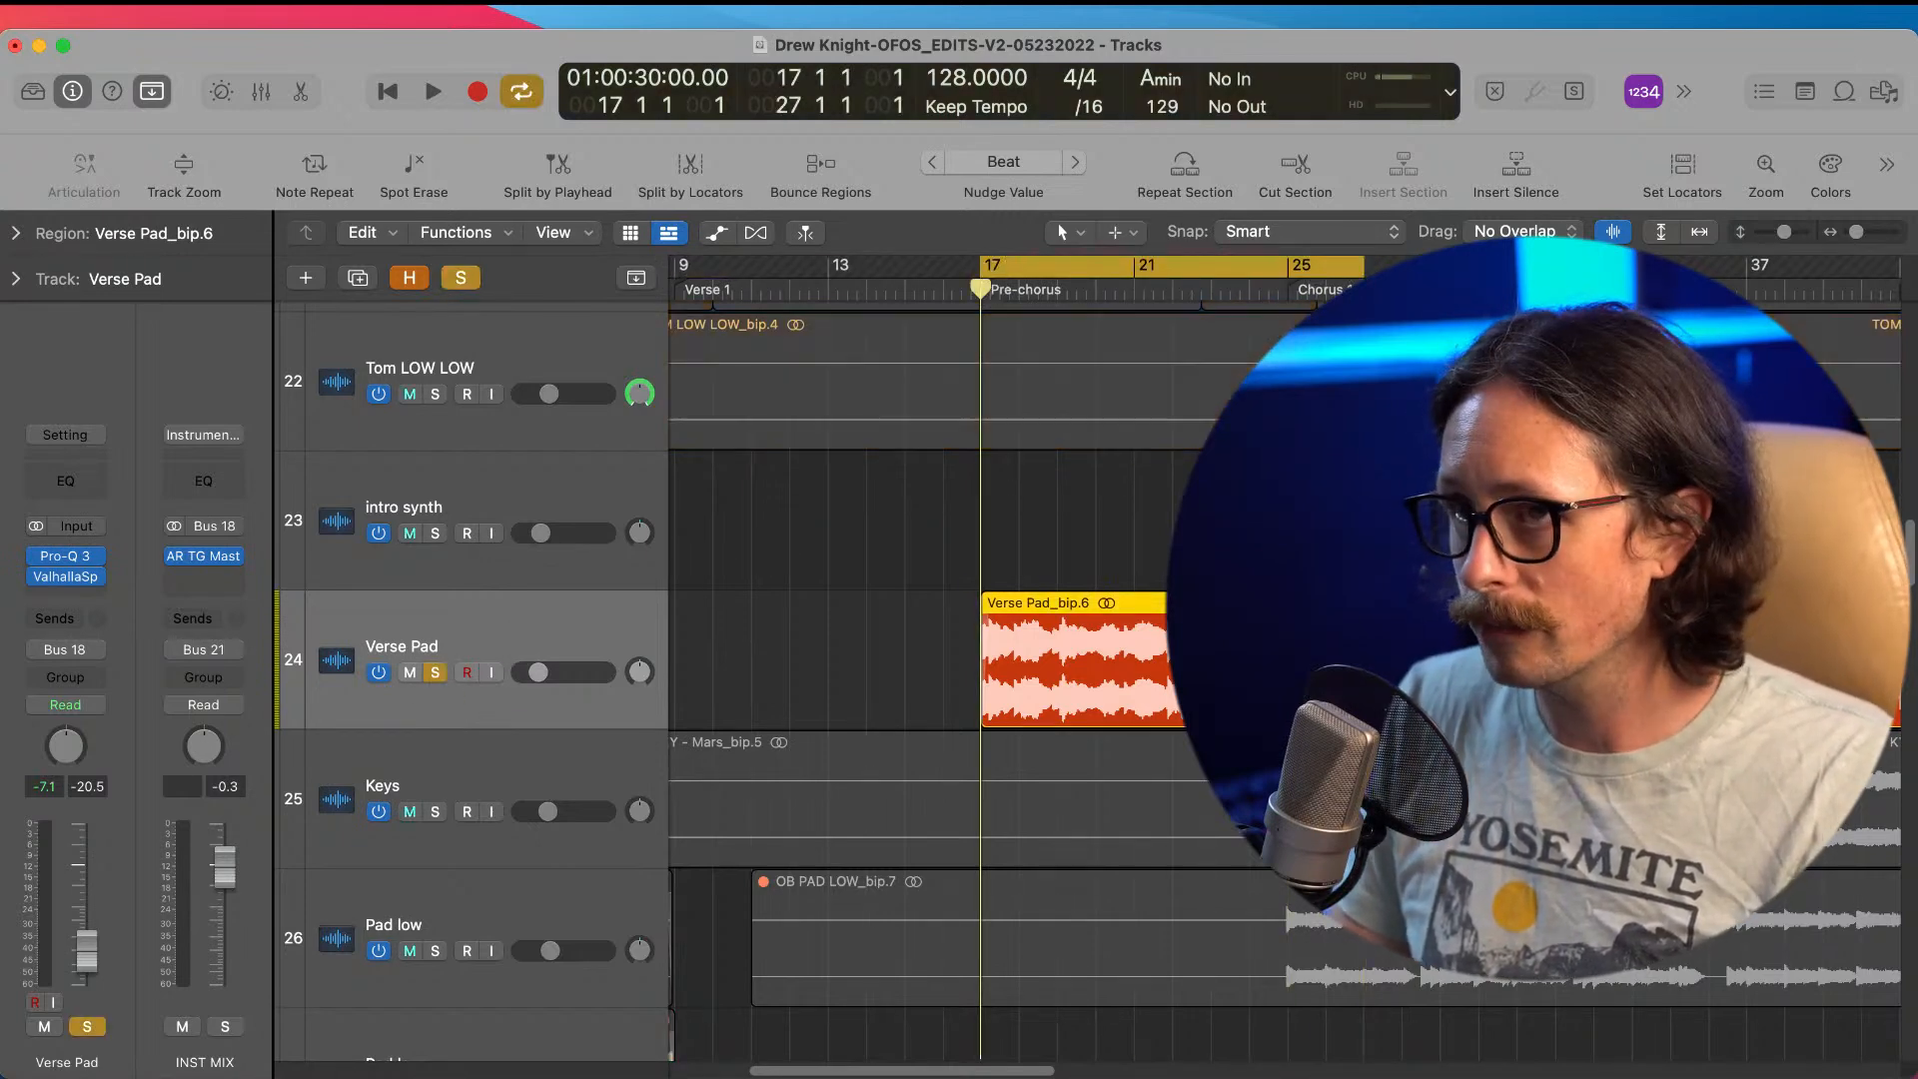
pyautogui.press('space')
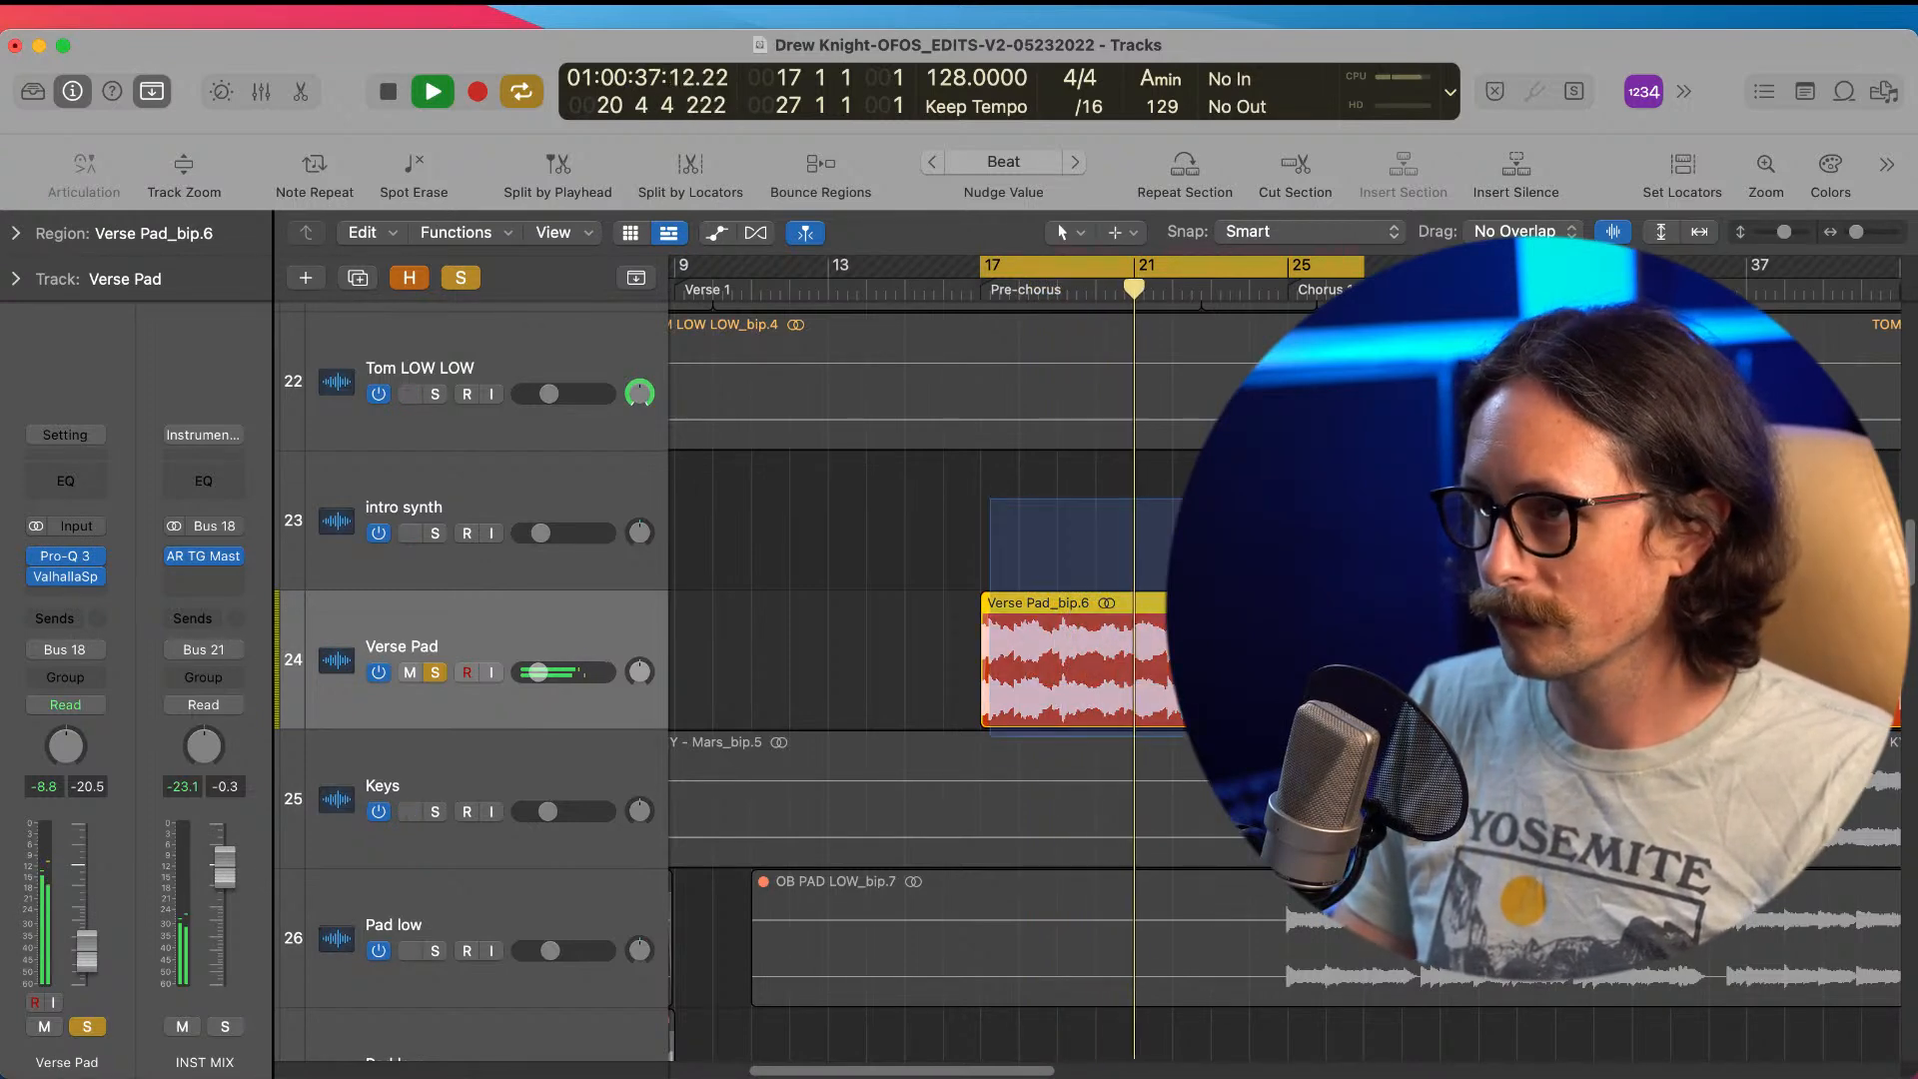
pyautogui.press('z')
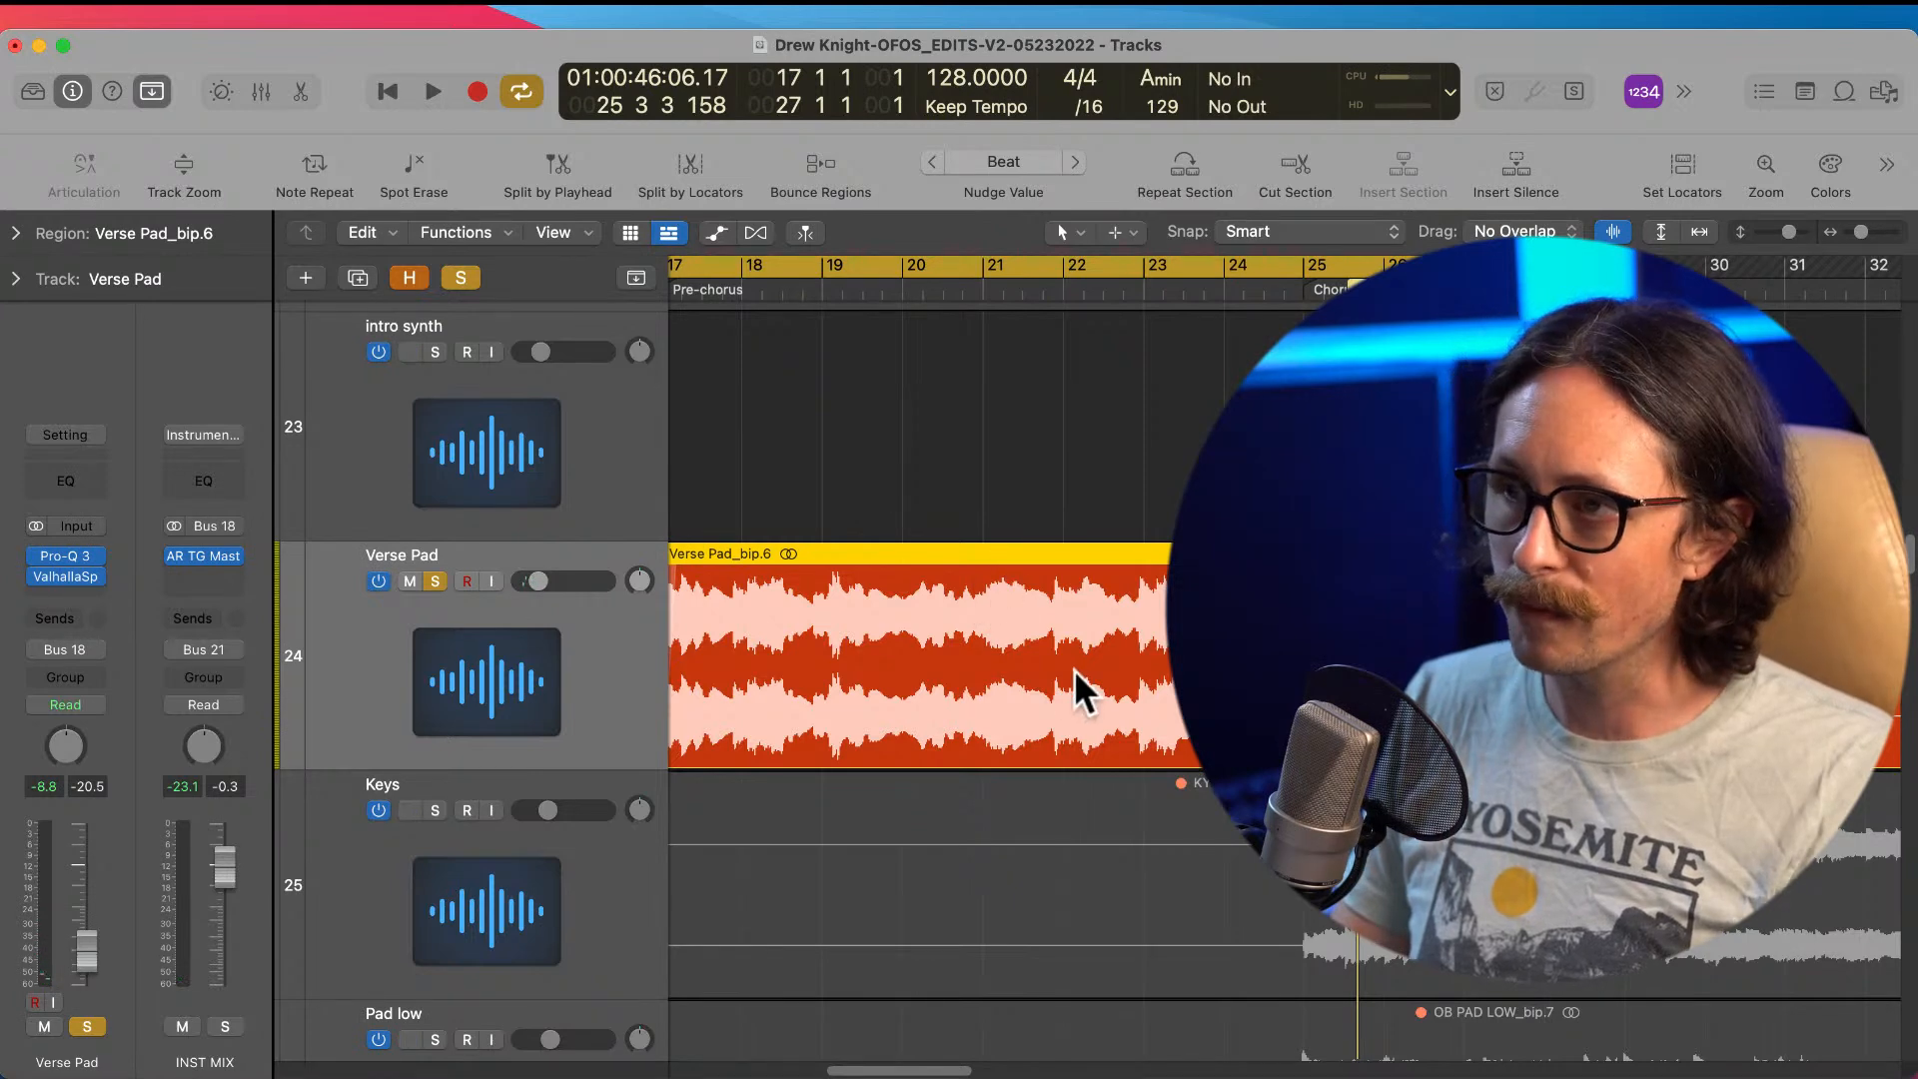
pyautogui.press('super+Left')
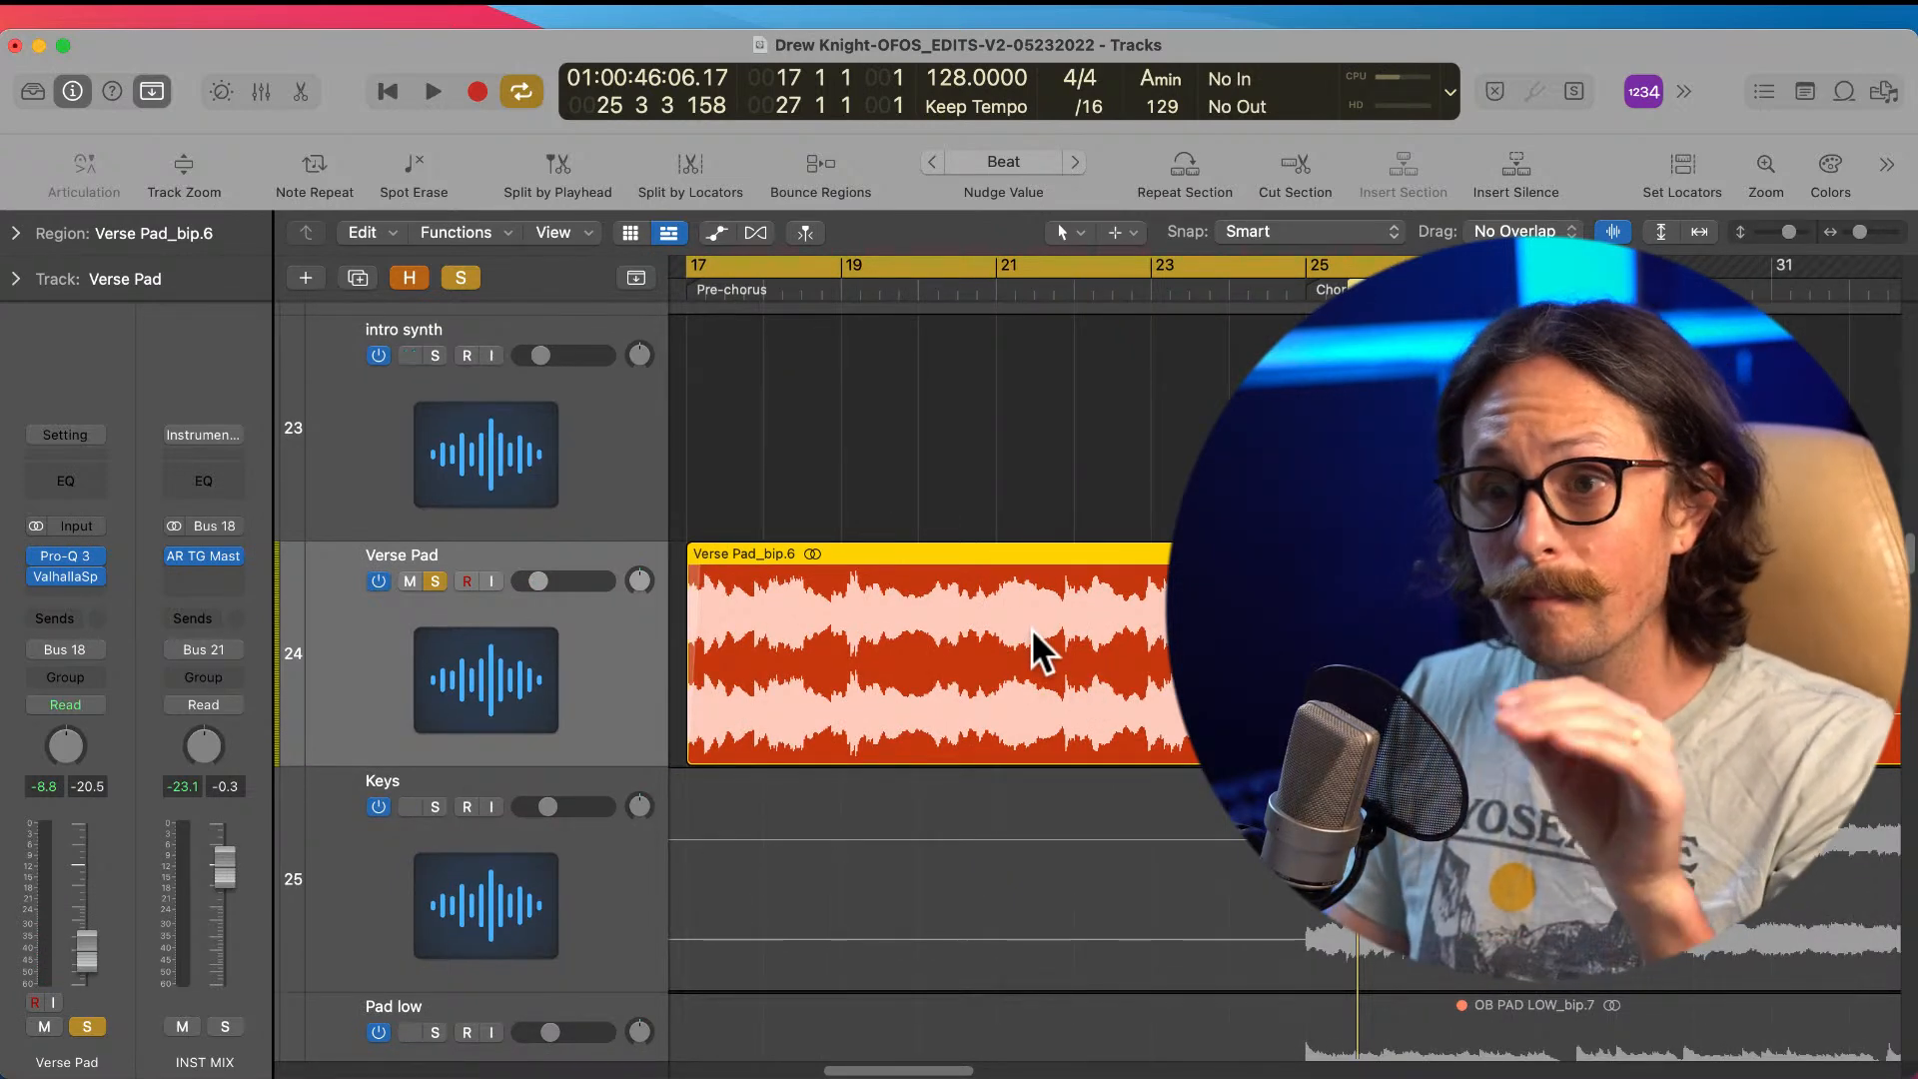
# Step: Audition the soloed Verse Pad from several points between bars 18 and 21 to find a usable slice
pyautogui.click(979, 291)
pyautogui.press('space')
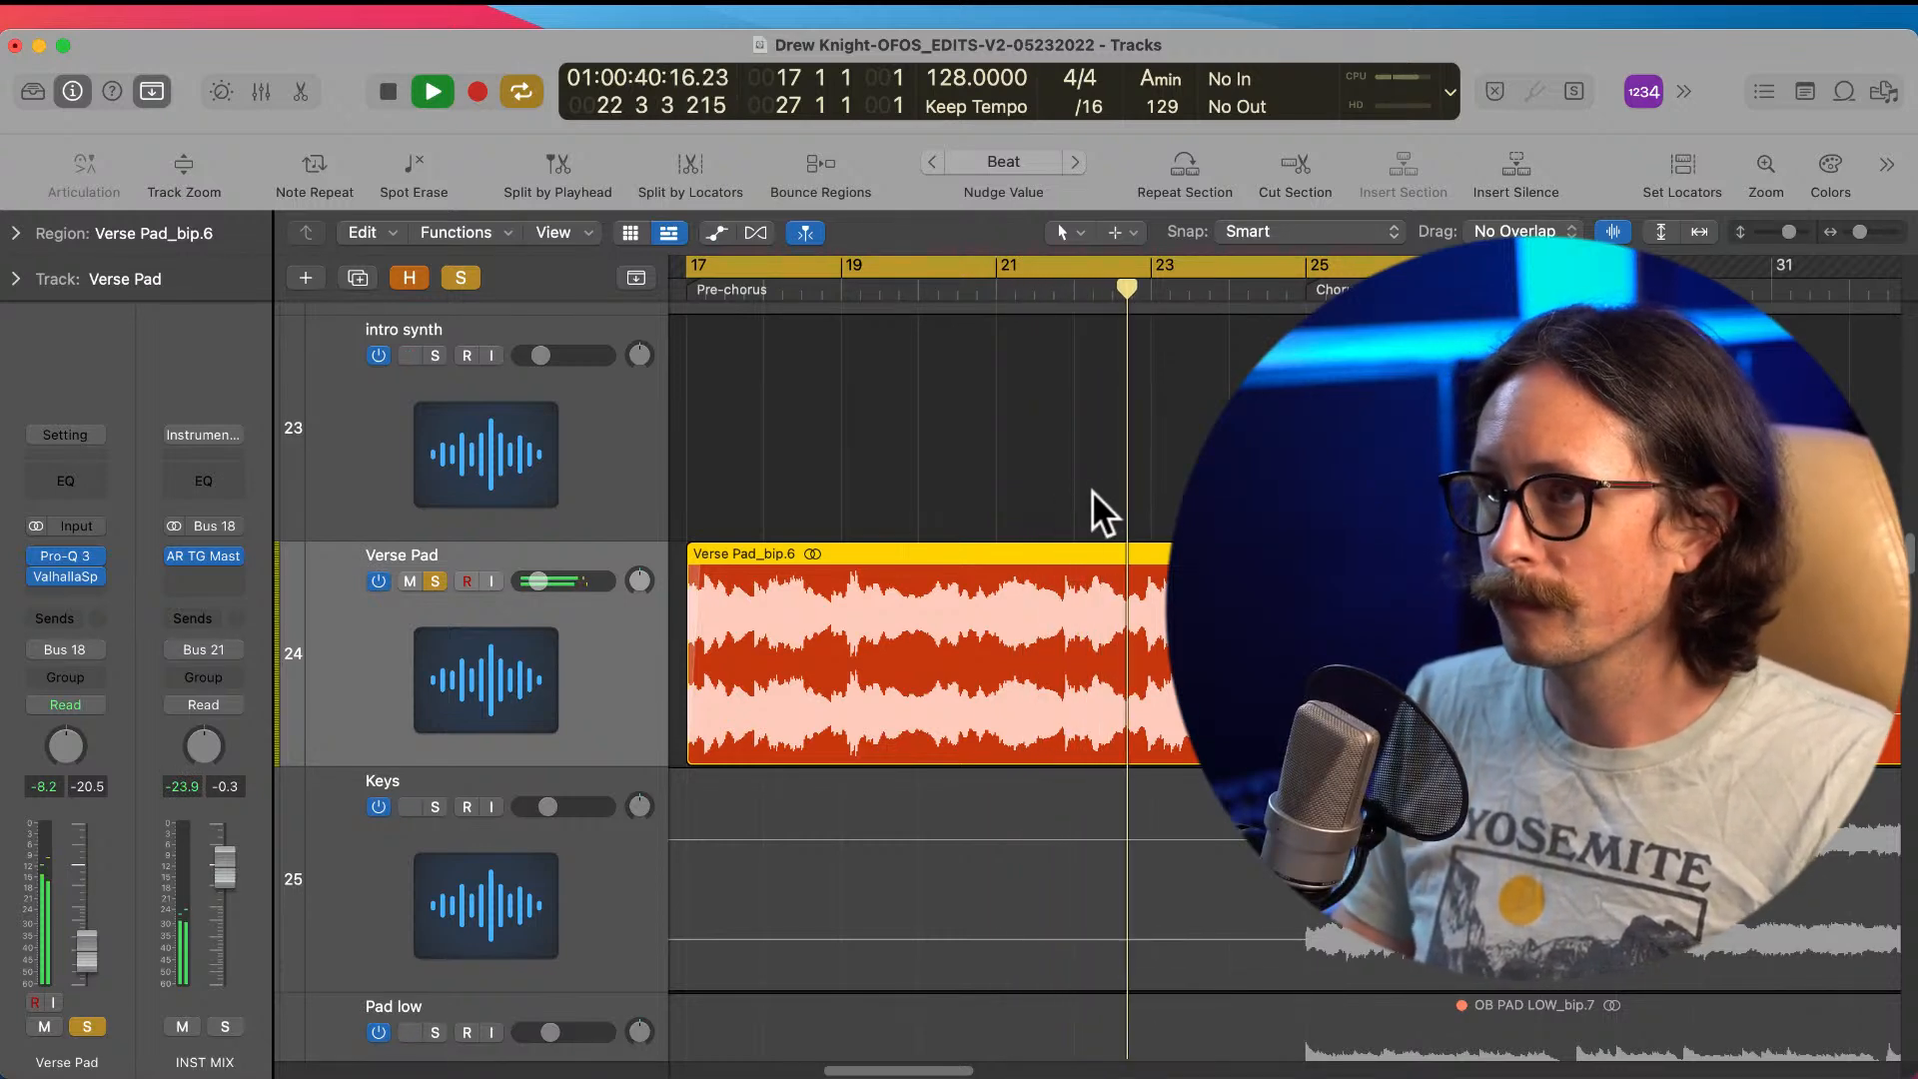
pyautogui.click(790, 288)
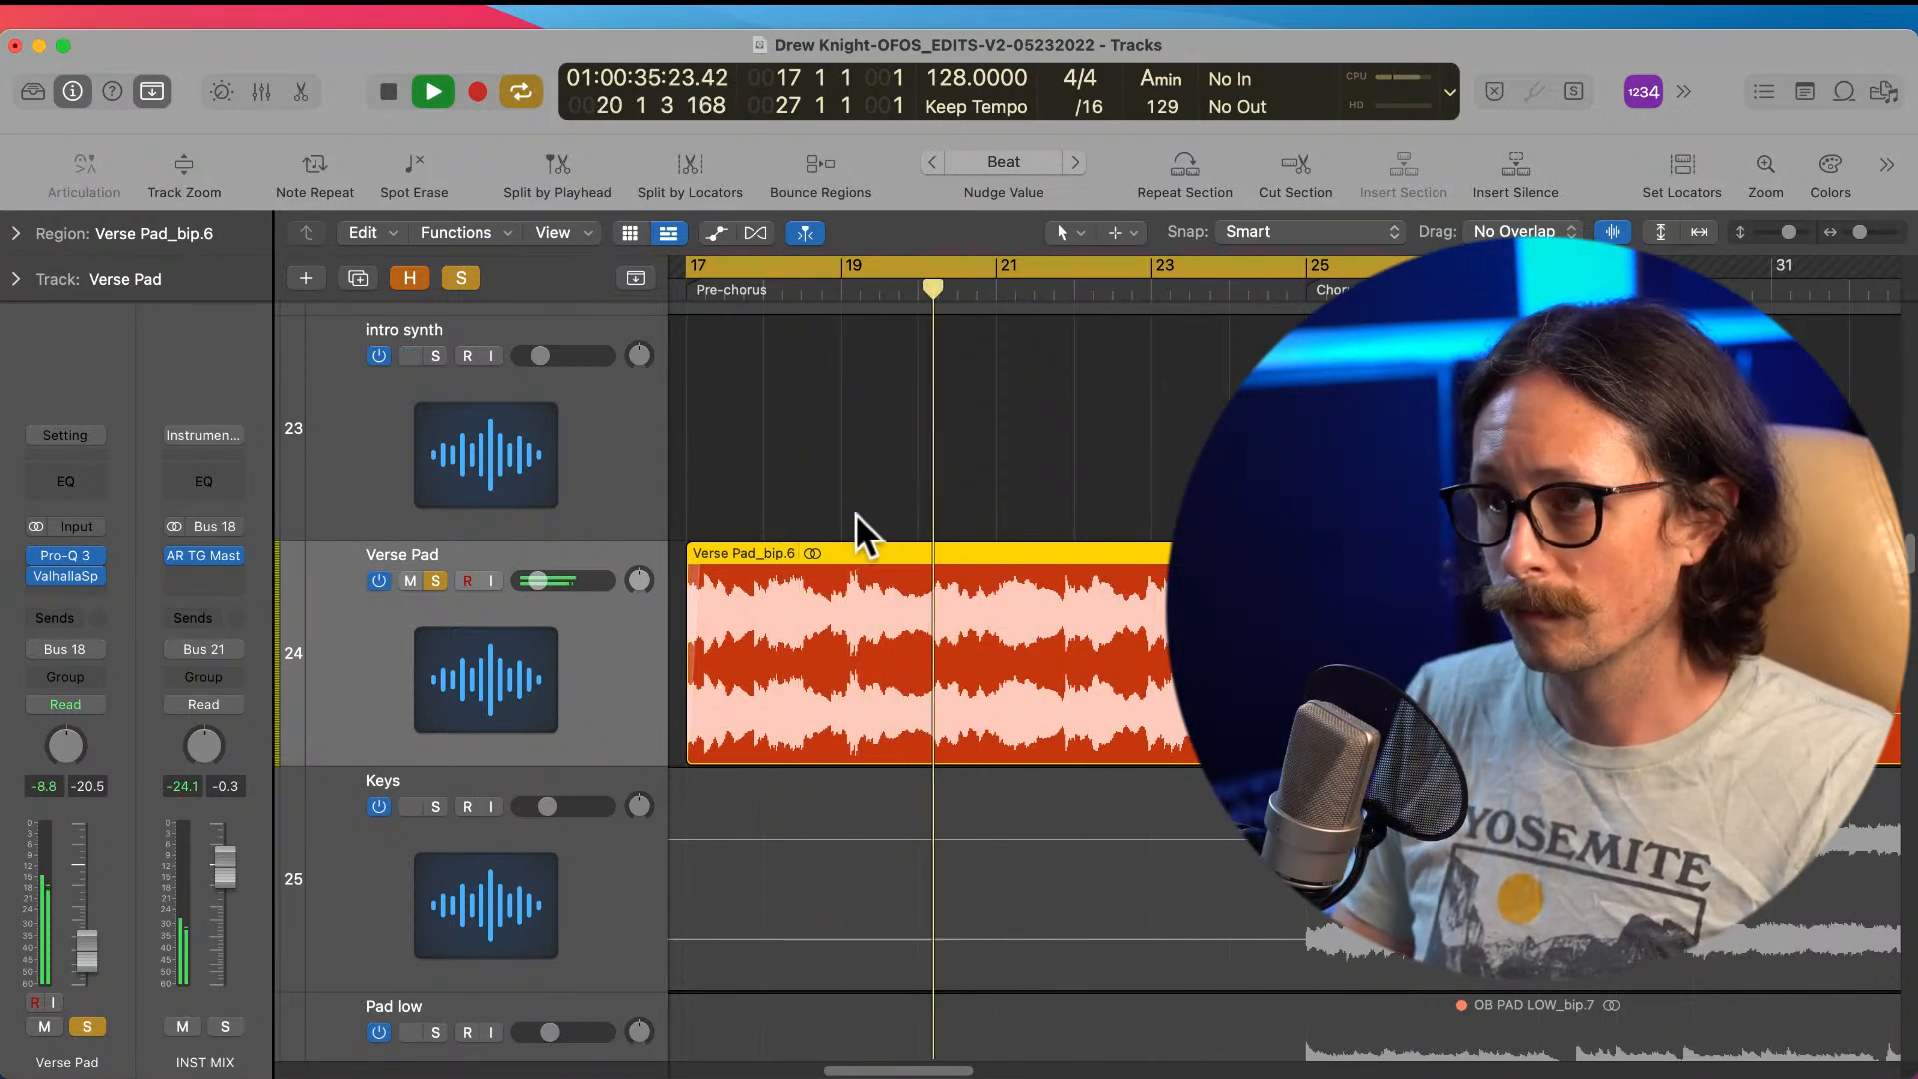
pyautogui.moveTo(856, 536); pyautogui.dragTo(1159, 769)
pyautogui.click(1010, 290)
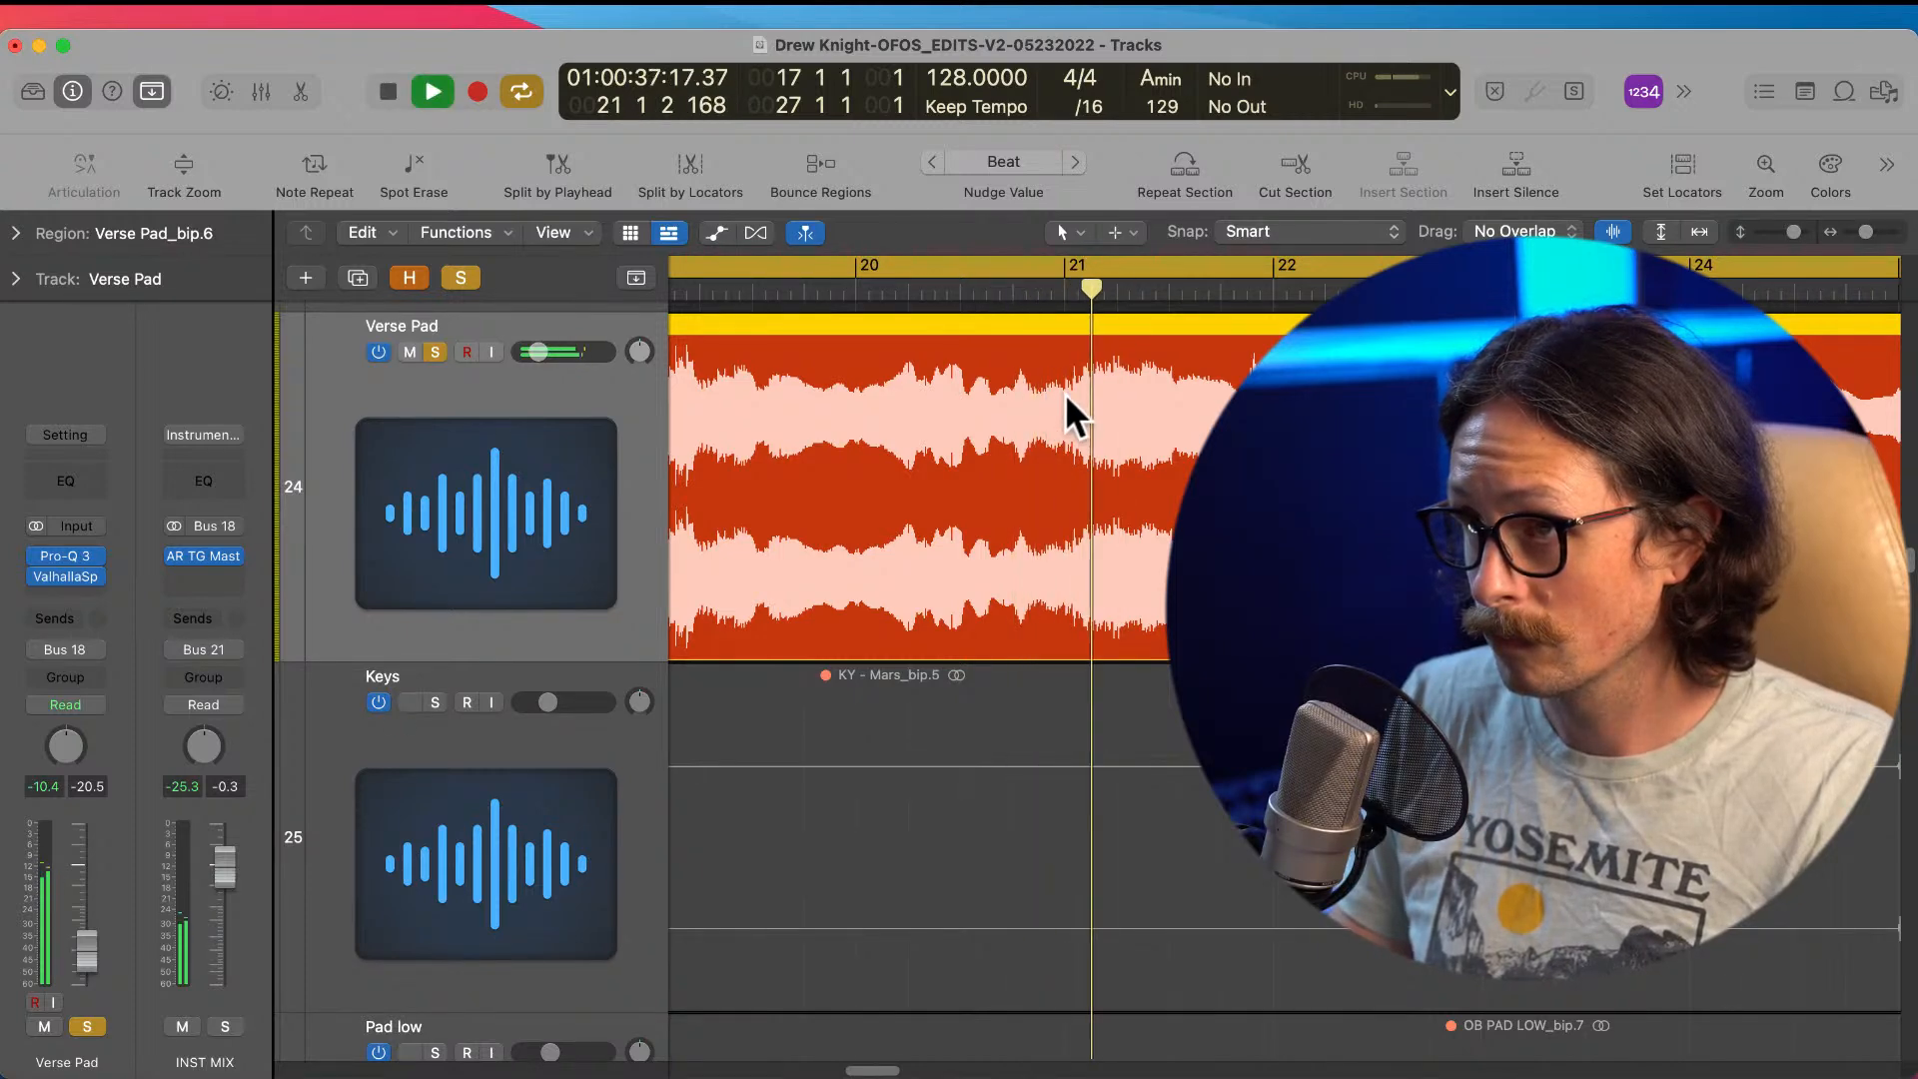
pyautogui.press('space')
# Step: Cut the Verse Pad region at bar 20 beat 4 and bar 21 to isolate a one-beat slice
pyautogui.moveTo(977, 349); pyautogui.dragTo(1238, 636)
pyautogui.moveTo(830, 407); pyautogui.dragTo(1073, 416)
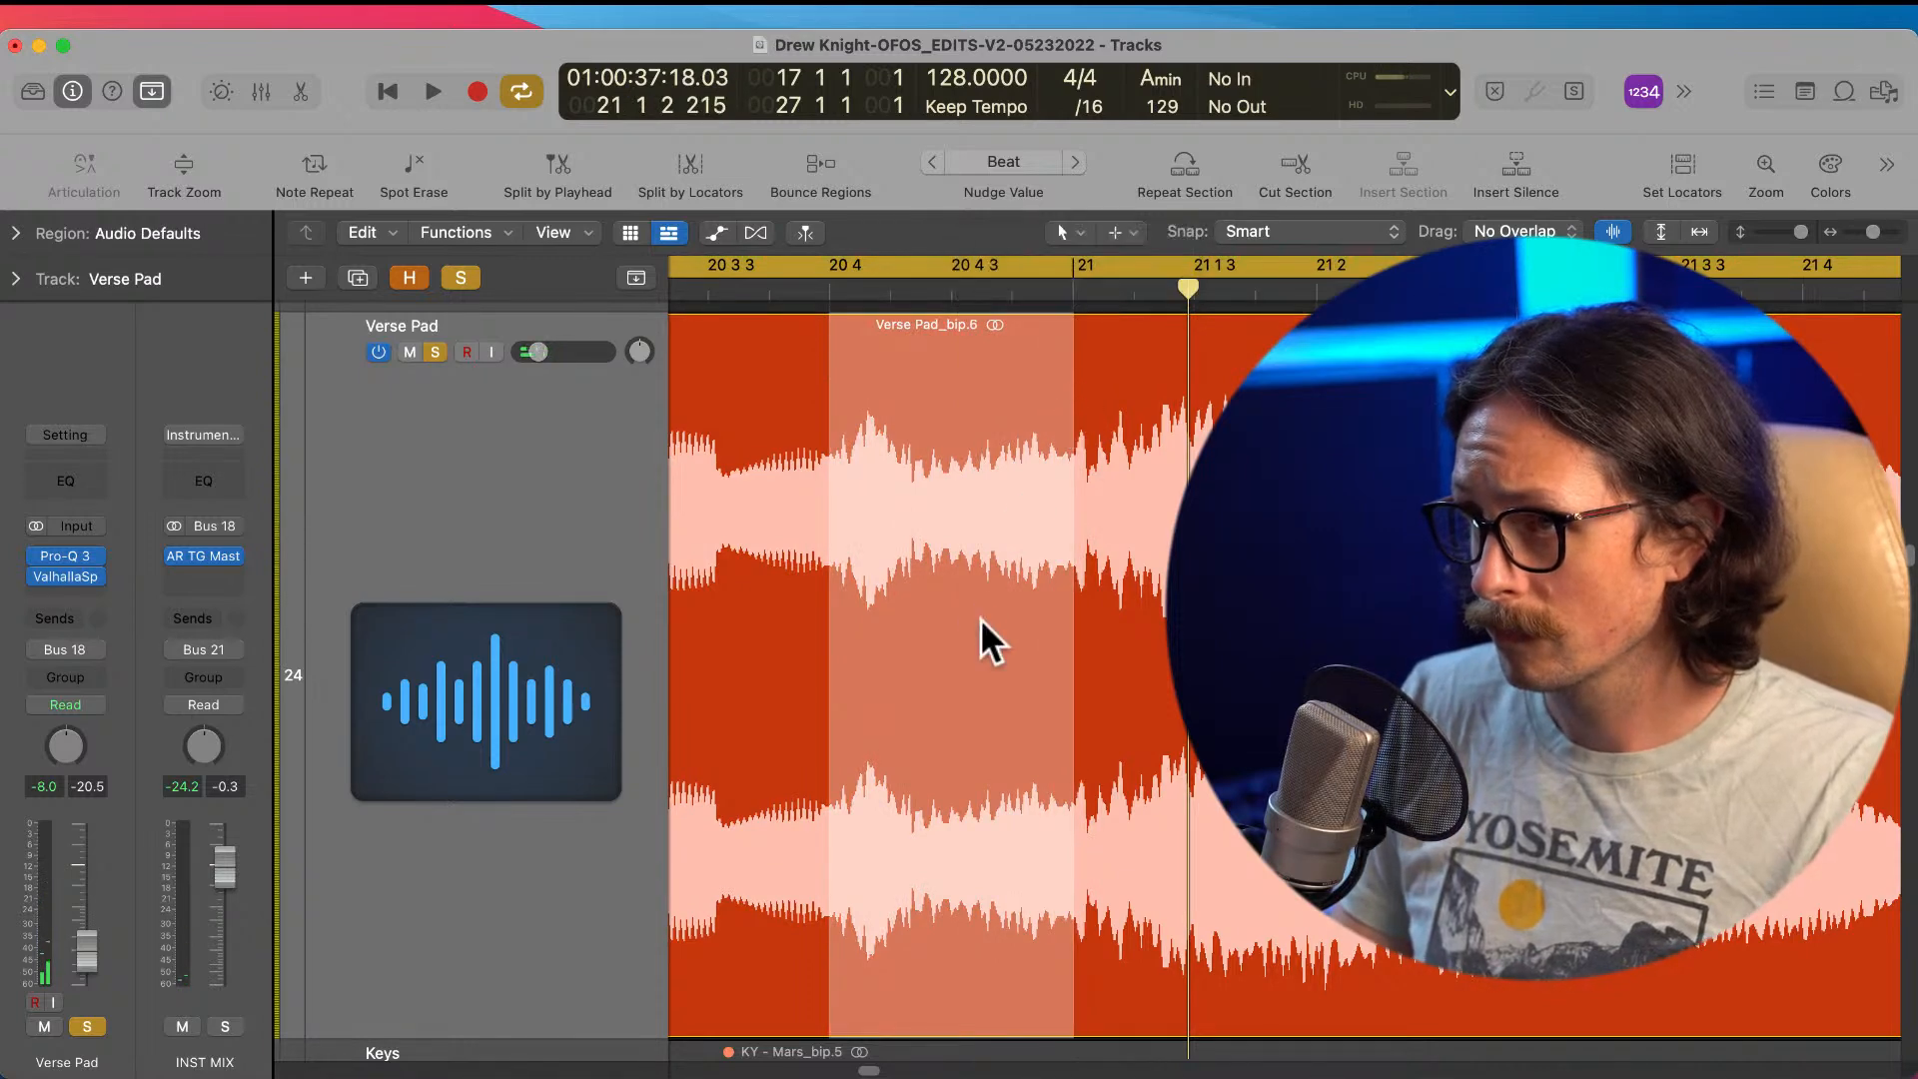
pyautogui.click(978, 623)
pyautogui.keyDown('ctrl'); pyautogui.keyDown('alt'); pyautogui.click(985, 633); pyautogui.keyUp('alt'); pyautogui.keyUp('ctrl')
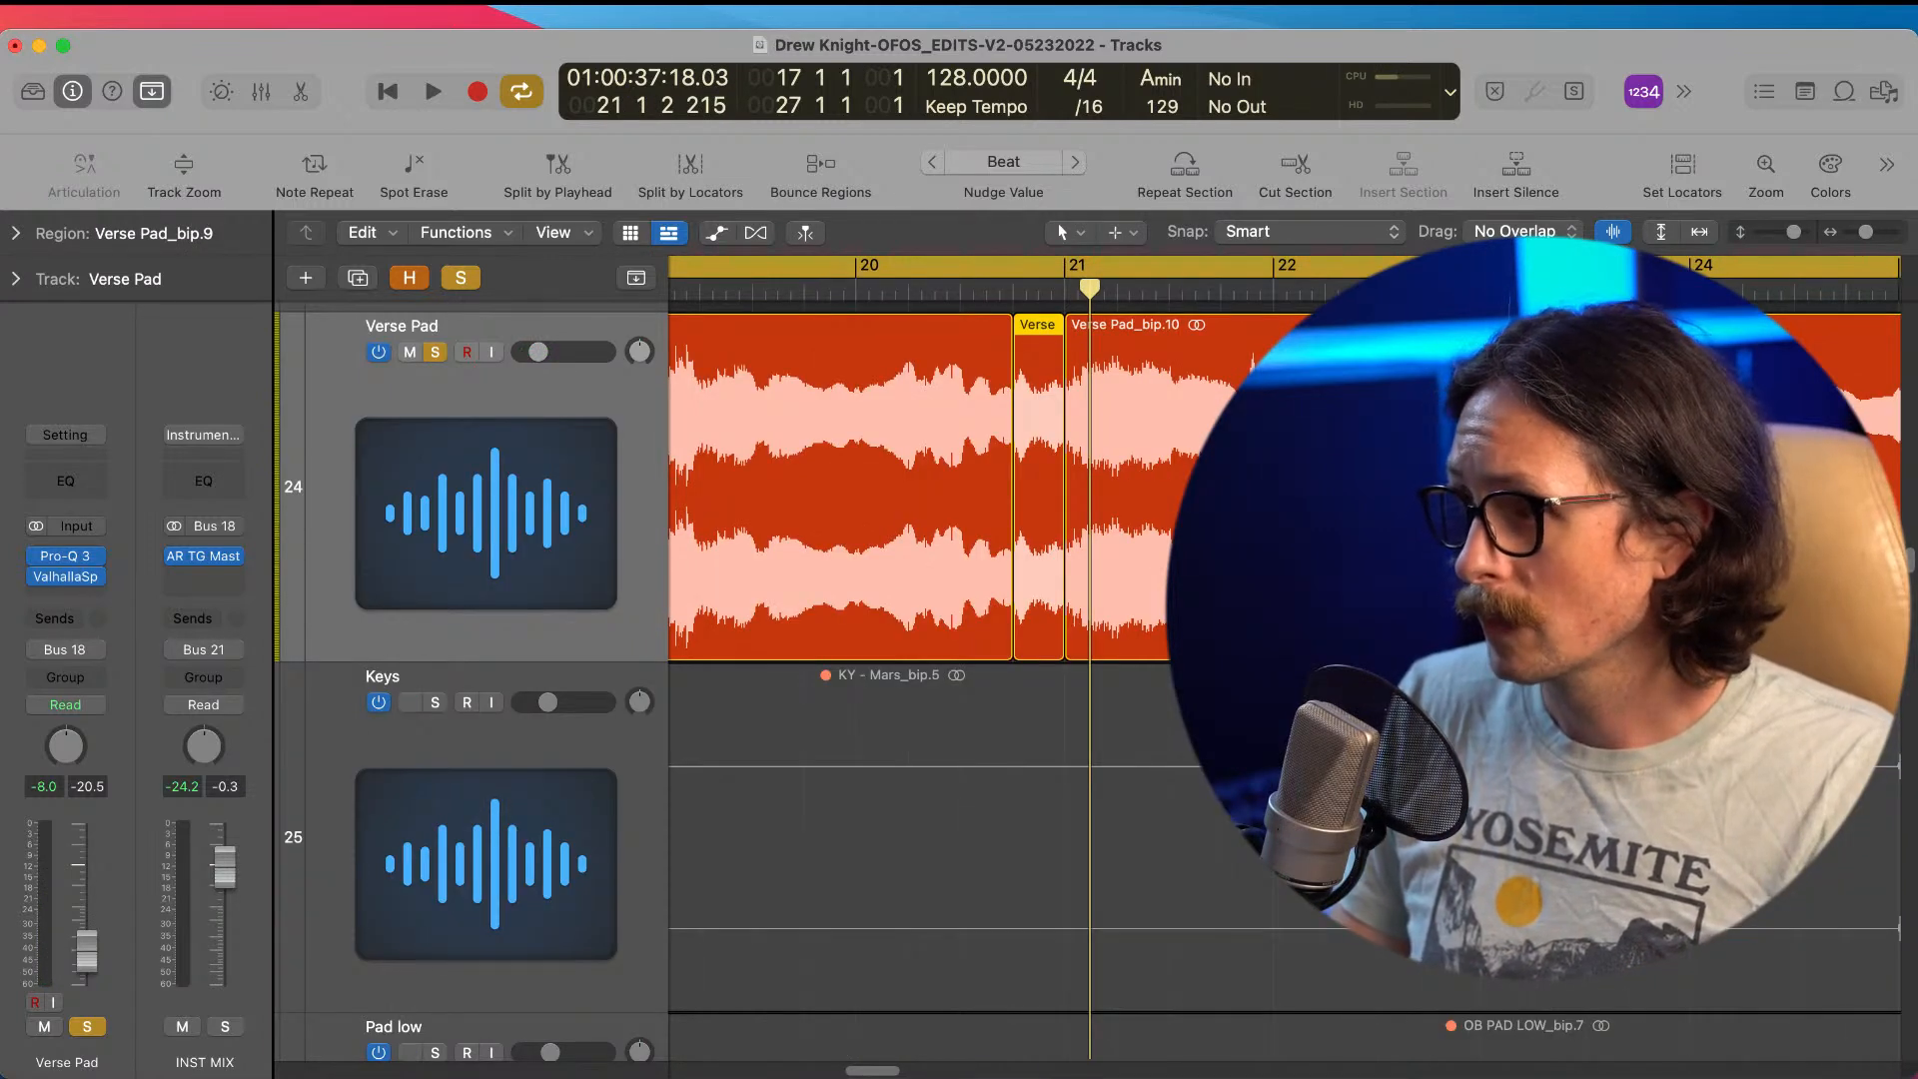
pyautogui.keyDown('ctrl'); pyautogui.keyDown('alt'); pyautogui.click(1046, 558); pyautogui.keyUp('alt'); pyautogui.keyUp('ctrl')
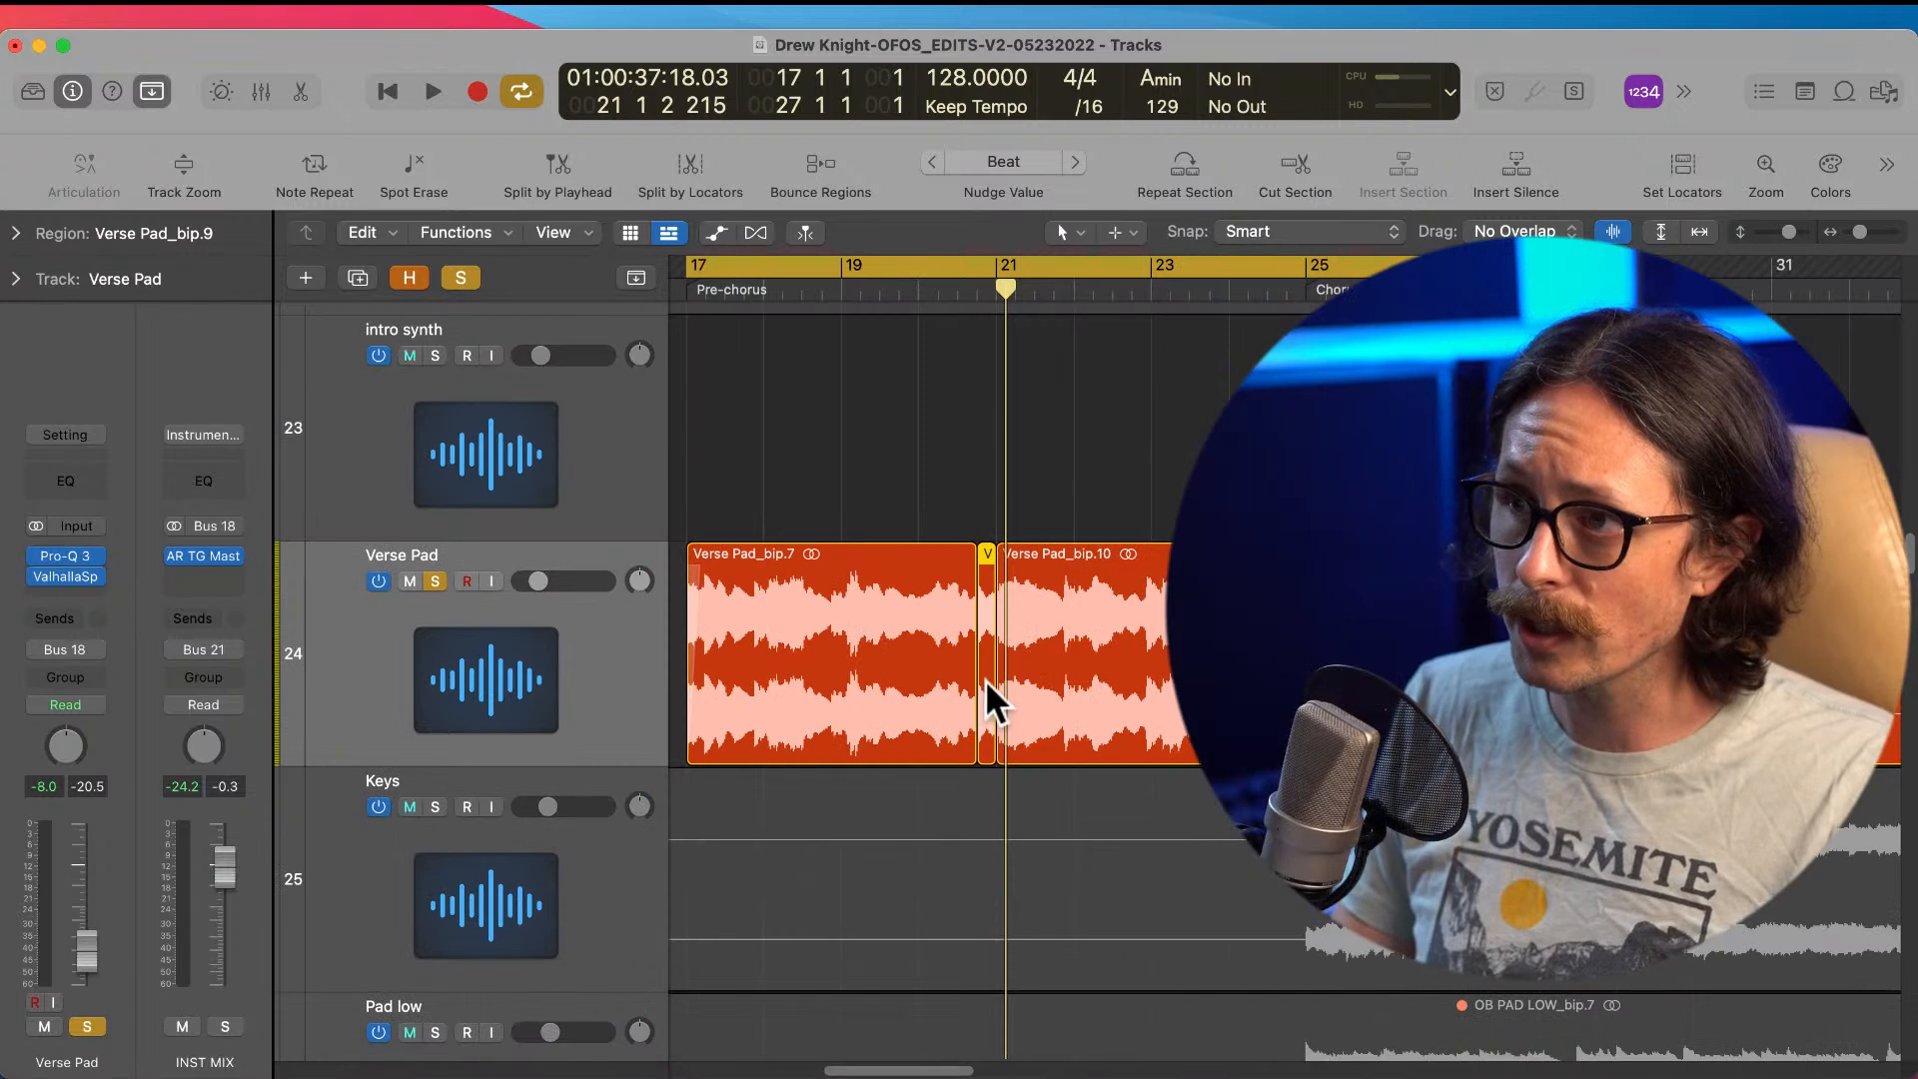
# Step: Copy the one-beat Verse Pad slice into the empty space before the pre-chorus, in bar 16
pyautogui.moveTo(985, 686); pyautogui.dragTo(704, 665)
pyautogui.hscroll(-3, 853, 599)
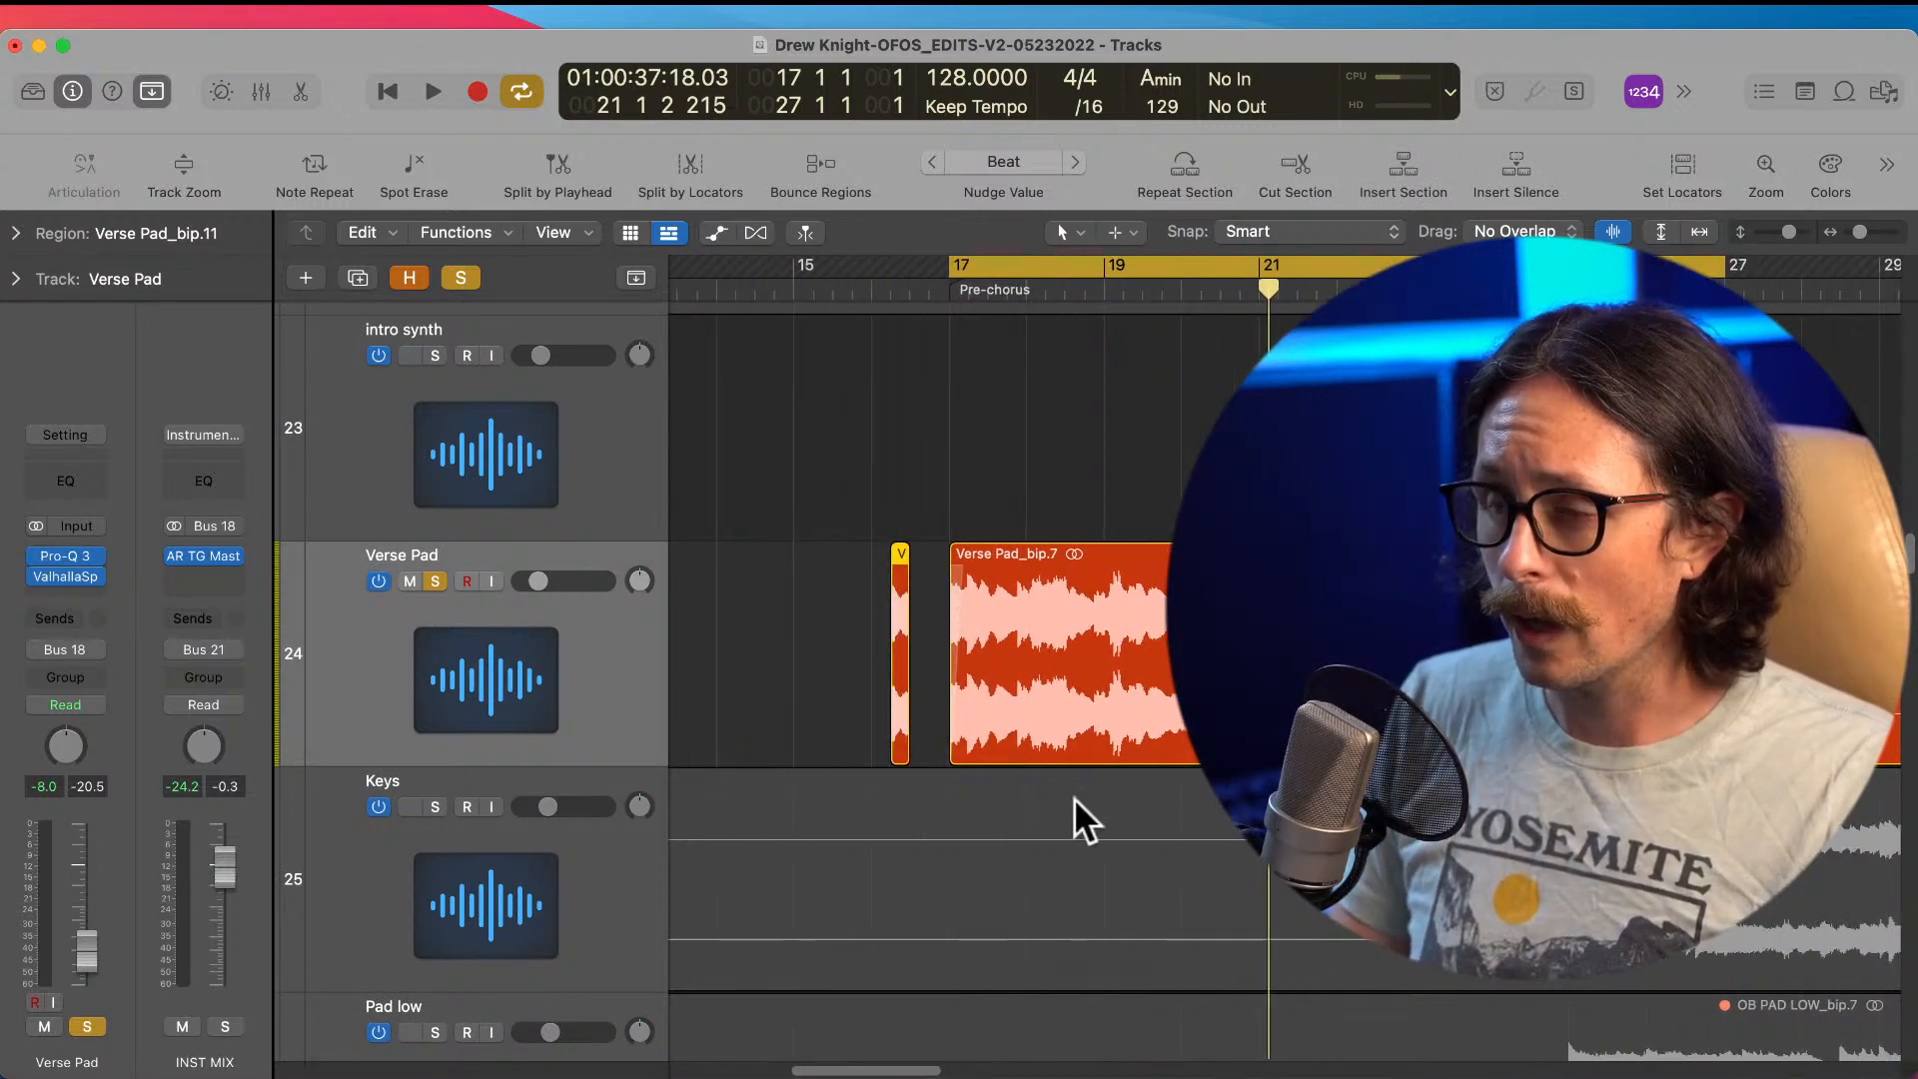
pyautogui.moveTo(749, 415); pyautogui.dragTo(1103, 785)
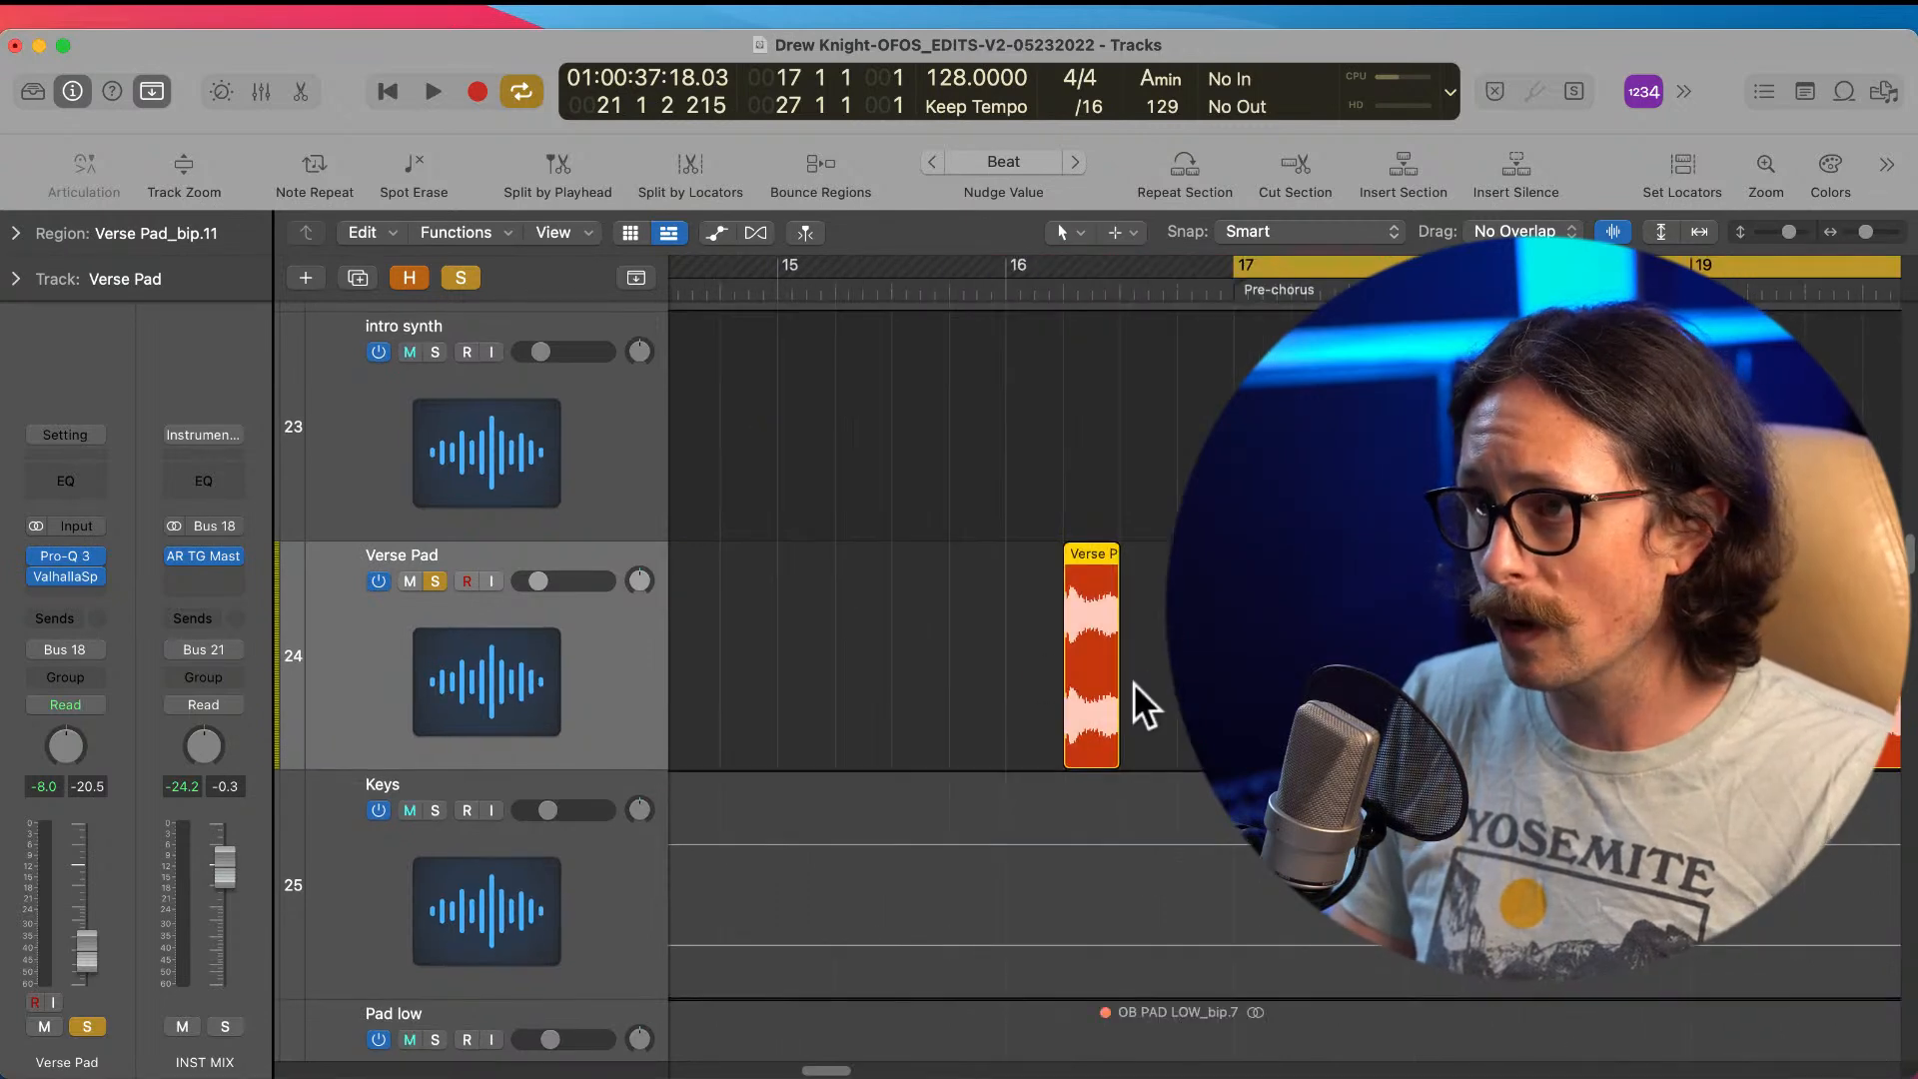
# Step: Duplicate the Verse Pad track and move the copied slice onto the new track, ending at bar 17
pyautogui.moveTo(1109, 704); pyautogui.dragTo(661, 587)
pyautogui.click(558, 657)
pyautogui.press('super+d')
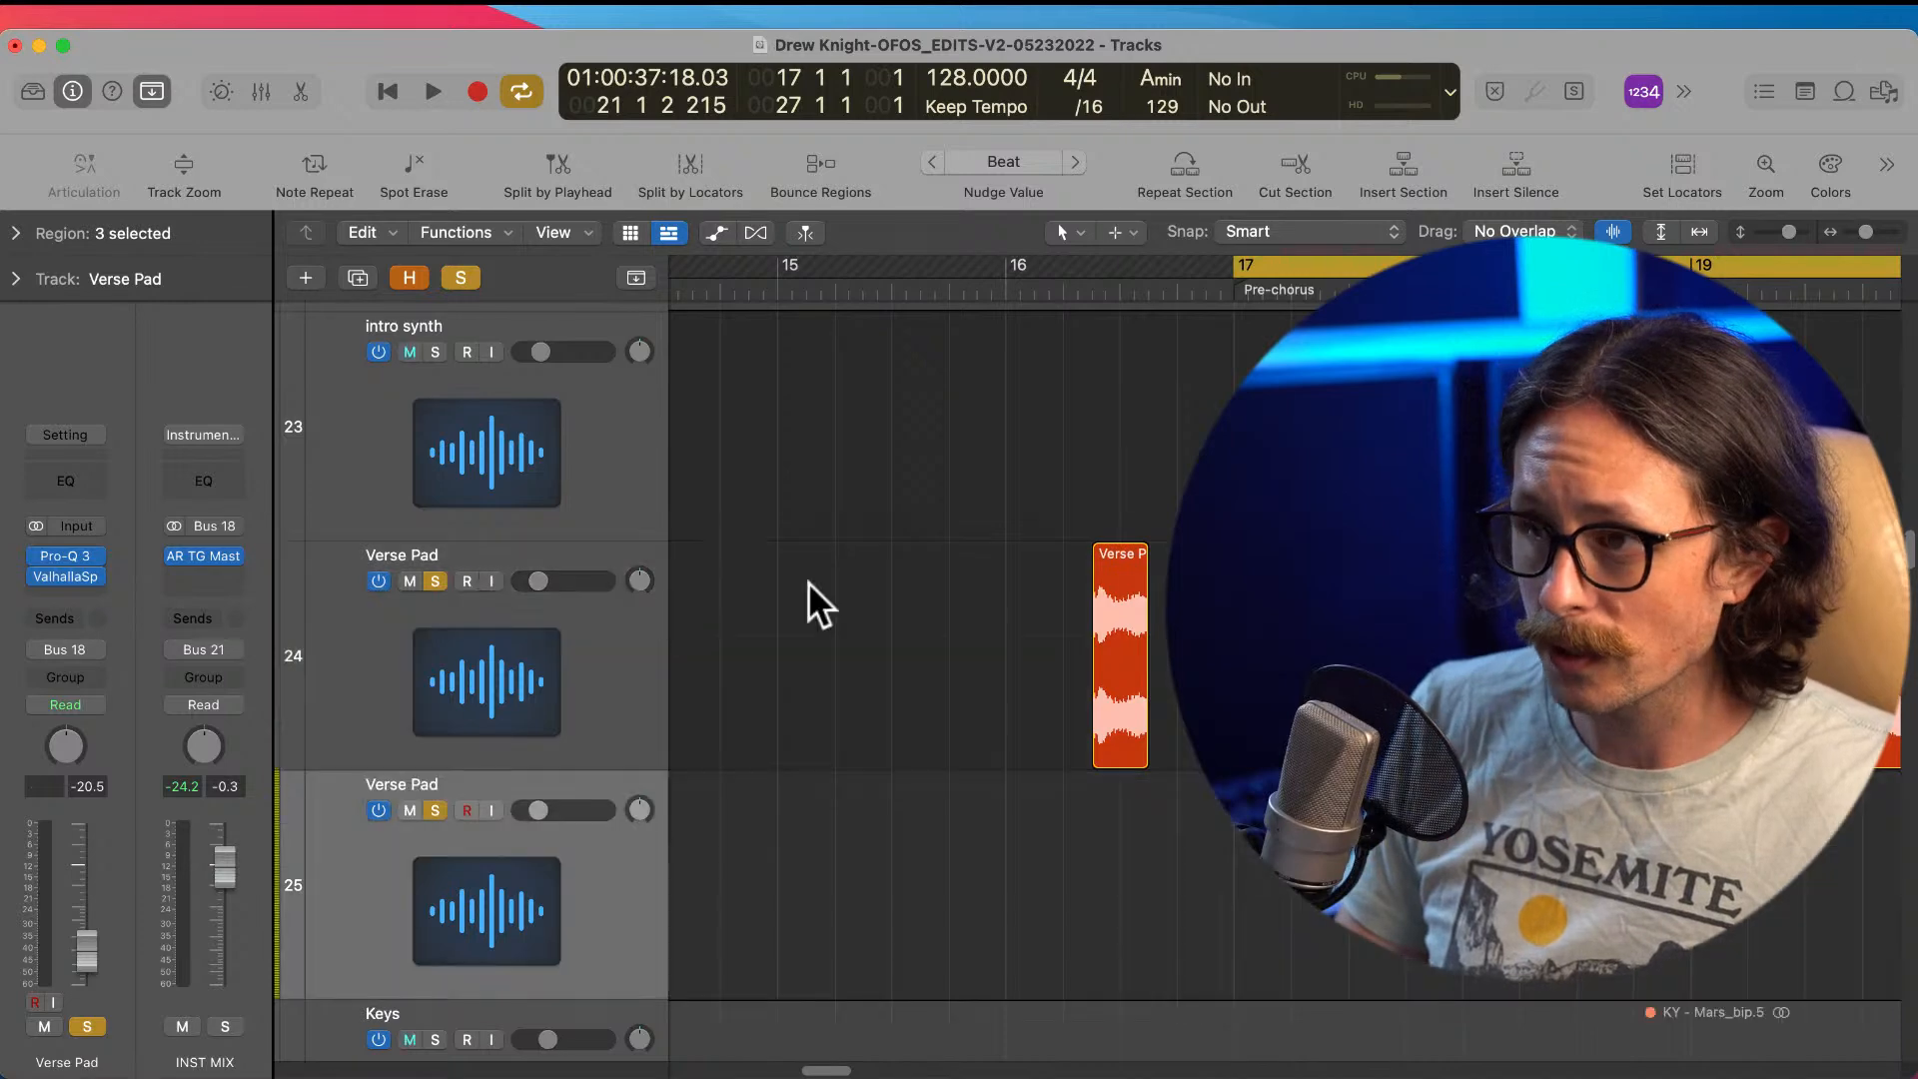
pyautogui.moveTo(1125, 643); pyautogui.dragTo(1201, 825)
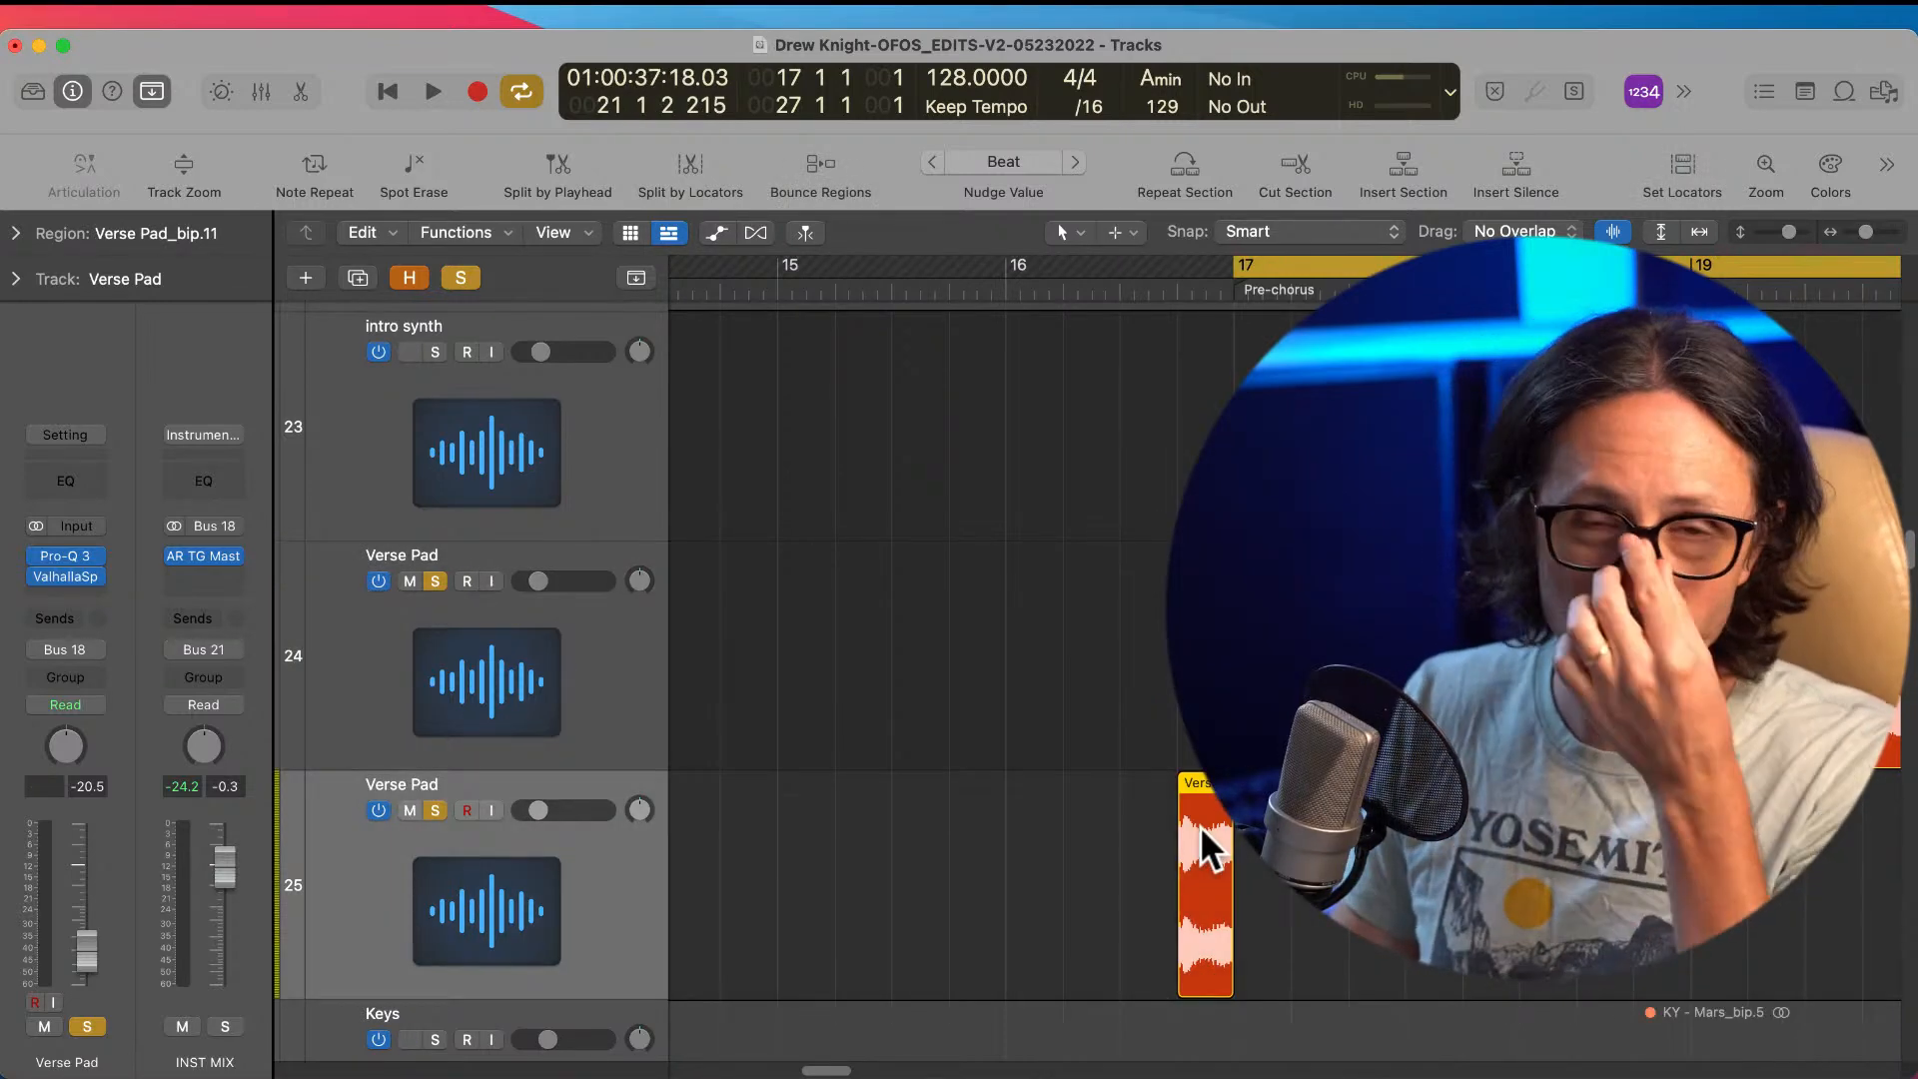
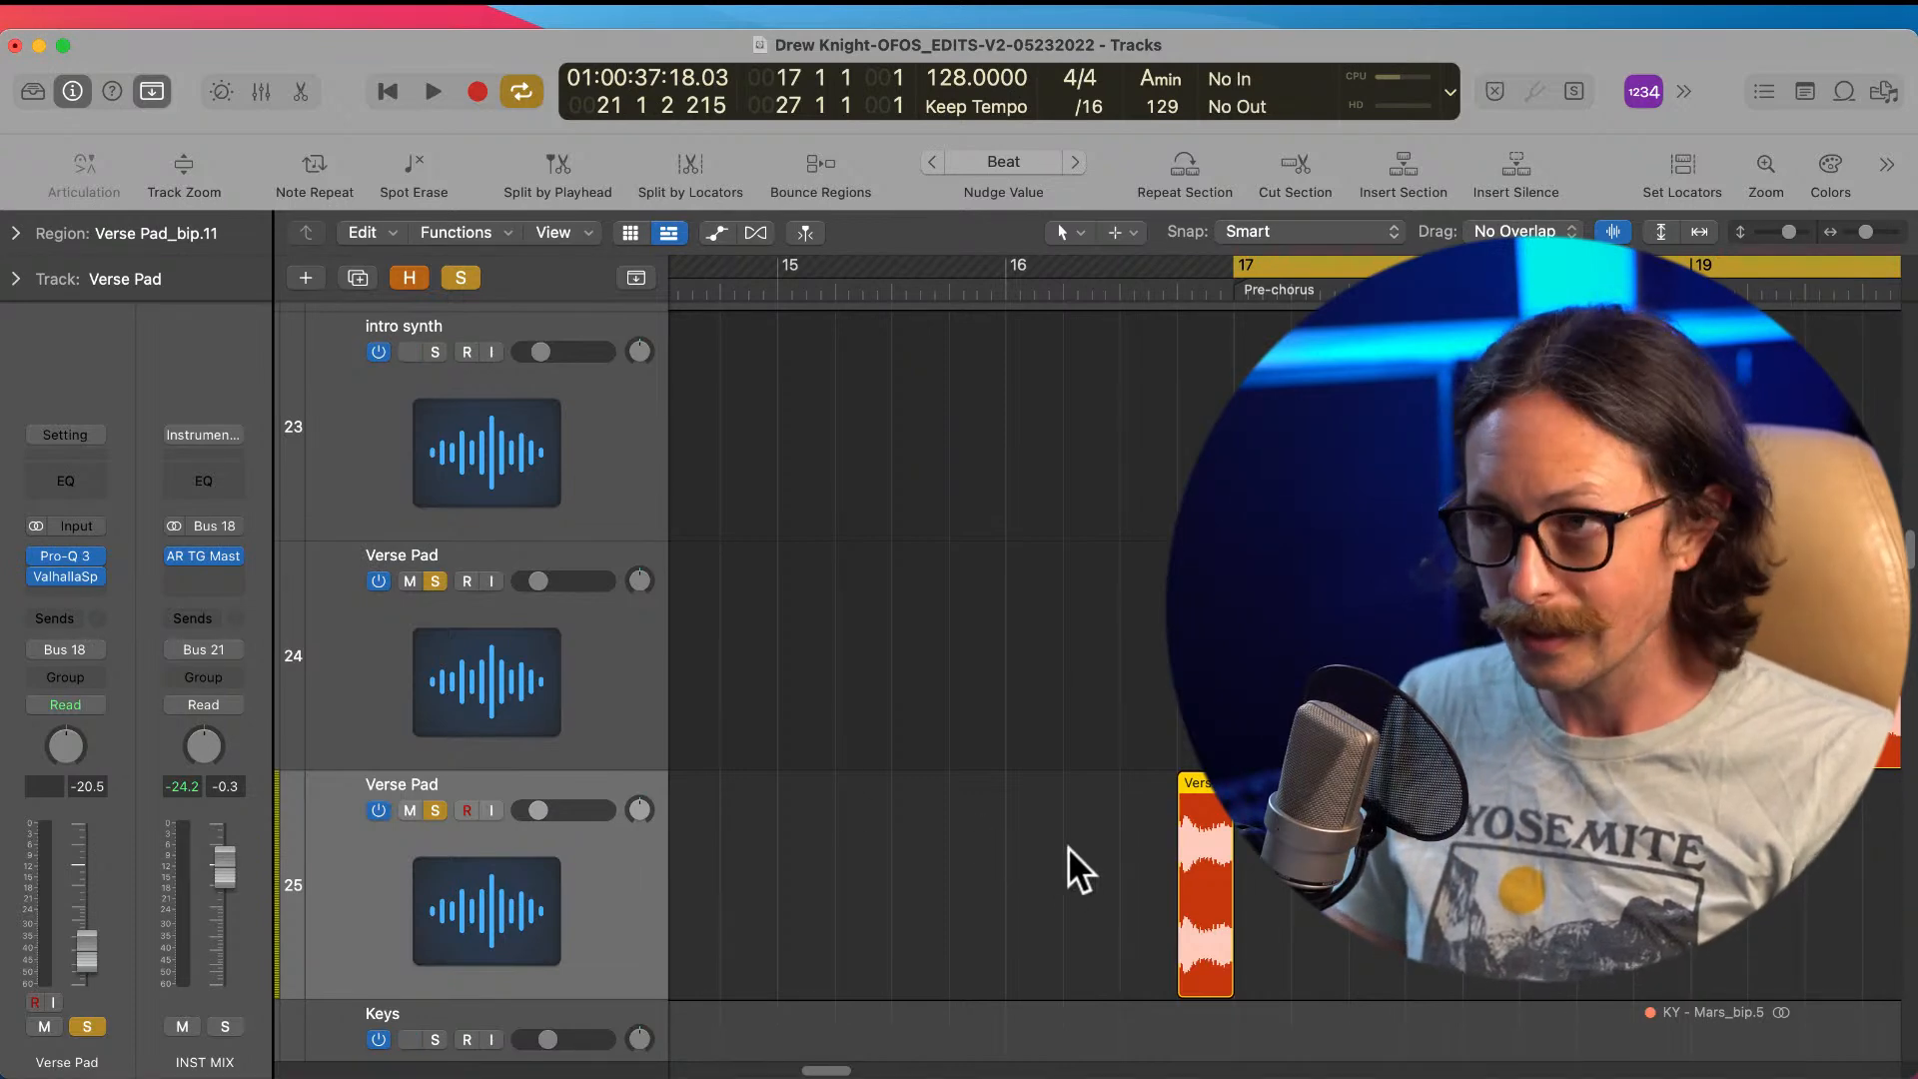
# Step: Move the slice on the duplicated Verse Pad track so that it starts at bar 16
pyautogui.moveTo(1201, 893); pyautogui.dragTo(1014, 877)
pyautogui.keyDown('ctrl'); pyautogui.keyDown('alt'); pyautogui.click(1083, 959); pyautogui.keyUp('alt'); pyautogui.keyUp('ctrl')
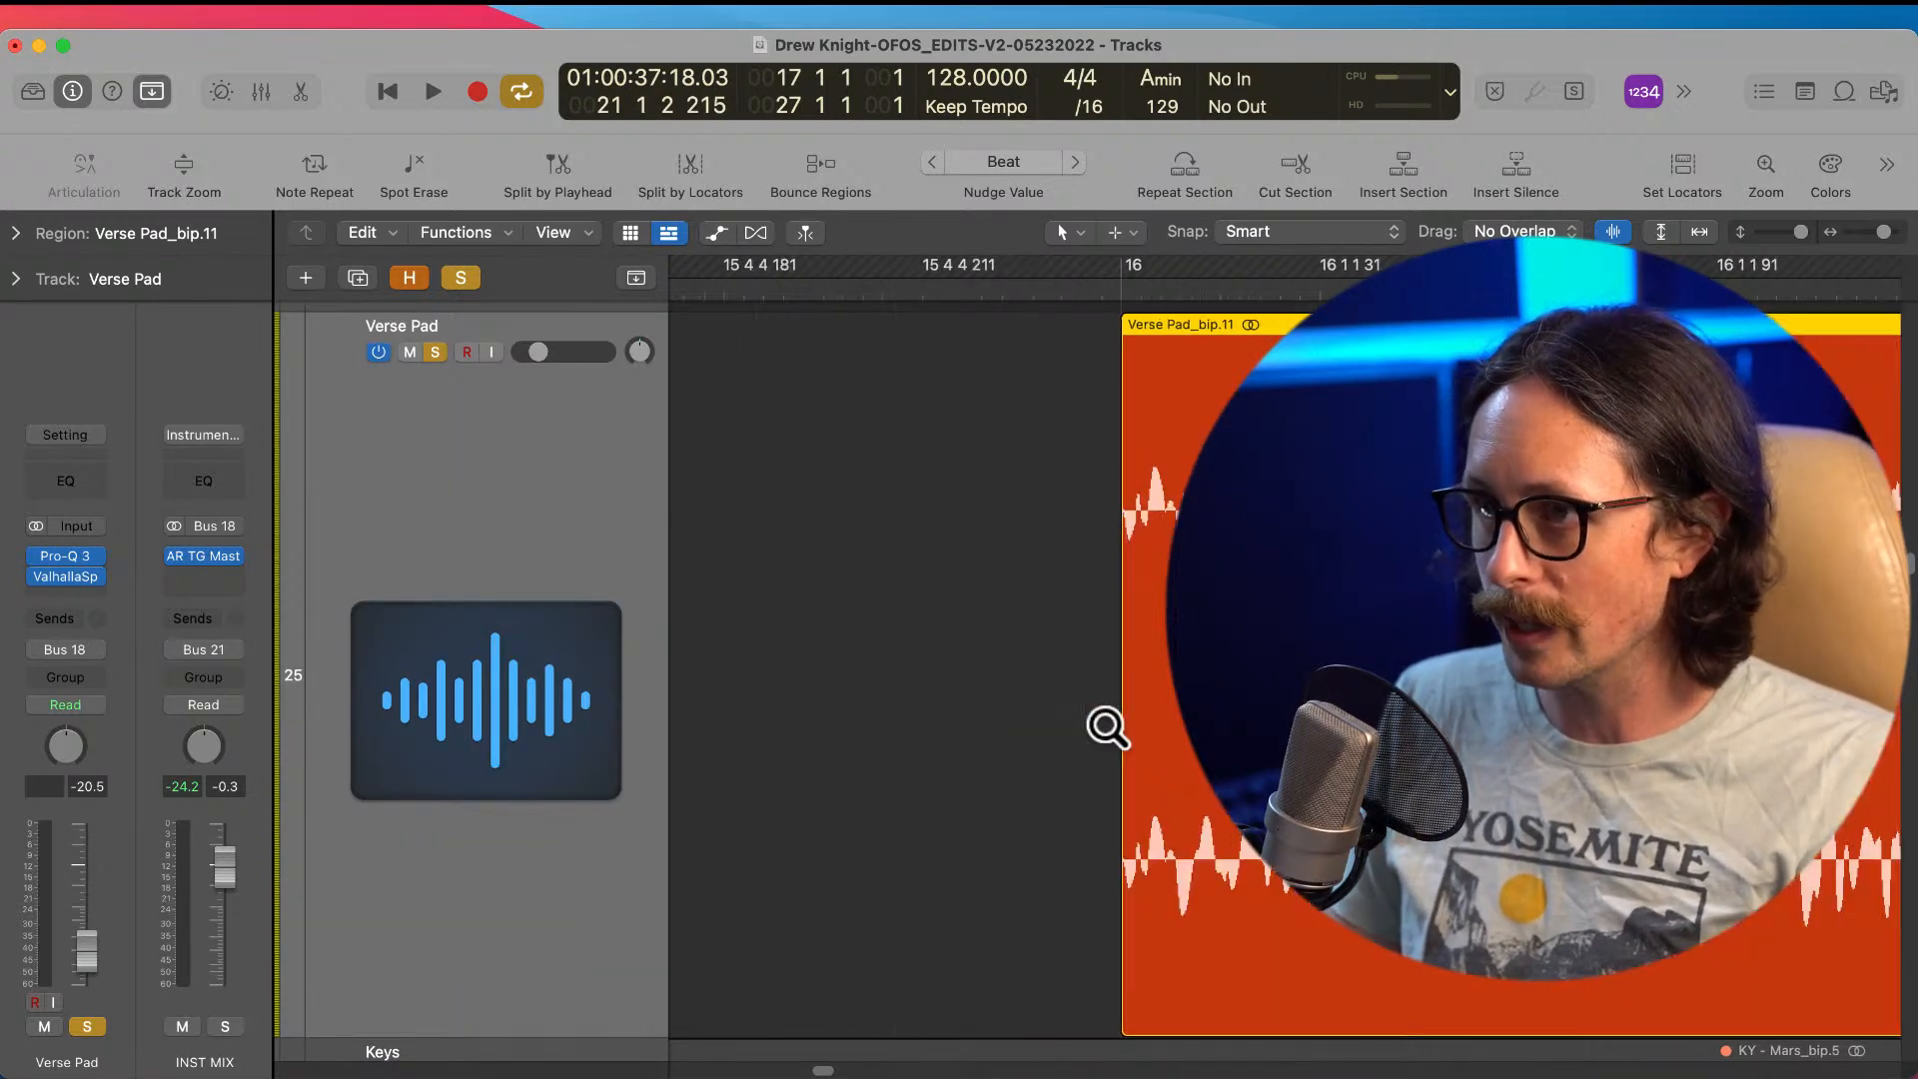
pyautogui.moveTo(1229, 639); pyautogui.dragTo(983, 600)
pyautogui.click(1109, 621)
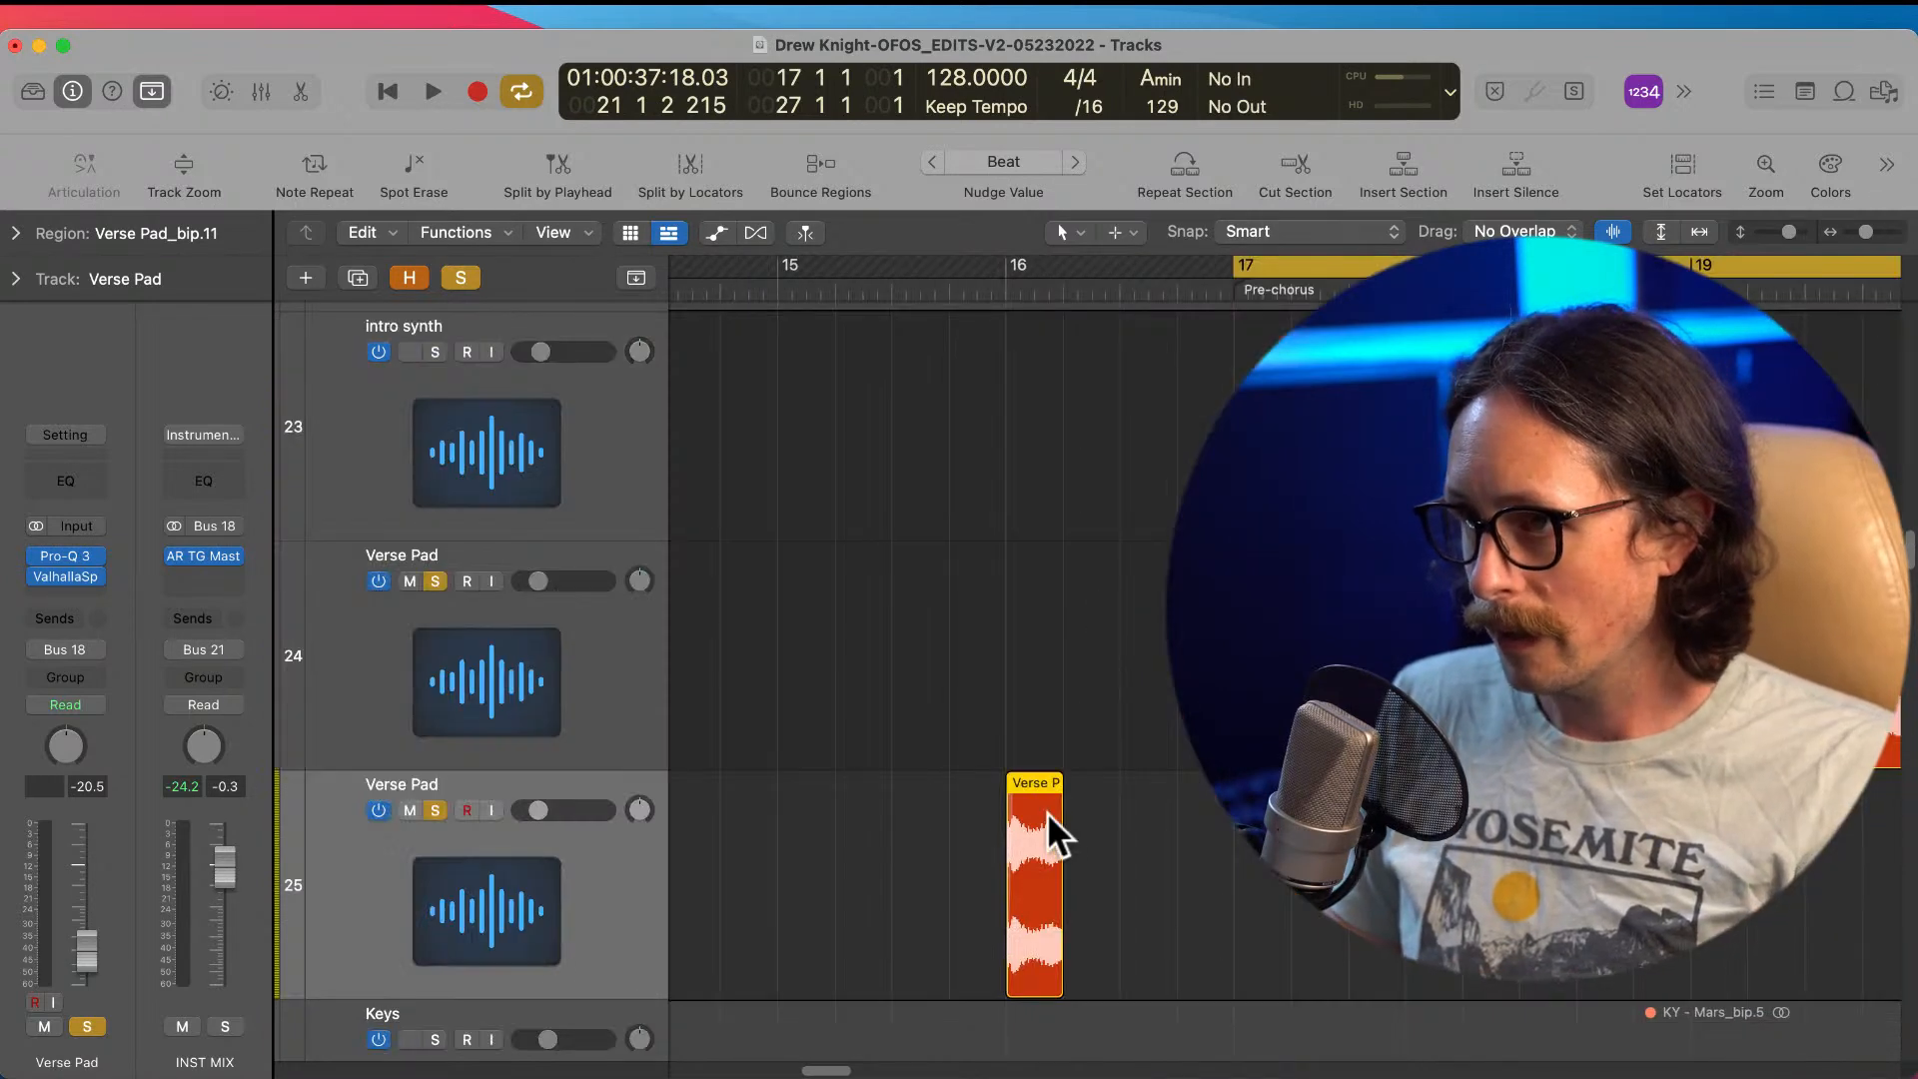
pyautogui.moveTo(1029, 789); pyautogui.dragTo(1101, 895)
pyautogui.keyDown('ctrl'); pyautogui.keyDown('alt'); pyautogui.click(1070, 531); pyautogui.keyUp('alt'); pyautogui.keyUp('ctrl')
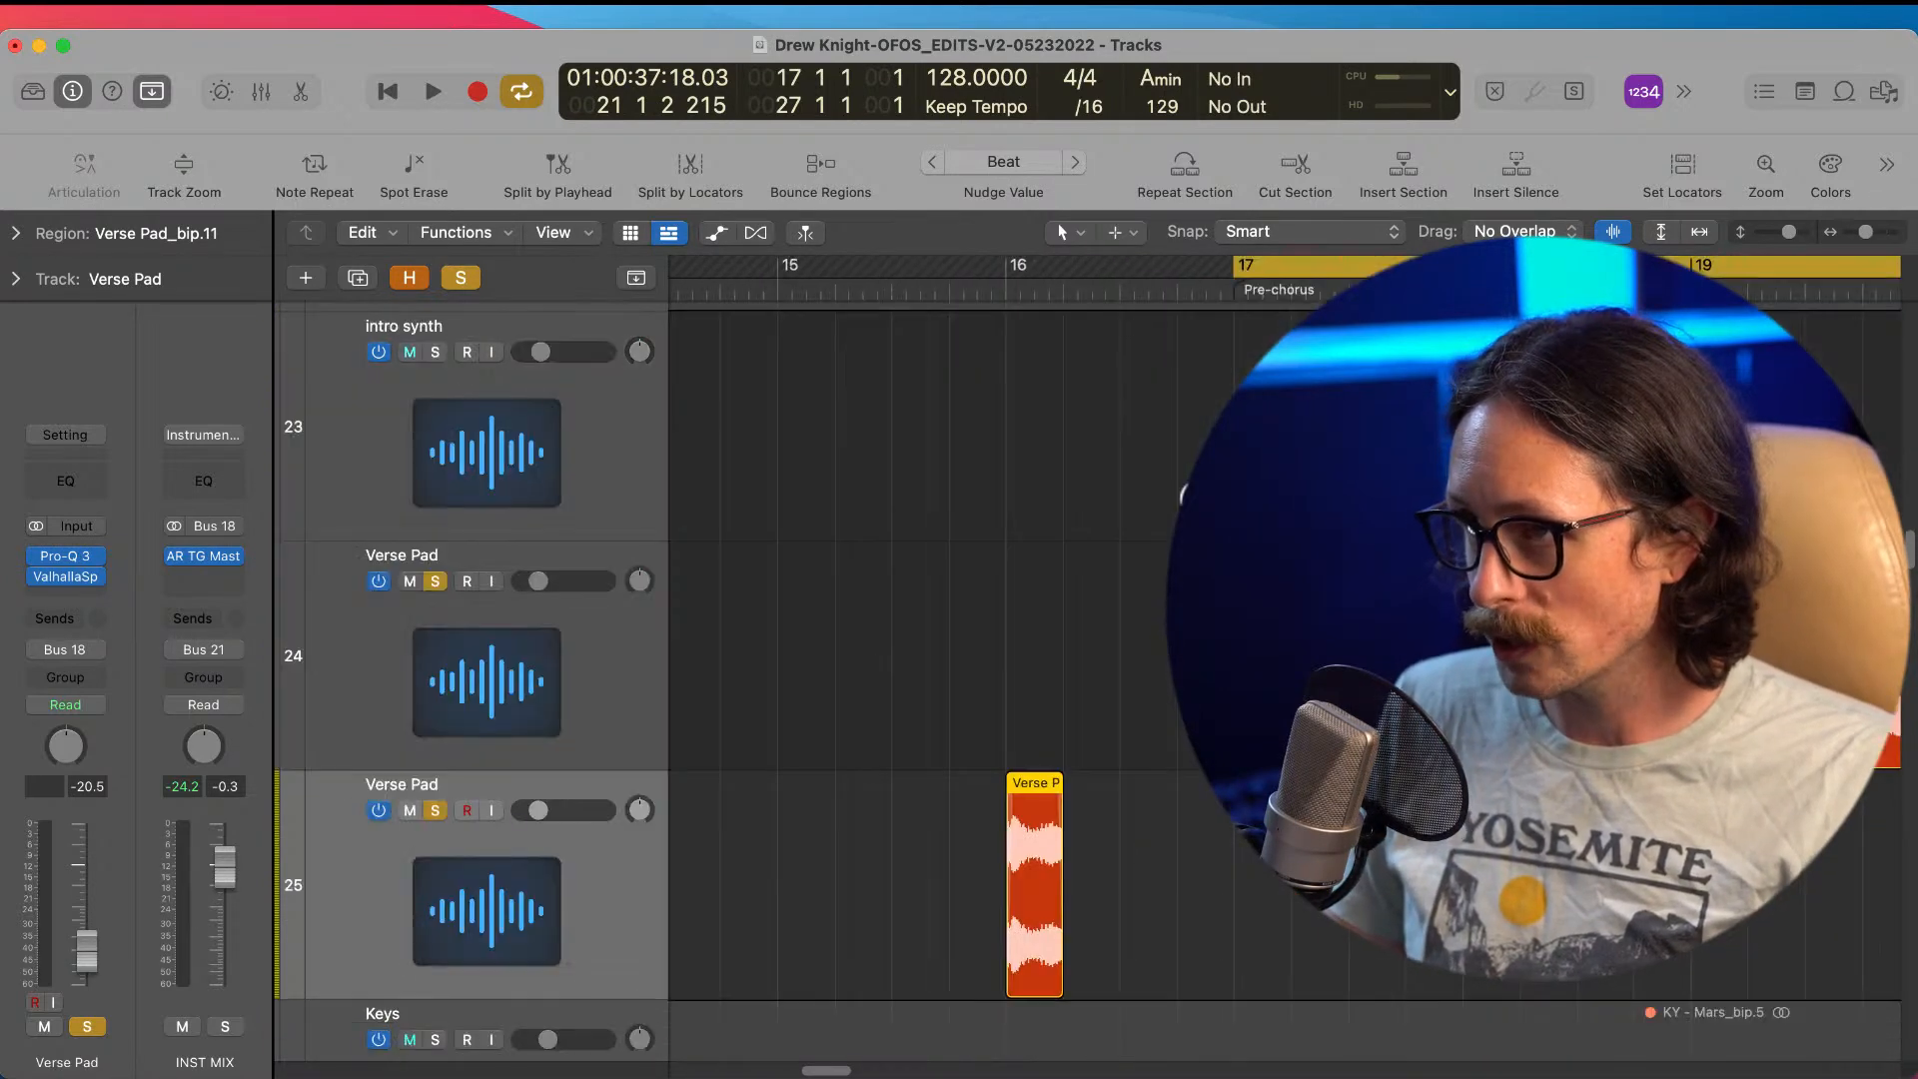
# Step: Set the cycle range from bar 16 to bar 19 and play back the isolated Verse Pad slice
pyautogui.moveTo(1005, 267); pyautogui.dragTo(1691, 267)
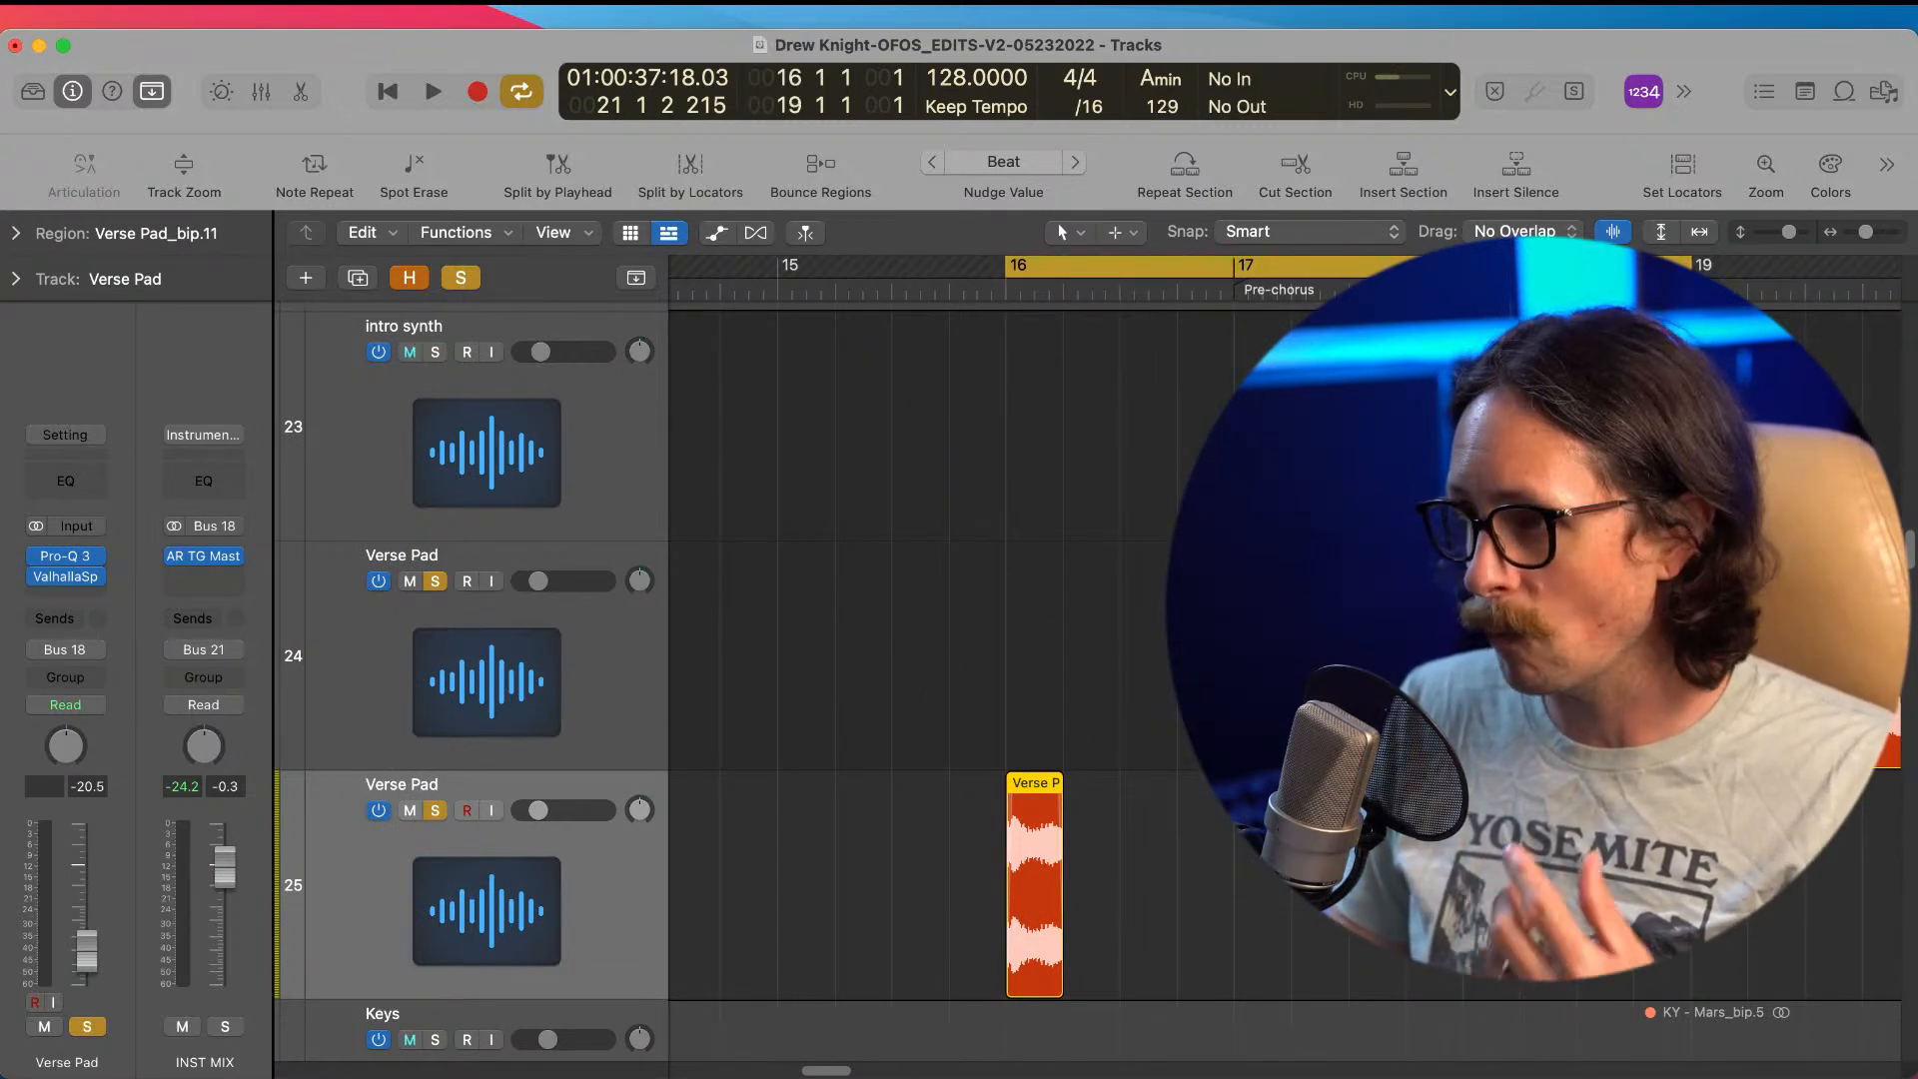
pyautogui.click(1110, 856)
pyautogui.press('space')
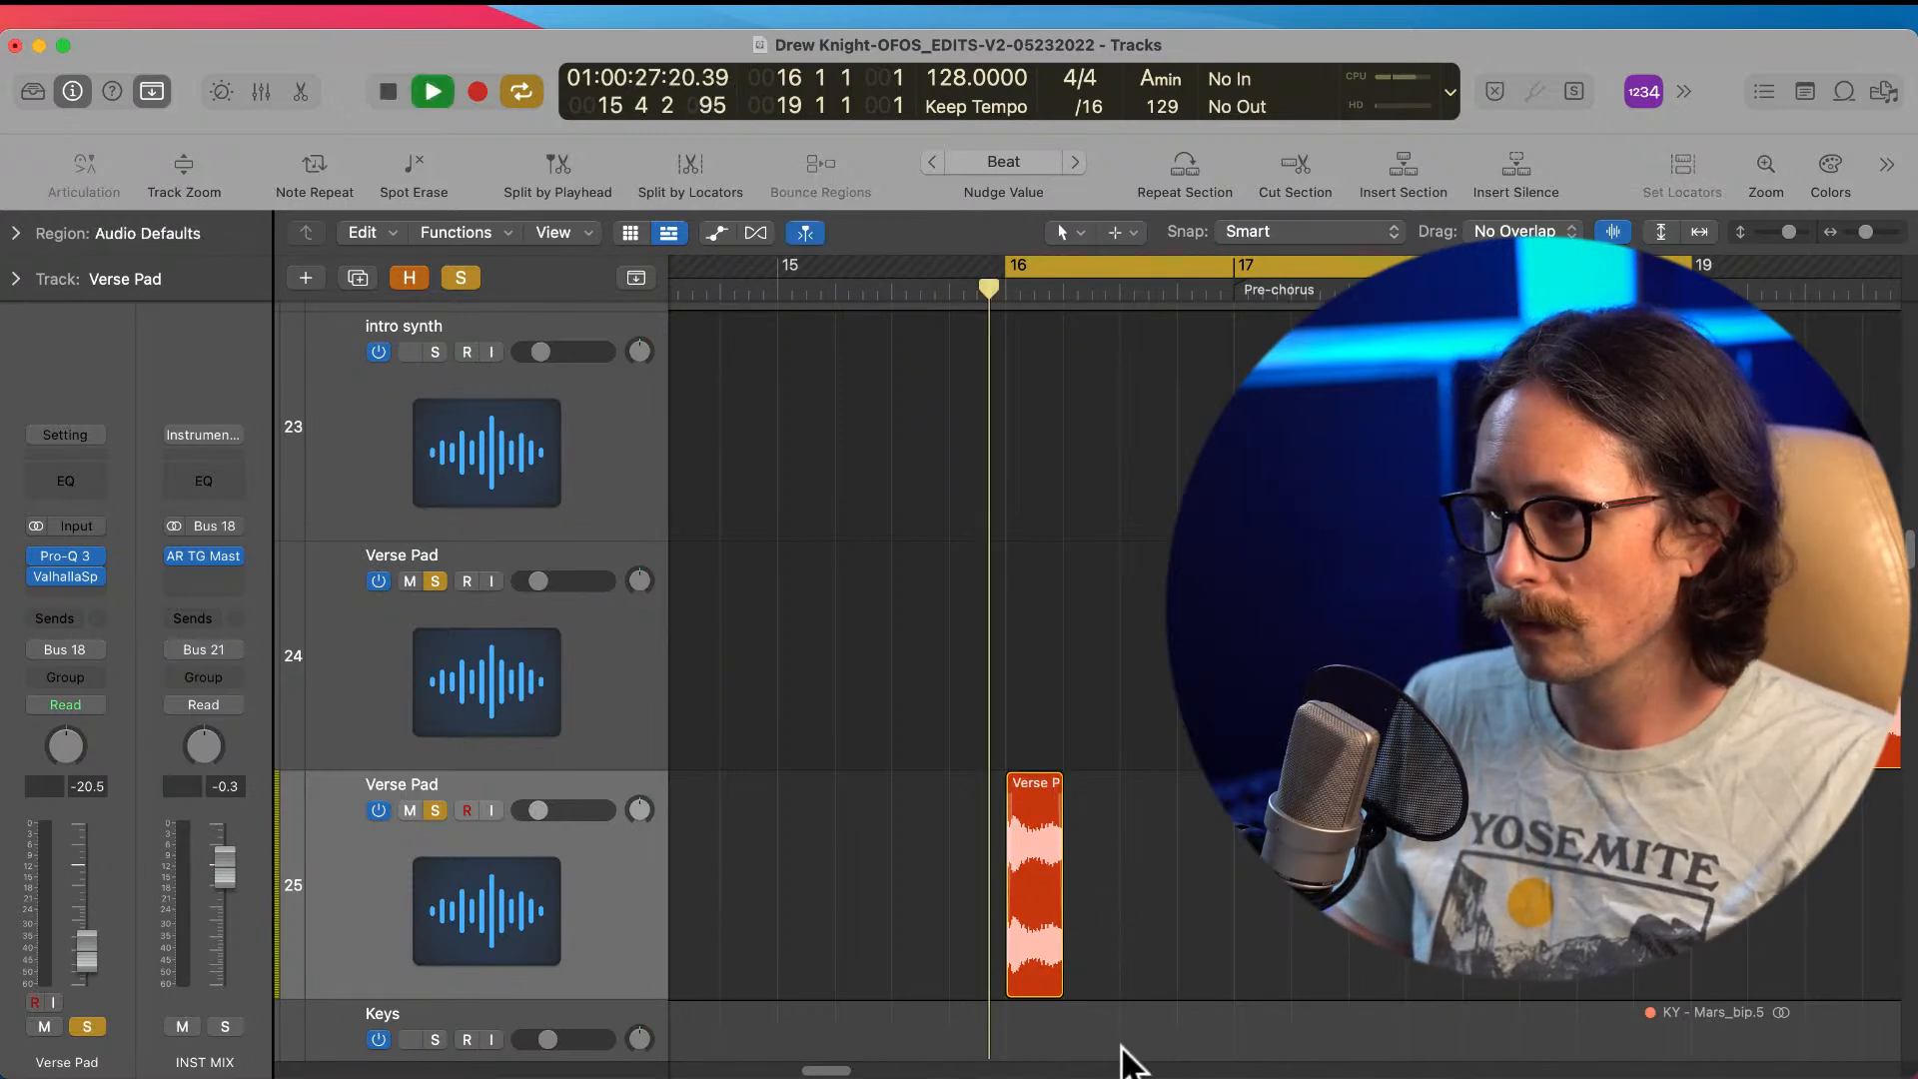
pyautogui.press('space')
pyautogui.press('space')
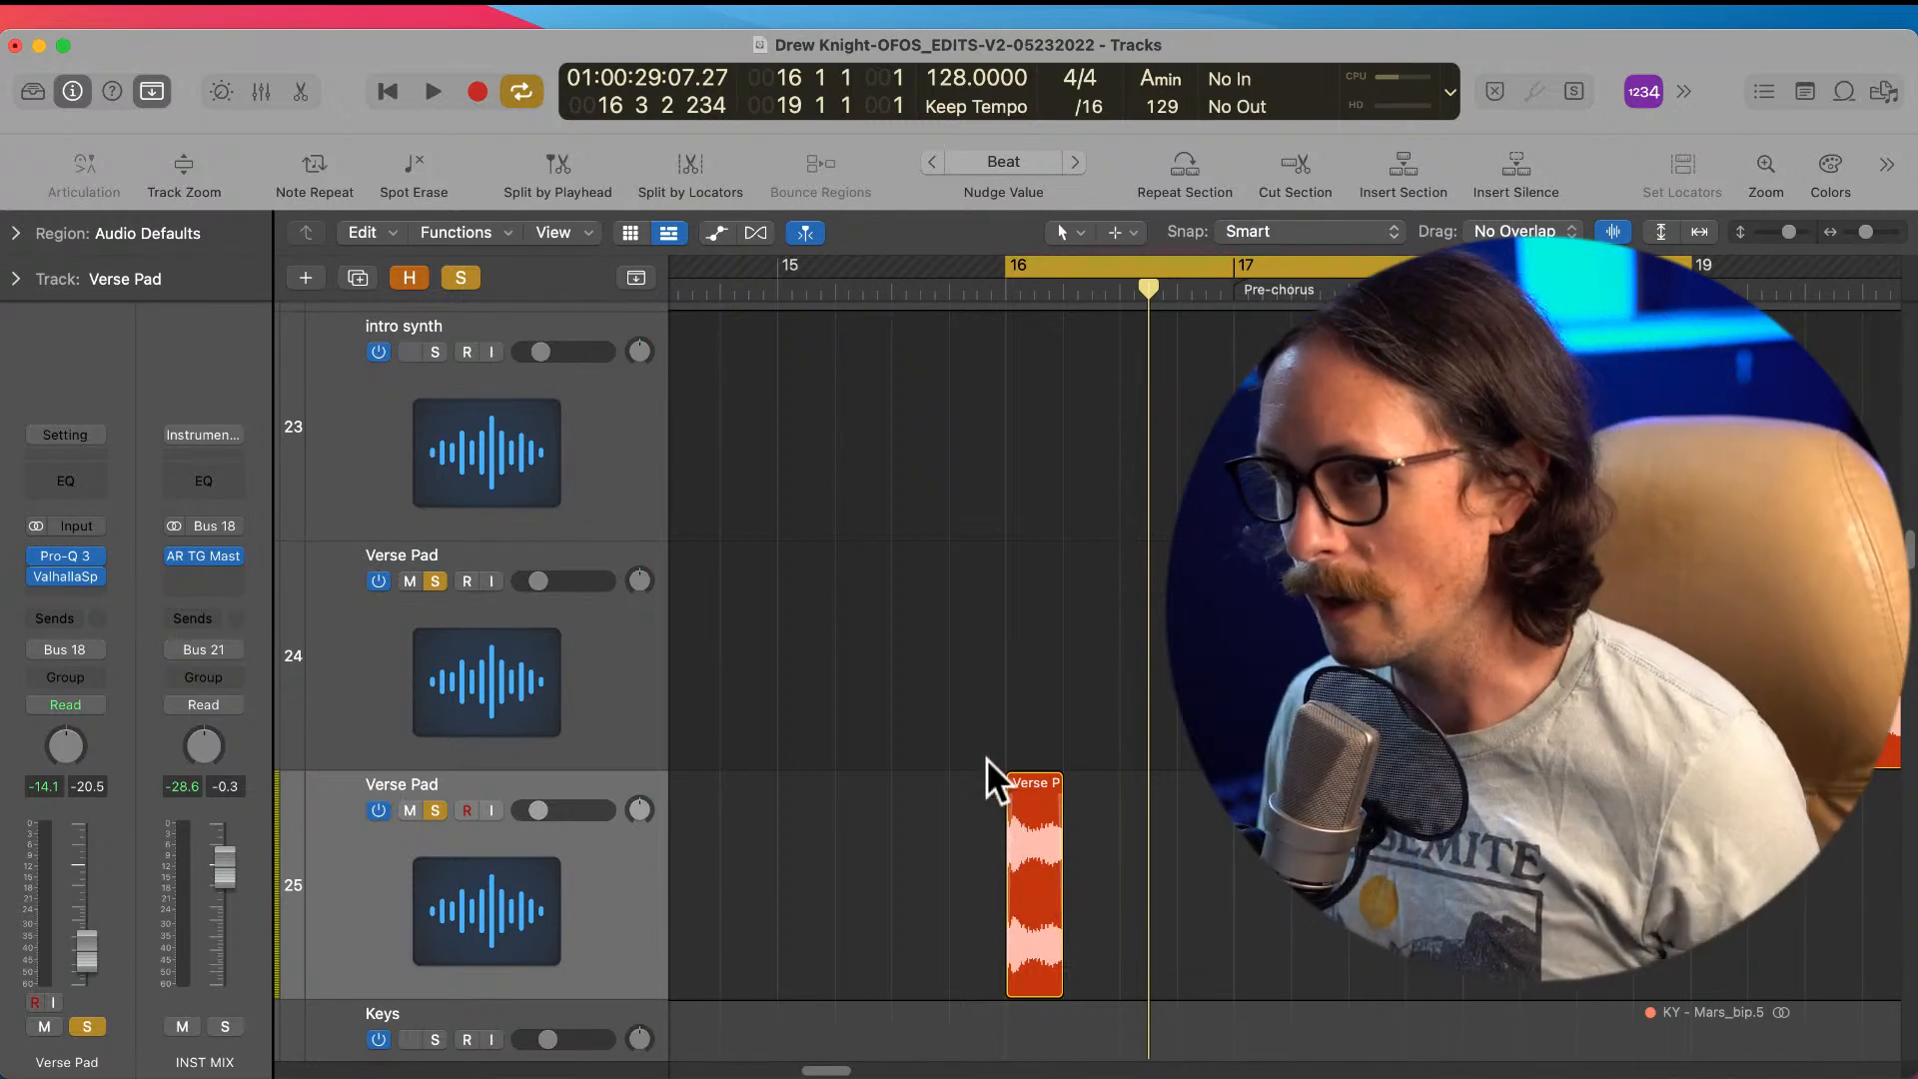
# Step: Open the duplicated Verse Pad track's plug-ins, raise the ValhallaSpaceModulator Mix to 80.6%, and close the modulator
pyautogui.click(1019, 819)
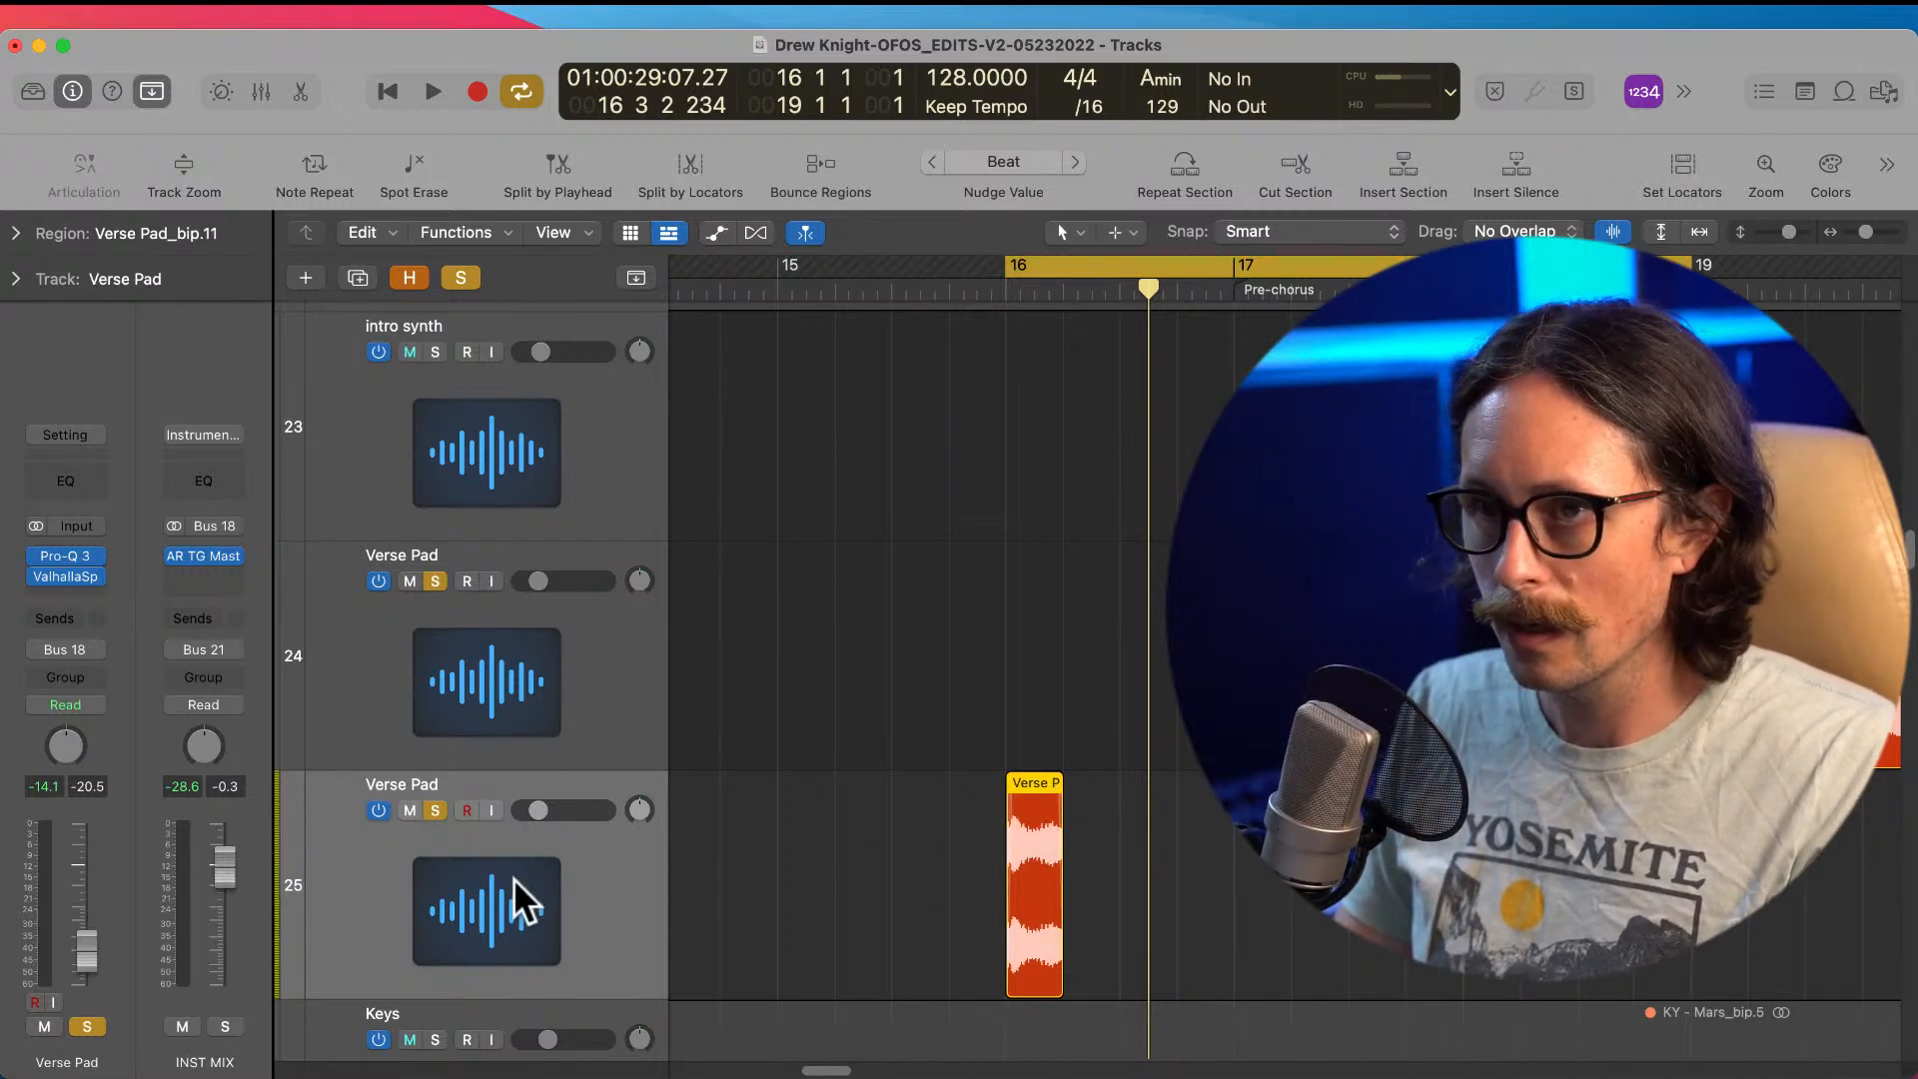
pyautogui.click(76, 590)
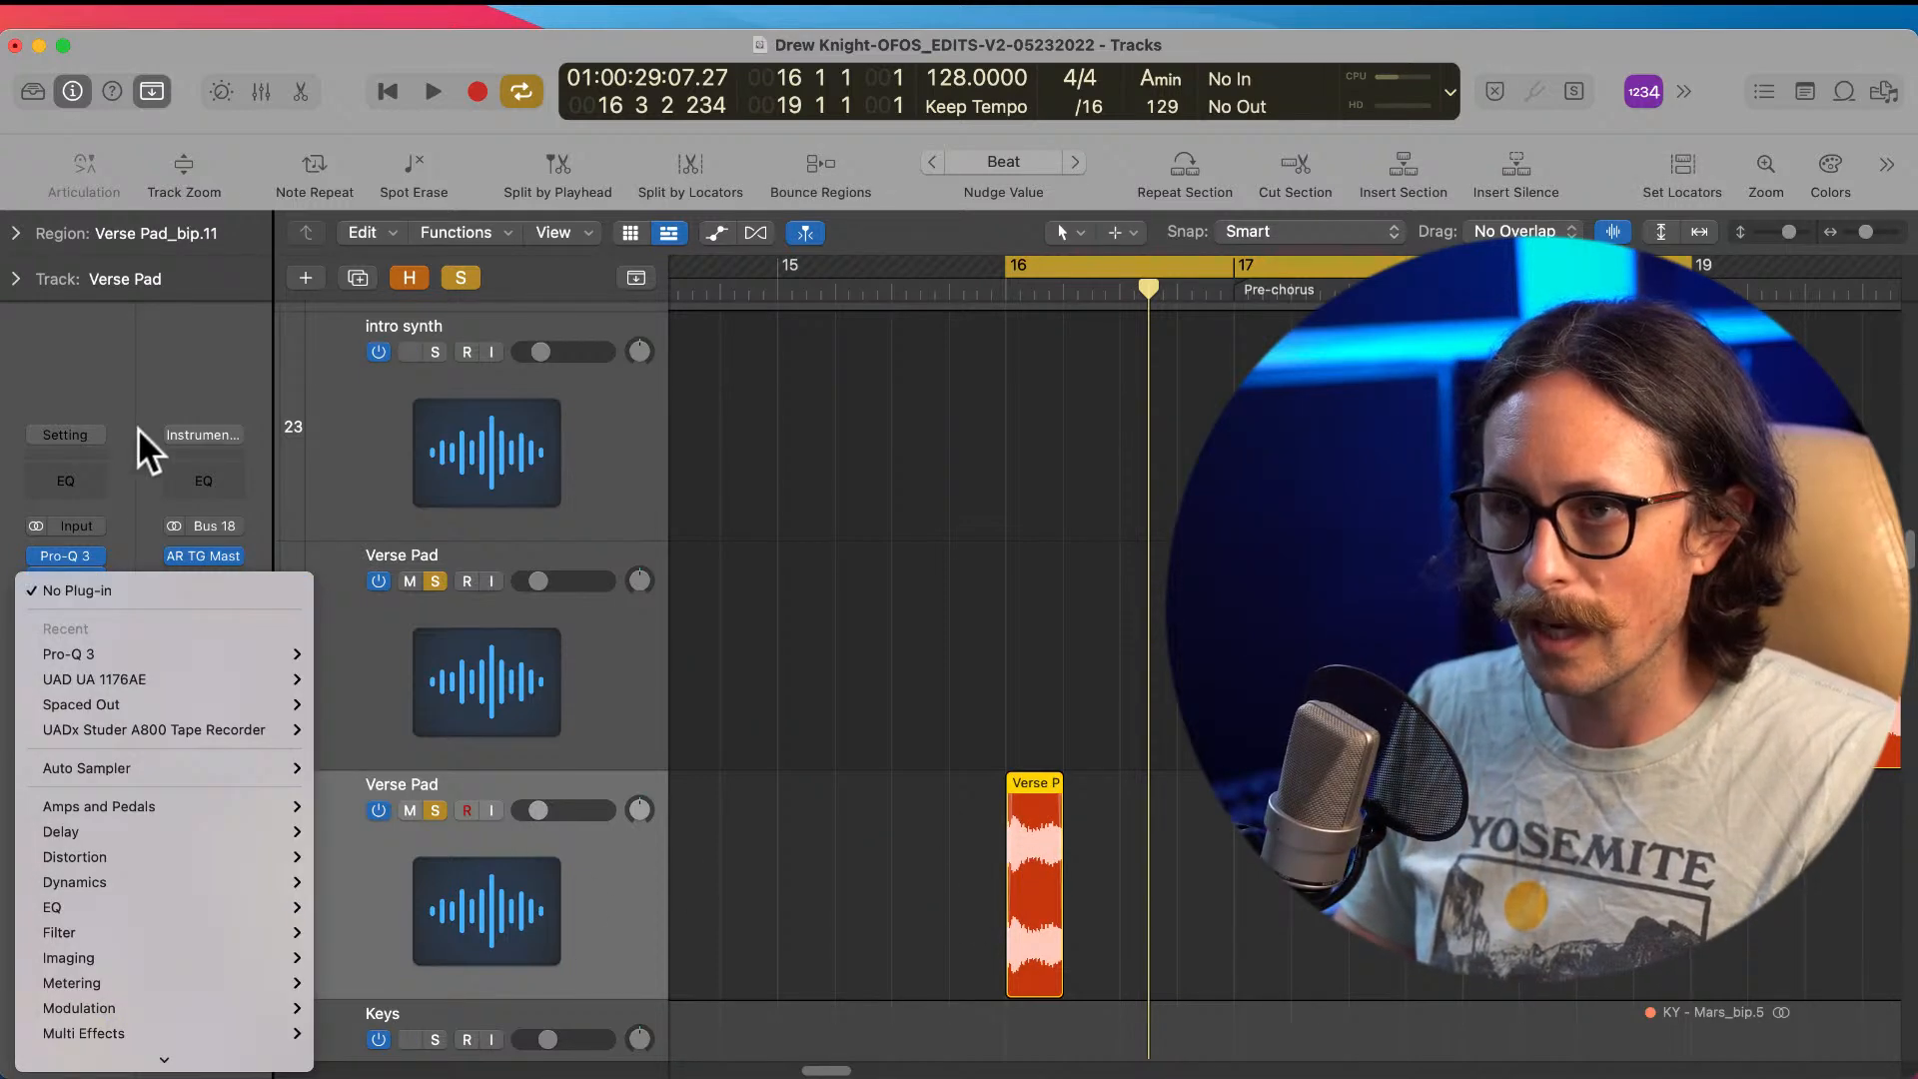
pyautogui.click(134, 427)
pyautogui.click(64, 558)
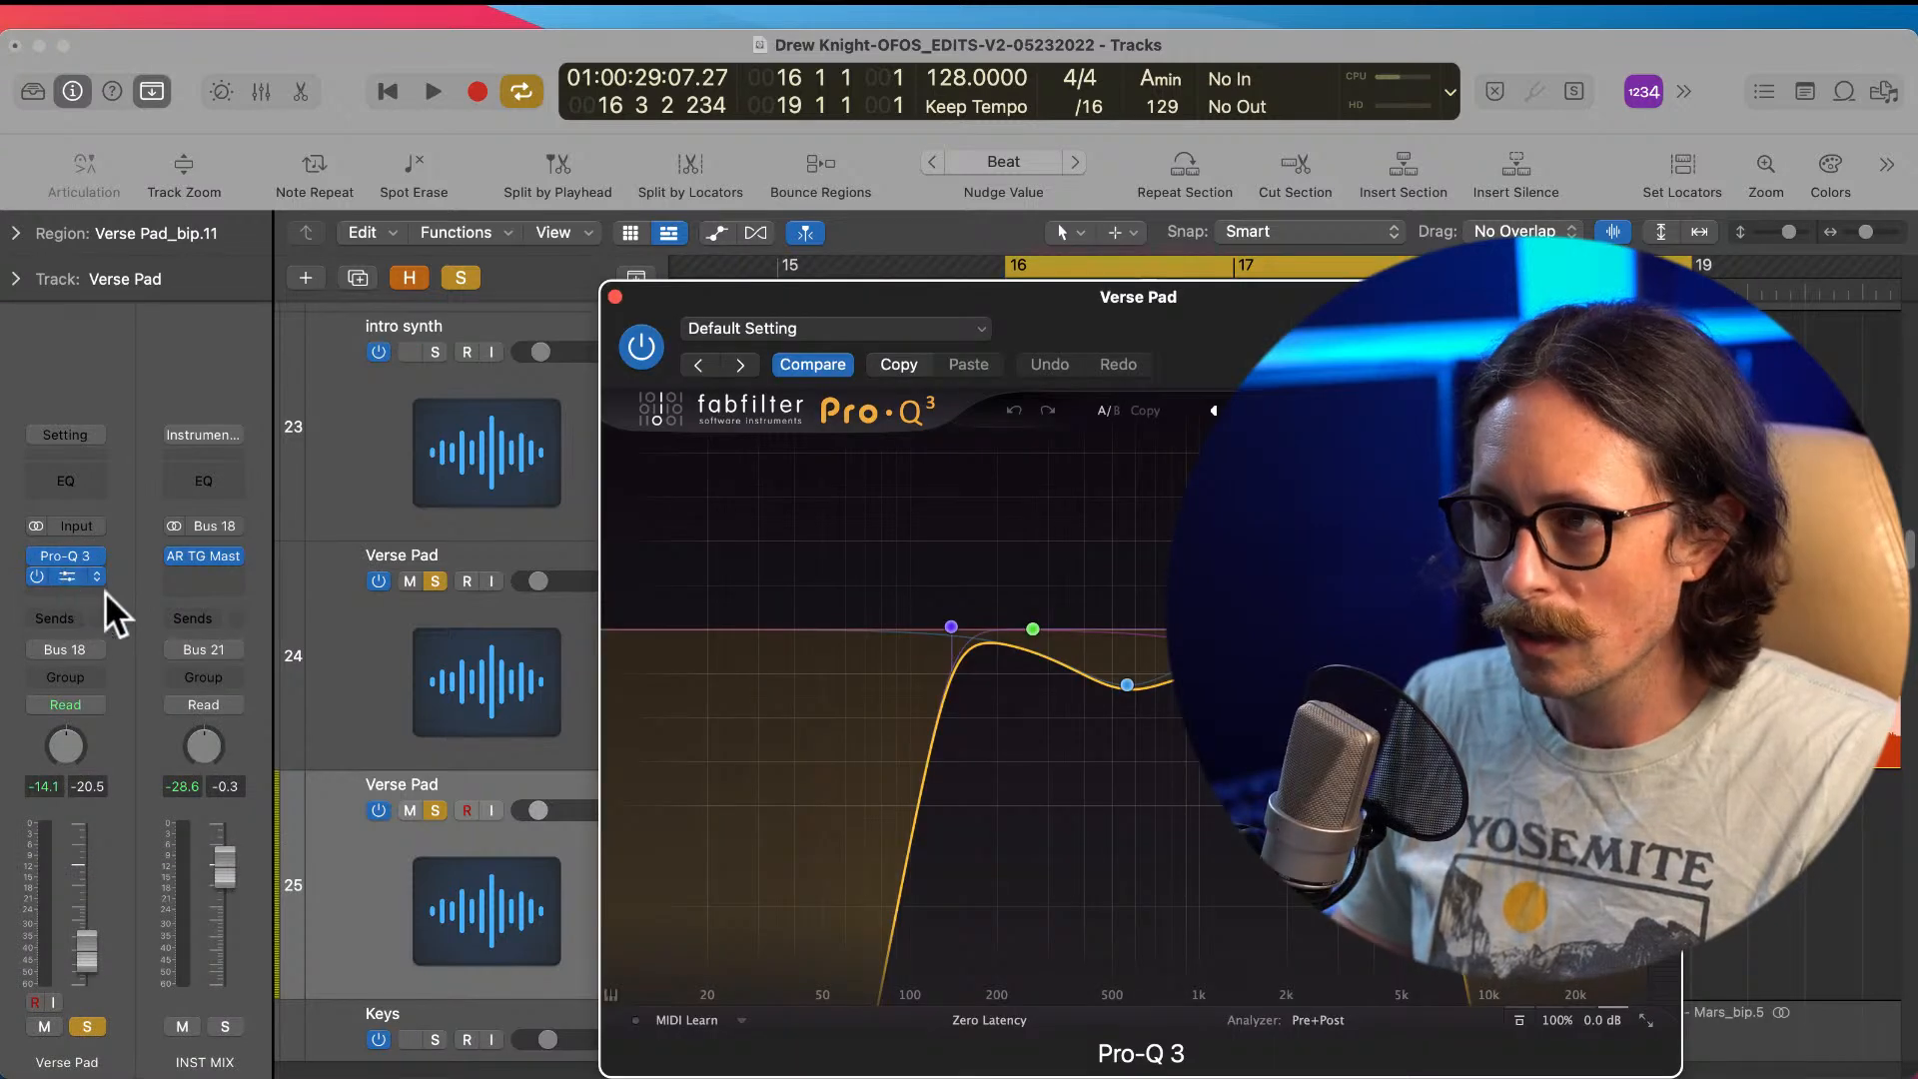
pyautogui.click(64, 576)
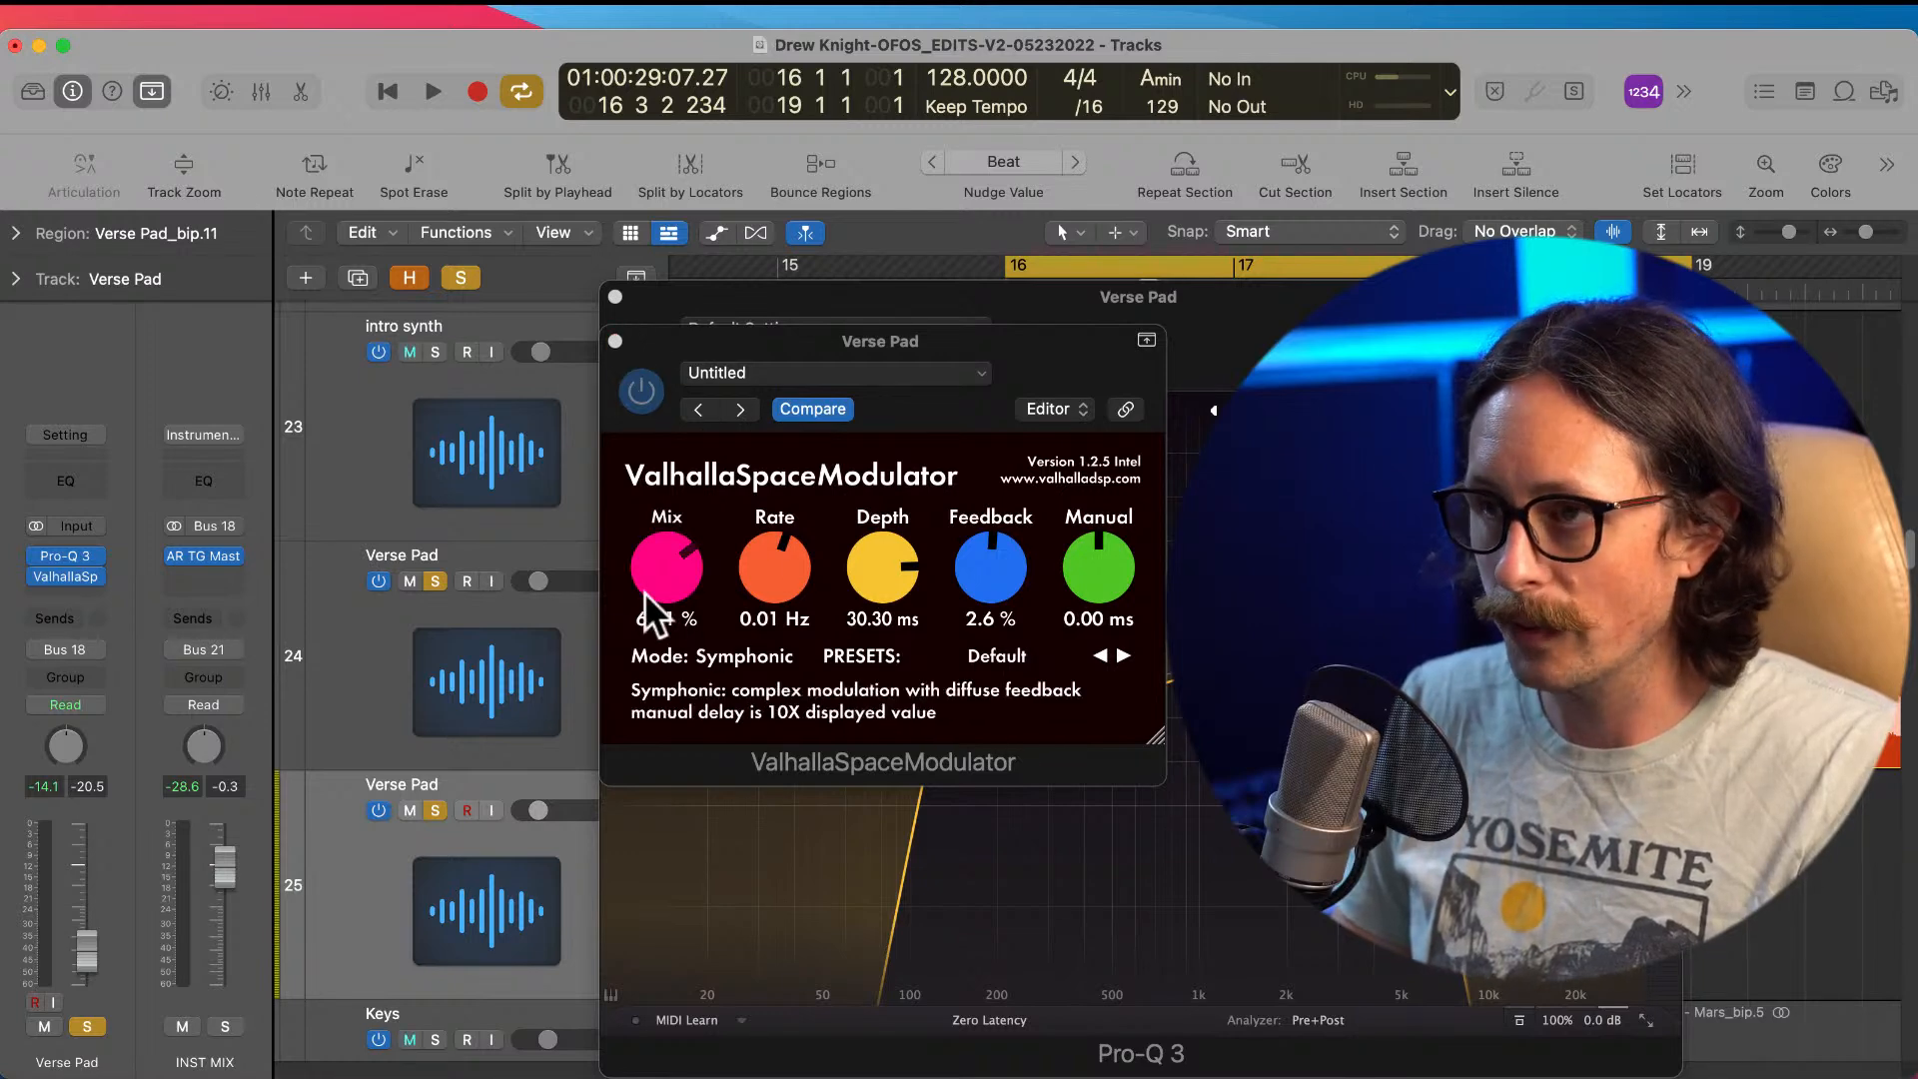
pyautogui.moveTo(640, 565); pyautogui.dragTo(641, 530)
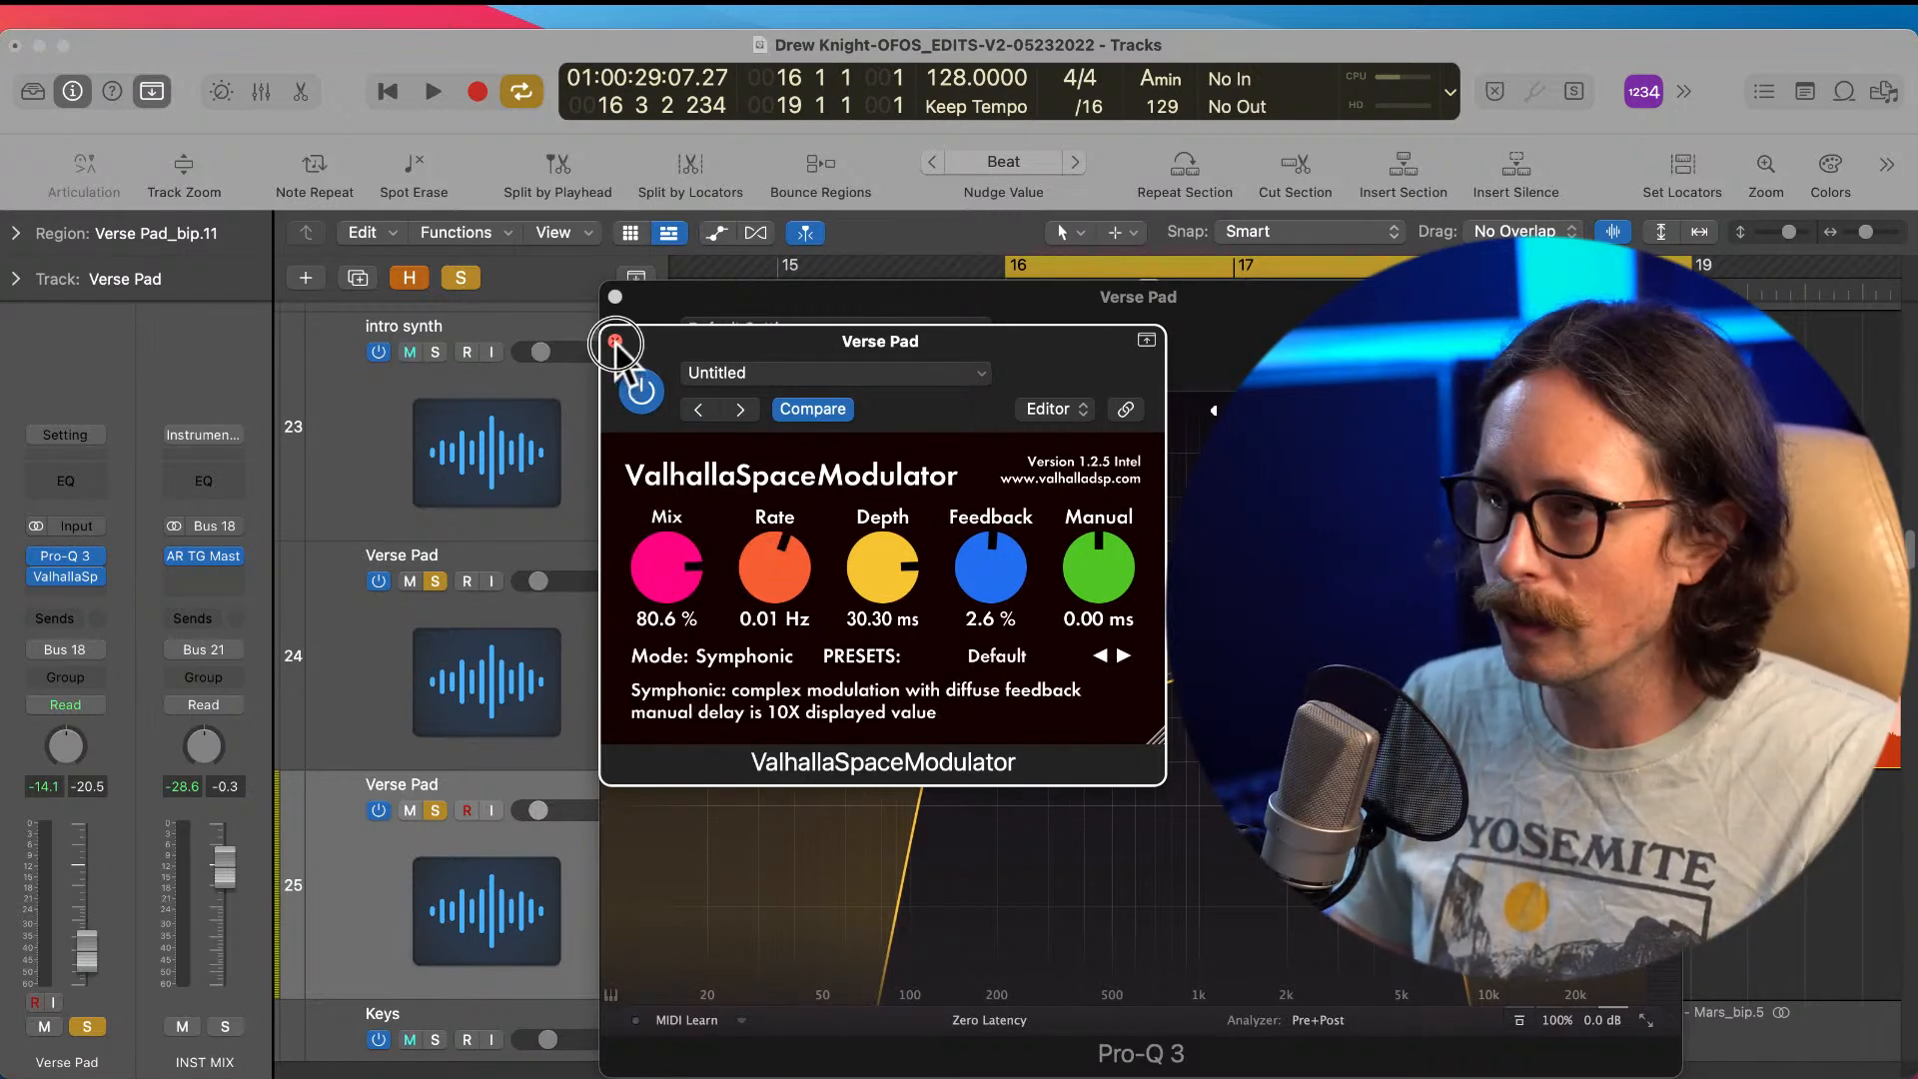
pyautogui.click(615, 342)
# Step: Bring the duplicated Verse Pad track's Pro-Q 3 curve fully into view and inspect the band near 2.6 kHz
pyautogui.moveTo(1159, 300); pyautogui.dragTo(666, 300)
pyautogui.moveTo(817, 696)
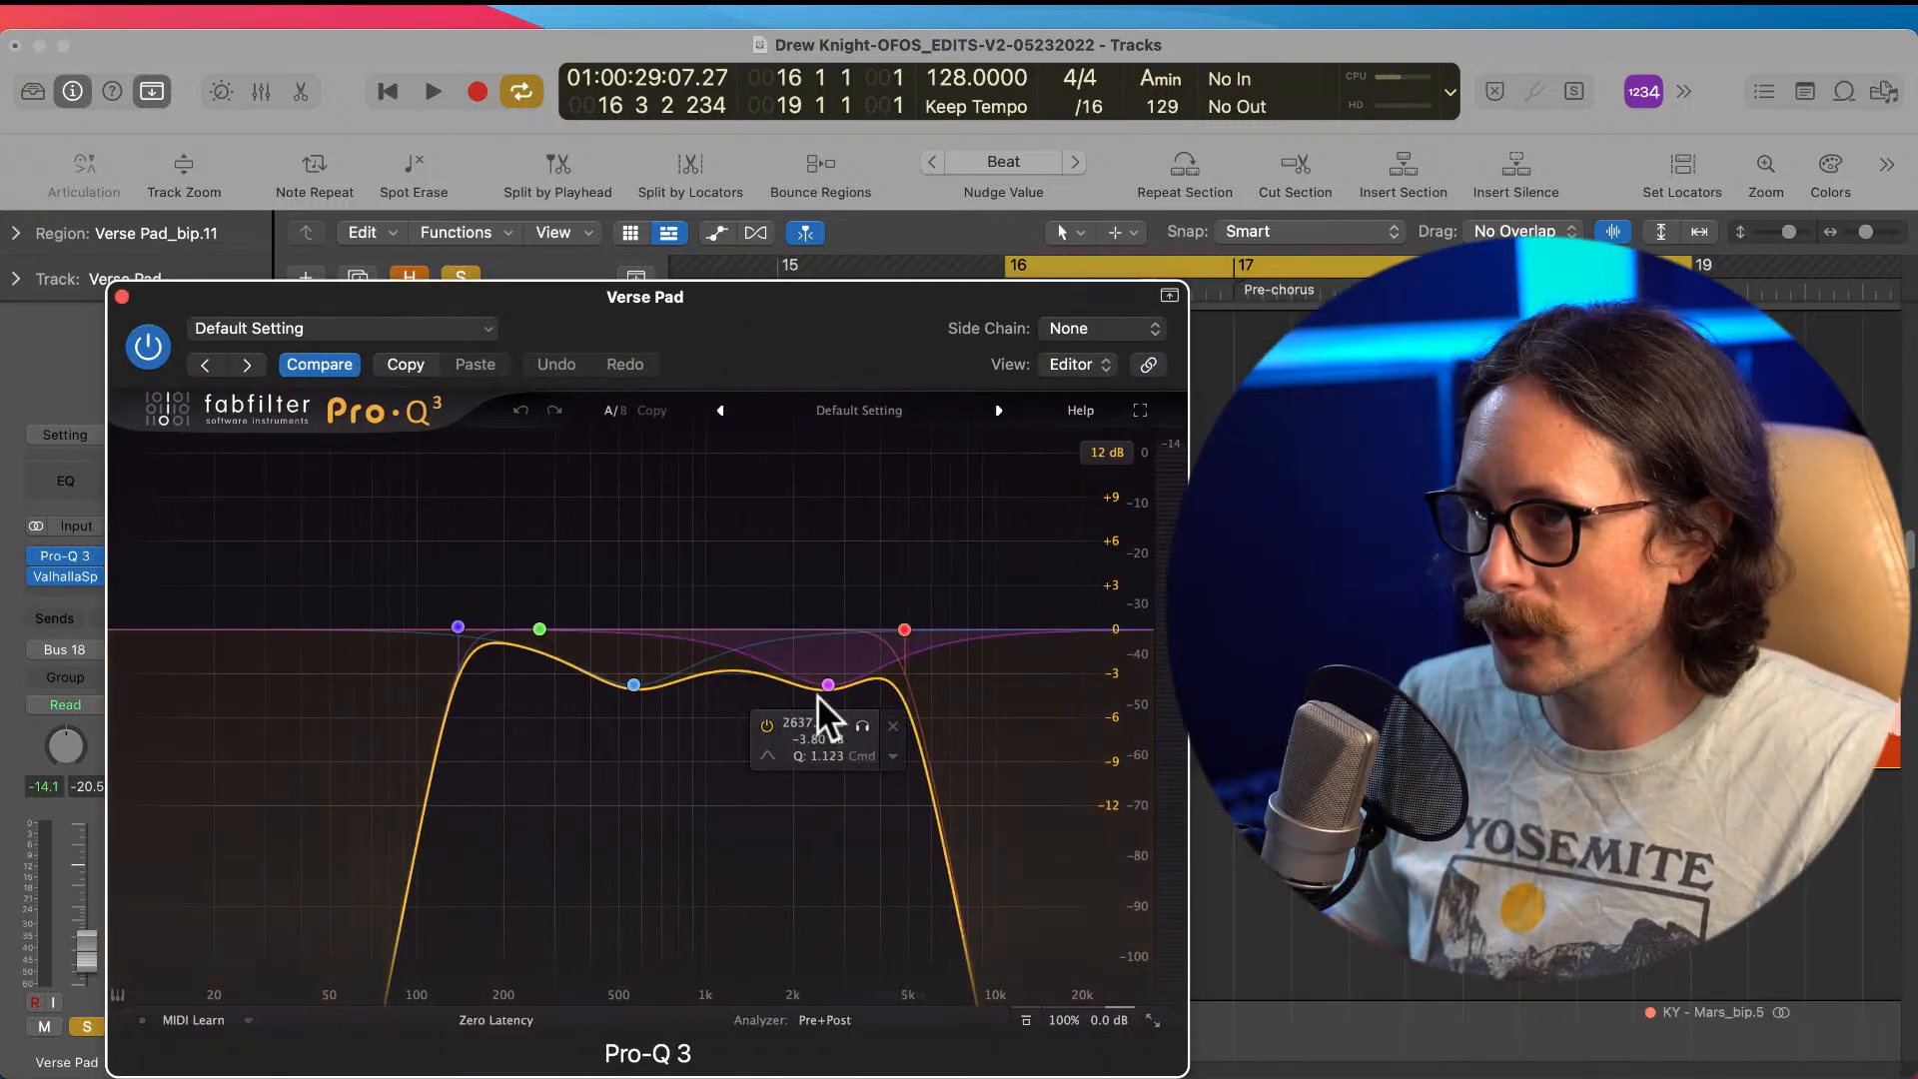
# Step: Delete the two bell dips in Pro-Q 3 and move the low cut to about 154 Hz and the high cut just above 10 kHz
pyautogui.click(894, 727)
pyautogui.click(699, 725)
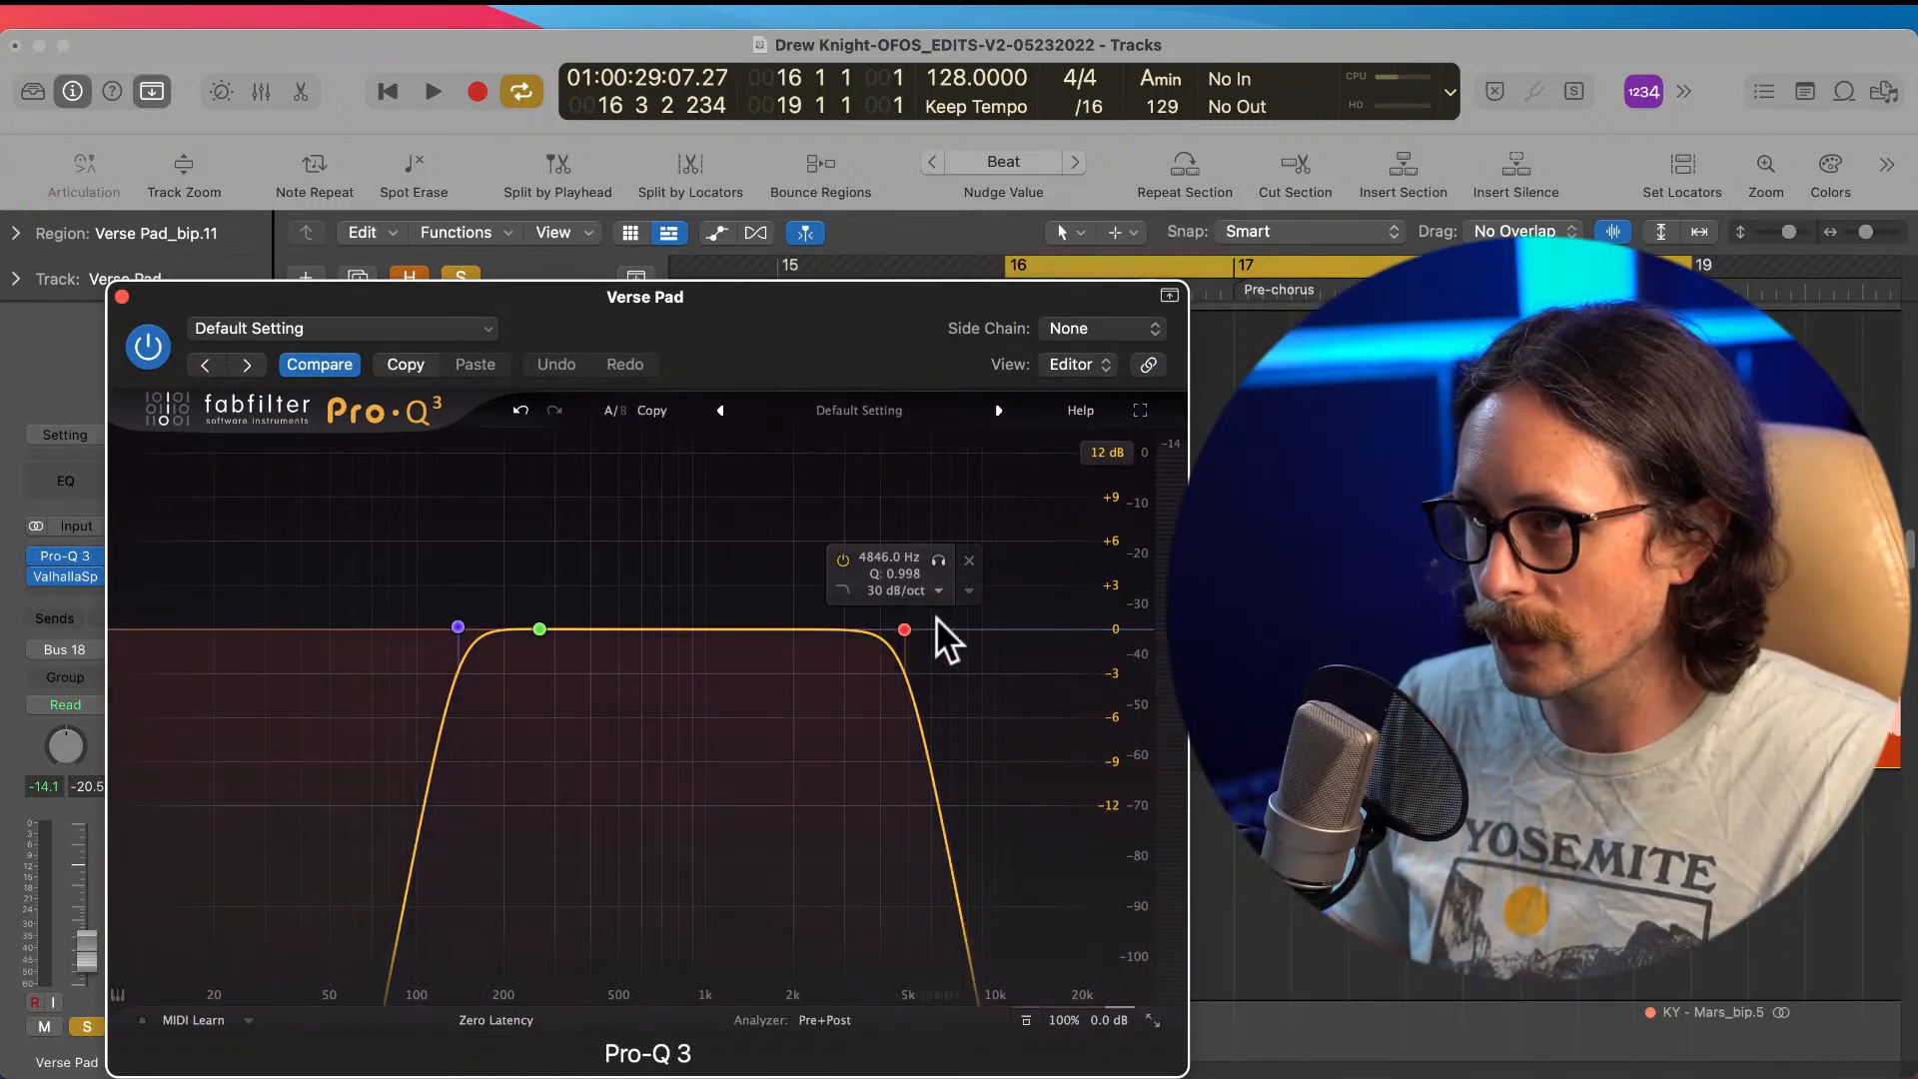
pyautogui.moveTo(904, 631); pyautogui.dragTo(1017, 635)
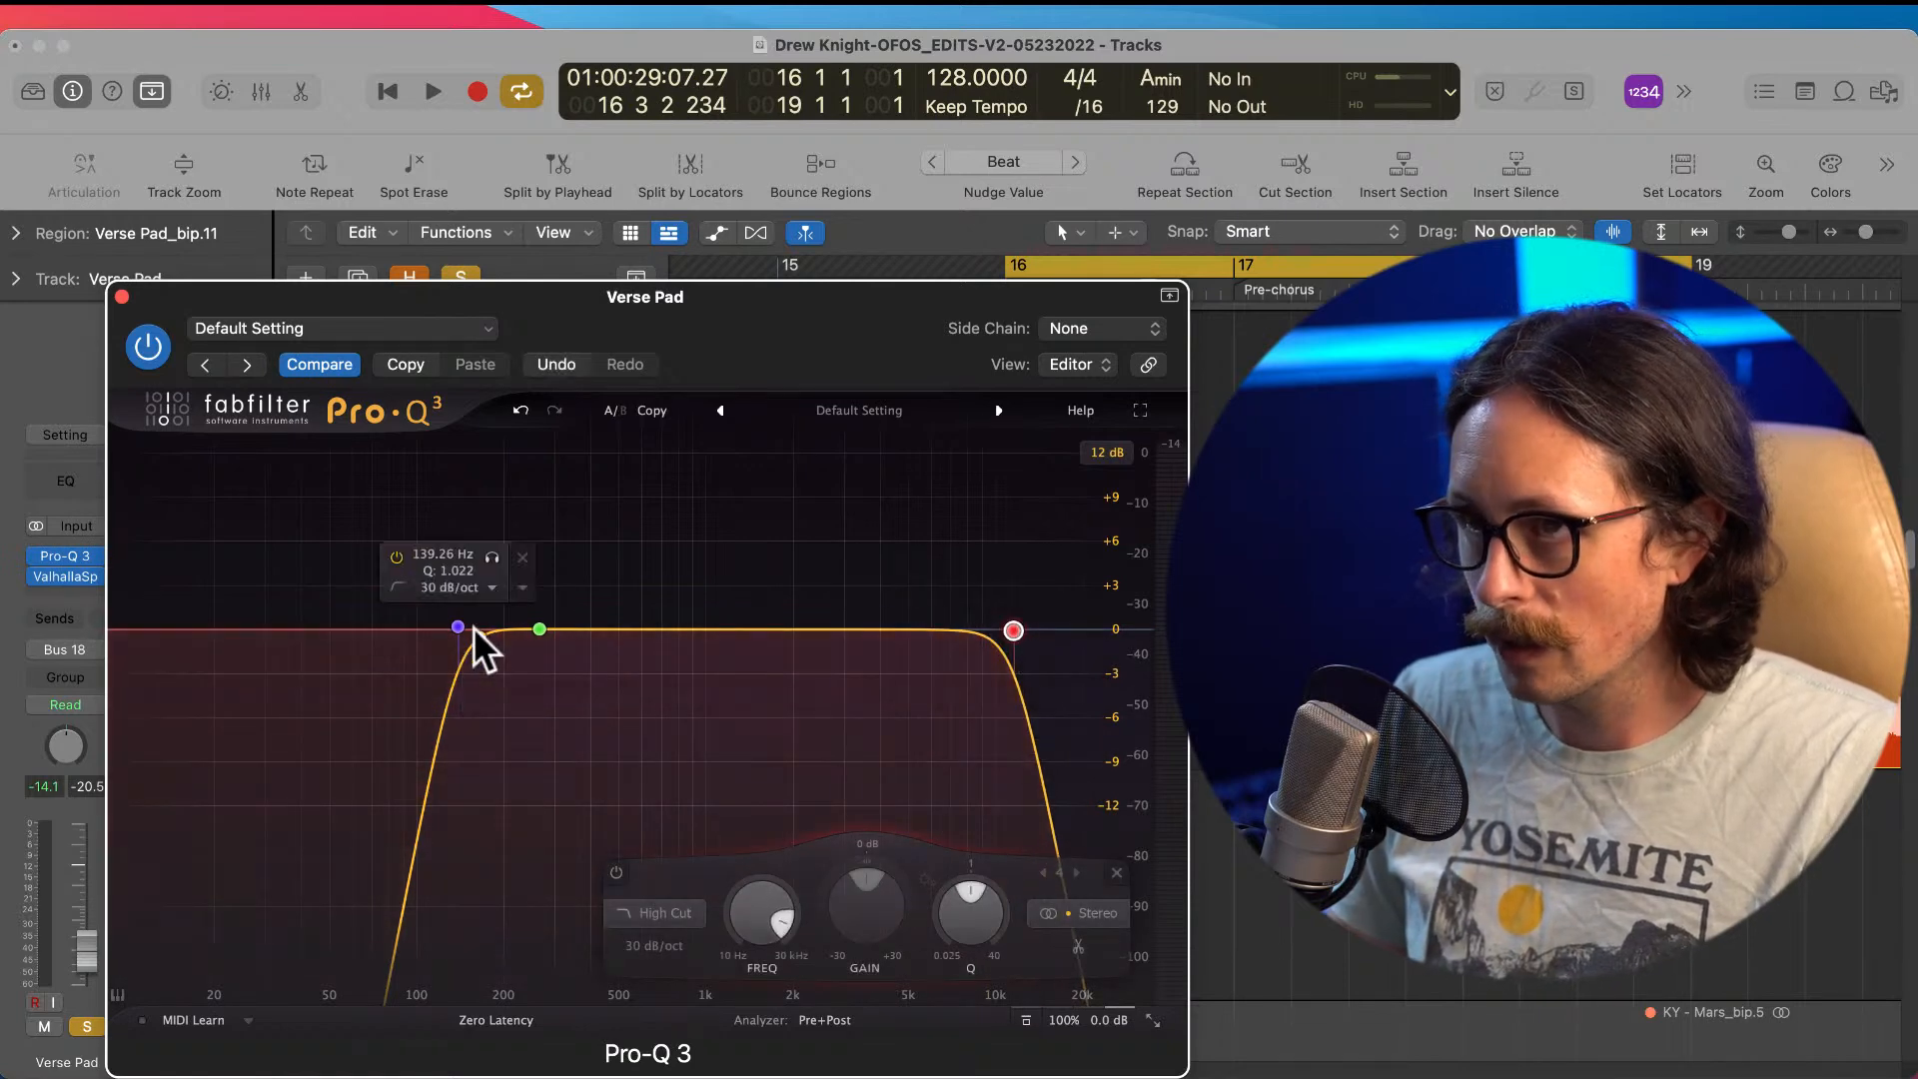
pyautogui.moveTo(457, 630); pyautogui.dragTo(470, 629)
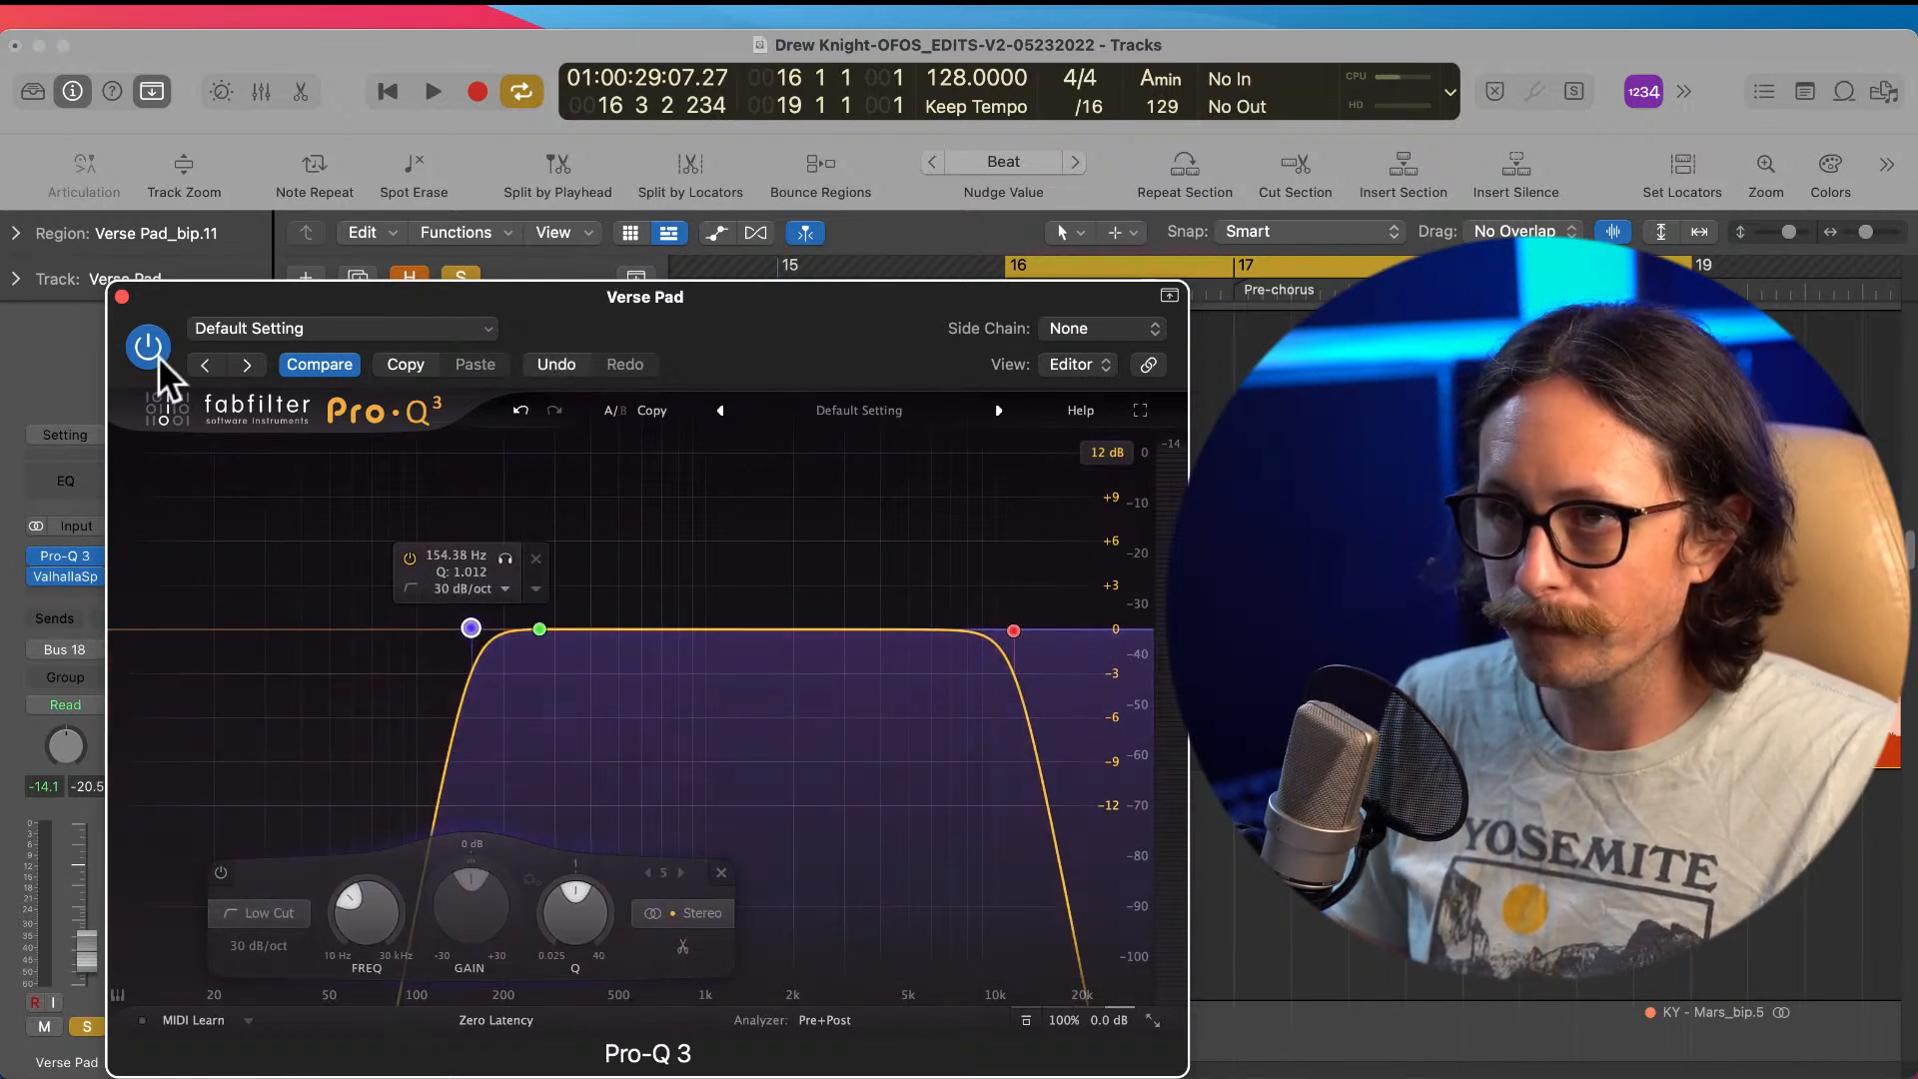
pyautogui.click(122, 296)
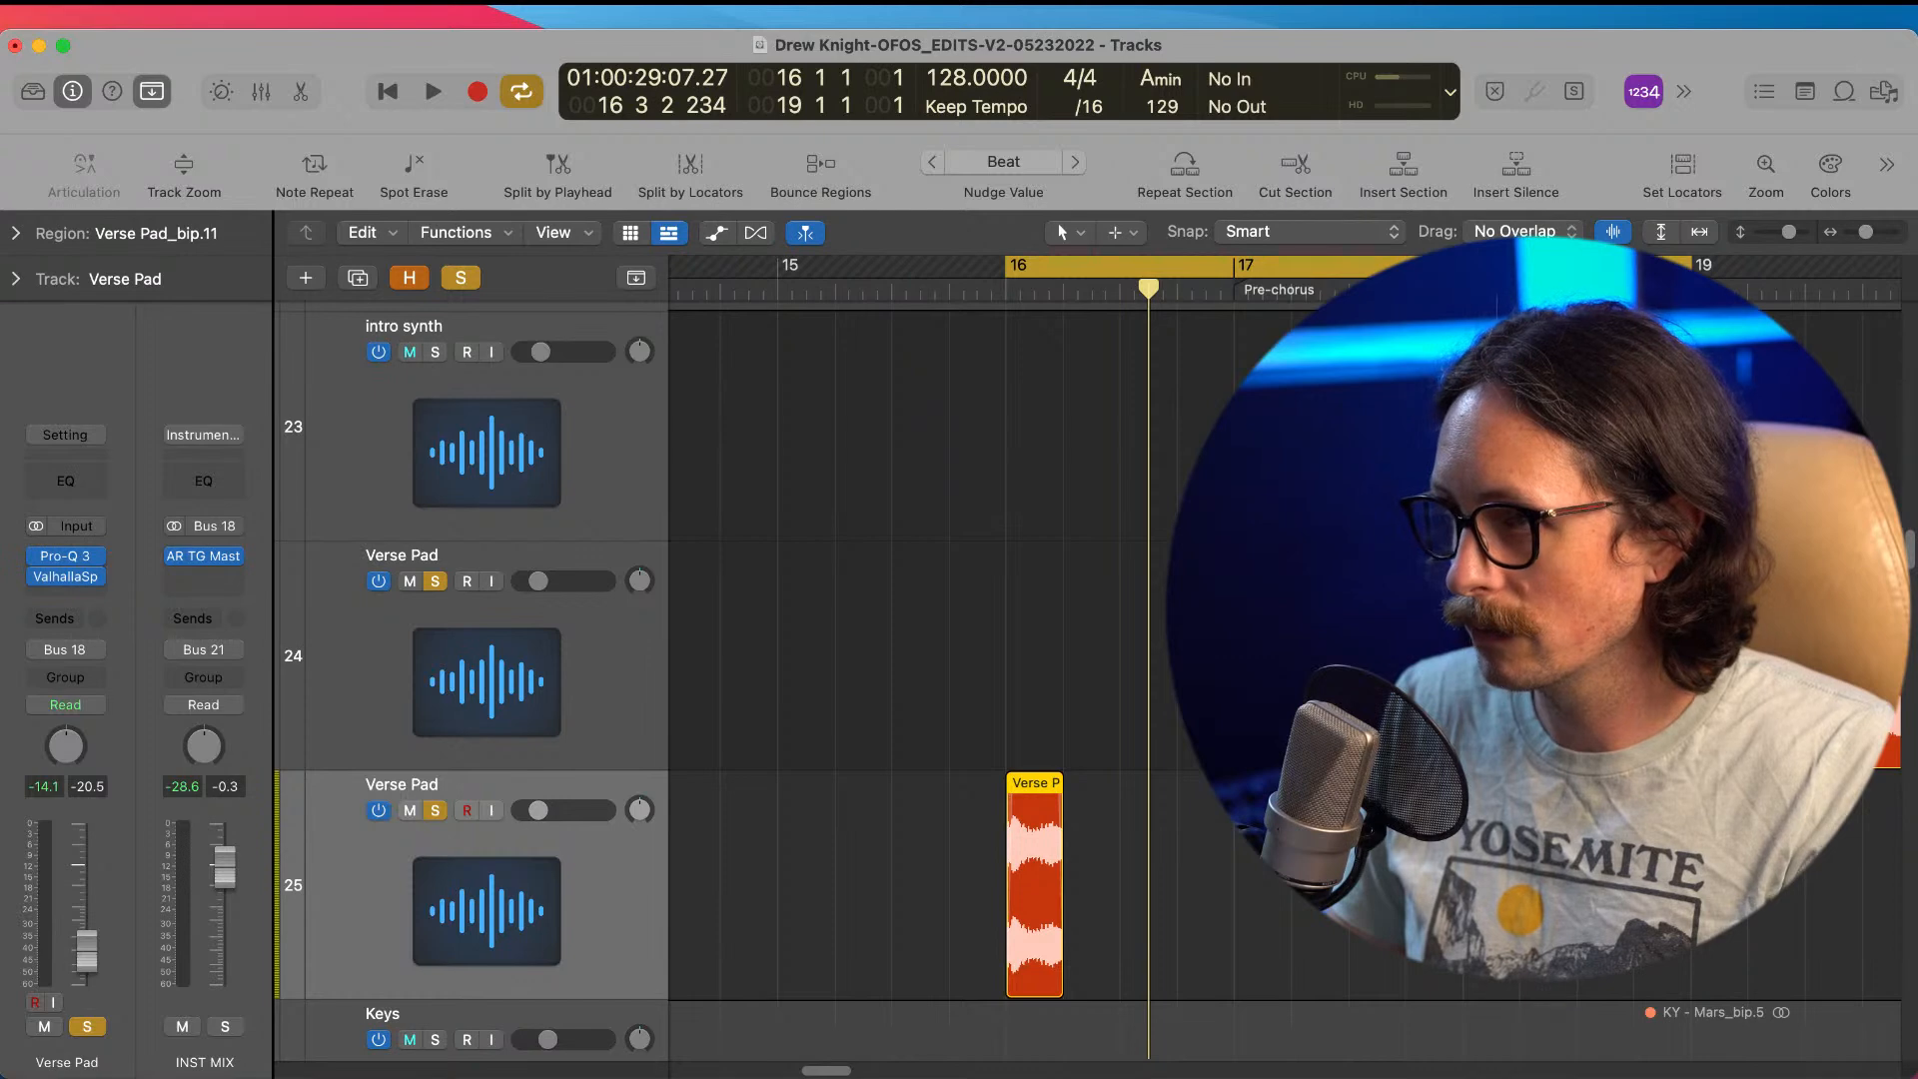
# Step: Play back the soloed Verse Pad slice at bar 16 to hear the new EQ, and reselect its region
pyautogui.click(1297, 967)
pyautogui.press('space')
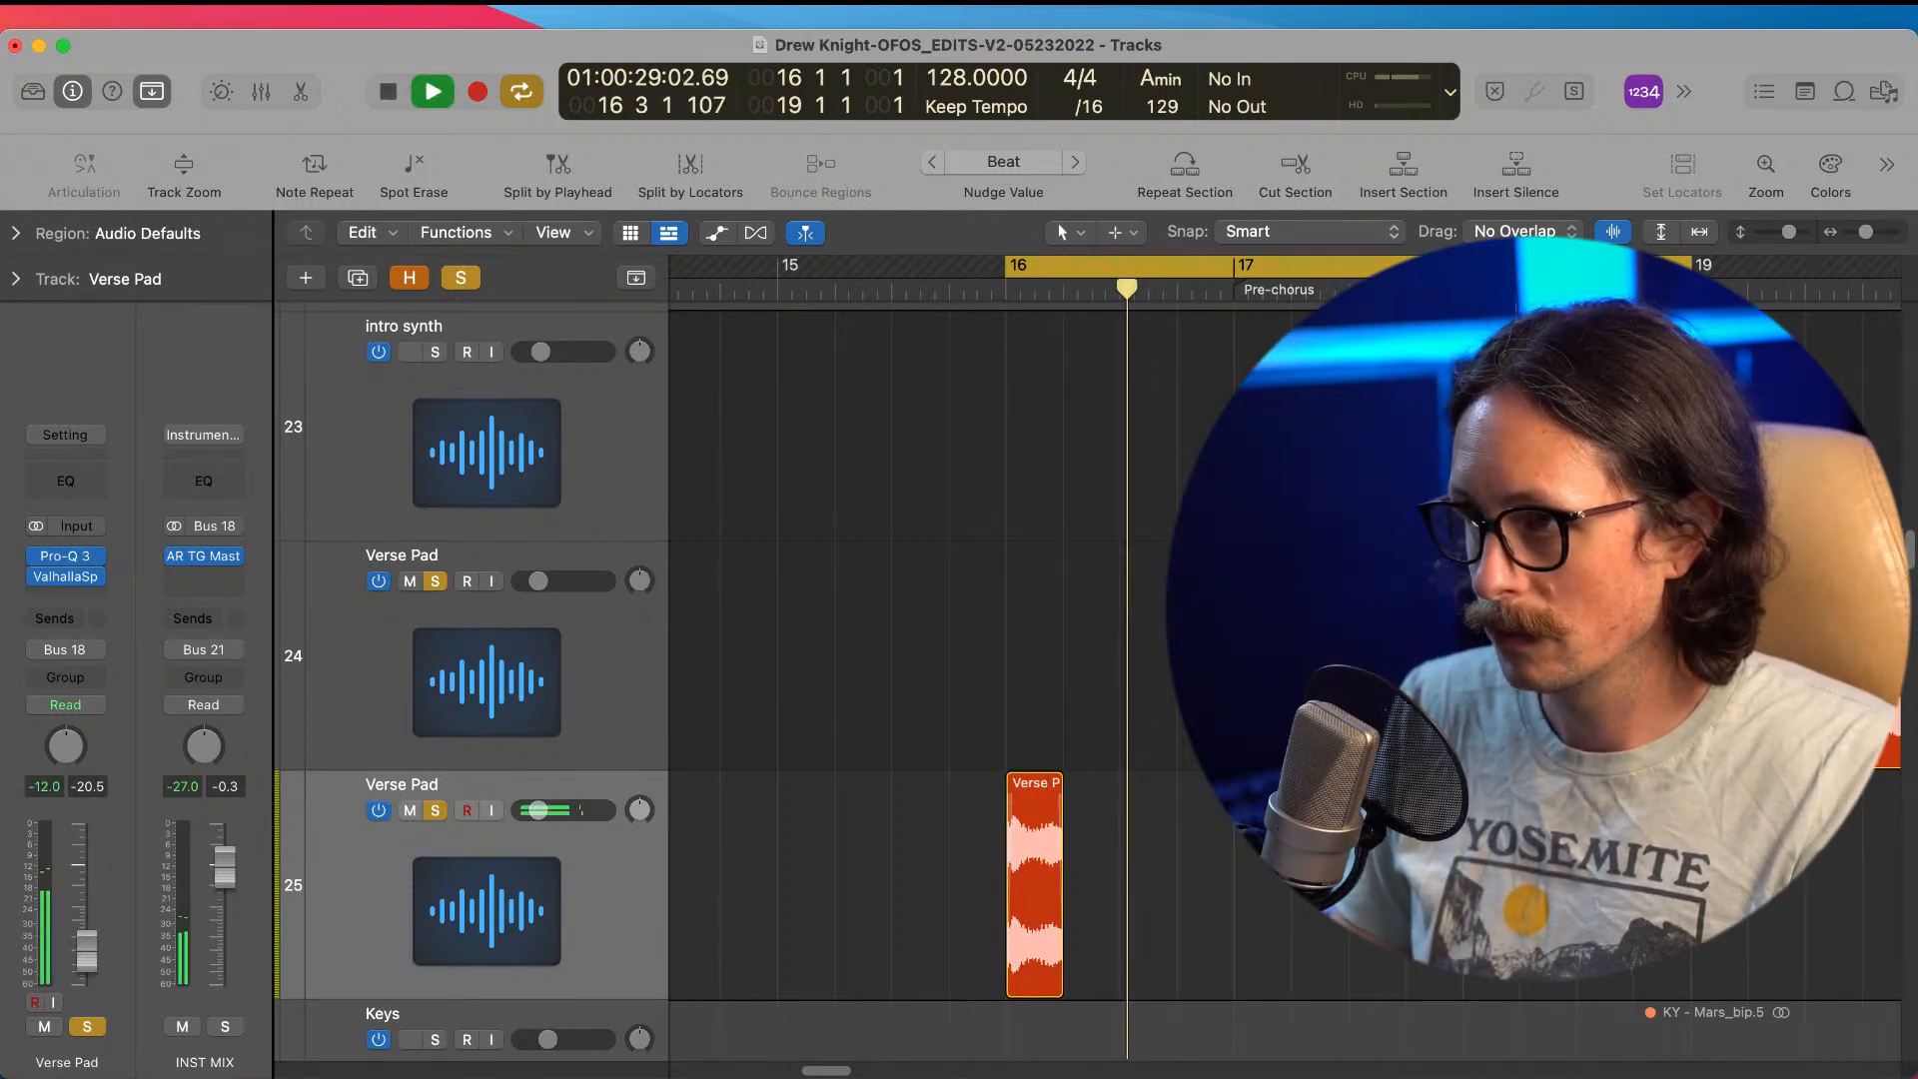
pyautogui.press('space')
pyautogui.moveTo(1037, 777); pyautogui.dragTo(1135, 965)
pyautogui.moveTo(892, 689); pyautogui.dragTo(1028, 737)
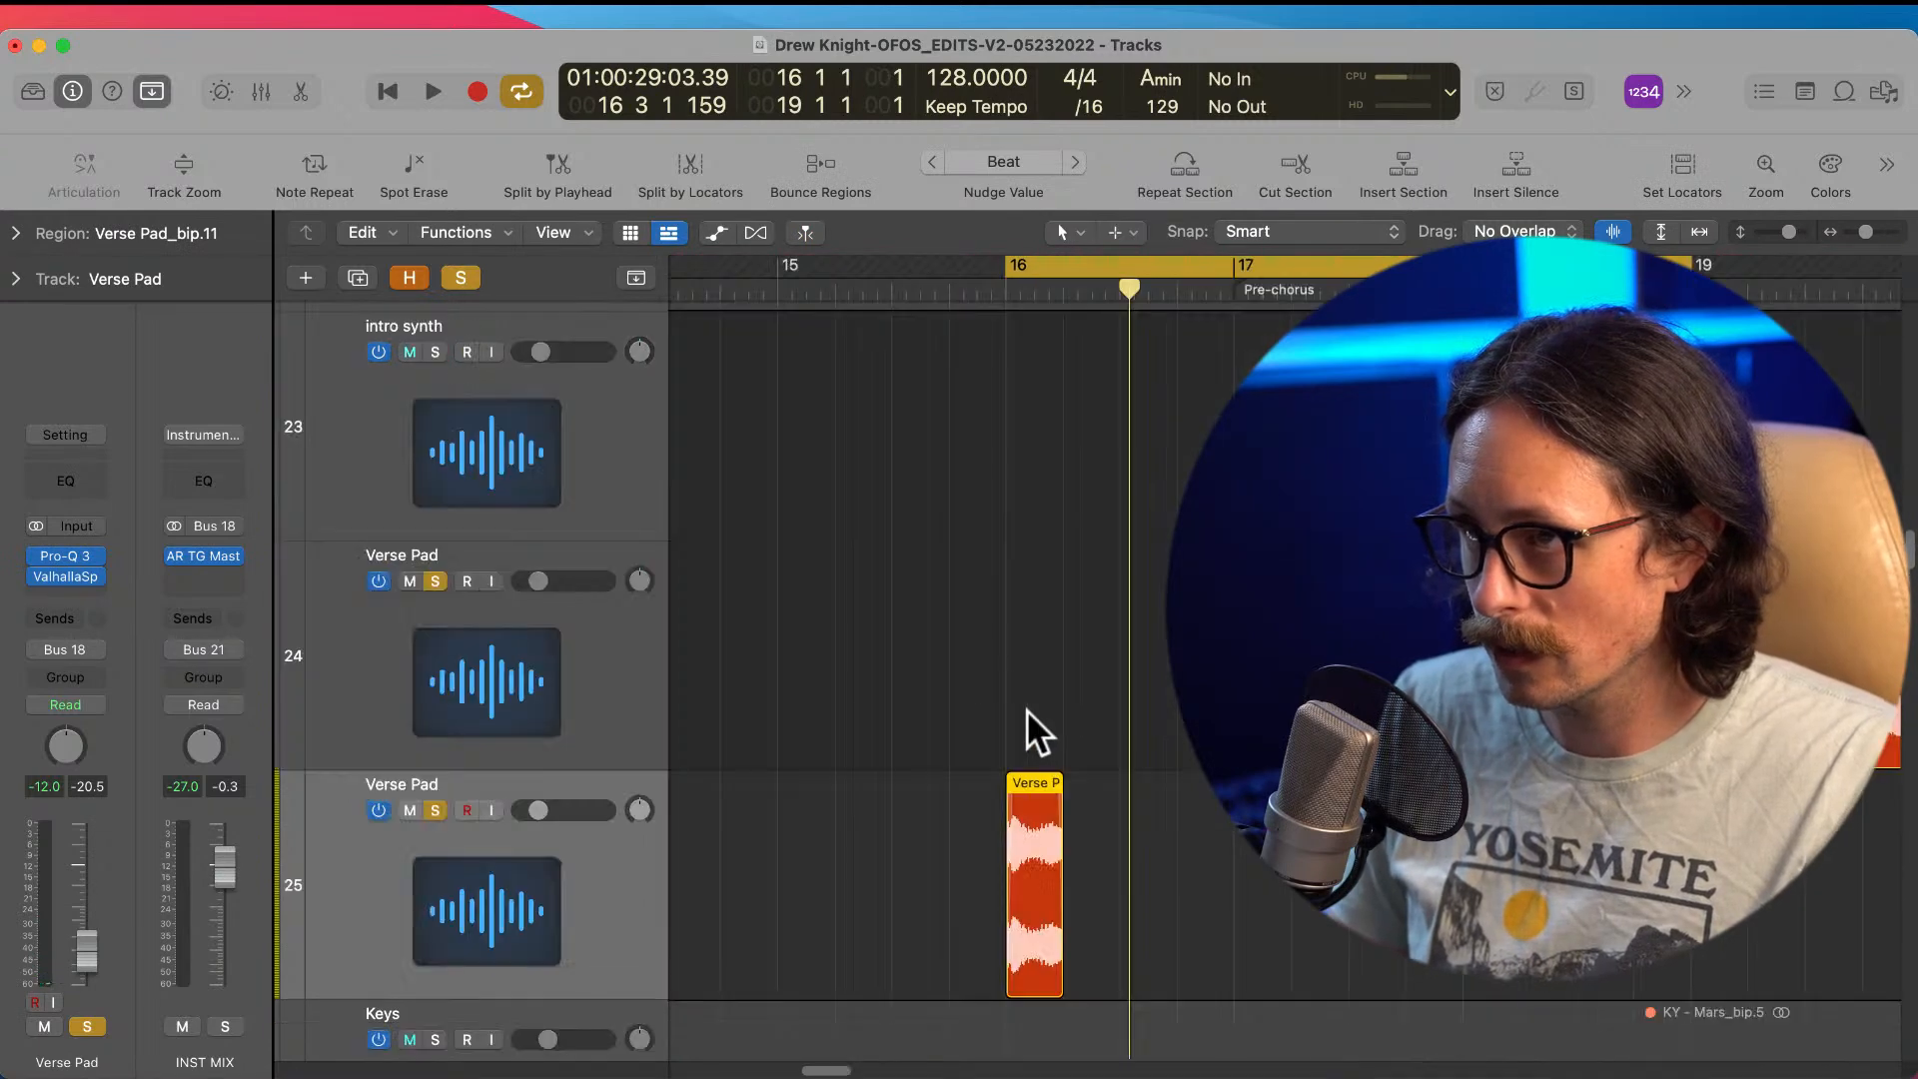
# Step: Insert Softube's Atlantis Dual Chambers reverb in the effect slot after ValhallaSpace on the track 25 Verse Pad
pyautogui.click(54, 592)
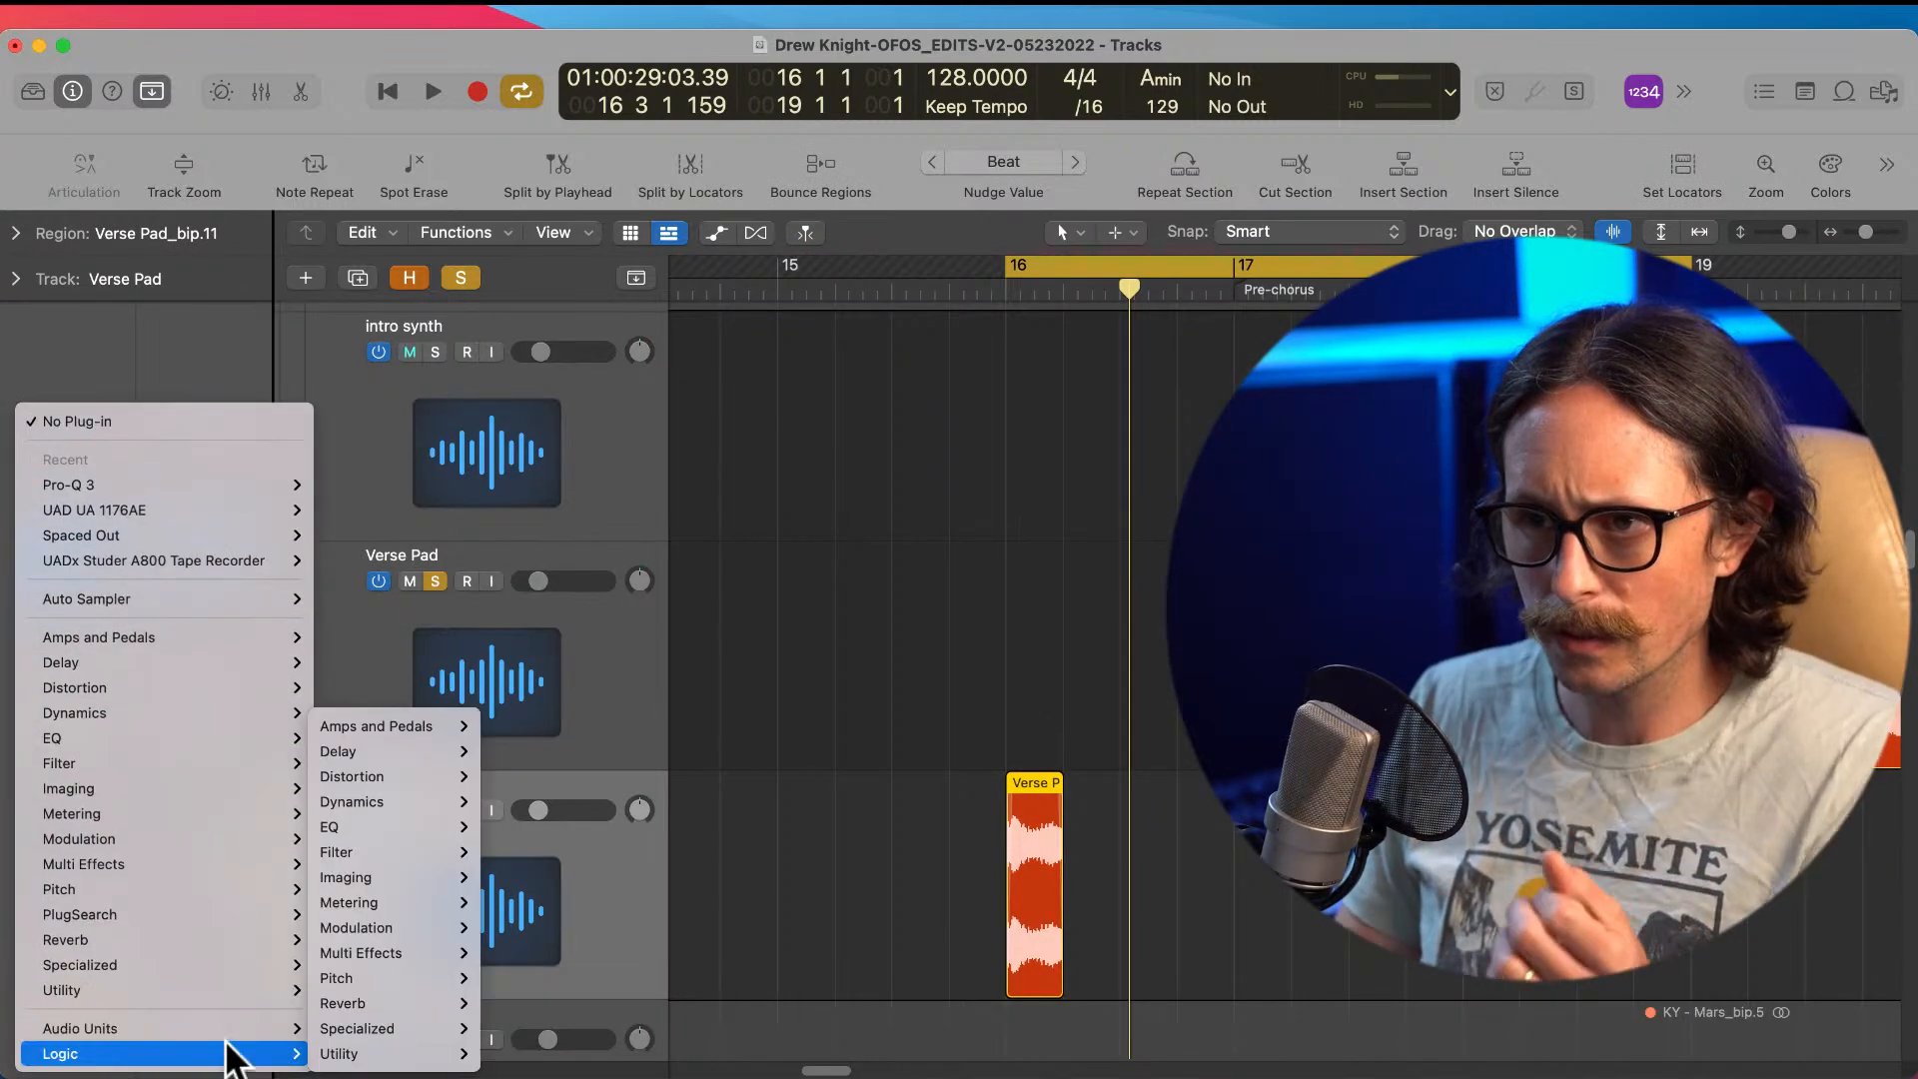
pyautogui.moveTo(297, 1028)
pyautogui.moveTo(345, 426)
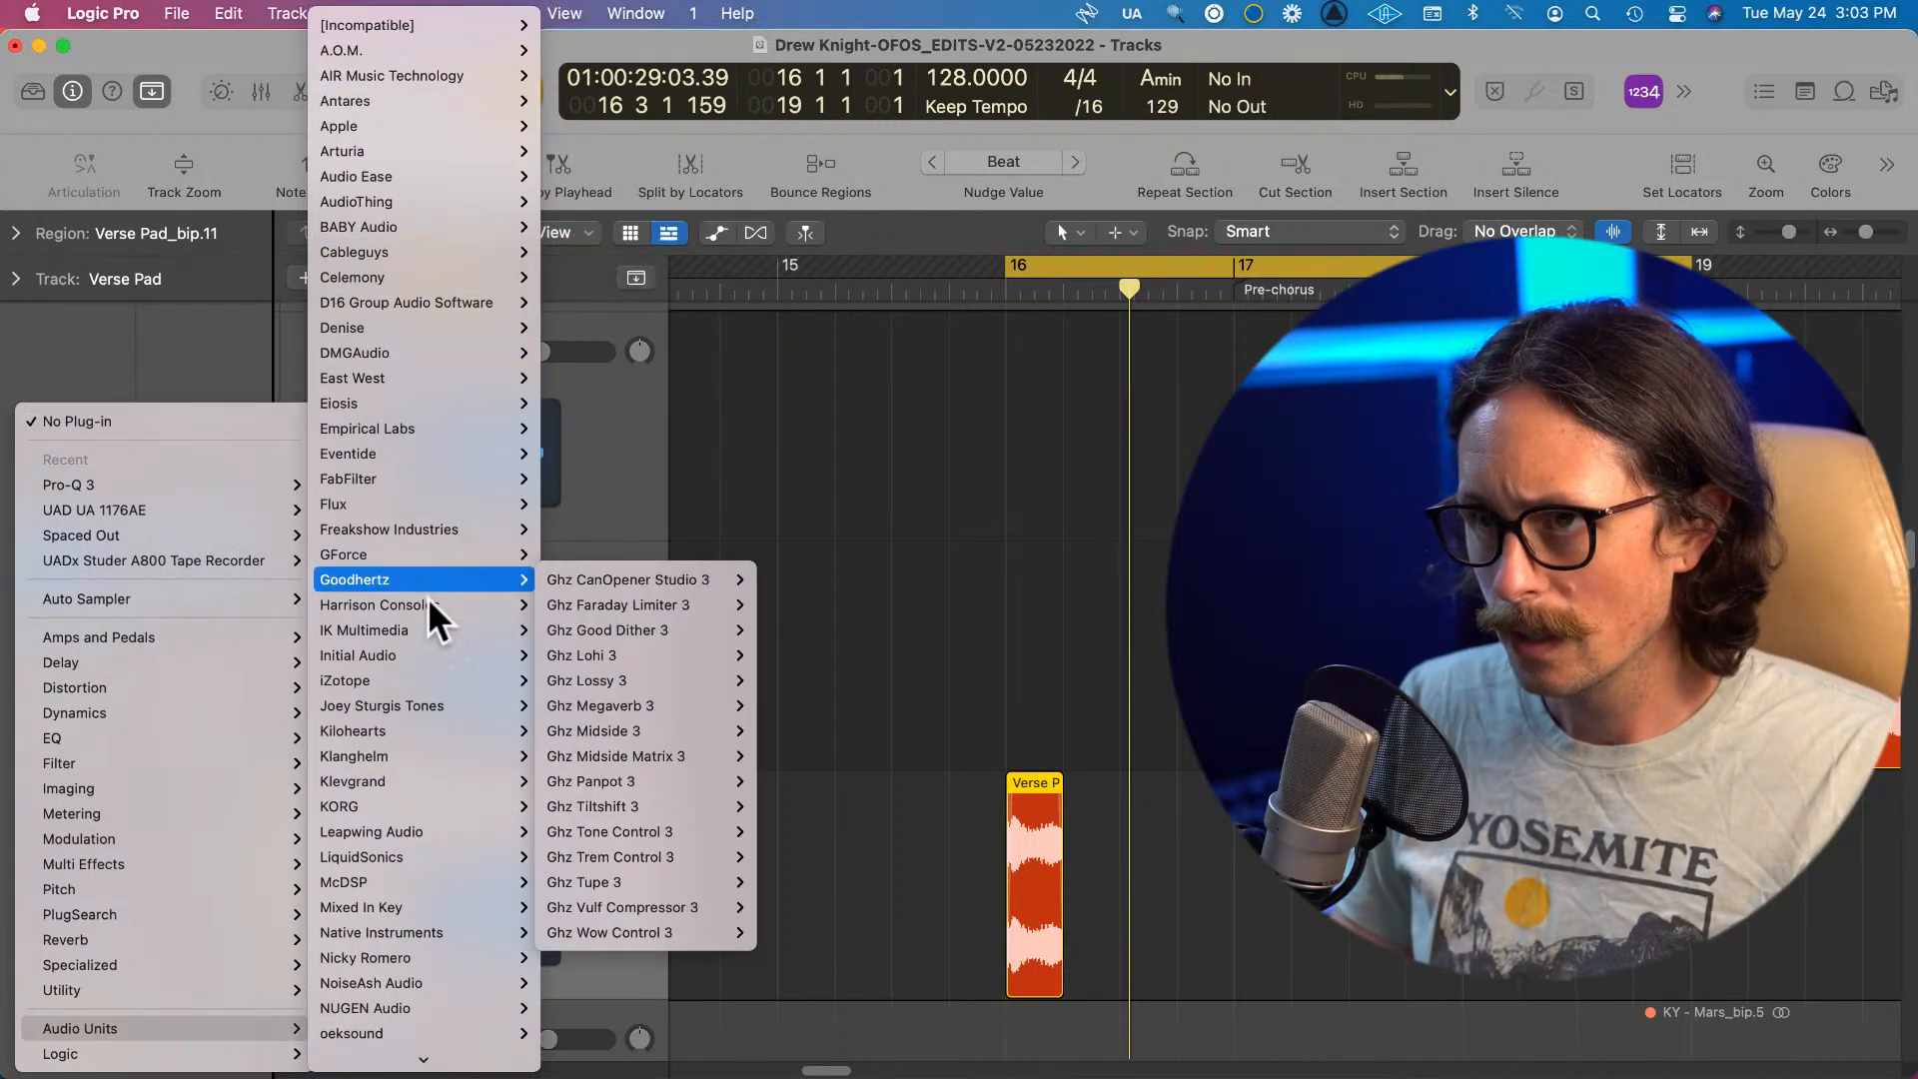
pyautogui.moveTo(437, 613)
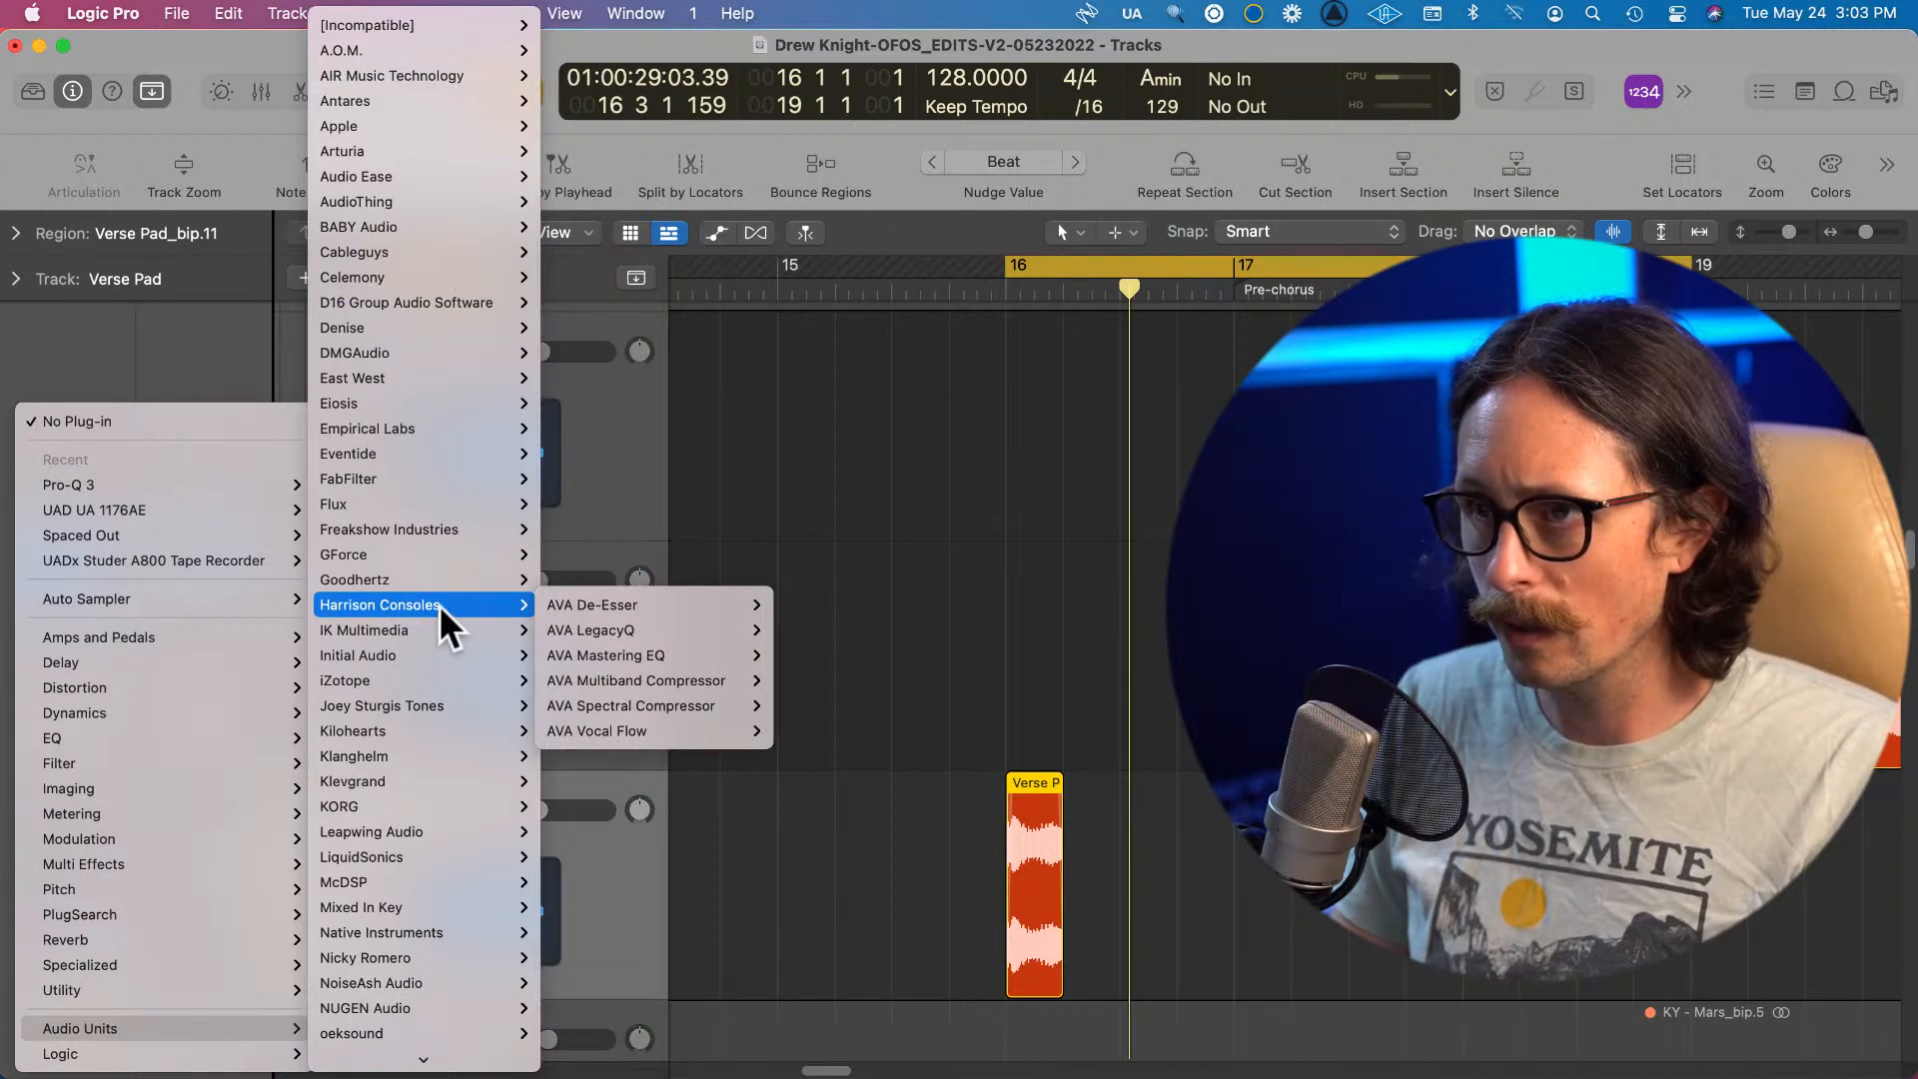
pyautogui.moveTo(449, 552)
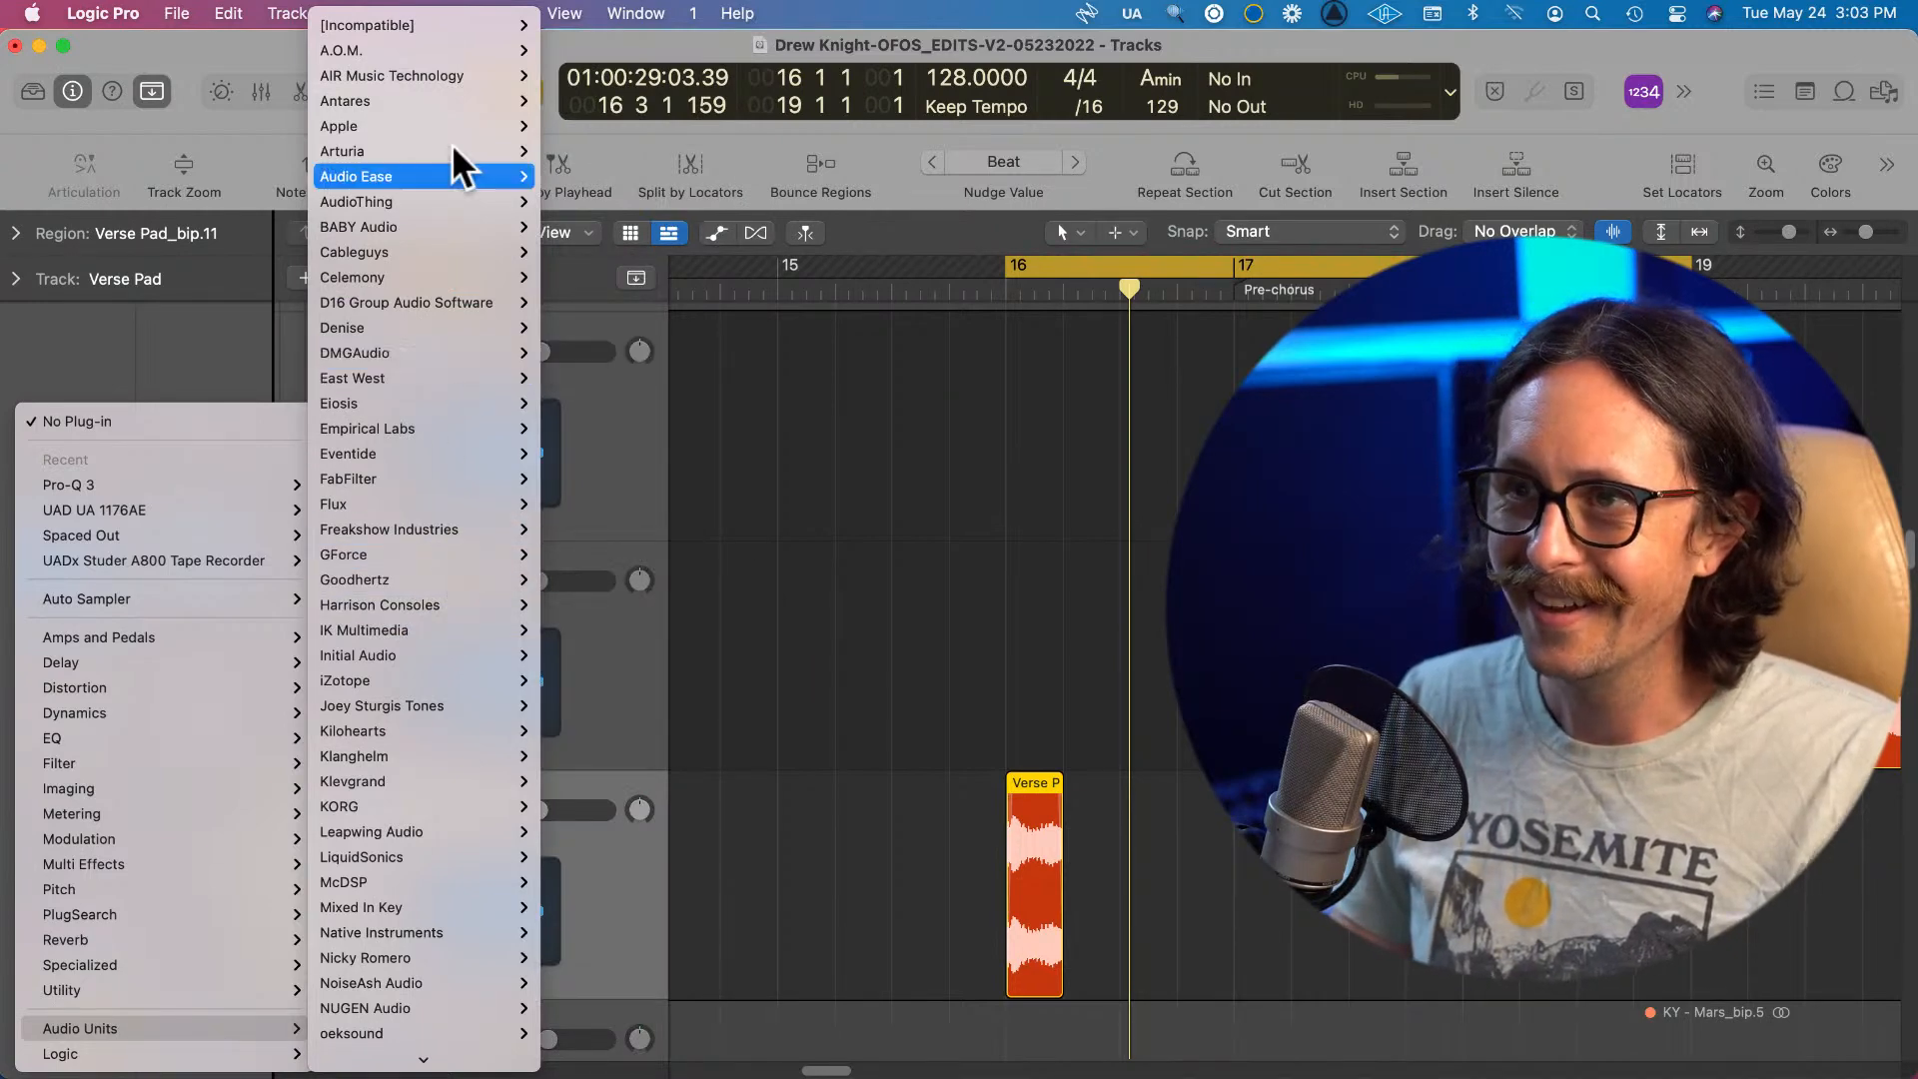
pyautogui.scroll(-3, 450, 720)
pyautogui.scroll(-5, 448, 829)
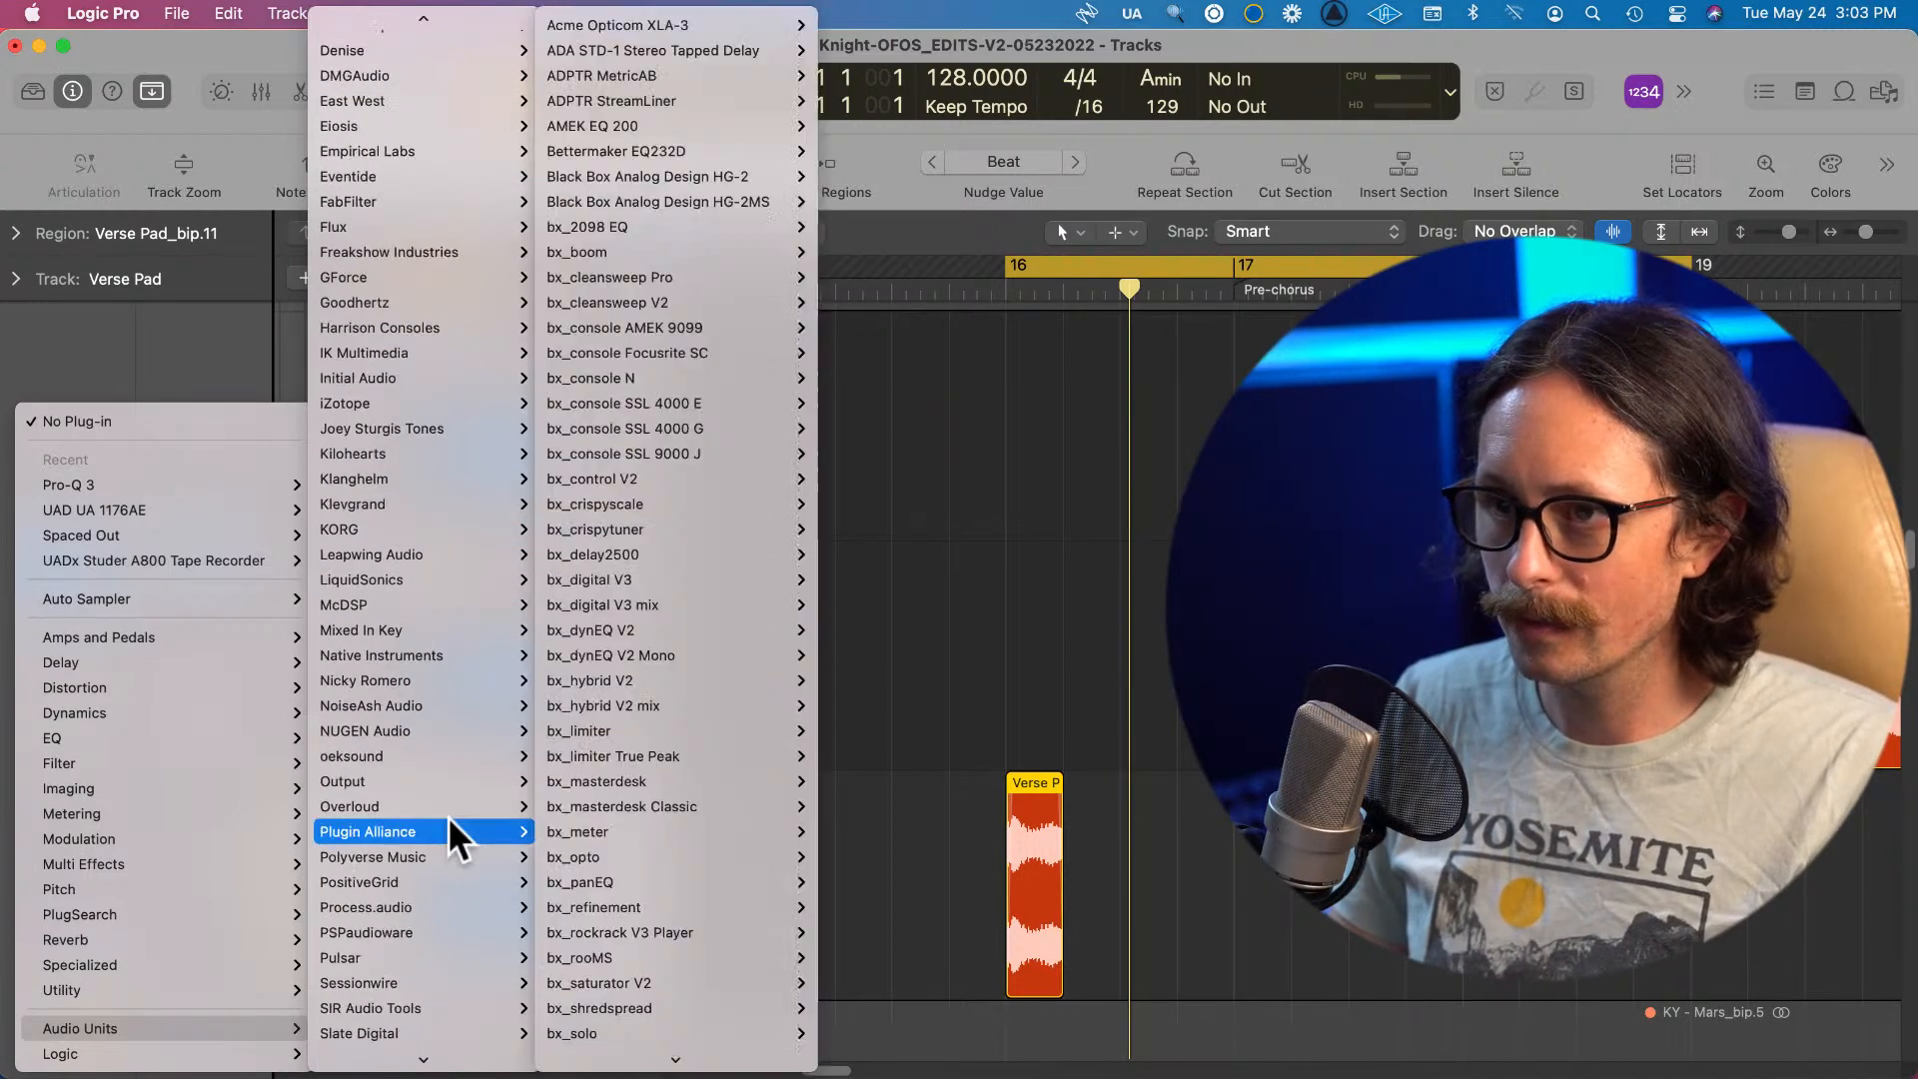
pyautogui.moveTo(423, 944)
pyautogui.moveTo(428, 882)
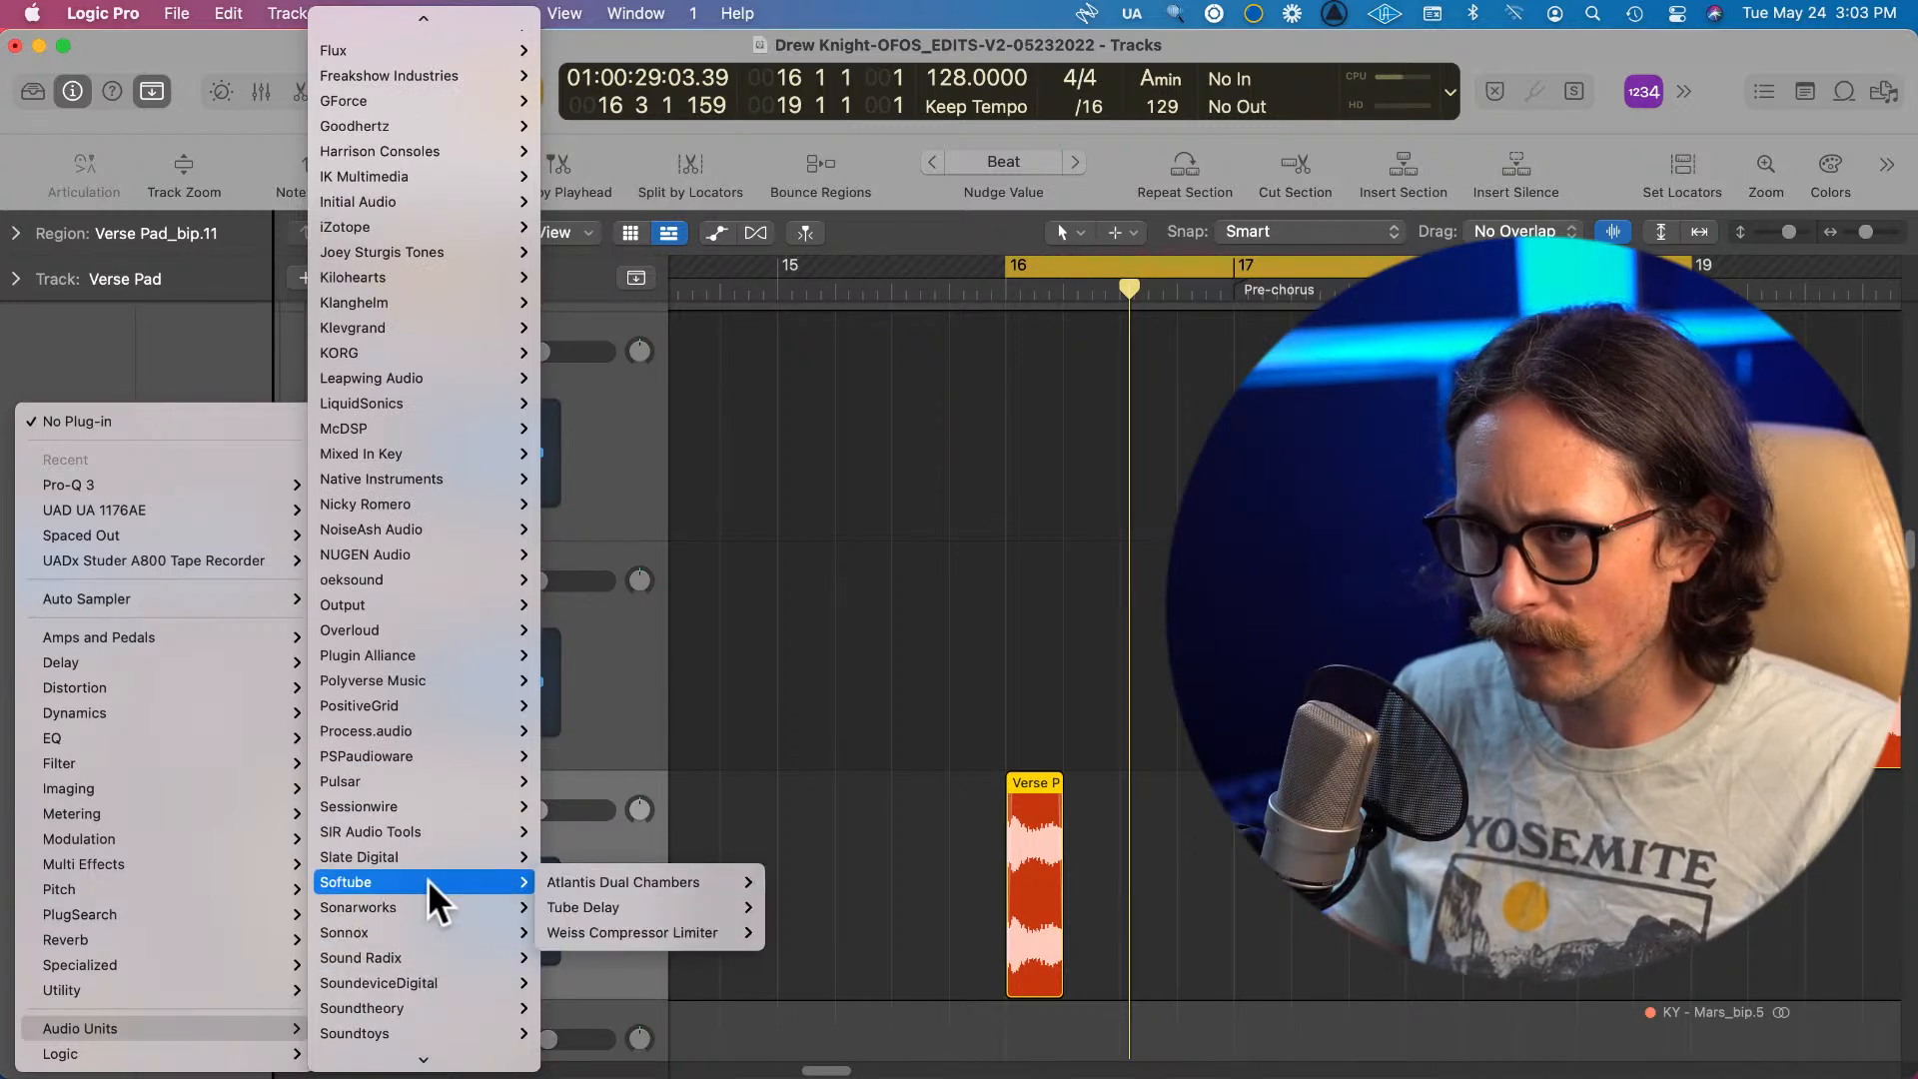
pyautogui.press('Escape')
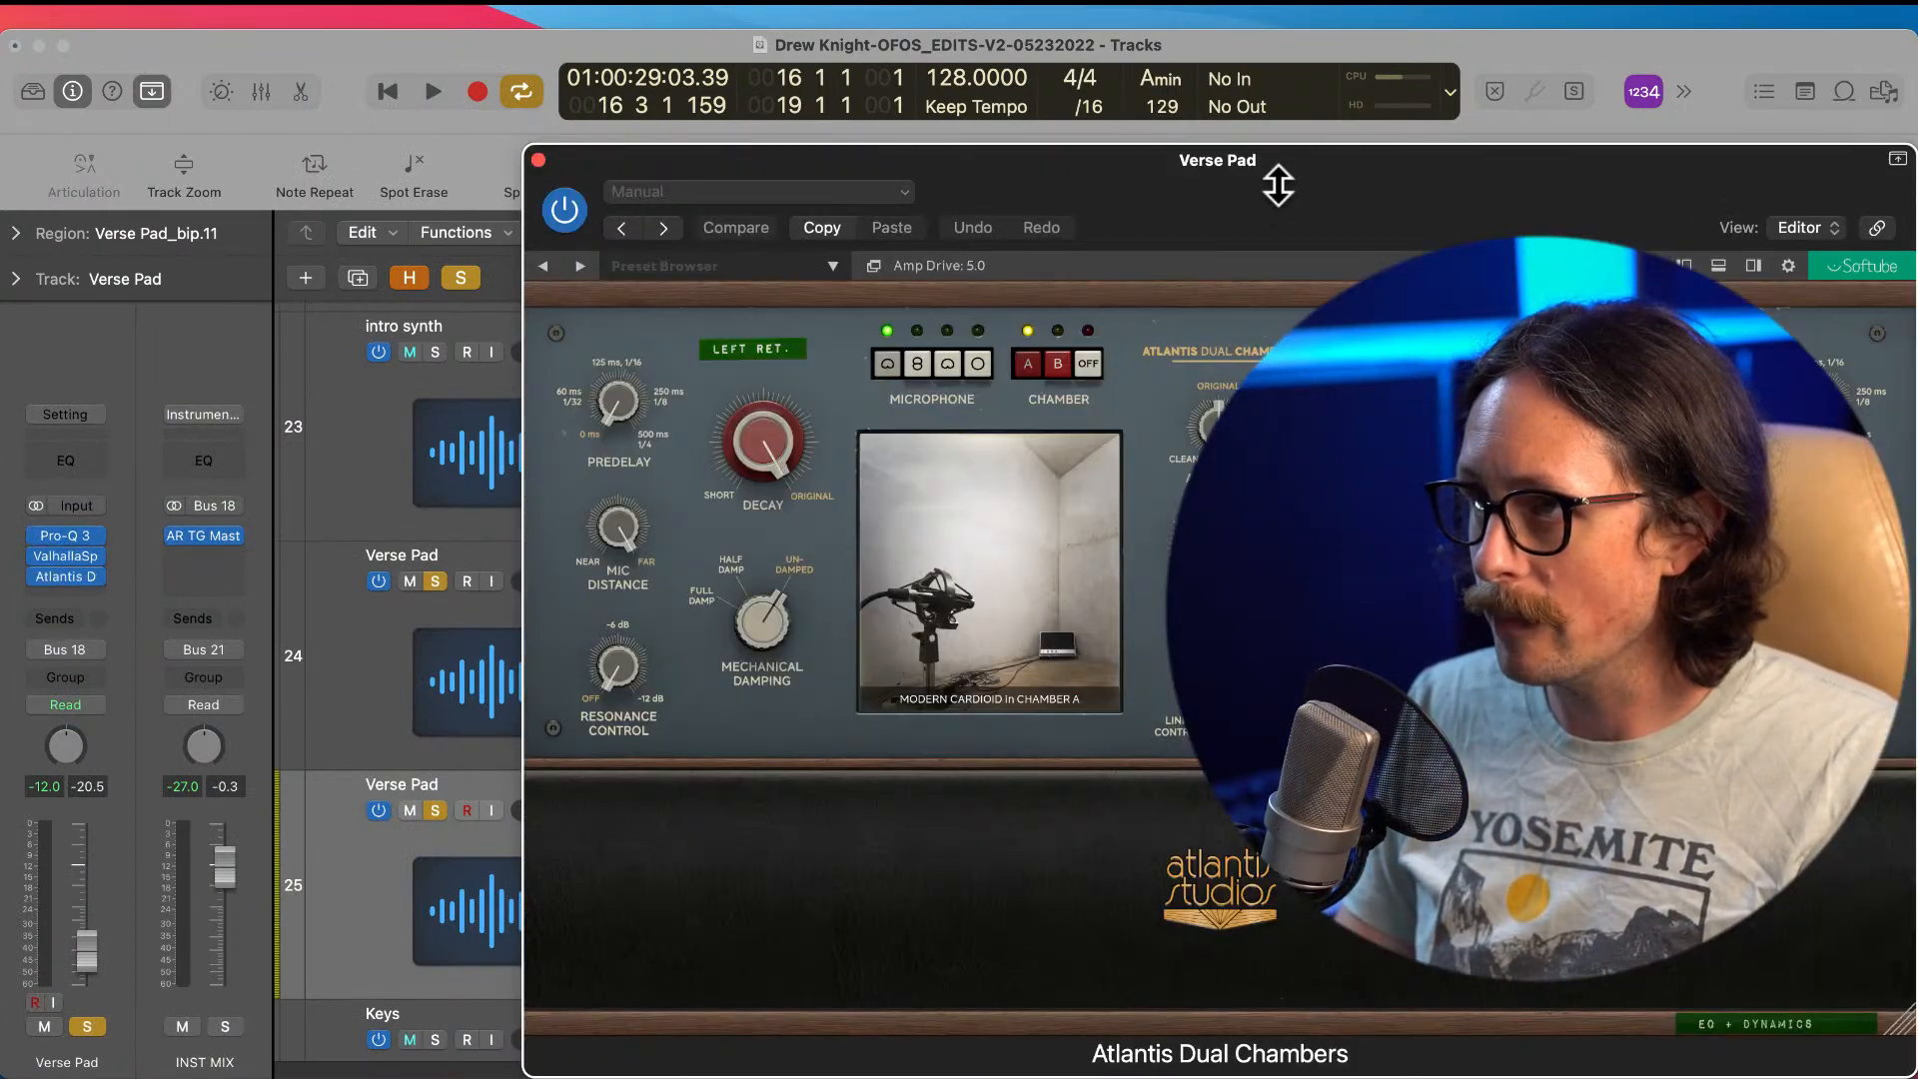
pyautogui.moveTo(1275, 190); pyautogui.dragTo(798, 171)
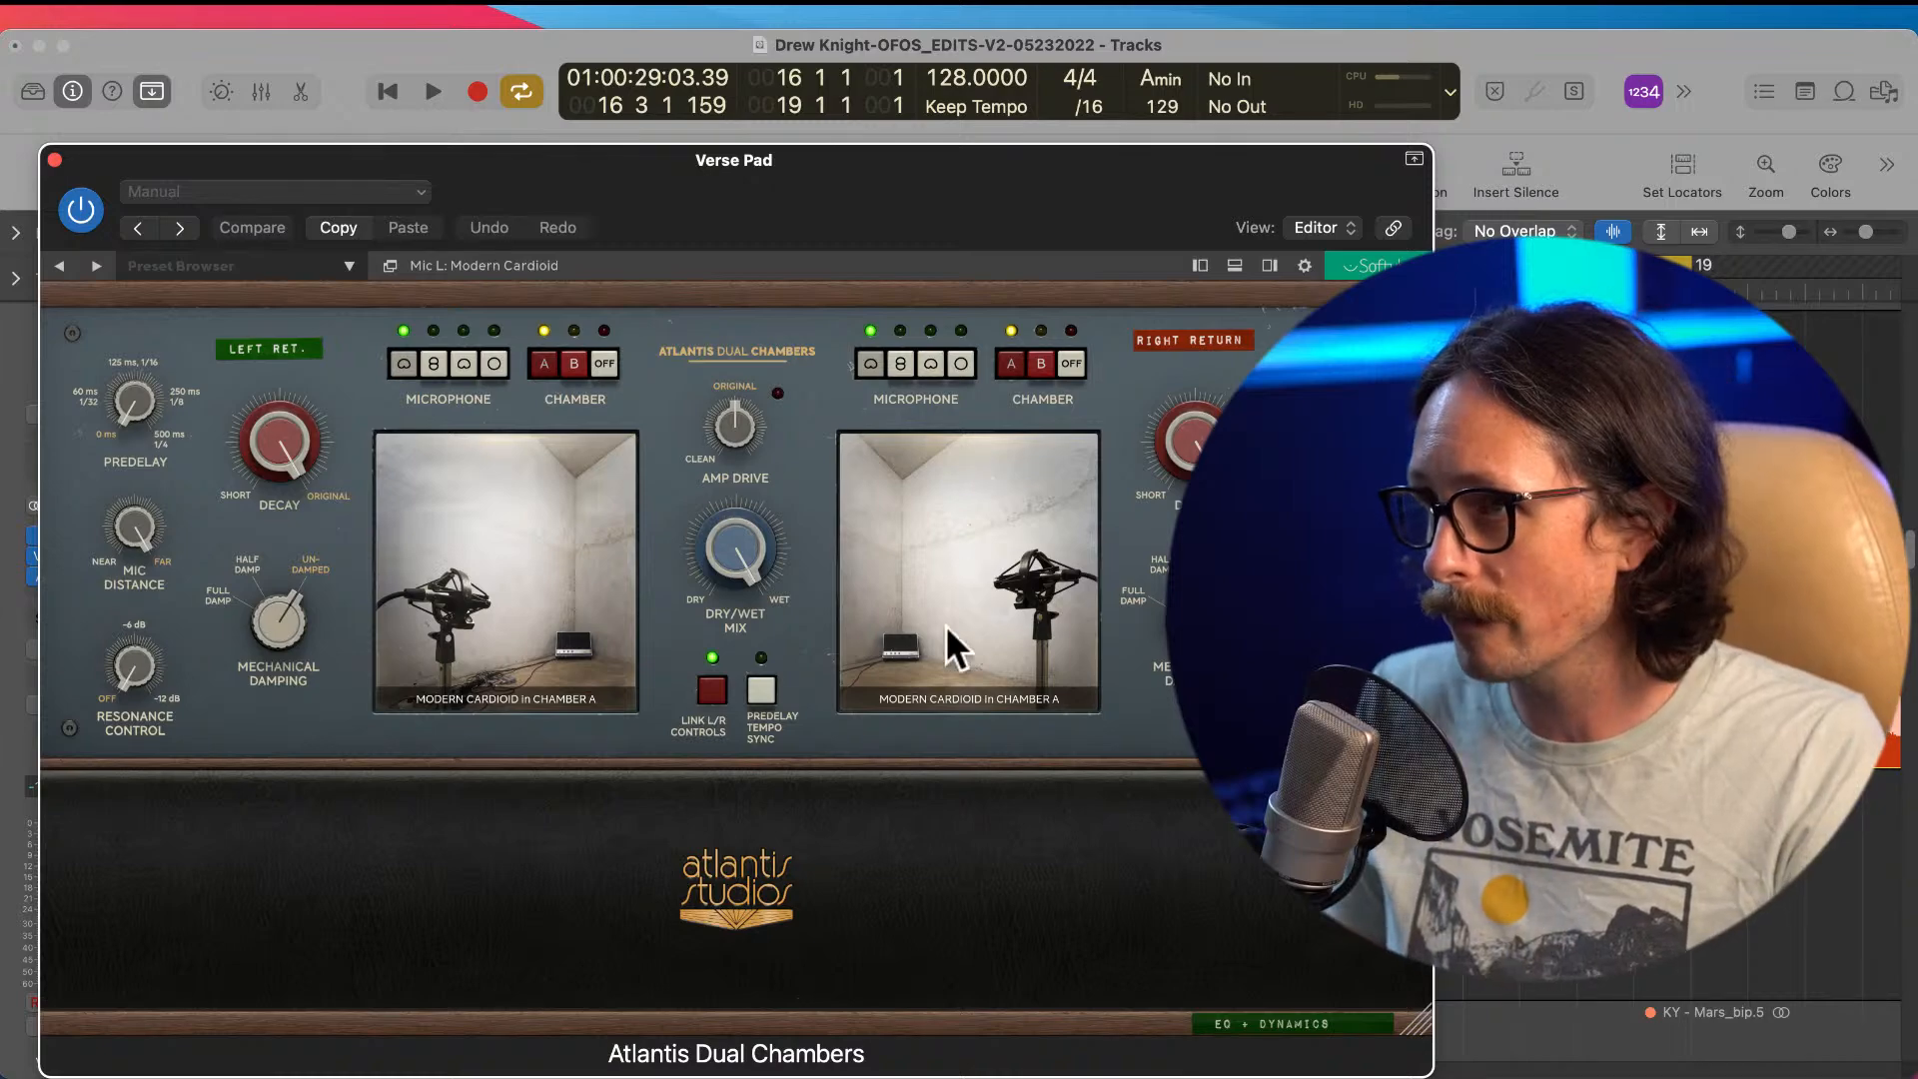
# Step: Load the Atlantis Chamber Large preset from the reverb's preset collection, and close the collection
pyautogui.click(286, 268)
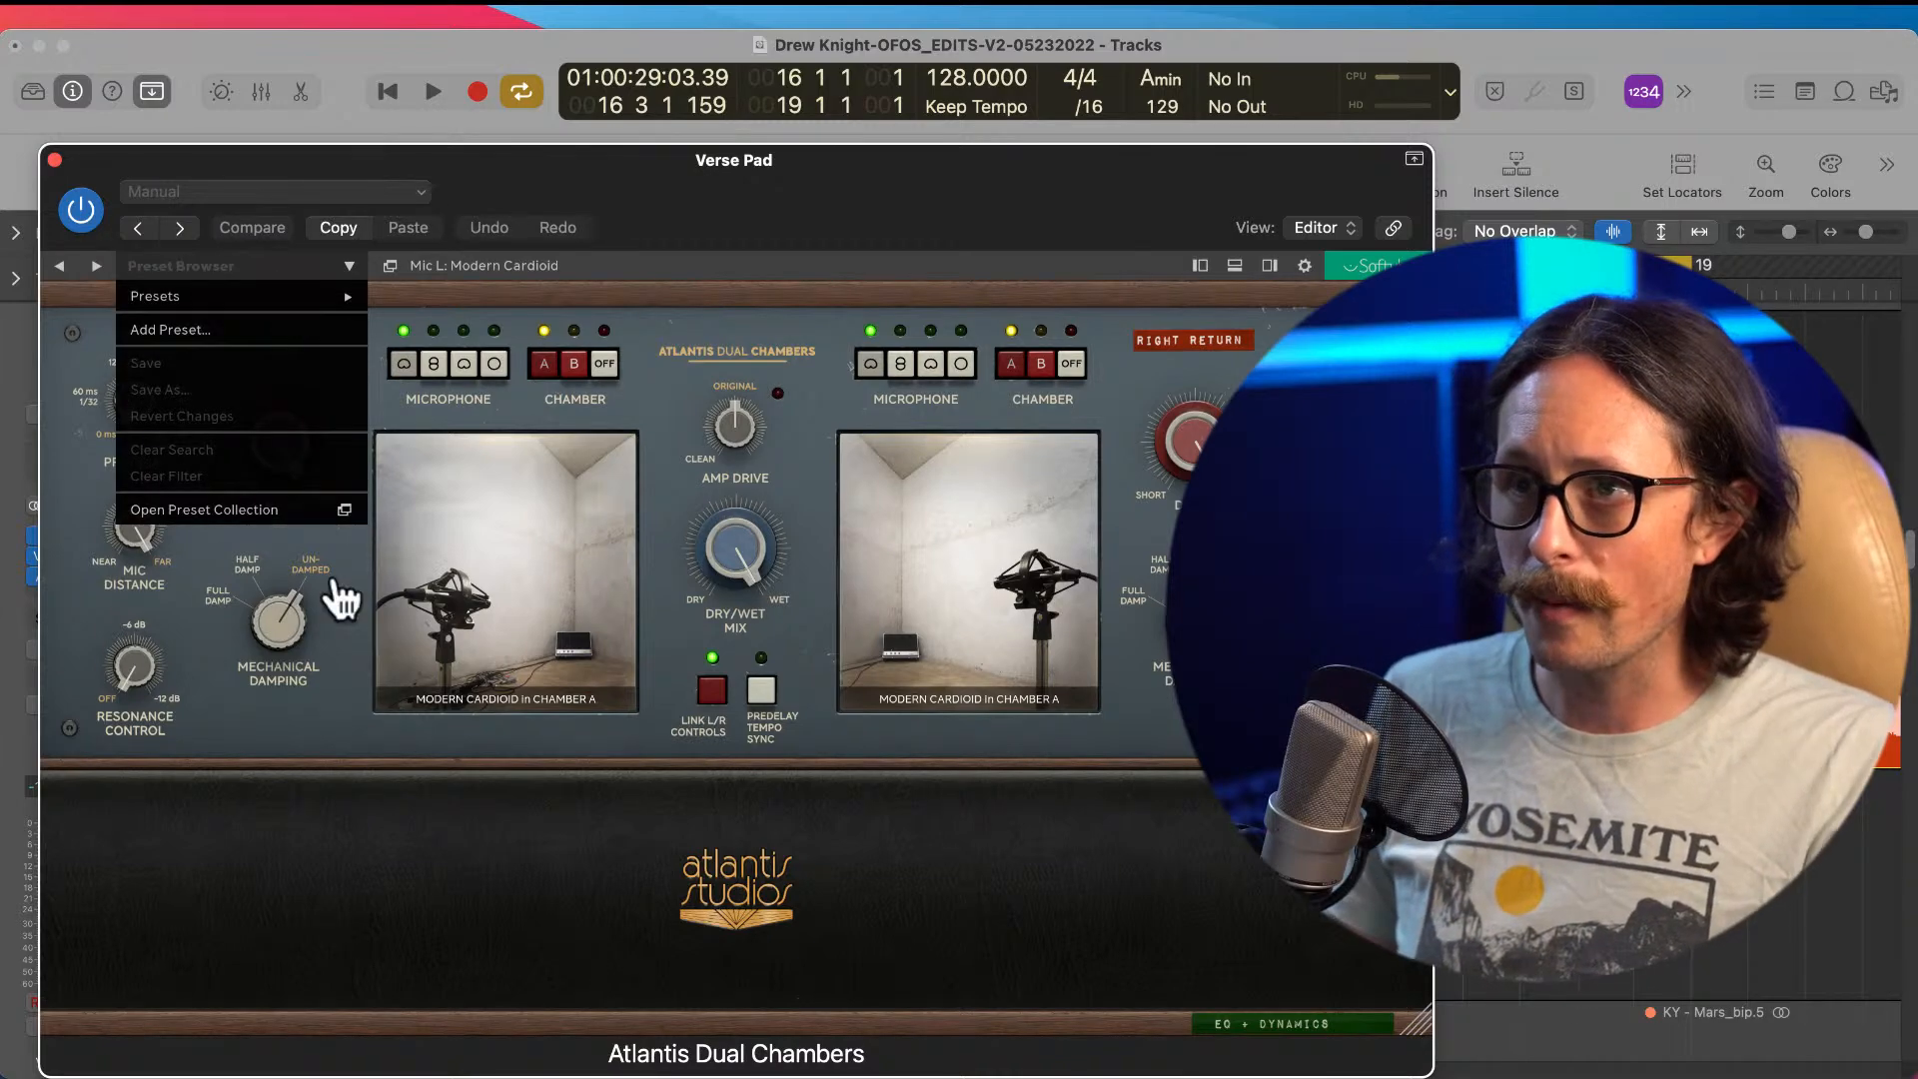
pyautogui.click(291, 508)
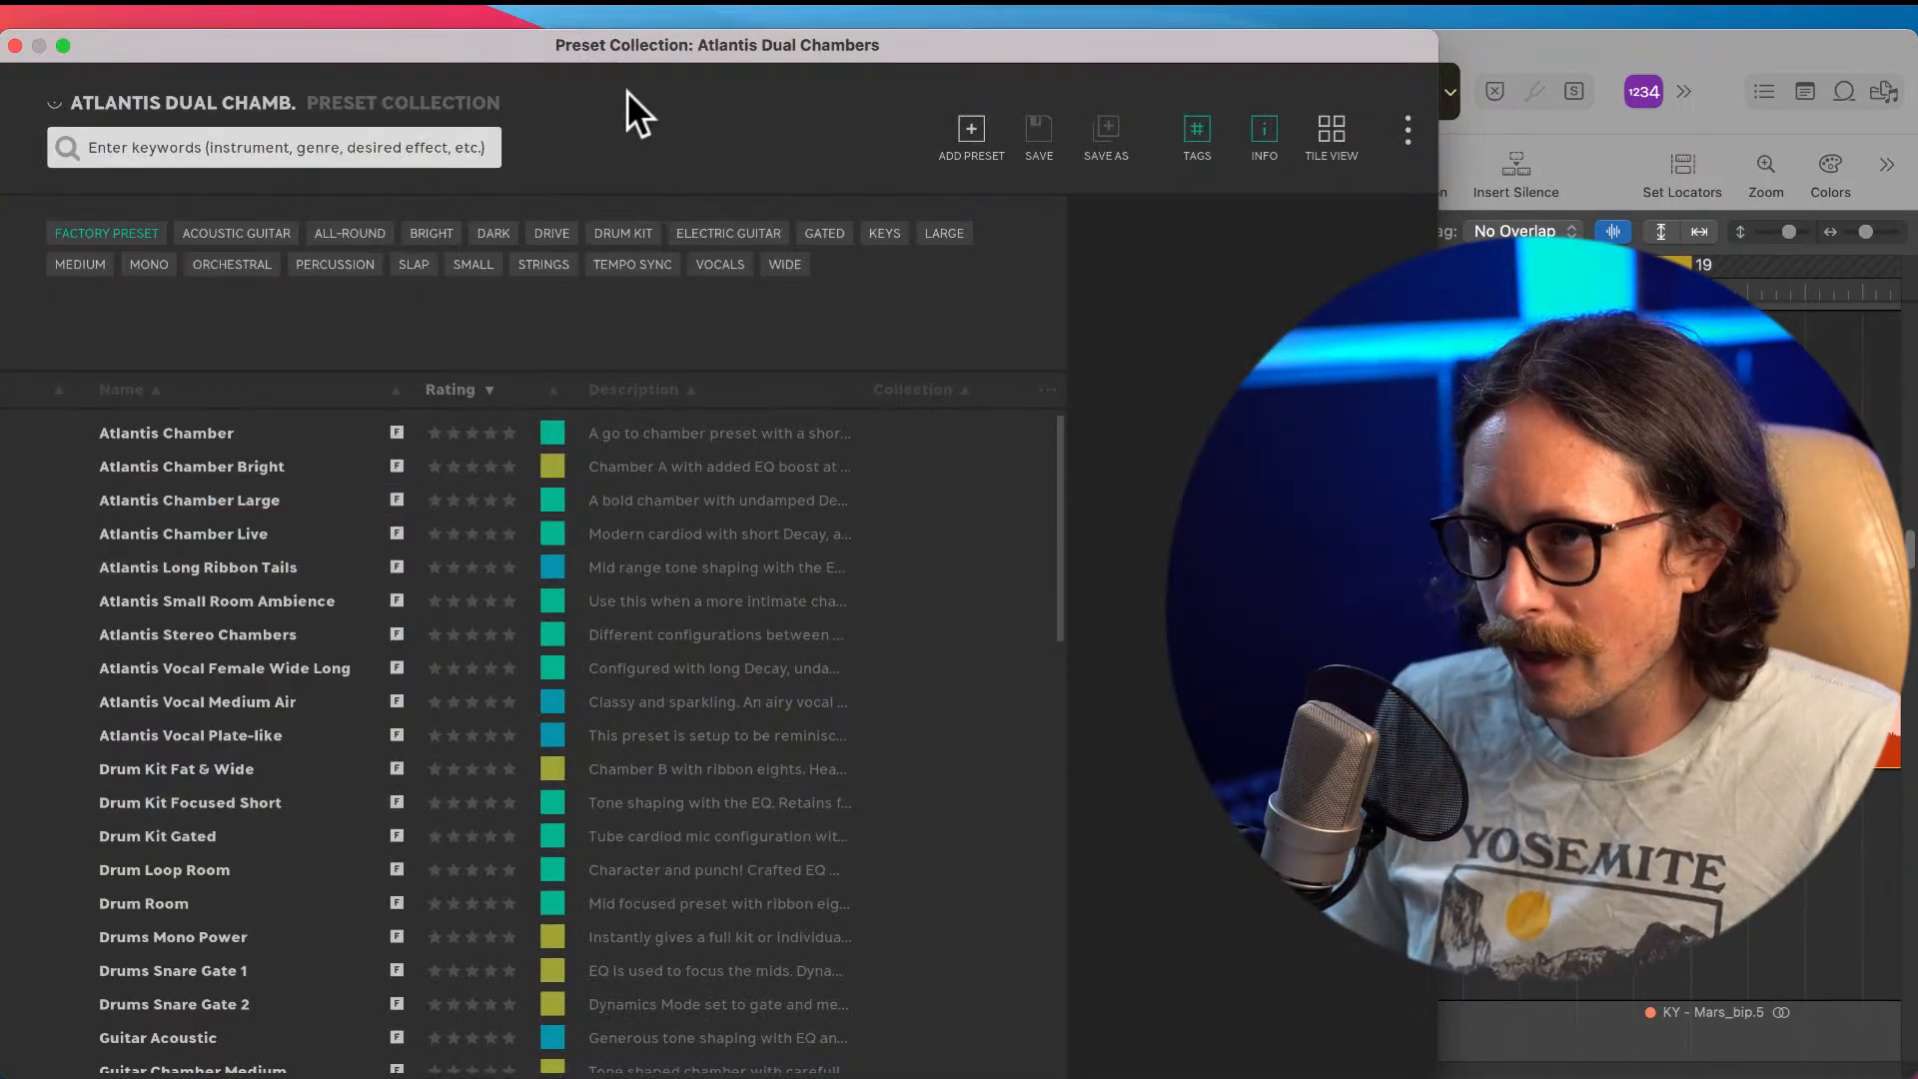
pyautogui.moveTo(645, 42); pyautogui.dragTo(853, 15)
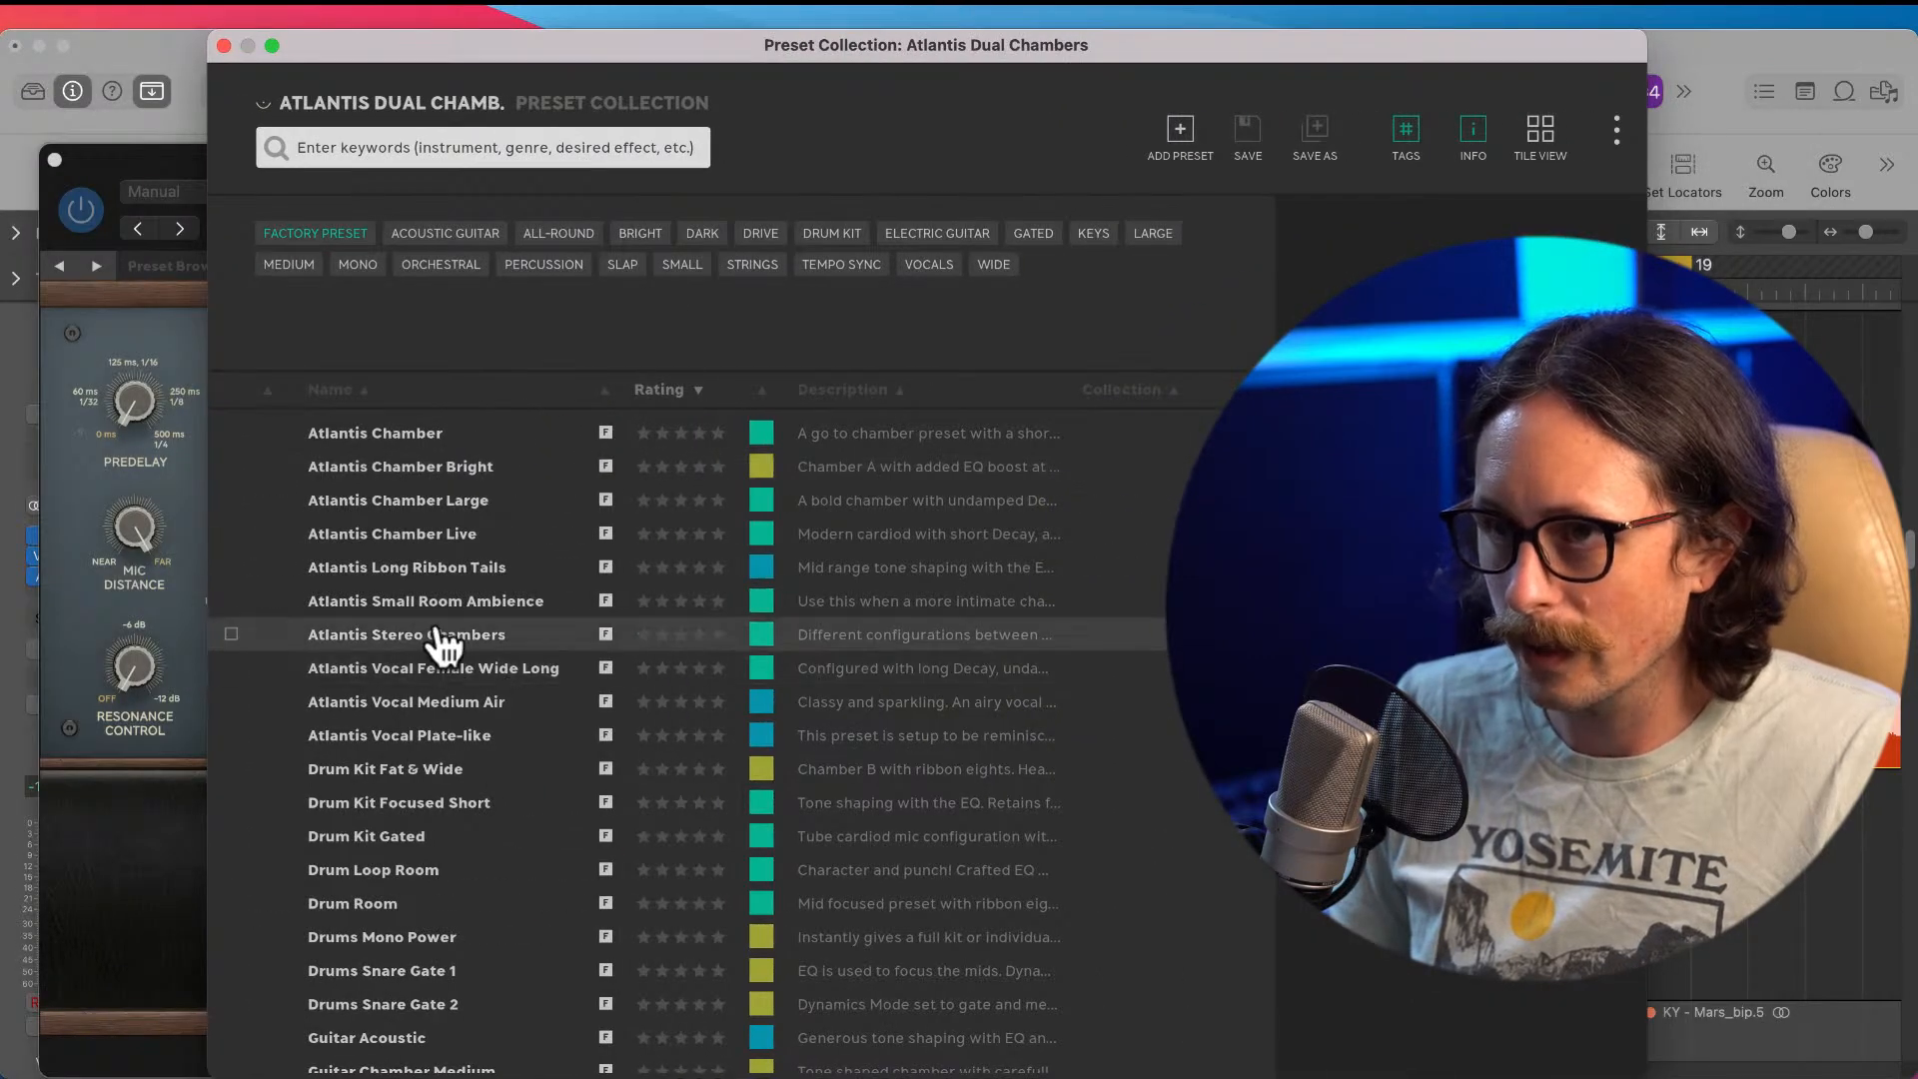
pyautogui.scroll(-1, 506, 645)
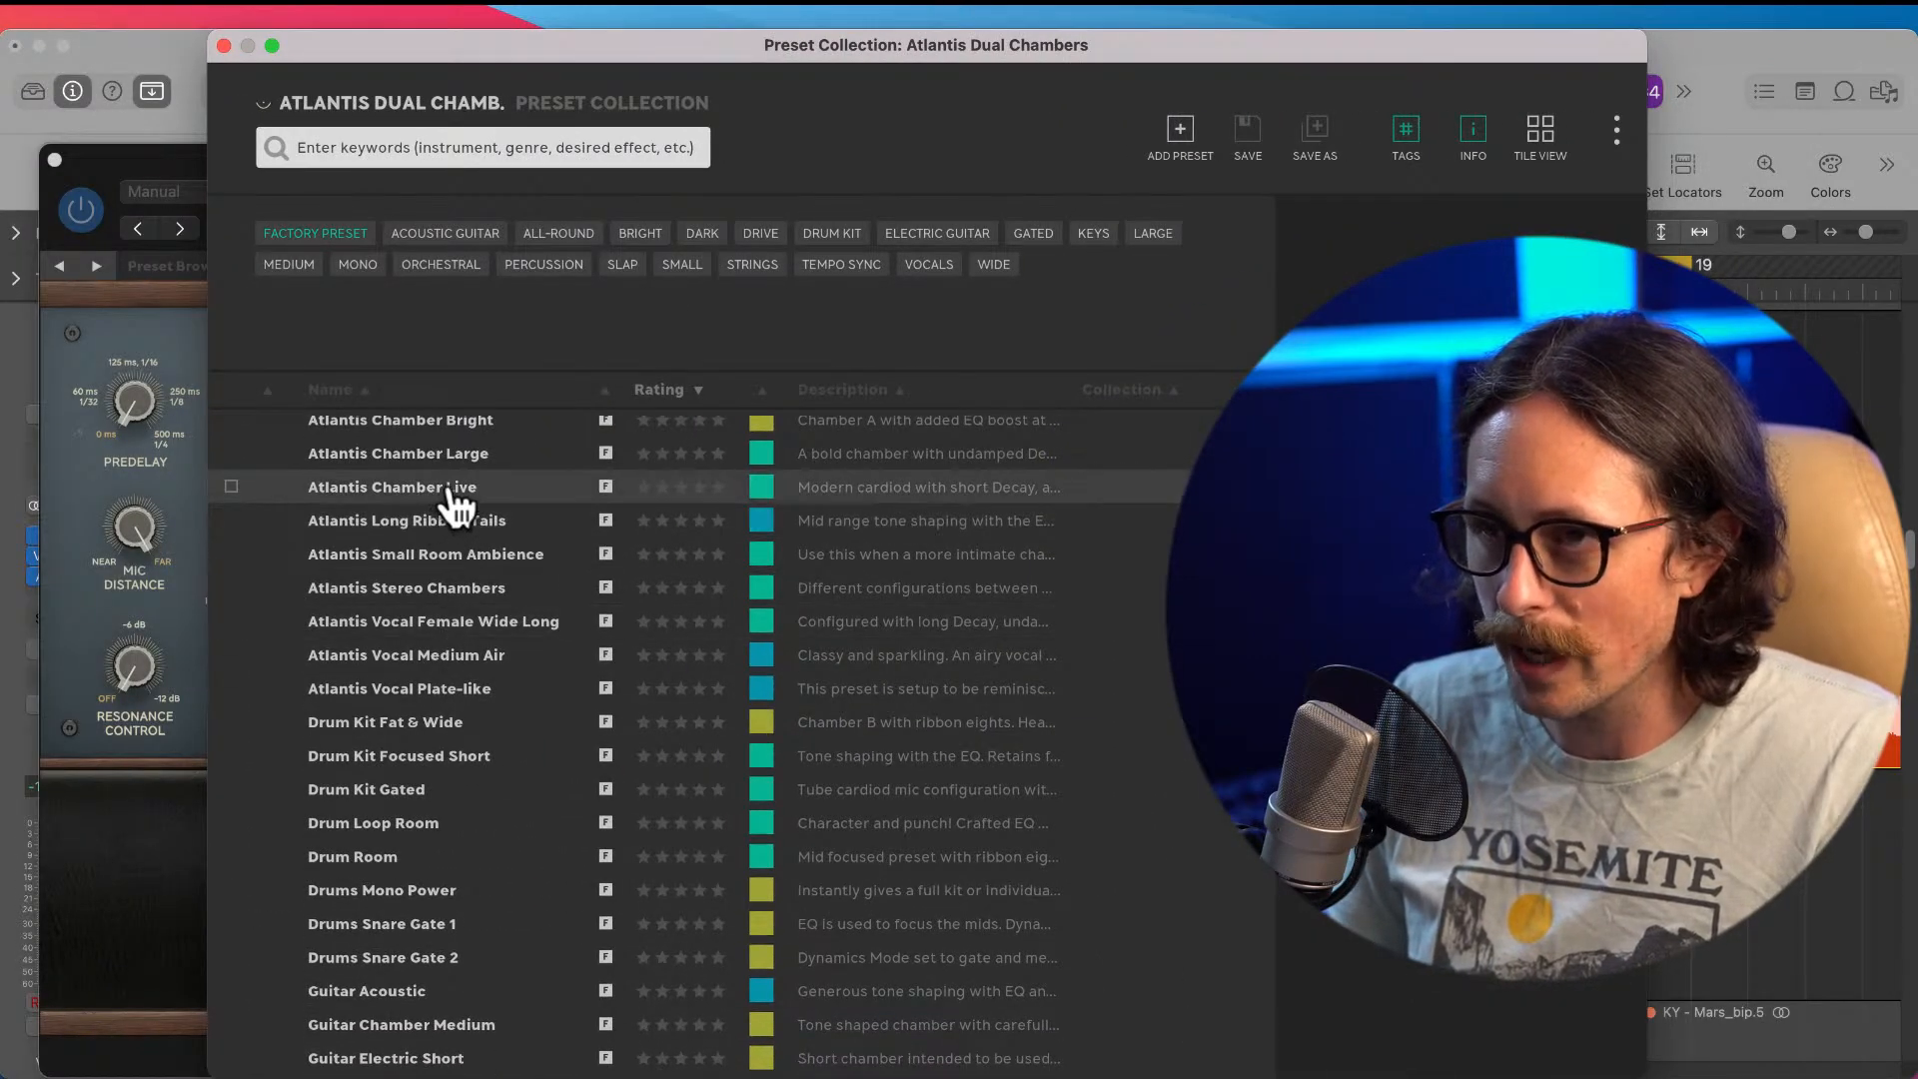
pyautogui.click(478, 458)
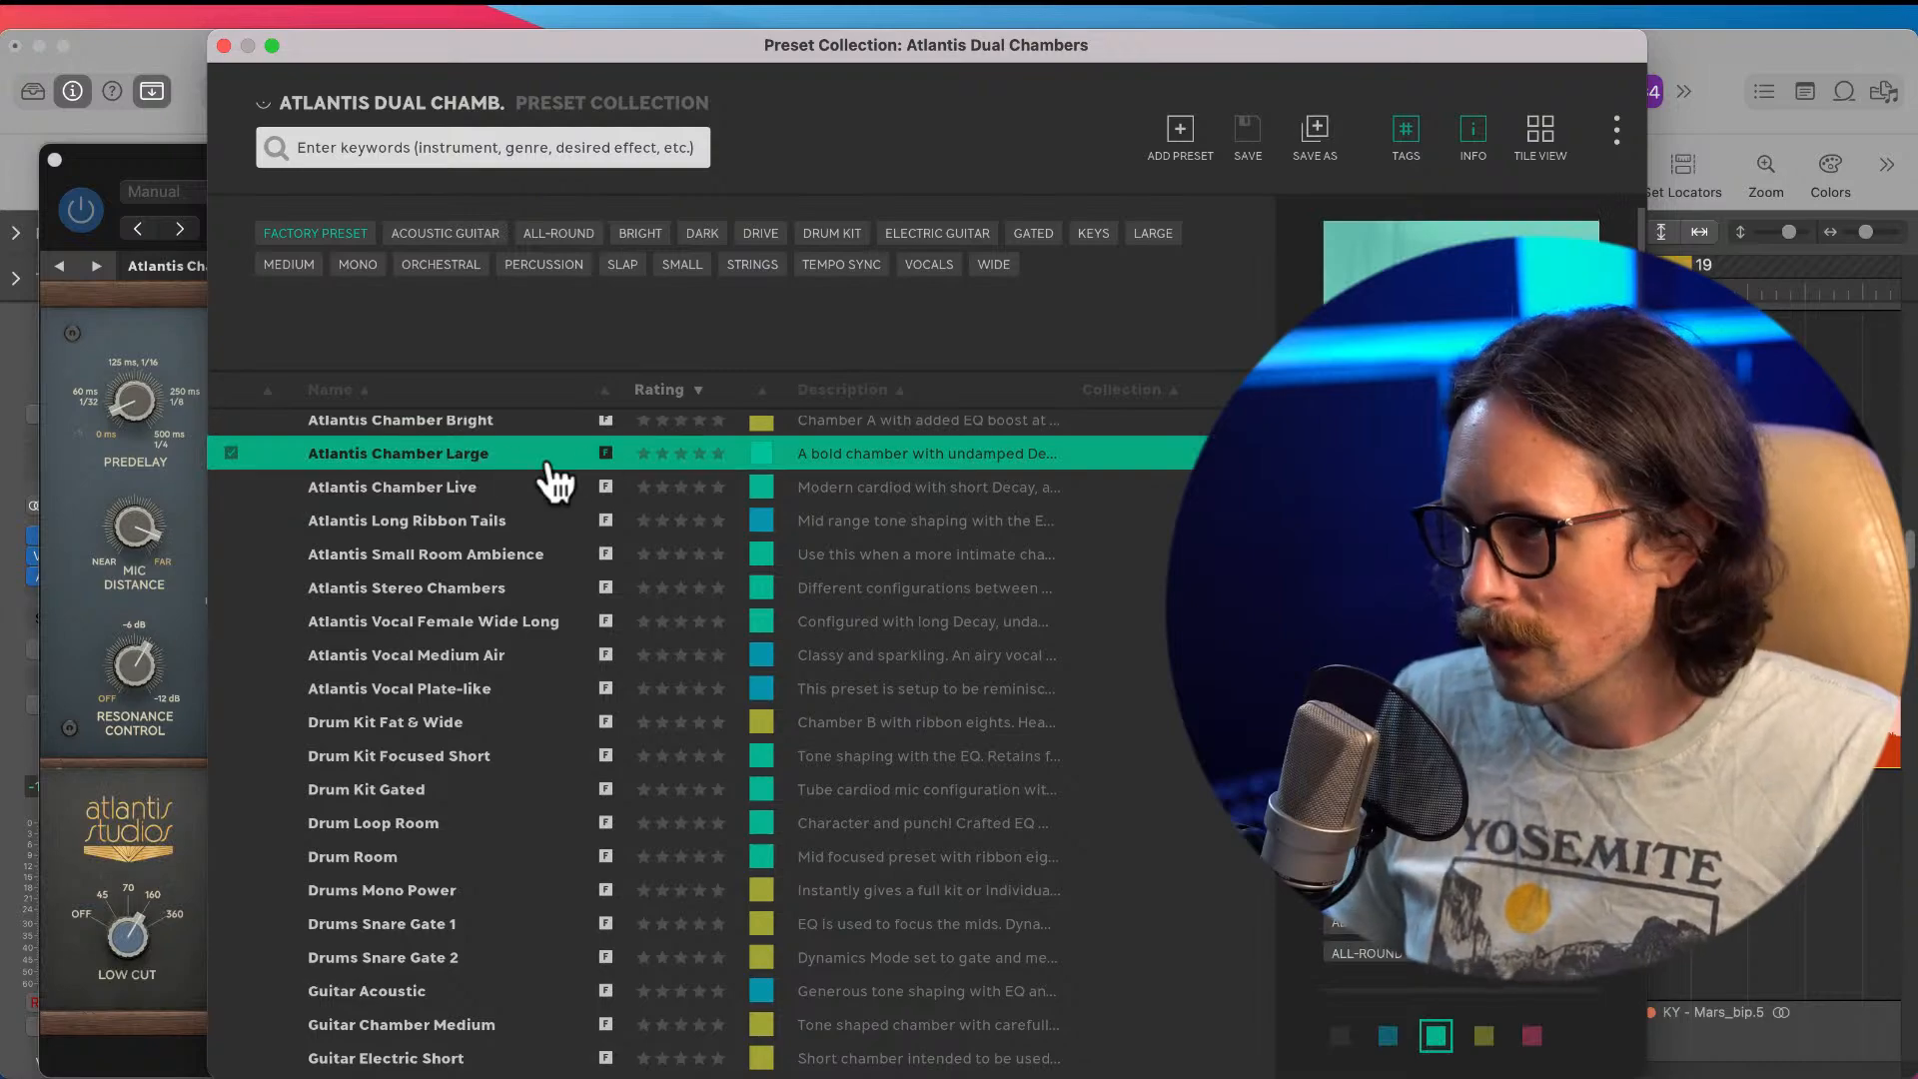
pyautogui.click(430, 461)
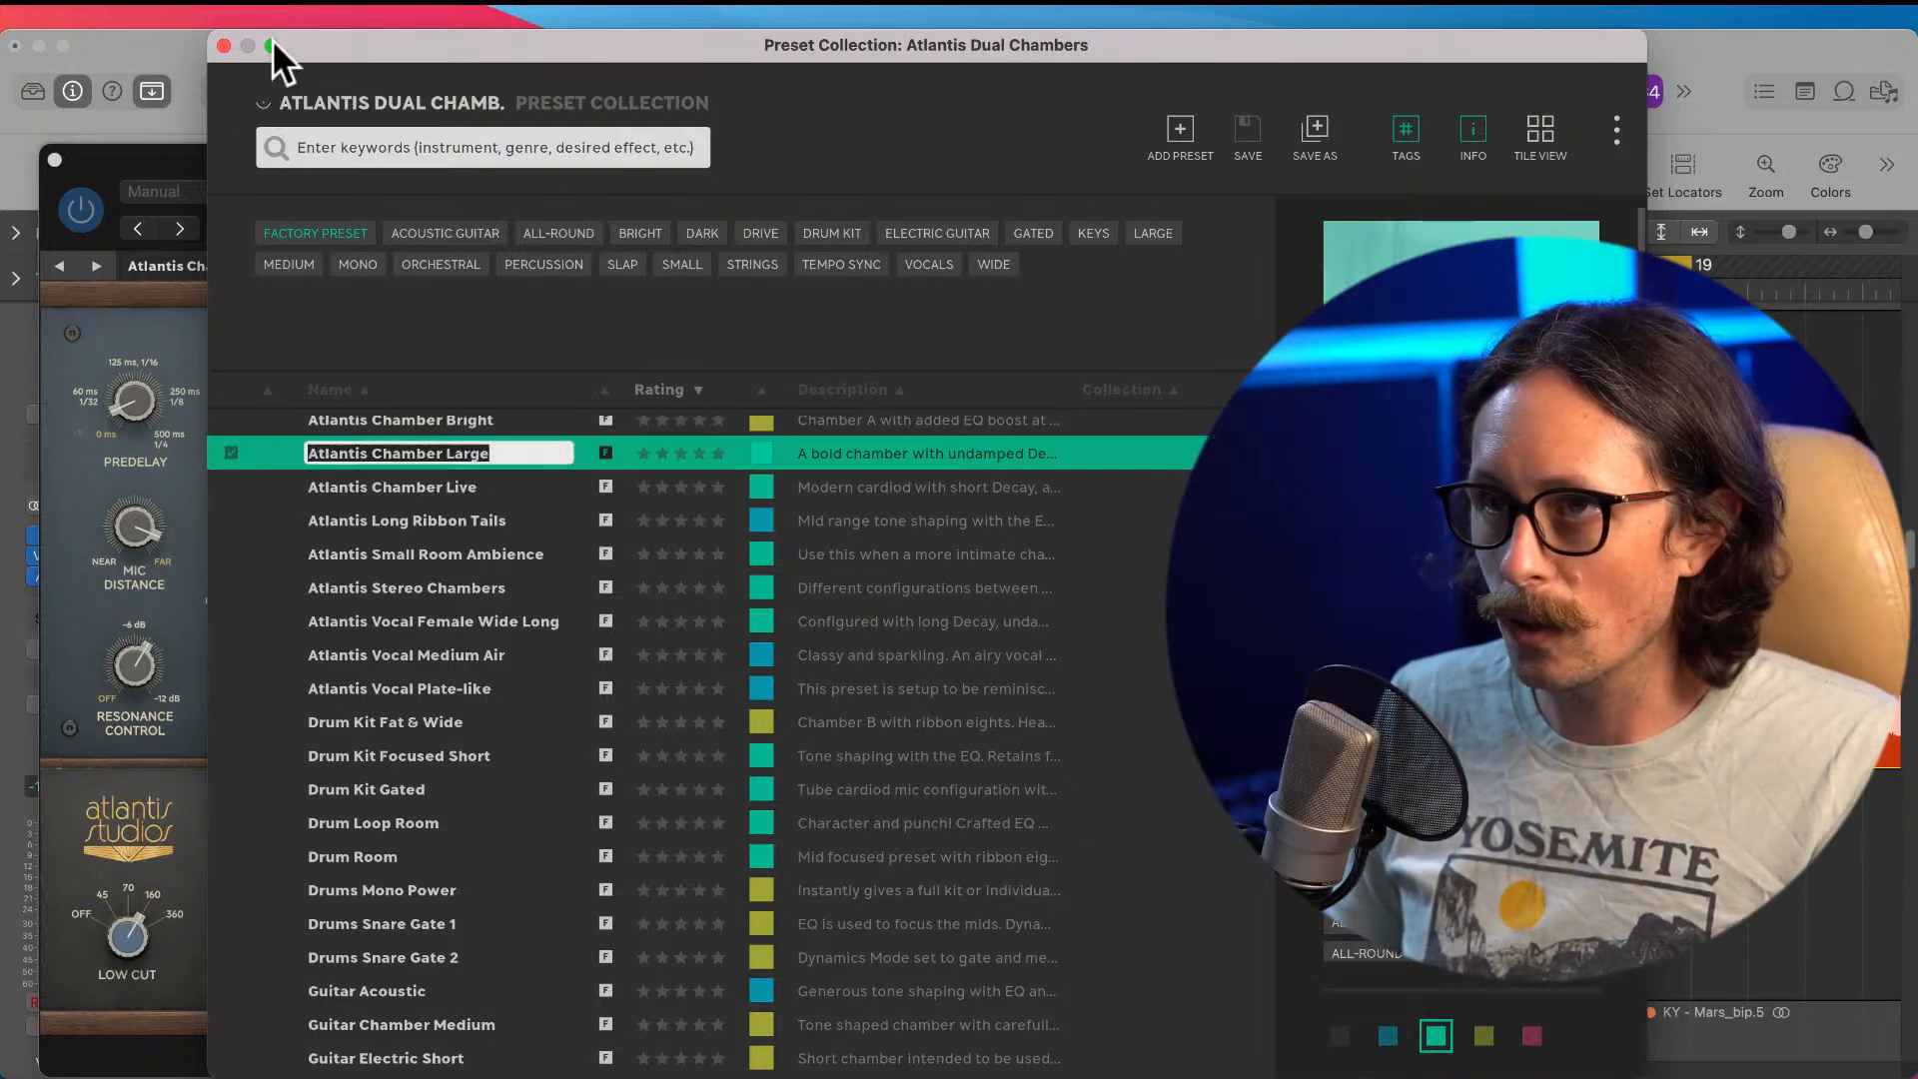
pyautogui.click(224, 45)
# Step: Move the reverb window out of the way and play back the Verse Pad slice with the chamber effect
pyautogui.moveTo(93, 163); pyautogui.dragTo(583, 1074)
pyautogui.click(385, 910)
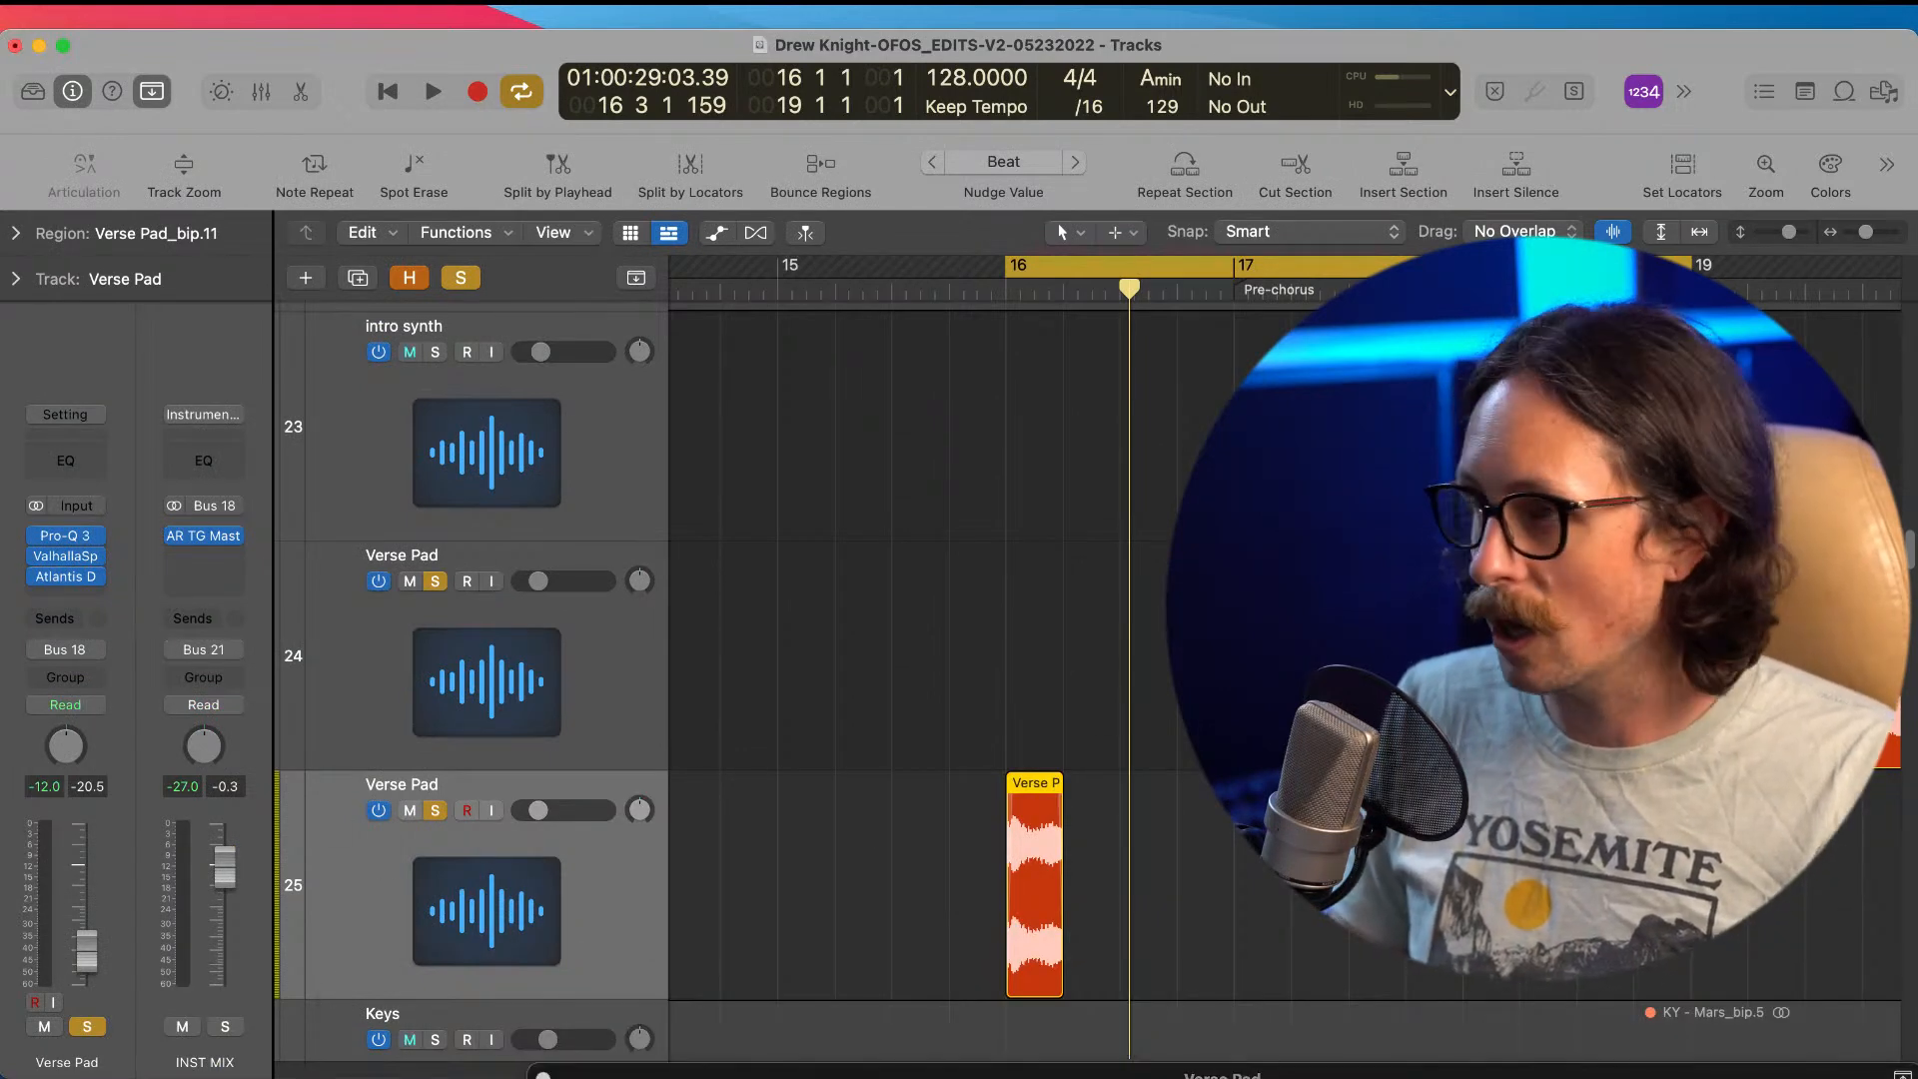
pyautogui.click(1315, 914)
pyautogui.press('space')
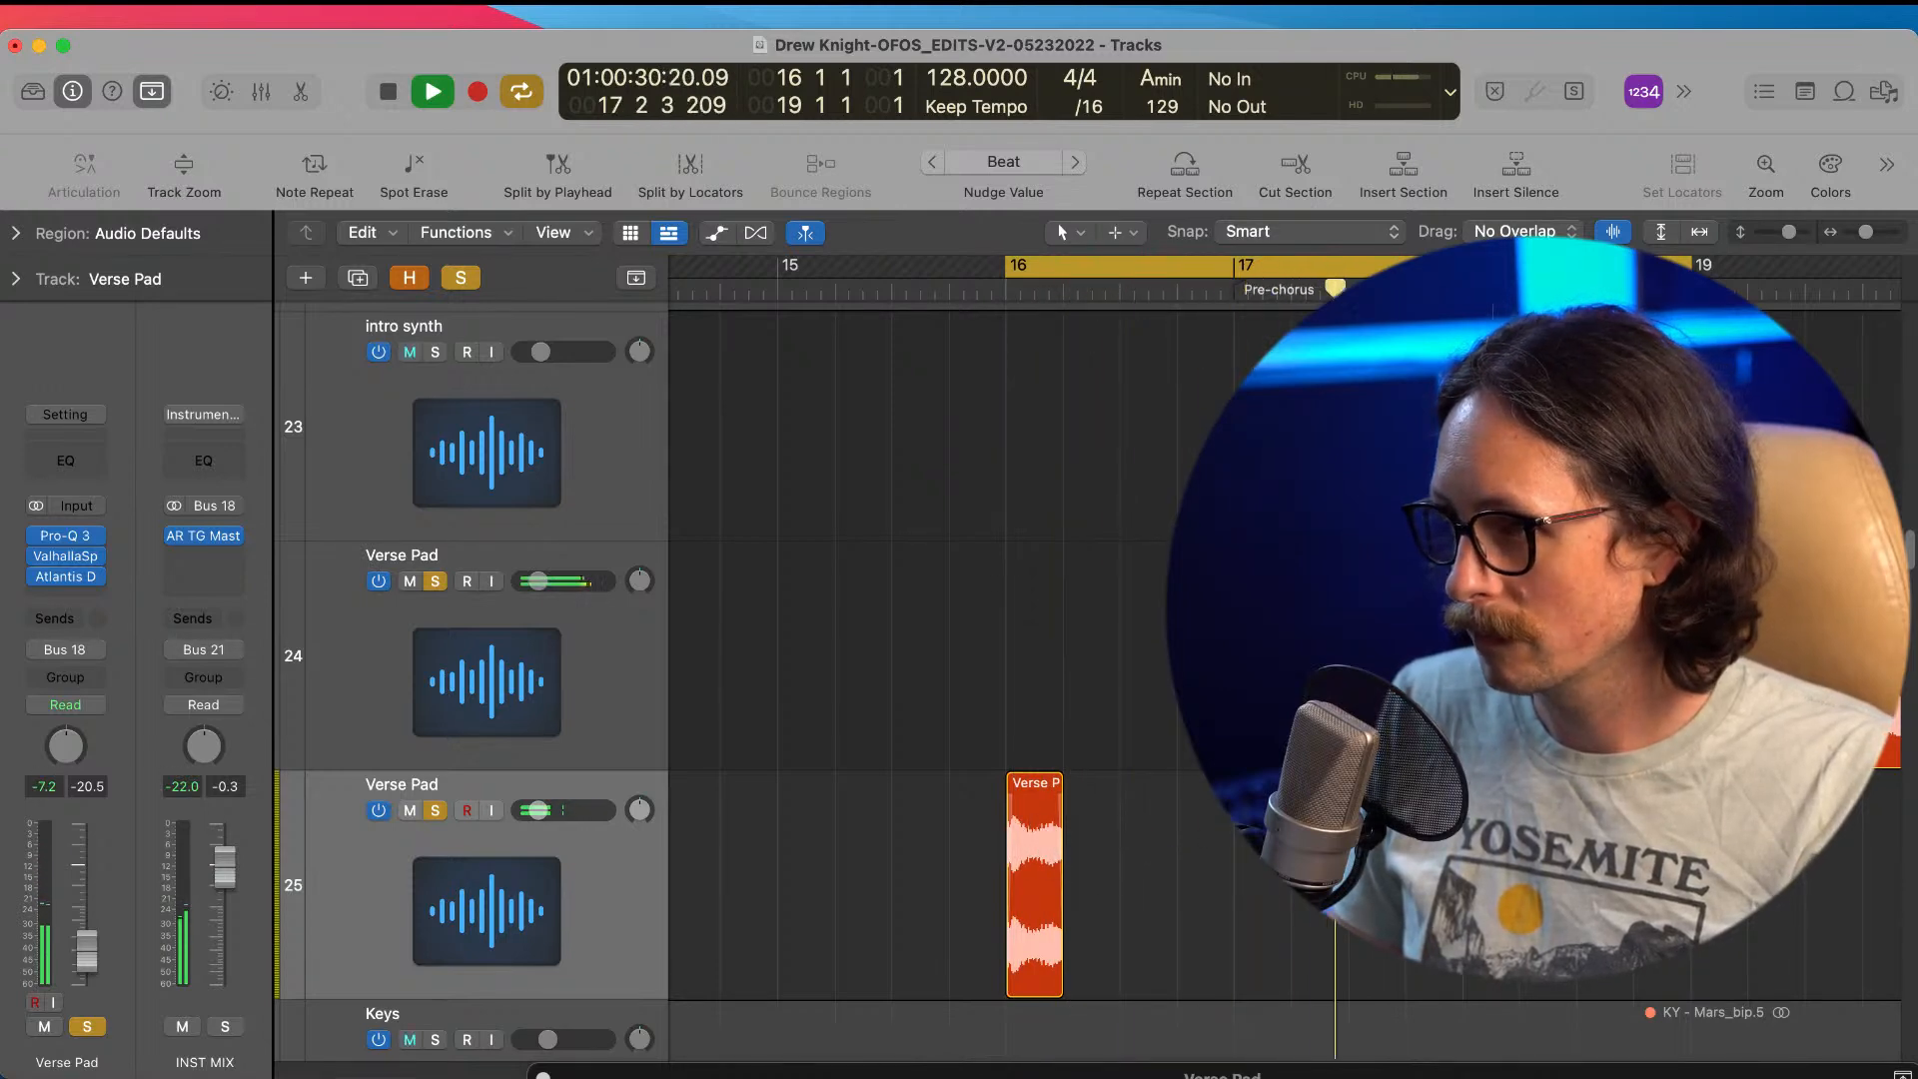
pyautogui.press('space')
pyautogui.click(1199, 923)
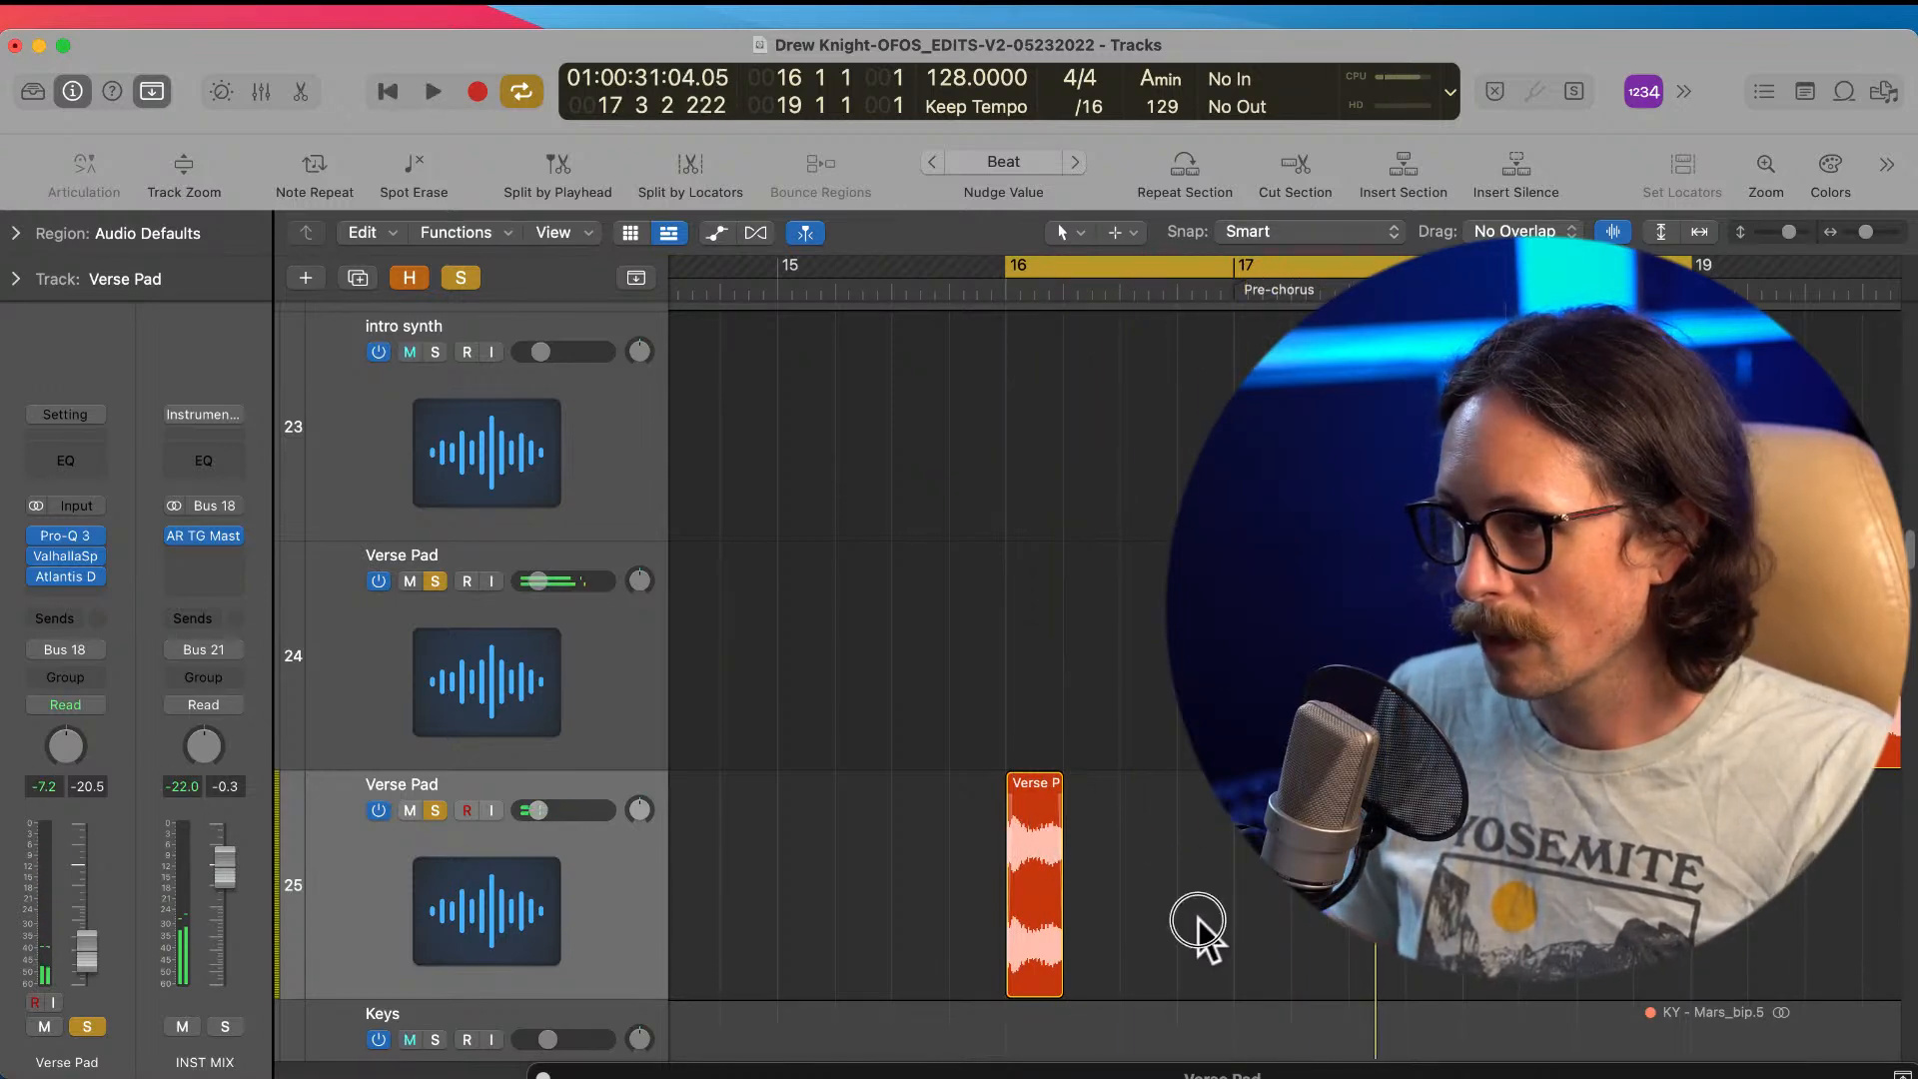
# Step: Unsolo the track 24 Verse Pad and bounce the track 25 slice in place to a new track named transition
pyautogui.click(1017, 882)
pyautogui.keyDown('ctrl'); pyautogui.keyDown('alt'); pyautogui.click(1259, 862); pyautogui.keyUp('alt'); pyautogui.keyUp('ctrl')
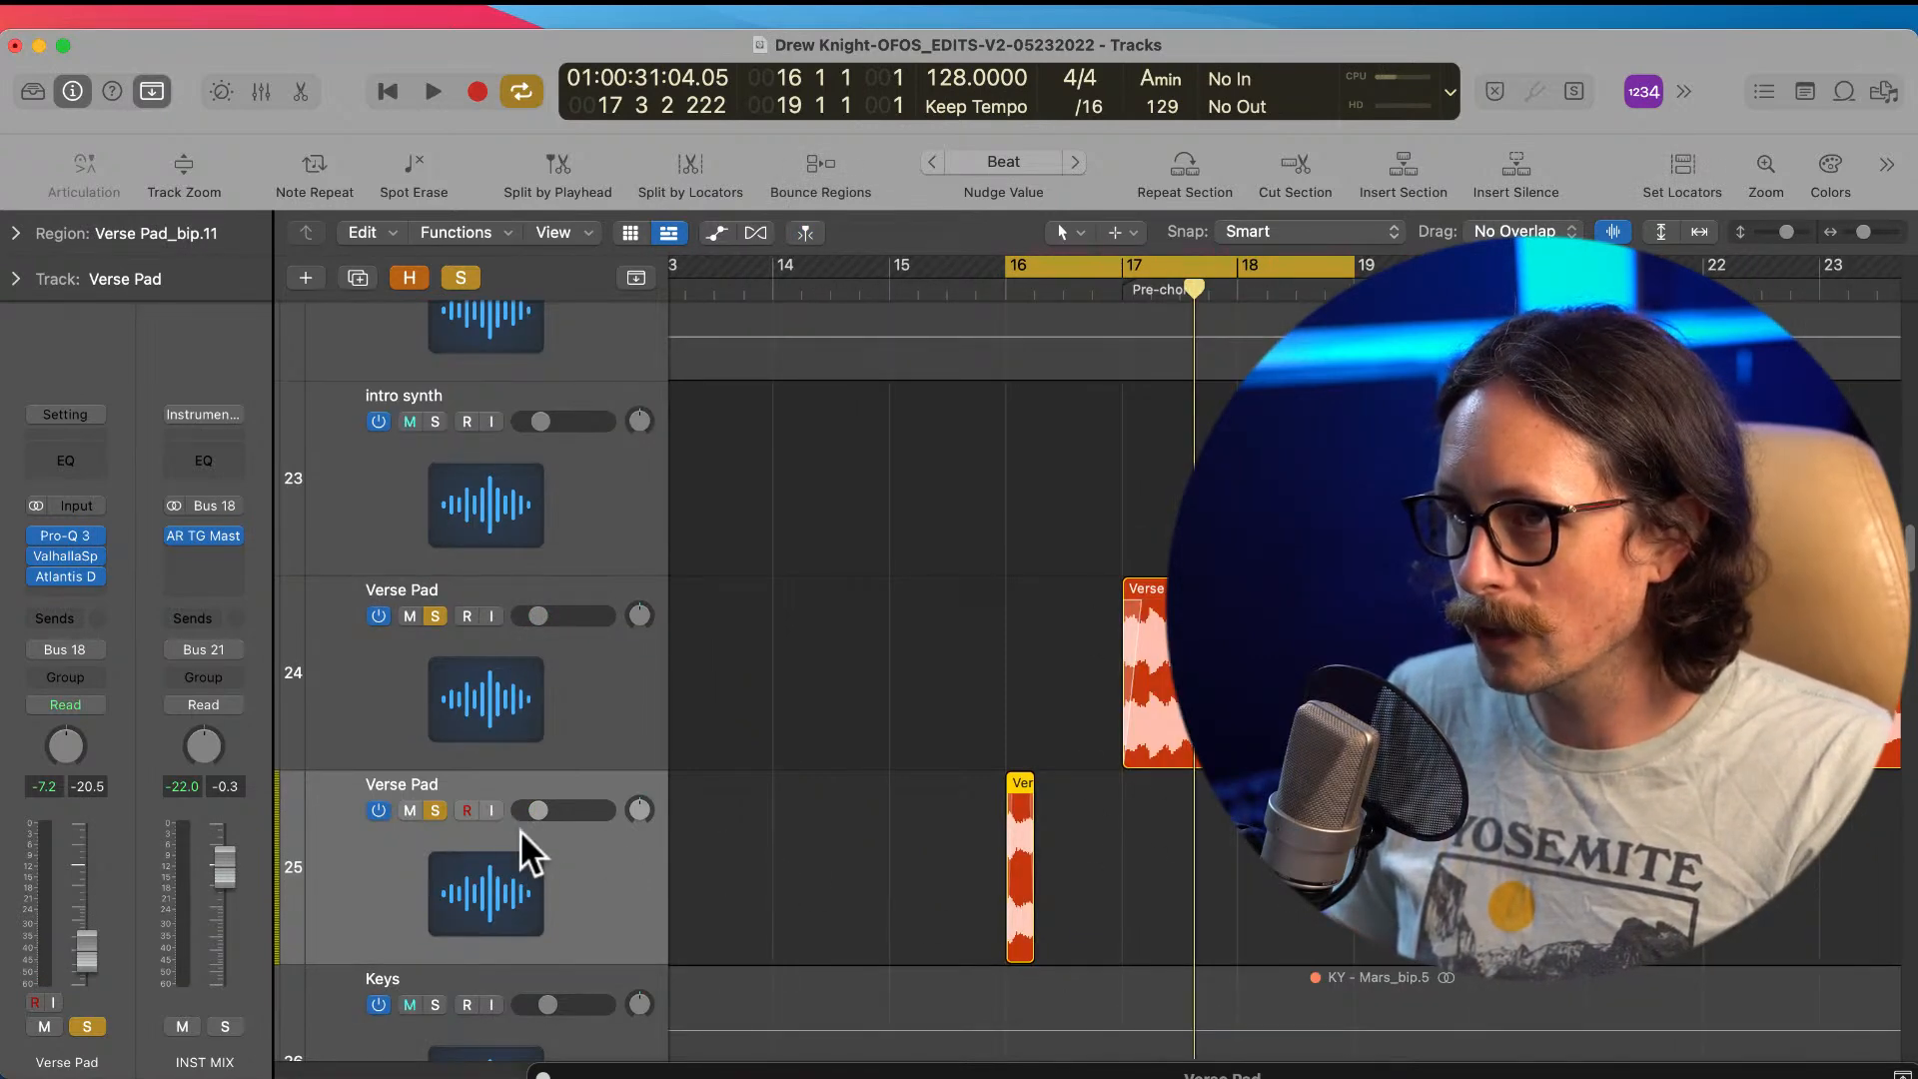
pyautogui.click(435, 617)
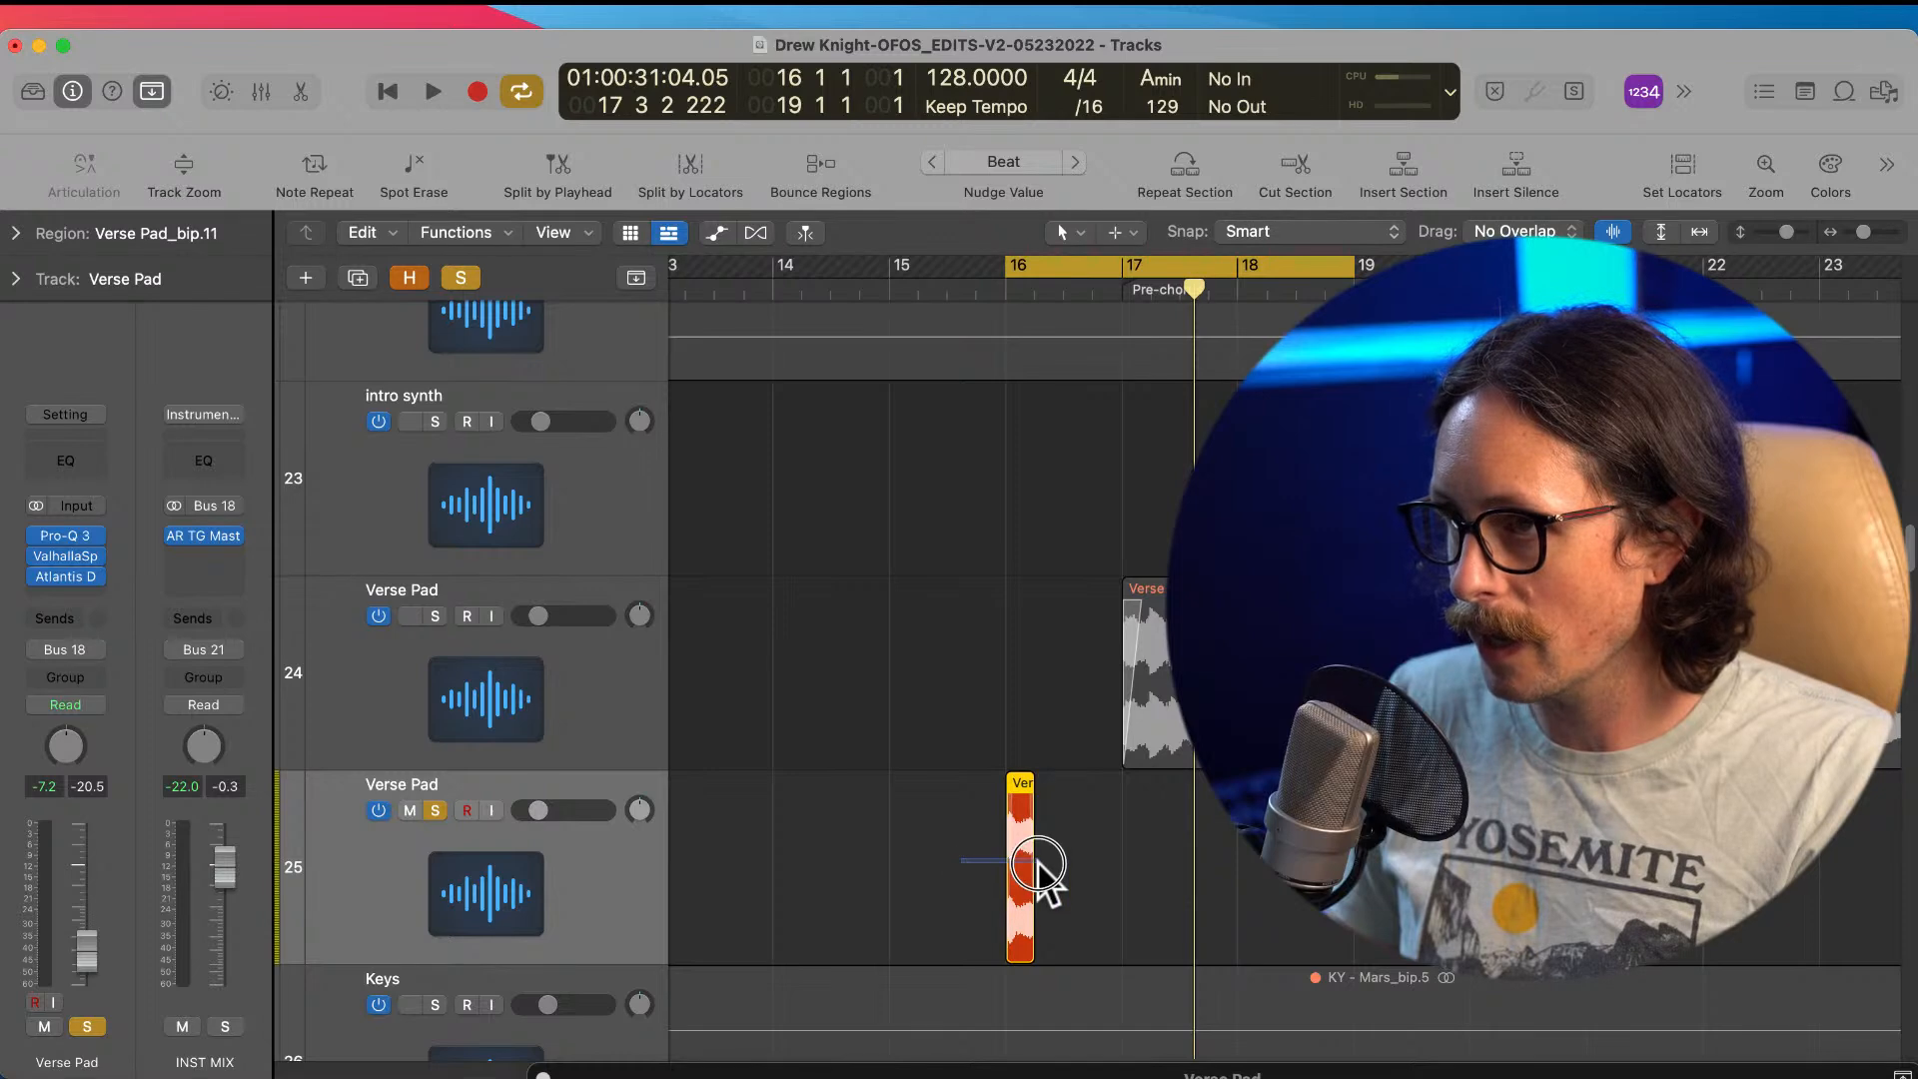
pyautogui.rightClick(1019, 799)
pyautogui.click(1076, 531)
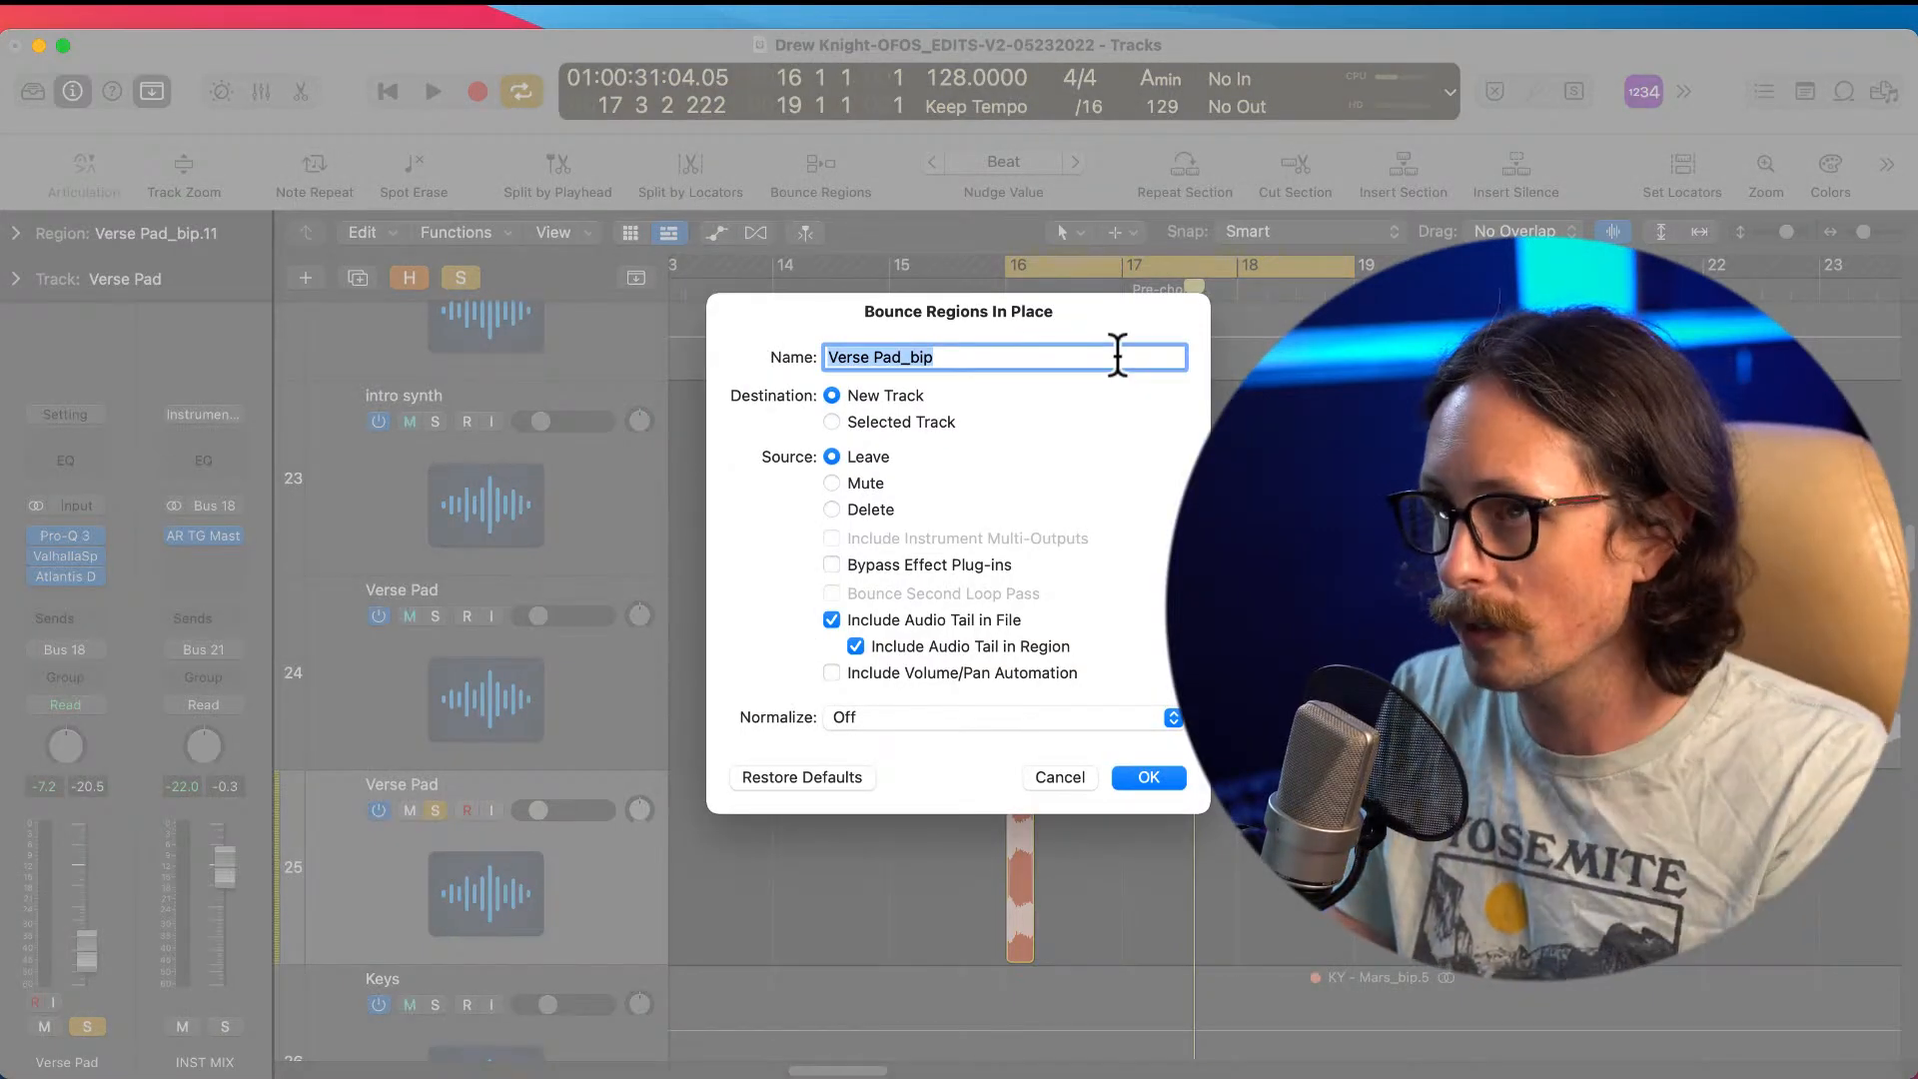
pyautogui.write('transition')
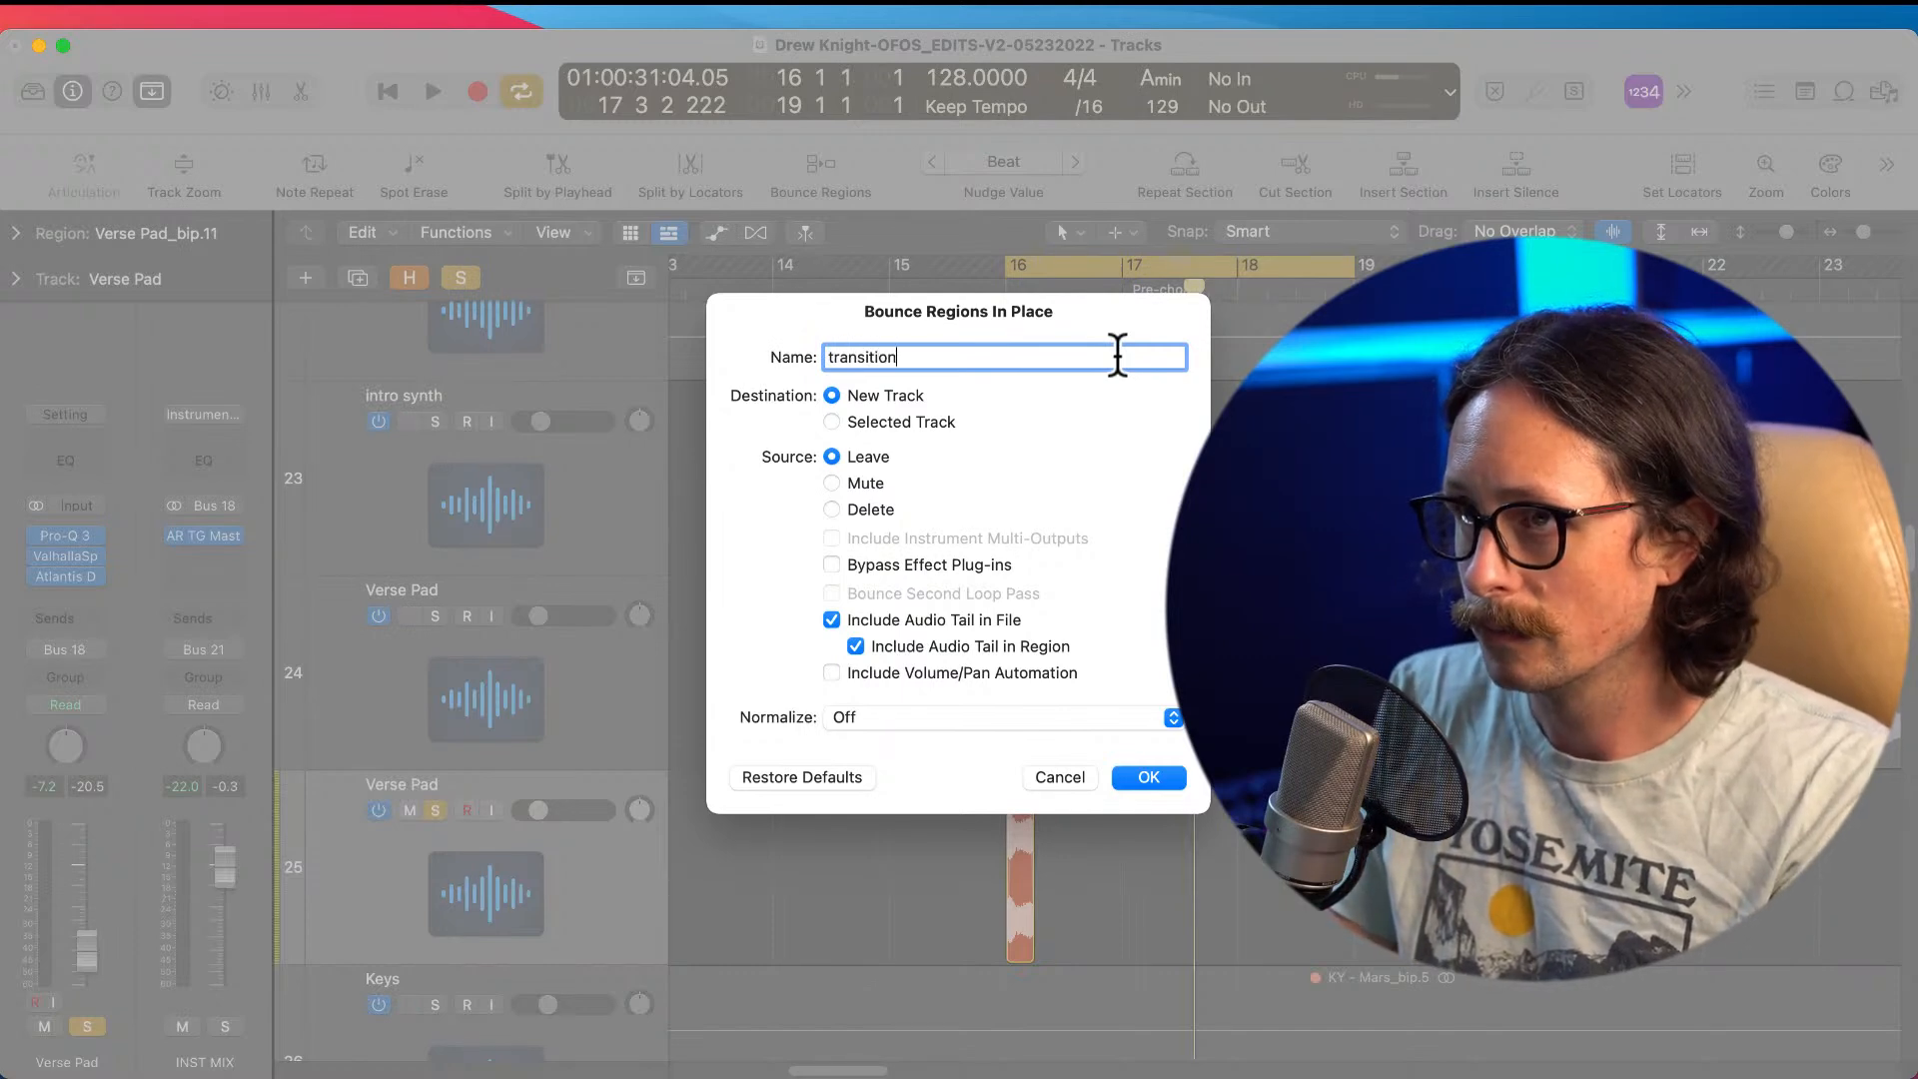
pyautogui.press('Return')
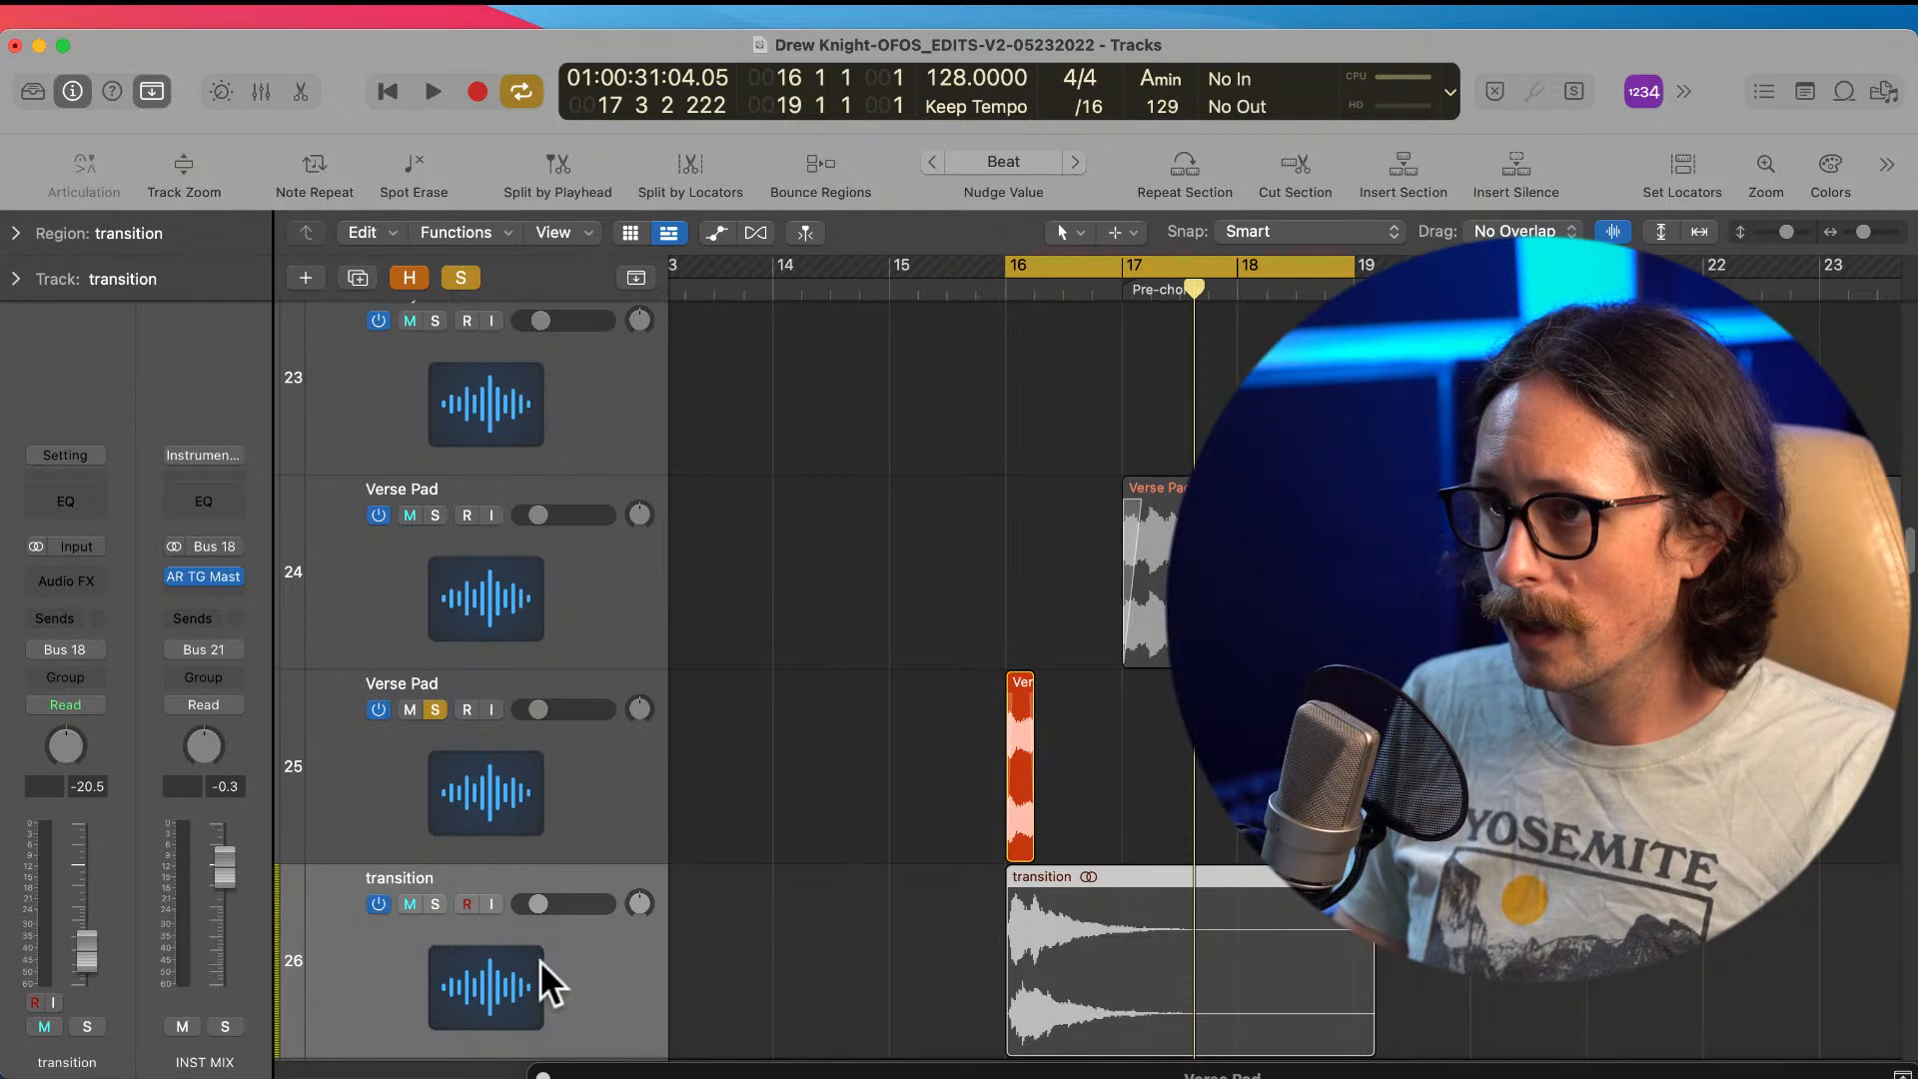
# Step: Unsolo and mute the track 25 Verse Pad that holds the source slice
pyautogui.click(486, 763)
pyautogui.click(435, 708)
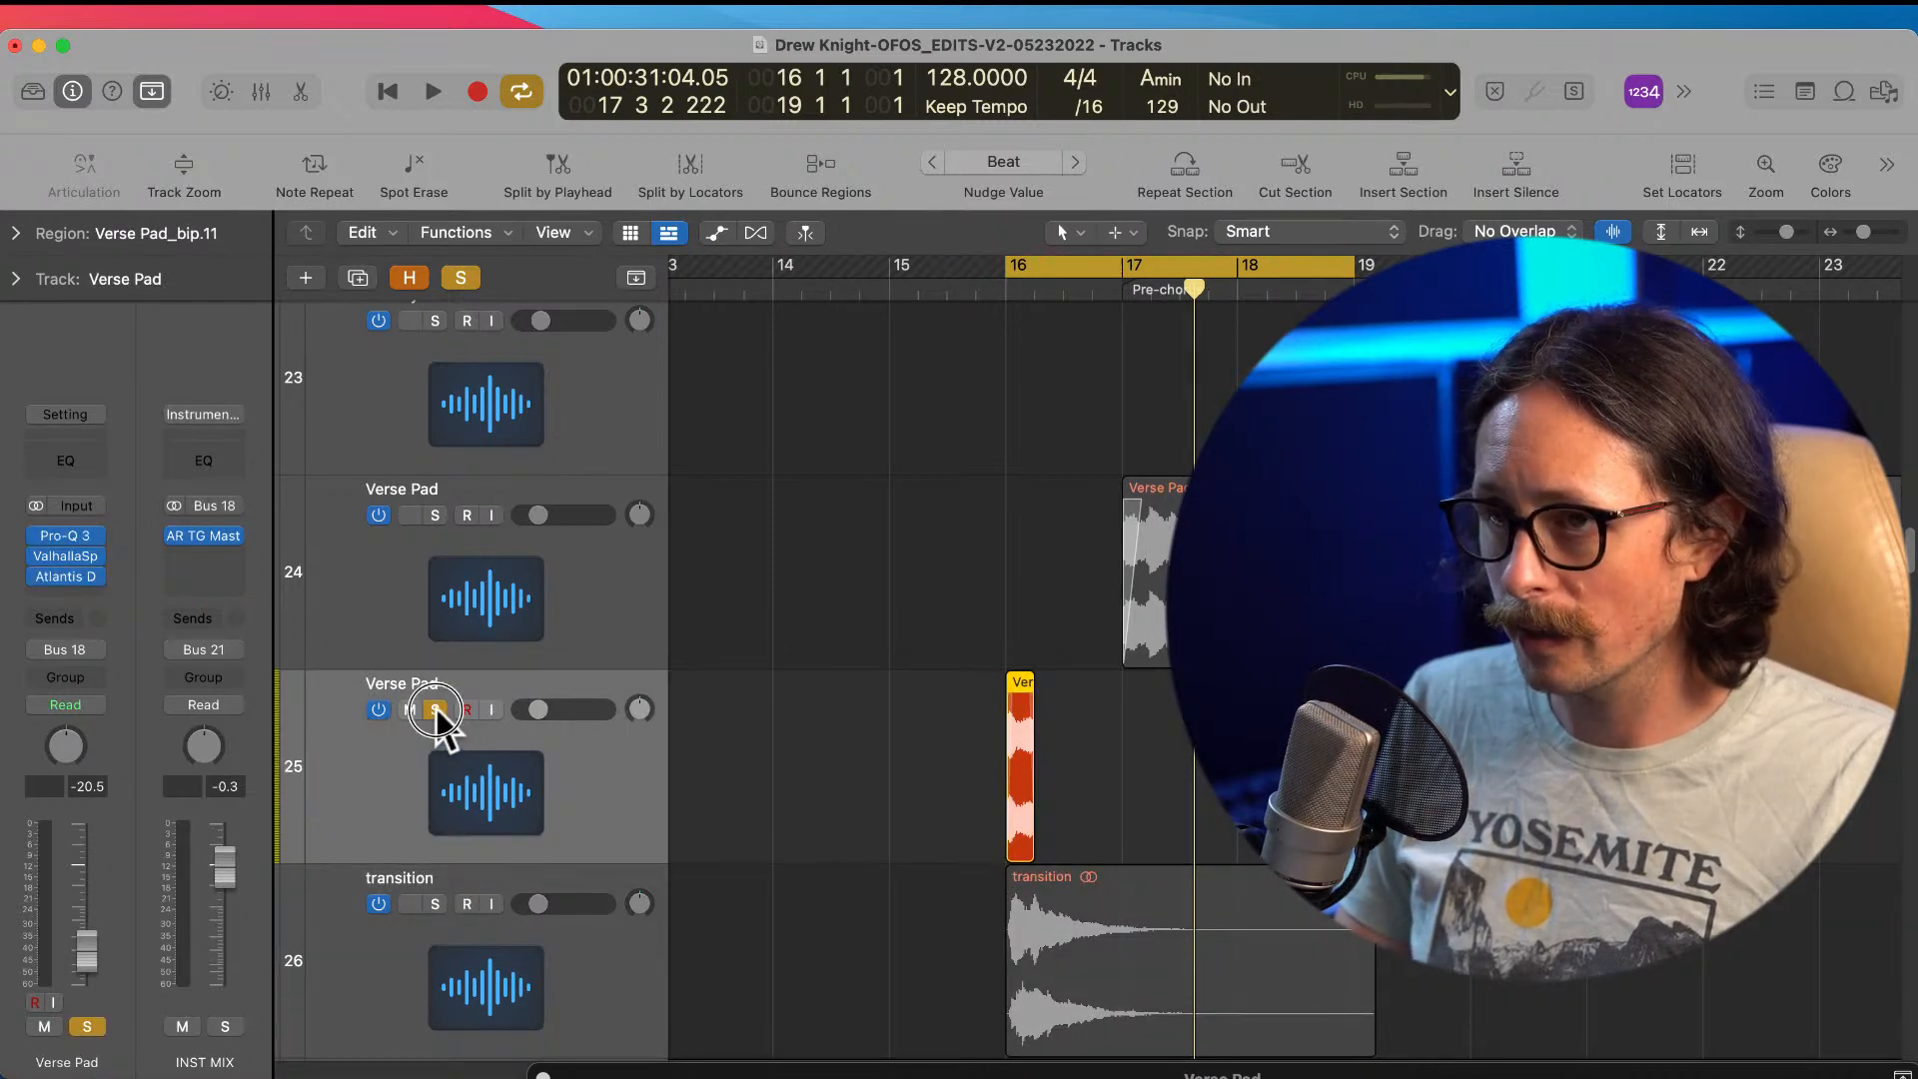
pyautogui.click(467, 937)
pyautogui.click(410, 710)
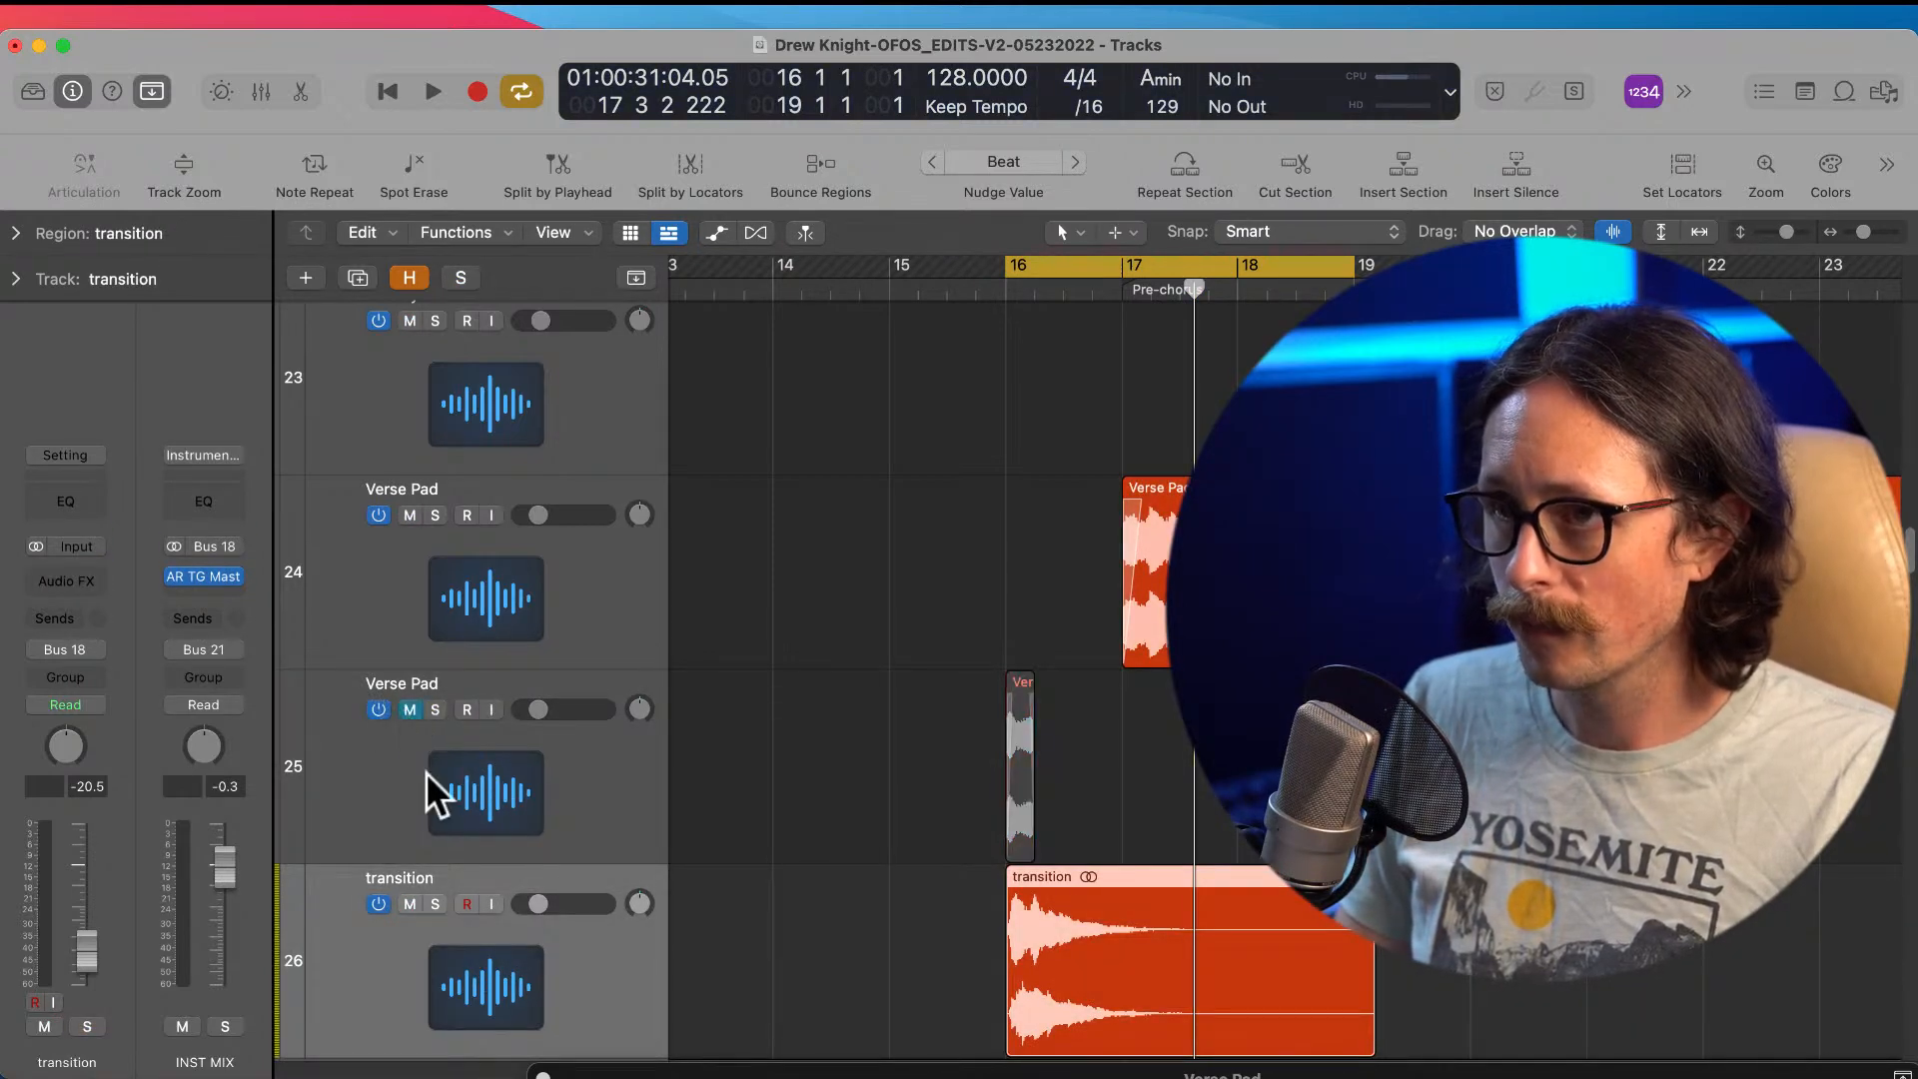
# Step: Move the transition track above the muted Verse Pad track, and switch that Verse Pad track off
pyautogui.moveTo(493, 945); pyautogui.dragTo(460, 744)
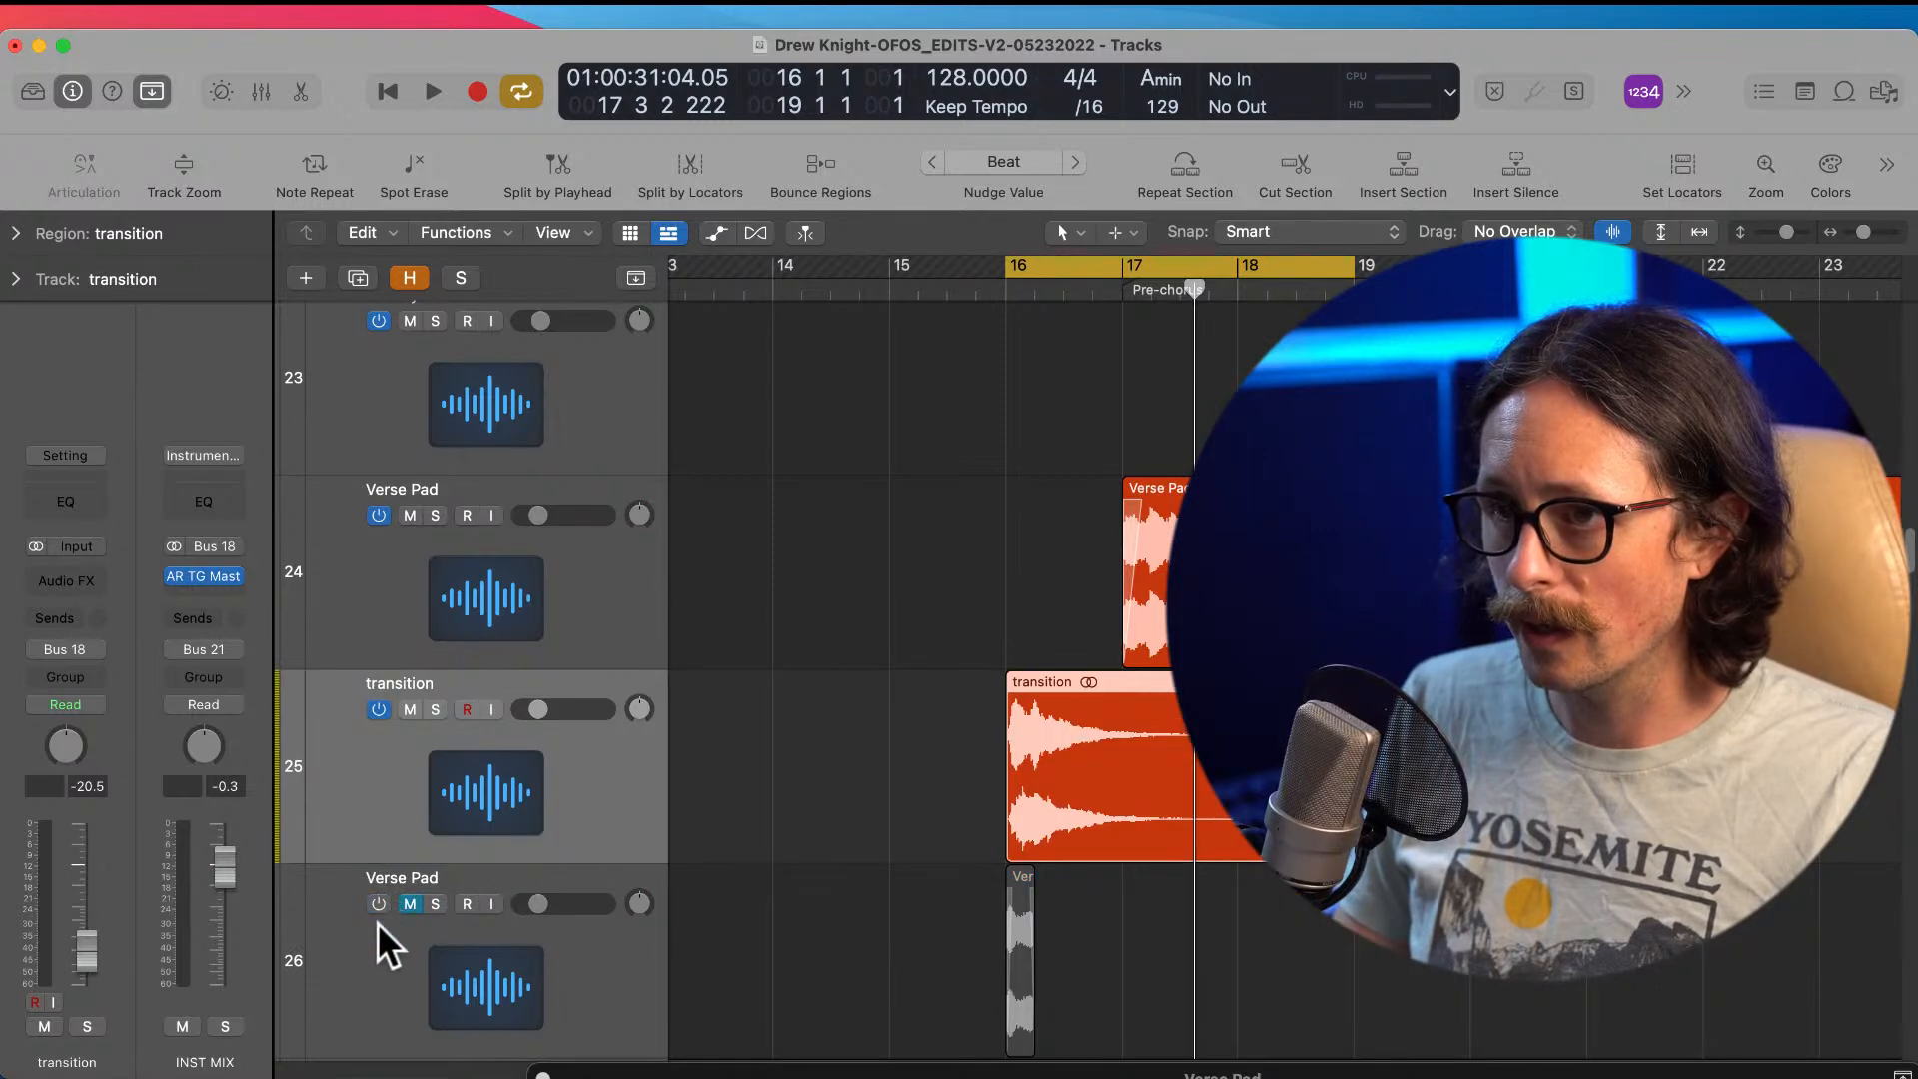
pyautogui.click(329, 908)
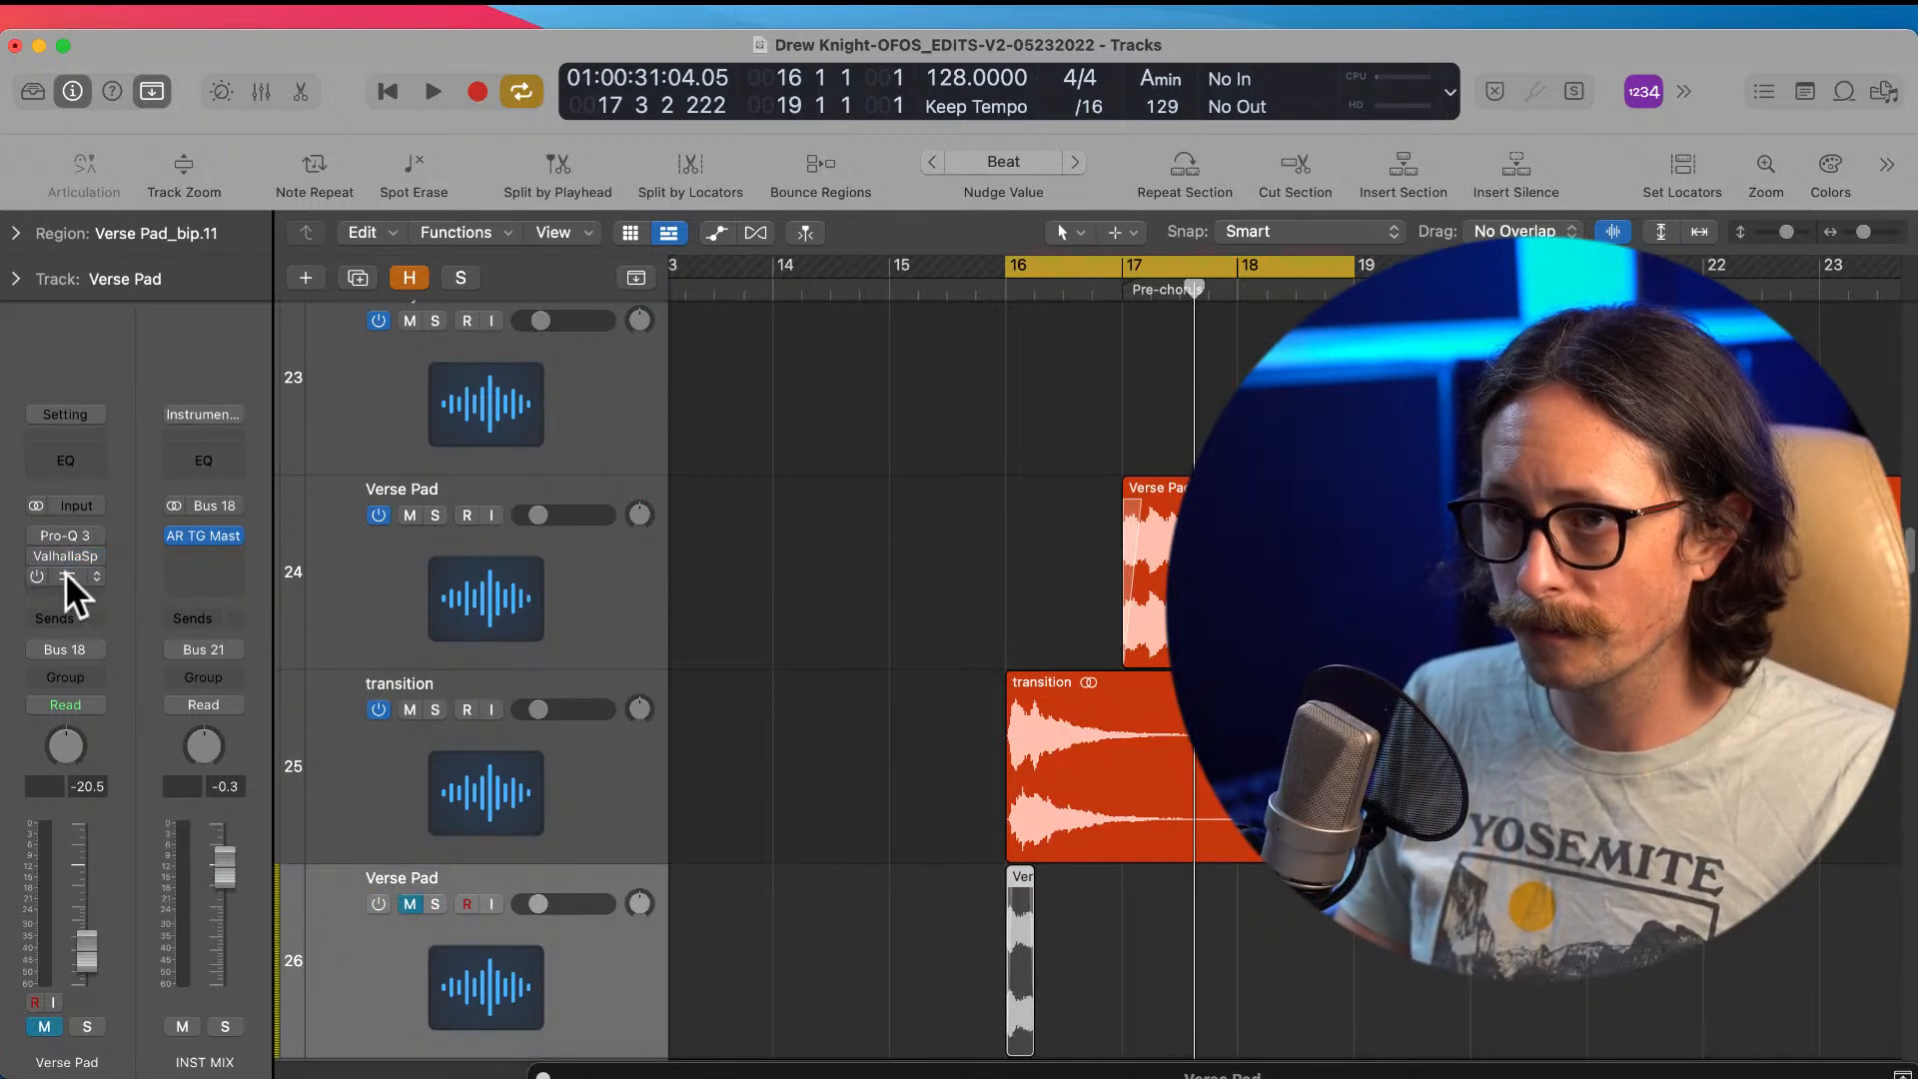
# Step: Split the transition region at 16 1 2 and delete the quiet piece before the cut
pyautogui.click(503, 756)
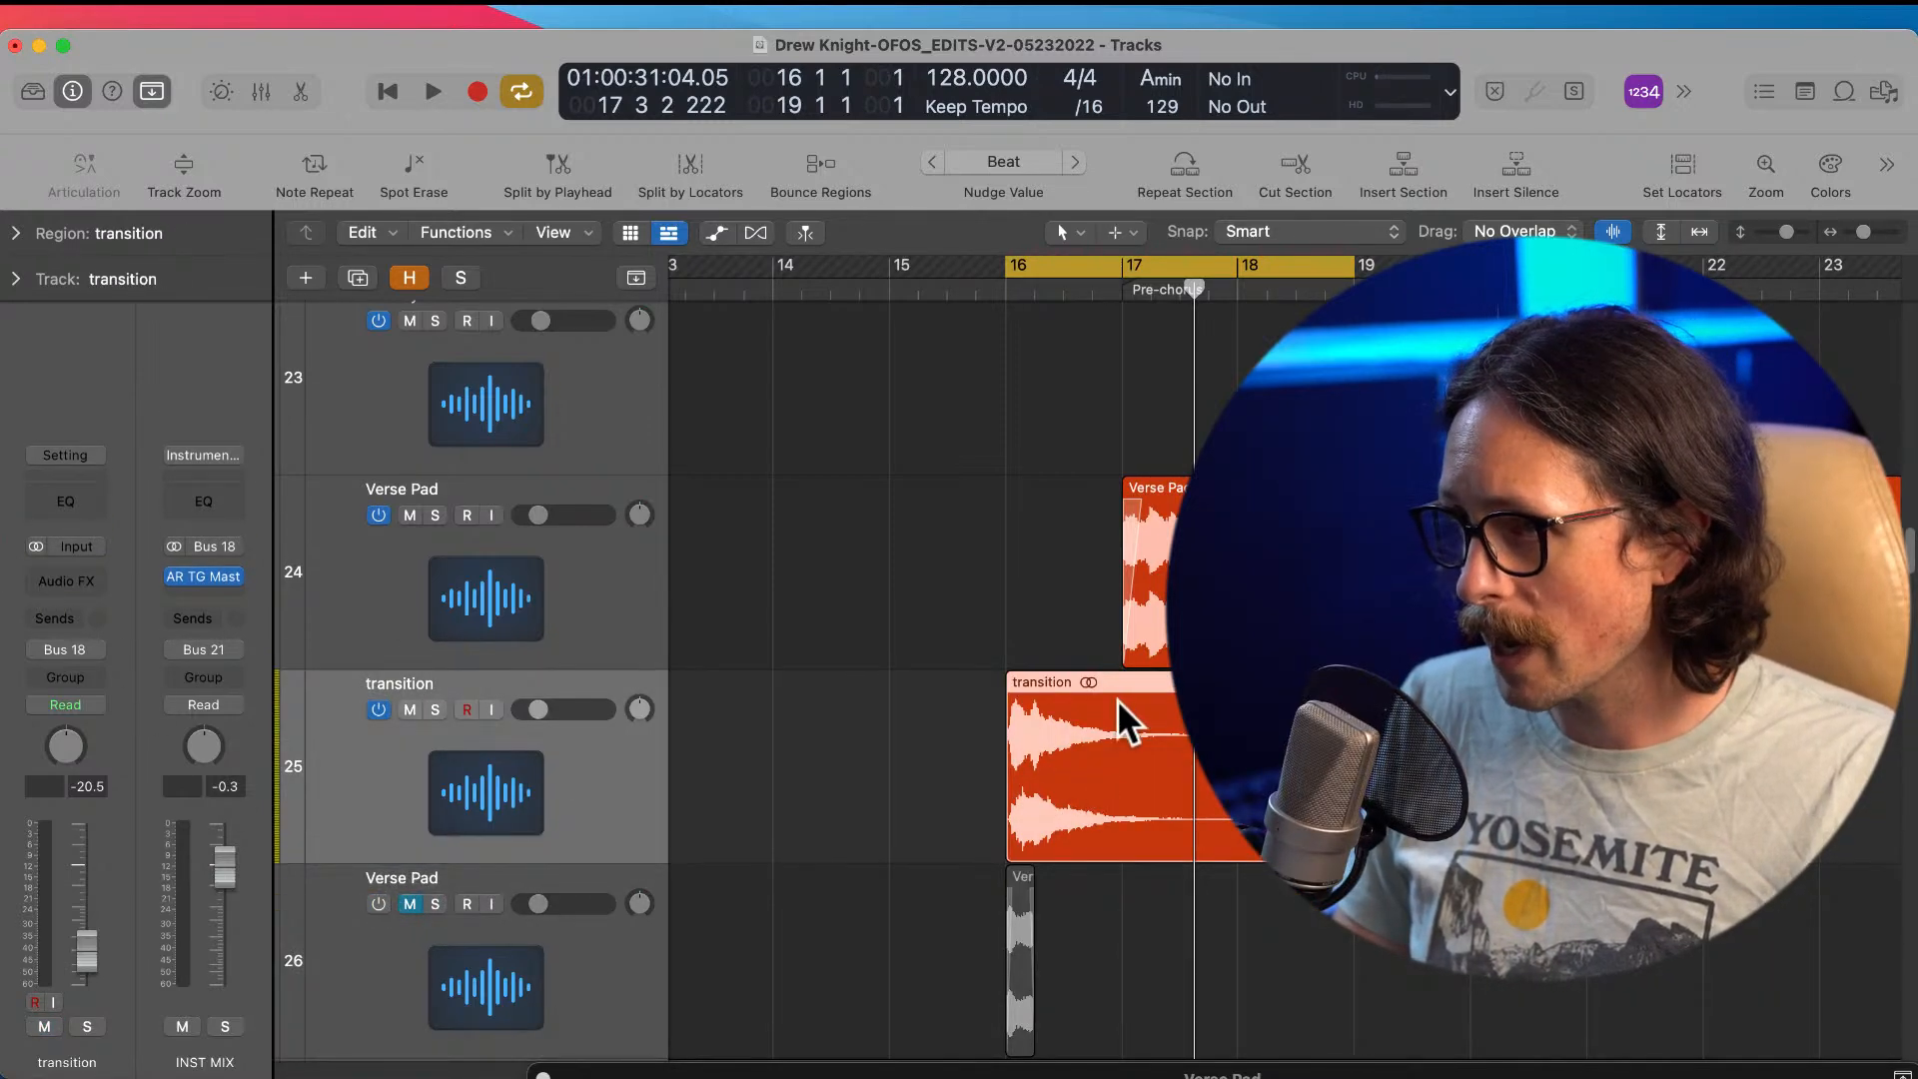
pyautogui.press('z')
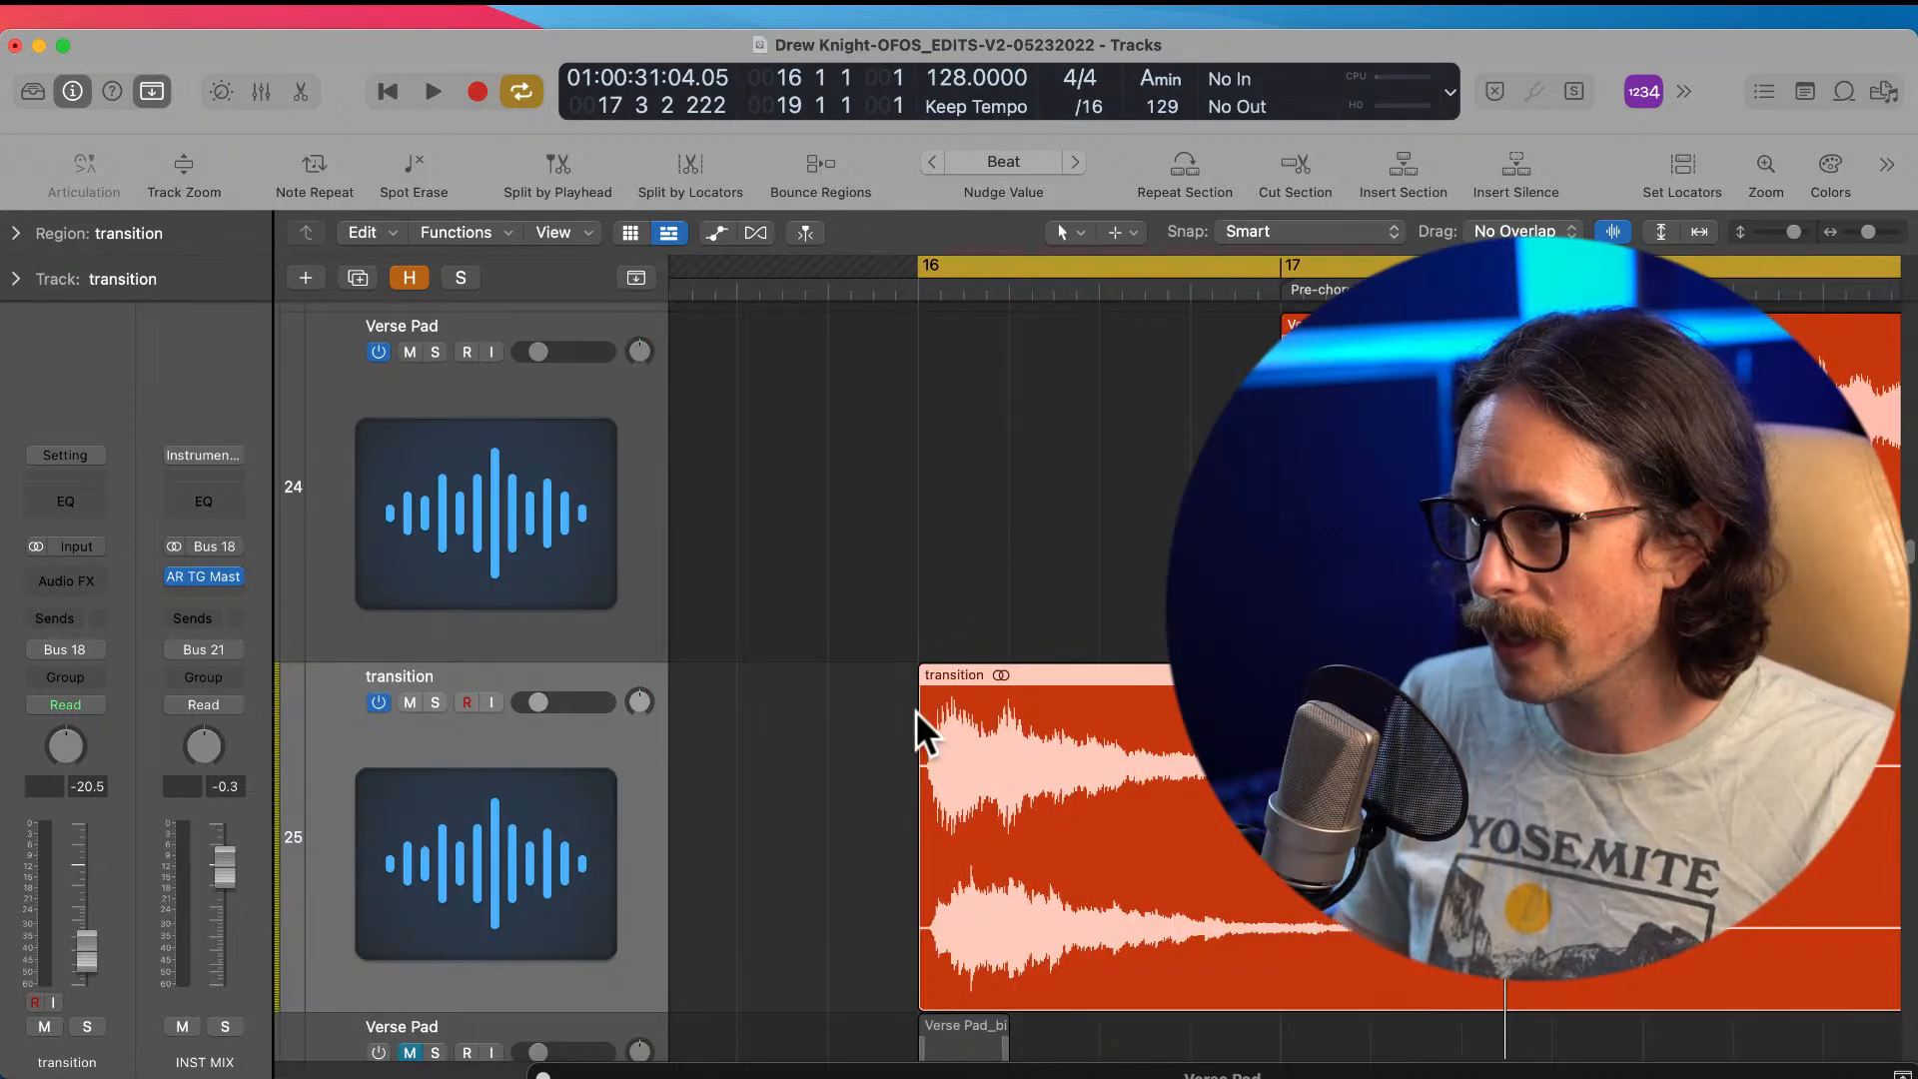
pyautogui.moveTo(834, 599); pyautogui.dragTo(1100, 1032)
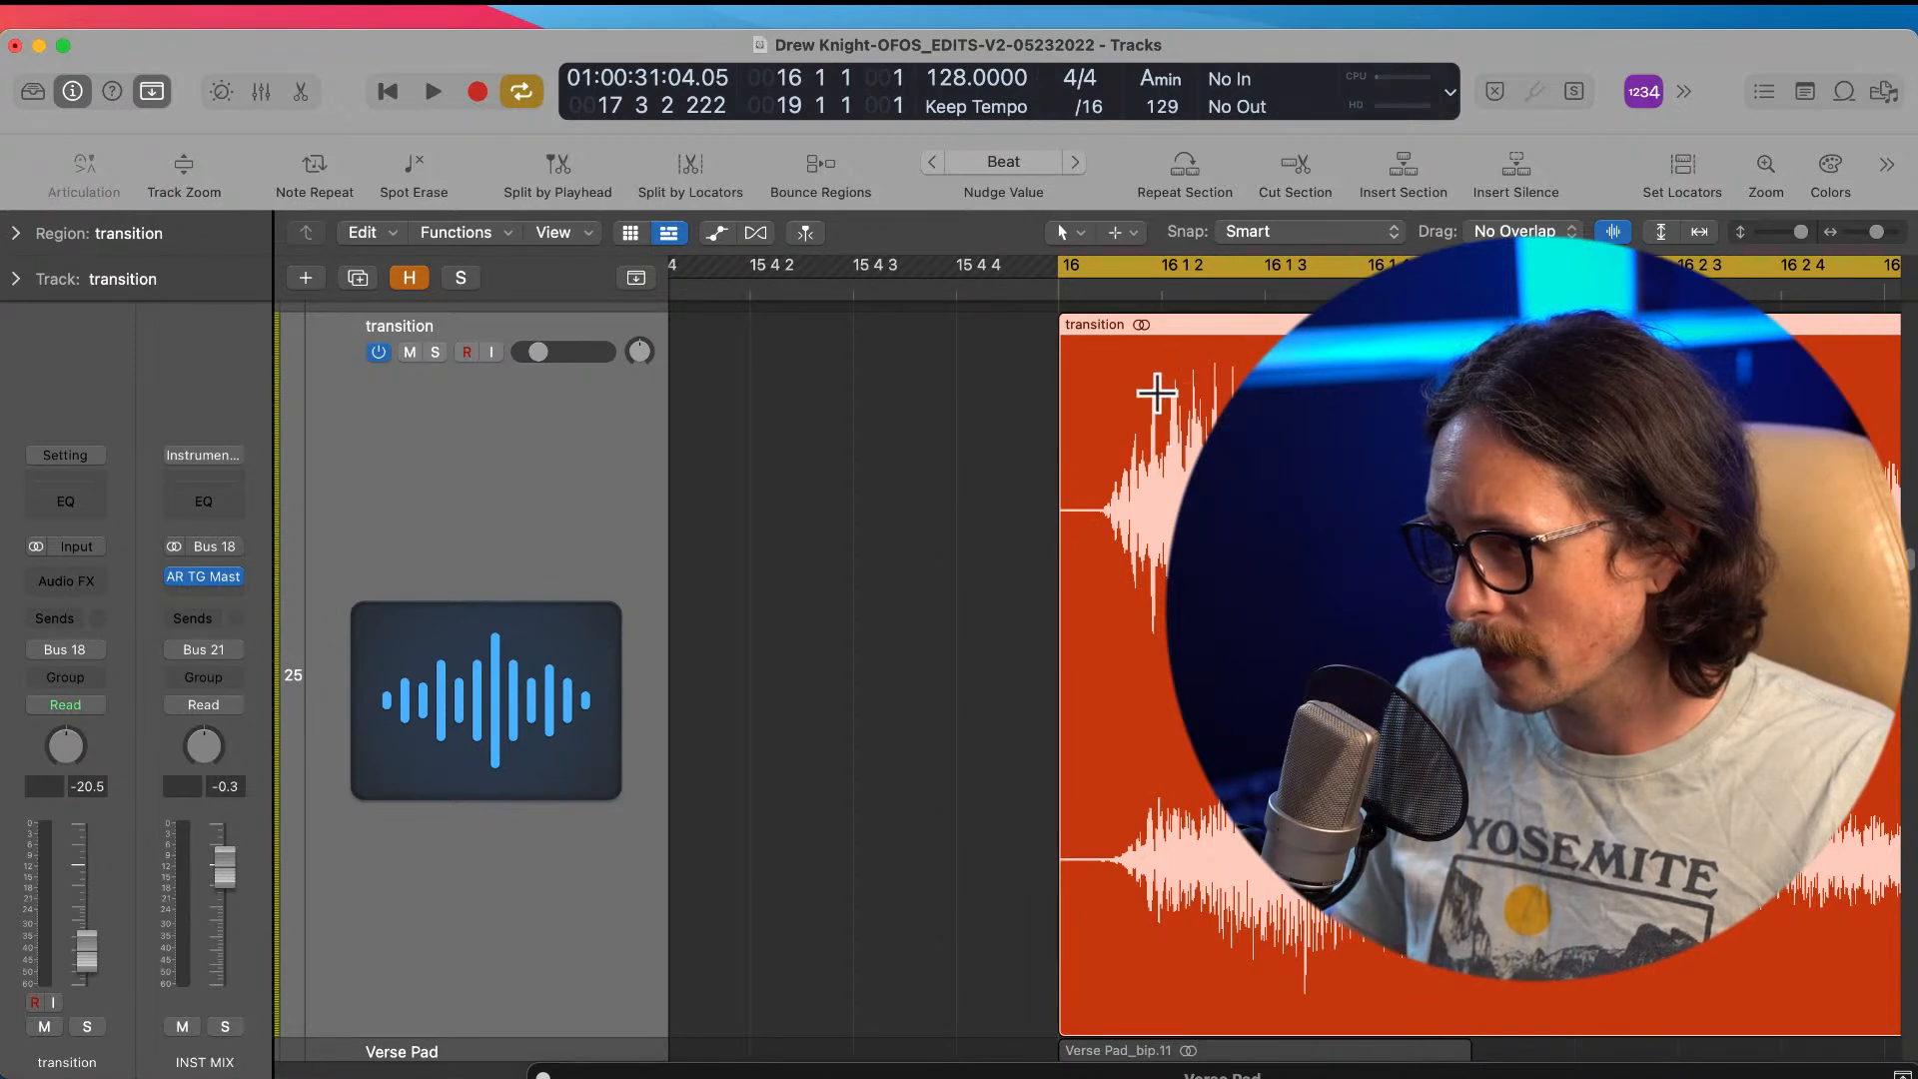
pyautogui.moveTo(1161, 442); pyautogui.dragTo(1088, 604)
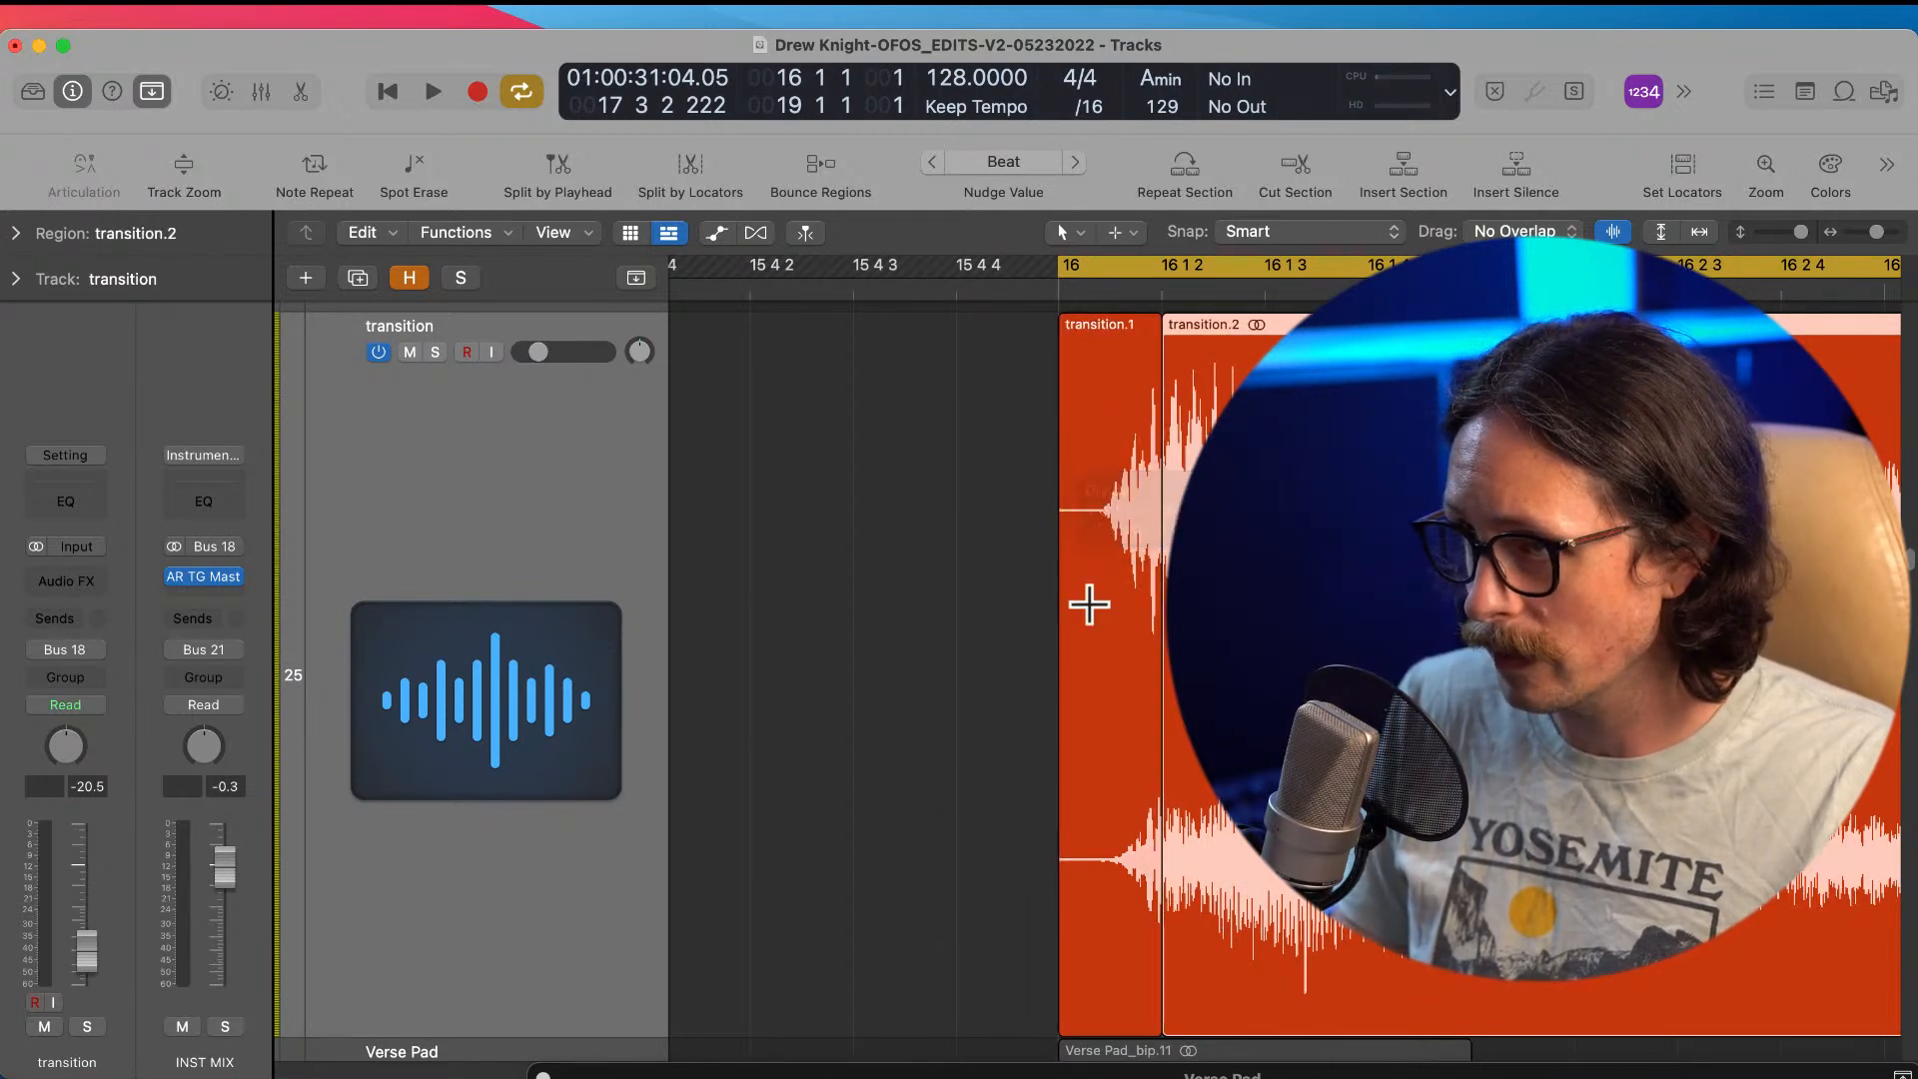
pyautogui.press('Delete')
pyautogui.press('z')
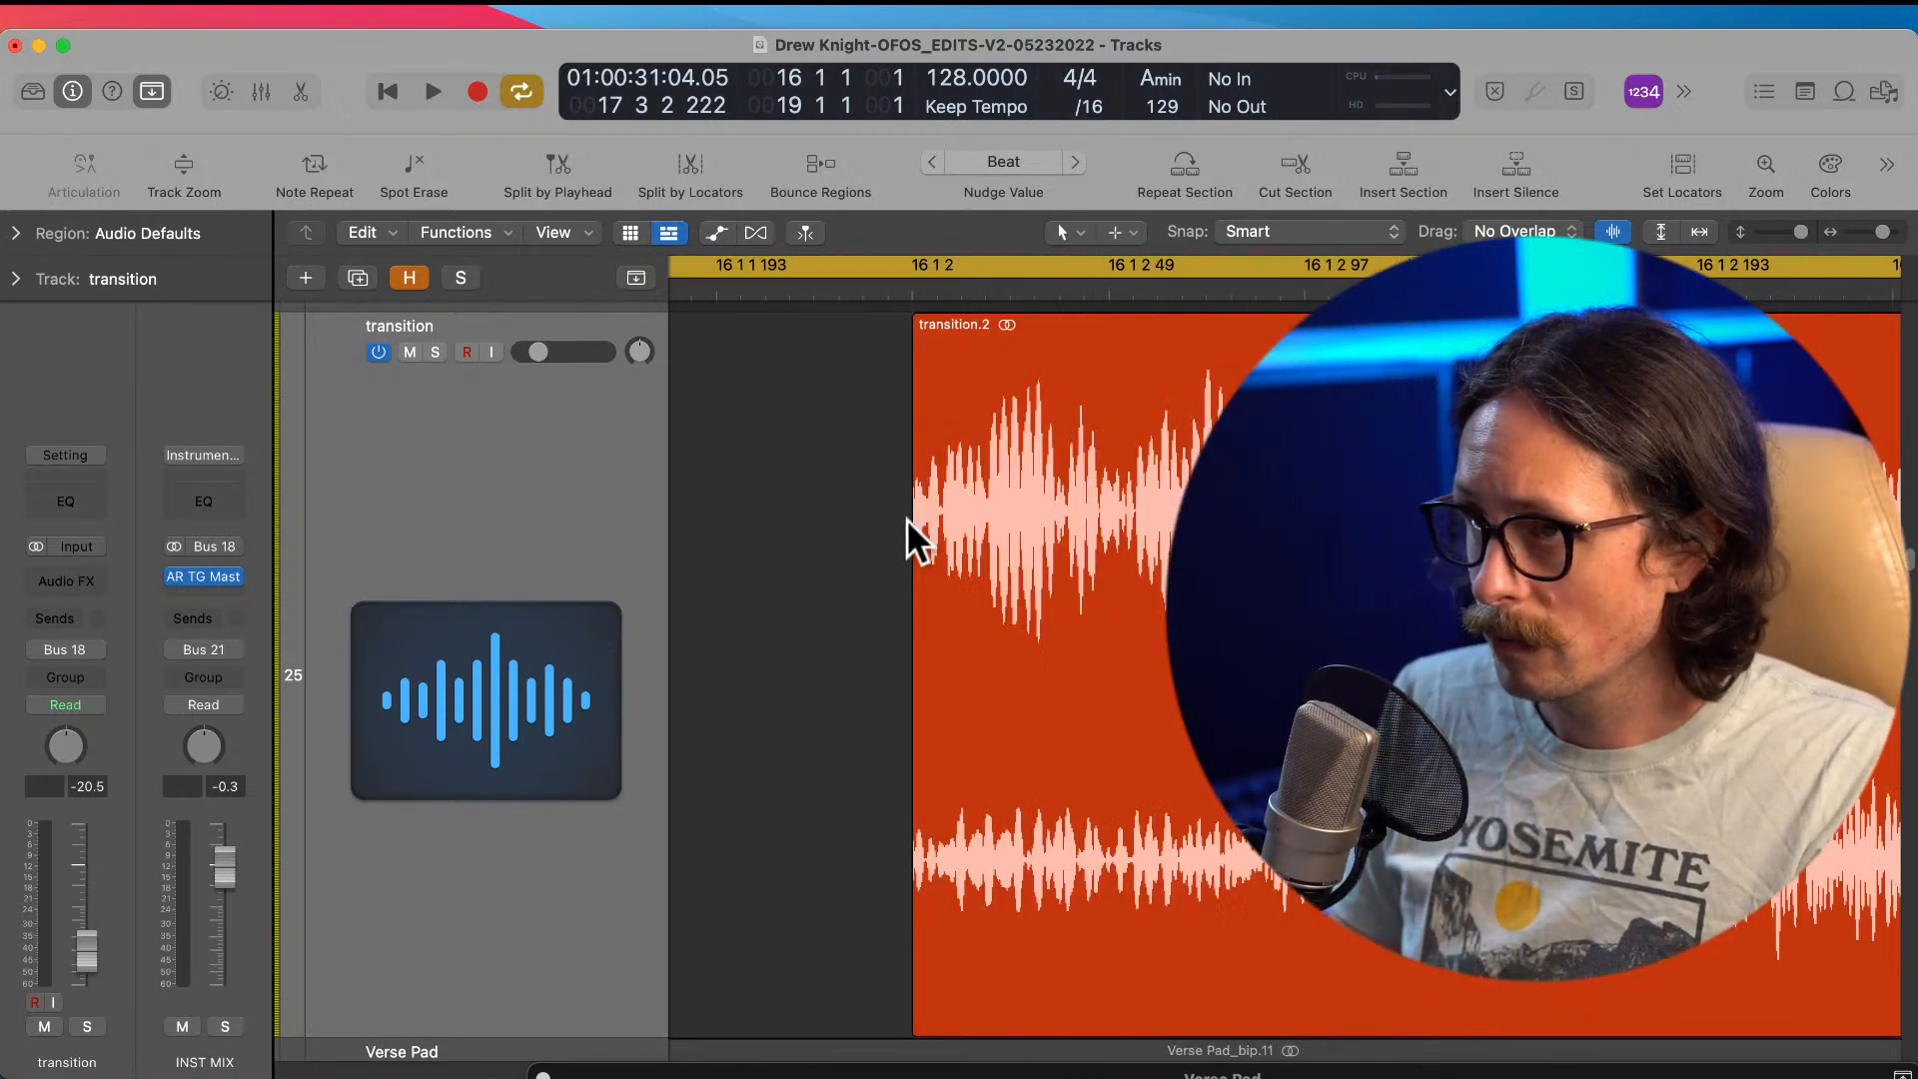
pyautogui.click(1010, 501)
pyautogui.press('z')
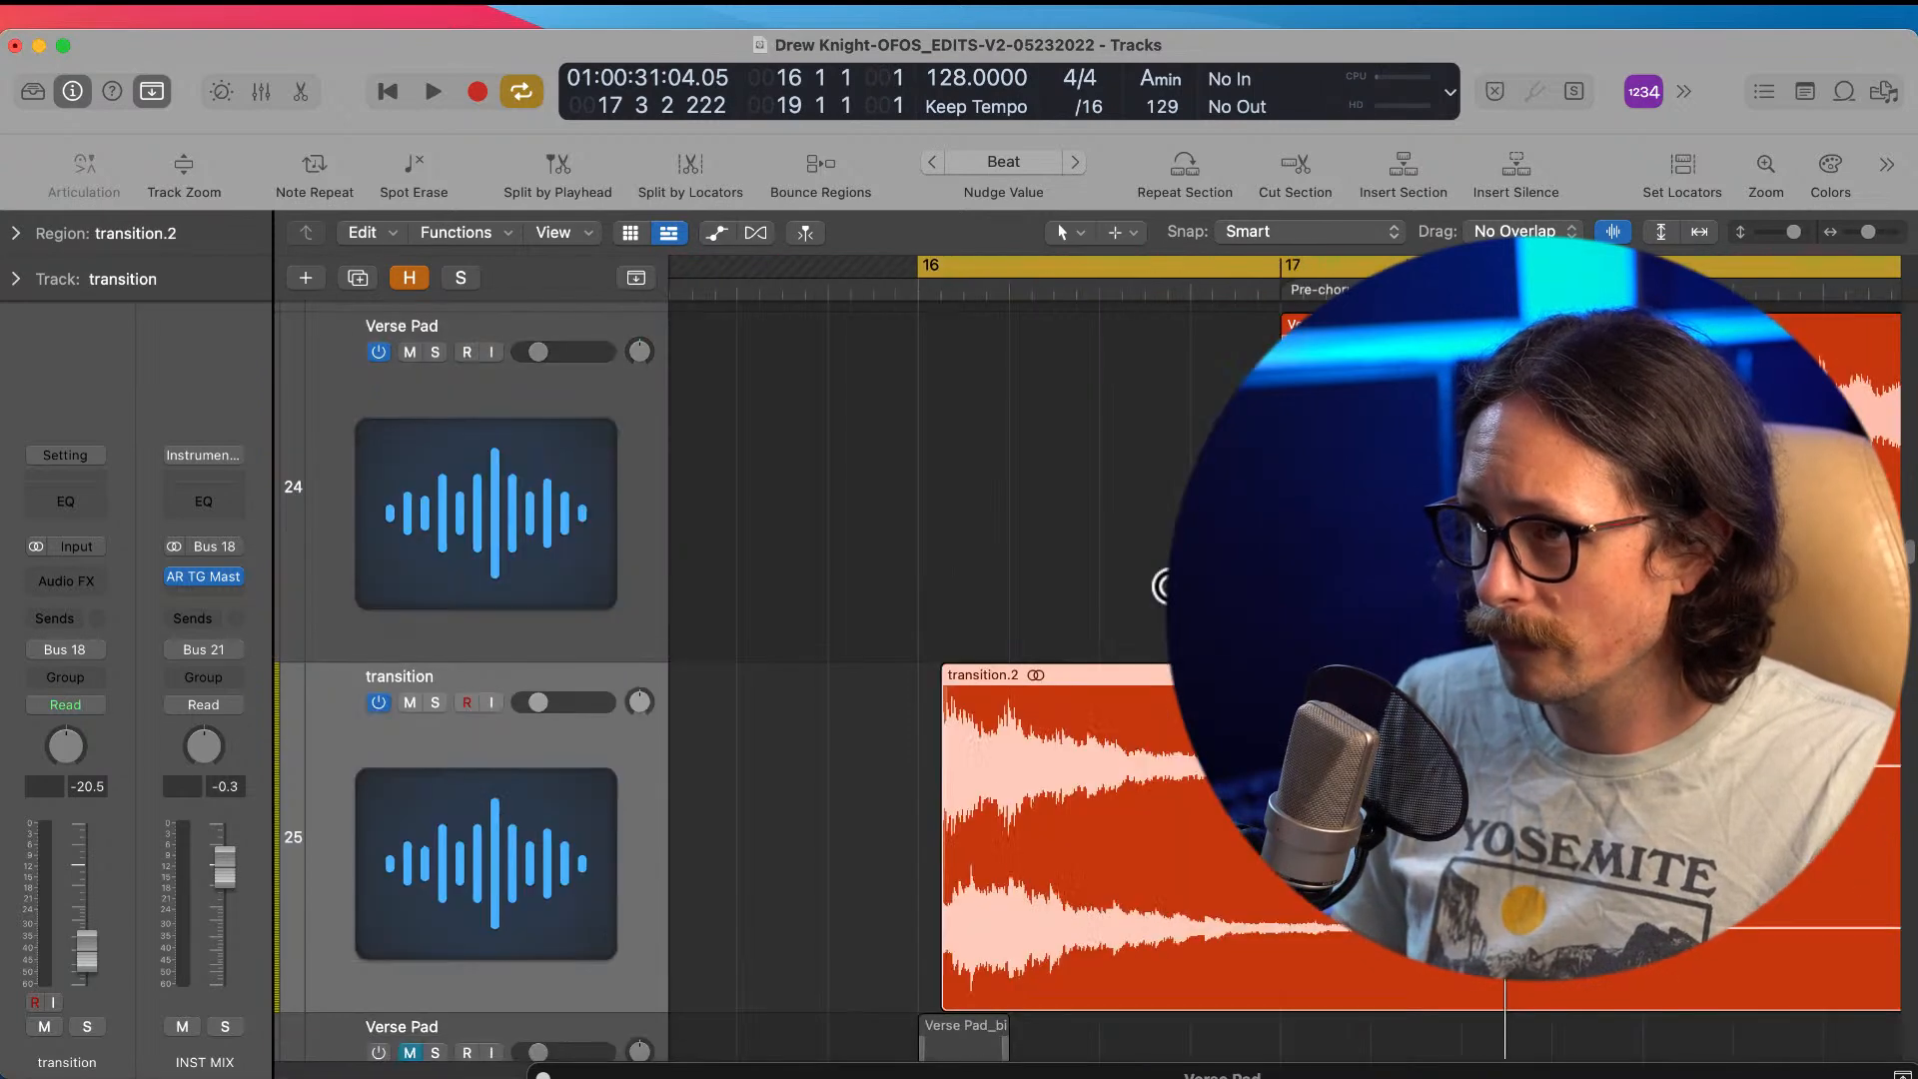
pyautogui.keyDown('ctrl'); pyautogui.keyDown('alt'); pyautogui.click(1104, 893); pyautogui.keyUp('alt'); pyautogui.keyUp('ctrl')
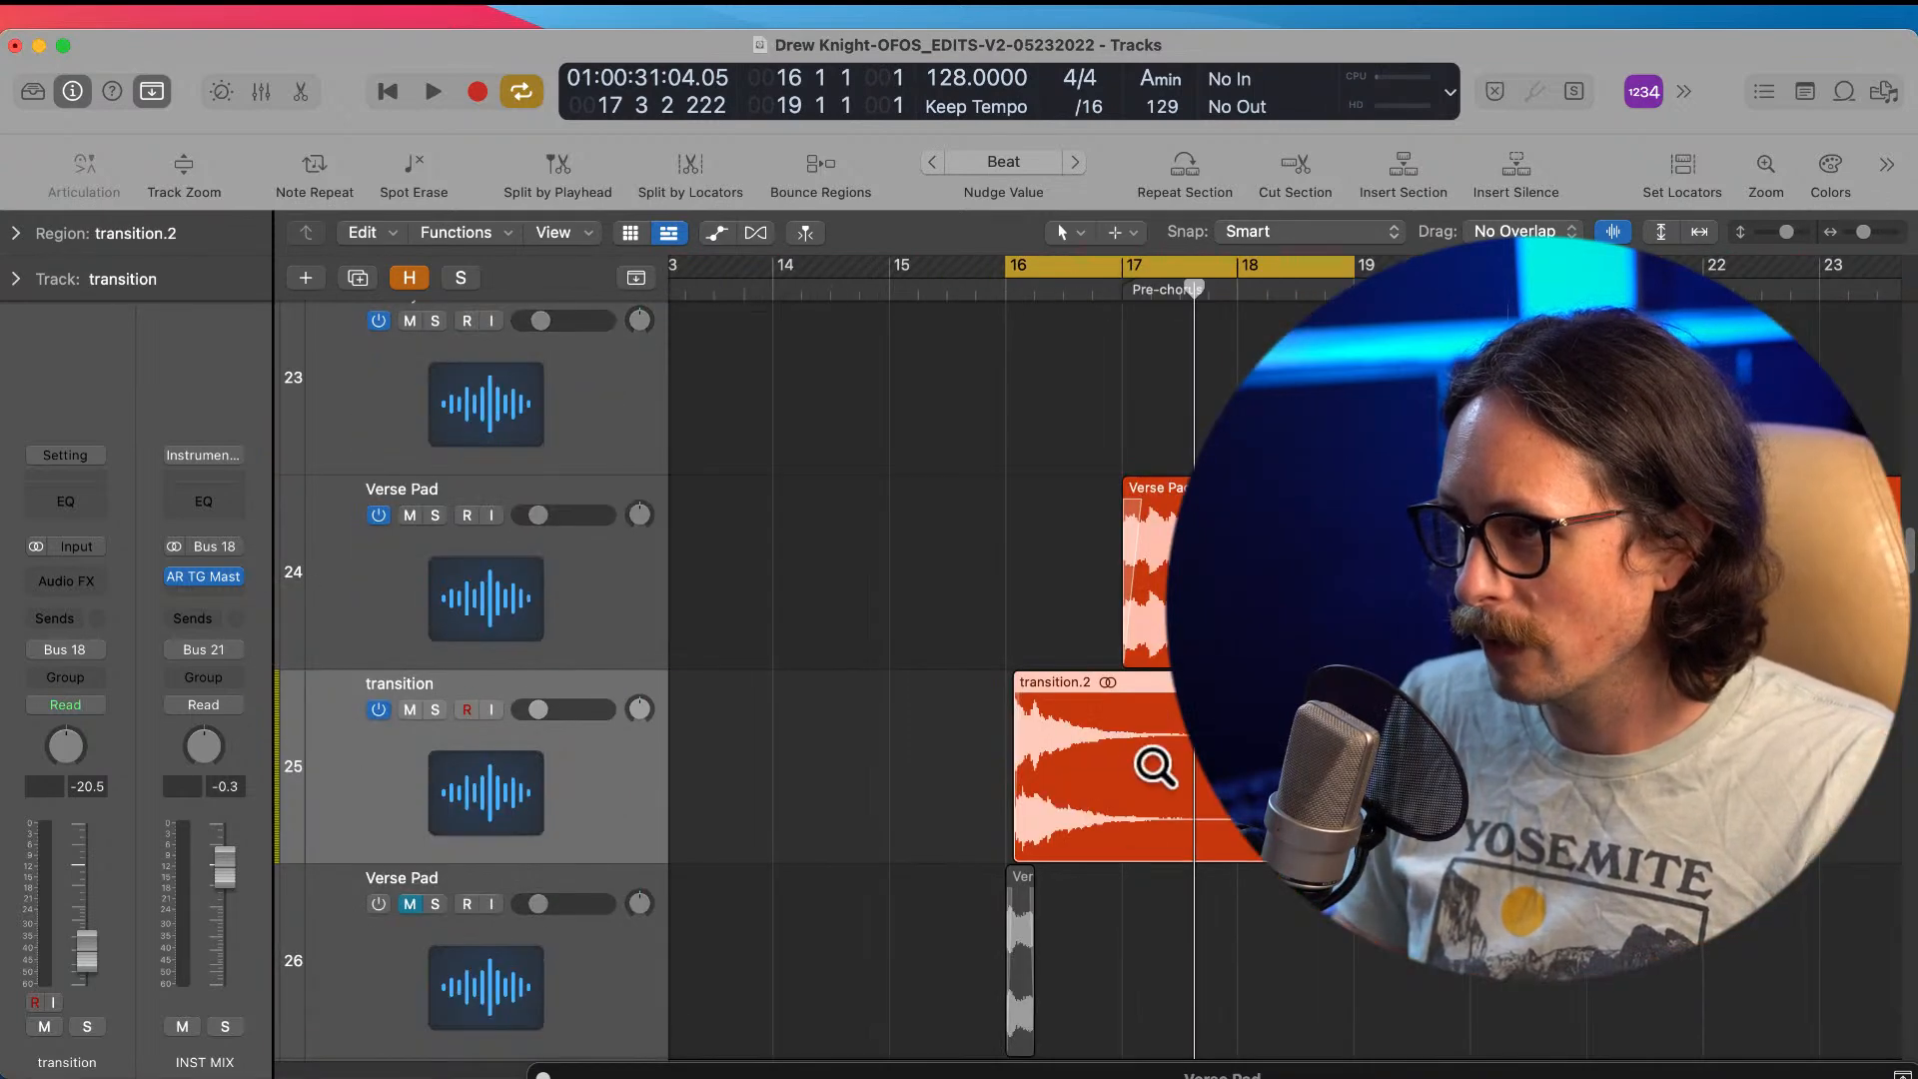
# Step: Reverse the trimmed transition region and move it earlier so that it ends at bar 17
pyautogui.click(18, 234)
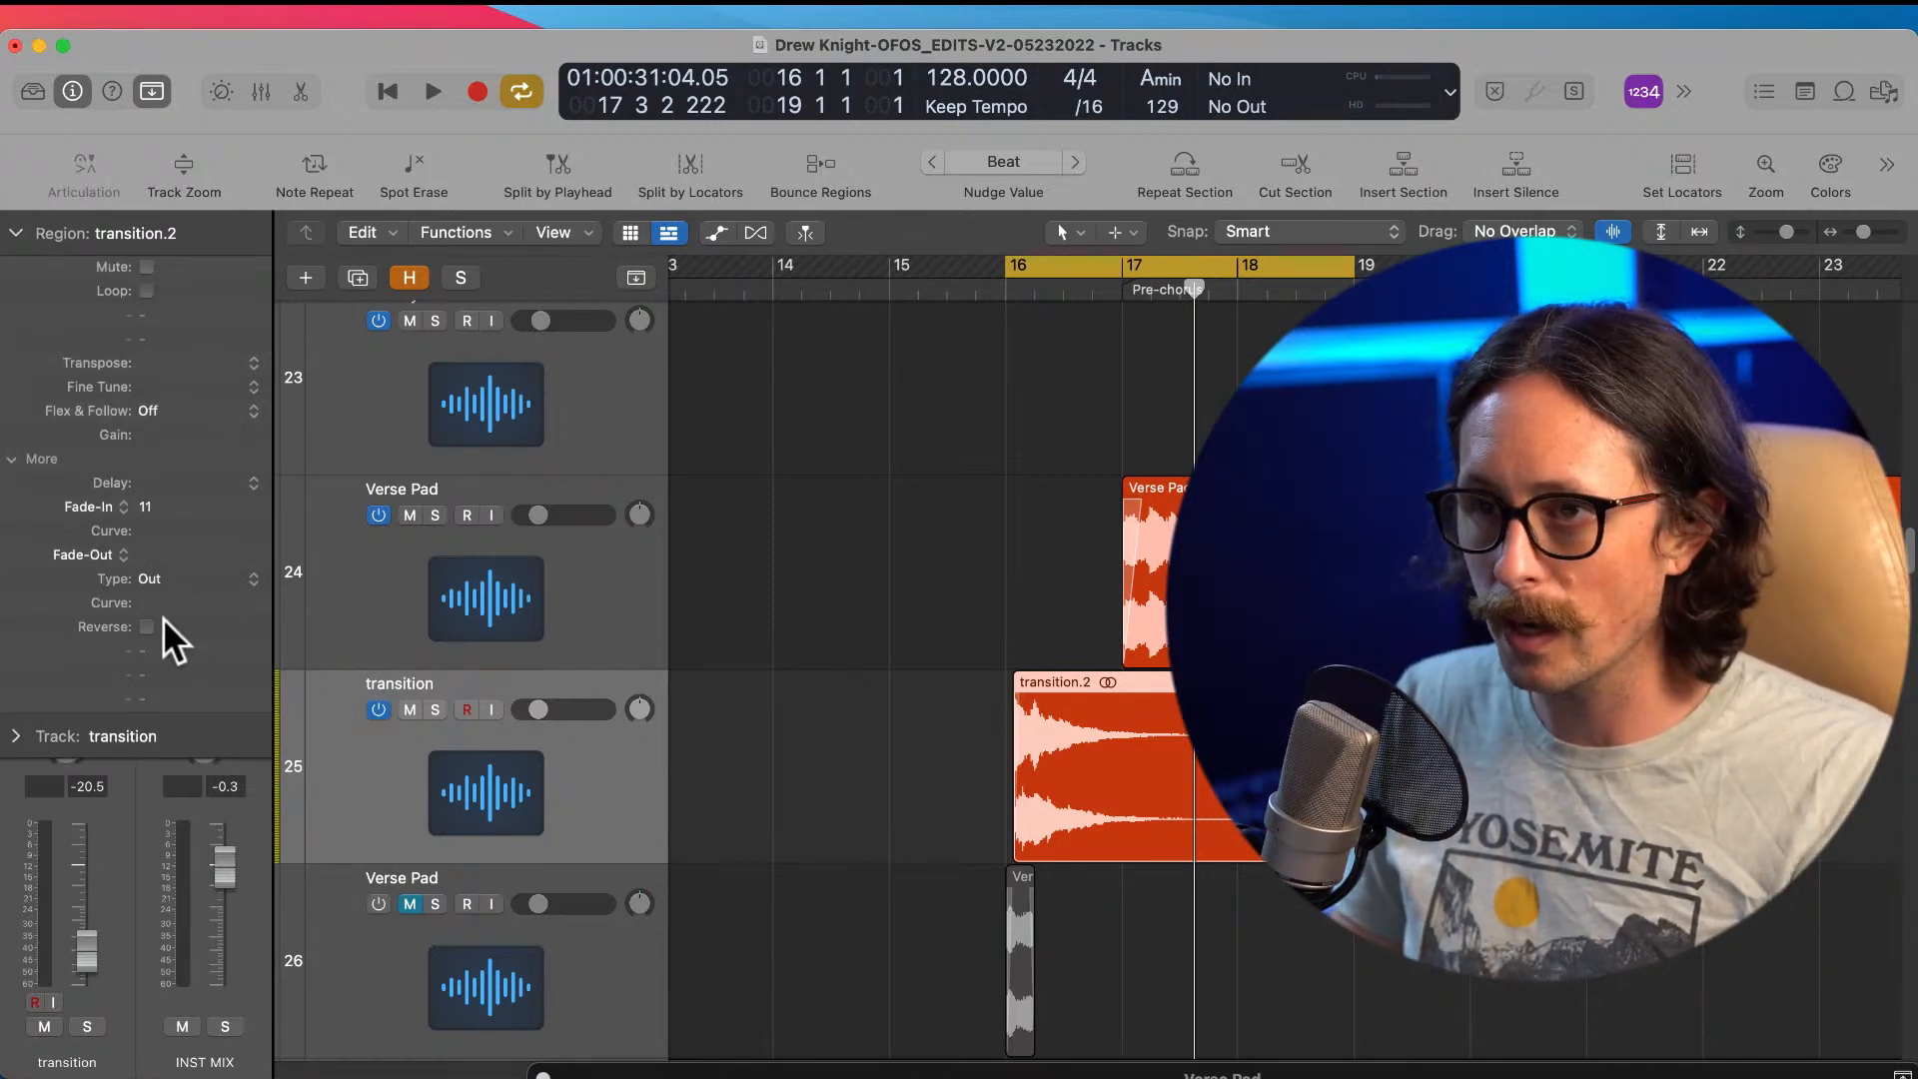
pyautogui.click(147, 627)
pyautogui.moveTo(1261, 777); pyautogui.dragTo(1019, 789)
pyautogui.keyDown('ctrl'); pyautogui.keyDown('alt'); pyautogui.click(1105, 621); pyautogui.keyUp('alt'); pyautogui.keyUp('ctrl')
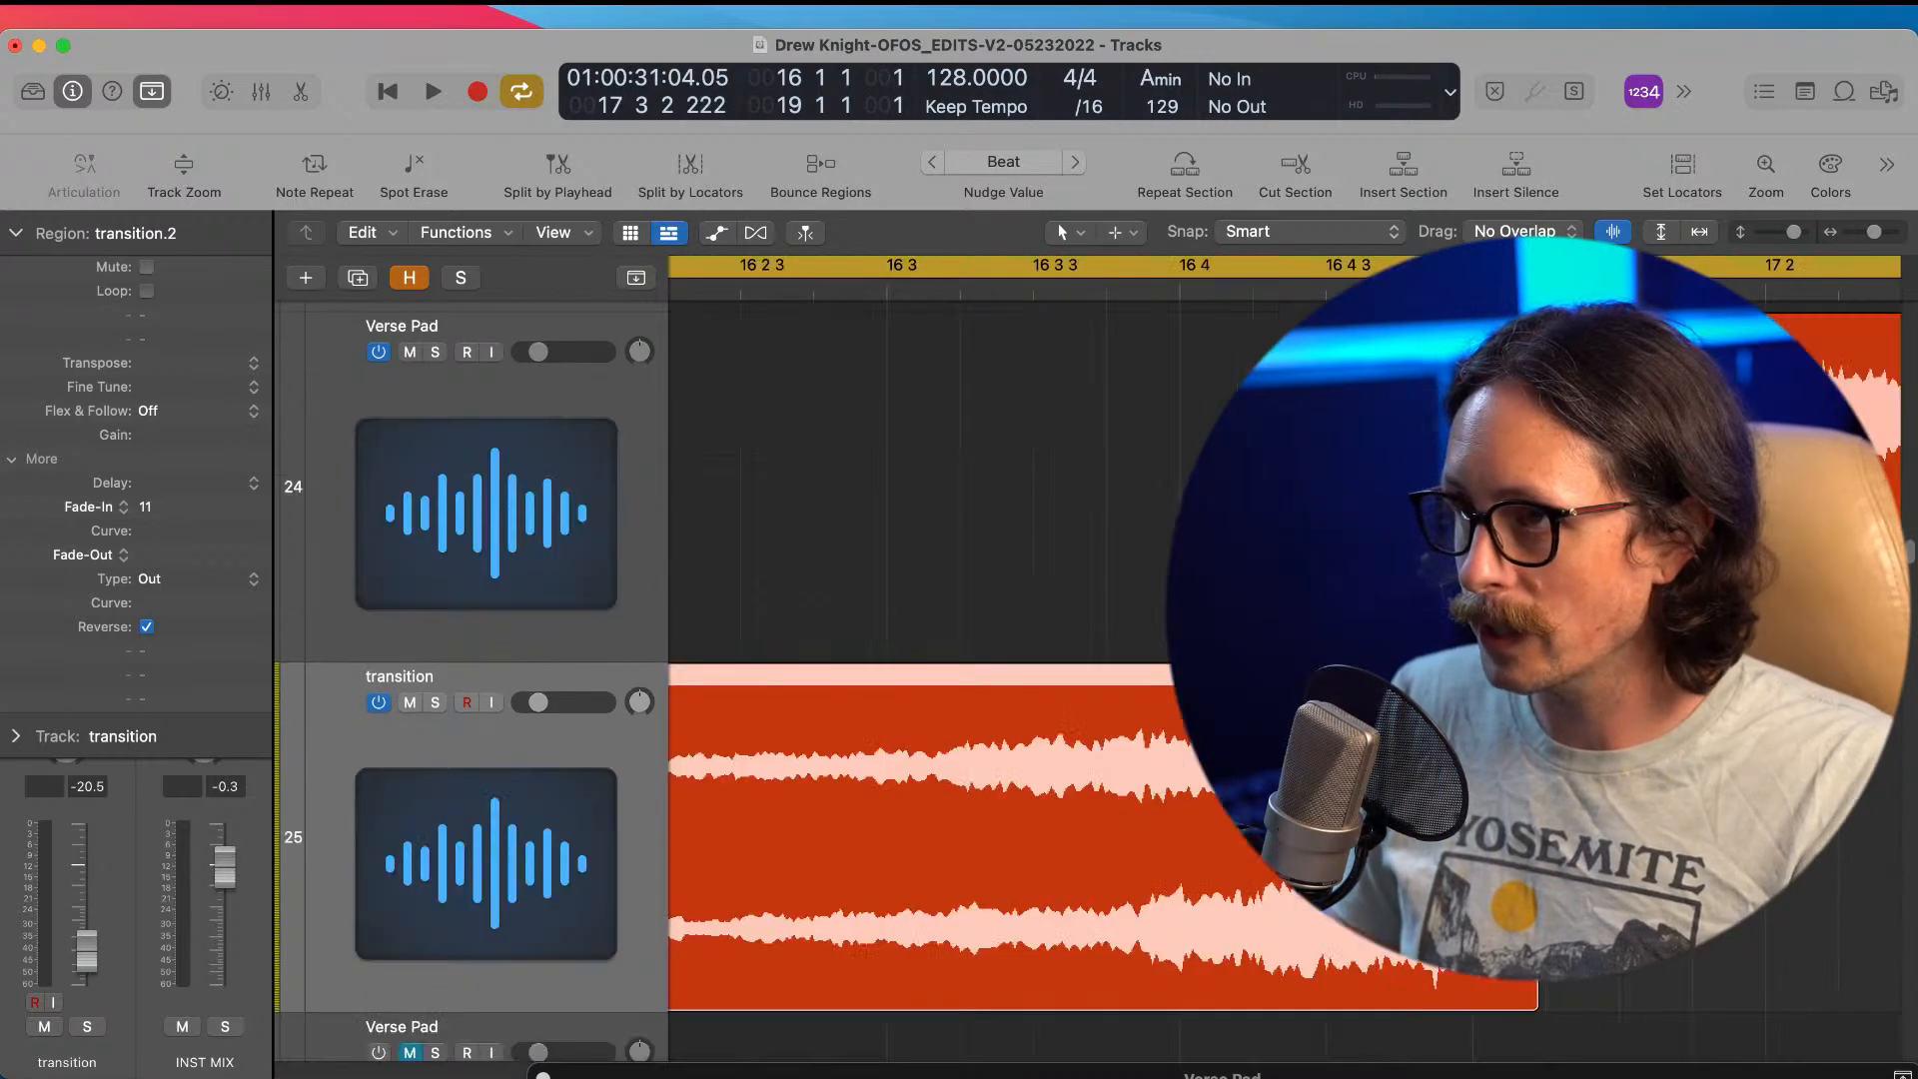
pyautogui.hscroll(3, 1099, 650)
pyautogui.moveTo(1127, 779); pyautogui.dragTo(1079, 789)
pyautogui.keyDown('ctrl'); pyautogui.keyDown('alt'); pyautogui.click(1083, 785); pyautogui.keyUp('alt'); pyautogui.keyUp('ctrl')
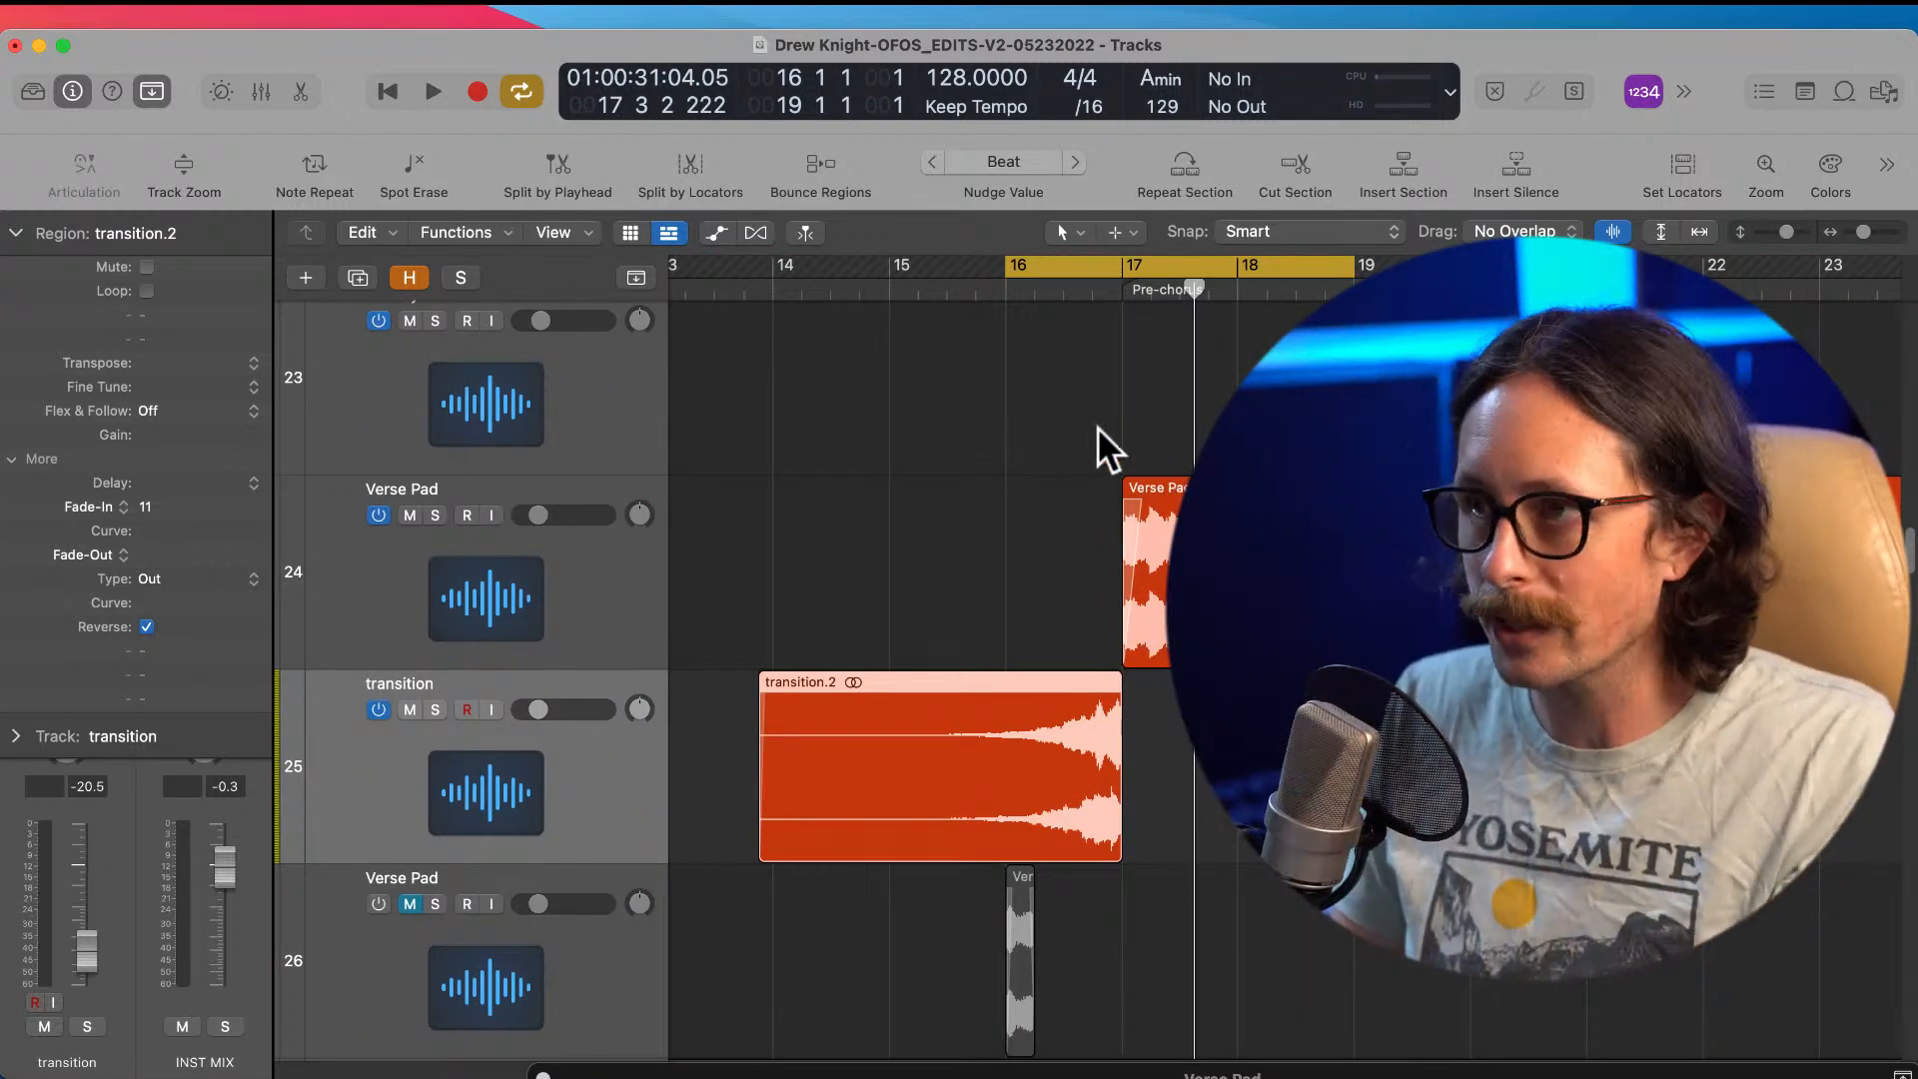
# Step: Shorten the fade-in of the track 24 Verse Pad region at bar 17 to 127
pyautogui.keyDown('ctrl'); pyautogui.keyDown('alt'); pyautogui.click(1143, 459); pyautogui.keyUp('alt'); pyautogui.keyUp('ctrl')
pyautogui.moveTo(1082, 348); pyautogui.dragTo(994, 369)
pyautogui.keyDown('ctrl'); pyautogui.keyDown('alt'); pyautogui.click(917, 601); pyautogui.keyUp('alt'); pyautogui.keyUp('ctrl')
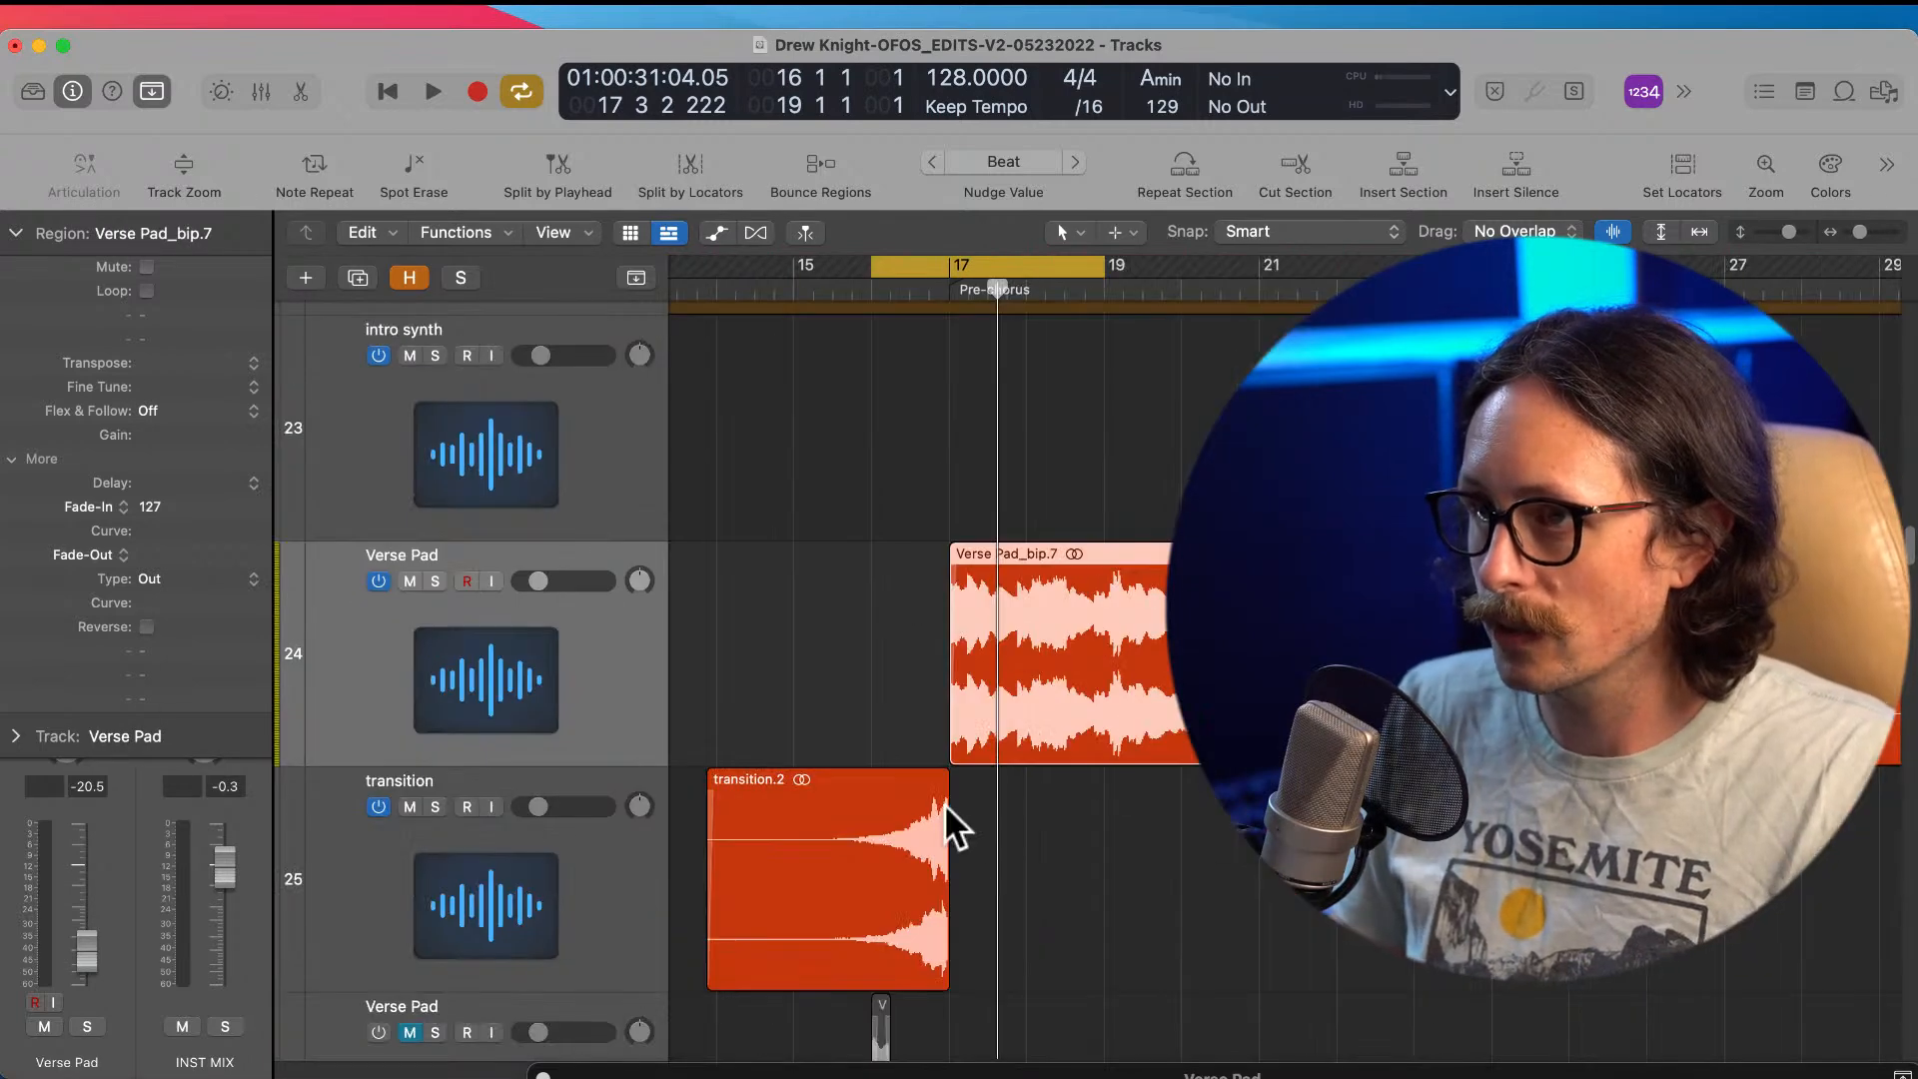
pyautogui.keyDown('ctrl'); pyautogui.keyDown('alt'); pyautogui.click(1000, 928); pyautogui.keyUp('alt'); pyautogui.keyUp('ctrl')
pyautogui.keyDown('ctrl'); pyautogui.keyDown('alt'); pyautogui.click(1155, 758); pyautogui.keyUp('alt'); pyautogui.keyUp('ctrl')
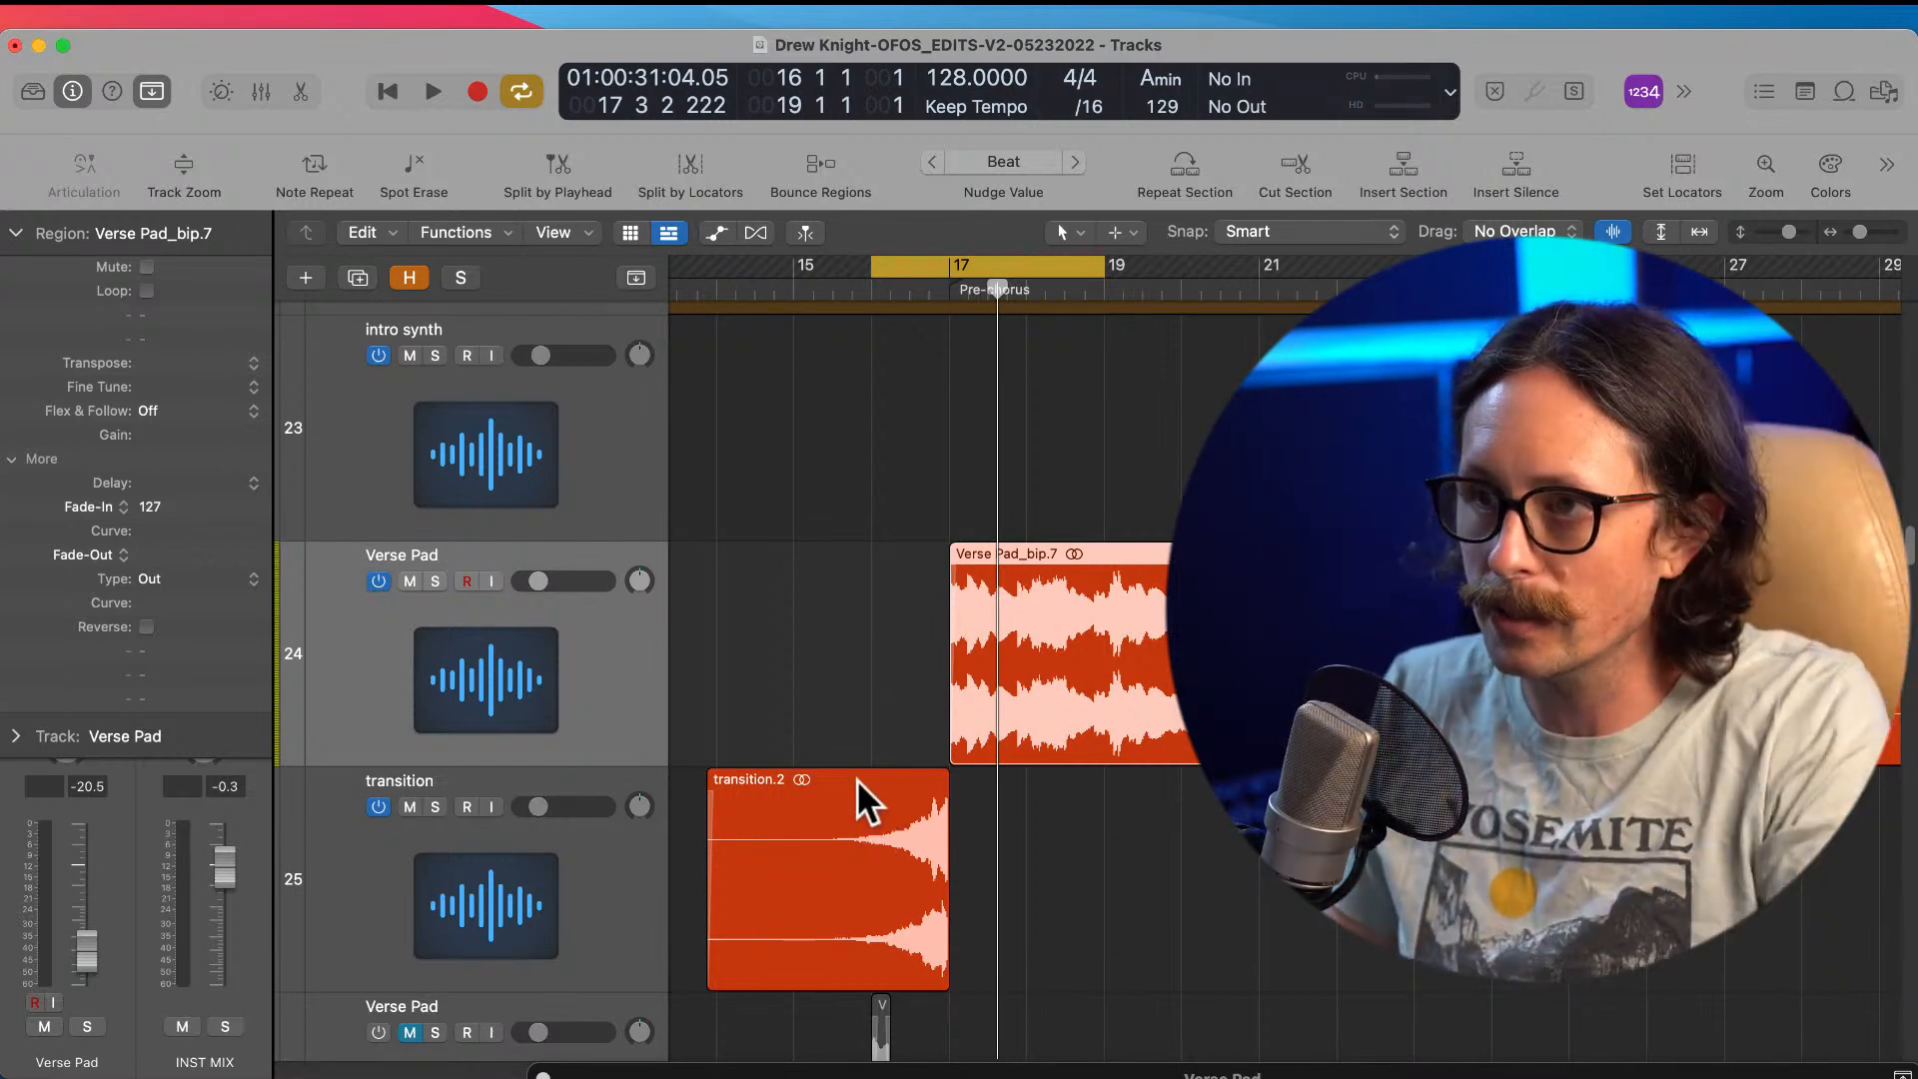
# Step: Split the reversed transition region at bar 16 and delete the part before it
pyautogui.moveTo(711, 683); pyautogui.dragTo(1099, 979)
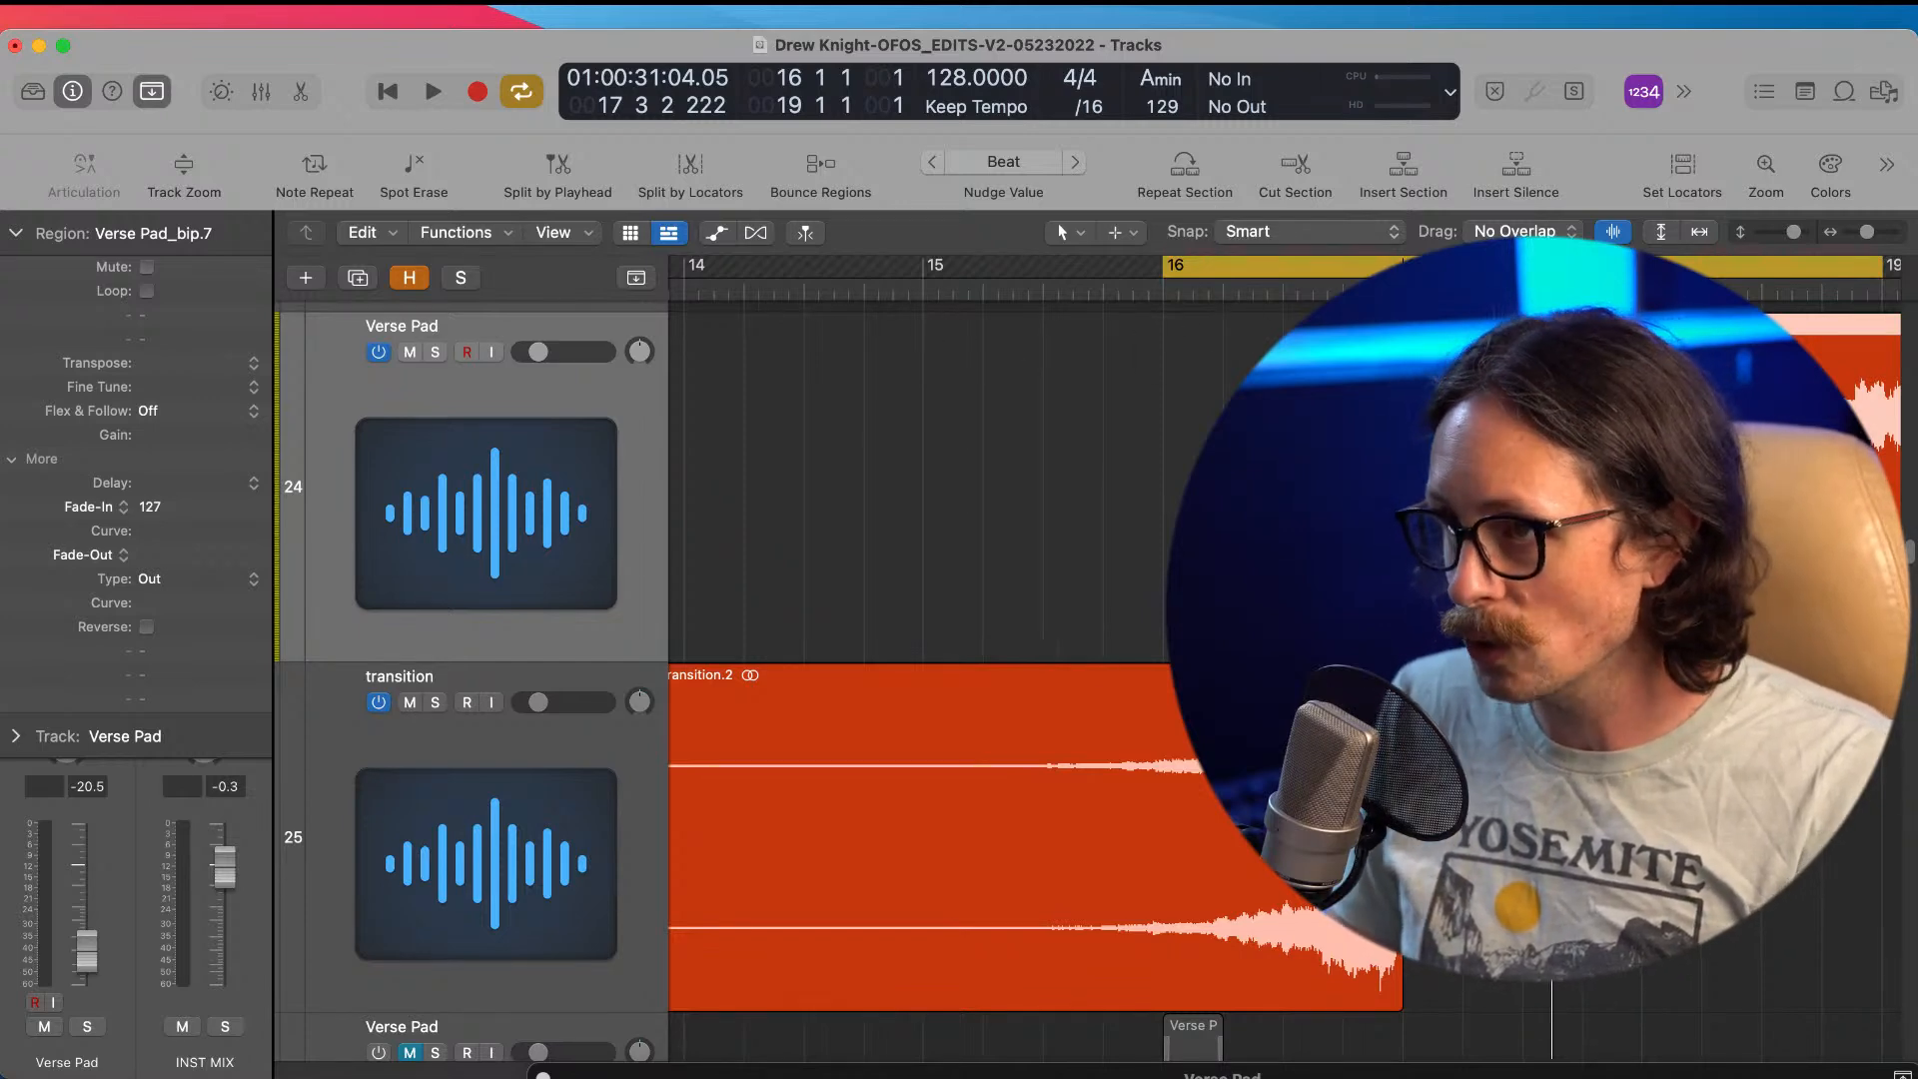
pyautogui.click(1159, 692)
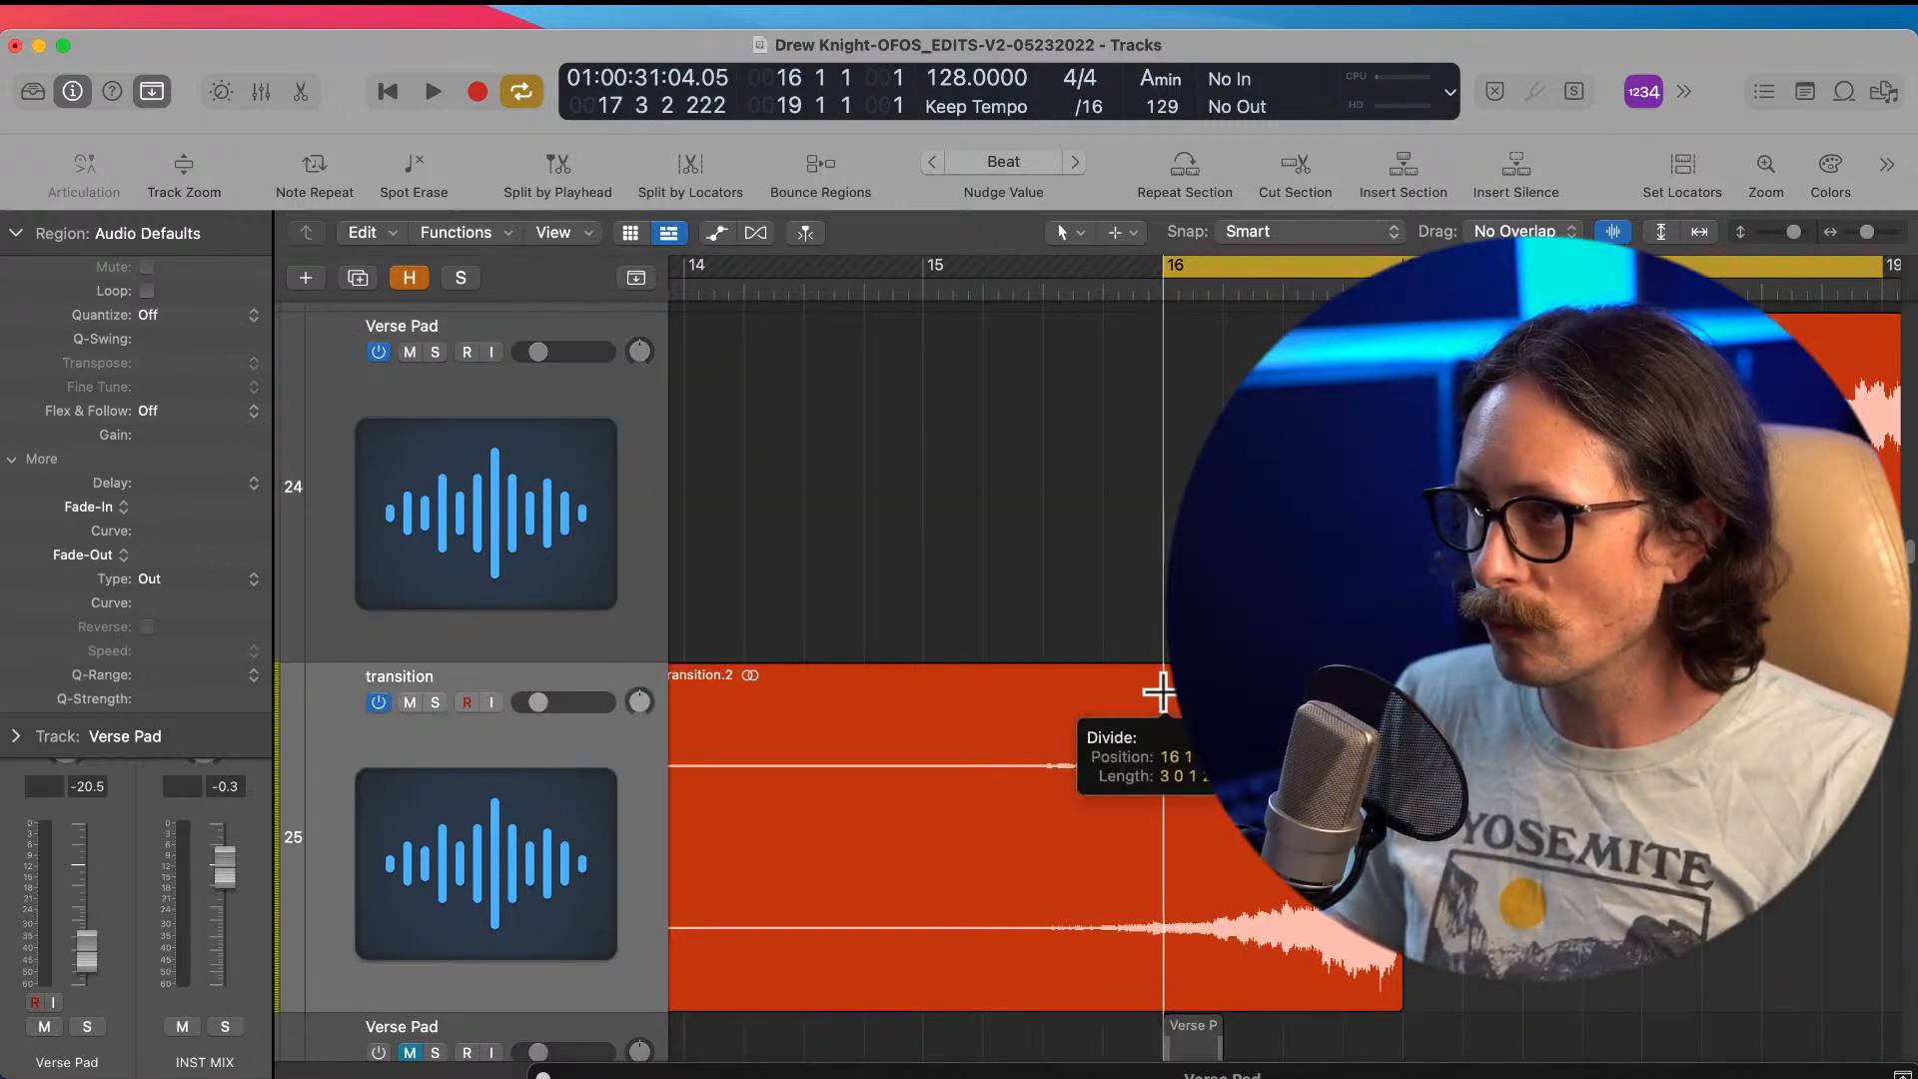
pyautogui.keyDown('ctrl'); pyautogui.keyDown('alt'); pyautogui.click(1062, 886); pyautogui.keyUp('alt'); pyautogui.keyUp('ctrl')
pyautogui.press('Delete')
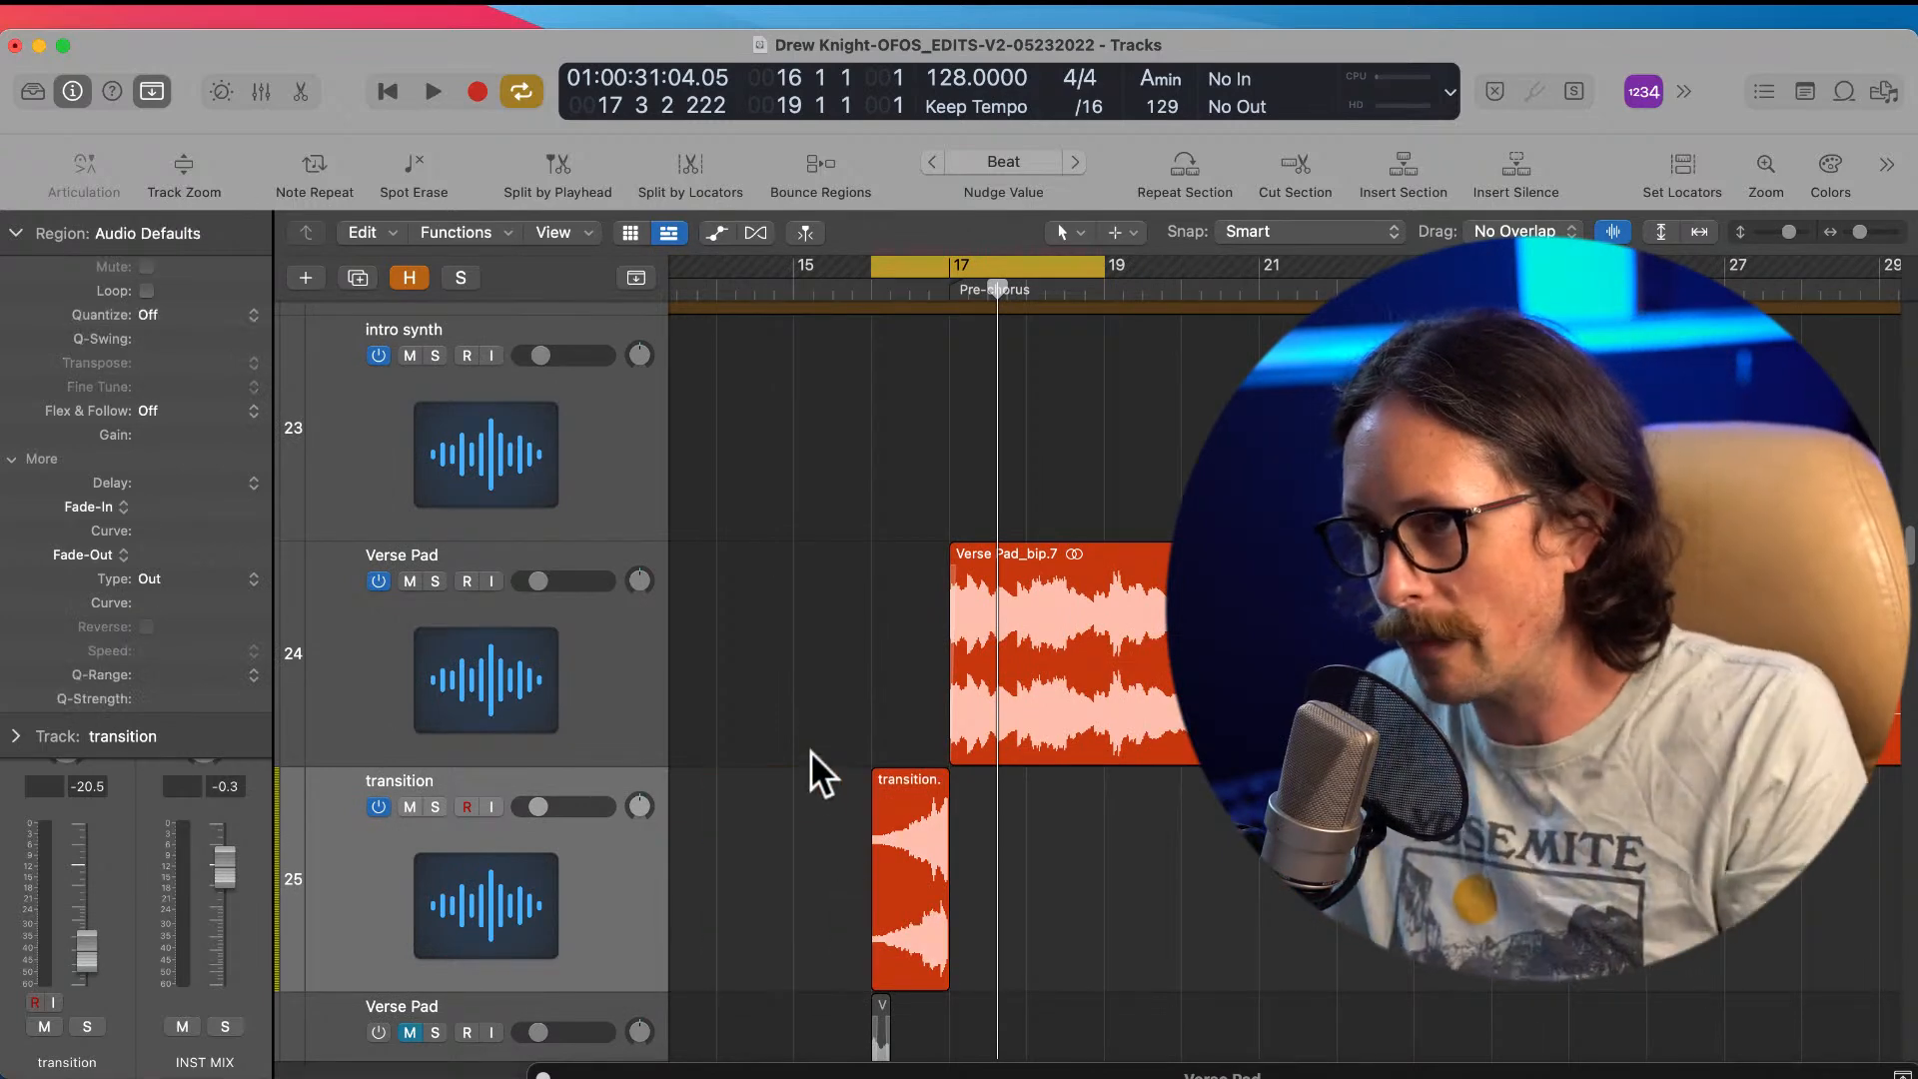
# Step: Add a fade-in of about 1509 to the start of the remaining one-bar transition region
pyautogui.moveTo(811, 764); pyautogui.dragTo(1061, 987)
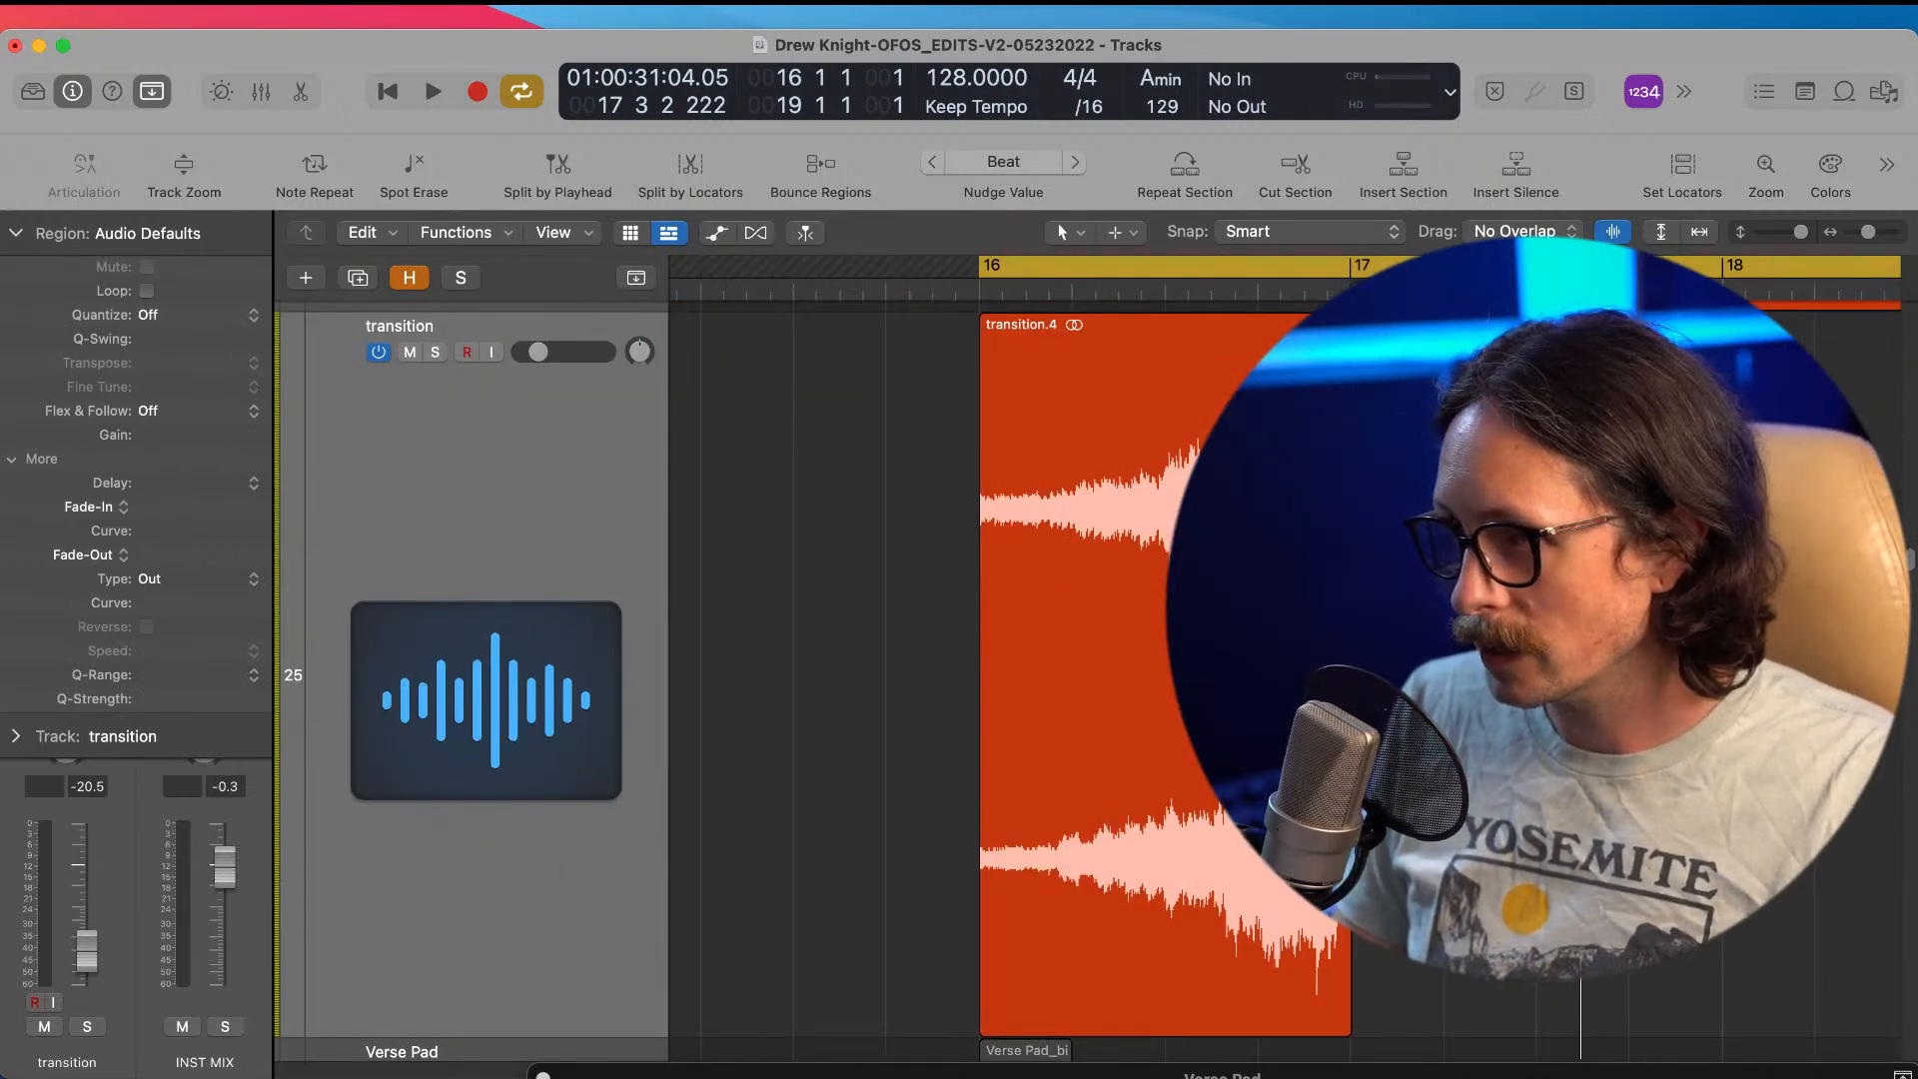
pyautogui.click(989, 540)
pyautogui.keyDown('ctrl'); pyautogui.keyDown('alt'); pyautogui.click(813, 570); pyautogui.keyUp('alt'); pyautogui.keyUp('ctrl')
pyautogui.keyDown('ctrl'); pyautogui.keyDown('alt'); pyautogui.click(813, 572); pyautogui.keyUp('alt'); pyautogui.keyUp('ctrl')
pyautogui.moveTo(919, 735); pyautogui.dragTo(1065, 913)
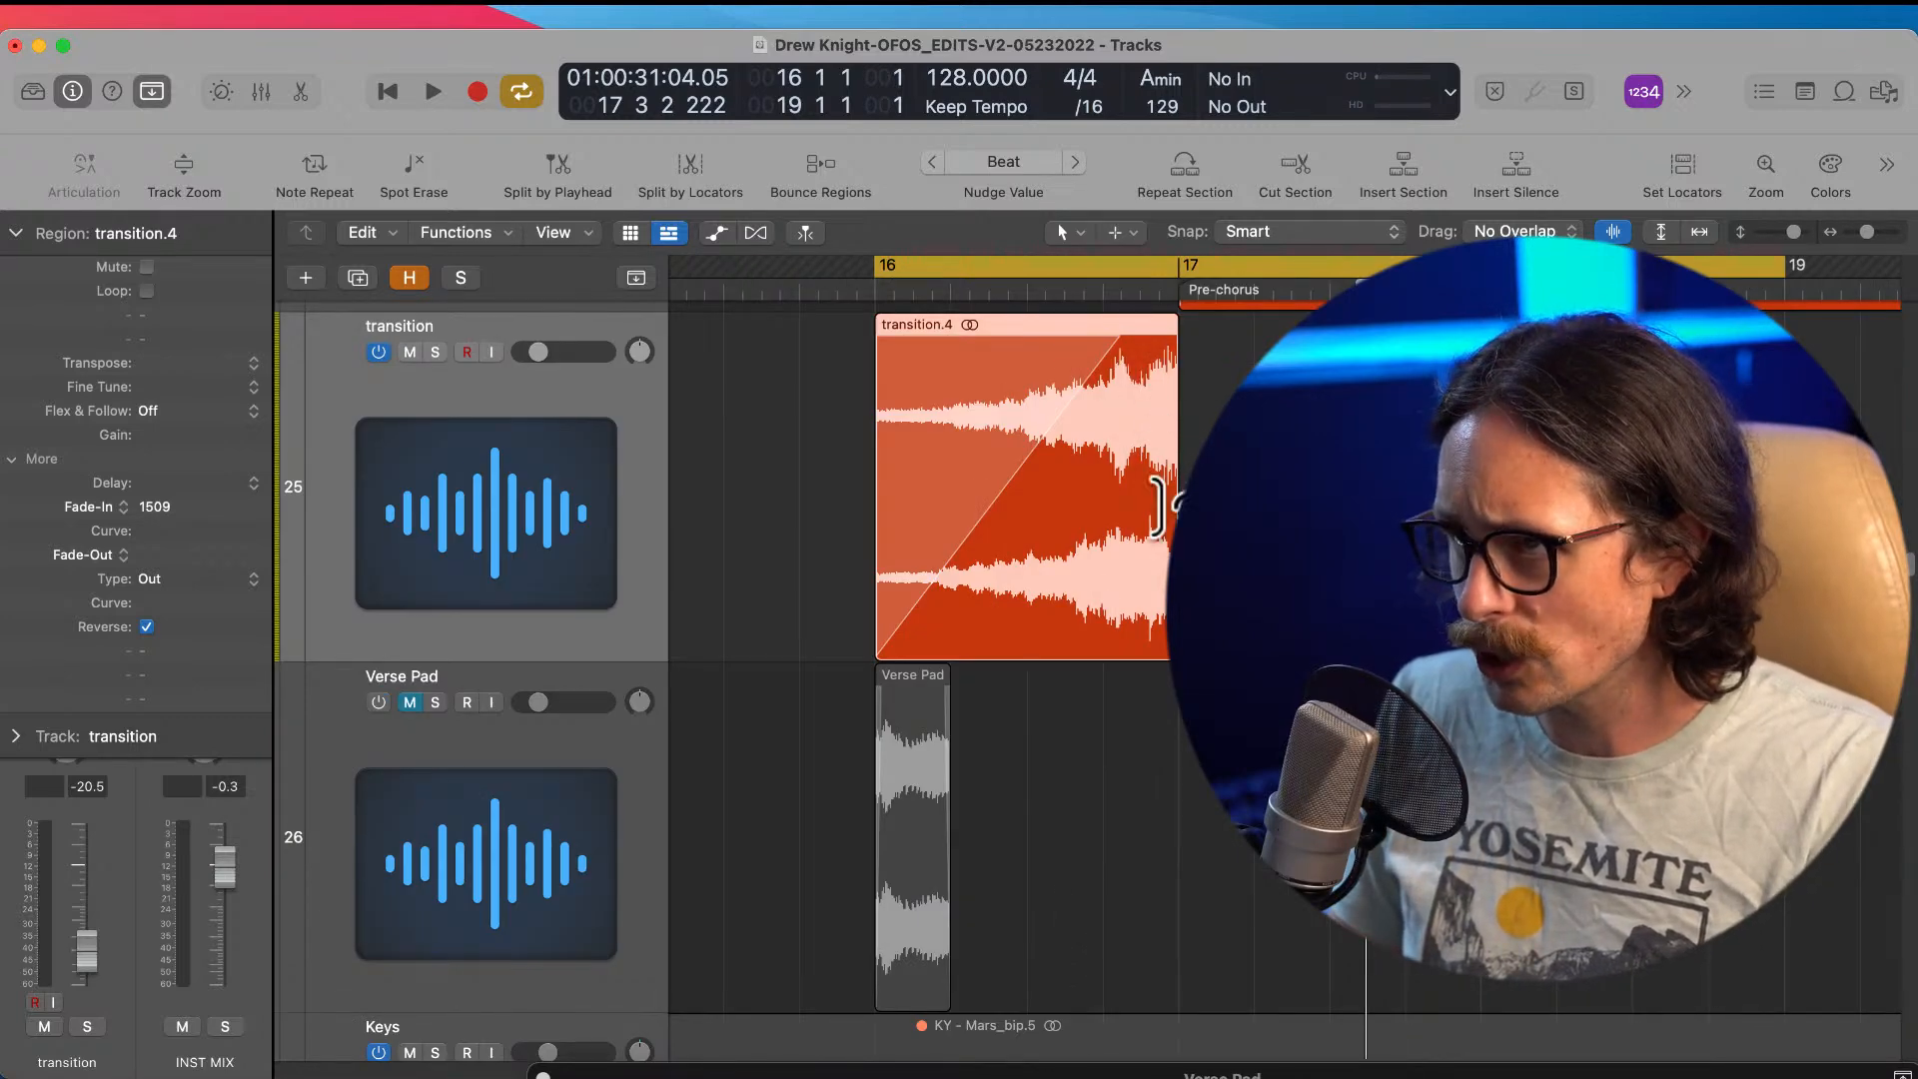
pyautogui.press('z')
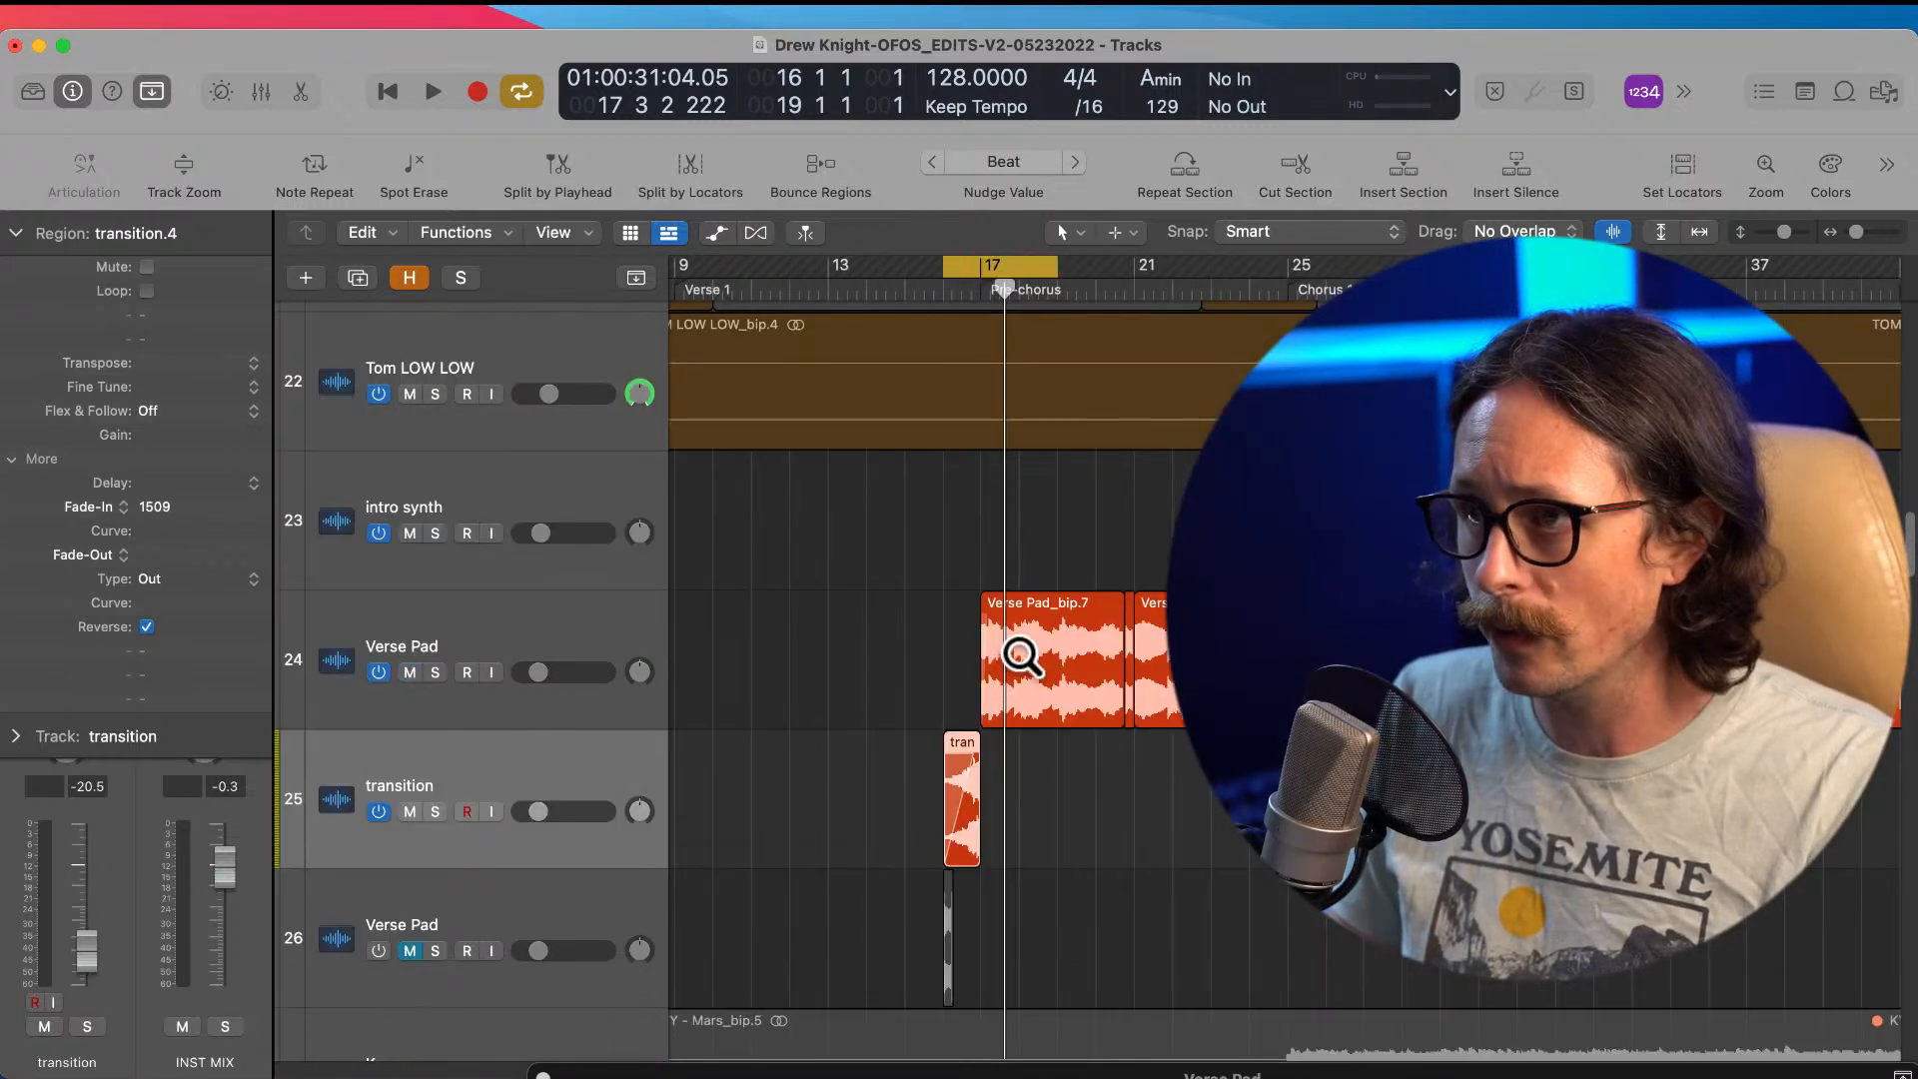
# Step: Collapse the region settings and raise the transition track's volume to -14.8 dB
pyautogui.click(15, 234)
pyautogui.click(539, 812)
pyautogui.moveTo(540, 812)
pyautogui.mouseDown()
pyautogui.moveTo(556, 806)
pyautogui.moveTo(530, 794)
pyautogui.mouseUp()
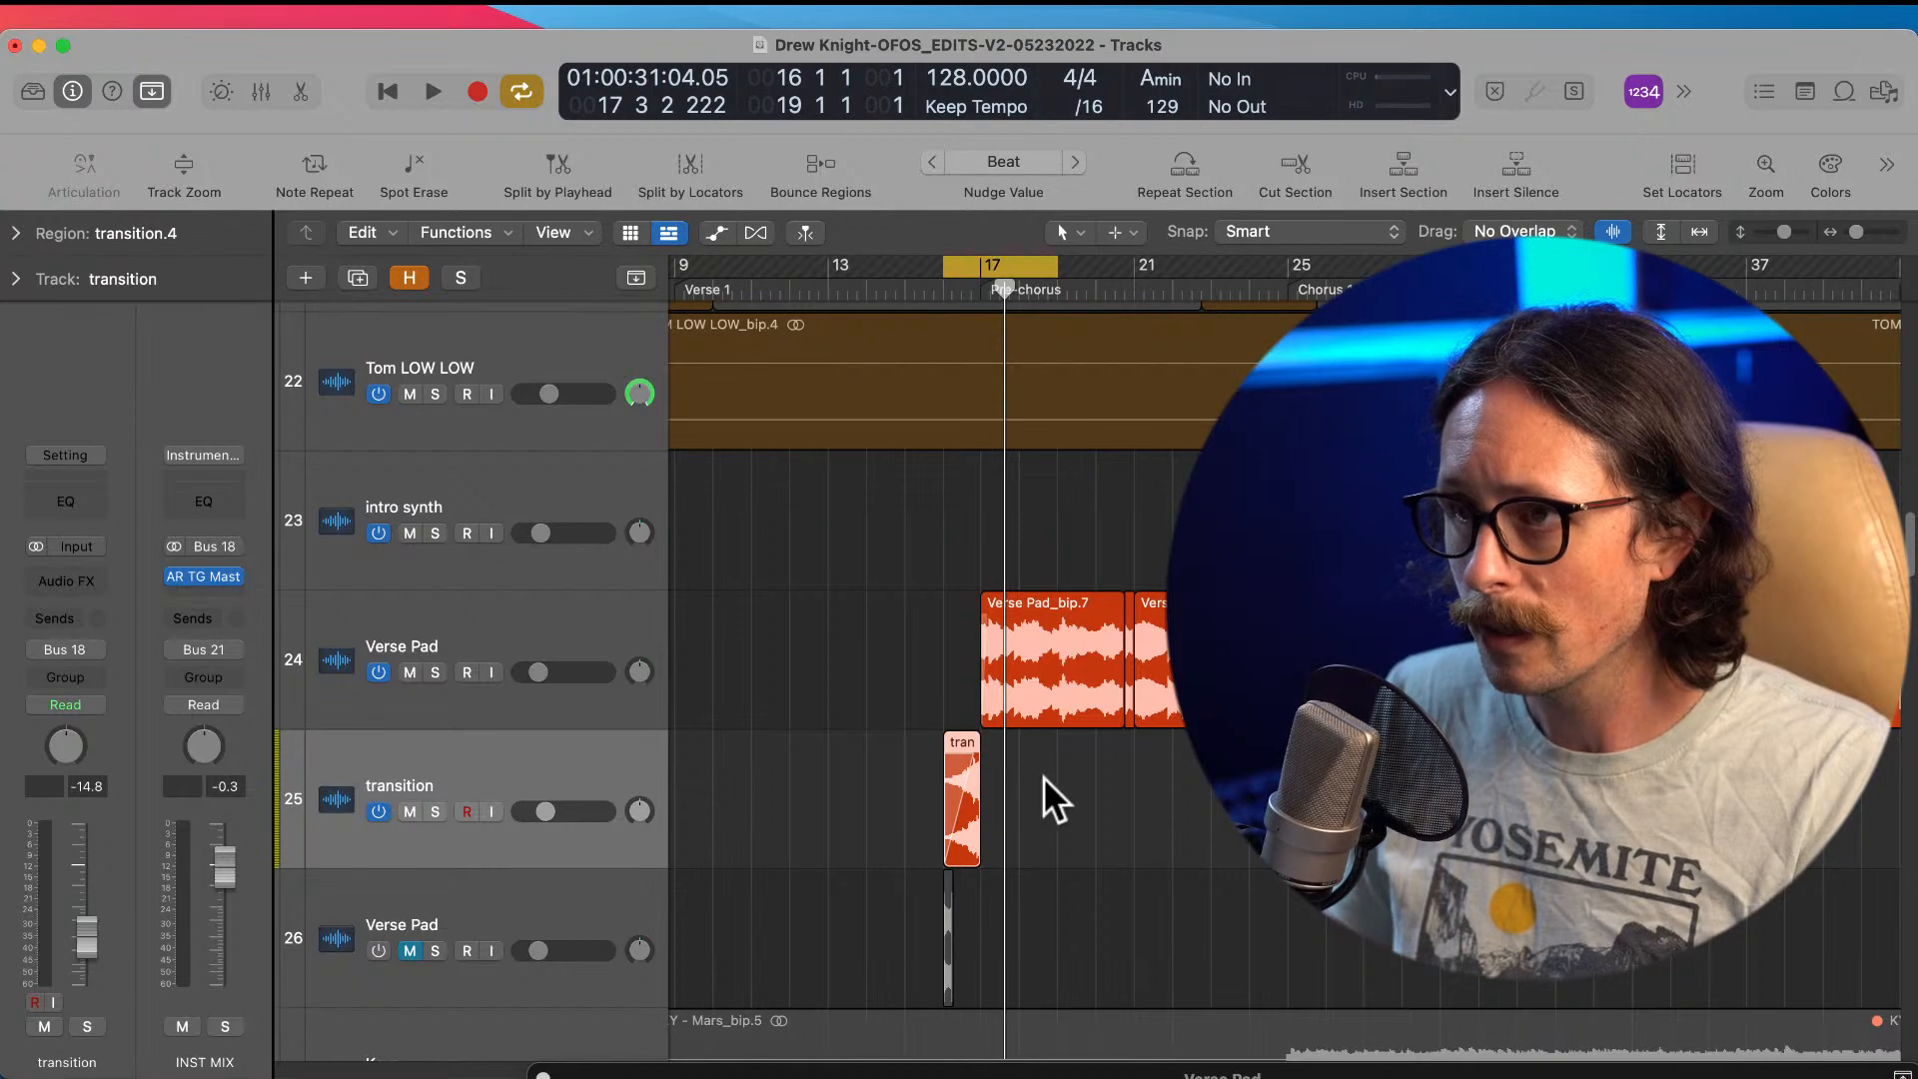
# Step: Extend the cycle range to run from bar 7 to bar 21 and start playback ahead of the midnight region
pyautogui.keyDown('ctrl'); pyautogui.keyDown('alt'); pyautogui.click(921, 789); pyautogui.keyUp('alt'); pyautogui.keyUp('ctrl')
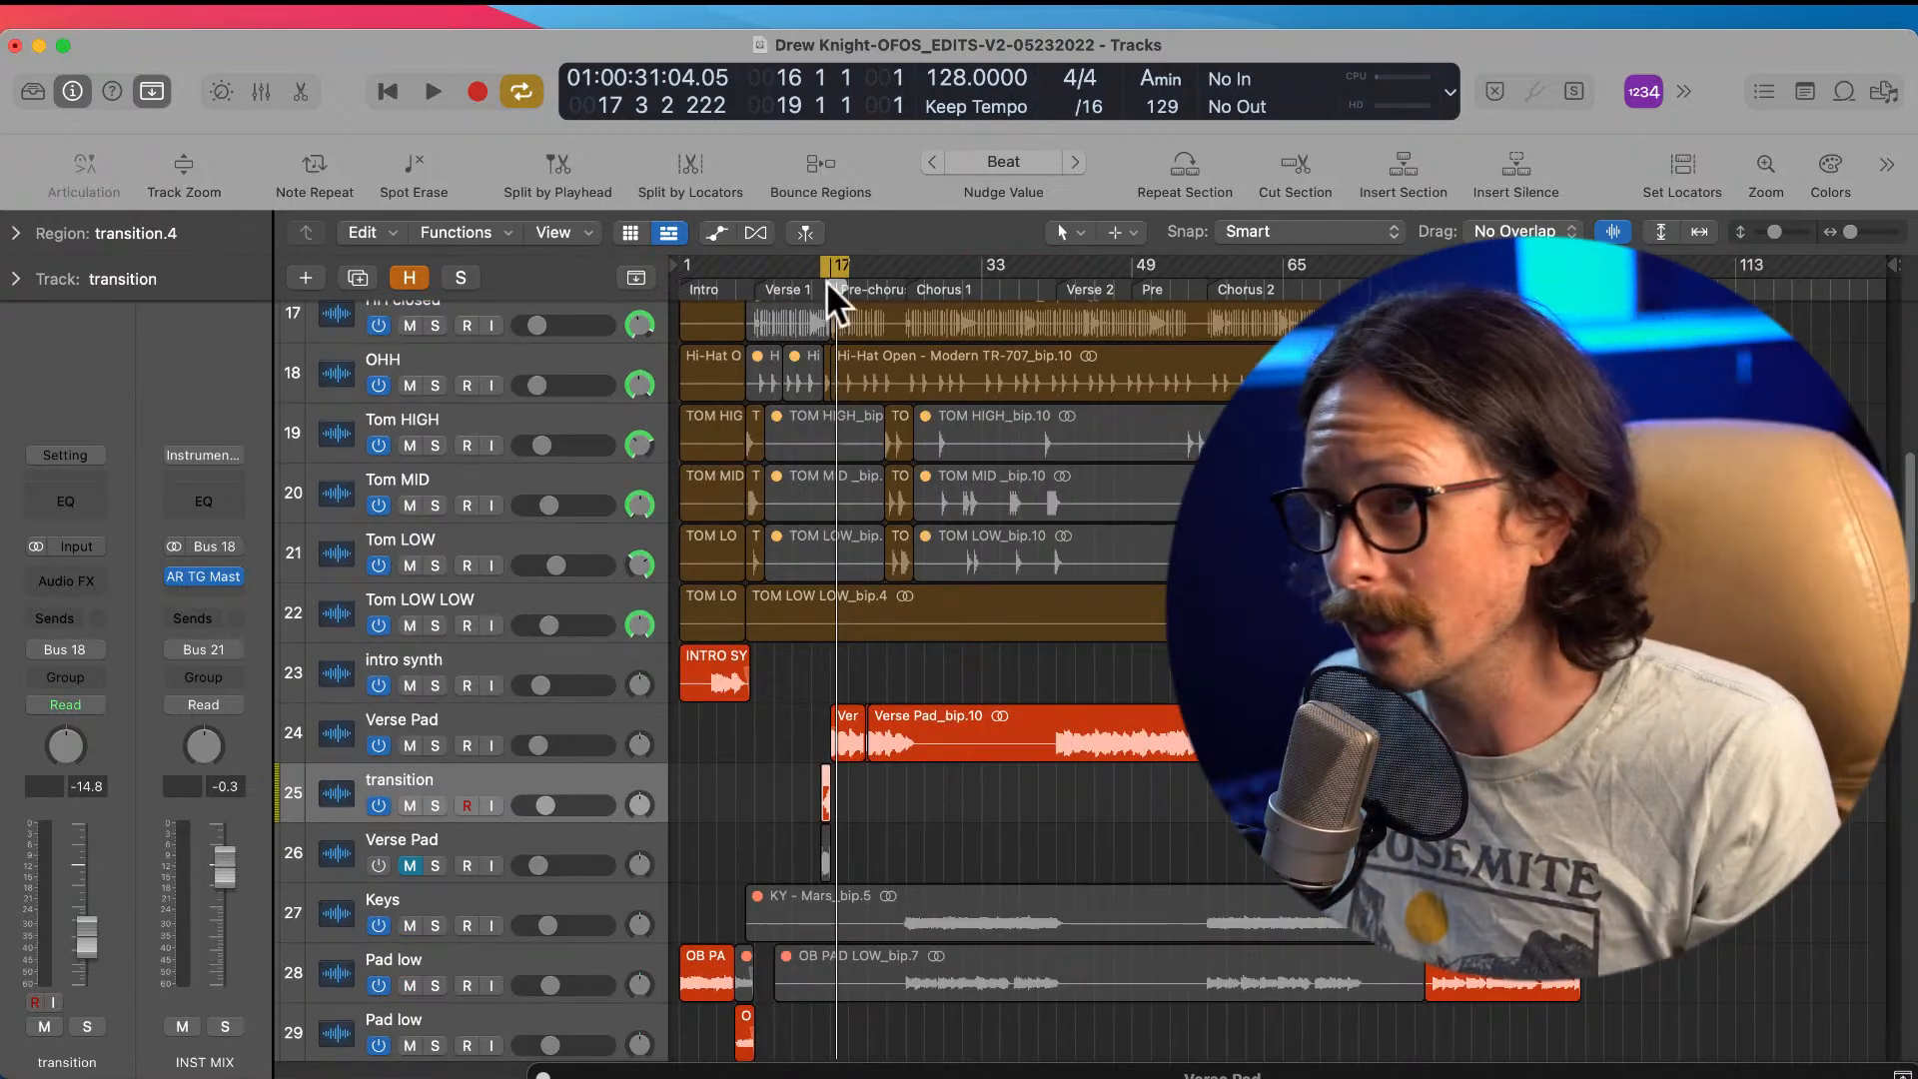
pyautogui.moveTo(825, 266); pyautogui.dragTo(750, 337)
pyautogui.scroll(-12, 853, 528)
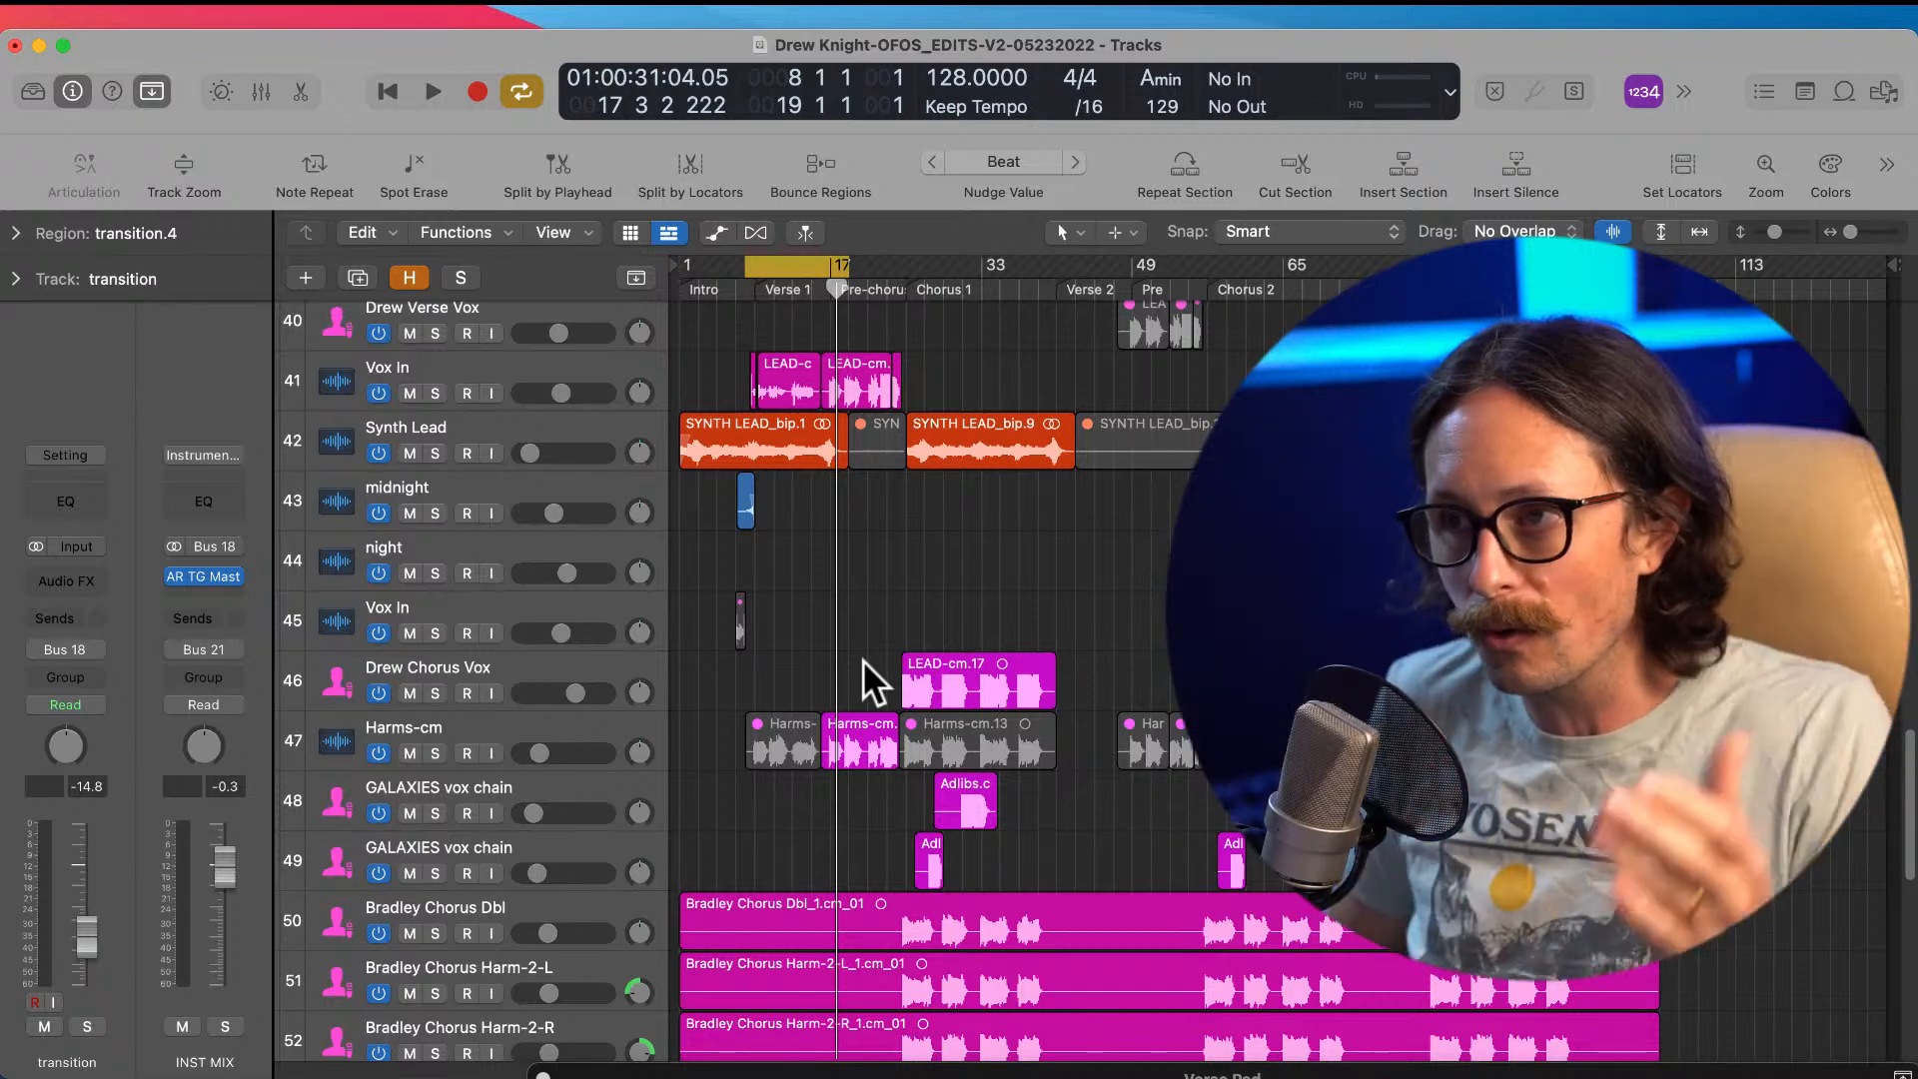
pyautogui.scroll(5, 861, 660)
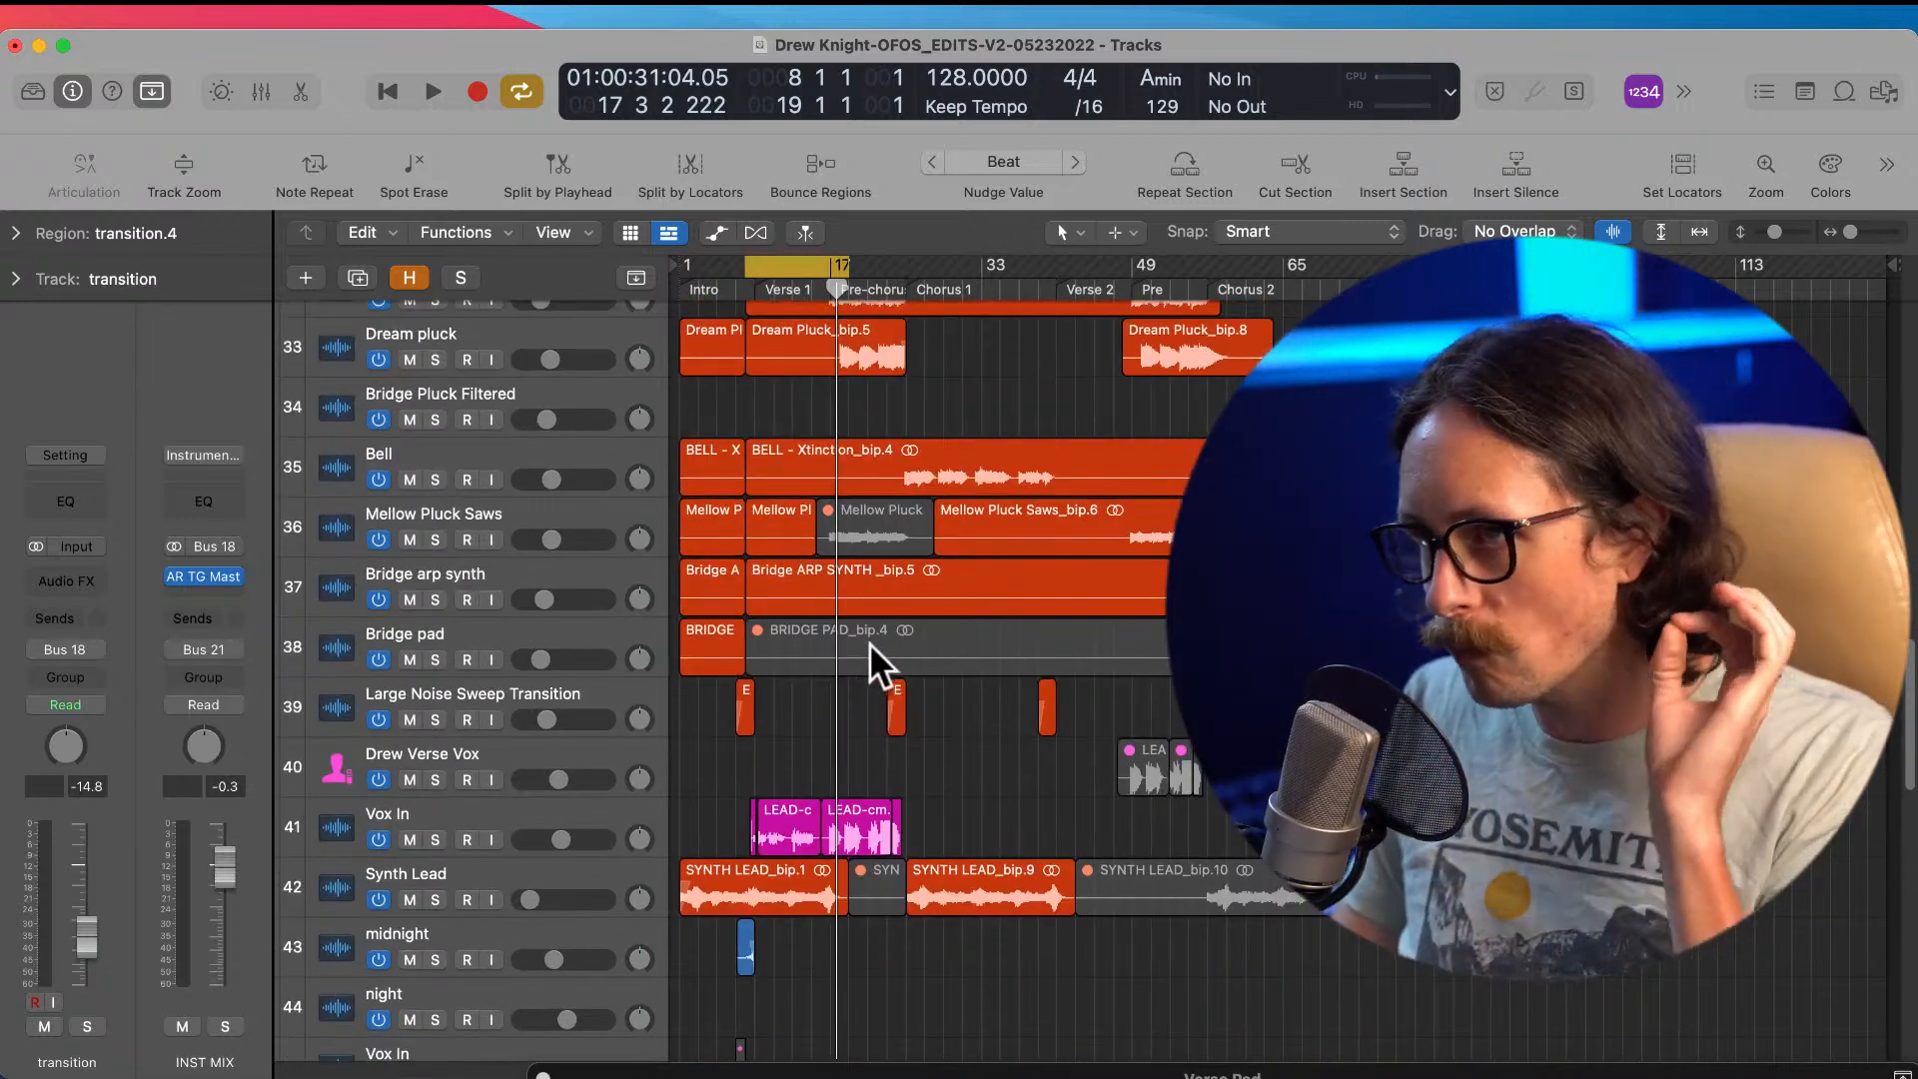
pyautogui.scroll(-5, 873, 674)
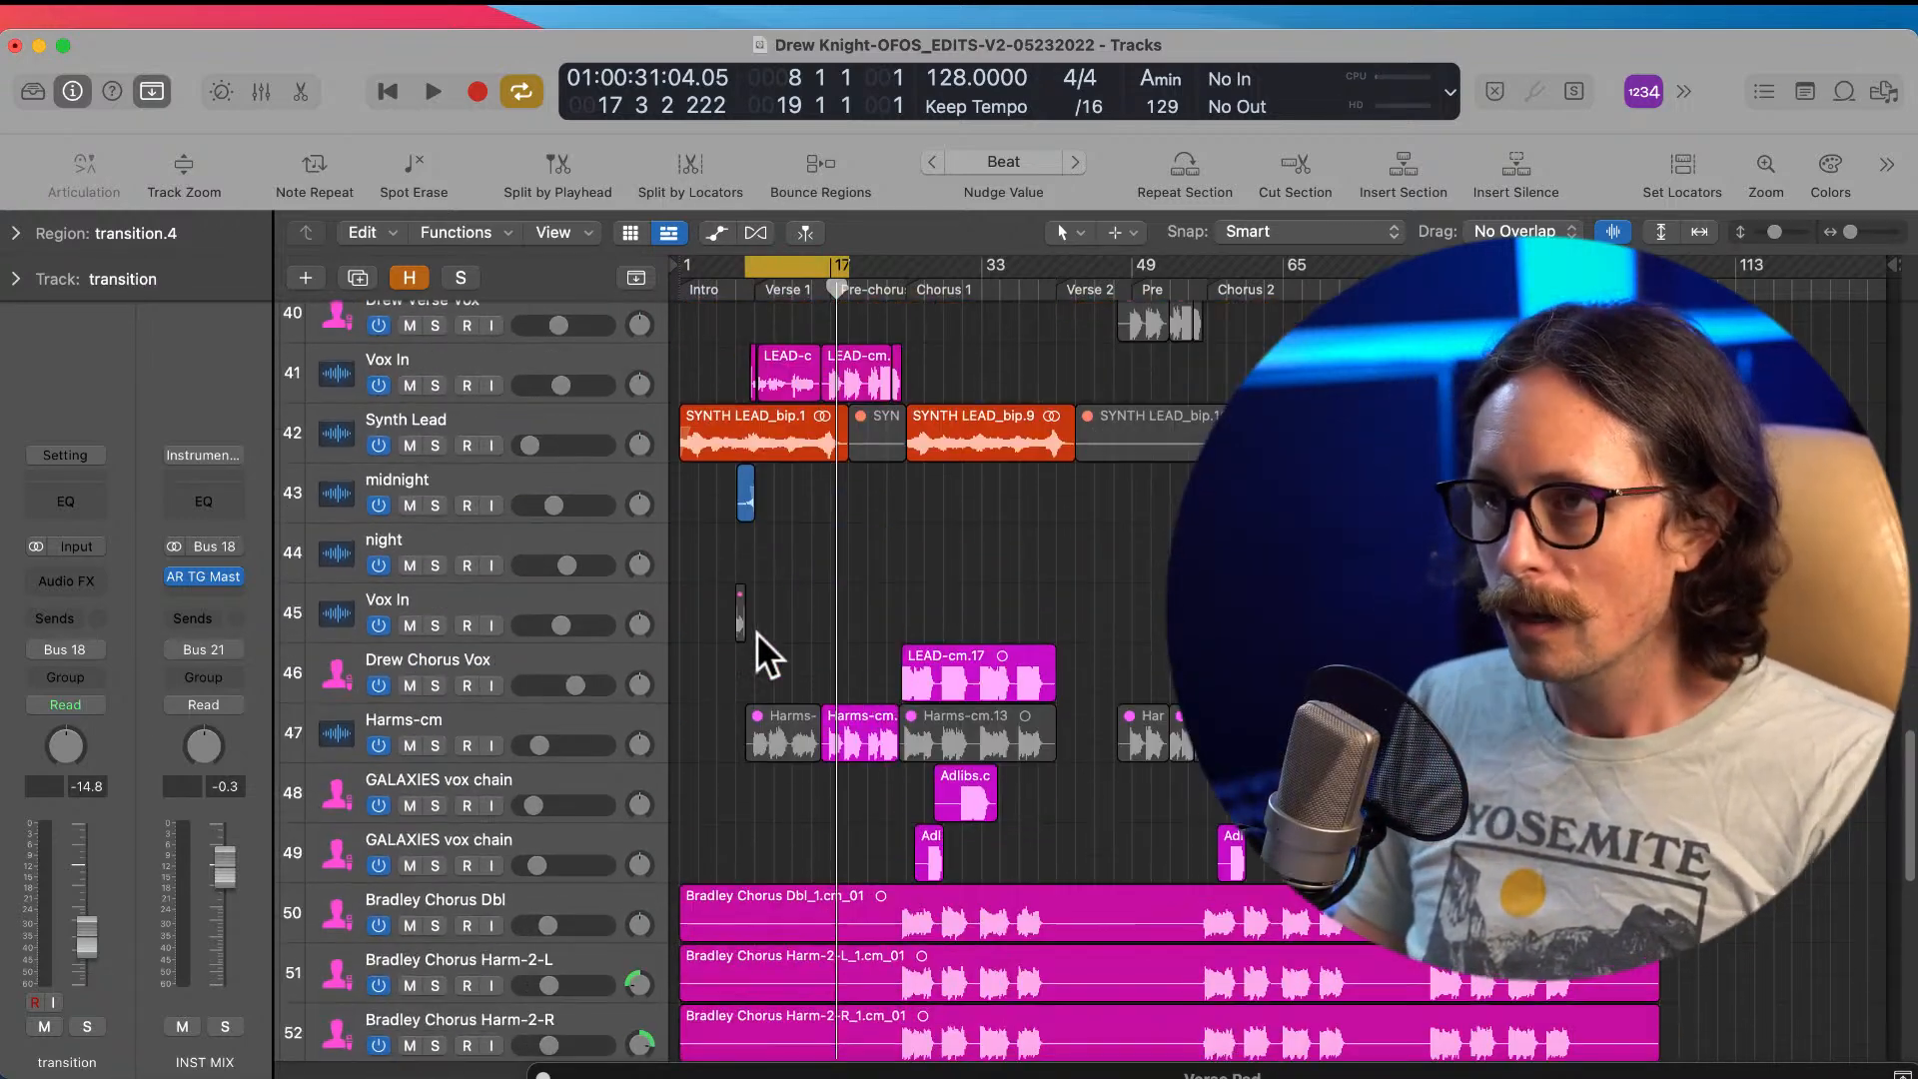
pyautogui.moveTo(736, 390); pyautogui.dragTo(1057, 356)
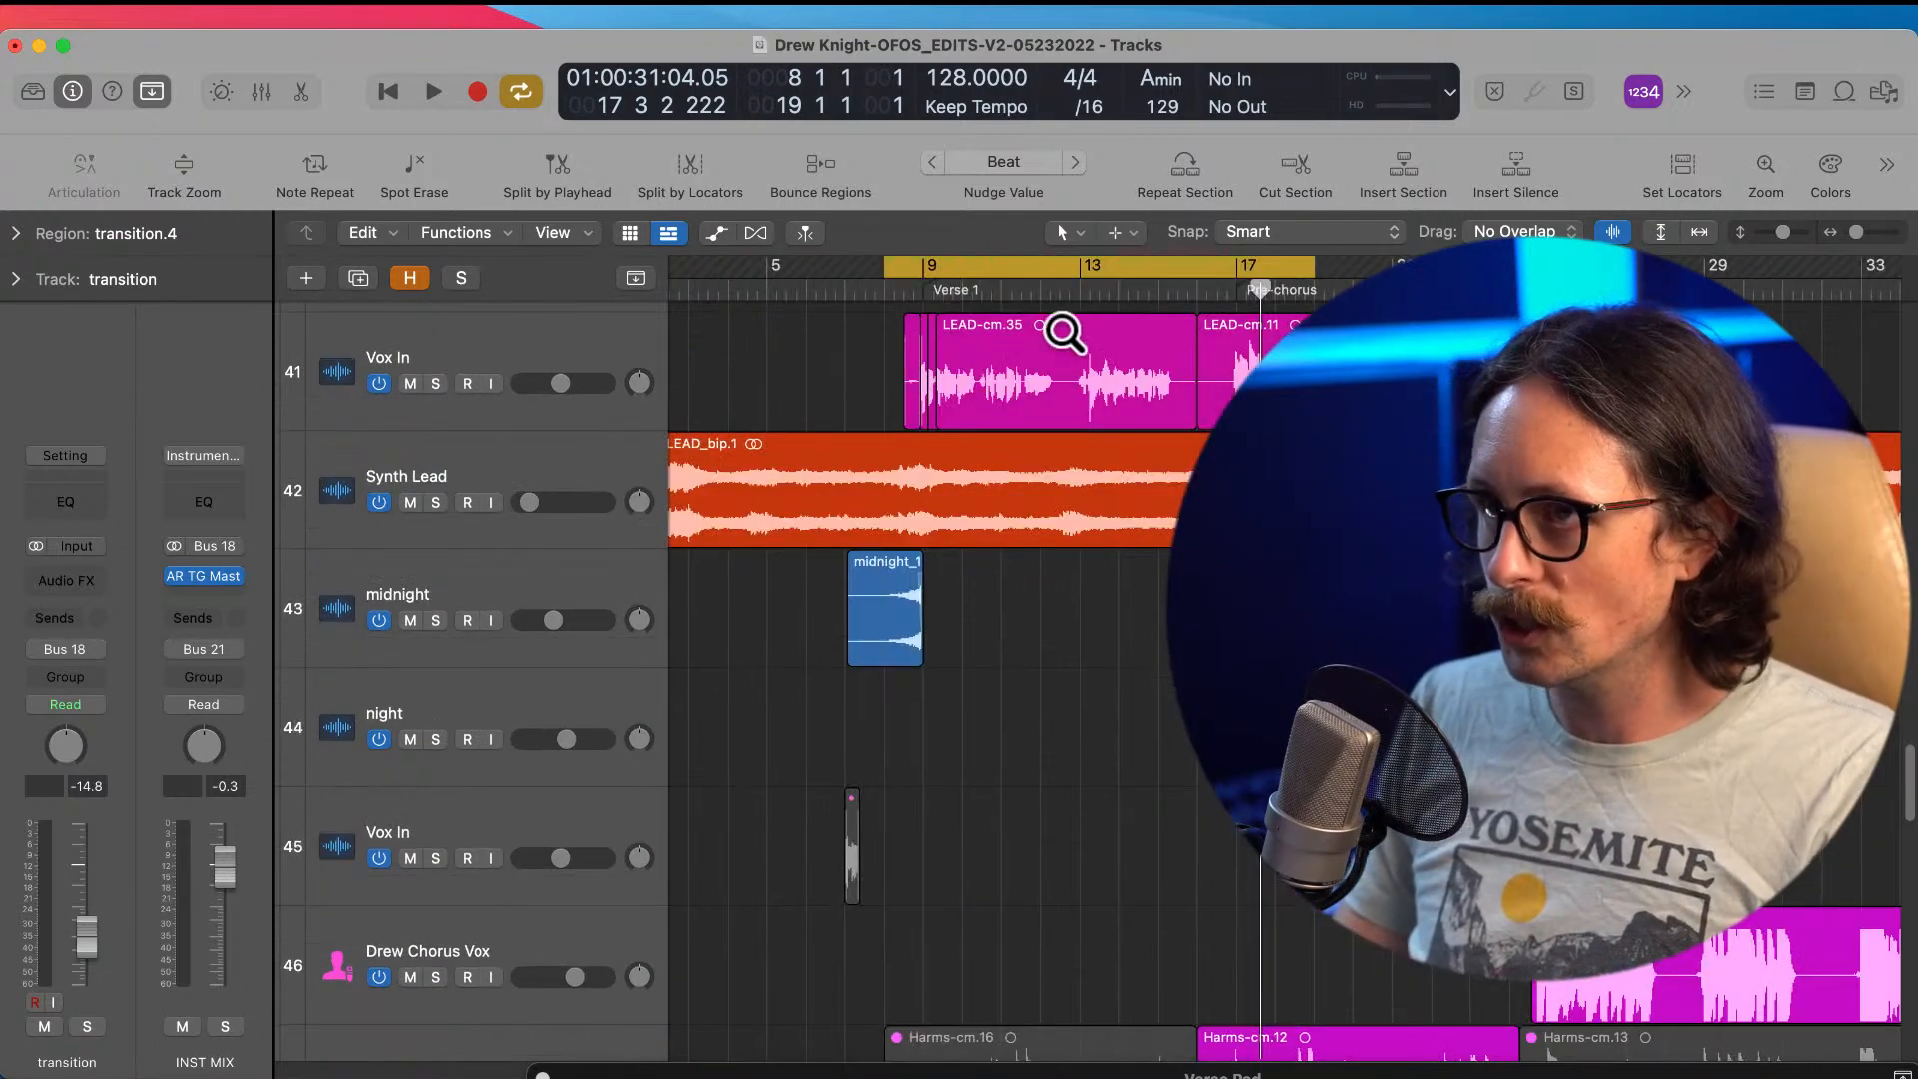
pyautogui.moveTo(885, 268); pyautogui.dragTo(849, 295)
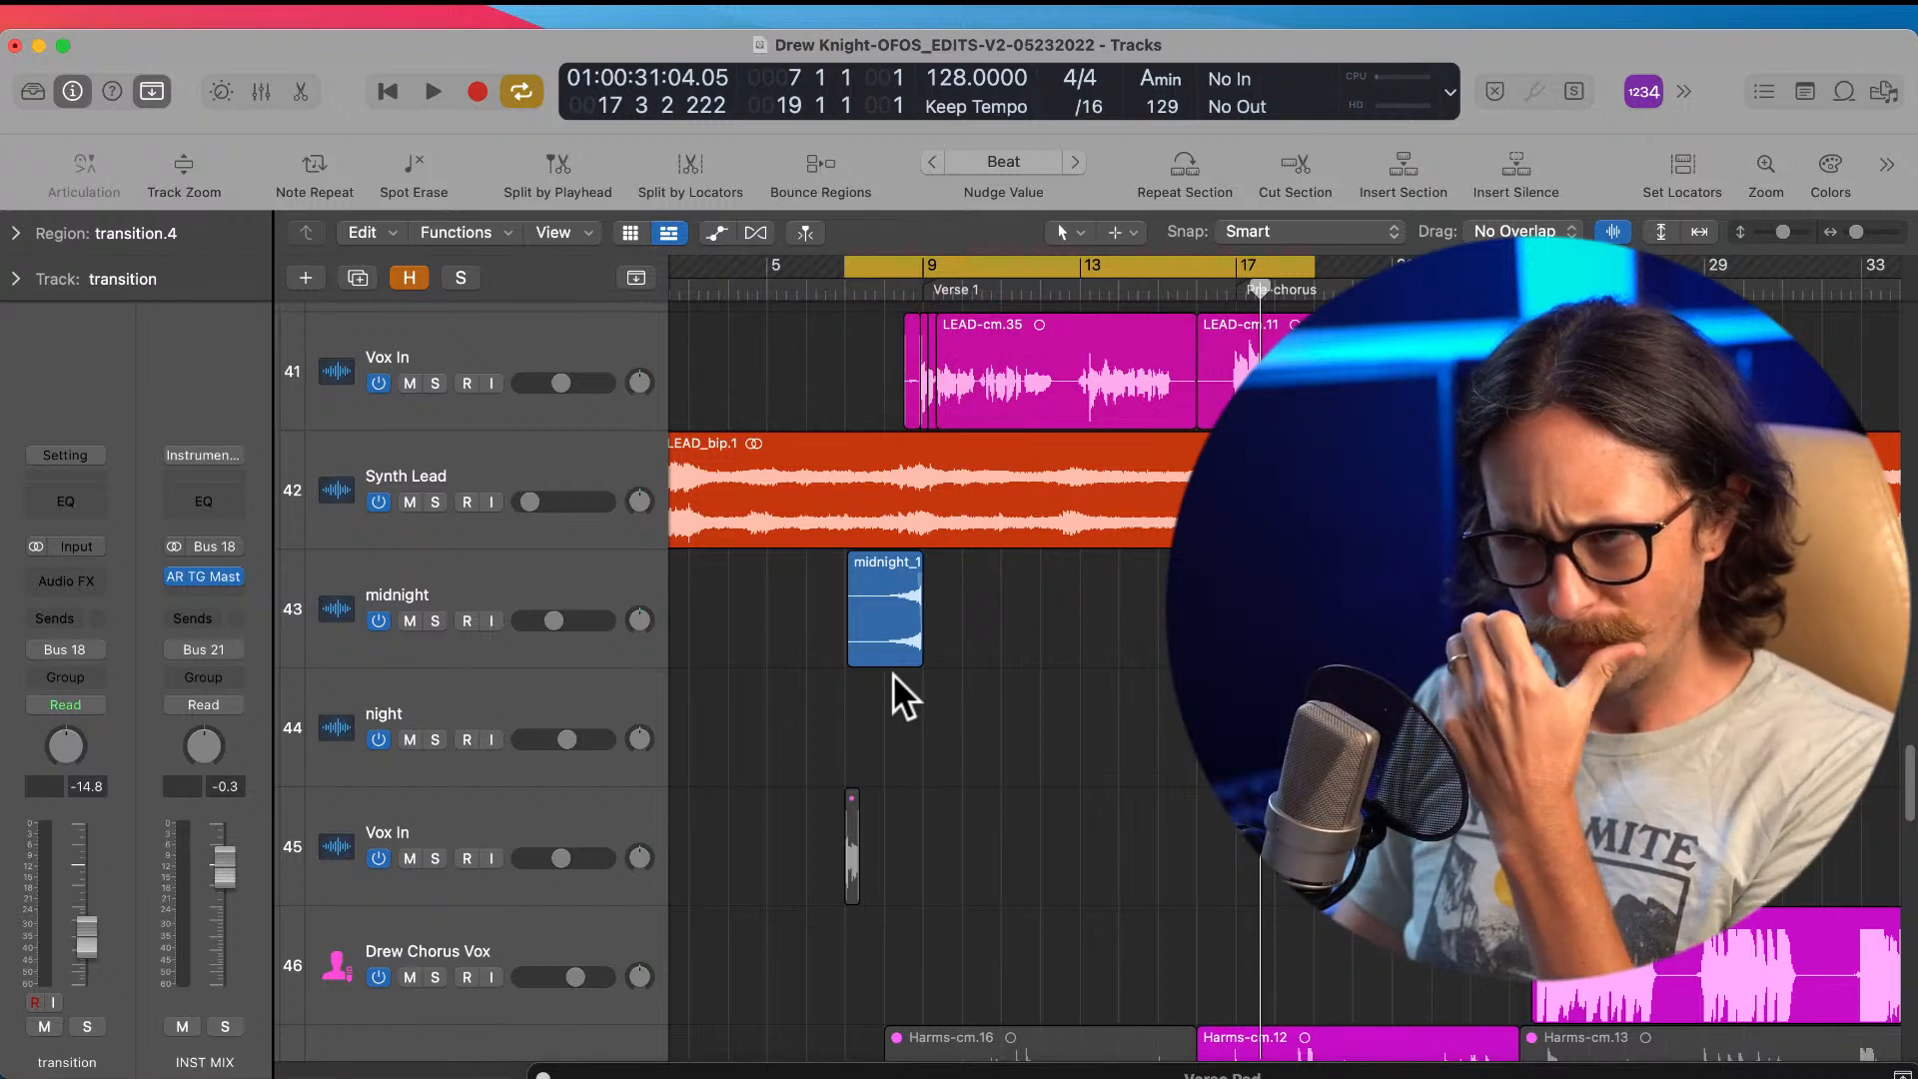
pyautogui.click(1133, 781)
pyautogui.press('space')
pyautogui.scroll(1, 1169, 691)
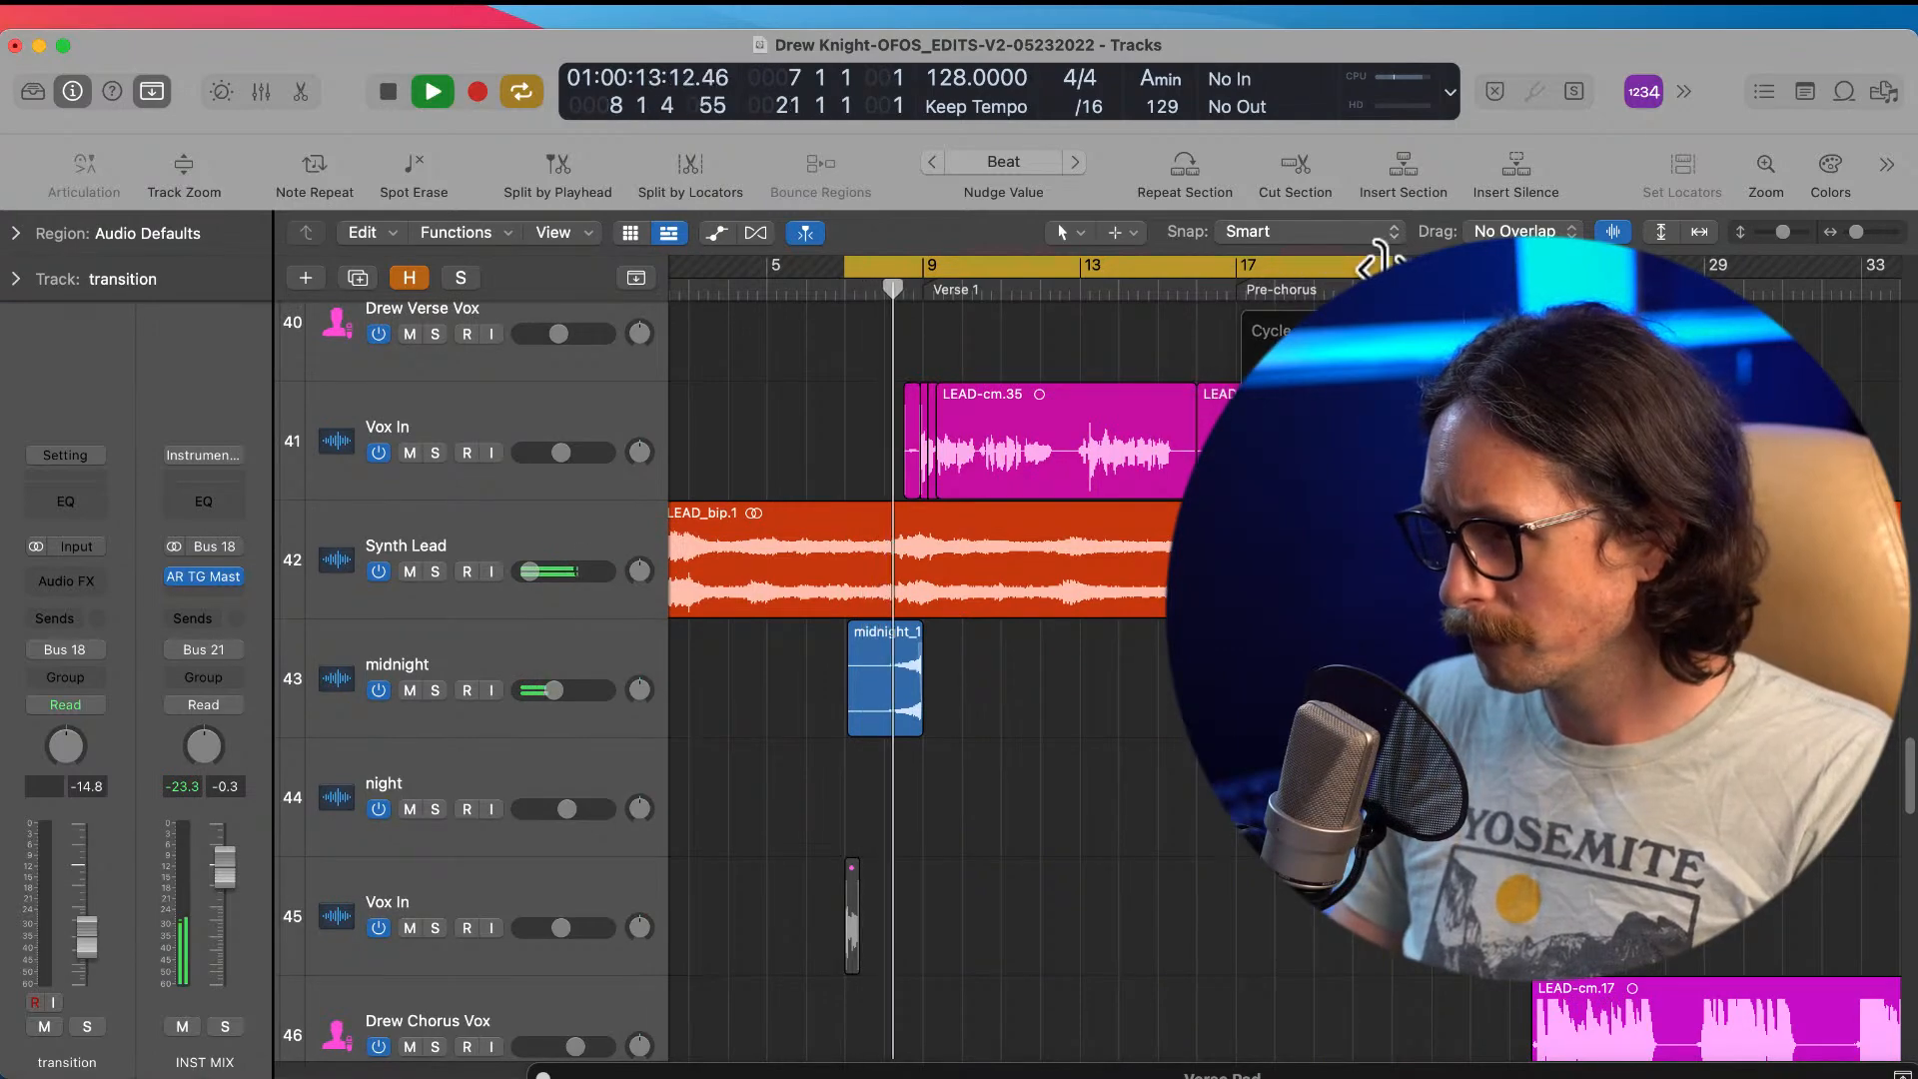
# Step: Examine the midnight region and the transition track while playing through Verse 1 into the pre-chorus
pyautogui.keyDown('ctrl'); pyautogui.keyDown('alt'); pyautogui.click(837, 811); pyautogui.keyUp('alt'); pyautogui.keyUp('ctrl')
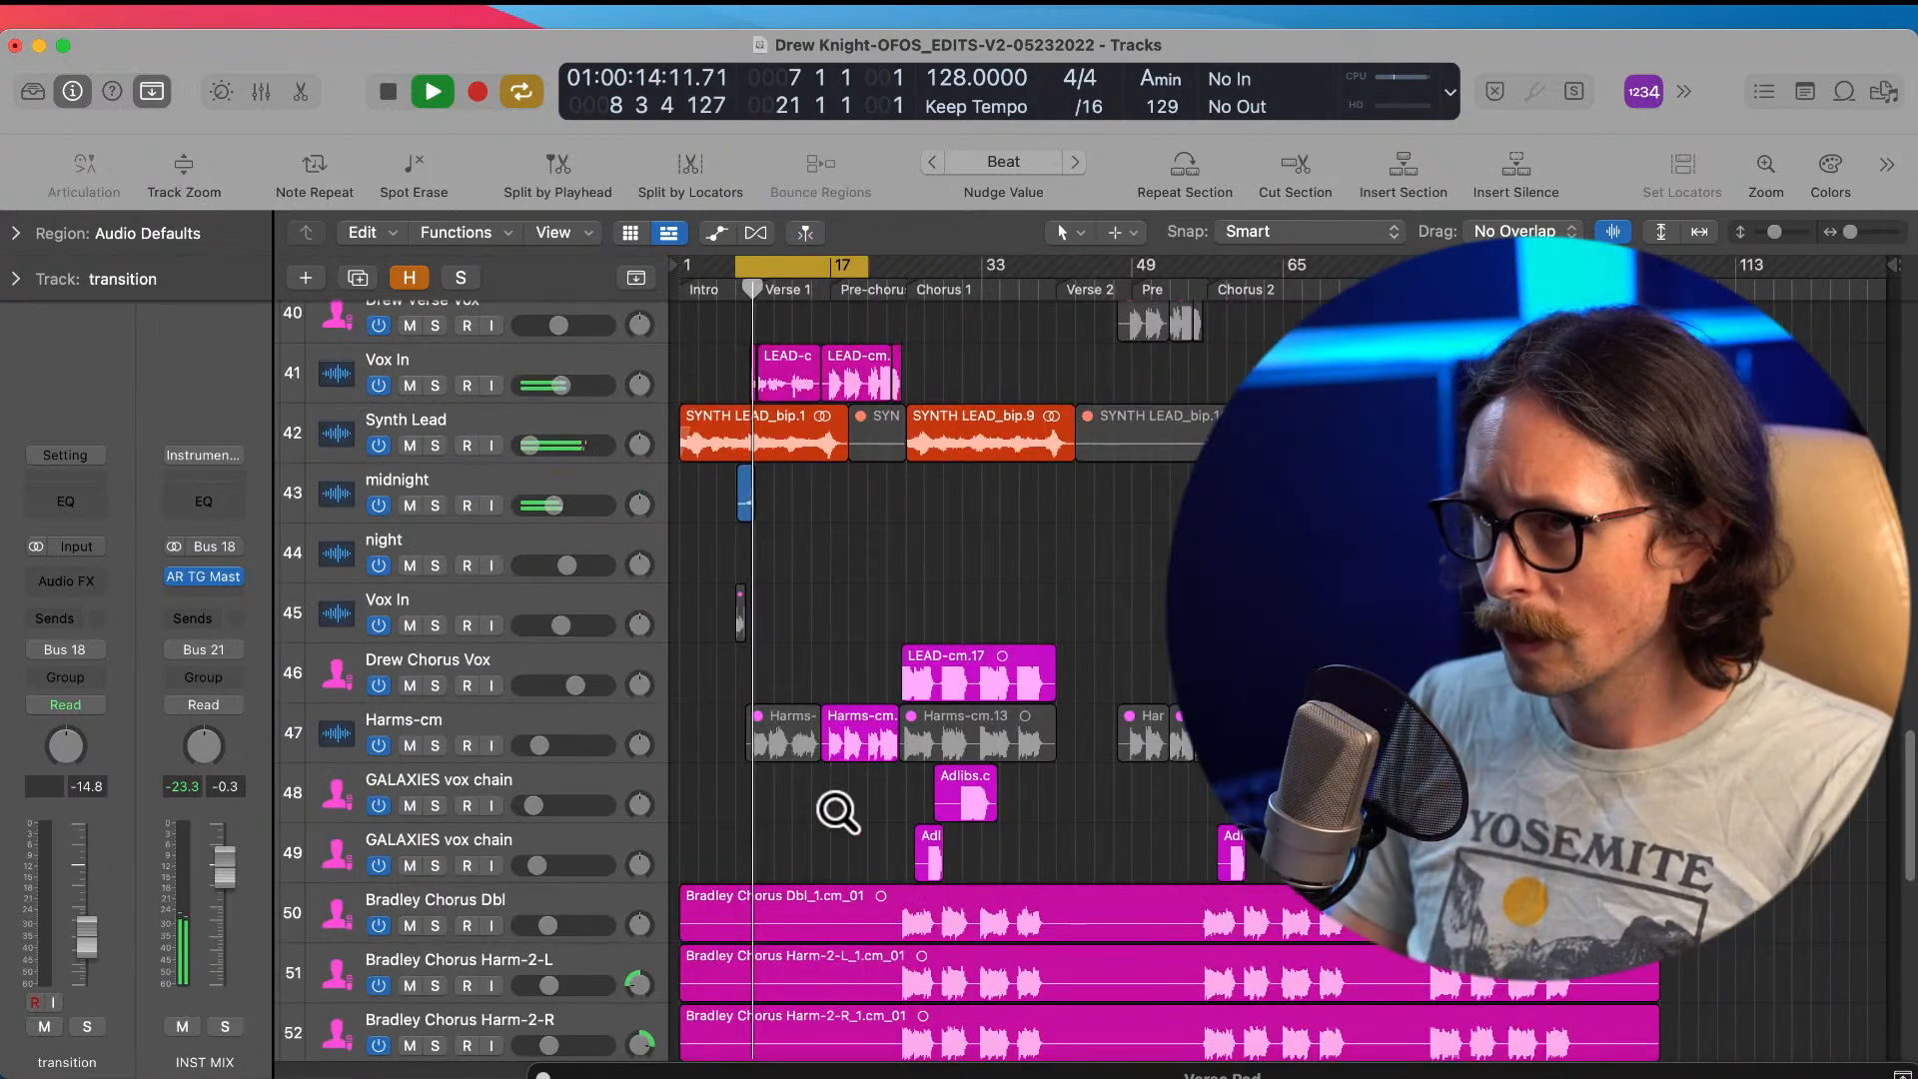
pyautogui.keyDown('ctrl'); pyautogui.keyDown('alt'); pyautogui.click(826, 622); pyautogui.keyUp('alt'); pyautogui.keyUp('ctrl')
pyautogui.keyDown('ctrl'); pyautogui.keyDown('alt'); pyautogui.click(828, 624); pyautogui.keyUp('alt'); pyautogui.keyUp('ctrl')
pyautogui.moveTo(753, 522); pyautogui.dragTo(926, 530)
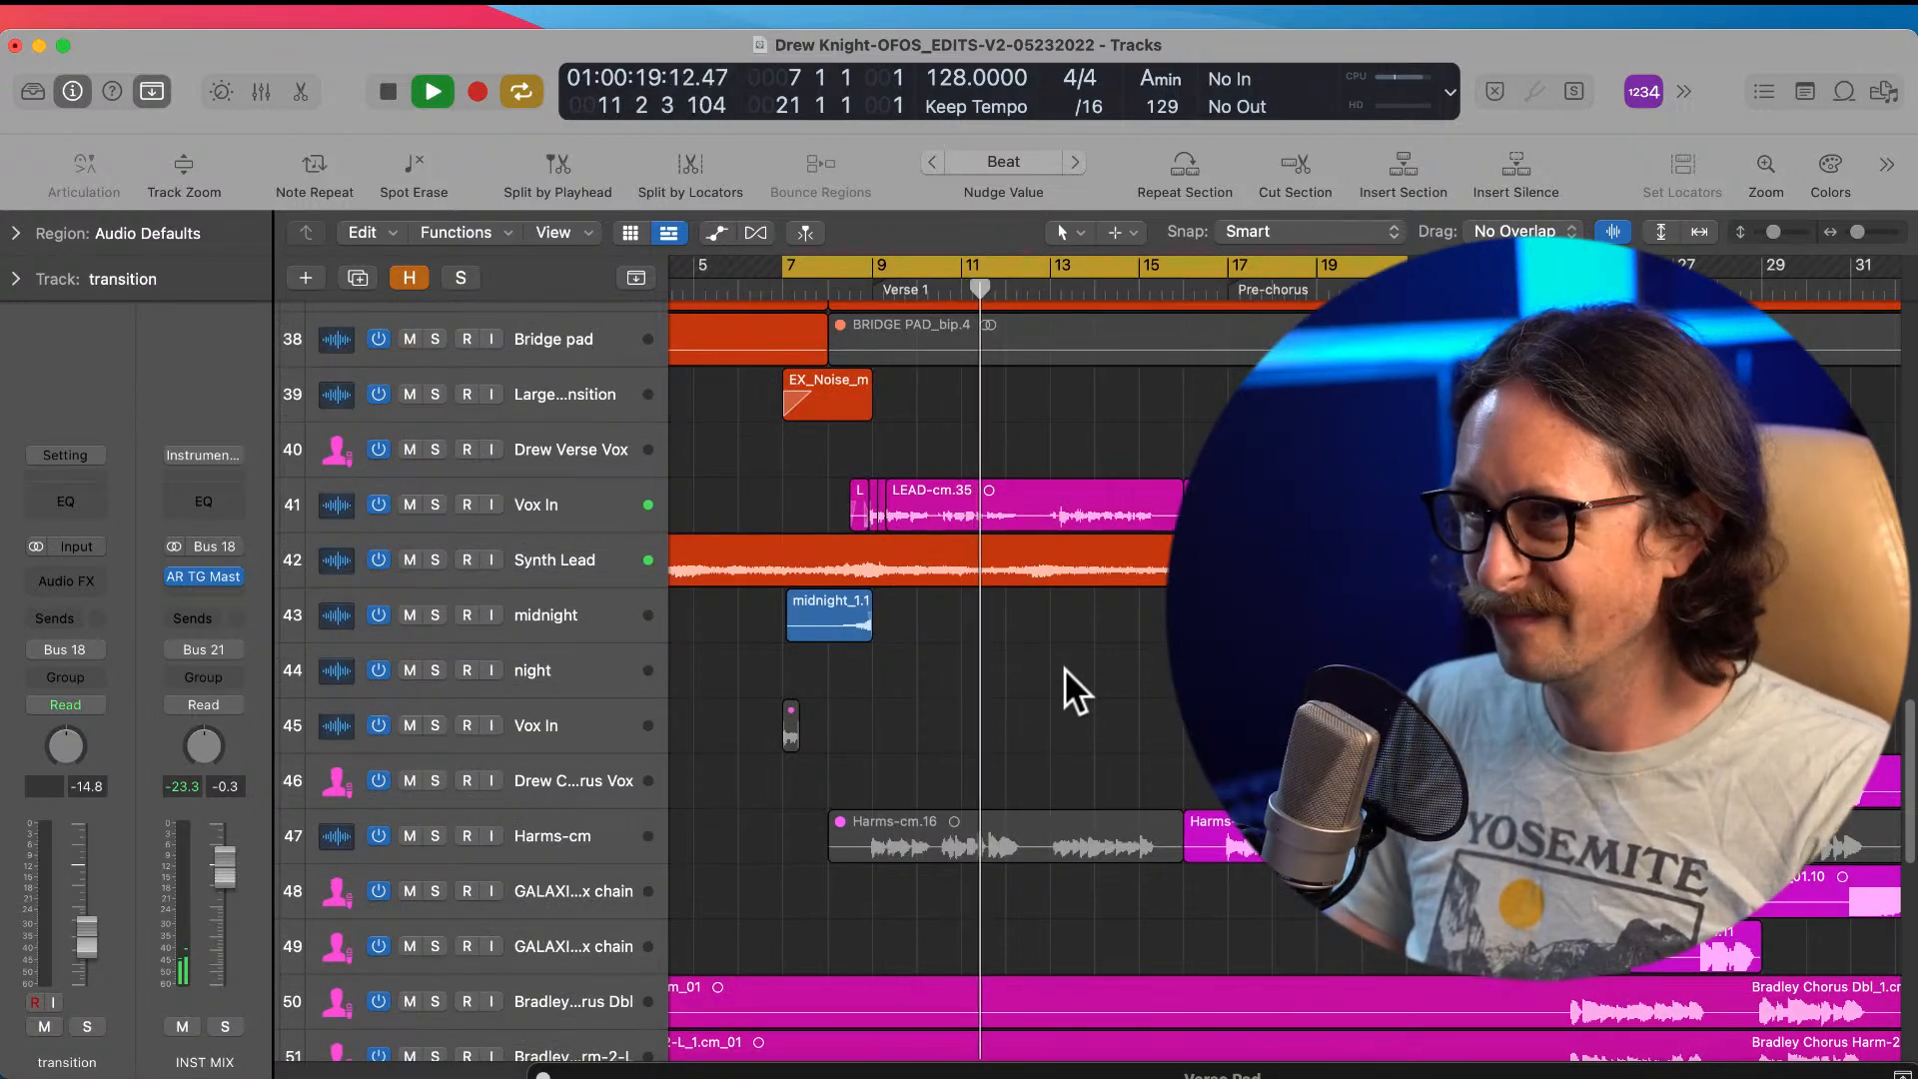
pyautogui.scroll(5, 1064, 679)
pyautogui.scroll(-10, 1065, 670)
pyautogui.scroll(7, 1064, 670)
pyautogui.scroll(15, 1065, 669)
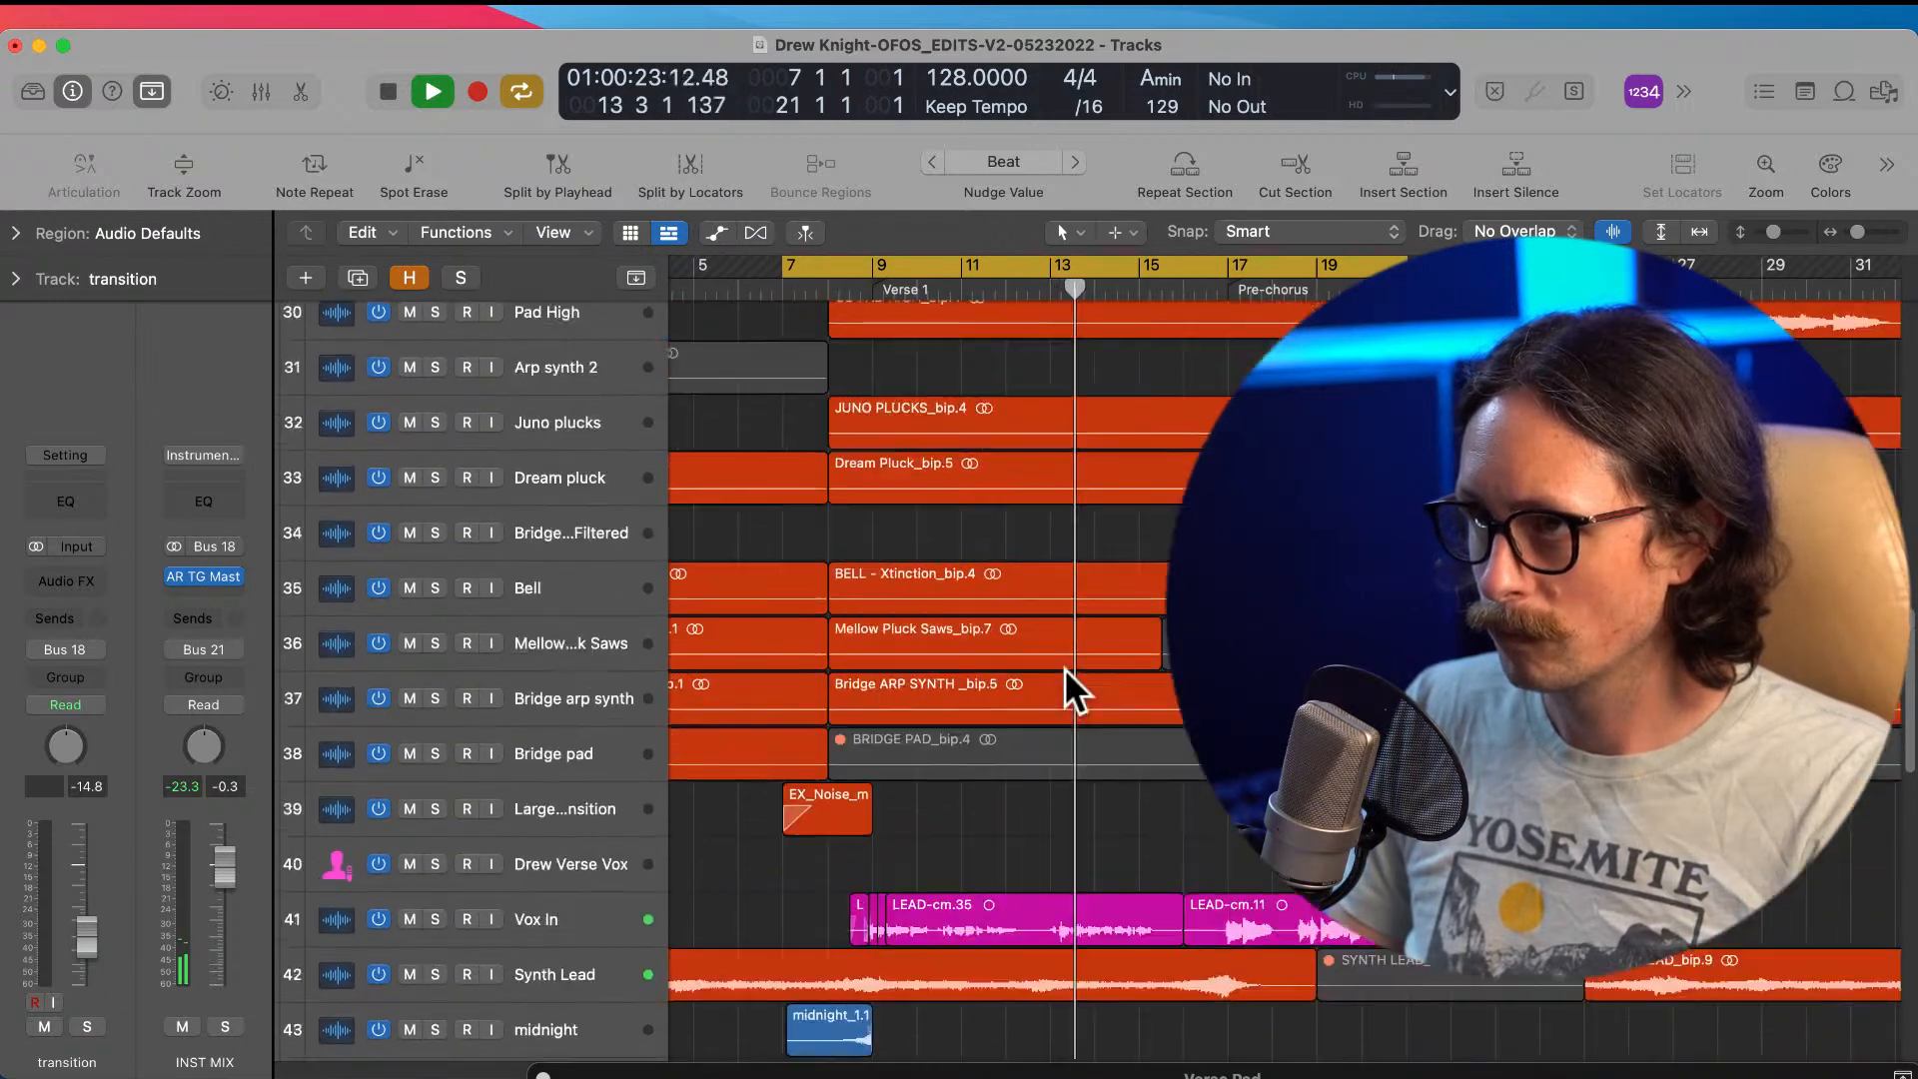
pyautogui.scroll(-3, 1064, 667)
pyautogui.hscroll(4, 1166, 775)
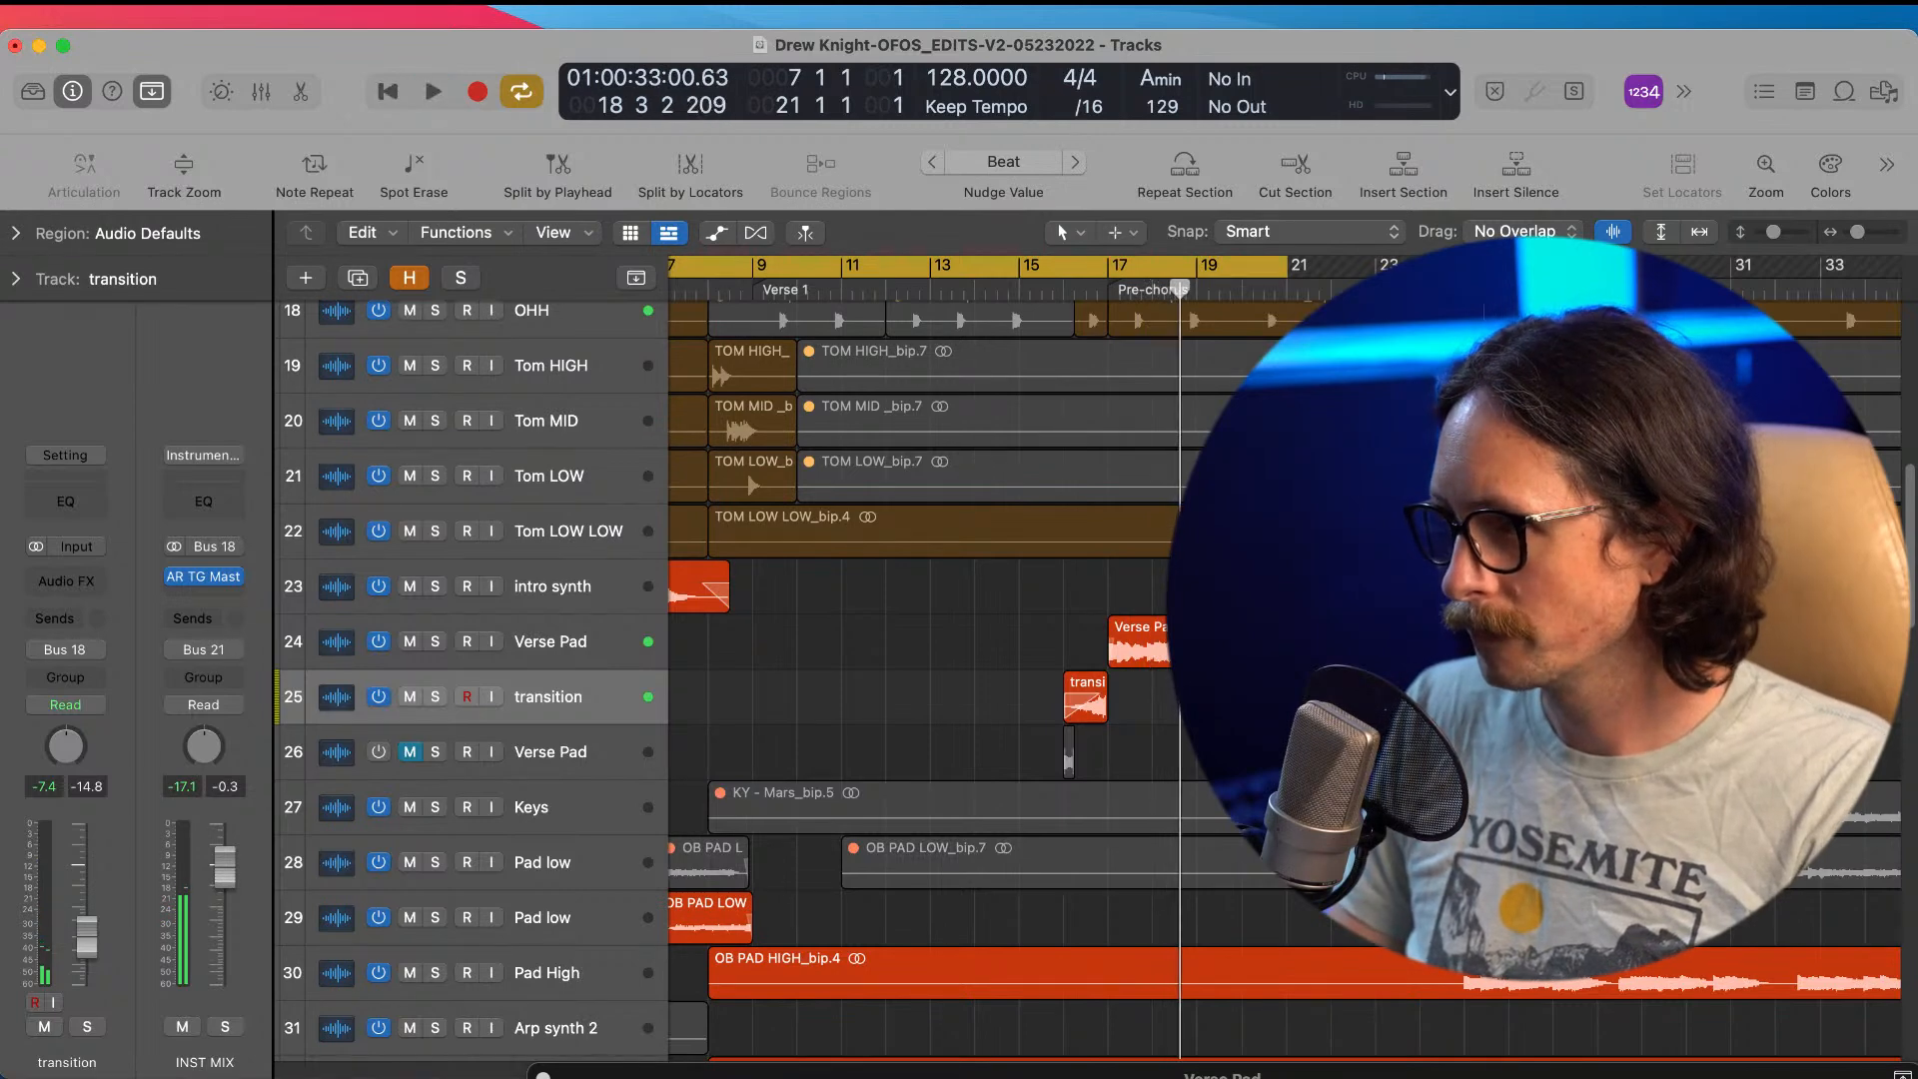
# Step: Place the playhead at bar 15, set the cycle range from bar 15 to bar 26, and select the transition track
pyautogui.click(1027, 285)
pyautogui.hscroll(3, 956, 419)
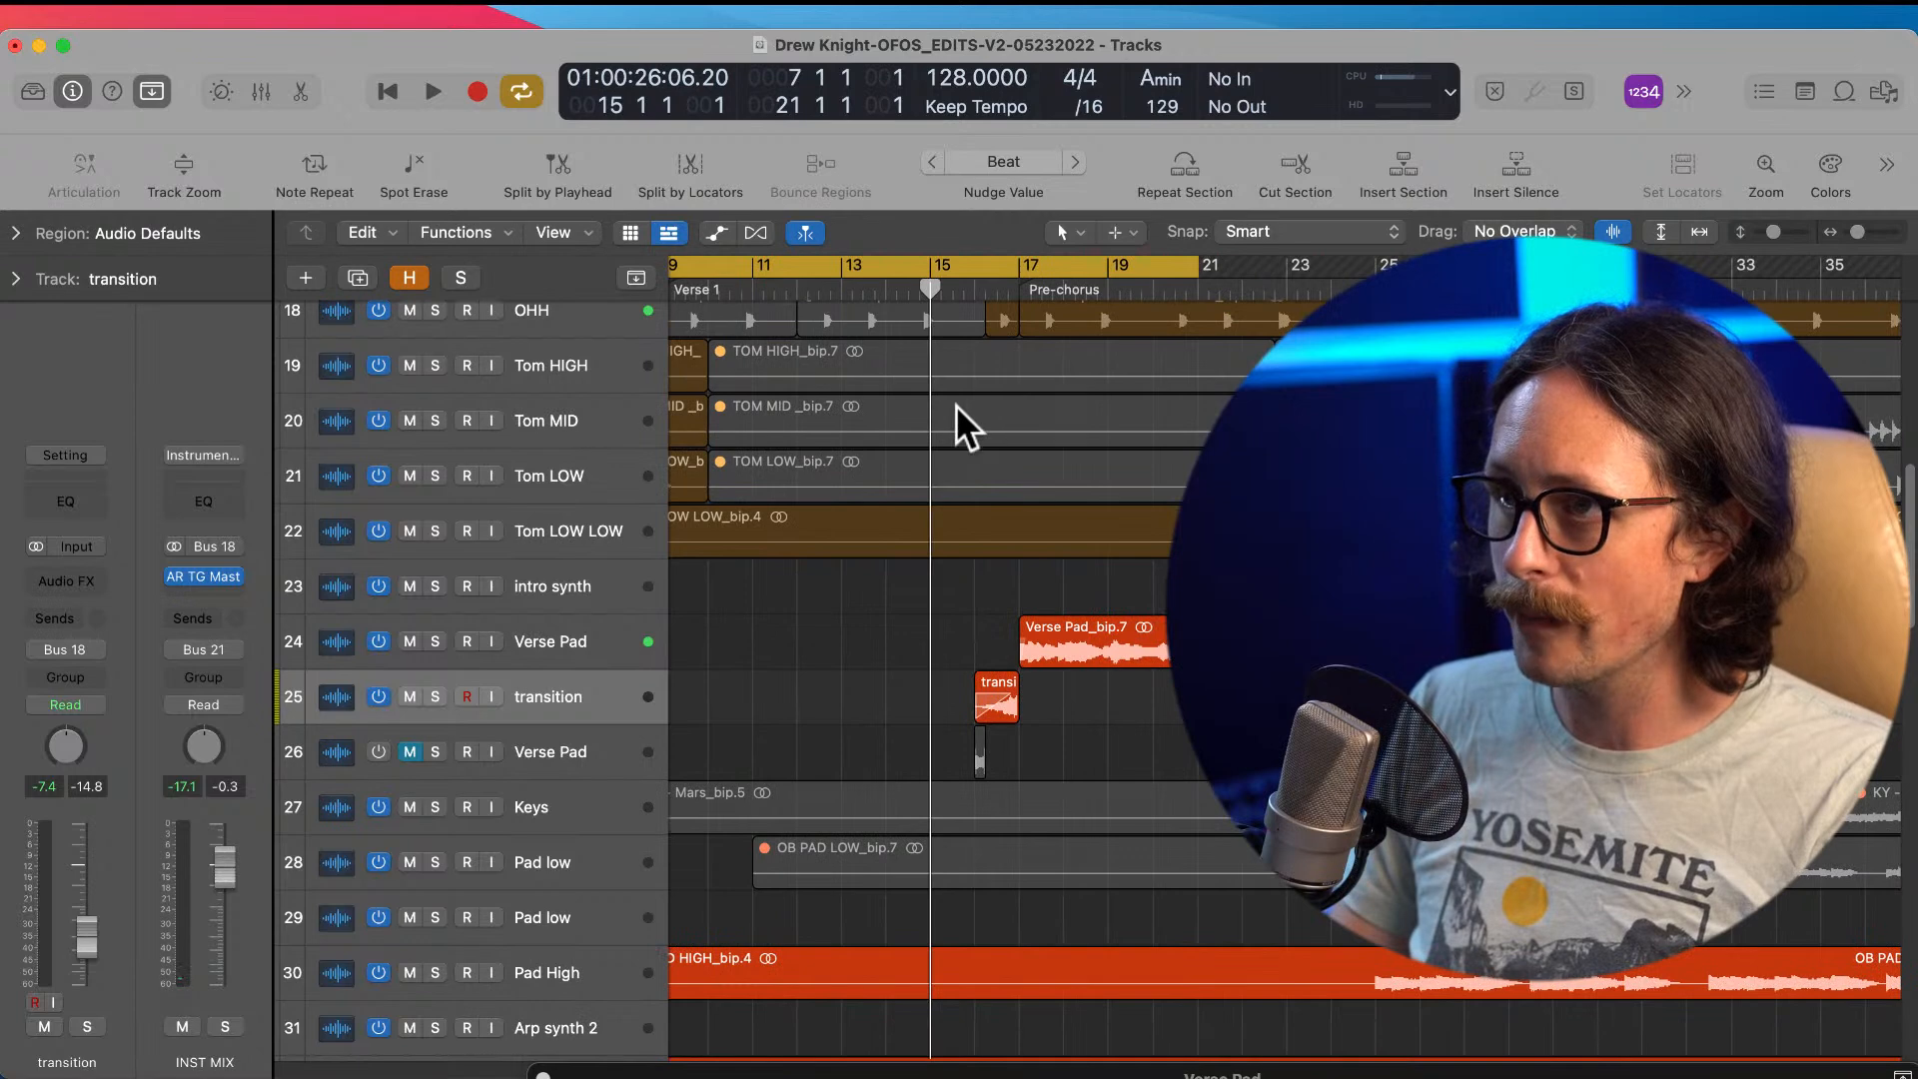
pyautogui.moveTo(915, 262); pyautogui.dragTo(1419, 265)
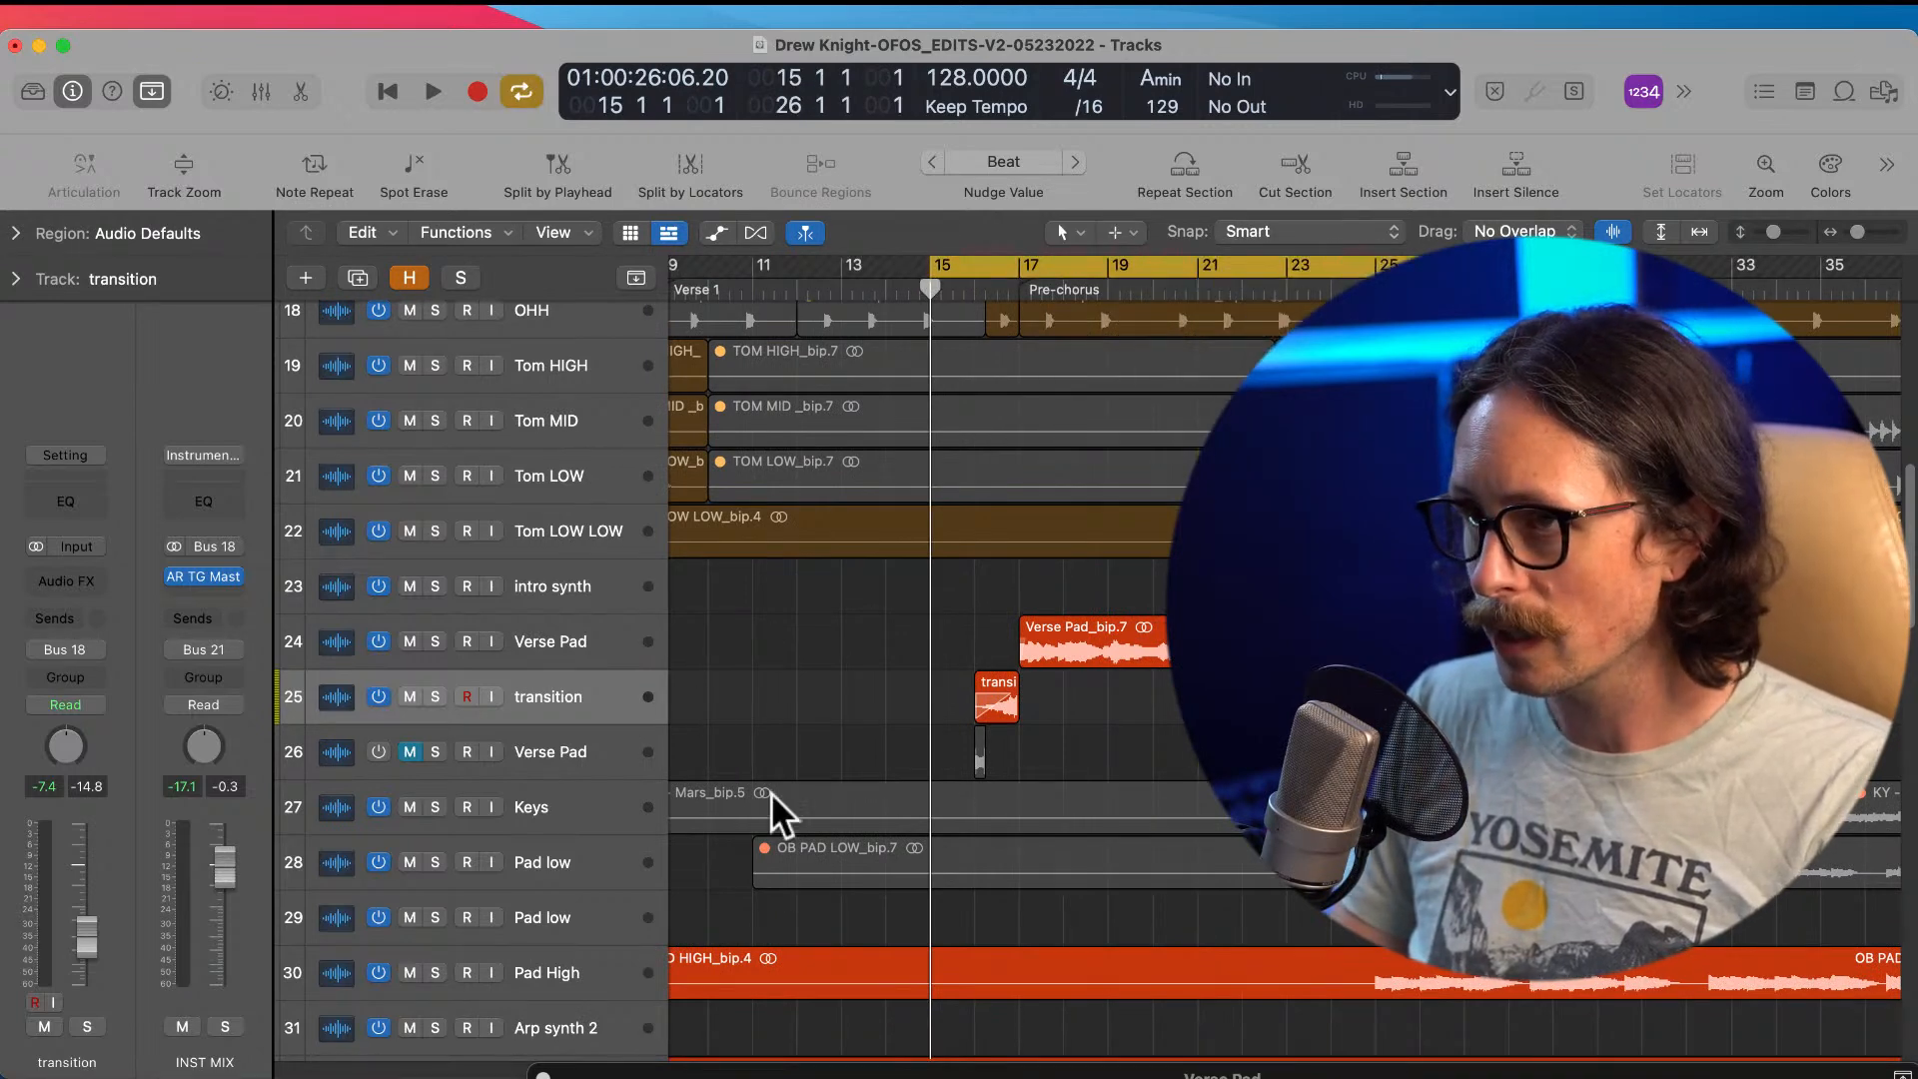
pyautogui.click(602, 690)
pyautogui.moveTo(885, 570); pyautogui.dragTo(1099, 705)
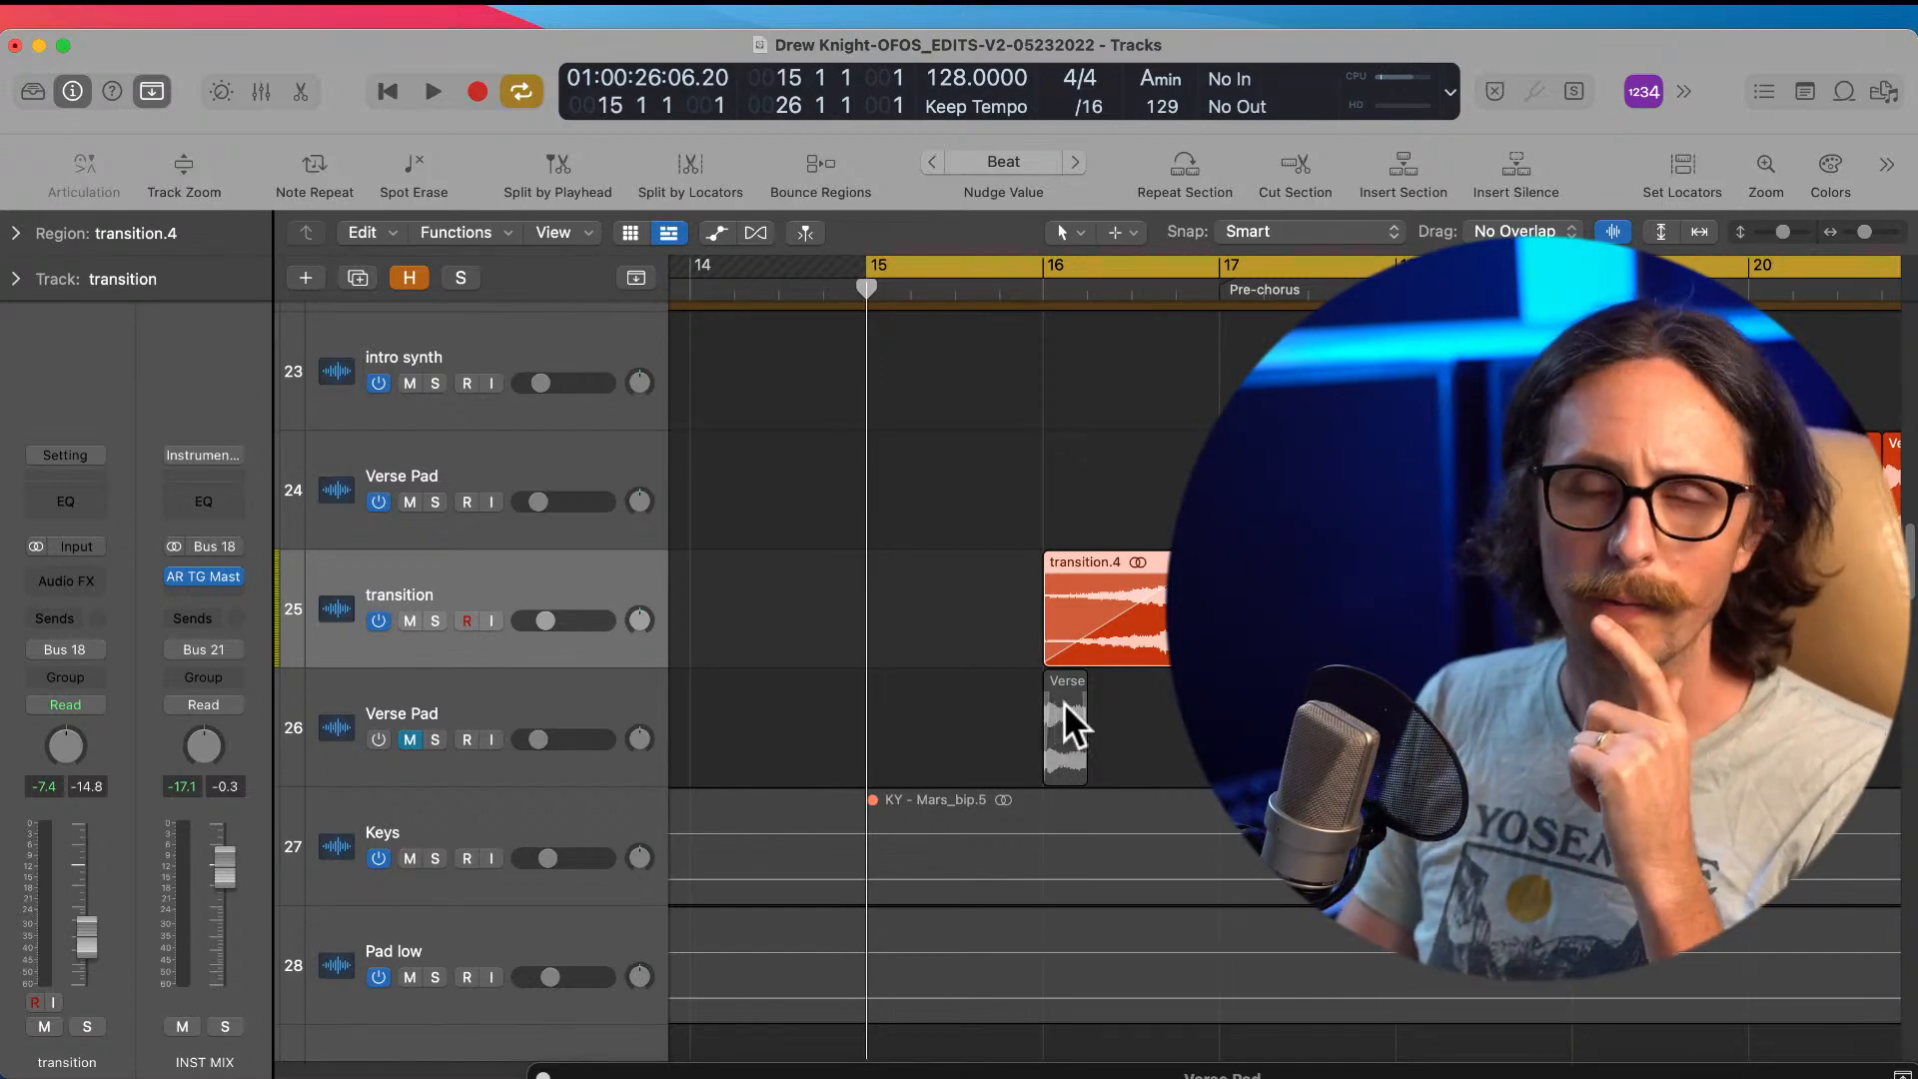
# Step: Select the Synth Lead track and show track automation to view its volume curve
pyautogui.scroll(-15, 1089, 795)
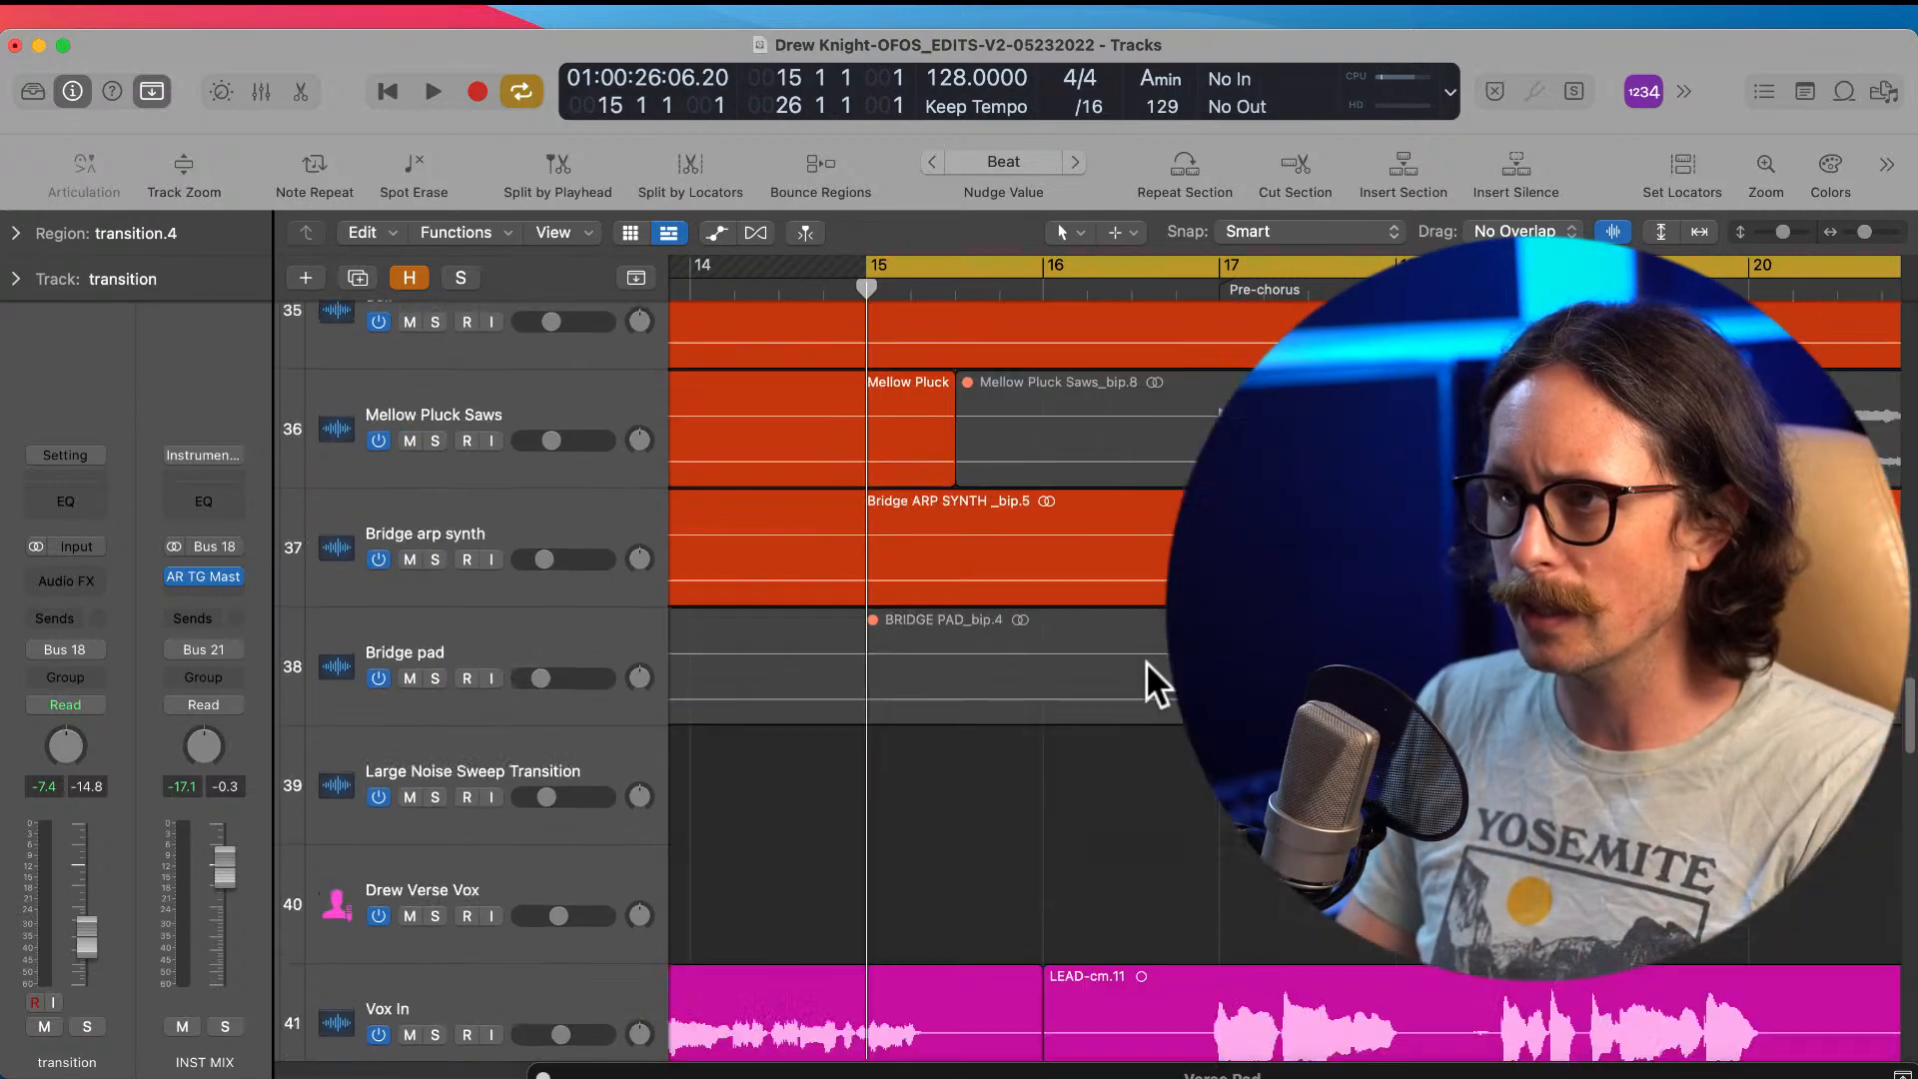
pyautogui.click(477, 543)
pyautogui.press('a')
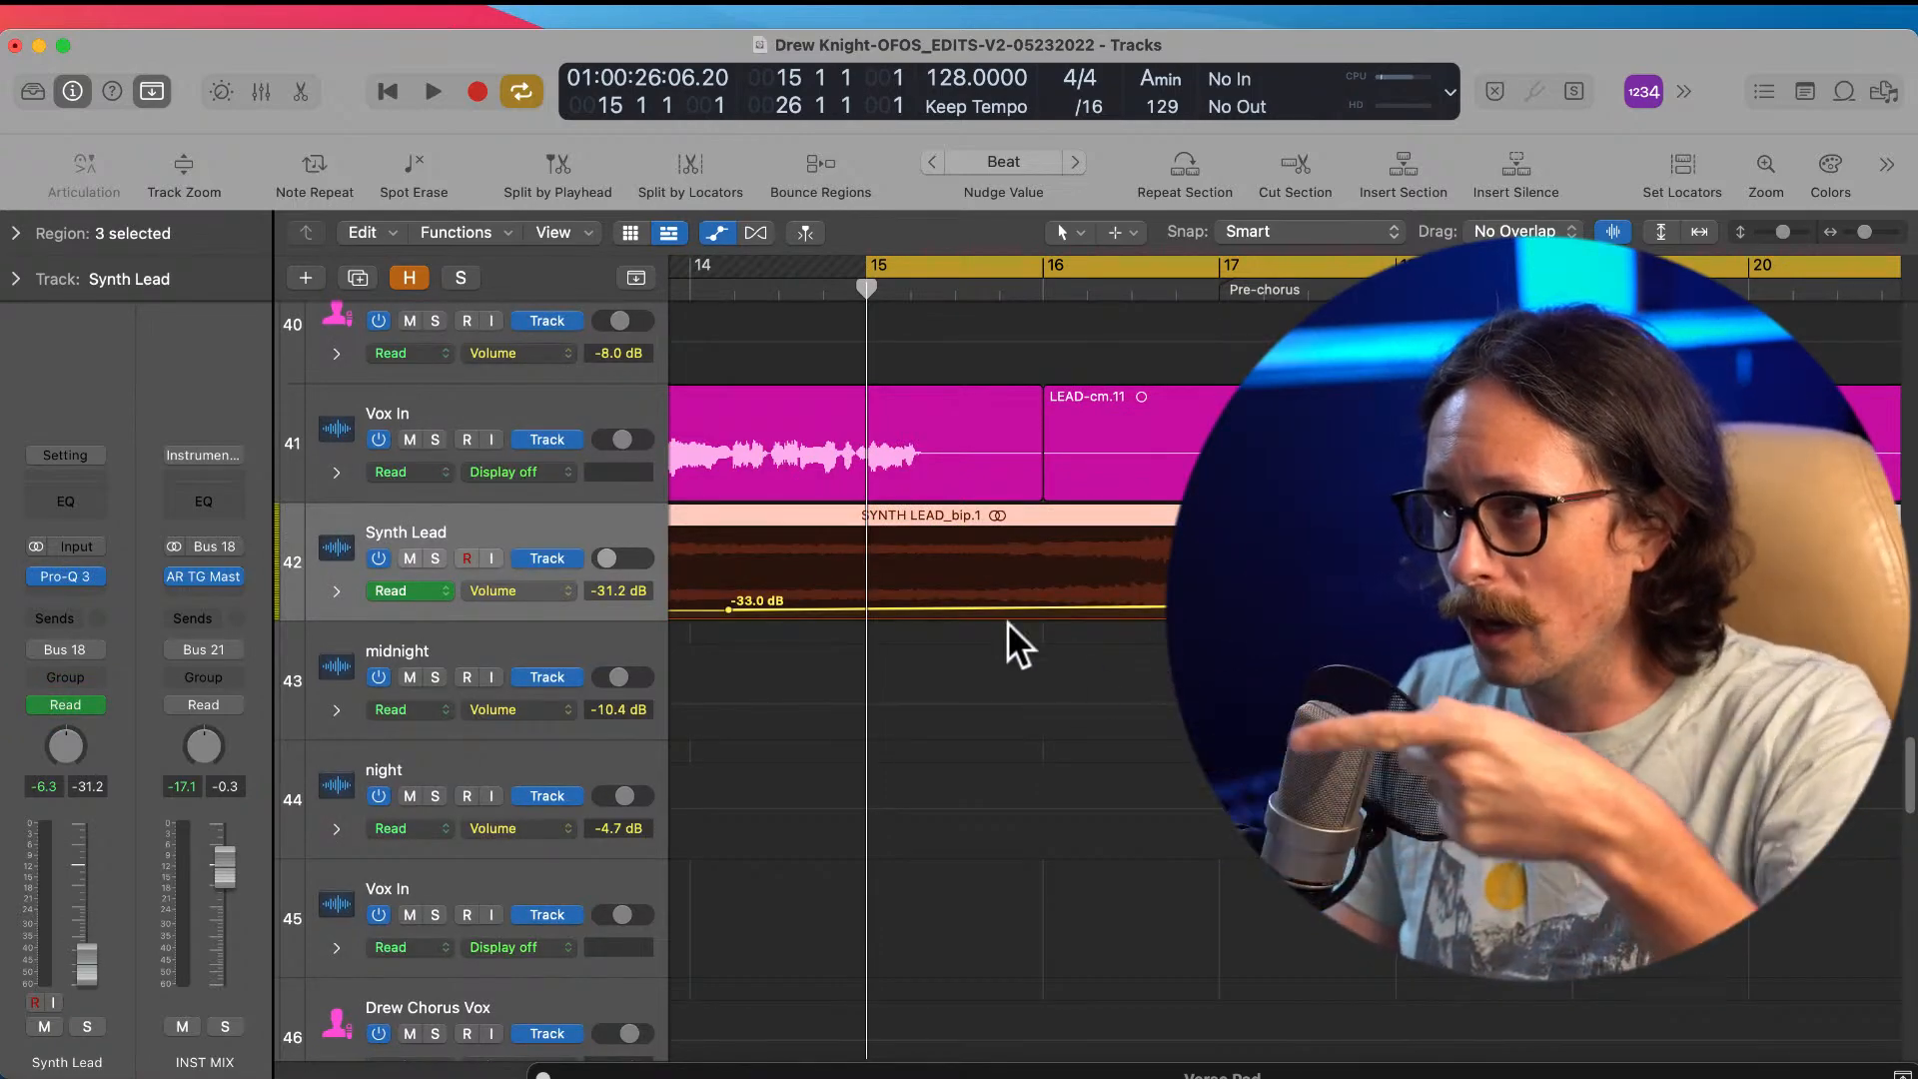
# Step: Place the playhead at bar 17 and move the Synth Lead's -27.3 dB volume automation point onto the pre-chorus start
pyautogui.scroll(12, 1019, 646)
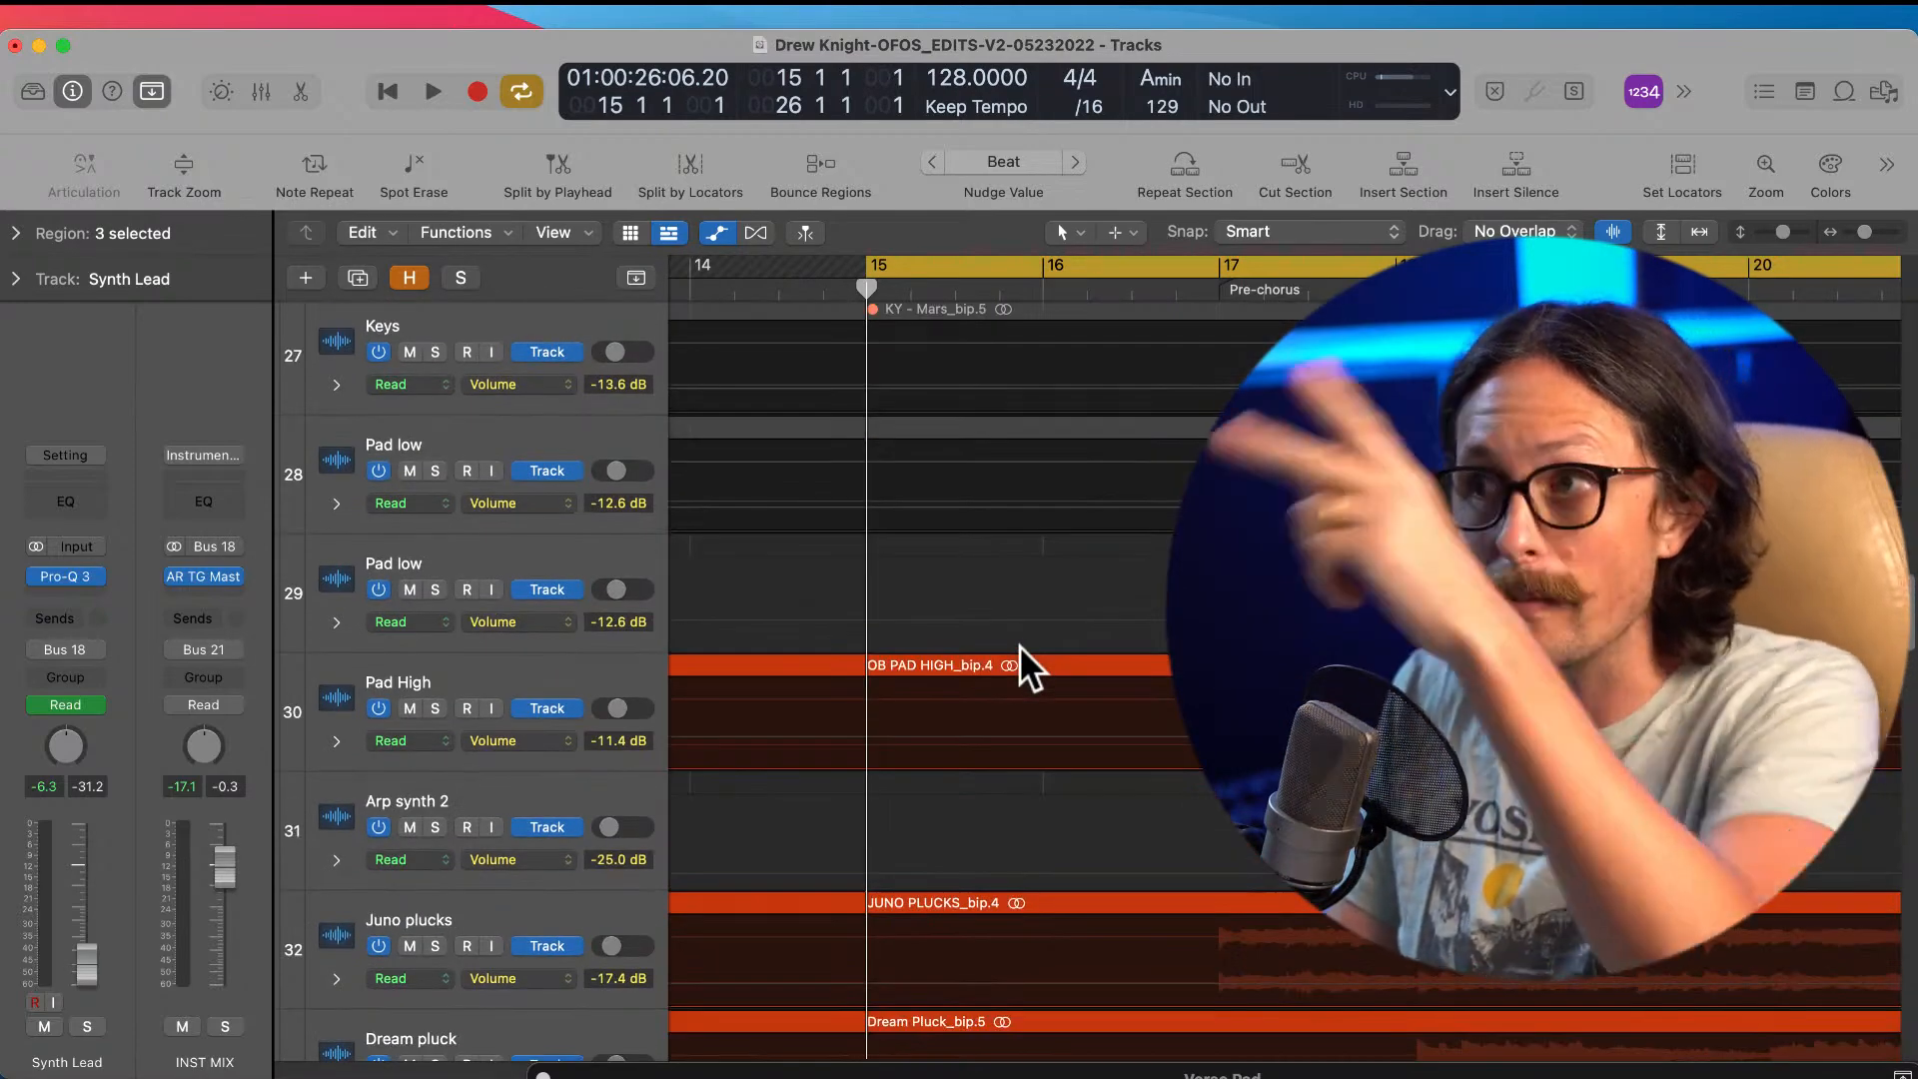
pyautogui.scroll(3, 1019, 646)
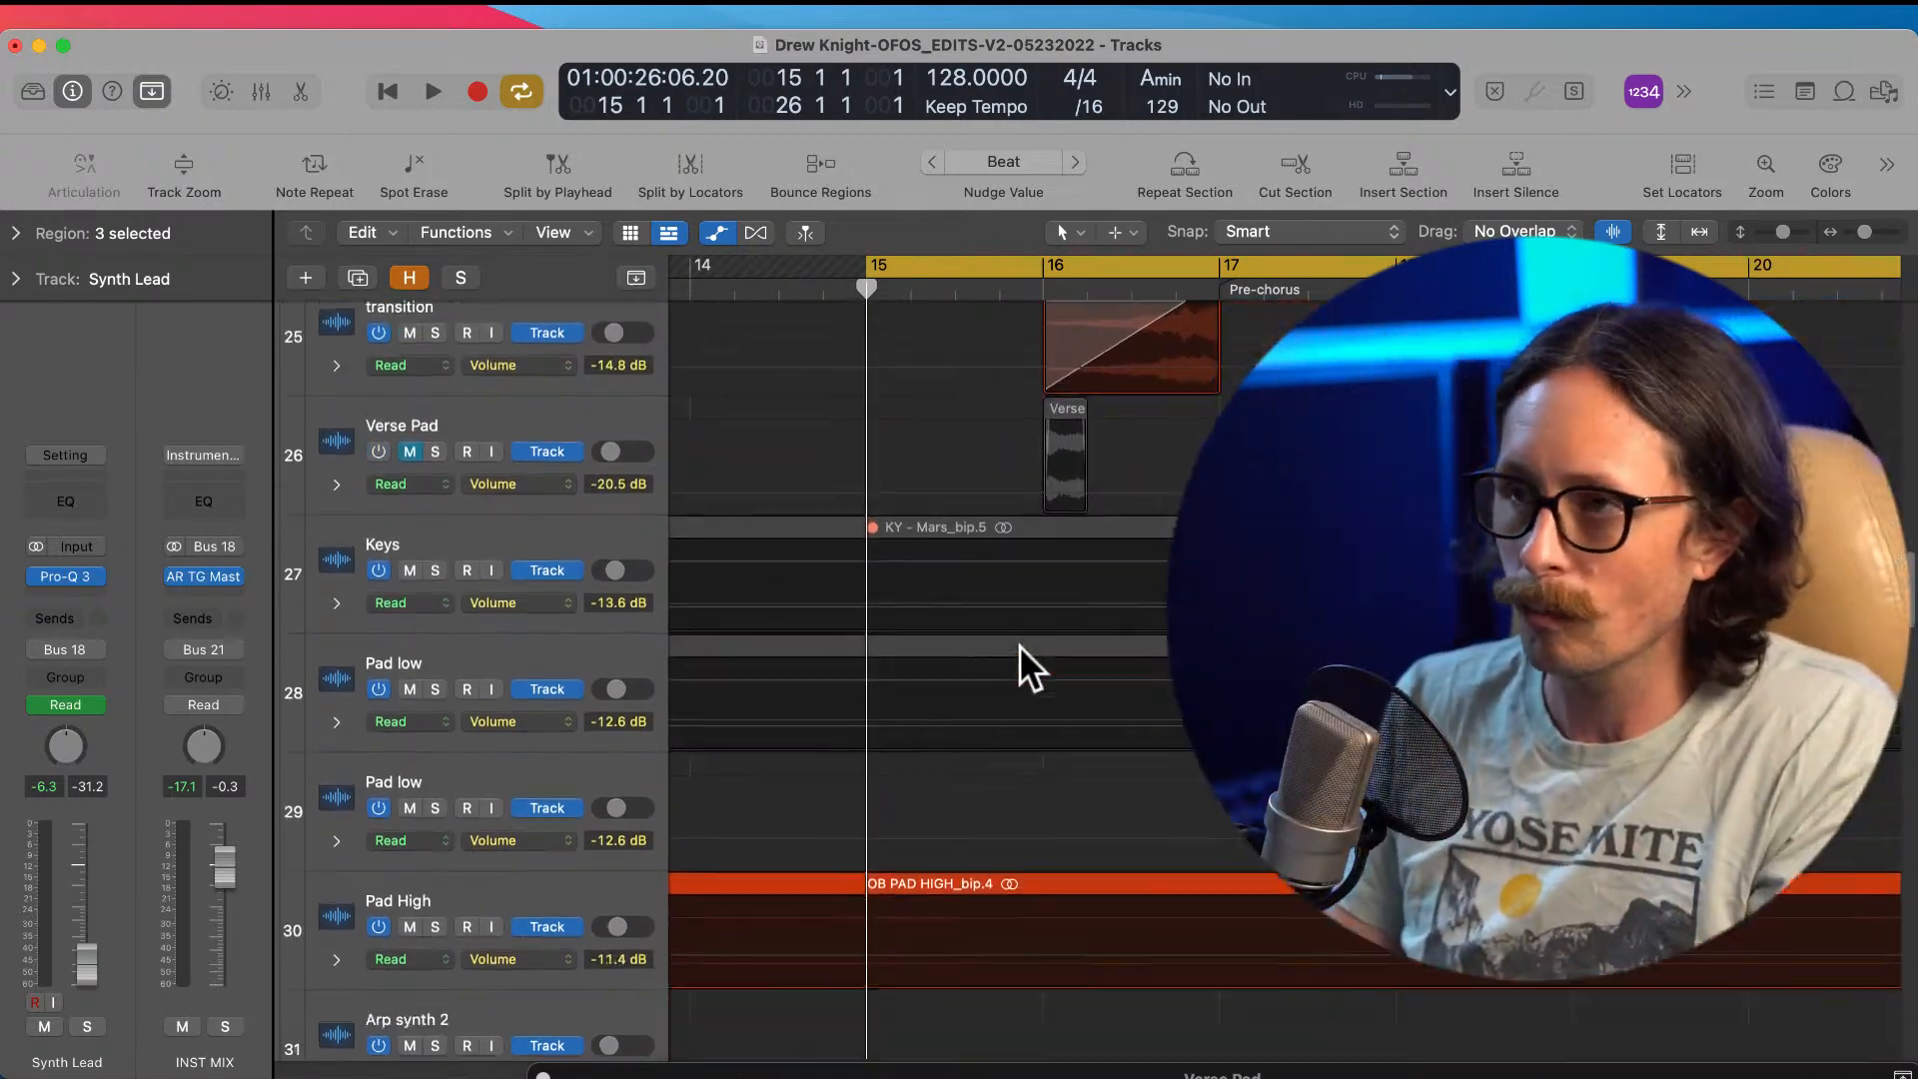
pyautogui.scroll(-10, 1019, 646)
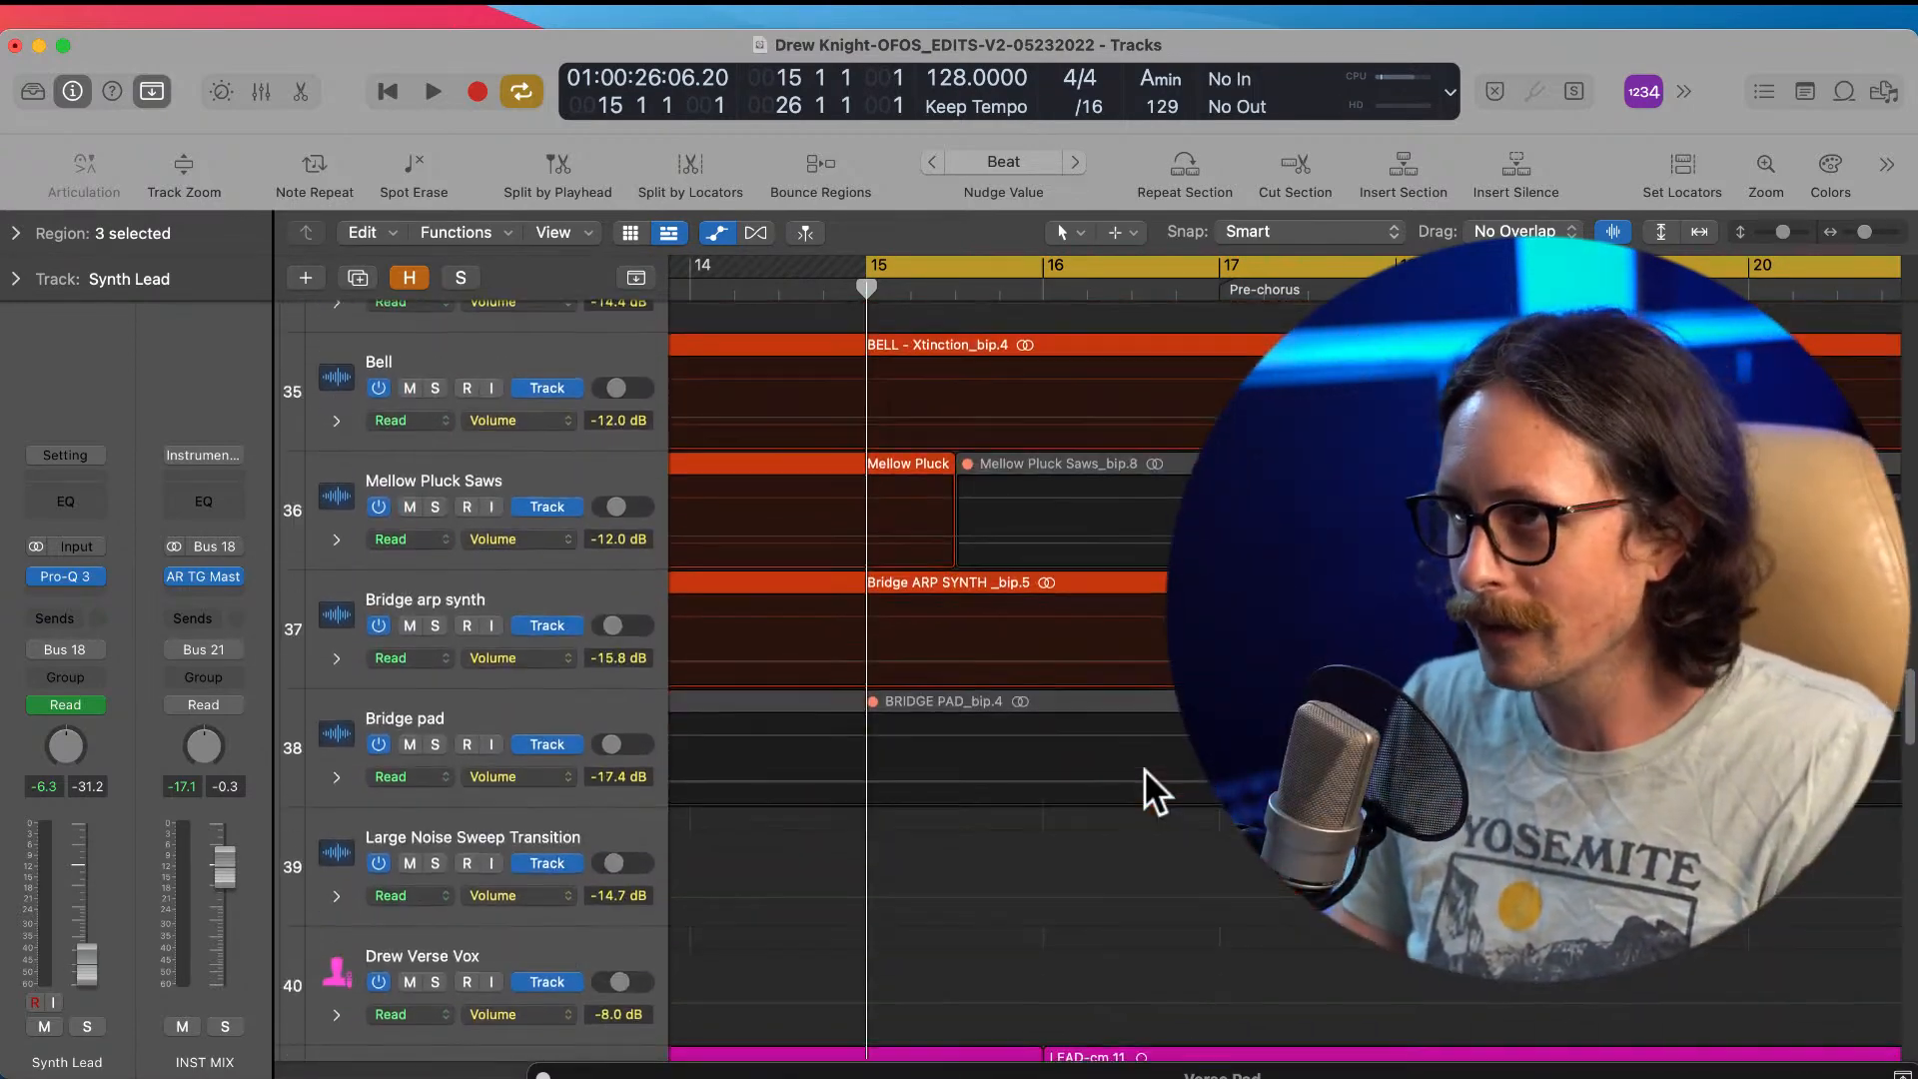
pyautogui.scroll(7, 1144, 769)
pyautogui.moveTo(1196, 279); pyautogui.dragTo(1219, 287)
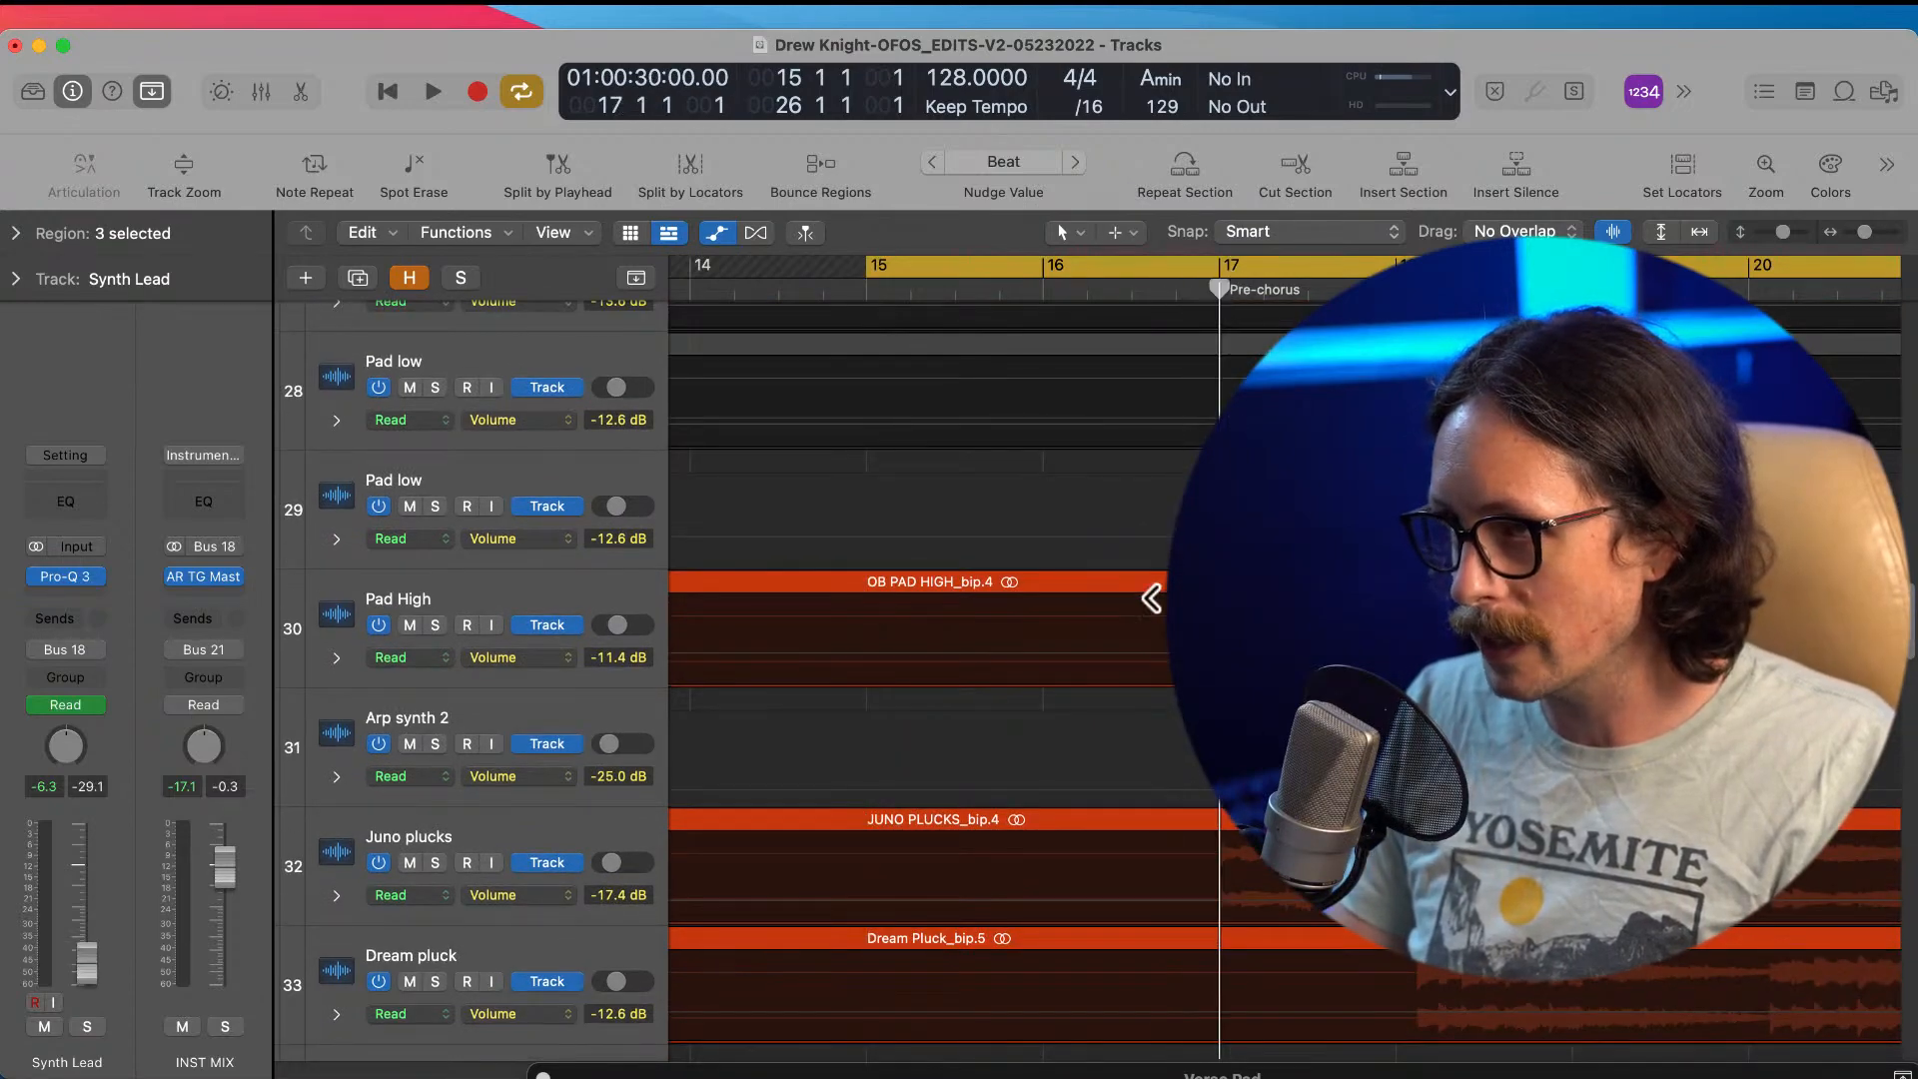
pyautogui.scroll(-10, 1000, 679)
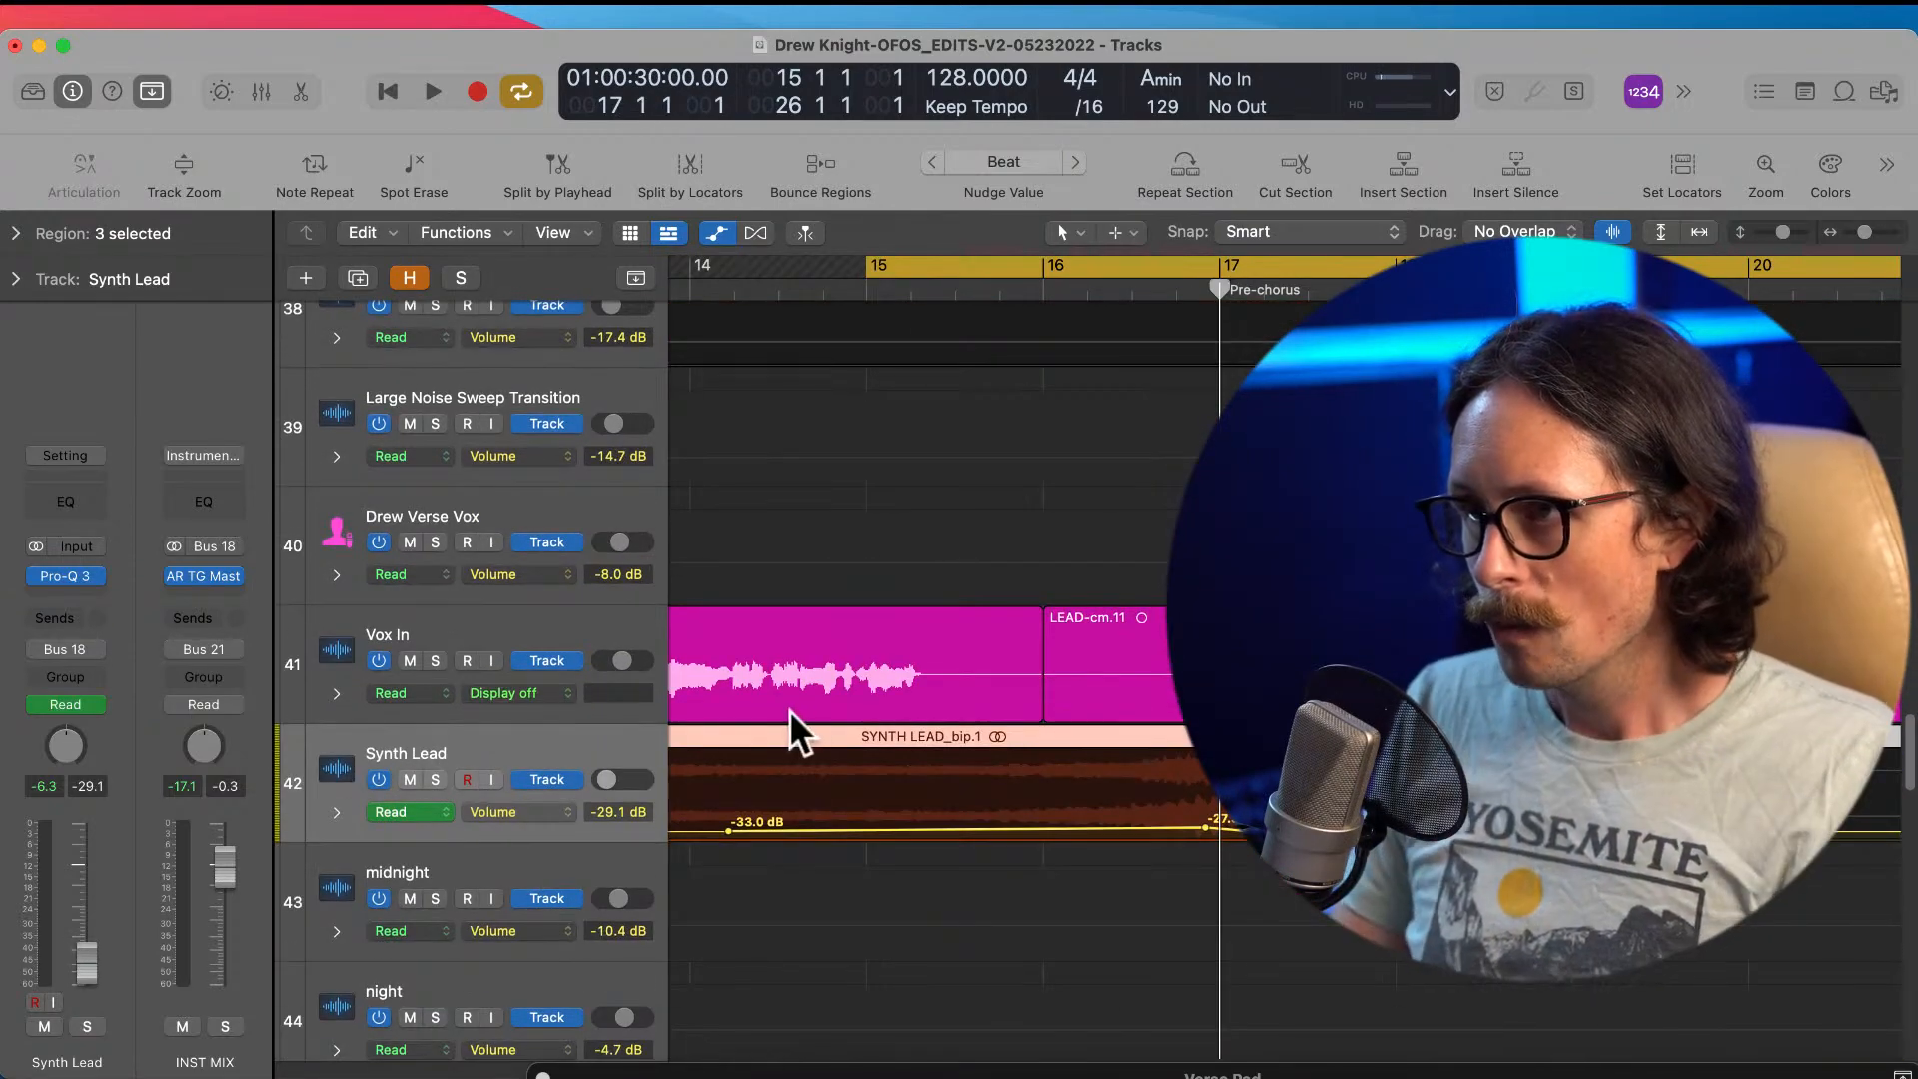
pyautogui.moveTo(798, 712); pyautogui.dragTo(1298, 929)
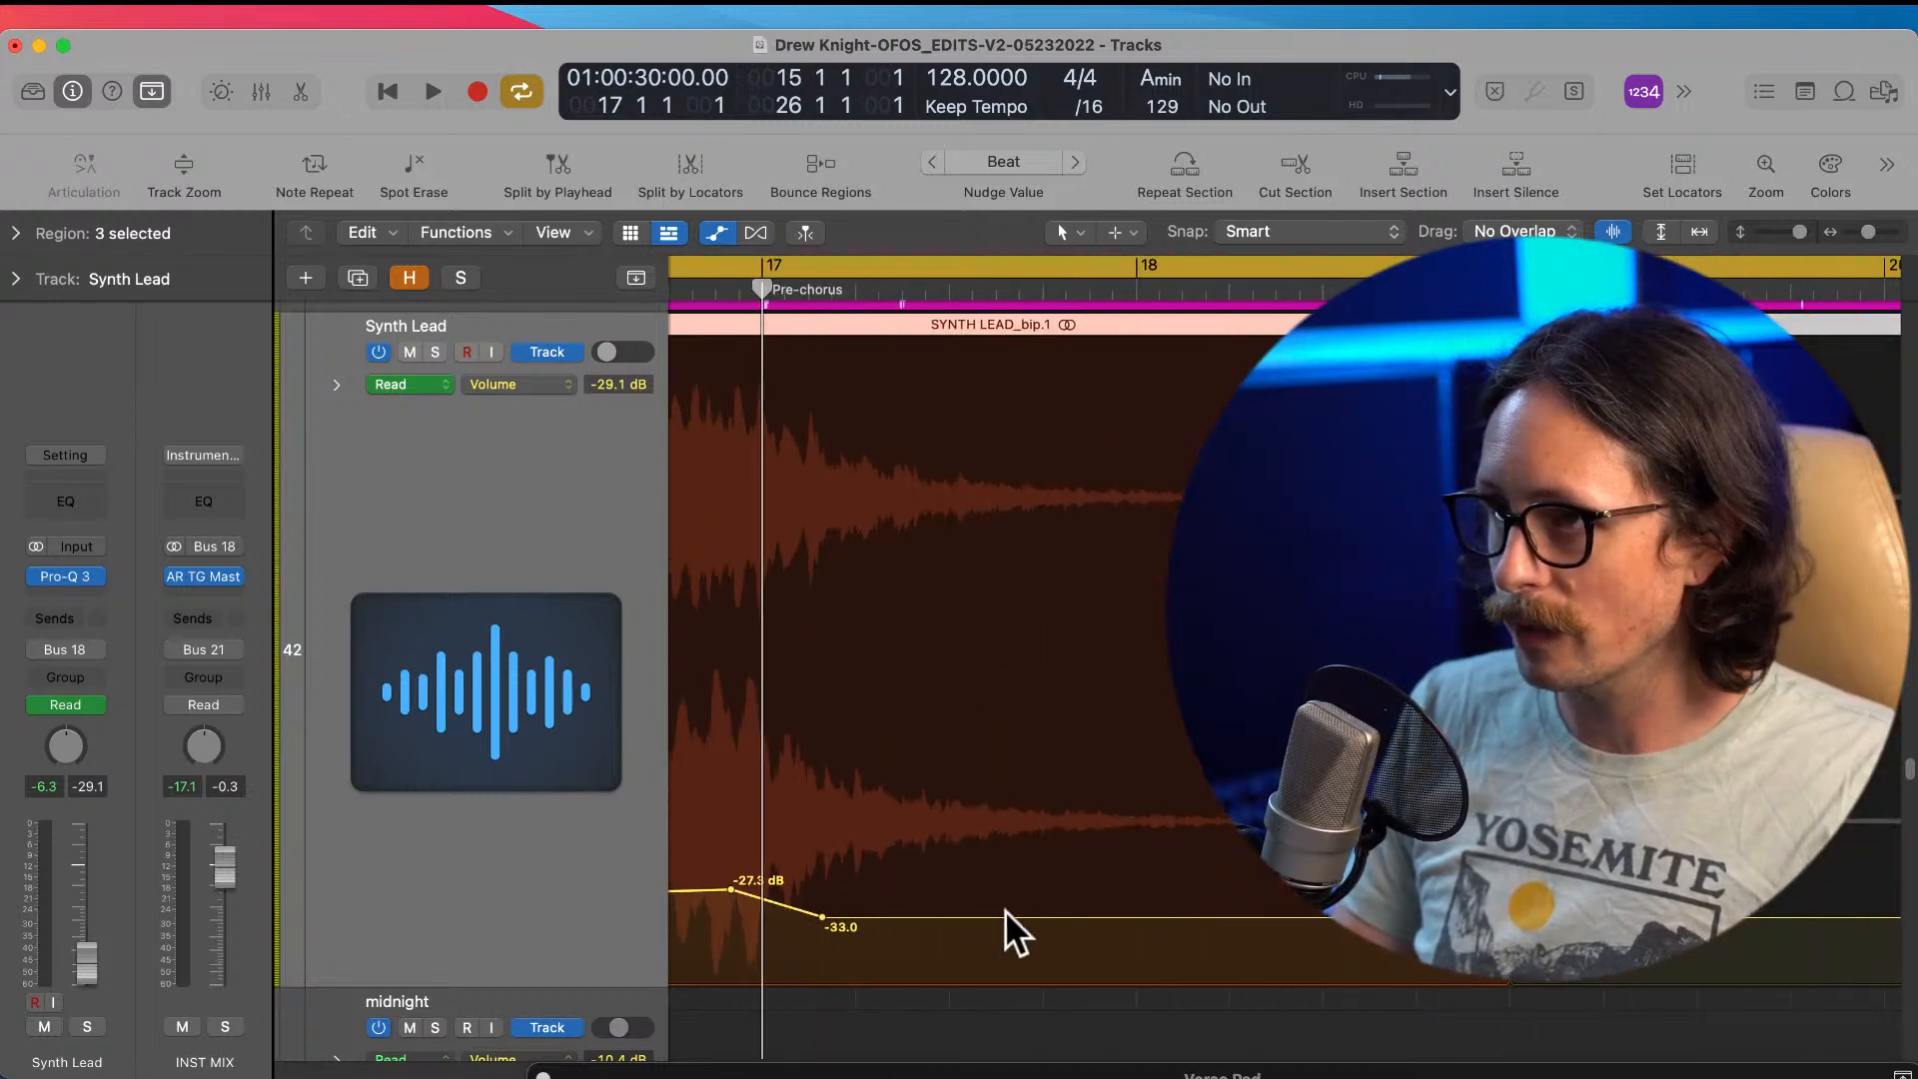
pyautogui.hscroll(-3, 1011, 908)
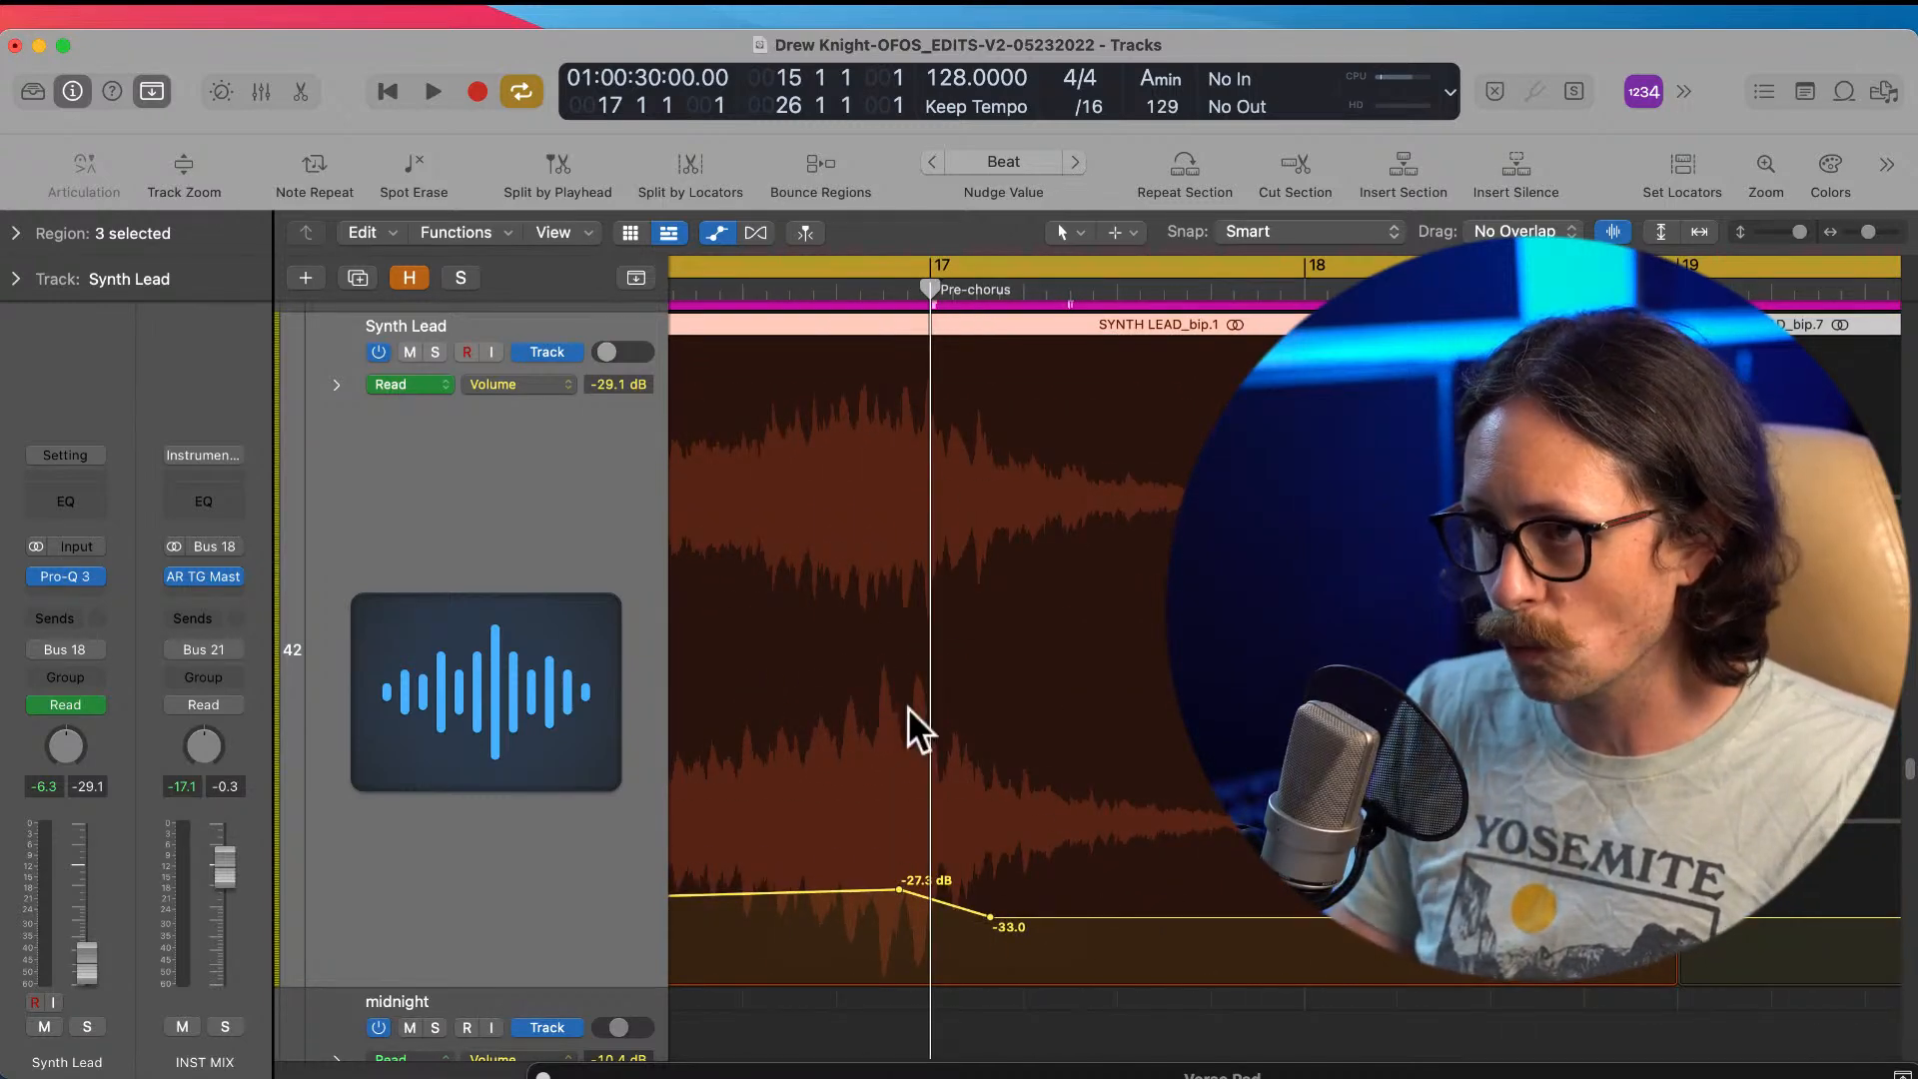
pyautogui.moveTo(897, 887); pyautogui.dragTo(931, 887)
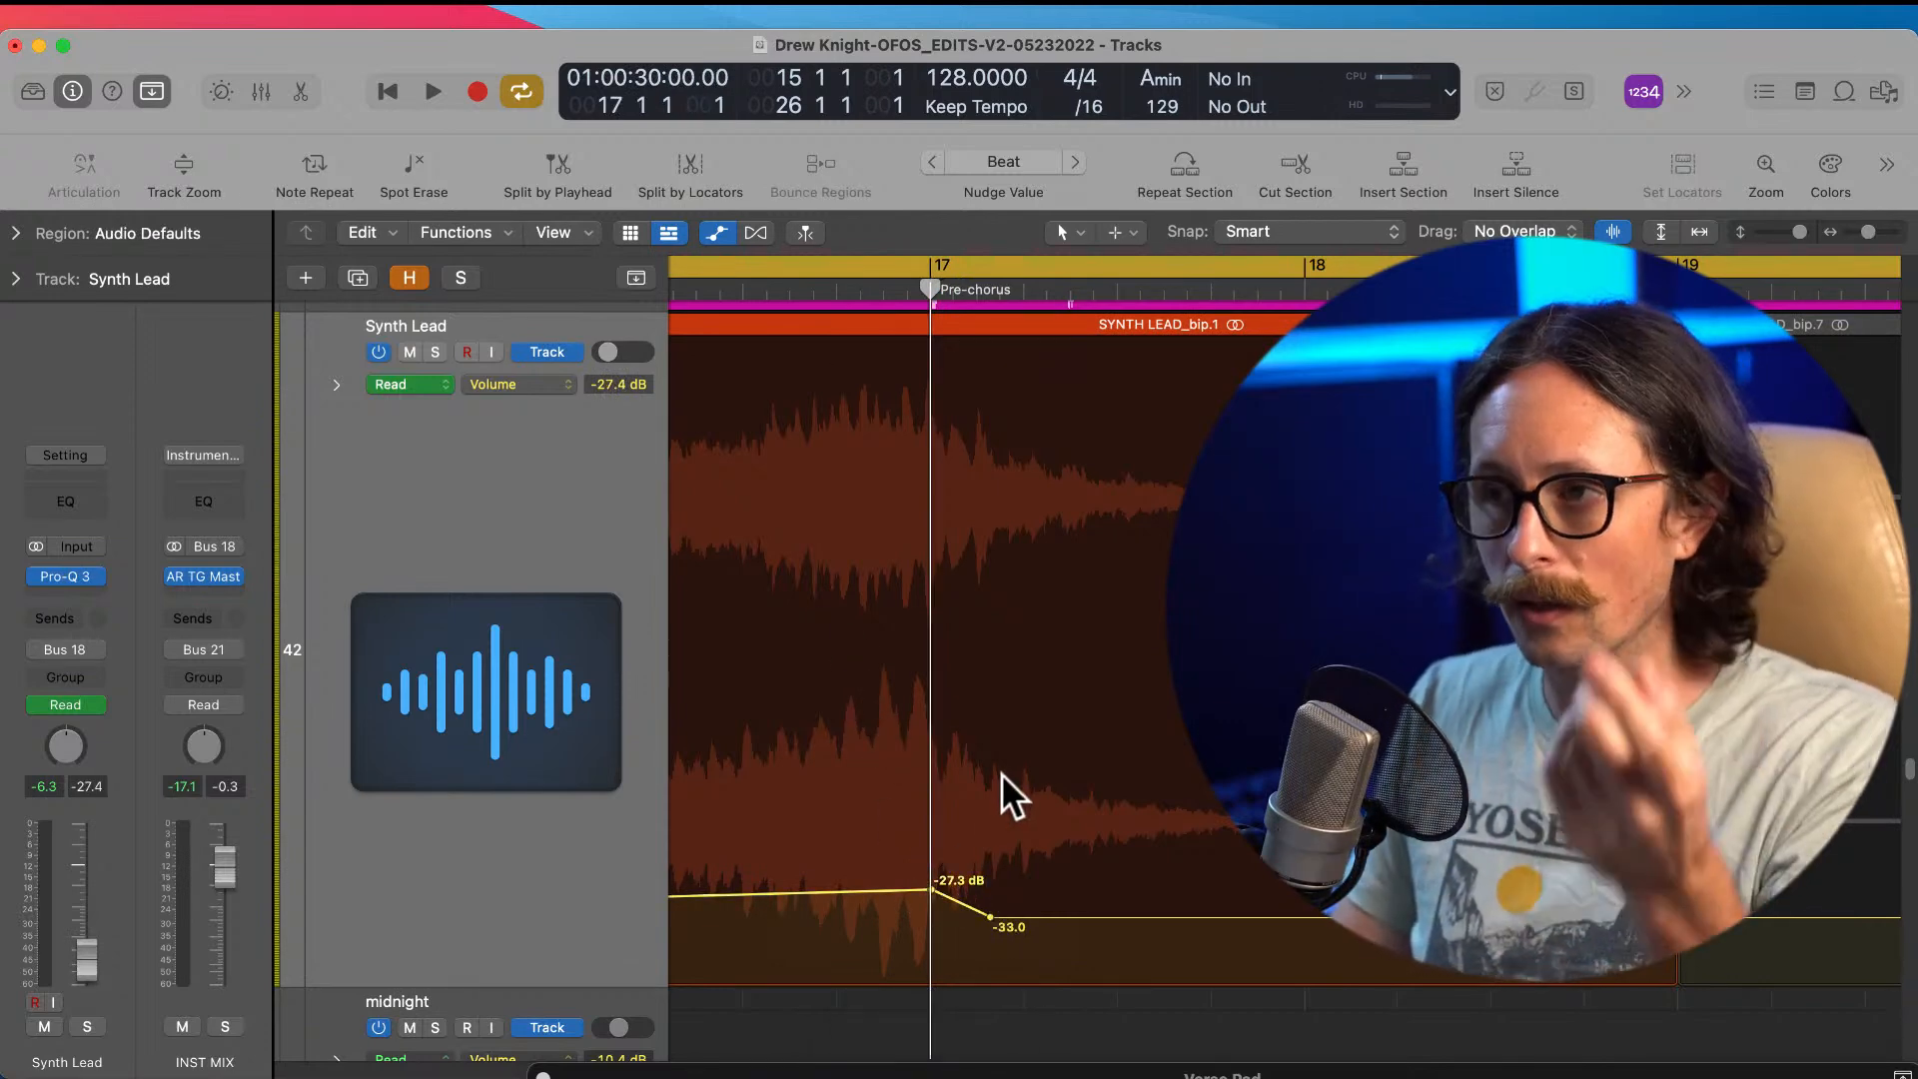
pyautogui.keyDown('ctrl'); pyautogui.keyDown('alt'); pyautogui.click(932, 696); pyautogui.keyUp('alt'); pyautogui.keyUp('ctrl')
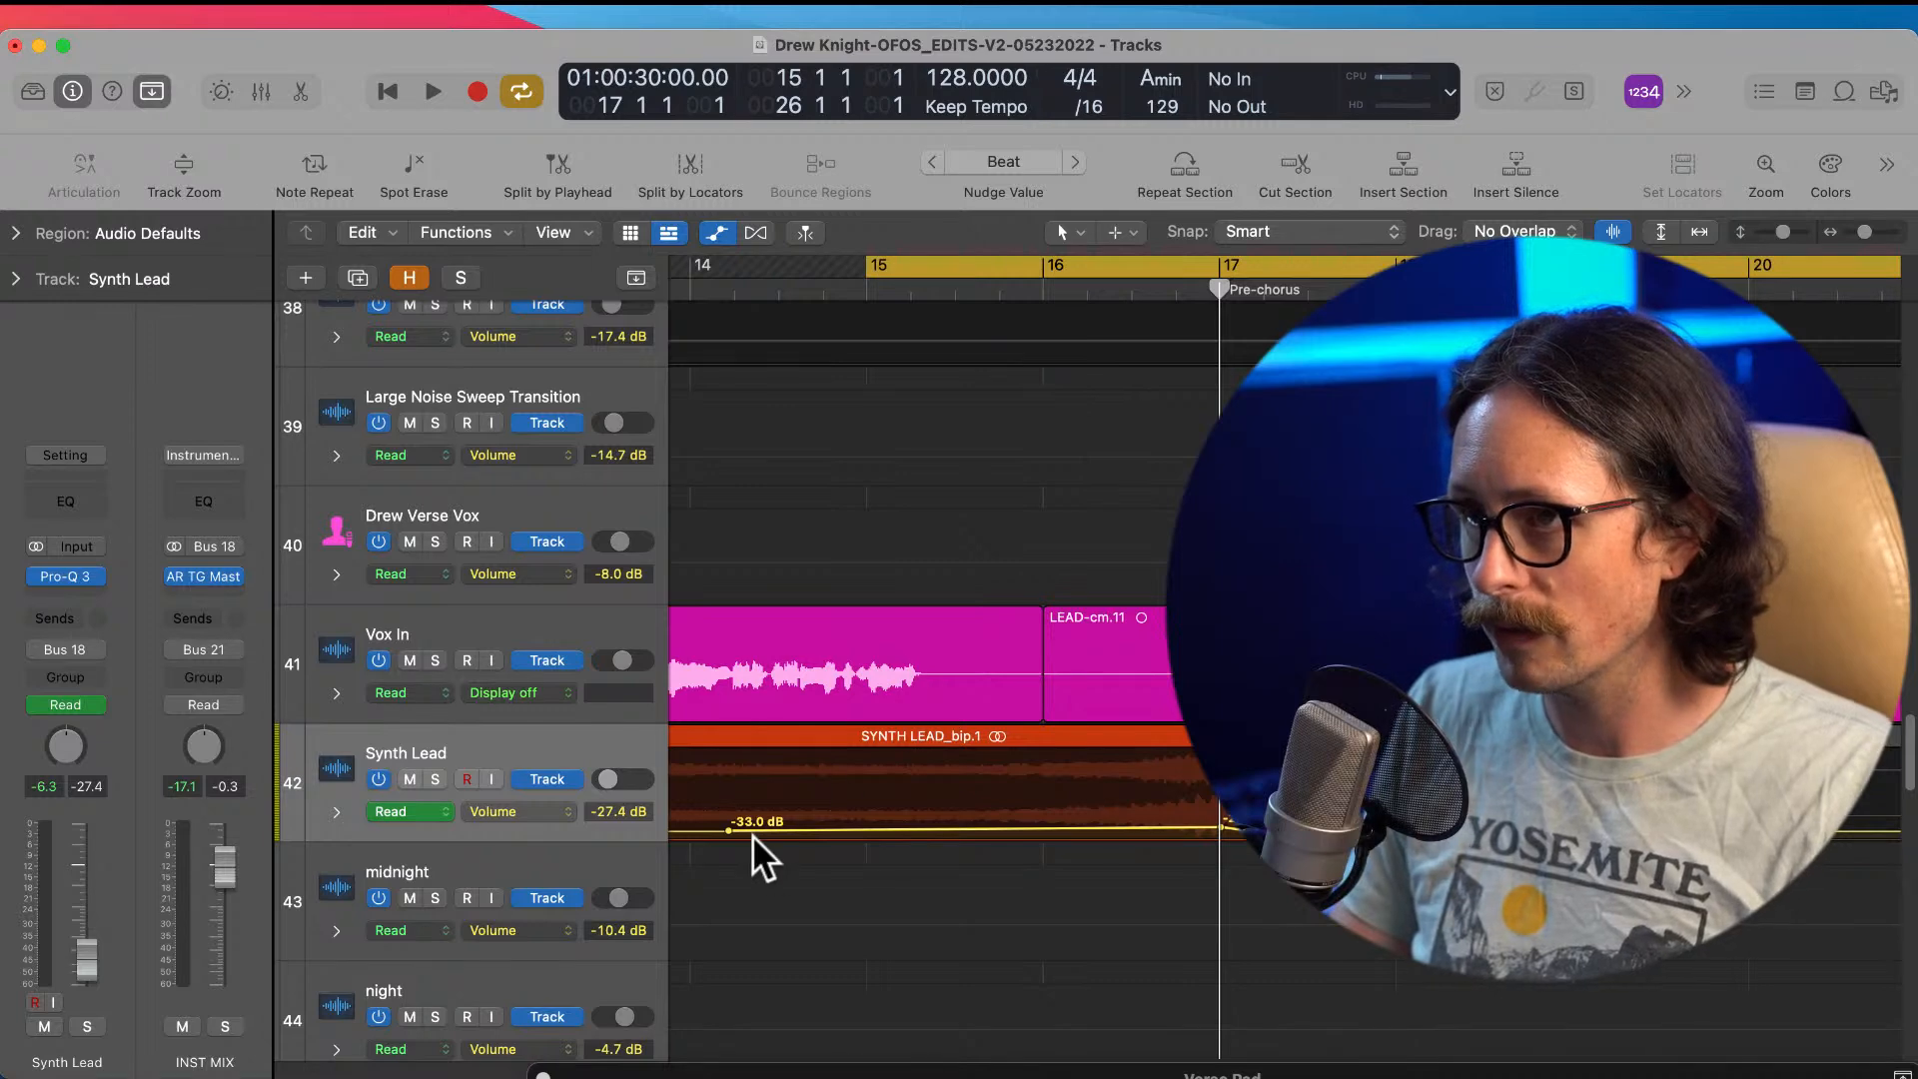
# Step: Set the cycle range from bar 16 to bar 18 with the playhead at bar 16, and locate the transition region
pyautogui.moveTo(1006, 290); pyautogui.dragTo(1397, 264)
pyautogui.click(1037, 262)
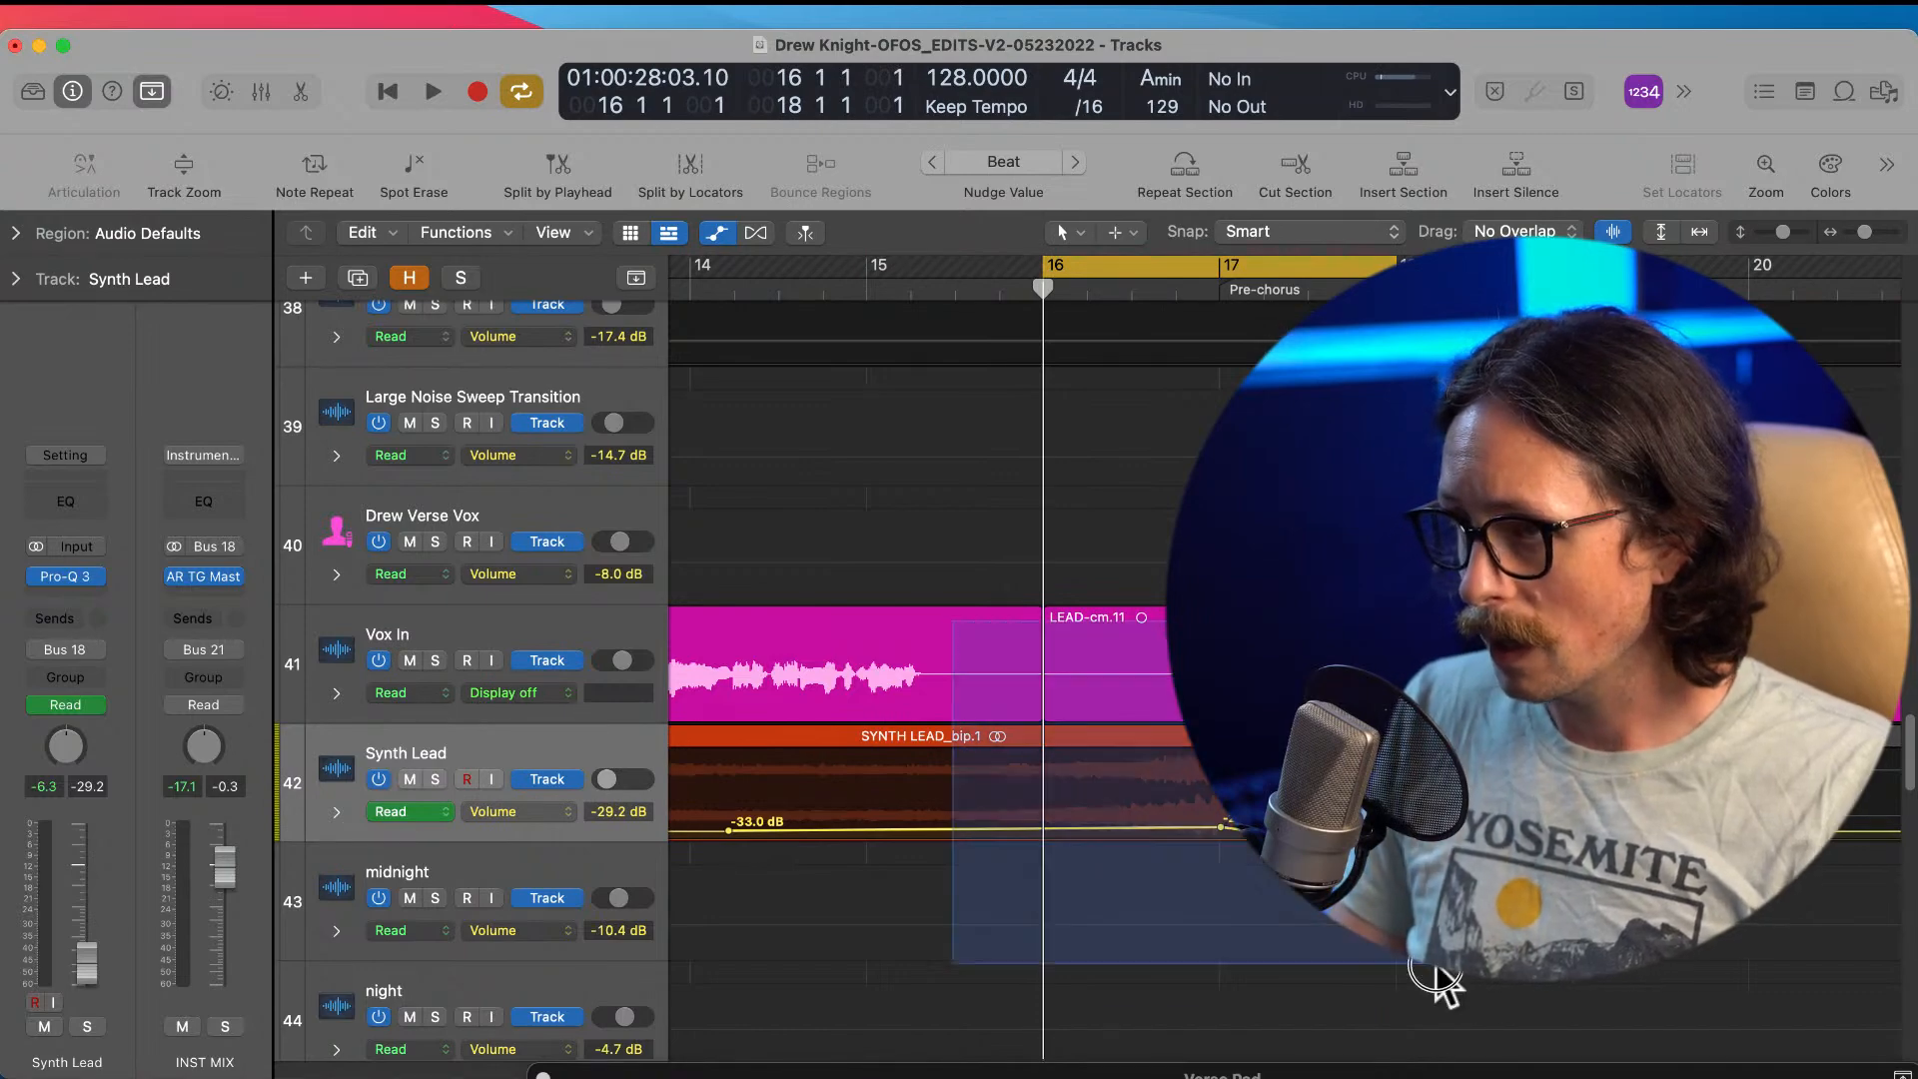
pyautogui.keyDown('ctrl'); pyautogui.keyDown('alt'); pyautogui.click(1186, 814); pyautogui.keyUp('alt'); pyautogui.keyUp('ctrl')
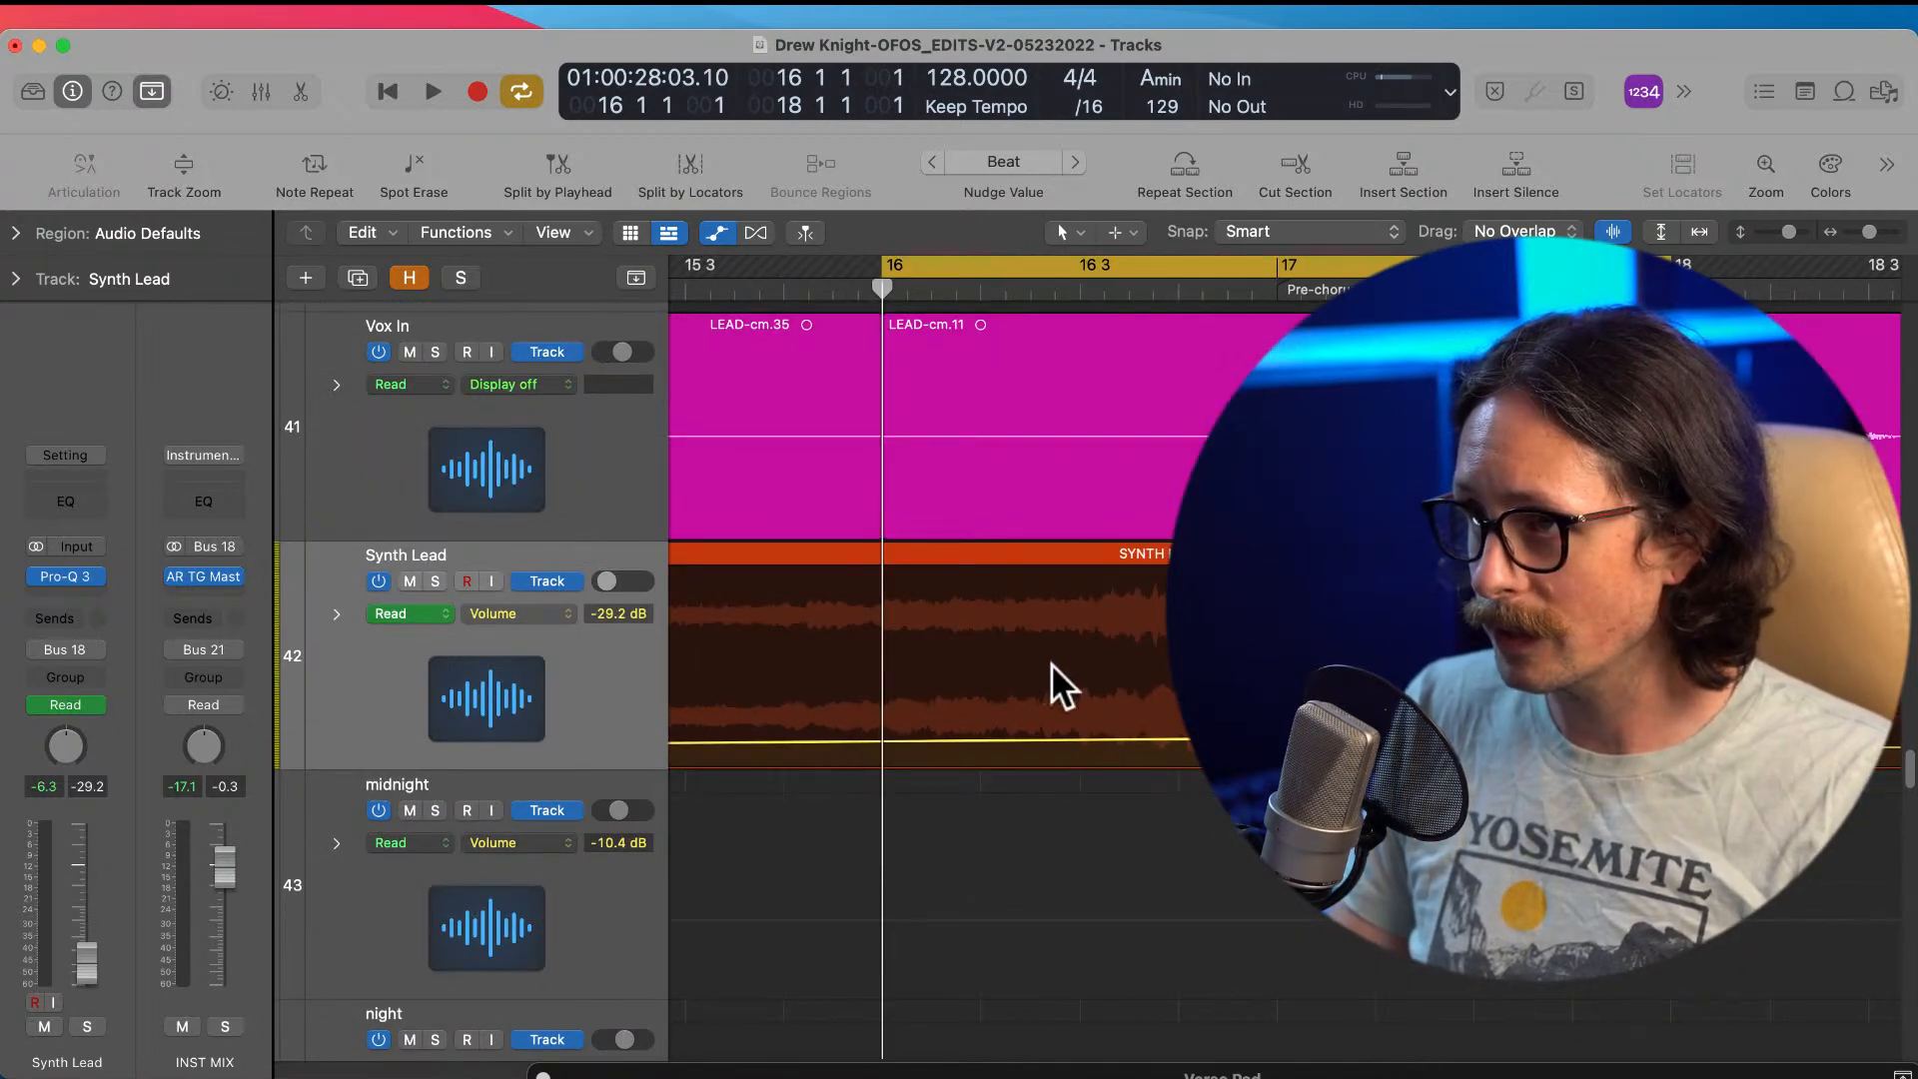
pyautogui.scroll(15, 1099, 679)
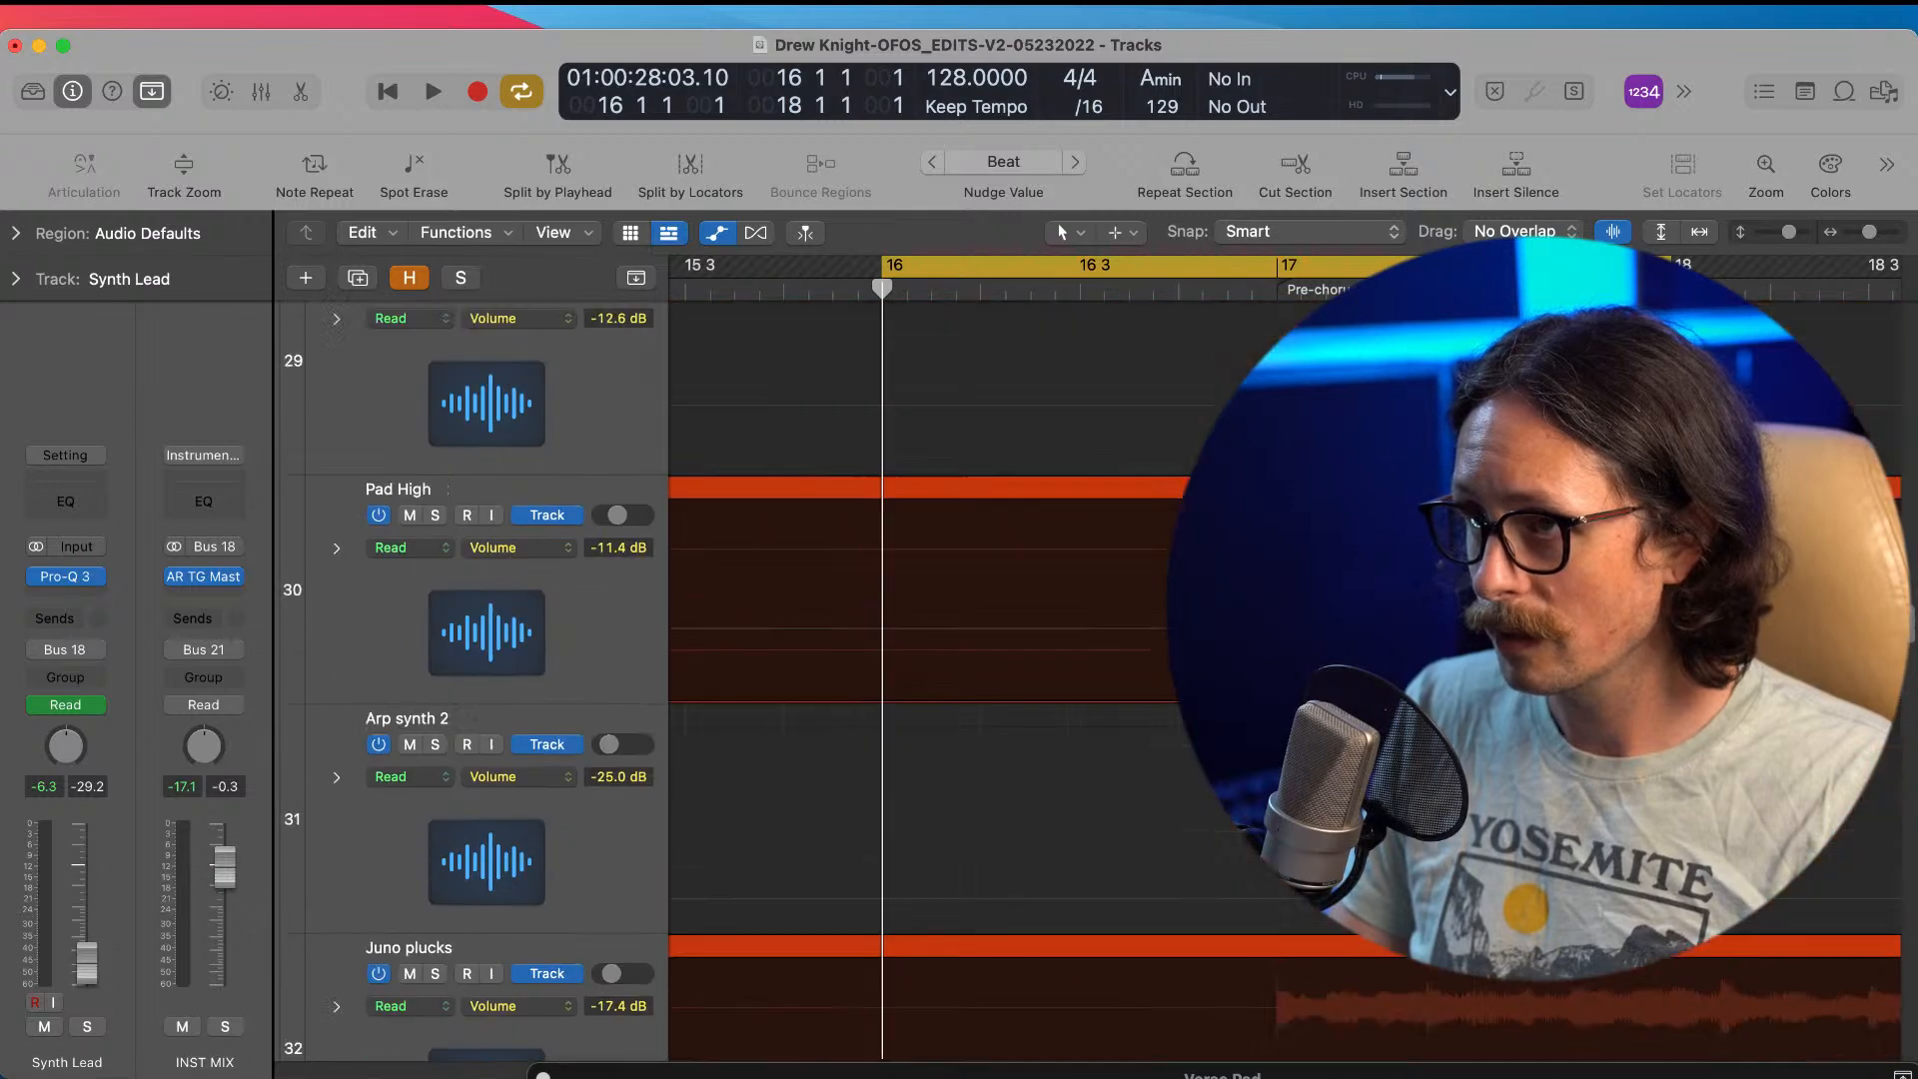
pyautogui.scroll(5, 907, 579)
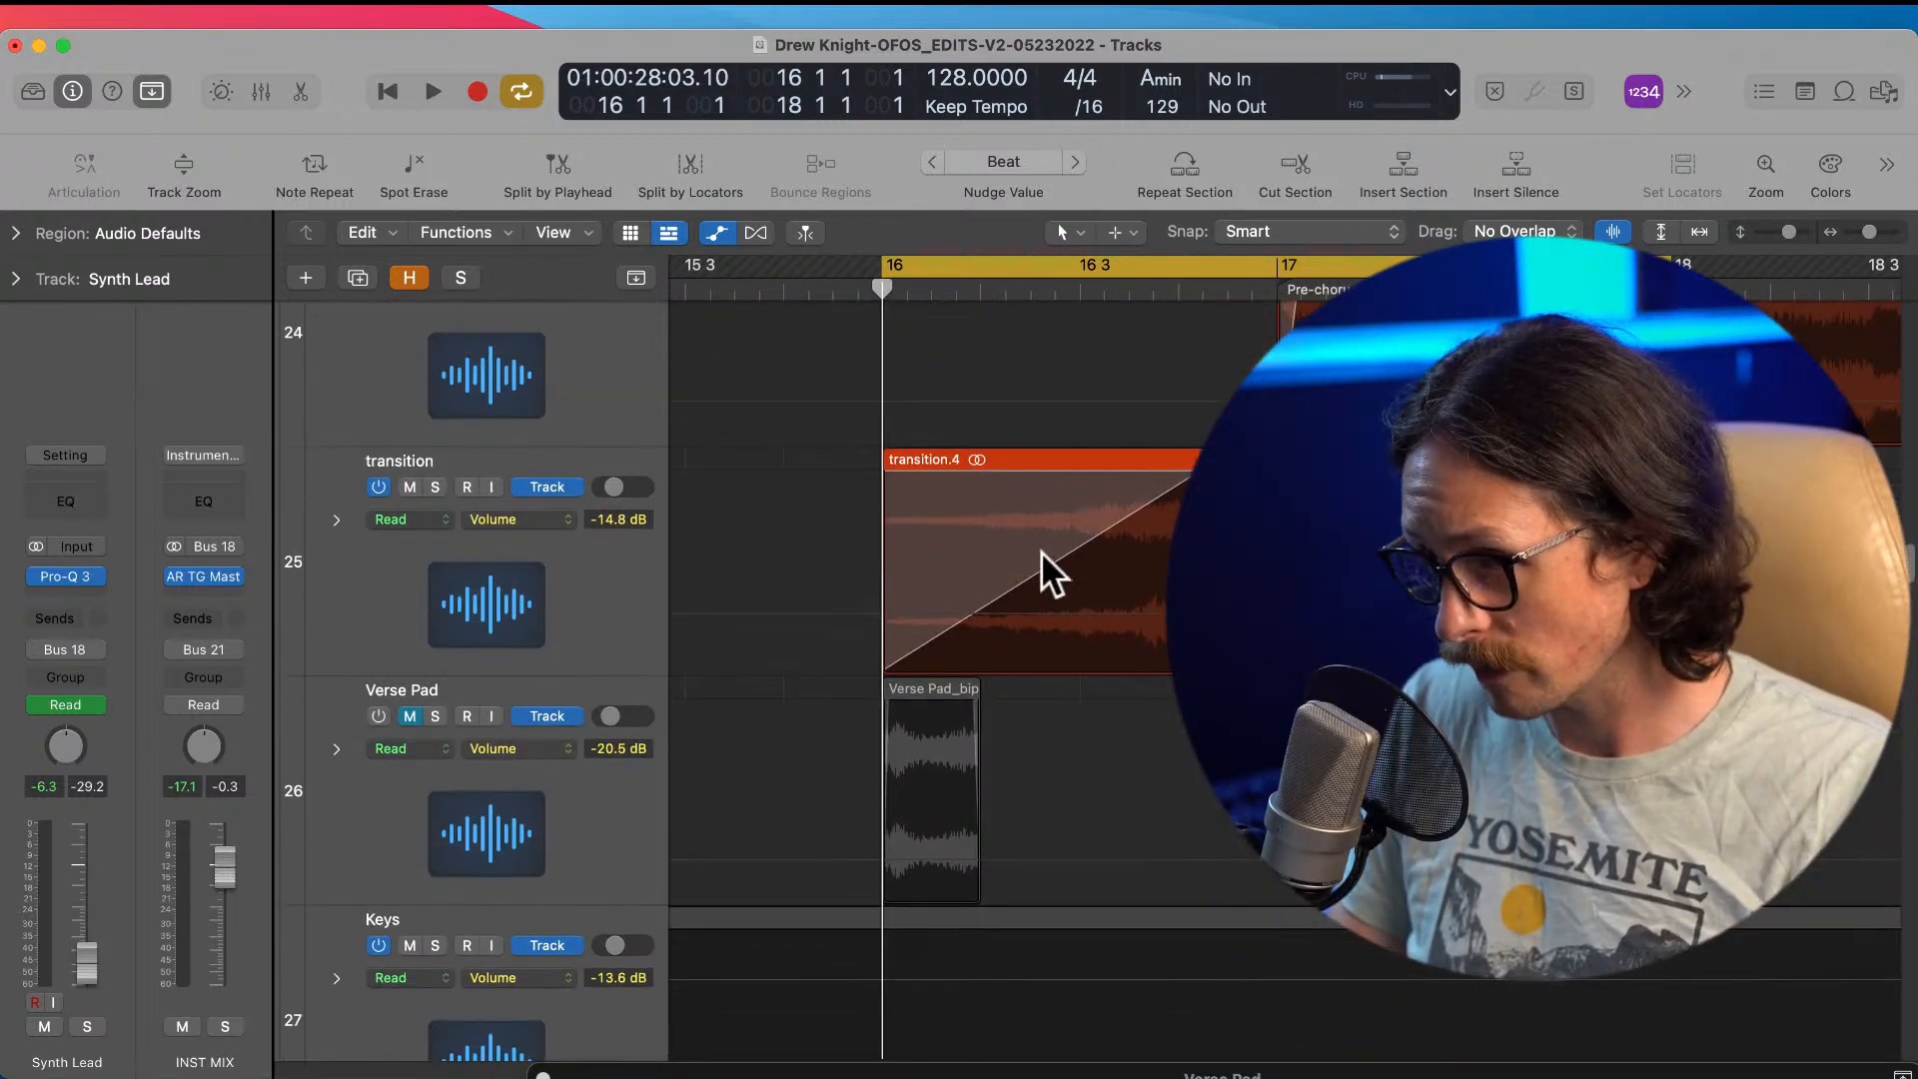
pyautogui.keyDown('ctrl'); pyautogui.keyDown('alt'); pyautogui.click(975, 749); pyautogui.keyUp('alt'); pyautogui.keyUp('ctrl')
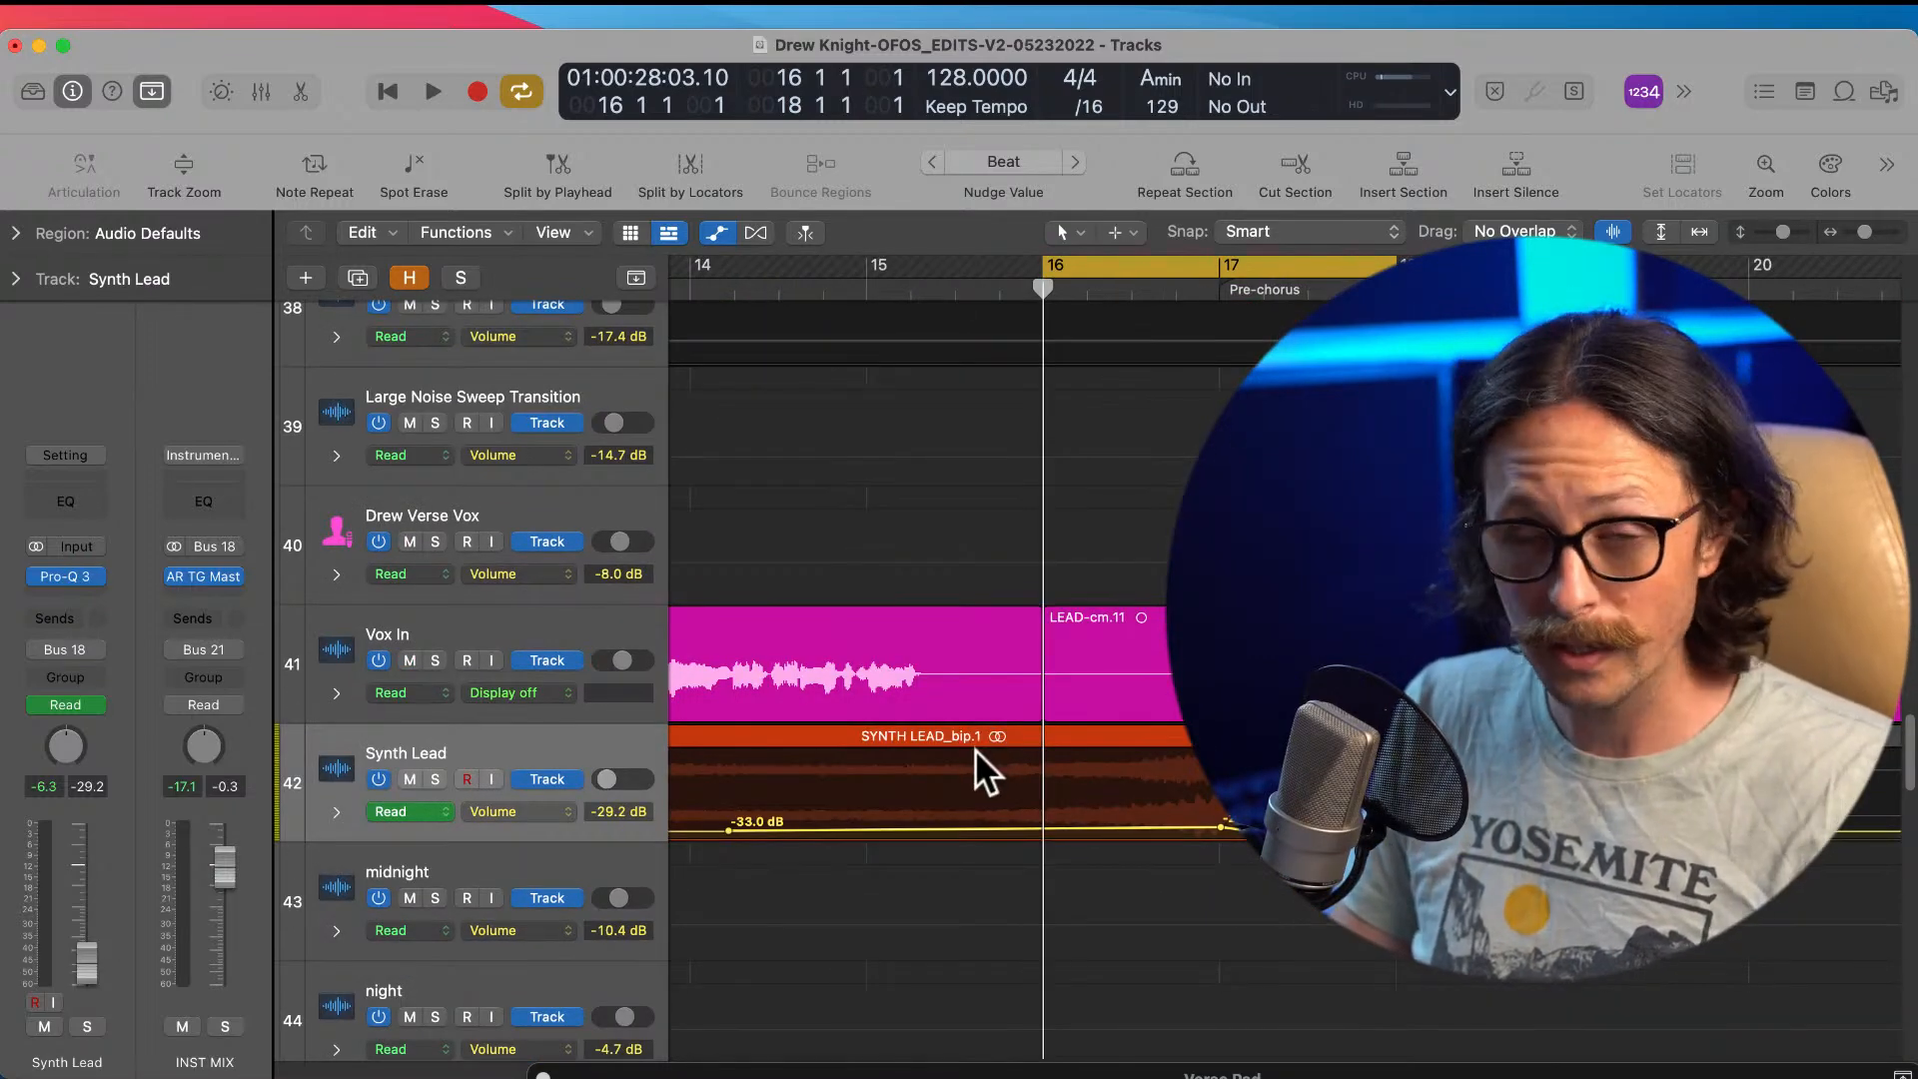
# Step: Move the transition track directly below the Synth Lead track
pyautogui.keyDown('ctrl'); pyautogui.keyDown('alt'); pyautogui.click(977, 755); pyautogui.keyUp('alt'); pyautogui.keyUp('ctrl')
pyautogui.keyDown('ctrl'); pyautogui.keyDown('alt'); pyautogui.click(977, 757); pyautogui.keyUp('alt'); pyautogui.keyUp('ctrl')
pyautogui.scroll(2, 829, 747)
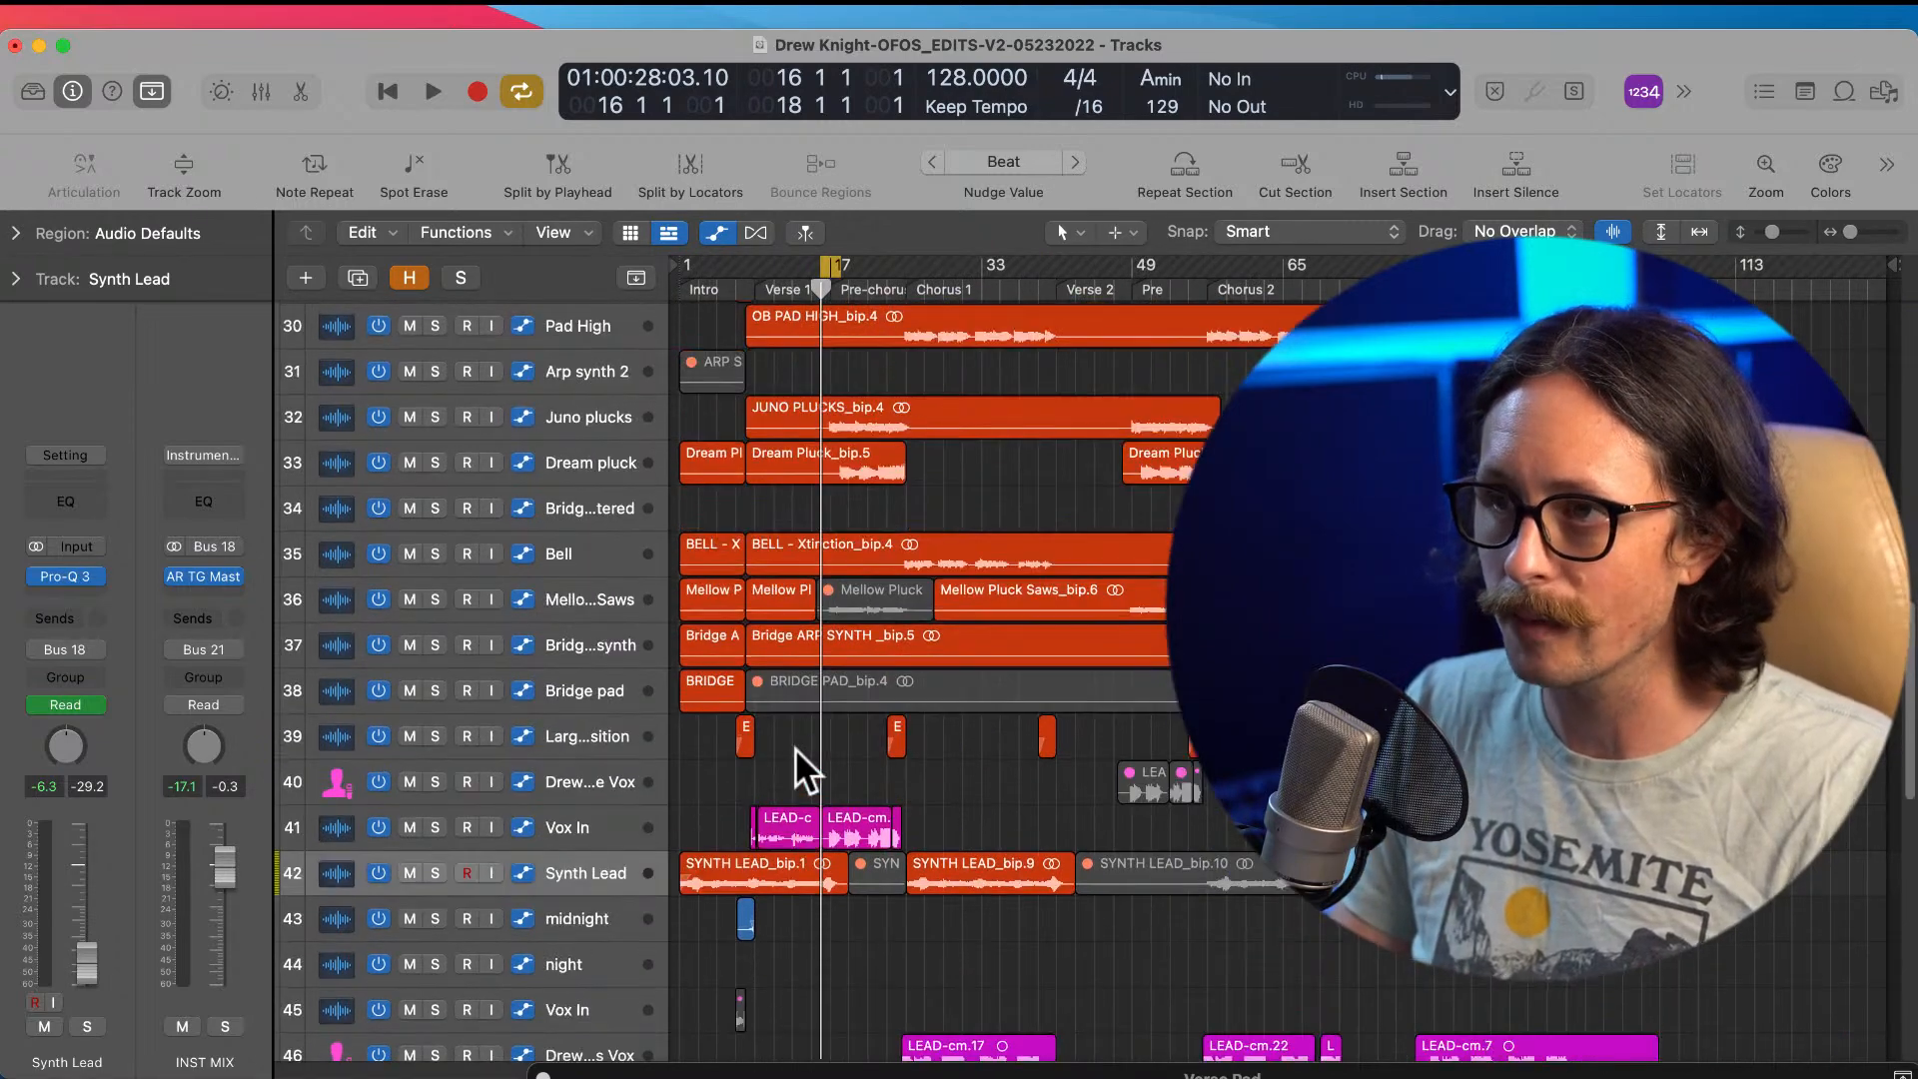
pyautogui.scroll(6, 796, 747)
pyautogui.moveTo(590, 538)
pyautogui.mouseDown()
pyautogui.moveTo(614, 1036)
pyautogui.moveTo(620, 826)
pyautogui.moveTo(638, 1039)
pyautogui.moveTo(630, 291)
pyautogui.moveTo(626, 532)
pyautogui.mouseUp()
pyautogui.scroll(5, 816, 544)
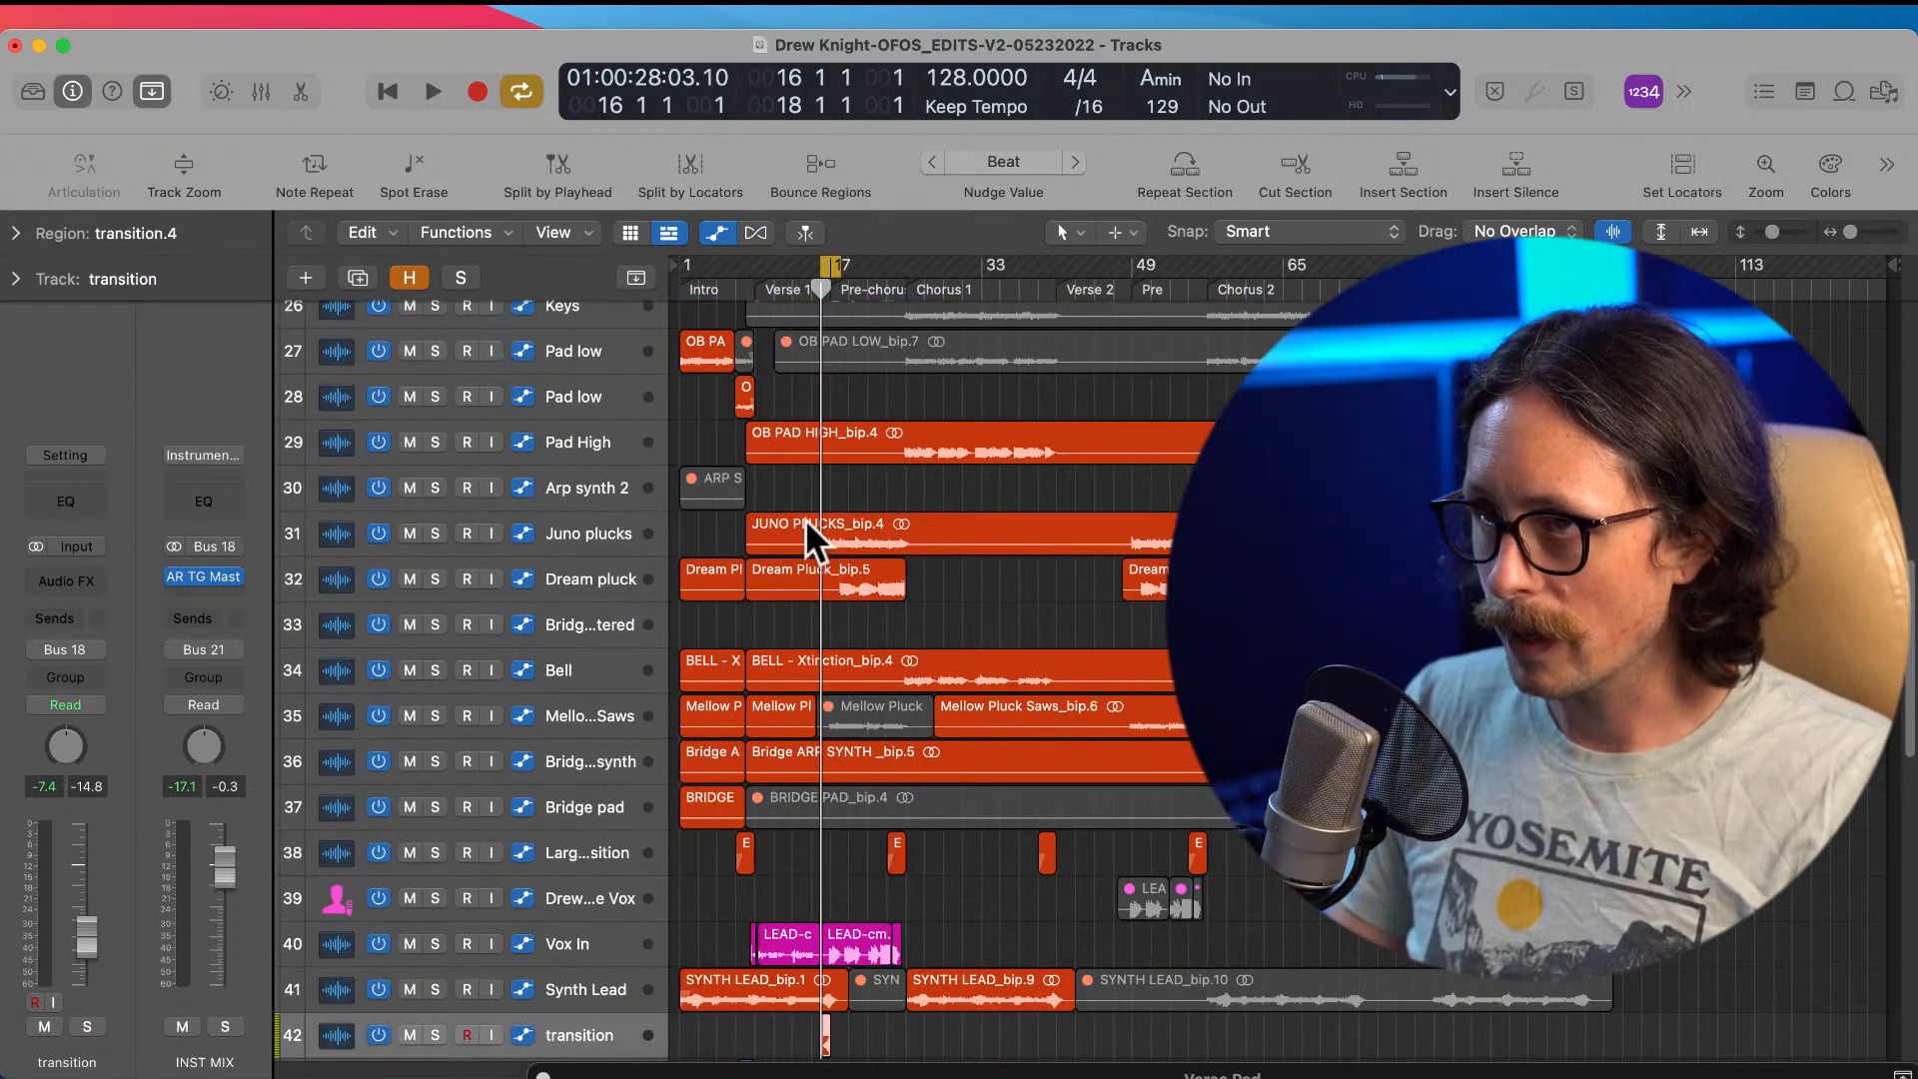
# Step: Solo the Synth Lead and transition tracks and extend the cycle range's start back to bar 15
pyautogui.moveTo(807, 870); pyautogui.dragTo(839, 1035)
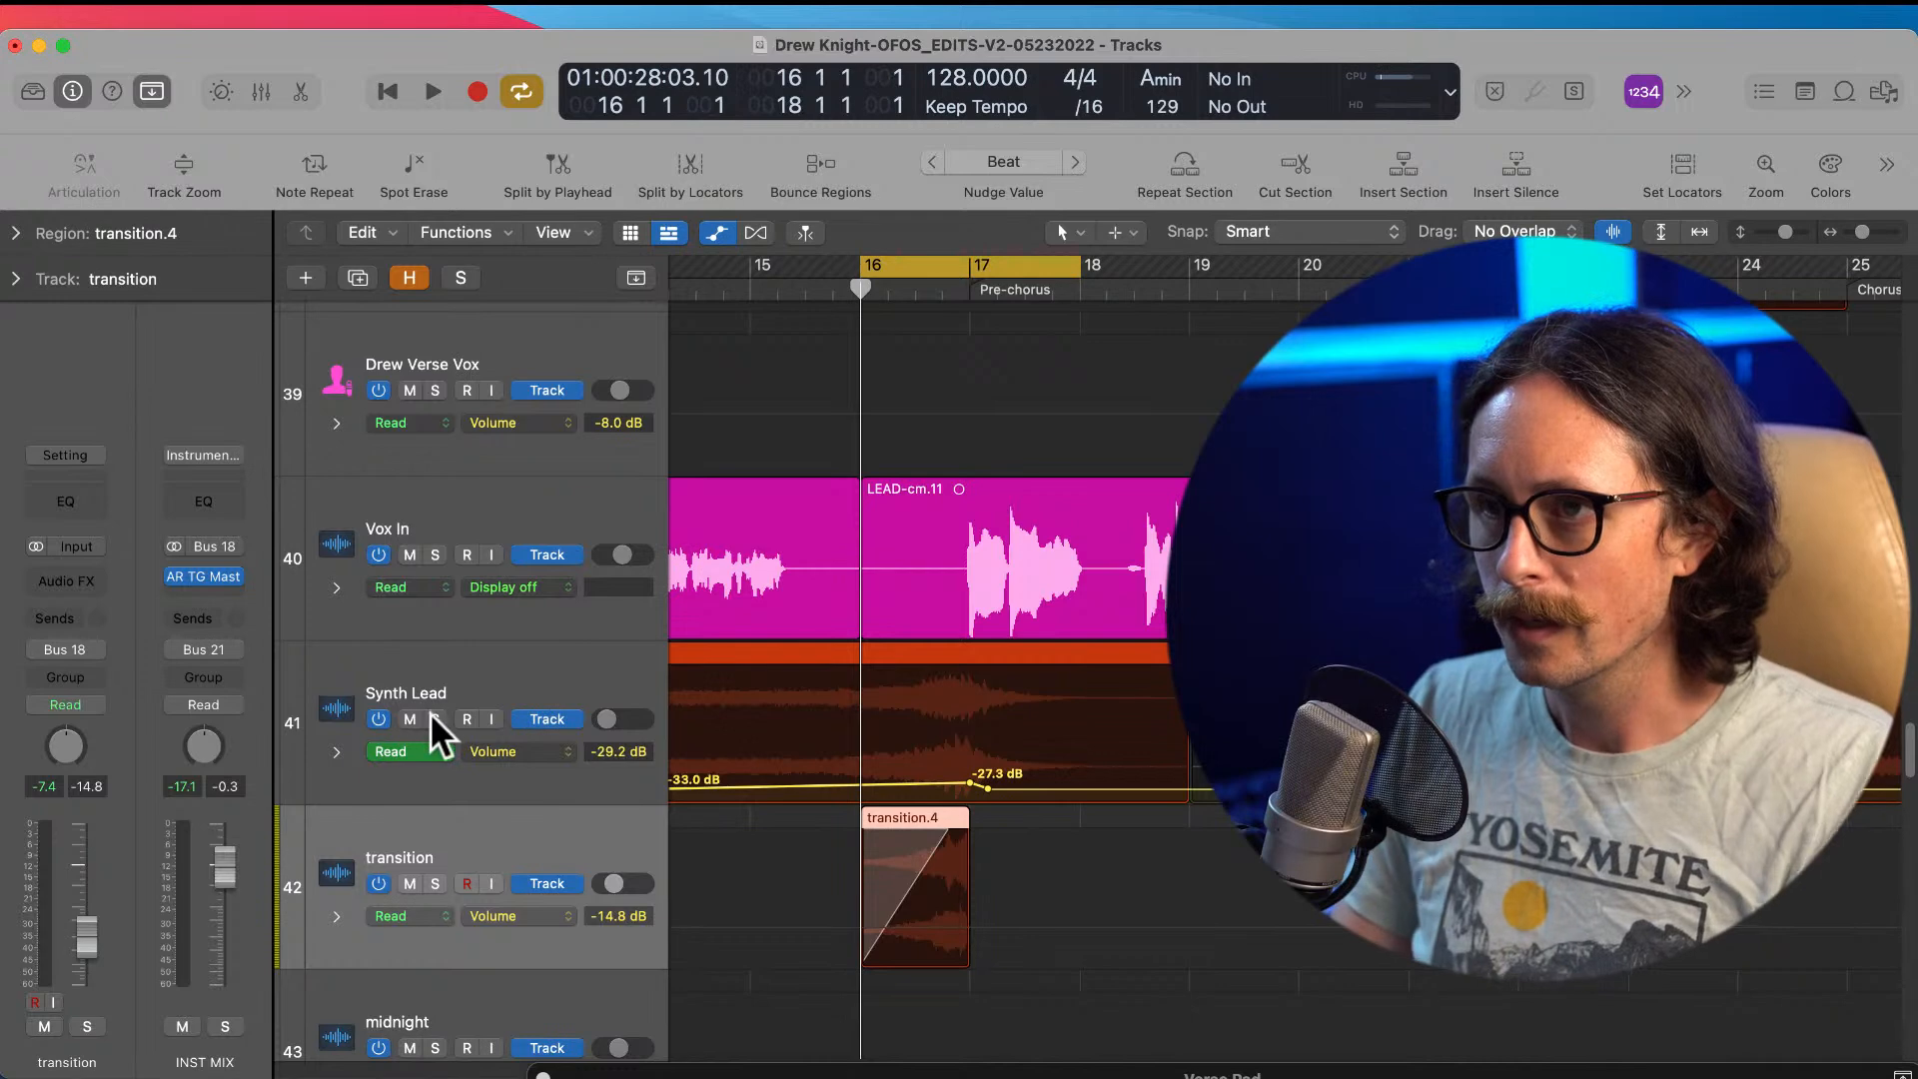
pyautogui.click(434, 719)
pyautogui.click(436, 883)
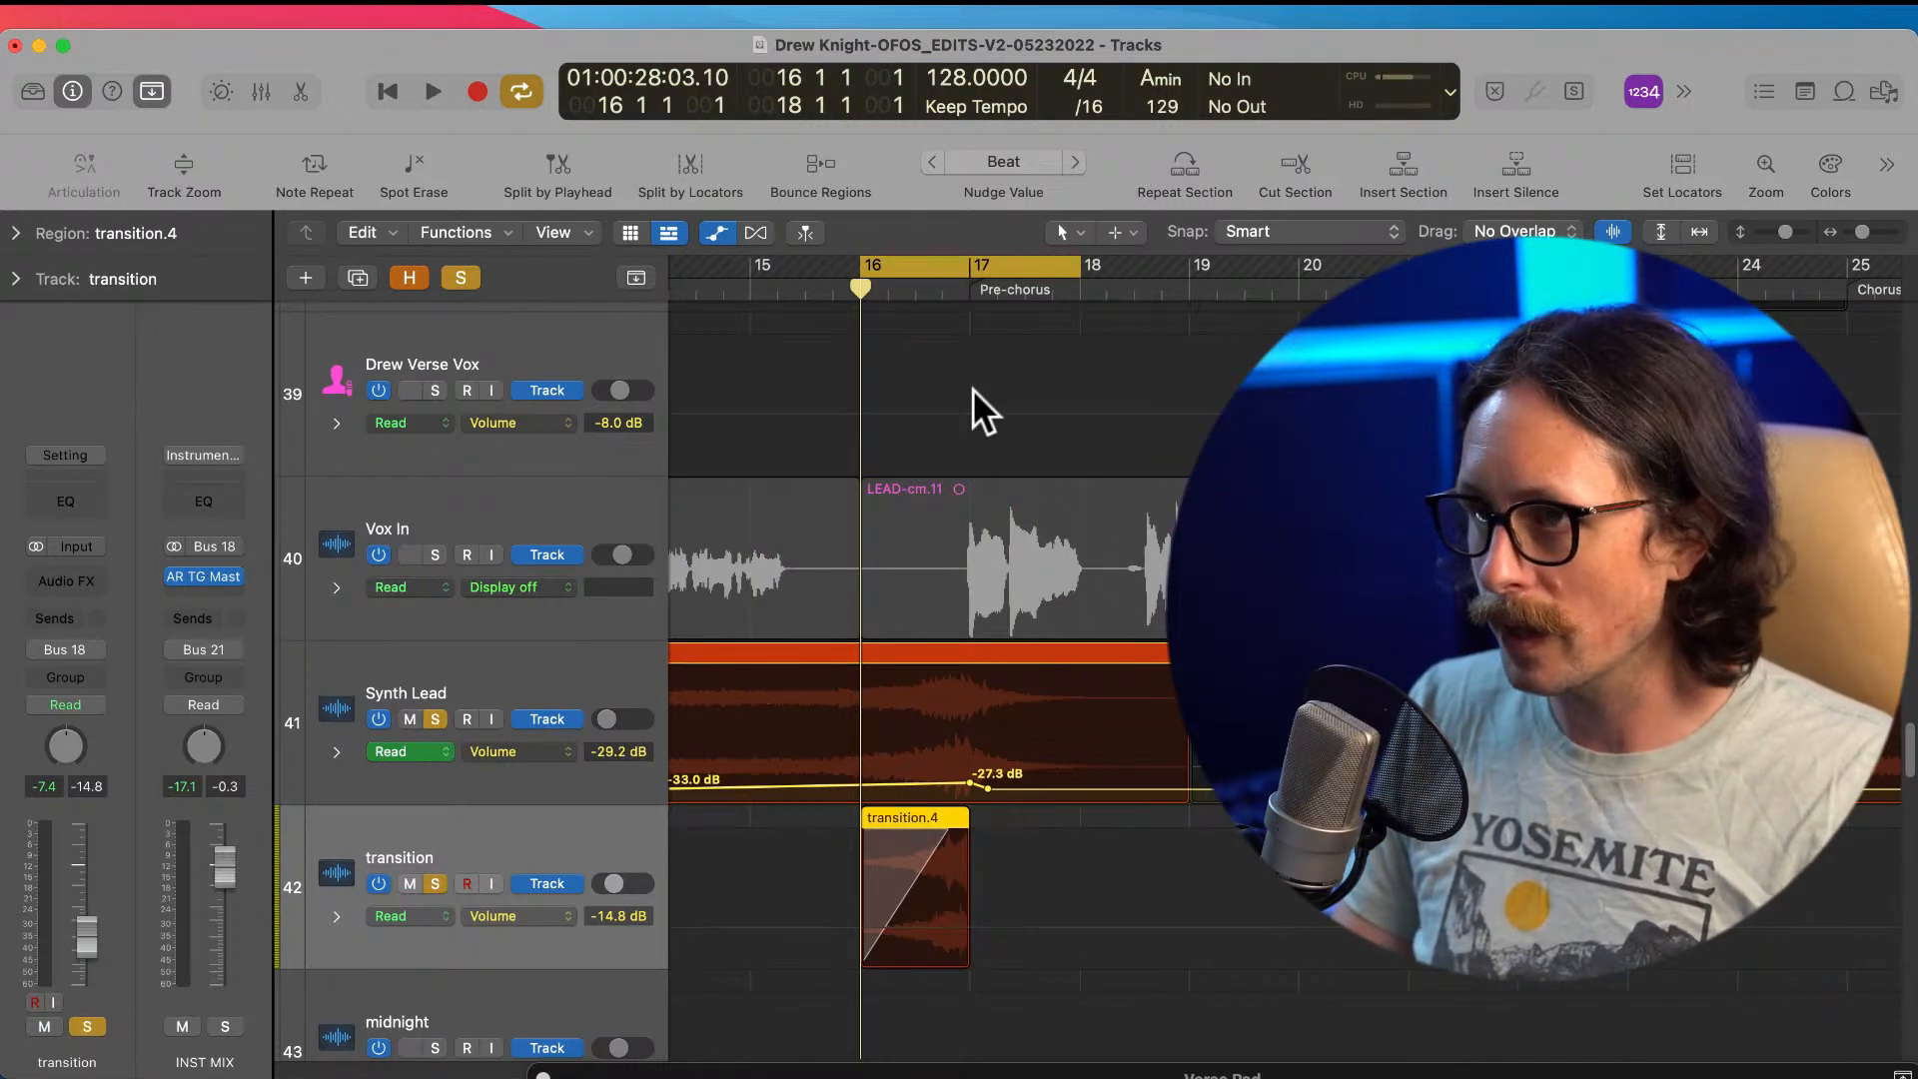
pyautogui.moveTo(857, 266); pyautogui.dragTo(760, 306)
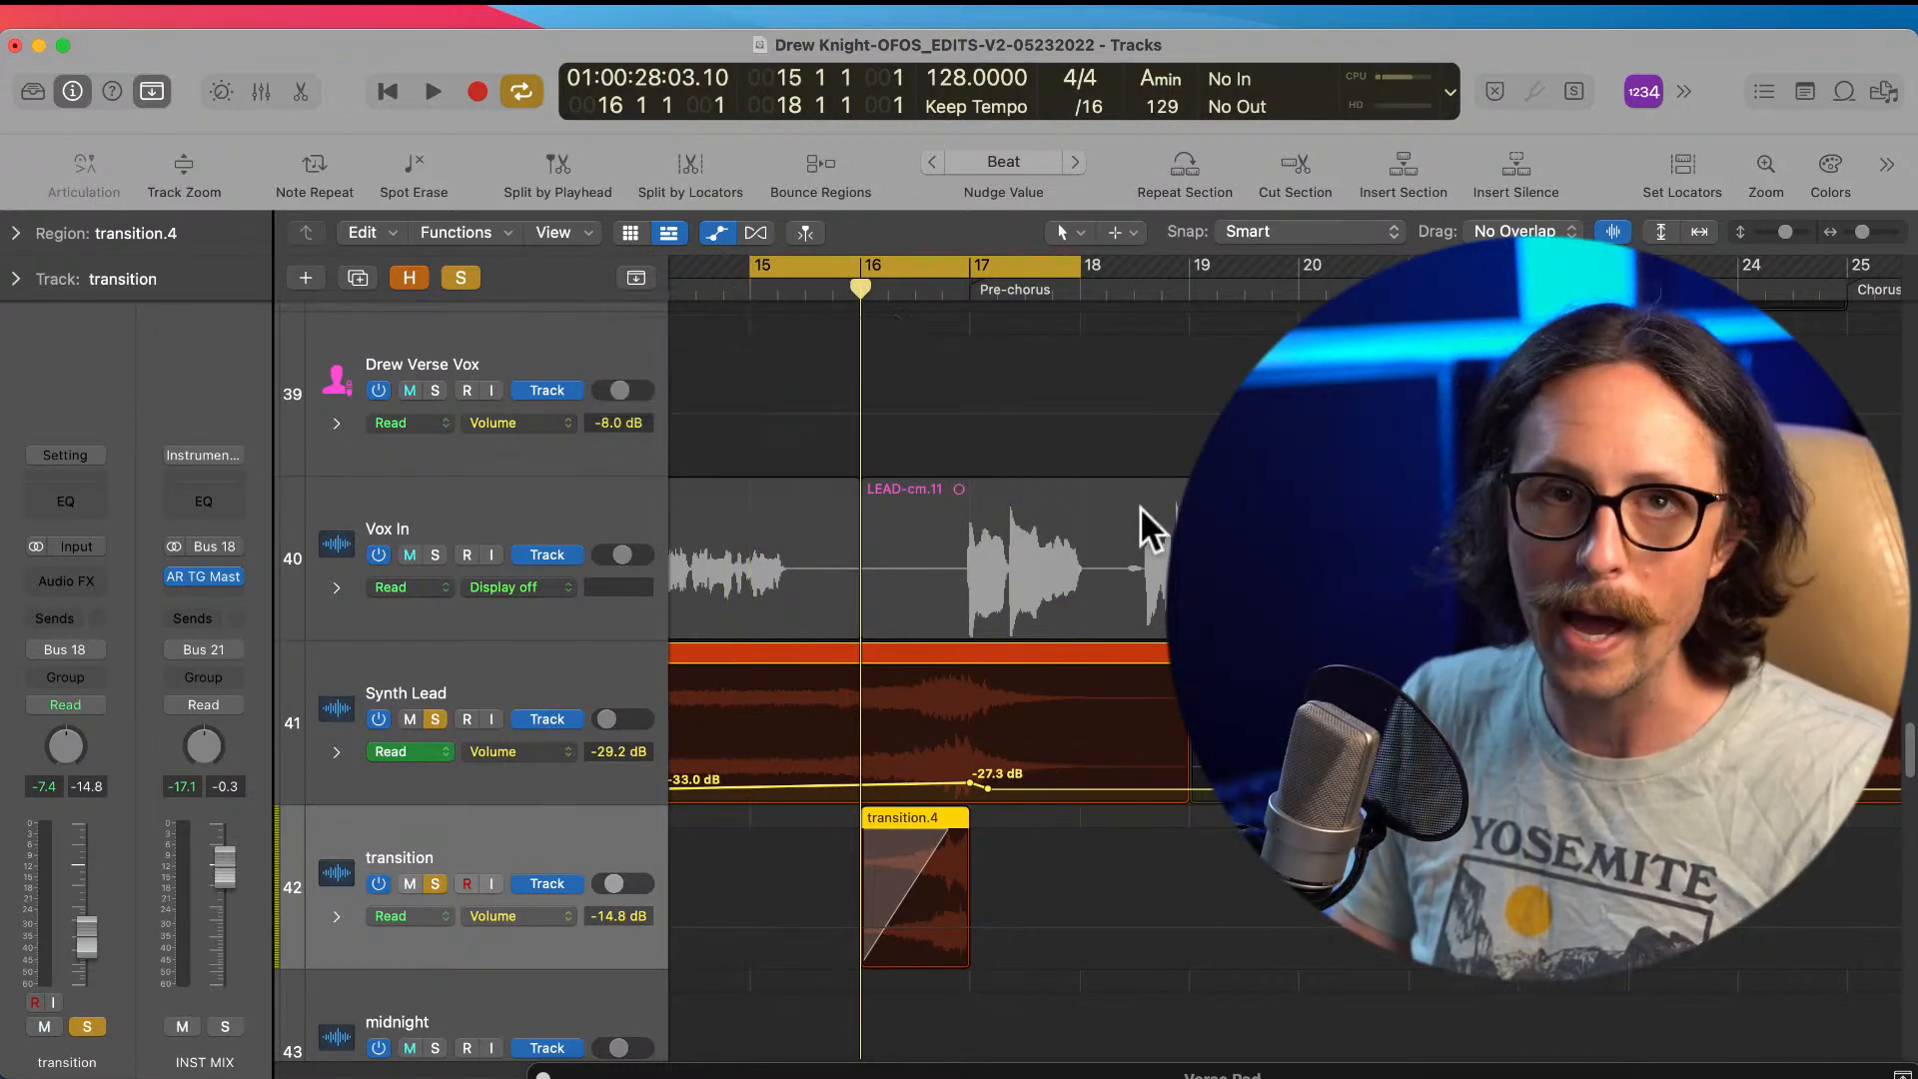
# Step: Play the soloed Synth Lead and transition tracks together into the pre-chorus, stopping shortly after bar 17
pyautogui.click(1309, 913)
pyautogui.press('space')
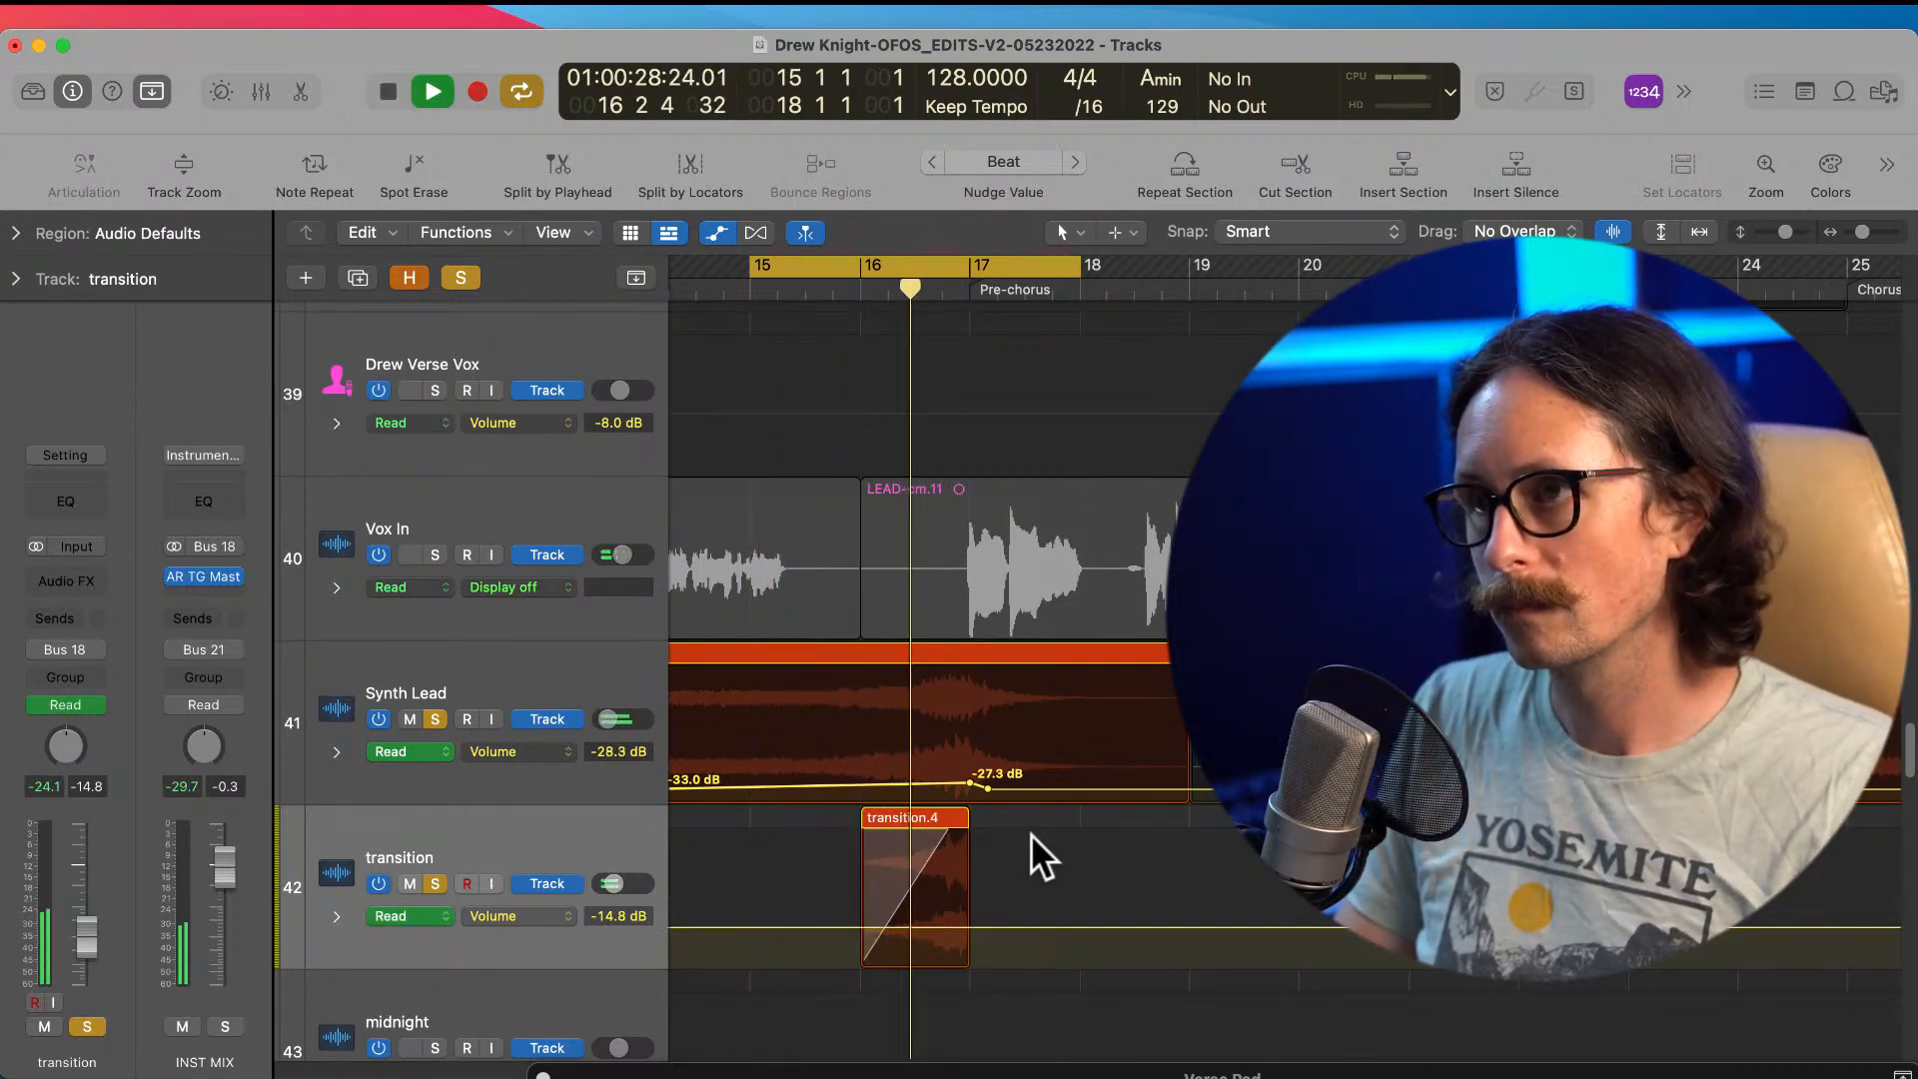
pyautogui.press('space')
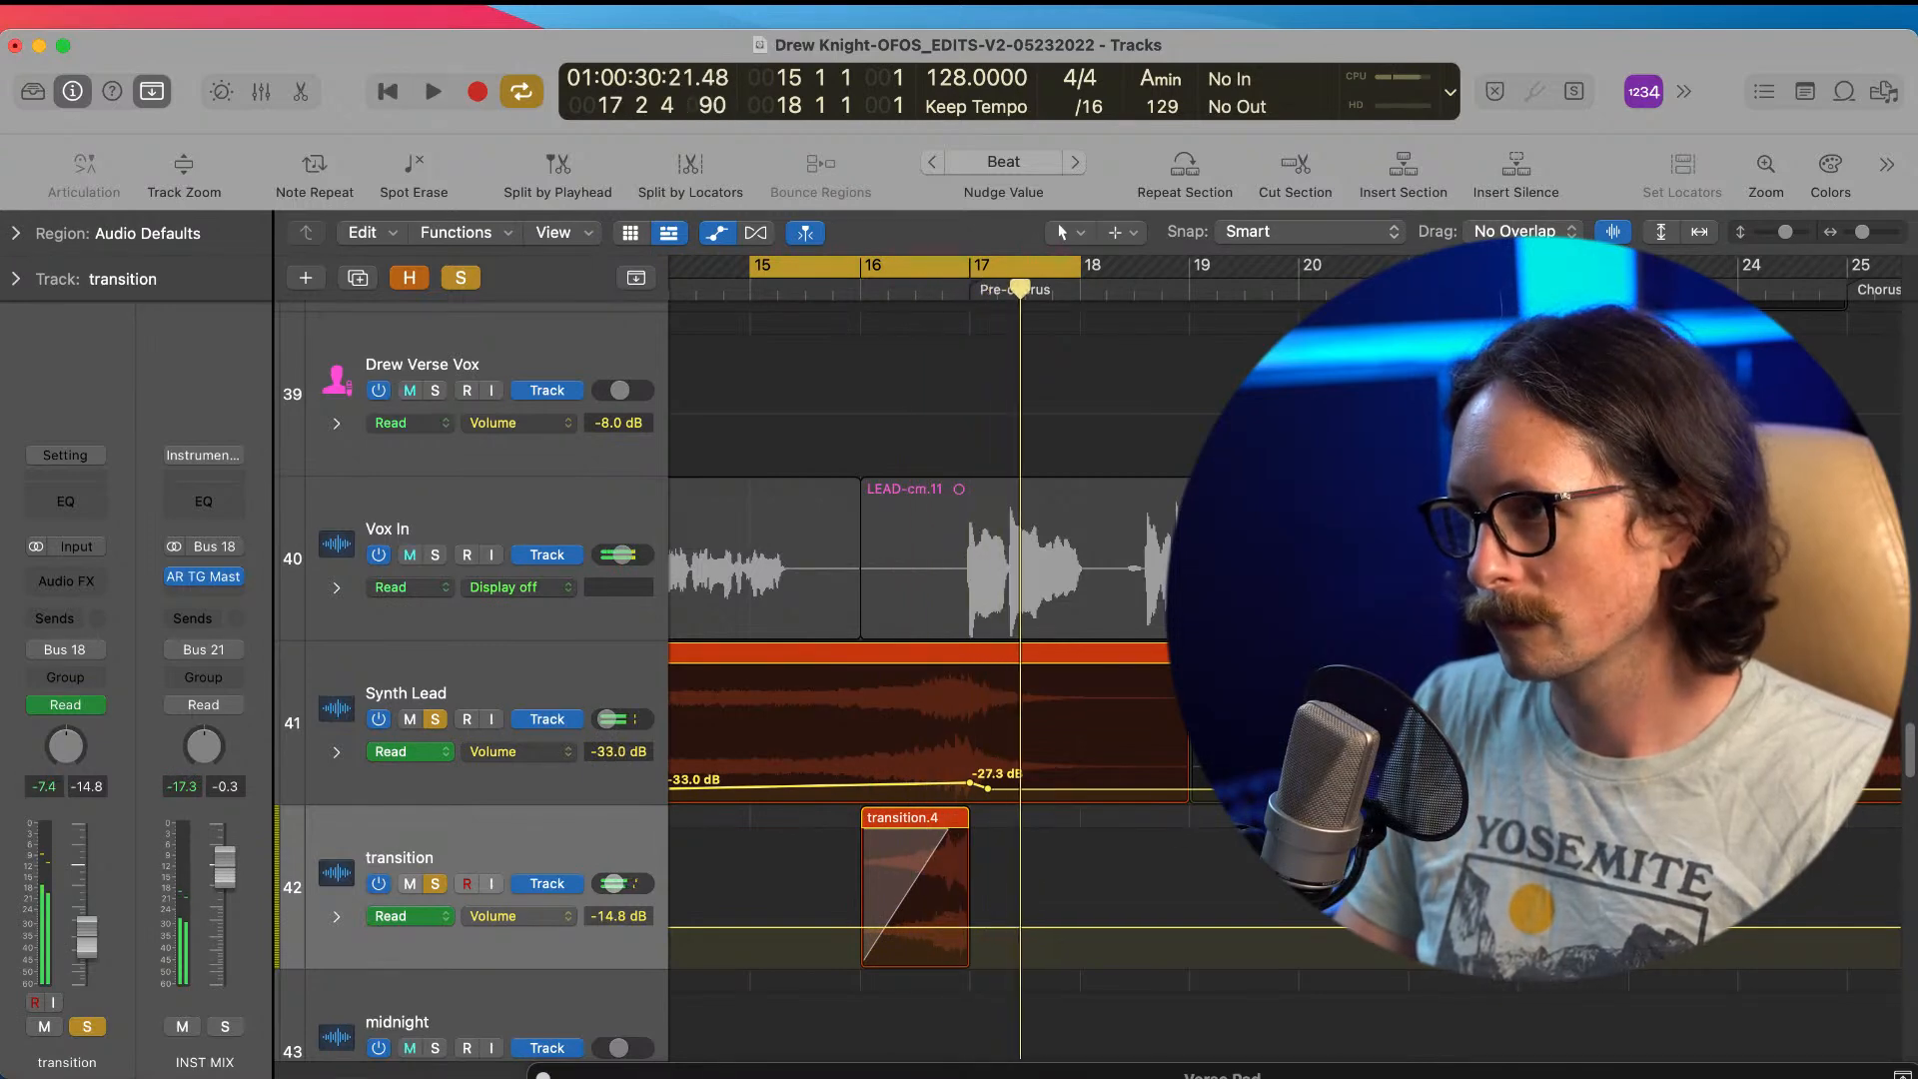
pyautogui.click(1021, 861)
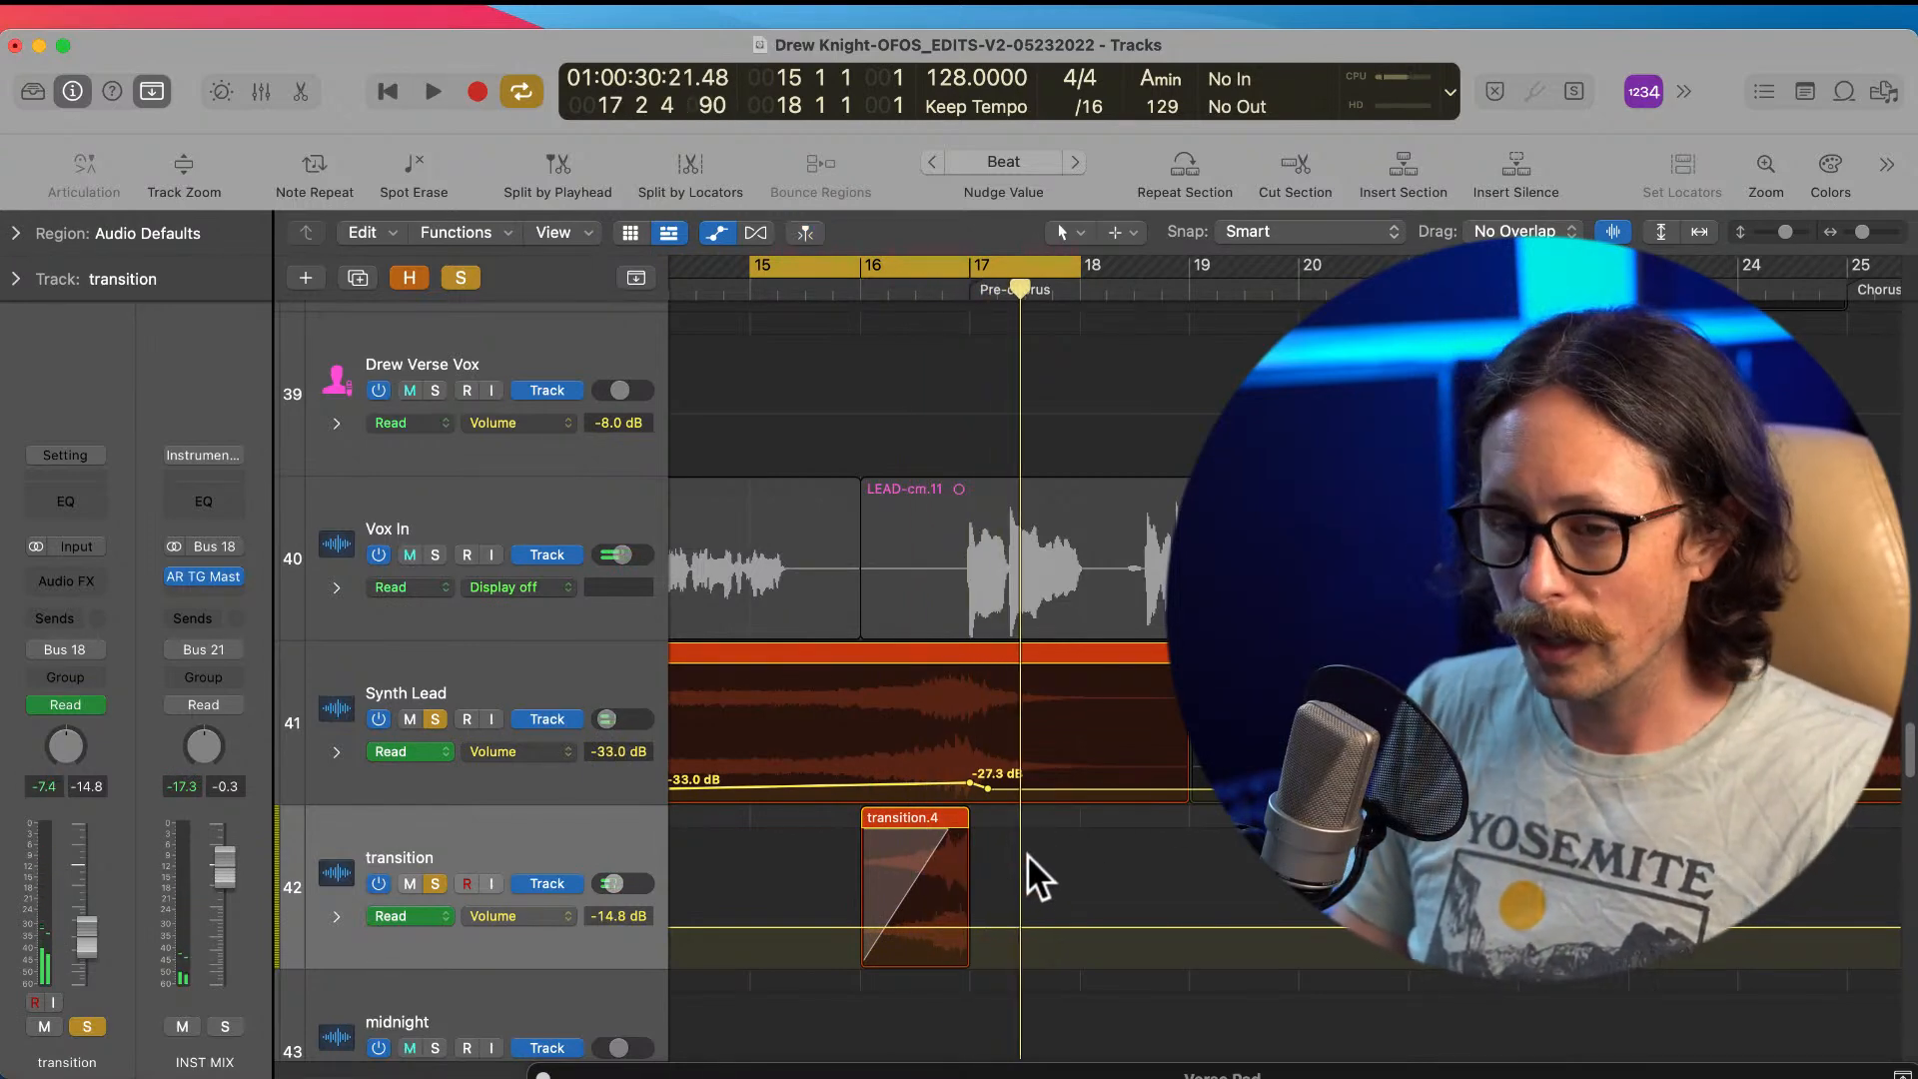
# Step: Hide track automation, then extend the transition region slightly past bar 17 with a short fade-out over its tail
pyautogui.press('a')
pyautogui.moveTo(967, 903); pyautogui.dragTo(1013, 899)
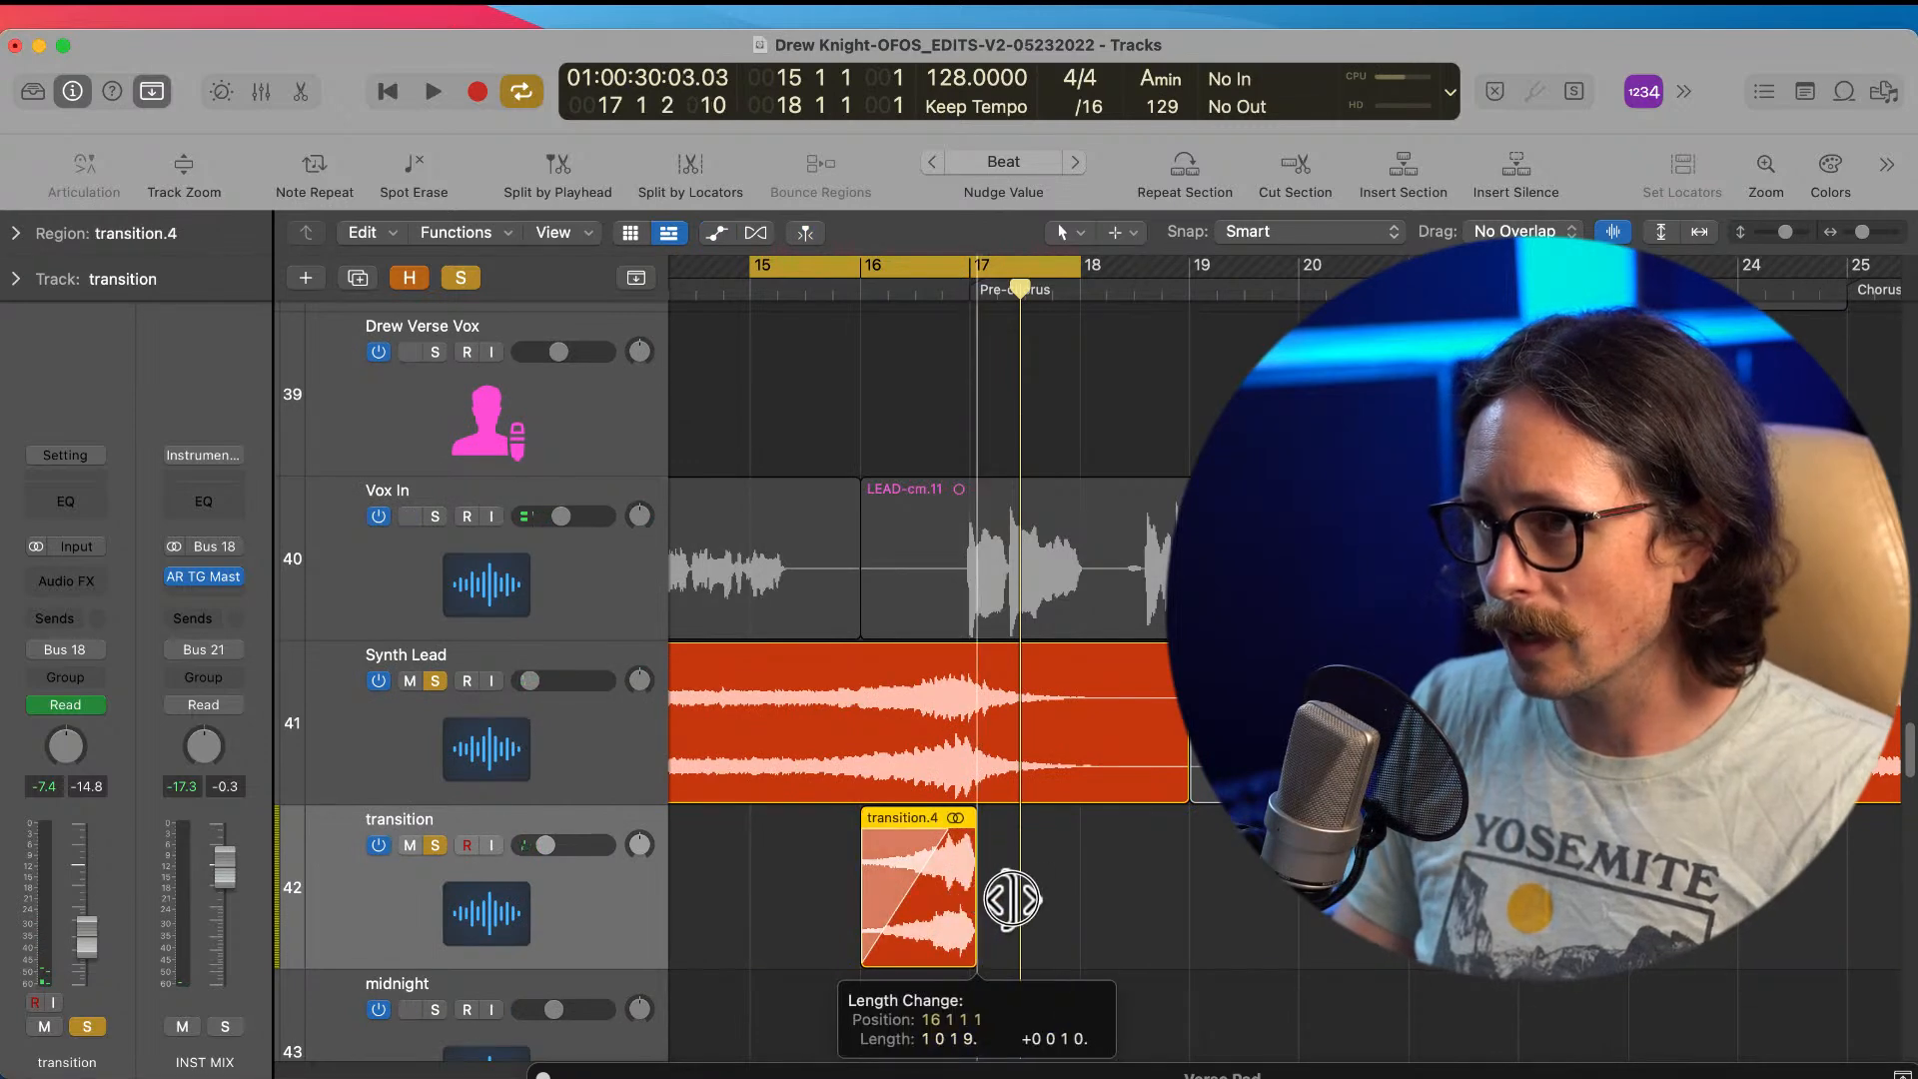
pyautogui.moveTo(822, 737); pyautogui.dragTo(1242, 964)
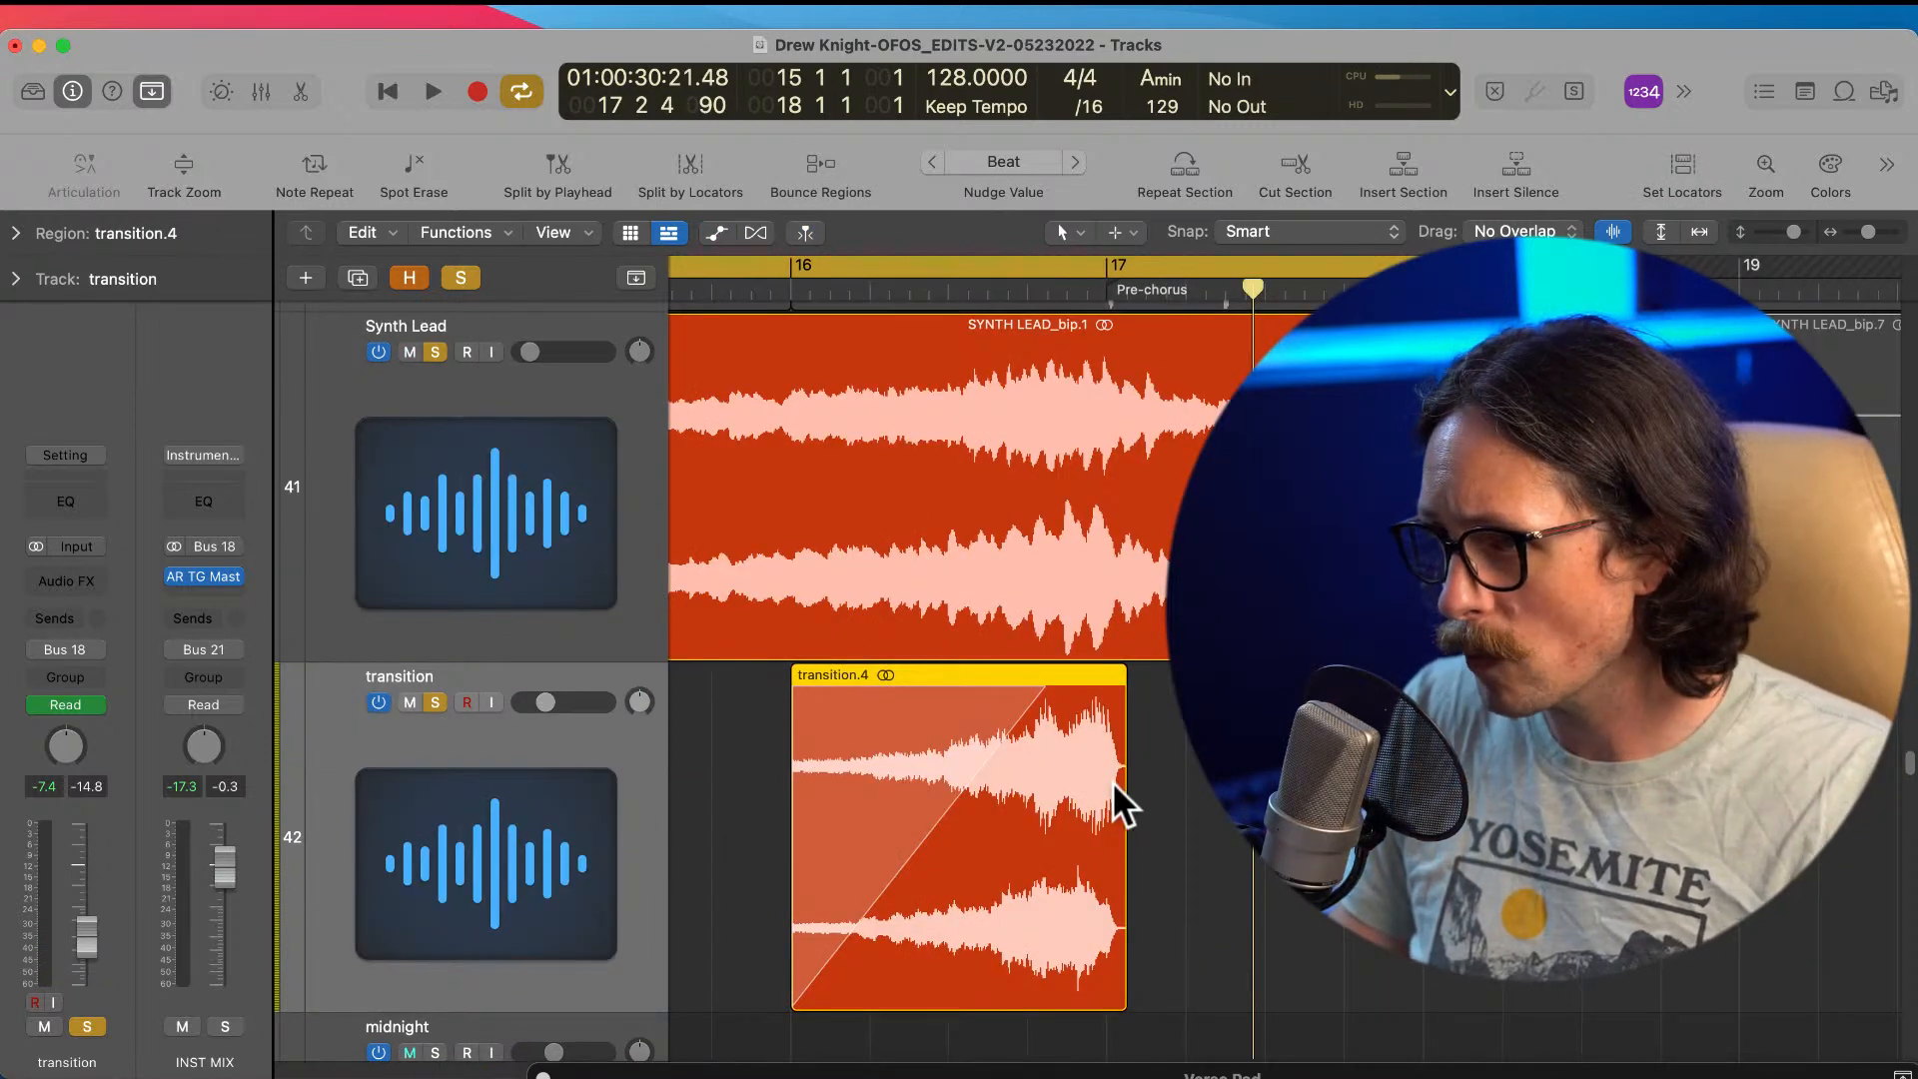
pyautogui.moveTo(1059, 683); pyautogui.dragTo(1082, 742)
pyautogui.moveTo(993, 636); pyautogui.dragTo(1094, 640)
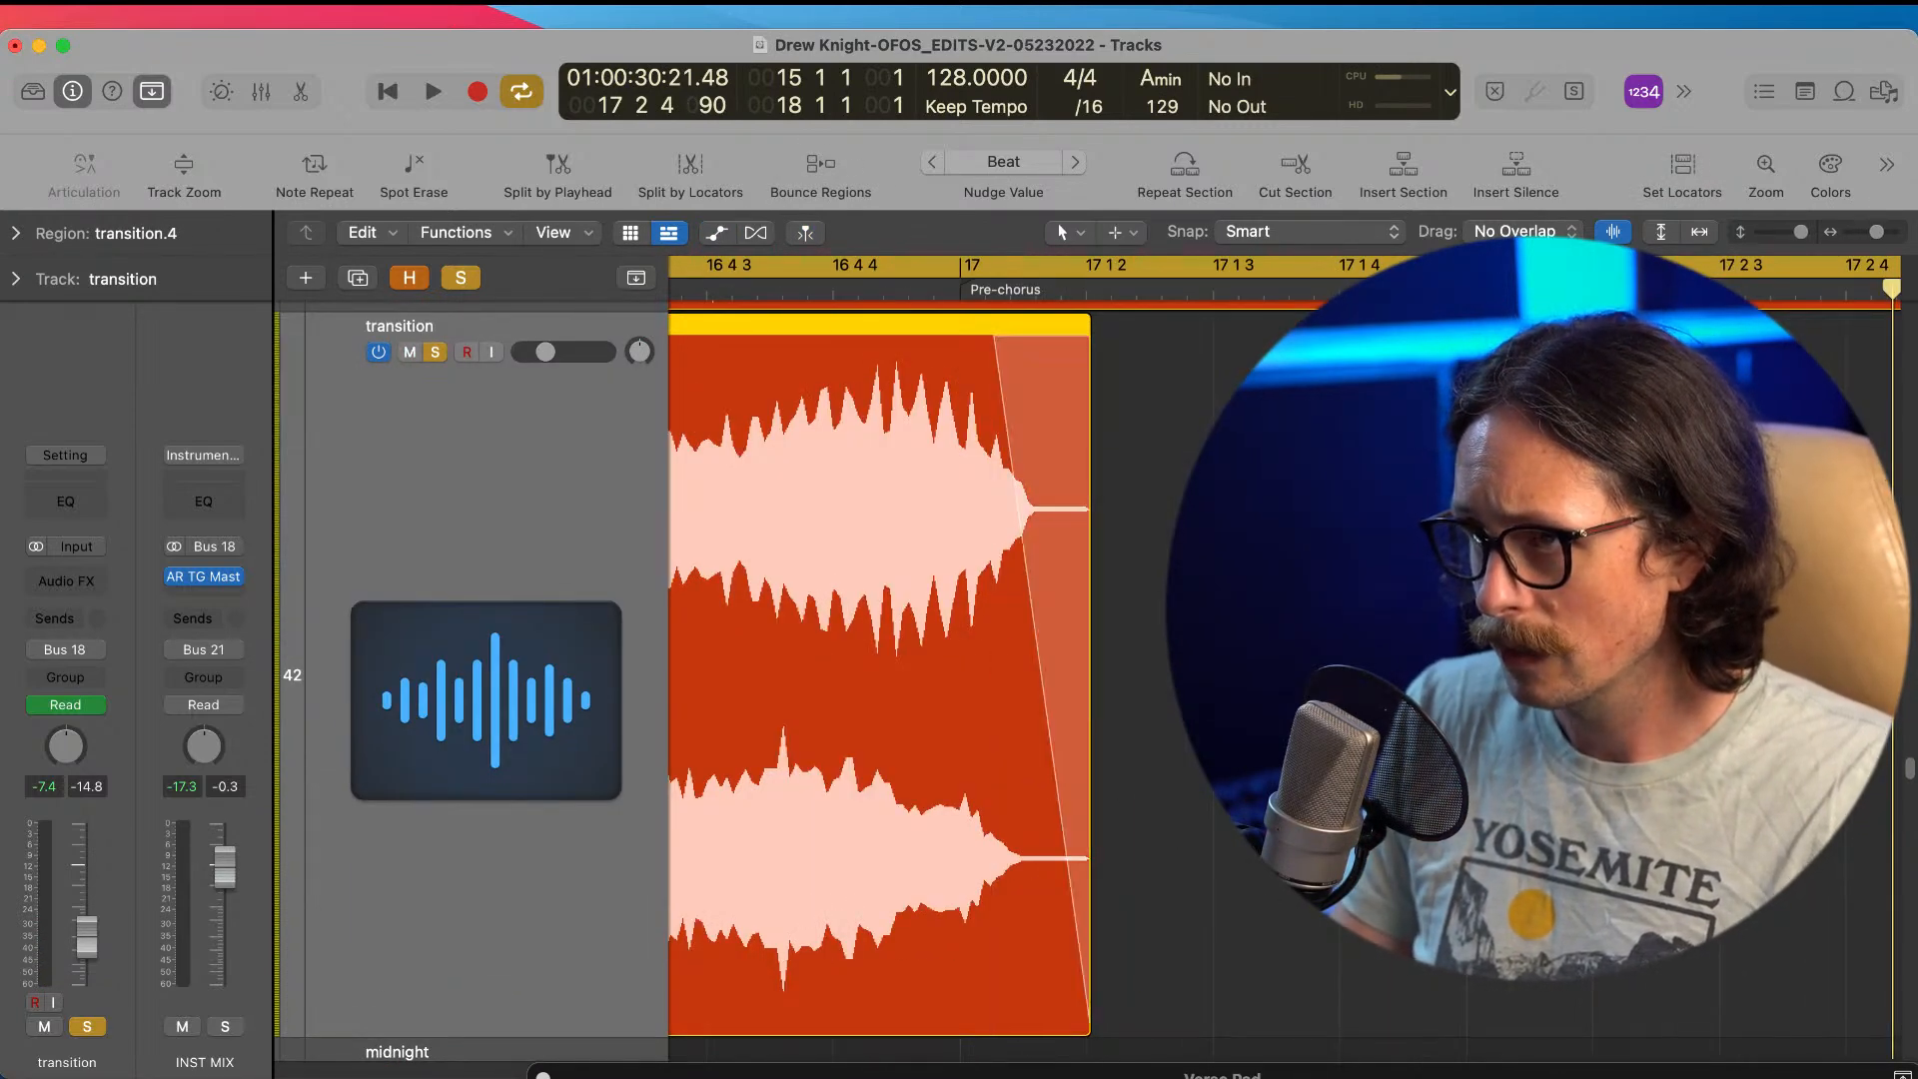
pyautogui.keyDown('ctrl'); pyautogui.keyDown('alt'); pyautogui.click(1094, 640); pyautogui.keyUp('alt'); pyautogui.keyUp('ctrl')
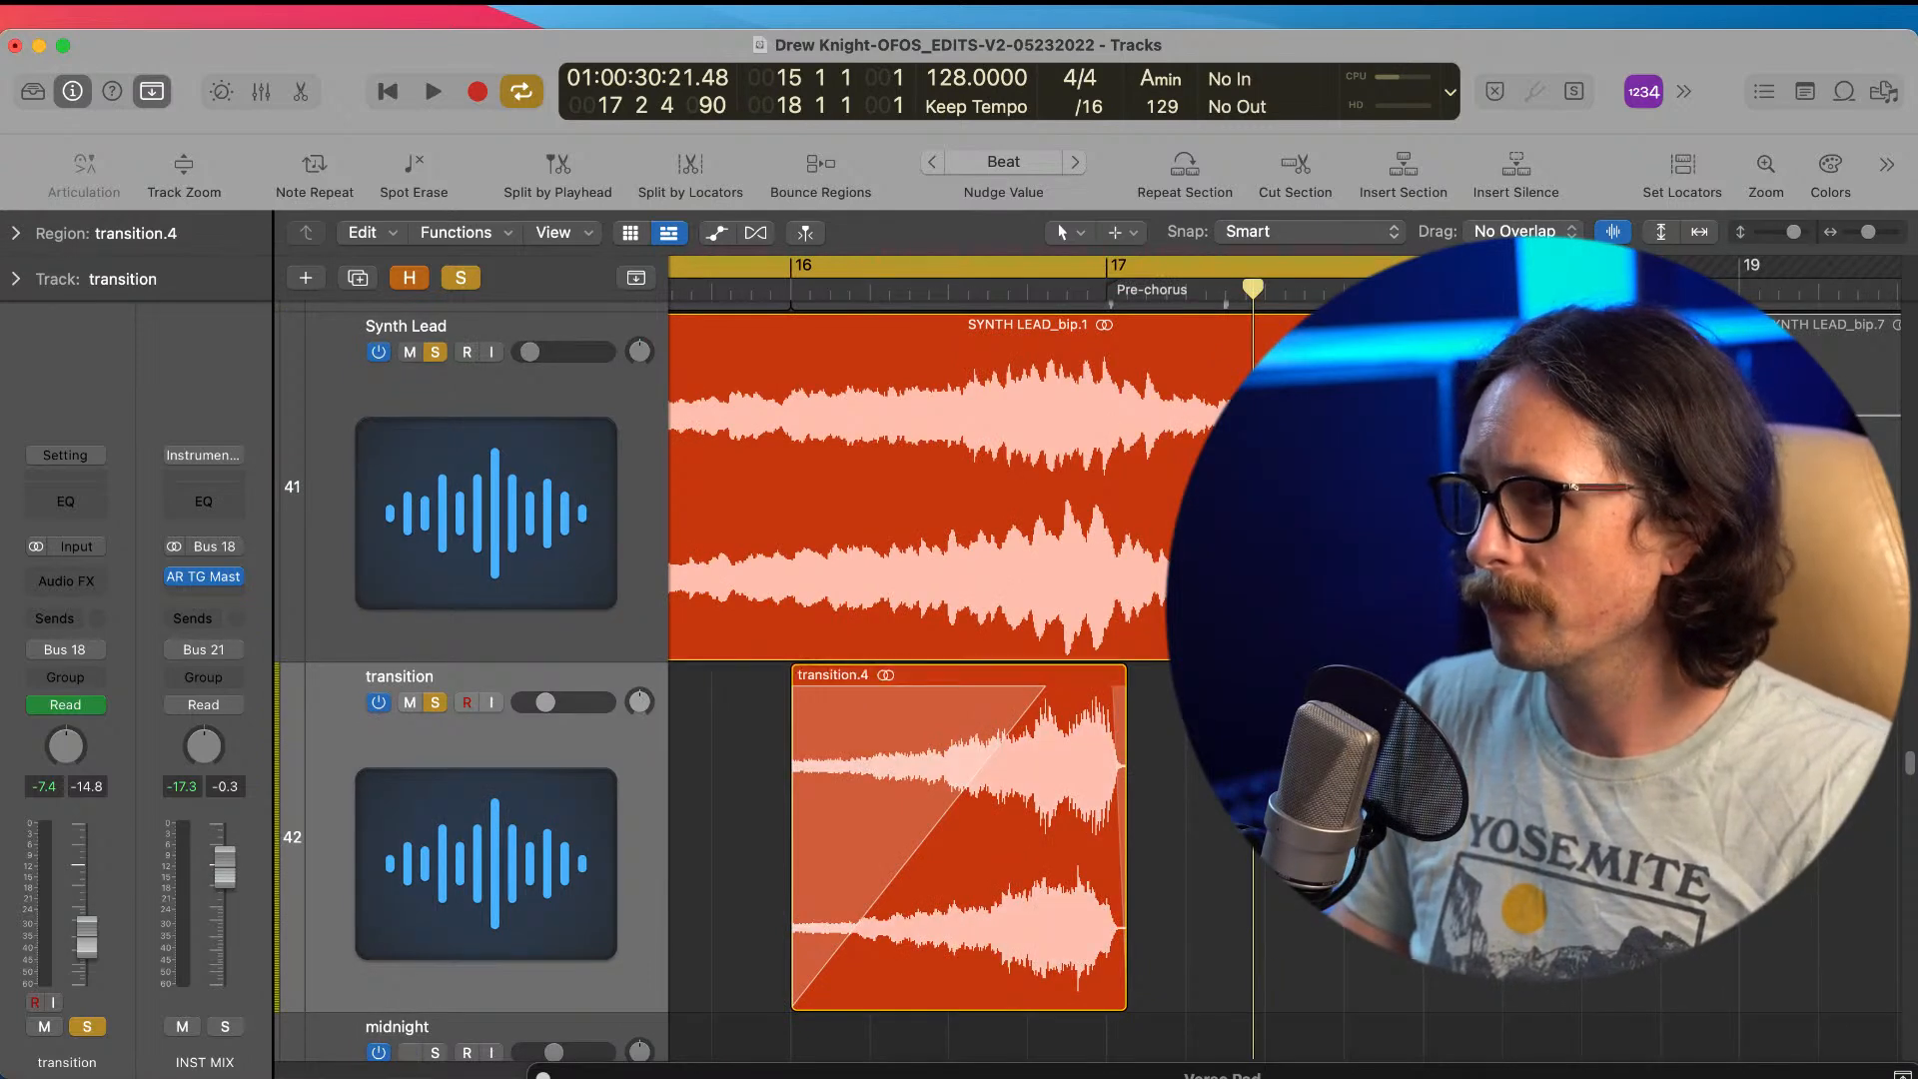
# Step: Audition the extended transition region with the Synth Lead from bar 15 through the pre-chorus start
pyautogui.press('space')
pyautogui.click(1057, 727)
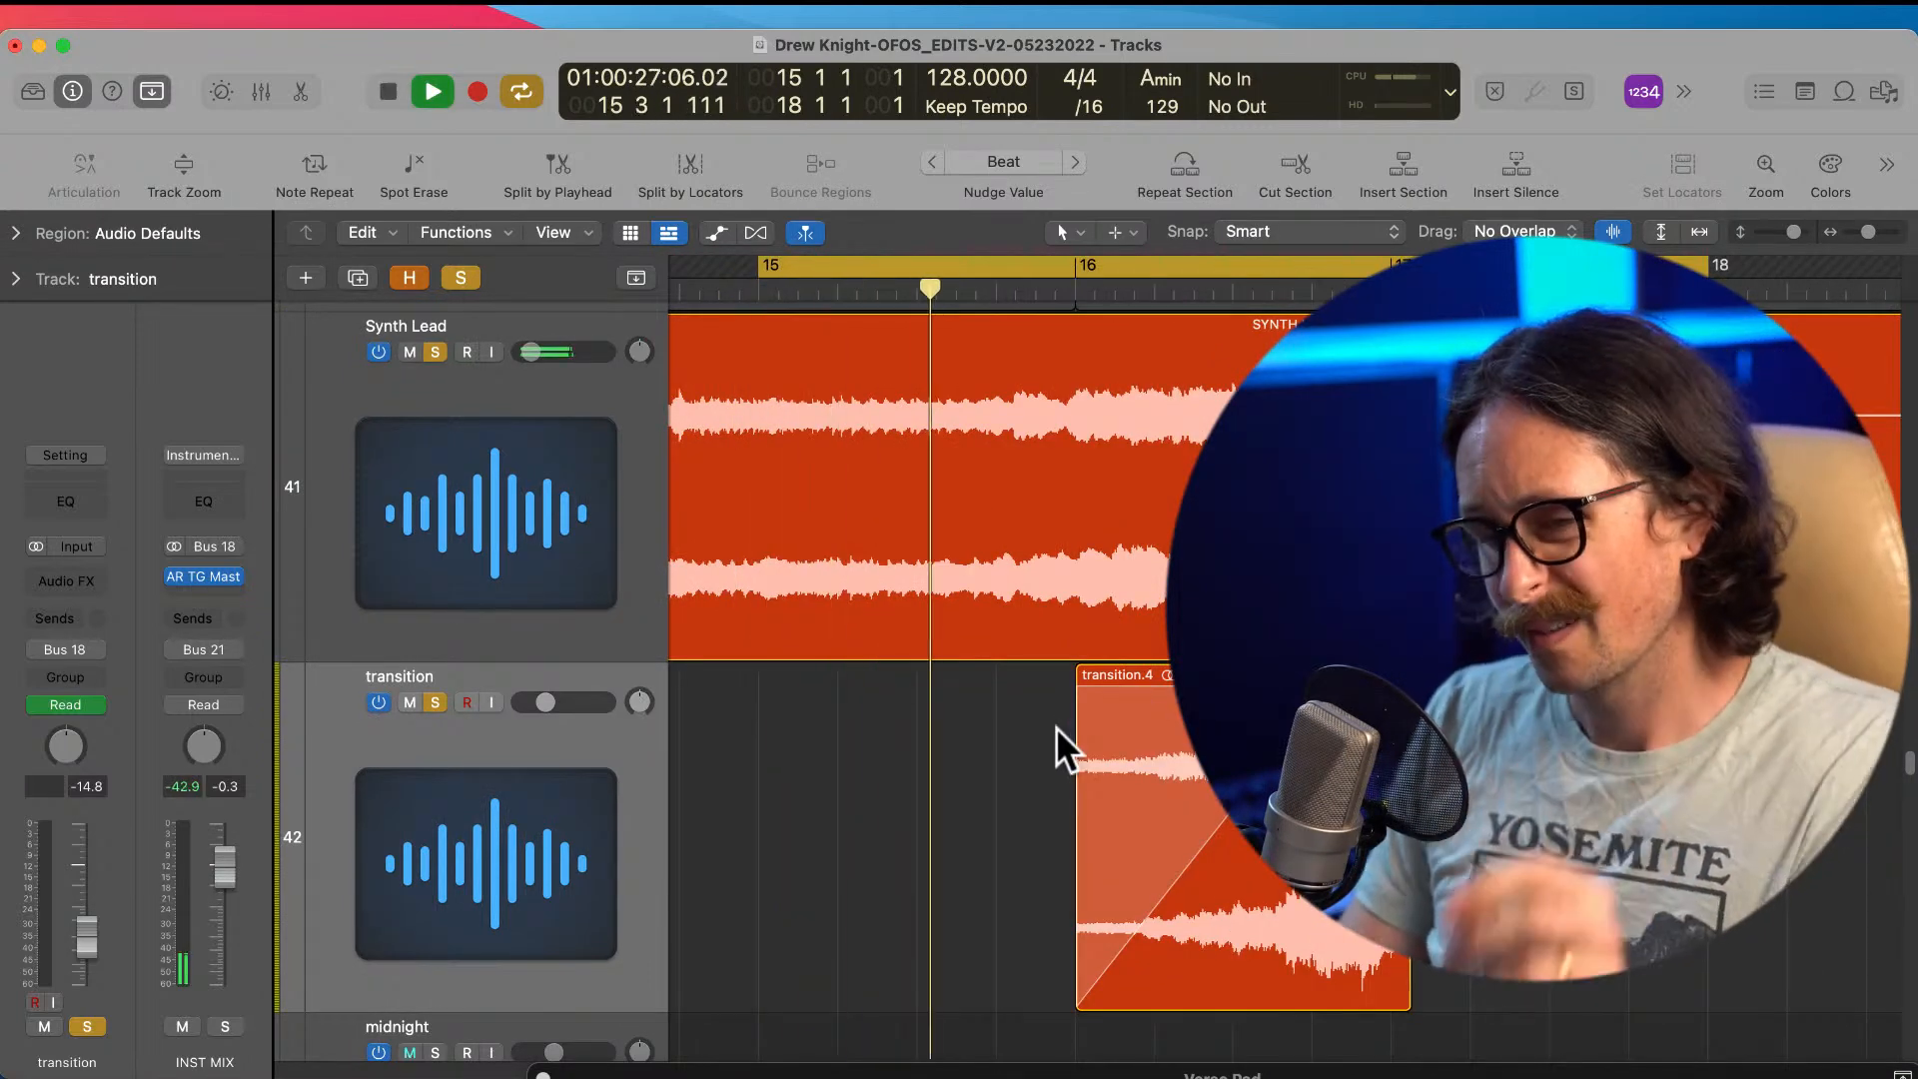
pyautogui.keyDown('ctrl'); pyautogui.keyDown('alt'); pyautogui.click(1058, 805); pyautogui.keyUp('alt'); pyautogui.keyUp('ctrl')
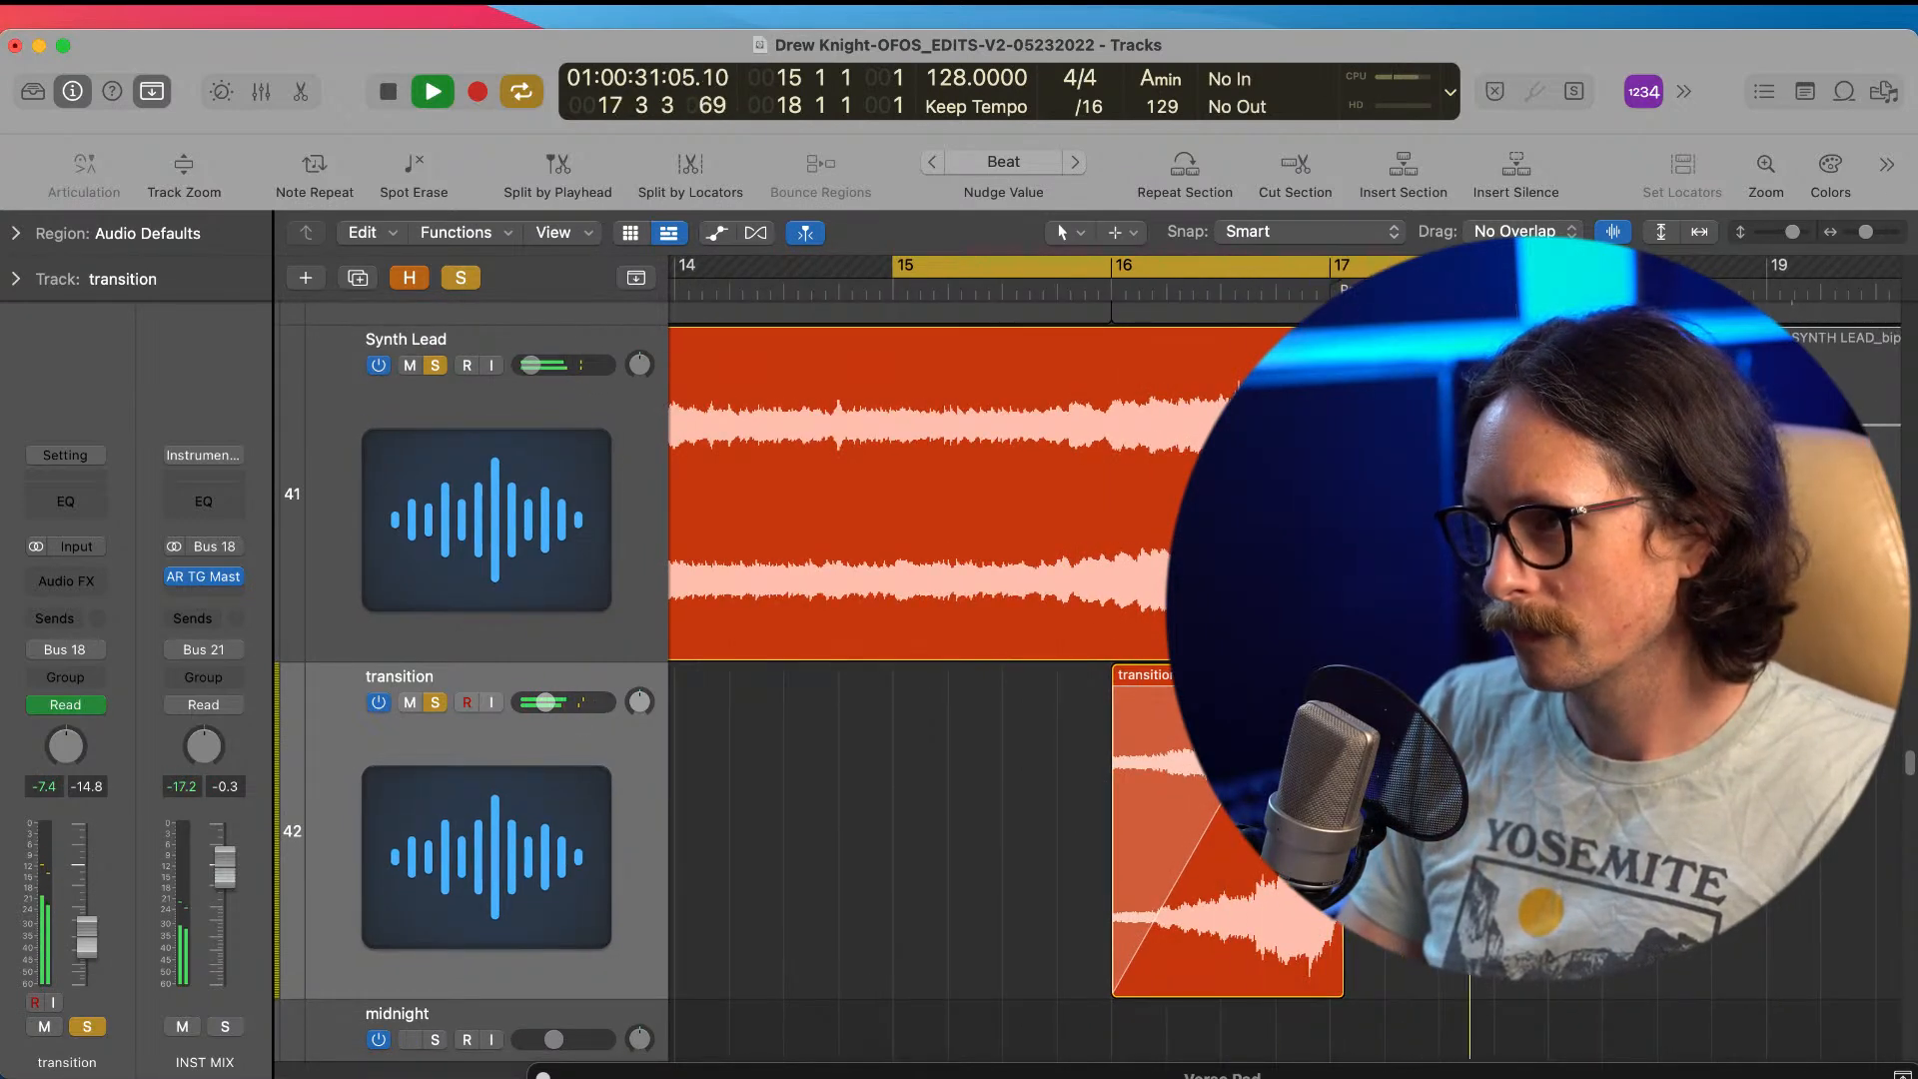
pyautogui.press('space')
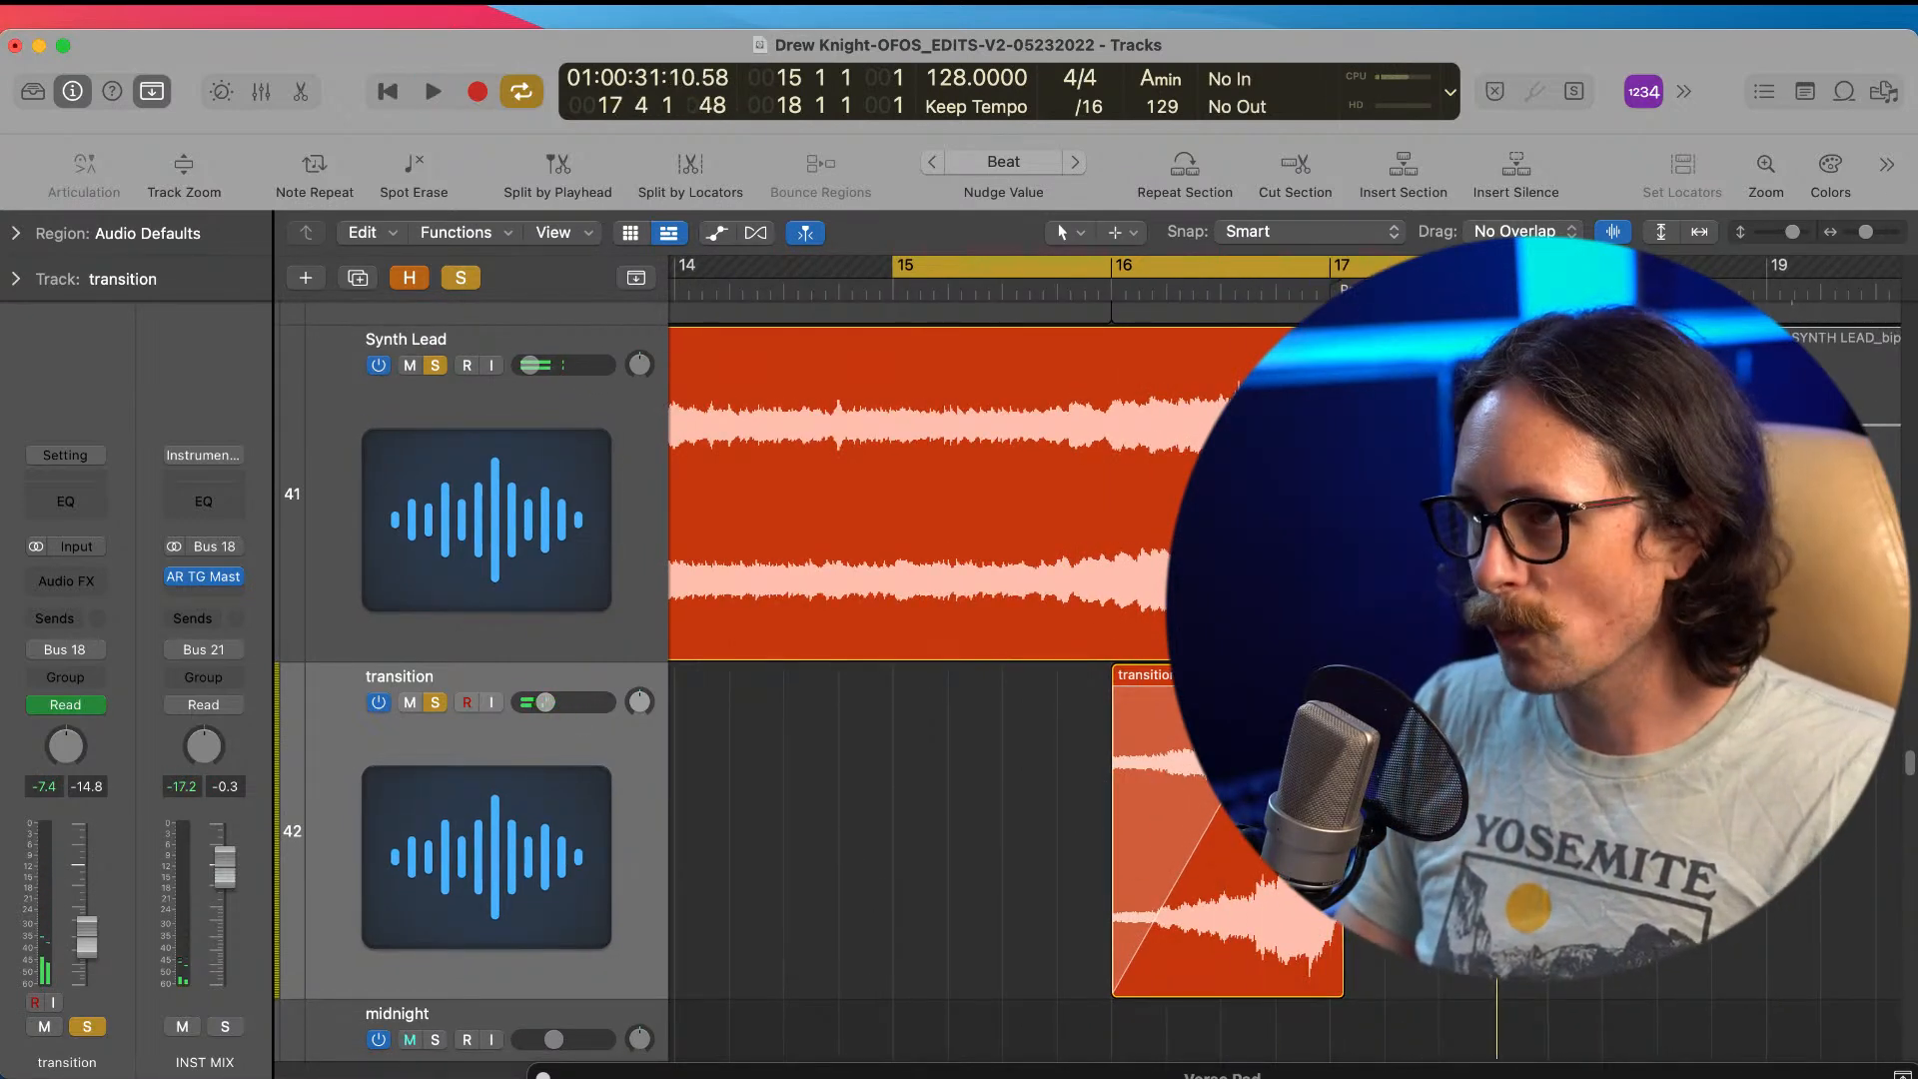
# Step: Show track automation and move the Synth Lead volume point after the peak to bar 18 at -∞ dB
pyautogui.hscroll(5, 1159, 799)
pyautogui.hscroll(-1, 1025, 565)
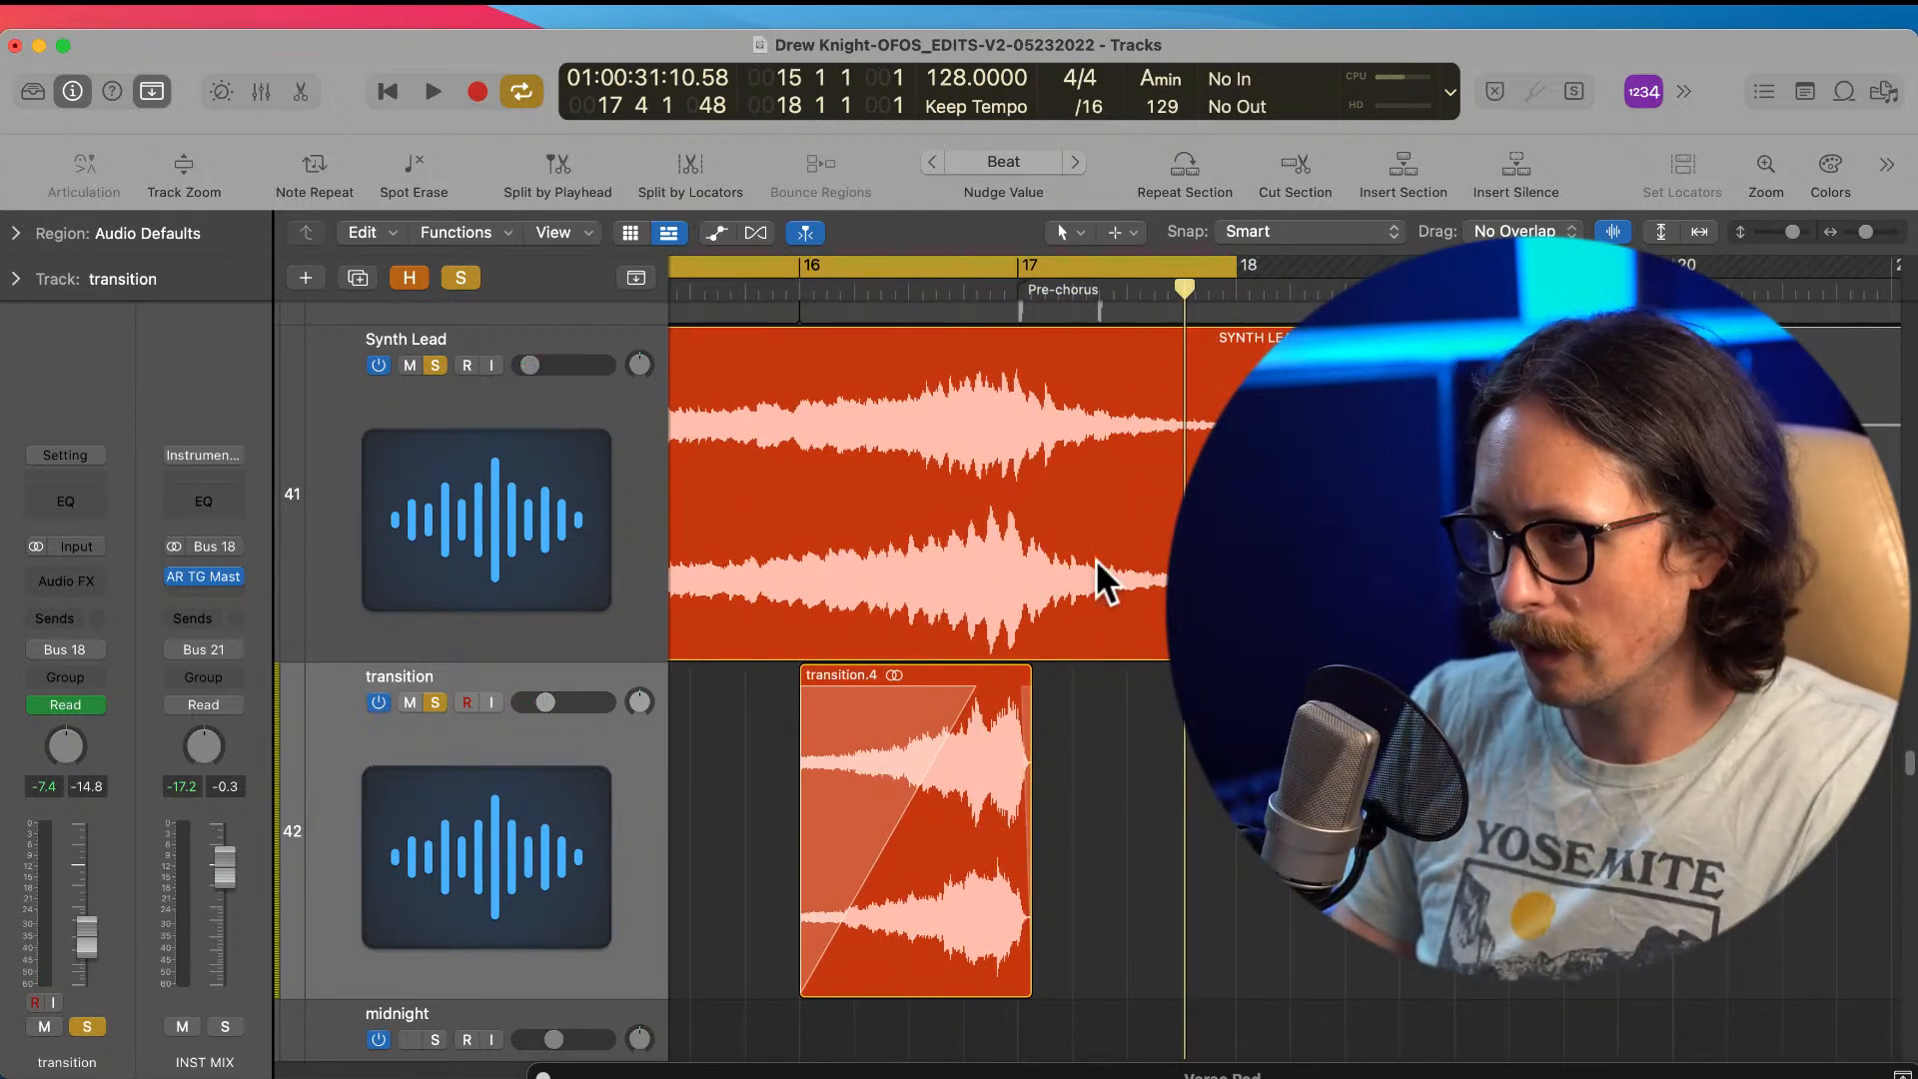
pyautogui.click(468, 454)
pyautogui.press('a')
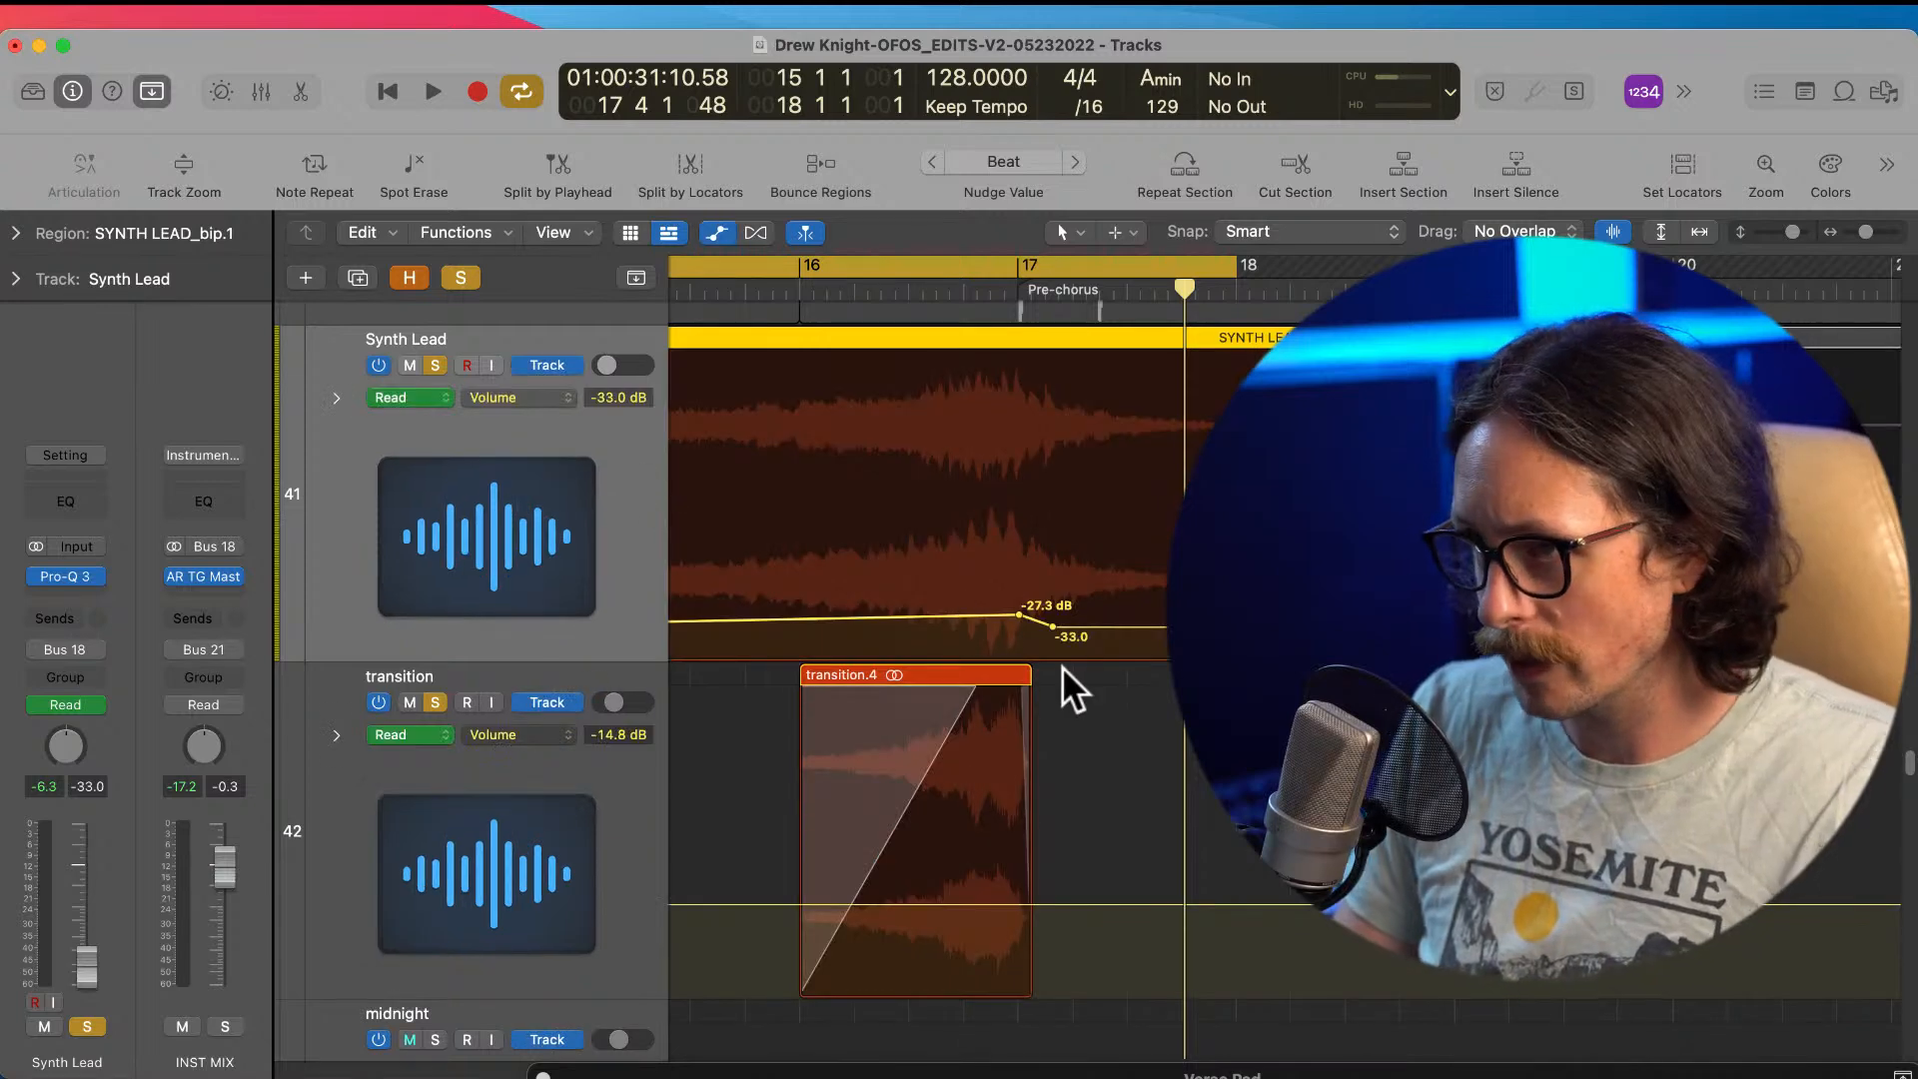
pyautogui.moveTo(1052, 625); pyautogui.dragTo(1236, 657)
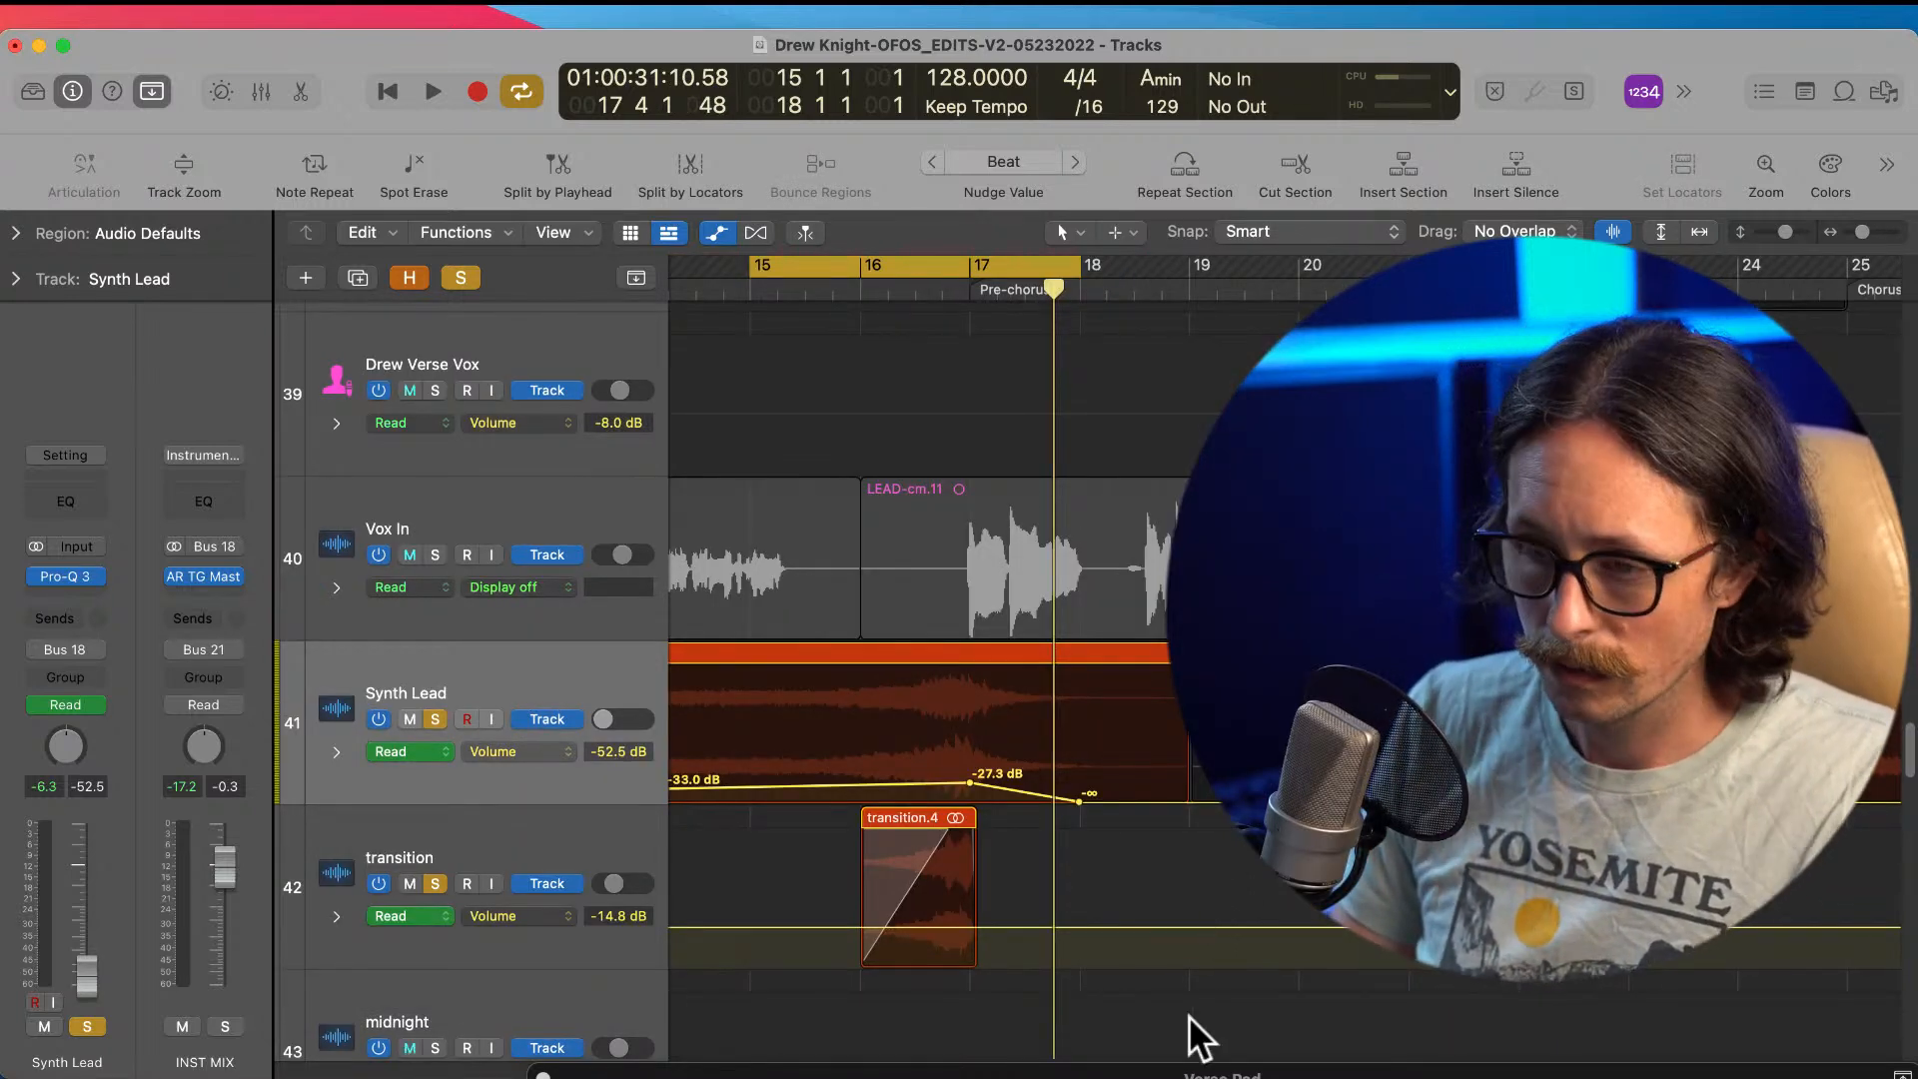
# Step: Play from bar 15 to check the Synth Lead's longer volume fade against the transition, with track automation hidden
pyautogui.press('space')
pyautogui.press('a')
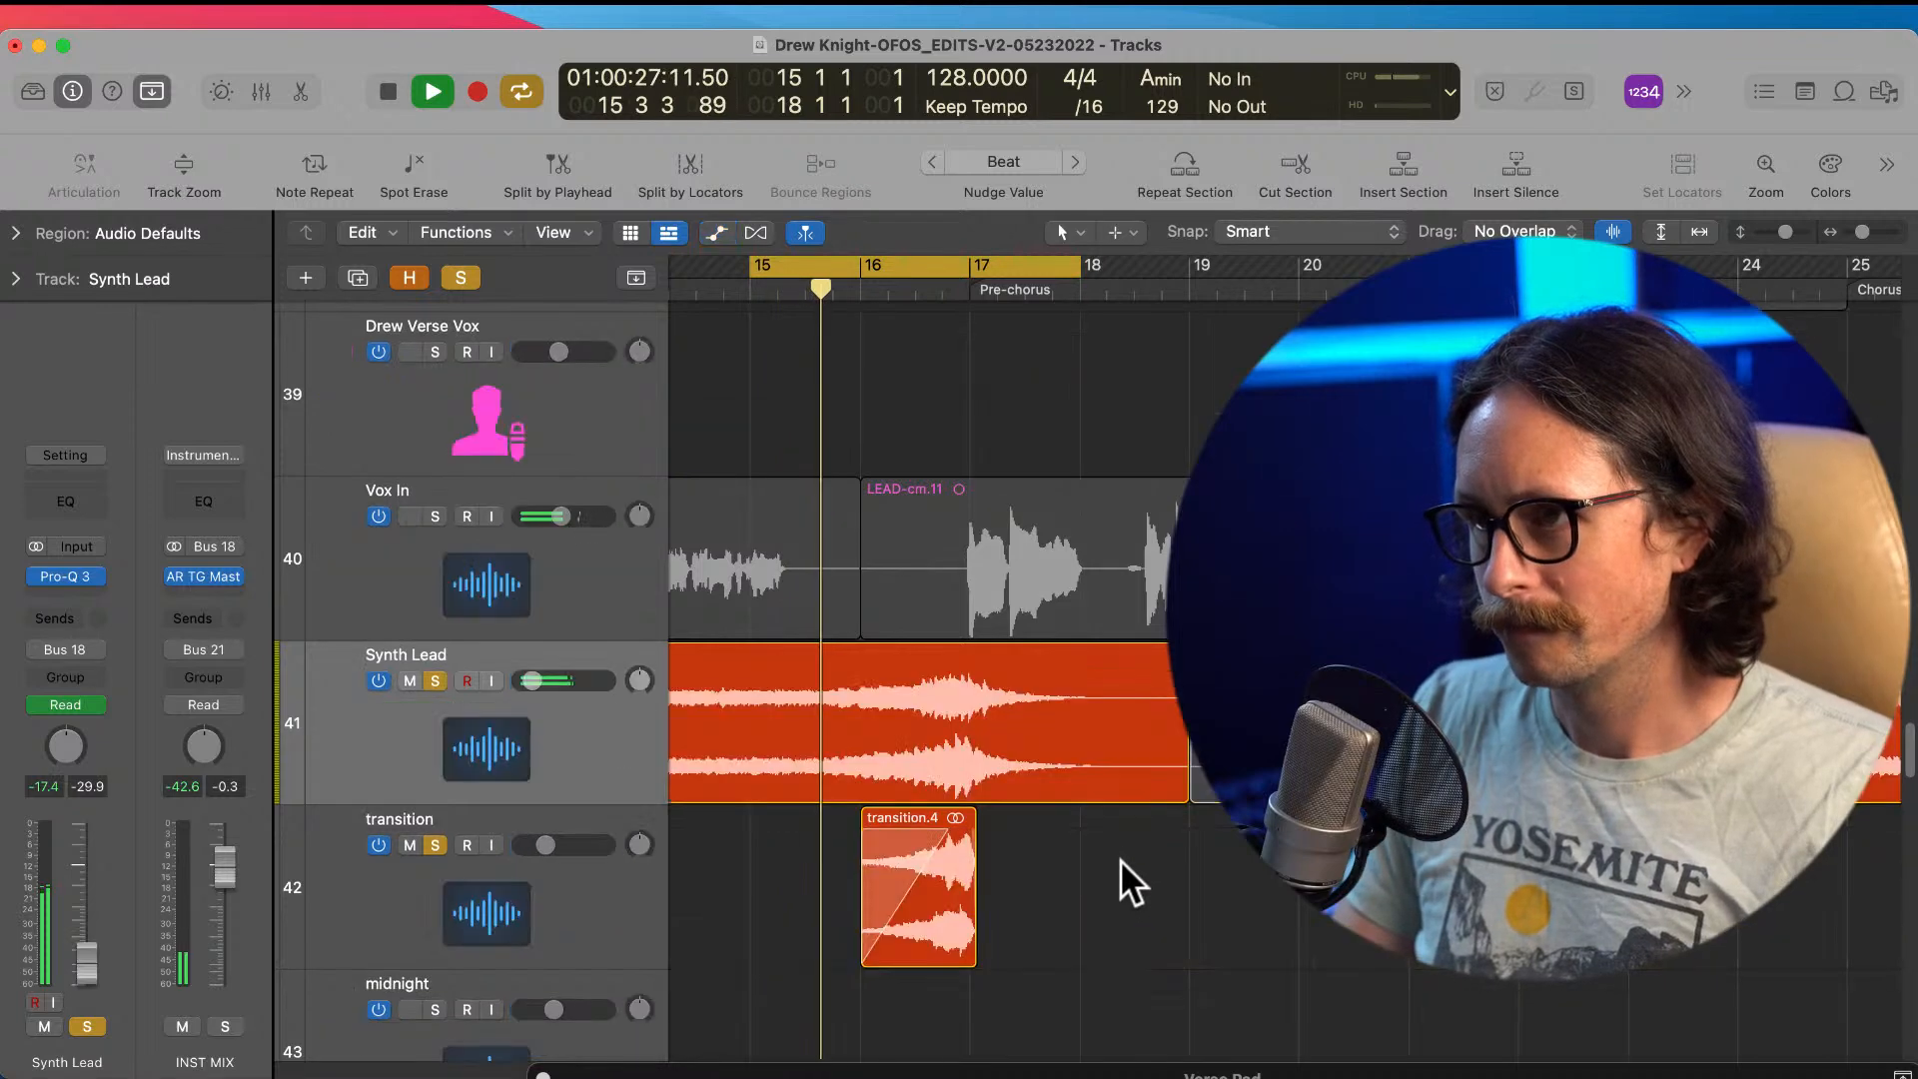
pyautogui.keyDown('ctrl'); pyautogui.keyDown('alt'); pyautogui.click(934, 910); pyautogui.keyUp('alt'); pyautogui.keyUp('ctrl')
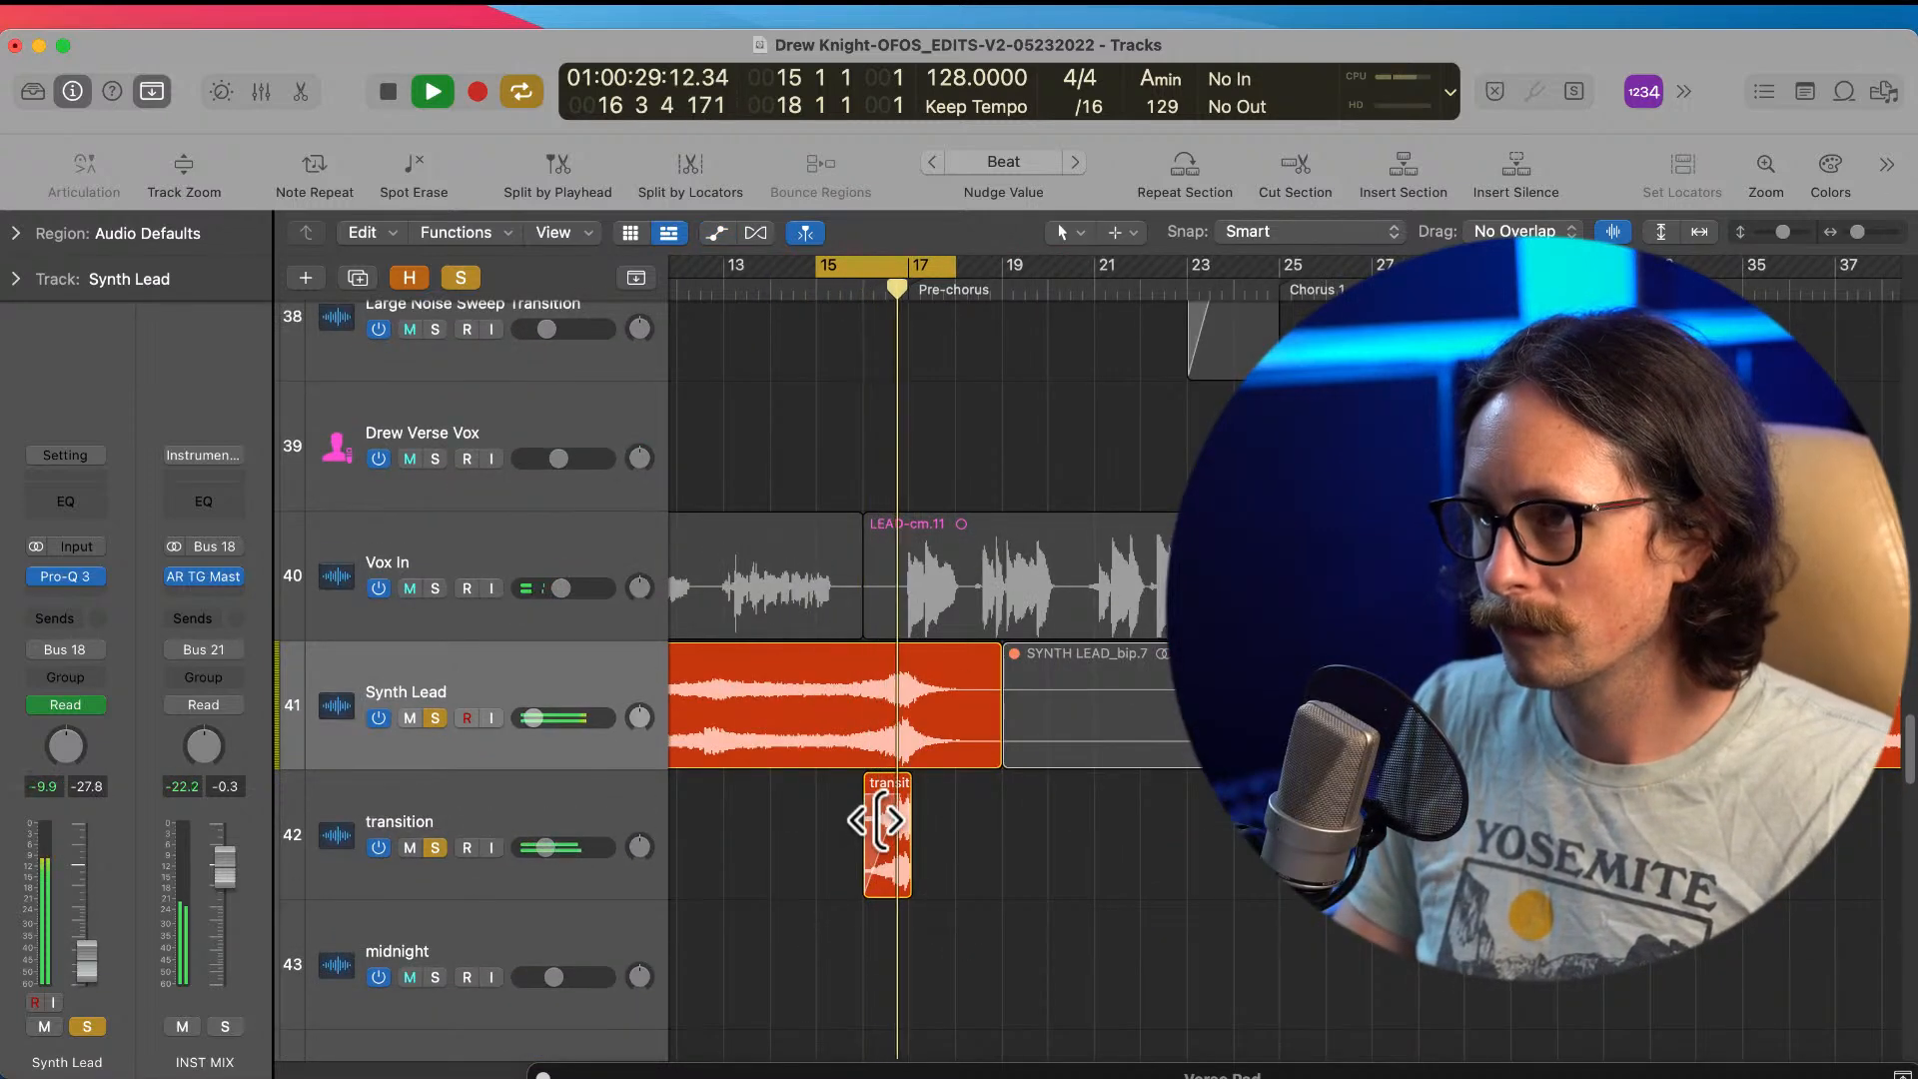
pyautogui.press('space')
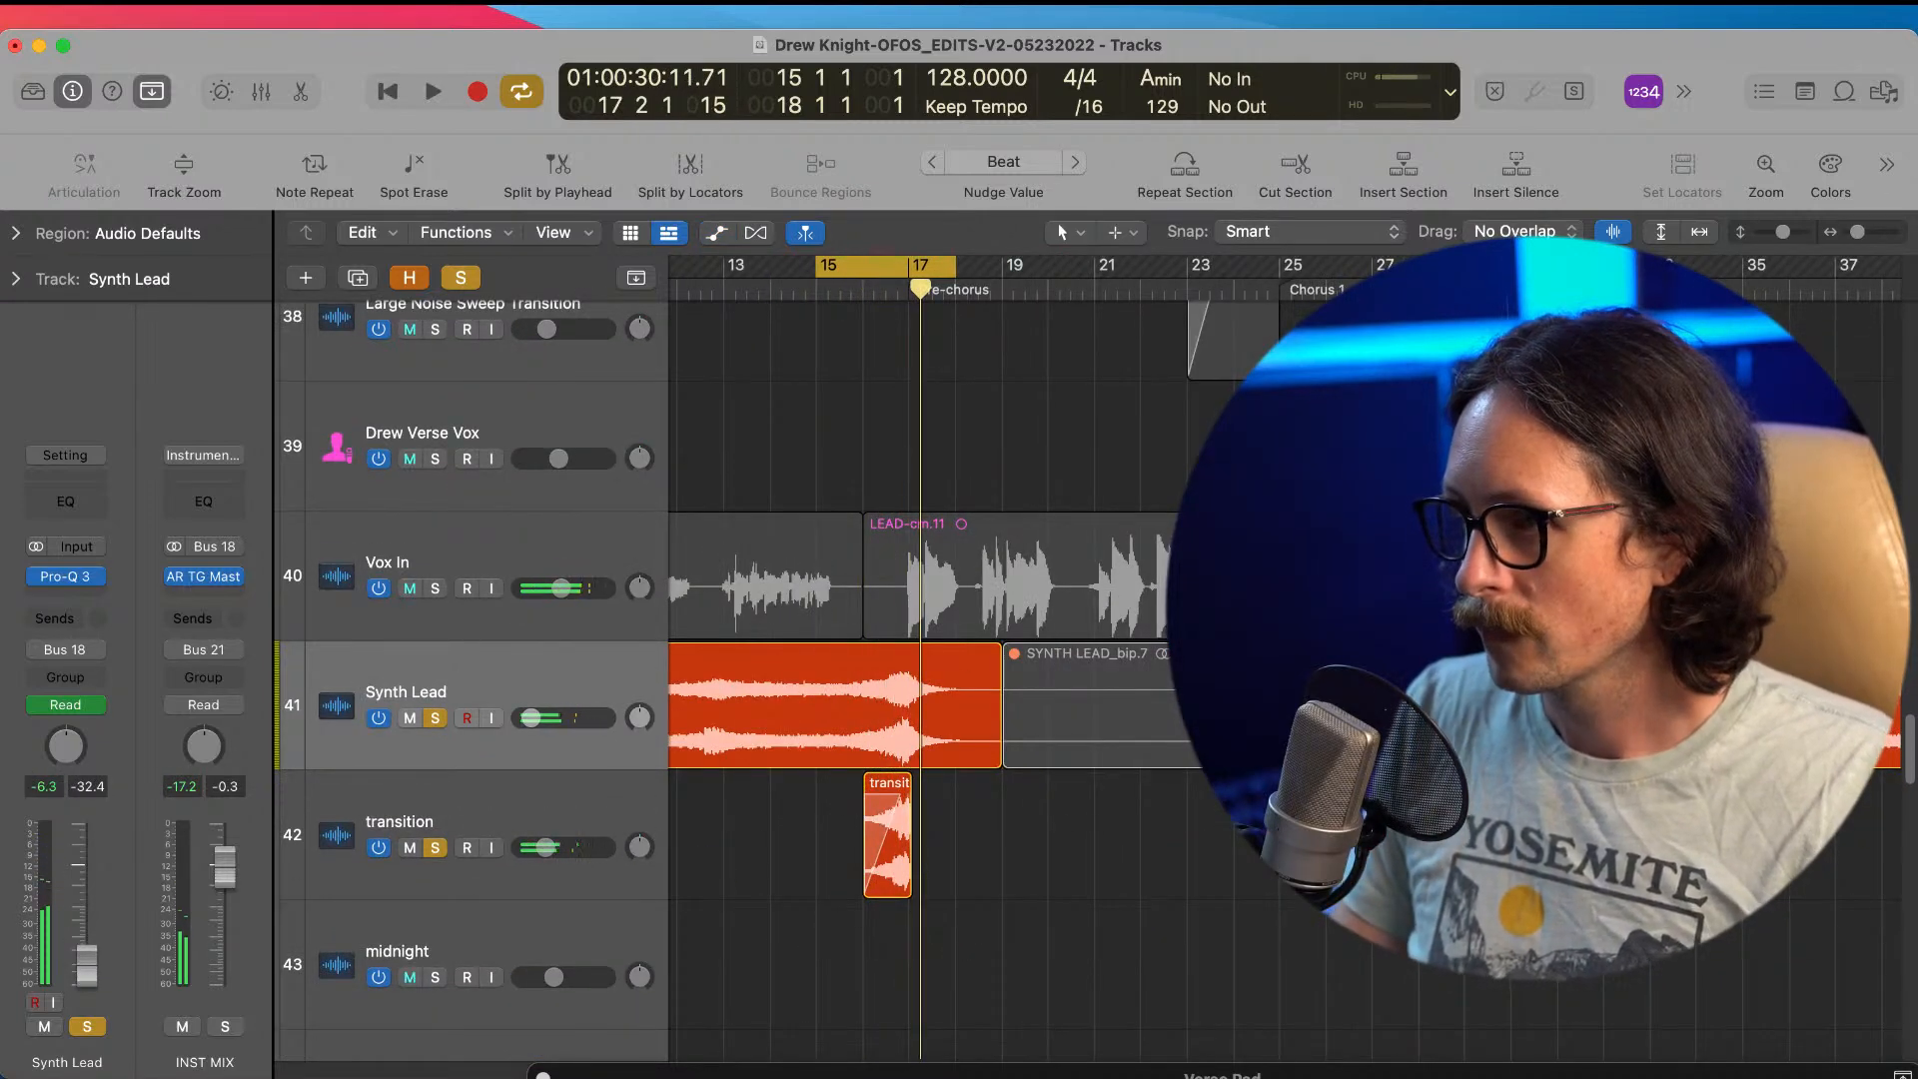
# Step: Insert the Eventide SP2016 Reverb as an audio effect on the transition track
pyautogui.click(521, 804)
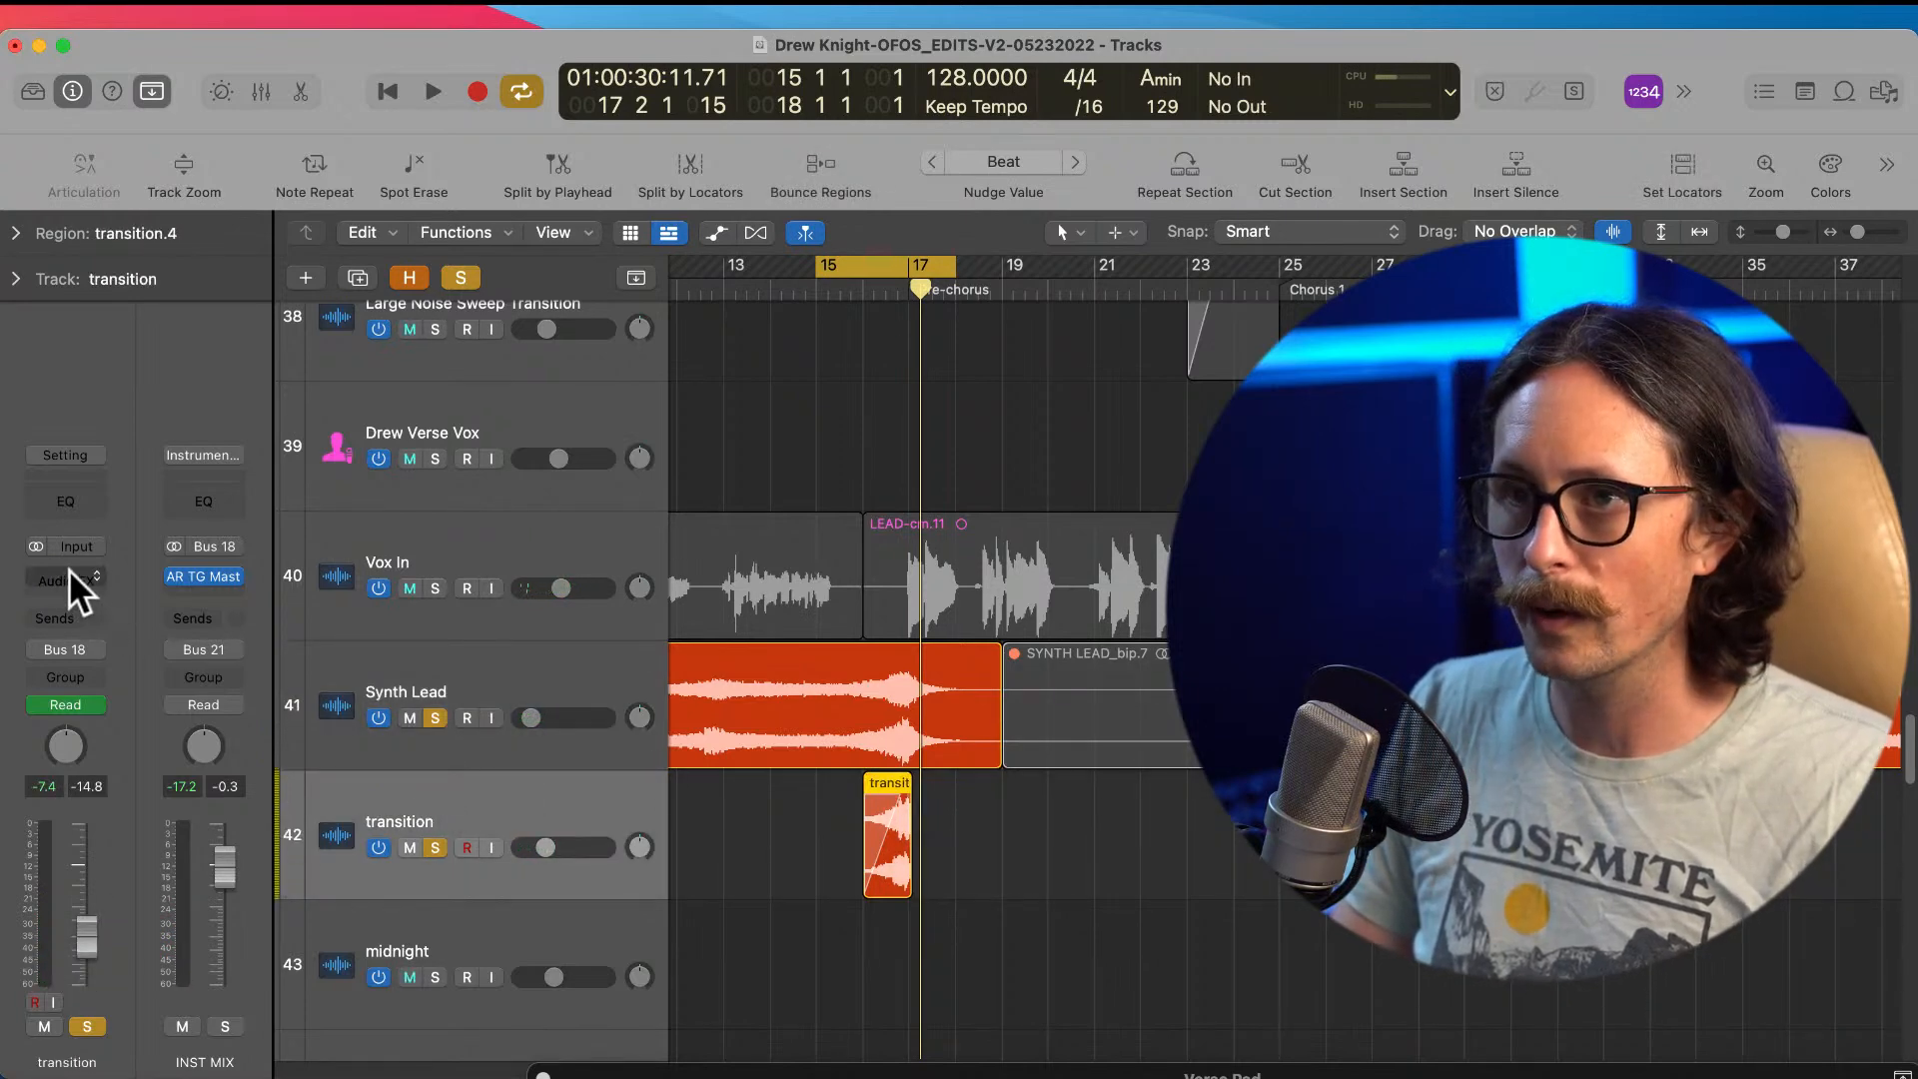
pyautogui.click(67, 577)
pyautogui.moveTo(210, 1018)
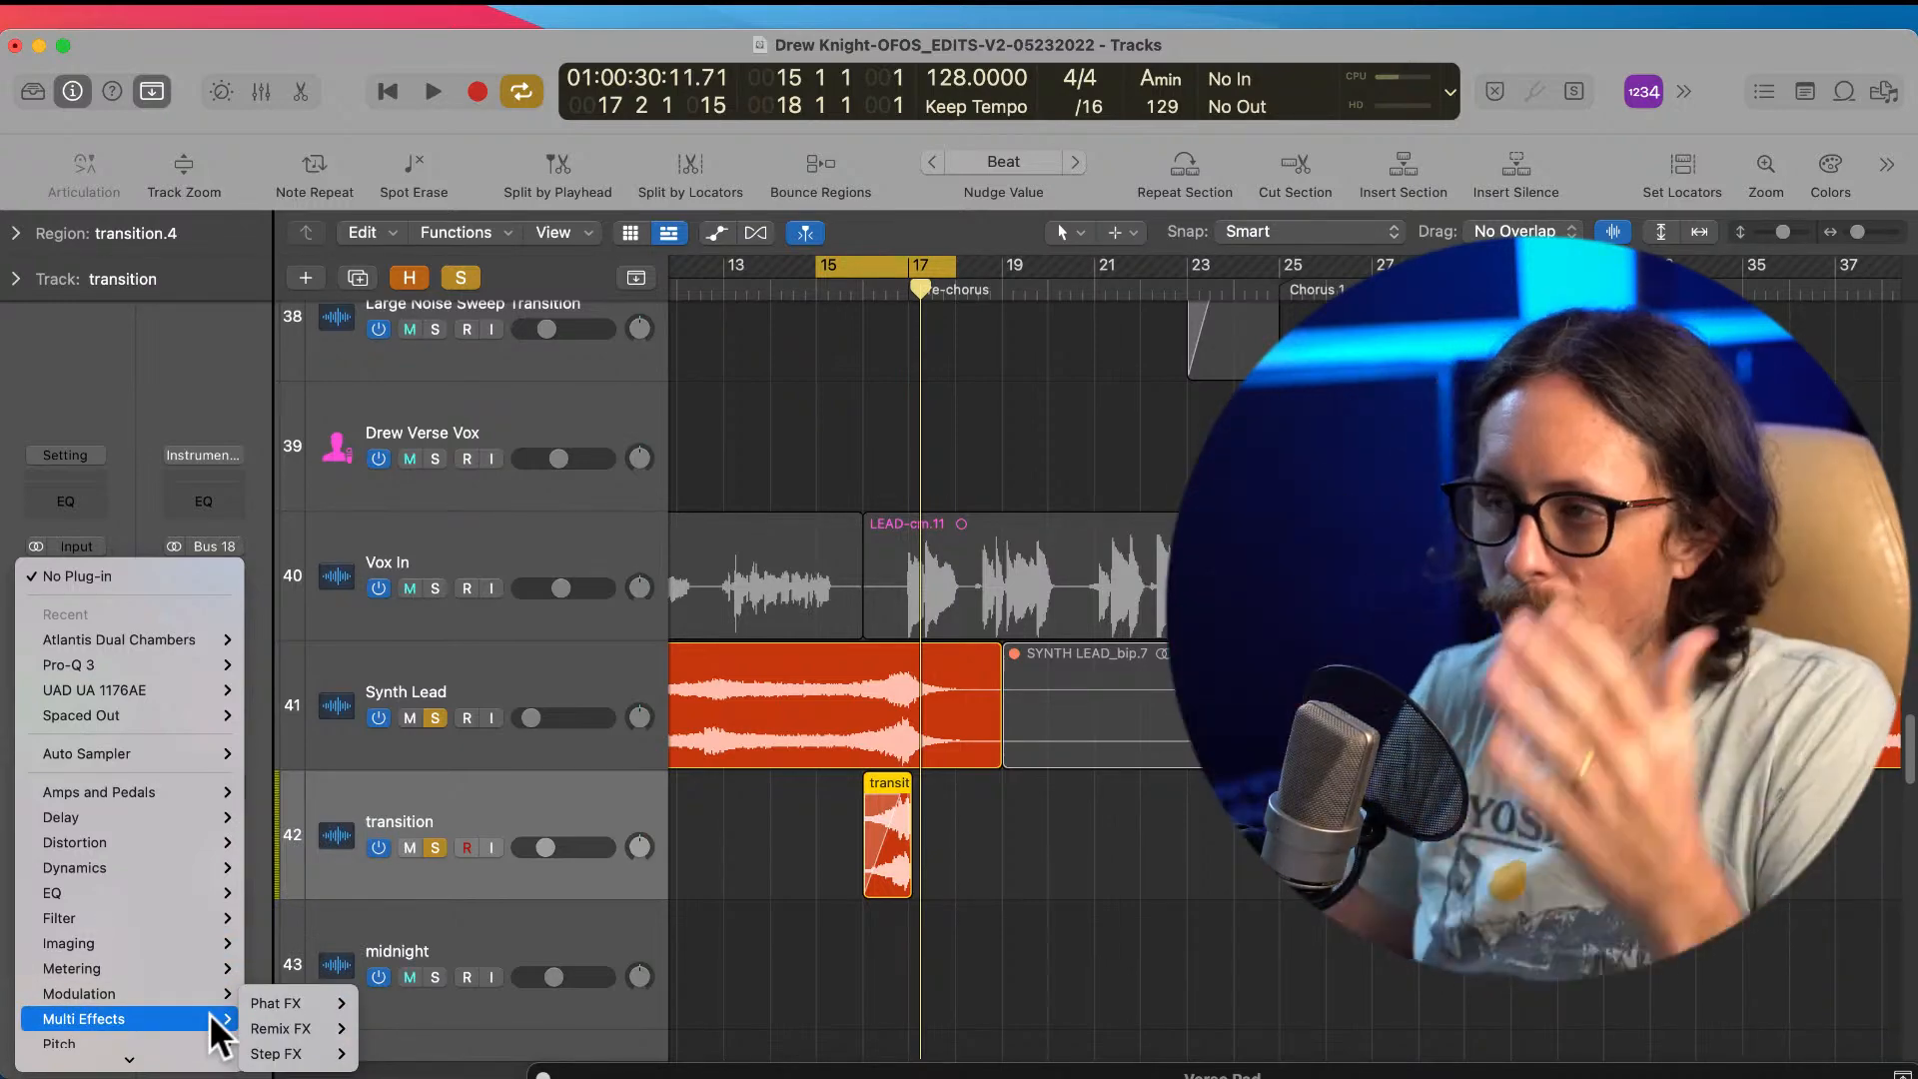
pyautogui.scroll(-5, 130, 999)
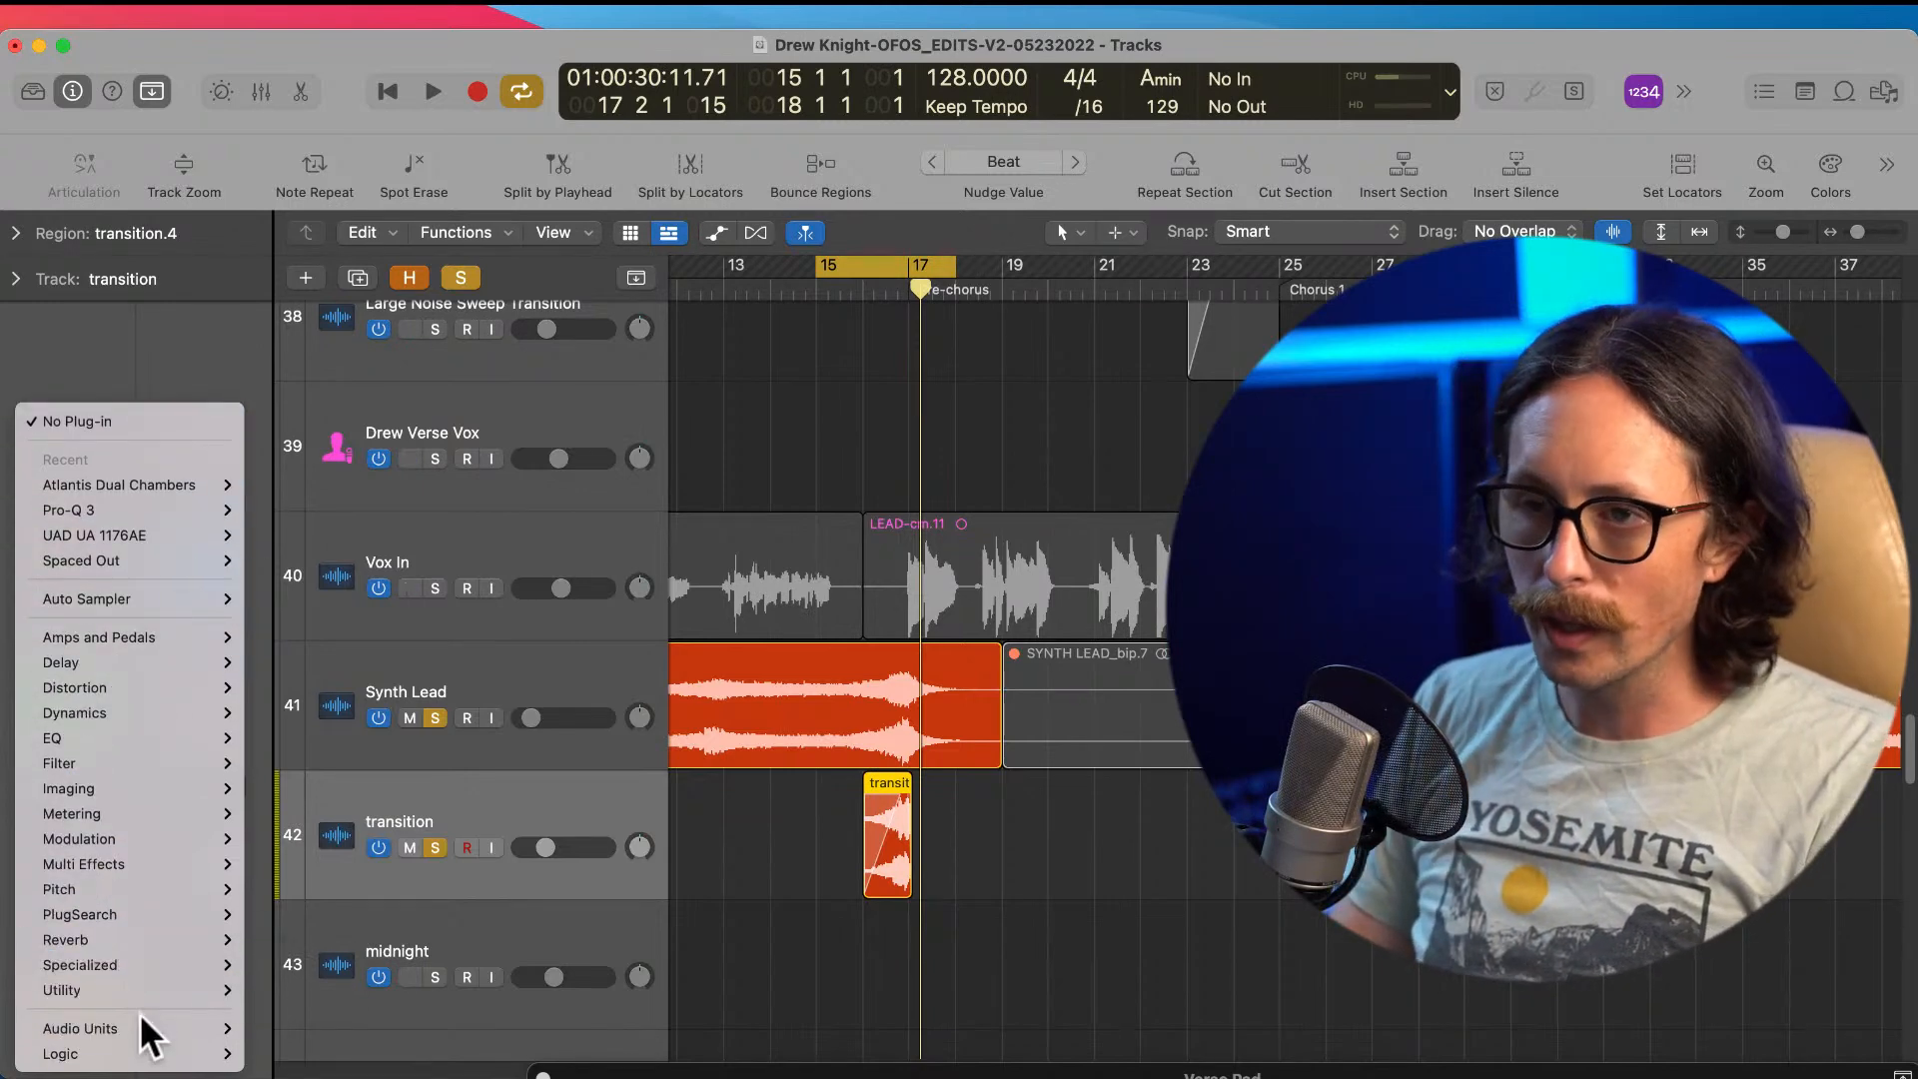
pyautogui.moveTo(140, 1025)
pyautogui.scroll(-10, 385, 789)
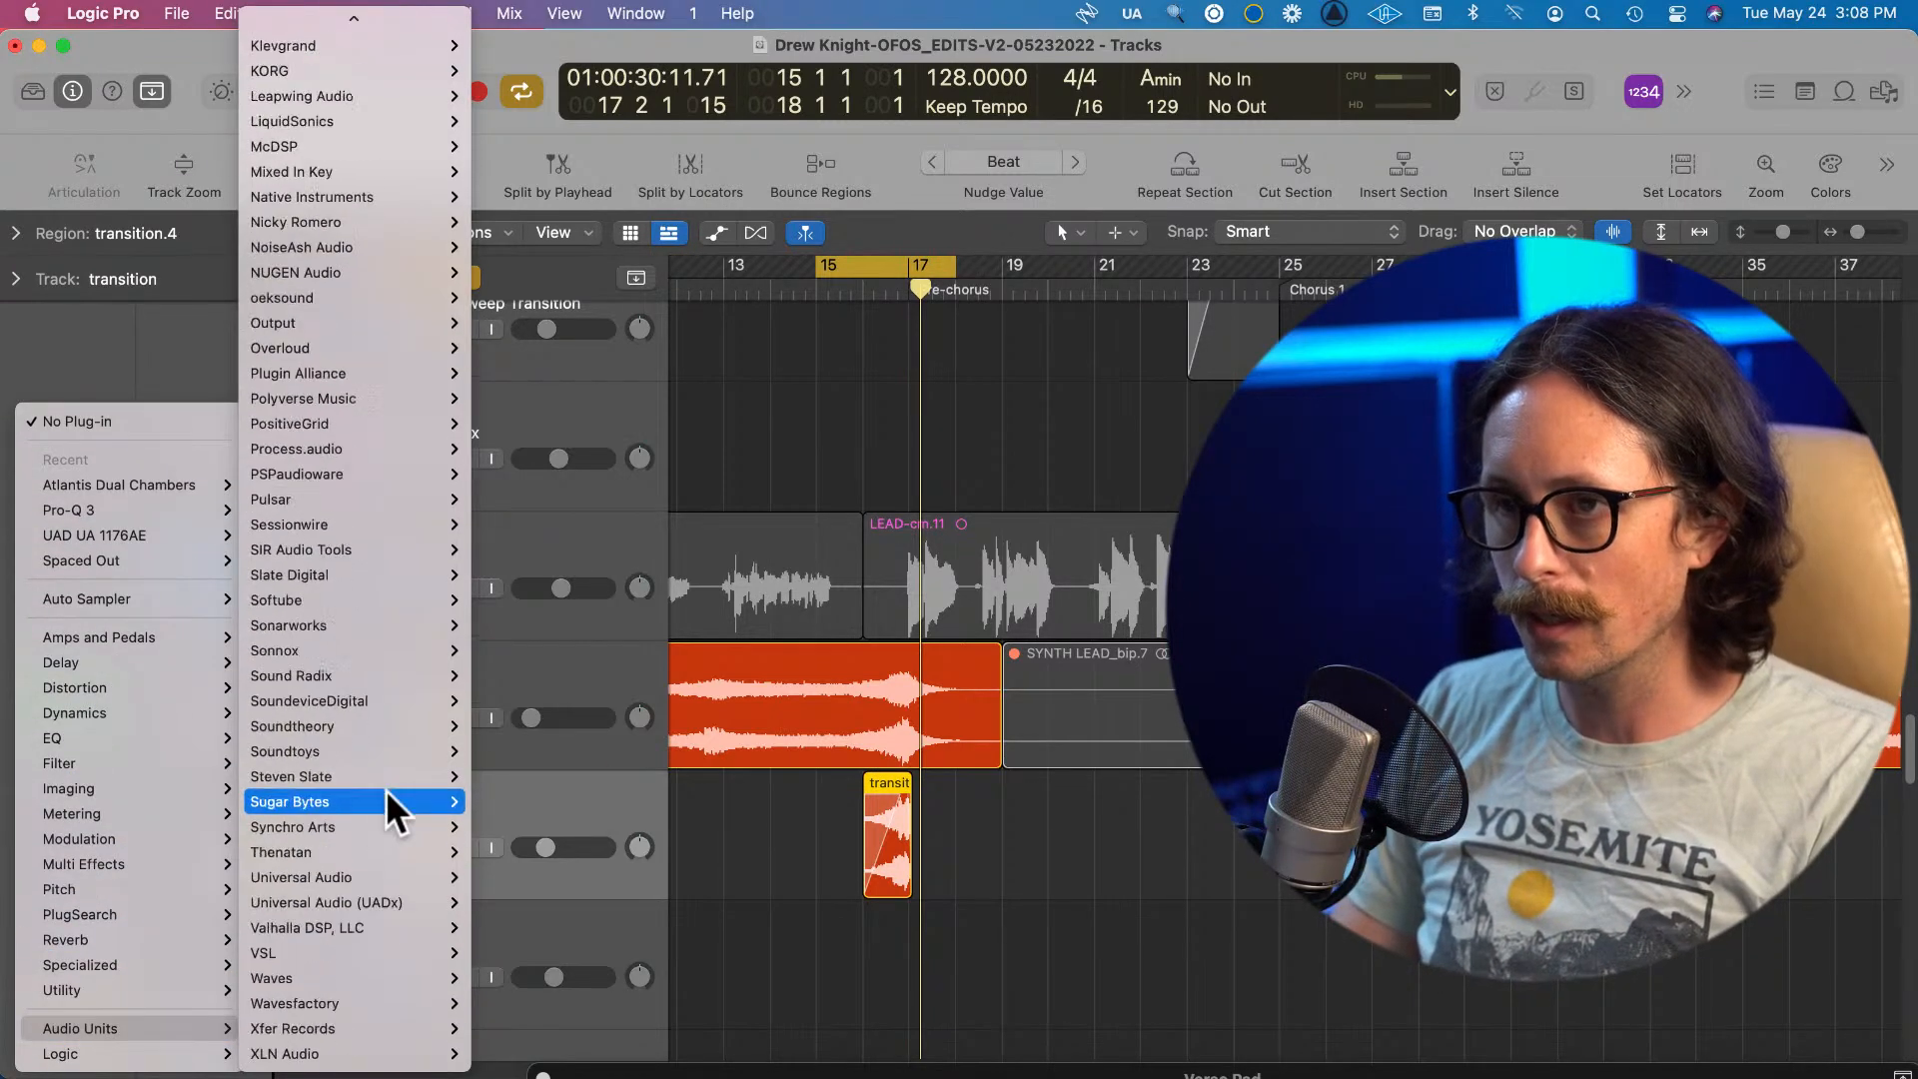
pyautogui.scroll(-1, 386, 790)
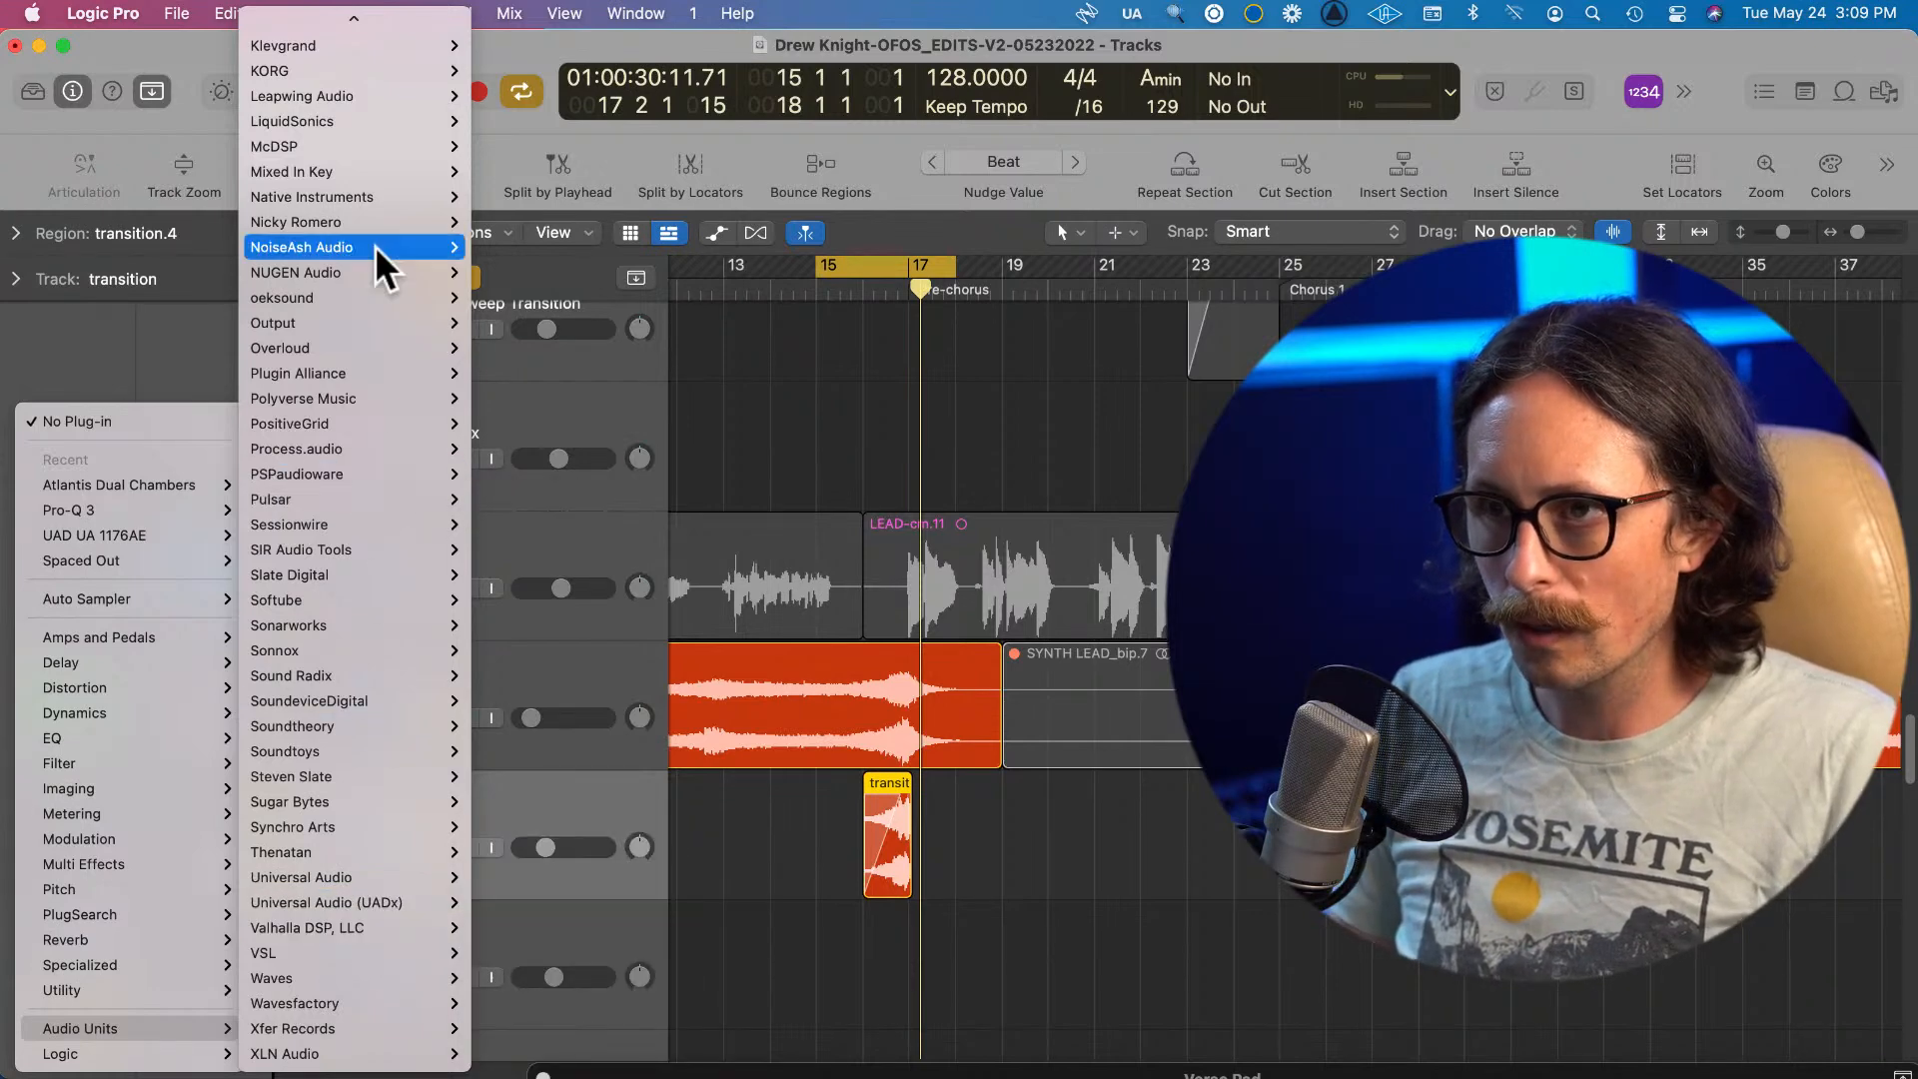
pyautogui.moveTo(362, 548)
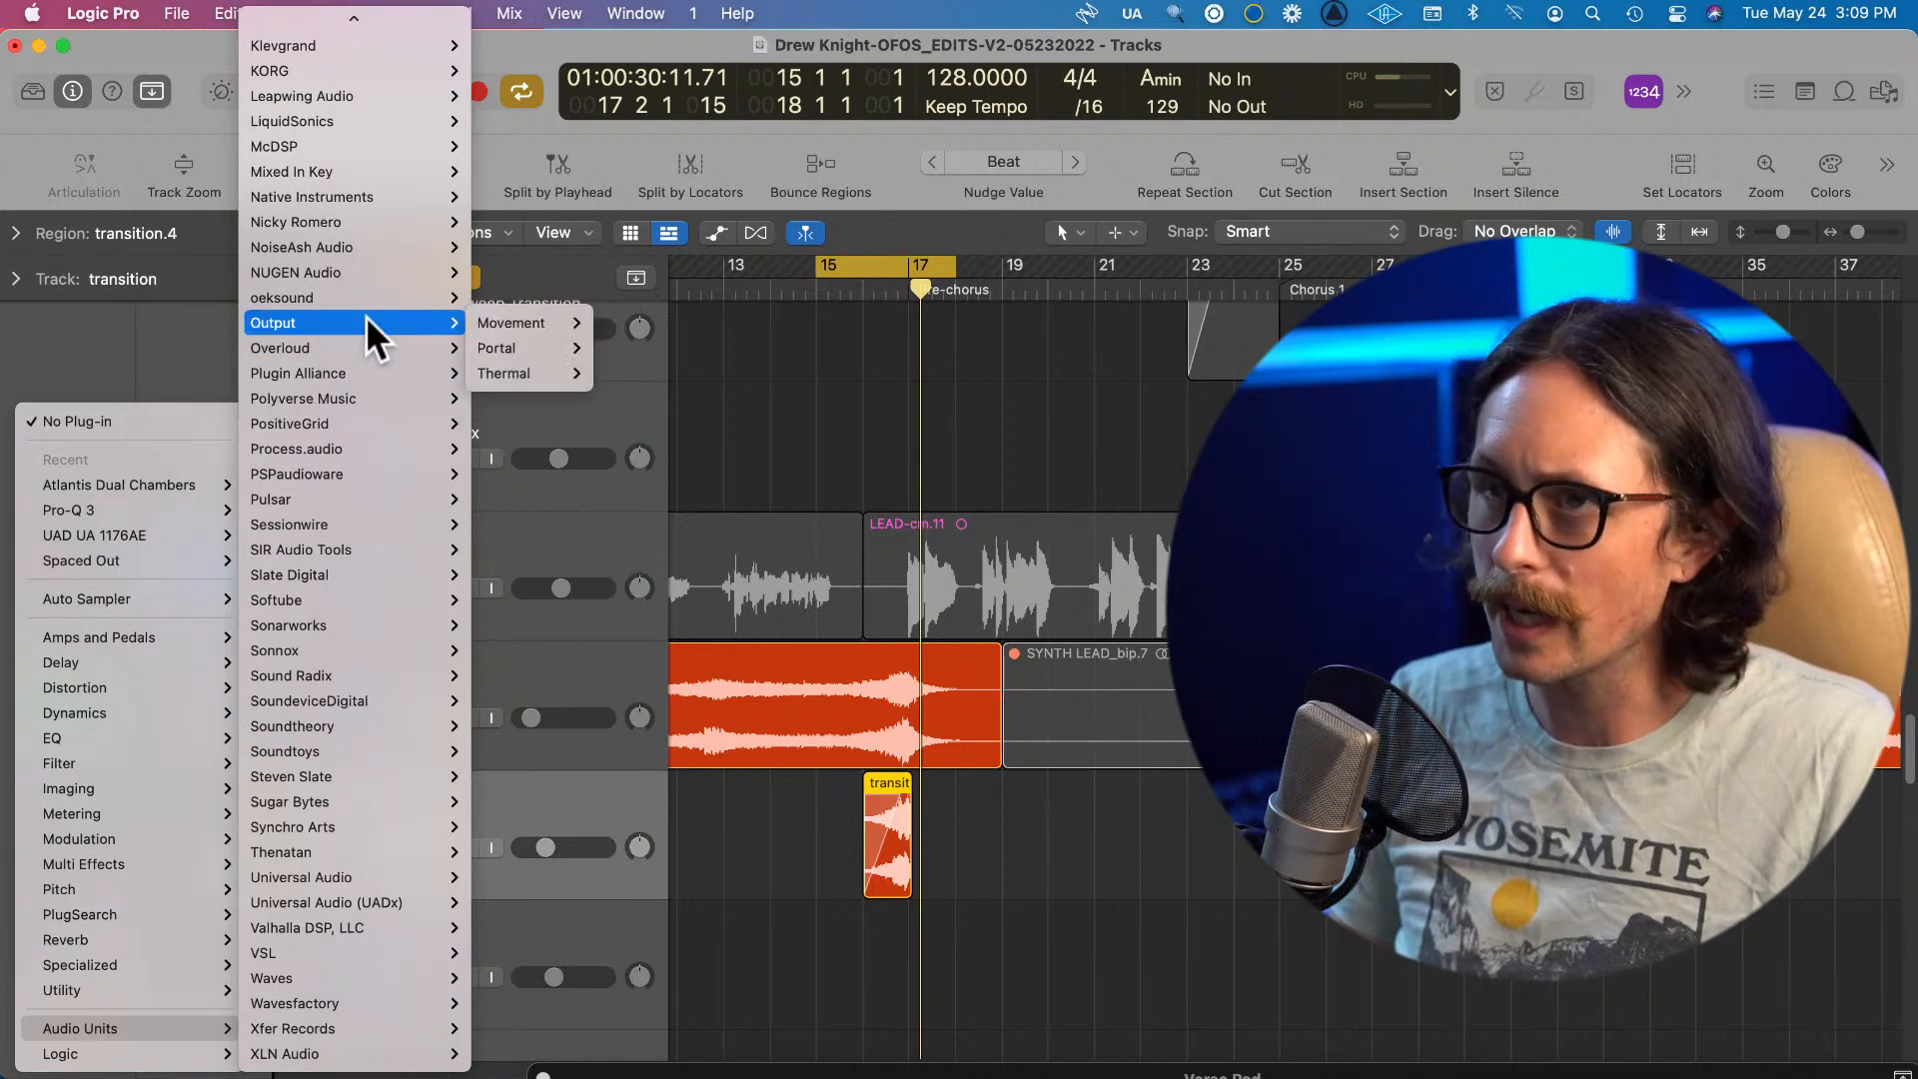
pyautogui.scroll(1, 322, 90)
pyautogui.scroll(5, 327, 98)
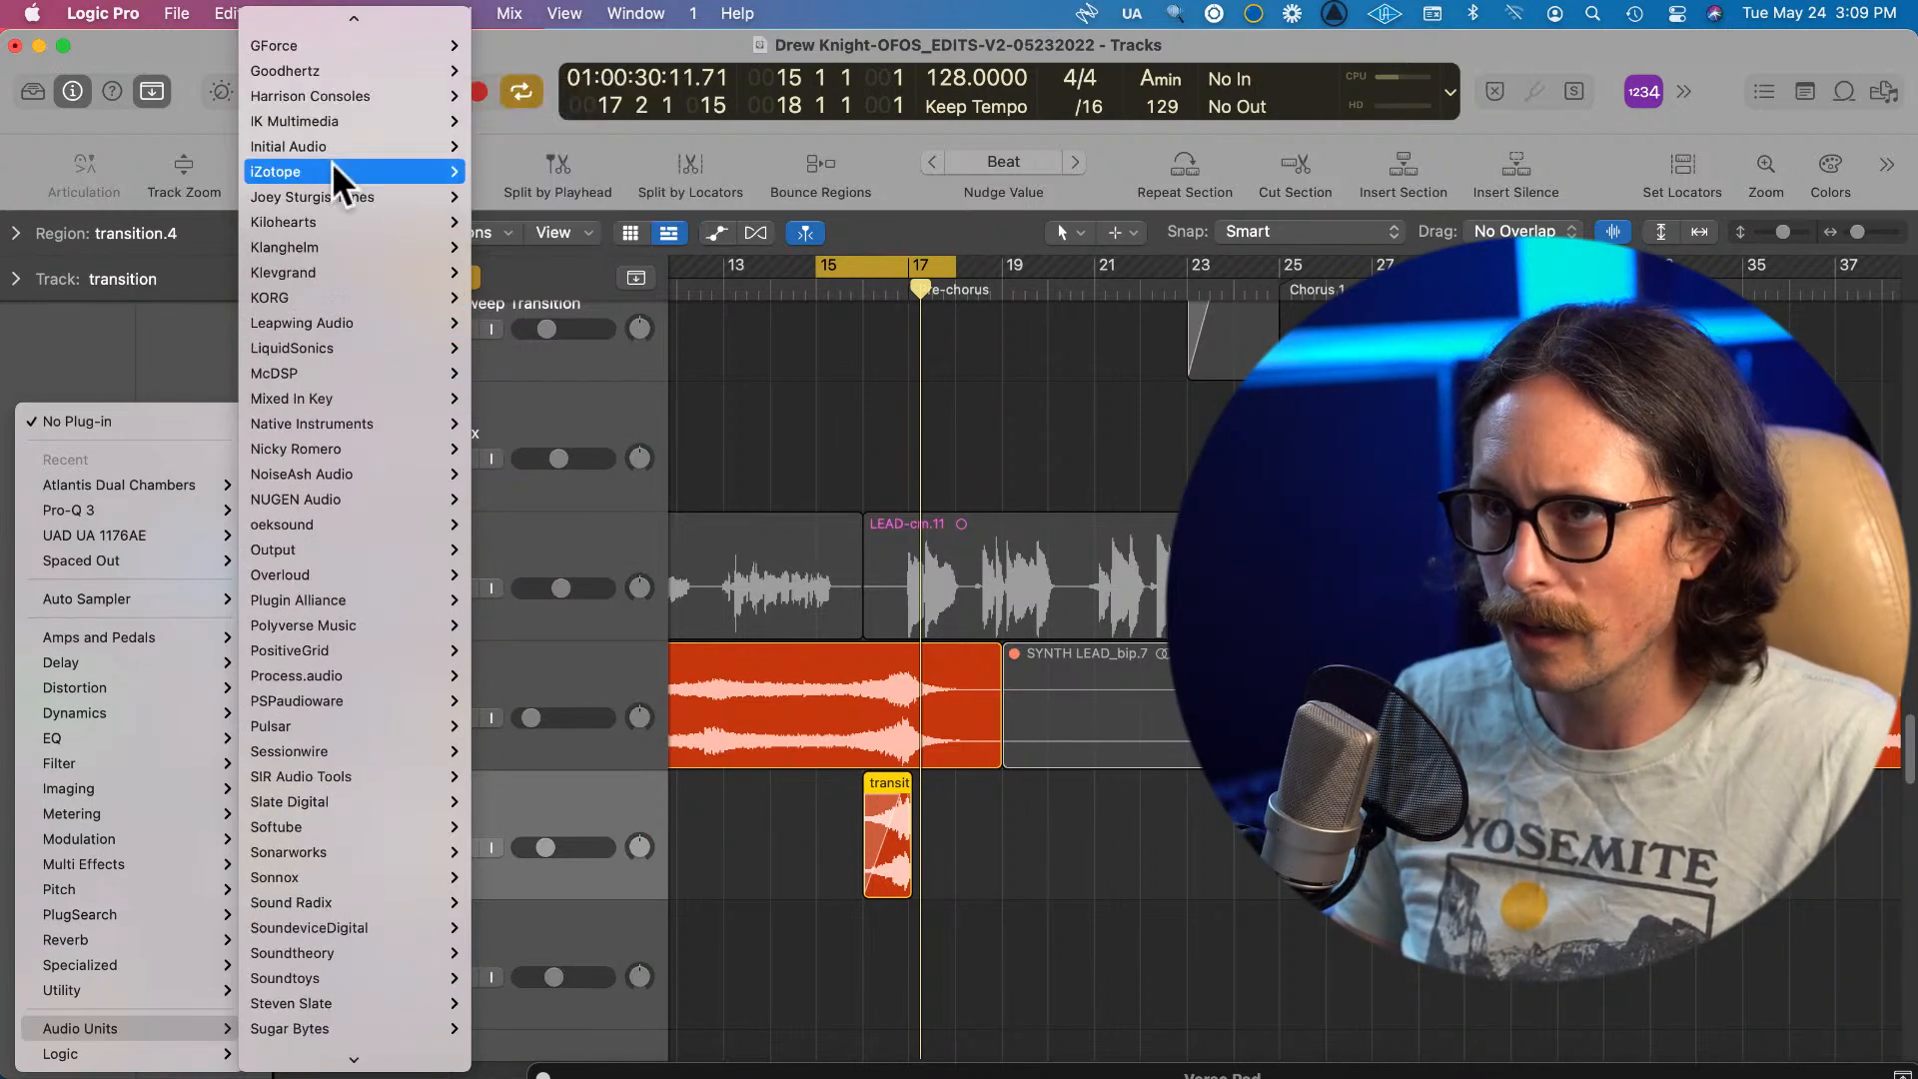
pyautogui.moveTo(378, 140)
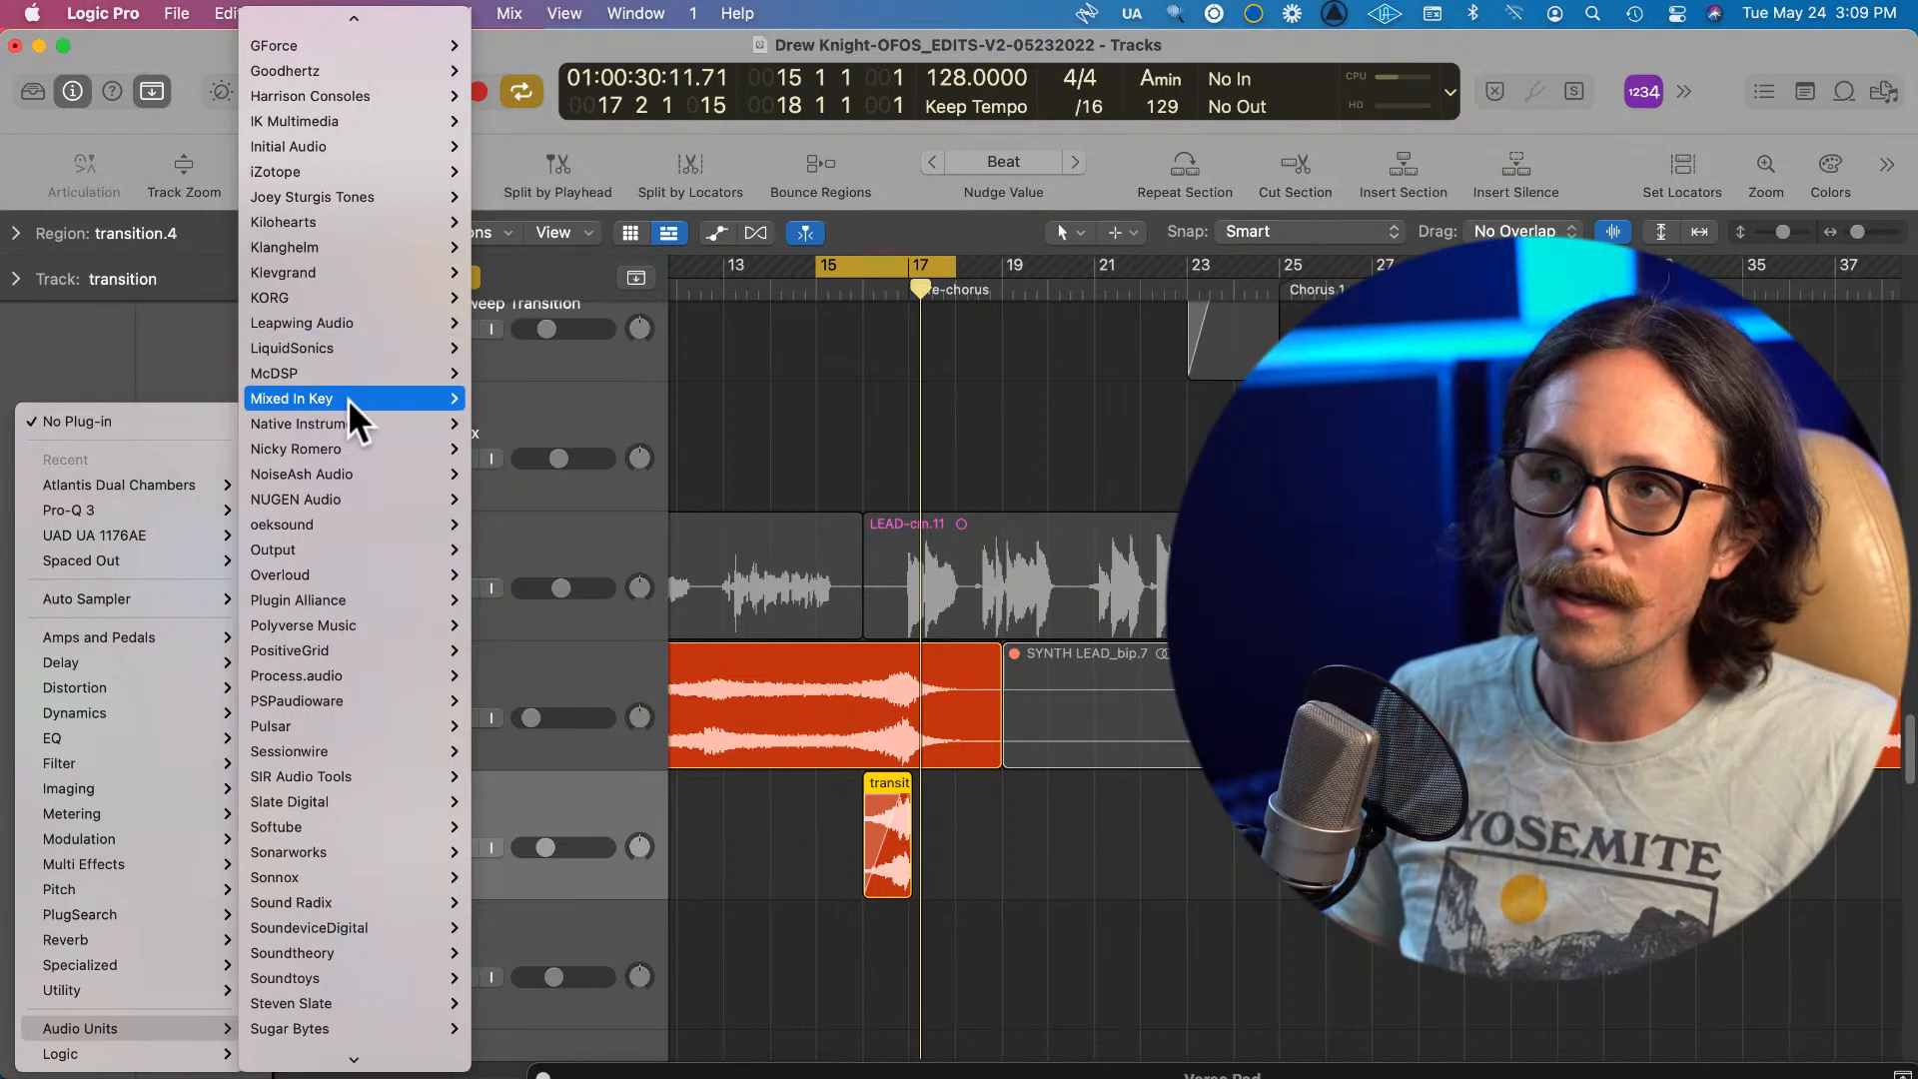
pyautogui.scroll(3, 348, 399)
pyautogui.moveTo(347, 398)
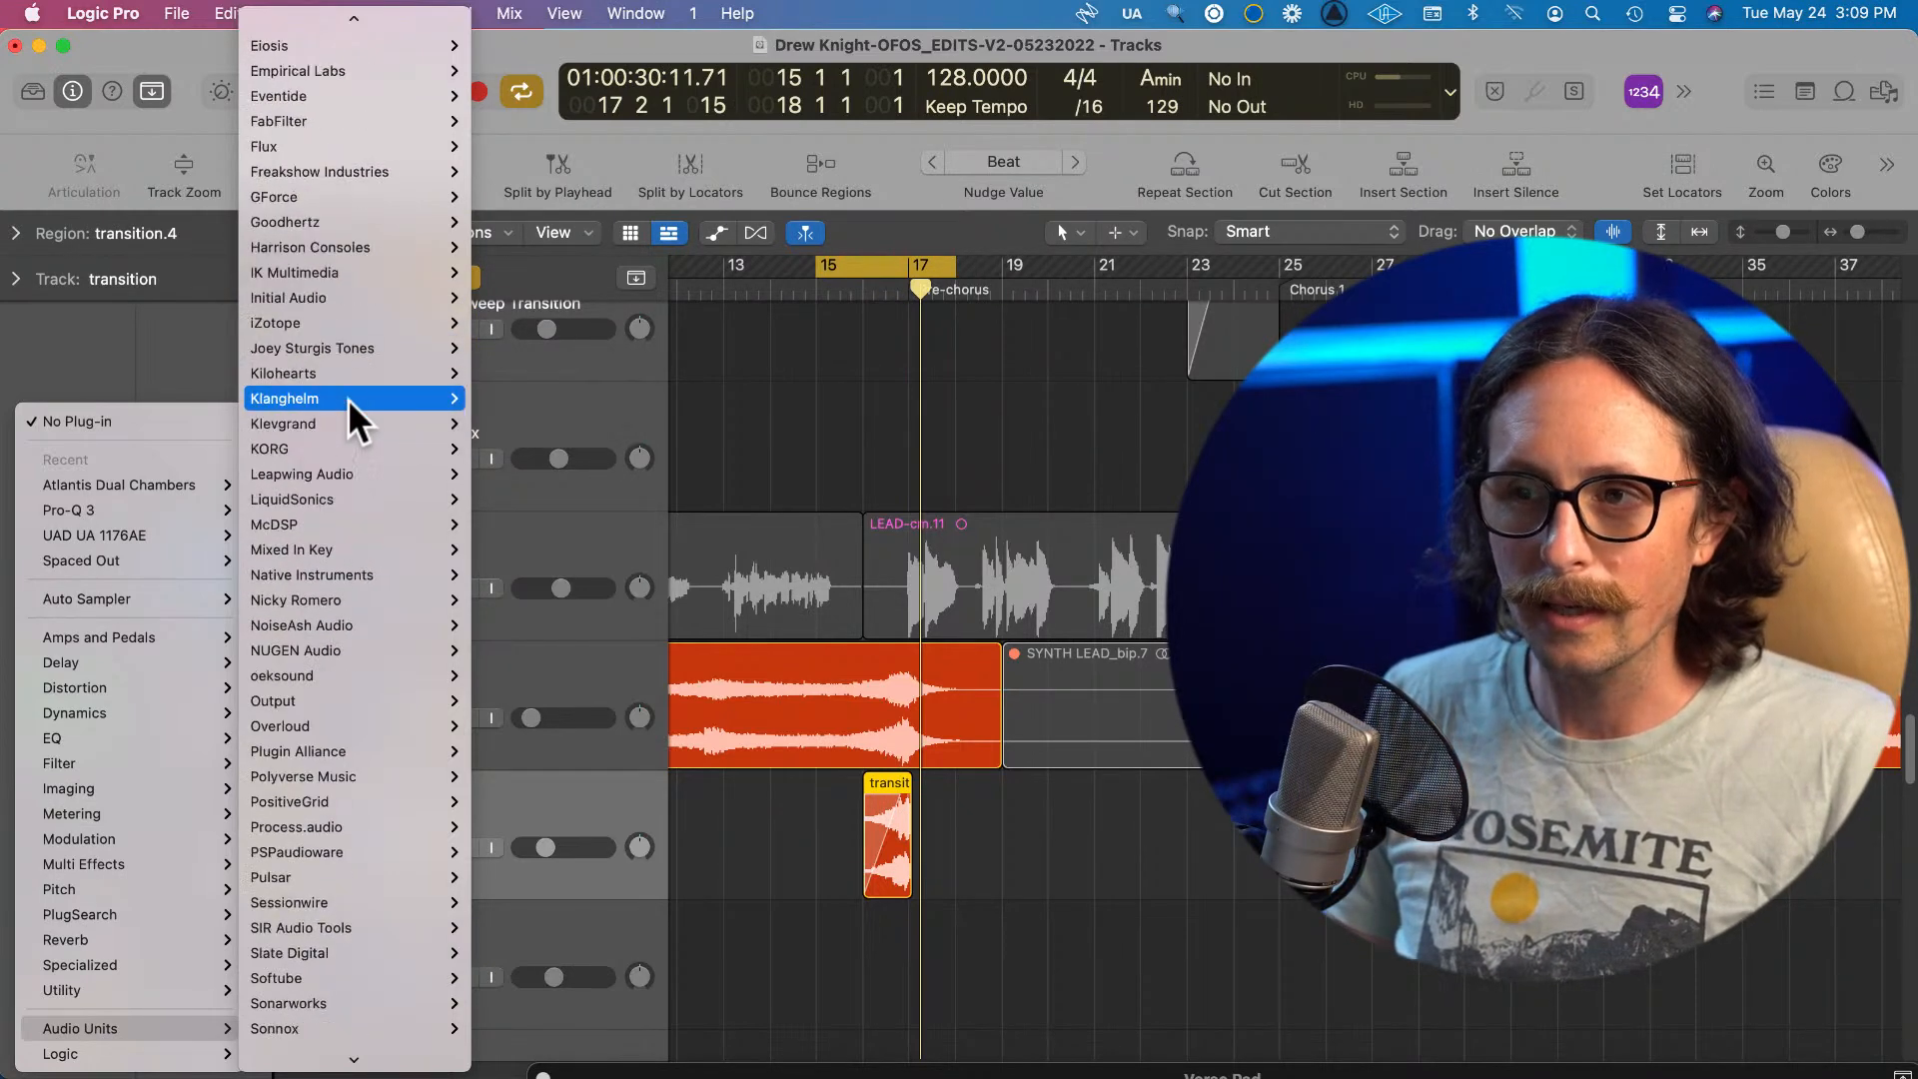
pyautogui.scroll(3, 350, 470)
pyautogui.moveTo(318, 296)
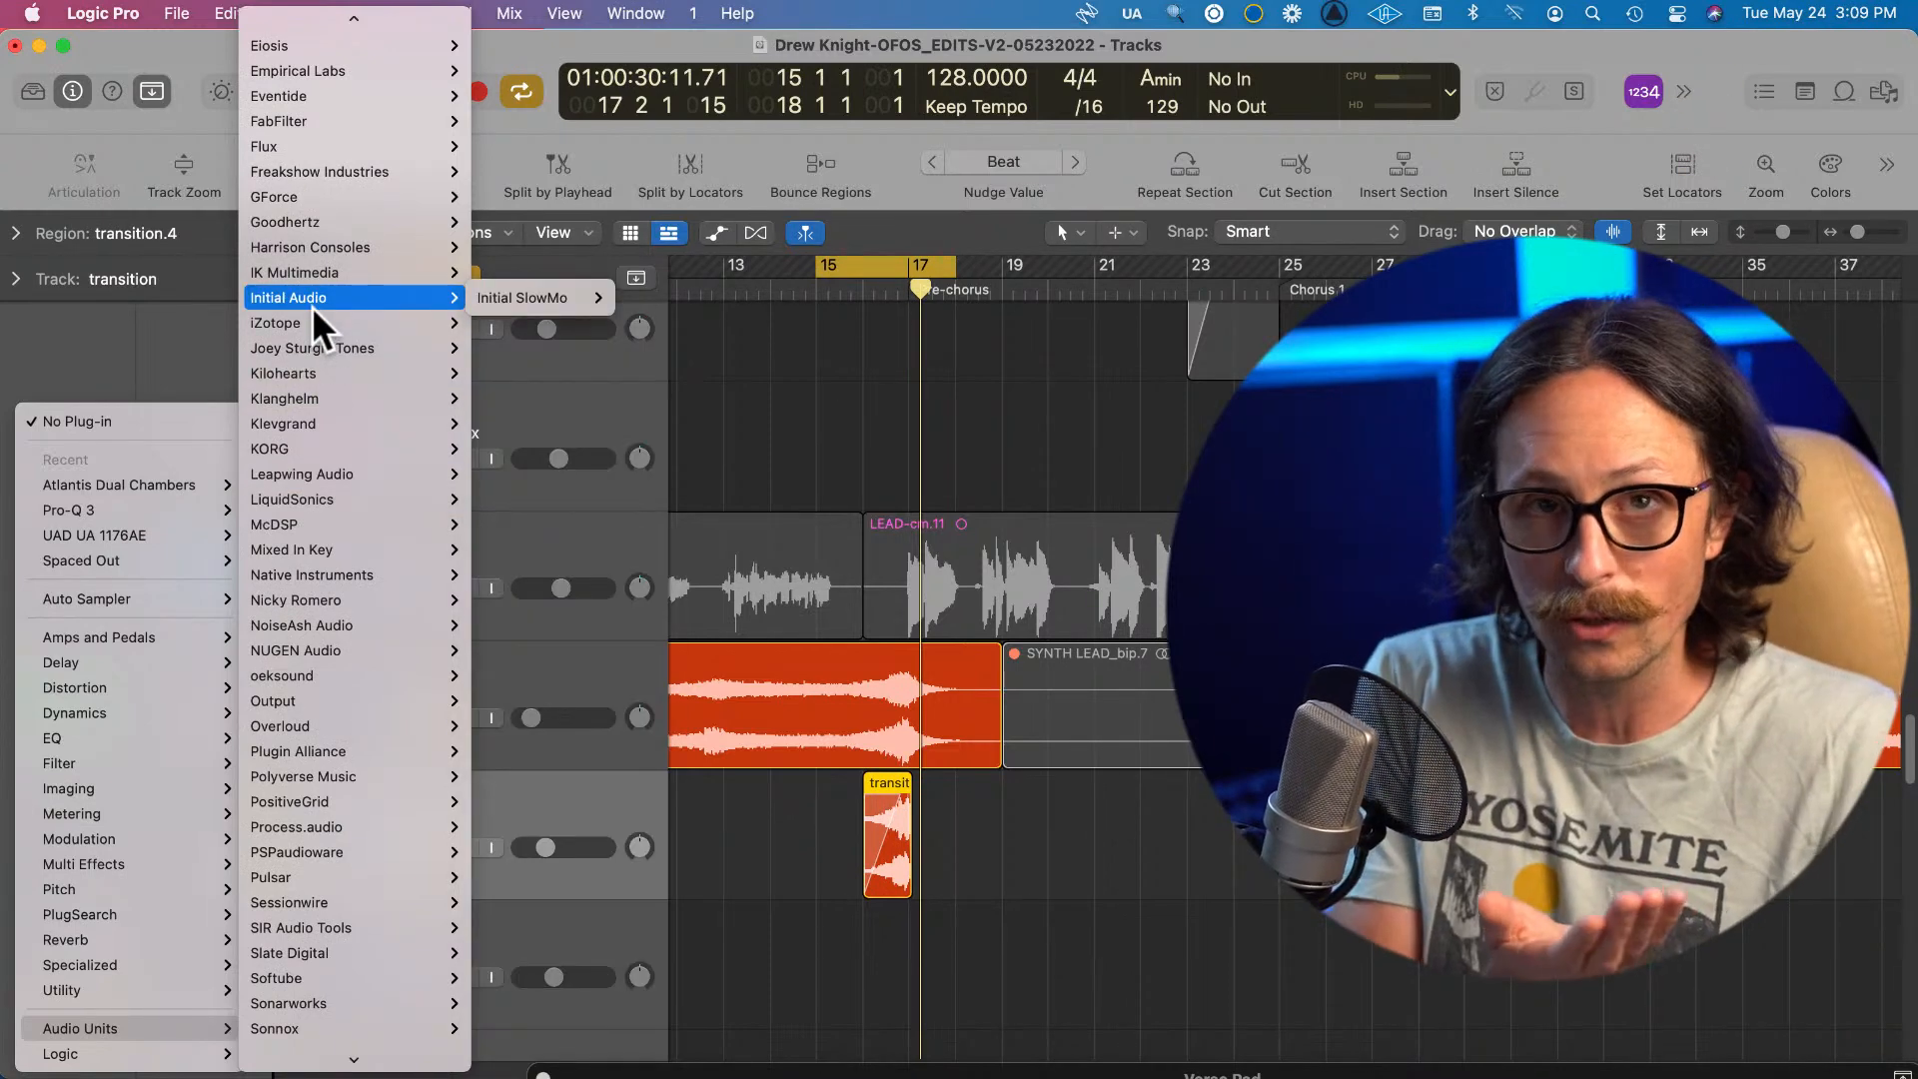
pyautogui.moveTo(297, 100)
pyautogui.moveTo(576, 92)
pyautogui.click(665, 88)
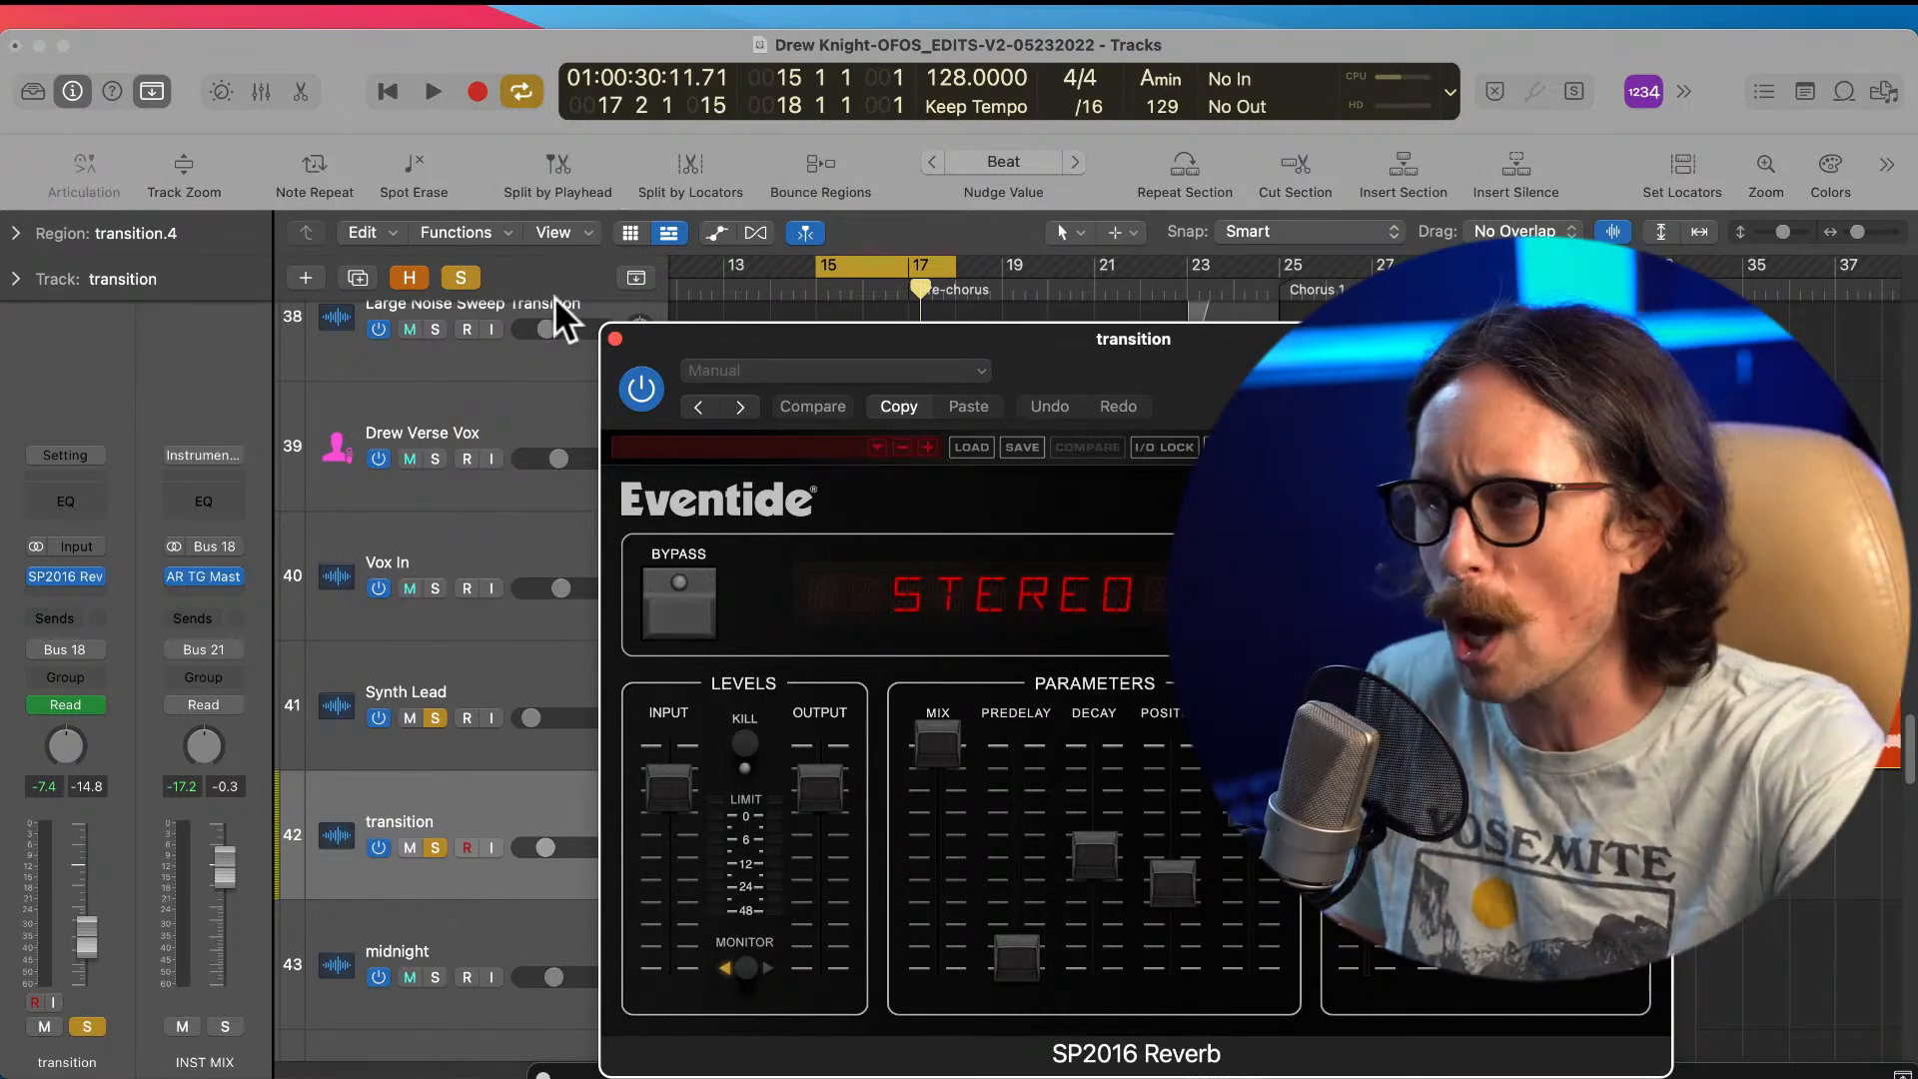
# Step: Set the reverb's high rolloff frequency to 4.5 kHz, position to 0%, decay to 1.5 s and predelay to about 55 ms
pyautogui.moveTo(1195, 339); pyautogui.dragTo(837, 320)
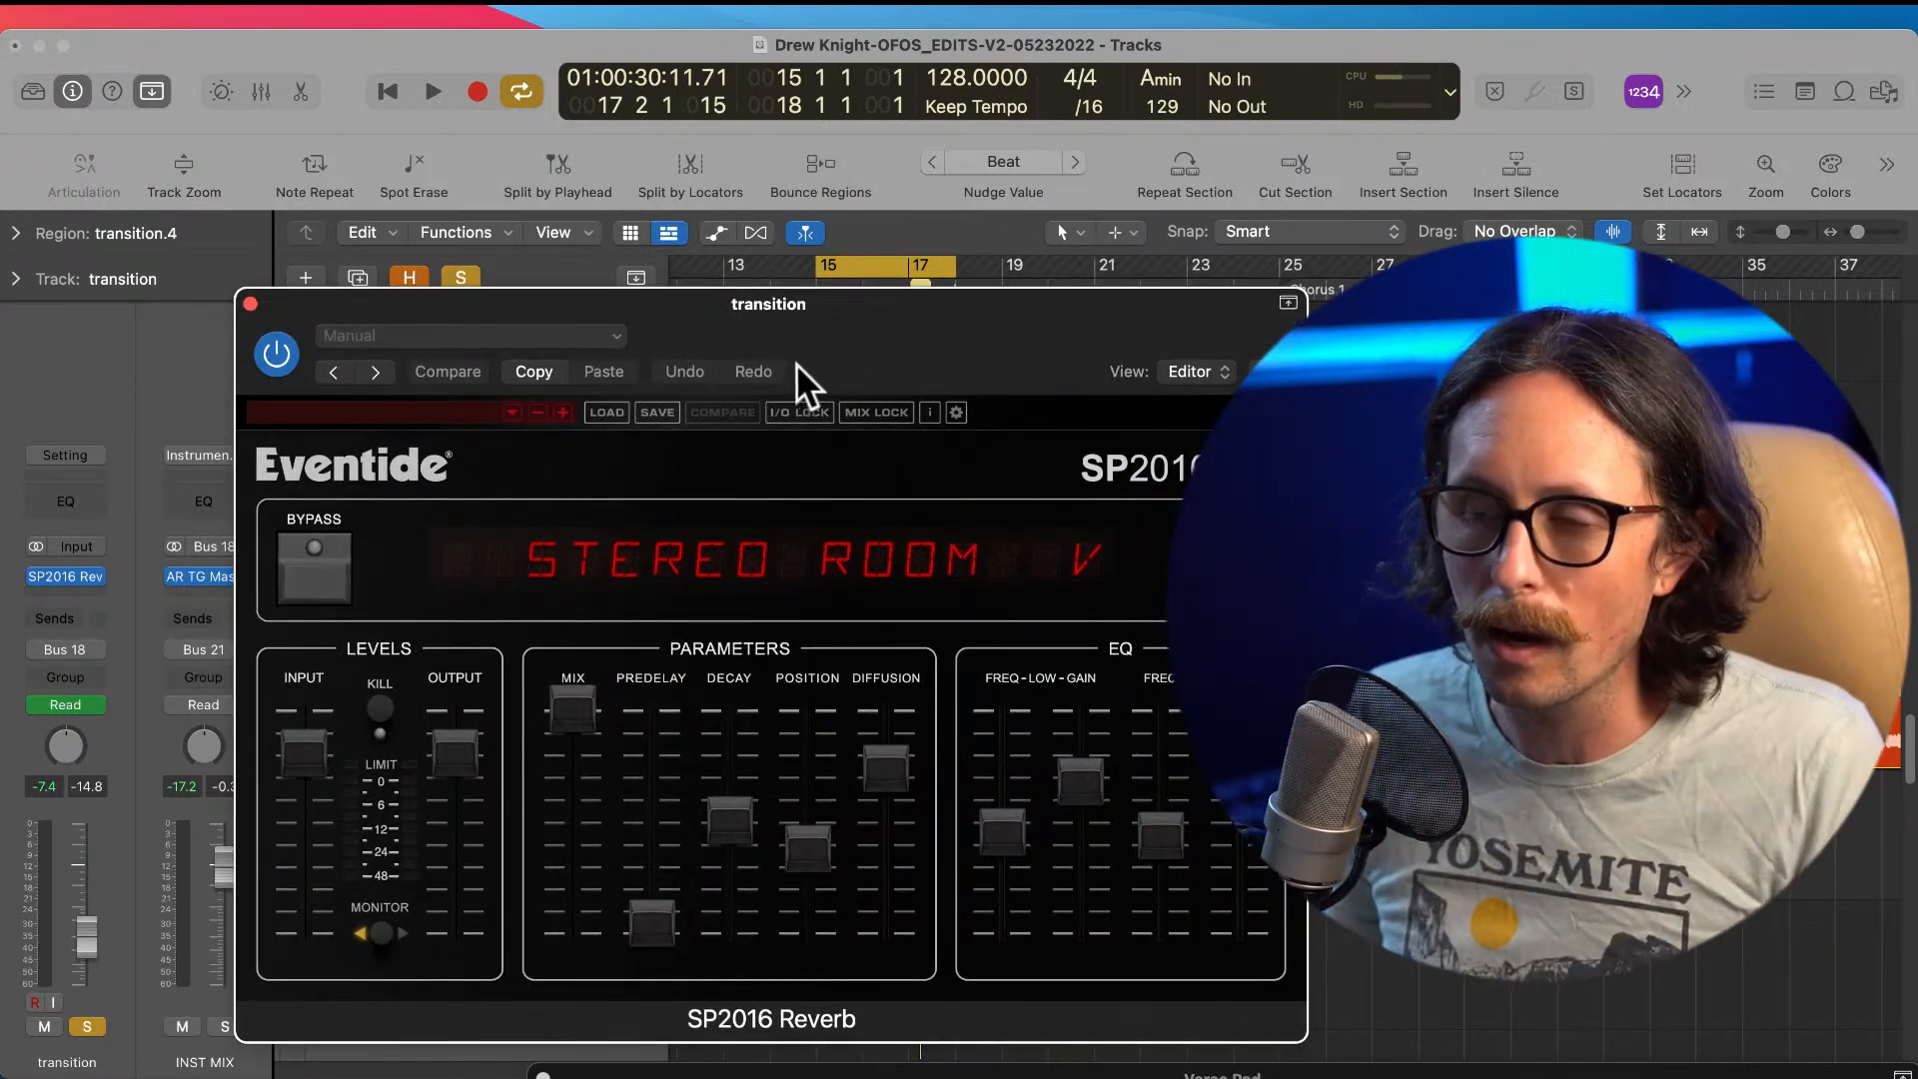
pyautogui.moveTo(728, 332); pyautogui.dragTo(775, 375)
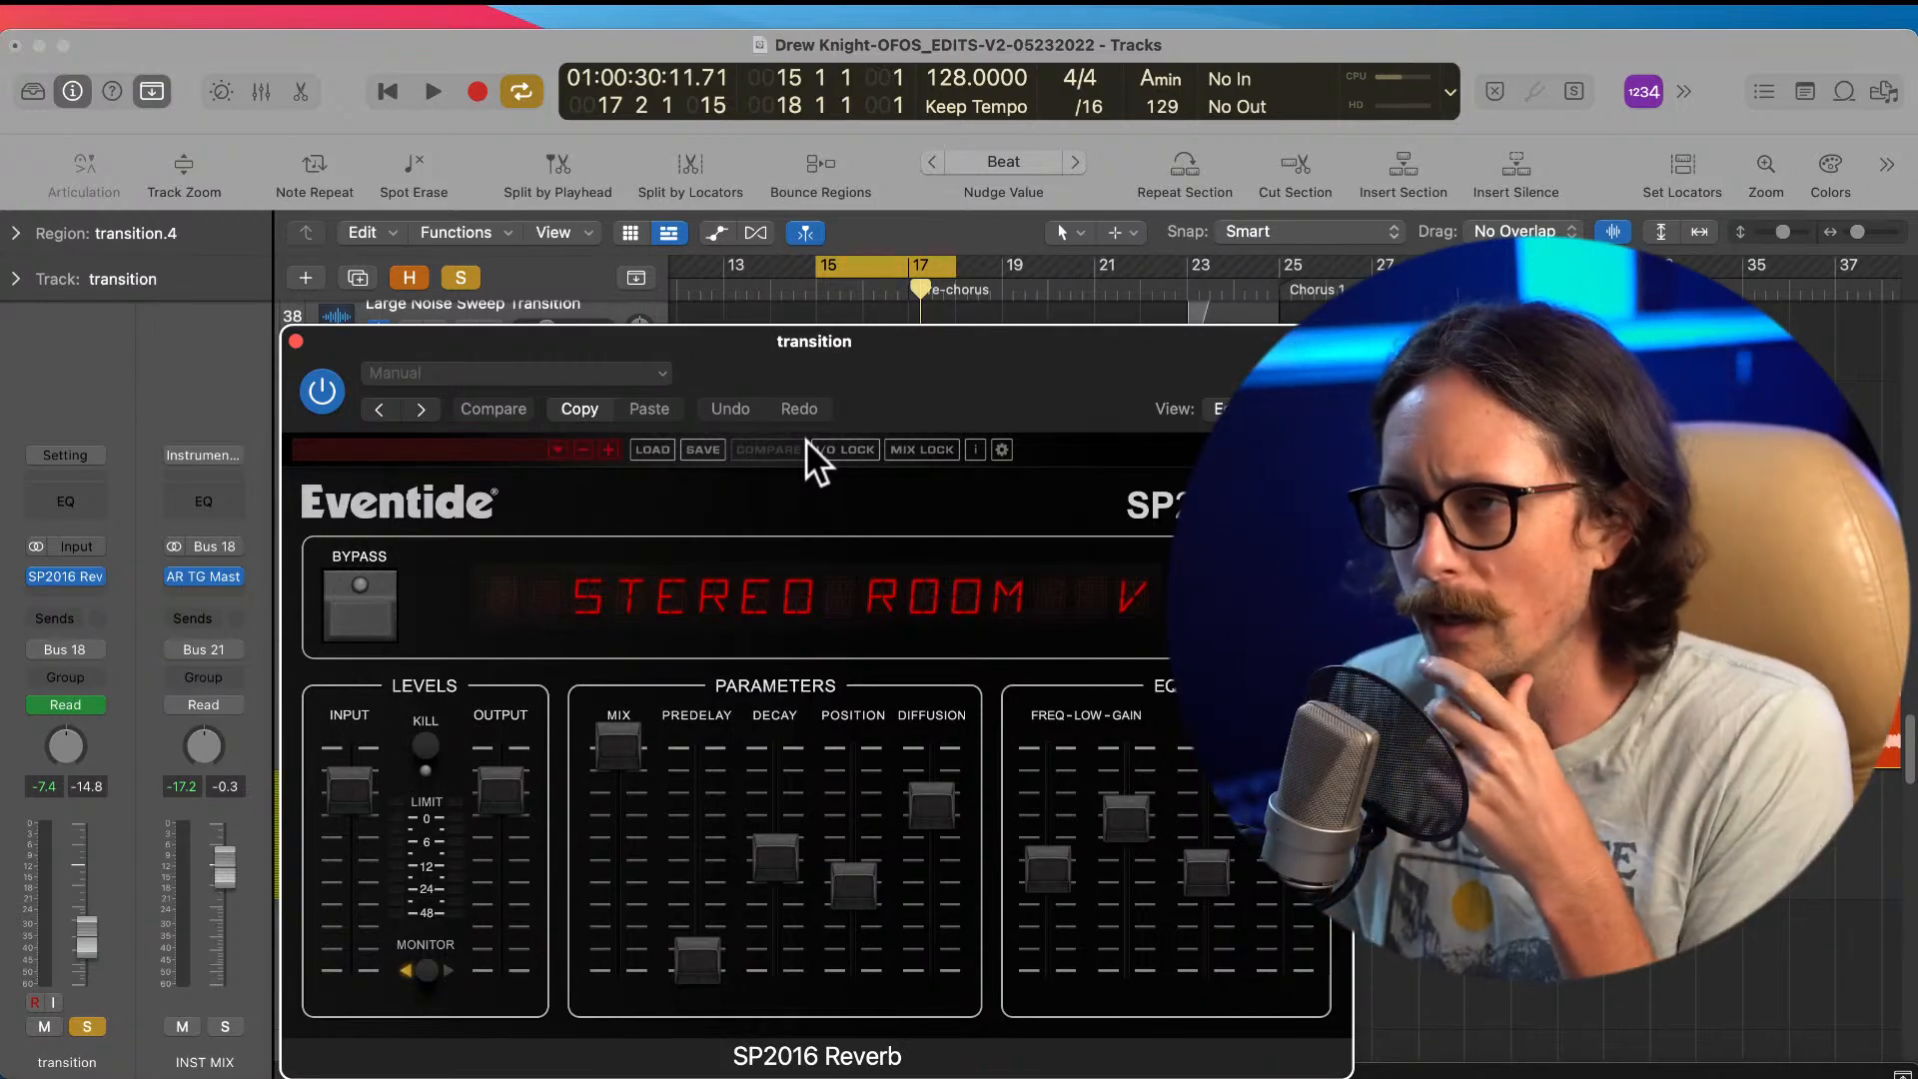
pyautogui.moveTo(811, 849)
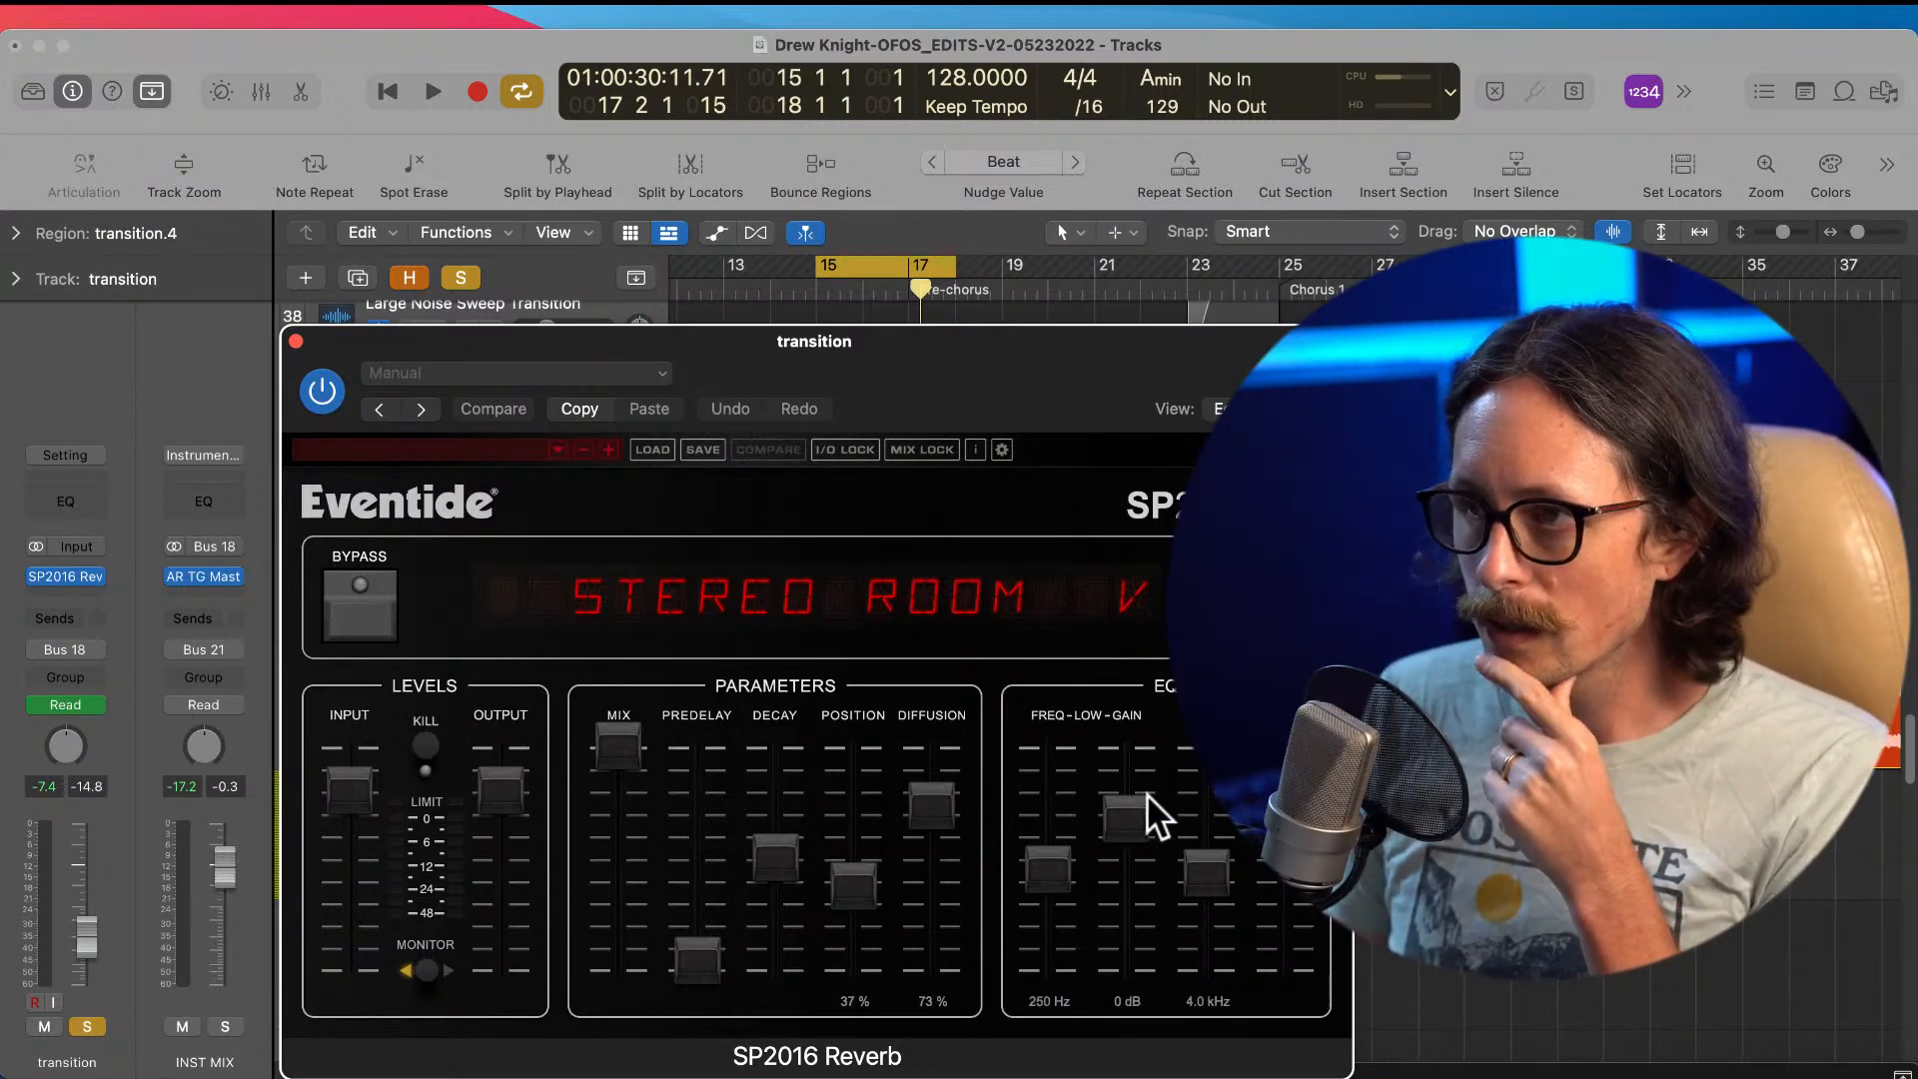
pyautogui.moveTo(1161, 801)
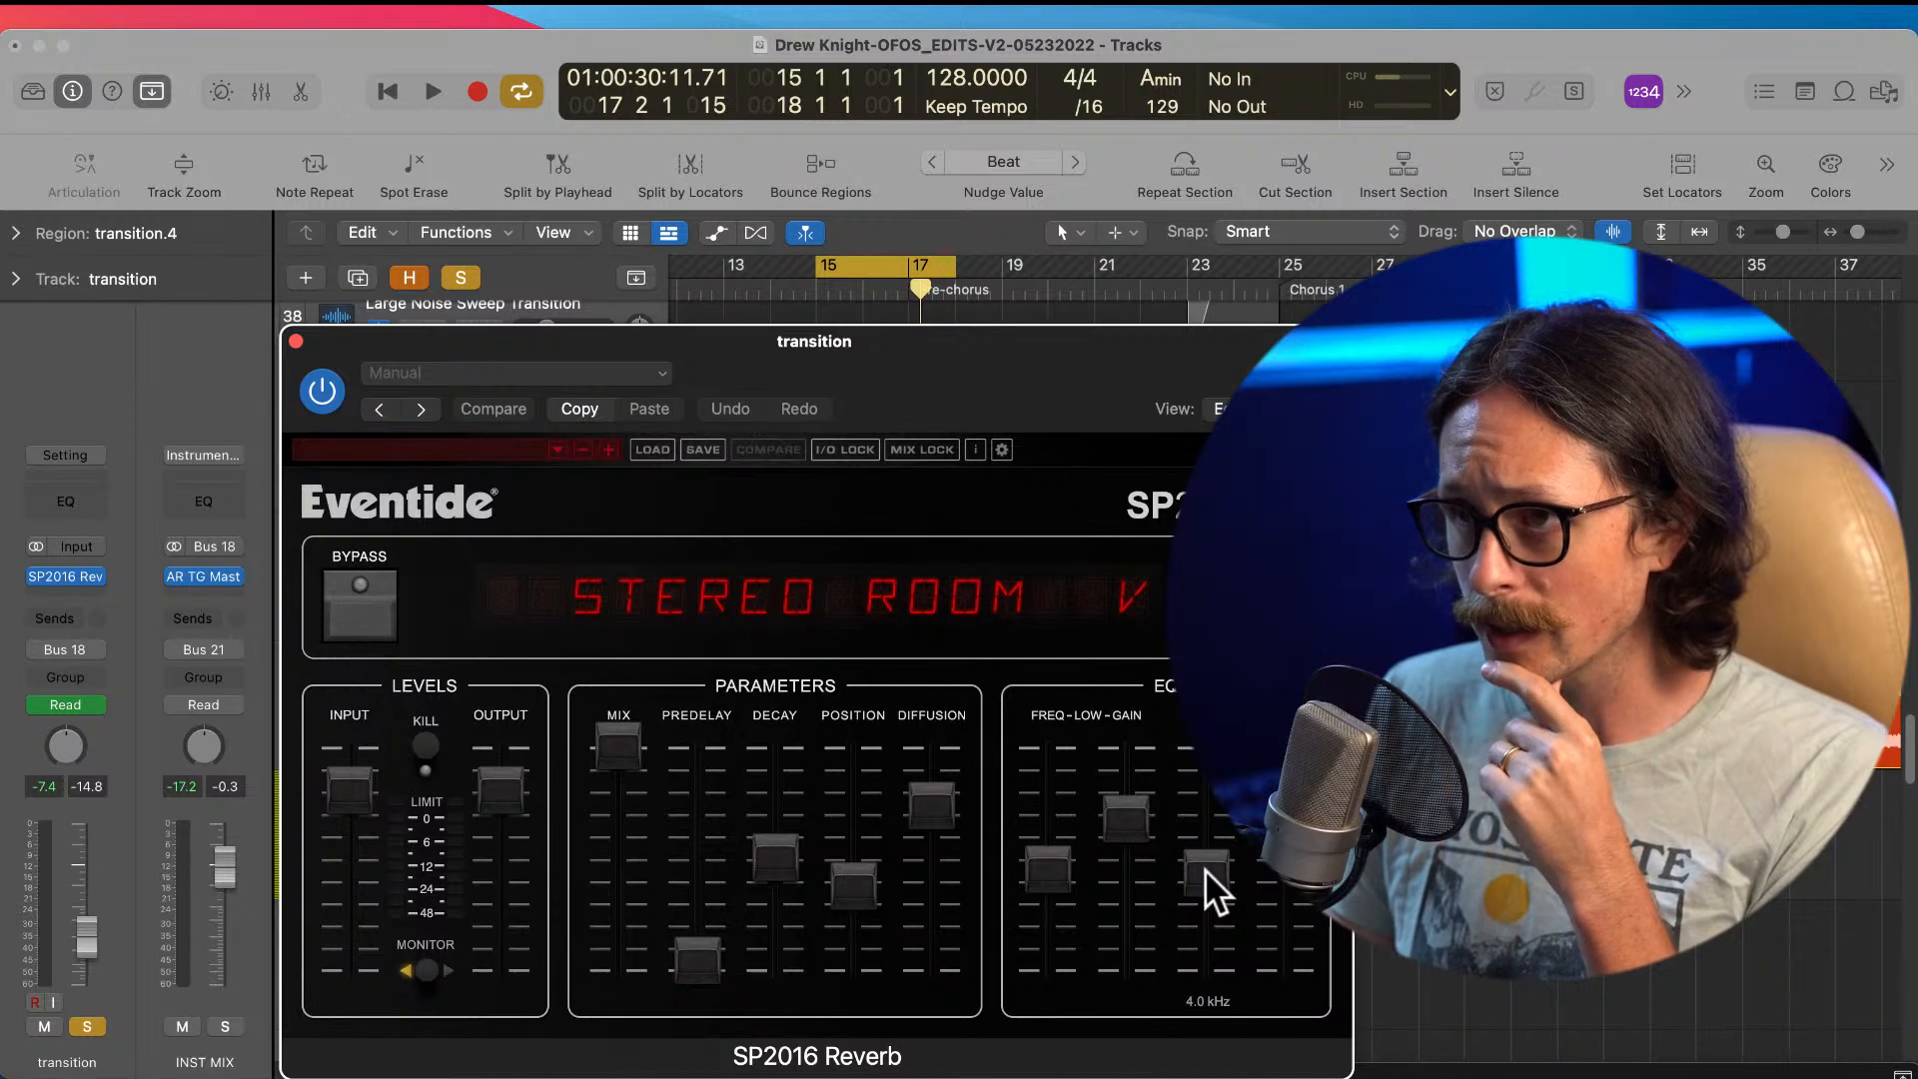
pyautogui.moveTo(1027, 360); pyautogui.dragTo(993, 352)
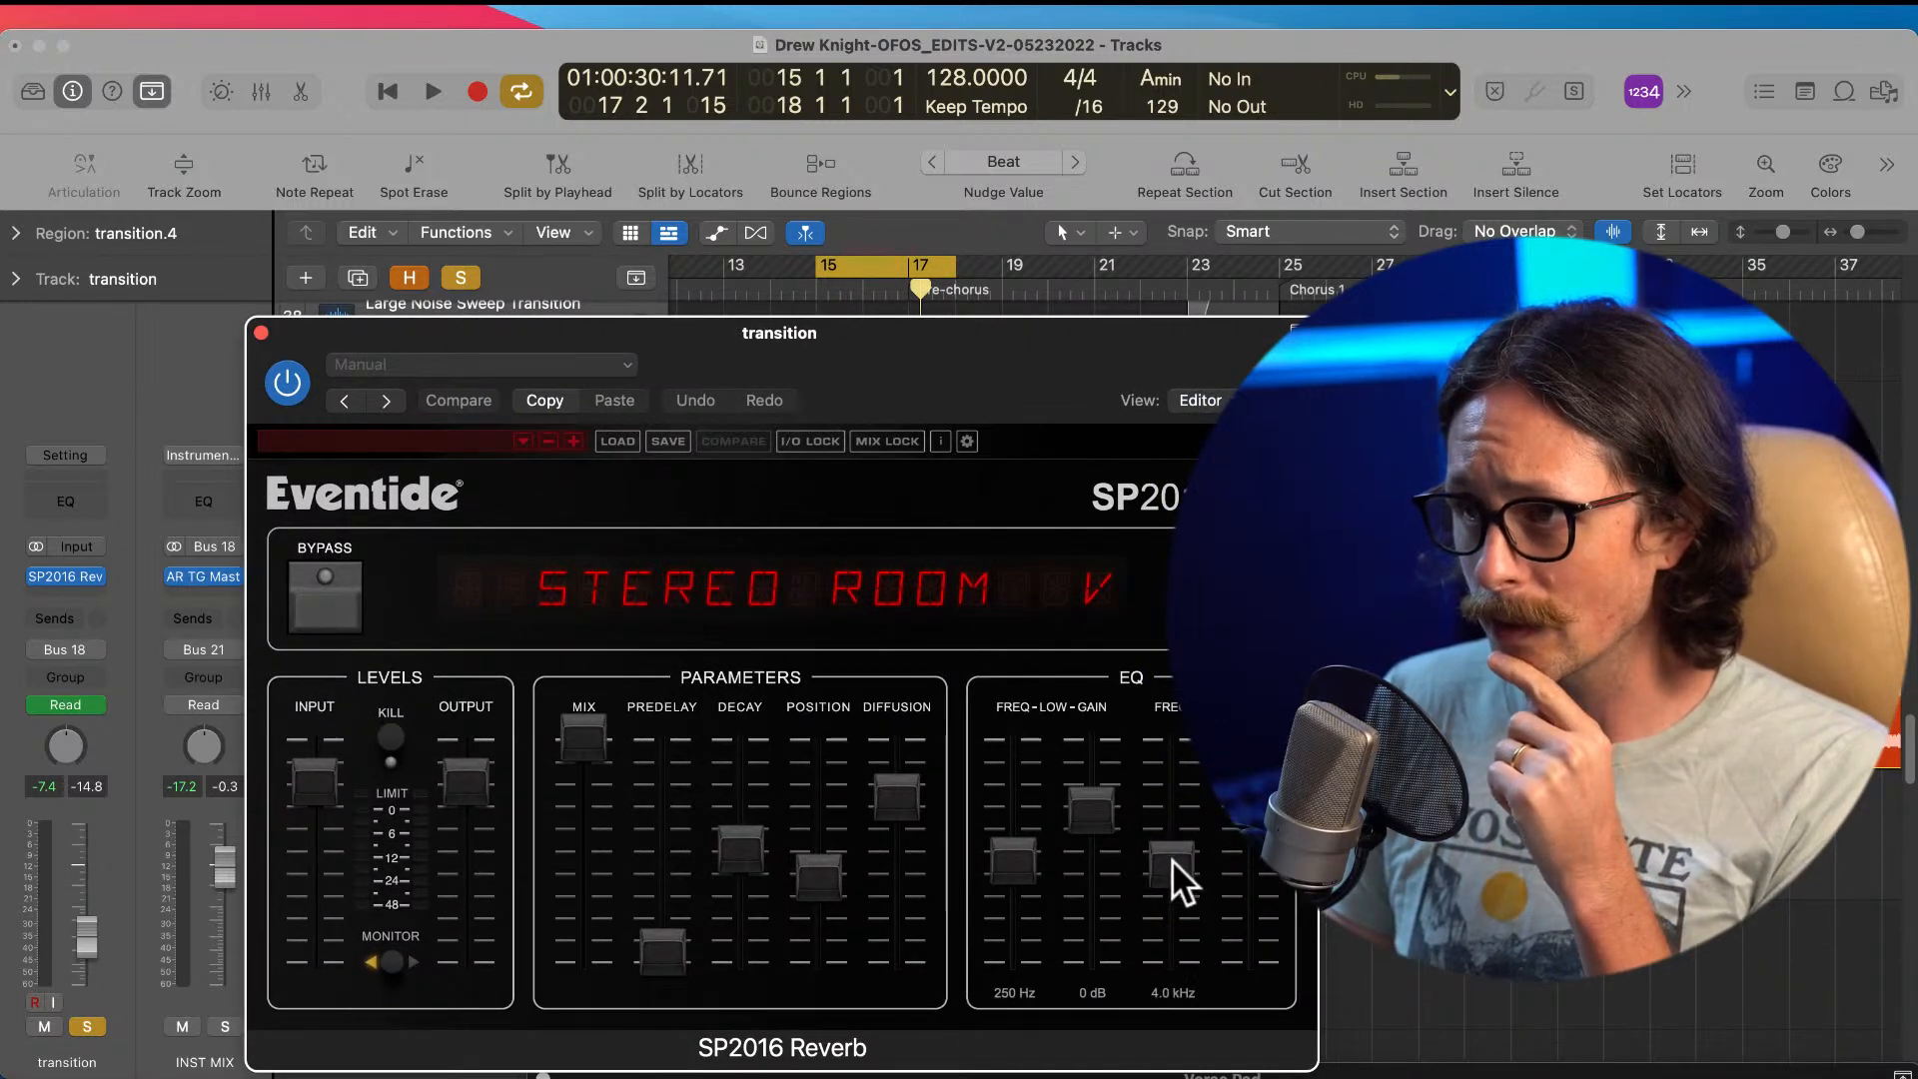
pyautogui.moveTo(1174, 855)
pyautogui.mouseDown()
pyautogui.moveTo(1178, 899)
pyautogui.moveTo(1203, 792)
pyautogui.moveTo(1156, 916)
pyautogui.moveTo(1149, 871)
pyautogui.moveTo(1151, 918)
pyautogui.moveTo(1159, 847)
pyautogui.mouseUp()
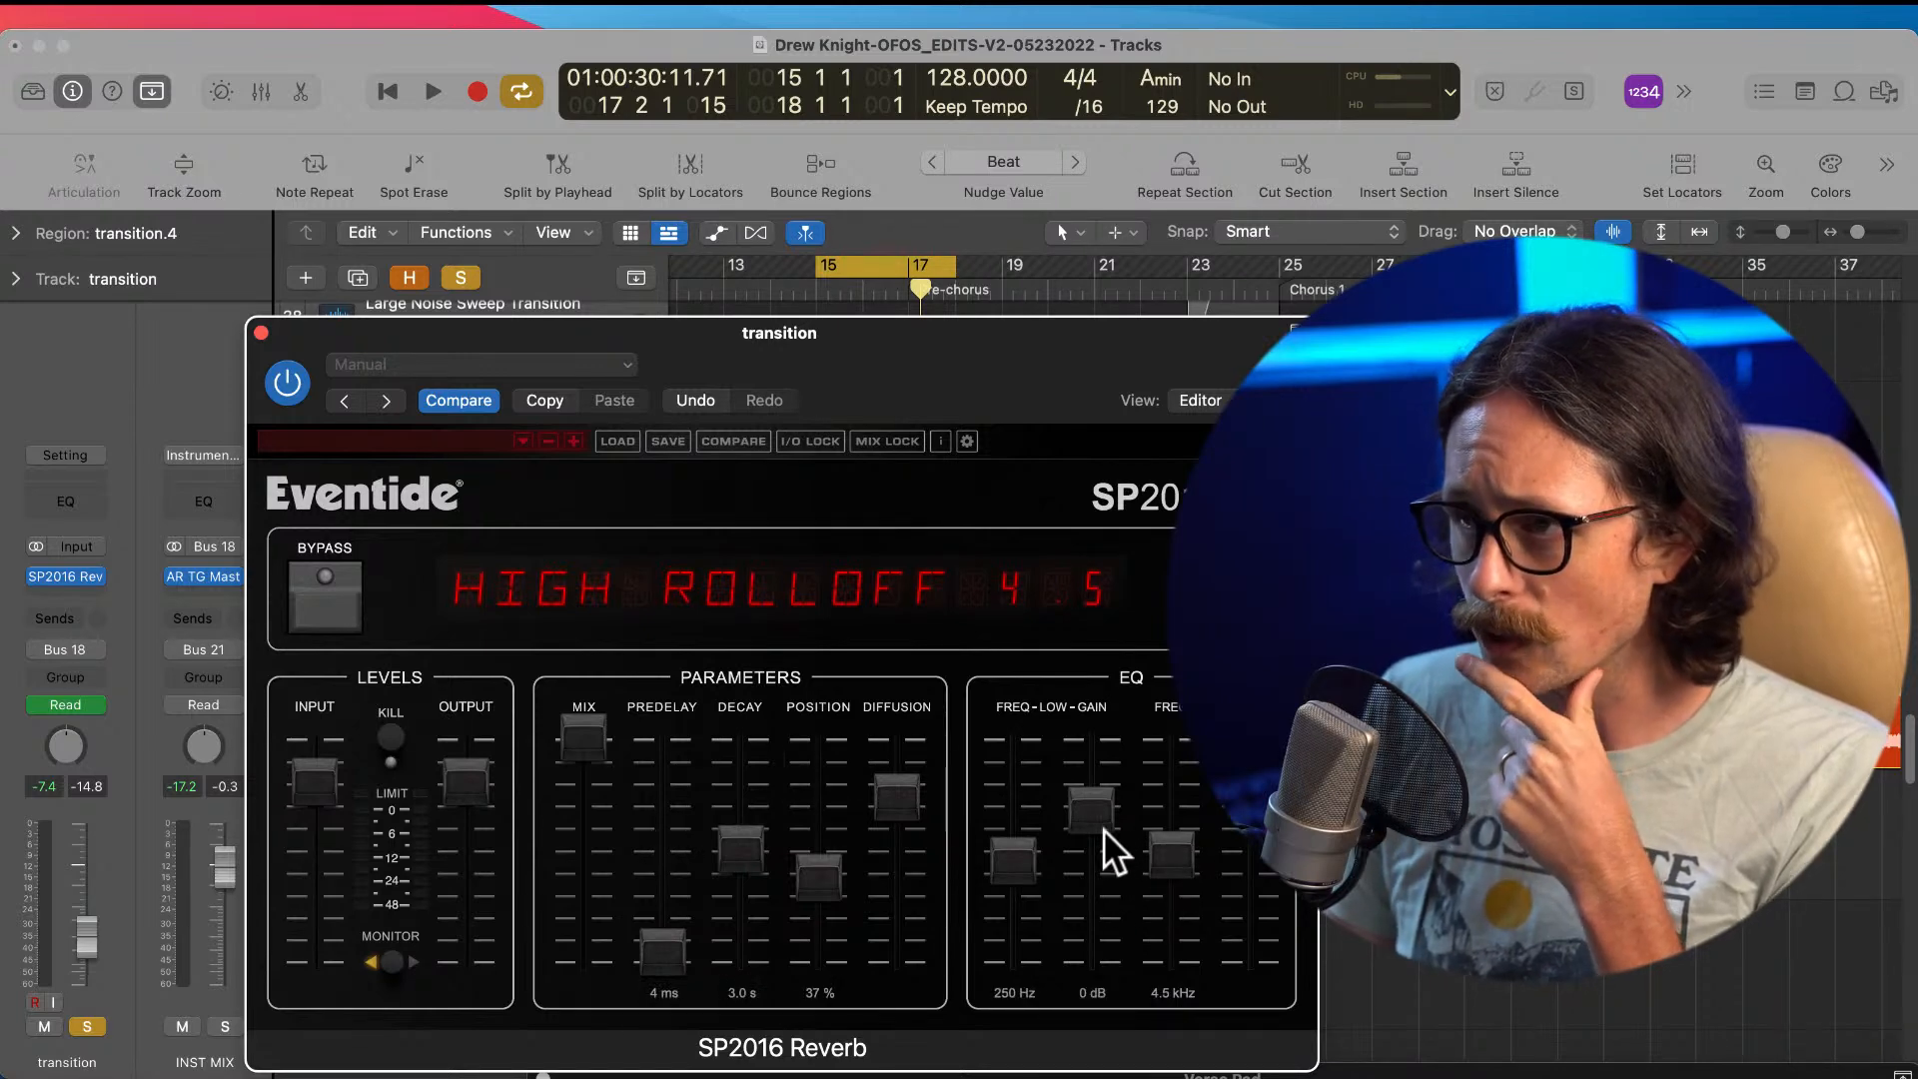
pyautogui.moveTo(821, 869); pyautogui.dragTo(851, 1005)
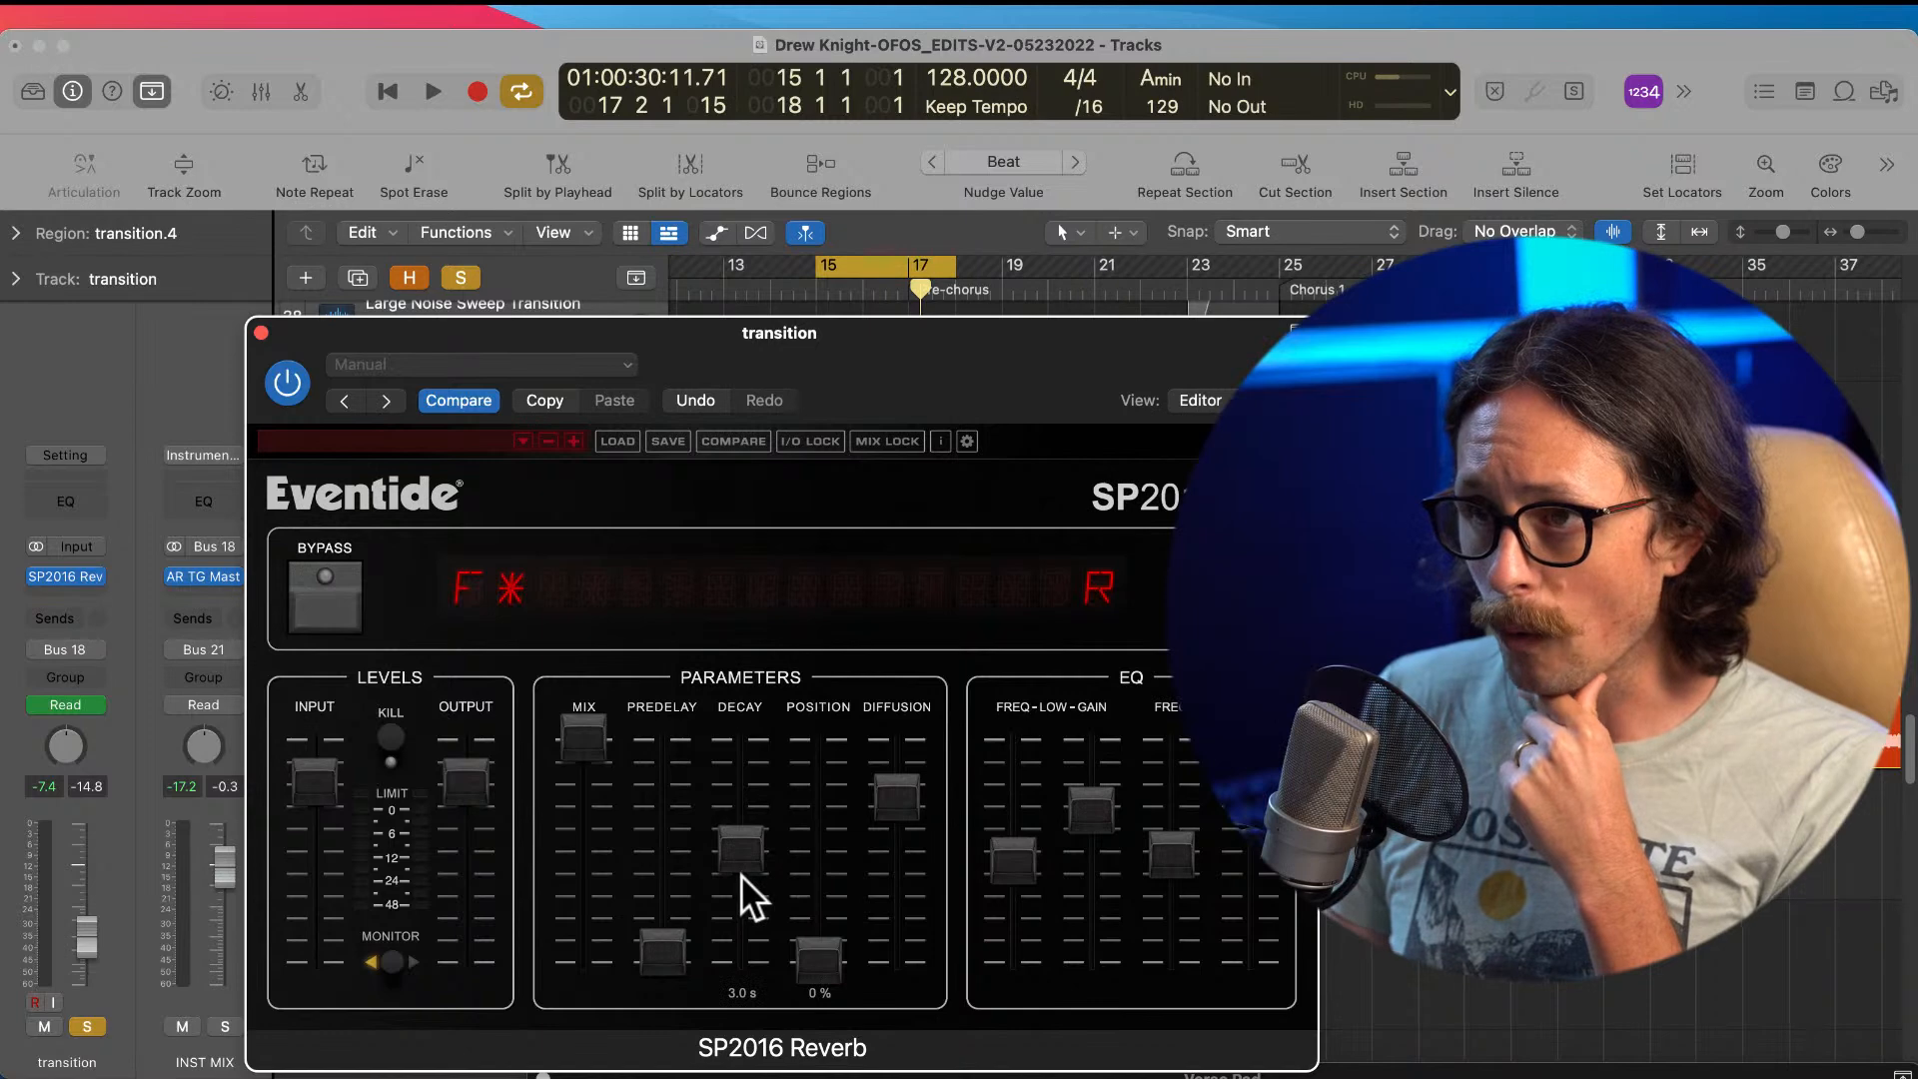
pyautogui.moveTo(747, 864); pyautogui.dragTo(749, 904)
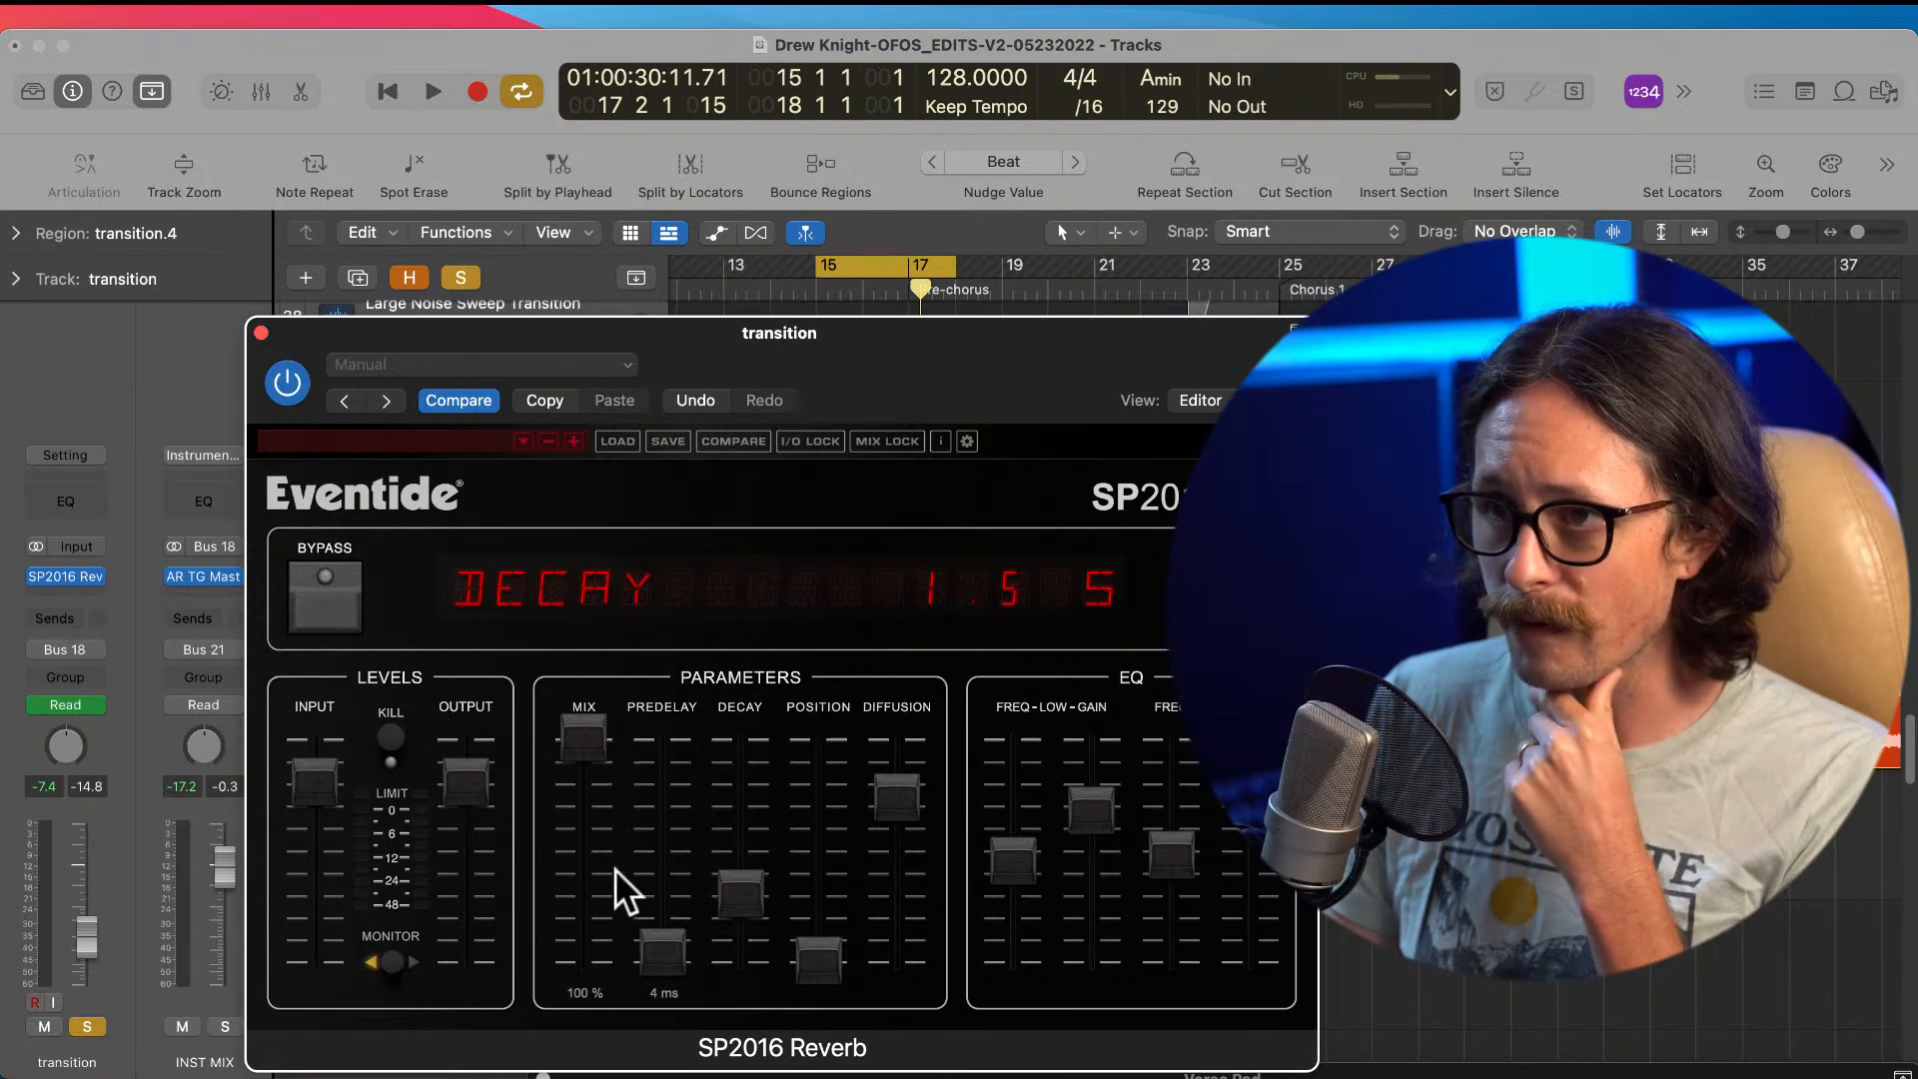
pyautogui.moveTo(651, 944); pyautogui.dragTo(652, 835)
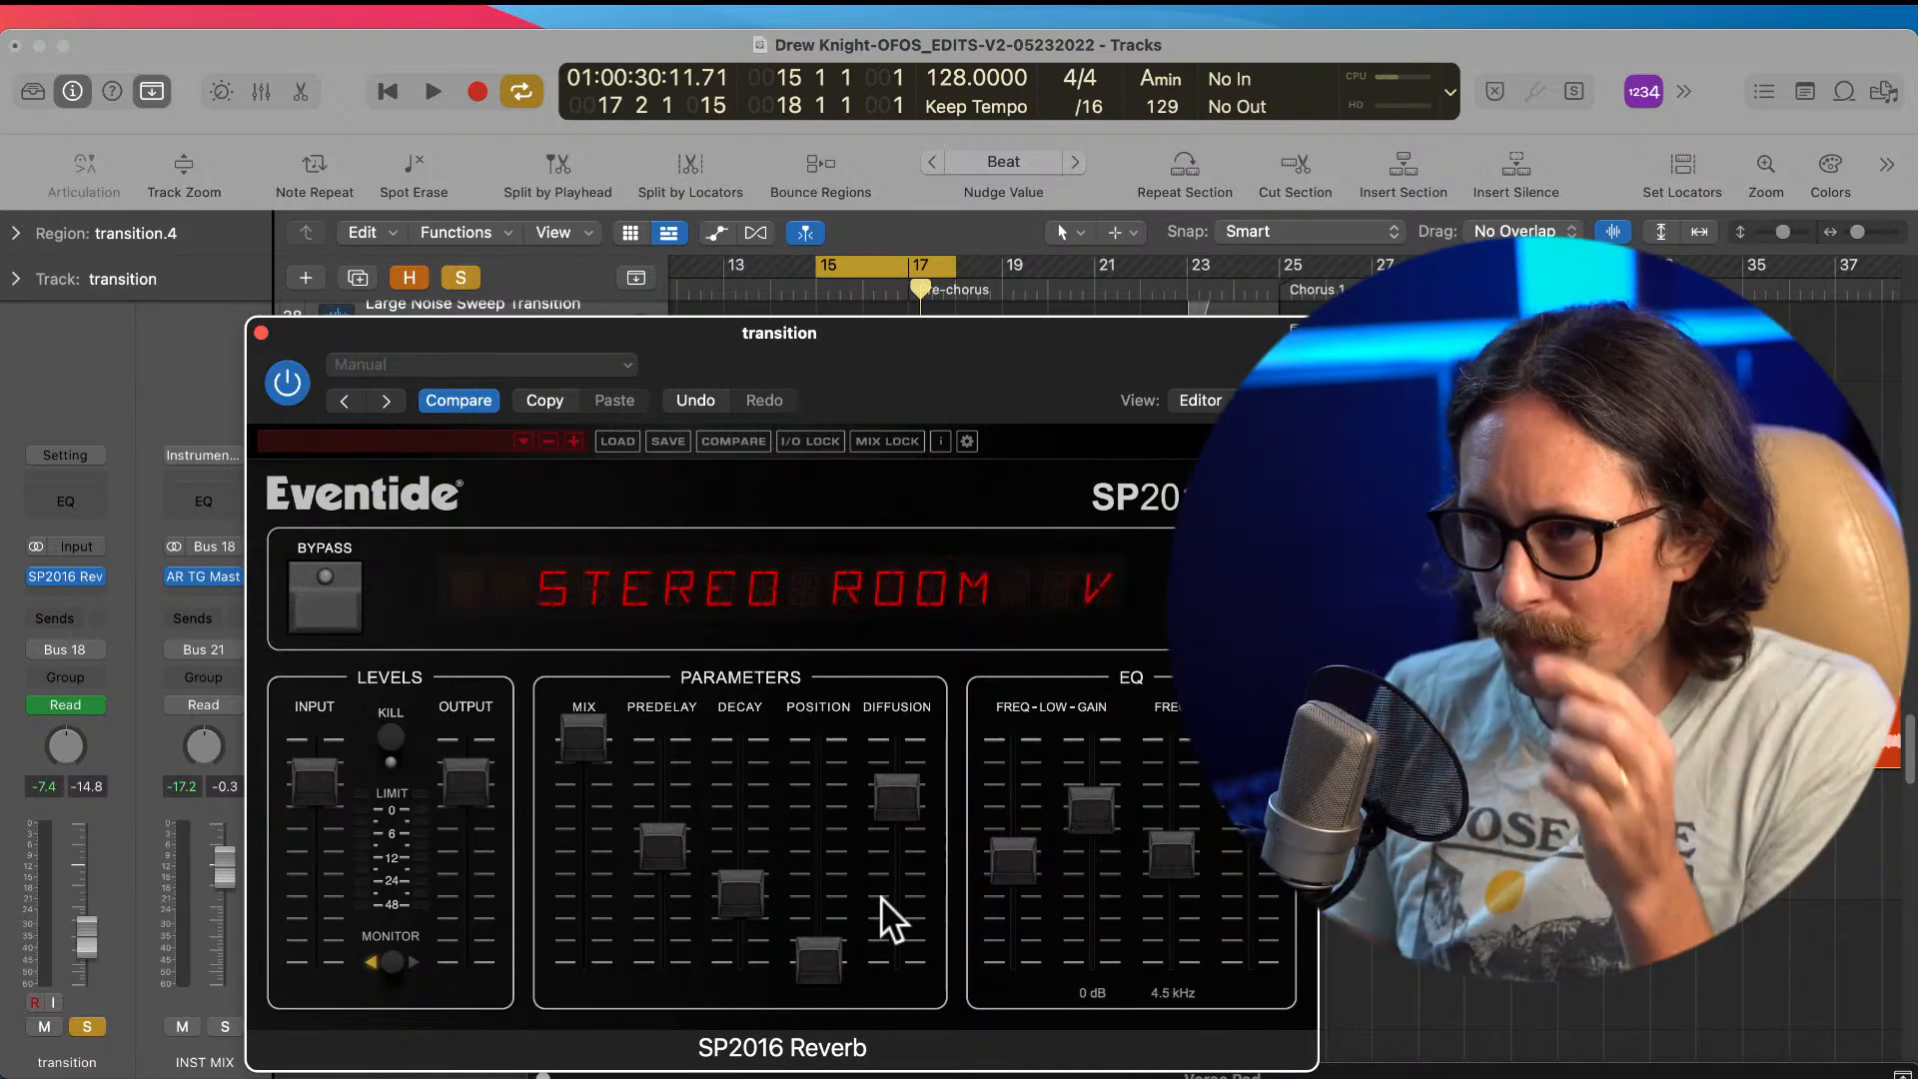
# Step: Lower the reverb's diffusion slightly, raise its position to 100%, and close the plug-in window
pyautogui.moveTo(879, 806); pyautogui.dragTo(897, 839)
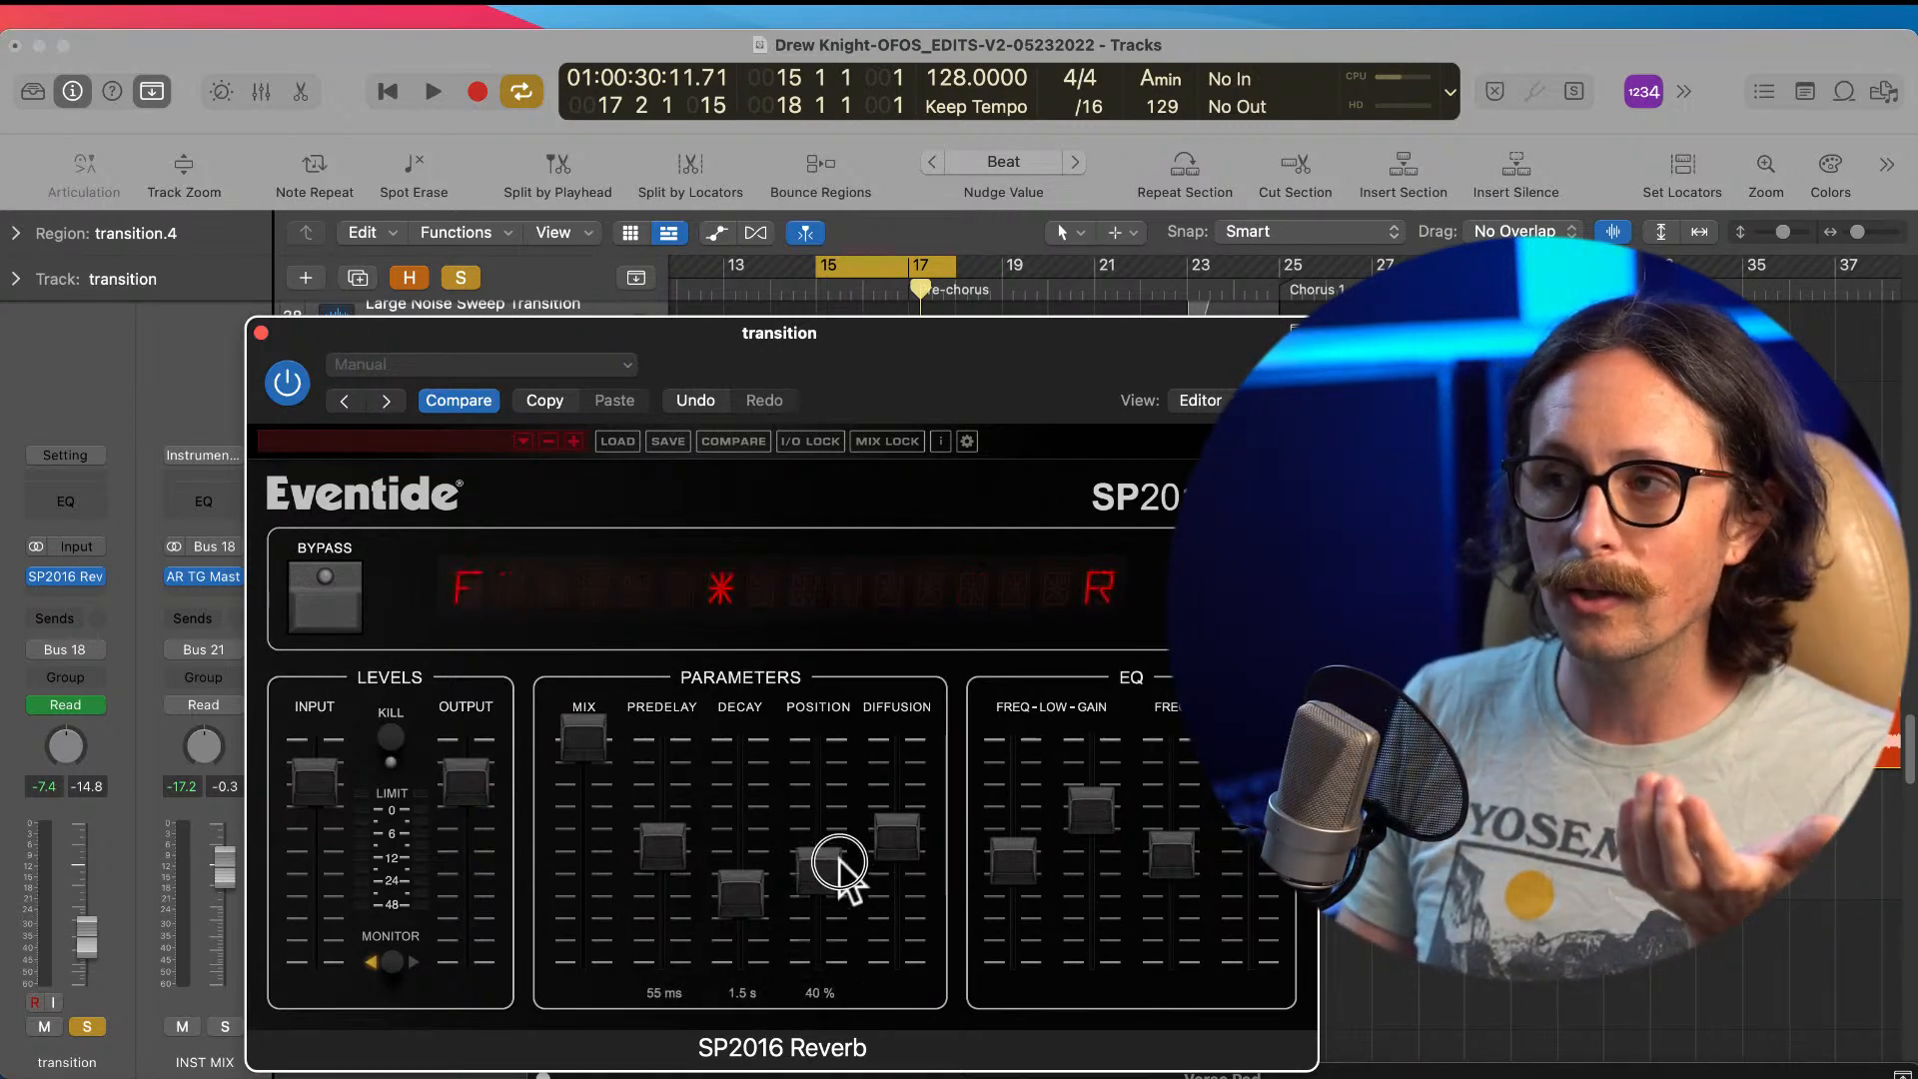
pyautogui.moveTo(838, 949); pyautogui.dragTo(835, 638)
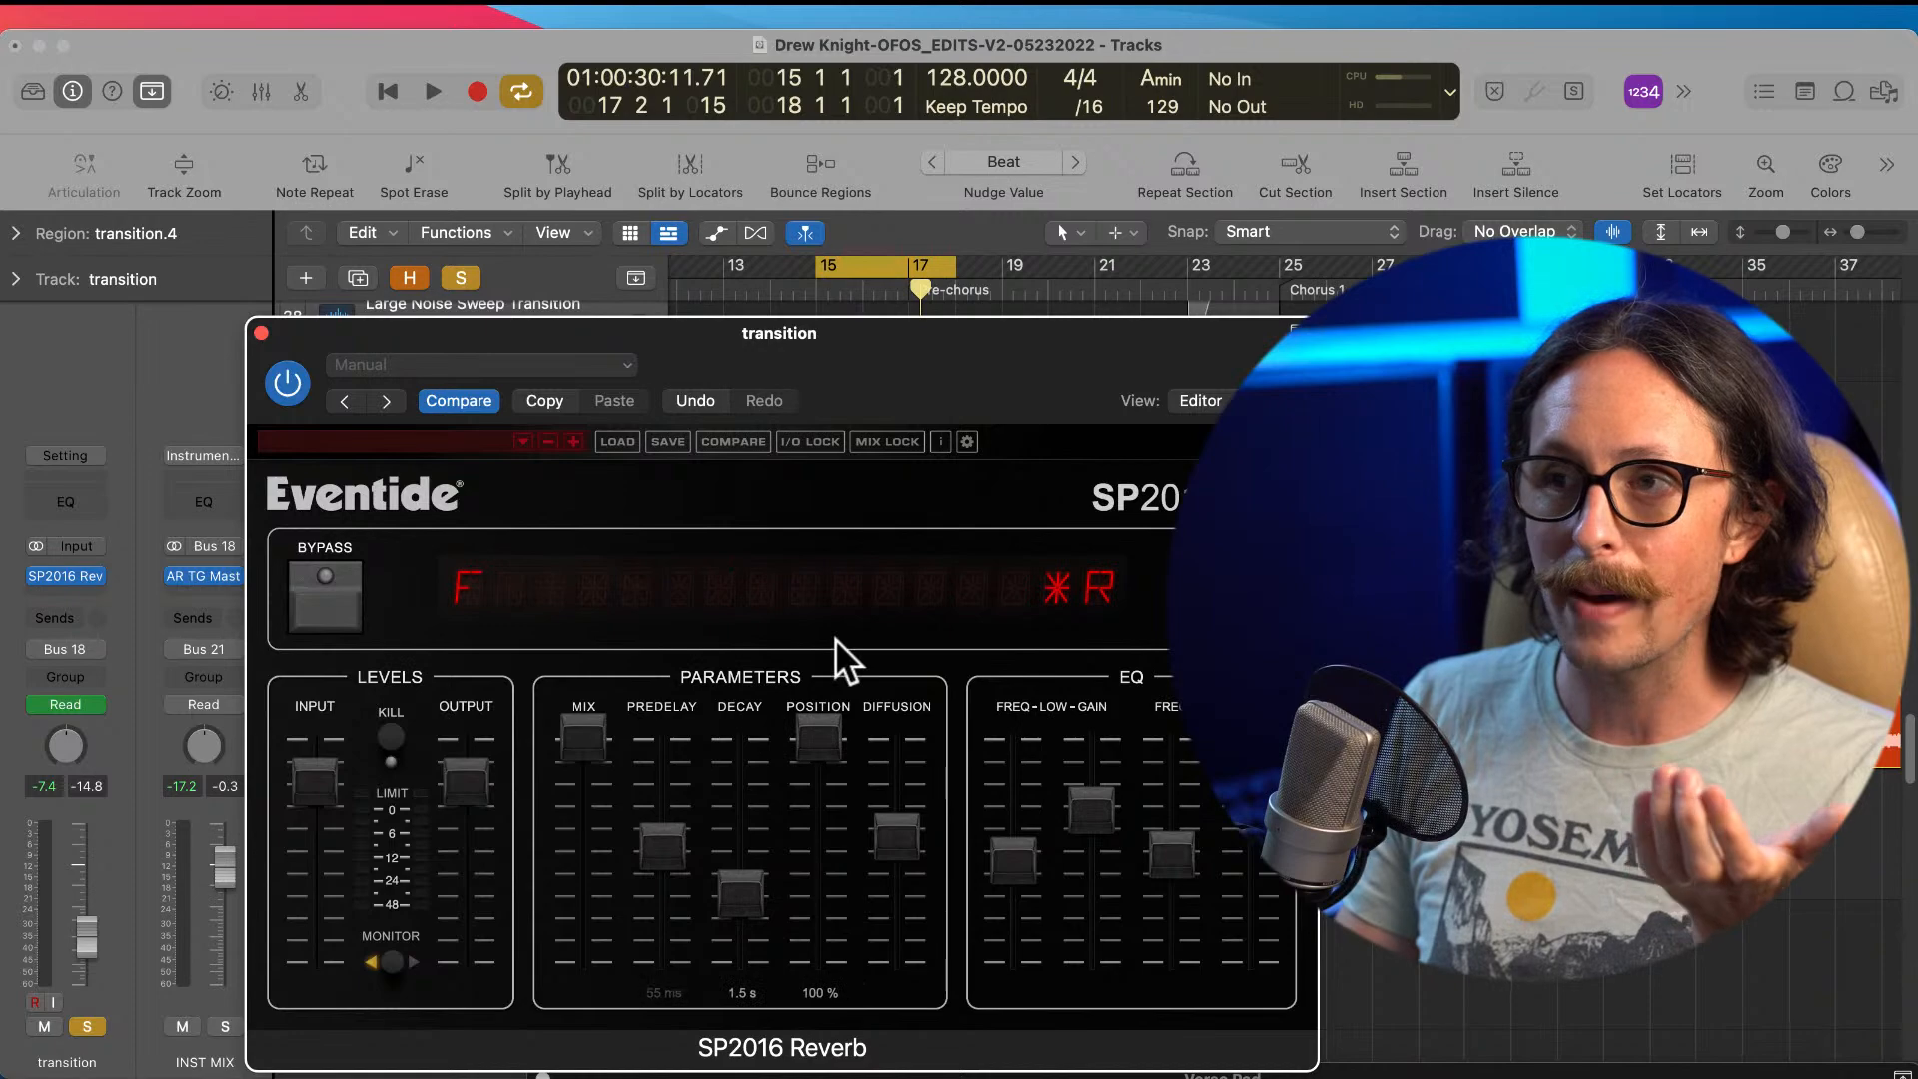
pyautogui.click(260, 330)
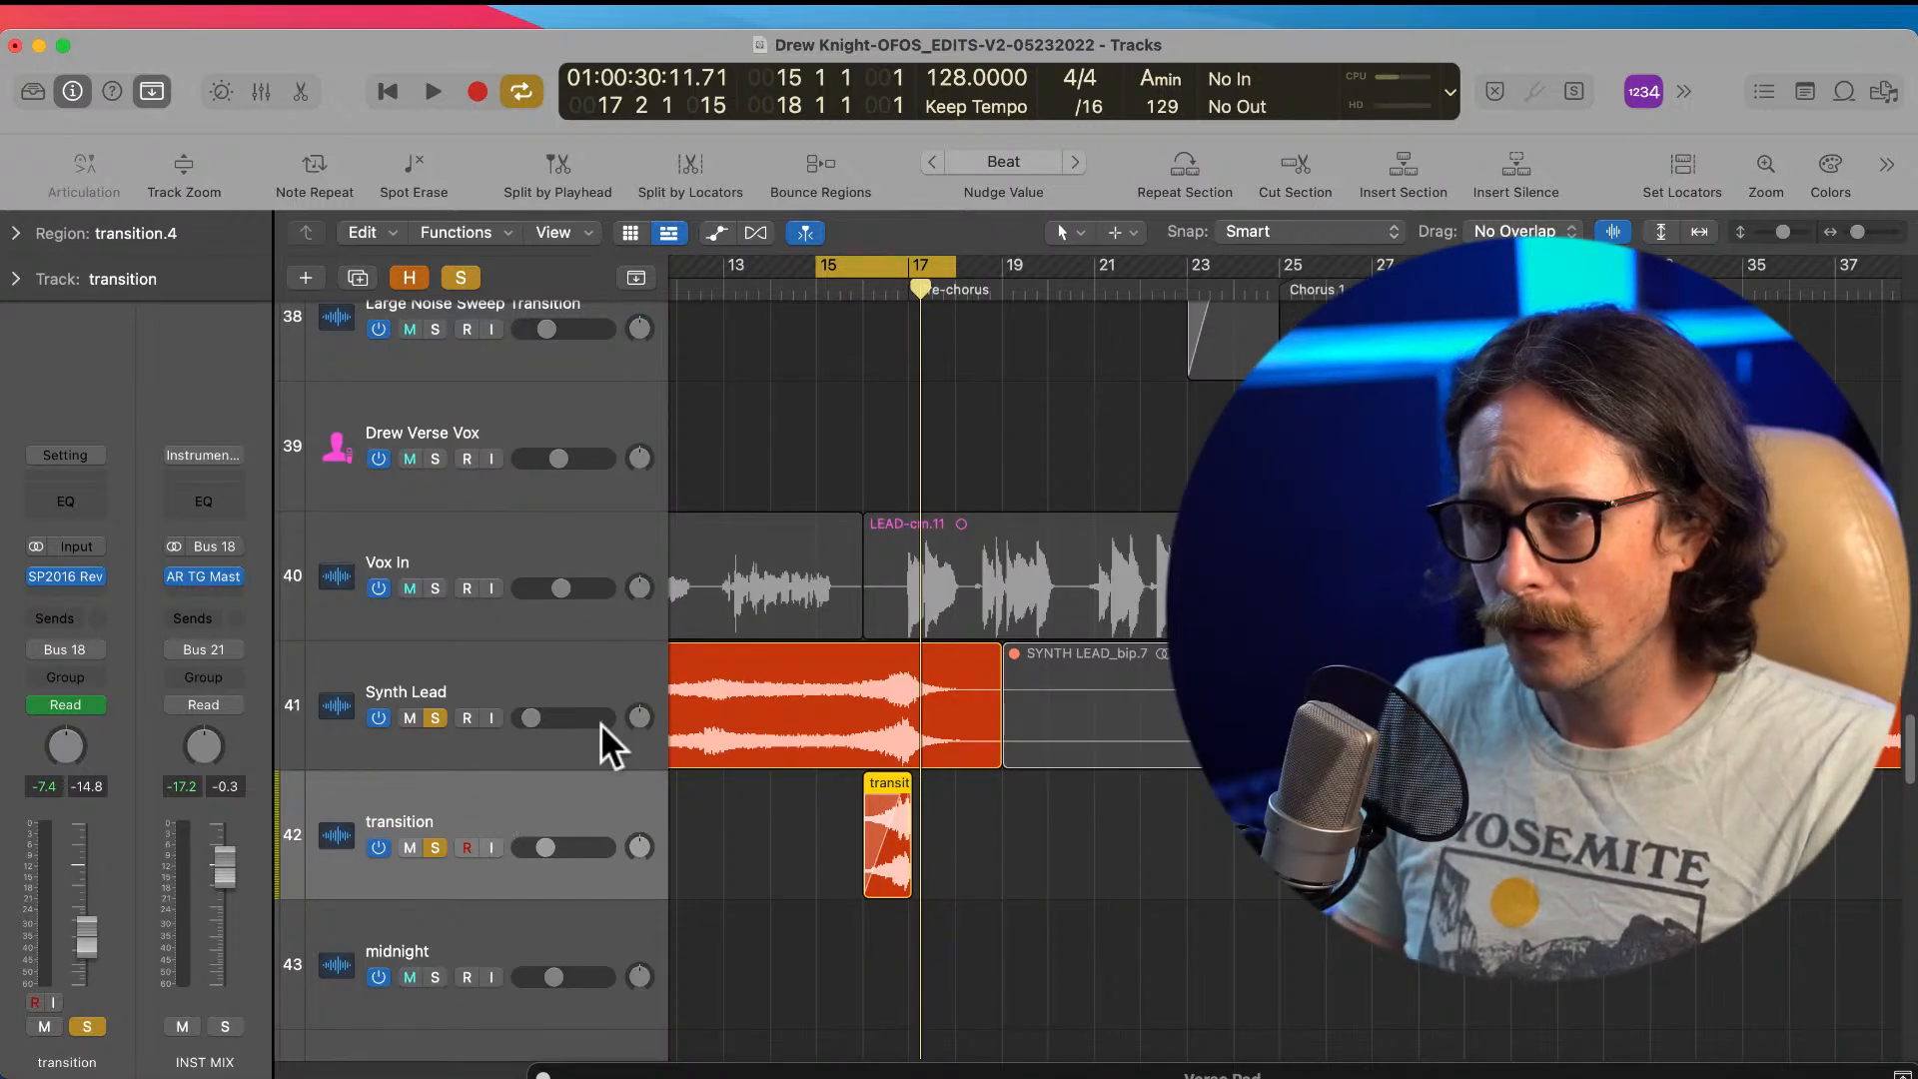
# Step: Unsolo the Synth Lead, set the cycle range to bars 16 to 27, and audition the transition with its reverb
pyautogui.click(434, 716)
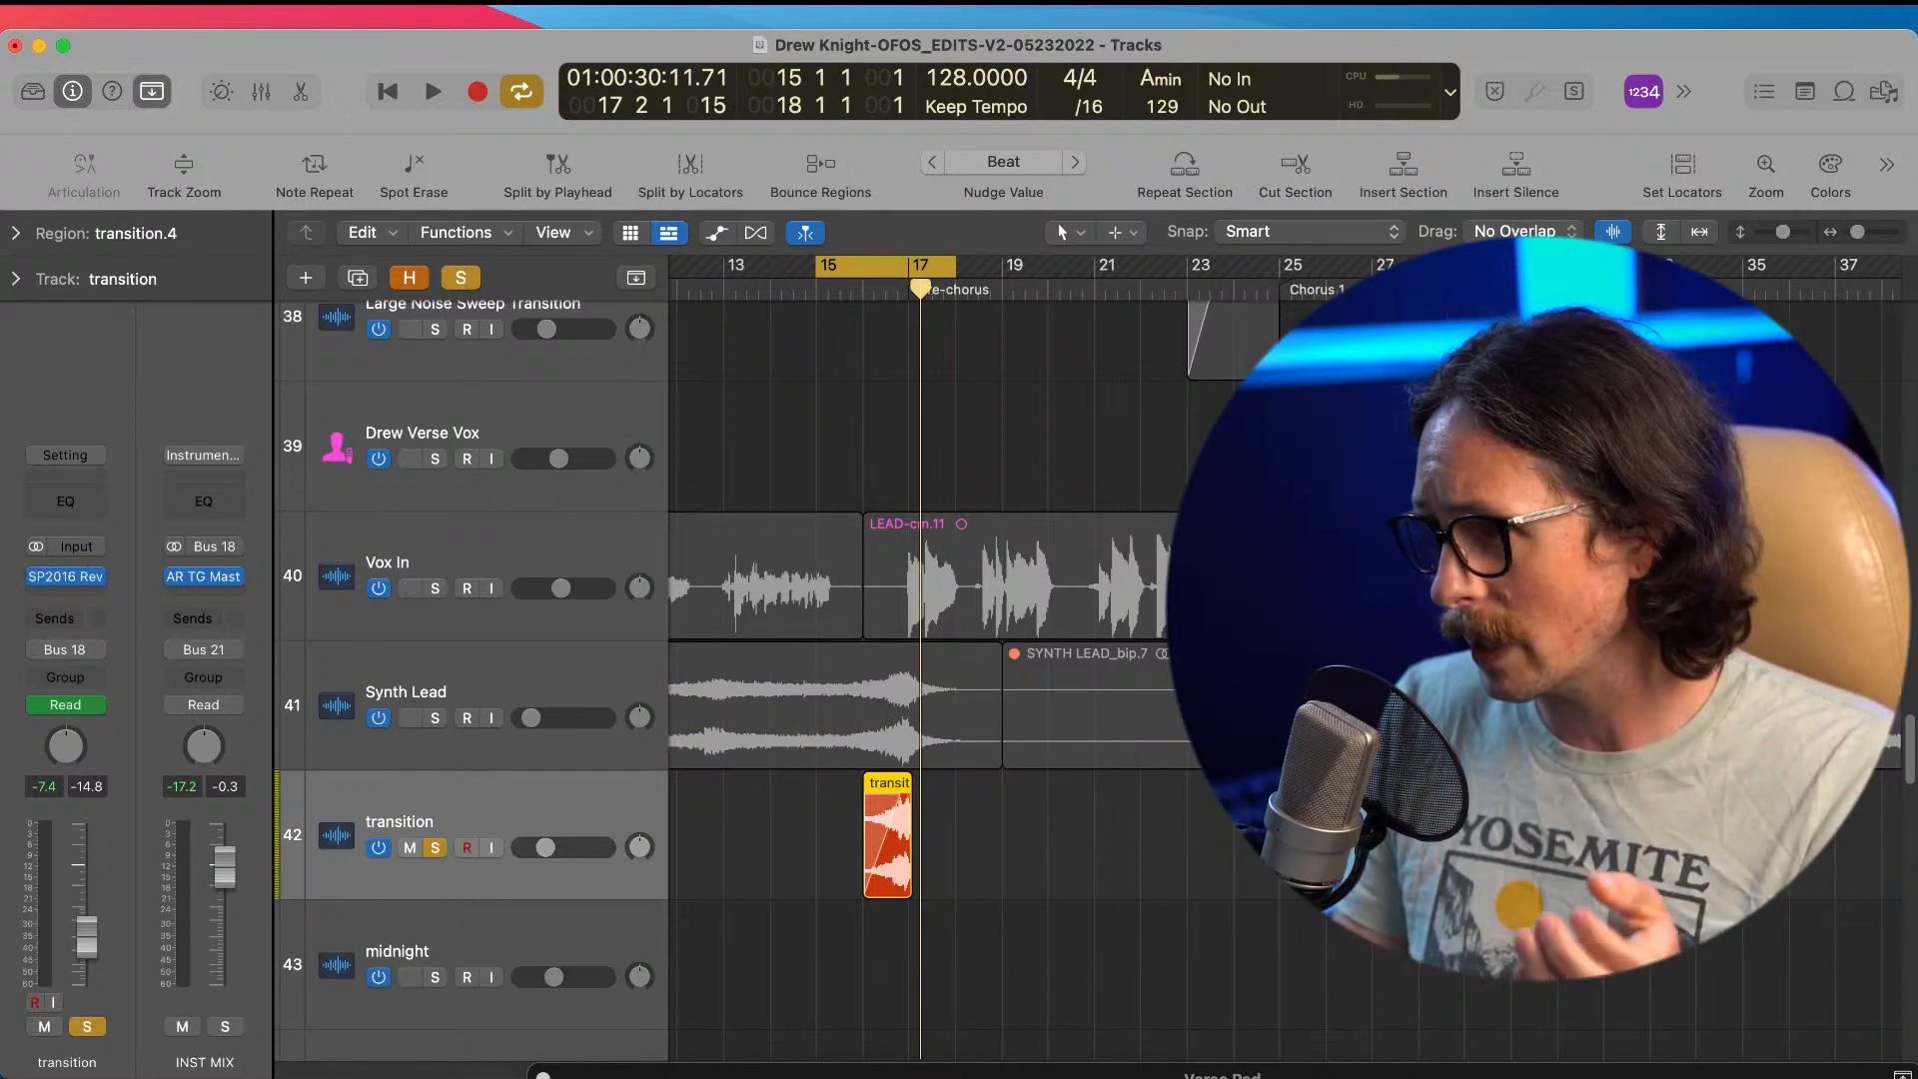
pyautogui.click(1051, 821)
pyautogui.press('space')
pyautogui.moveTo(847, 274); pyautogui.dragTo(1374, 268)
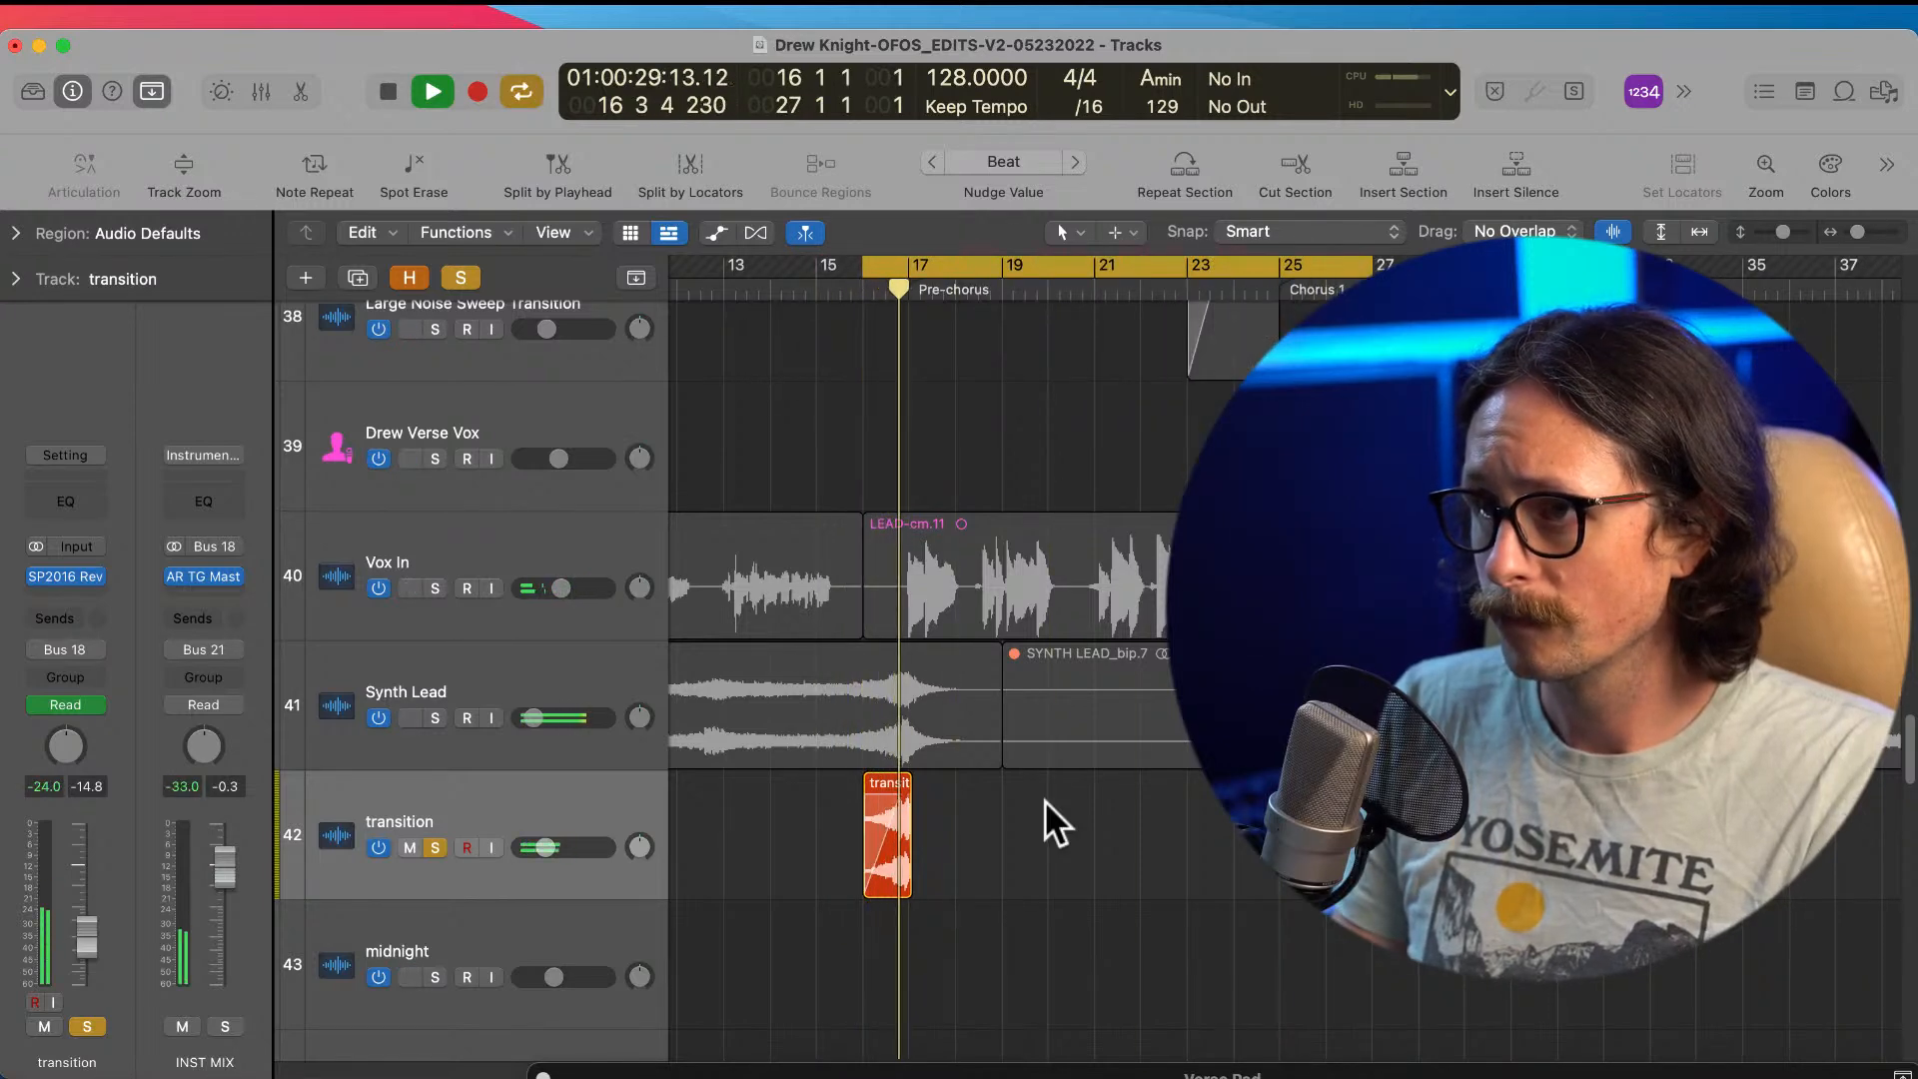
pyautogui.press('space')
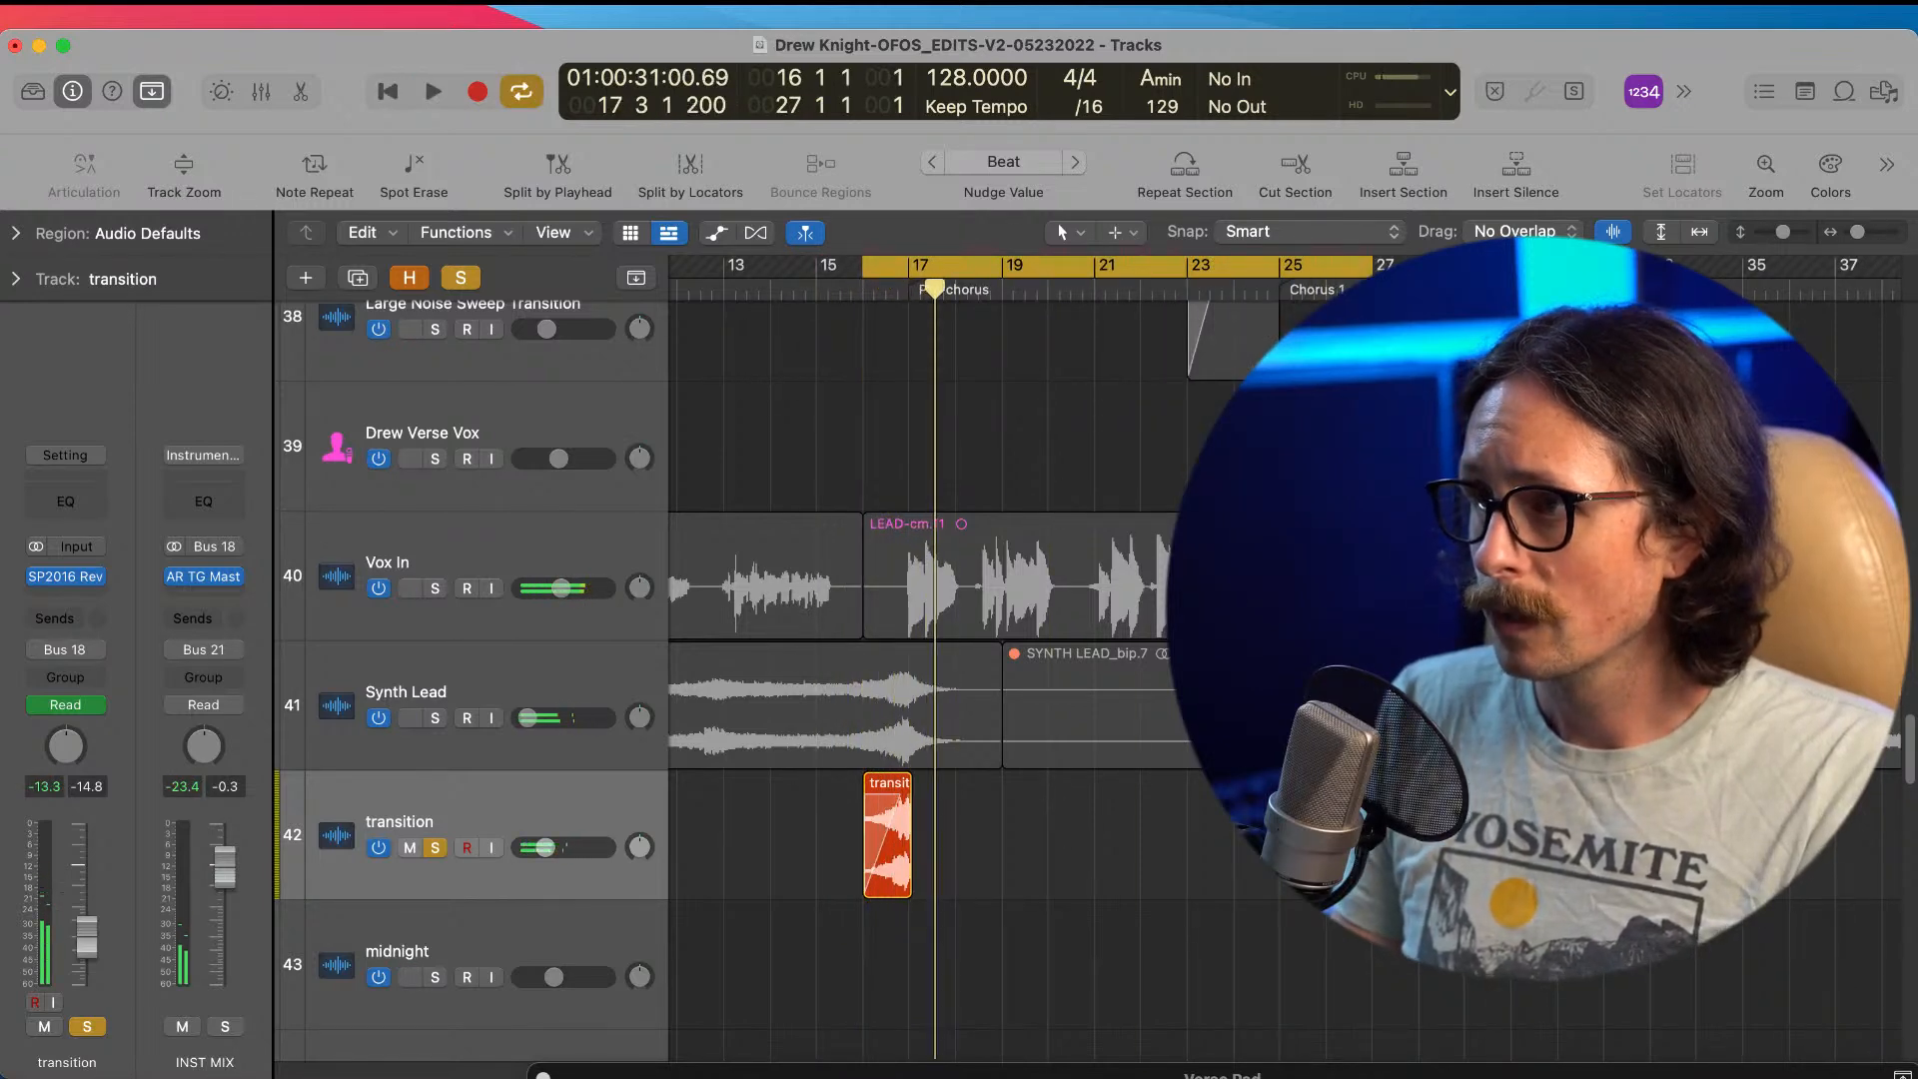
# Step: Reopen the transition track's reverb and compare its position at 0% and 100% while playing from bar 16, keeping 100%
pyautogui.click(68, 576)
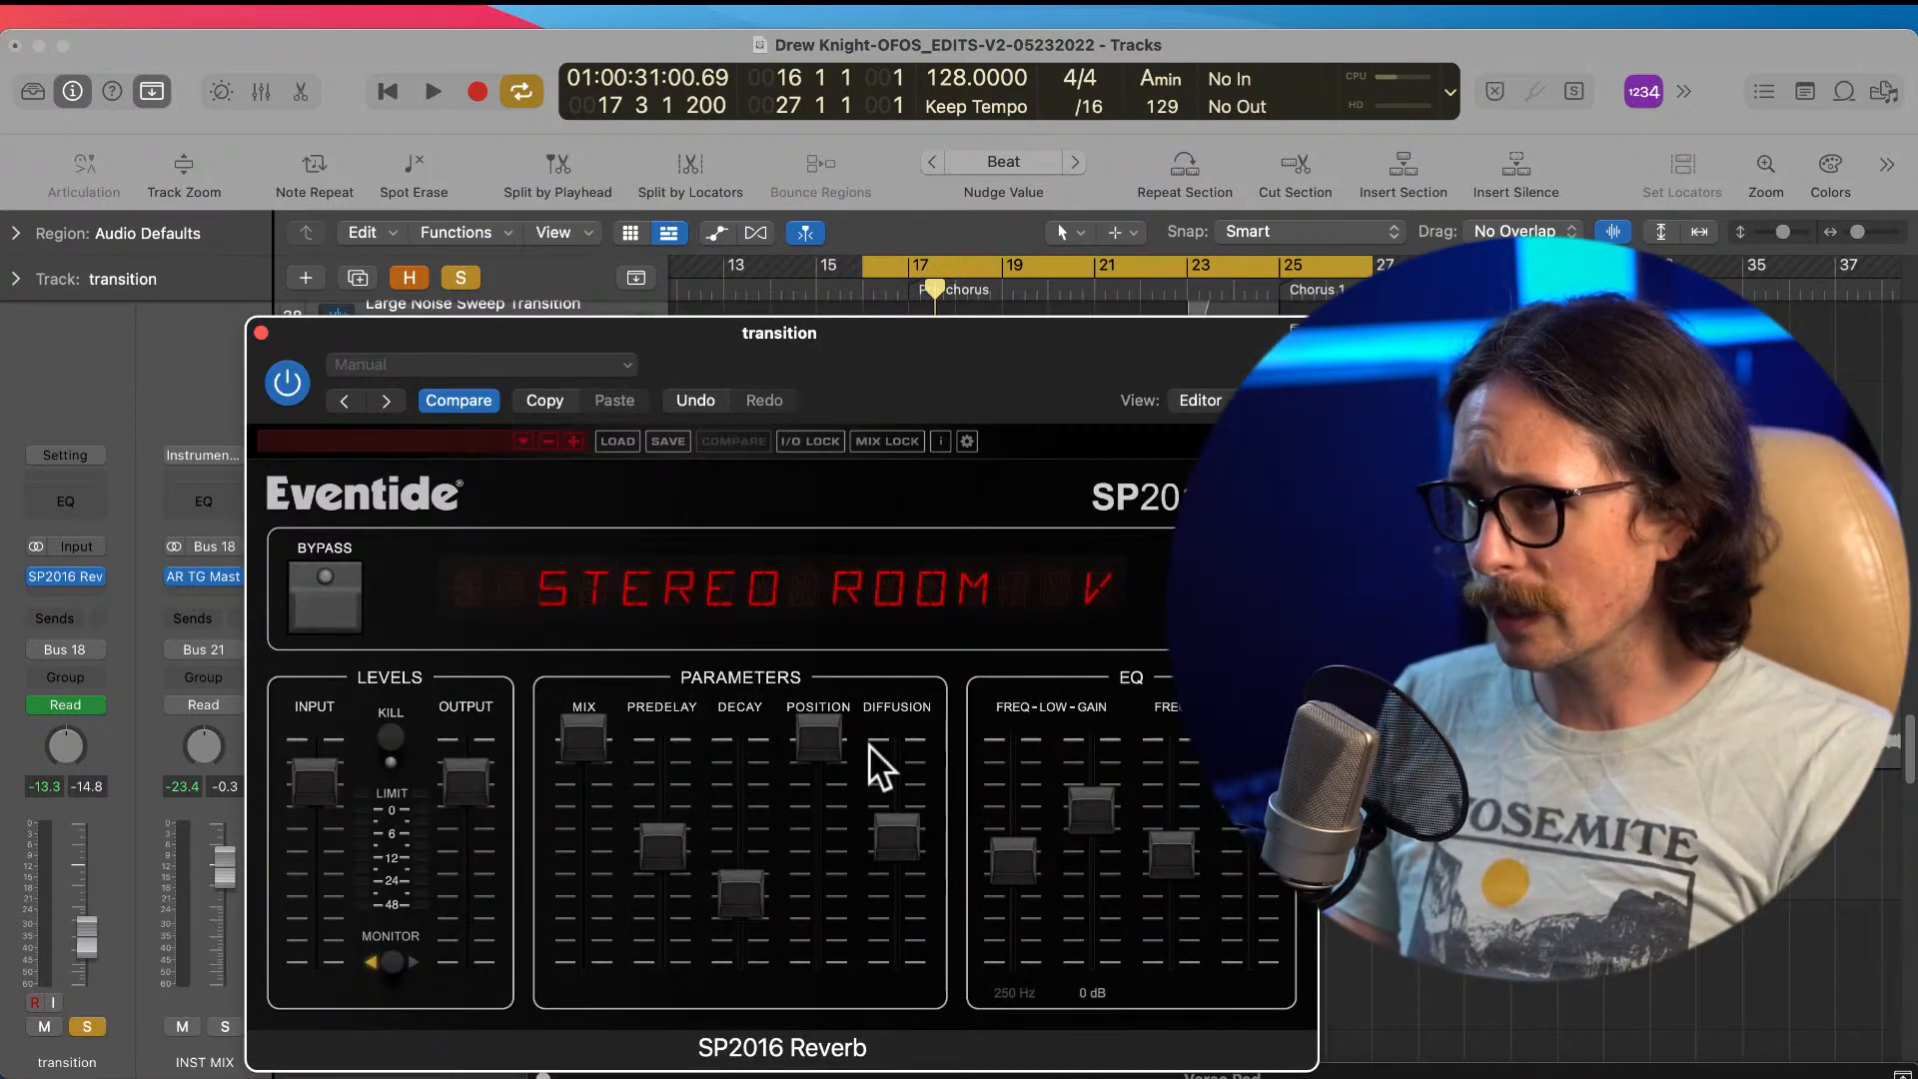
pyautogui.moveTo(819, 739); pyautogui.dragTo(847, 1020)
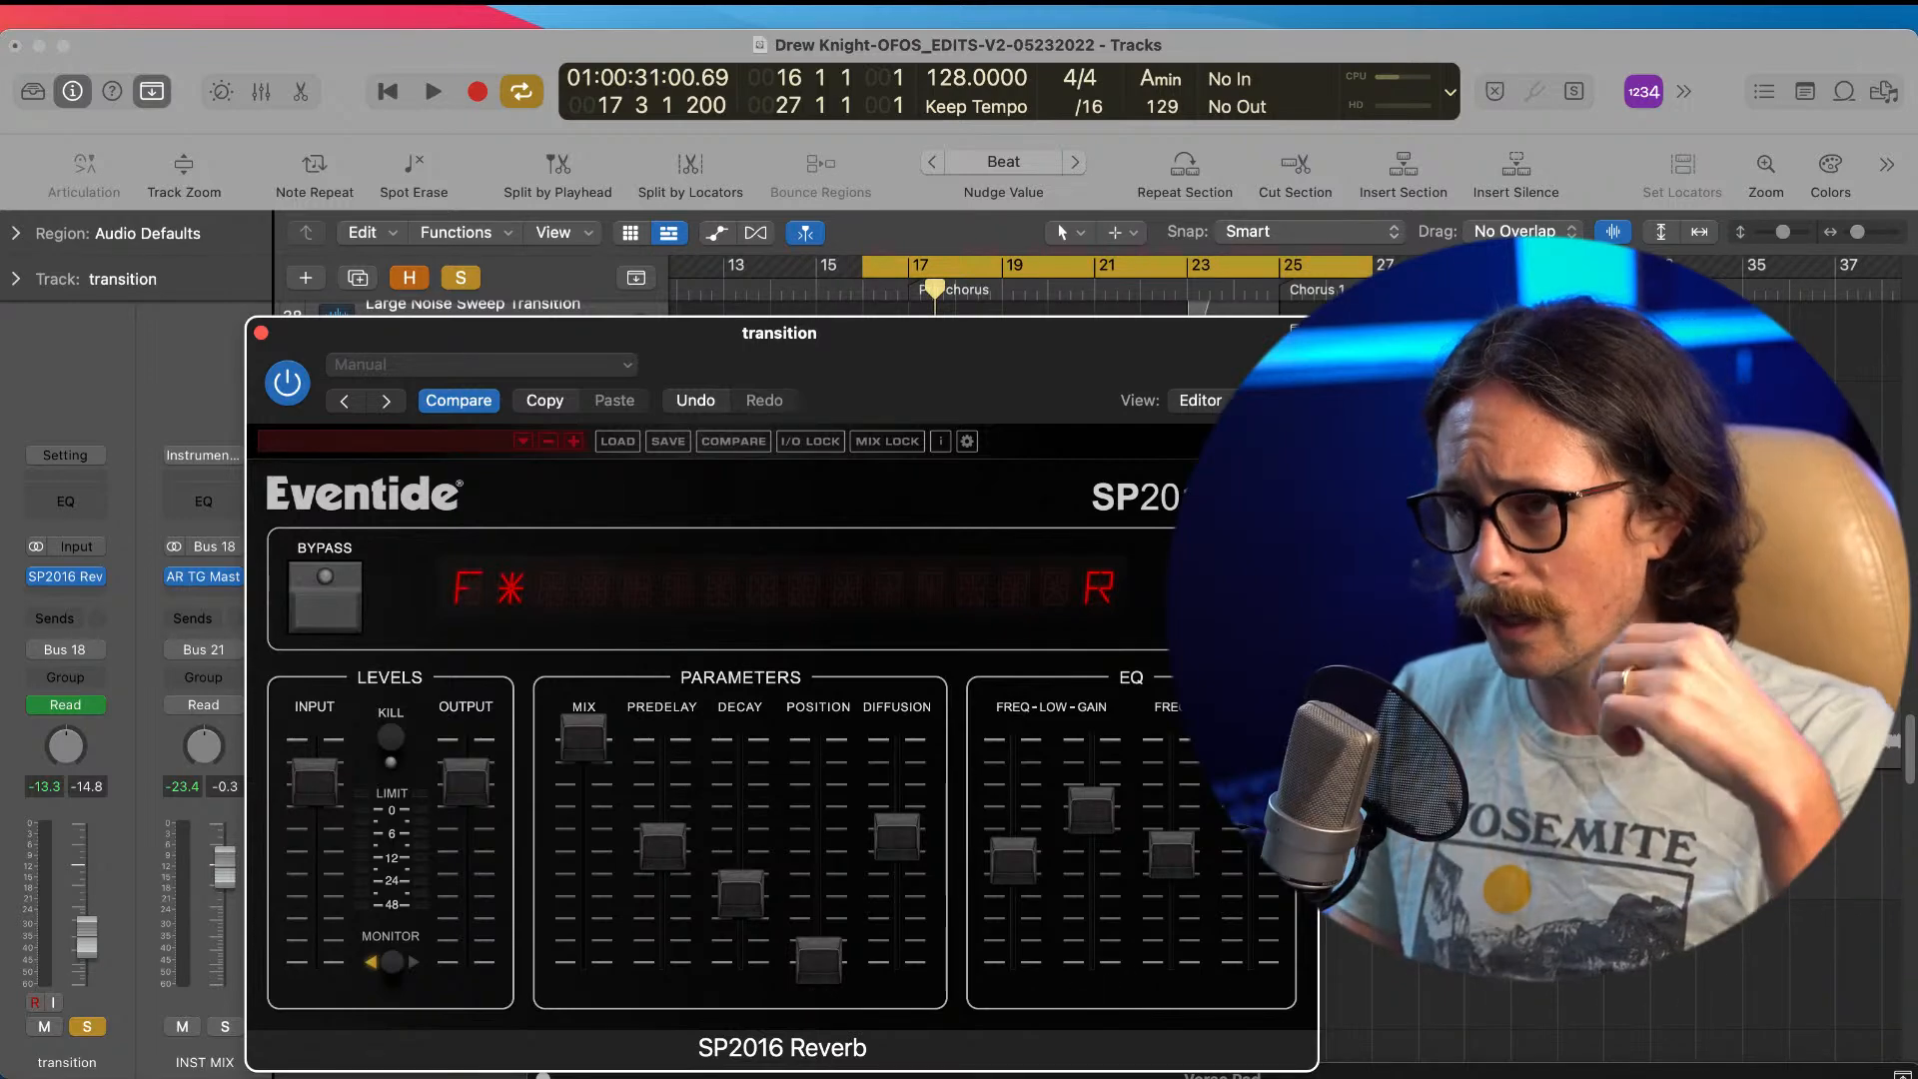
pyautogui.press('space')
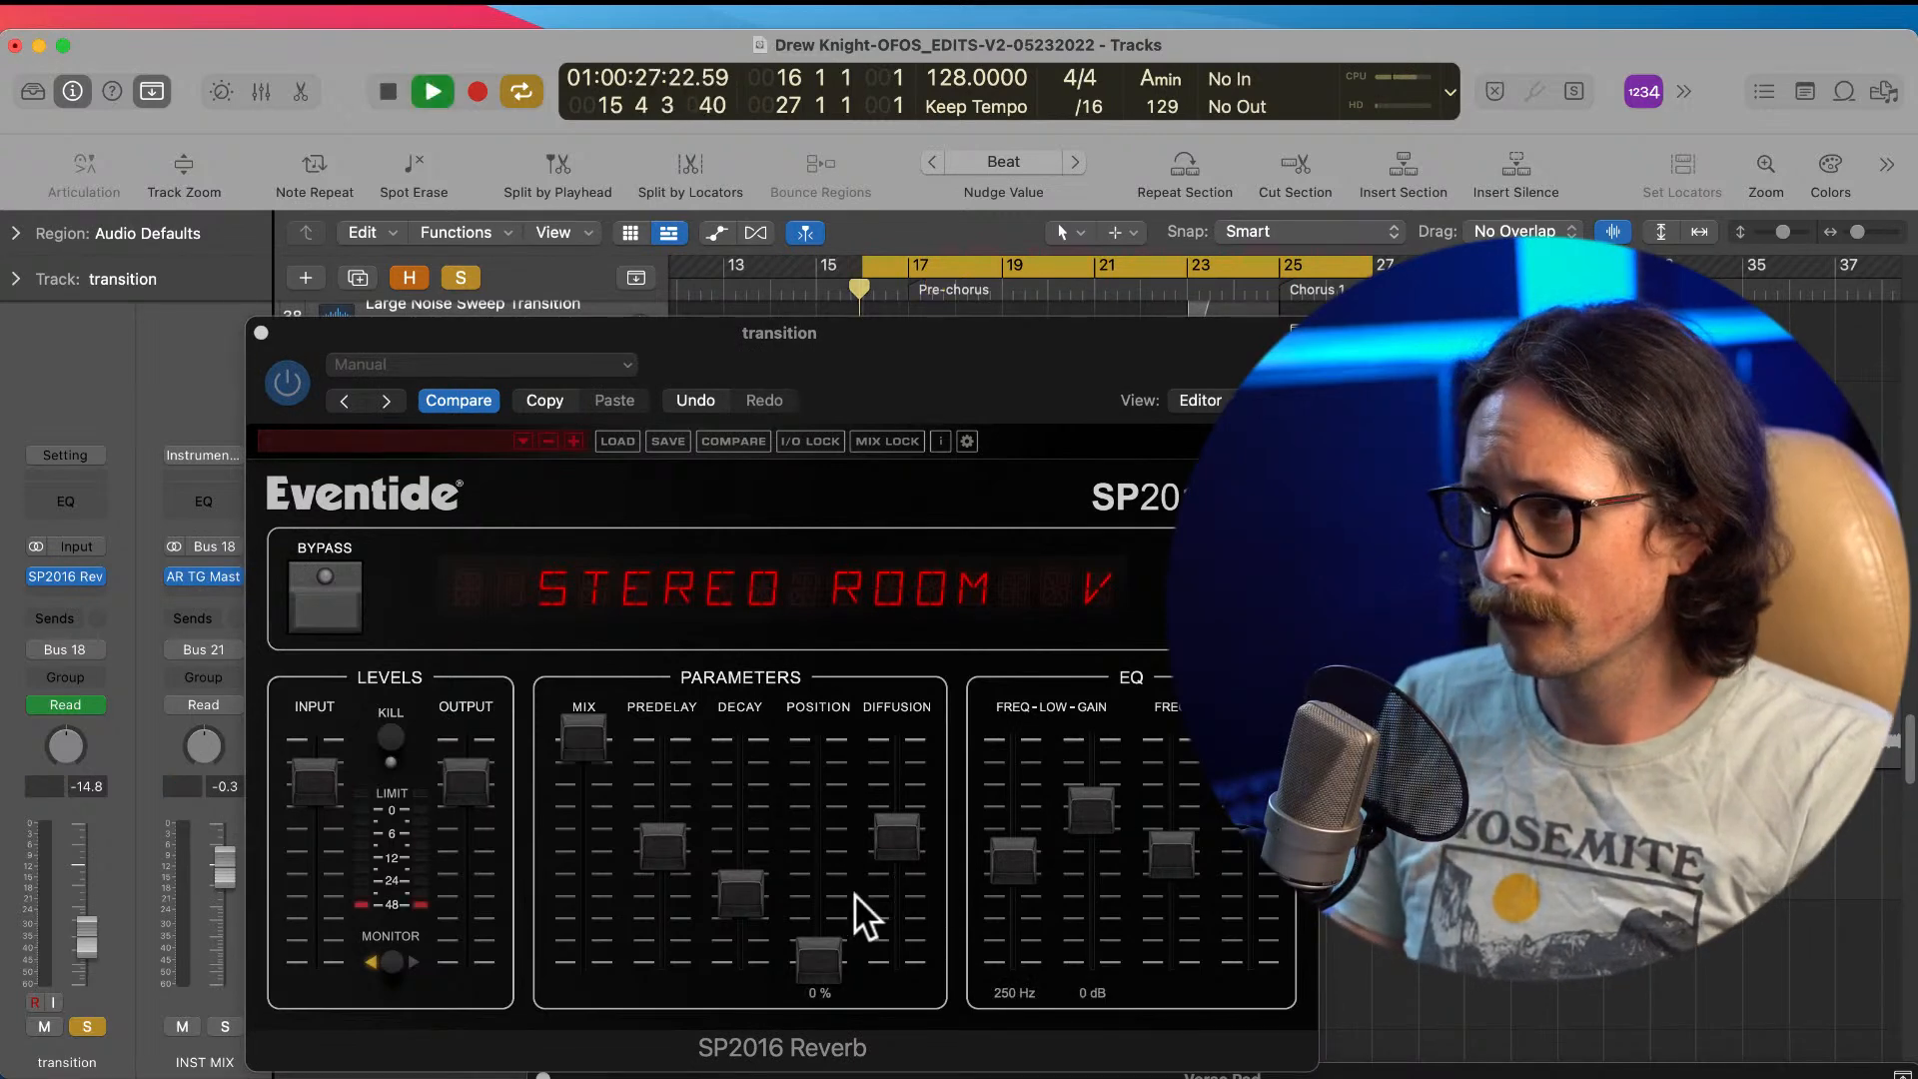
pyautogui.moveTo(820, 950)
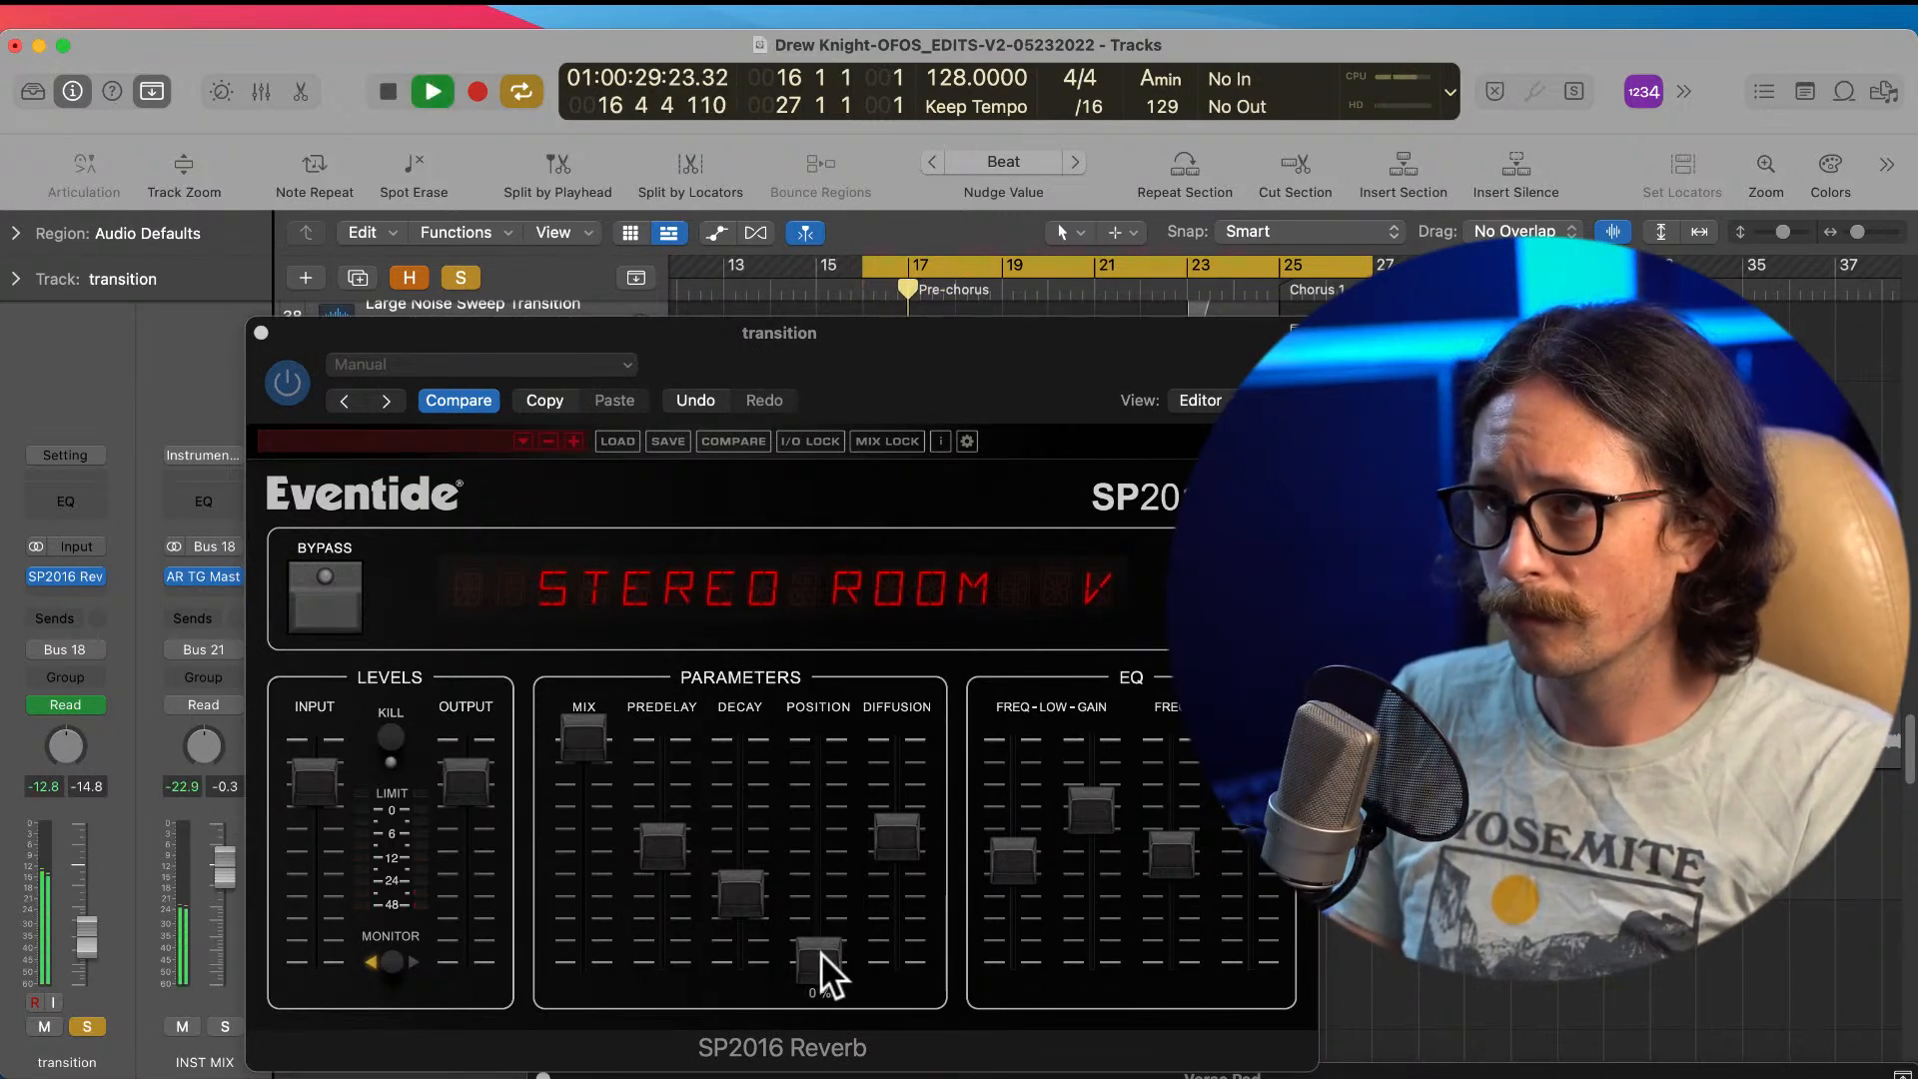
pyautogui.press('space')
pyautogui.moveTo(819, 950); pyautogui.dragTo(829, 760)
pyautogui.press('space')
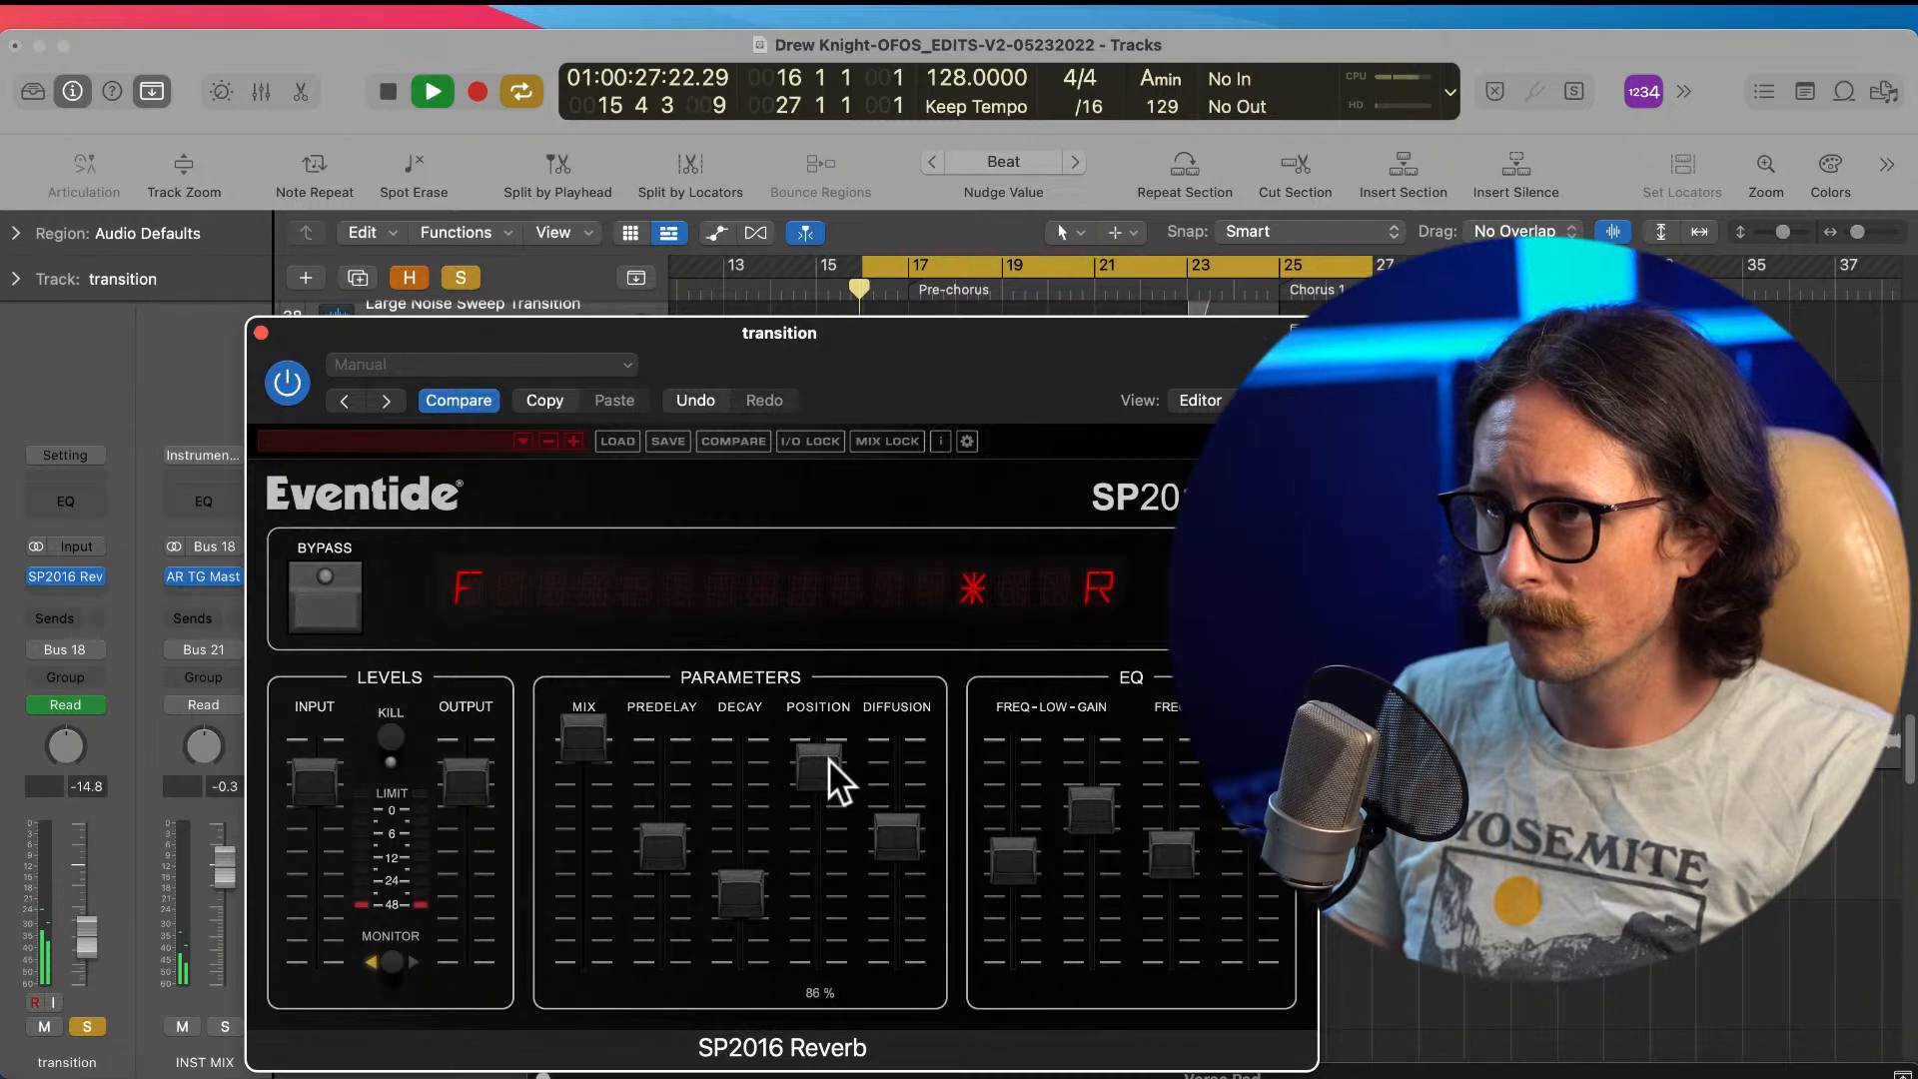
pyautogui.moveTo(829, 758); pyautogui.dragTo(824, 725)
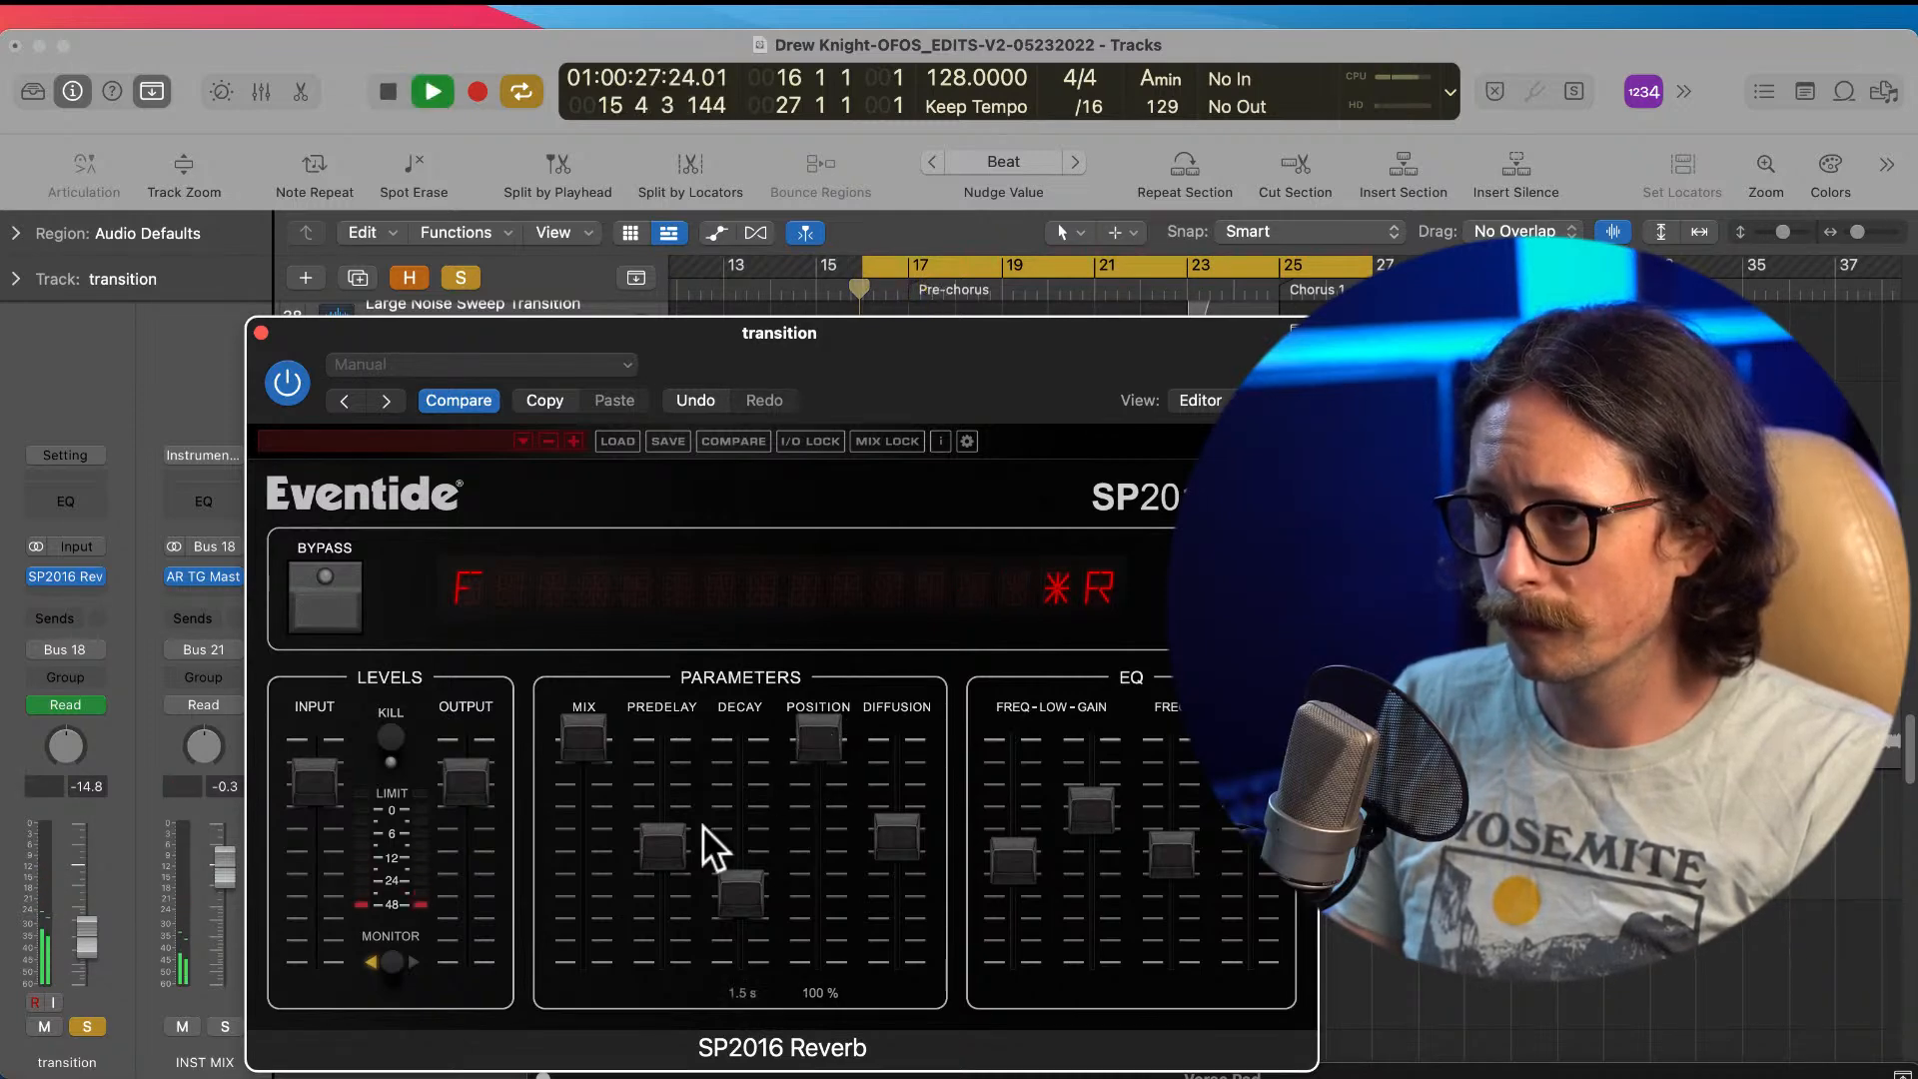
# Step: Set the reverb's predelay to 74 ms, lengthen its decay, and set diffusion to 58% and position to 100% while auditioning from bar 16
pyautogui.moveTo(683, 838); pyautogui.dragTo(689, 825)
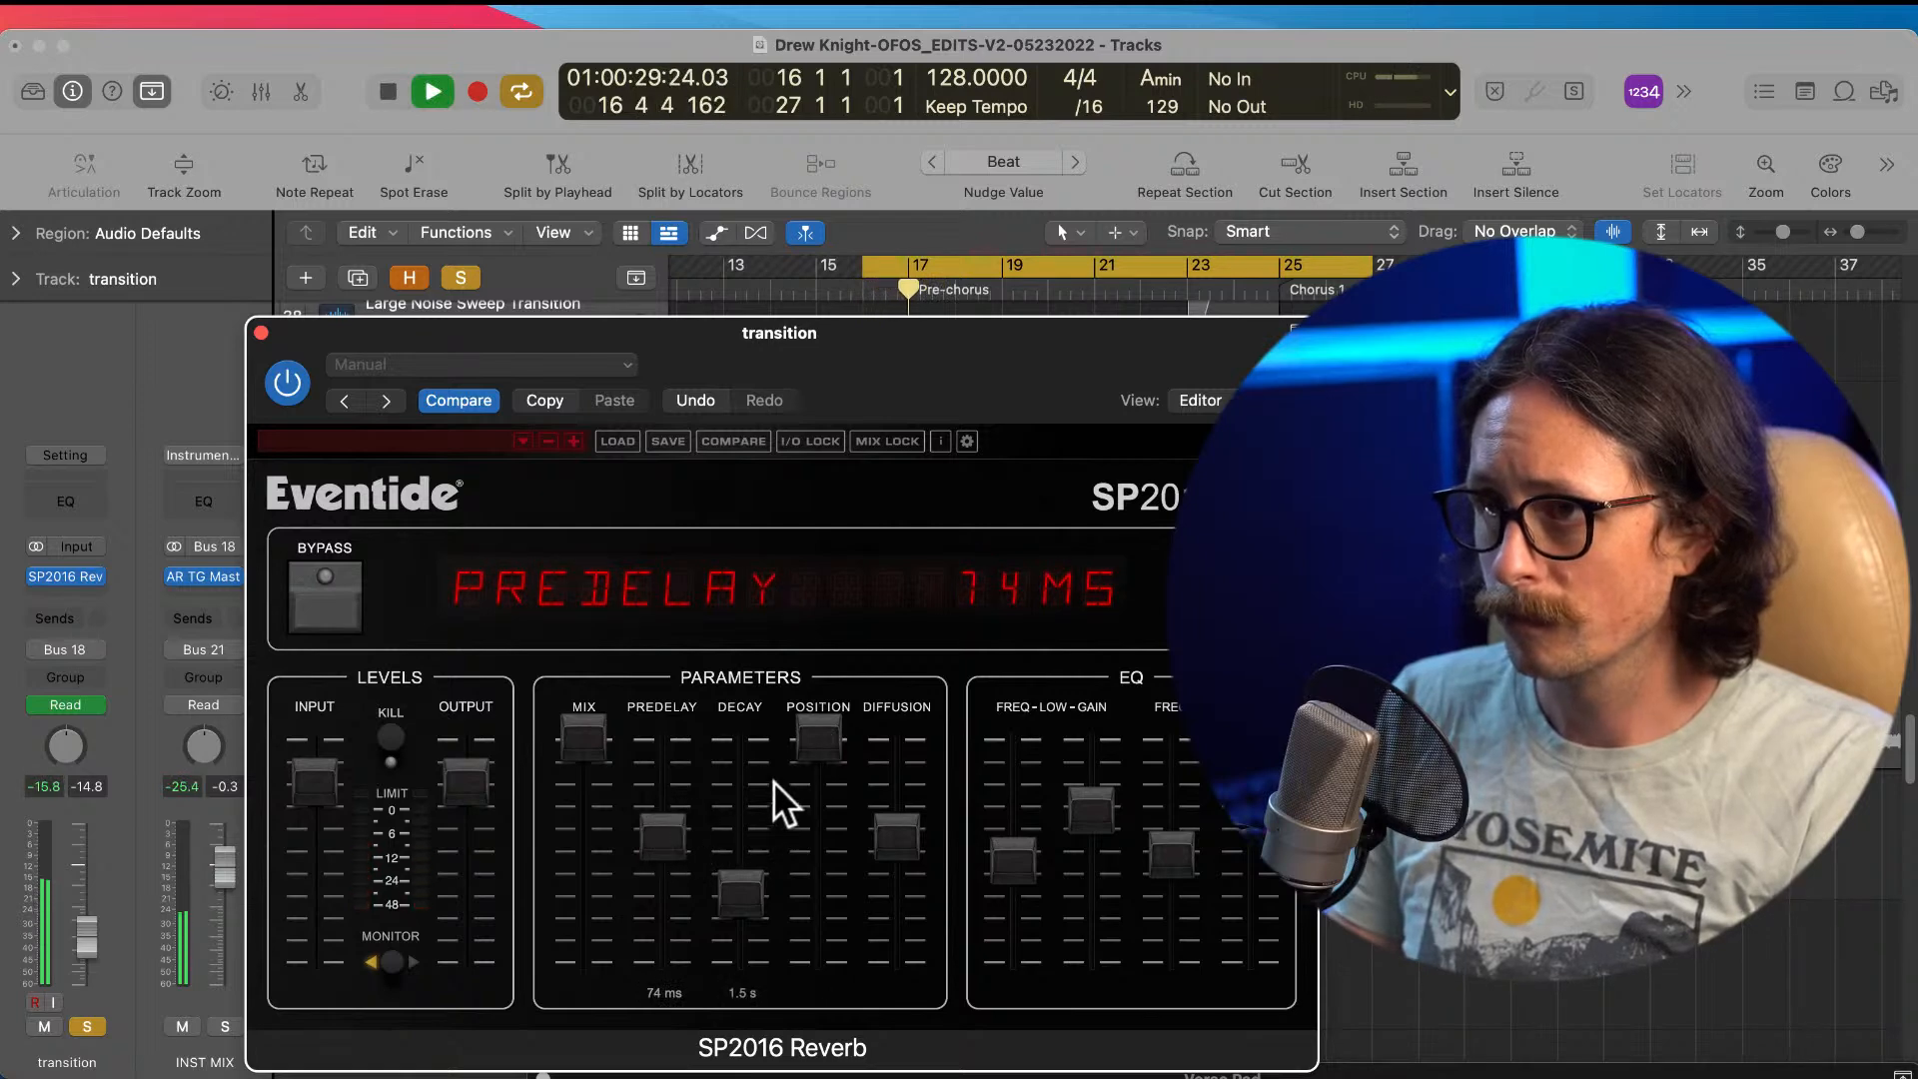
pyautogui.moveTo(819, 738); pyautogui.dragTo(816, 770)
pyautogui.moveTo(897, 846); pyautogui.dragTo(897, 842)
pyautogui.moveTo(765, 901); pyautogui.dragTo(761, 861)
pyautogui.moveTo(827, 766); pyautogui.dragTo(825, 778)
pyautogui.moveTo(742, 850); pyautogui.dragTo(825, 649)
pyautogui.press('space')
pyautogui.press('space')
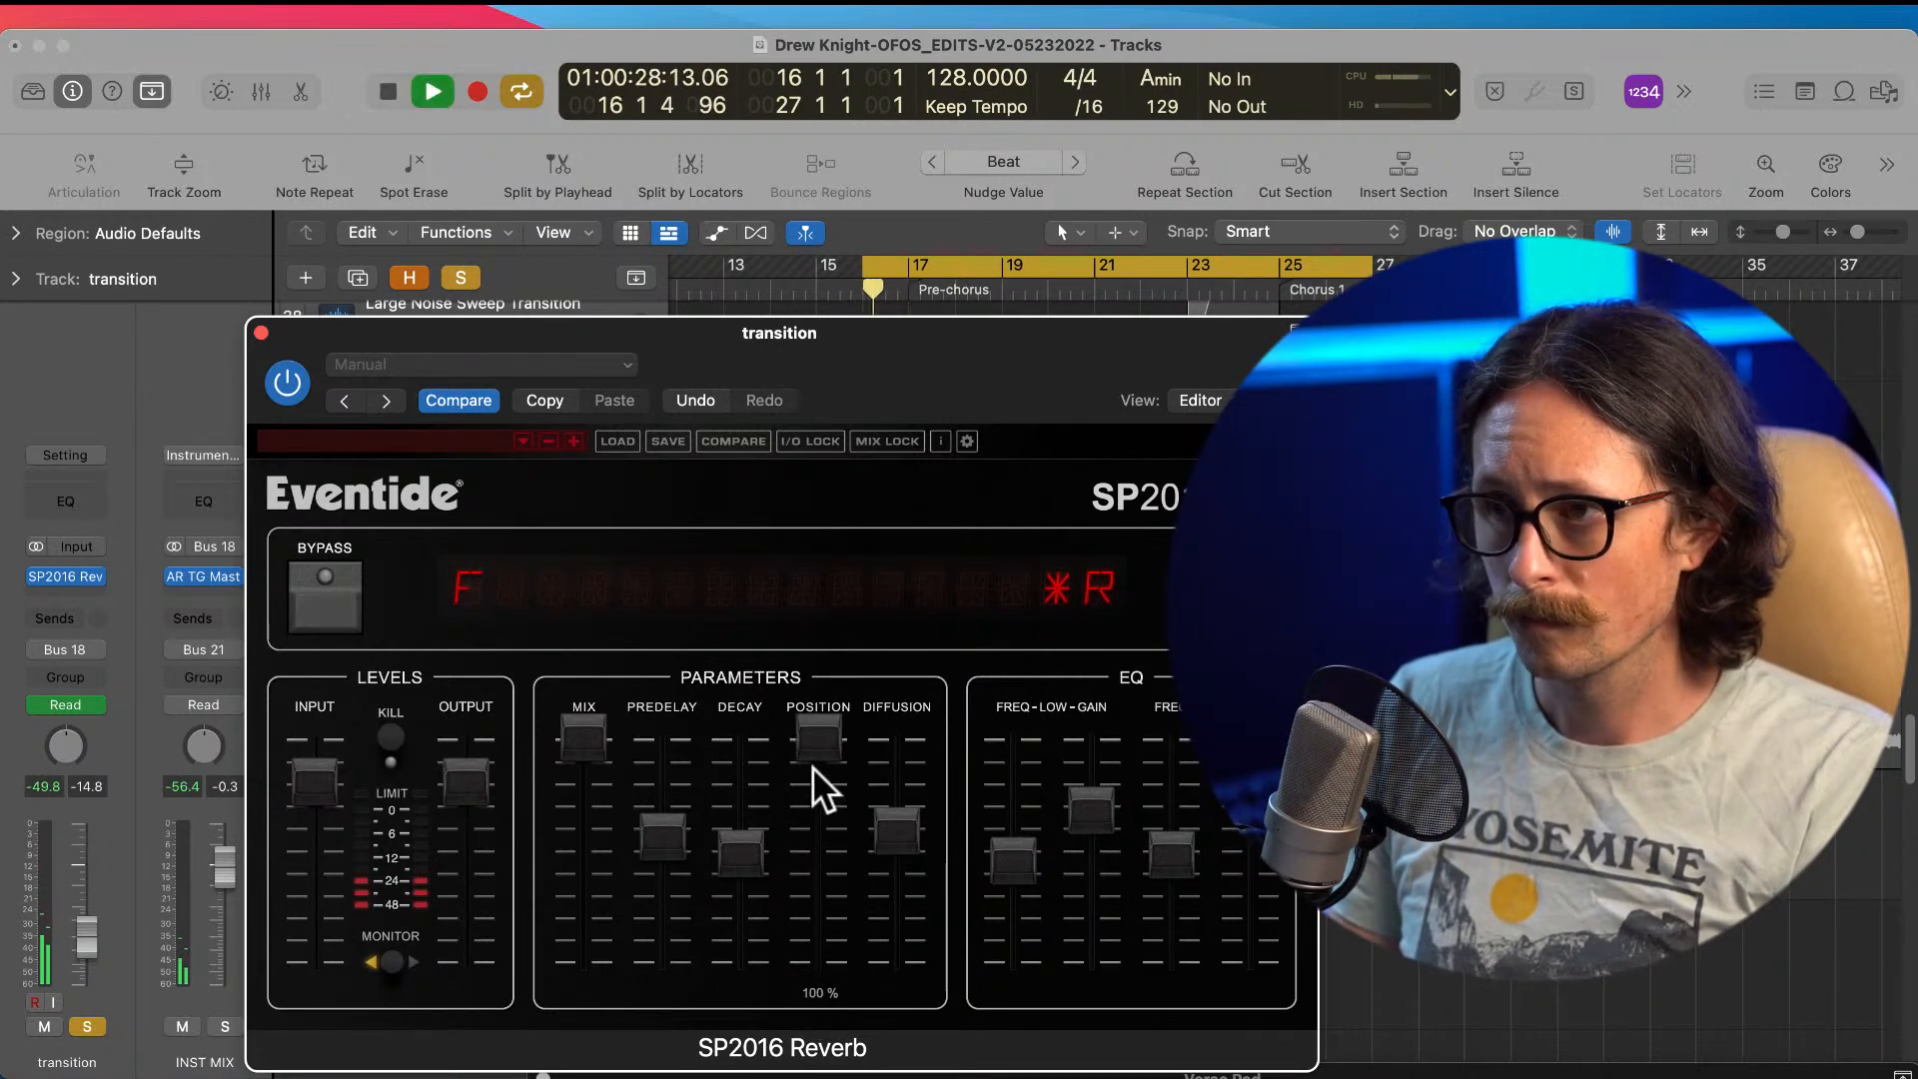
pyautogui.click(896, 829)
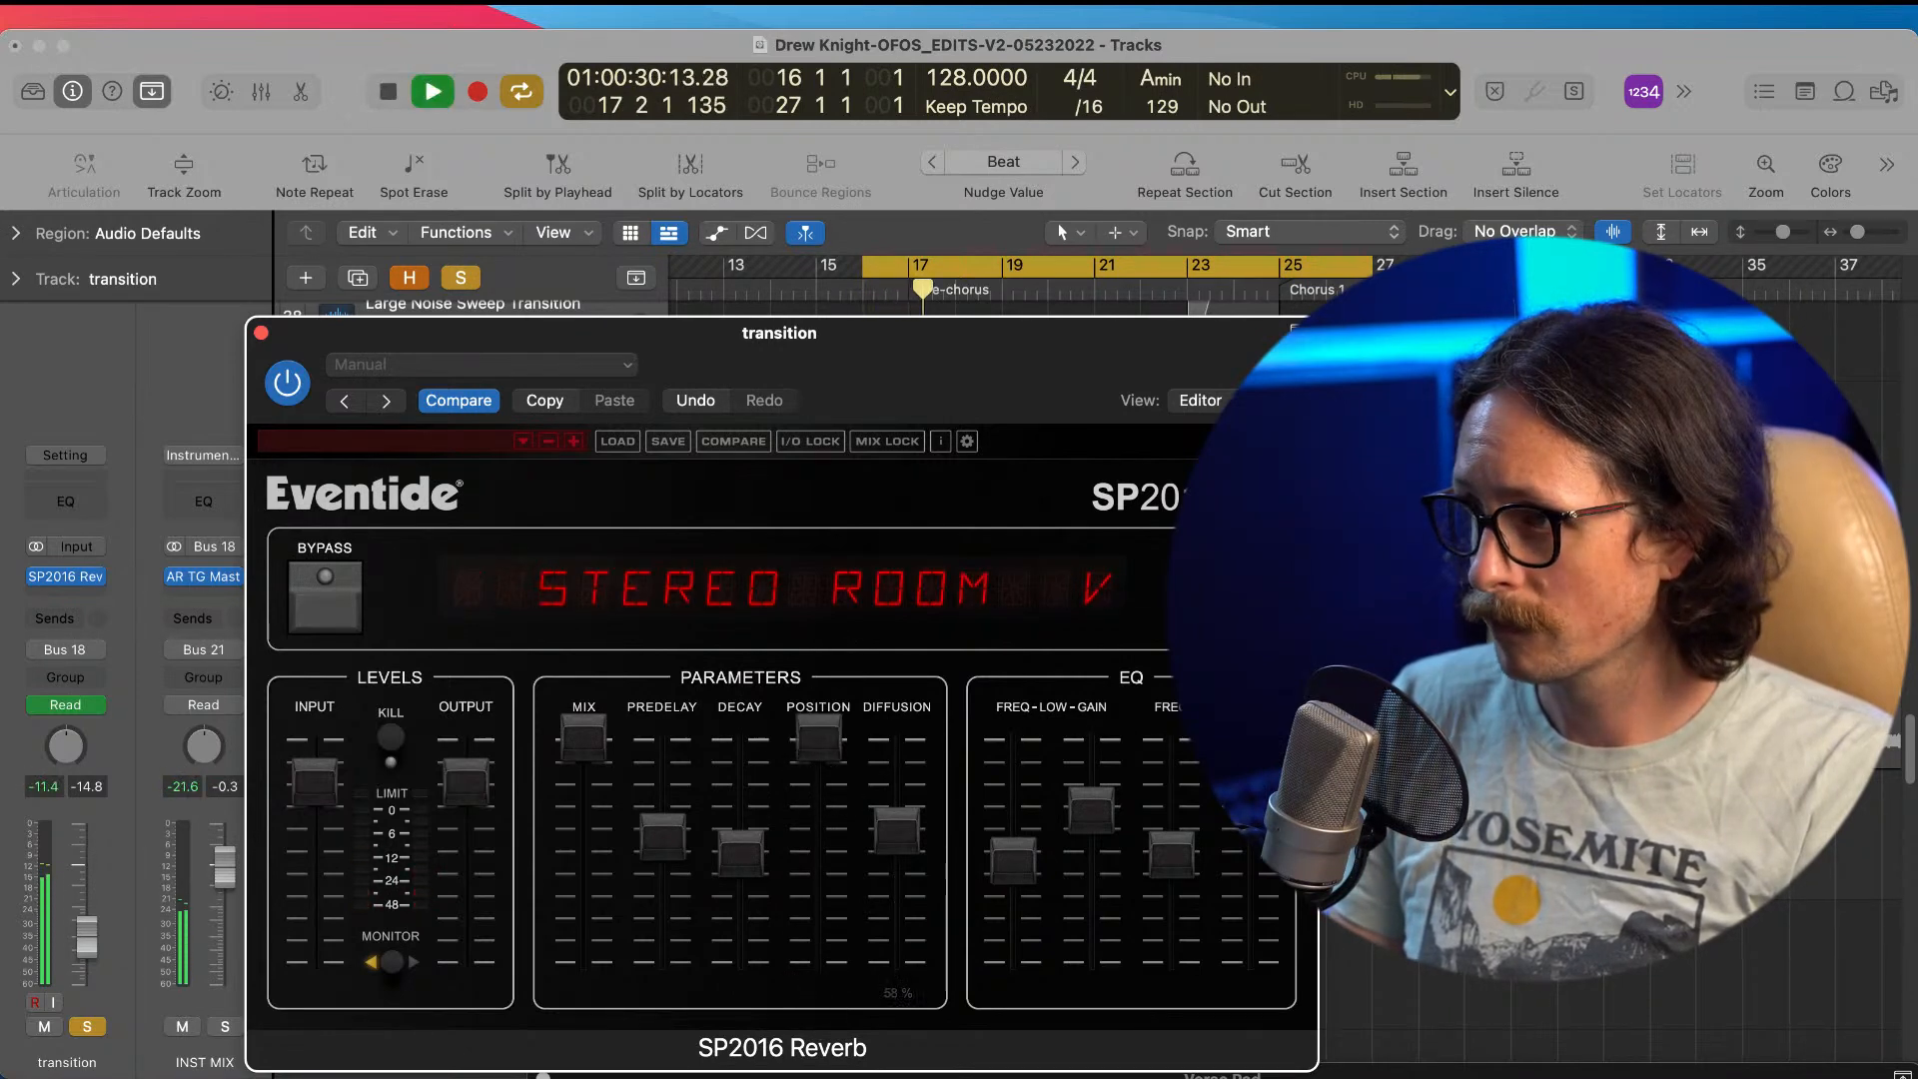
# Step: Stop playback, close the transition track's reverb window, and unsolo the transition track
pyautogui.press('space')
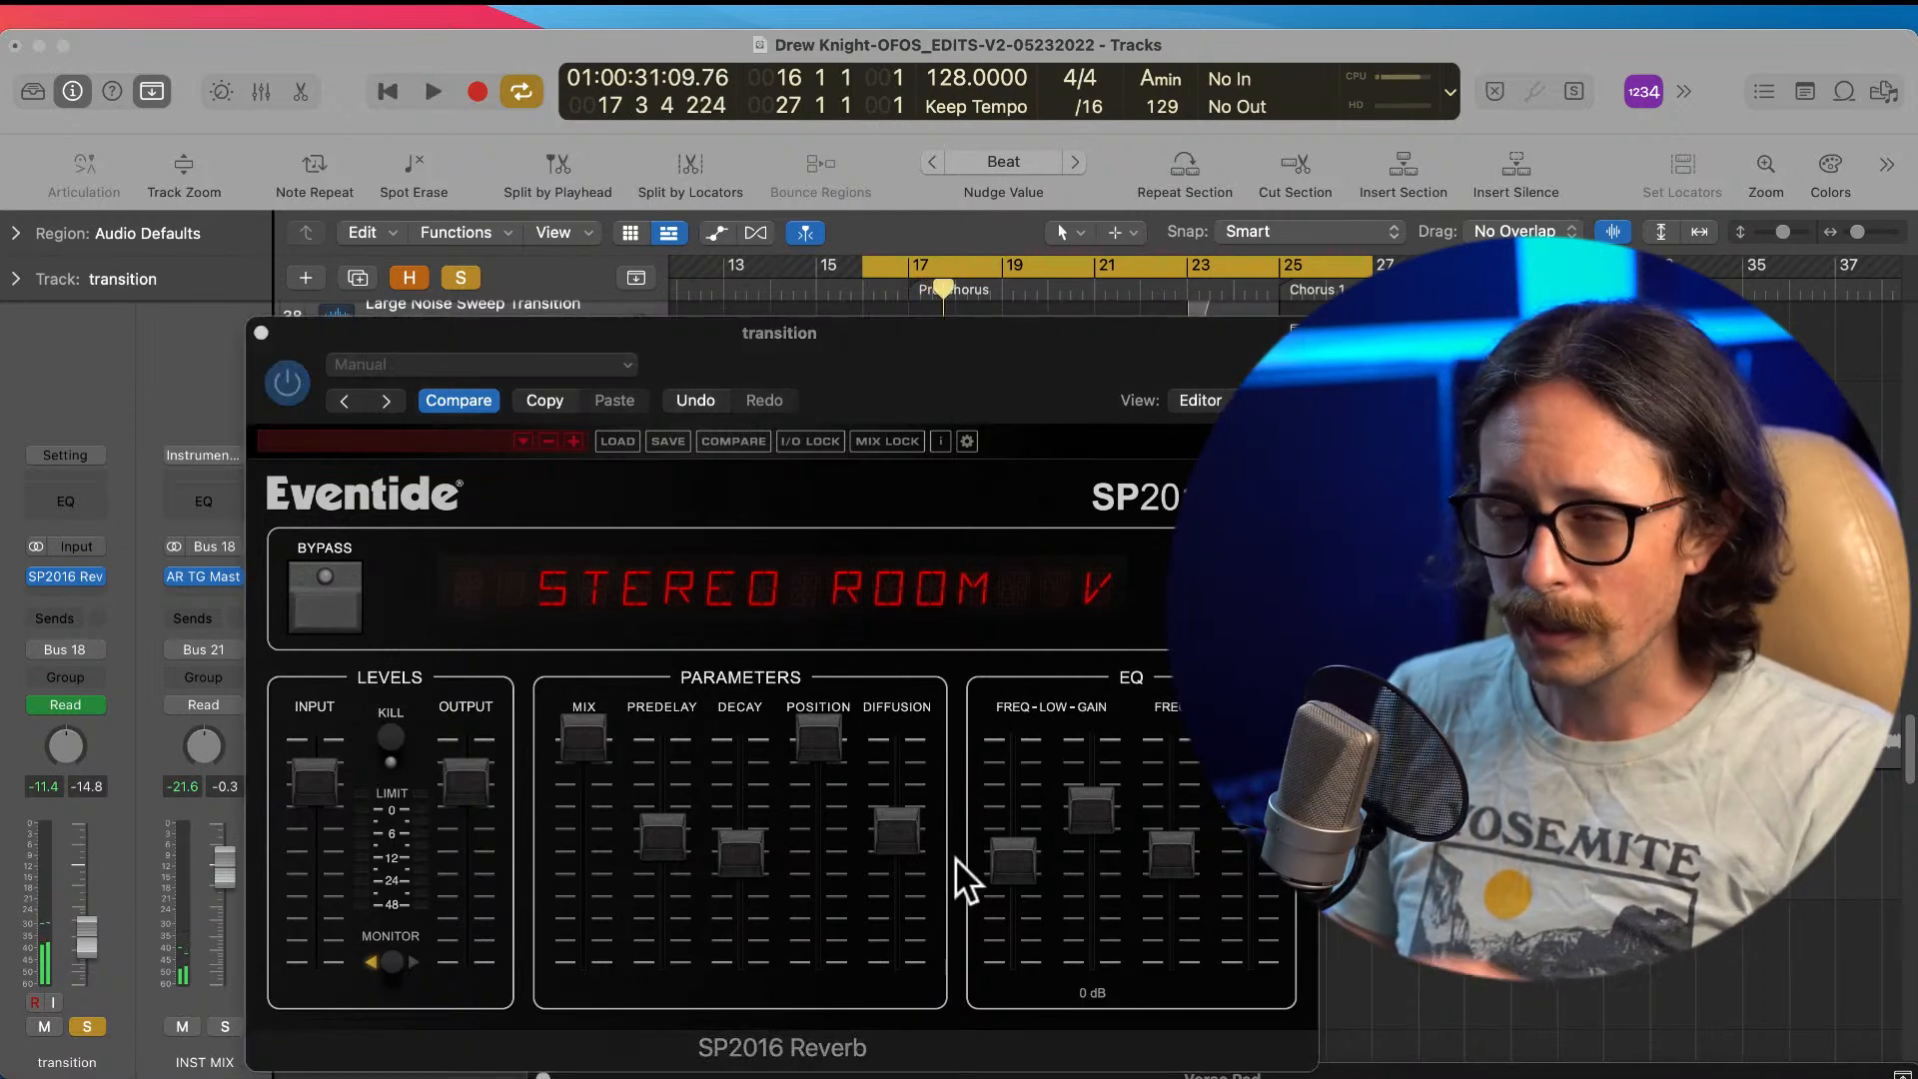
pyautogui.moveTo(656, 843)
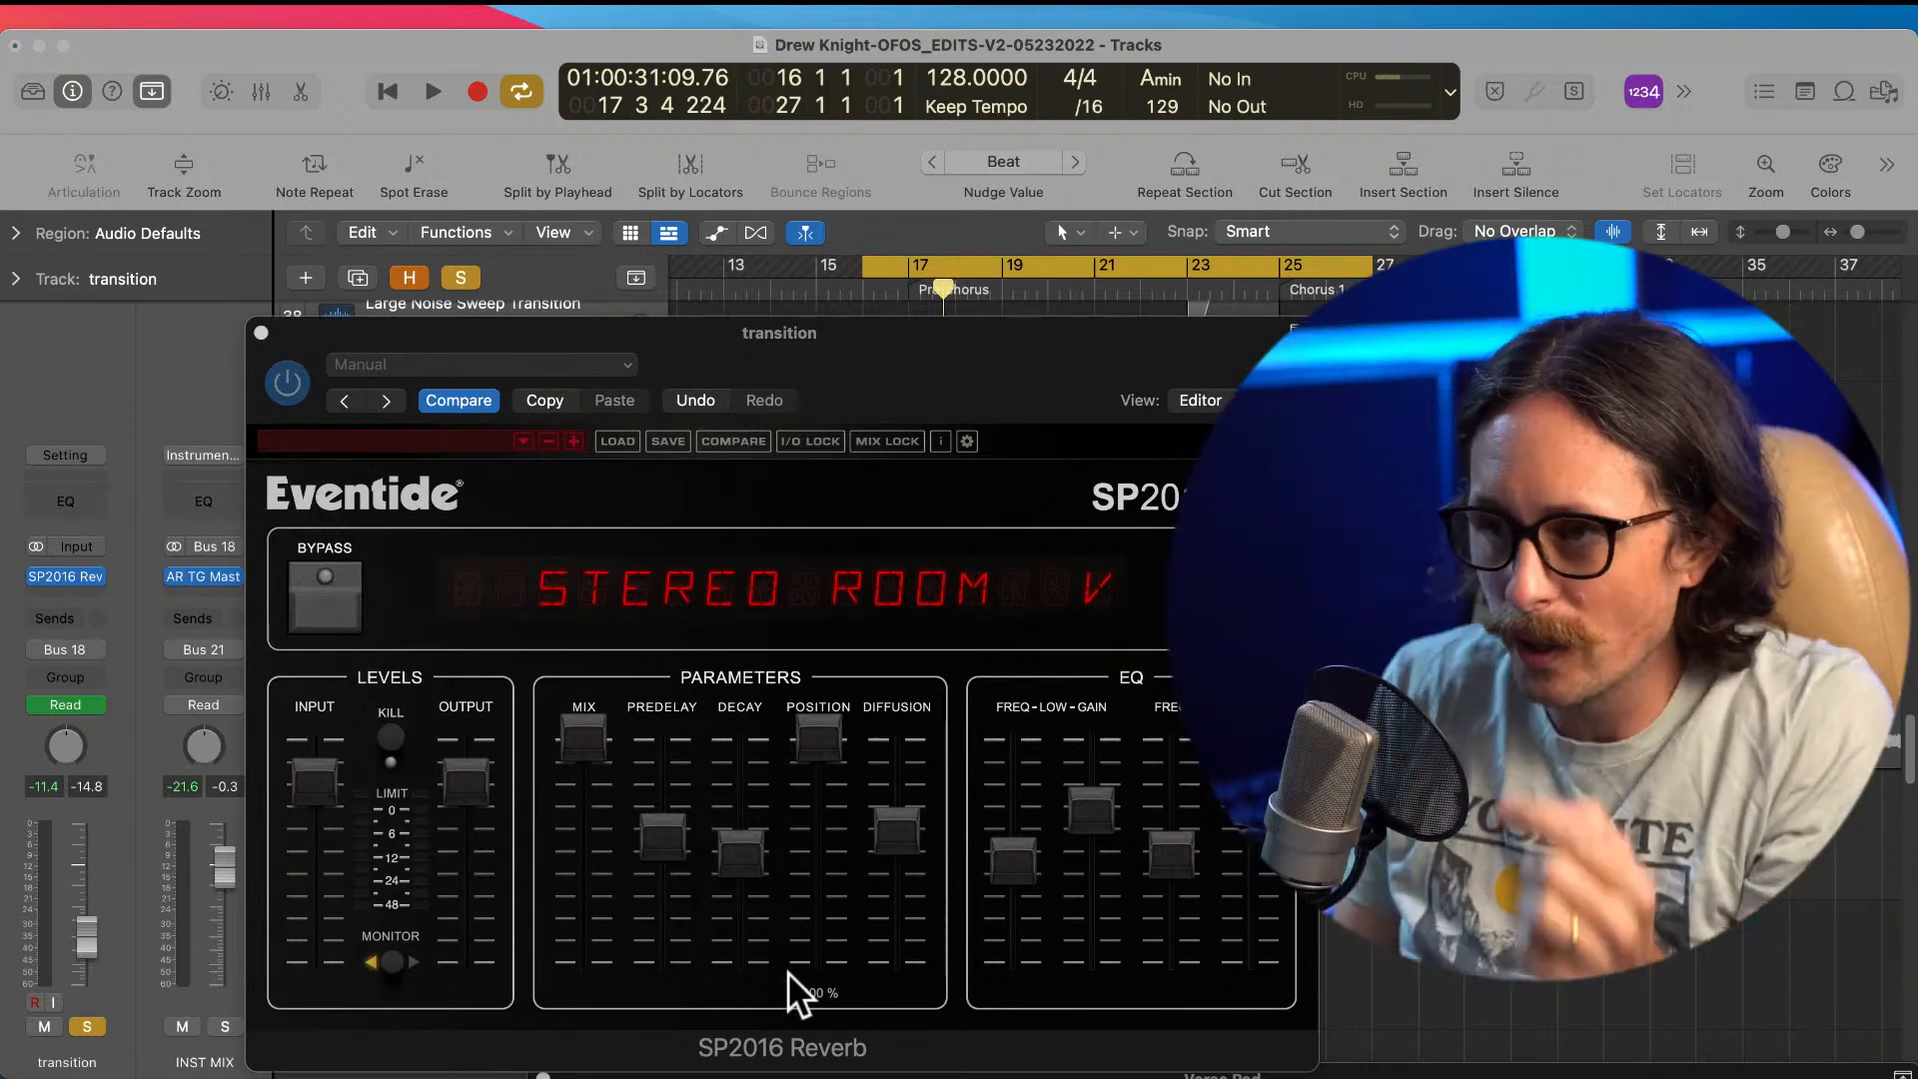
pyautogui.moveTo(883, 813)
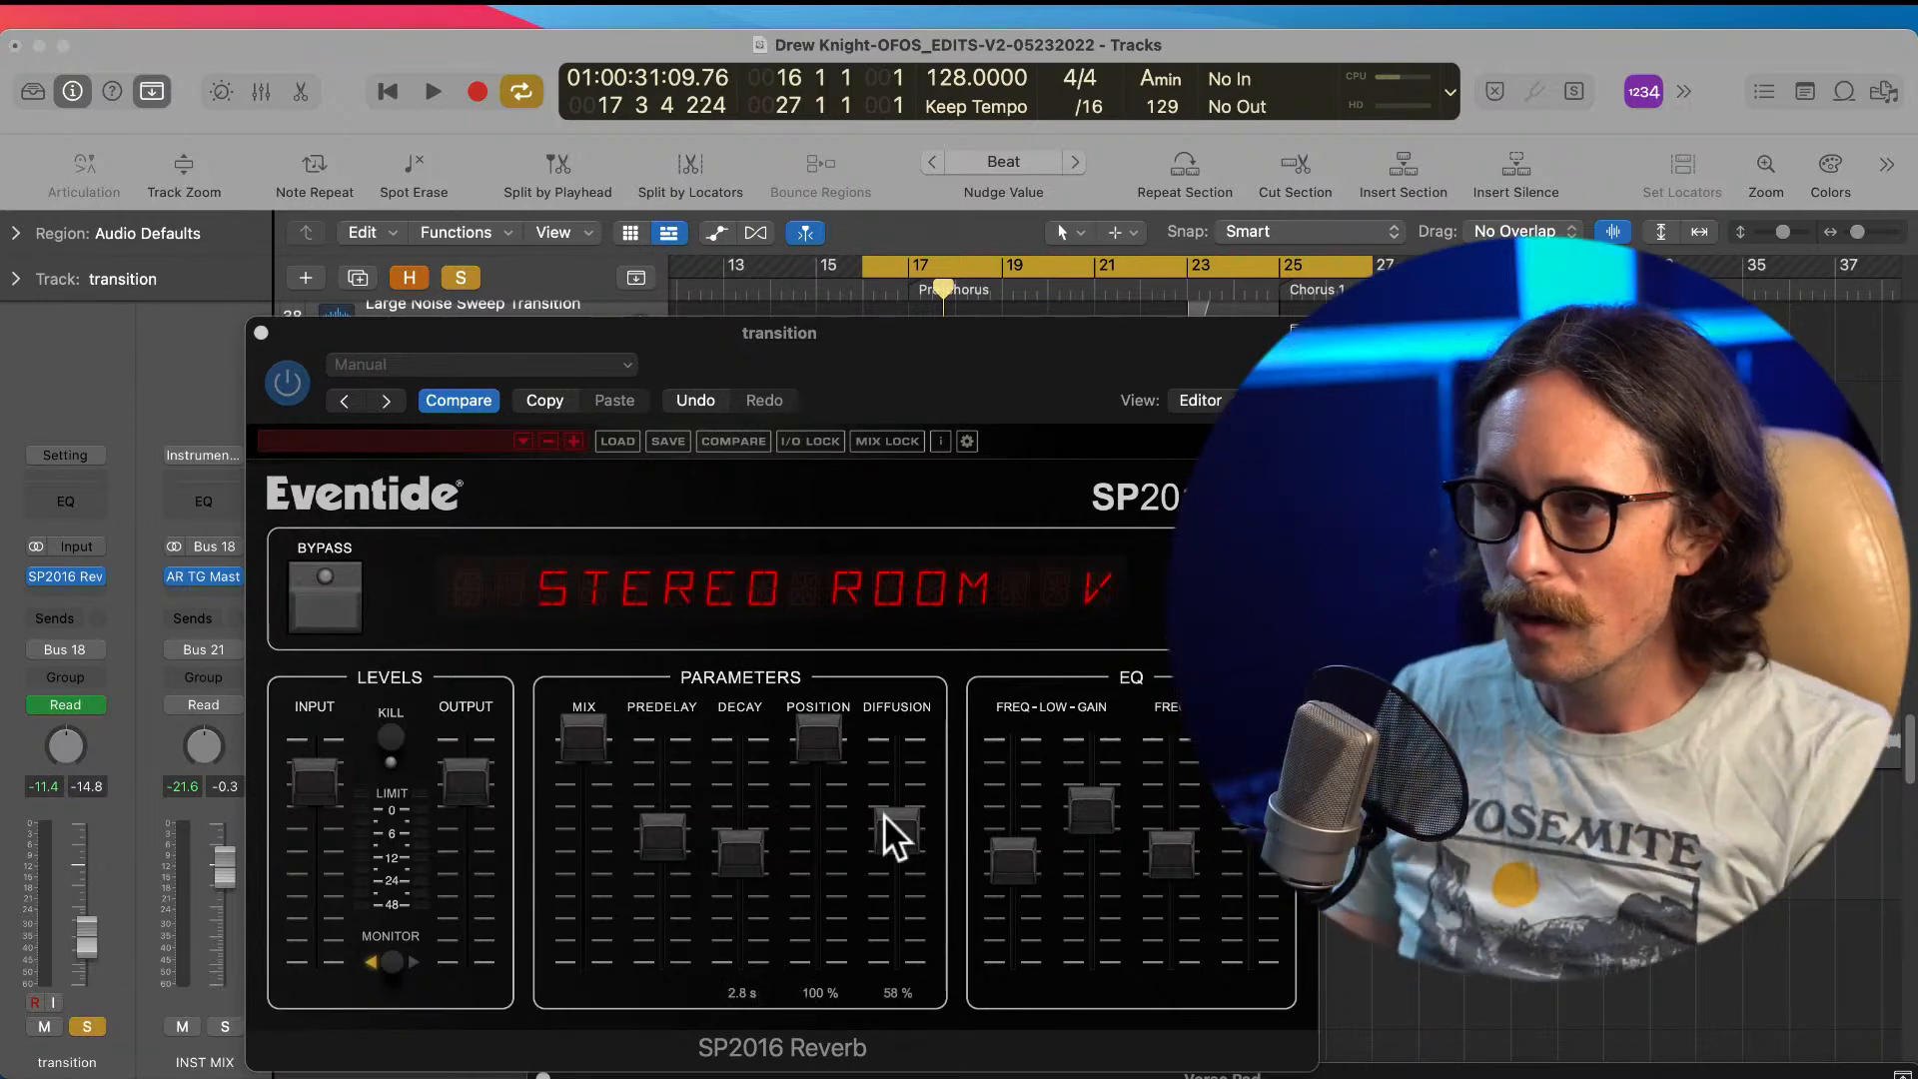
pyautogui.click(259, 332)
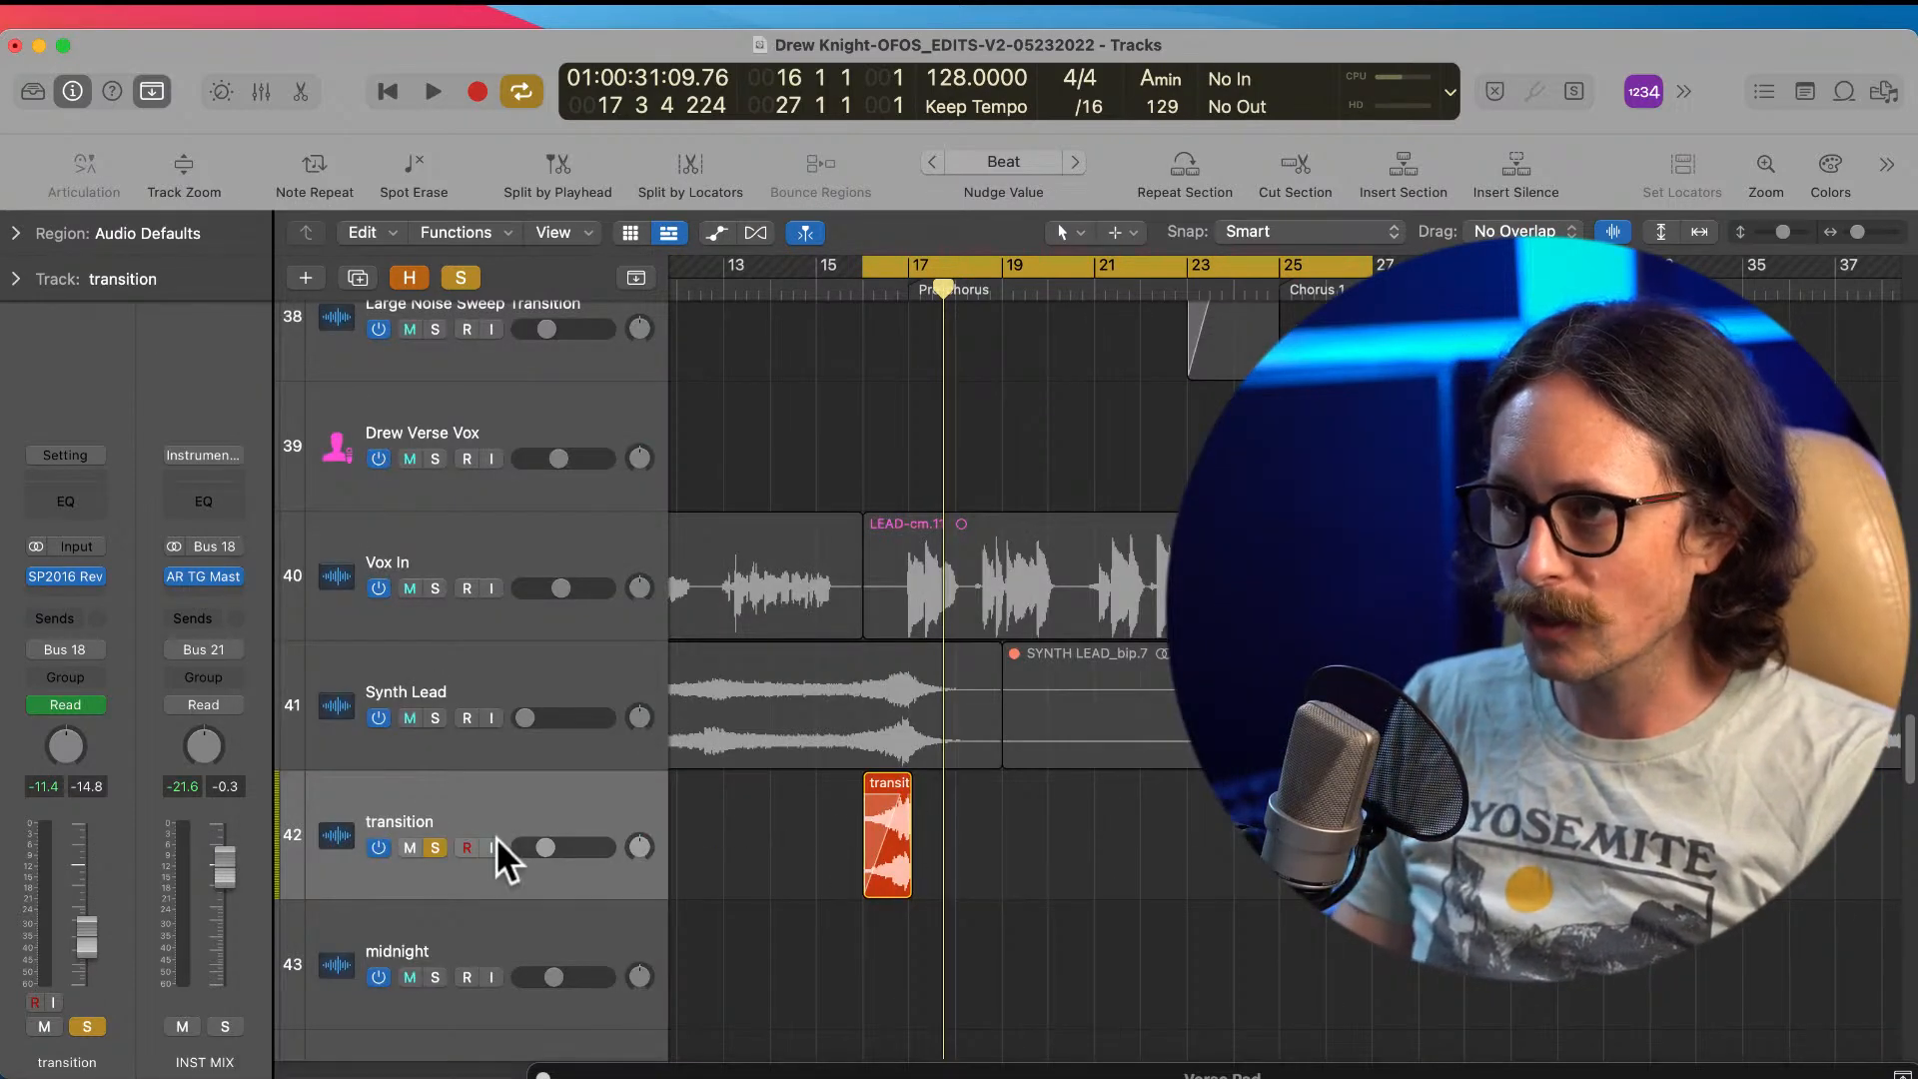
pyautogui.click(435, 845)
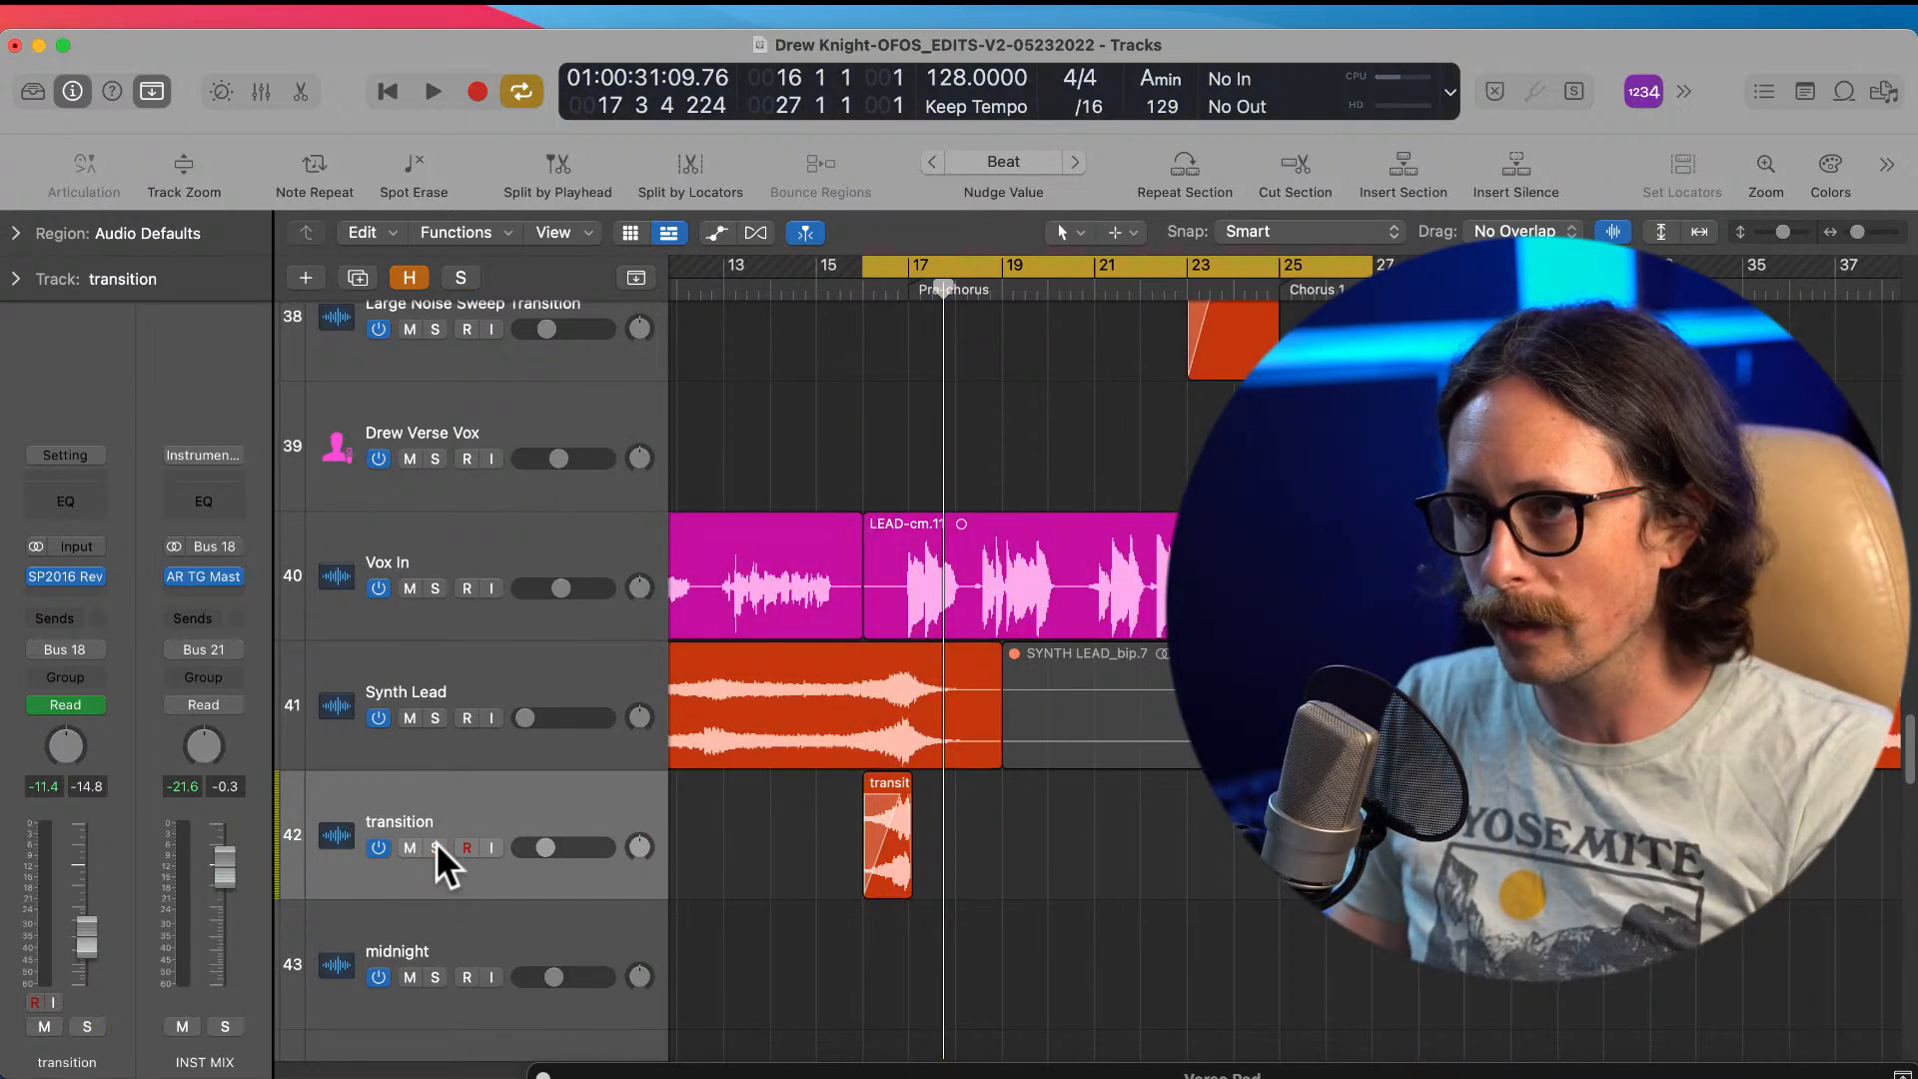
# Step: Reopen the transition track's reverb, lower its position to about 54%, and close the plug-in window
pyautogui.click(561, 795)
pyautogui.click(74, 576)
pyautogui.moveTo(822, 767); pyautogui.dragTo(825, 842)
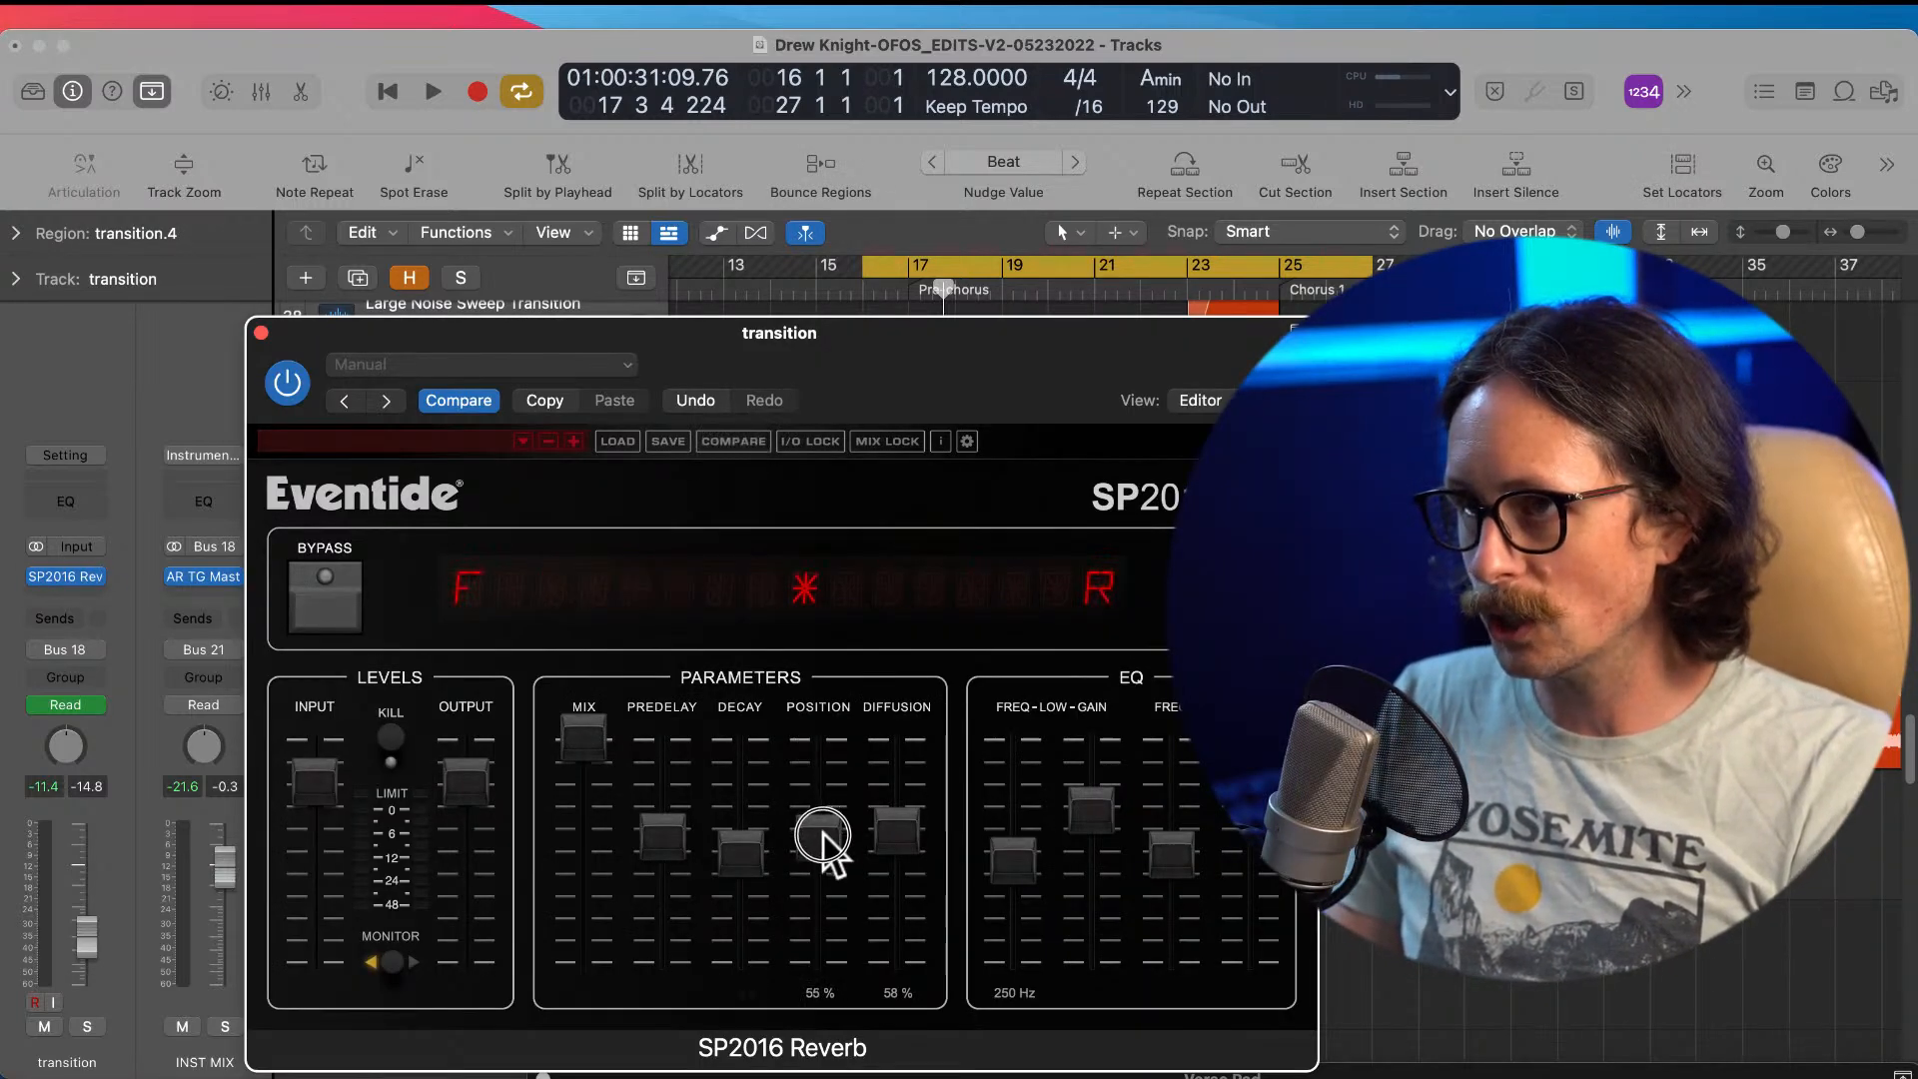
pyautogui.click(261, 333)
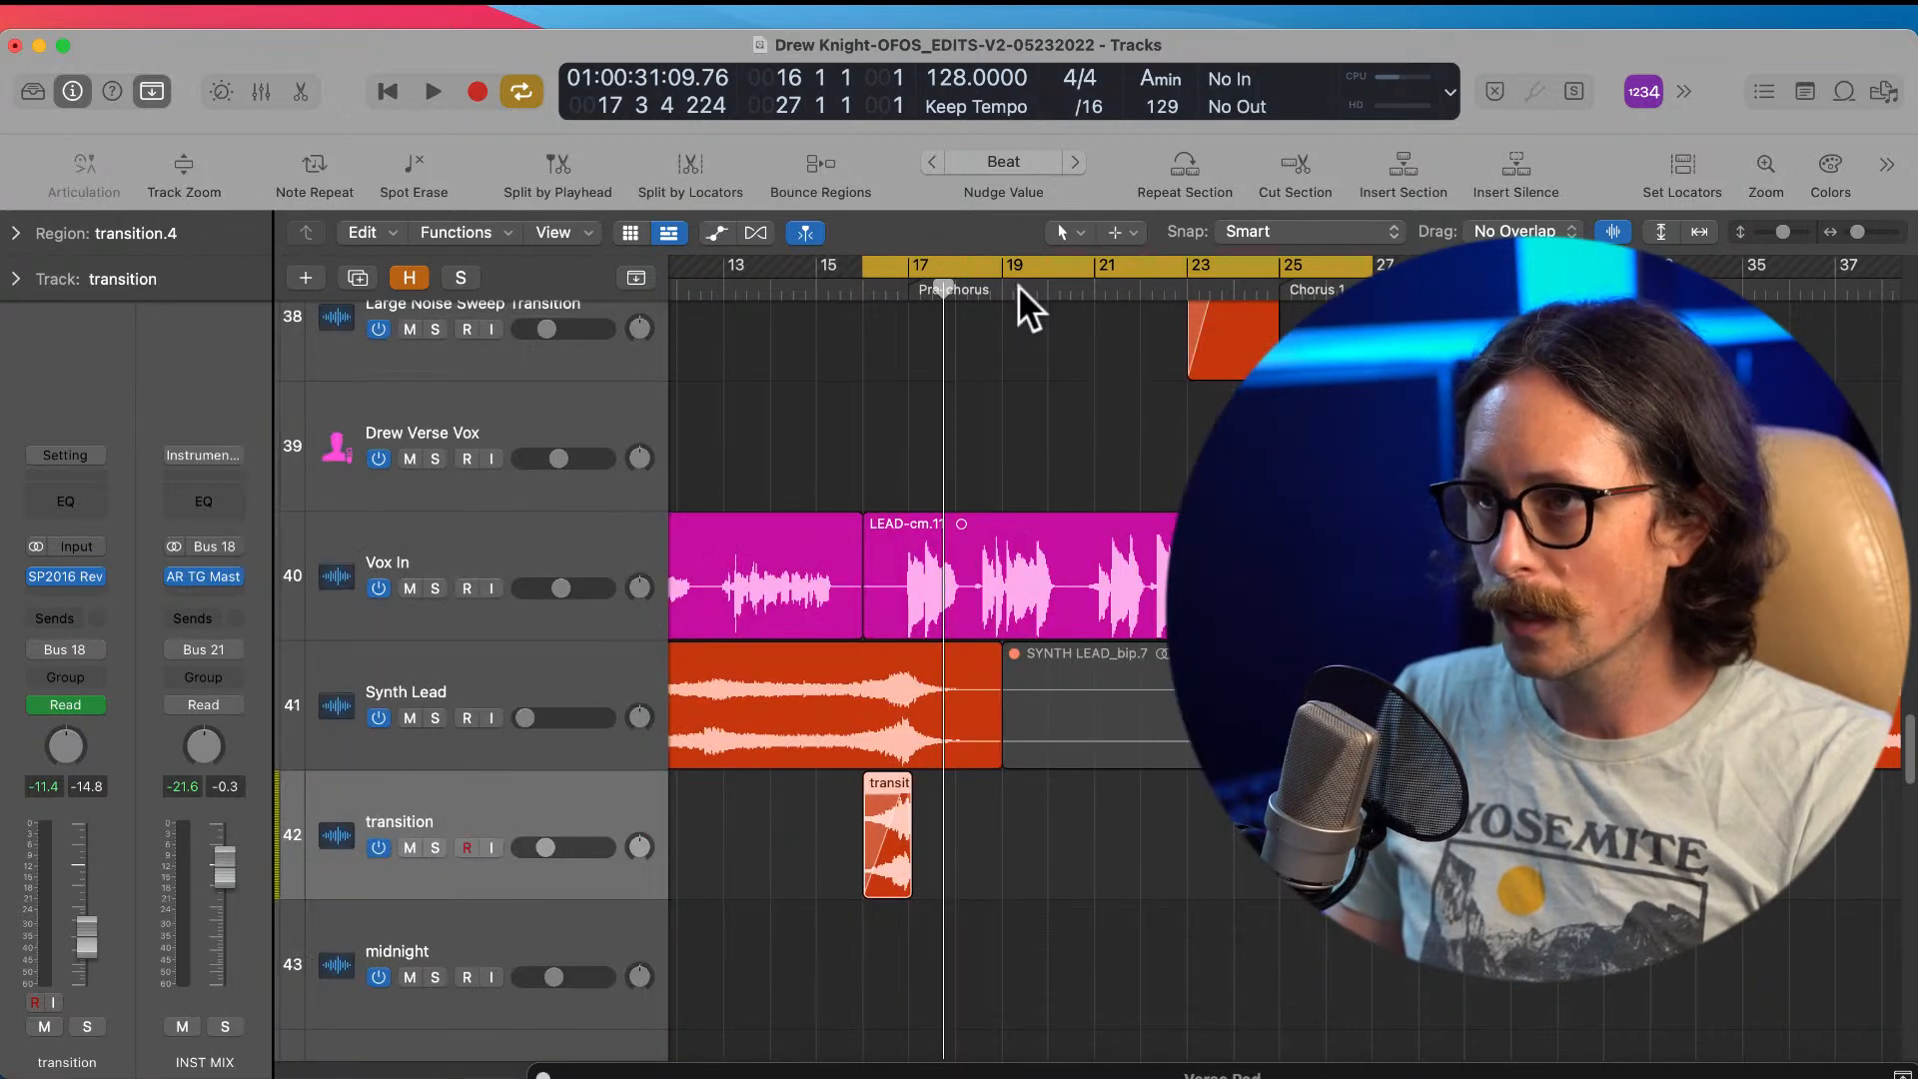
# Step: Extend the cycle range's start back to bar 12 beat 4 and play the full mix from there
pyautogui.moveTo(849, 274); pyautogui.dragTo(709, 330)
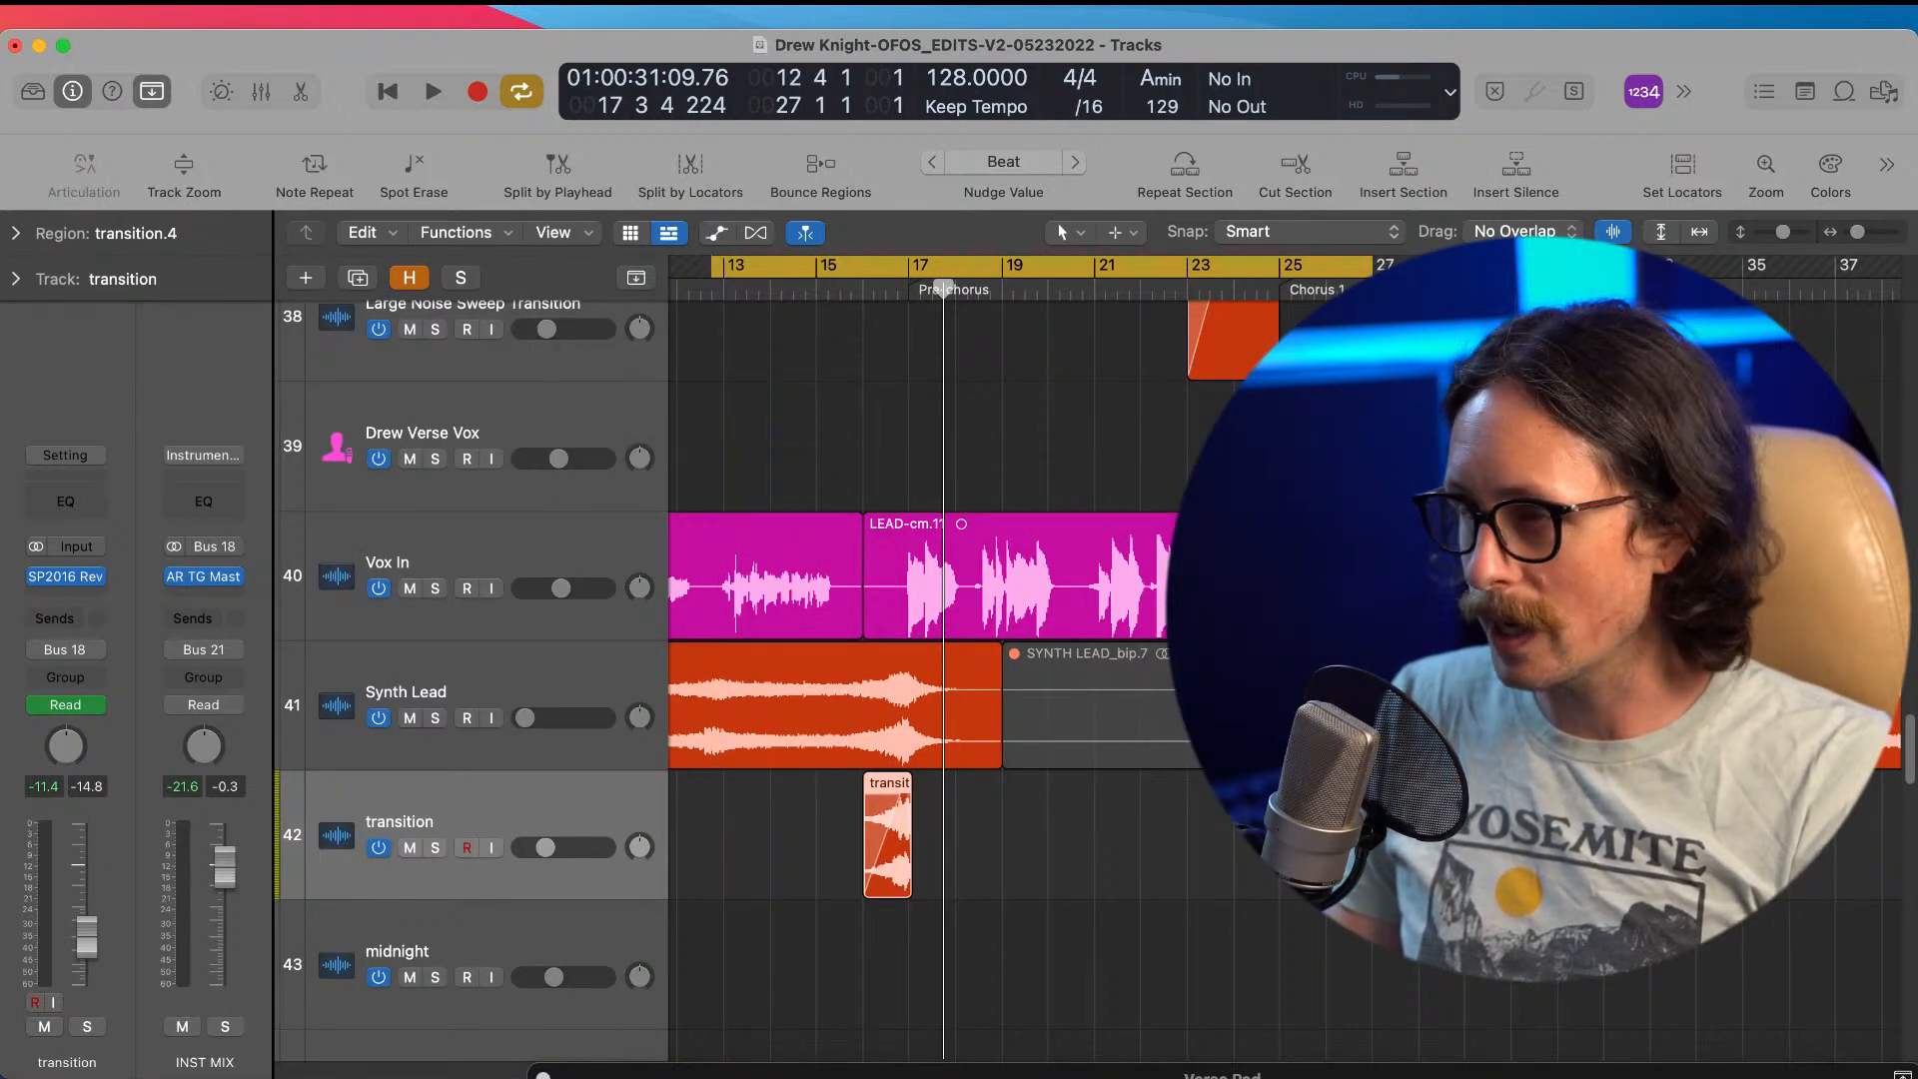
pyautogui.press('super+shift+a')
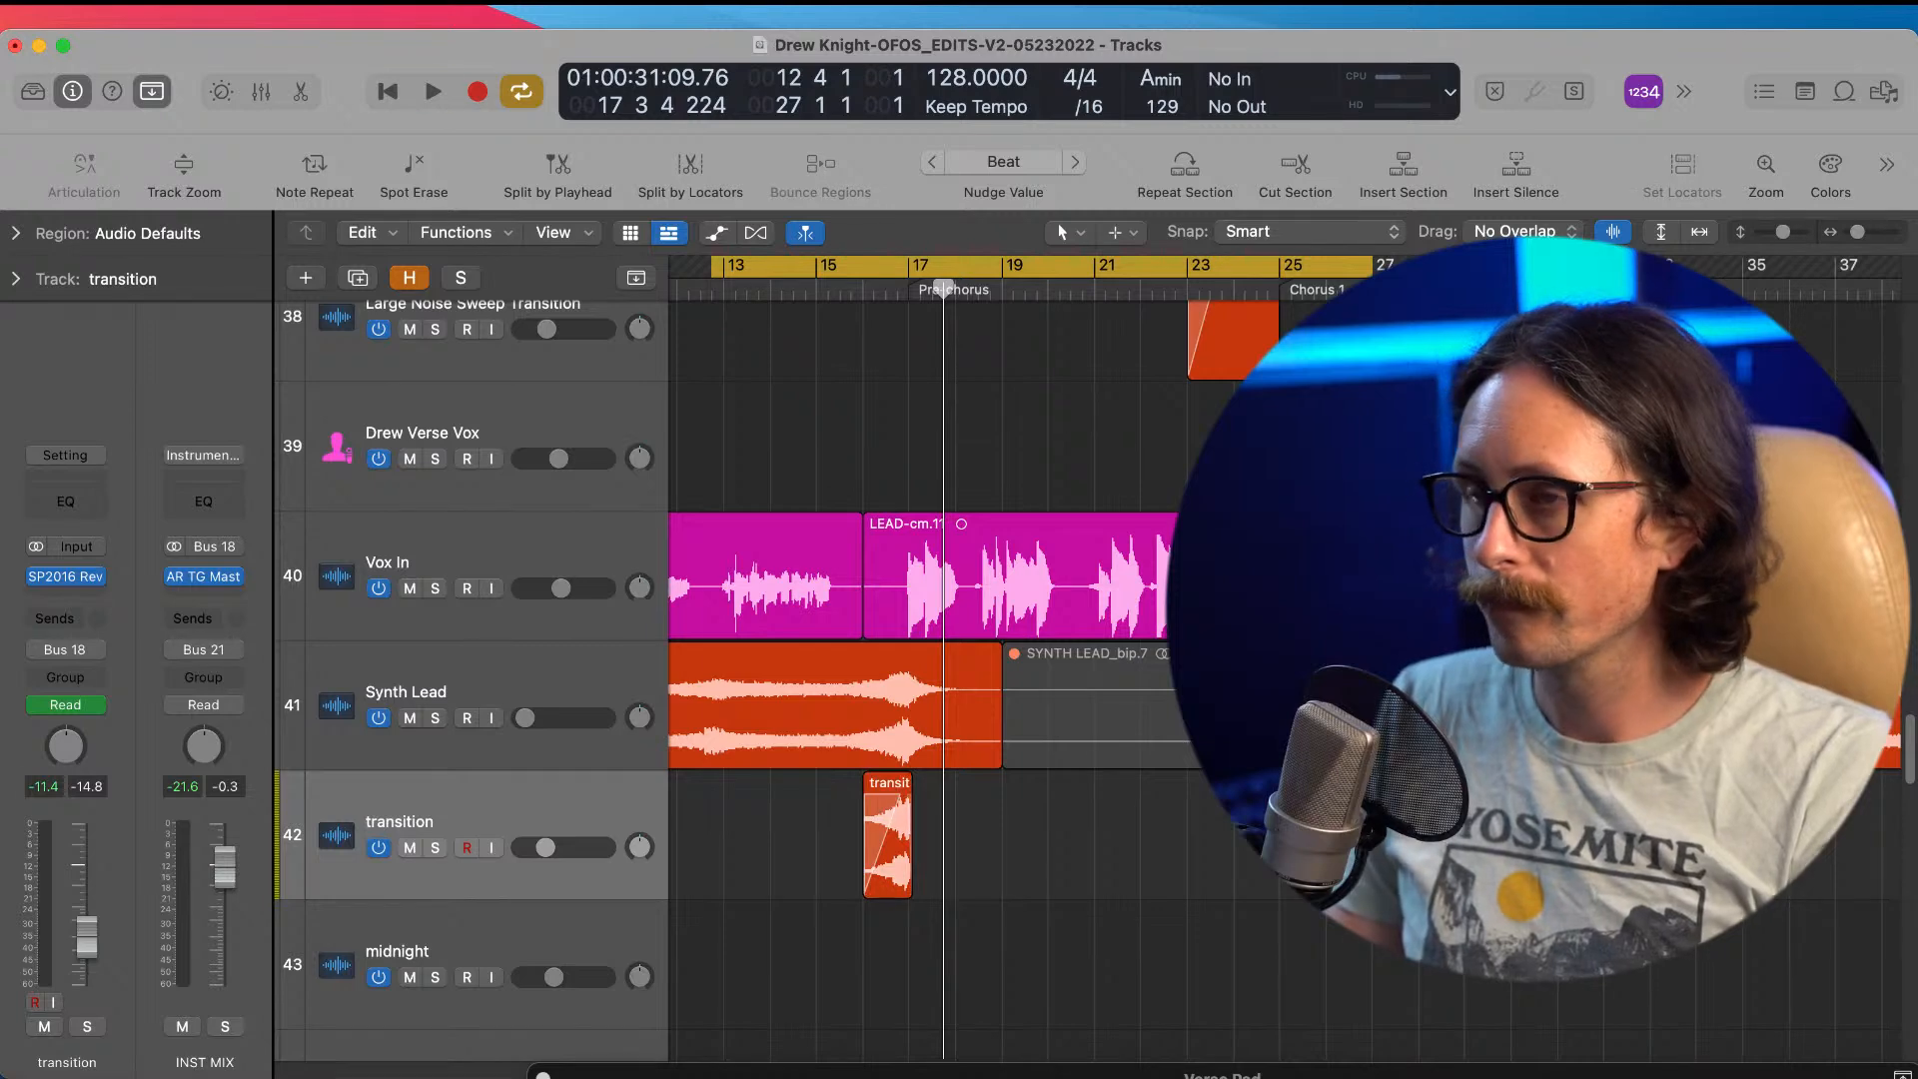
pyautogui.press('space')
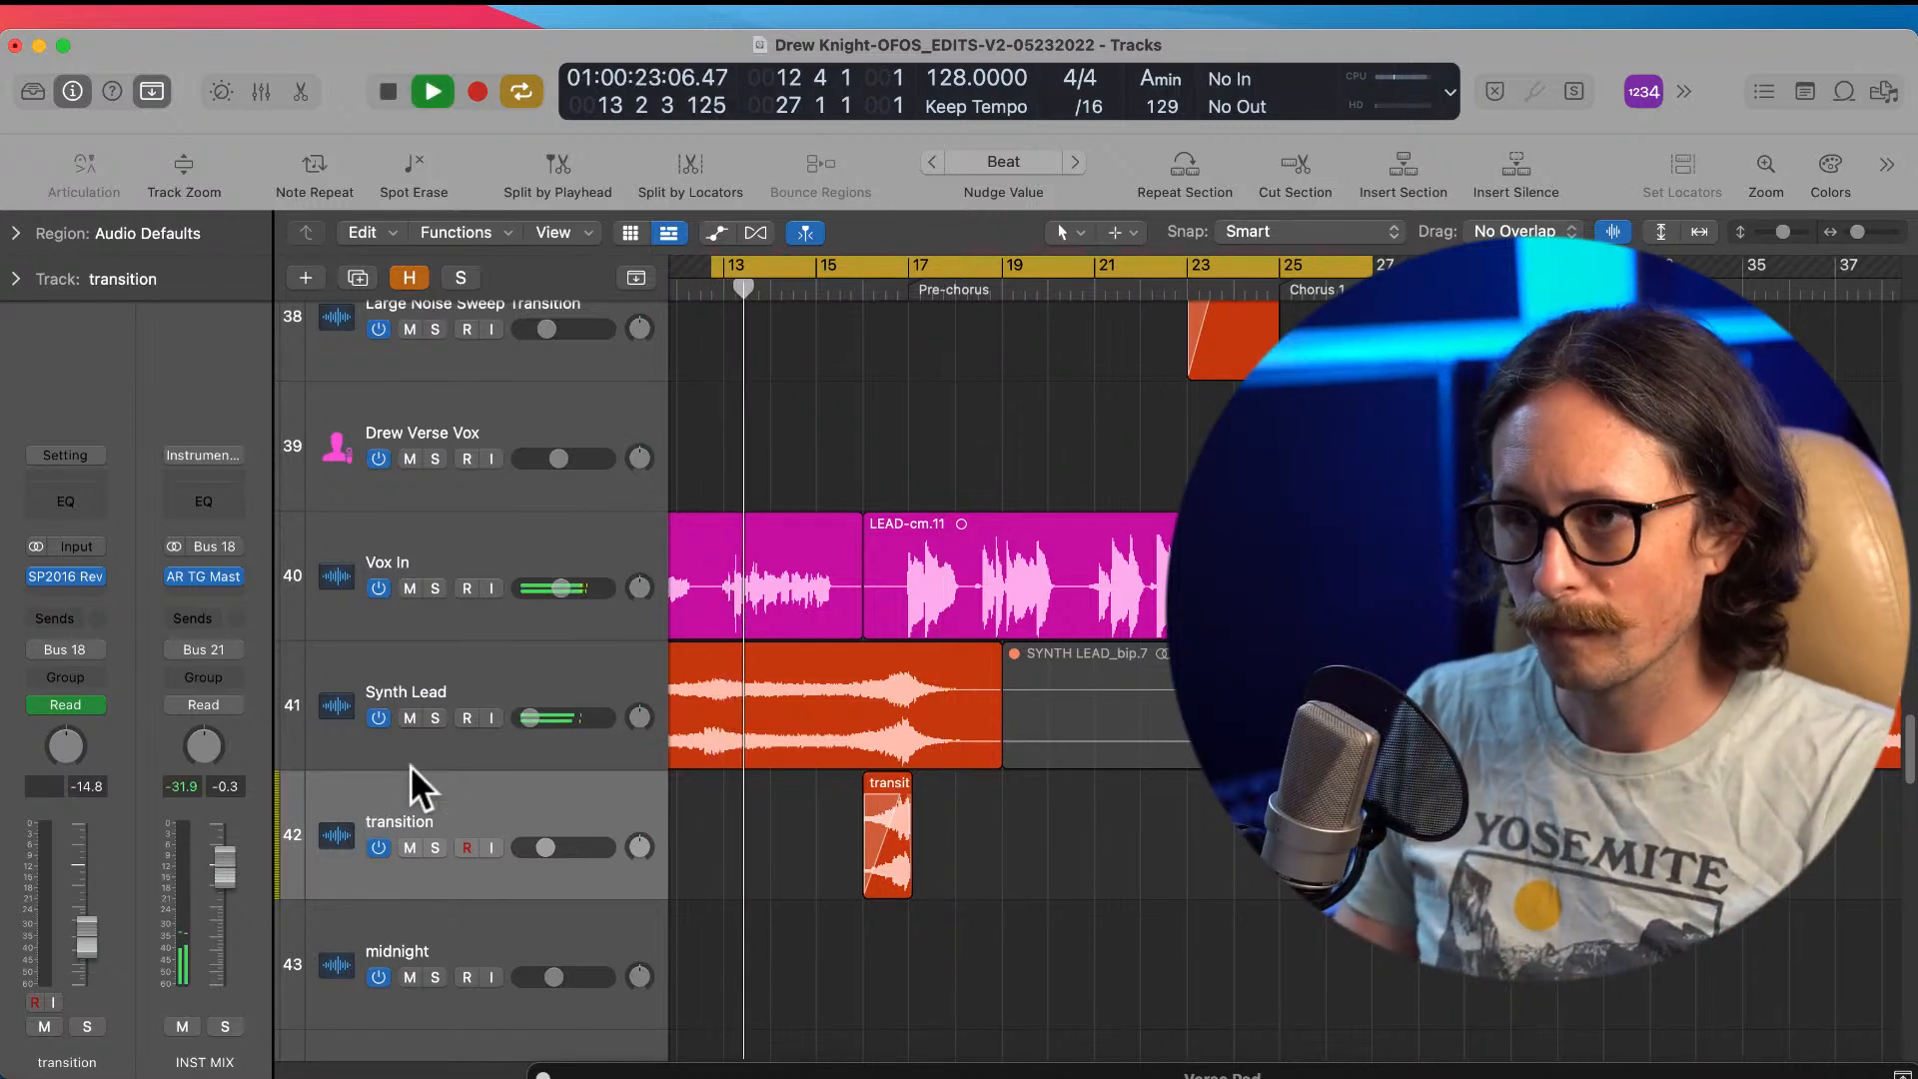
# Step: Show track automation, display the SP2016 reverb's Position parameter on the transition track, and stop playback
pyautogui.click(517, 799)
pyautogui.press('a')
pyautogui.click(547, 868)
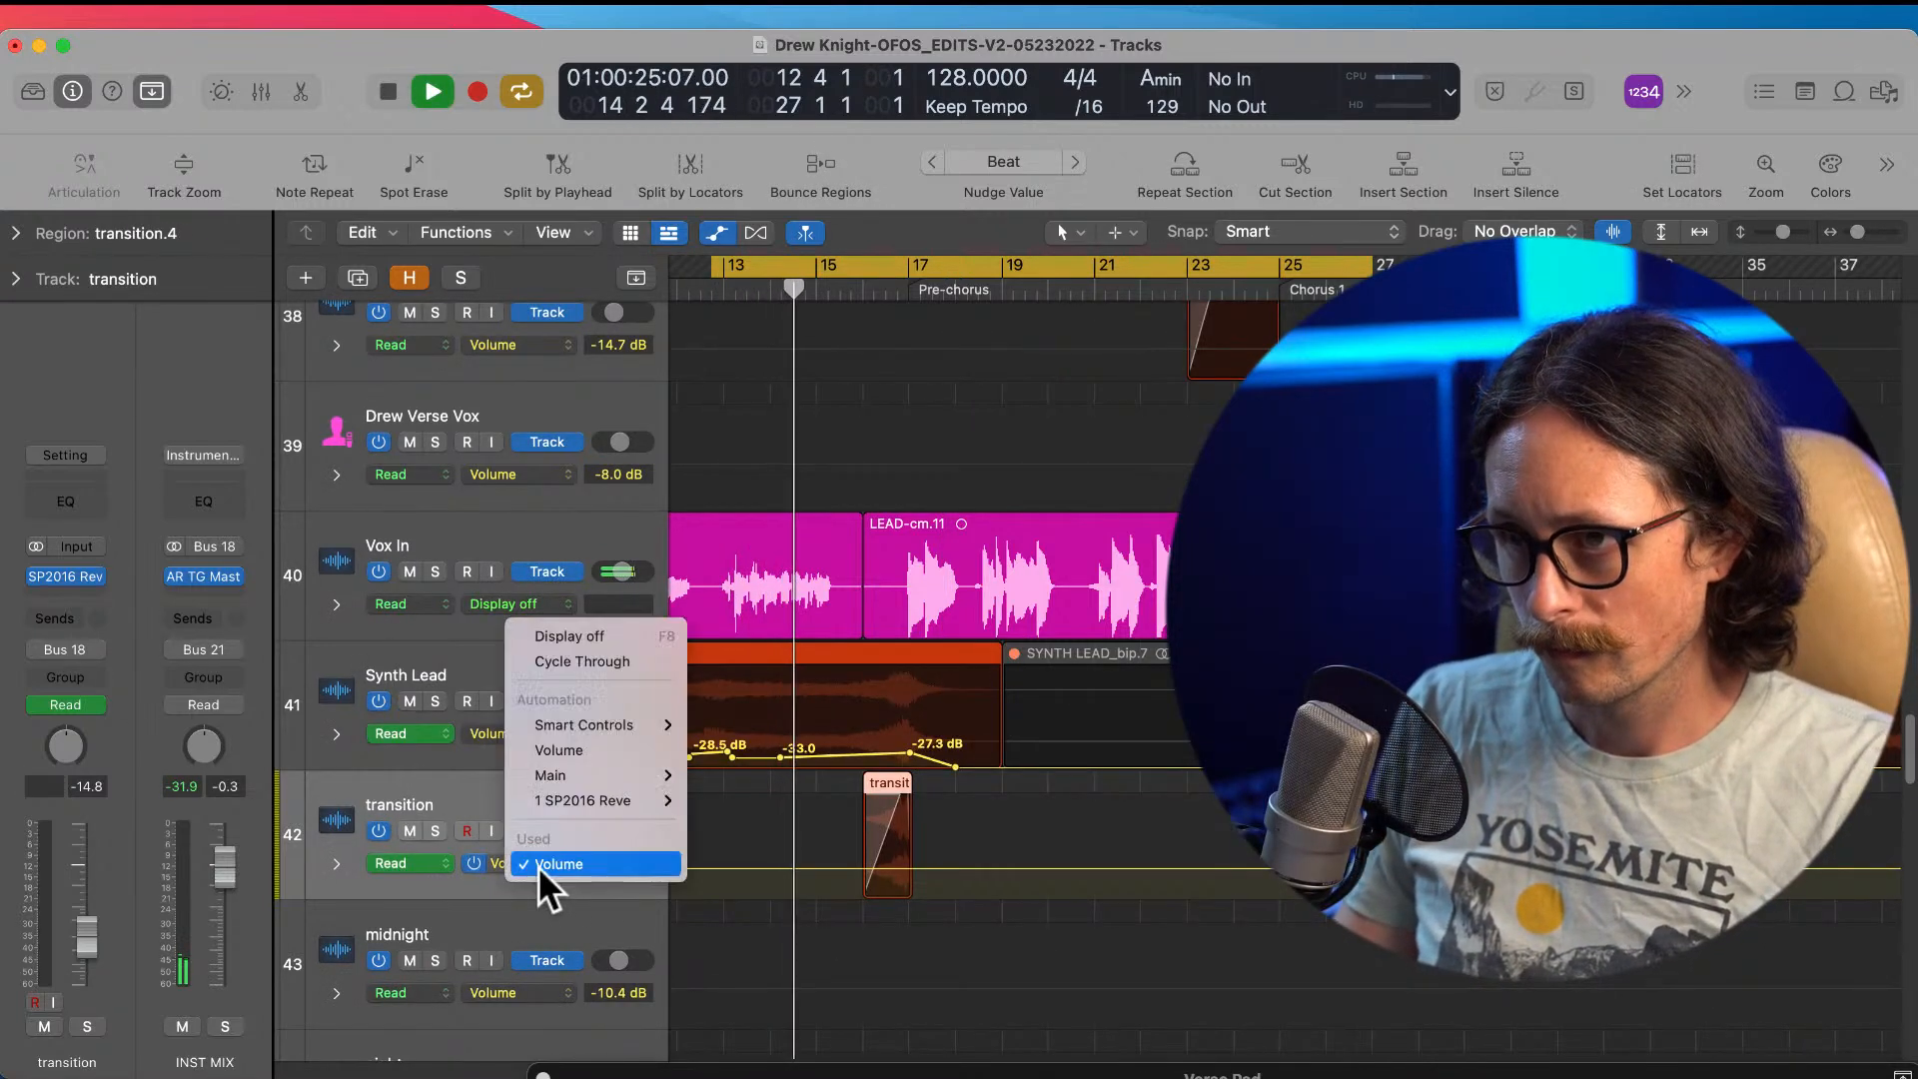
pyautogui.moveTo(621, 800)
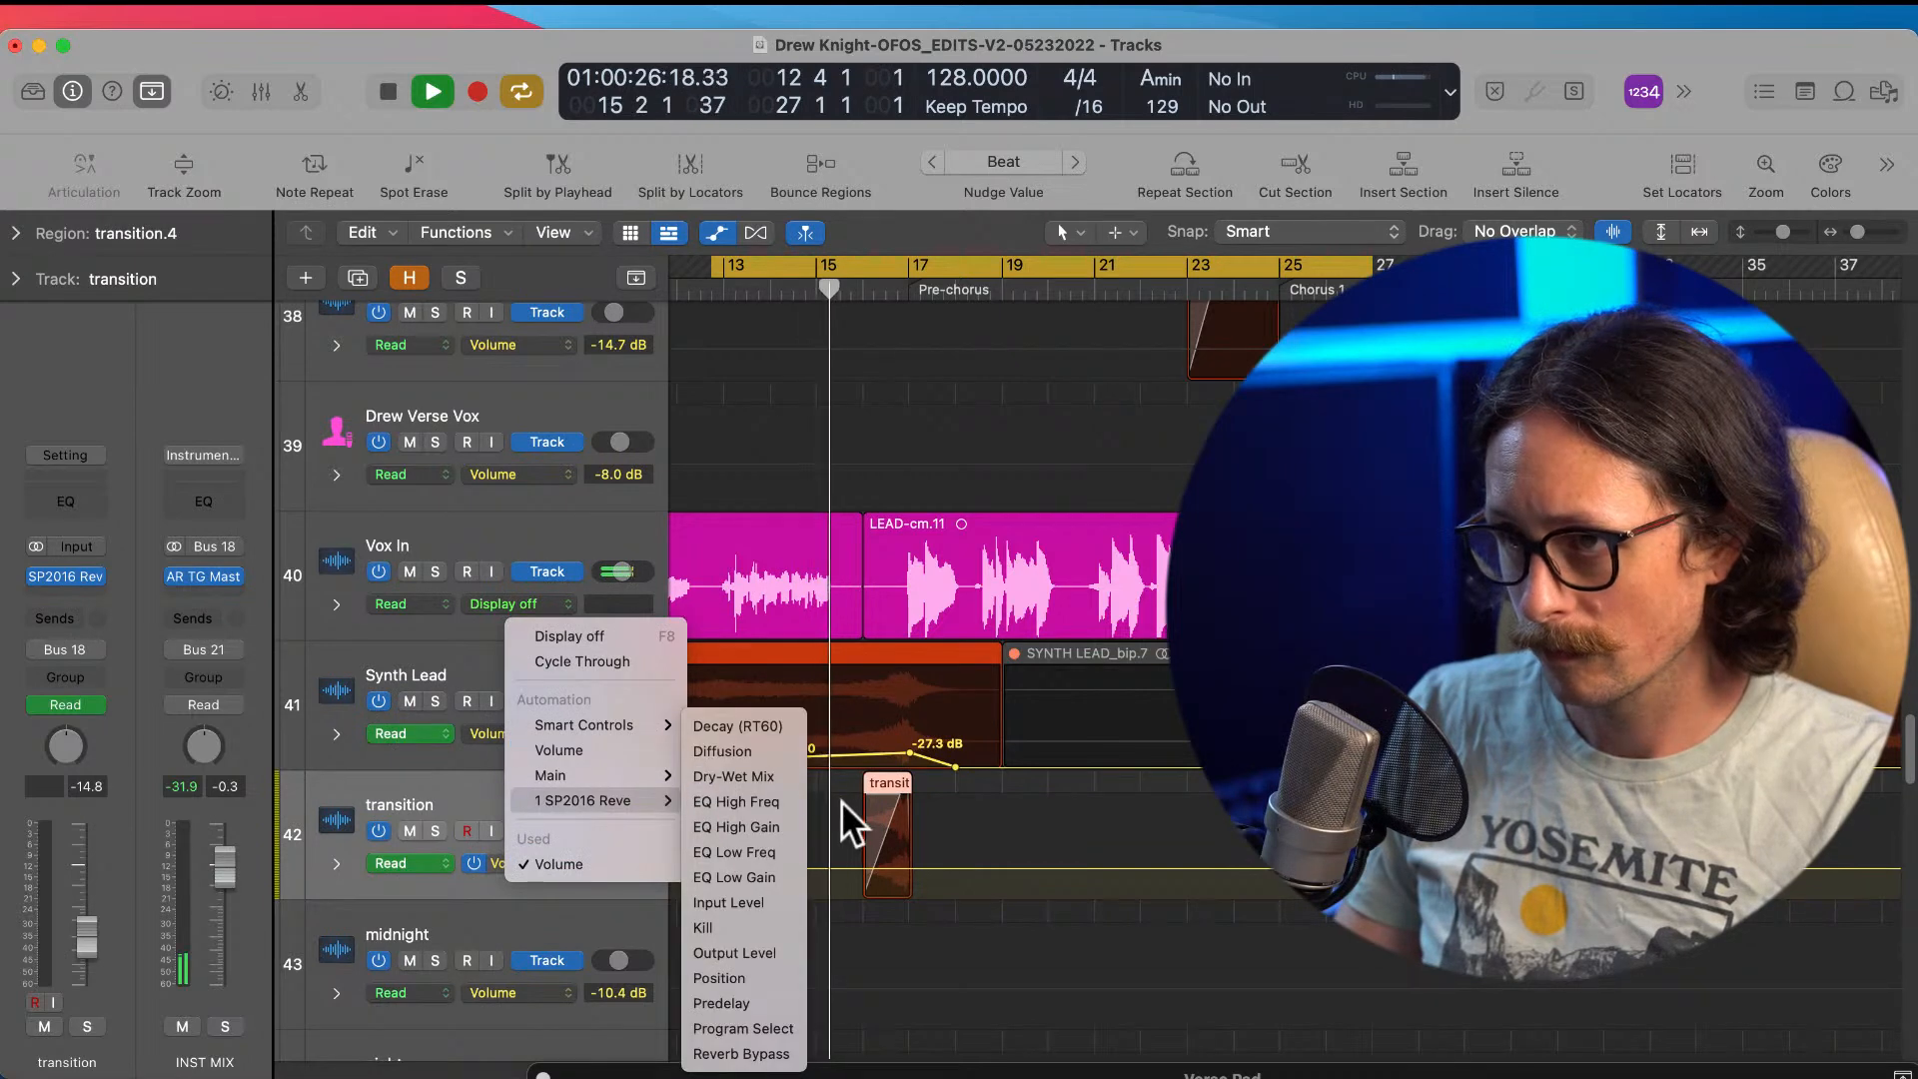
pyautogui.click(747, 966)
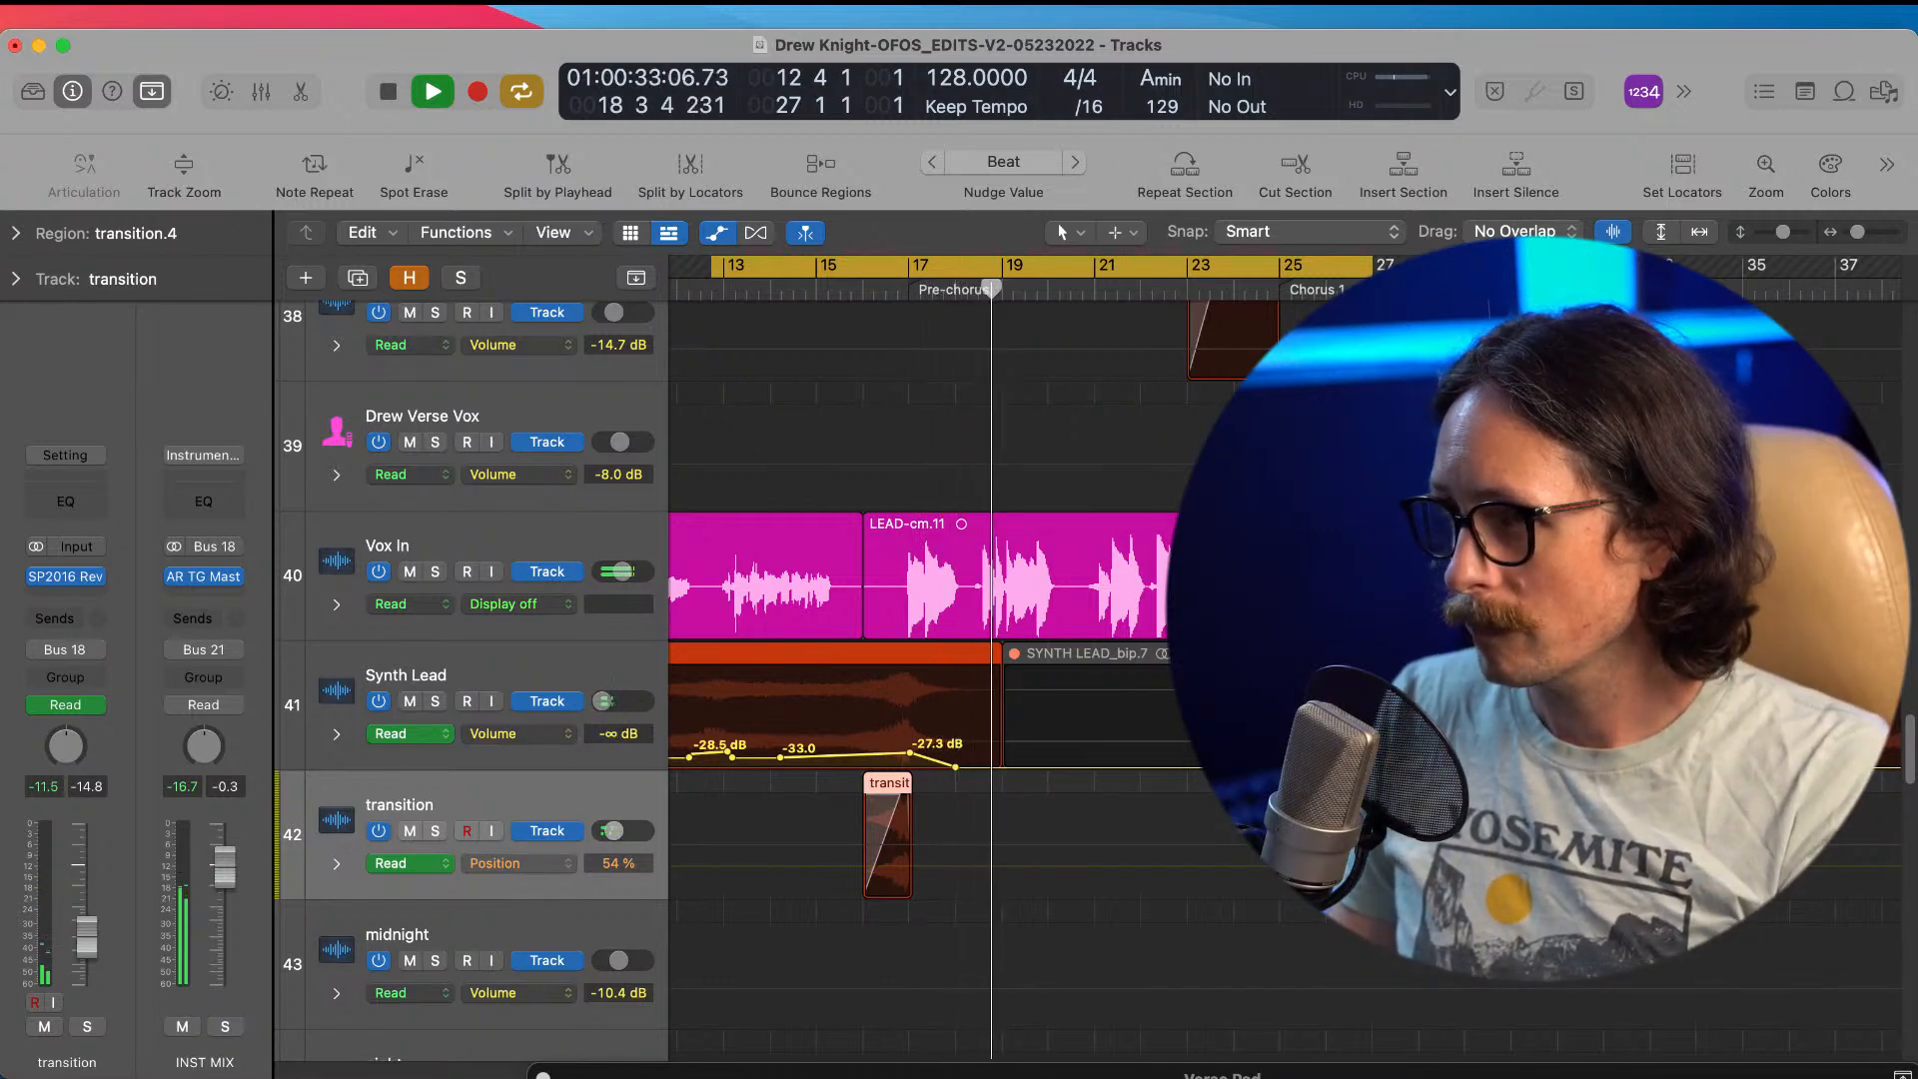
pyautogui.press('space')
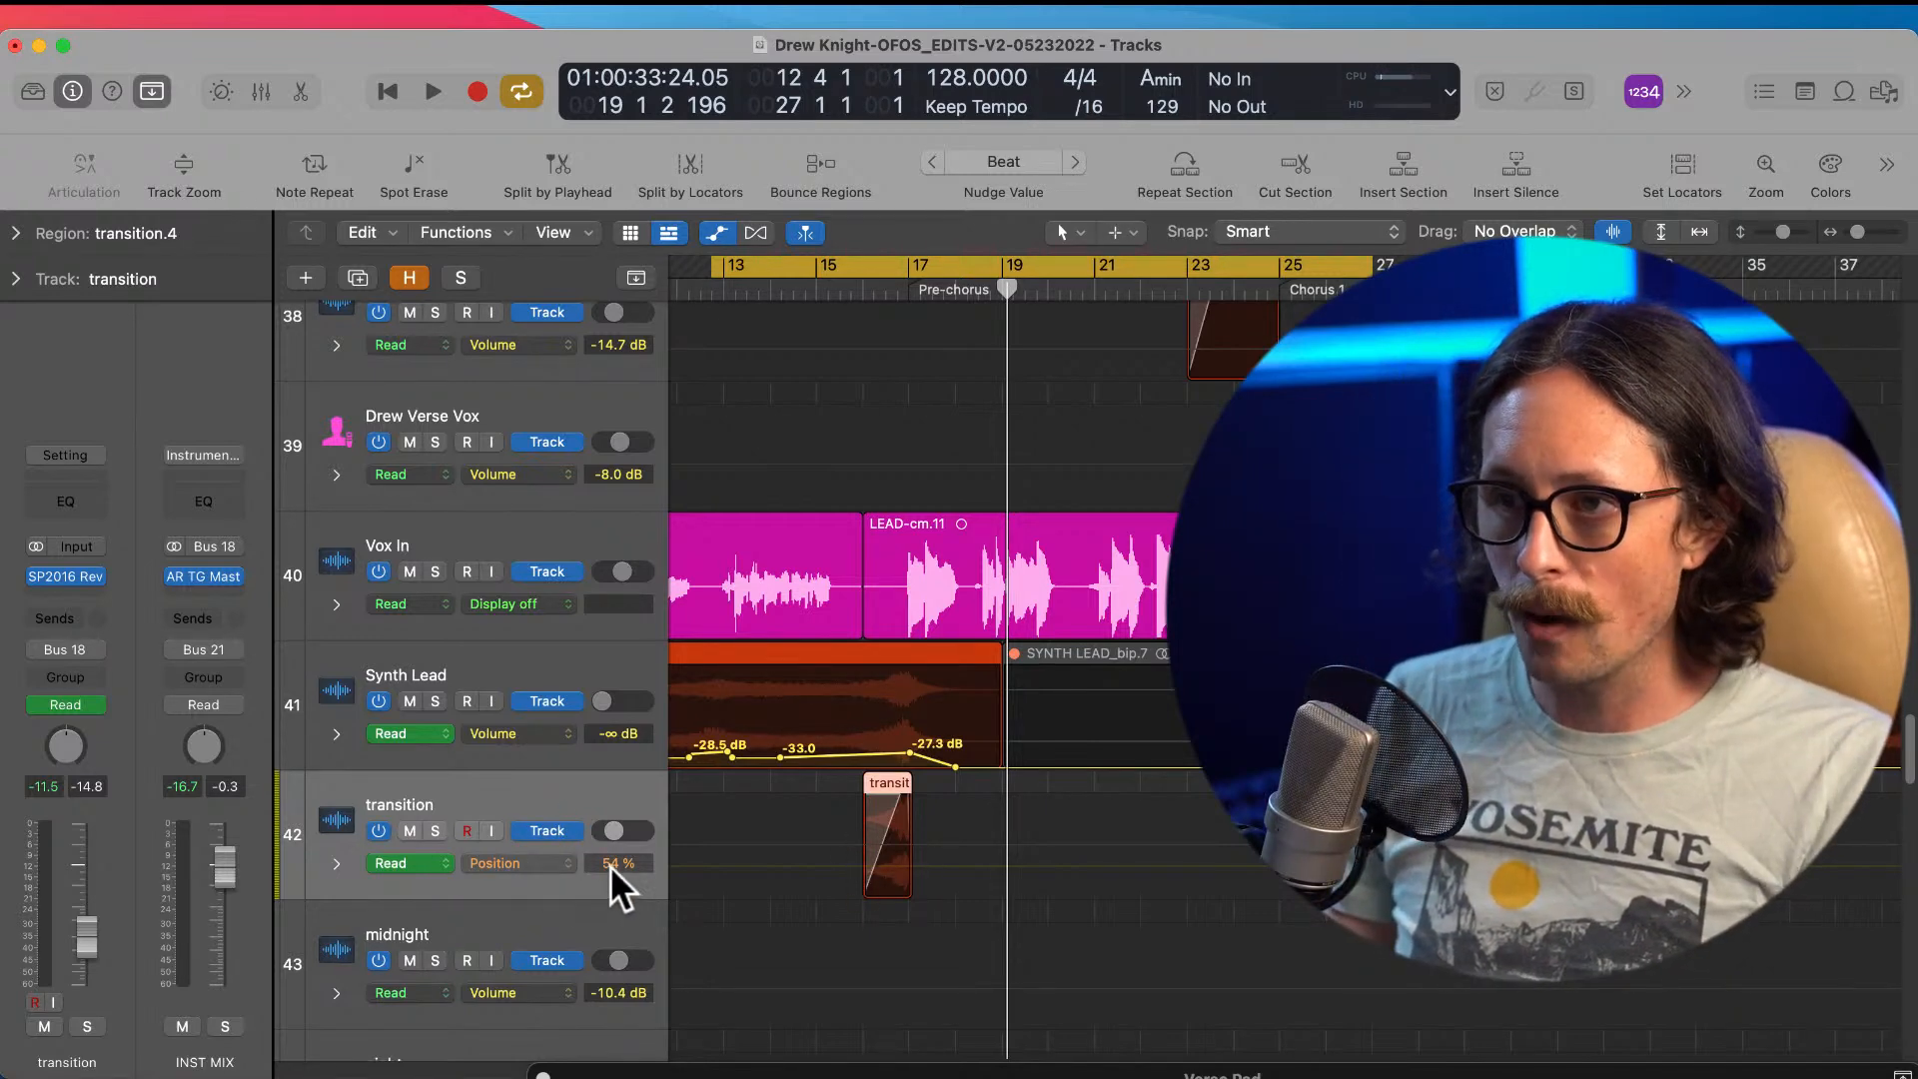
# Step: Shorten the transition region's fade-in and add a reverb Position automation point of 100% at bar 16
pyautogui.moveTo(765, 697); pyautogui.dragTo(1173, 968)
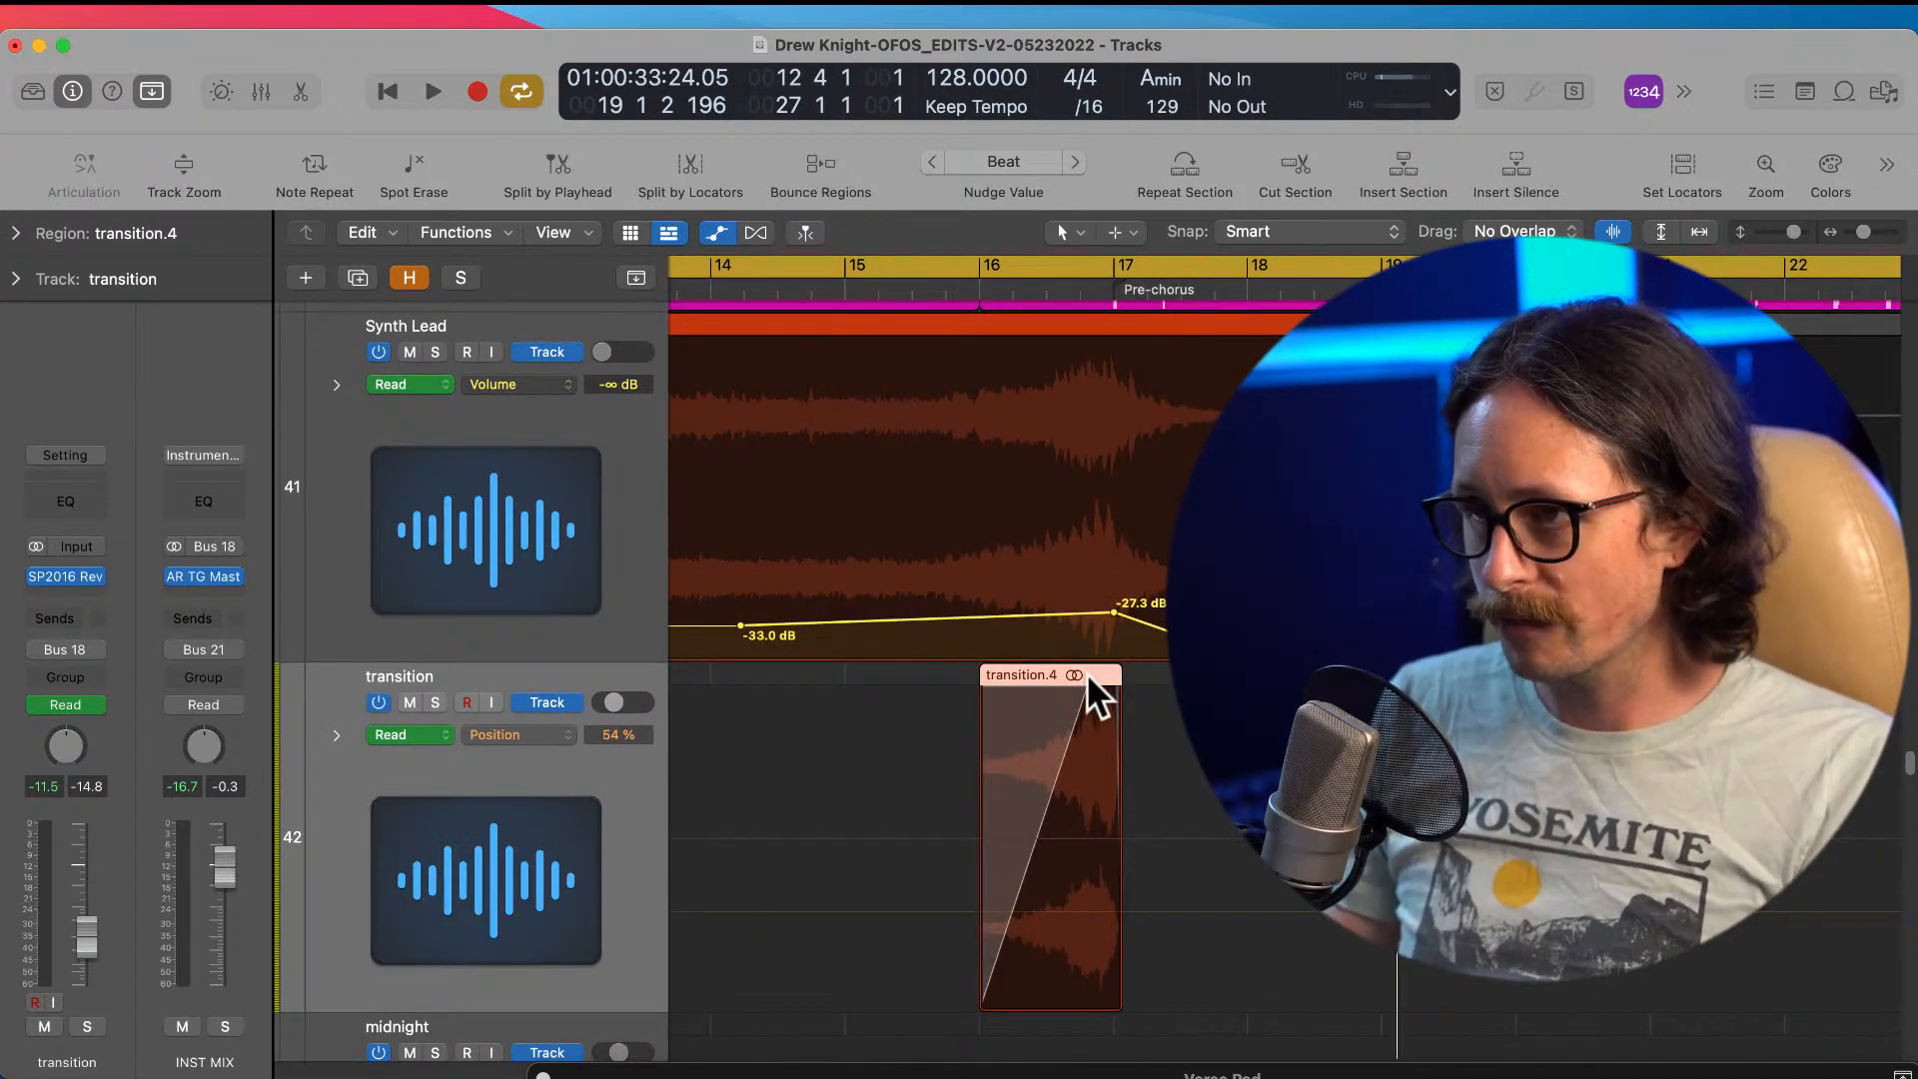
pyautogui.moveTo(1086, 680); pyautogui.dragTo(1055, 689)
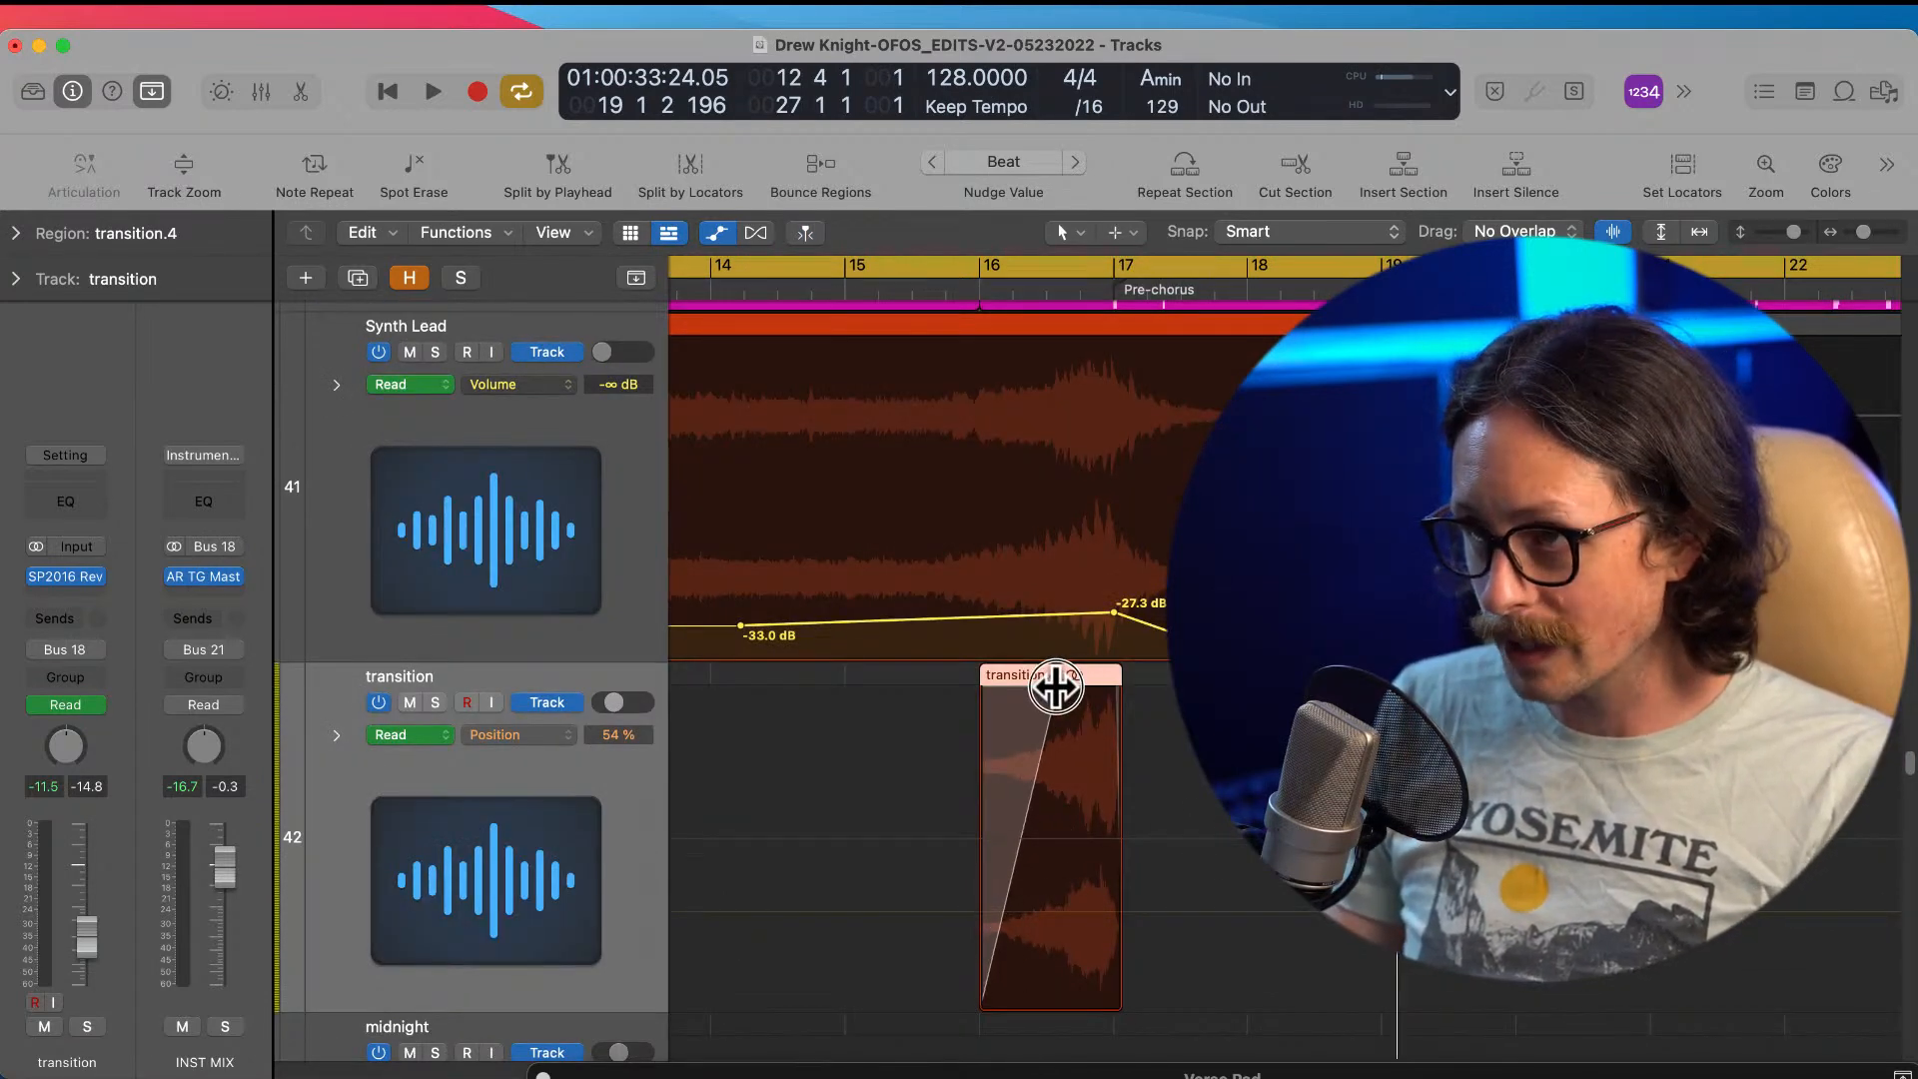
pyautogui.click(980, 909)
pyautogui.click(980, 836)
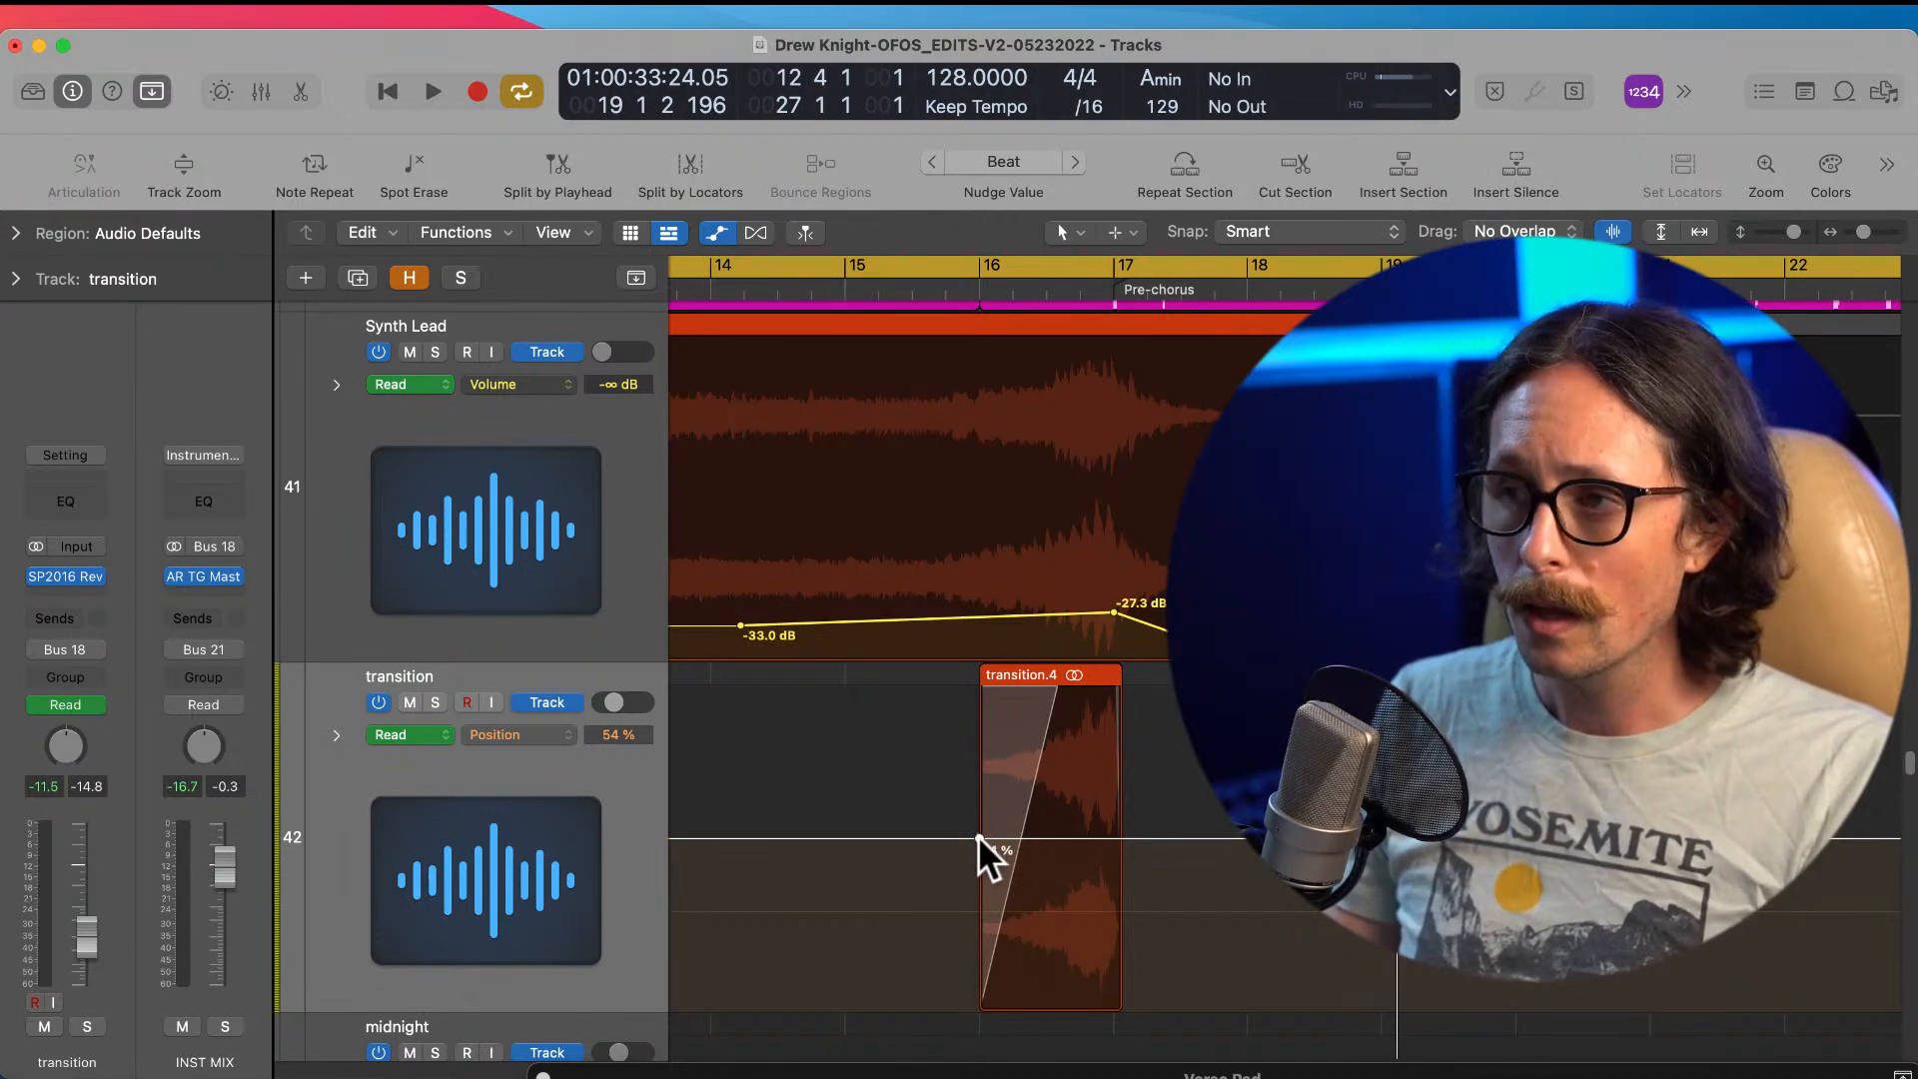
pyautogui.moveTo(979, 837); pyautogui.dragTo(979, 691)
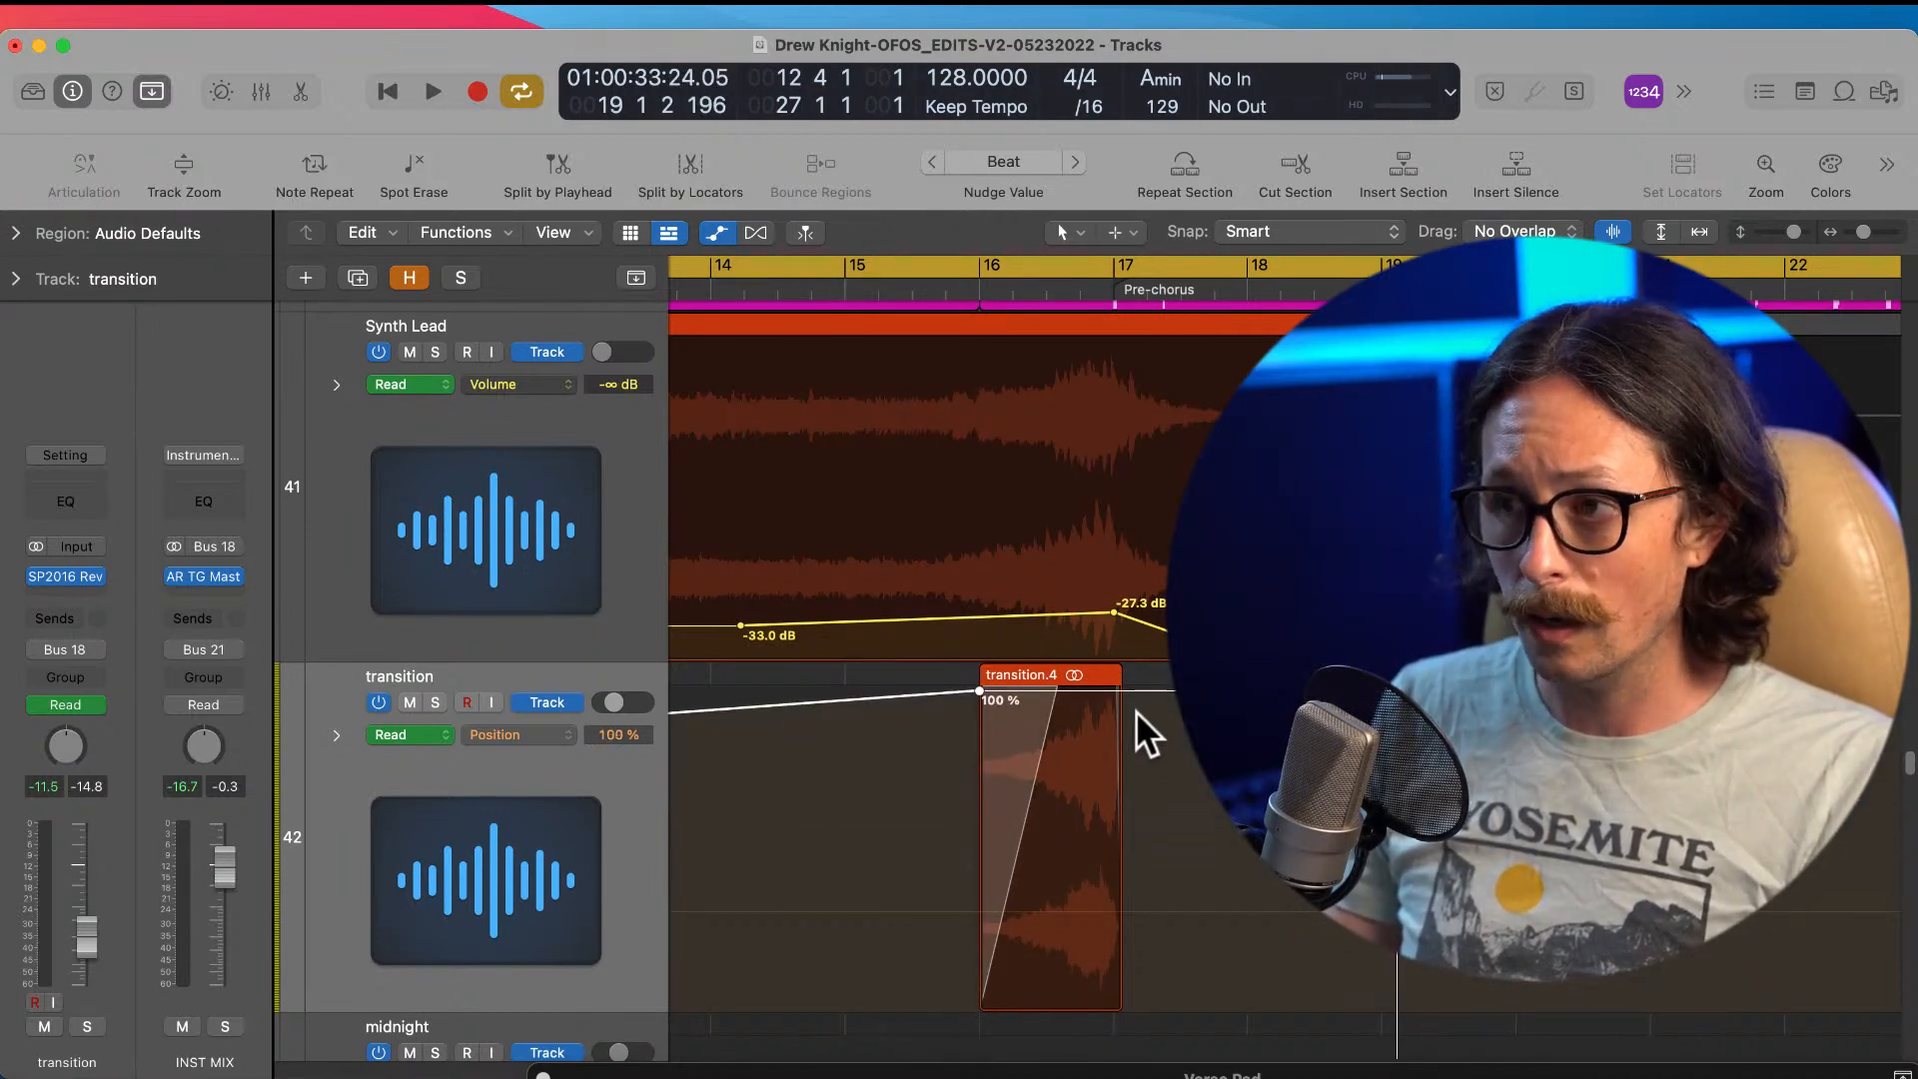
# Step: Add a reverb Position automation point of 0% at the transition region's end, just after bar 17
pyautogui.click(1118, 687)
pyautogui.moveTo(1119, 688); pyautogui.dragTo(1120, 1008)
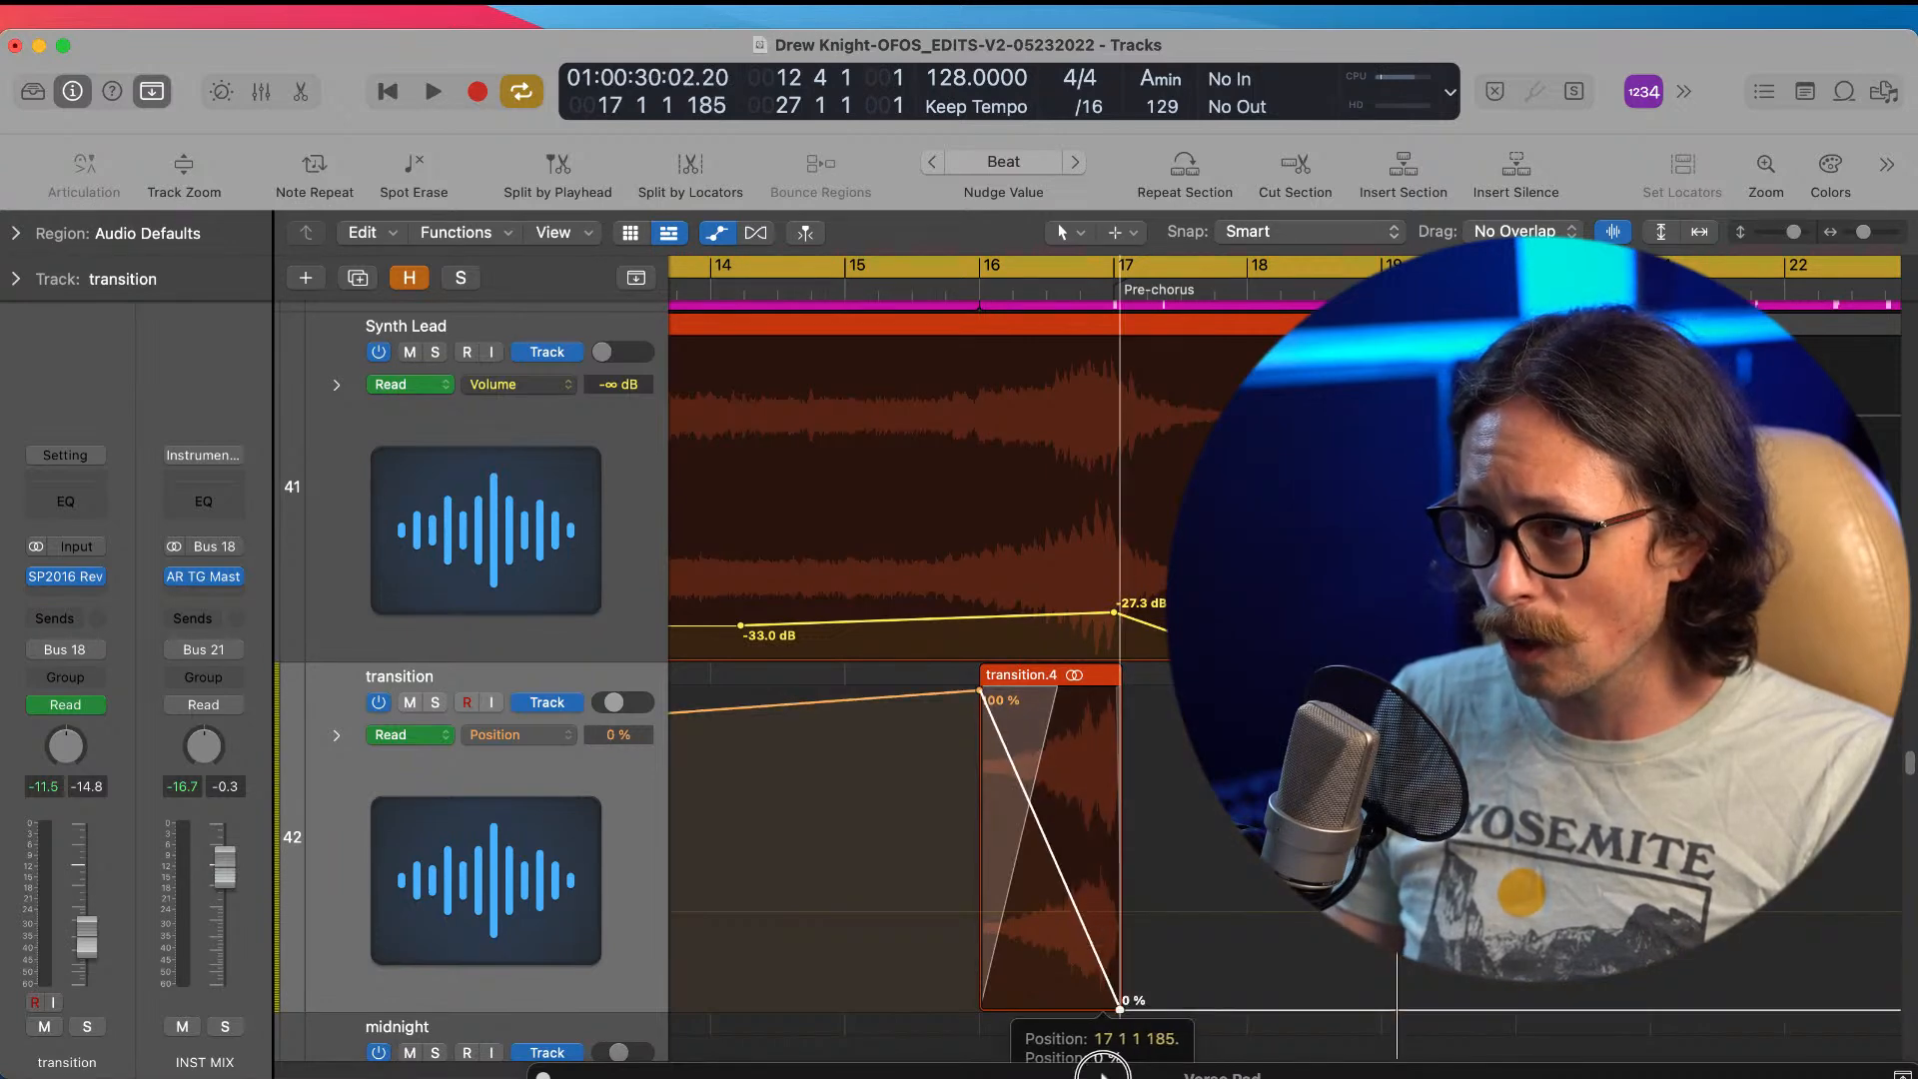
pyautogui.keyDown('ctrl'); pyautogui.keyDown('alt'); pyautogui.click(1153, 902); pyautogui.keyUp('alt'); pyautogui.keyUp('ctrl')
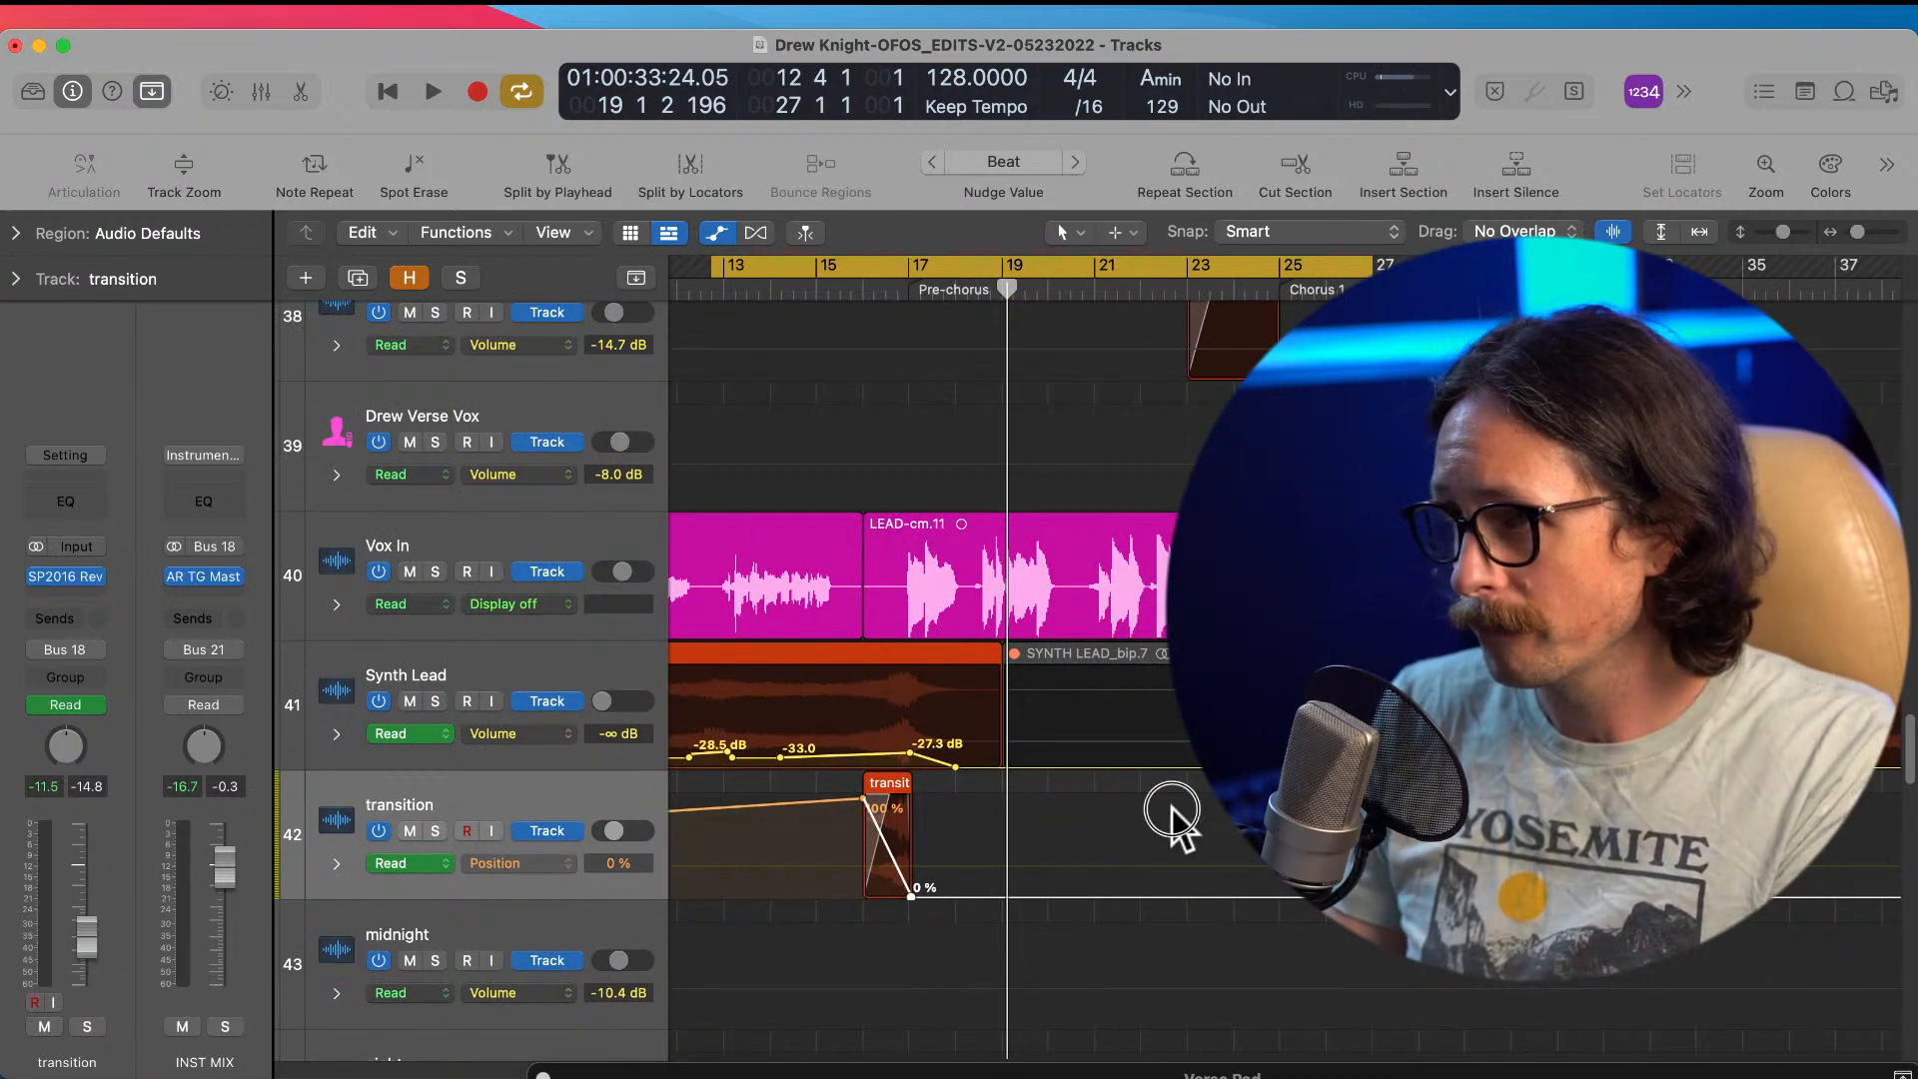
# Step: Play the transition with its reverb window open to check the Position automation, then stop and close the window
pyautogui.press('space')
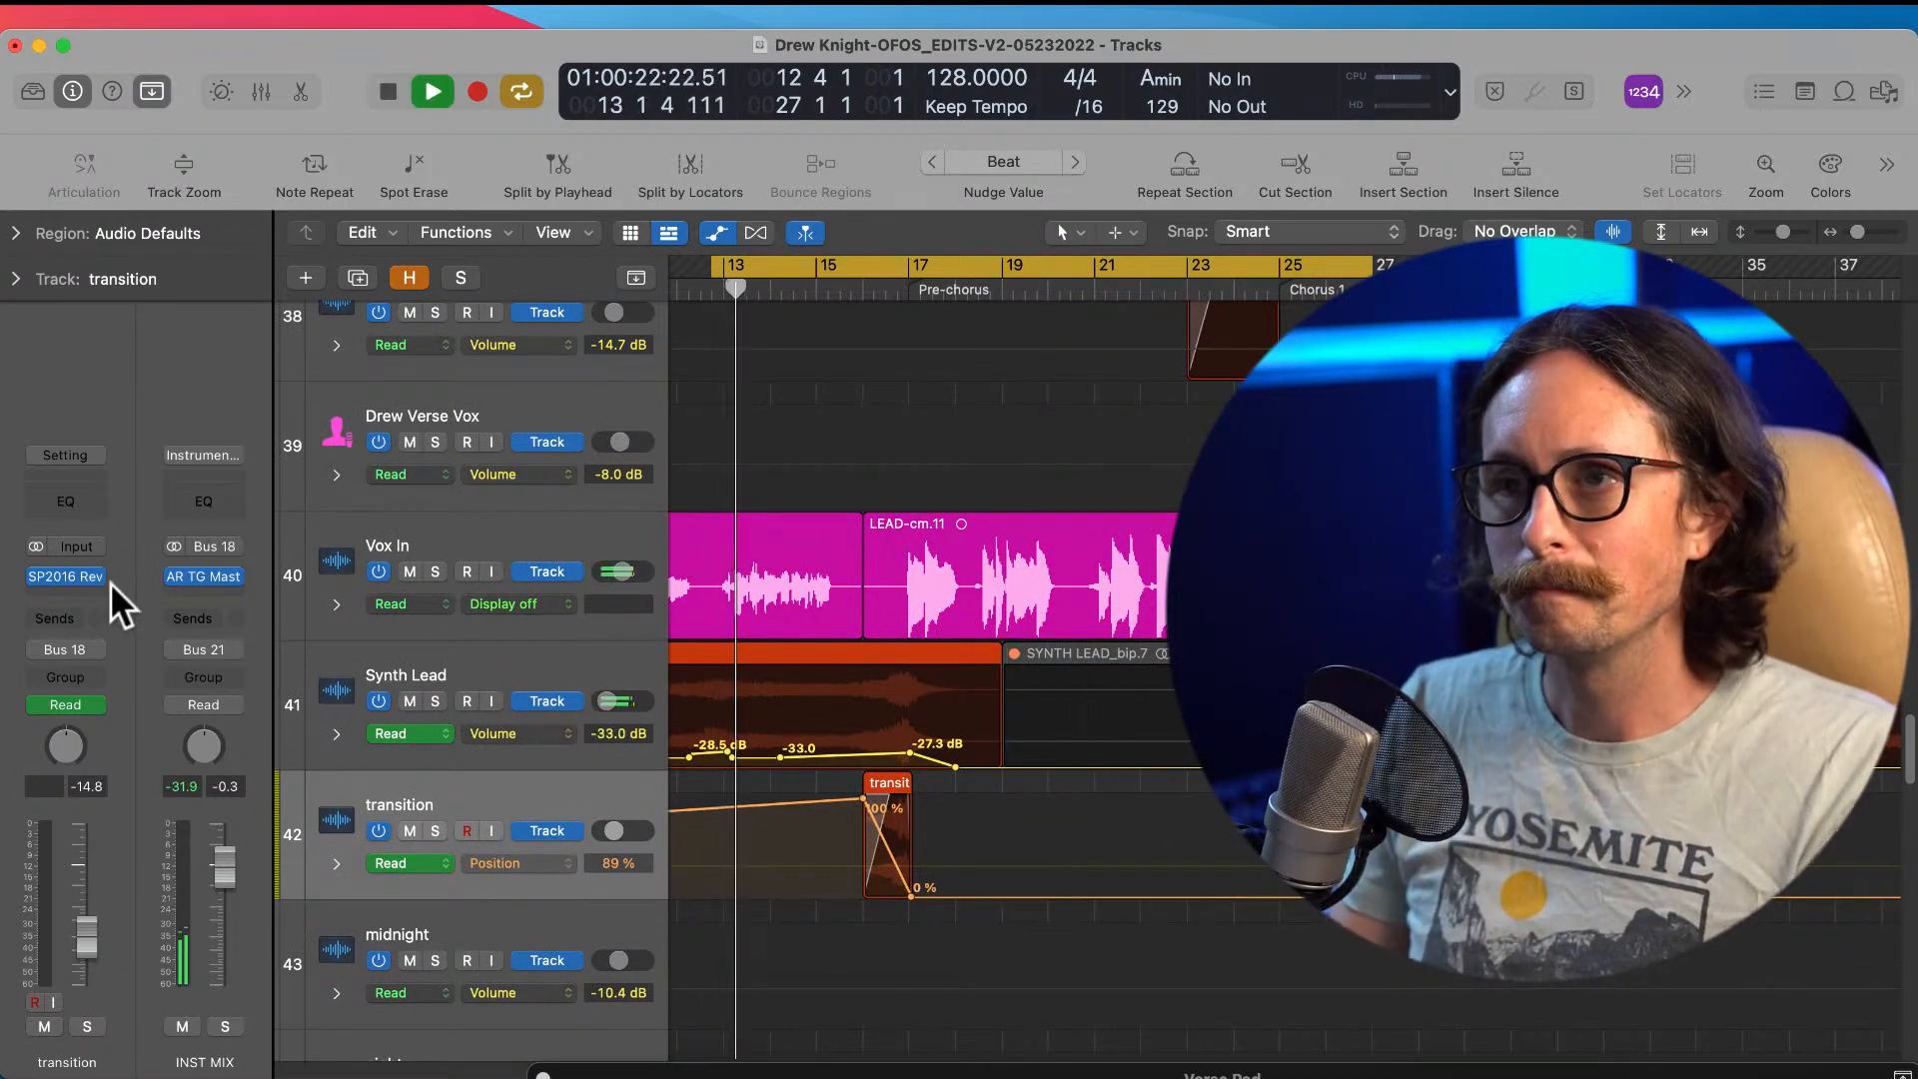
pyautogui.click(65, 577)
pyautogui.moveTo(1029, 381); pyautogui.dragTo(1127, 317)
pyautogui.moveTo(931, 674); pyautogui.dragTo(934, 915)
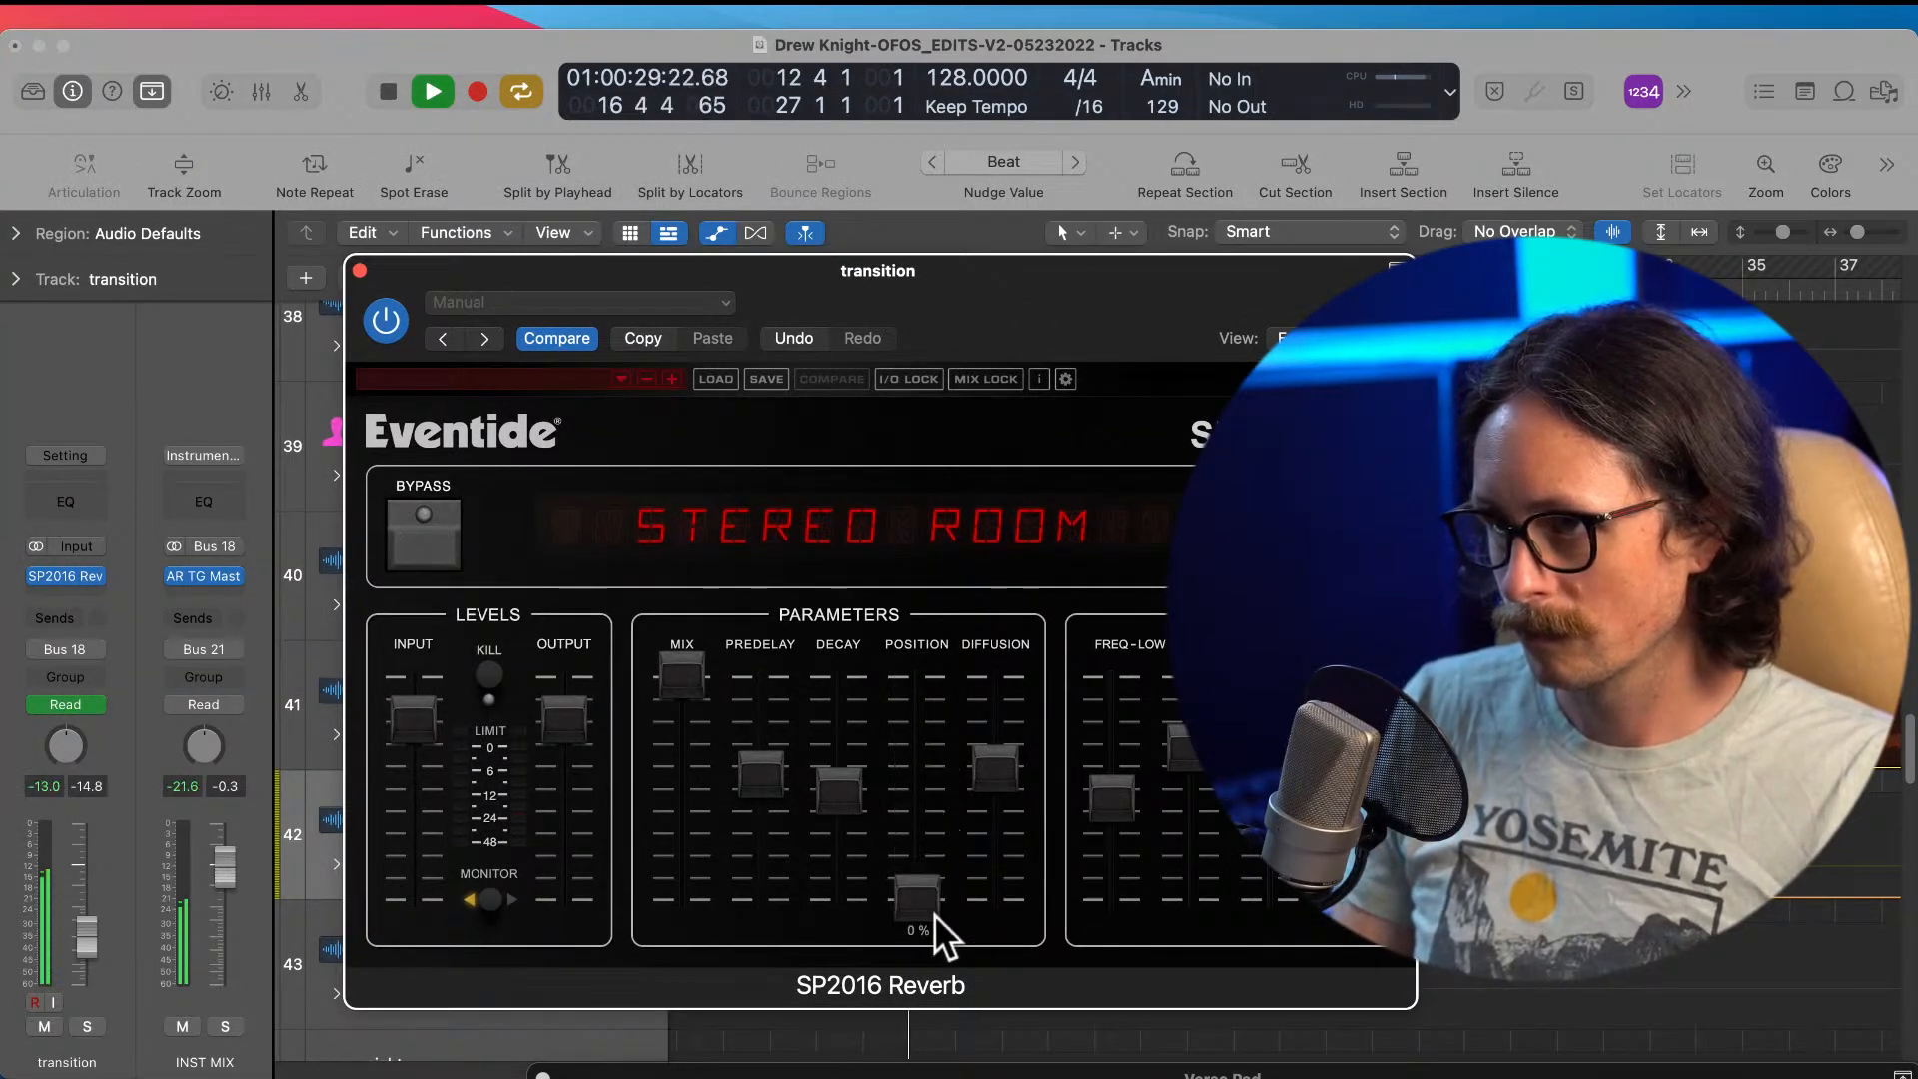
pyautogui.press('space')
pyautogui.click(361, 269)
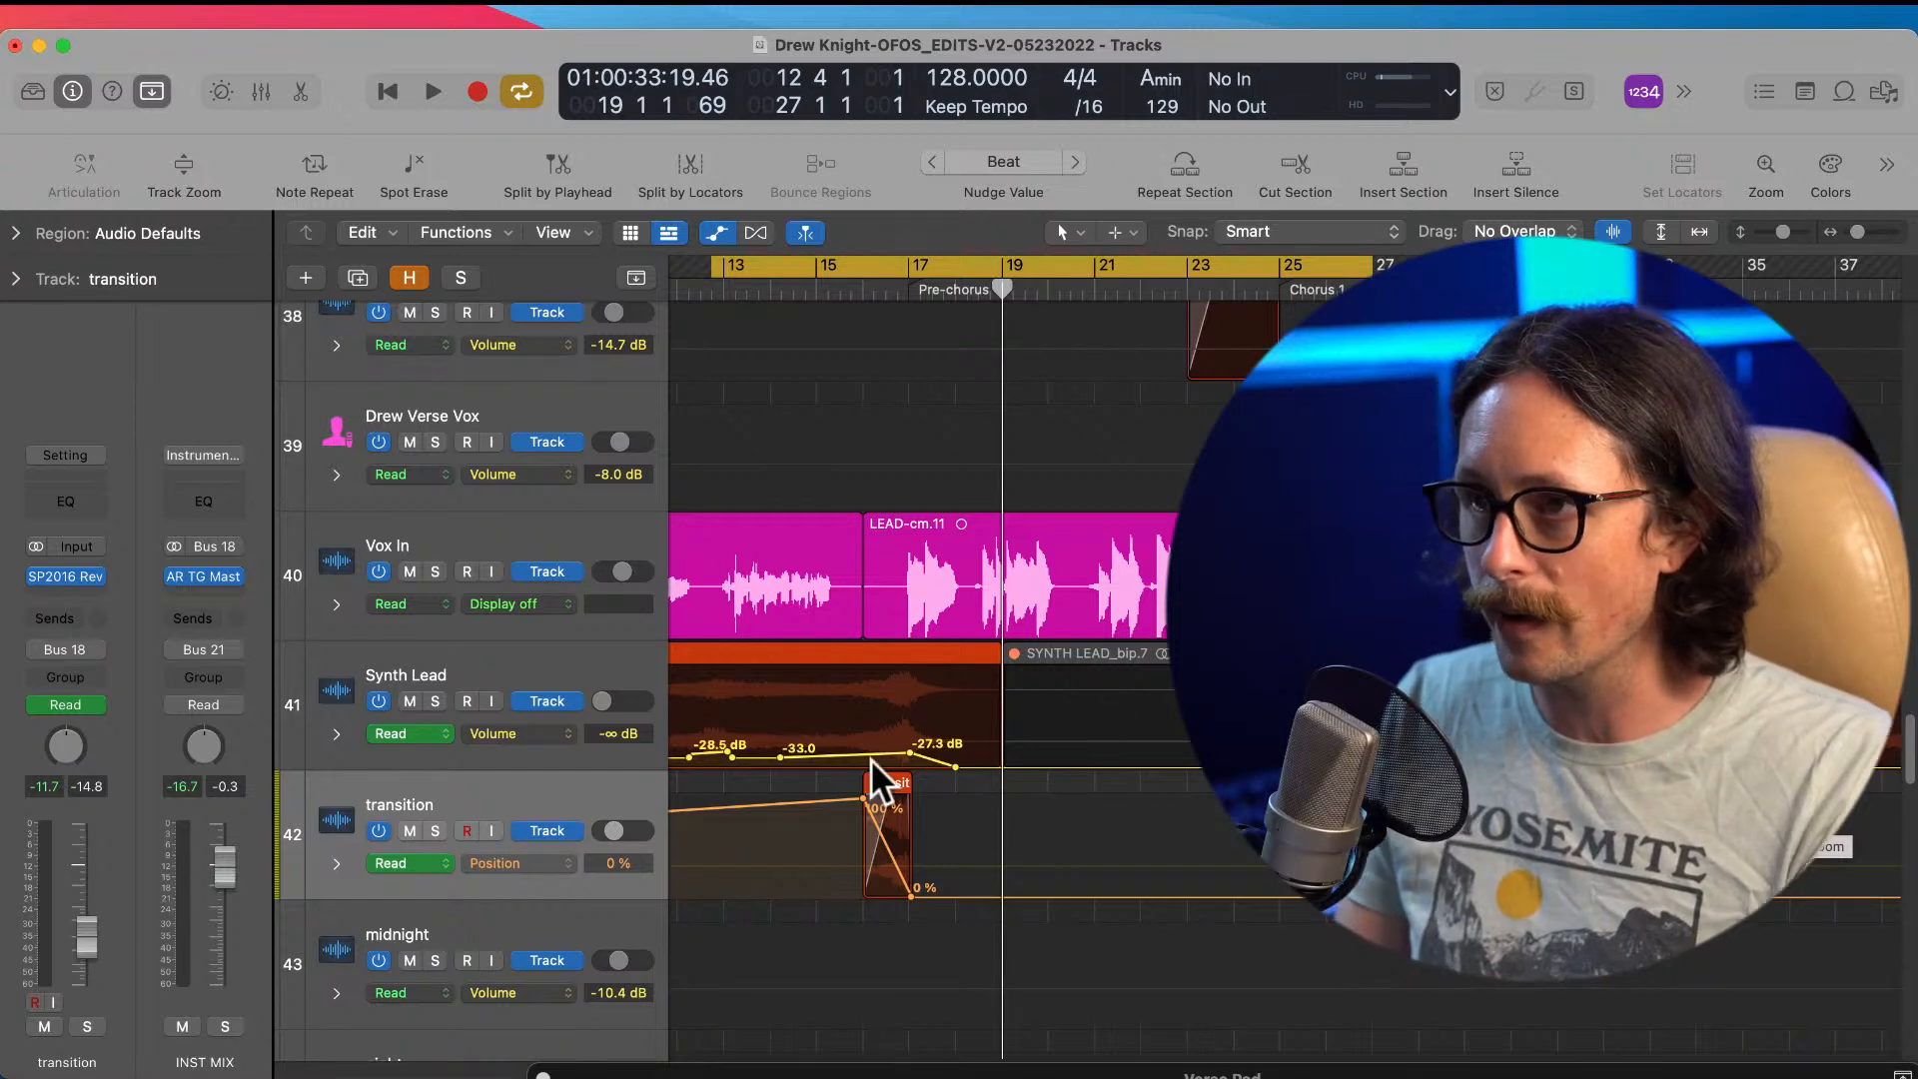
# Step: Move the 100% Position automation point to about halfway through bar 16 and audition the transition
pyautogui.moveTo(847, 757); pyautogui.dragTo(1039, 889)
pyautogui.moveTo(784, 339); pyautogui.dragTo(929, 341)
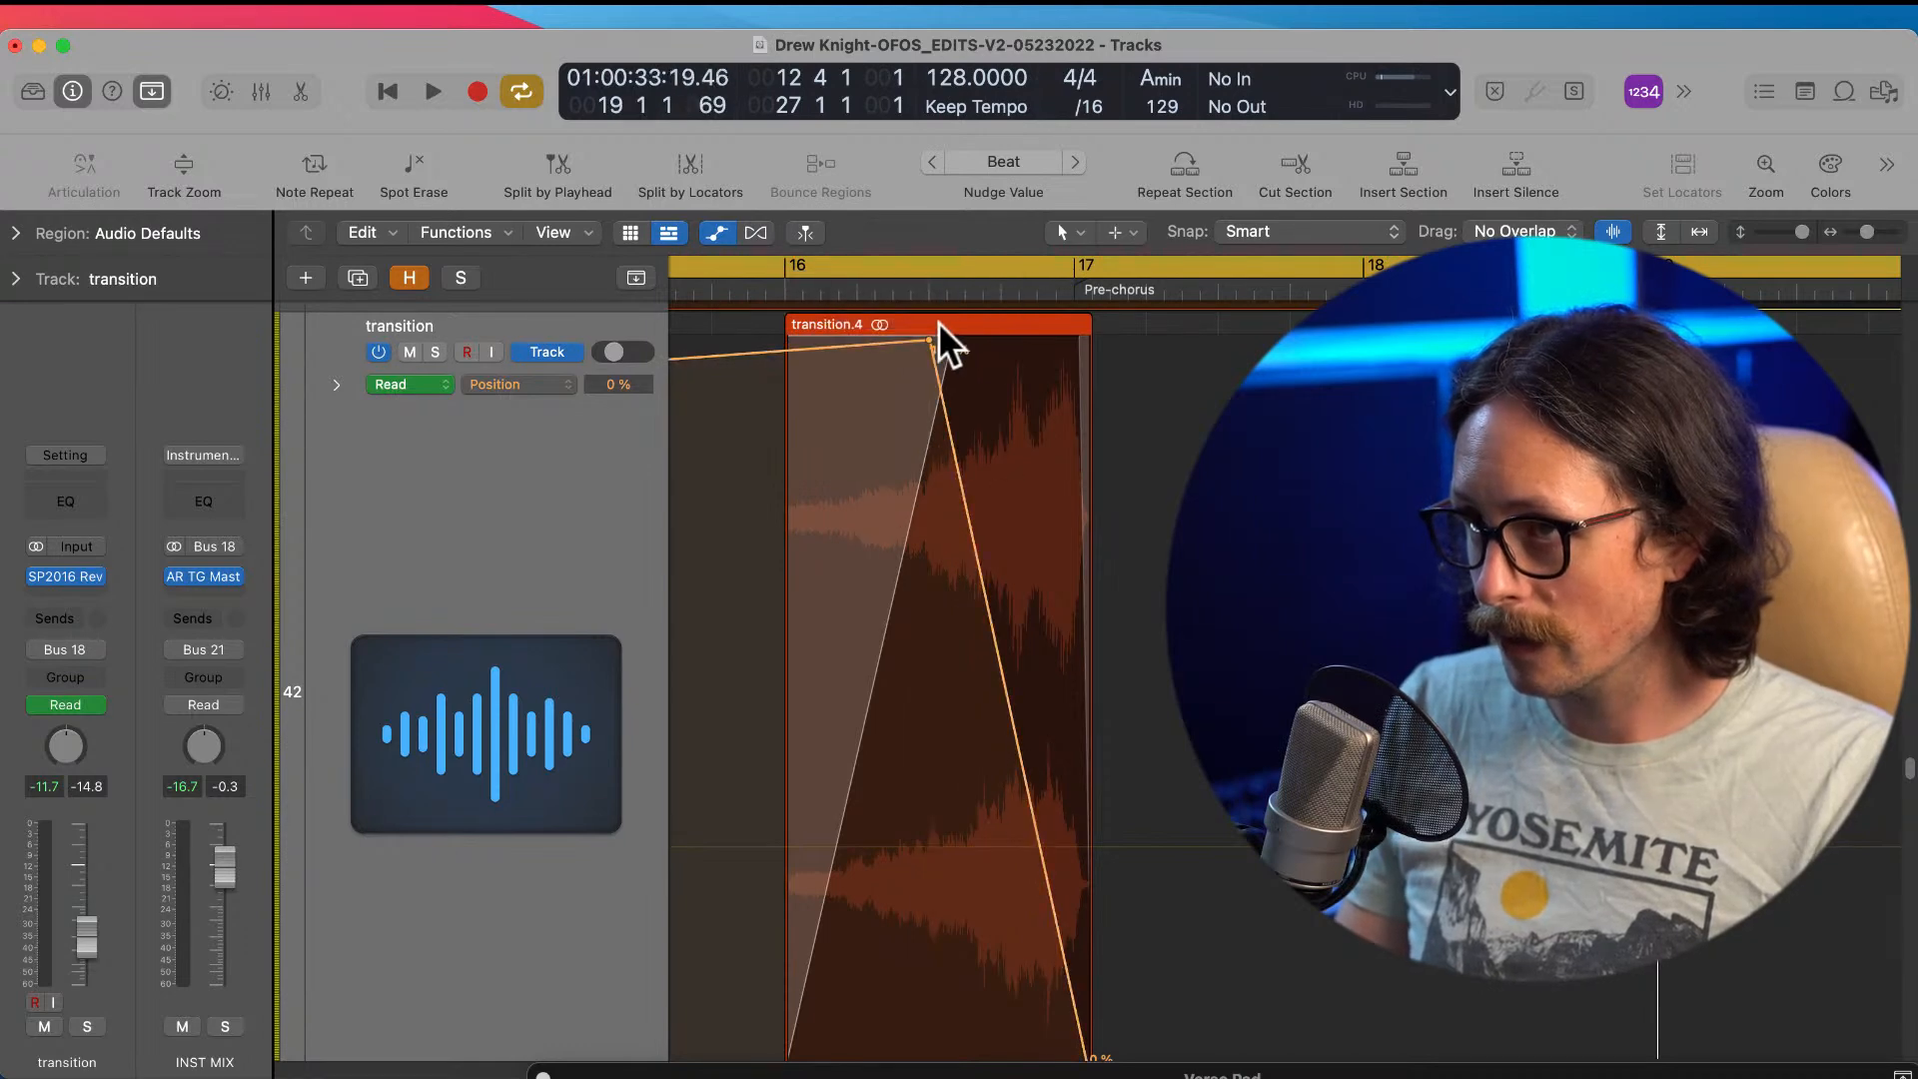
pyautogui.press('z')
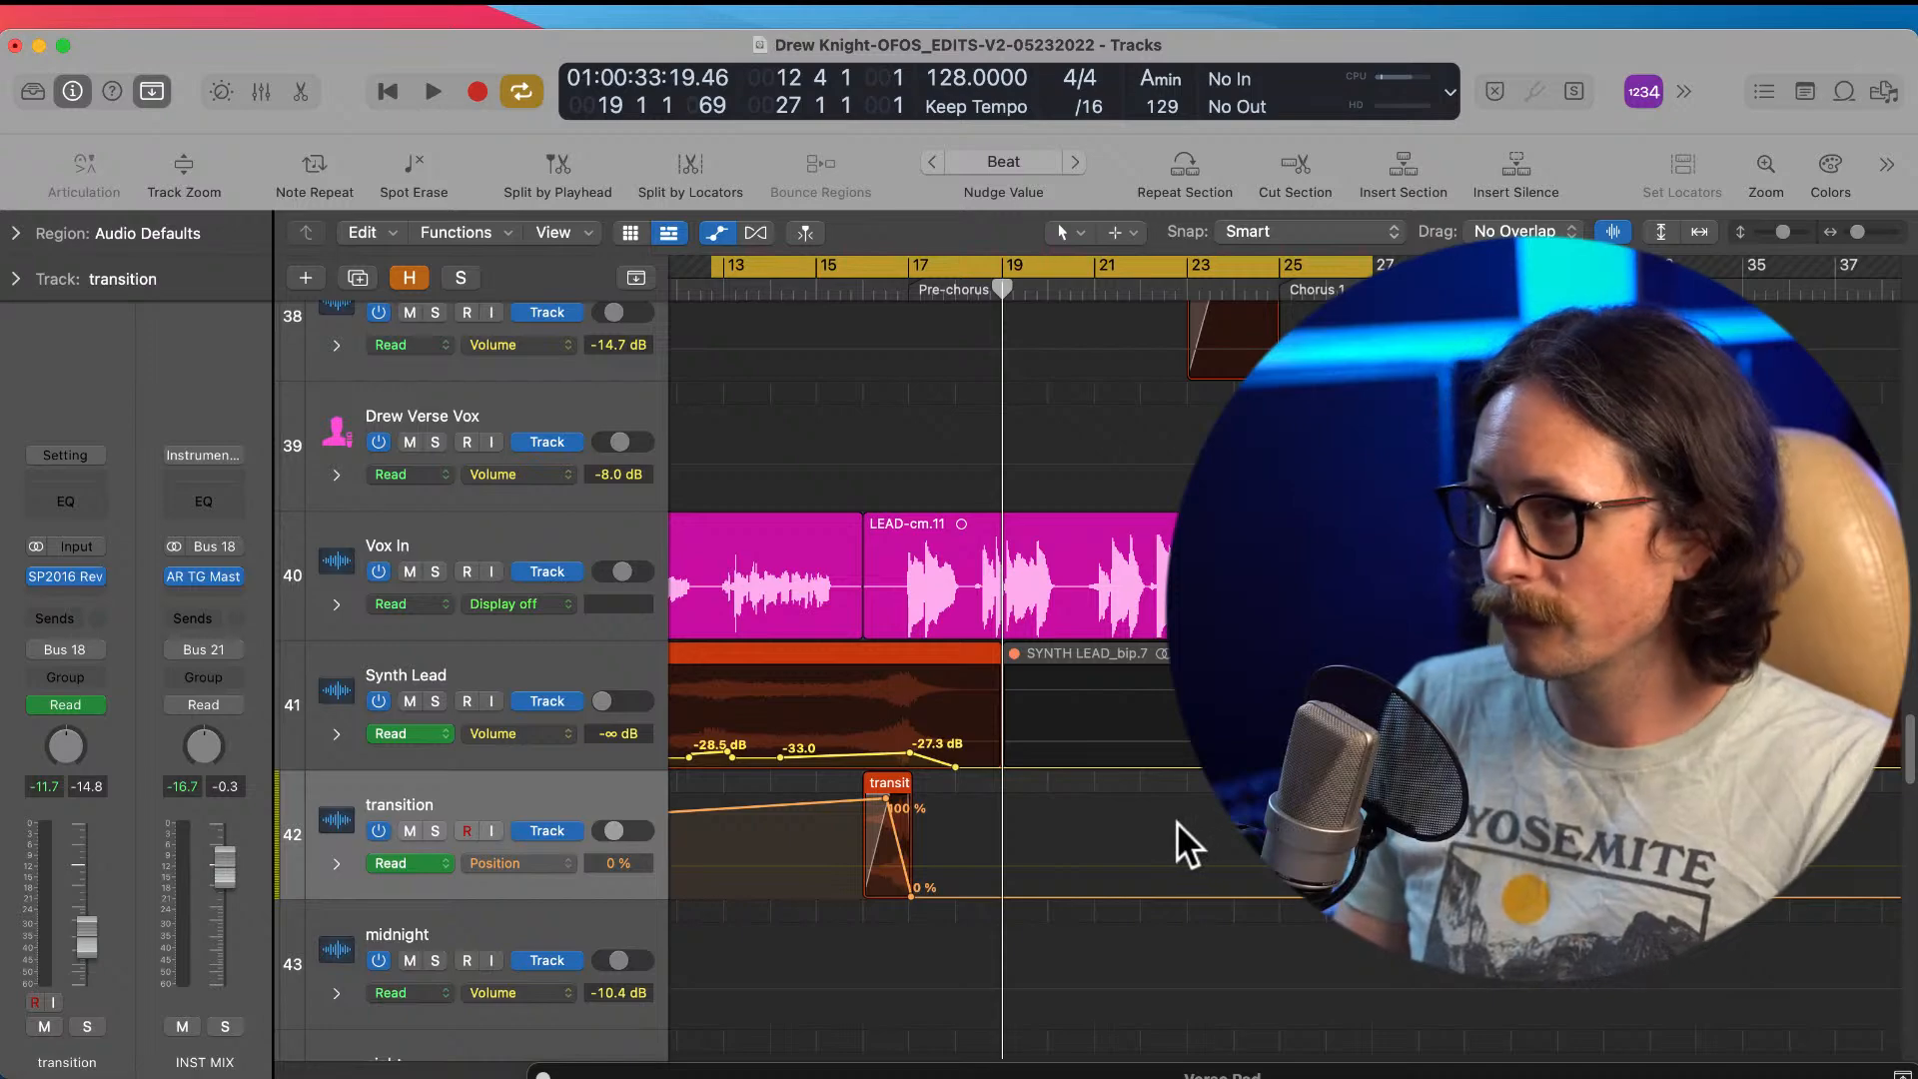
pyautogui.press('space')
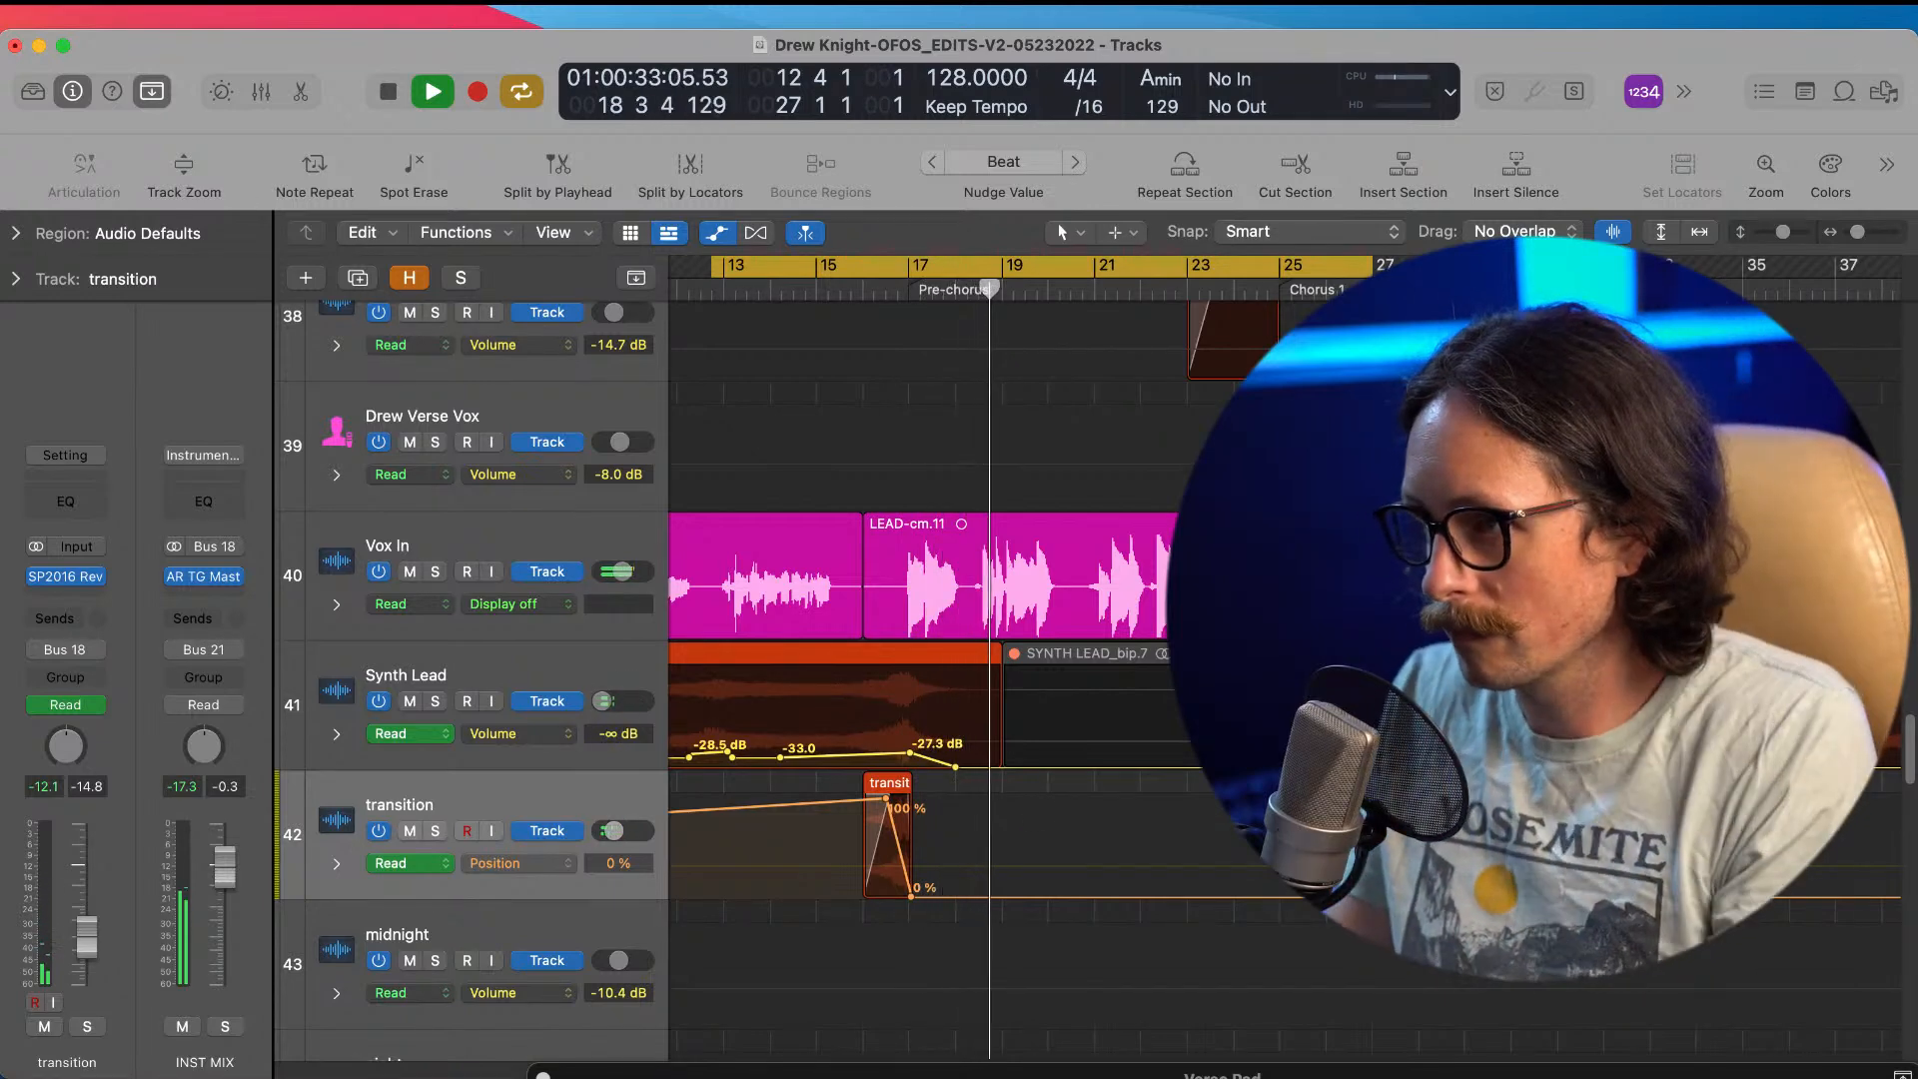
pyautogui.press('space')
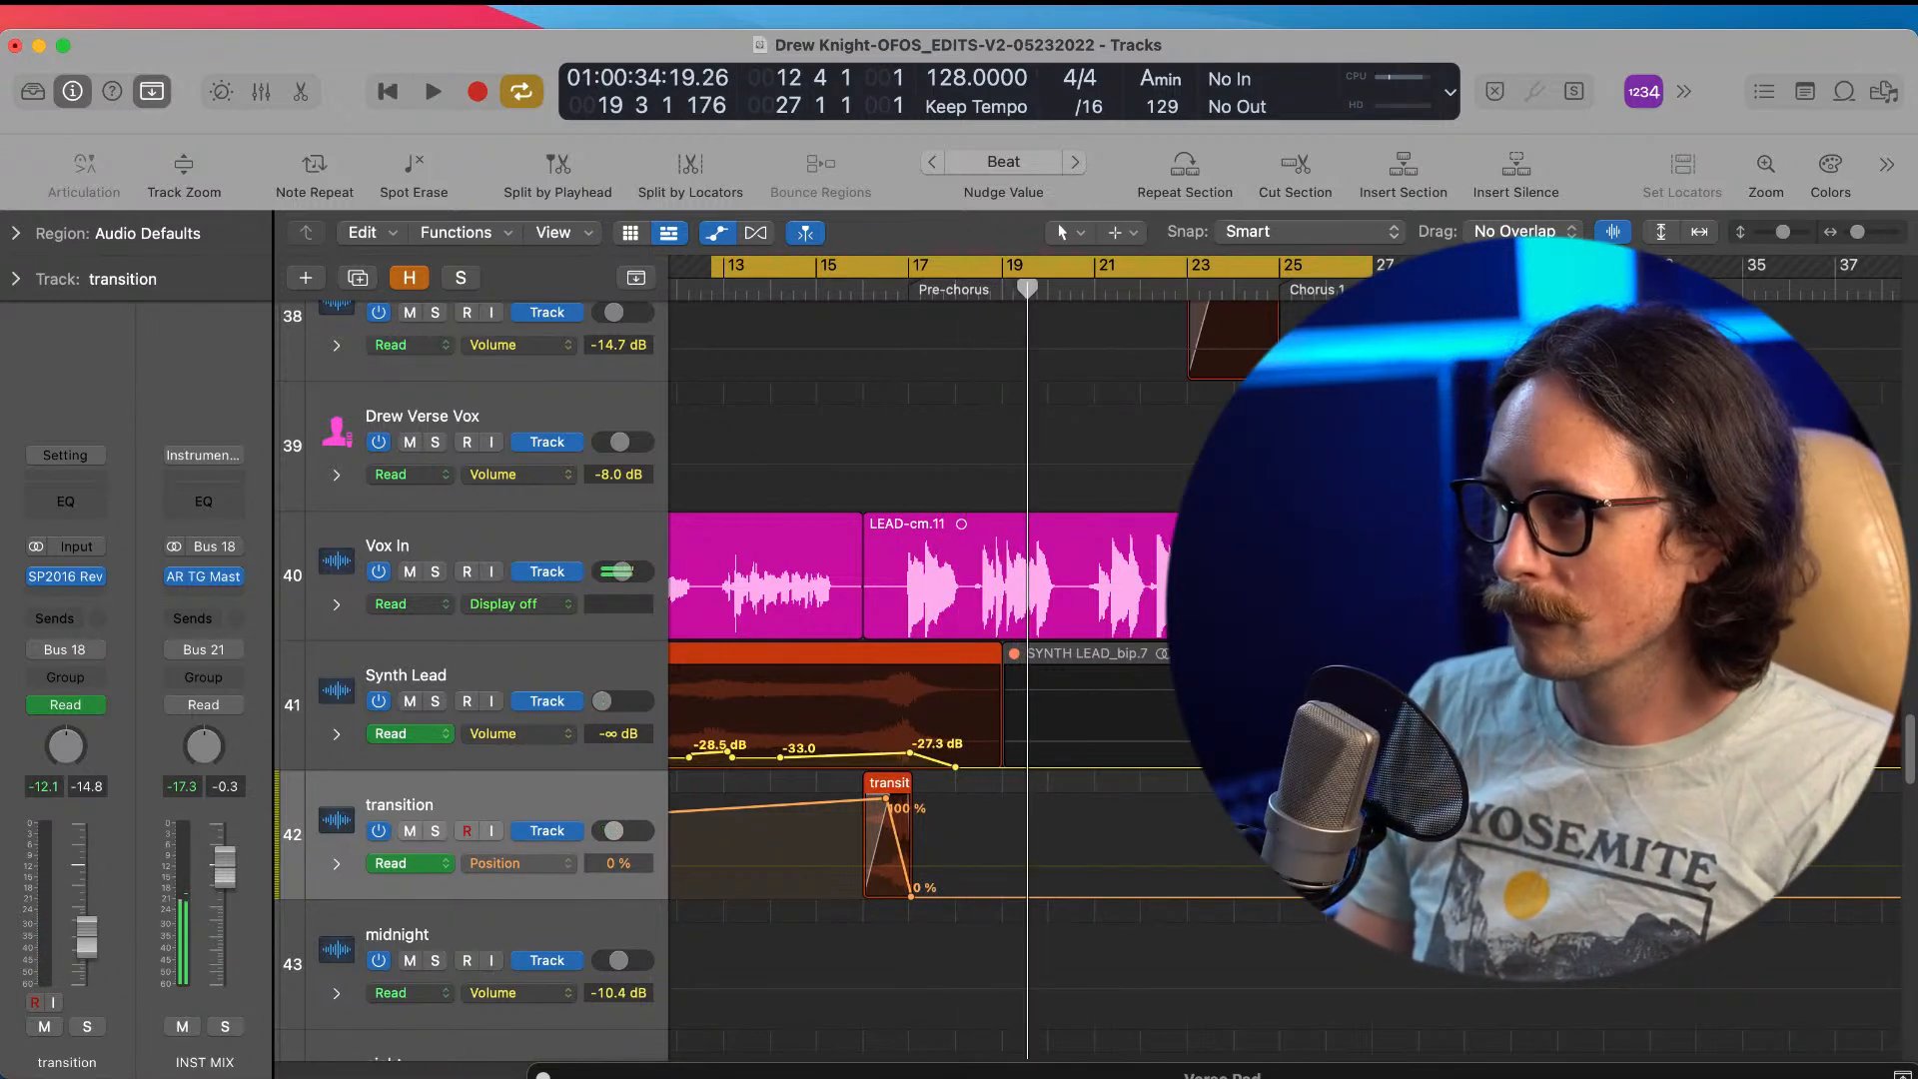
# Step: Hide track automation and delete the muted Synth Lead region that starts at bar 19
pyautogui.click(493, 779)
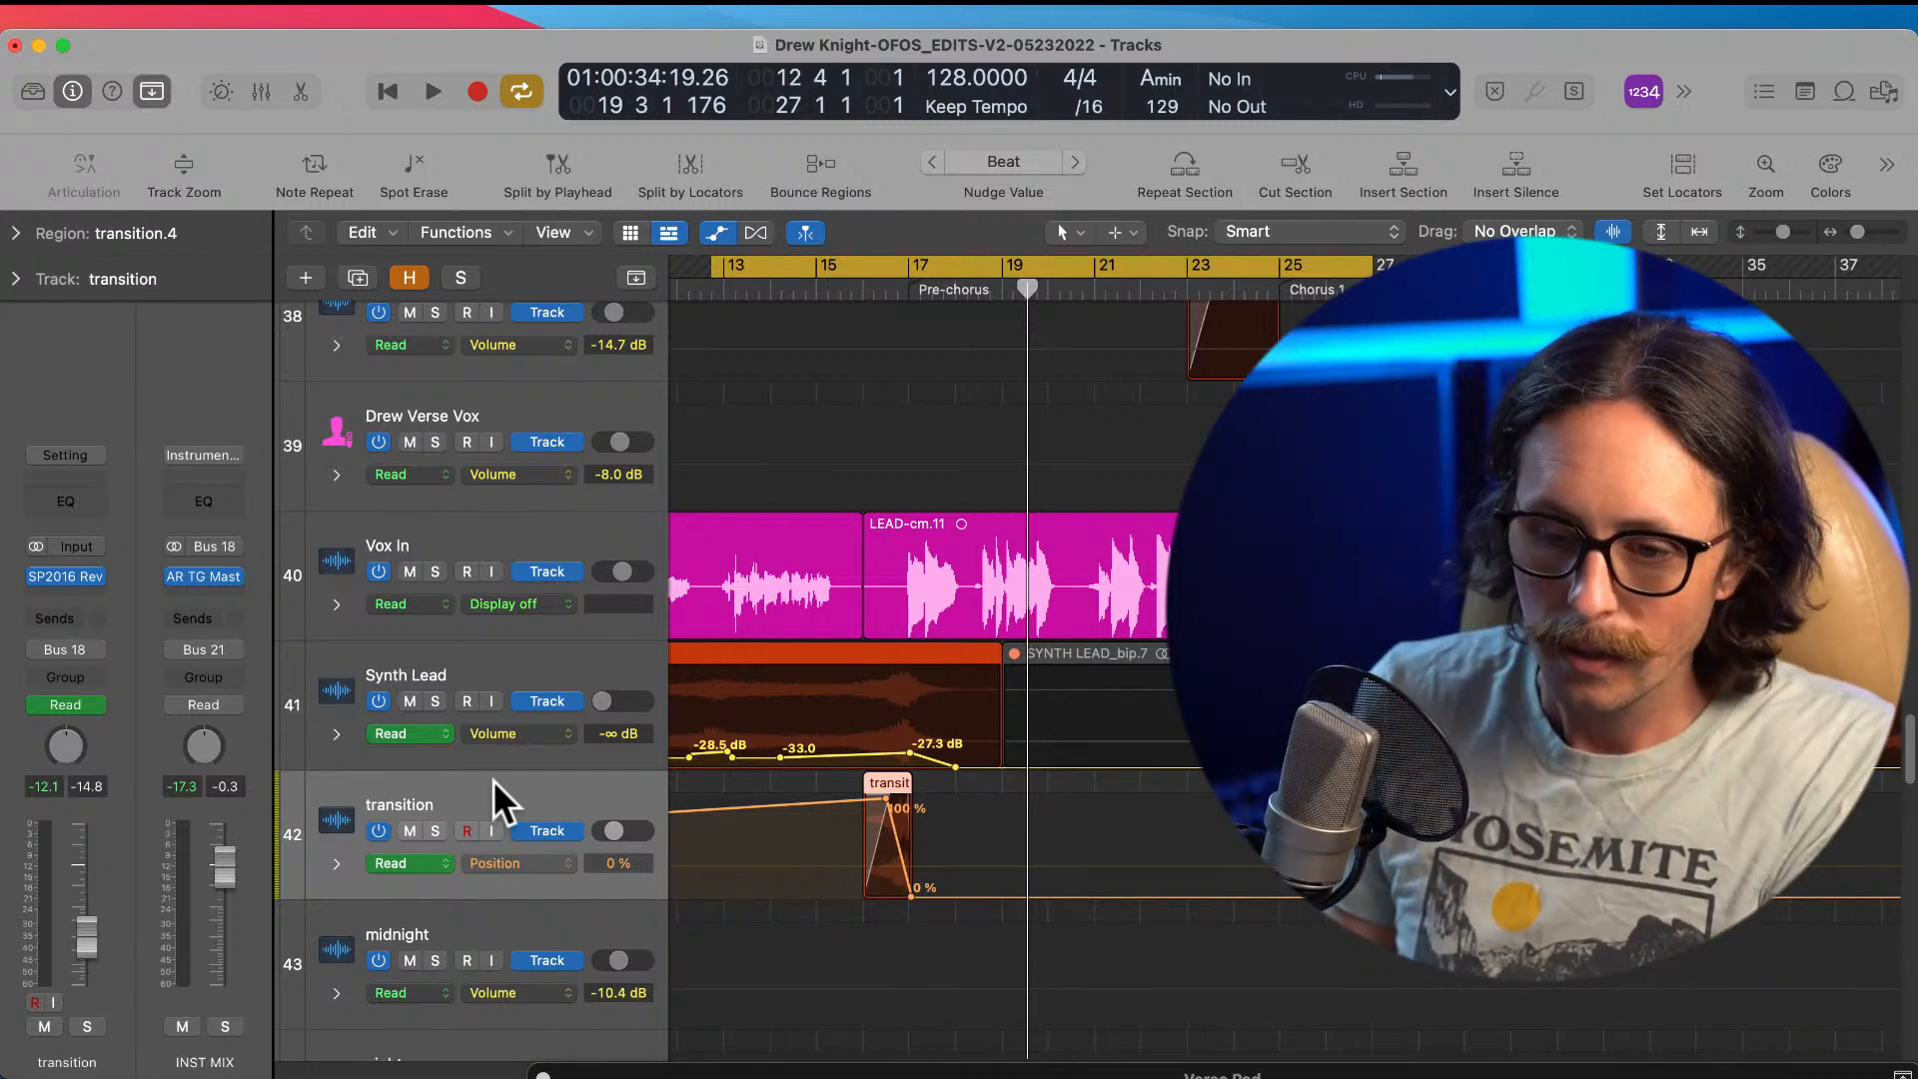
pyautogui.press('a')
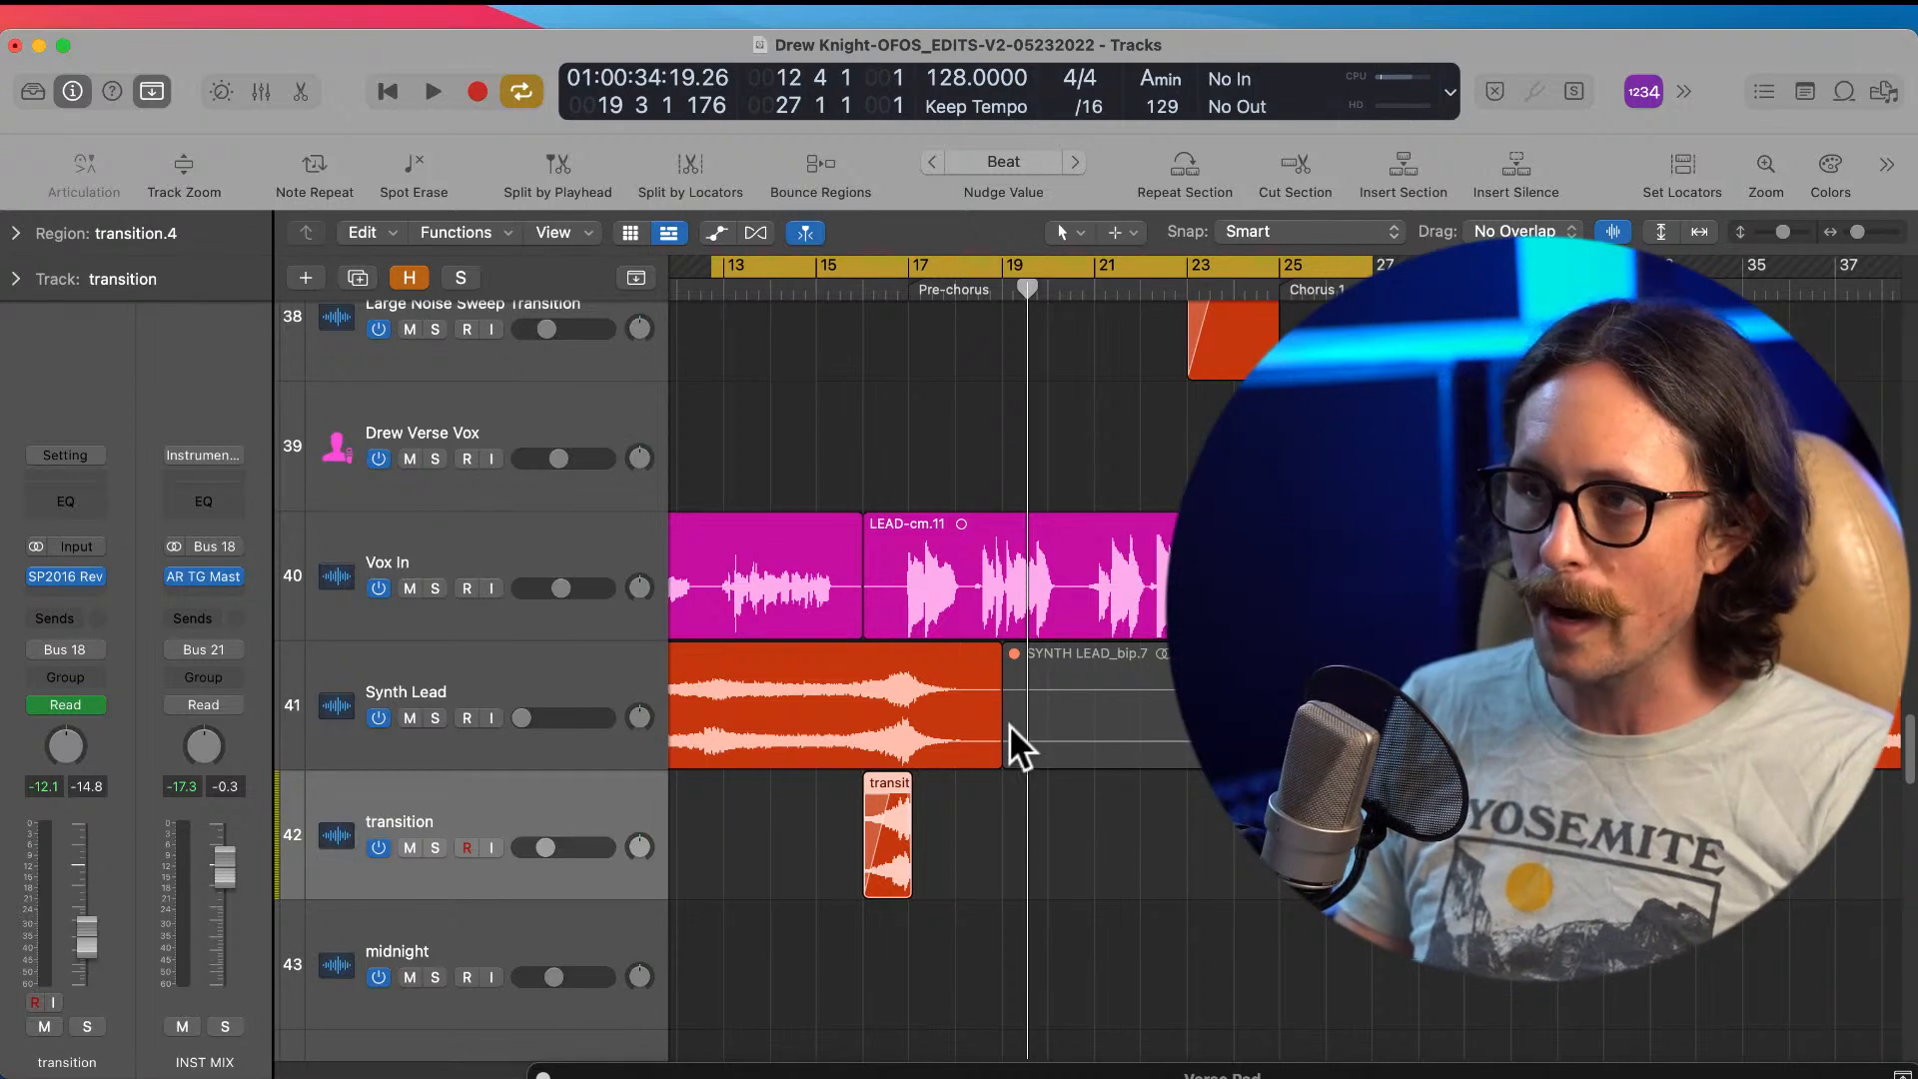
pyautogui.click(1044, 740)
pyautogui.press('Delete')
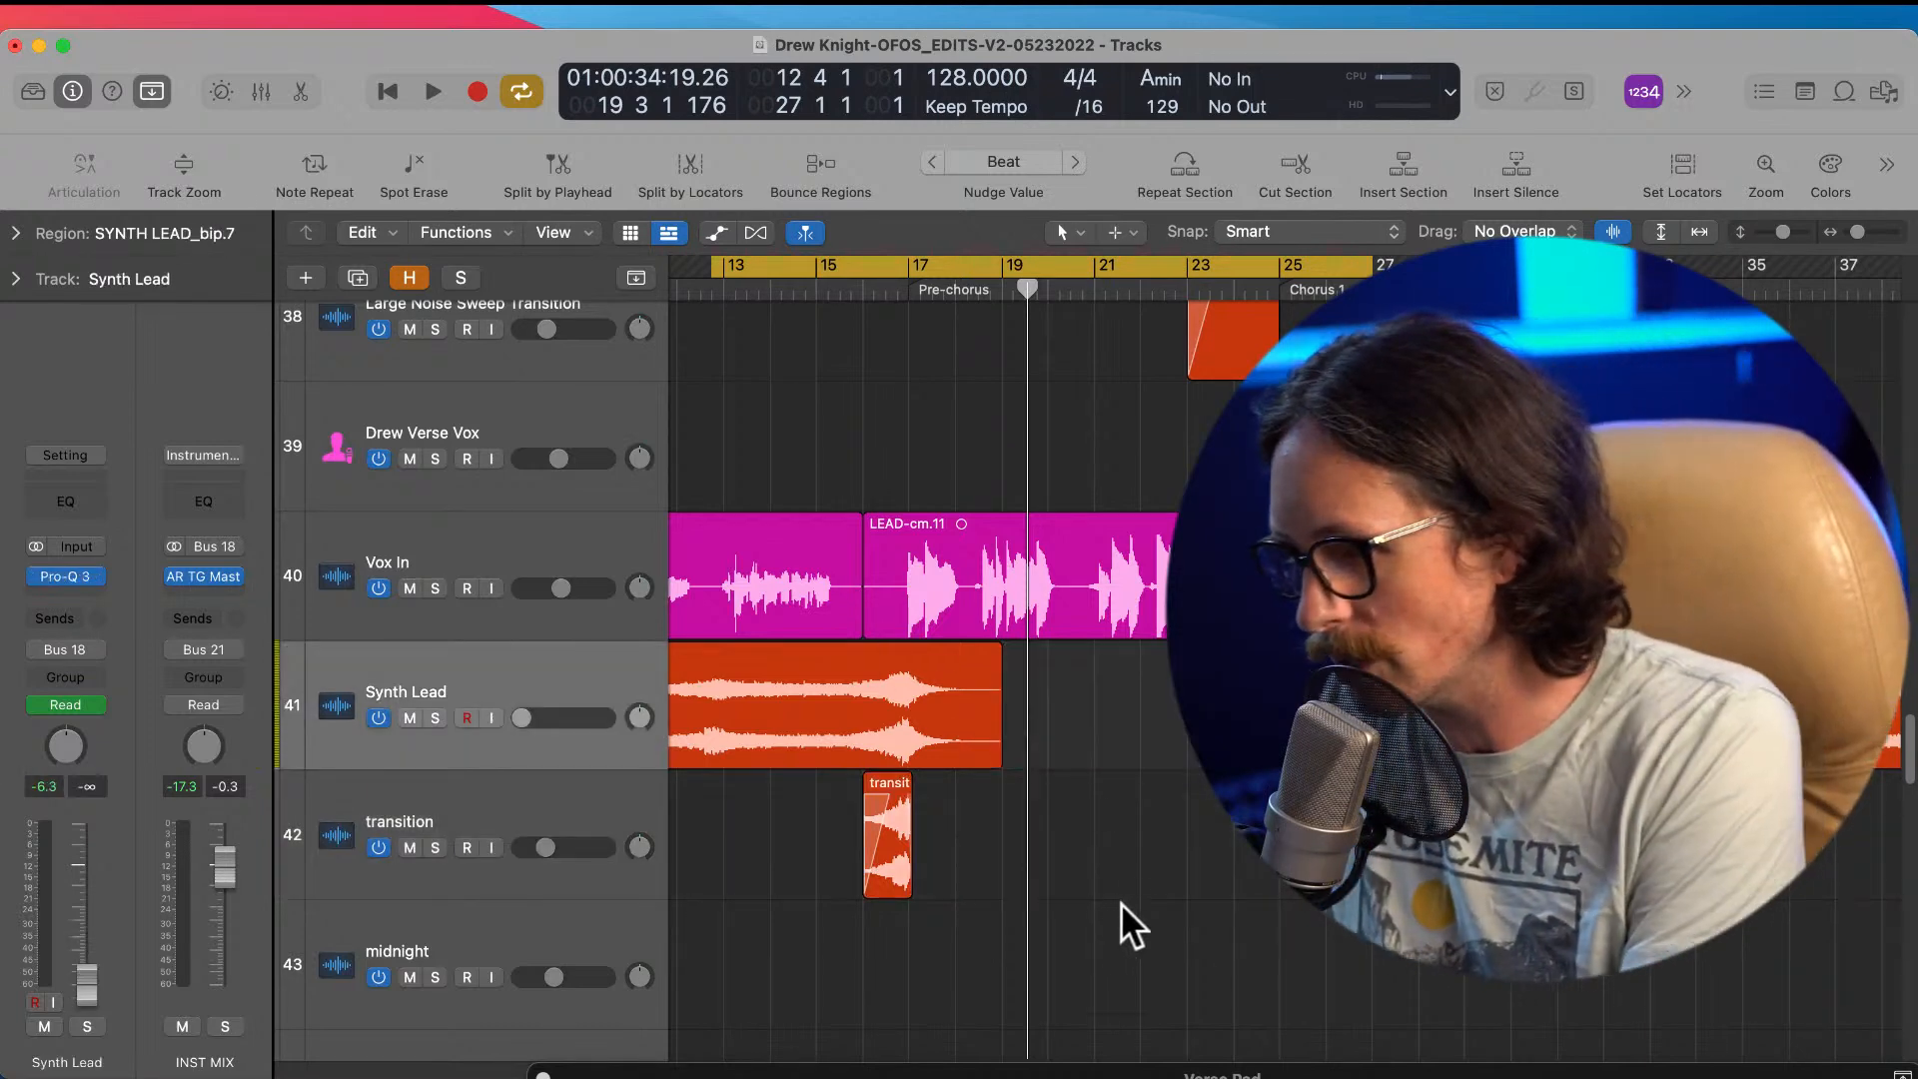
# Step: Add a short fade-out to the end of the Synth Lead region, just before bar 19
pyautogui.moveTo(862, 655); pyautogui.dragTo(1177, 800)
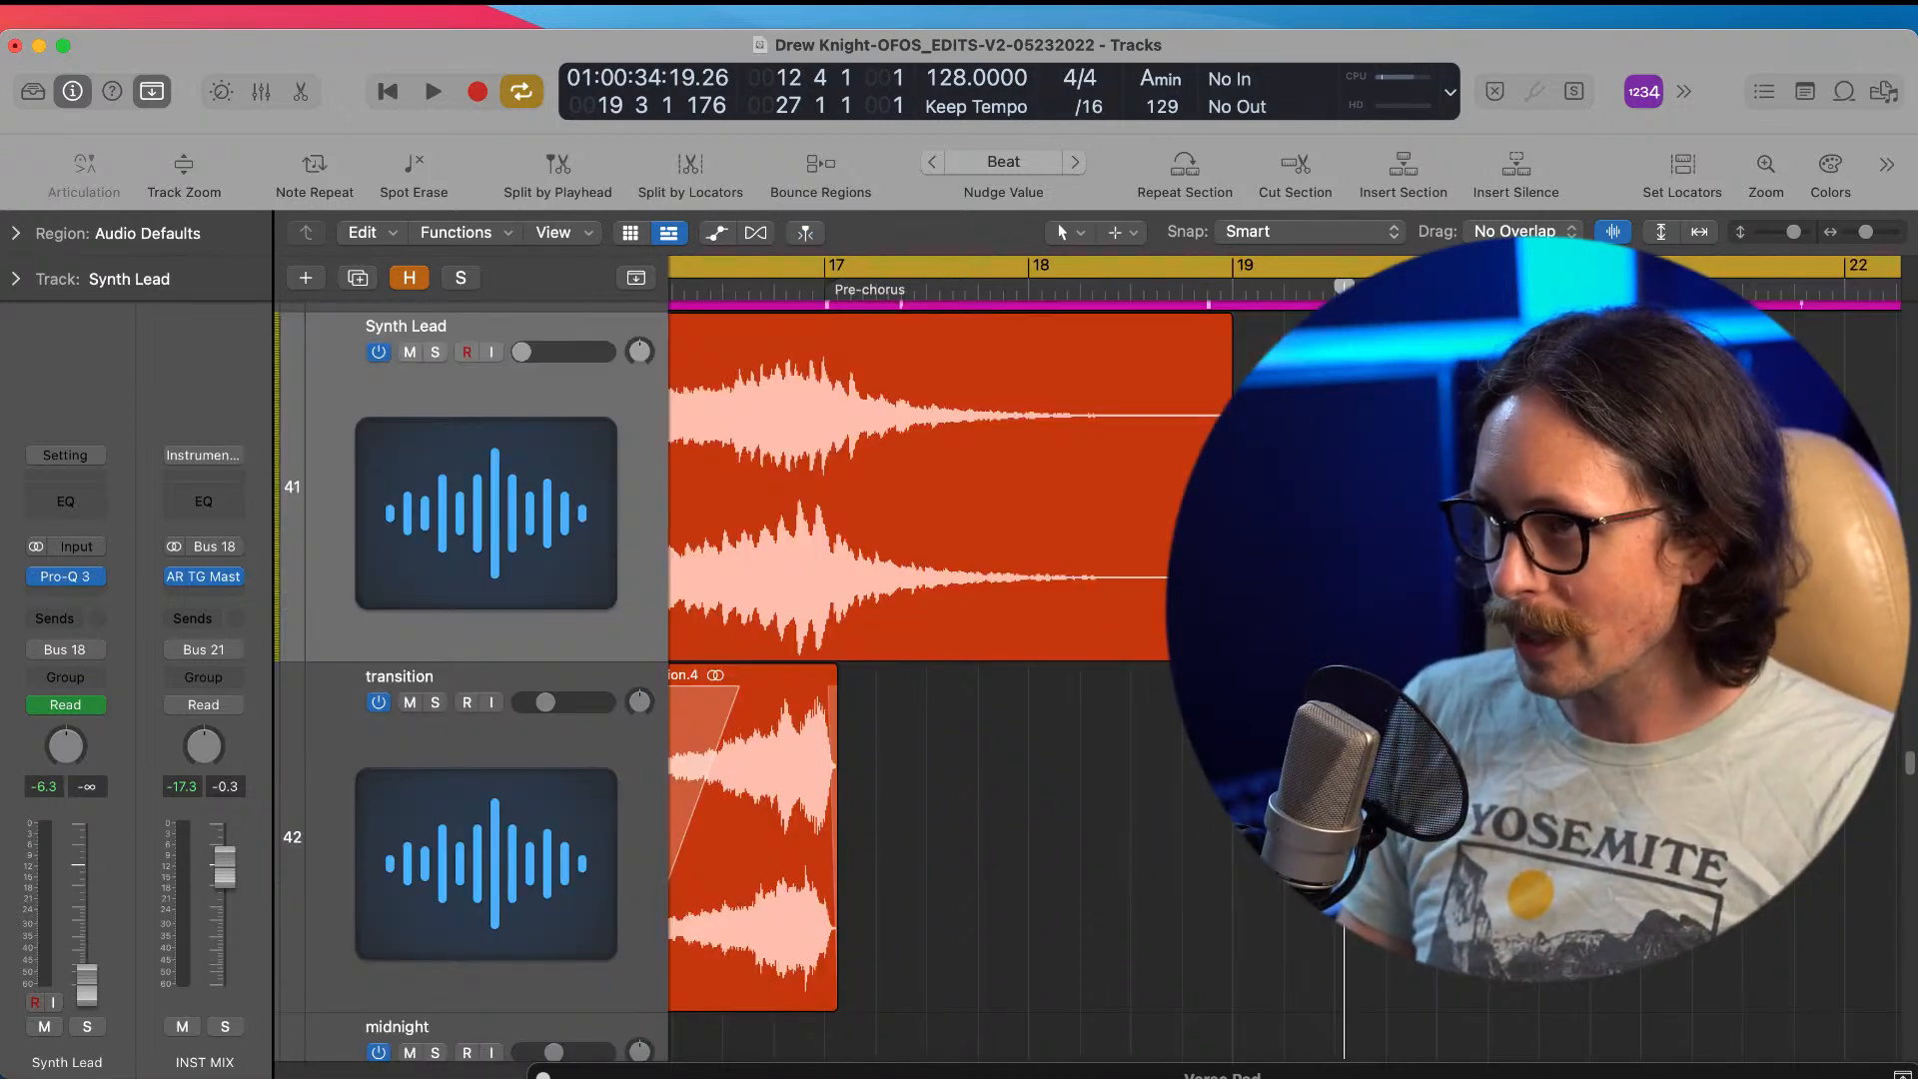
pyautogui.click(1098, 493)
pyautogui.keyDown('ctrl'); pyautogui.keyDown('alt'); pyautogui.click(1105, 736); pyautogui.keyUp('alt'); pyautogui.keyUp('ctrl')
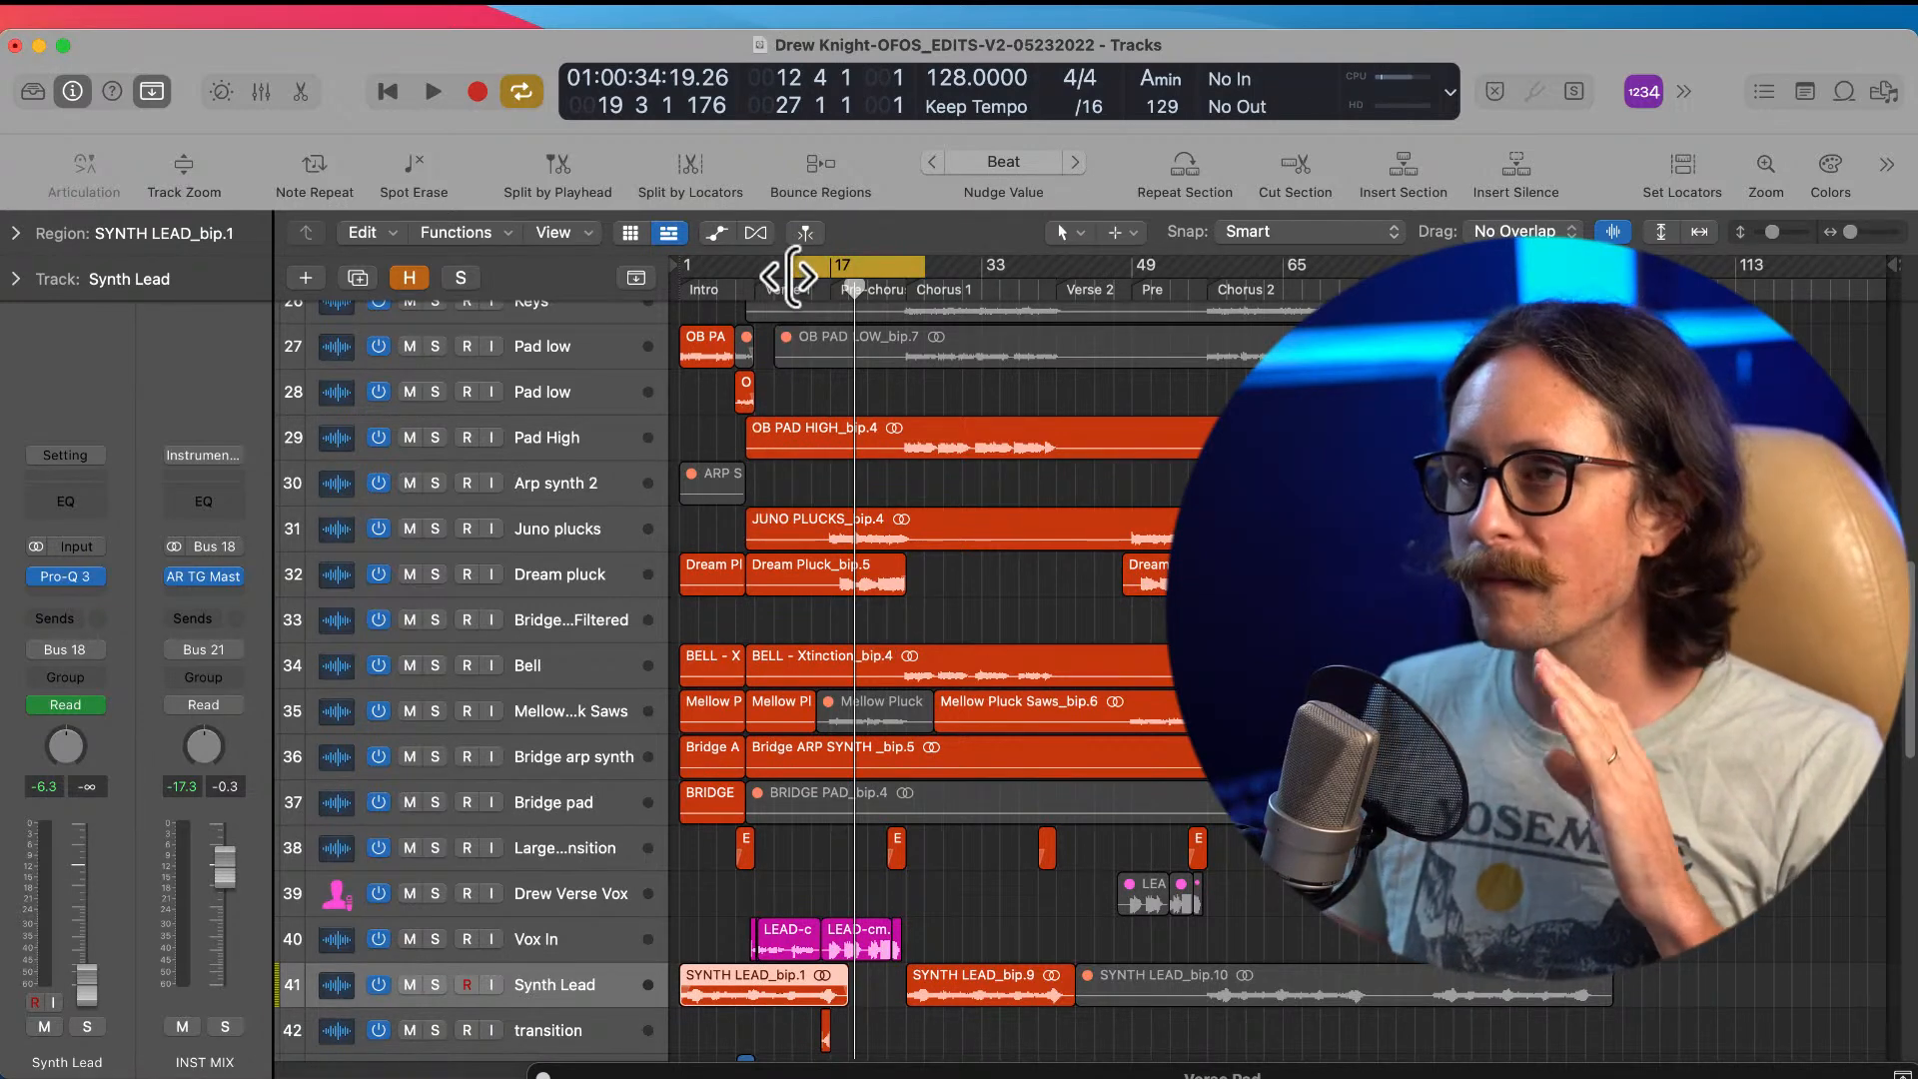
# Step: Select the transition track's region and place the playhead at bar 16
pyautogui.scroll(-1, 829, 730)
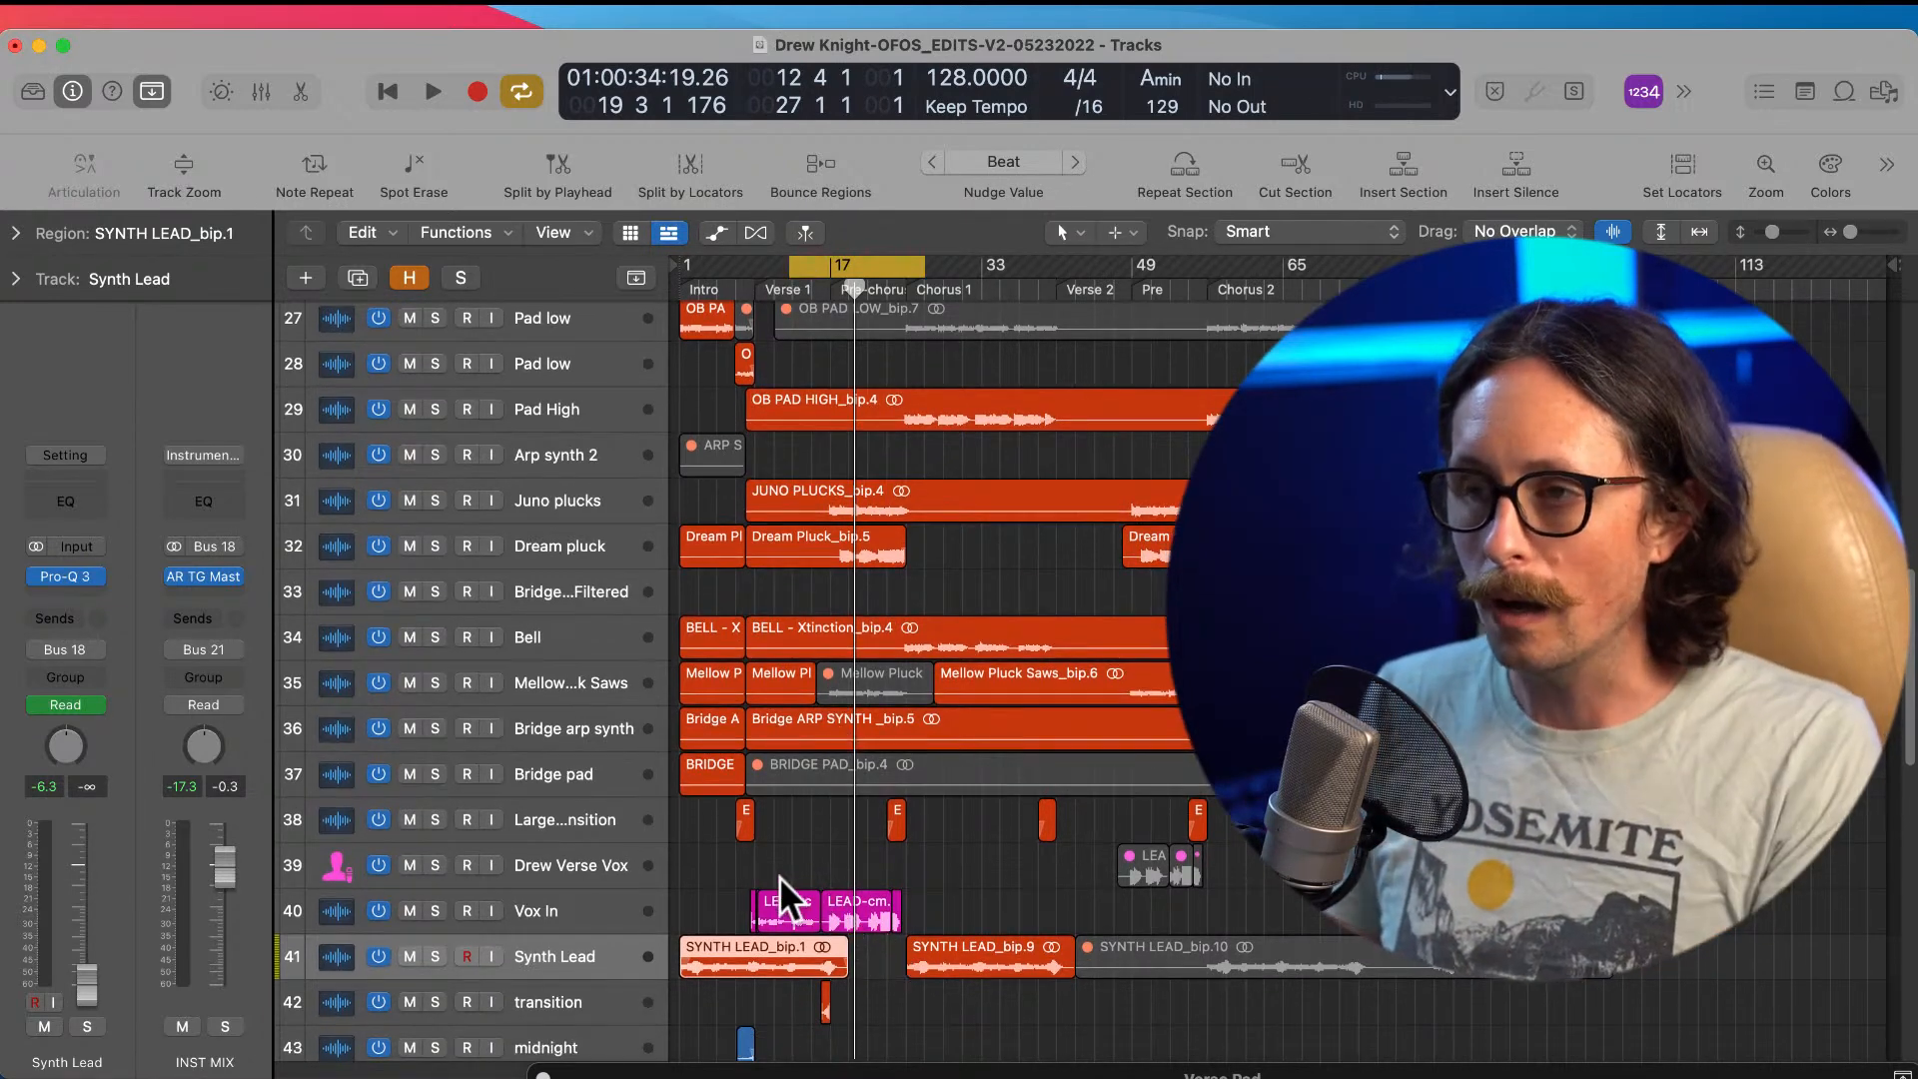
pyautogui.scroll(3, 998, 641)
pyautogui.click(478, 693)
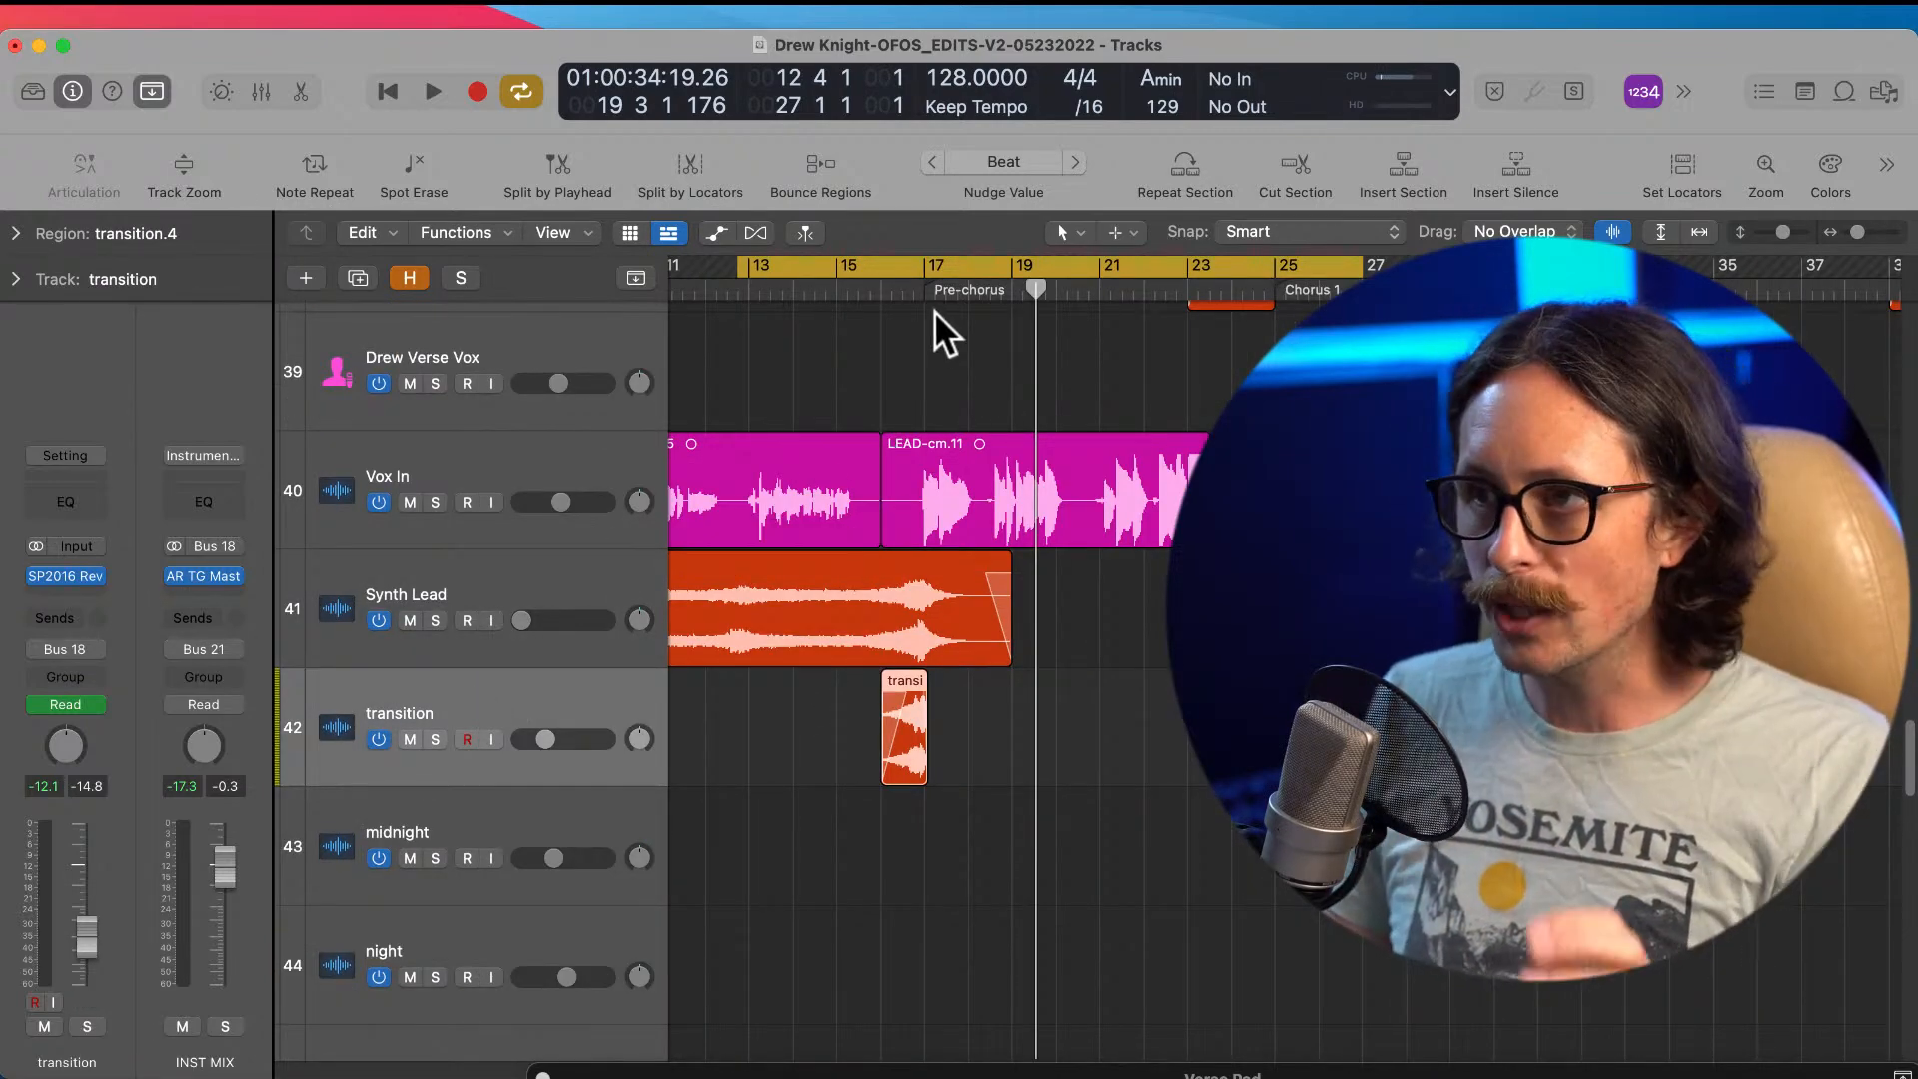
pyautogui.click(891, 288)
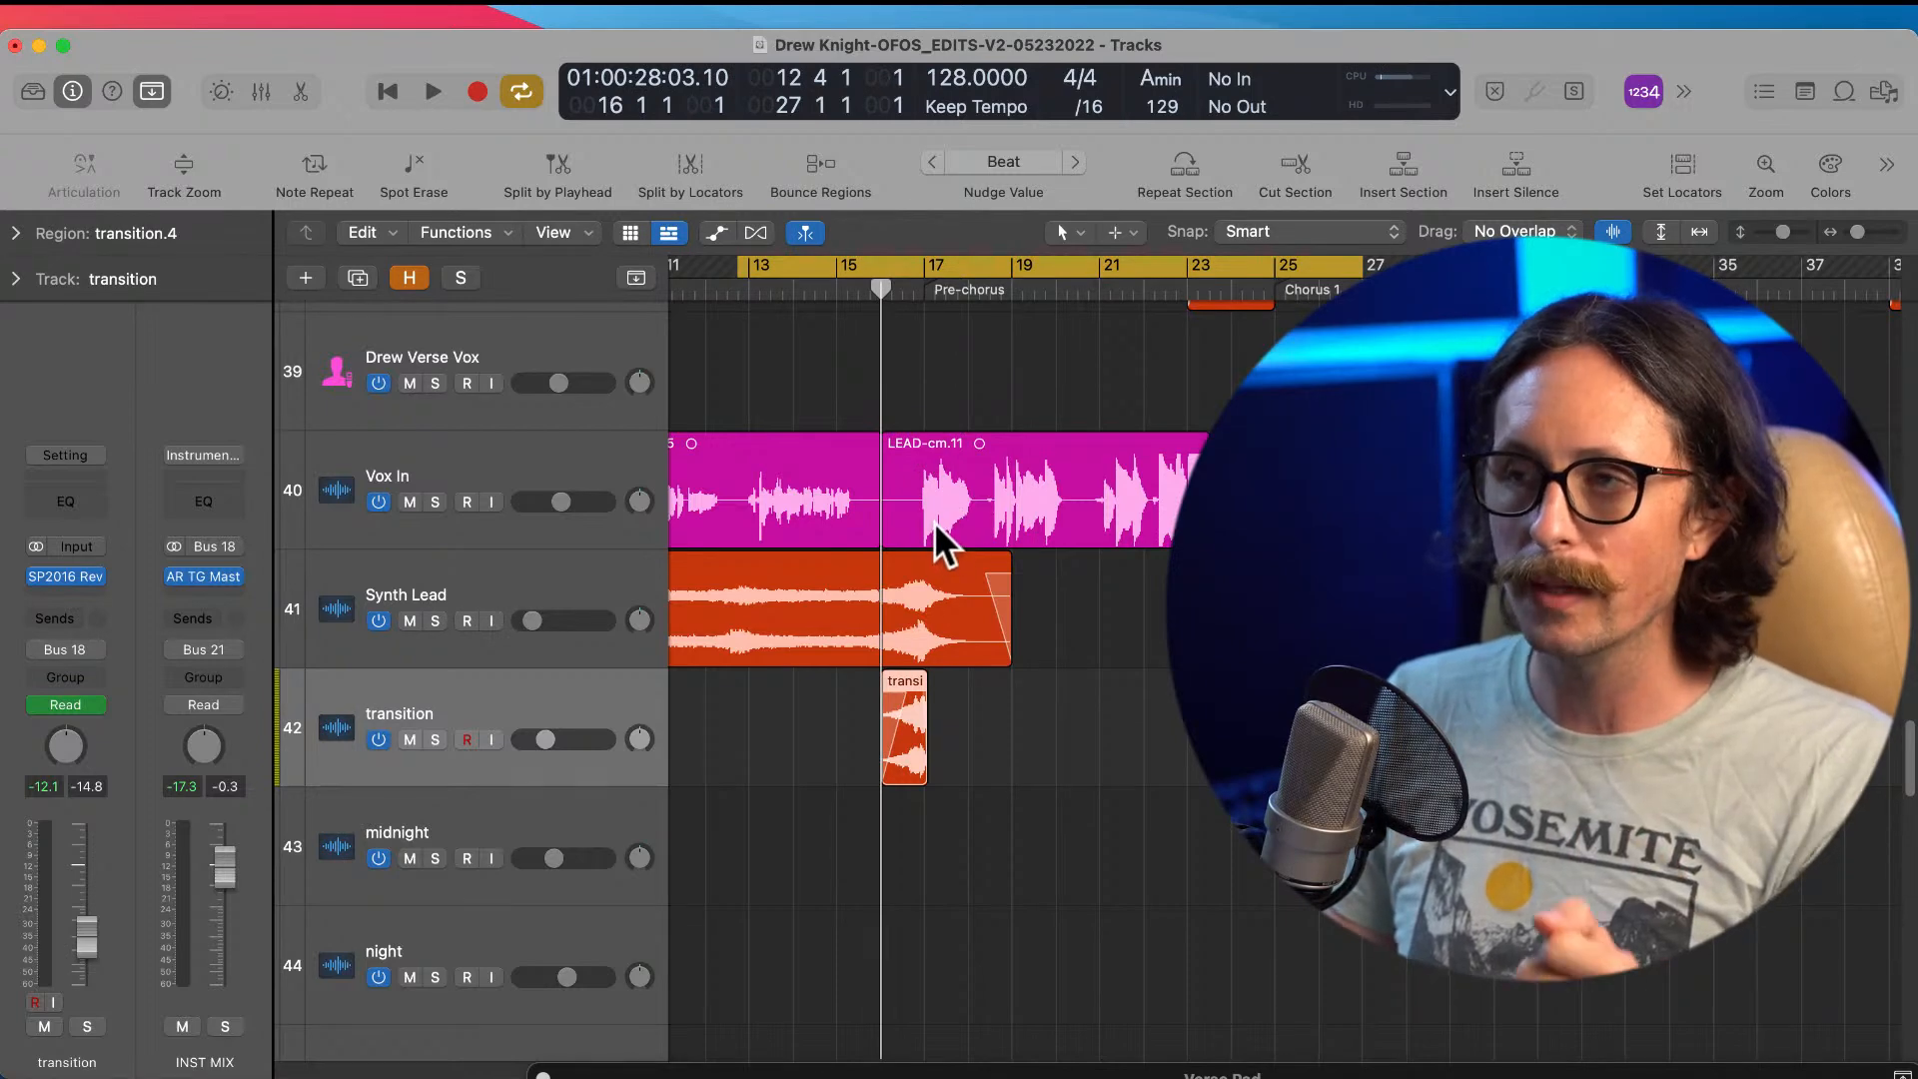
# Step: Move the Synth Lead and transition tracks together up the track list, placing them directly below Dream pluck
pyautogui.keyDown('ctrl'); pyautogui.keyDown('alt'); pyautogui.click(921, 634); pyautogui.keyUp('alt'); pyautogui.keyUp('ctrl')
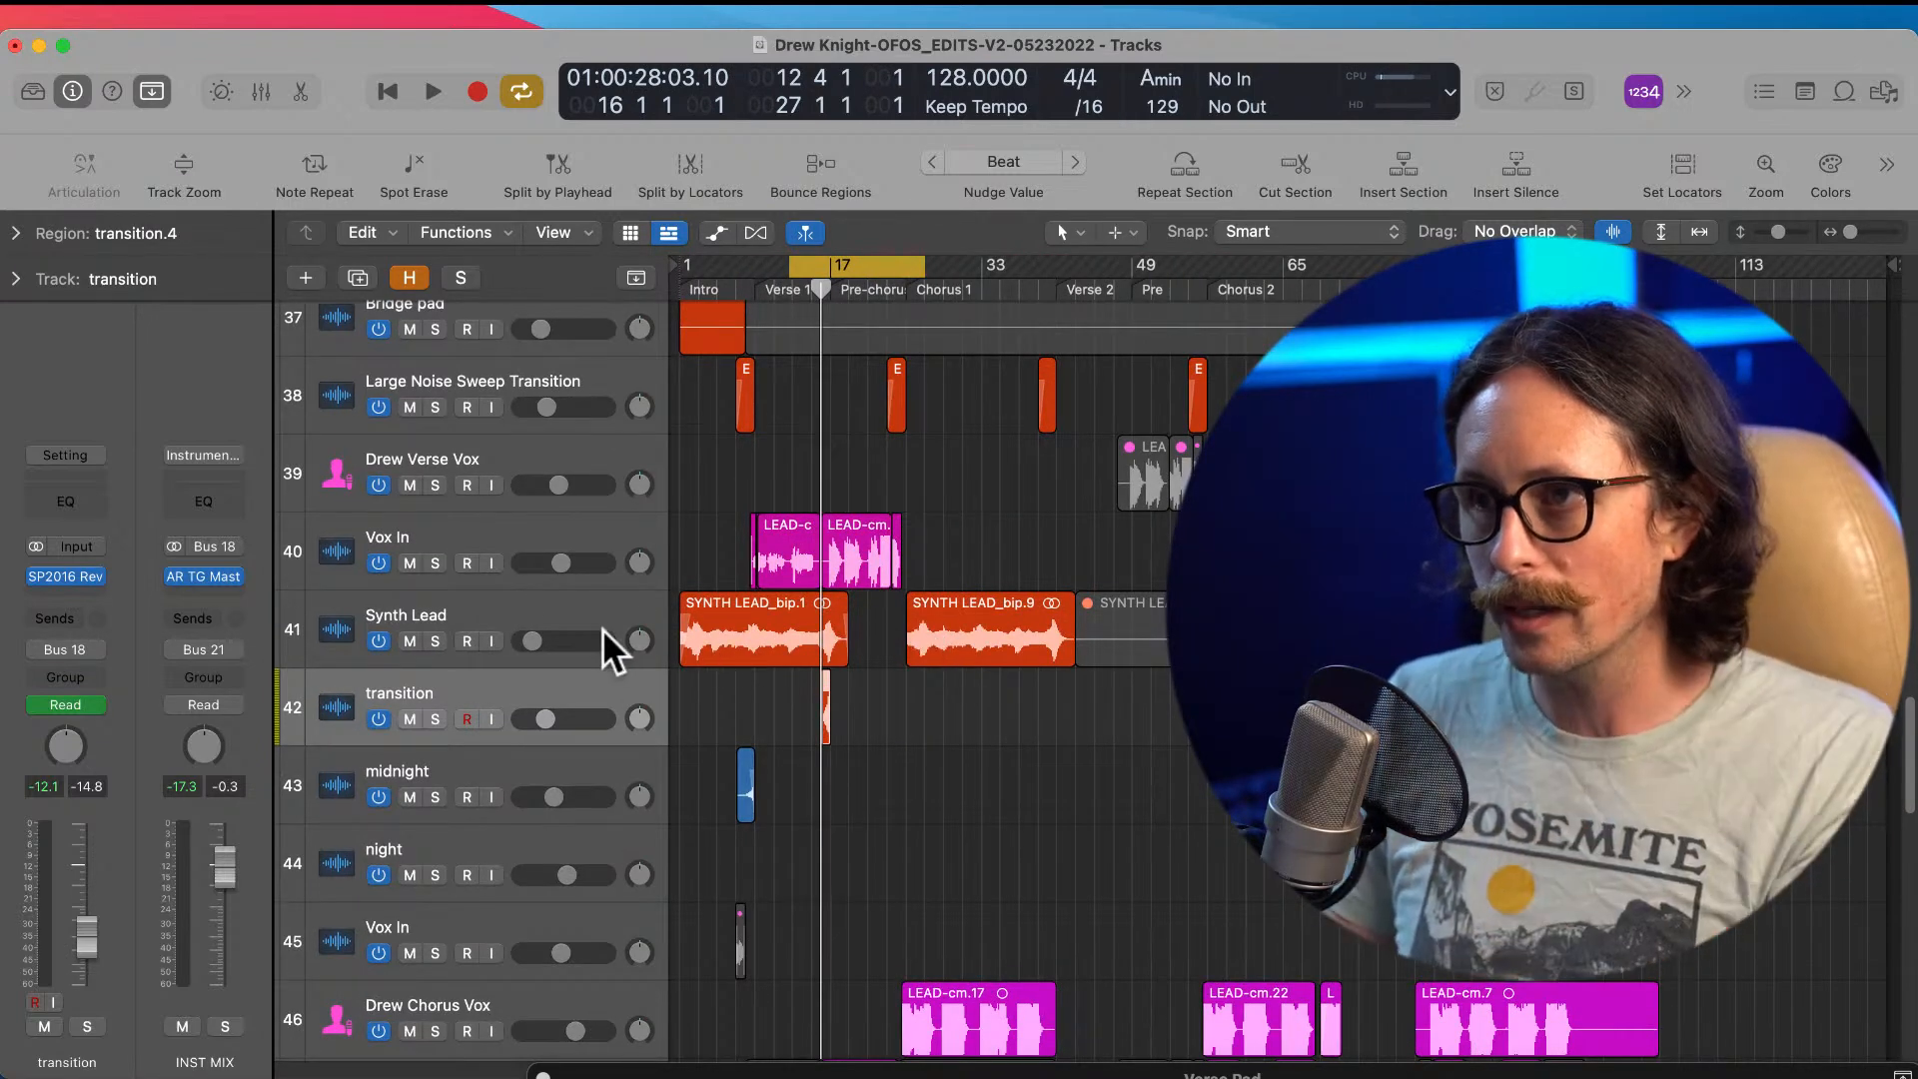
pyautogui.click(482, 624)
pyautogui.keyDown('shift'); pyautogui.click(495, 687); pyautogui.keyUp('shift')
pyautogui.moveTo(494, 599); pyautogui.dragTo(543, 518)
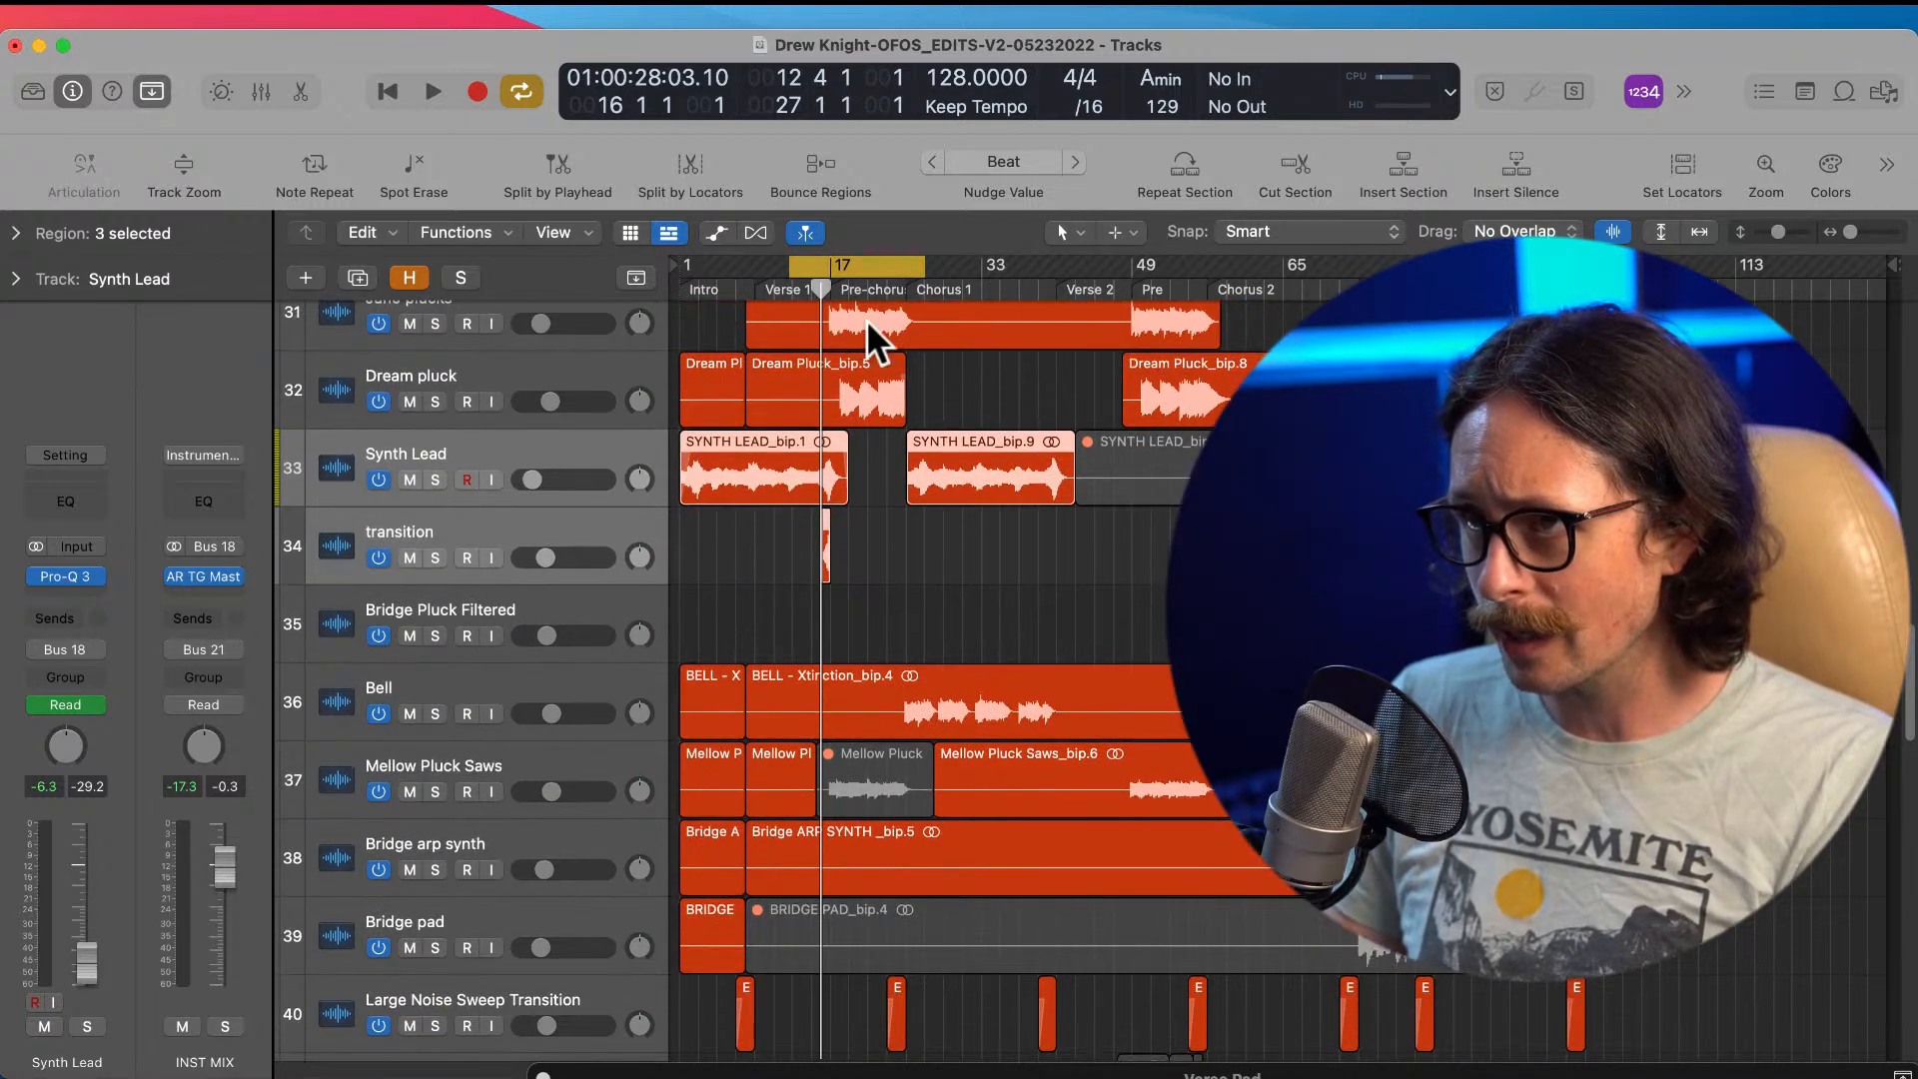
# Step: Examine the pluck, Synth Lead and transition regions and the drum tracks around the start of the pre-chorus
pyautogui.scroll(5, 746, 499)
pyautogui.moveTo(762, 502); pyautogui.dragTo(1047, 704)
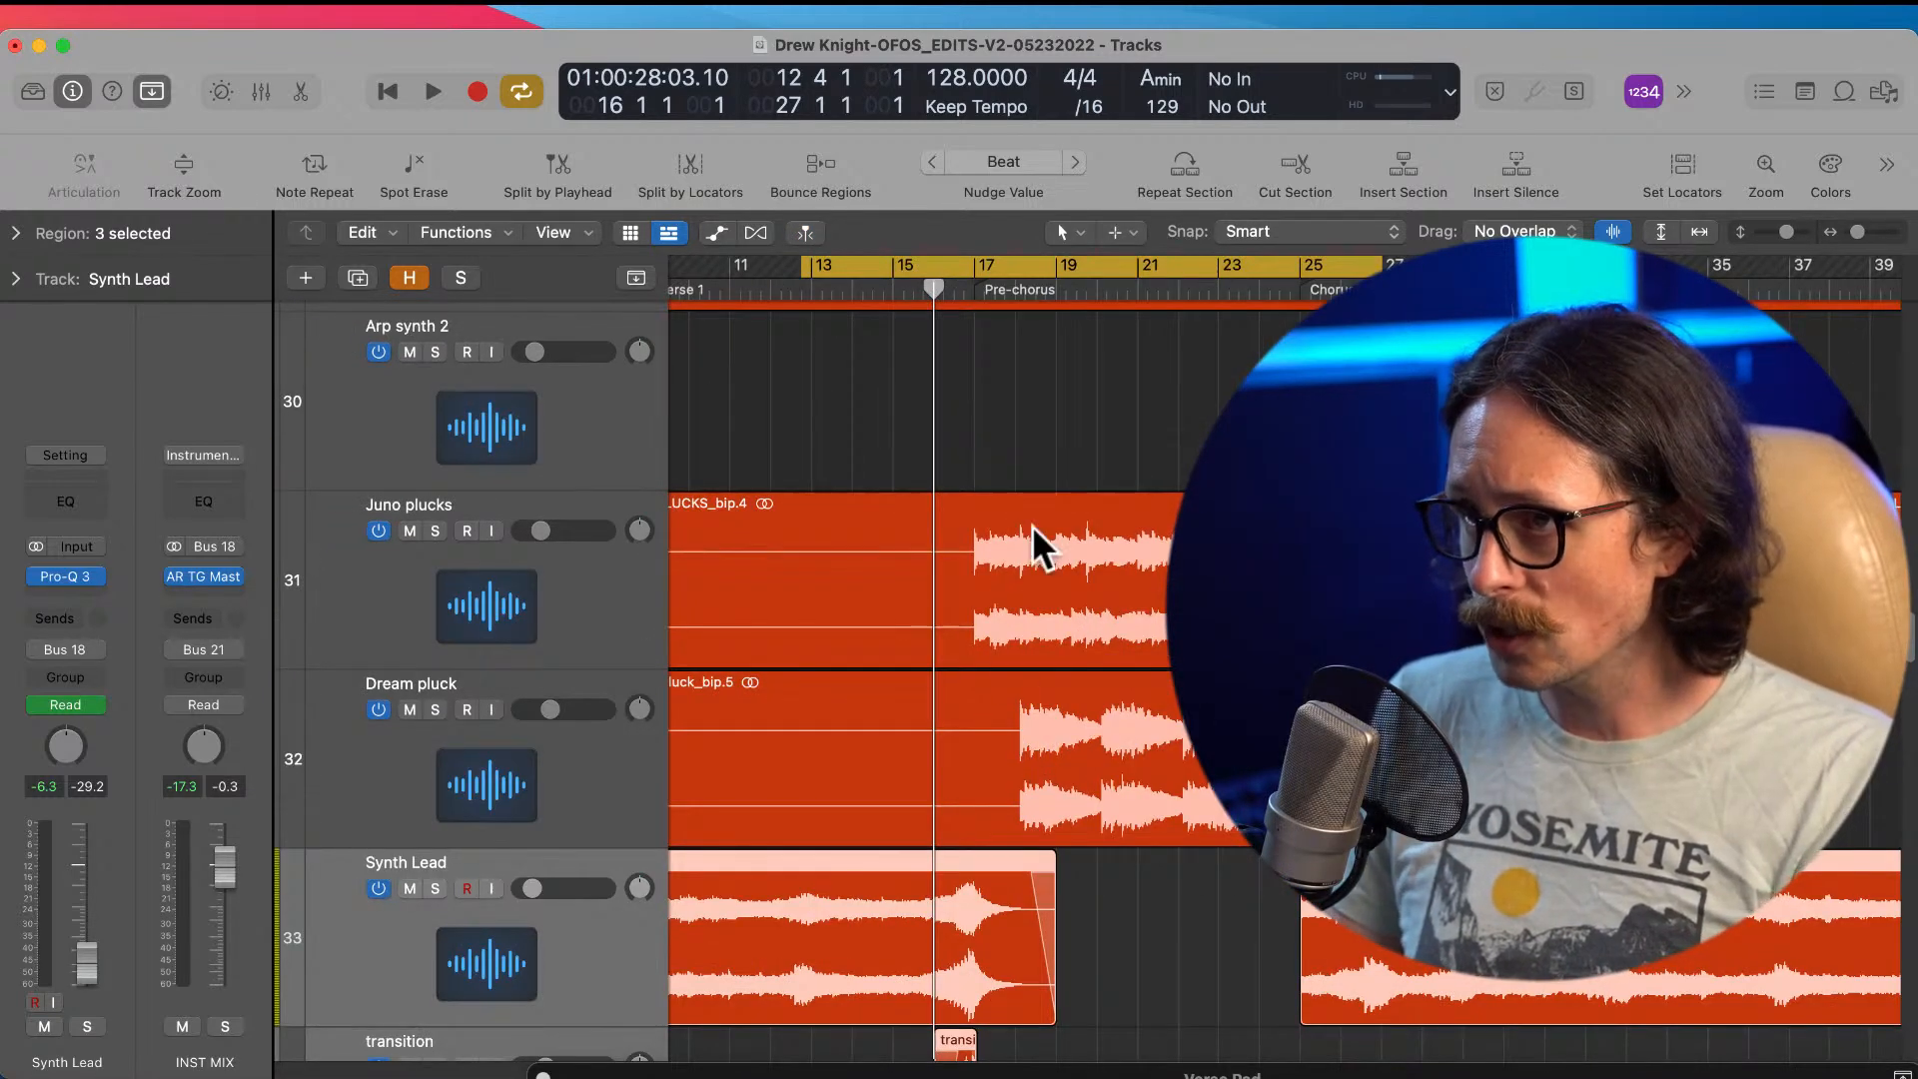
pyautogui.scroll(-5, 1022, 550)
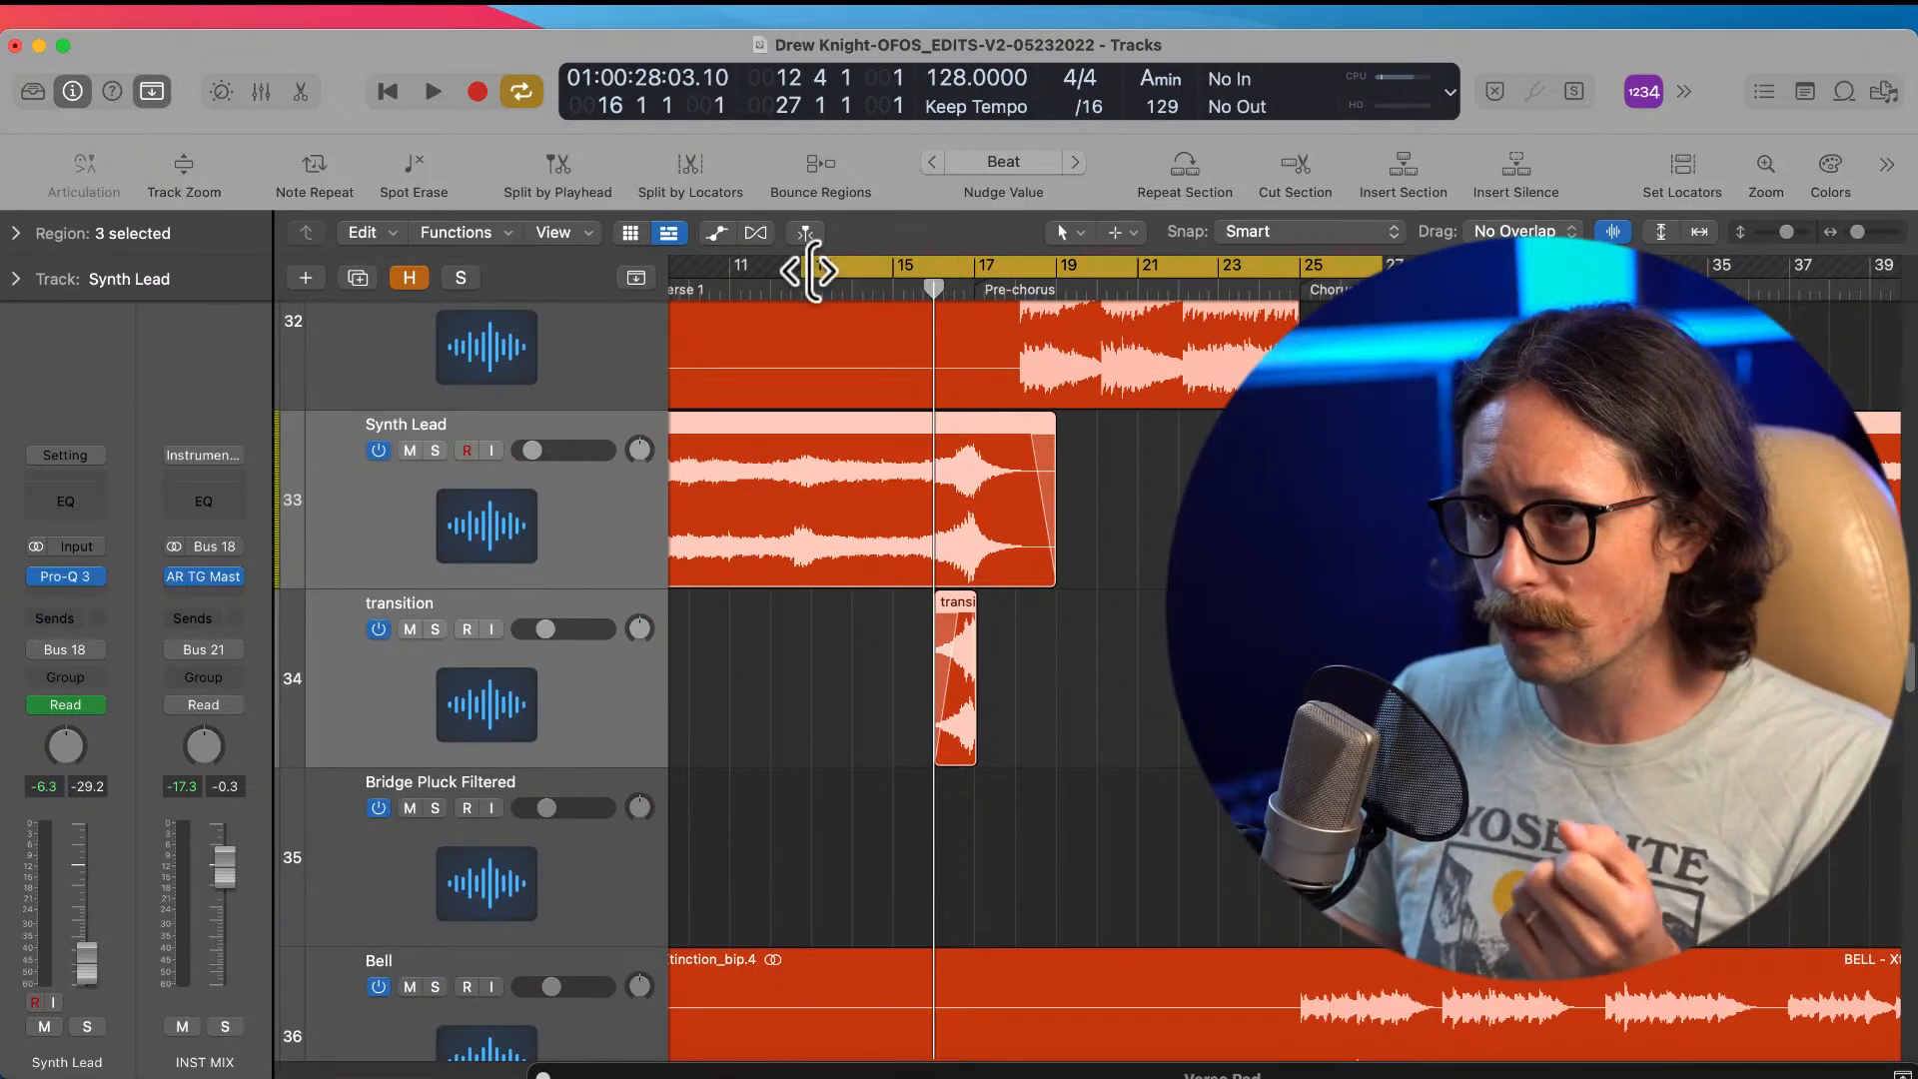
pyautogui.keyDown('ctrl'); pyautogui.keyDown('alt'); pyautogui.click(1022, 569); pyautogui.keyUp('alt'); pyautogui.keyUp('ctrl')
pyautogui.keyDown('ctrl'); pyautogui.keyDown('alt'); pyautogui.click(1000, 575); pyautogui.keyUp('alt'); pyautogui.keyUp('ctrl')
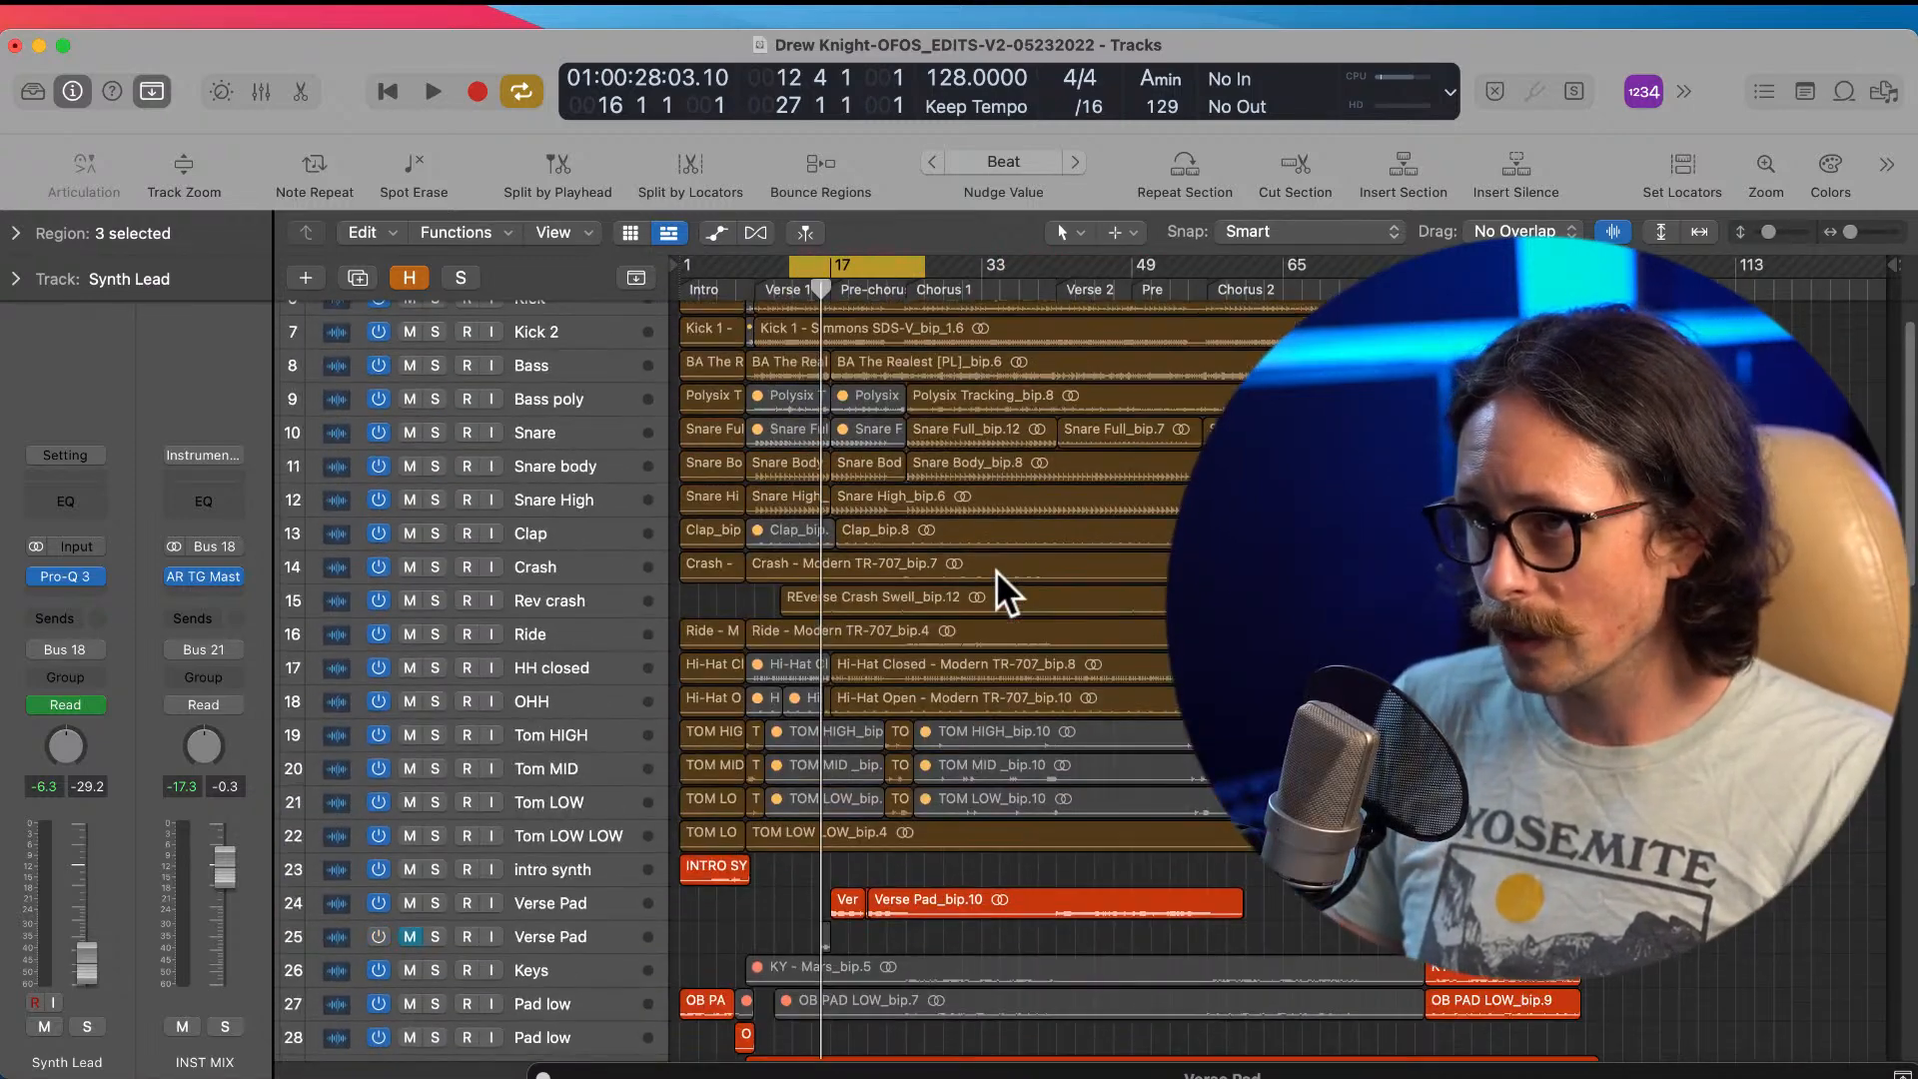
pyautogui.moveTo(775, 578); pyautogui.dragTo(1099, 797)
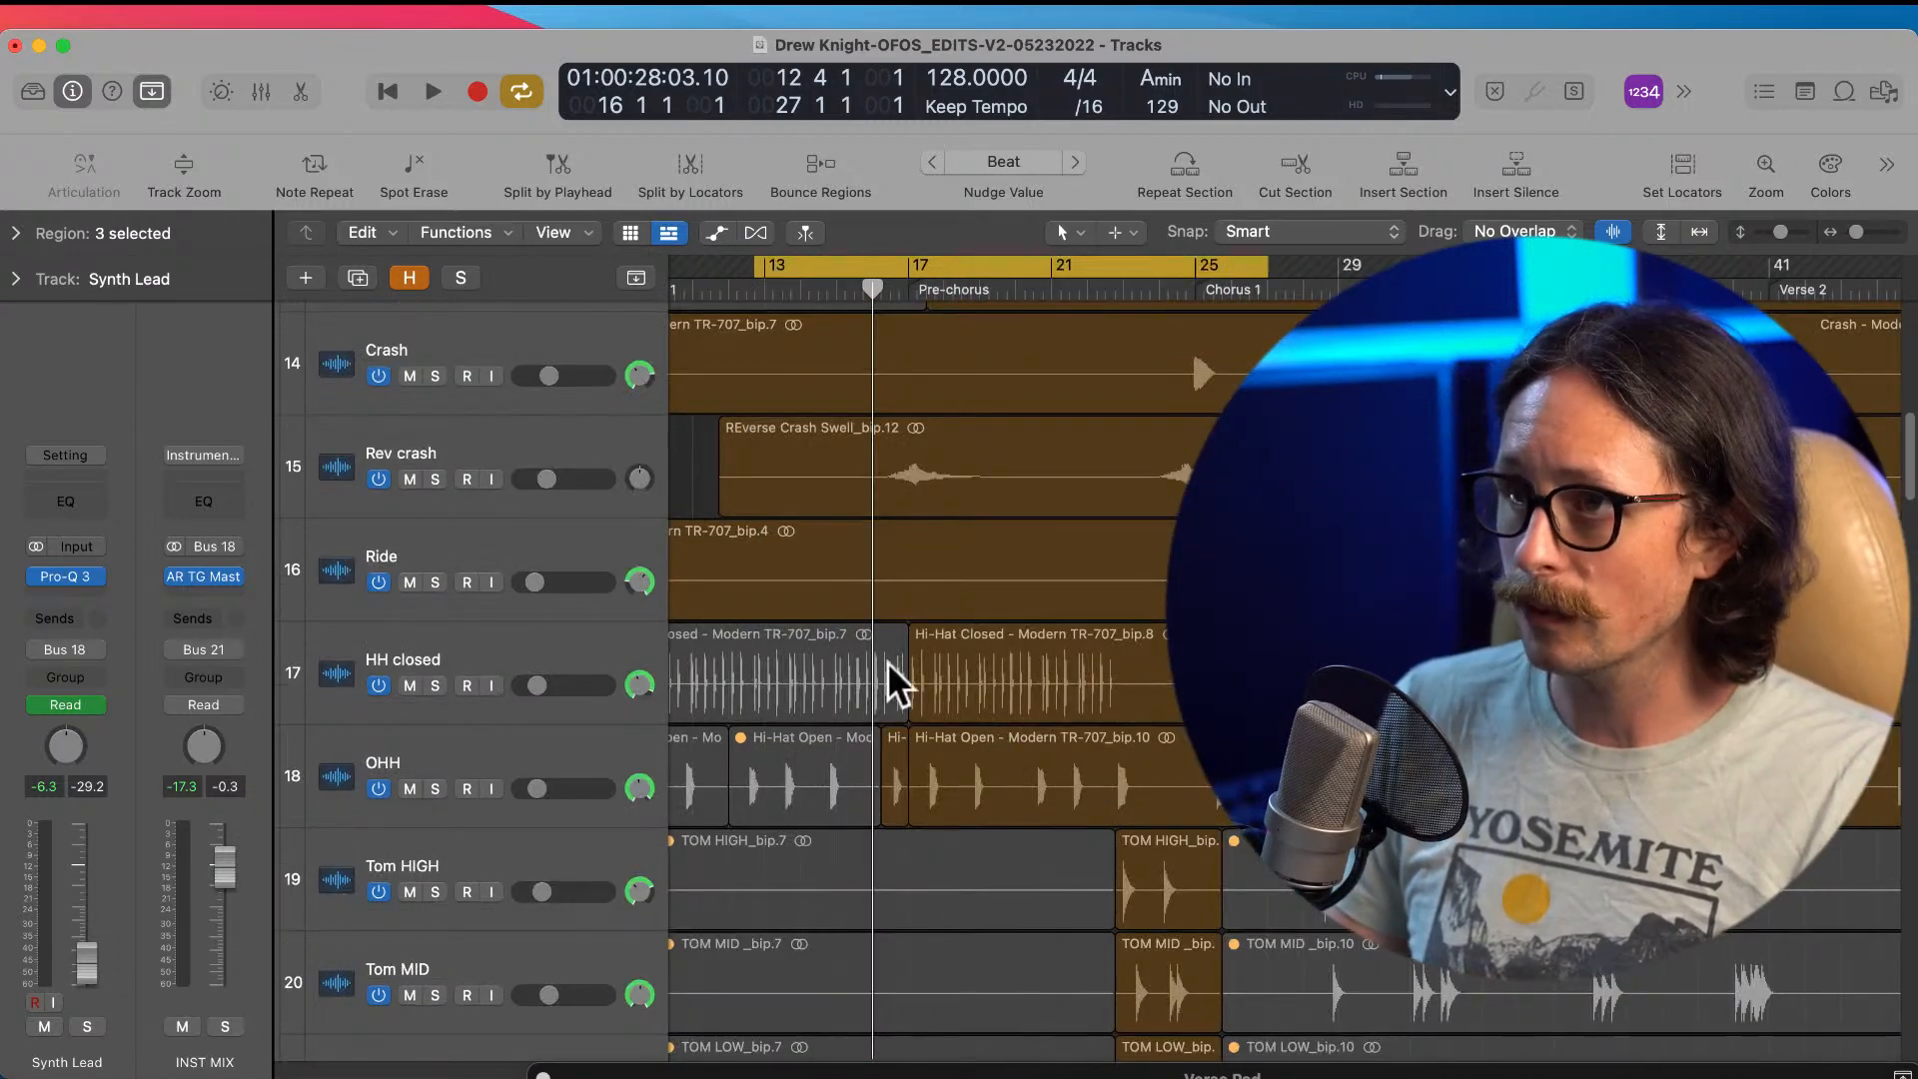
pyautogui.keyDown('ctrl'); pyautogui.keyDown('alt'); pyautogui.click(894, 586); pyautogui.keyUp('alt'); pyautogui.keyUp('ctrl')
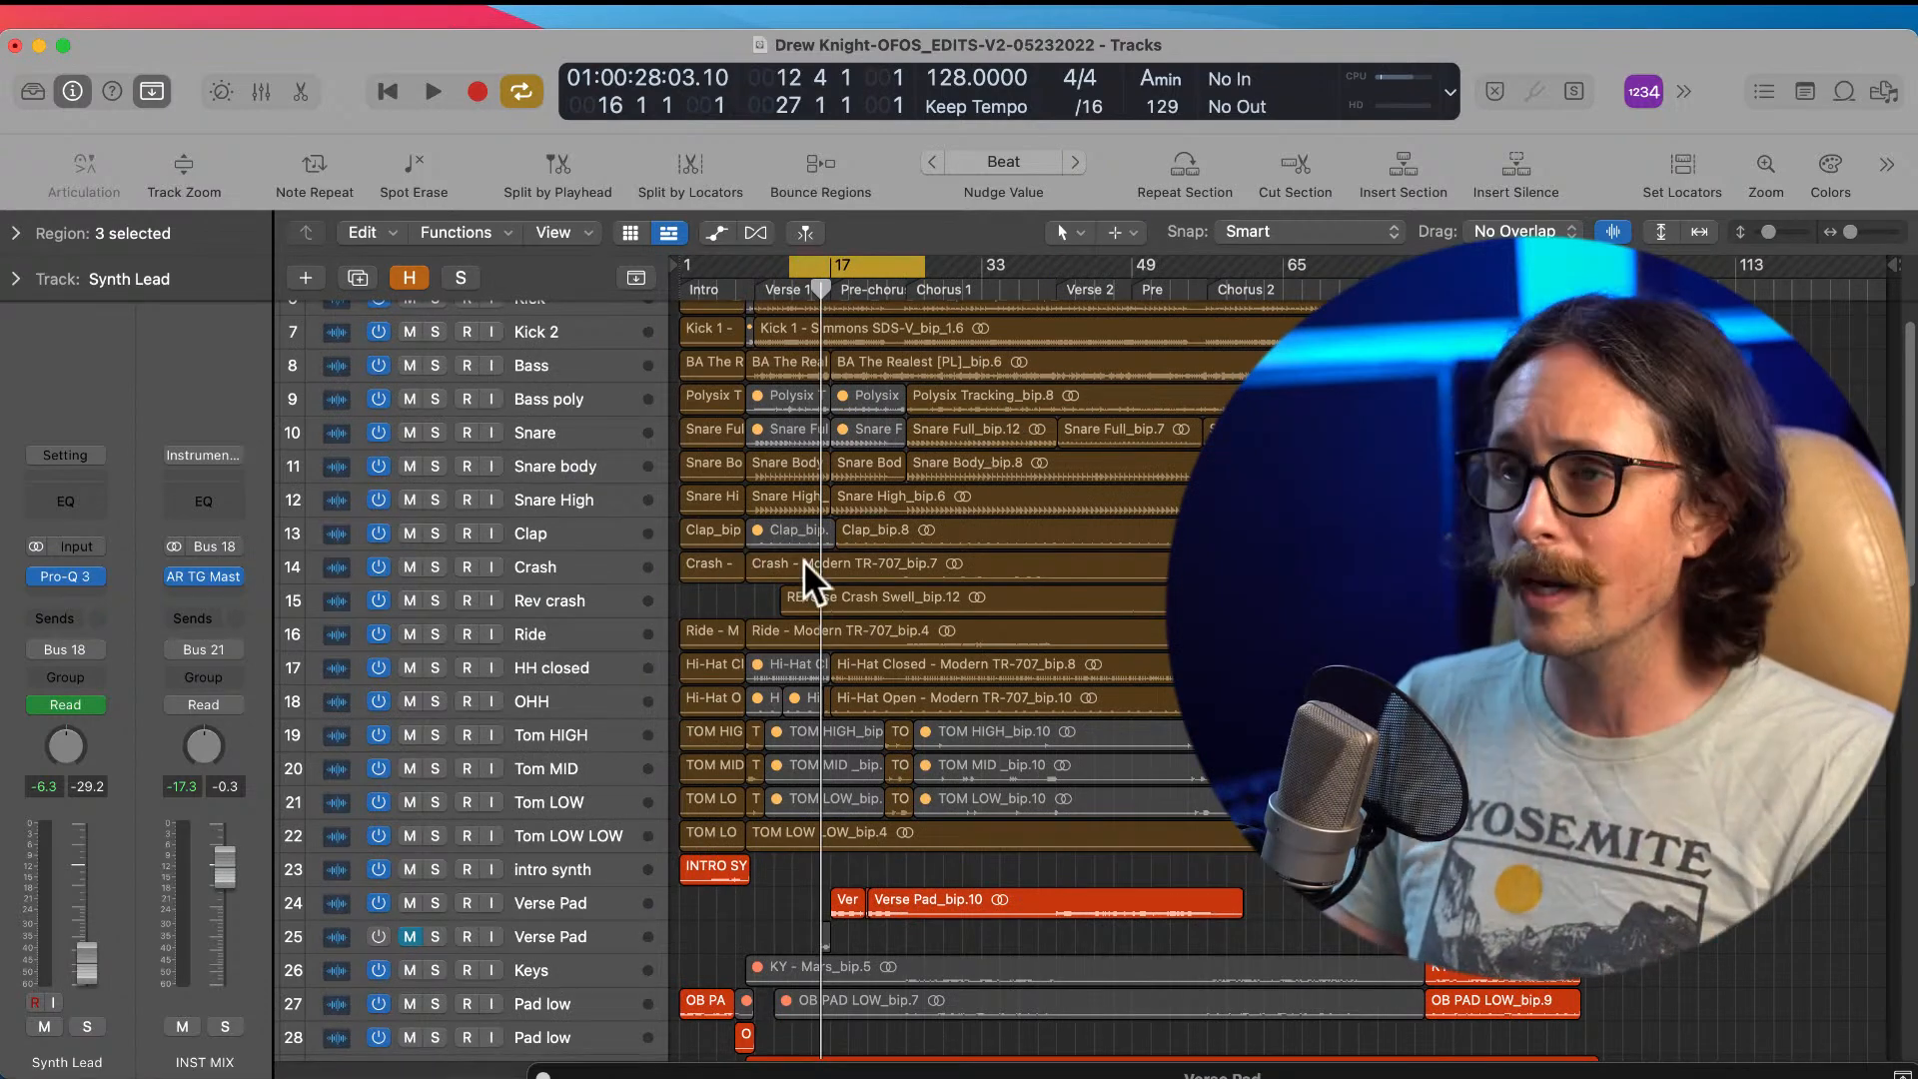
pyautogui.scroll(2, 754, 525)
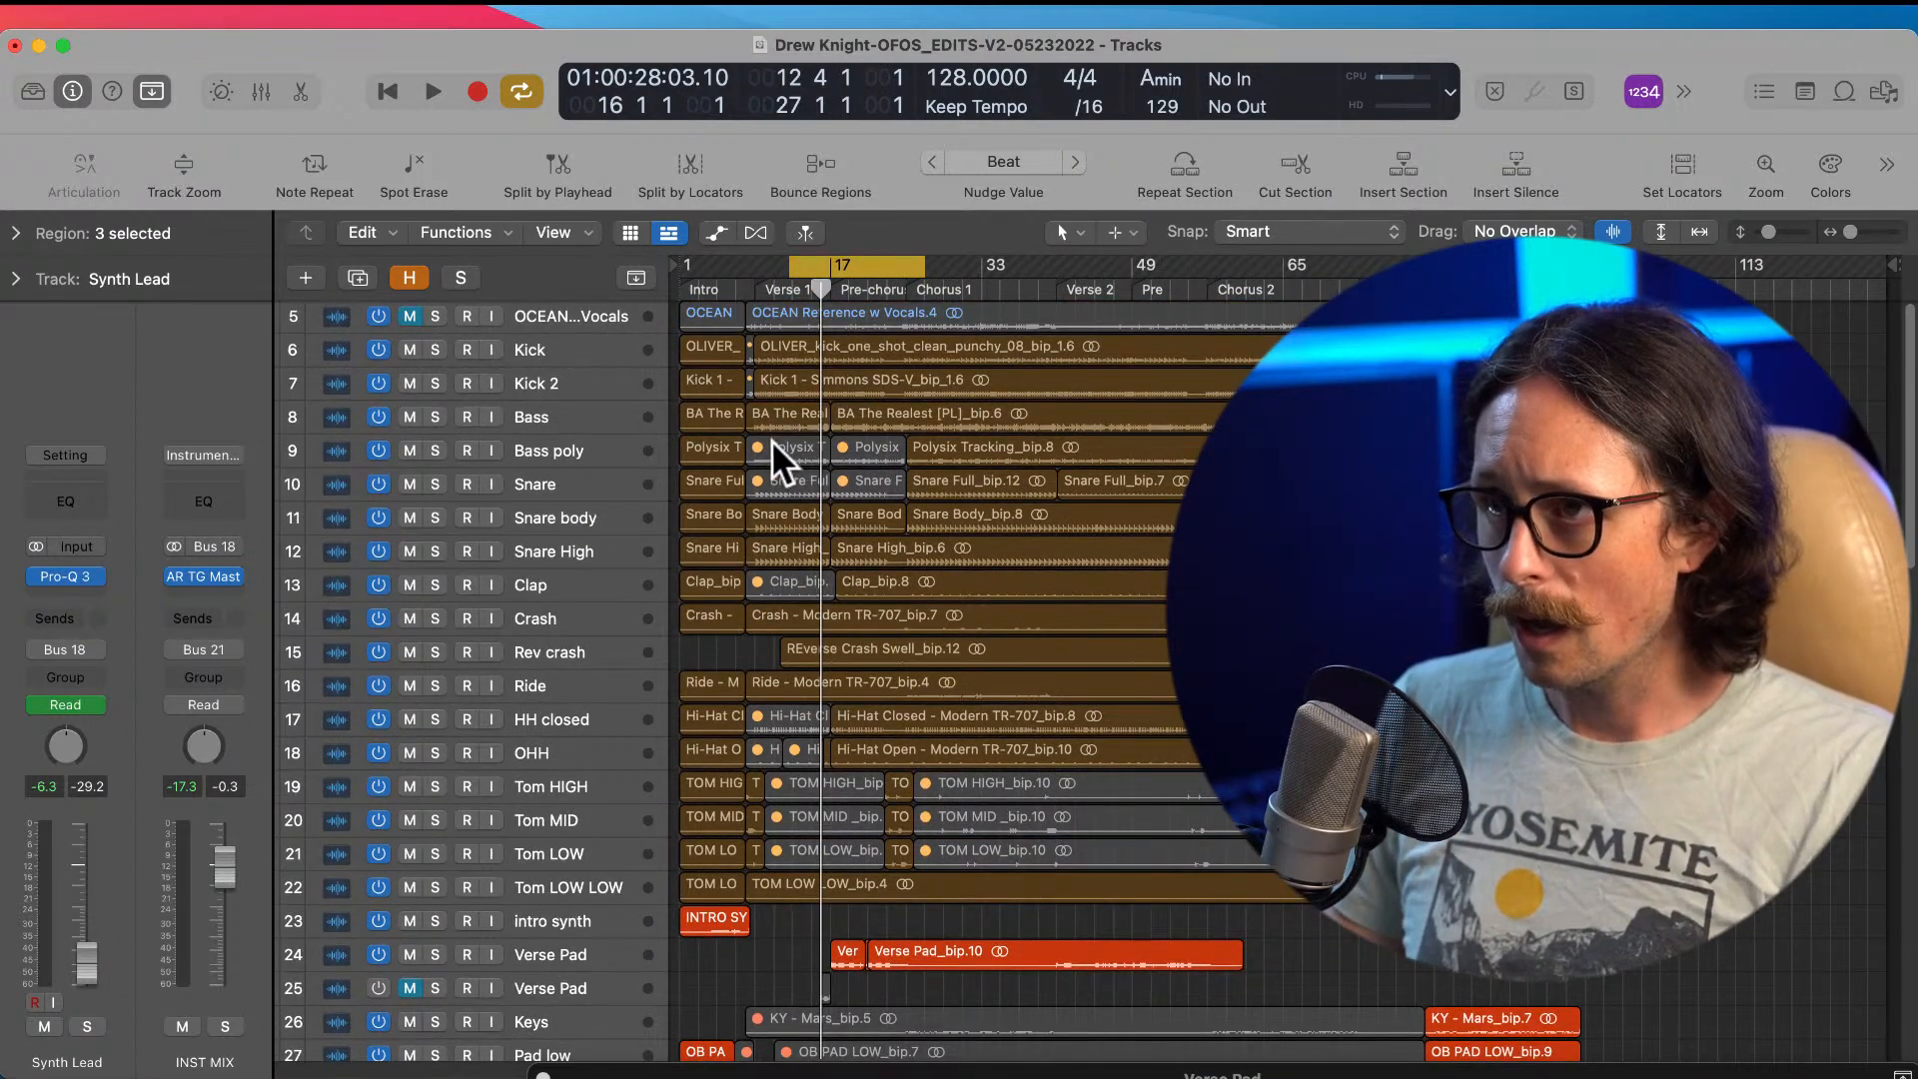
# Step: Set the cycle range from bar 8 to bar 41 and start playback
pyautogui.moveTo(787, 266); pyautogui.dragTo(749, 290)
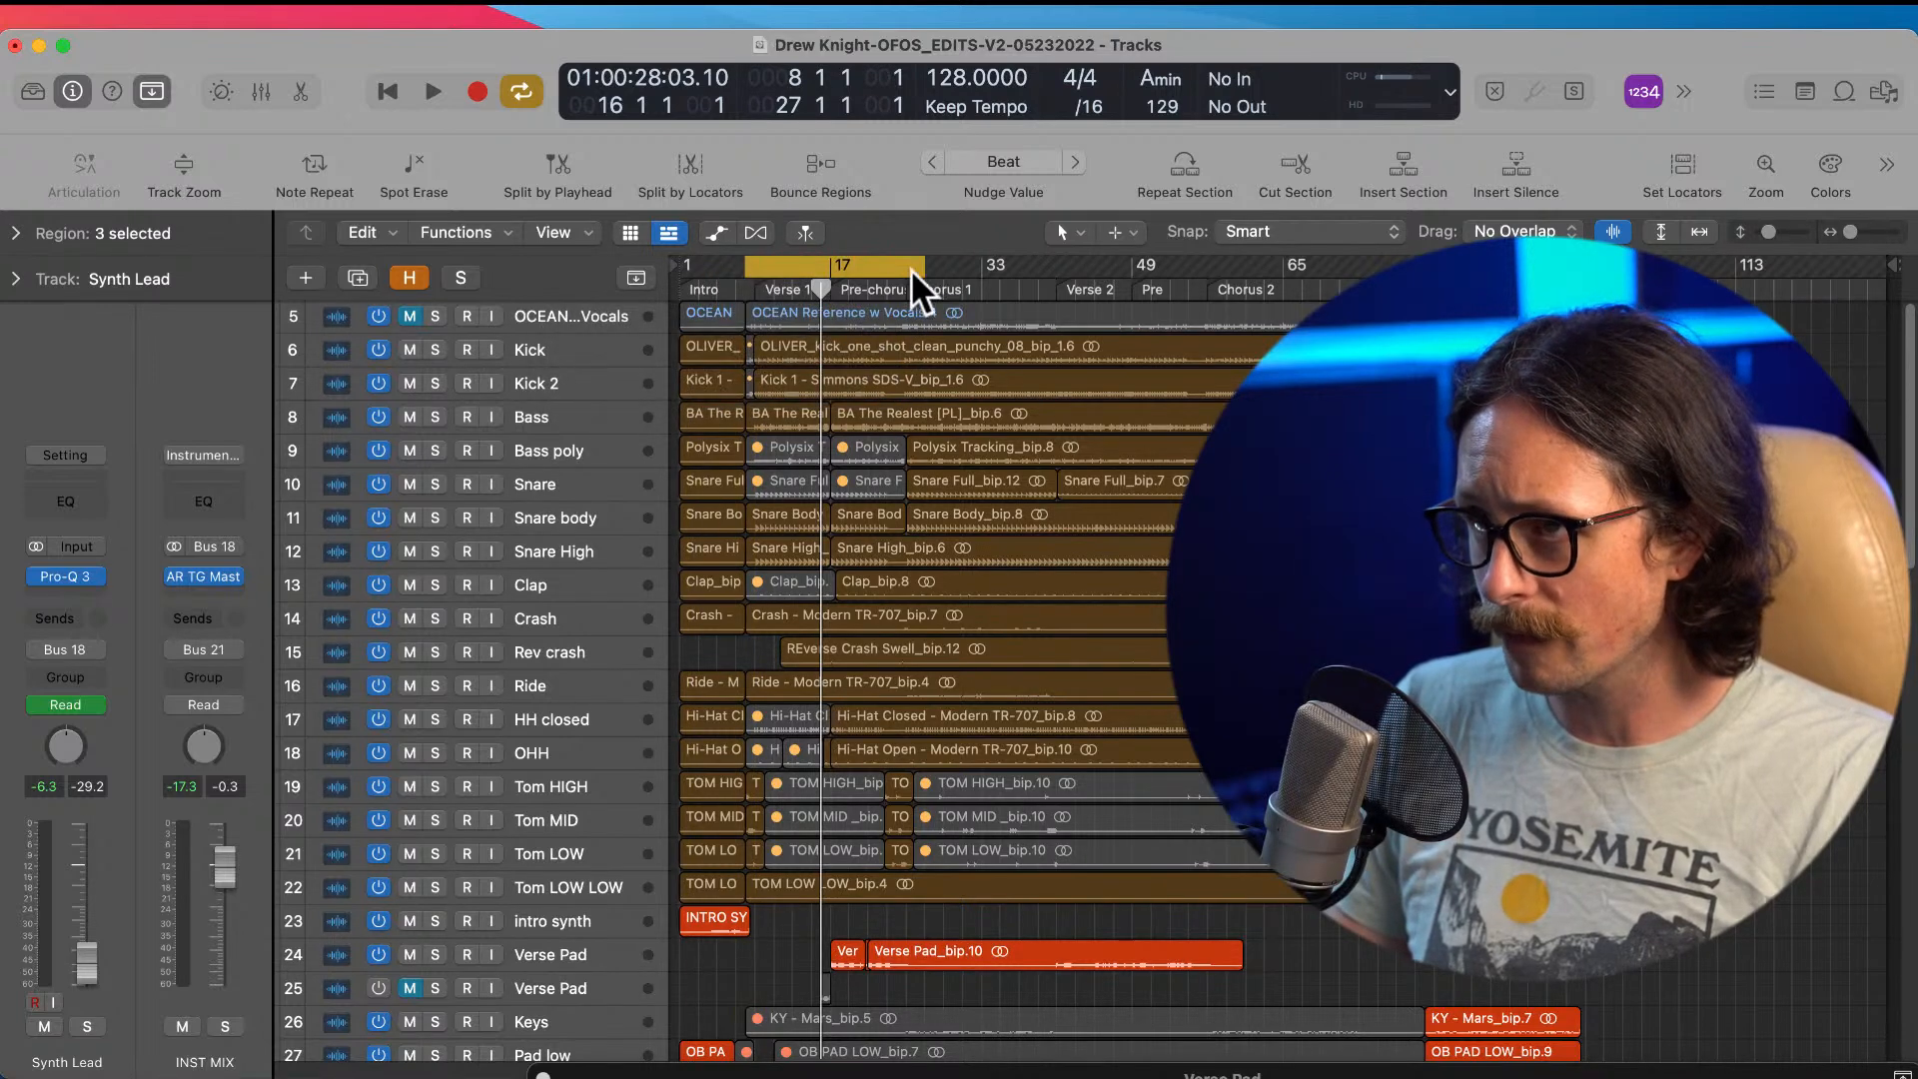
pyautogui.moveTo(924, 265); pyautogui.dragTo(1051, 276)
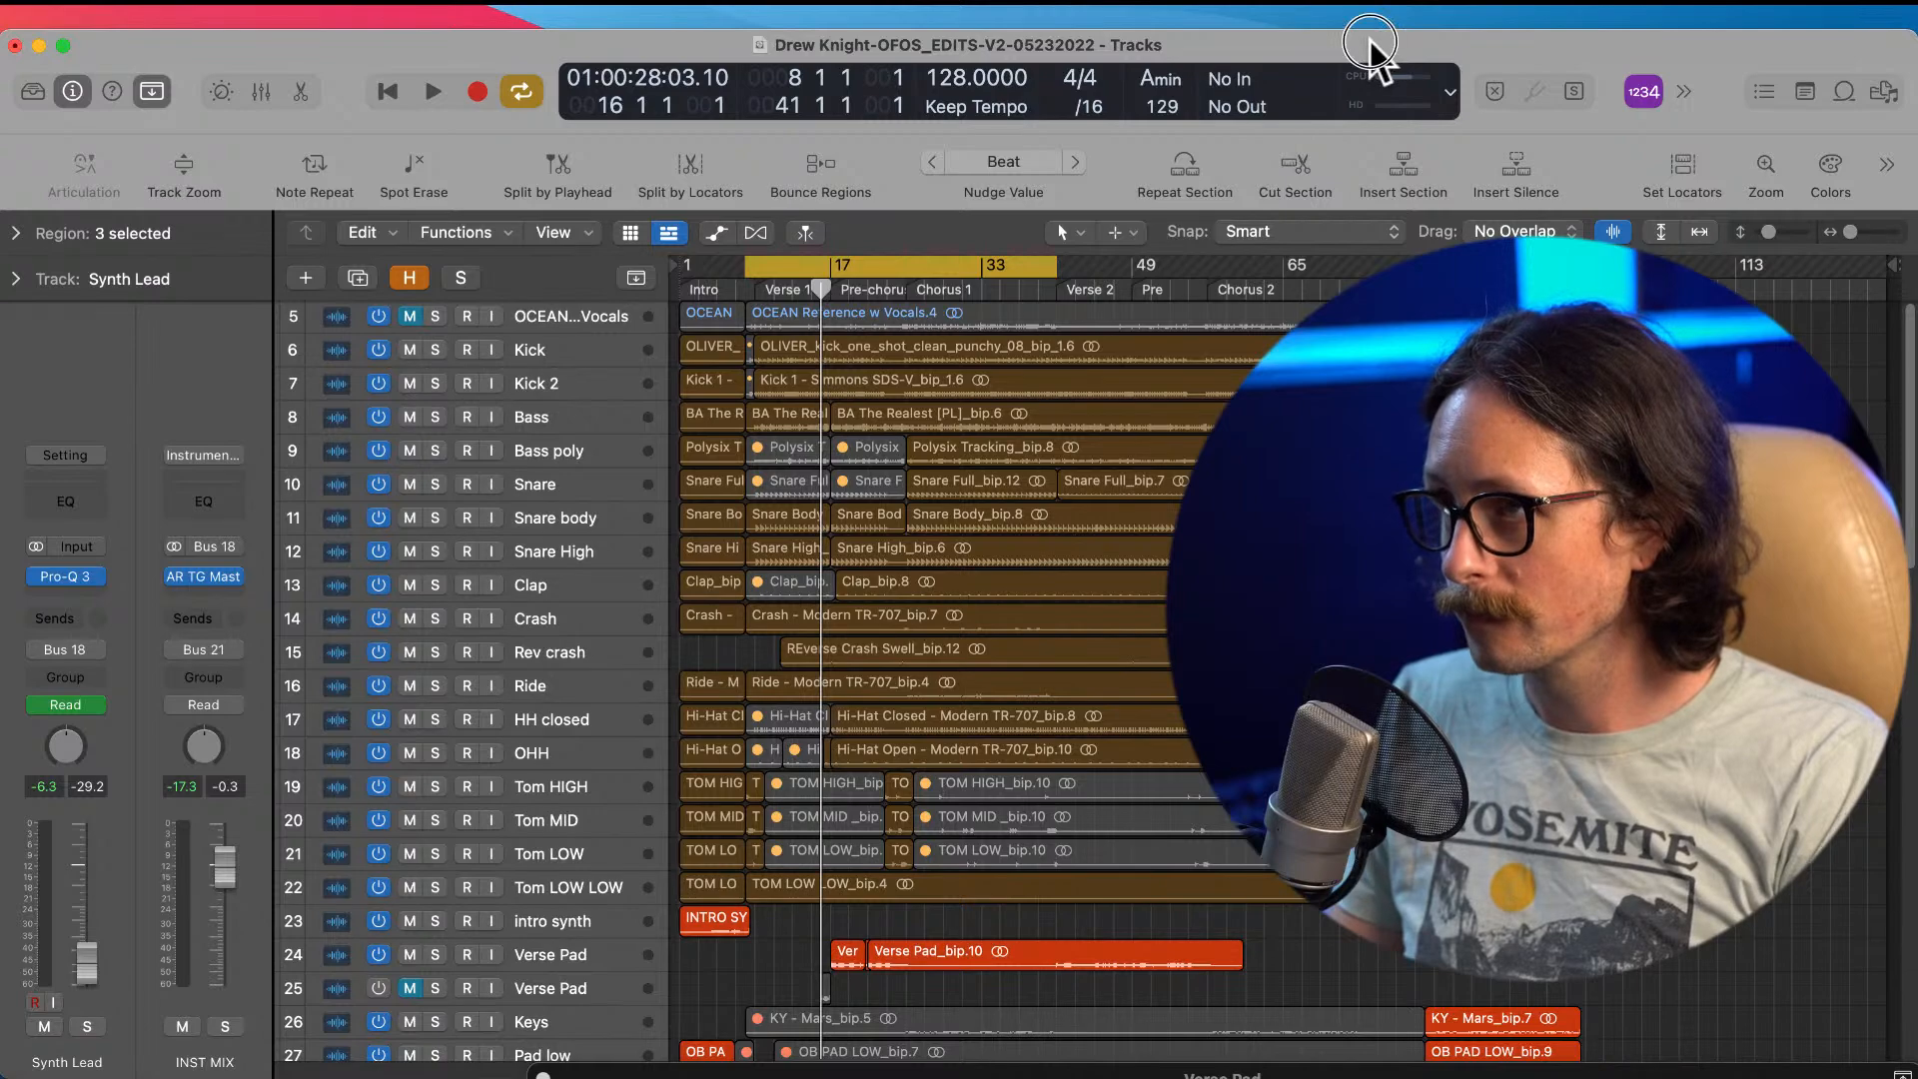
pyautogui.press('space')
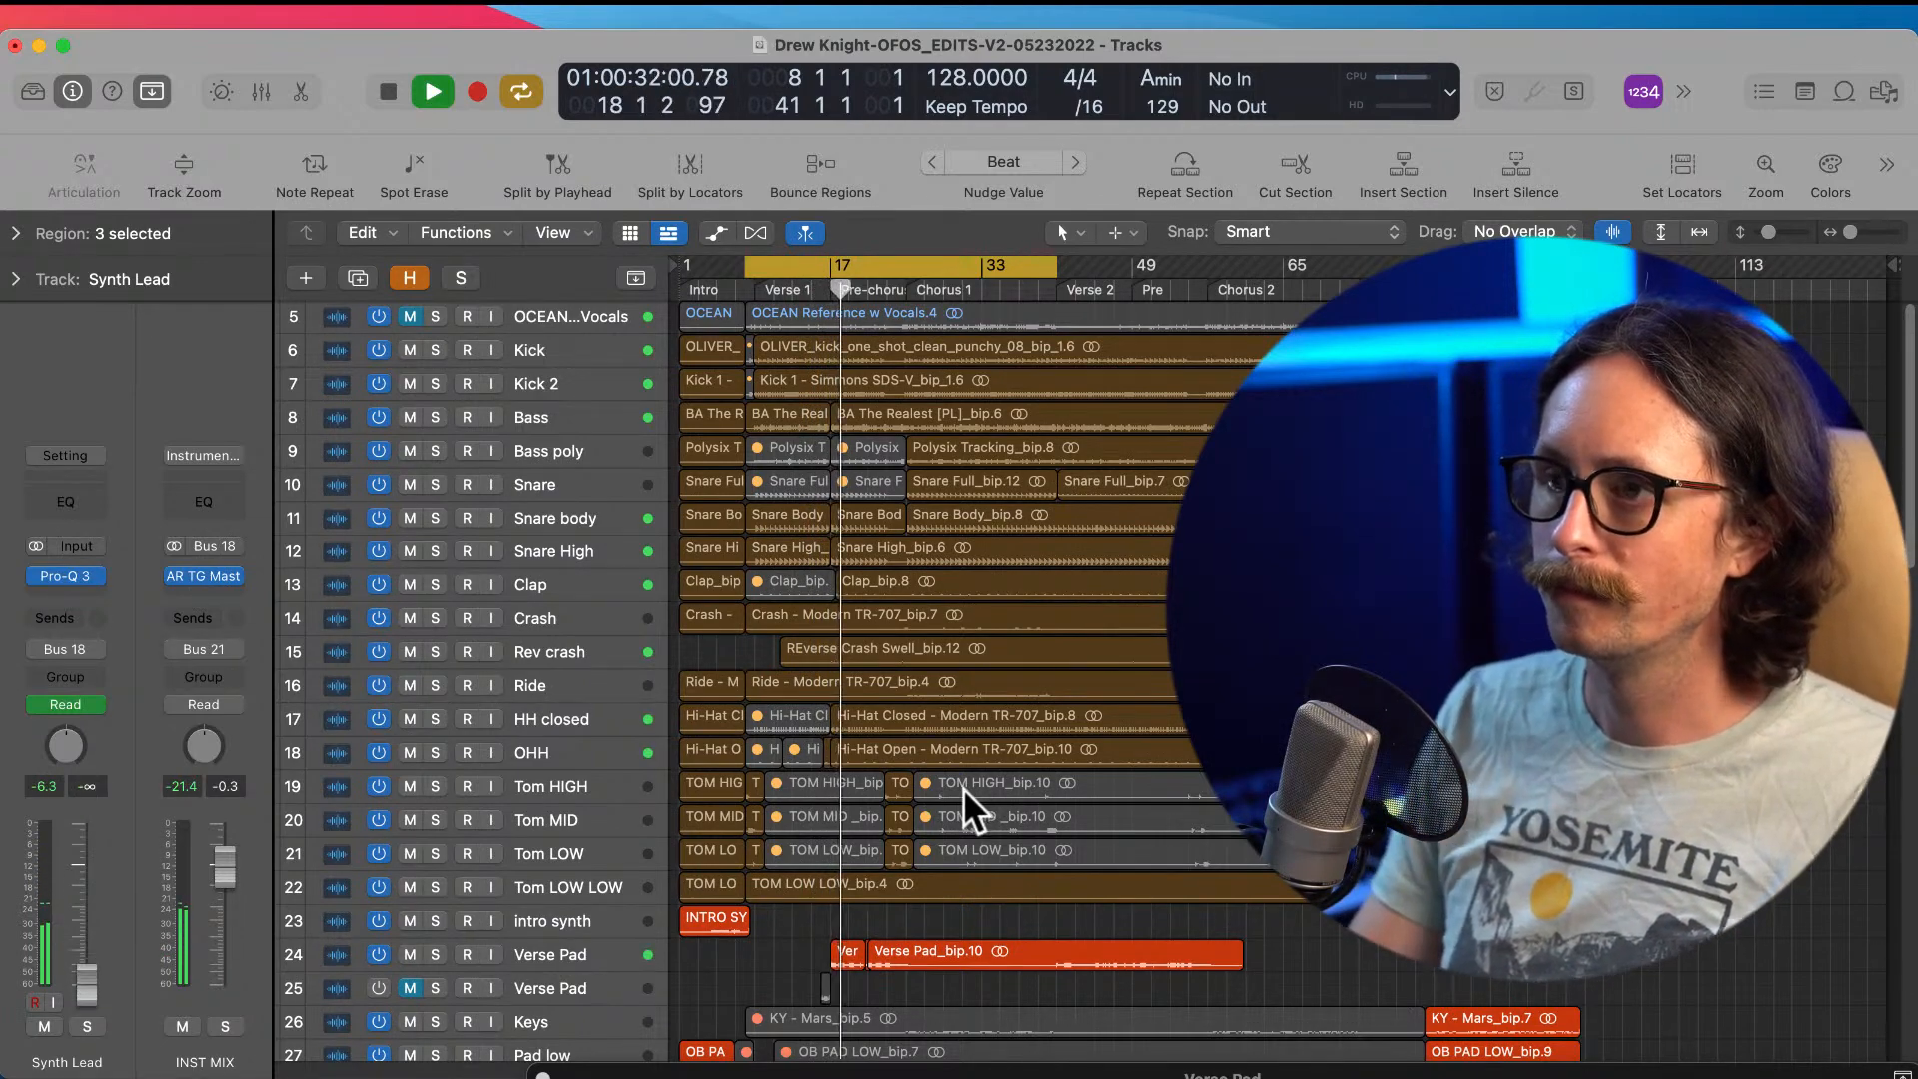
# Step: Listen through the pre-chorus and Chorus 1 while reviewing the drum, synth and vocal tracks
pyautogui.scroll(-10, 973, 776)
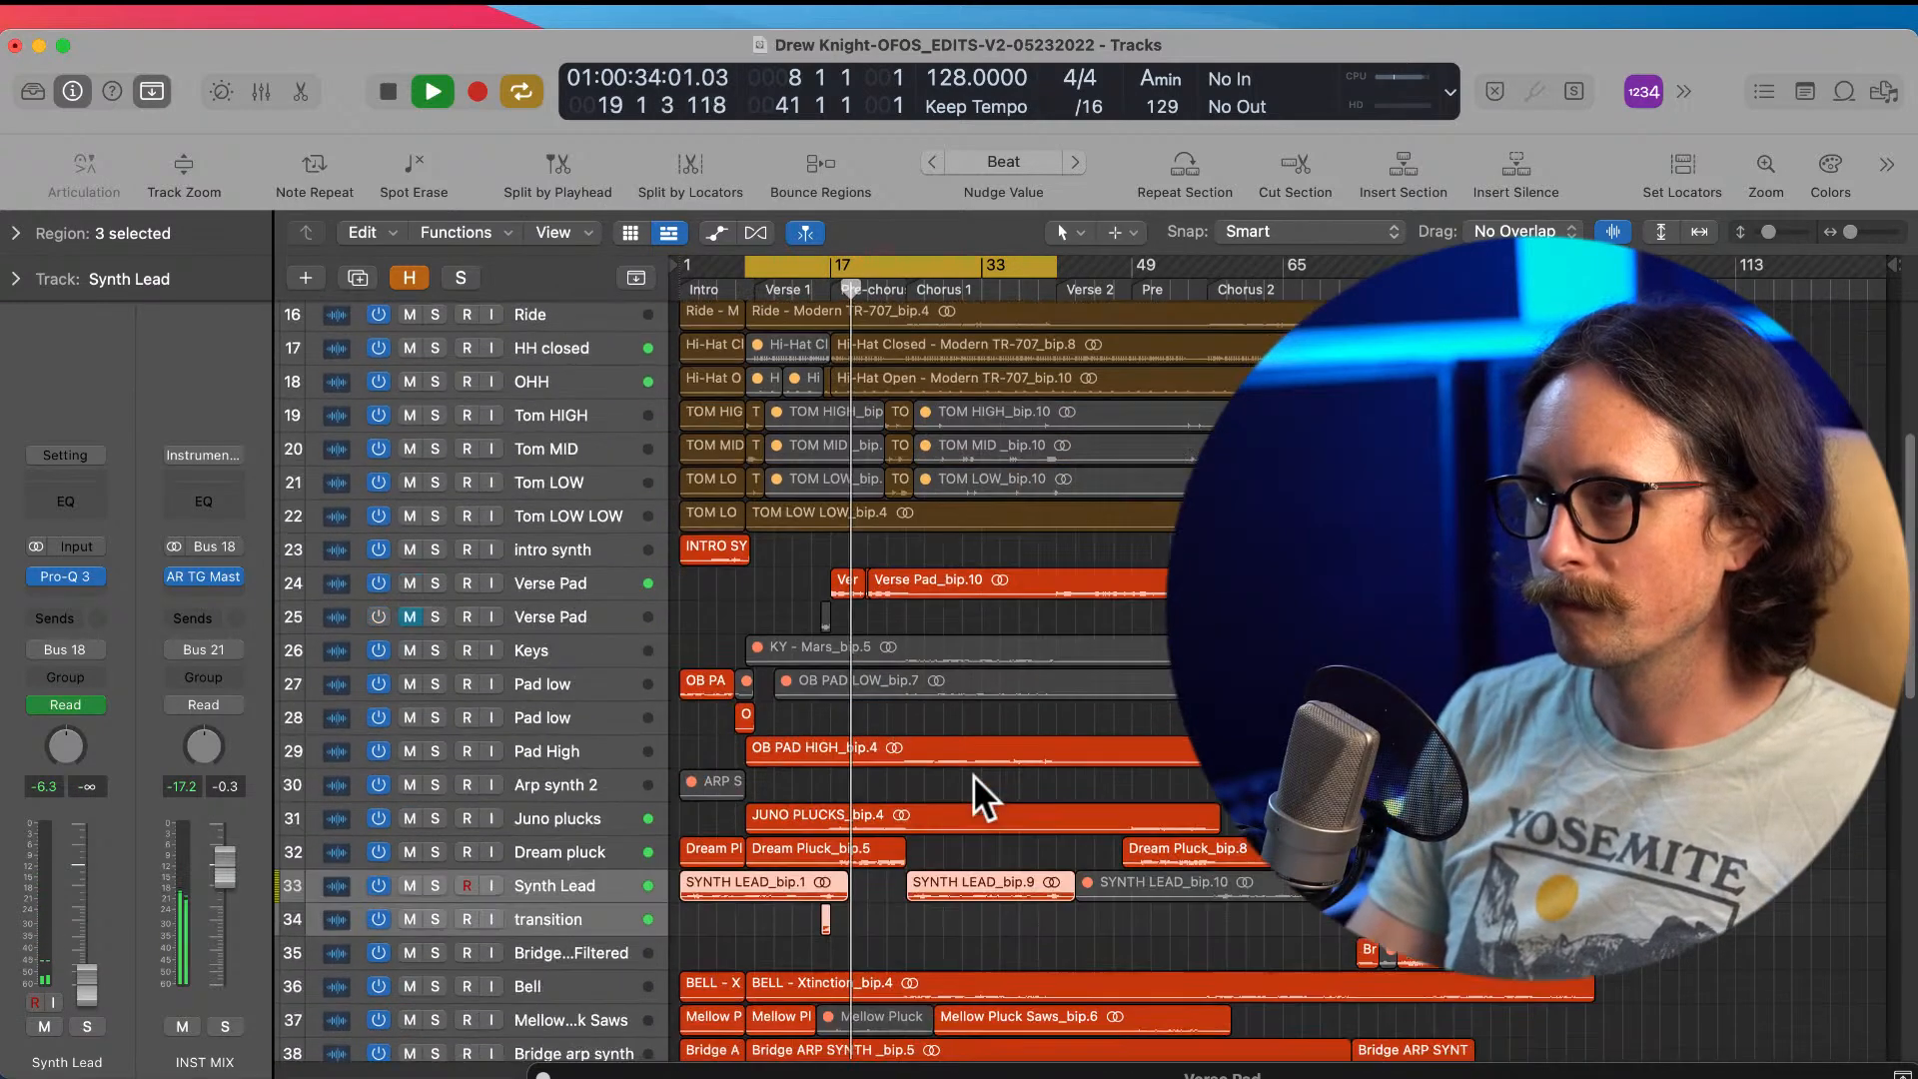
pyautogui.scroll(-8, 973, 775)
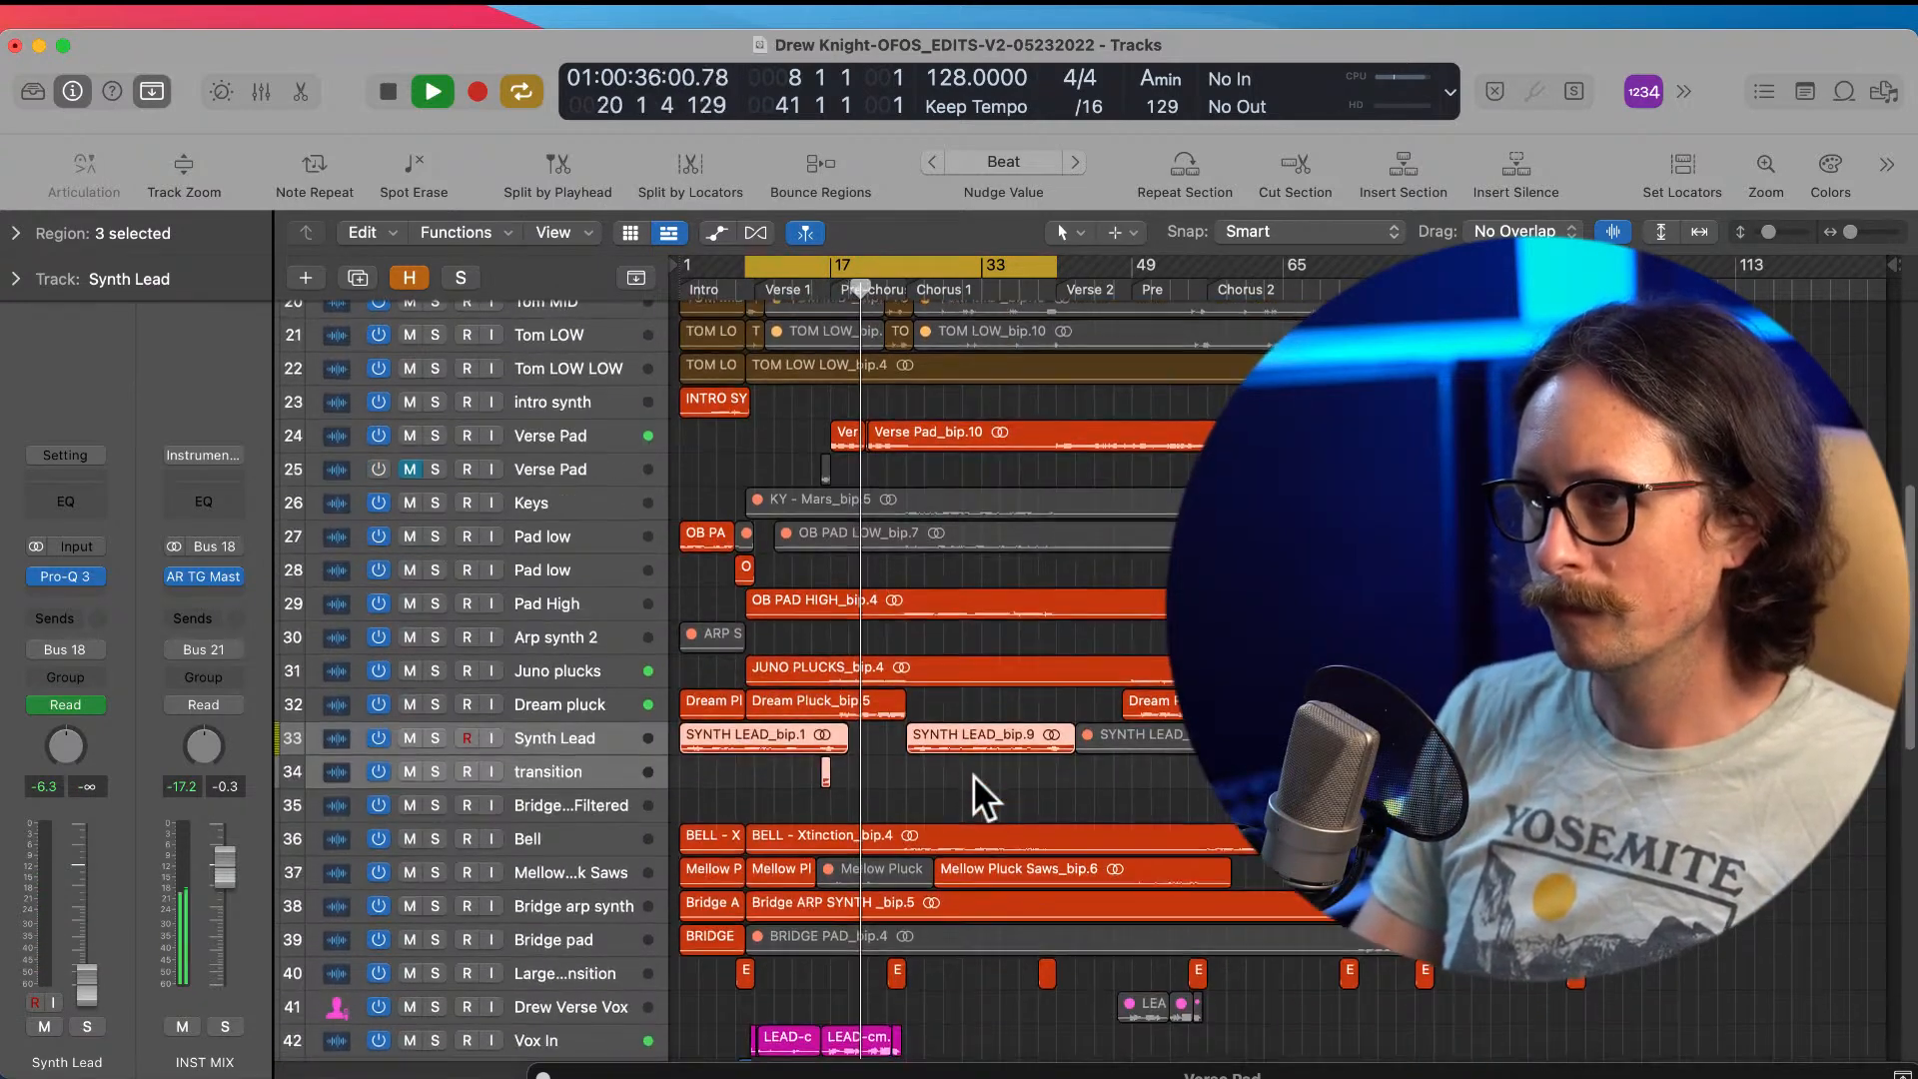
pyautogui.scroll(-9, 973, 775)
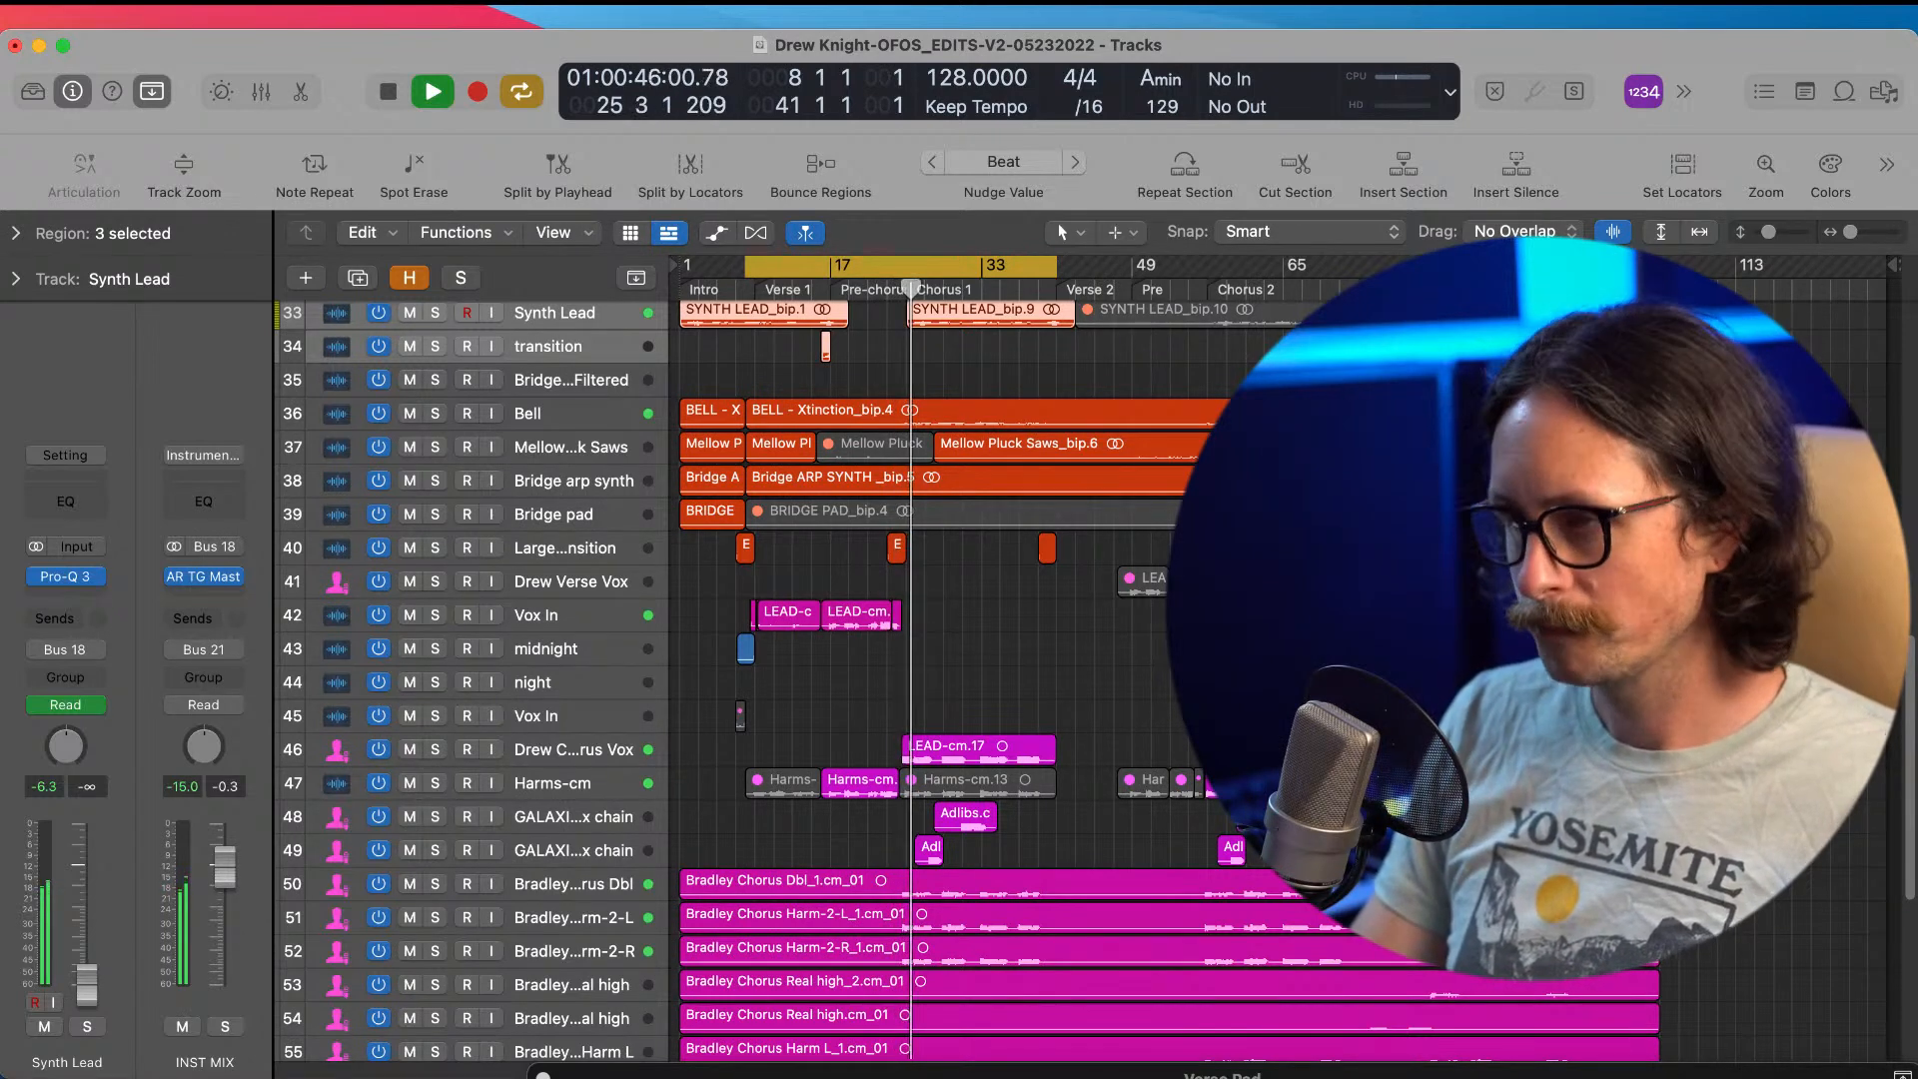
pyautogui.scroll(10, 1004, 718)
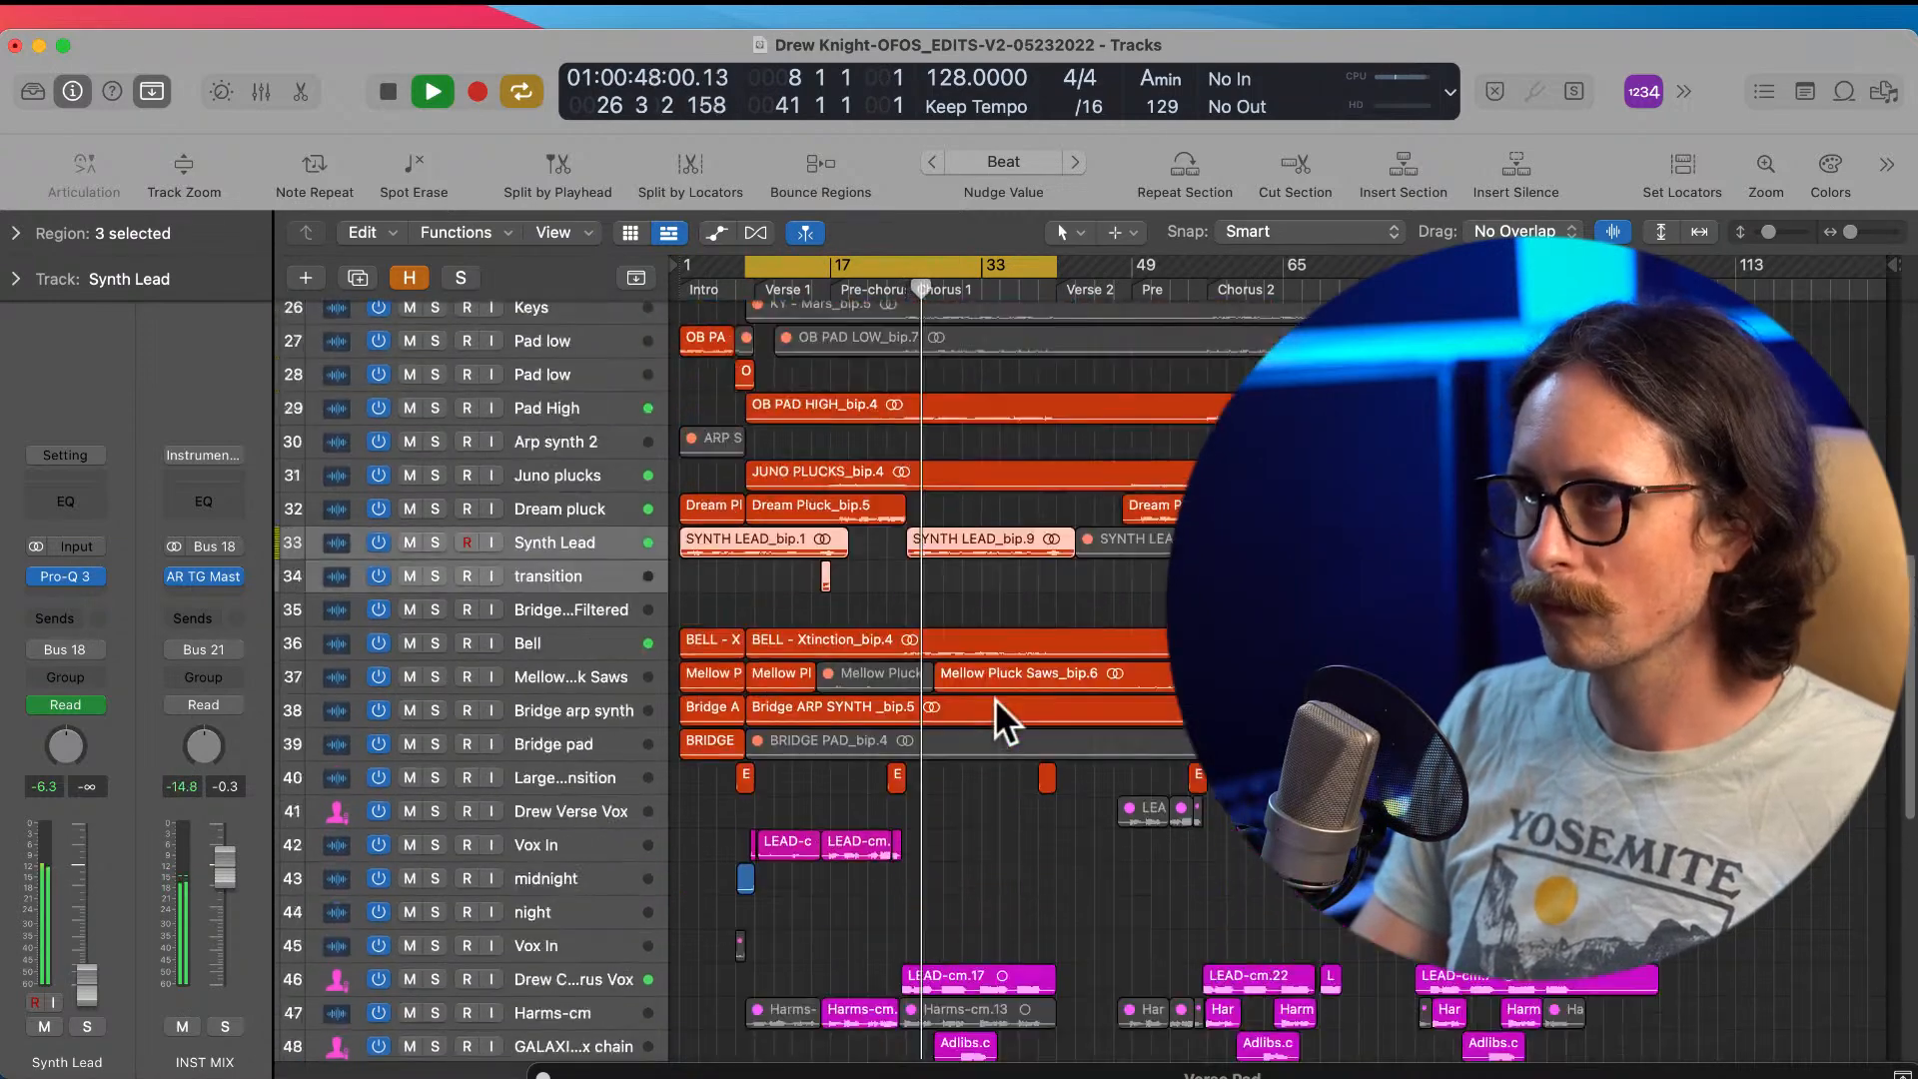
pyautogui.scroll(8, 1004, 718)
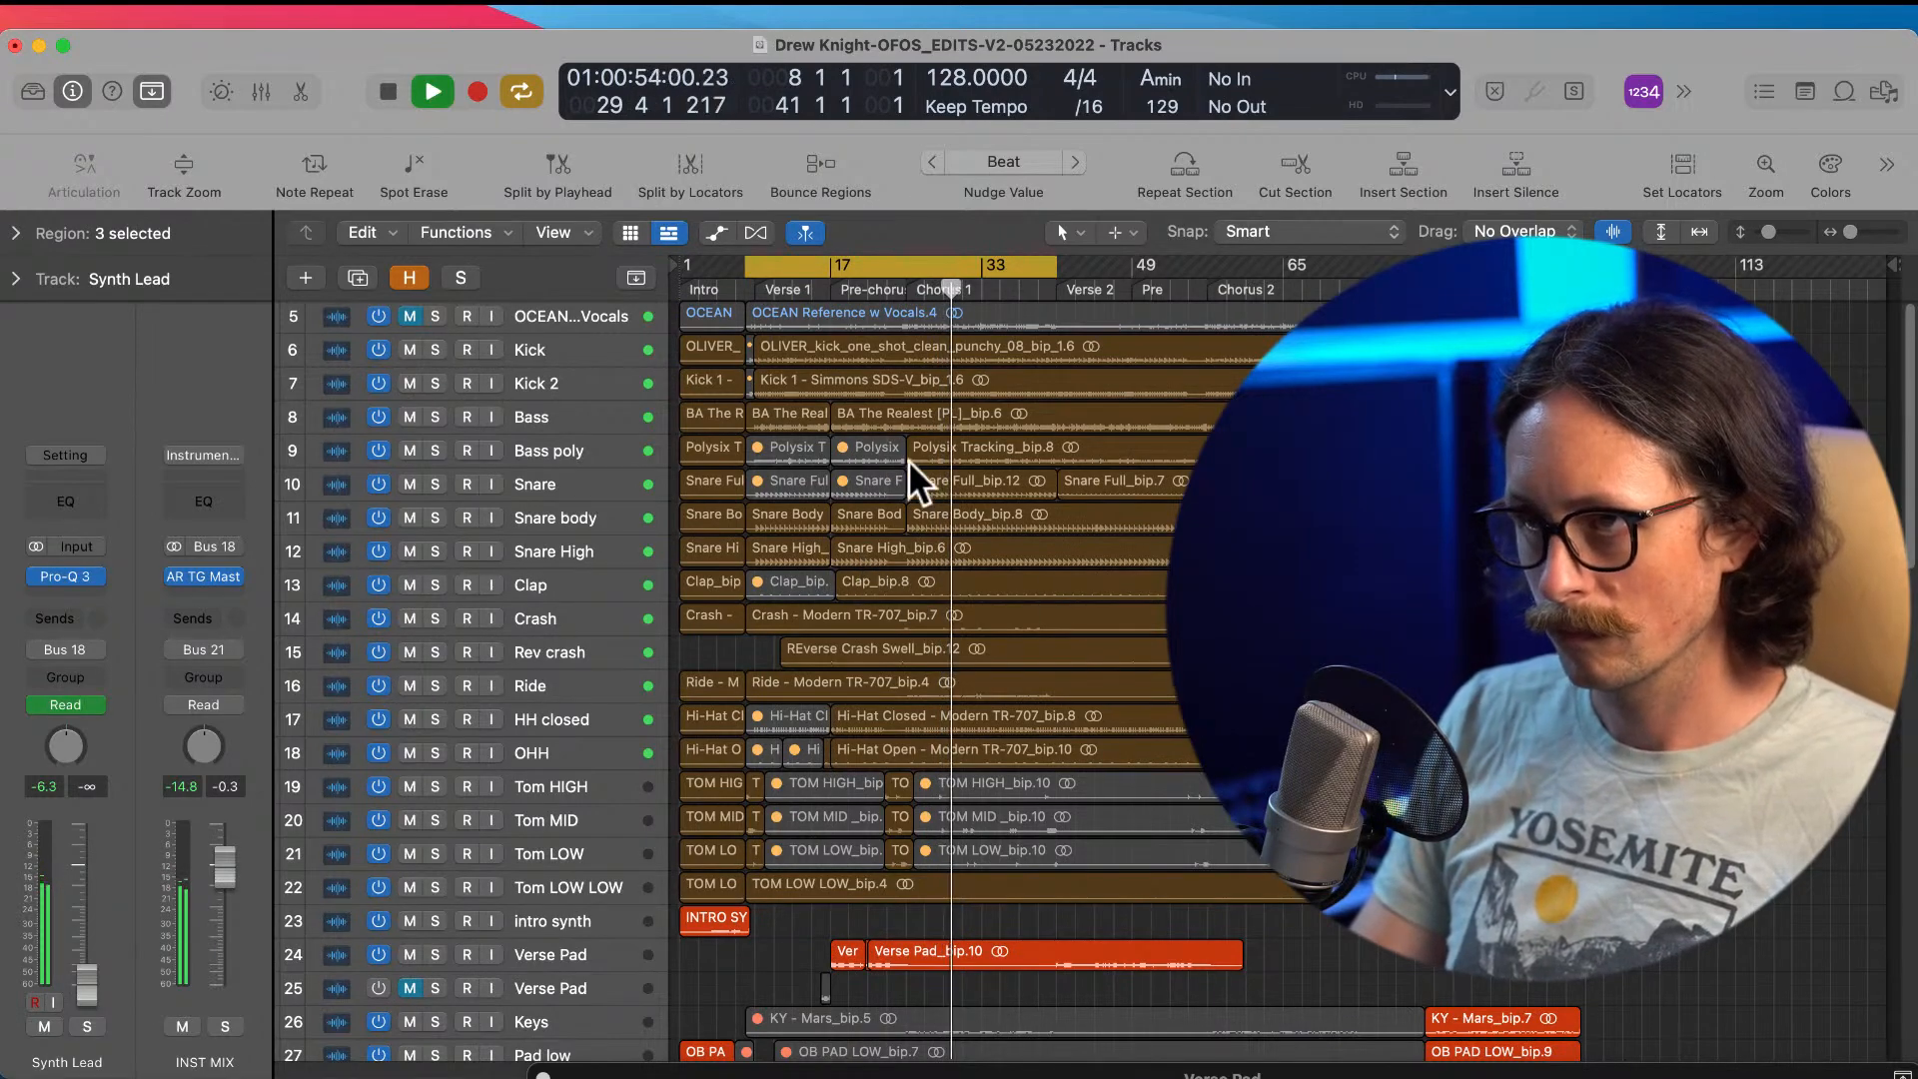
pyautogui.scroll(-15, 1061, 814)
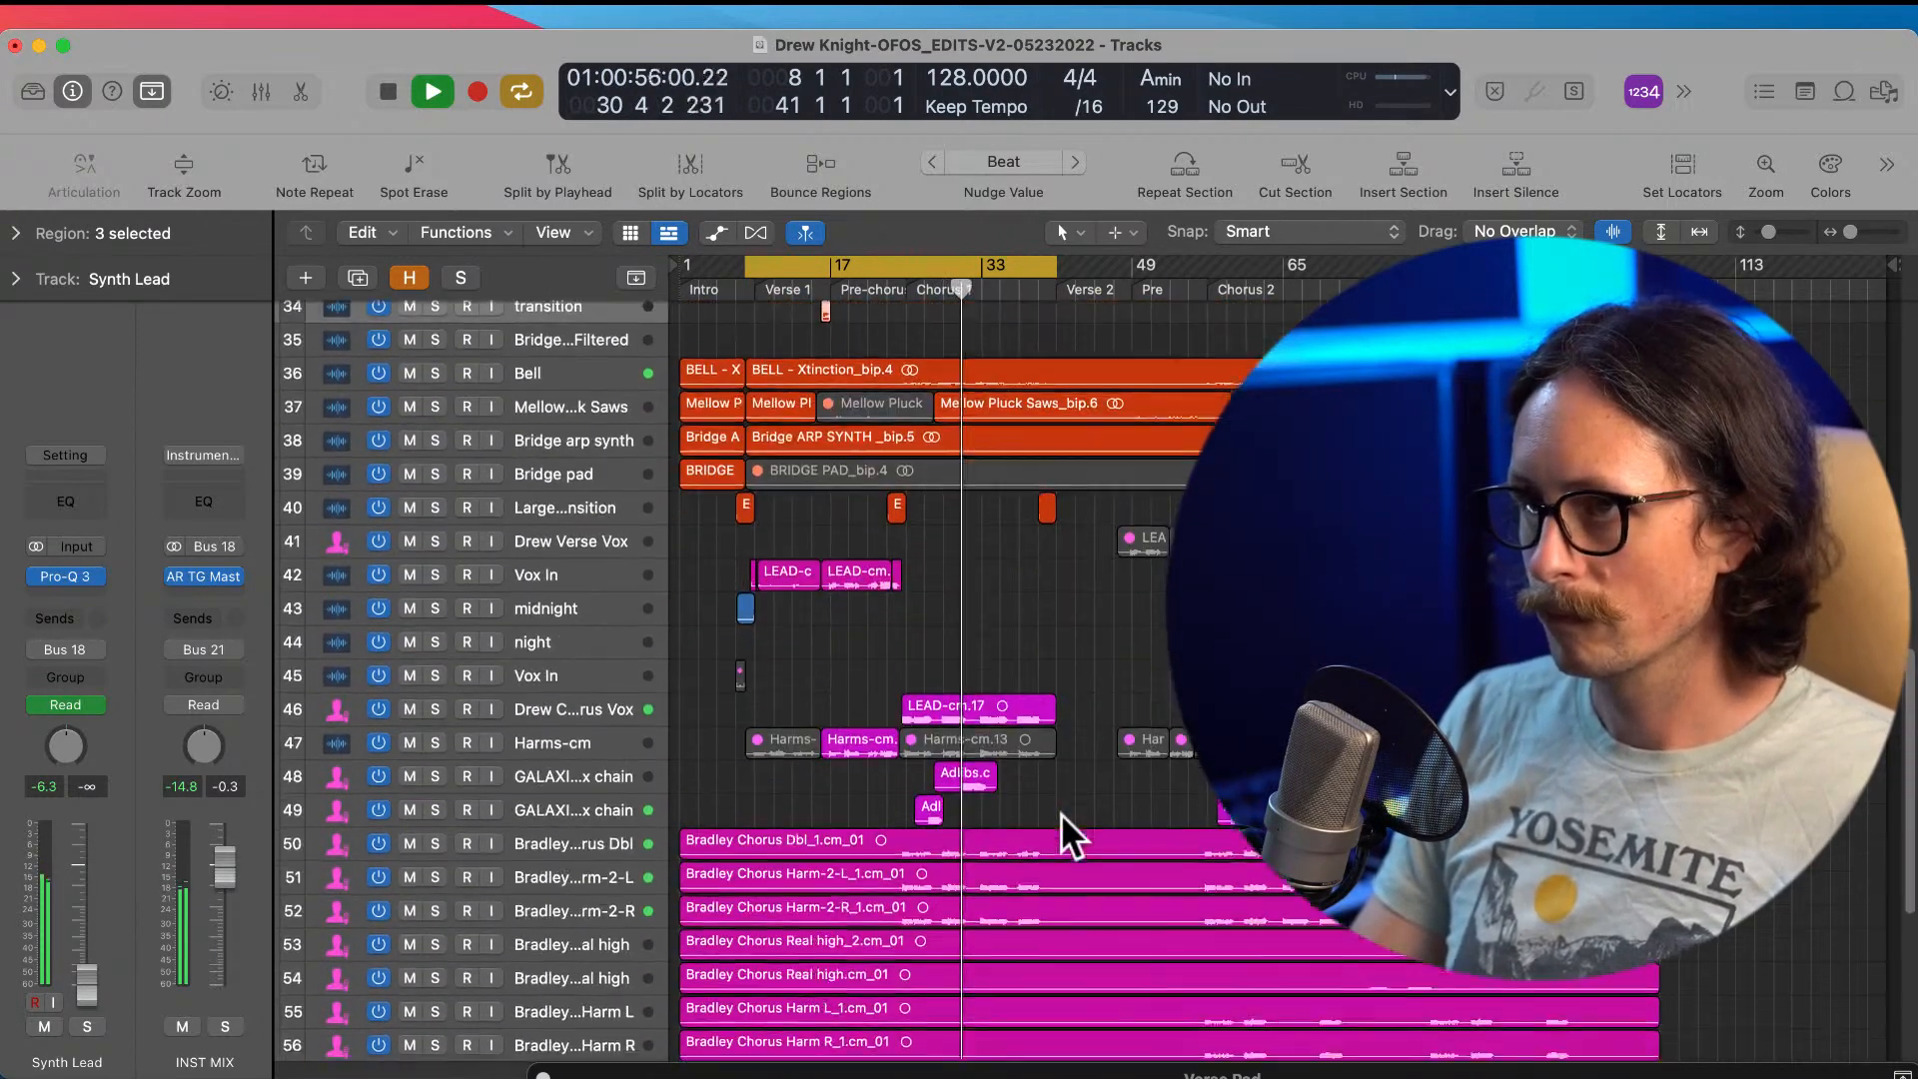
pyautogui.scroll(-3, 1076, 743)
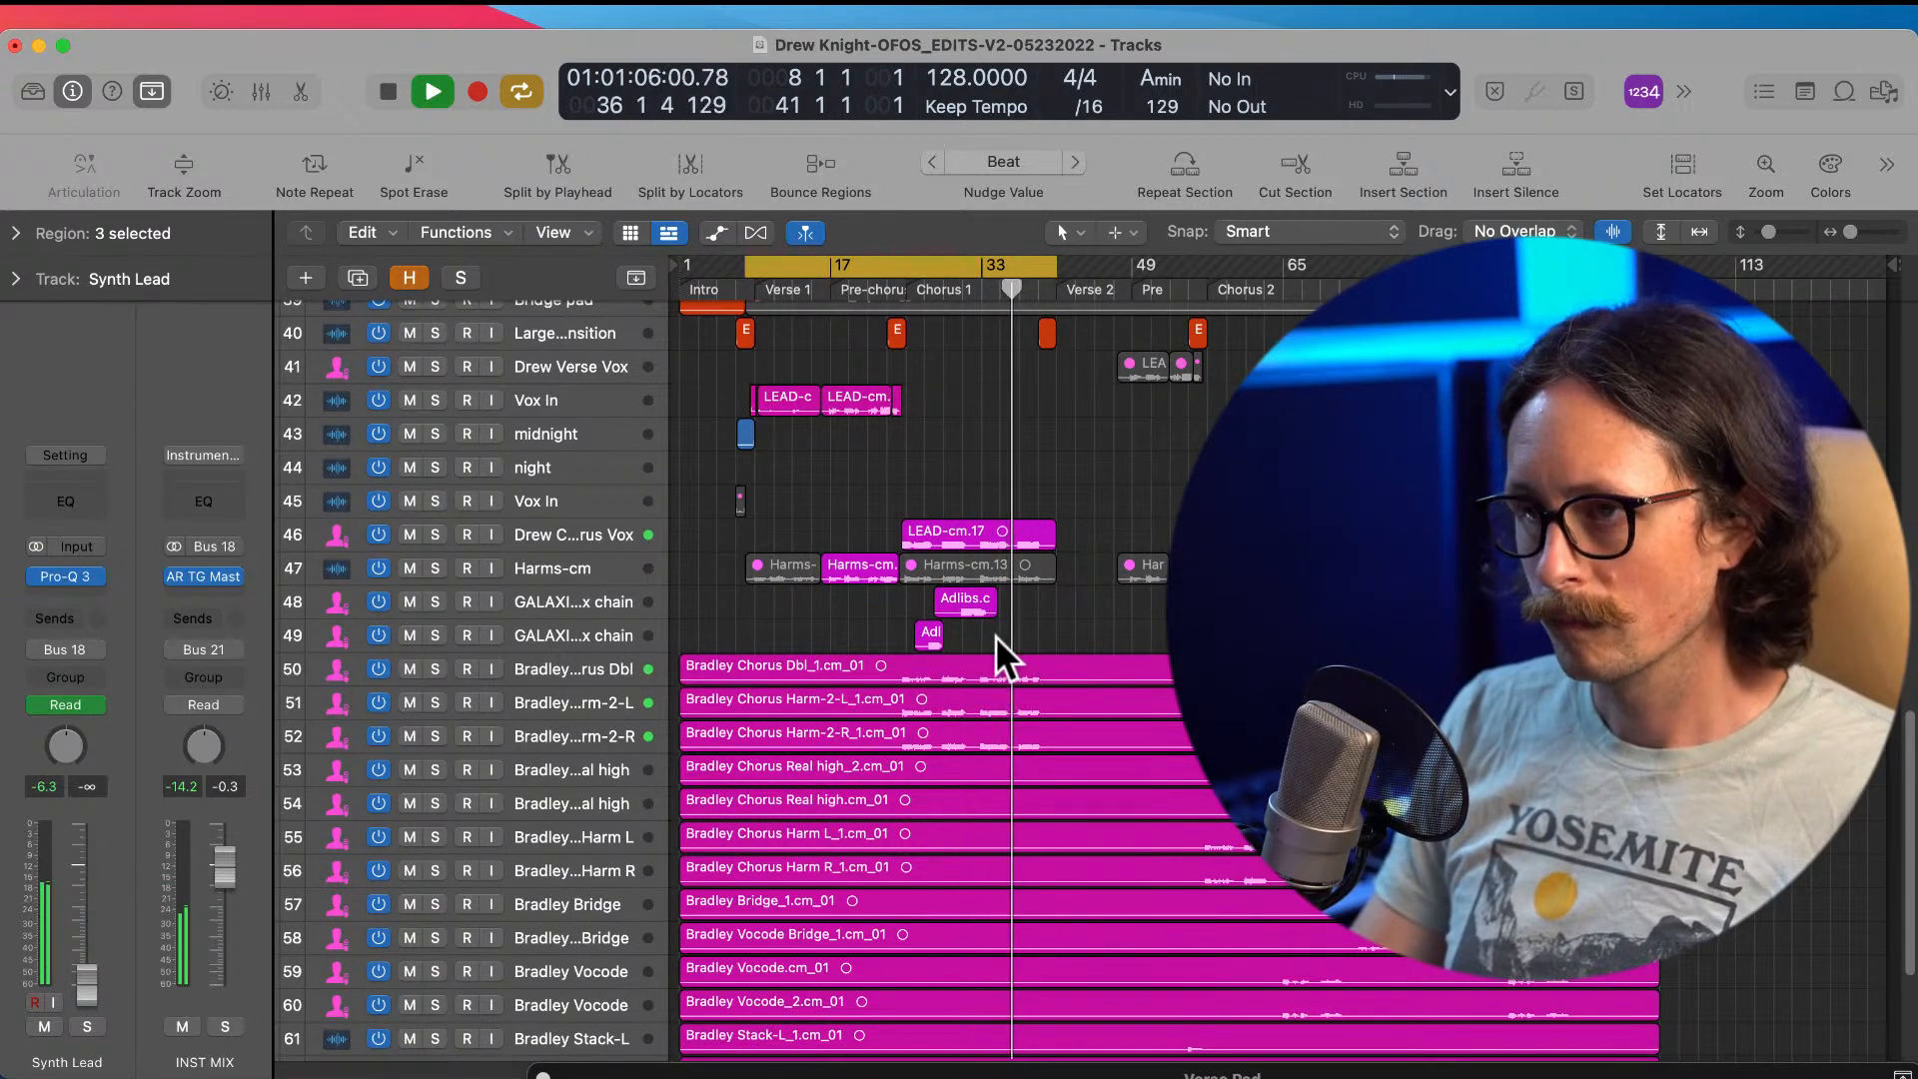
pyautogui.scroll(-2, 996, 639)
pyautogui.scroll(-3, 999, 638)
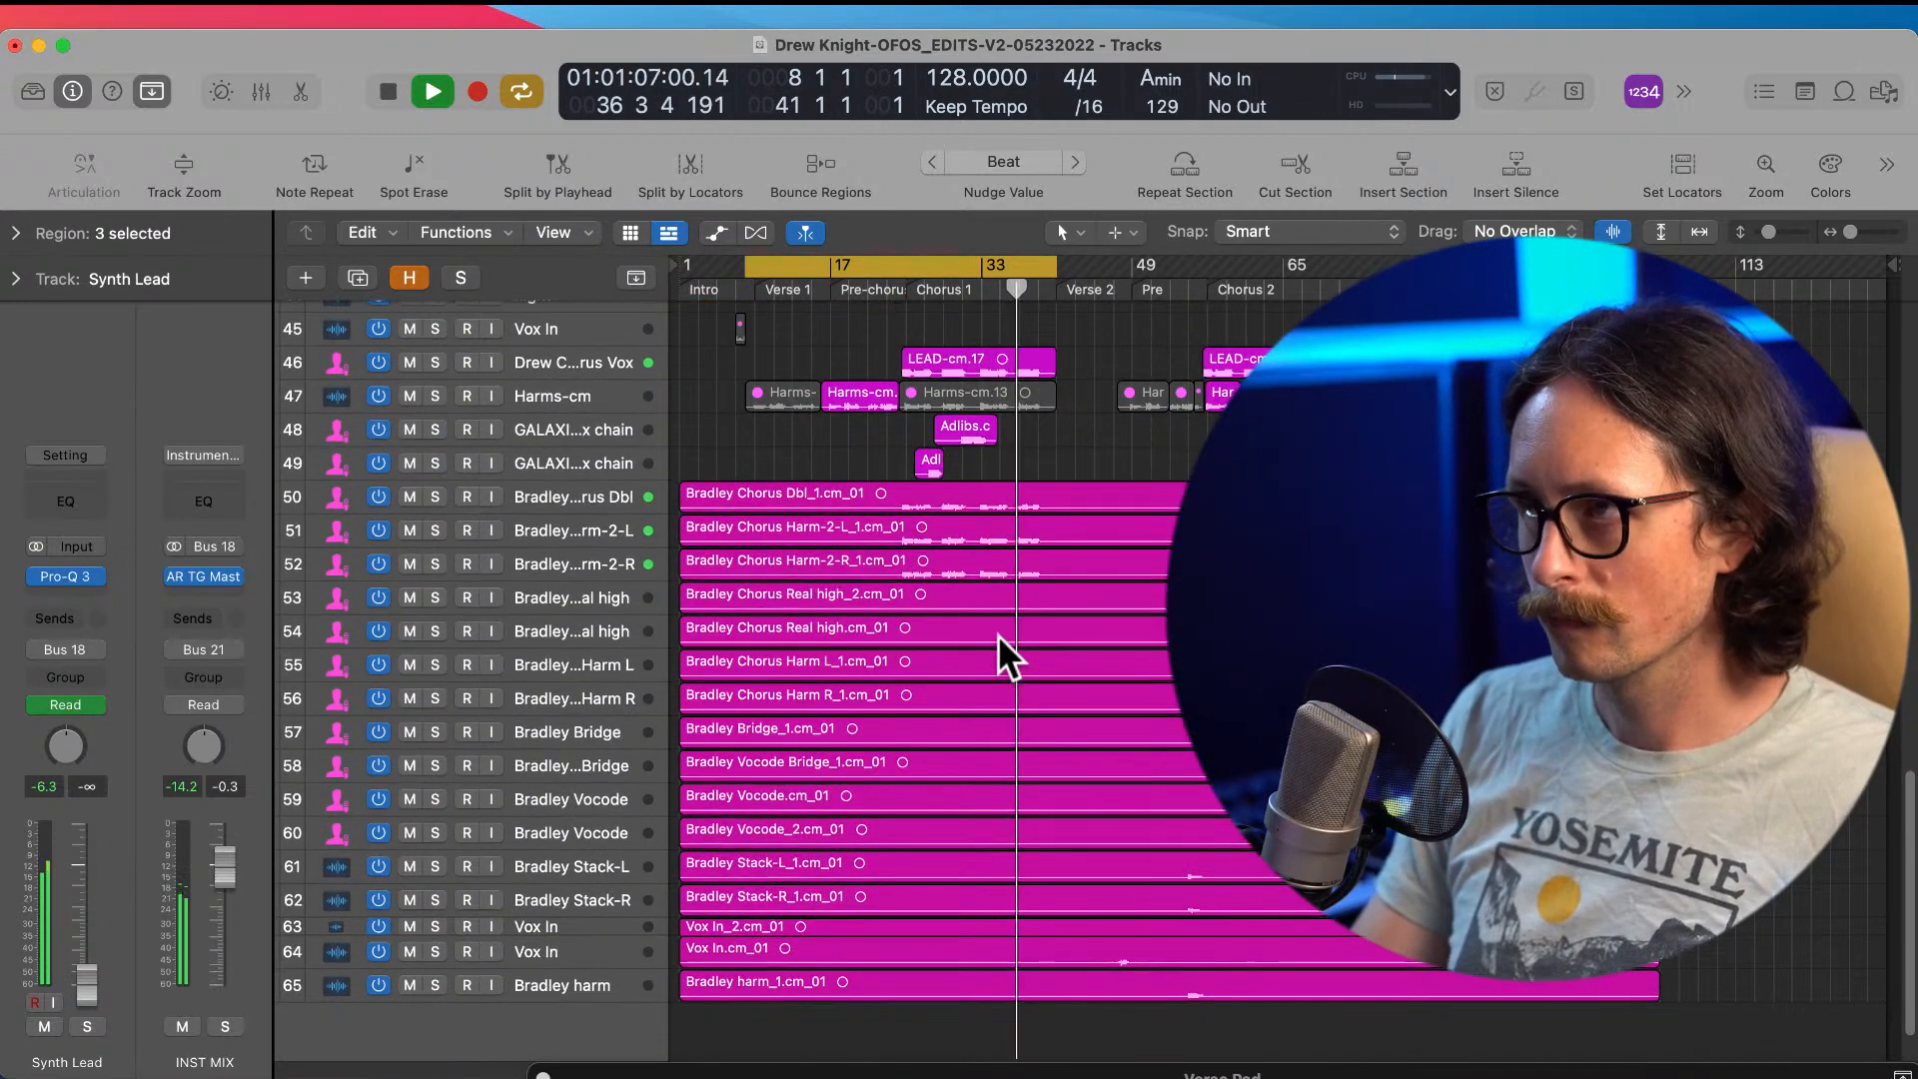
# Step: Turn off cycle mode, let playback run past bar 41 into Verse 2 while reviewing the tracks, and stop it
pyautogui.click(989, 266)
pyautogui.scroll(5, 1039, 420)
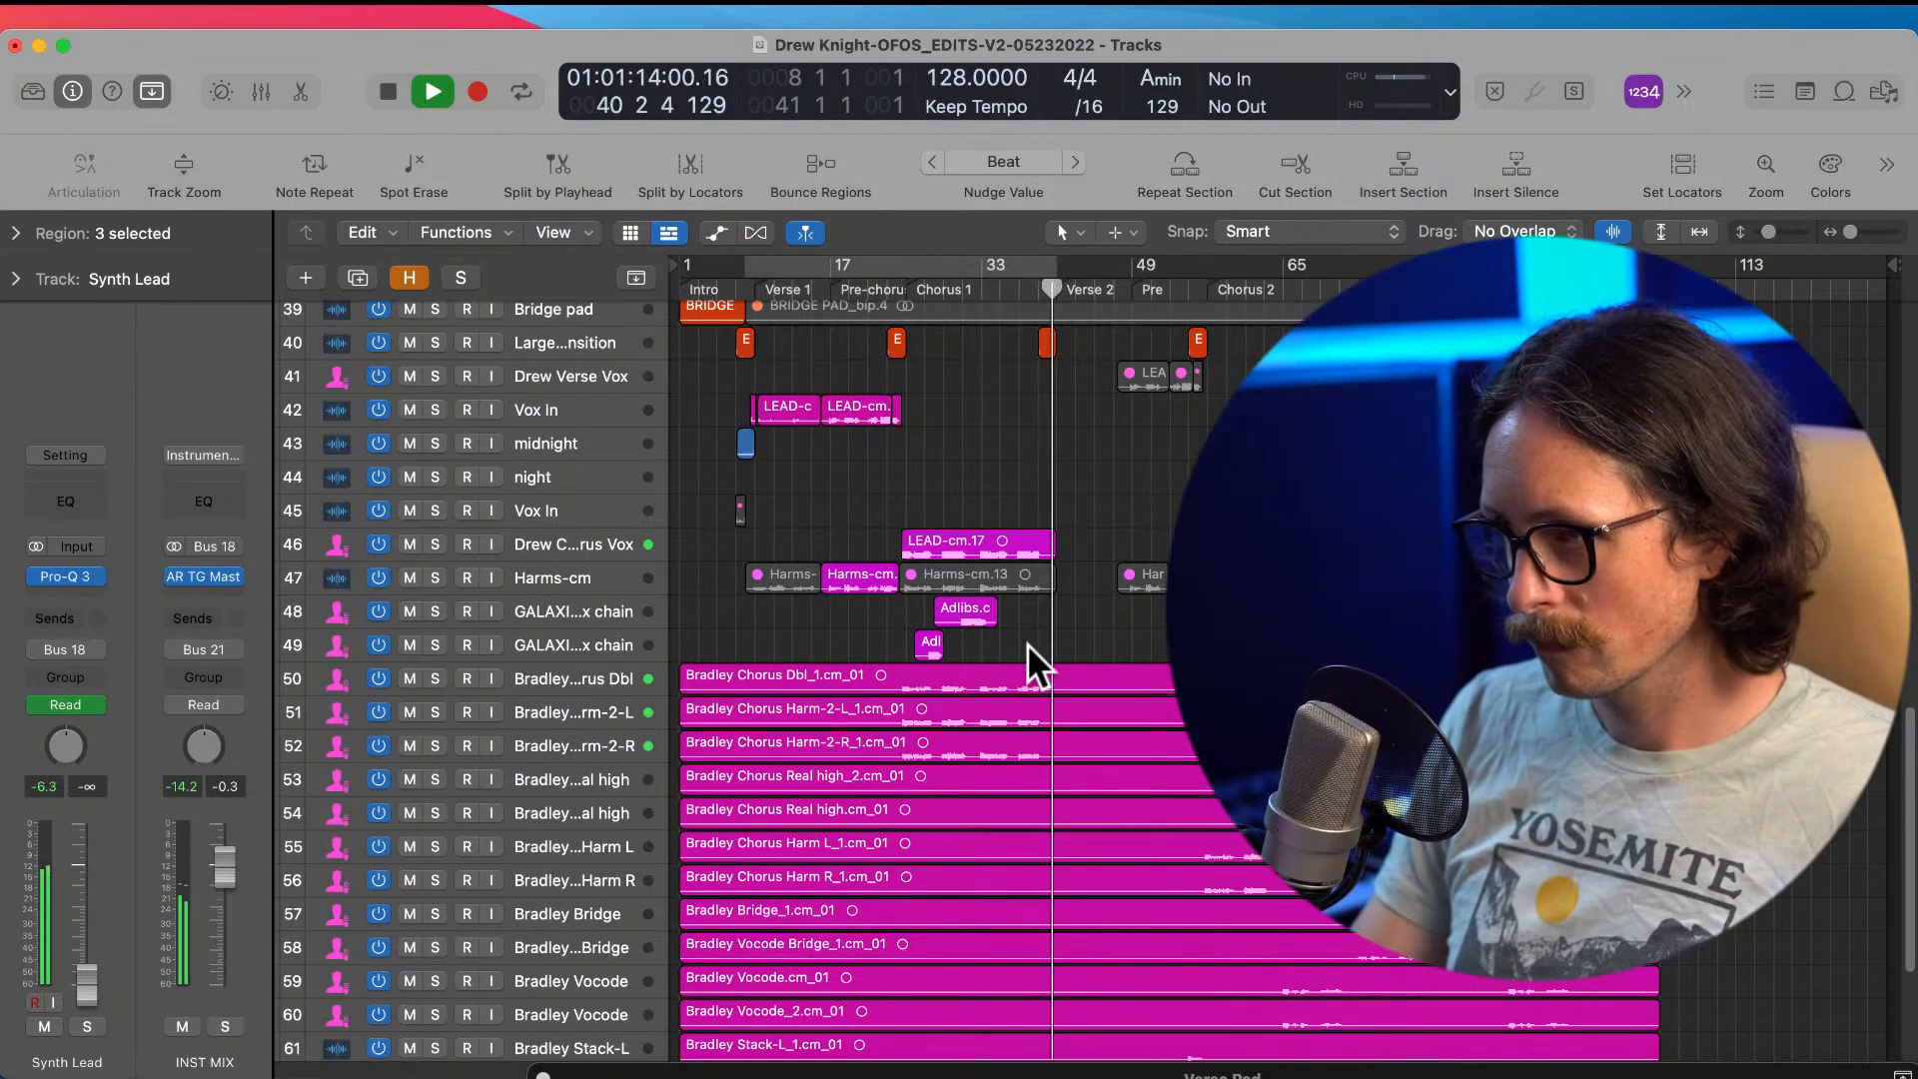
pyautogui.scroll(7, 1028, 643)
pyautogui.scroll(-5, 1099, 669)
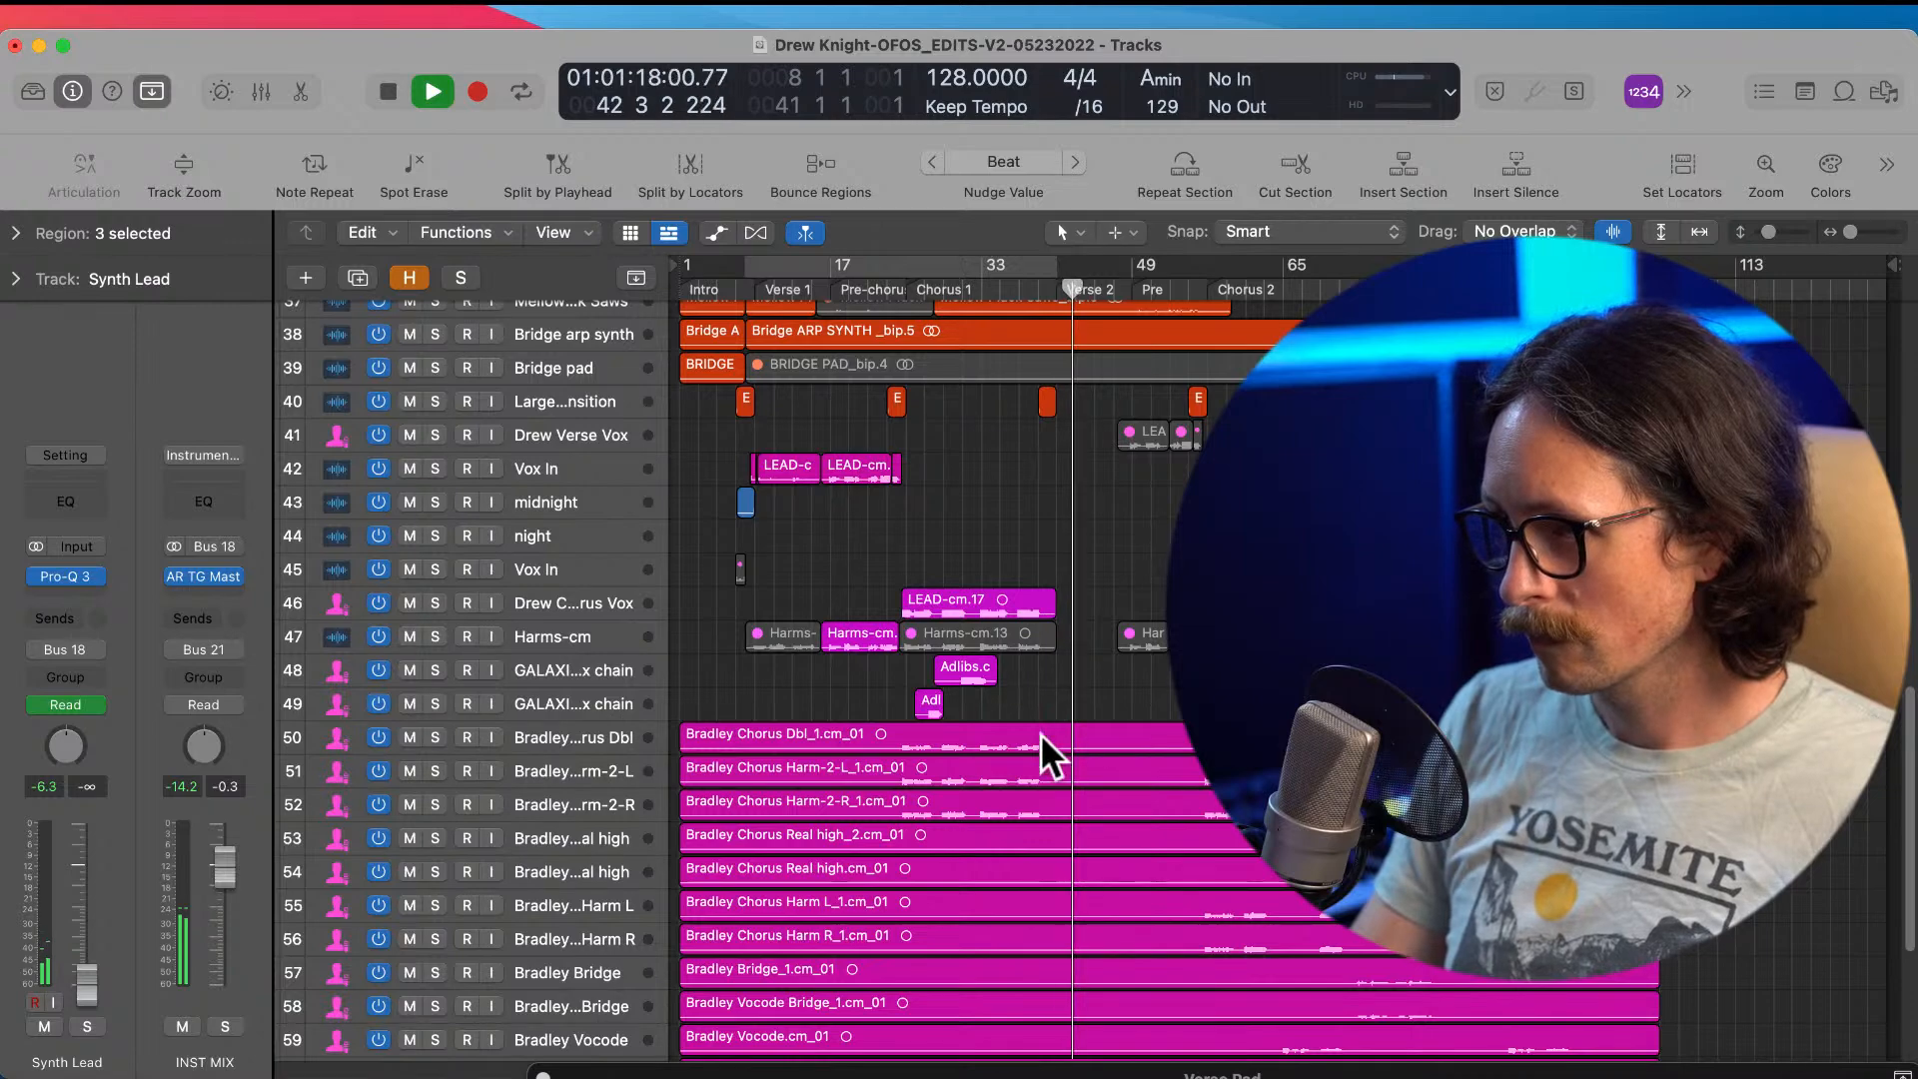
pyautogui.scroll(-10, 962, 711)
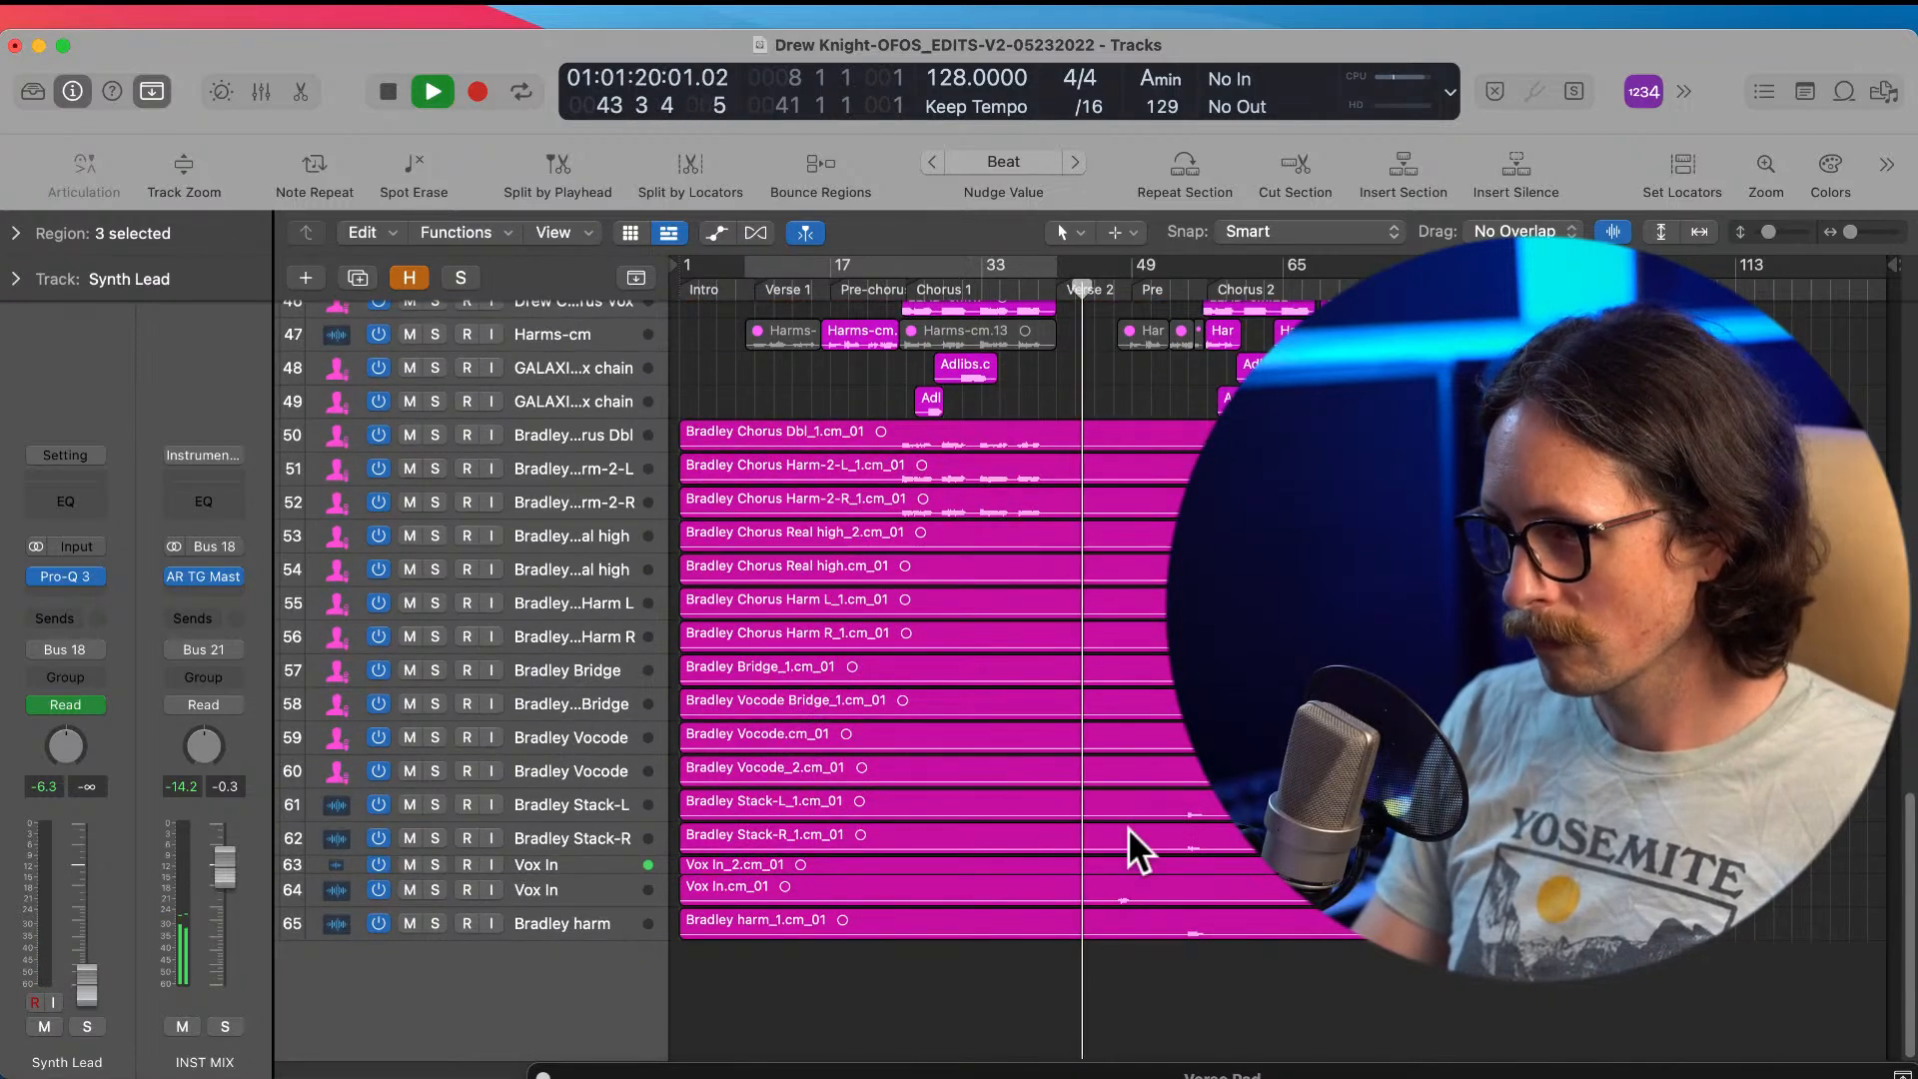
pyautogui.scroll(11, 1129, 827)
pyautogui.scroll(20, 1129, 828)
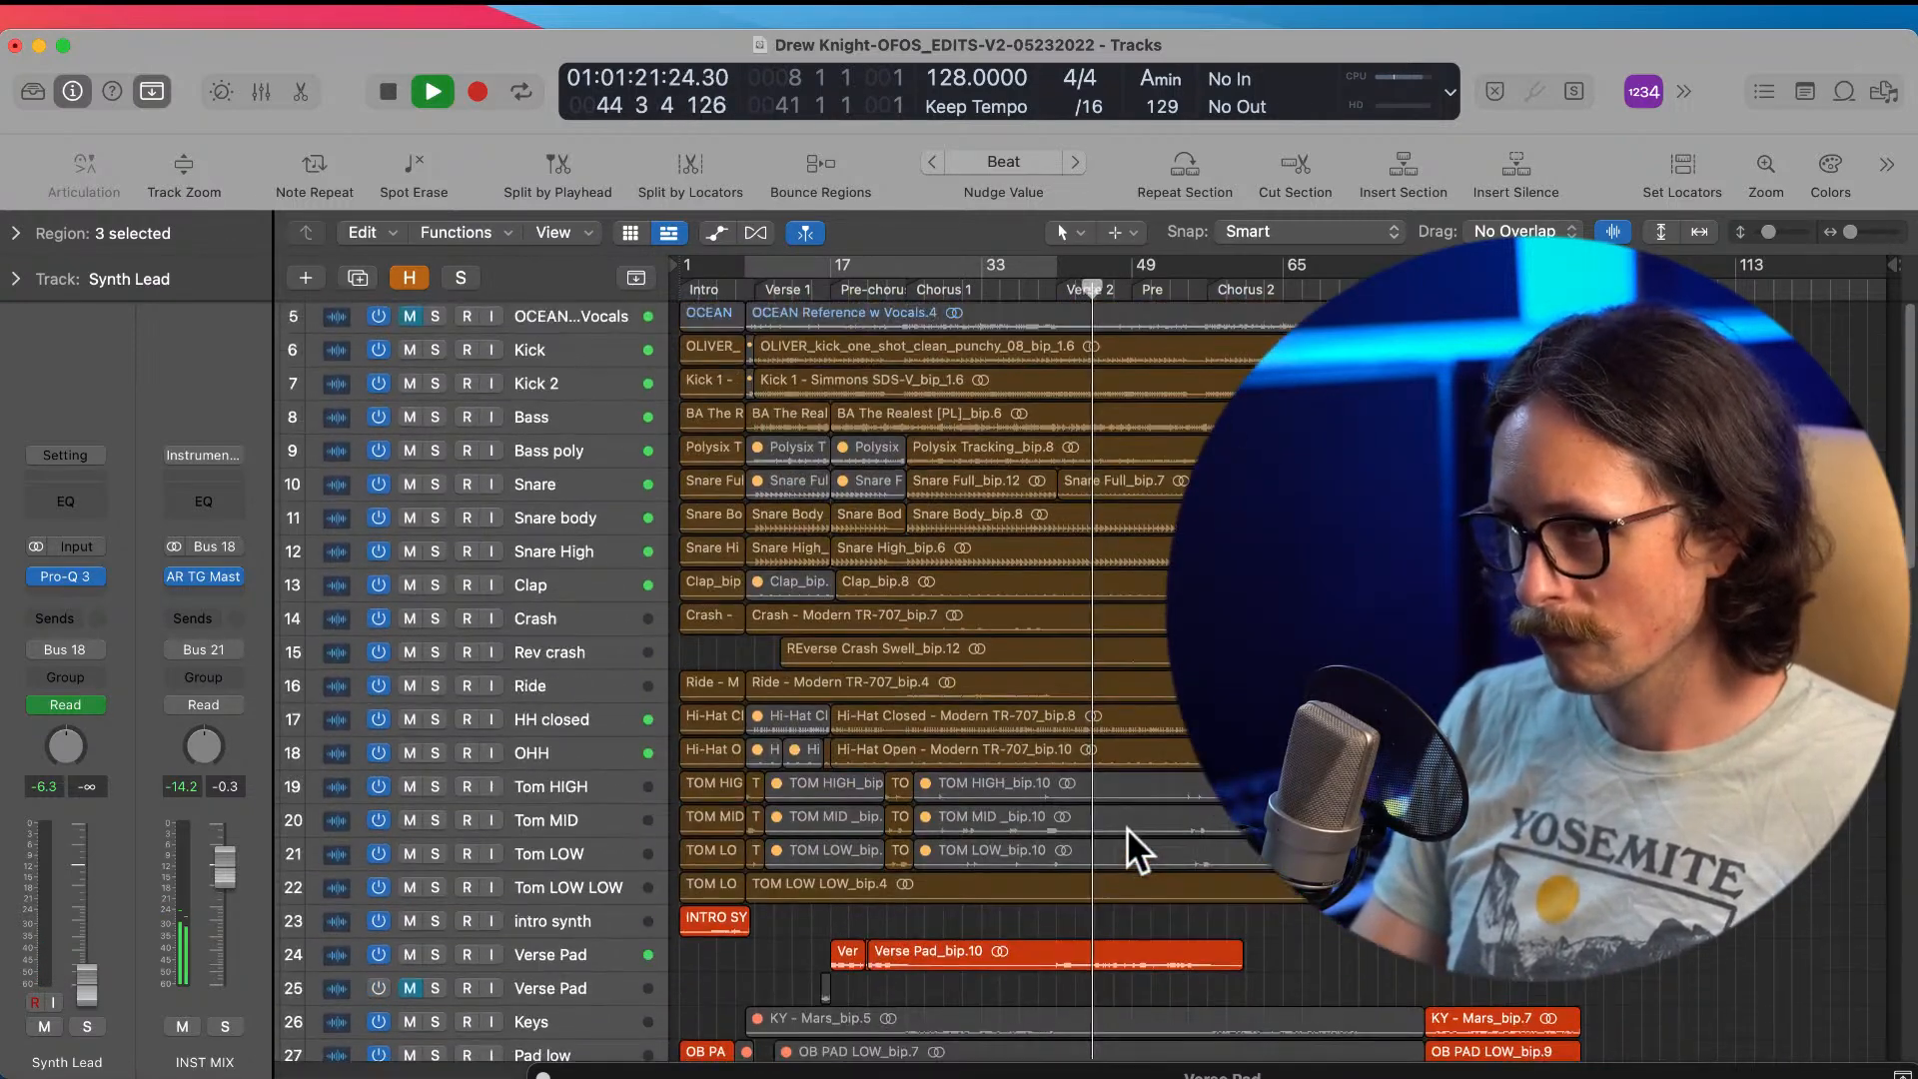
pyautogui.press('space')
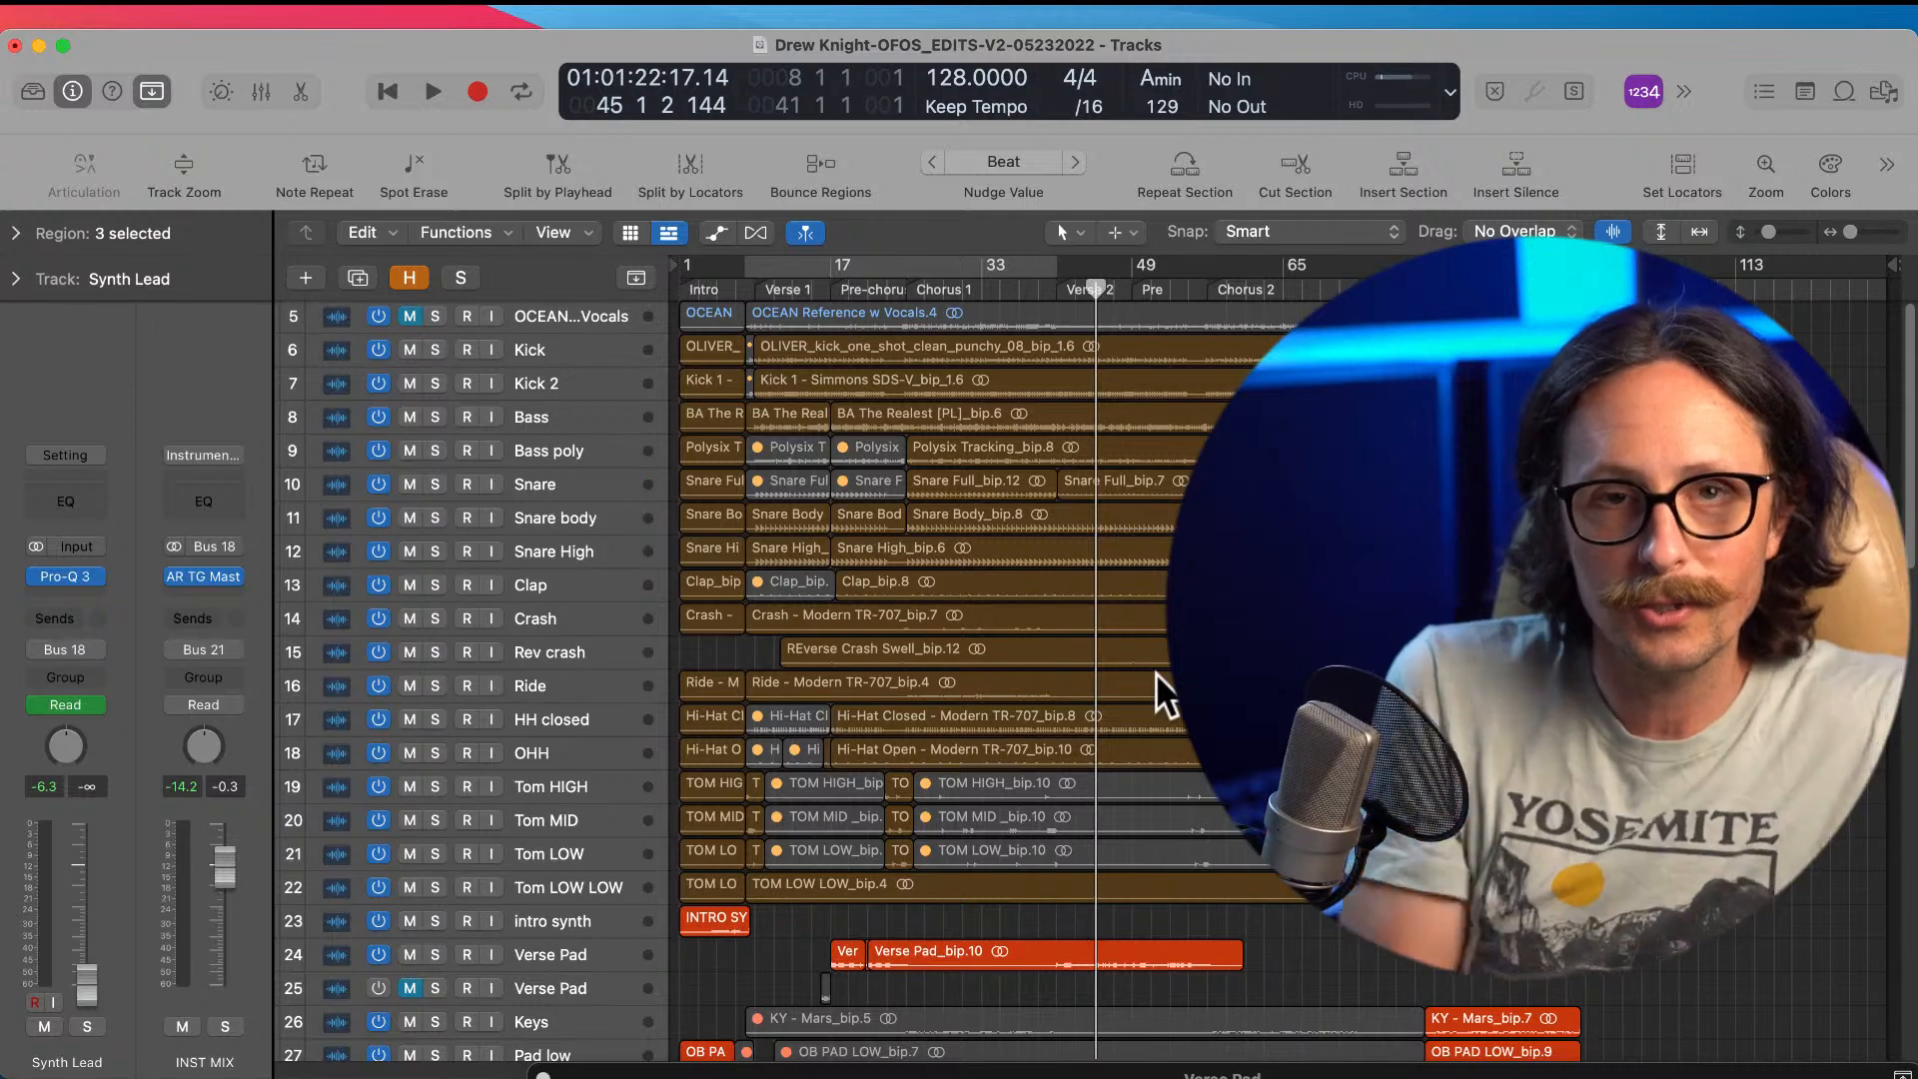
# Step: Examine the adlib regions on the GALAXIES vox chain tracks in Chorus 1 and return to the drum tracks
pyautogui.scroll(-10, 969, 682)
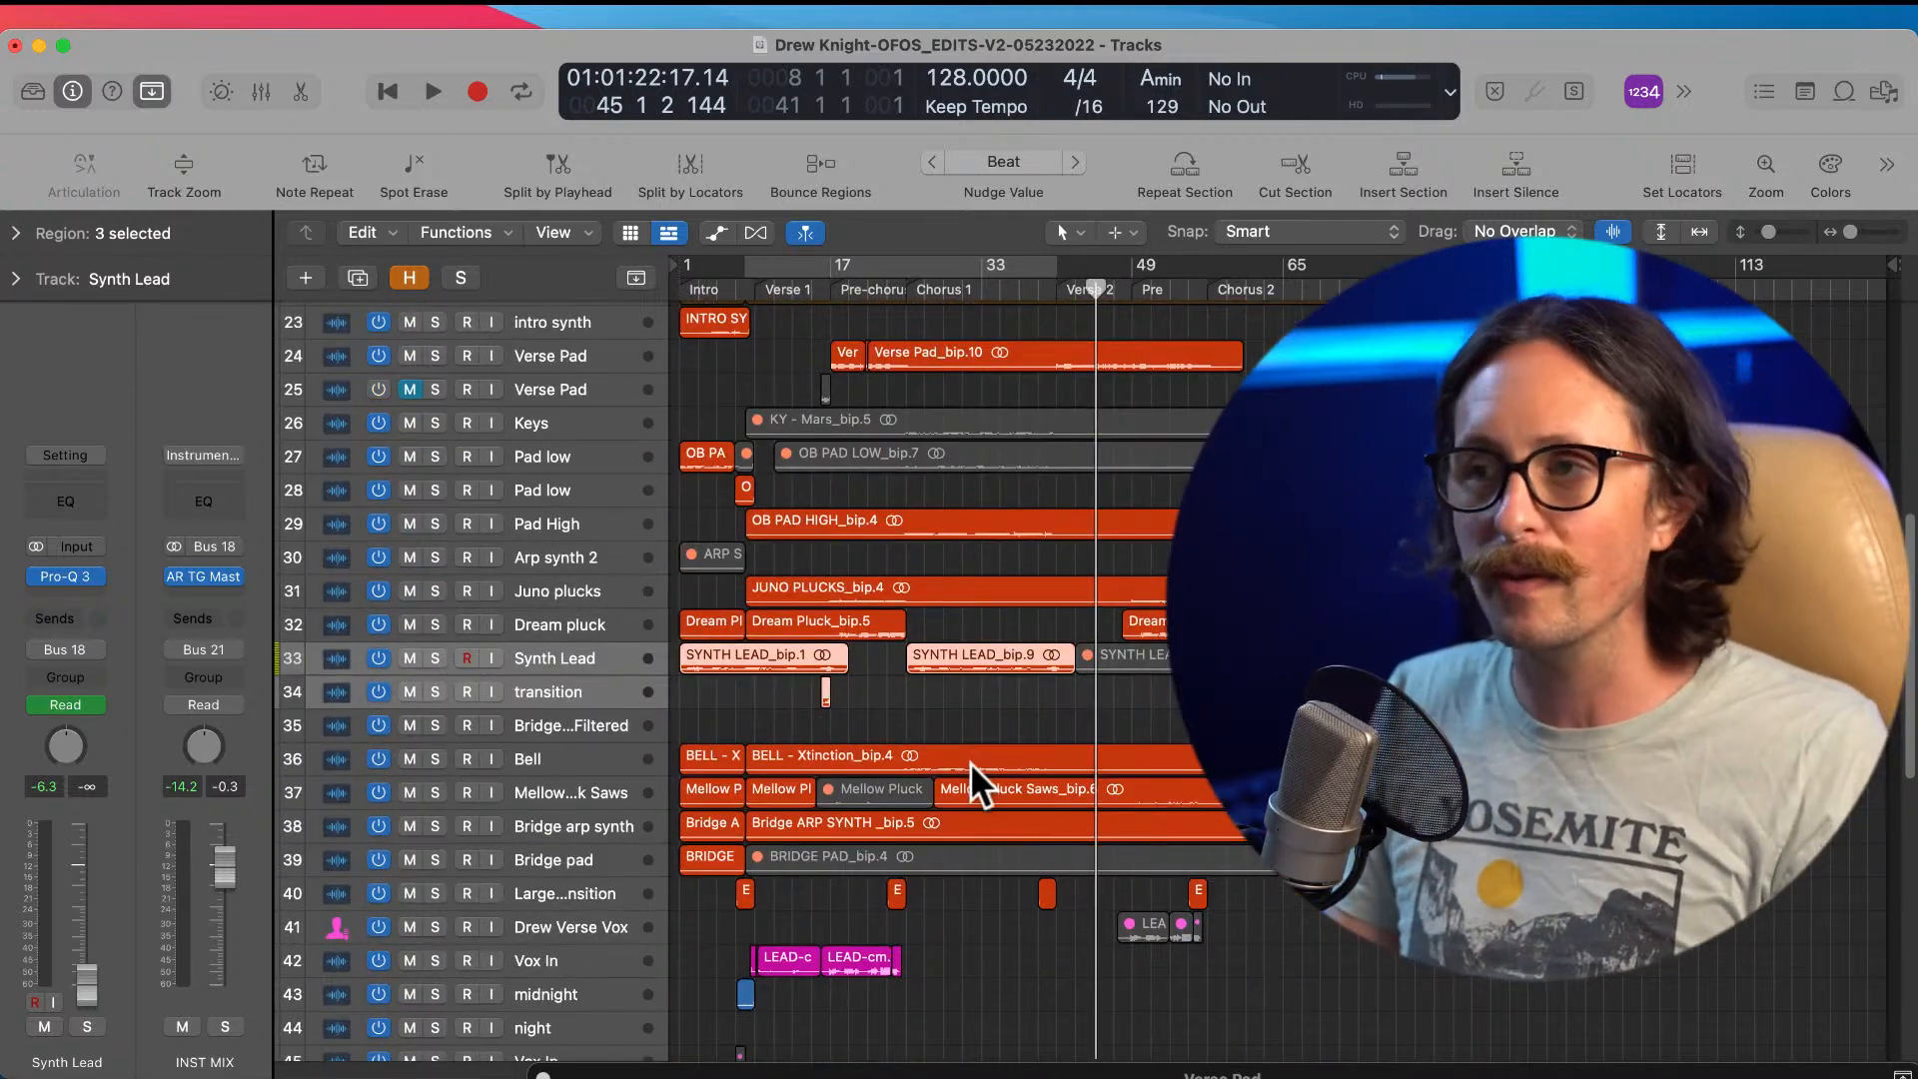
pyautogui.scroll(-10, 962, 740)
pyautogui.scroll(3, 961, 739)
pyautogui.moveTo(868, 657); pyautogui.dragTo(1186, 920)
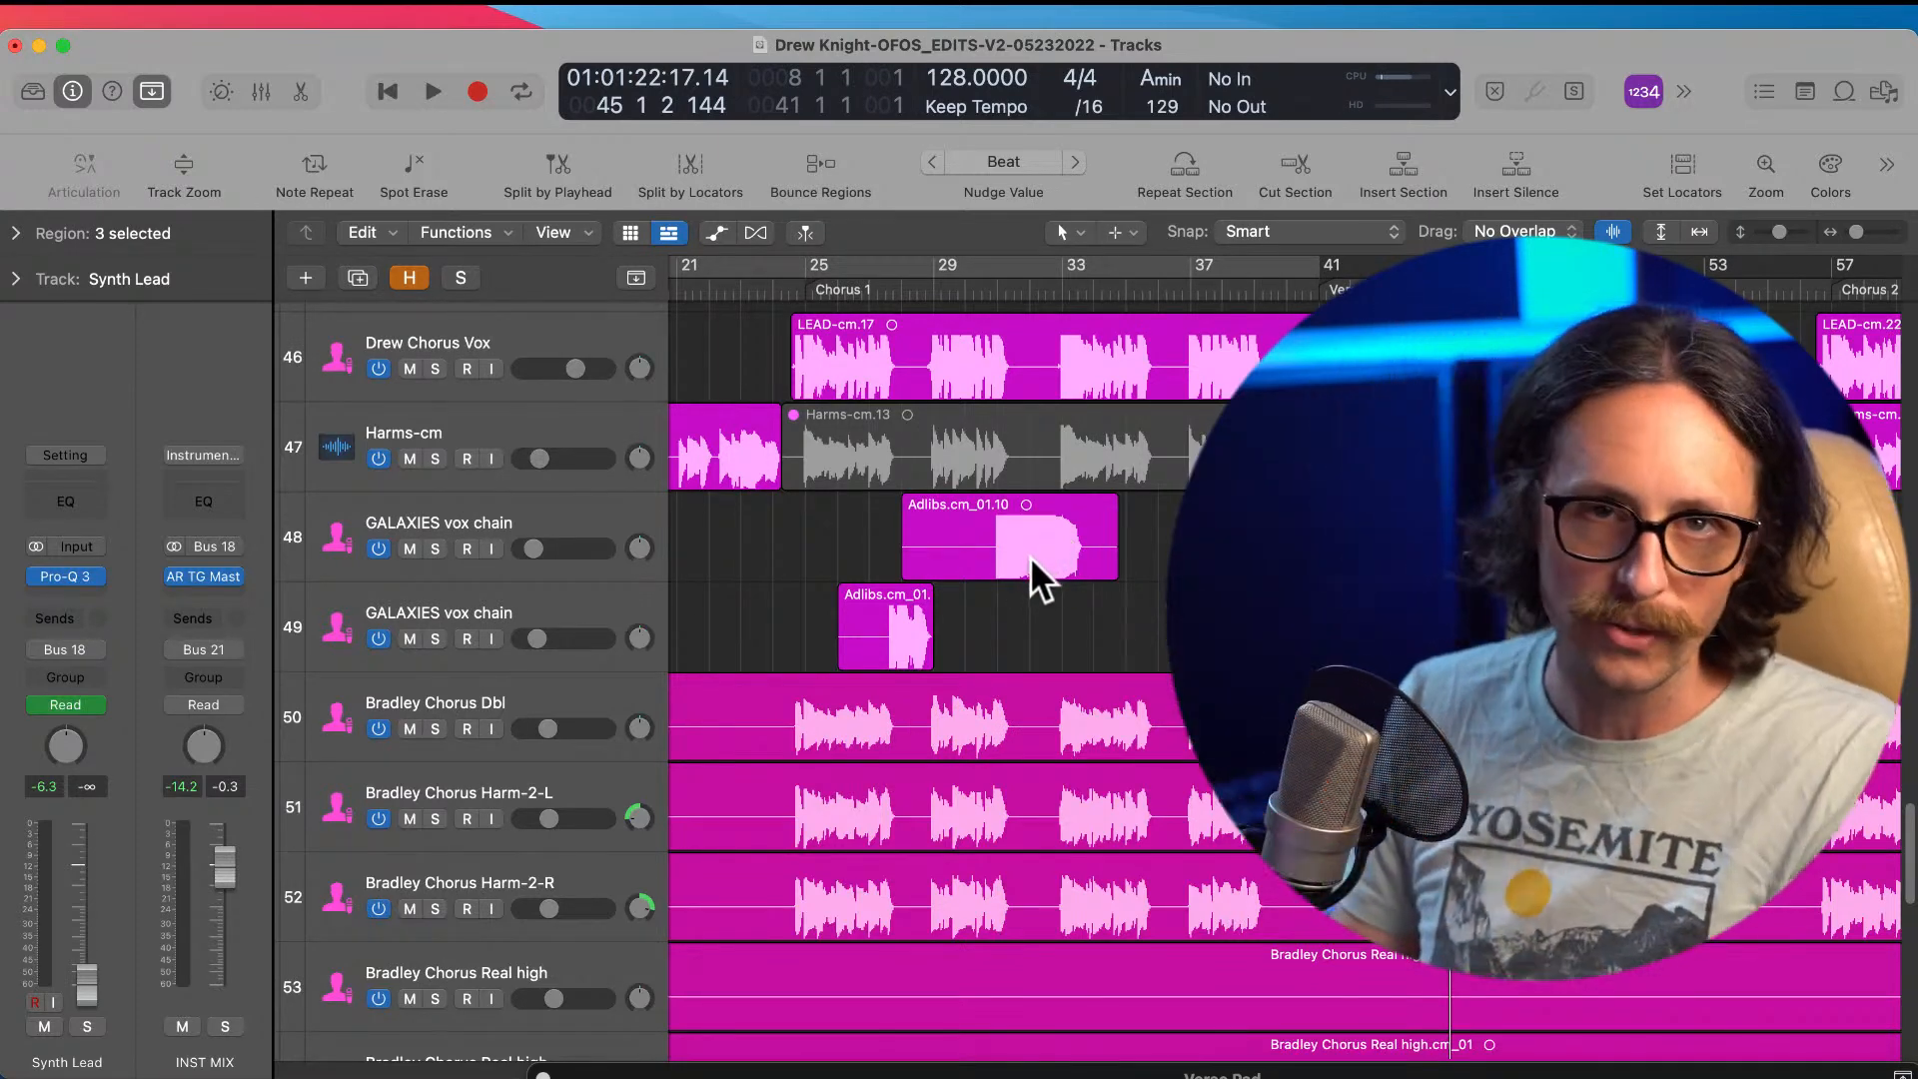
pyautogui.keyDown('ctrl'); pyautogui.keyDown('alt'); pyautogui.click(991, 589); pyautogui.keyUp('alt'); pyautogui.keyUp('ctrl')
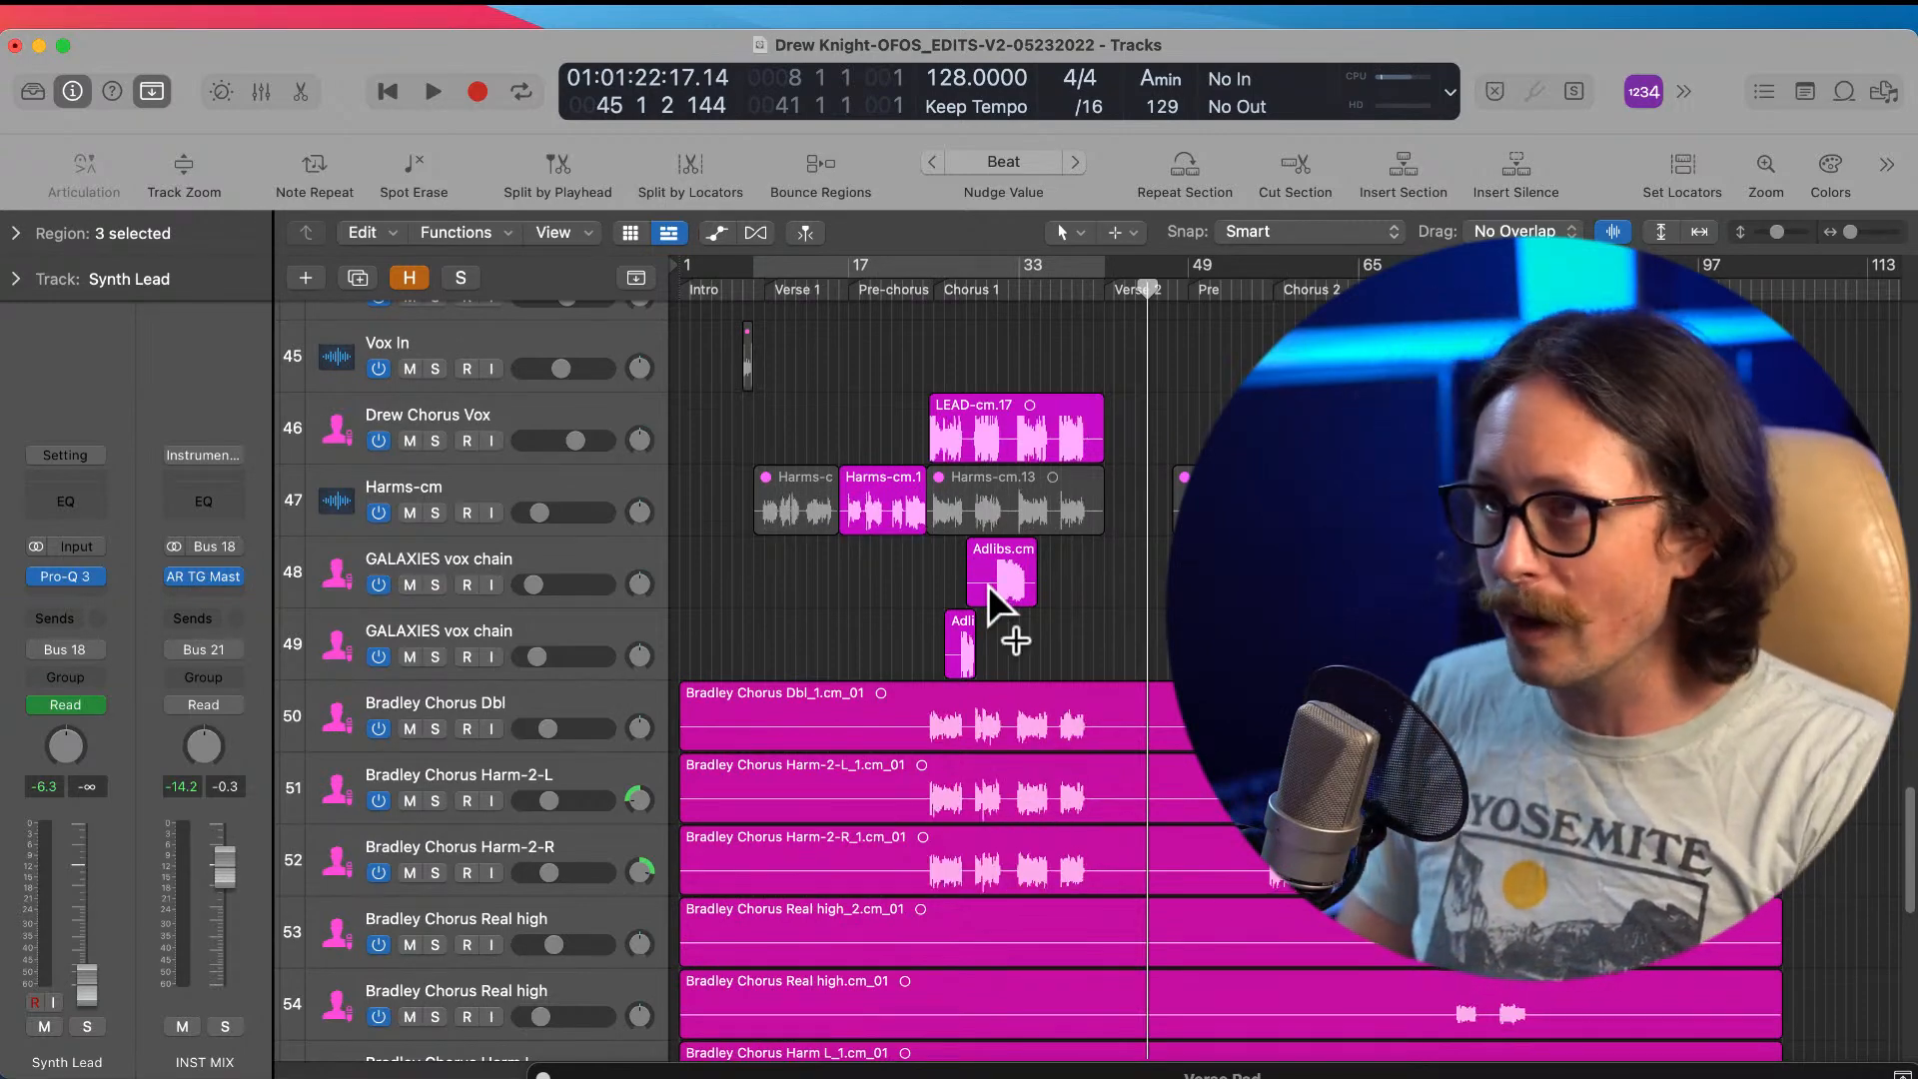
pyautogui.scroll(12, 926, 569)
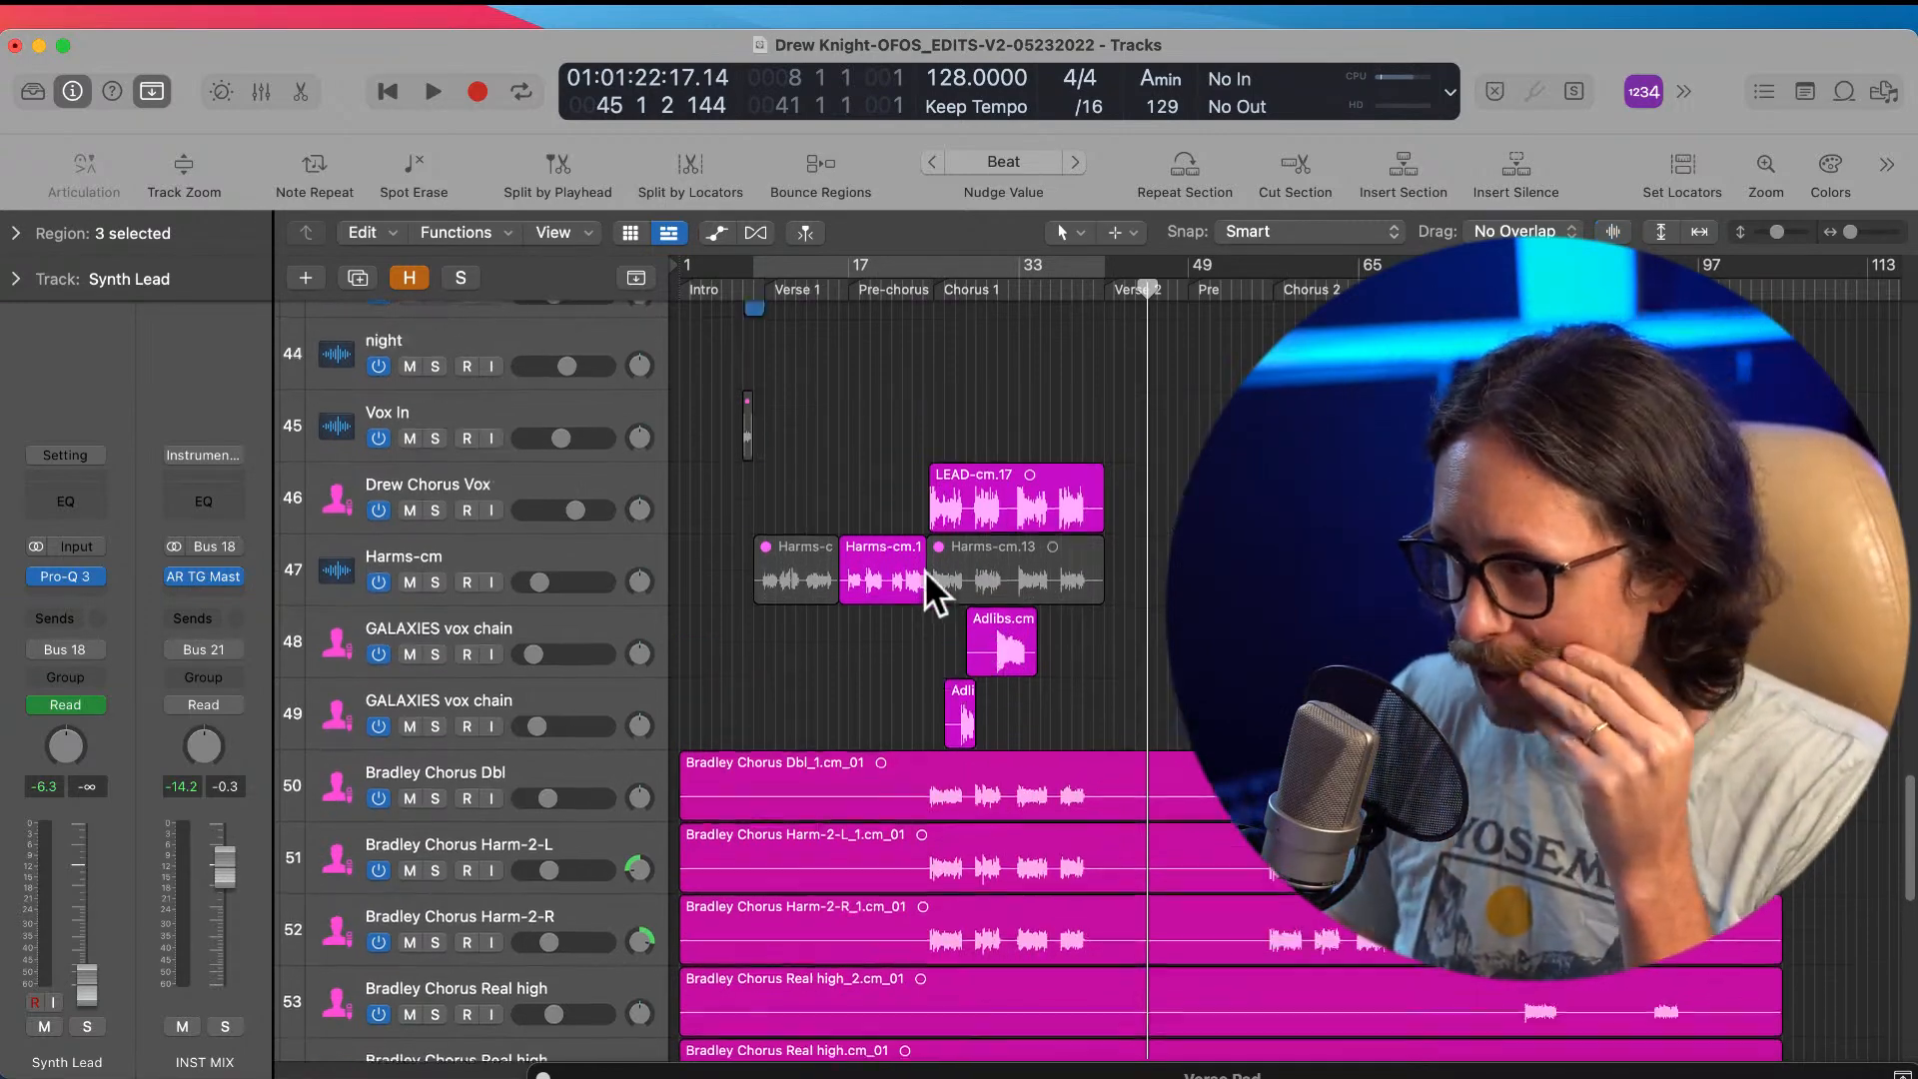
pyautogui.scroll(13, 925, 569)
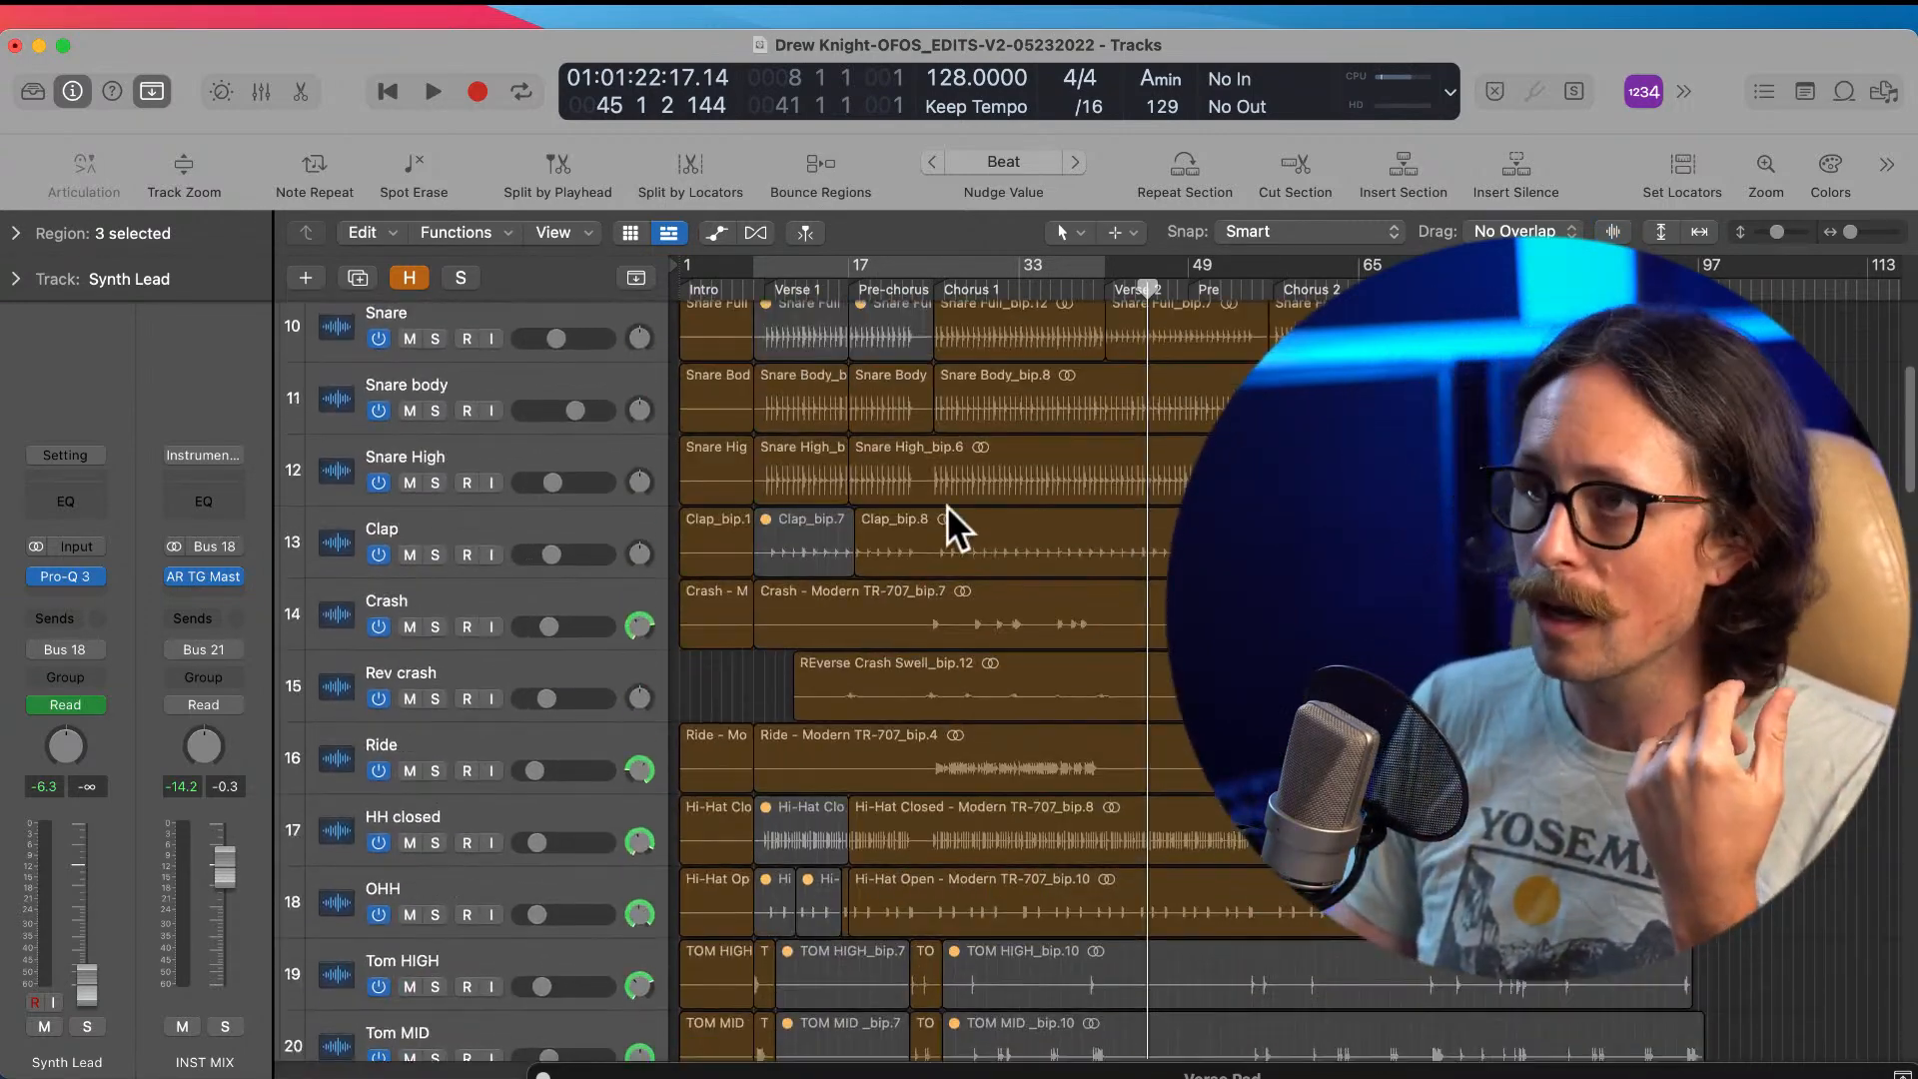
# Step: Set the cycle range from bar 17 to bar 43 and place the playhead at bar 17
pyautogui.moveTo(891, 265); pyautogui.dragTo(1125, 264)
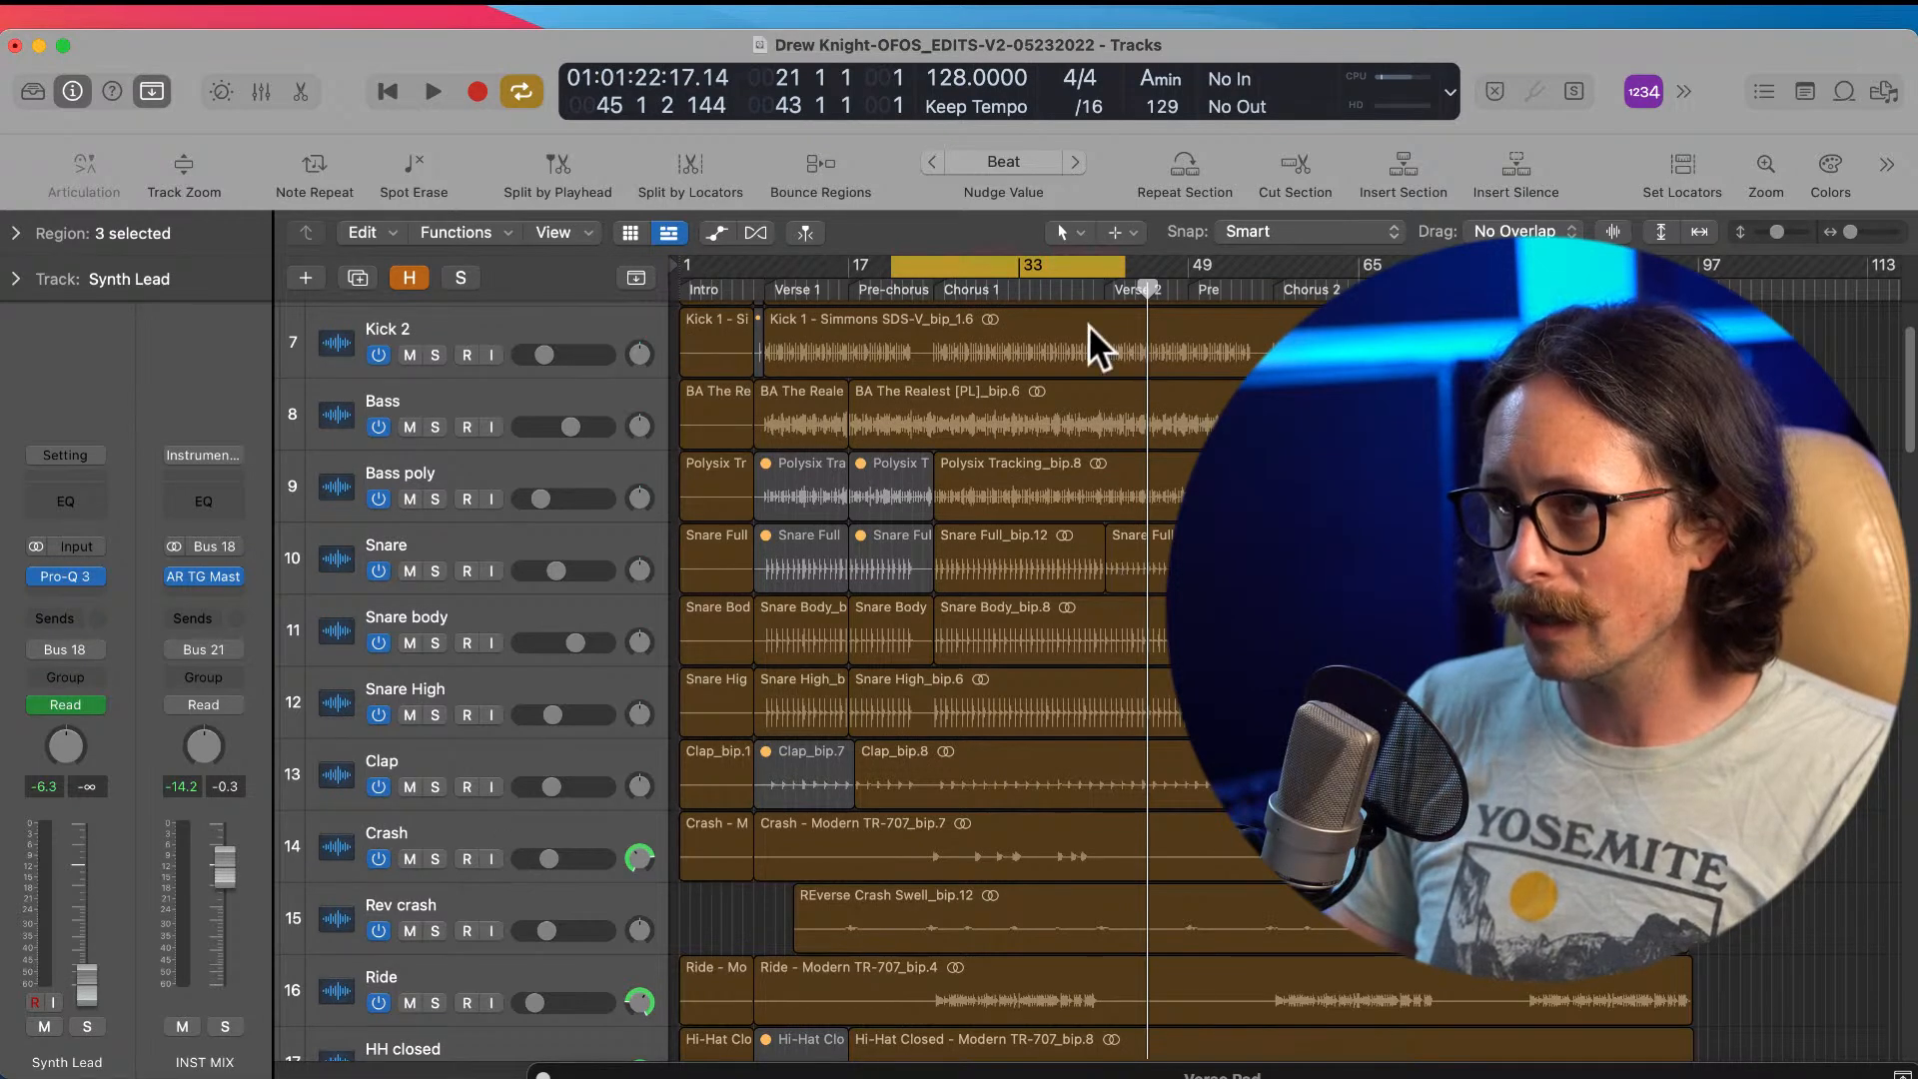
pyautogui.moveTo(891, 265); pyautogui.dragTo(849, 266)
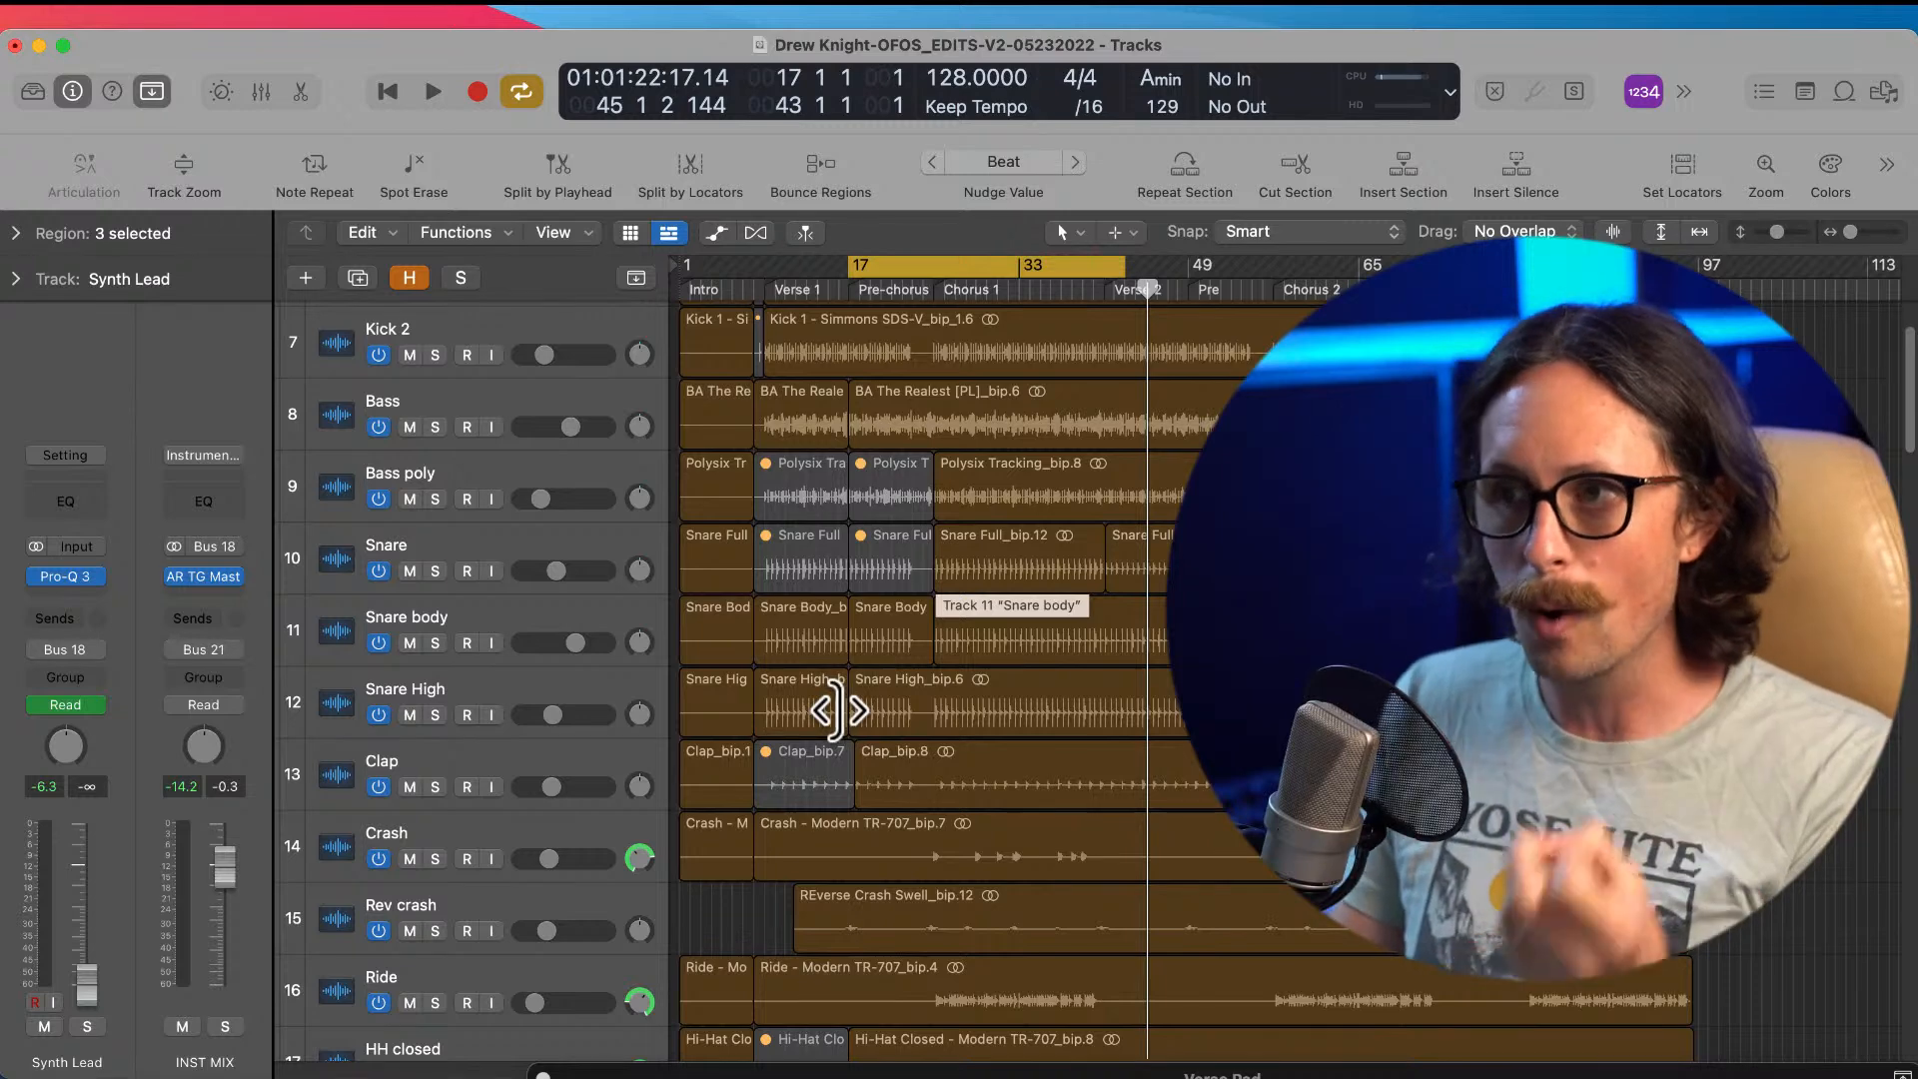
pyautogui.moveTo(905, 294); pyautogui.dragTo(850, 303)
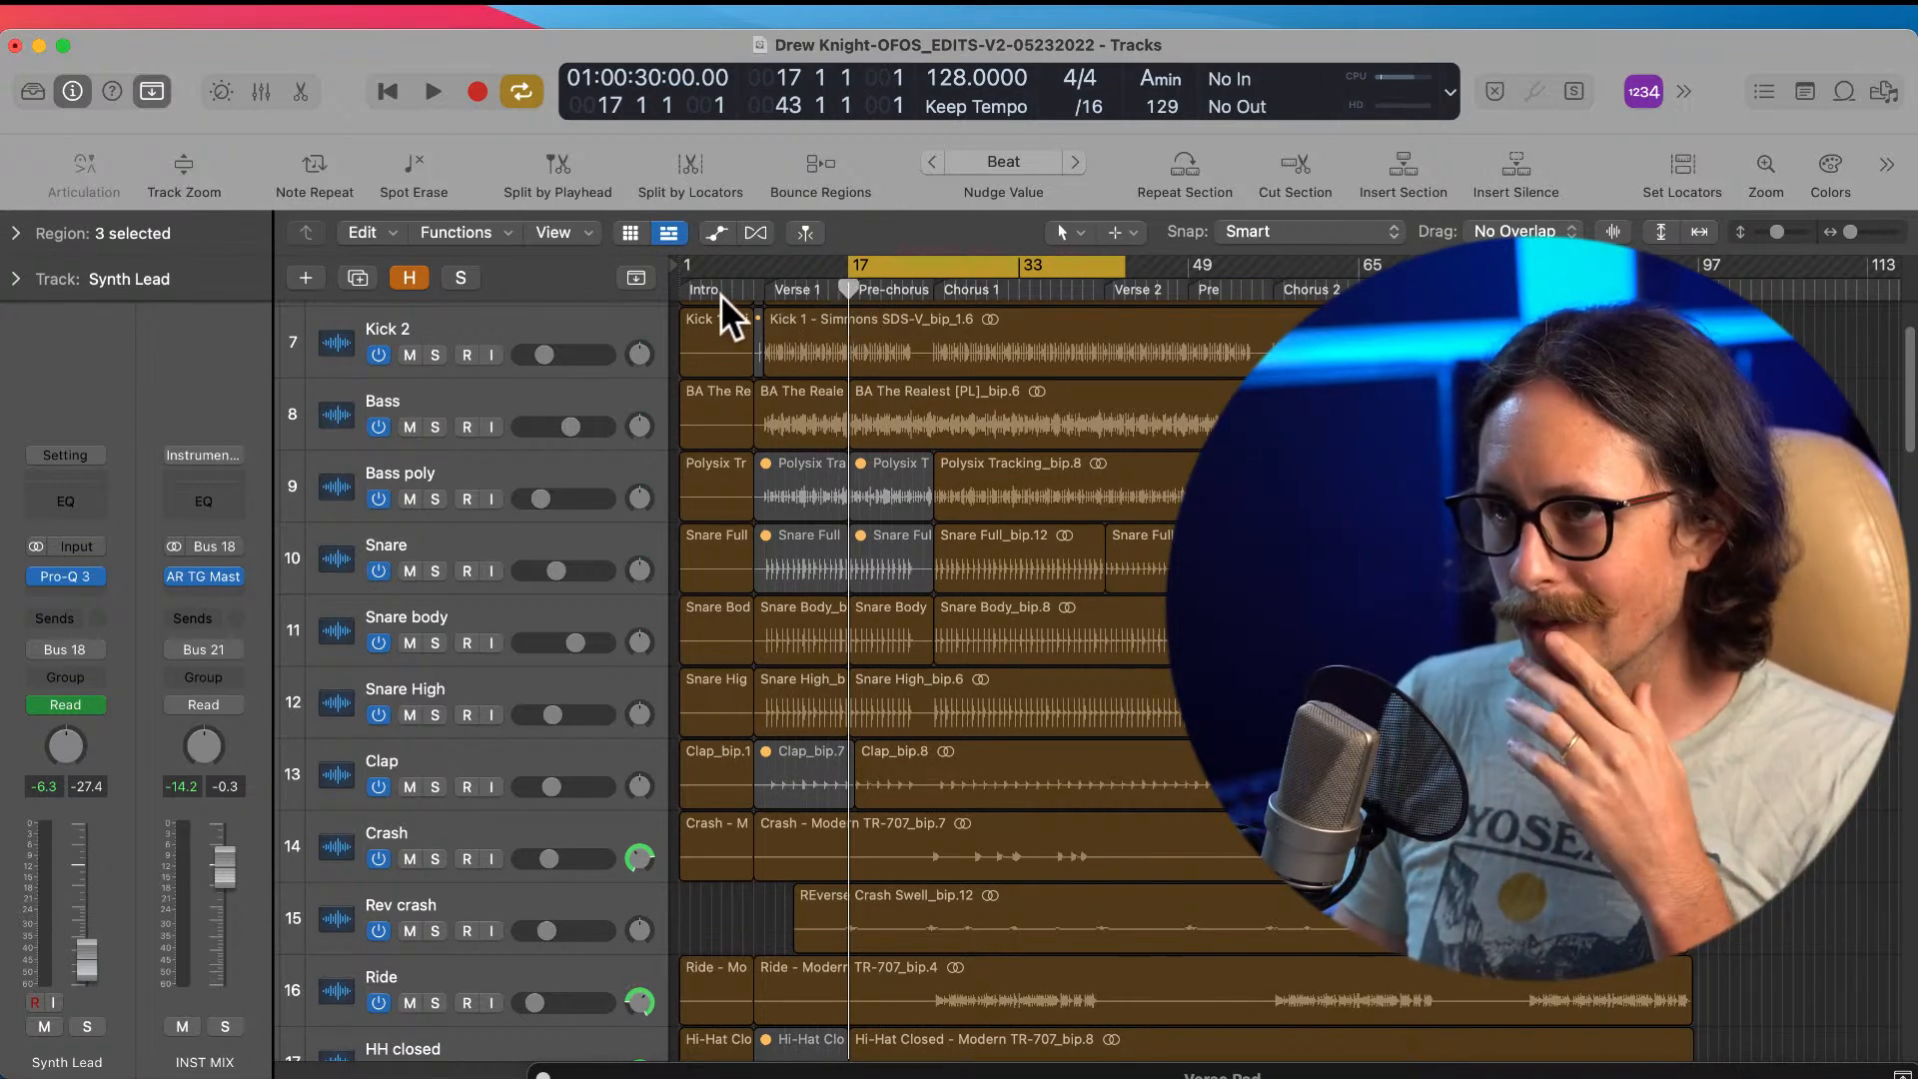
pyautogui.moveTo(845, 291); pyautogui.dragTo(849, 291)
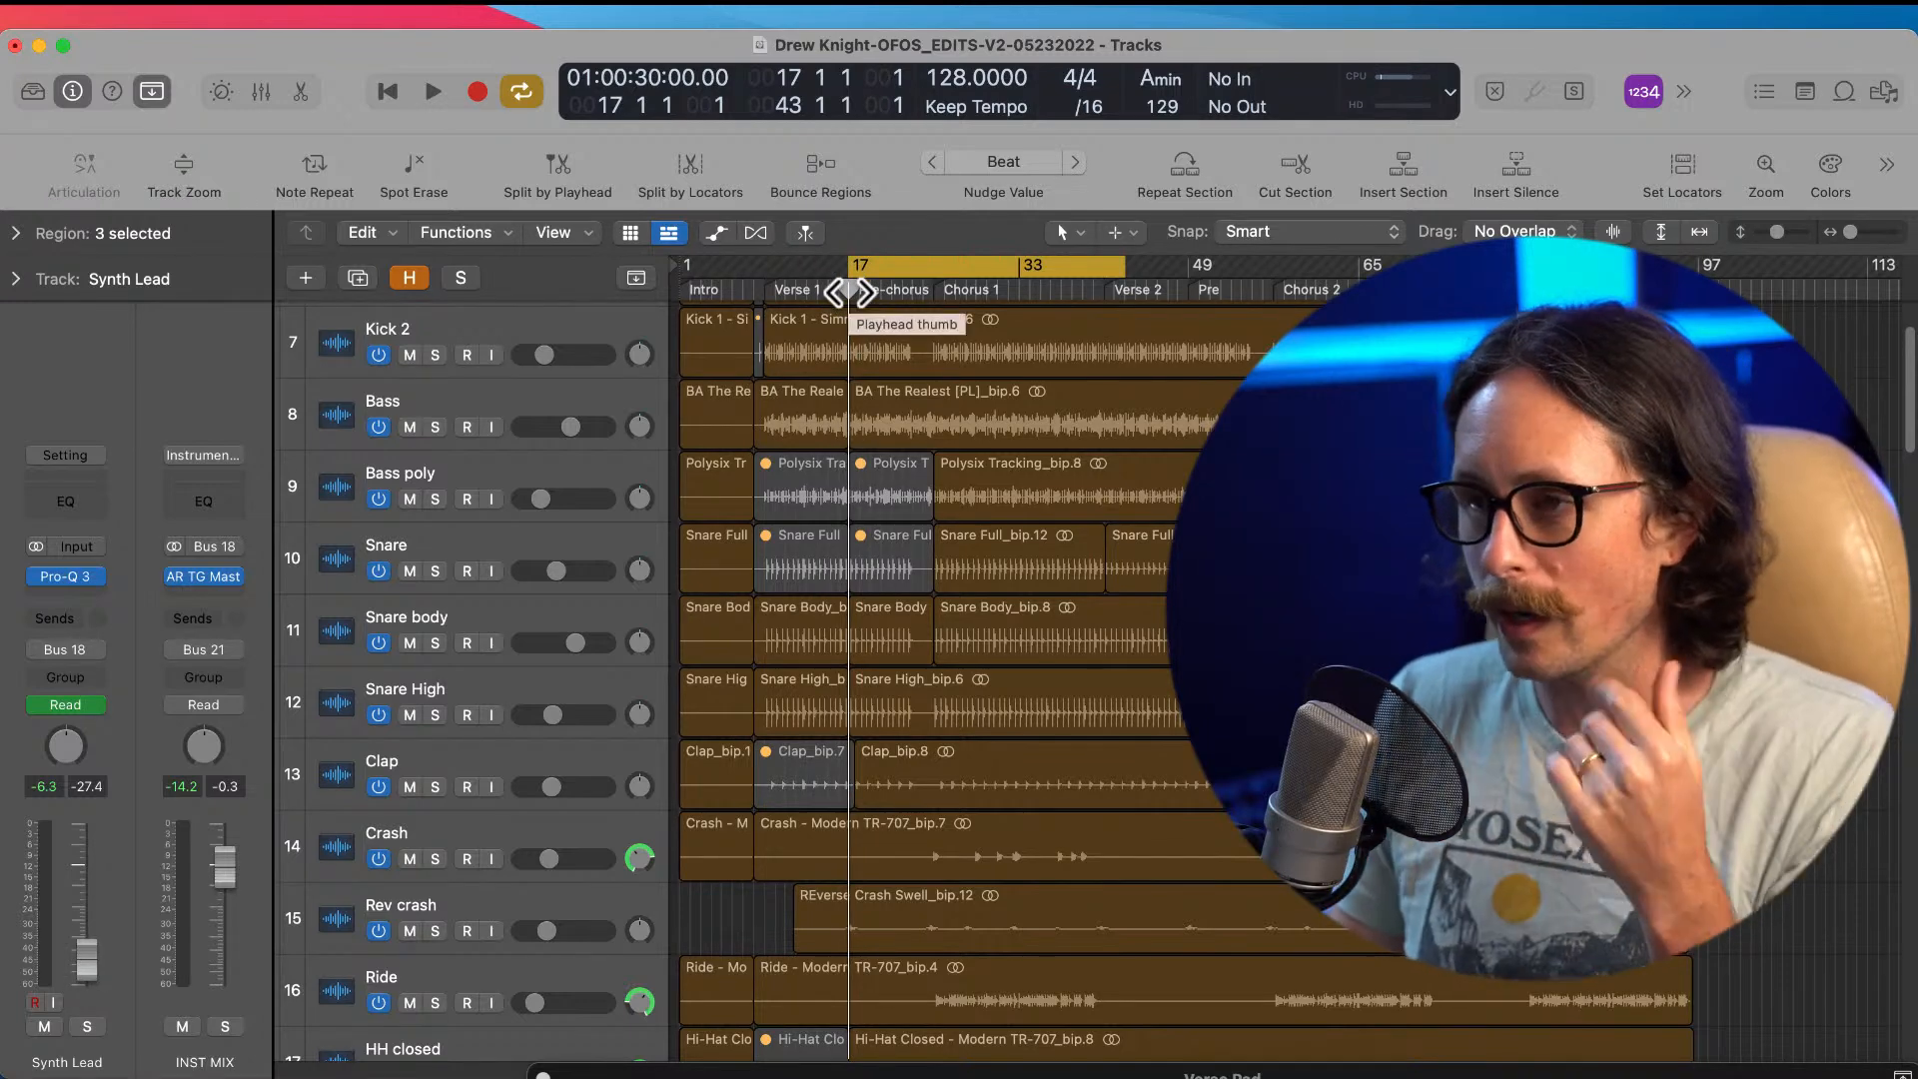
pyautogui.press('super+Tab')
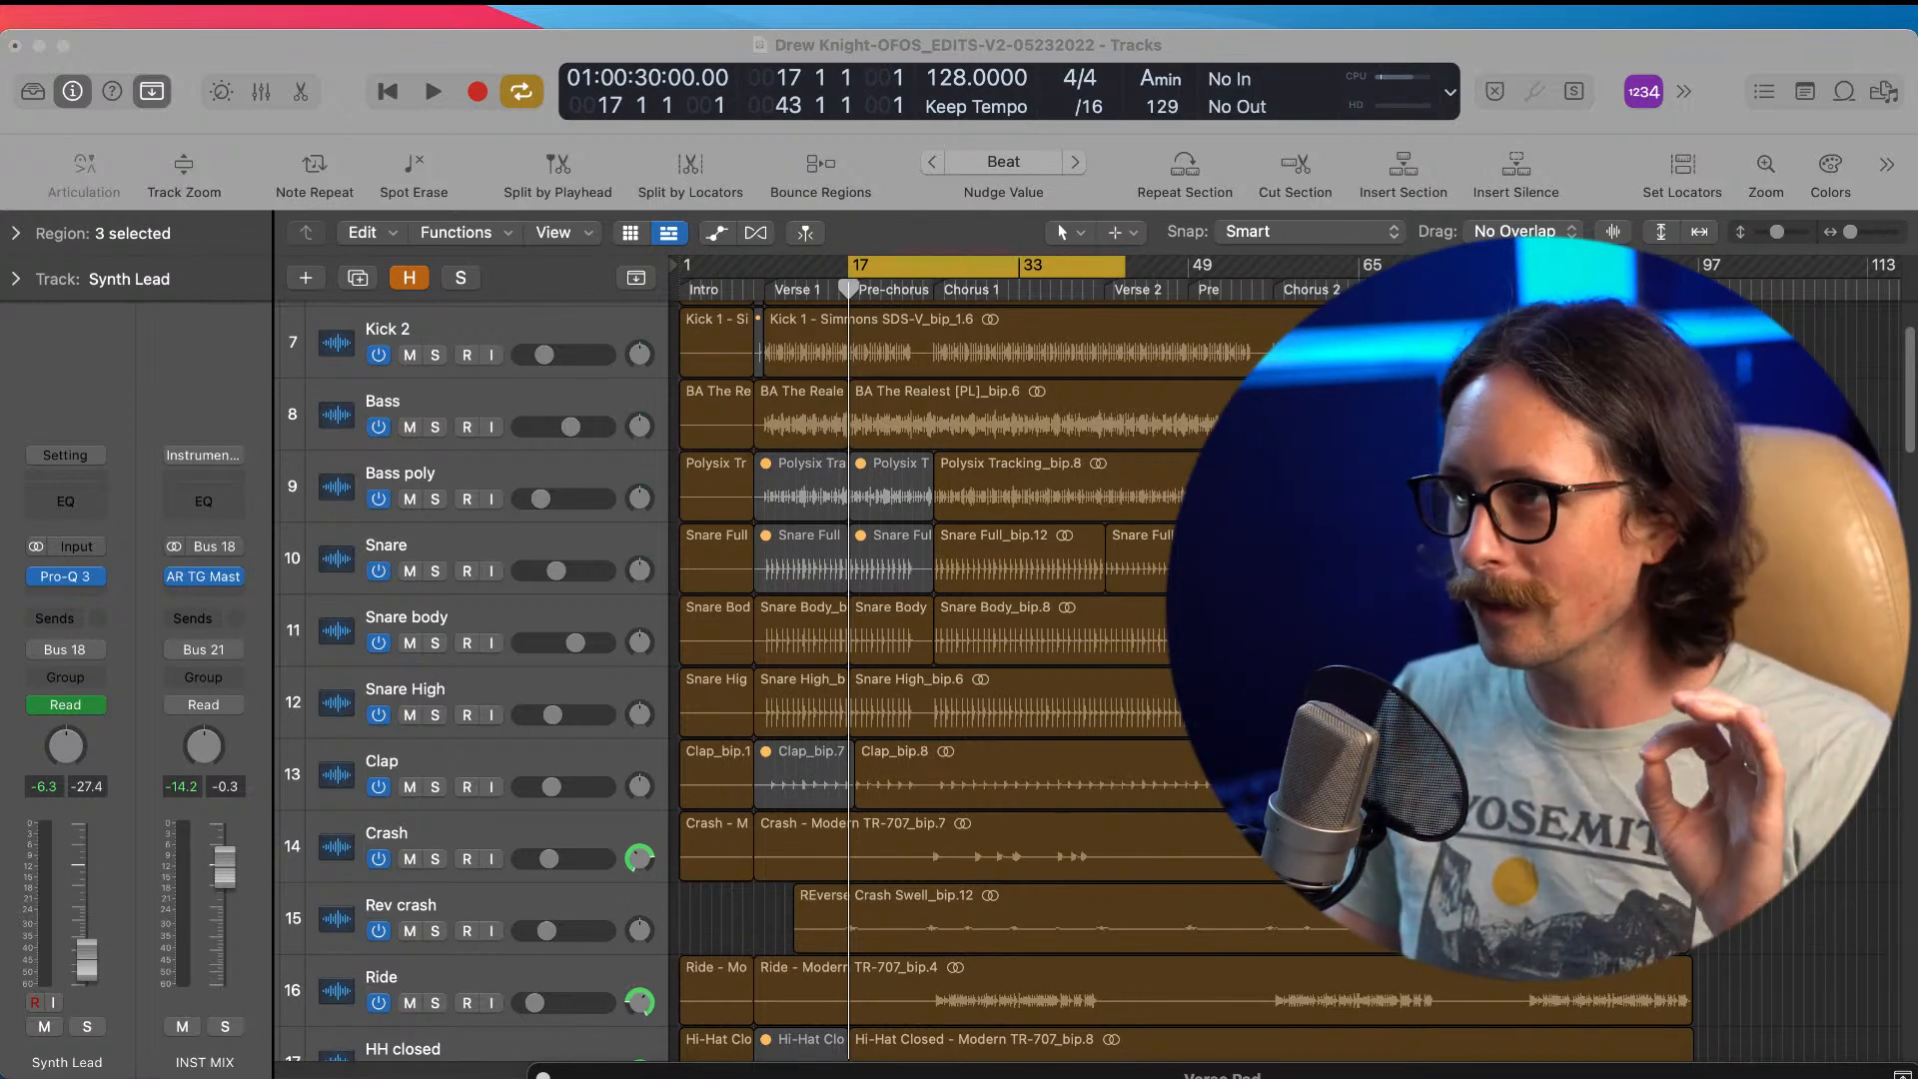
pyautogui.click(354, 65)
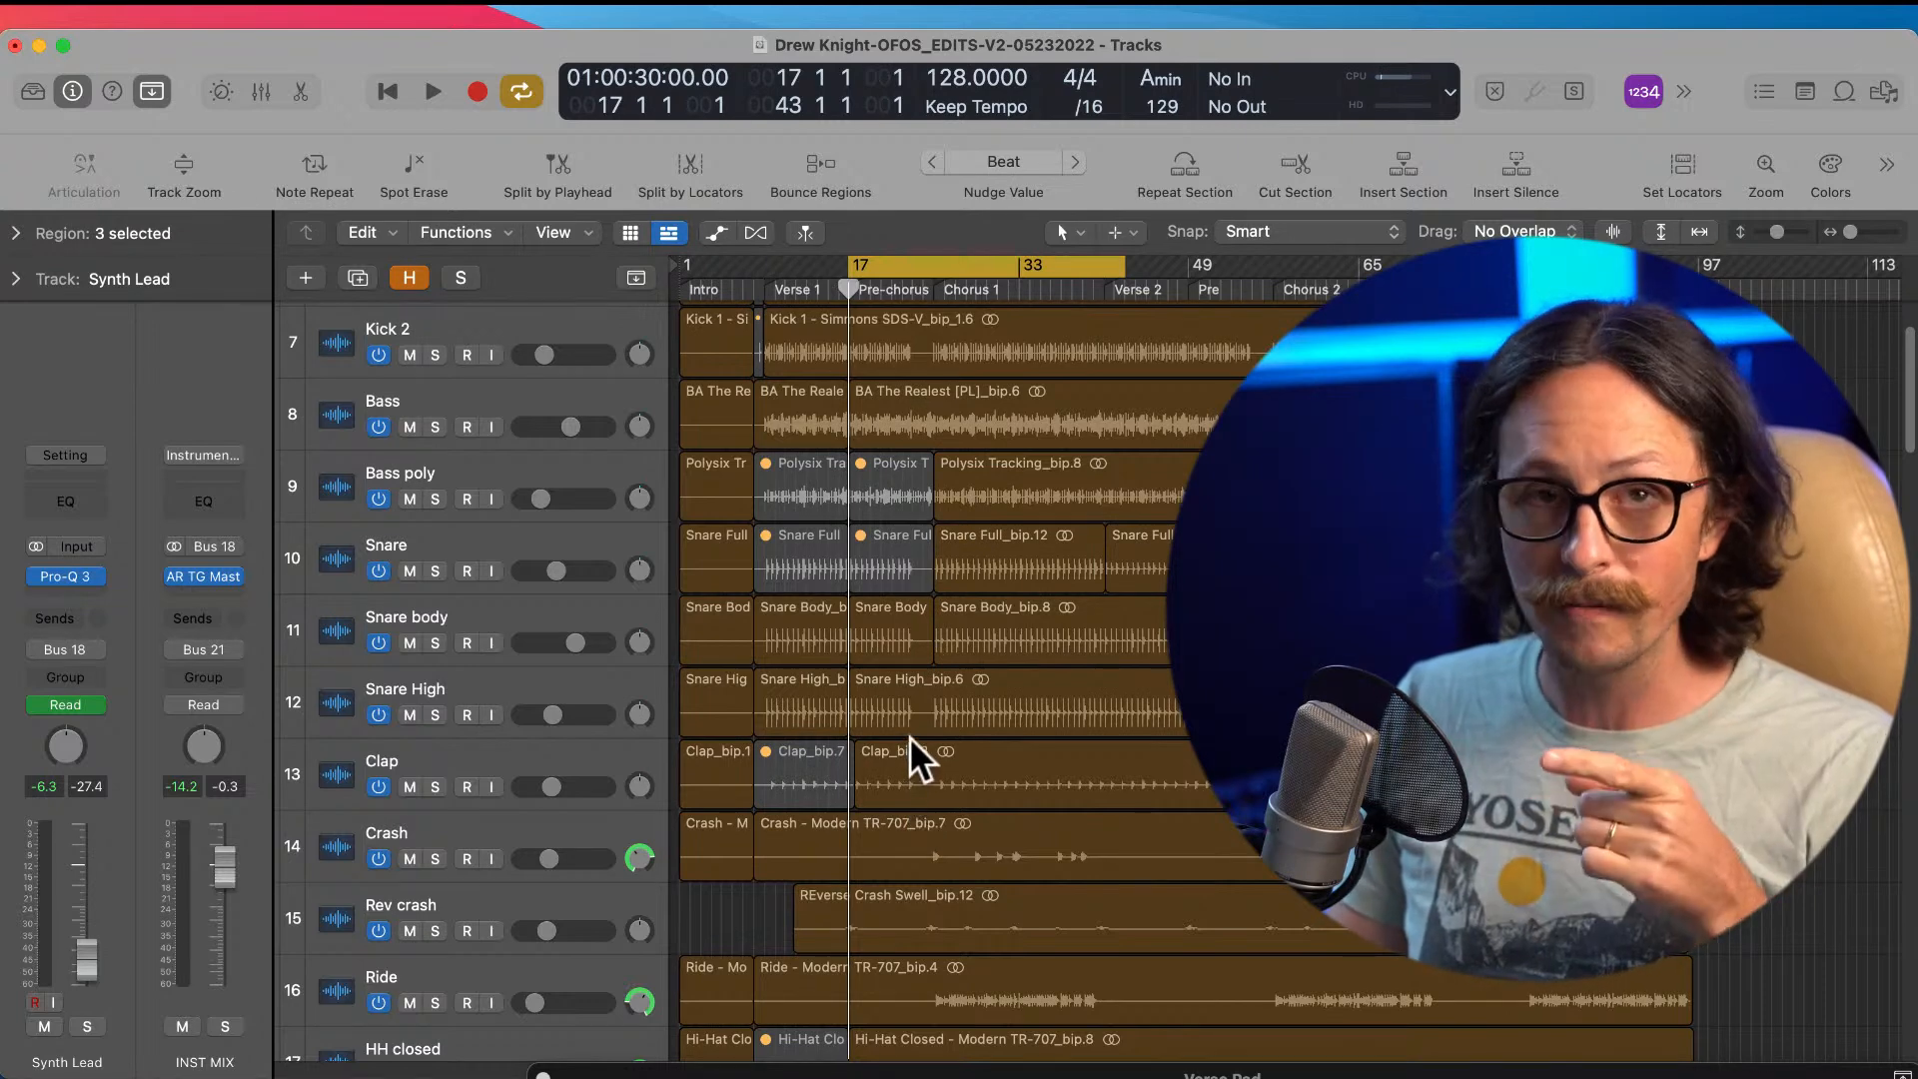
# Step: Examine the muted Bass poly, Snare and Clap regions in Verse 1 and the pre-chorus against the other drum tracks
pyautogui.scroll(3, 979, 627)
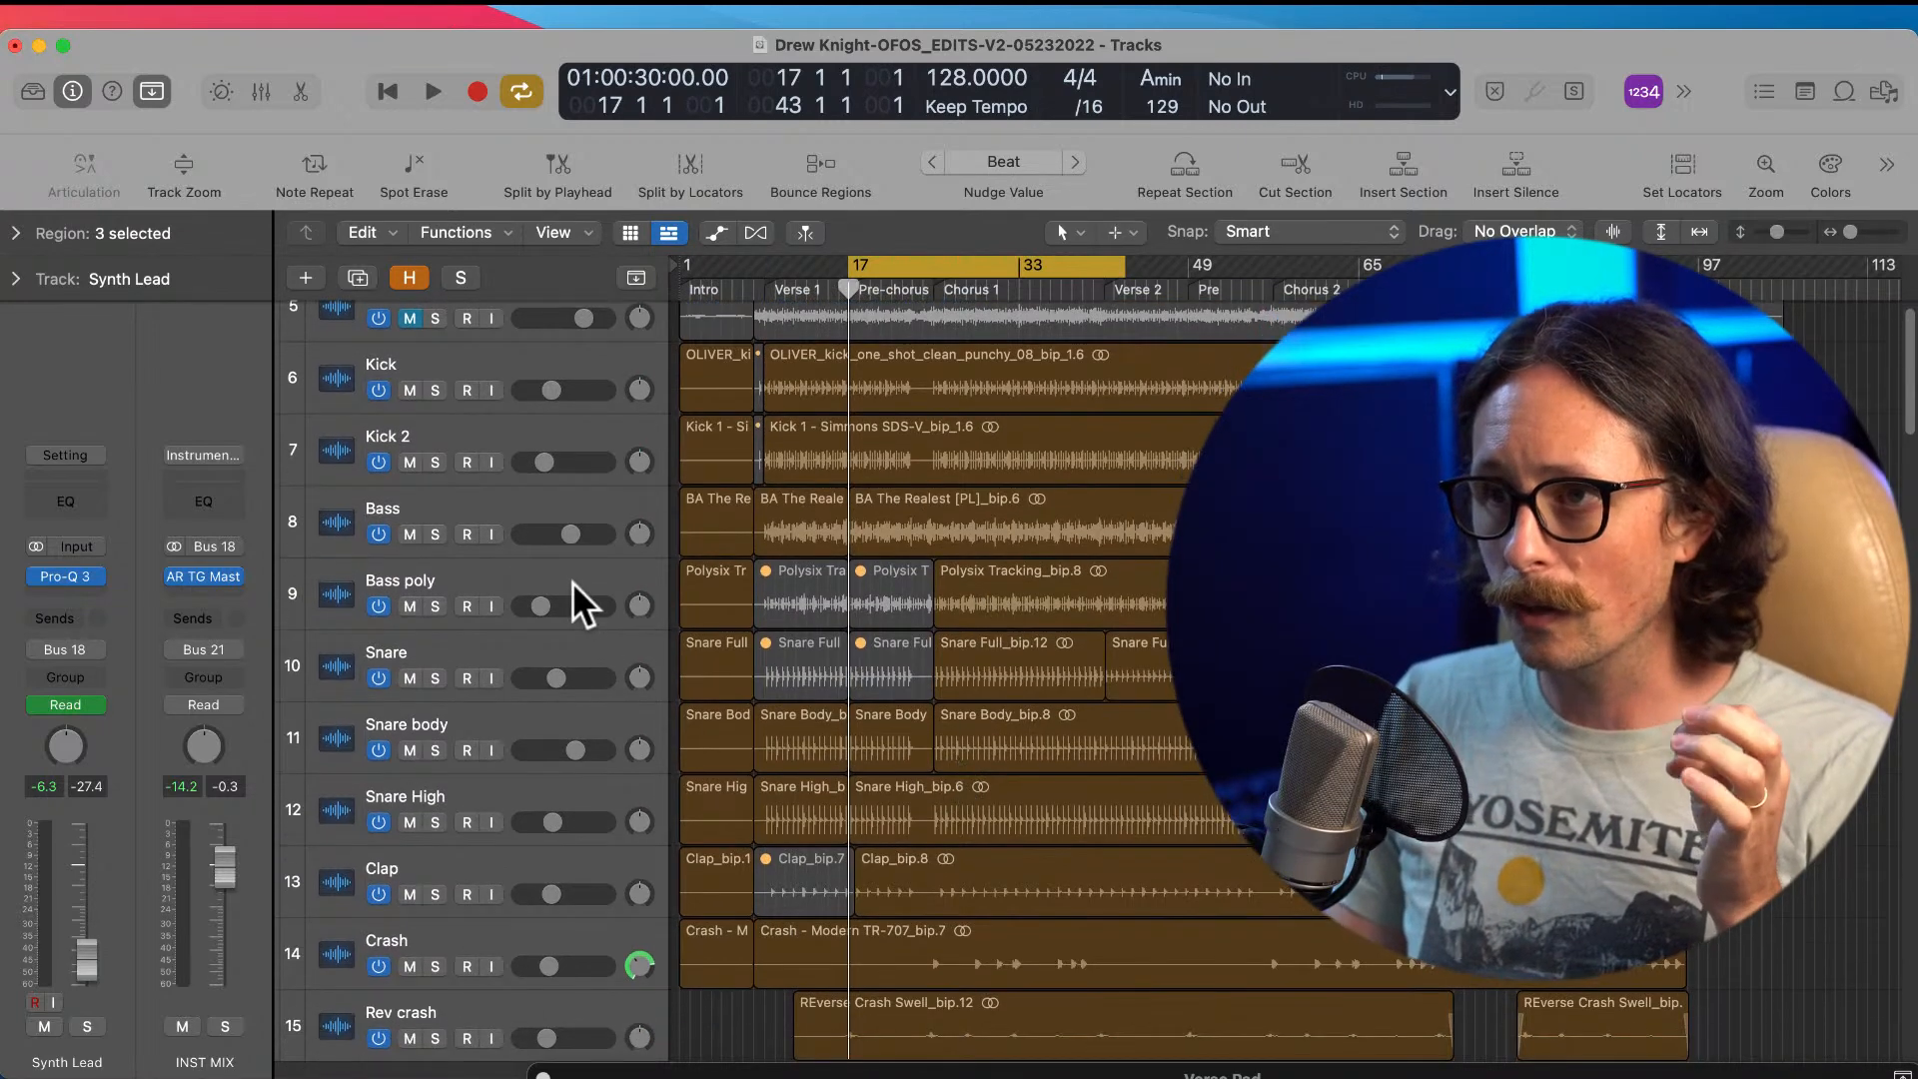
pyautogui.click(546, 580)
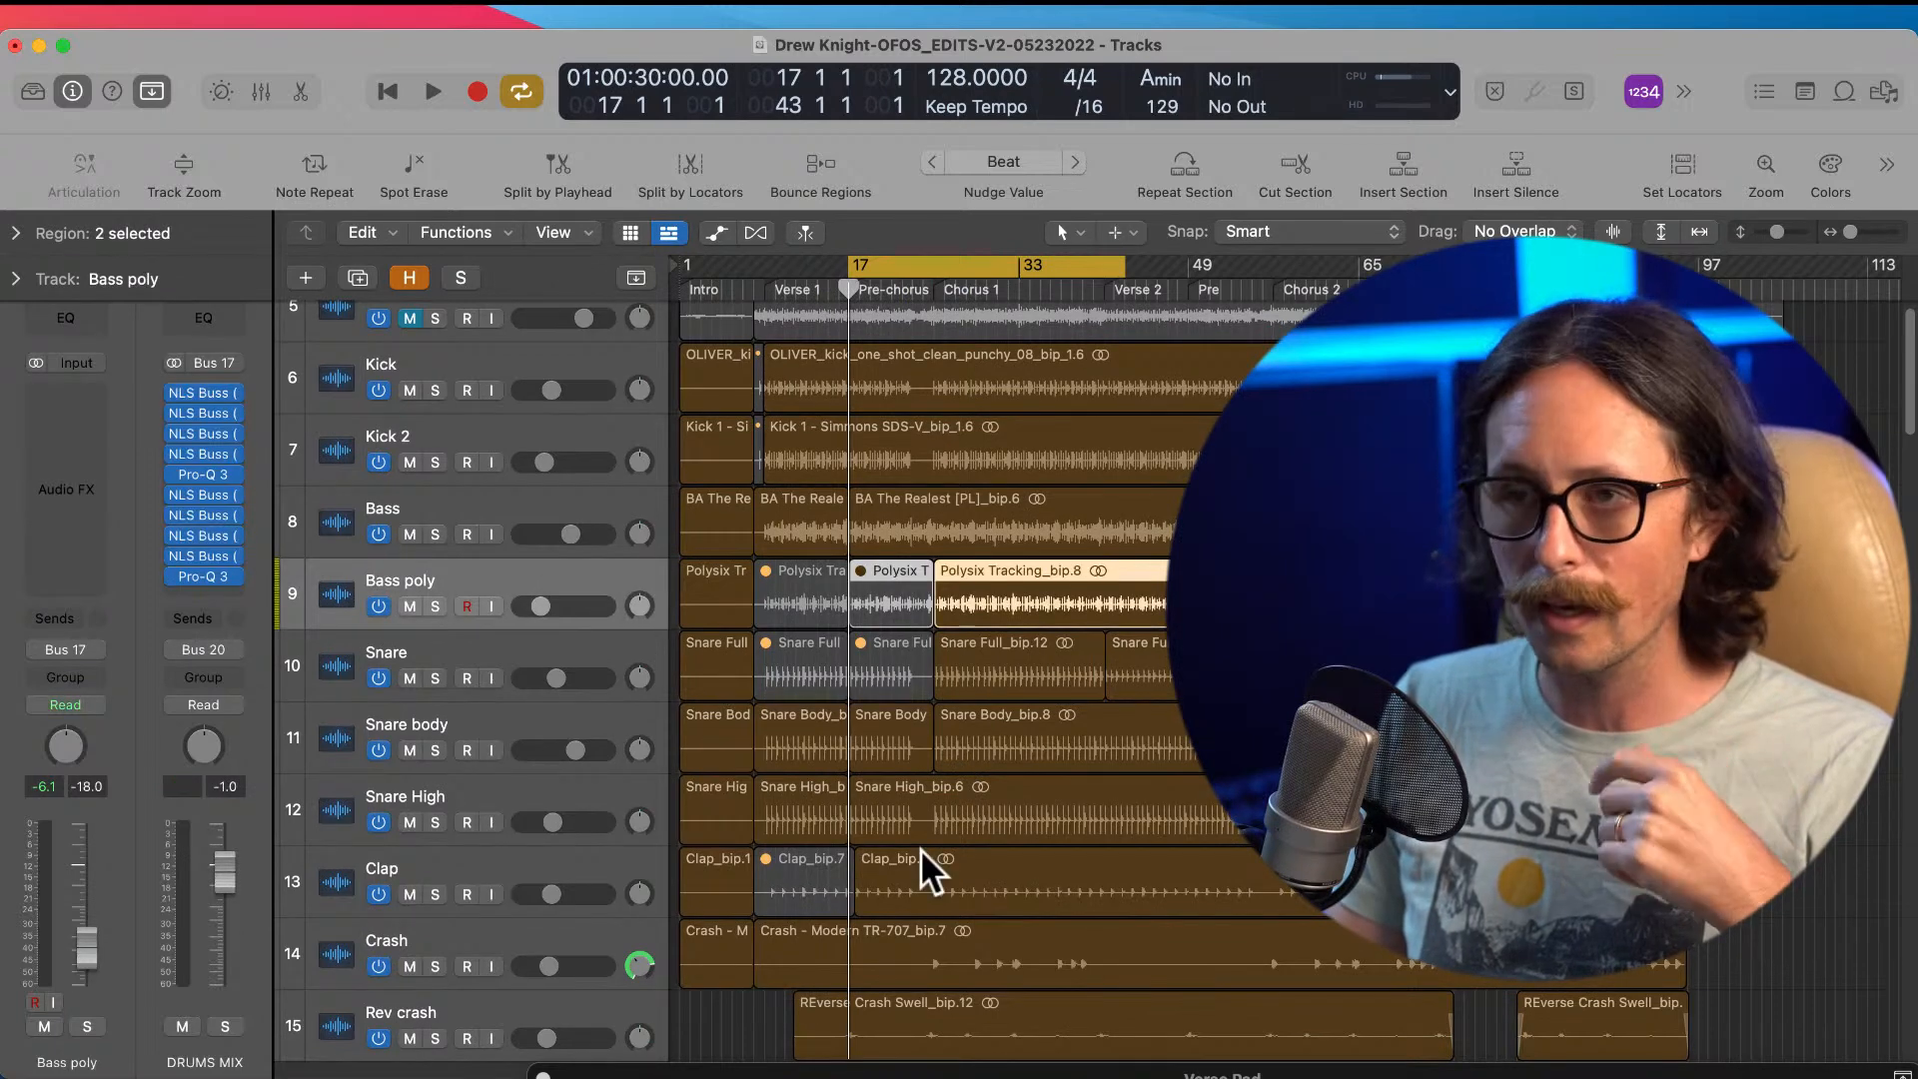
pyautogui.click(588, 658)
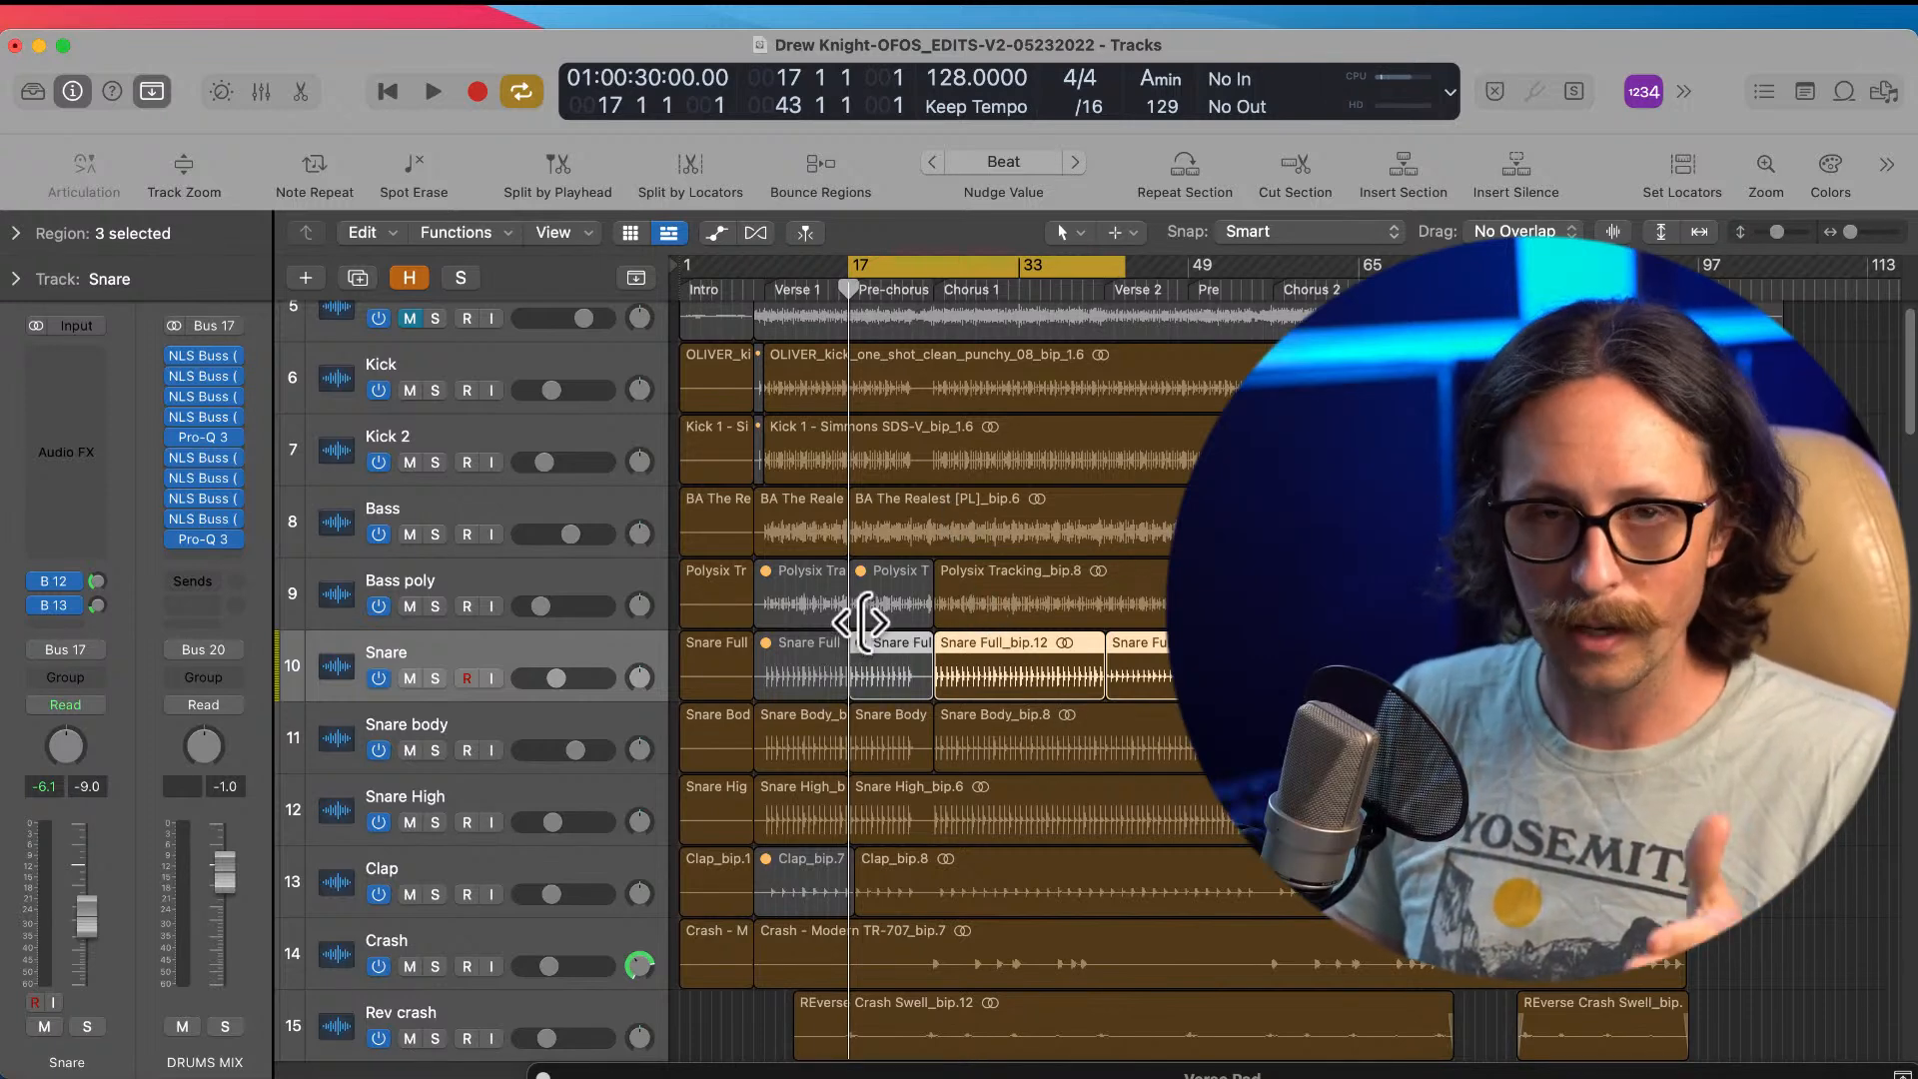
pyautogui.scroll(1, 973, 608)
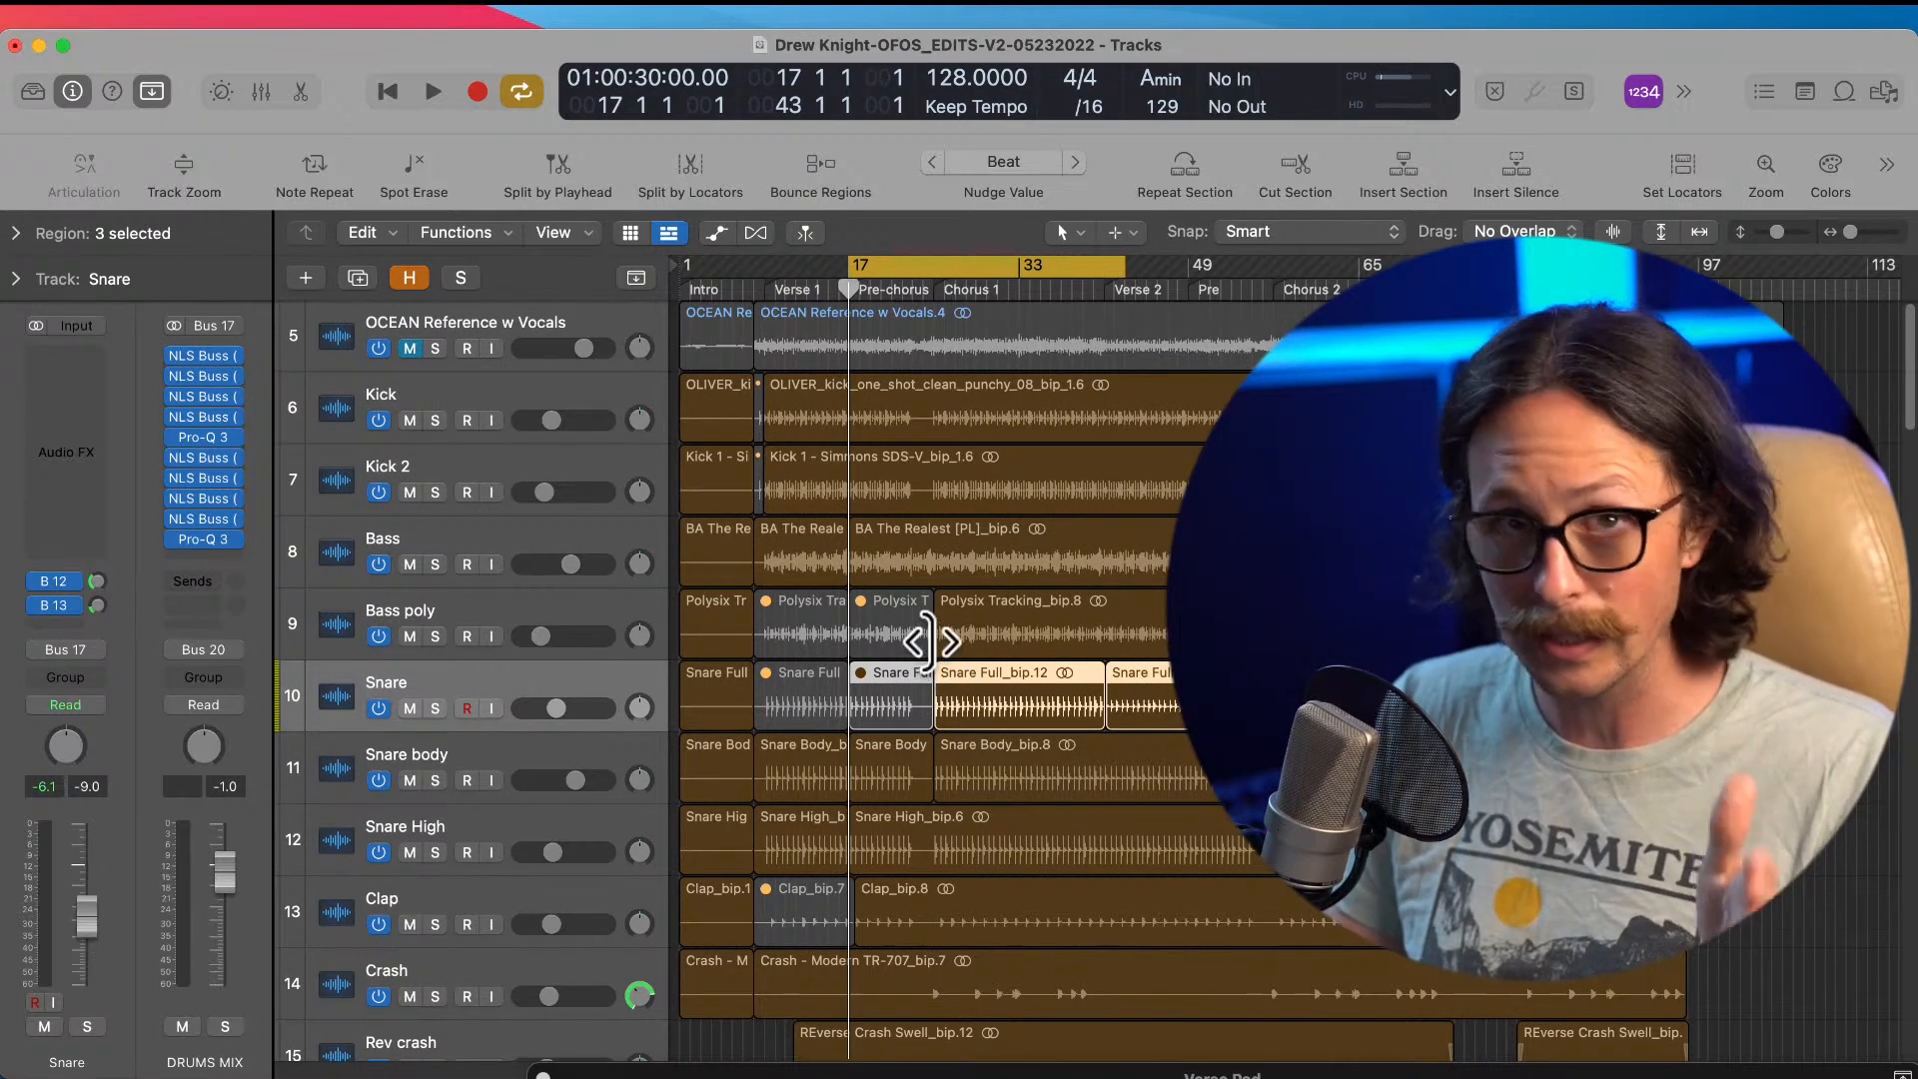
pyautogui.scroll(-3, 929, 646)
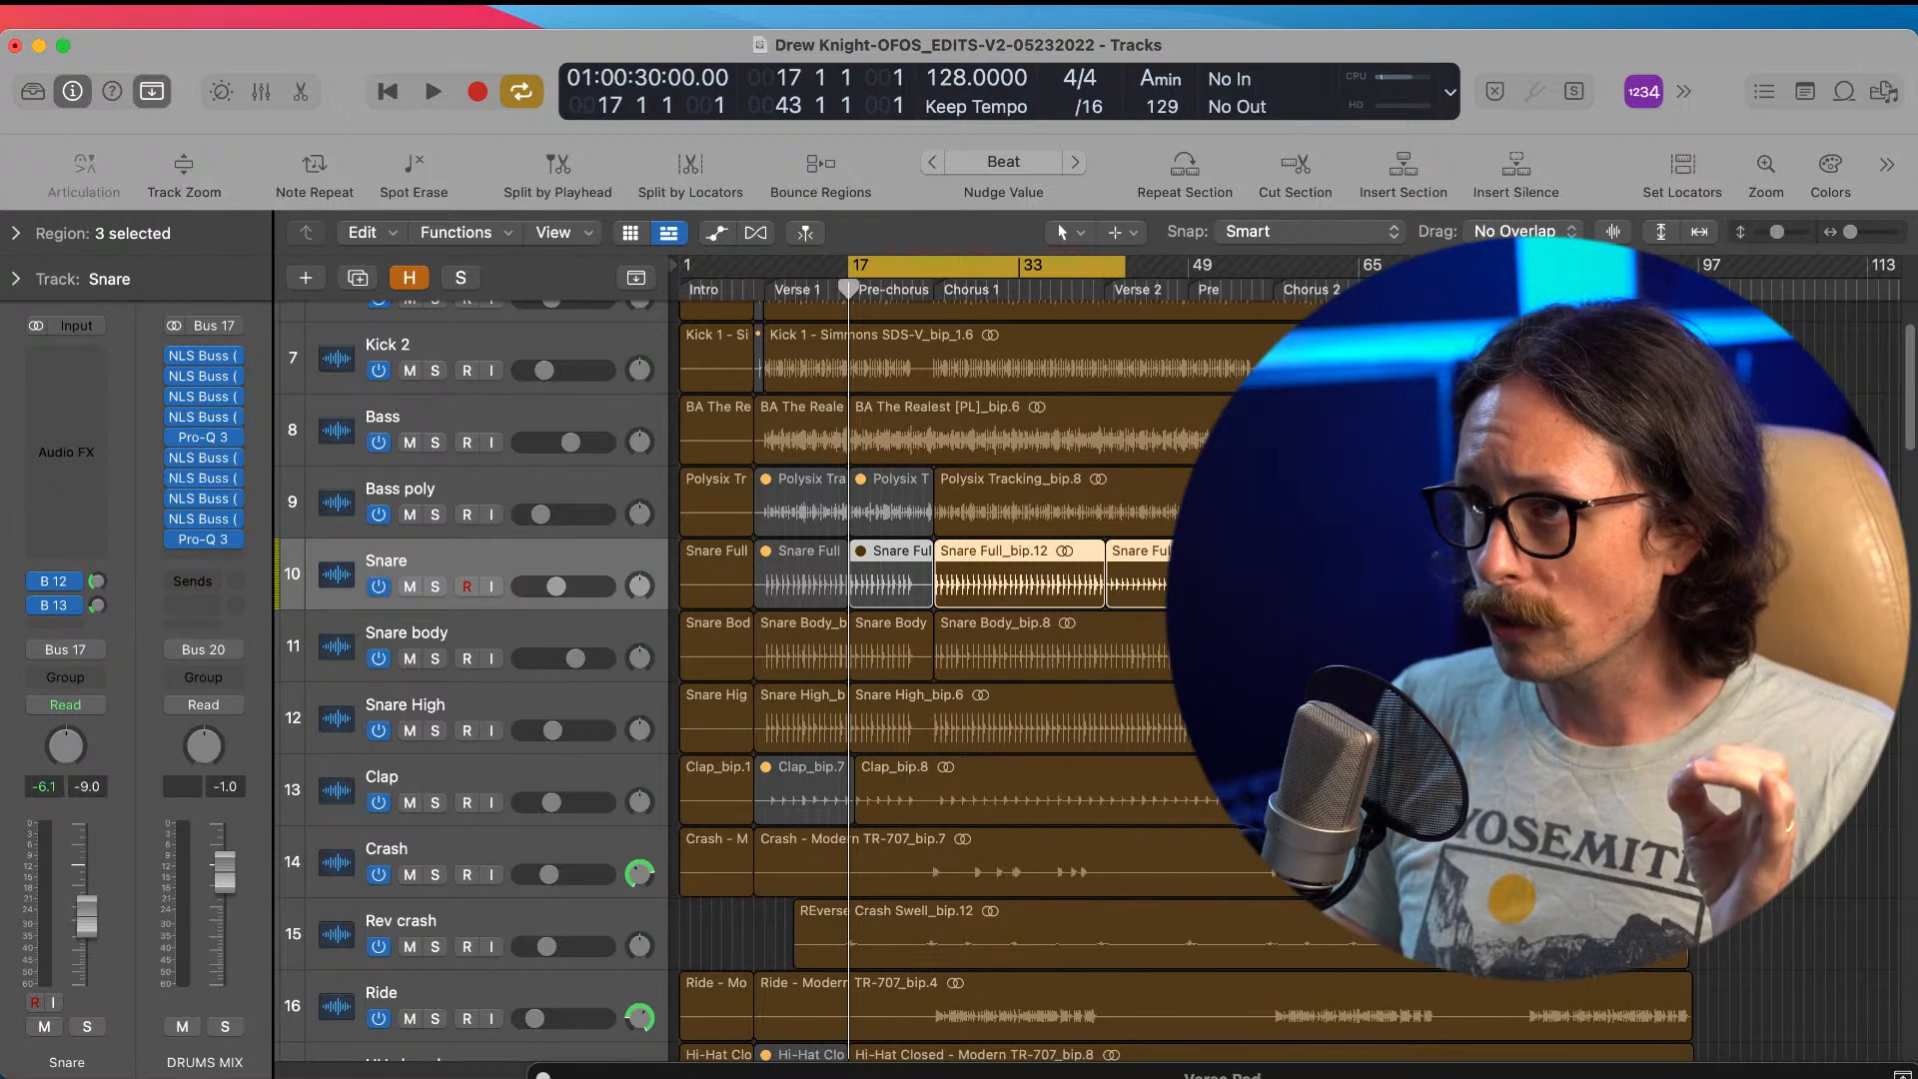
pyautogui.scroll(2, 939, 441)
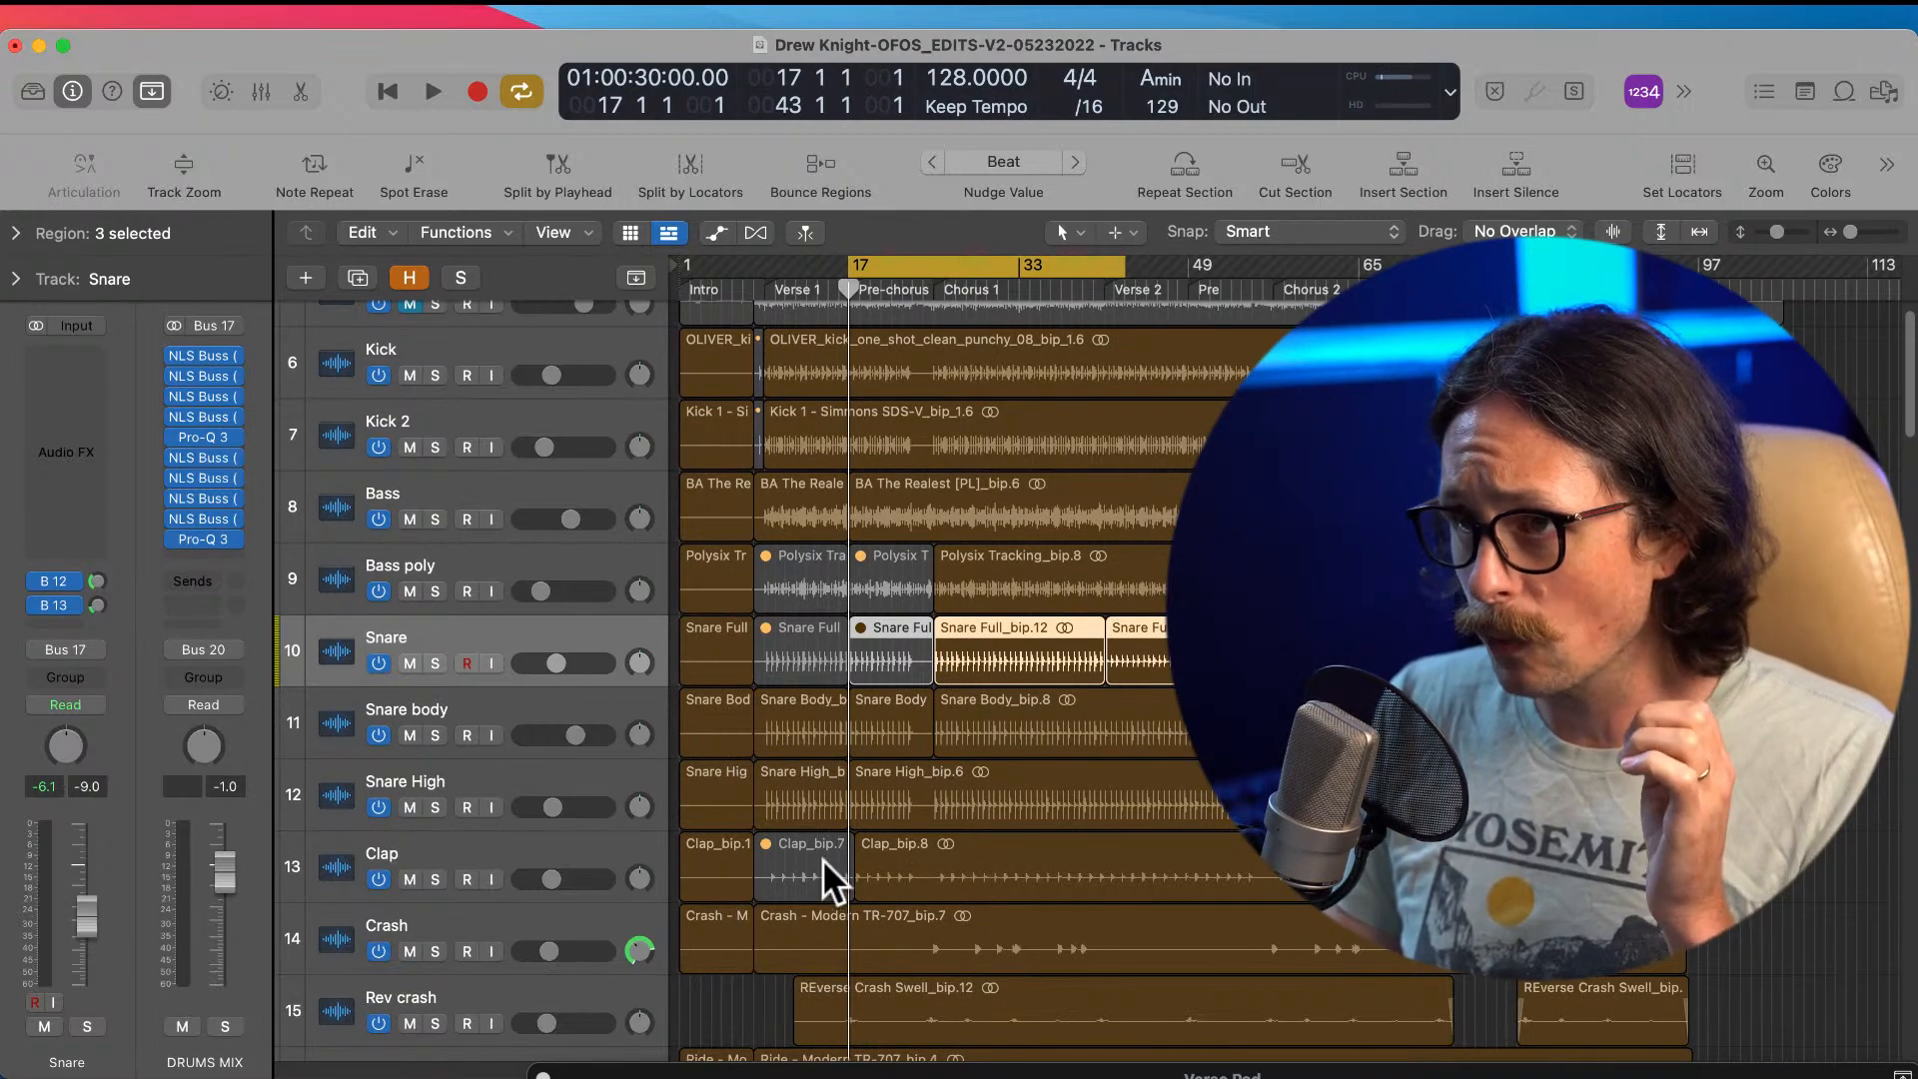
pyautogui.scroll(-3, 638, 920)
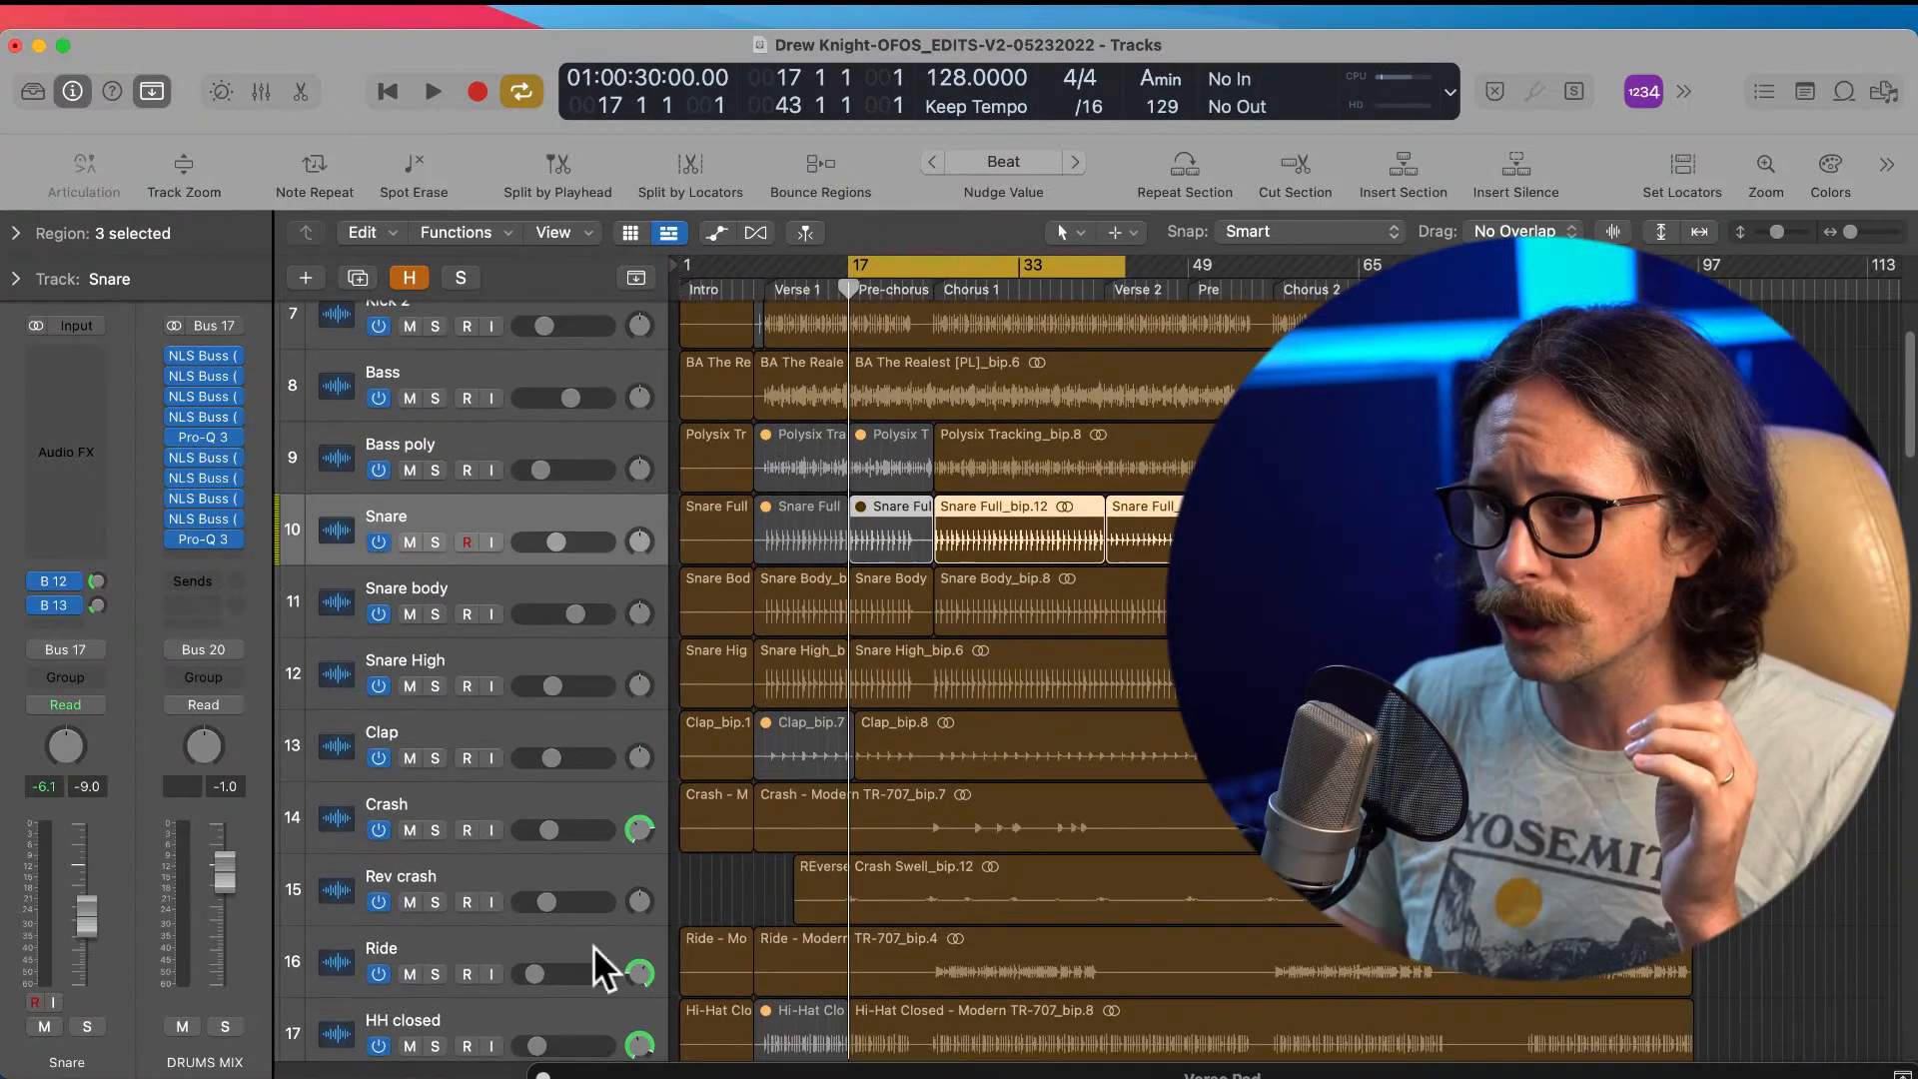
# Step: Solo the tracks from Kick through Tom LOW LOW, leaving out the OCEAN reference, and listen from bar 17 into Chorus 1
pyautogui.scroll(-10, 819, 905)
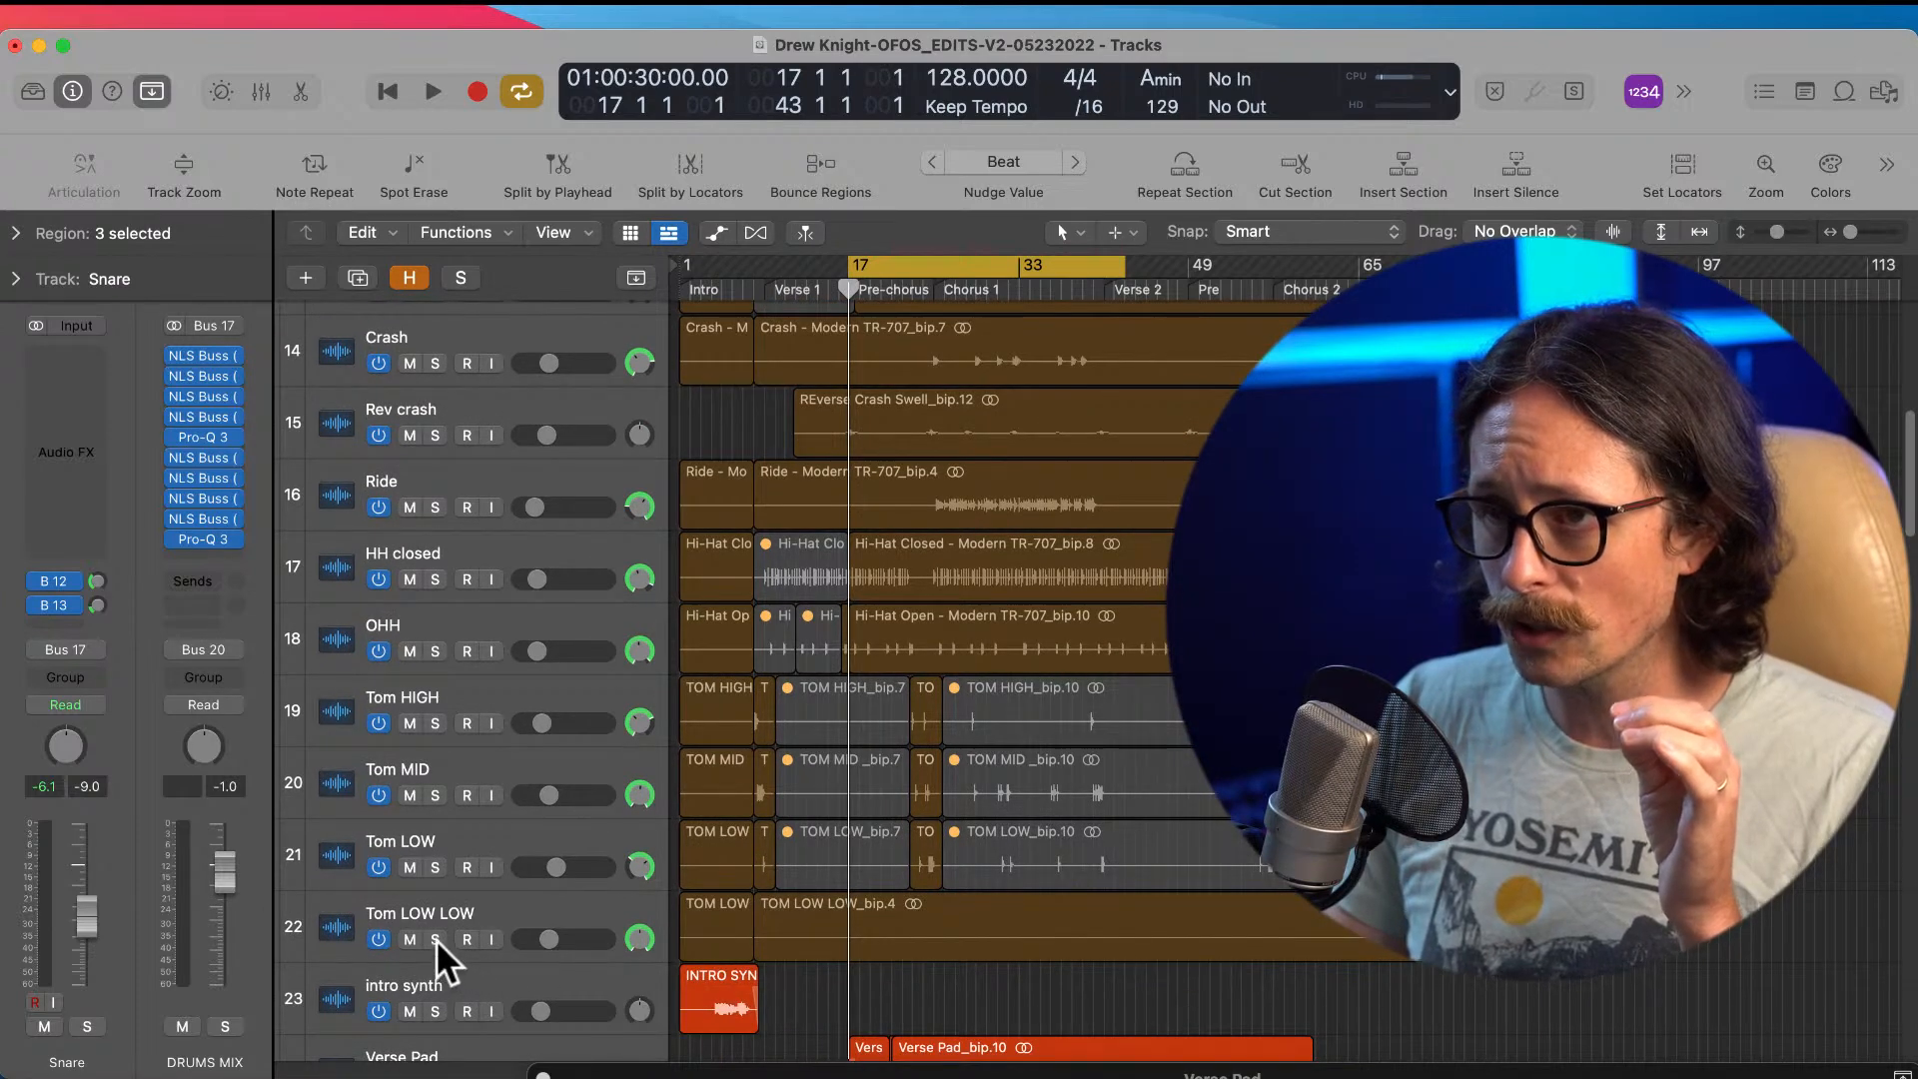
pyautogui.moveTo(436, 931); pyautogui.dragTo(412, 247)
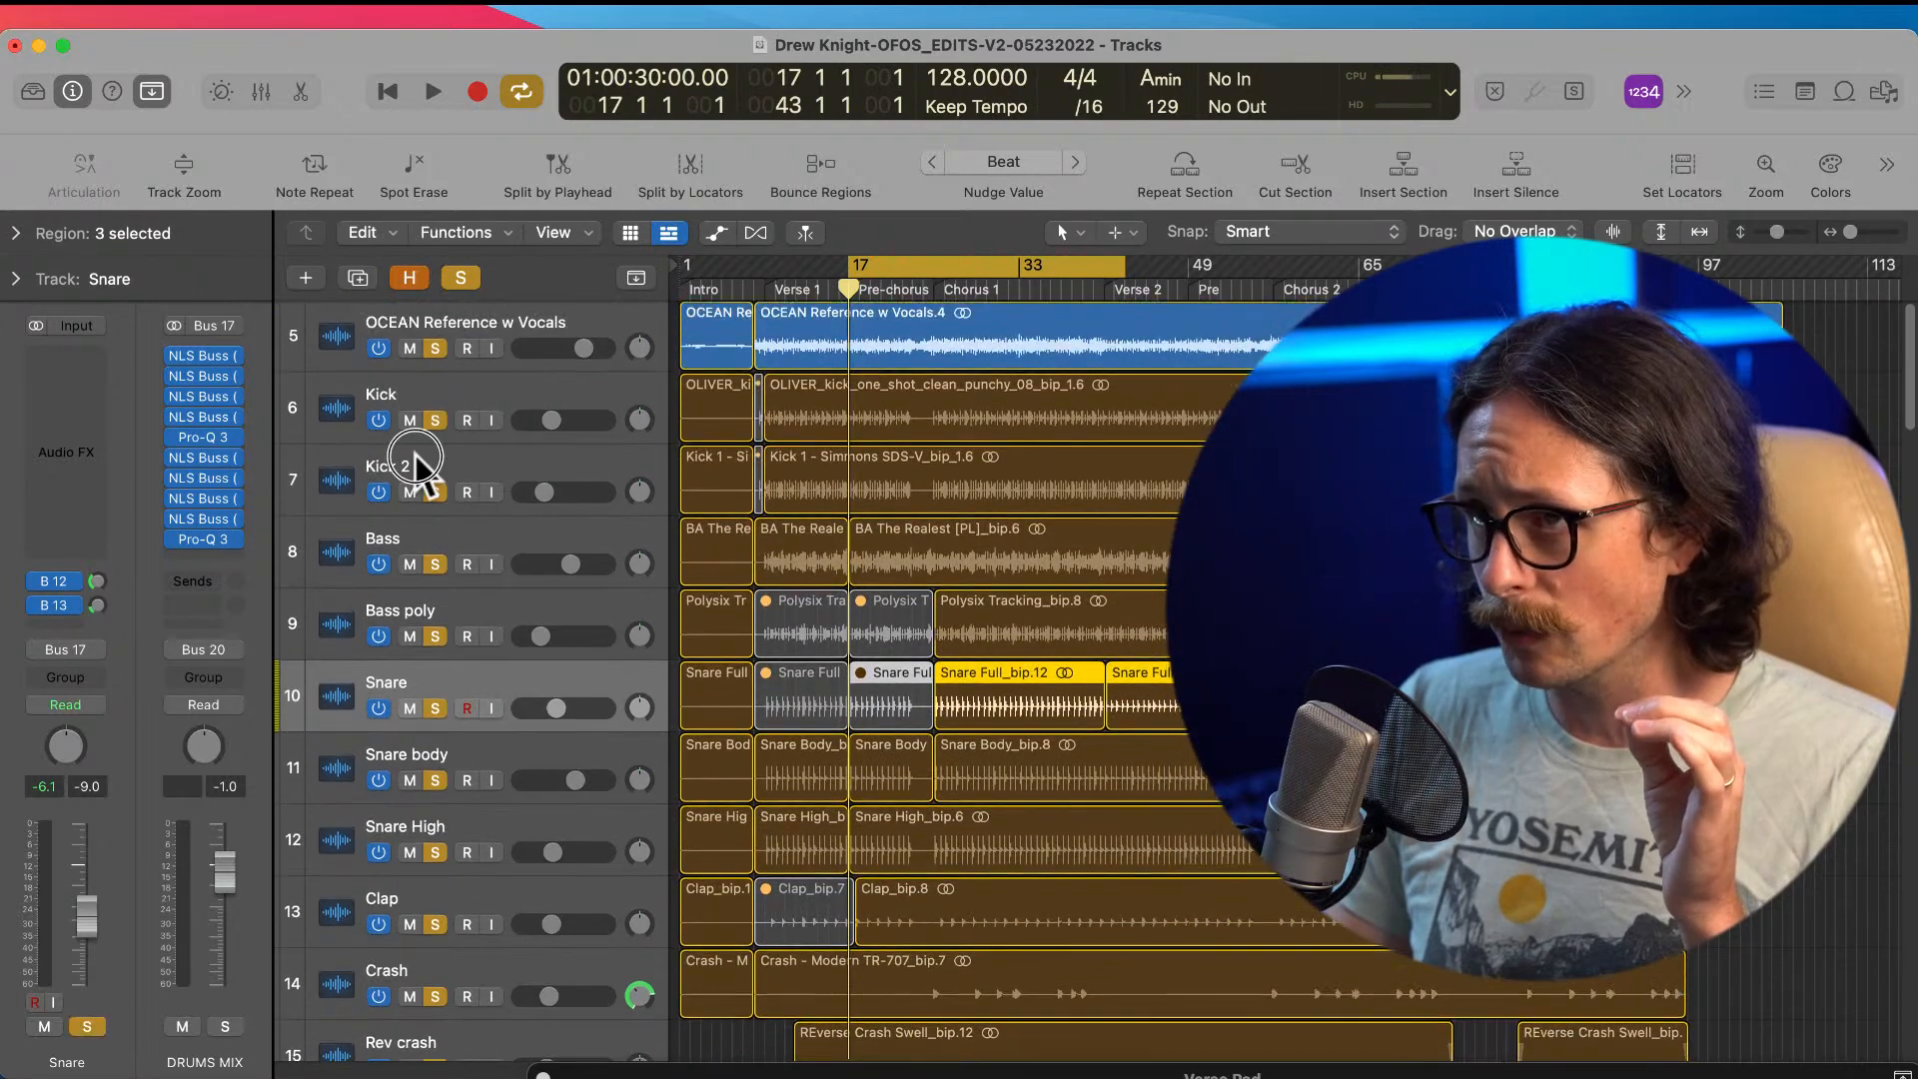
pyautogui.click(434, 349)
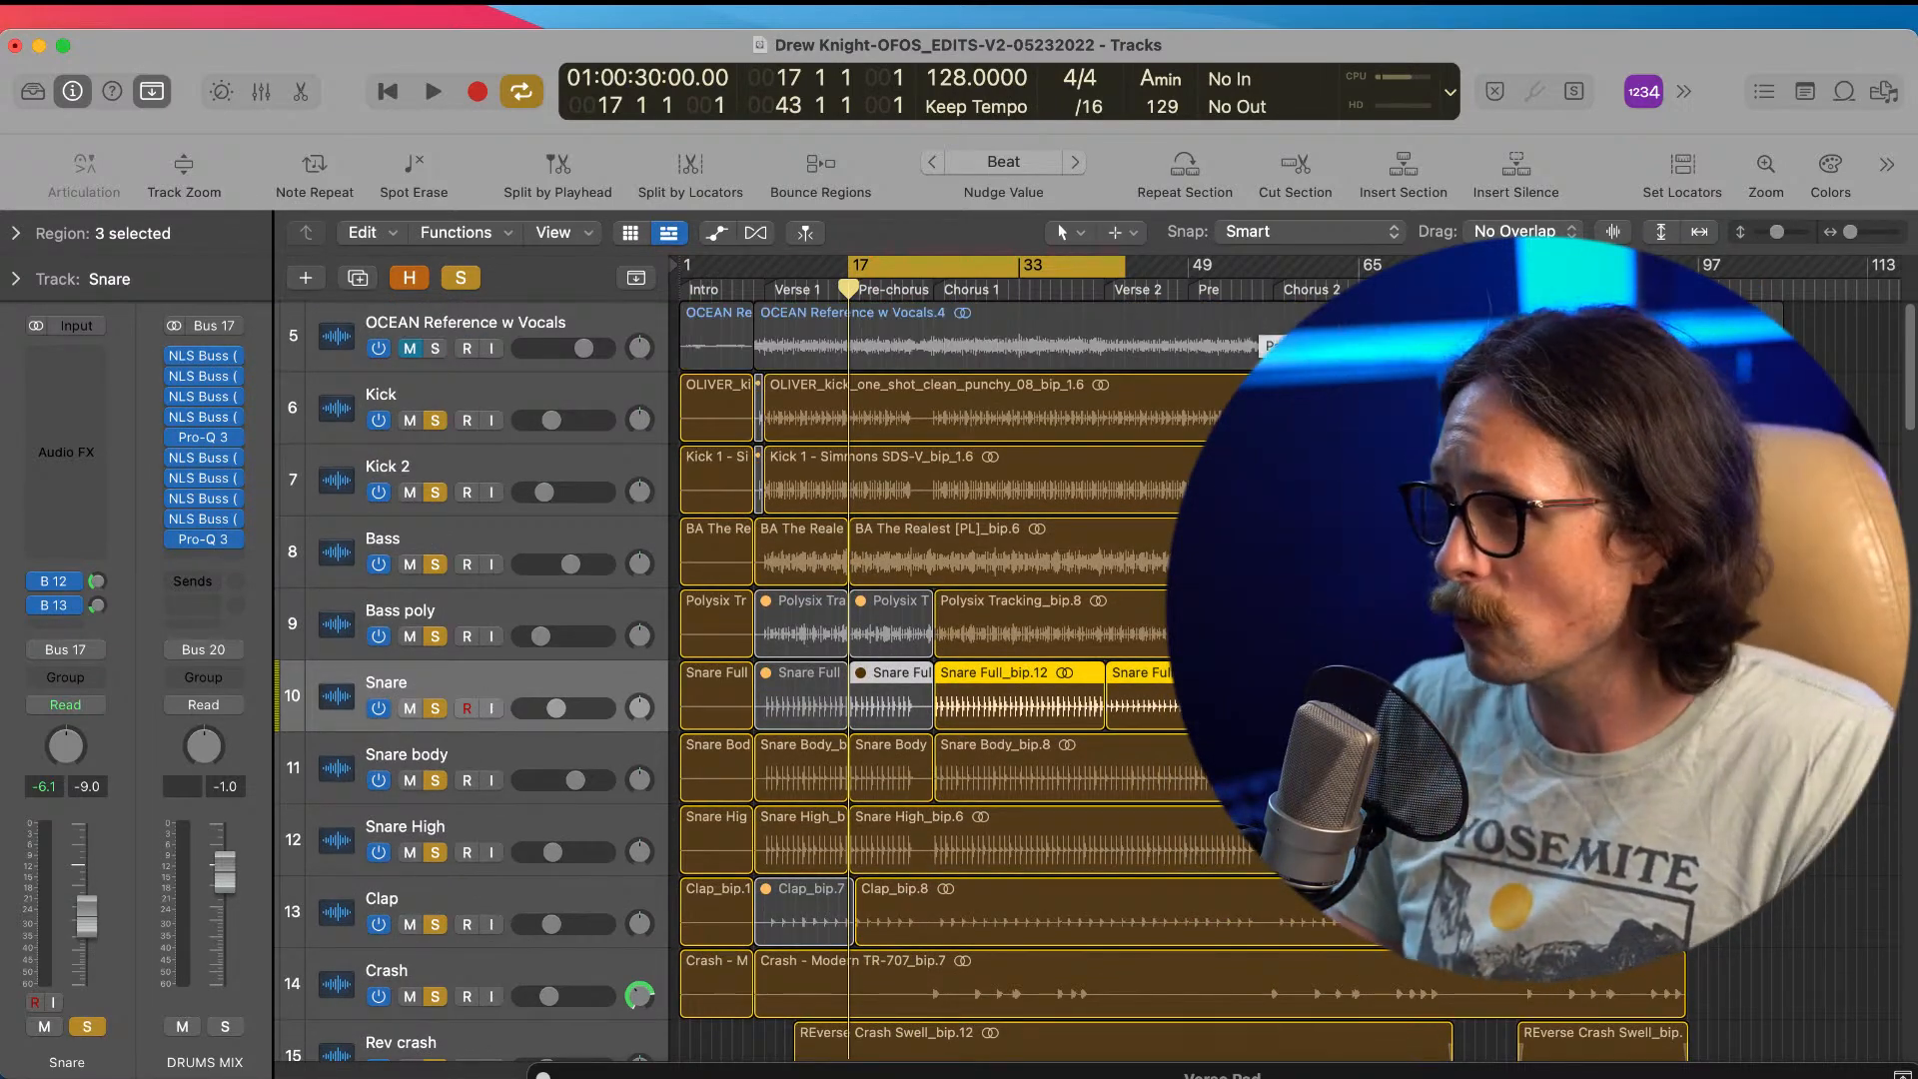
pyautogui.press('space')
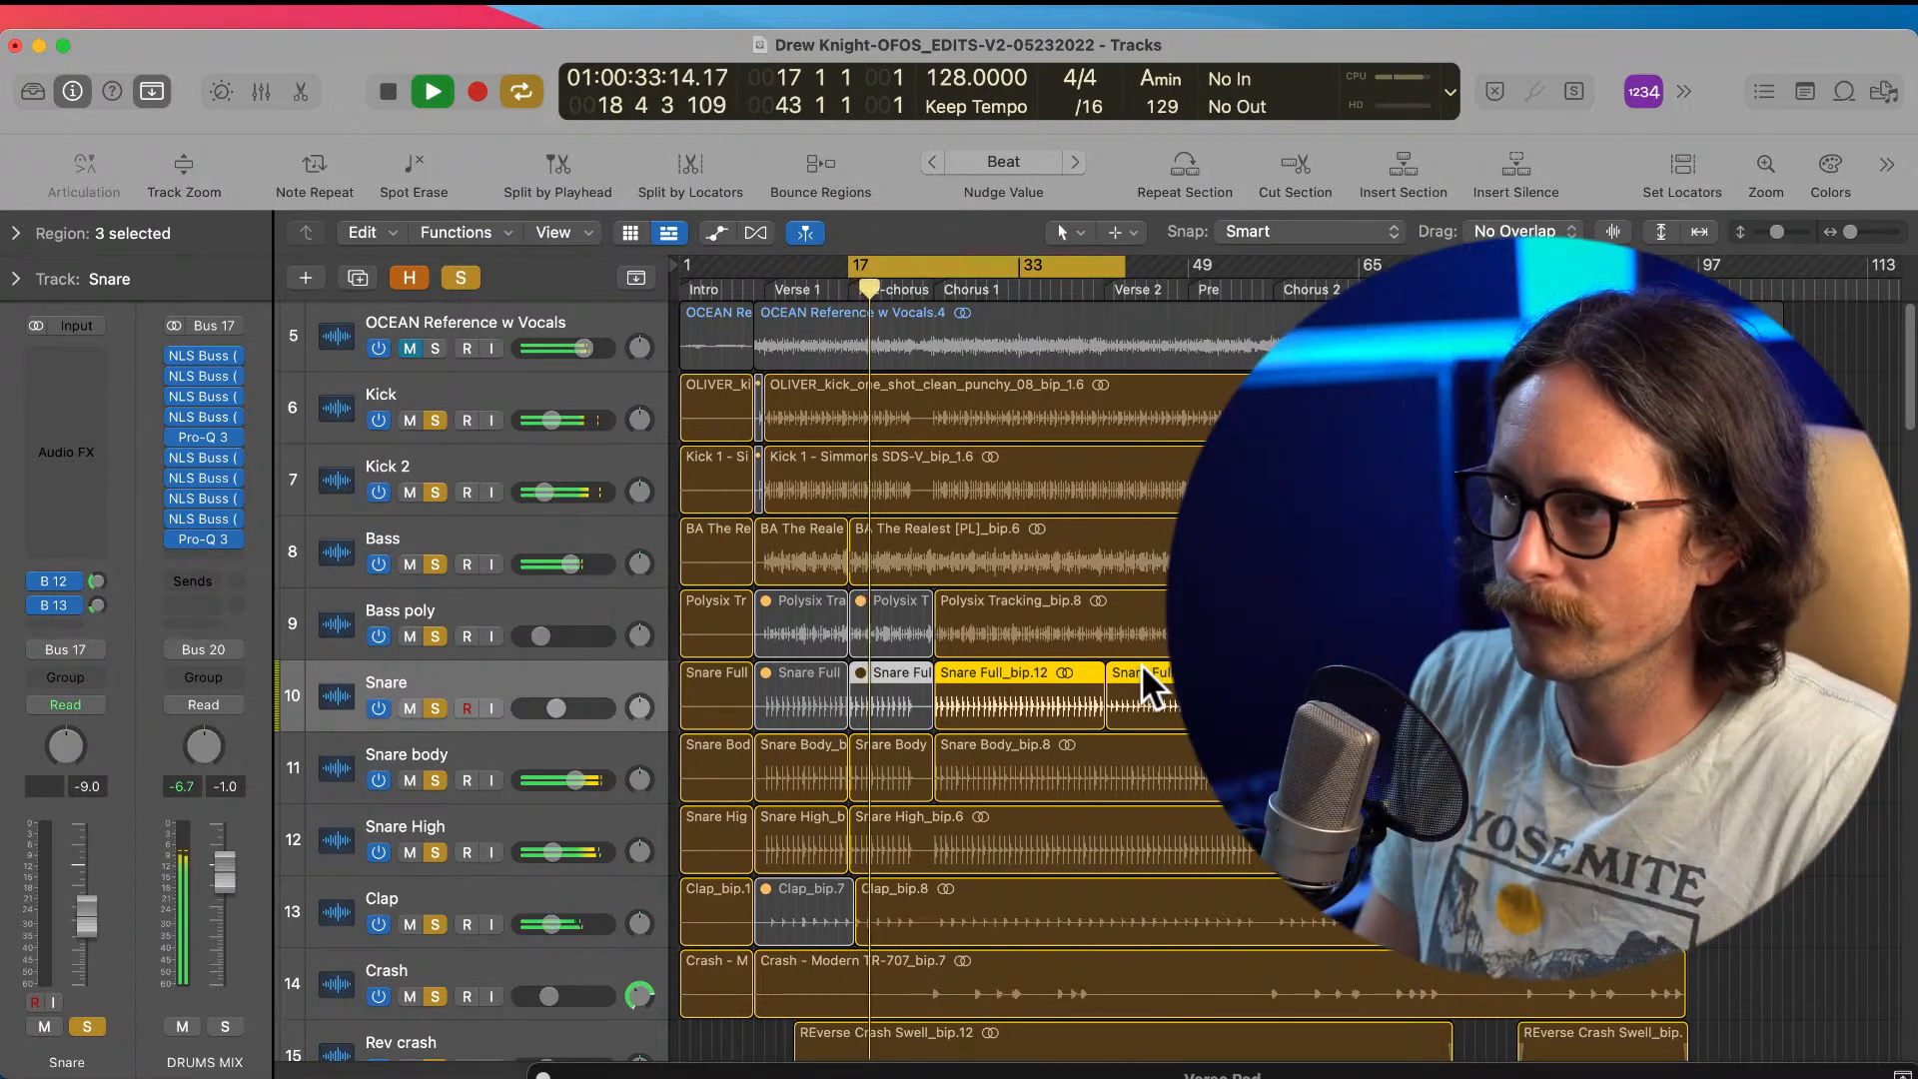
pyautogui.scroll(-3, 1139, 559)
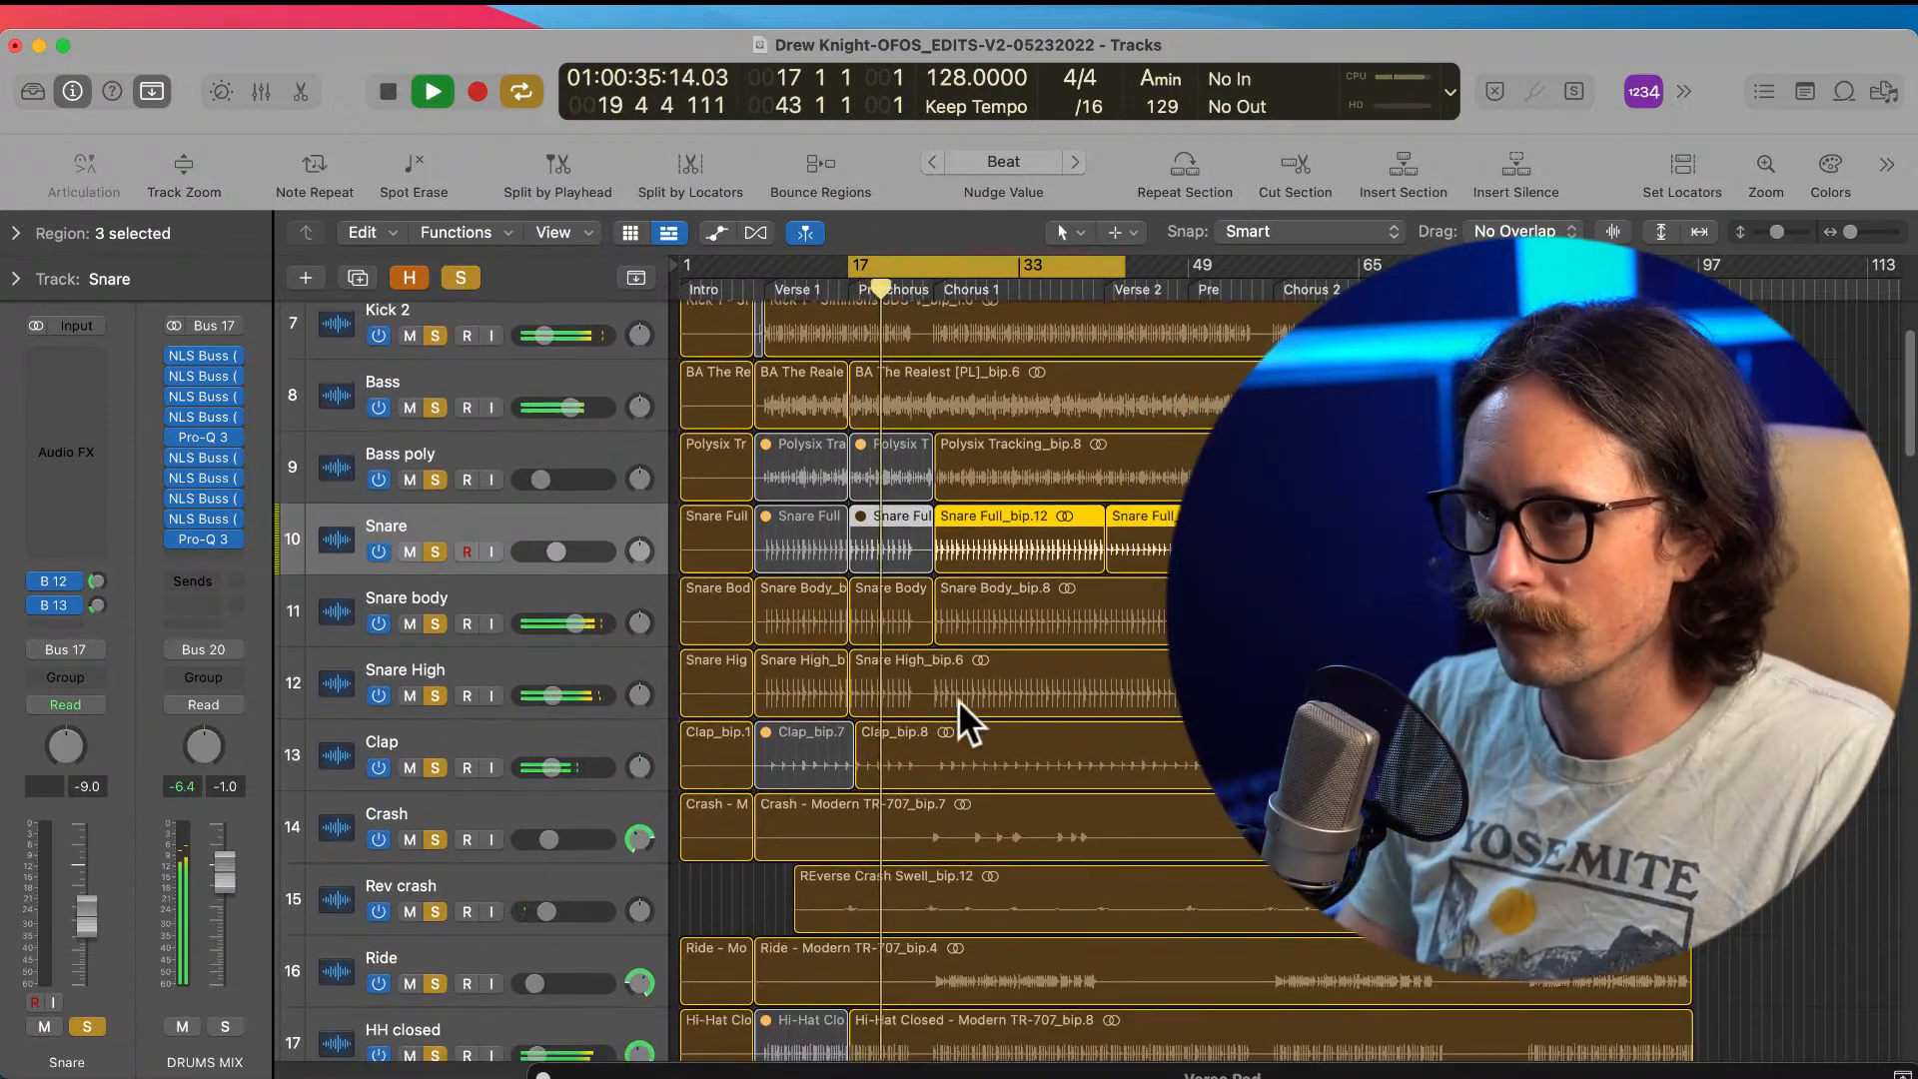
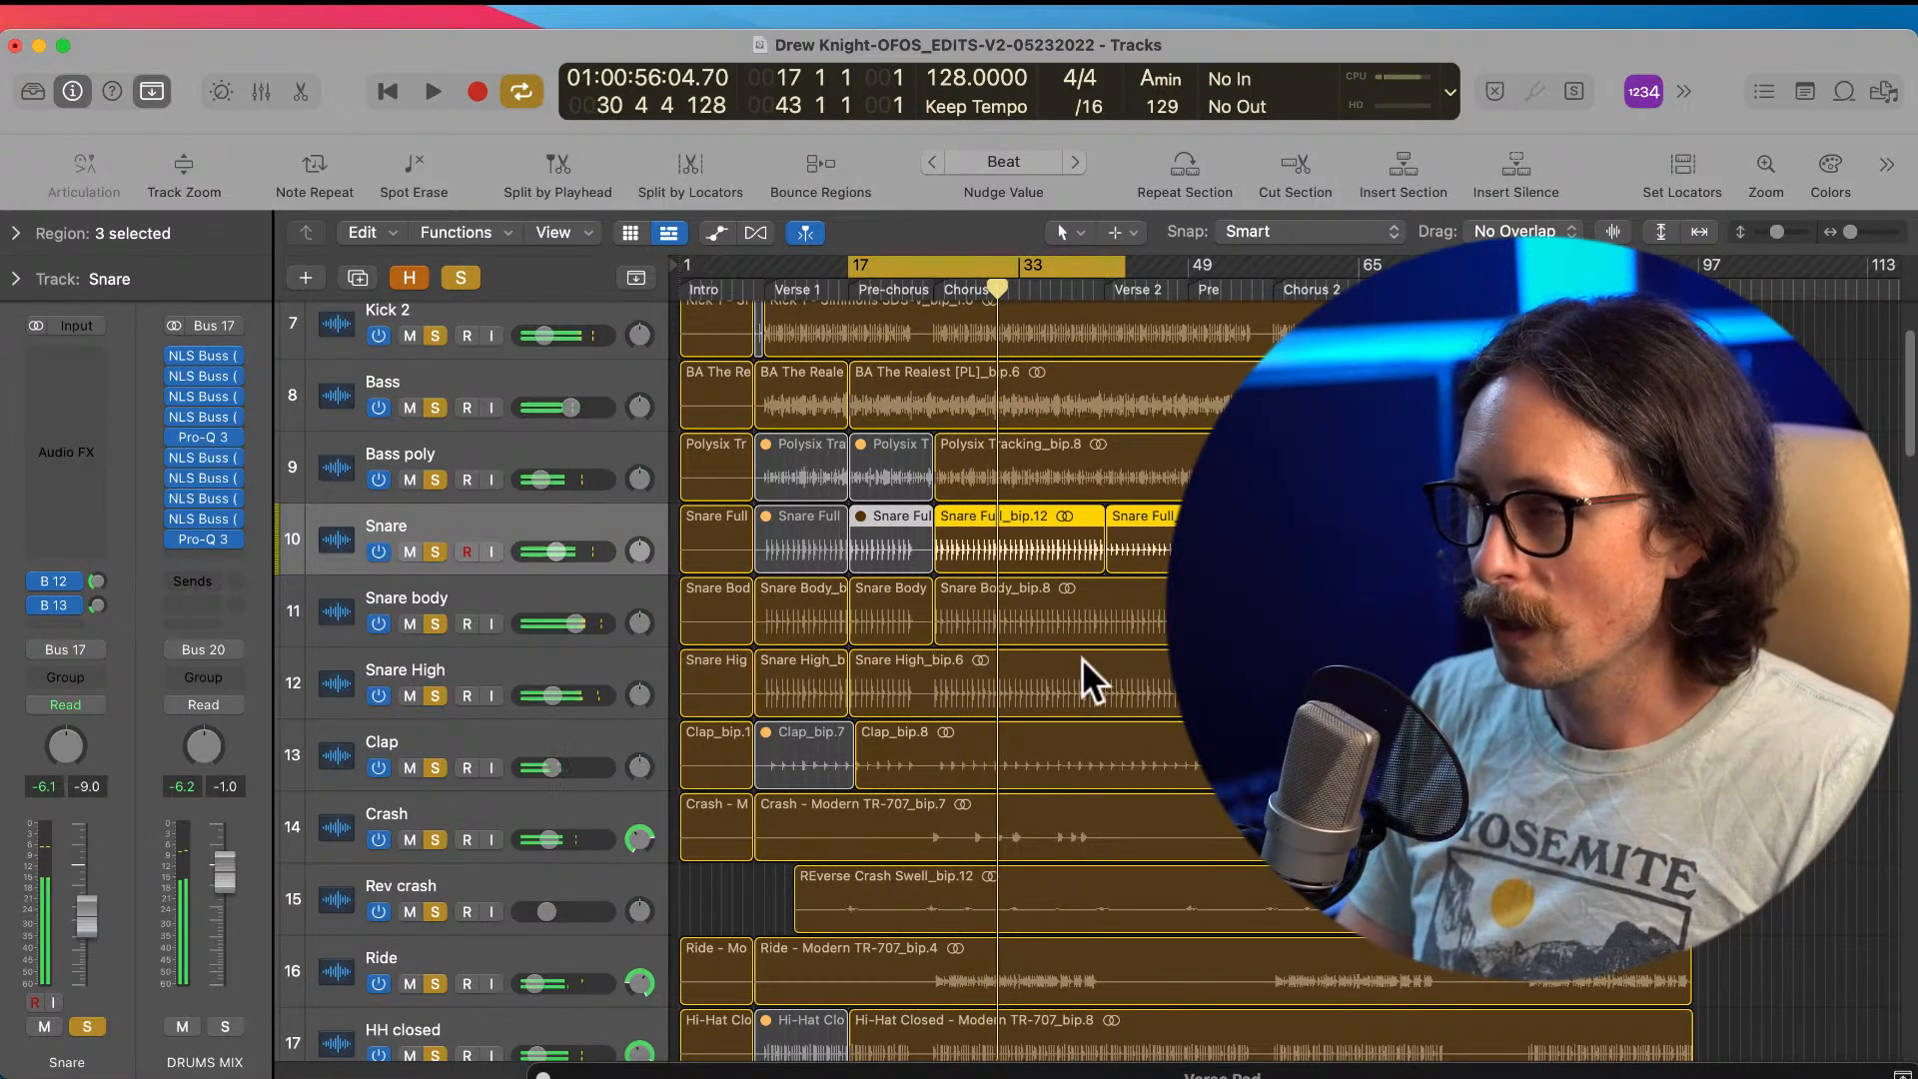
# Step: Set the cycle range from bar 21 to bar 43, clear the track solos, and listen to the full mix entering Chorus 1
pyautogui.click(921, 284)
pyautogui.moveTo(929, 266); pyautogui.dragTo(1124, 274)
pyautogui.moveTo(932, 268); pyautogui.dragTo(894, 267)
pyautogui.click(436, 553)
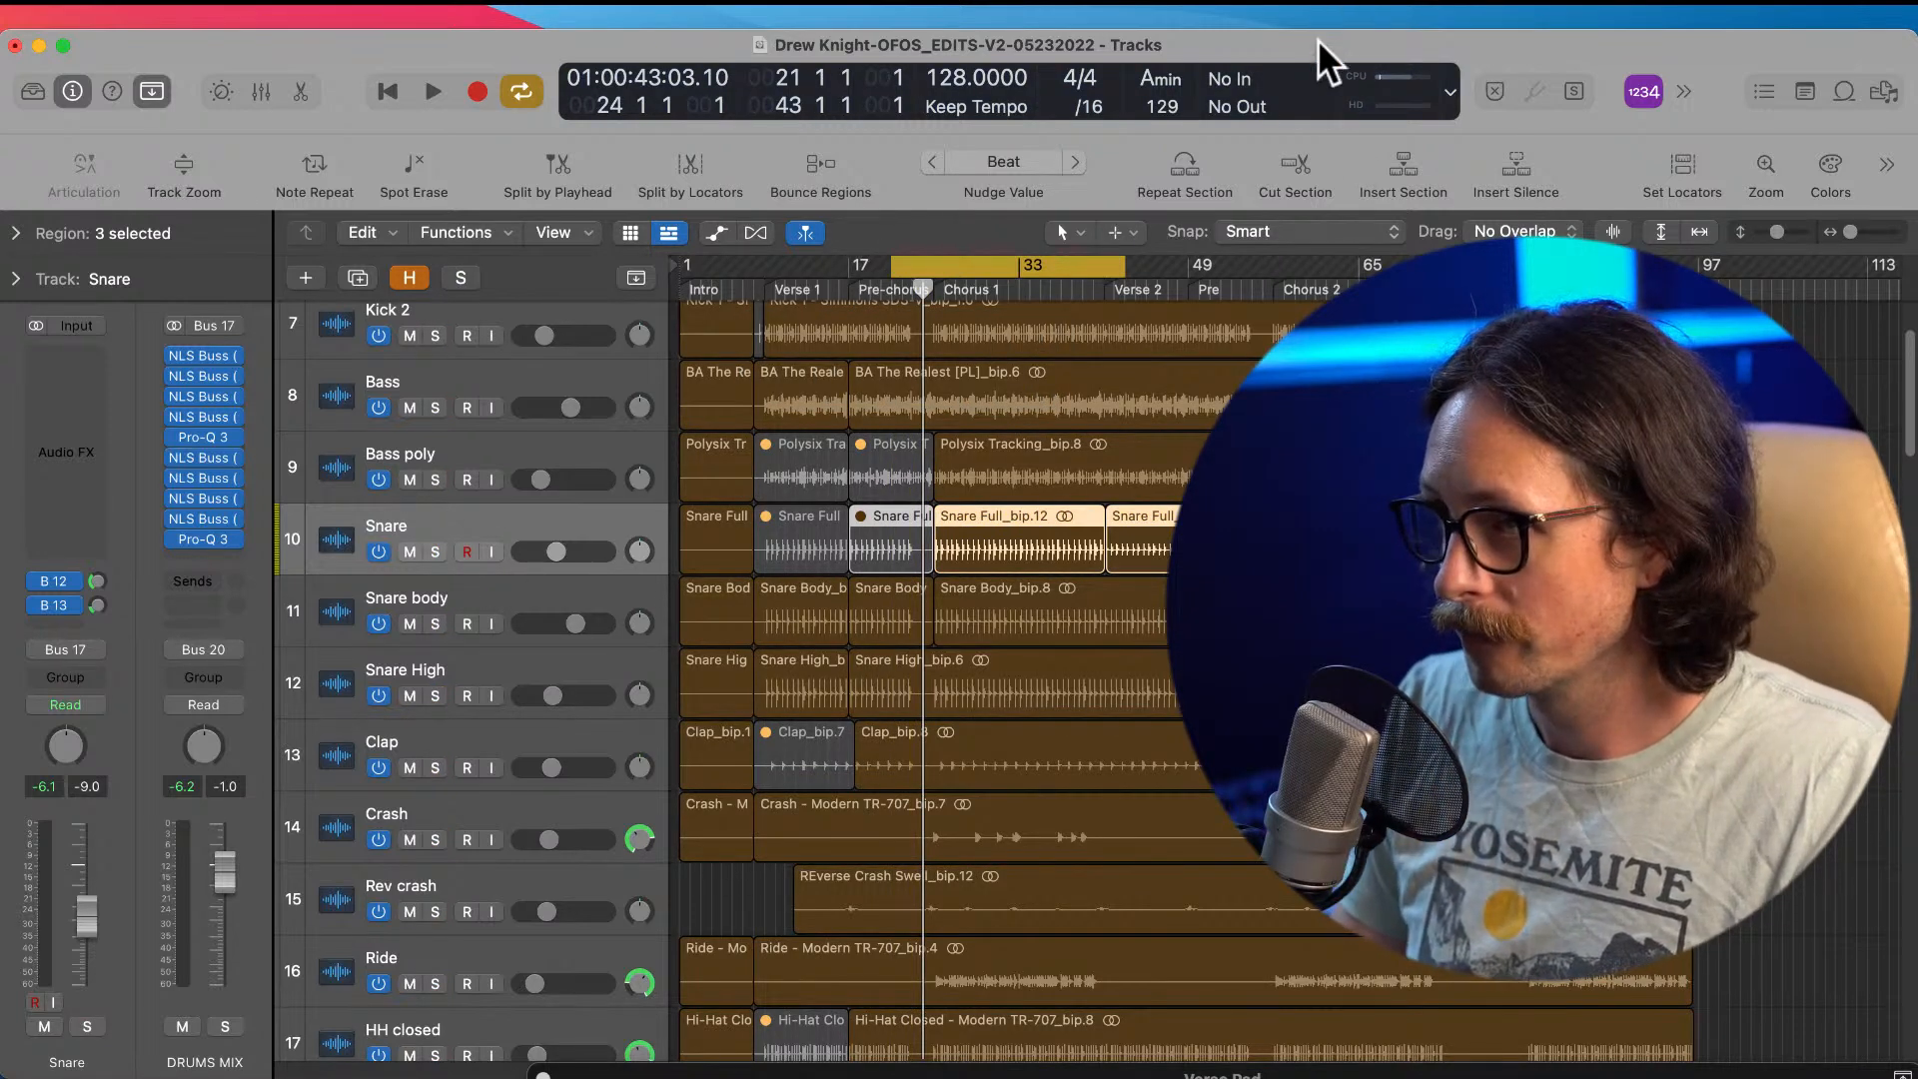
pyautogui.press('space')
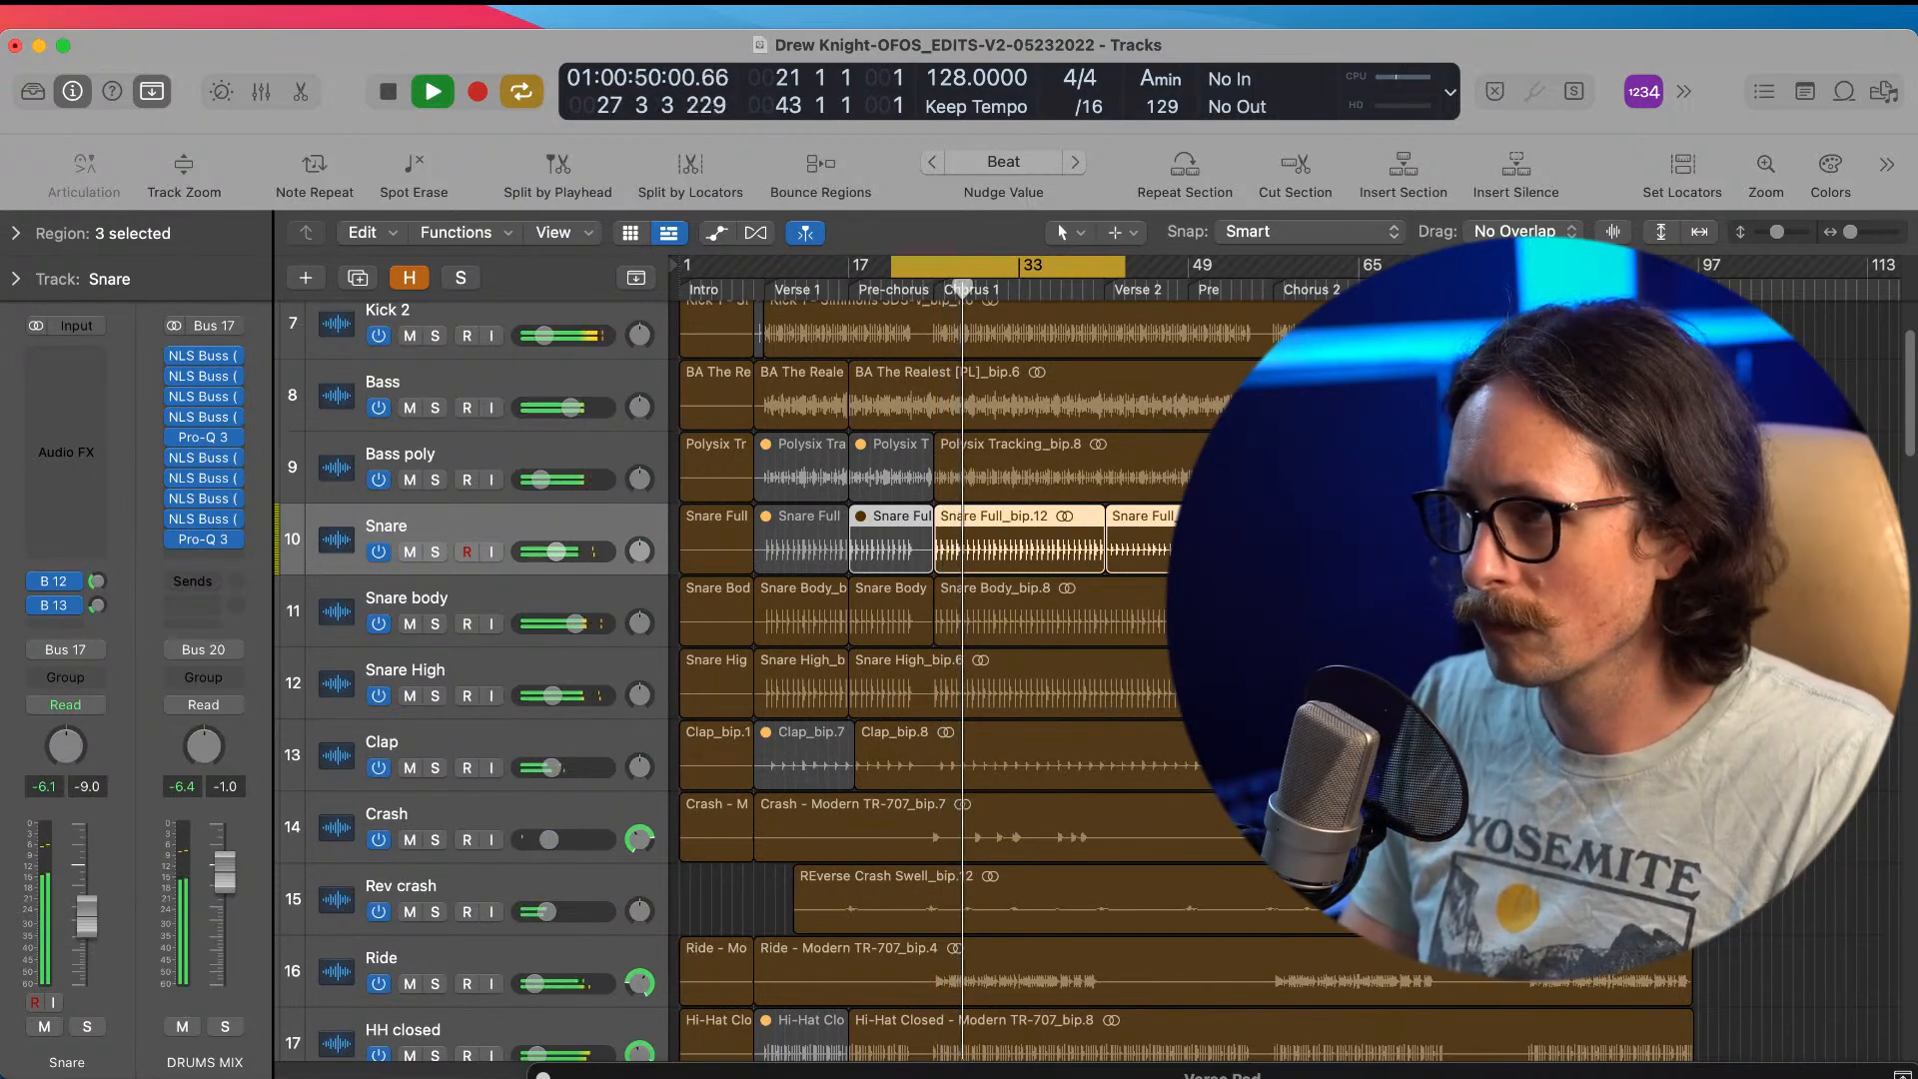
pyautogui.press('space')
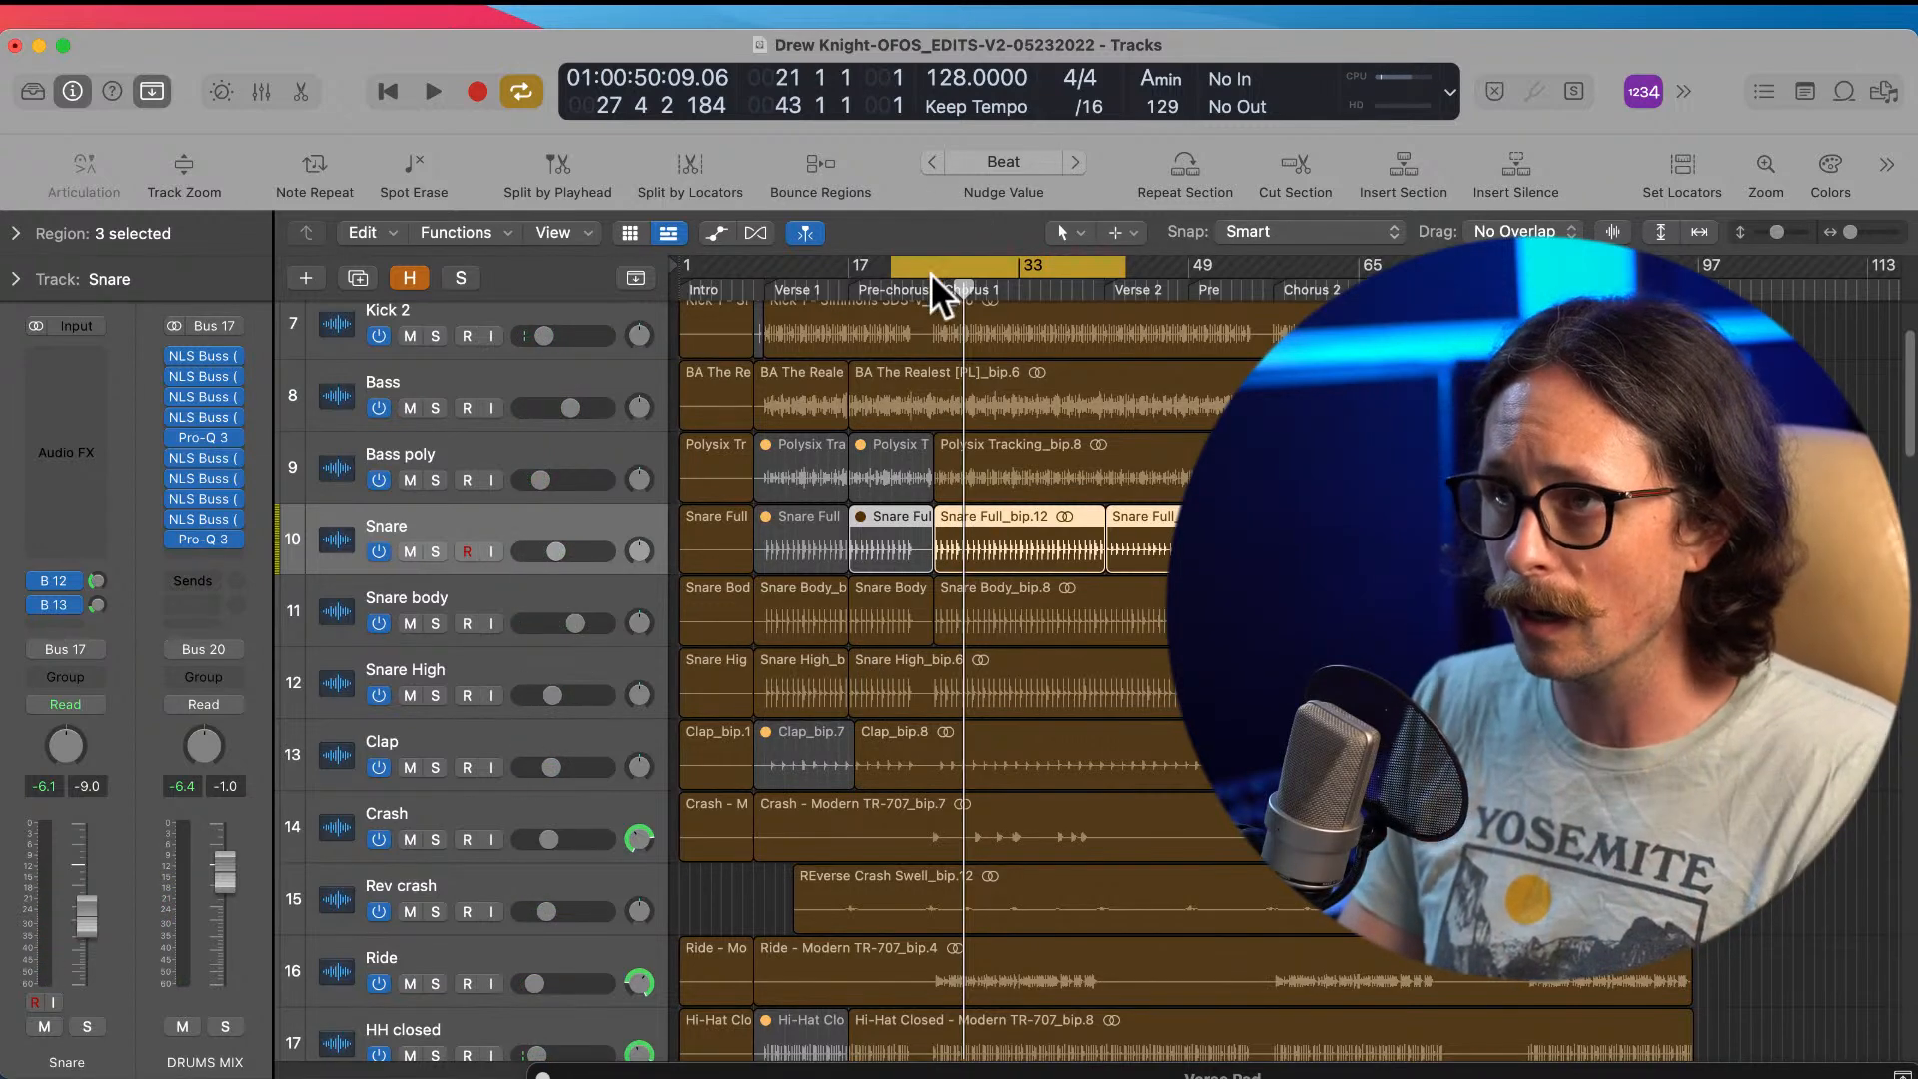
# Step: Set the cycle range from bar 25 to bar 57 and audition Bass poly and Snare soloed, releasing the solos during playback
pyautogui.moveTo(934, 270); pyautogui.dragTo(1274, 266)
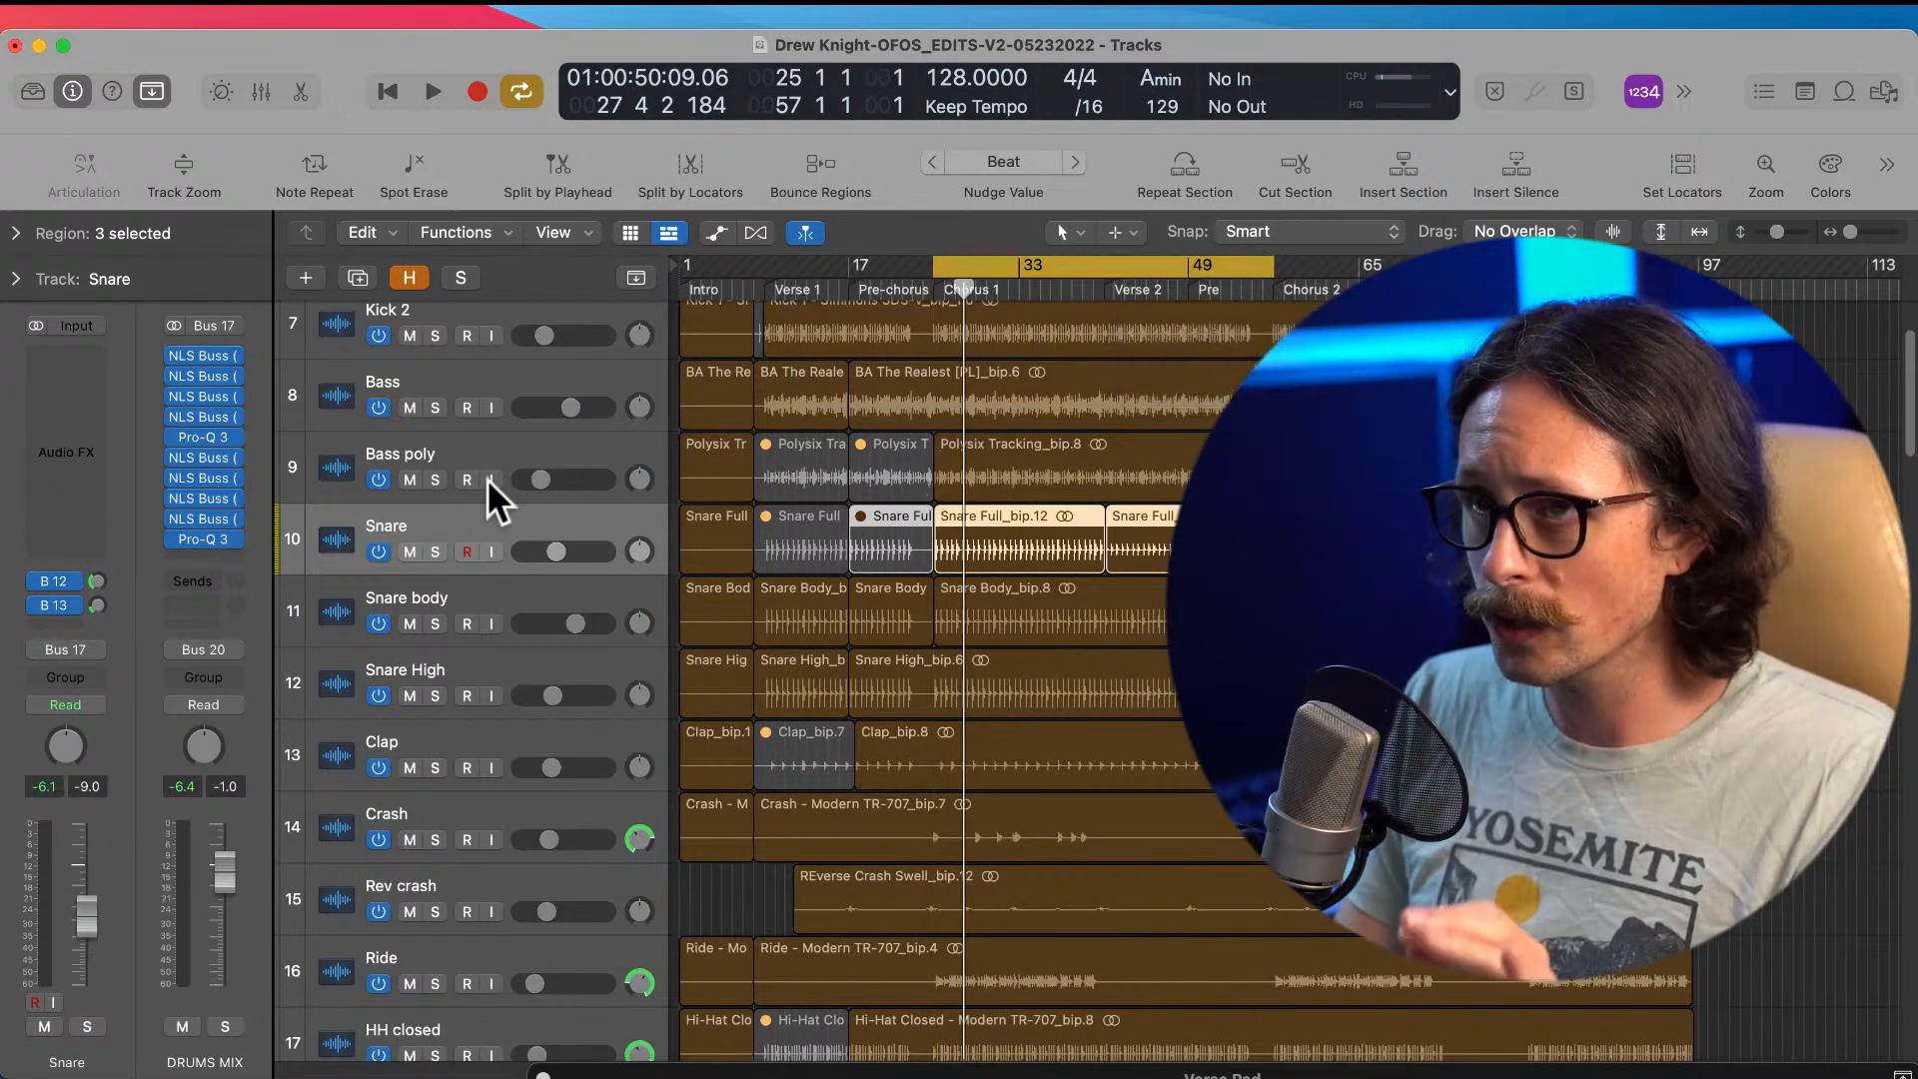
pyautogui.click(437, 480)
pyautogui.click(435, 550)
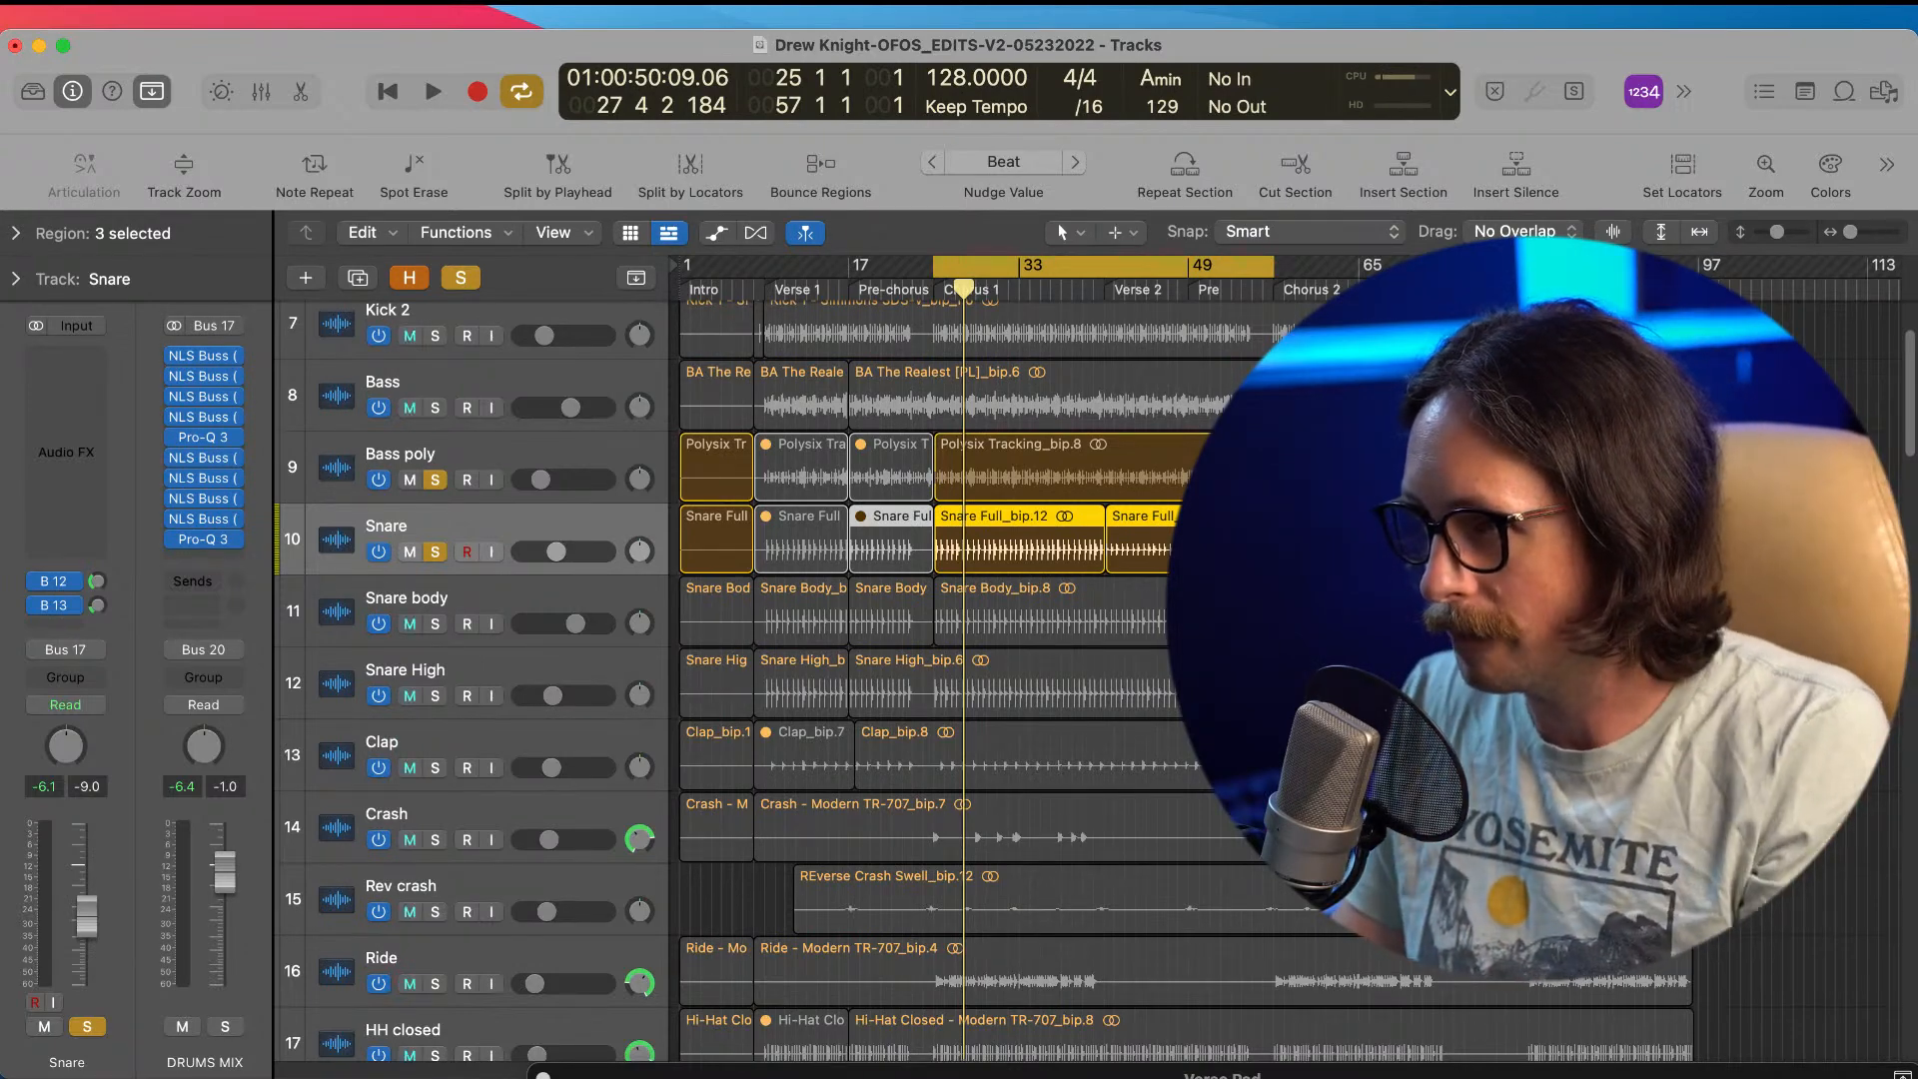
pyautogui.press('space')
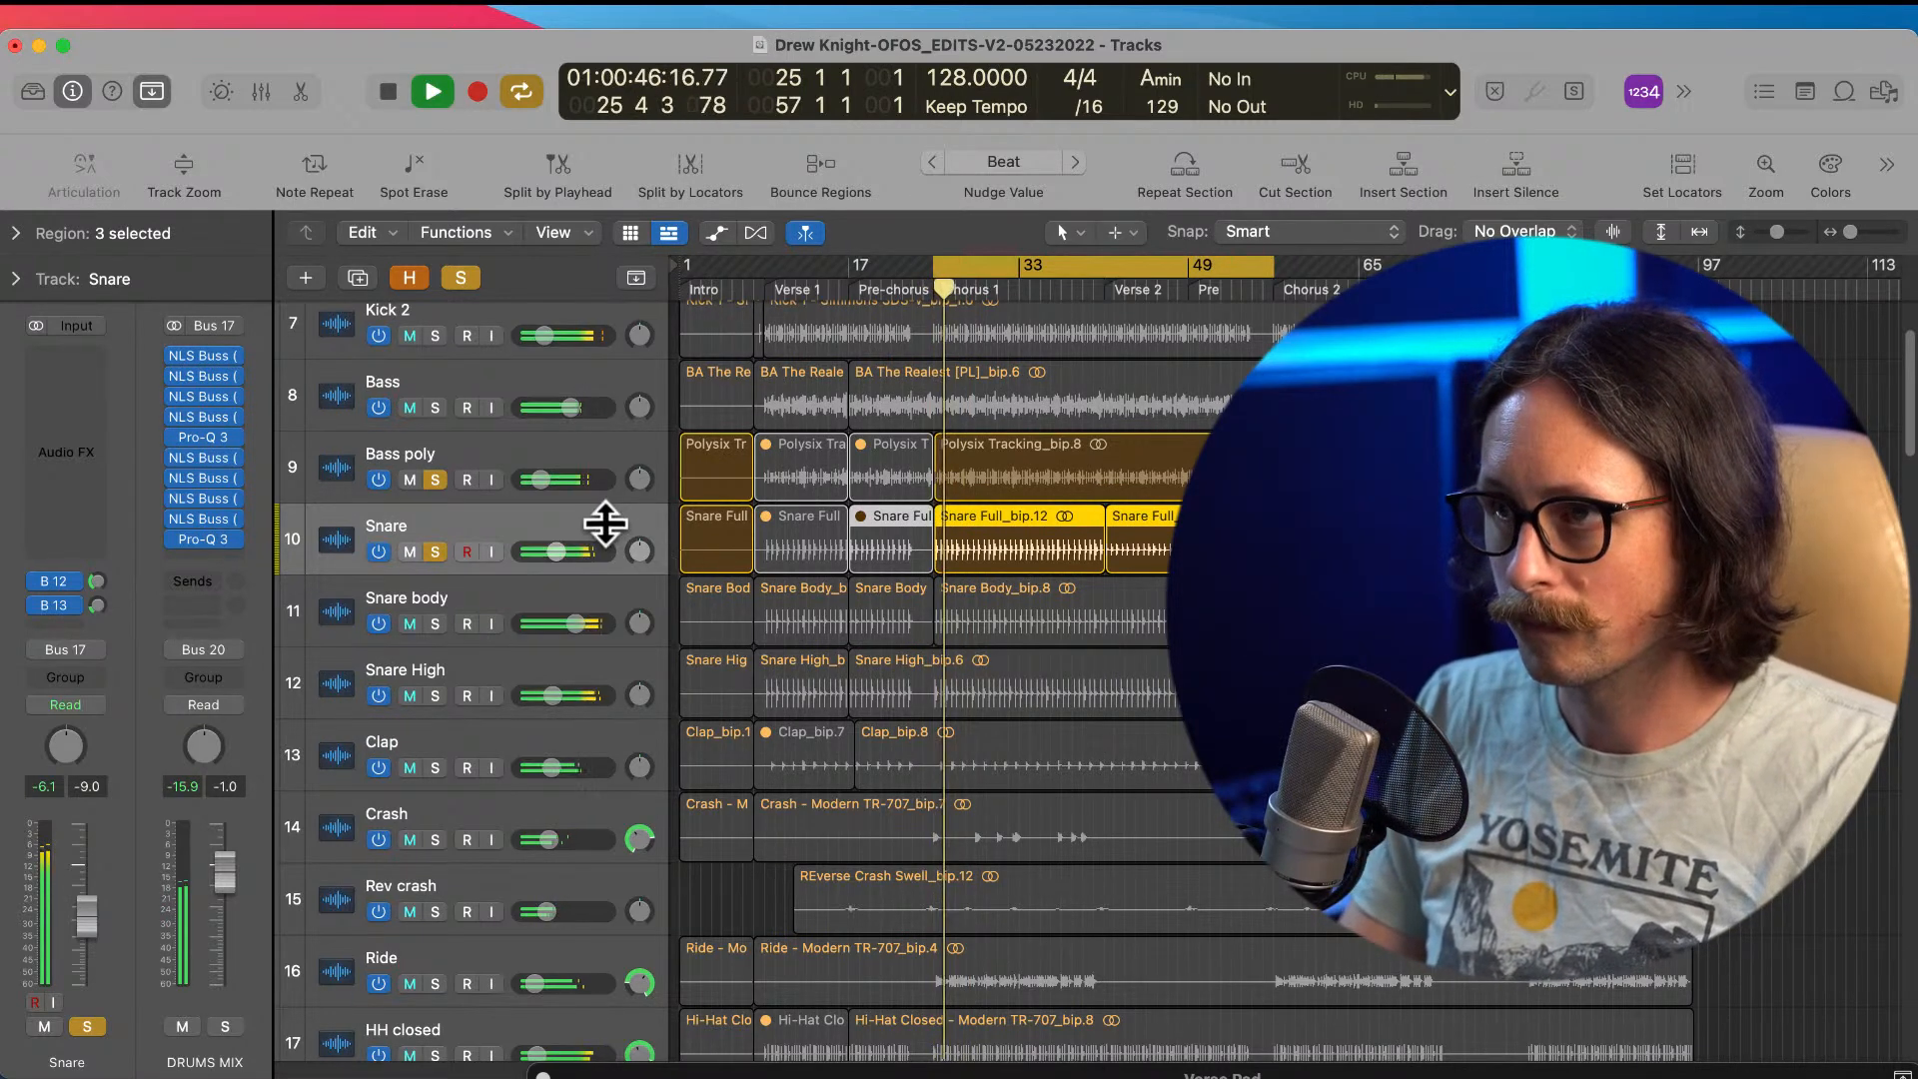
pyautogui.click(437, 552)
pyautogui.click(435, 480)
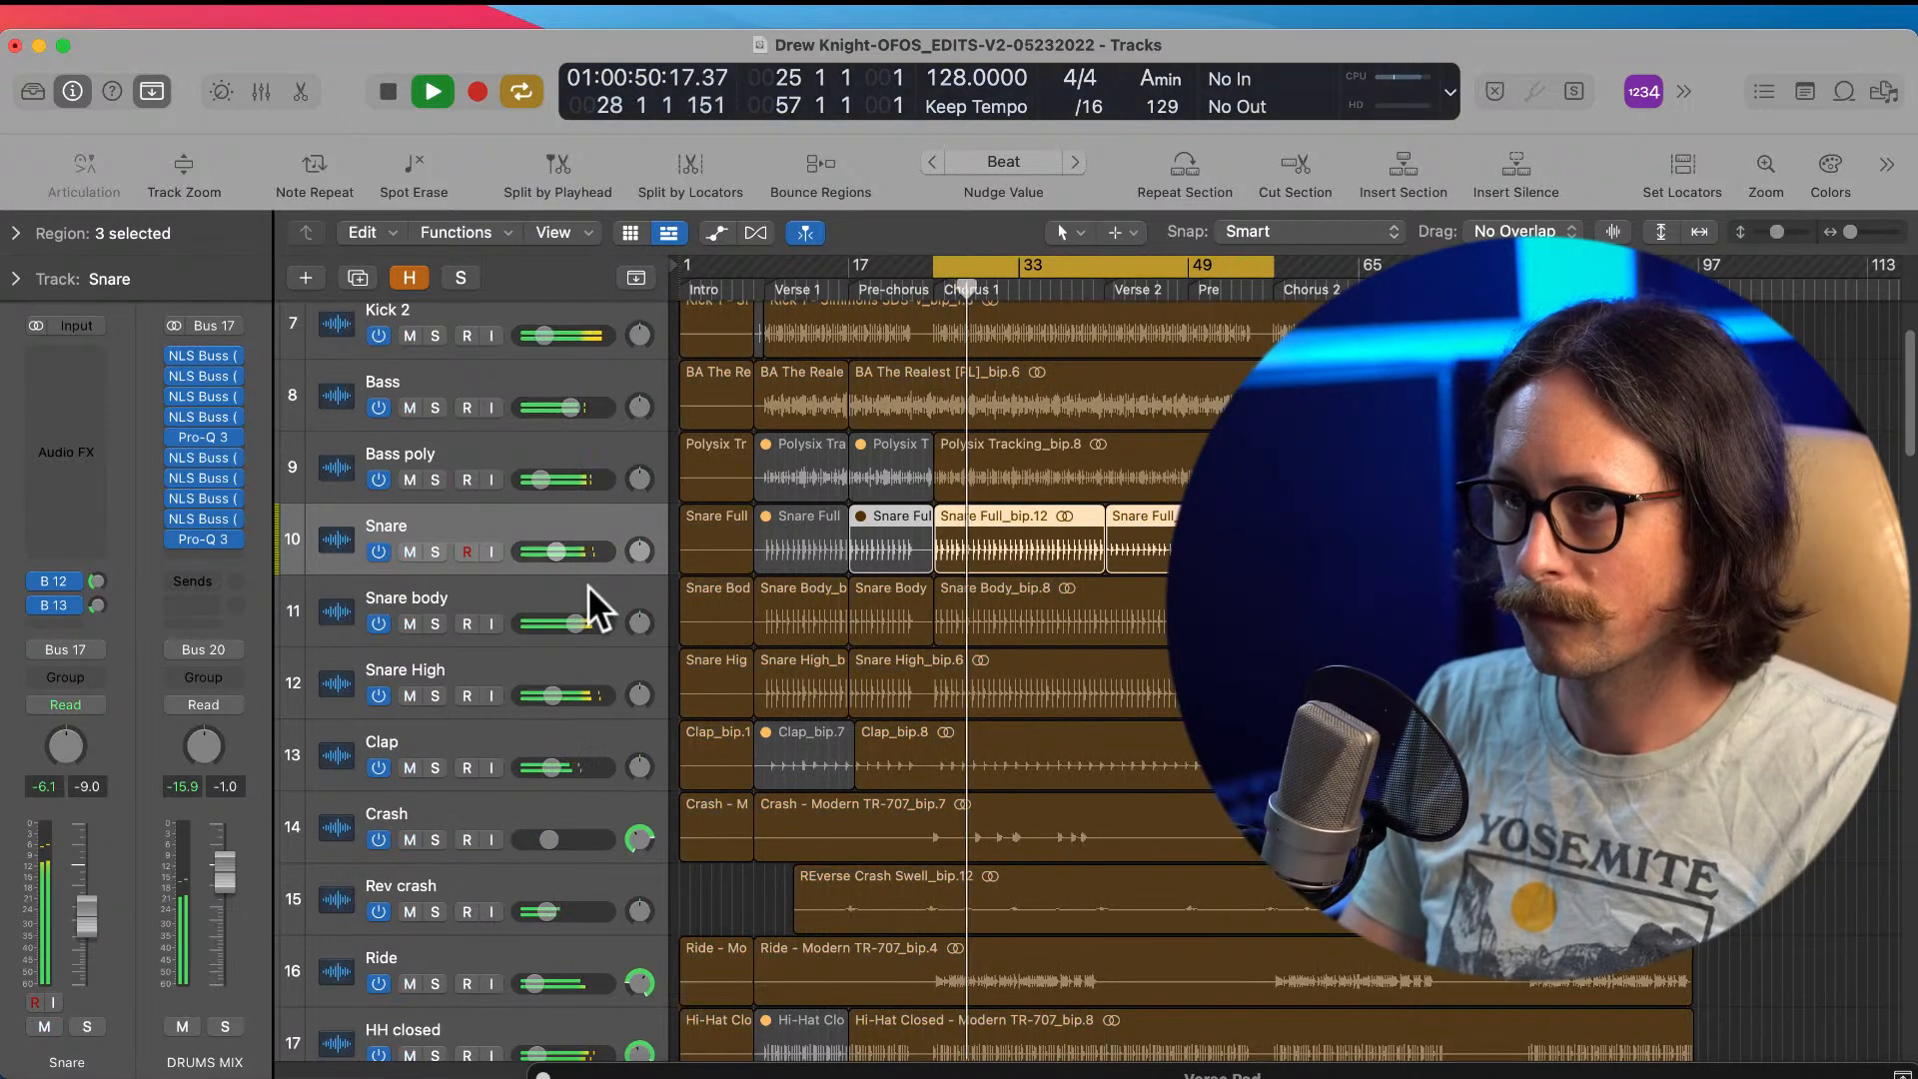
# Step: Compare Chorus 1 with the Bass poly and Snare tracks muted and unmuted, and stop playback
pyautogui.click(410, 476)
pyautogui.click(411, 548)
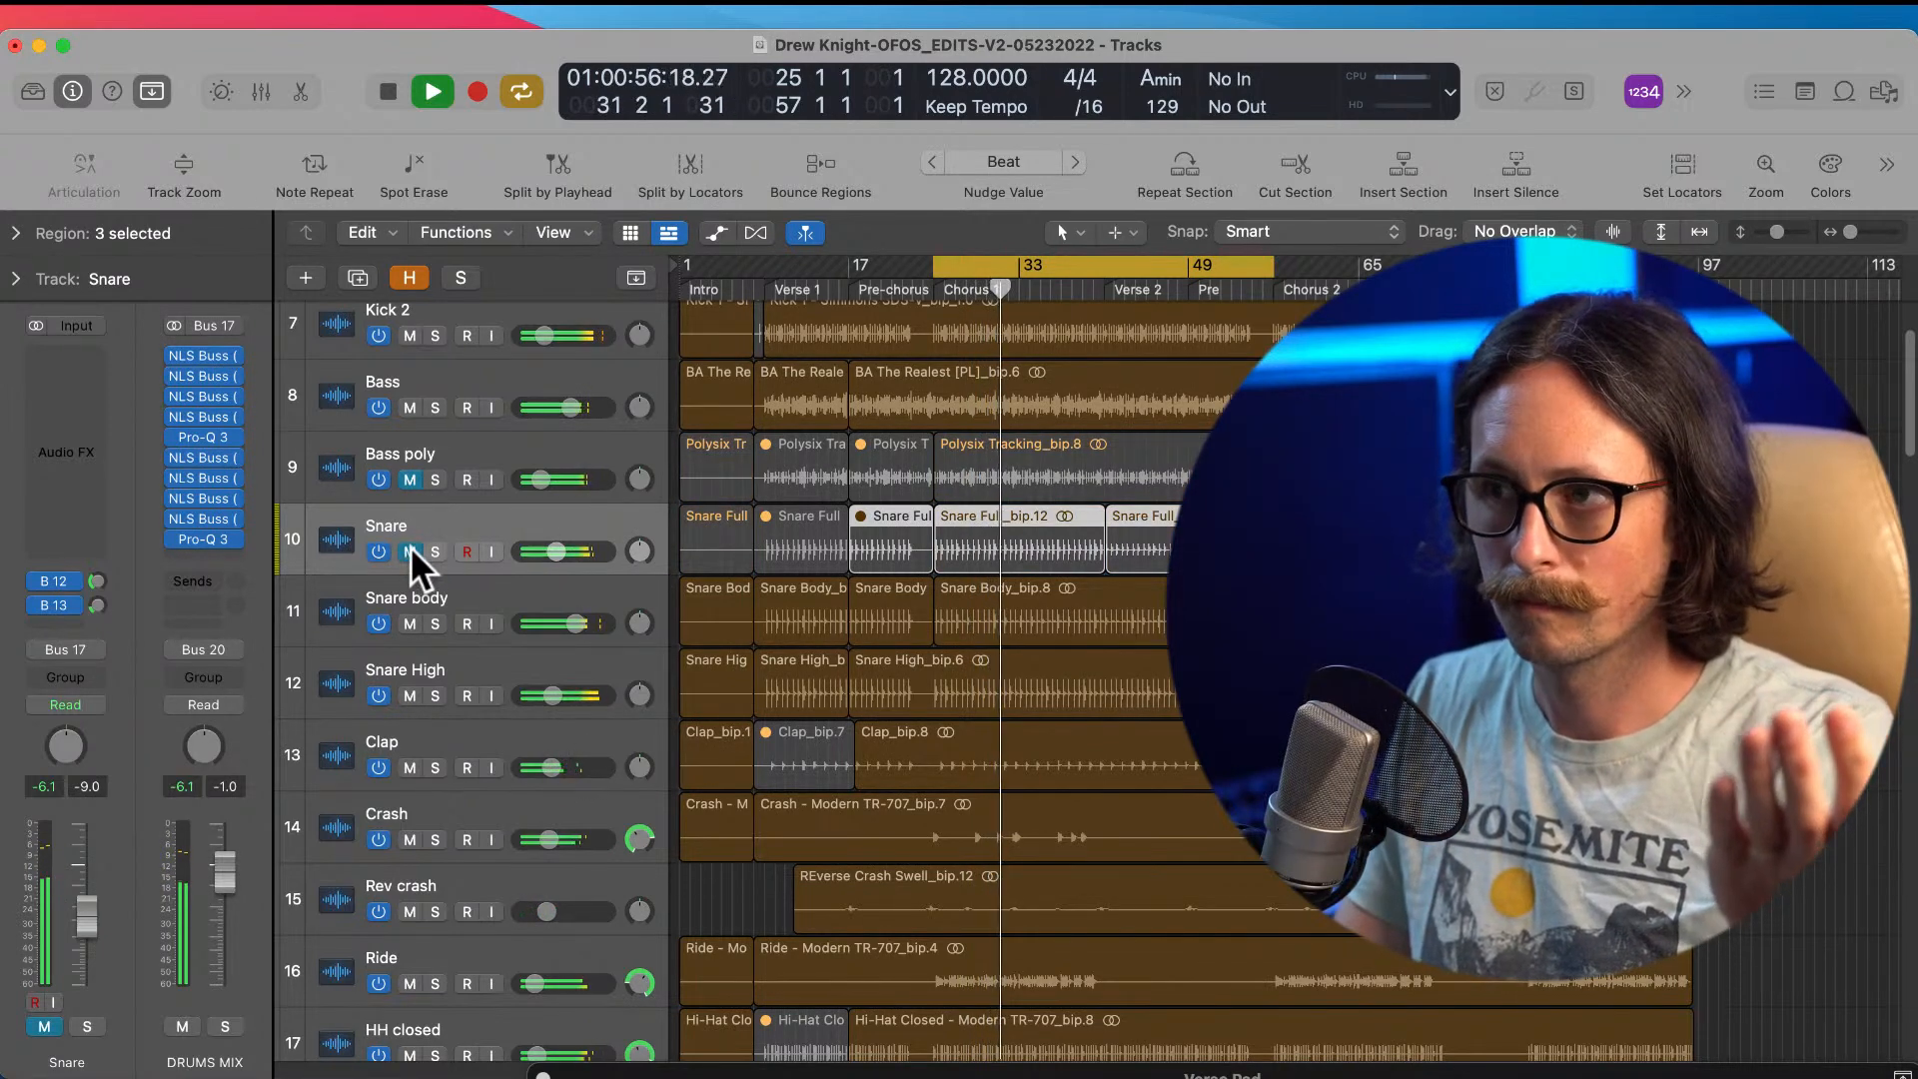
pyautogui.click(411, 548)
pyautogui.click(410, 480)
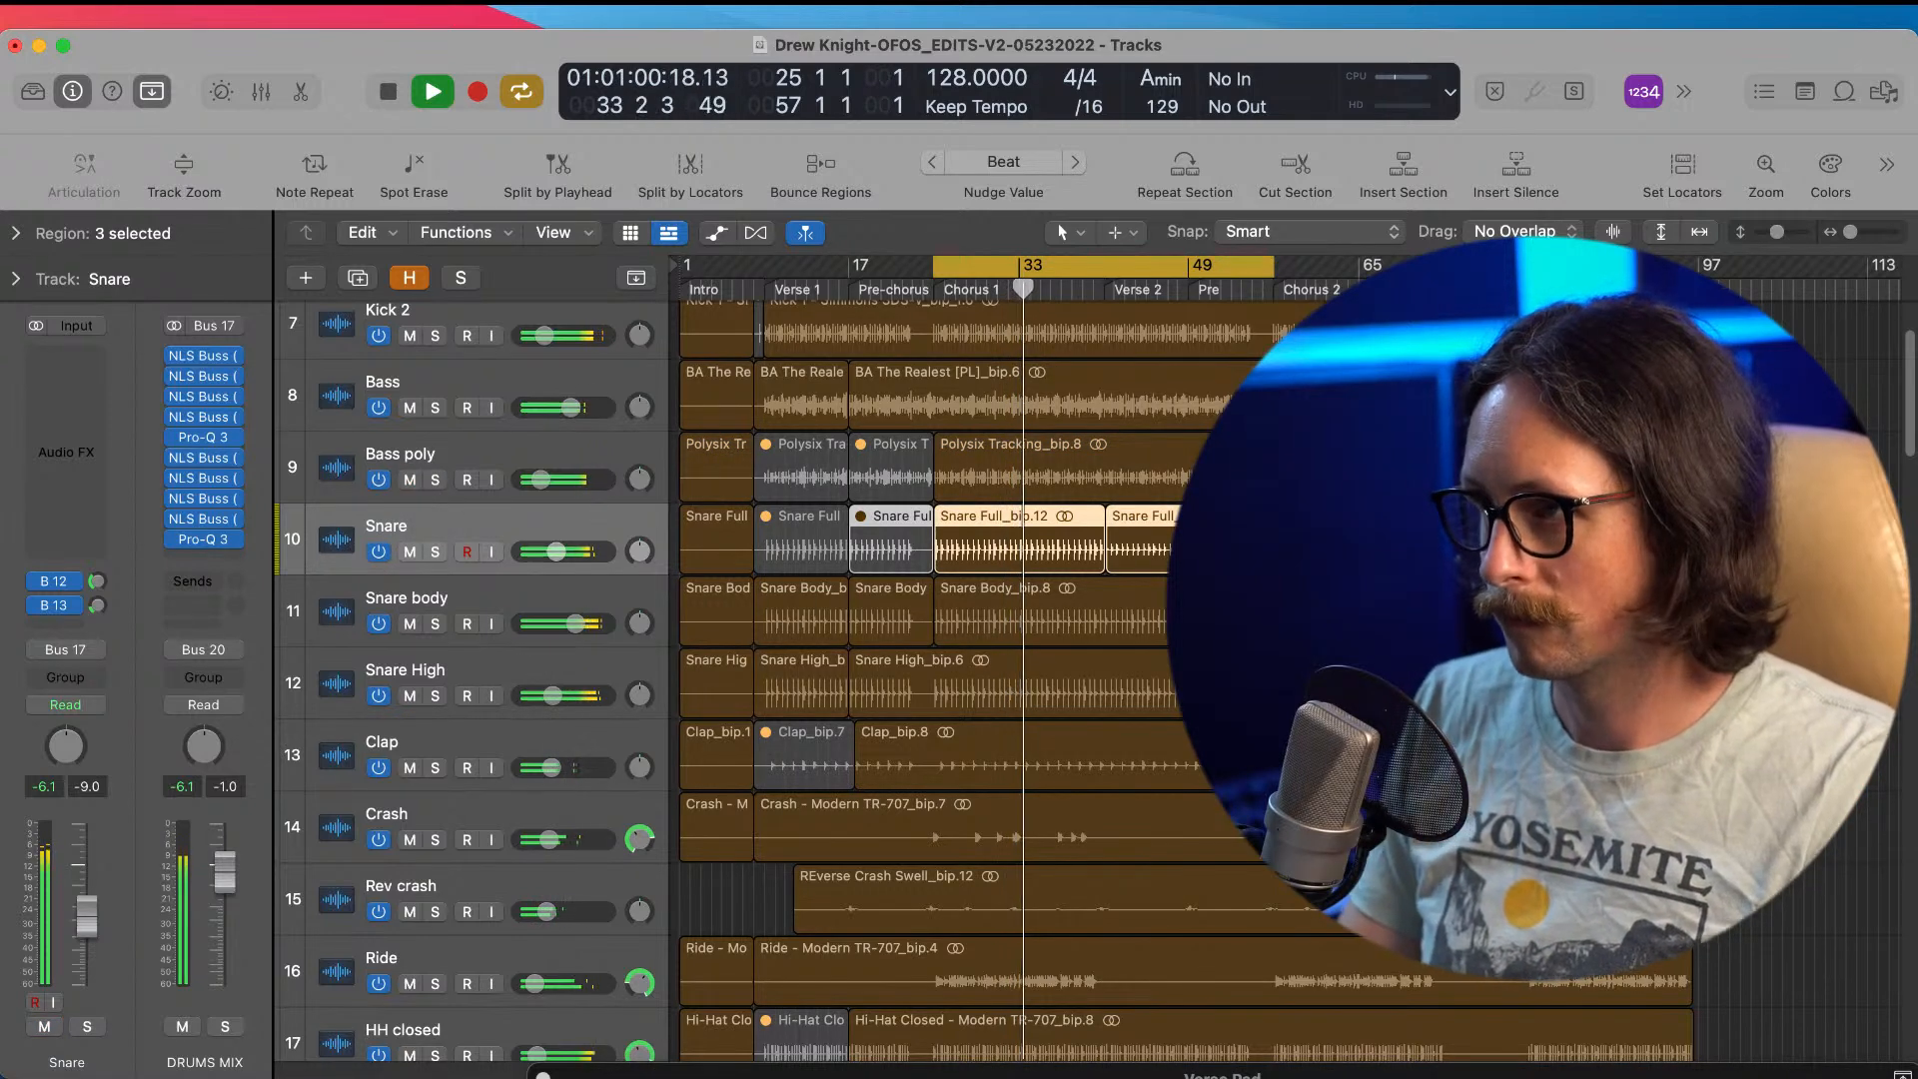
pyautogui.press('space')
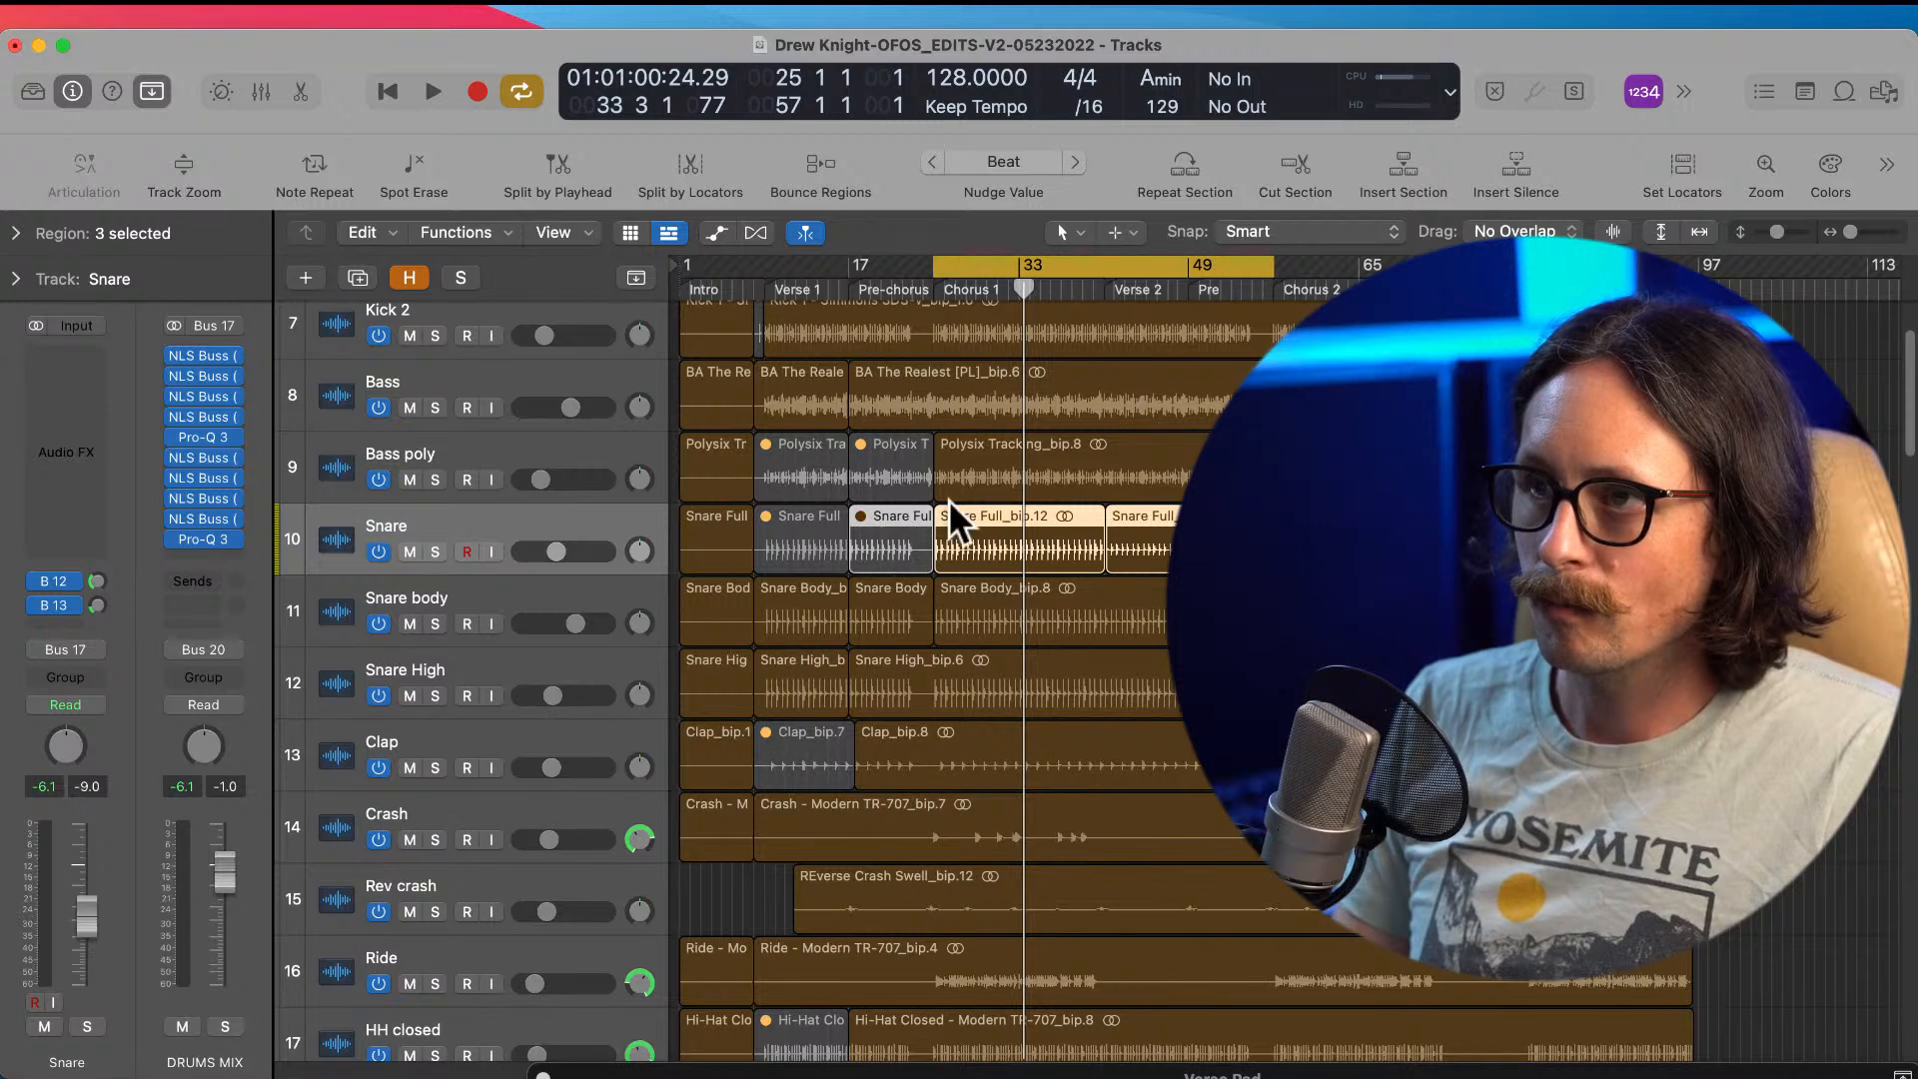
# Step: Set the cycle range from bar 9 to bar 47, unmute the Verse 1 Snare and Bass poly regions, and start playback
pyautogui.click(768, 284)
pyautogui.moveTo(772, 270); pyautogui.dragTo(1174, 355)
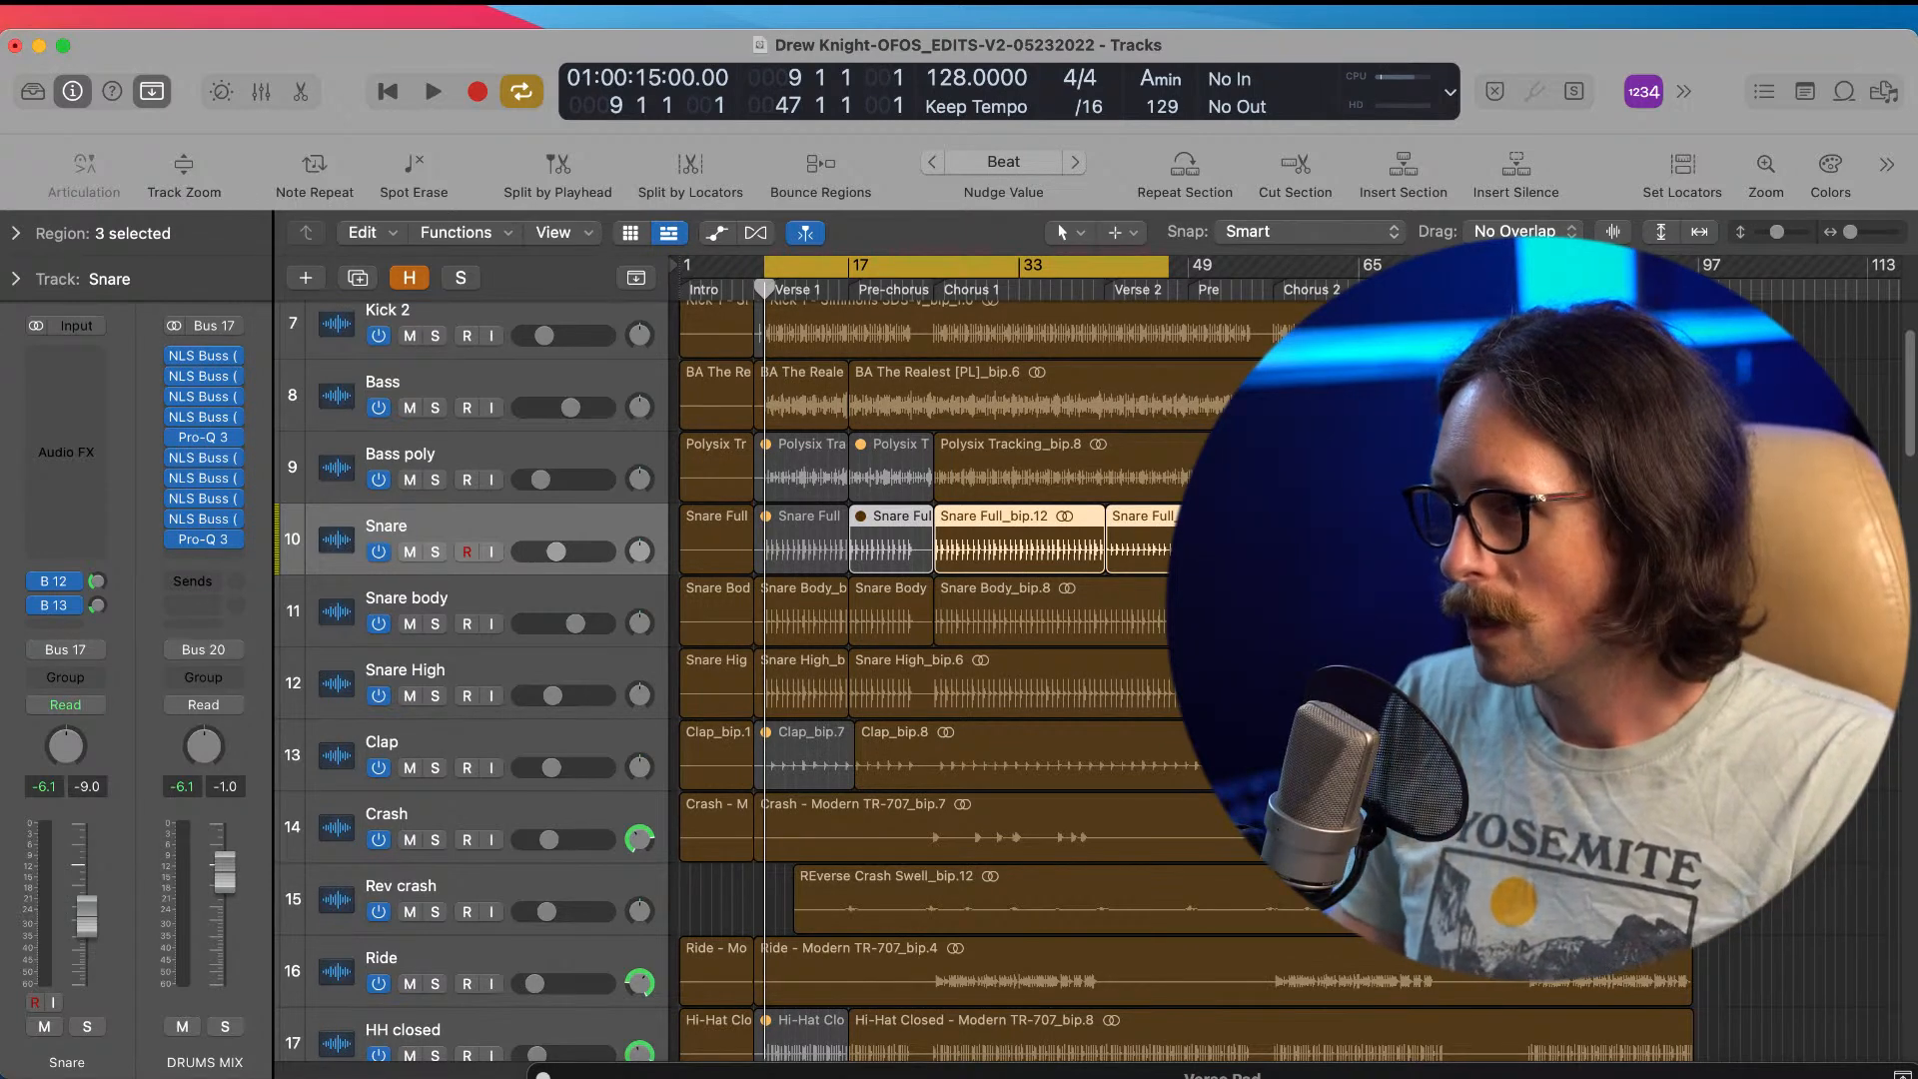
pyautogui.click(800, 549)
pyautogui.click(799, 466)
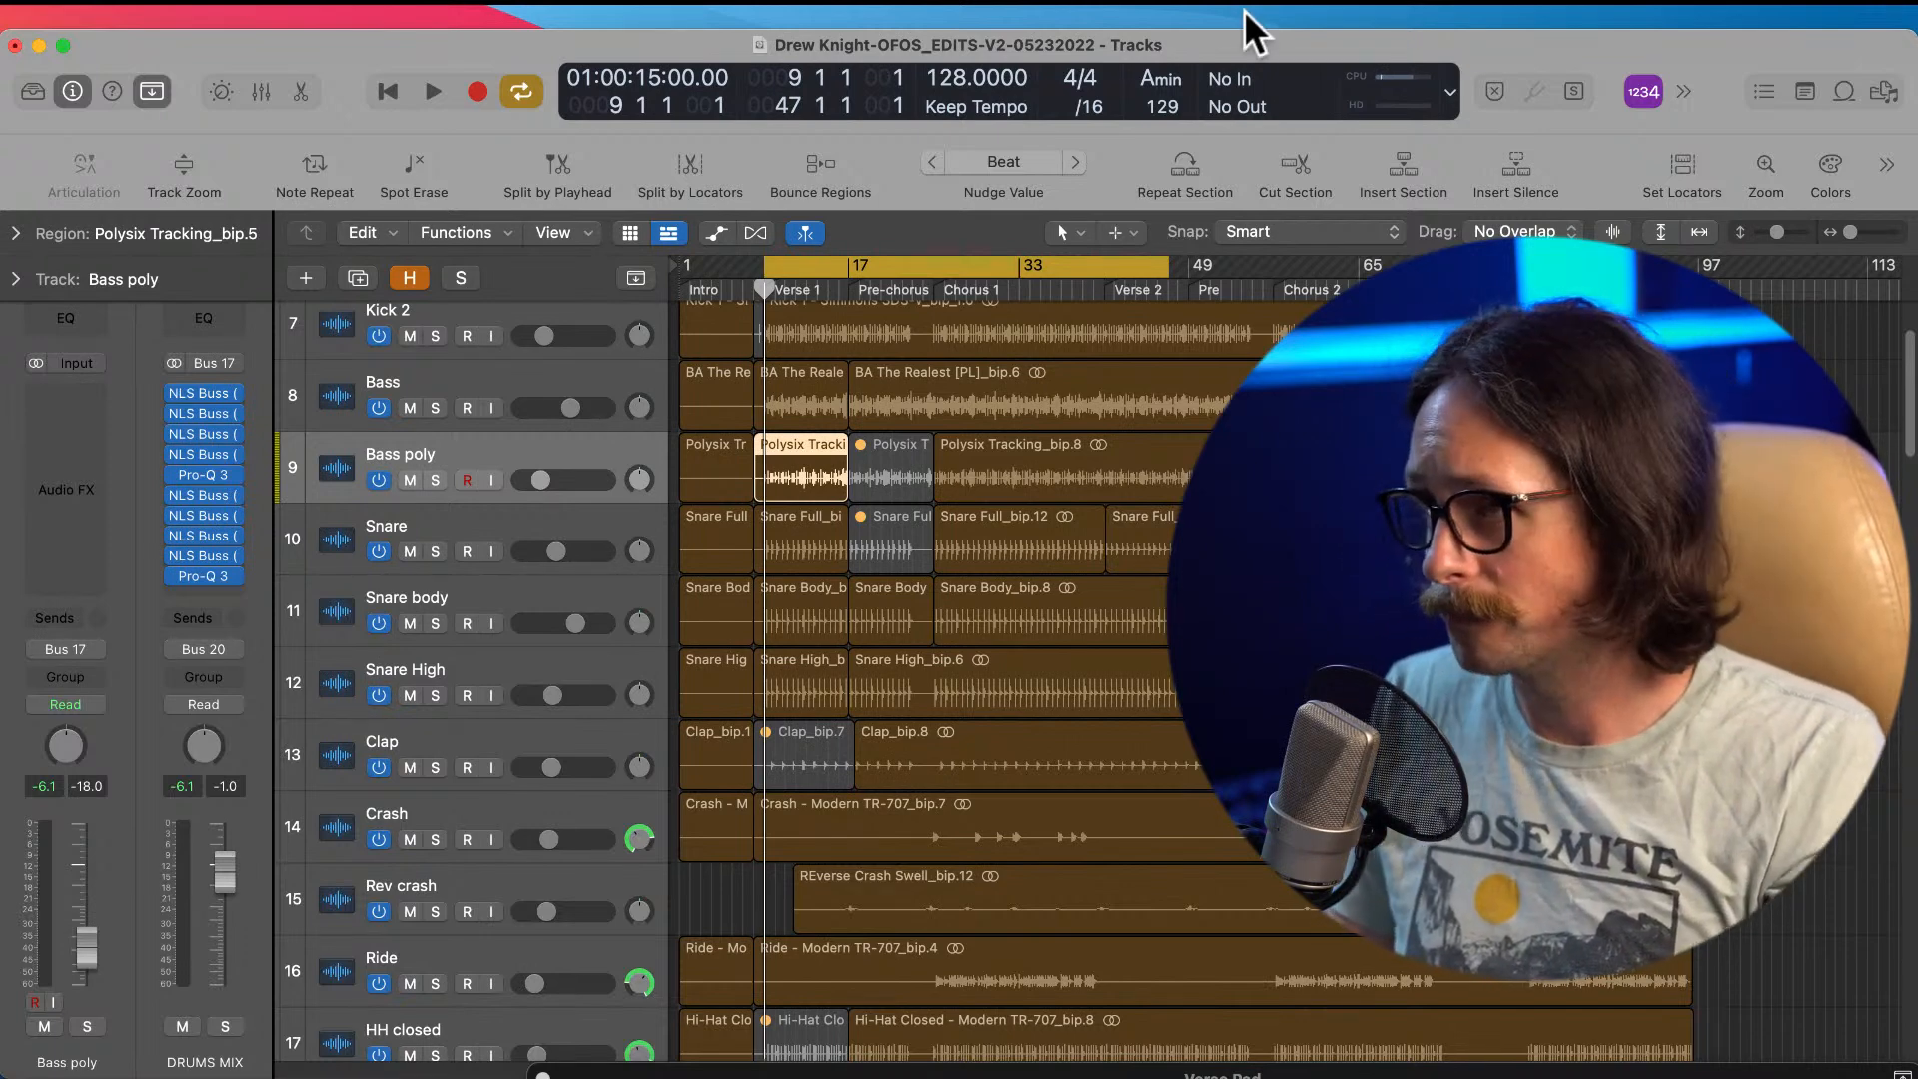
pyautogui.press('space')
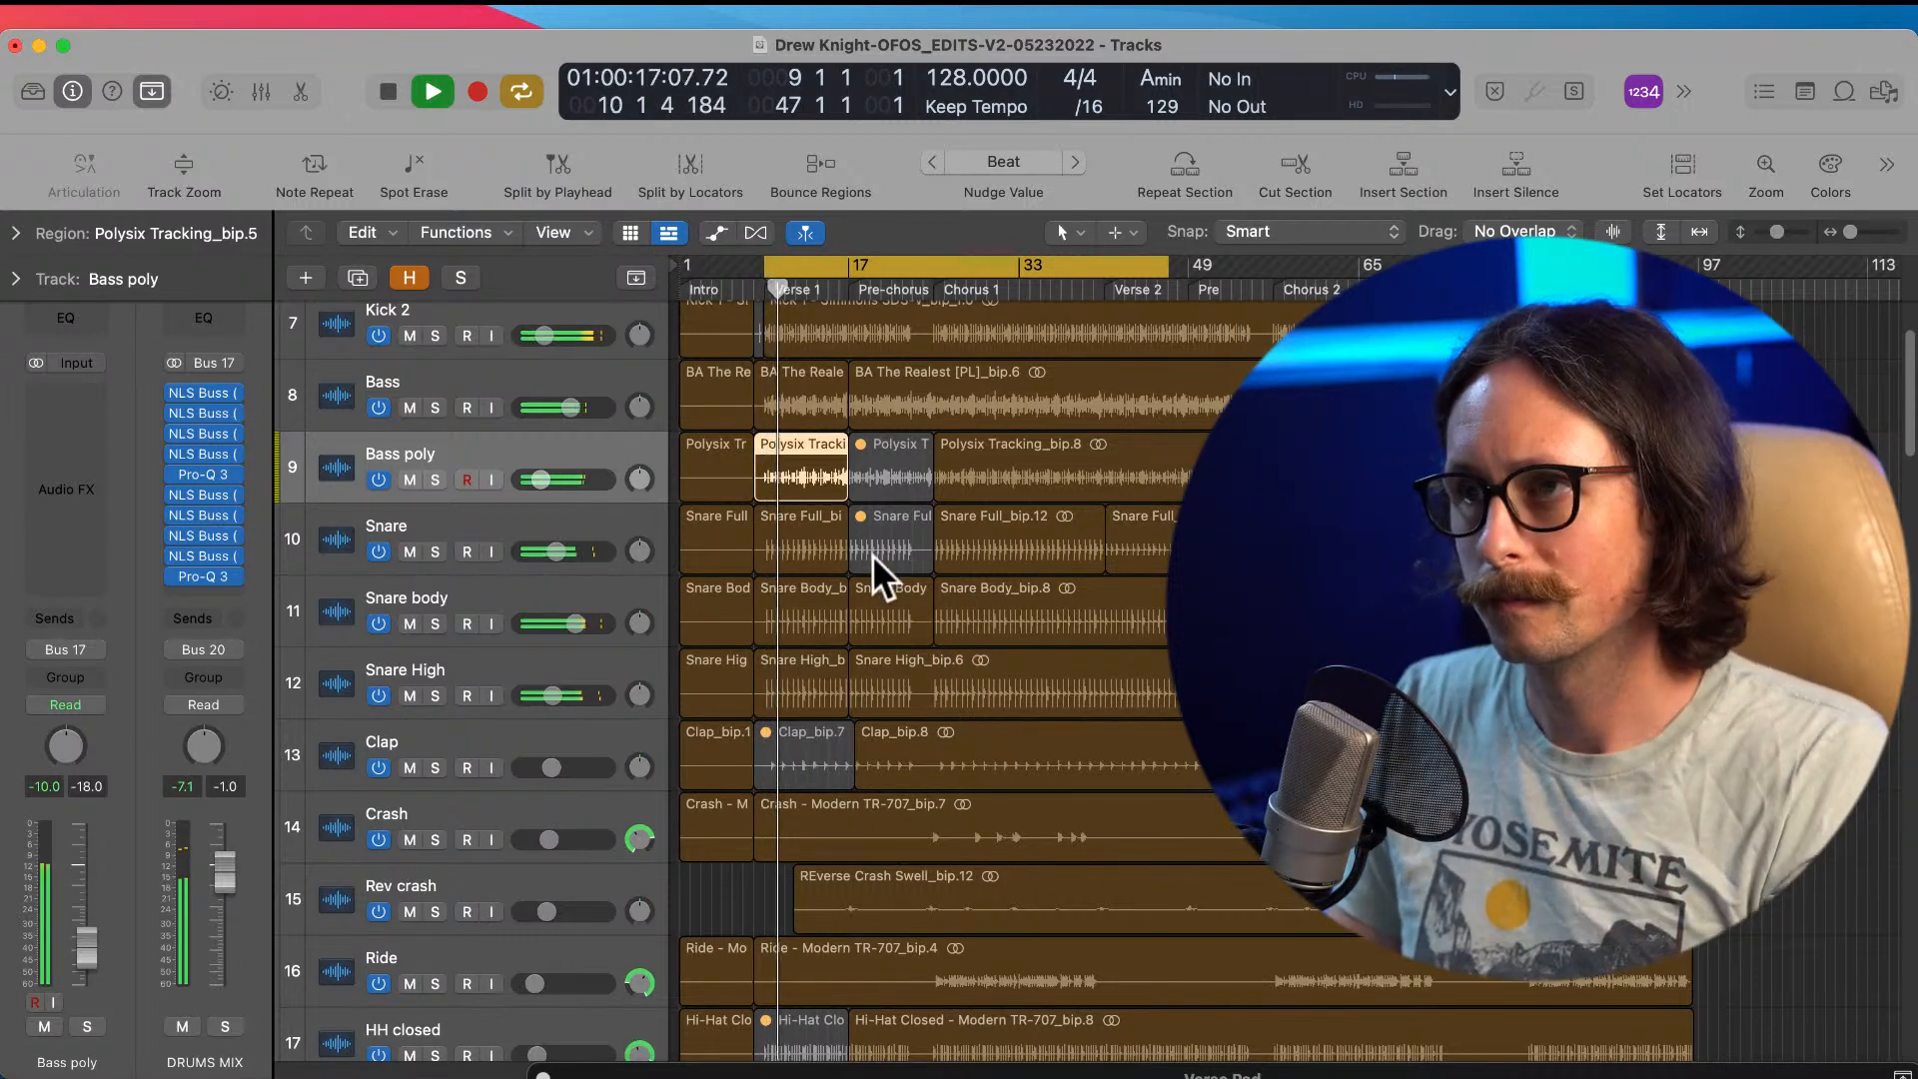
# Step: Mute the Verse 1 Snare and Bass poly regions during playback, listen into the pre-chorus, and stop
pyautogui.click(817, 547)
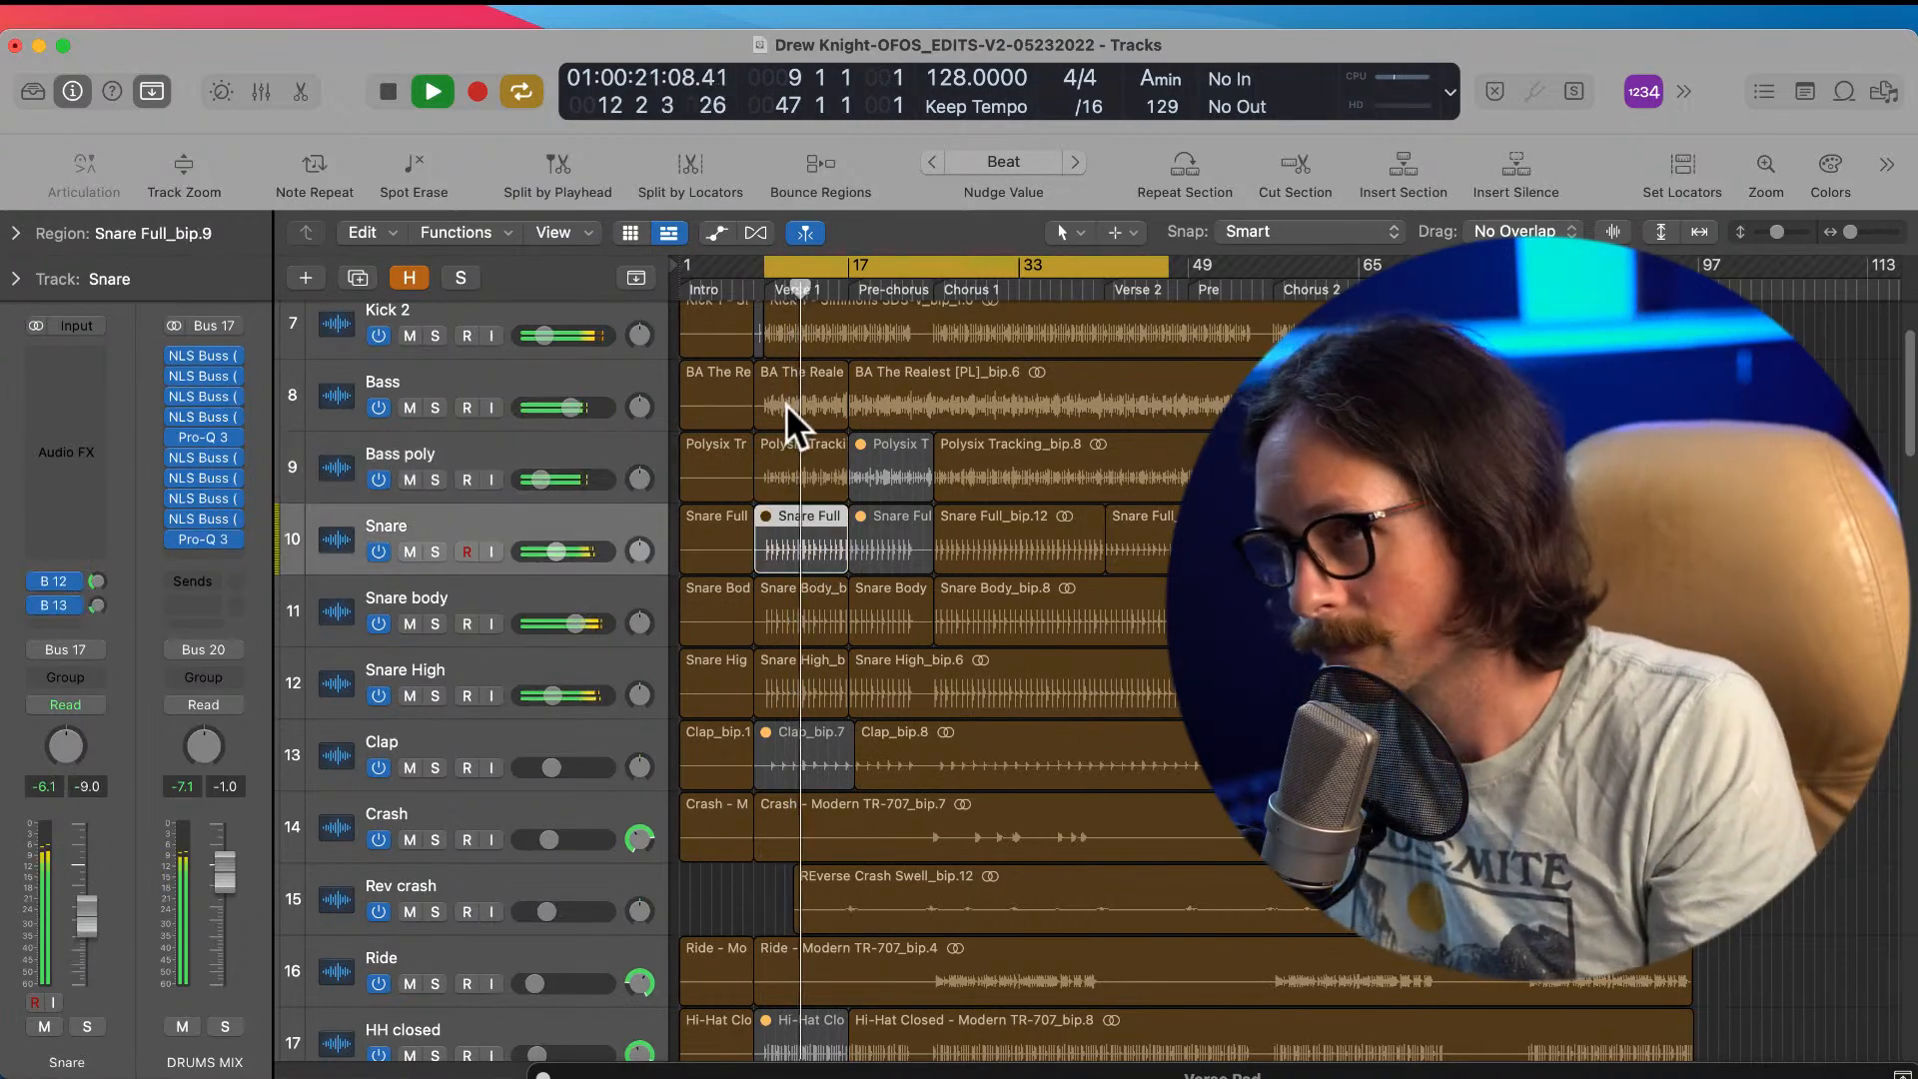
pyautogui.click(812, 468)
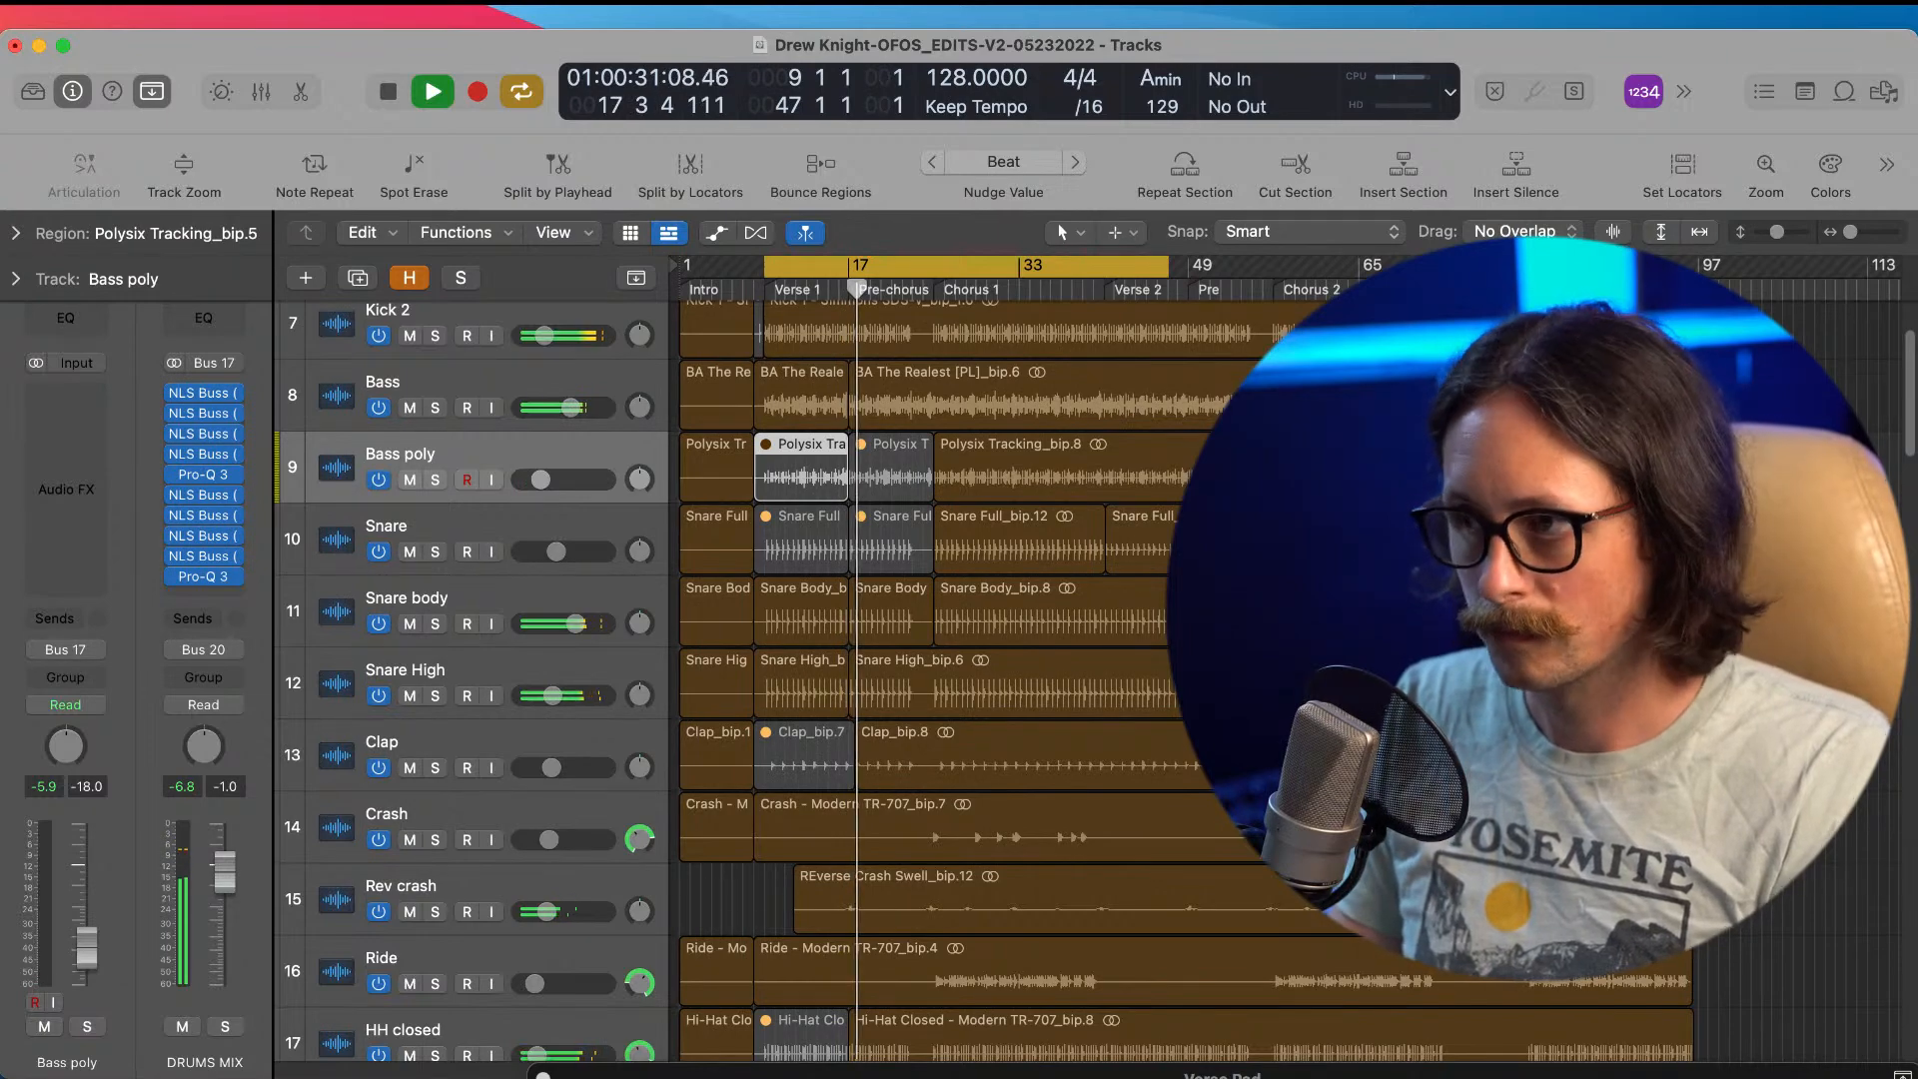
pyautogui.press('space')
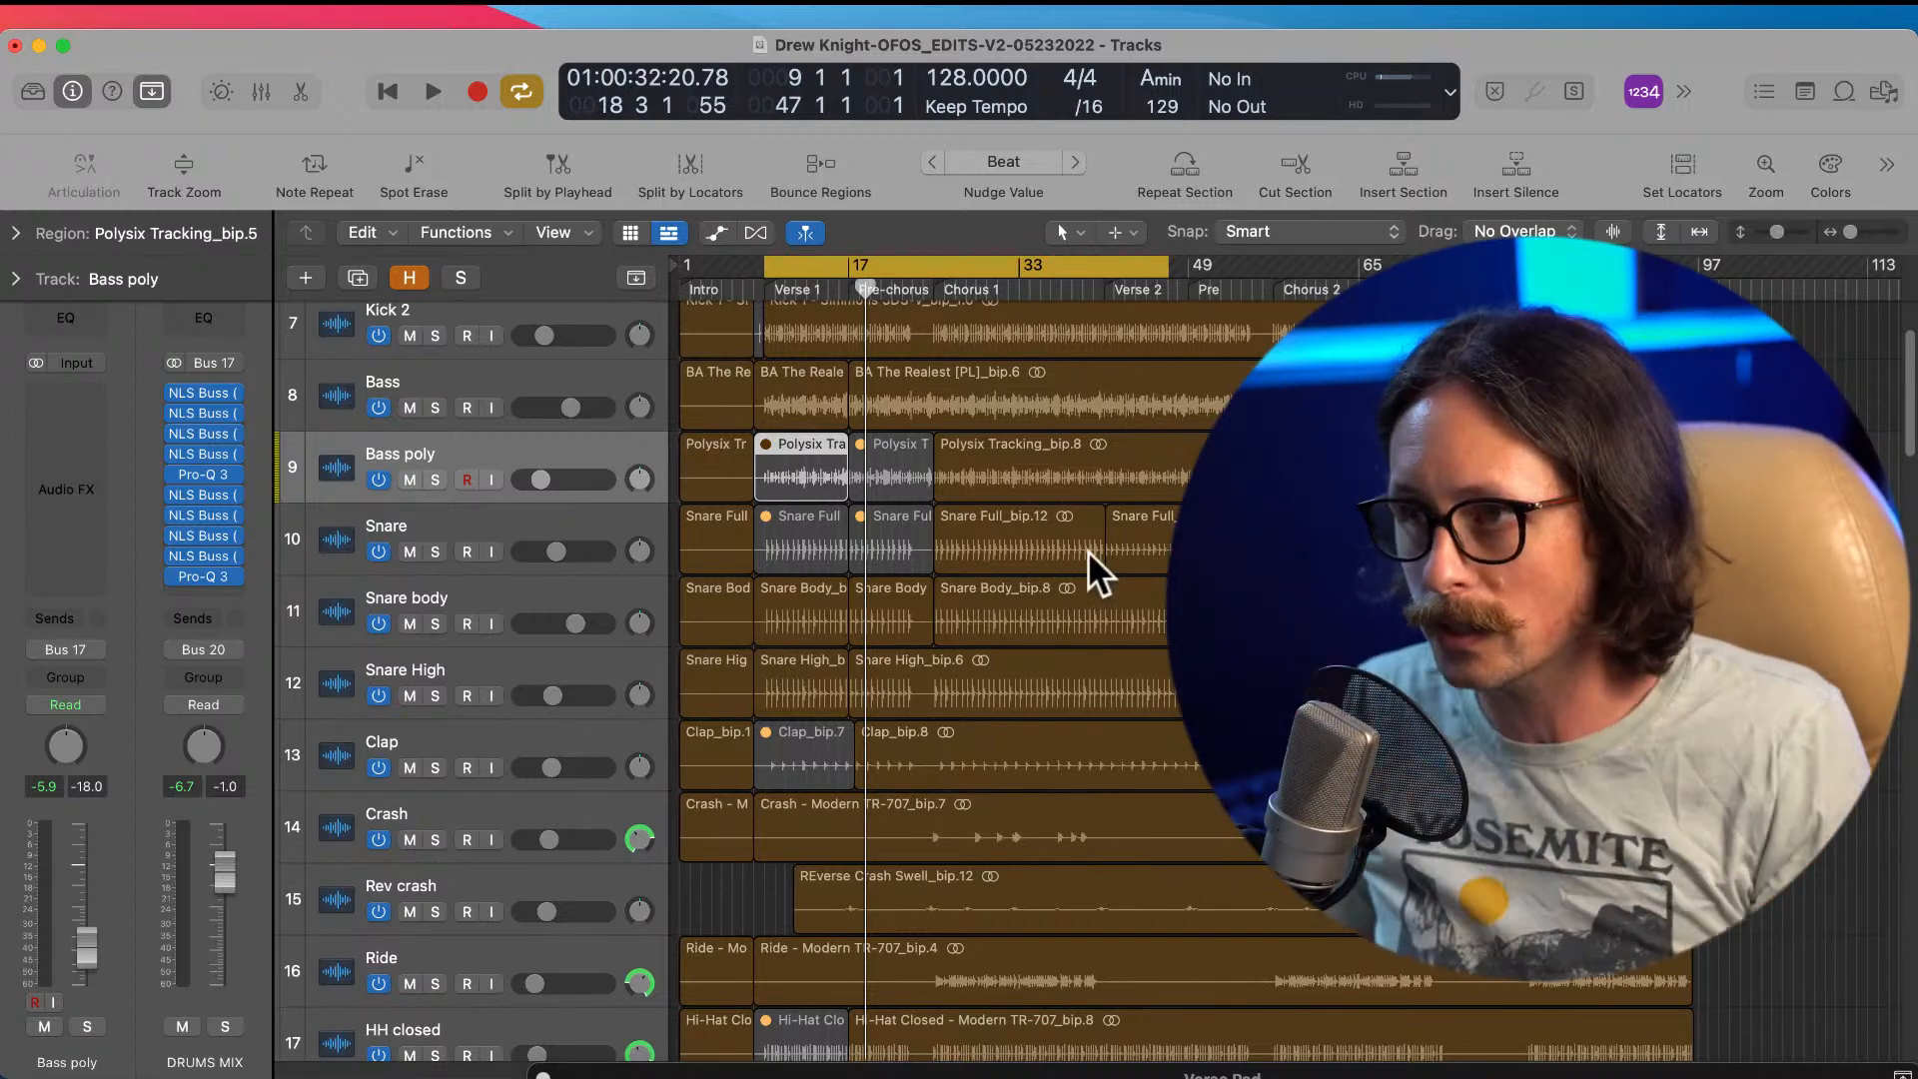
# Step: Review the channel strips of the Snare, Bass poly and Bass tracks along with the neighbouring kick and drum tracks
pyautogui.click(502, 533)
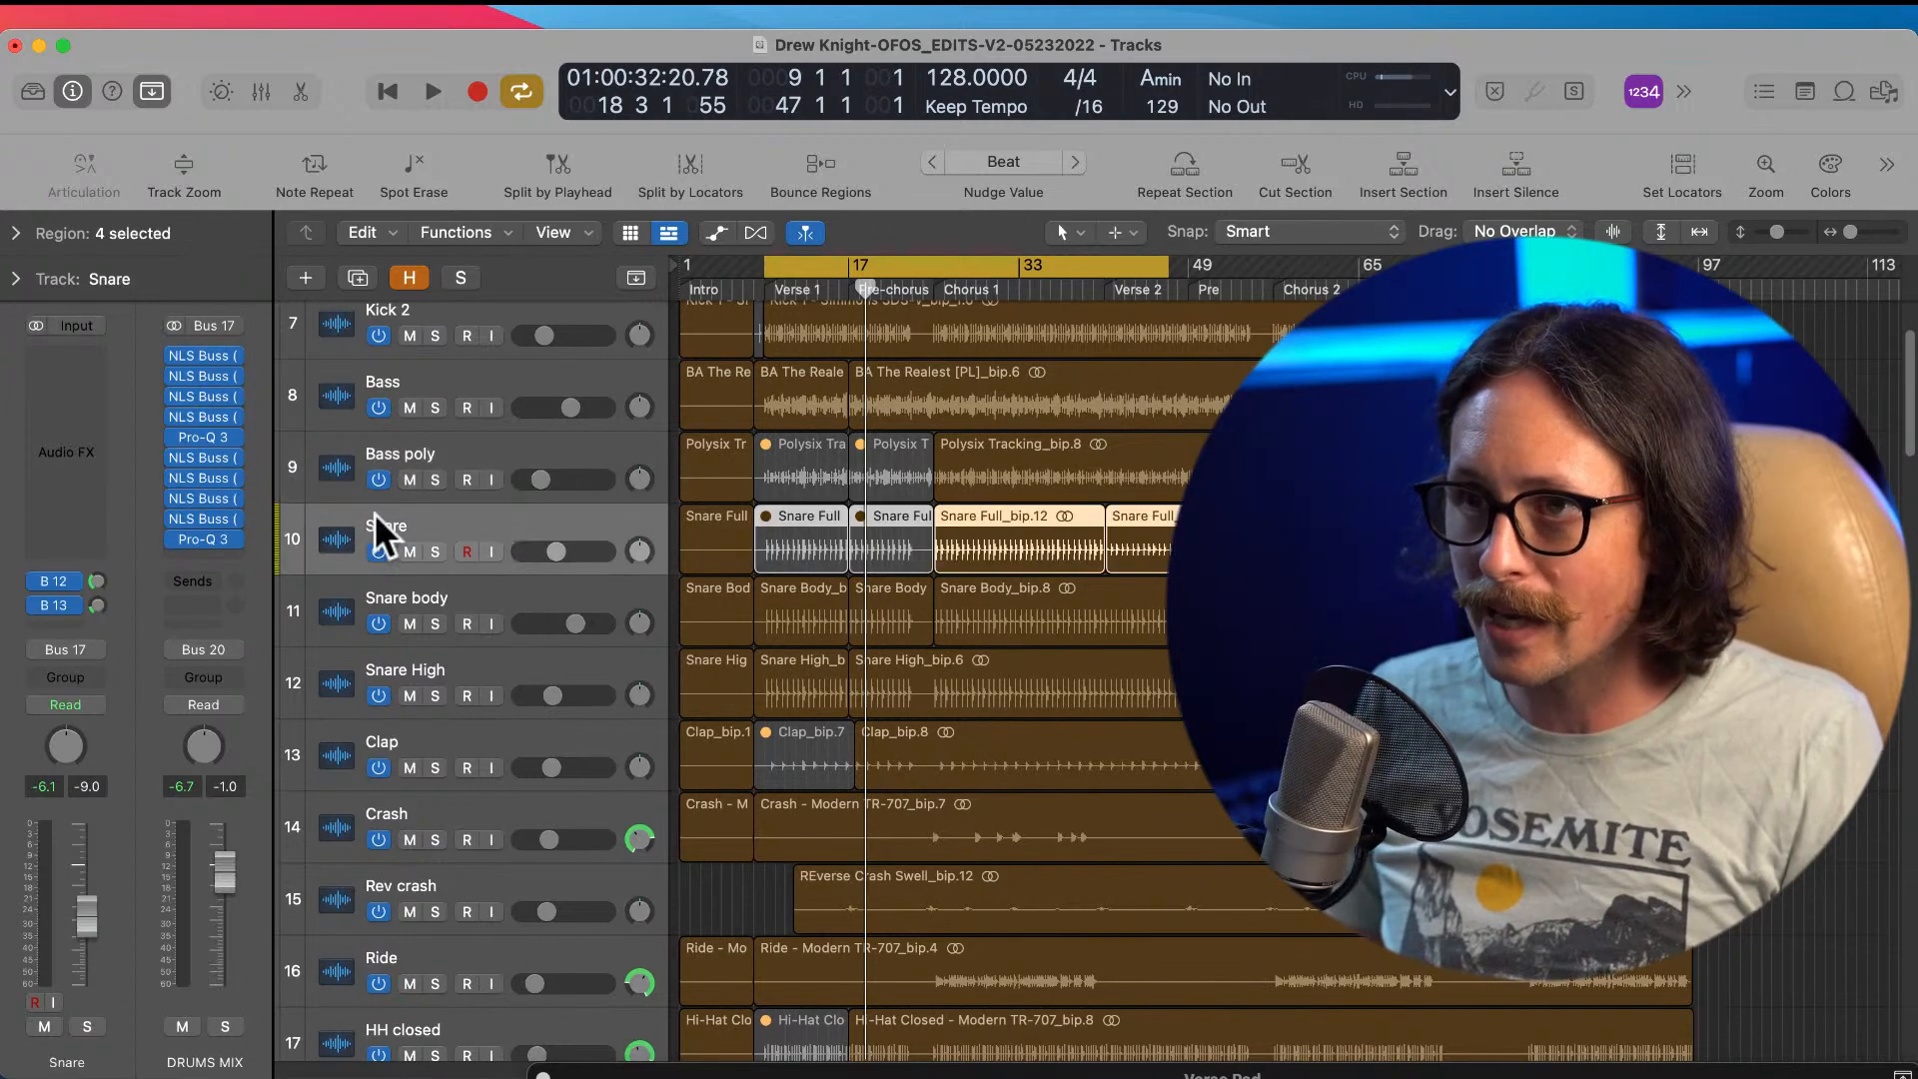
pyautogui.click(446, 471)
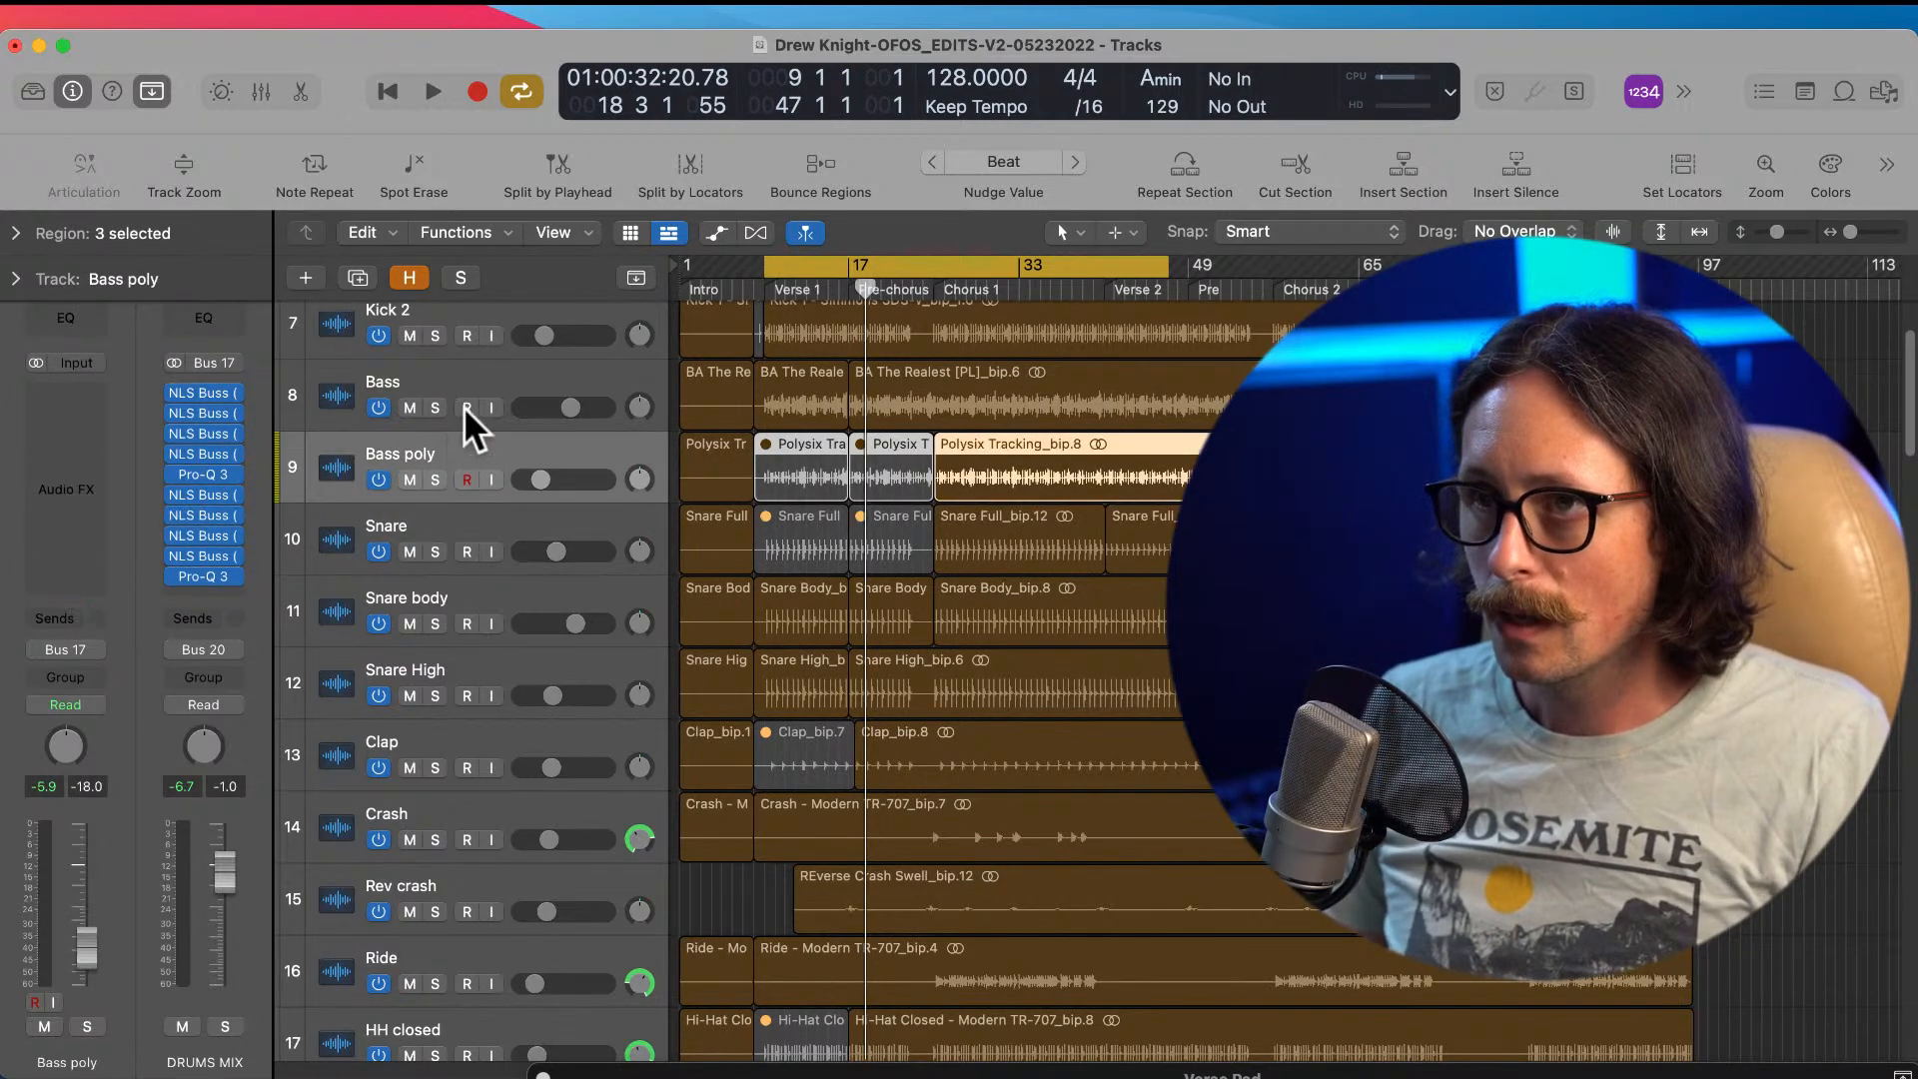
pyautogui.click(476, 392)
pyautogui.scroll(3, 989, 550)
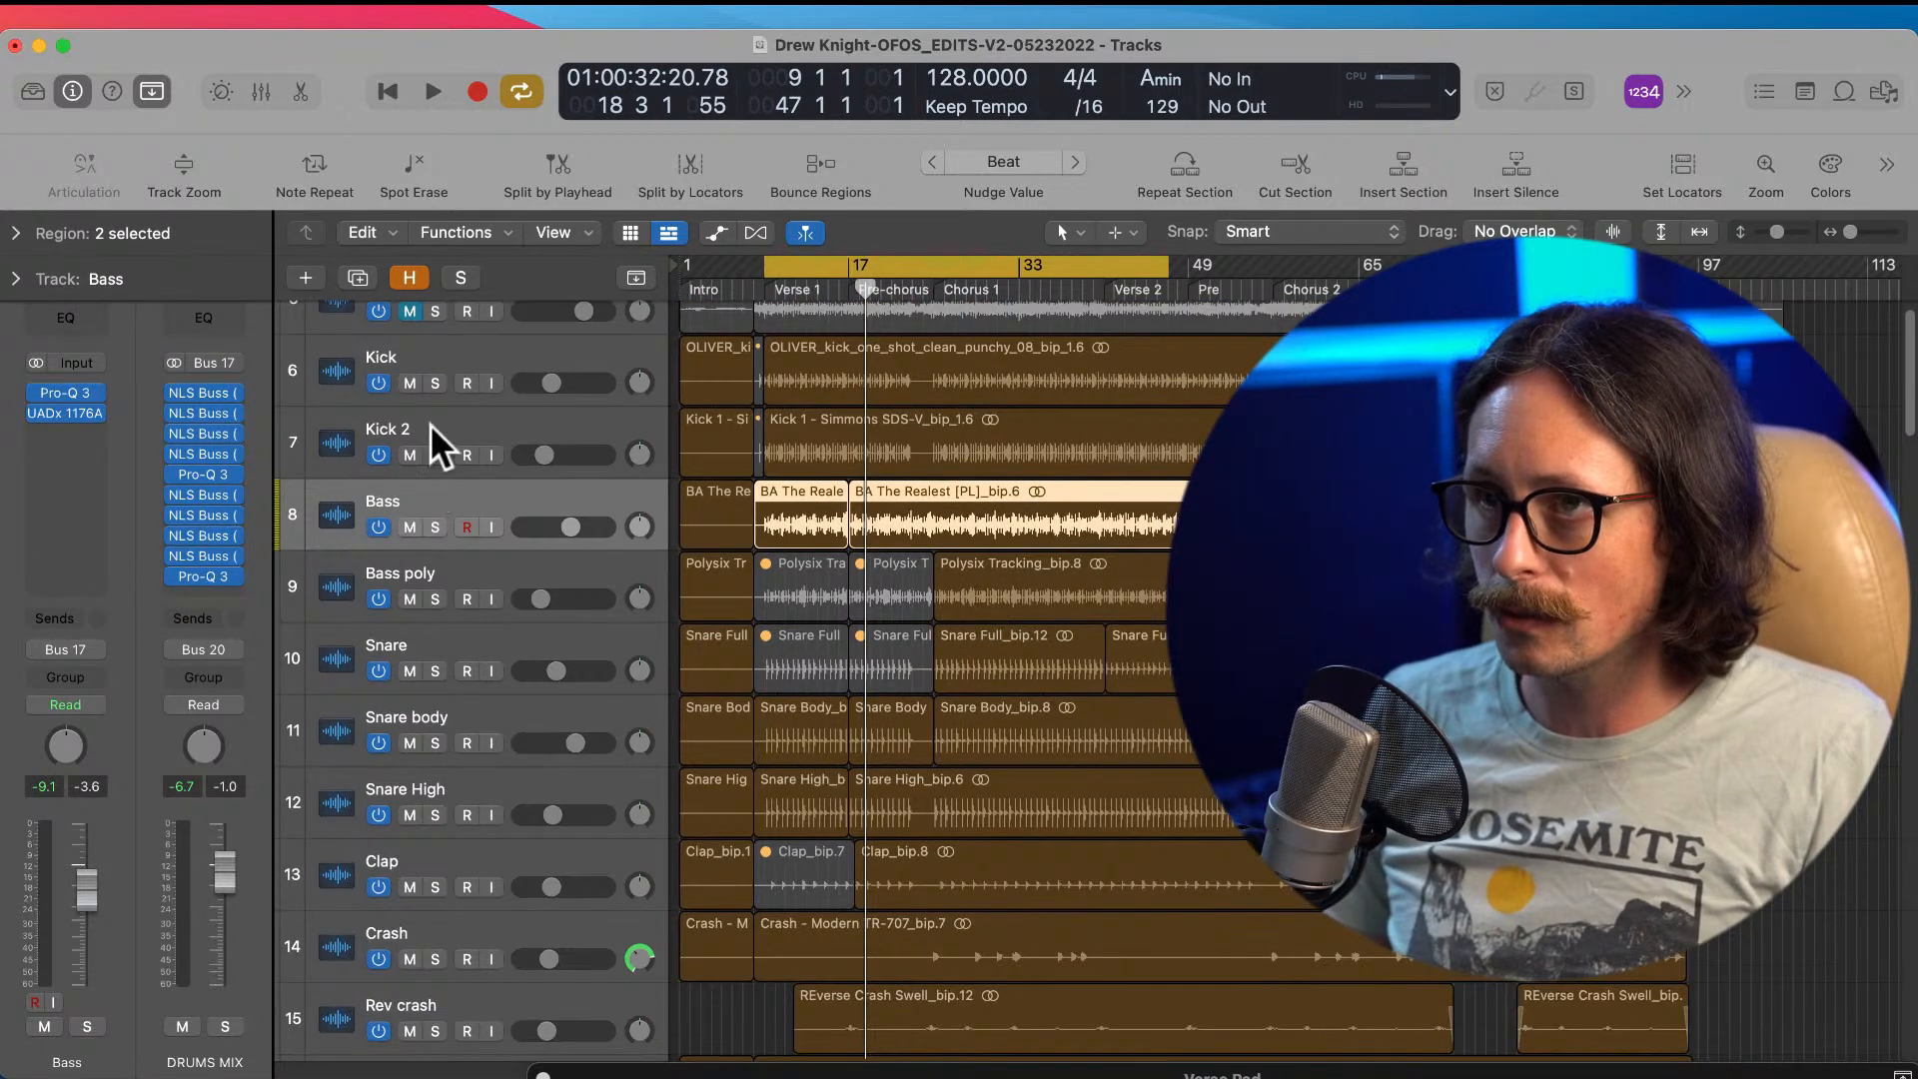
pyautogui.scroll(1, 825, 440)
pyautogui.scroll(-2, 501, 565)
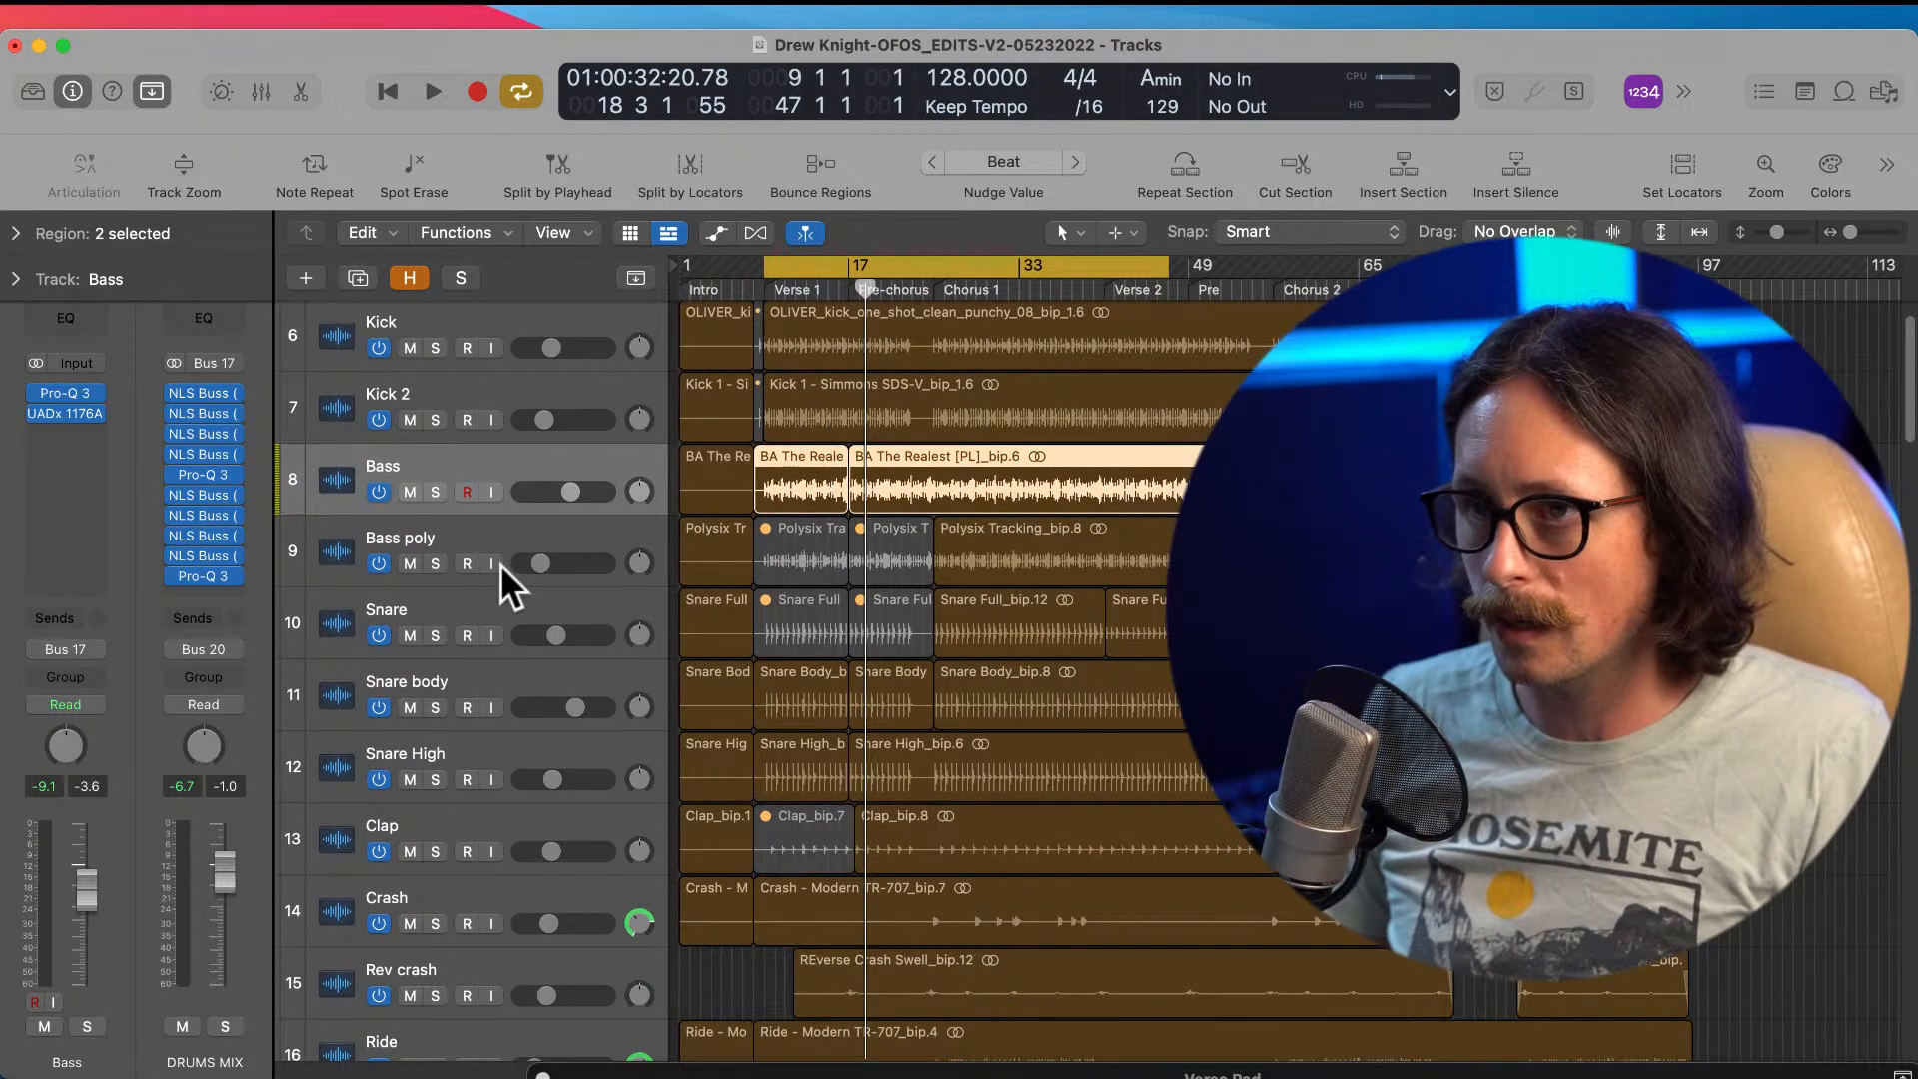
# Step: Inspect the Transient Master and Pro-Q 3 settings on the Snare High track
pyautogui.click(444, 742)
pyautogui.click(63, 392)
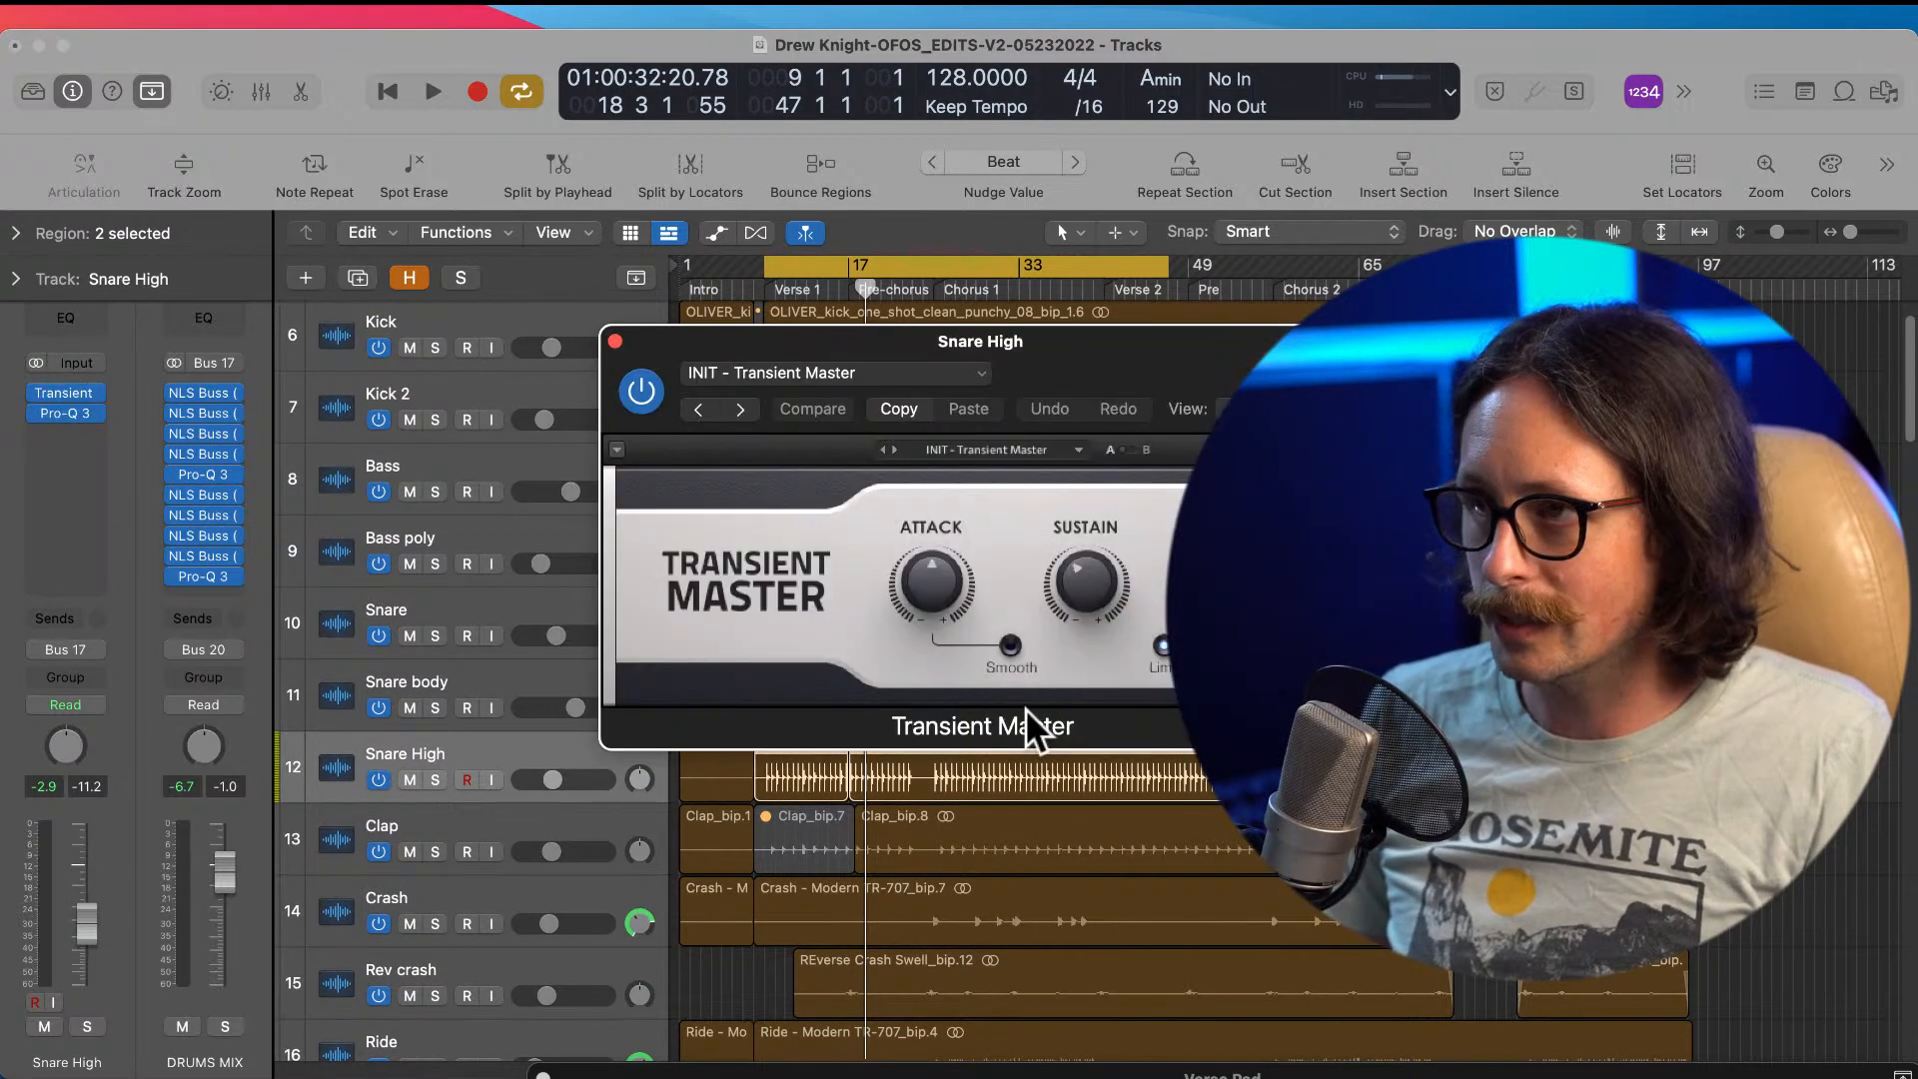
pyautogui.click(614, 342)
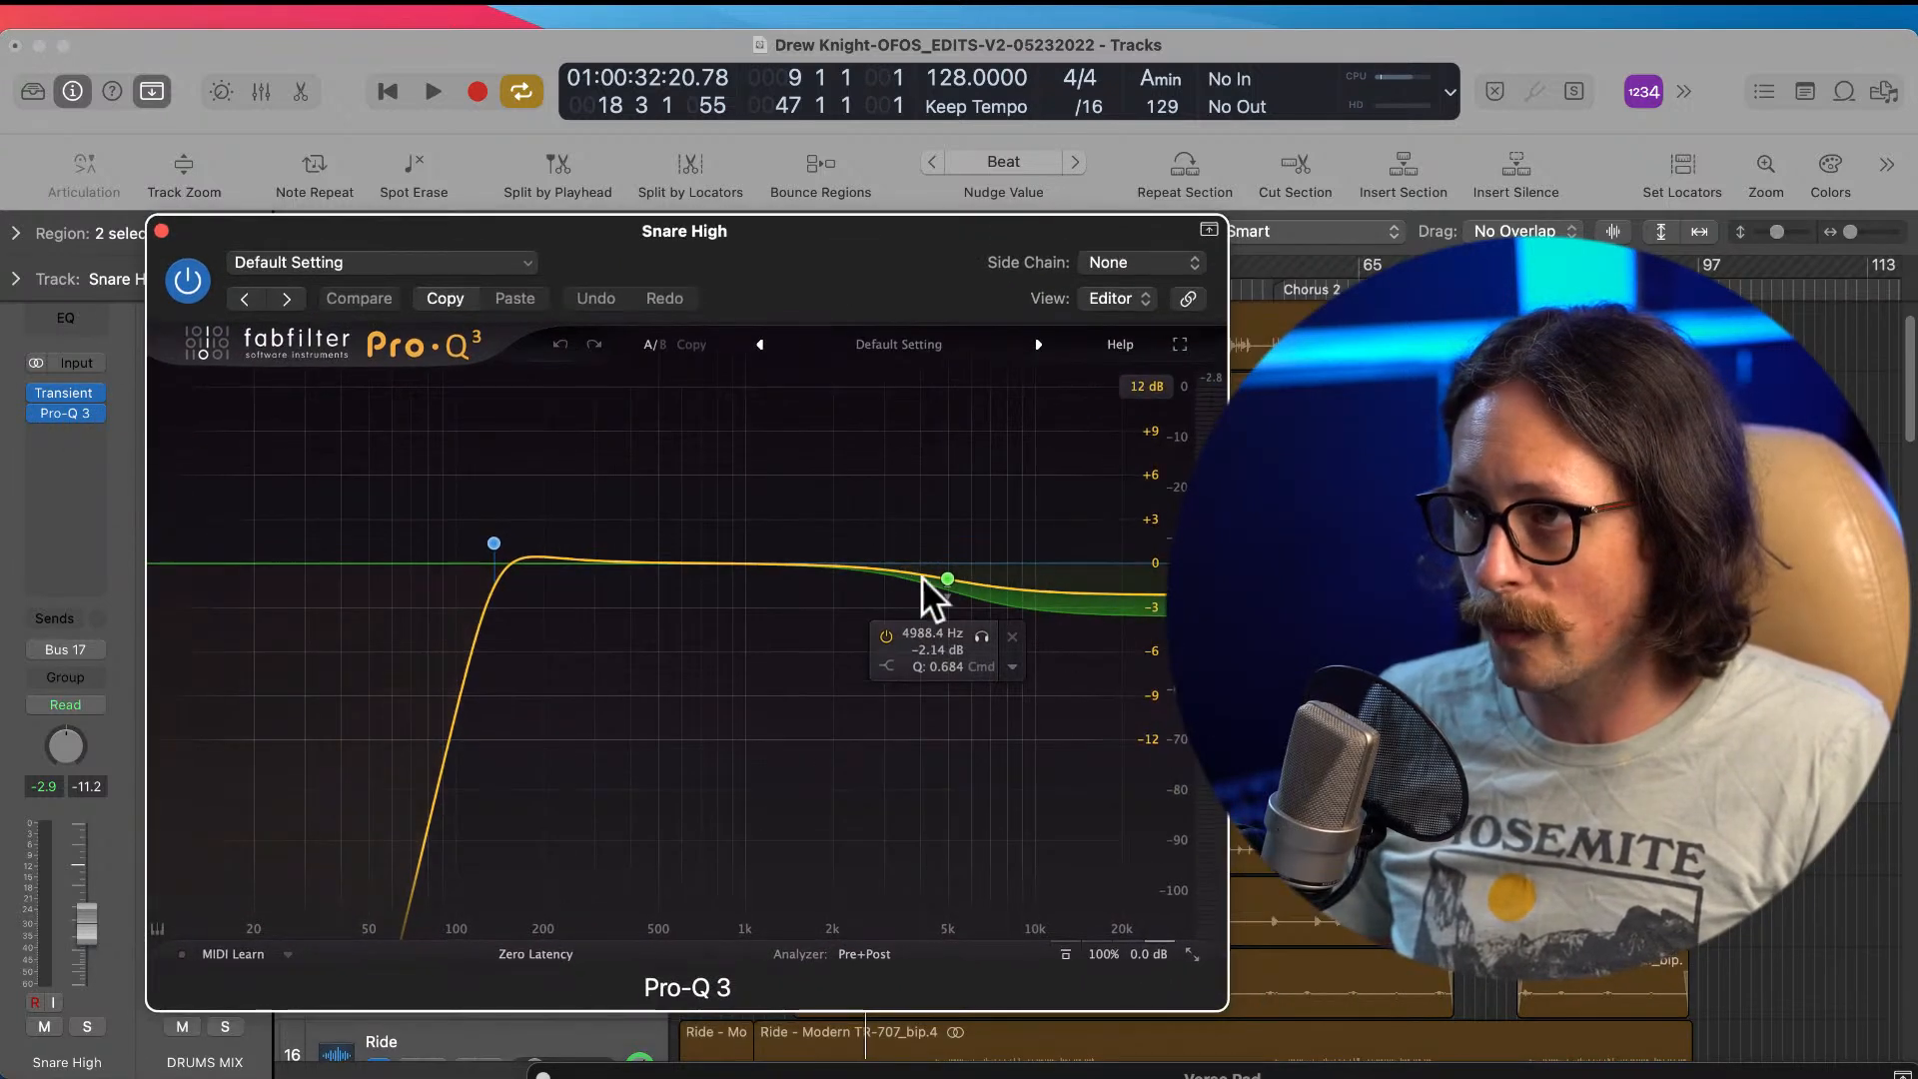
# Step: Play the verse into the pre-chorus, comparing Snare High with its Transient Master and Pro-Q 3 bypassed and re-enabled, and stop
pyautogui.click(161, 231)
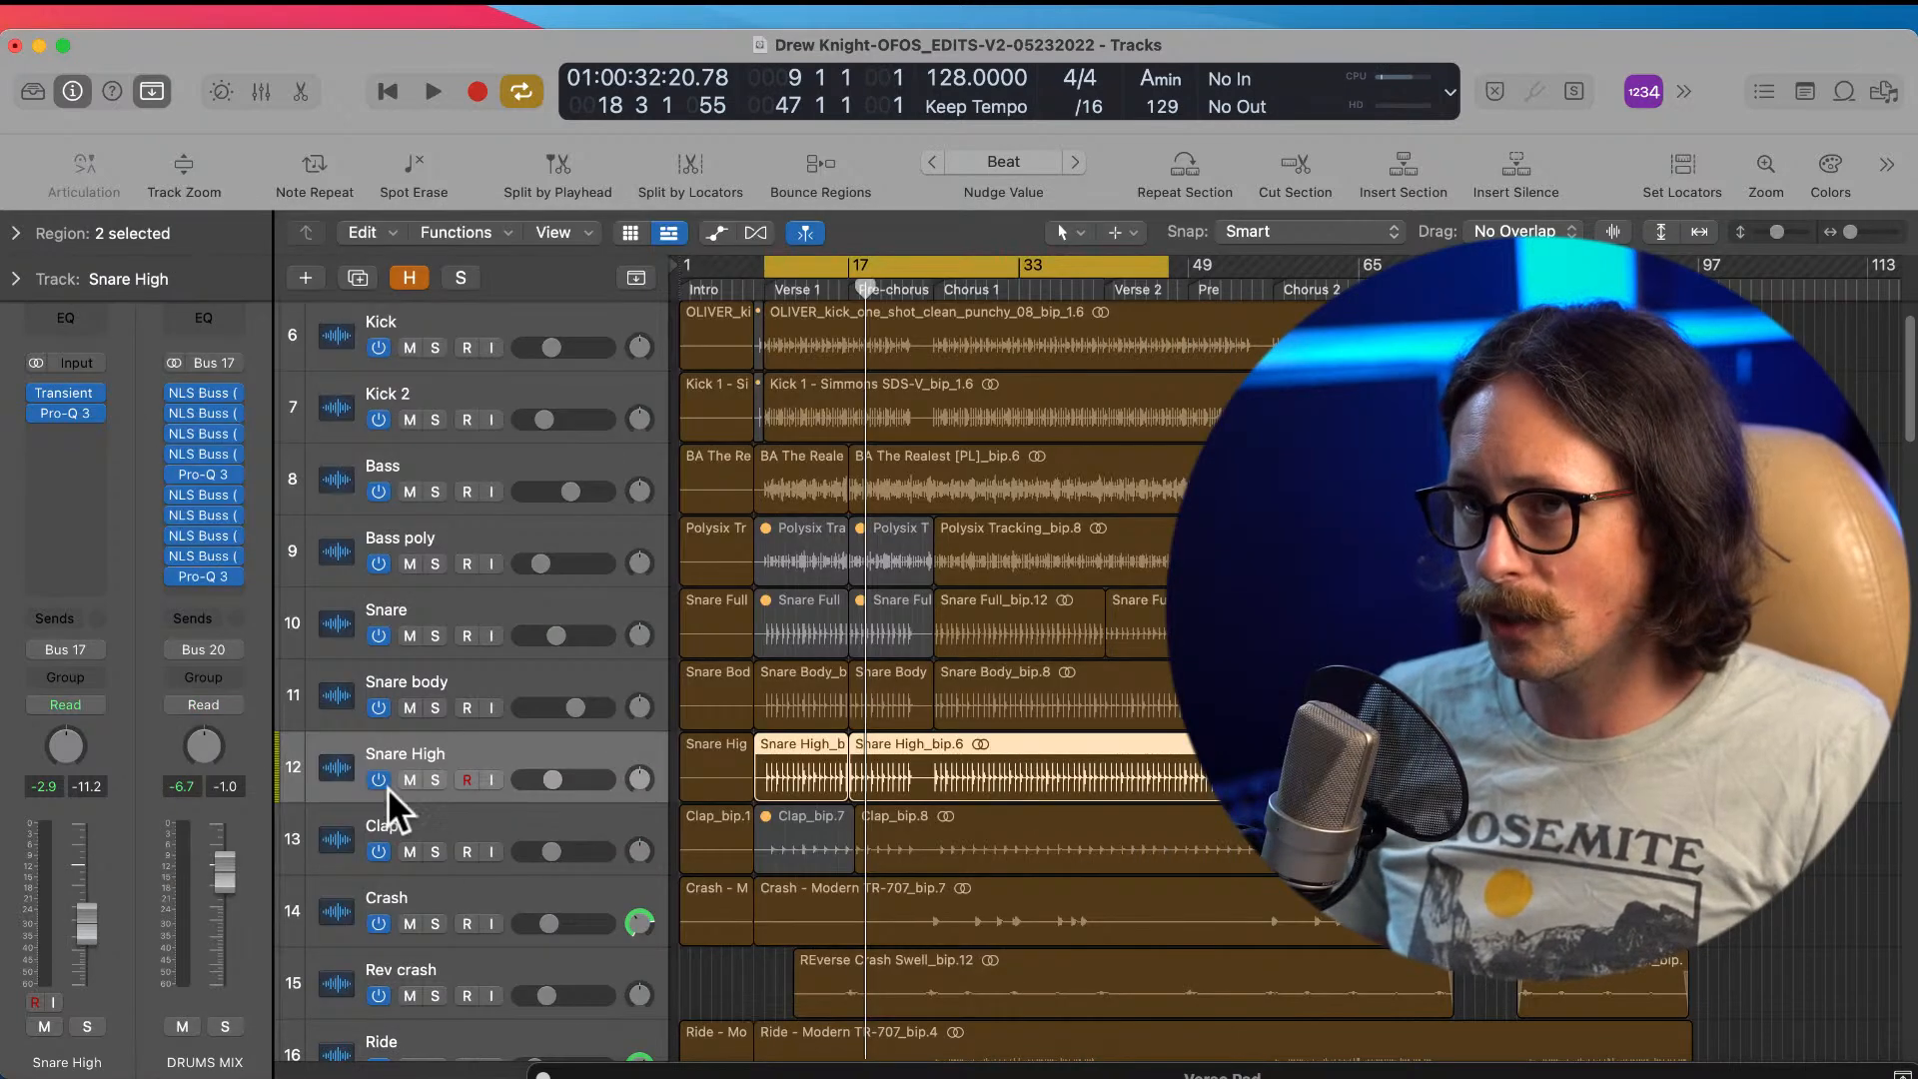
pyautogui.click(36, 391)
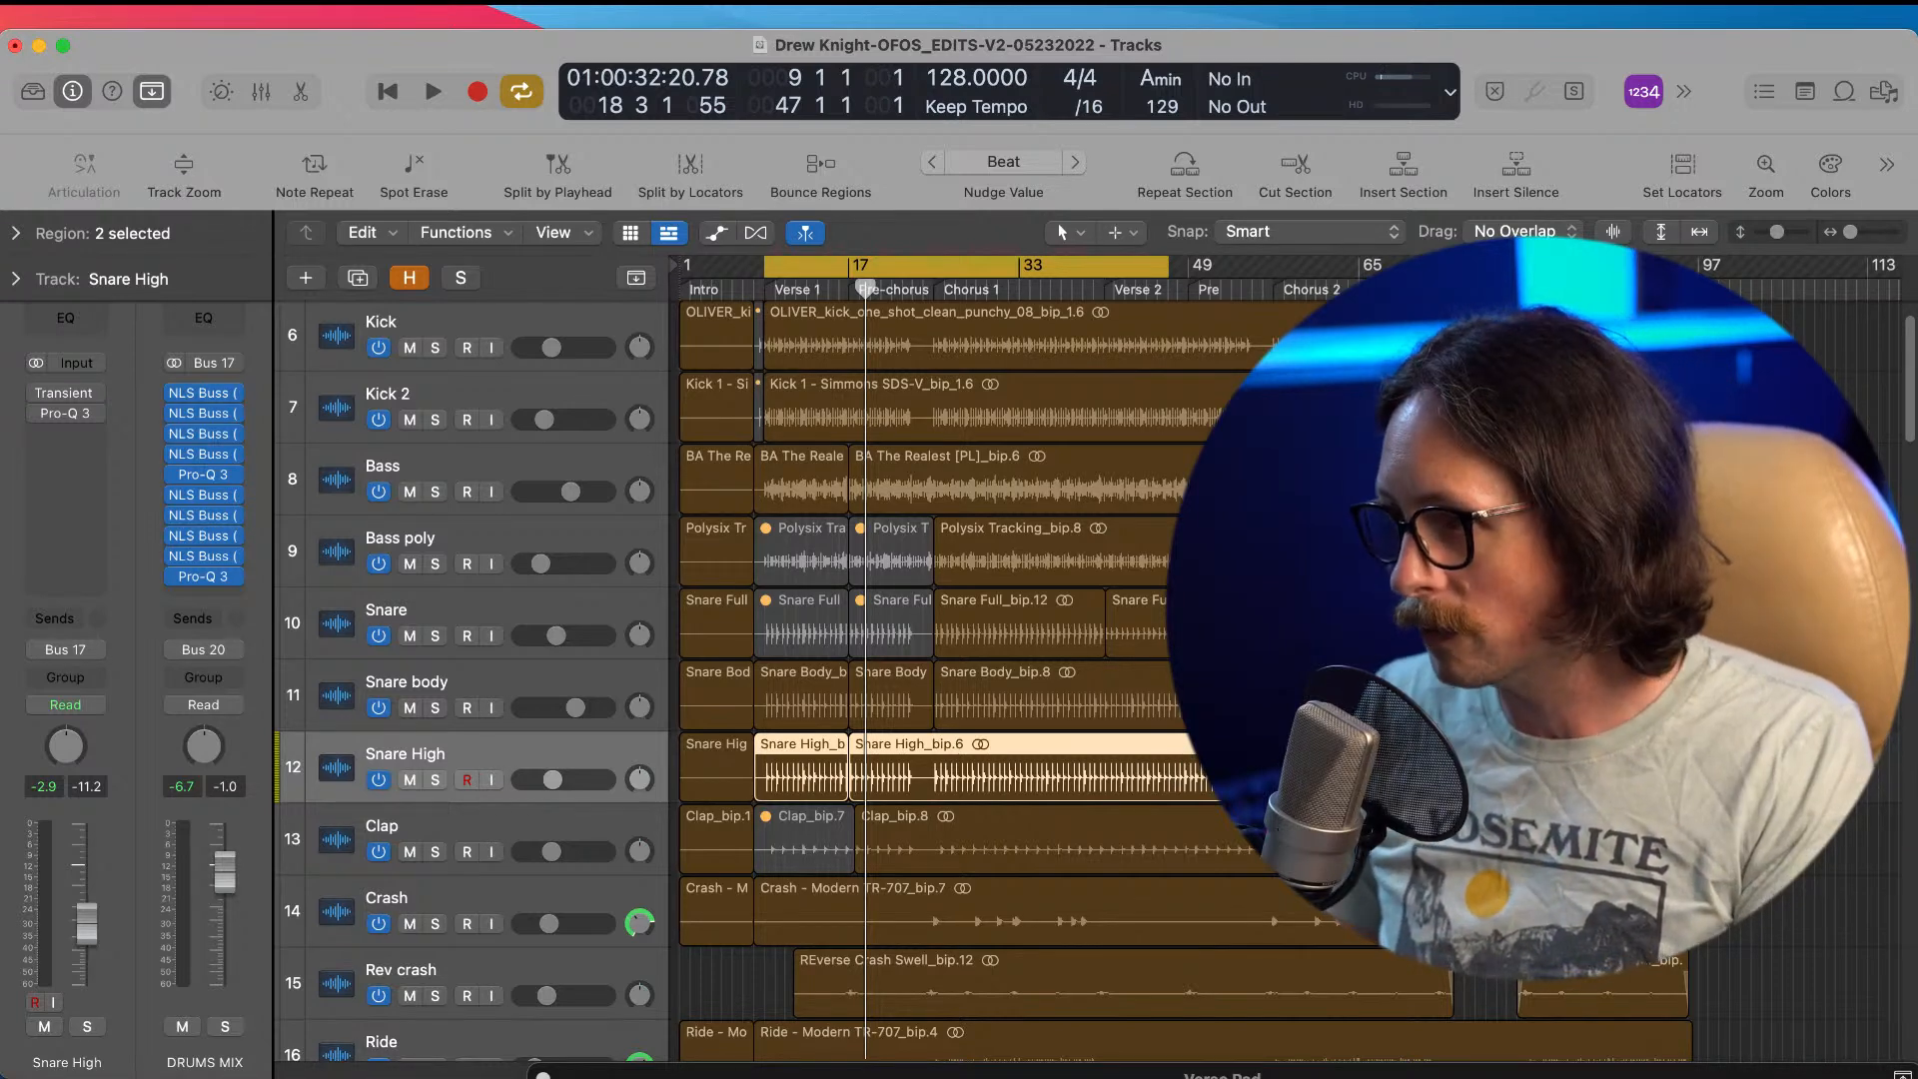
pyautogui.press('space')
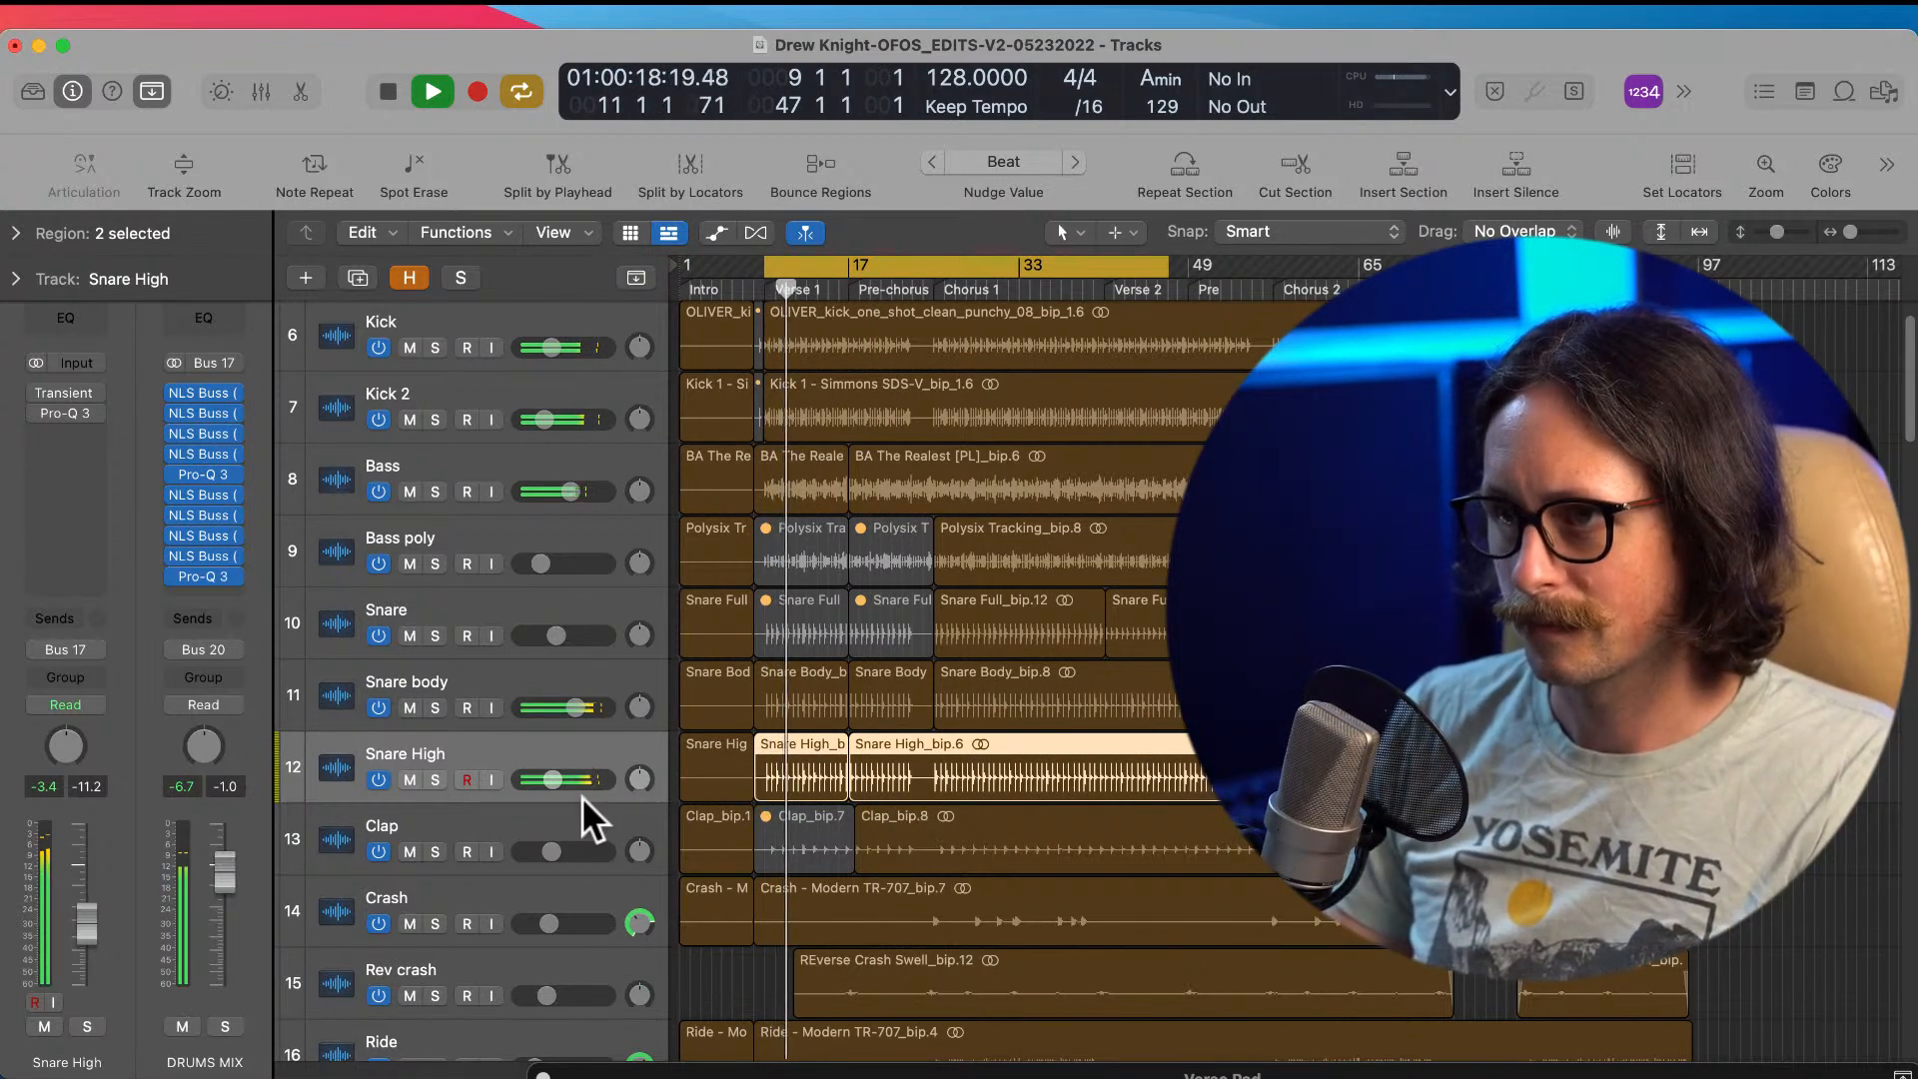
pyautogui.moveTo(36, 405)
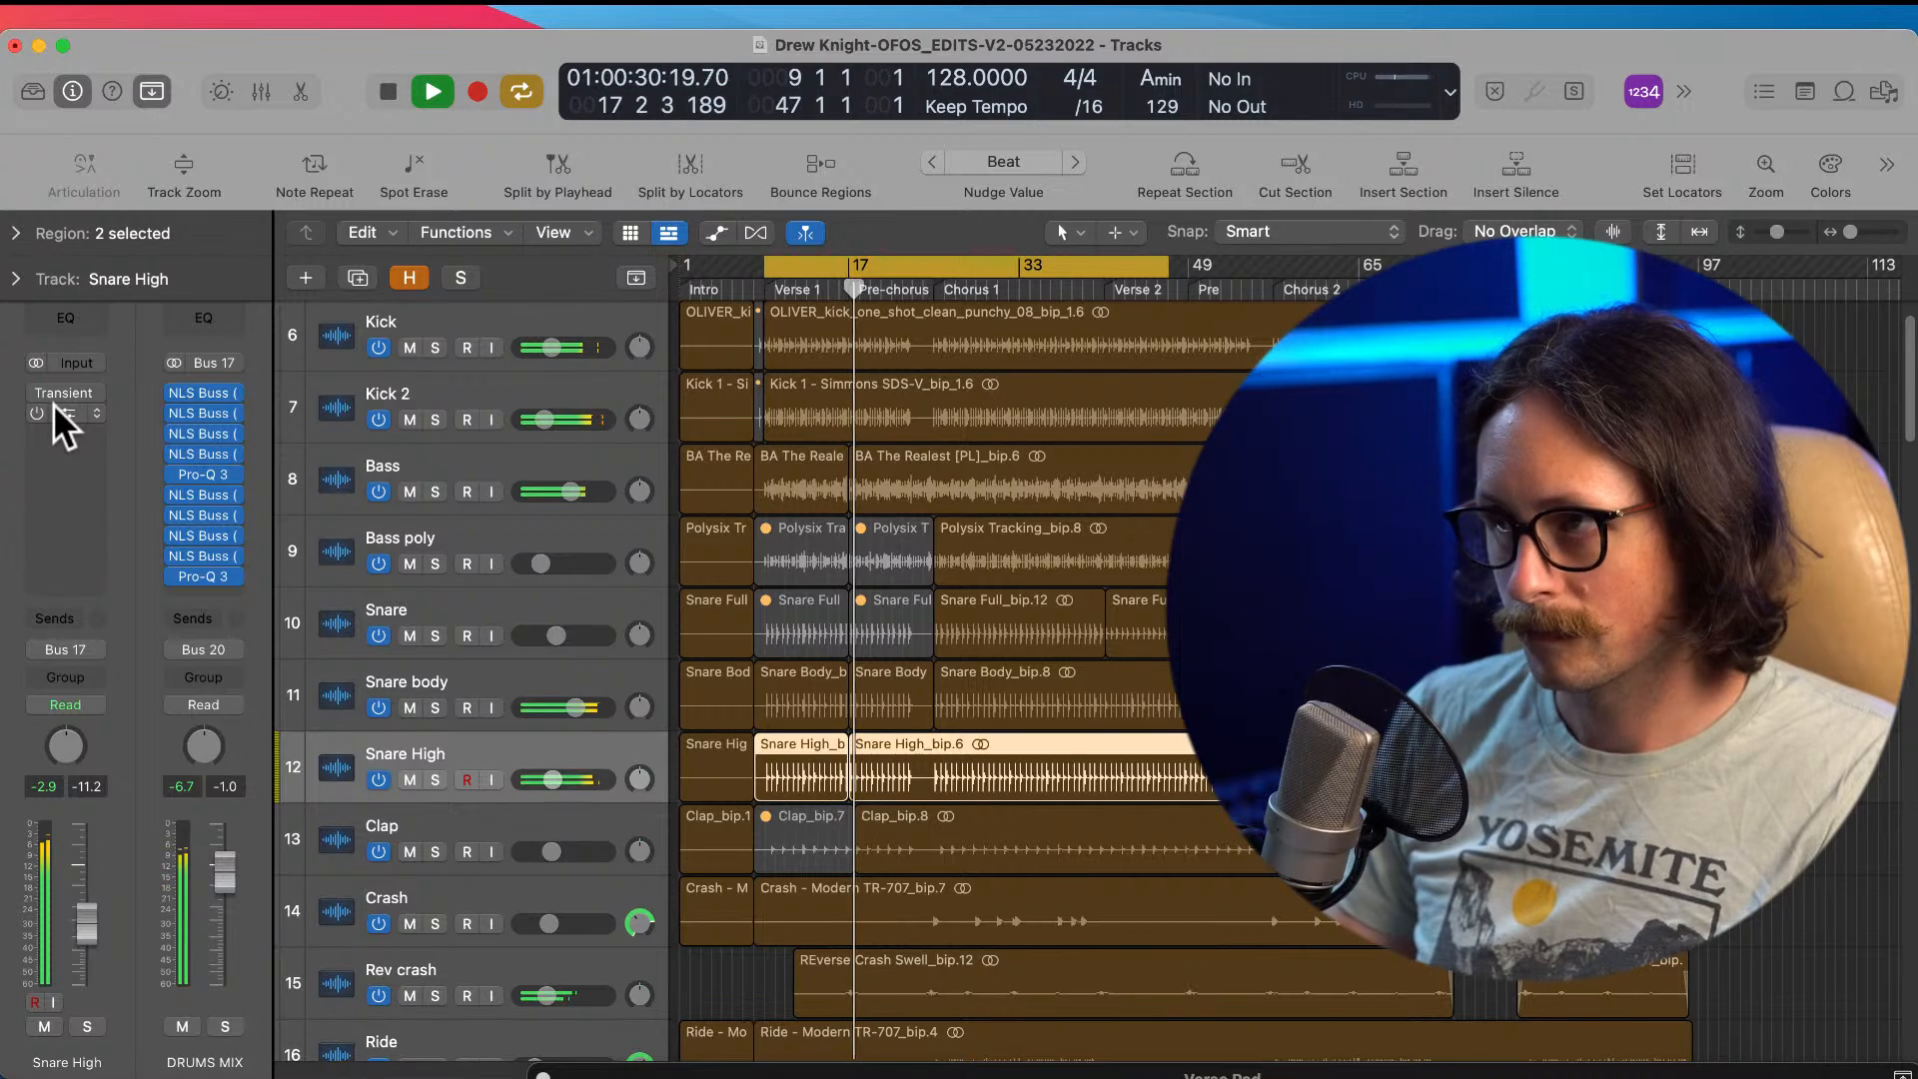
pyautogui.click(38, 394)
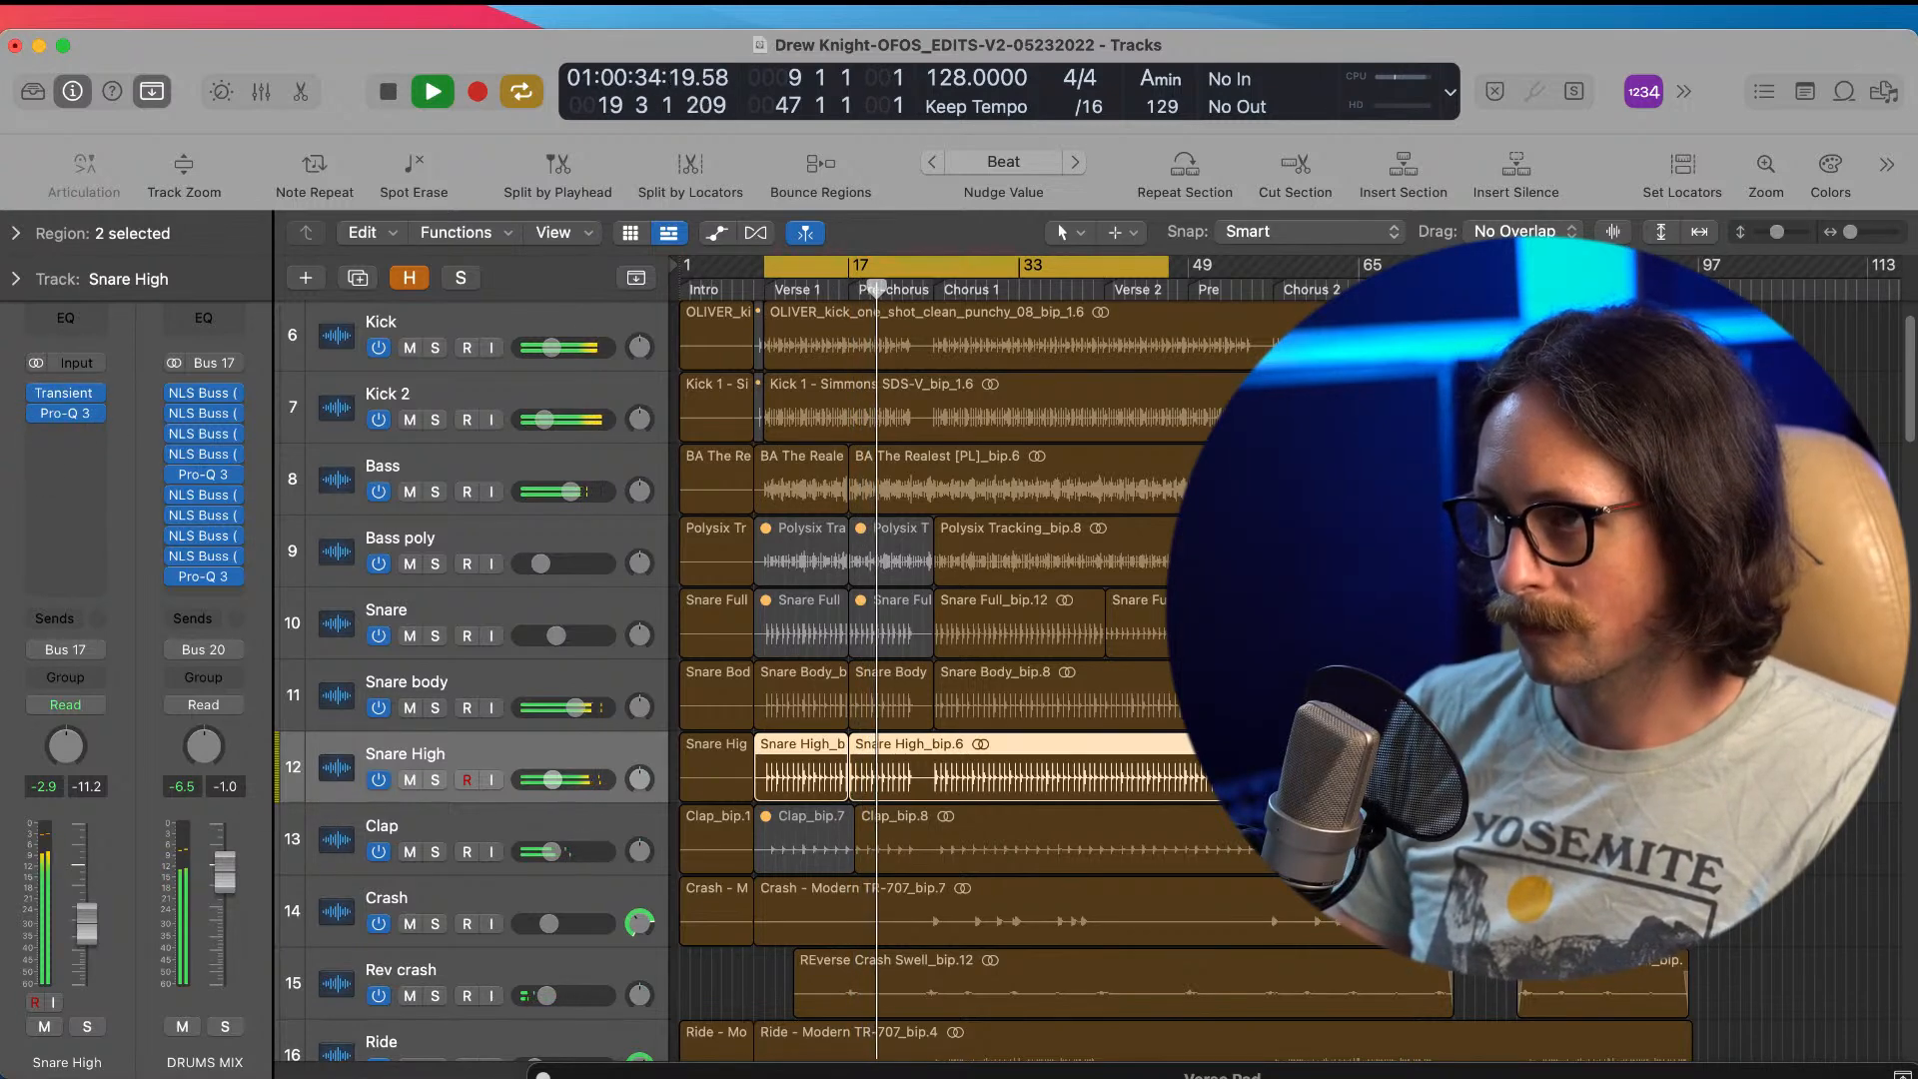
pyautogui.press('space')
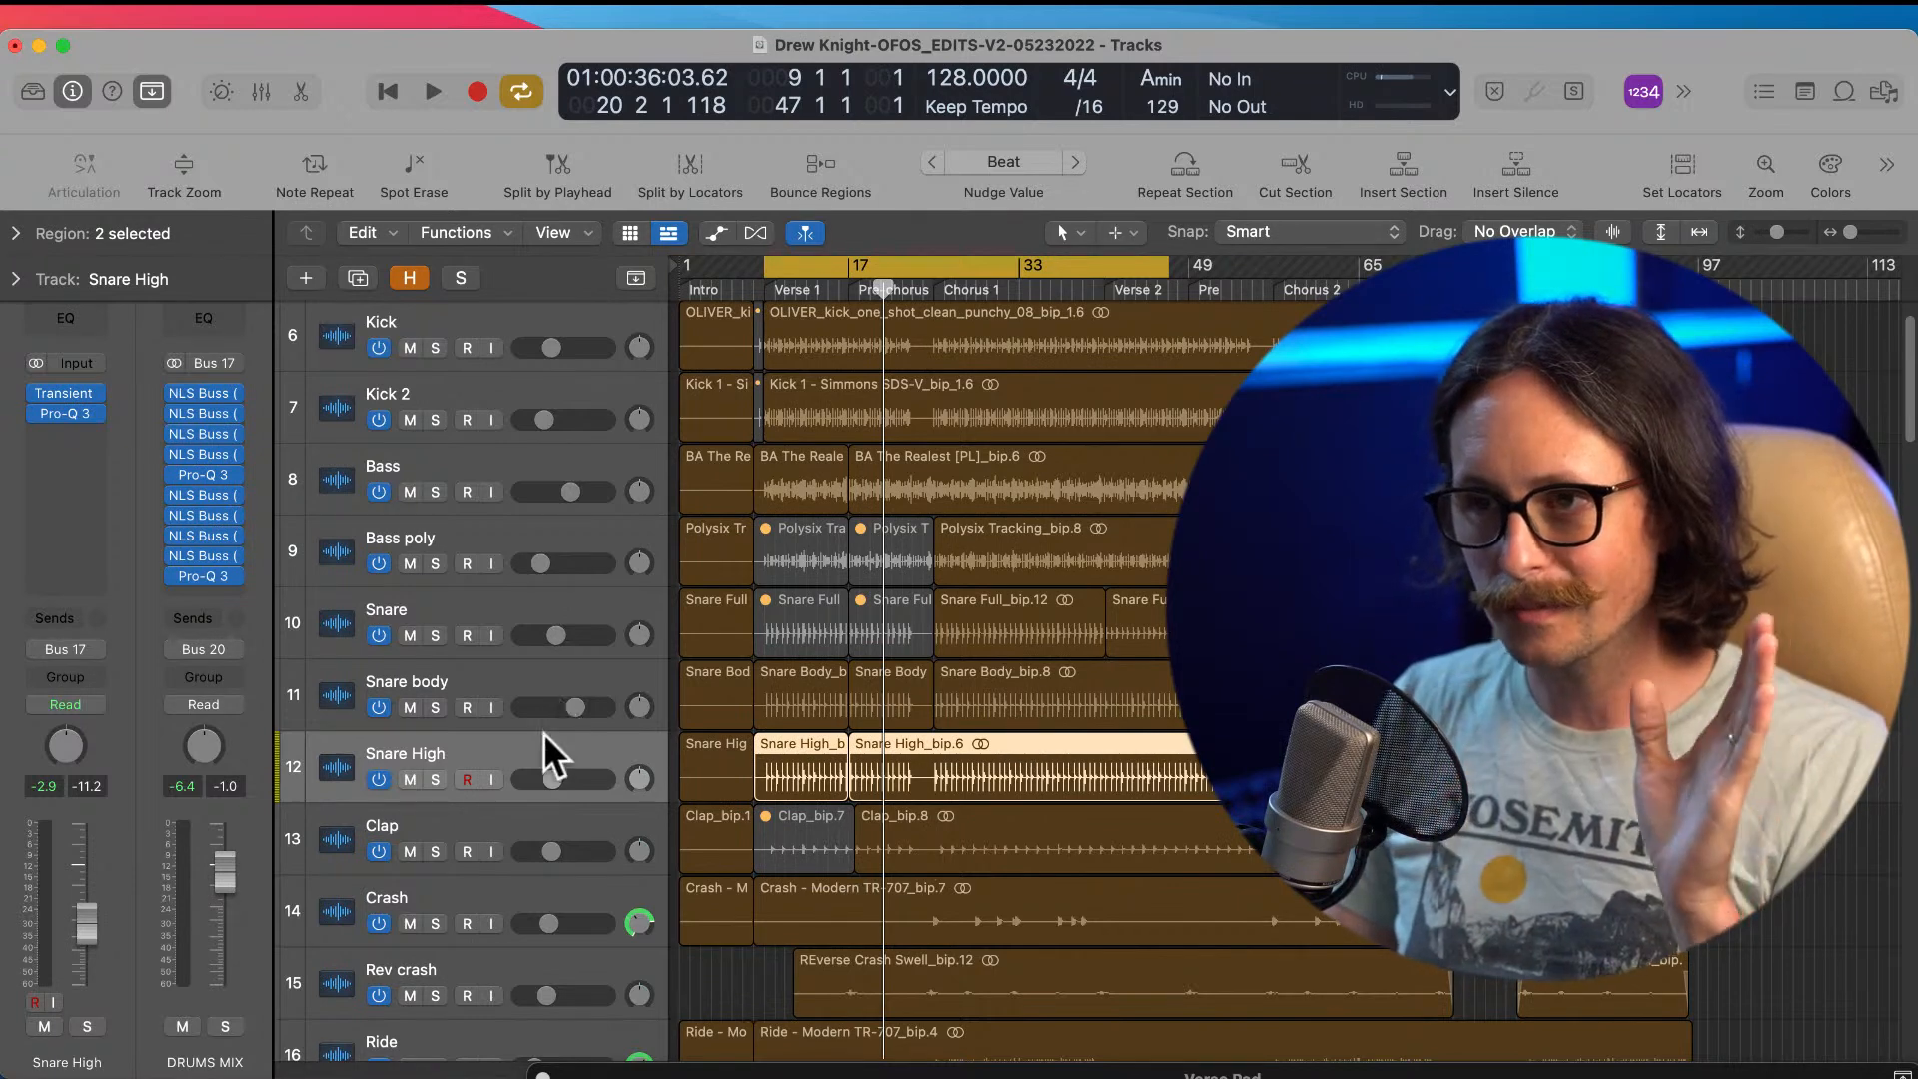
# Step: Inspect the high-shelf band in the Pro-Q 3 of the Snare High track again
pyautogui.click(80, 411)
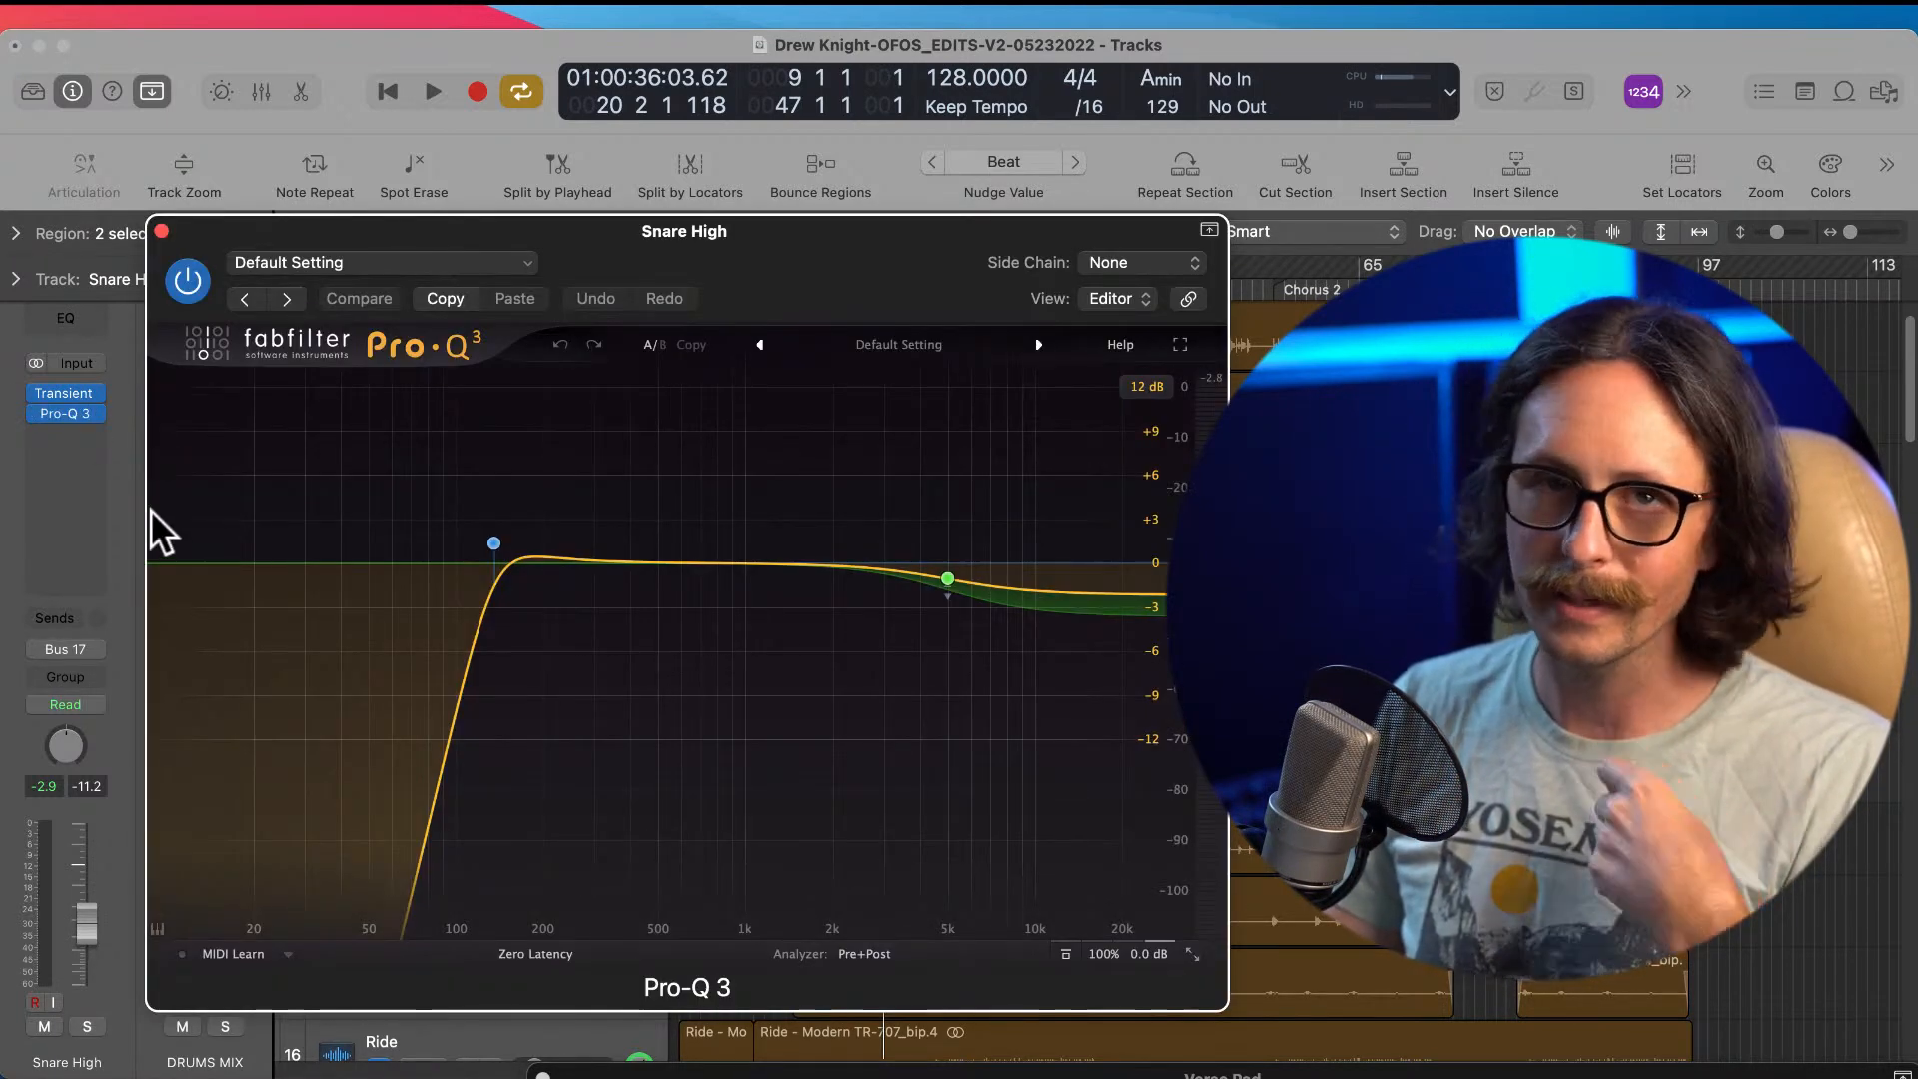
pyautogui.moveTo(879, 575)
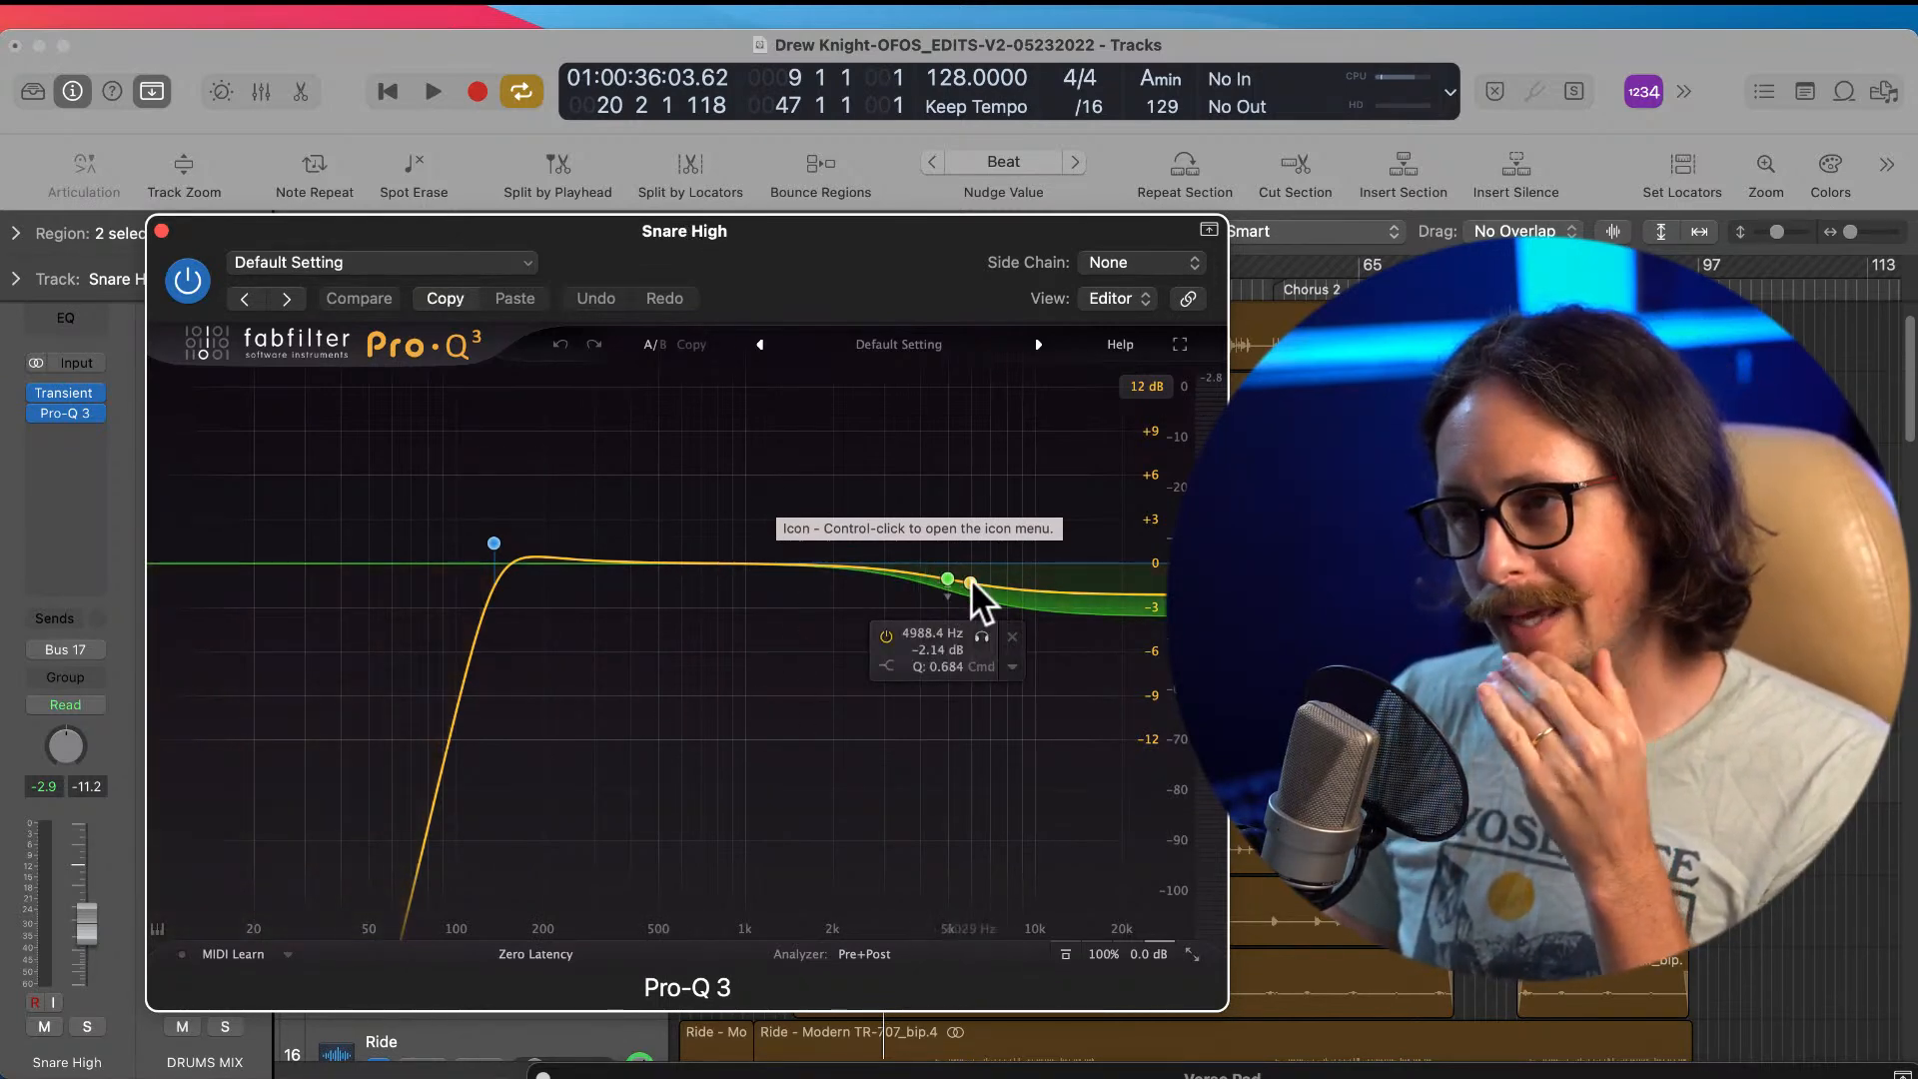
pyautogui.click(162, 232)
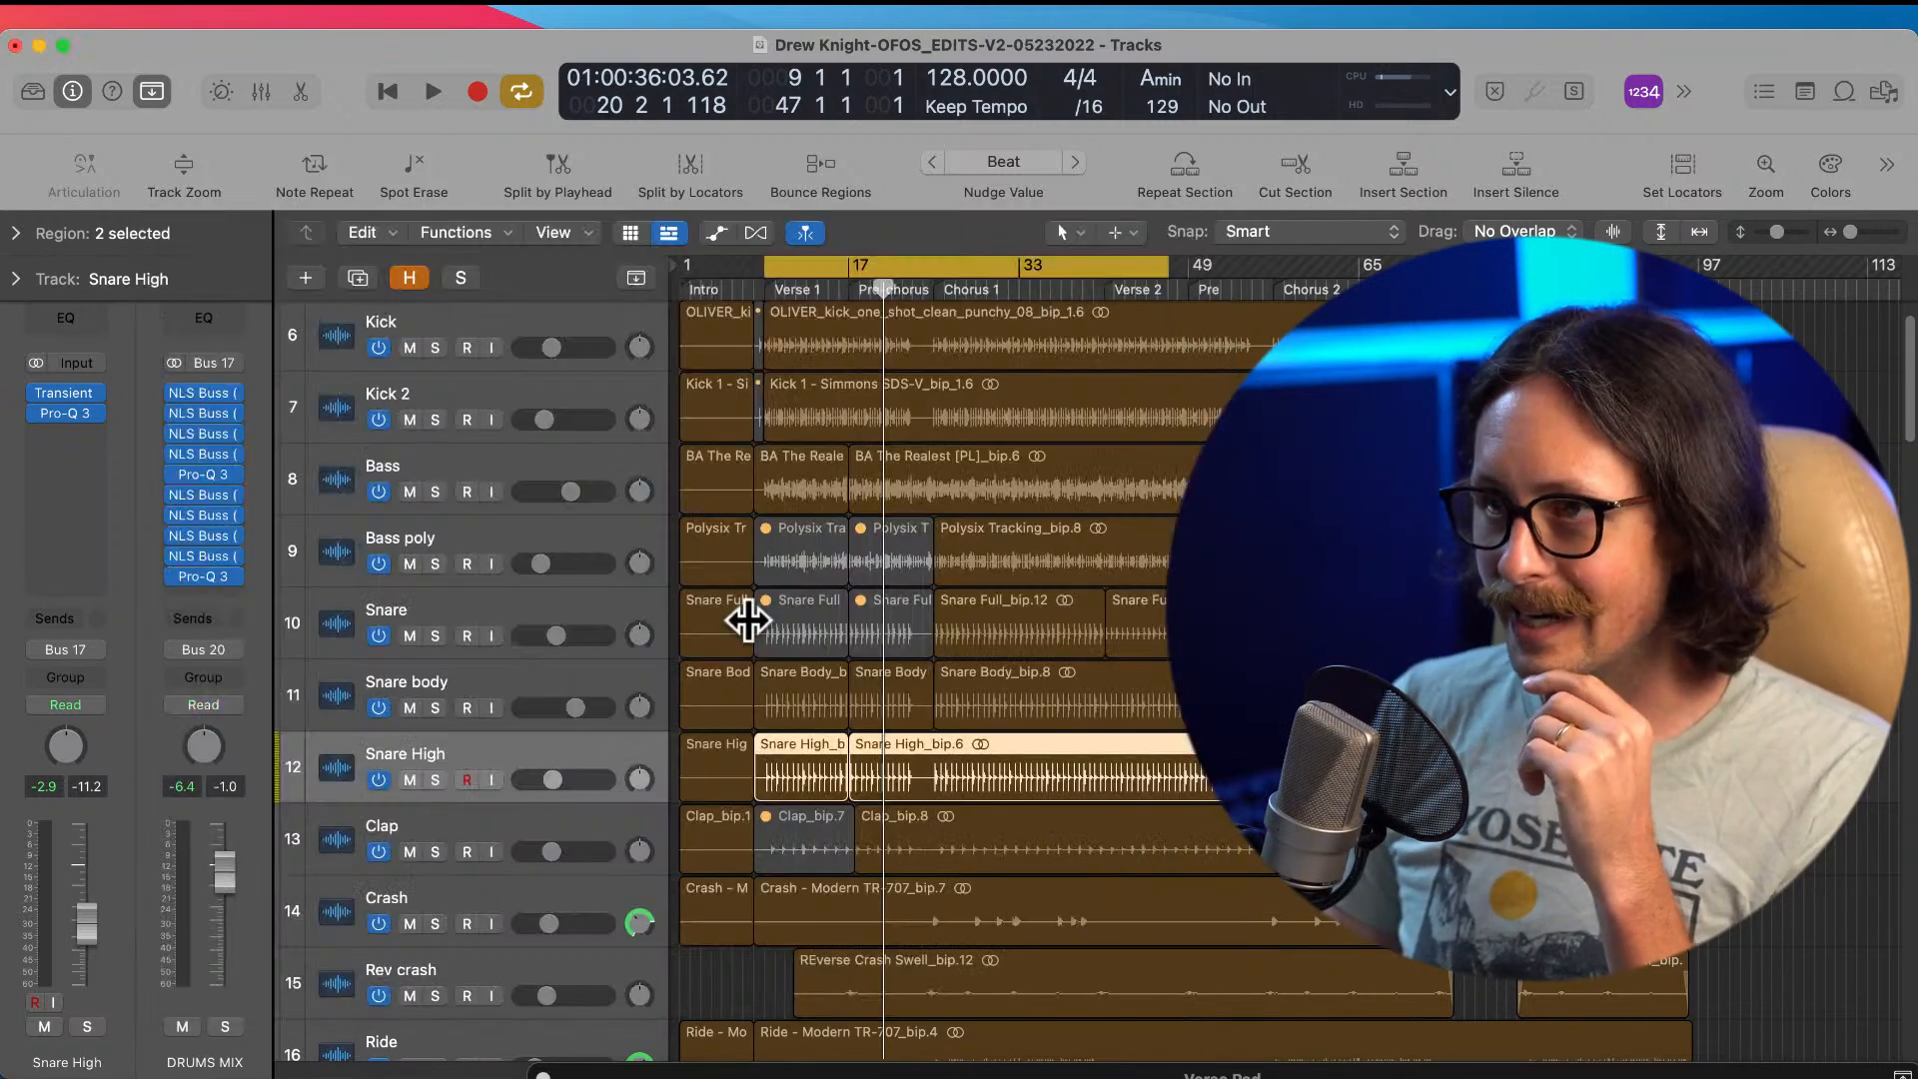
# Step: Solo Snare High, listen with Transient Master and Pro-Q 3 bypassed and re-enabled, and unsolo the track during playback
pyautogui.click(435, 779)
pyautogui.click(34, 392)
pyautogui.click(34, 412)
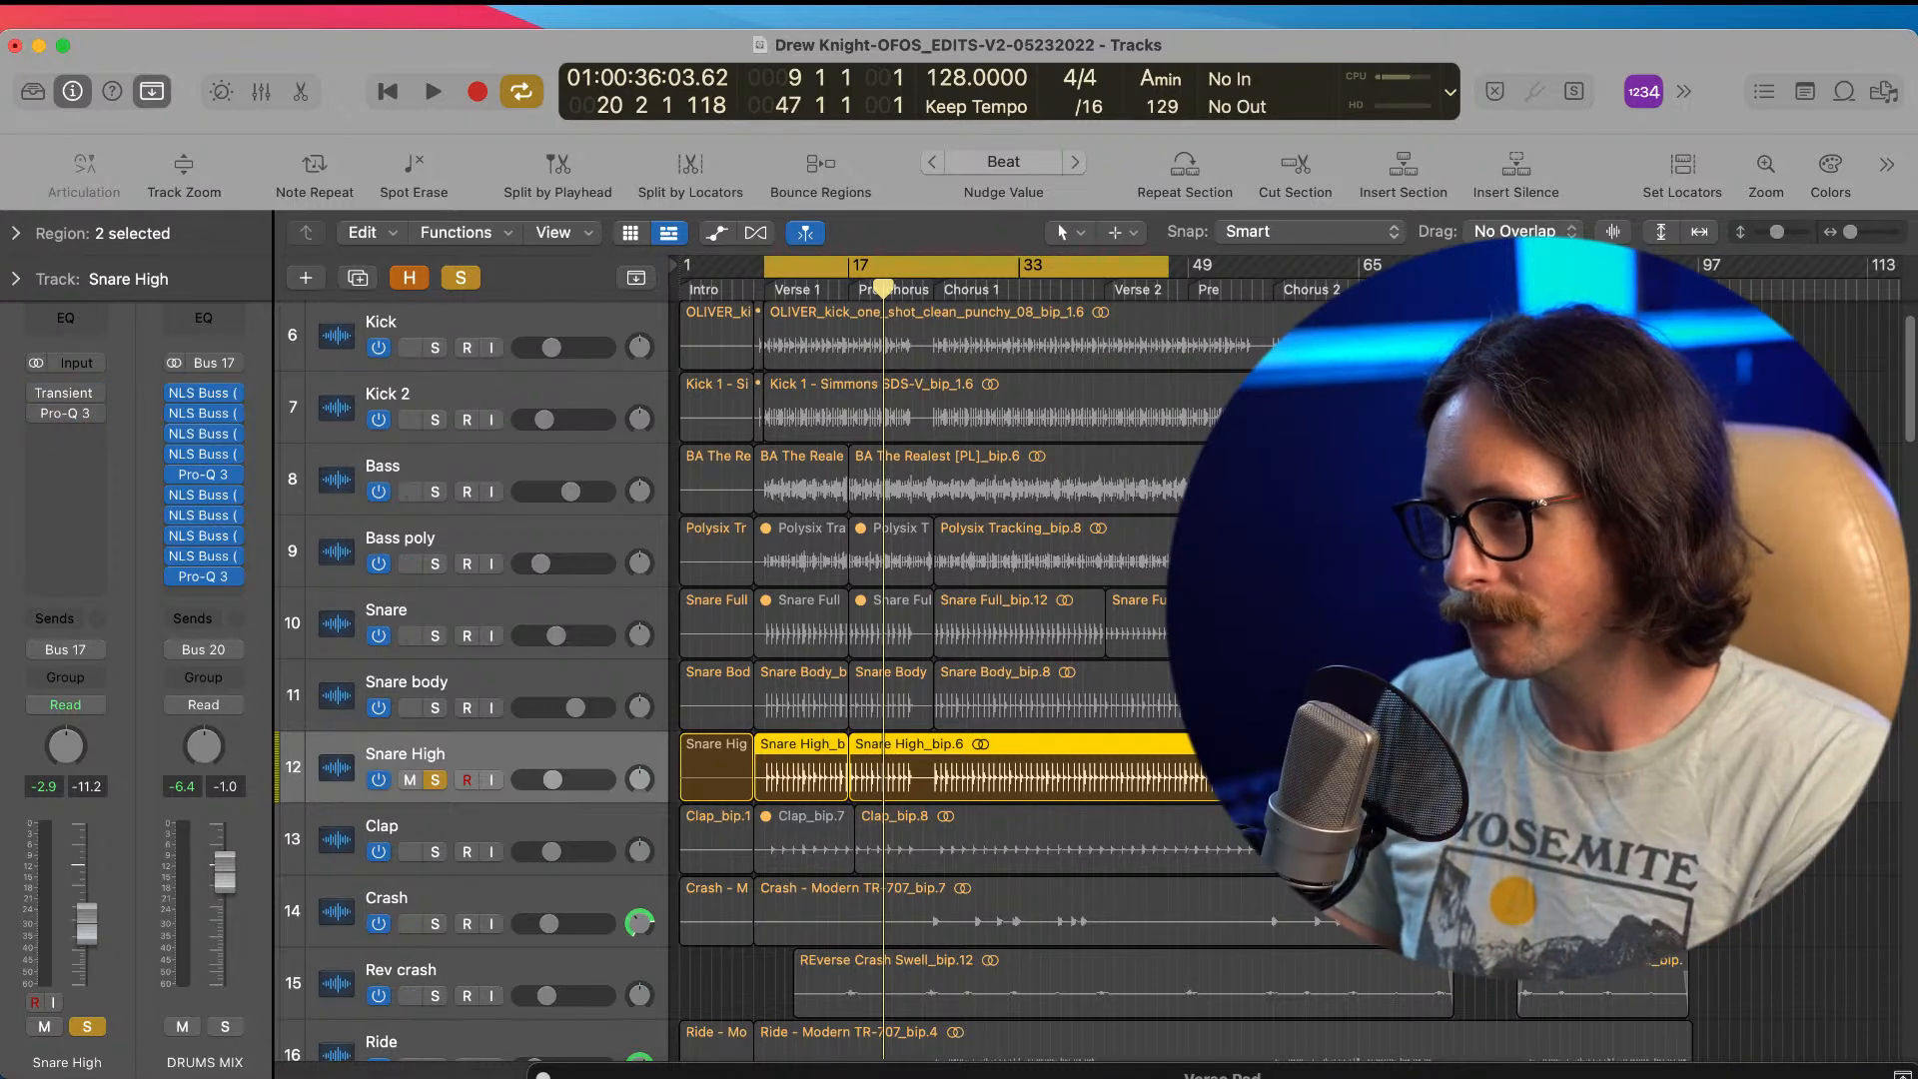
pyautogui.press('space')
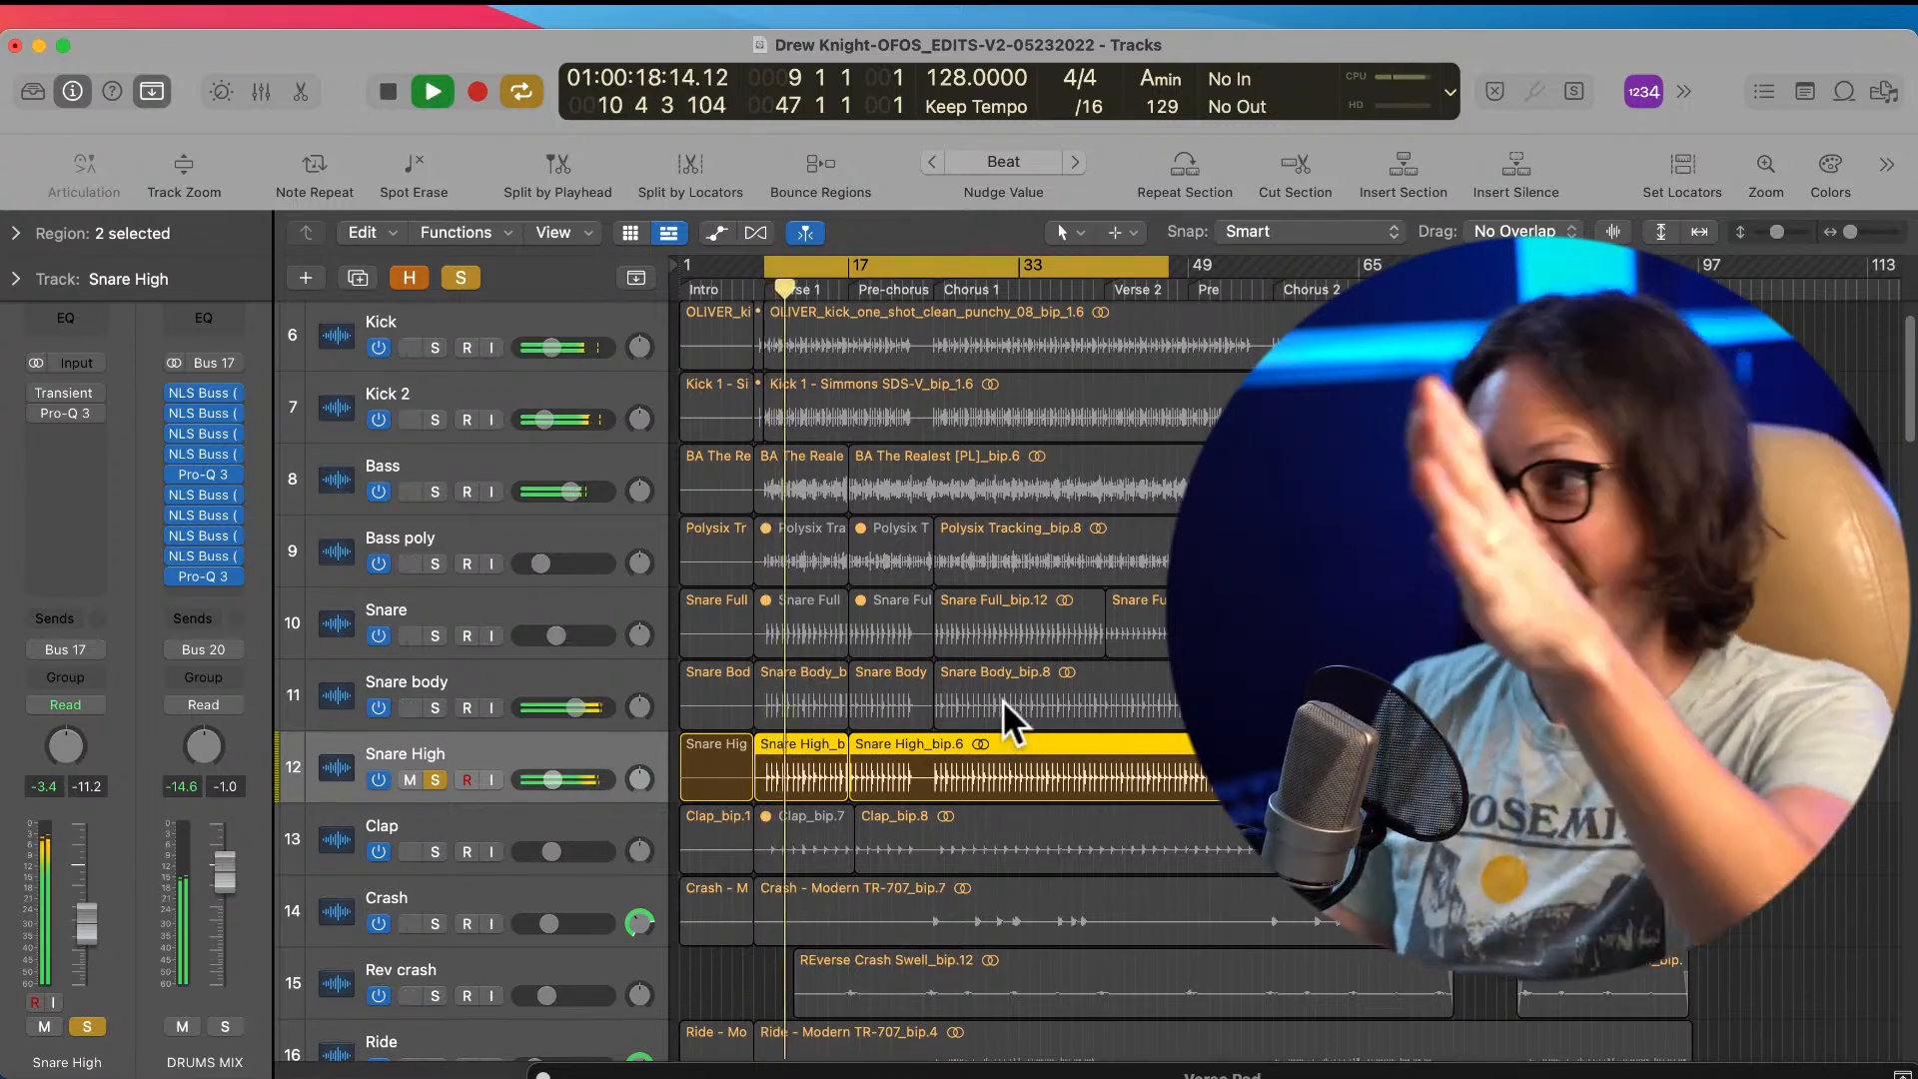
pyautogui.click(36, 392)
pyautogui.click(36, 413)
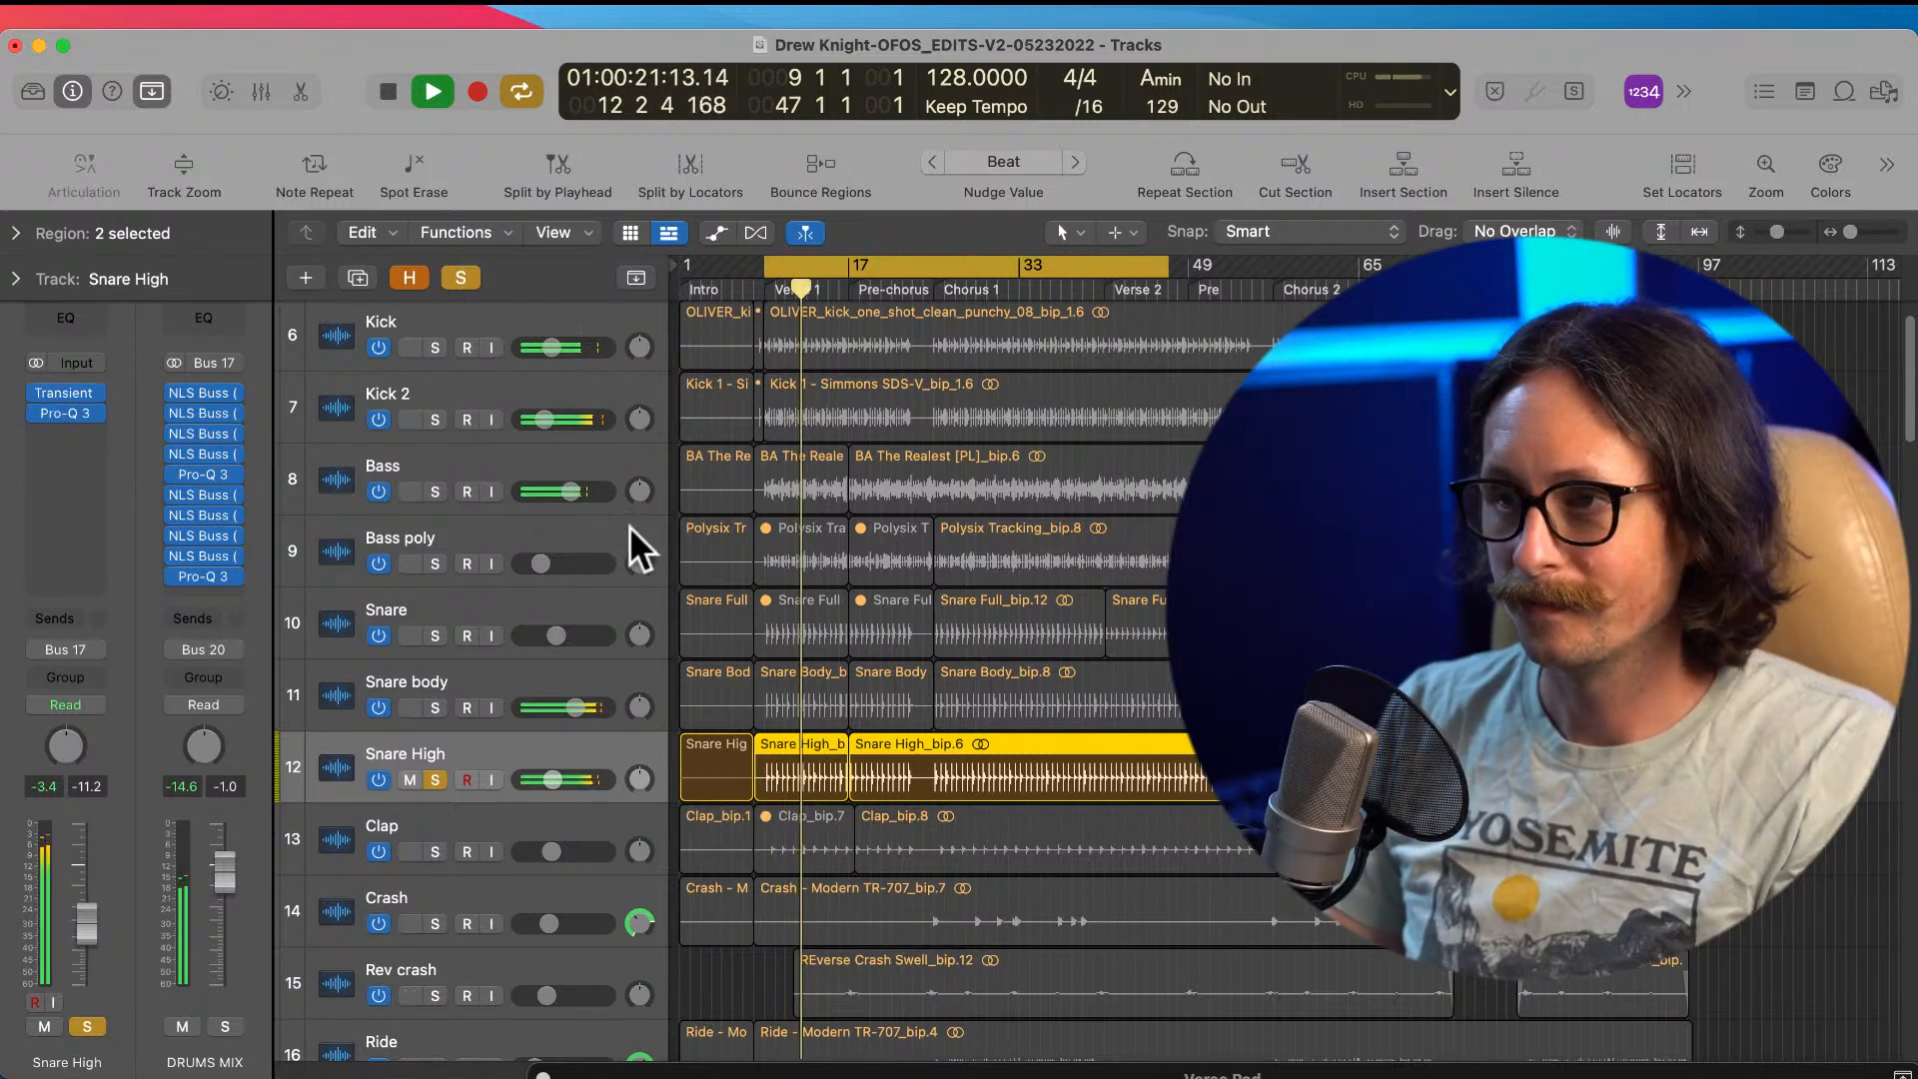
pyautogui.click(435, 780)
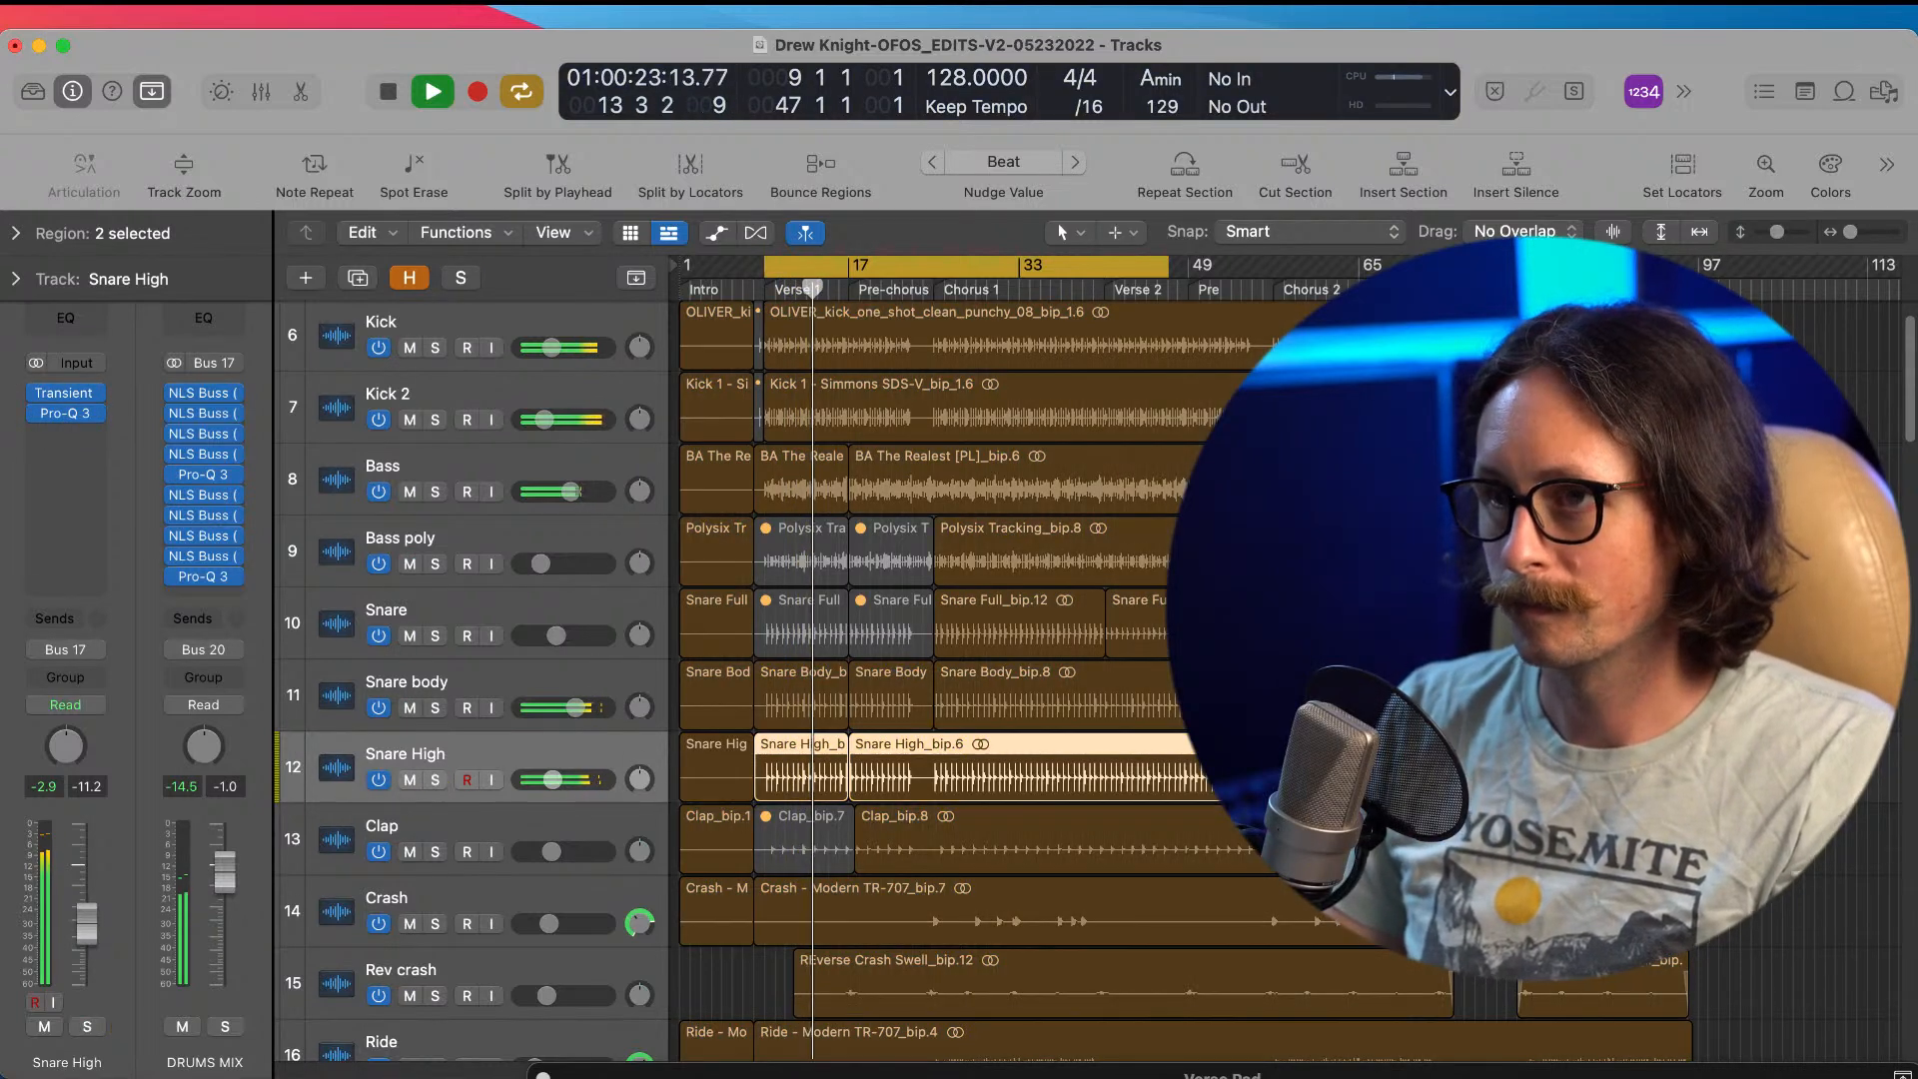
# Step: Bypass both Snare High plug-ins in the full mix, re-enable Transient Master followed by Pro-Q 3 while listening, and stop playback
pyautogui.click(36, 392)
pyautogui.click(36, 413)
pyautogui.moveTo(39, 393)
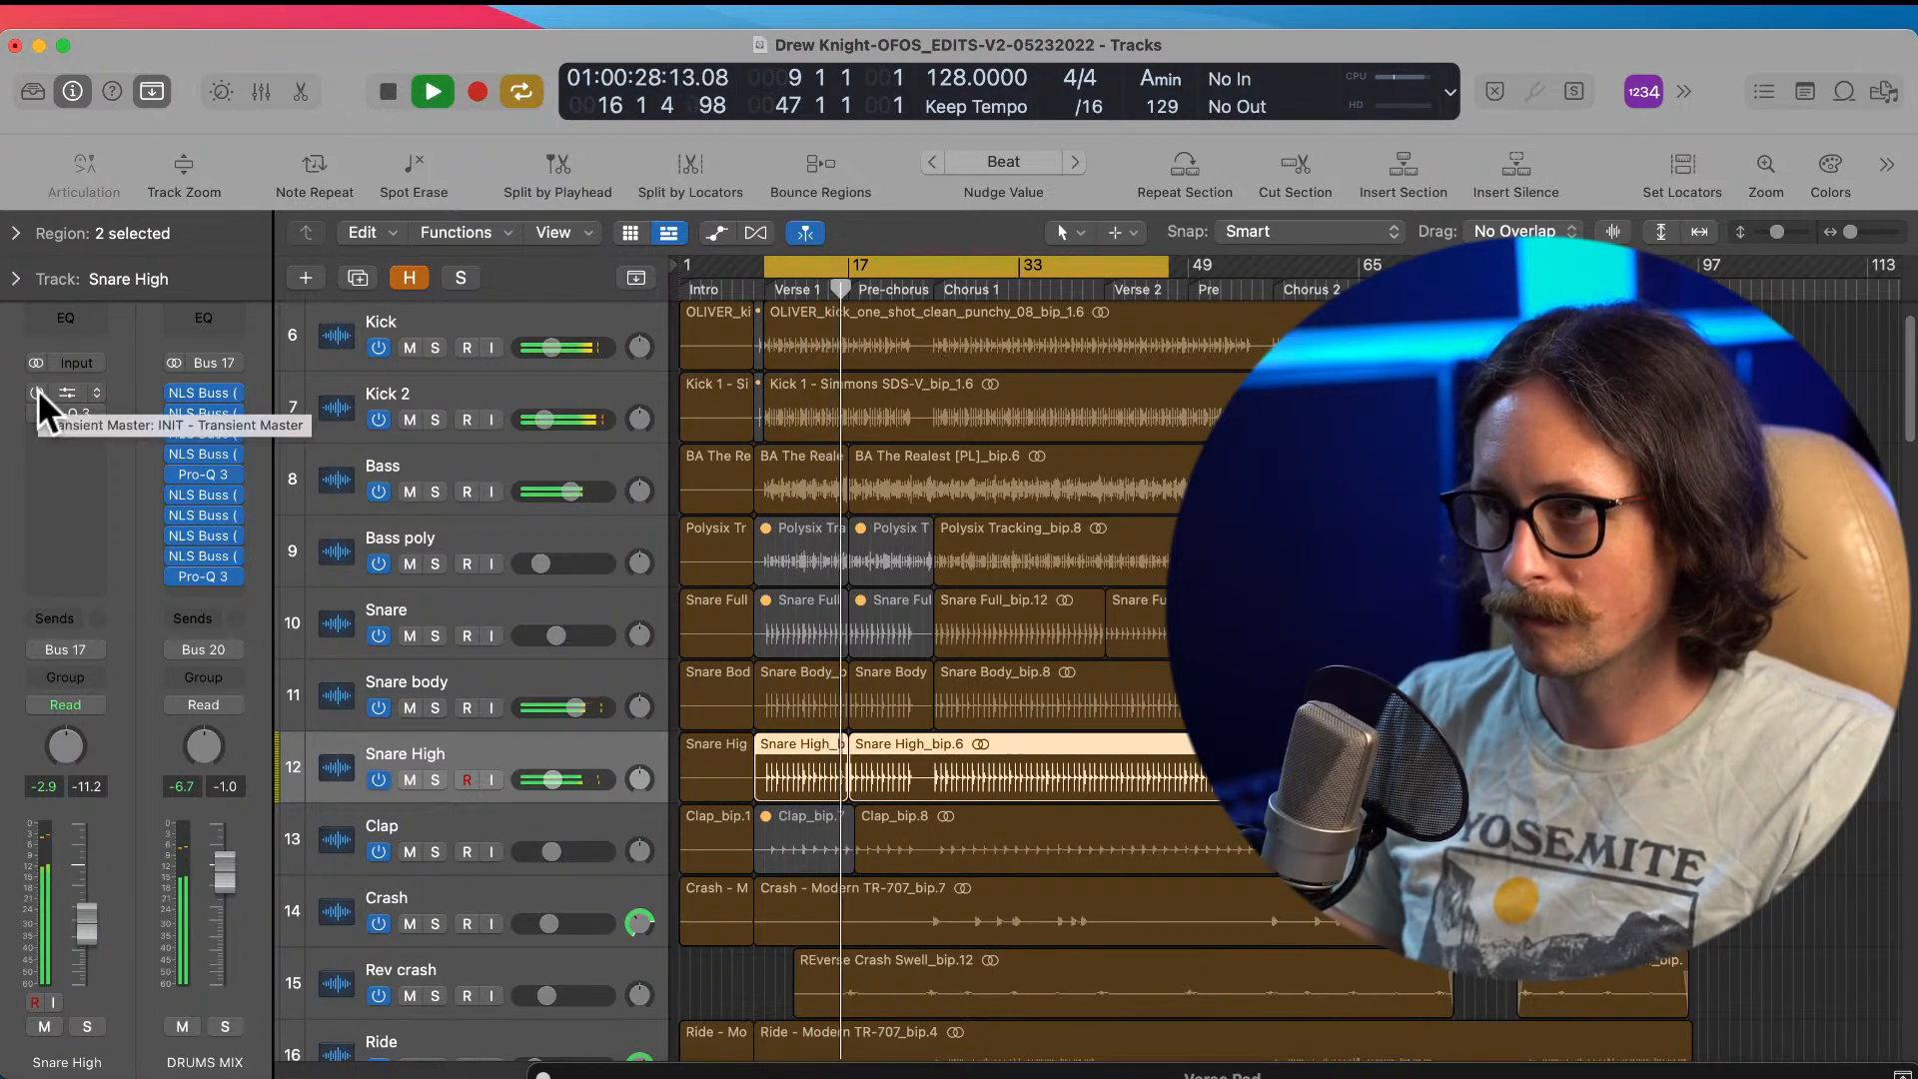
pyautogui.click(38, 389)
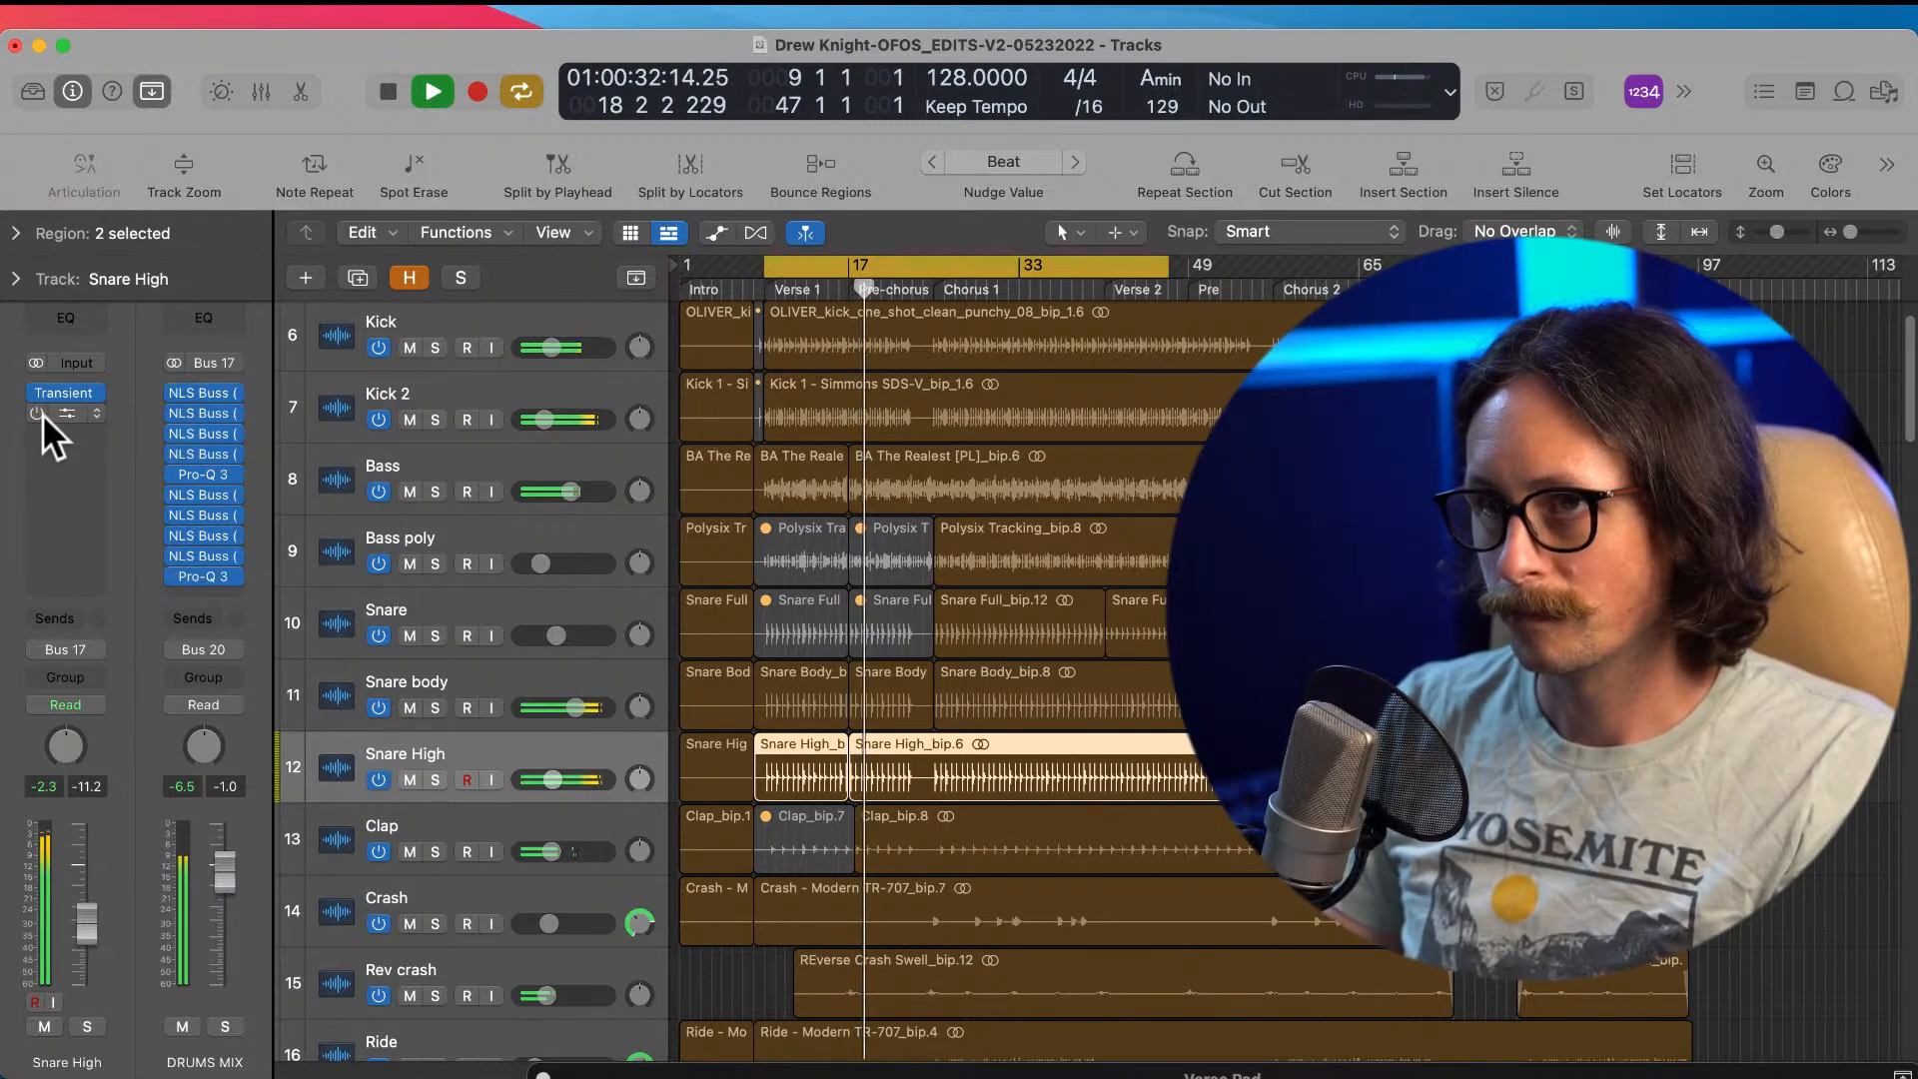
pyautogui.click(50, 414)
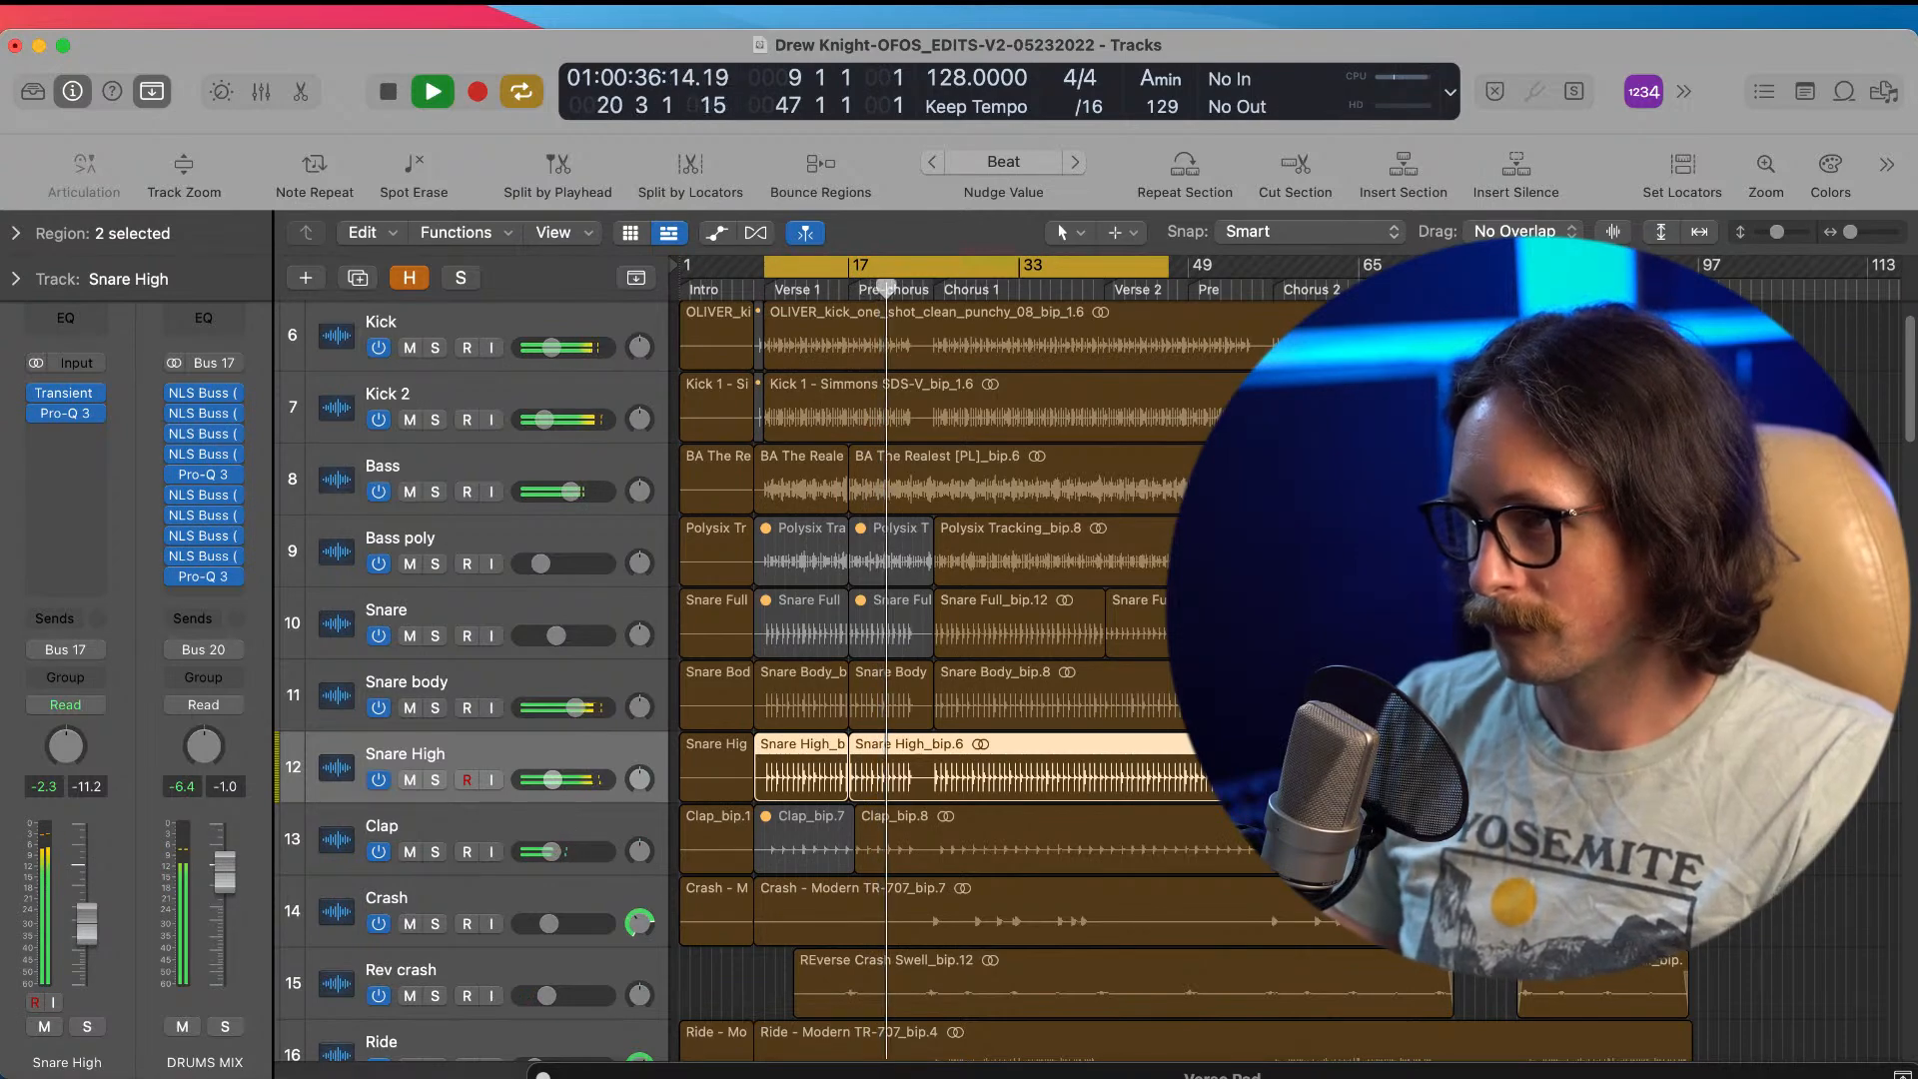
pyautogui.press('space')
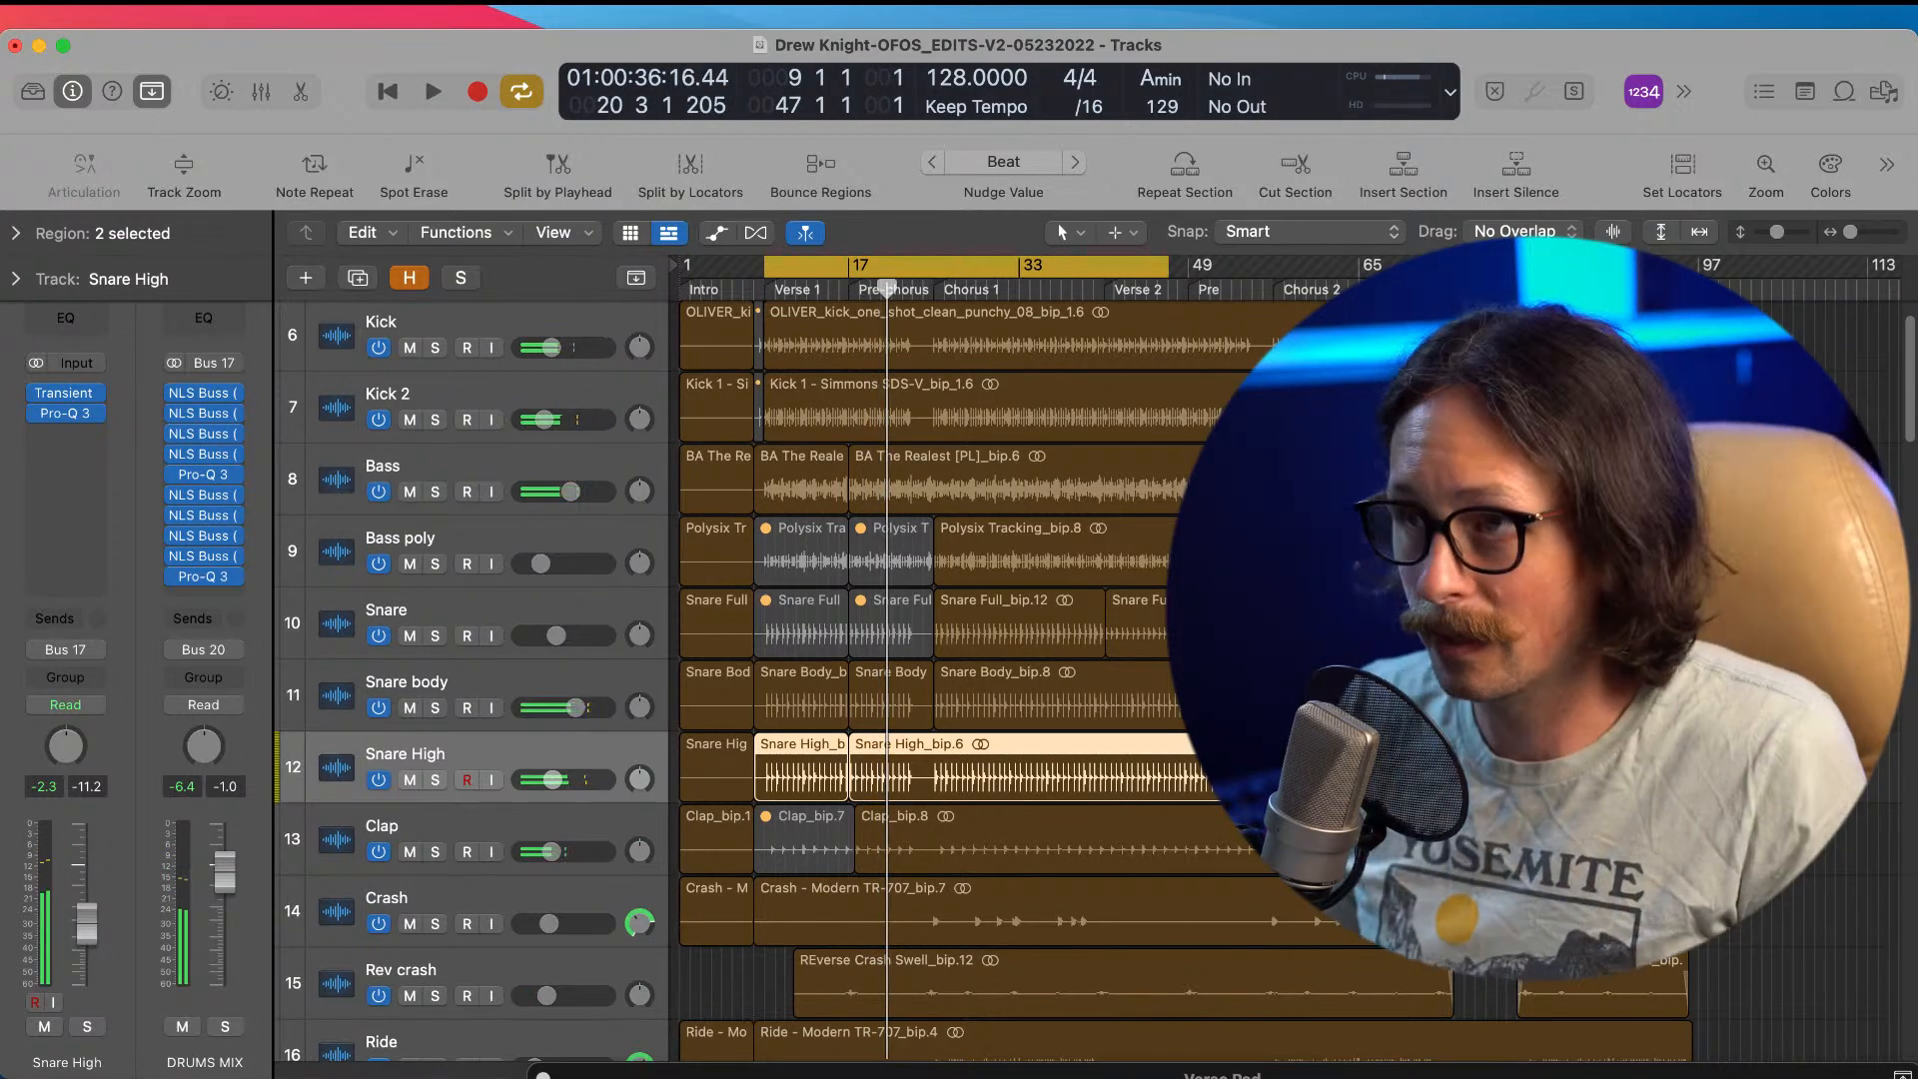
# Step: Lower the high shelf in Snare High's Pro-Q 3 to about -2.51 dB at about 5007.8 Hz
pyautogui.click(65, 413)
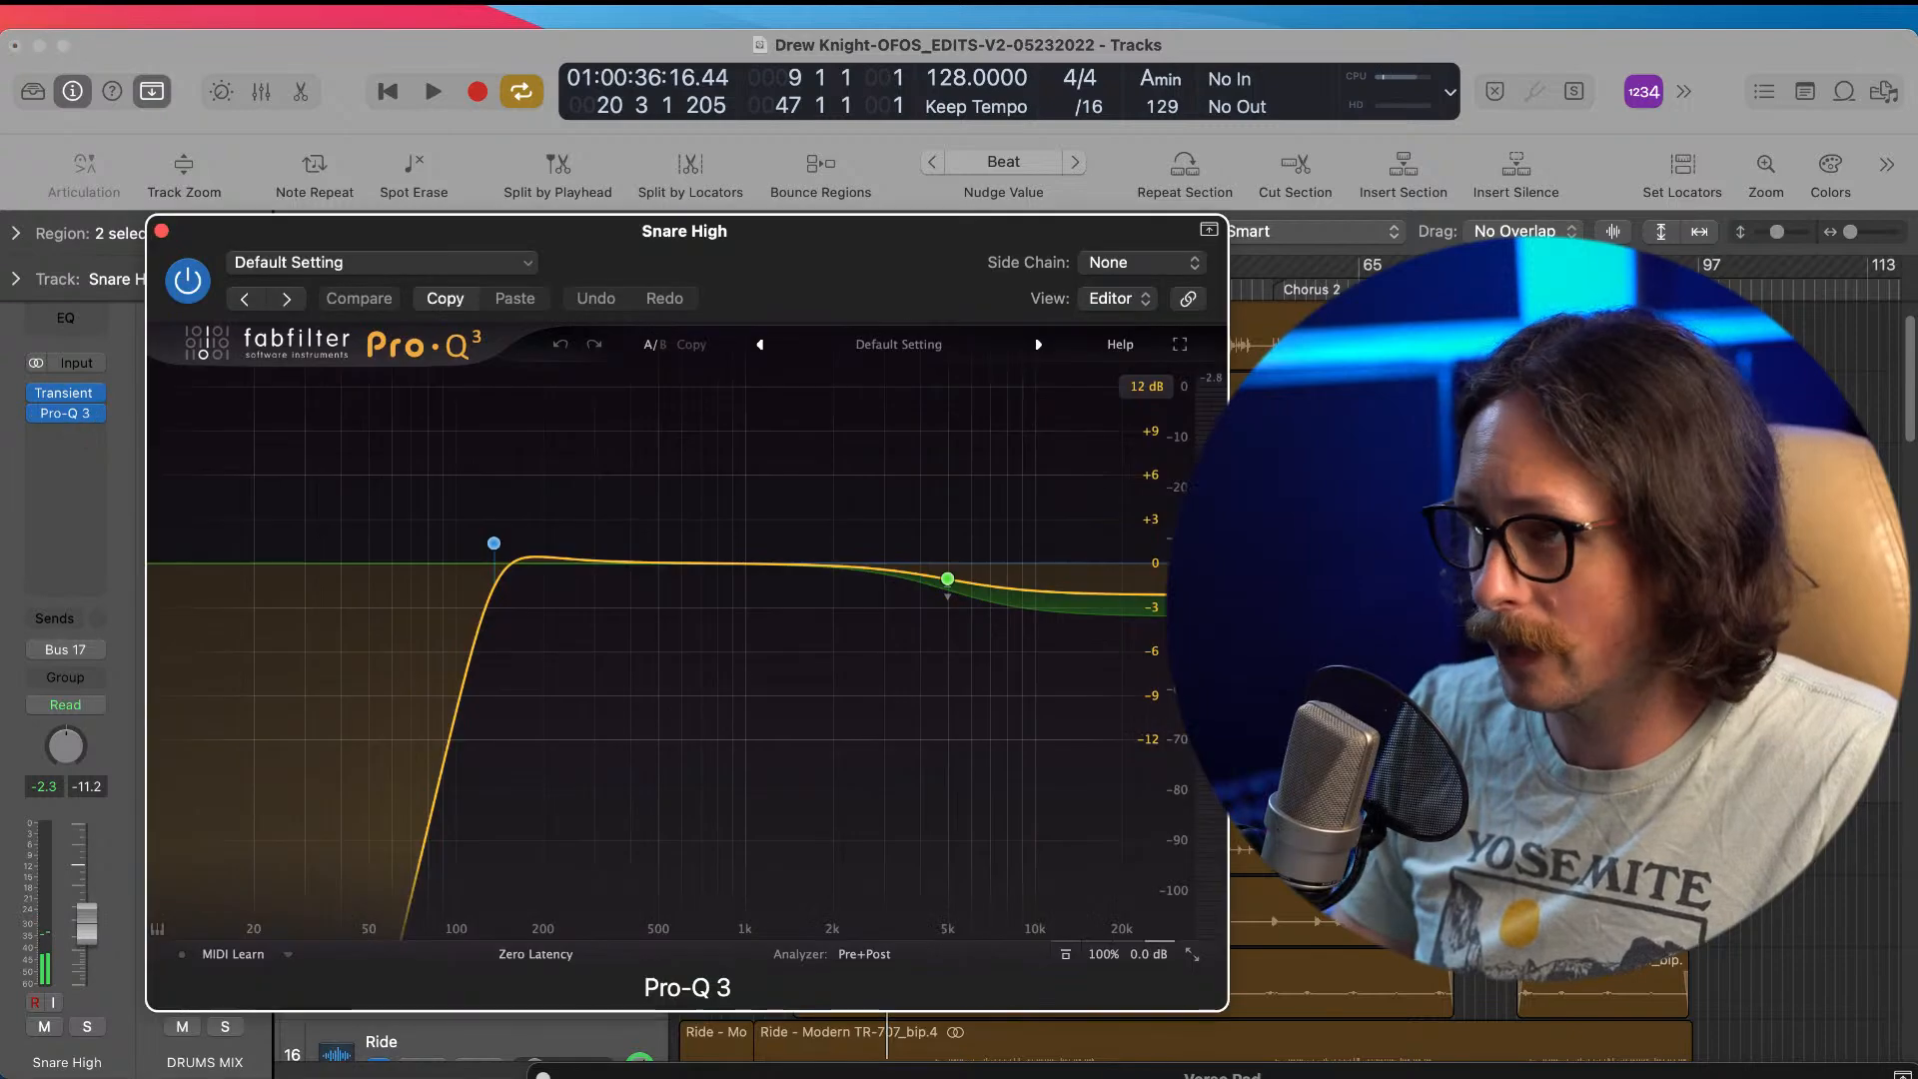
pyautogui.moveTo(947, 579); pyautogui.dragTo(950, 586)
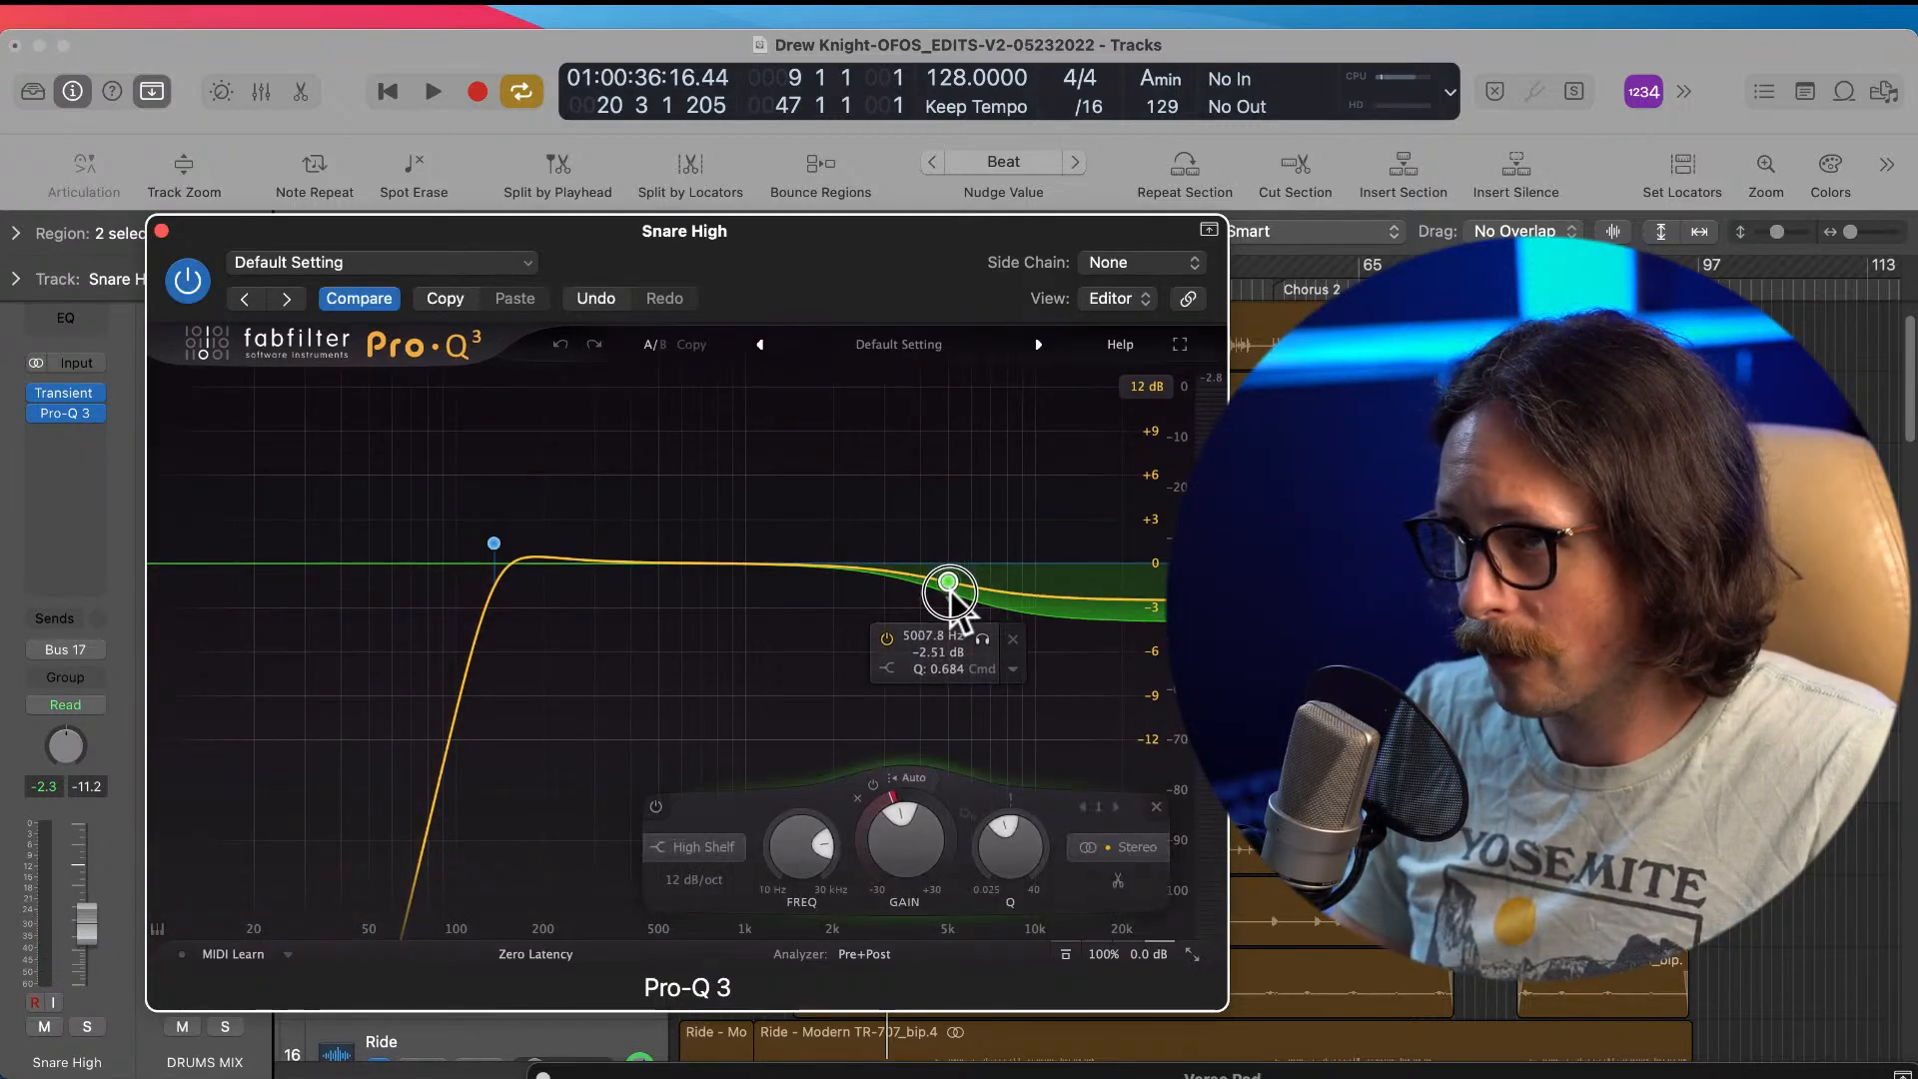
pyautogui.click(160, 231)
# Step: Look over the arrangement's tracks from the snares and toms through the synths to the verse and chorus vocals
pyautogui.scroll(-6, 1022, 763)
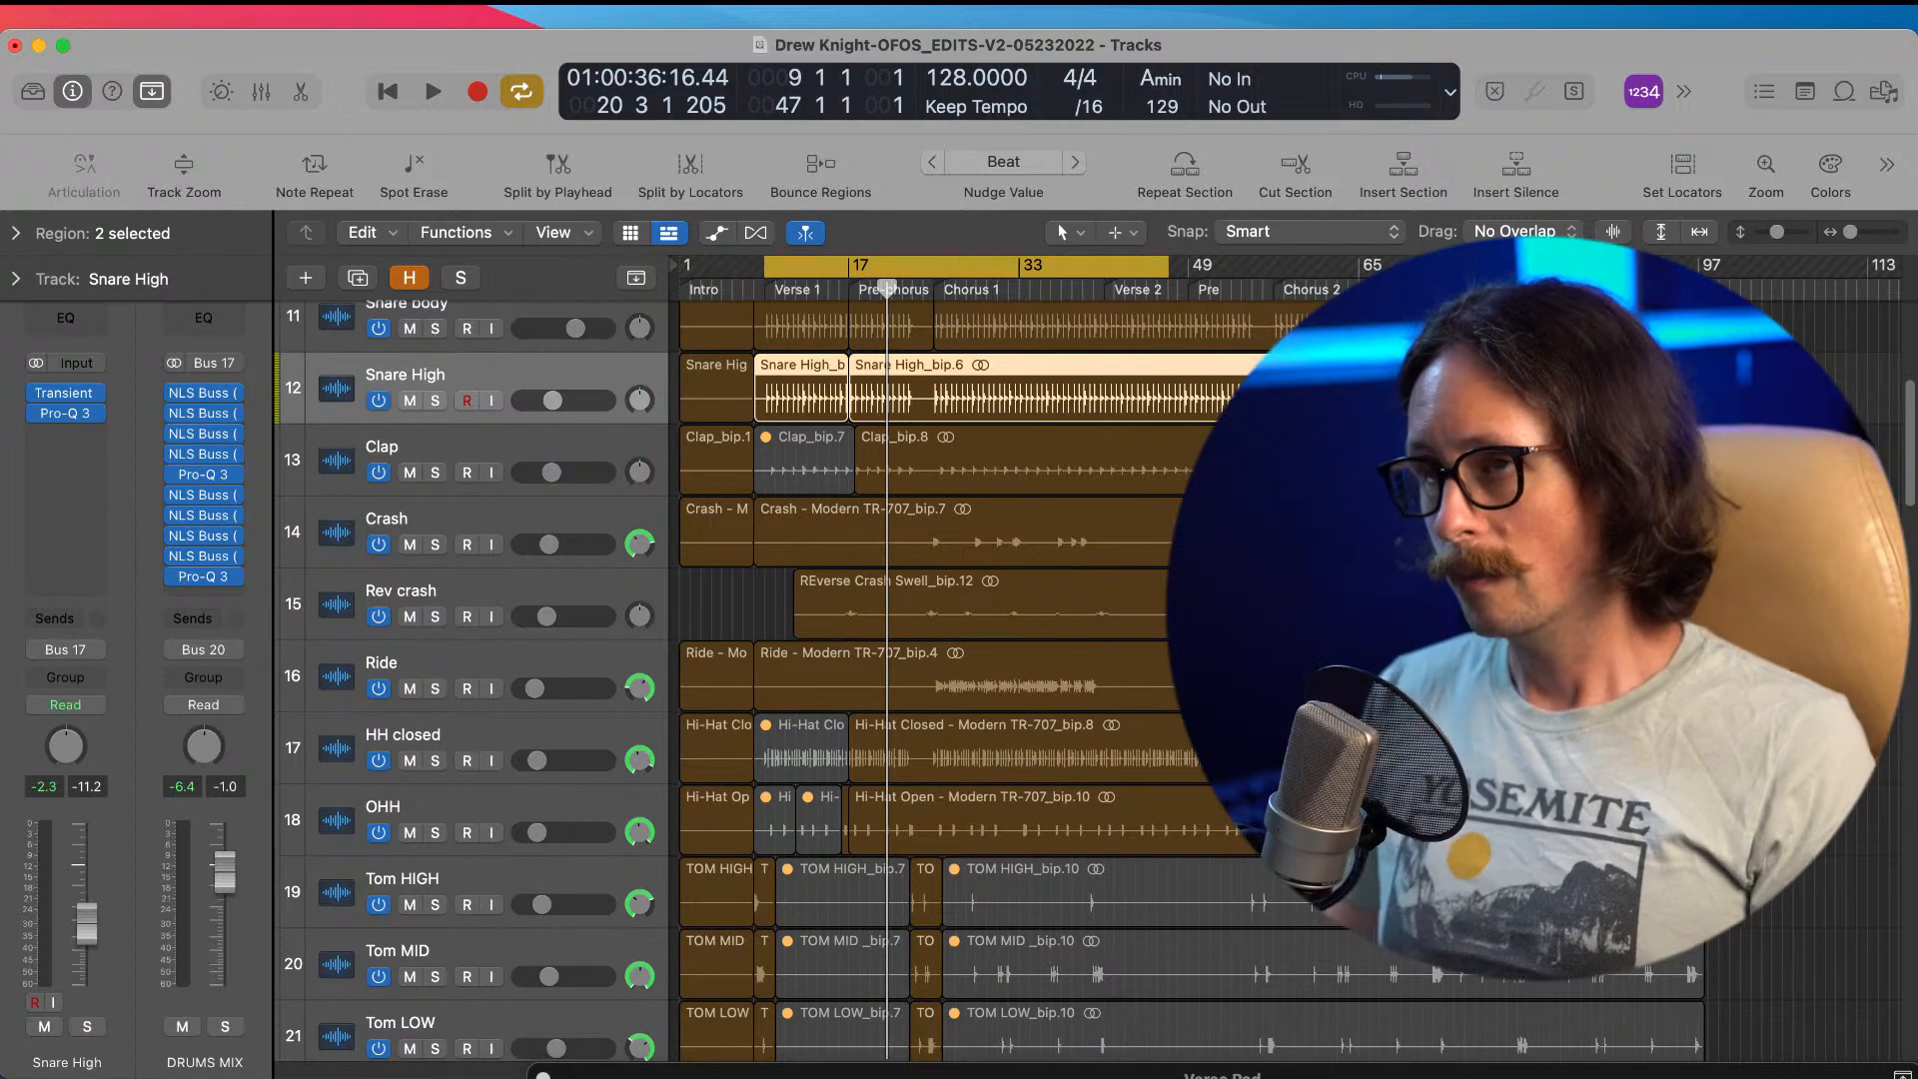
pyautogui.scroll(3, 1023, 710)
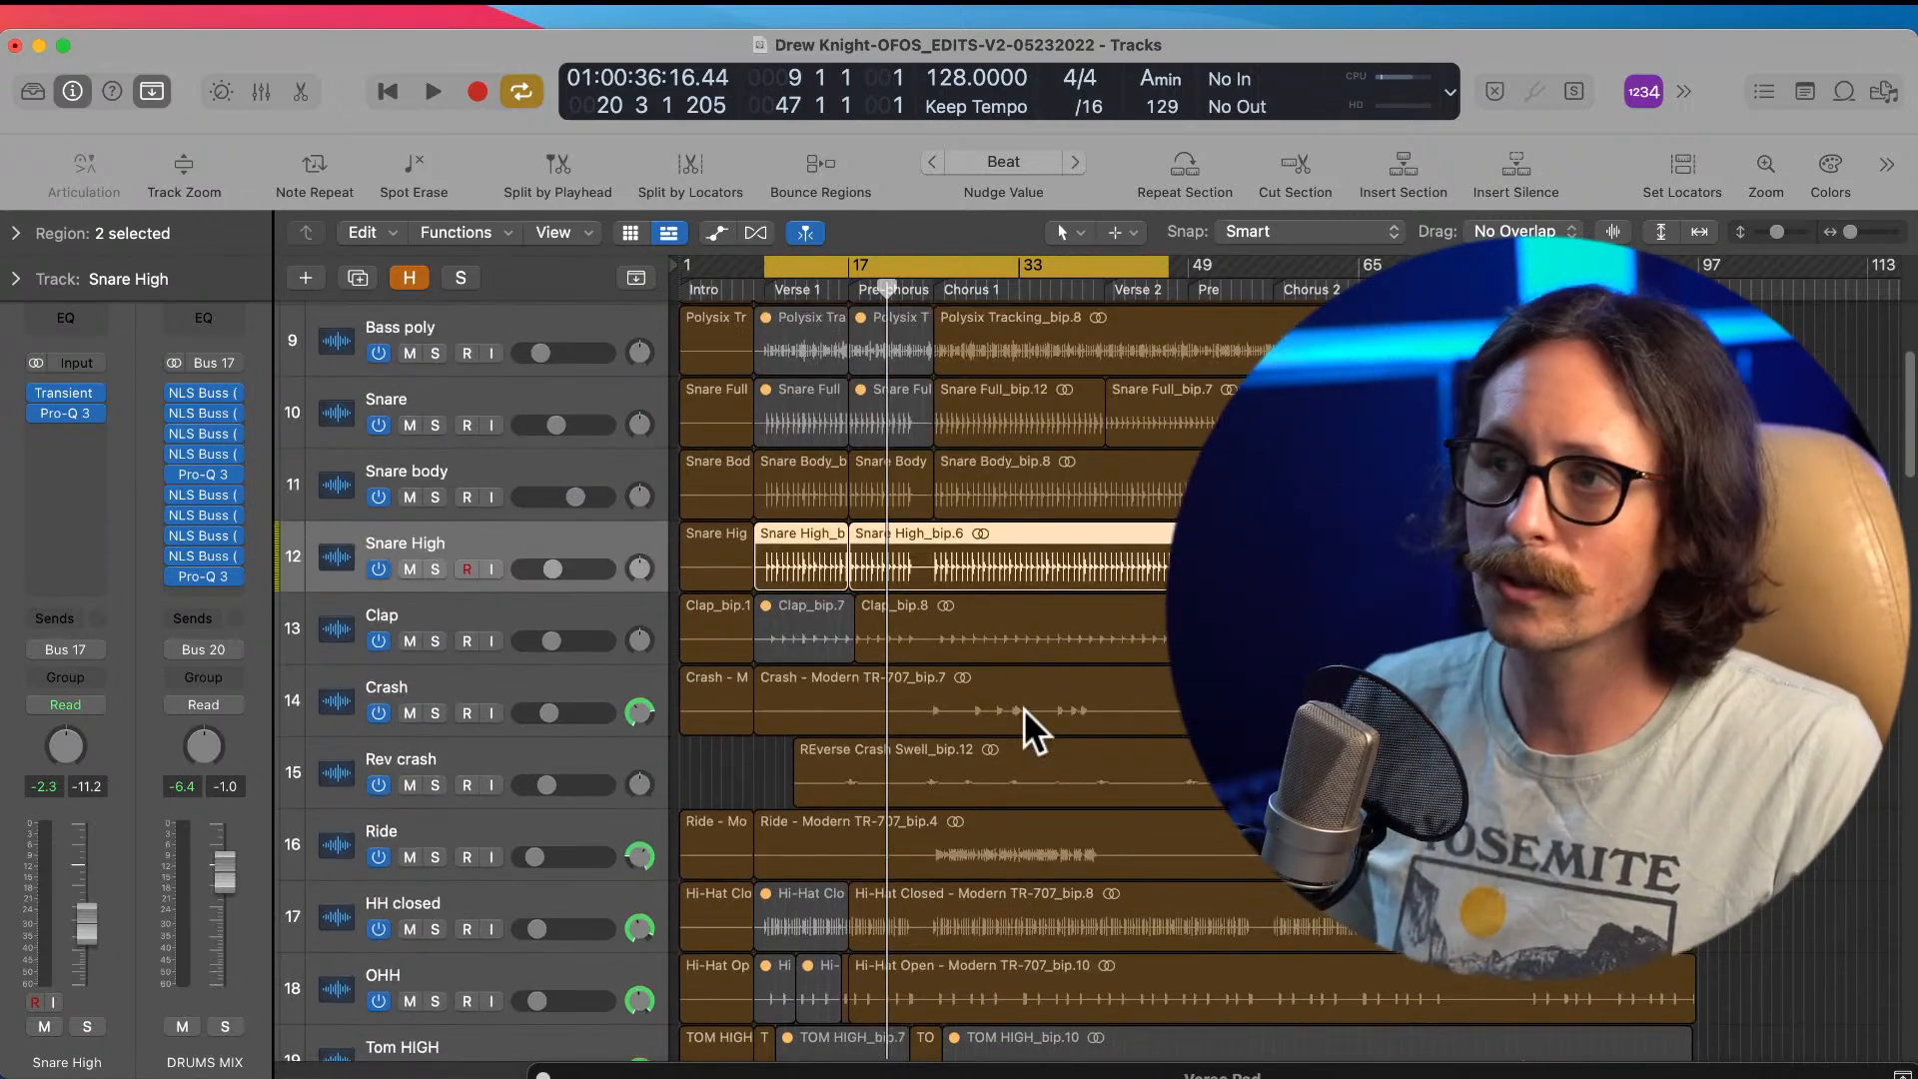
pyautogui.scroll(3, 1023, 707)
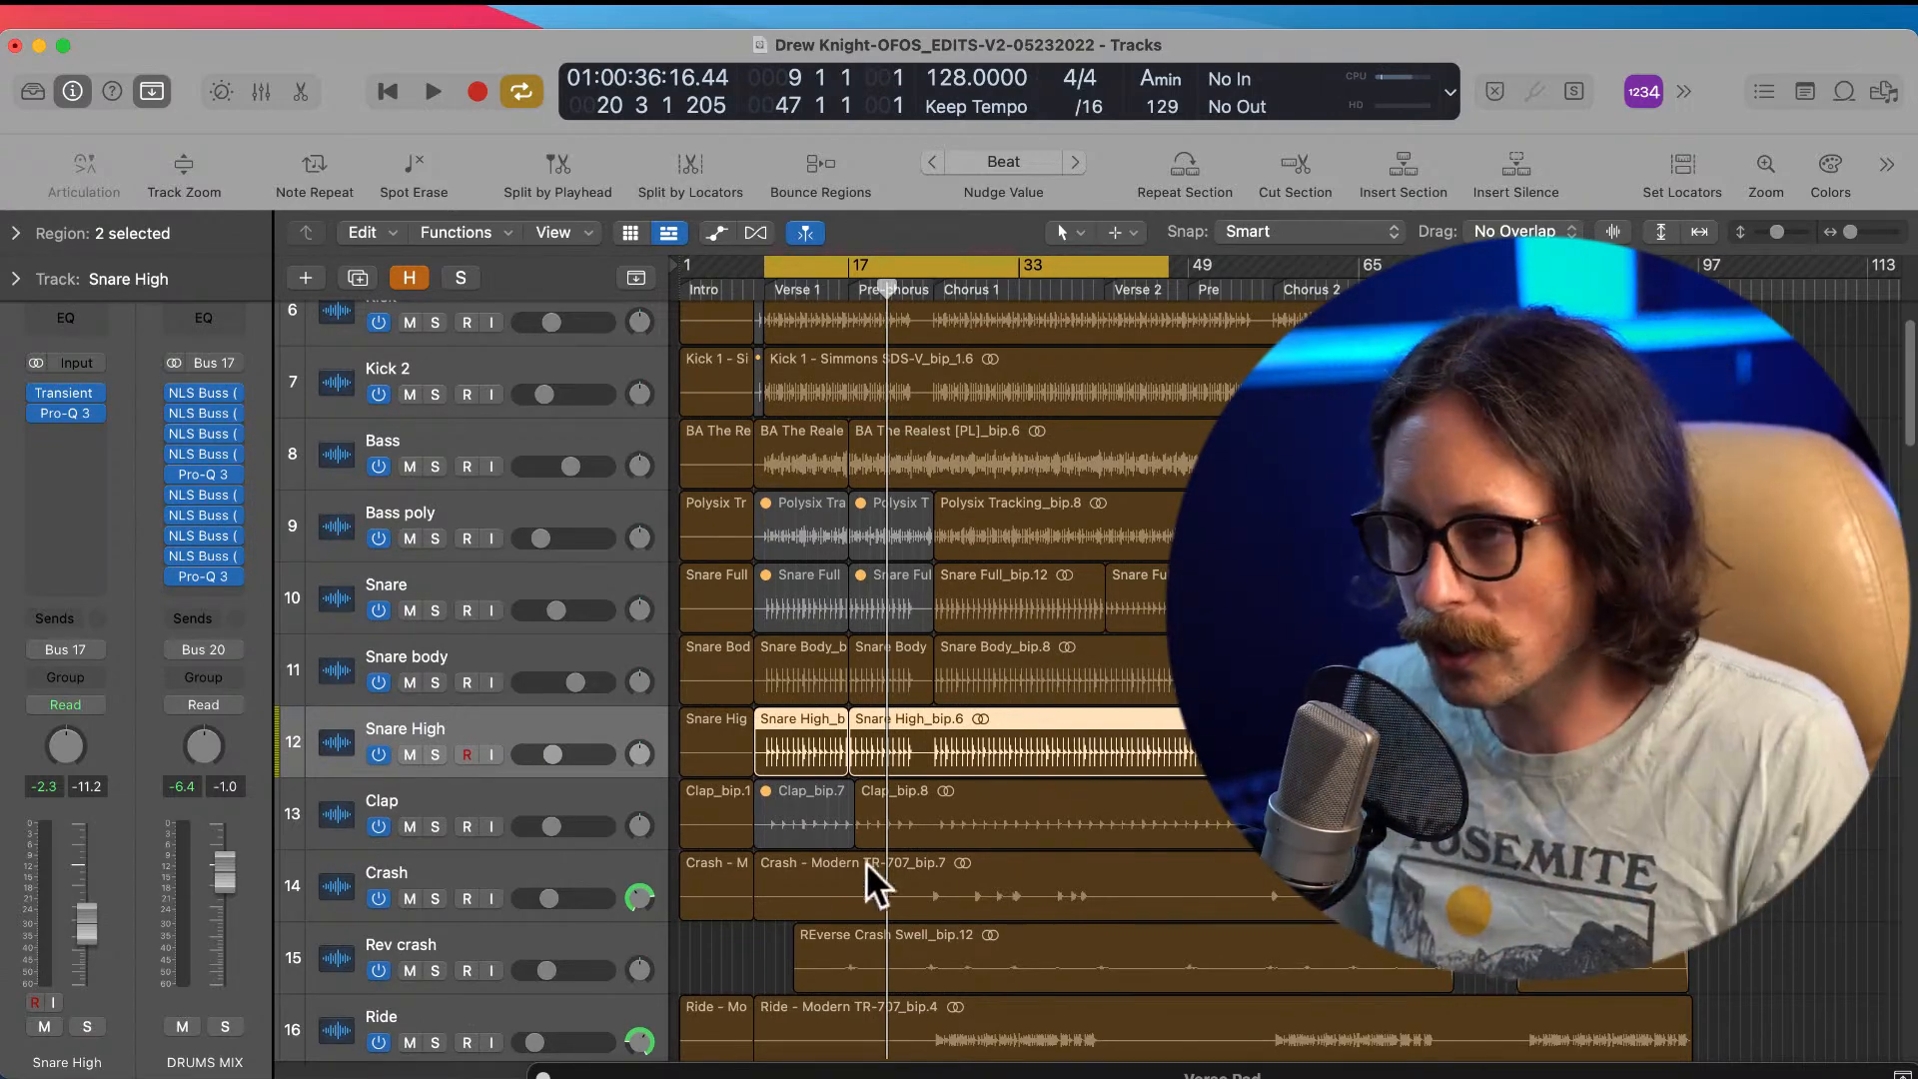
pyautogui.click(466, 752)
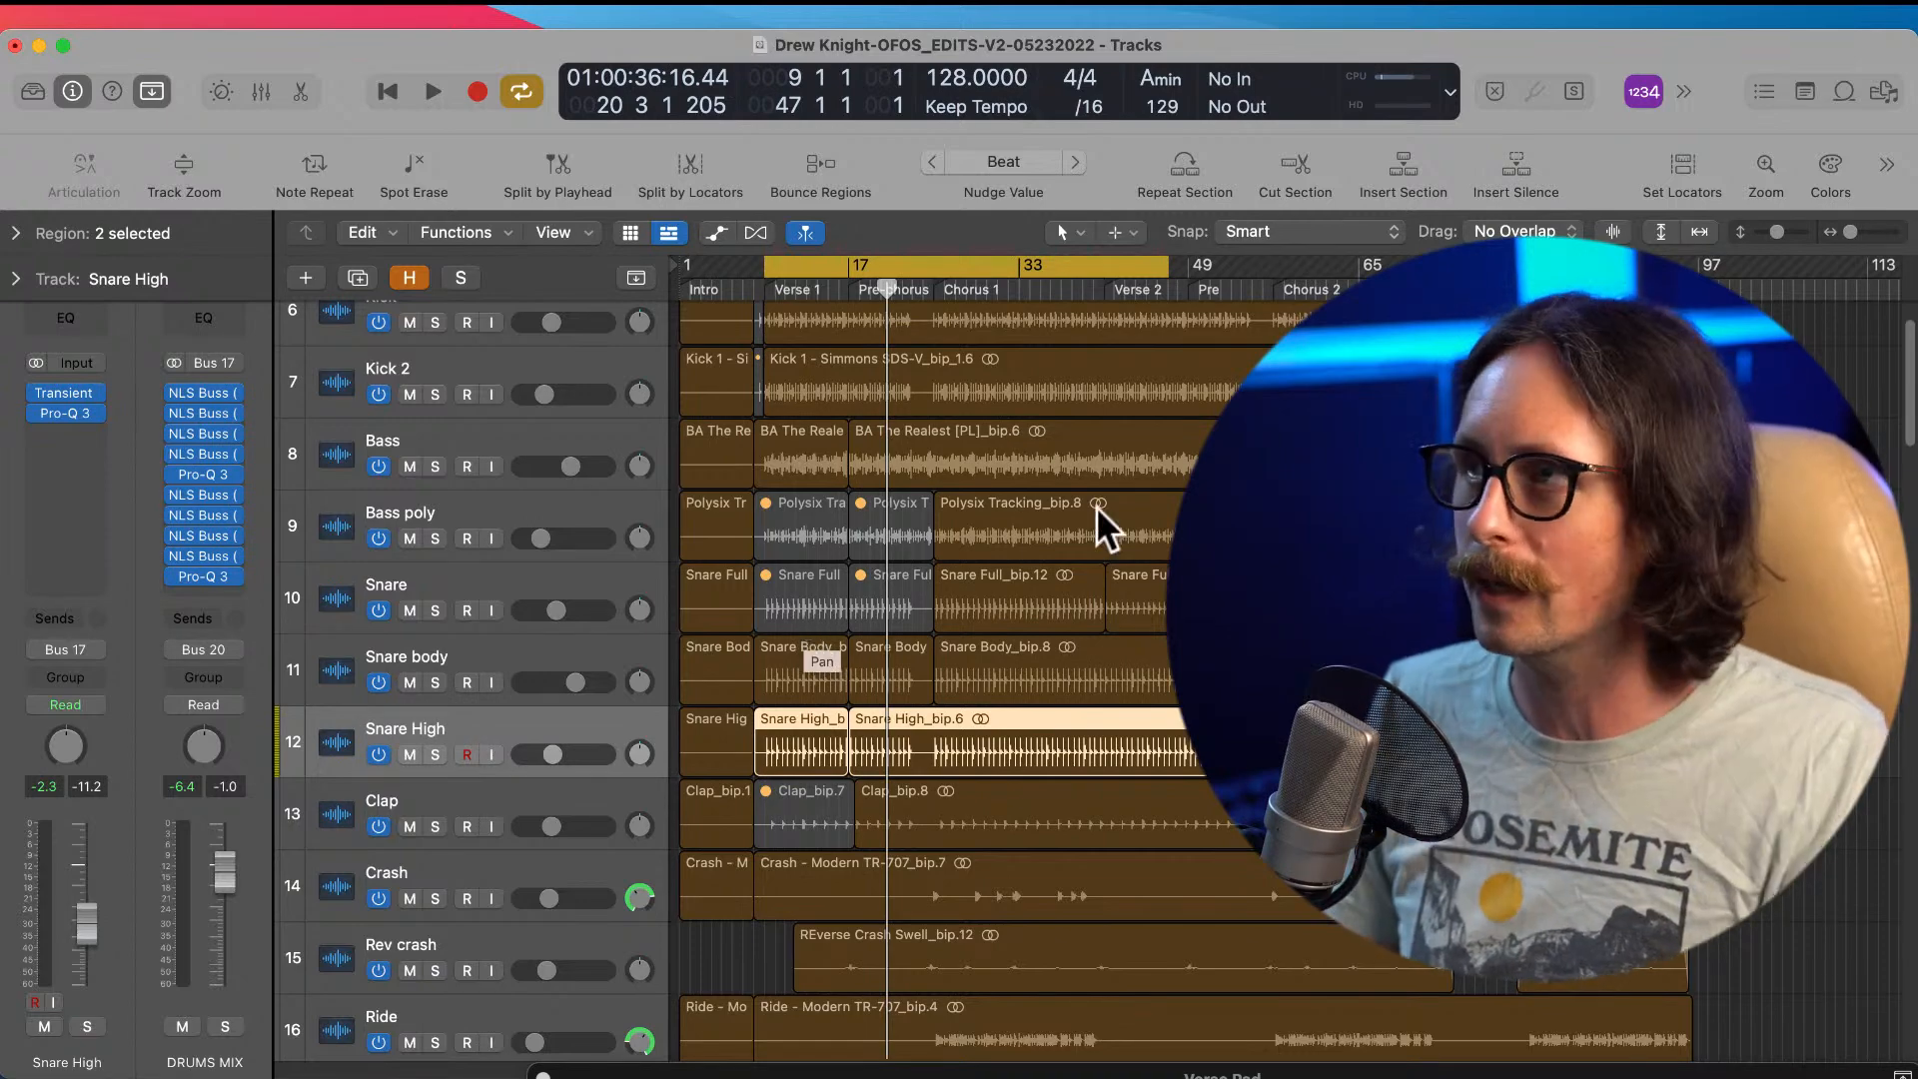
pyautogui.scroll(-5, 1044, 717)
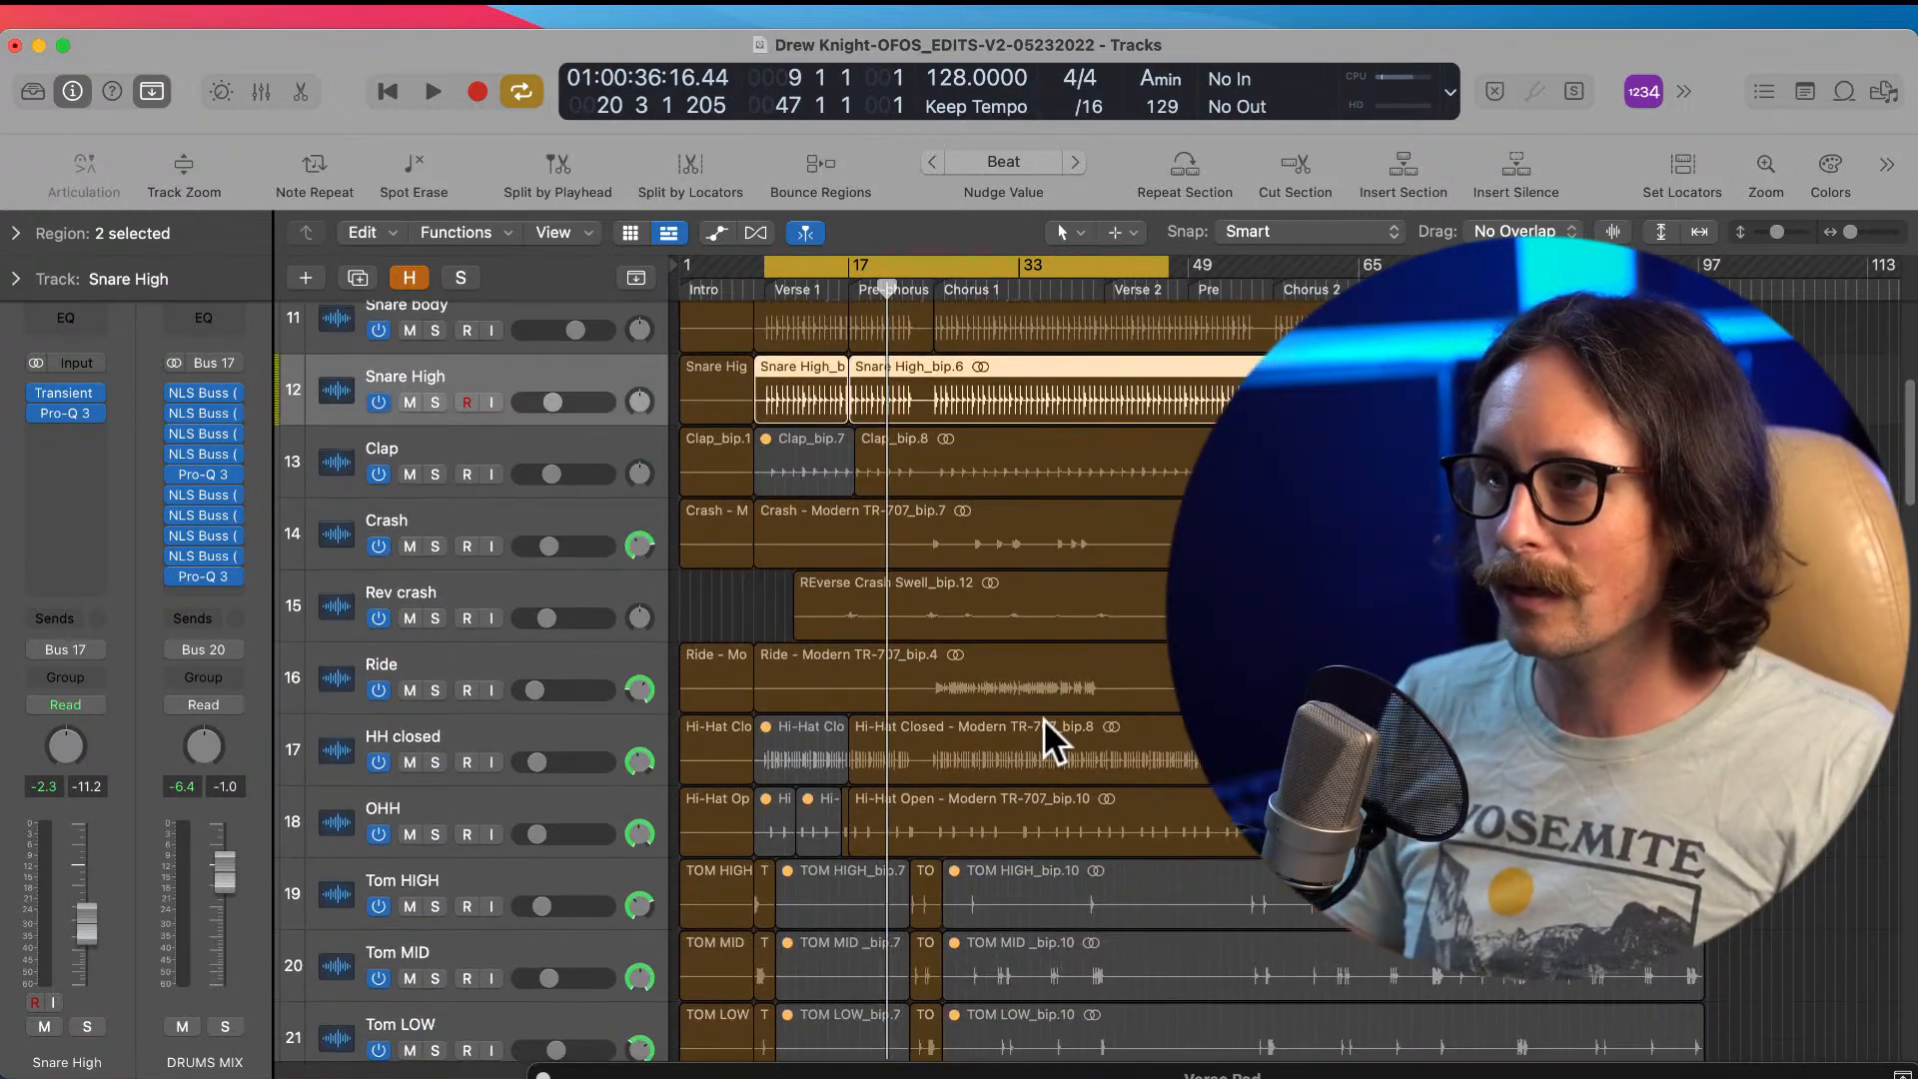
pyautogui.scroll(-6, 1045, 720)
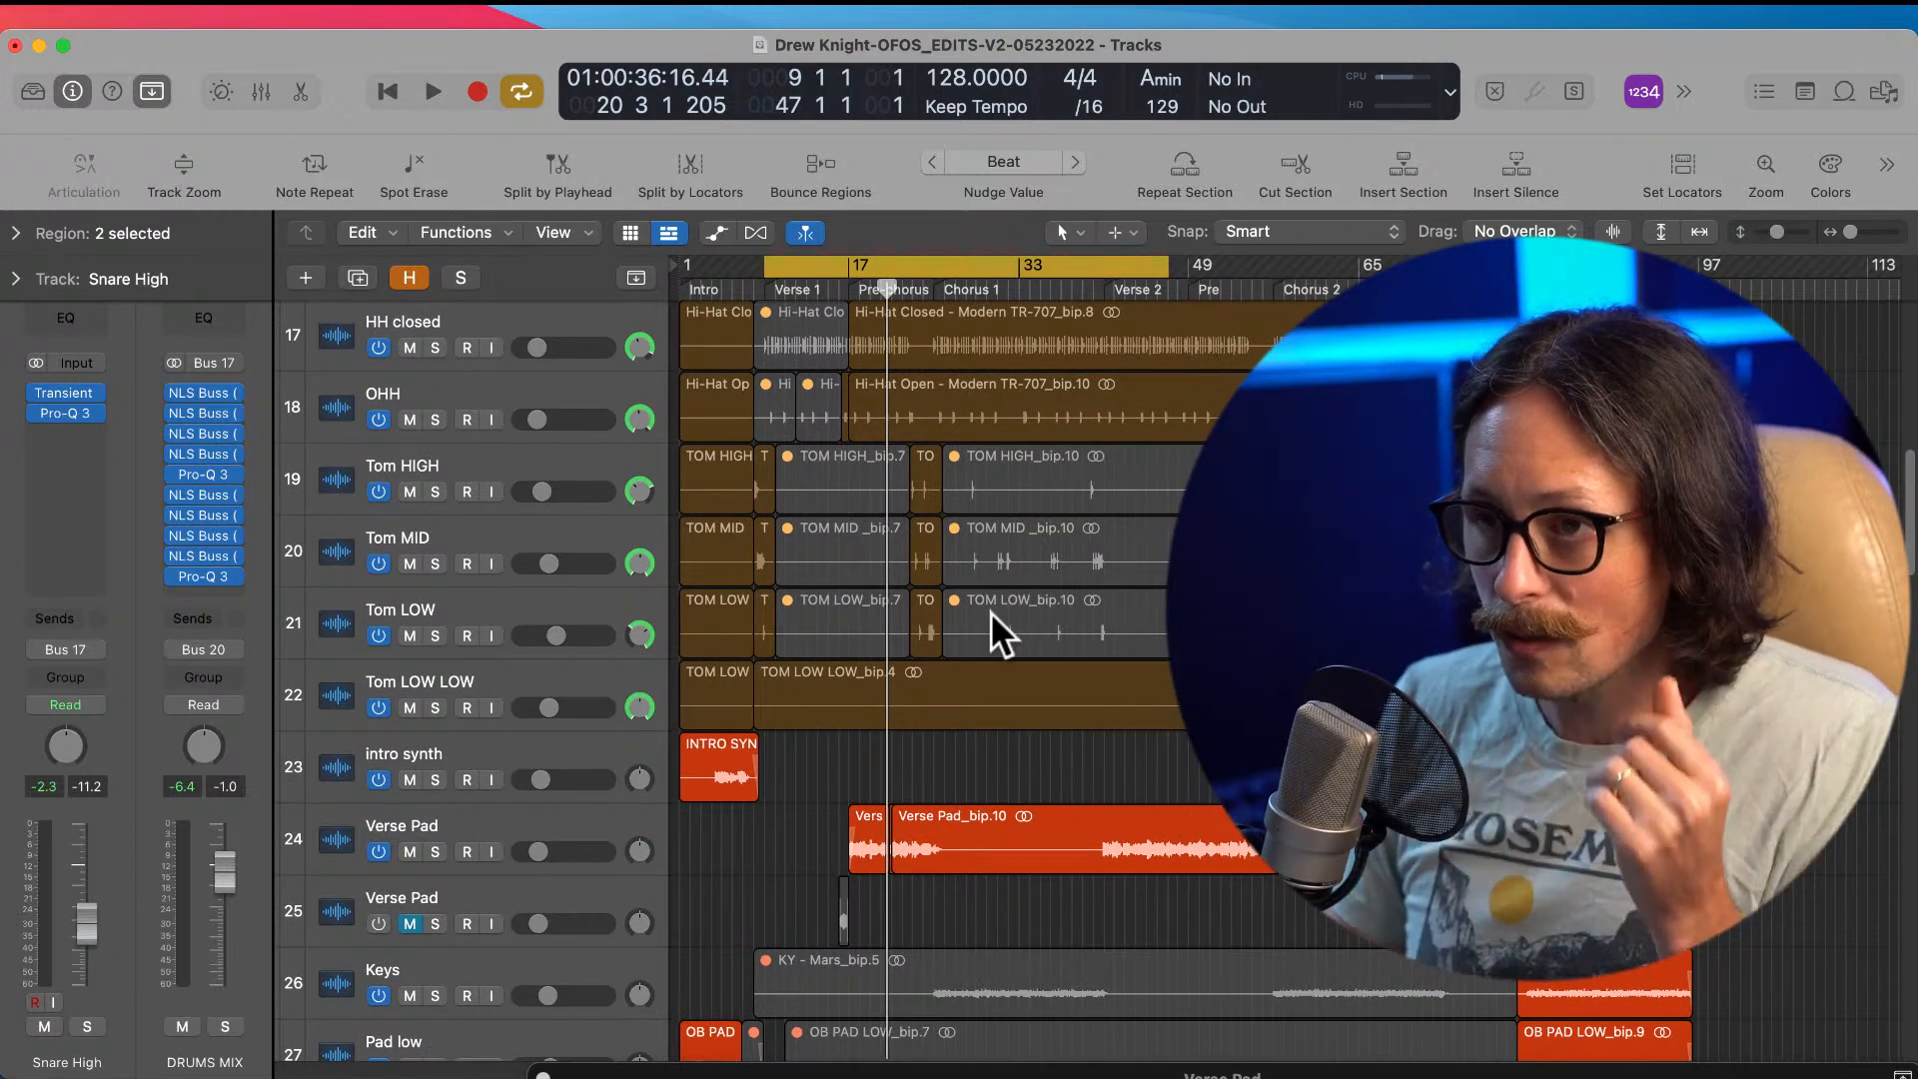
pyautogui.scroll(-1, 1053, 711)
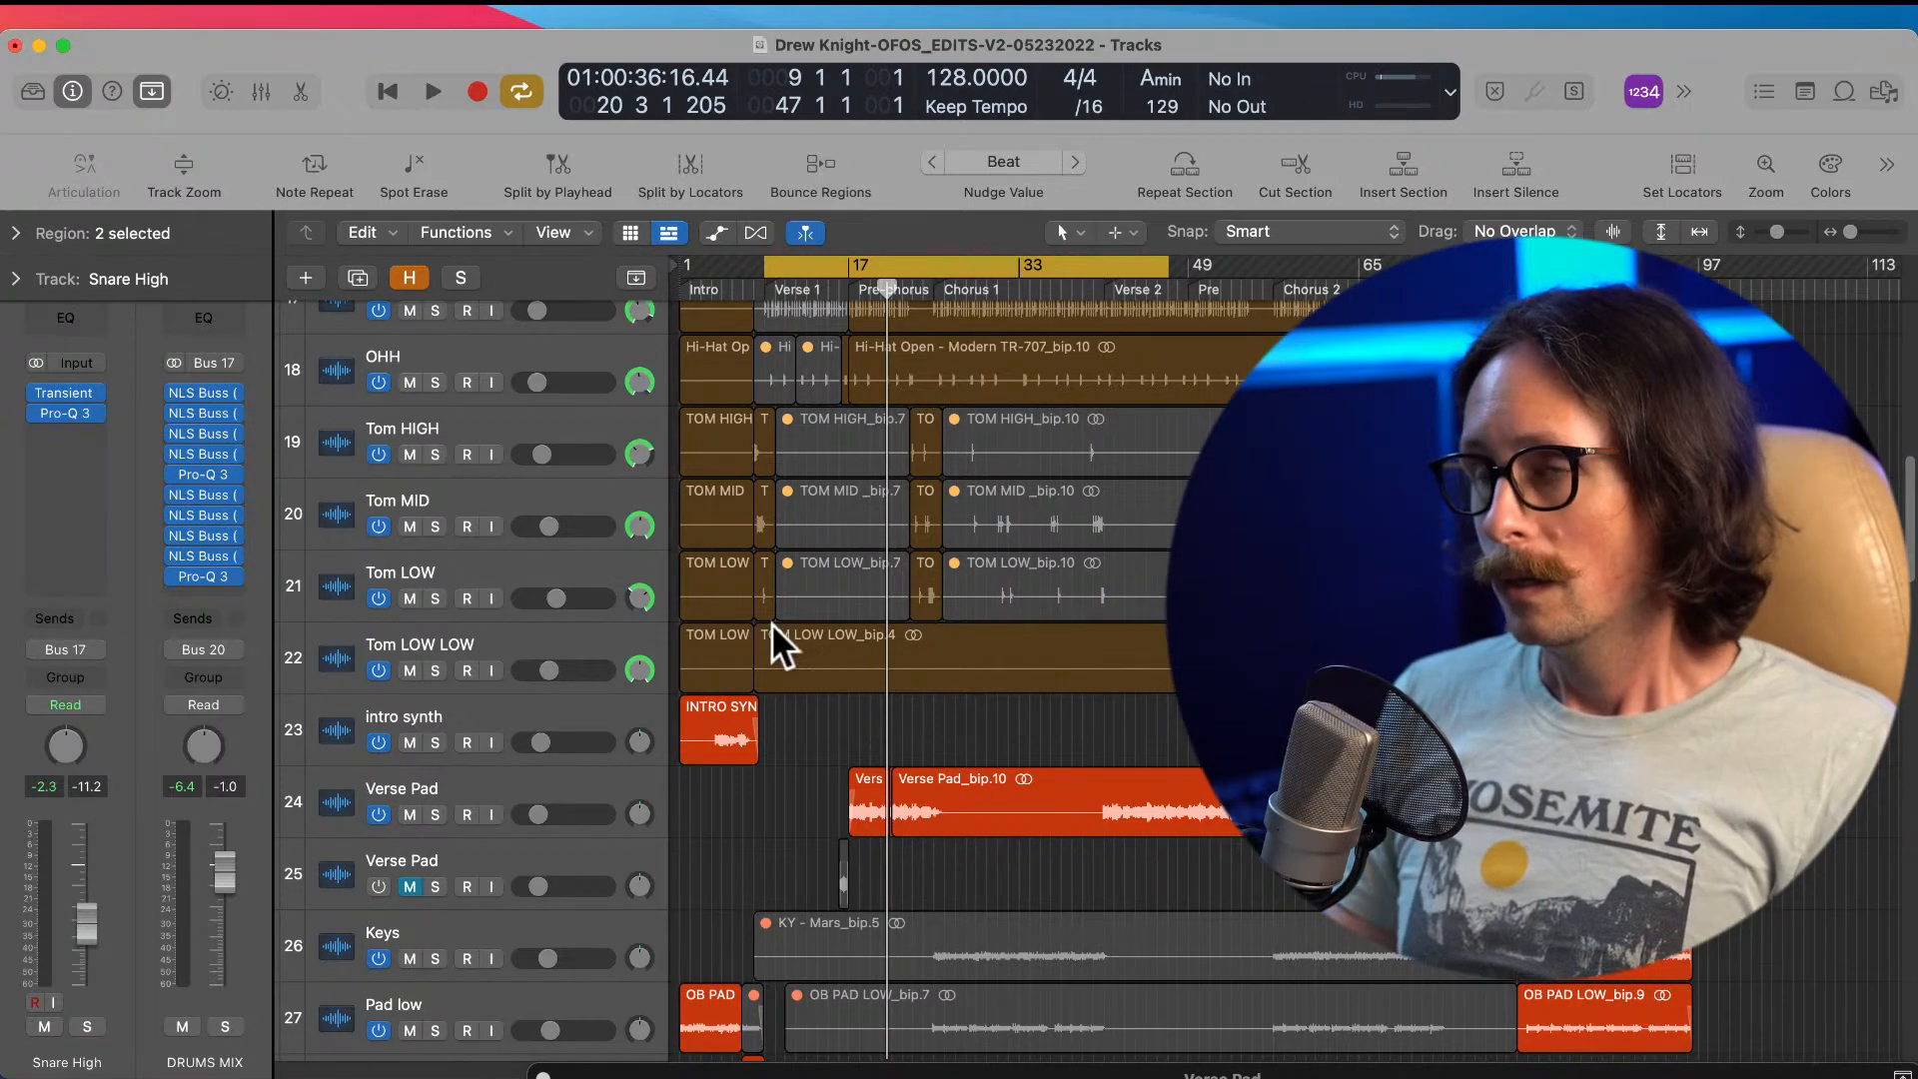
pyautogui.scroll(-20, 1061, 639)
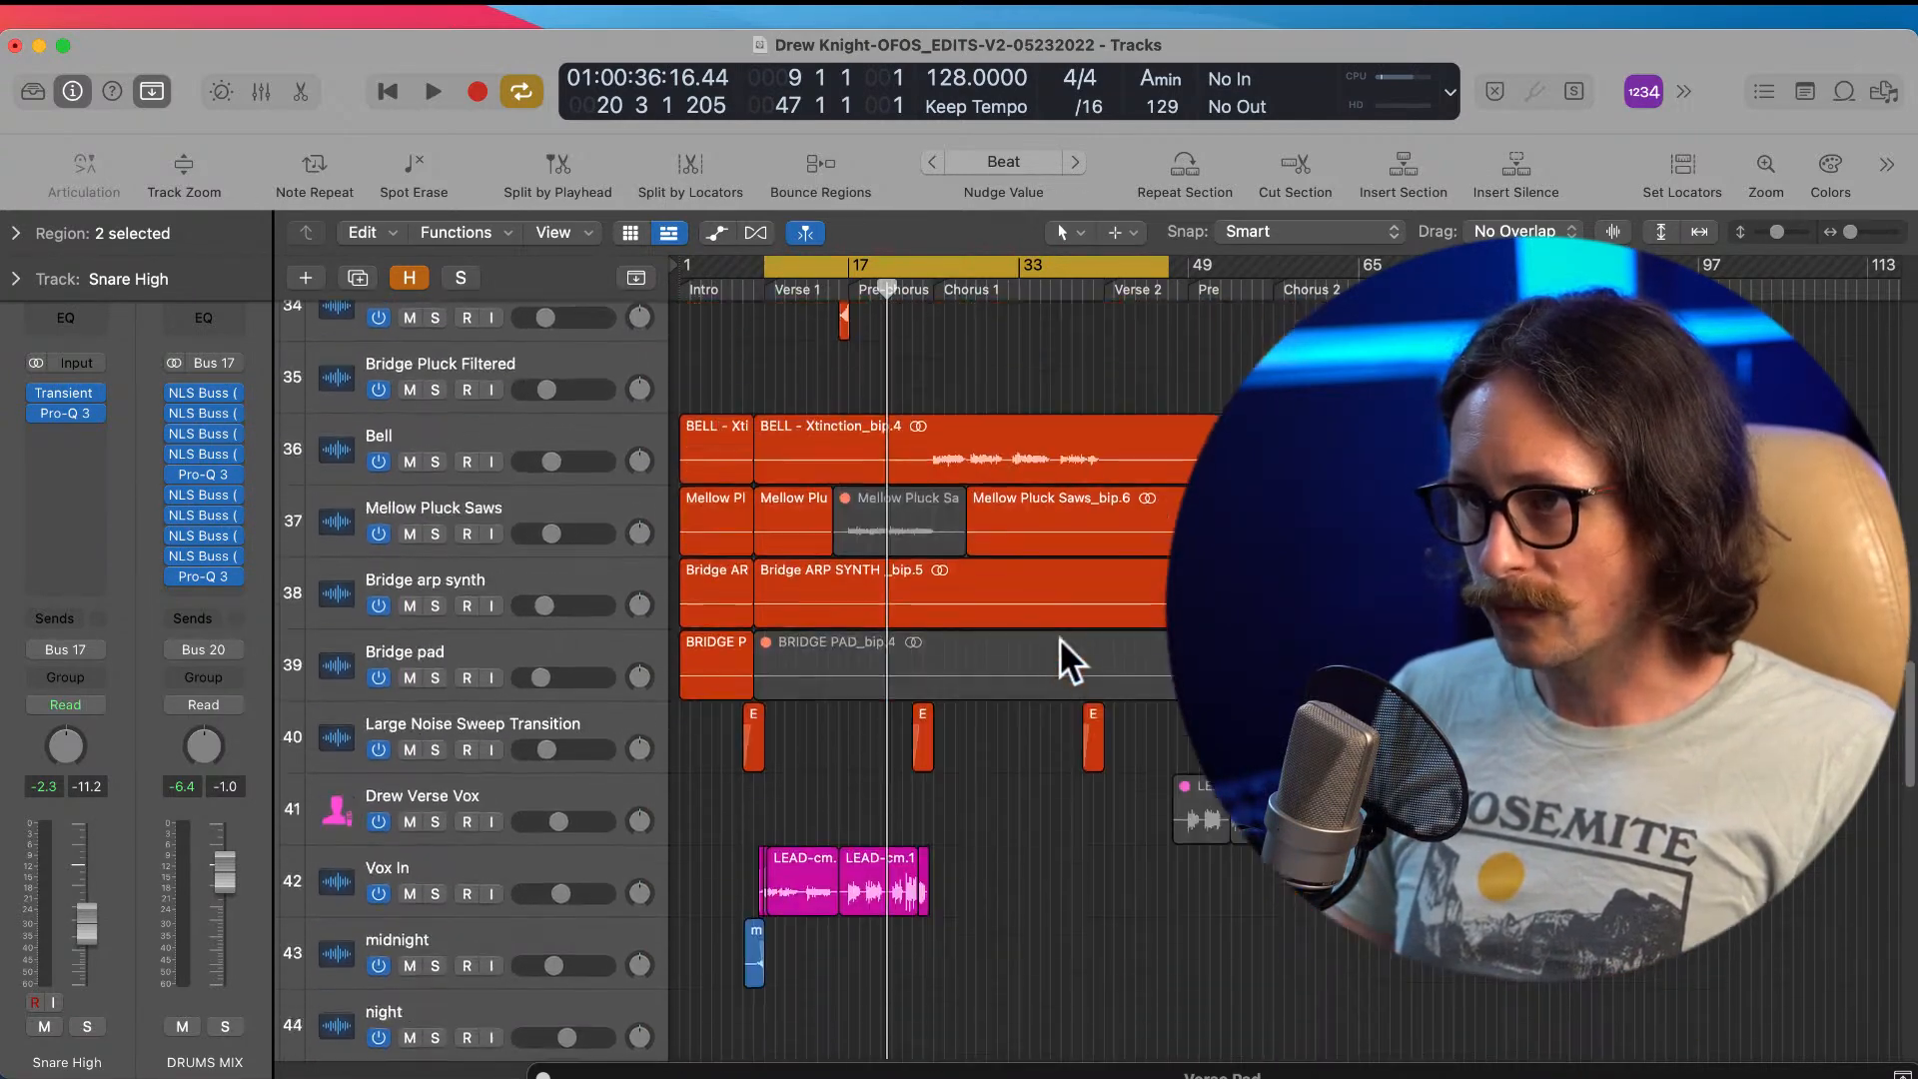
pyautogui.scroll(-5, 993, 681)
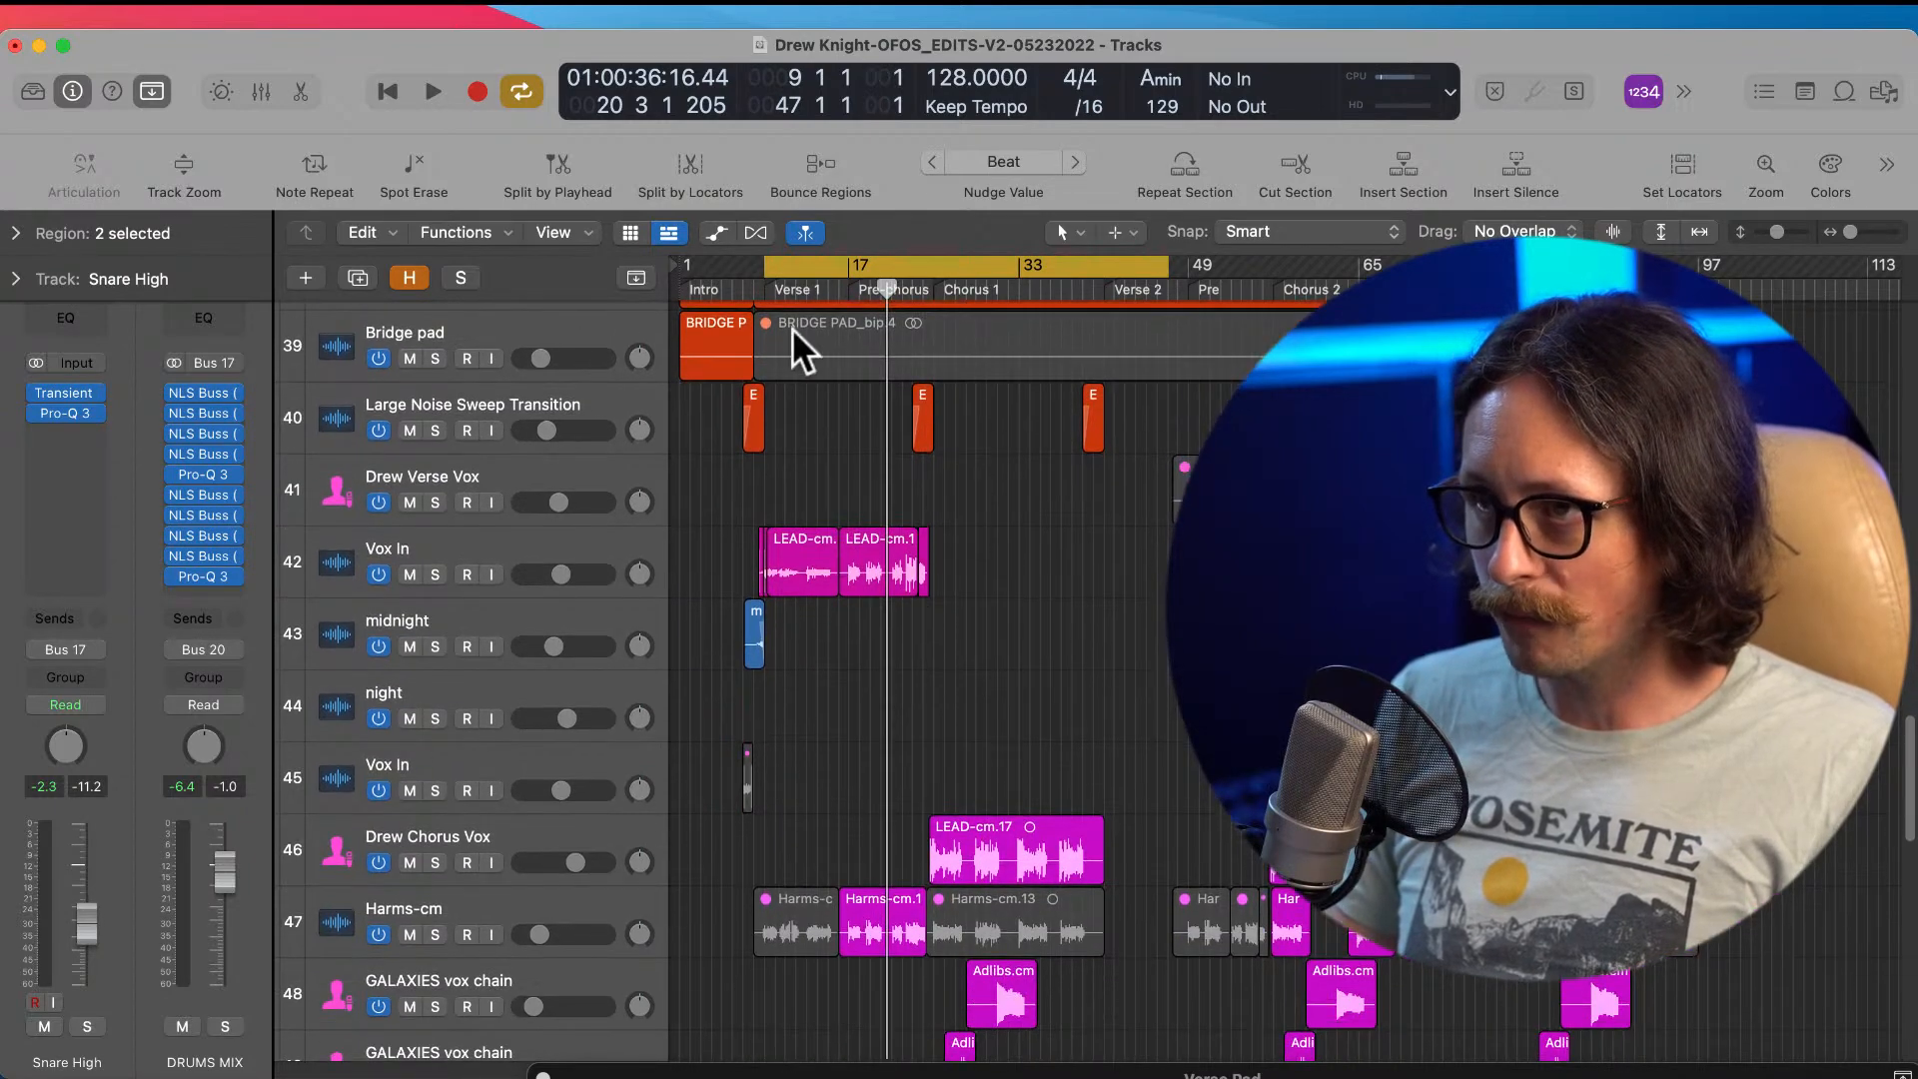
# Step: Set the cycle range from bar 17 to bar 60 and move the Harms-cm track directly below the upper Vox In track
pyautogui.moveTo(849, 265); pyautogui.dragTo(1165, 492)
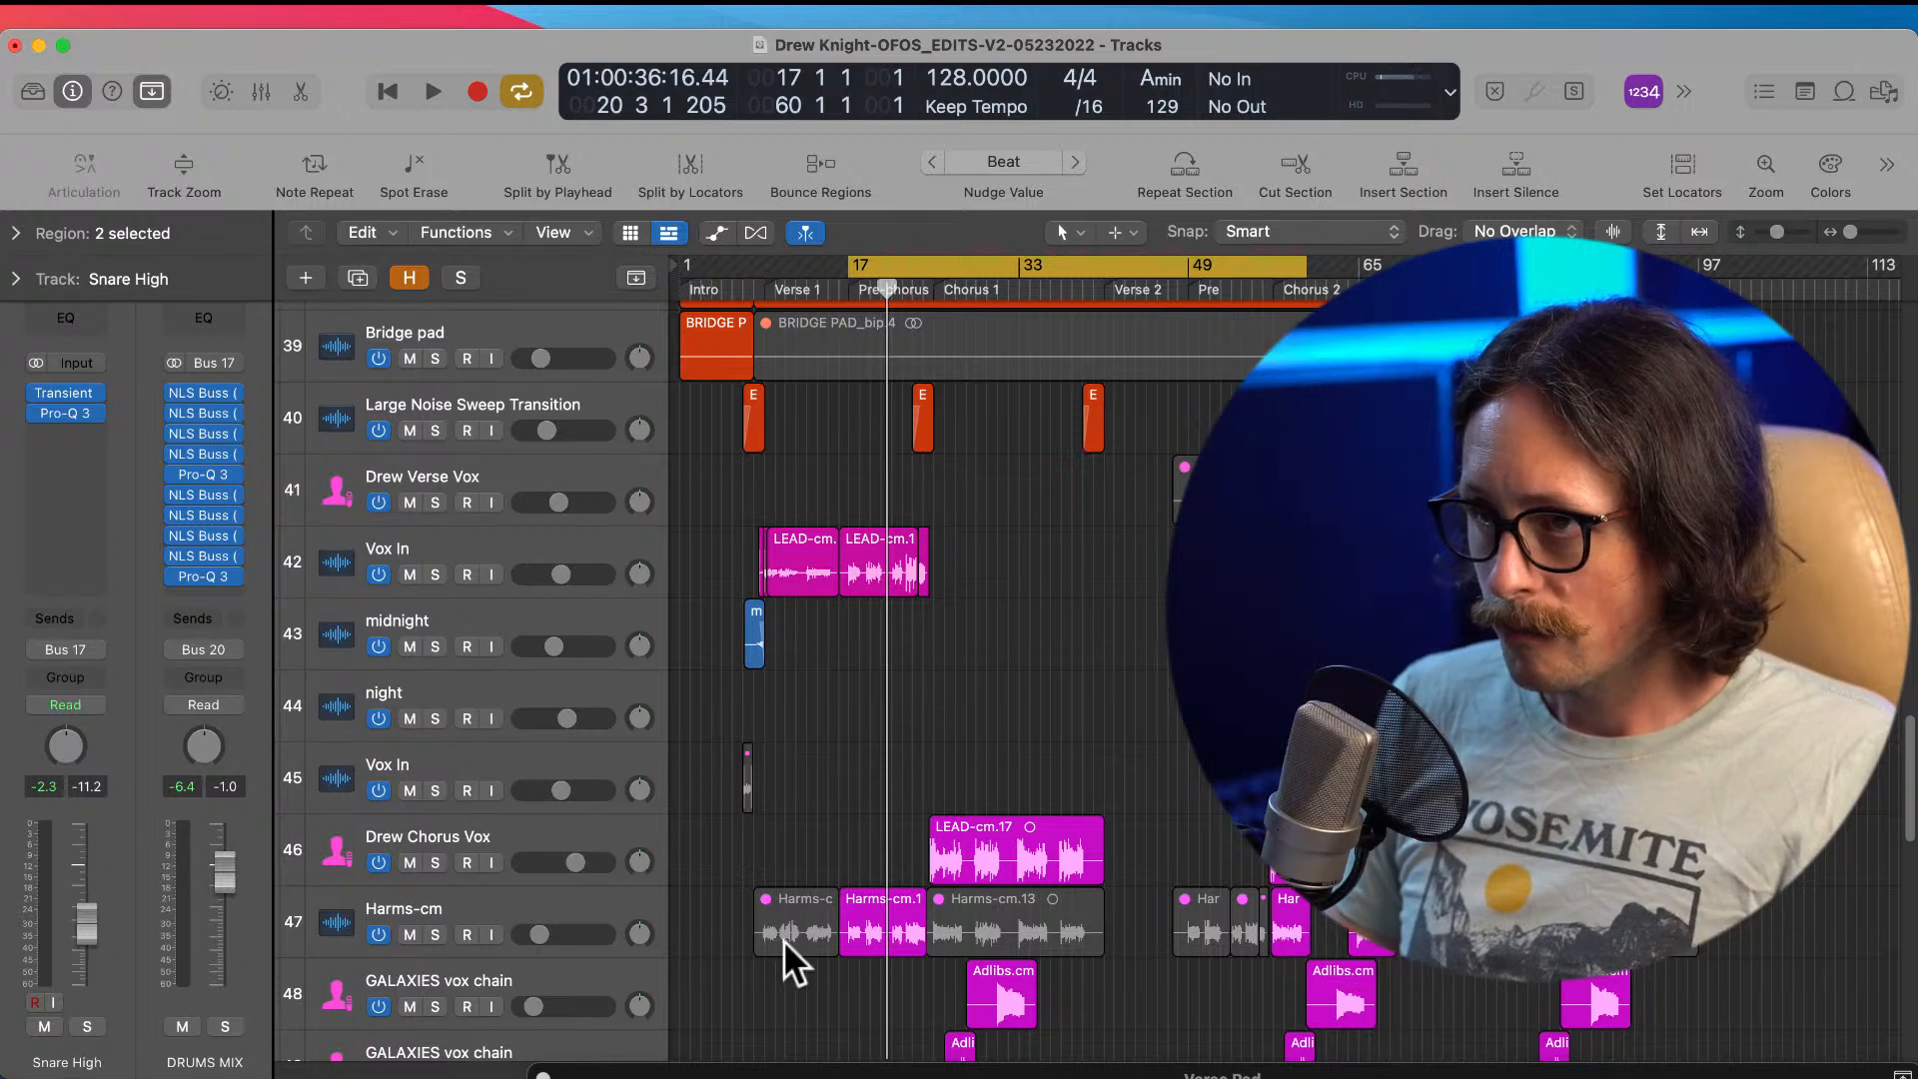
pyautogui.moveTo(507, 910); pyautogui.dragTo(561, 599)
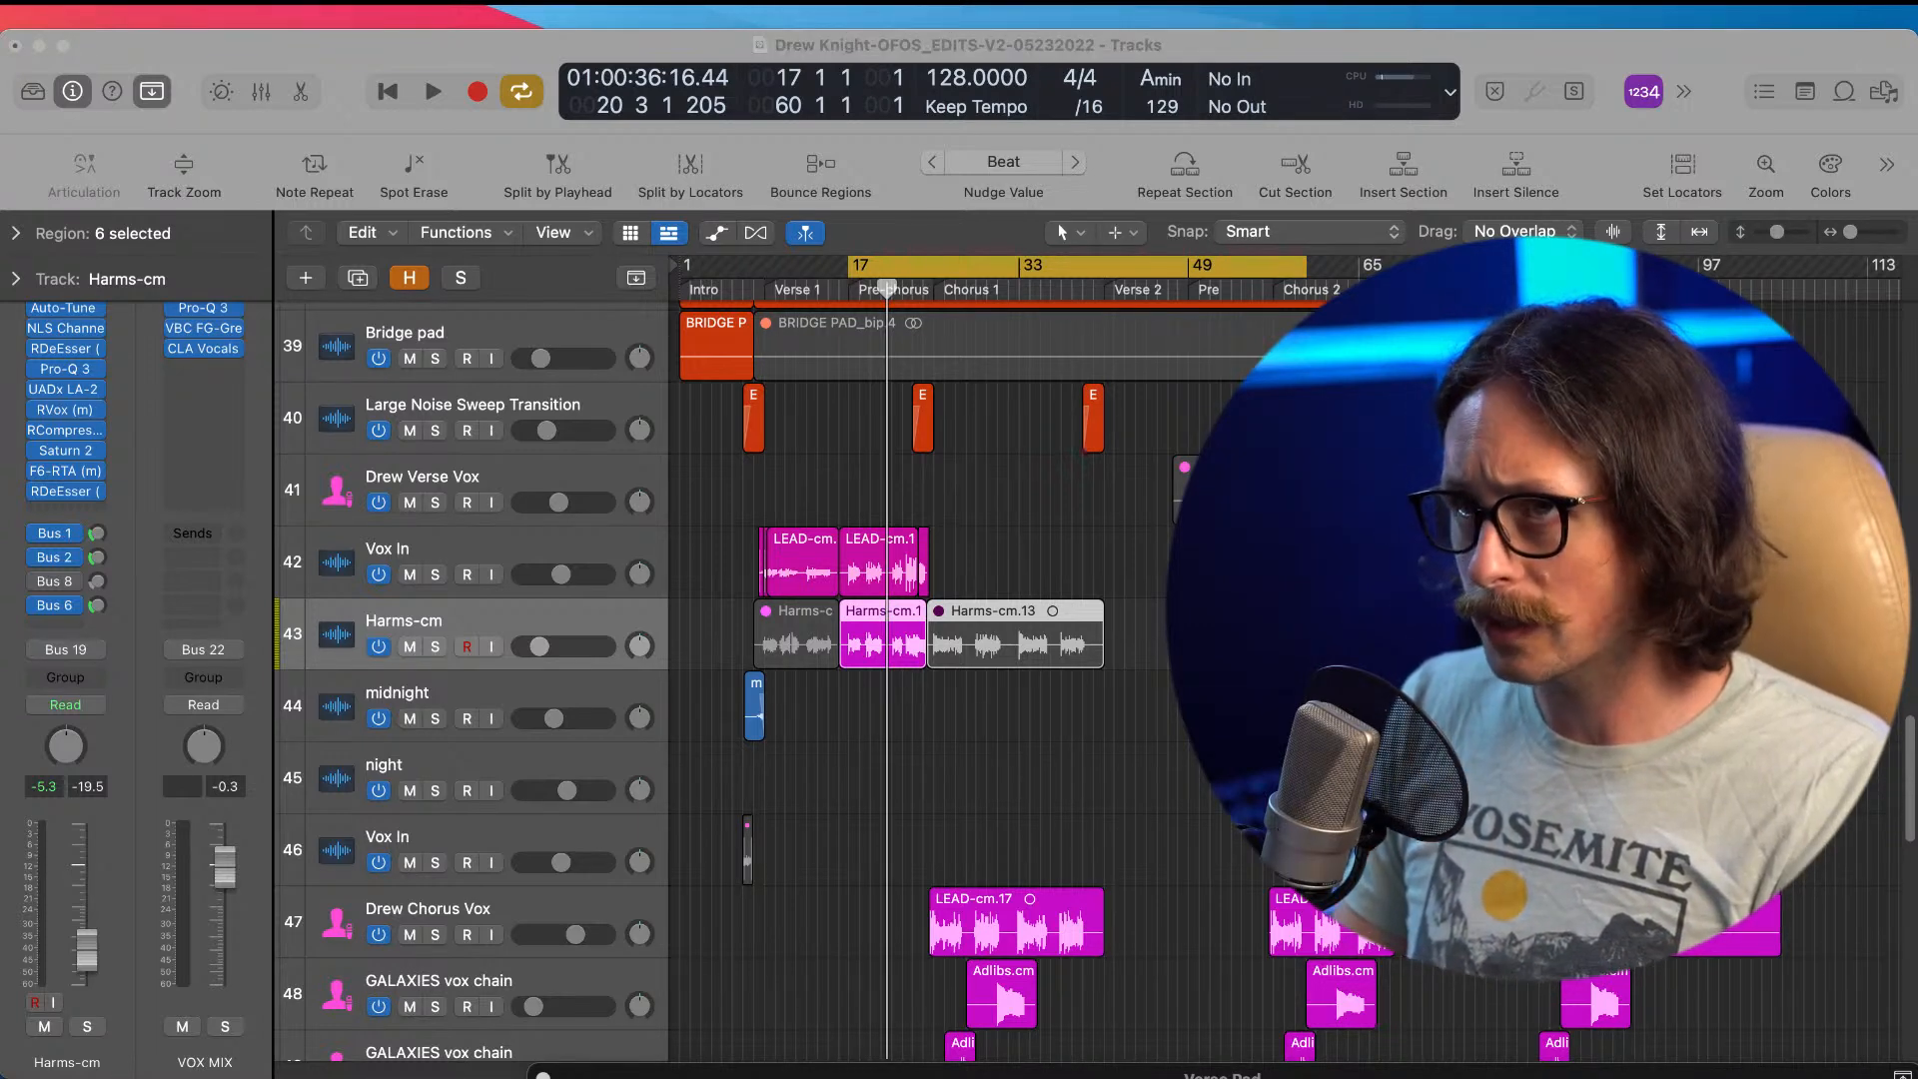
# Step: Examine the pre-chorus lead regions on Vox In against the Harms-cm harmony regions at closer range
pyautogui.click(428, 62)
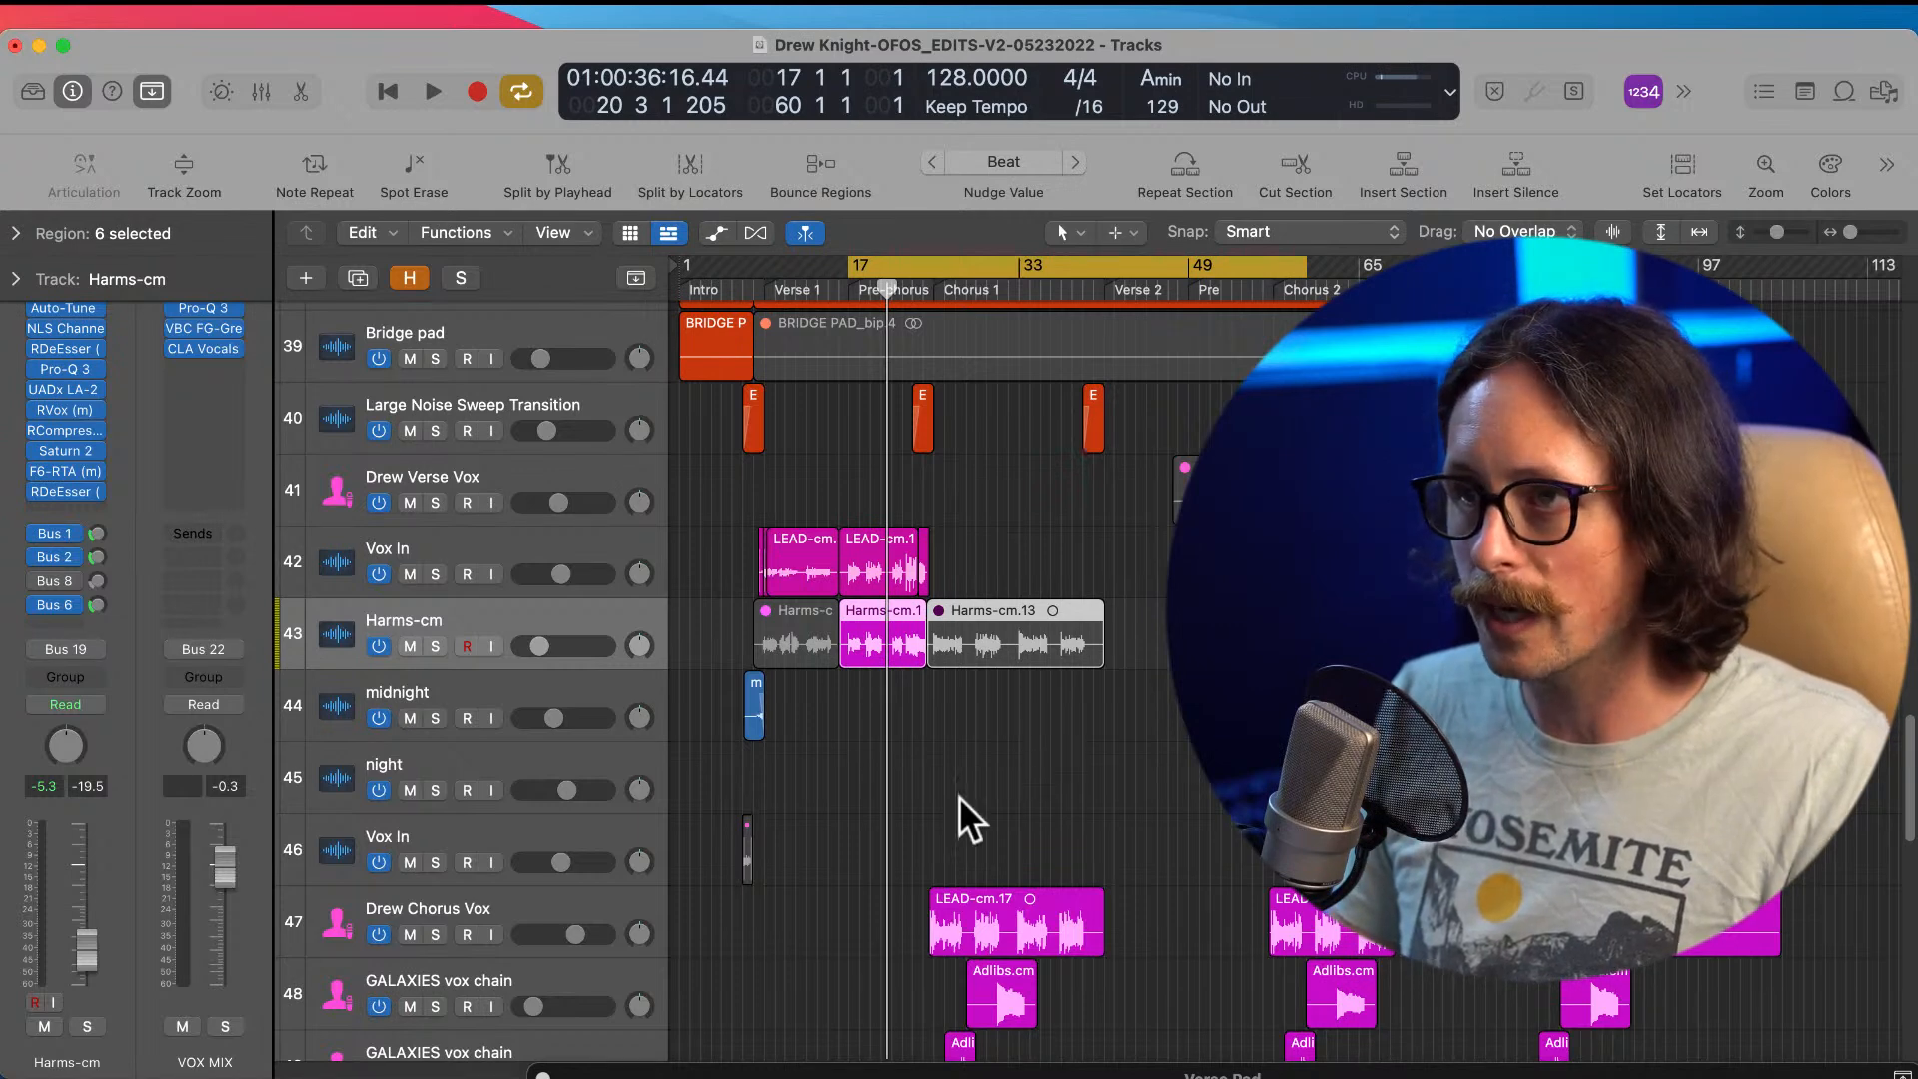
pyautogui.click(857, 771)
pyautogui.press('super+z')
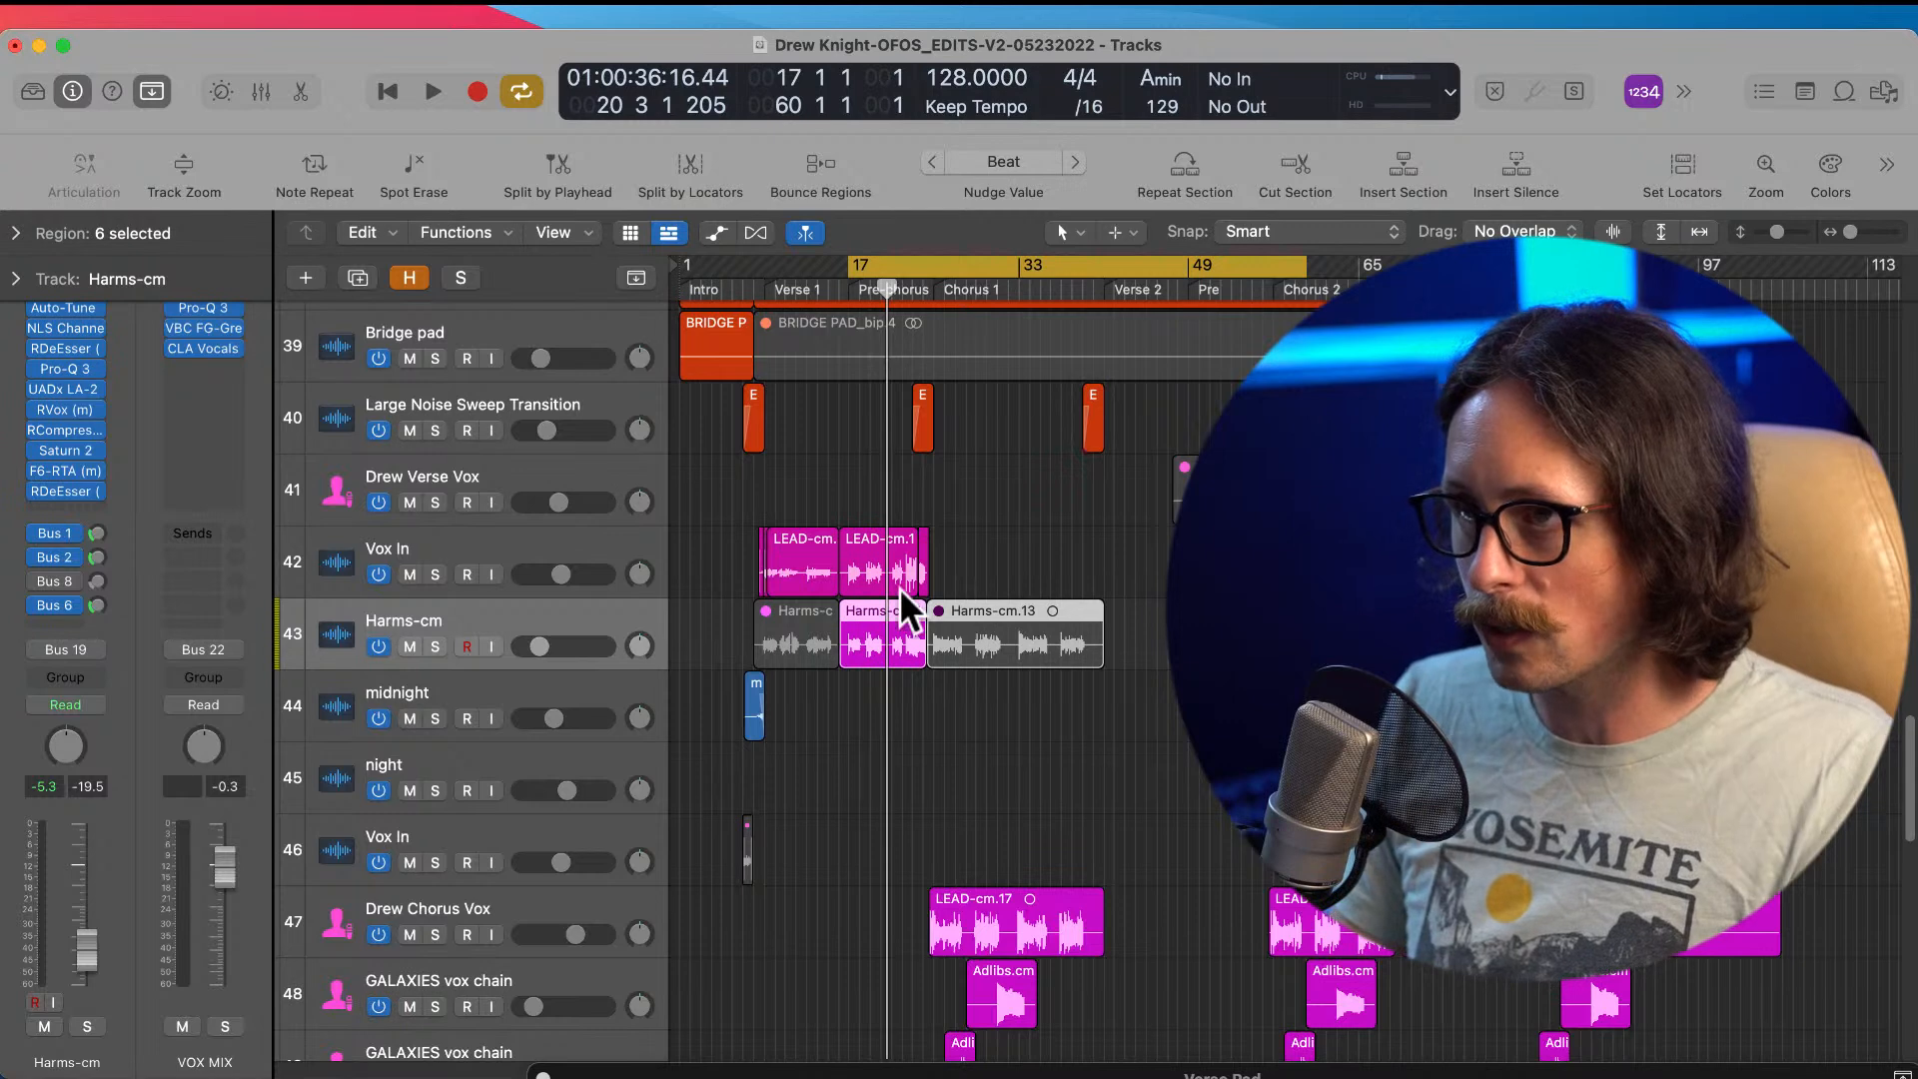
pyautogui.moveTo(837, 530); pyautogui.dragTo(920, 585)
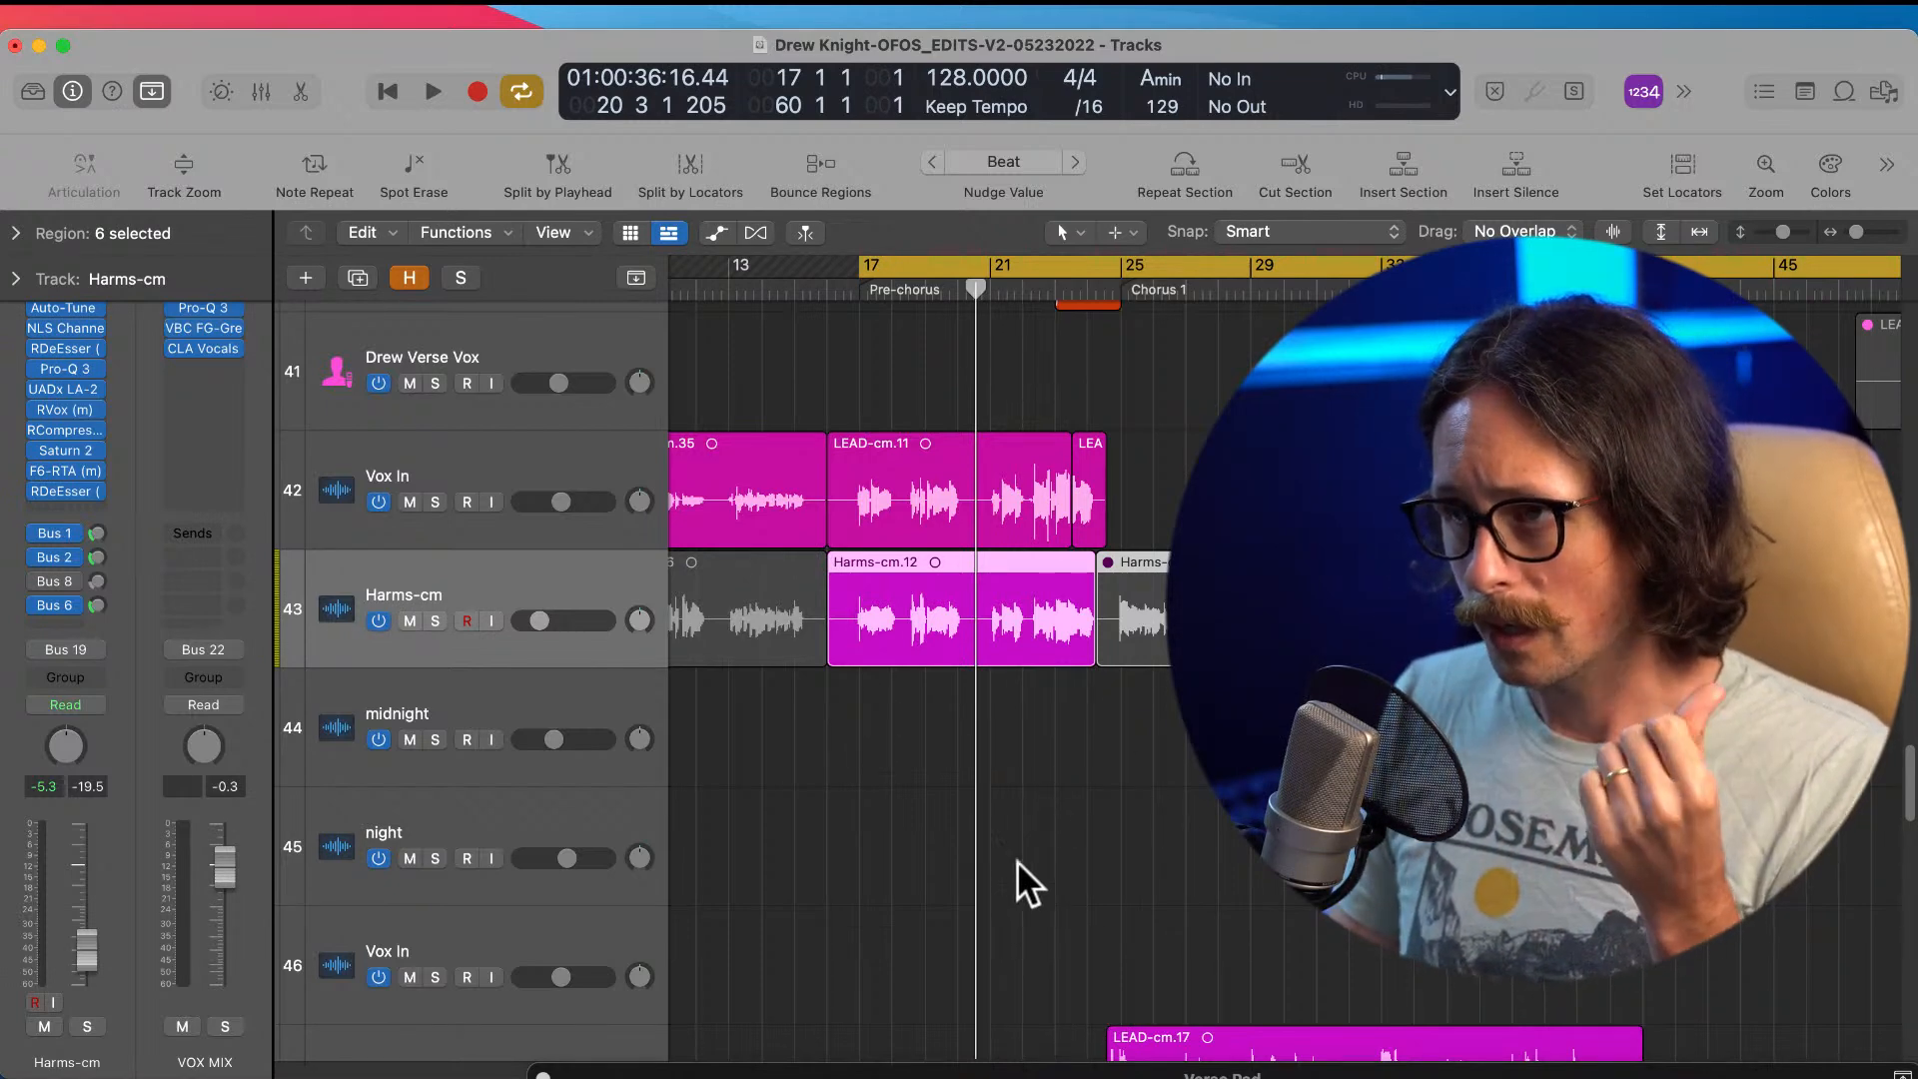
# Step: Split region Harms-cm.13 at 24 4 3 1, just before Chorus 1, and delete its silent lead-in
pyautogui.moveTo(1049, 500); pyautogui.dragTo(1187, 737)
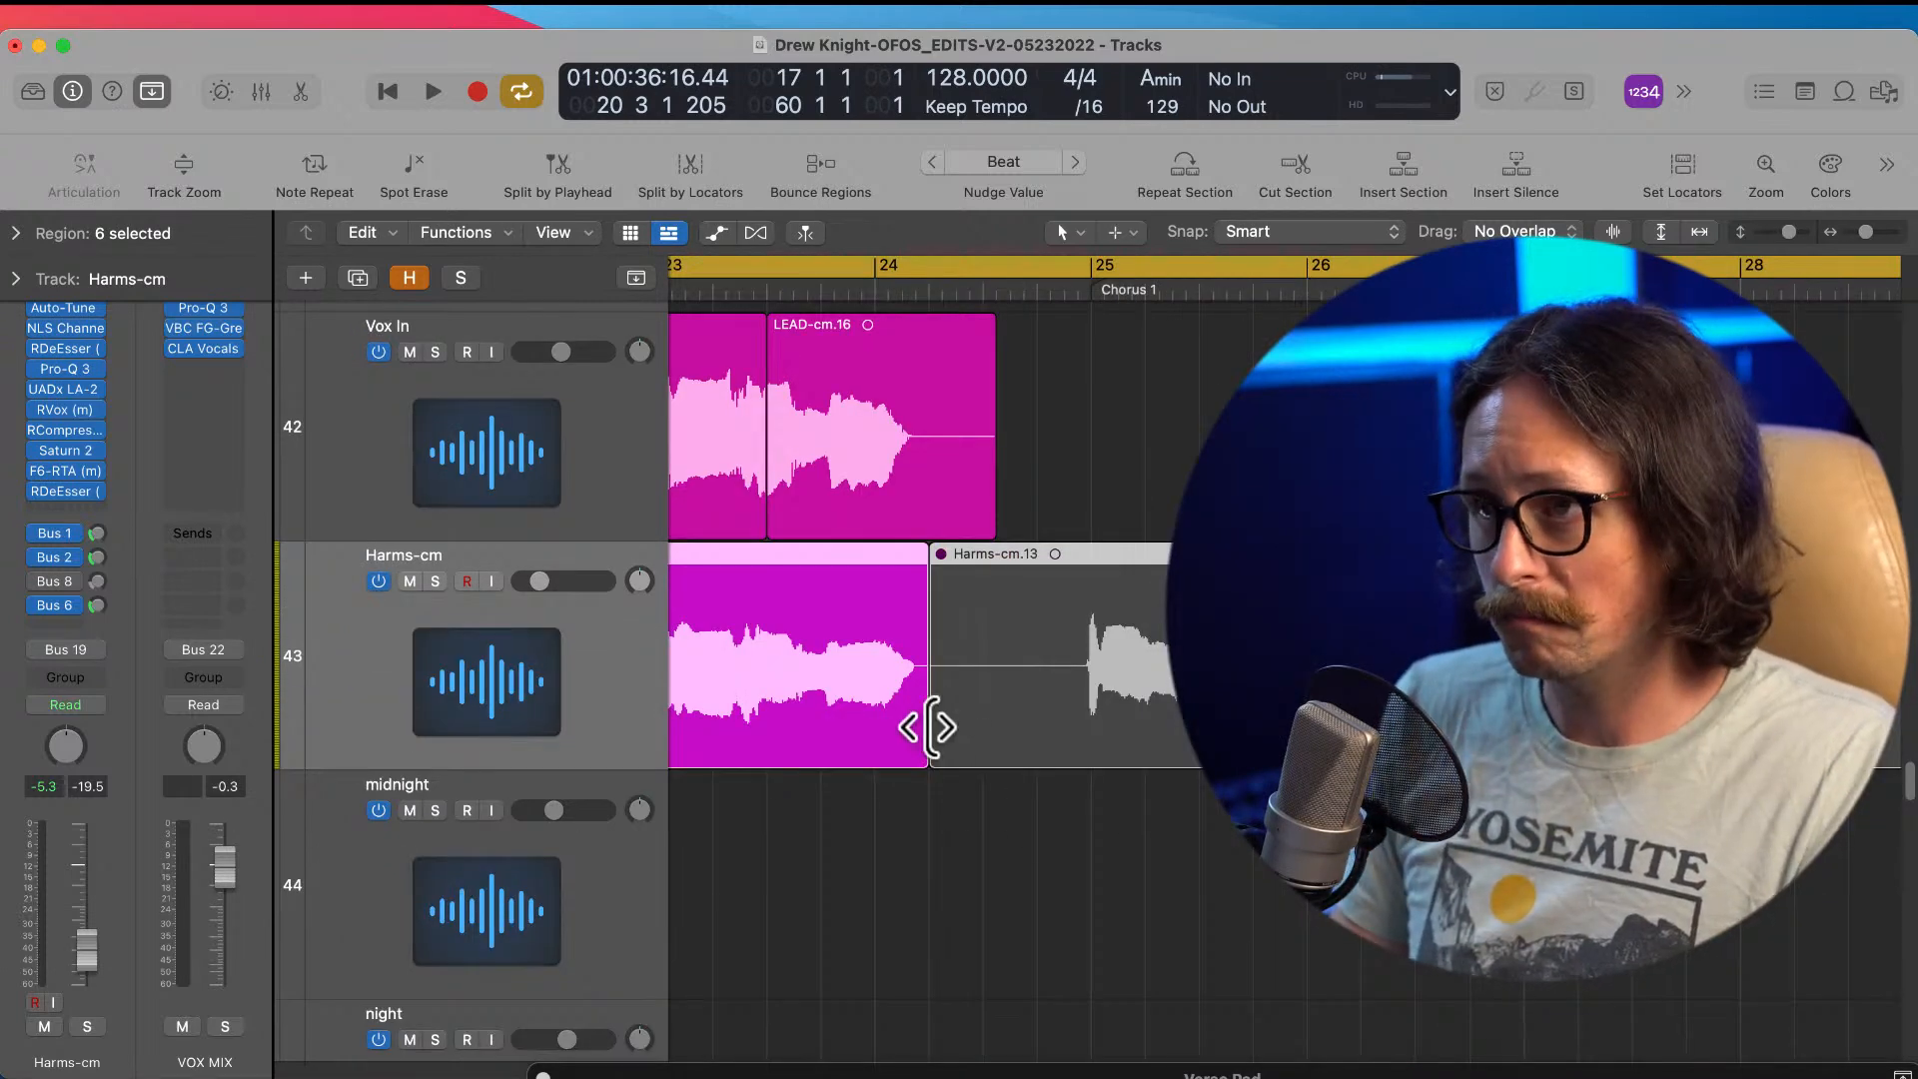
pyautogui.keyDown('super'); pyautogui.doubleClick(1064, 668); pyautogui.keyUp('super')
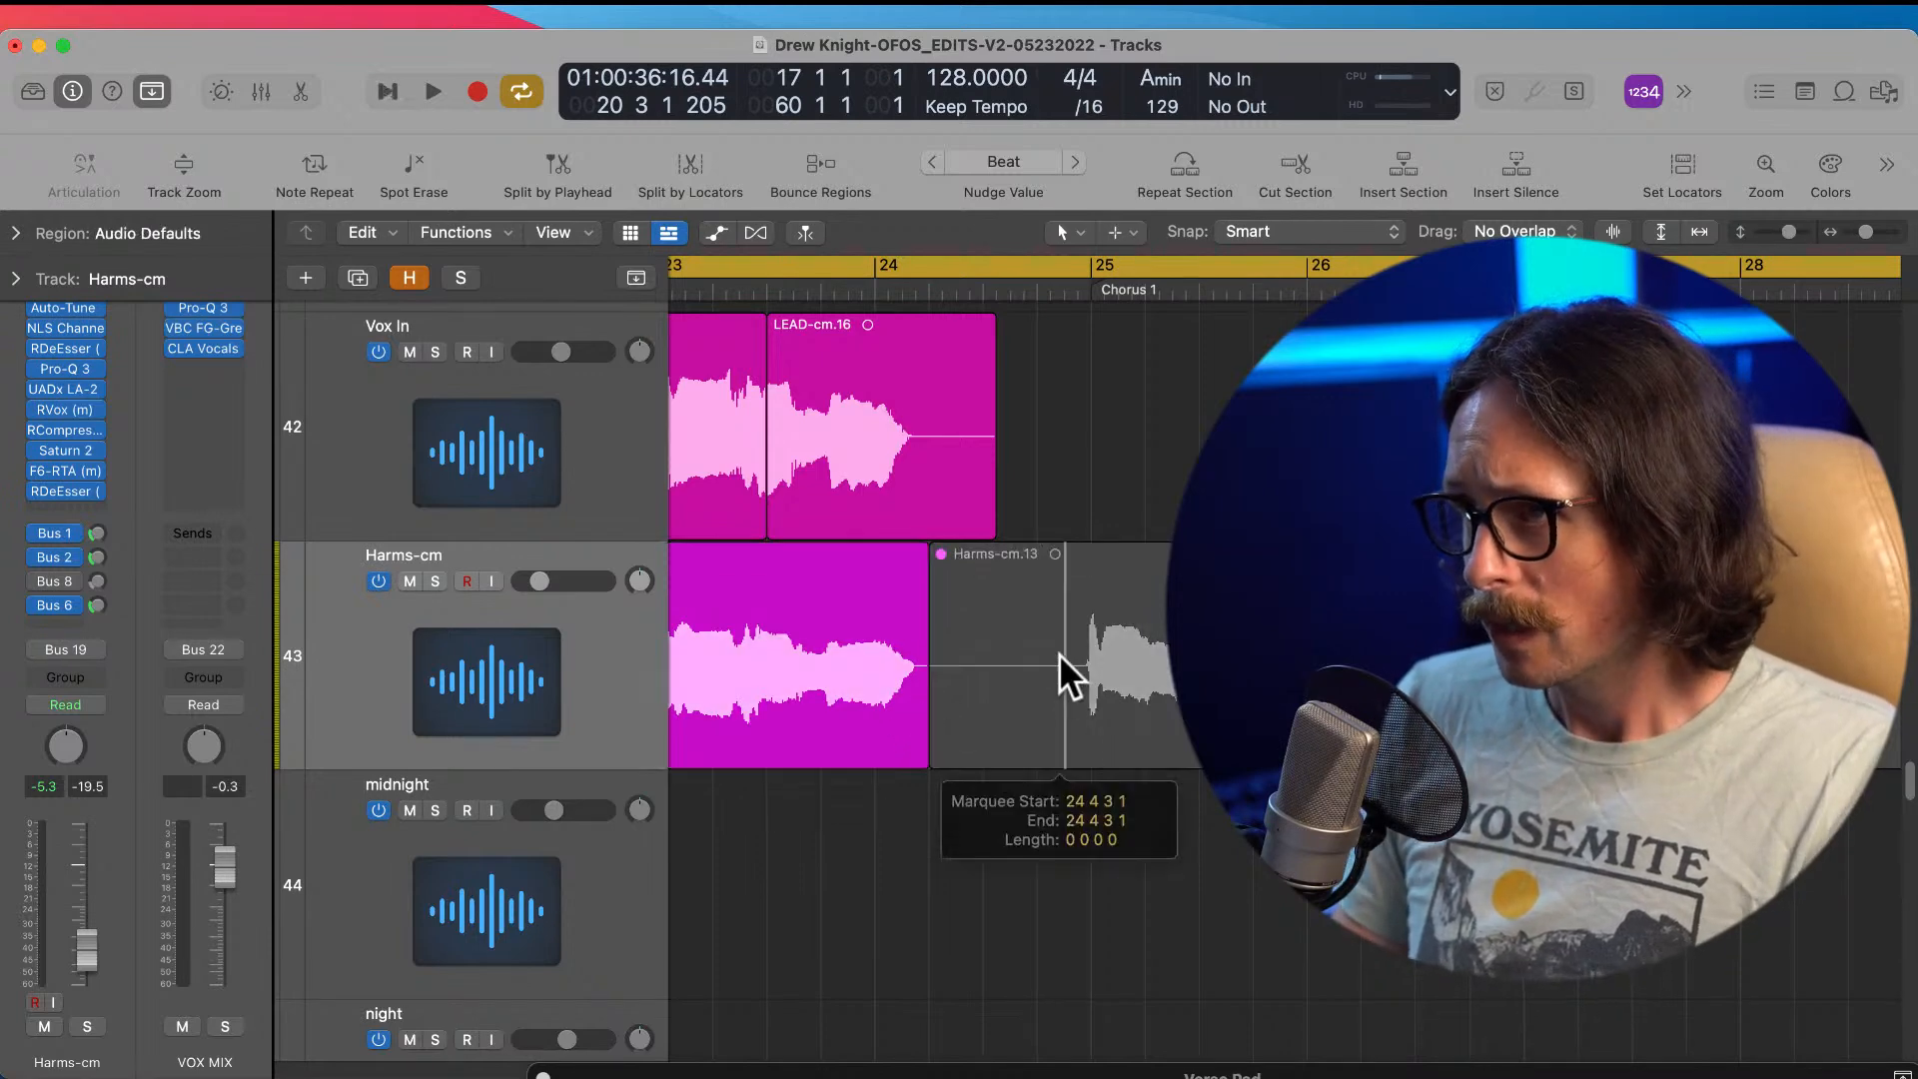
pyautogui.click(1004, 699)
pyautogui.press('Delete')
pyautogui.keyDown('ctrl'); pyautogui.keyDown('alt'); pyautogui.click(964, 647); pyautogui.keyUp('alt'); pyautogui.keyUp('ctrl')
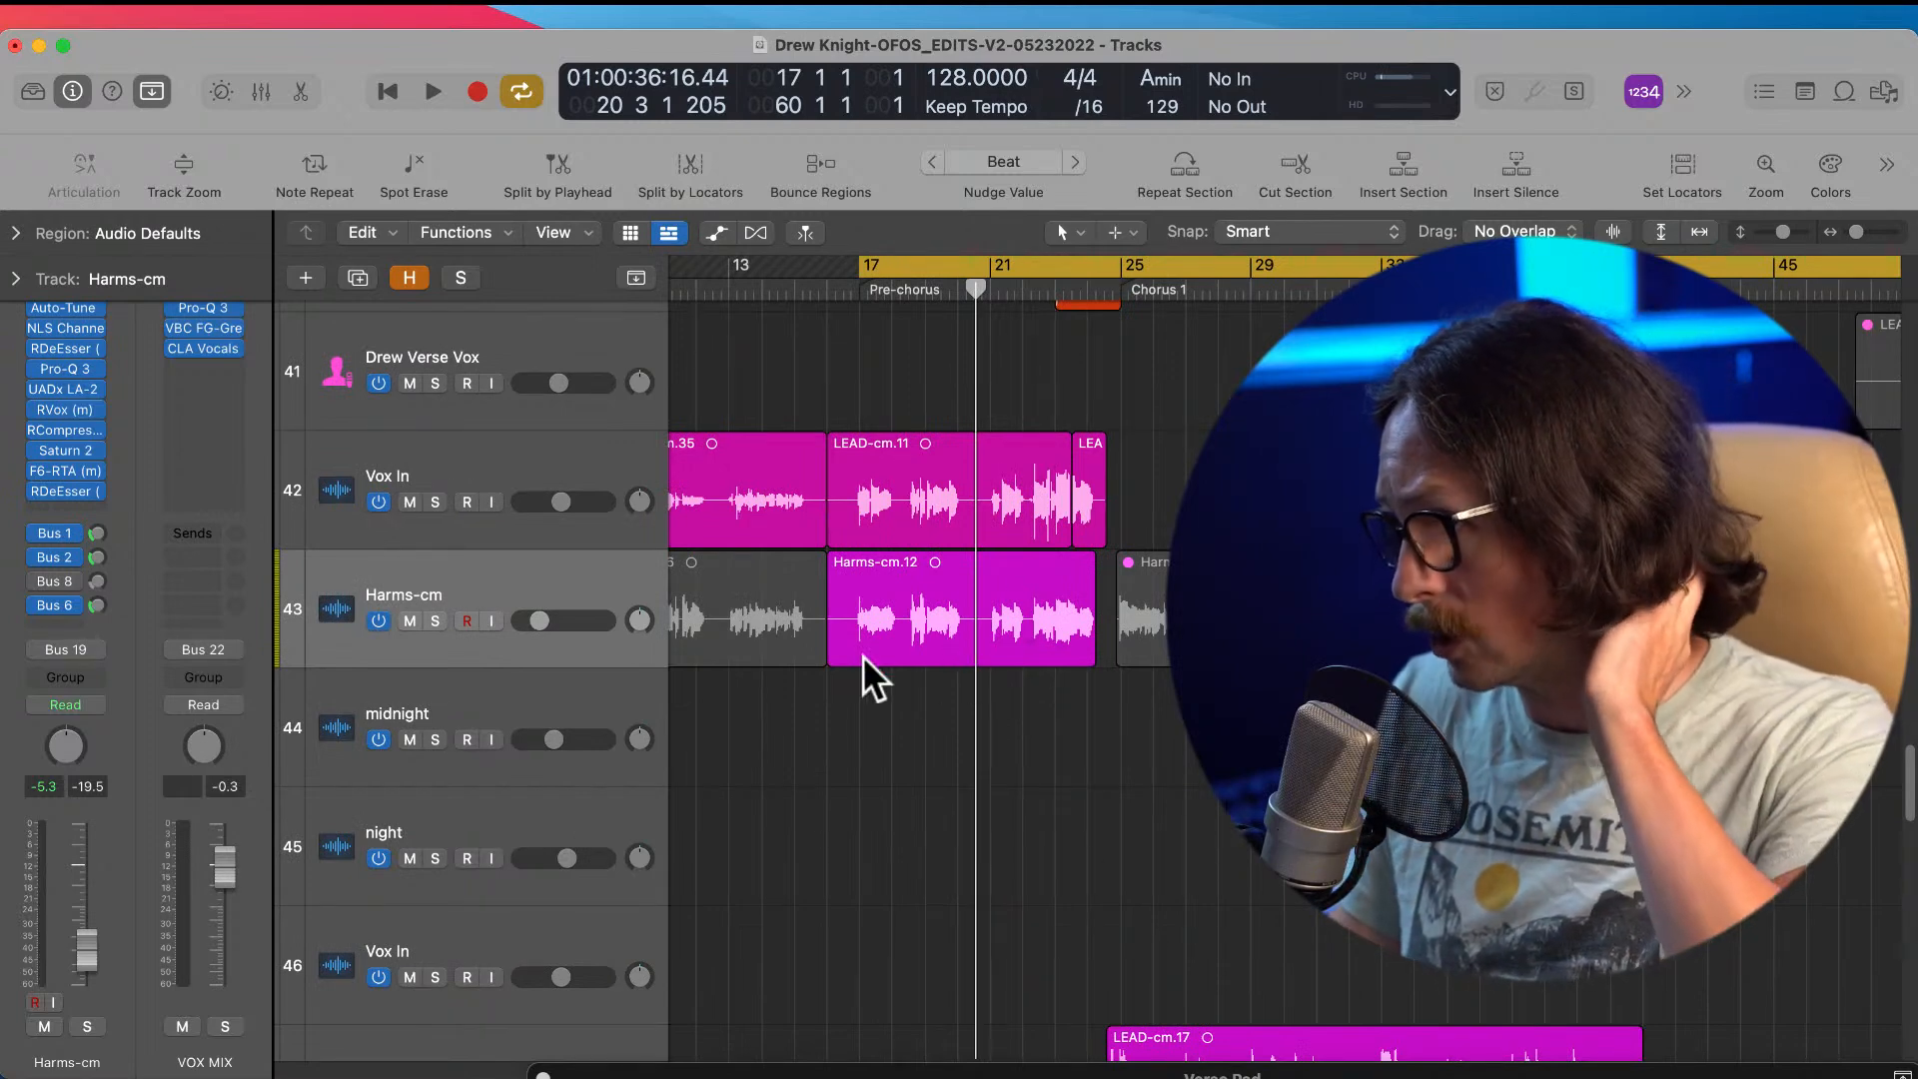
# Step: Bounce the pre-chorus region Harms-cm.12 in place to a new track named "Harm stack-1", leaving the source as is
pyautogui.click(600, 605)
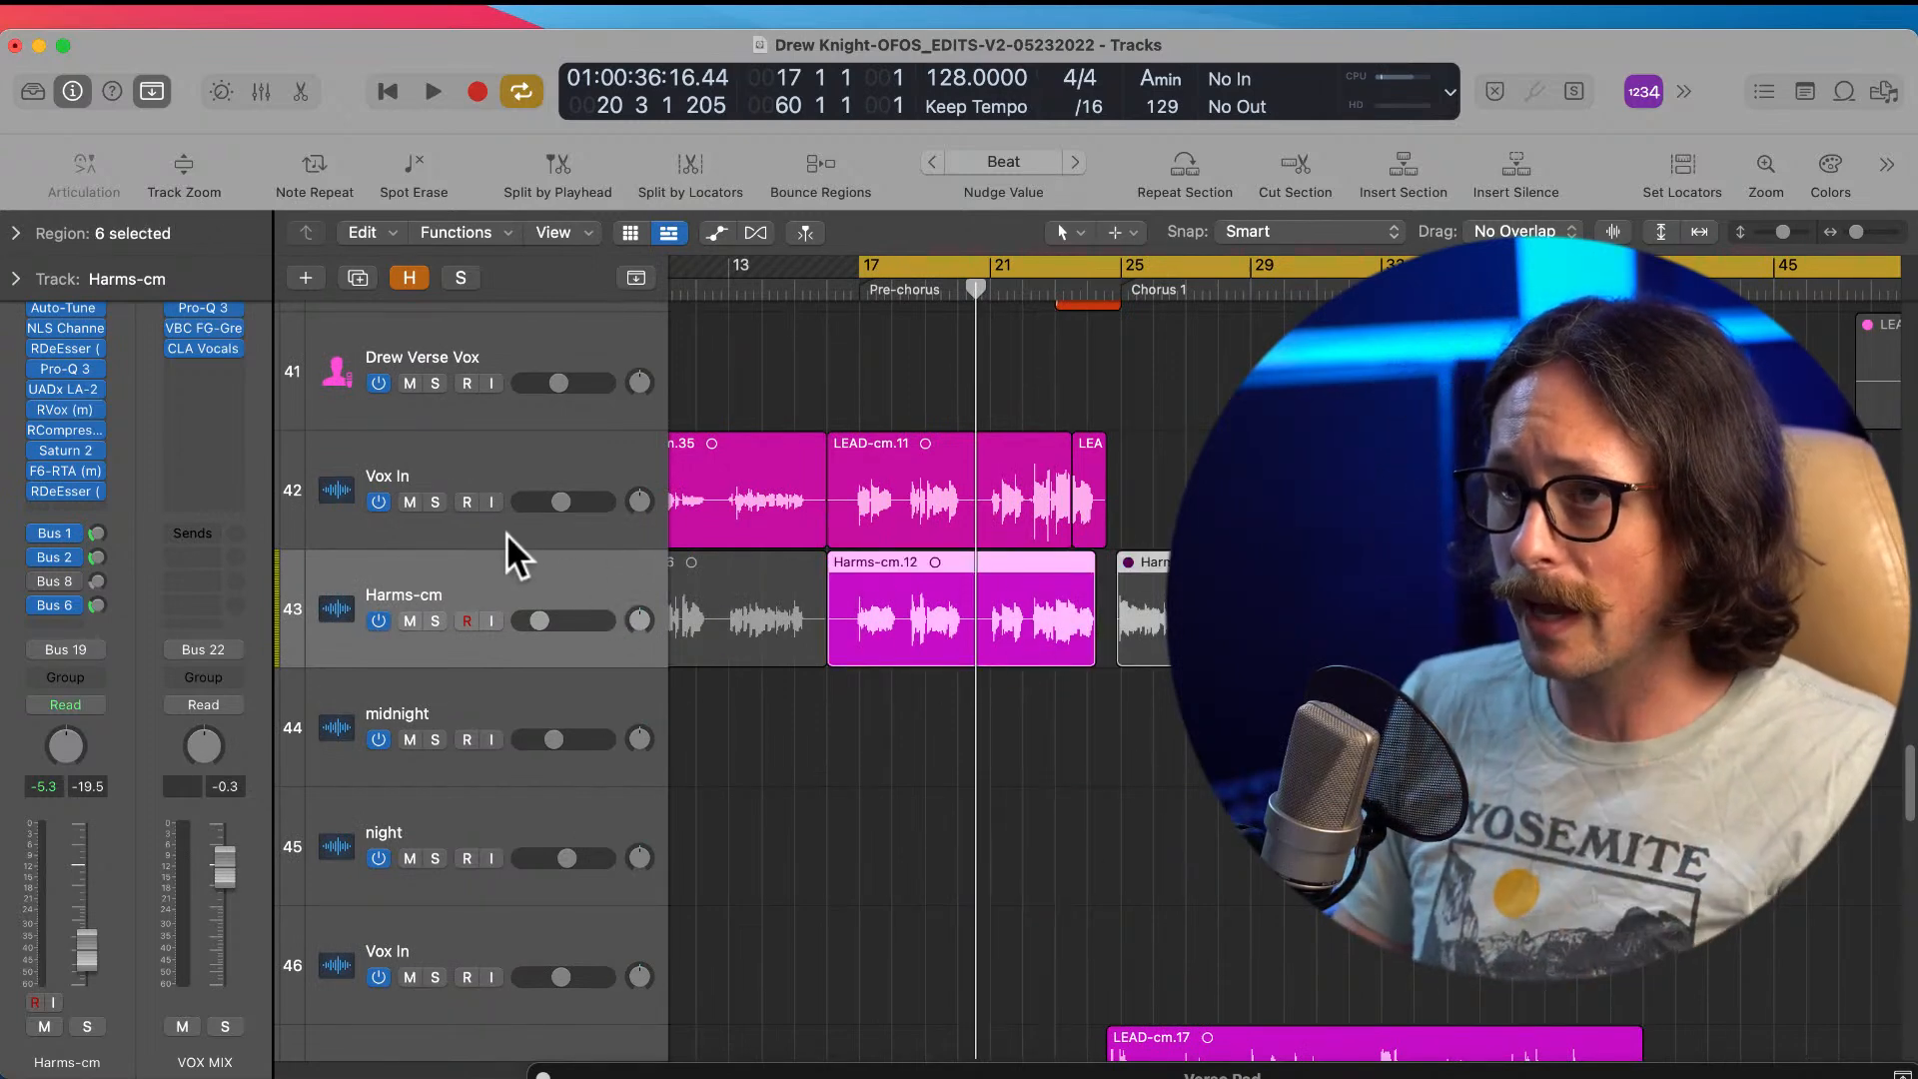
pyautogui.click(947, 821)
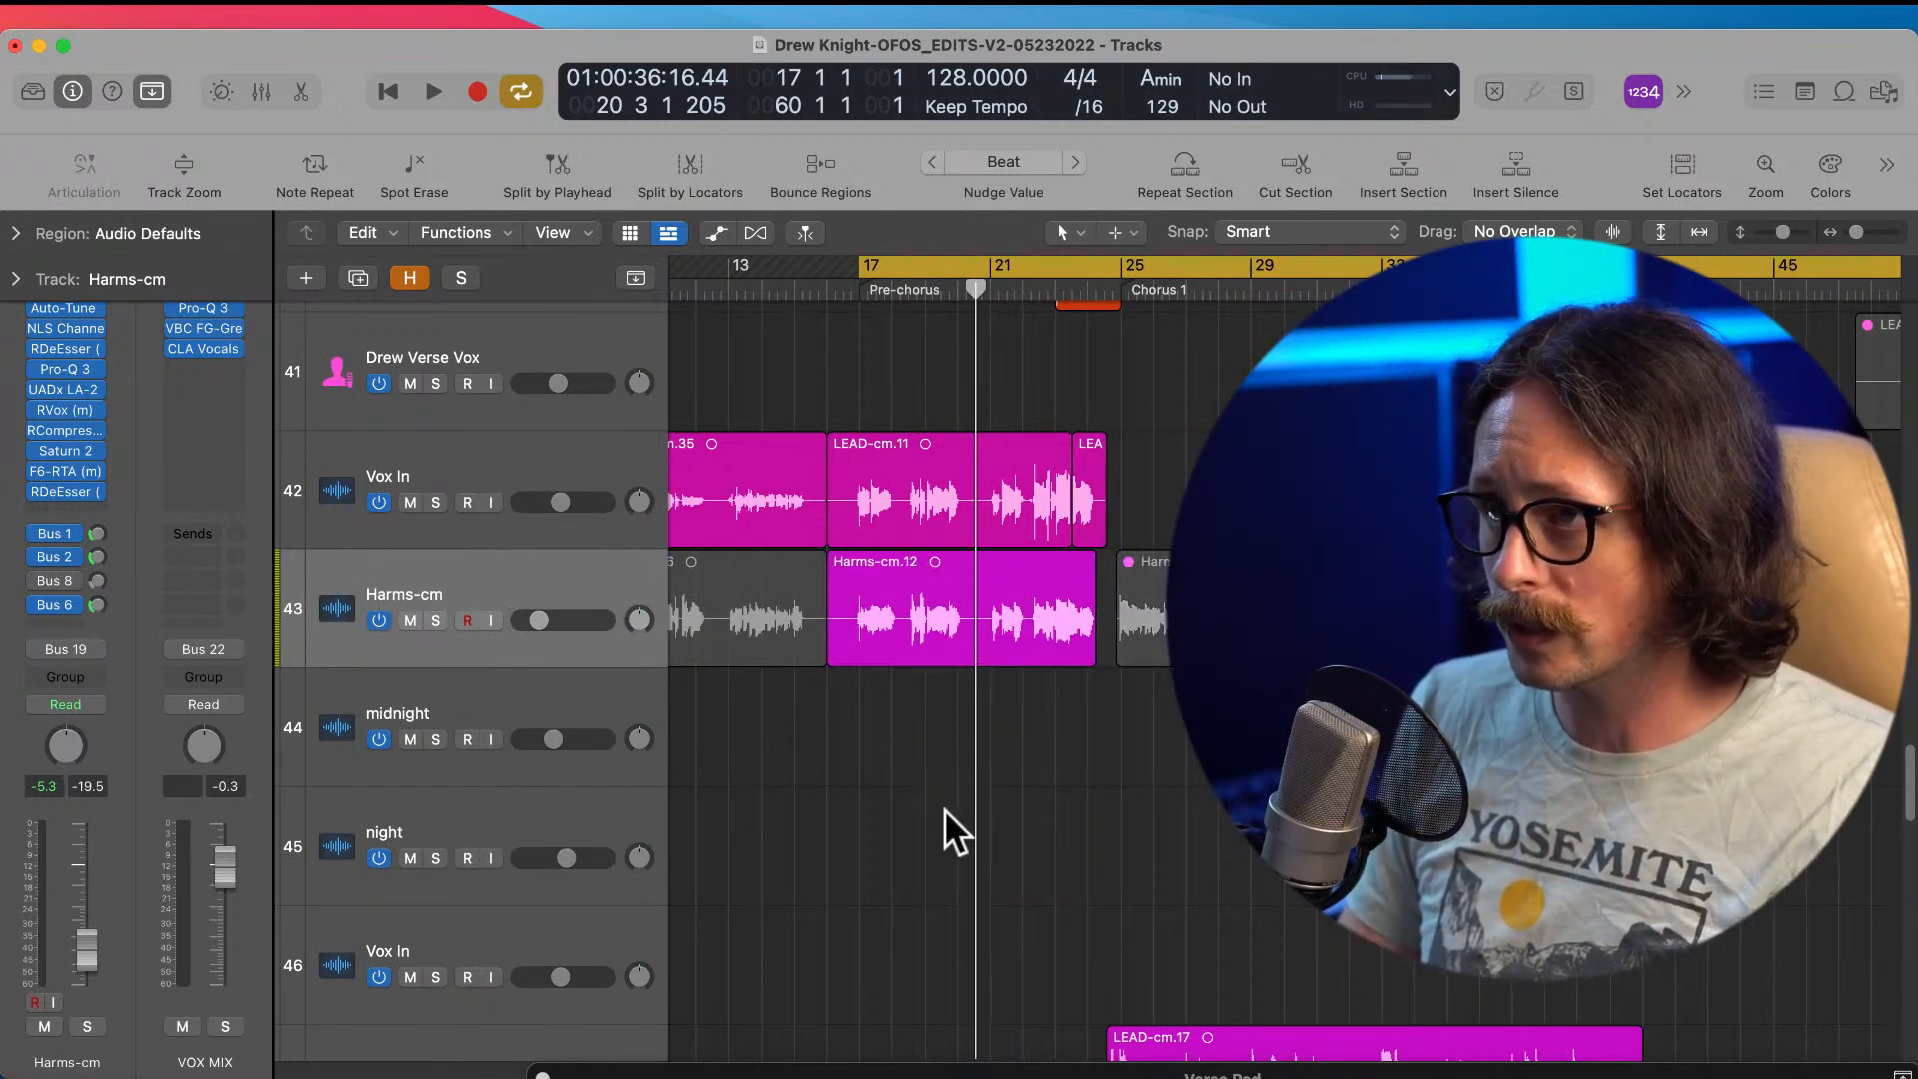
pyautogui.click(920, 630)
pyautogui.rightClick(923, 628)
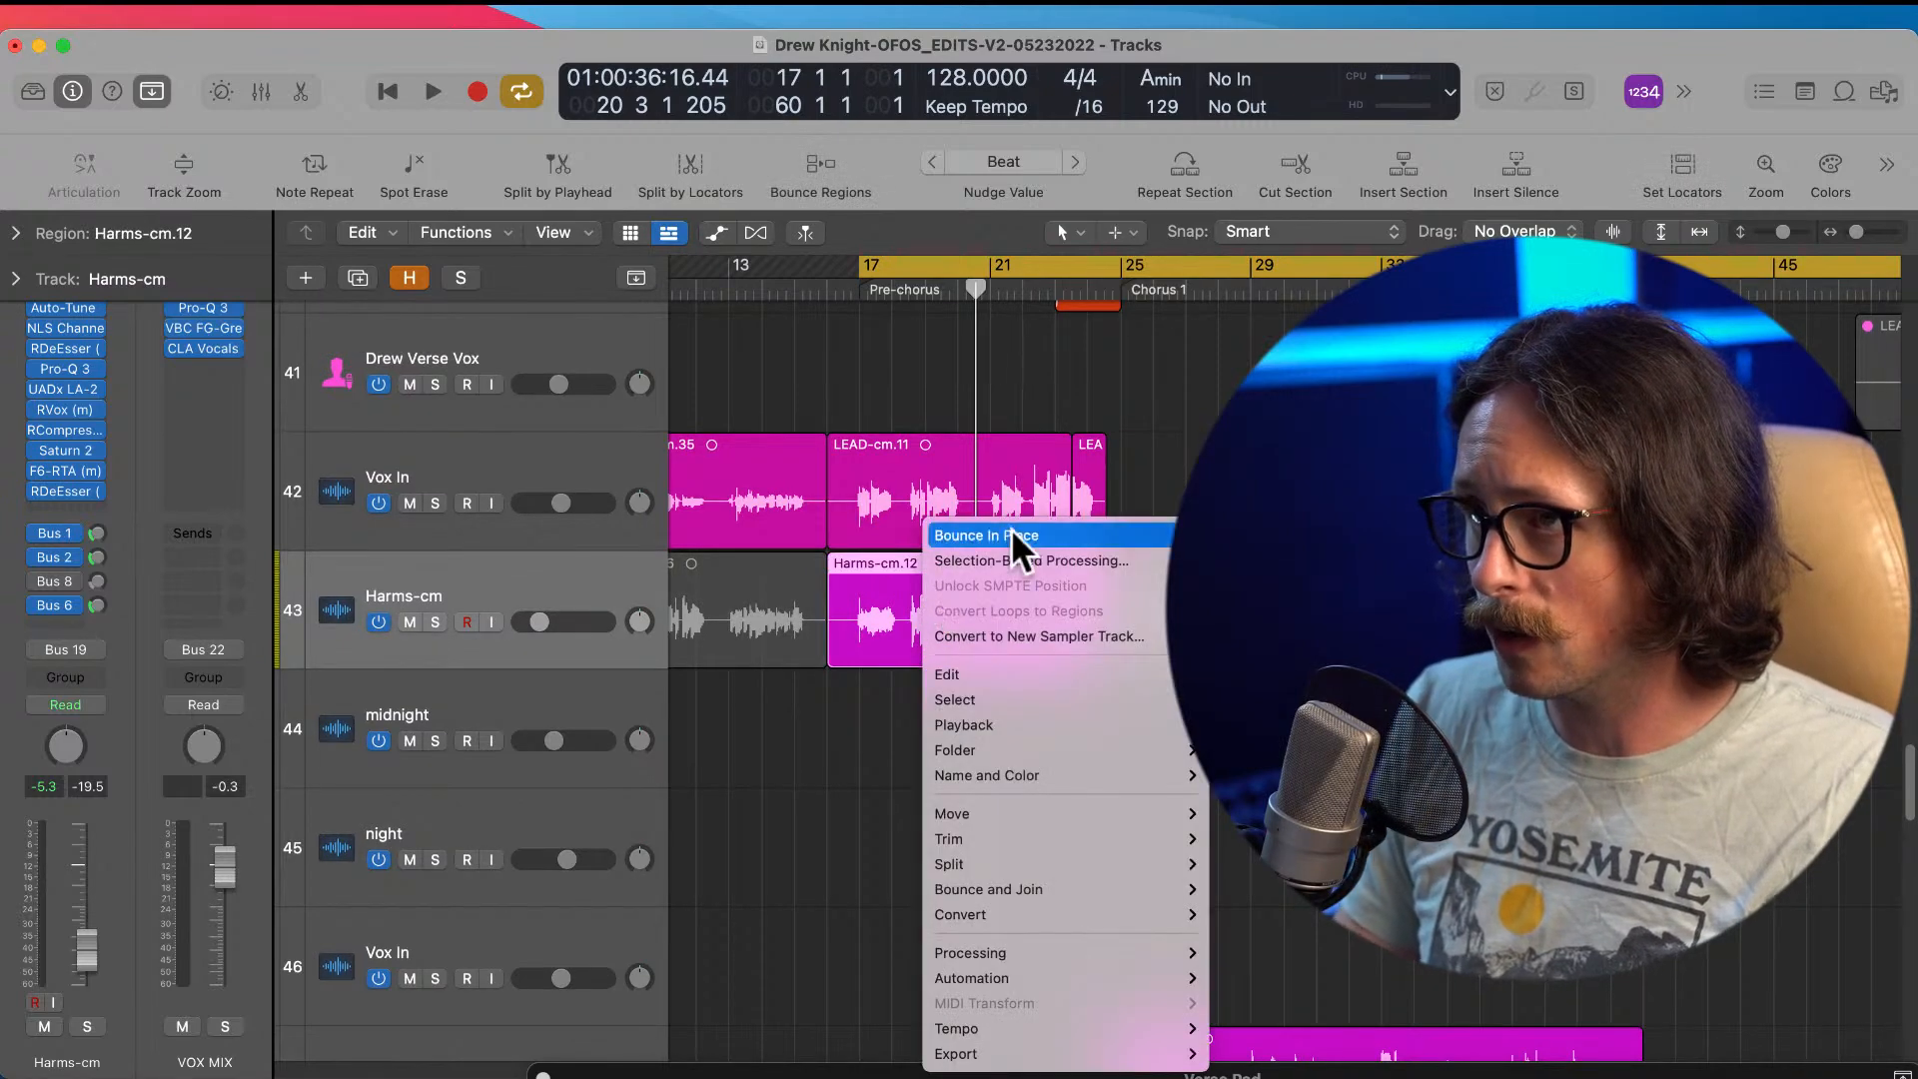
pyautogui.click(1016, 537)
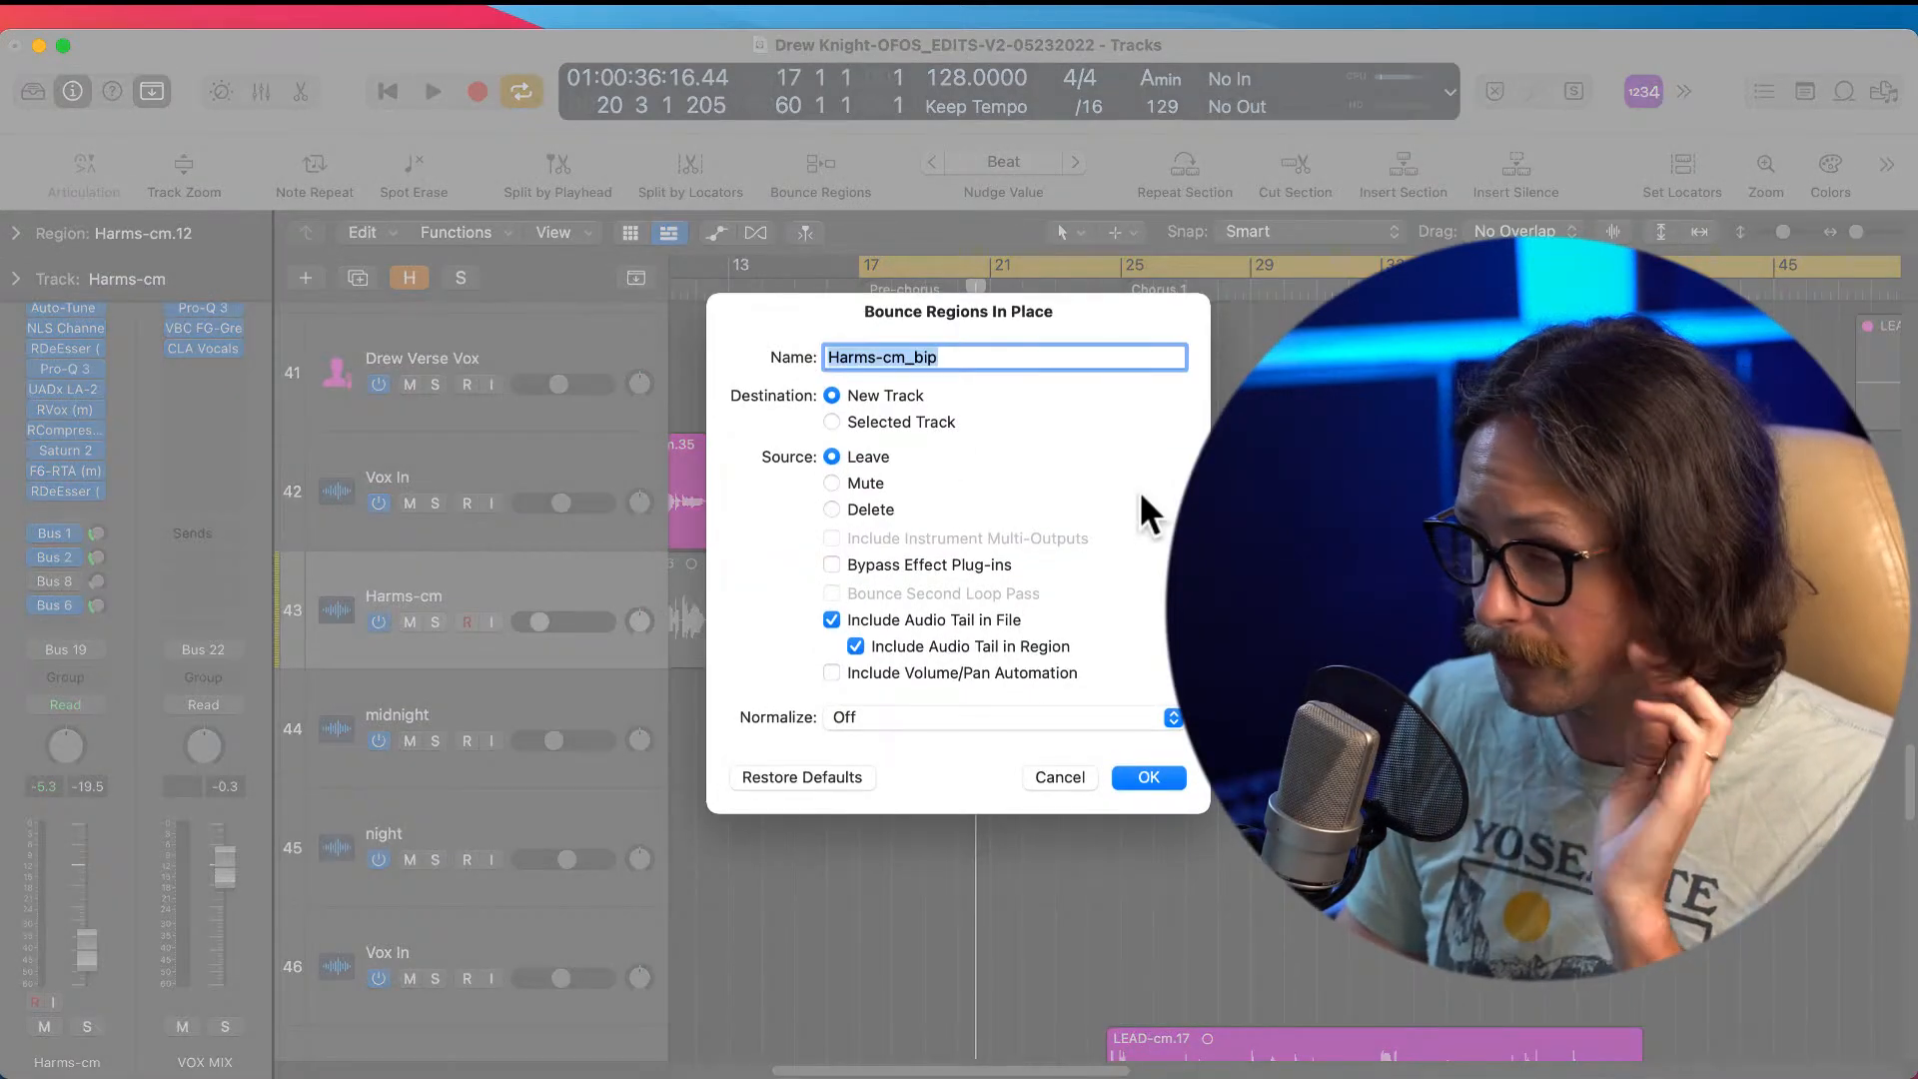
pyautogui.write('Harm stack-1')
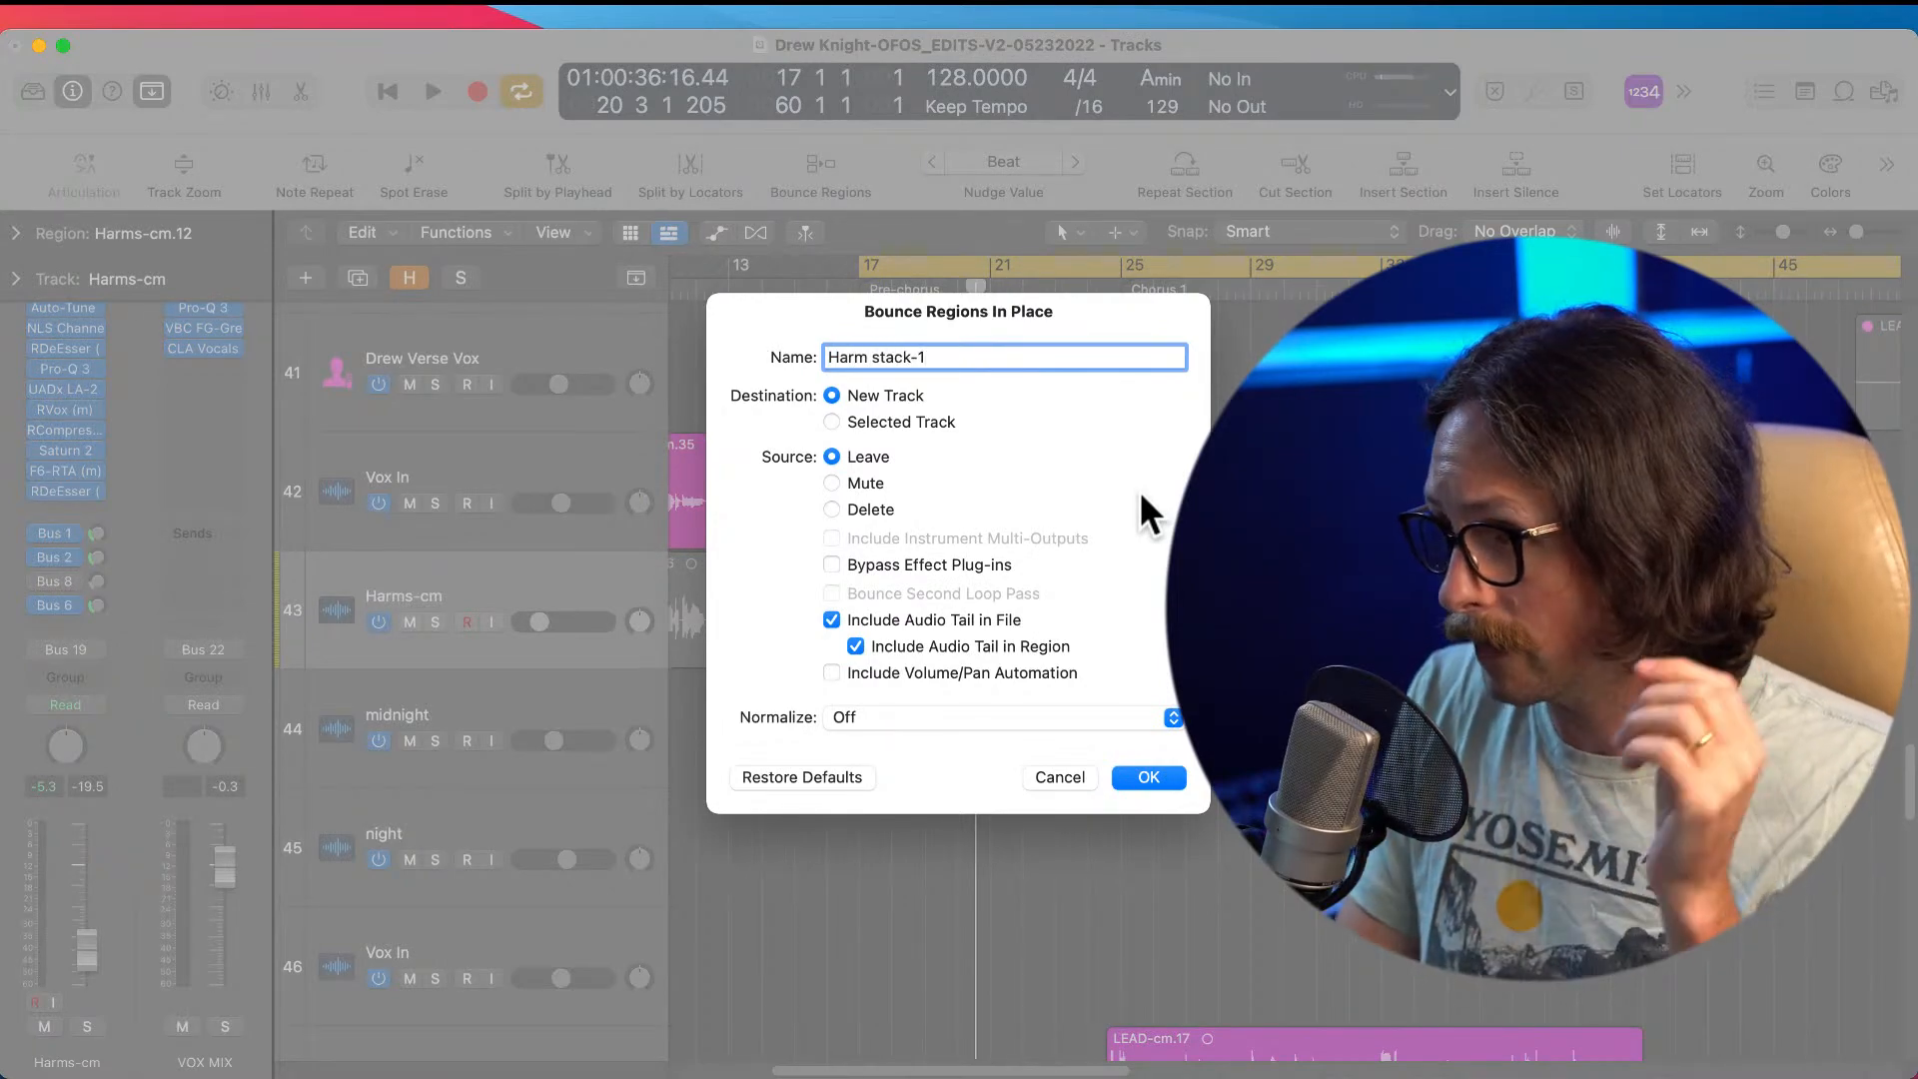
pyautogui.press('Return')
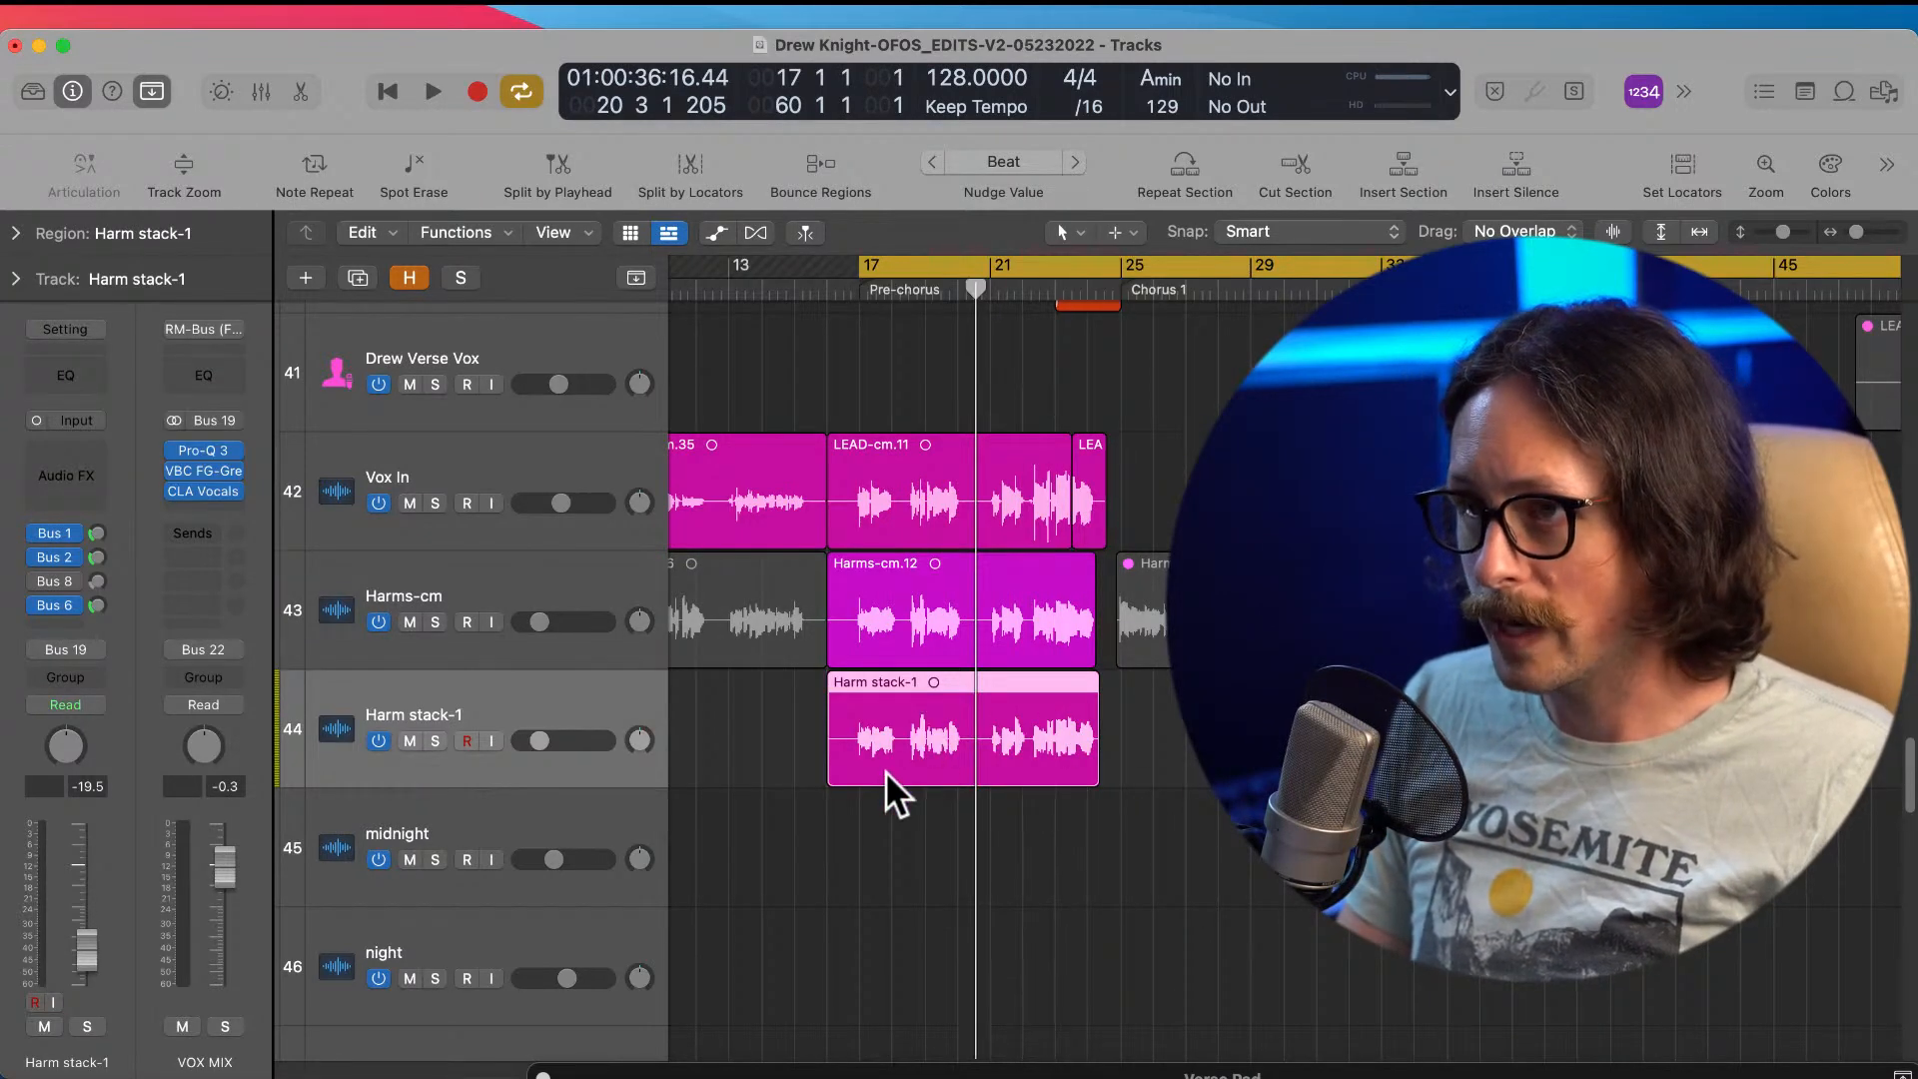
# Step: Mute the original Harms-cm.12 region and select the bounced Harm stack-1 track
pyautogui.click(957, 600)
pyautogui.hotkey('ctrl', 'm')
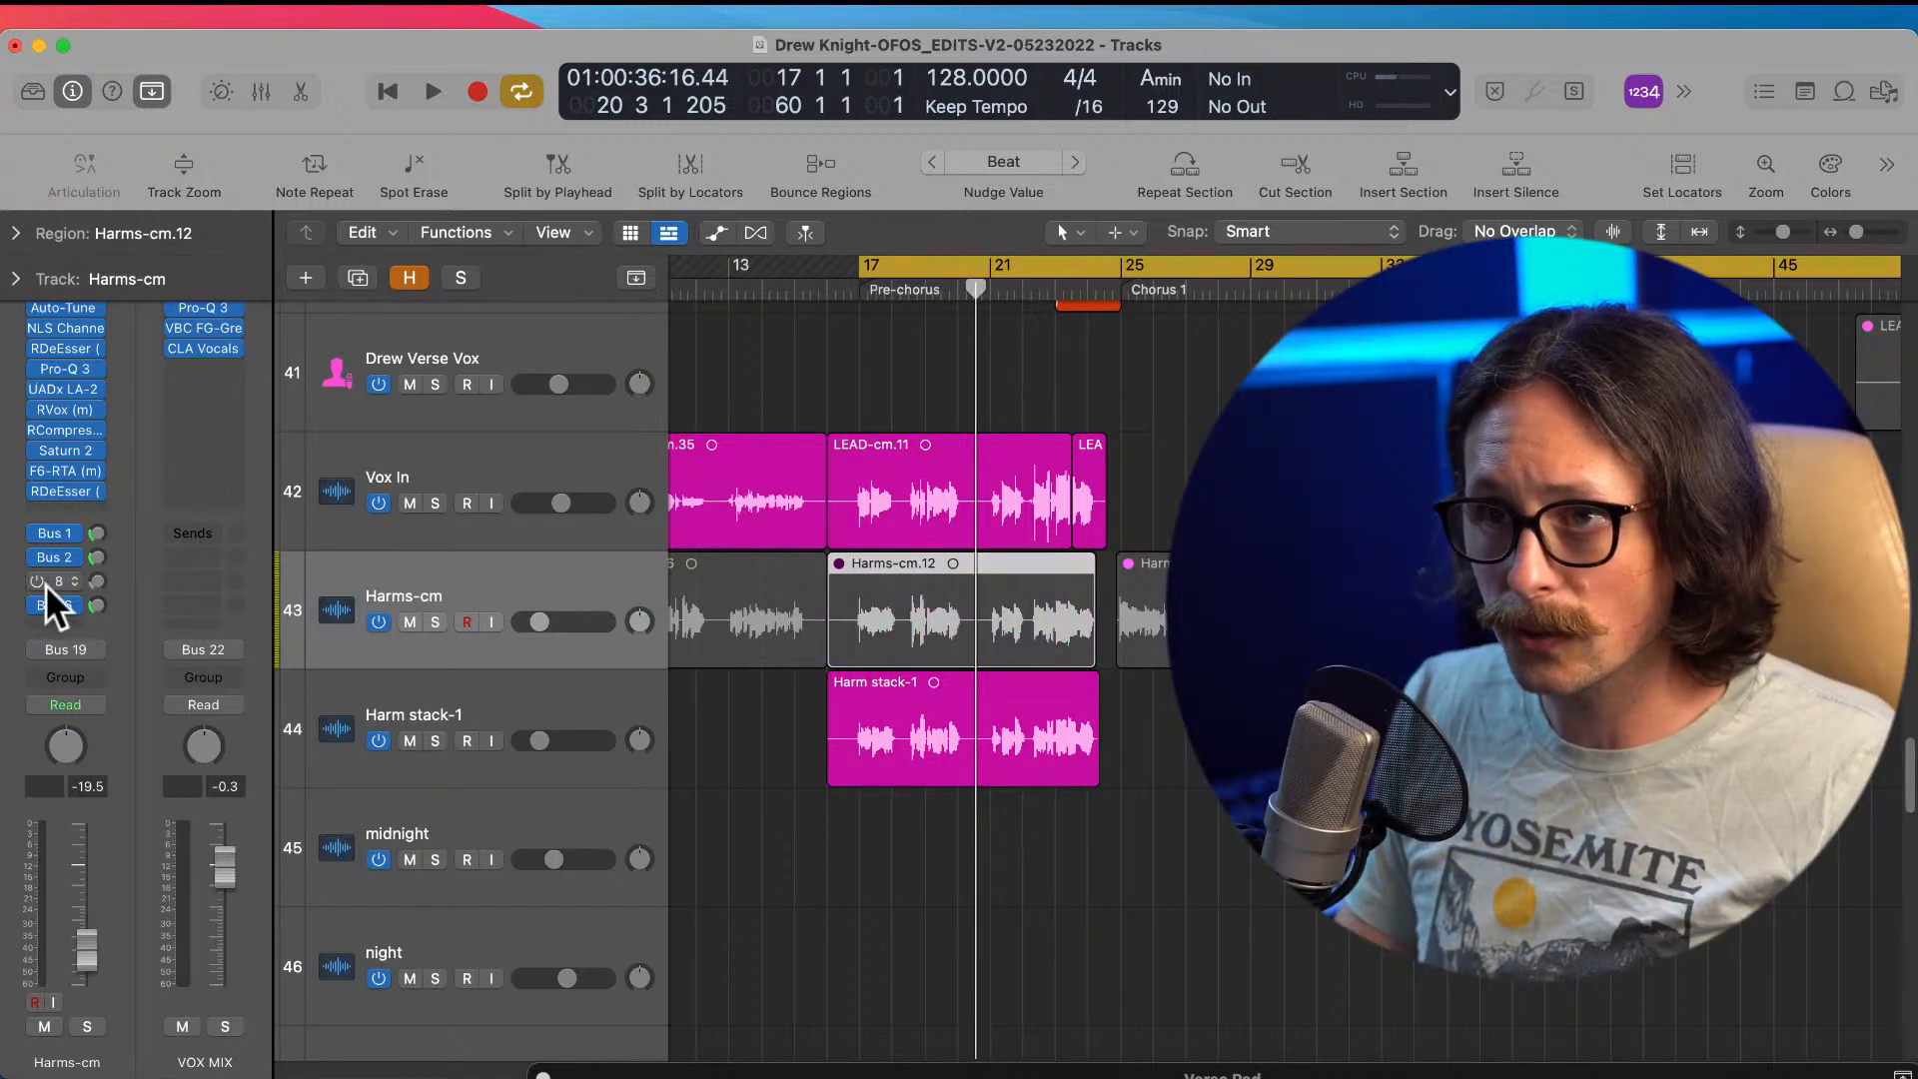
pyautogui.click(543, 720)
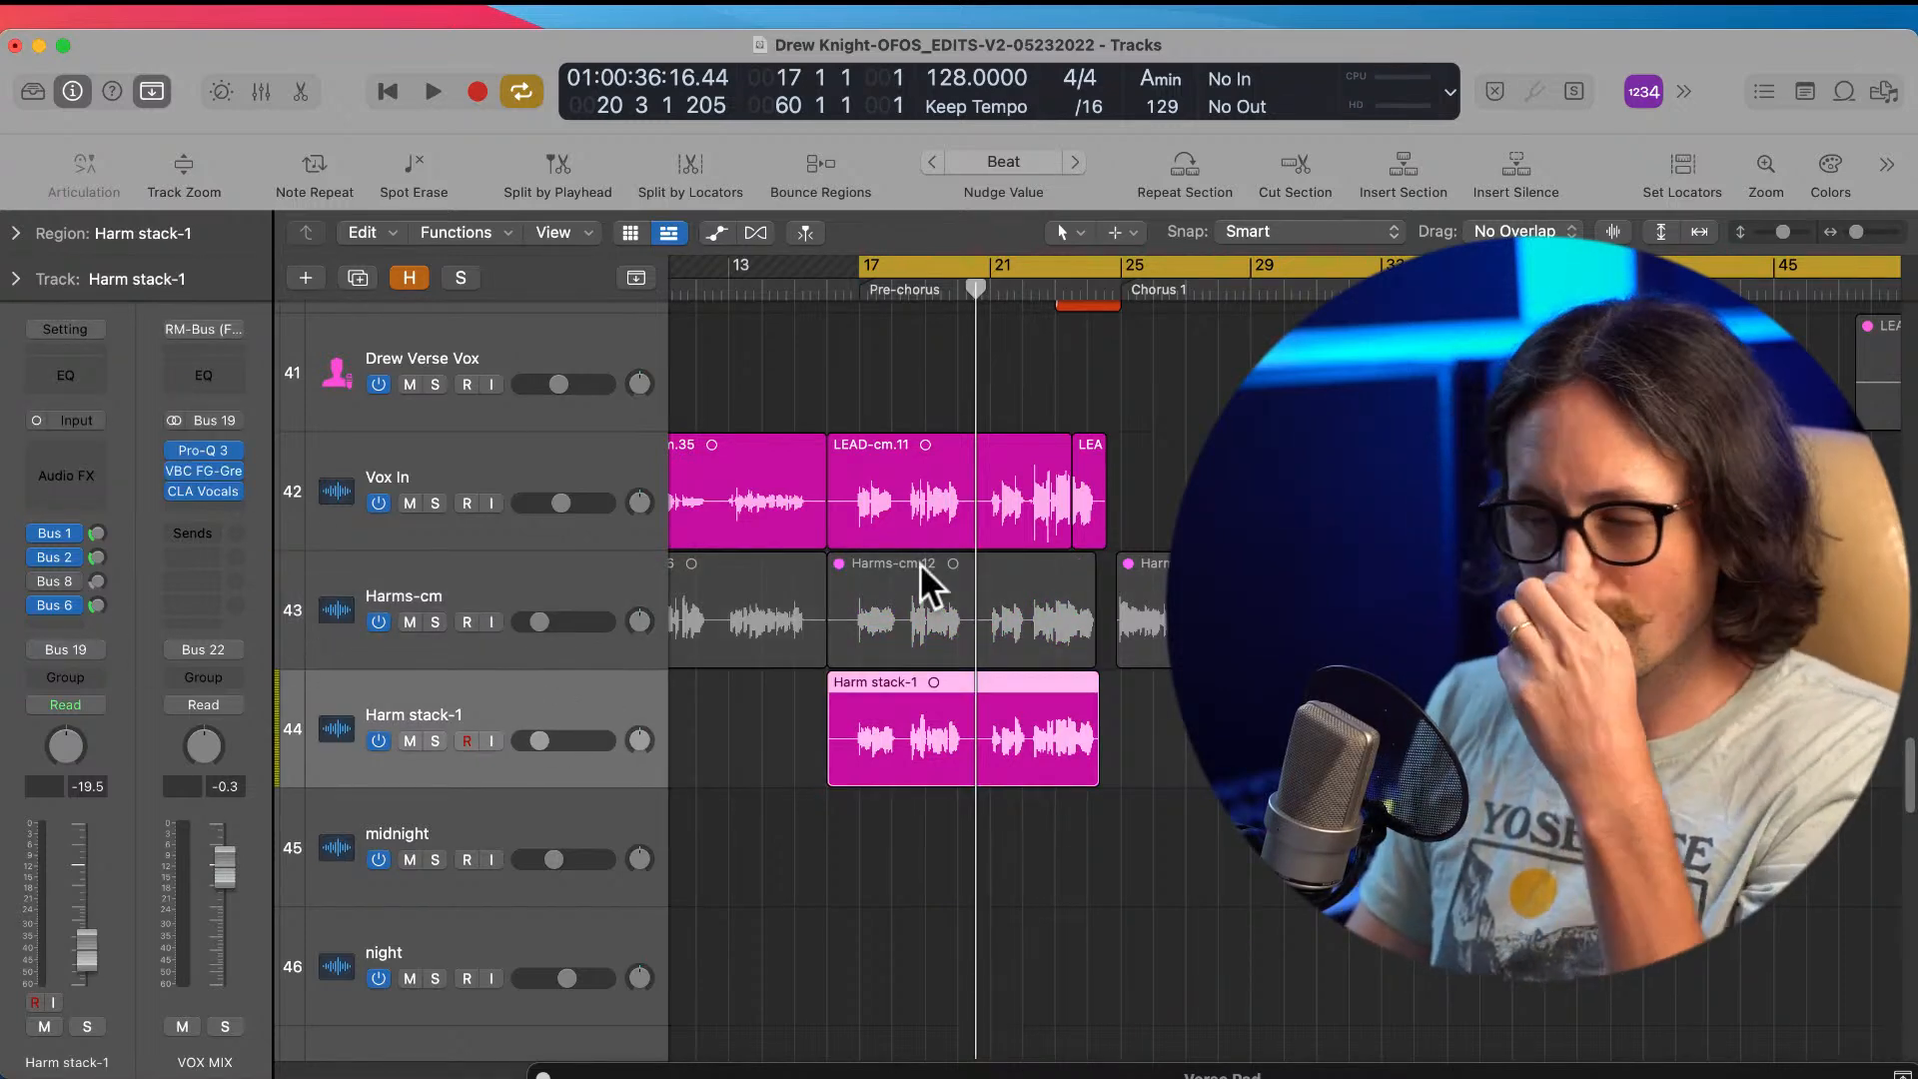
# Step: Solo the Harm stack-1 track and the lead Vox In track below Drew Verse Vox, and audition the pre-chorus together
pyautogui.click(436, 741)
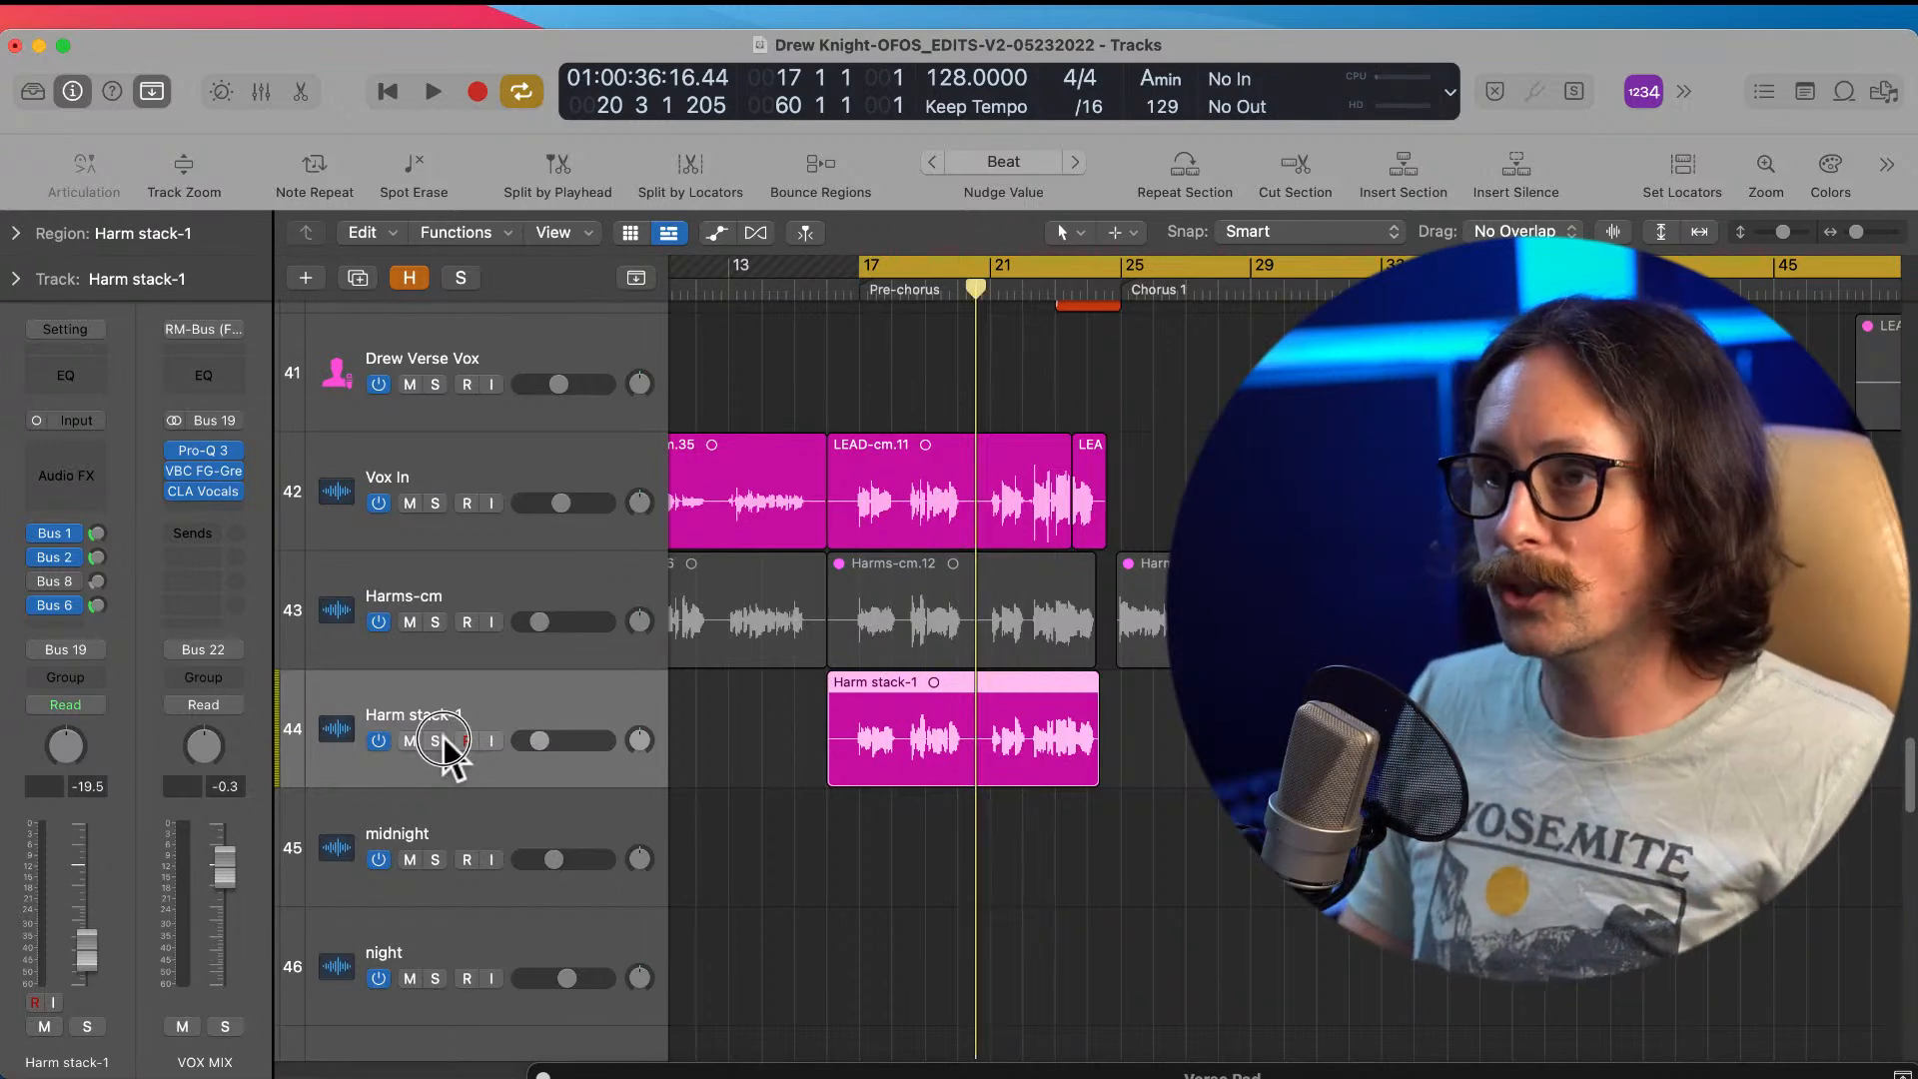
pyautogui.click(435, 502)
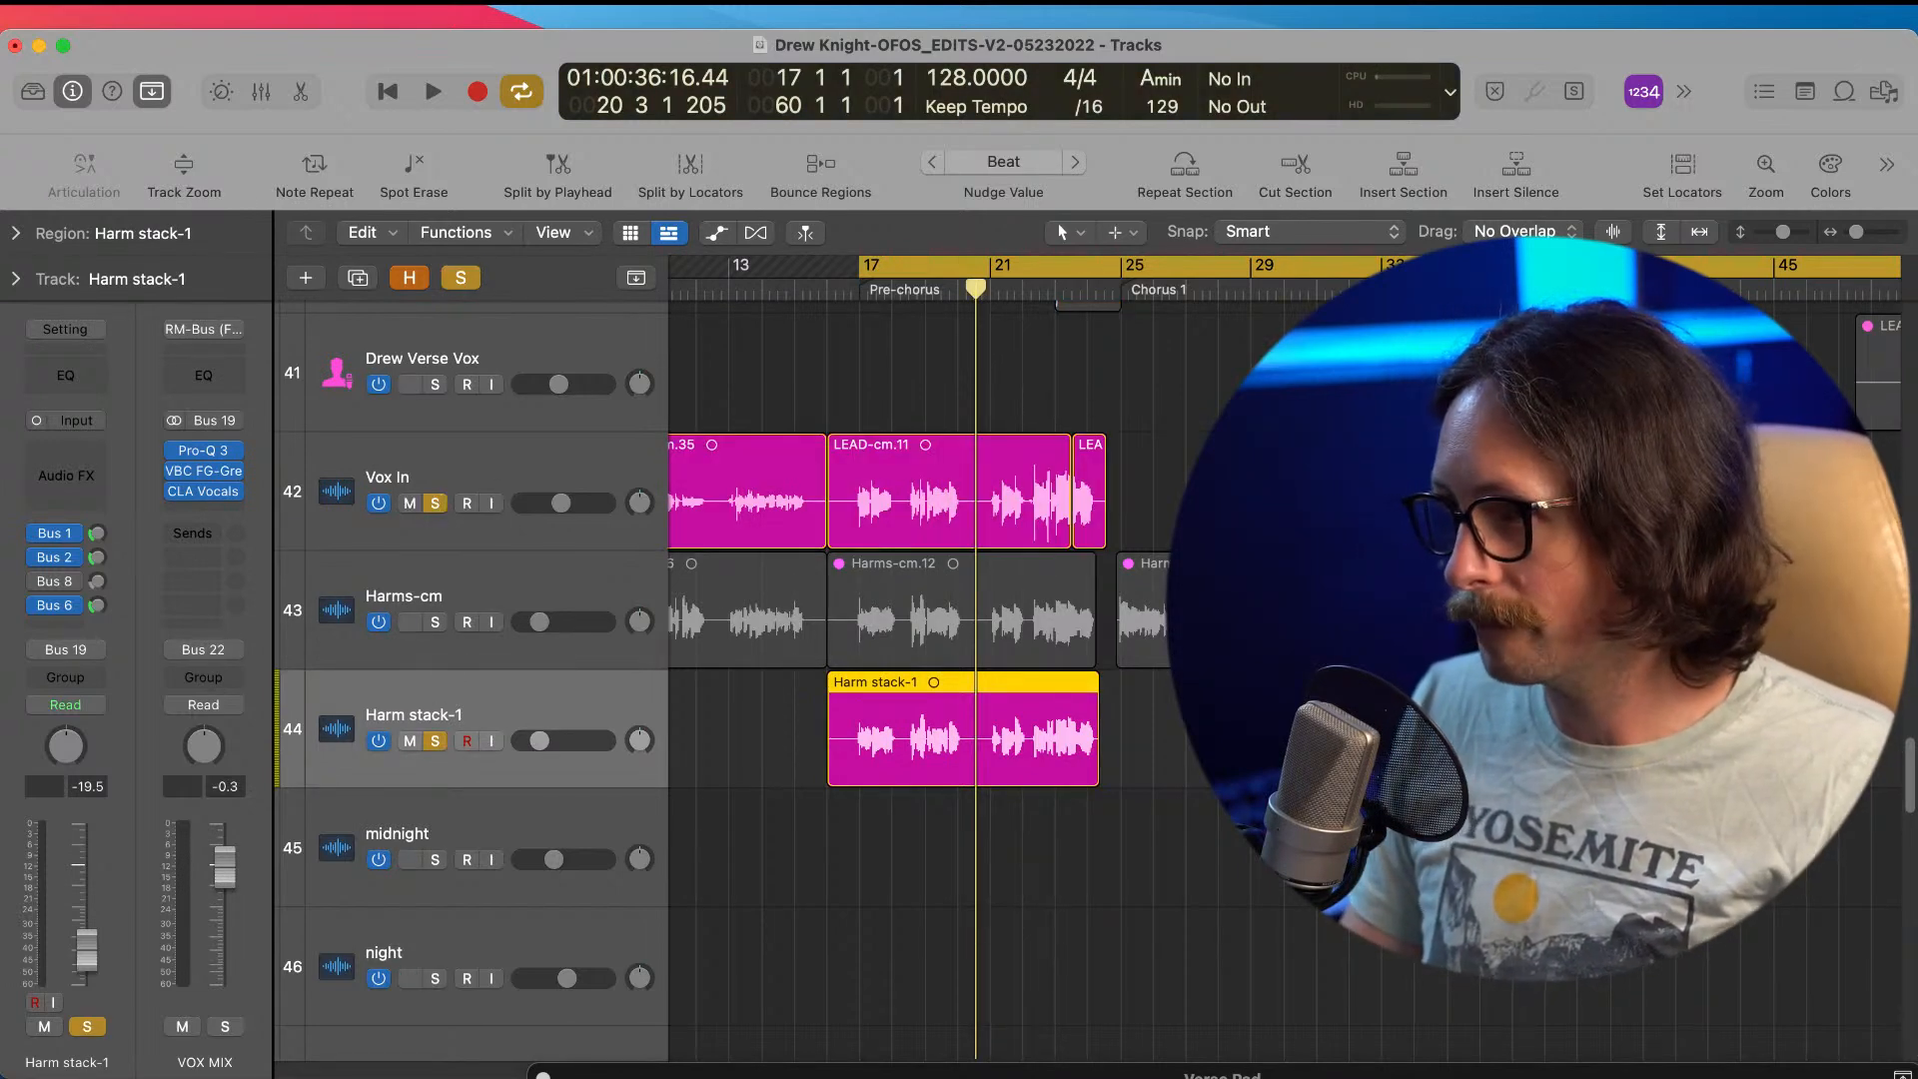
pyautogui.click(1063, 916)
pyautogui.press('space')
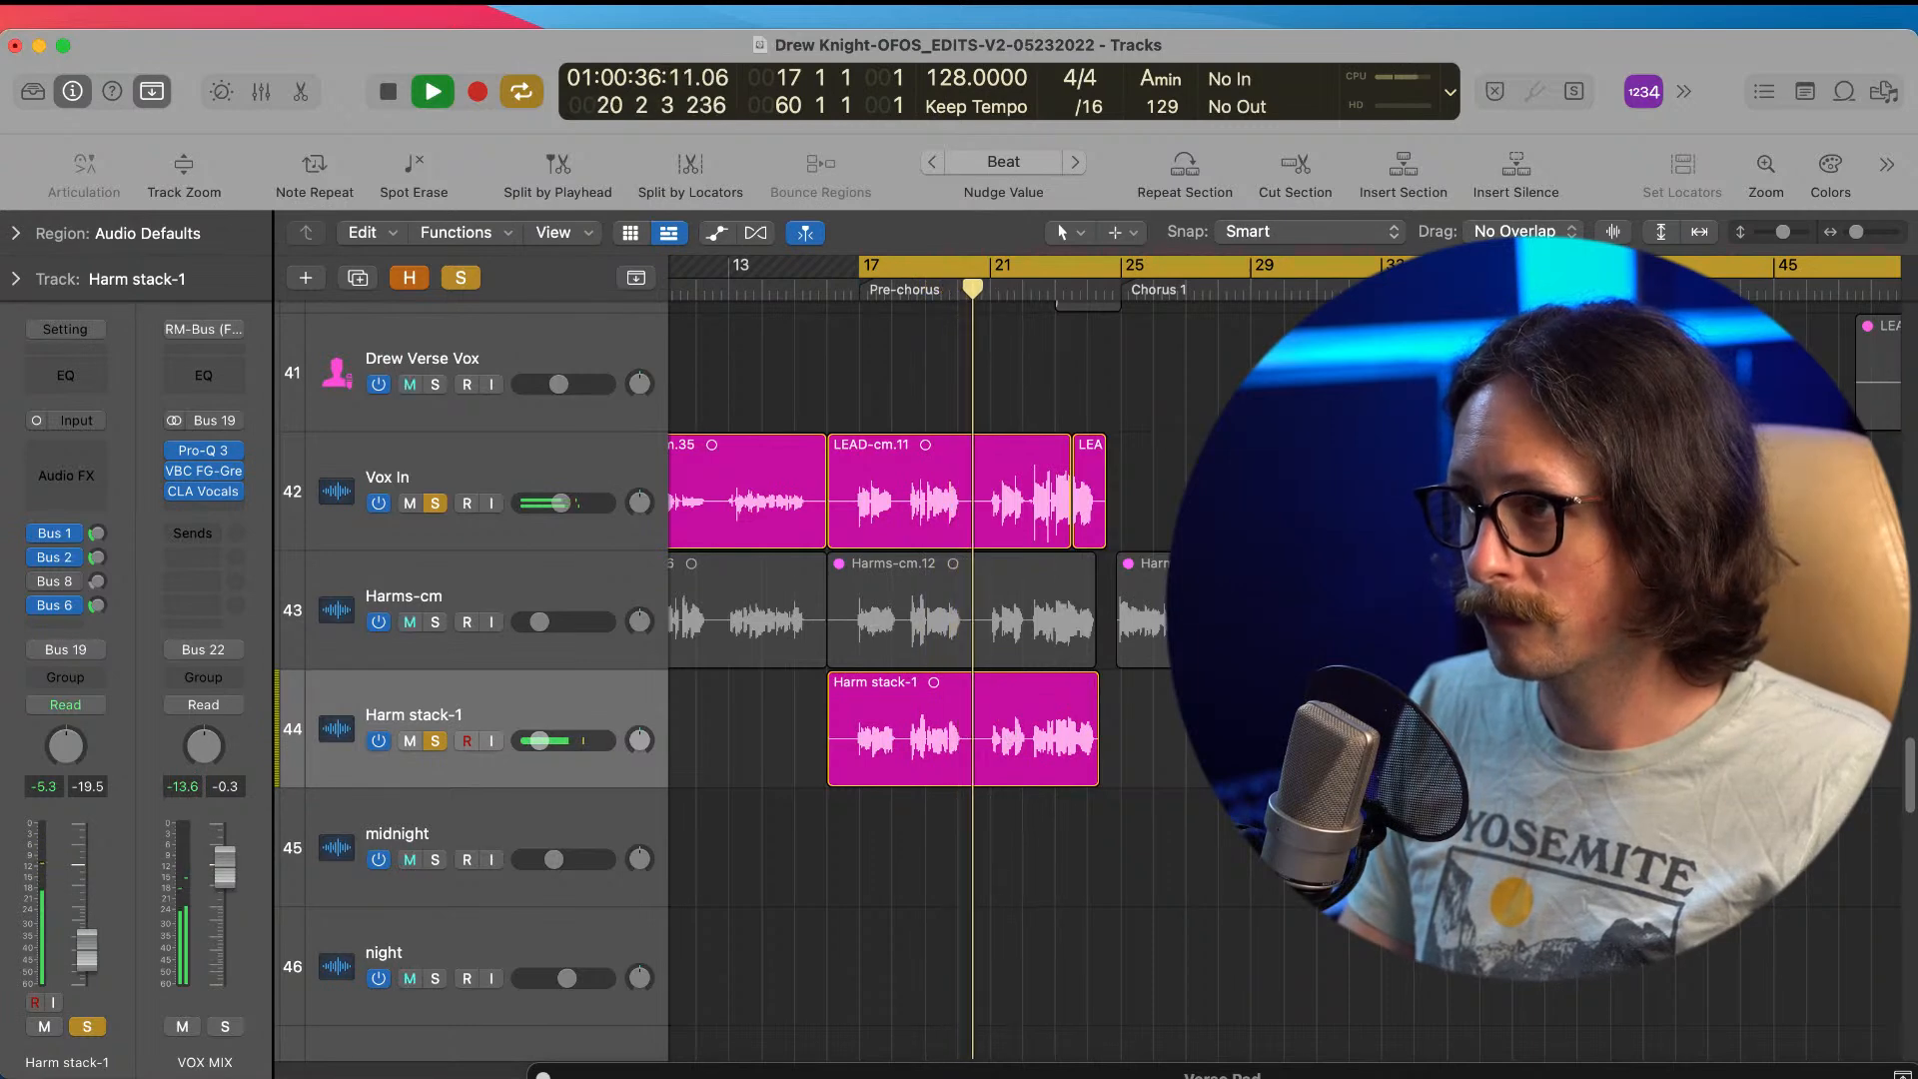
pyautogui.press('space')
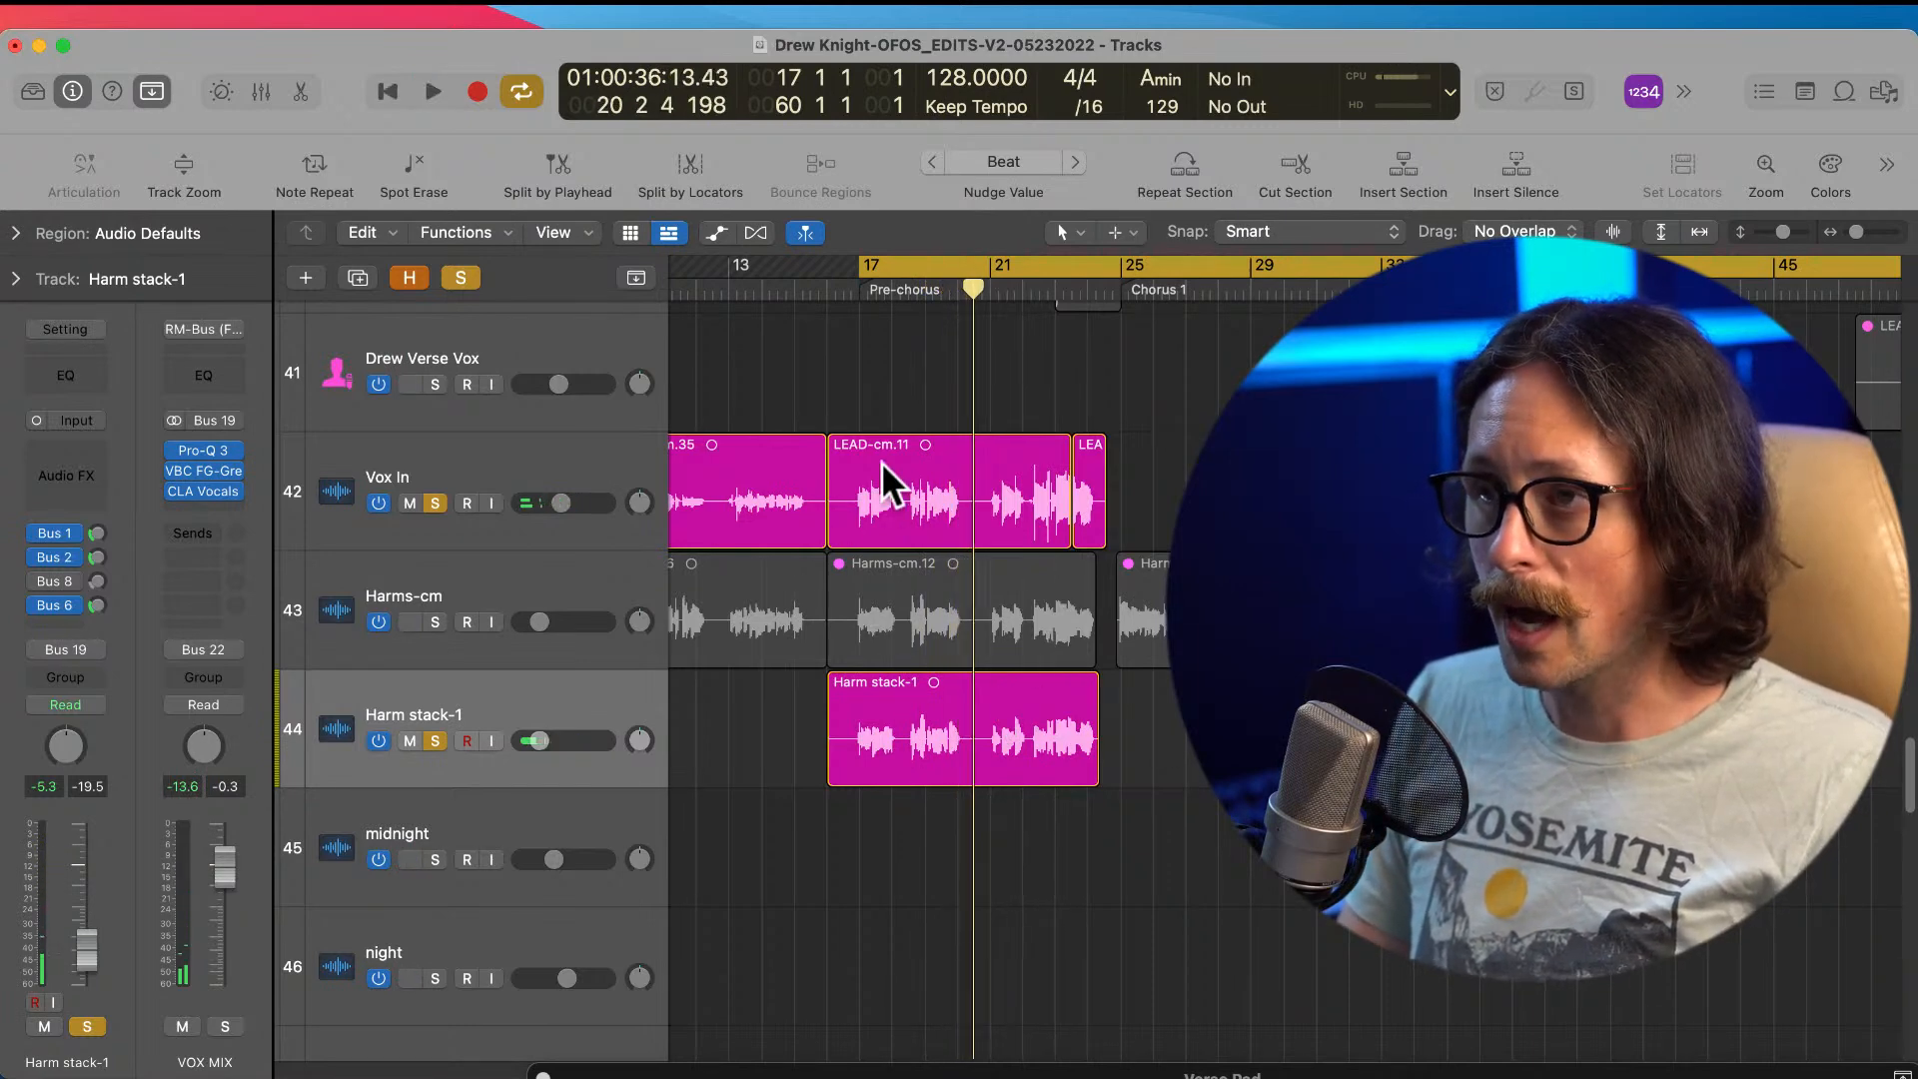
# Step: Enlarge the waveform display and delete the silence between the first two phrases of Harm stack-1, between bar 18 and 18 3
pyautogui.moveTo(886, 493); pyautogui.dragTo(1029, 879)
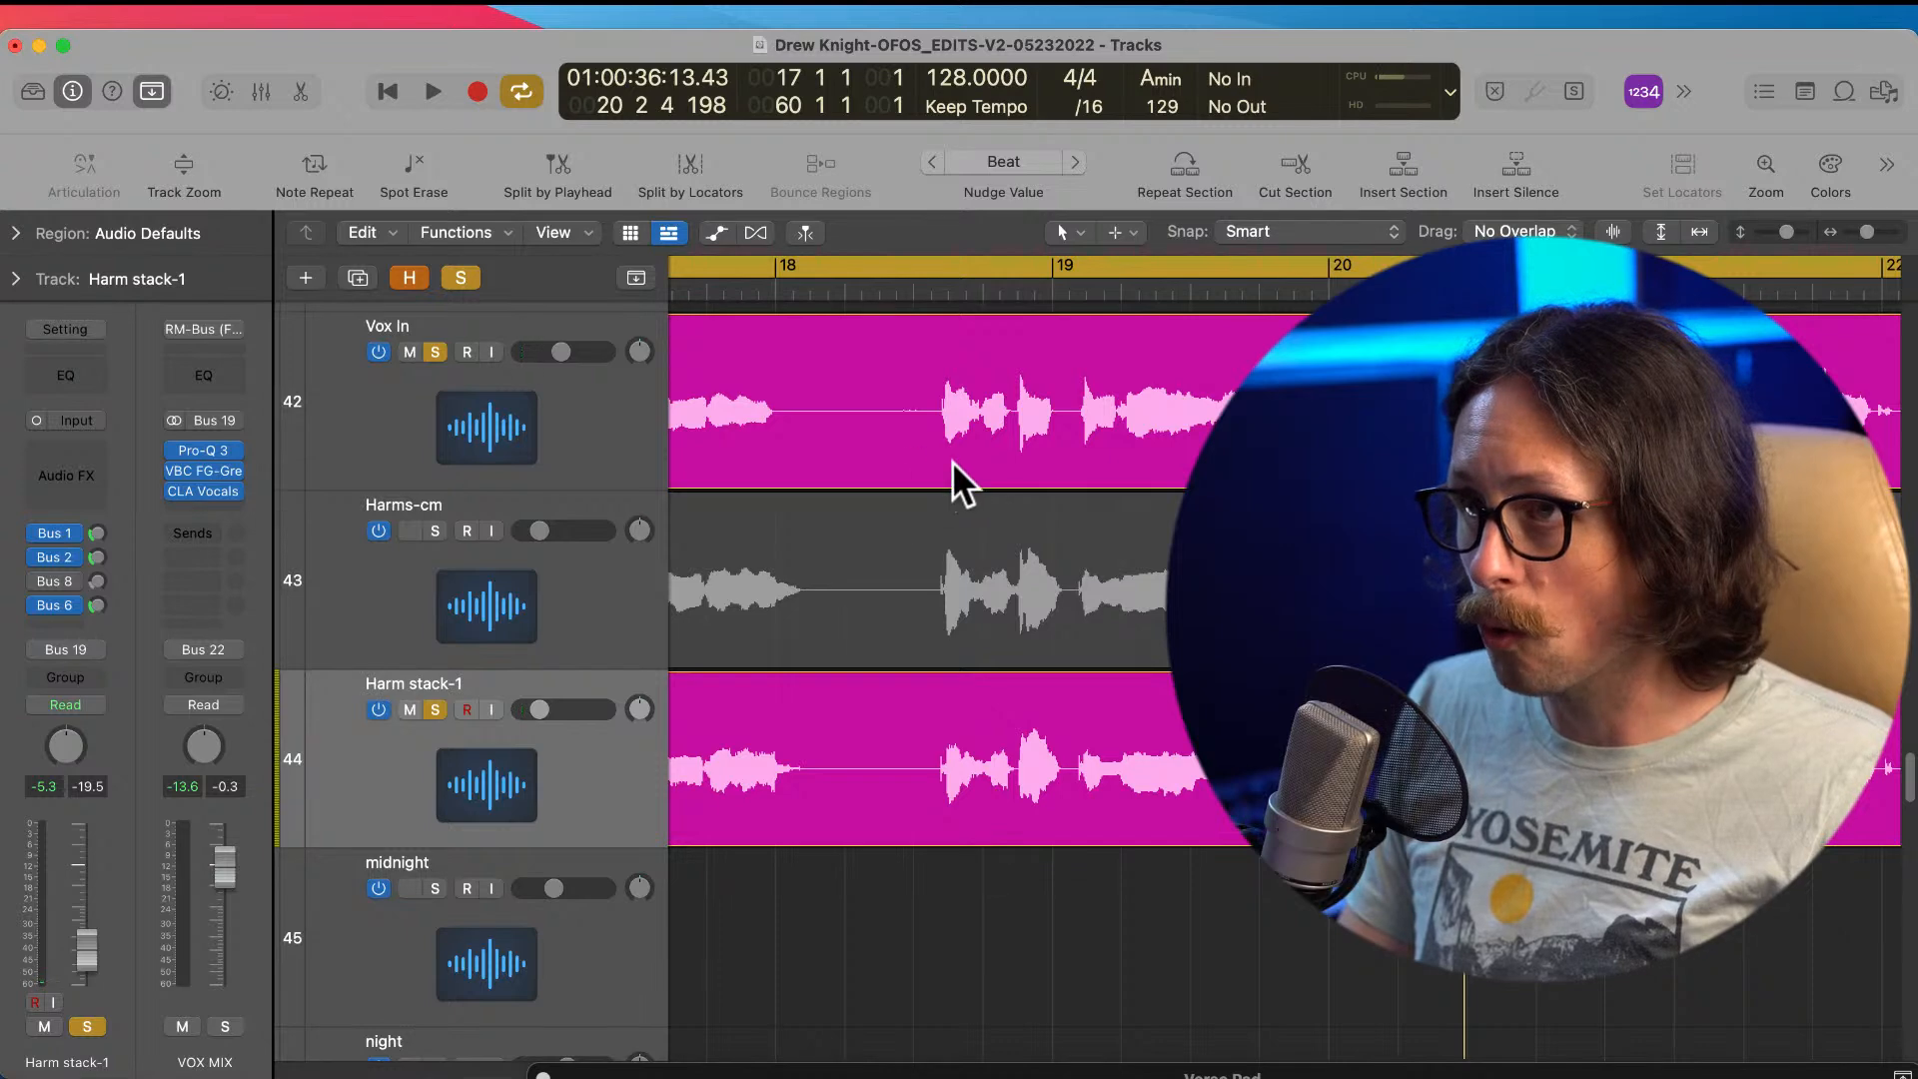
pyautogui.moveTo(749, 386); pyautogui.dragTo(1161, 452)
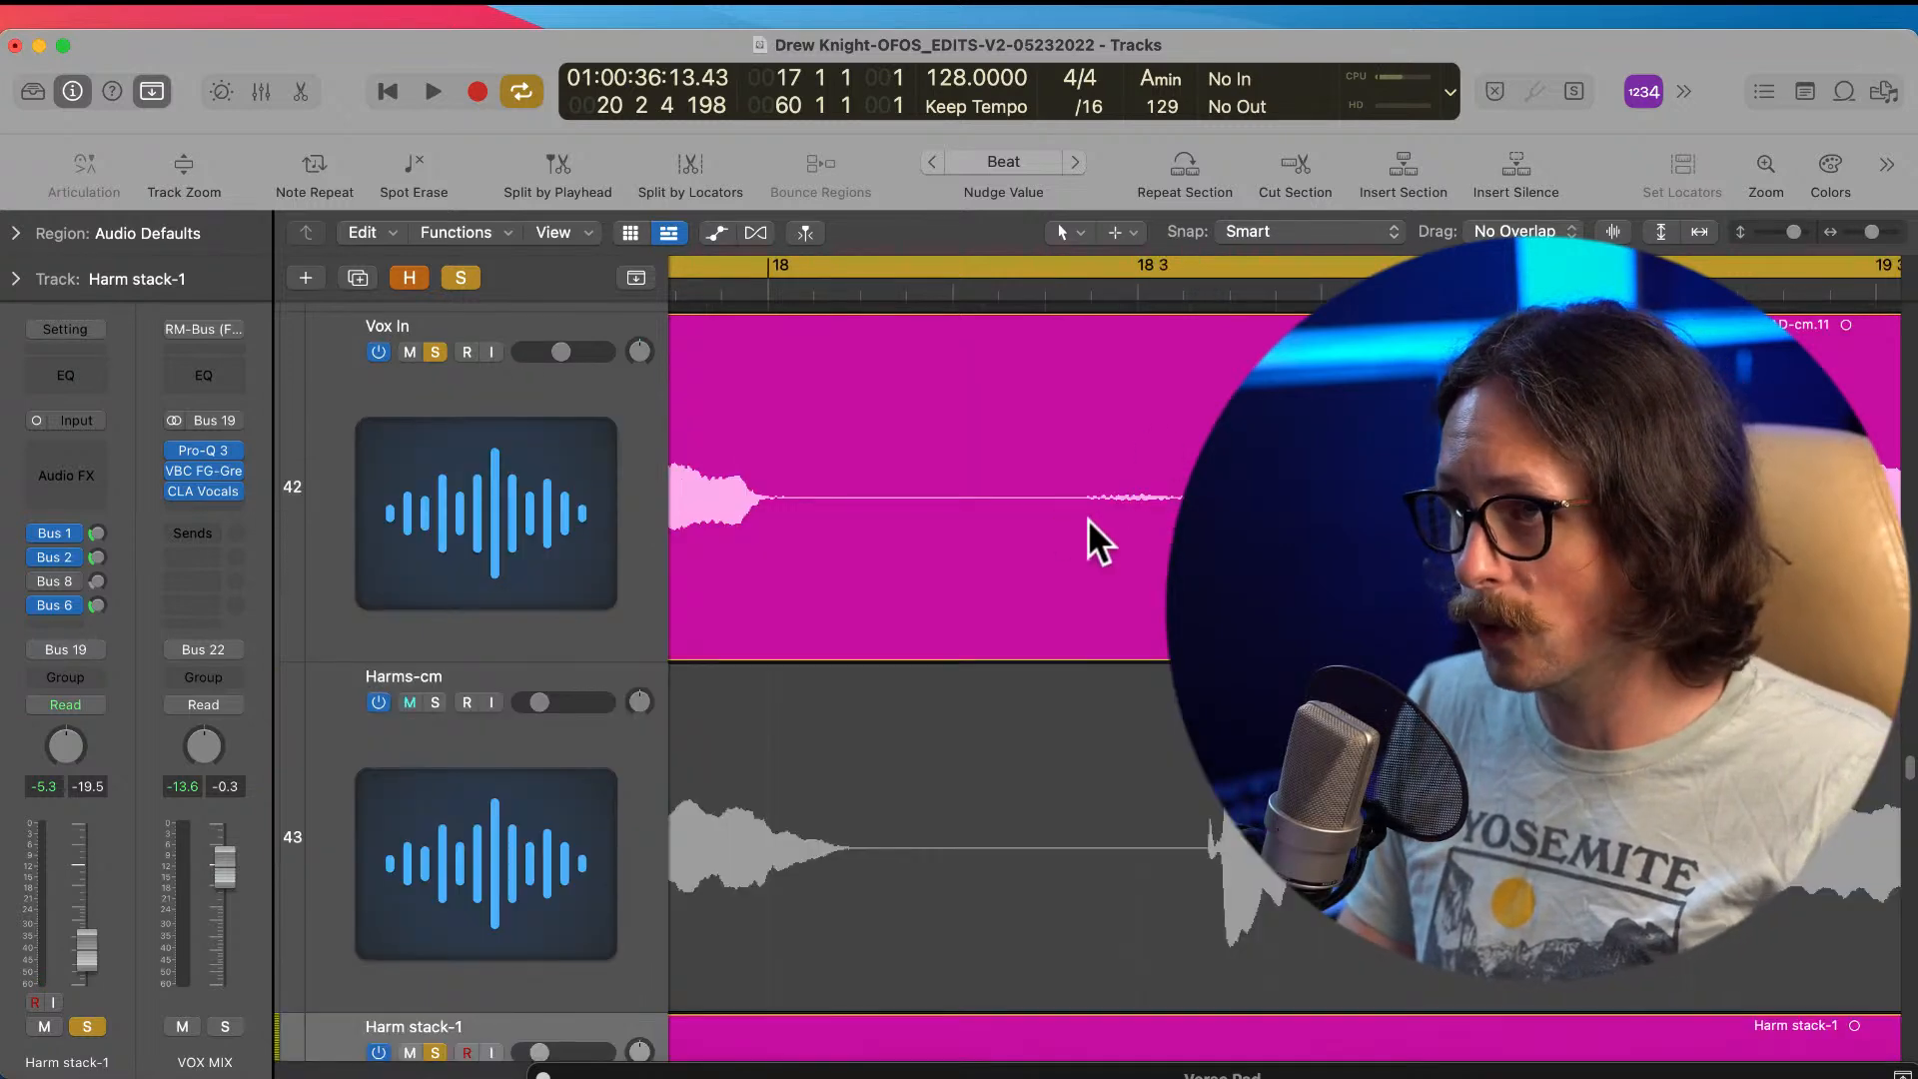
pyautogui.press('ctrl+alt+super+Up')
pyautogui.press('ctrl+alt+super+Up')
pyautogui.press('ctrl+alt+super+Up')
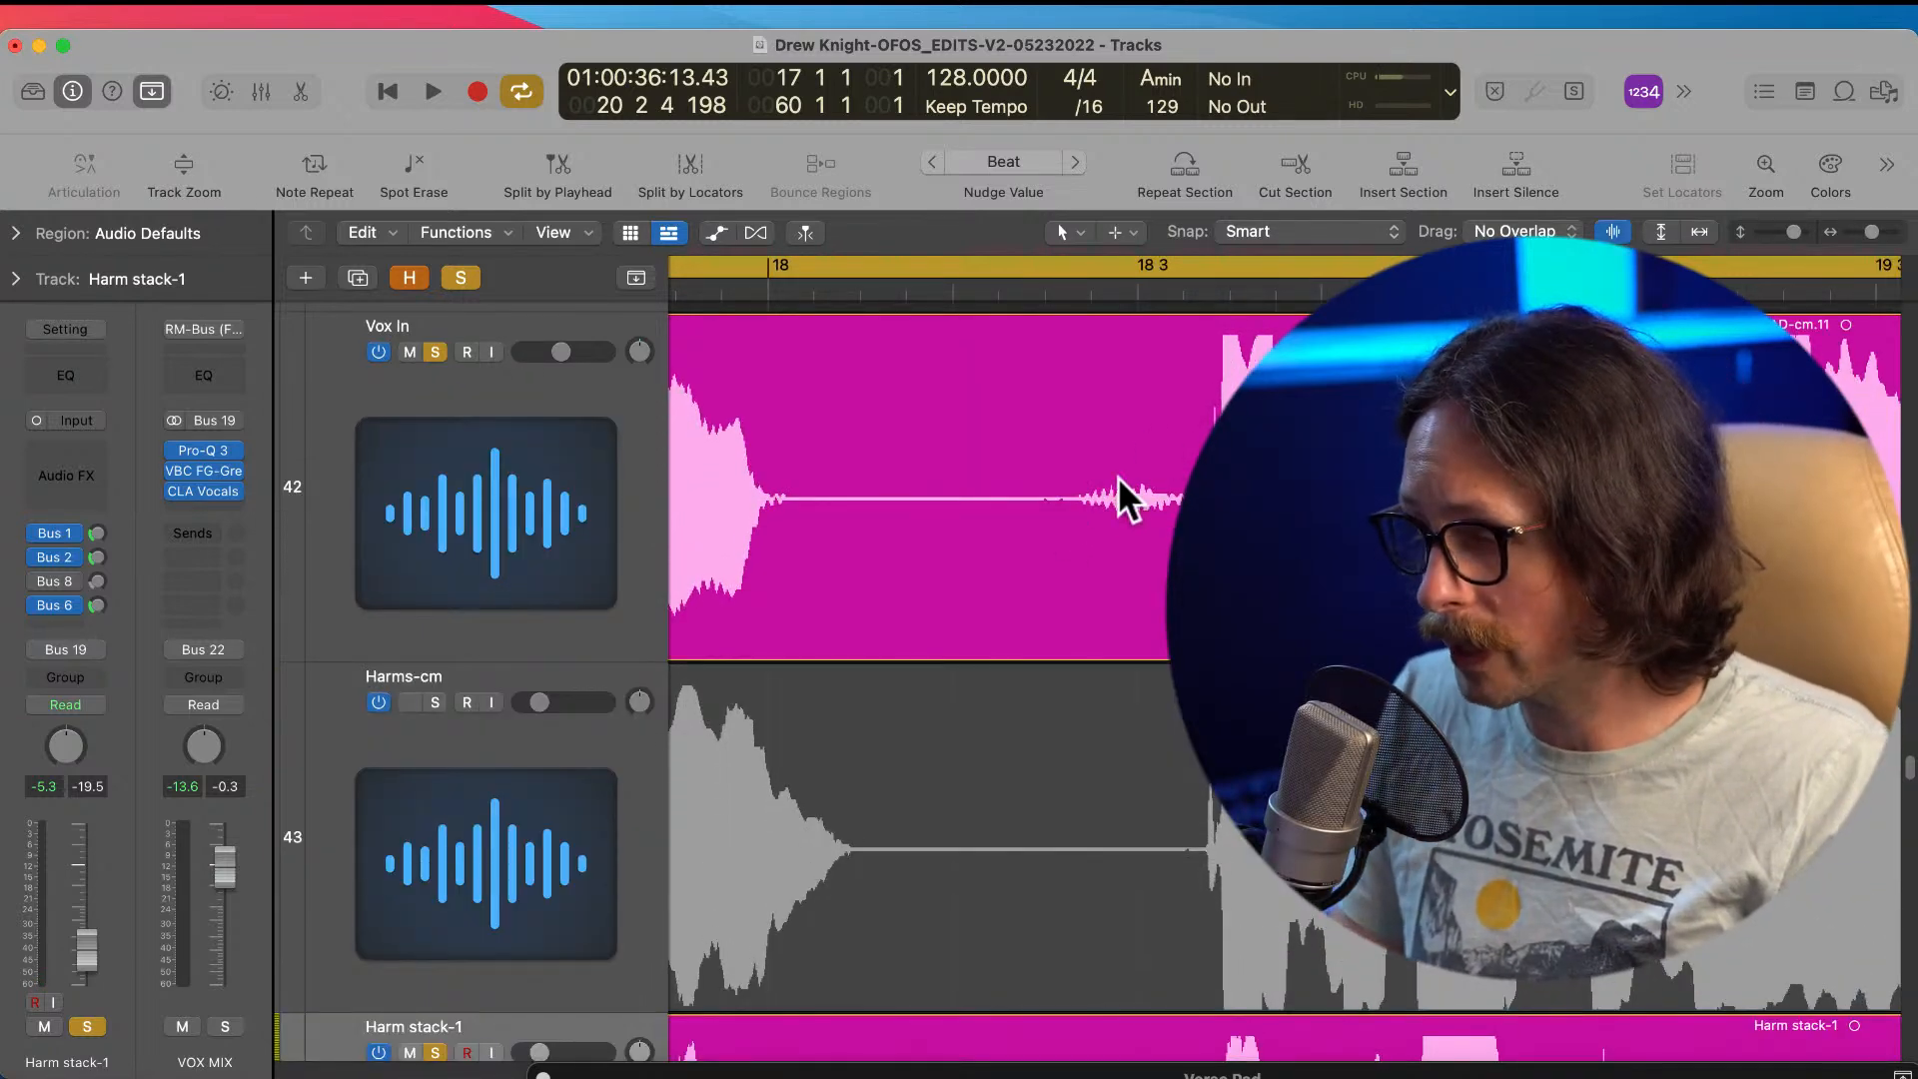
pyautogui.scroll(-5, 1122, 500)
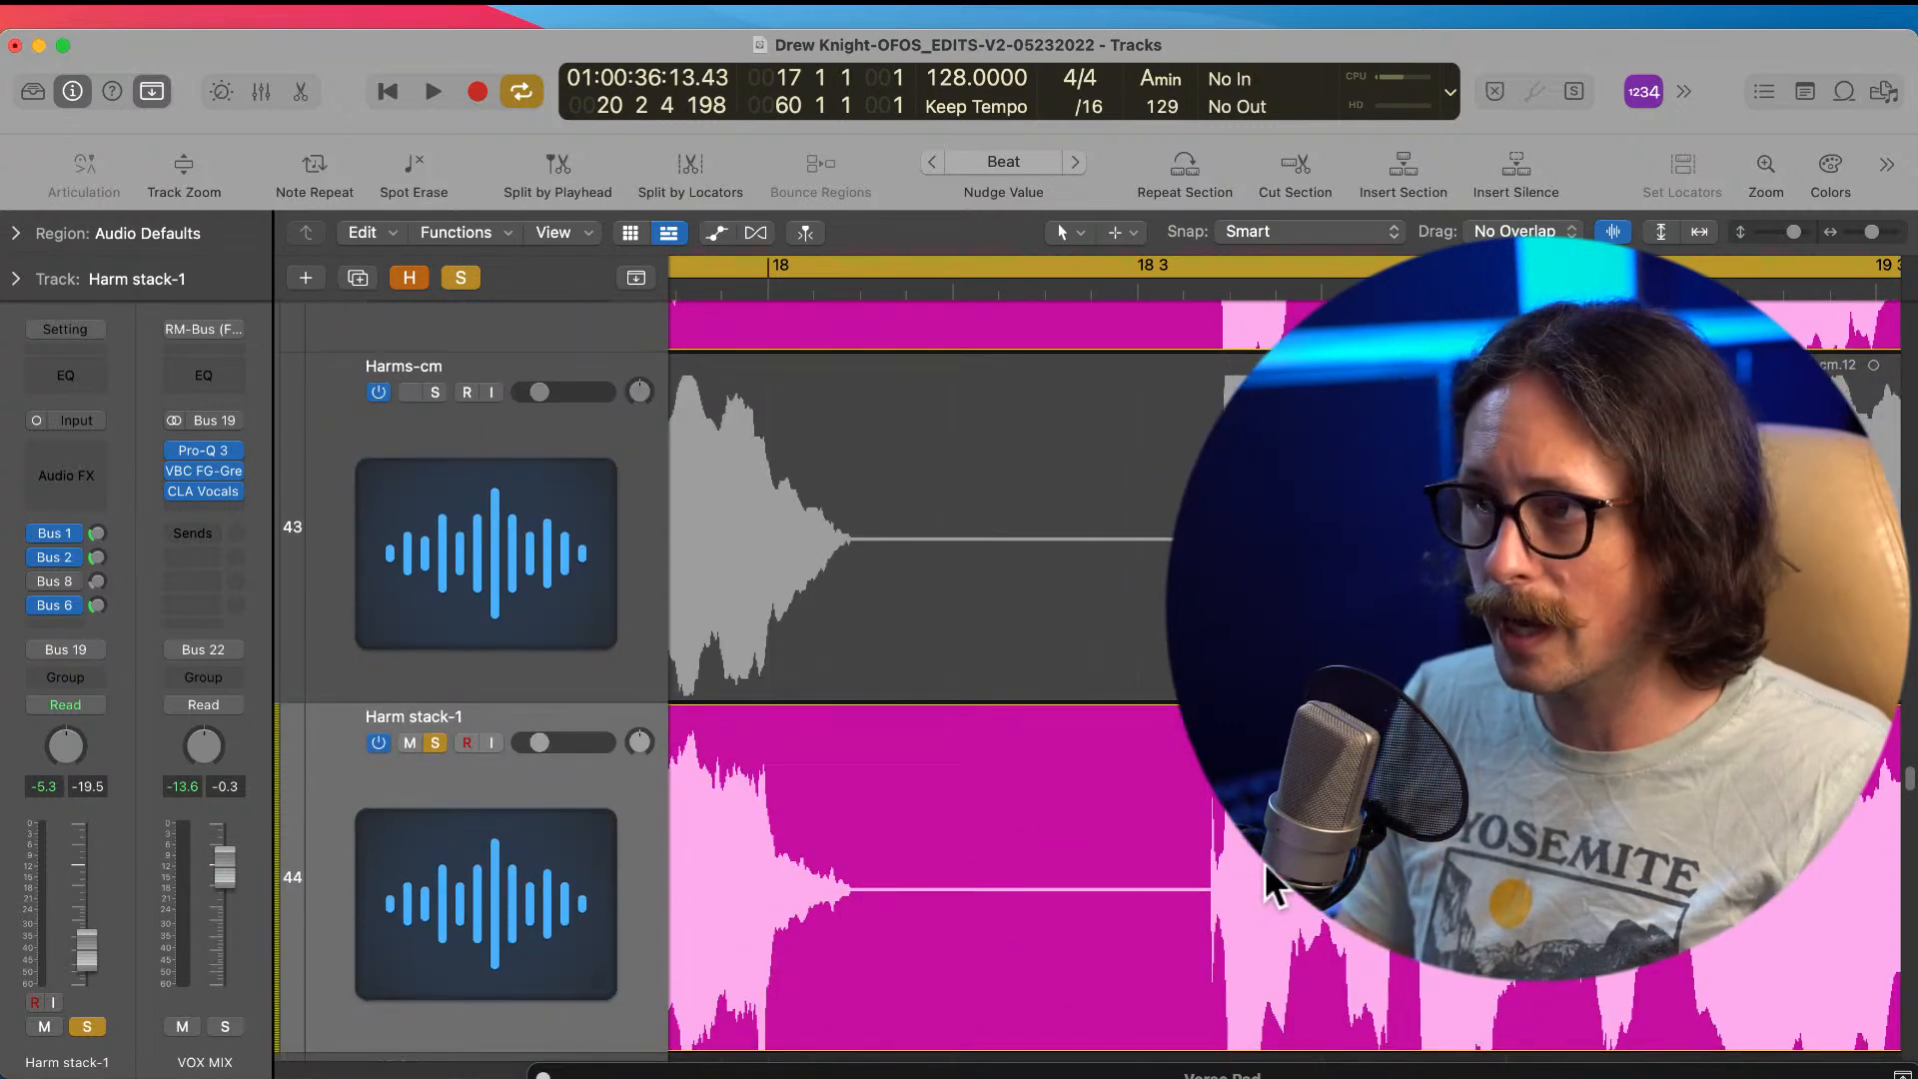
pyautogui.moveTo(750, 780); pyautogui.dragTo(1327, 1068)
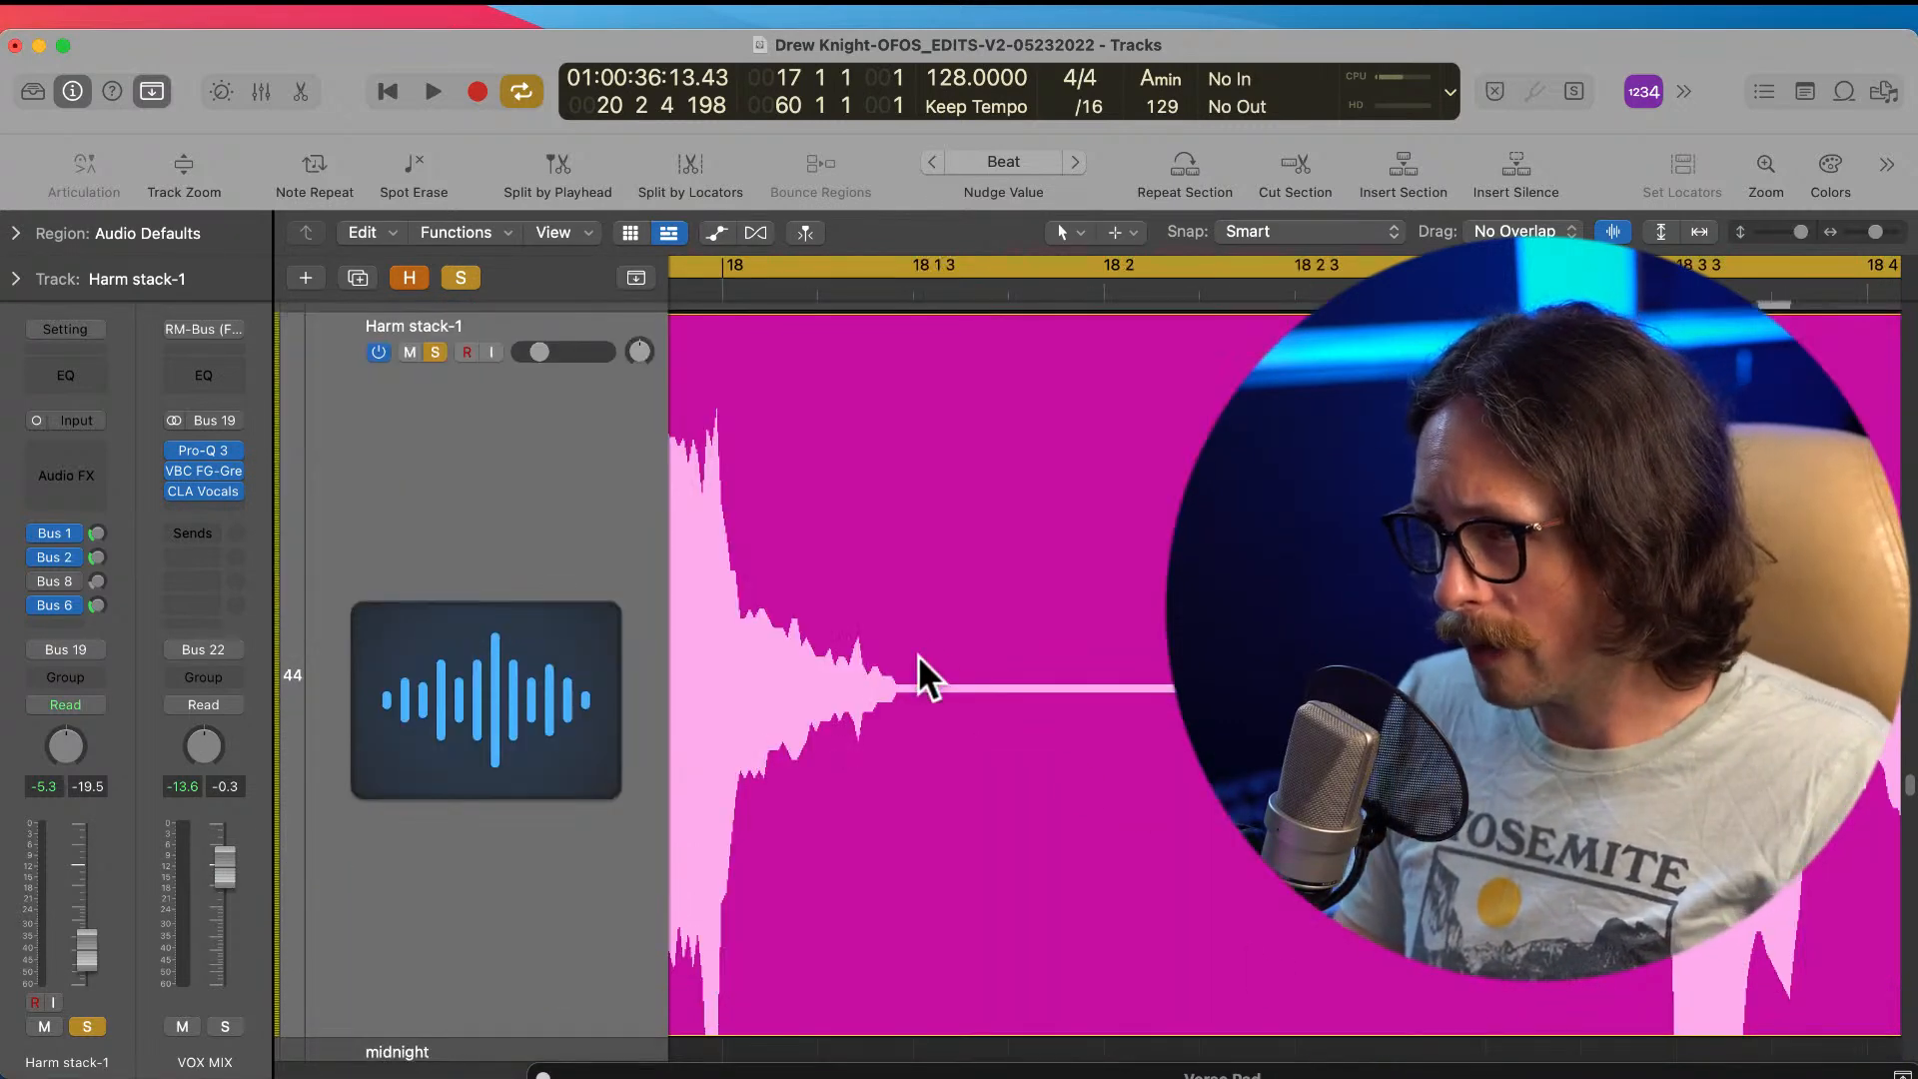
pyautogui.moveTo(892, 681); pyautogui.dragTo(1058, 673)
pyautogui.keyDown('ctrl'); pyautogui.keyDown('alt'); pyautogui.click(1058, 668); pyautogui.keyUp('alt'); pyautogui.keyUp('ctrl')
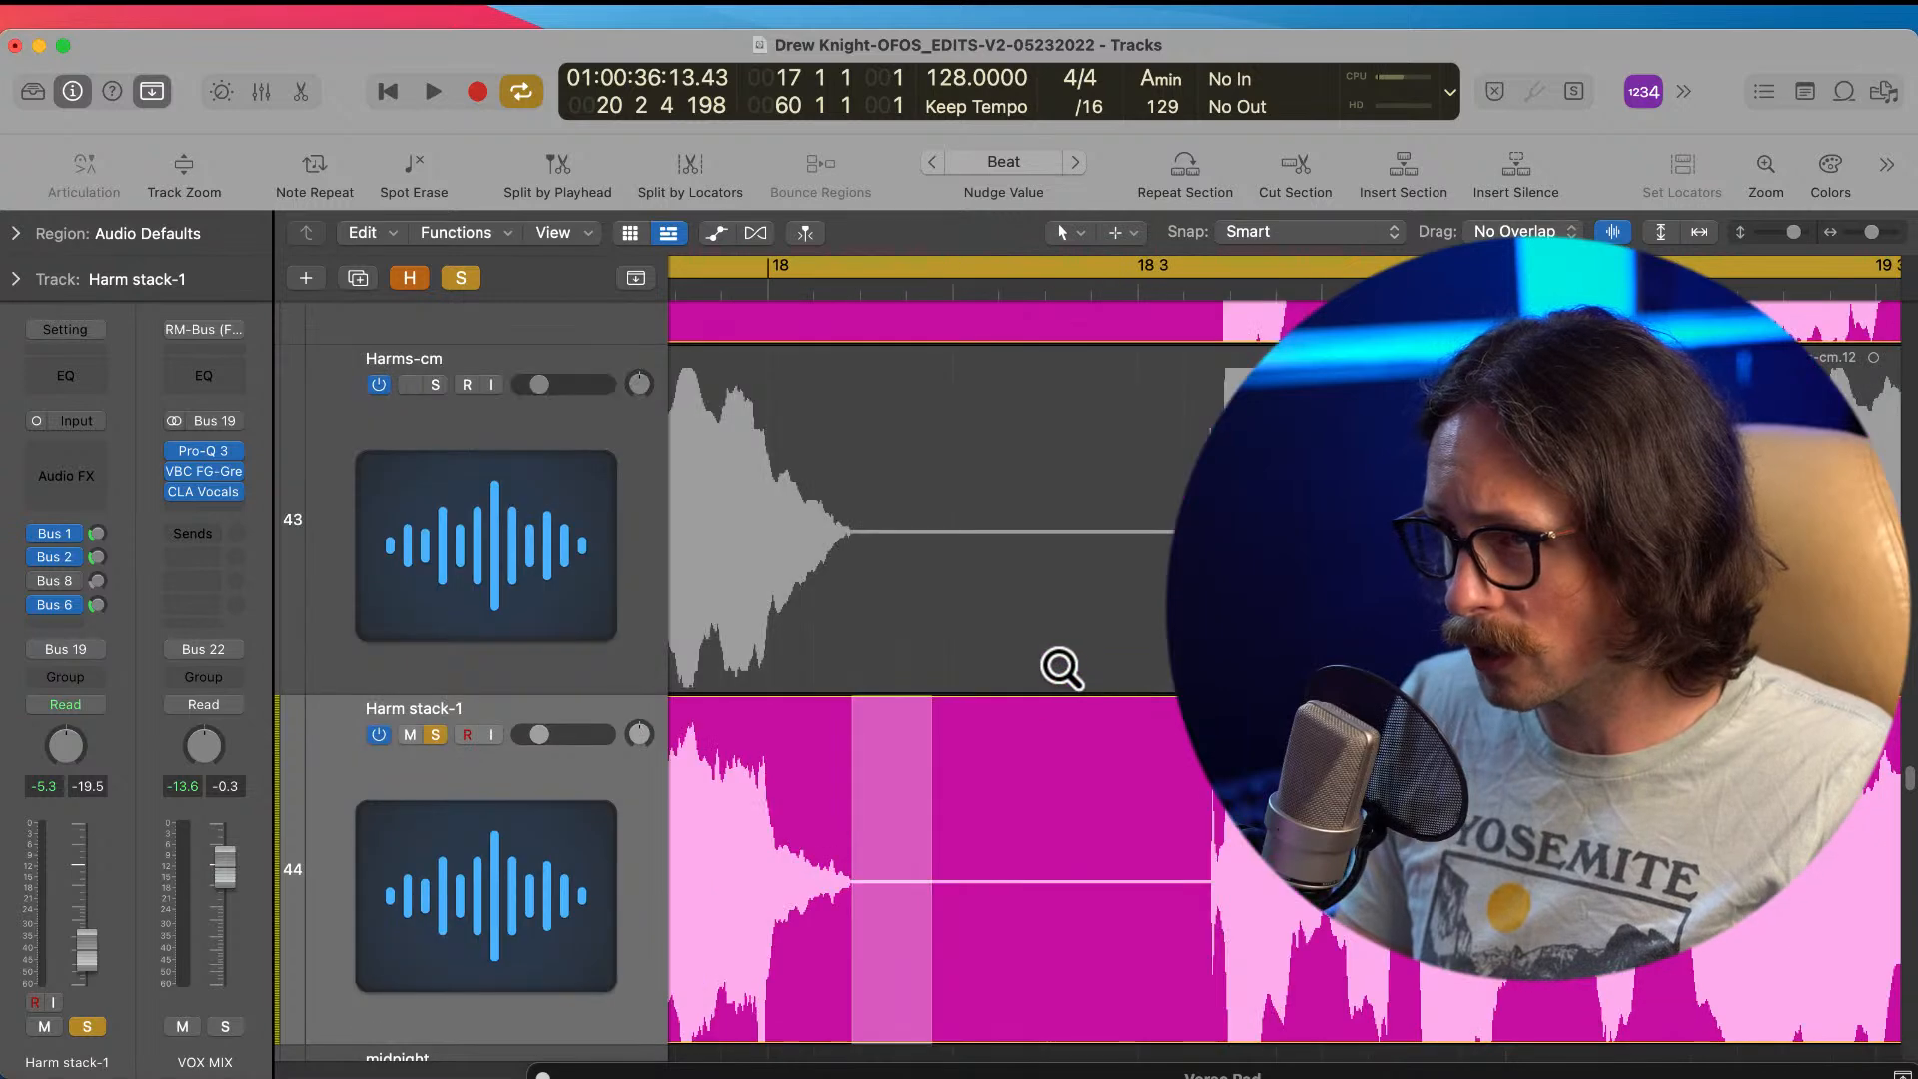
pyautogui.moveTo(1208, 853); pyautogui.dragTo(861, 882)
pyautogui.press('Delete')
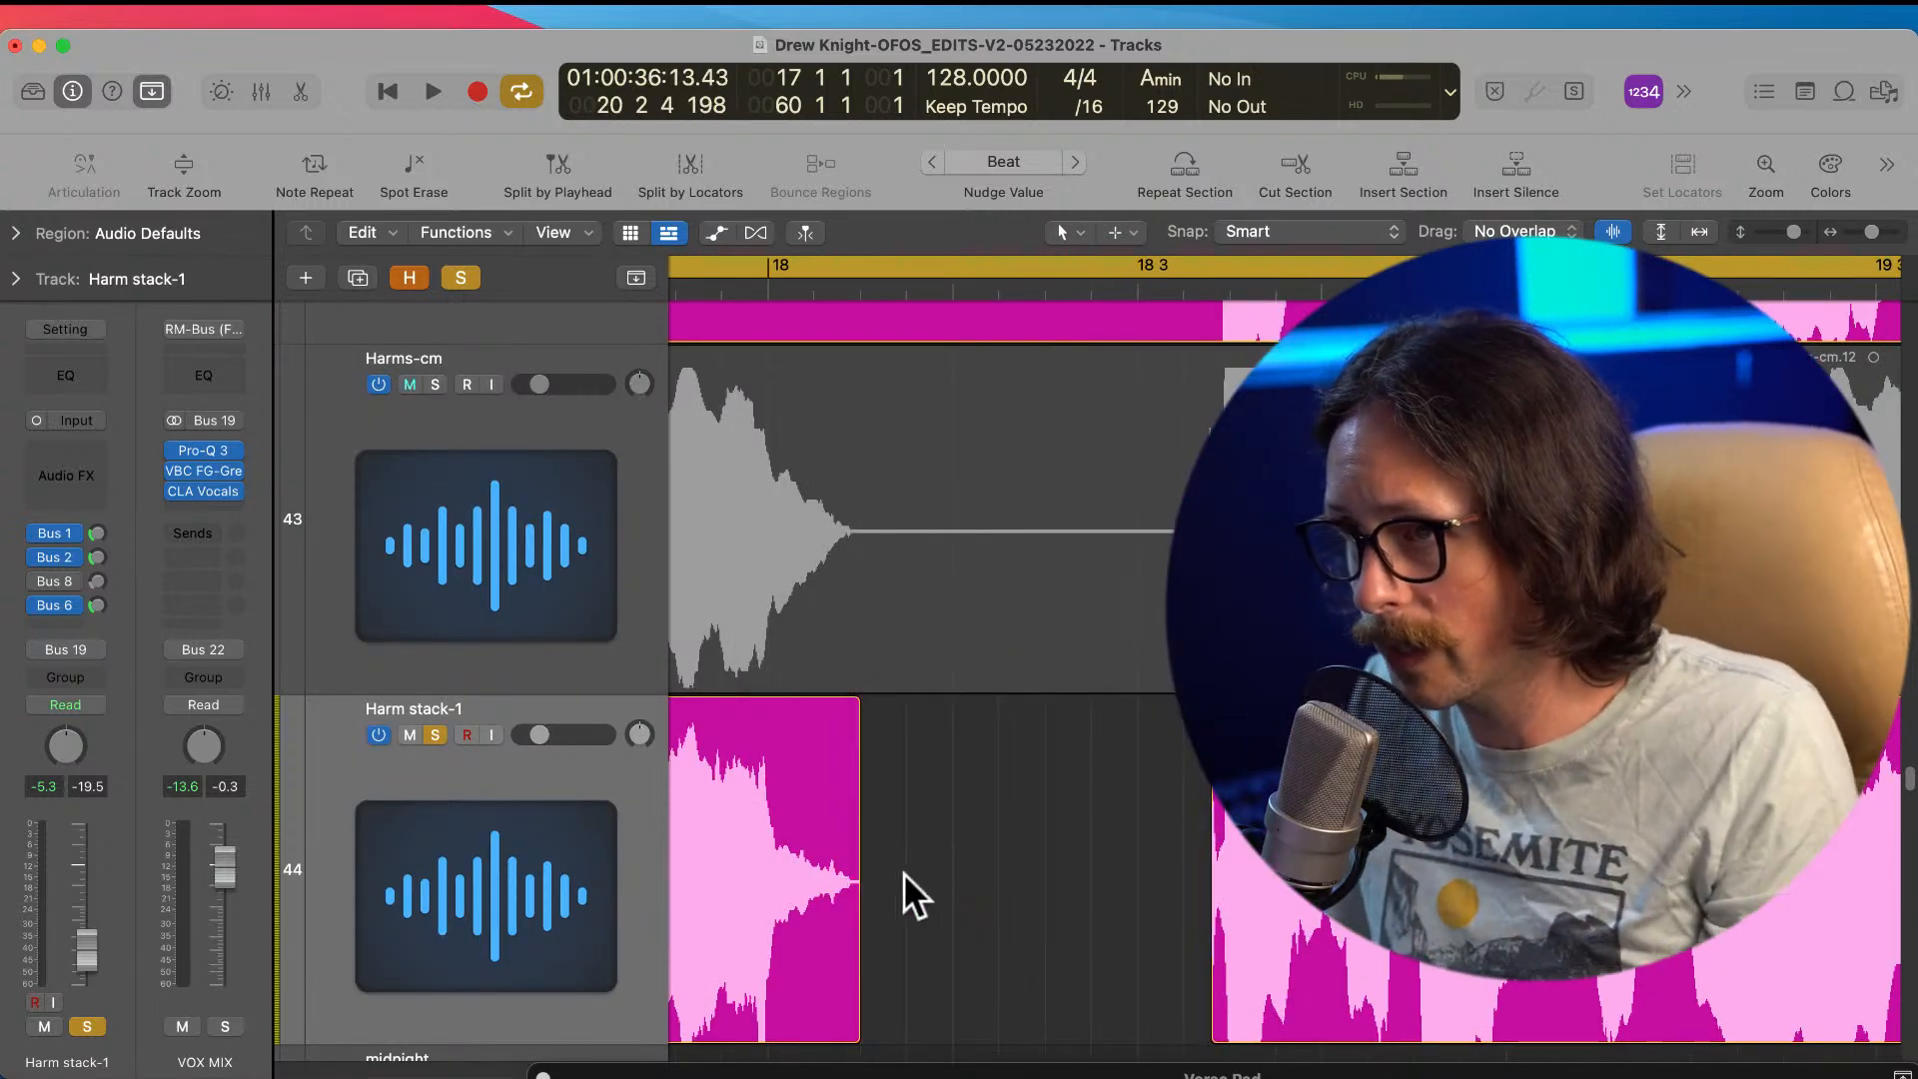
# Step: Add a fade-out to the end of the first Harm stack-1 phrase and a short fade-in to the start of Harm stack-1.4
pyautogui.click(817, 866)
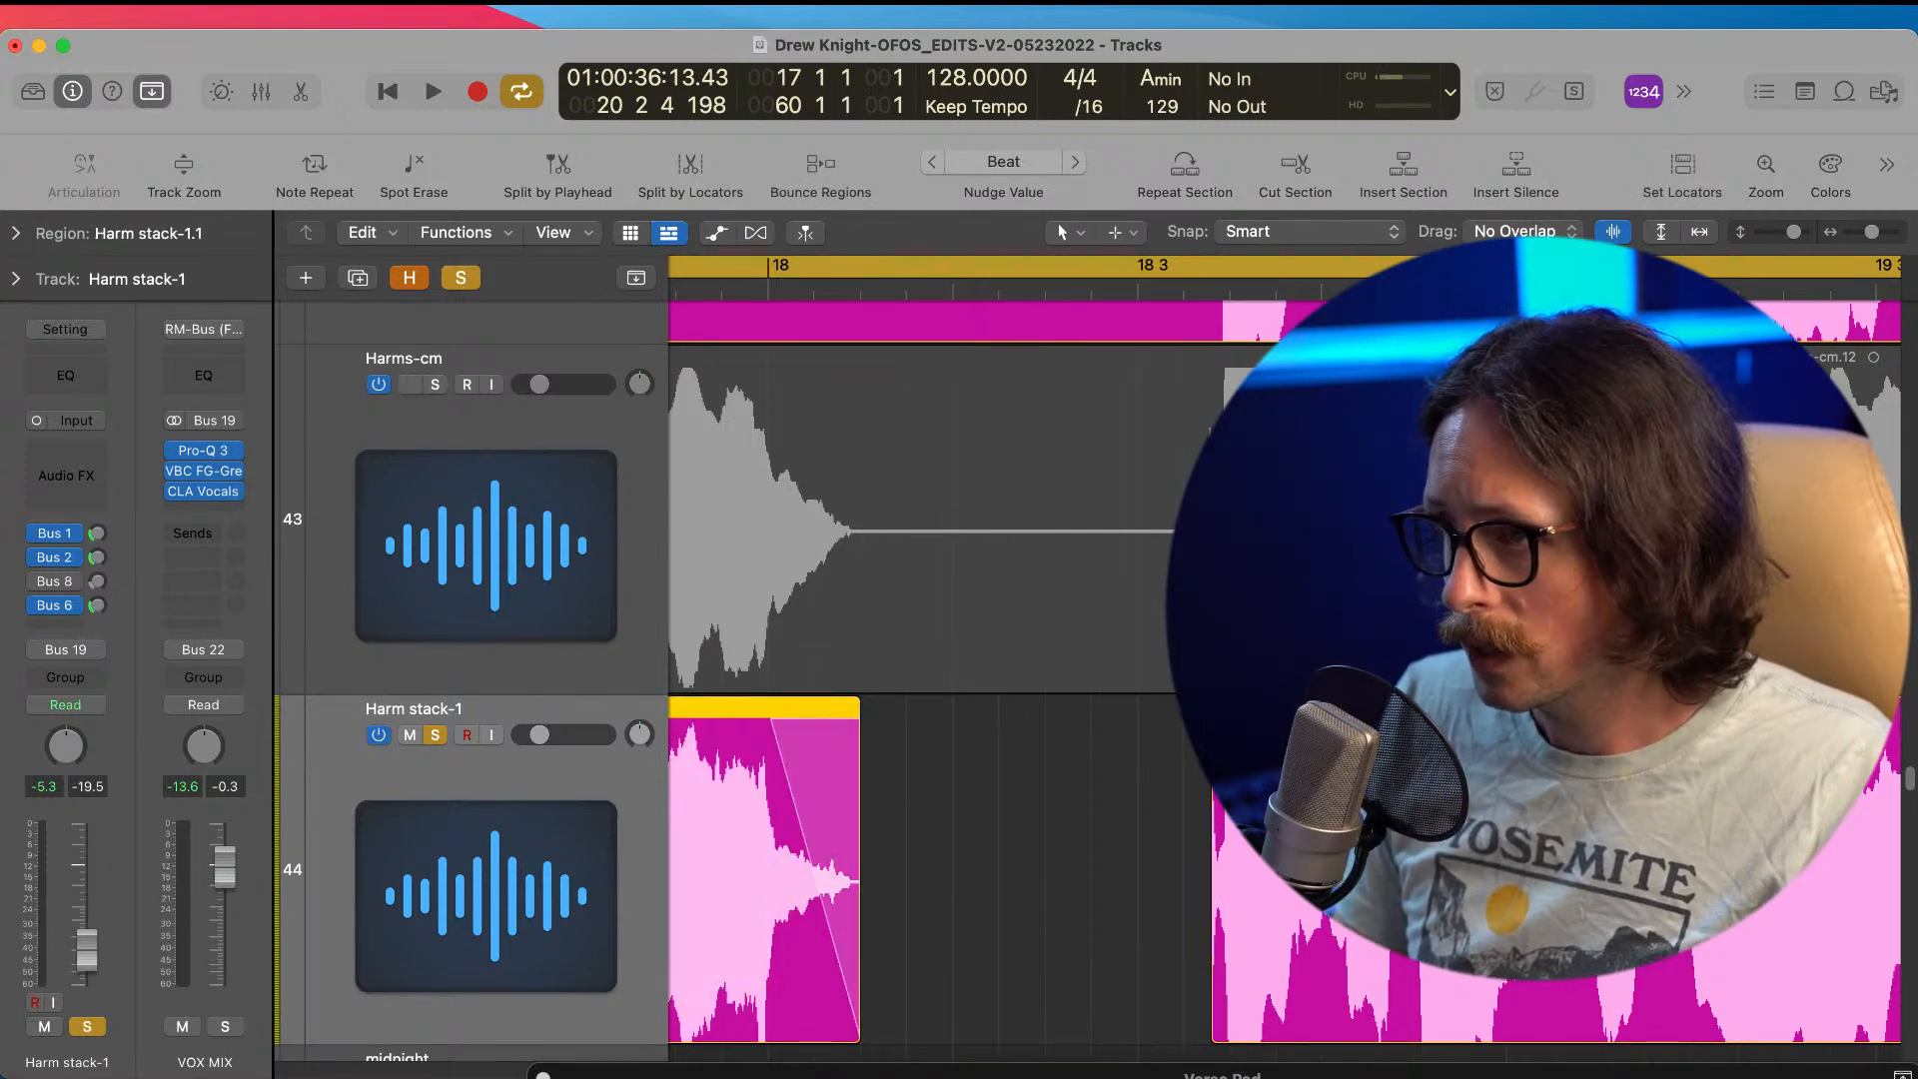
pyautogui.moveTo(1157, 768); pyautogui.dragTo(1319, 974)
pyautogui.moveTo(1139, 754); pyautogui.dragTo(1221, 869)
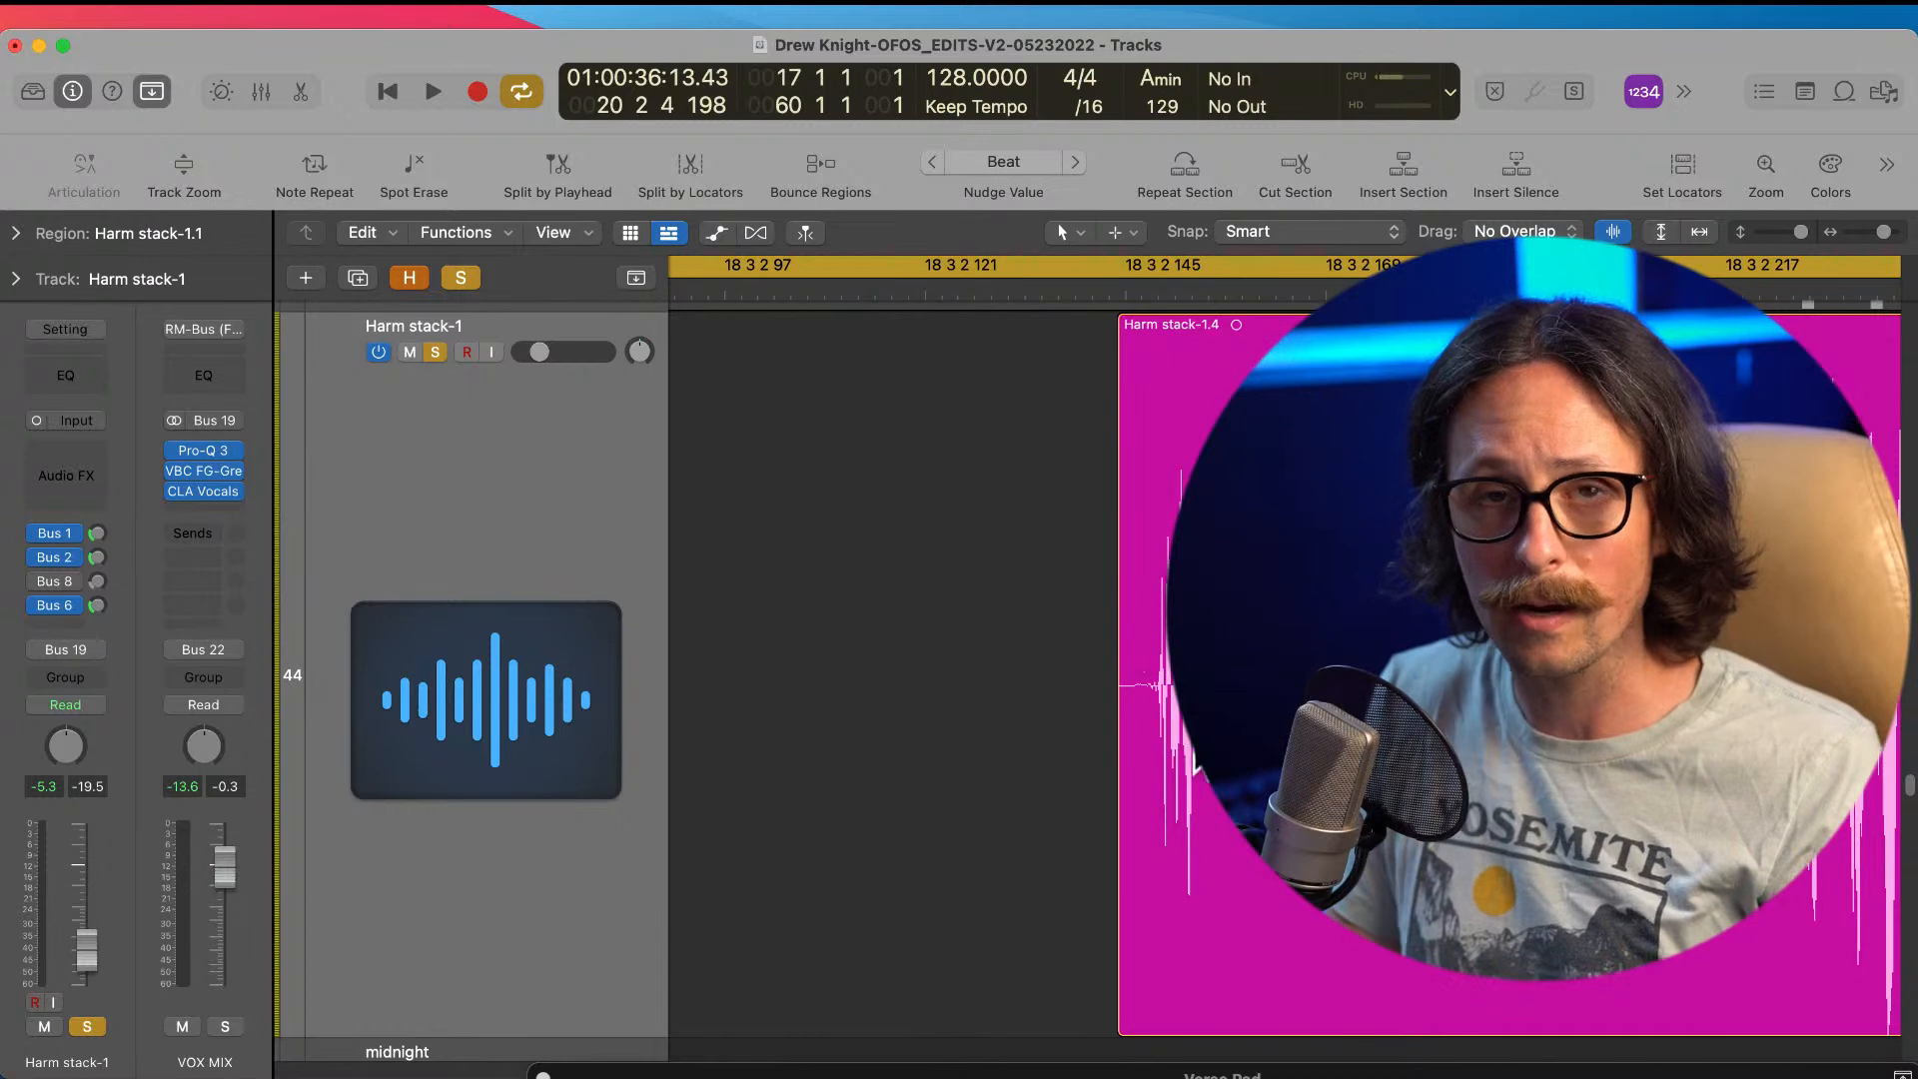
pyautogui.press('z')
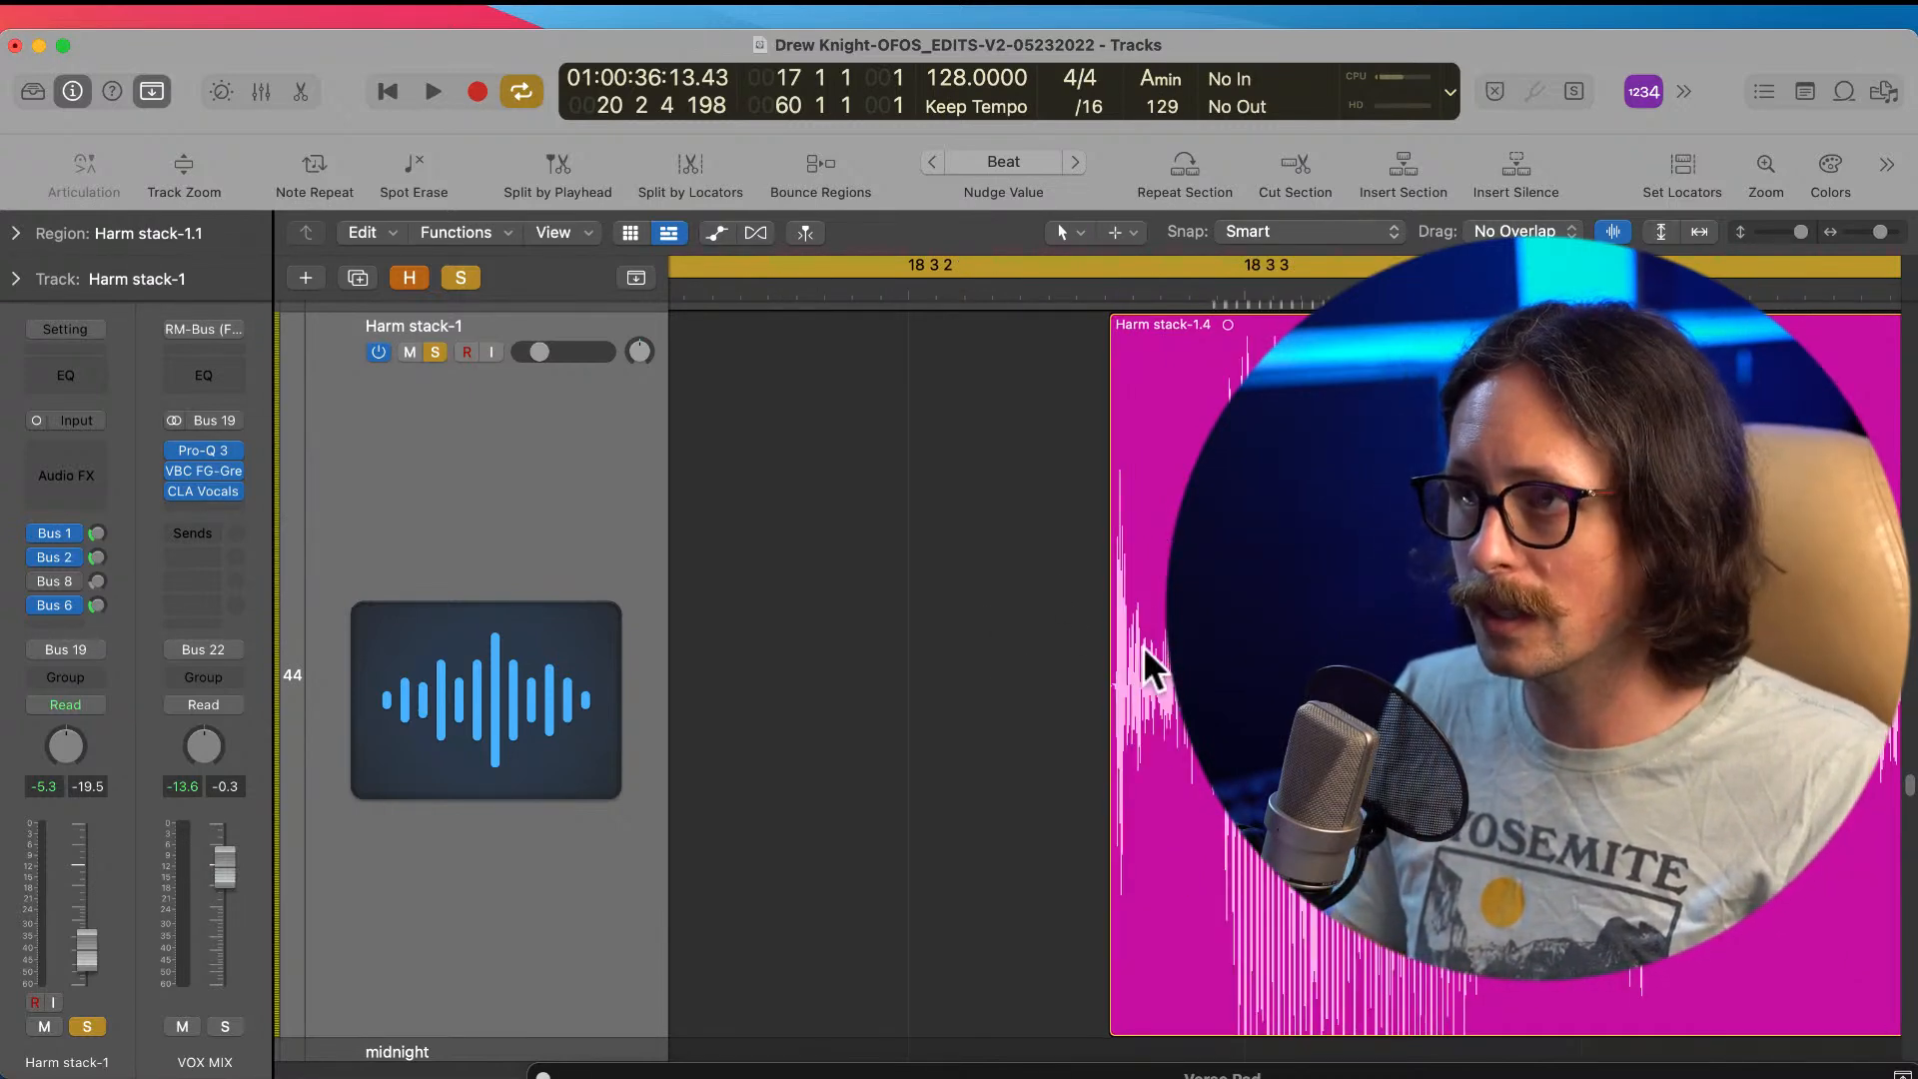
pyautogui.press('Right')
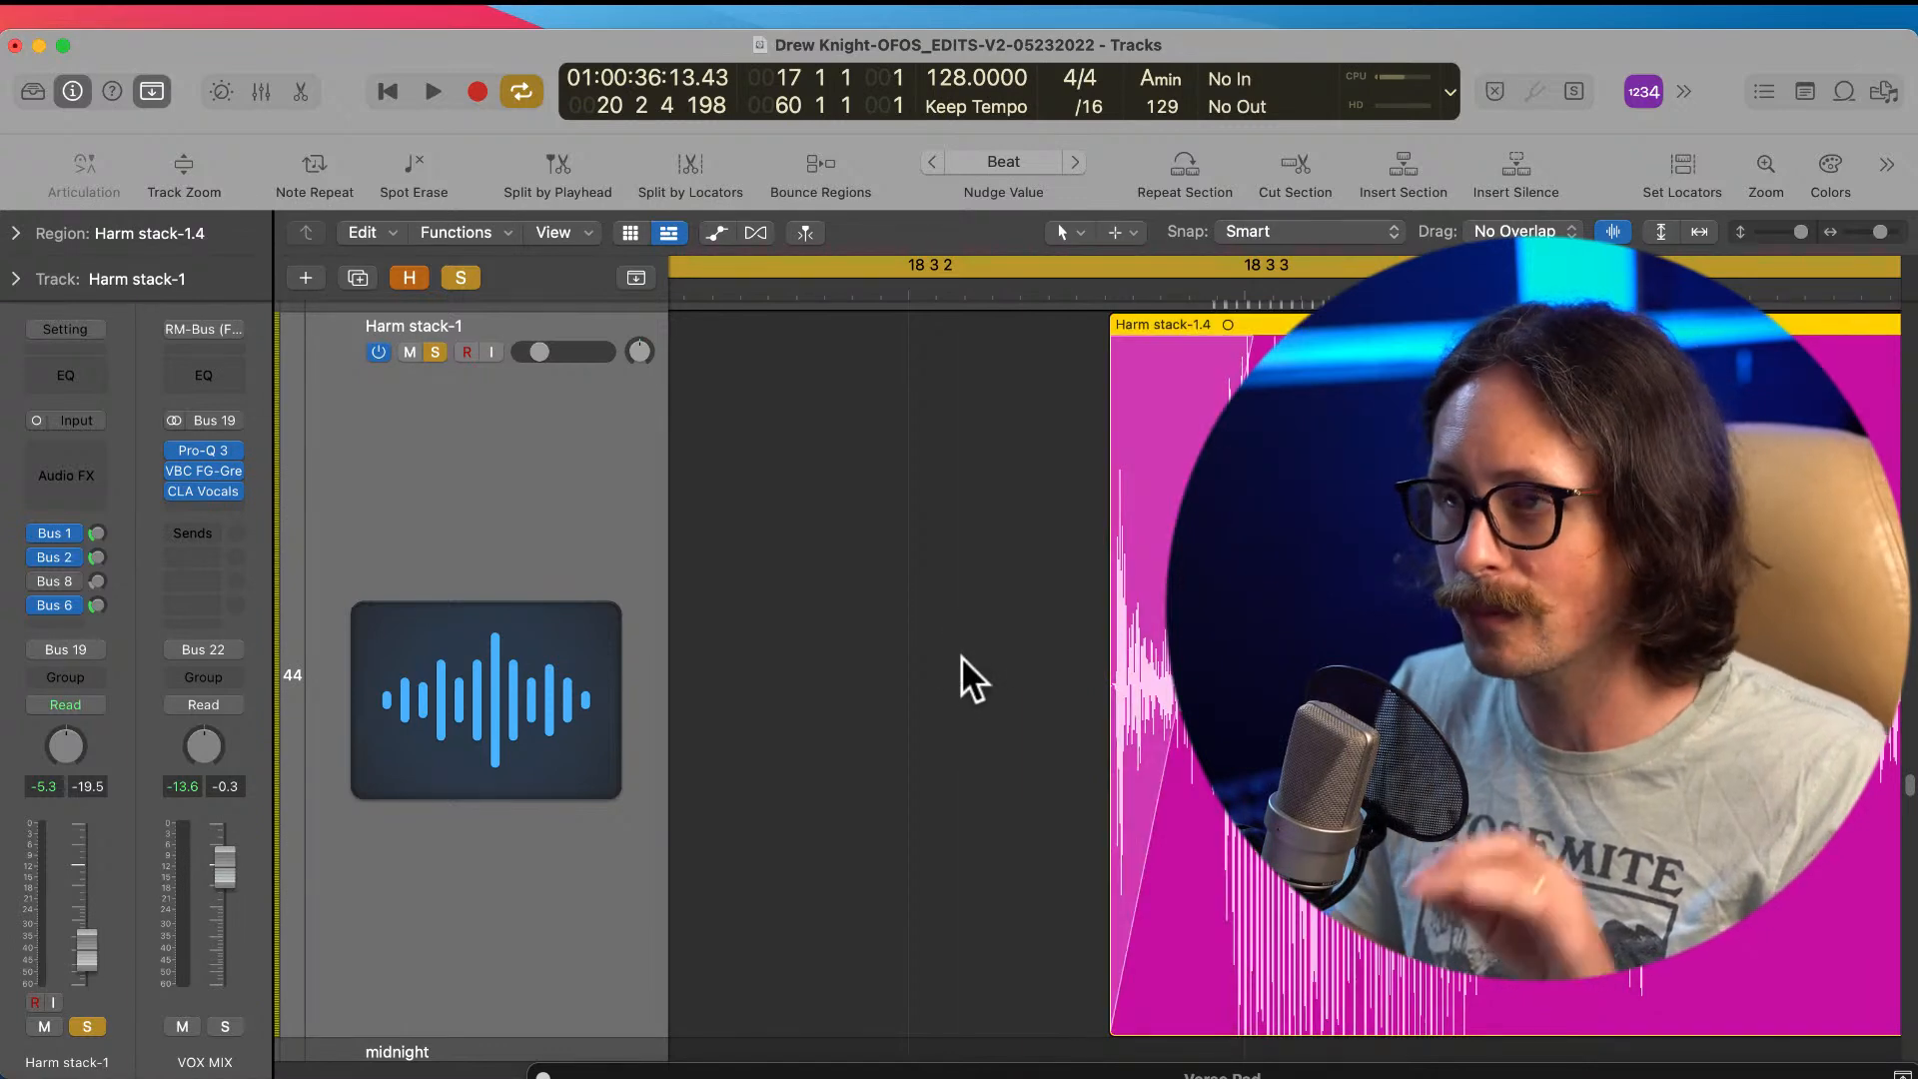
pyautogui.keyDown('ctrl'); pyautogui.keyDown('alt'); pyautogui.click(927, 717); pyautogui.keyUp('alt'); pyautogui.keyUp('ctrl')
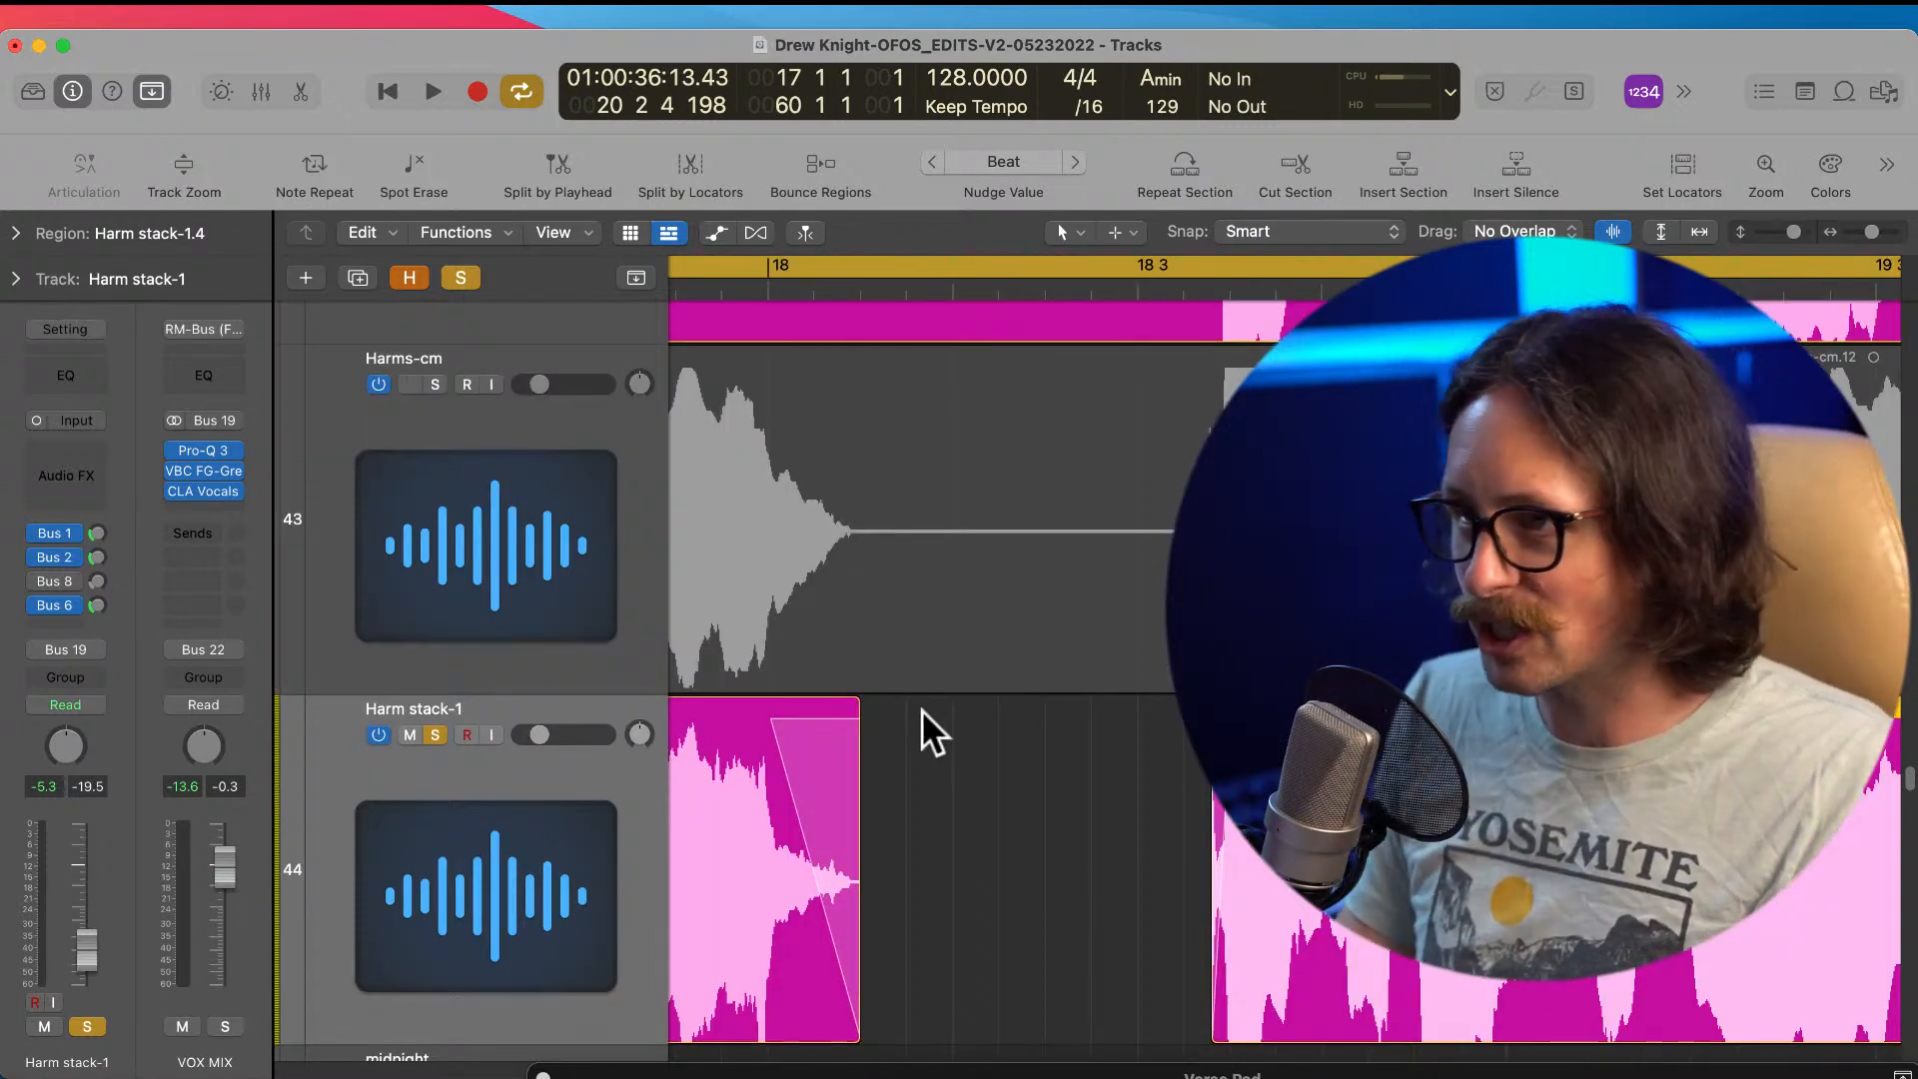
pyautogui.keyDown('ctrl'); pyautogui.keyDown('alt'); pyautogui.click(985, 835); pyautogui.keyUp('alt'); pyautogui.keyUp('ctrl')
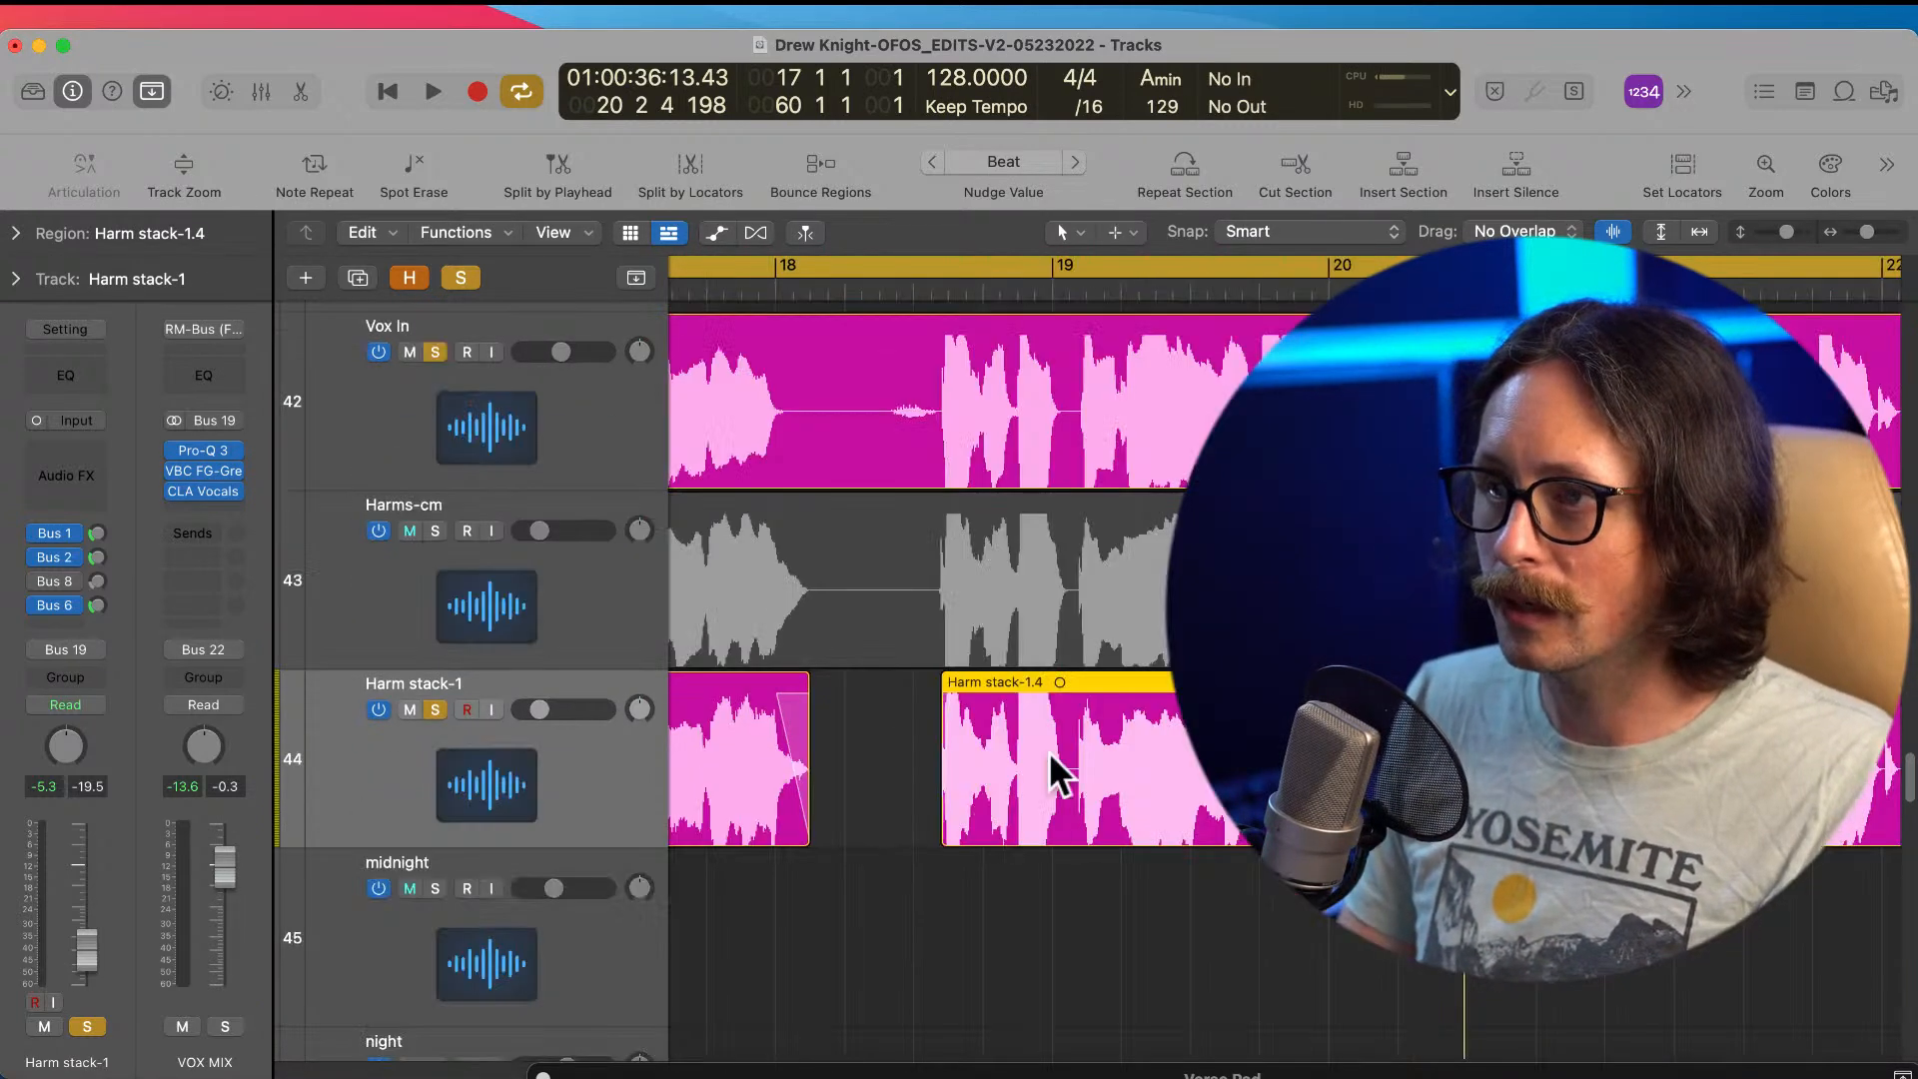
# Step: Split Harm stack-1 just before its first phrase at bar 17 and remove the silent lead-in
pyautogui.keyDown('ctrl'); pyautogui.keyDown('alt'); pyautogui.click(1027, 730); pyautogui.keyUp('alt'); pyautogui.keyUp('ctrl')
pyautogui.moveTo(785, 700); pyautogui.dragTo(927, 883)
pyautogui.moveTo(848, 540); pyautogui.dragTo(955, 737)
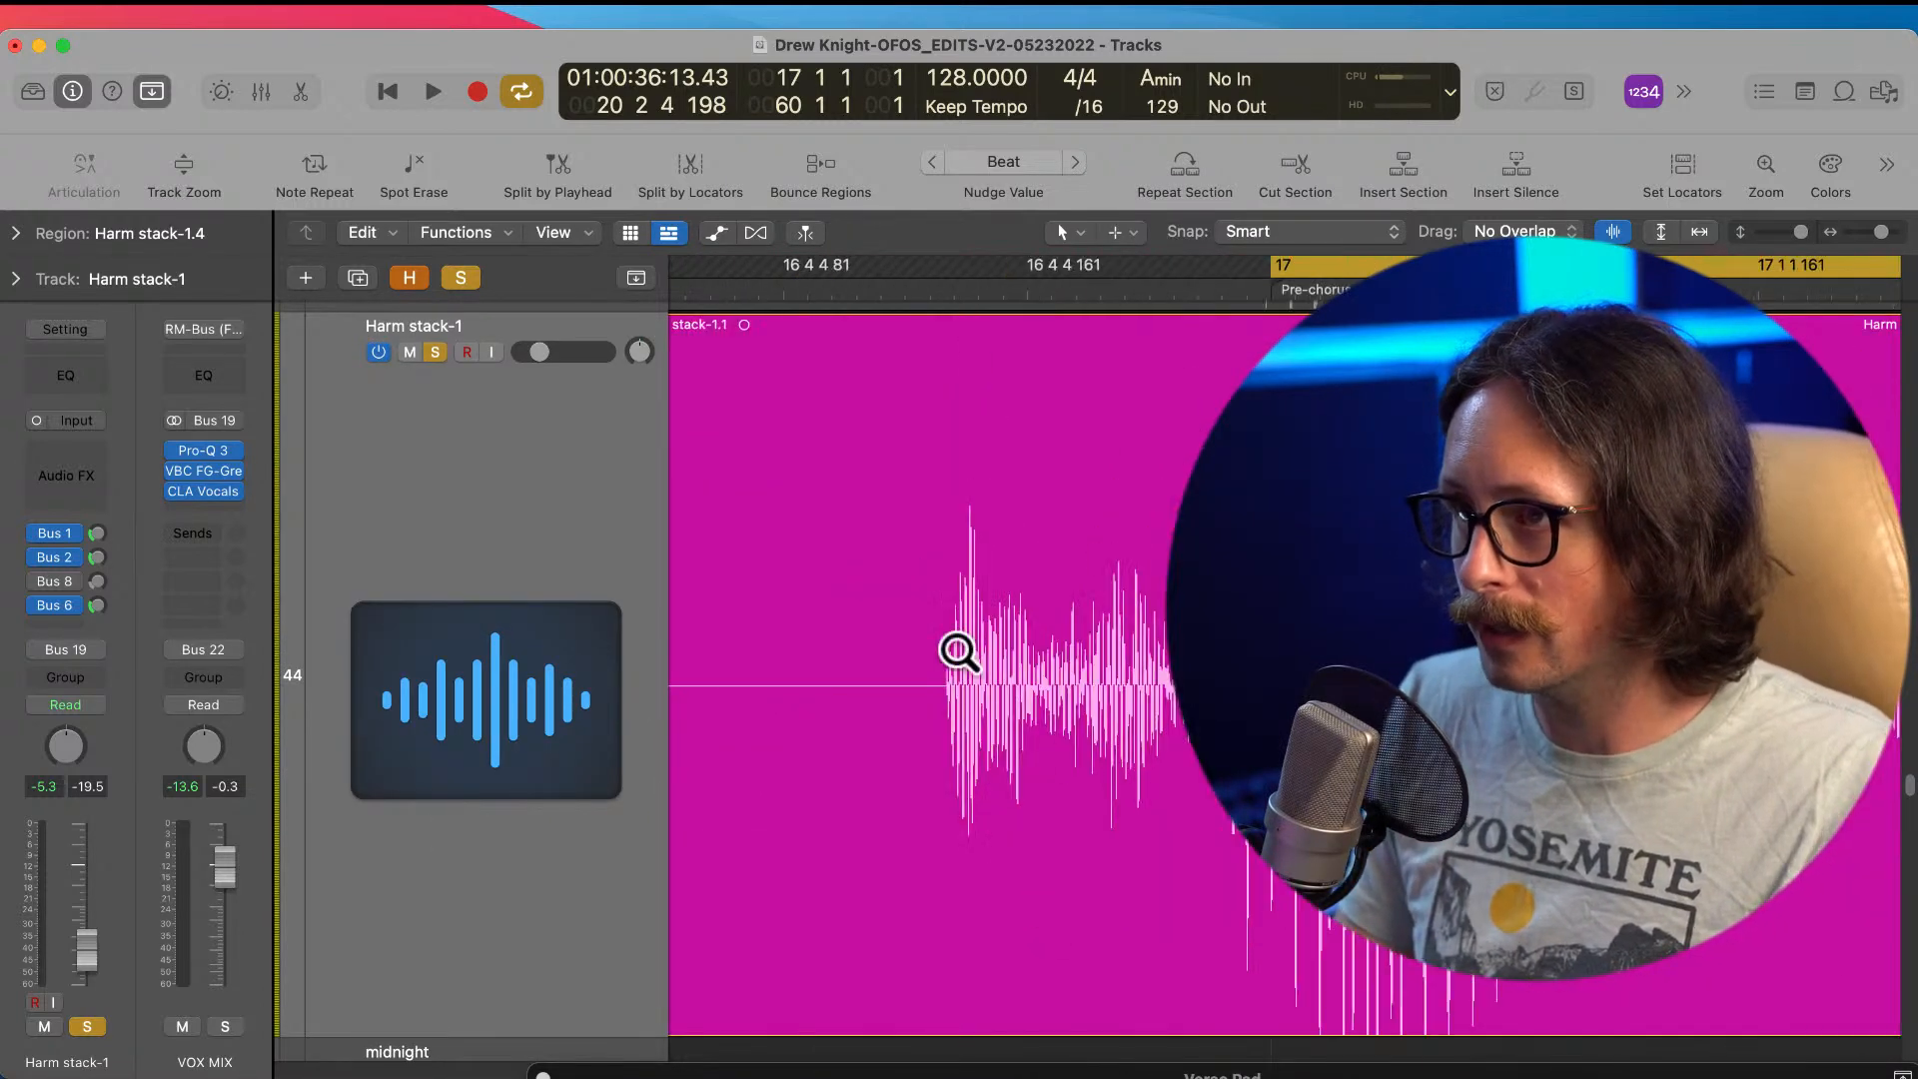
pyautogui.click(927, 680)
pyautogui.keyDown('ctrl'); pyautogui.keyDown('alt'); pyautogui.click(946, 805); pyautogui.keyUp('alt'); pyautogui.keyUp('ctrl')
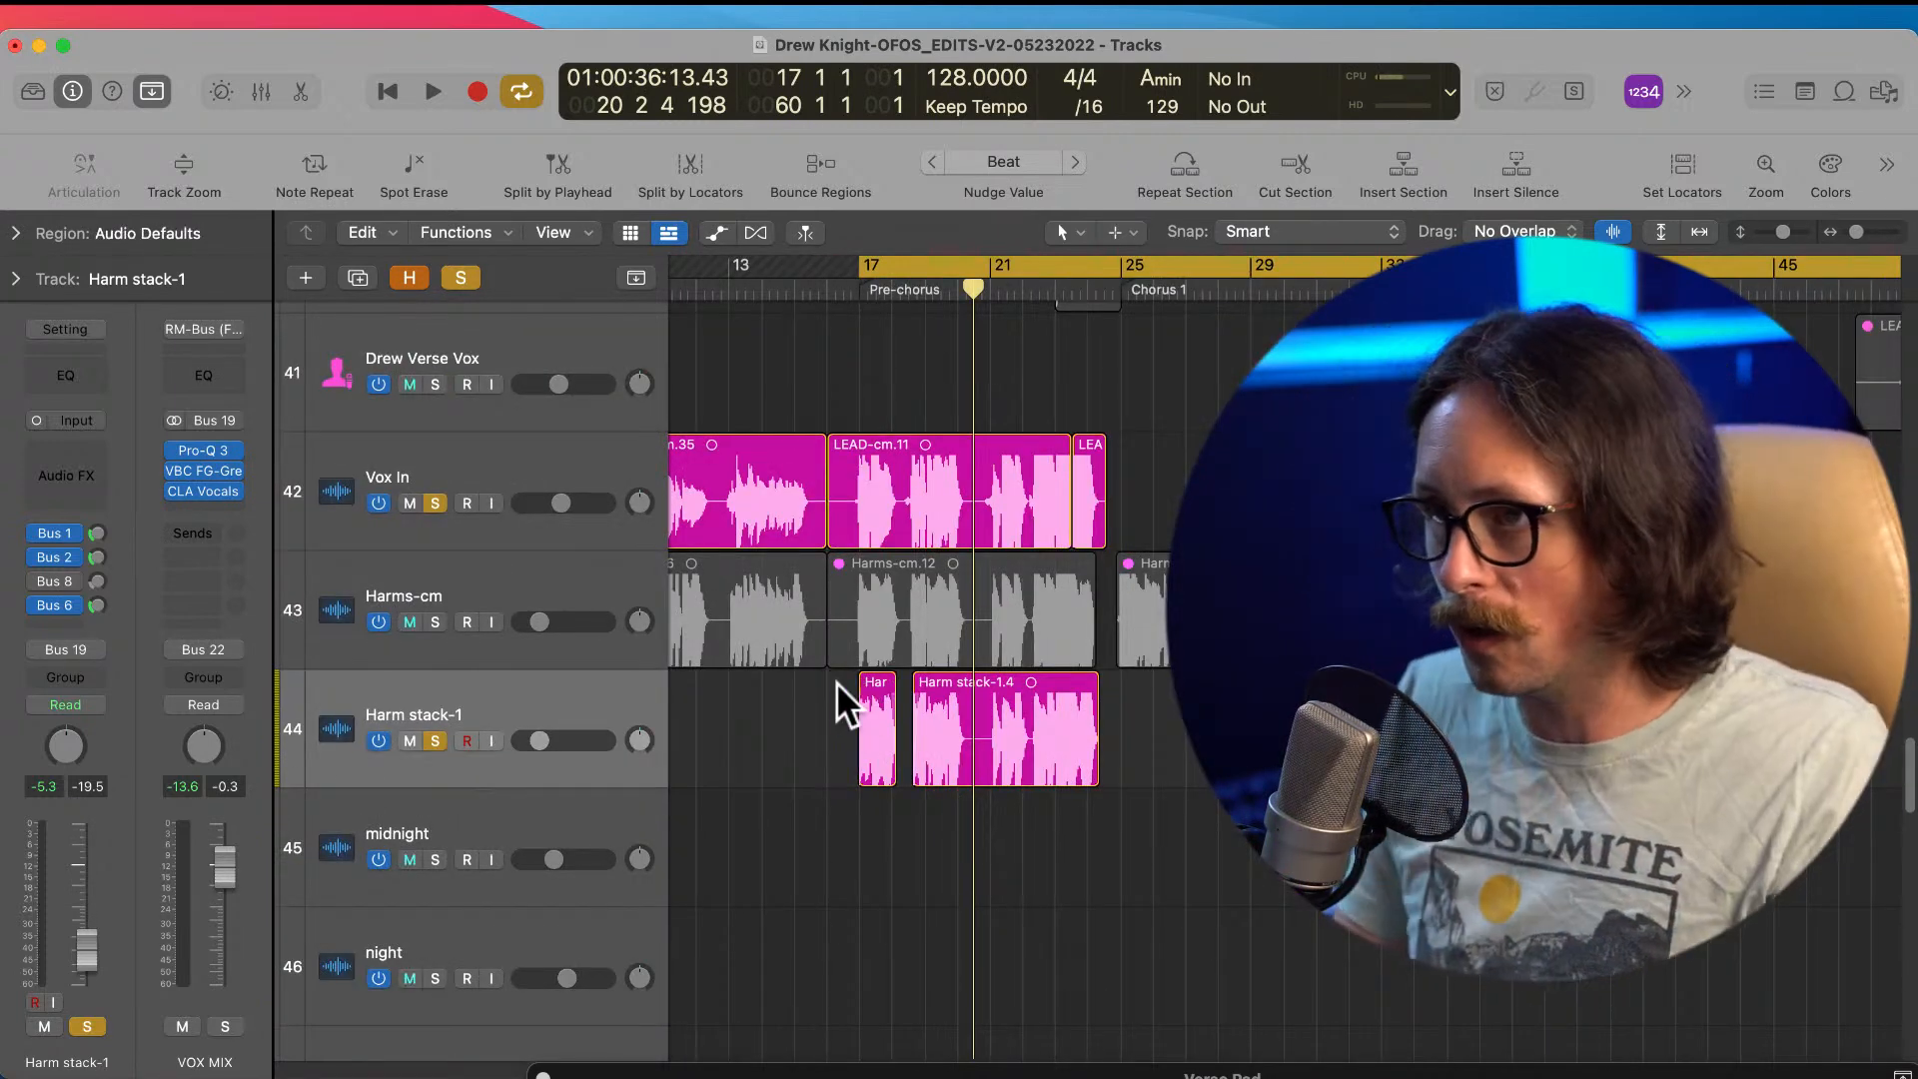
# Step: Add a short fade-in to the start of the first Harm stack-1 region near bar 17
pyautogui.keyDown('ctrl'); pyautogui.keyDown('alt'); pyautogui.moveTo(844, 699); pyautogui.dragTo(917, 737); pyautogui.keyUp('alt'); pyautogui.keyUp('ctrl')
pyautogui.keyDown('ctrl'); pyautogui.keyDown('alt'); pyautogui.moveTo(1017, 508); pyautogui.dragTo(1106, 835); pyautogui.keyUp('alt'); pyautogui.keyUp('ctrl')
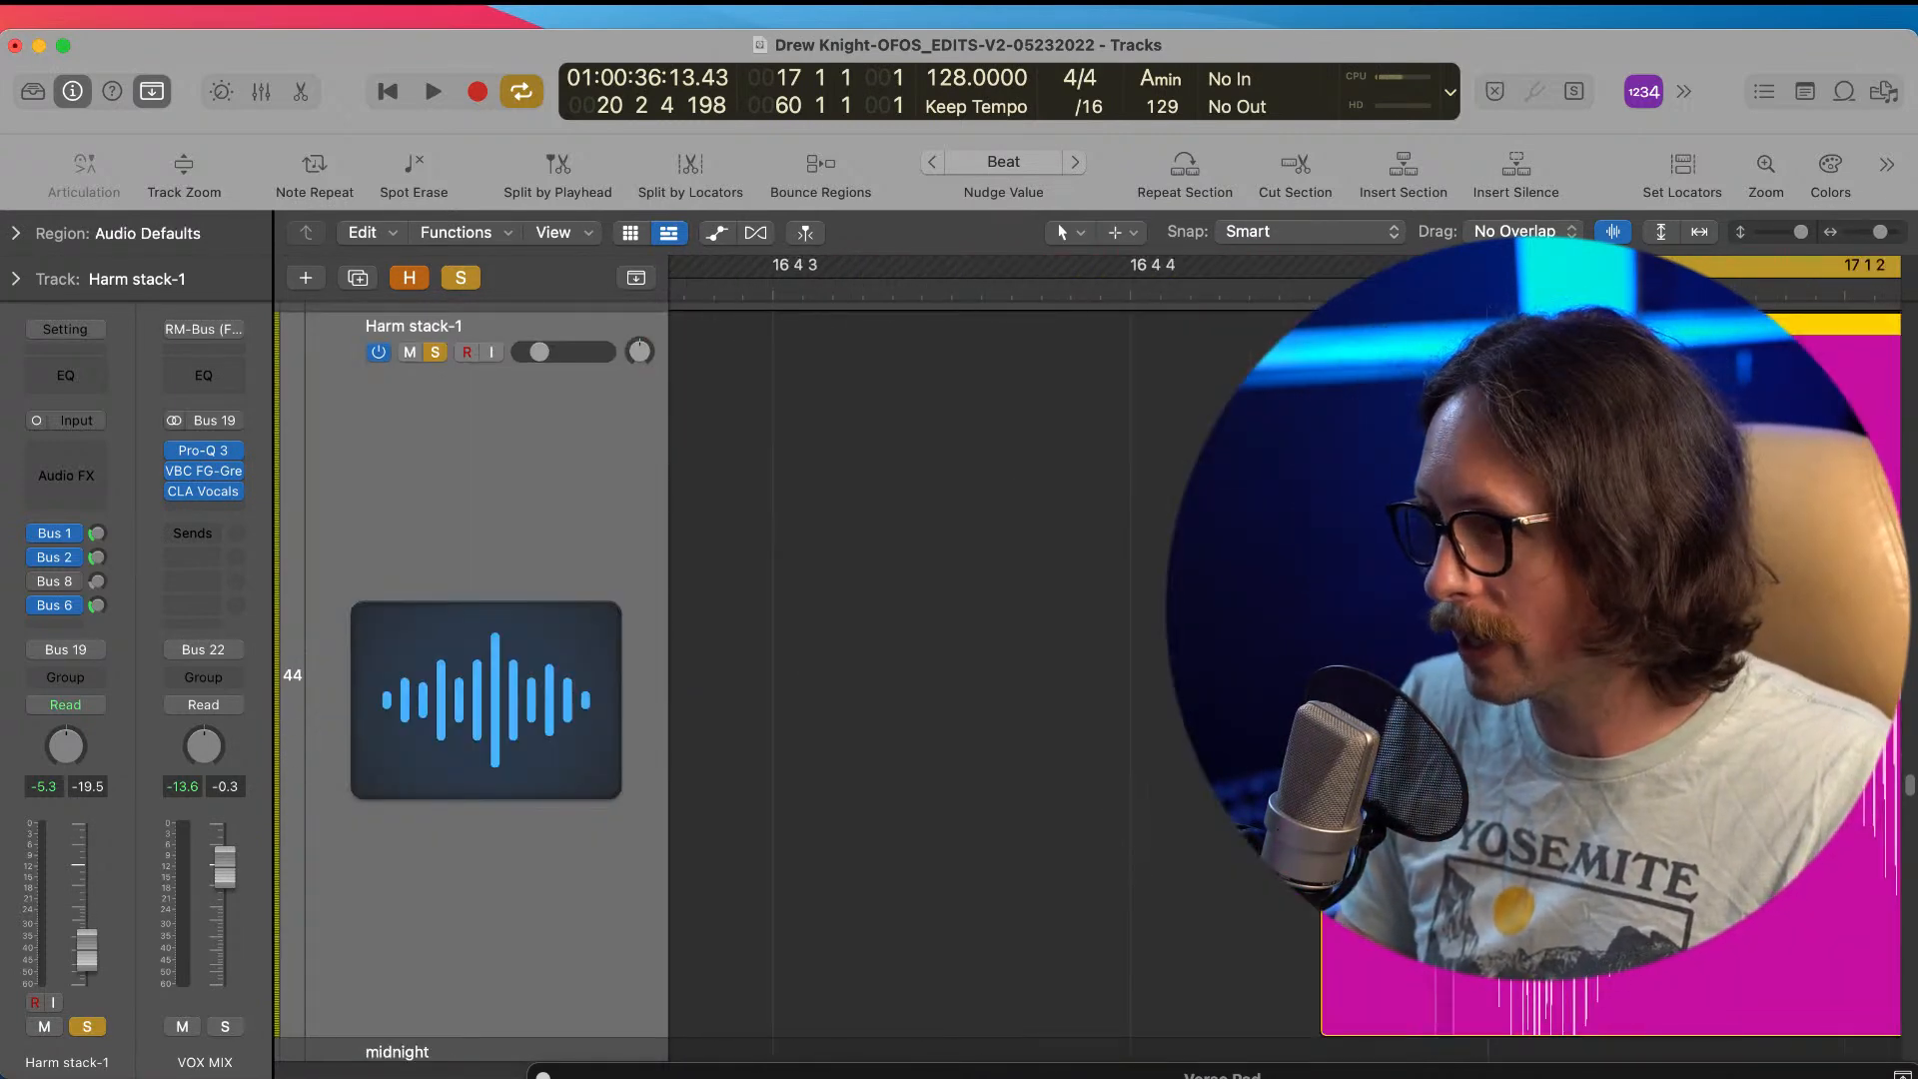
pyautogui.keyDown('ctrl'); pyautogui.keyDown('alt'); pyautogui.click(1088, 719); pyautogui.keyUp('alt'); pyautogui.keyUp('ctrl')
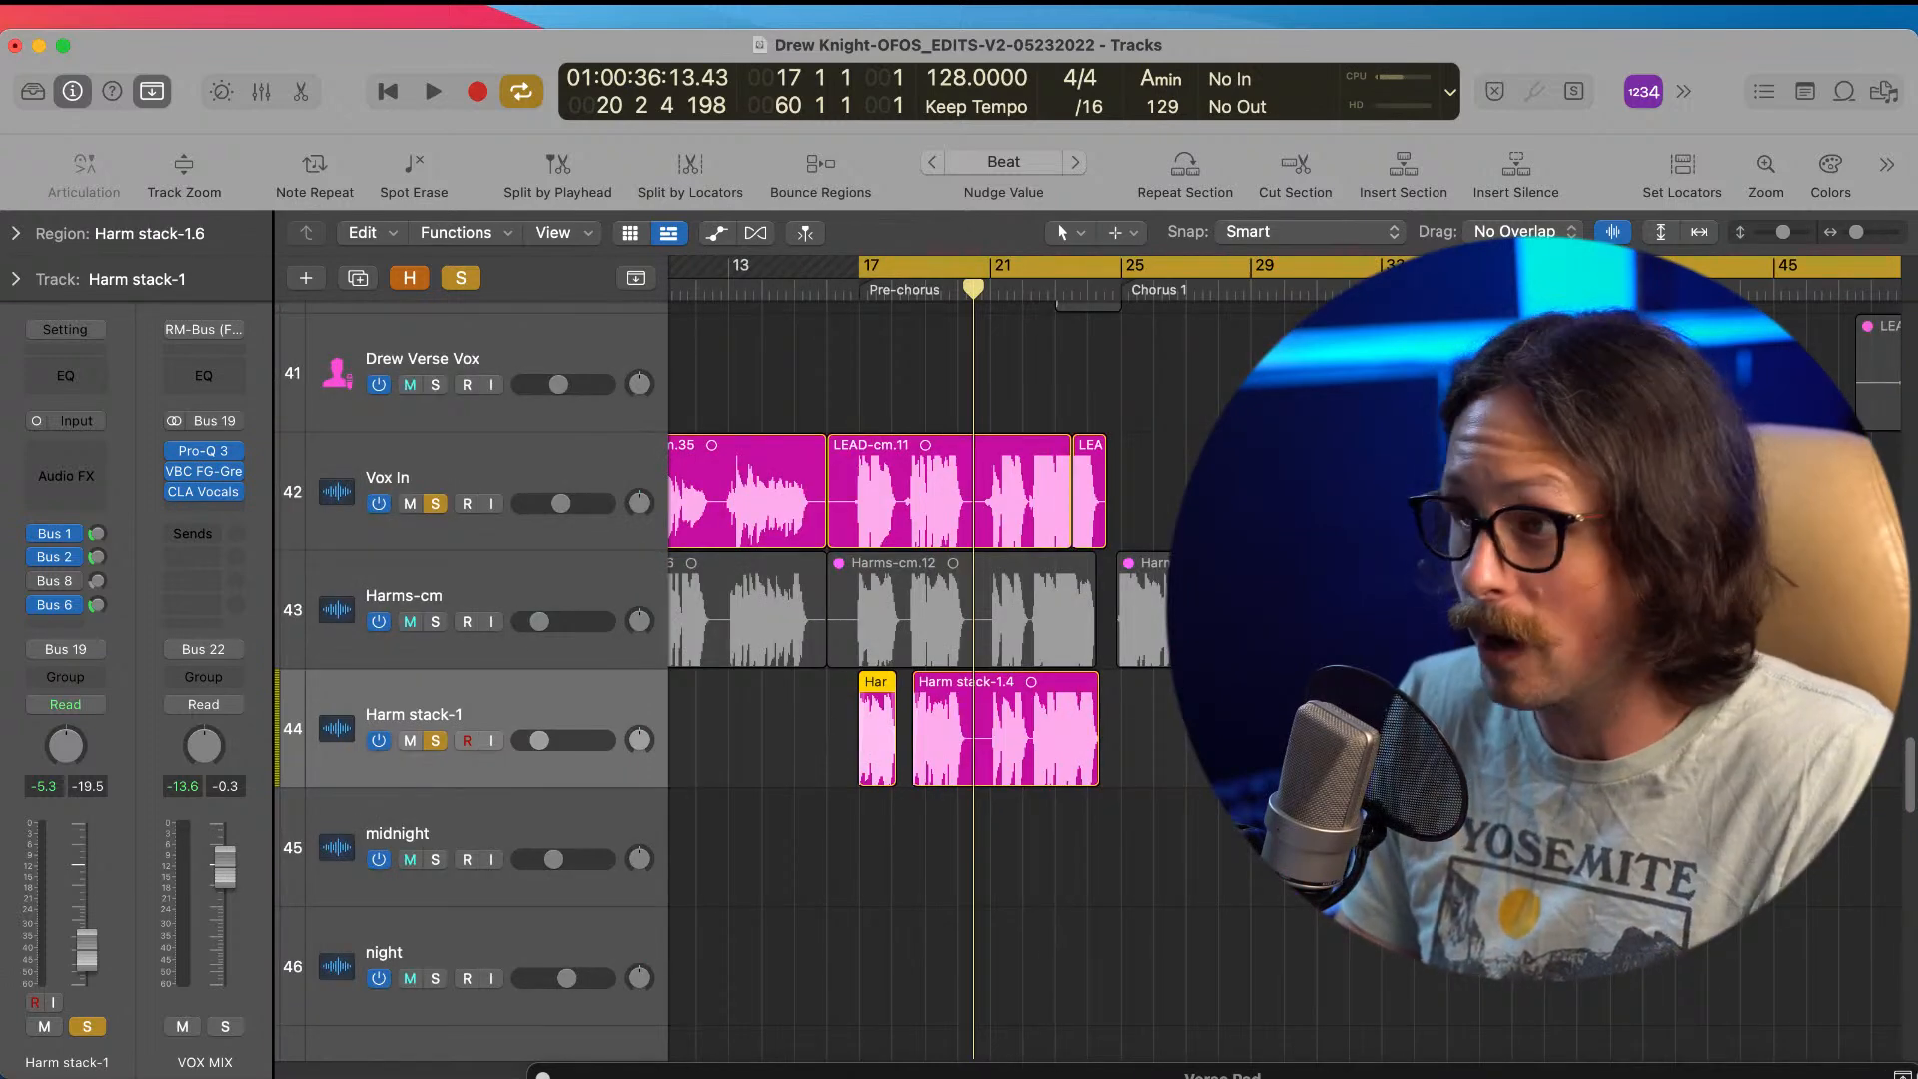
# Step: Play back the edited pre-chorus harmony together with the lead vocal
pyautogui.click(1148, 777)
pyautogui.press('space')
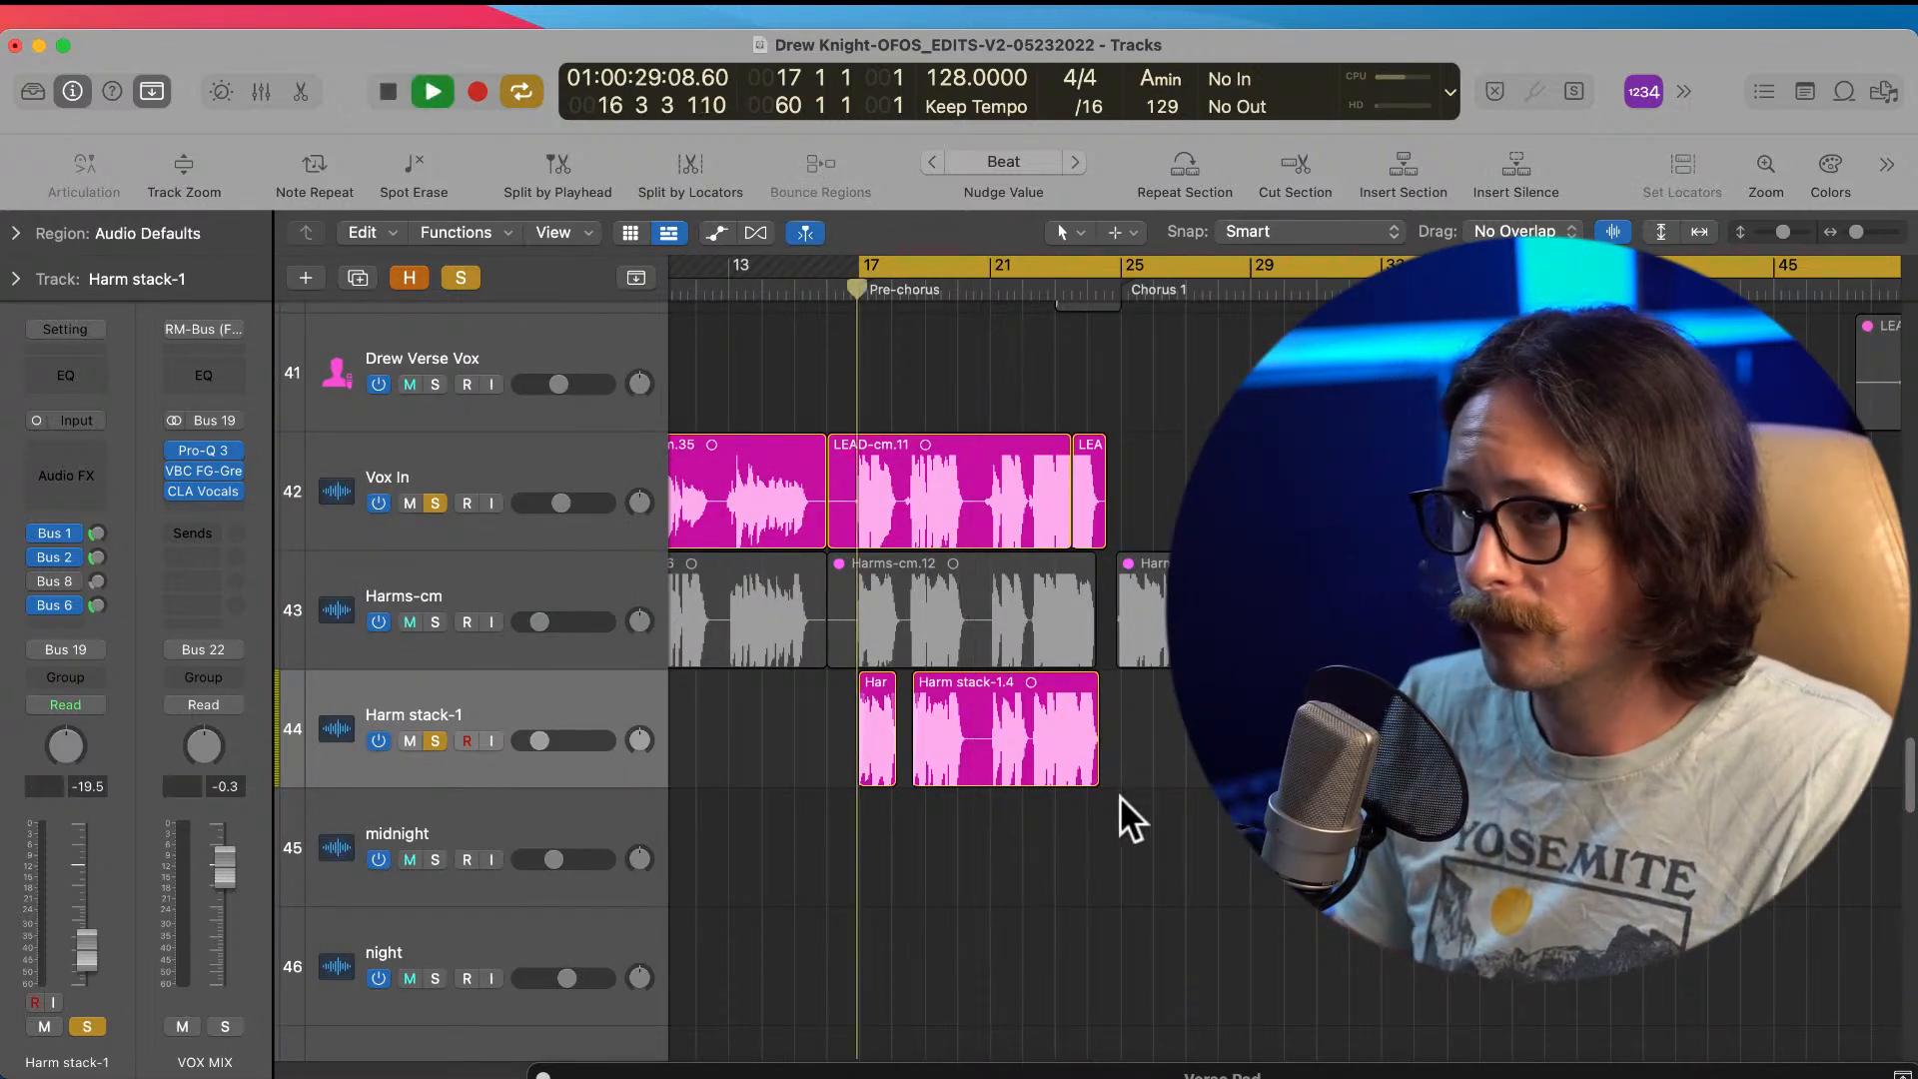
pyautogui.press('space')
# Step: Solo only the Harm stack-1 track and listen through its pre-chorus regions
pyautogui.click(435, 740)
pyautogui.keyDown('alt'); pyautogui.click(435, 740); pyautogui.keyUp('alt')
pyautogui.click(435, 740)
pyautogui.press('space')
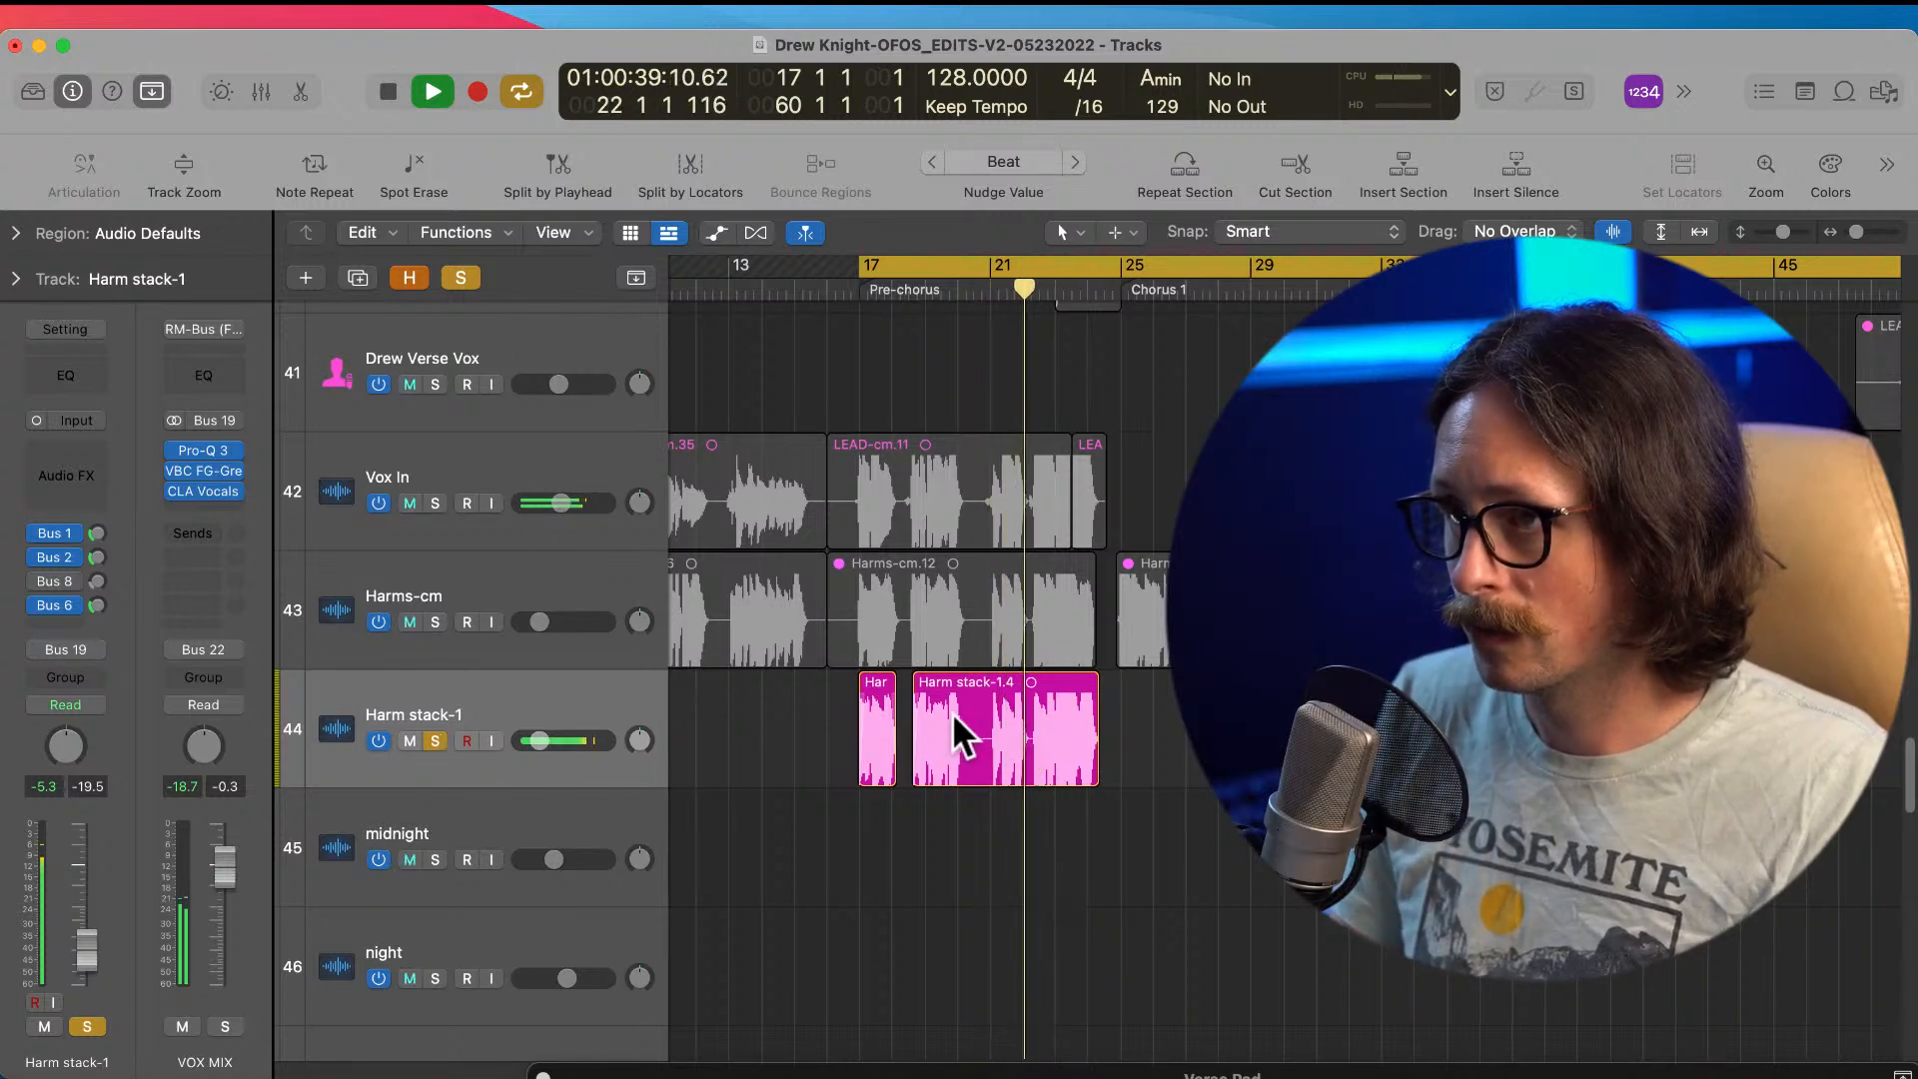
pyautogui.click(467, 740)
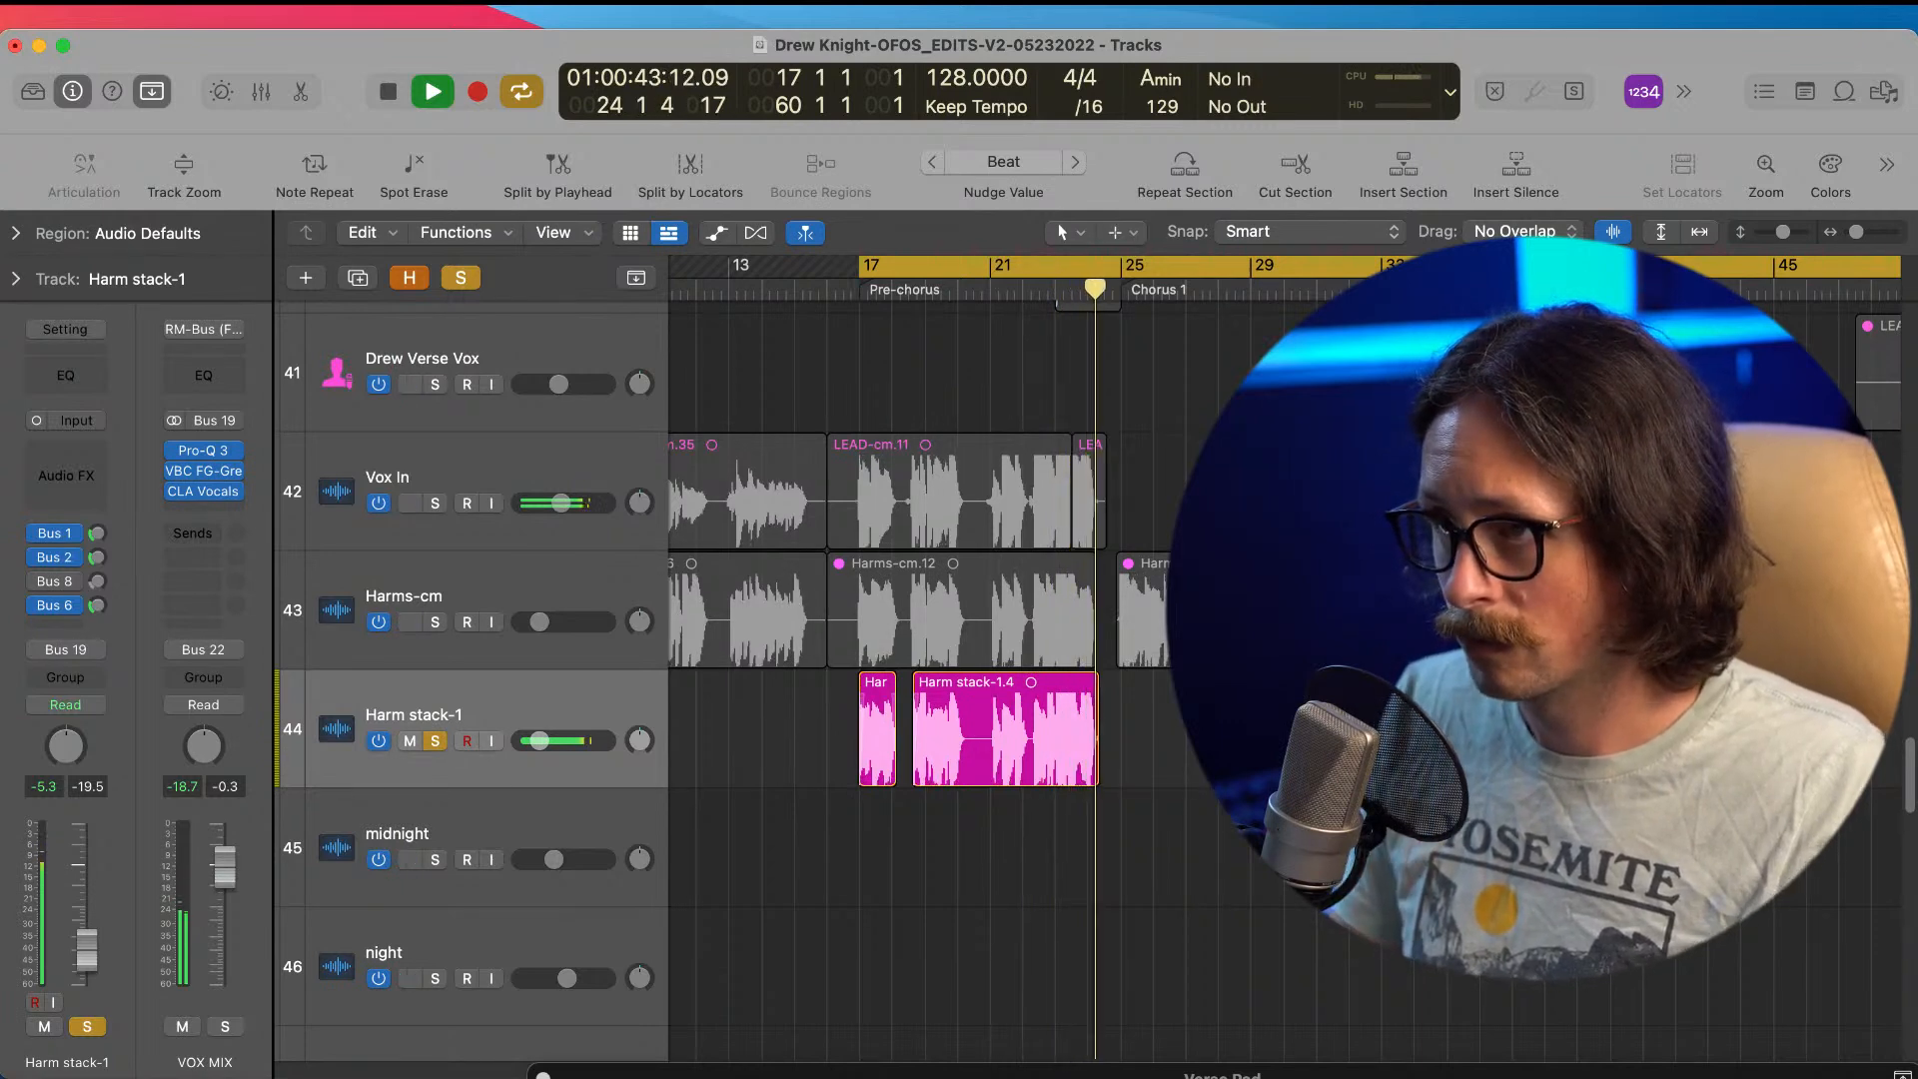
# Step: Stop playback and insert the Pro-Q 3 equalizer on the Harm stack-1 track, moving its window clear of the webcam area
pyautogui.press('space')
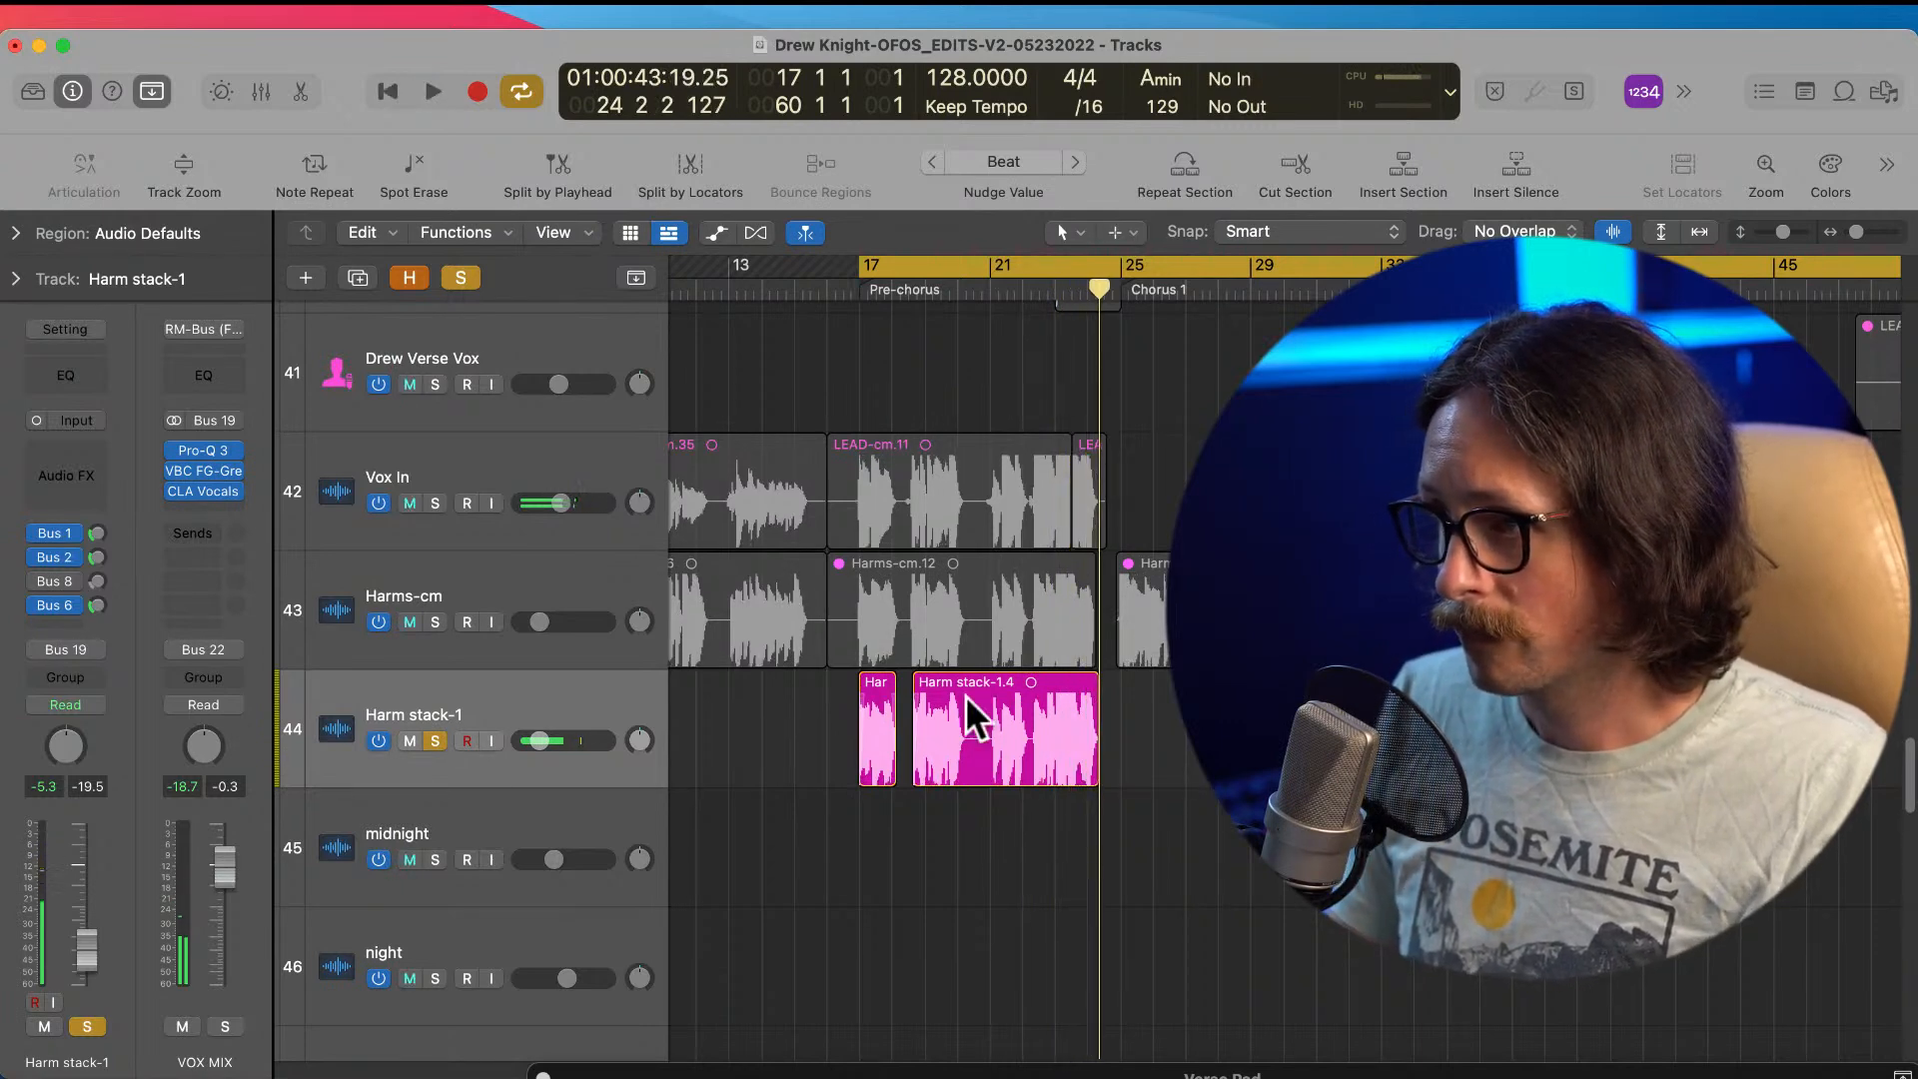
pyautogui.click(505, 736)
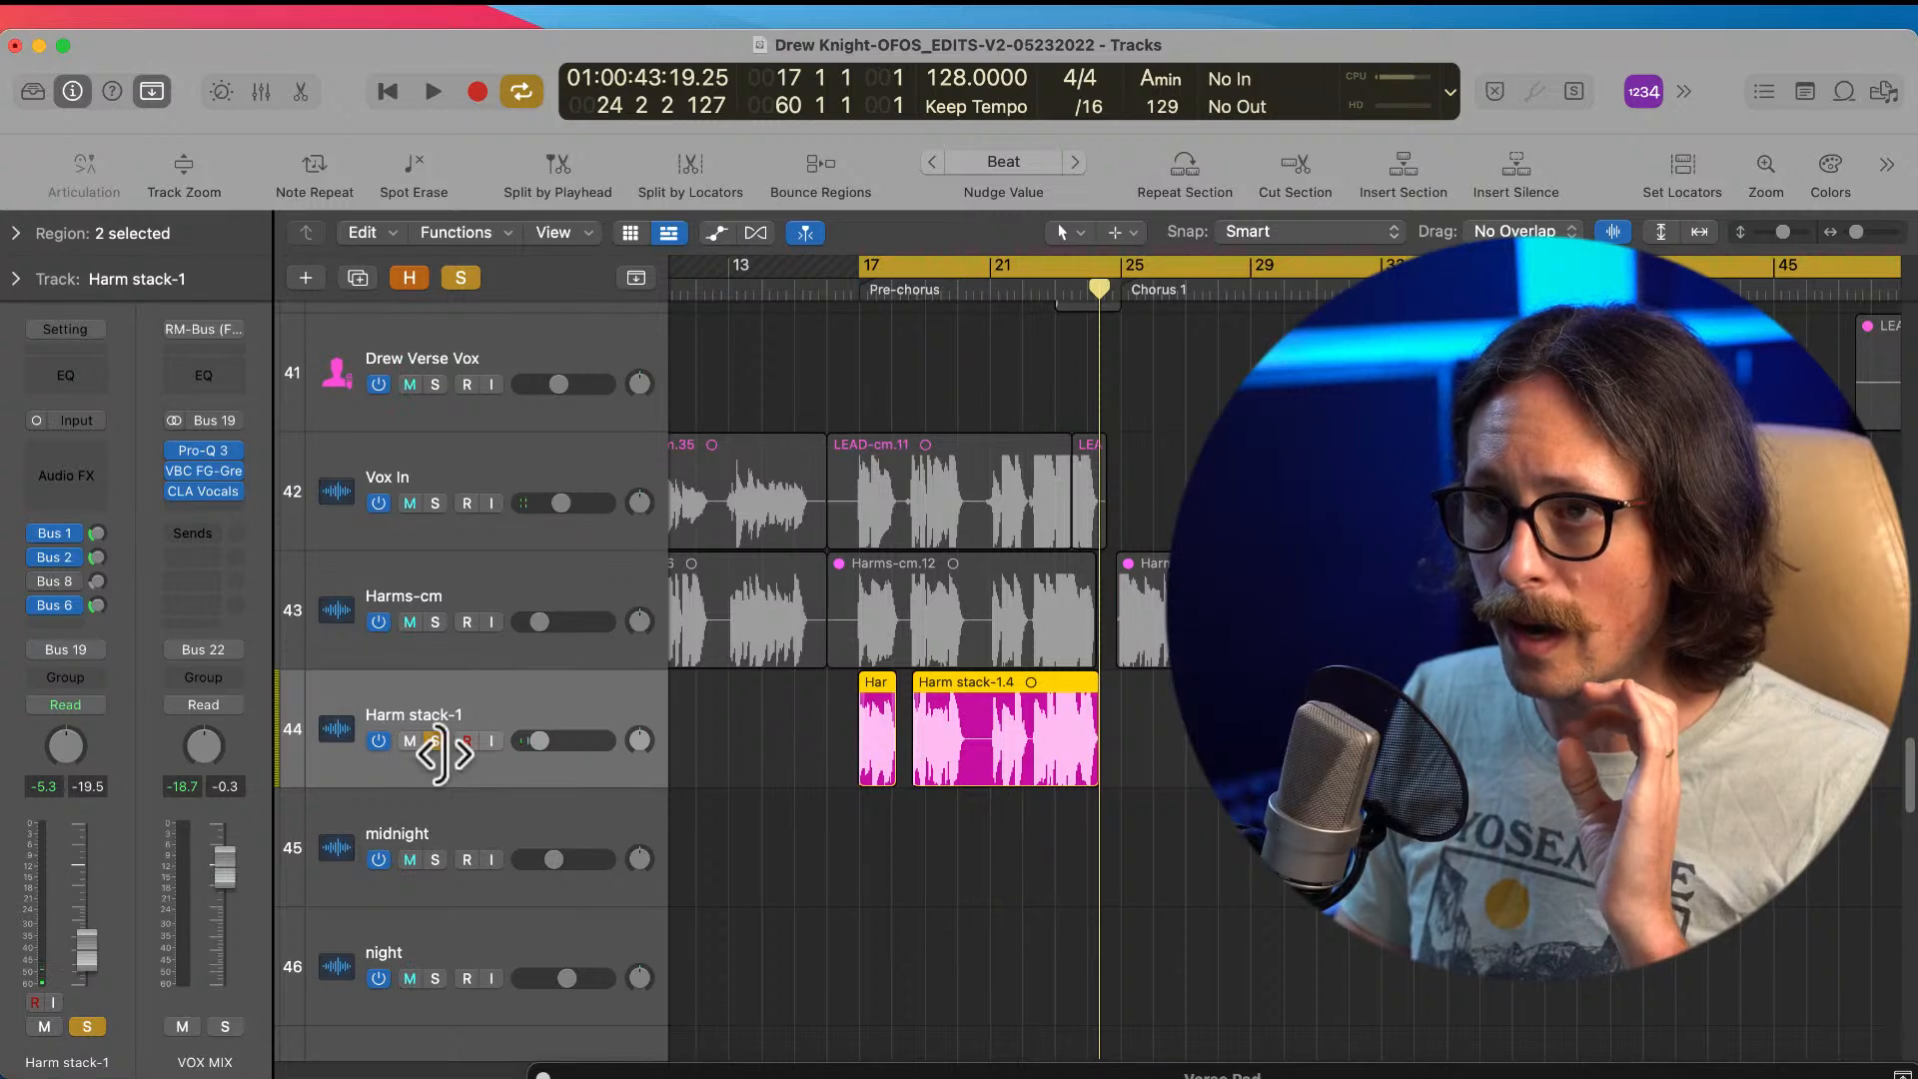
pyautogui.click(92, 476)
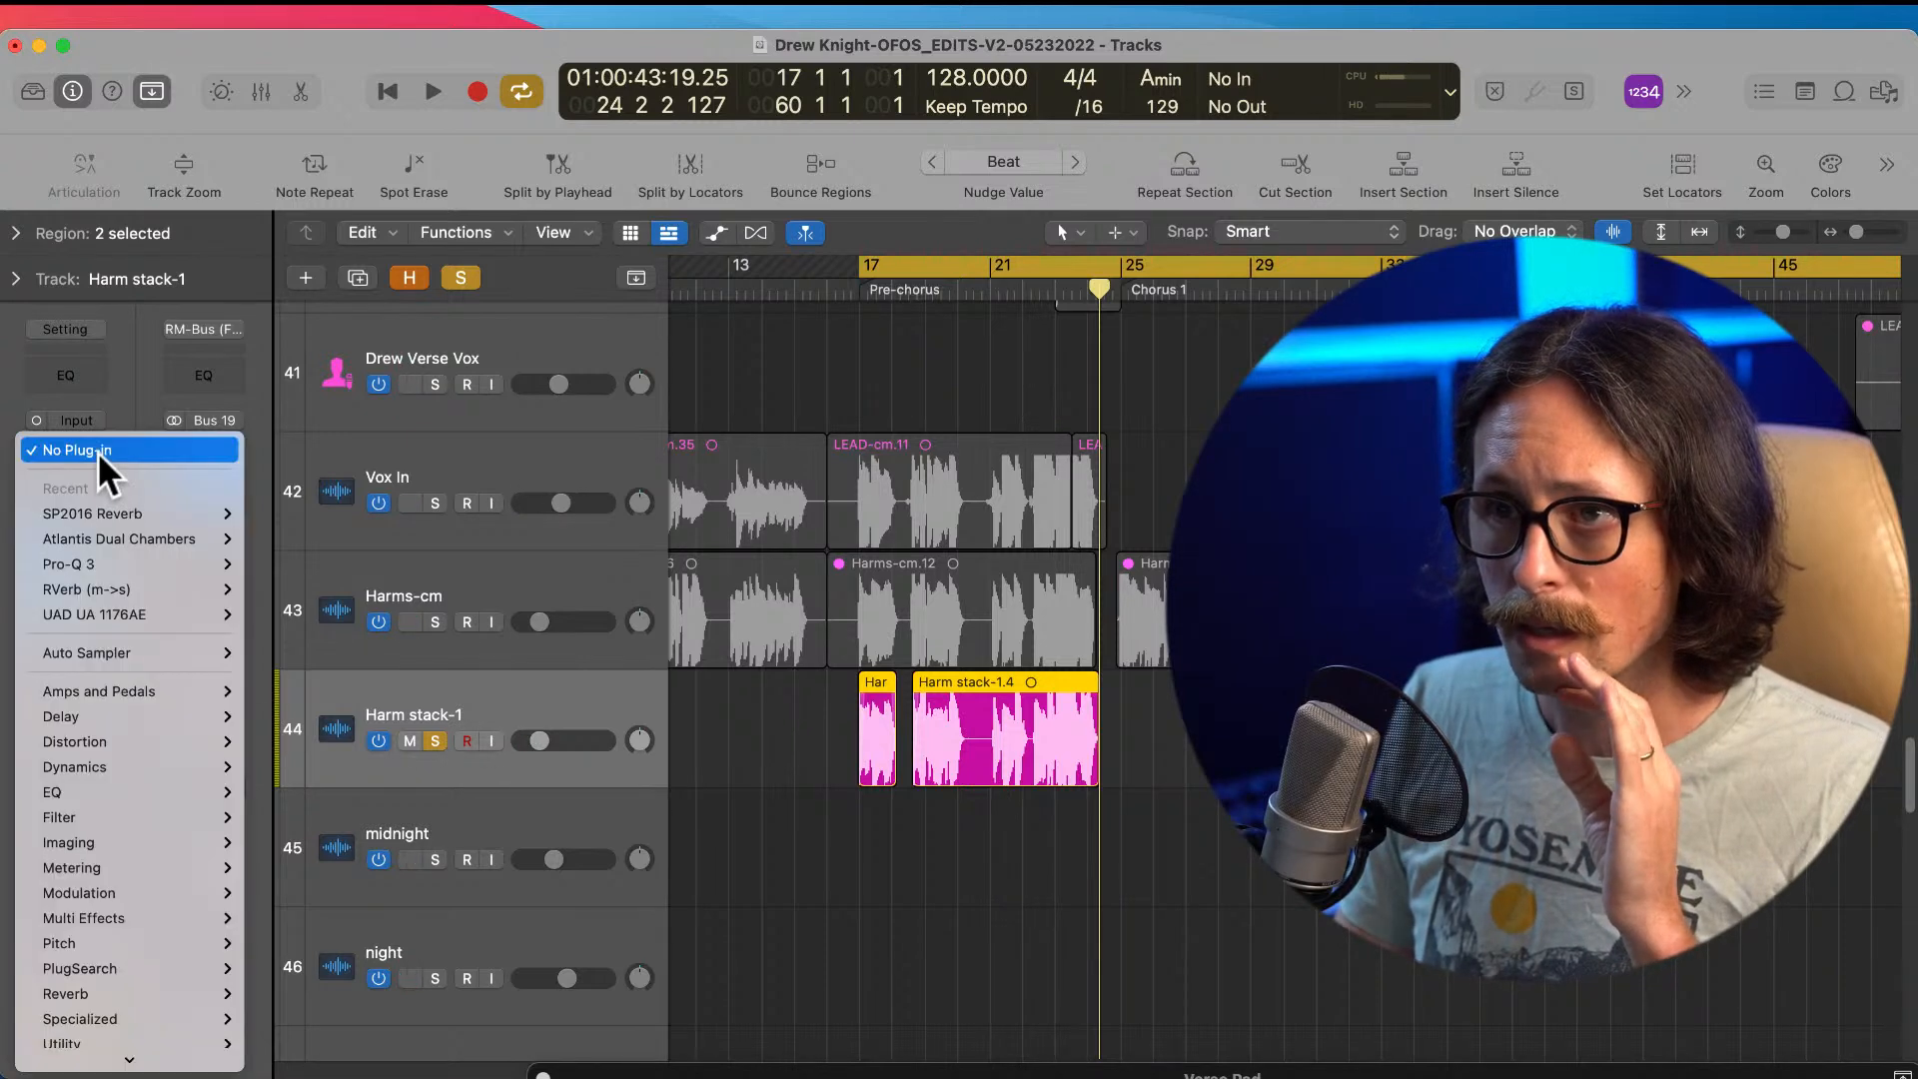
pyautogui.click(250, 600)
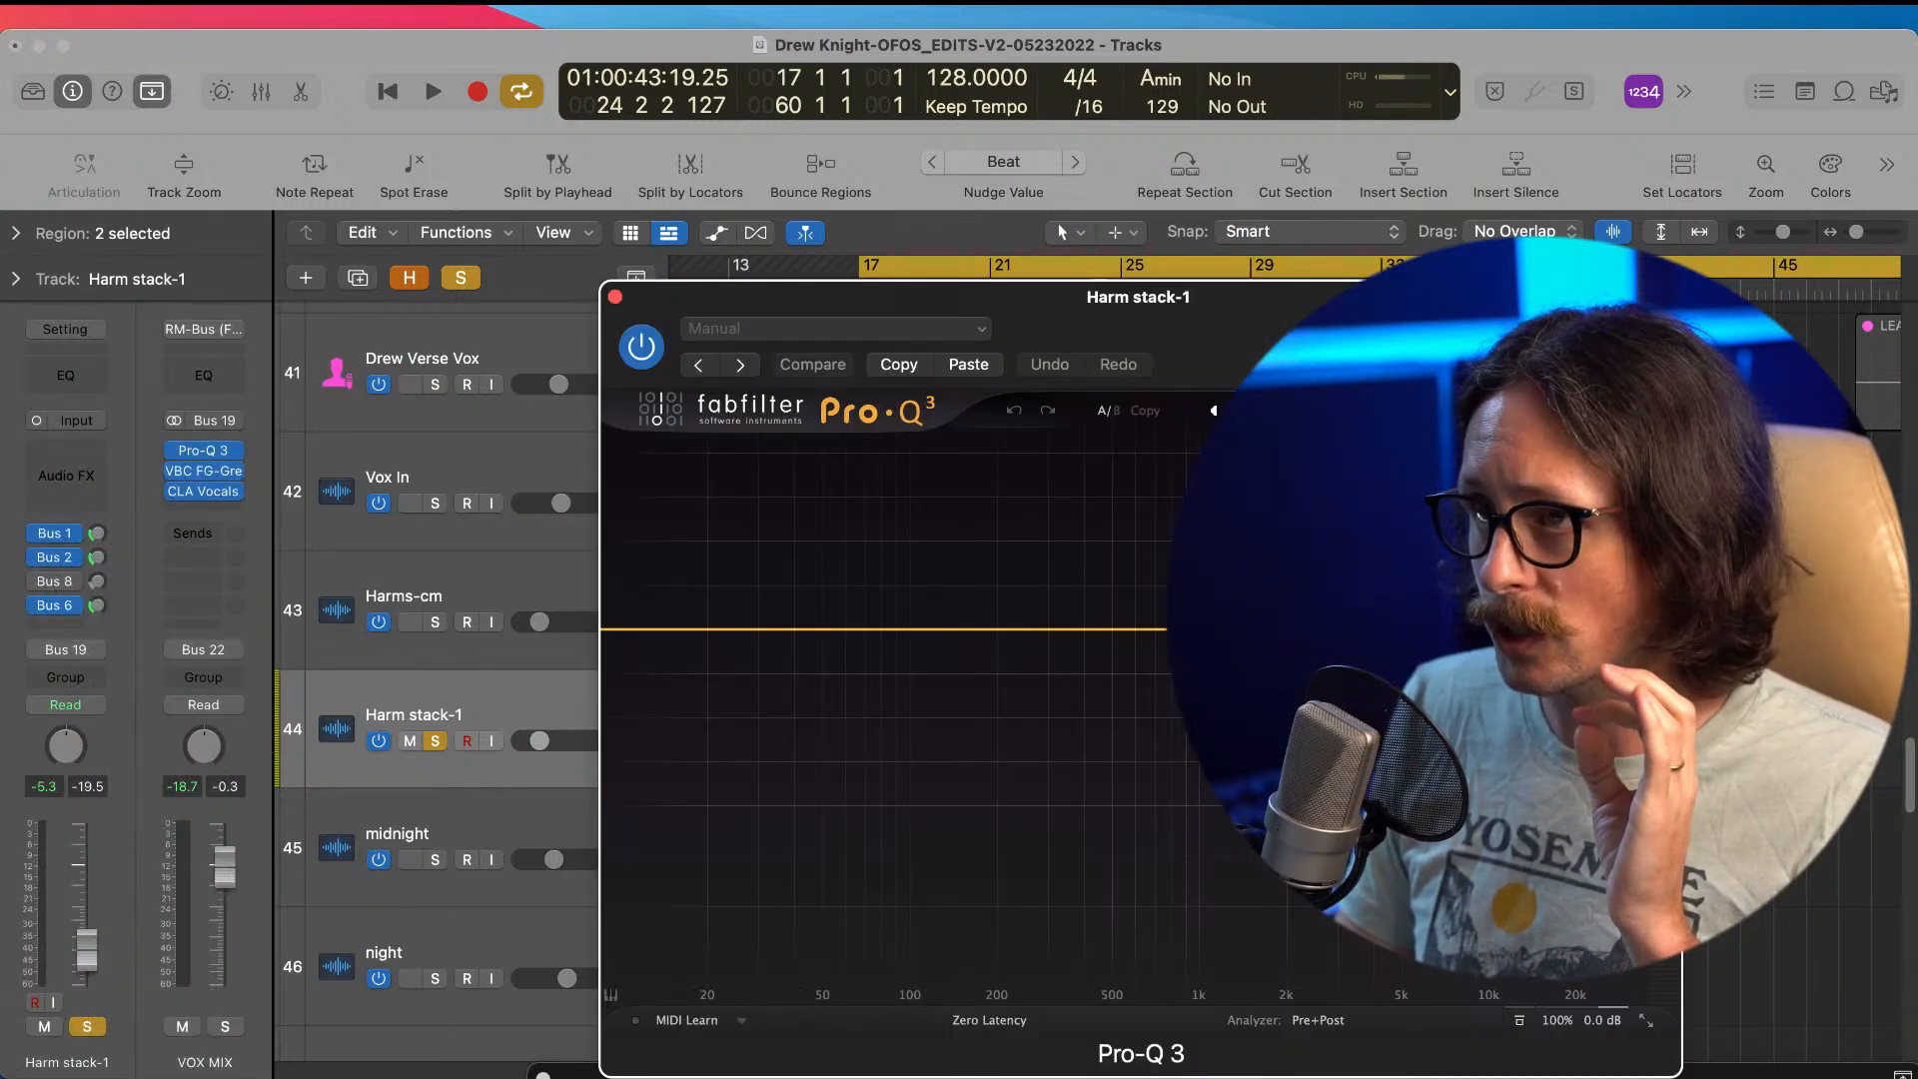
pyautogui.moveTo(1141, 322); pyautogui.dragTo(646, 192)
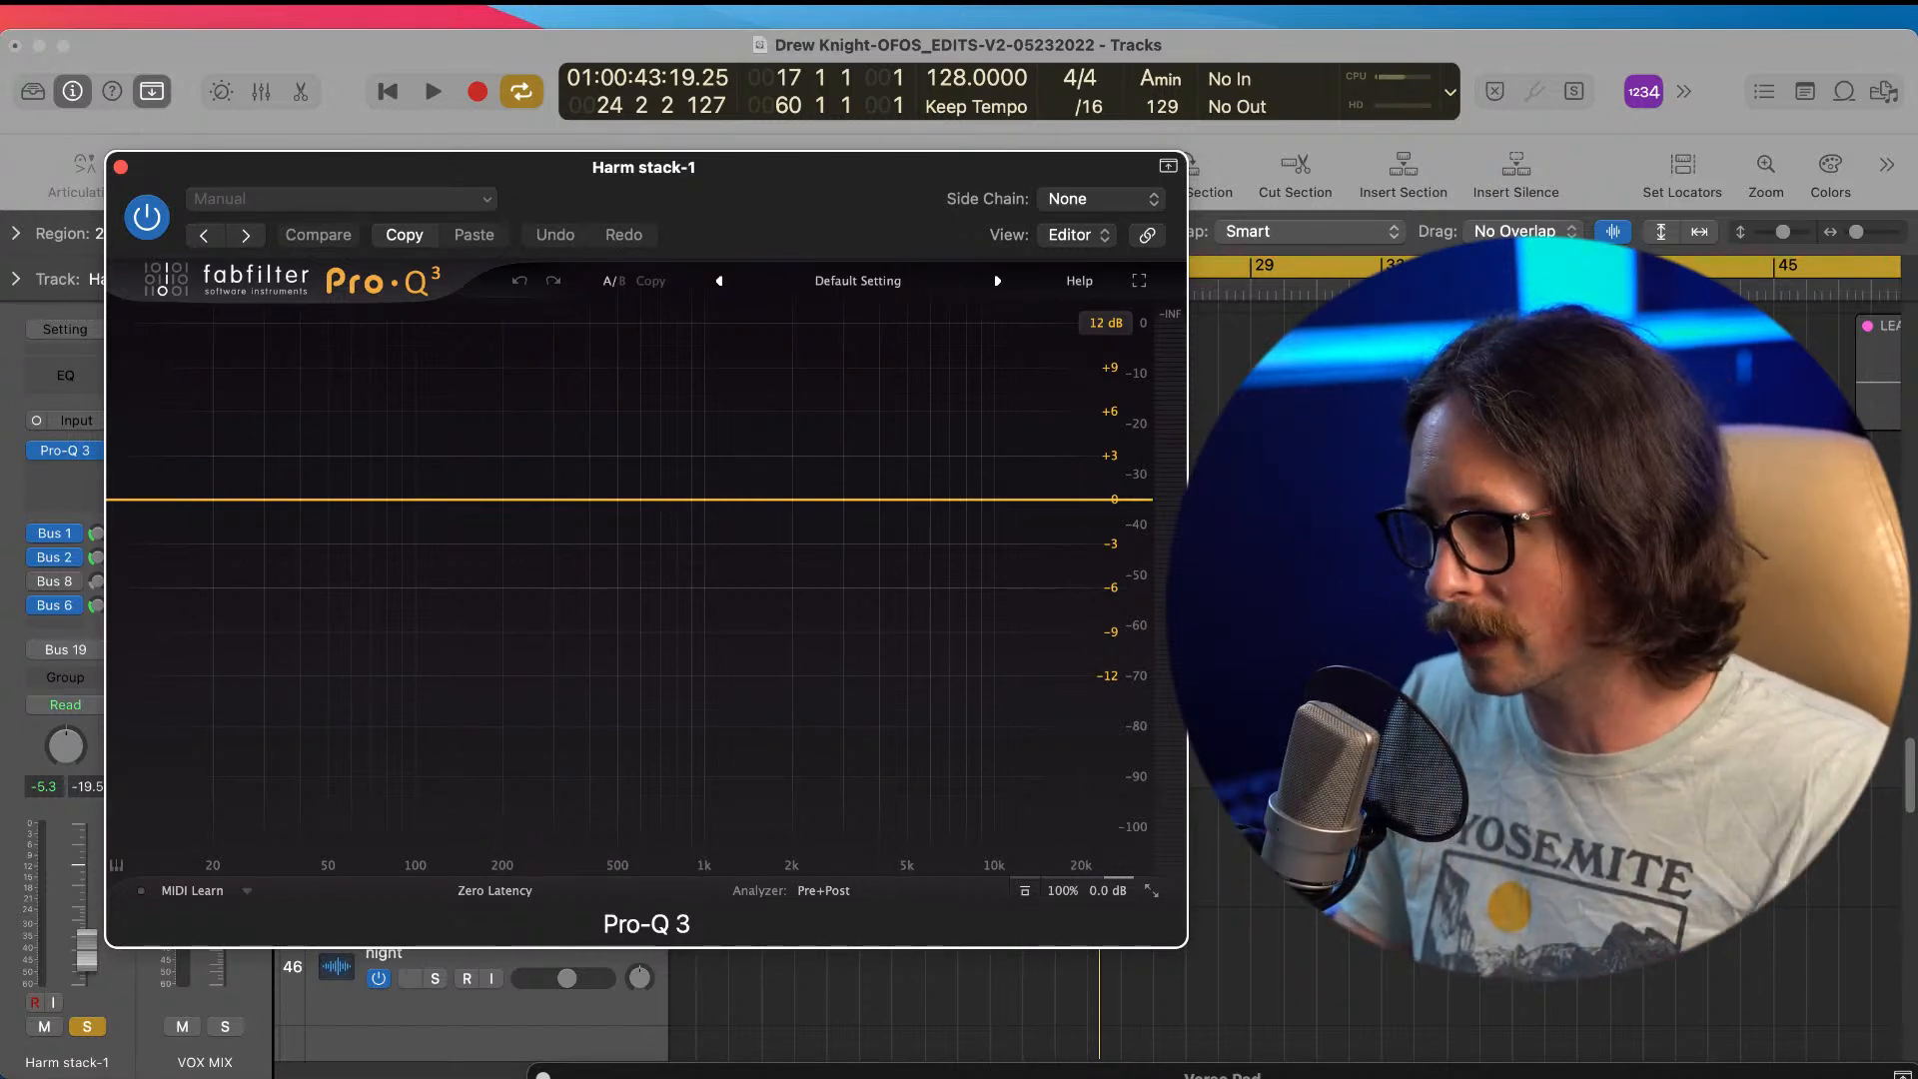
# Step: During playback, add a Pro-Q 3 bell cut at about 816 Hz with −4 dB gain and a Q of 1.935
pyautogui.click(650, 523)
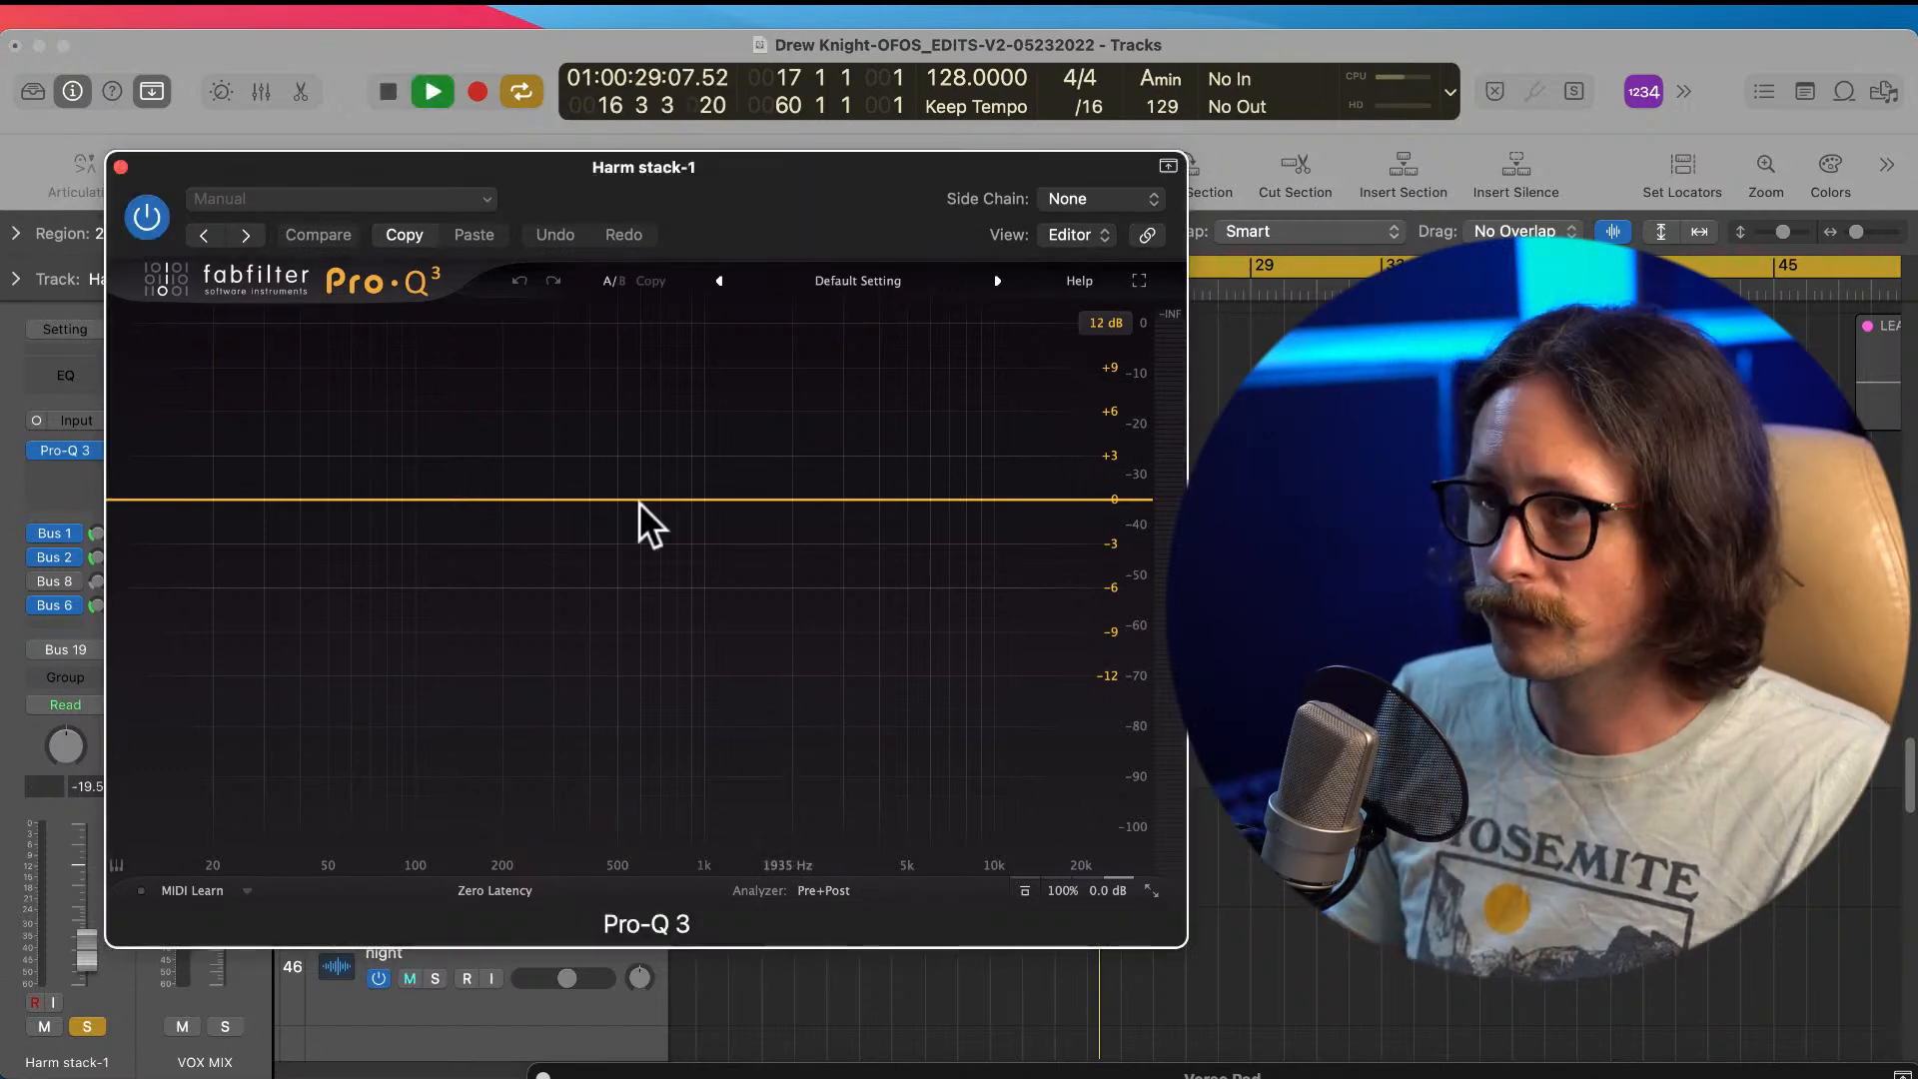
pyautogui.press('space')
pyautogui.moveTo(650, 522)
pyautogui.mouseDown()
pyautogui.moveTo(698, 629)
pyautogui.moveTo(655, 603)
pyautogui.moveTo(688, 450)
pyautogui.moveTo(673, 391)
pyautogui.moveTo(696, 382)
pyautogui.moveTo(683, 533)
pyautogui.mouseUp()
pyautogui.moveTo(785, 779); pyautogui.dragTo(797, 736)
pyautogui.moveTo(680, 528); pyautogui.dragTo(678, 558)
# Step: Make the bell cut dynamic and retune it to about 976 Hz, −5.73 dB and a Q of 2.014
pyautogui.click(745, 630)
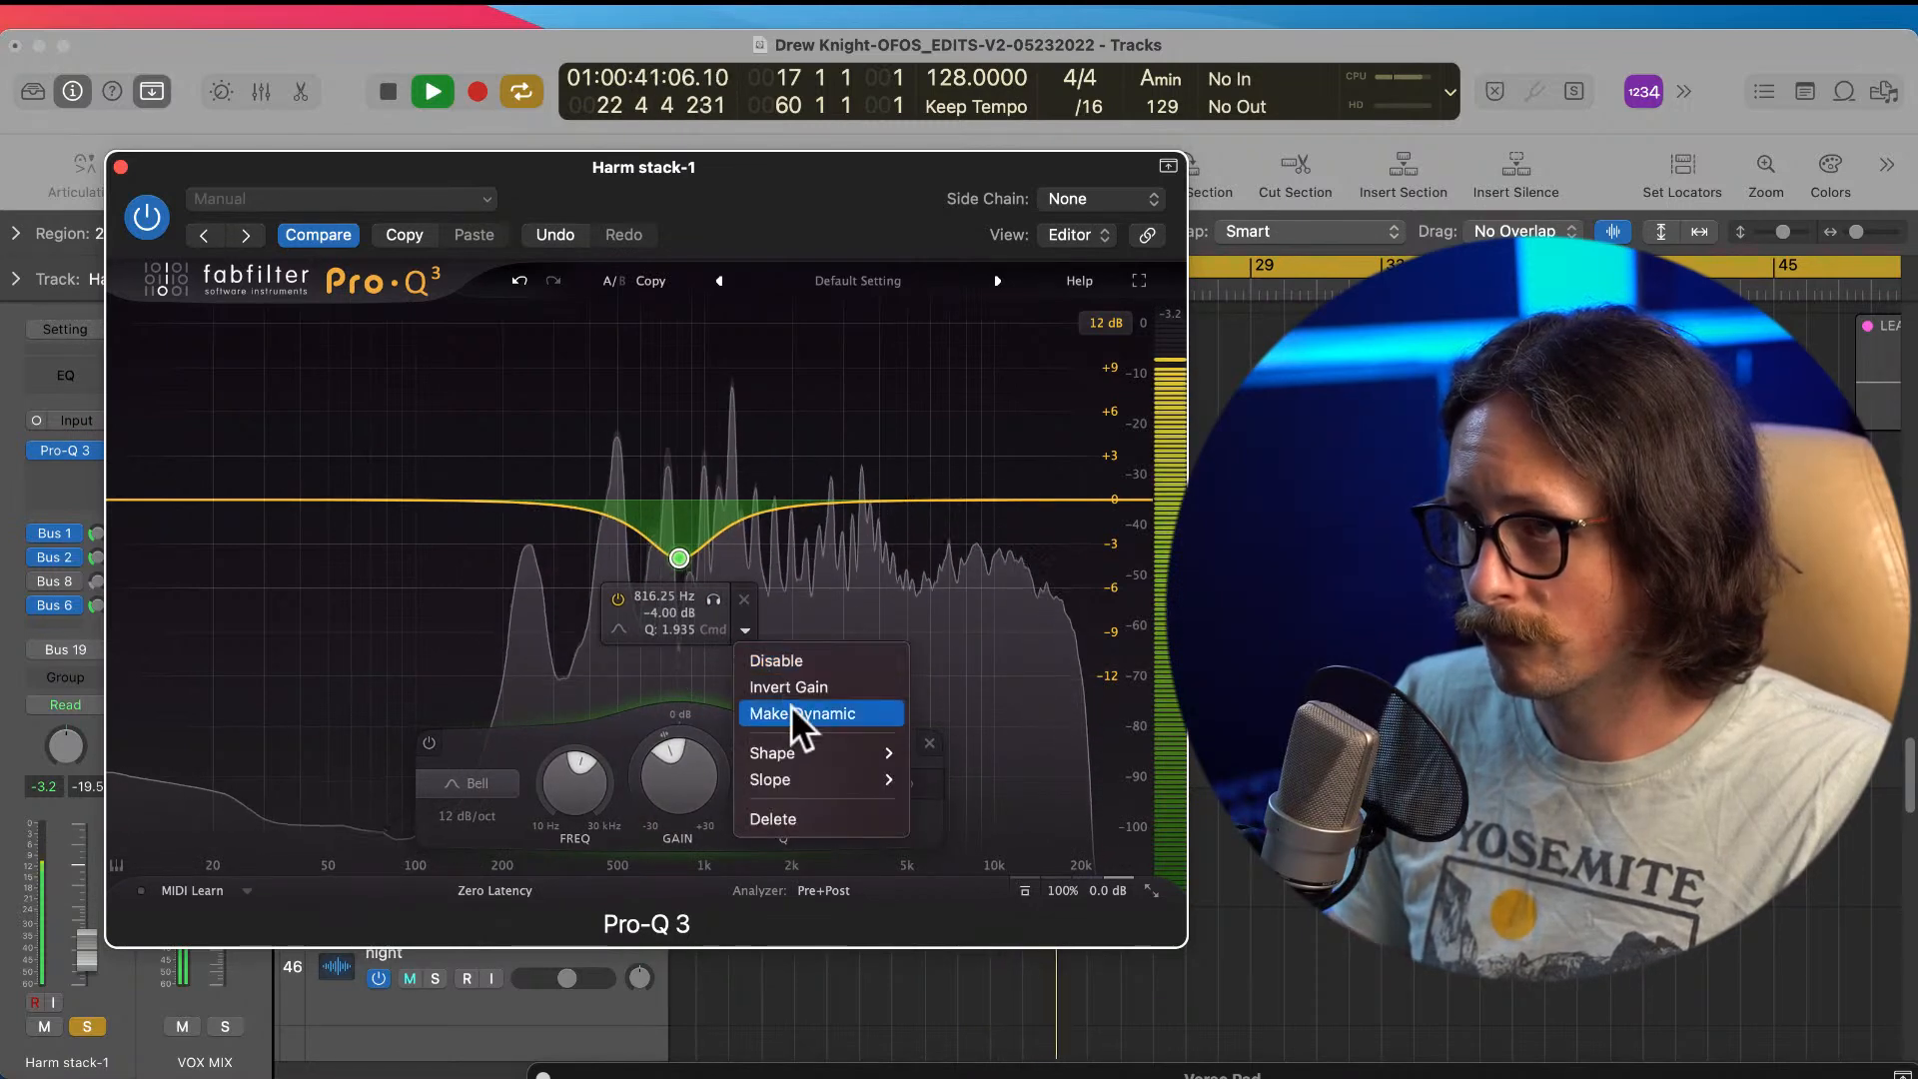
pyautogui.click(805, 713)
pyautogui.moveTo(677, 563); pyautogui.dragTo(685, 549)
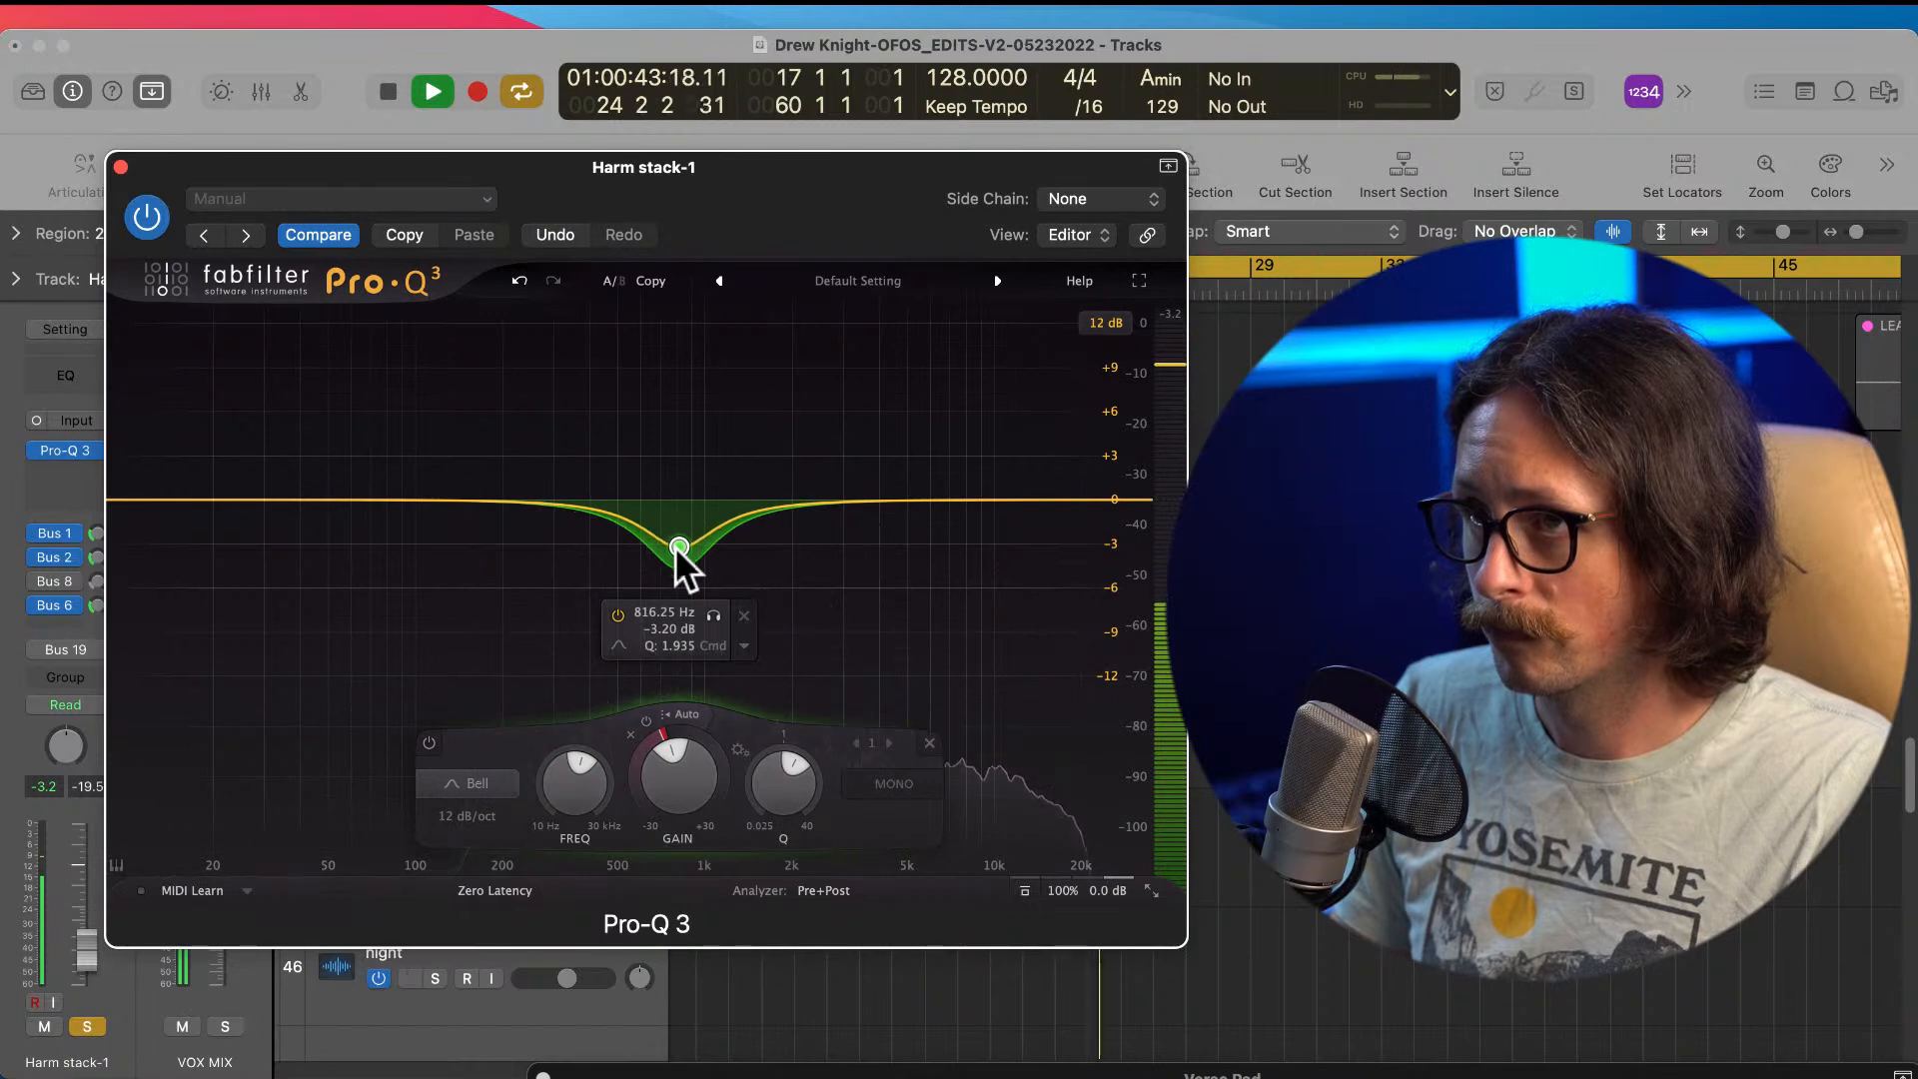
pyautogui.moveTo(790, 790); pyautogui.dragTo(793, 783)
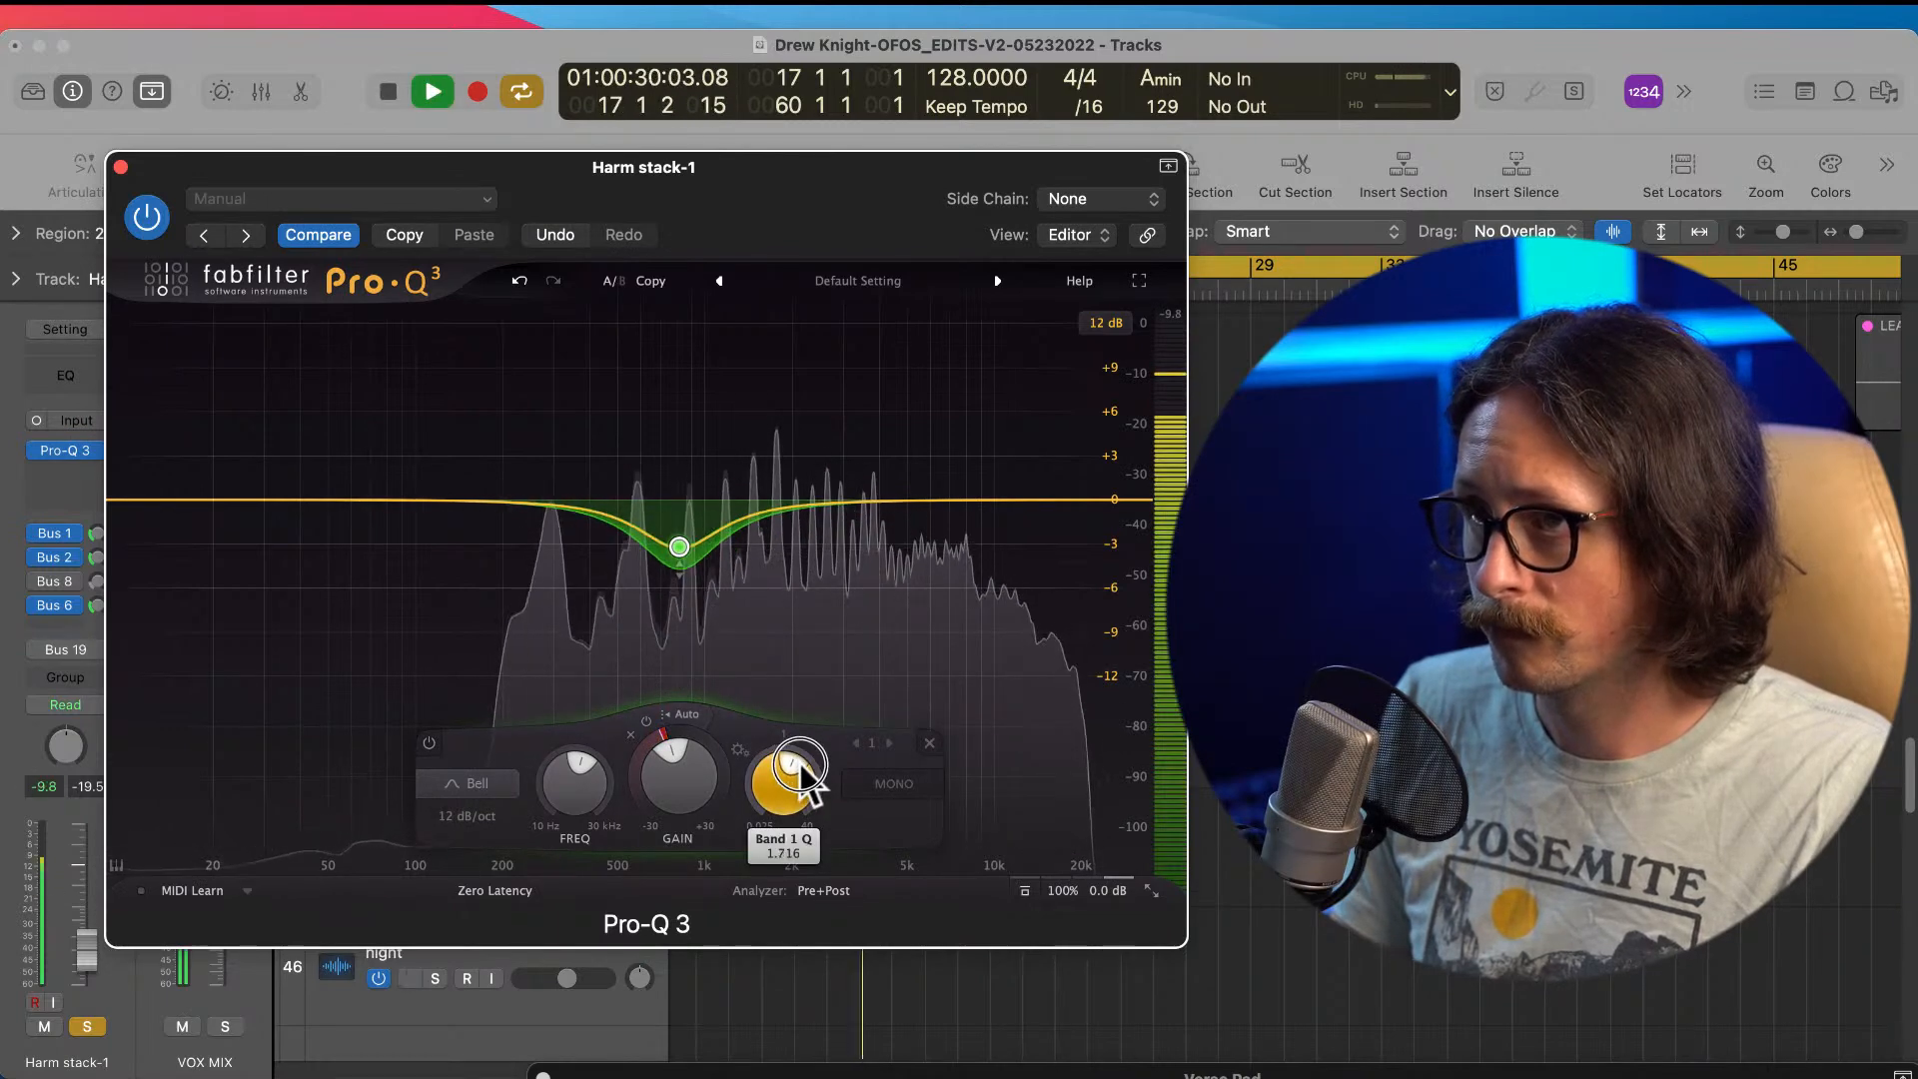
pyautogui.moveTo(686, 535); pyautogui.dragTo(701, 584)
# Step: Add a 30 dB/oct low cut slightly above 200 Hz to the harmony's equalizer, and stop playback
pyautogui.click(240, 499)
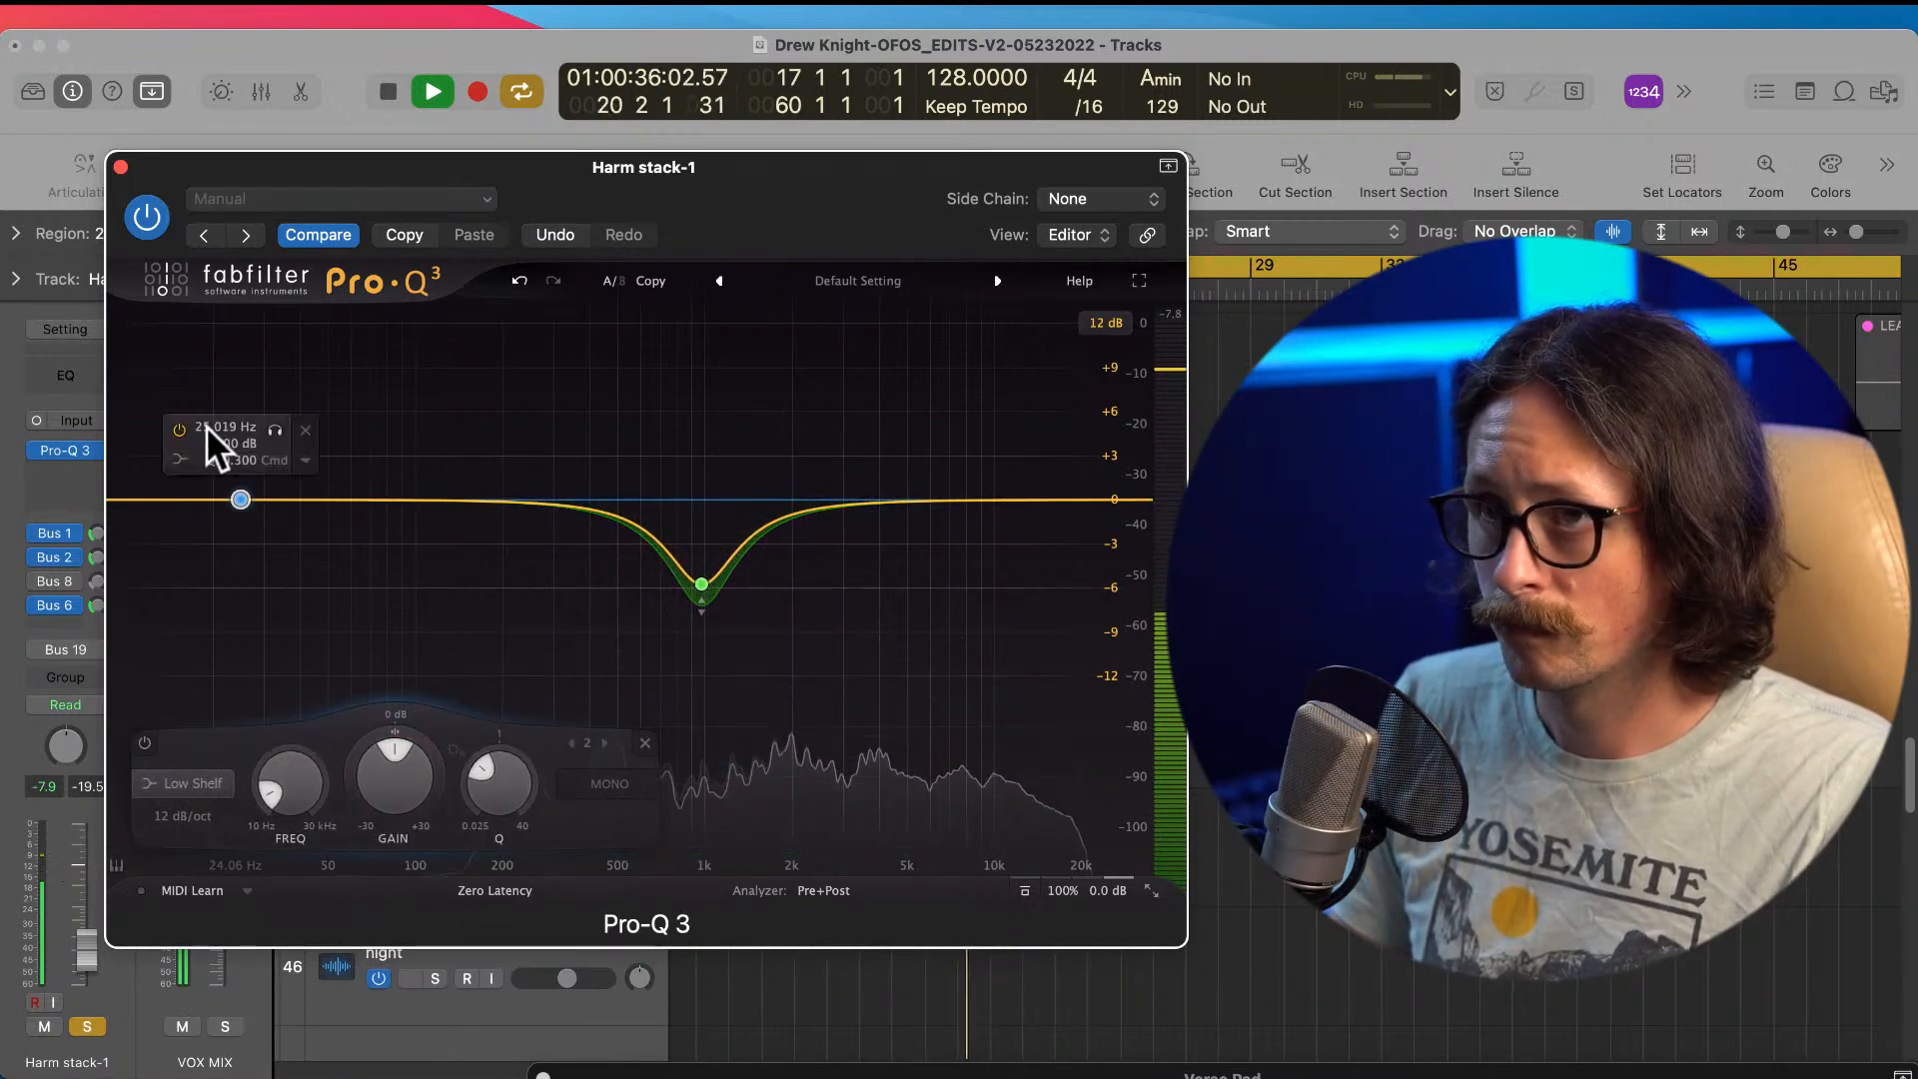
pyautogui.scroll(-5, 245, 495)
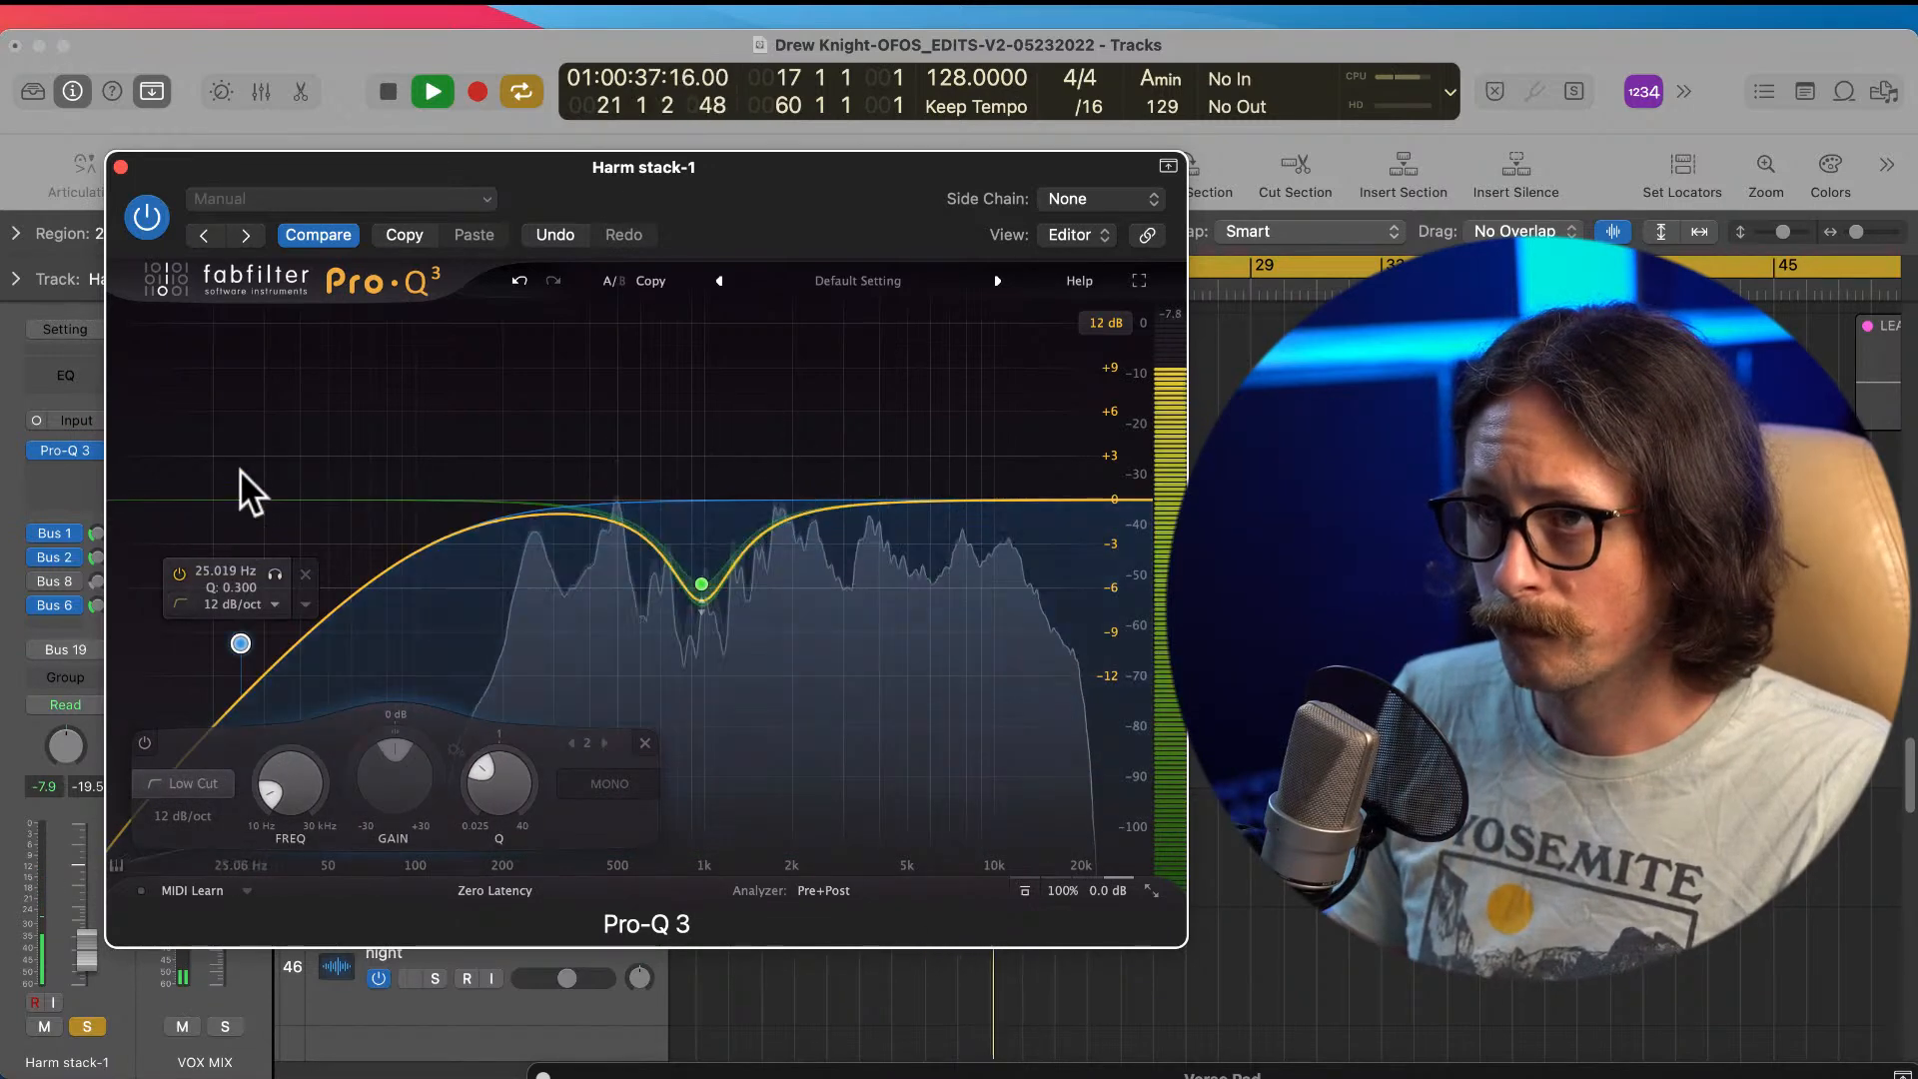
pyautogui.click(238, 604)
pyautogui.click(257, 762)
pyautogui.moveTo(241, 643); pyautogui.dragTo(514, 500)
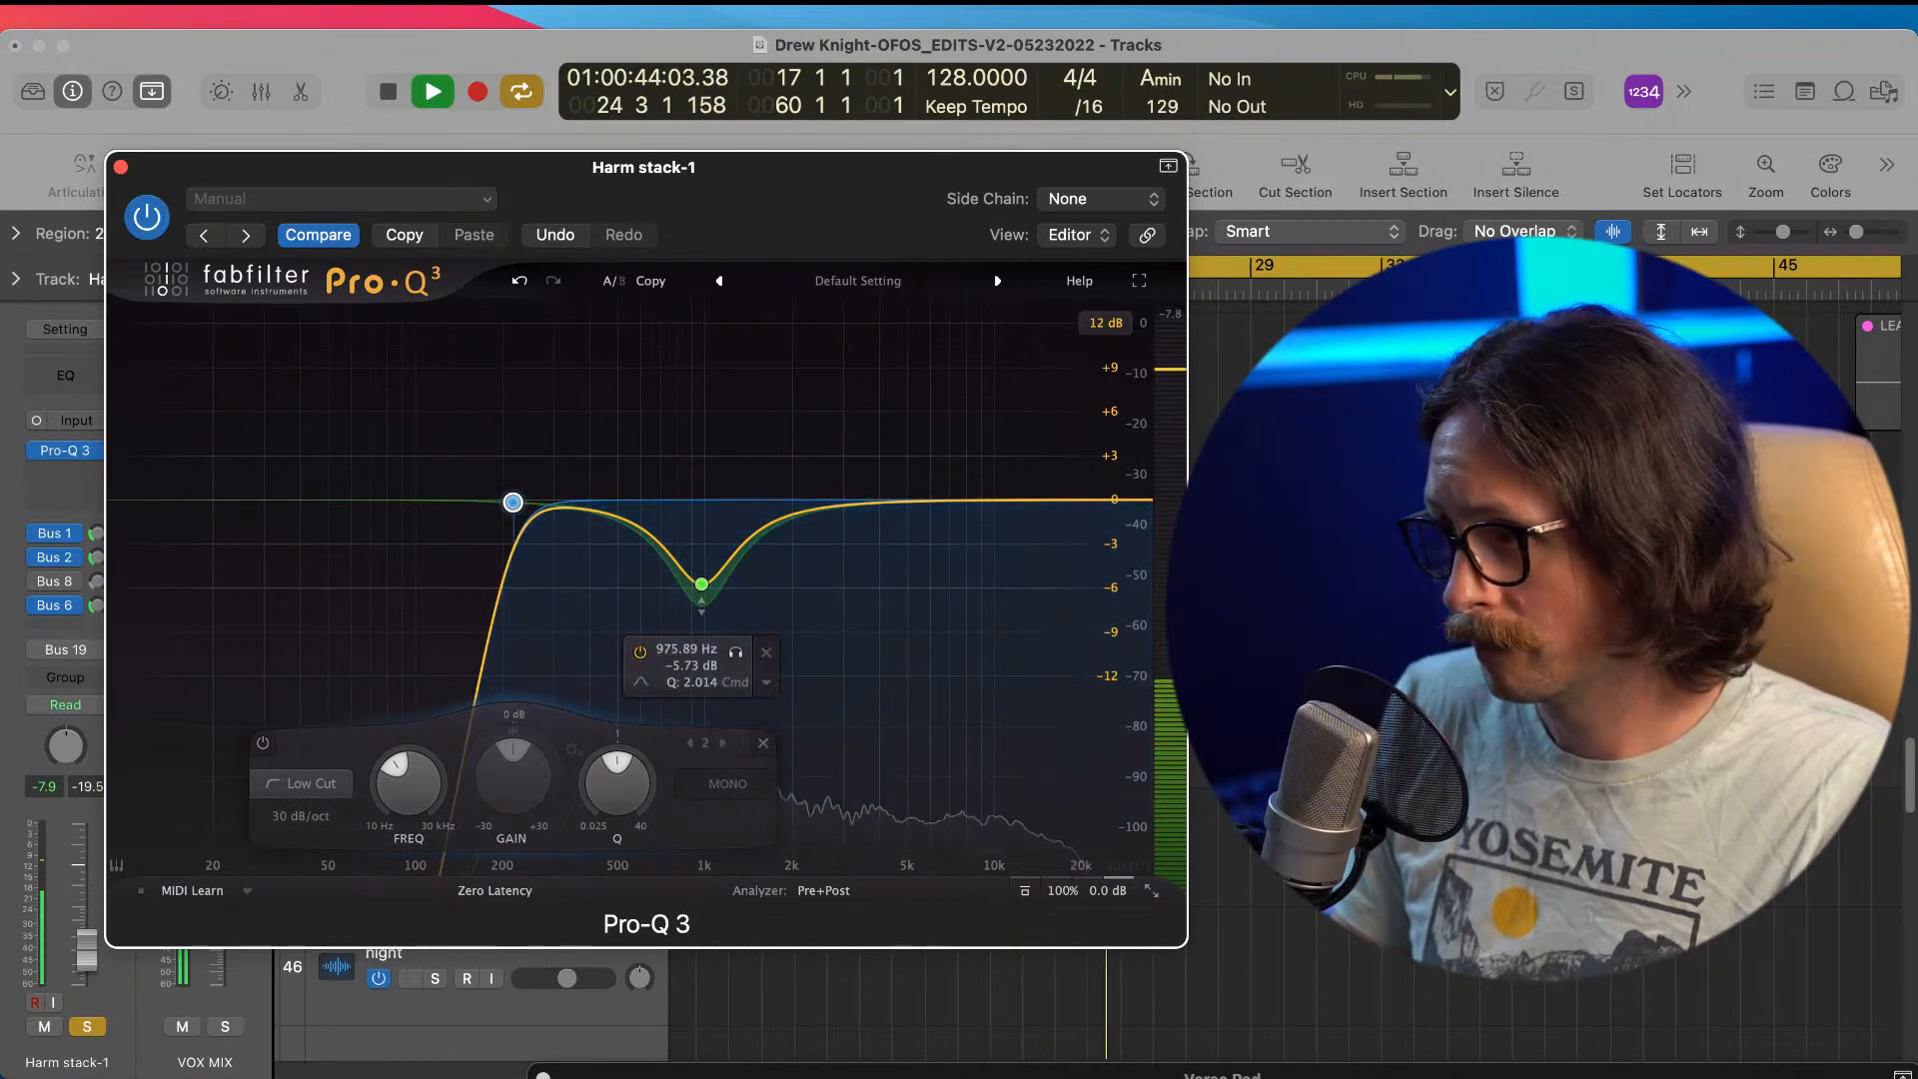
pyautogui.press('space')
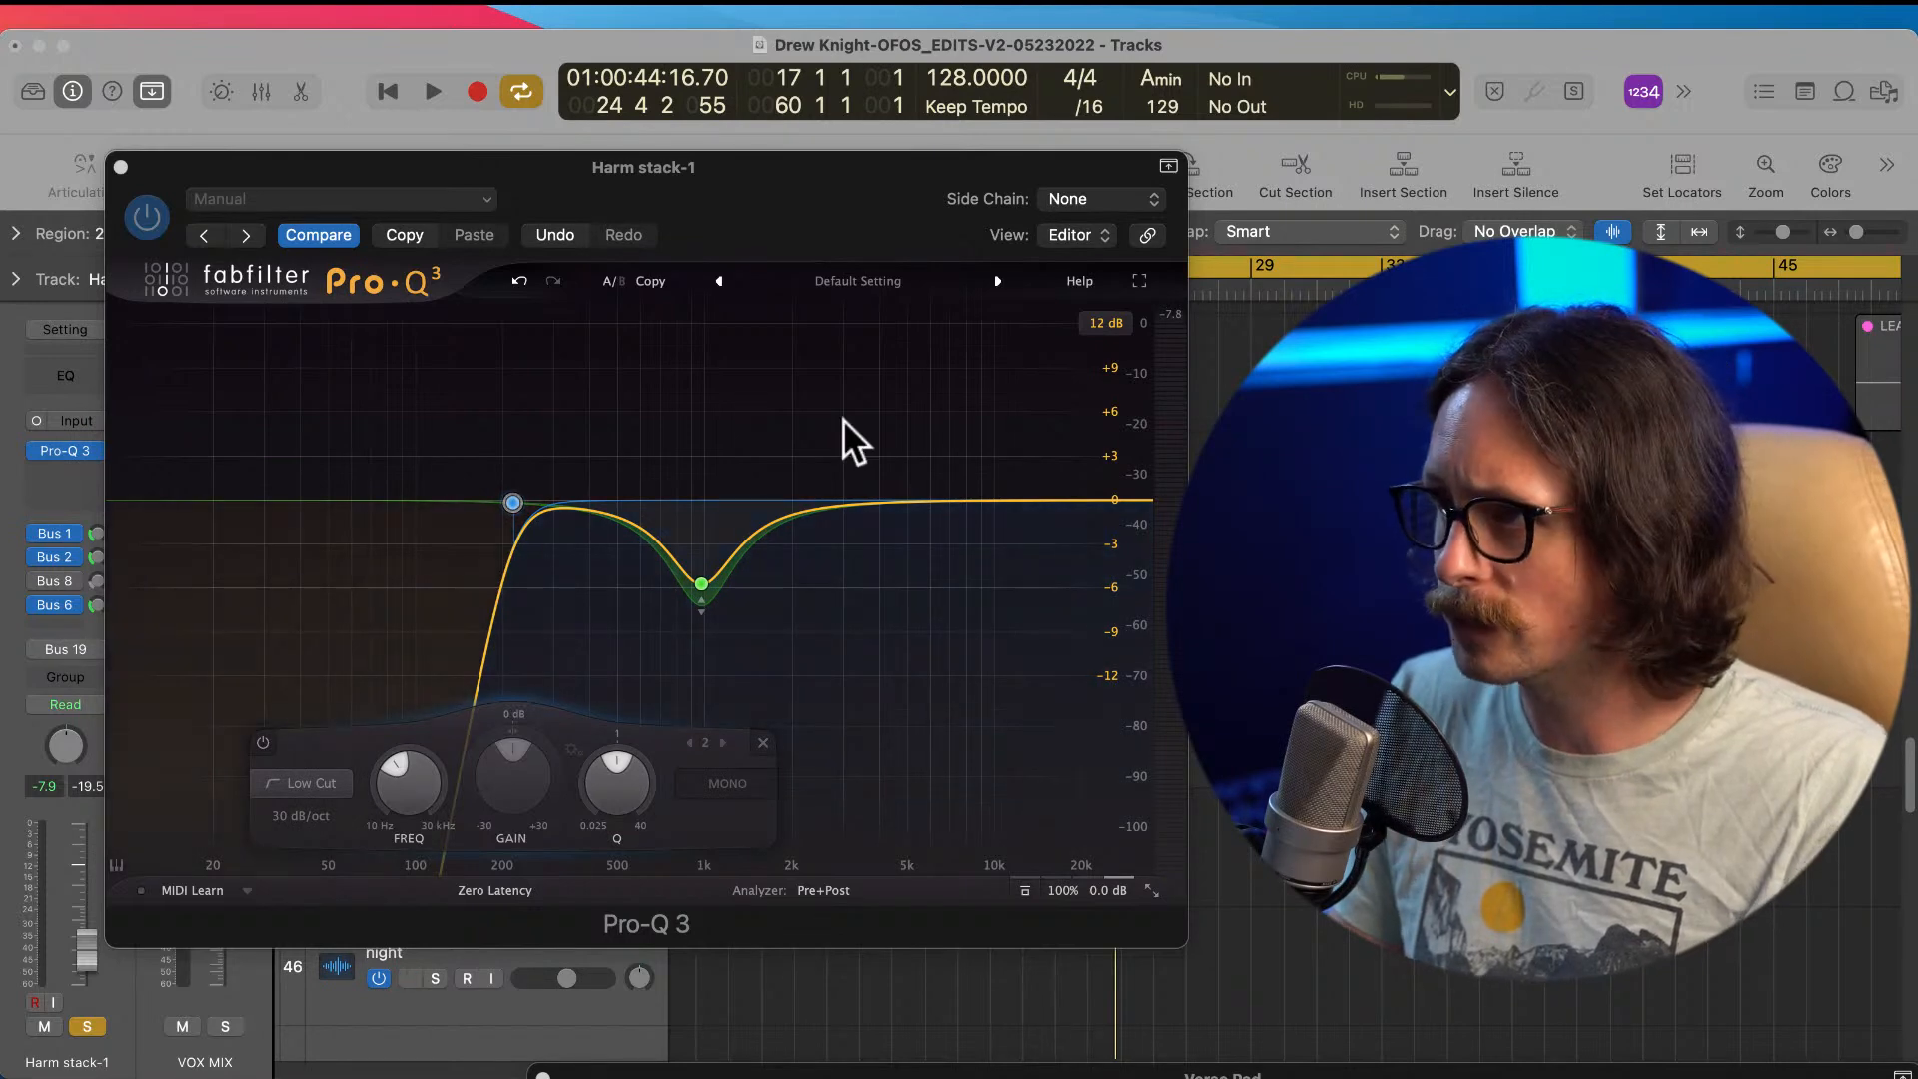
# Step: Audition the dynamic bell band in isolation during playback, nudge its frequency slightly lower, and close the equalizer
pyautogui.moveTo(682, 542)
pyautogui.click(734, 331)
pyautogui.press('space')
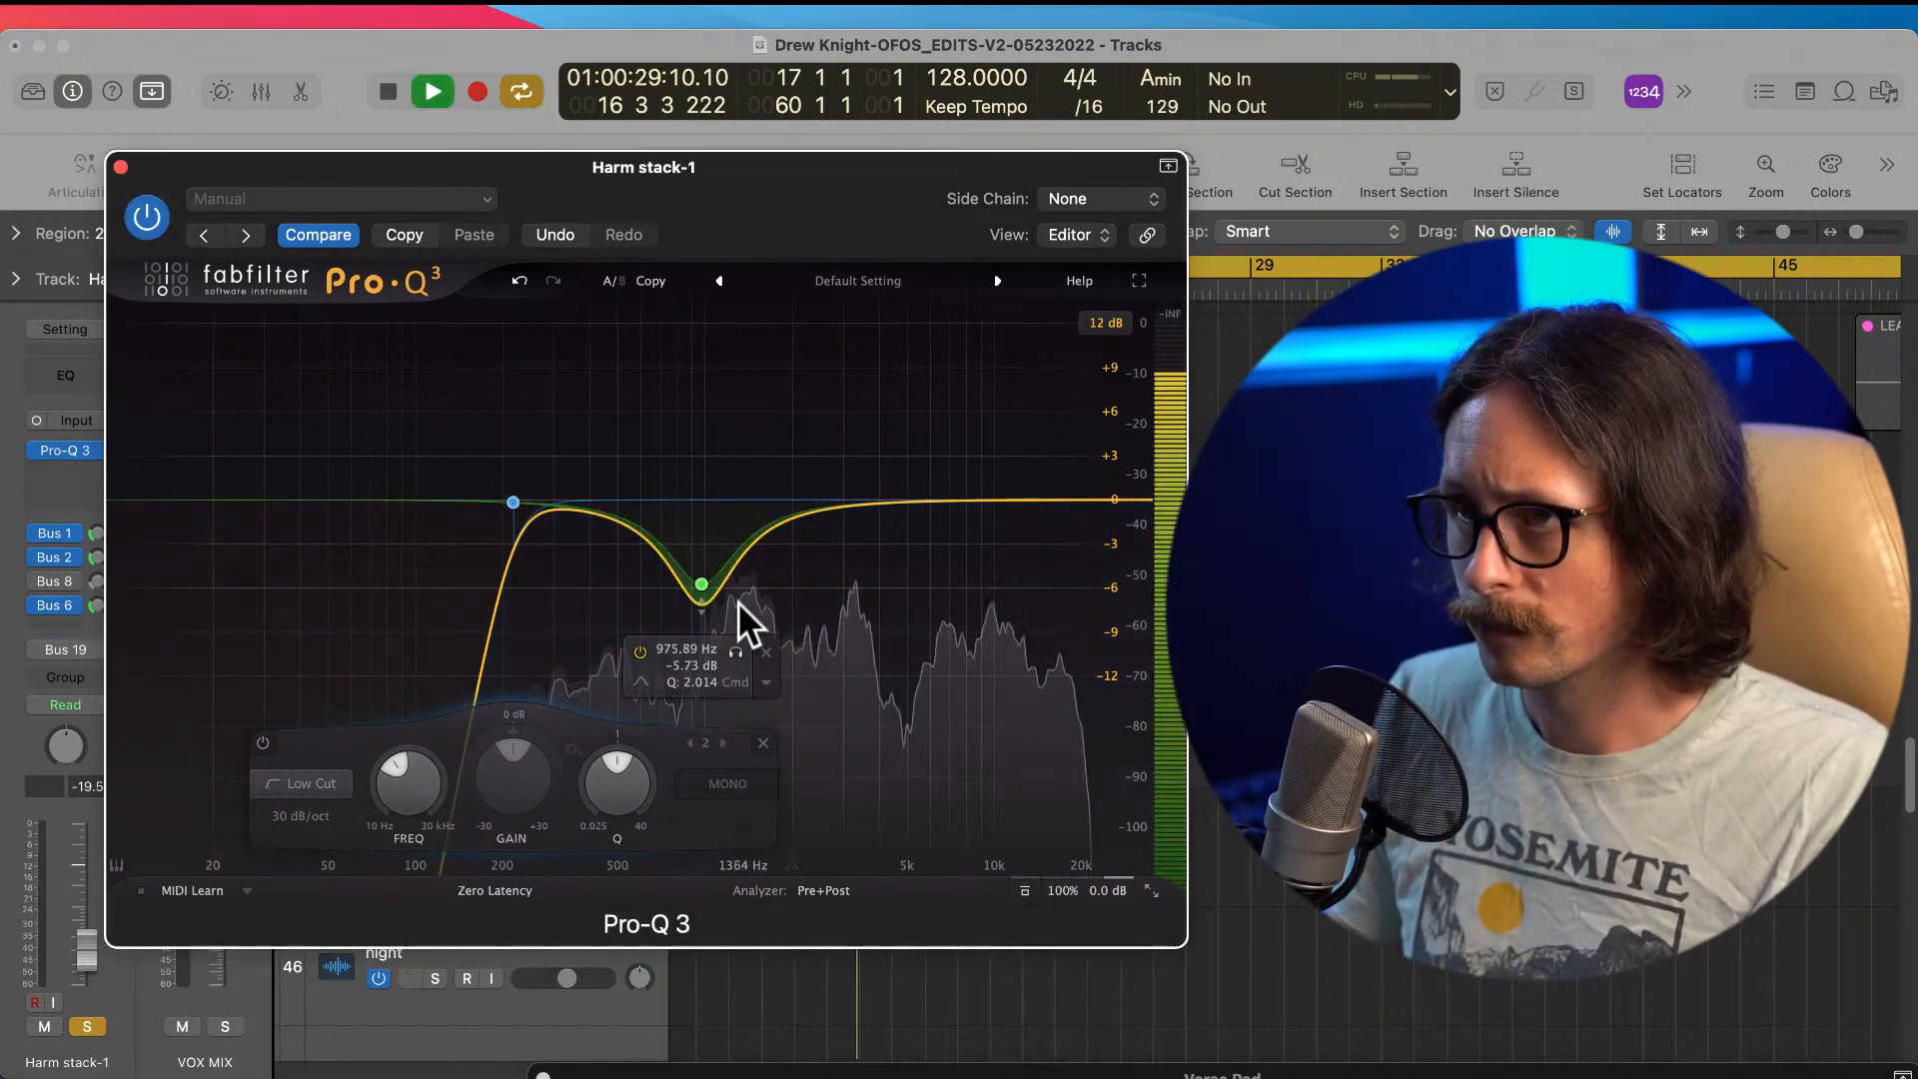
pyautogui.click(735, 652)
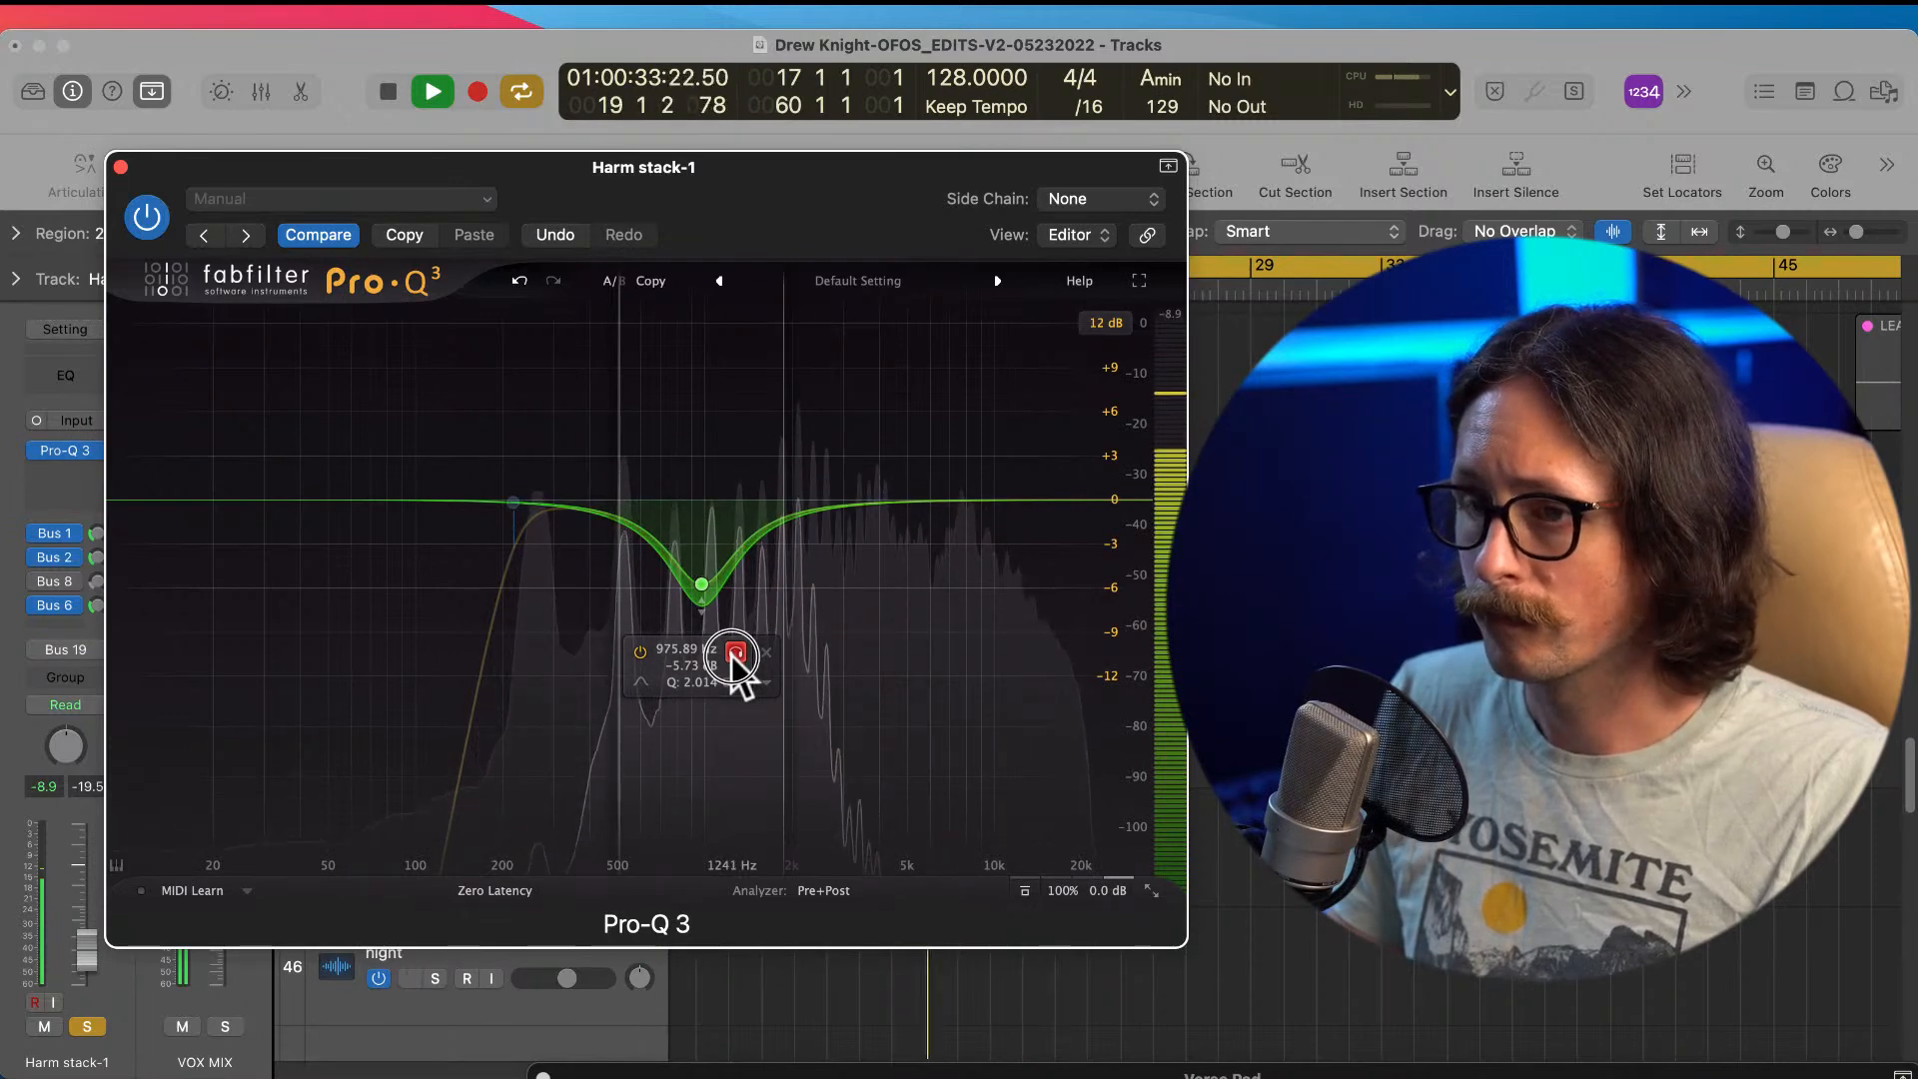
pyautogui.moveTo(734, 657); pyautogui.dragTo(723, 667)
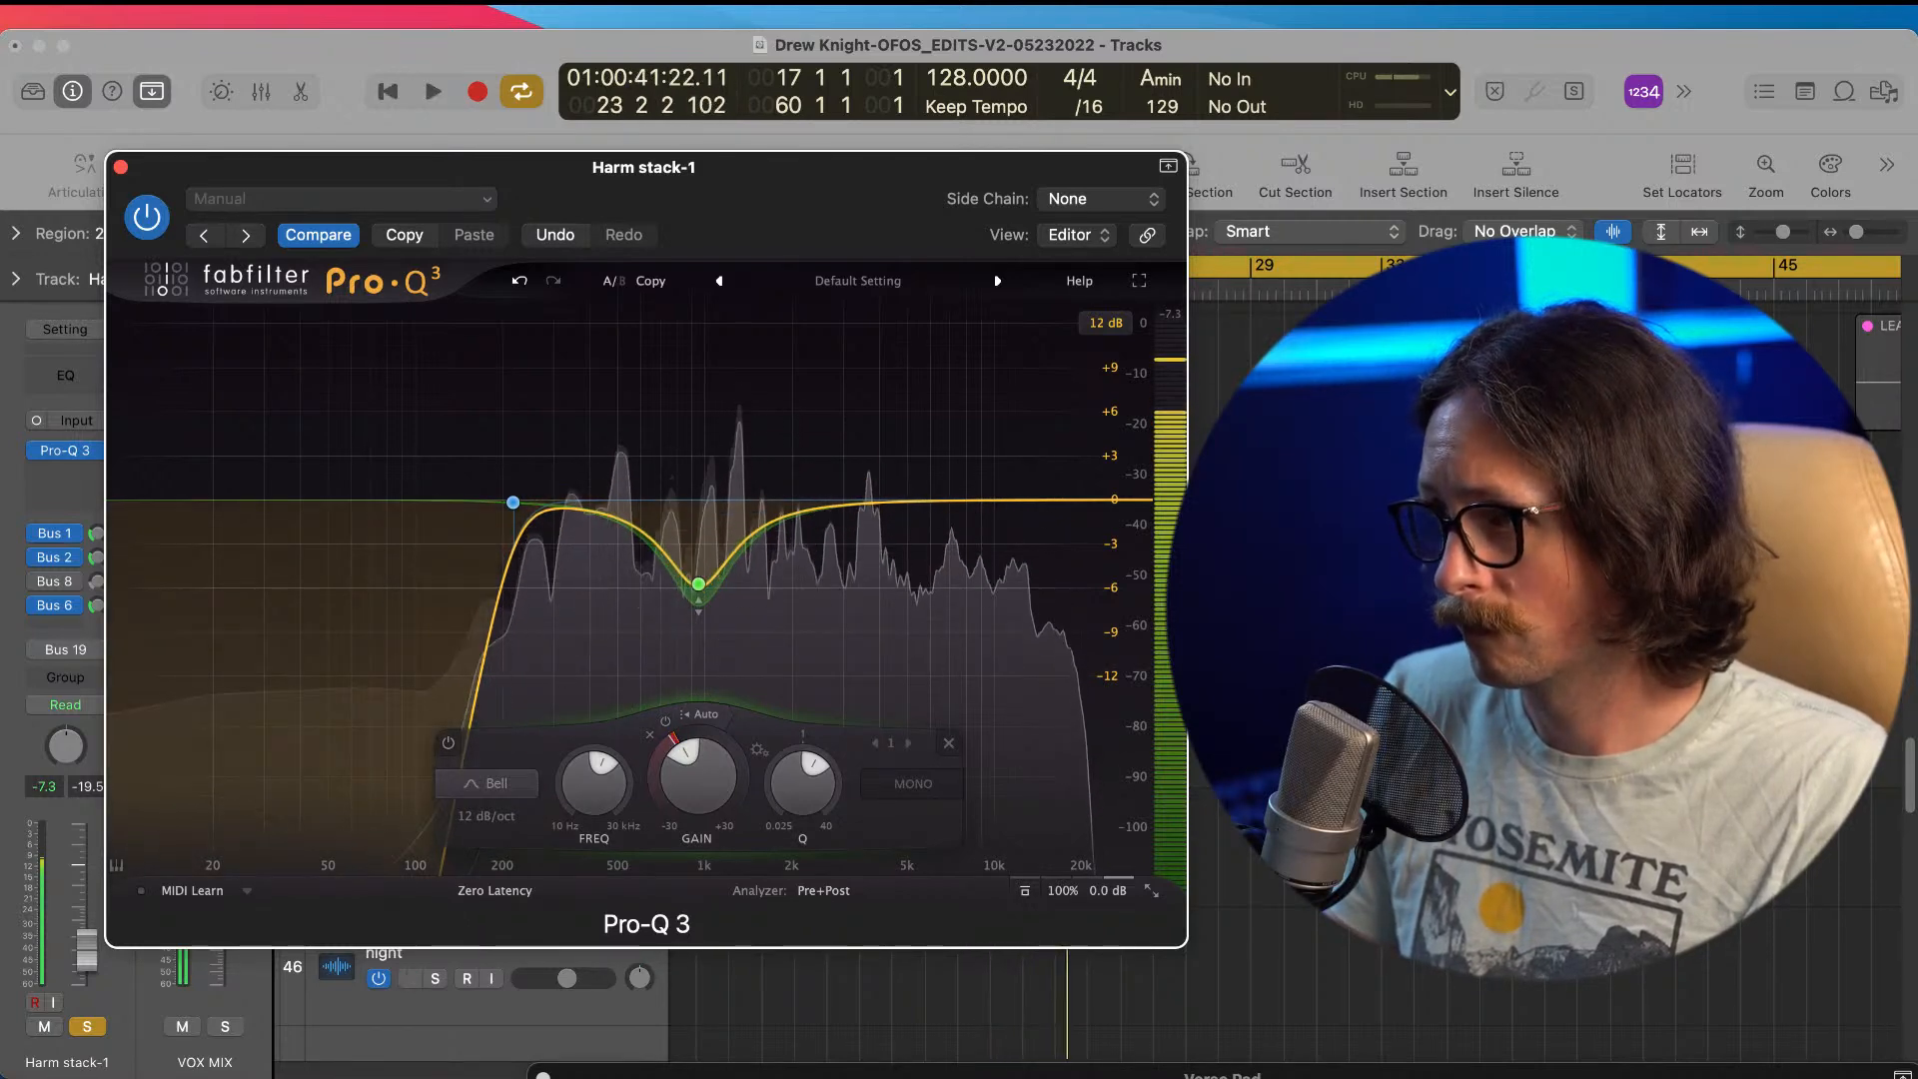
pyautogui.press('space')
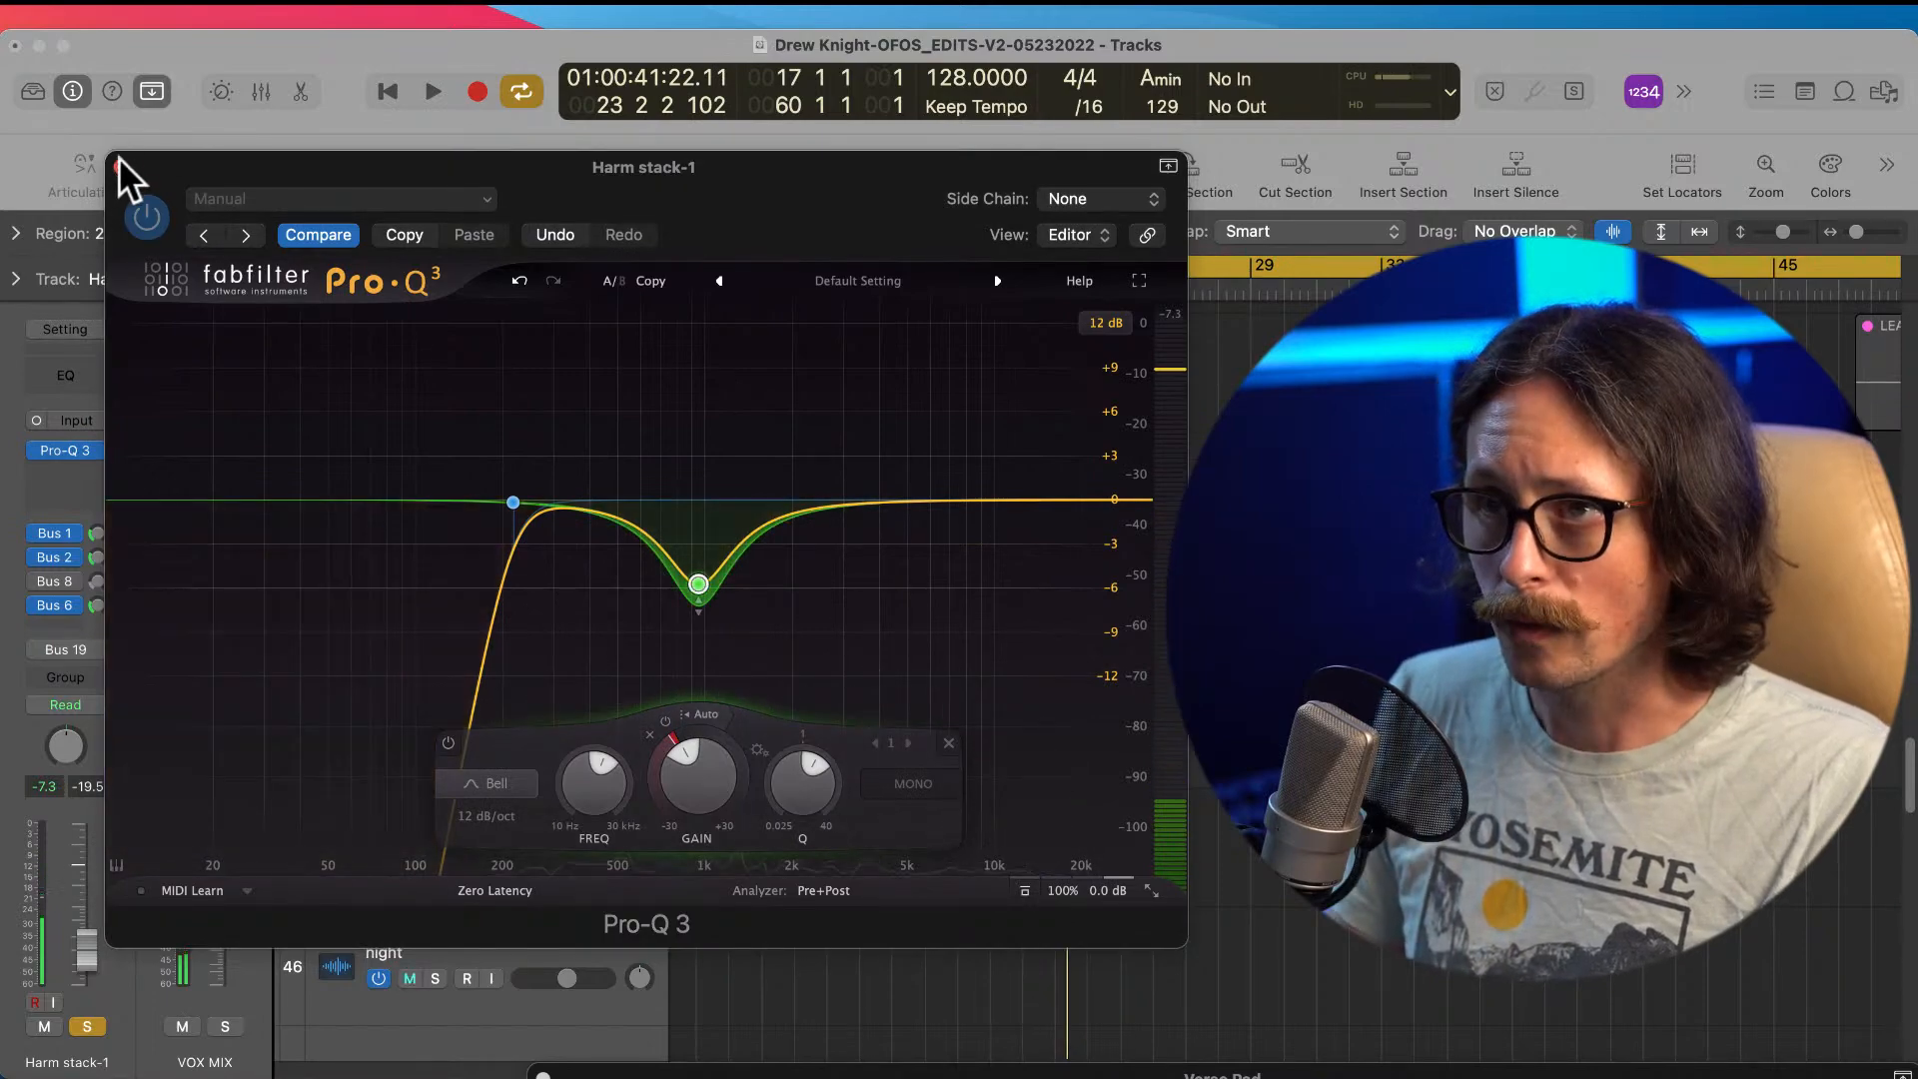
pyautogui.click(118, 160)
# Step: Insert iZotope VocalSynth 2 after Pro-Q 3 on the Harm stack-1 track and reposition its window
pyautogui.click(100, 469)
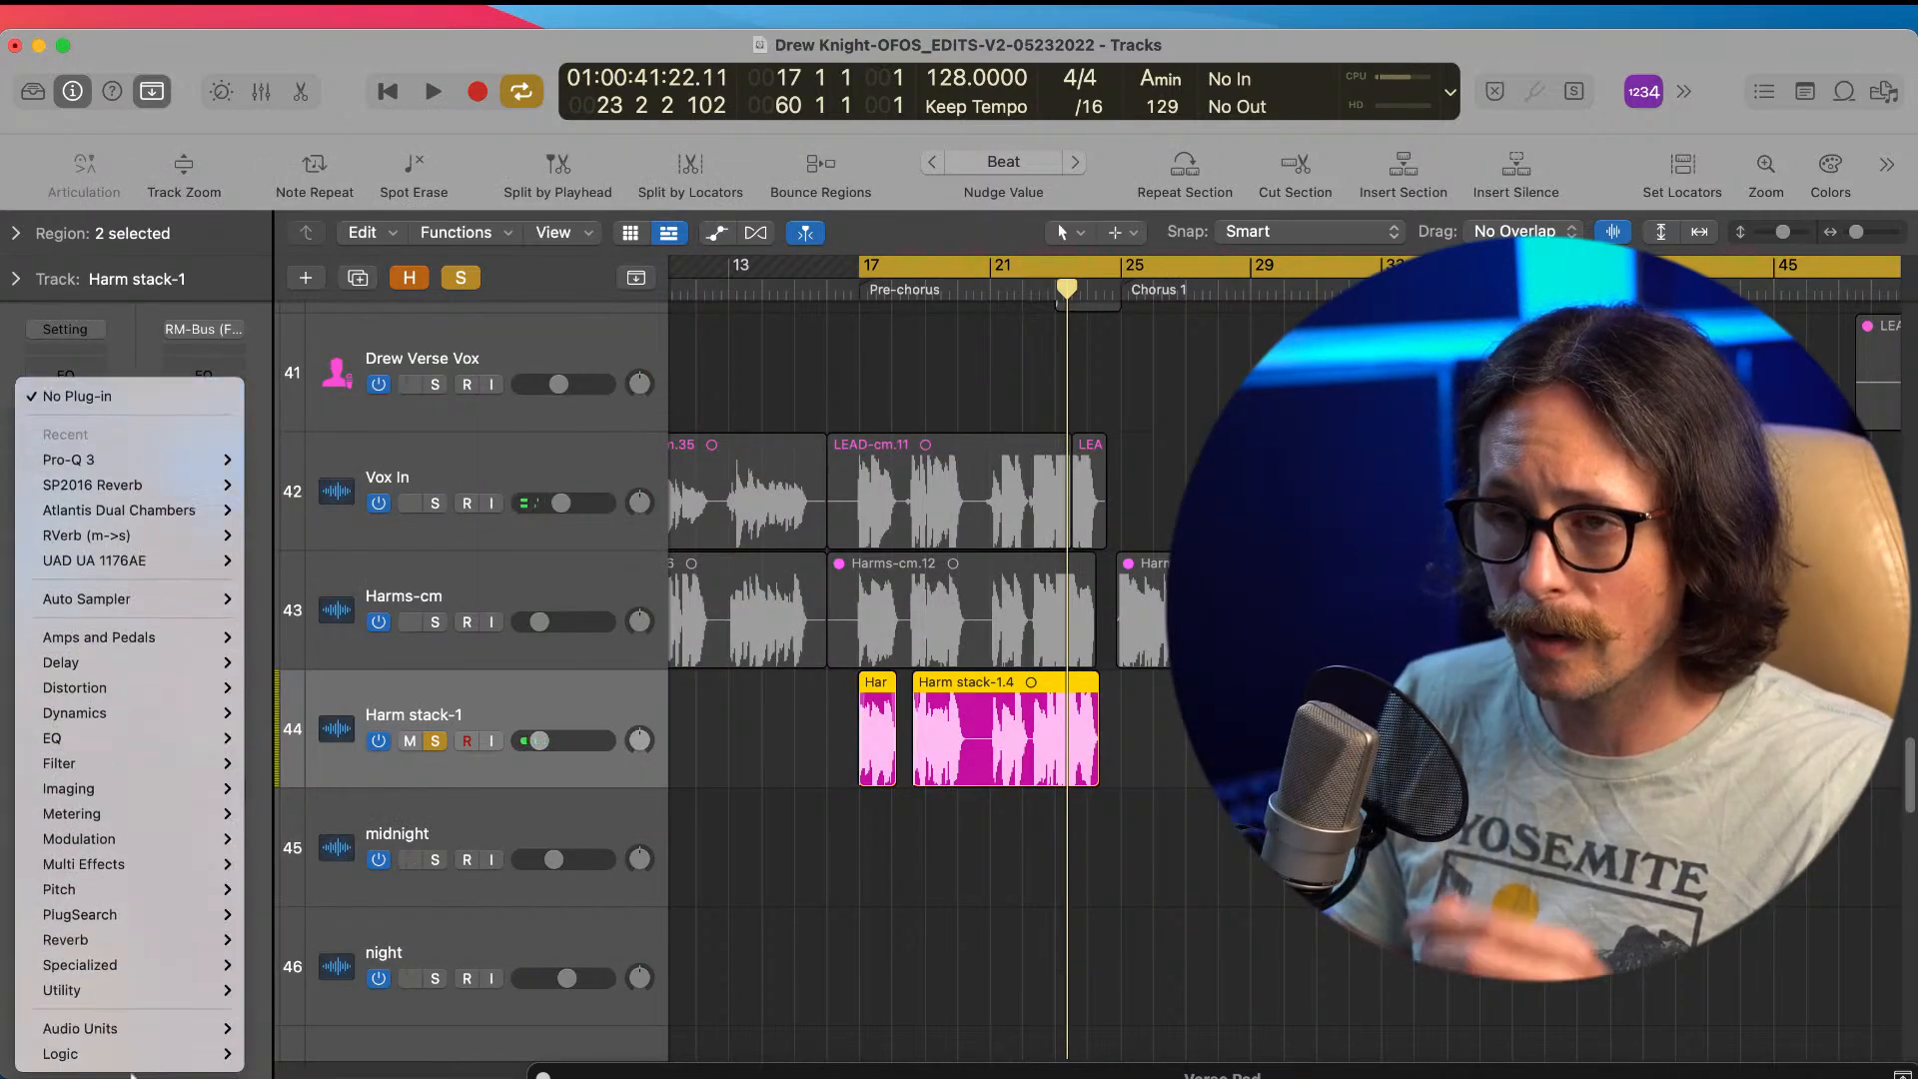
pyautogui.moveTo(115, 1027)
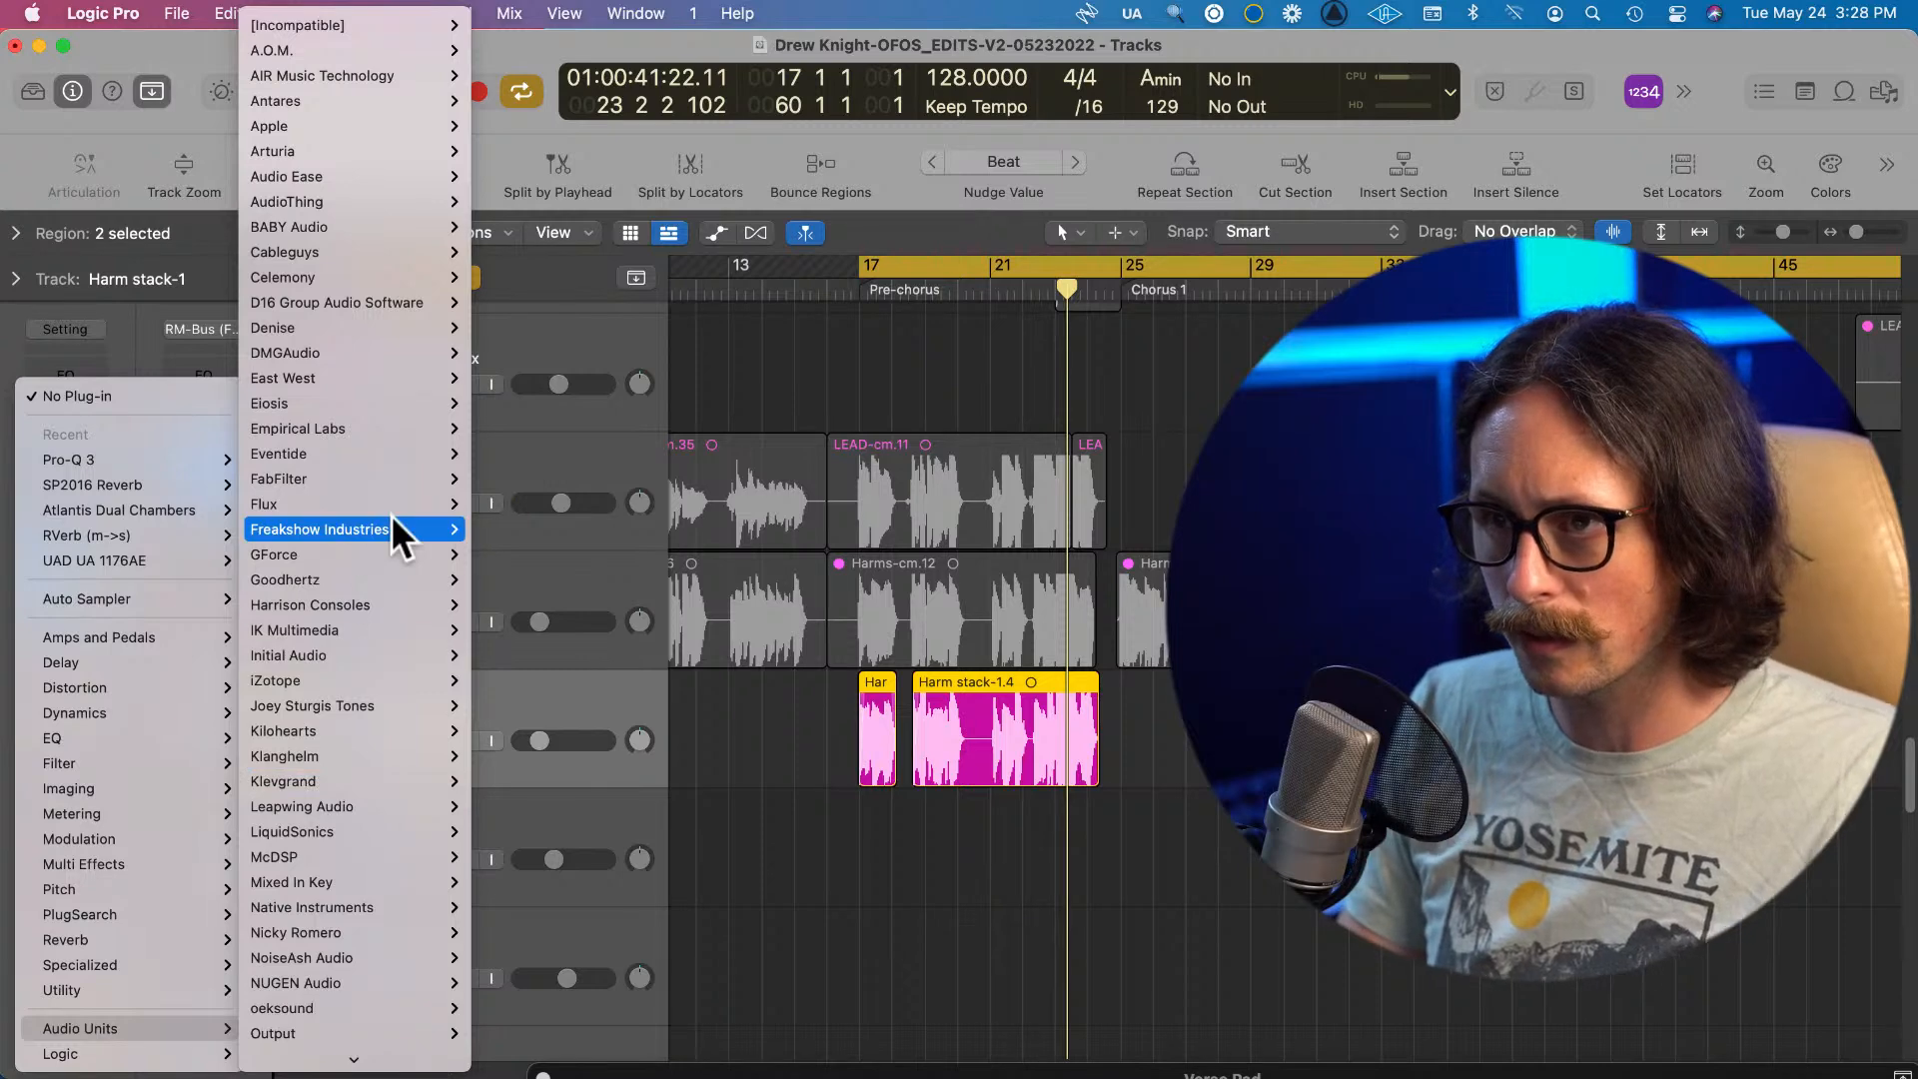
pyautogui.scroll(-10, 428, 785)
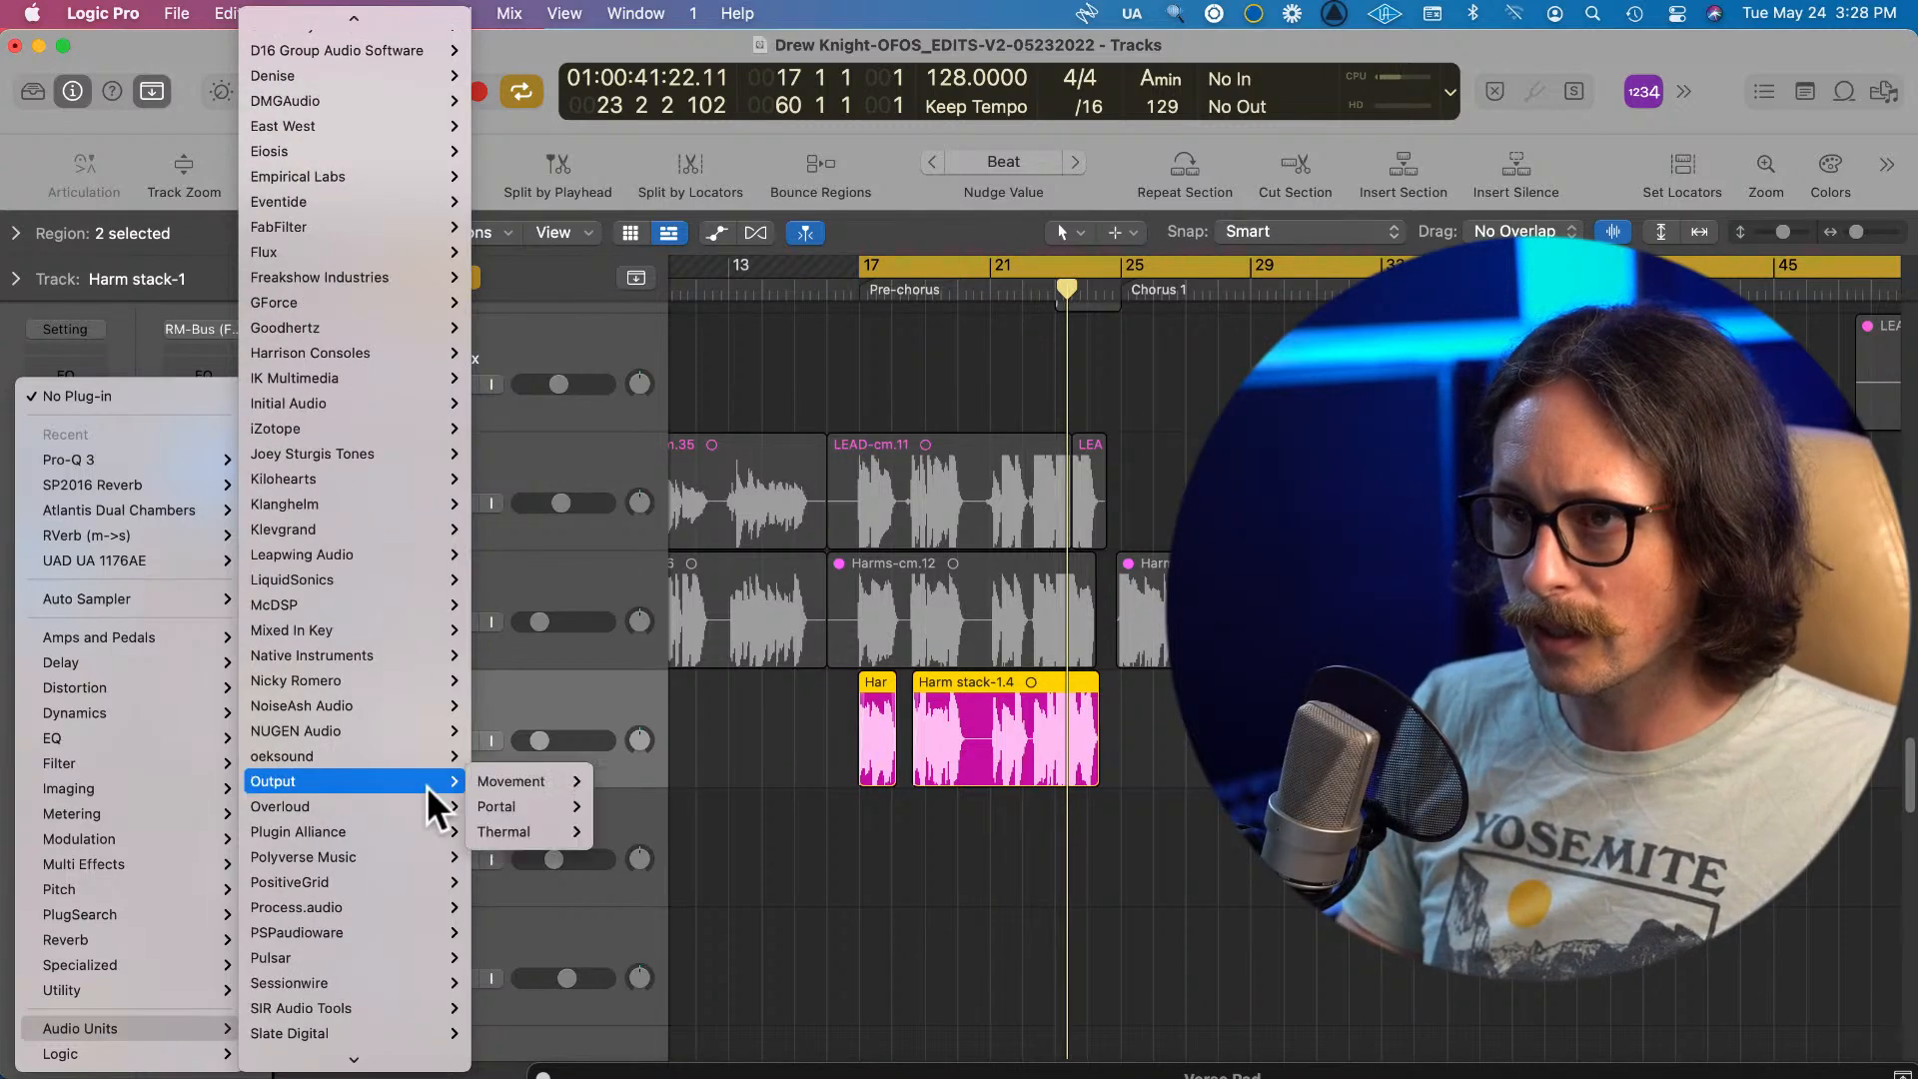
pyautogui.scroll(-3, 439, 1040)
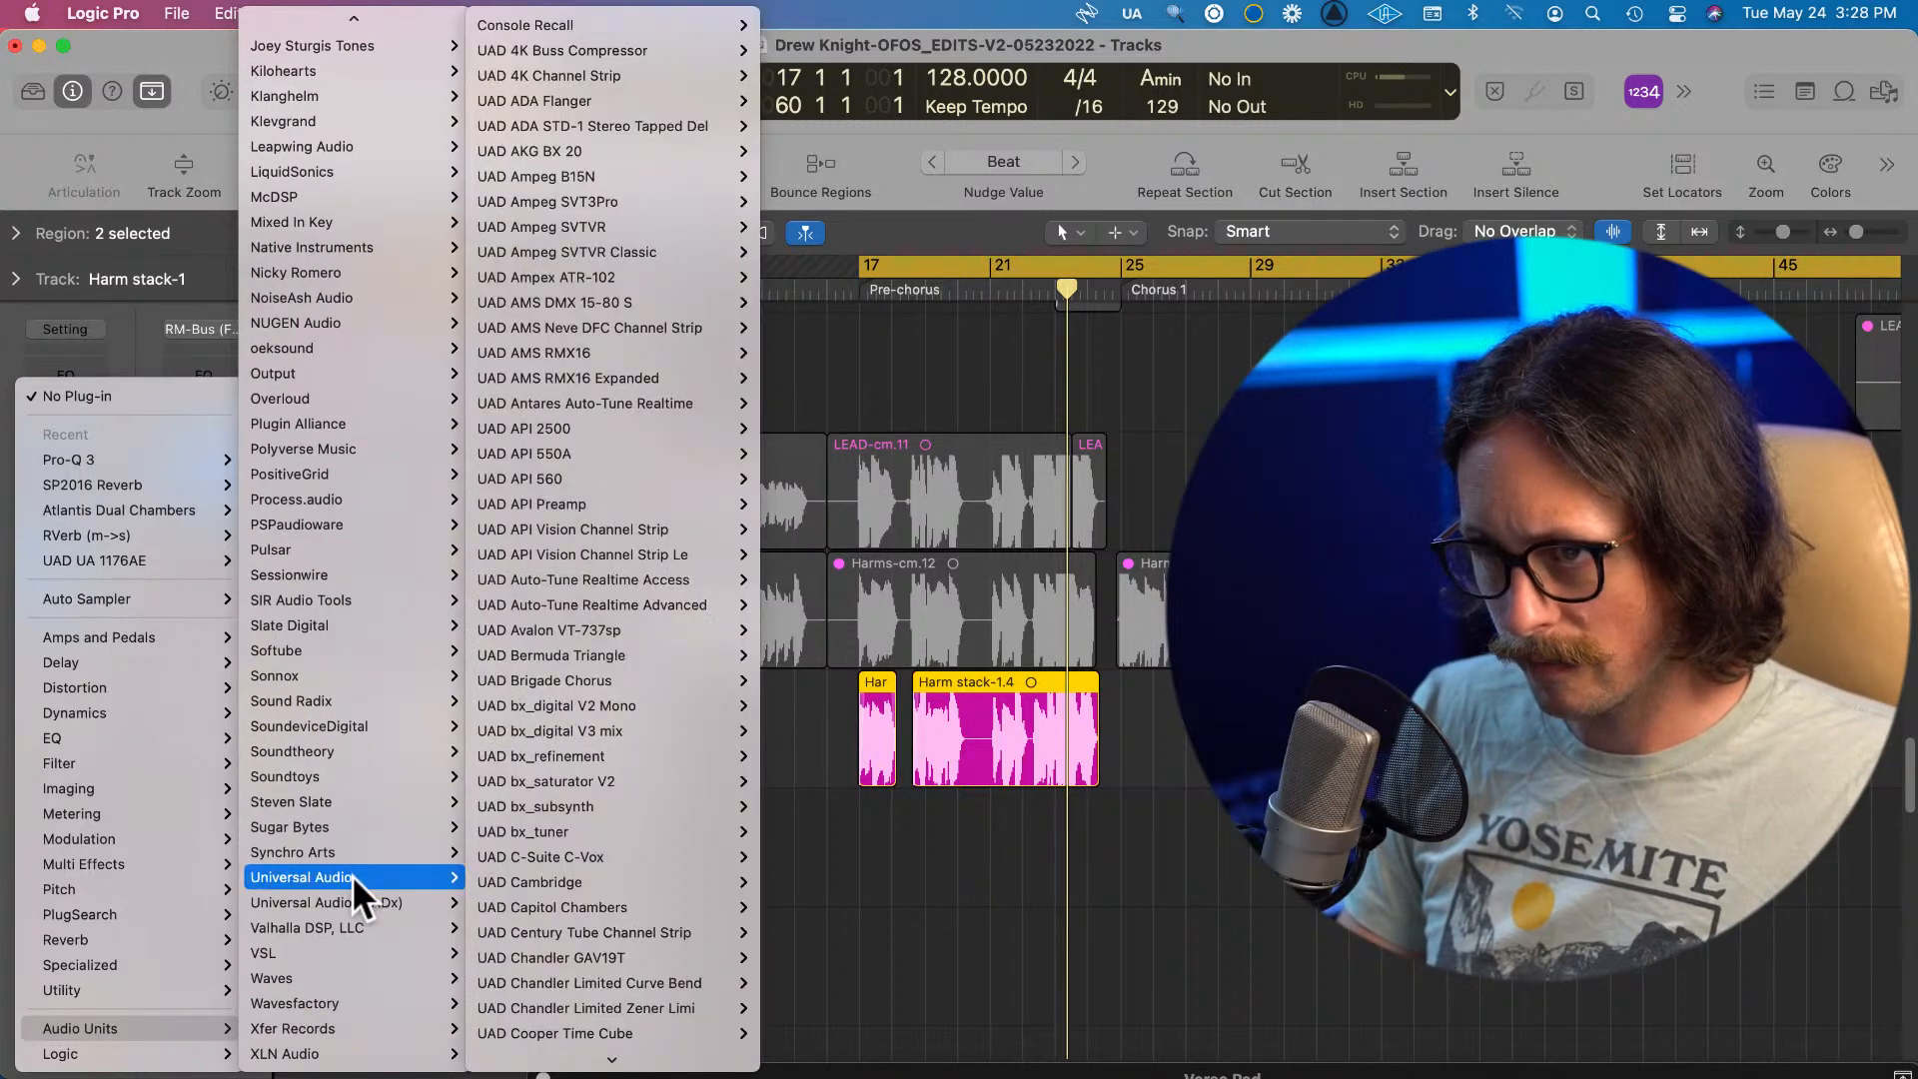
pyautogui.moveTo(368, 784)
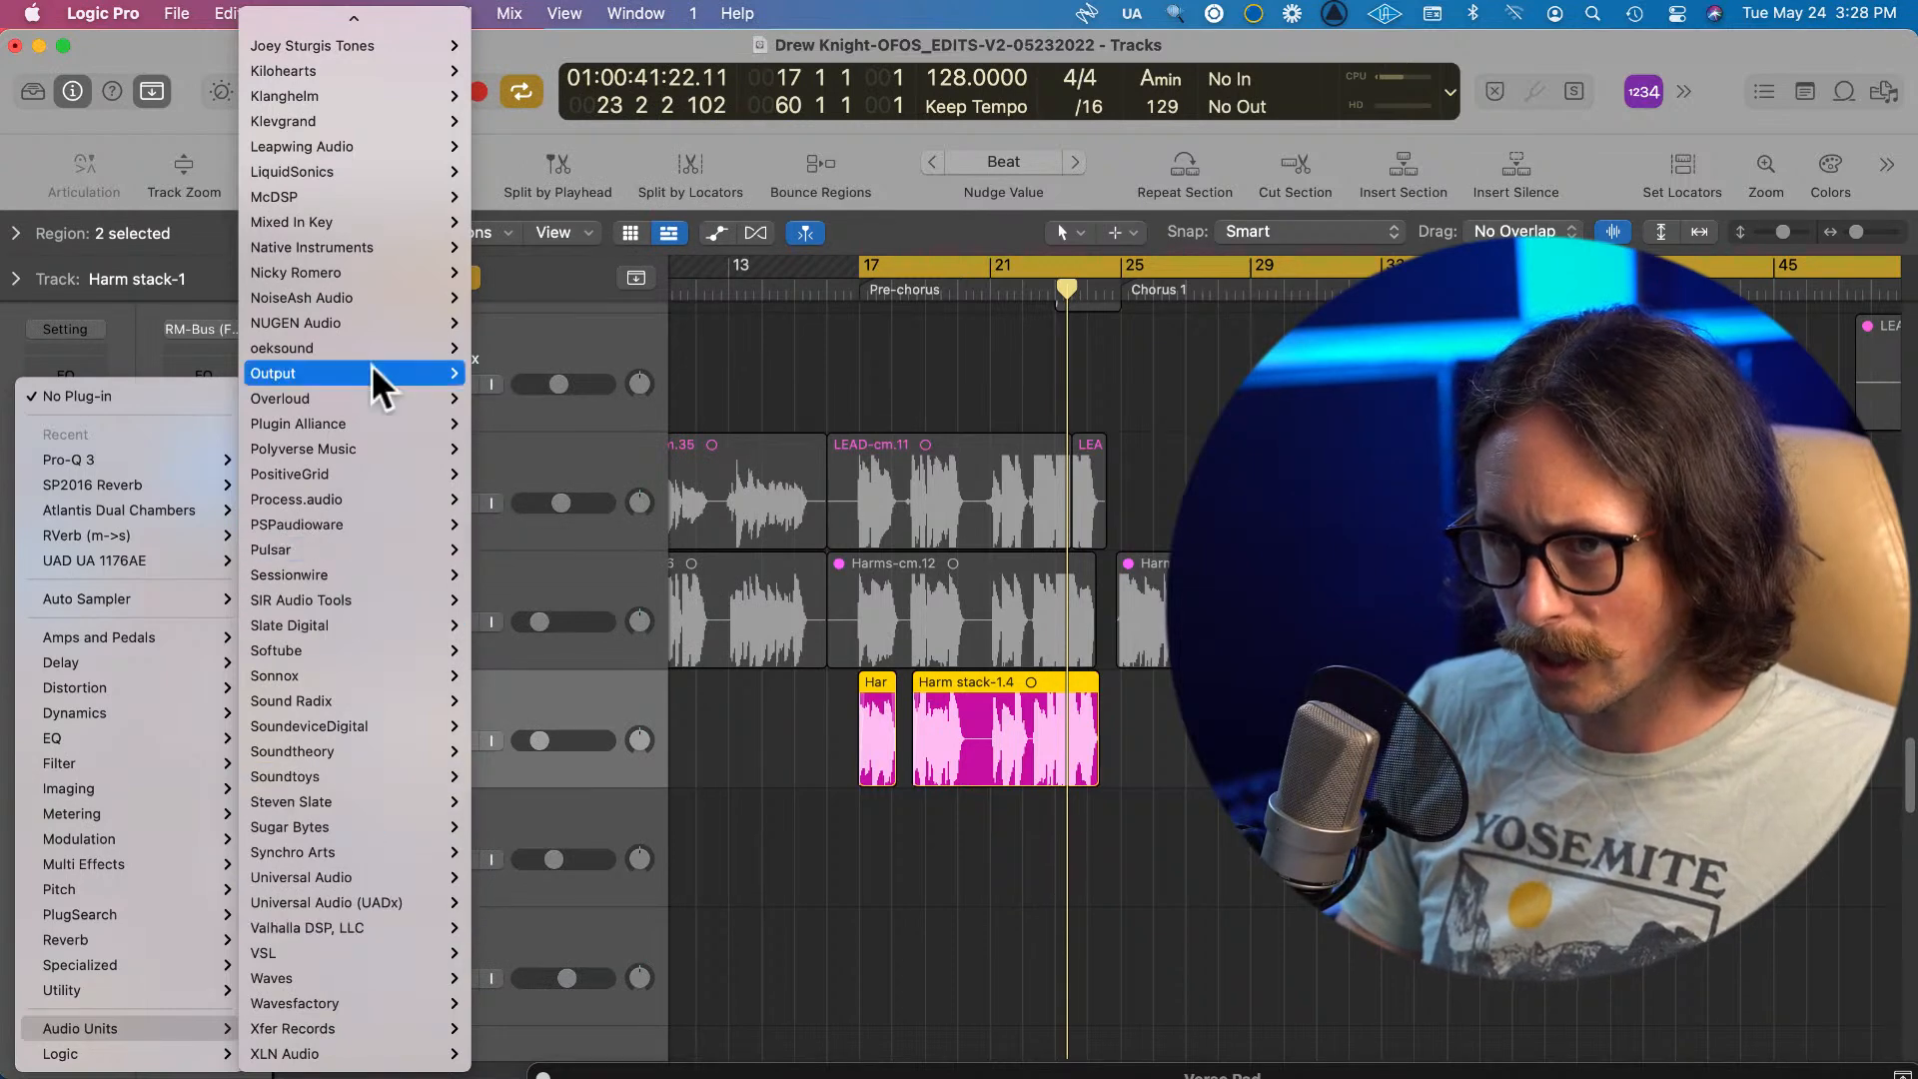
pyautogui.scroll(2, 372, 362)
pyautogui.scroll(3, 338, 266)
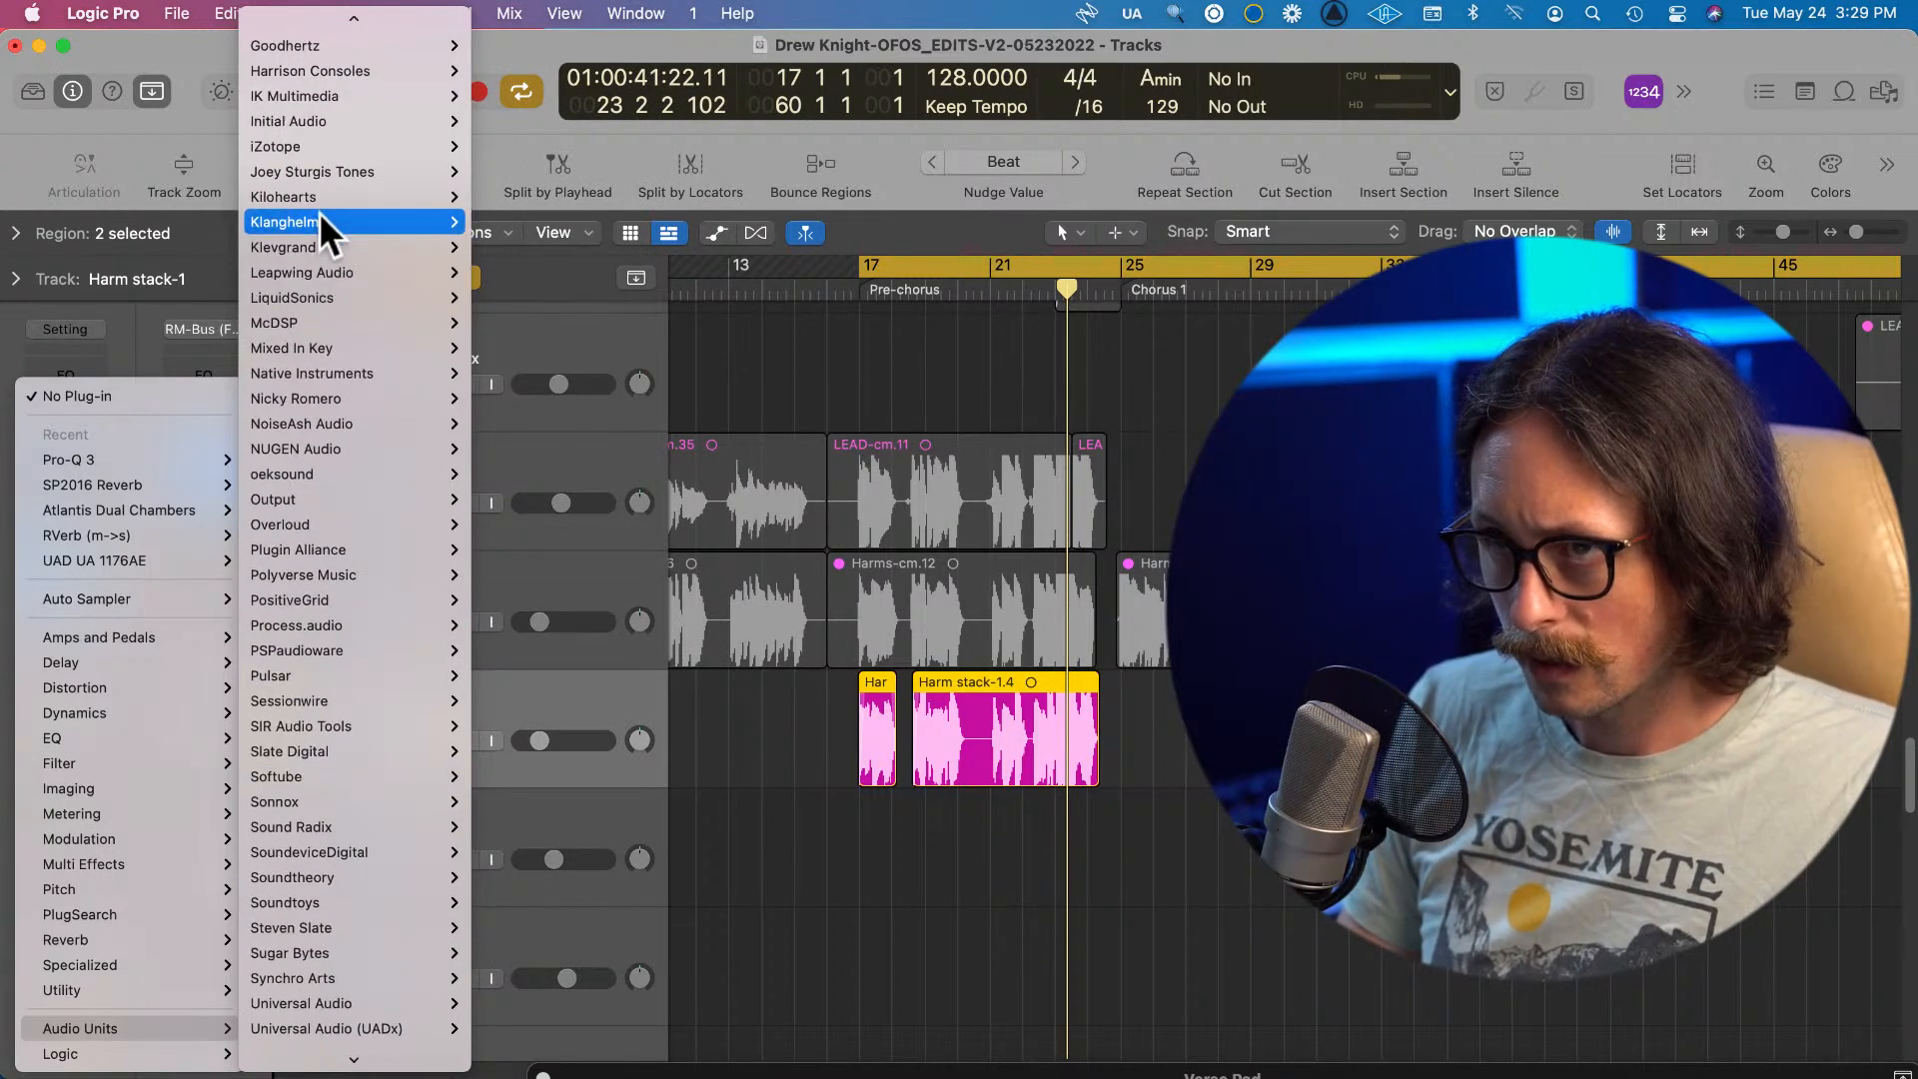
pyautogui.moveTo(345, 192)
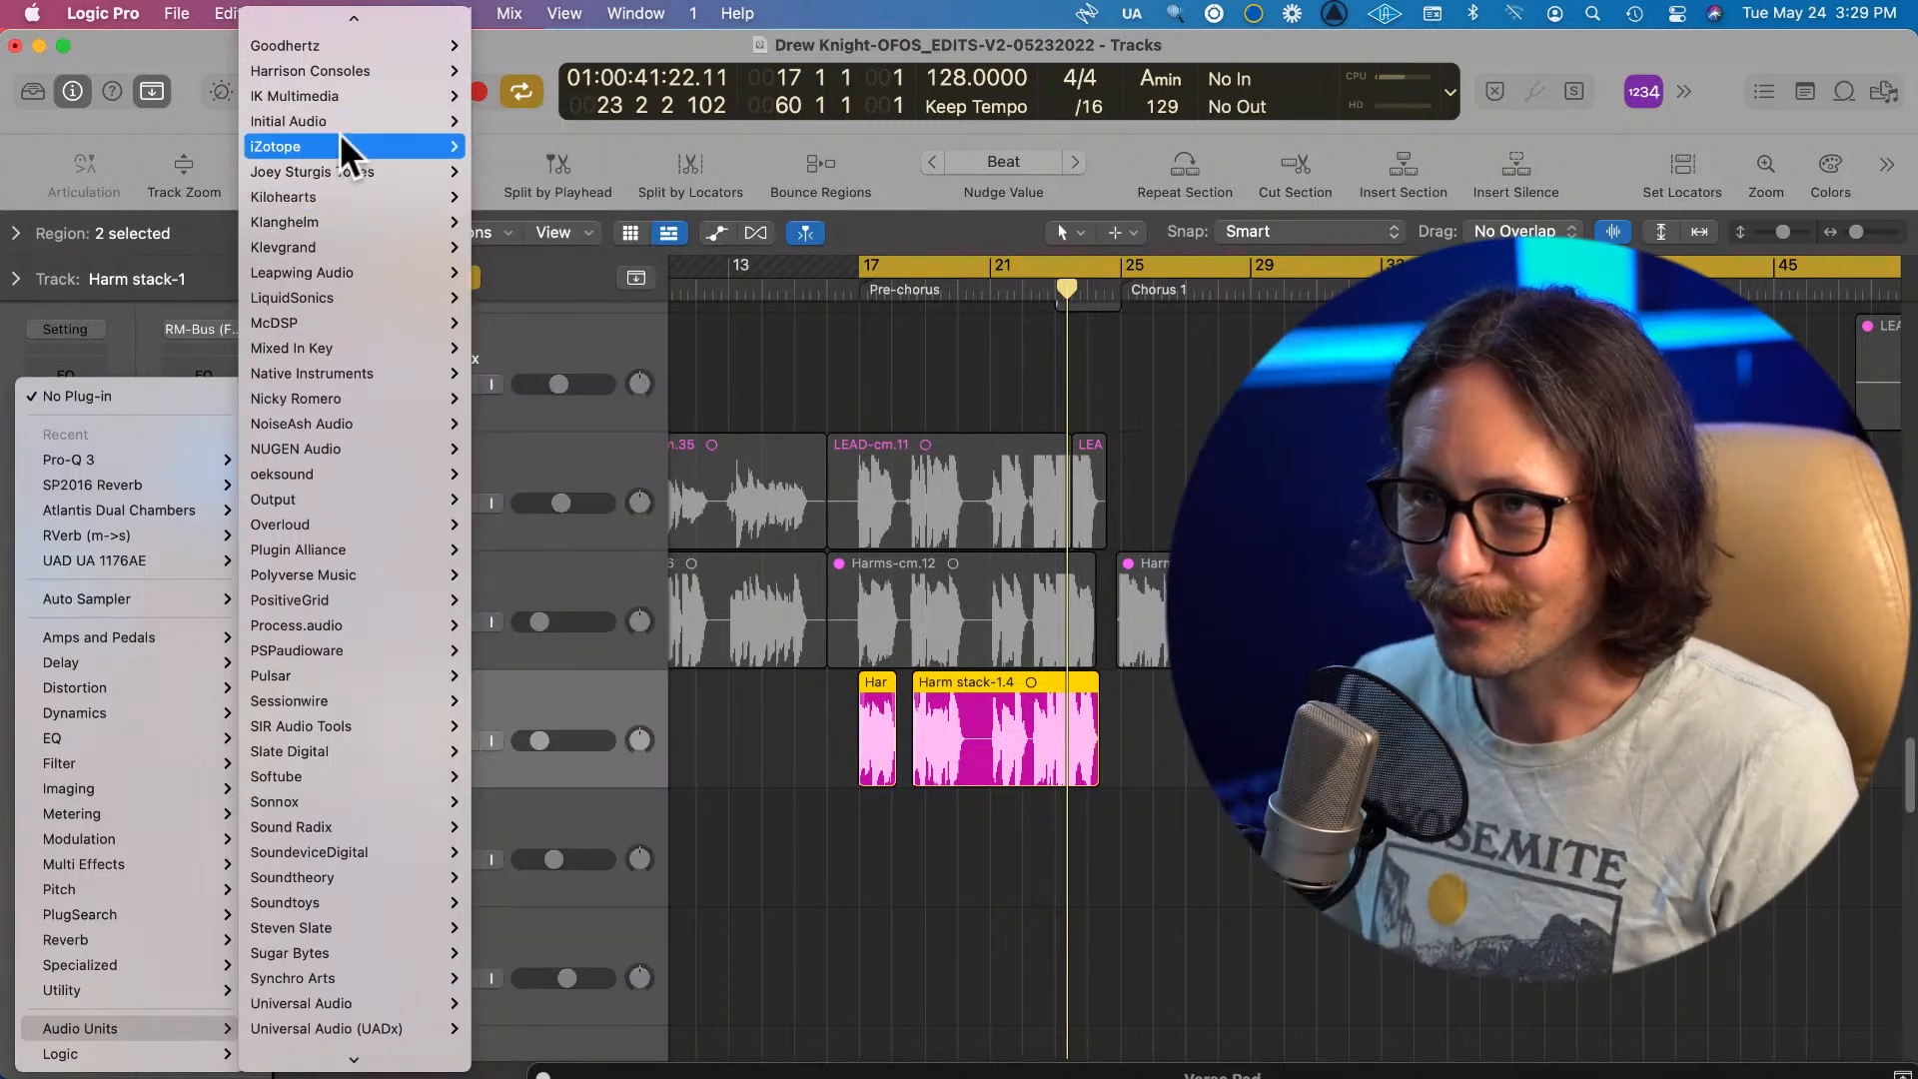
pyautogui.moveTo(362, 146)
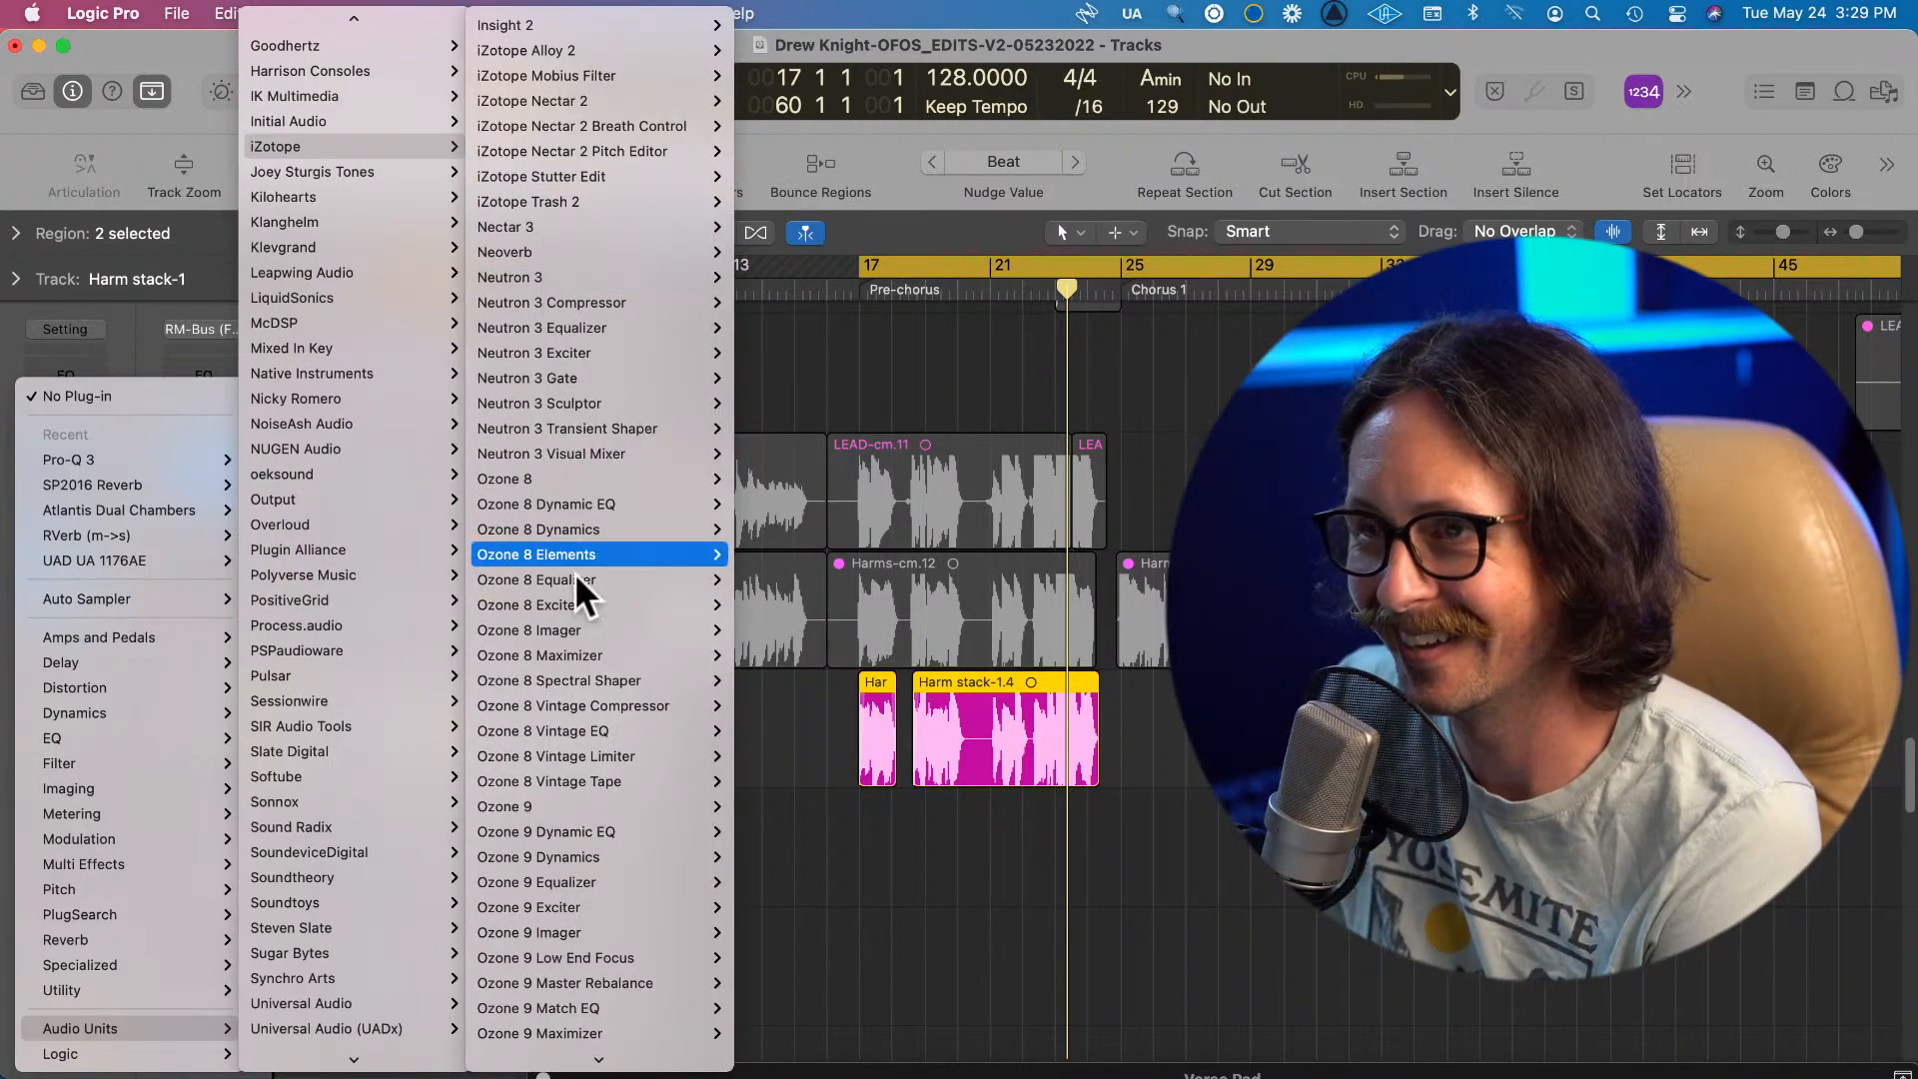
pyautogui.scroll(-10, 573, 580)
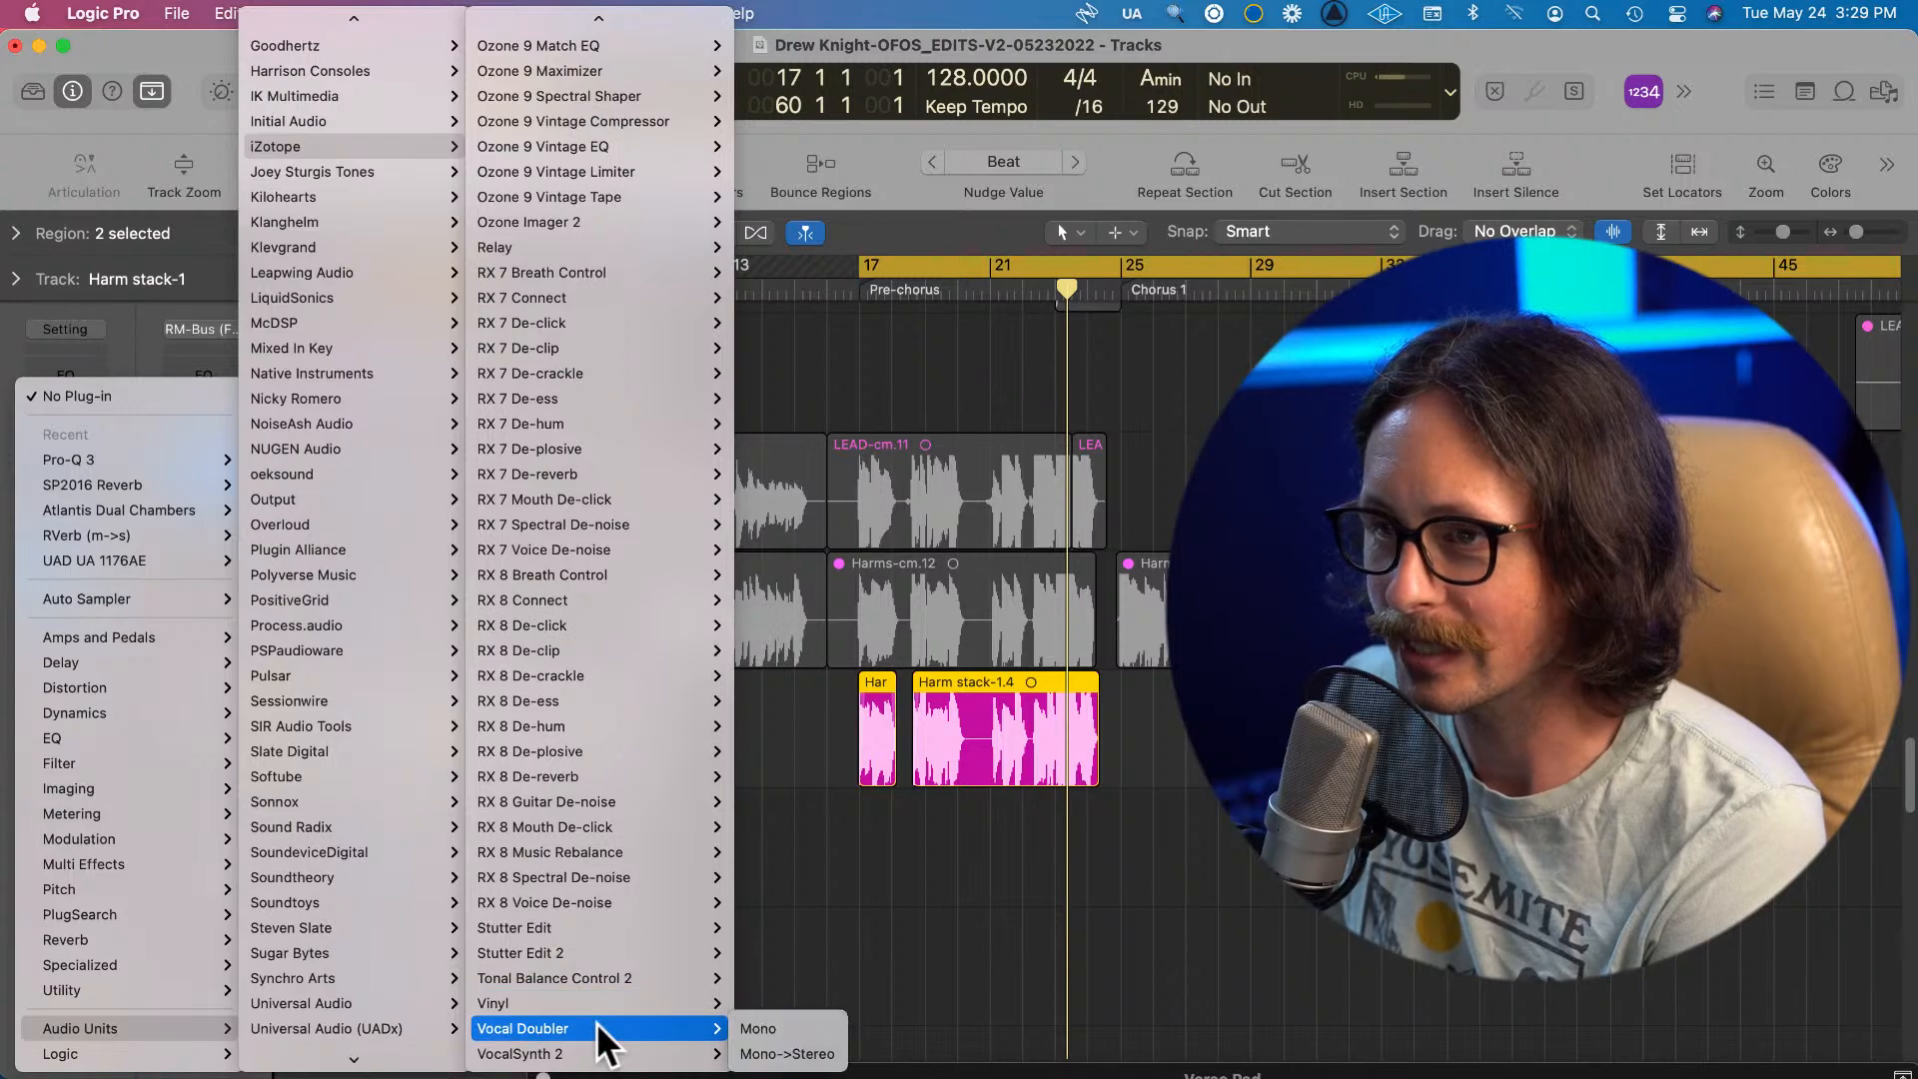
pyautogui.moveTo(603, 1055)
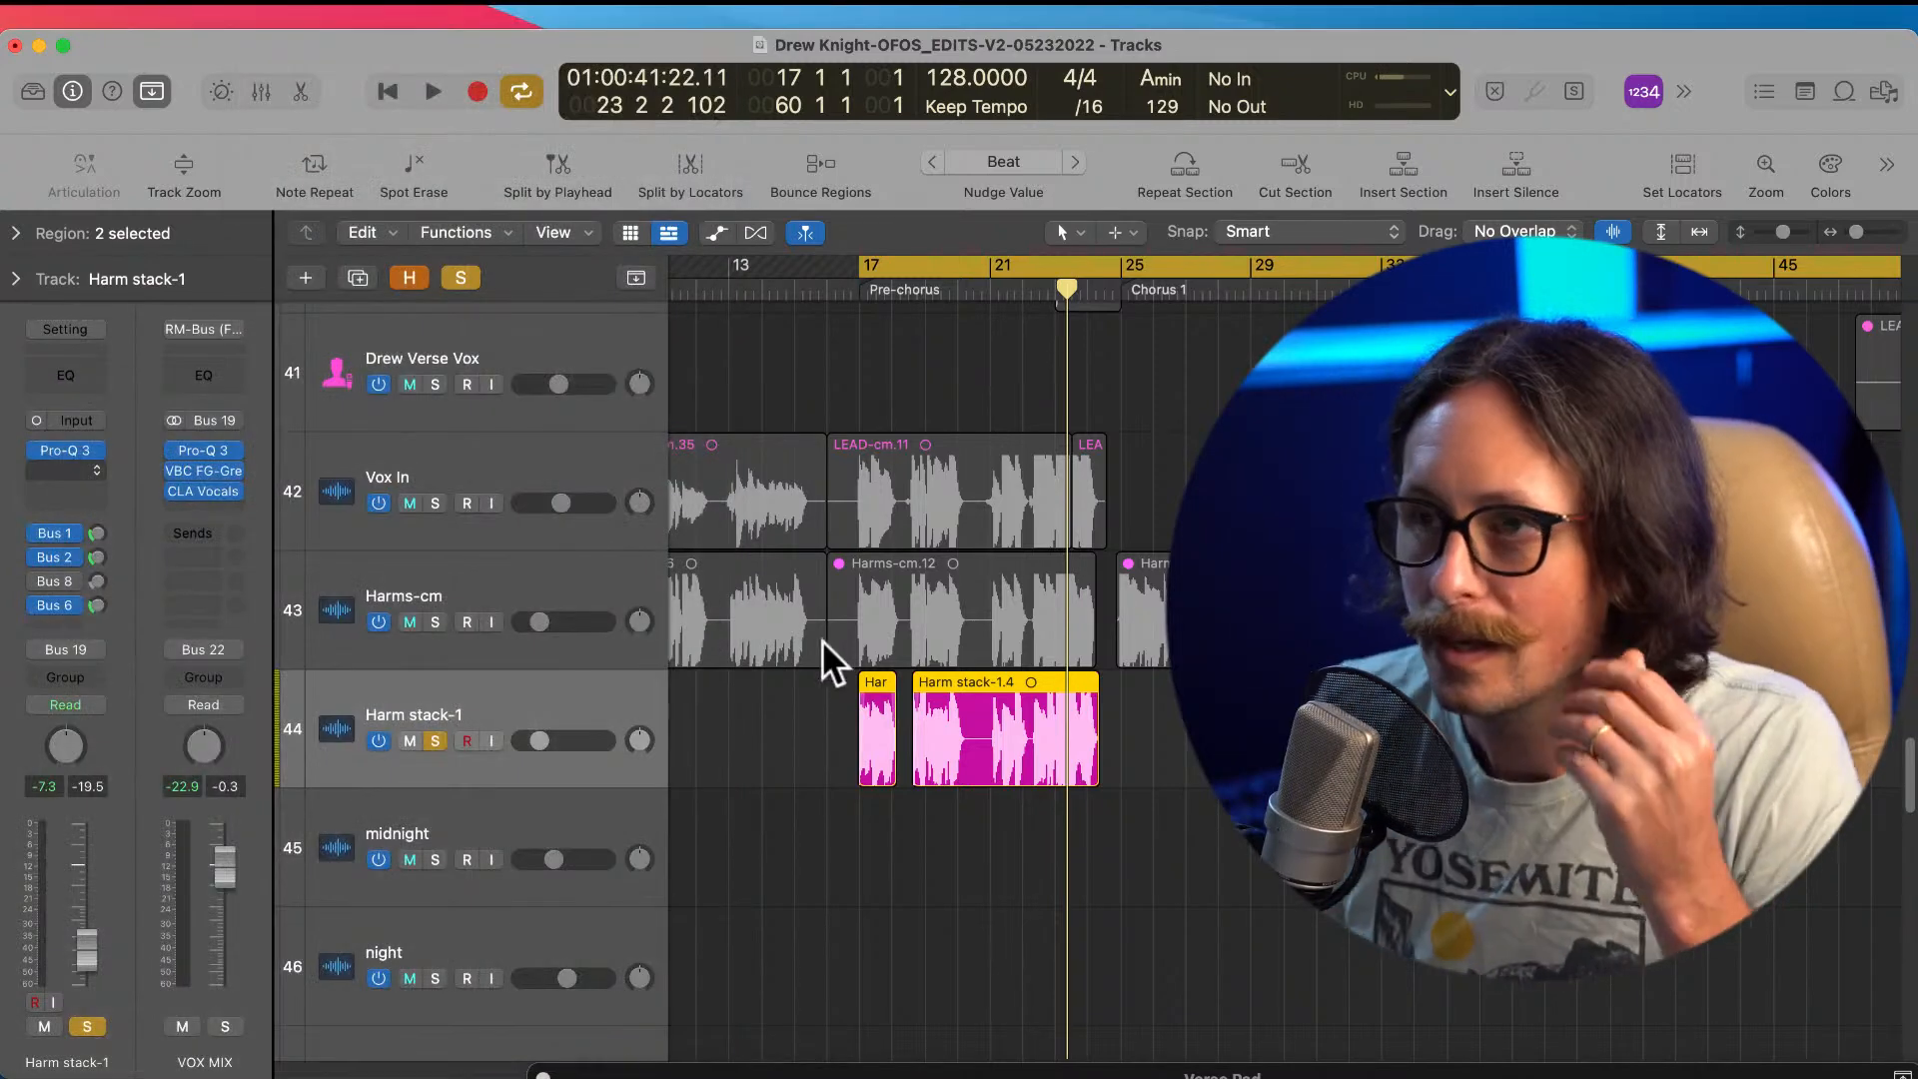
pyautogui.click(698, 886)
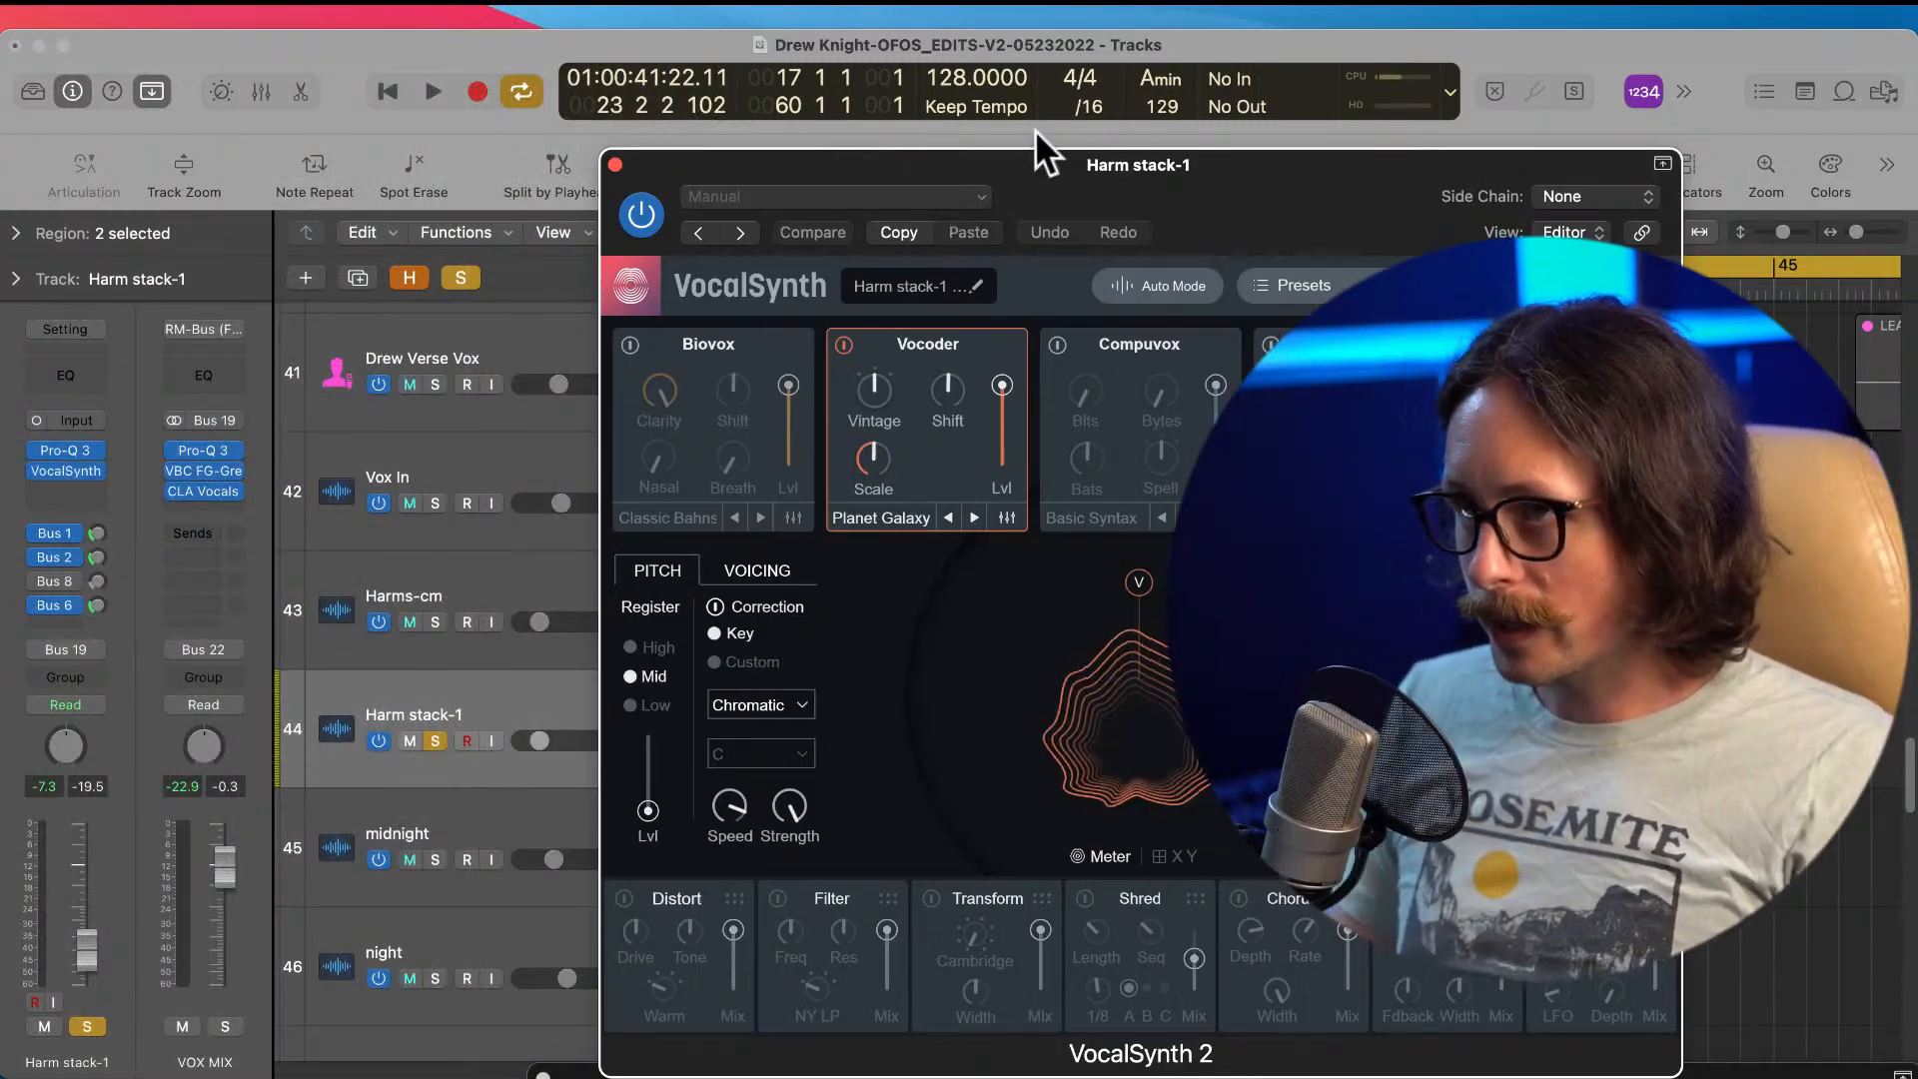
pyautogui.moveTo(1186, 185); pyautogui.dragTo(777, 185)
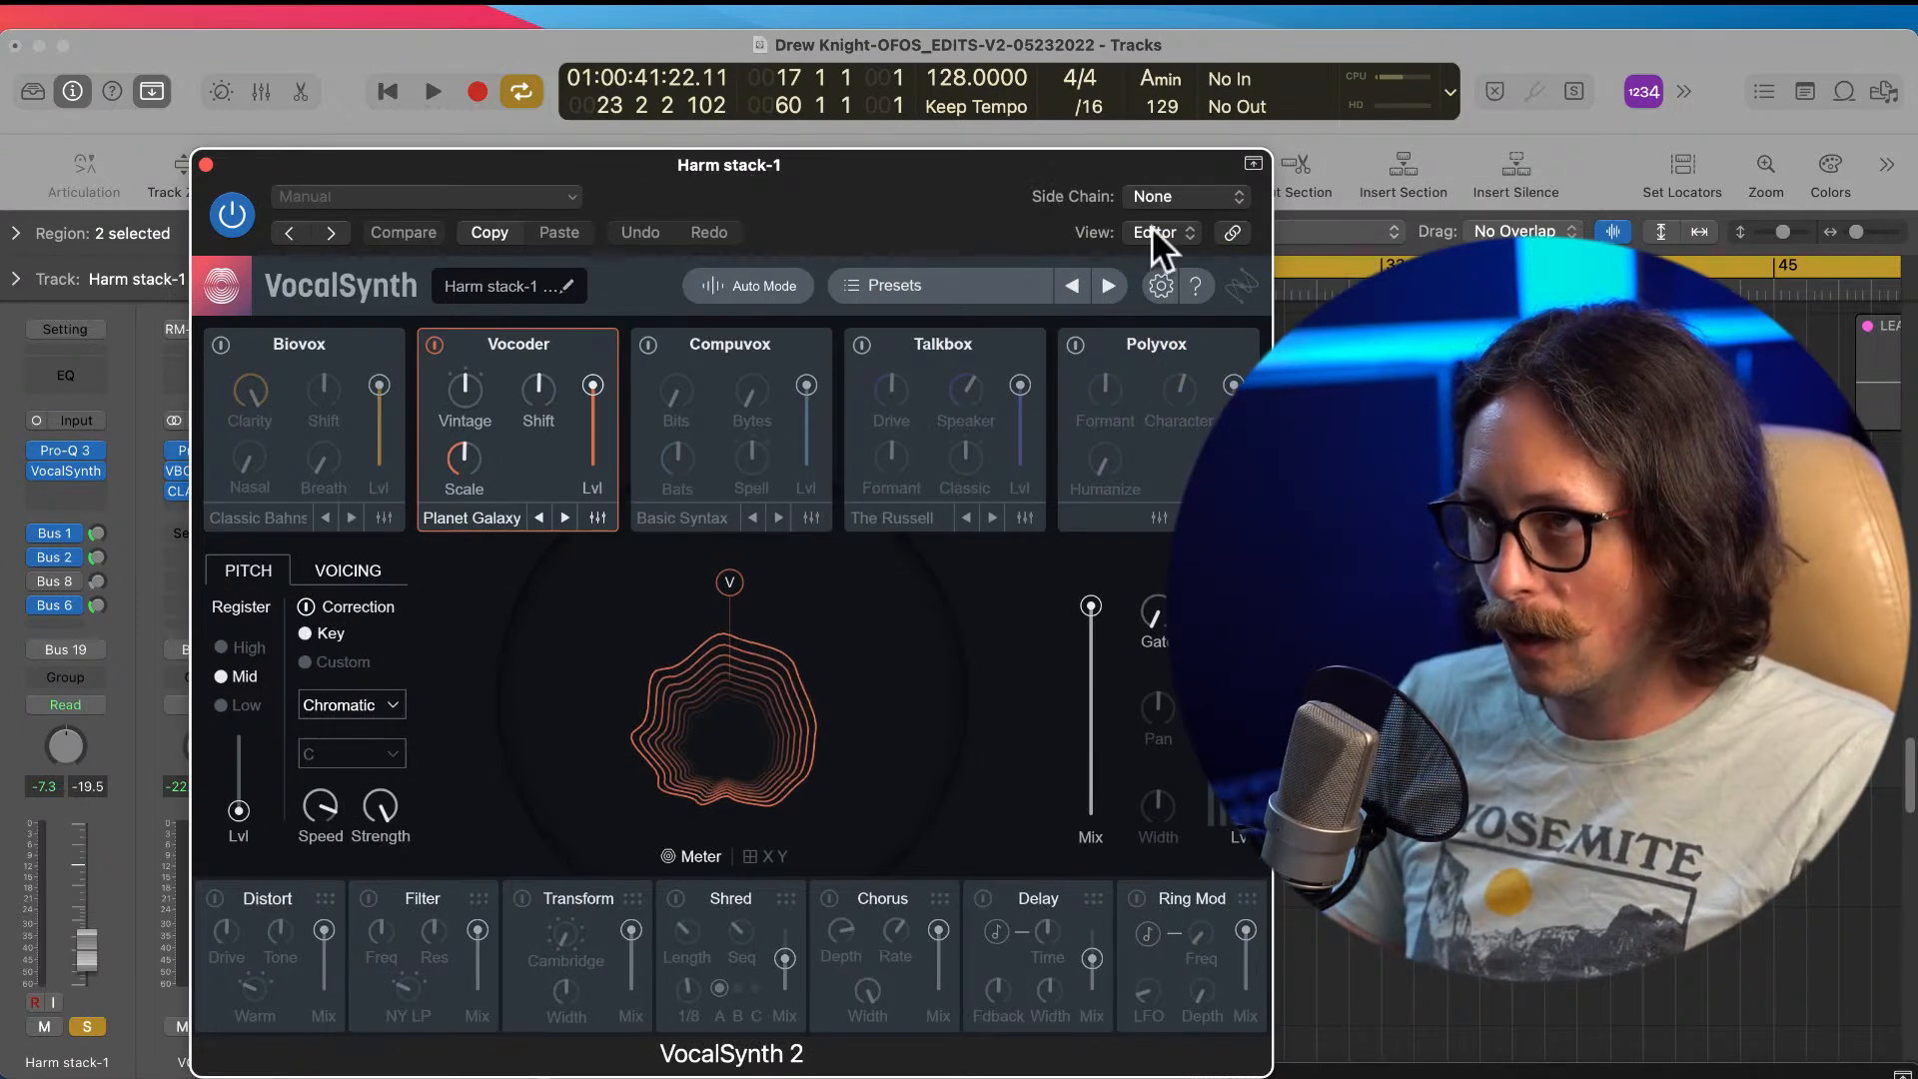
pyautogui.click(943, 290)
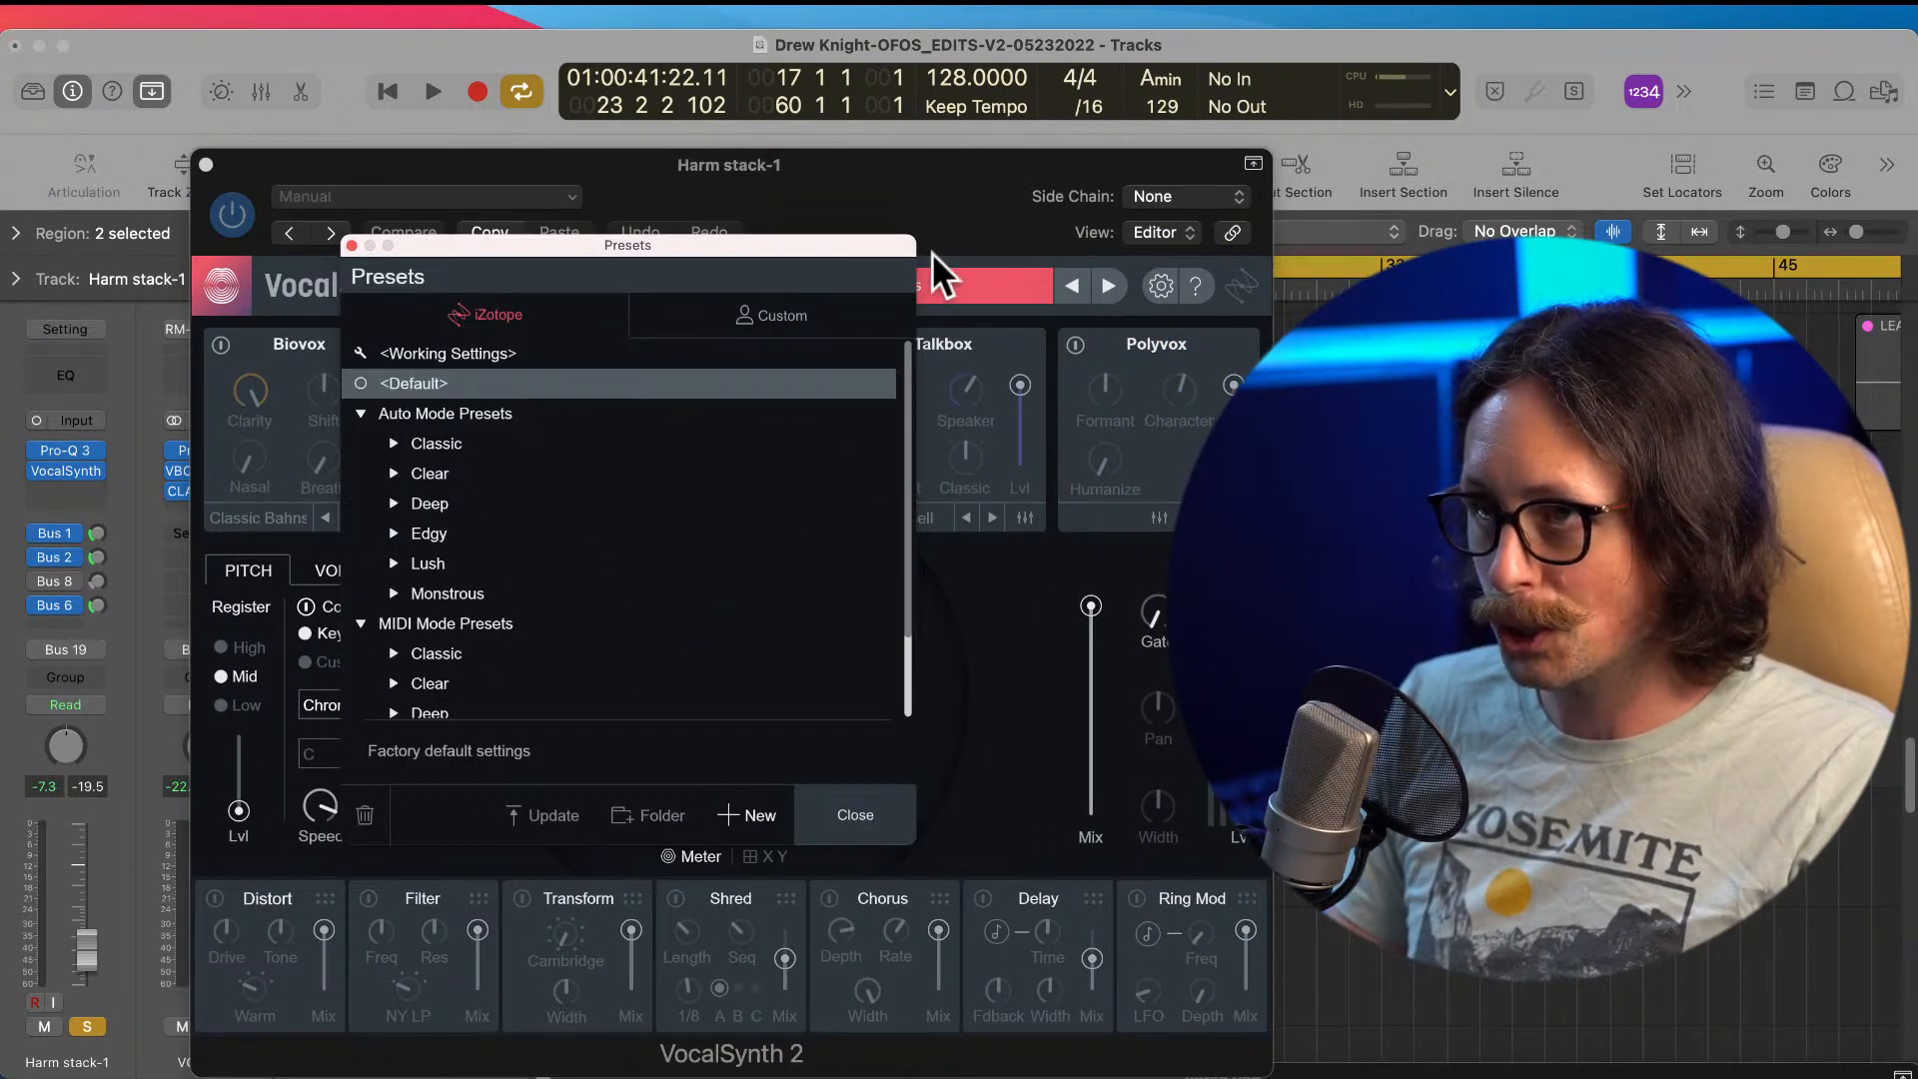
pyautogui.click(976, 166)
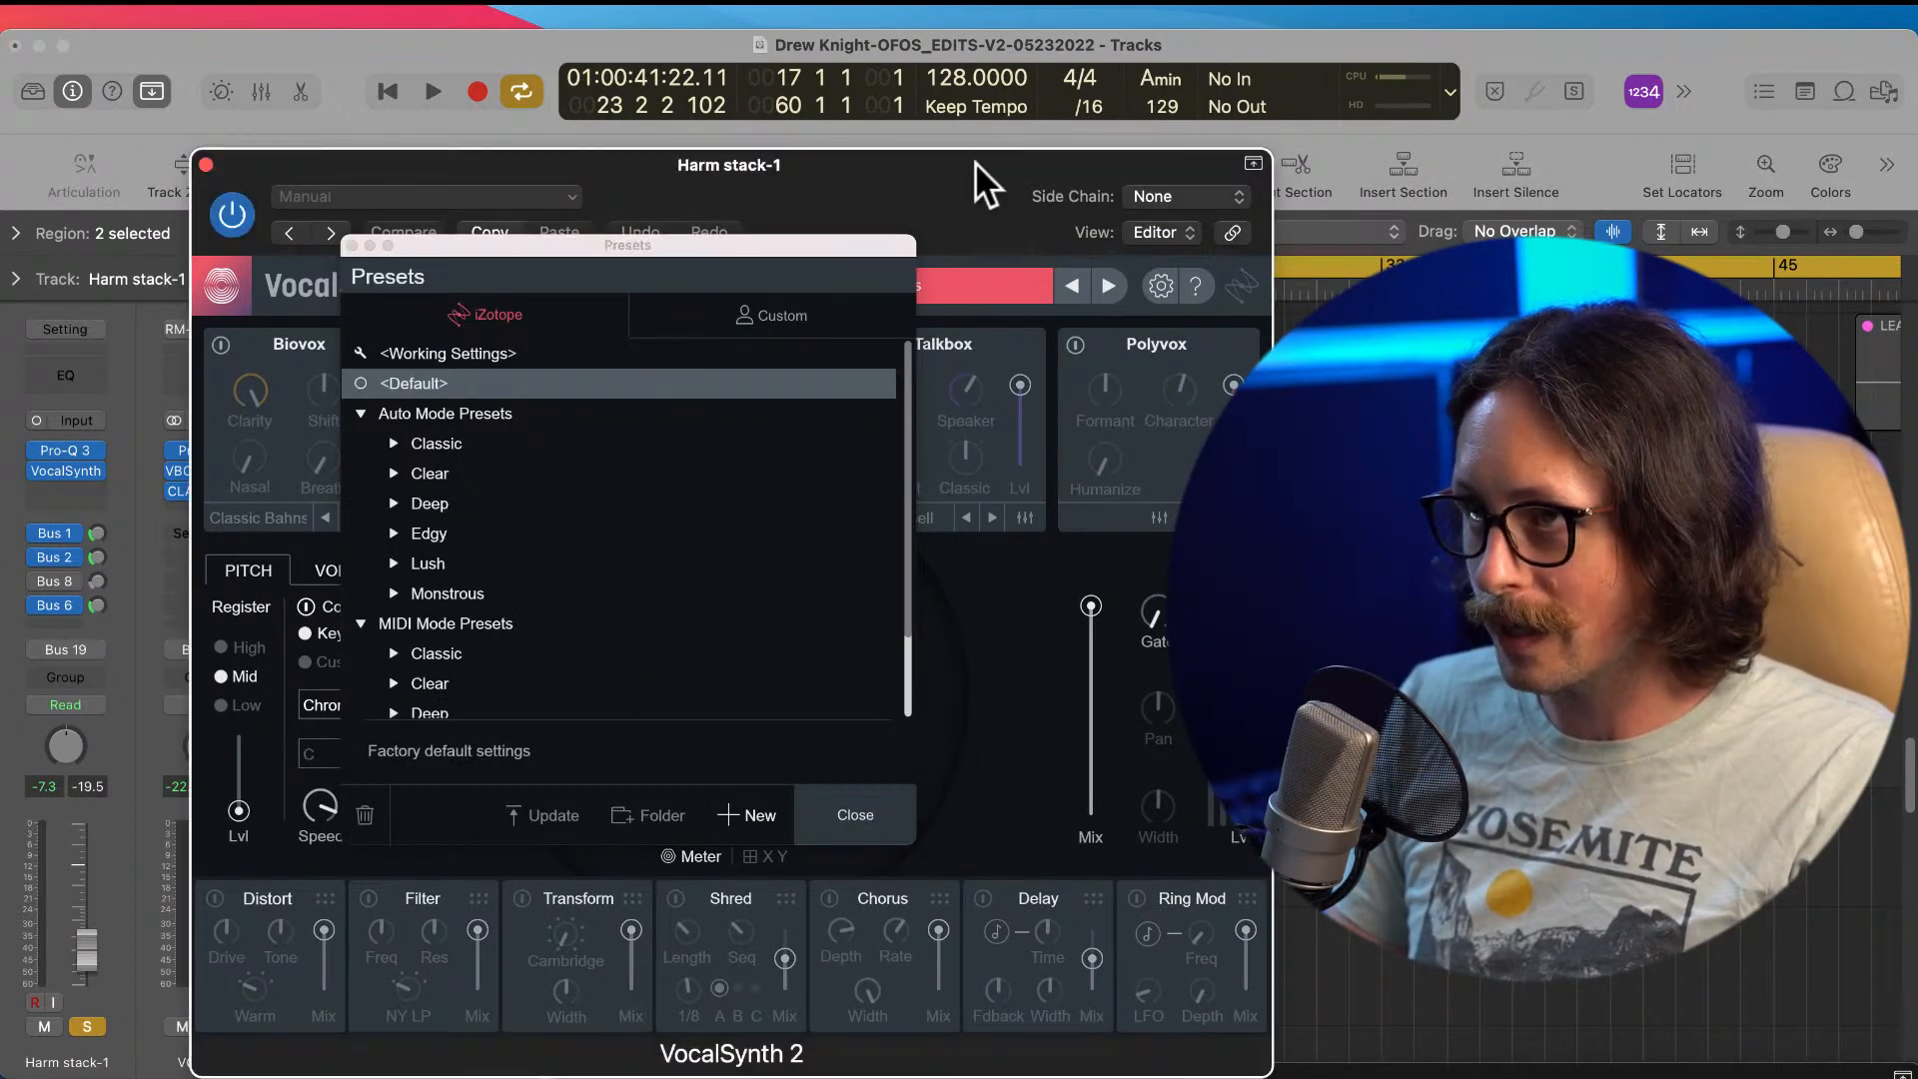
pyautogui.click(352, 246)
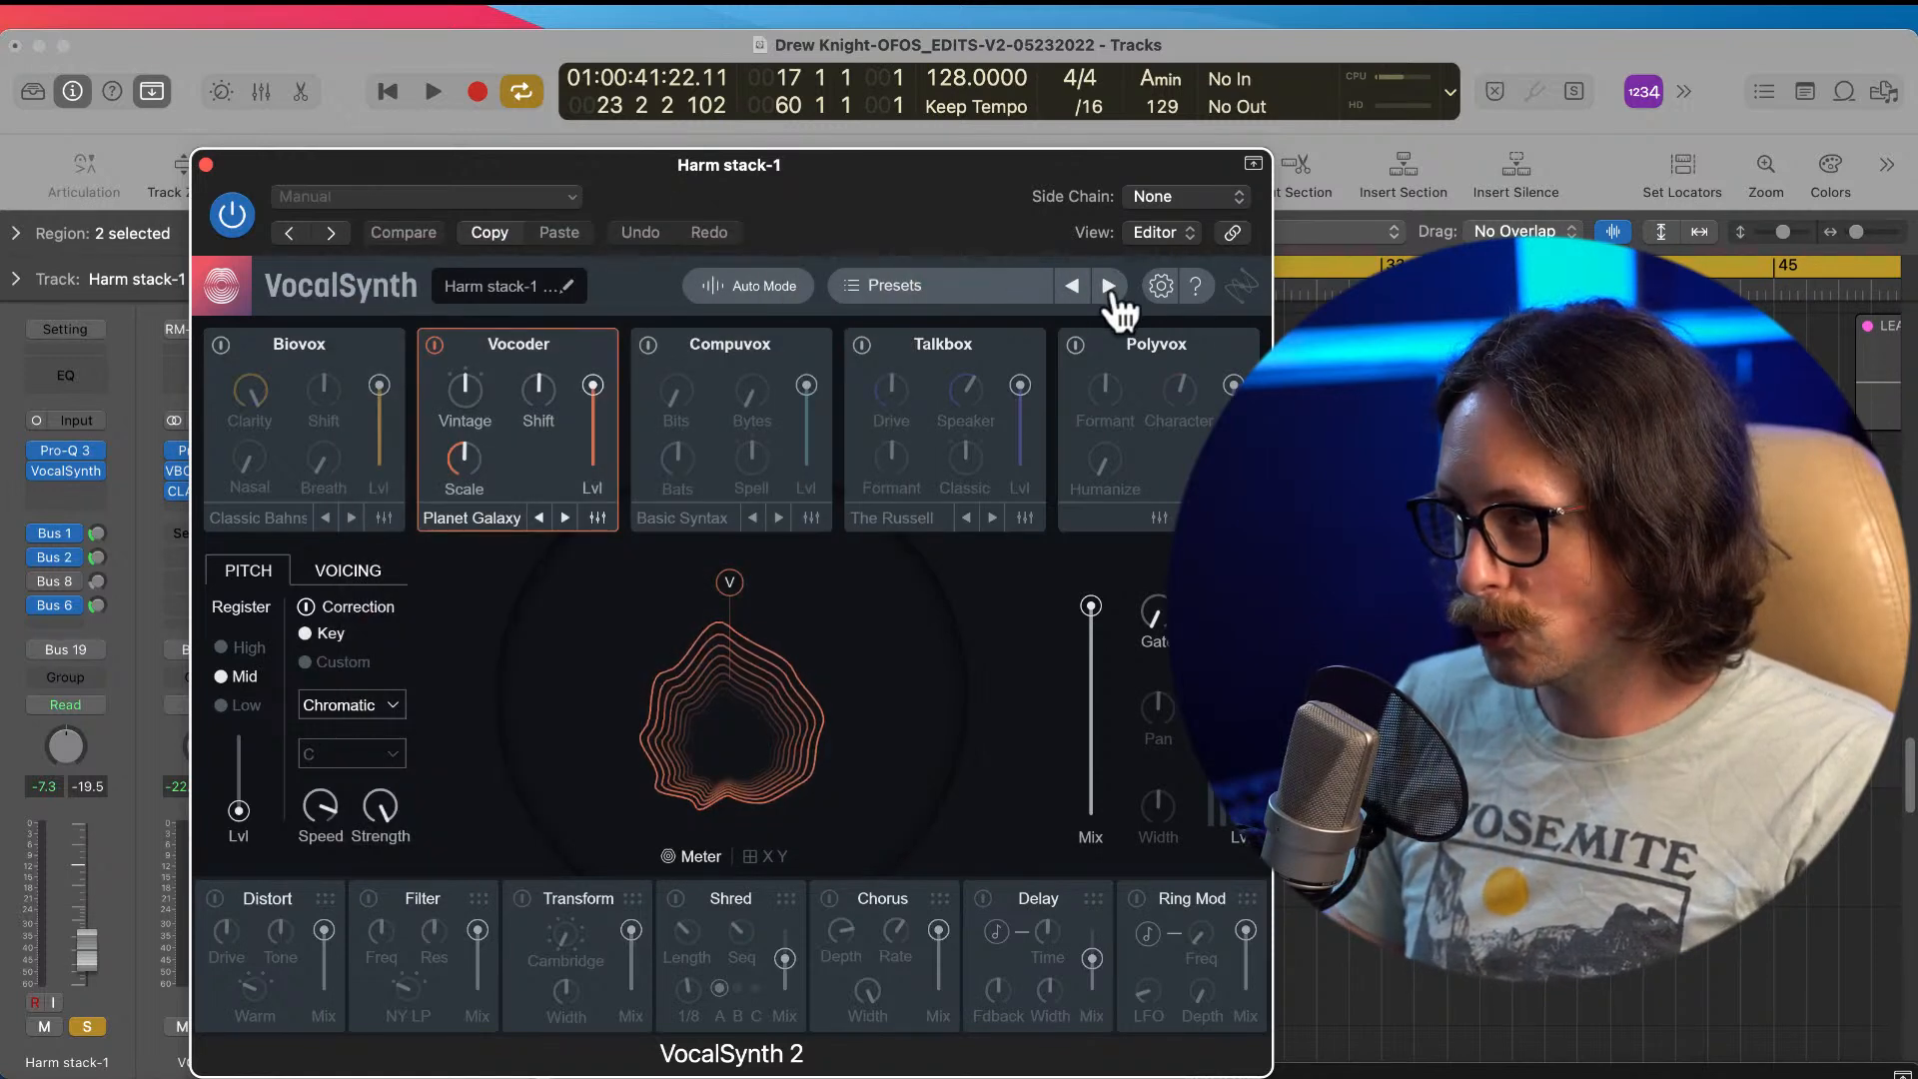
# Step: Browse the VocalSynth 2 presets and load the custom Vocode Settings preset
pyautogui.click(1025, 298)
pyautogui.scroll(-3, 570, 664)
pyautogui.scroll(3, 565, 661)
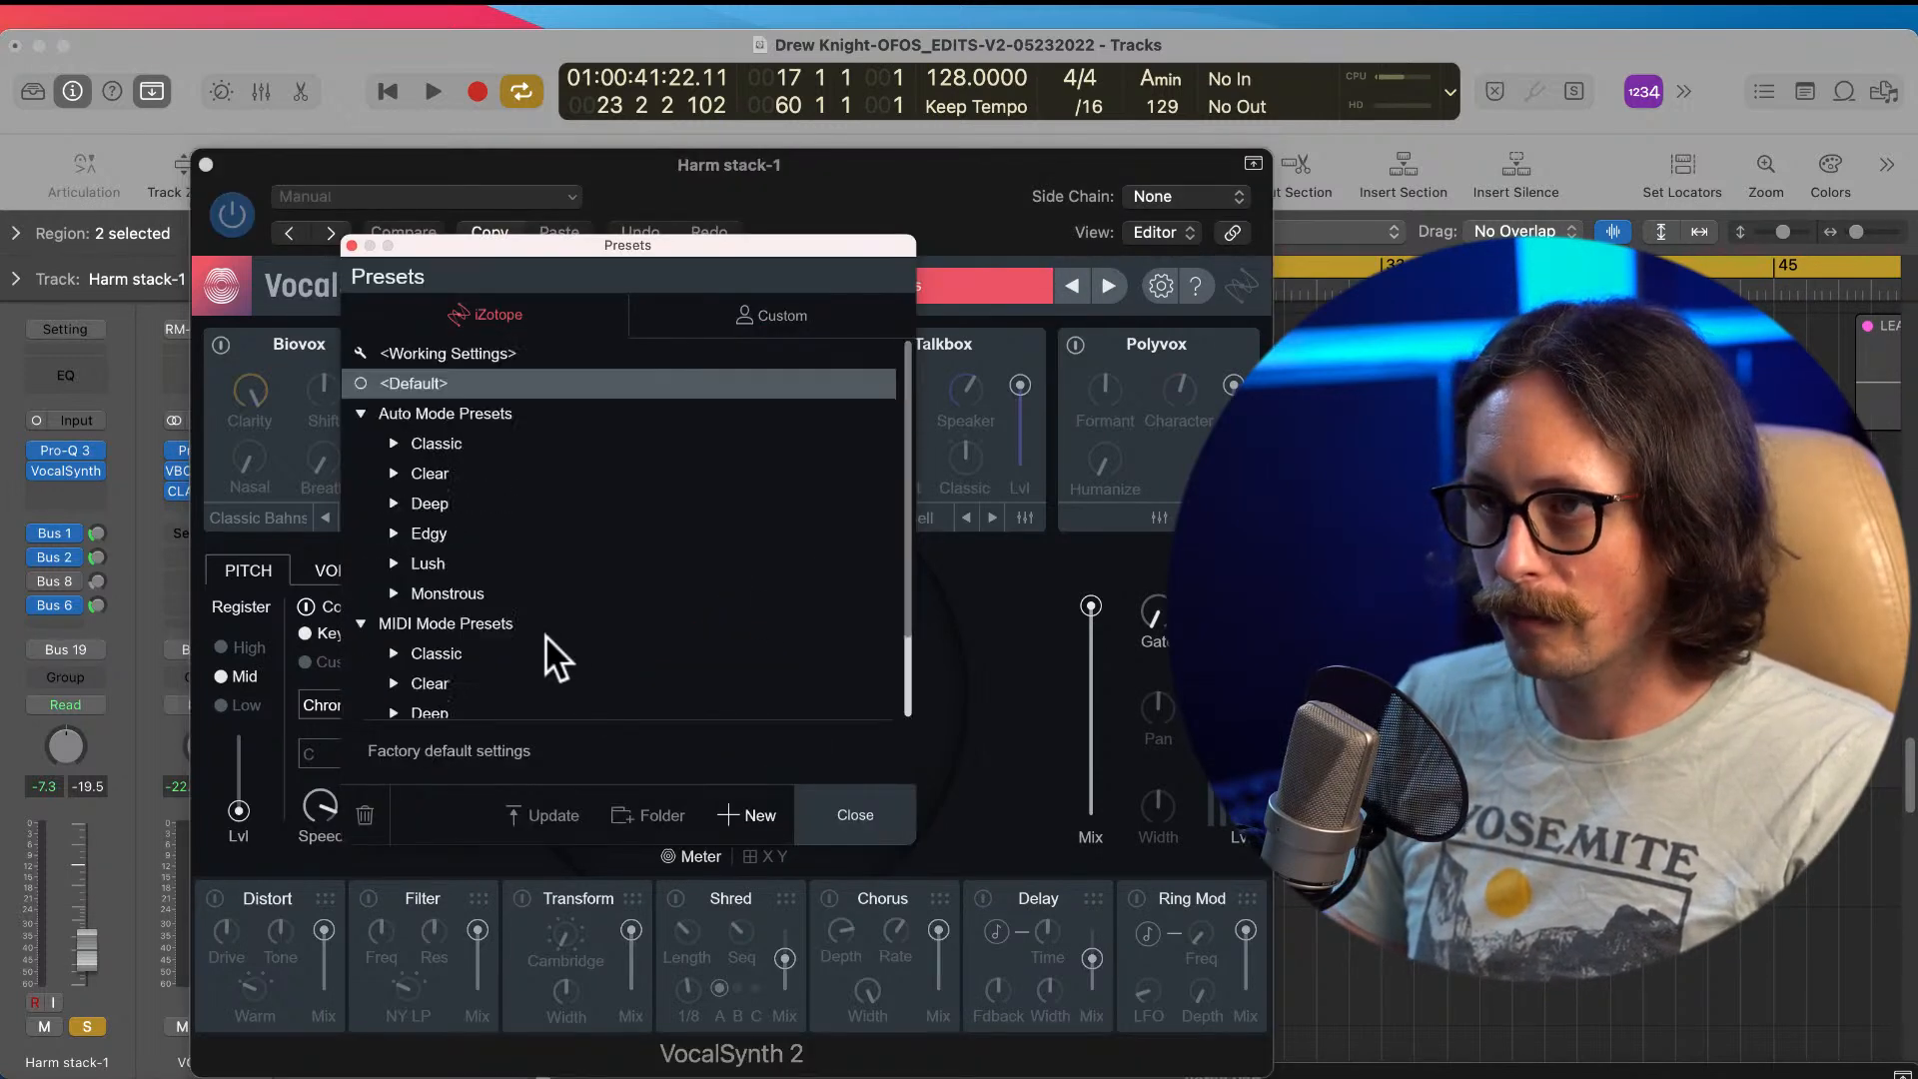
pyautogui.click(766, 319)
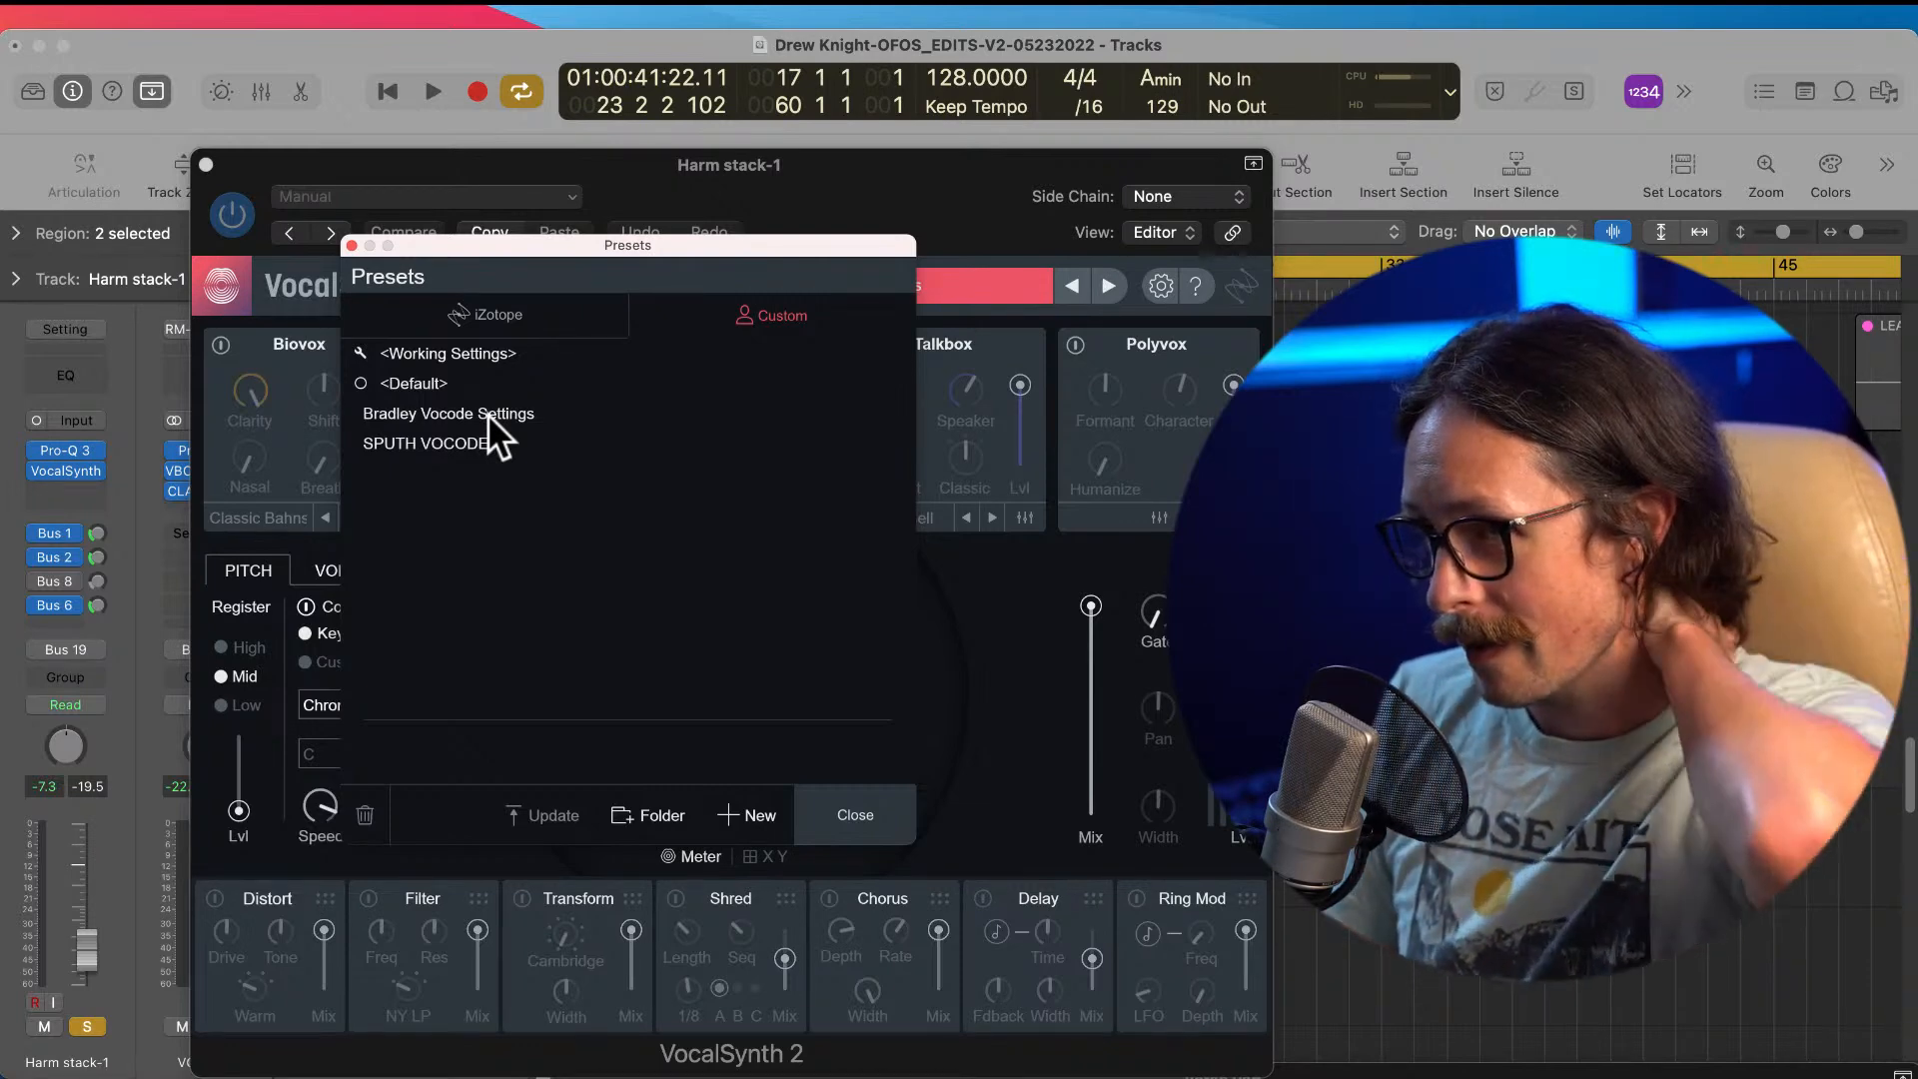
pyautogui.click(487, 414)
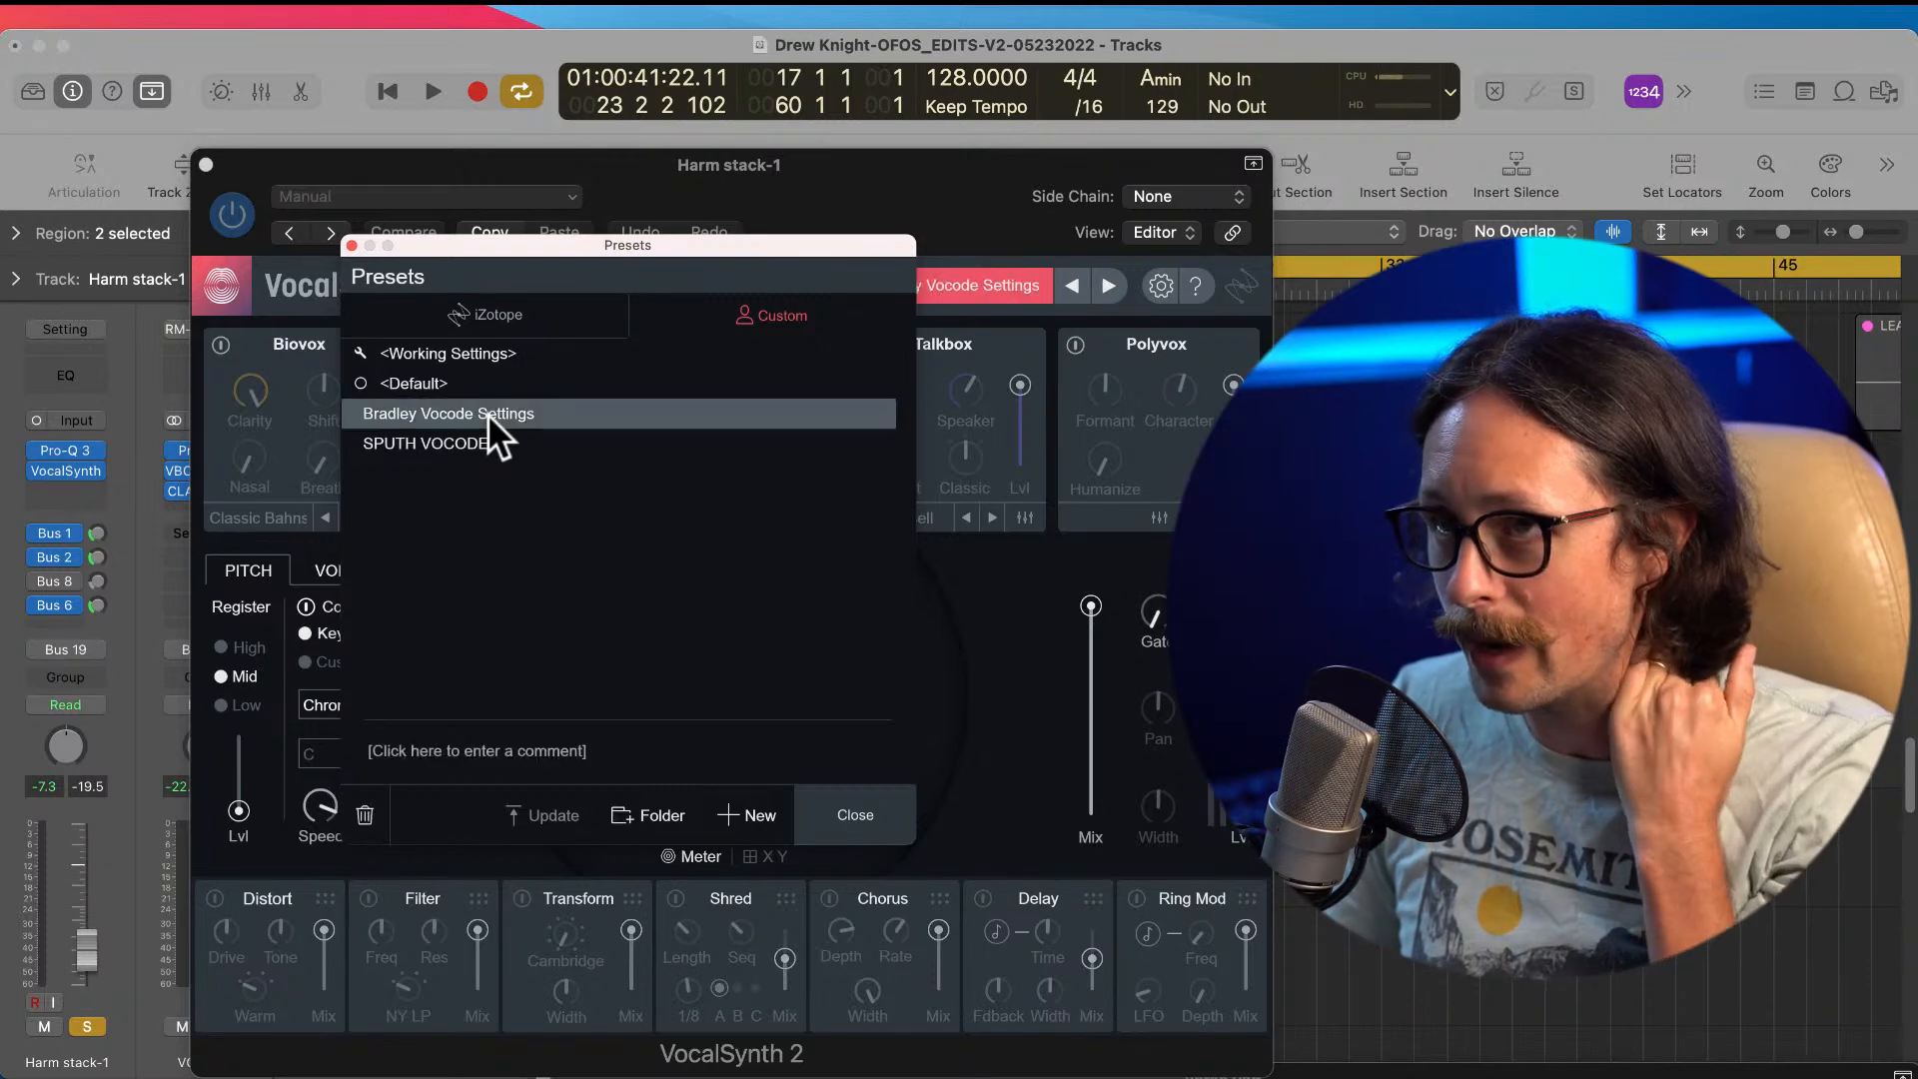
# Step: Confirm the custom Vocode Settings preset, close the preset browser, and reposition the VocalSynth 2 window
pyautogui.click(487, 414)
pyautogui.click(635, 477)
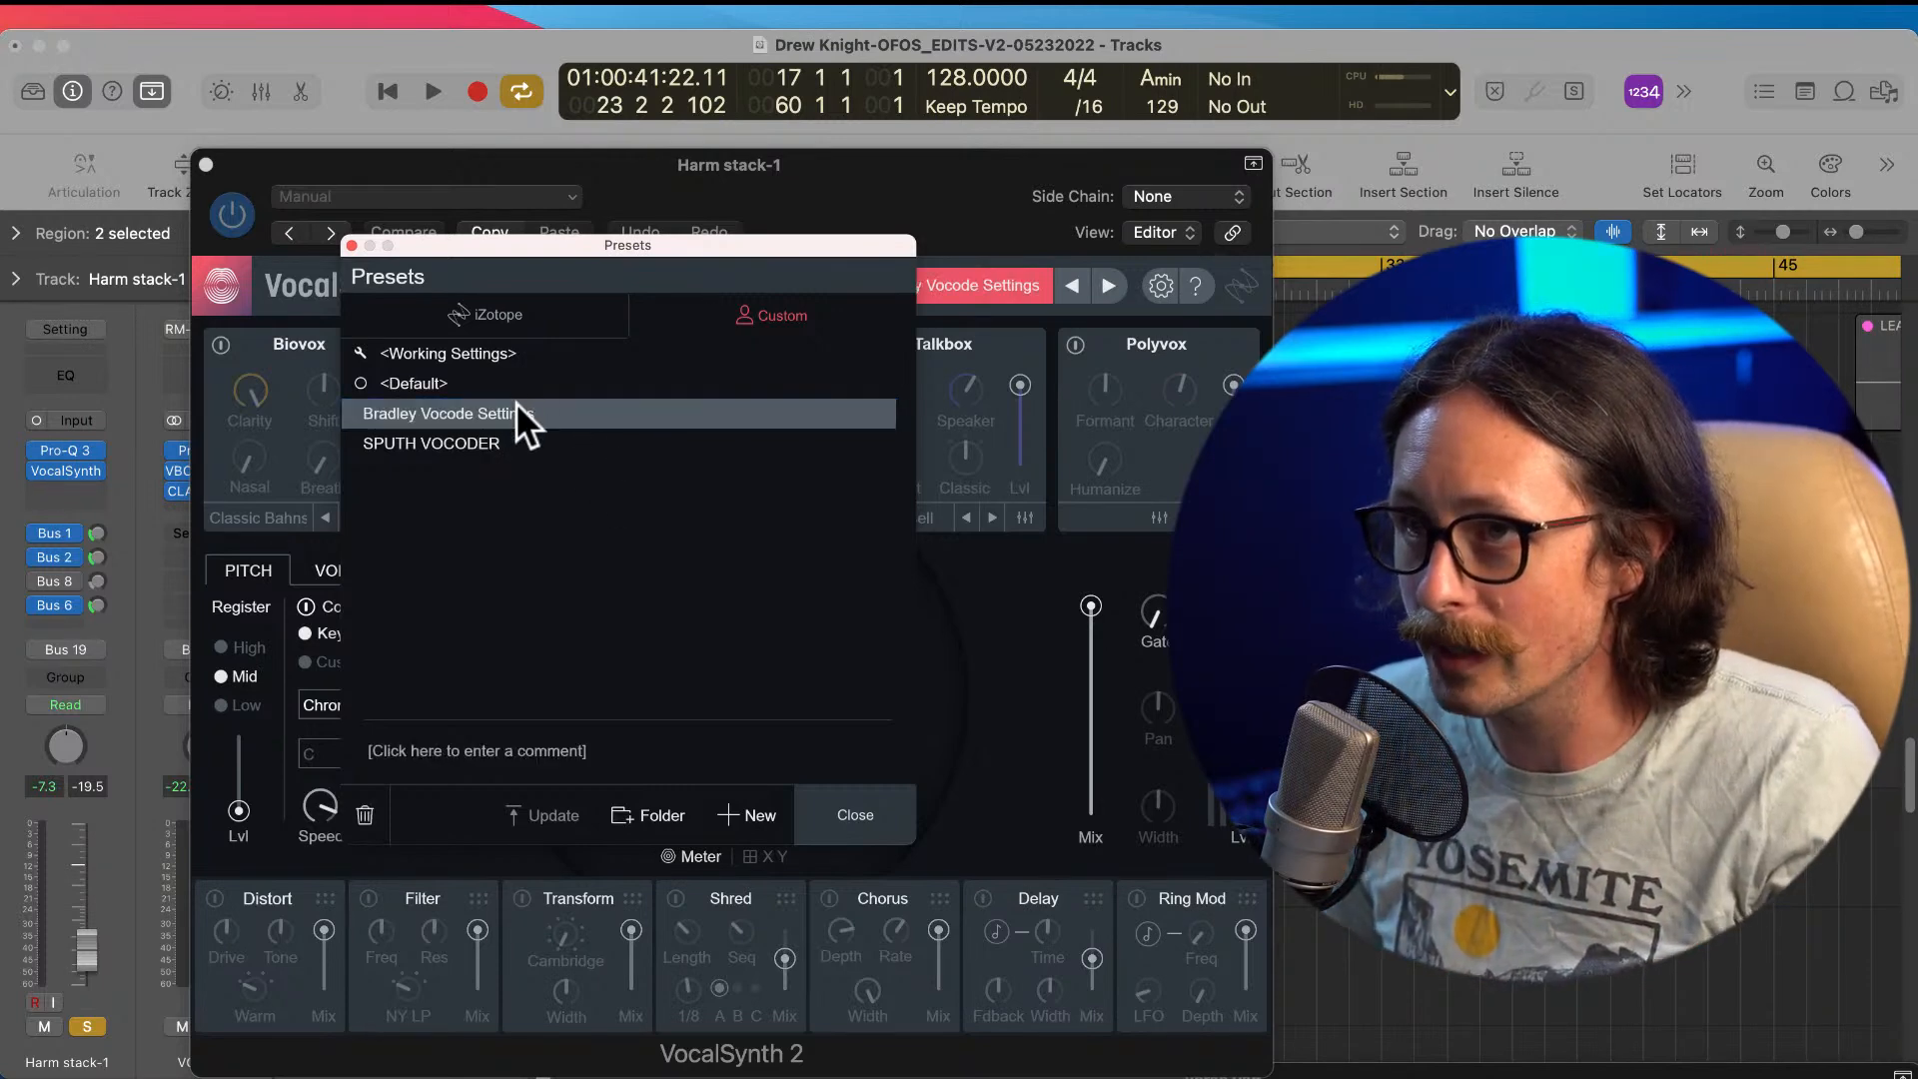
pyautogui.click(837, 815)
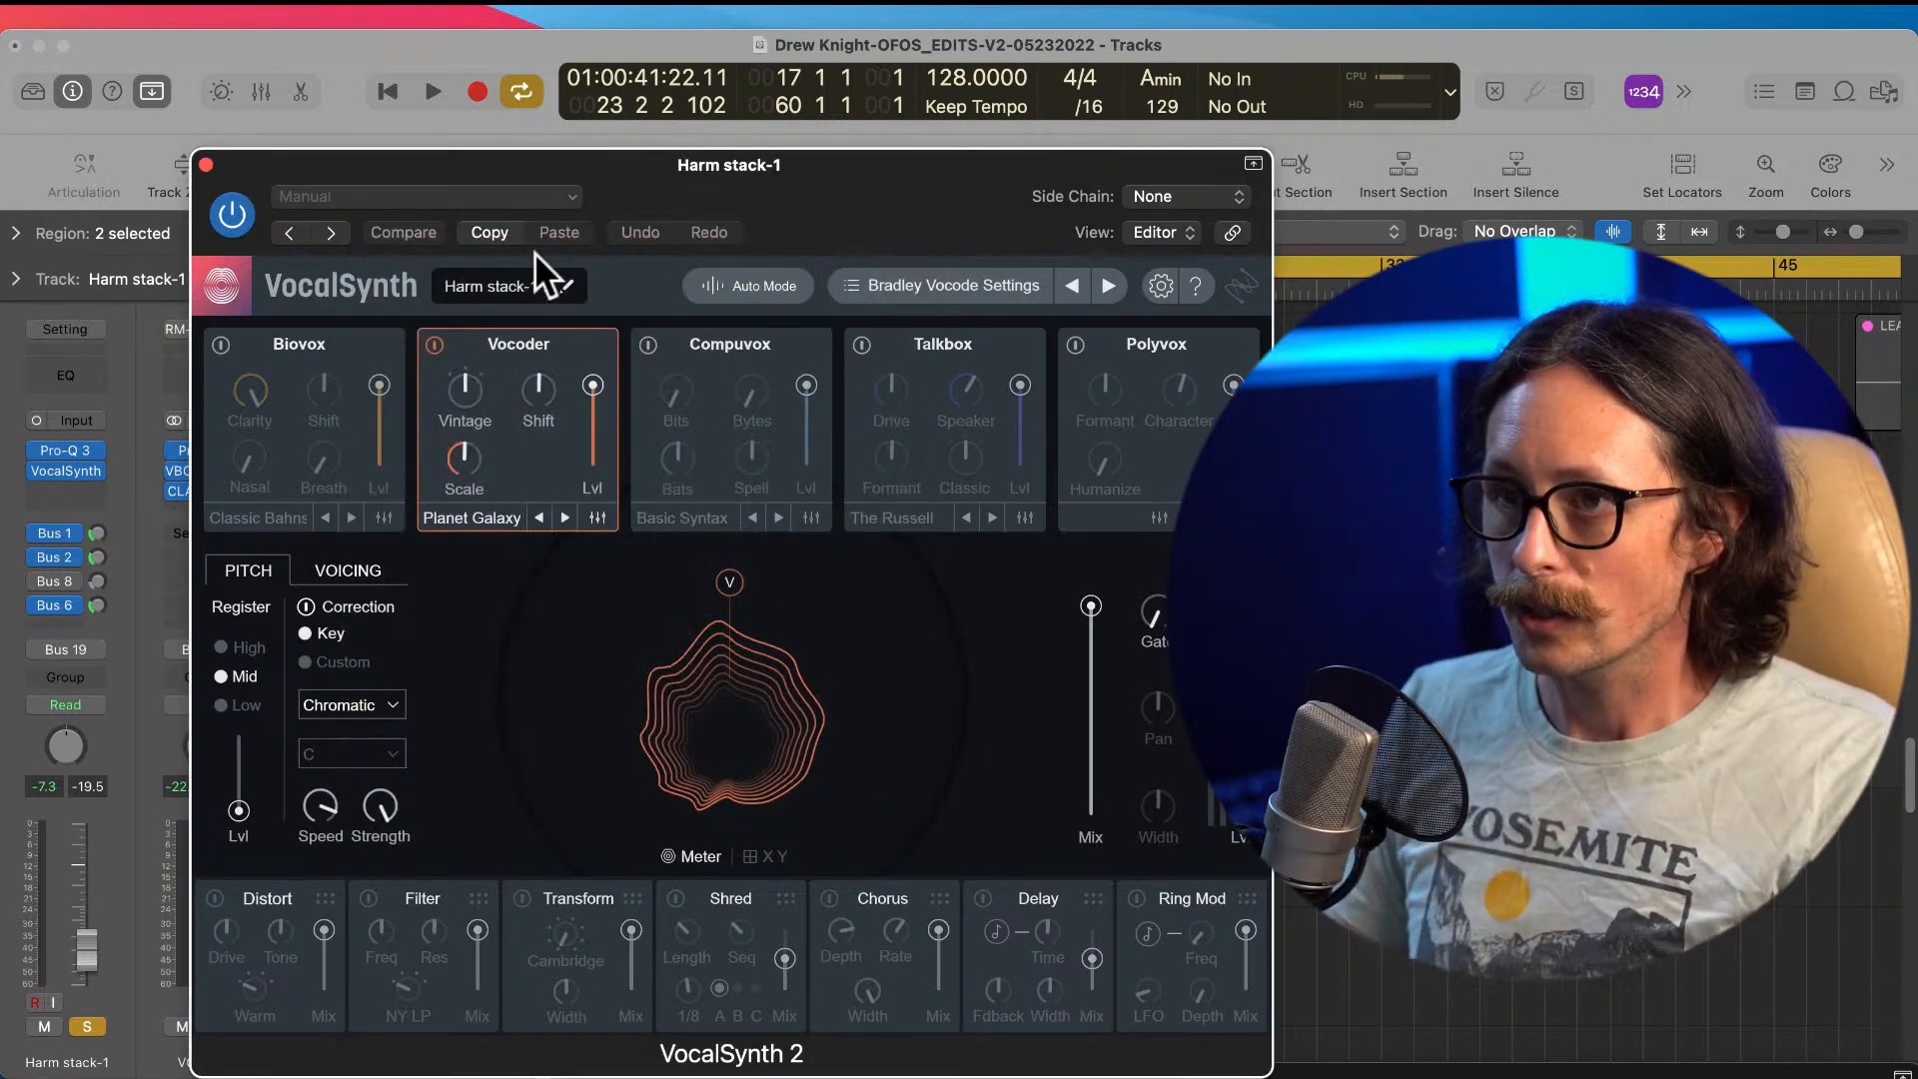
pyautogui.moveTo(518, 163); pyautogui.dragTo(658, 104)
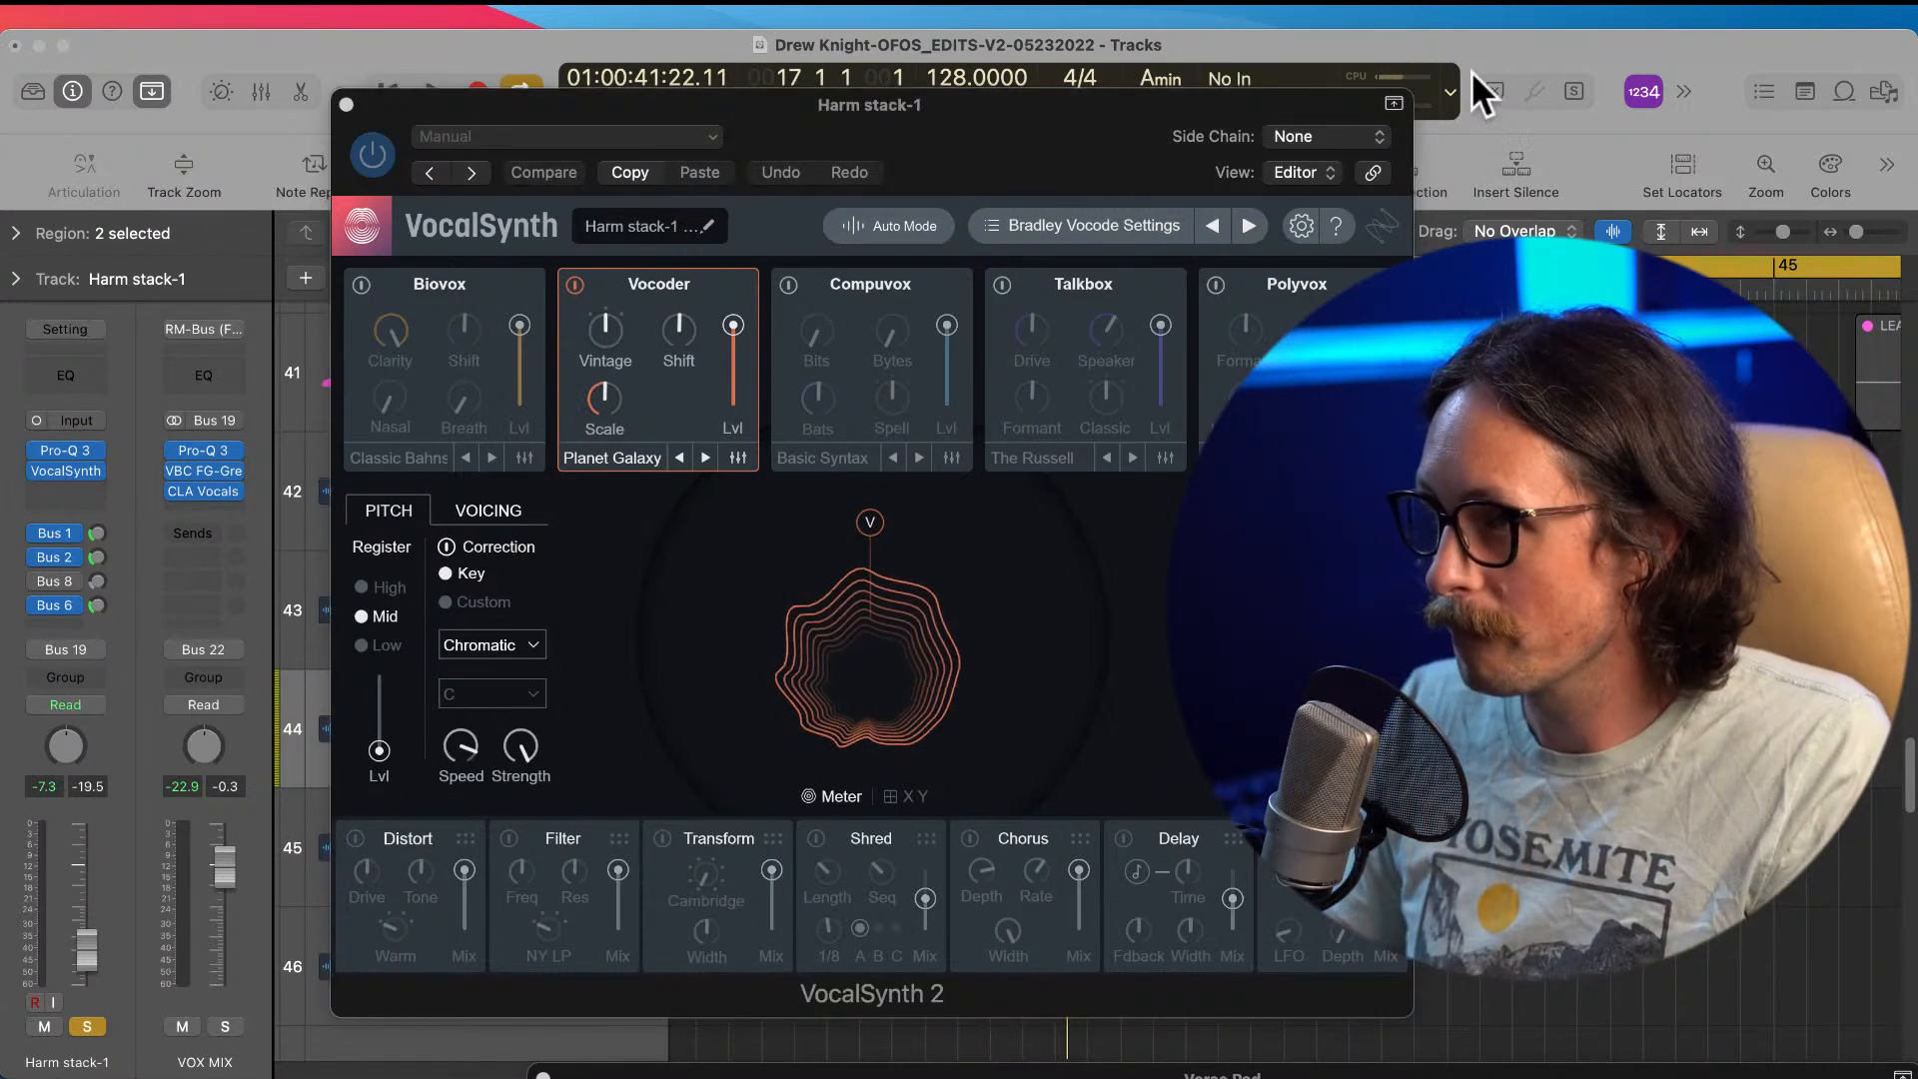
# Step: Start playback, set VocalSynth 2's pitch register to High, and raise the pitch section's level
pyautogui.press('space')
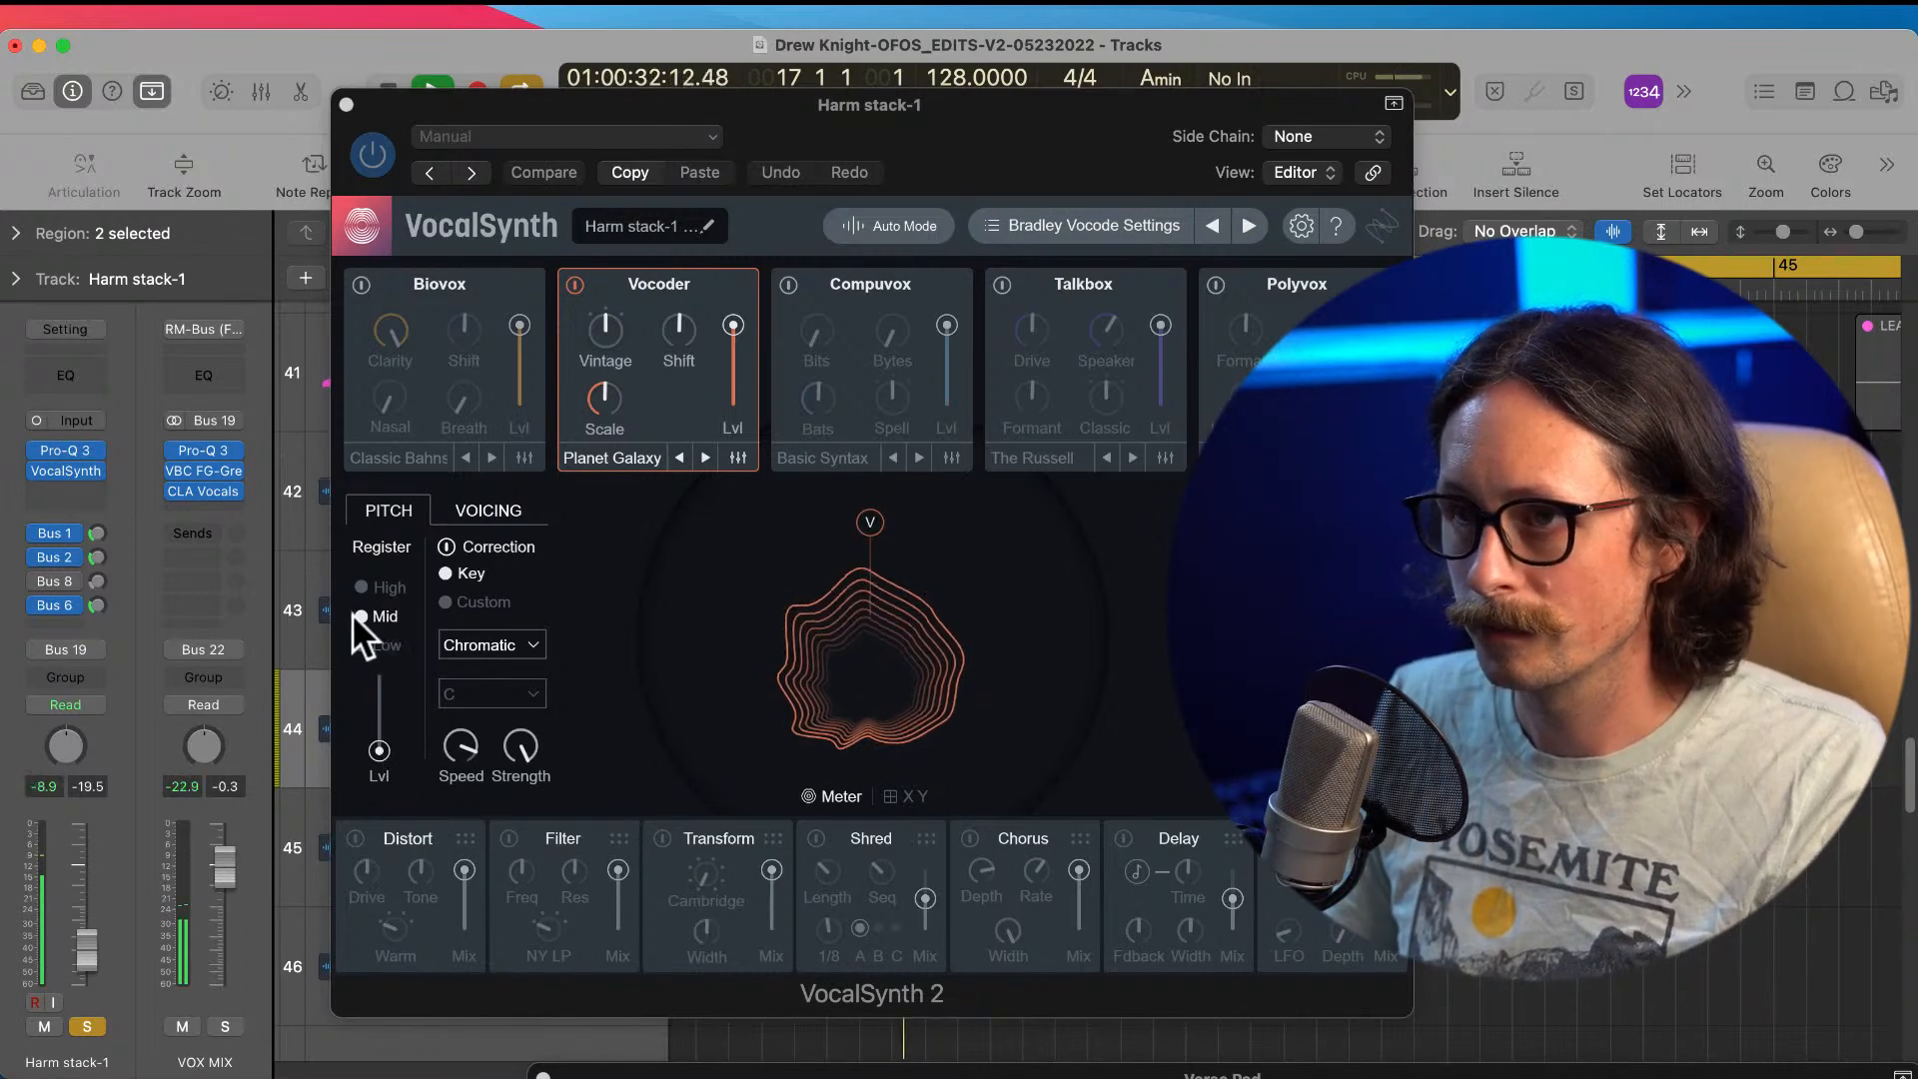
pyautogui.click(361, 588)
pyautogui.moveTo(379, 750); pyautogui.dragTo(374, 686)
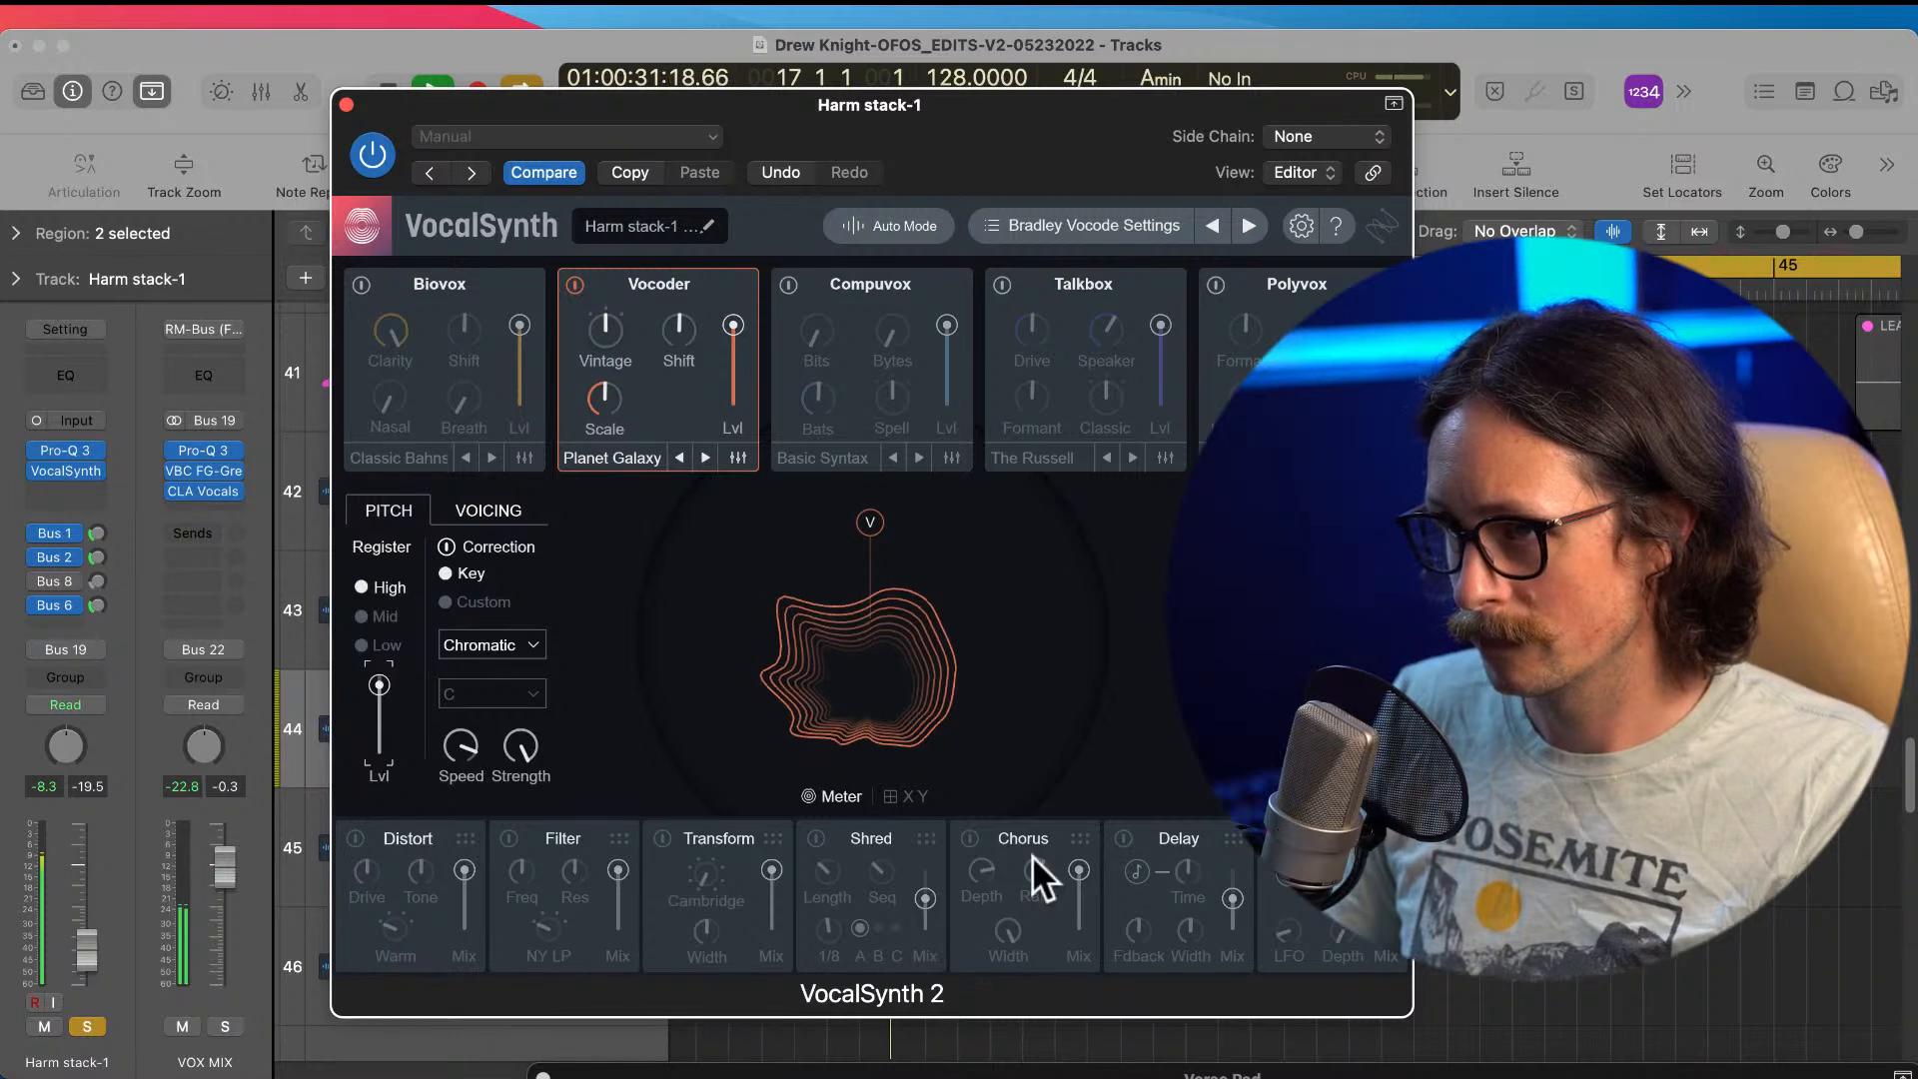
# Step: Enable the Talkbox module, raise its formant, and set its level to 100
pyautogui.click(1002, 286)
pyautogui.moveTo(1156, 343)
pyautogui.mouseDown()
pyautogui.moveTo(1156, 325)
pyautogui.moveTo(1162, 369)
pyautogui.mouseUp()
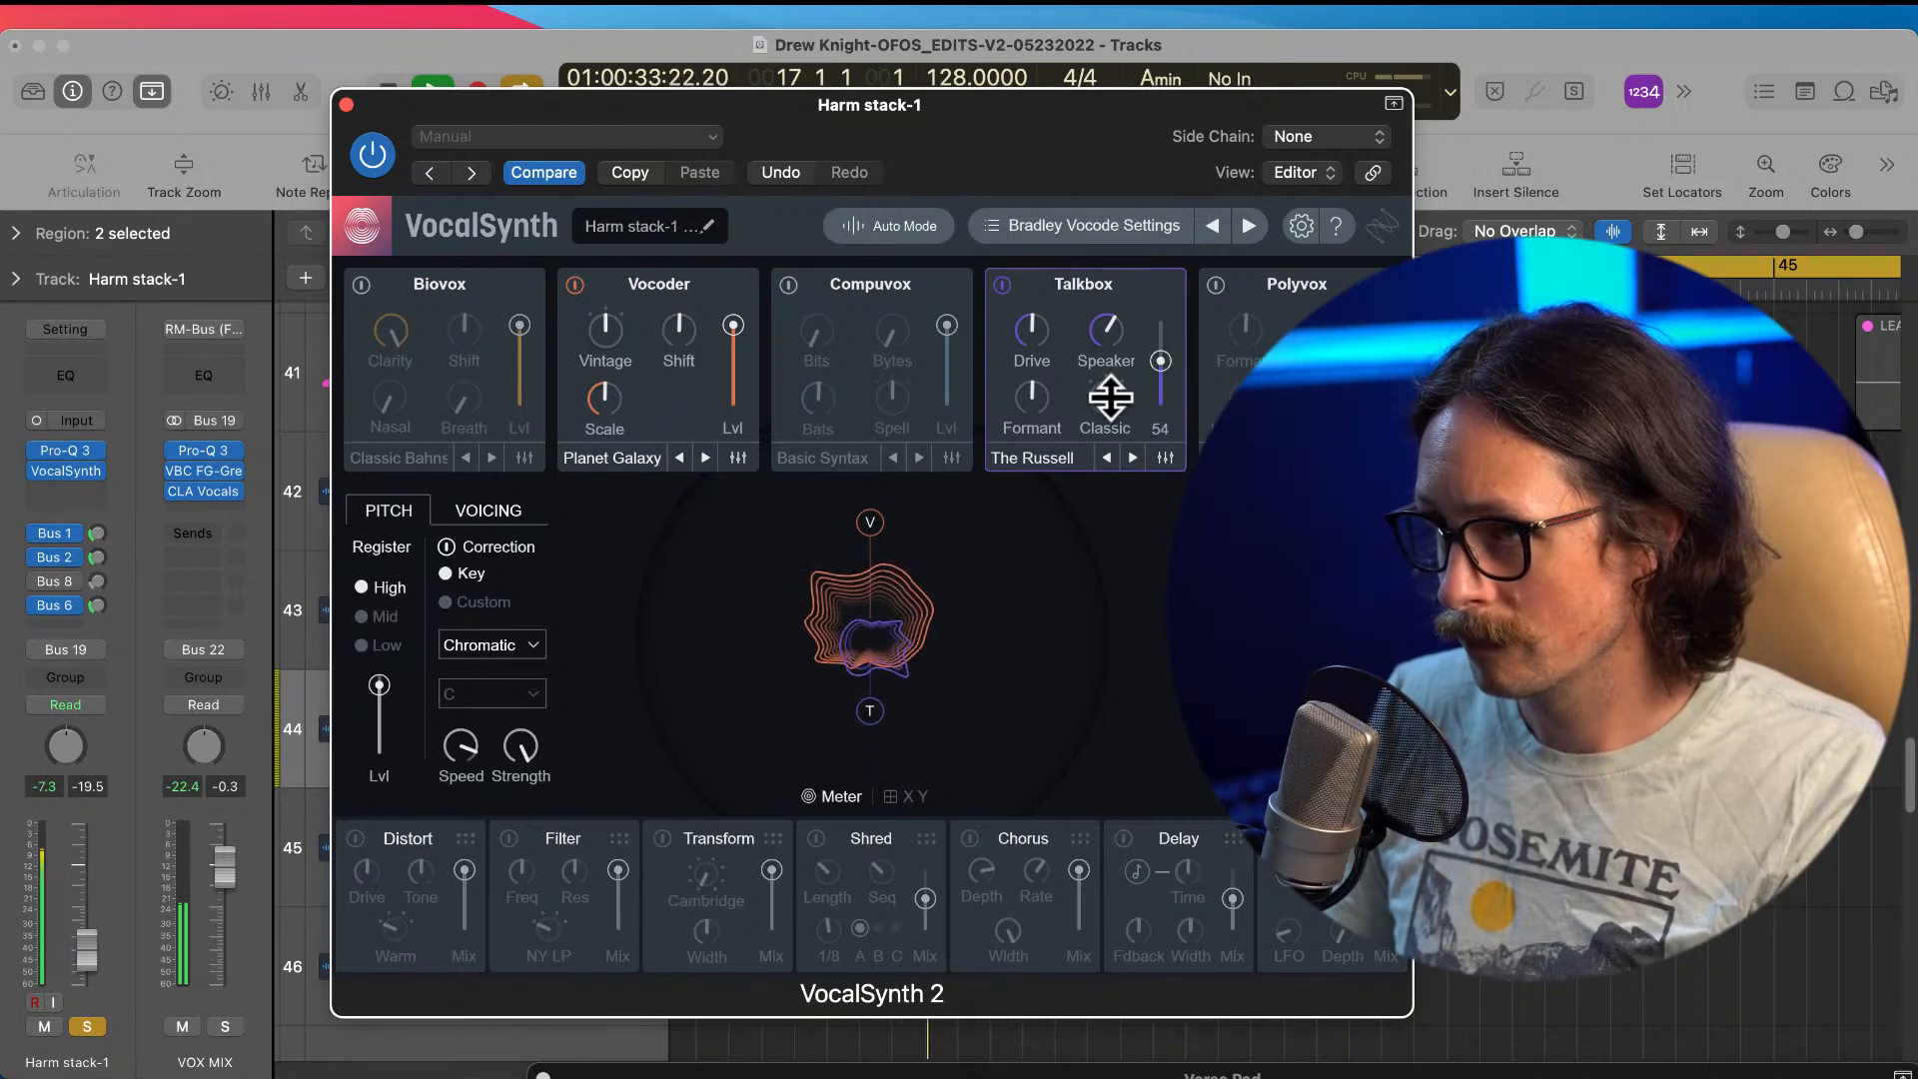
pyautogui.moveTo(1039, 399); pyautogui.dragTo(1165, 317)
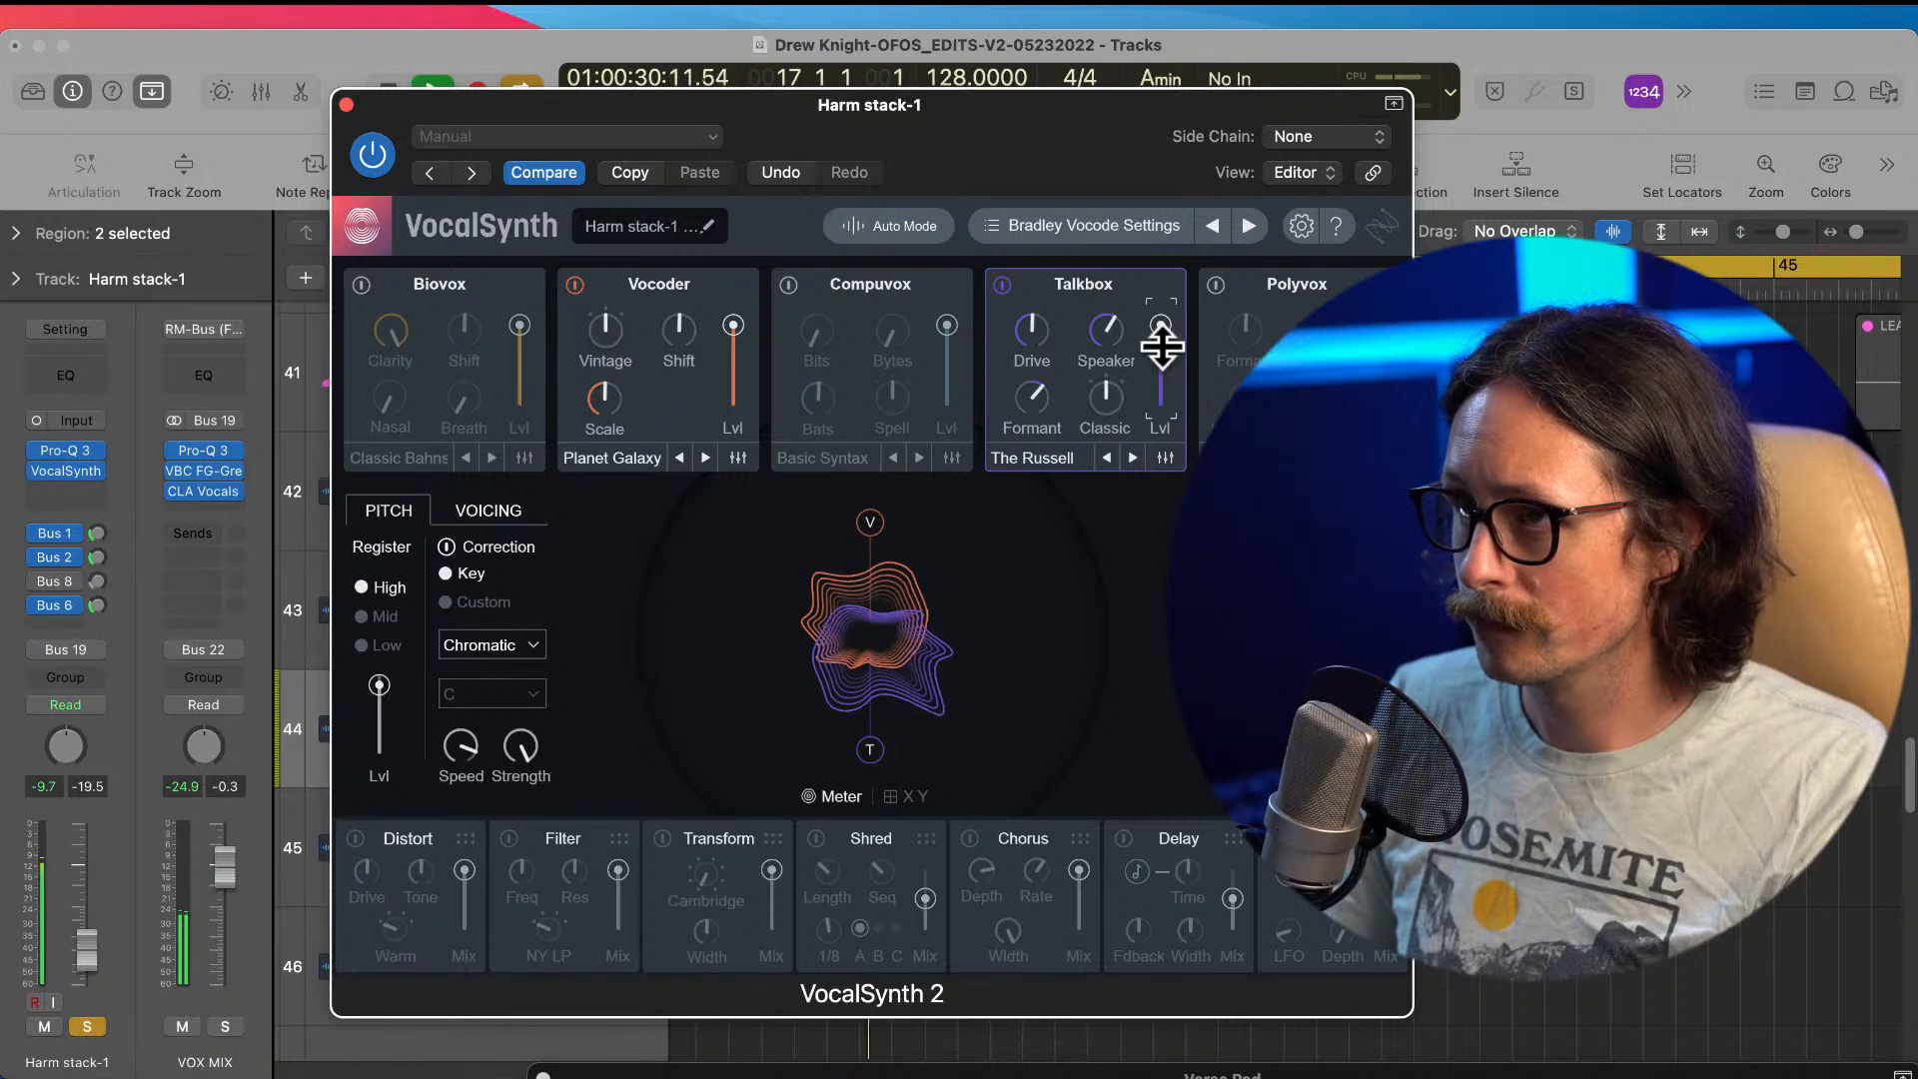
pyautogui.moveTo(1156, 342); pyautogui.dragTo(1163, 319)
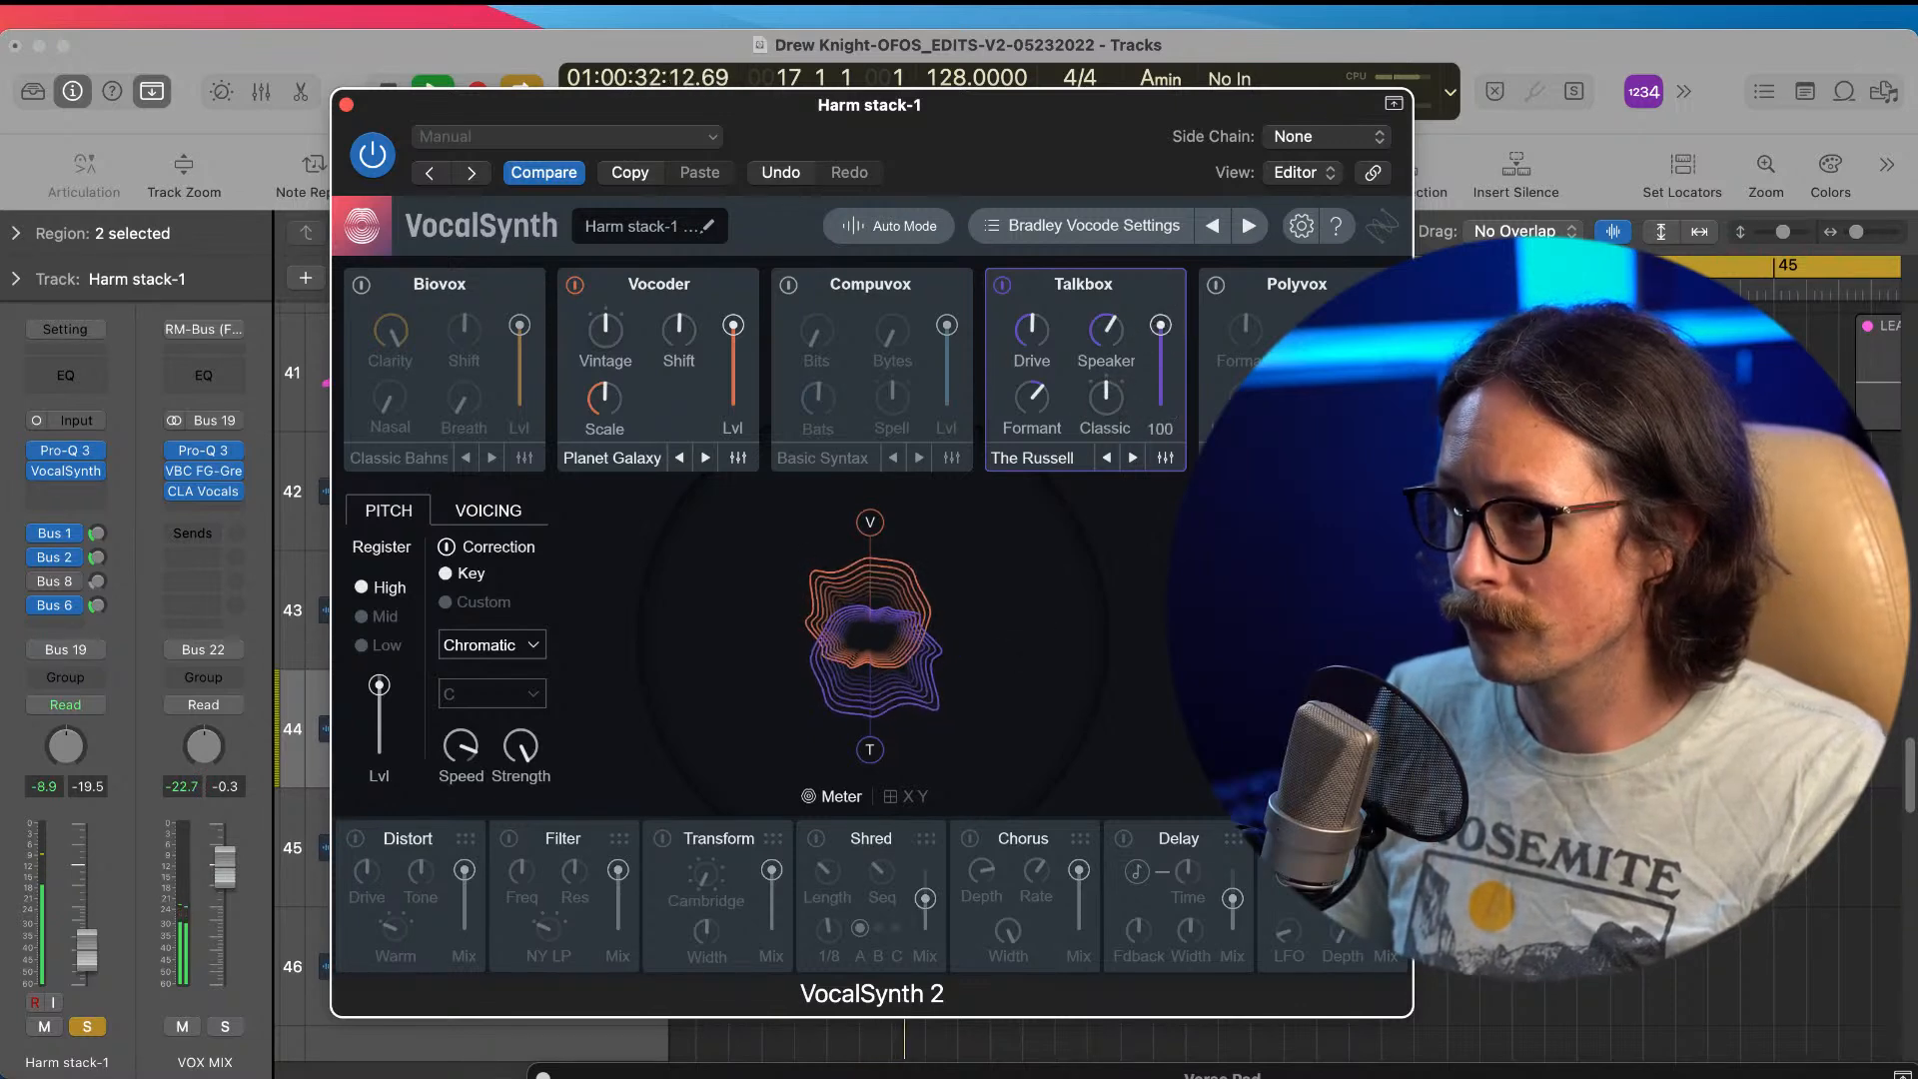
# Step: Enable the Polyvox module and the NY LP filter effect, and raise the filter frequency
pyautogui.click(1216, 286)
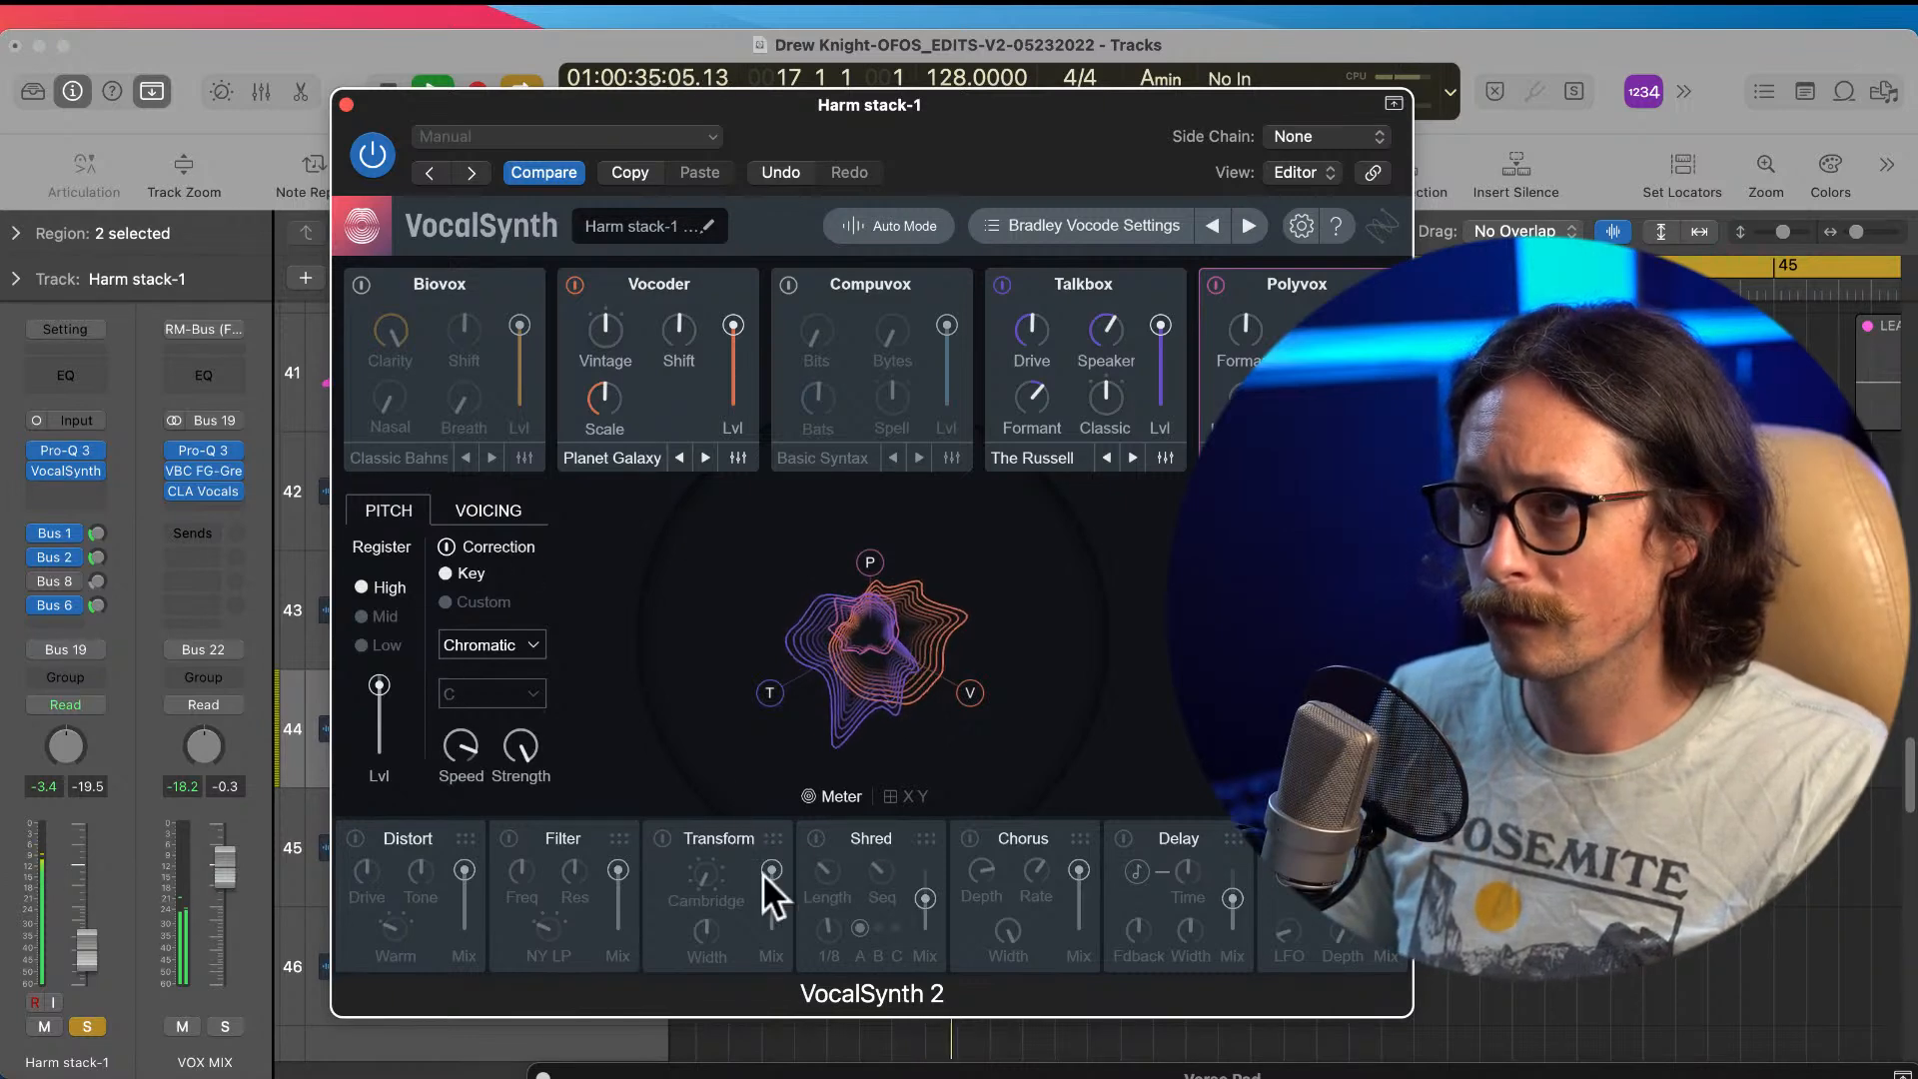
pyautogui.click(509, 837)
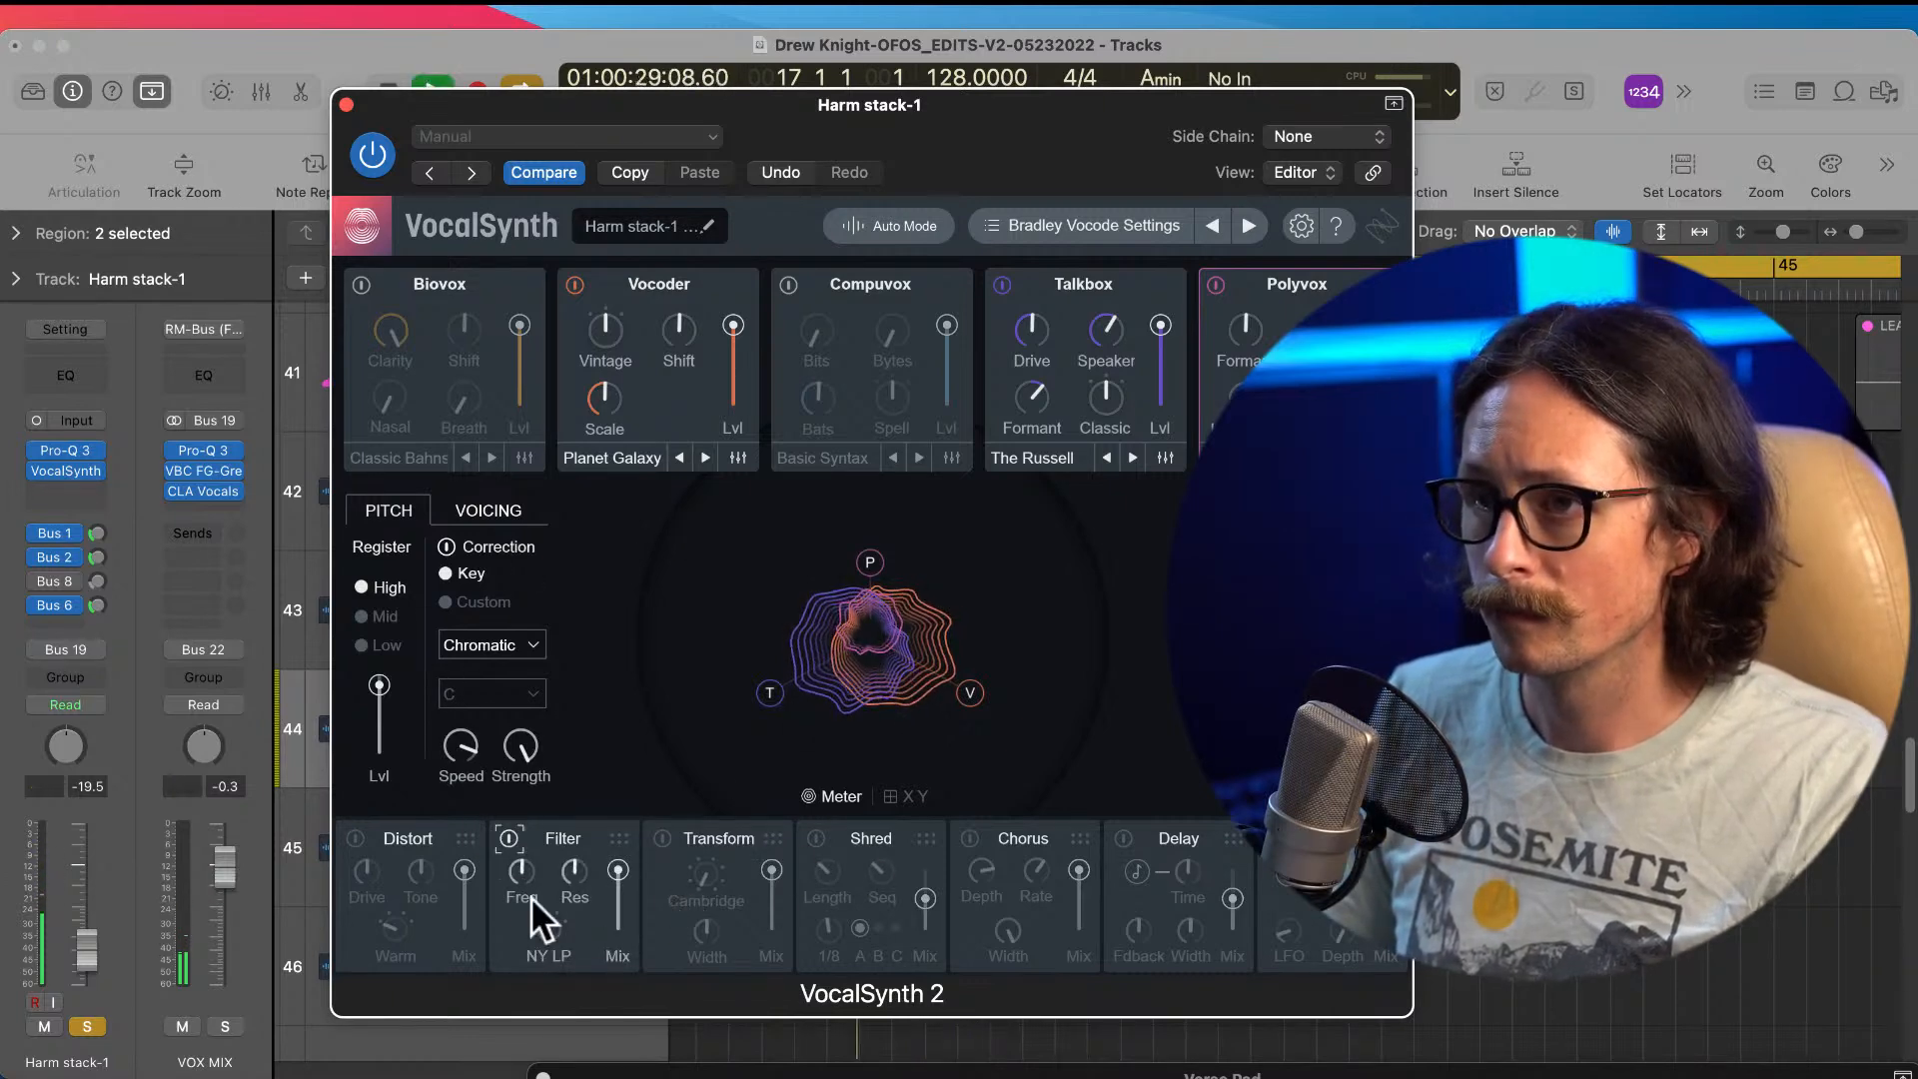
pyautogui.moveTo(527, 876)
pyautogui.mouseDown()
pyautogui.moveTo(527, 838)
pyautogui.moveTo(526, 875)
pyautogui.mouseUp()
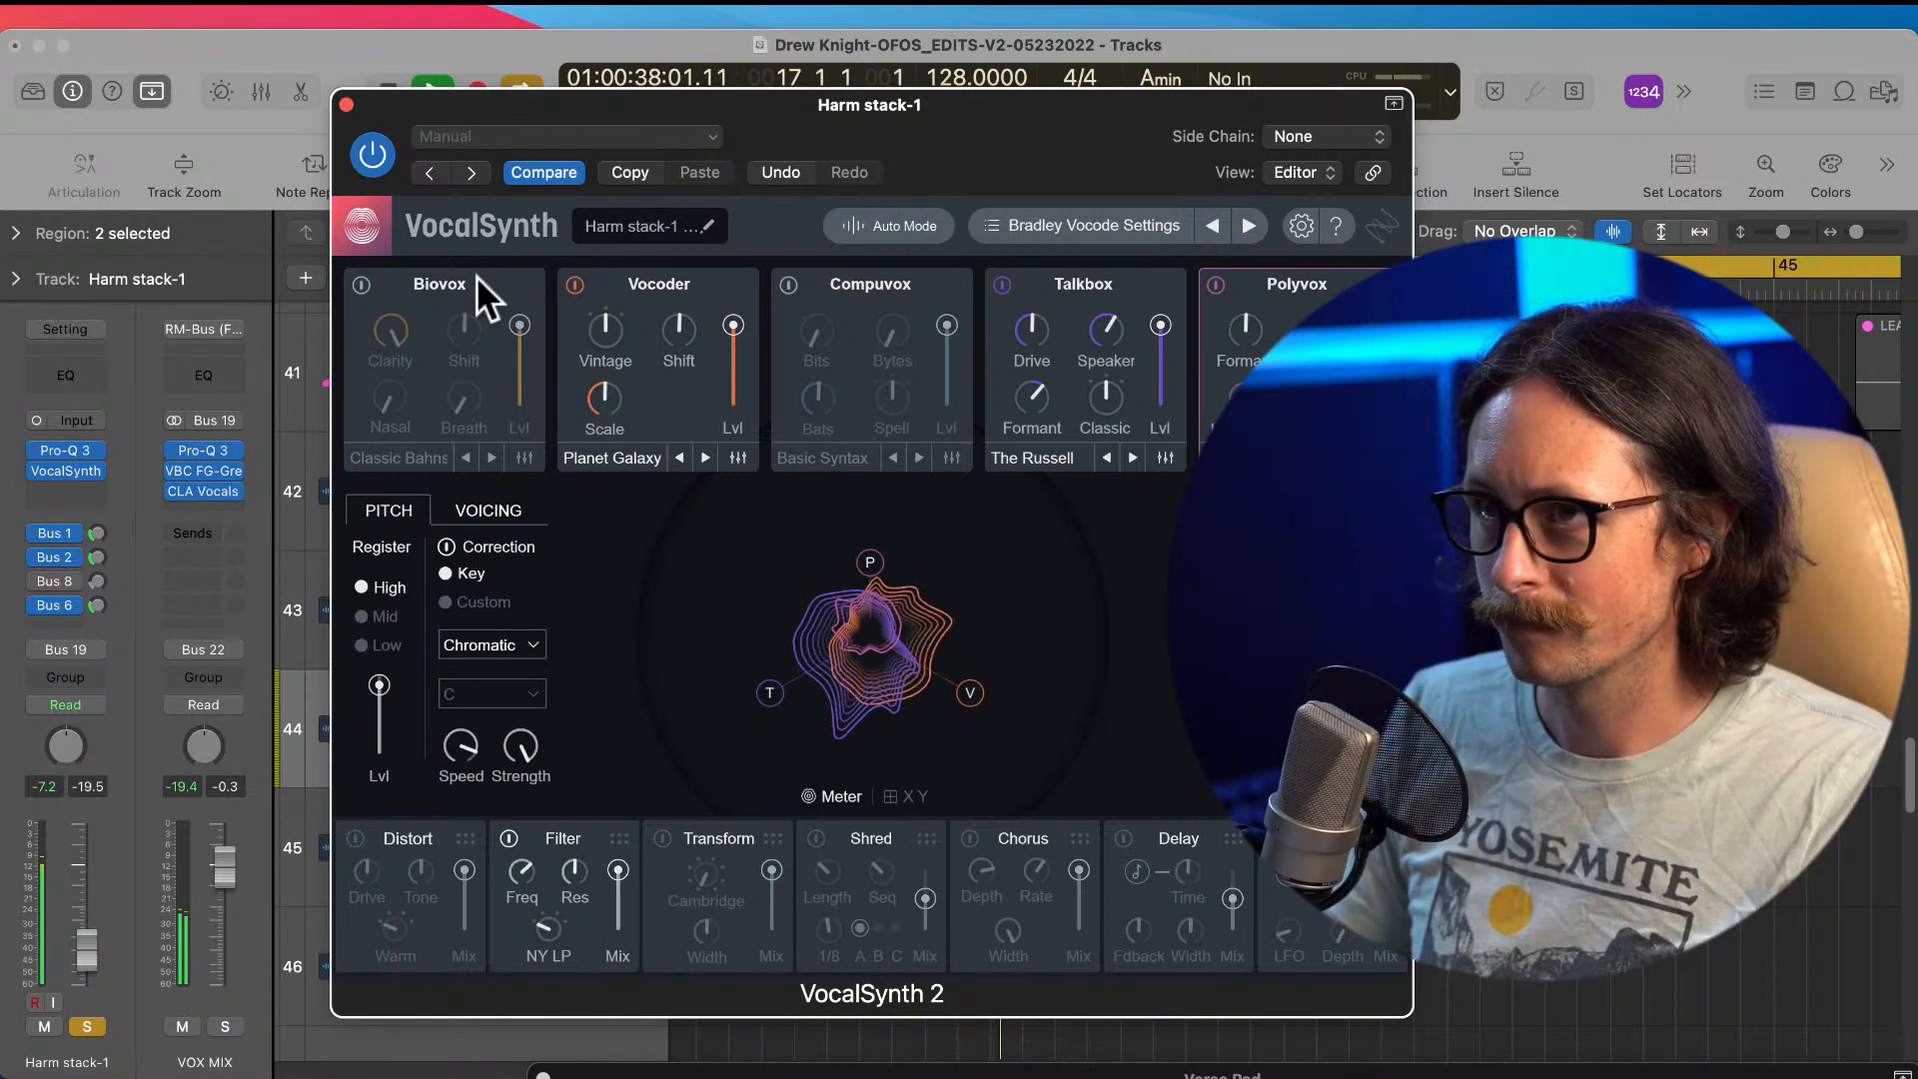
# Step: Load the SPUTH VOCODER preset, compare it with the filter off and on, and set the pitch register to Mid
pyautogui.click(1249, 226)
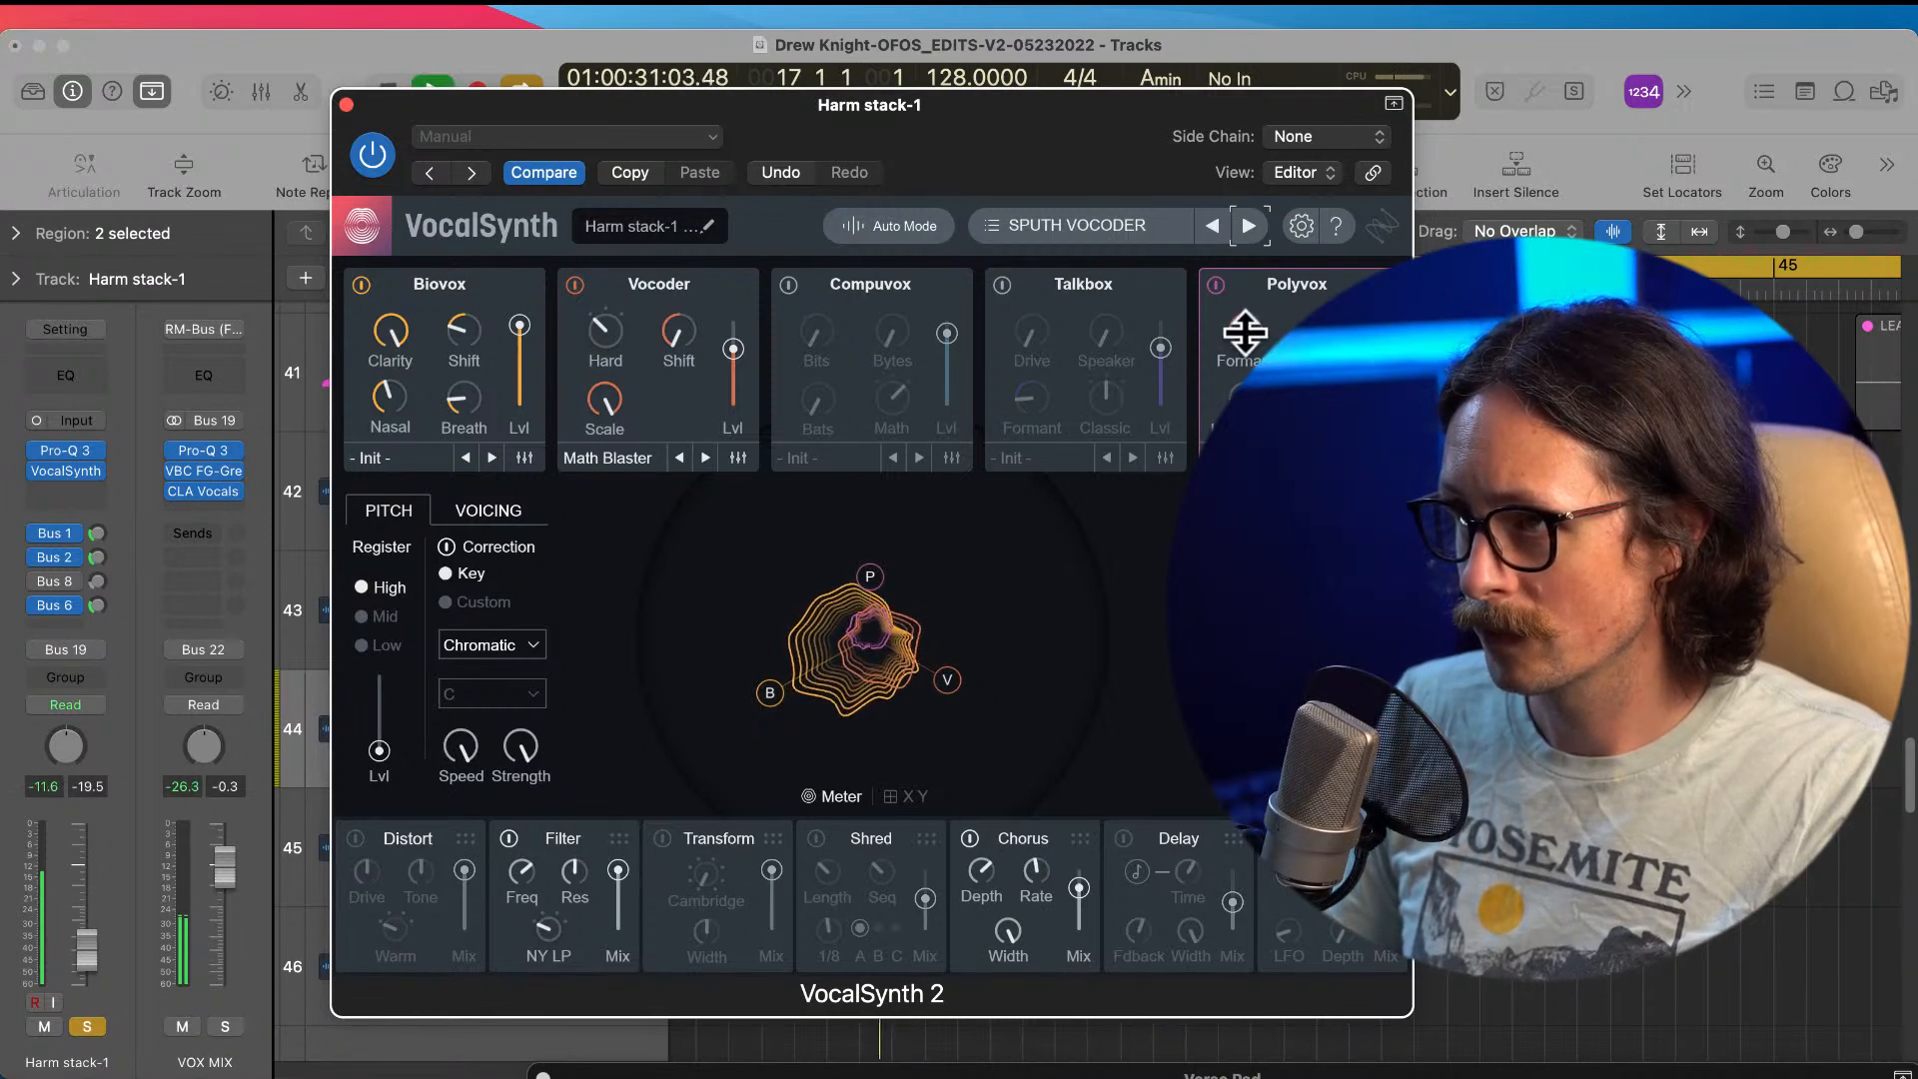
pyautogui.click(509, 840)
pyautogui.click(509, 840)
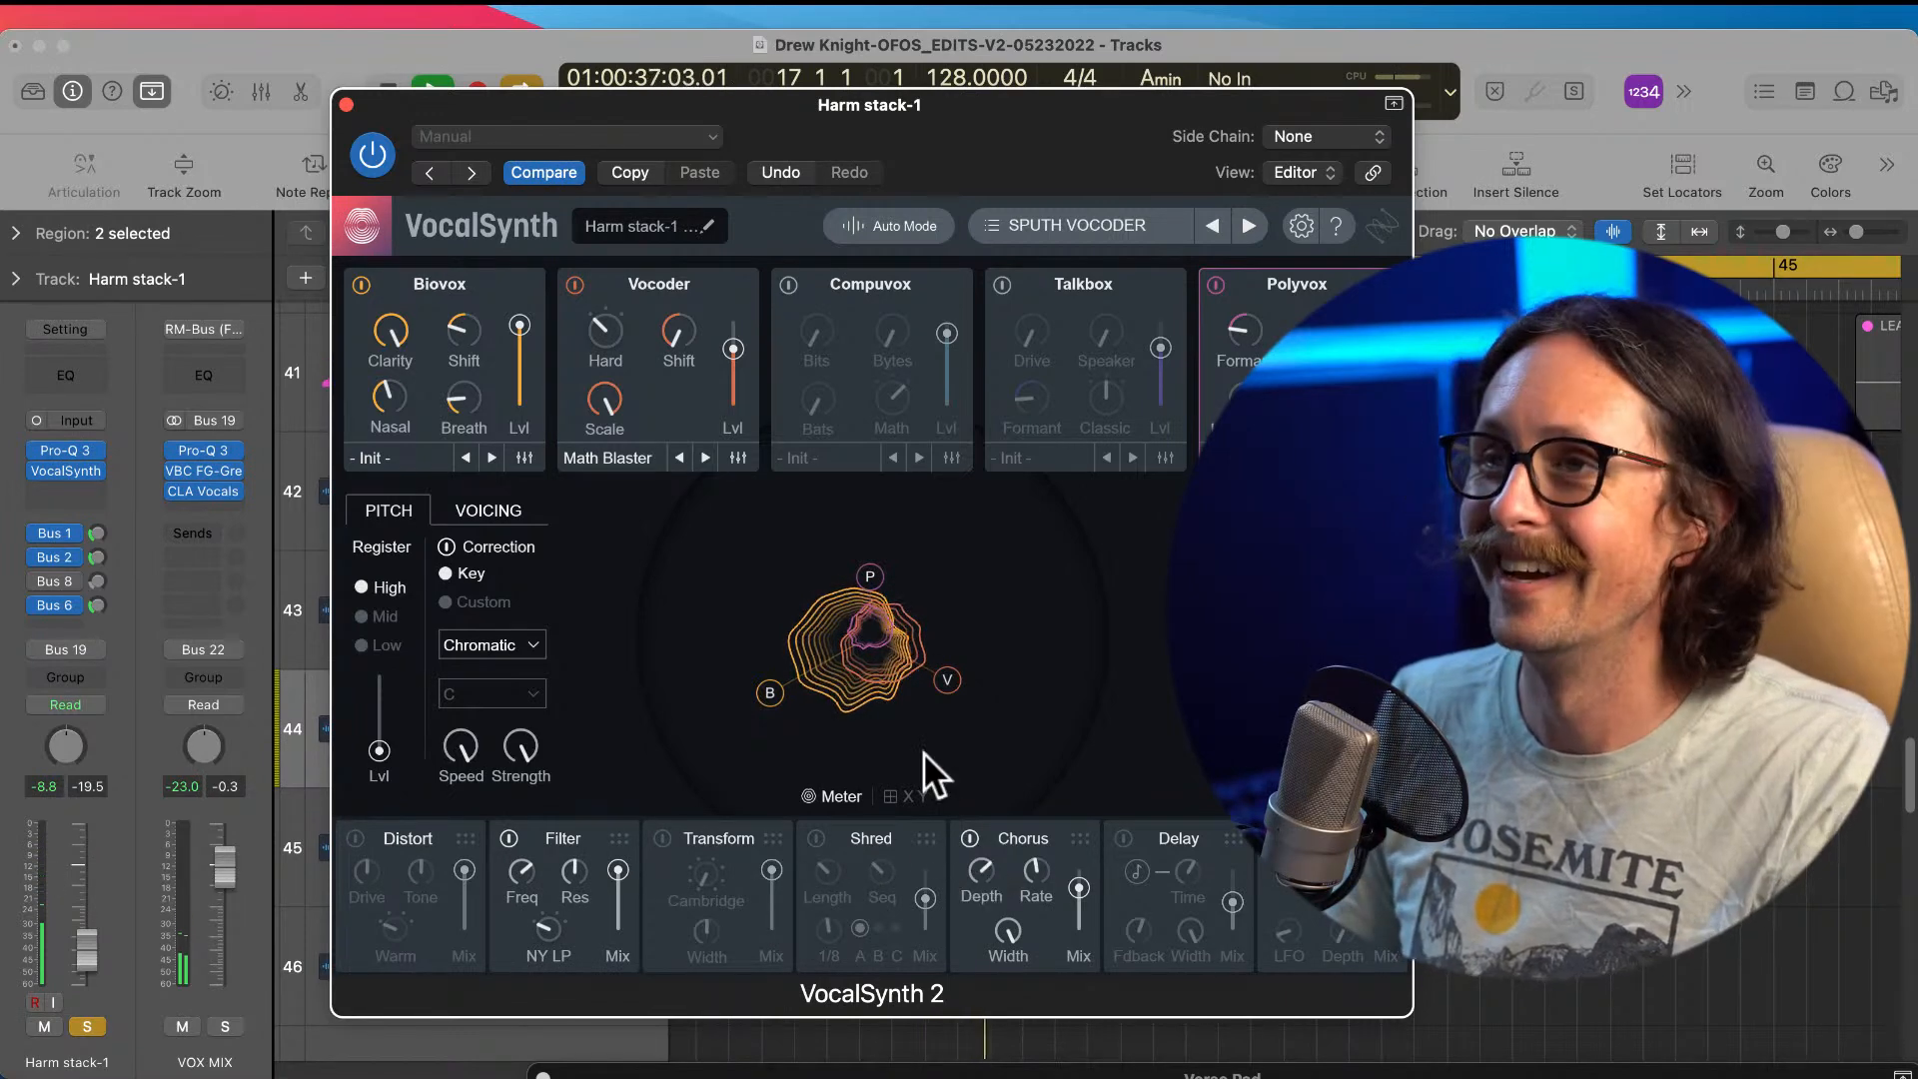
pyautogui.click(363, 617)
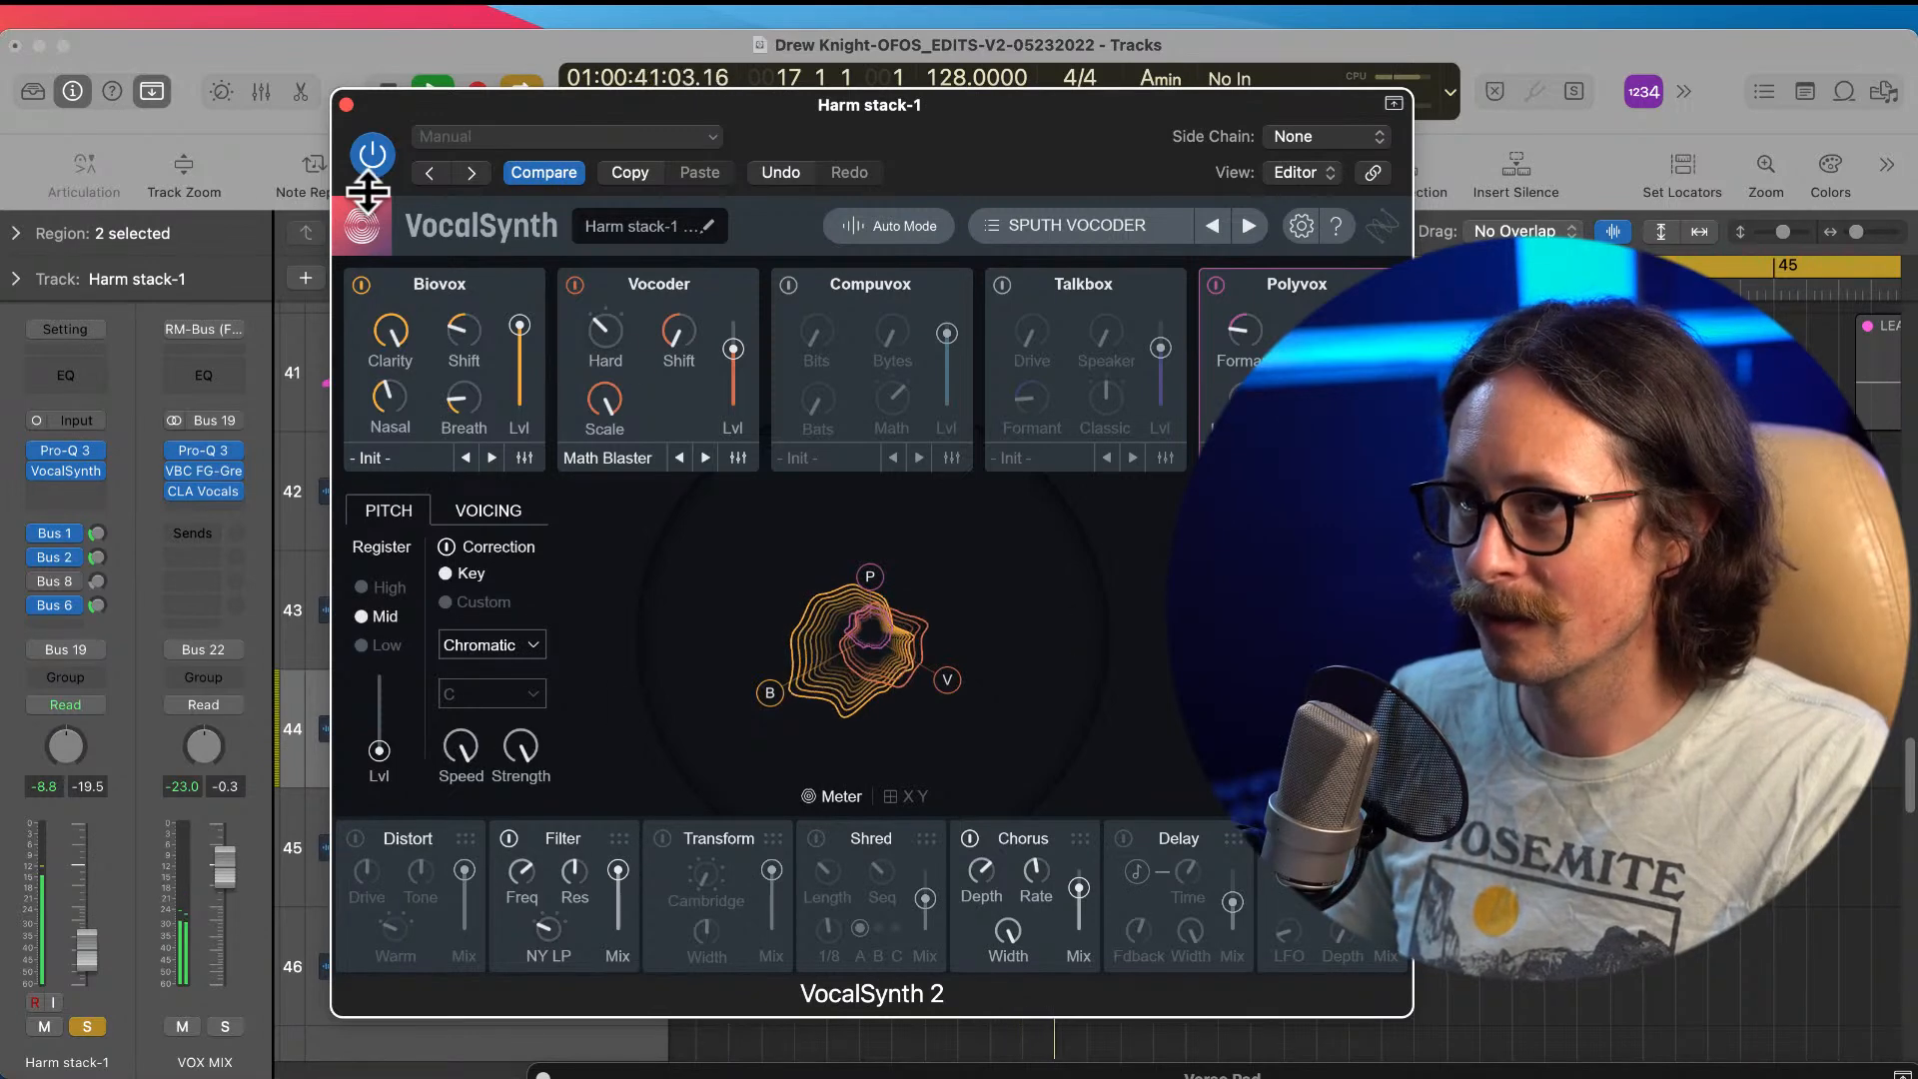
pyautogui.press('v')
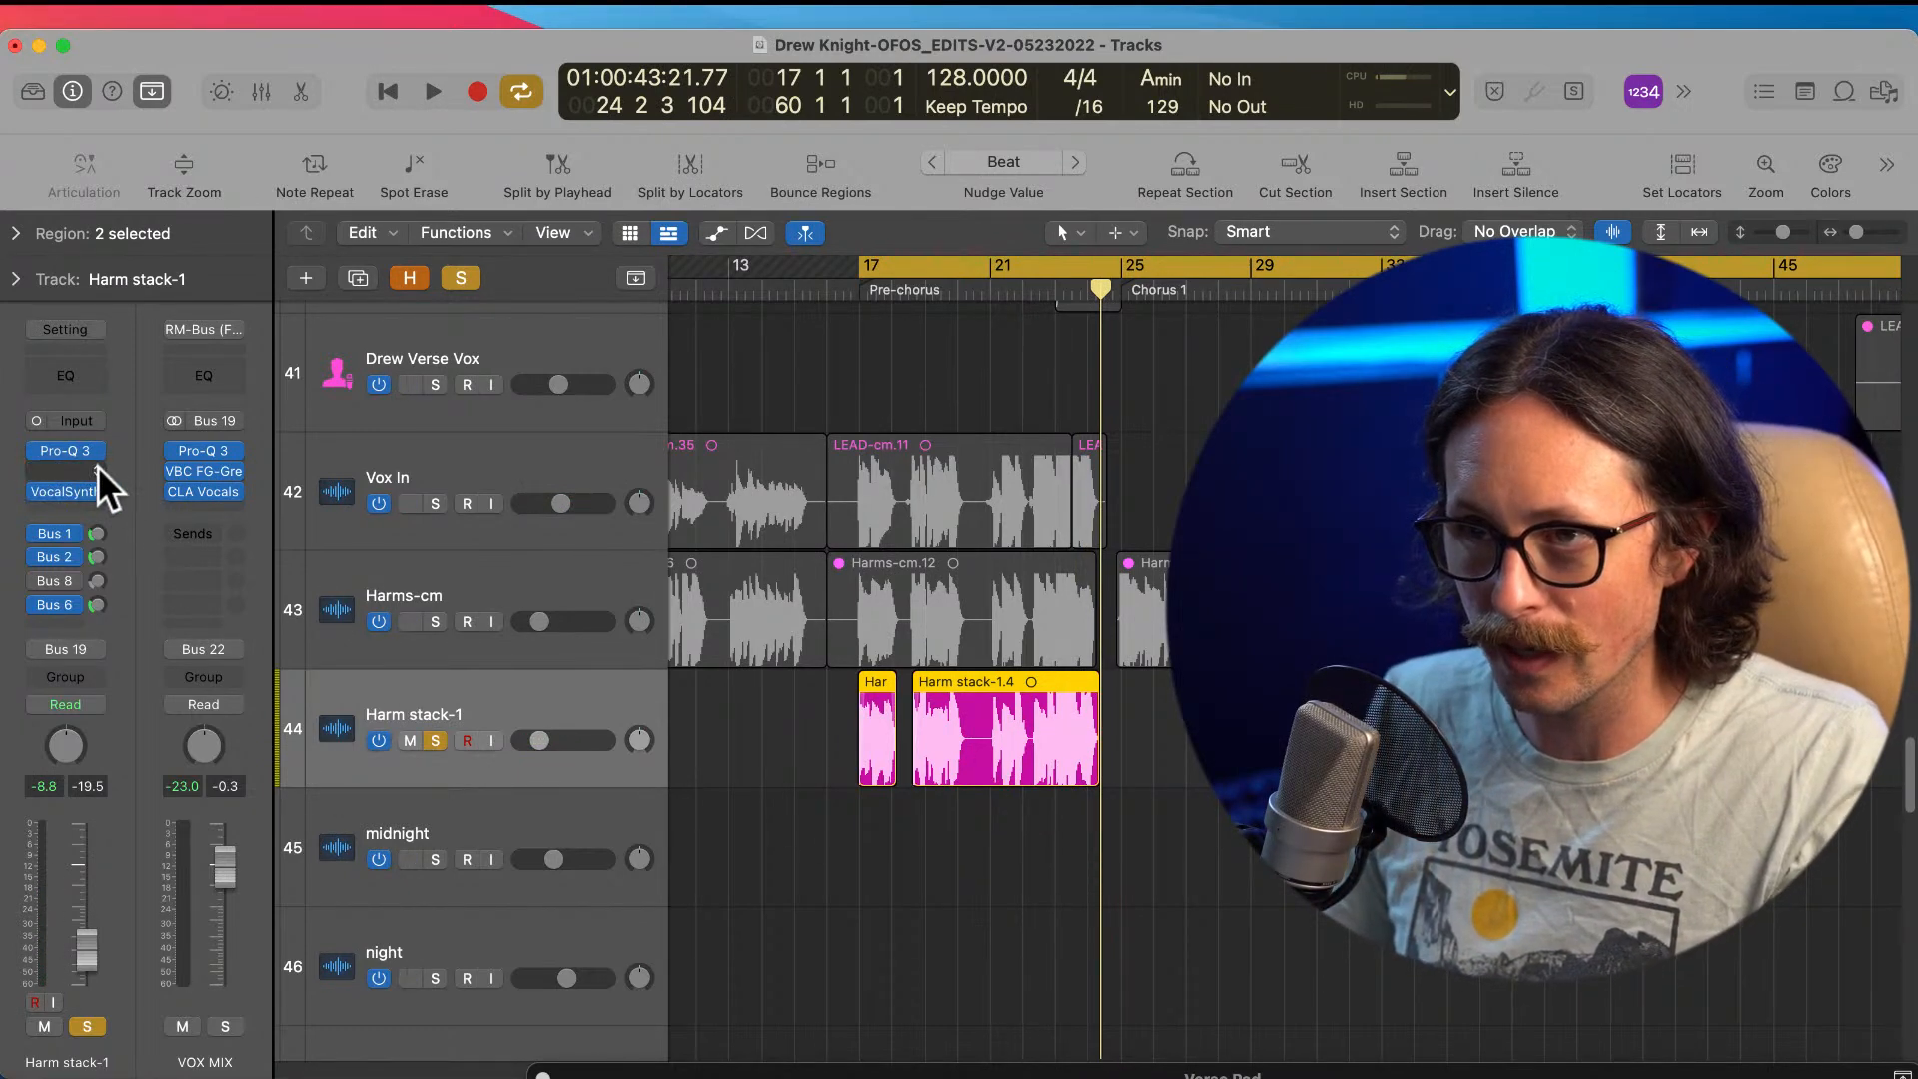
# Step: Insert Soundtoys Little AlterBoy between Pro-Q 3 and VocalSynth 2 on the Harm stack-1 track
pyautogui.click(98, 465)
pyautogui.moveTo(176, 1021)
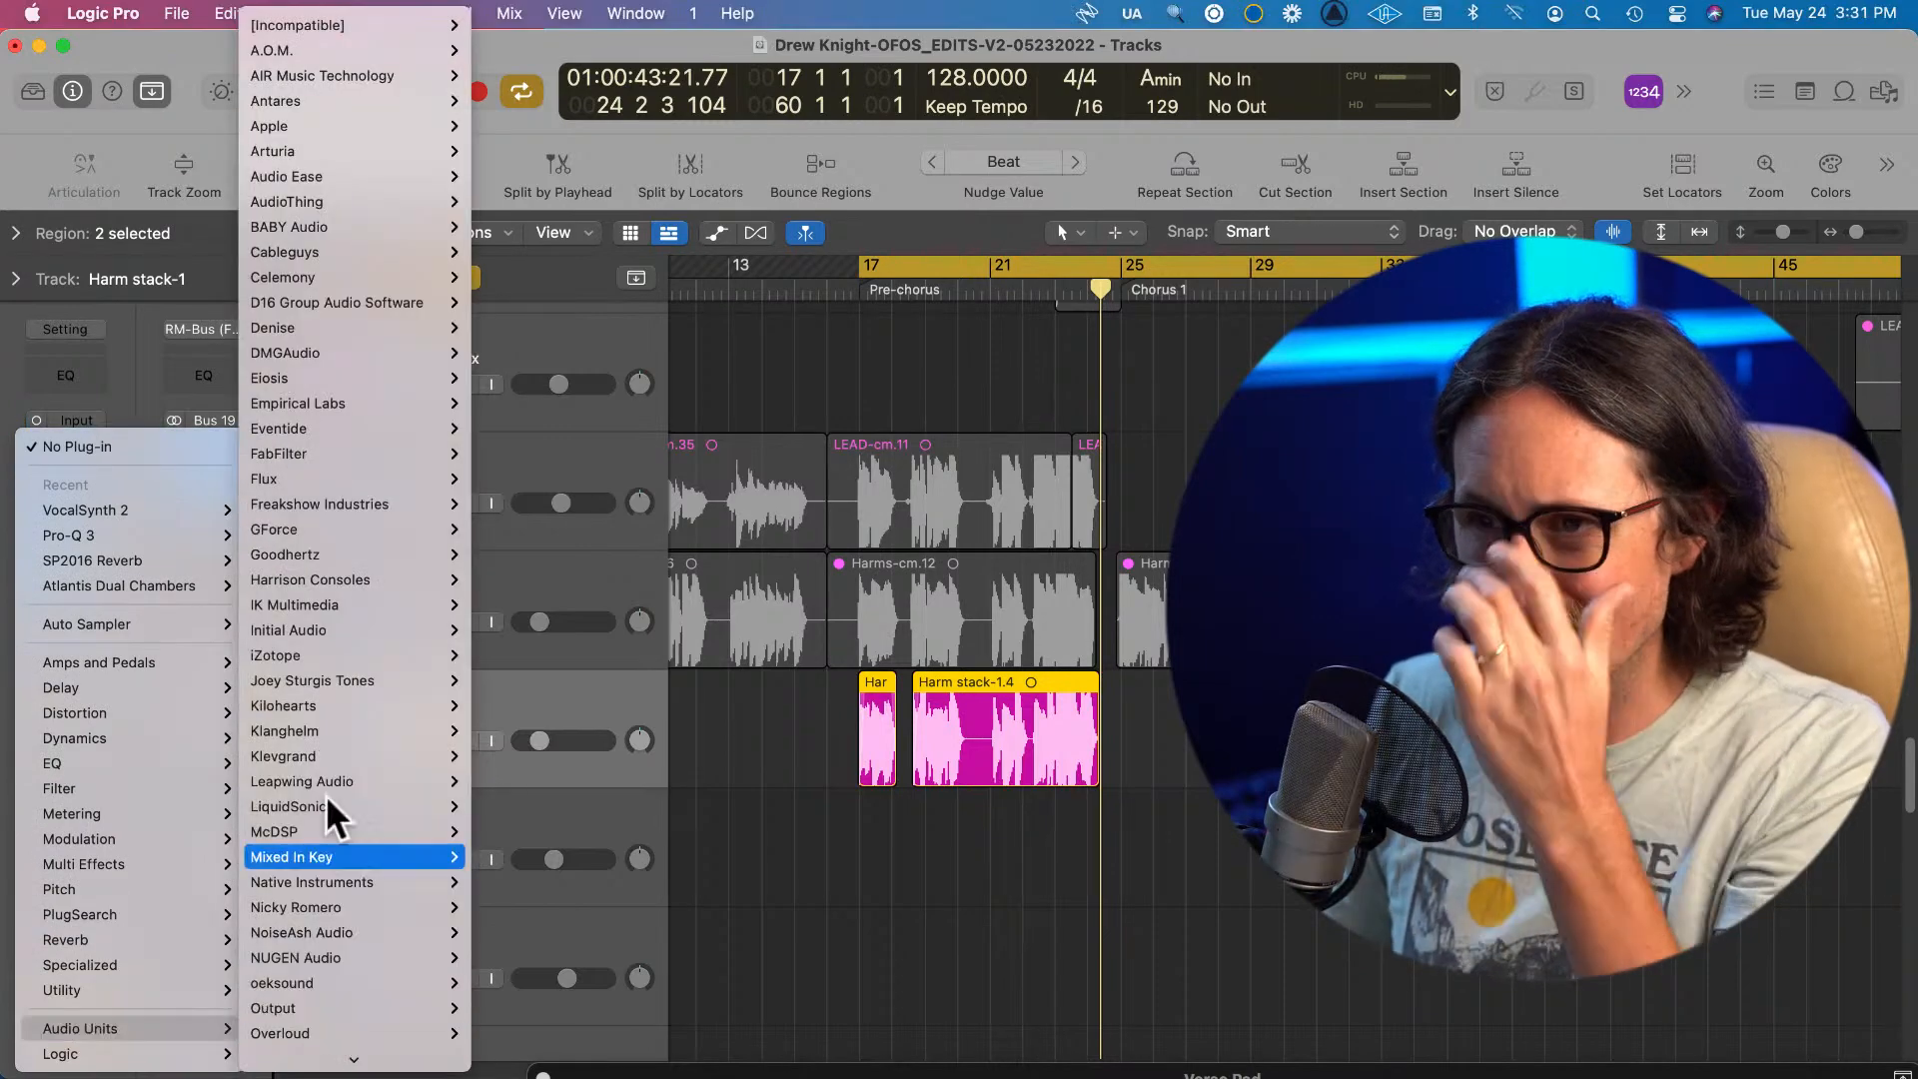
pyautogui.scroll(-10, 424, 1009)
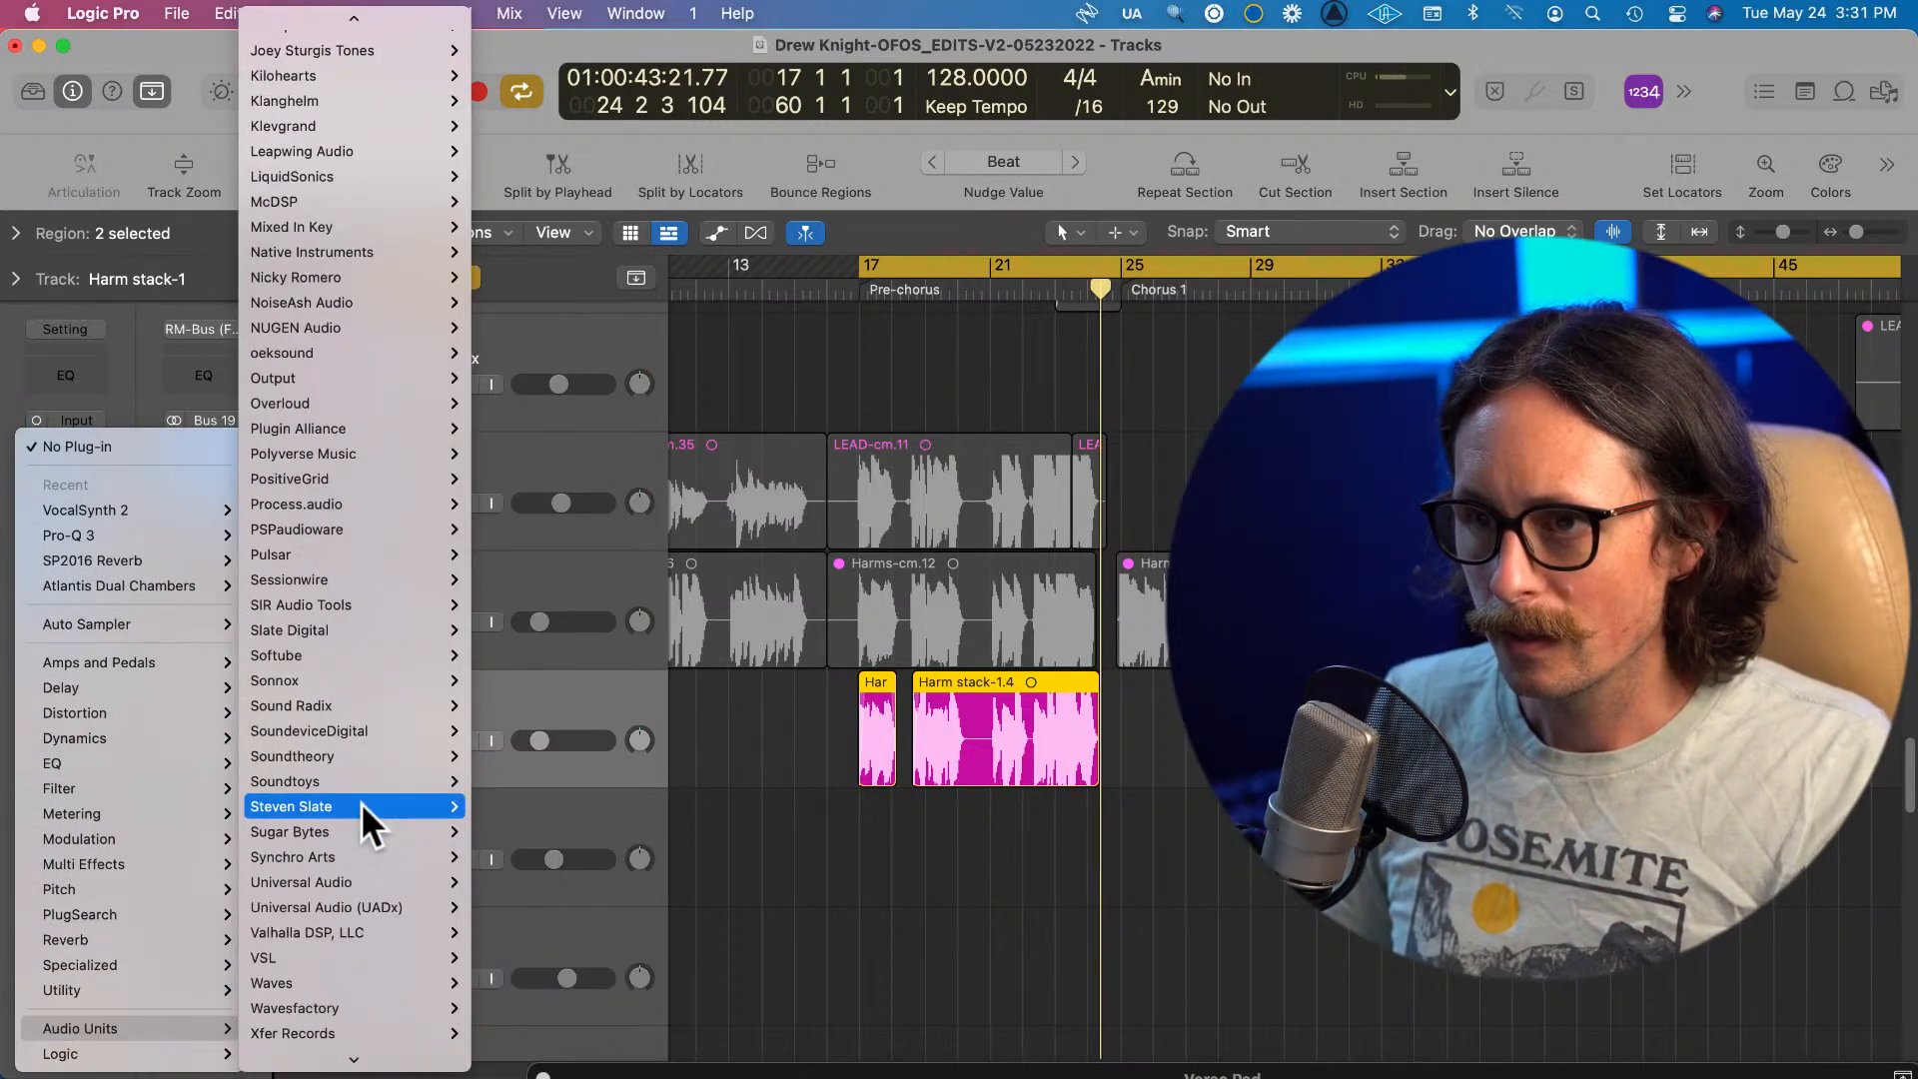
pyautogui.moveTo(340, 775)
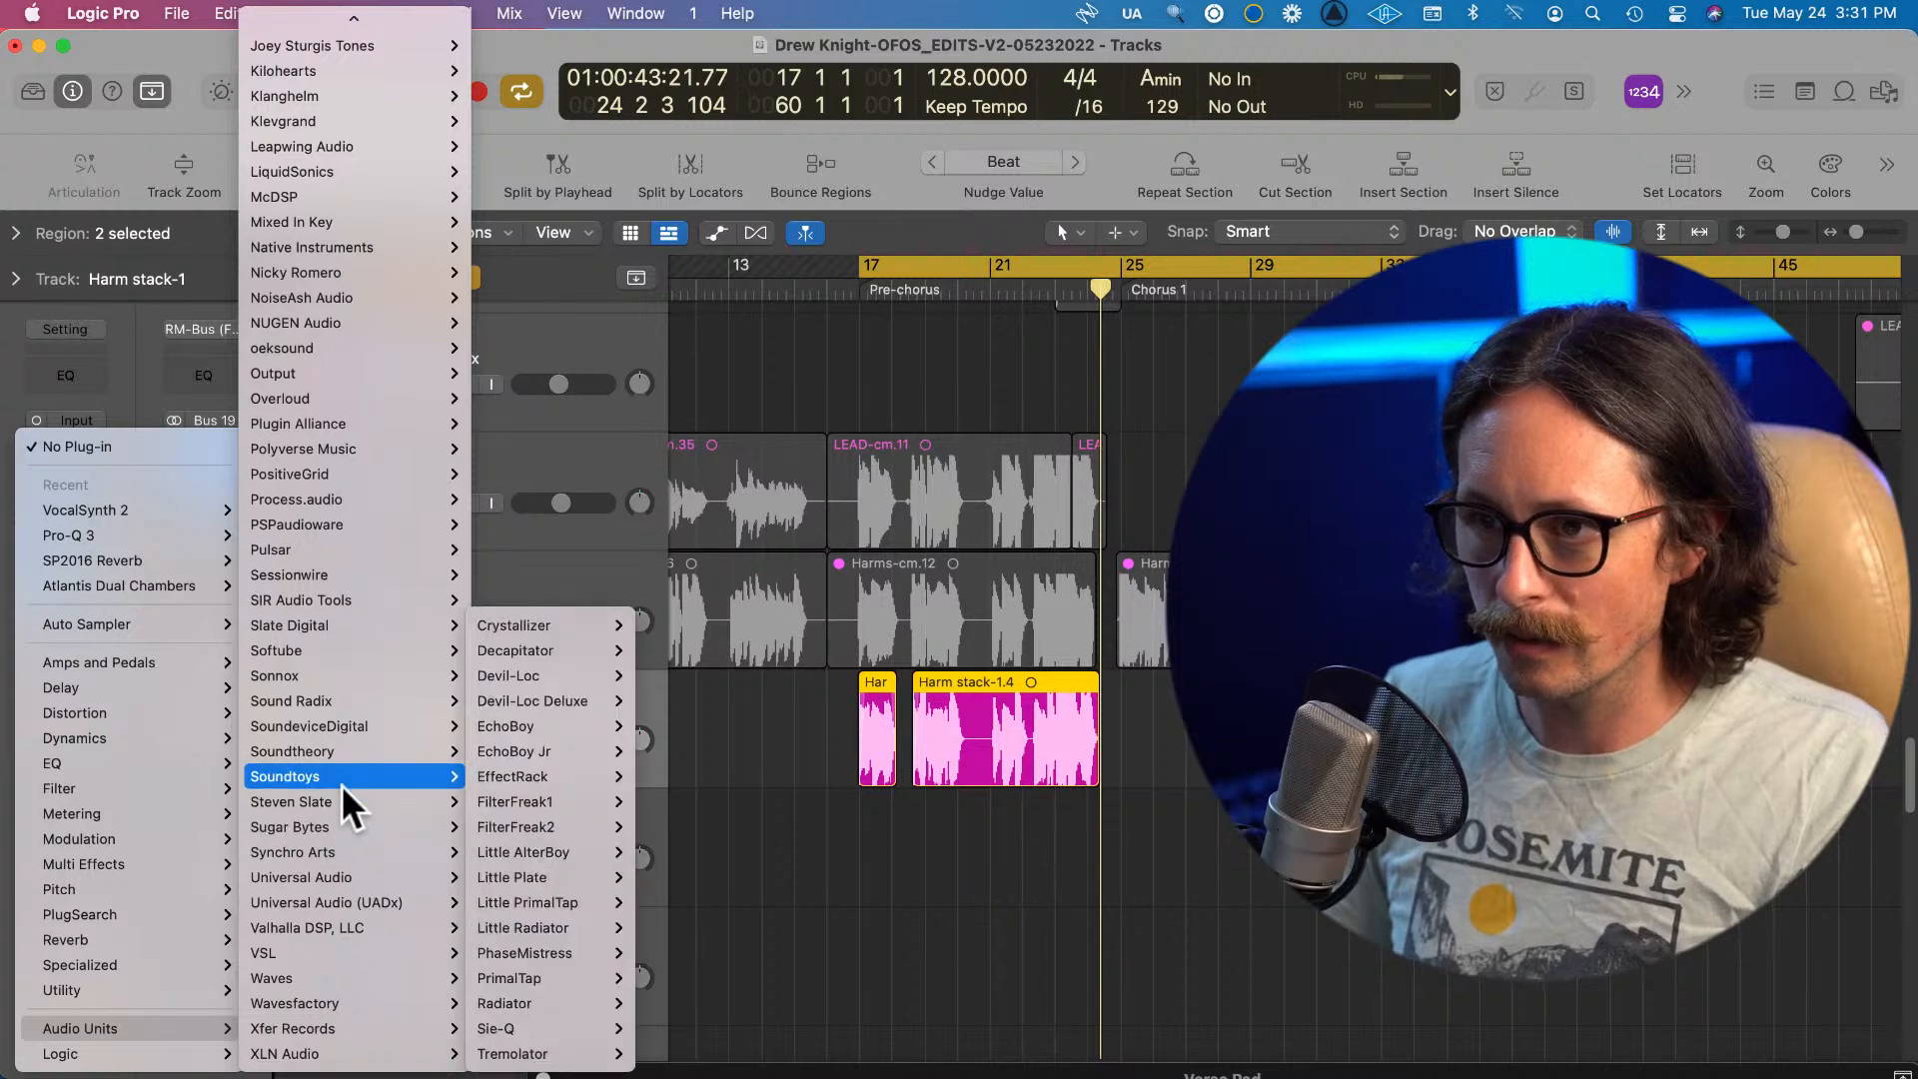
pyautogui.moveTo(576, 648)
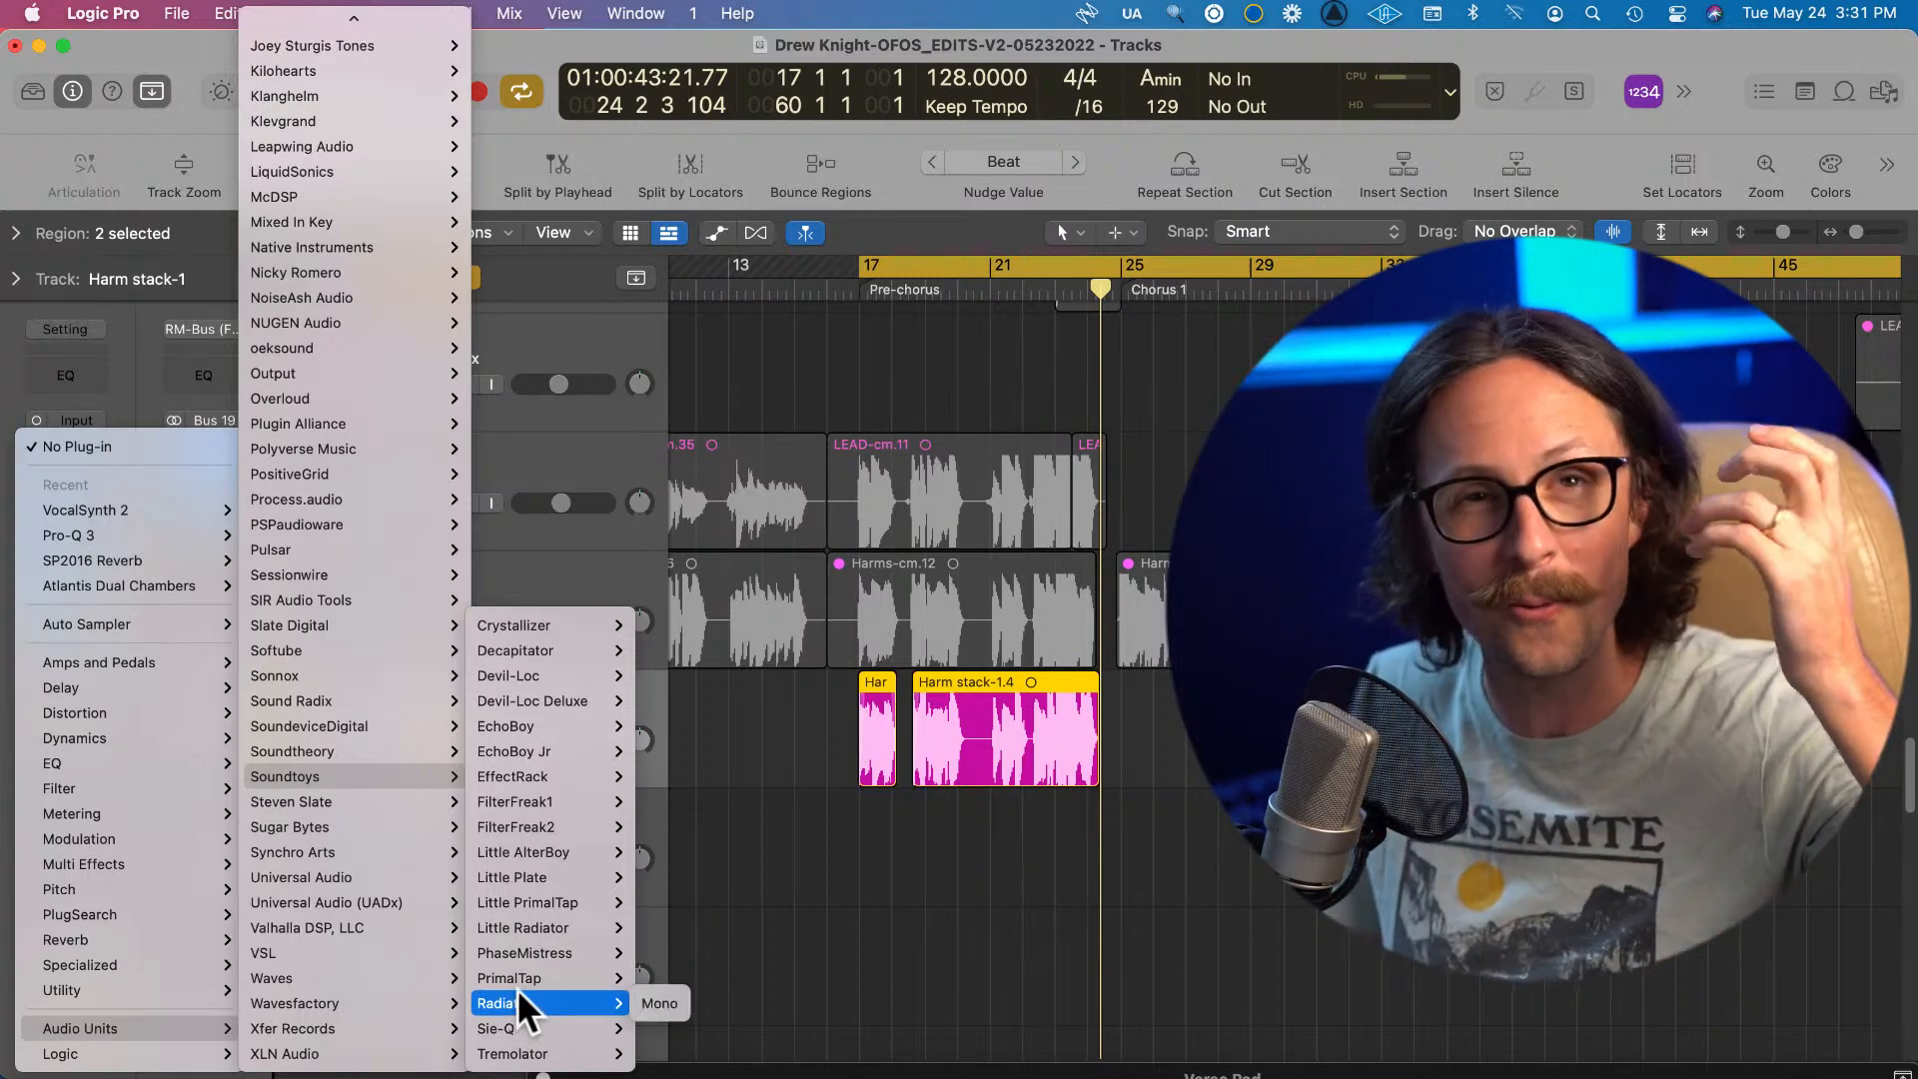
pyautogui.moveTo(530, 927)
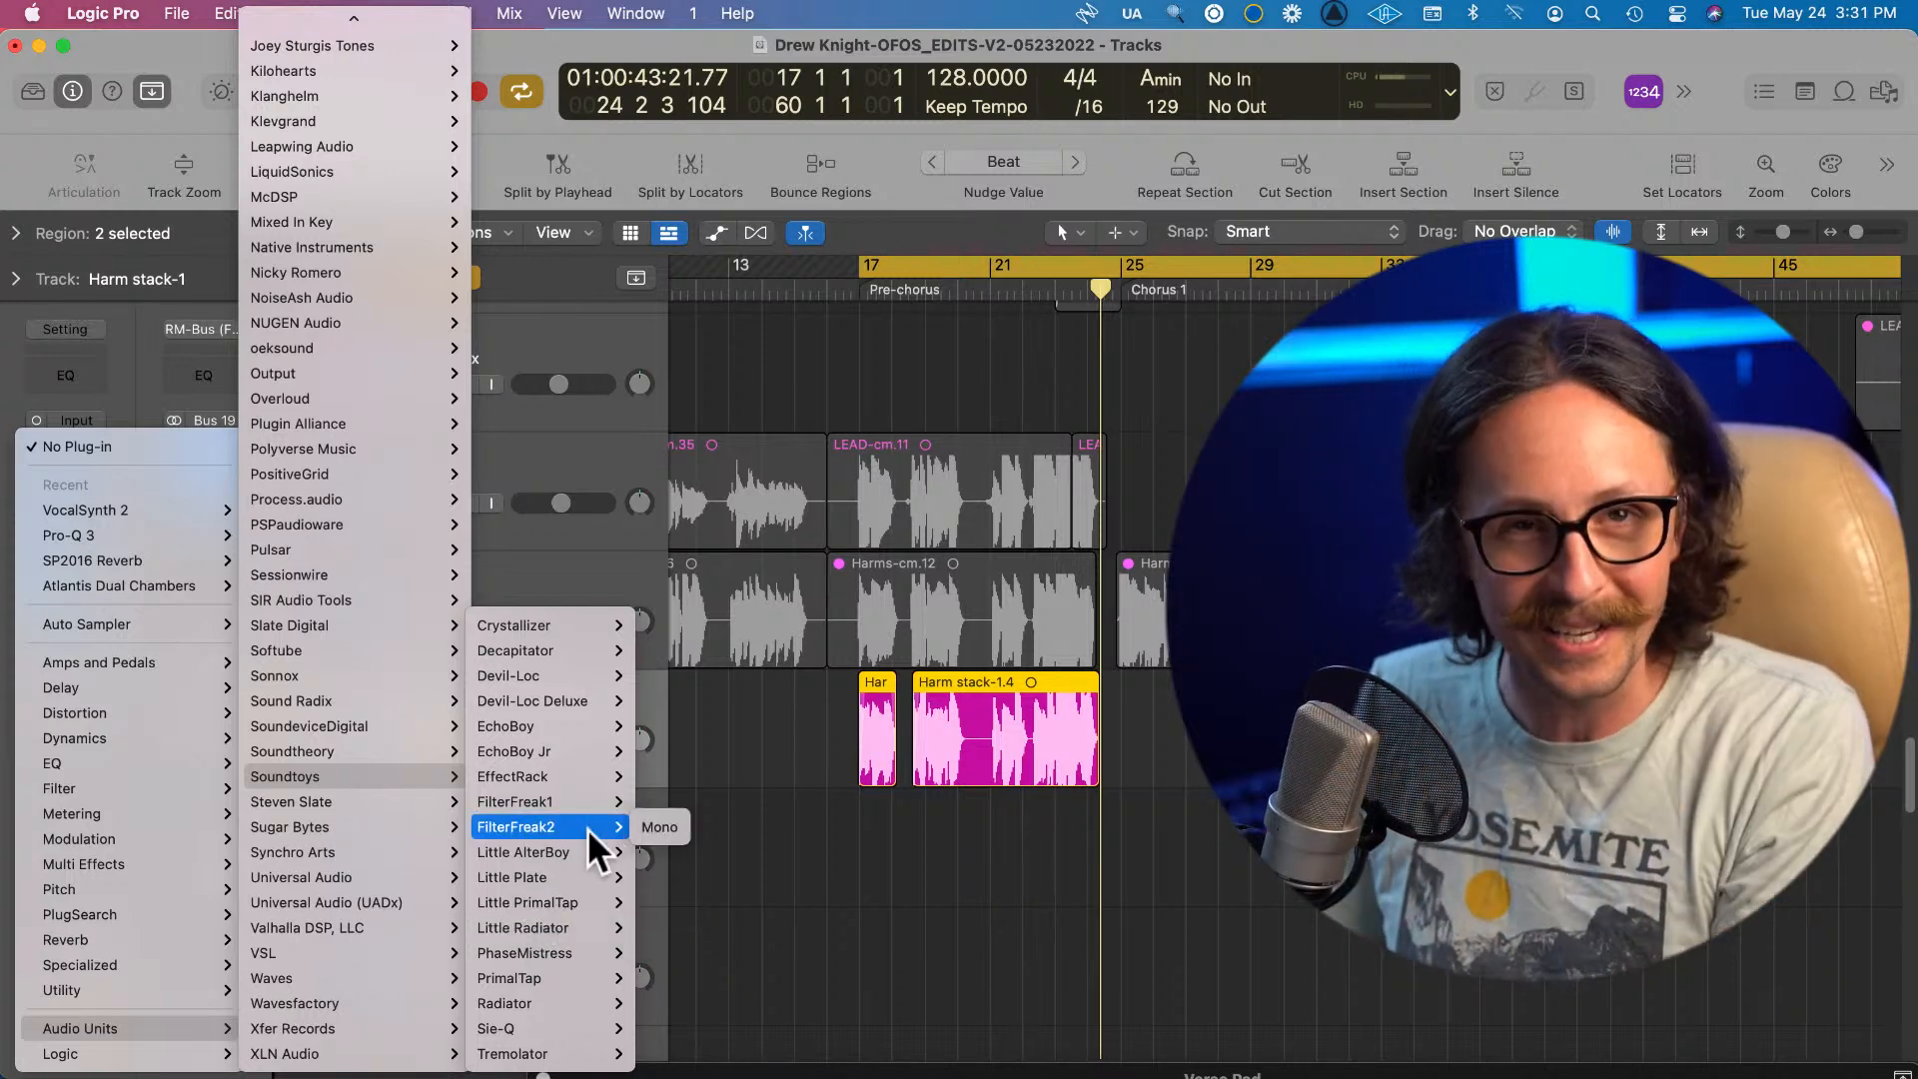
pyautogui.press('Escape')
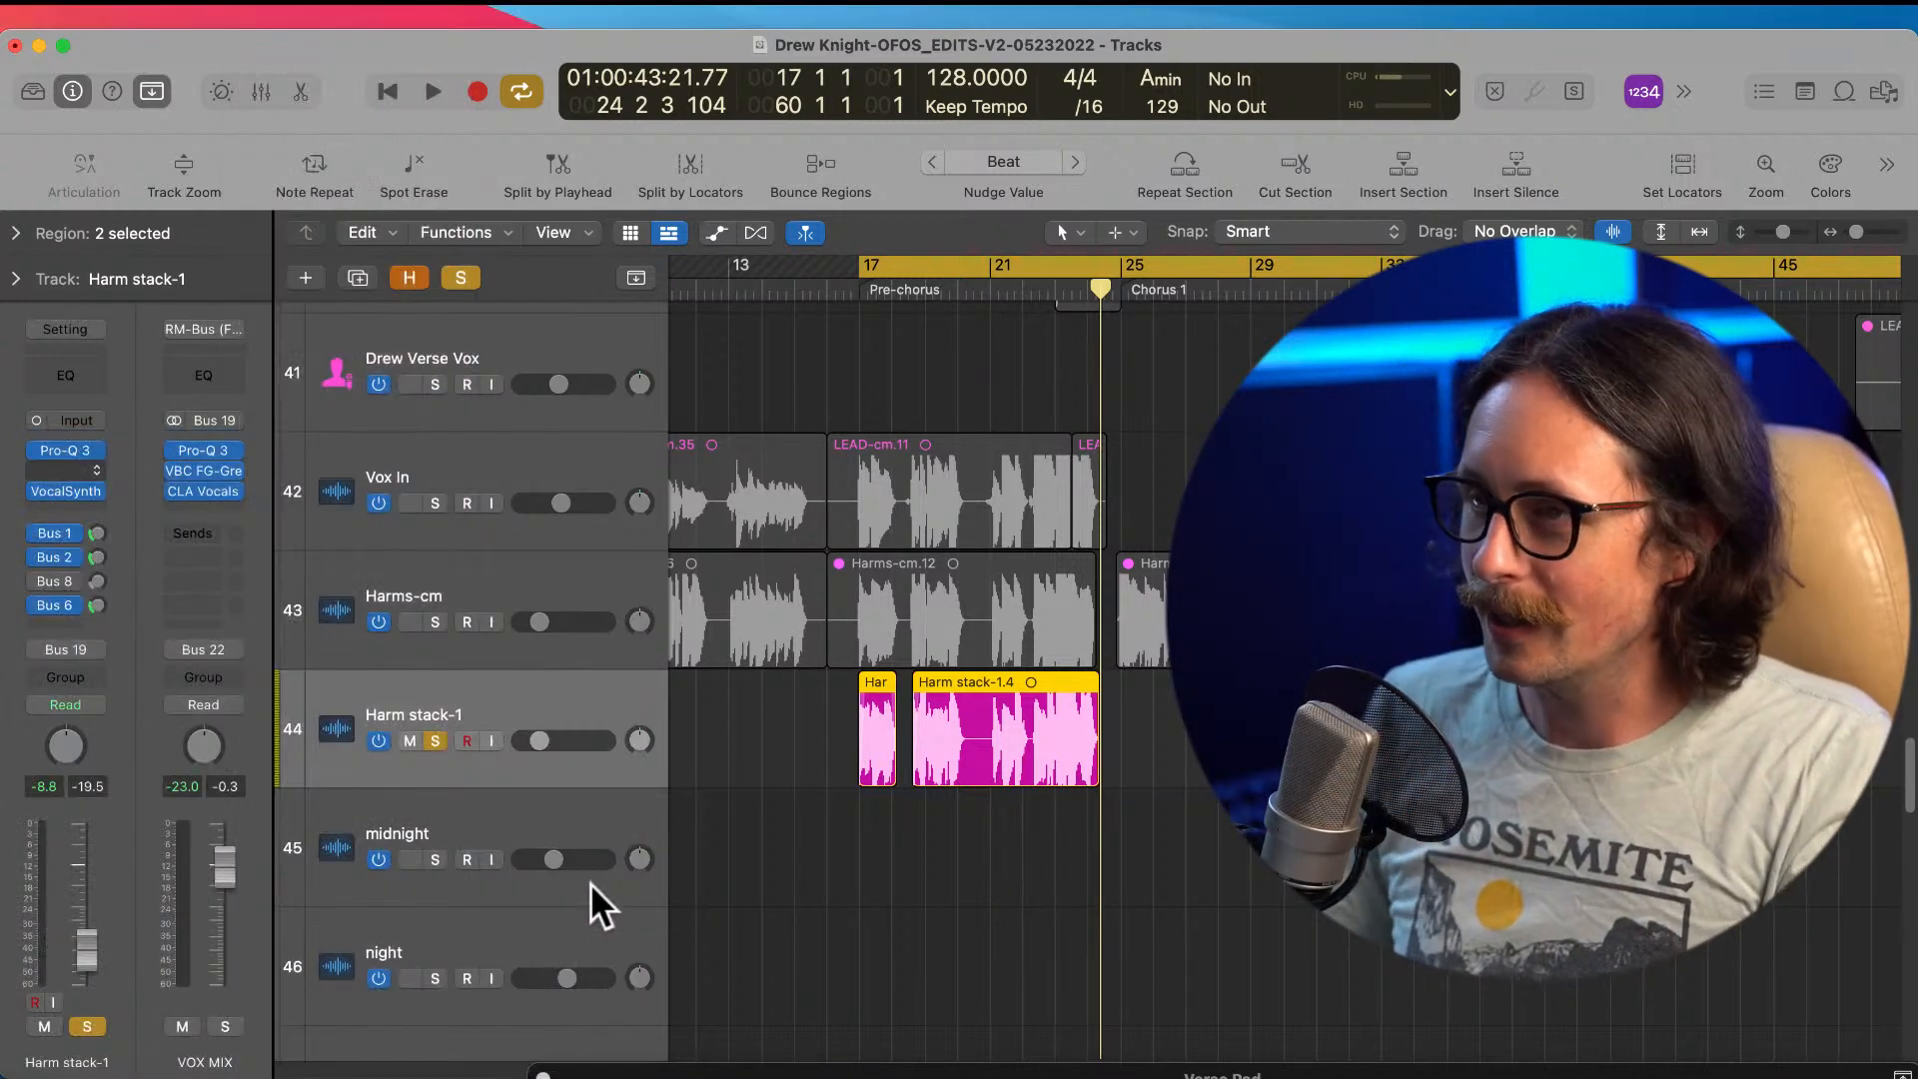
# Step: Set Little AlterBoy to Quantize mode with formant 1.3, adjust its drive, and audition it during playback
pyautogui.moveTo(1107, 362); pyautogui.dragTo(879, 375)
pyautogui.moveTo(1061, 637); pyautogui.dragTo(1044, 602)
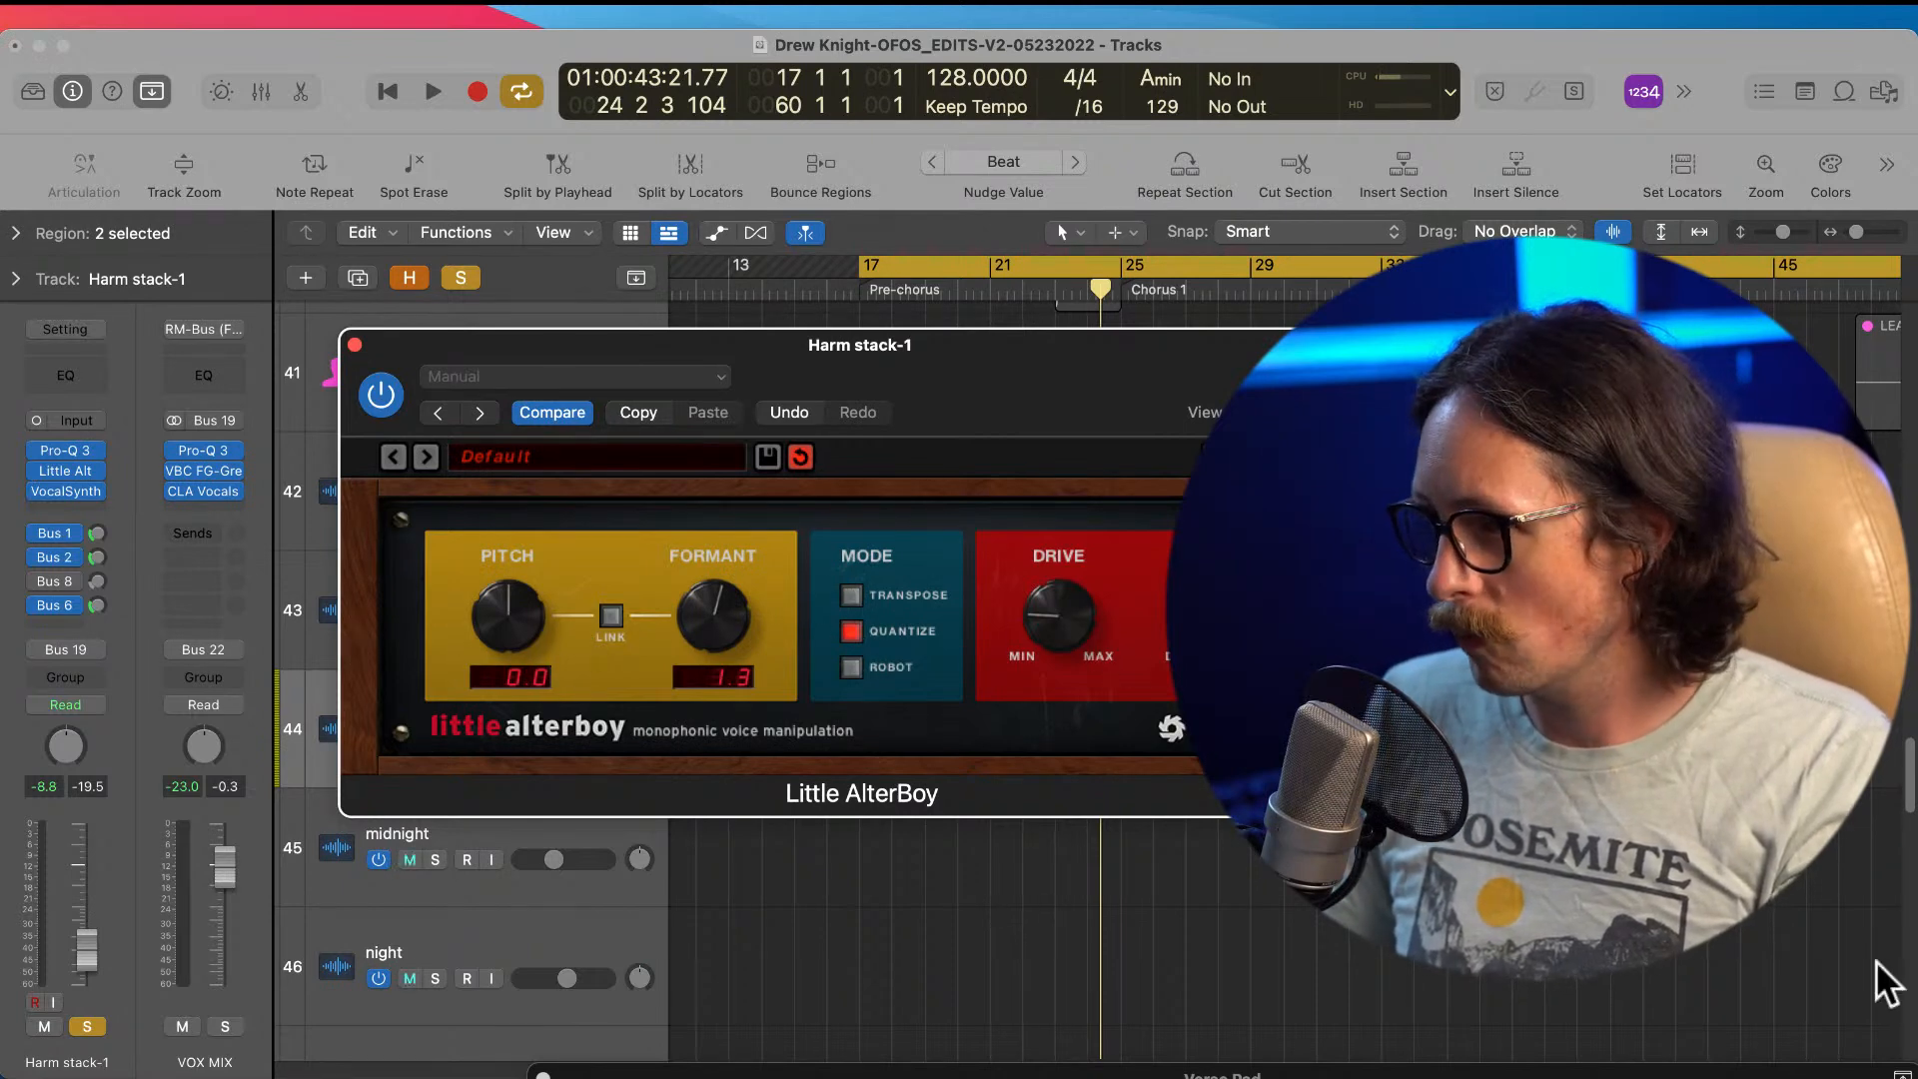
pyautogui.hotkey('ctrl', 'm')
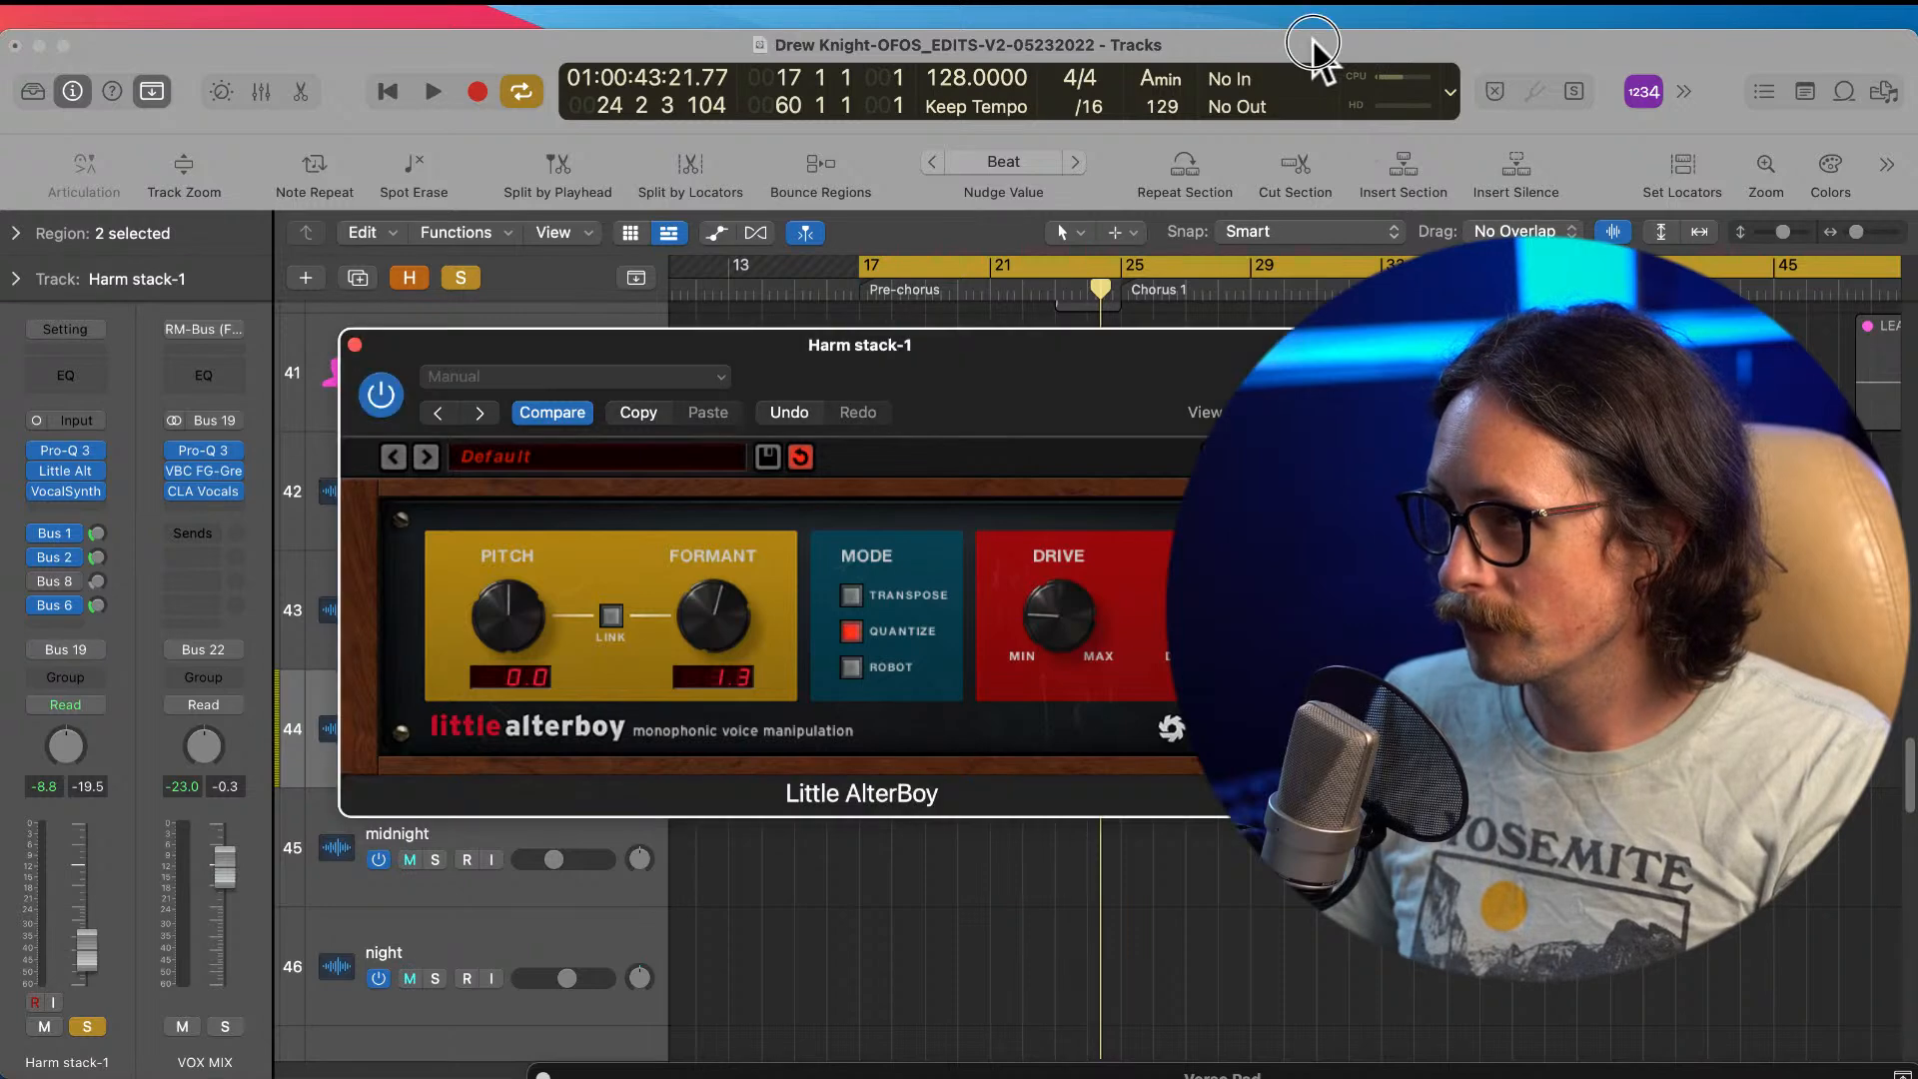
pyautogui.click(1309, 45)
pyautogui.hotkey('shift', 'space')
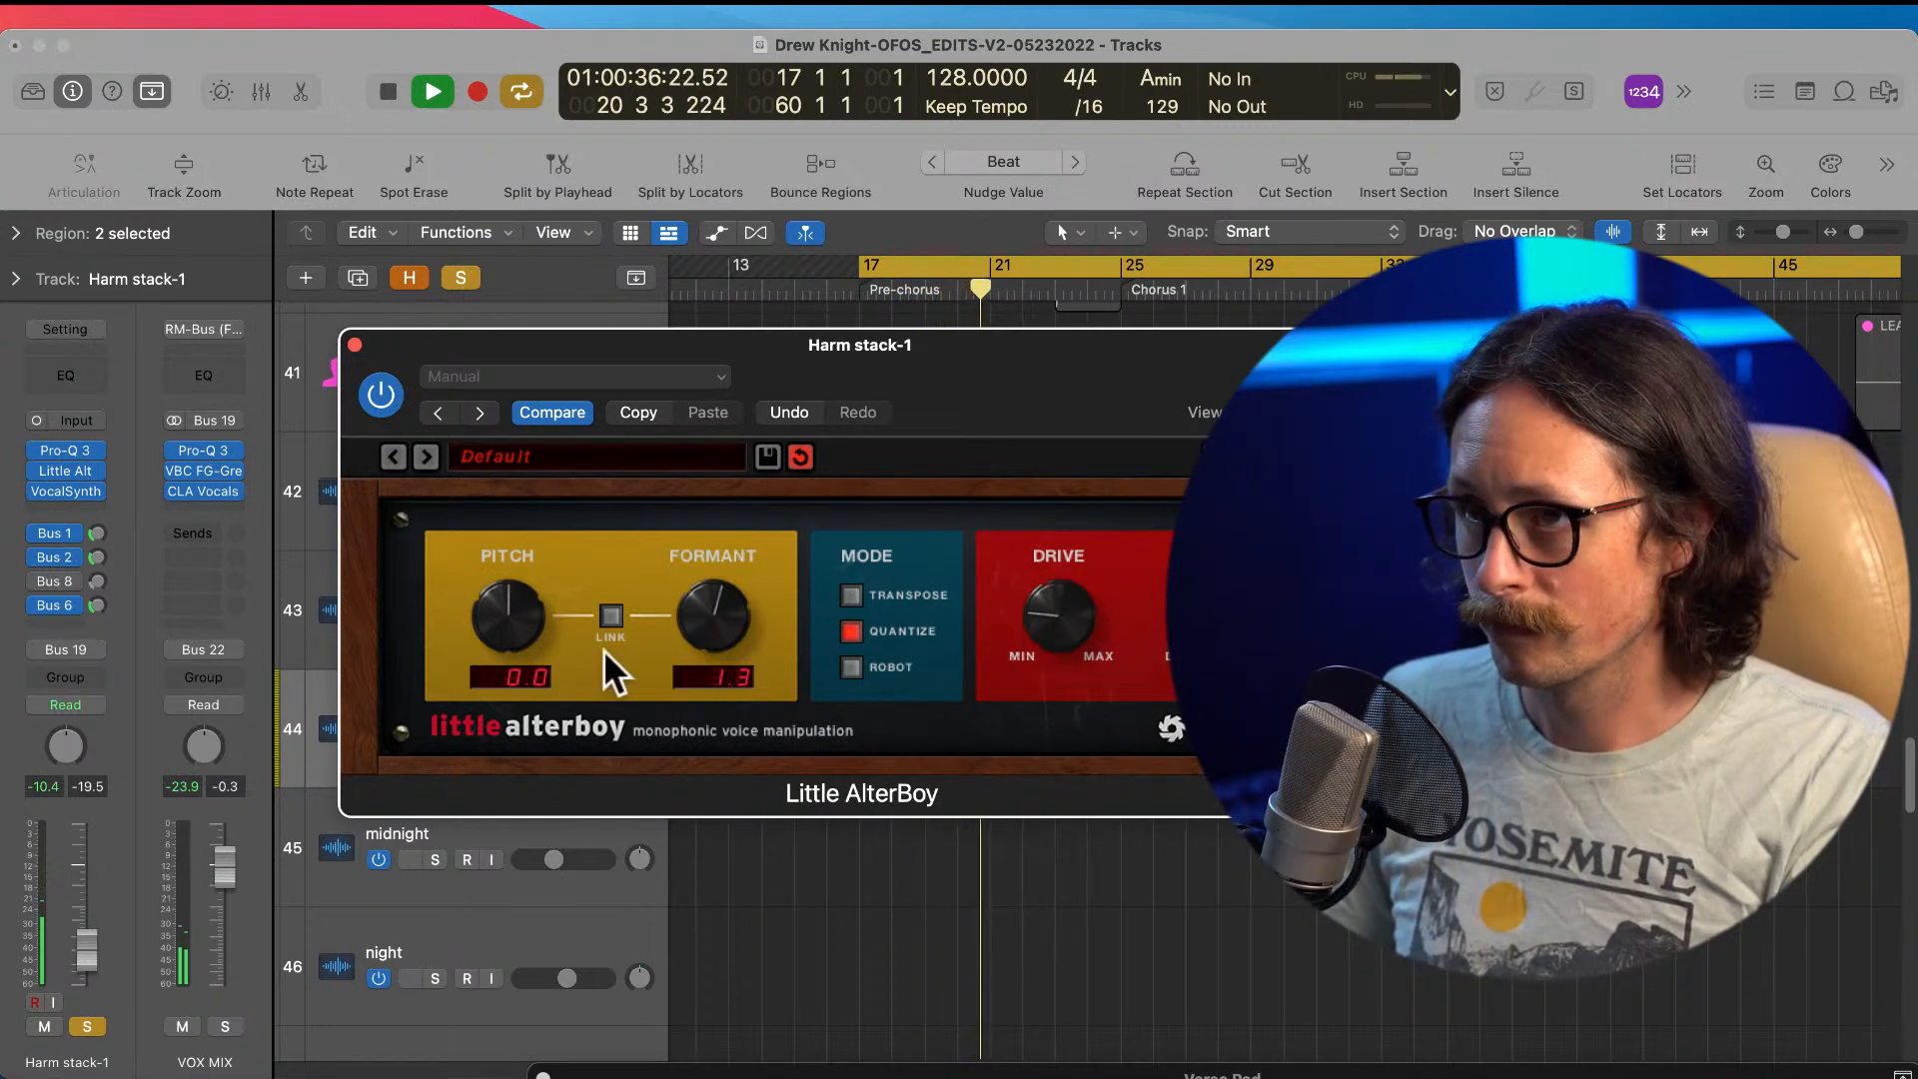
pyautogui.click(701, 618)
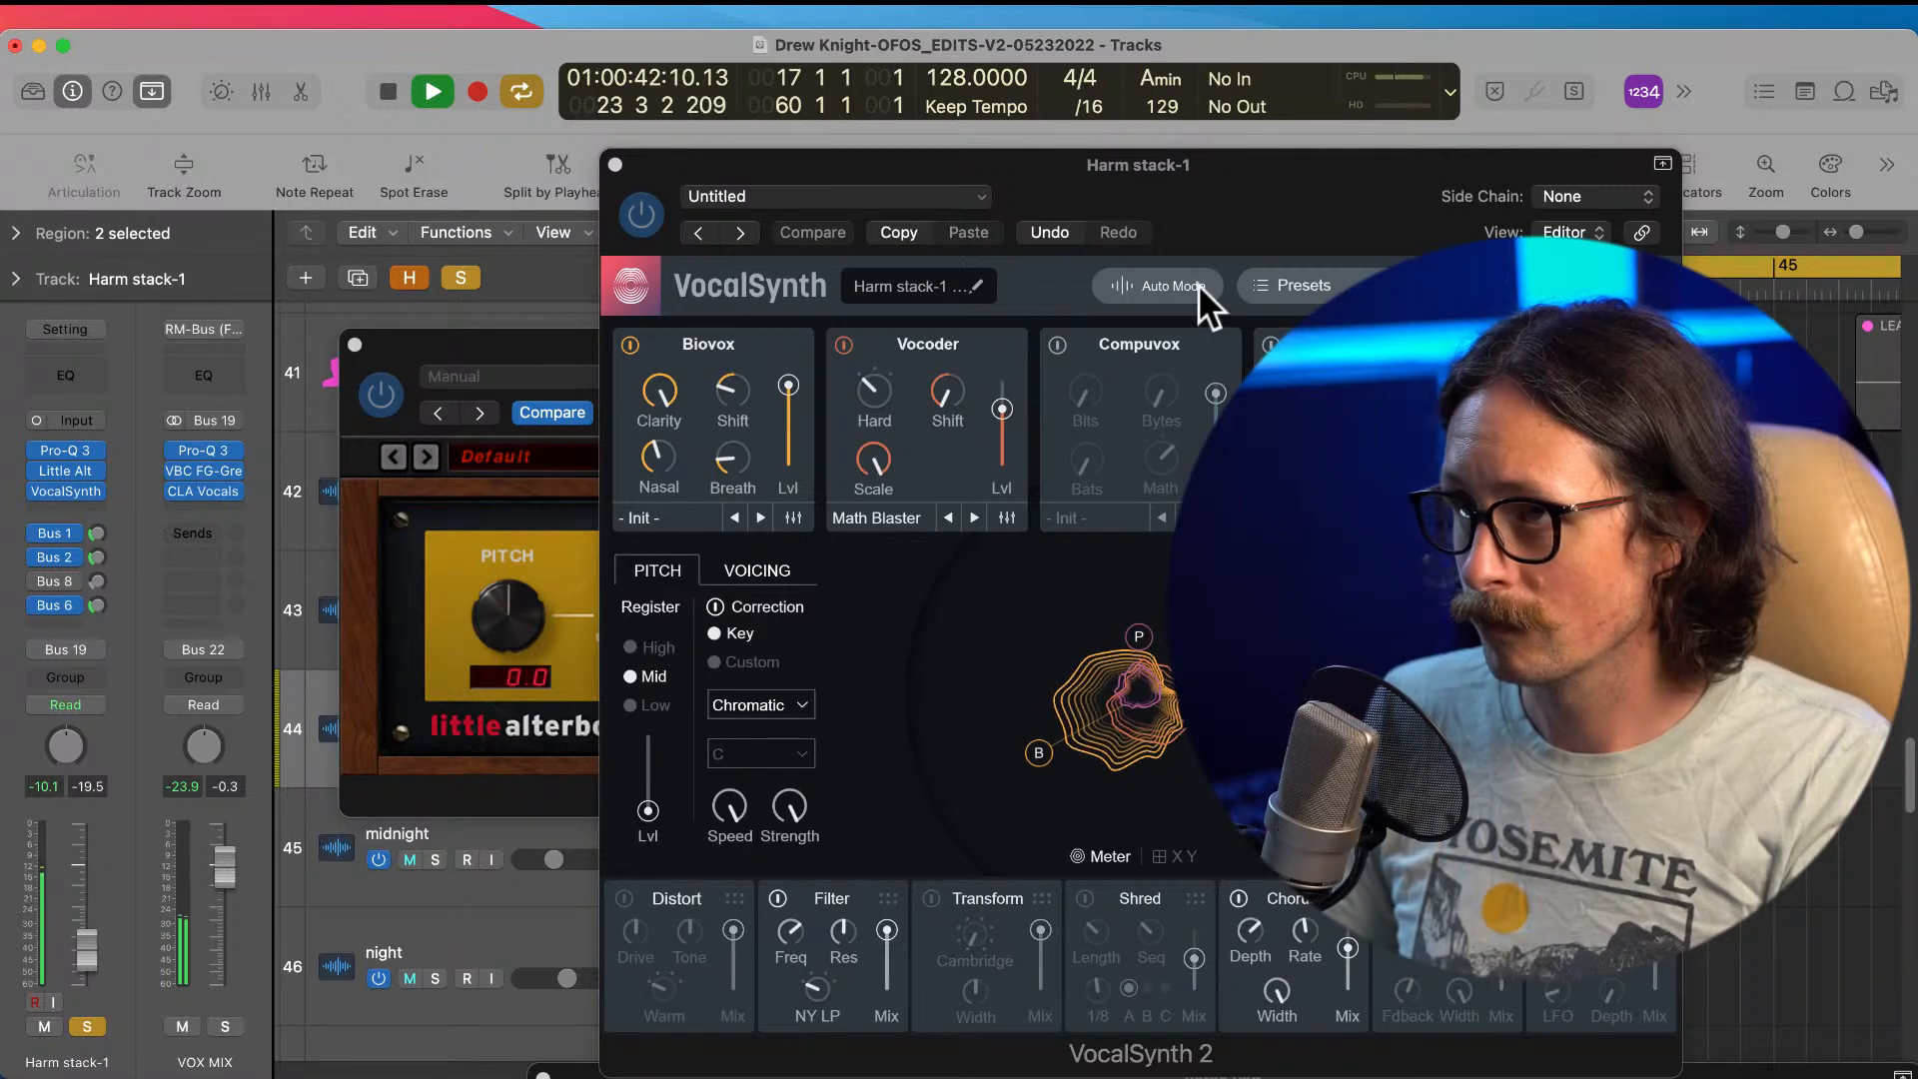
# Step: Raise the Polyvox formant in VocalSynth 2 during playback, and close both the VocalSynth 2 and Little AlterBoy windows
pyautogui.moveTo(1242, 171); pyautogui.dragTo(915, 171)
pyautogui.press('space')
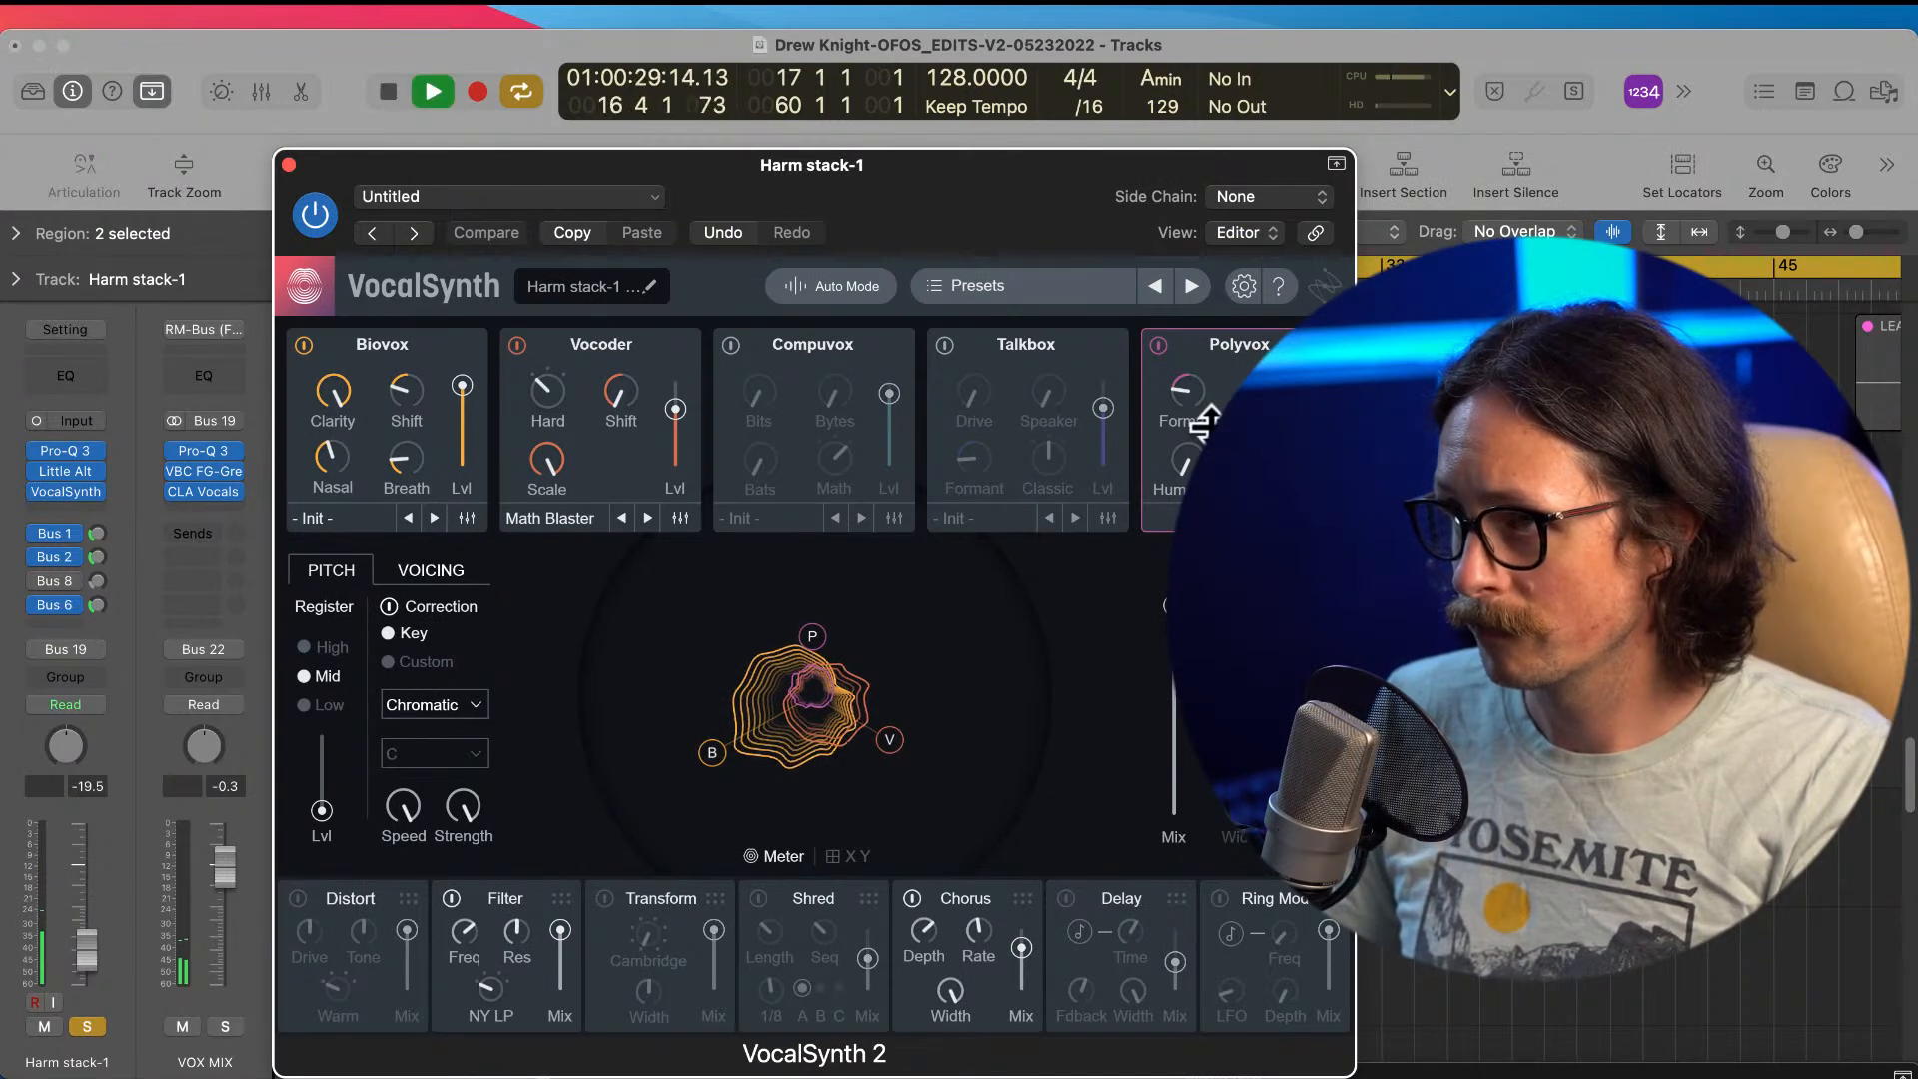
pyautogui.moveTo(1195, 398); pyautogui.dragTo(1193, 360)
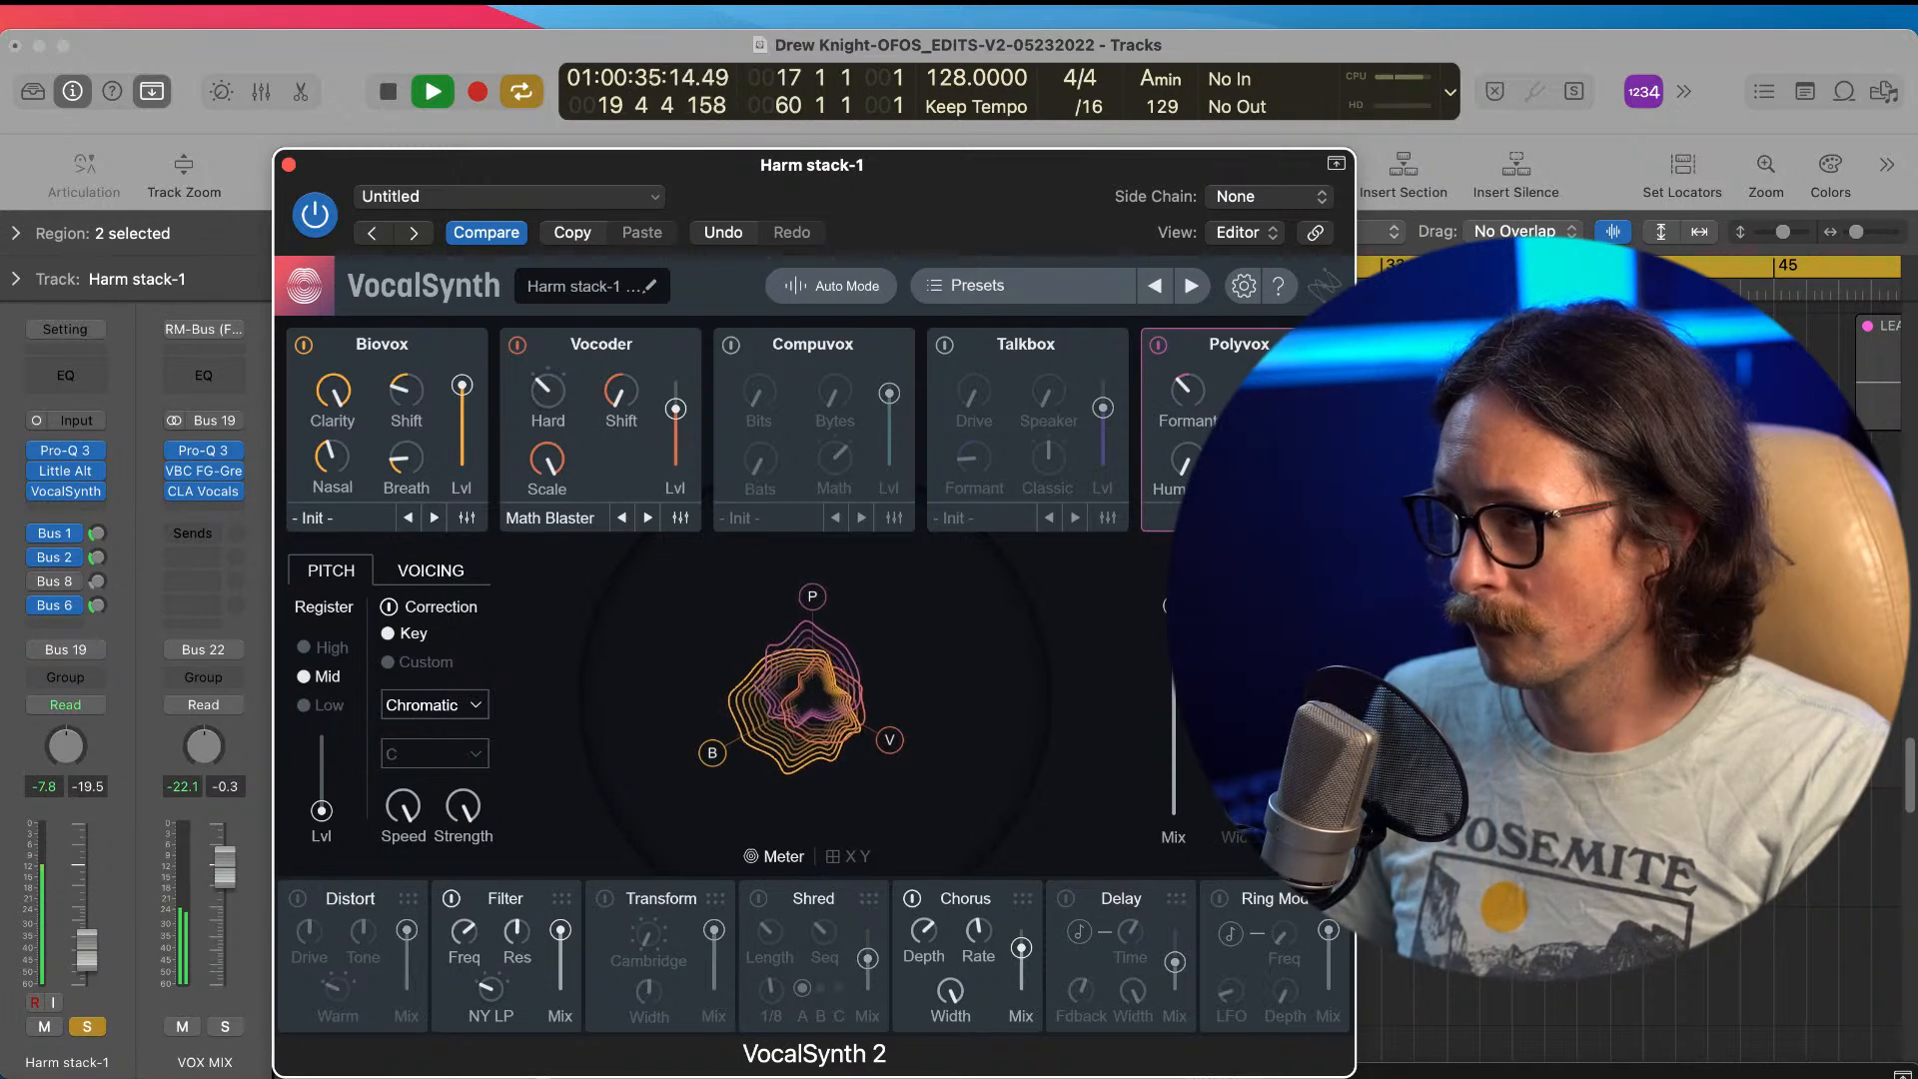
pyautogui.click(289, 165)
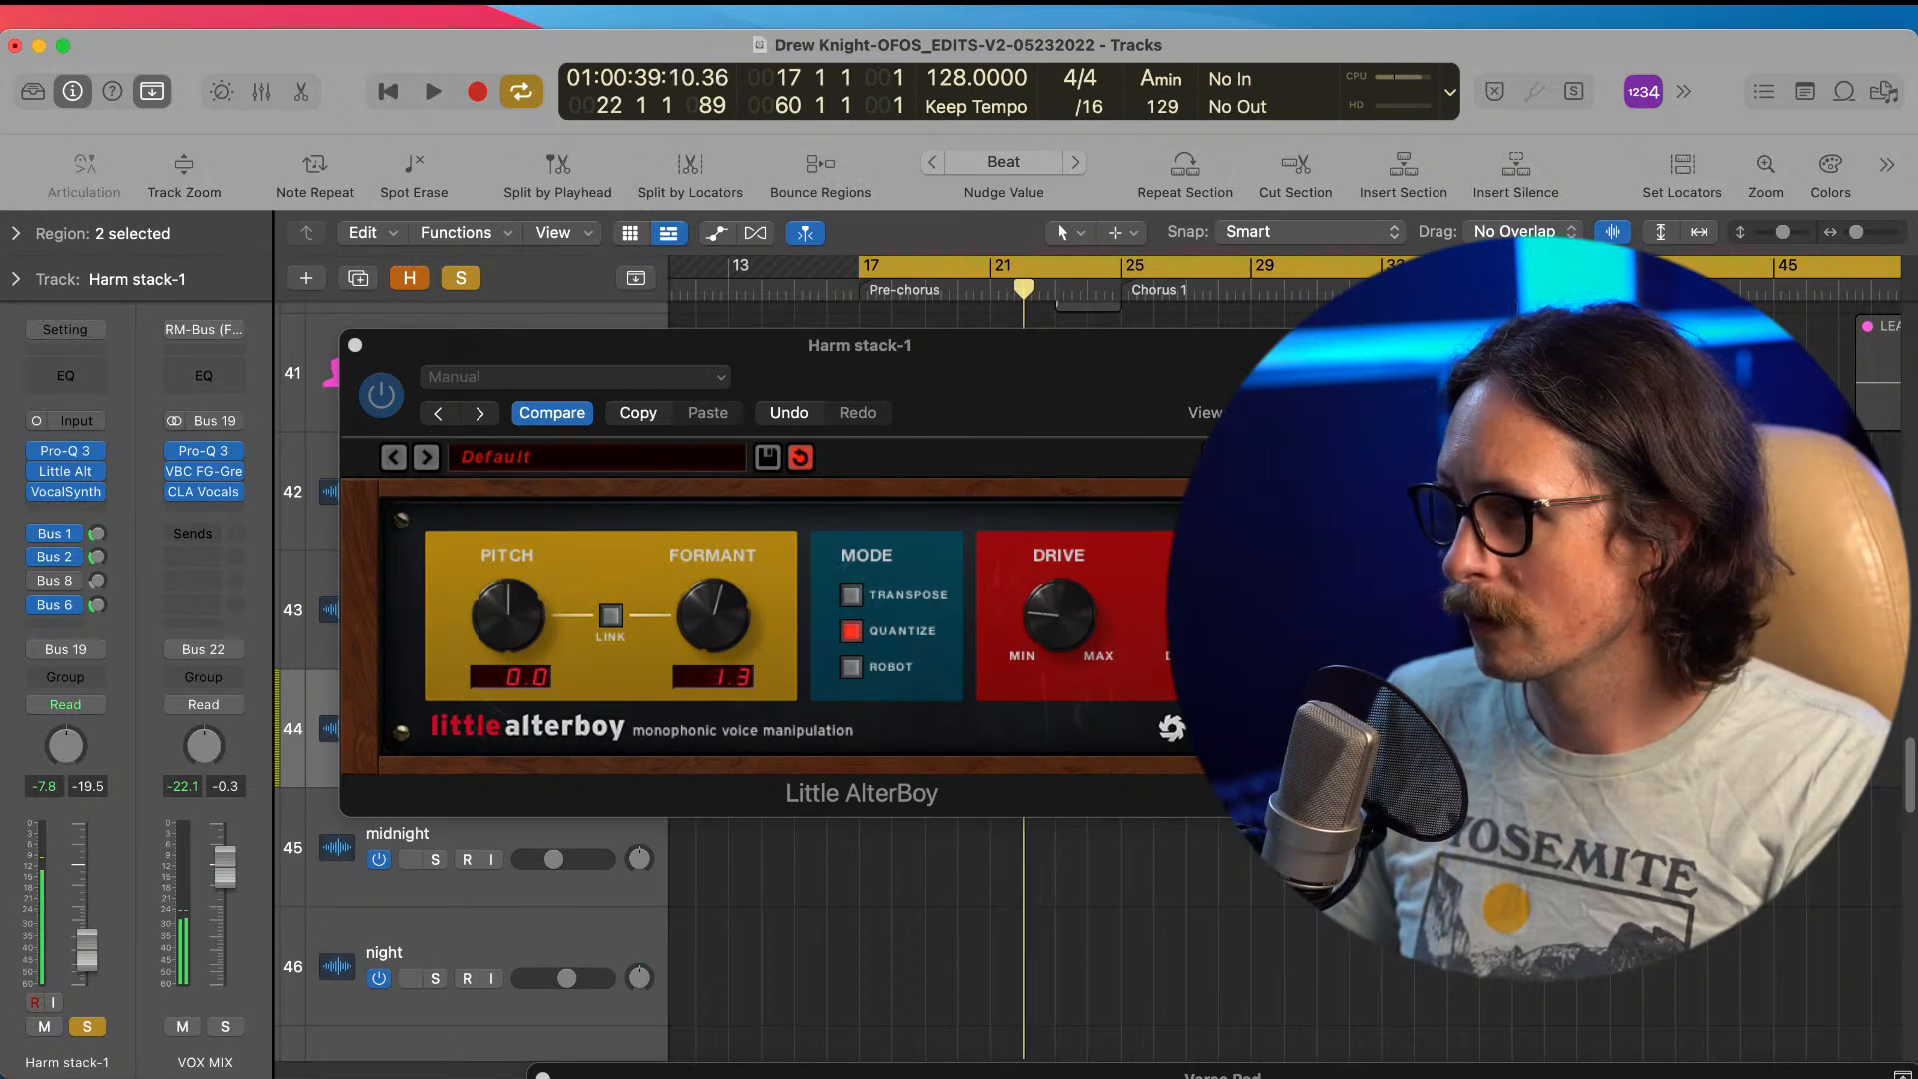
pyautogui.click(354, 345)
# Step: Insert ValhallaSpaceModulator after VocalSynth 2 on the Harm stack-1 track
pyautogui.click(76, 509)
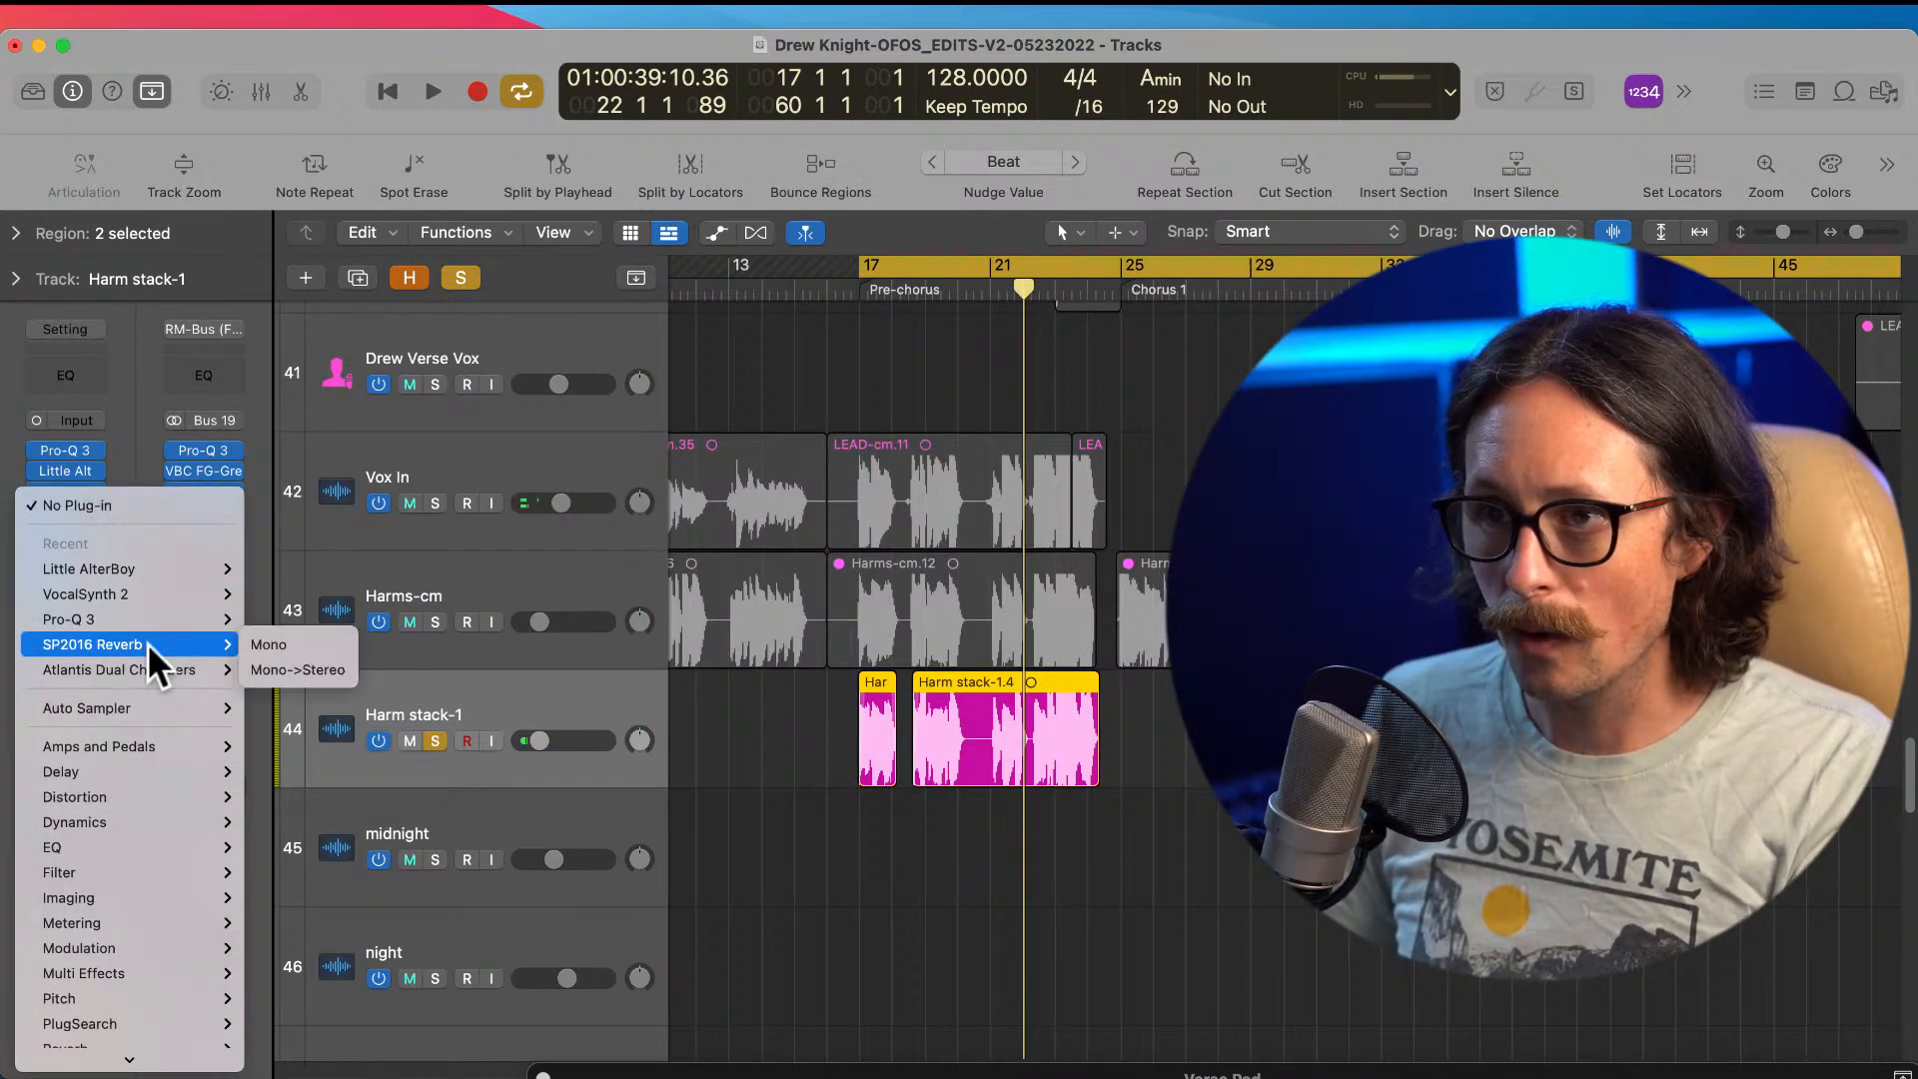
pyautogui.moveTo(165, 1067)
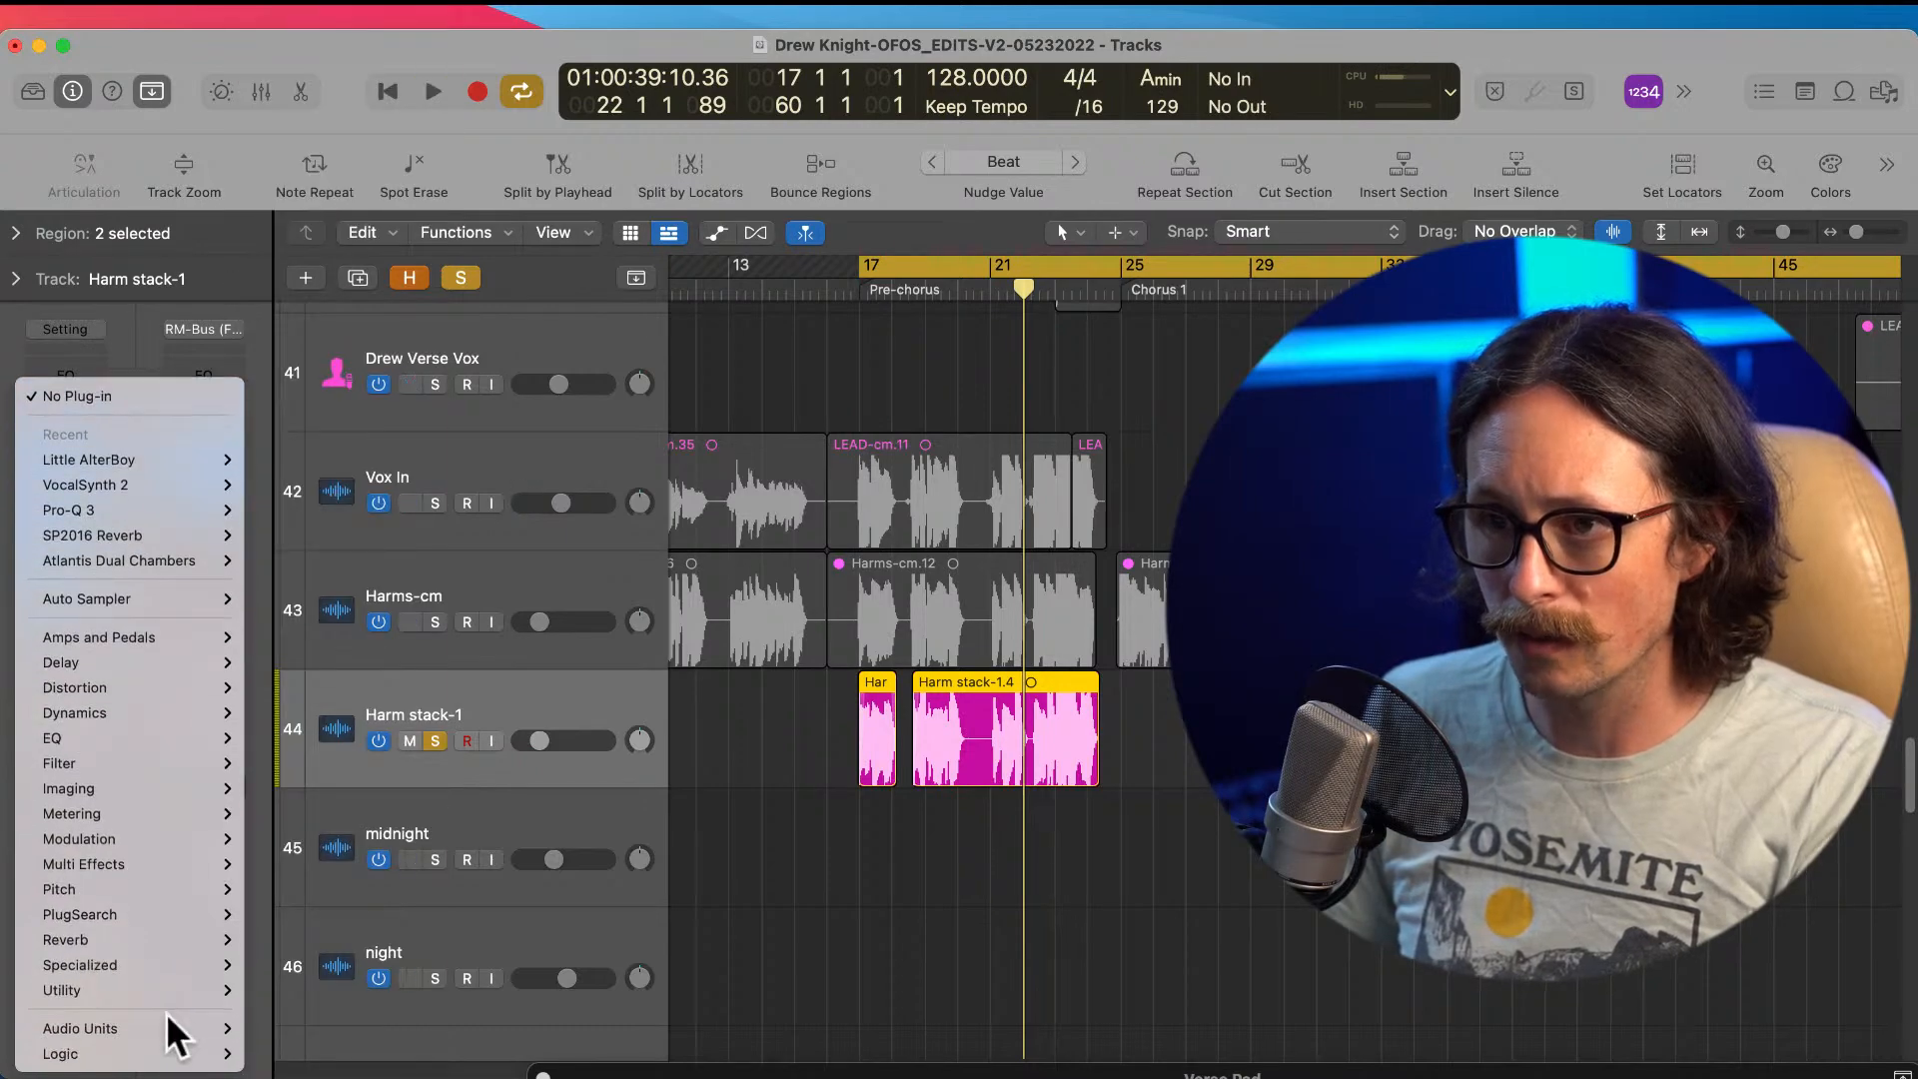
pyautogui.moveTo(167, 1017)
pyautogui.scroll(-10, 372, 908)
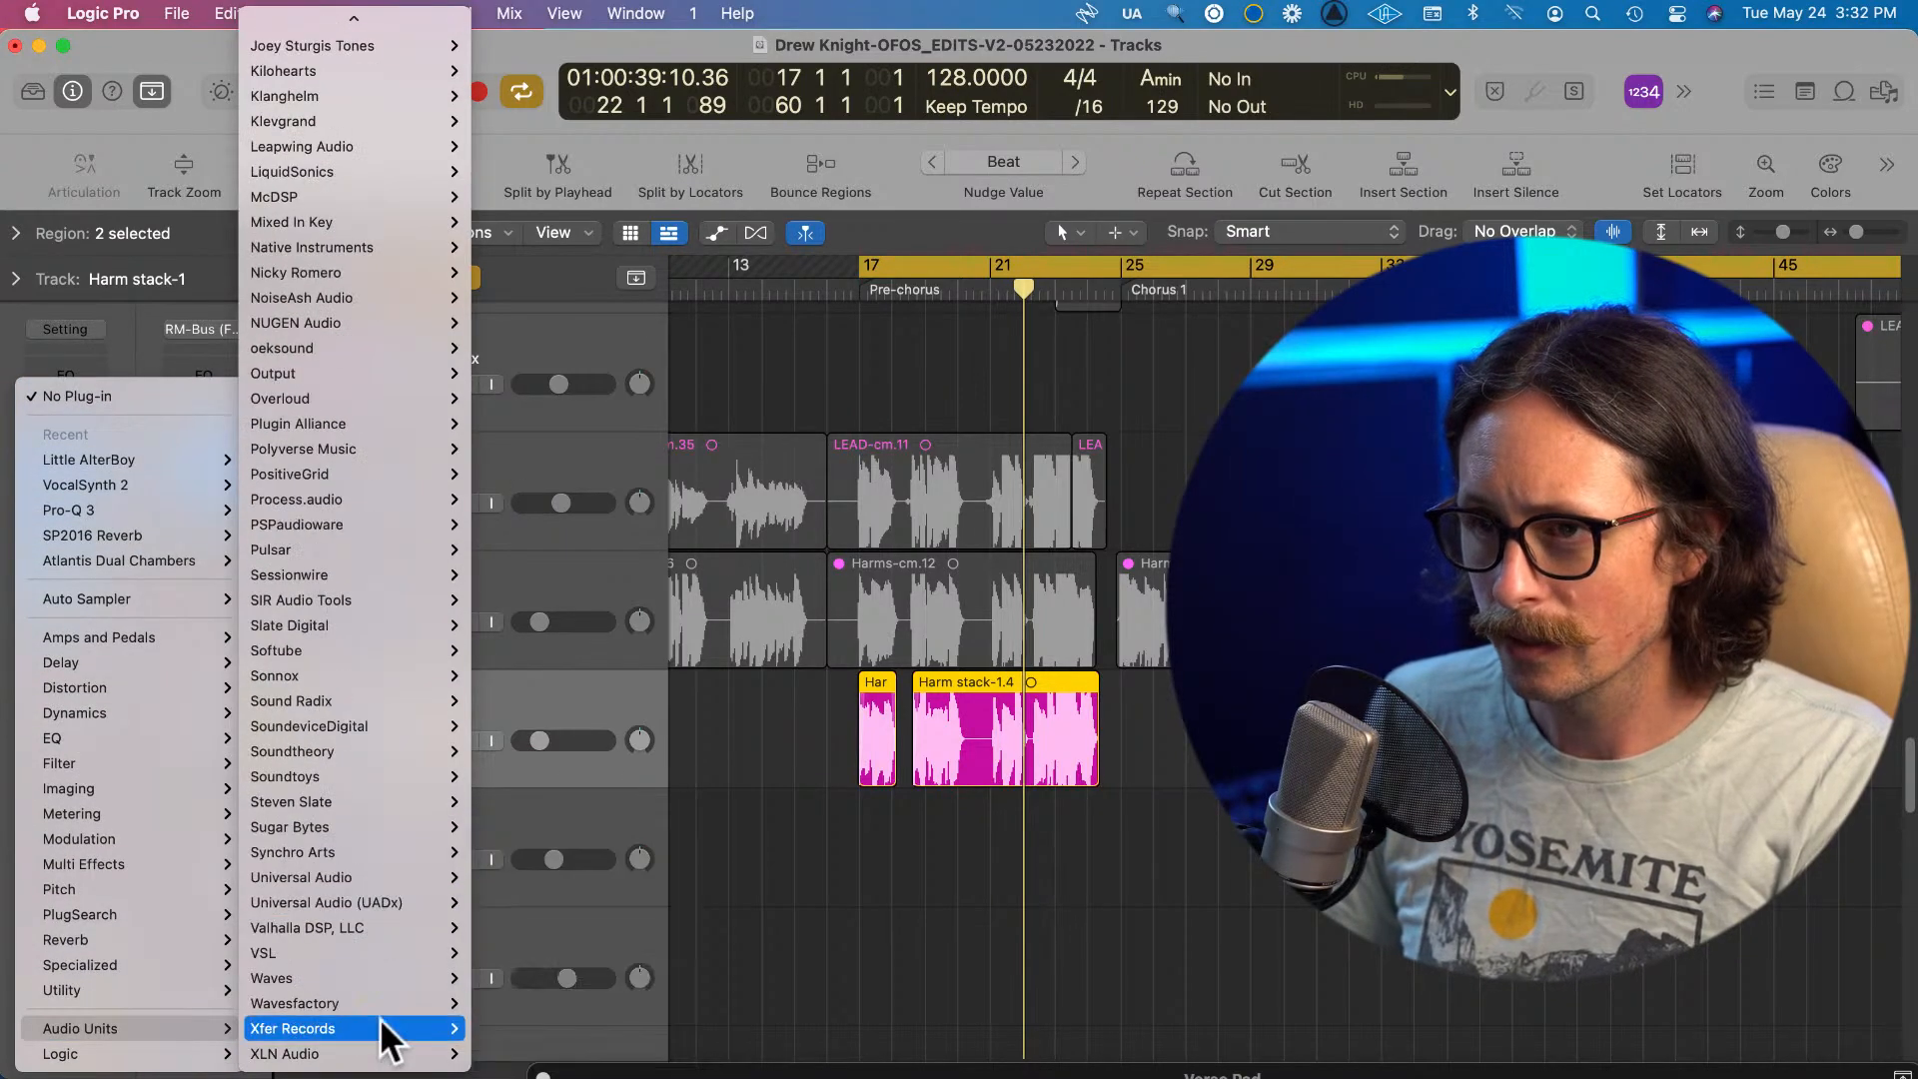
pyautogui.moveTo(386, 927)
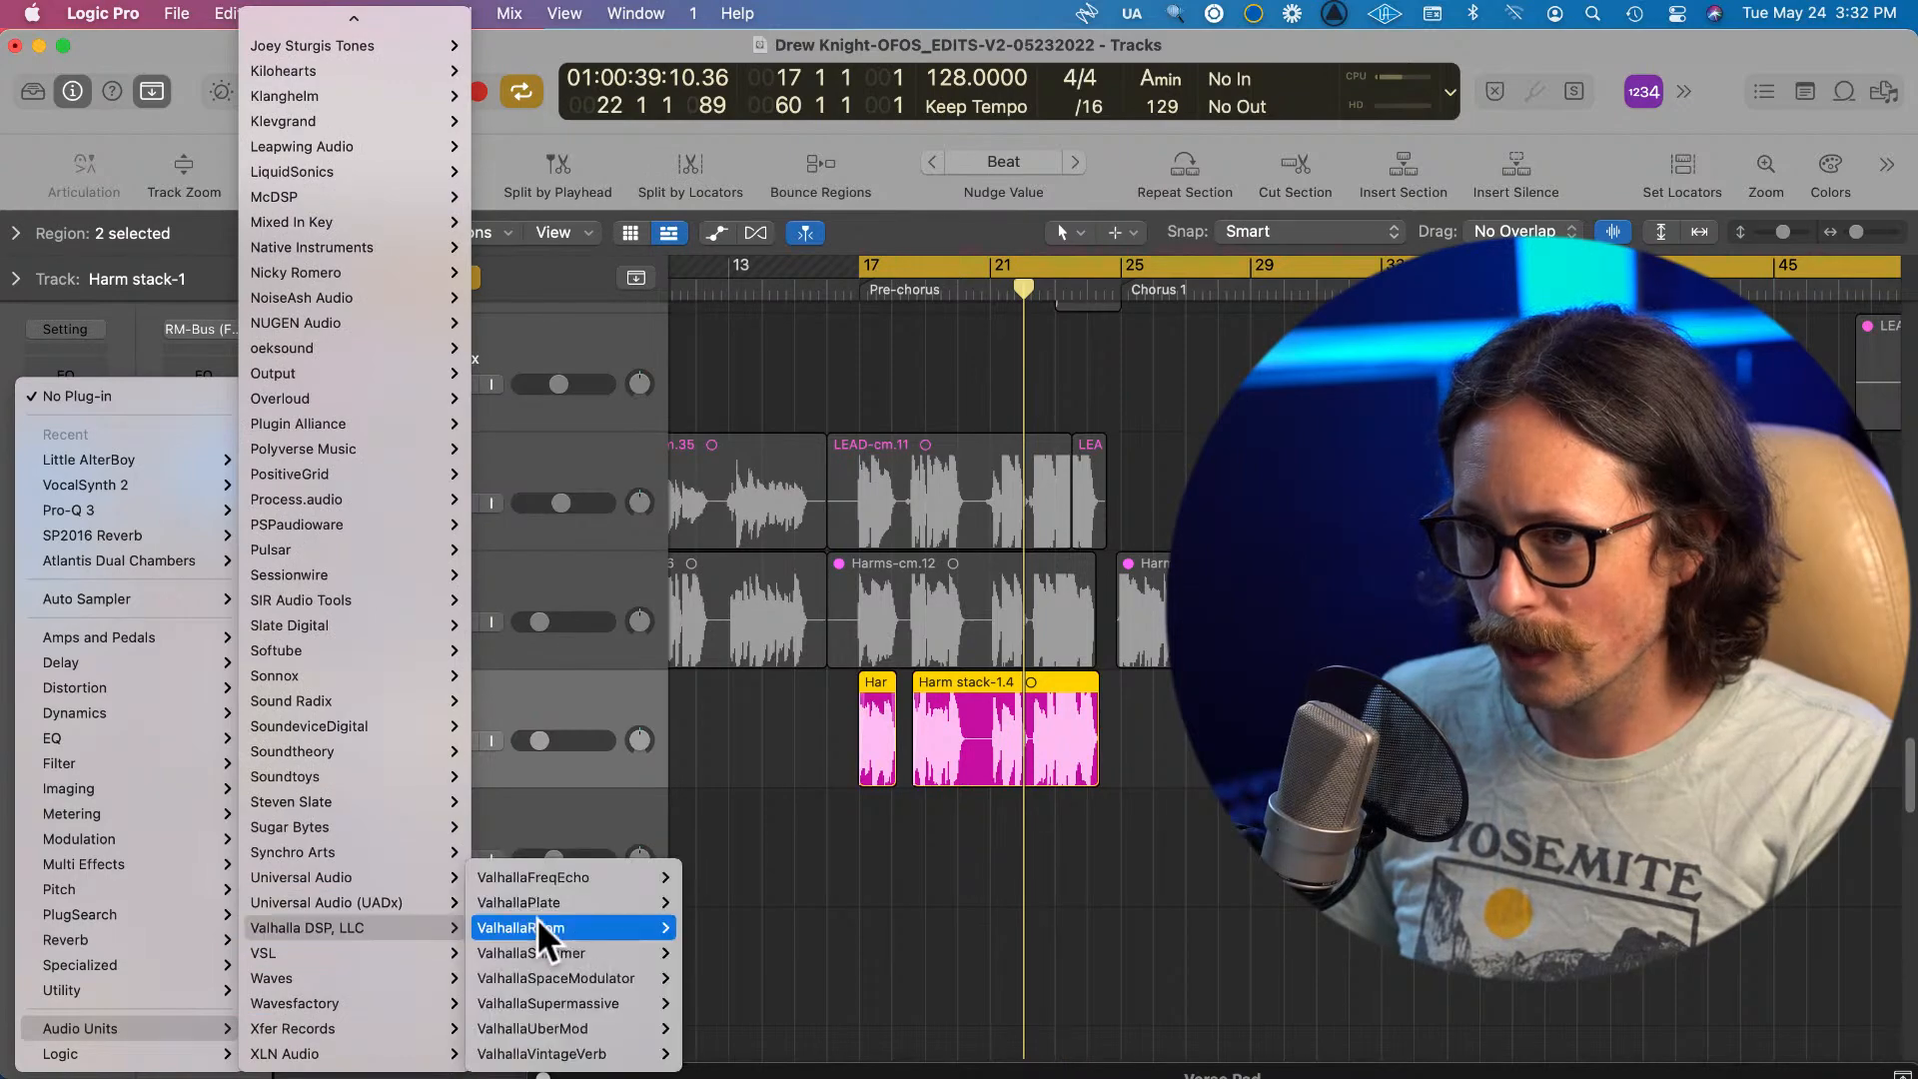
pyautogui.click(609, 976)
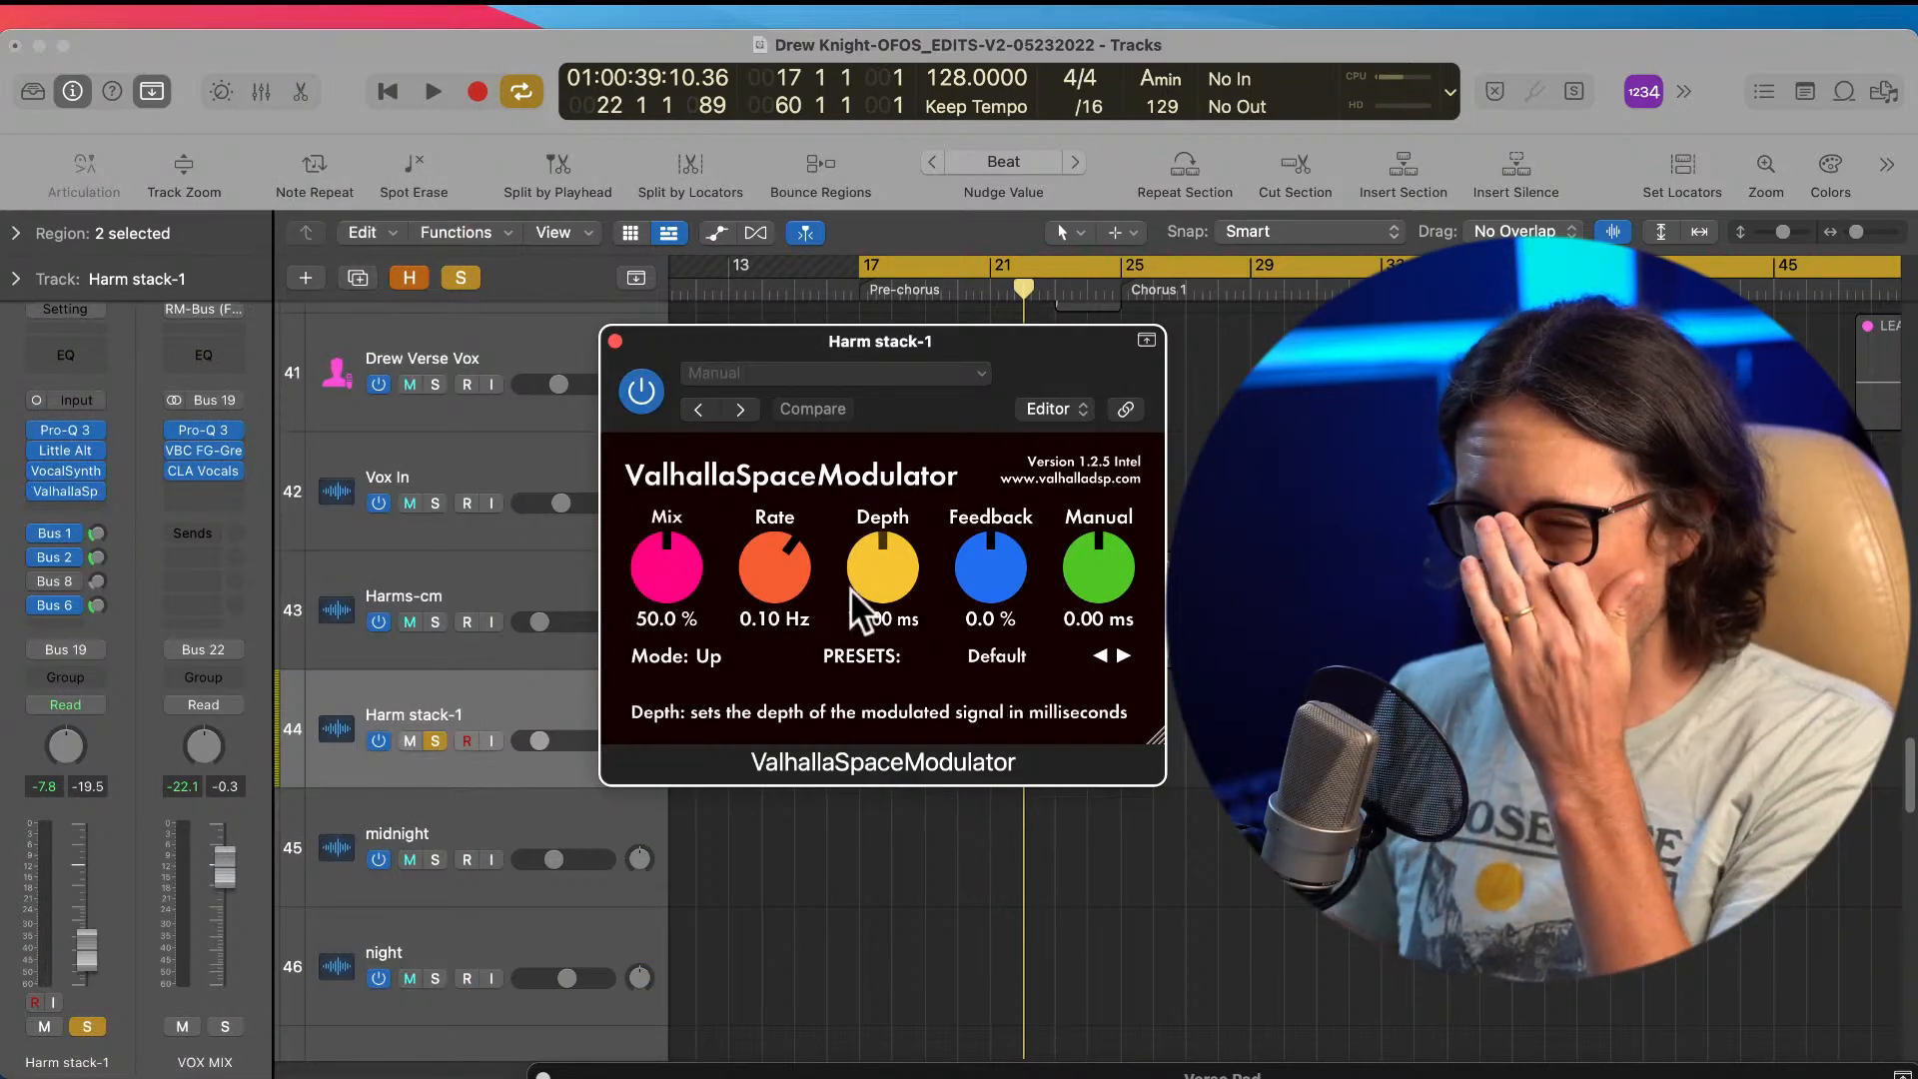
# Step: Set ValhallaSpaceModulator's mix to 68.3 %, rate to 0.02 Hz and depth to 18.13 ms
pyautogui.moveTo(667, 537); pyautogui.dragTo(669, 529)
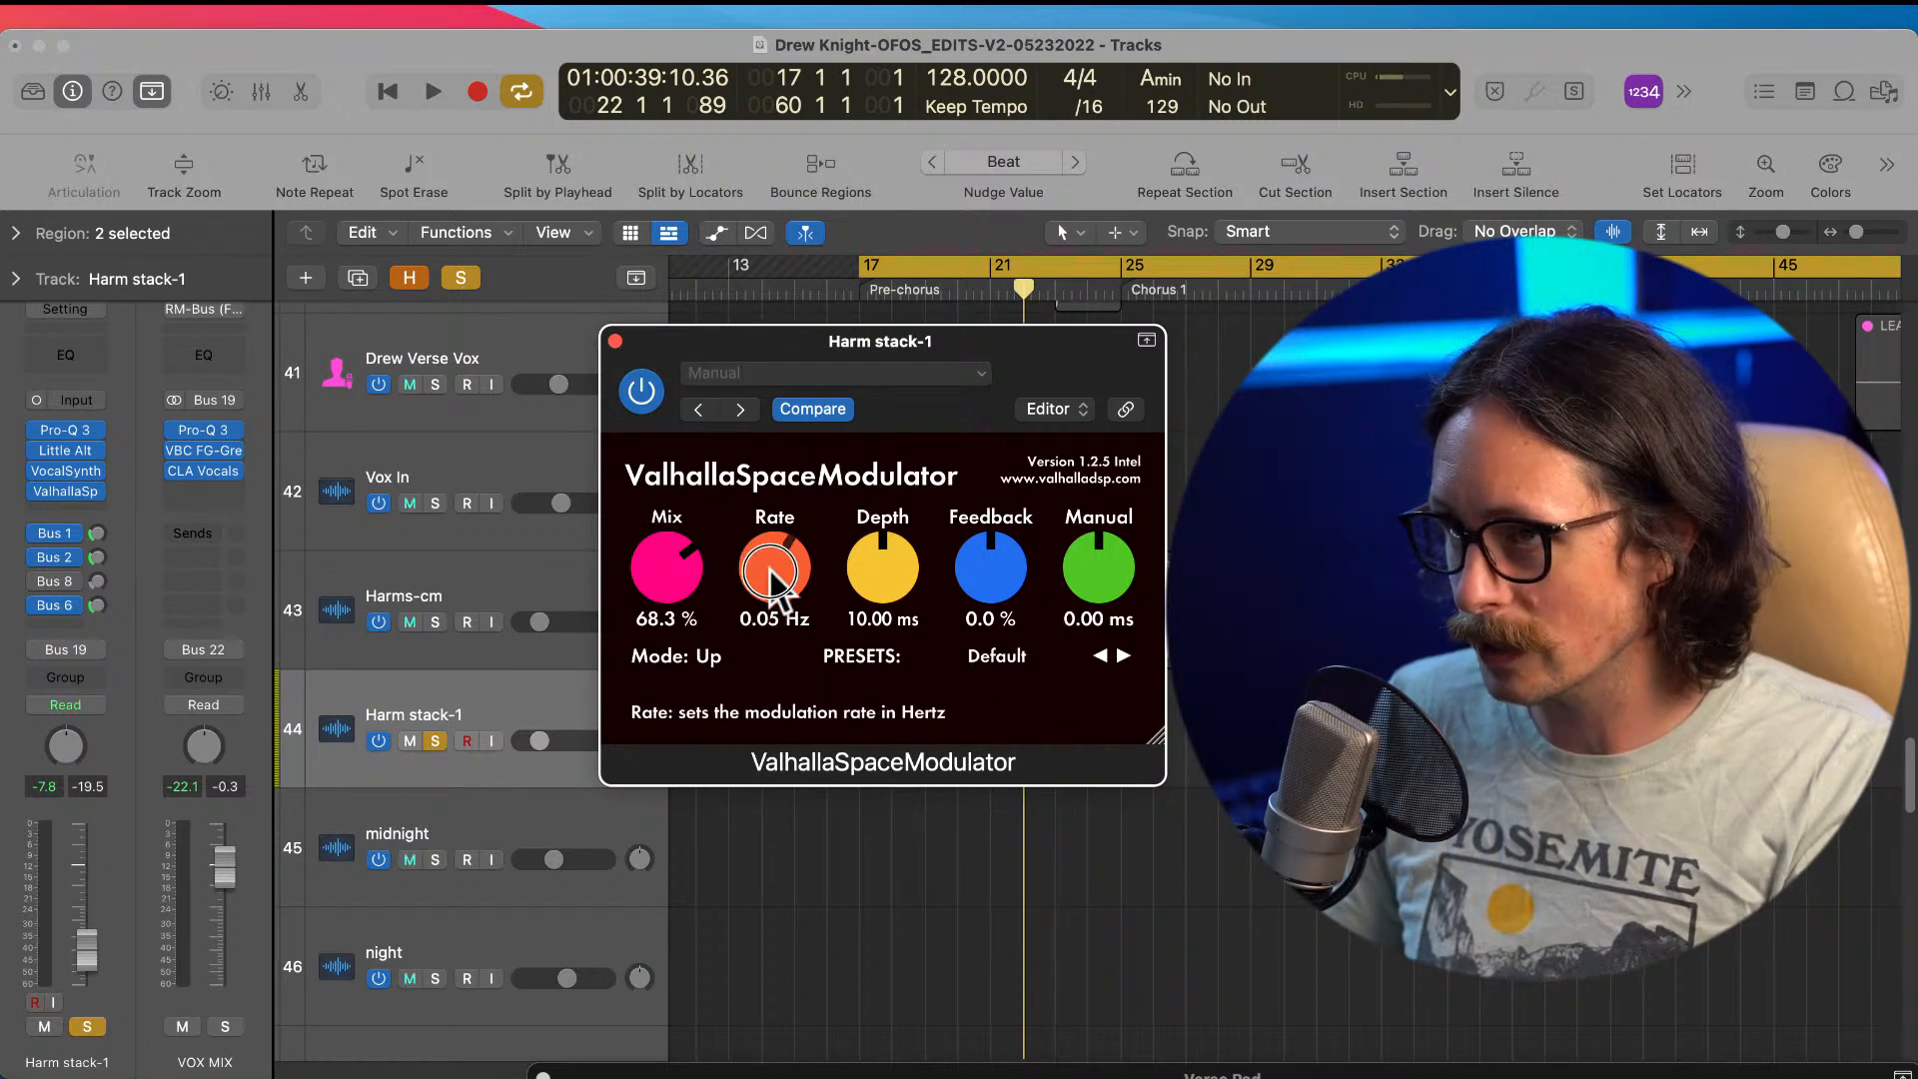
pyautogui.moveTo(891, 523); pyautogui.dragTo(900, 510)
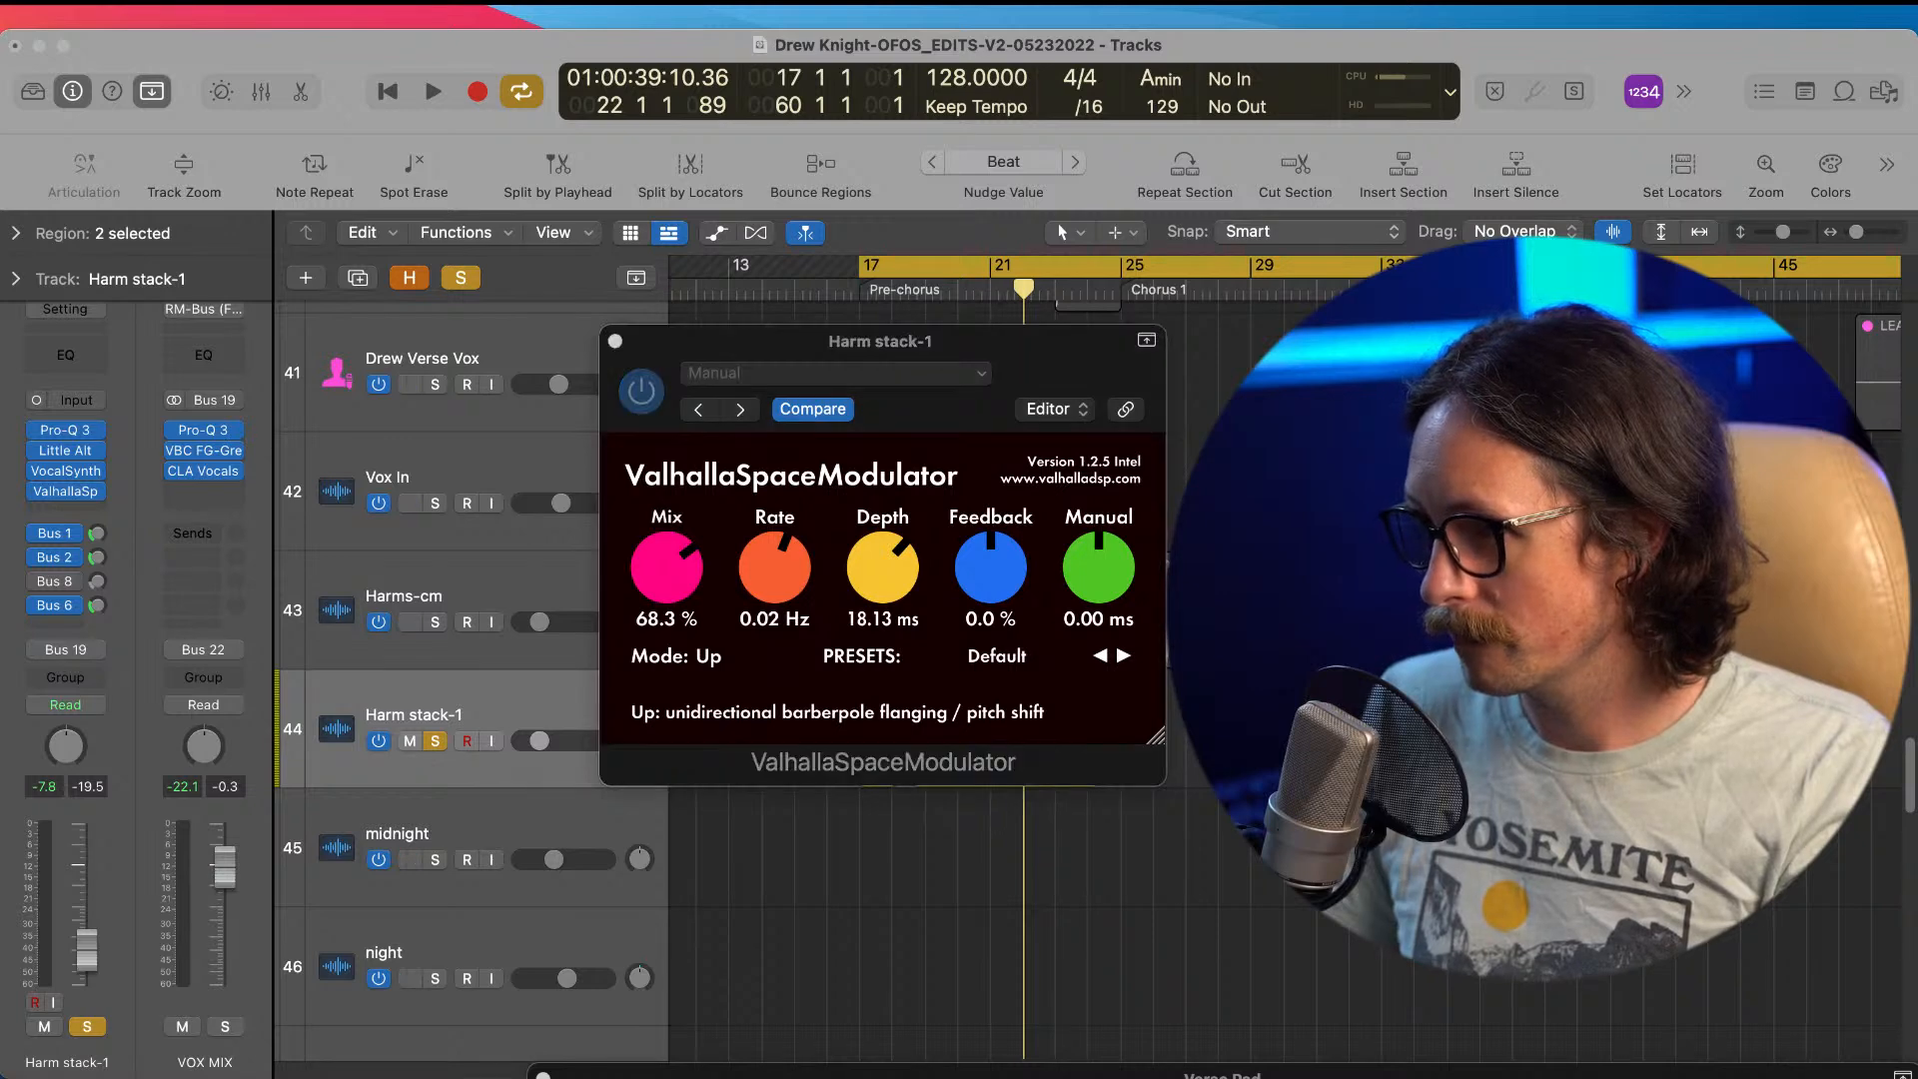
# Step: Set ValhallaSpaceModulator's mix to 76.8 %, rate to 0.06 Hz and depth to 25.40 ms during playback
pyautogui.press('space')
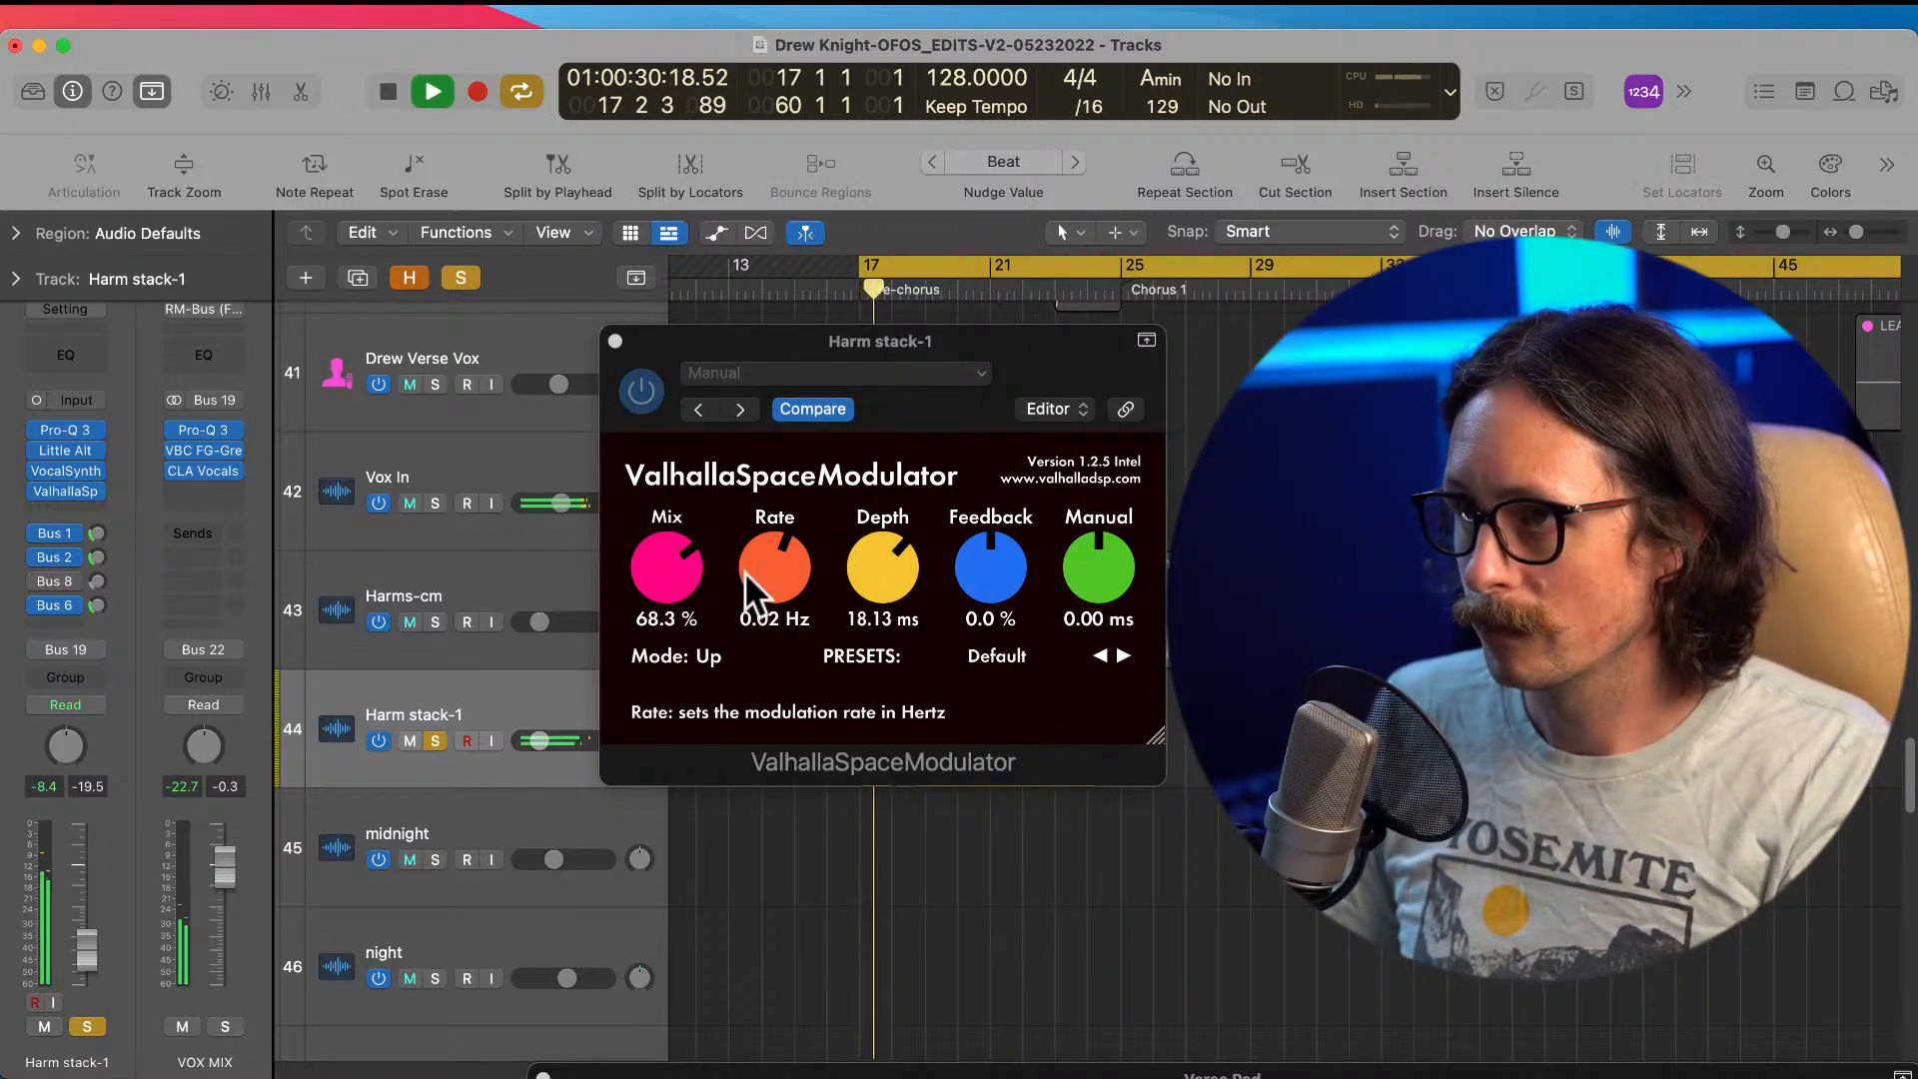
pyautogui.moveTo(896, 572); pyautogui.dragTo(897, 542)
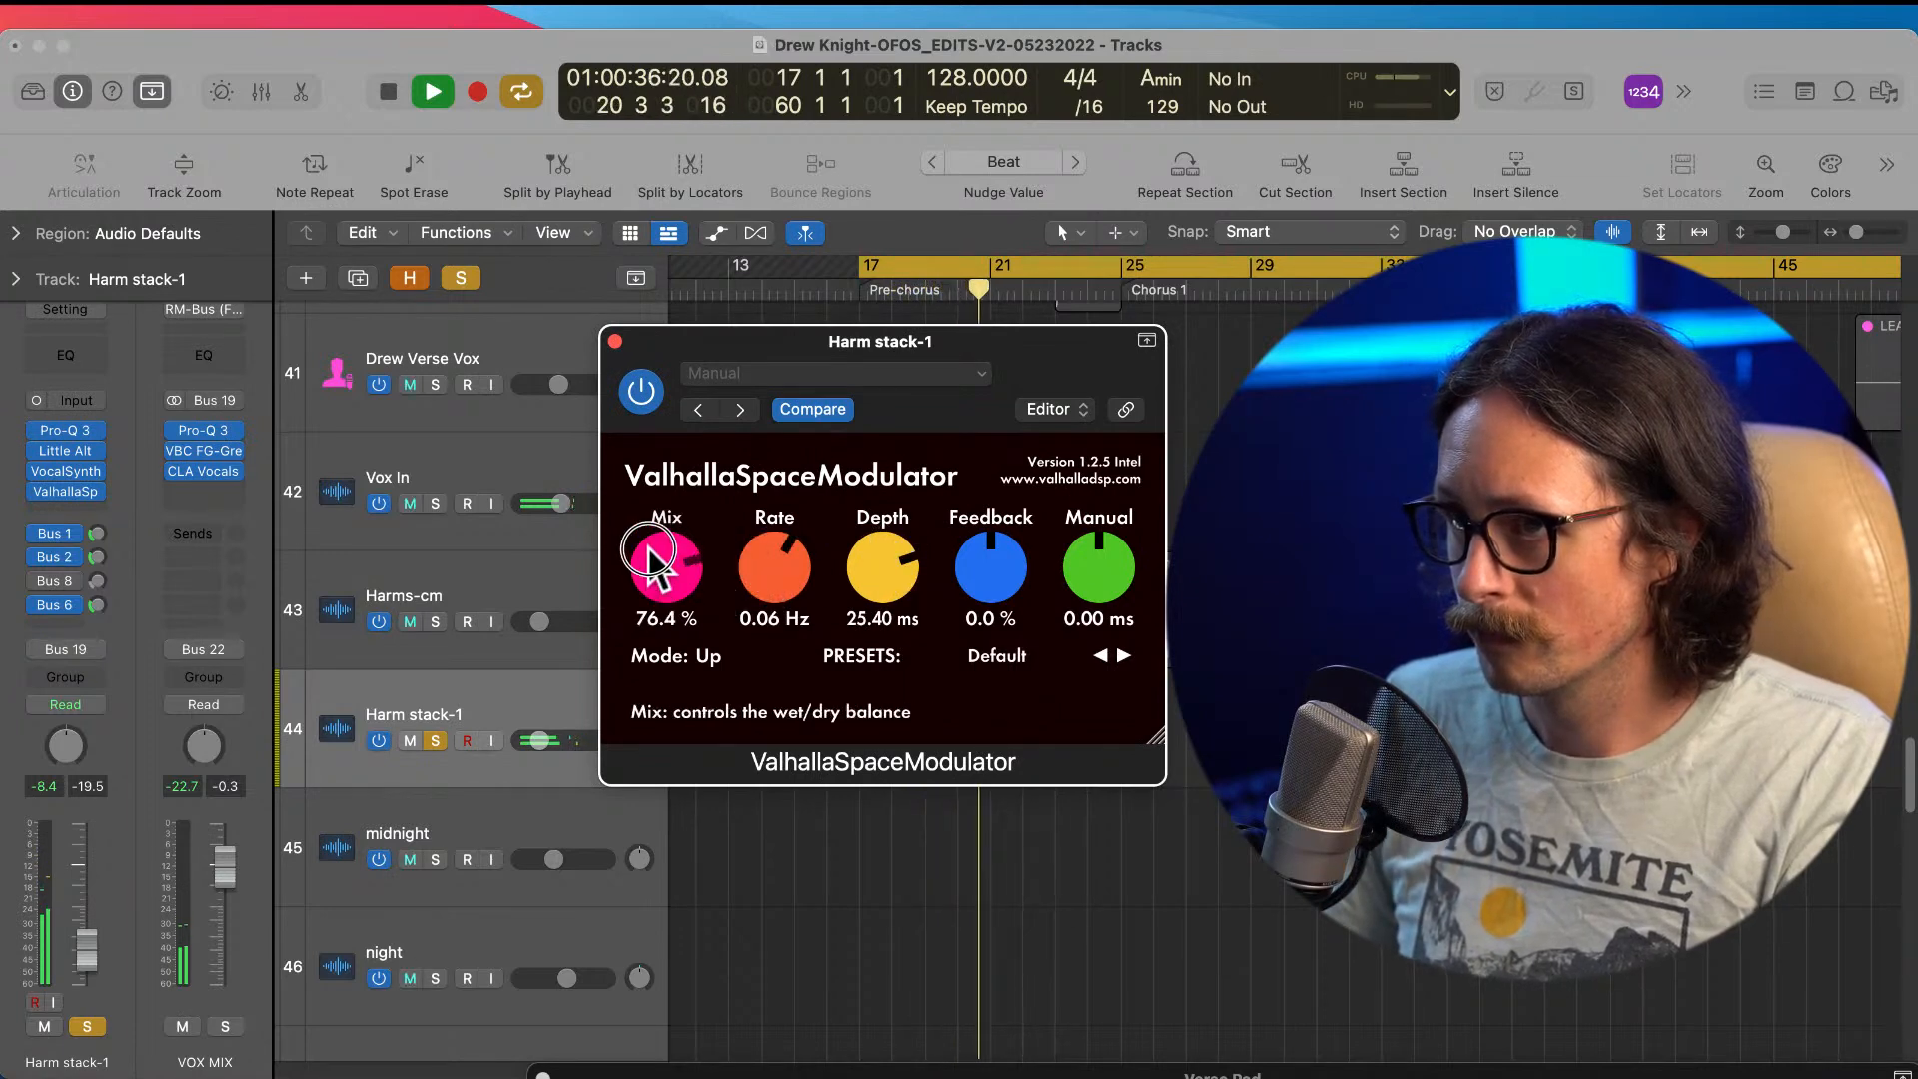
# Step: Audition ValhallaSpaceModulator's Up/Down and Ensemble360 modes, choose Doubler, and close the plug-in window
pyautogui.click(699, 662)
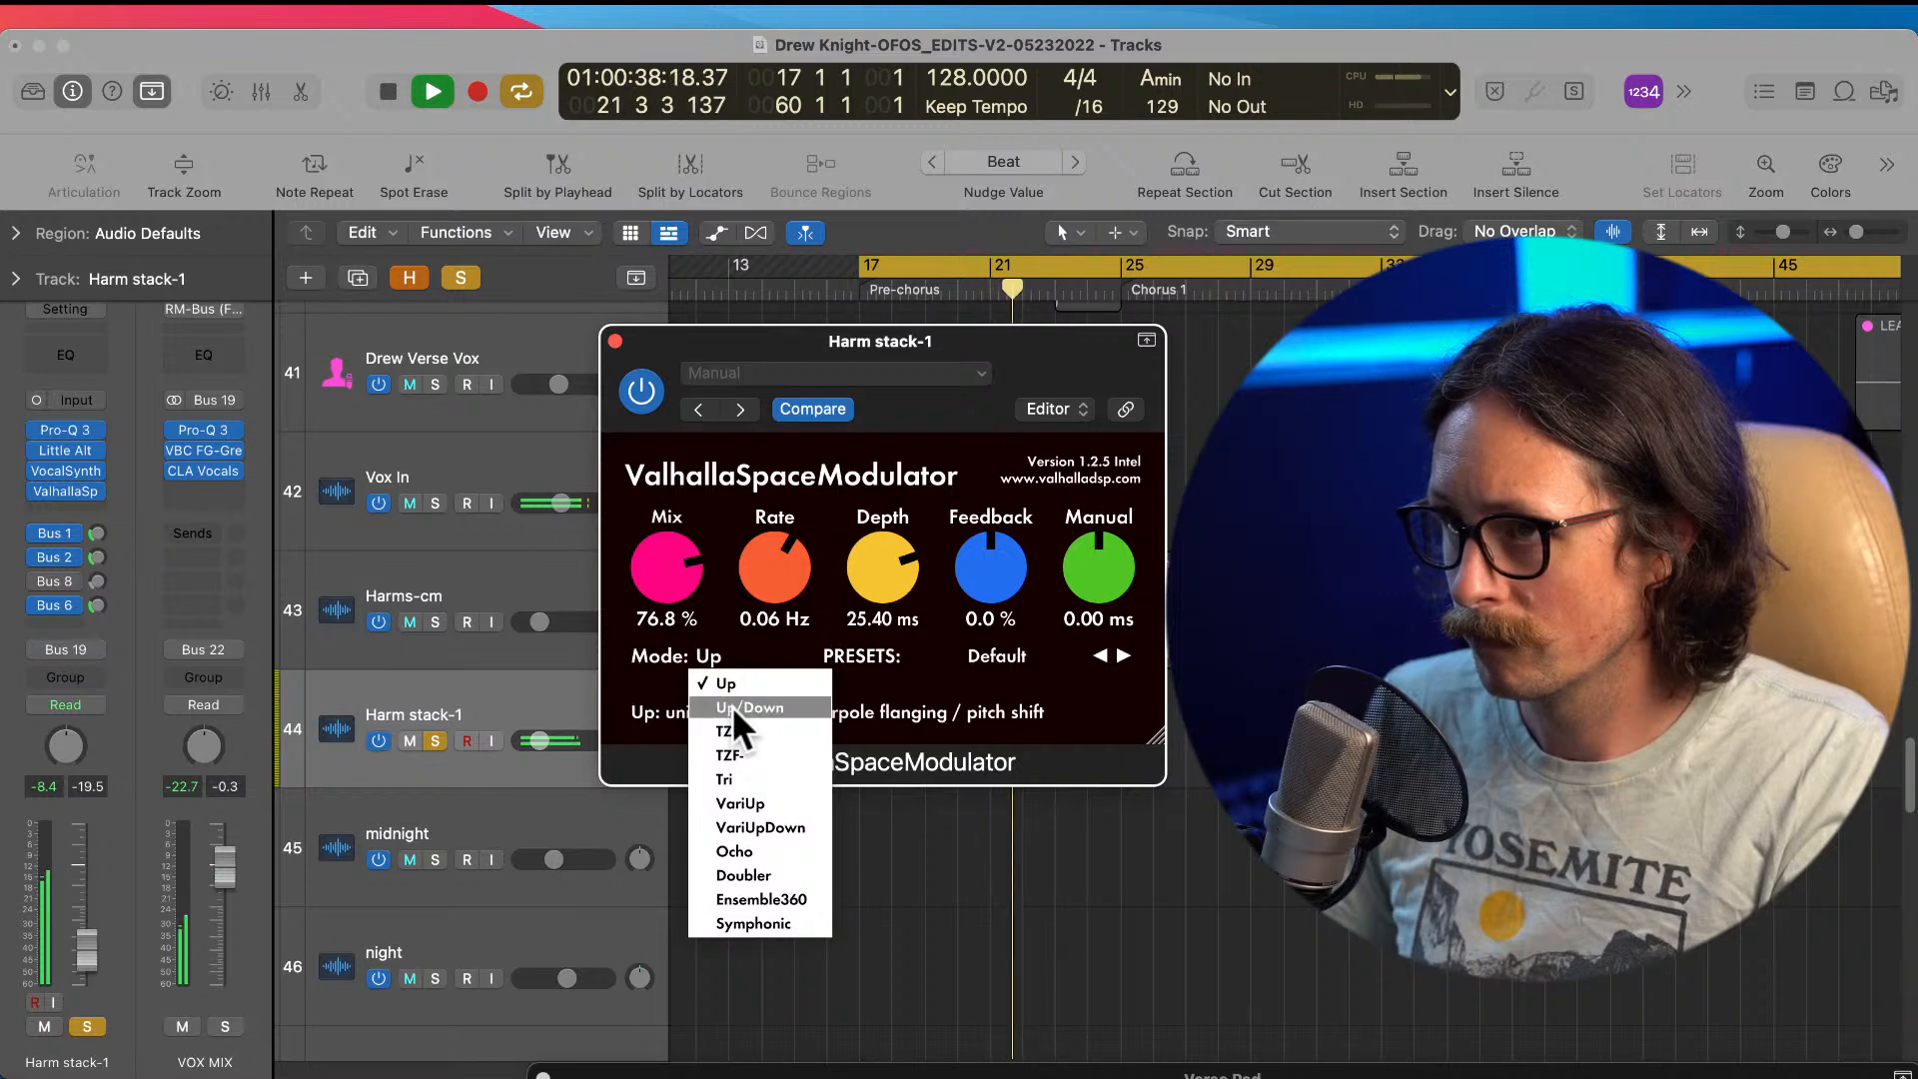
pyautogui.click(731, 705)
pyautogui.click(747, 656)
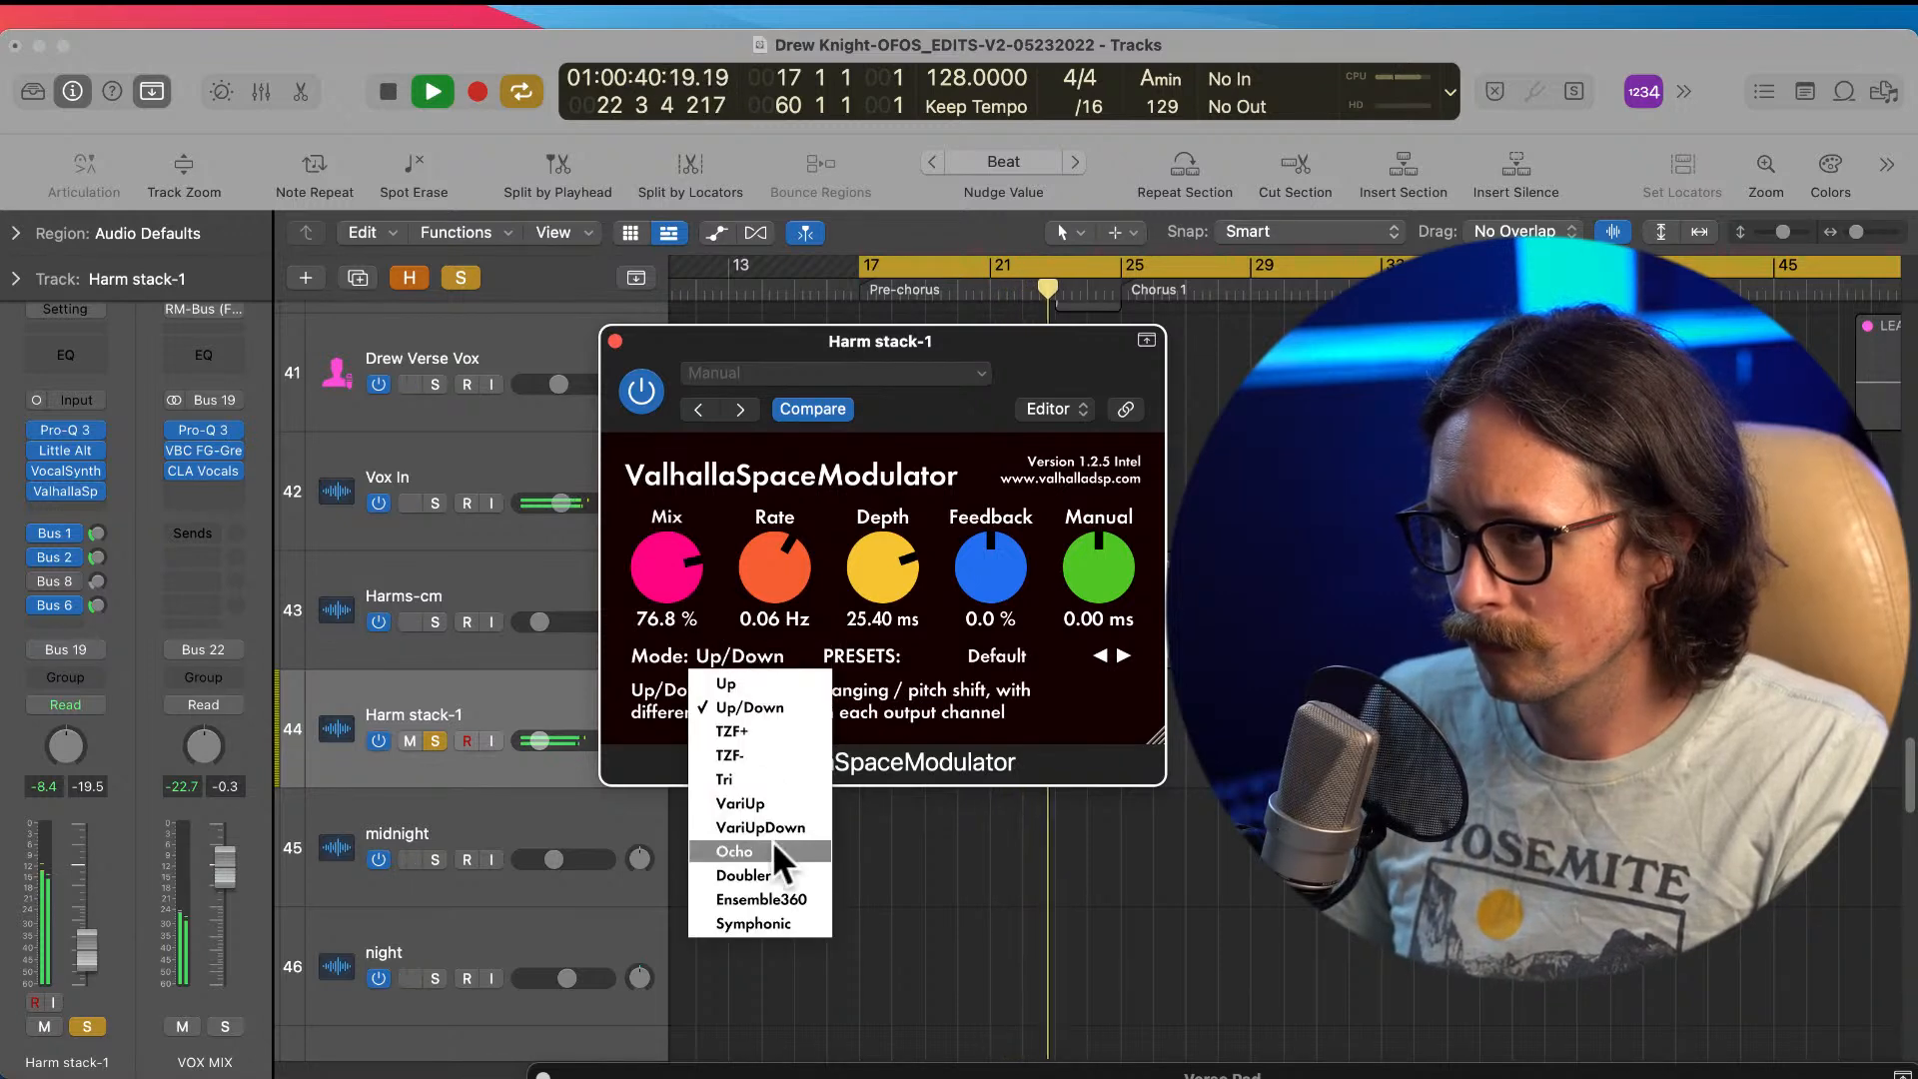
pyautogui.click(761, 895)
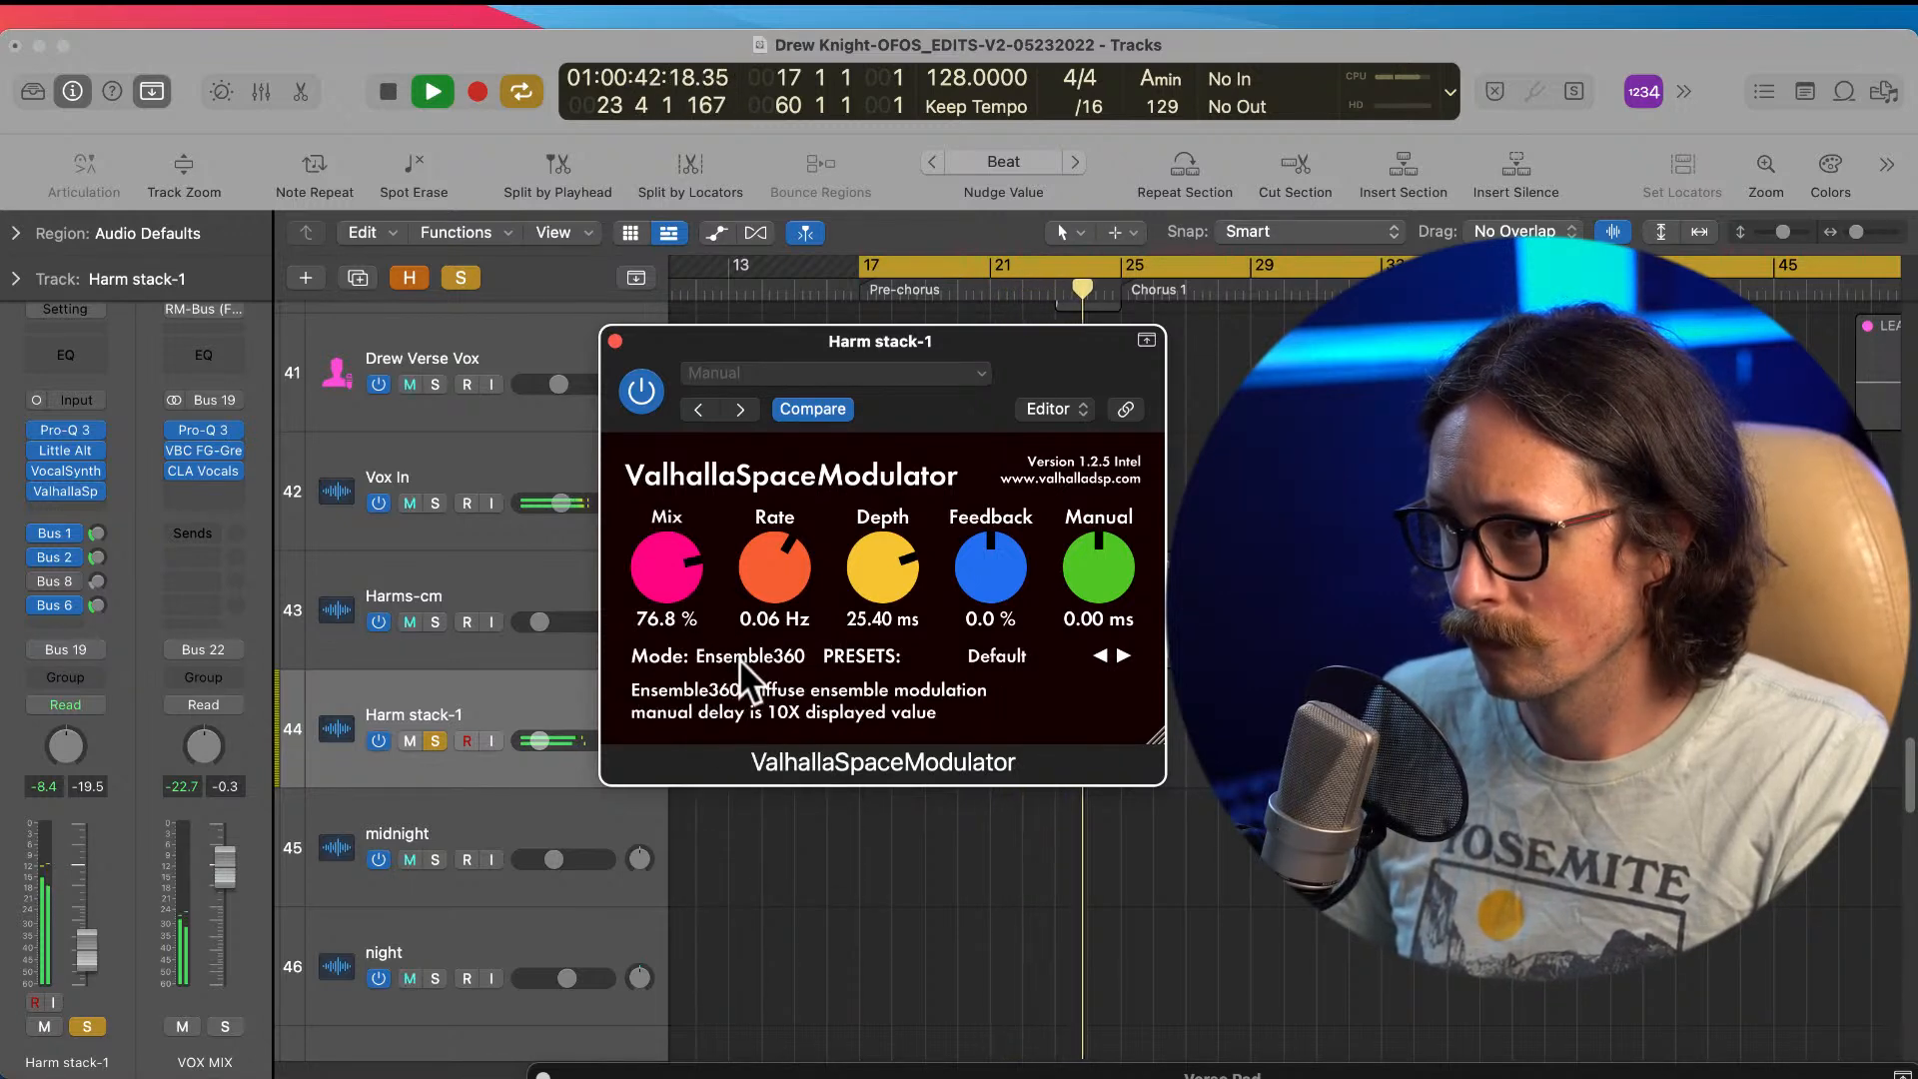
pyautogui.click(740, 658)
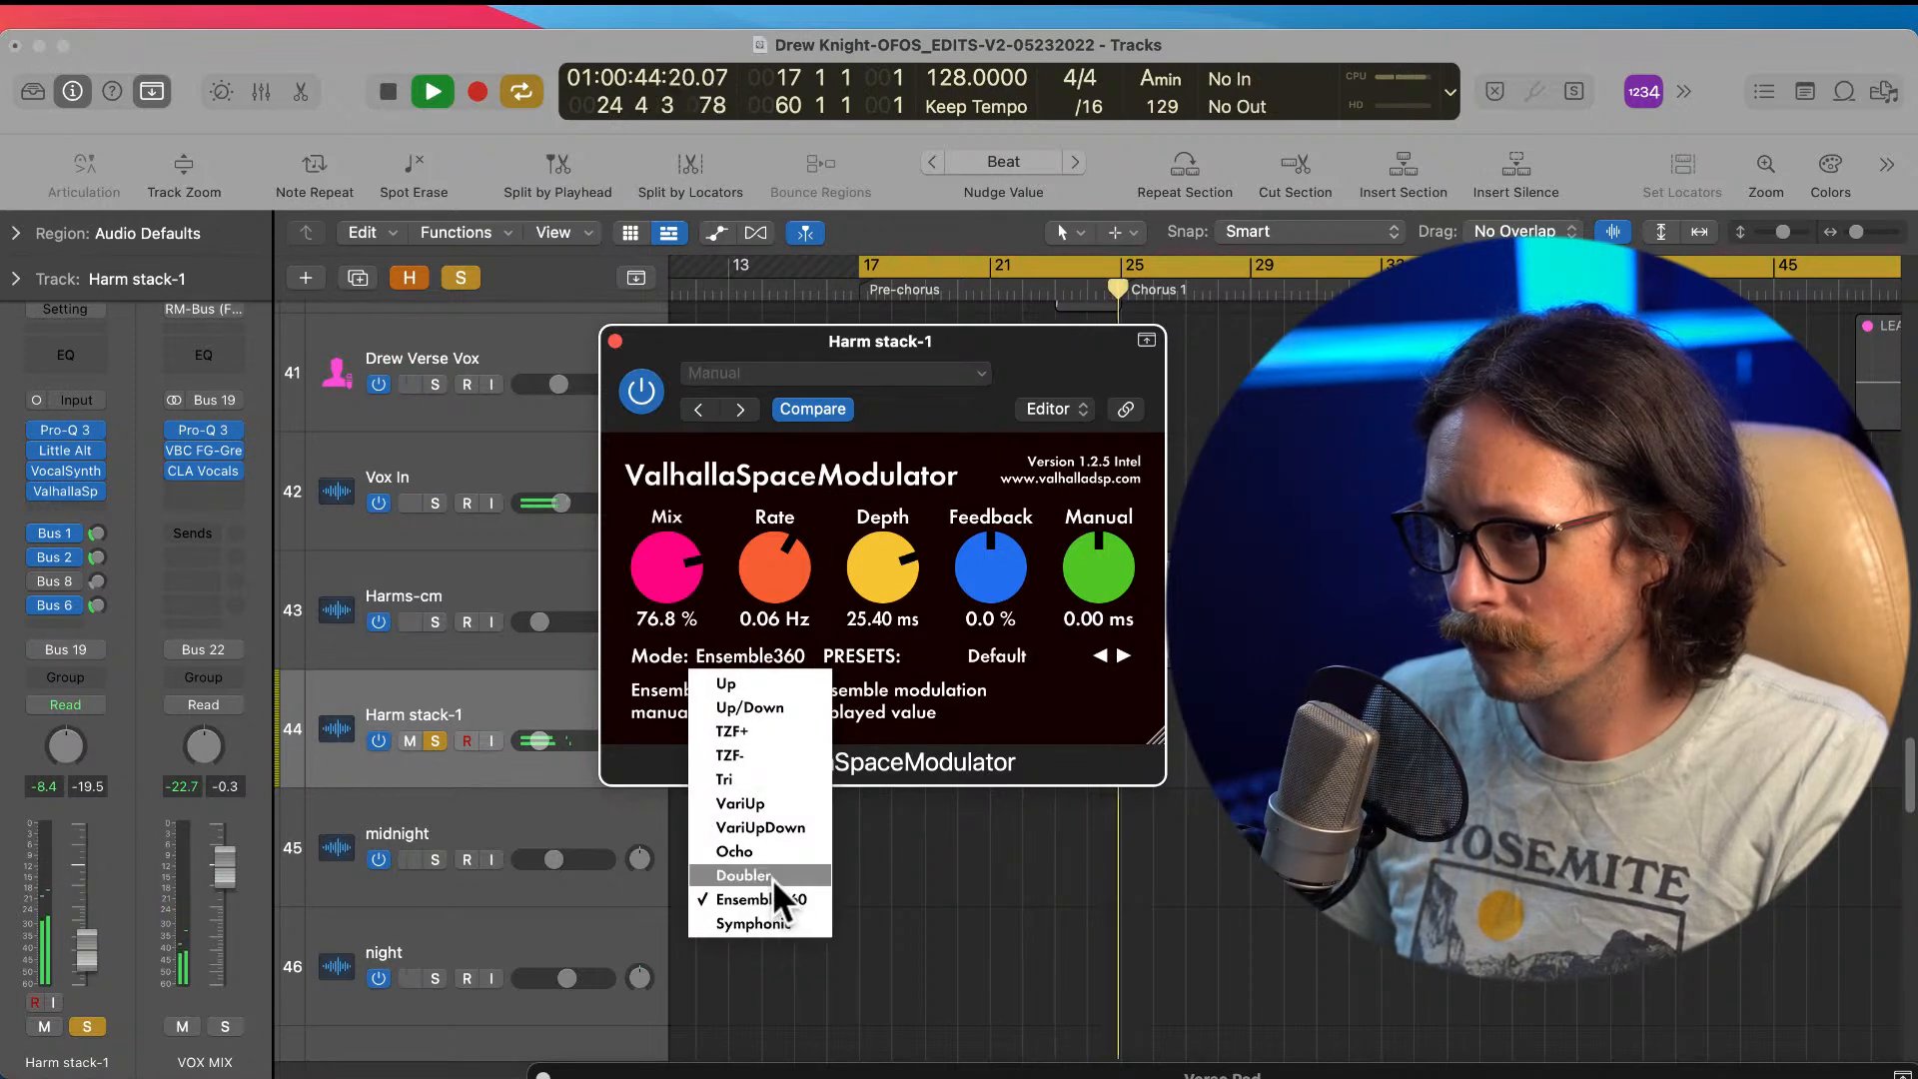
pyautogui.click(771, 876)
pyautogui.press('space')
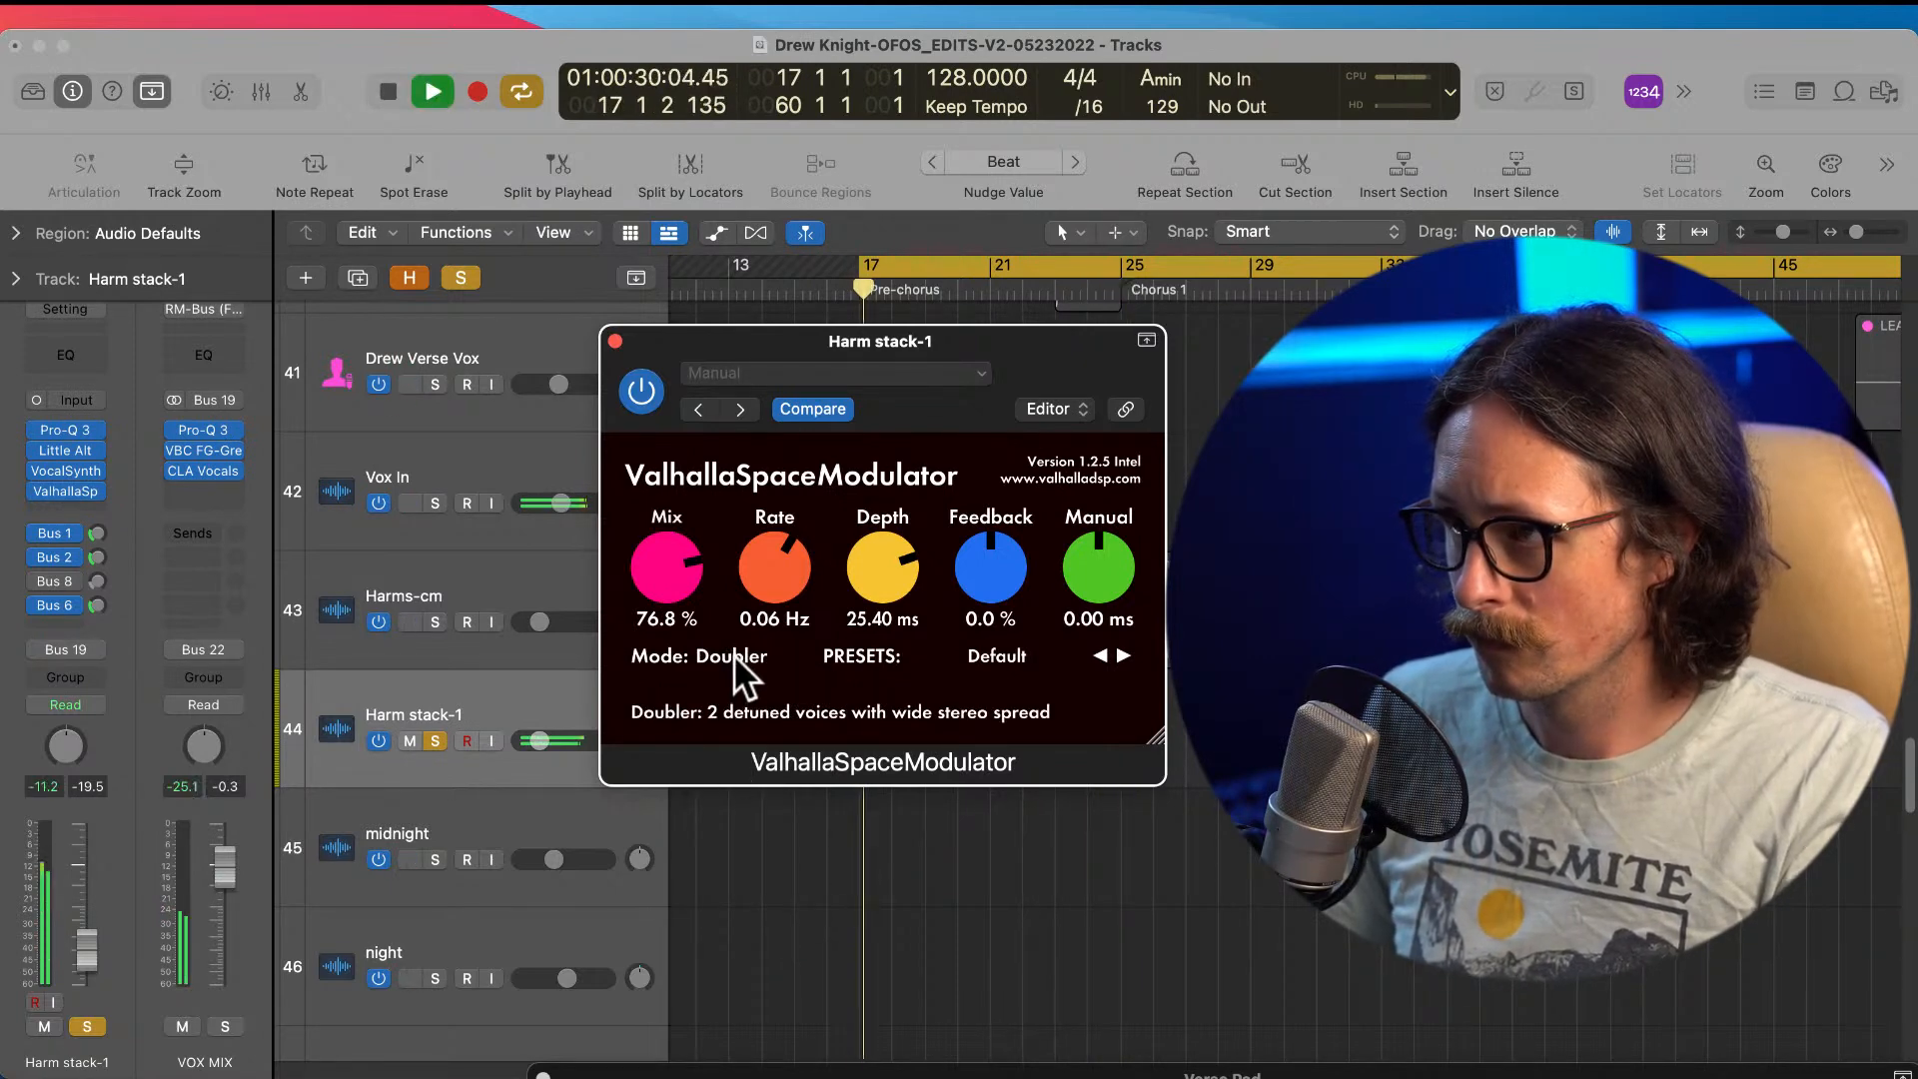
pyautogui.click(615, 341)
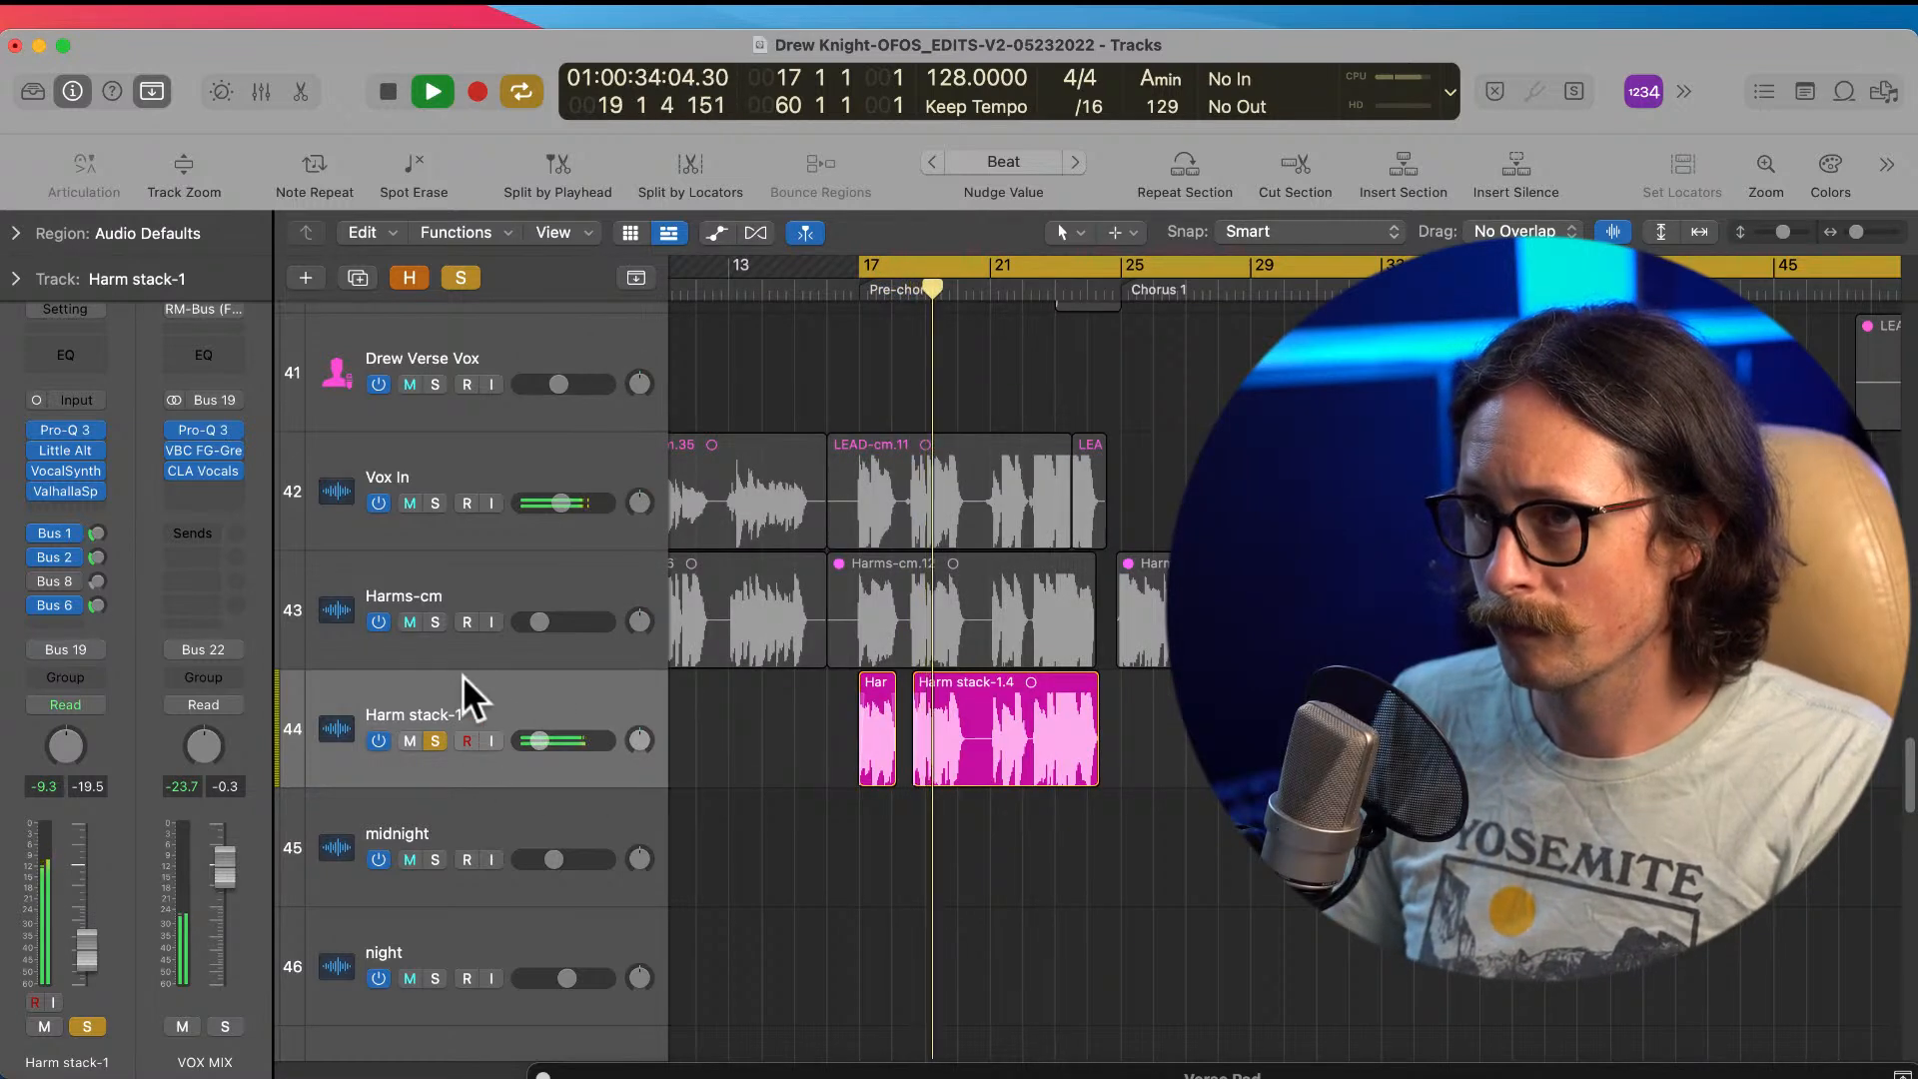
# Step: Solo the Harms-cm track along with Harm stack-1 and unmute its pre-chorus region Harms-cm.12
pyautogui.click(435, 621)
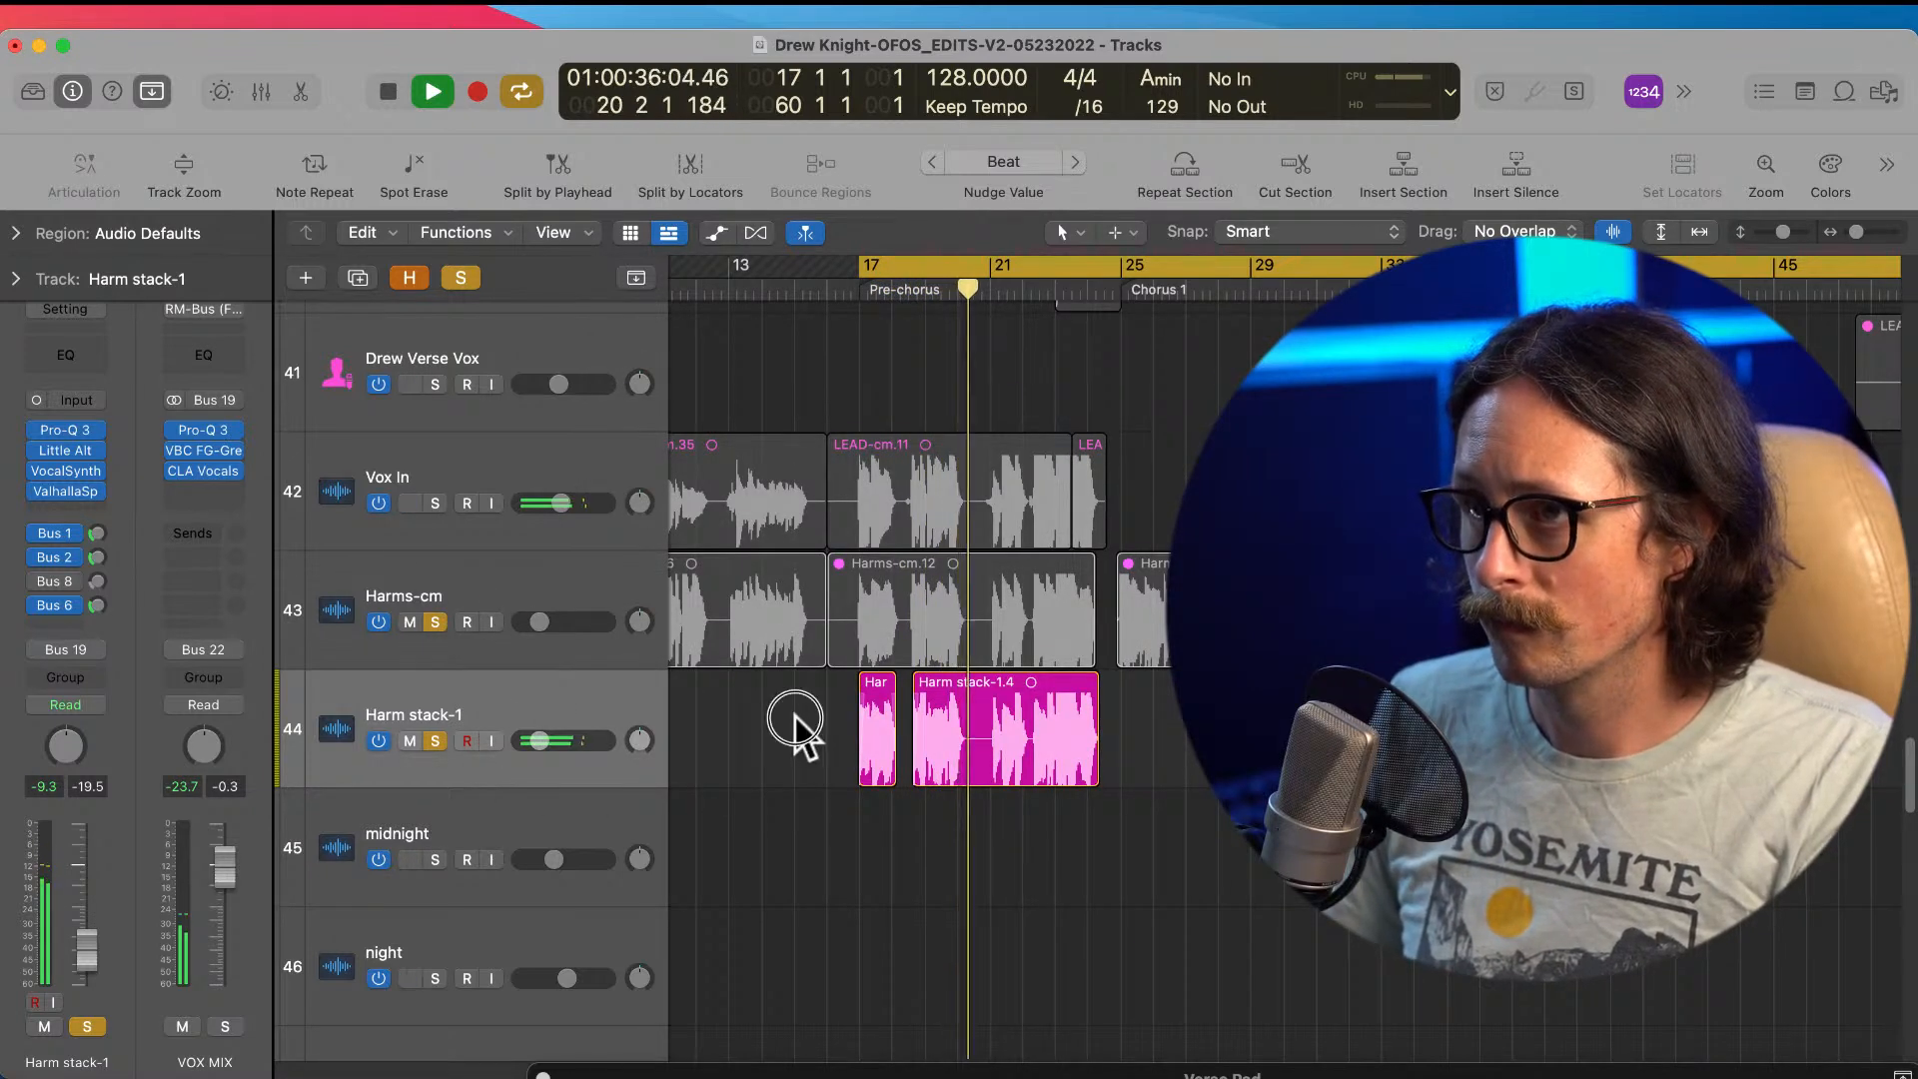
pyautogui.click(914, 611)
pyautogui.hotkey('shift', 'Return')
# Step: Check the Pro-Q 3 curve on the Harms-cm track, close the plug-in, and solo the Vox In track as well
pyautogui.click(454, 586)
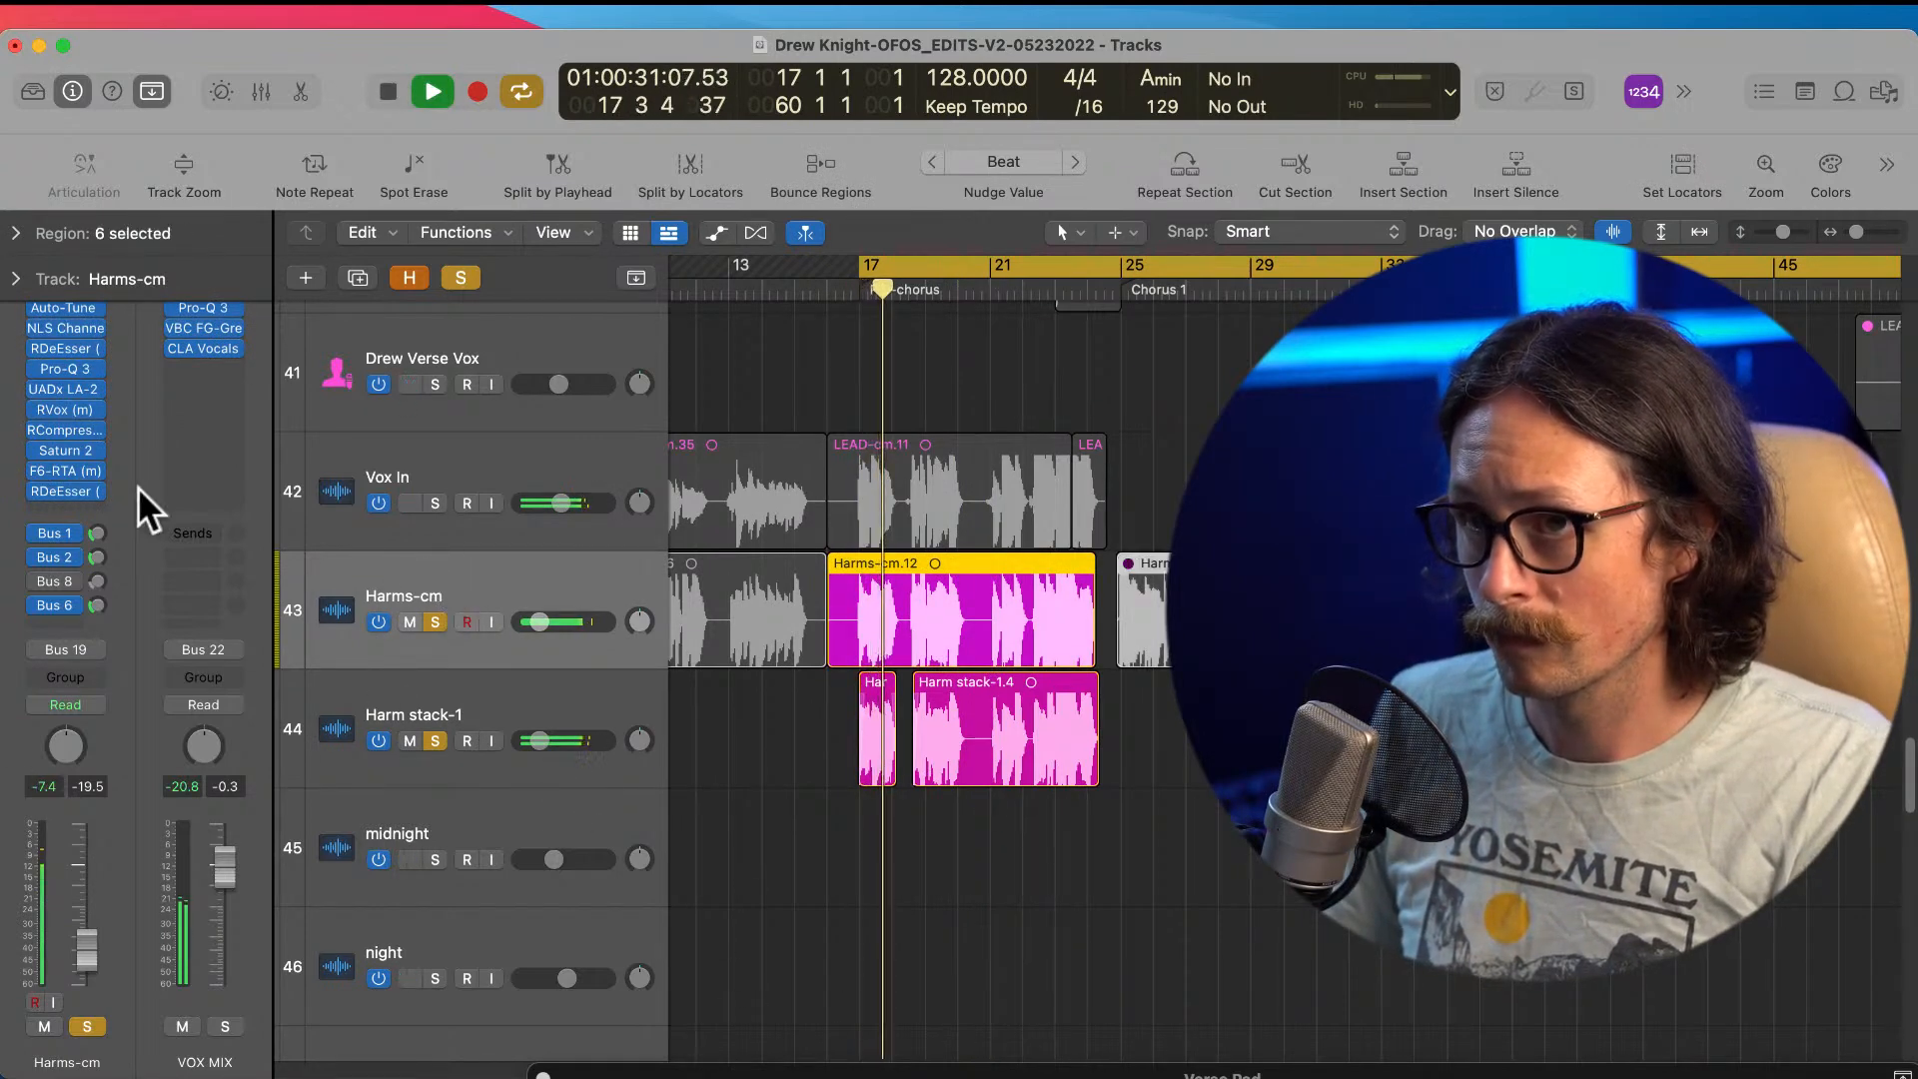
pyautogui.click(62, 368)
pyautogui.hotkey('shift', 'Return')
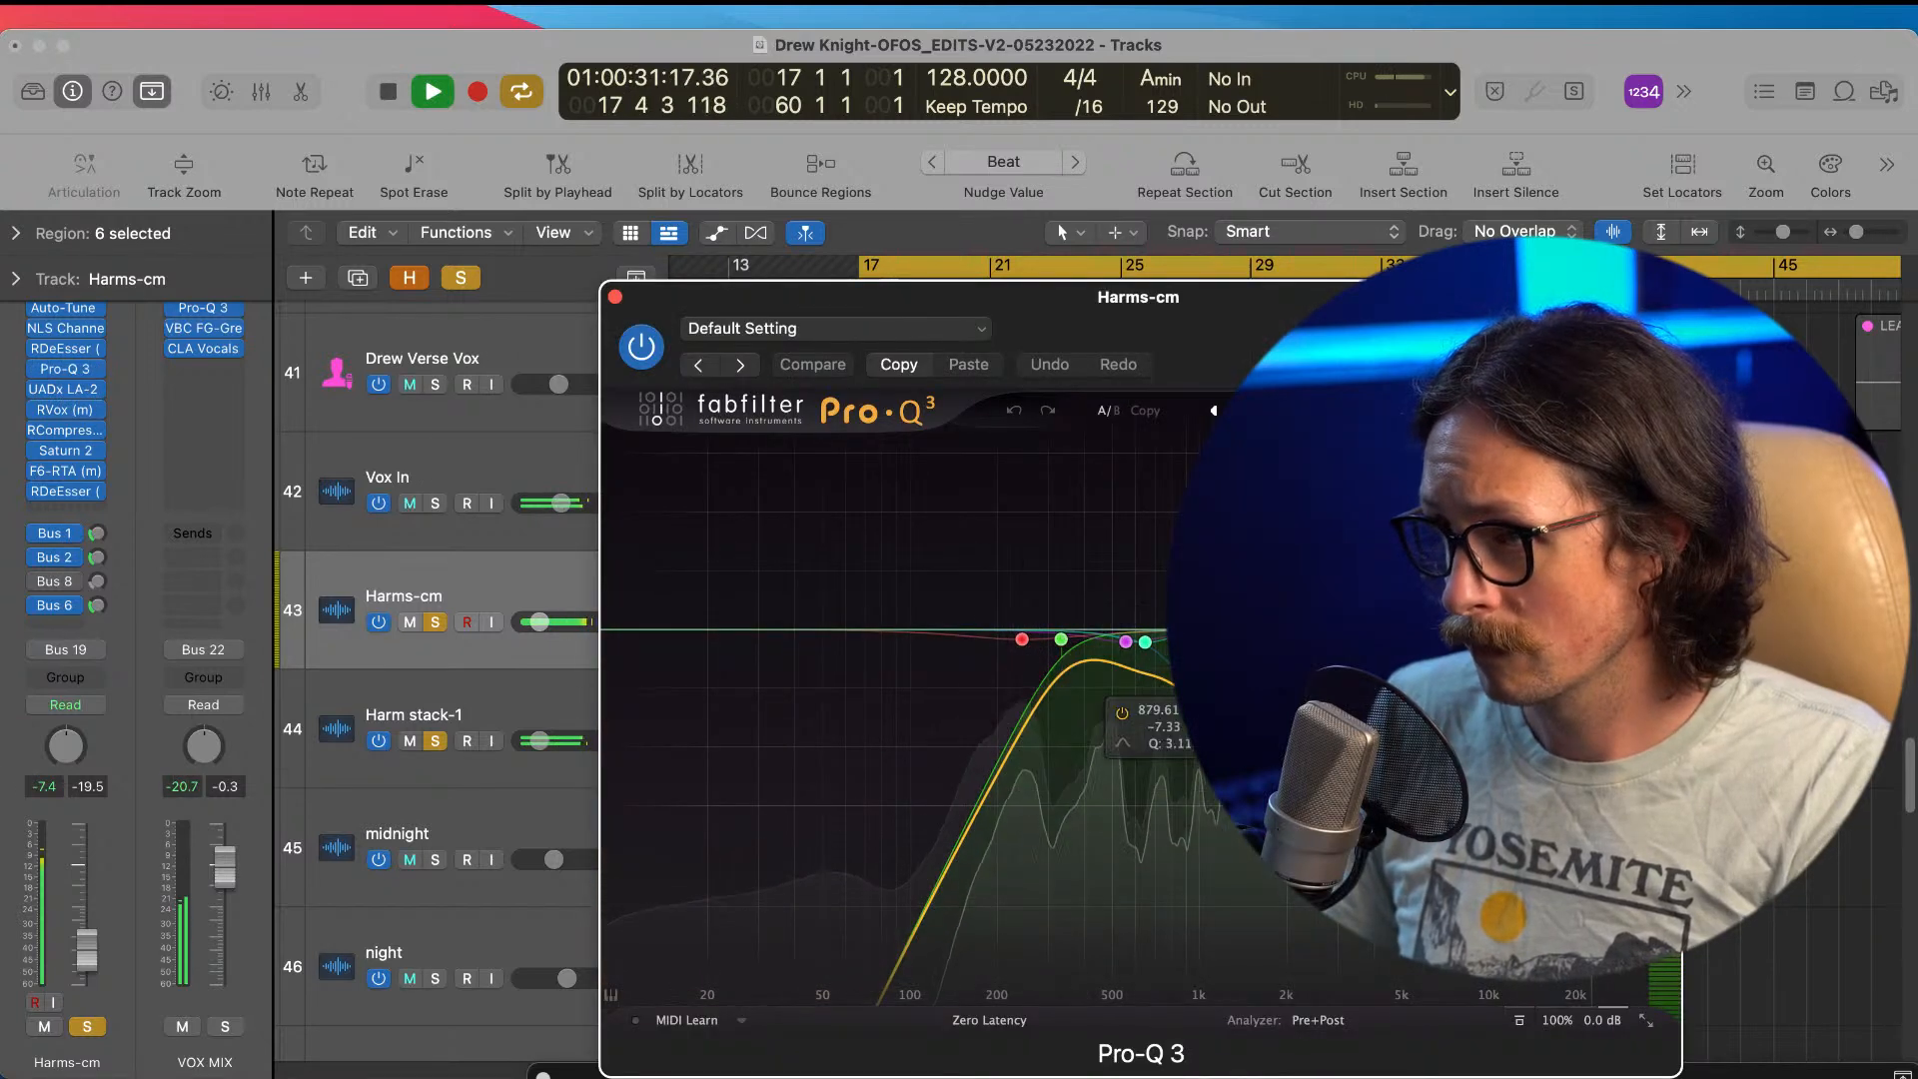
pyautogui.click(616, 297)
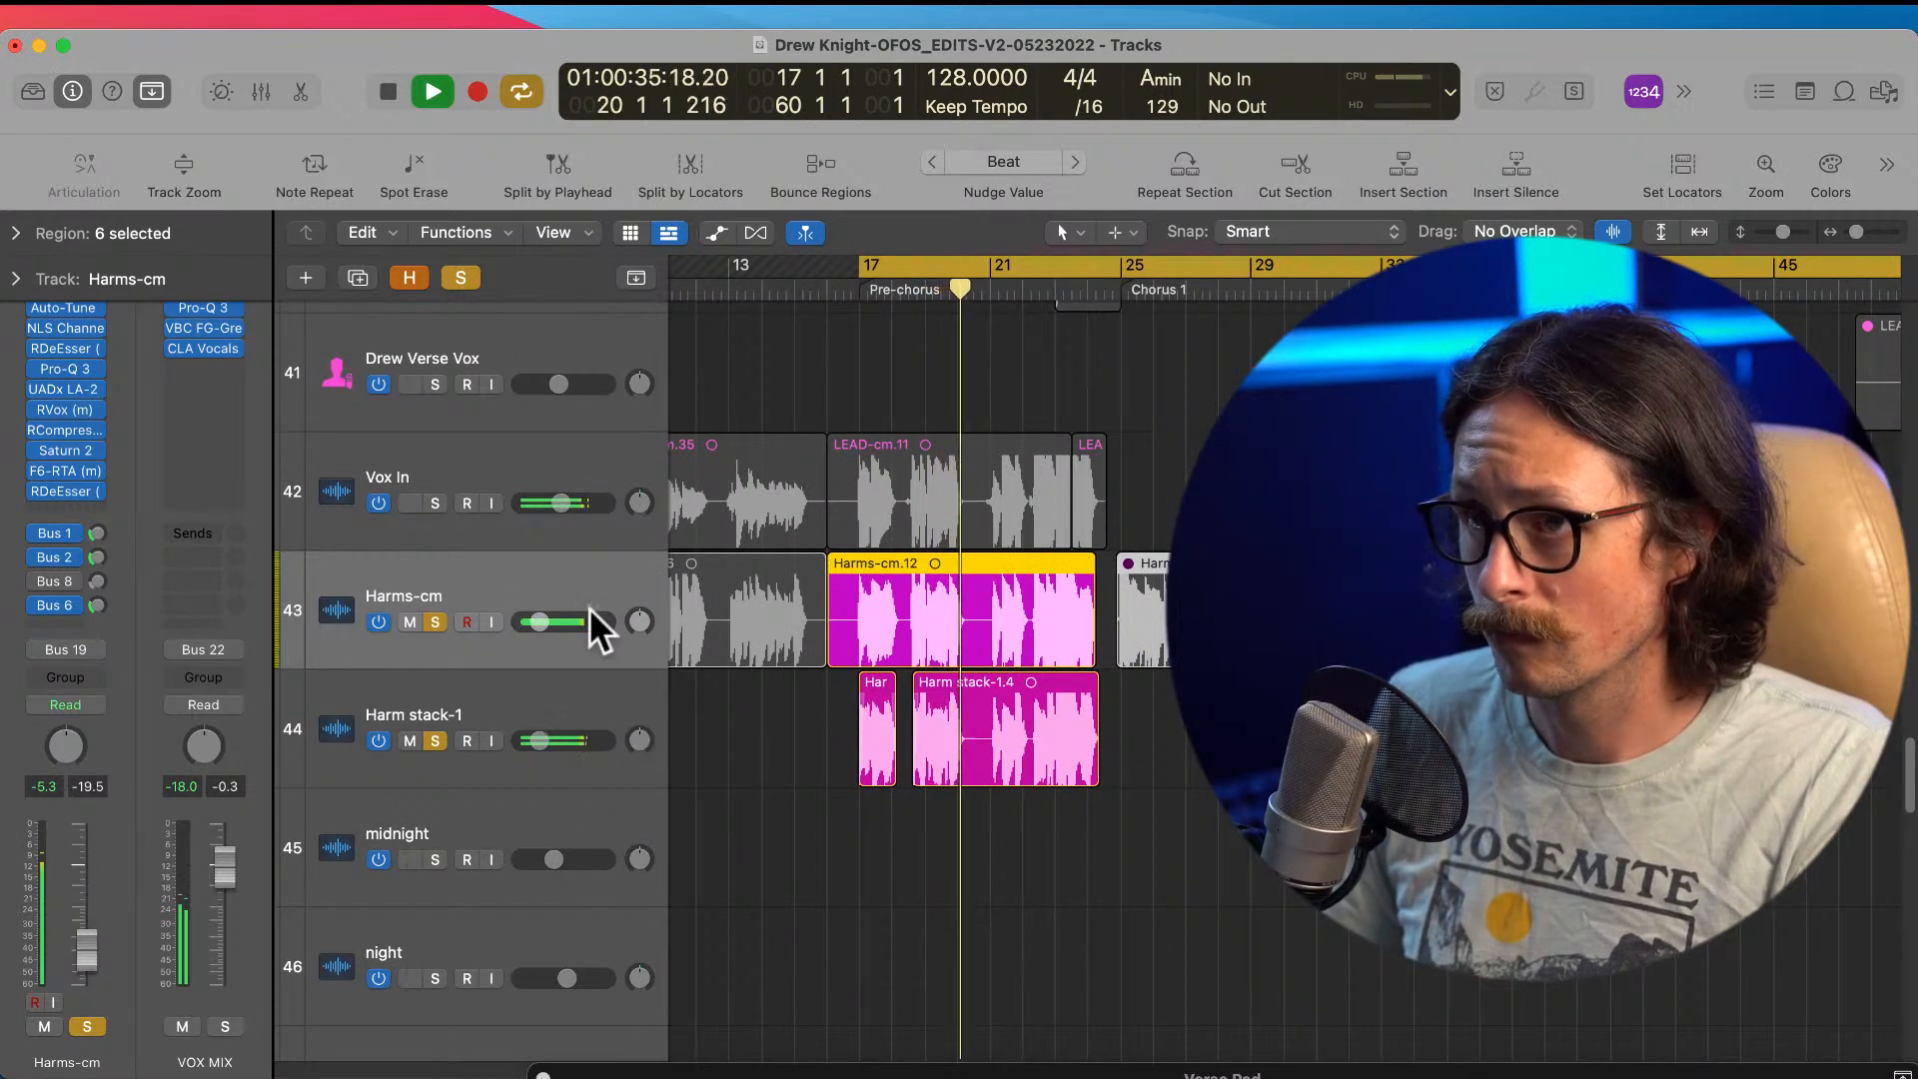
pyautogui.click(434, 502)
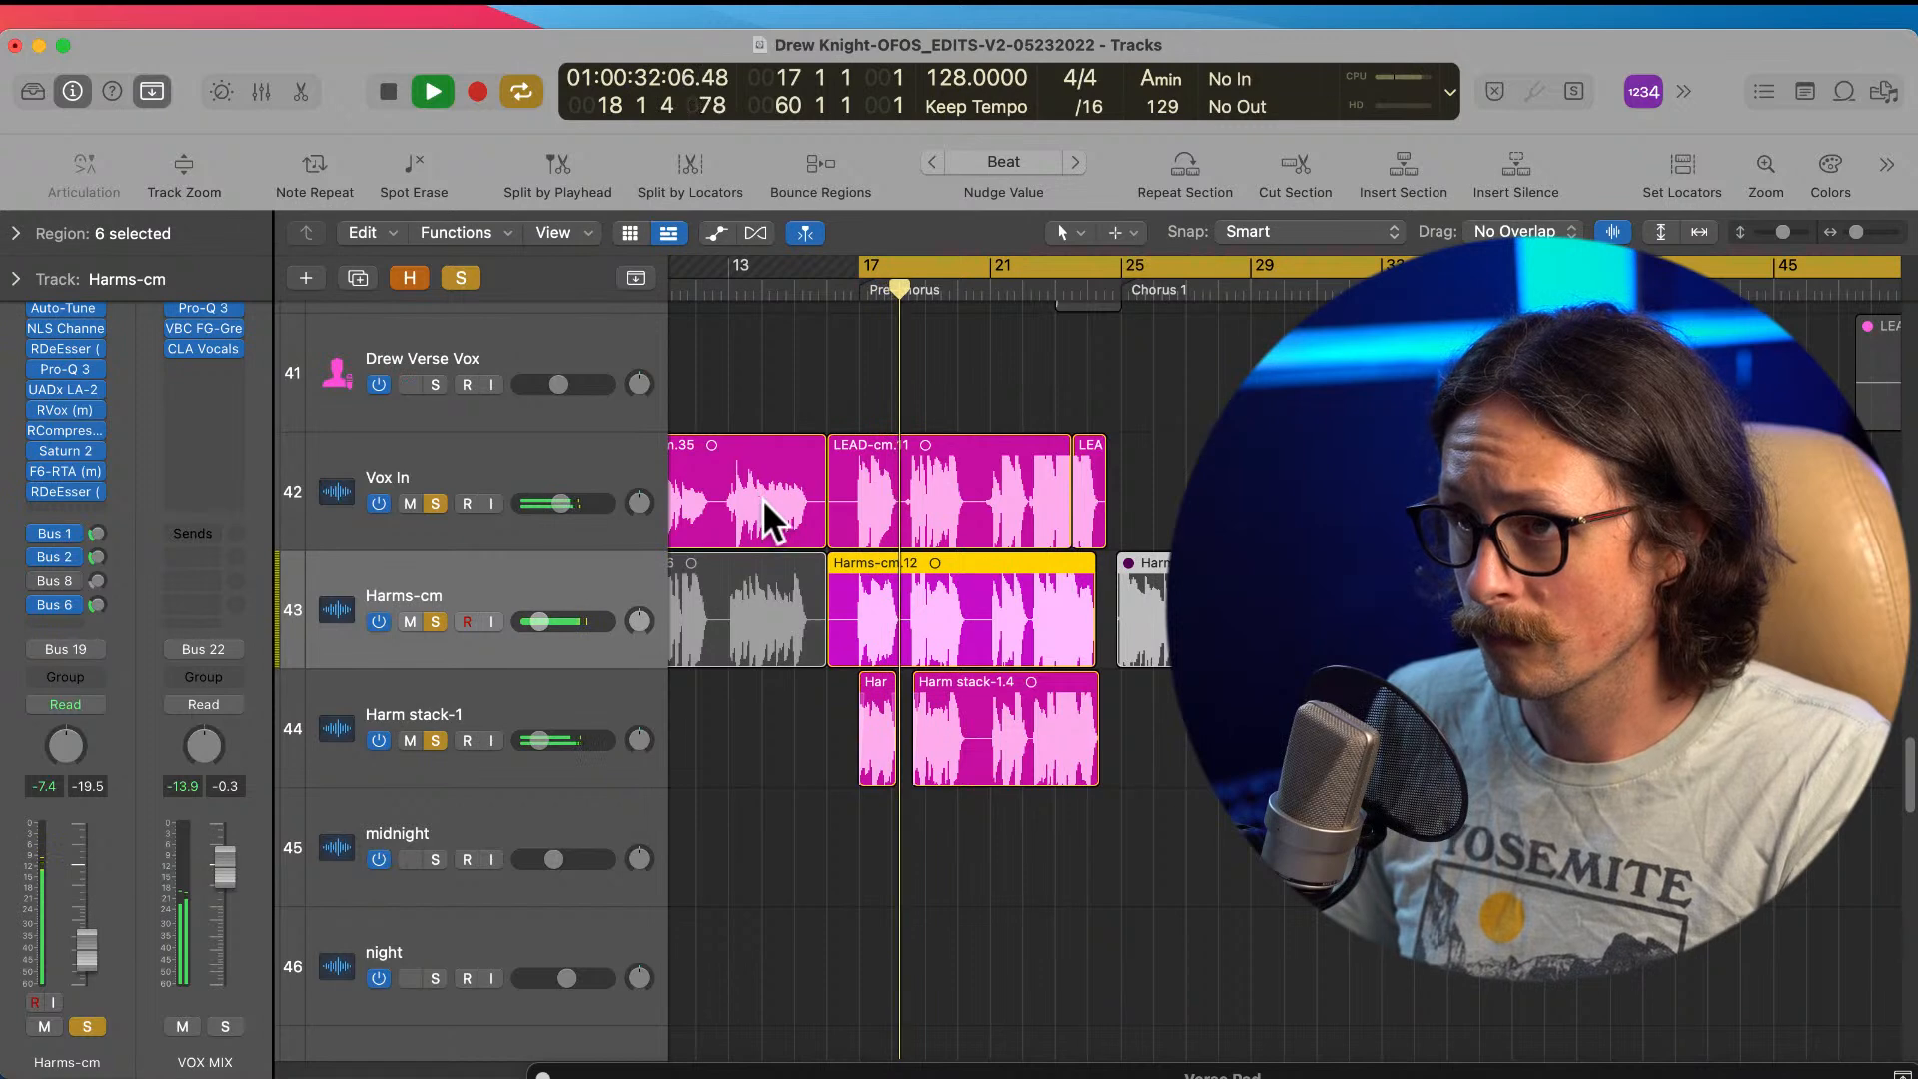
# Step: Delete the Vox In audio from 18 1 1 161 to 18 2 3 135 and fade the region edges around the gap
pyautogui.moveTo(880, 462); pyautogui.dragTo(1023, 632)
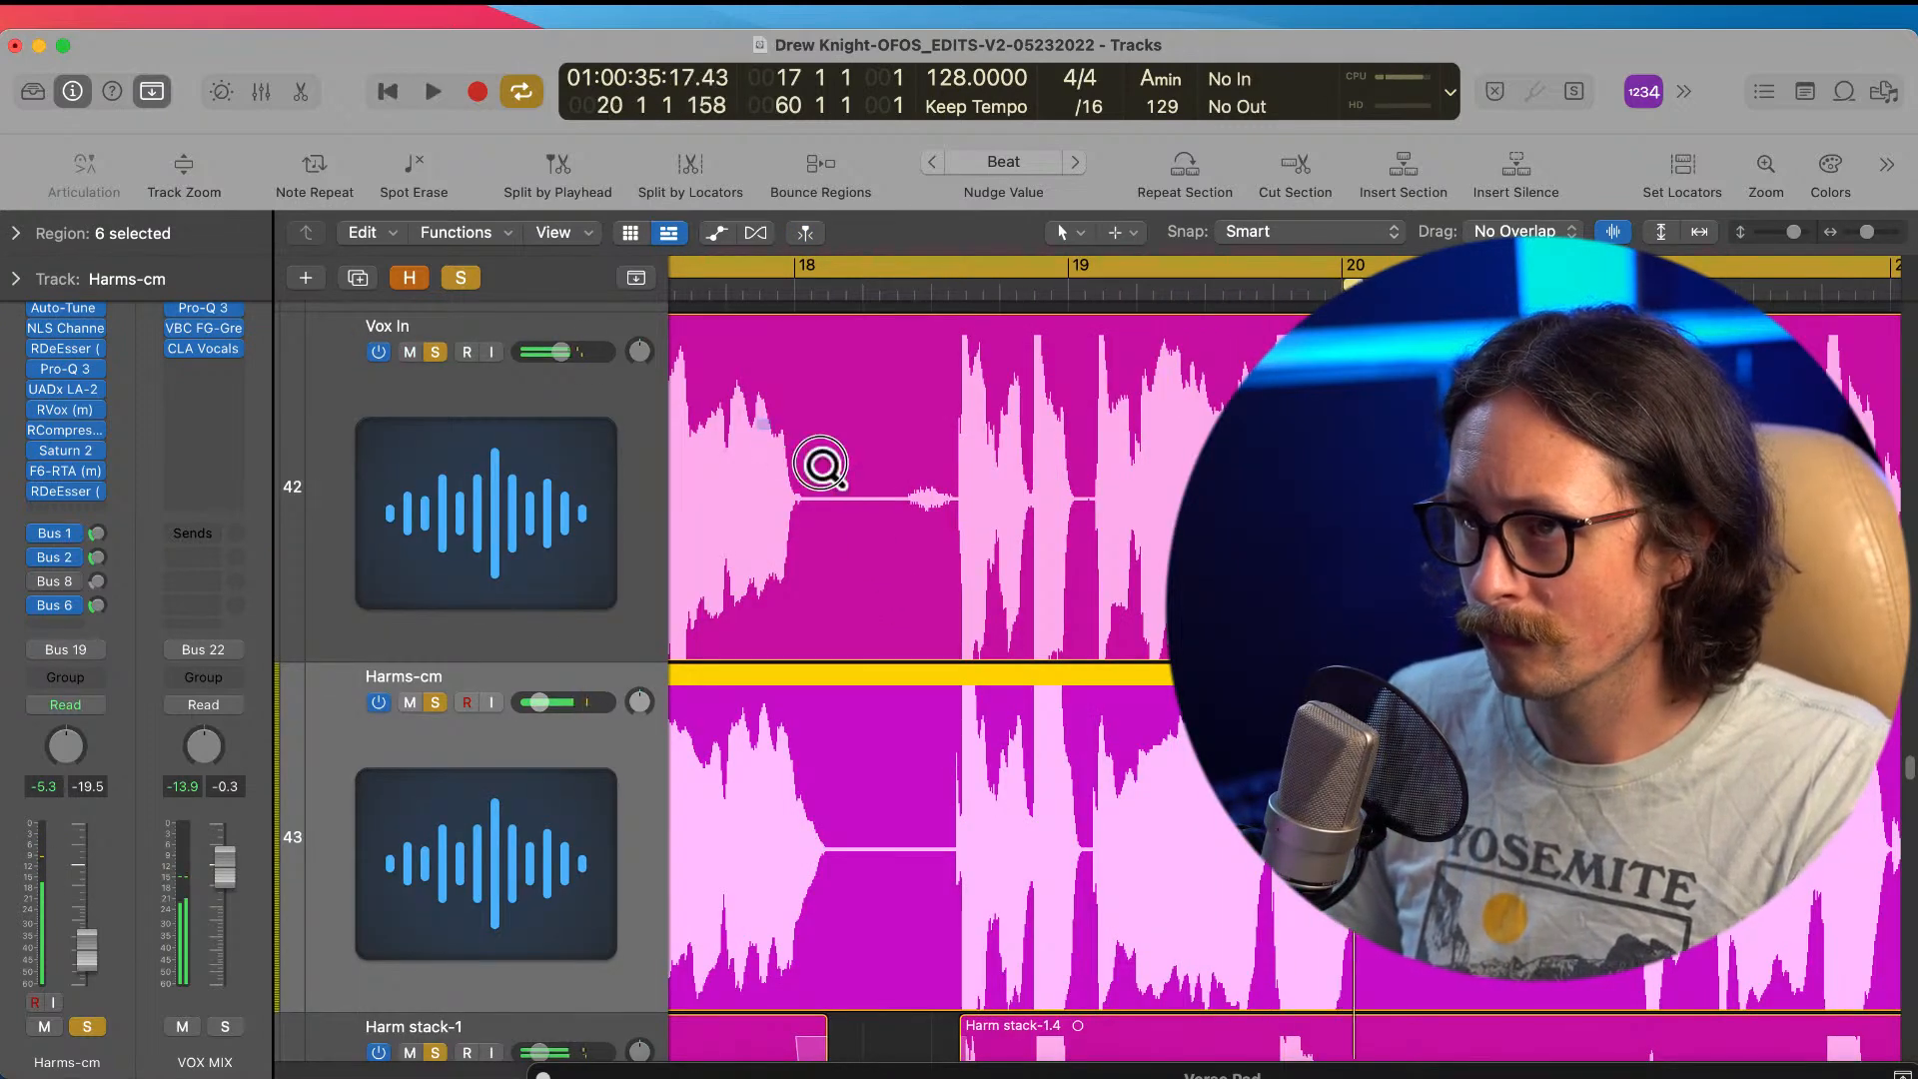
pyautogui.moveTo(757, 422); pyautogui.dragTo(1149, 659)
pyautogui.moveTo(829, 688); pyautogui.dragTo(1137, 686)
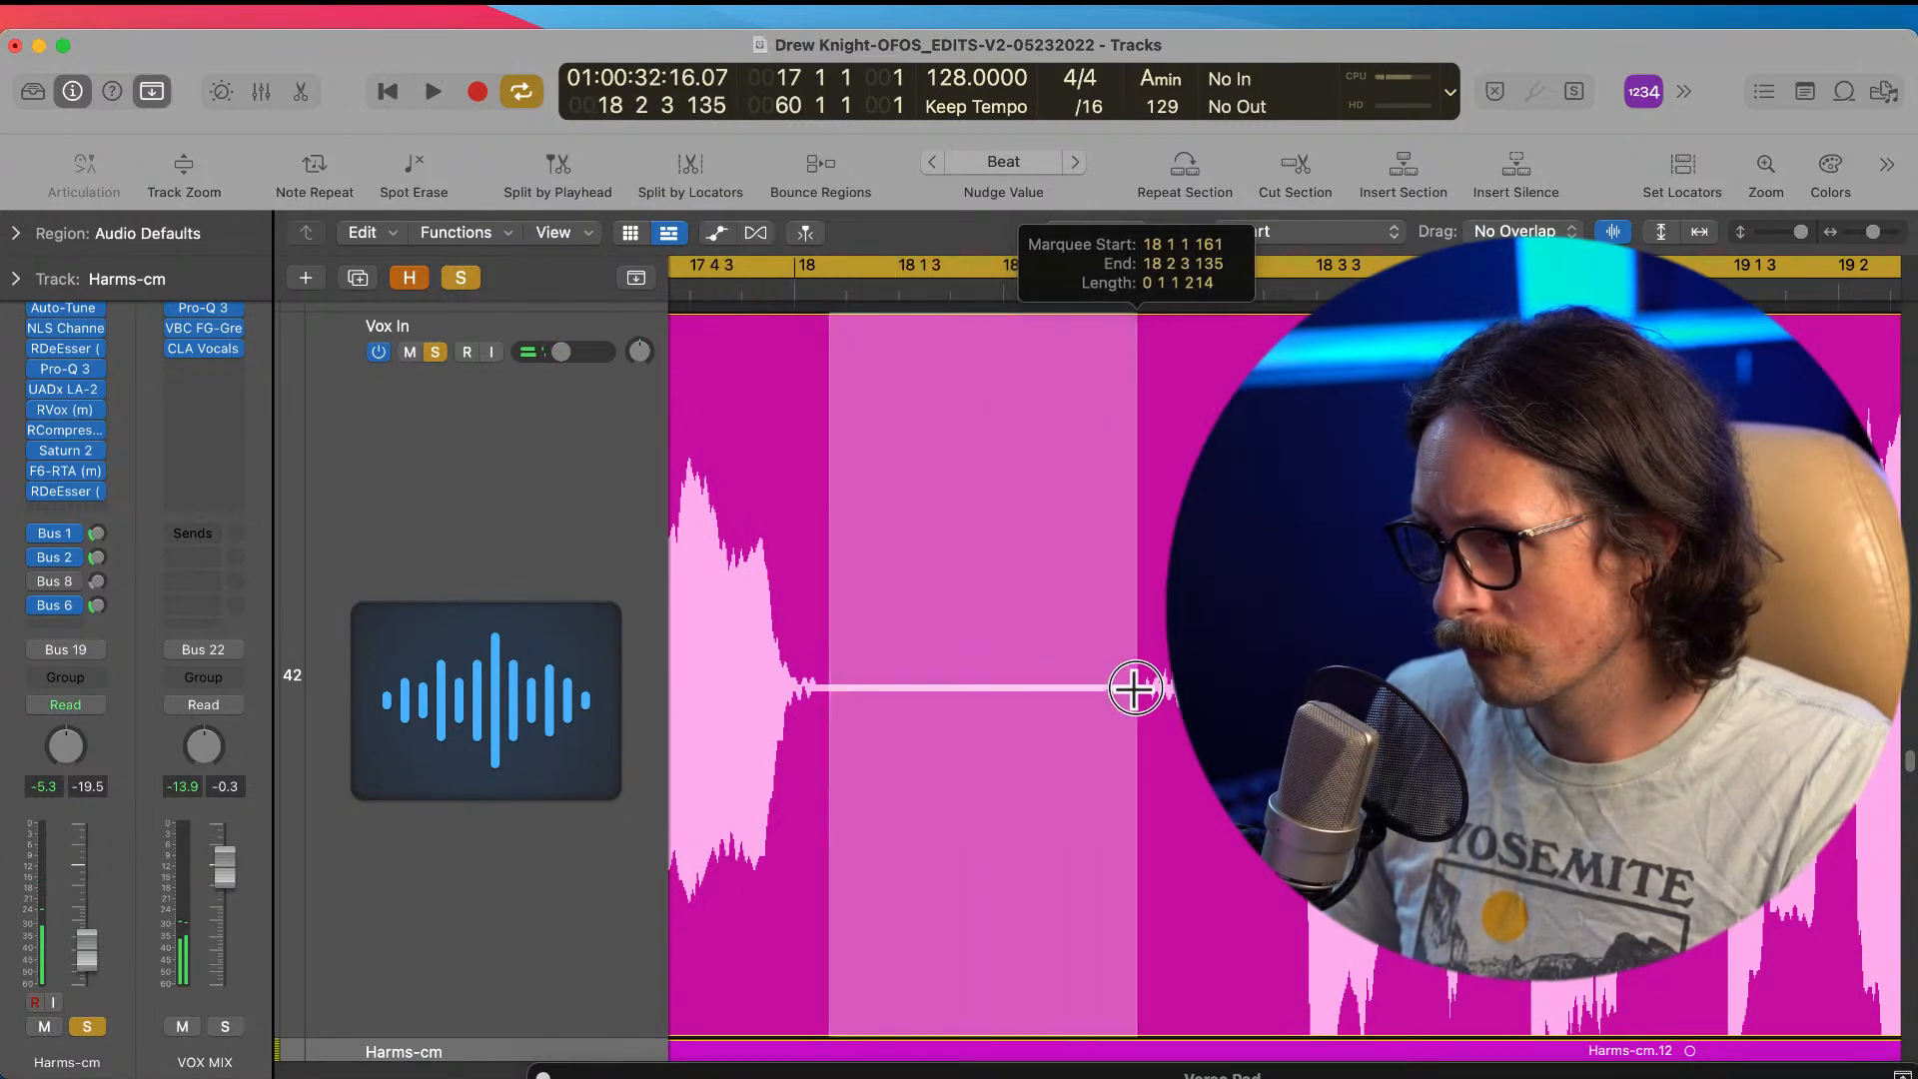
pyautogui.press('Delete')
pyautogui.moveTo(766, 652); pyautogui.dragTo(1159, 679)
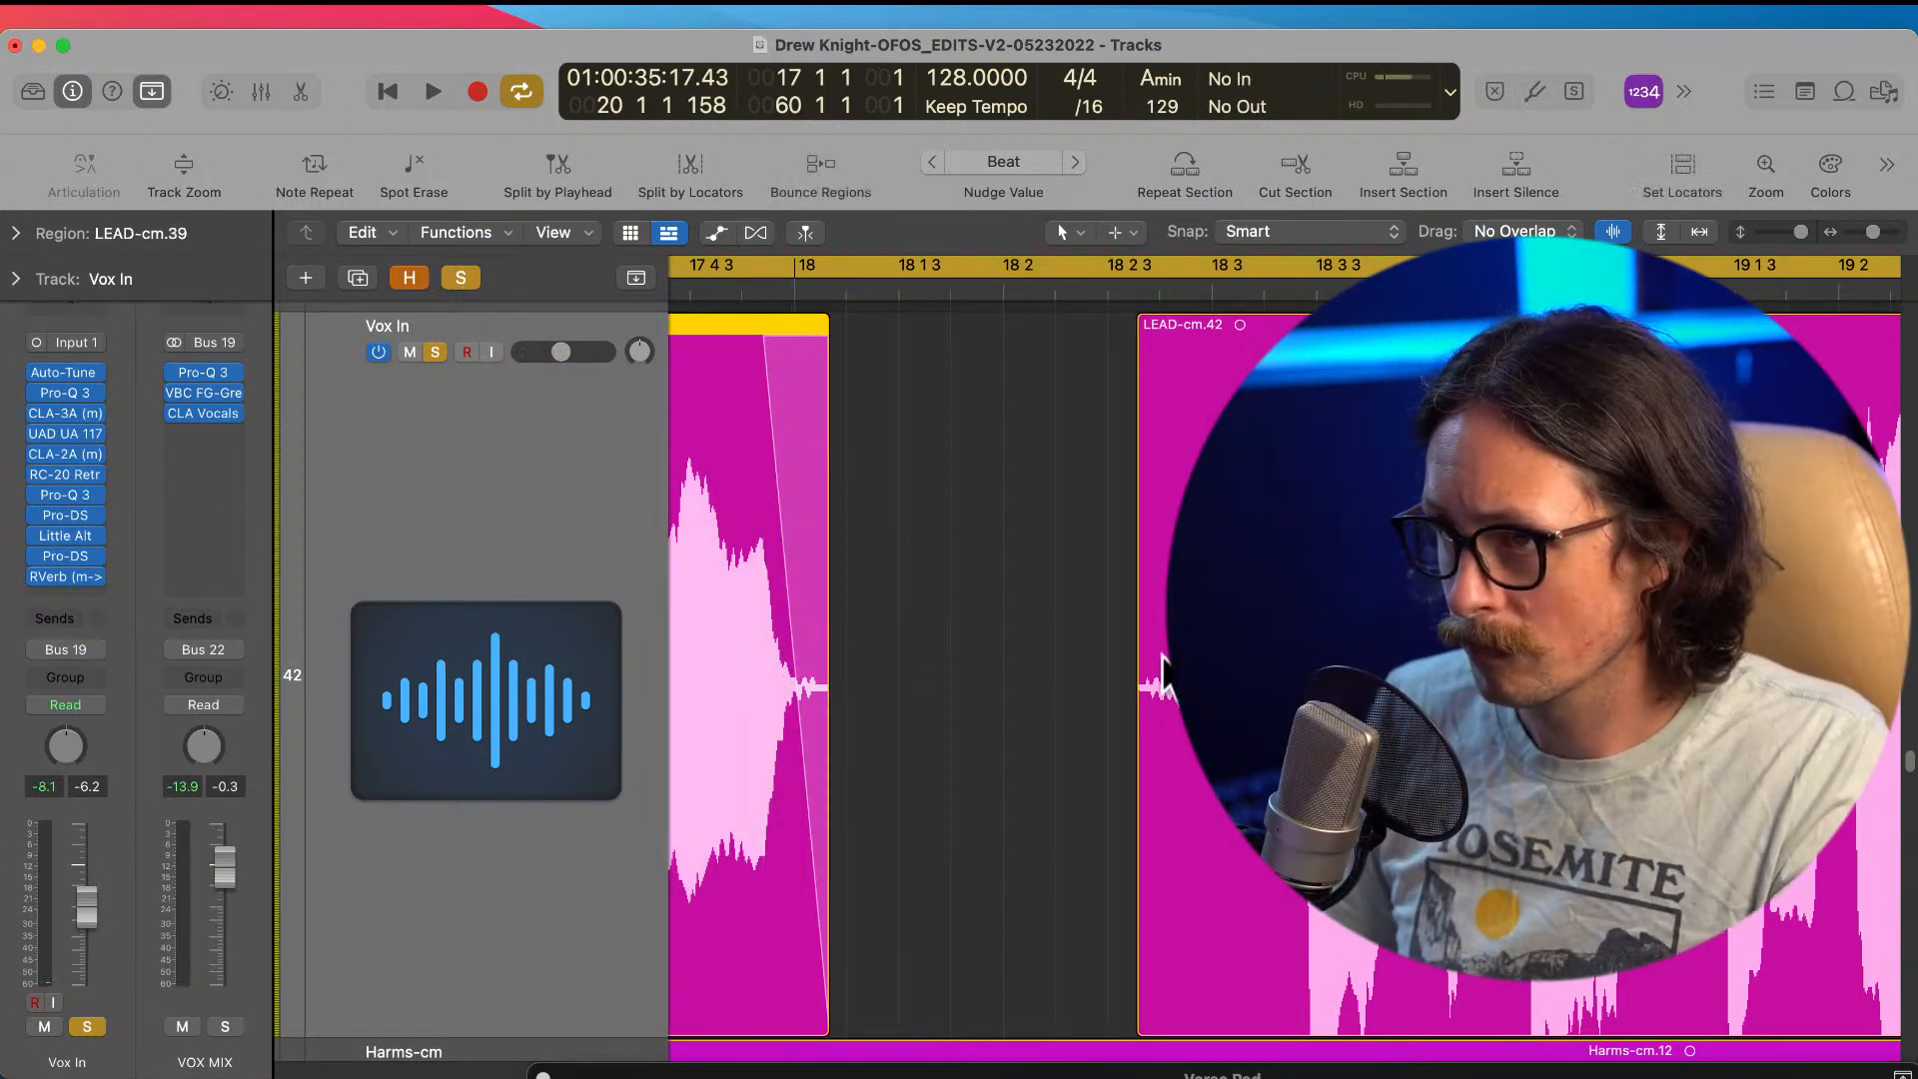
pyautogui.press('Right')
pyautogui.keyDown('ctrl'); pyautogui.keyDown('alt'); pyautogui.click(1028, 706); pyautogui.keyUp('alt'); pyautogui.keyUp('ctrl')
pyautogui.keyDown('ctrl'); pyautogui.keyDown('alt'); pyautogui.click(908, 672); pyautogui.keyUp('alt'); pyautogui.keyUp('ctrl')
# Step: Split the Vox In lead region just before bar 17 and delete the piece leading into the pre-chorus
pyautogui.press('space')
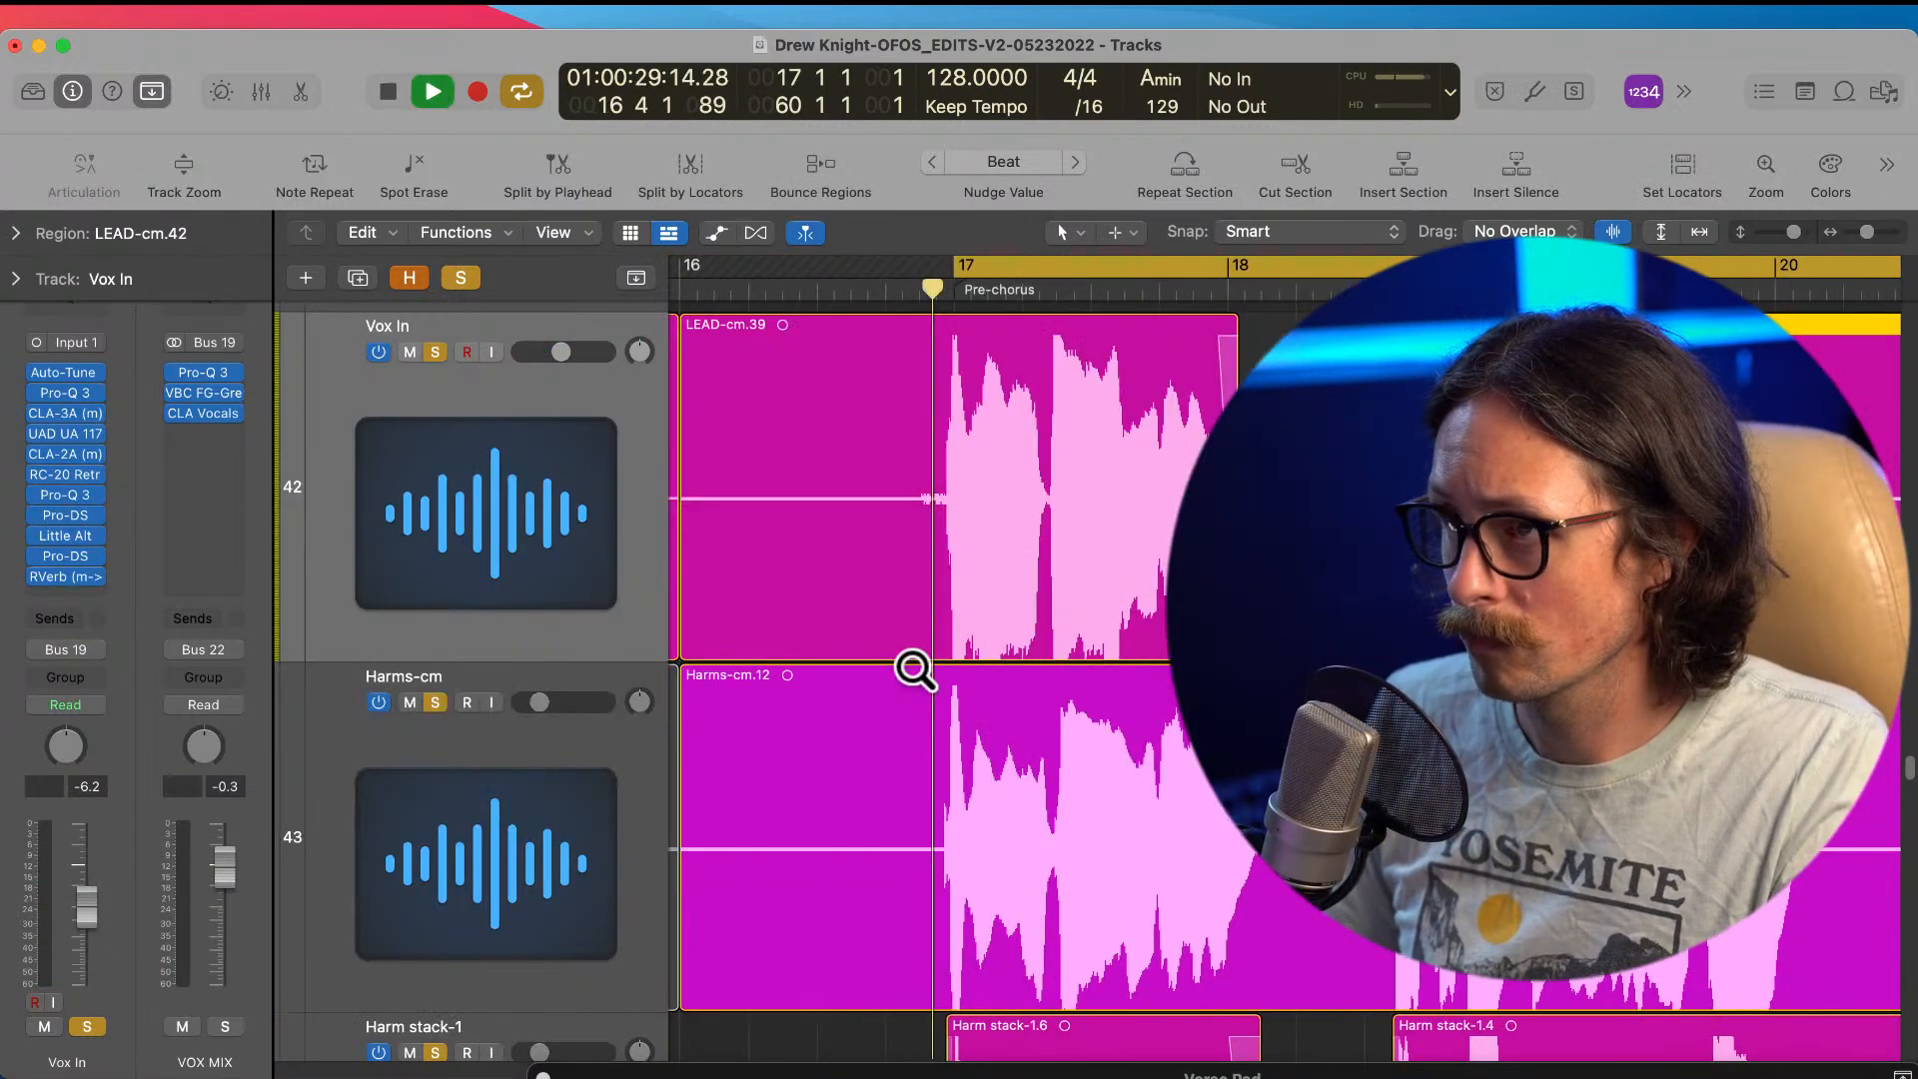
pyautogui.keyDown('ctrl'); pyautogui.keyDown('alt'); pyautogui.click(1021, 520); pyautogui.keyUp('alt'); pyautogui.keyUp('ctrl')
pyautogui.moveTo(844, 446); pyautogui.dragTo(919, 769)
pyautogui.moveTo(859, 404); pyautogui.dragTo(1053, 646)
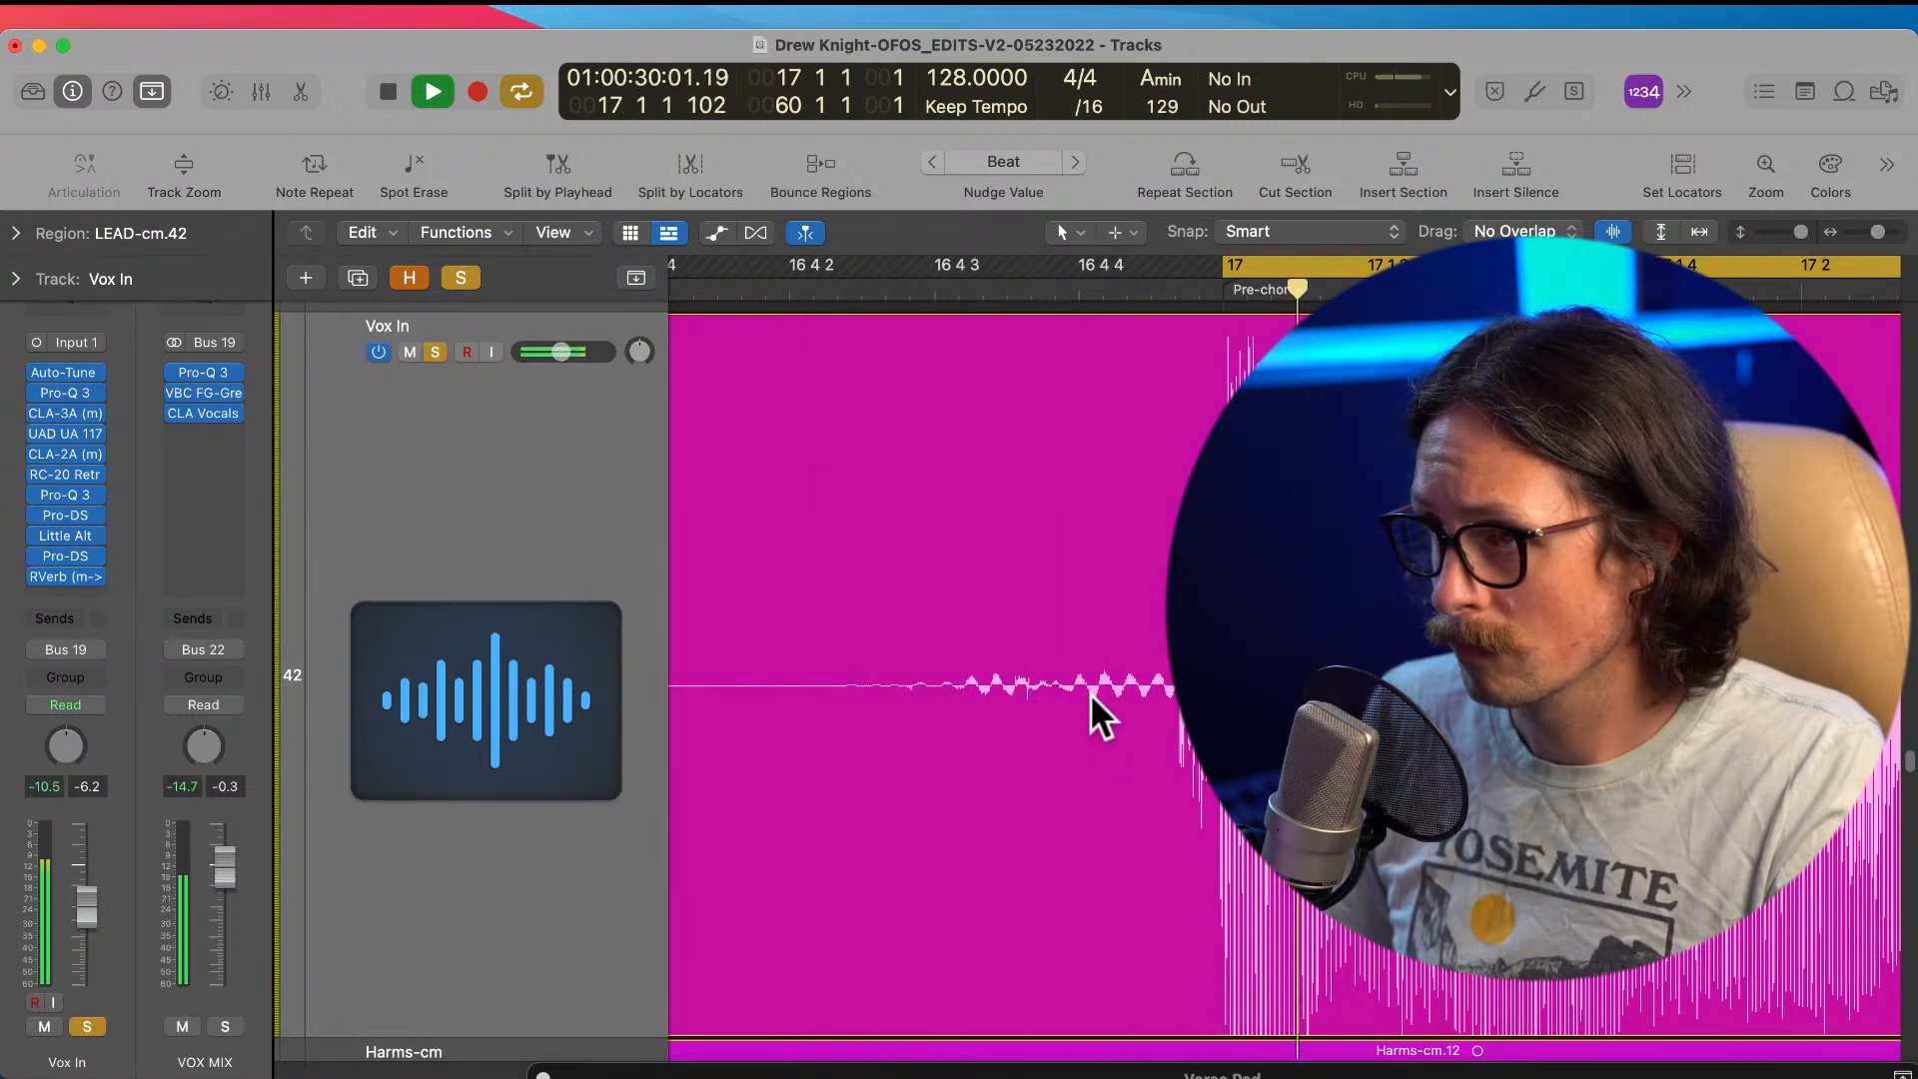
pyautogui.press('space')
pyautogui.keyDown('ctrl'); pyautogui.keyDown('alt'); pyautogui.click(1099, 720); pyautogui.keyUp('alt'); pyautogui.keyUp('ctrl')
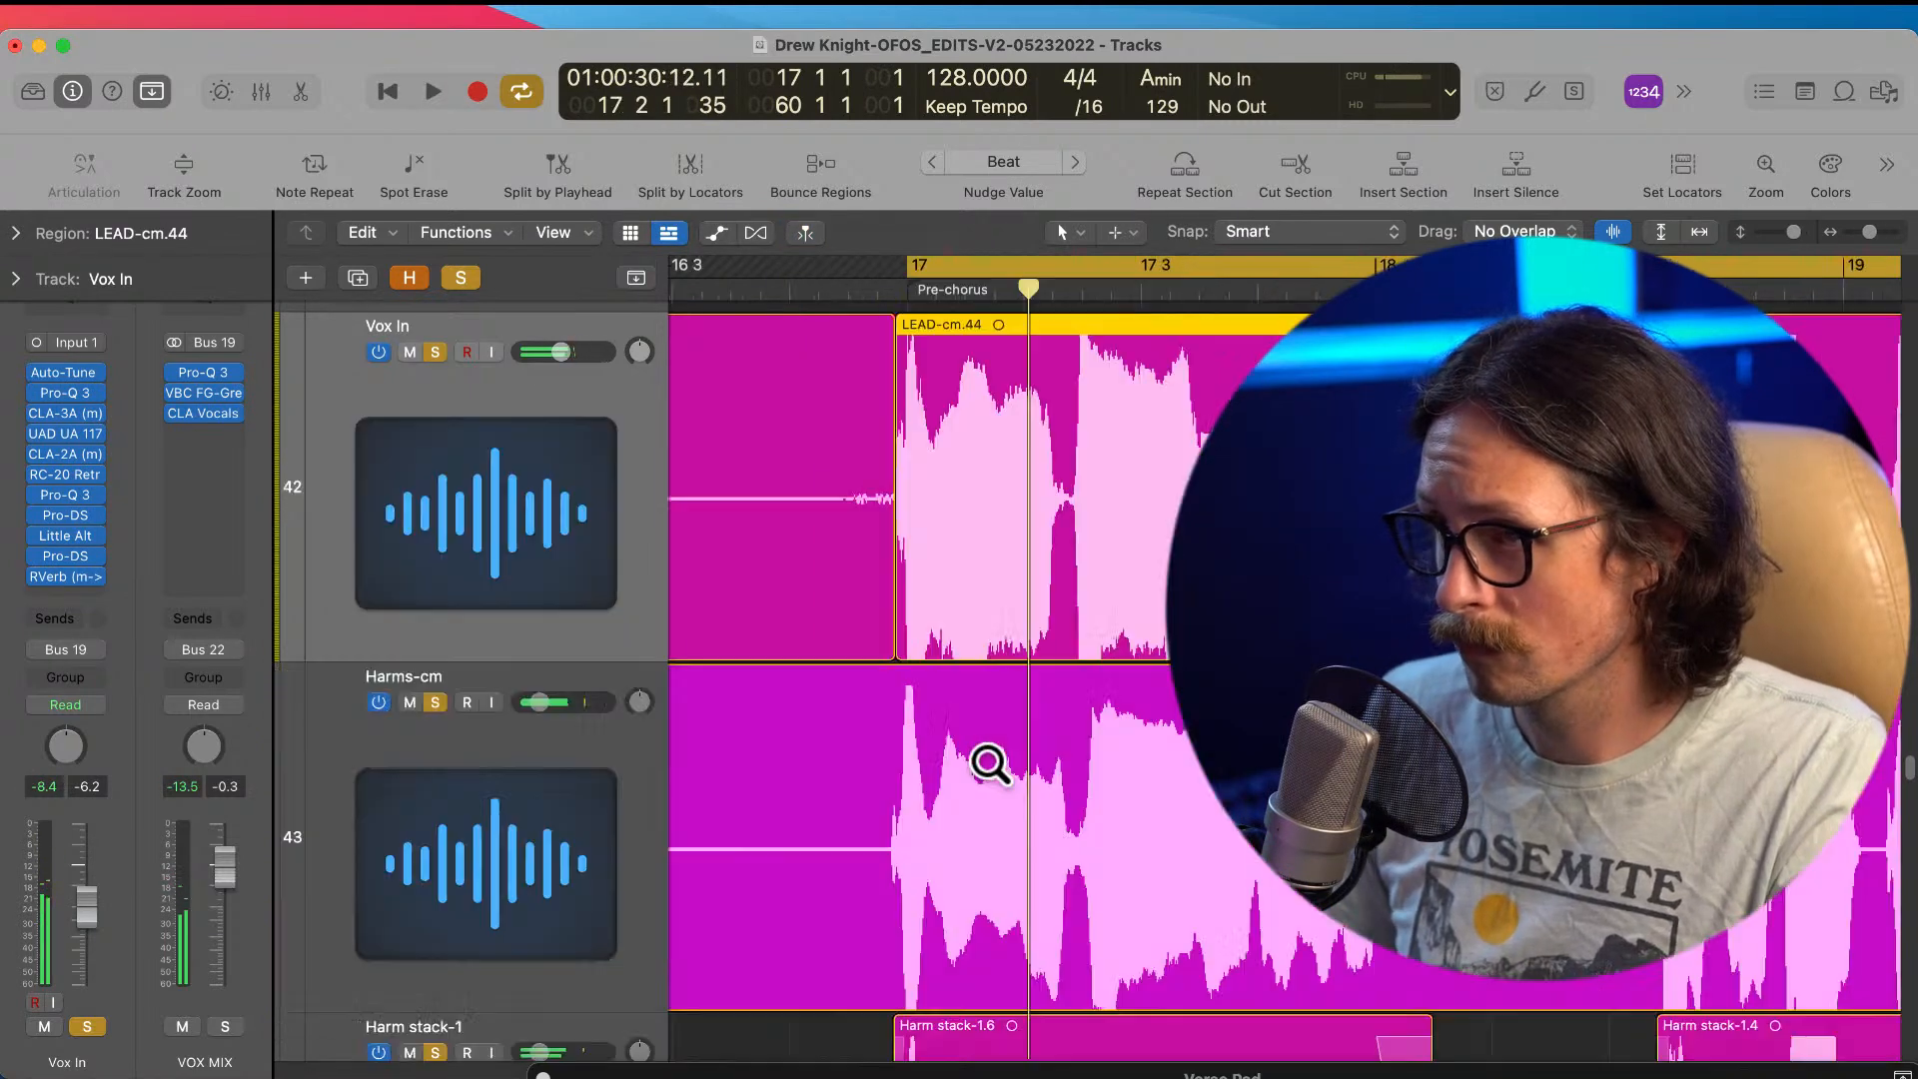
pyautogui.click(843, 570)
pyautogui.press('Delete')
# Step: Add a short fade-in to the start of the first pre-chorus Vox In region and audition the edit
pyautogui.moveTo(950, 406); pyautogui.dragTo(1084, 765)
pyautogui.click(963, 706)
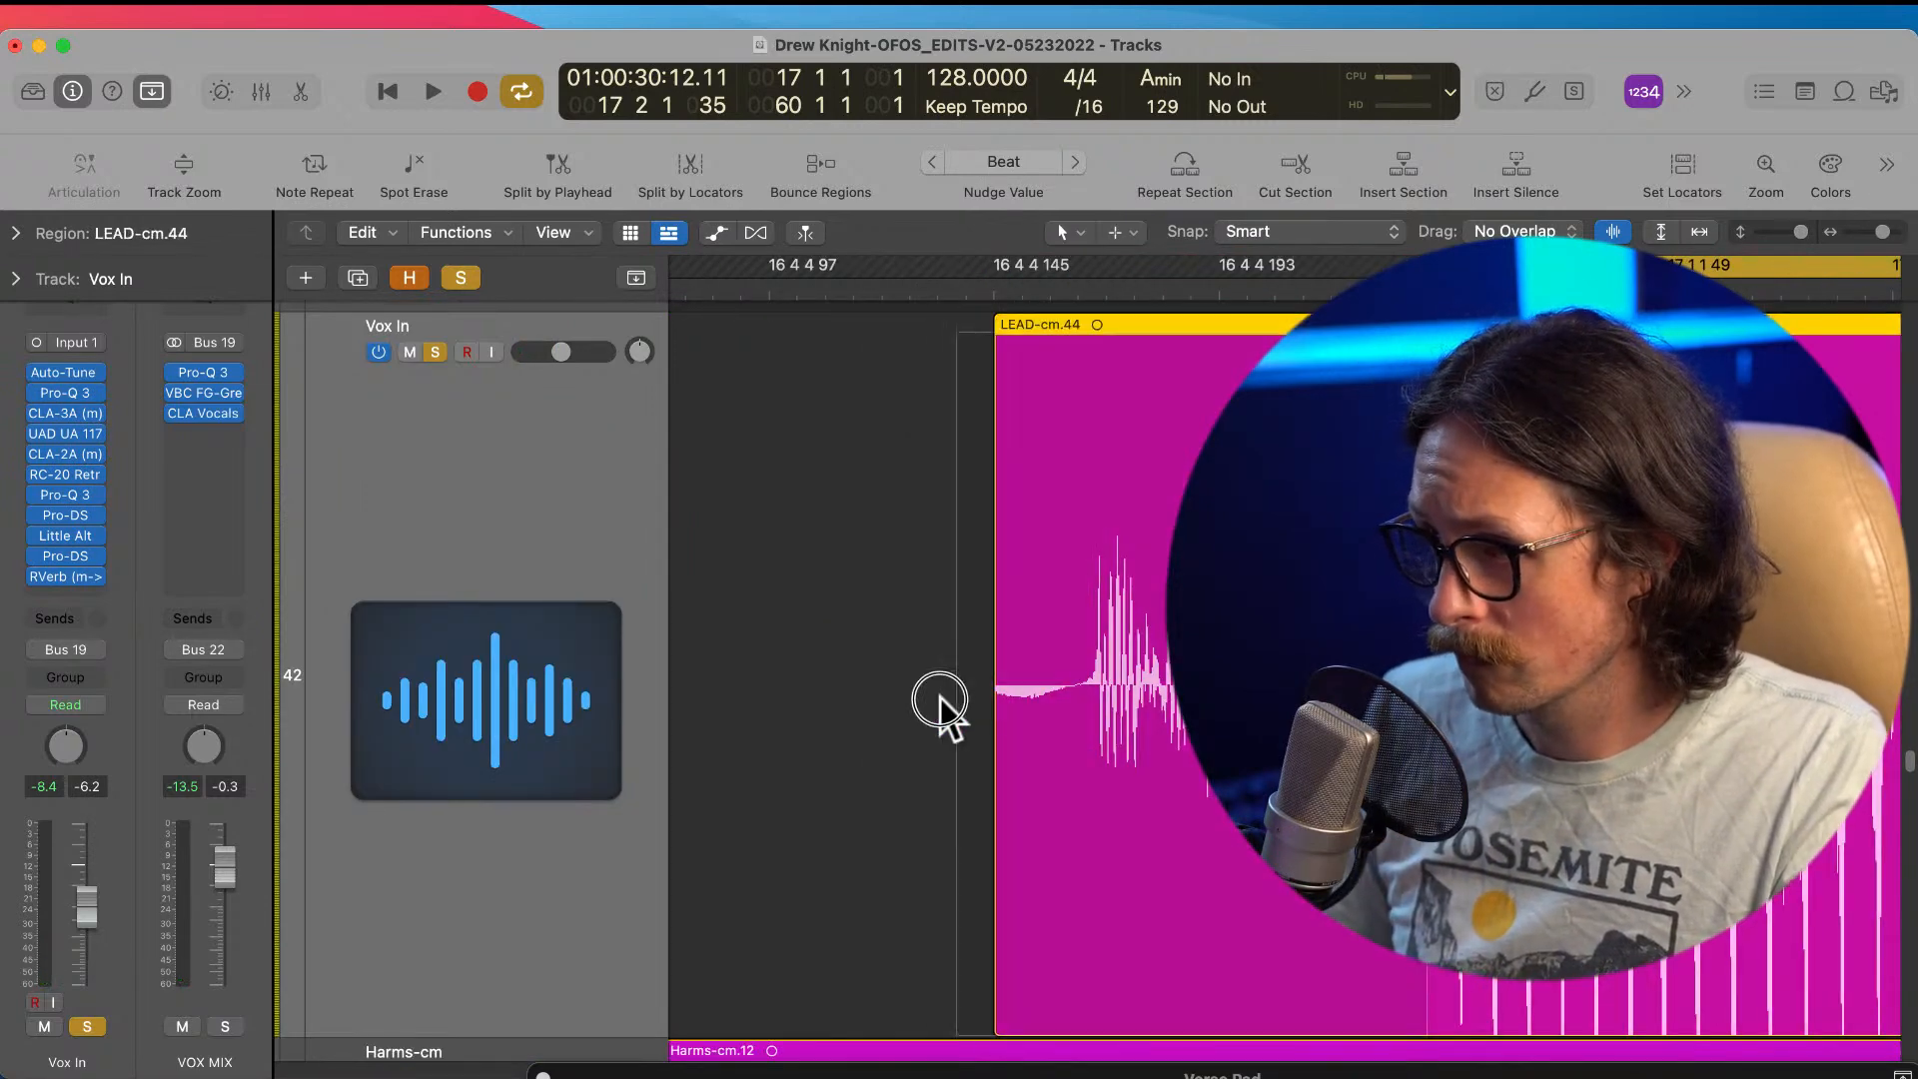
pyautogui.keyDown('ctrl'); pyautogui.keyDown('alt'); pyautogui.click(919, 699); pyautogui.keyUp('alt'); pyautogui.keyUp('ctrl')
pyautogui.press('space')
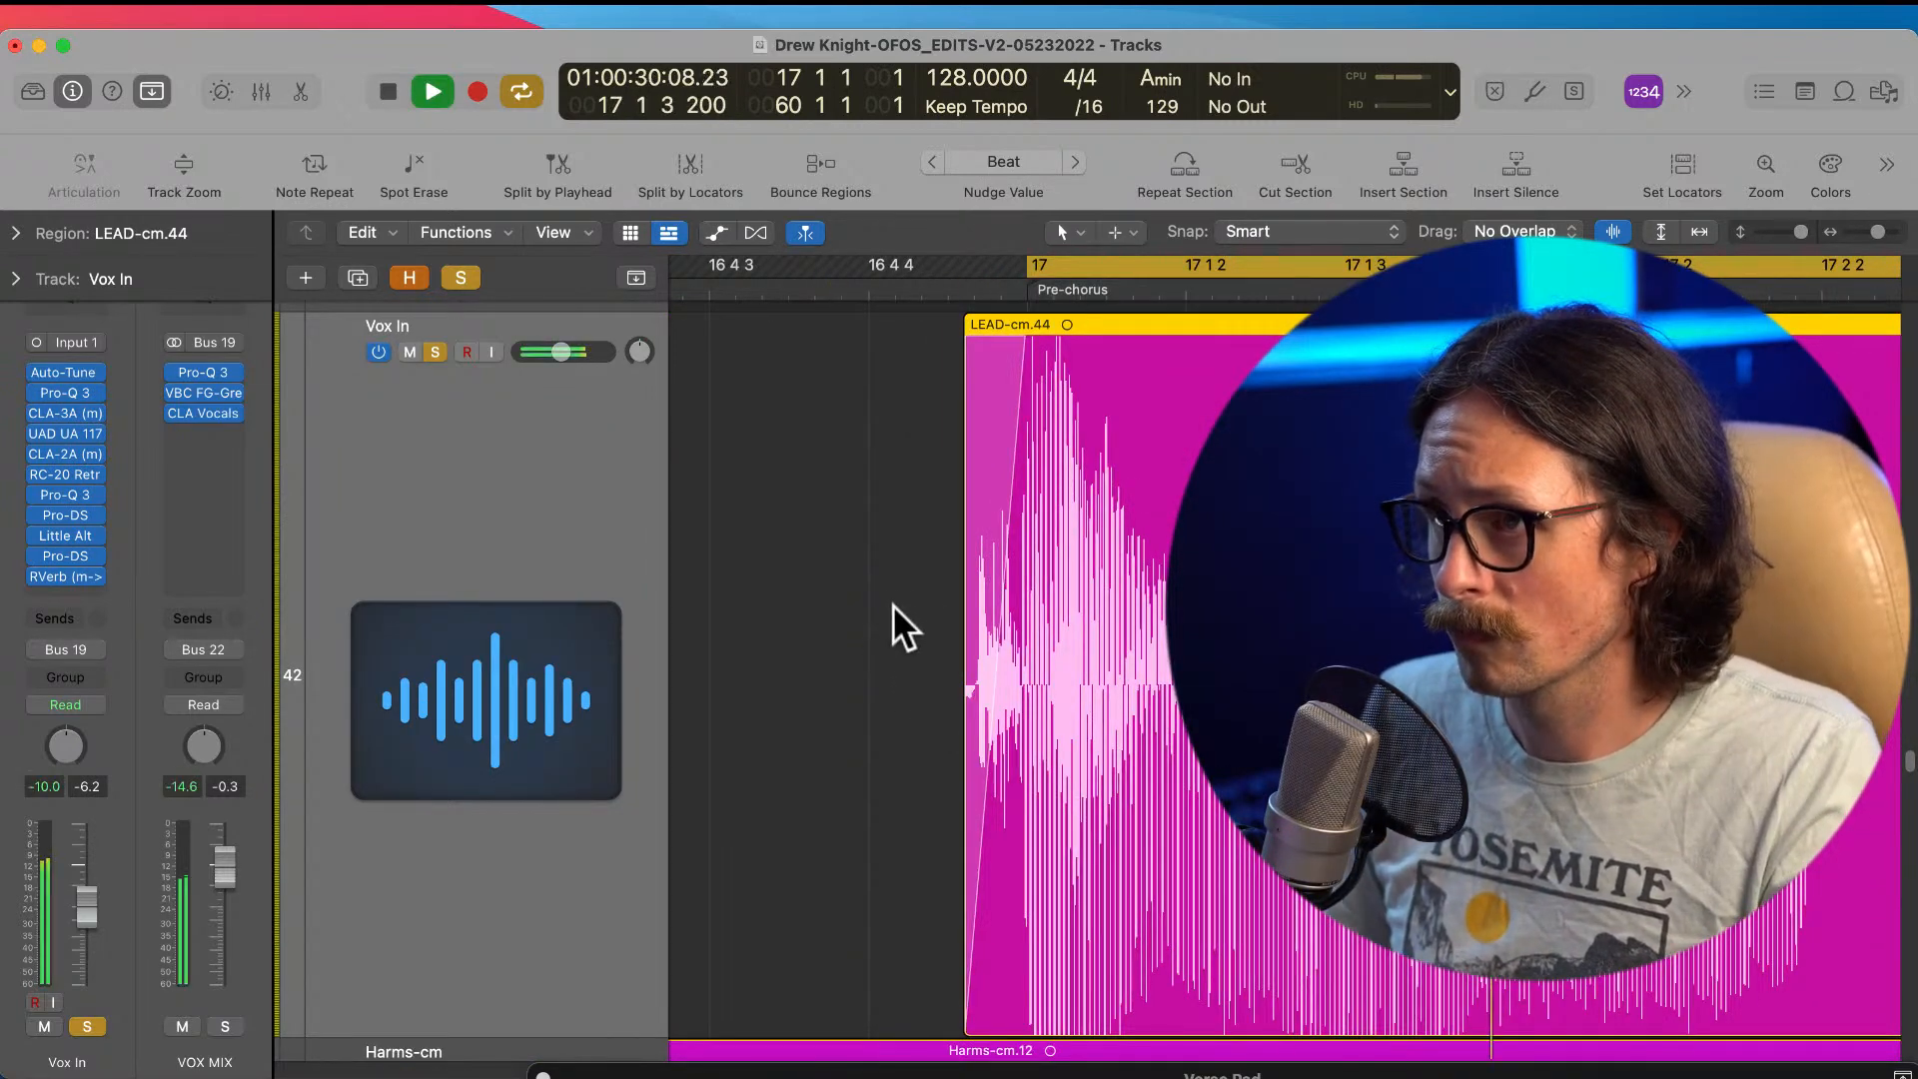
pyautogui.hscroll(-5, 1111, 534)
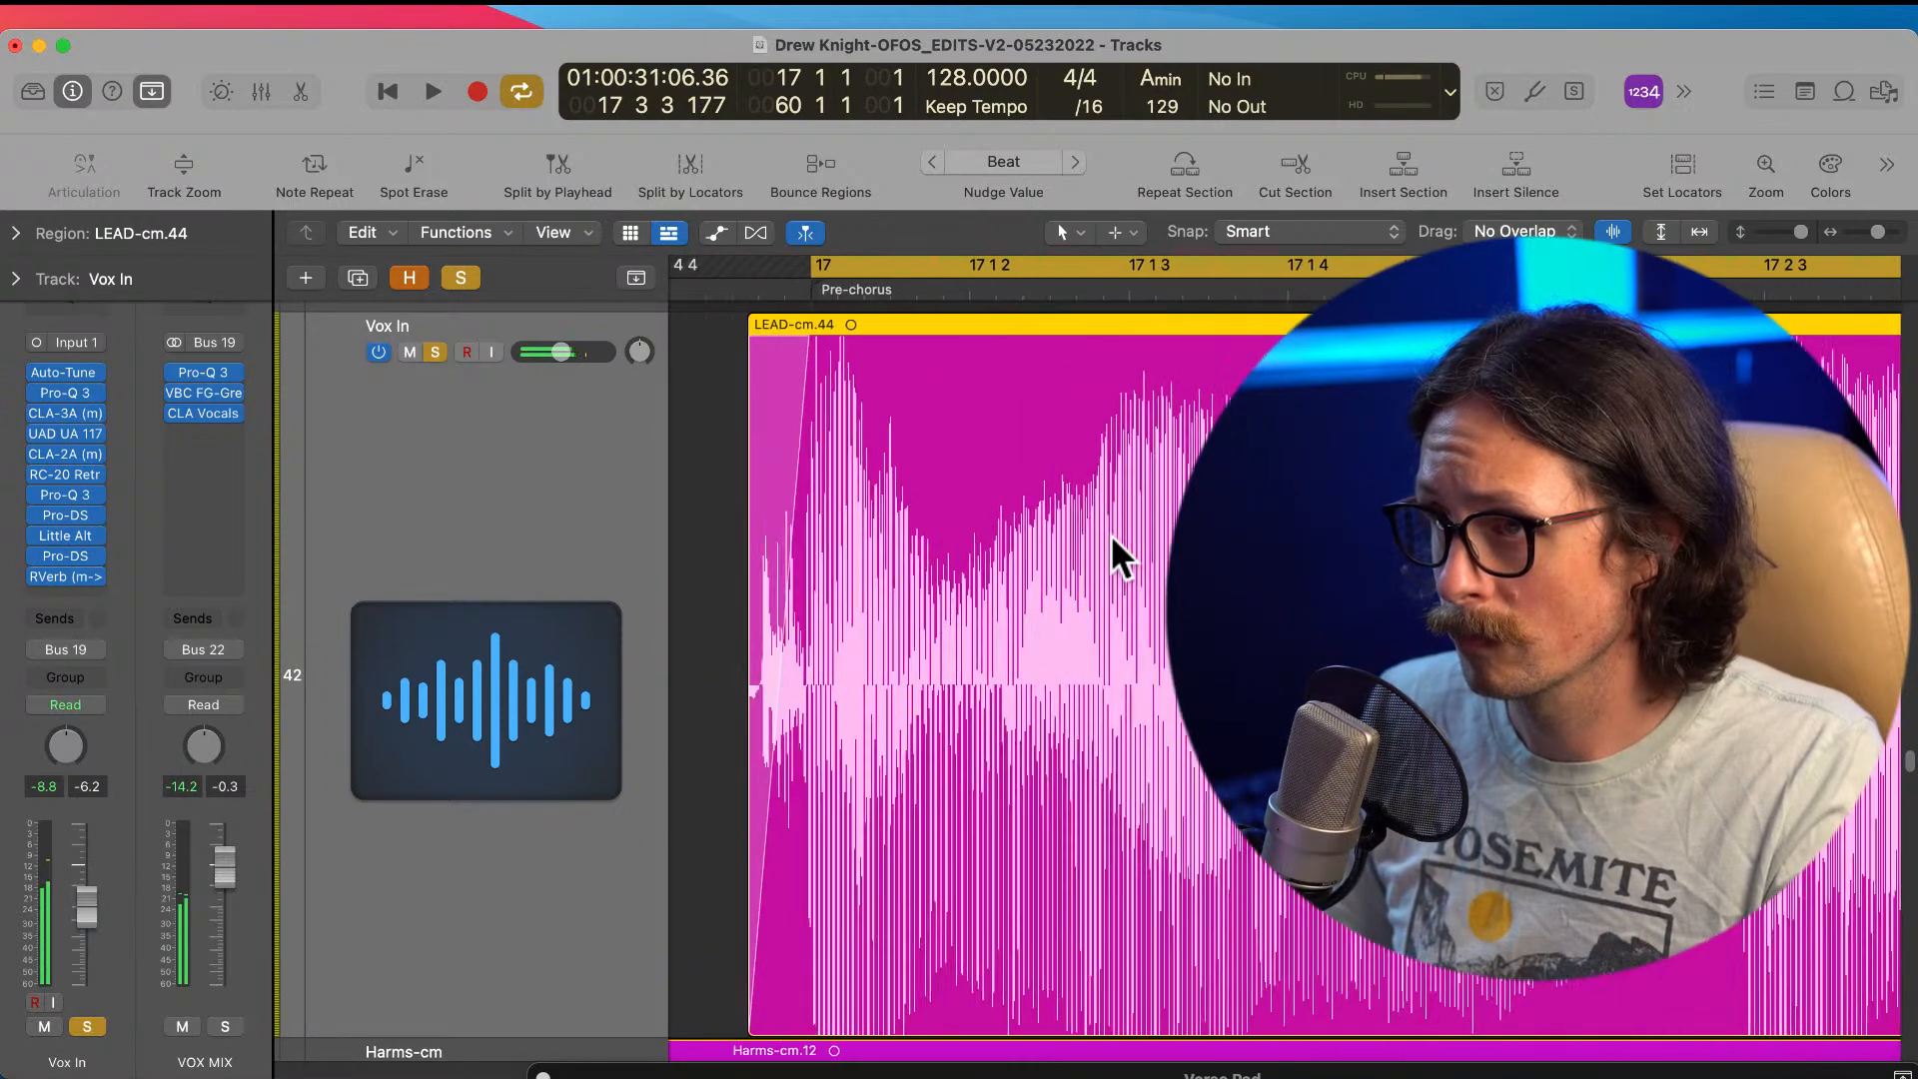
pyautogui.keyDown('ctrl'); pyautogui.keyDown('alt'); pyautogui.click(812, 650); pyautogui.keyUp('alt'); pyautogui.keyUp('ctrl')
pyautogui.press('space')
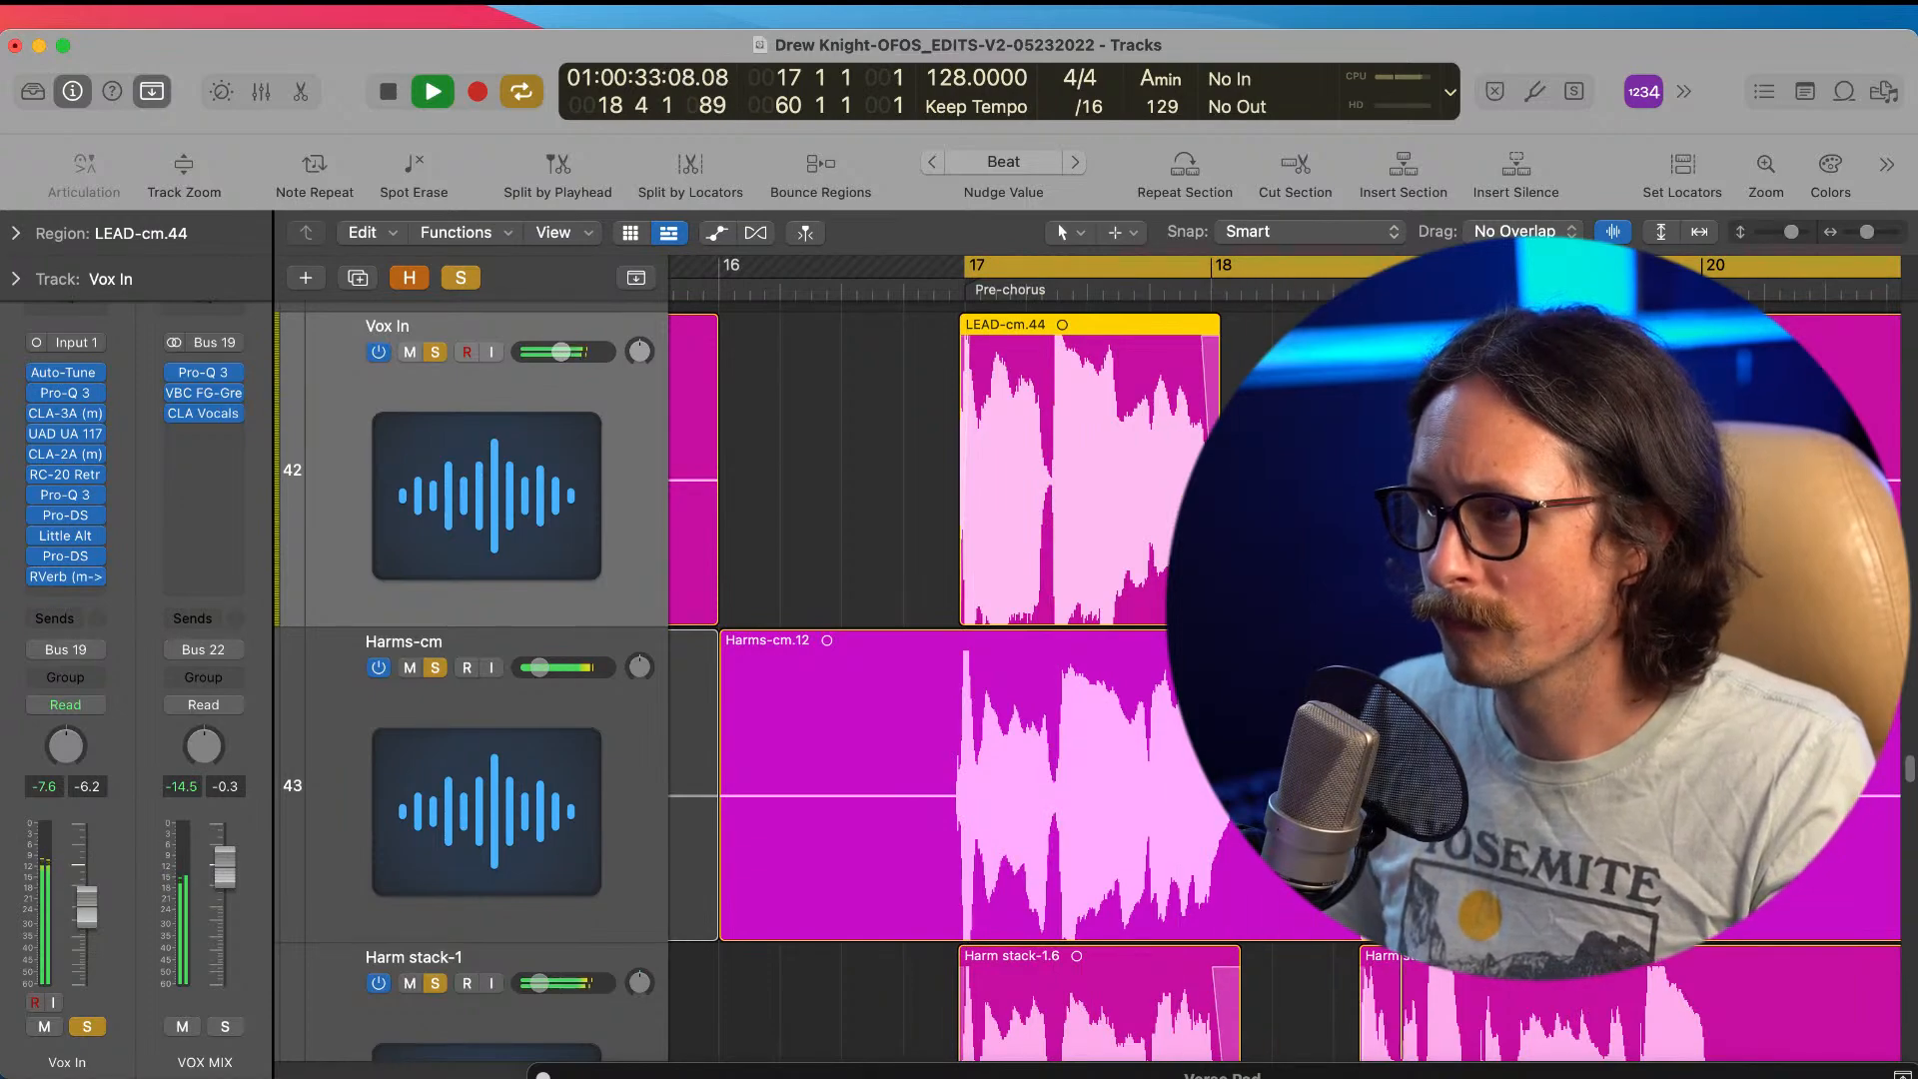
# Step: Delete the Vox In stretch after the phrase ending at bar 20 and fade out the end of that phrase
pyautogui.keyDown('ctrl'); pyautogui.keyDown('alt'); pyautogui.click(1065, 481); pyautogui.keyUp('alt'); pyautogui.keyUp('ctrl')
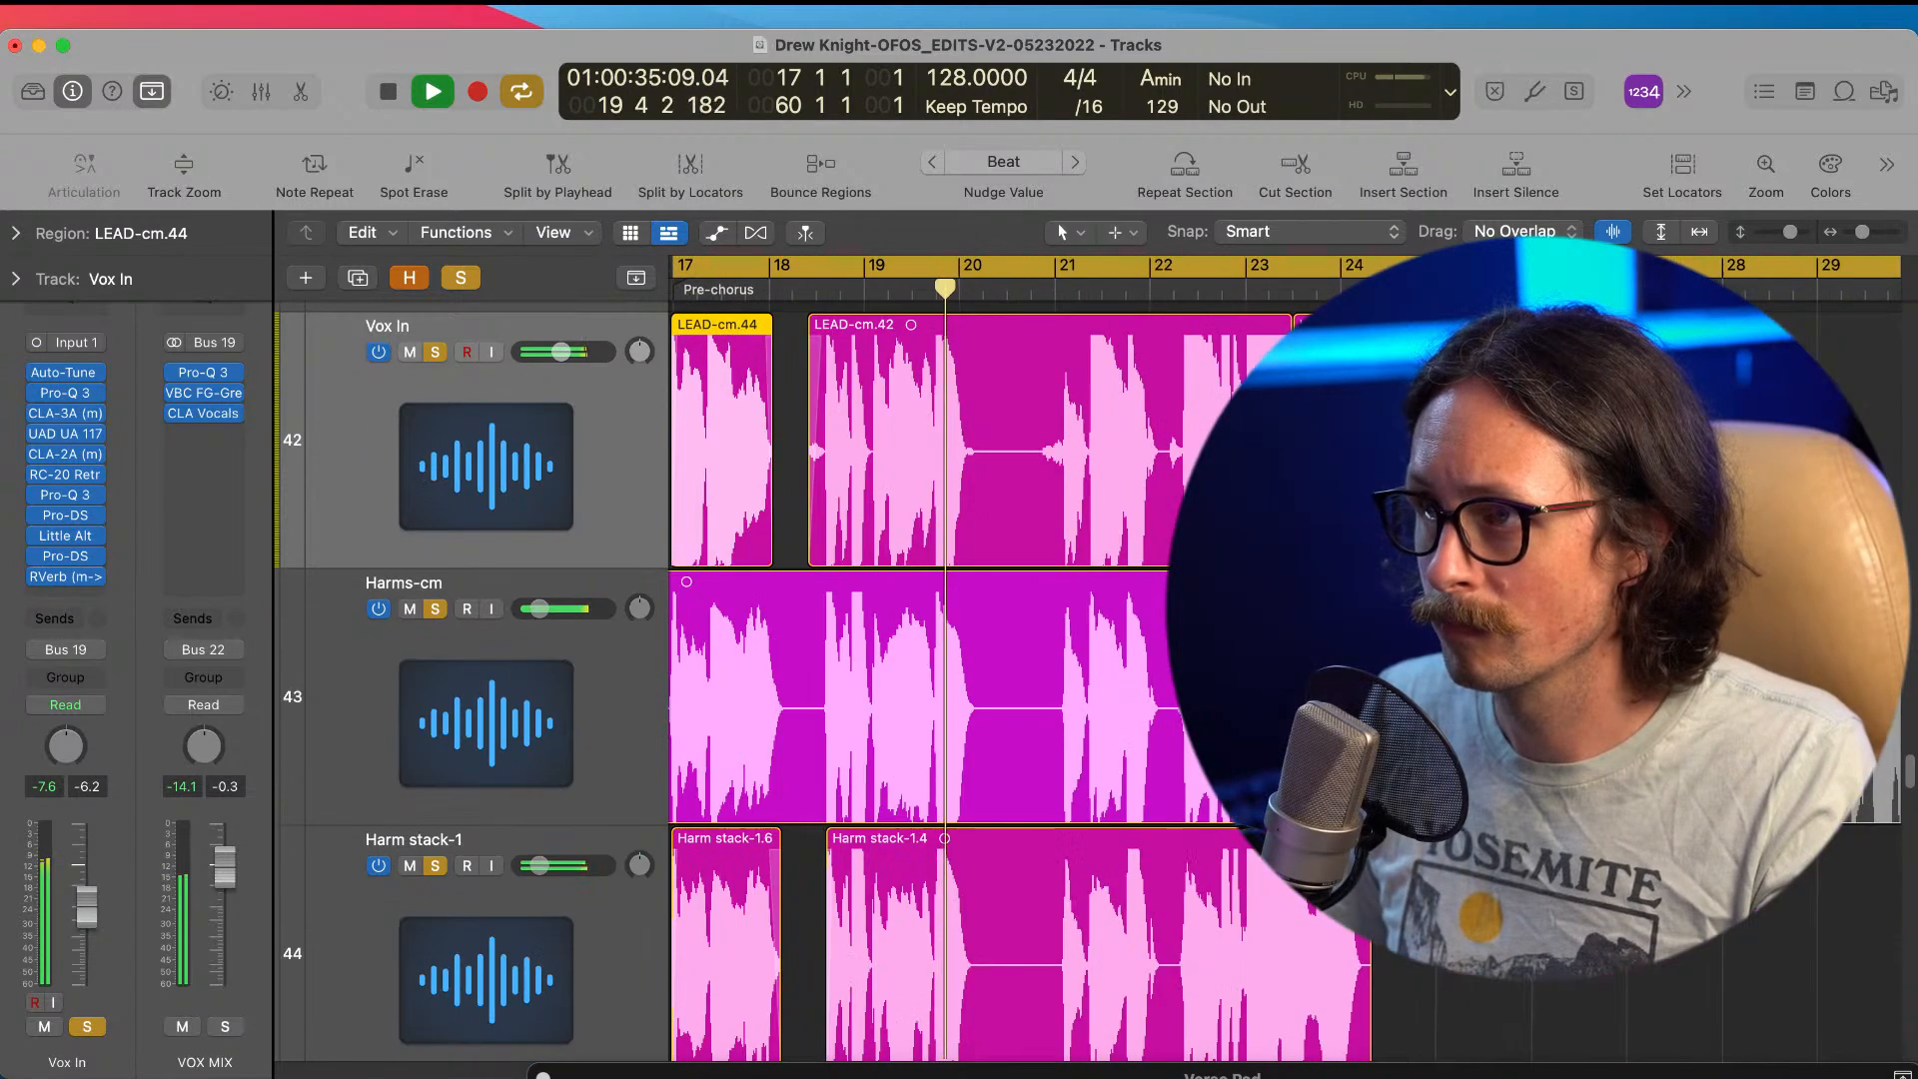
pyautogui.moveTo(840, 375); pyautogui.dragTo(1119, 560)
pyautogui.press('space')
pyautogui.moveTo(766, 525); pyautogui.dragTo(1111, 802)
pyautogui.moveTo(1159, 729); pyautogui.dragTo(1392, 729)
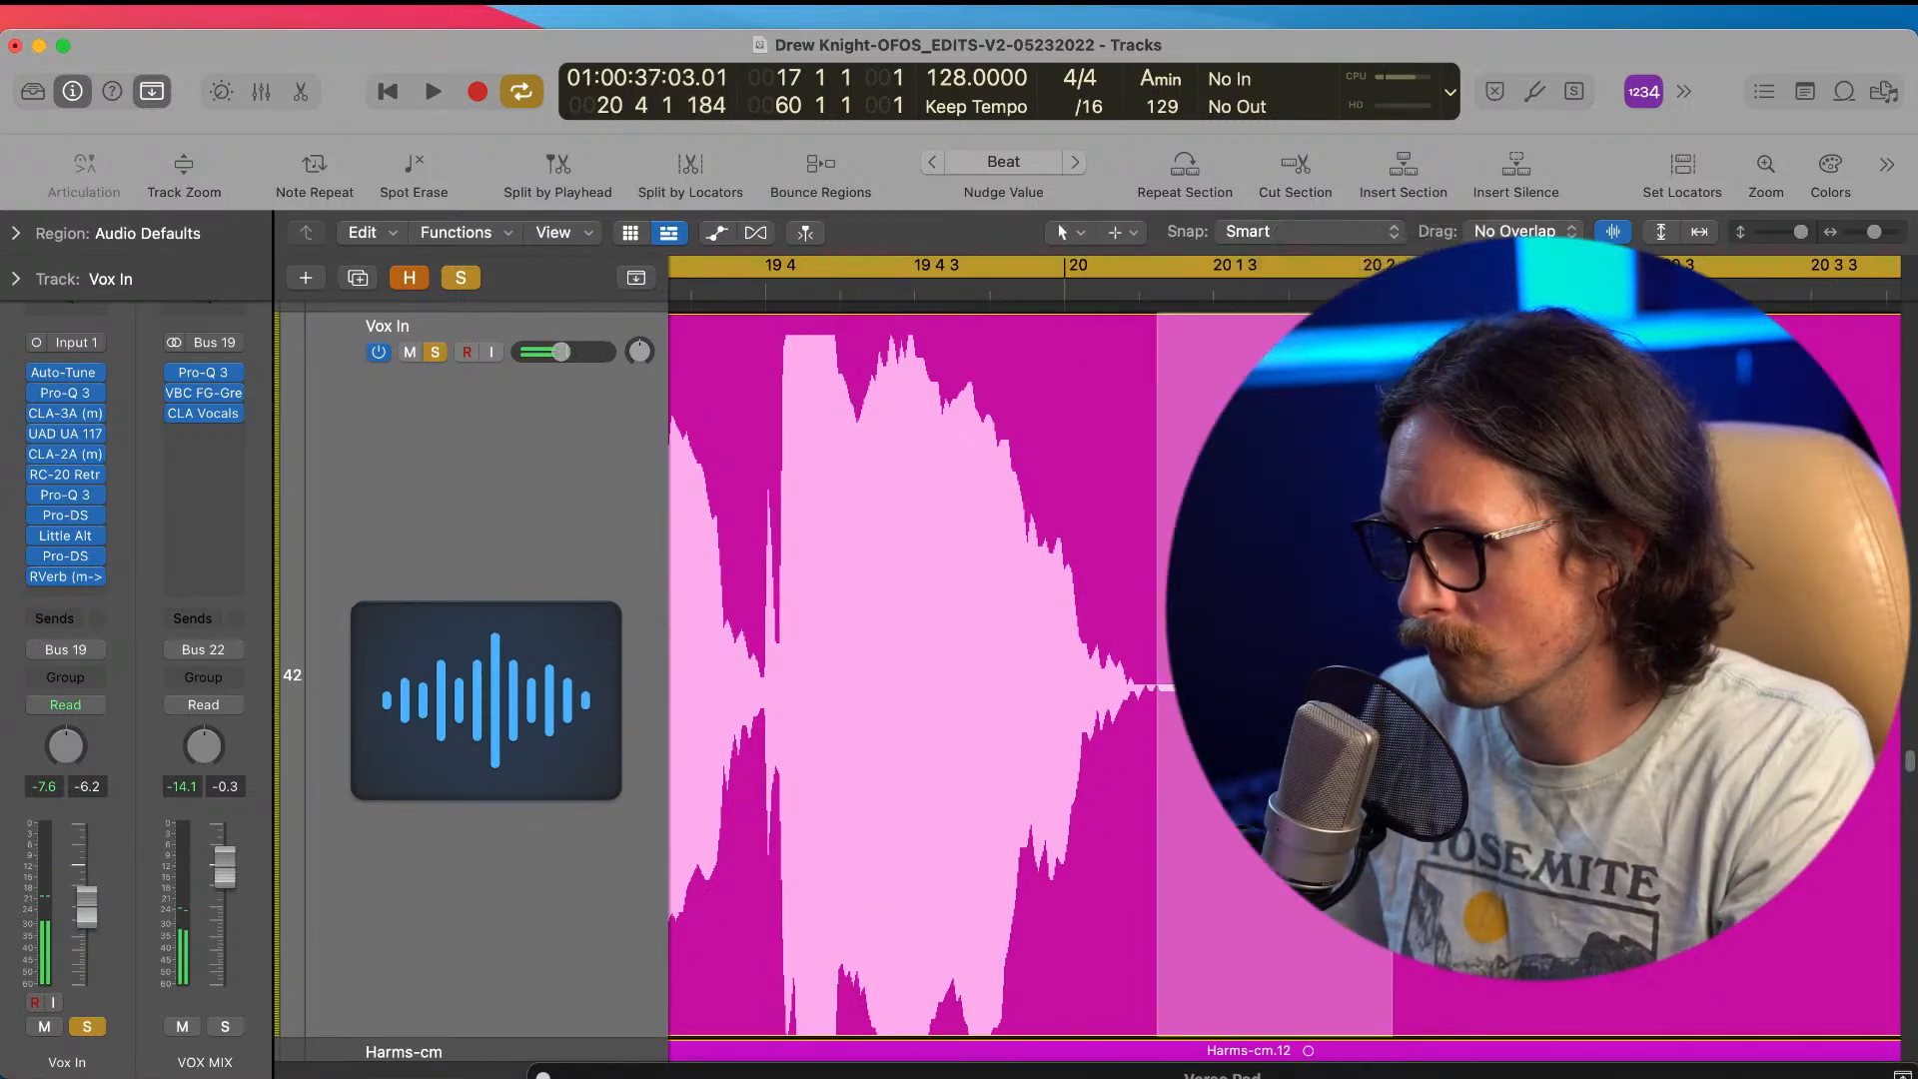
pyautogui.press('Delete')
pyautogui.click(1057, 680)
pyautogui.keyDown('ctrl'); pyautogui.keyDown('alt'); pyautogui.click(1092, 609); pyautogui.keyUp('alt'); pyautogui.keyUp('ctrl')
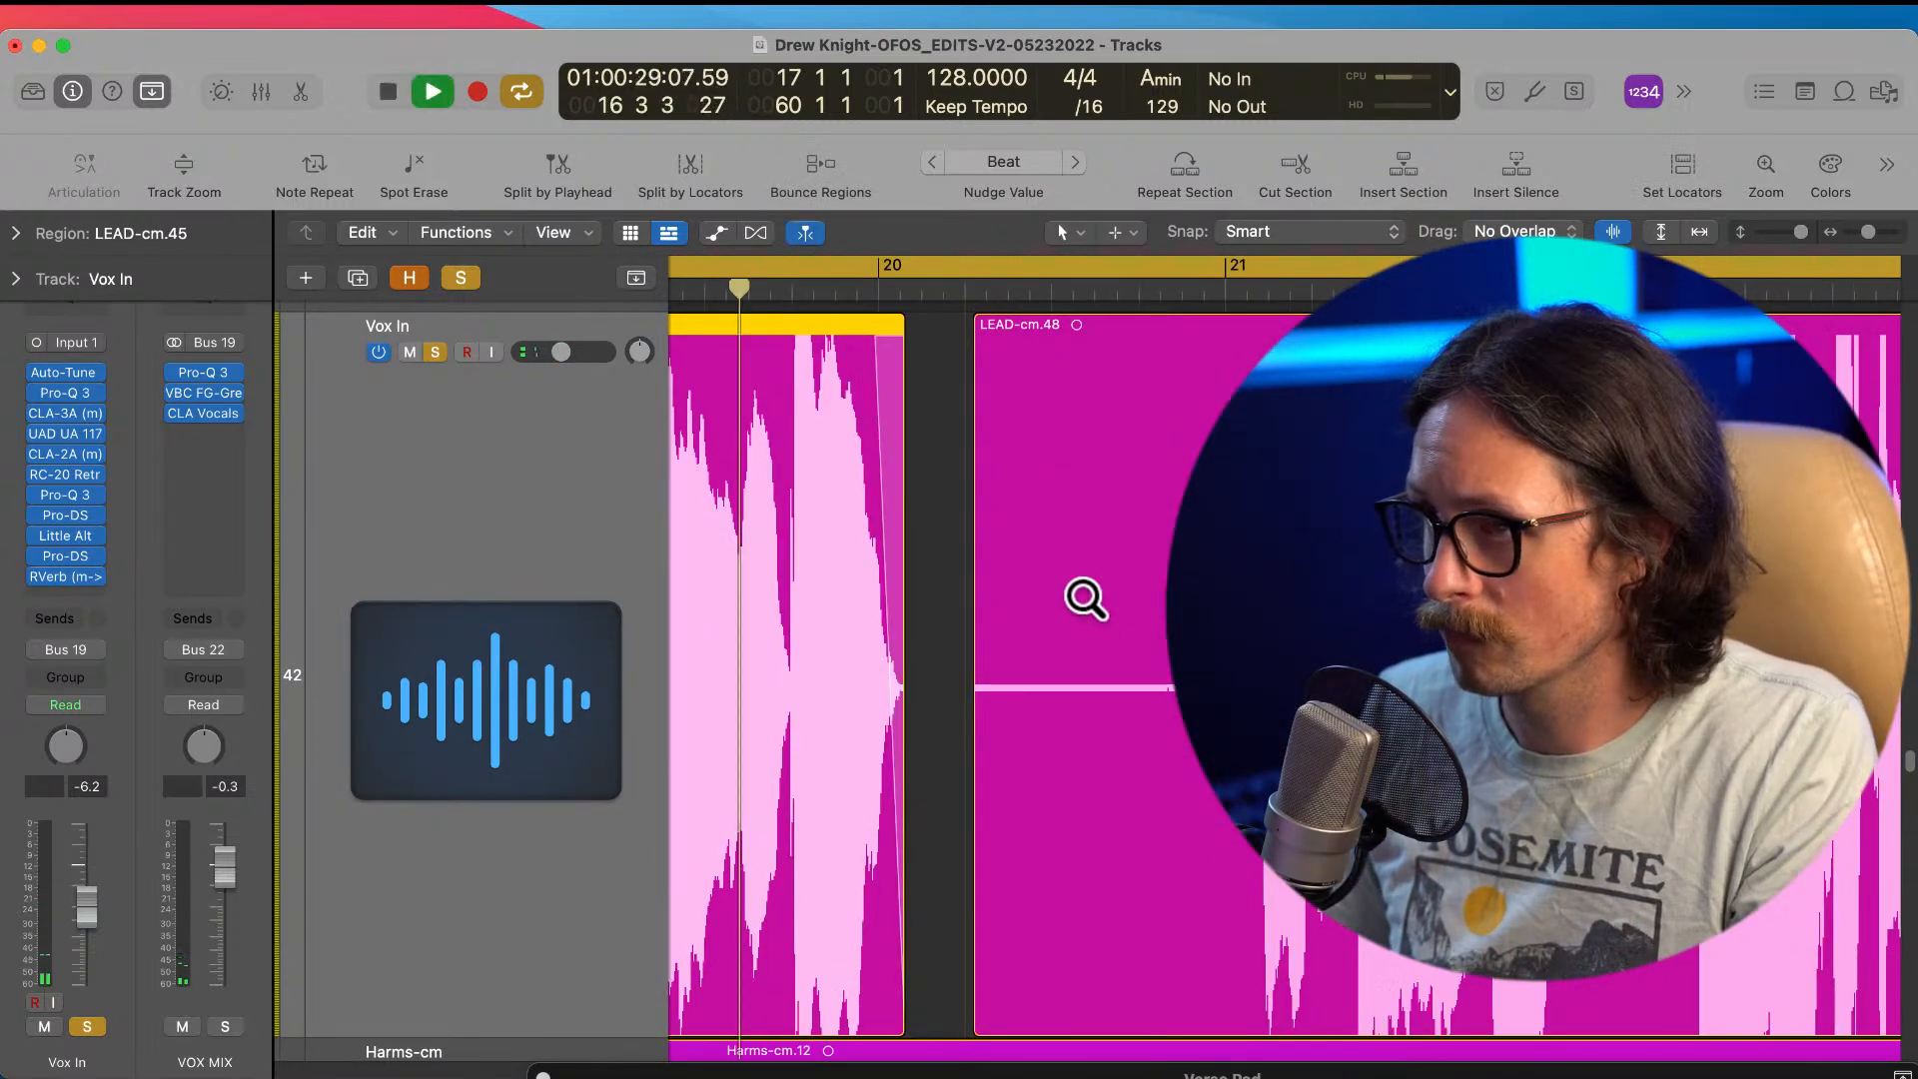
# Step: Clear the solos on Vox In, Harms-cm and Harm stack-1 to hear the vocals in the full mix
pyautogui.press('space')
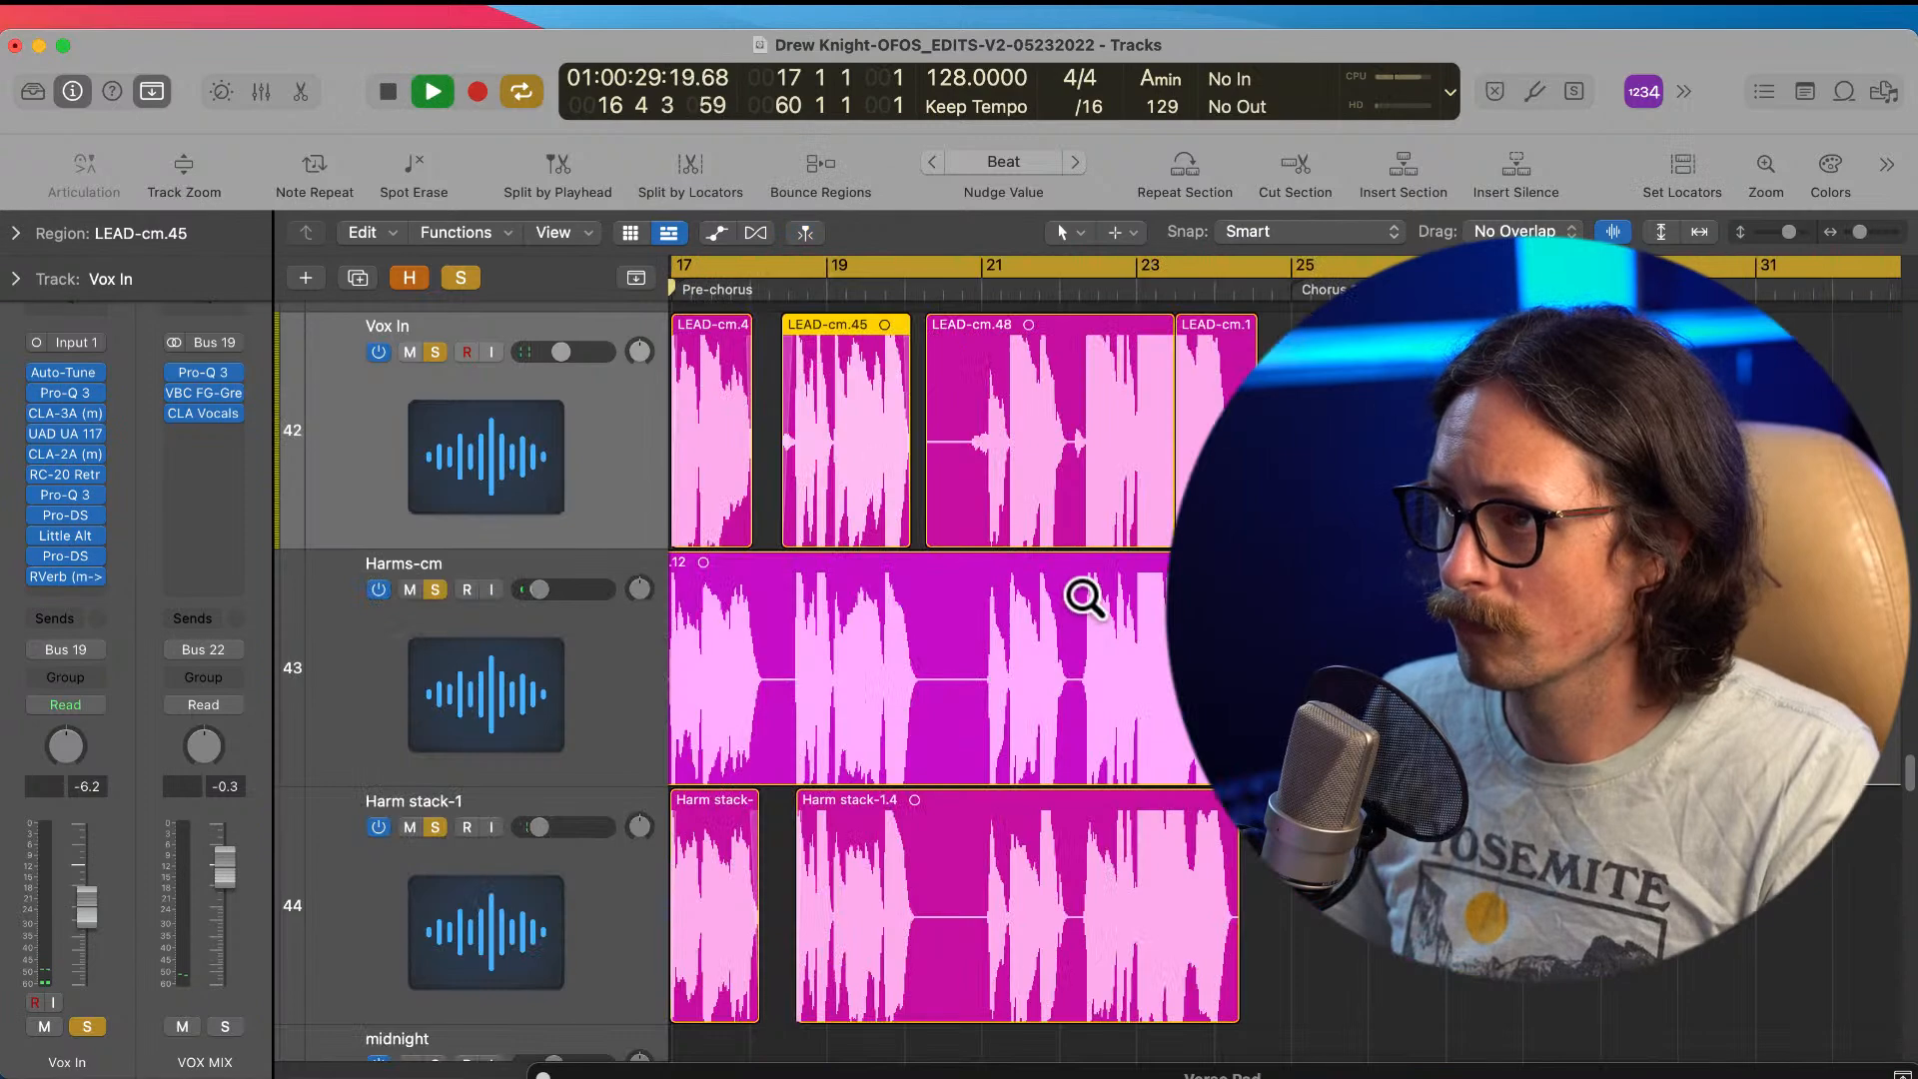
pyautogui.click(436, 350)
pyautogui.keyDown('ctrl'); pyautogui.keyDown('alt'); pyautogui.click(1000, 720); pyautogui.keyUp('alt'); pyautogui.keyUp('ctrl')
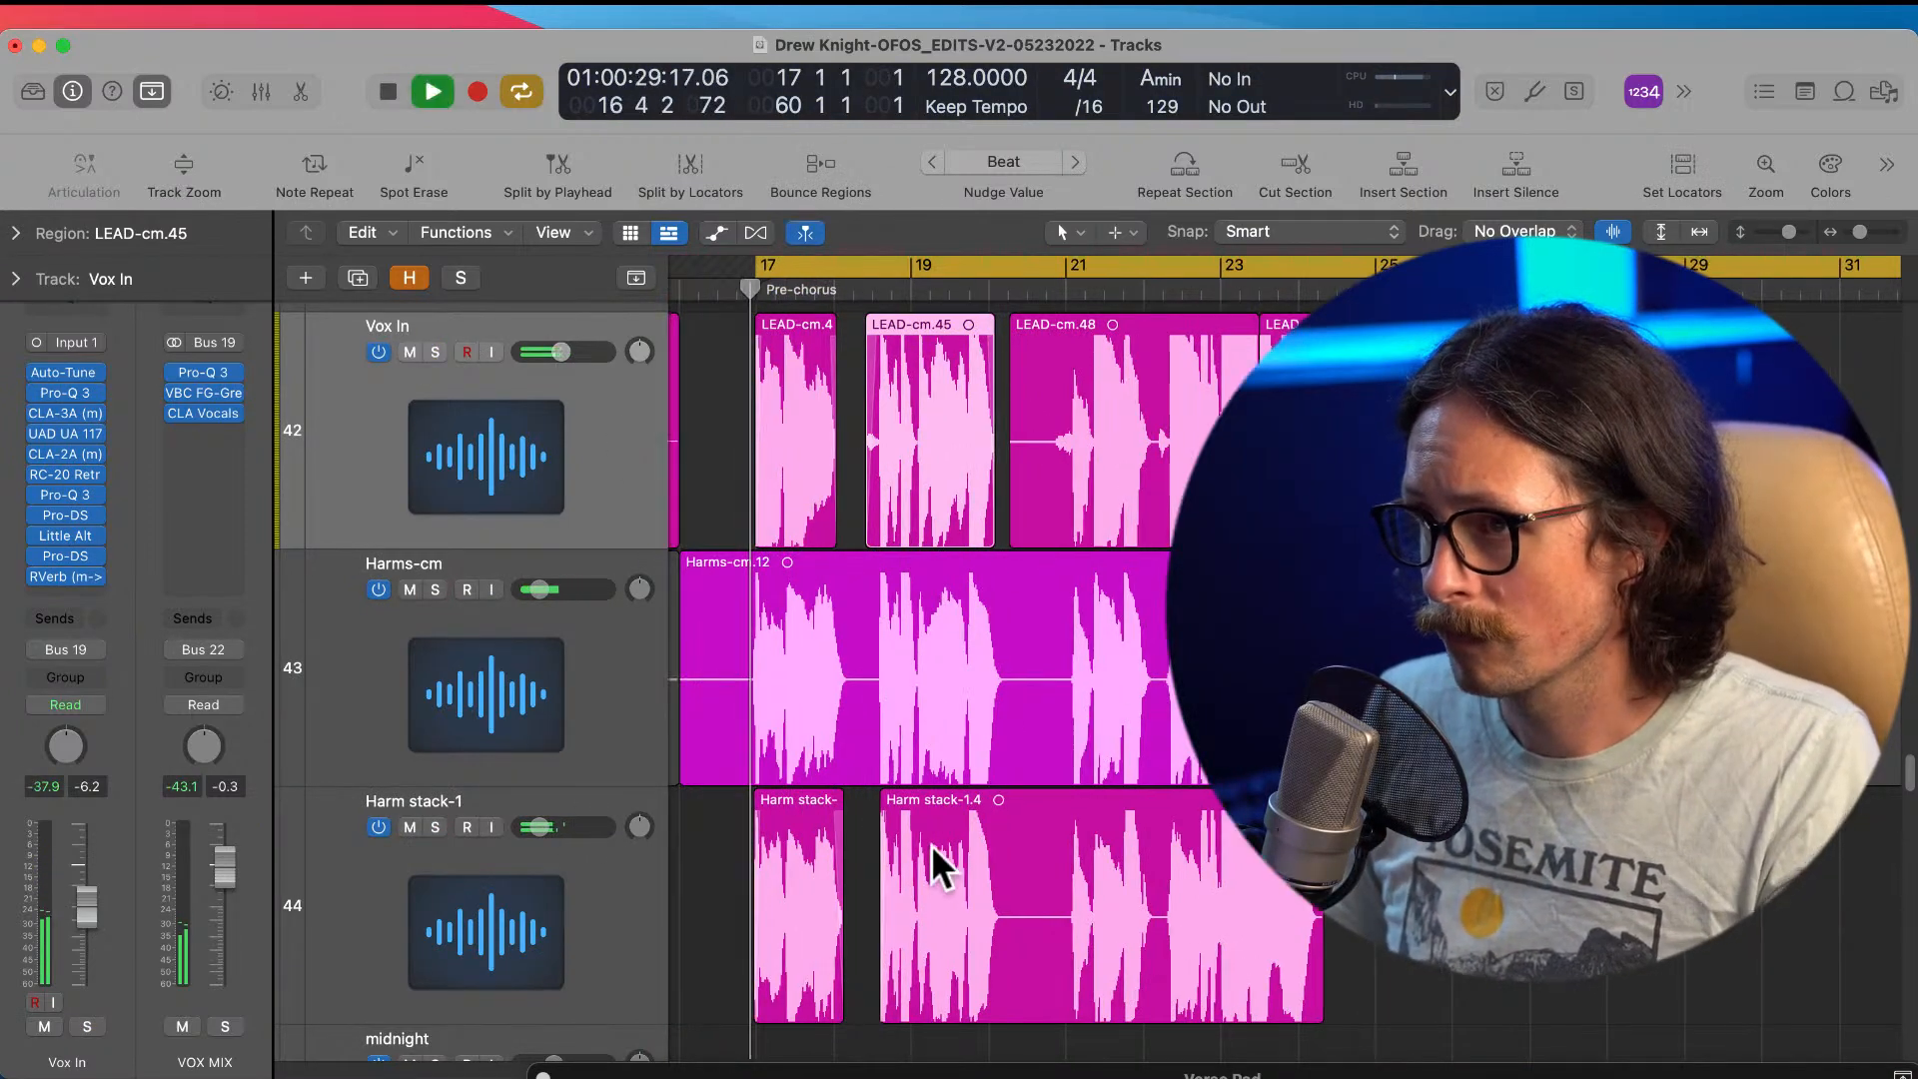
pyautogui.keyDown('ctrl'); pyautogui.keyDown('alt'); pyautogui.click(875, 790); pyautogui.keyUp('alt'); pyautogui.keyUp('ctrl')
# Step: Raise Harm stack-1's volume to -14.6 dB, switch off its Bus 1, Bus 2 and Bus 6 sends, and replay the pre-chorus
pyautogui.click(530, 705)
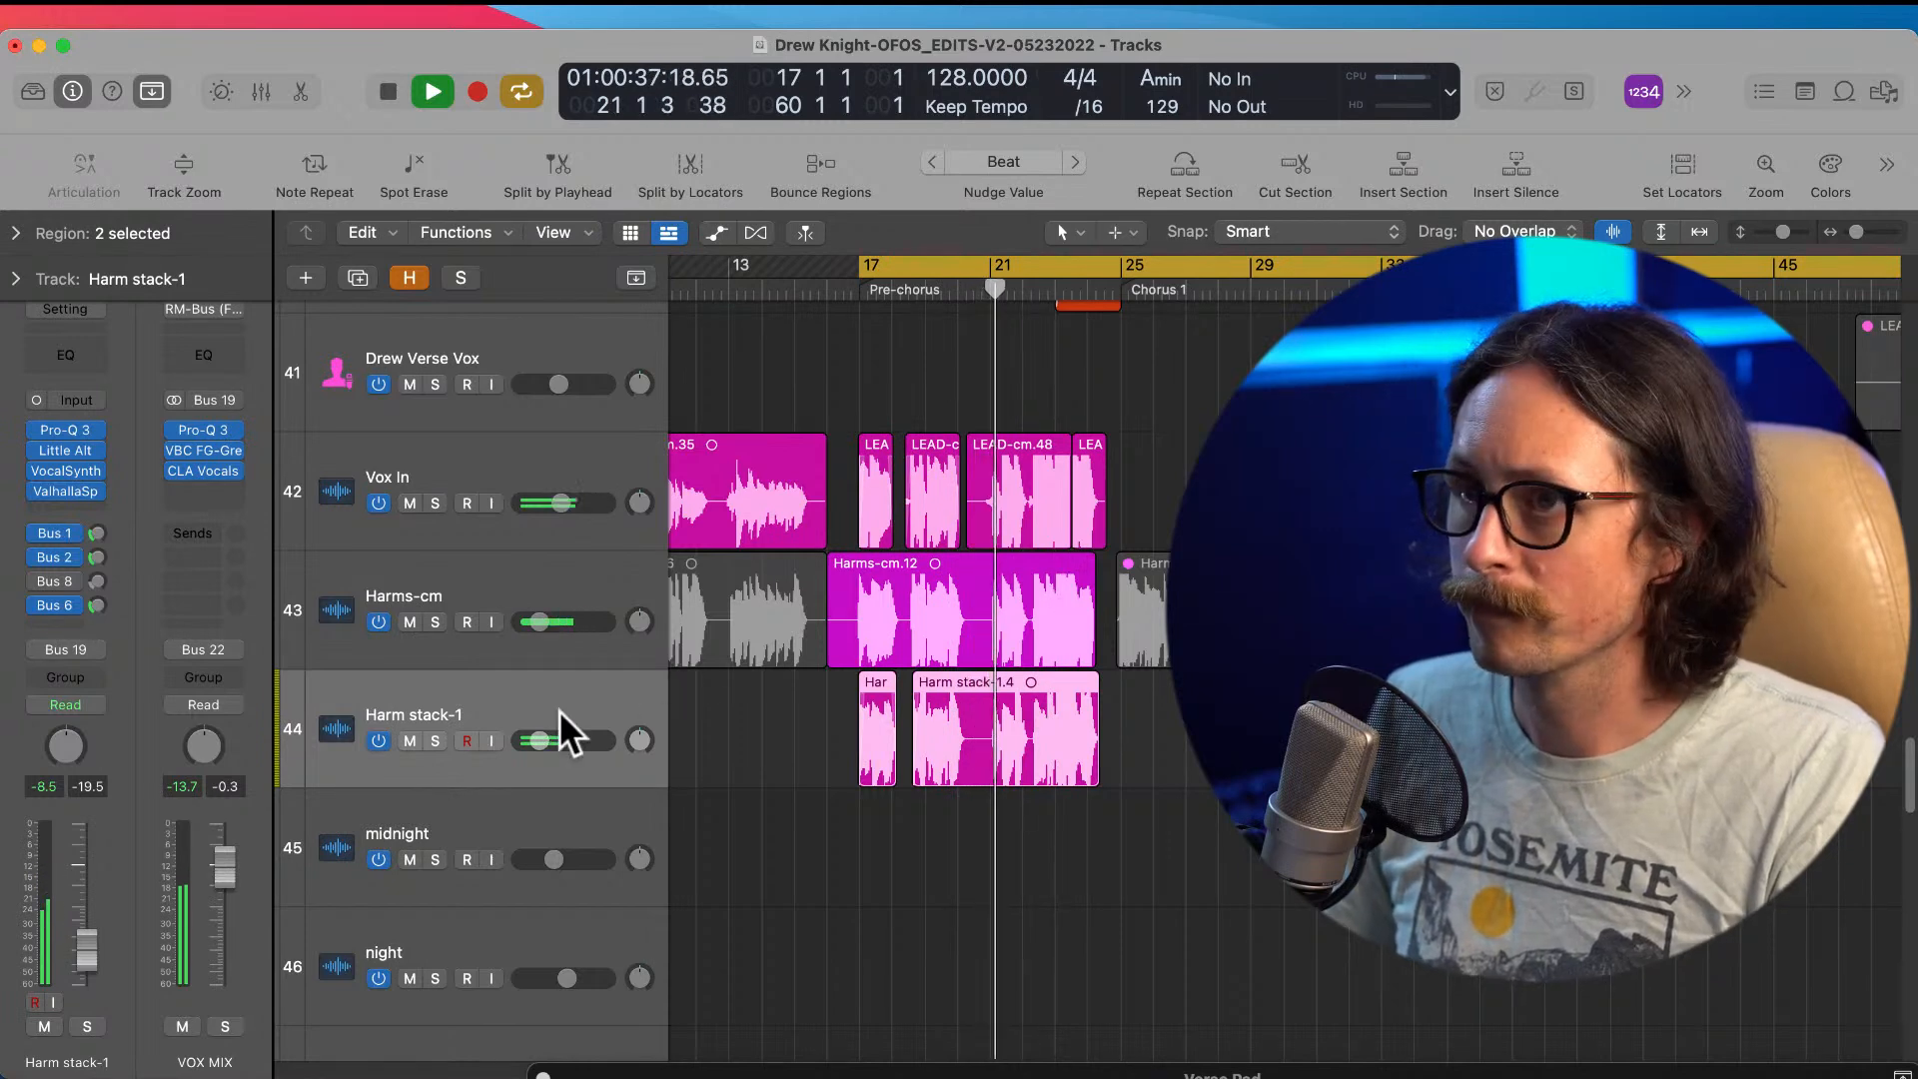
pyautogui.moveTo(540, 740); pyautogui.dragTo(547, 740)
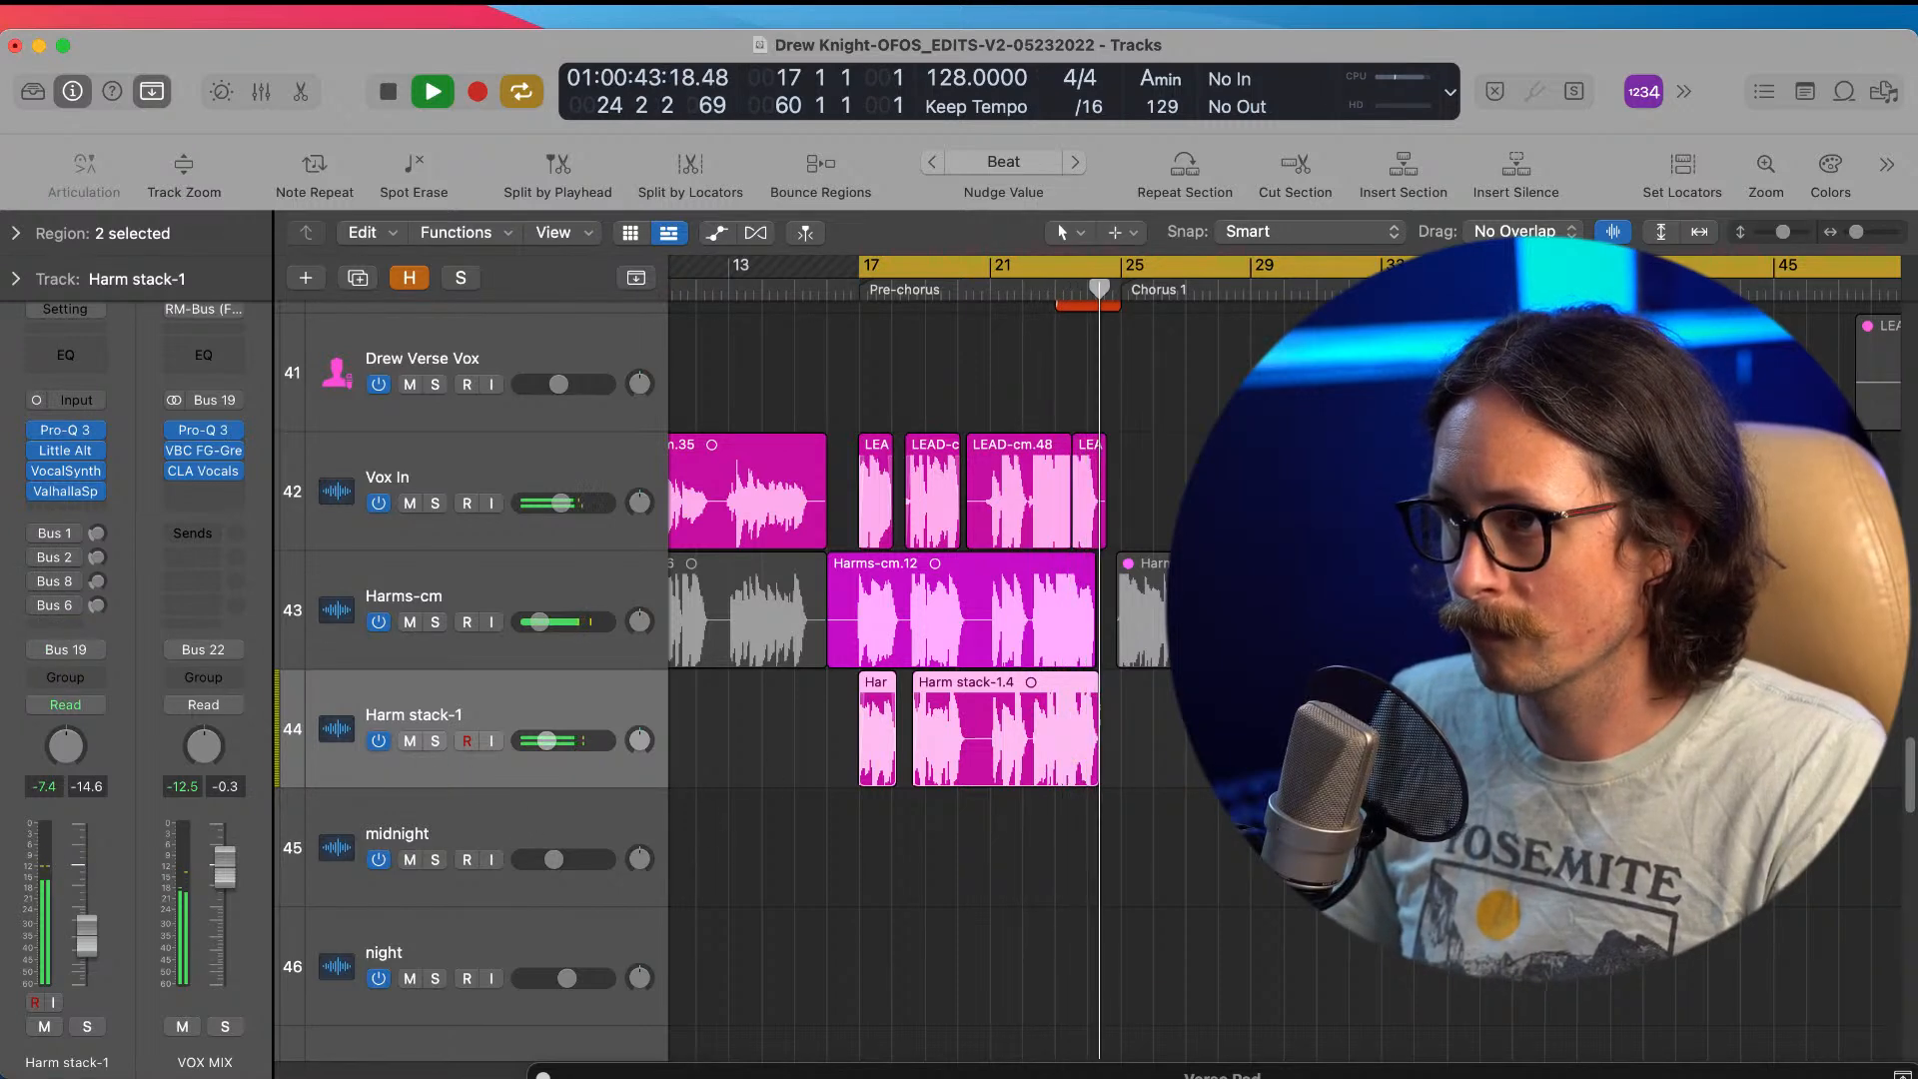
pyautogui.press('space')
pyautogui.press('space')
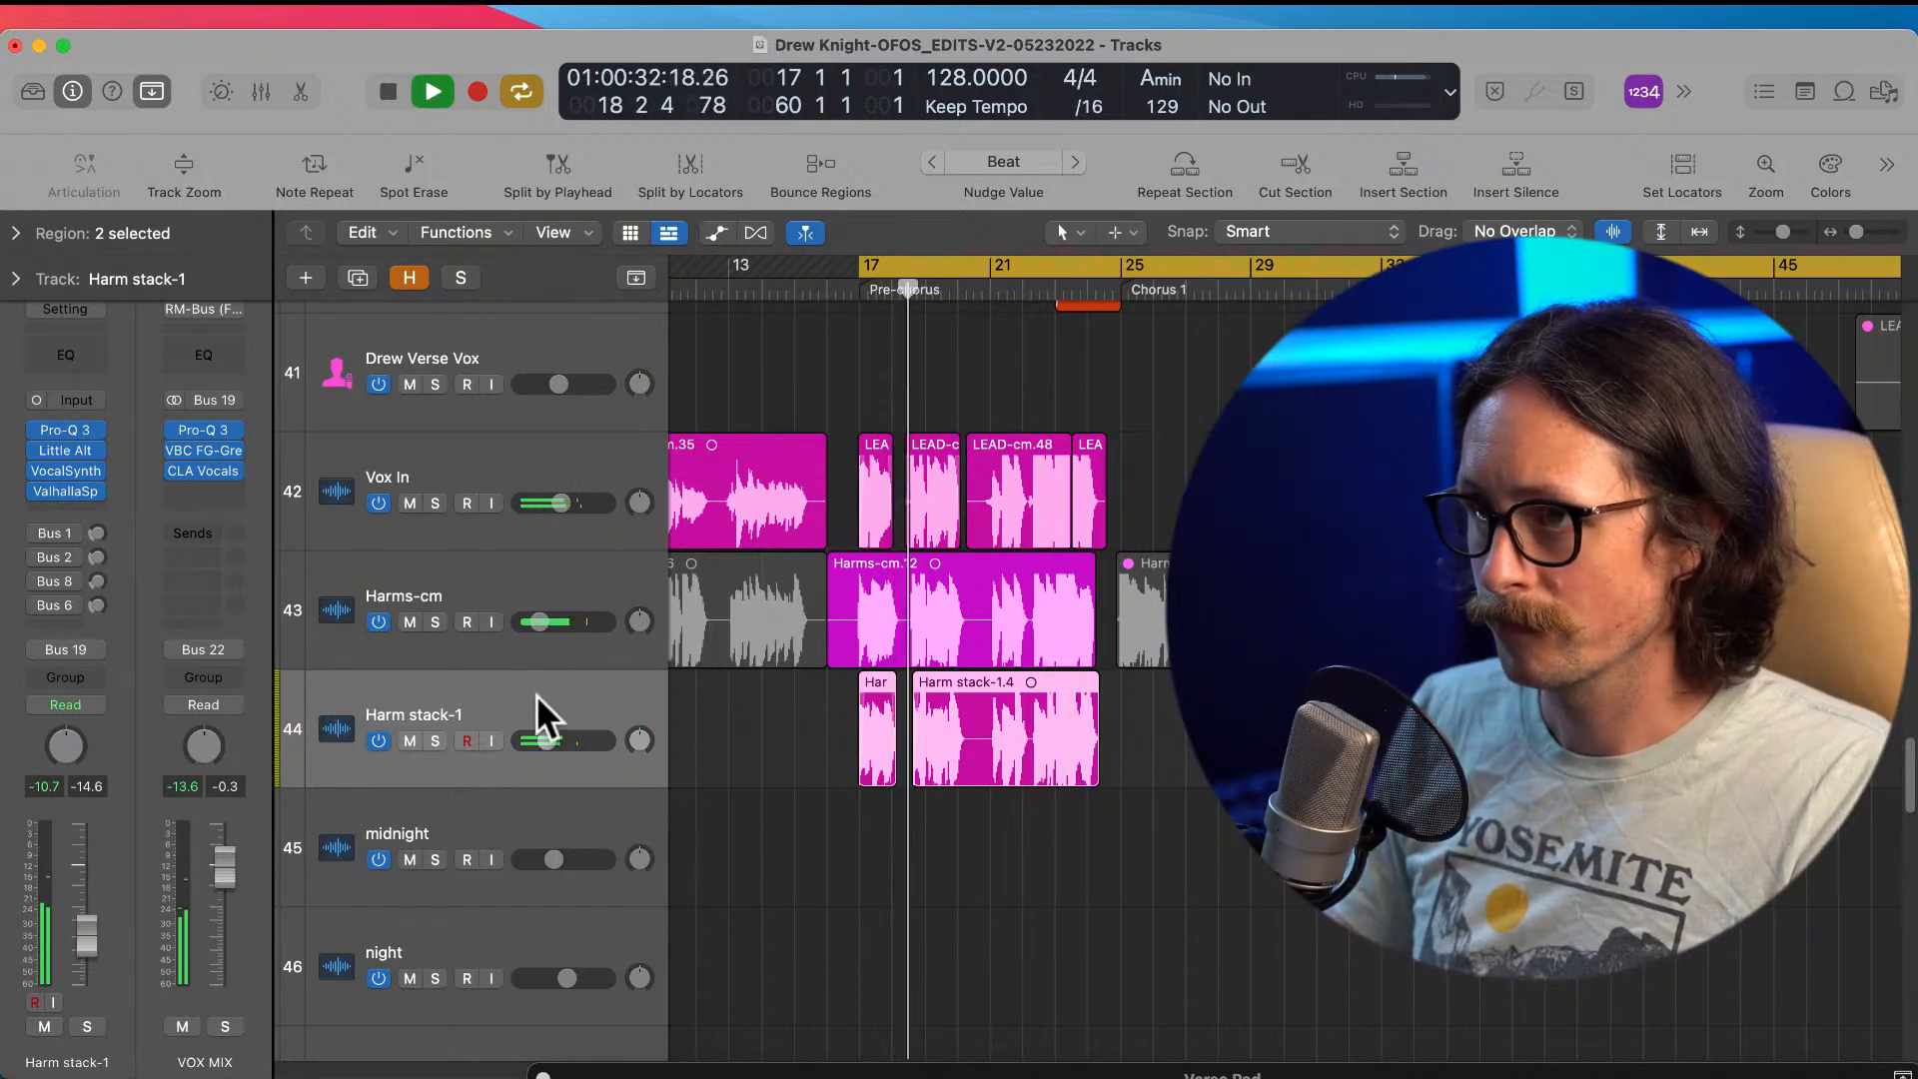
# Step: Lower the Harms-cm volume slightly, try Harm stack-1 at -13.6 dB, and return it to -14.6 dB during playback
pyautogui.click(540, 622)
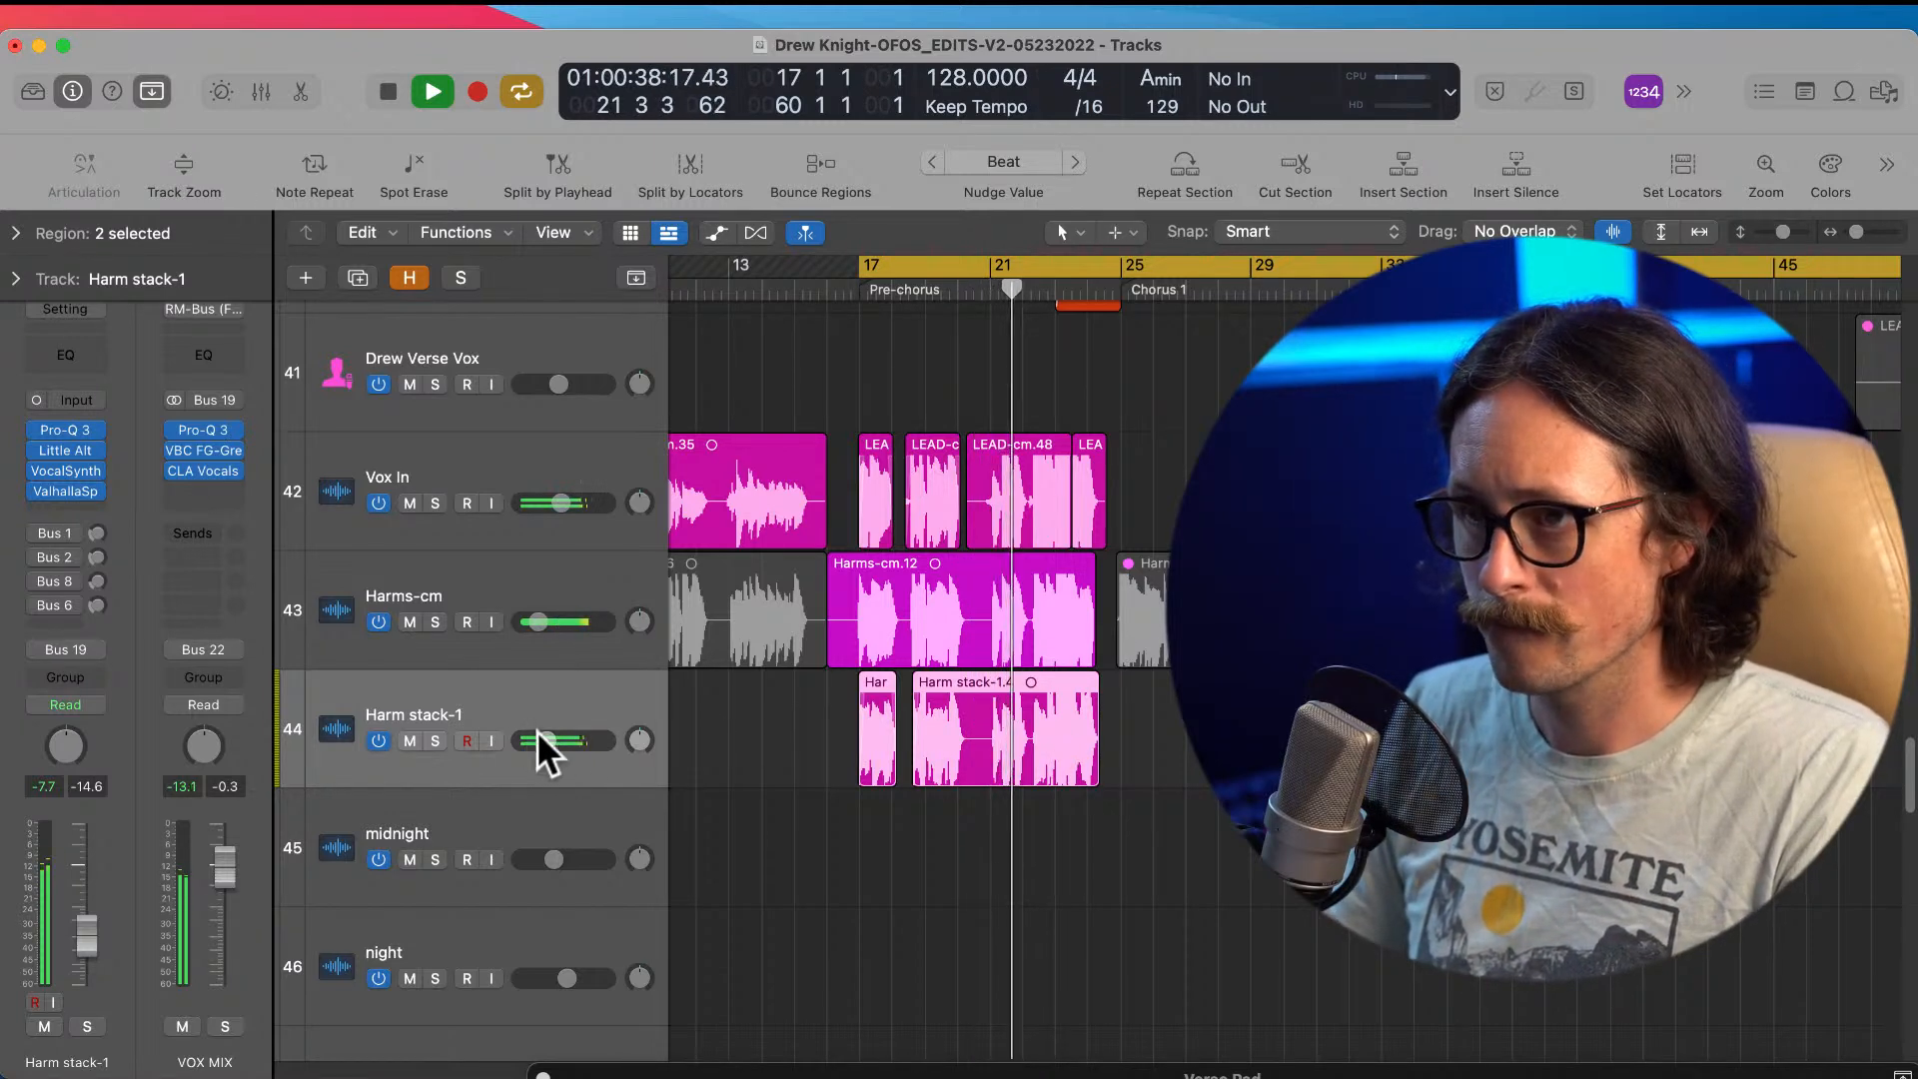
pyautogui.moveTo(549, 734)
pyautogui.mouseDown()
pyautogui.moveTo(600, 719)
pyautogui.moveTo(547, 739)
pyautogui.mouseUp()
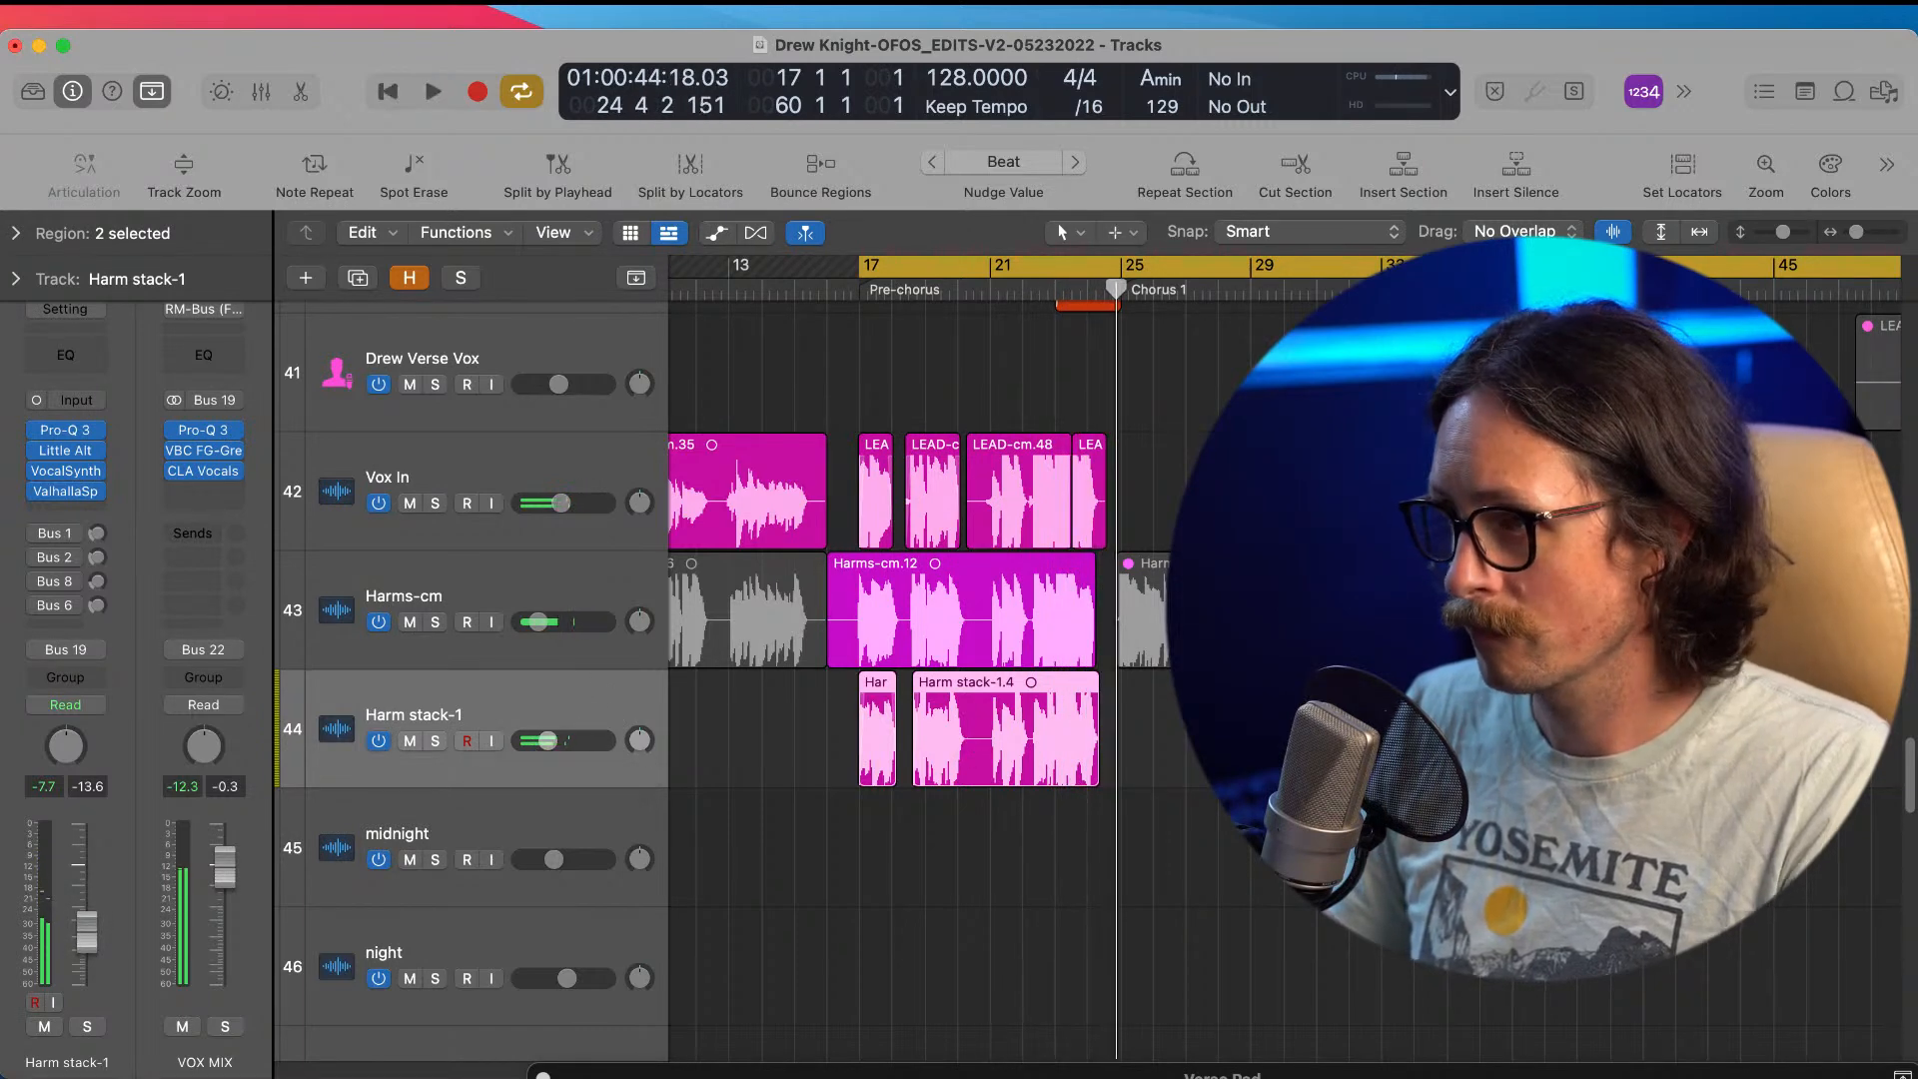
pyautogui.press('space')
pyautogui.press('space')
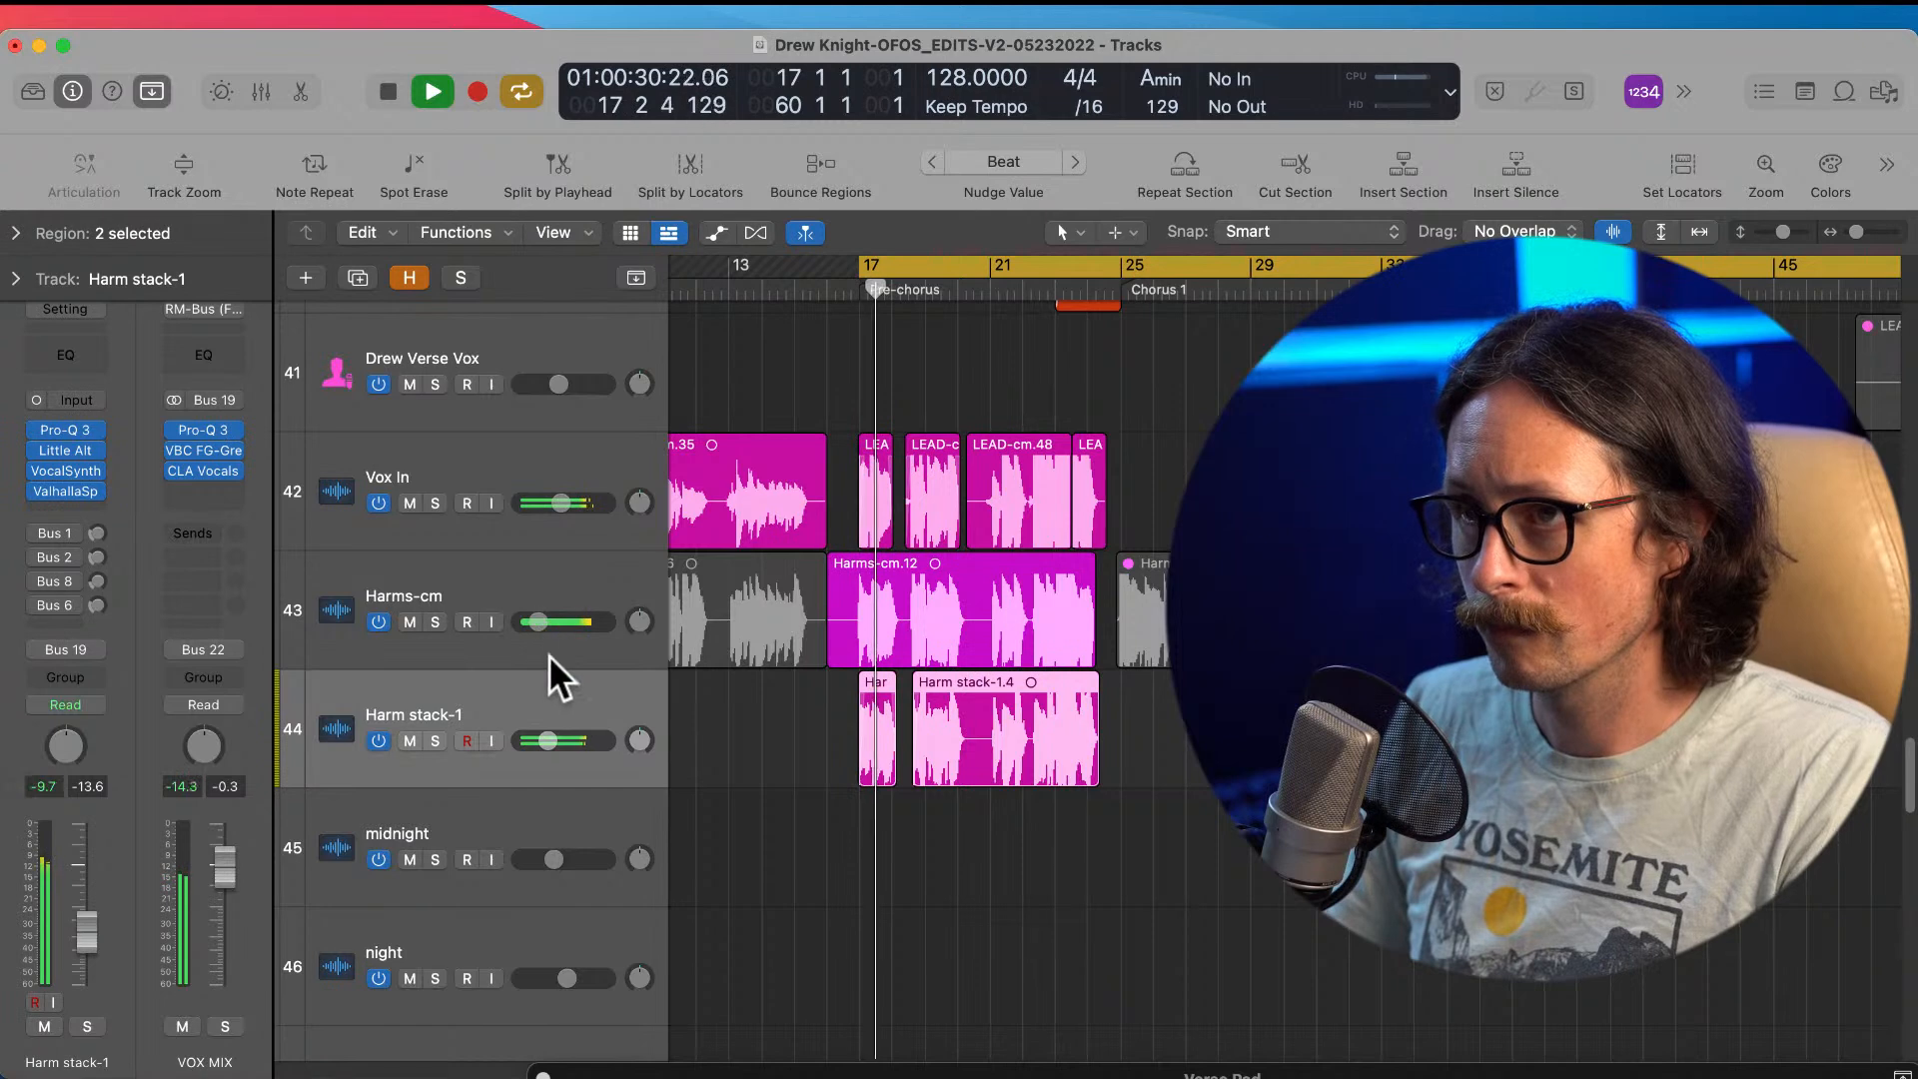
pyautogui.moveTo(545, 740); pyautogui.dragTo(537, 741)
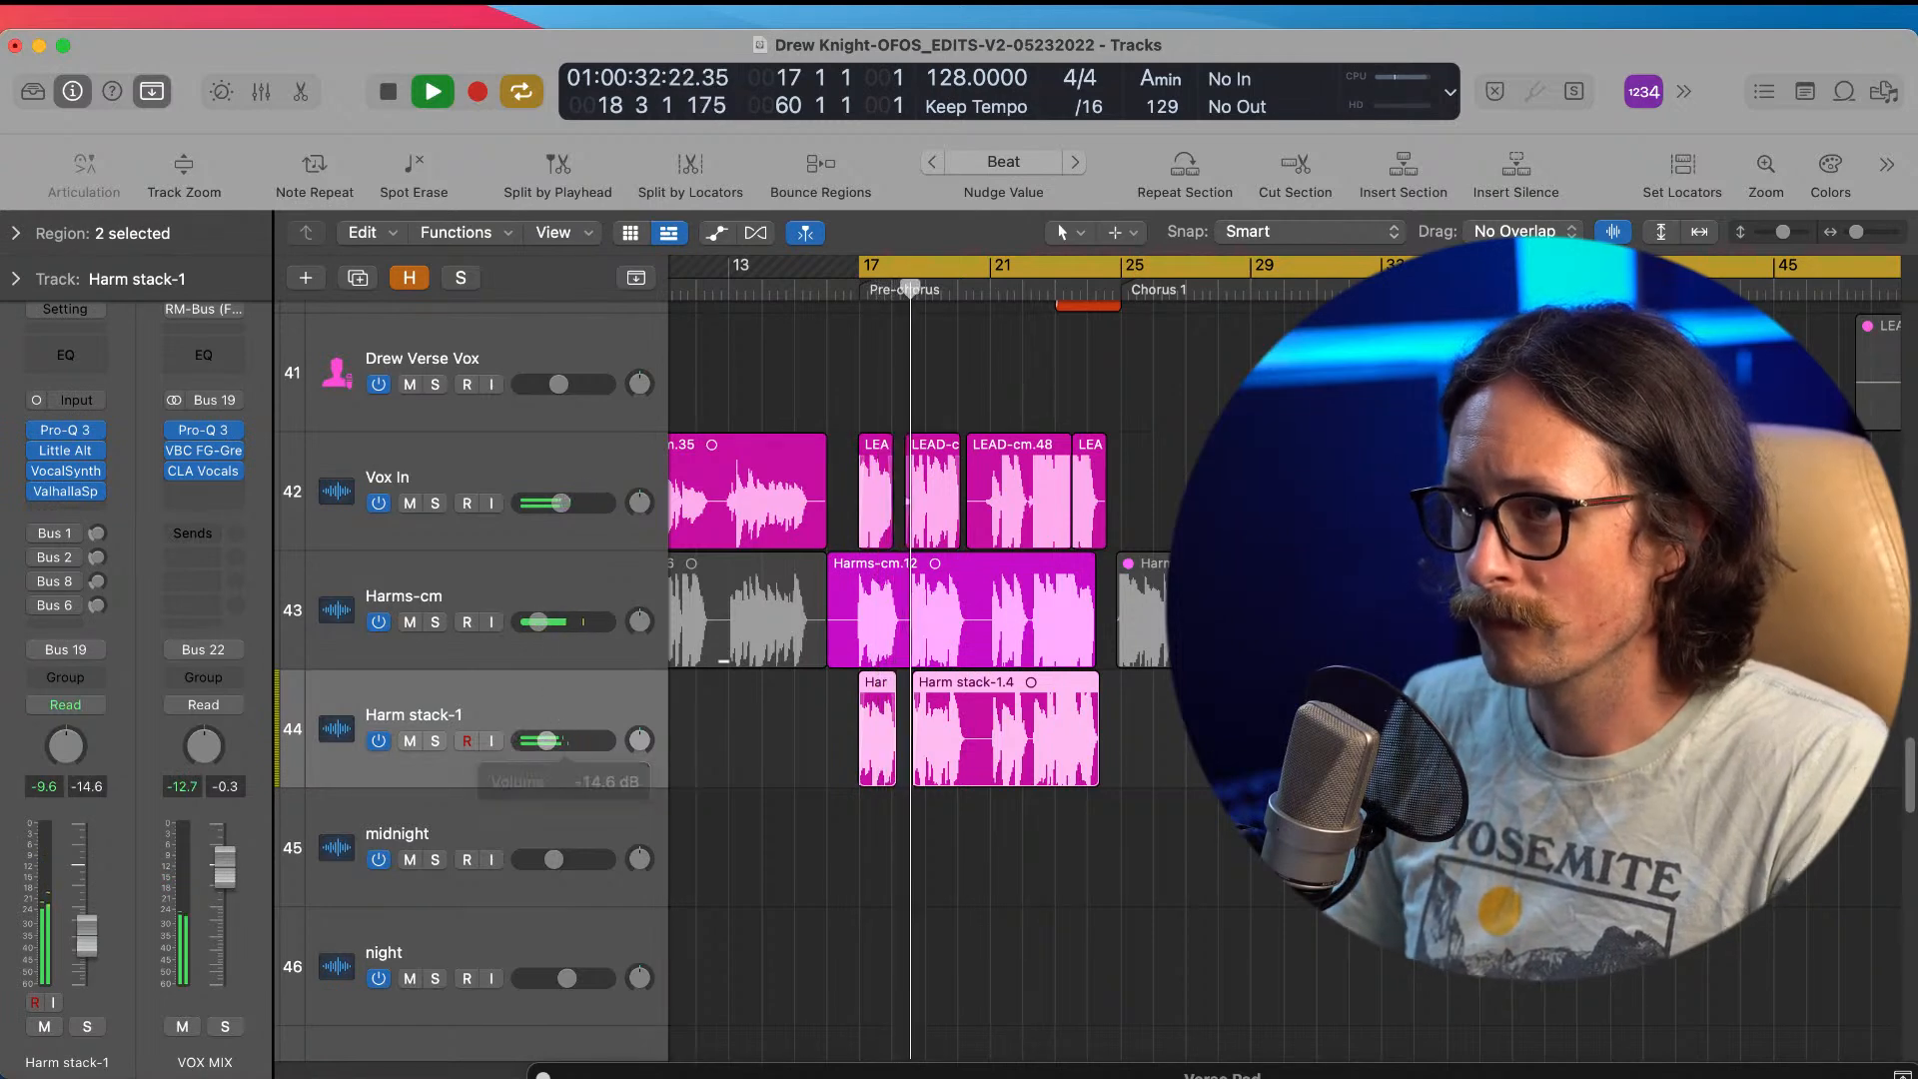
# Step: Mute the Harms-cm track and set Harm stack-1's volume to -14.6 dB while playing the pre-chorus into Chorus 1
pyautogui.moveTo(548, 744); pyautogui.dragTo(545, 747)
pyautogui.press('z')
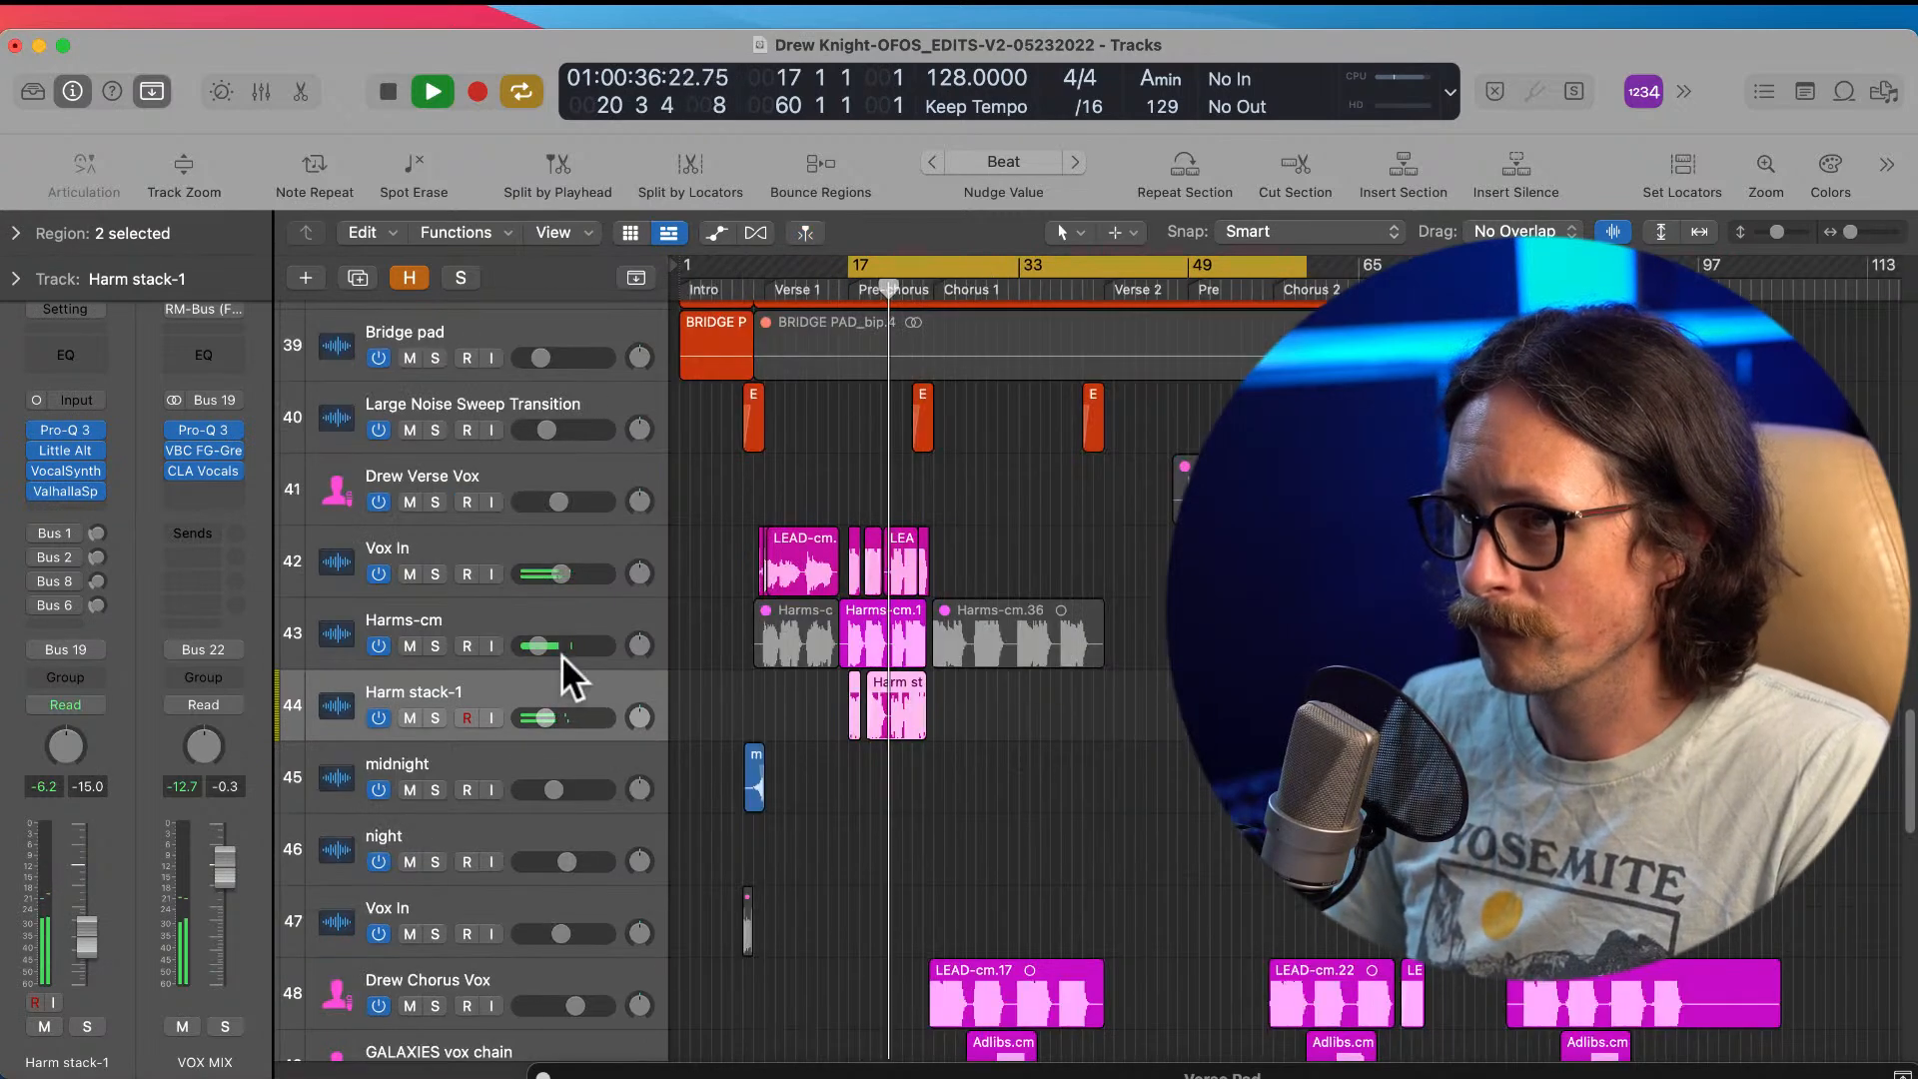
pyautogui.click(410, 647)
pyautogui.moveTo(548, 720); pyautogui.dragTo(550, 716)
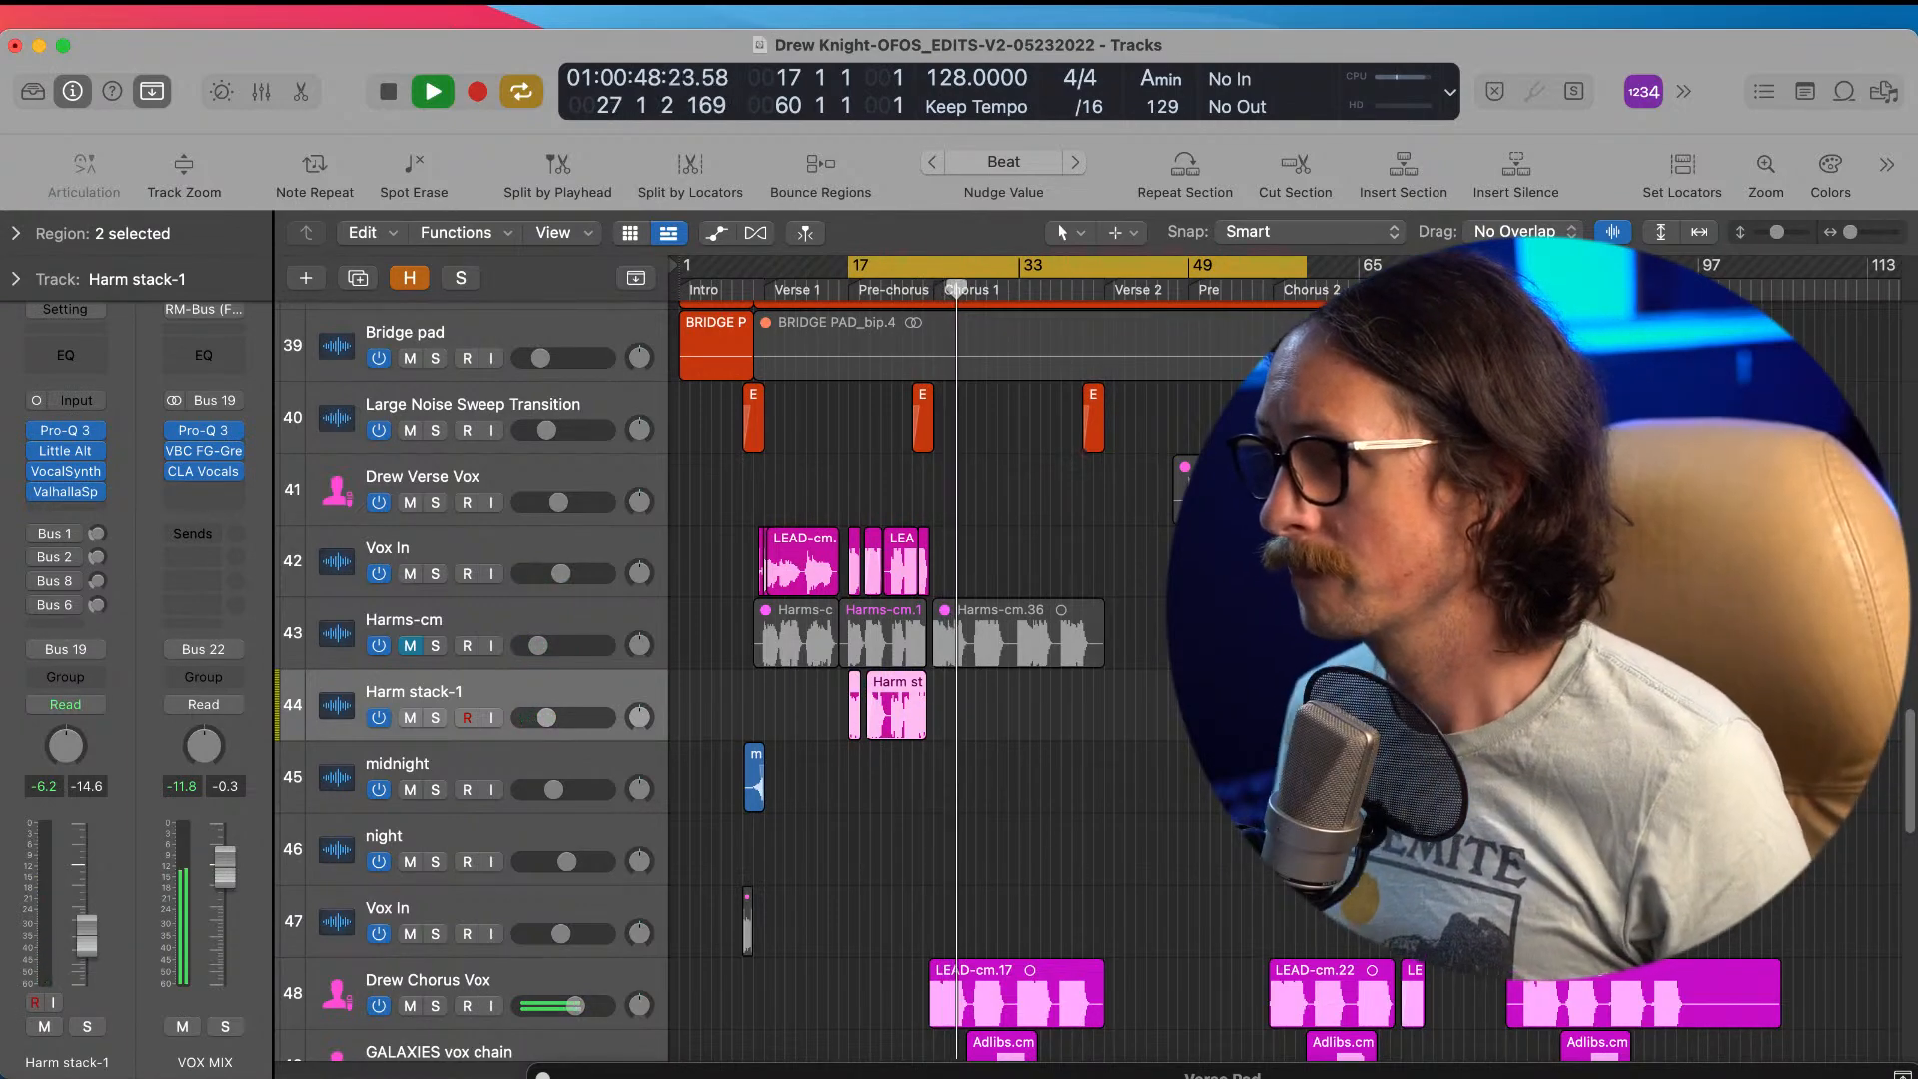
pyautogui.press('space')
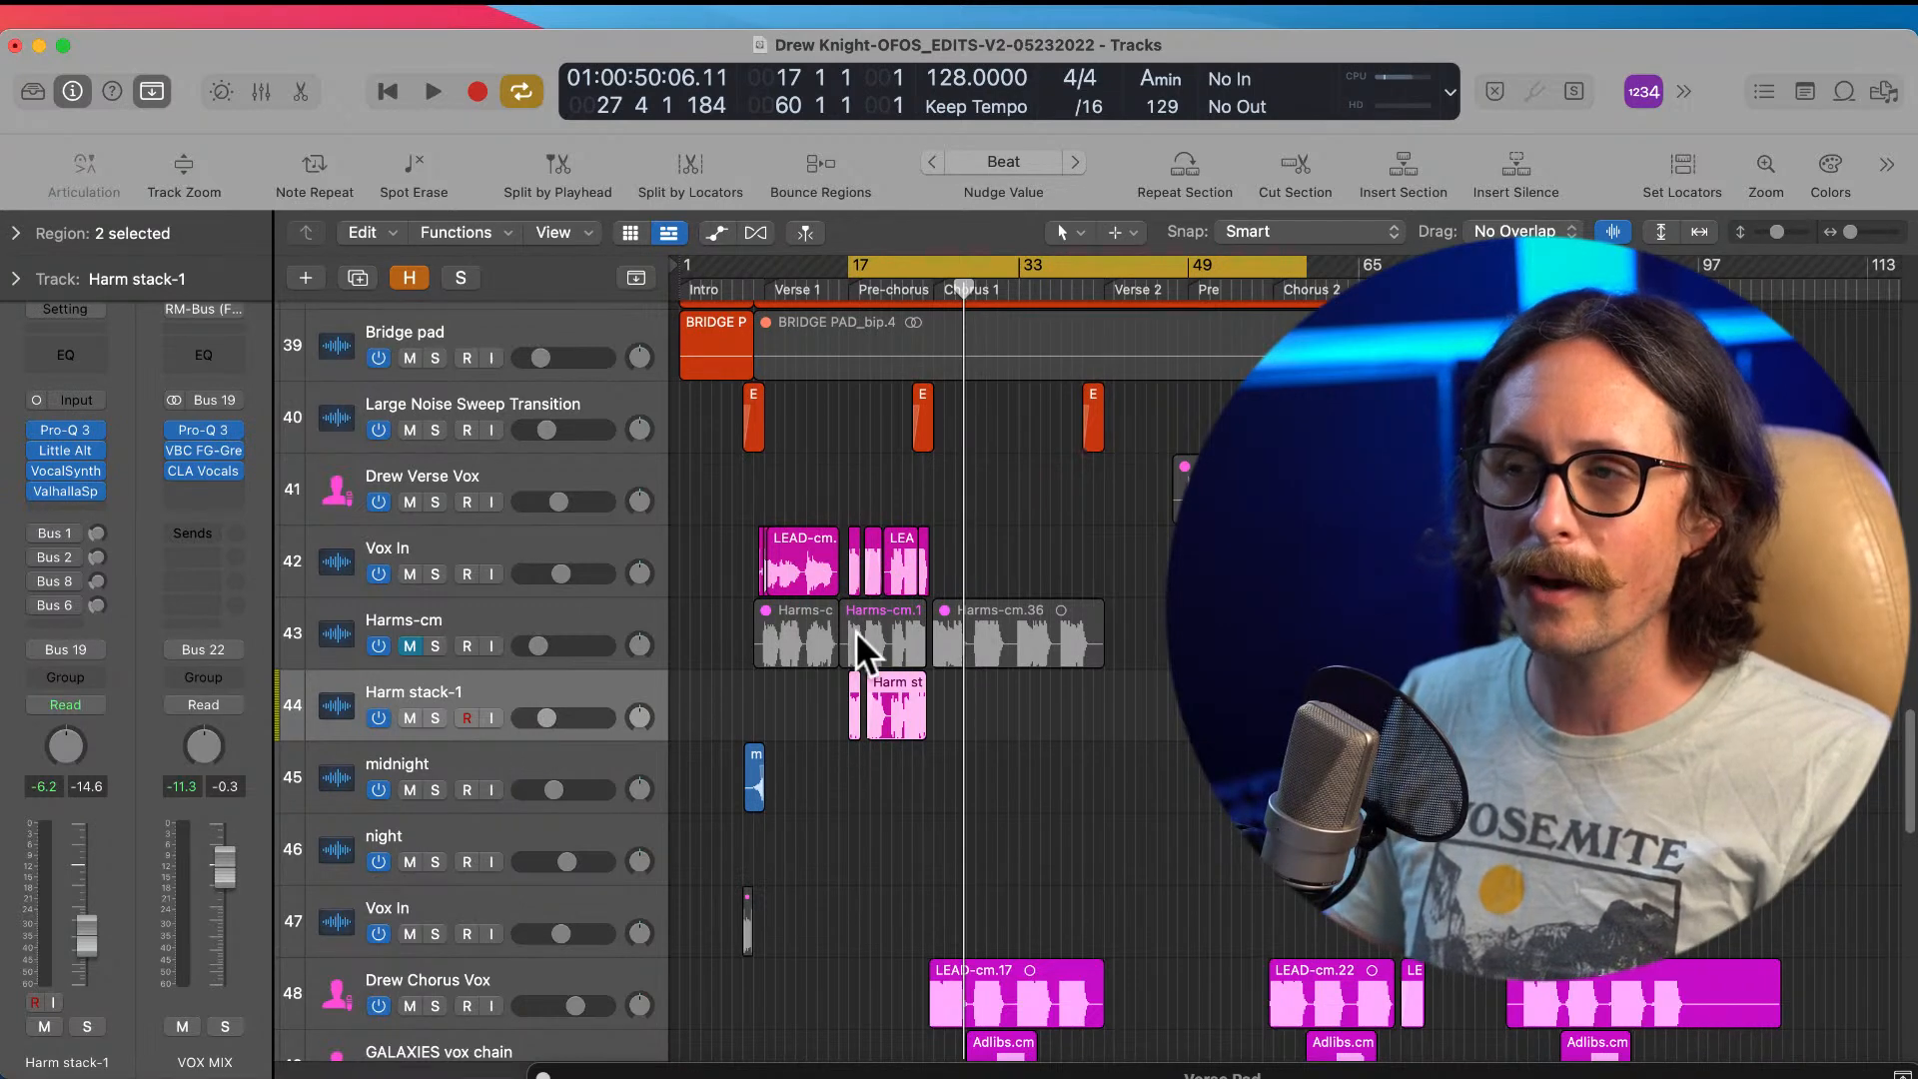
pyautogui.click(883, 654)
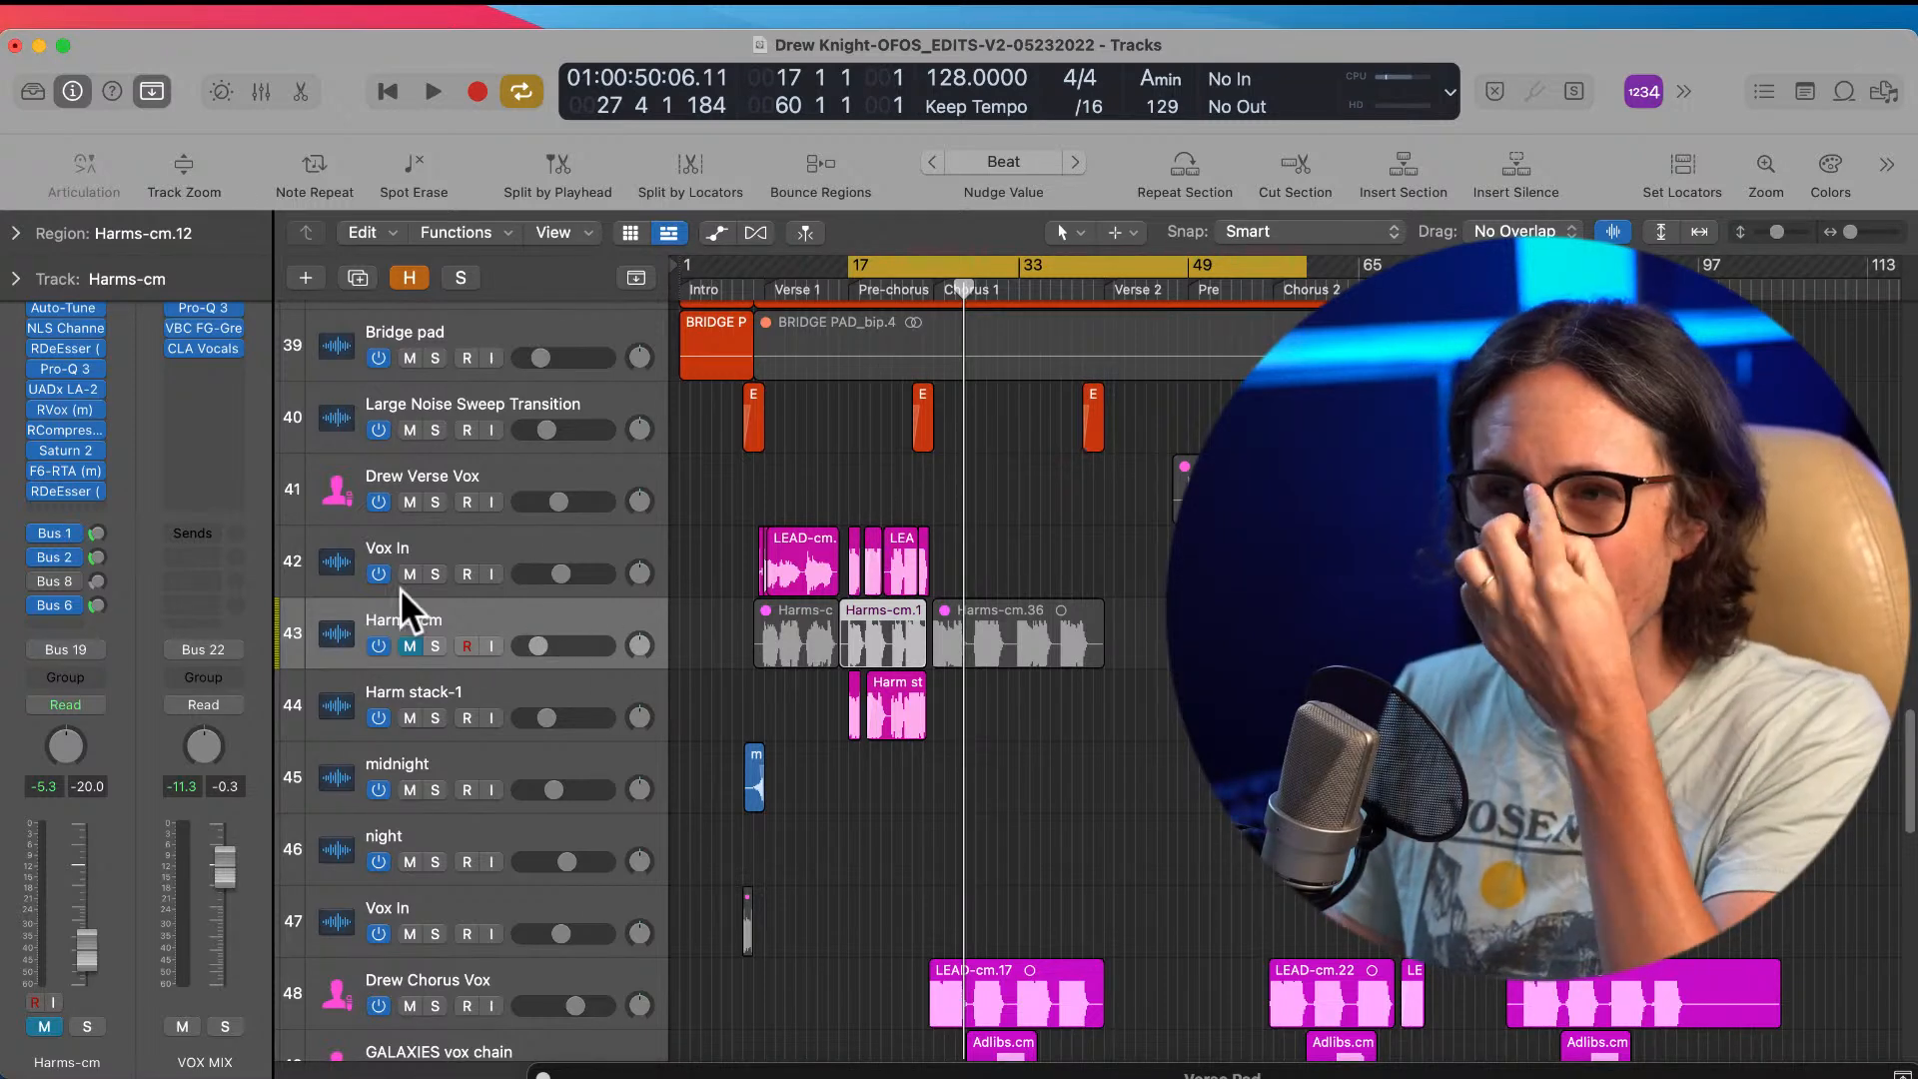
pyautogui.click(424, 548)
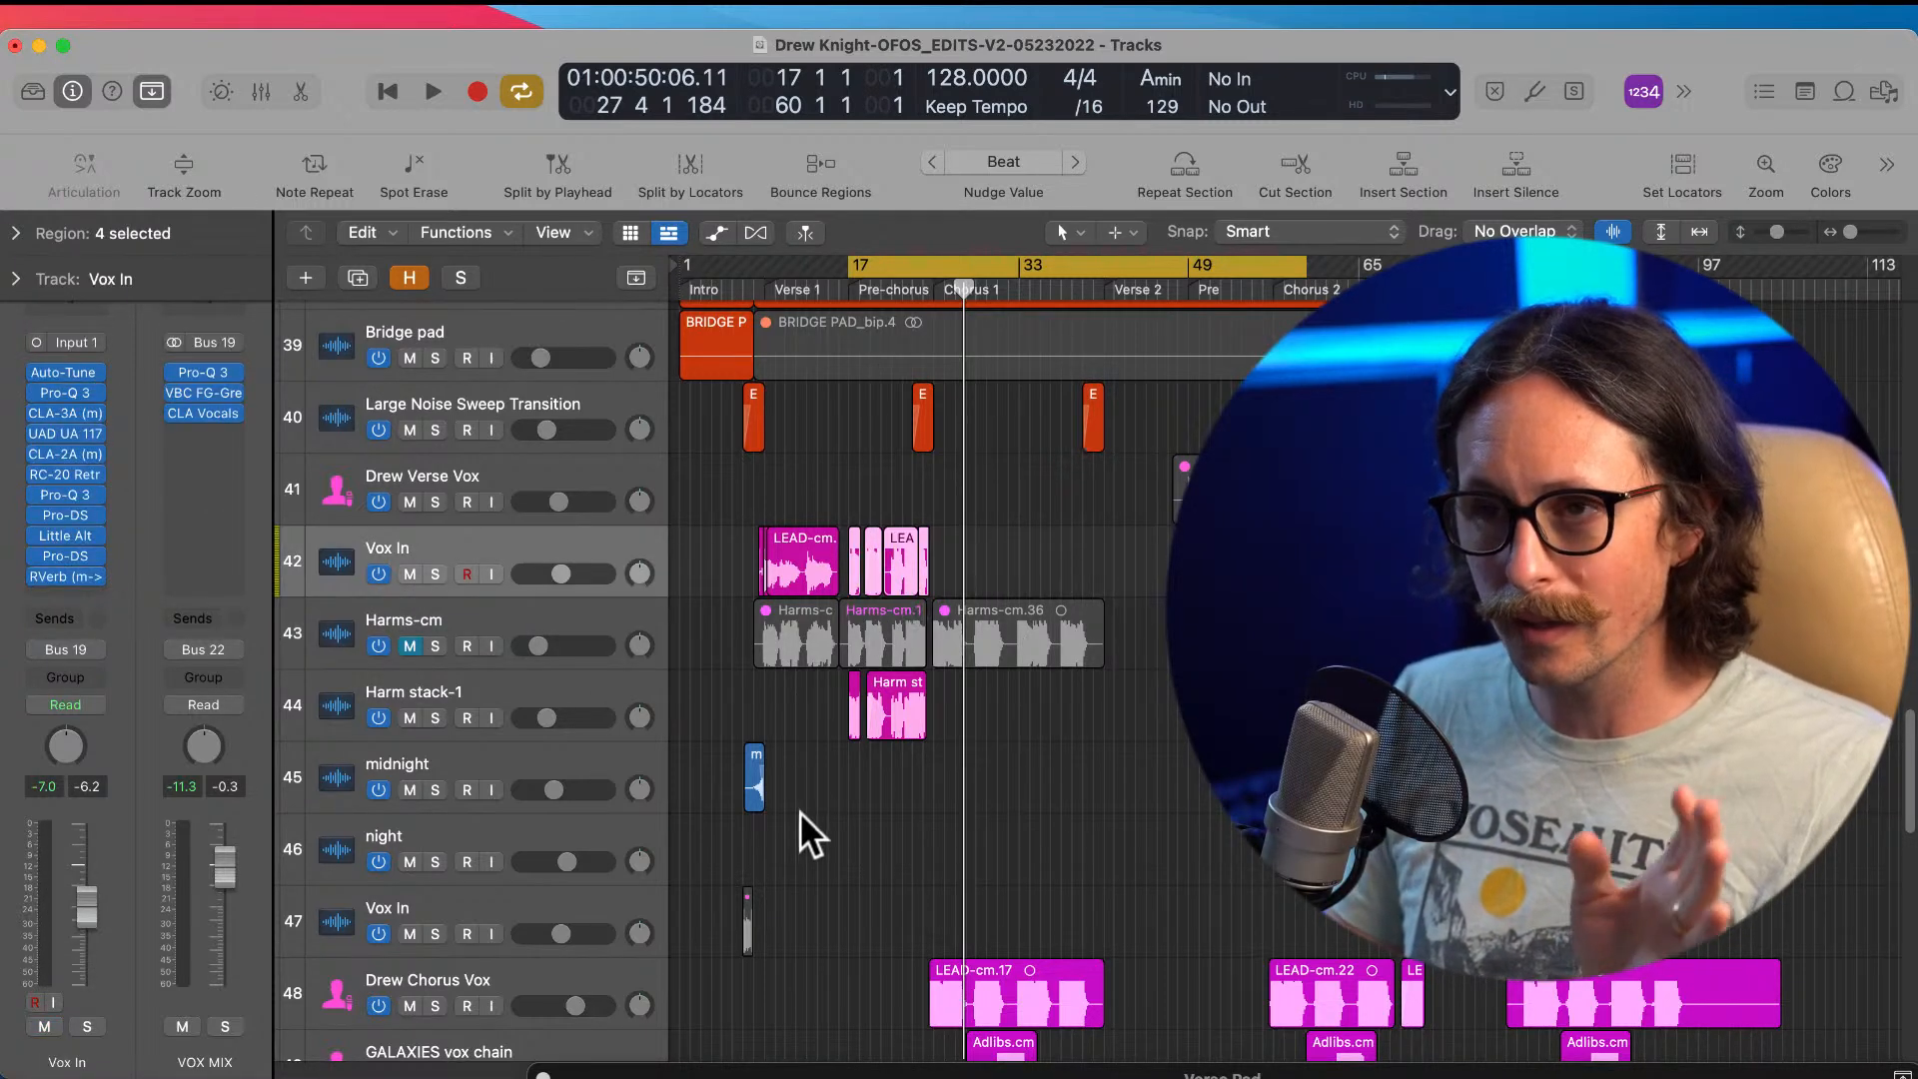
pyautogui.click(795, 749)
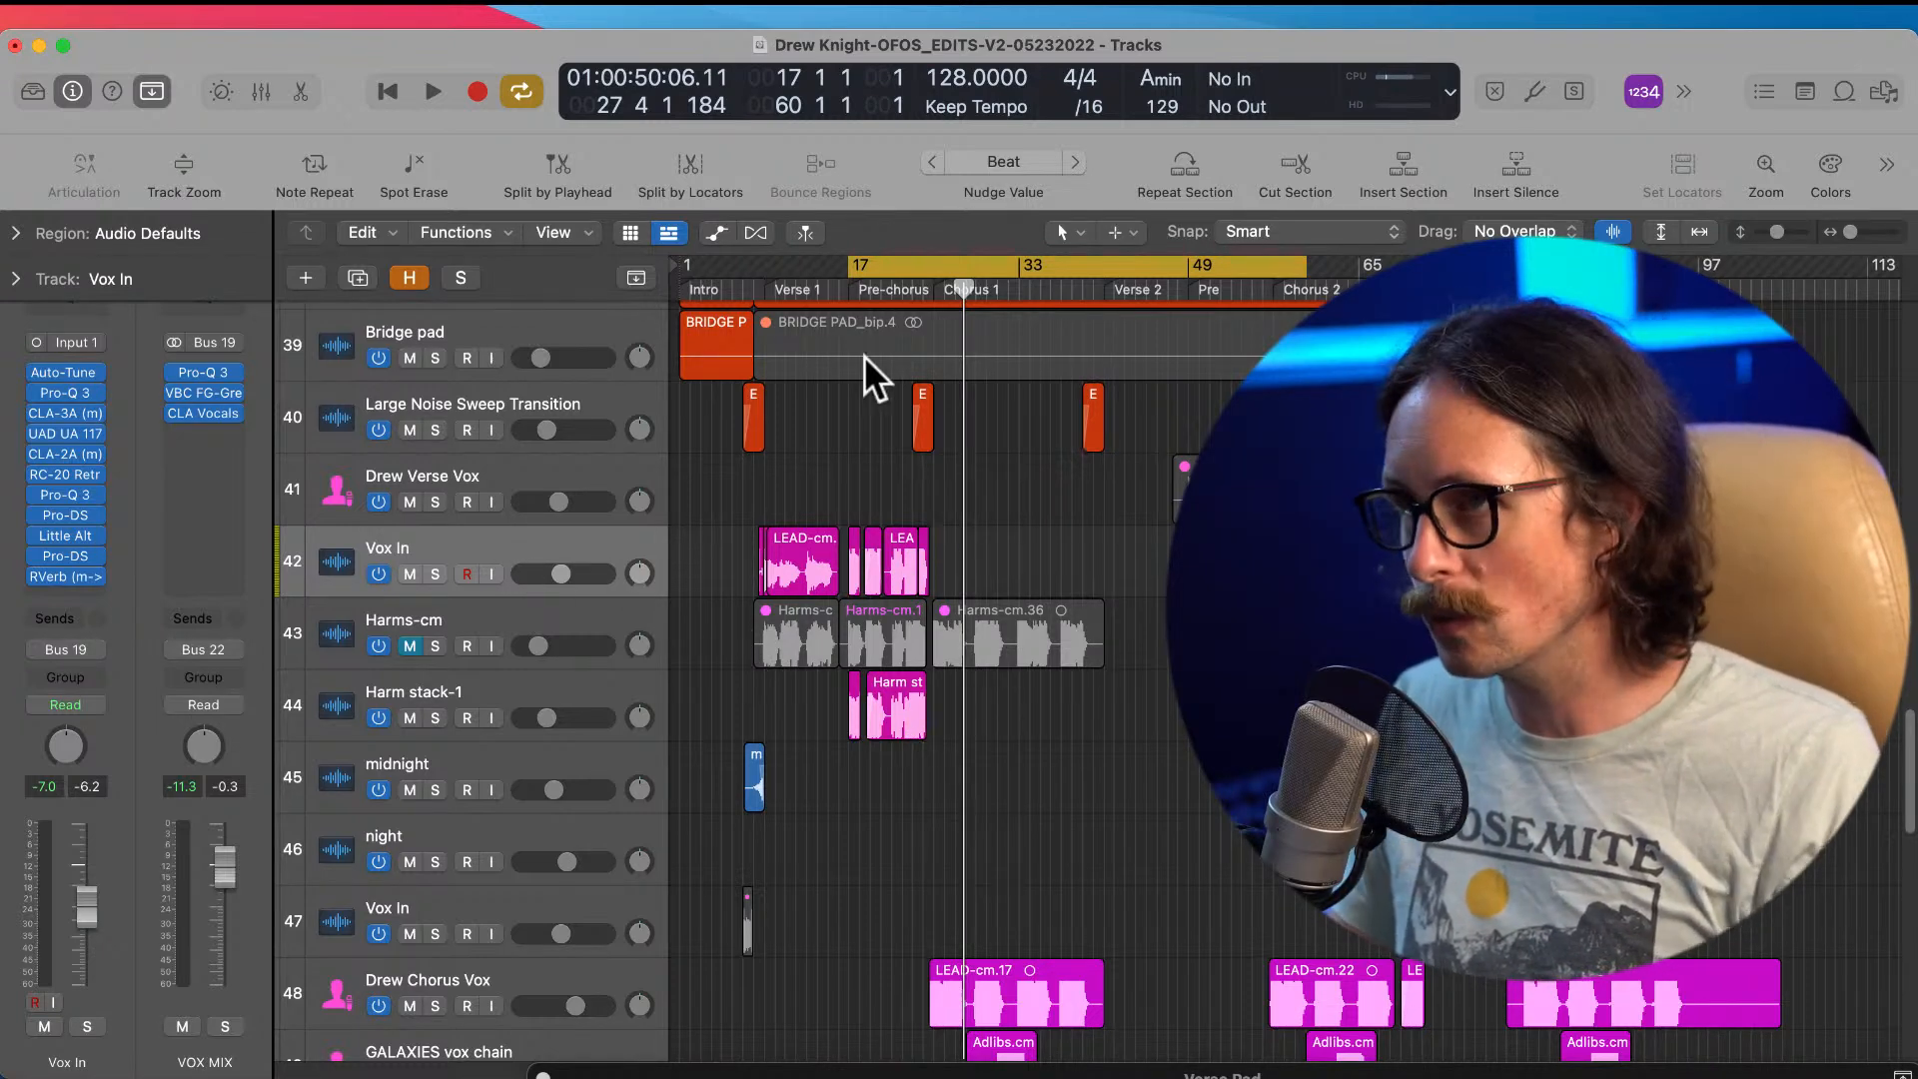
# Step: Find the Juno plucks track at the pre-chorus and inspect its existing Pro-Q 3 equalizer
pyautogui.scroll(10, 854, 563)
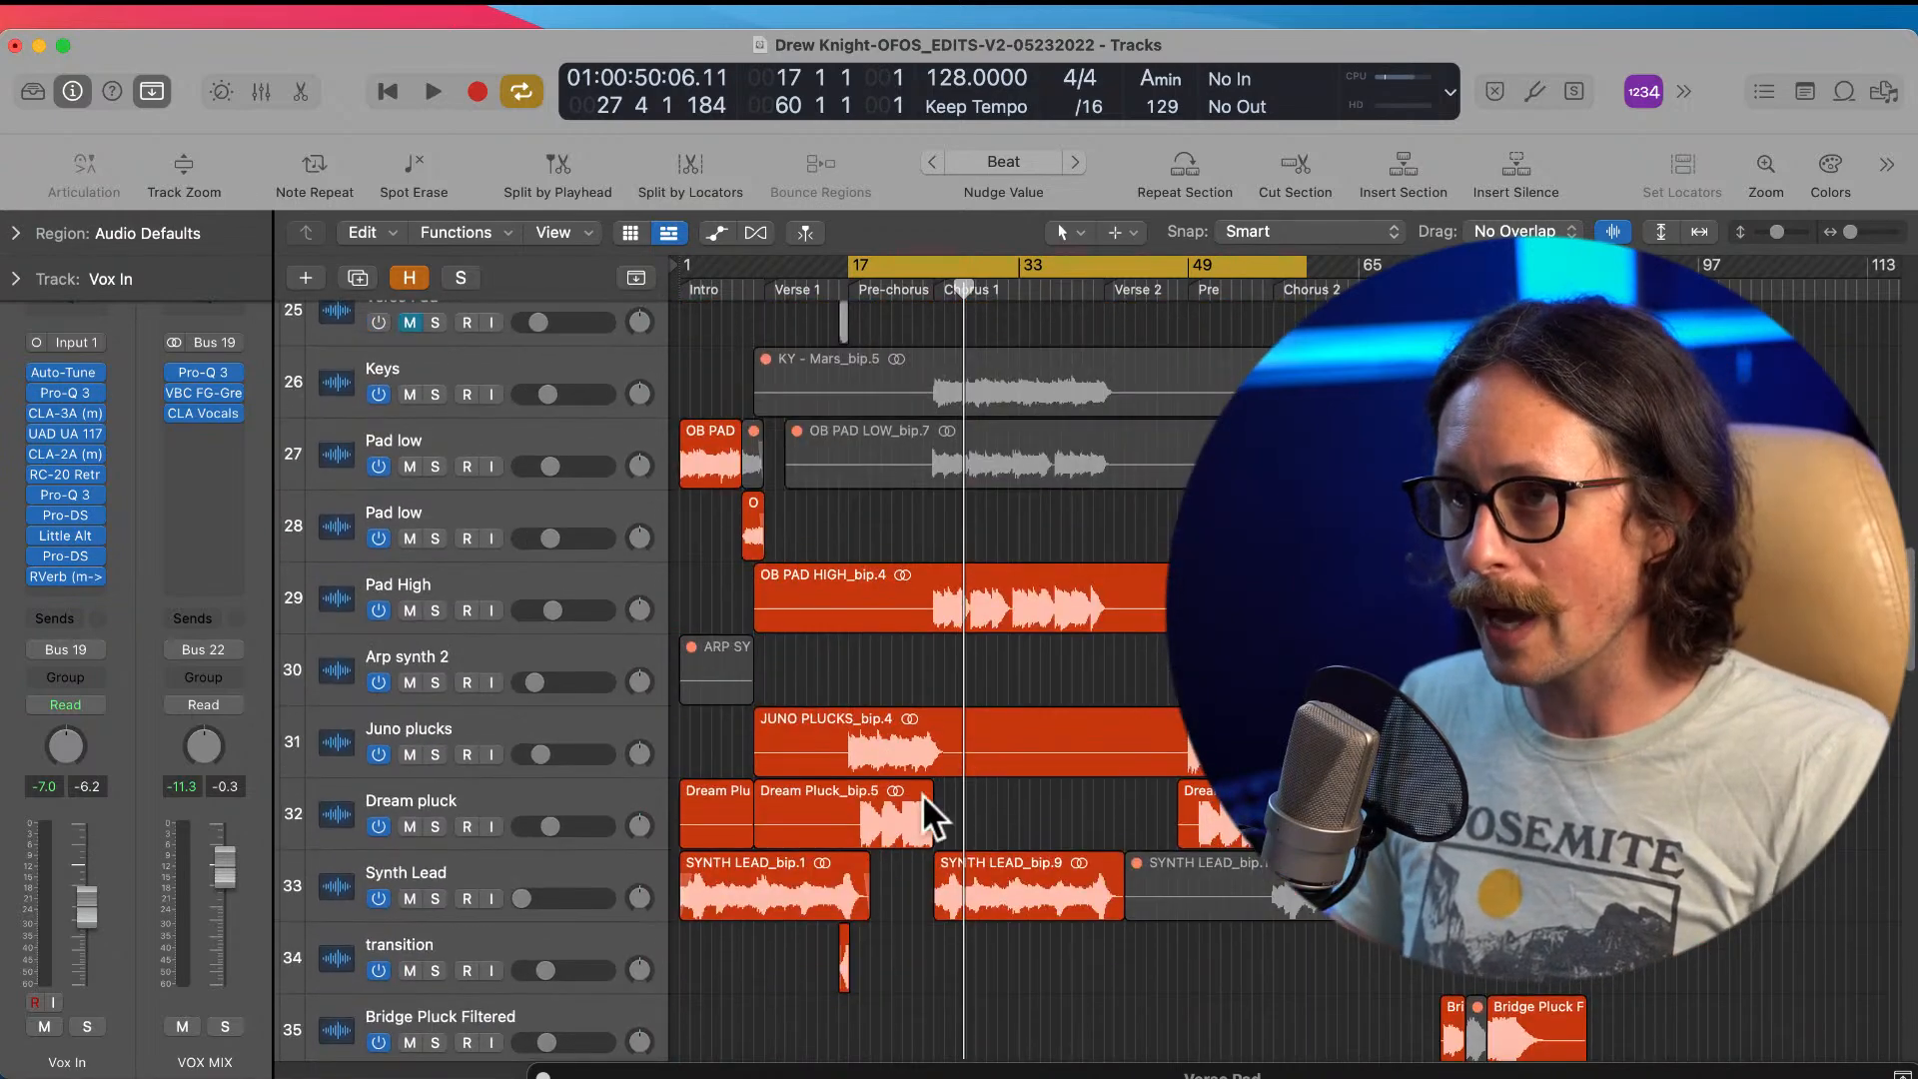
pyautogui.moveTo(780, 519); pyautogui.dragTo(1144, 992)
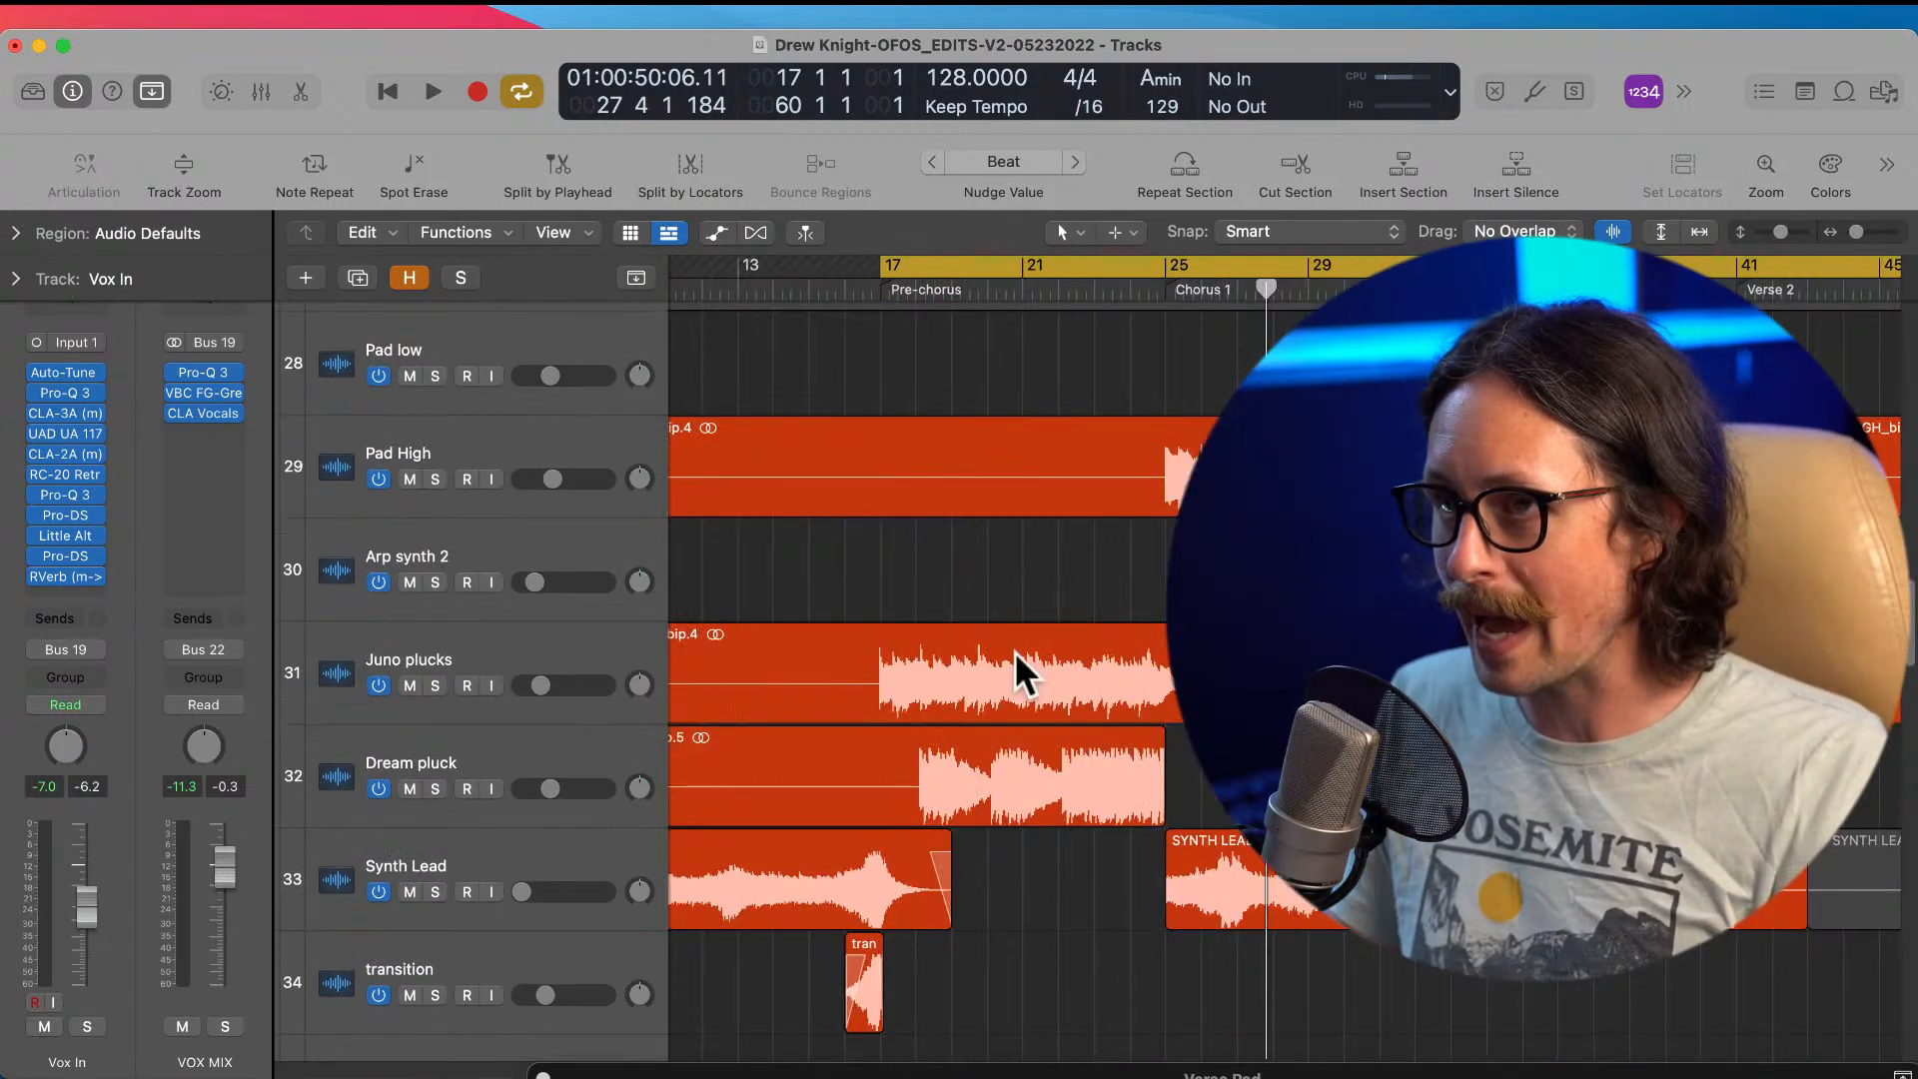
pyautogui.click(515, 670)
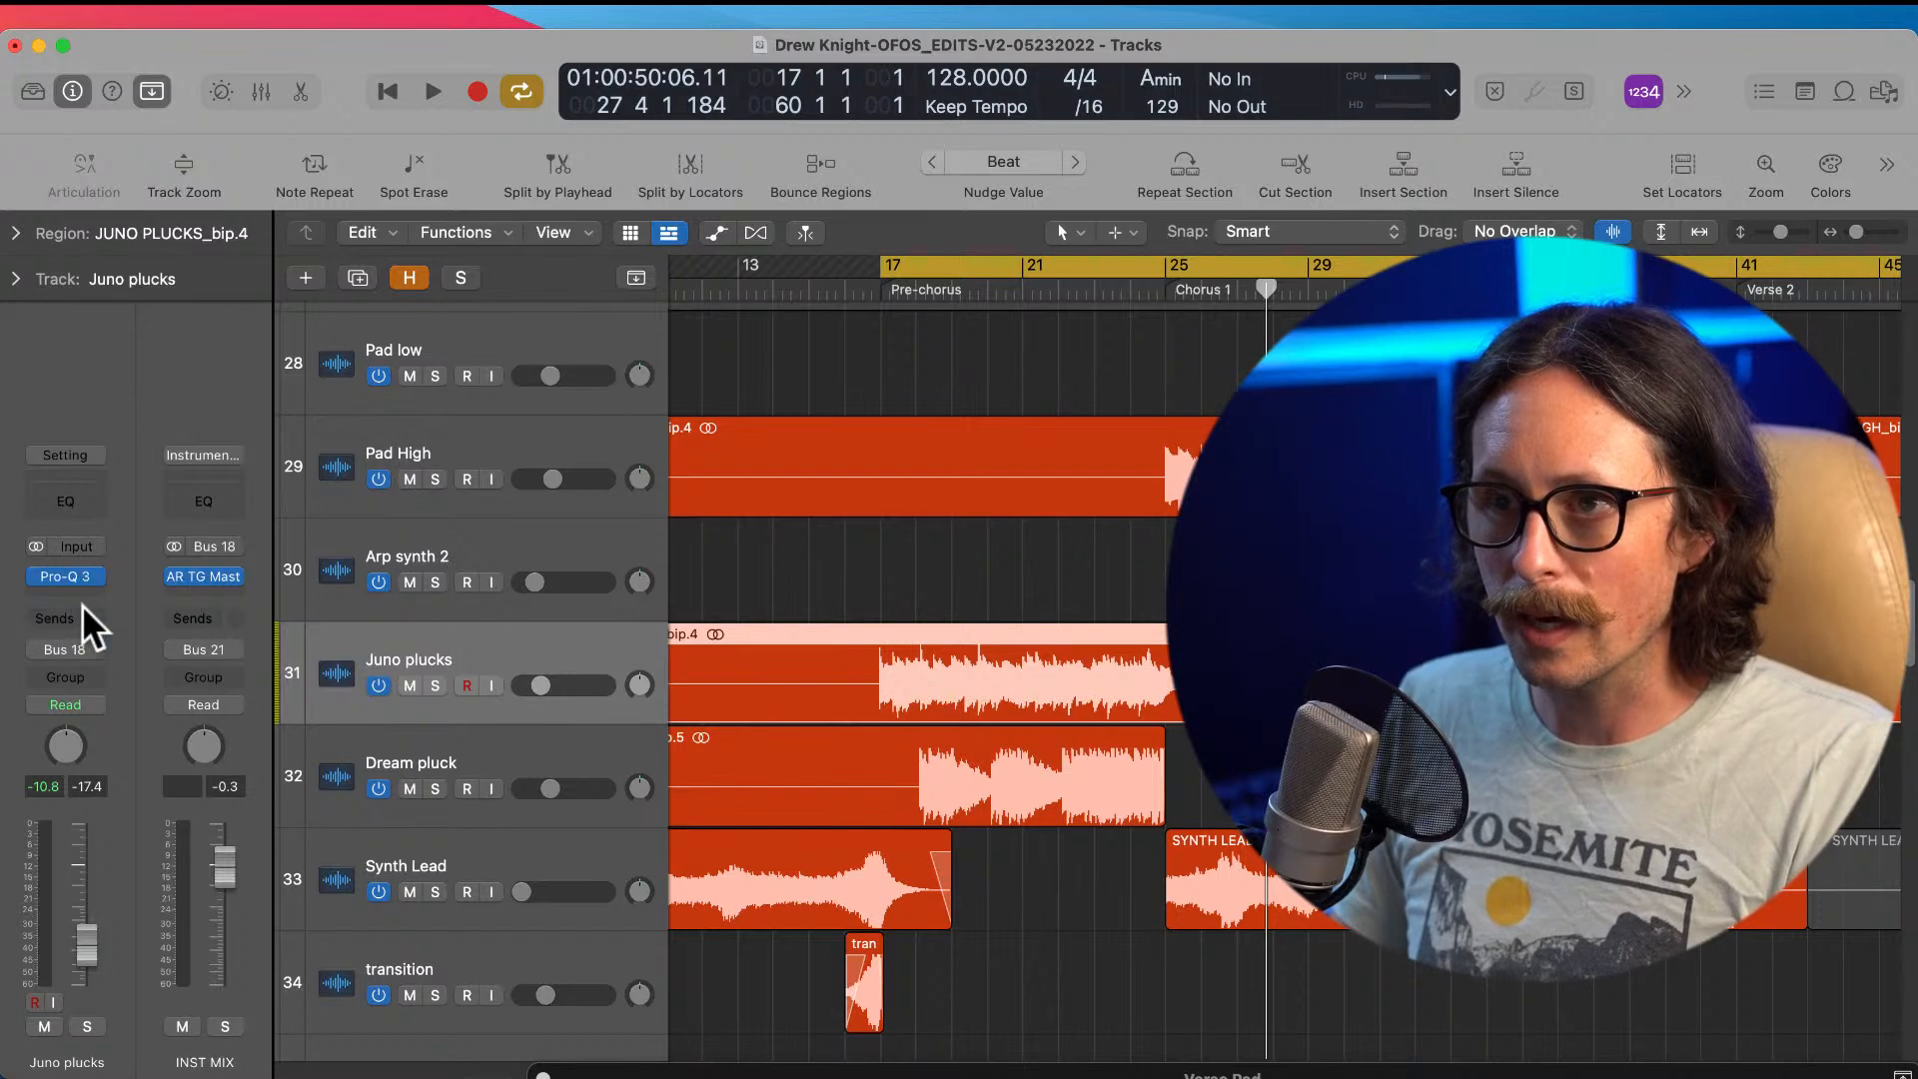
pyautogui.click(66, 576)
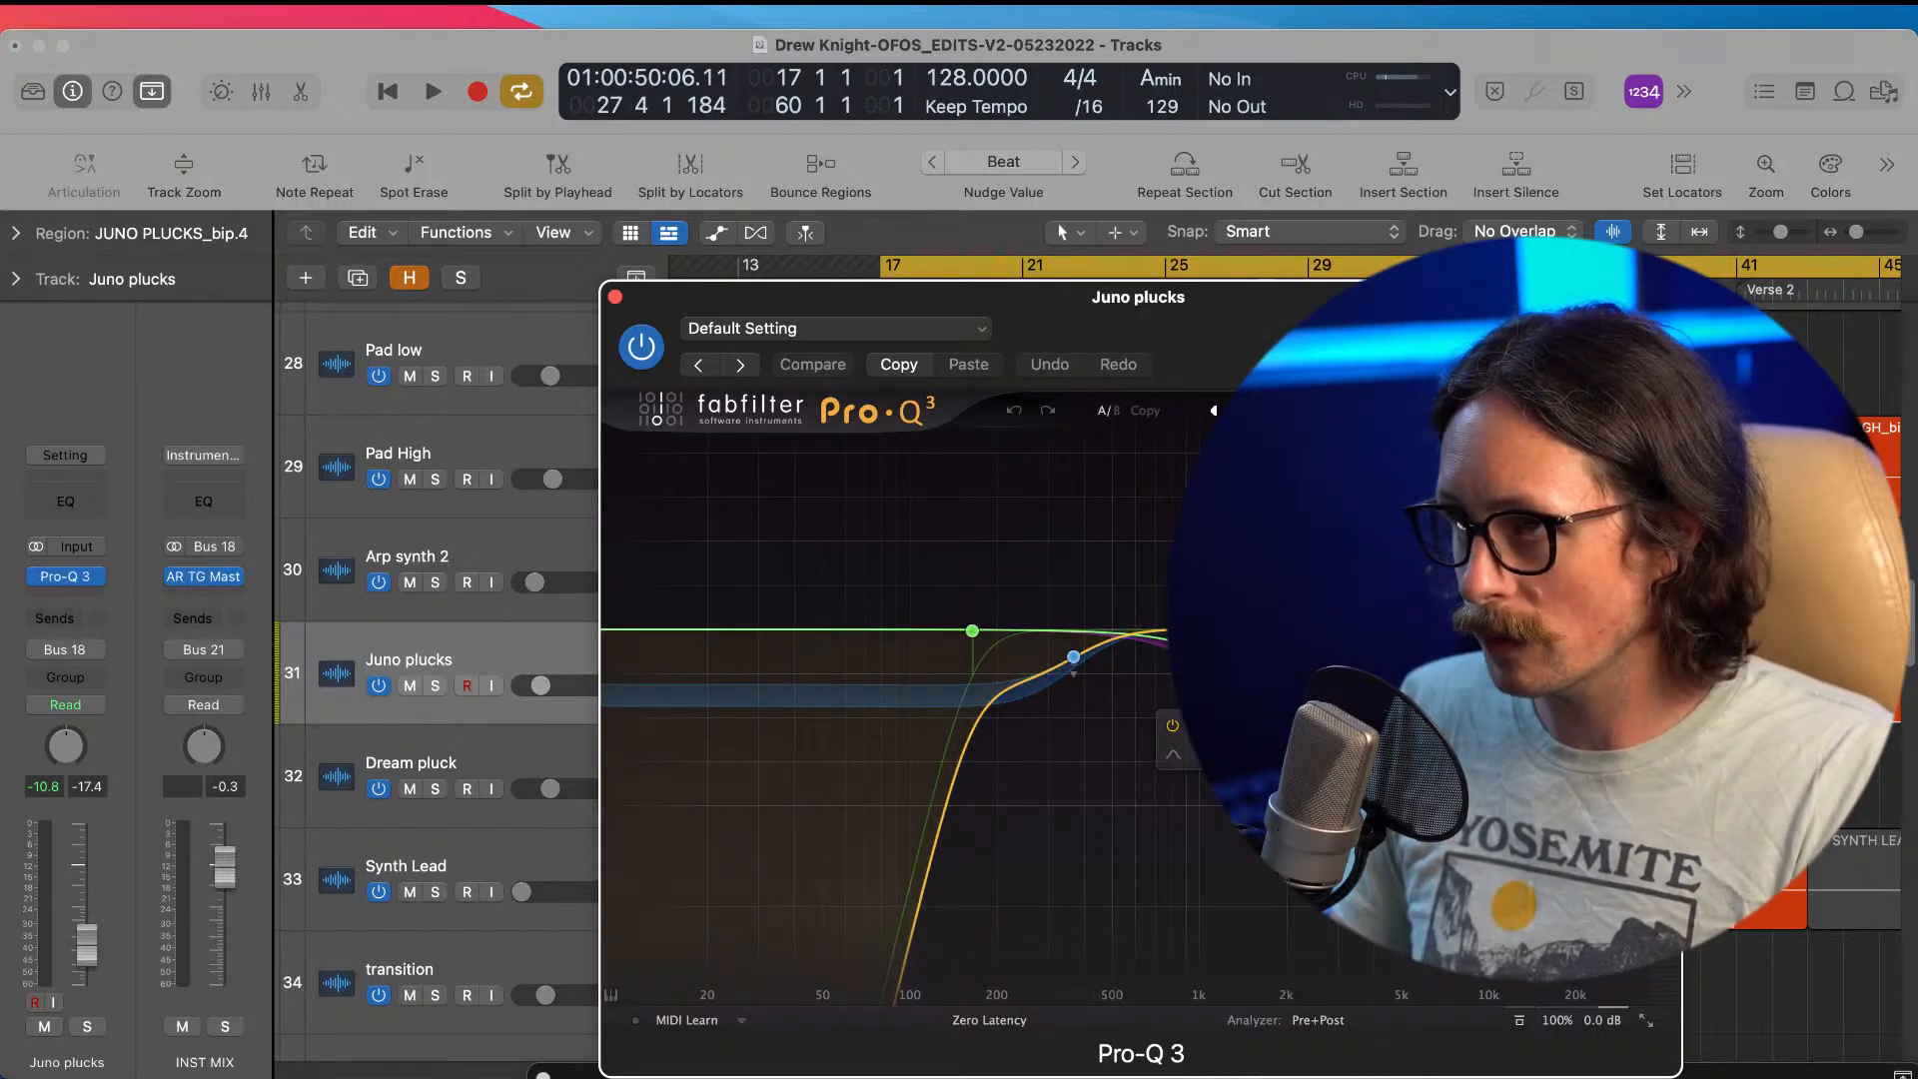
pyautogui.click(615, 297)
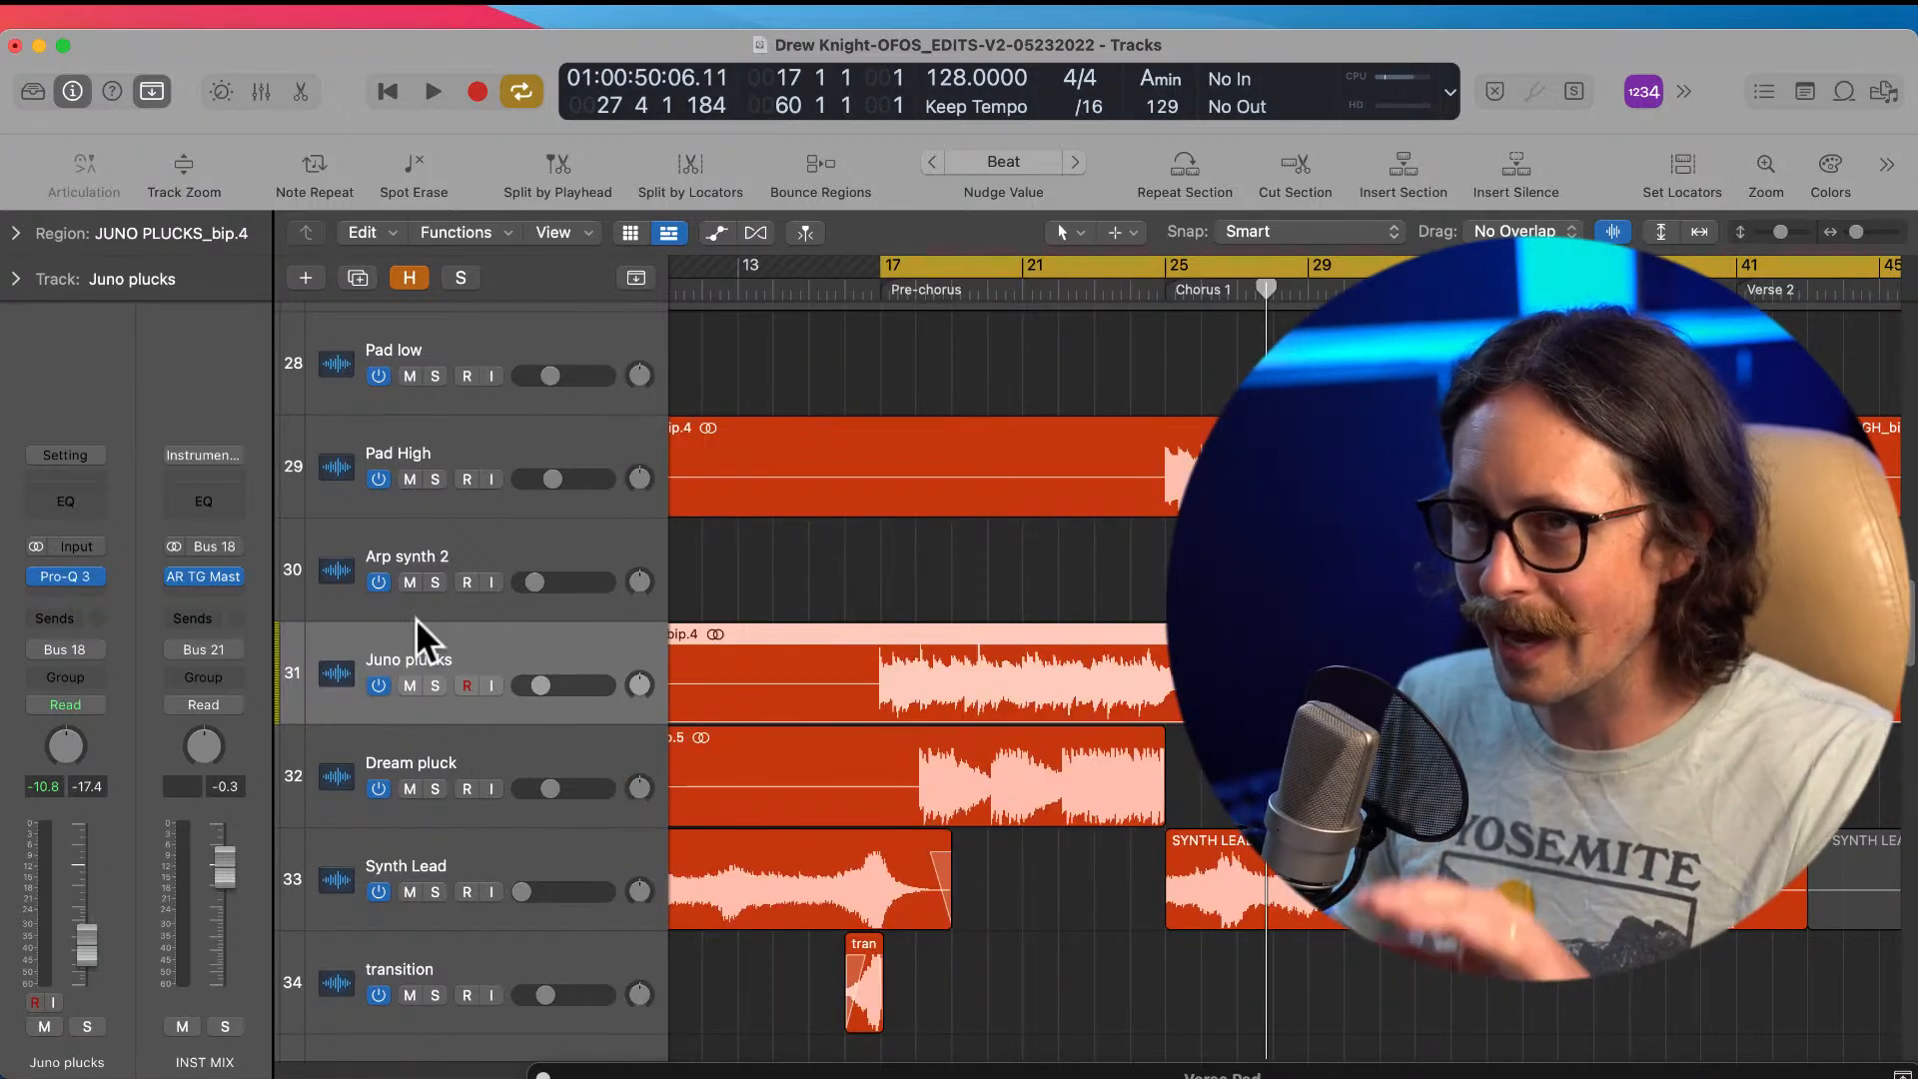
# Step: Insert a second stereo Pro-Q 3 on the Juno plucks track
pyautogui.click(84, 591)
pyautogui.moveTo(186, 738)
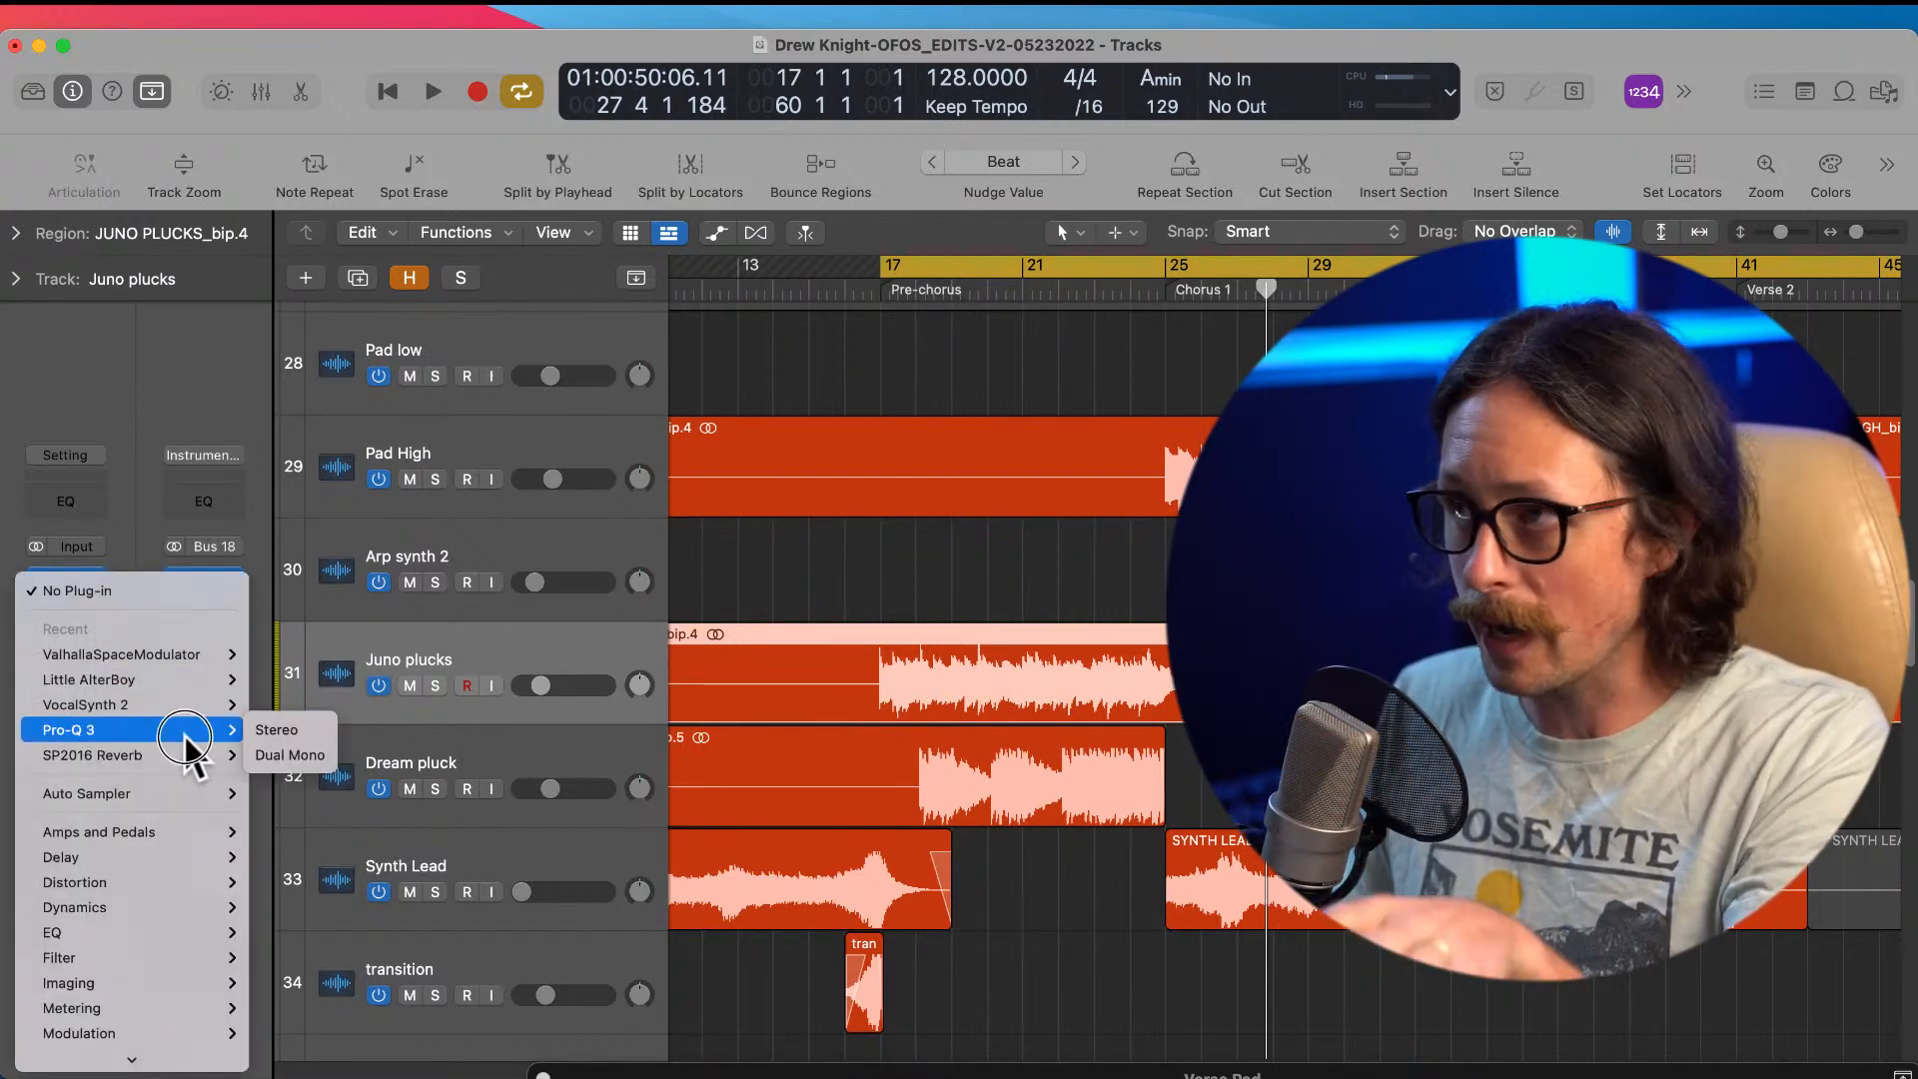
pyautogui.click(276, 731)
pyautogui.moveTo(1309, 367); pyautogui.dragTo(714, 250)
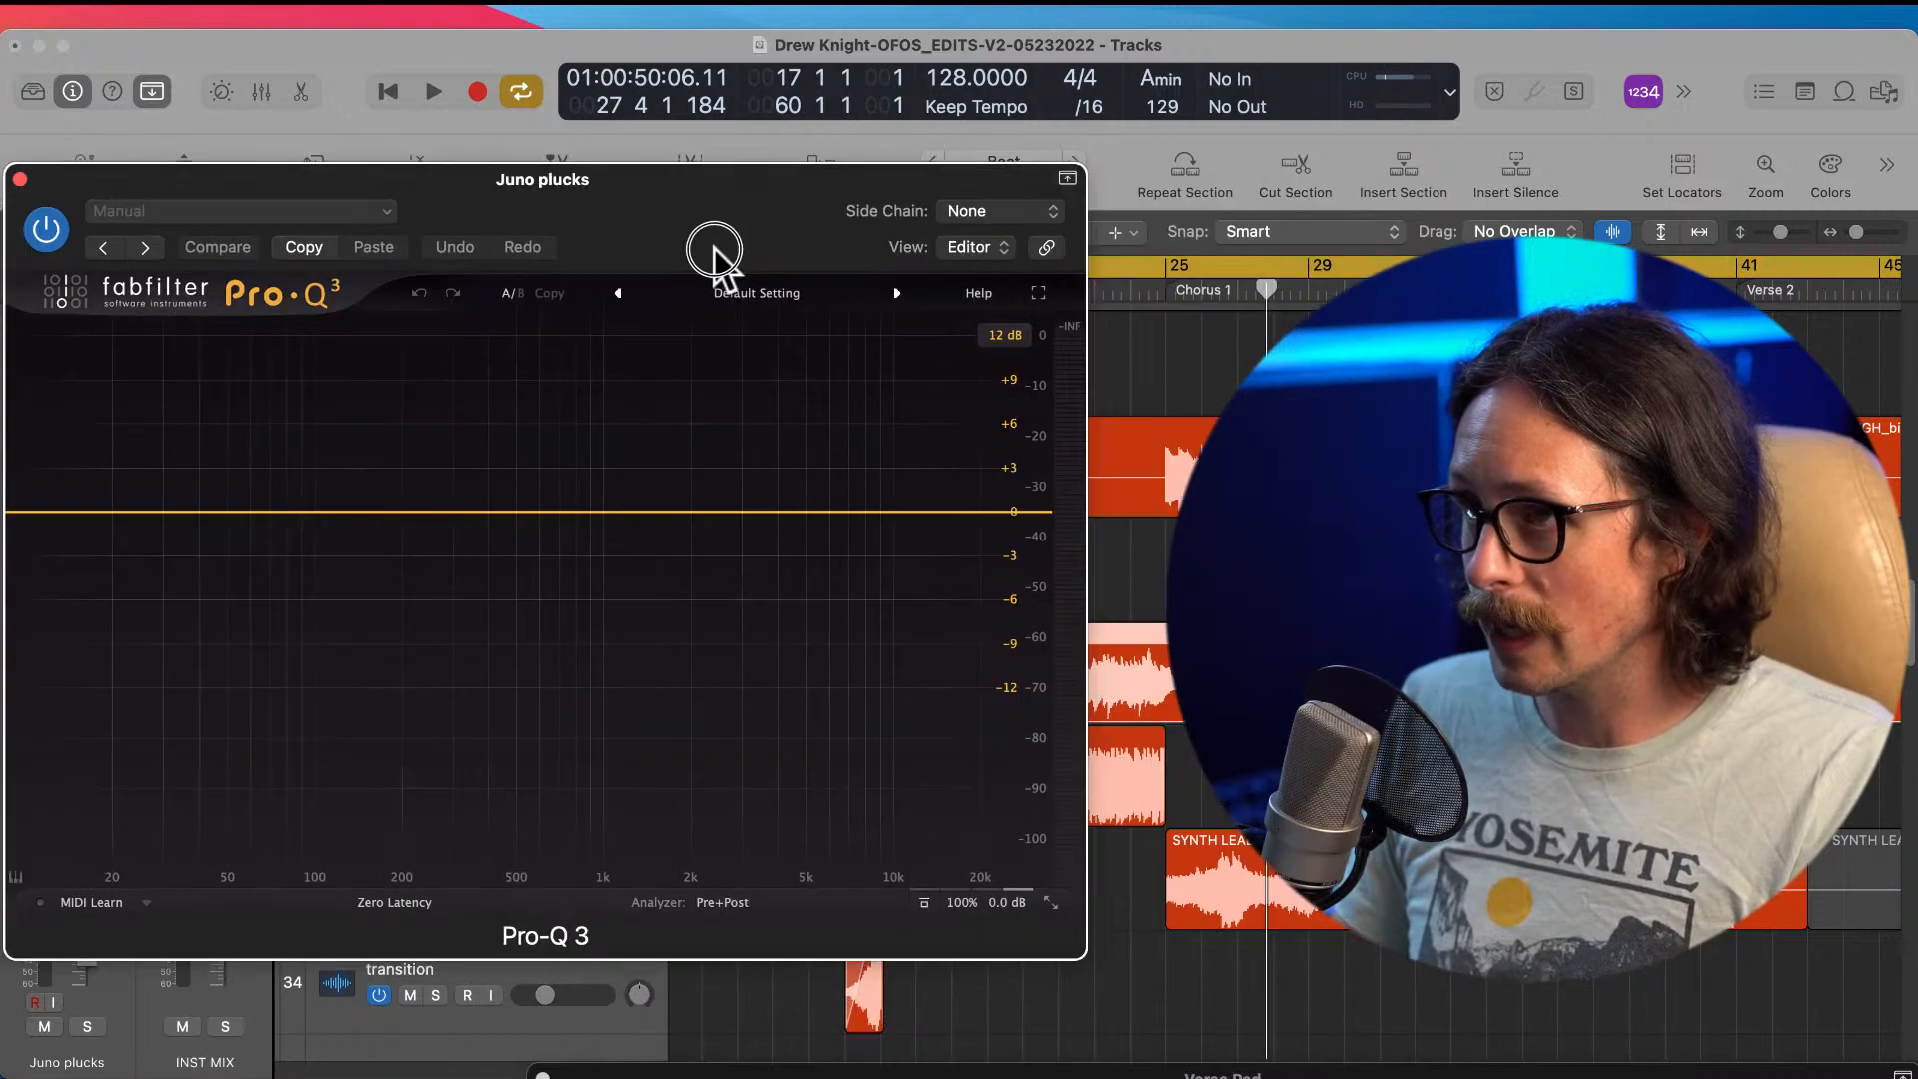
pyautogui.click(879, 501)
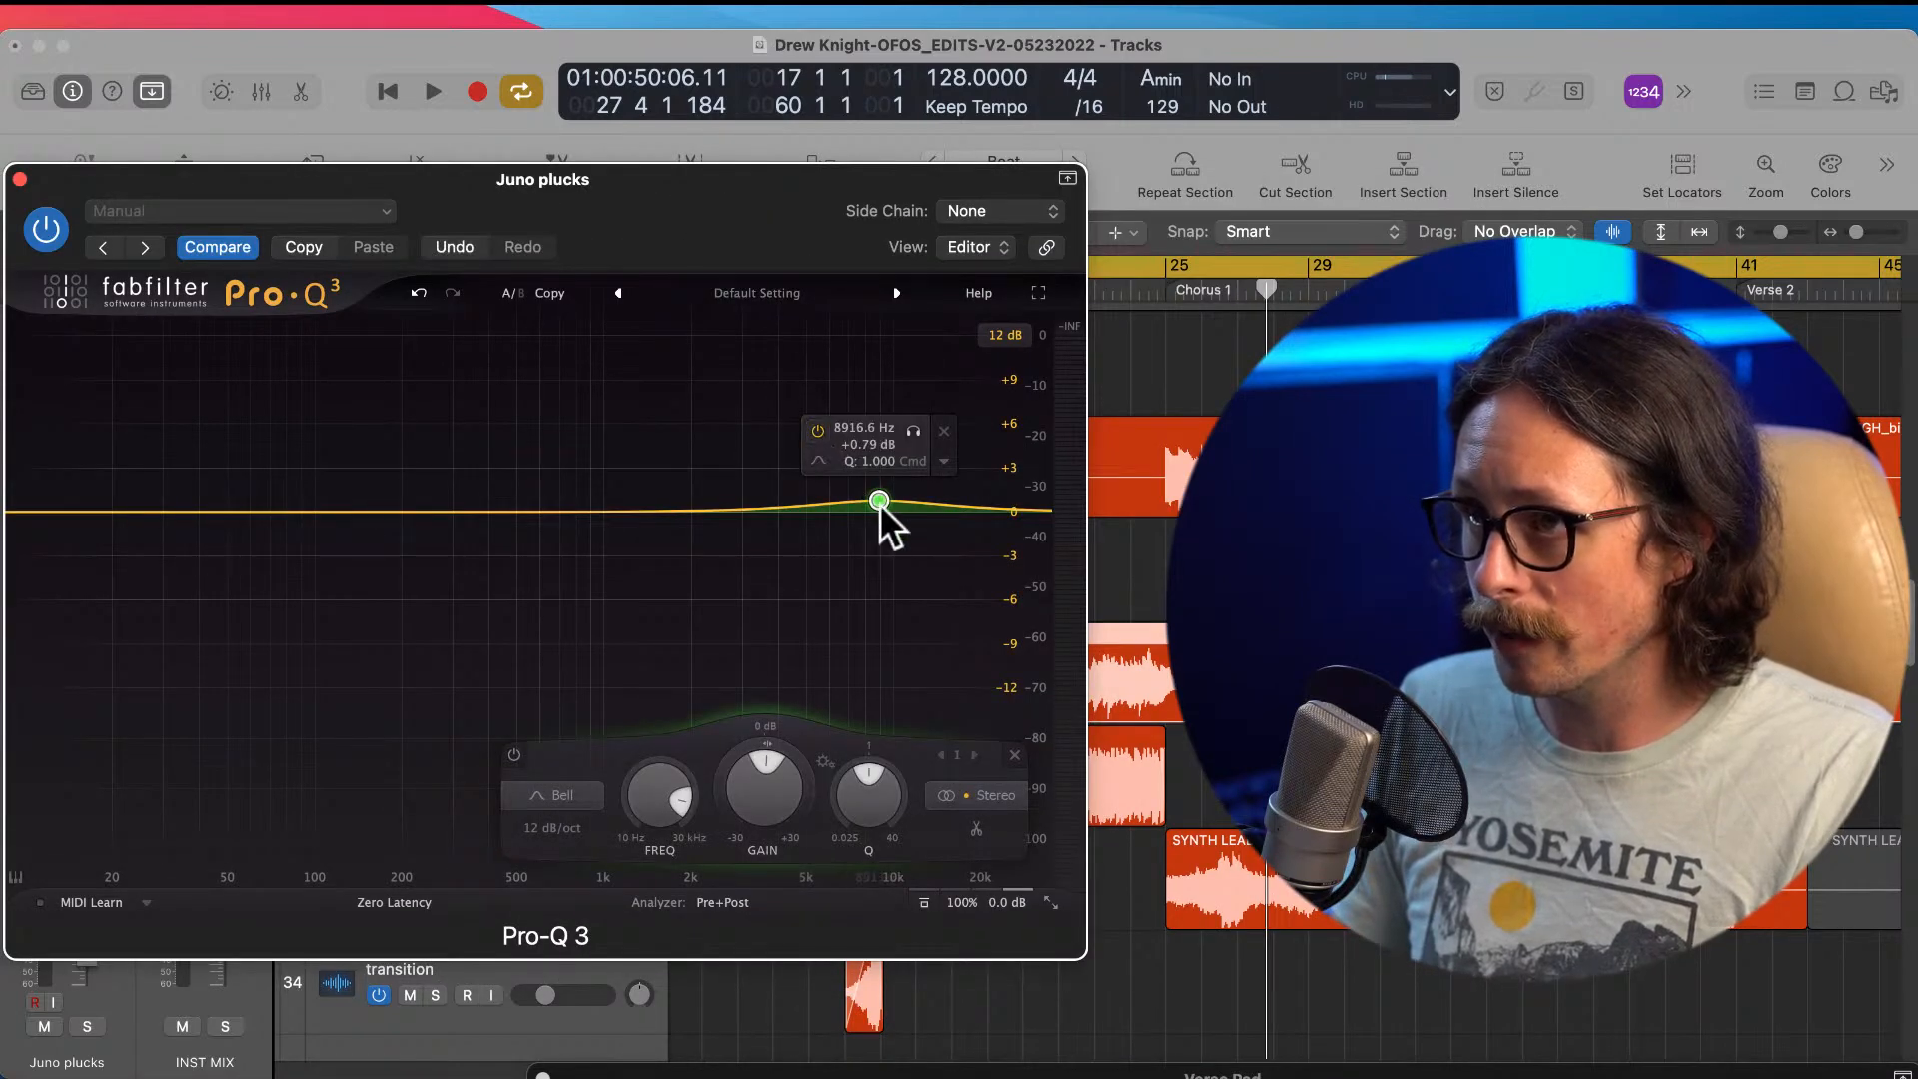
pyautogui.click(817, 429)
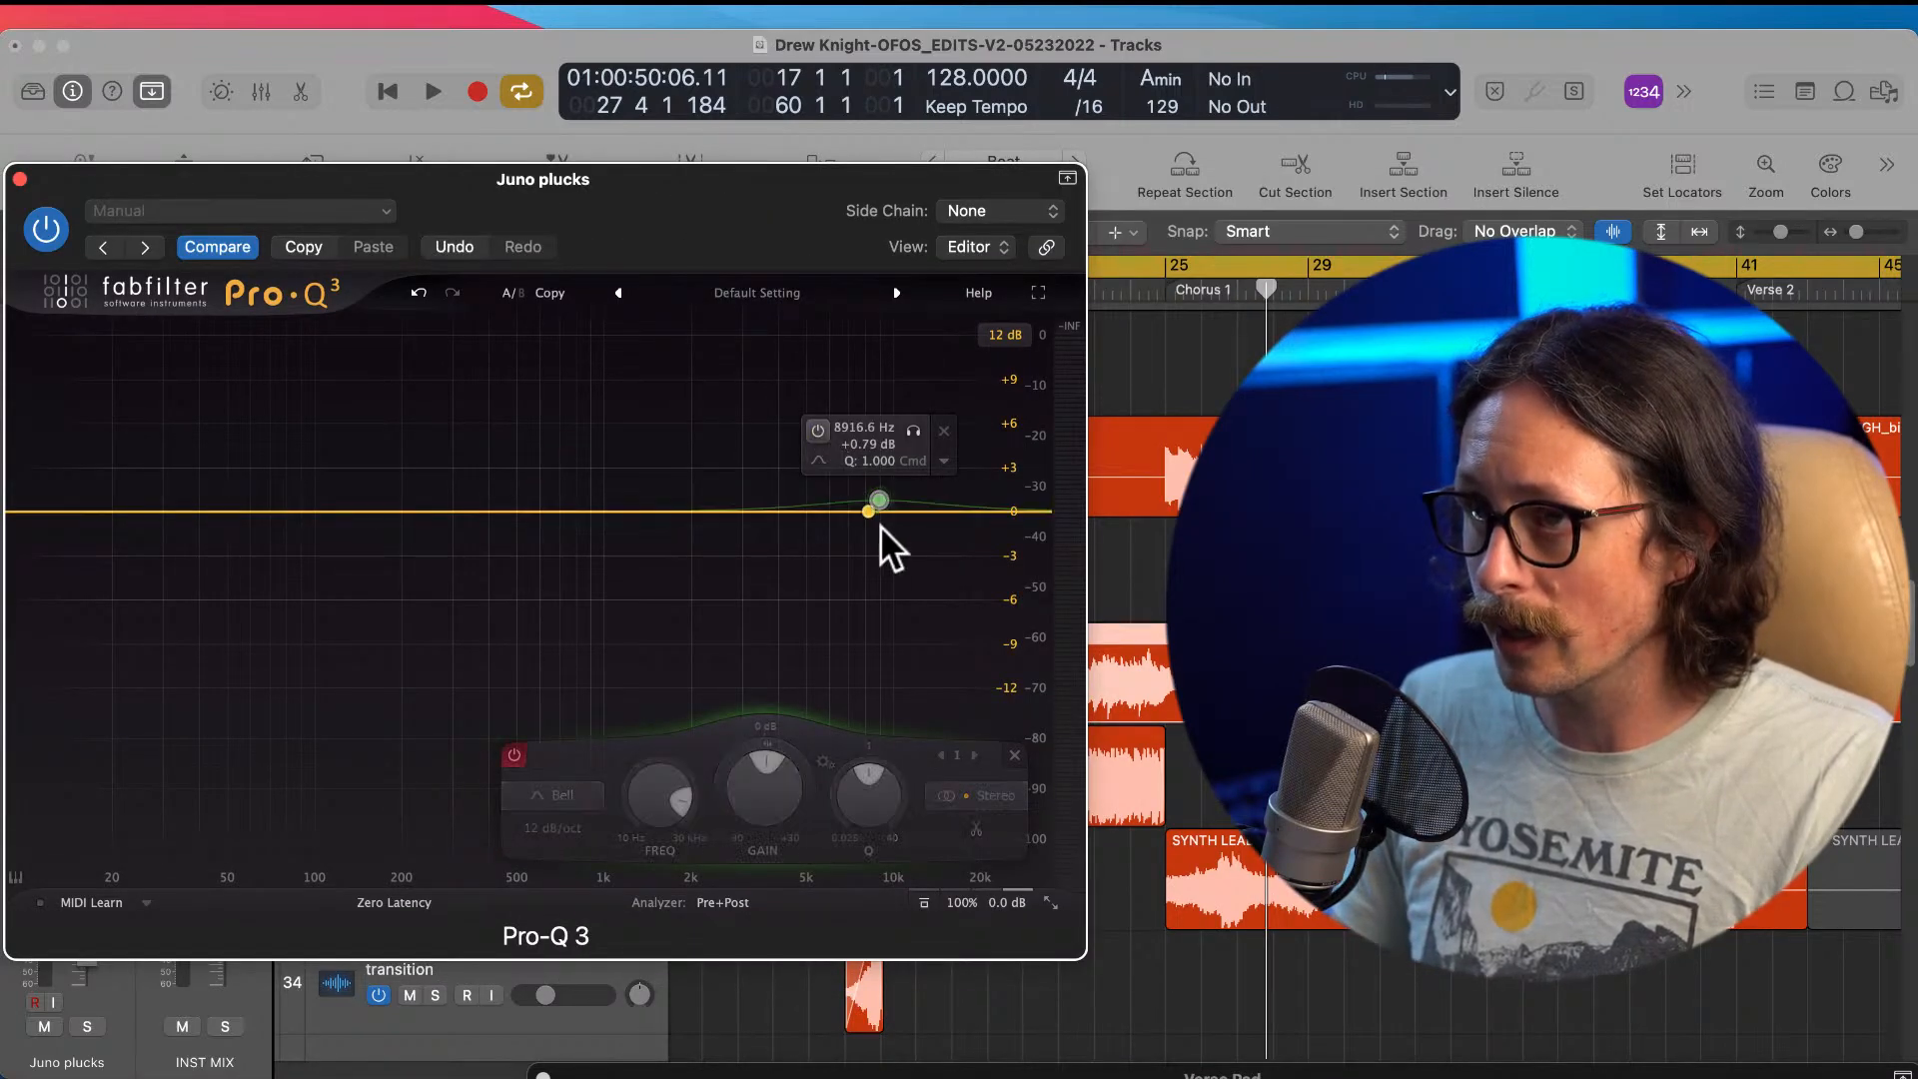
pyautogui.click(944, 429)
# Step: Add a band in the new Pro-Q 3 and make it a High Cut with a 48 dB/oct slope
pyautogui.click(887, 512)
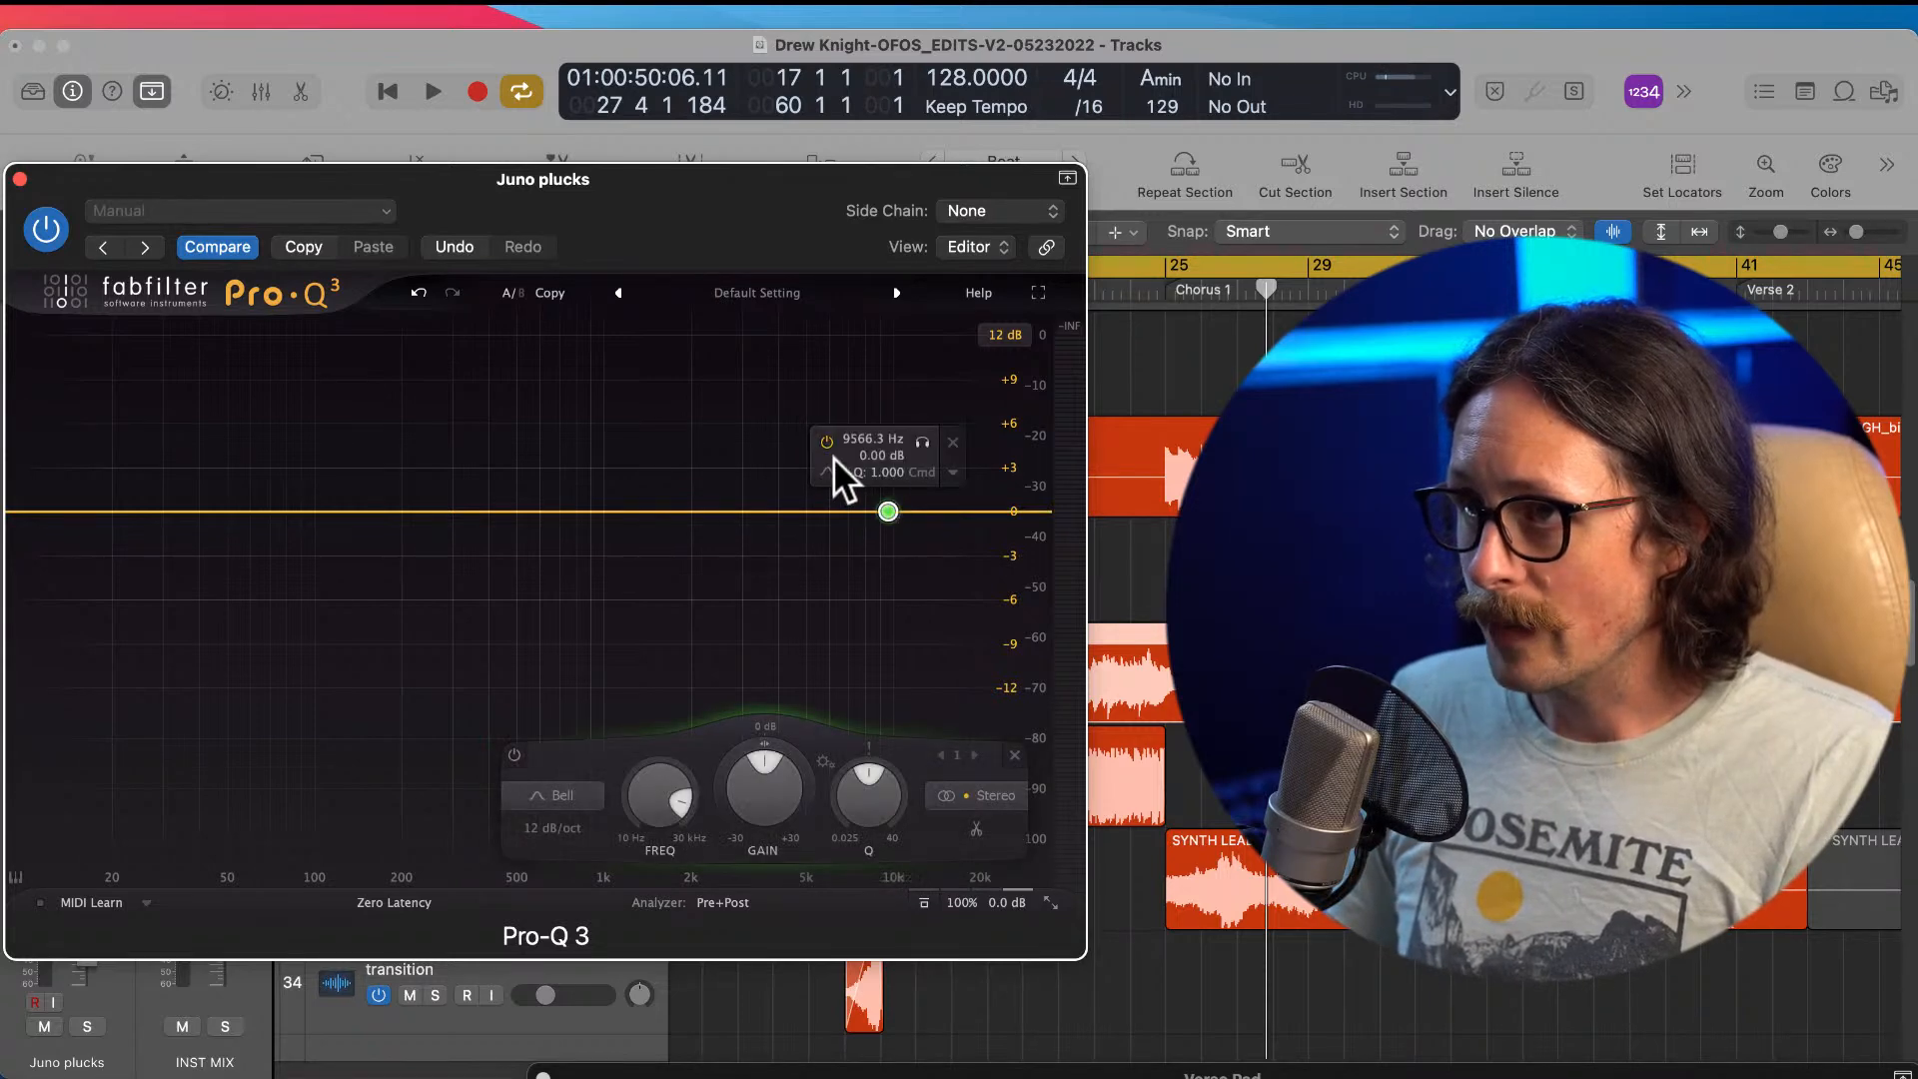
pyautogui.click(956, 498)
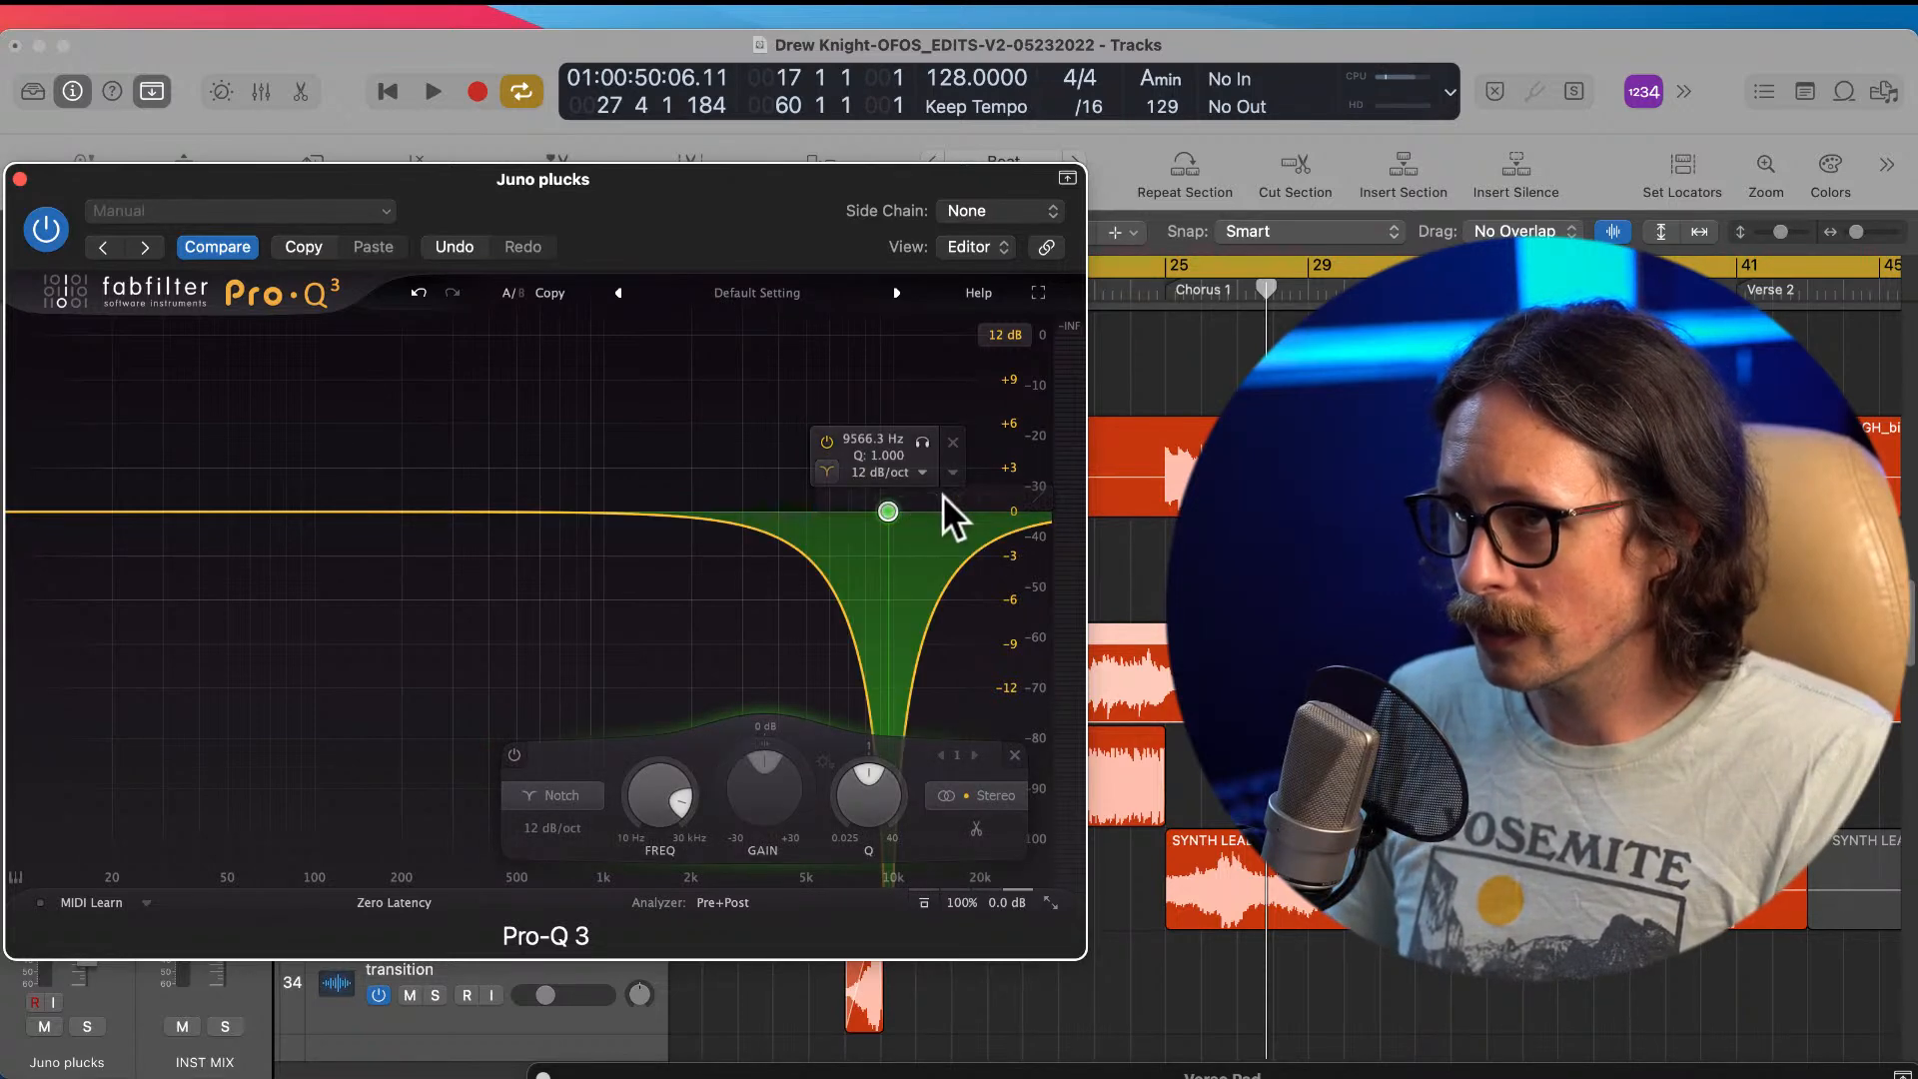
pyautogui.click(922, 472)
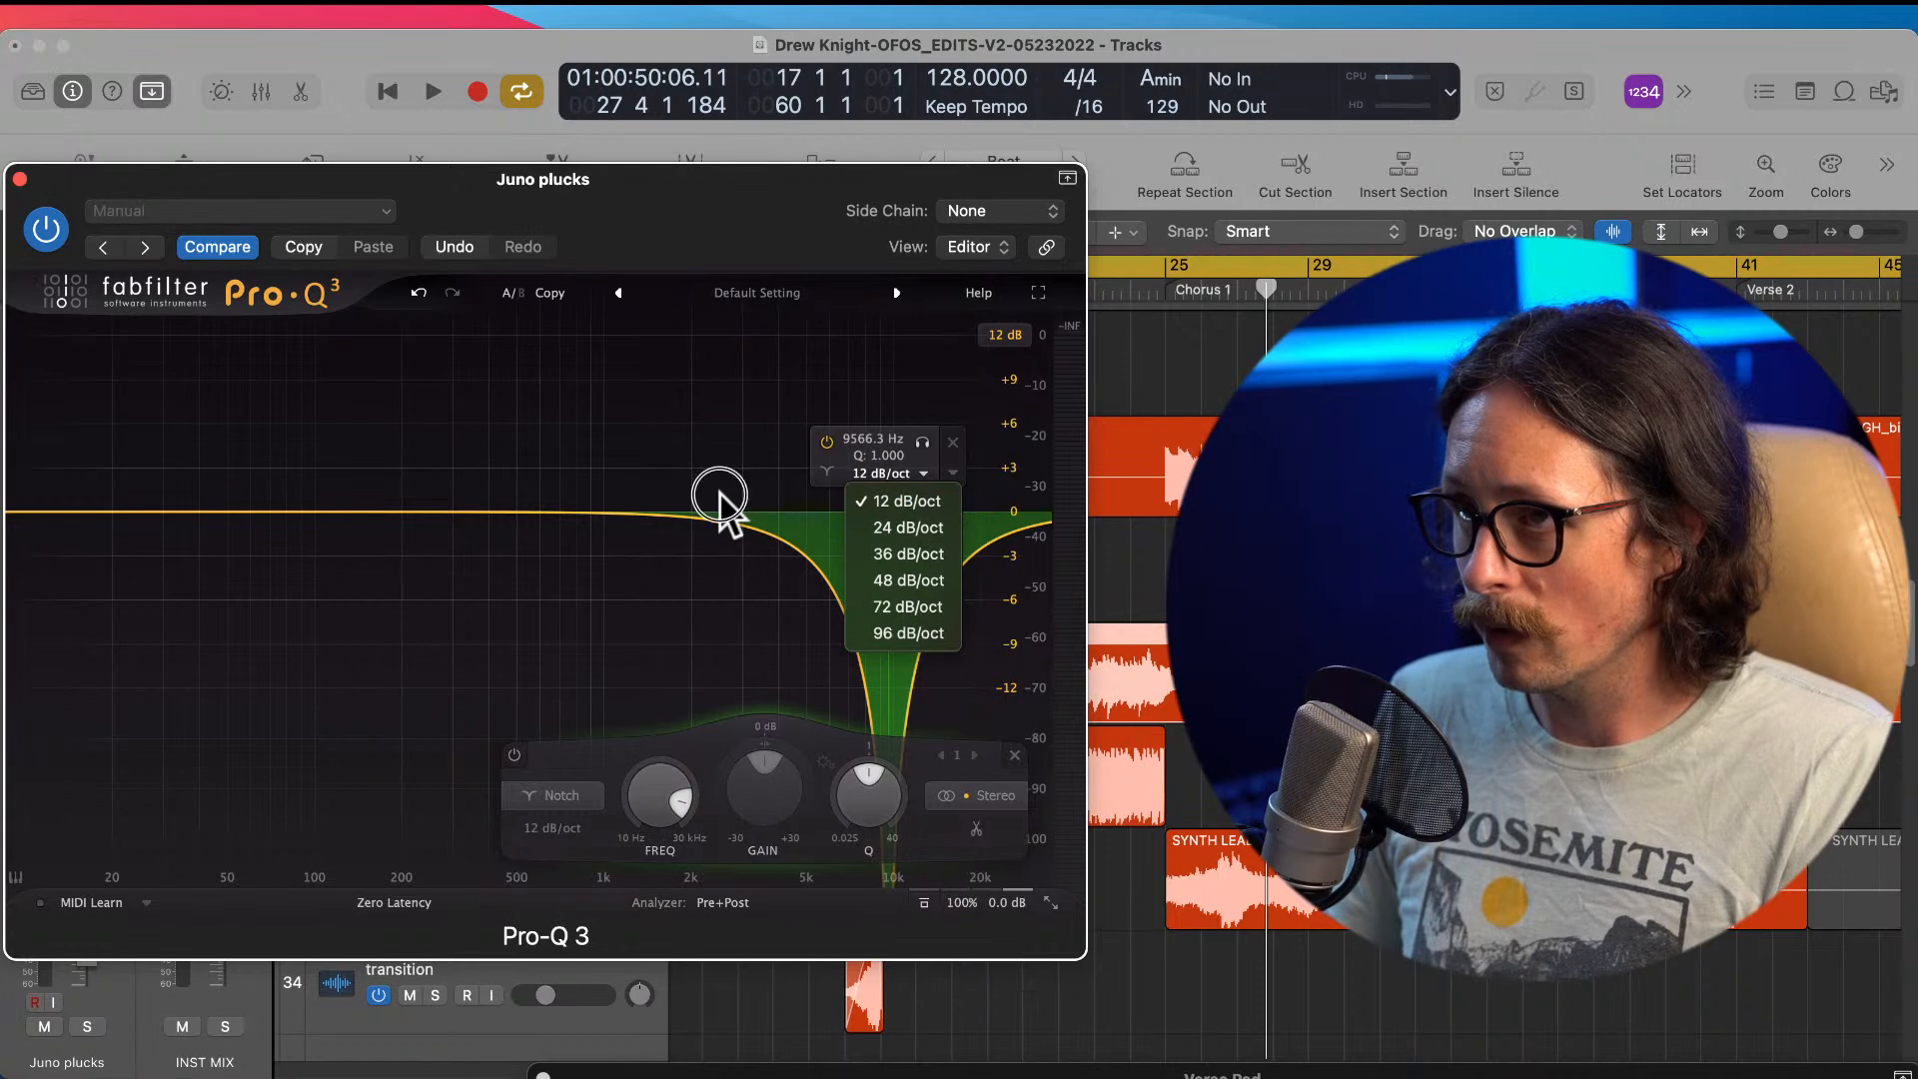
pyautogui.click(829, 475)
pyautogui.click(829, 472)
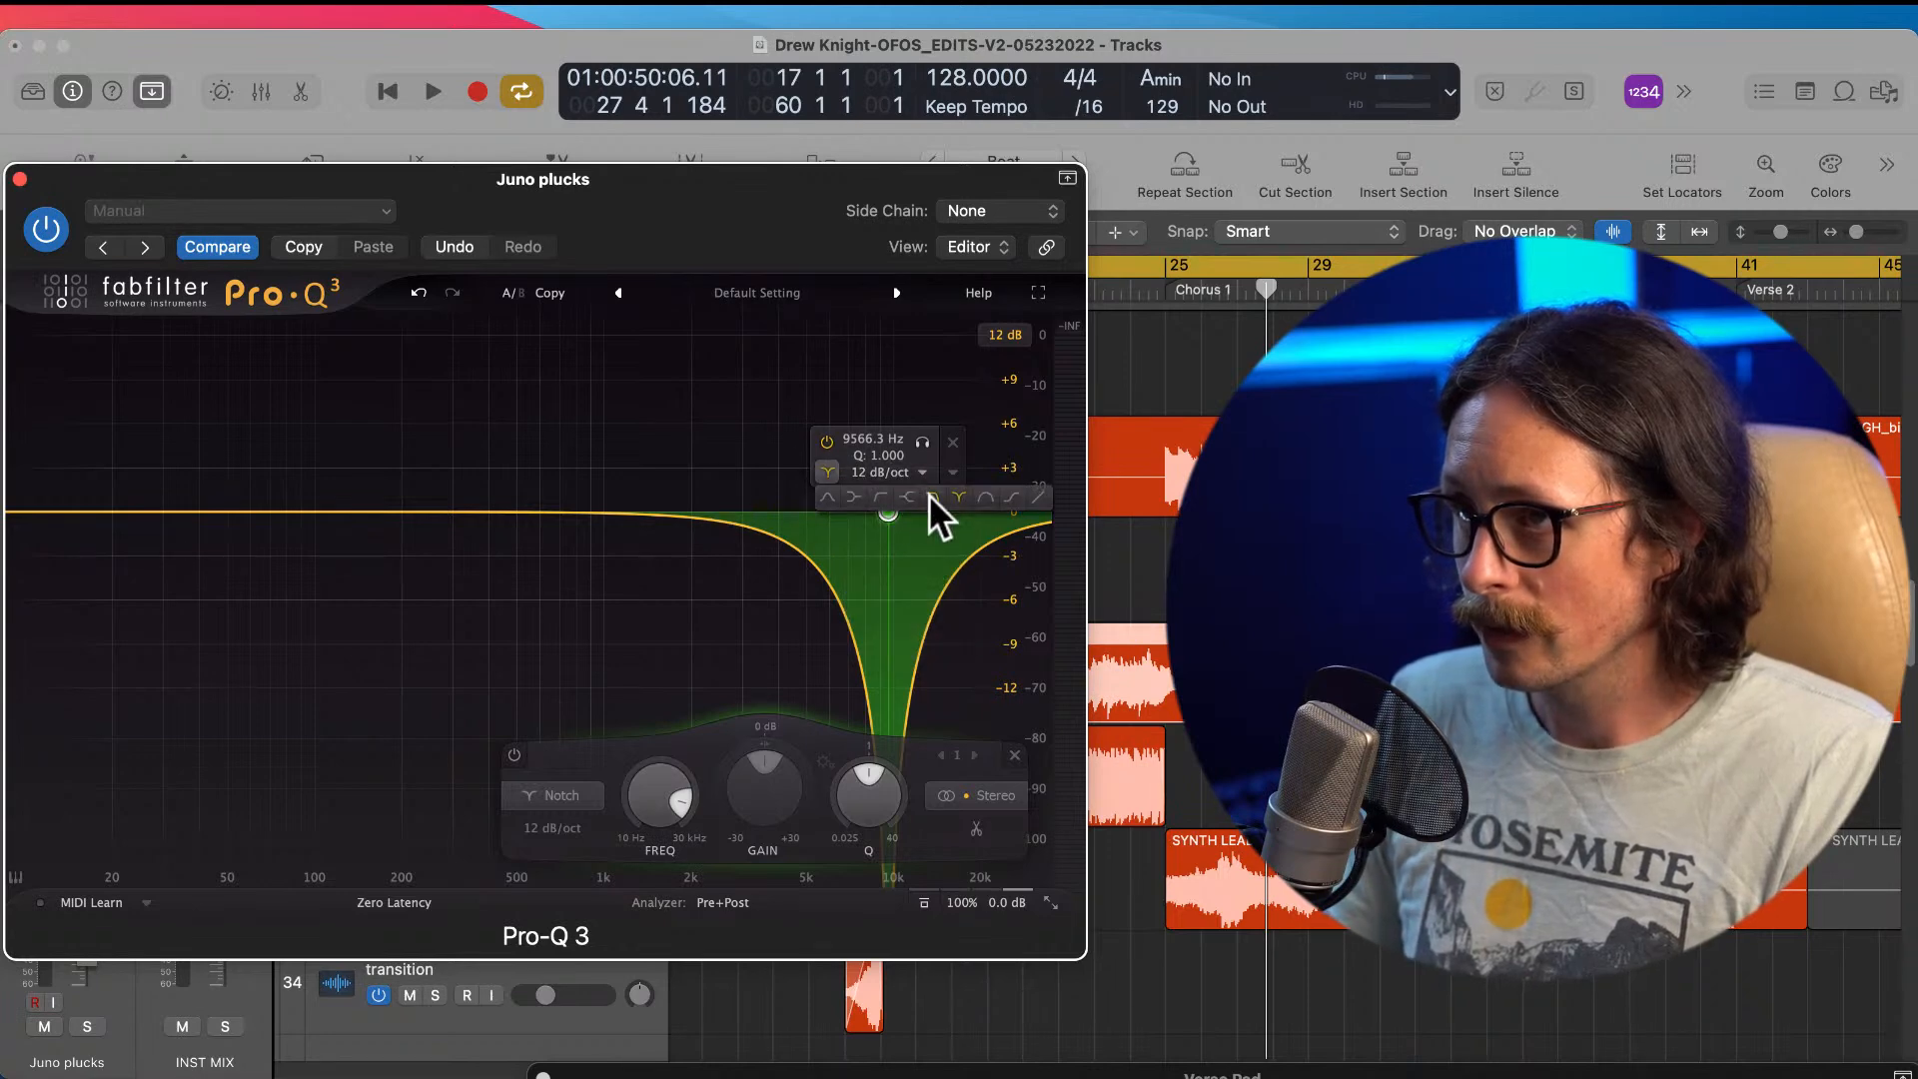
pyautogui.click(932, 497)
pyautogui.click(922, 473)
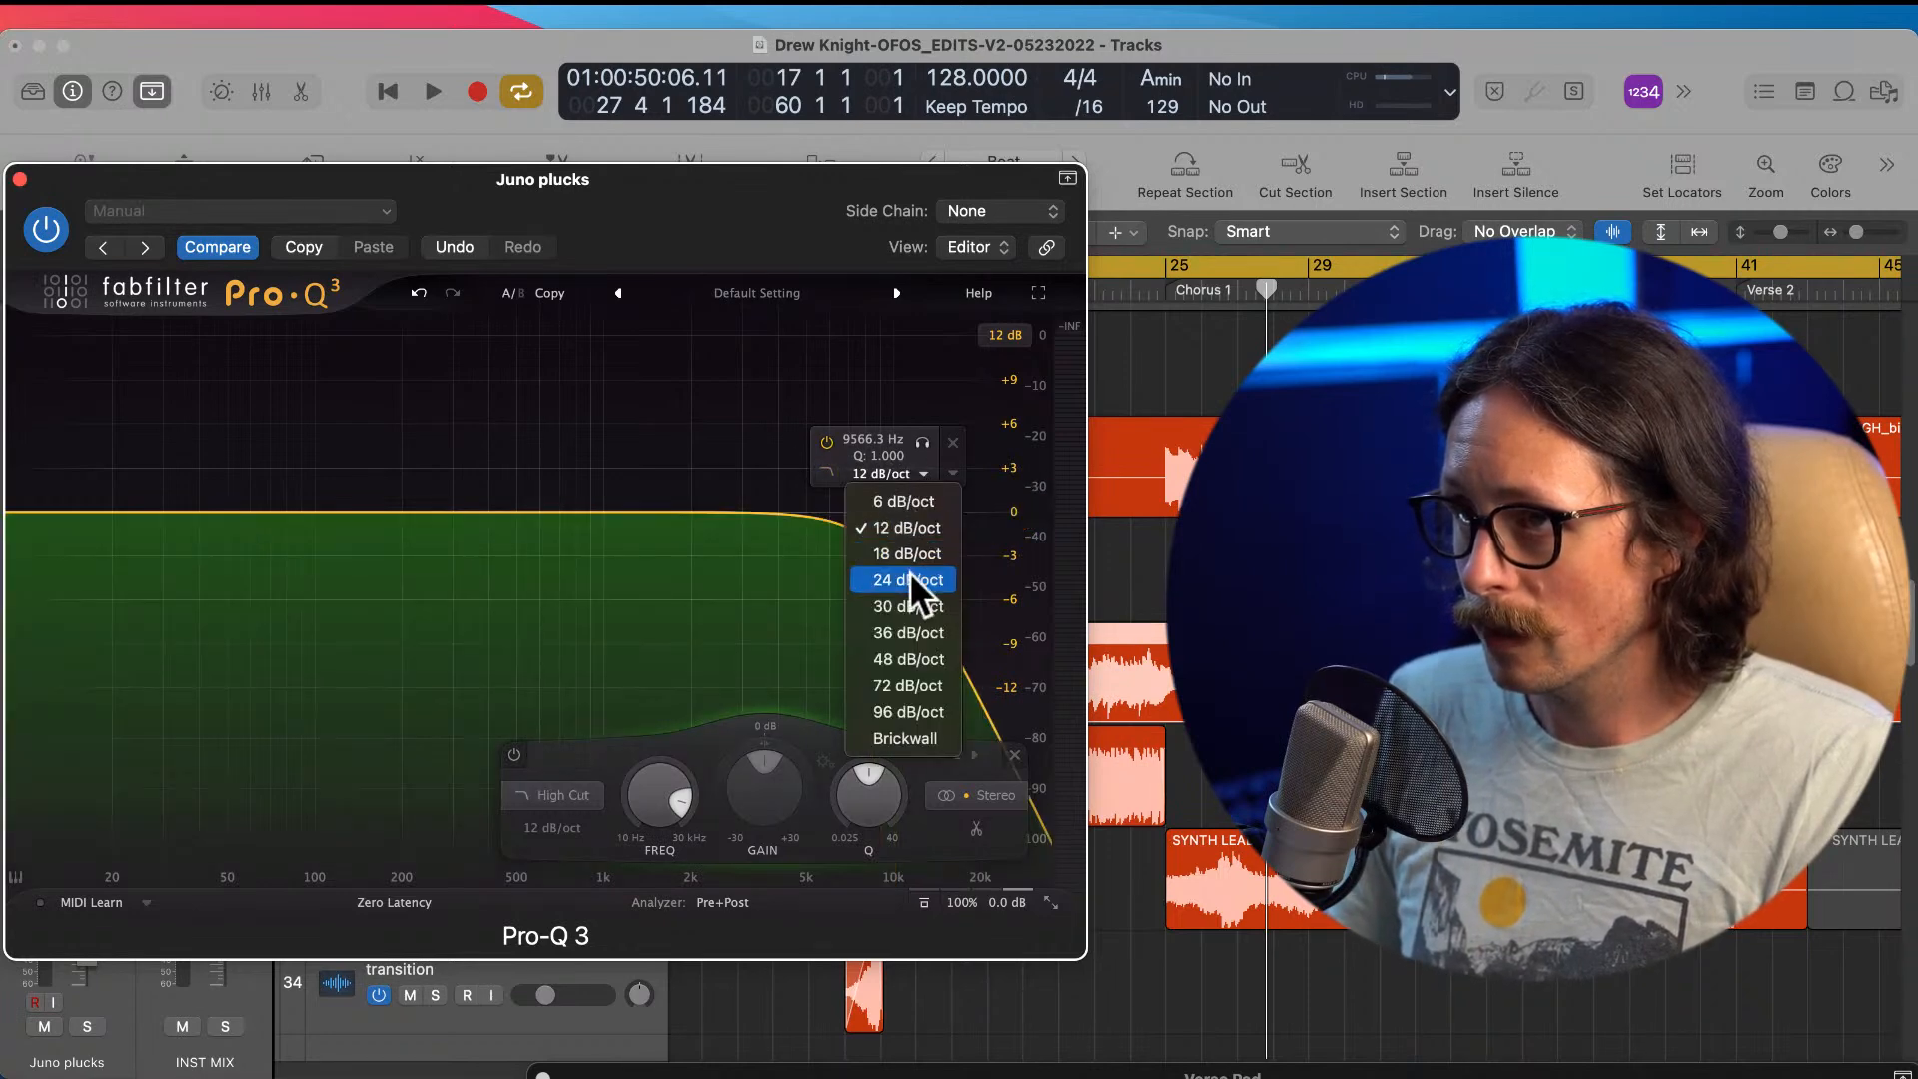
pyautogui.click(917, 659)
# Step: Lower the high cut to about 313 Hz with a Q of about 1.24
pyautogui.moveTo(887, 514); pyautogui.dragTo(881, 482)
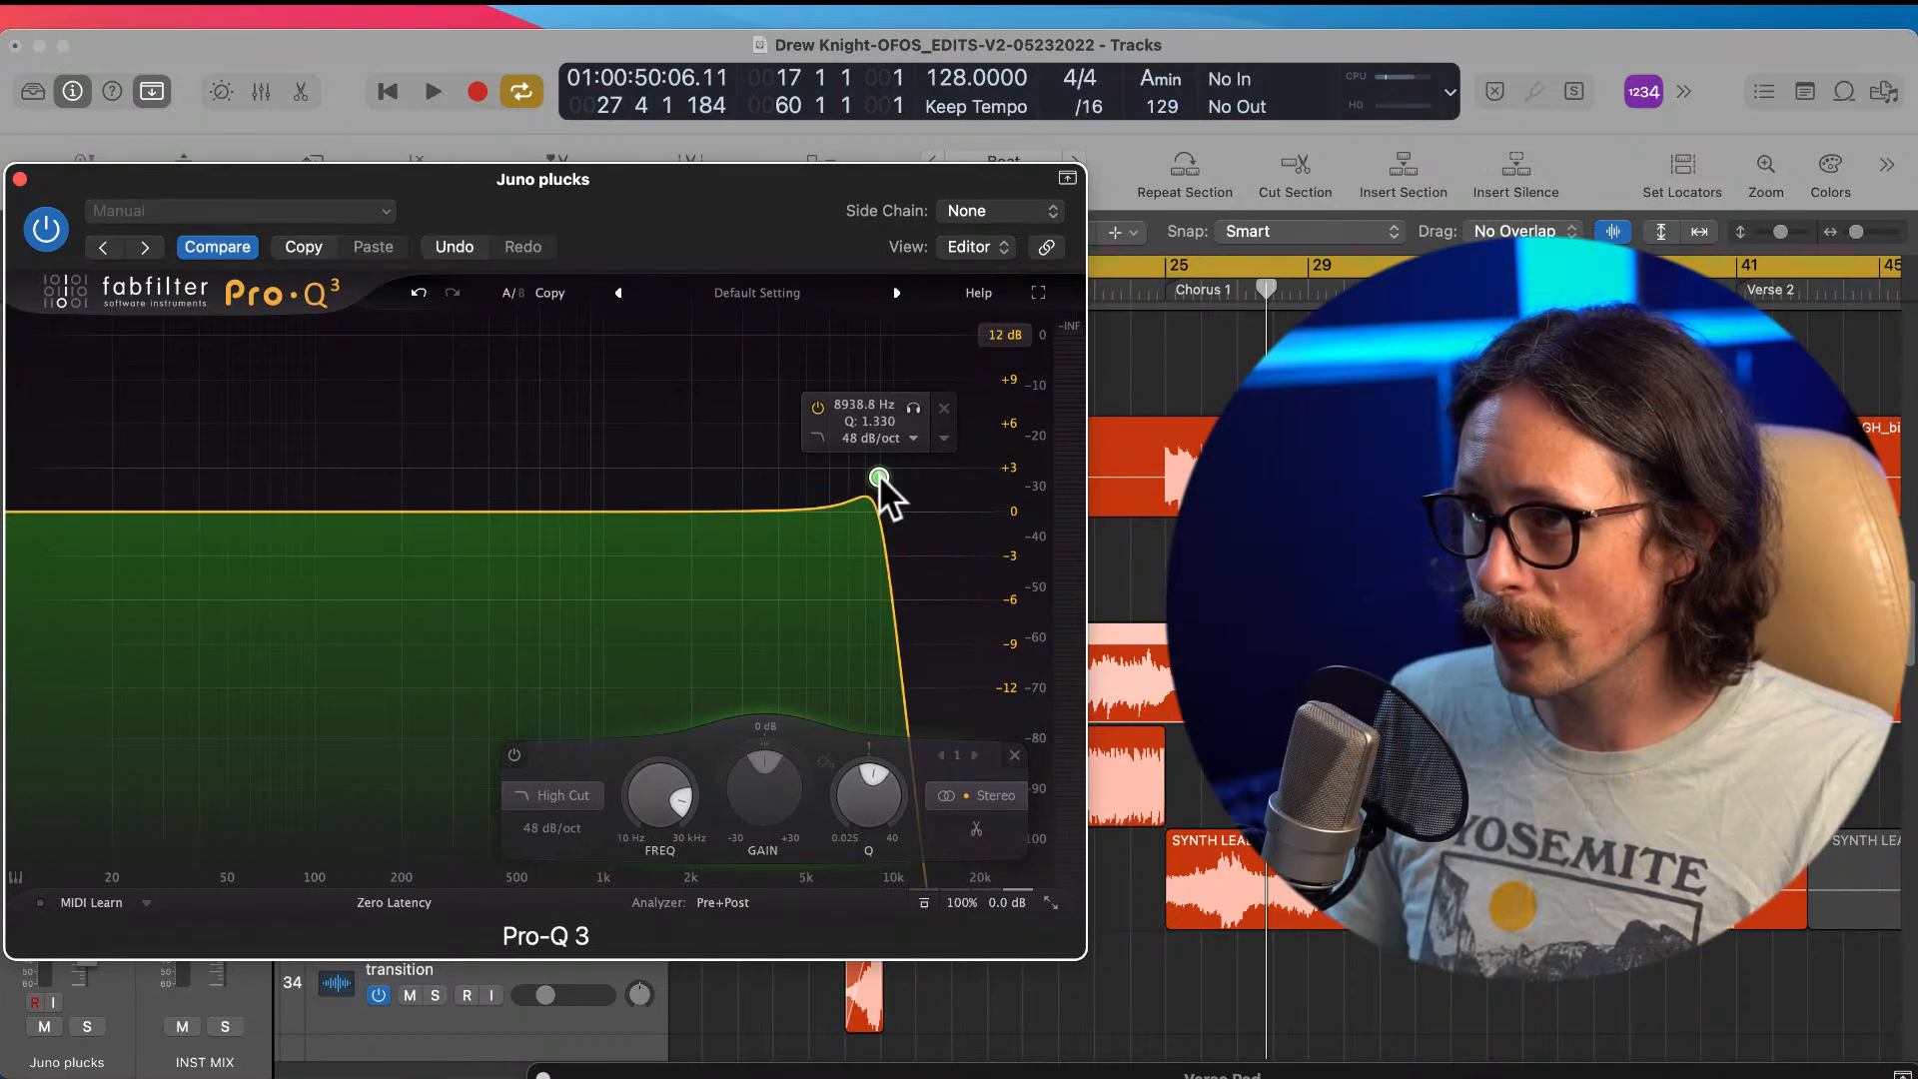
pyautogui.moveTo(450, 197); pyautogui.dragTo(774, 217)
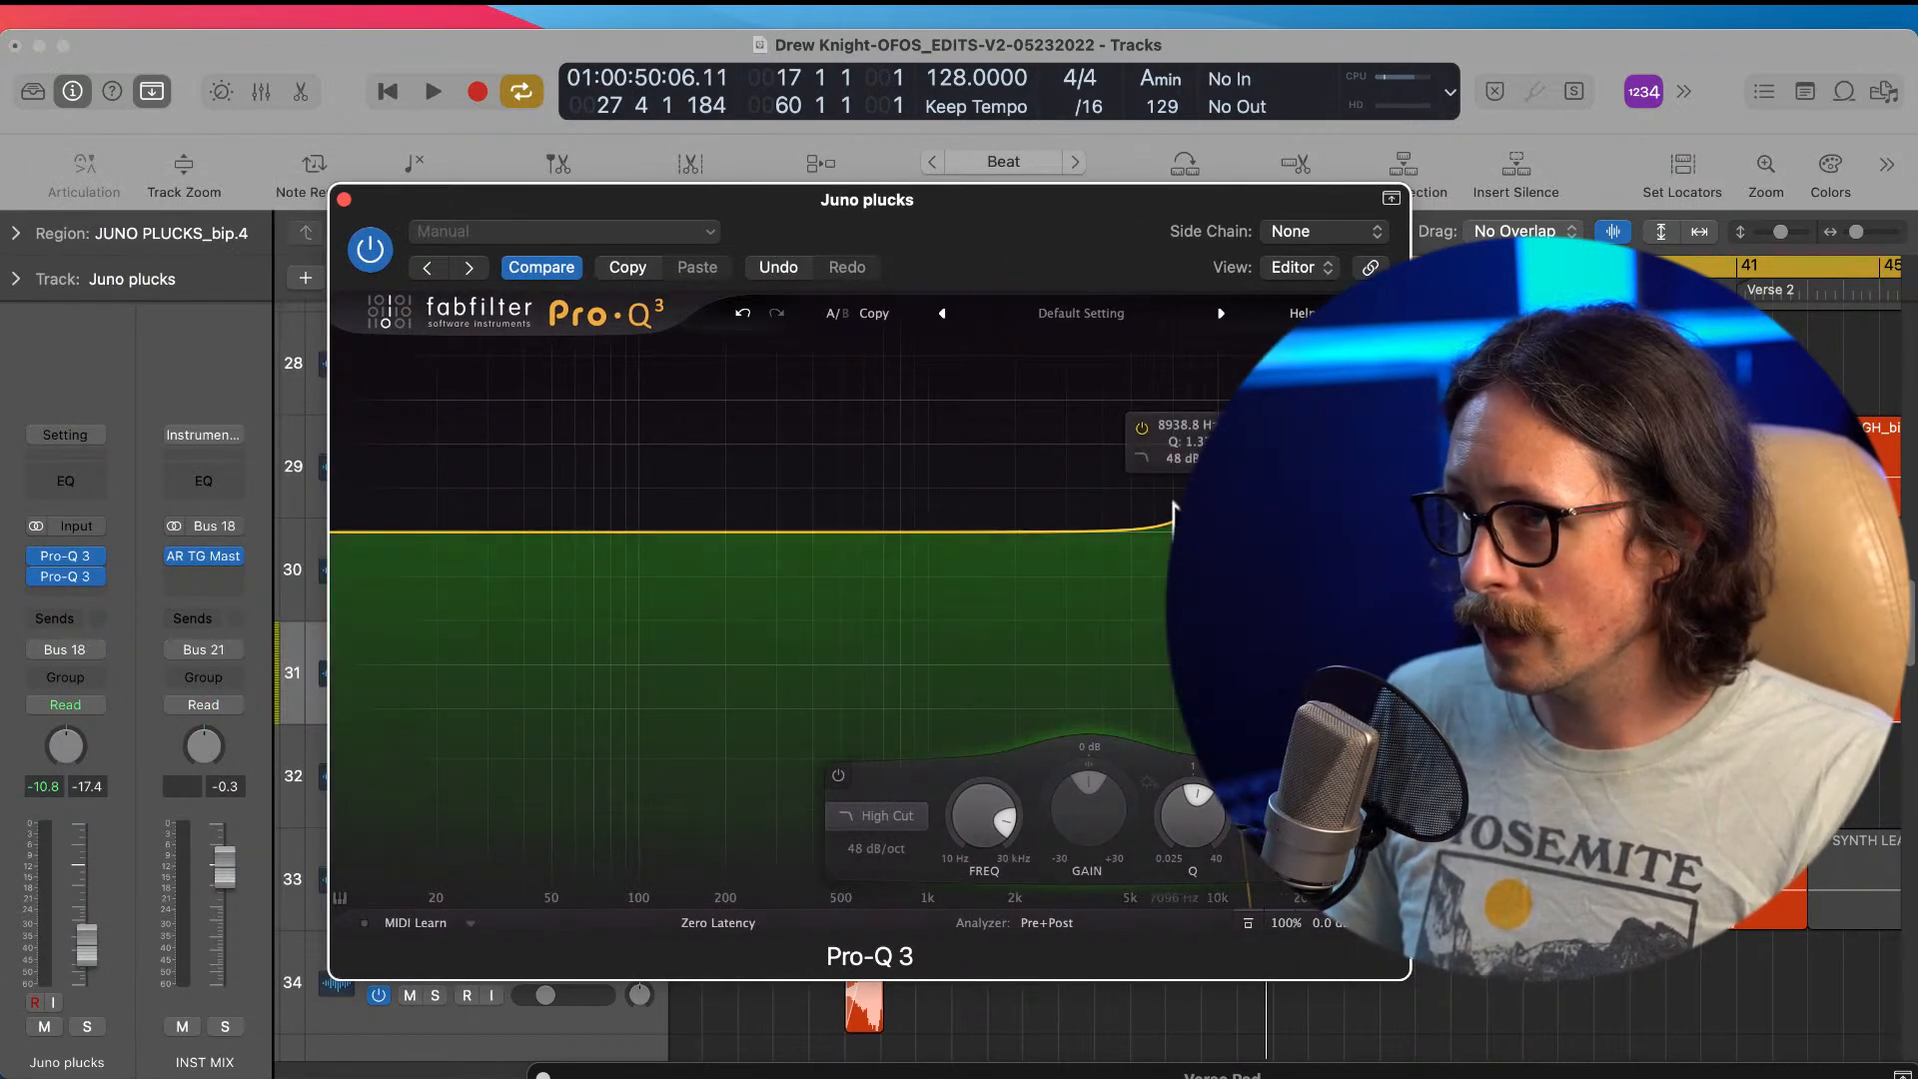
pyautogui.moveTo(1206, 501); pyautogui.dragTo(784, 512)
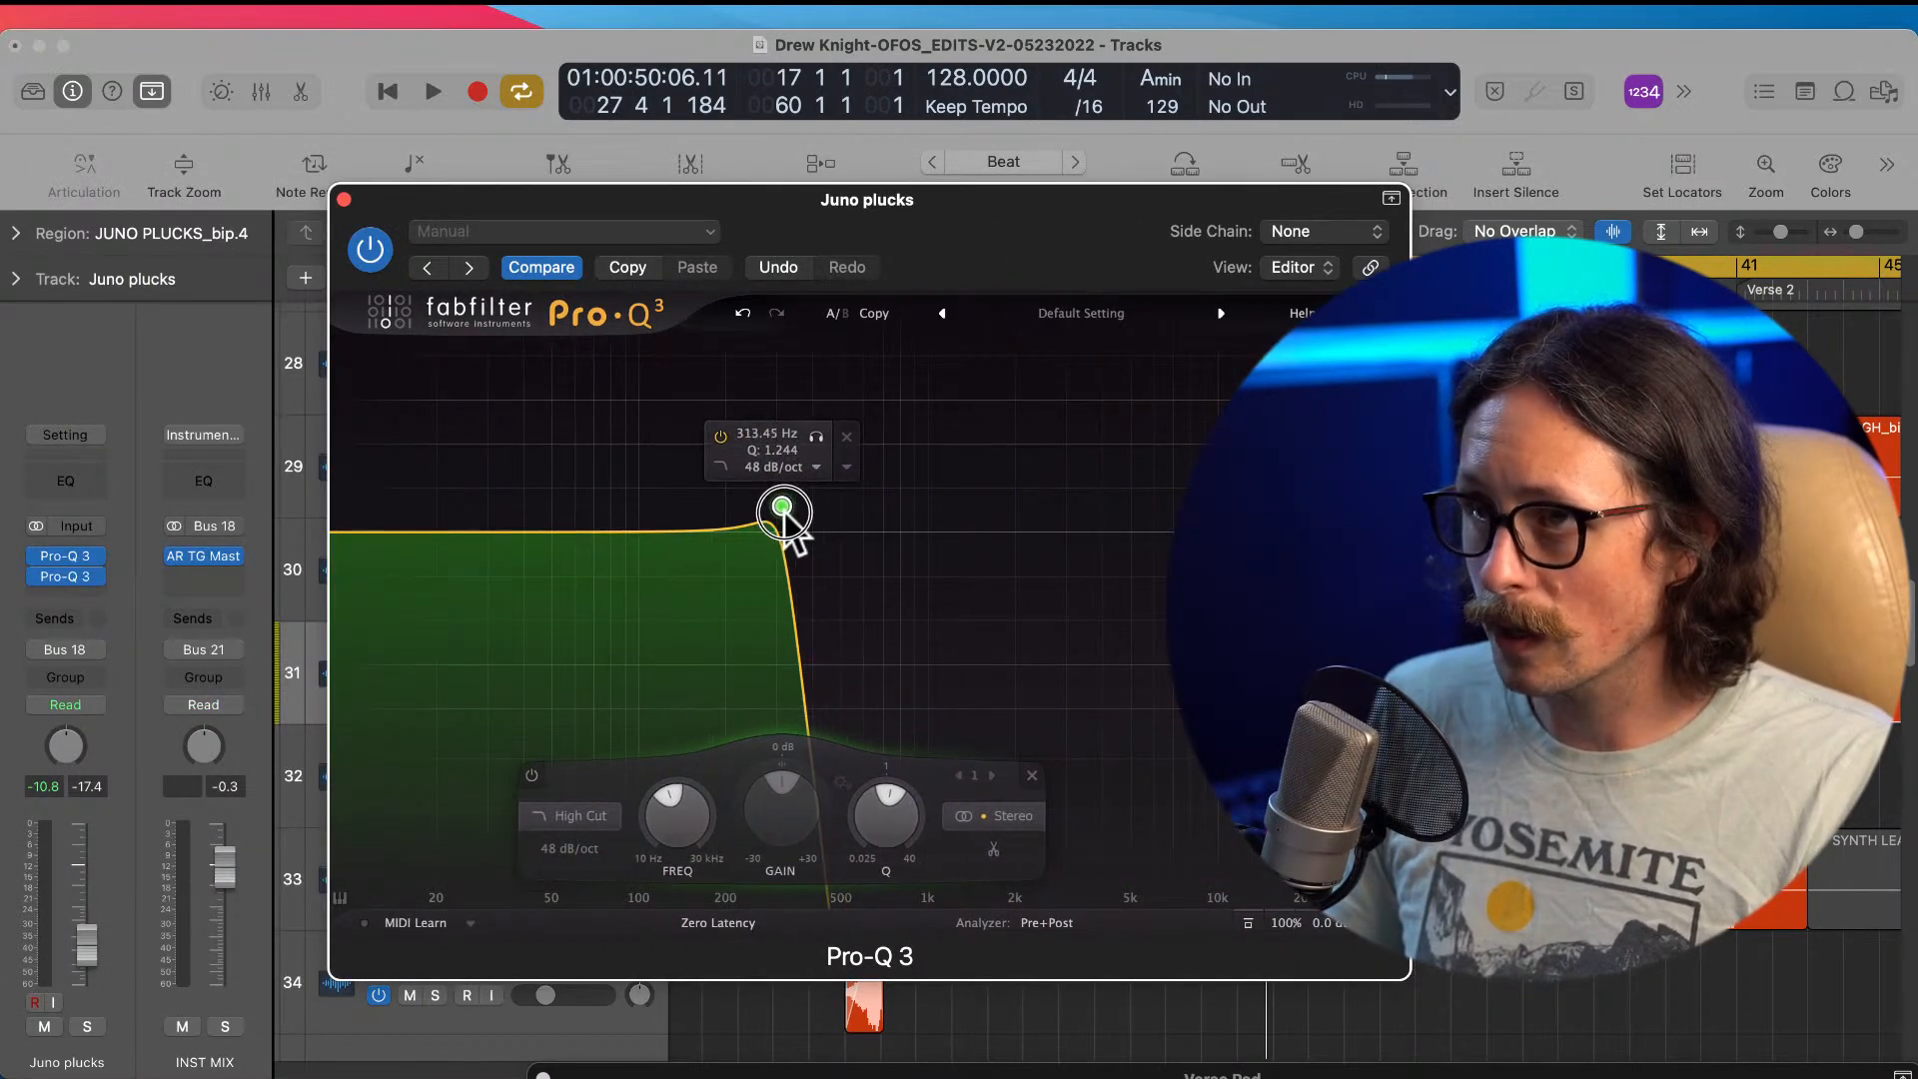
# Step: Play the start of the pre-chorus to hear the filtered Juno plucks while watching the Pro-Q 3 analyzer
pyautogui.moveTo(625, 199); pyautogui.dragTo(584, 957)
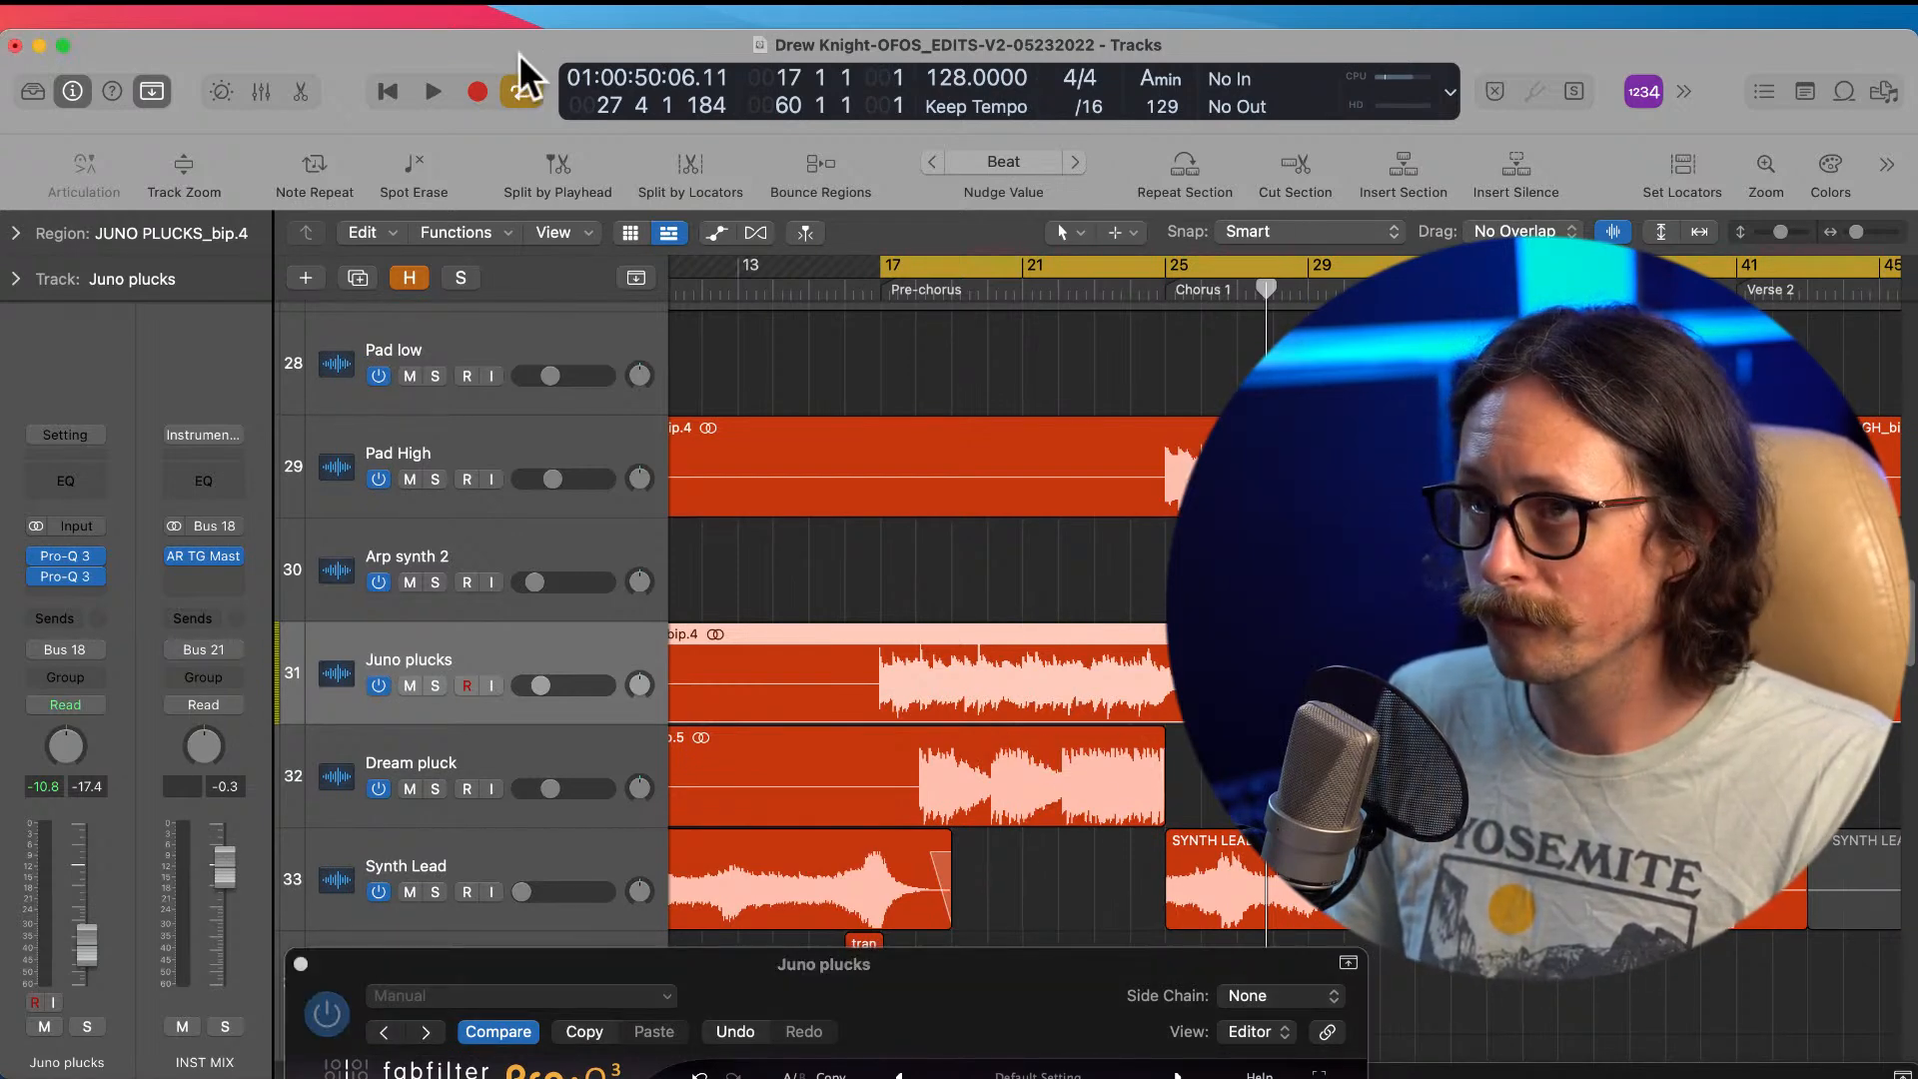
pyautogui.press('space')
pyautogui.moveTo(1015, 989); pyautogui.dragTo(992, 233)
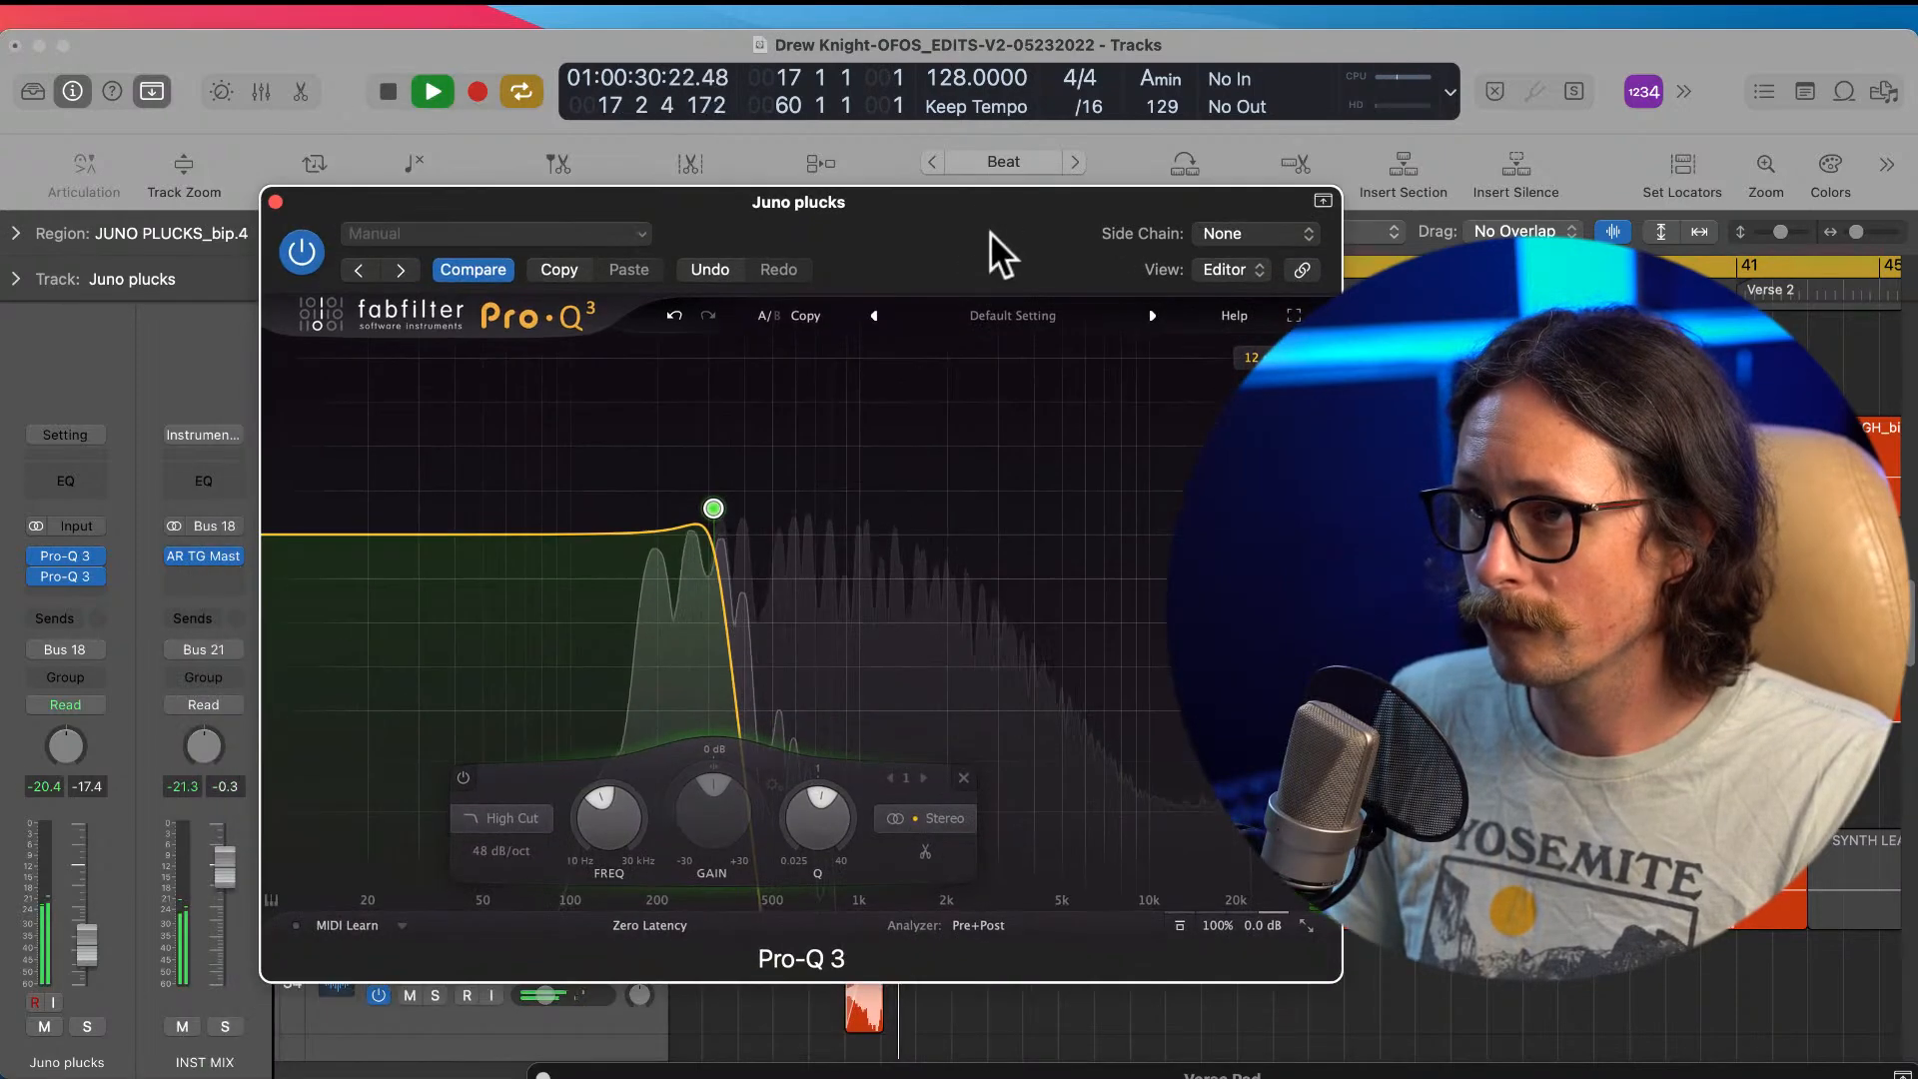
pyautogui.moveTo(734, 238); pyautogui.dragTo(1104, 267)
pyautogui.press('space')
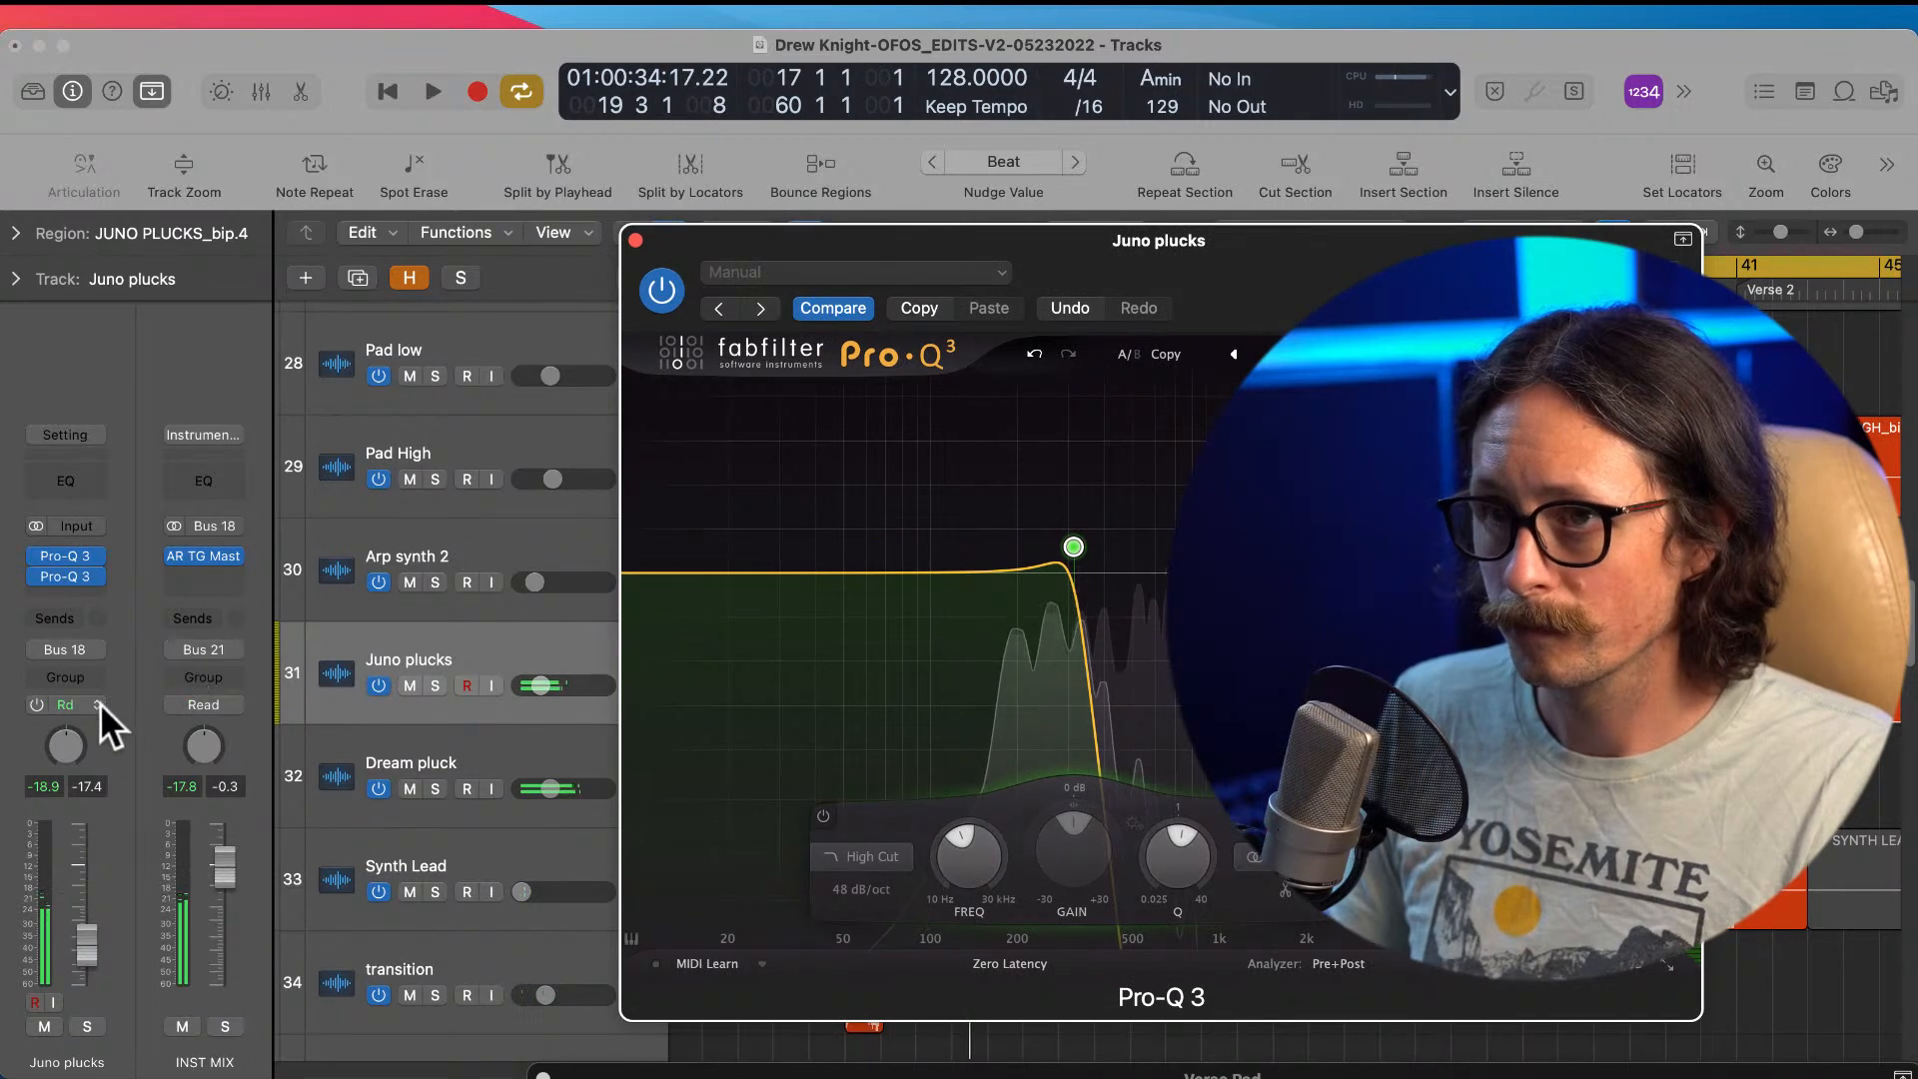
# Step: Set Juno plucks to Latch automation and record an upward sweep of the high-cut frequency through the pre-chorus until Chorus 1
pyautogui.click(100, 704)
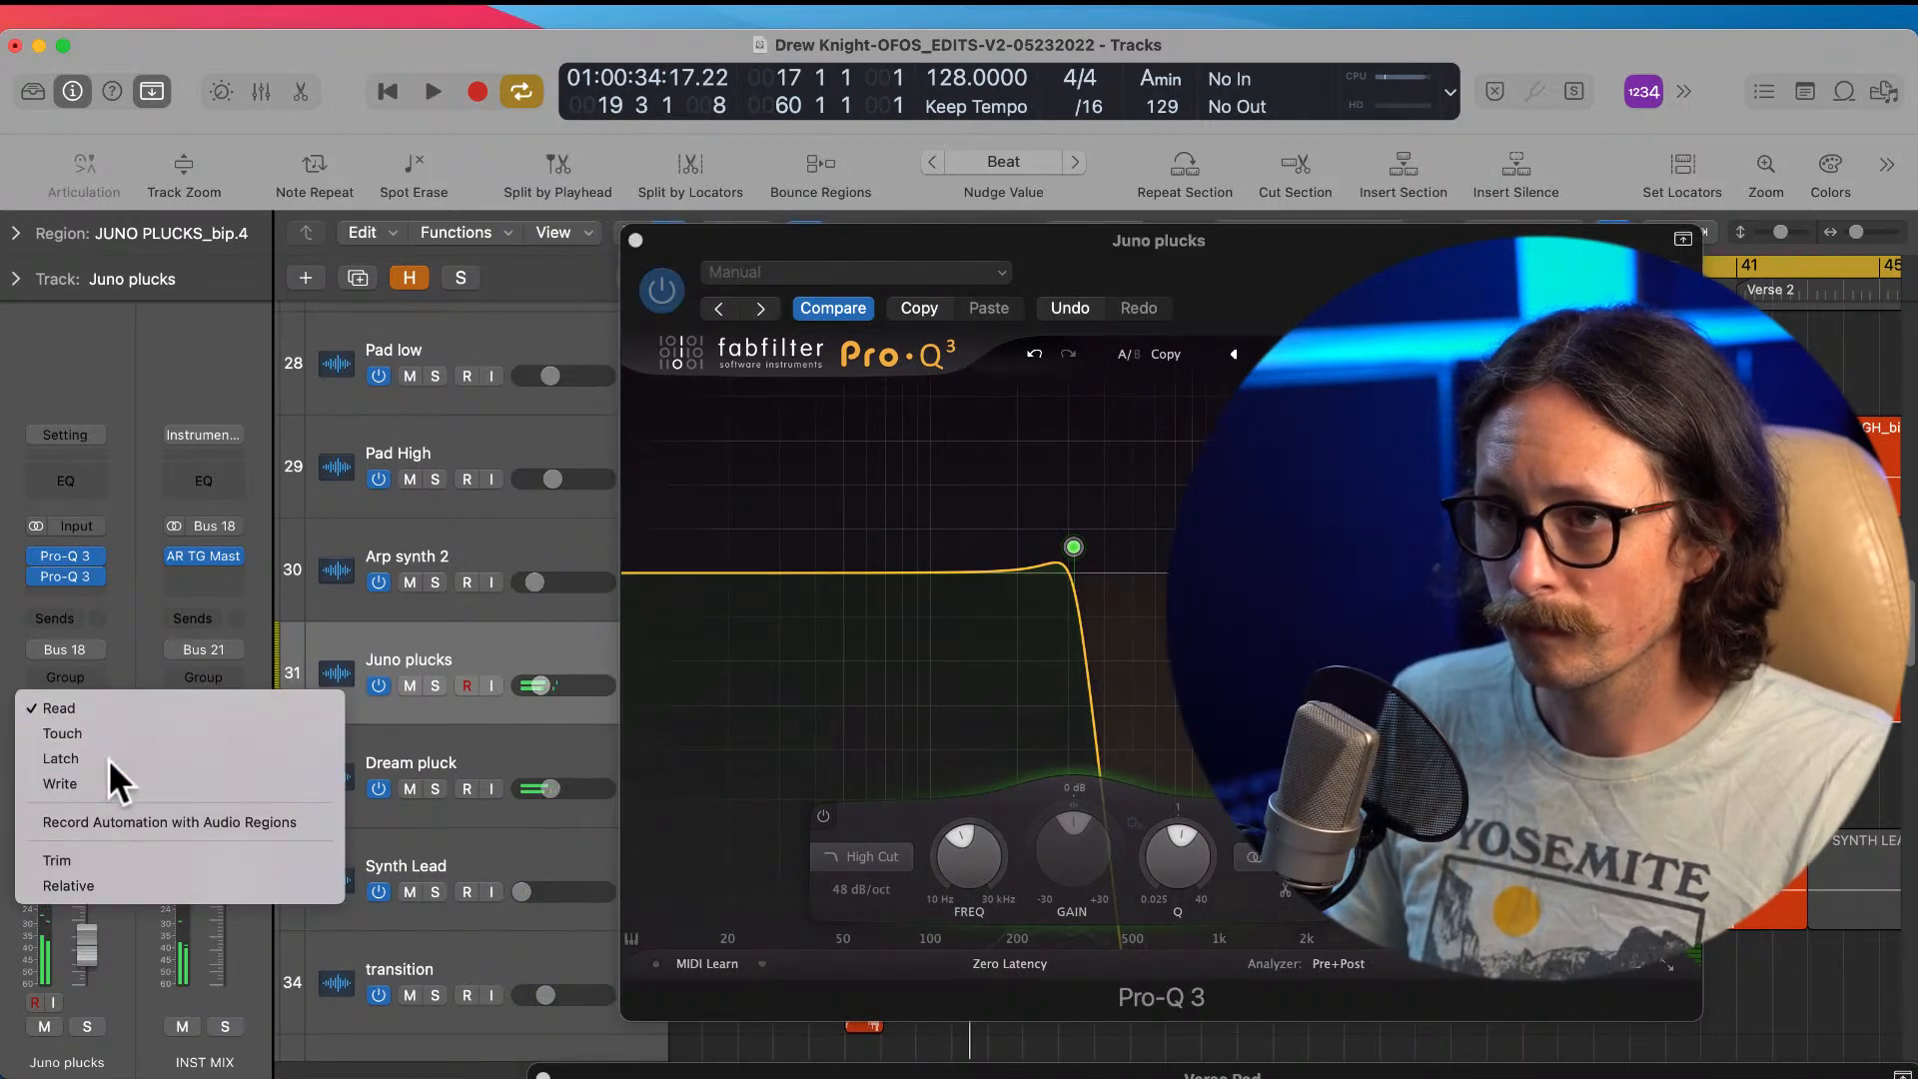
pyautogui.click(108, 758)
pyautogui.press('space')
pyautogui.click(1076, 545)
pyautogui.moveTo(1076, 547); pyautogui.dragTo(1380, 545)
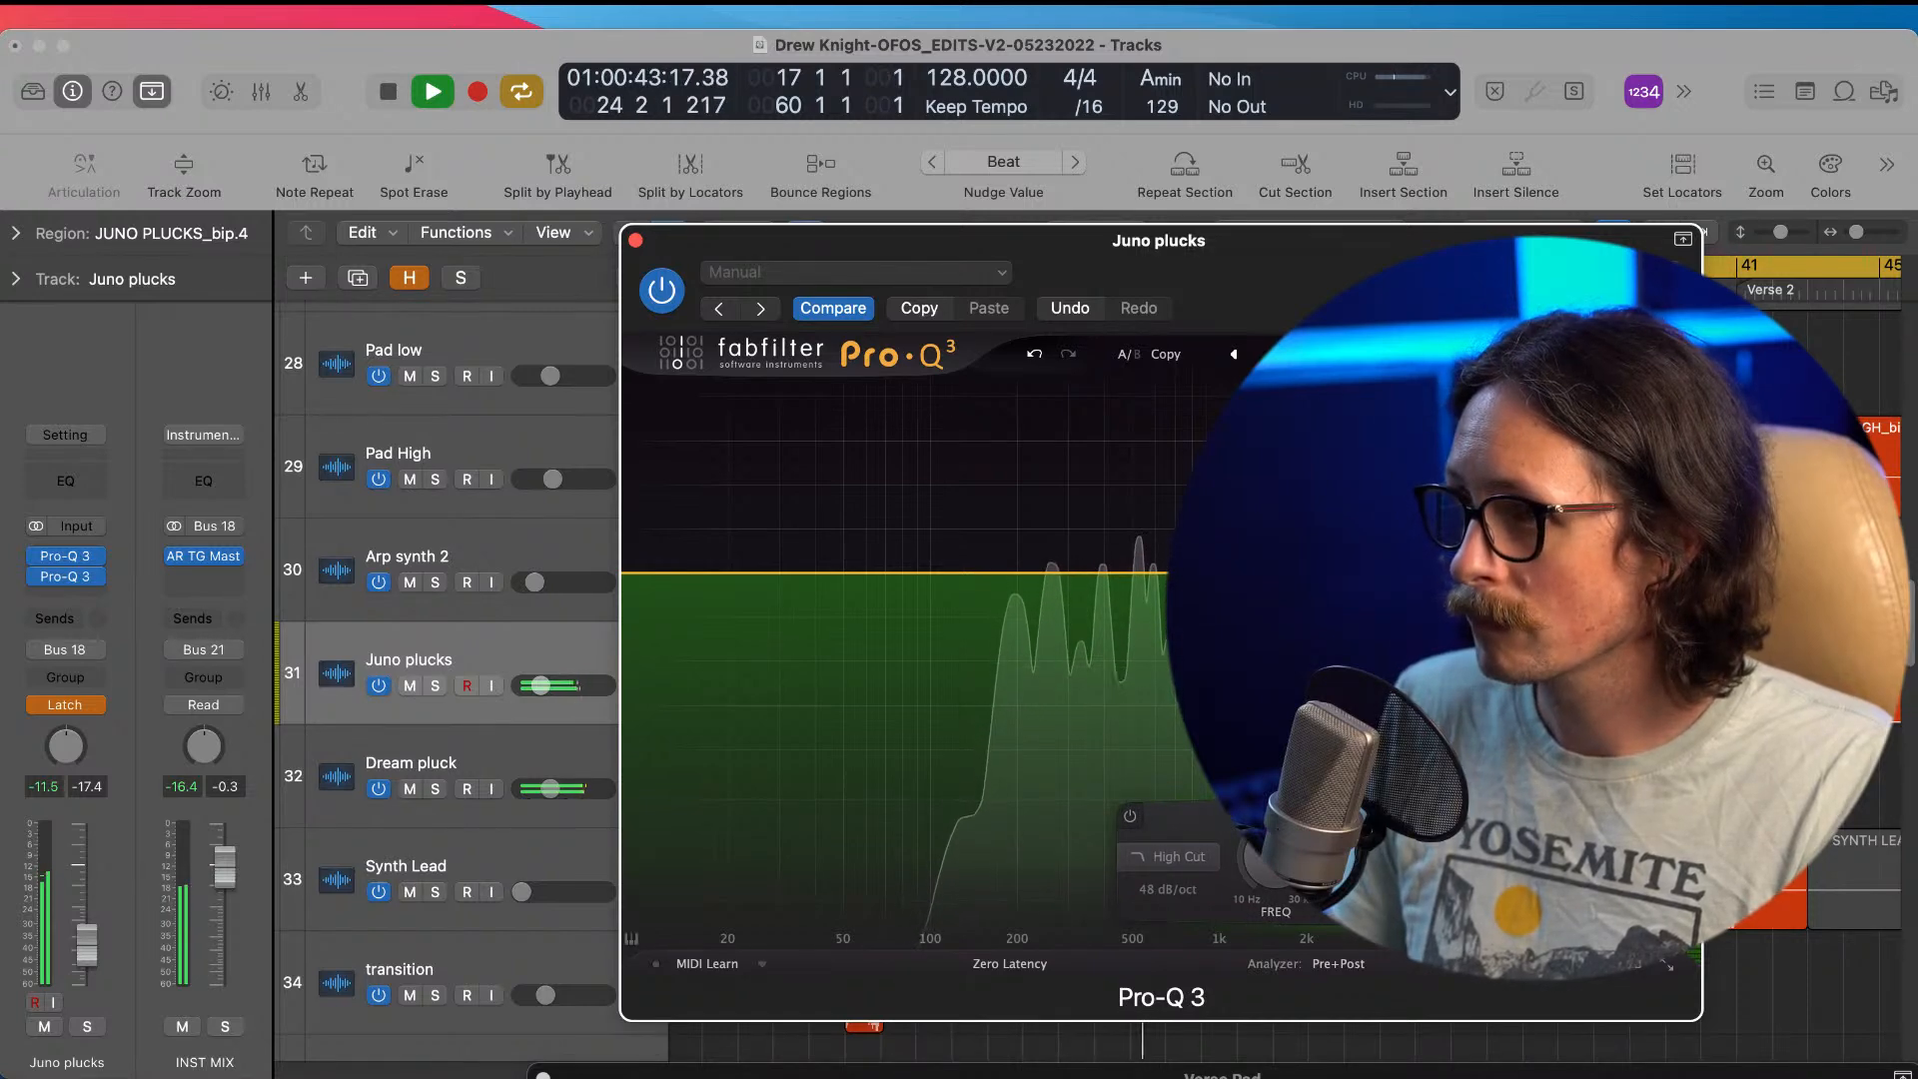
pyautogui.press('space')
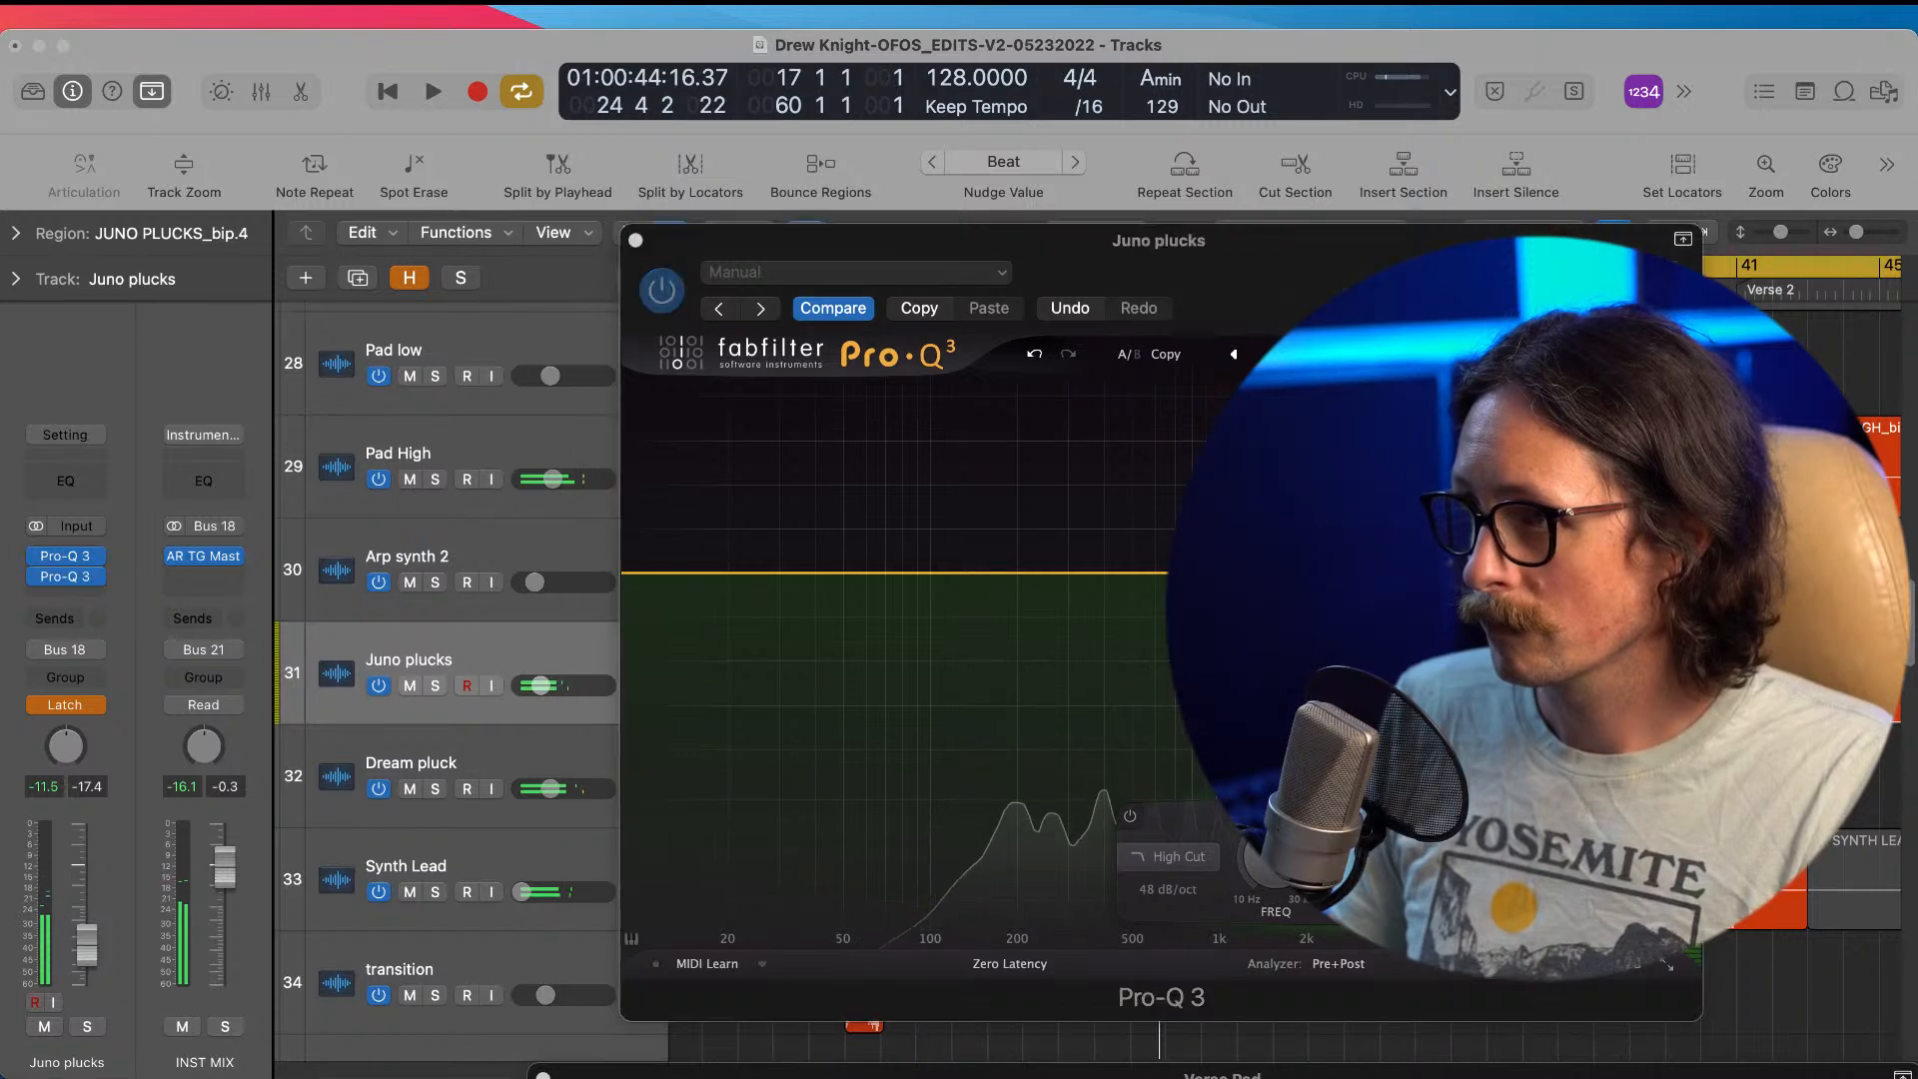
# Step: Close the Pro-Q 3 and return the Juno plucks automation mode to Read
pyautogui.click(636, 242)
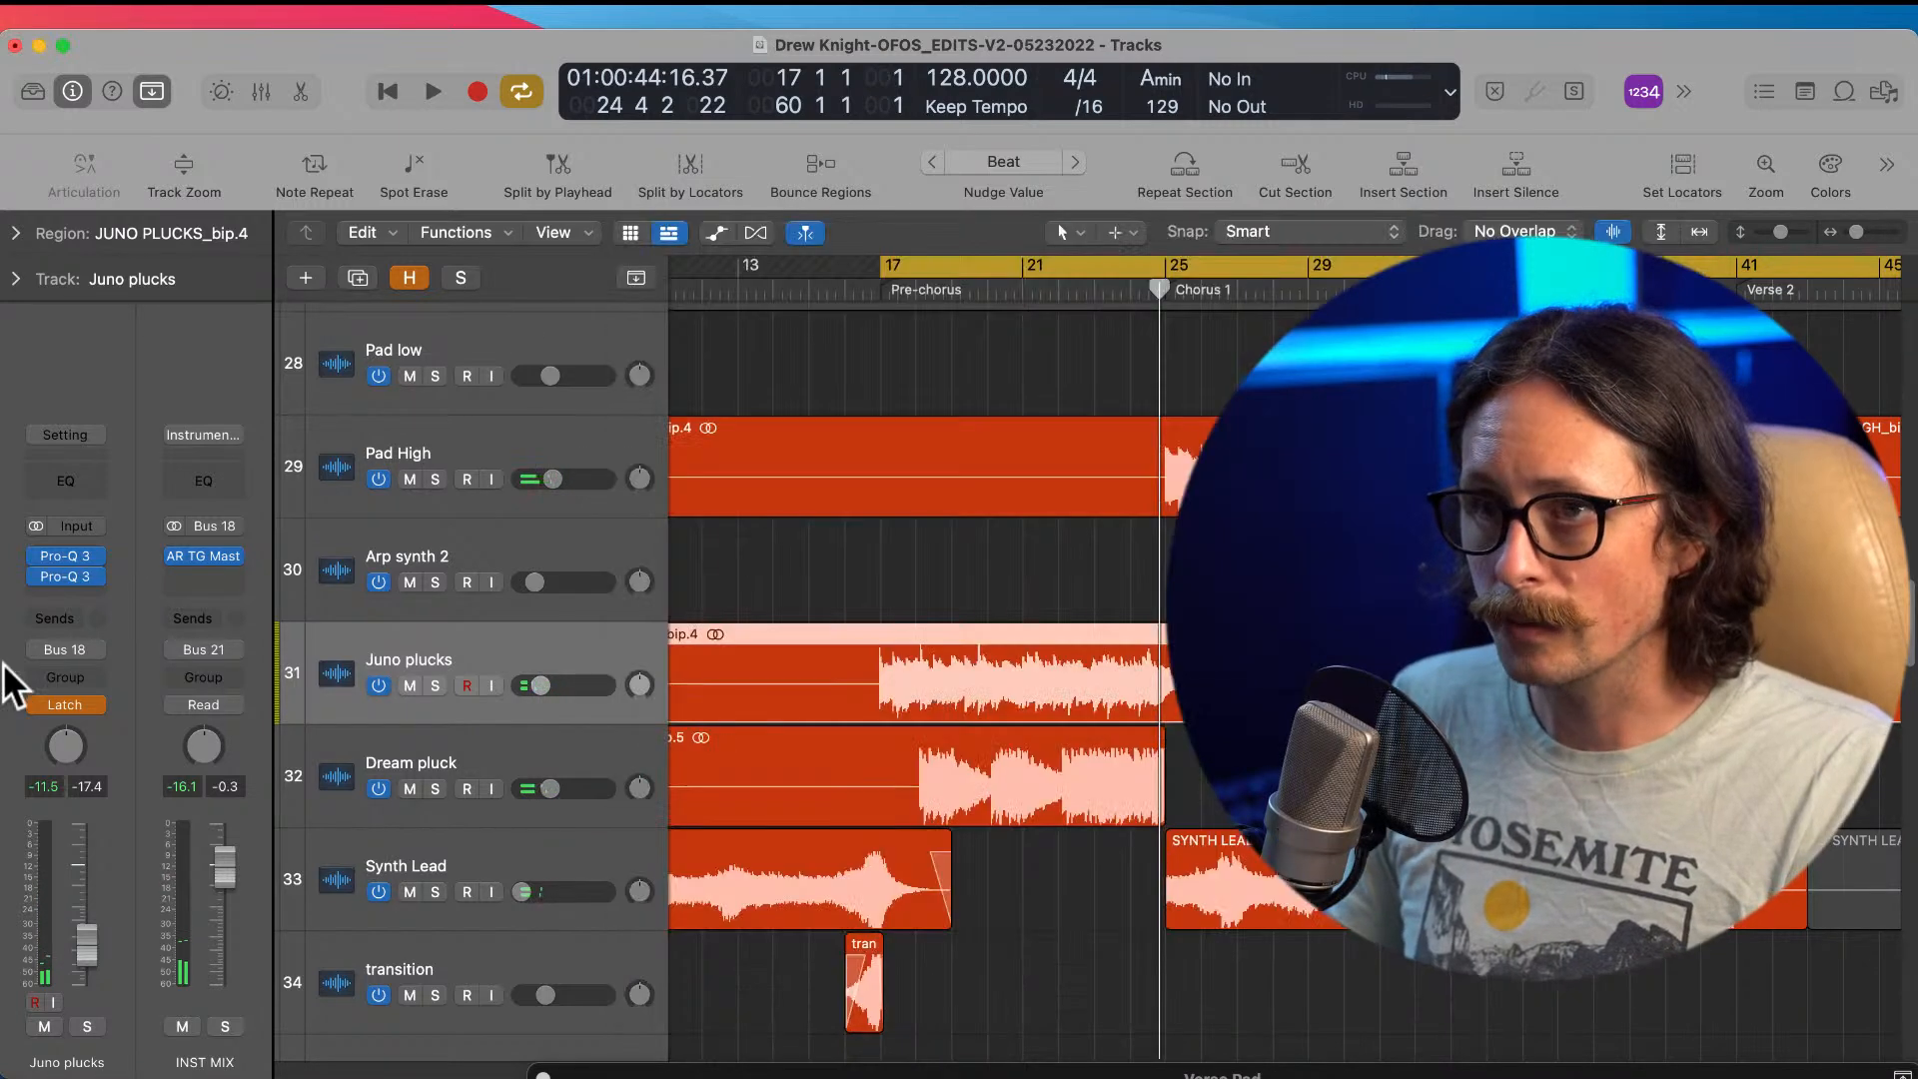
pyautogui.click(88, 706)
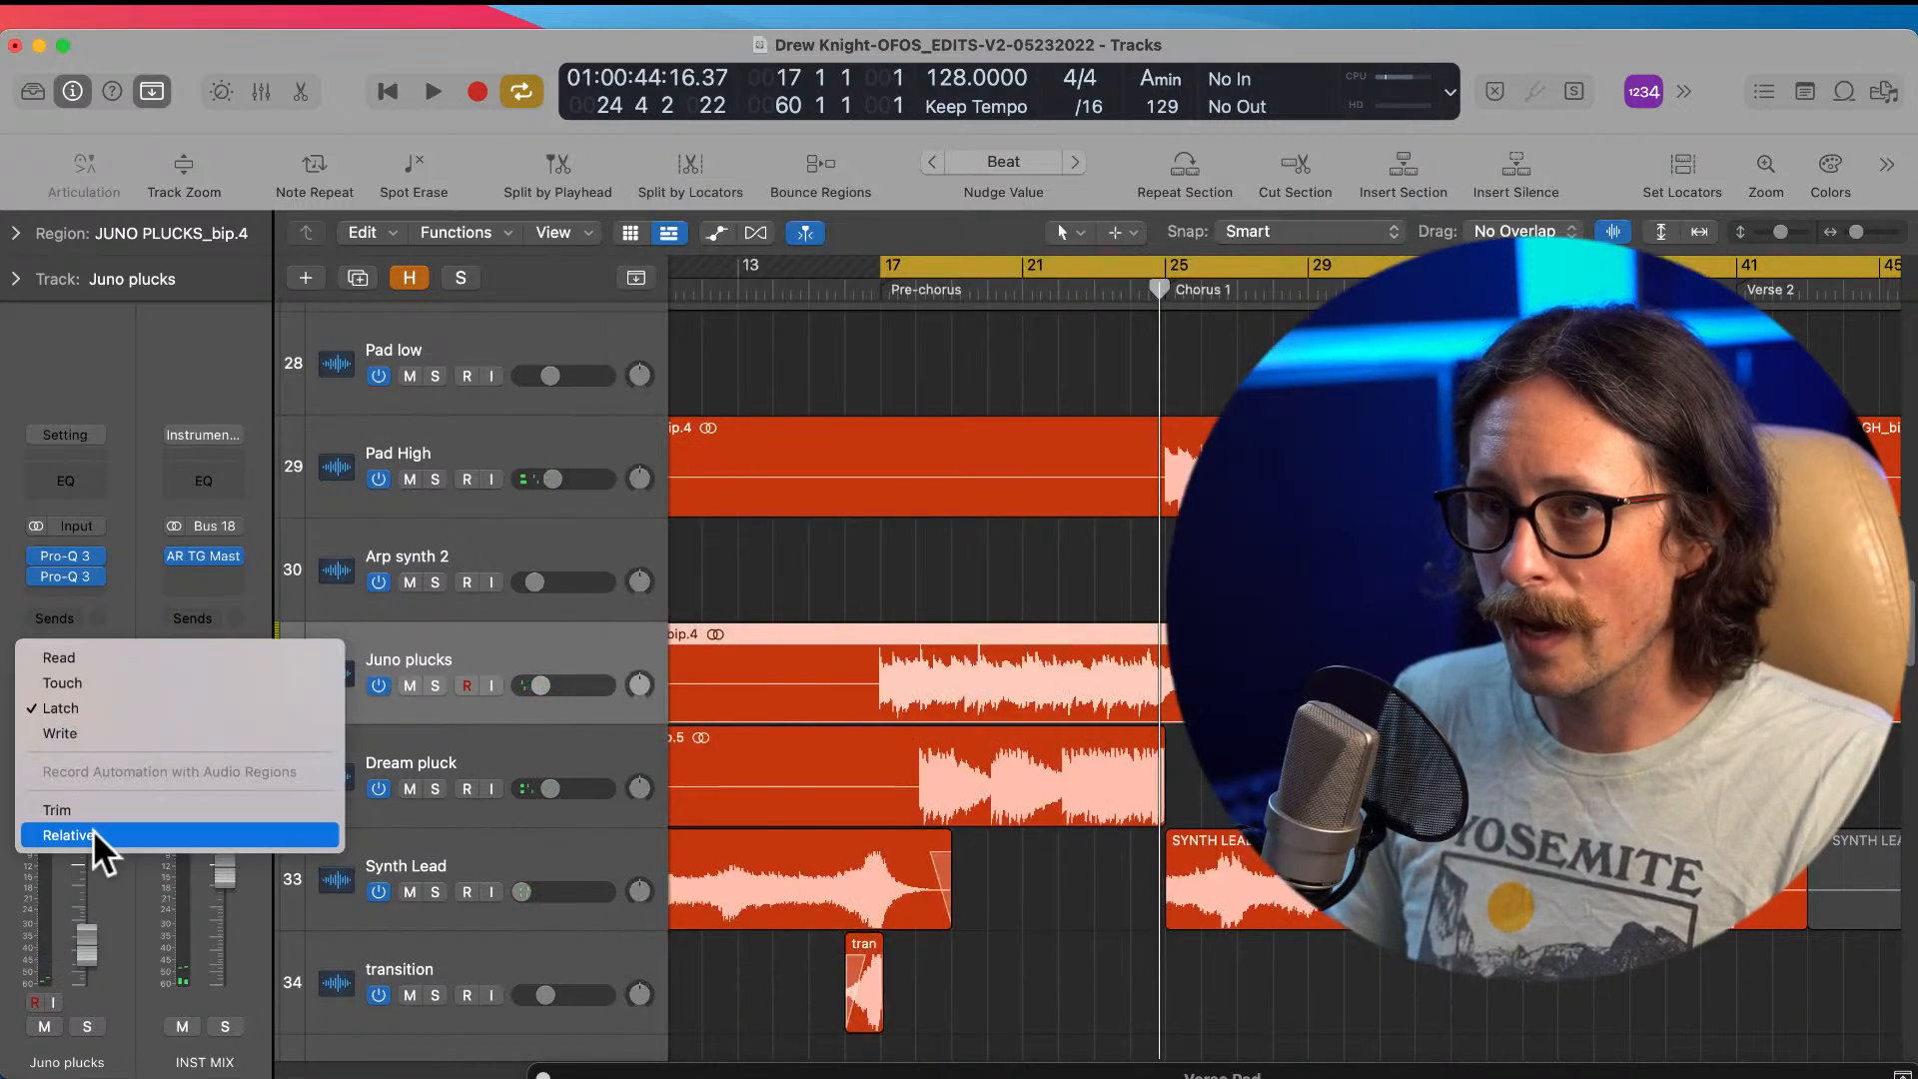
pyautogui.click(111, 657)
# Step: Show track automation and display the second Pro-Q 3's Band 1 Frequency curve on Juno plucks, enlarged over the pre-chorus
pyautogui.press('a')
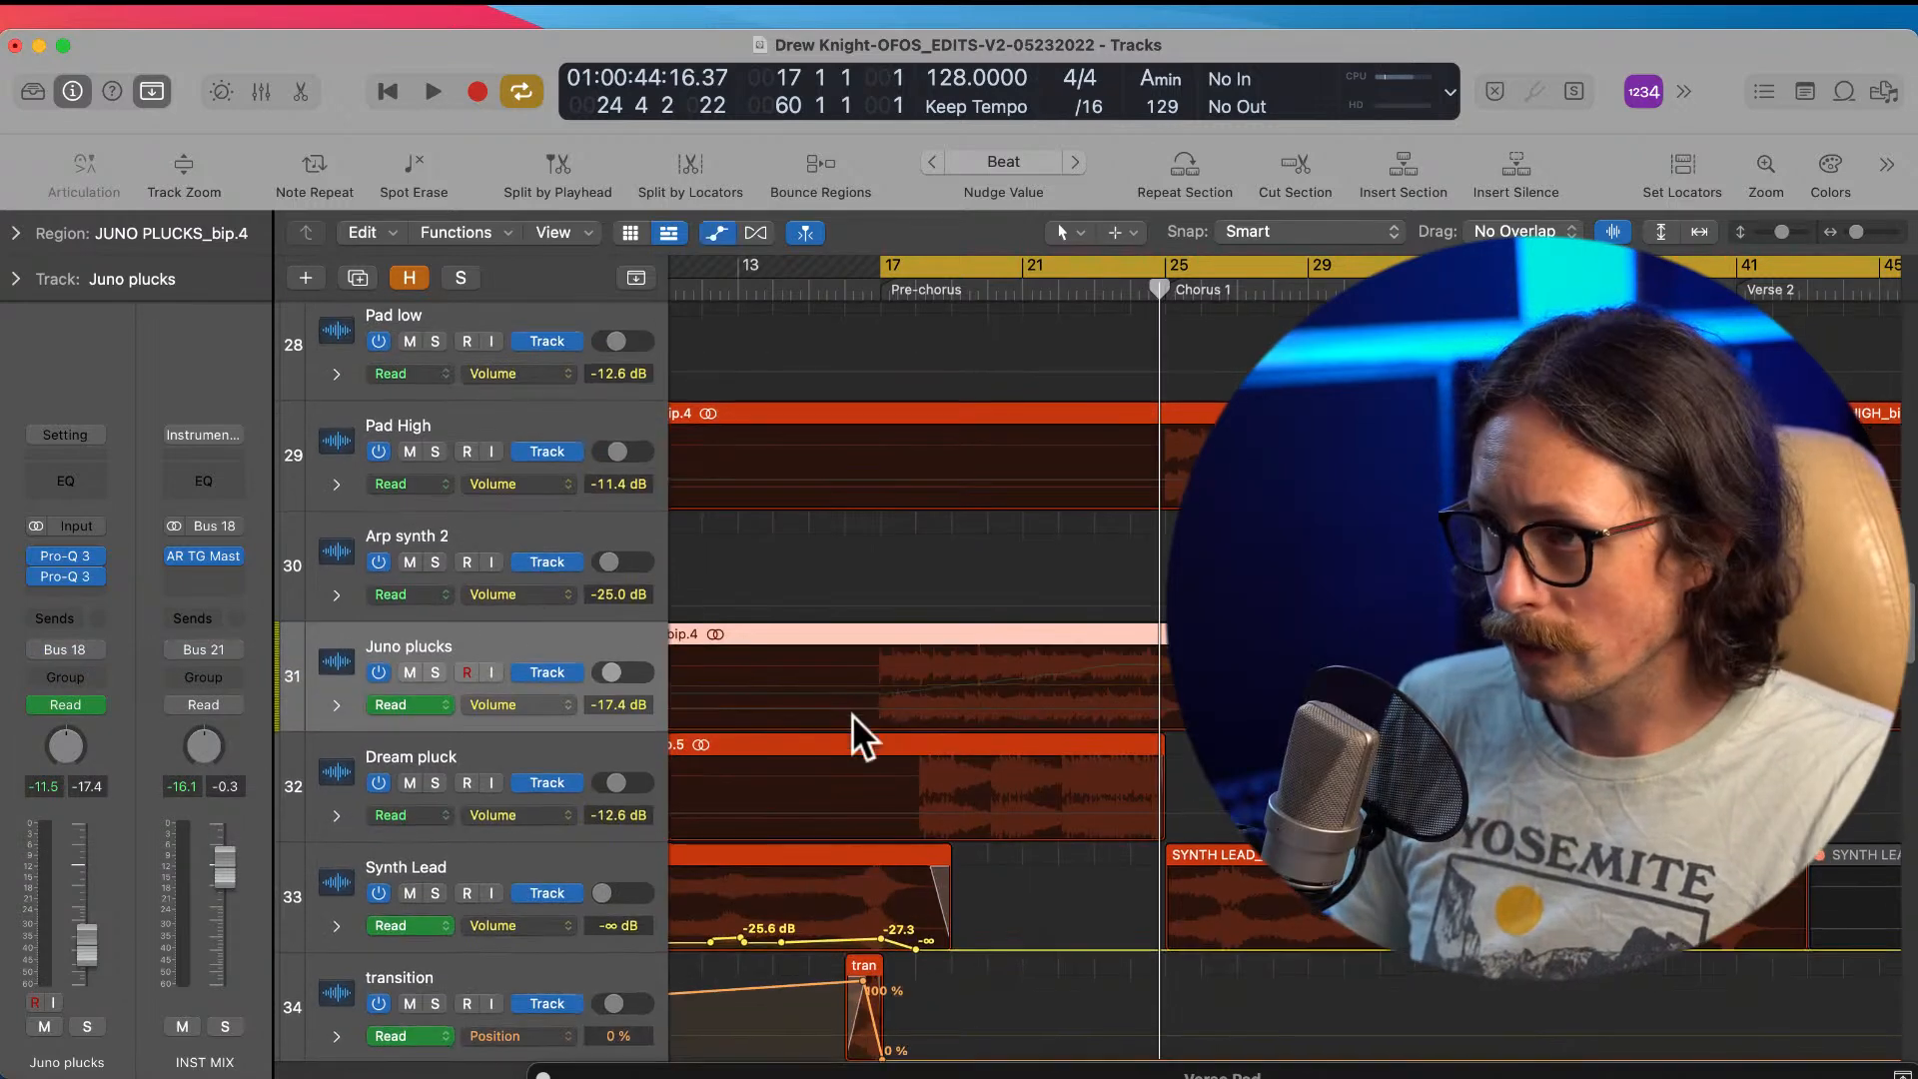
pyautogui.click(535, 702)
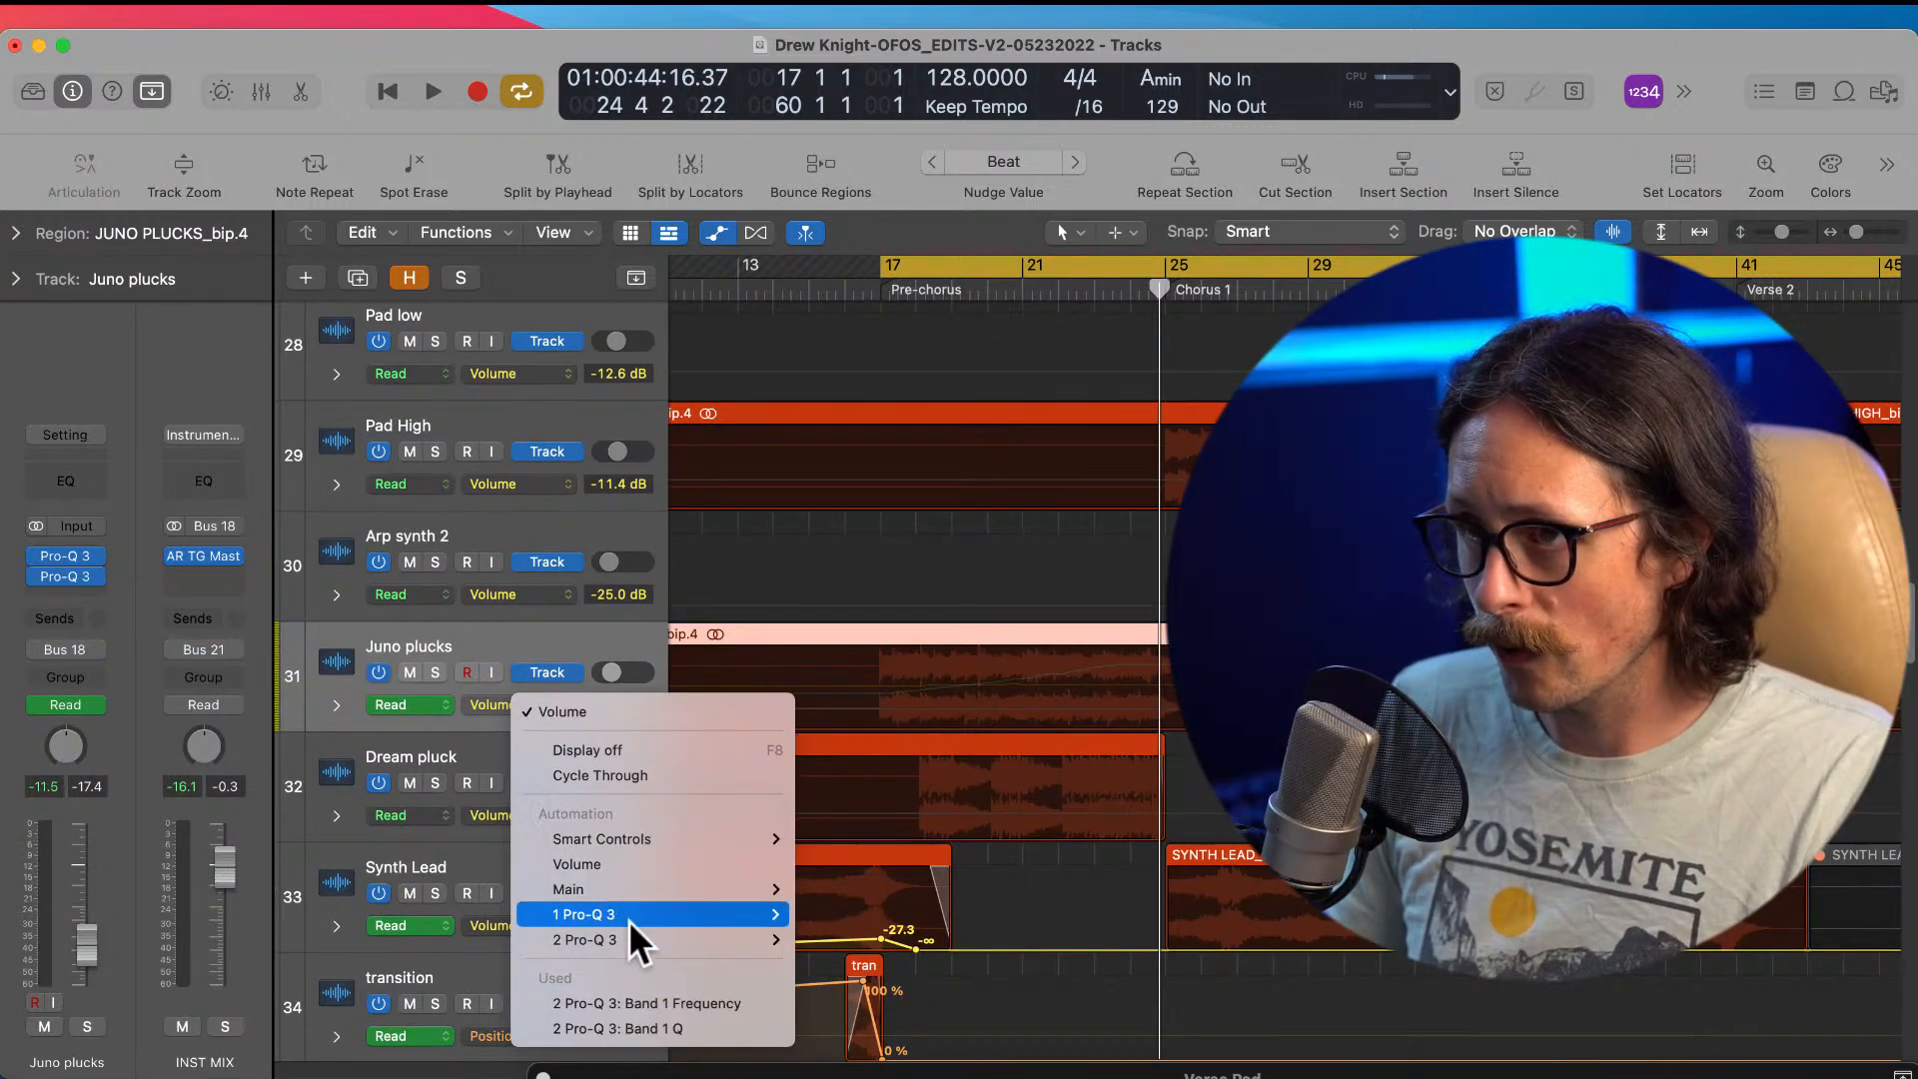
pyautogui.moveTo(638, 939)
pyautogui.moveTo(840, 330)
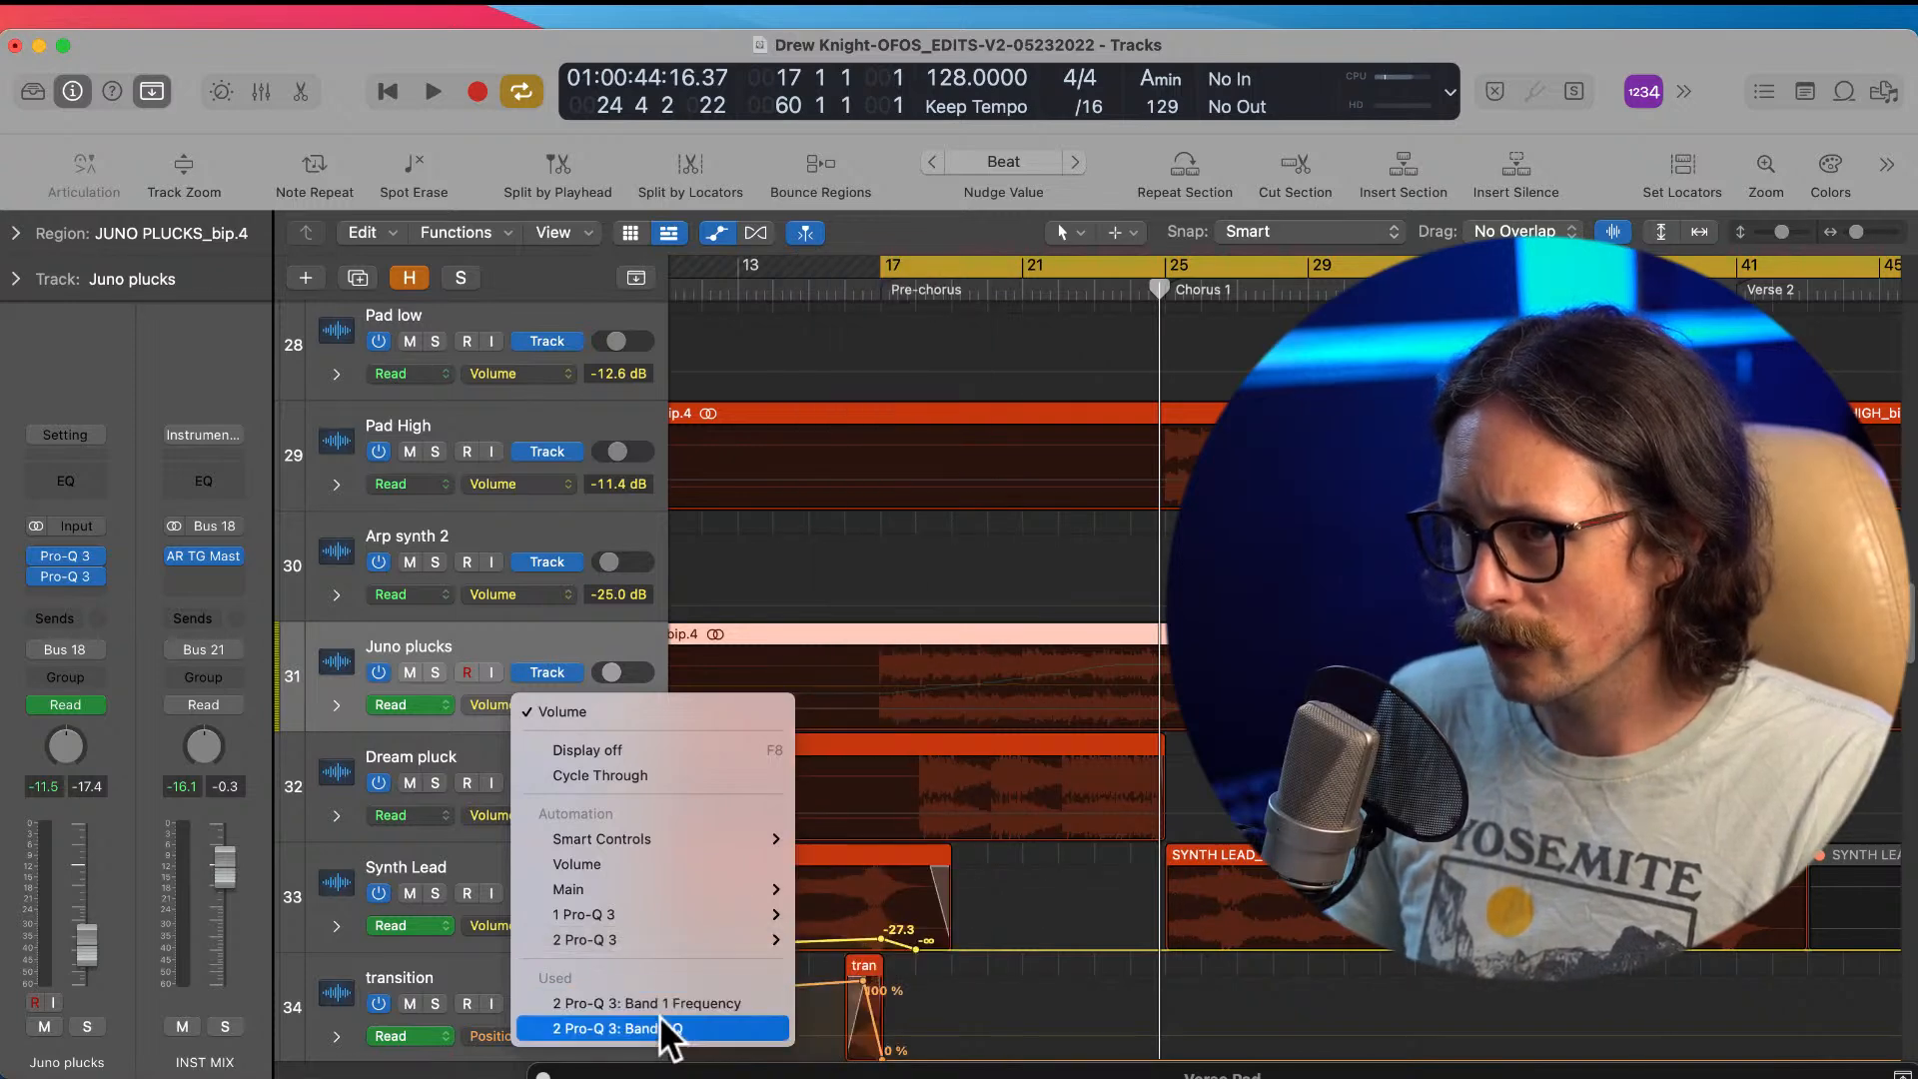
pyautogui.click(723, 1002)
pyautogui.moveTo(770, 634); pyautogui.dragTo(1099, 784)
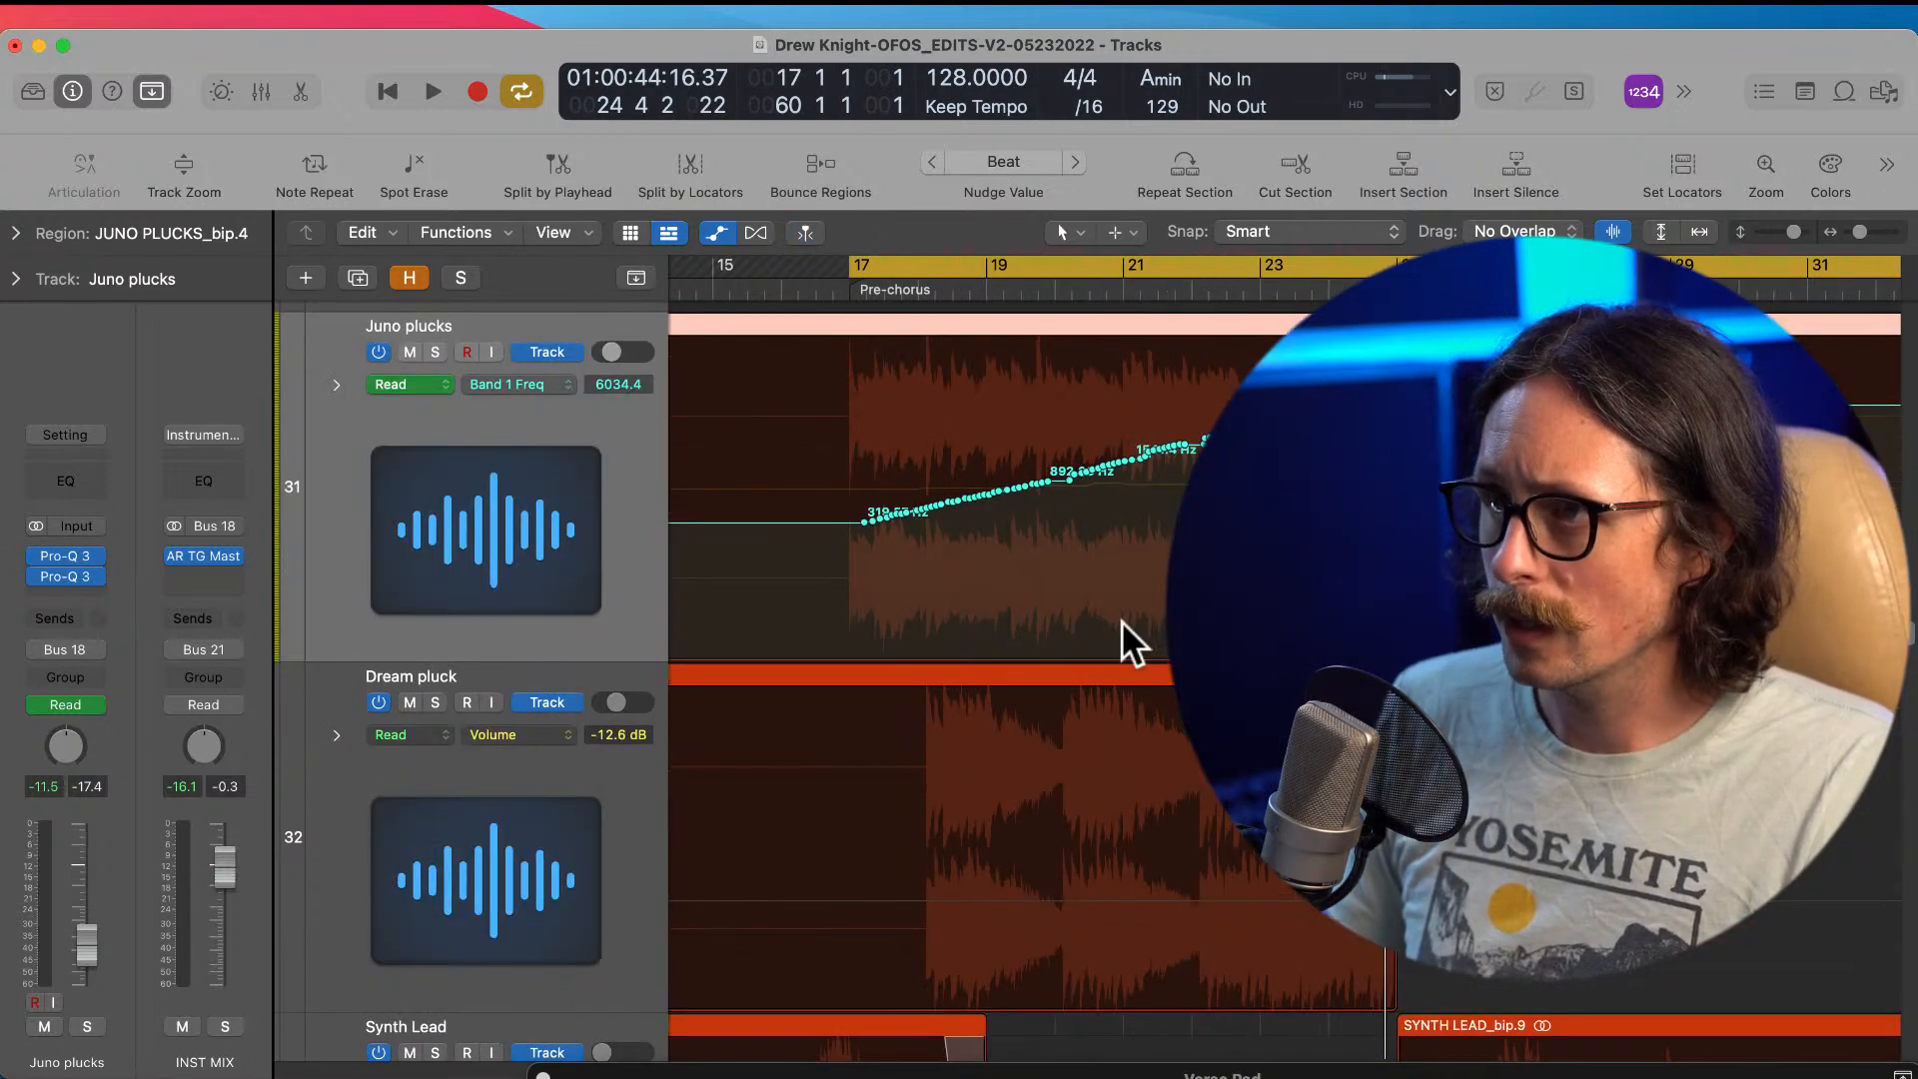
# Step: Replace the recorded Band 1 Frequency points on Juno plucks with a straight ramp starting at 319.57 Hz at the pre-chorus start, removing the extra point
pyautogui.moveTo(862, 519); pyautogui.dragTo(1361, 432)
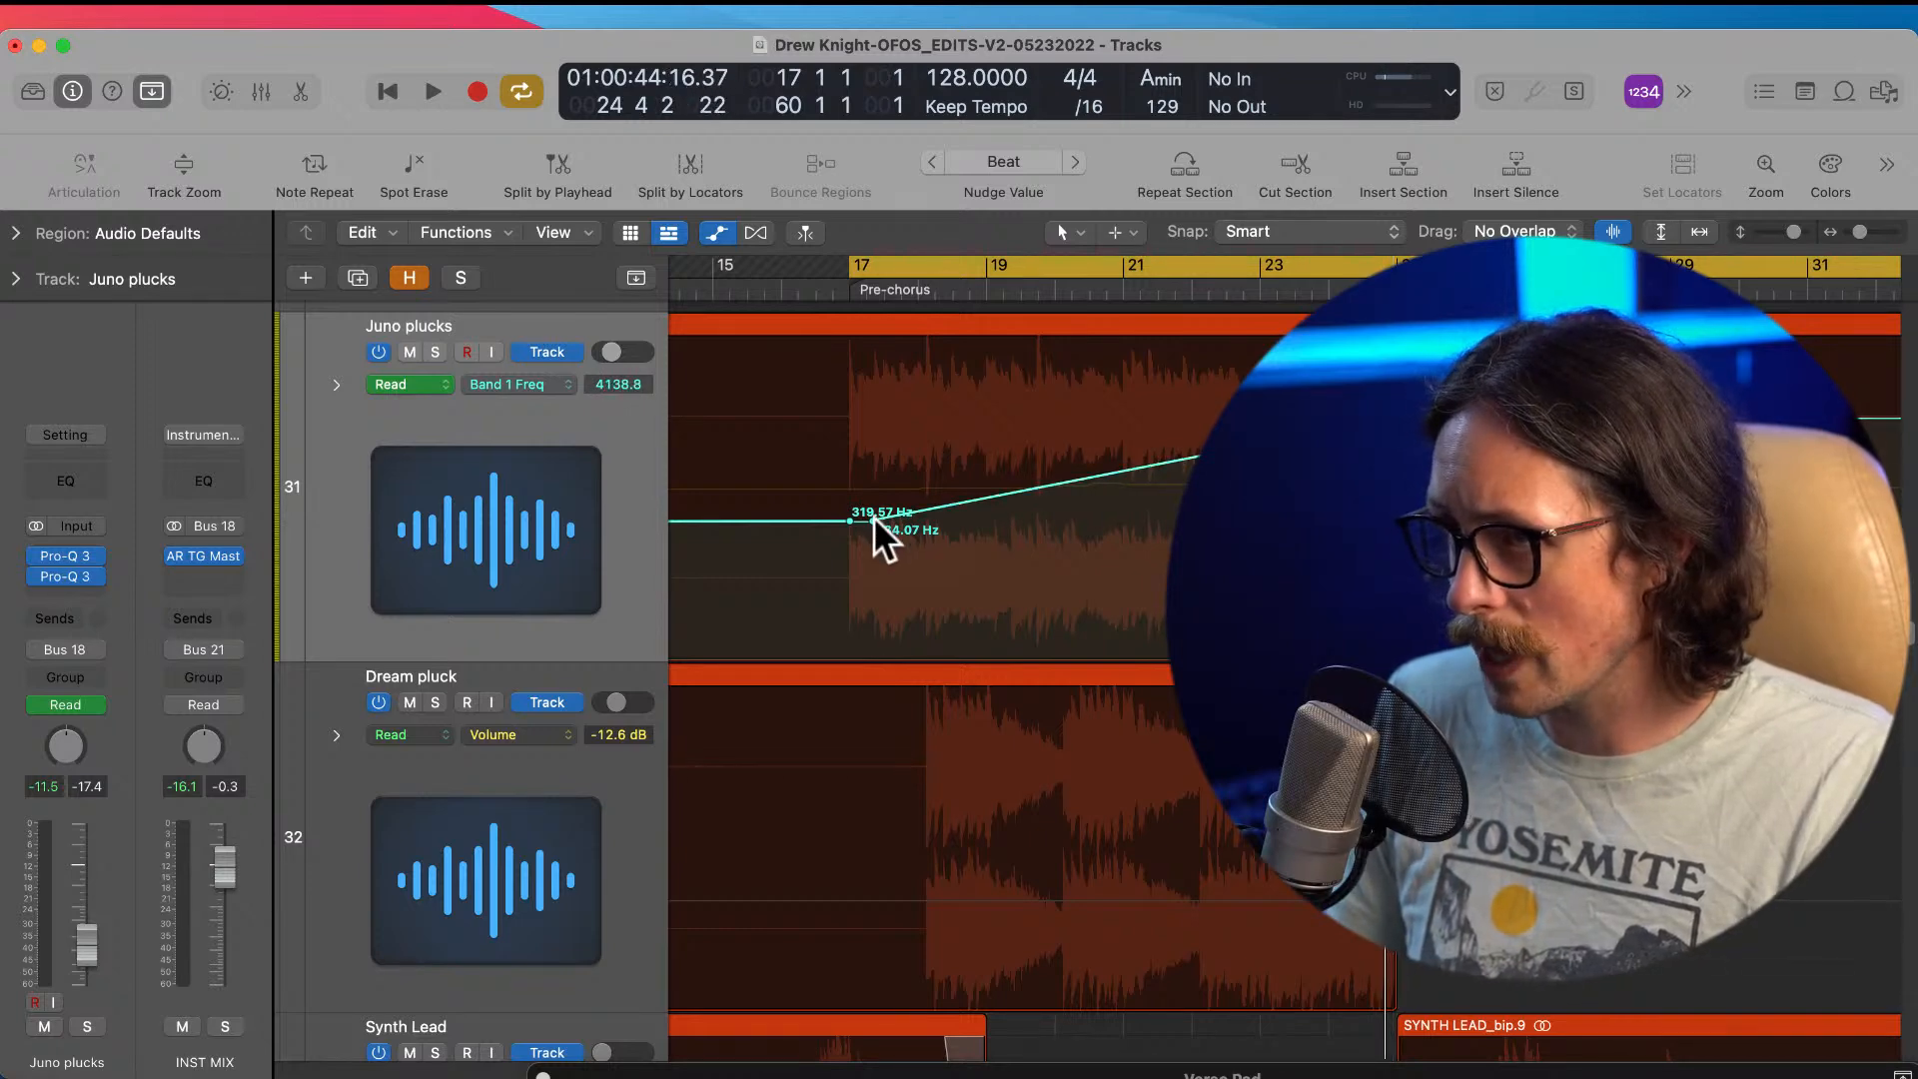
pyautogui.moveTo(873, 516); pyautogui.dragTo(1004, 603)
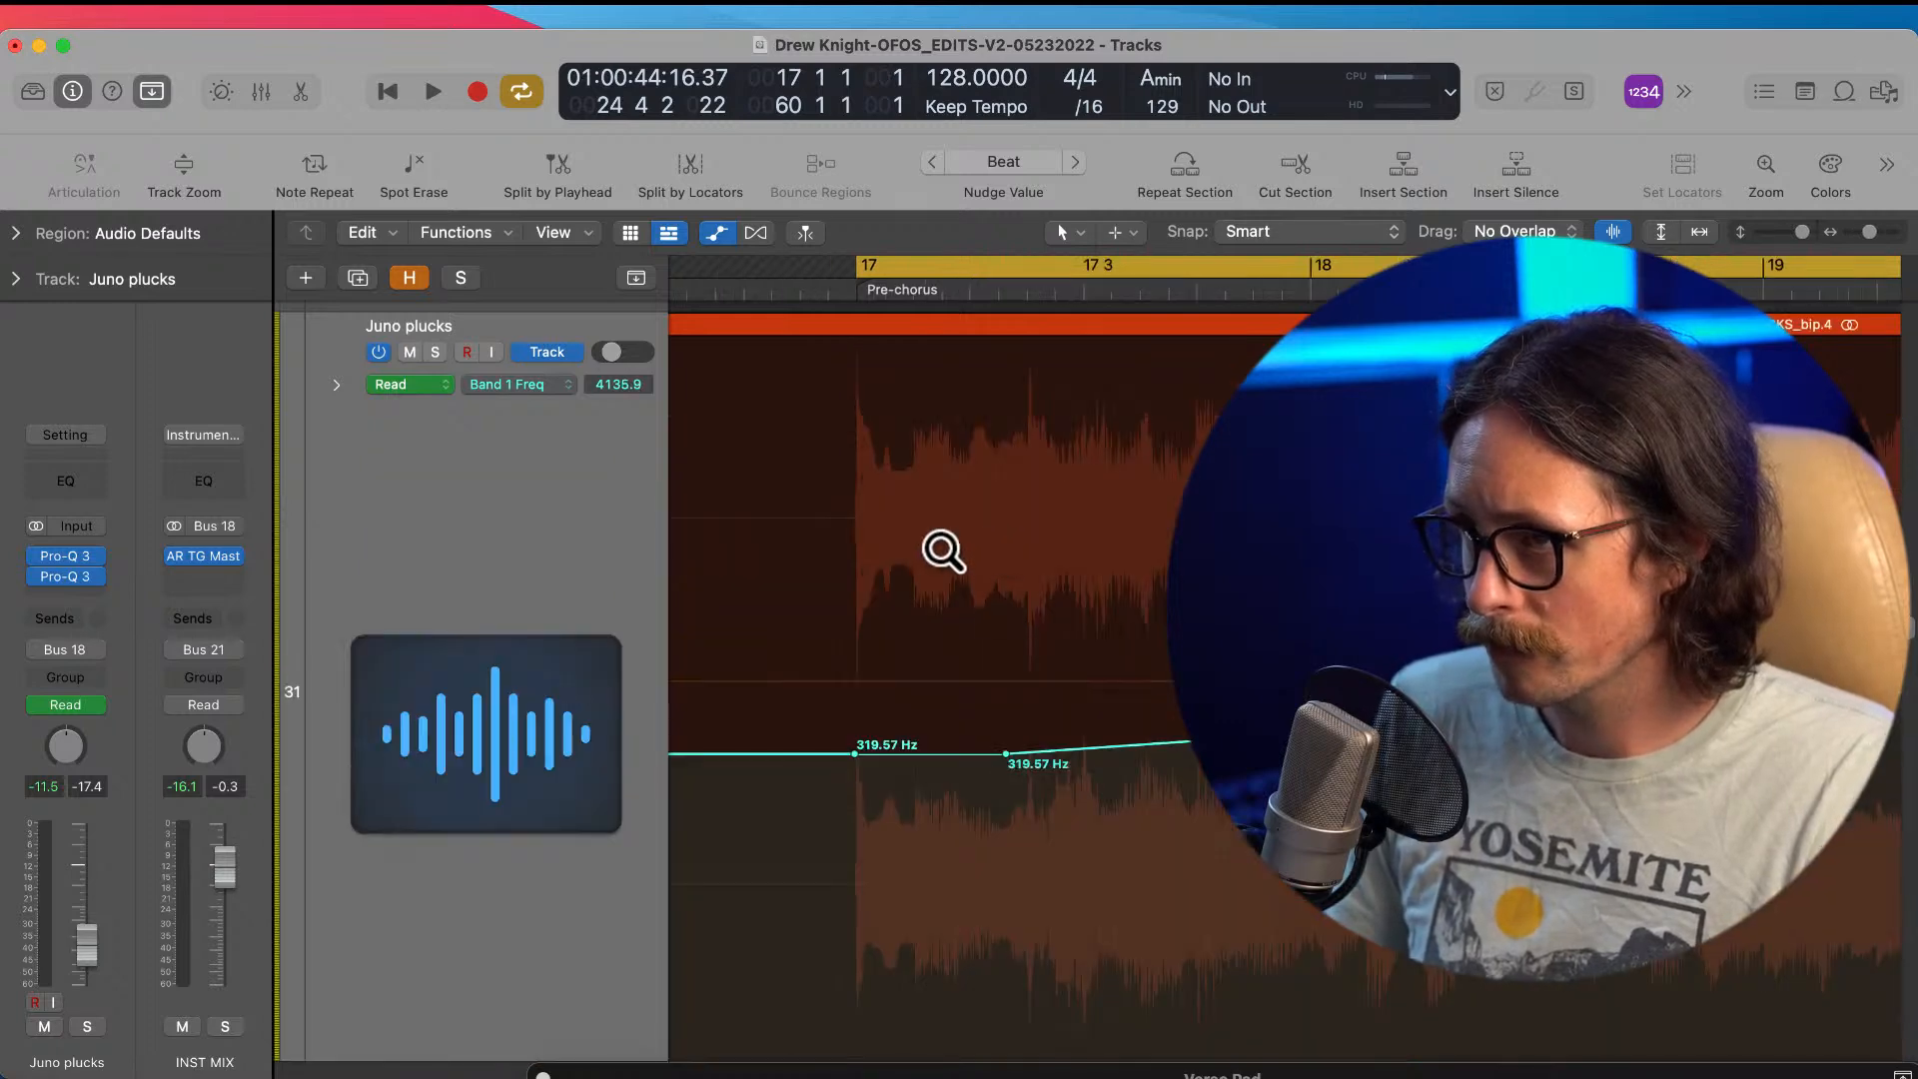
pyautogui.click(1007, 755)
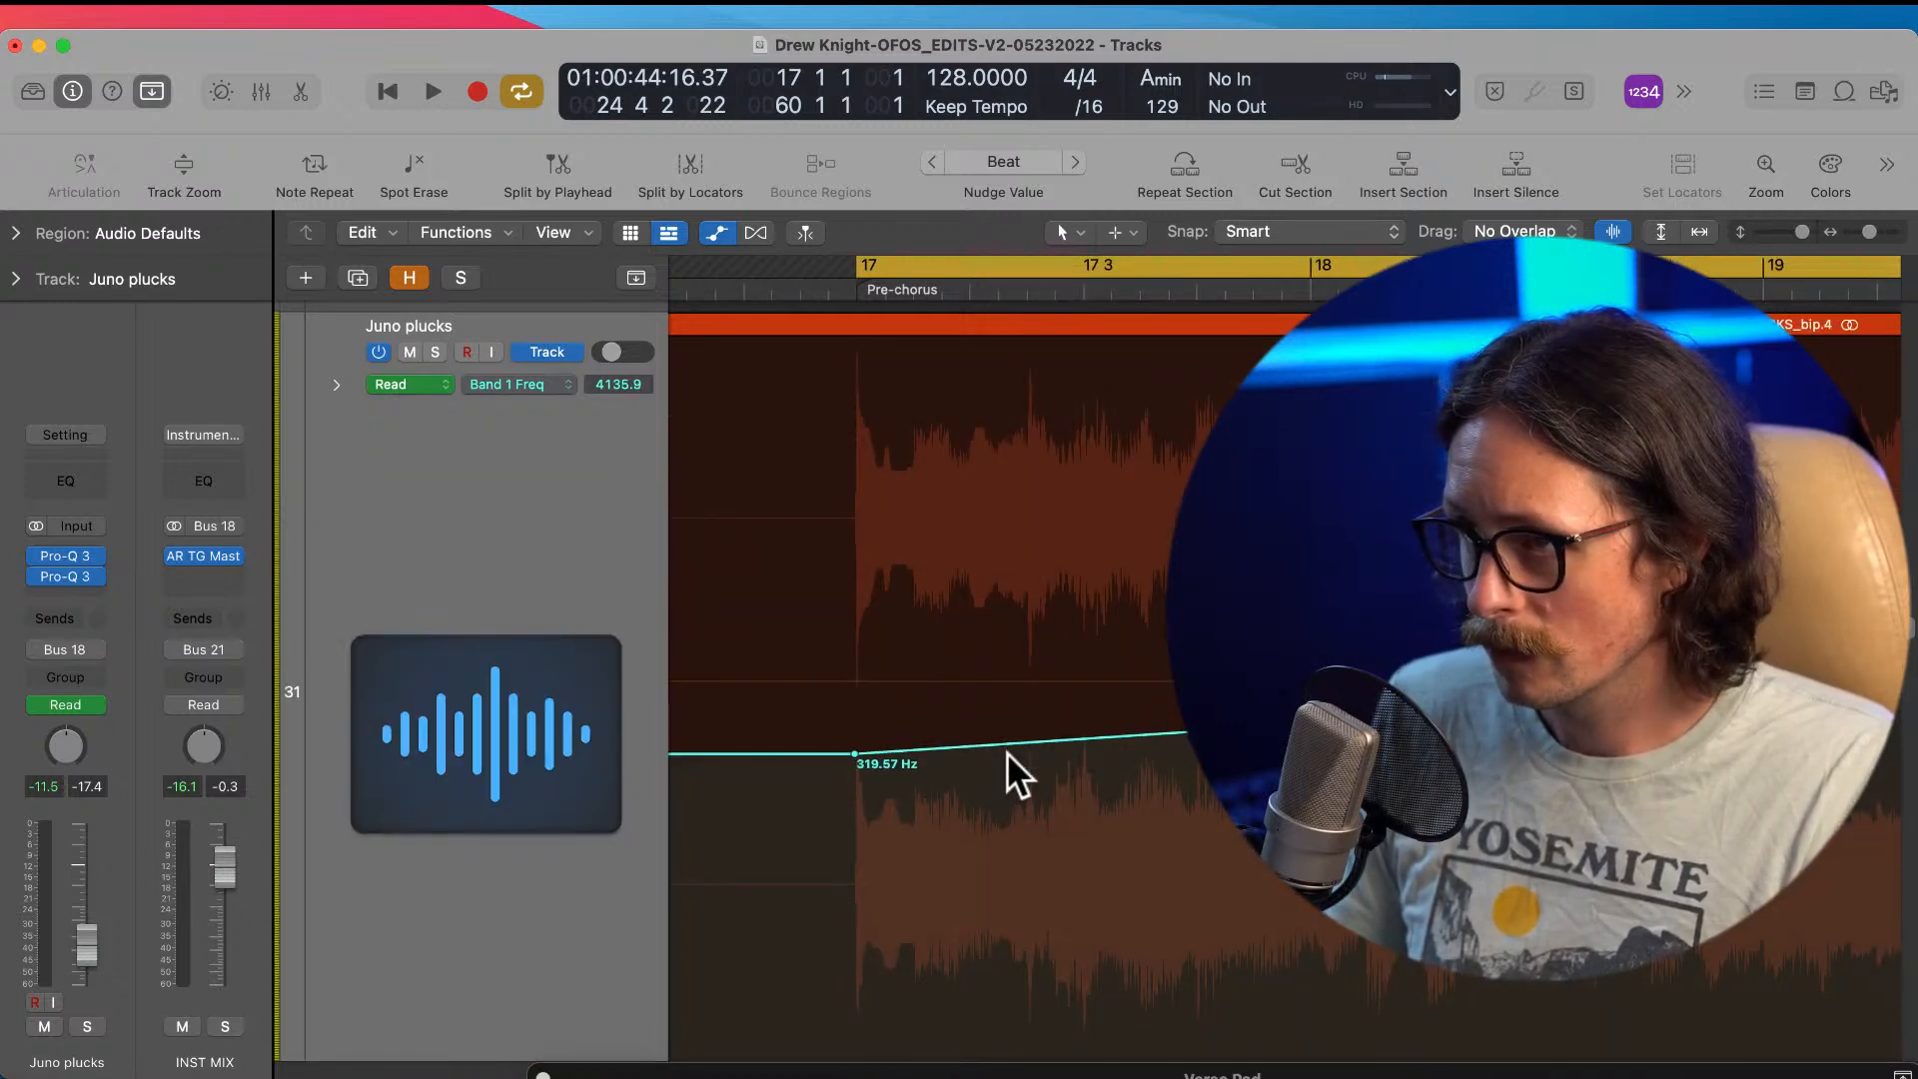
pyautogui.click(992, 842)
pyautogui.click(399, 499)
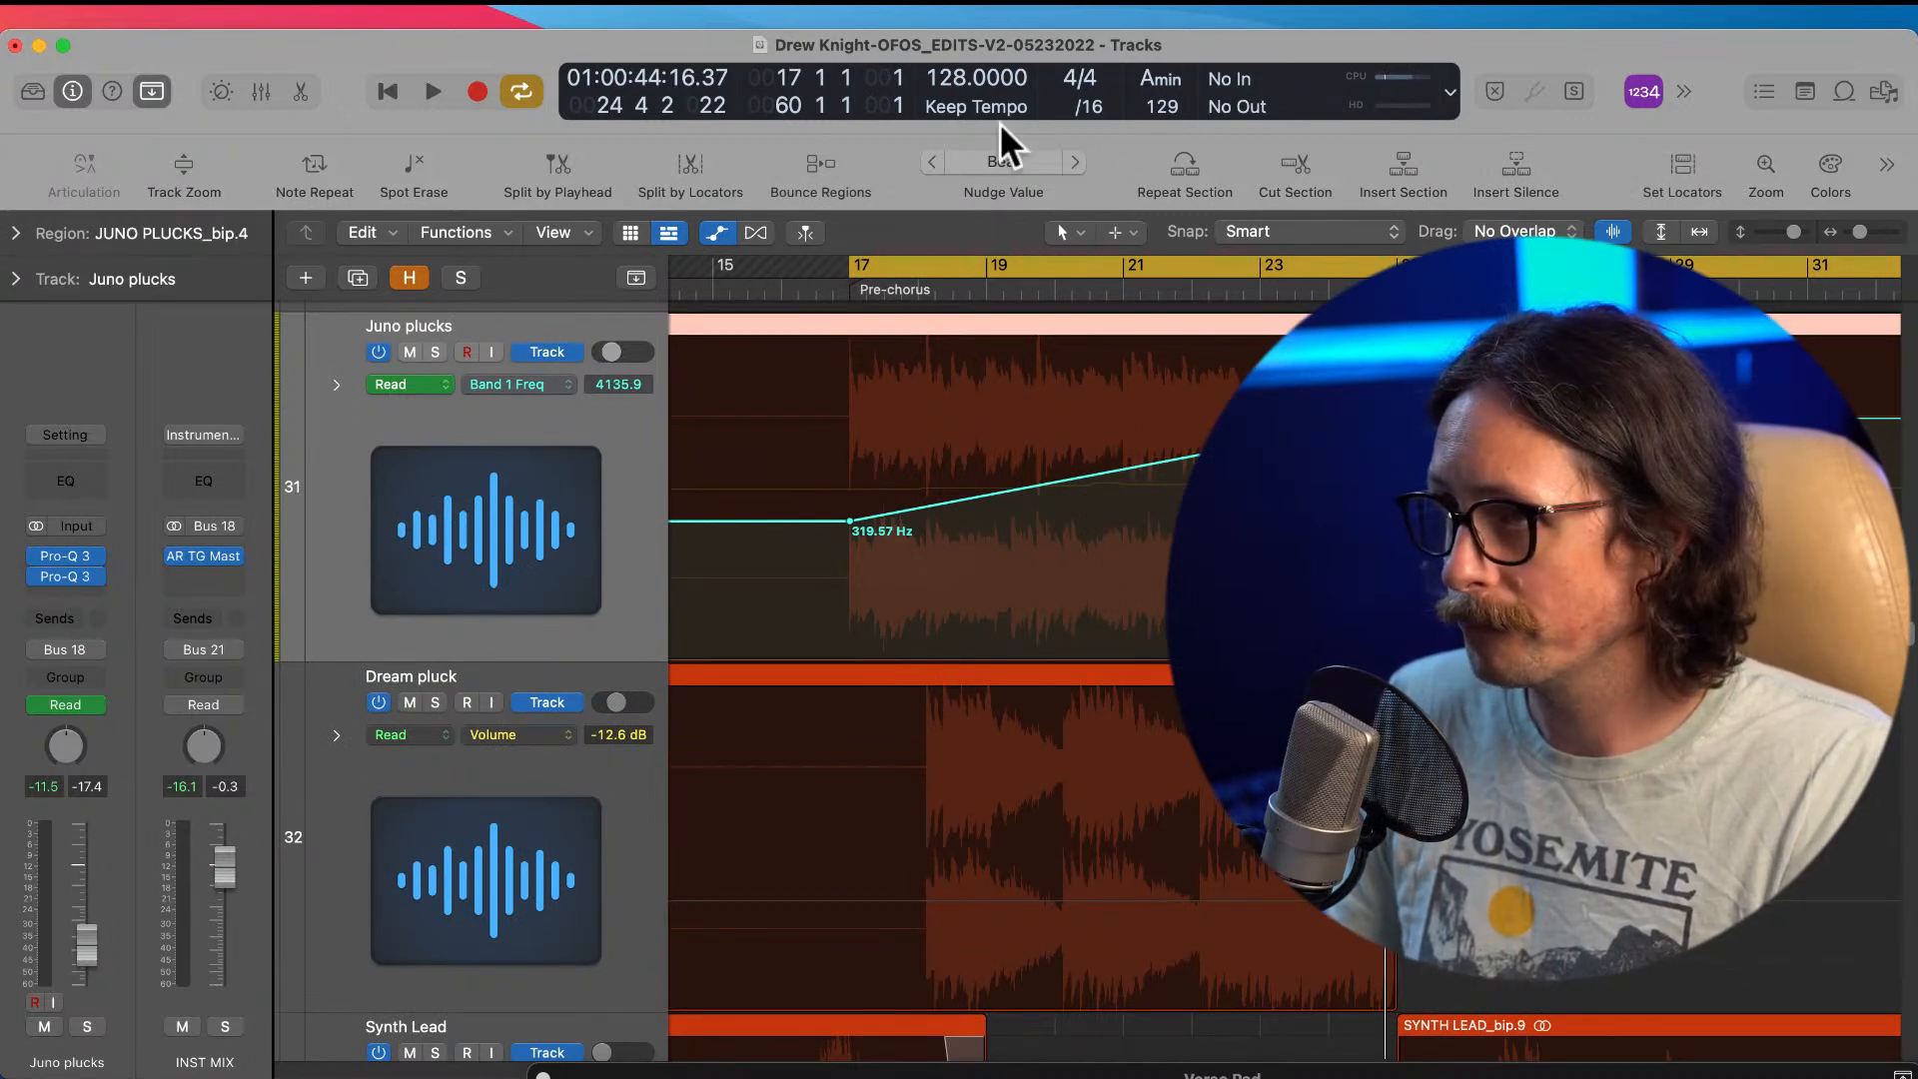
# Step: Play the pre-chorus and raise the ramp's end point at Chorus 1 to 5472.6 Hz
pyautogui.press('space')
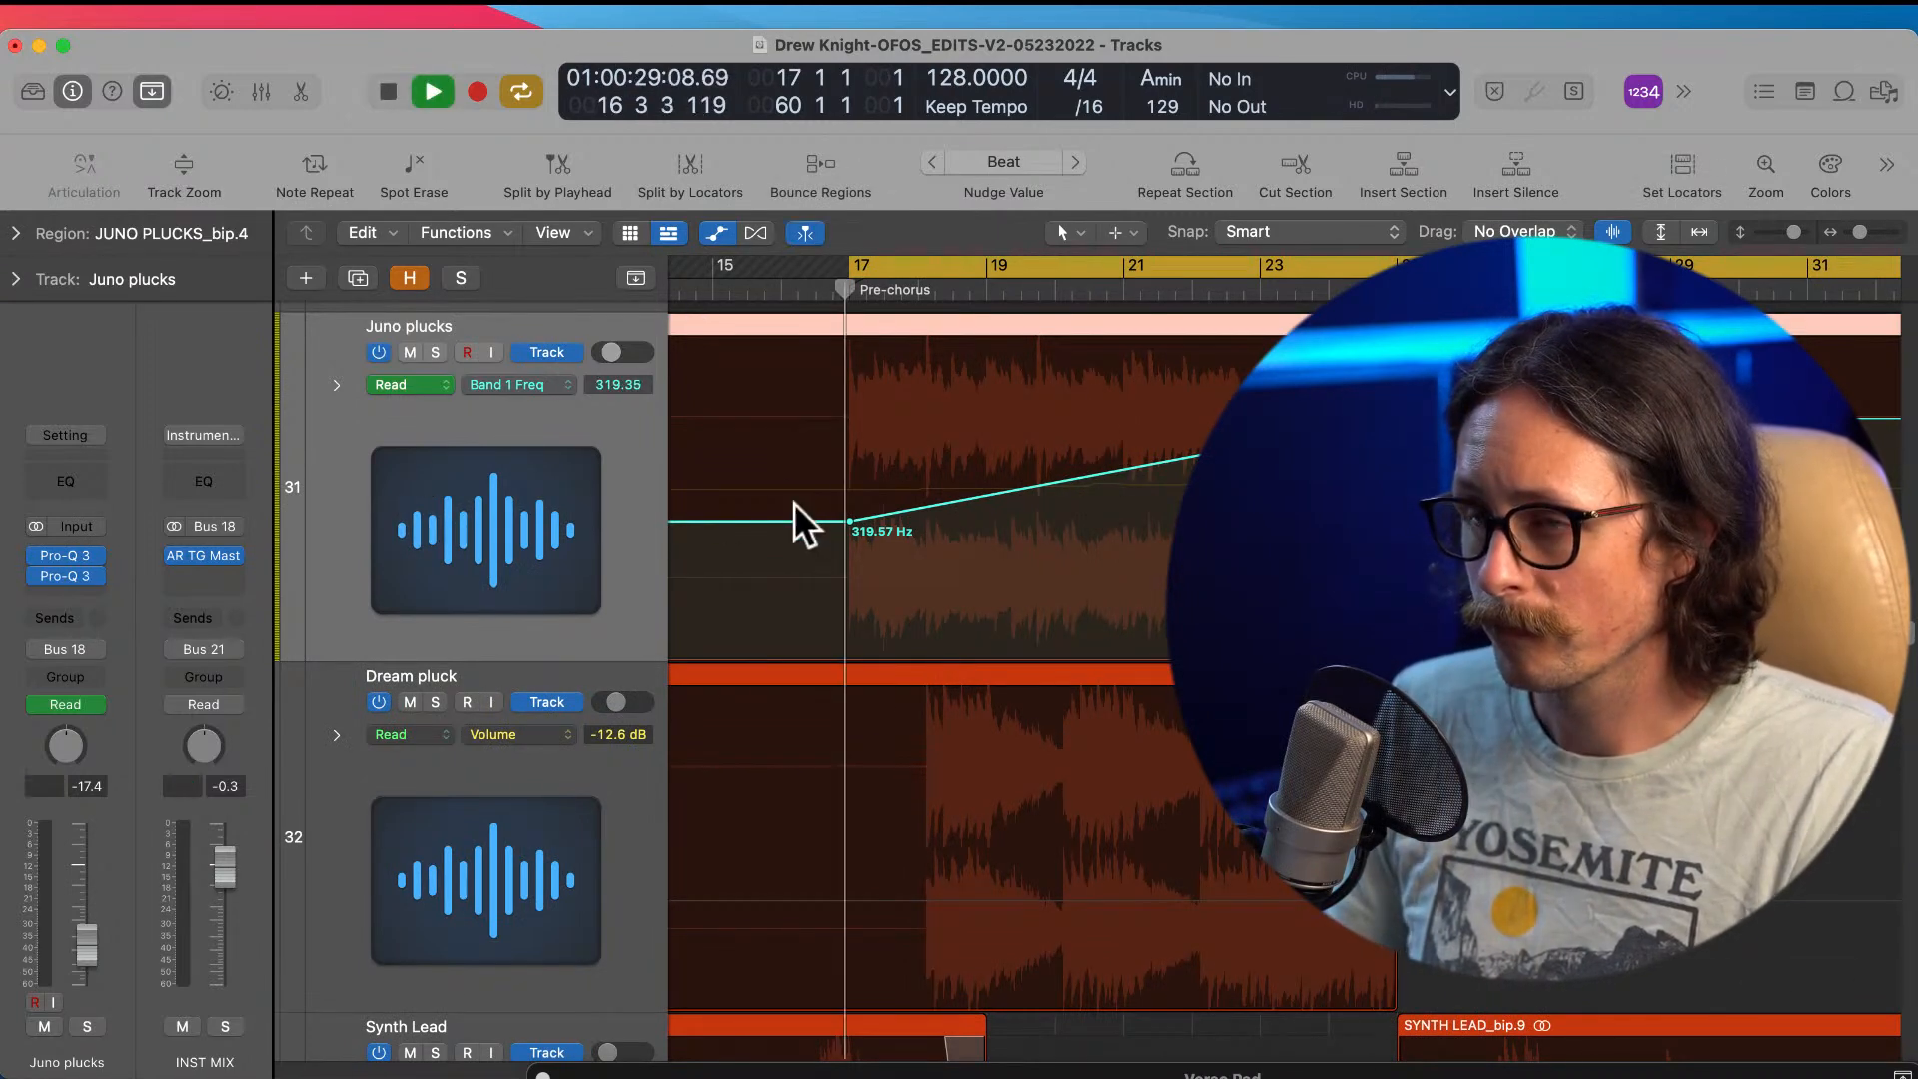
pyautogui.keyDown('ctrl'); pyautogui.keyDown('alt'); pyautogui.click(1025, 790); pyautogui.keyUp('alt'); pyautogui.keyUp('ctrl')
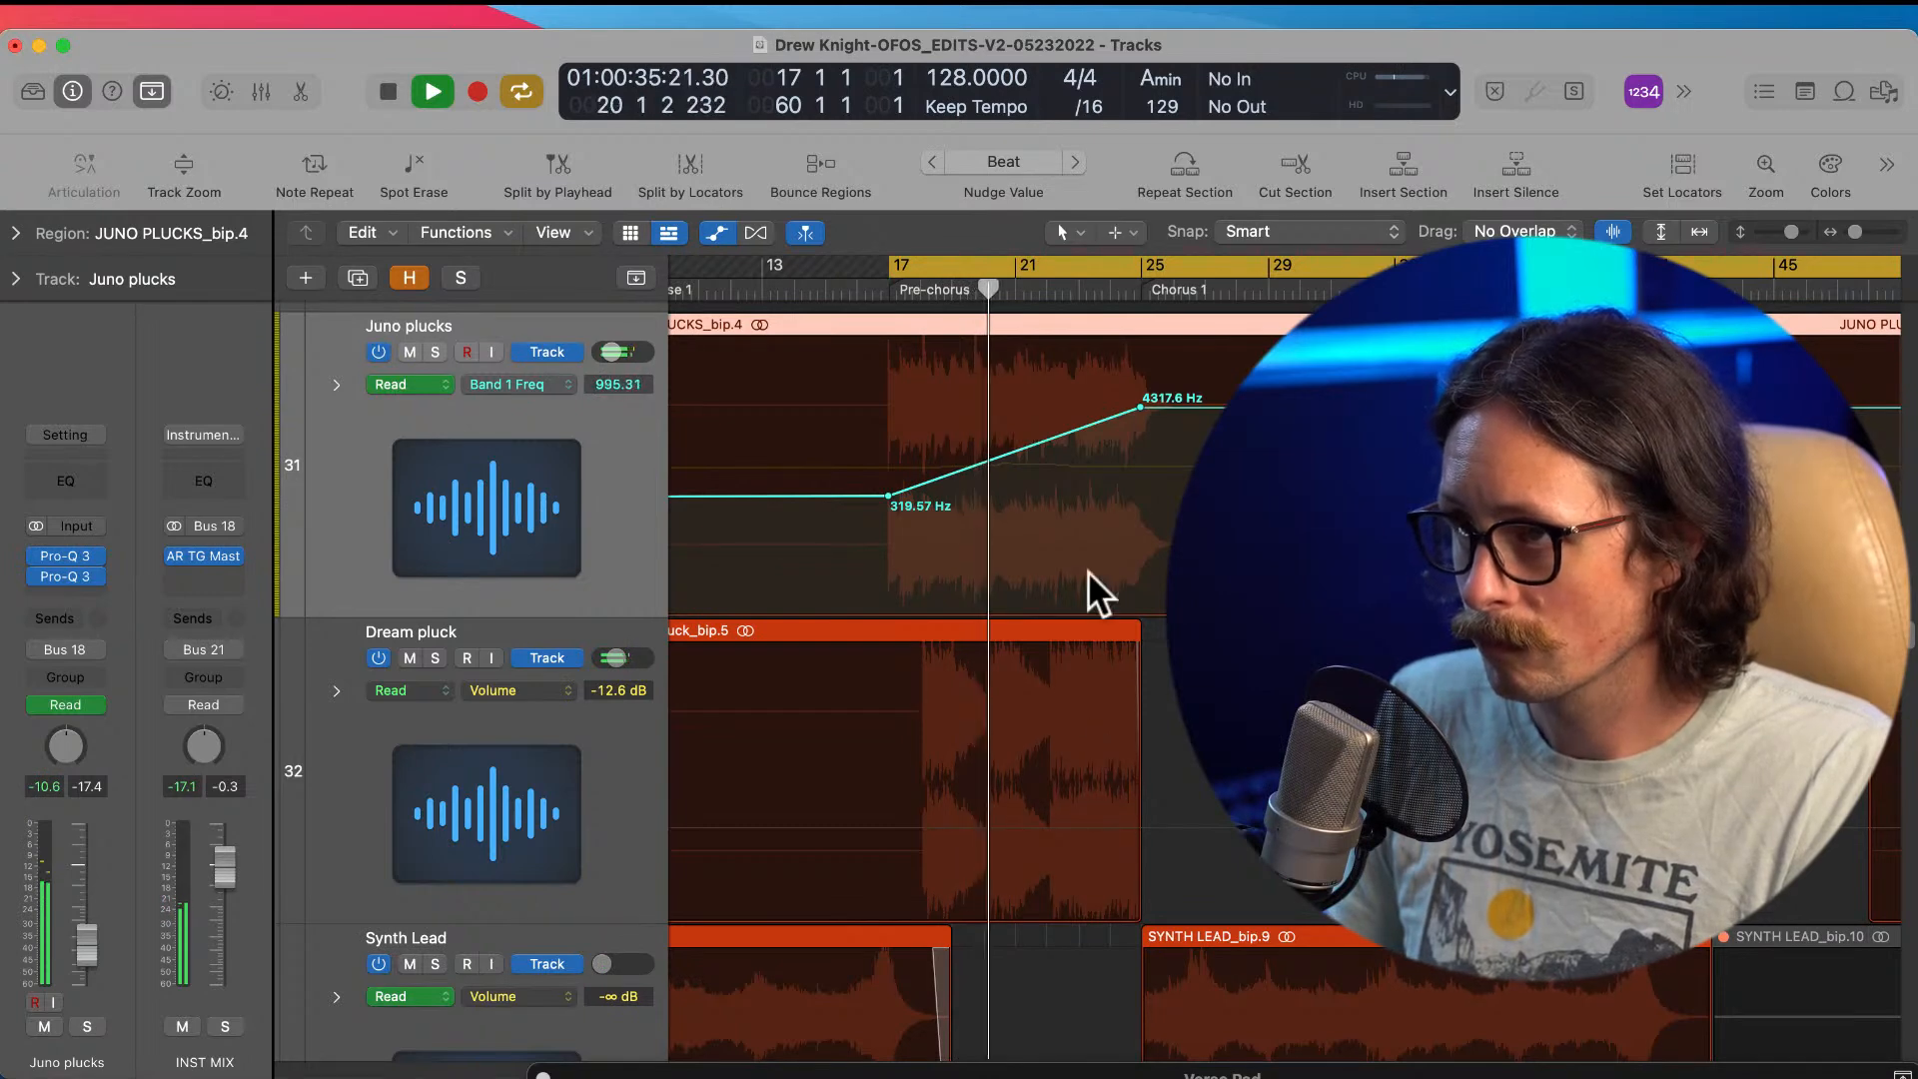
pyautogui.moveTo(1141, 404)
pyautogui.mouseDown()
pyautogui.moveTo(1141, 425)
pyautogui.moveTo(1141, 399)
pyautogui.mouseUp()
pyautogui.press('space')
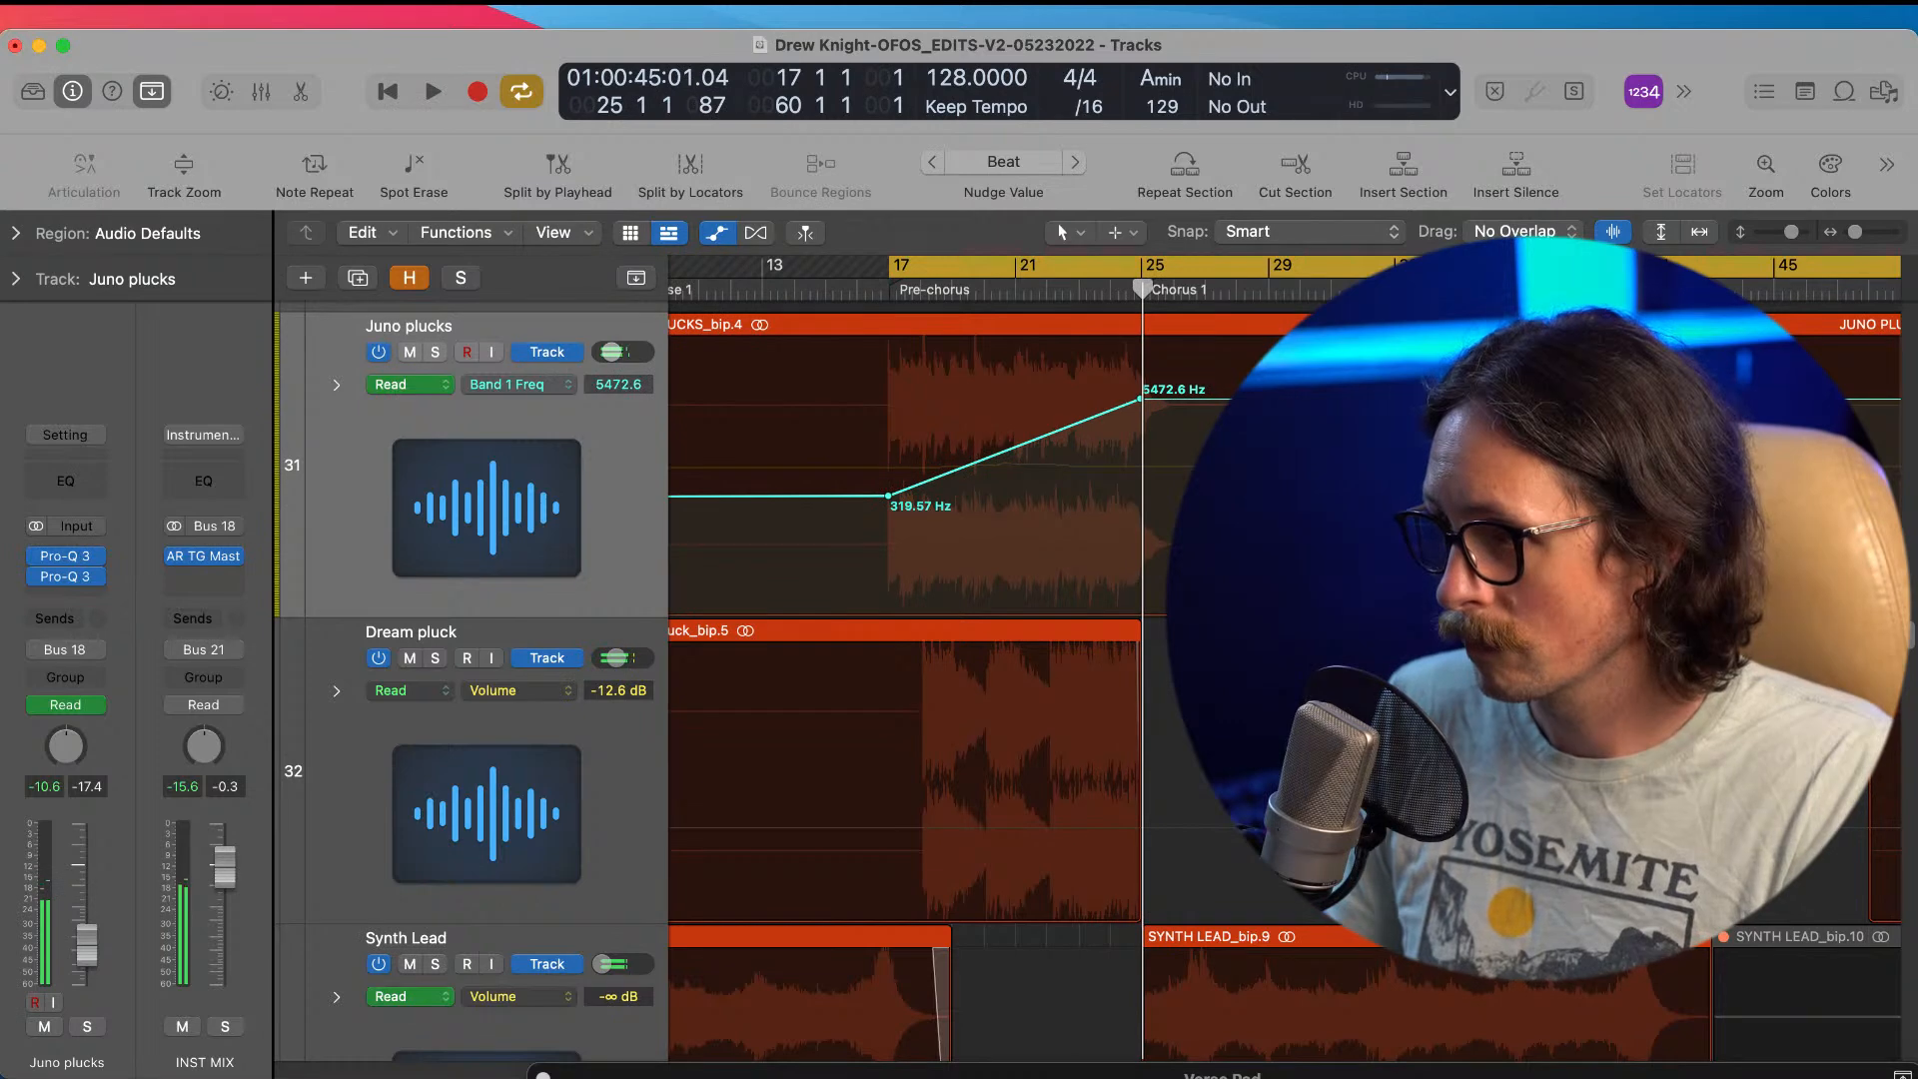
# Step: Bend the Juno plucks frequency ramp into a slow-starting upward curve with the Automation Curve Tool, and return to the Pointer Tool
pyautogui.rightClick(964, 482)
pyautogui.click(938, 407)
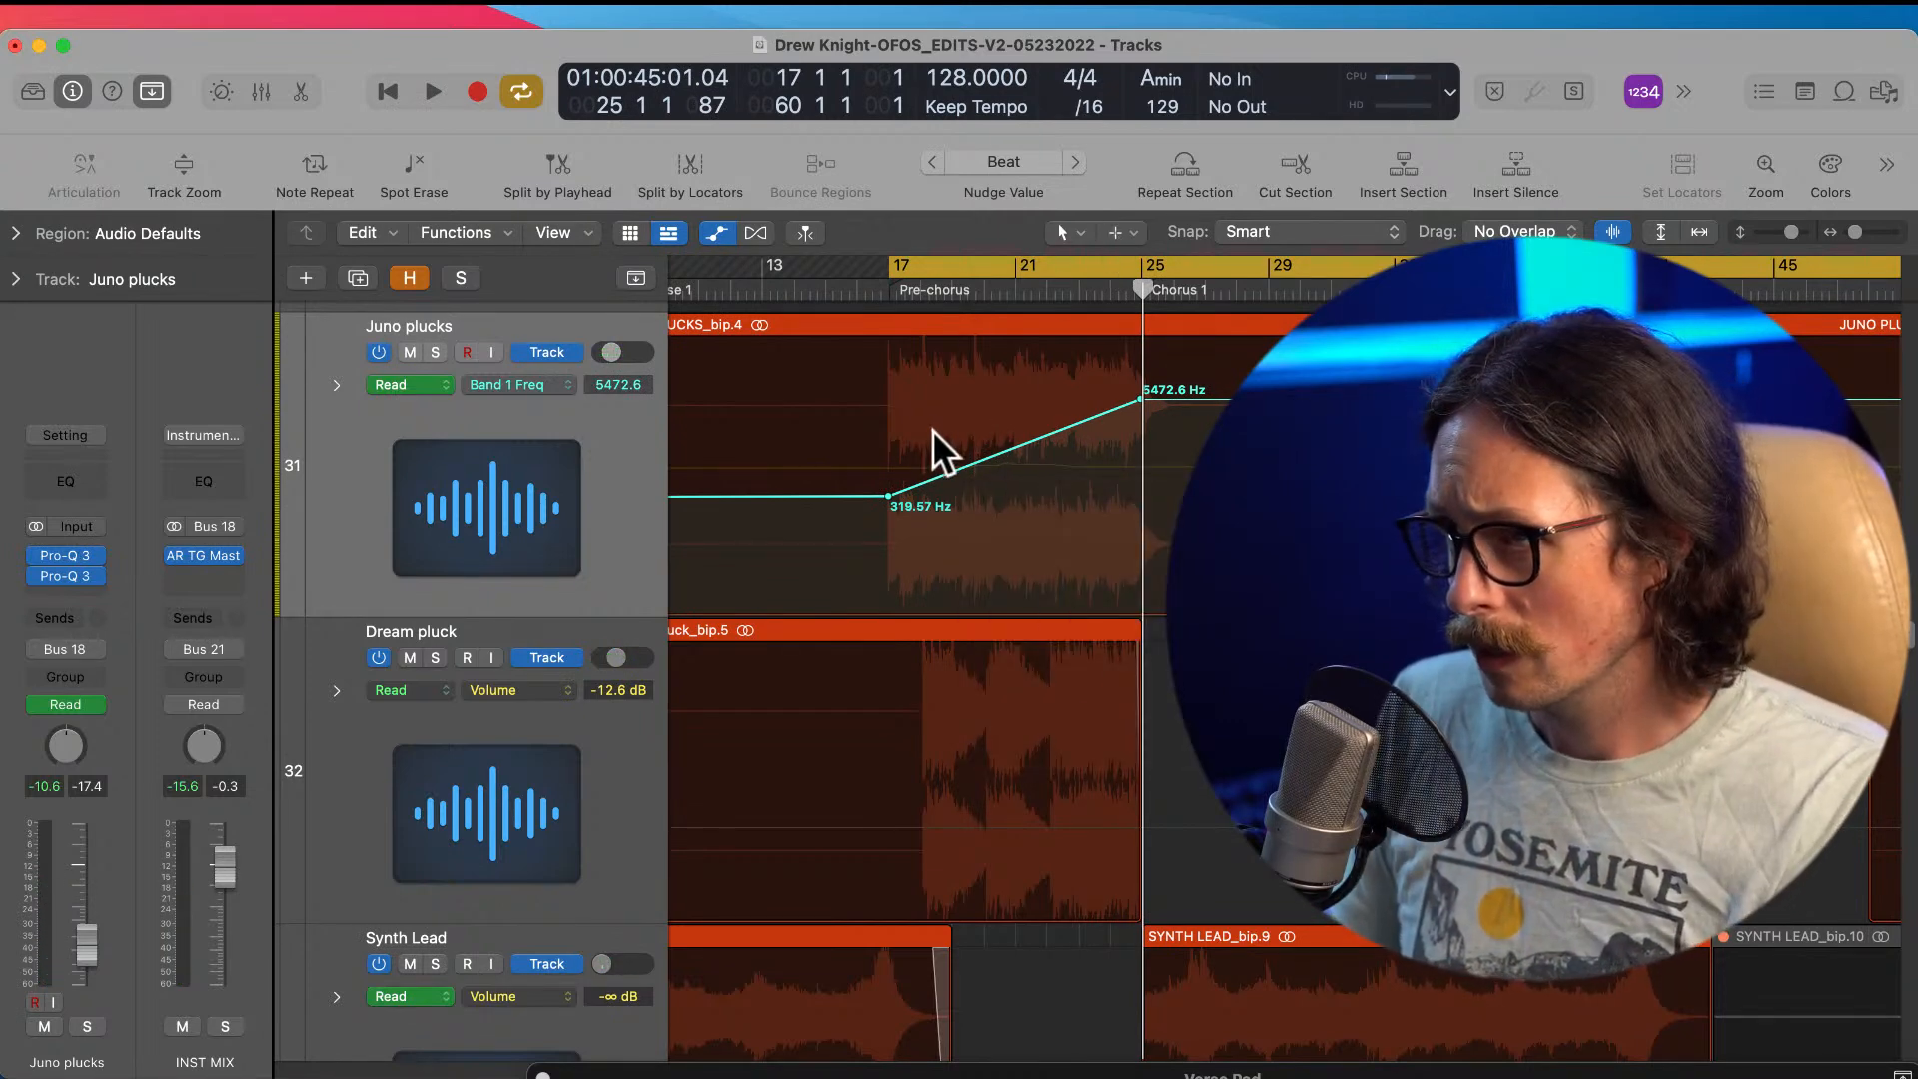
pyautogui.click(1066, 232)
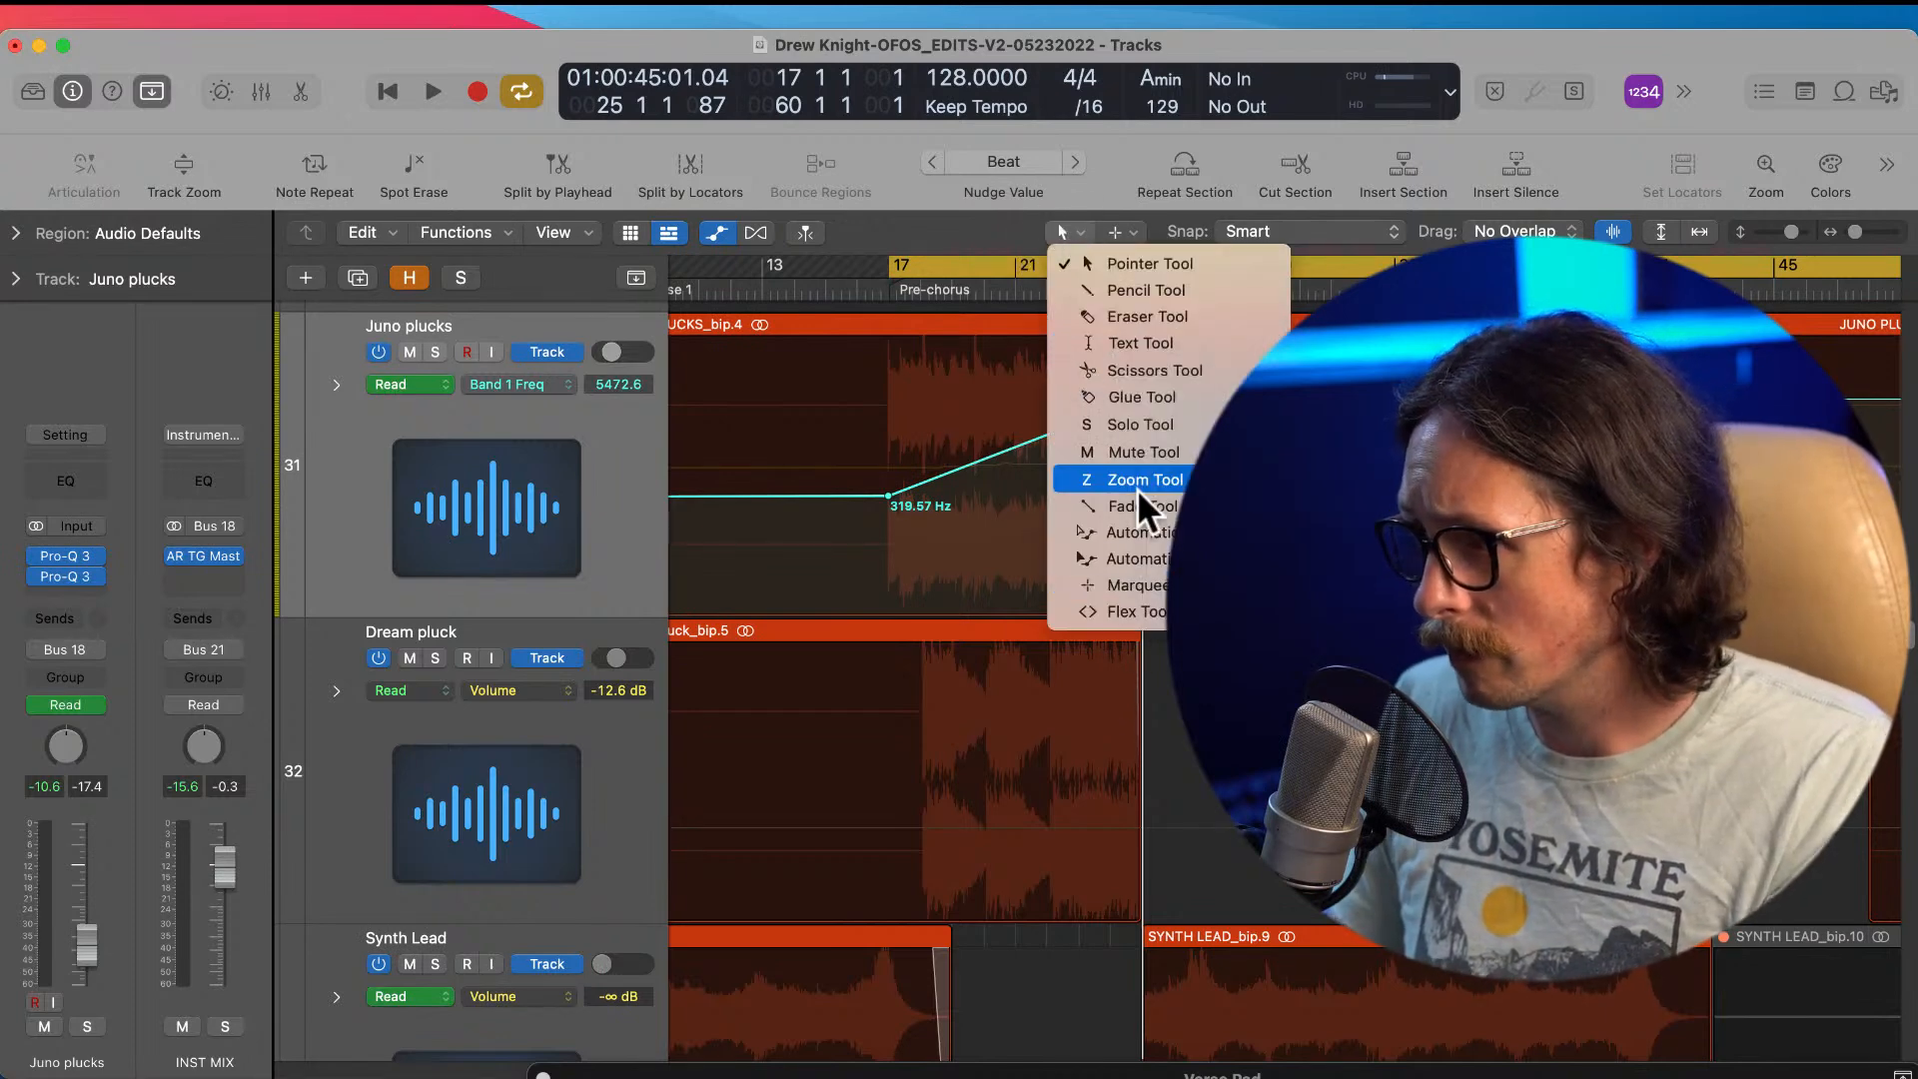
pyautogui.click(1159, 534)
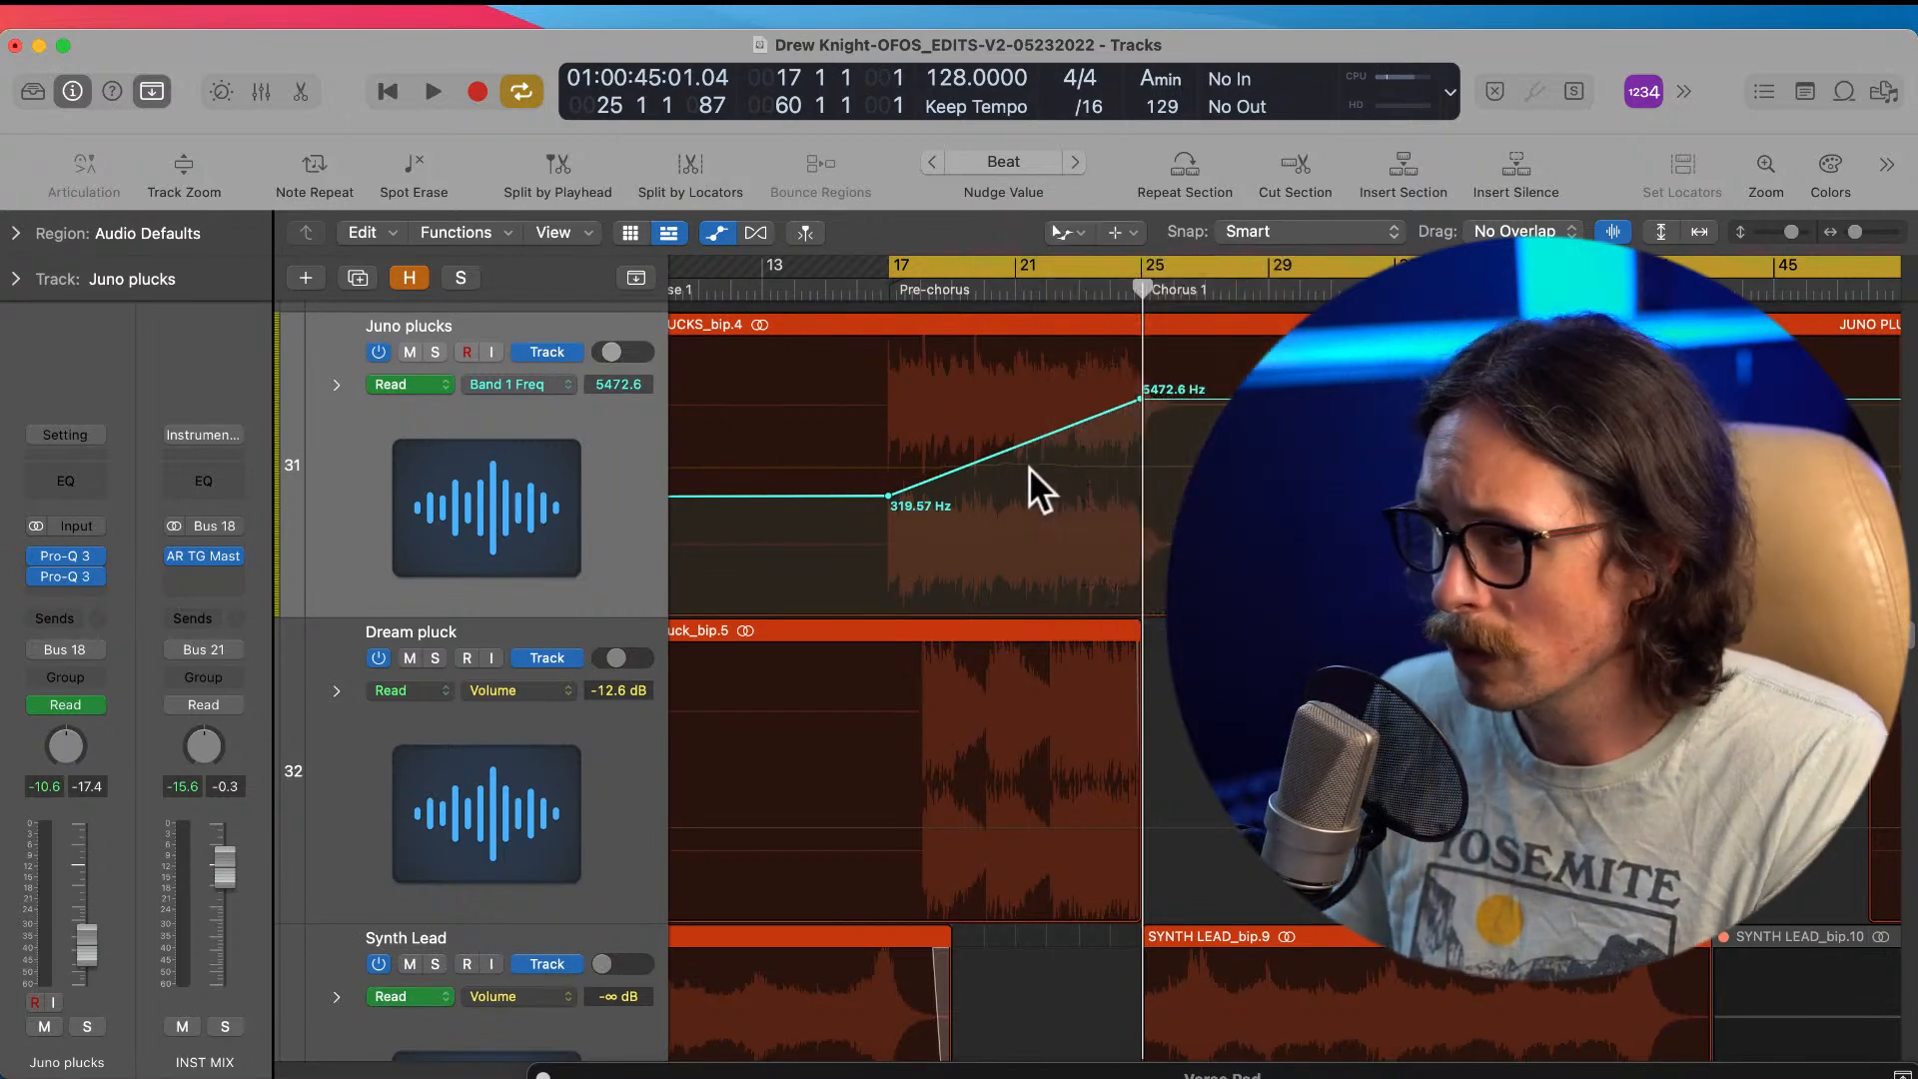
pyautogui.moveTo(1011, 447)
pyautogui.mouseDown()
pyautogui.moveTo(1028, 483)
pyautogui.moveTo(985, 452)
pyautogui.mouseUp()
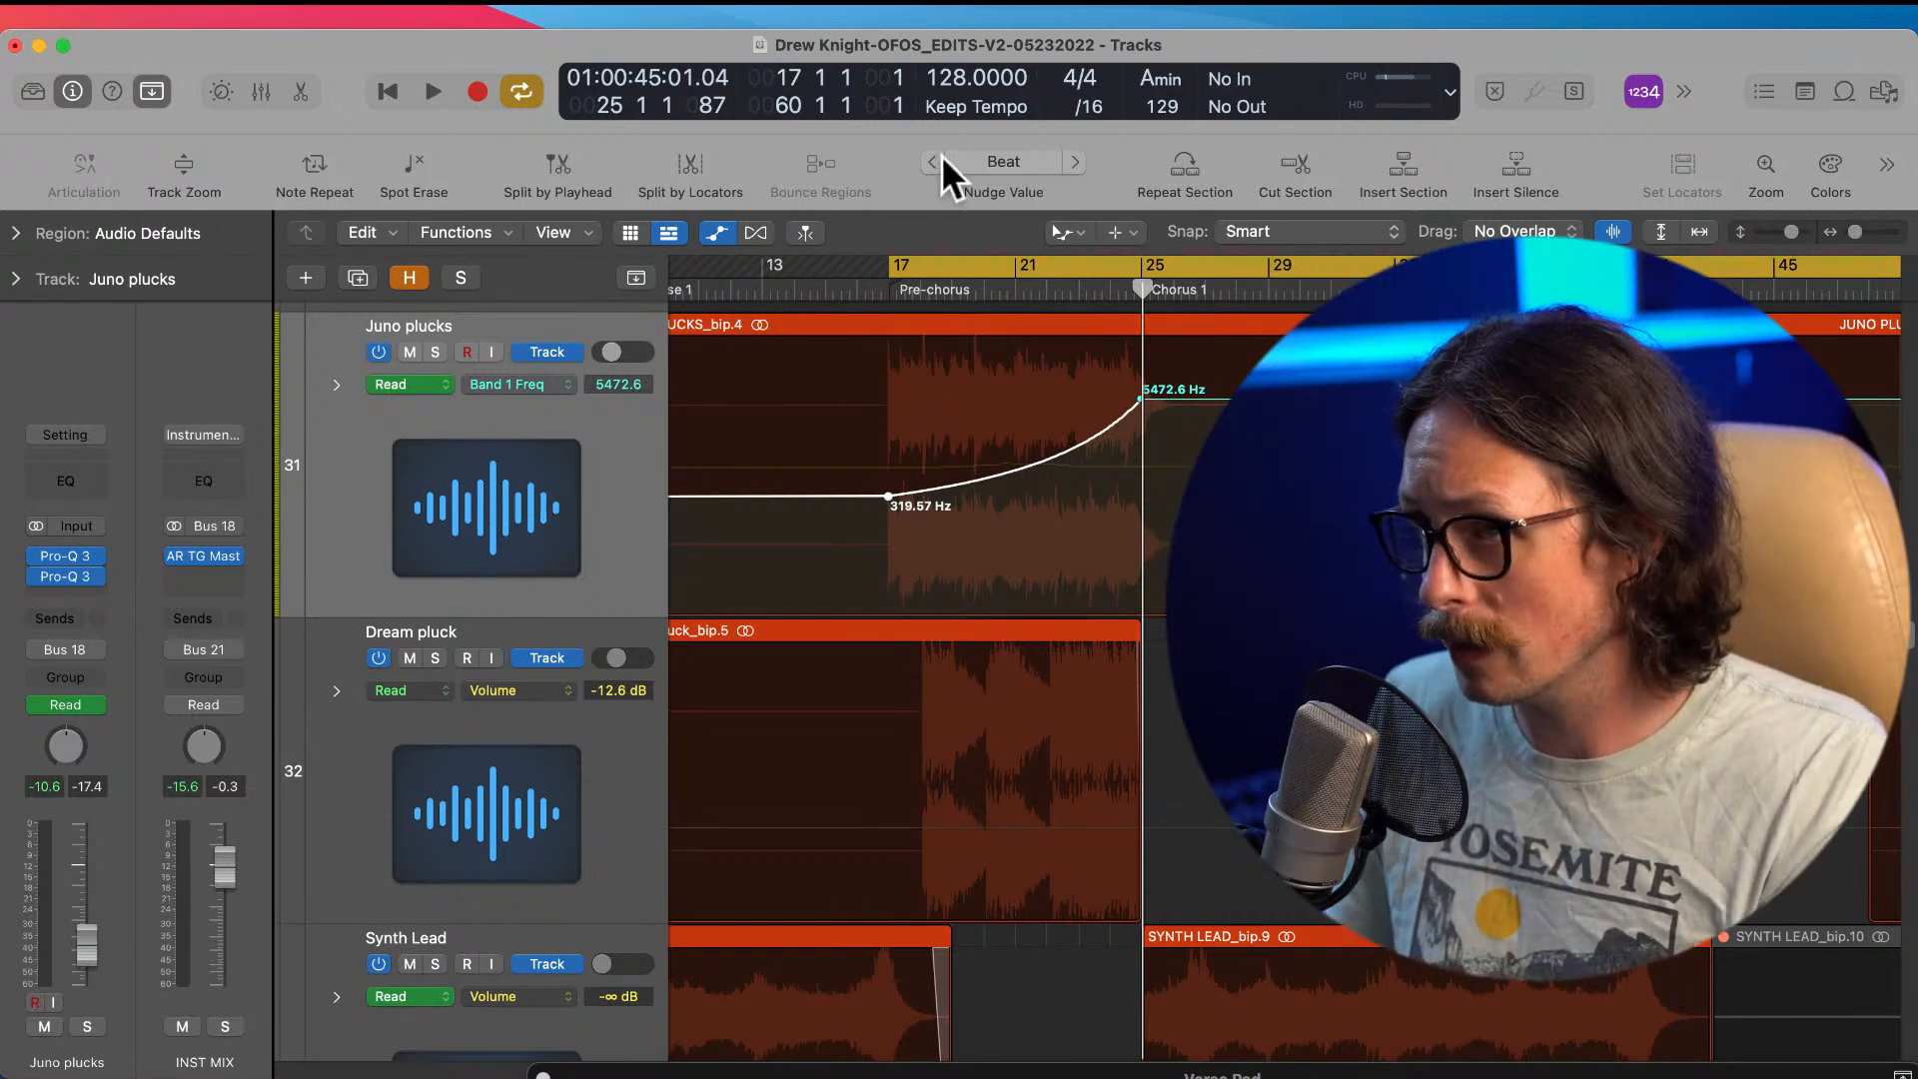
pyautogui.click(1065, 231)
pyautogui.click(1149, 260)
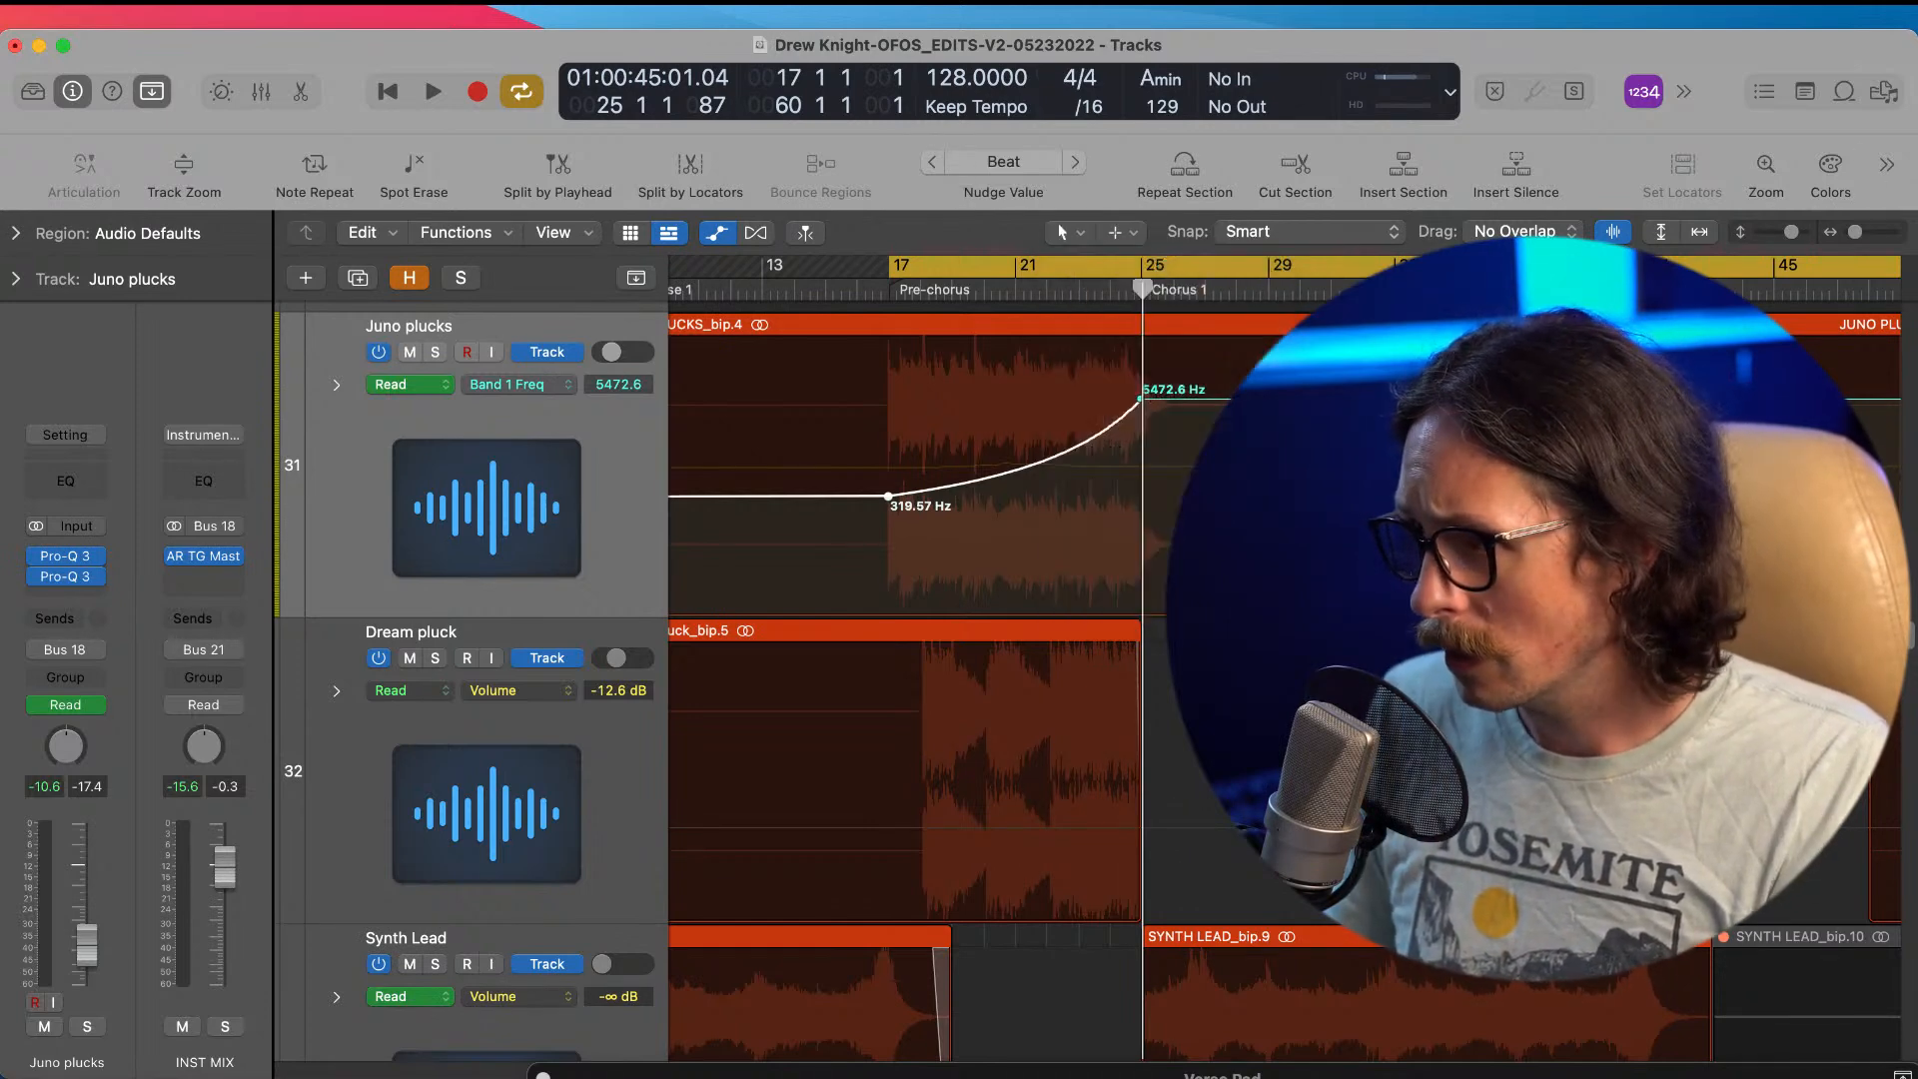
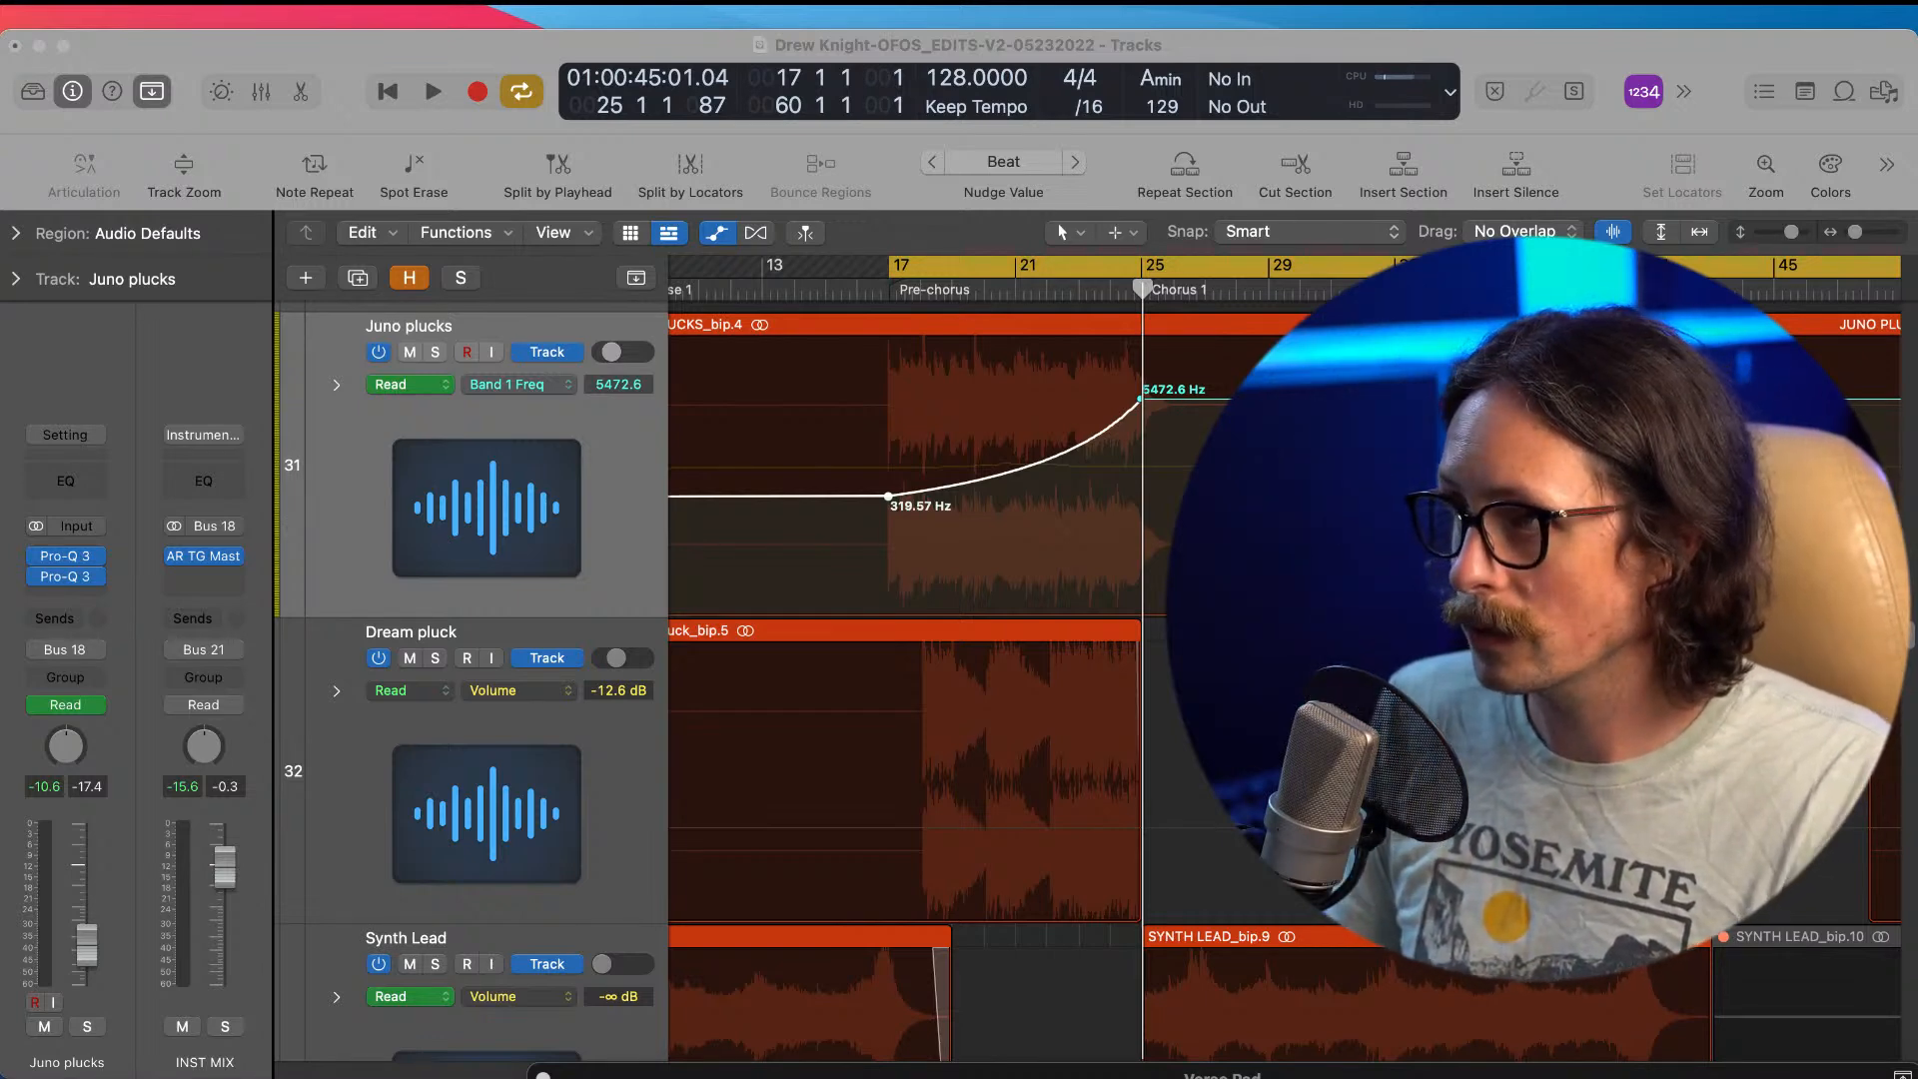
# Step: Play the pre-chorus to hear the curved filter sweep on the Juno plucks
pyautogui.click(1093, 52)
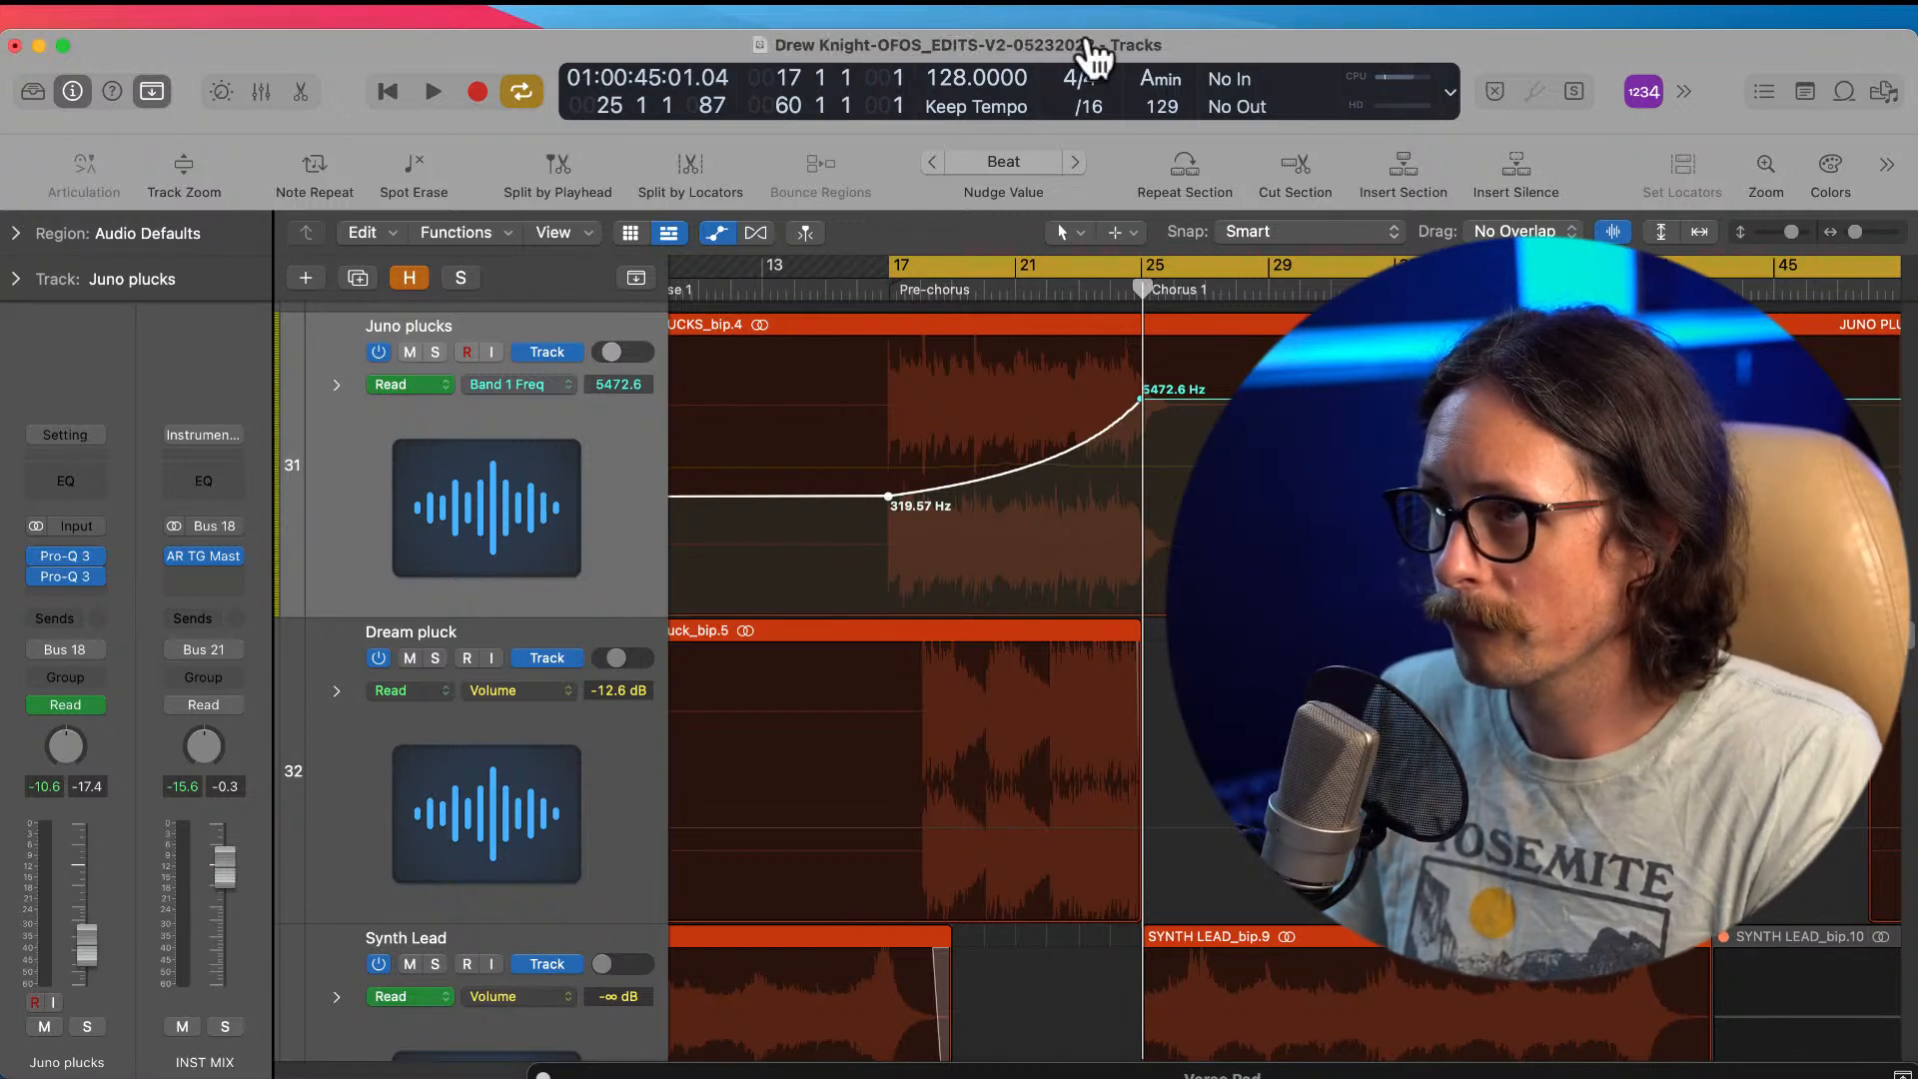
pyautogui.press('space')
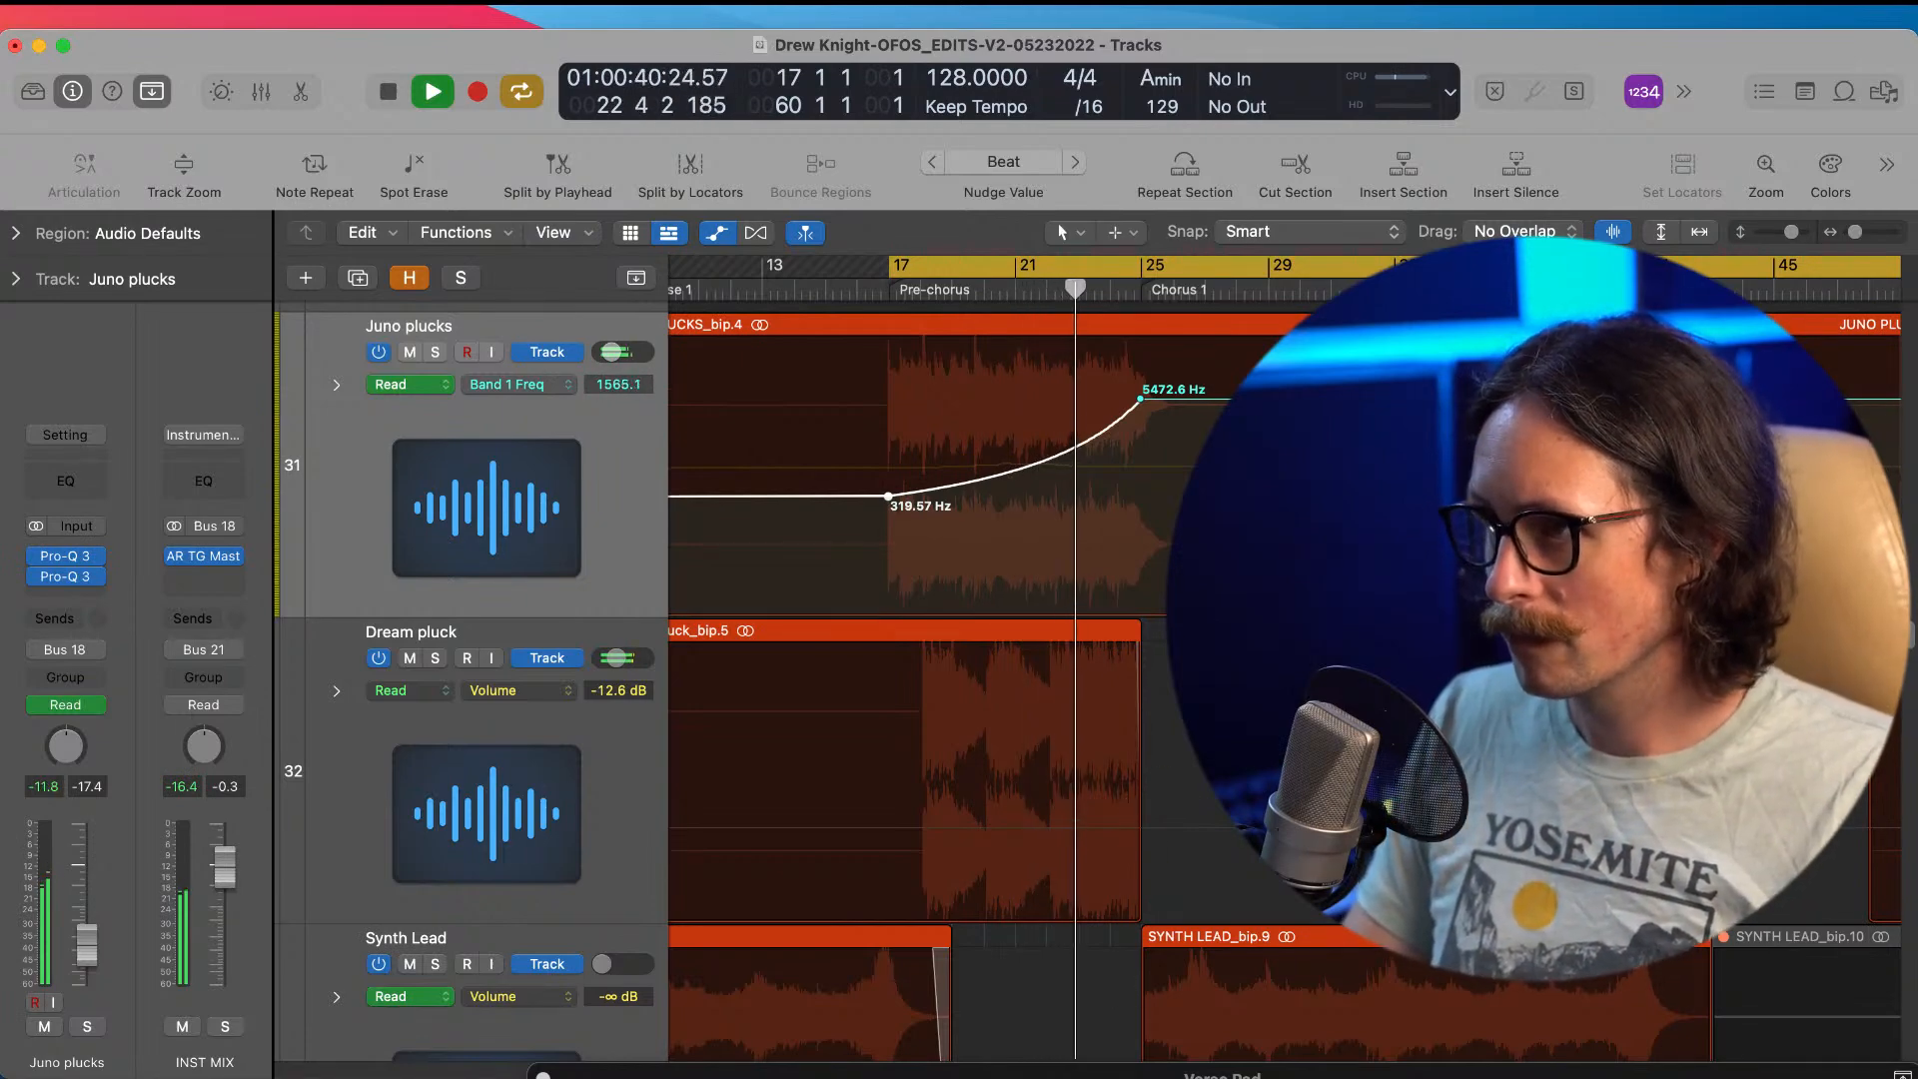
pyautogui.scroll(-5, 1000, 669)
pyautogui.scroll(-10, 1000, 670)
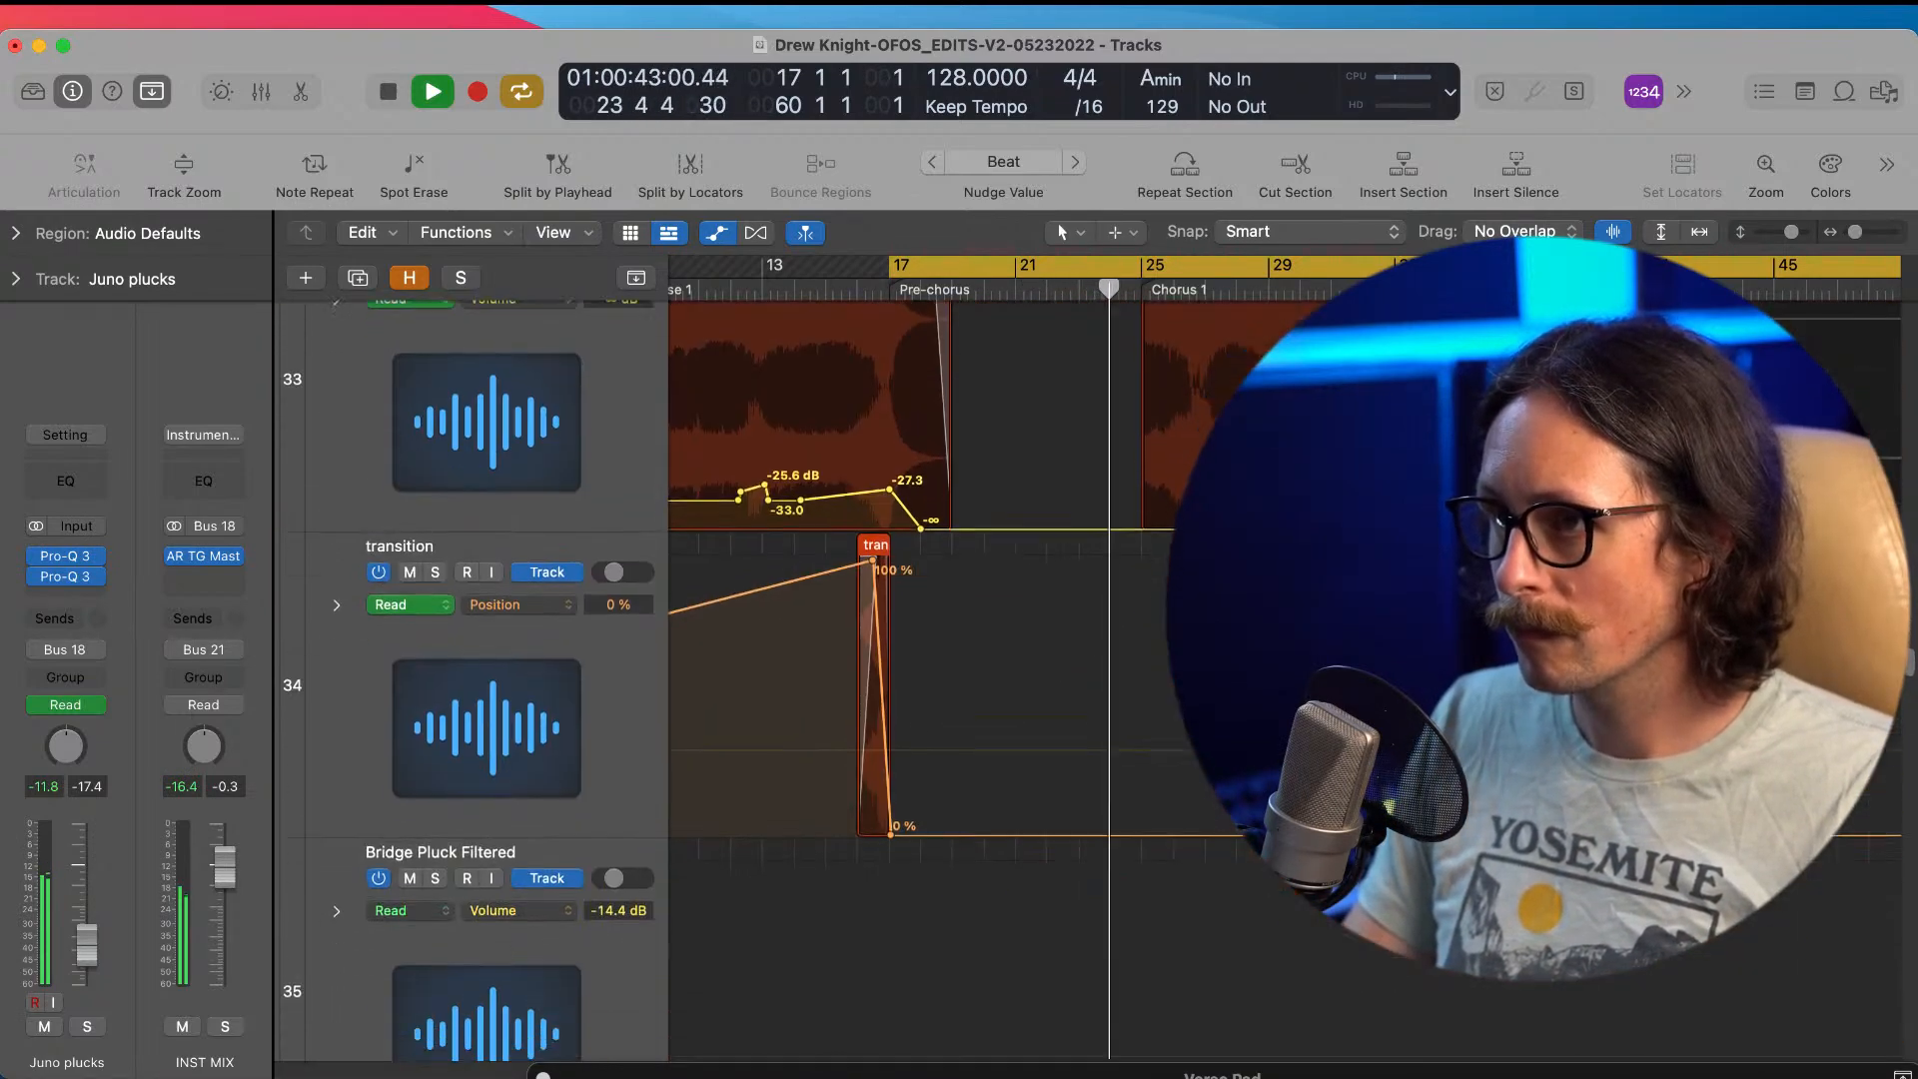
pyautogui.press('space')
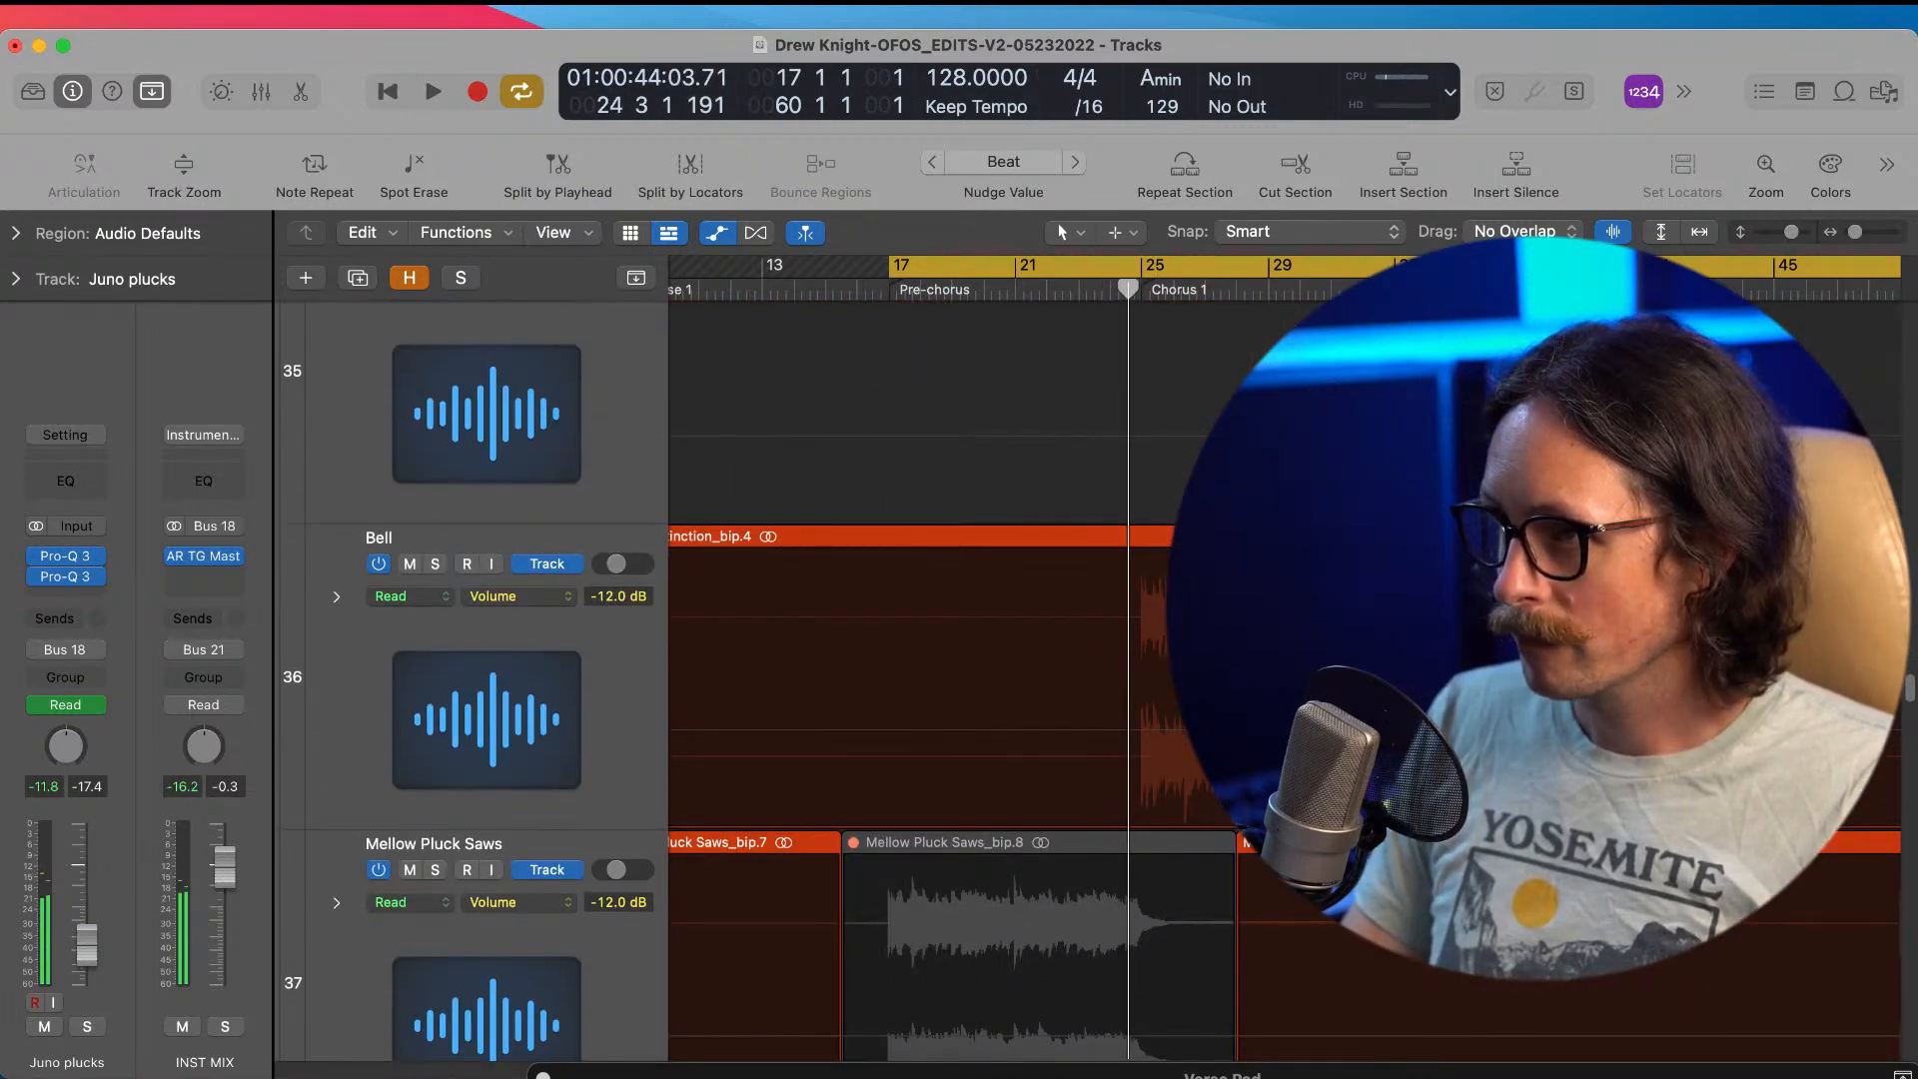
# Step: Add a rising volume ramp to Harm stack-1, from -14.6 dB at the pre-chorus start to a slightly higher level near its end
pyautogui.scroll(-20, 1016, 589)
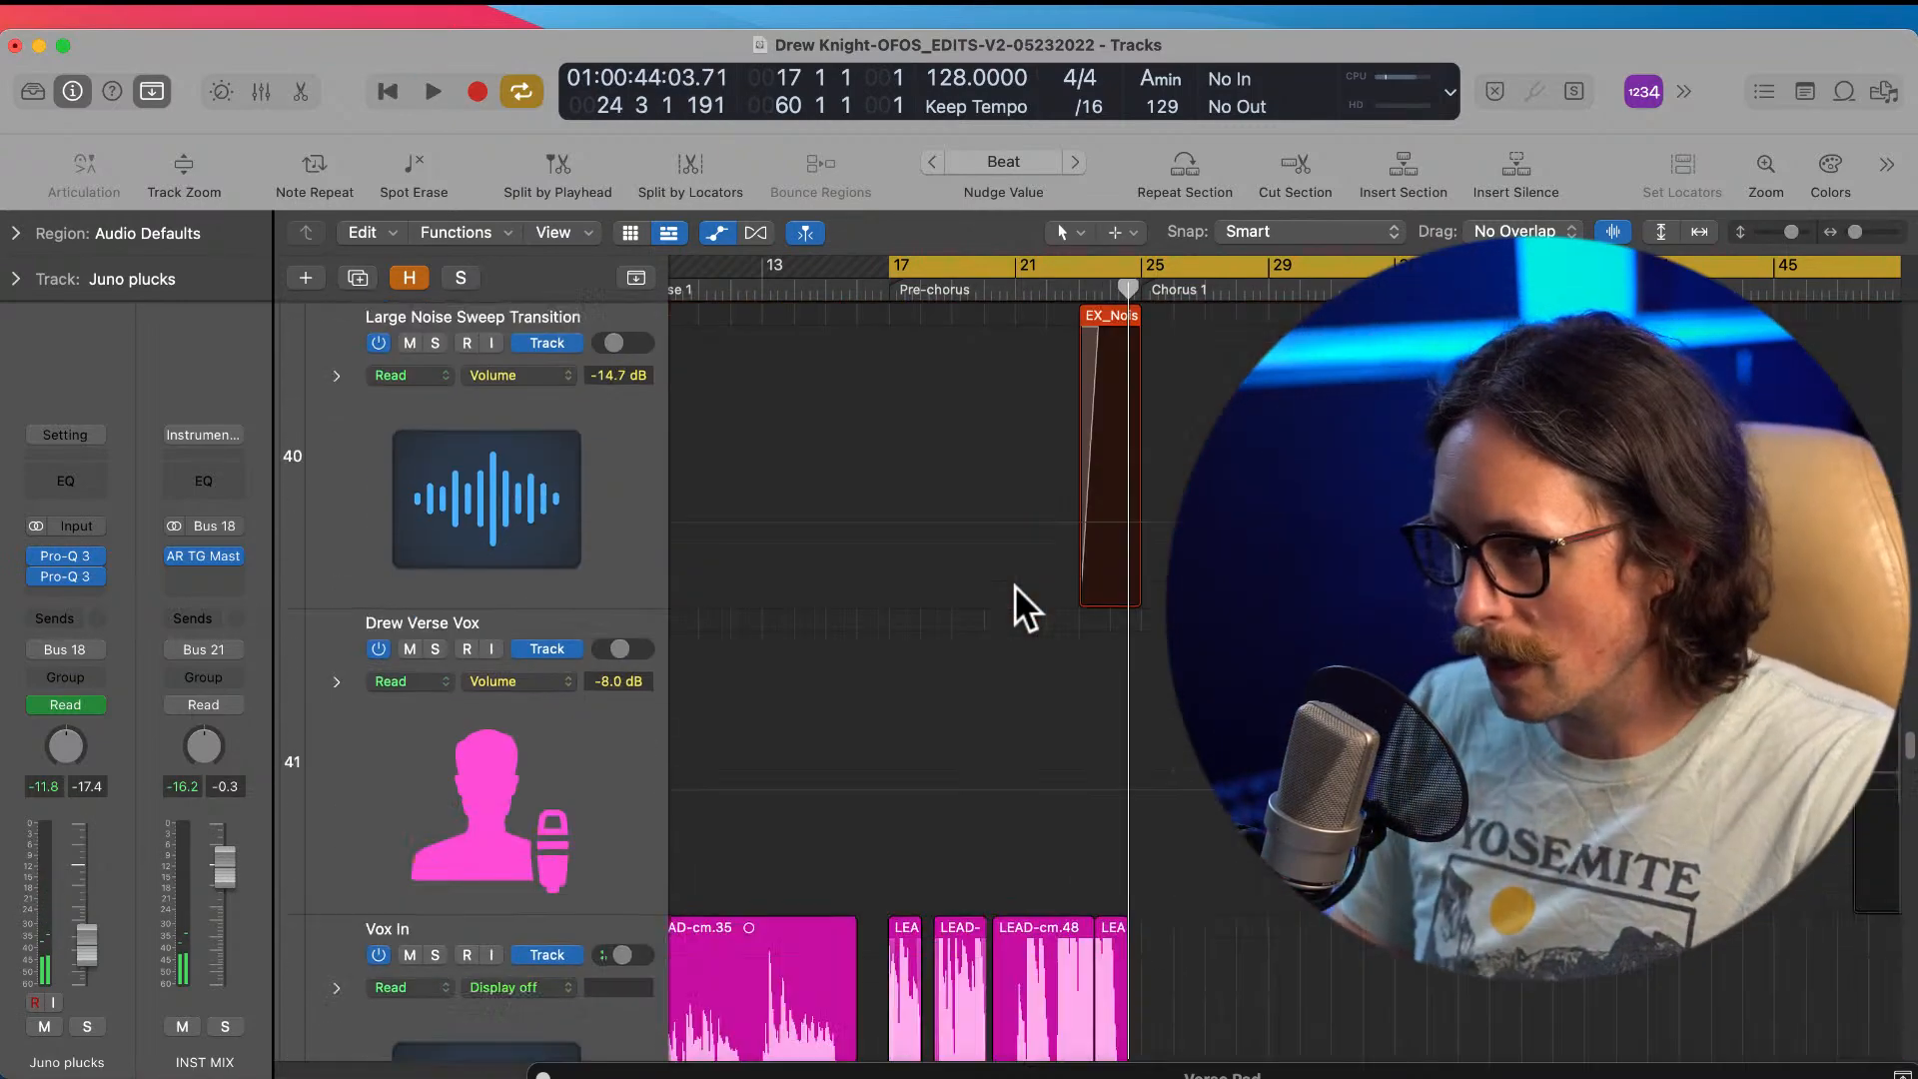
pyautogui.scroll(-5, 1016, 584)
pyautogui.scroll(-8, 743, 772)
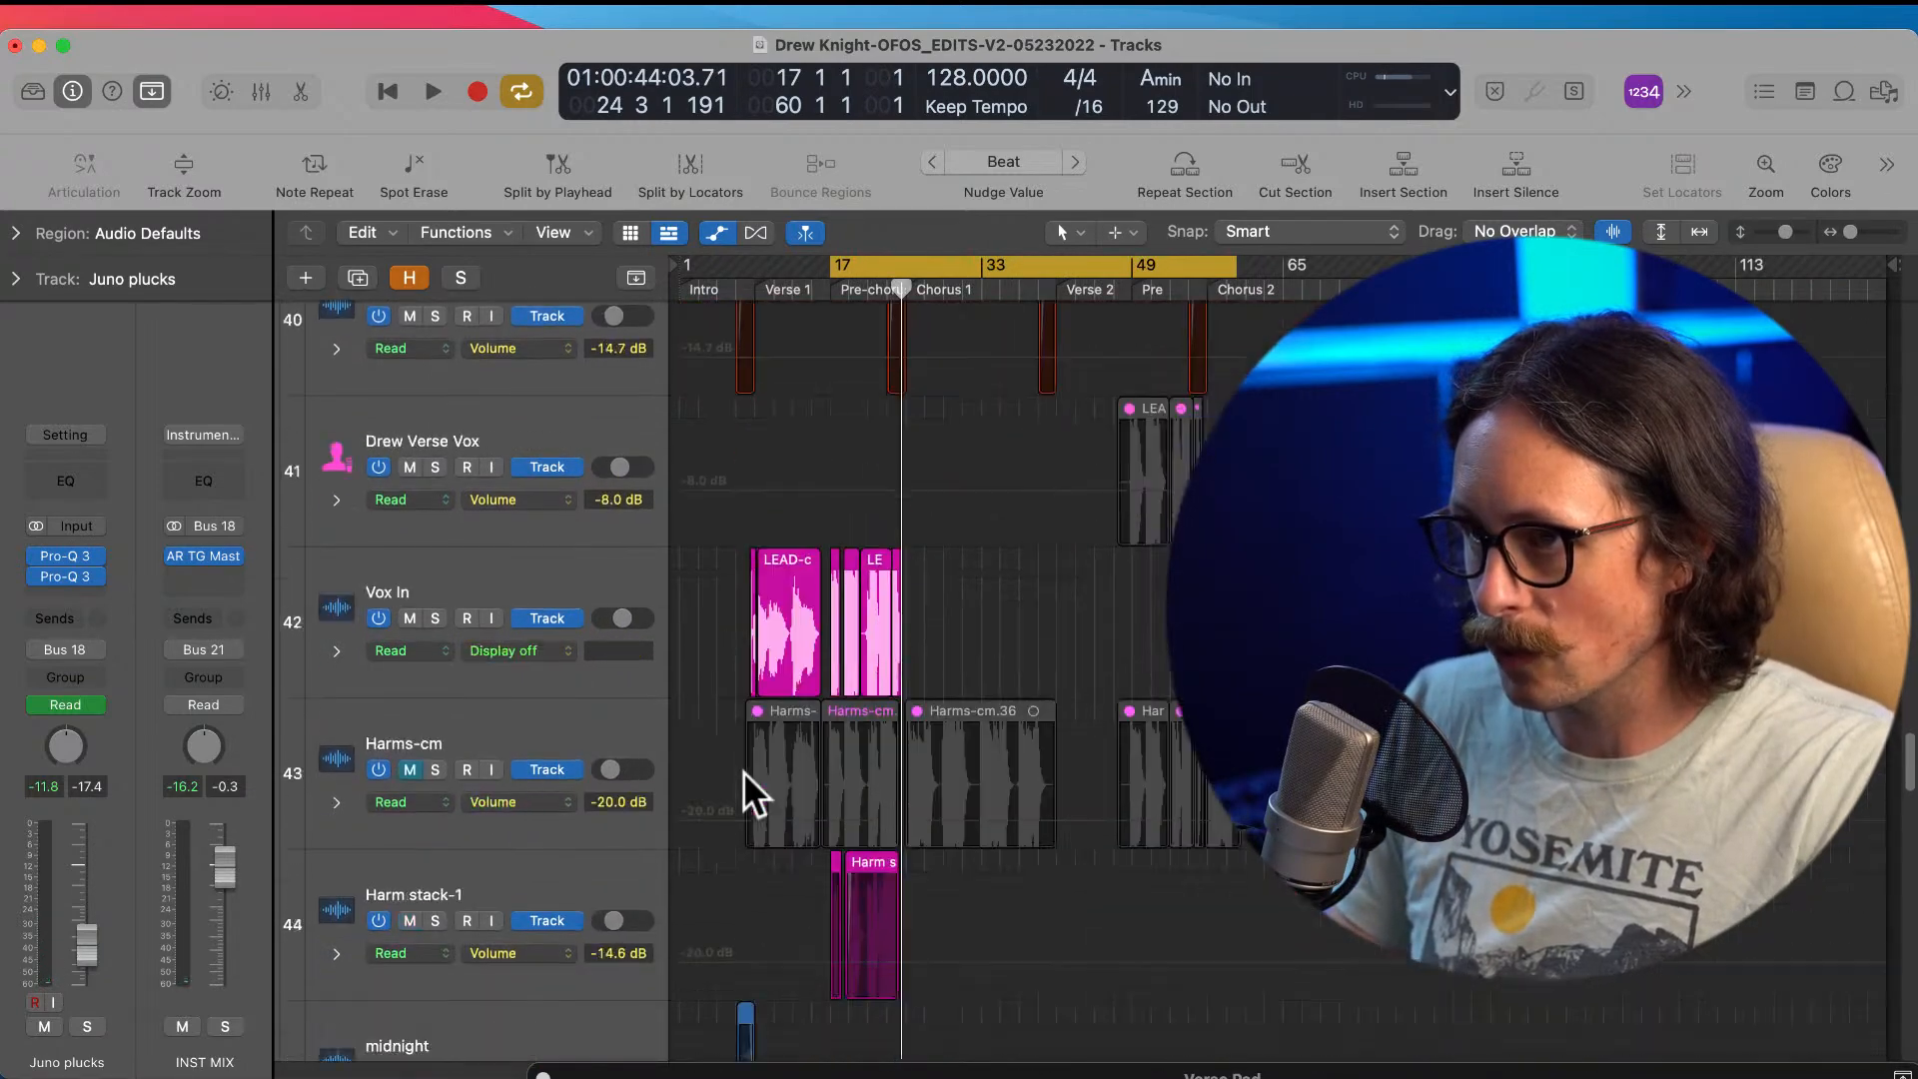
pyautogui.scroll(1, 849, 569)
pyautogui.moveTo(799, 497); pyautogui.dragTo(1006, 856)
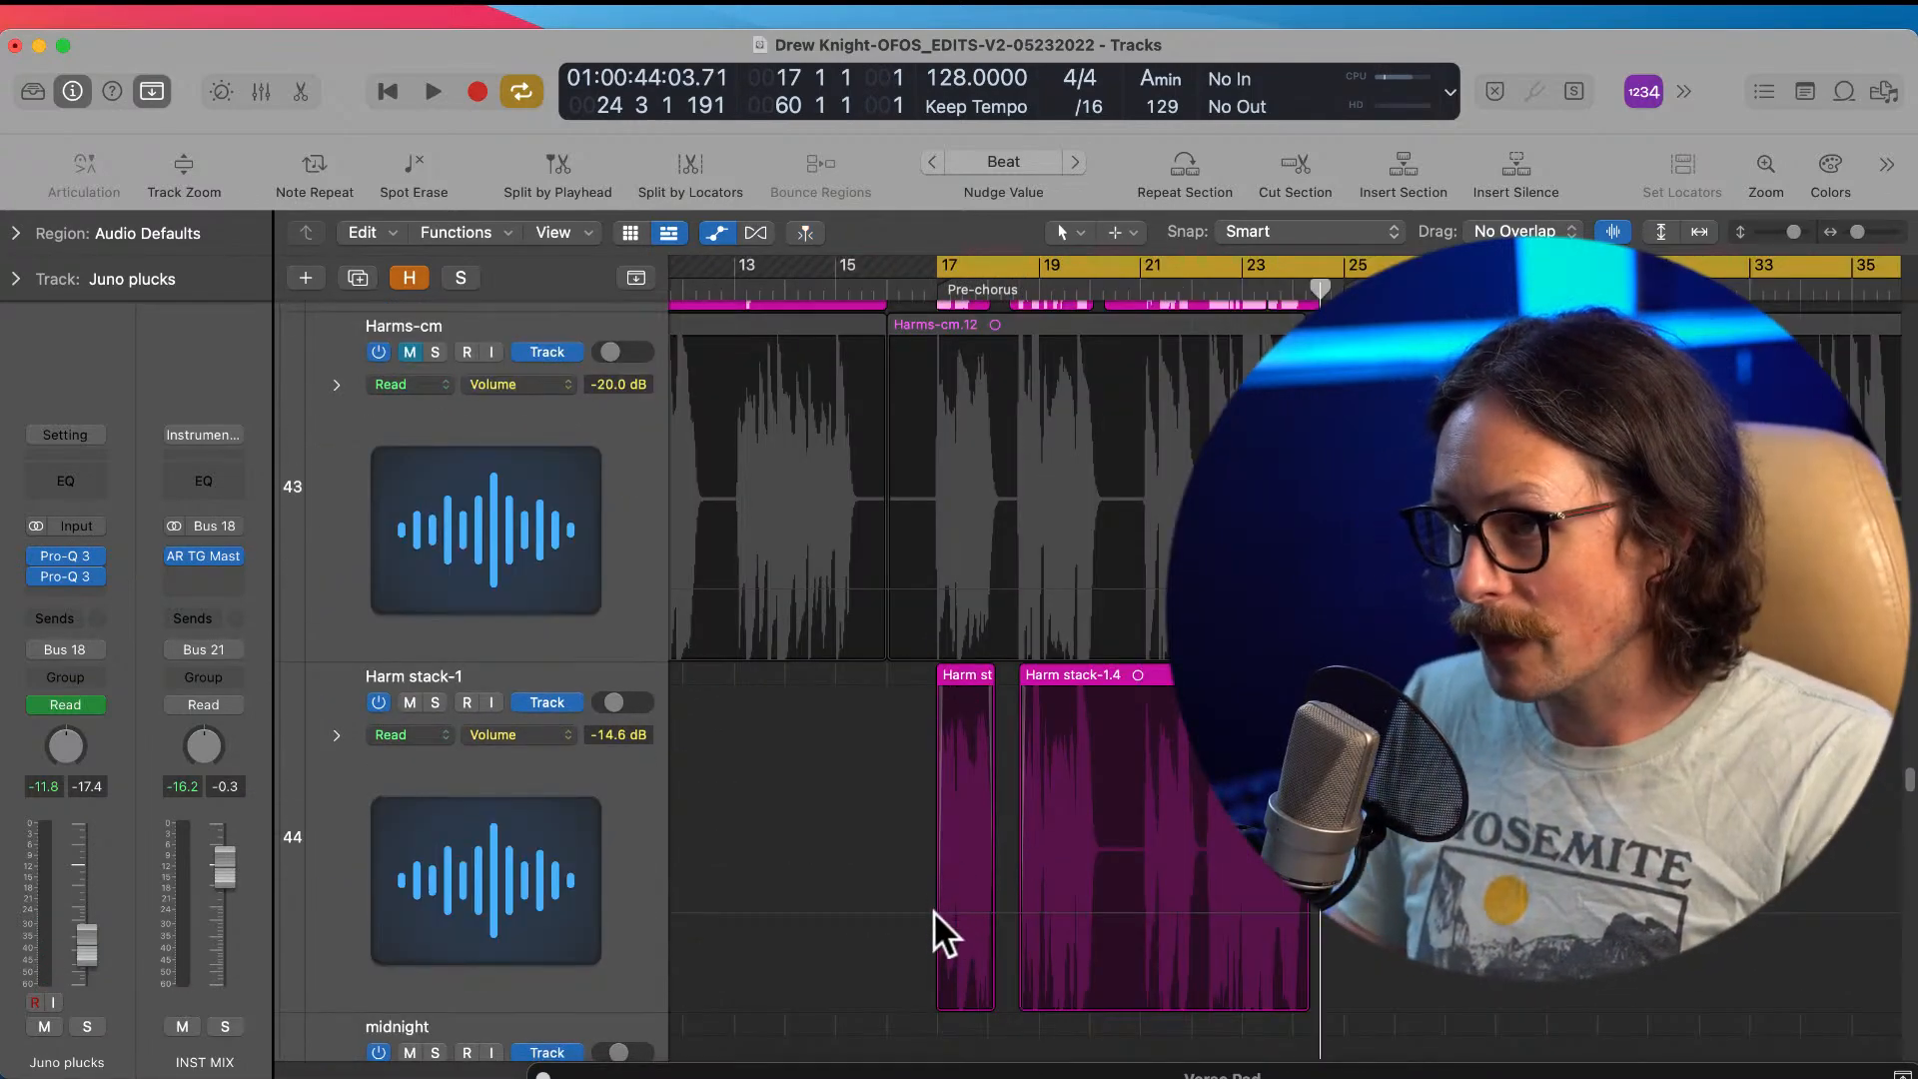
pyautogui.click(933, 909)
pyautogui.click(933, 911)
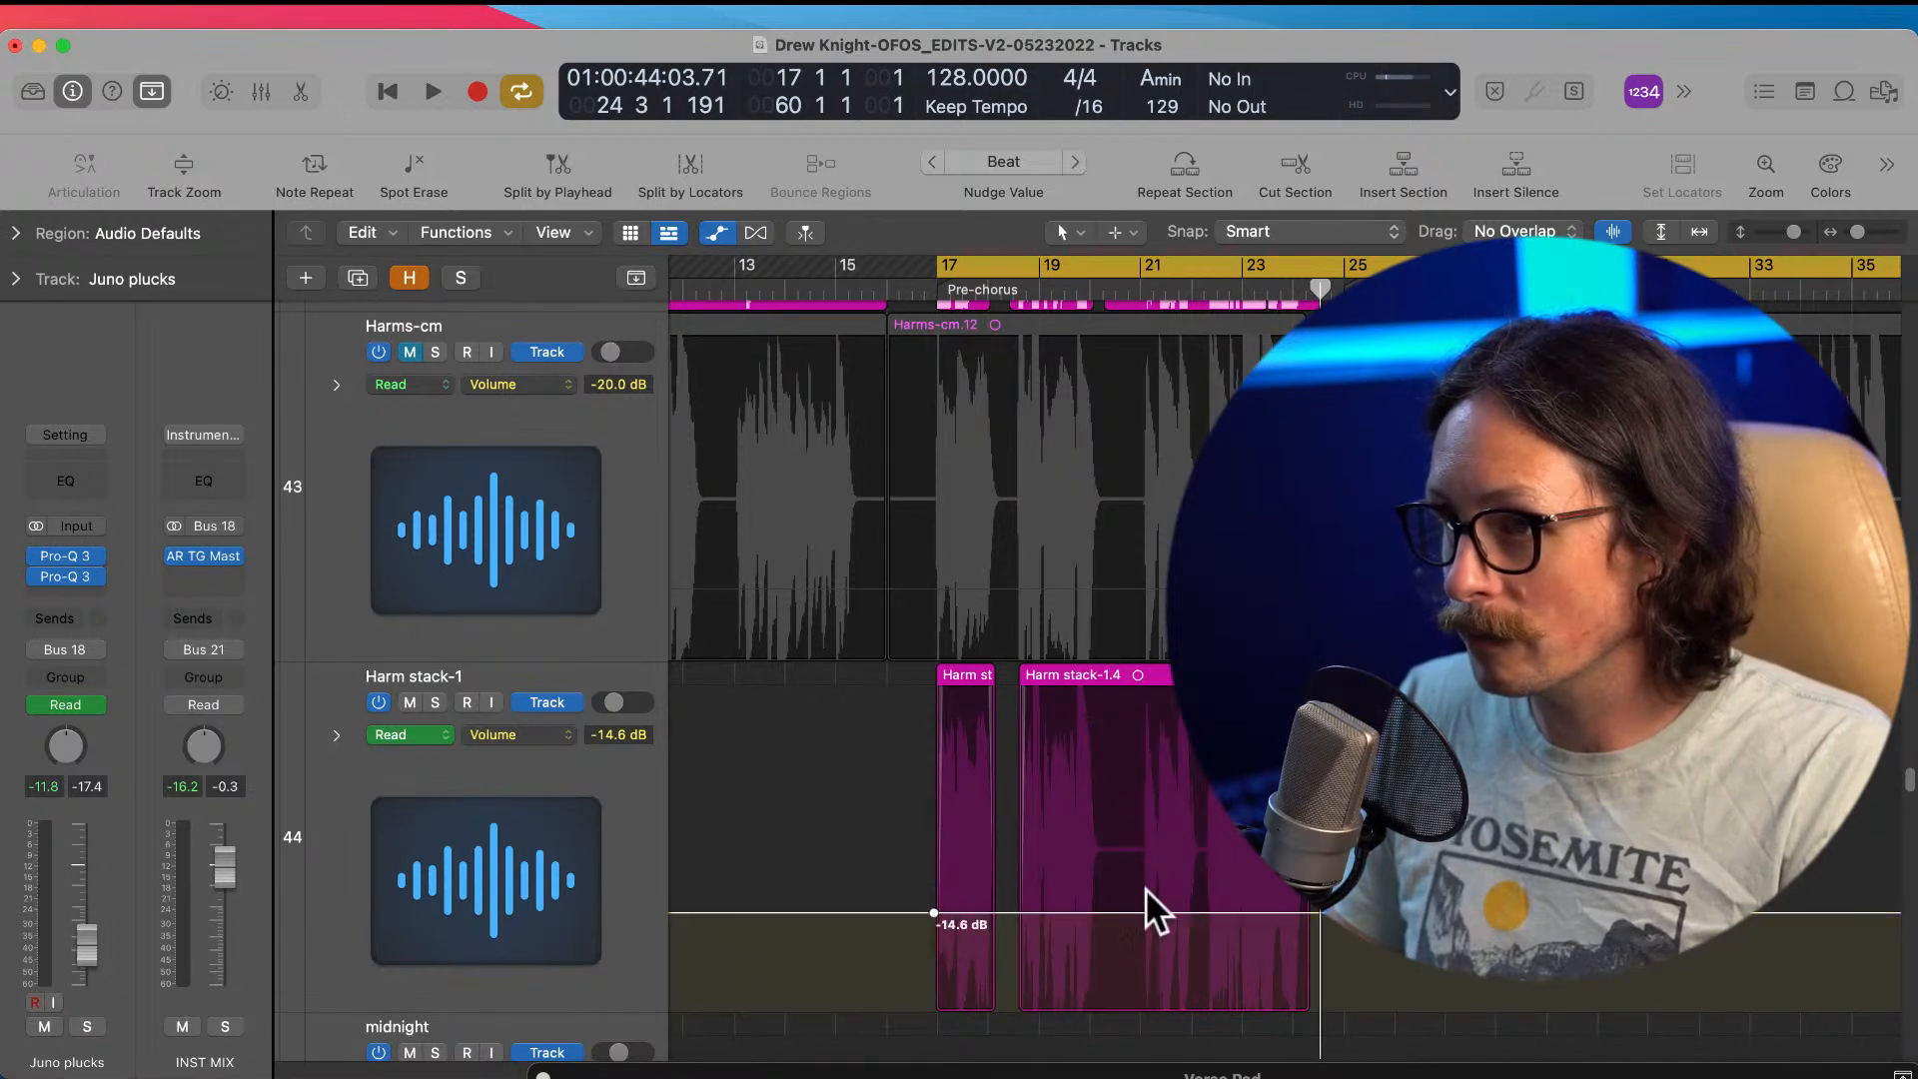
pyautogui.click(1280, 912)
pyautogui.moveTo(1281, 909); pyautogui.dragTo(1283, 883)
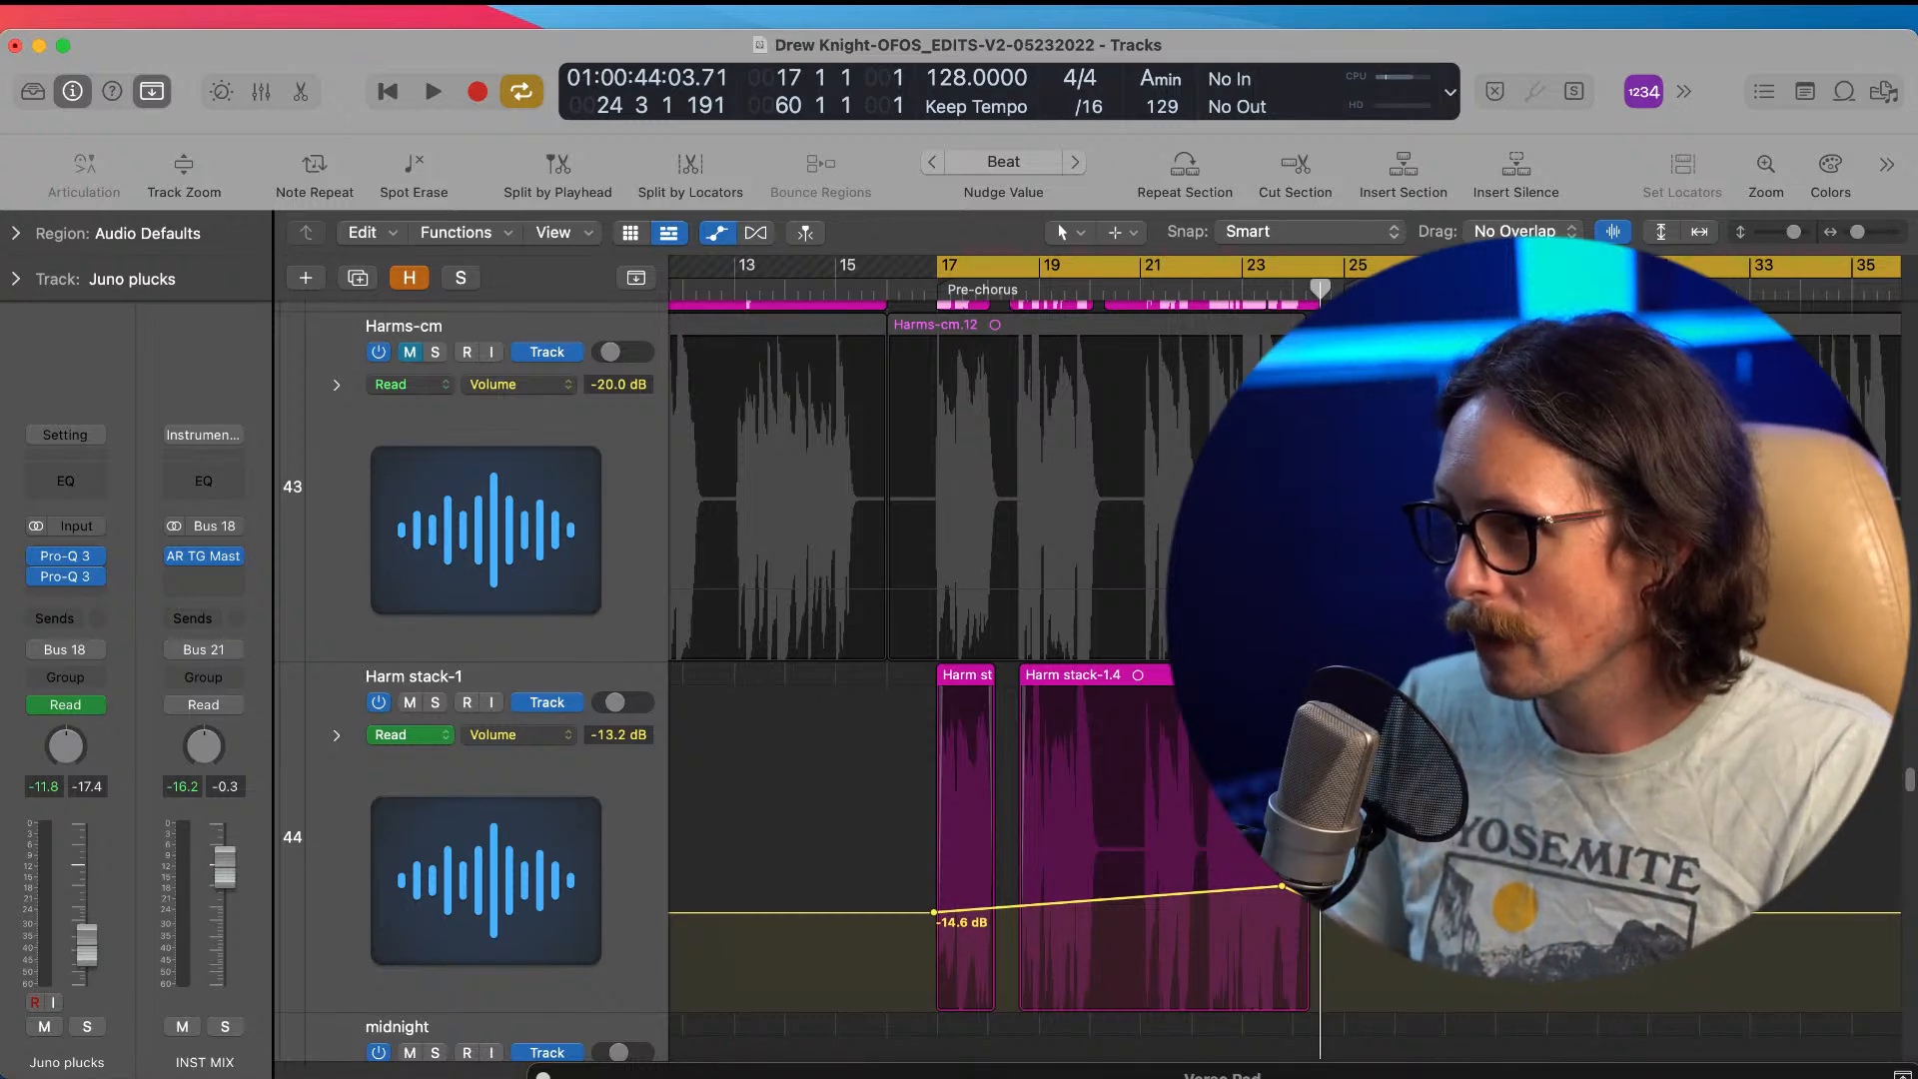
# Step: Play the pre-chorus and raise the end point of the Harm stack-1 volume ramp further, closing the Little AlterBoy window
pyautogui.press('space')
pyautogui.click(288, 764)
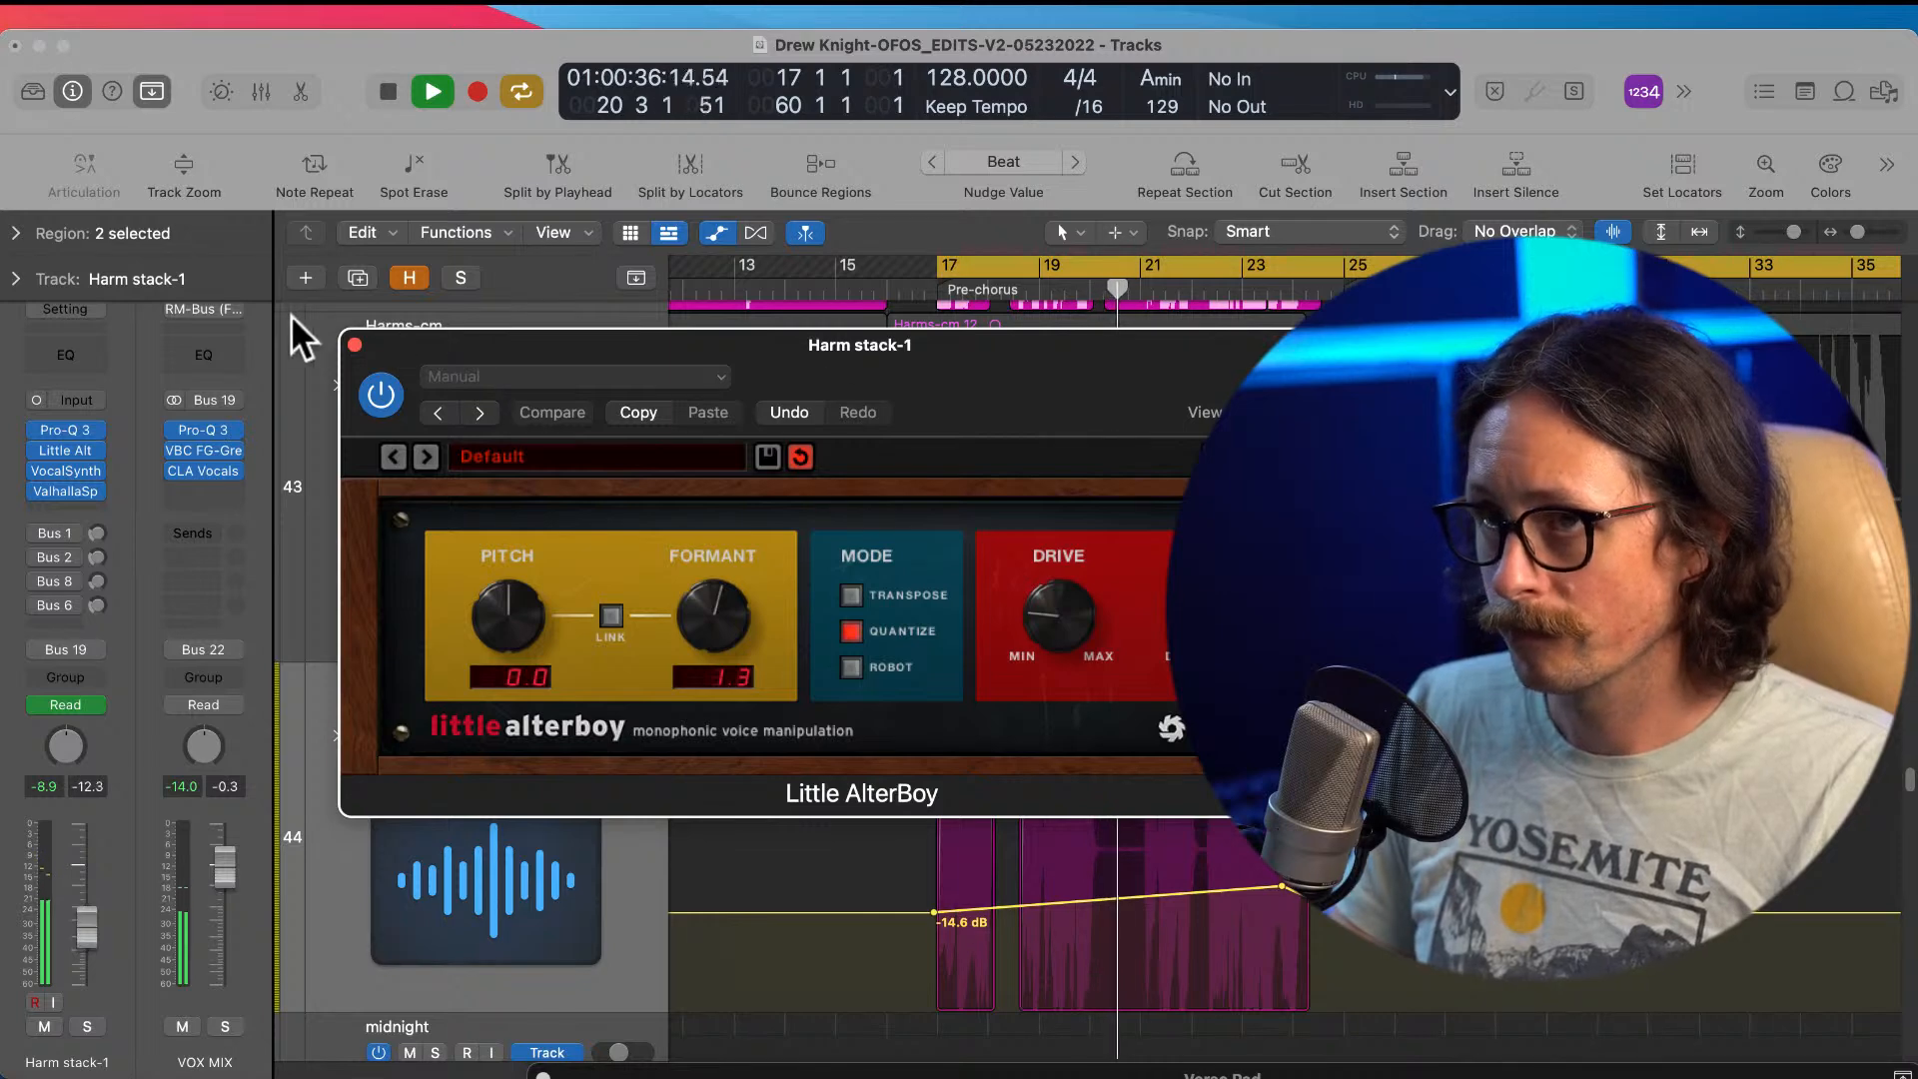
pyautogui.click(354, 345)
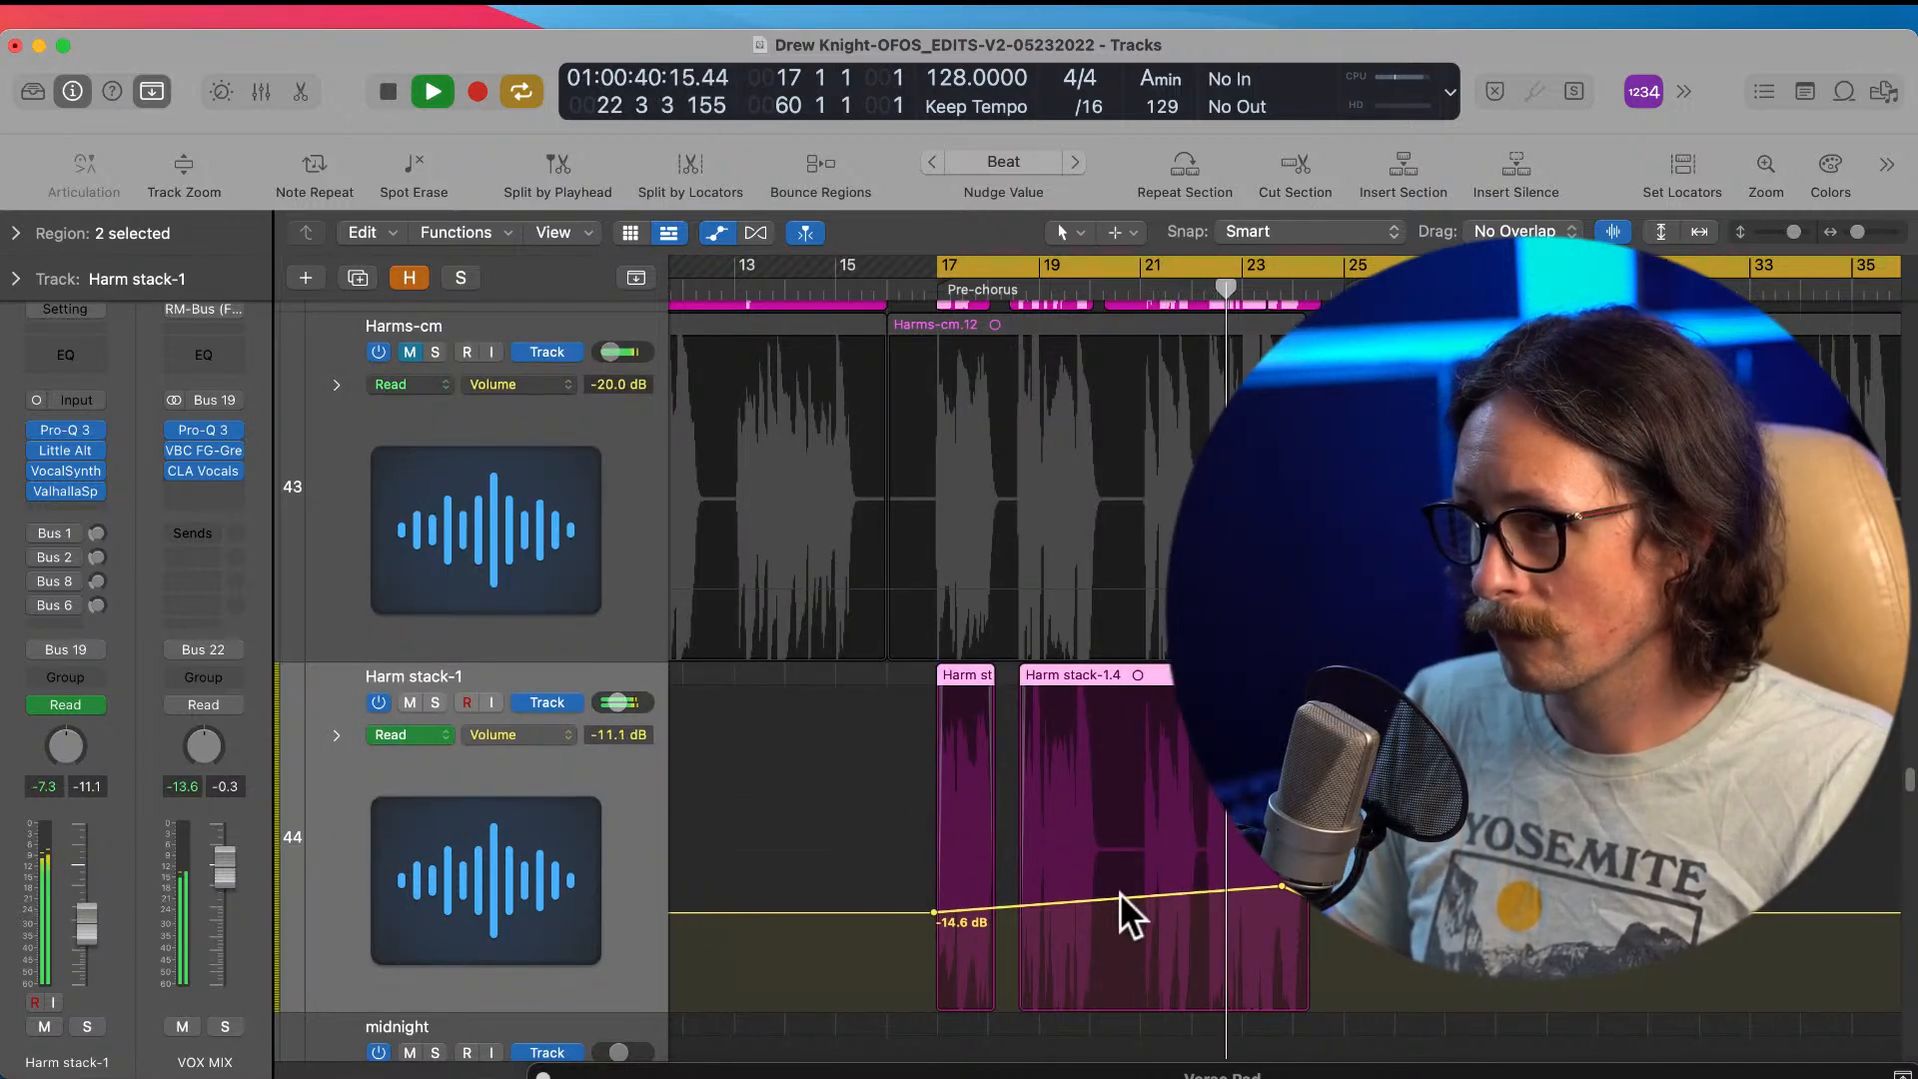
pyautogui.moveTo(1279, 885); pyautogui.dragTo(1294, 872)
pyautogui.press('space')
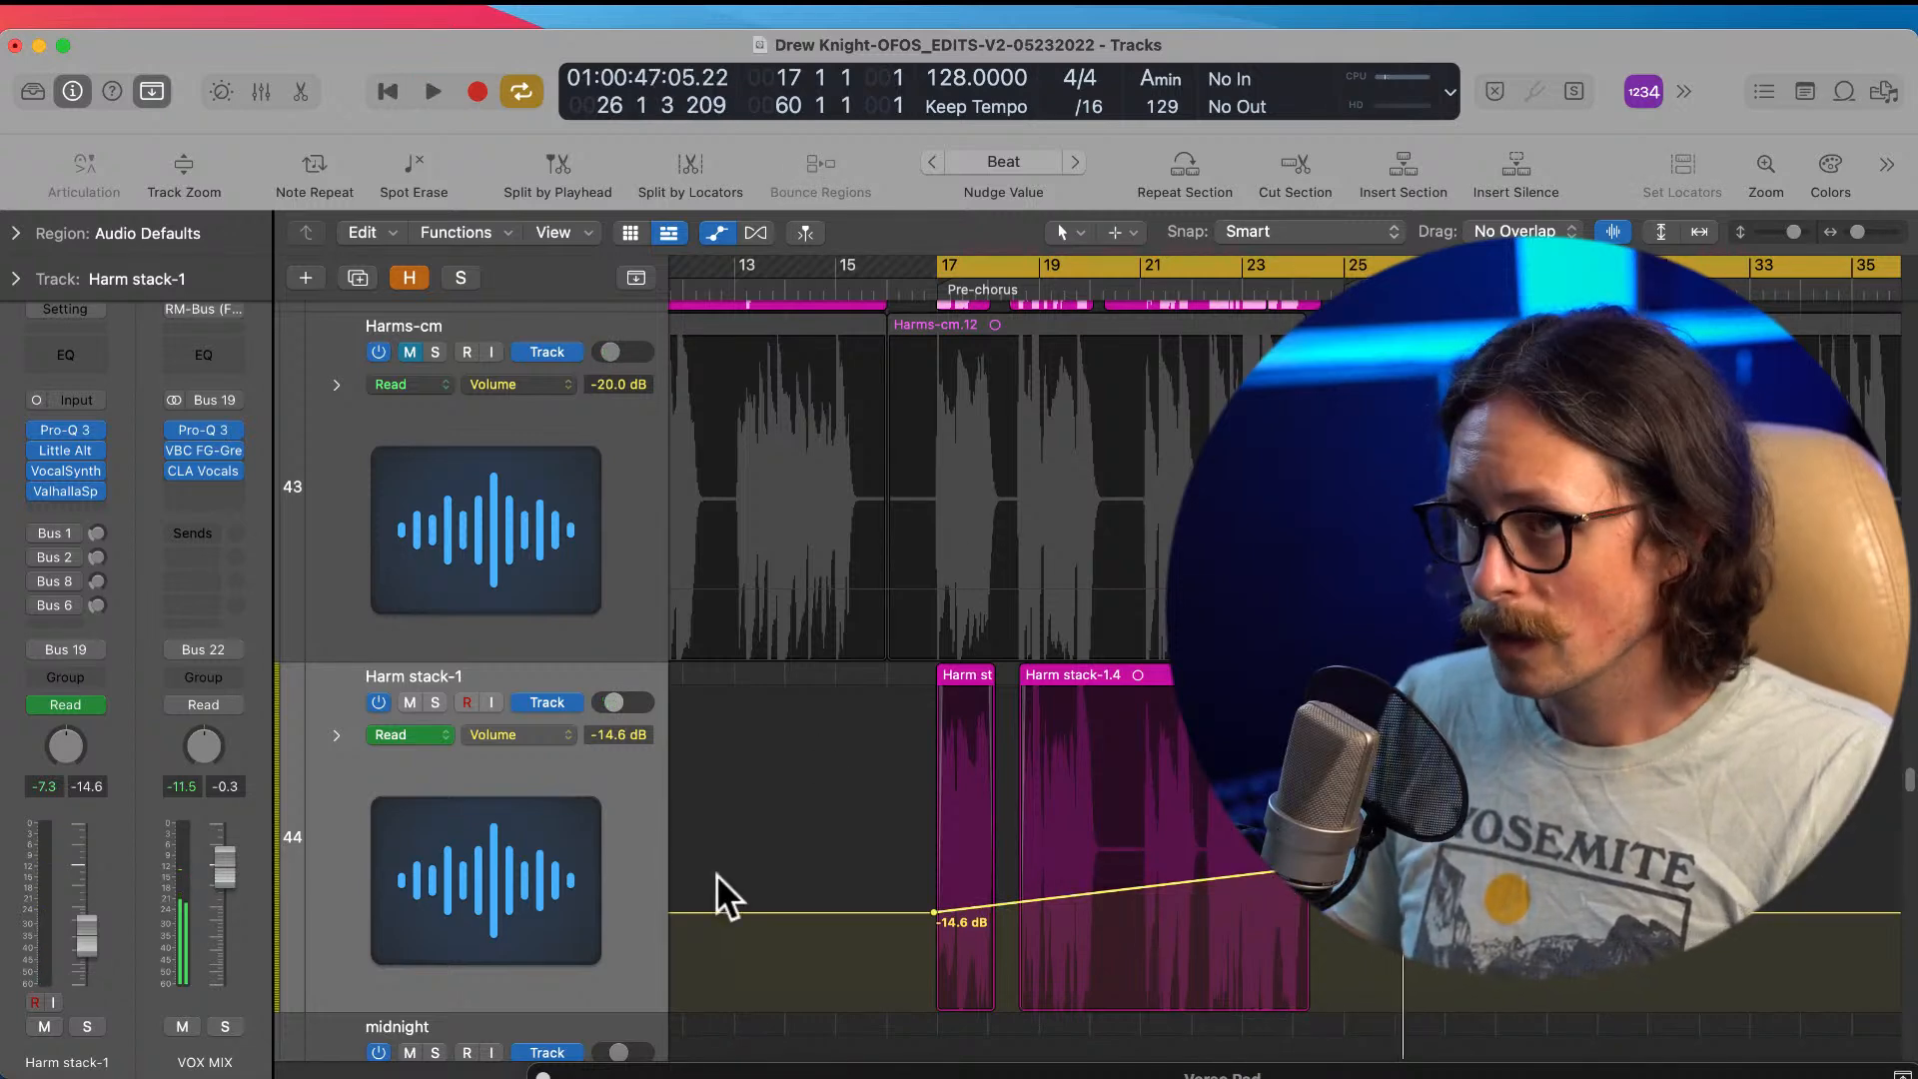
# Step: Set the Formant of Little AlterBoy on Harm stack-1 to -3.3
pyautogui.click(422, 905)
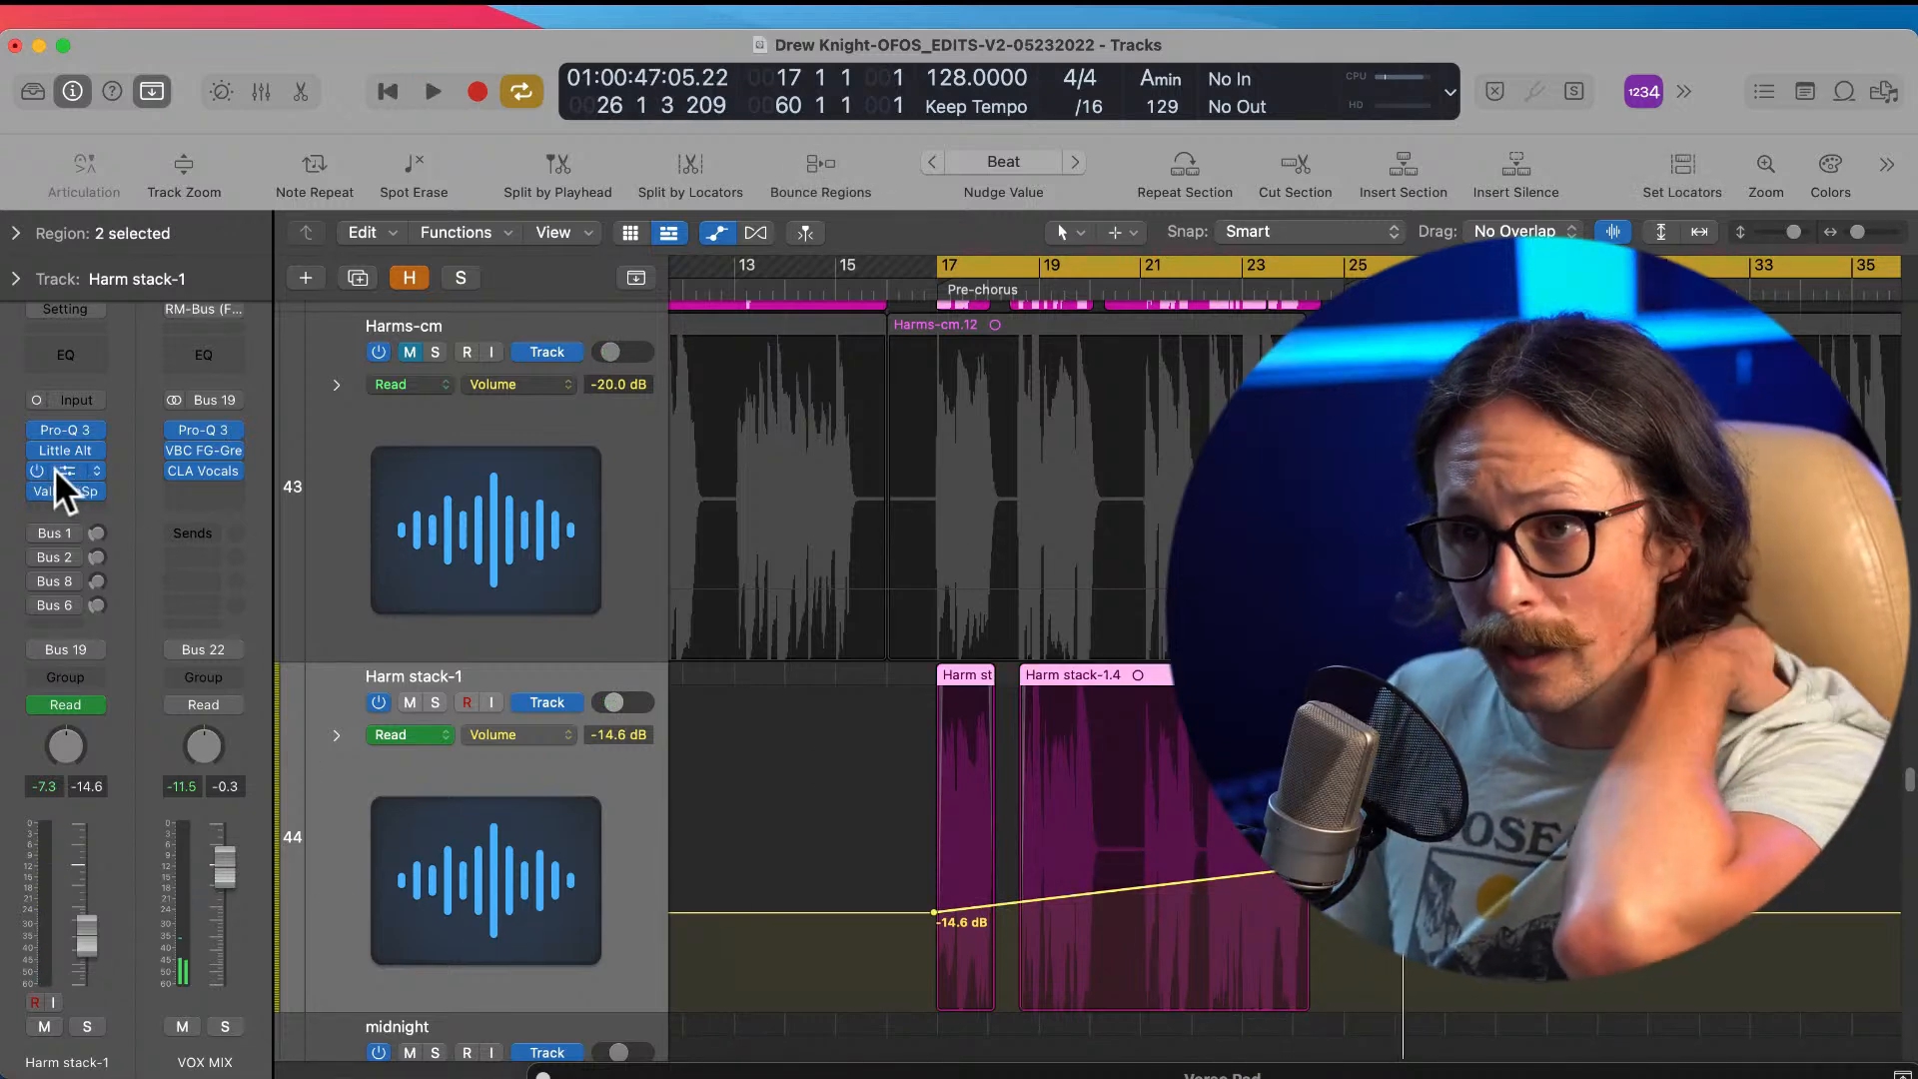
pyautogui.click(66, 451)
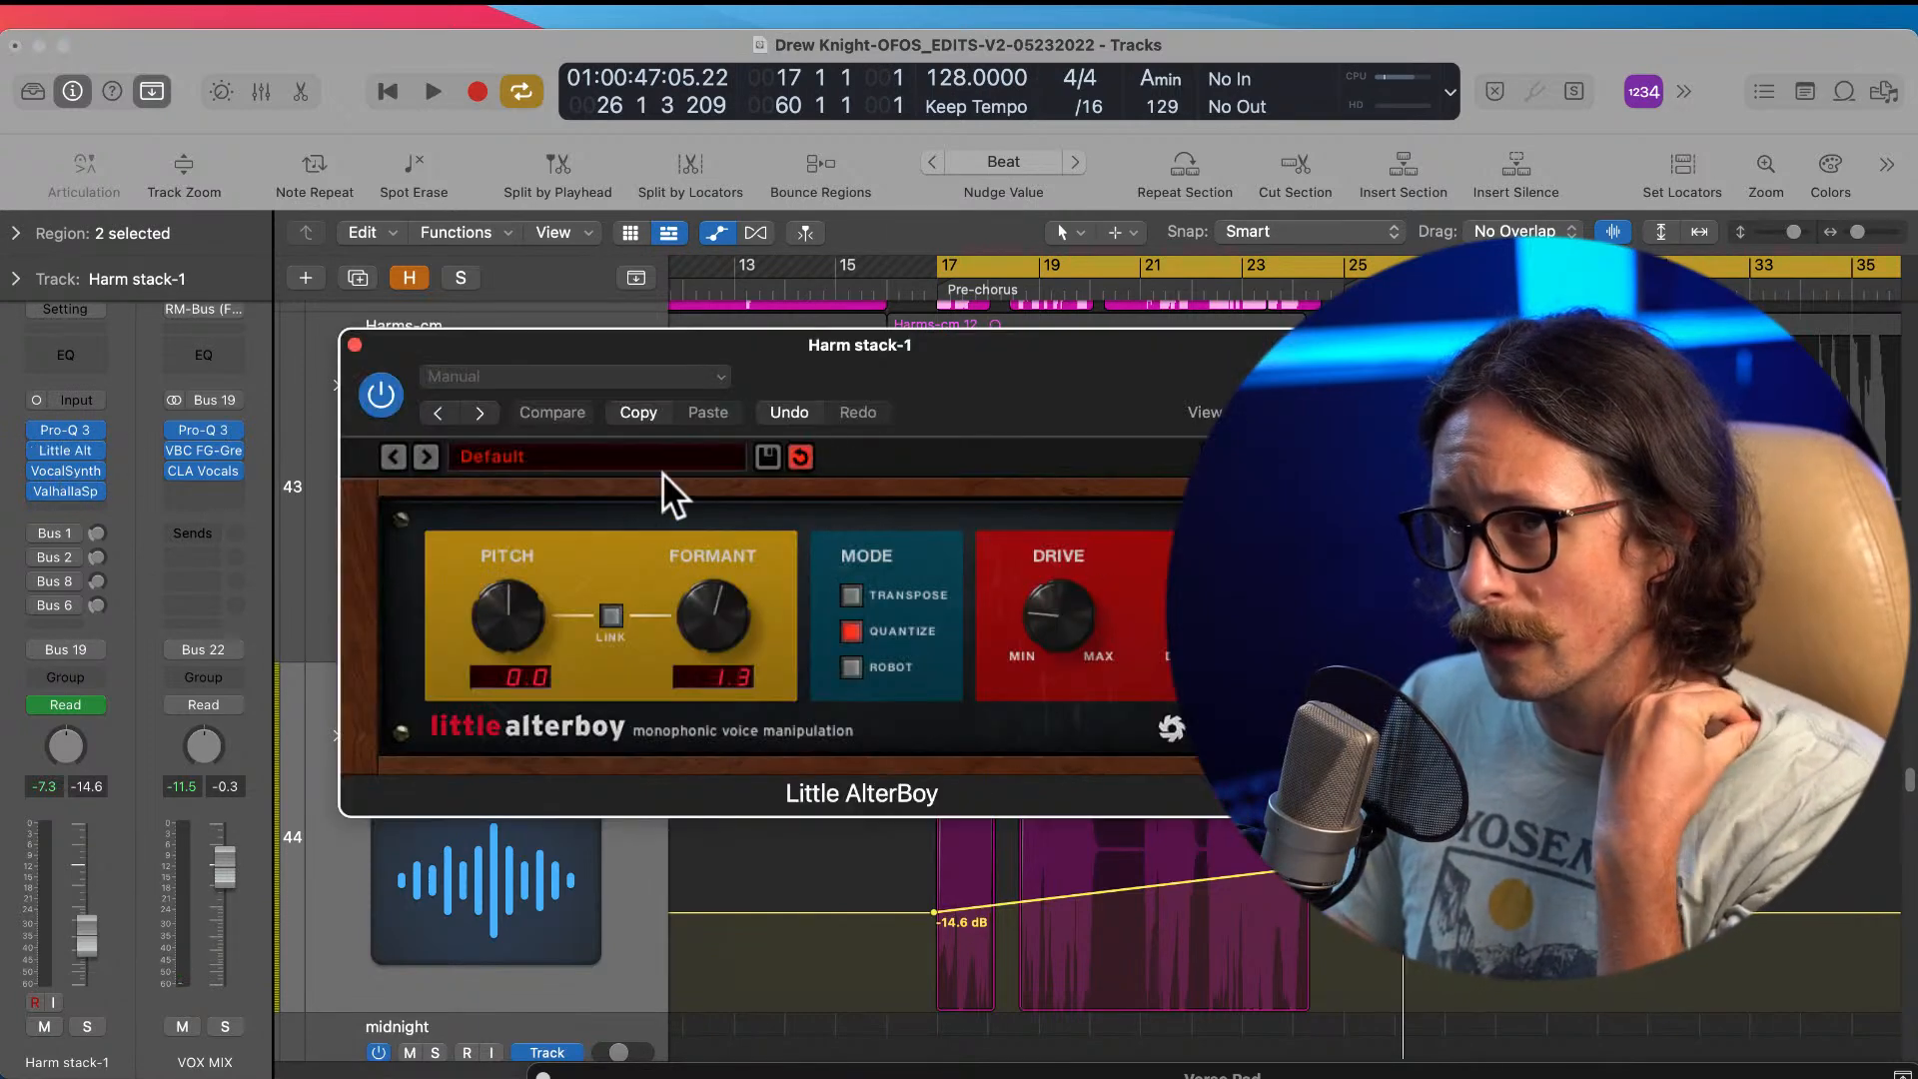
pyautogui.moveTo(1024, 404); pyautogui.dragTo(862, 335)
pyautogui.moveTo(550, 565); pyautogui.dragTo(548, 611)
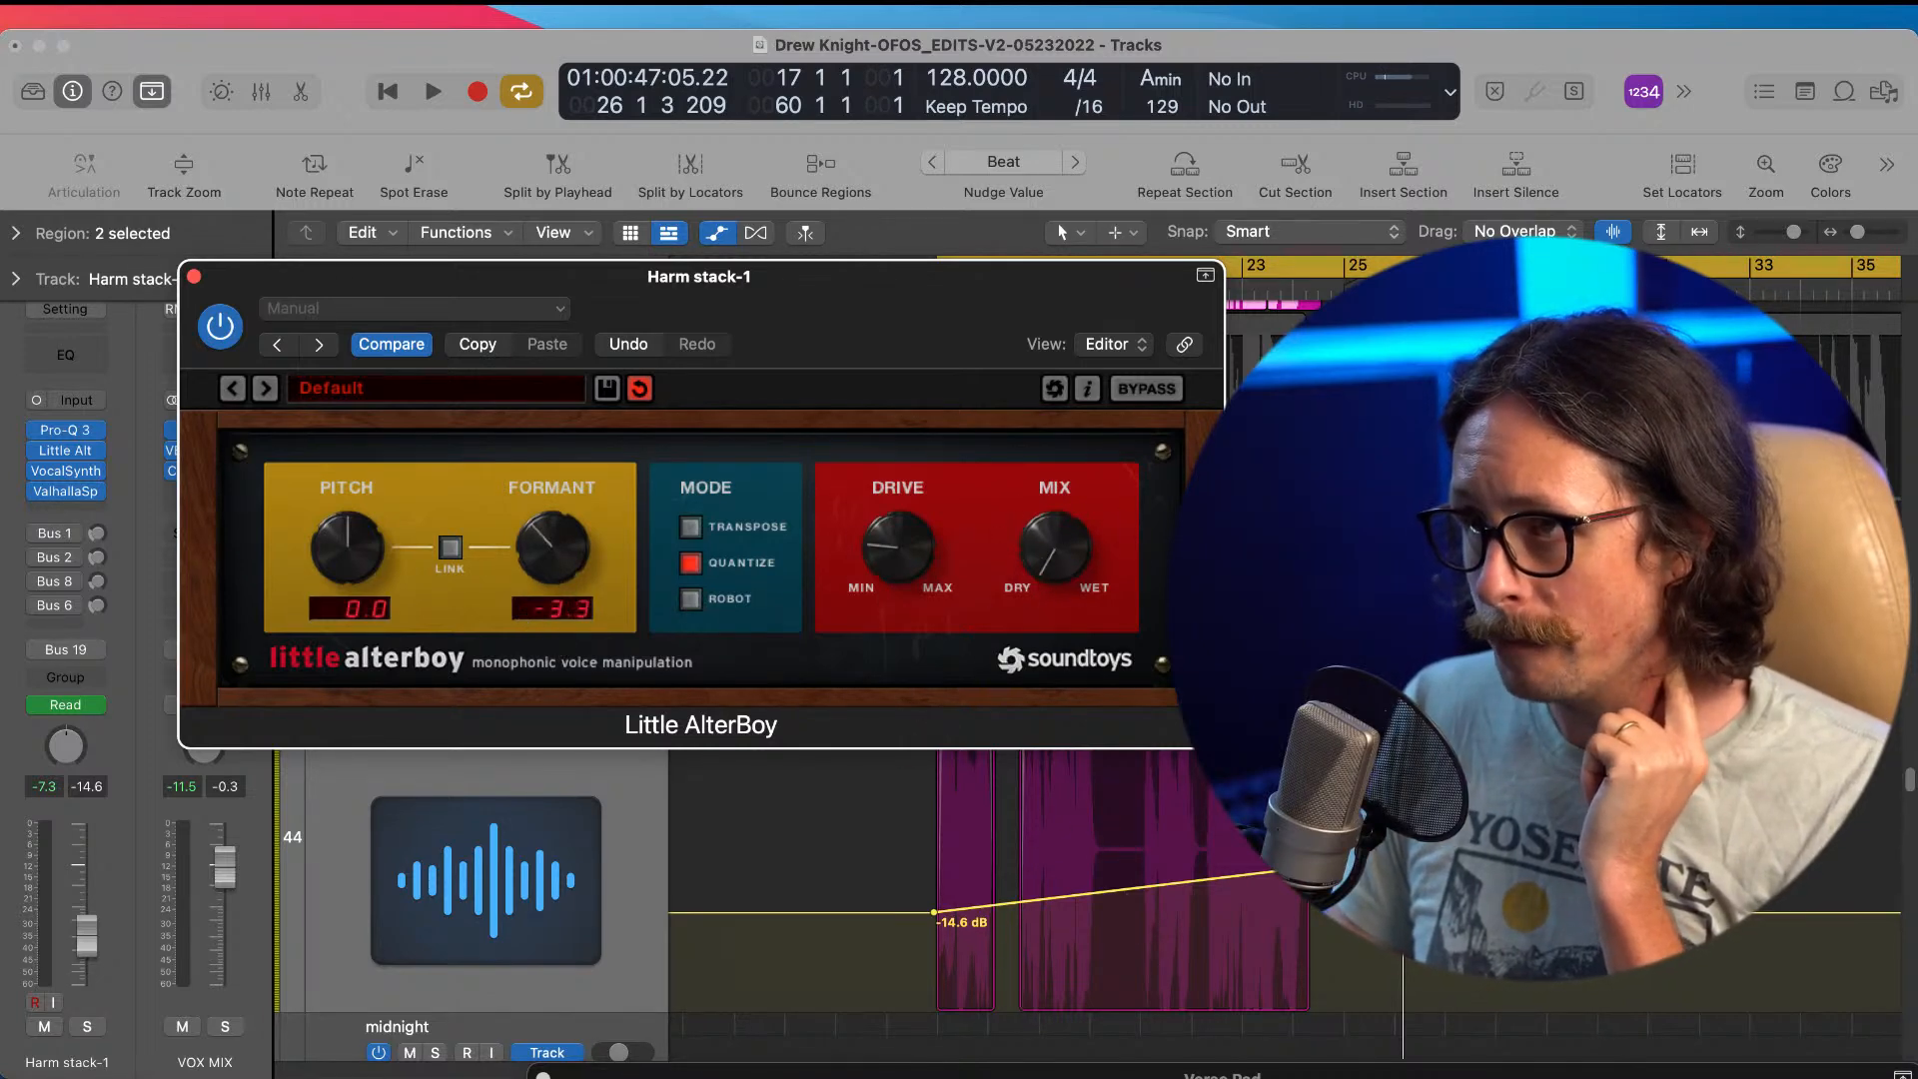
# Step: Set Harm stack-1 to Latch automation and record a rising sweep of Little AlterBoy's Mix from dry towards wet through the pre-chorus
pyautogui.click(103, 704)
pyautogui.click(100, 758)
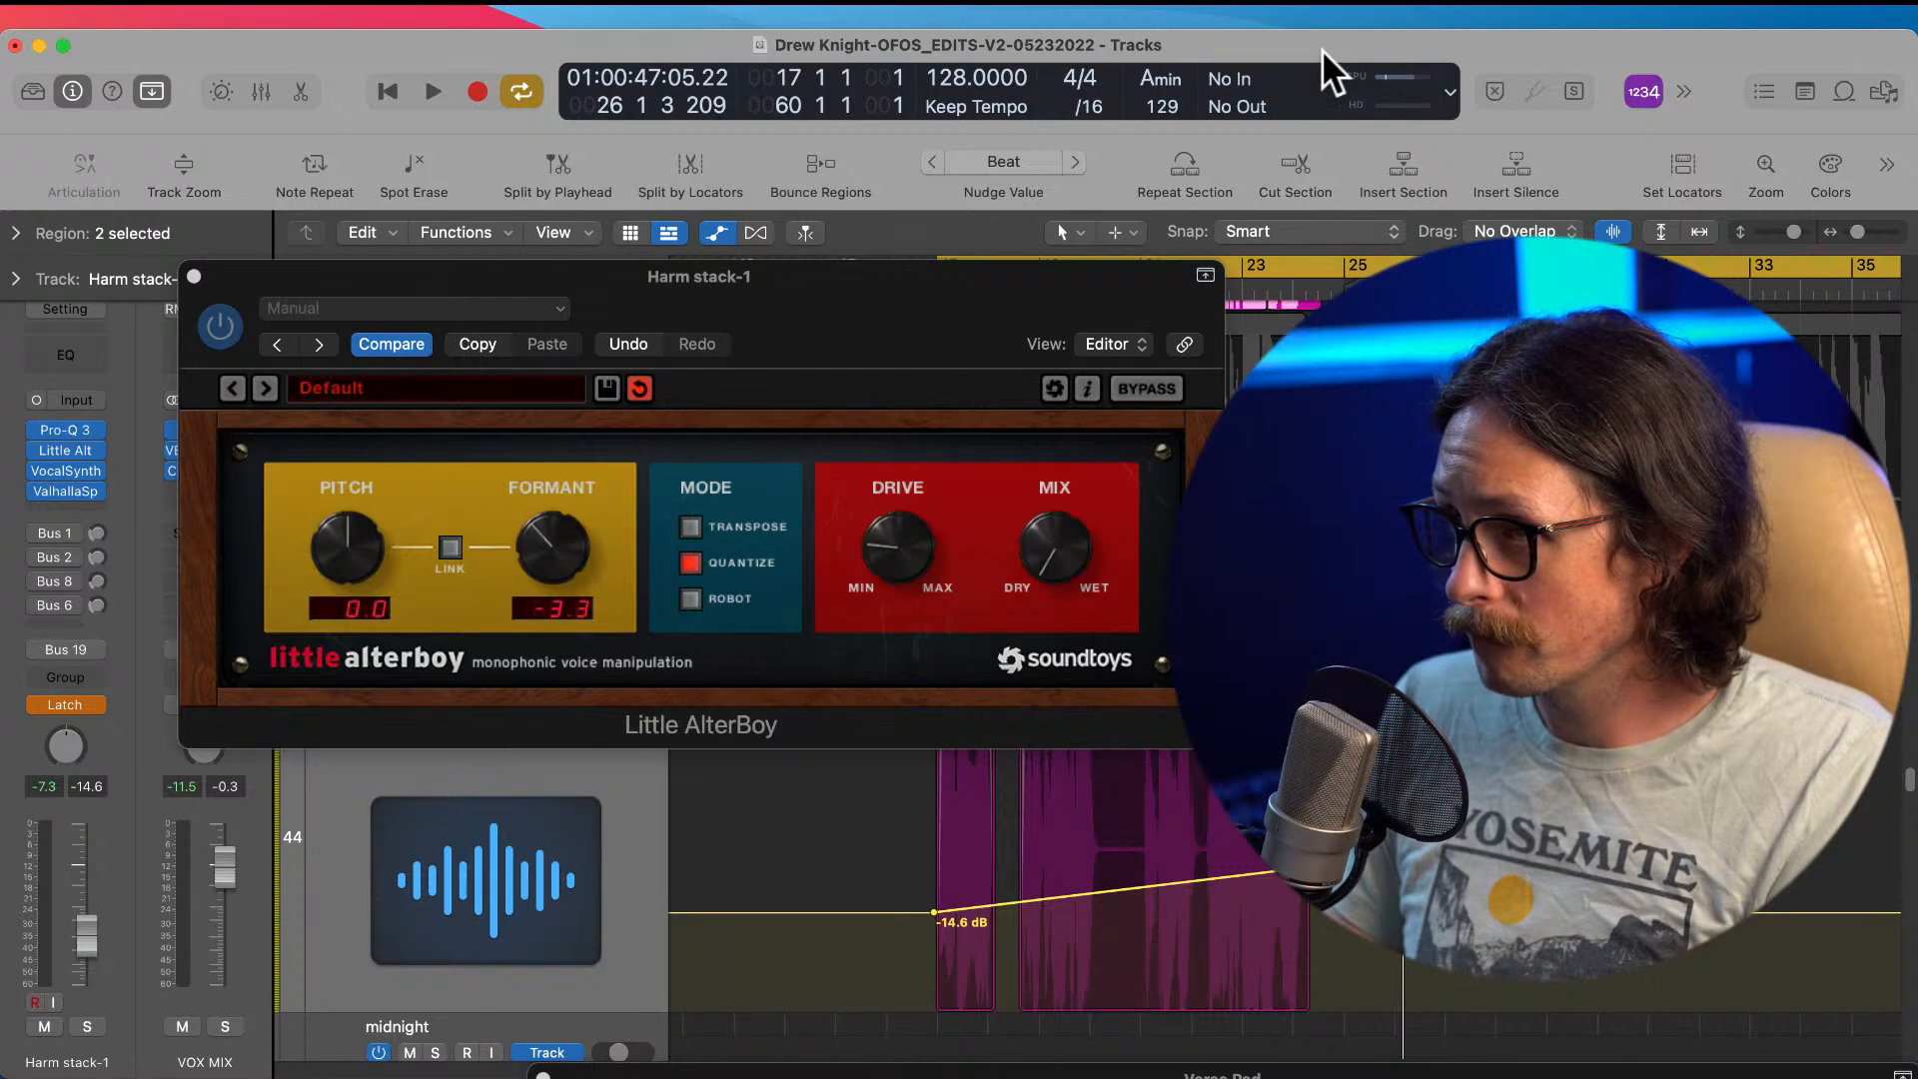
pyautogui.press('space')
pyautogui.moveTo(1057, 544); pyautogui.dragTo(1061, 368)
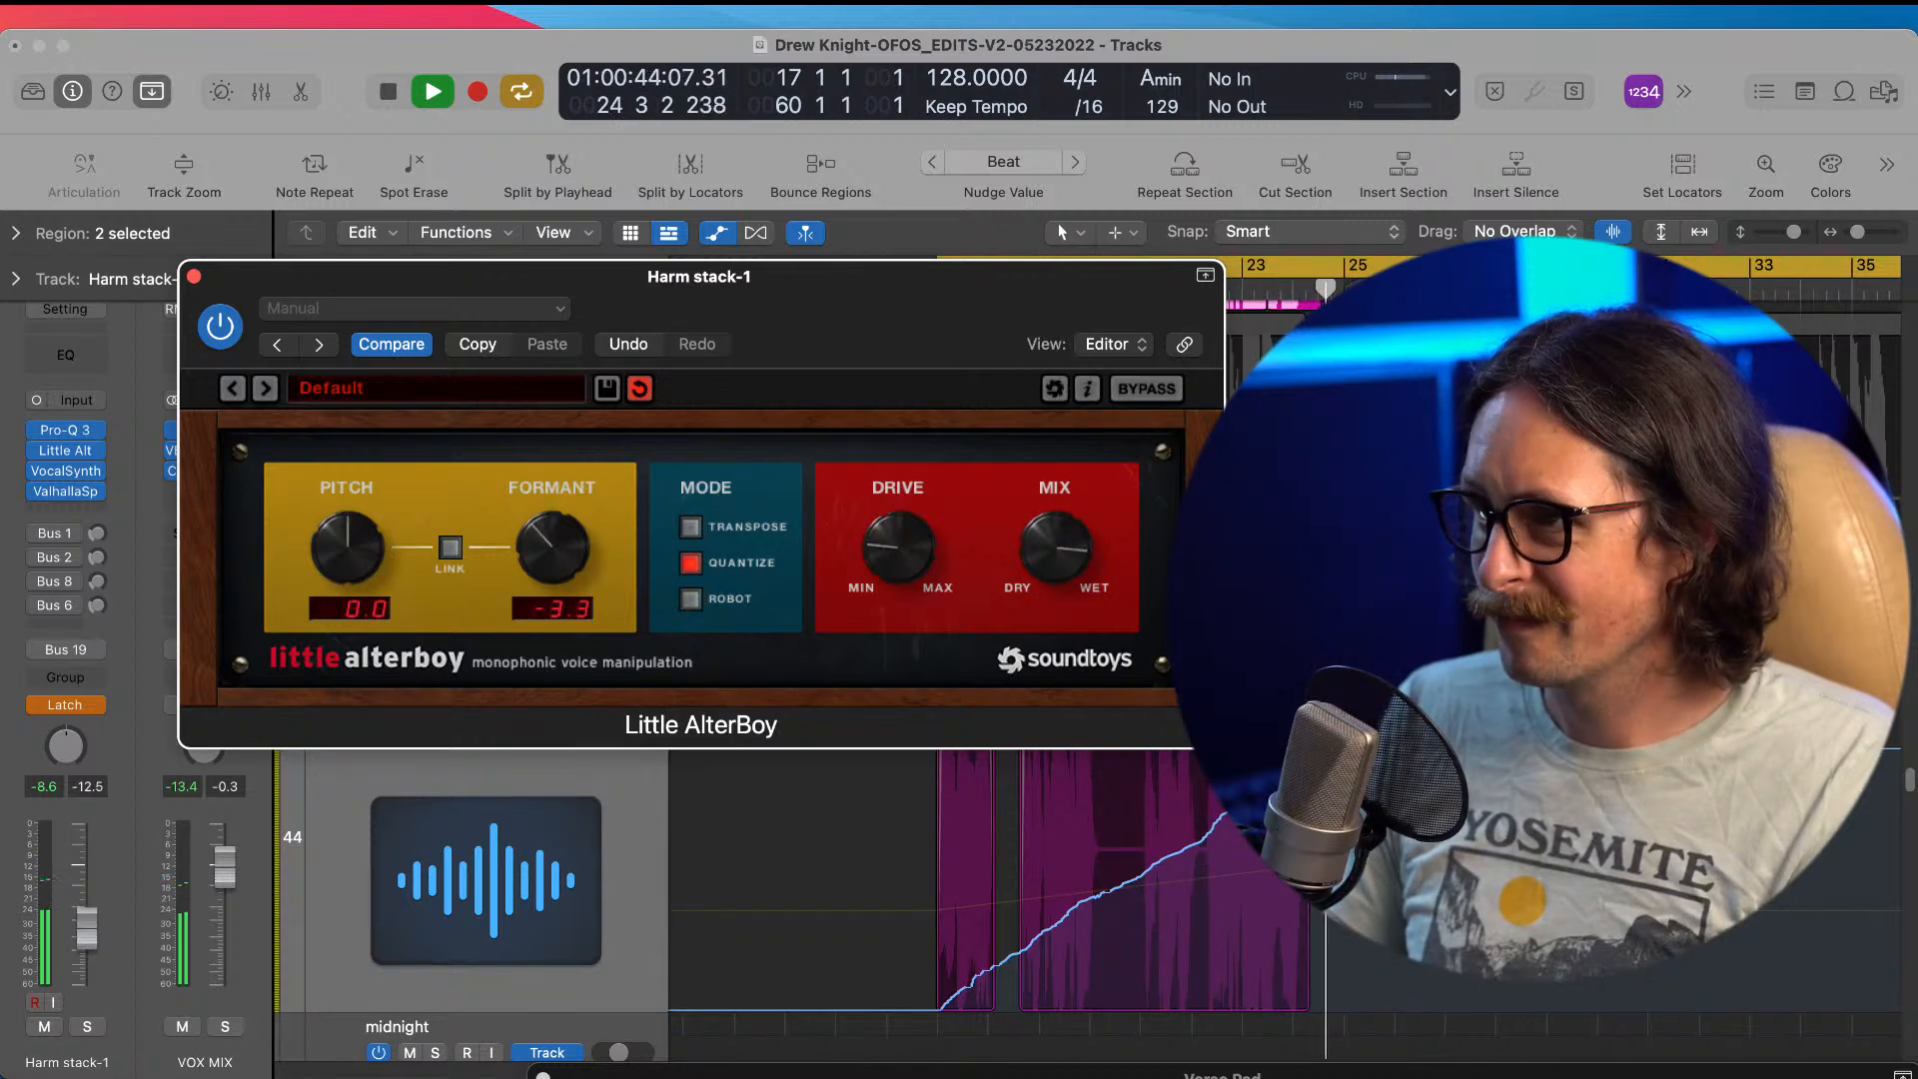
pyautogui.press('space')
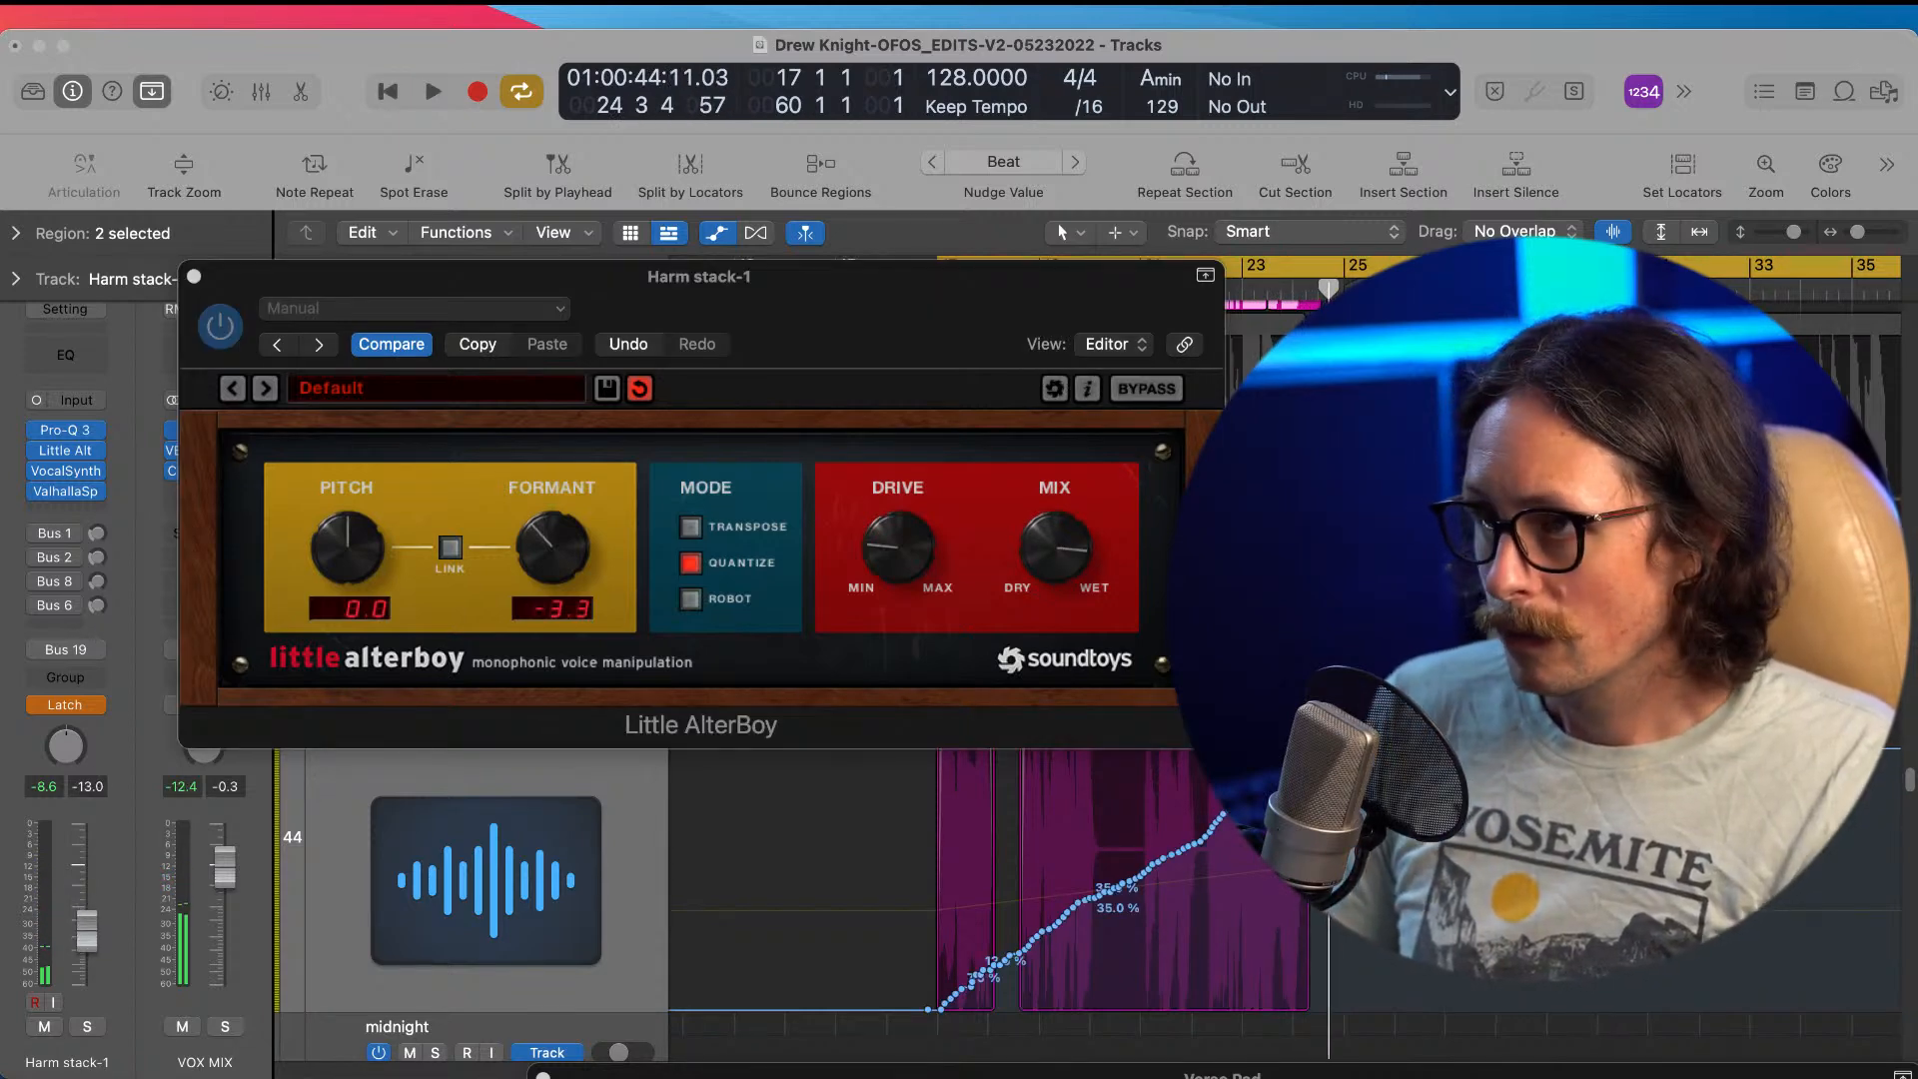
# Step: Close Little AlterBoy and thin out the recorded Mix points on Harm stack-1, leaving a straight rising ramp through the pre-chorus
pyautogui.click(927, 1012)
pyautogui.click(941, 1010)
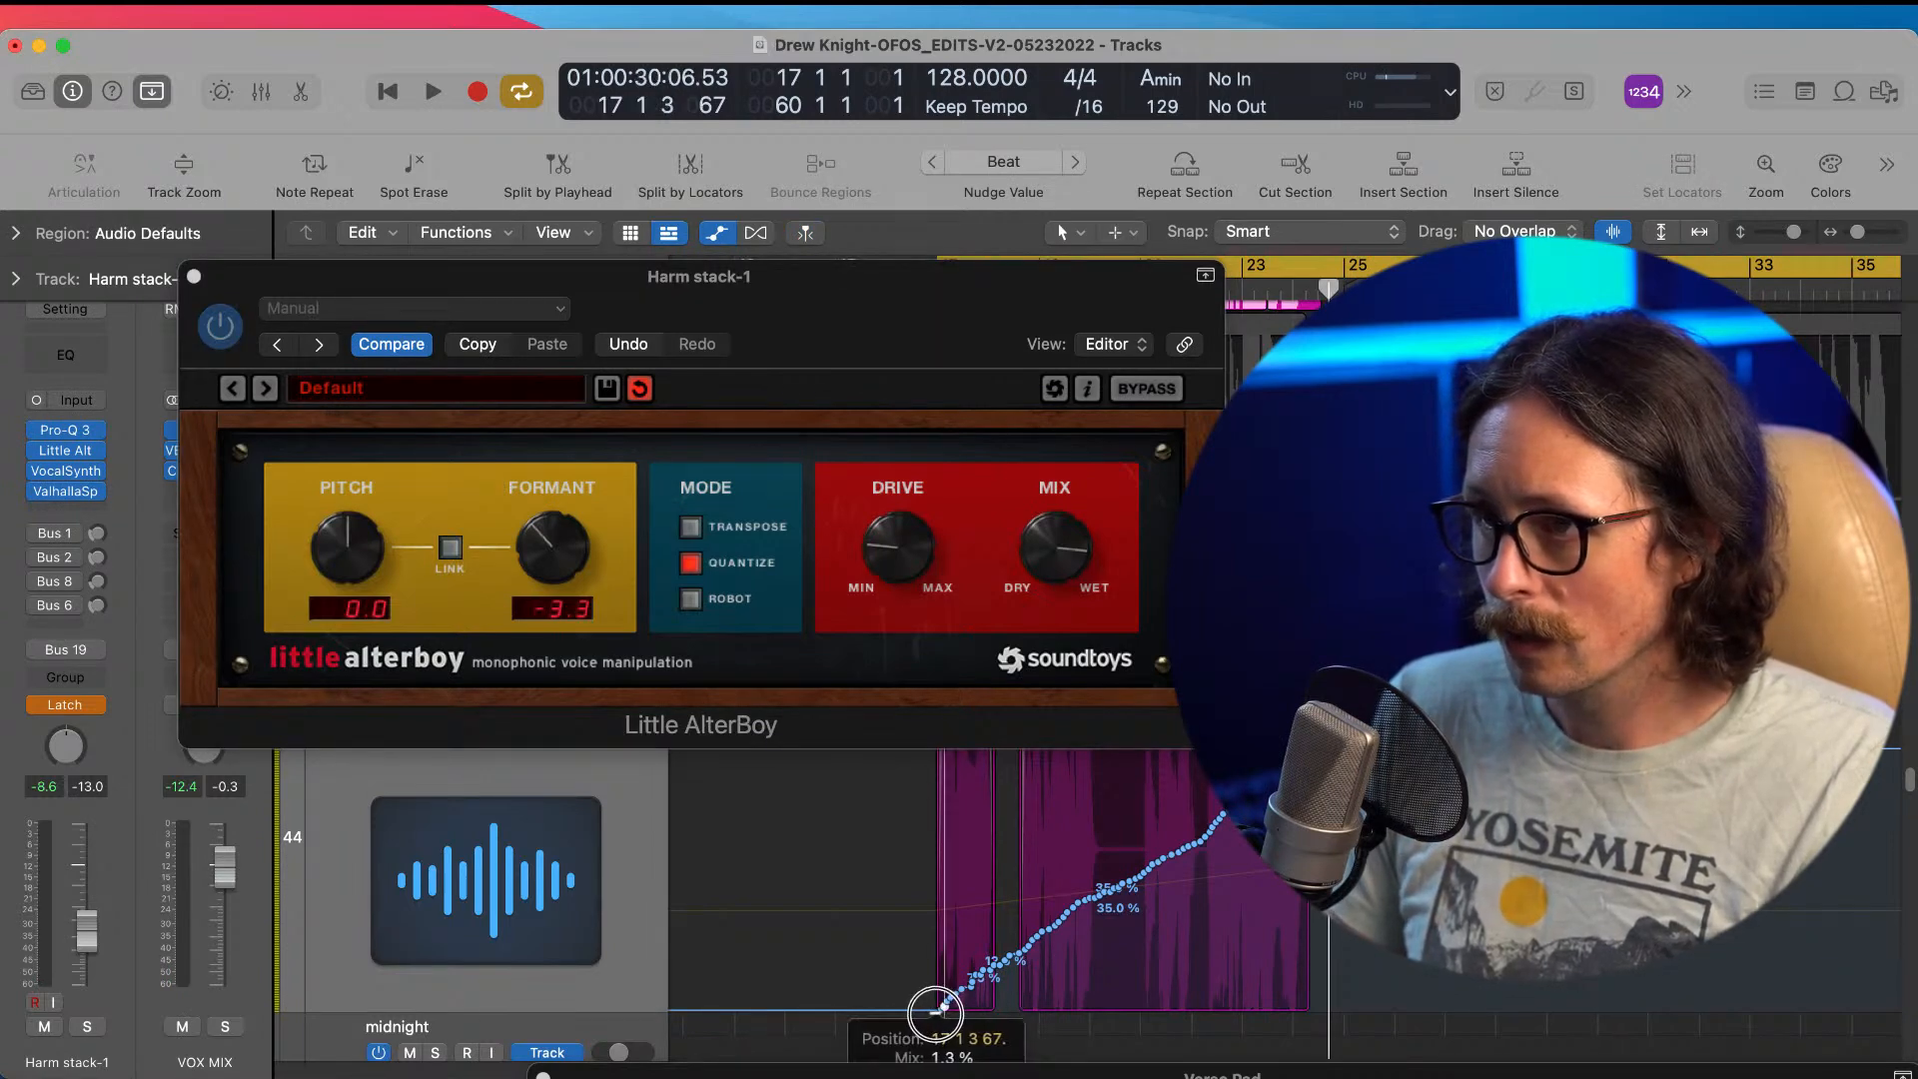
pyautogui.click(193, 276)
pyautogui.moveTo(907, 652); pyautogui.dragTo(1354, 1039)
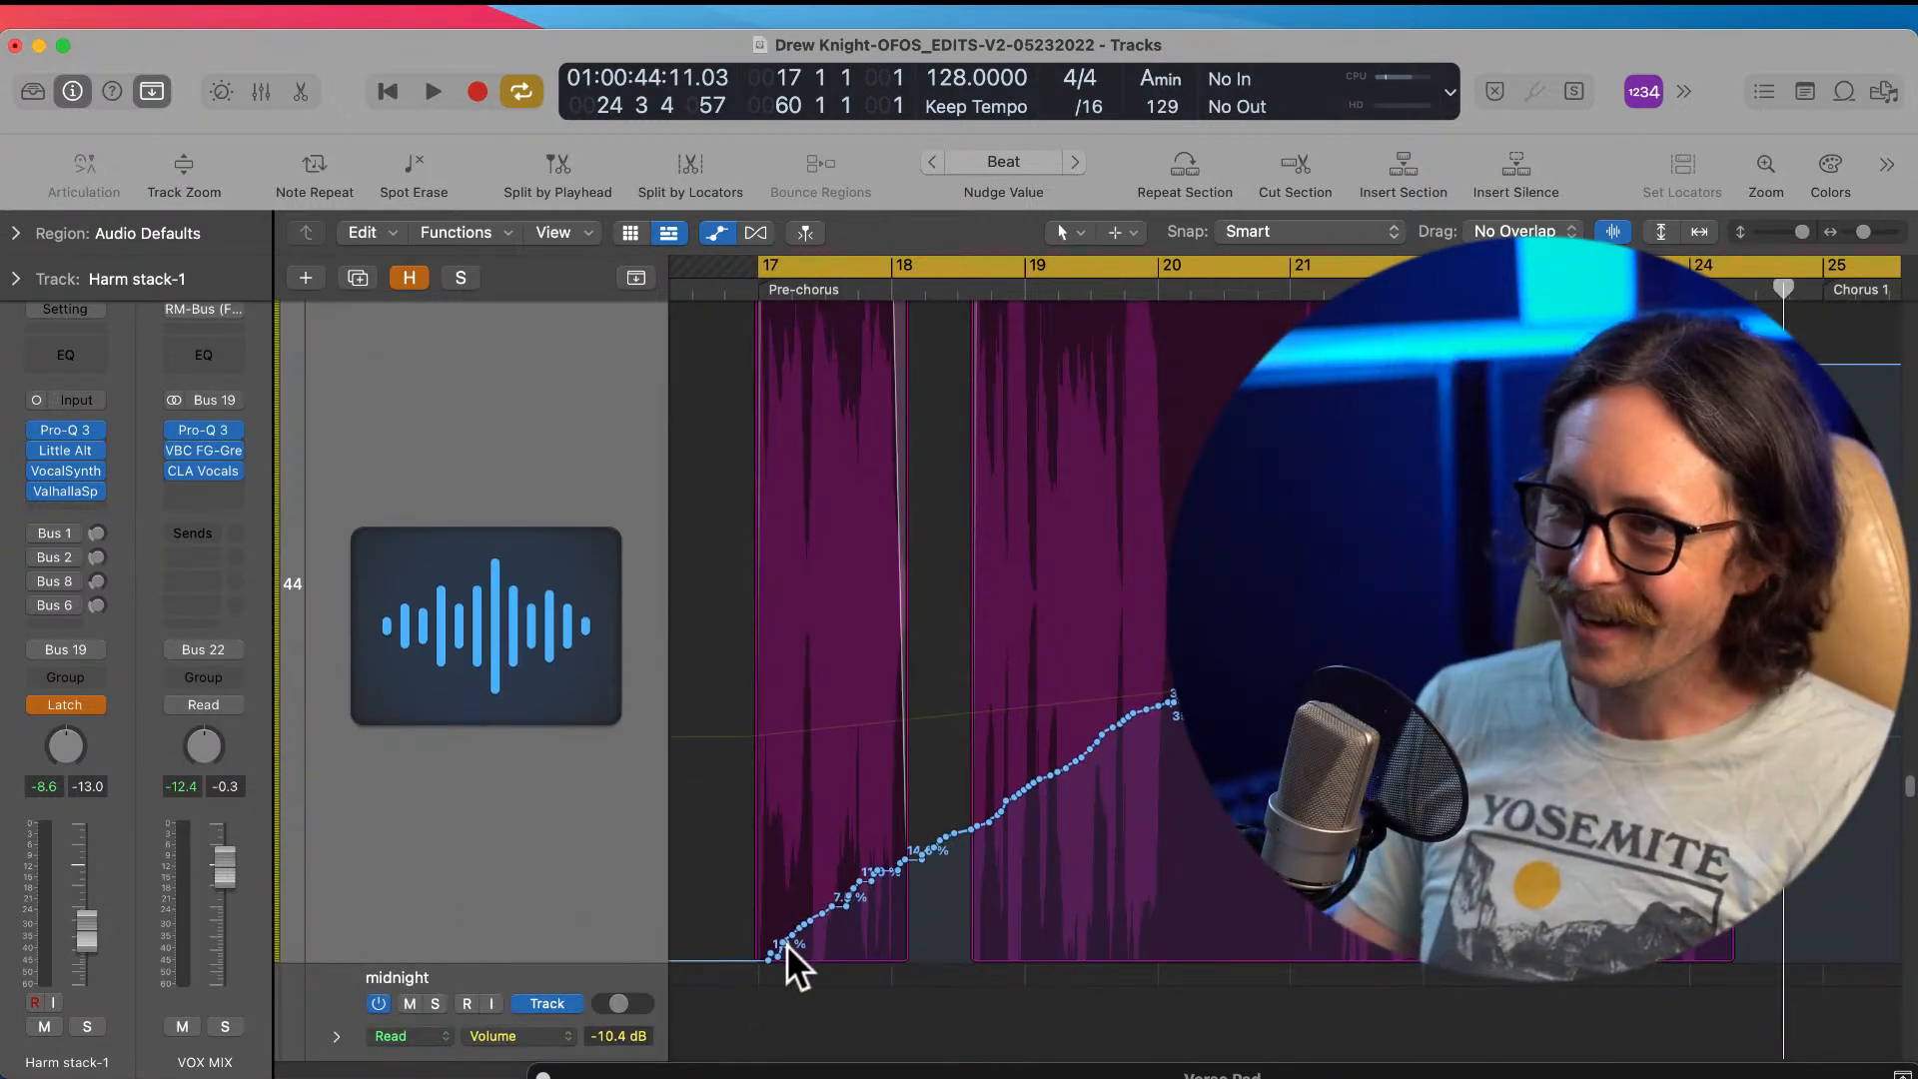
pyautogui.moveTo(769, 959); pyautogui.dragTo(1782, 754)
pyautogui.press('super+Right')
pyautogui.press('super+Right')
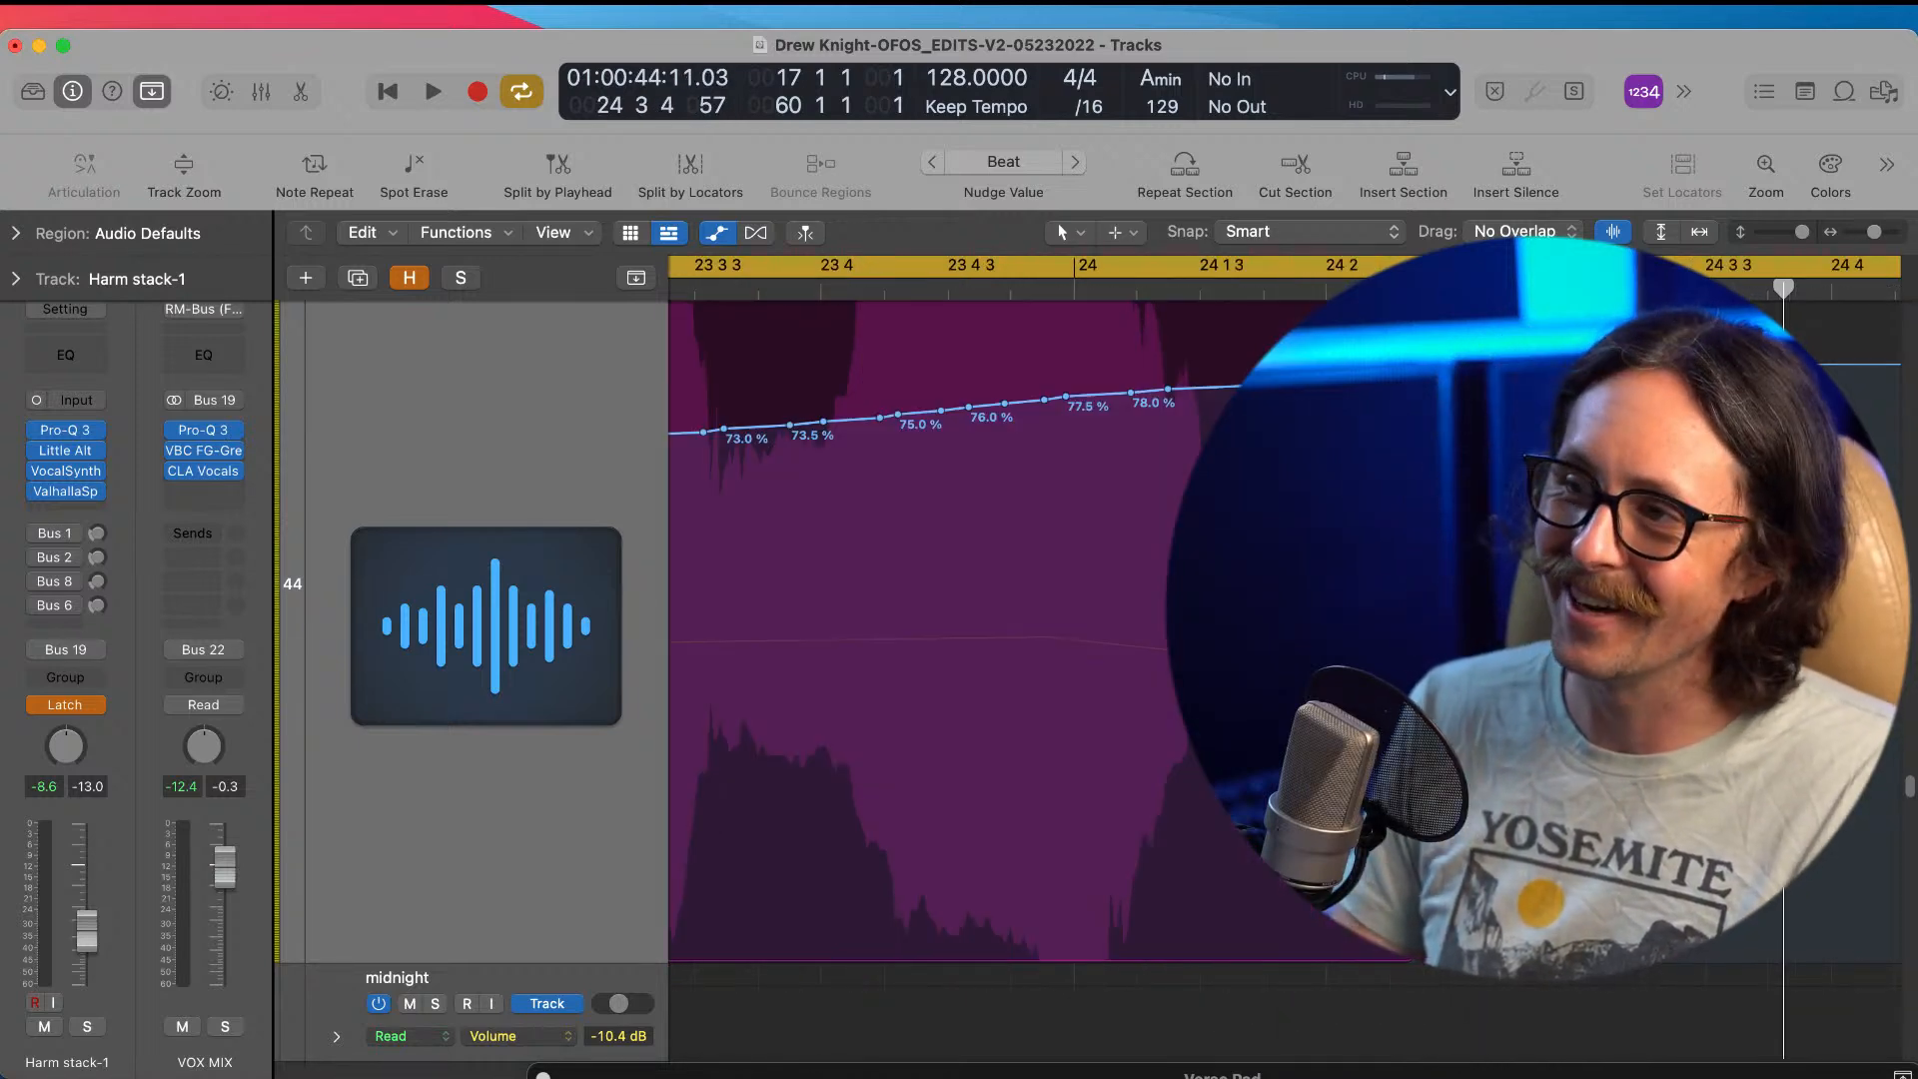
pyautogui.keyDown('ctrl'); pyautogui.keyDown('alt'); pyautogui.click(1187, 772); pyautogui.keyUp('alt'); pyautogui.keyUp('ctrl')
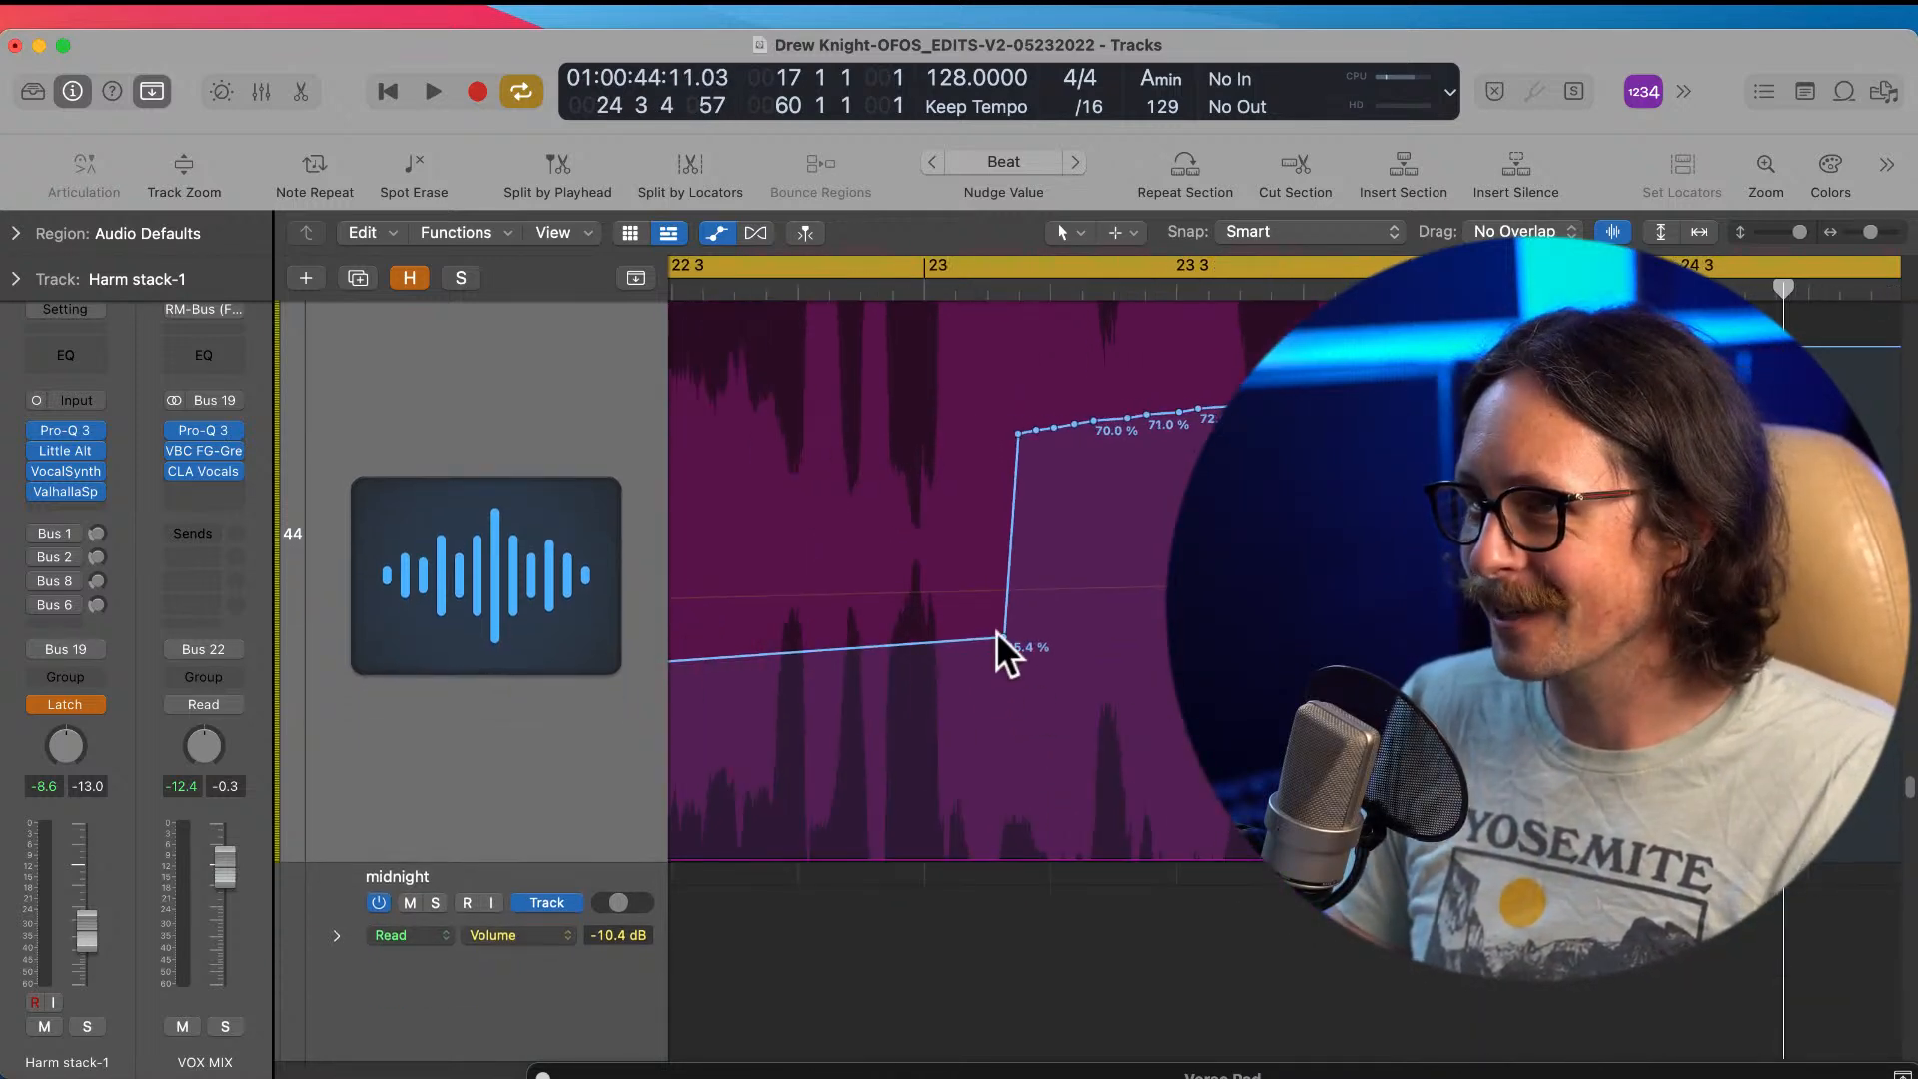
pyautogui.press('space')
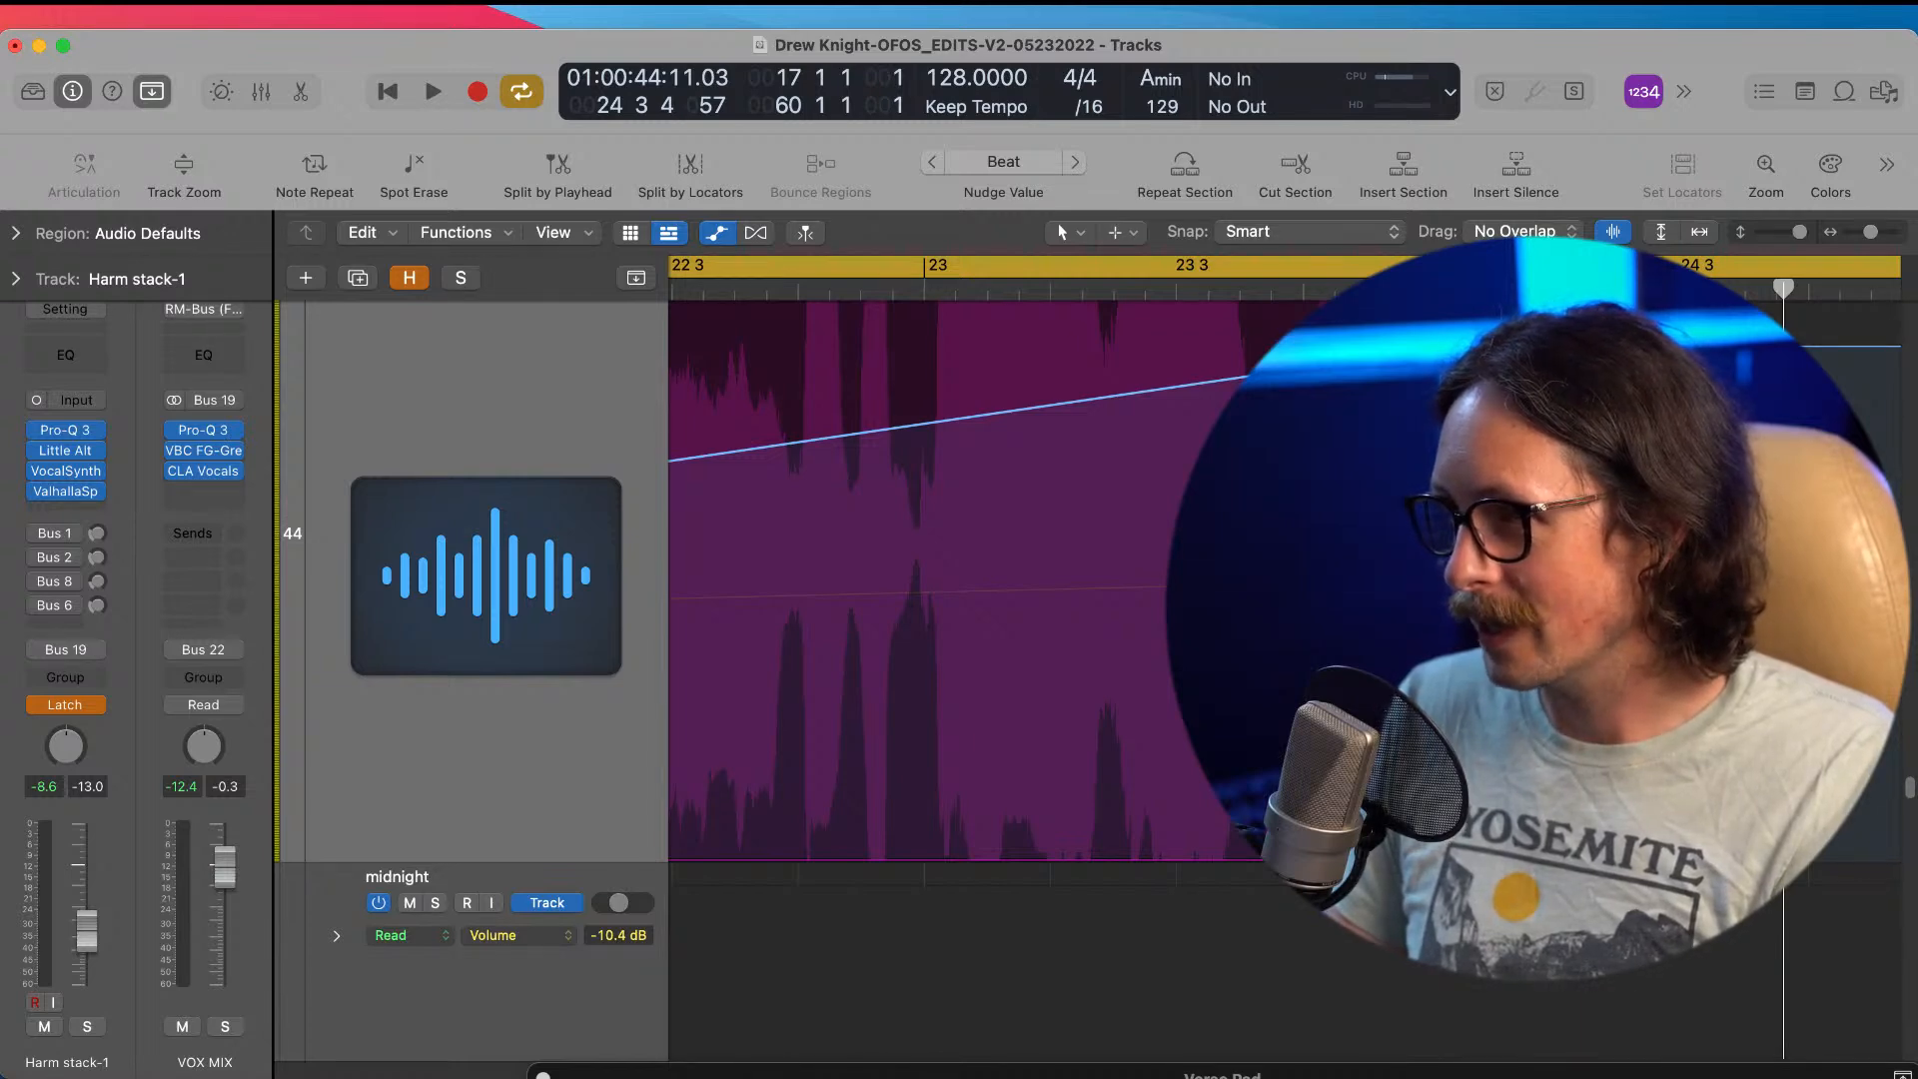
# Step: Move the 0.5 % starting point of the Mix ramp on Harm stack-1 back to the pre-chorus start
pyautogui.press('super+Up')
pyautogui.press('super+Left')
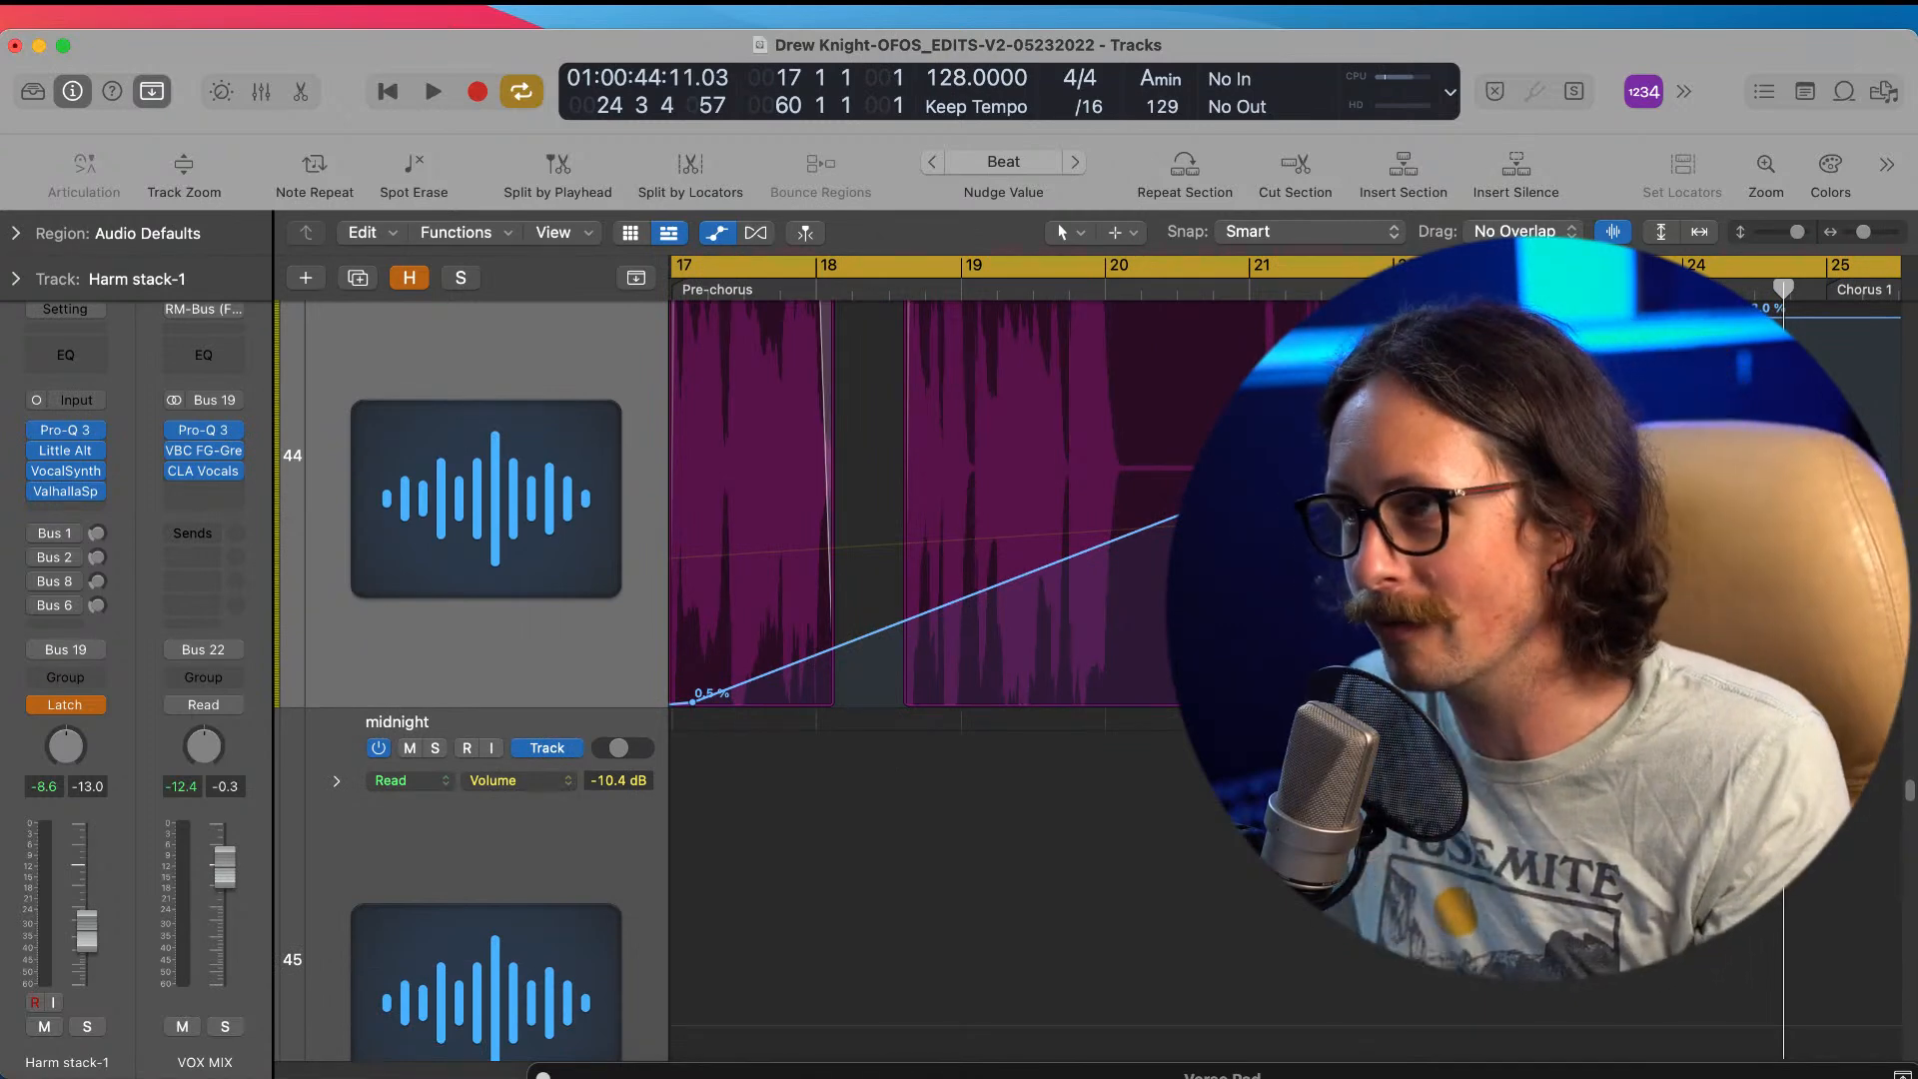
pyautogui.press('super+Up')
pyautogui.press('super+Left')
pyautogui.hscroll(4, 999, 649)
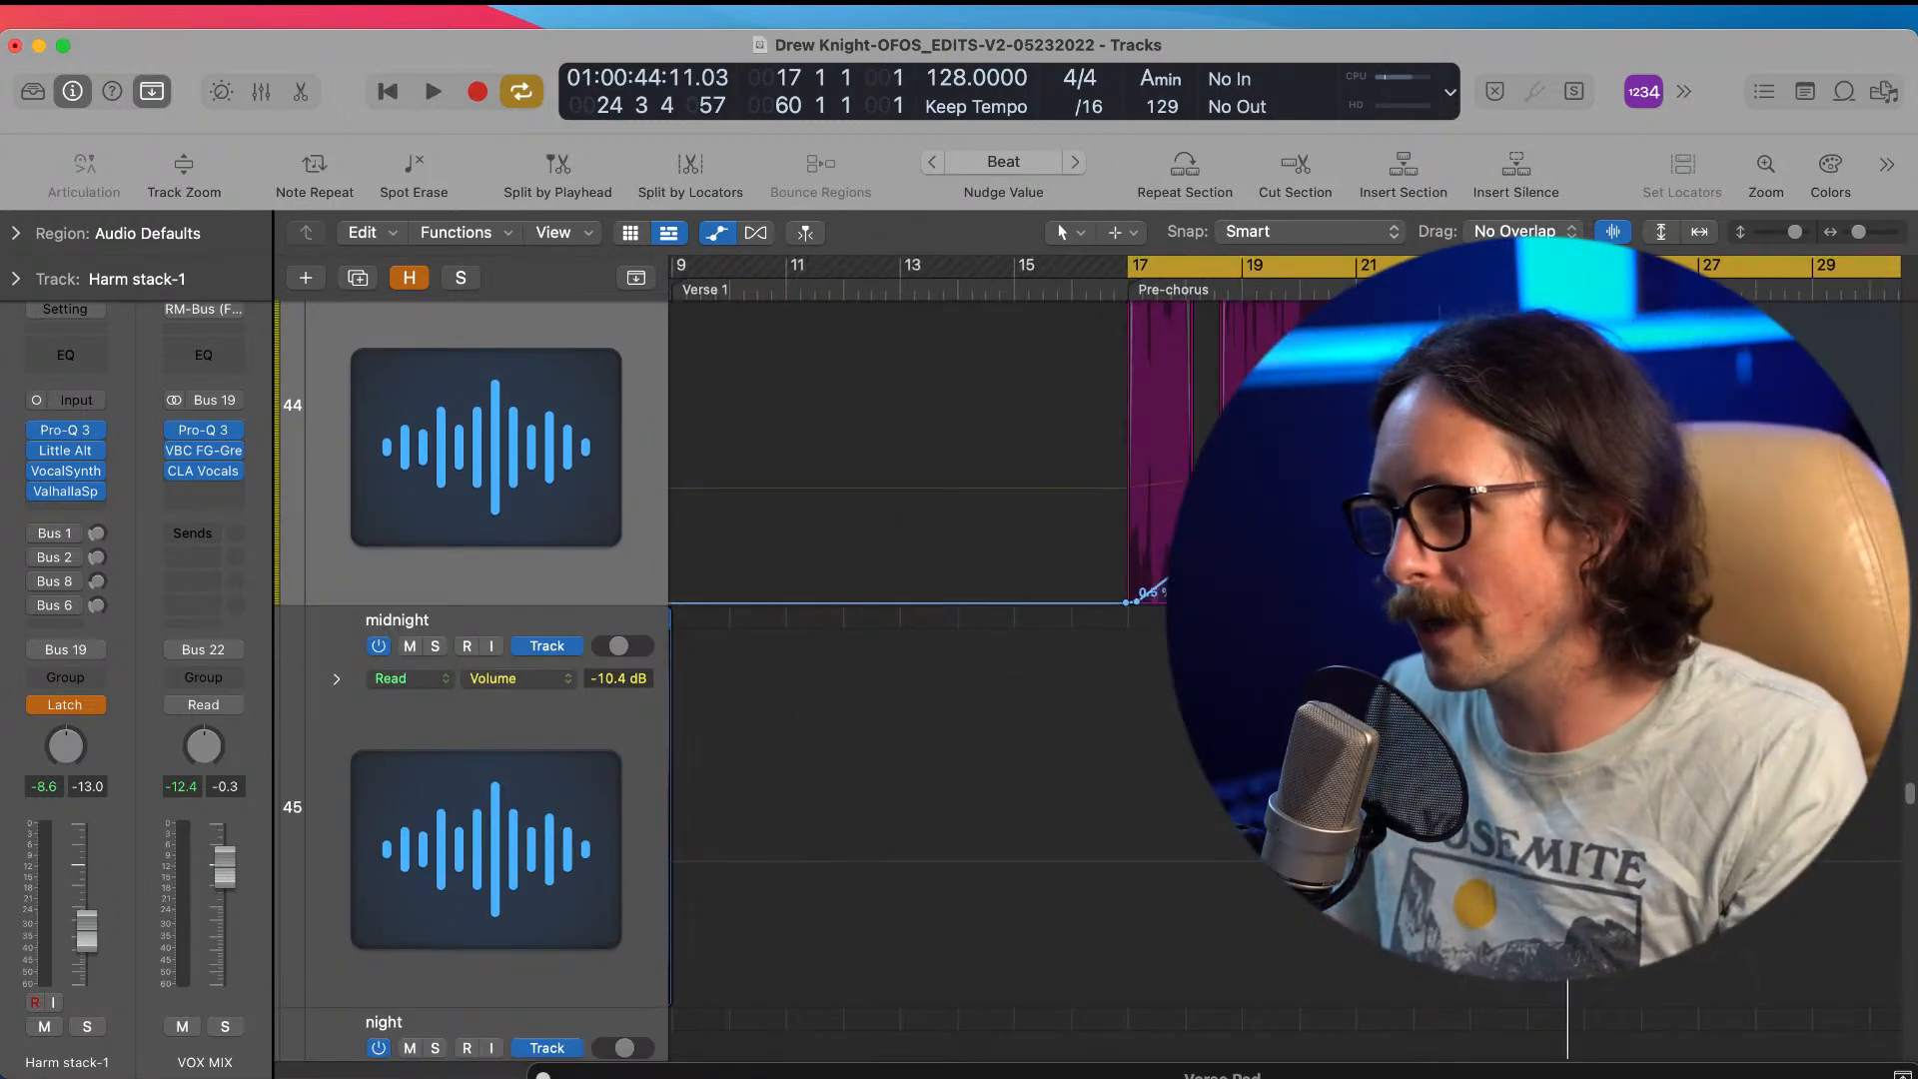
pyautogui.press('z')
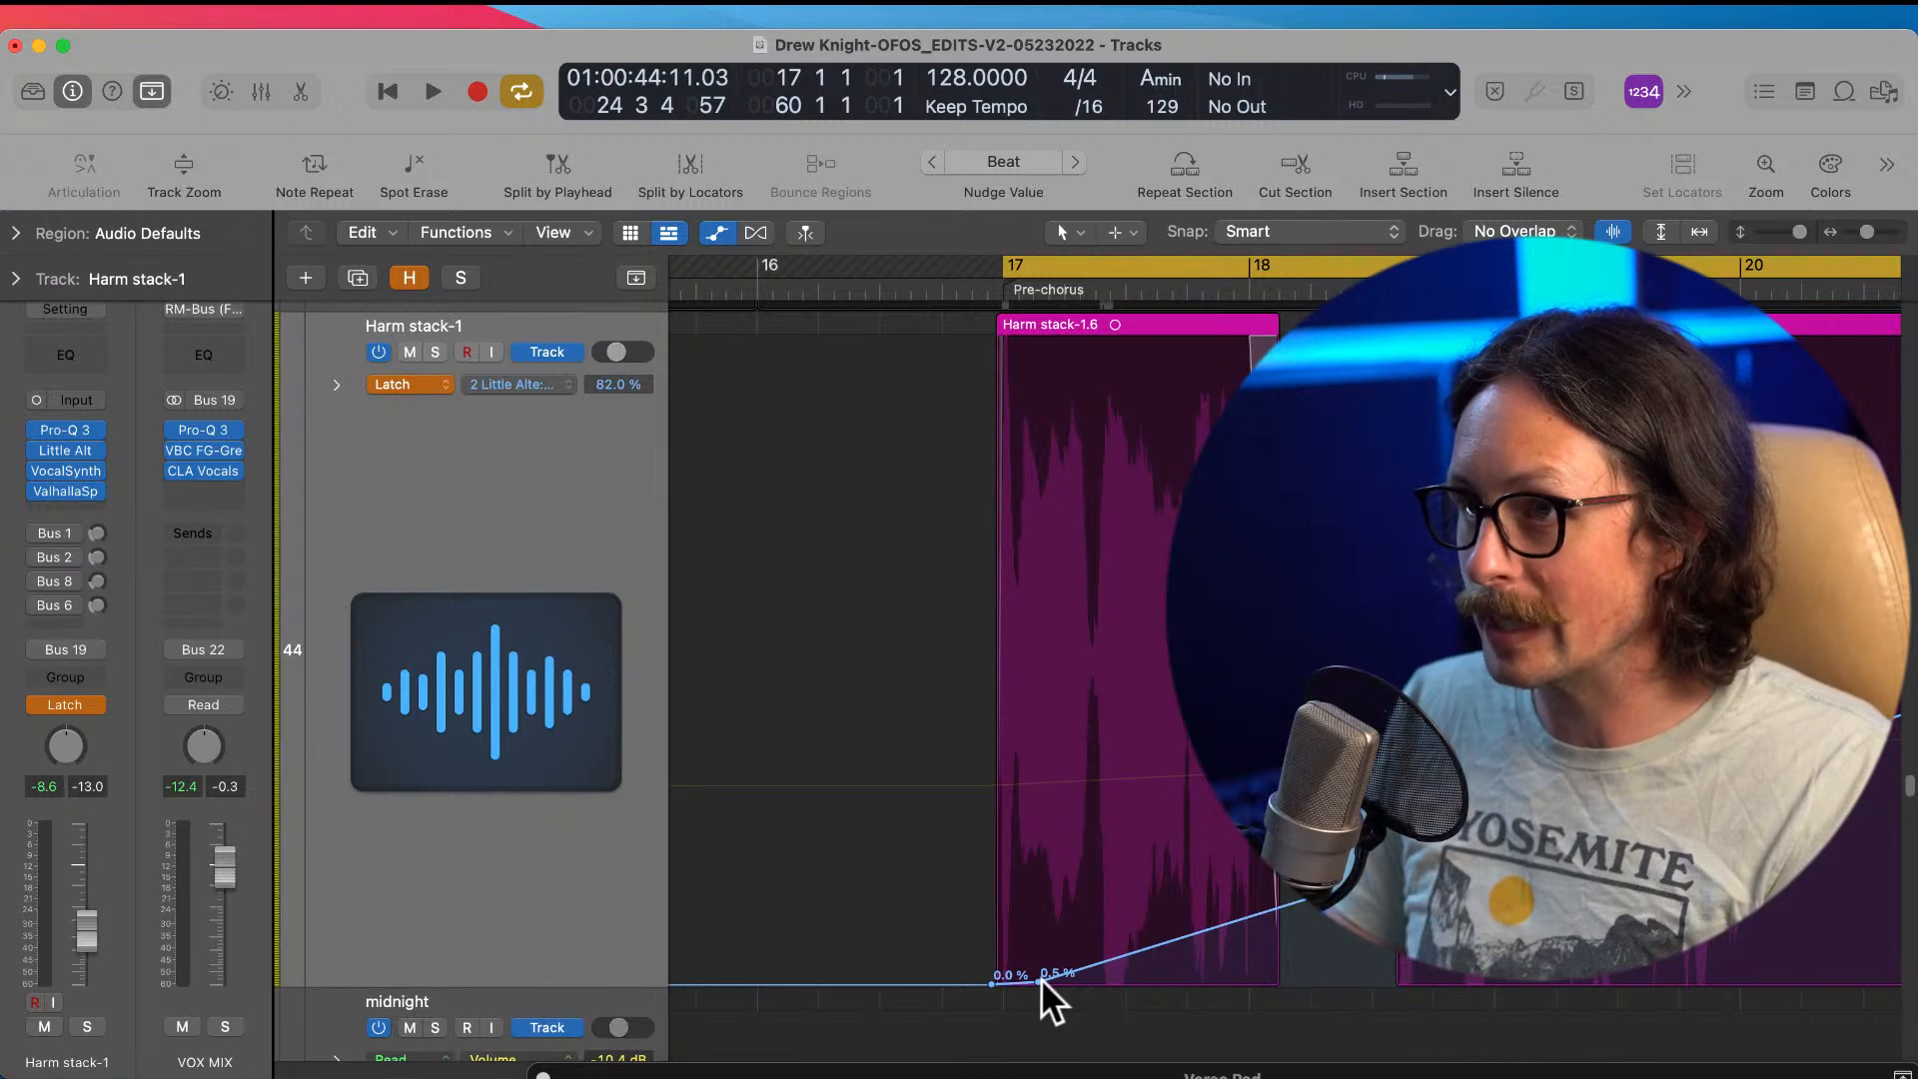
pyautogui.moveTo(1041, 979); pyautogui.dragTo(995, 982)
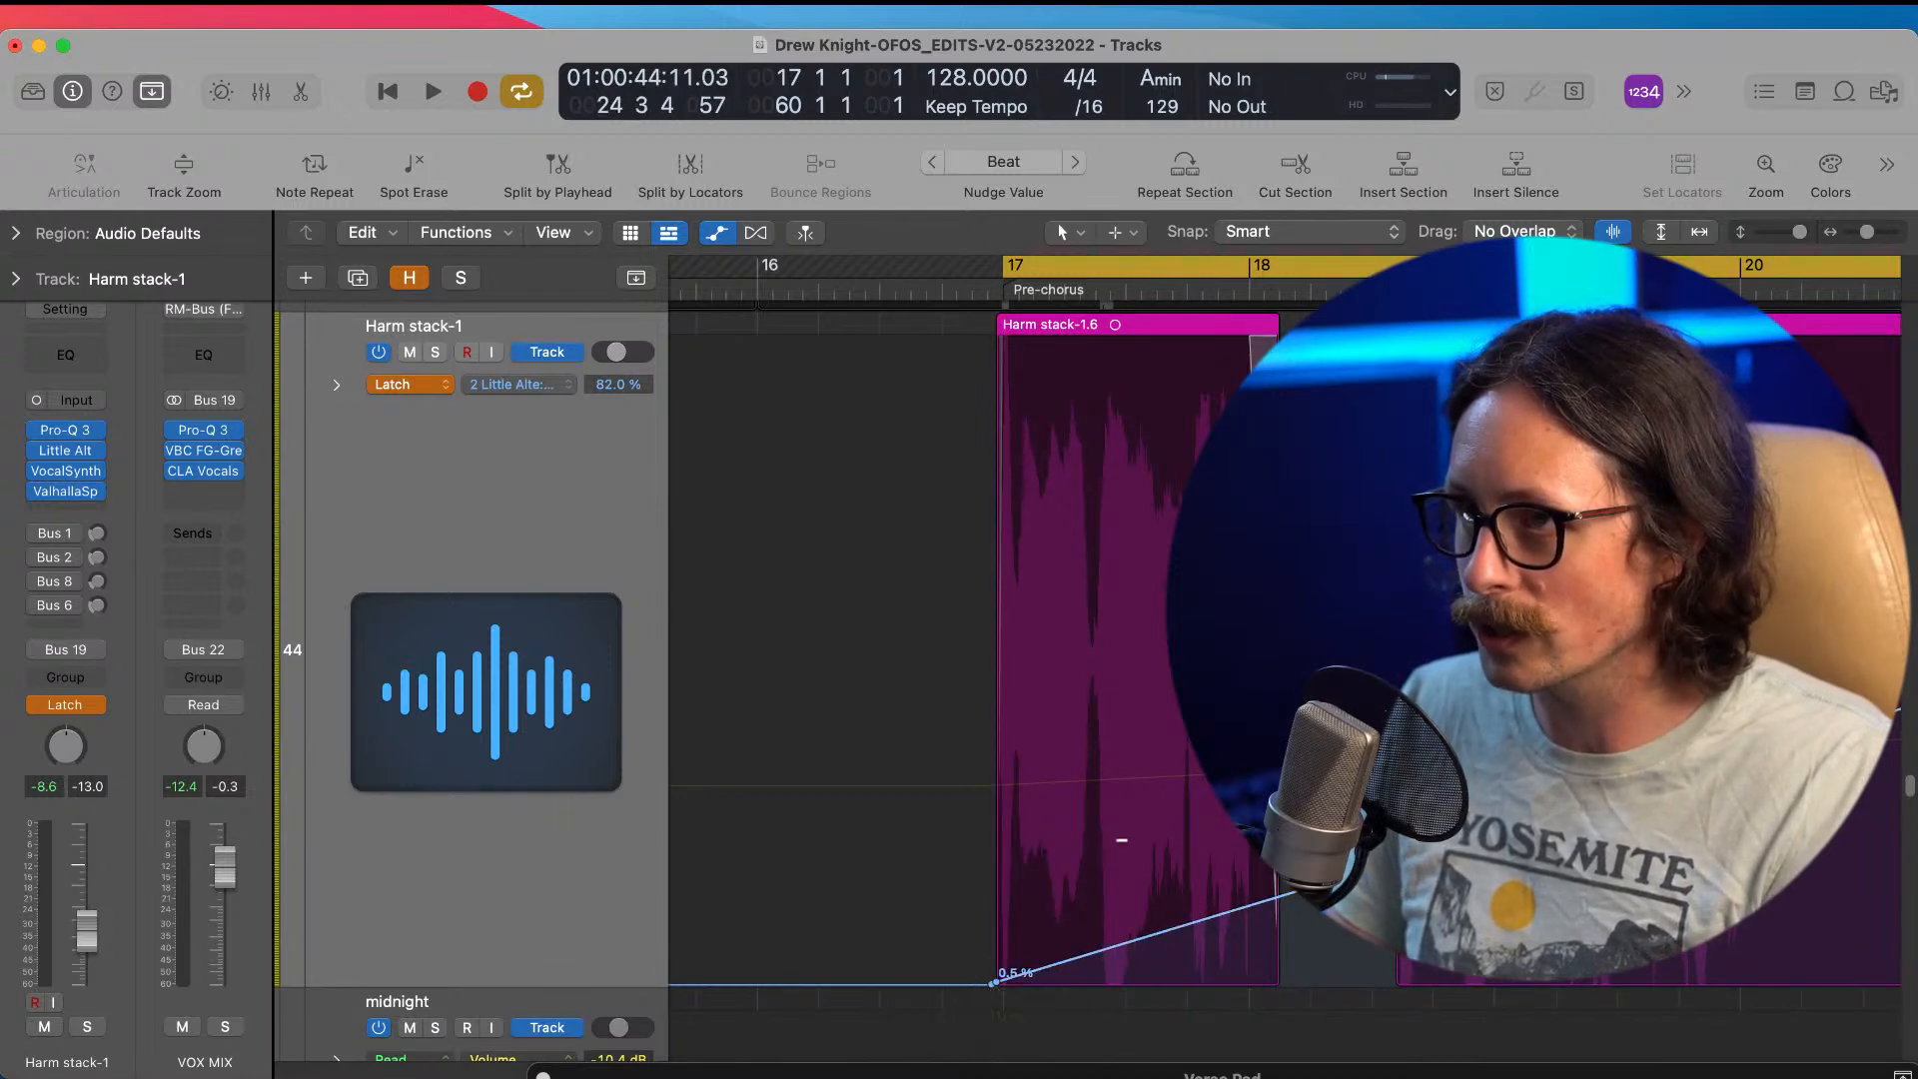
# Step: Raise the end of the Little AlterBoy Mix ramp on Harm stack-1 to 100 % near the pre-chorus end
pyautogui.keyDown('ctrl'); pyautogui.keyDown('alt'); pyautogui.click(1139, 986); pyautogui.keyUp('alt'); pyautogui.keyUp('ctrl')
pyautogui.keyDown('ctrl'); pyautogui.keyDown('alt'); pyautogui.click(1225, 811); pyautogui.keyUp('alt'); pyautogui.keyUp('ctrl')
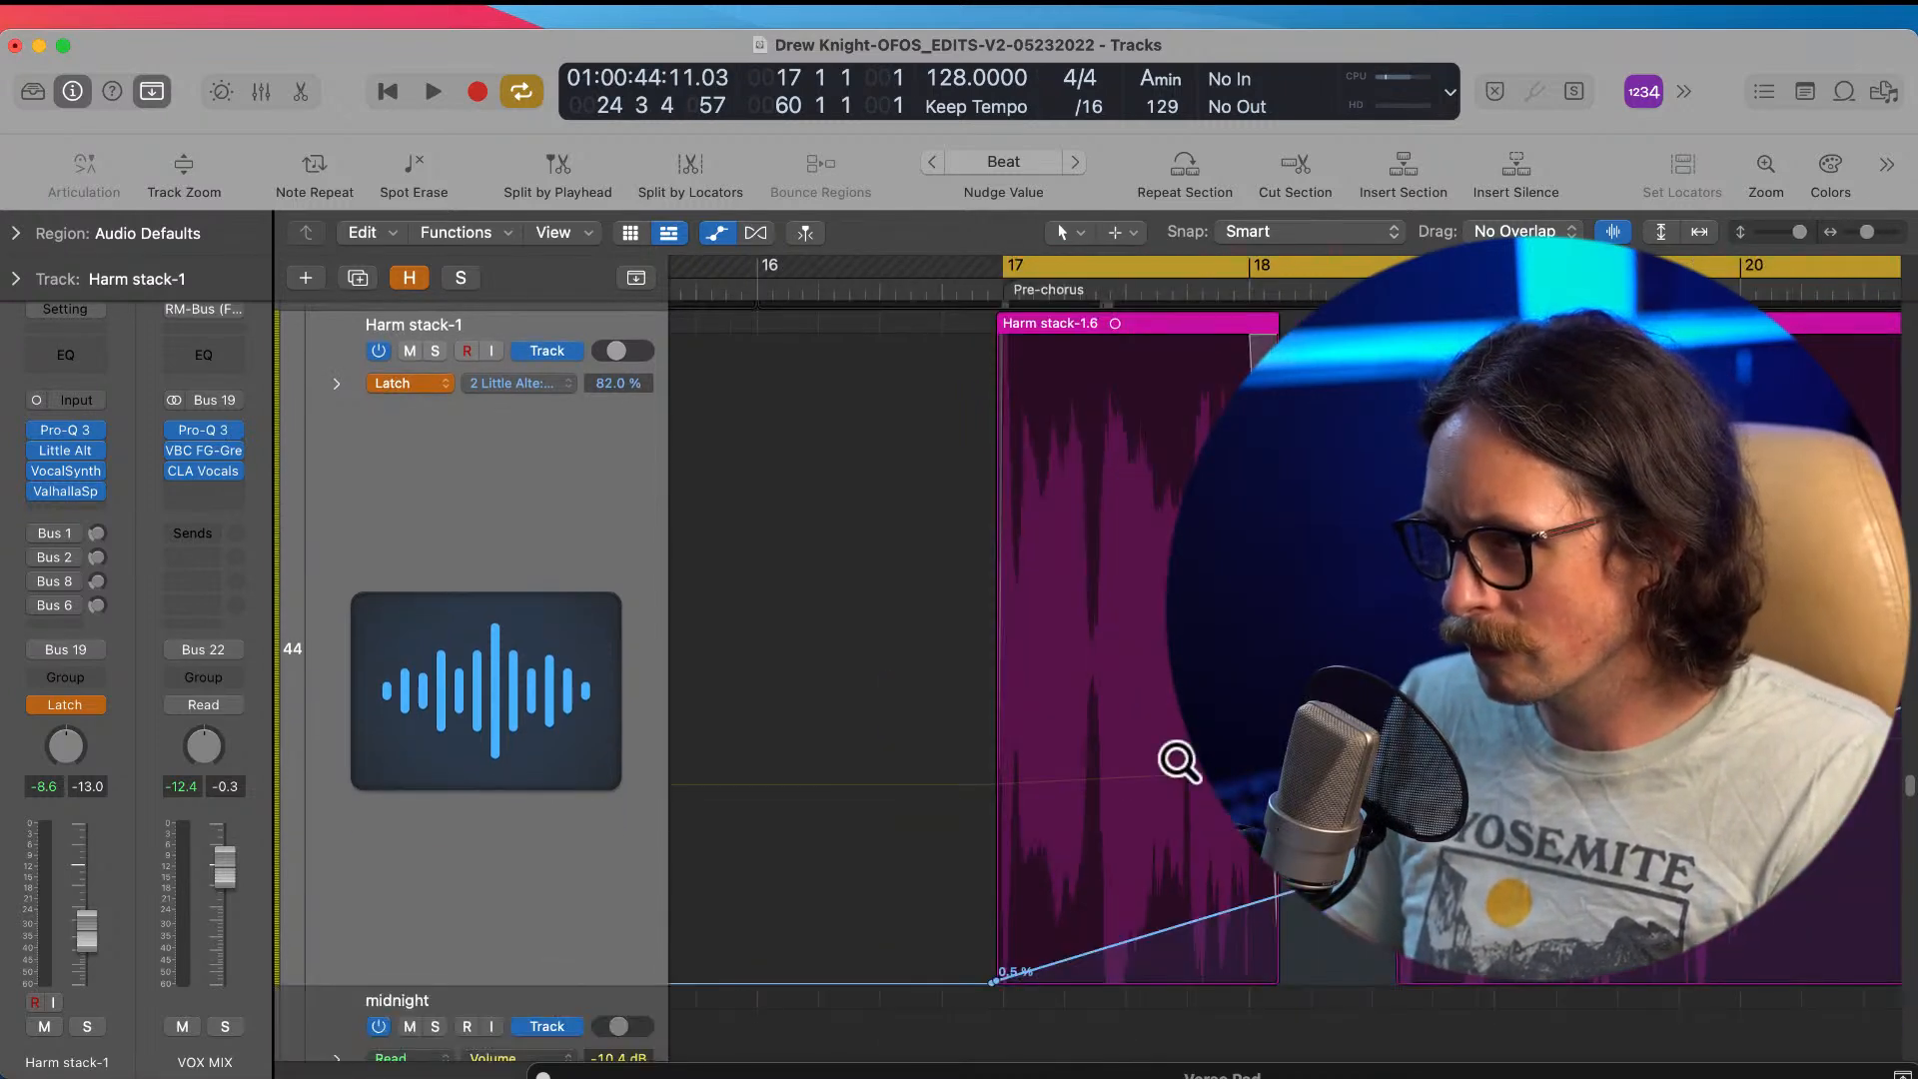
pyautogui.keyDown('ctrl'); pyautogui.keyDown('alt'); pyautogui.click(1149, 784); pyautogui.keyUp('alt'); pyautogui.keyUp('ctrl')
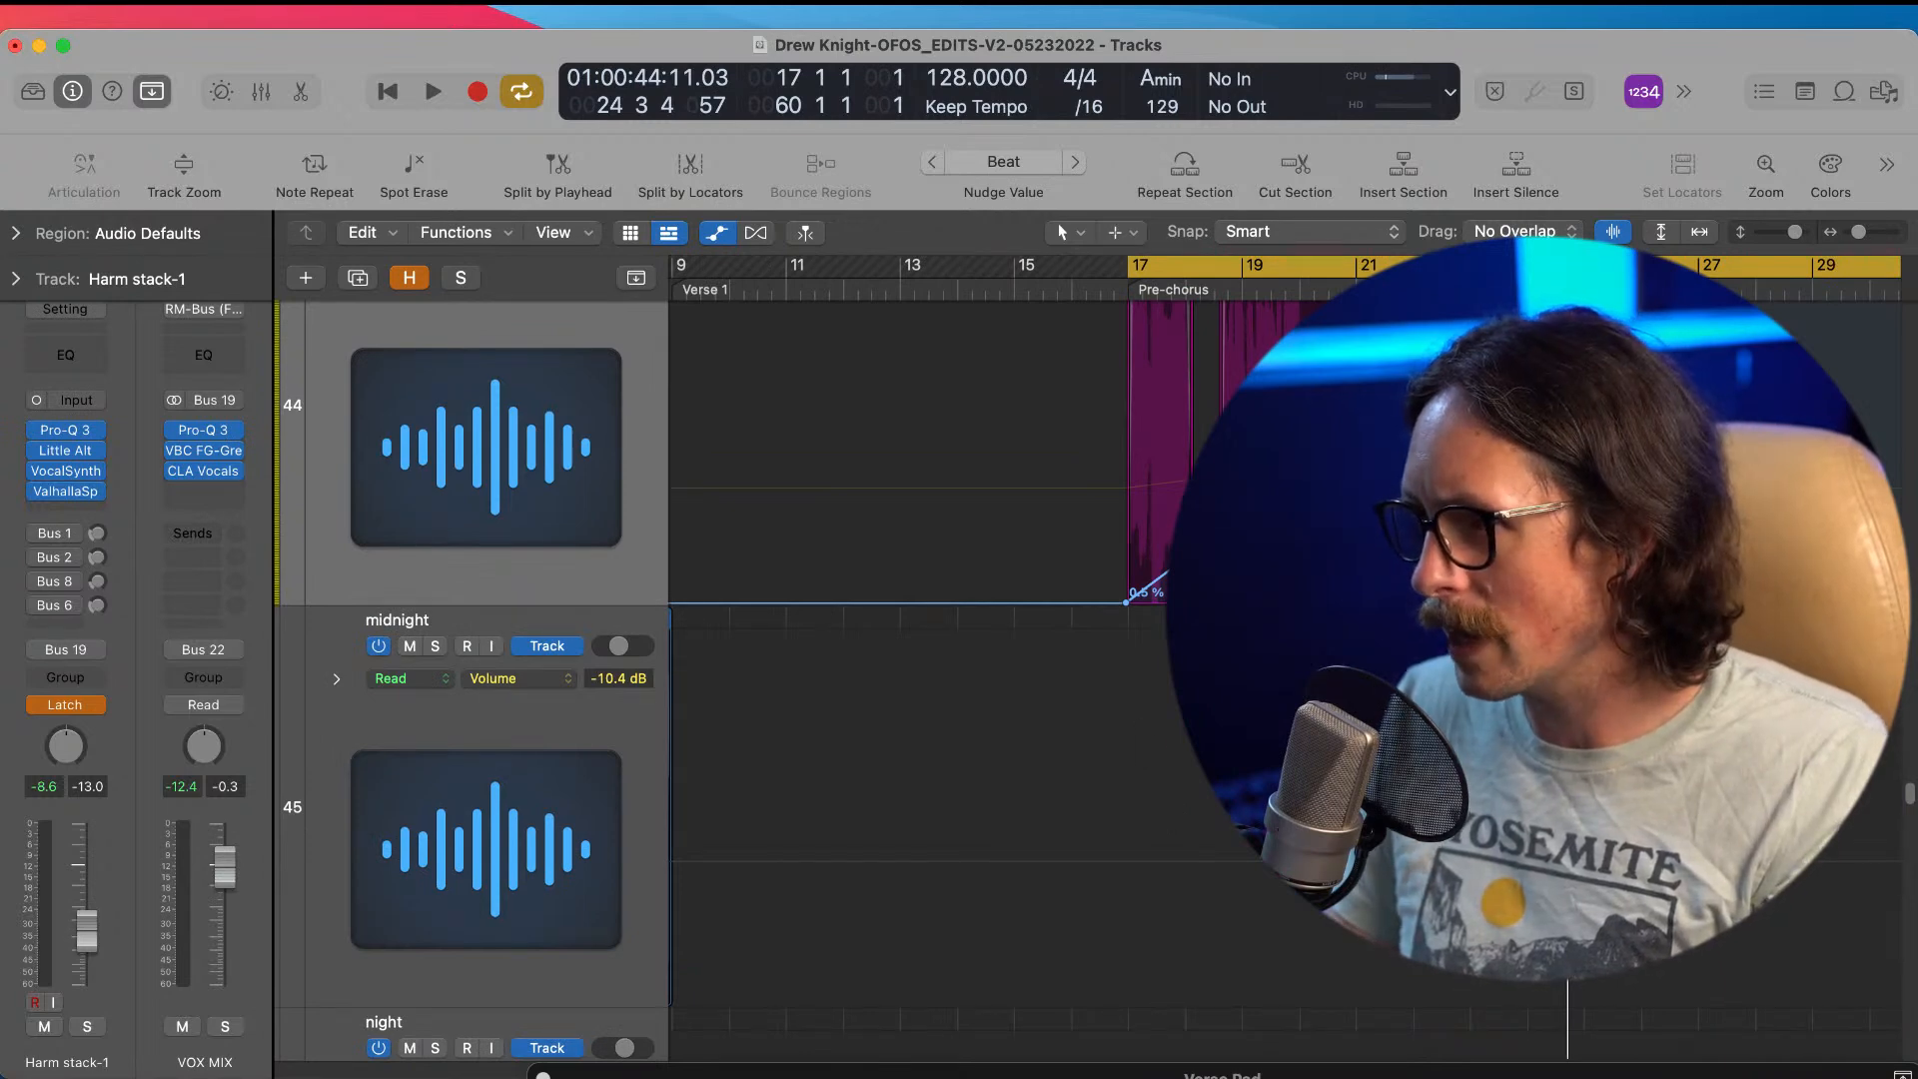
pyautogui.scroll(4, 980, 679)
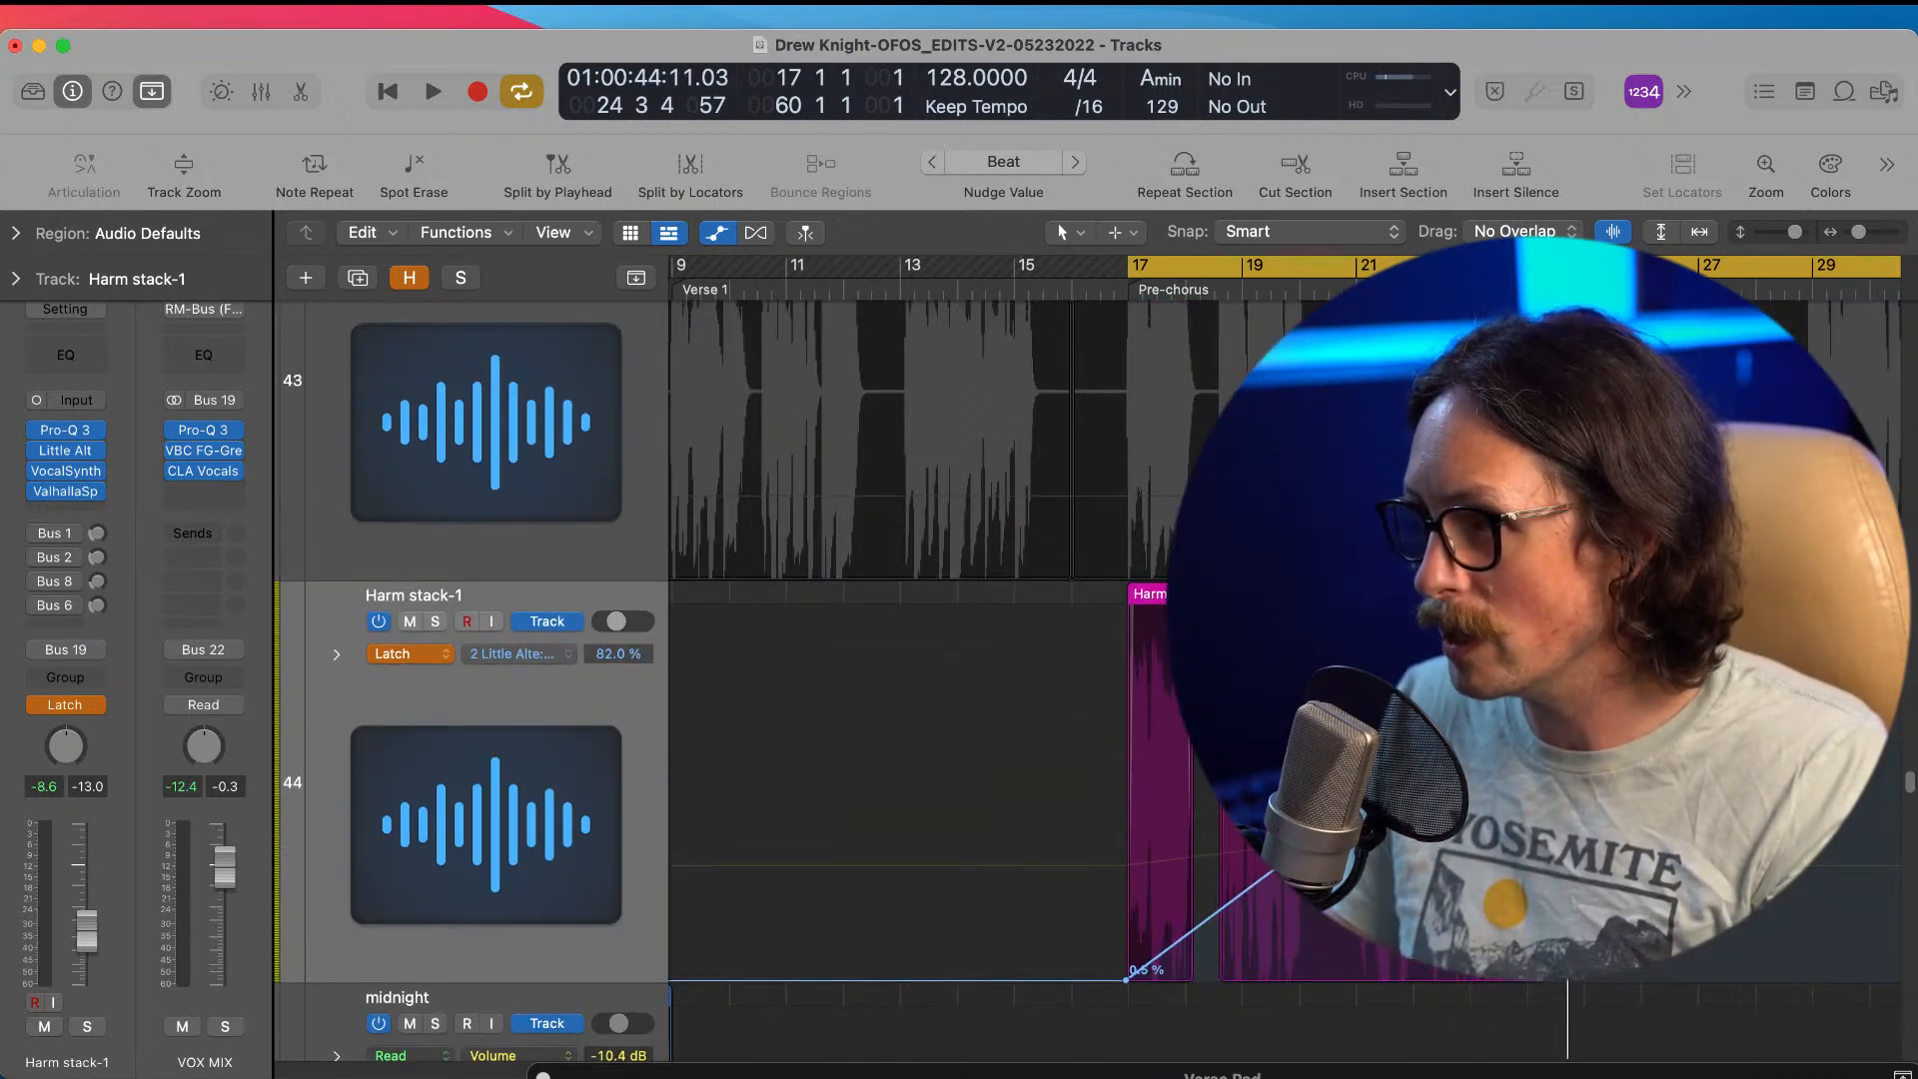
pyautogui.moveTo(1534, 674); pyautogui.dragTo(1568, 611)
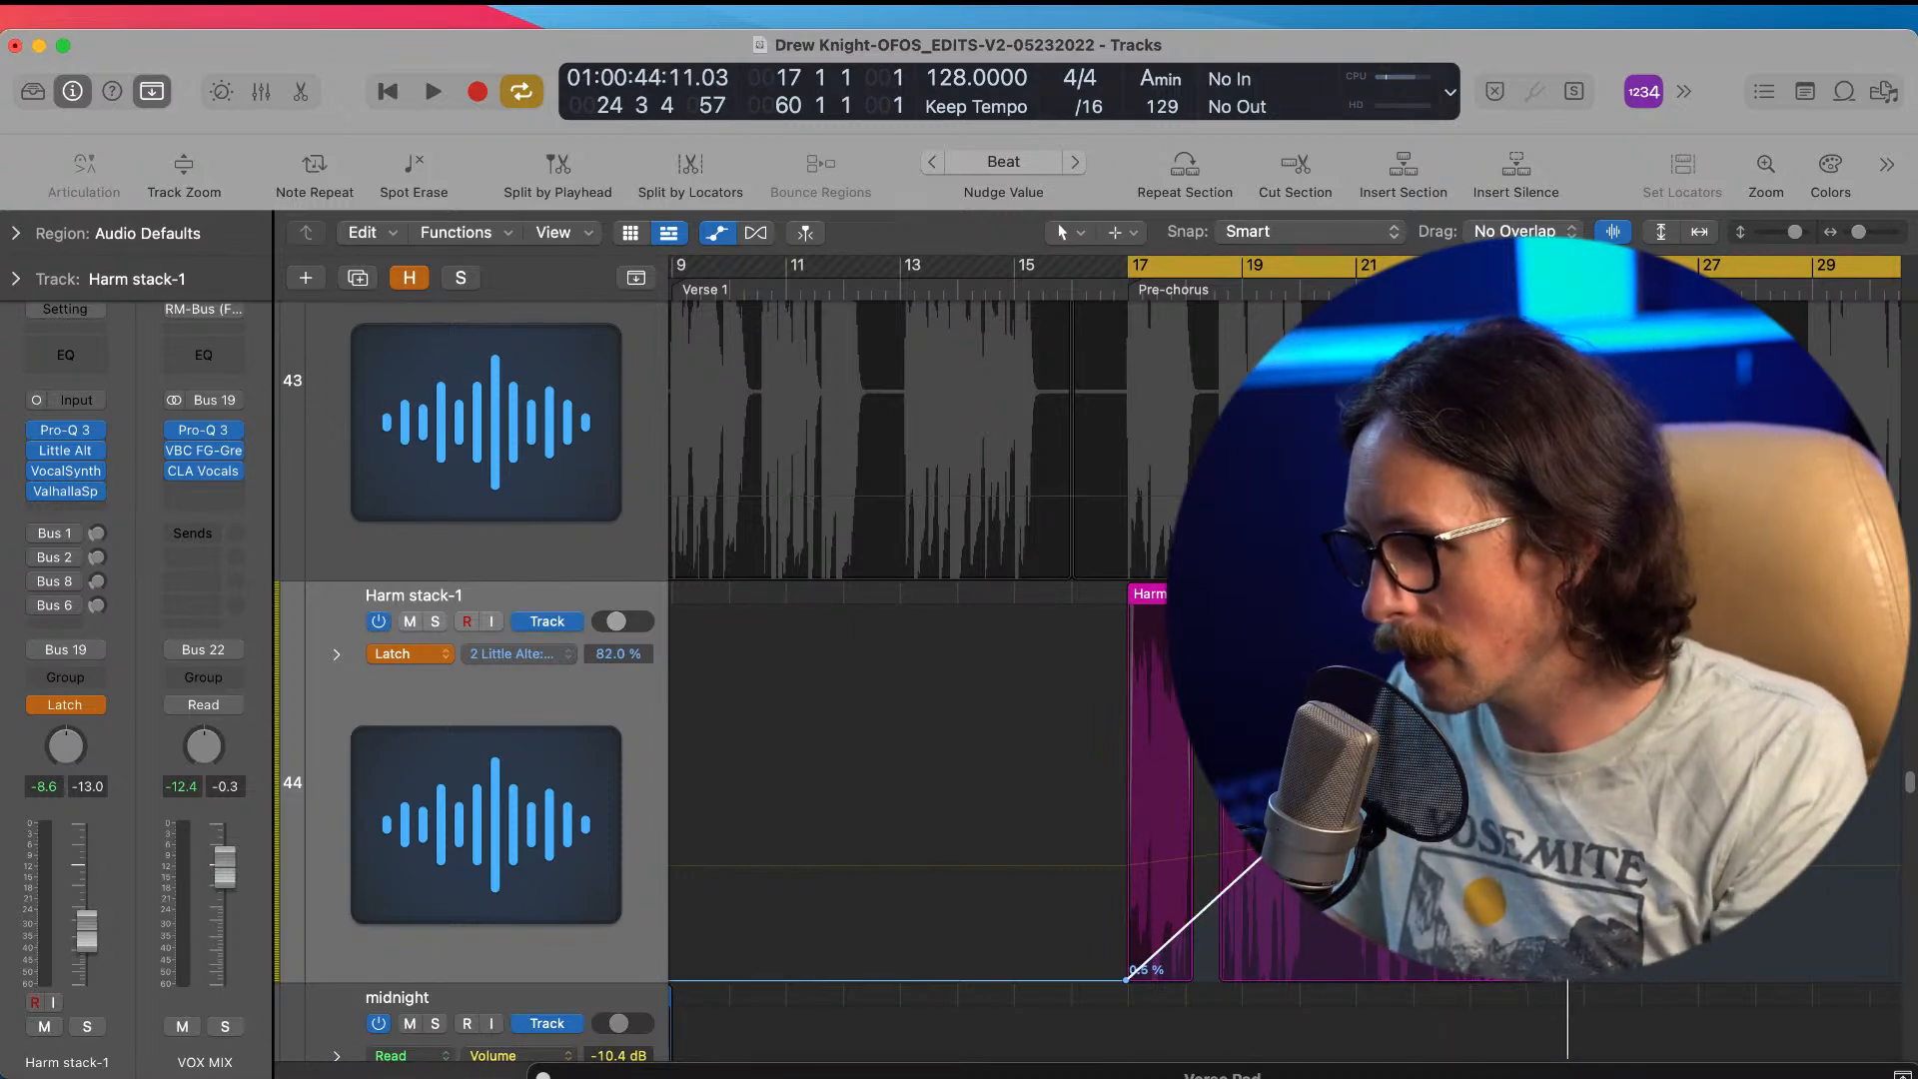
pyautogui.moveTo(1568, 611); pyautogui.dragTo(1537, 612)
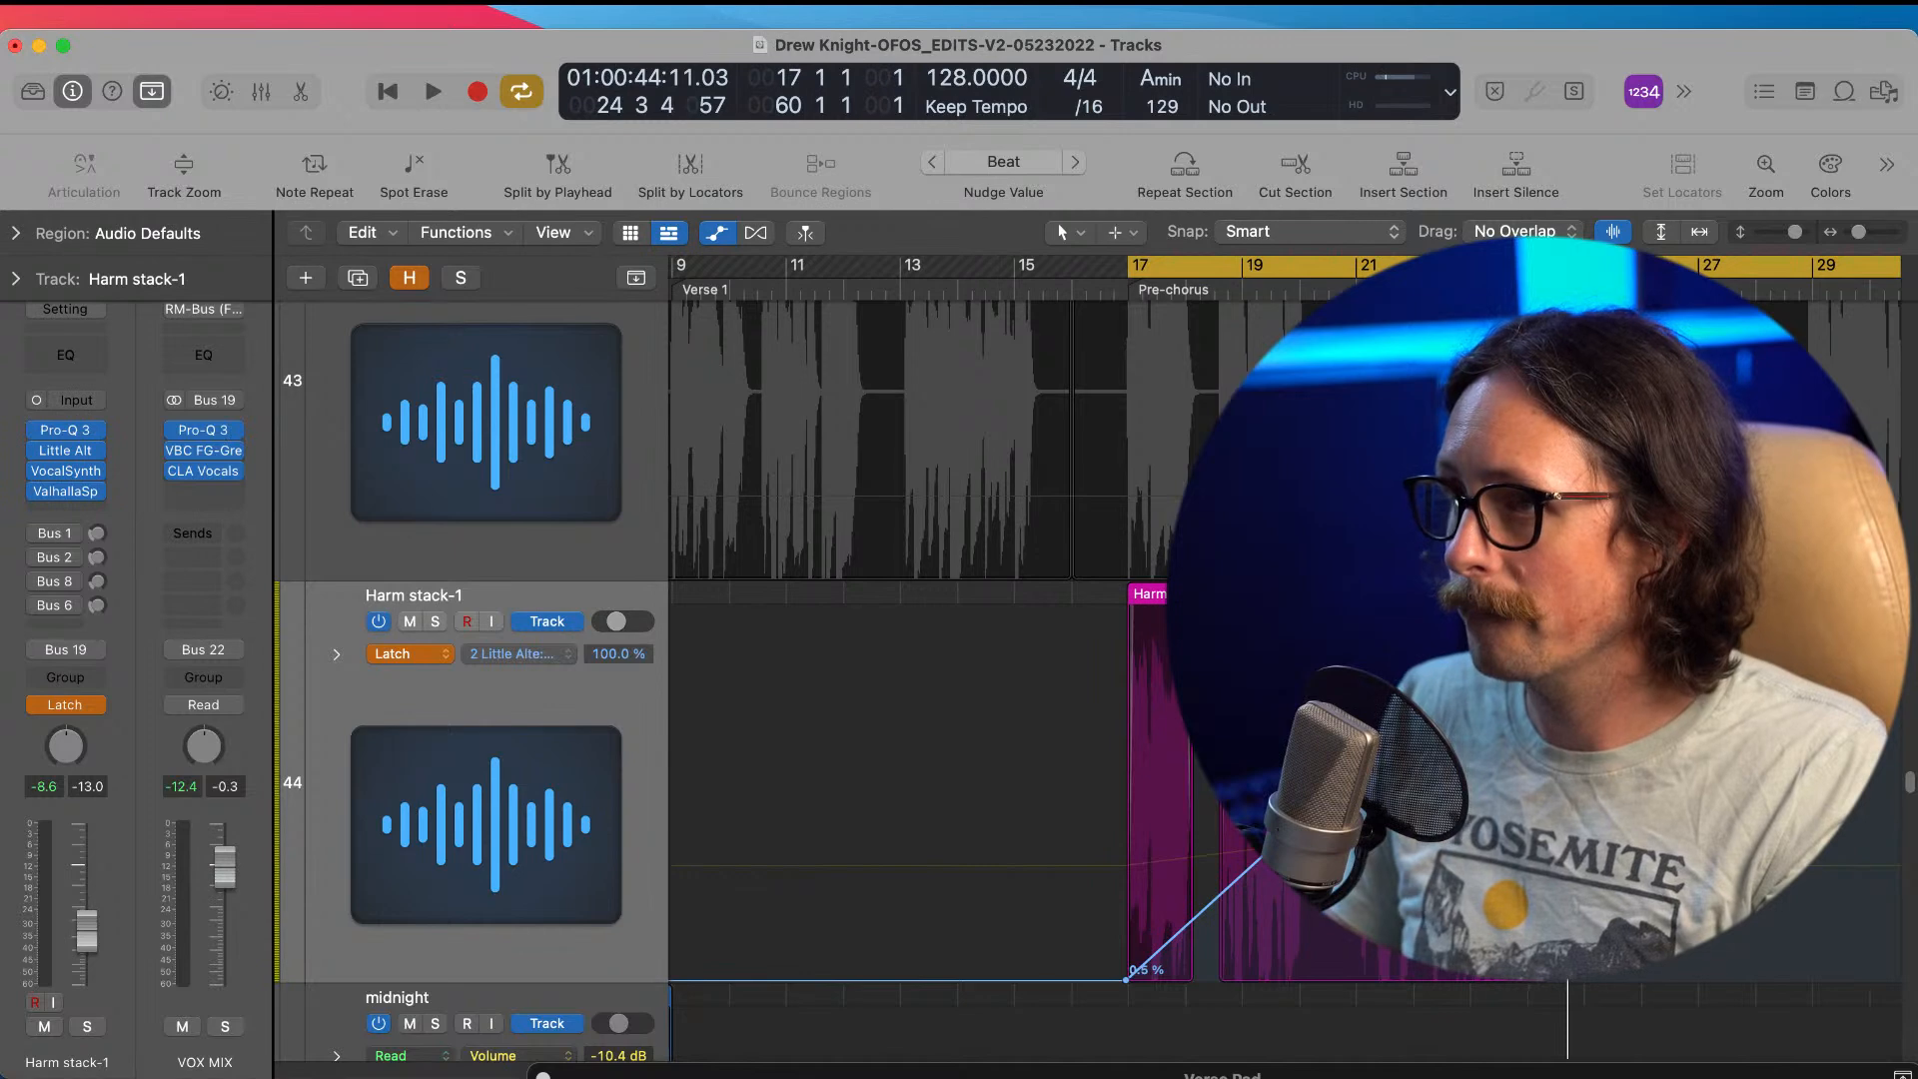
# Step: Play through the pre-chorus with the automation hidden to check the Mix ramp on the Harm stack-1 regions
pyautogui.press('space')
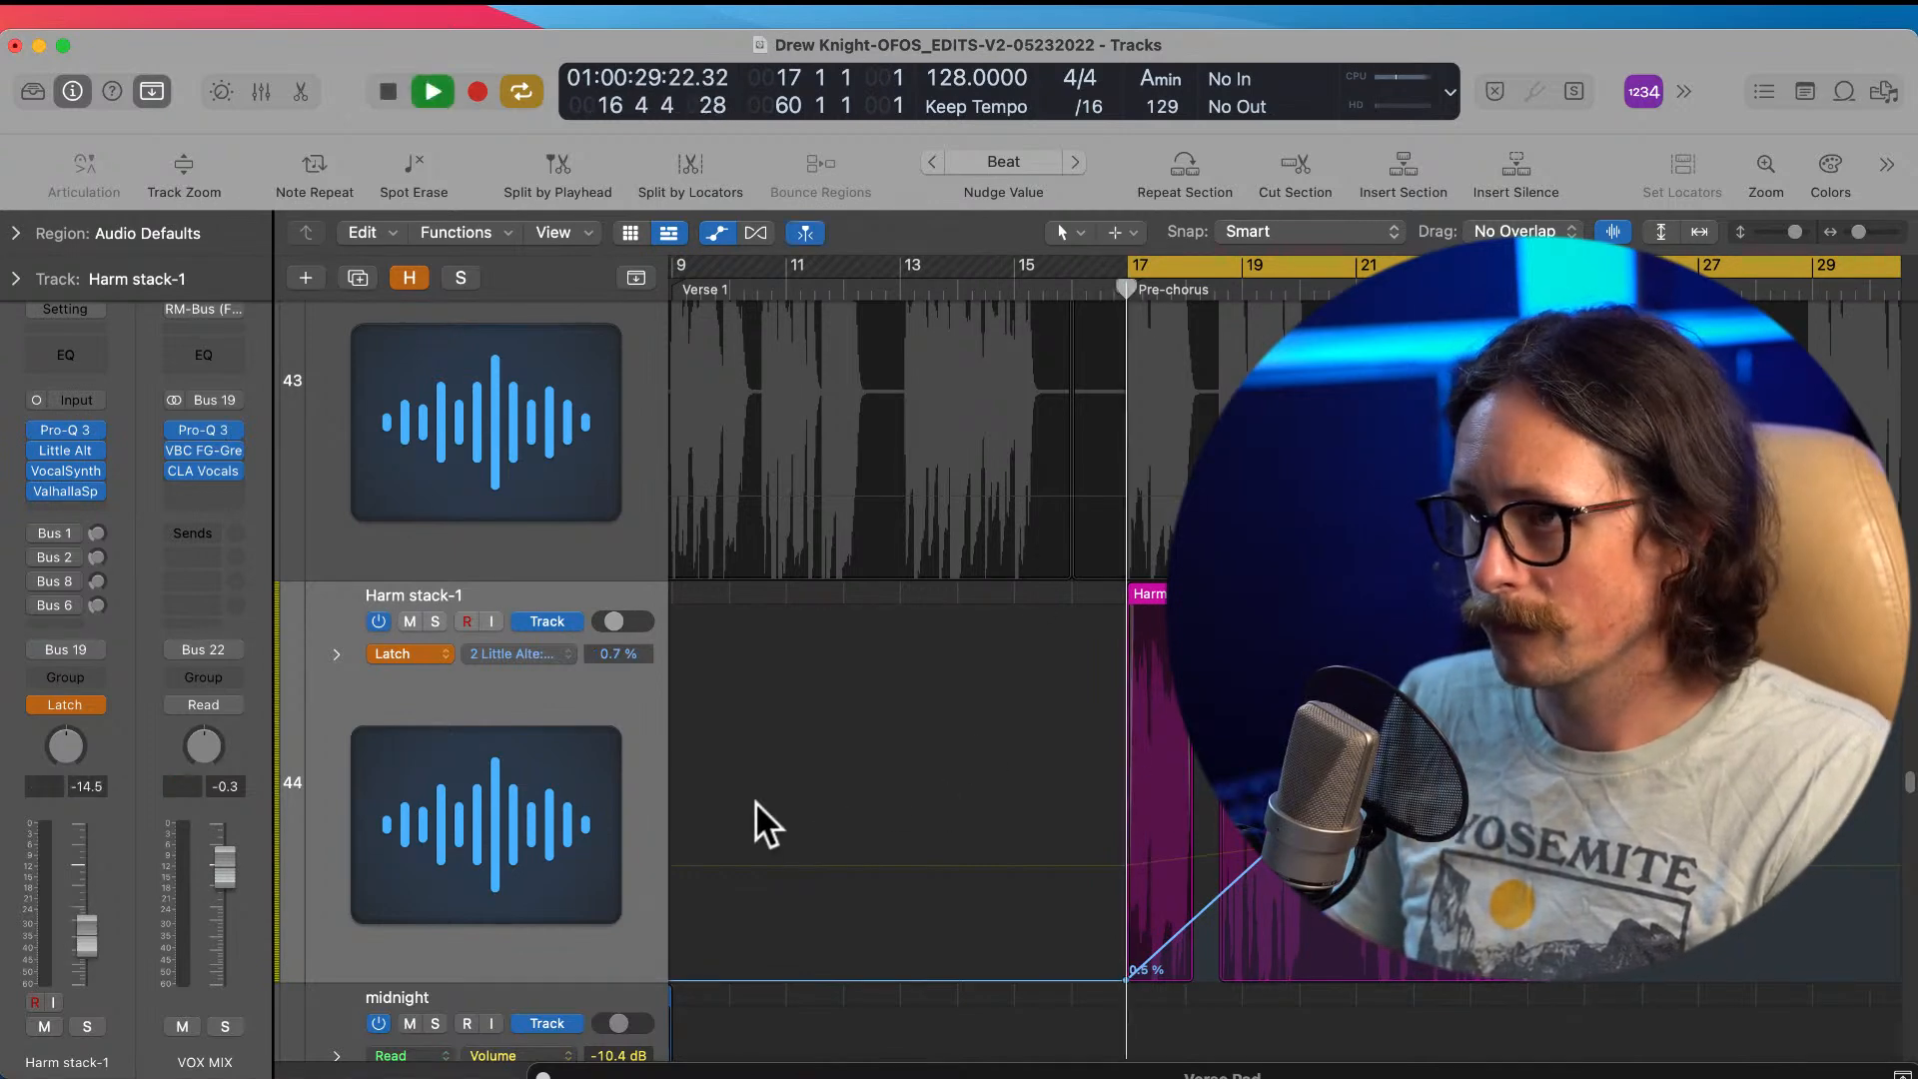
pyautogui.press('a')
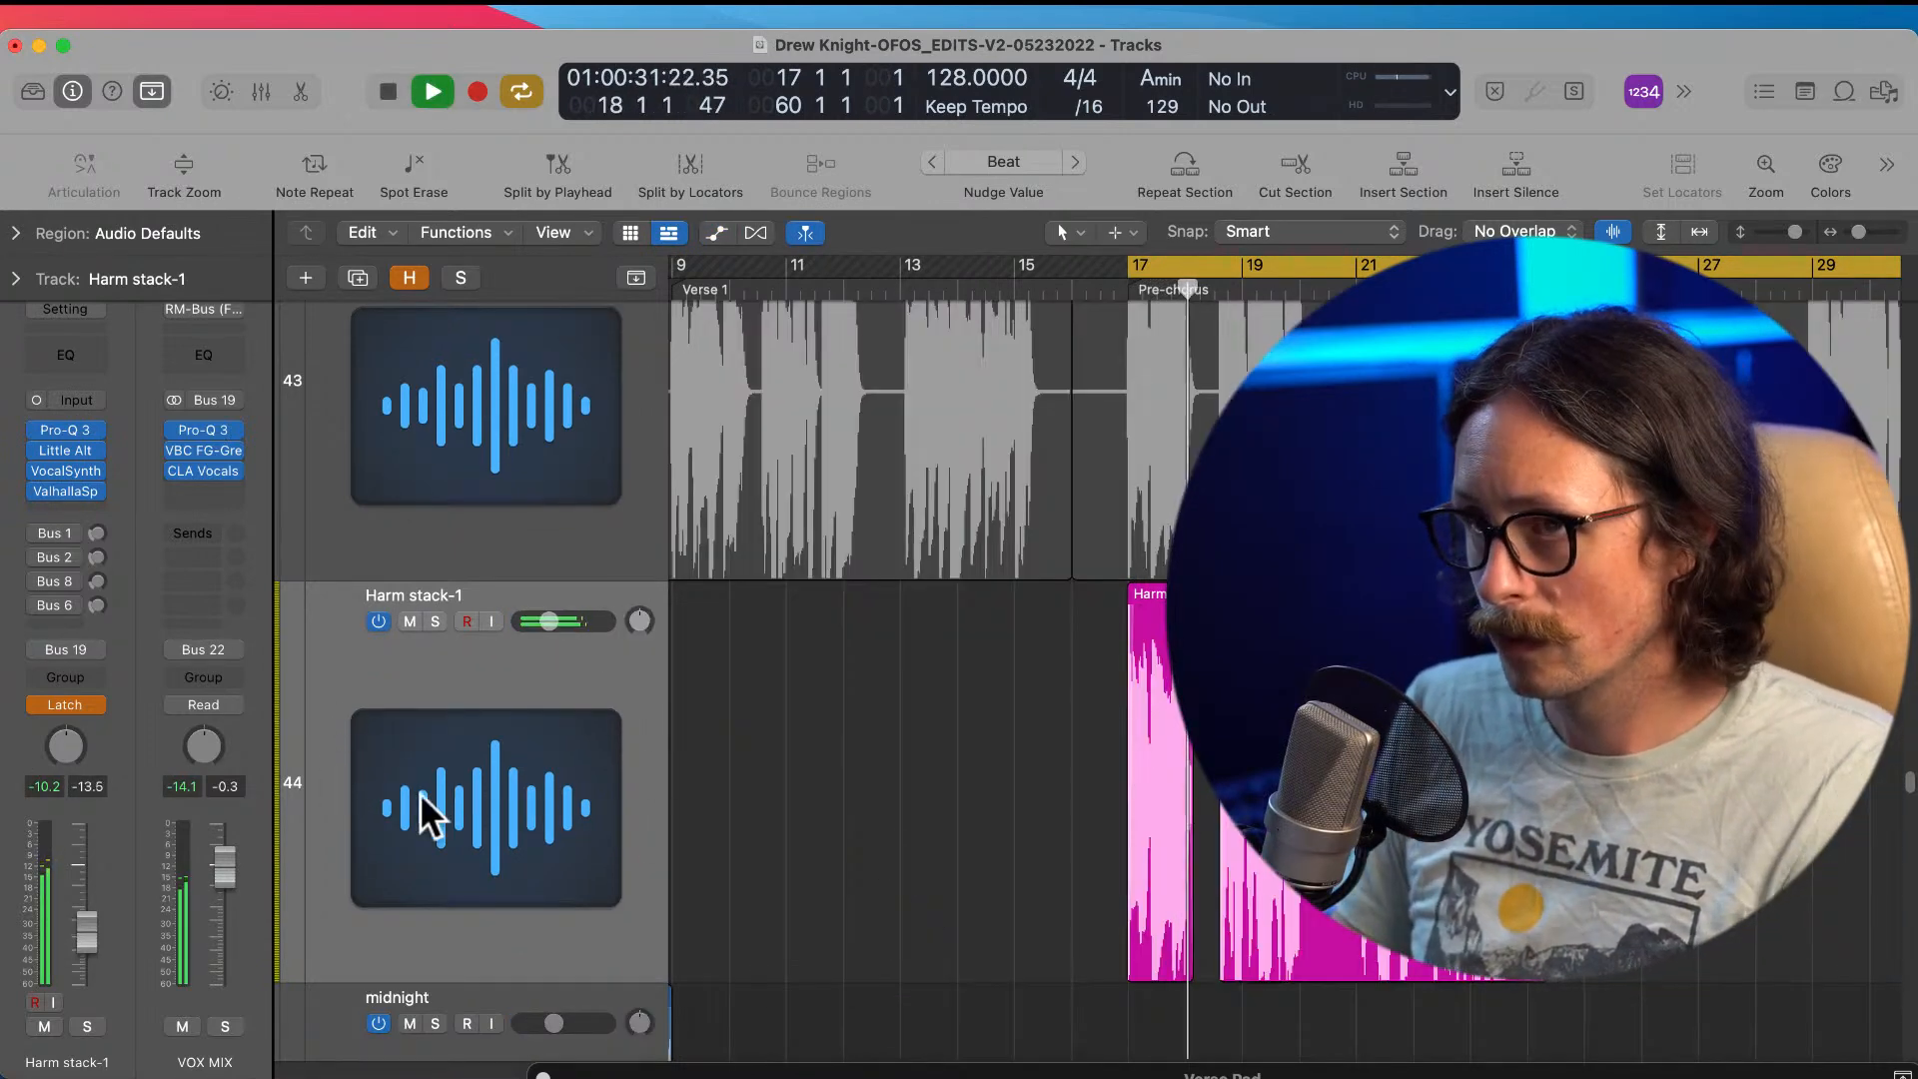
pyautogui.keyDown('ctrl'); pyautogui.keyDown('alt'); pyautogui.click(909, 824); pyautogui.keyUp('alt'); pyautogui.keyUp('ctrl')
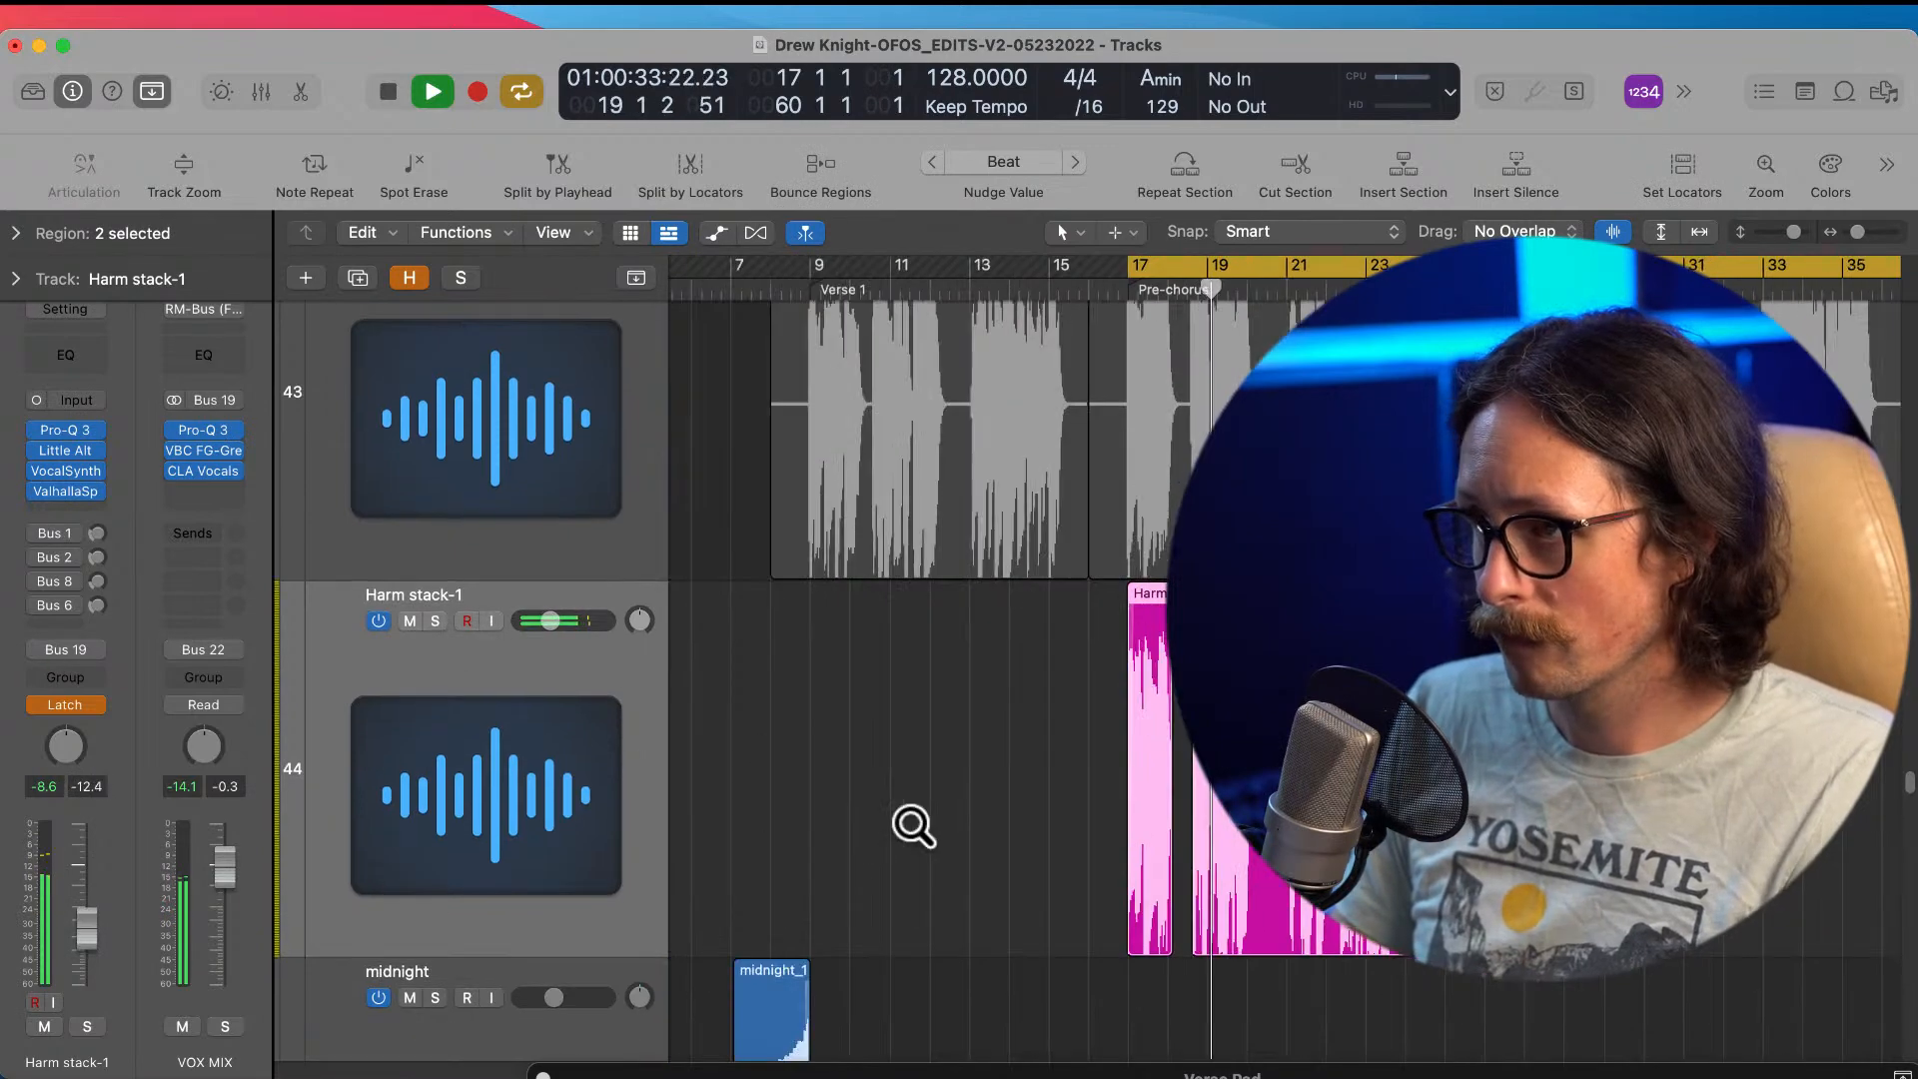
pyautogui.keyDown('ctrl'); pyautogui.keyDown('alt'); pyautogui.click(917, 825); pyautogui.keyUp('alt'); pyautogui.keyUp('ctrl')
pyautogui.keyDown('ctrl'); pyautogui.keyDown('alt'); pyautogui.click(918, 825); pyautogui.keyUp('alt'); pyautogui.keyUp('ctrl')
pyautogui.keyDown('ctrl'); pyautogui.keyDown('alt'); pyautogui.click(916, 819); pyautogui.keyUp('alt'); pyautogui.keyUp('ctrl')
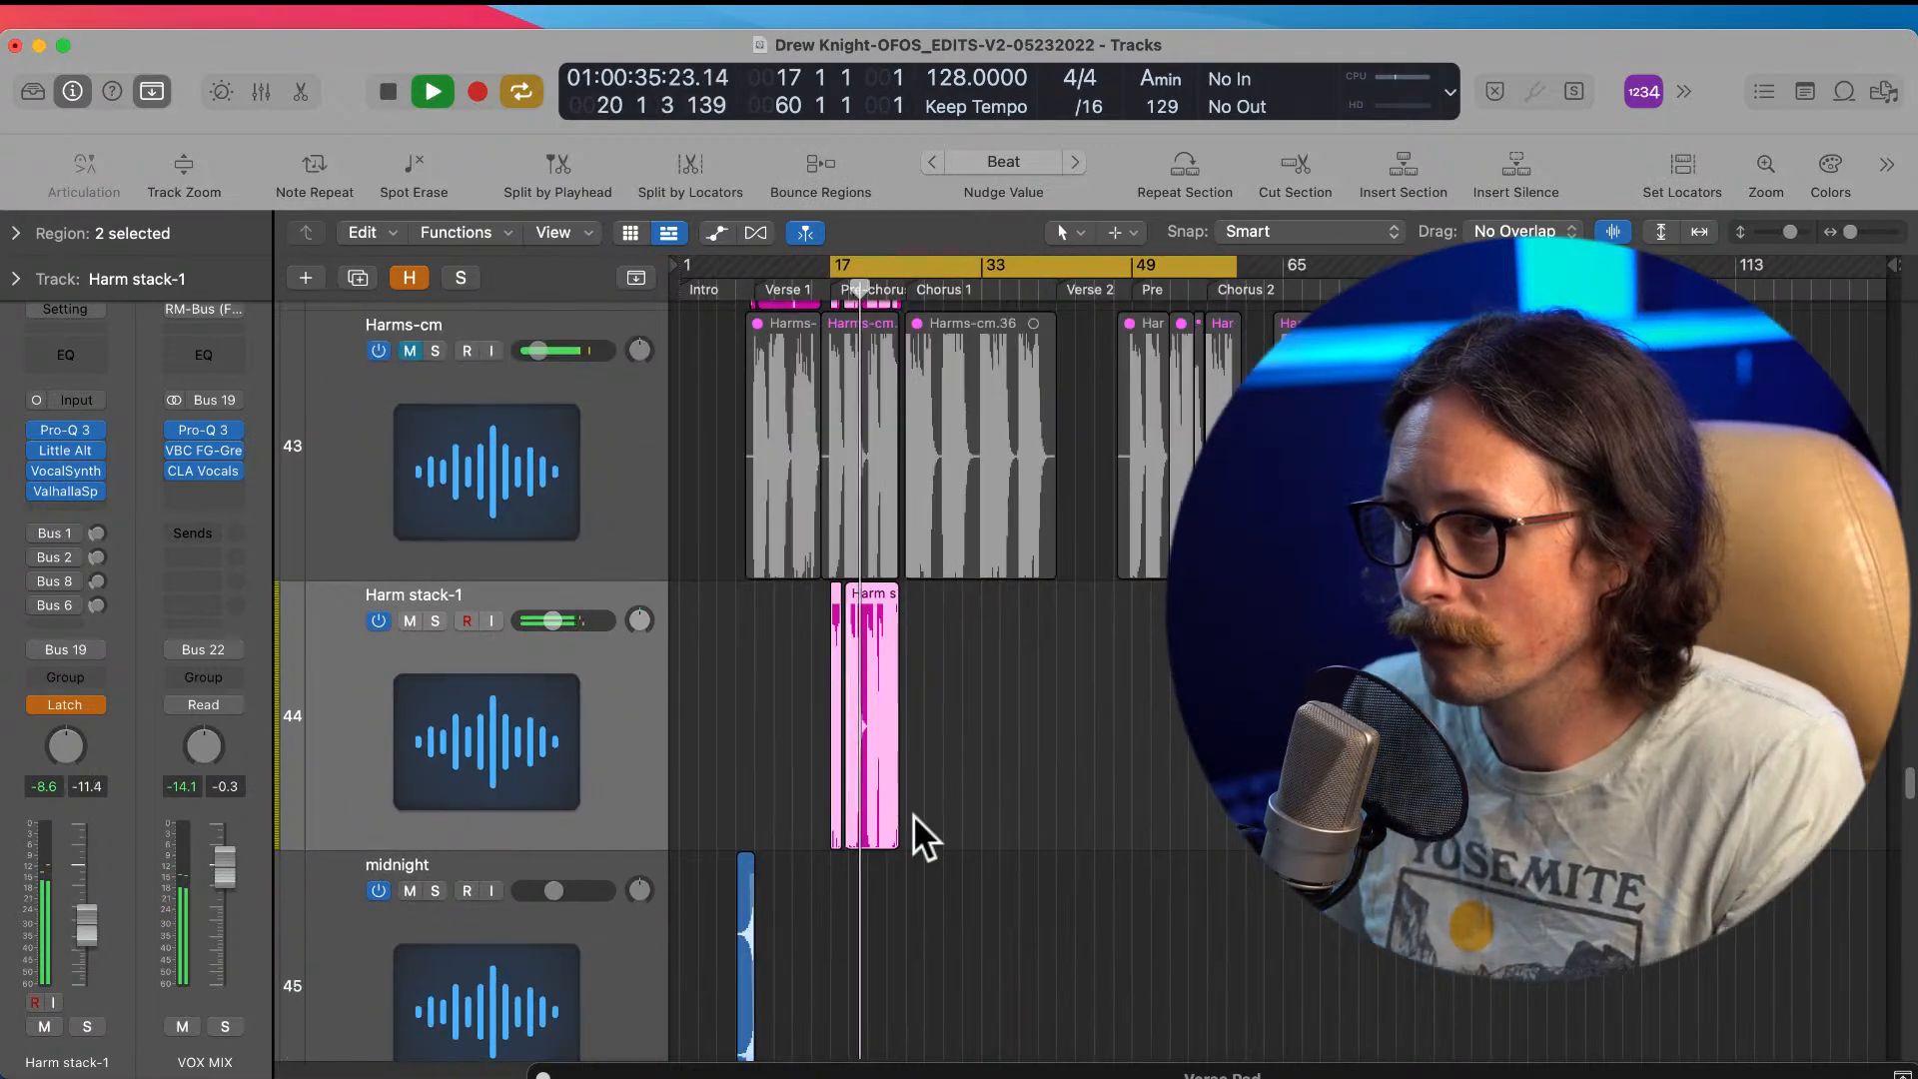
pyautogui.moveTo(805, 317); pyautogui.dragTo(984, 767)
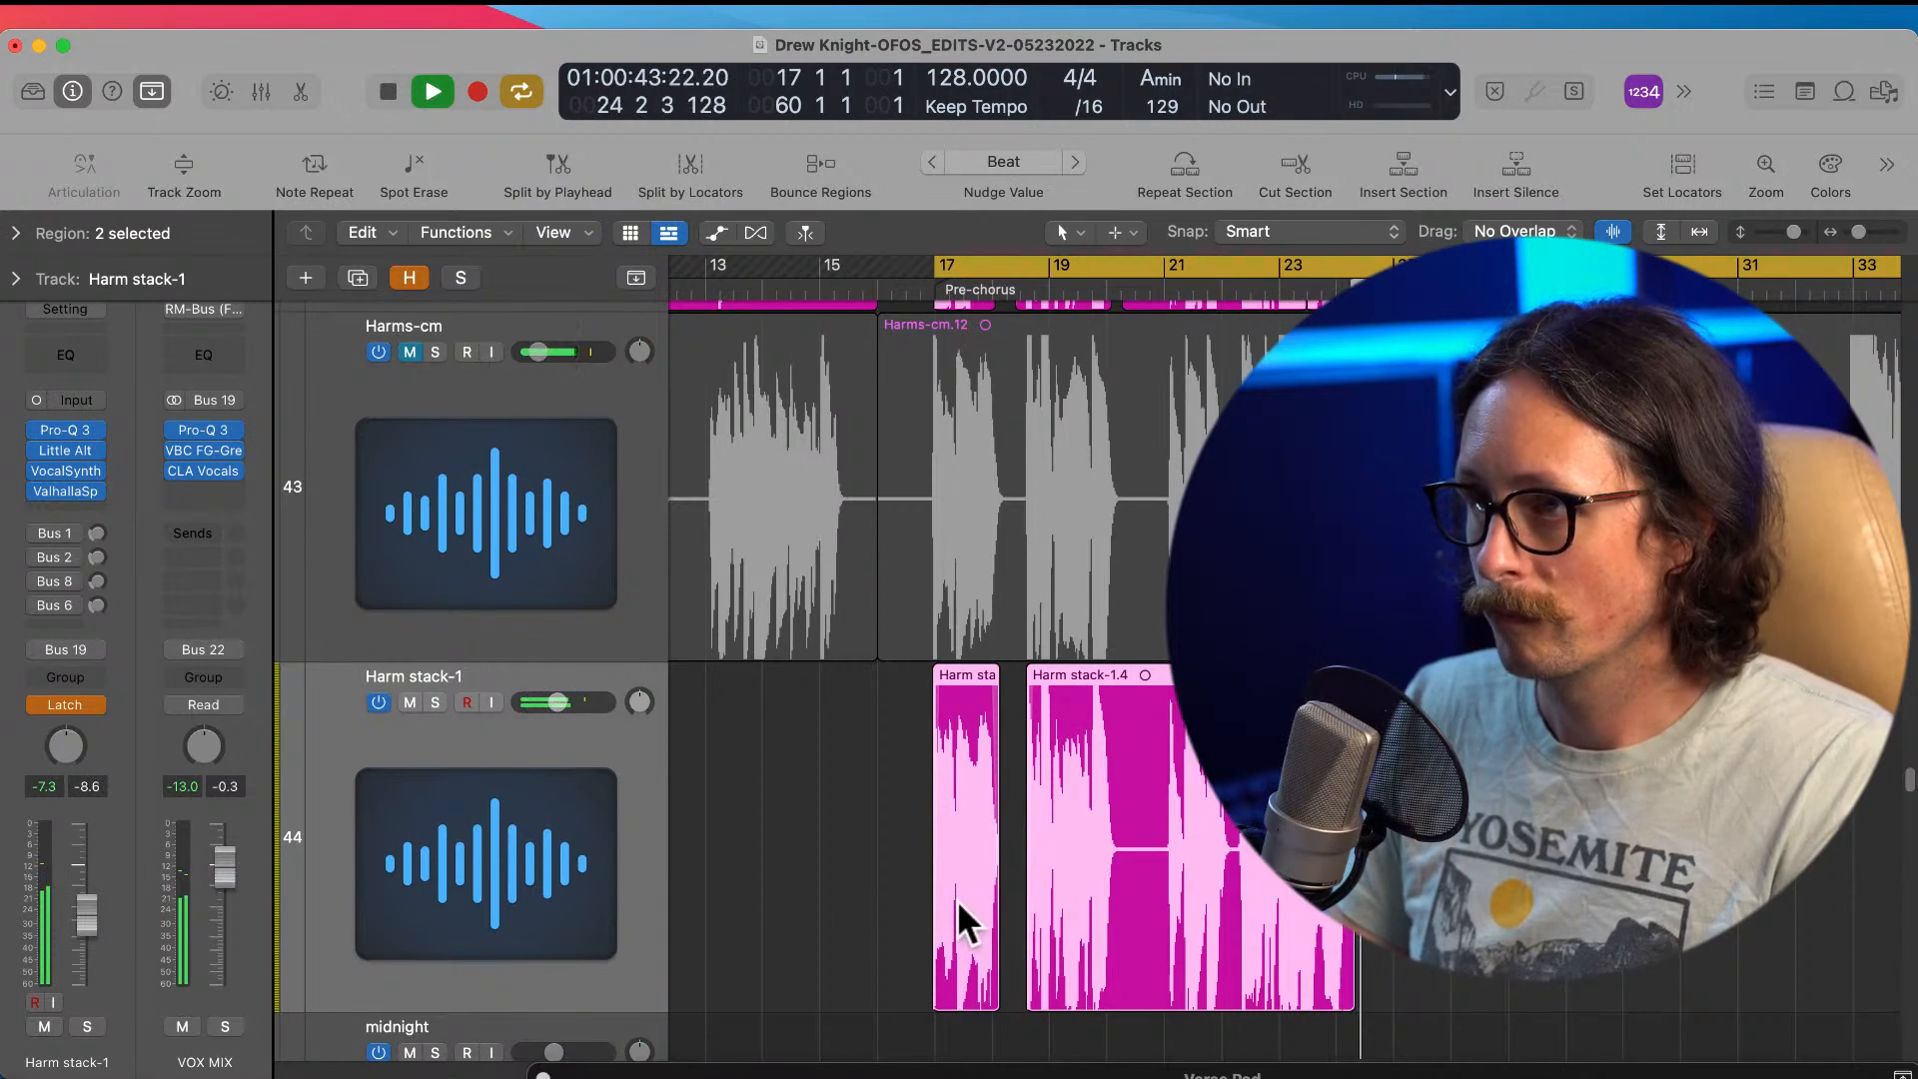
pyautogui.press('space')
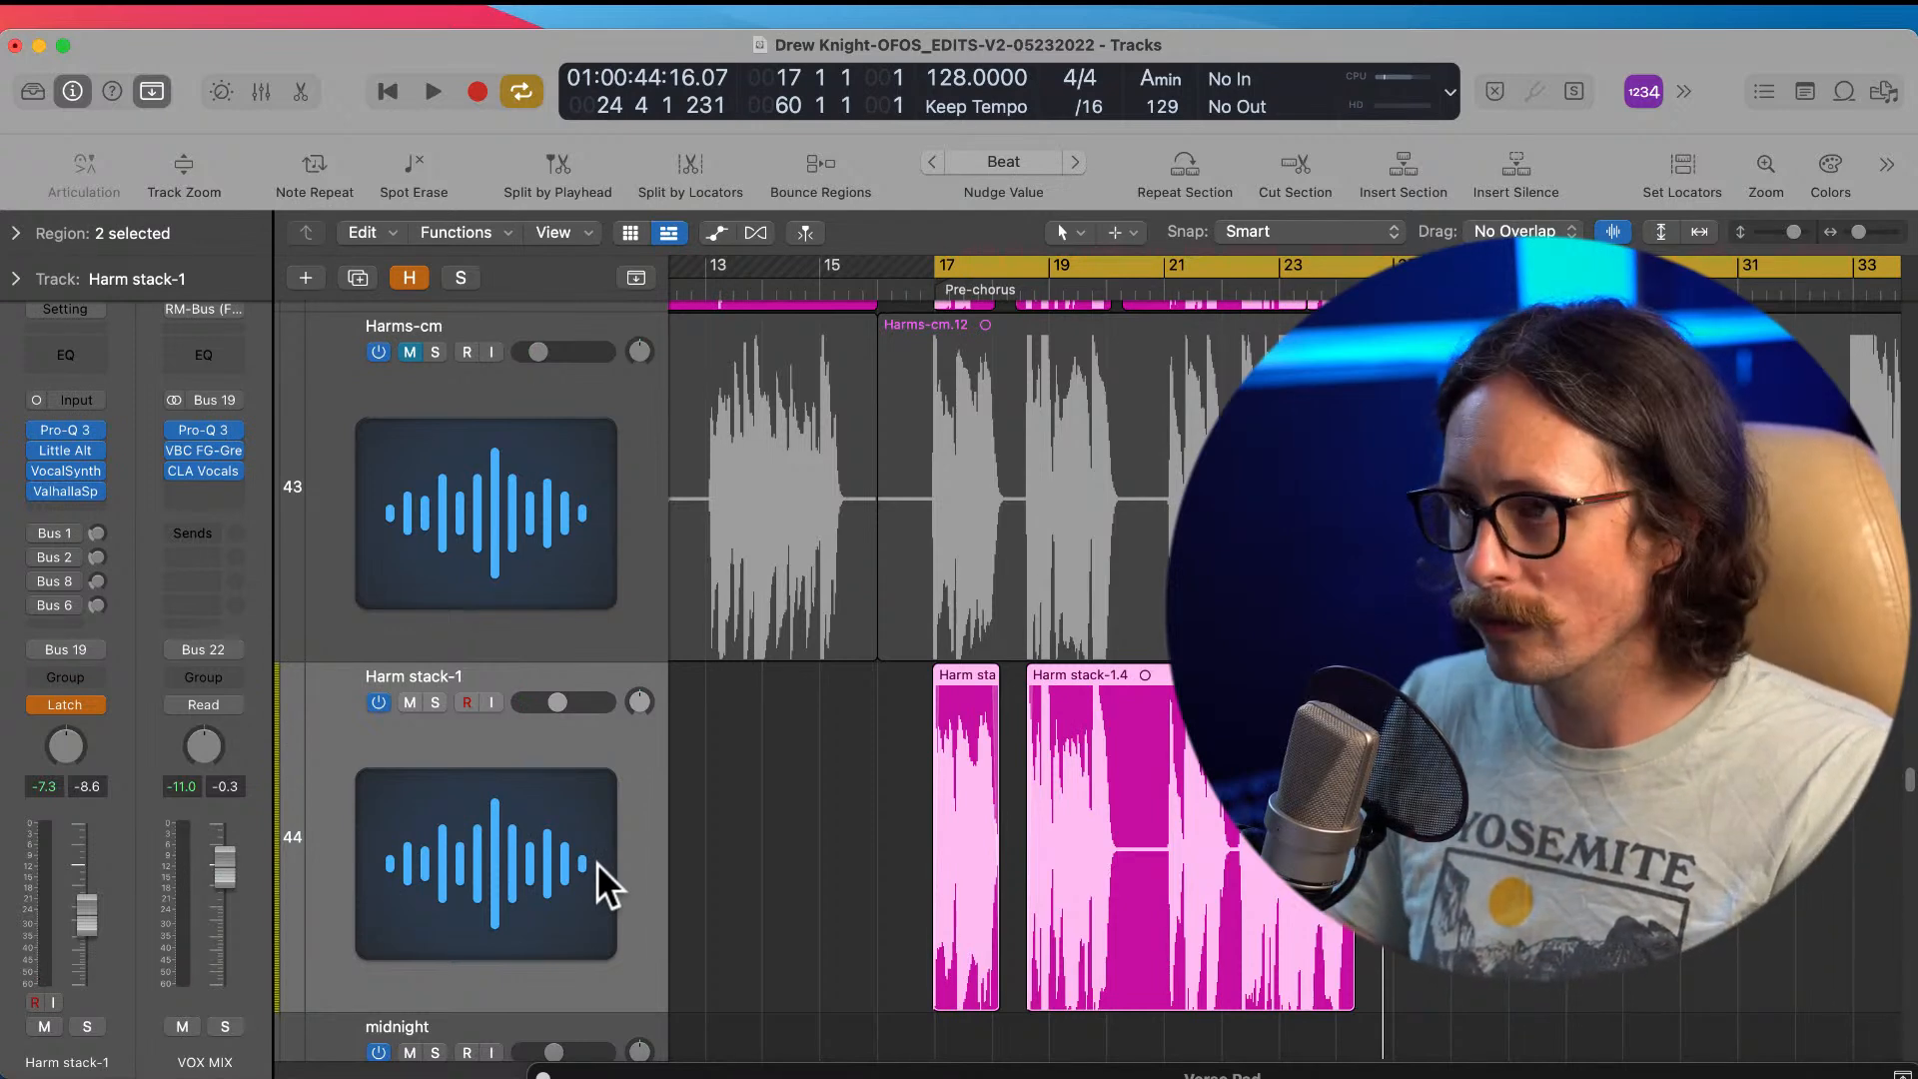
# Step: Show the Volume automation of Harm stack-1 and lower the end of its pre-chorus ramp to -11.3 dB
pyautogui.press('a')
pyautogui.click(512, 736)
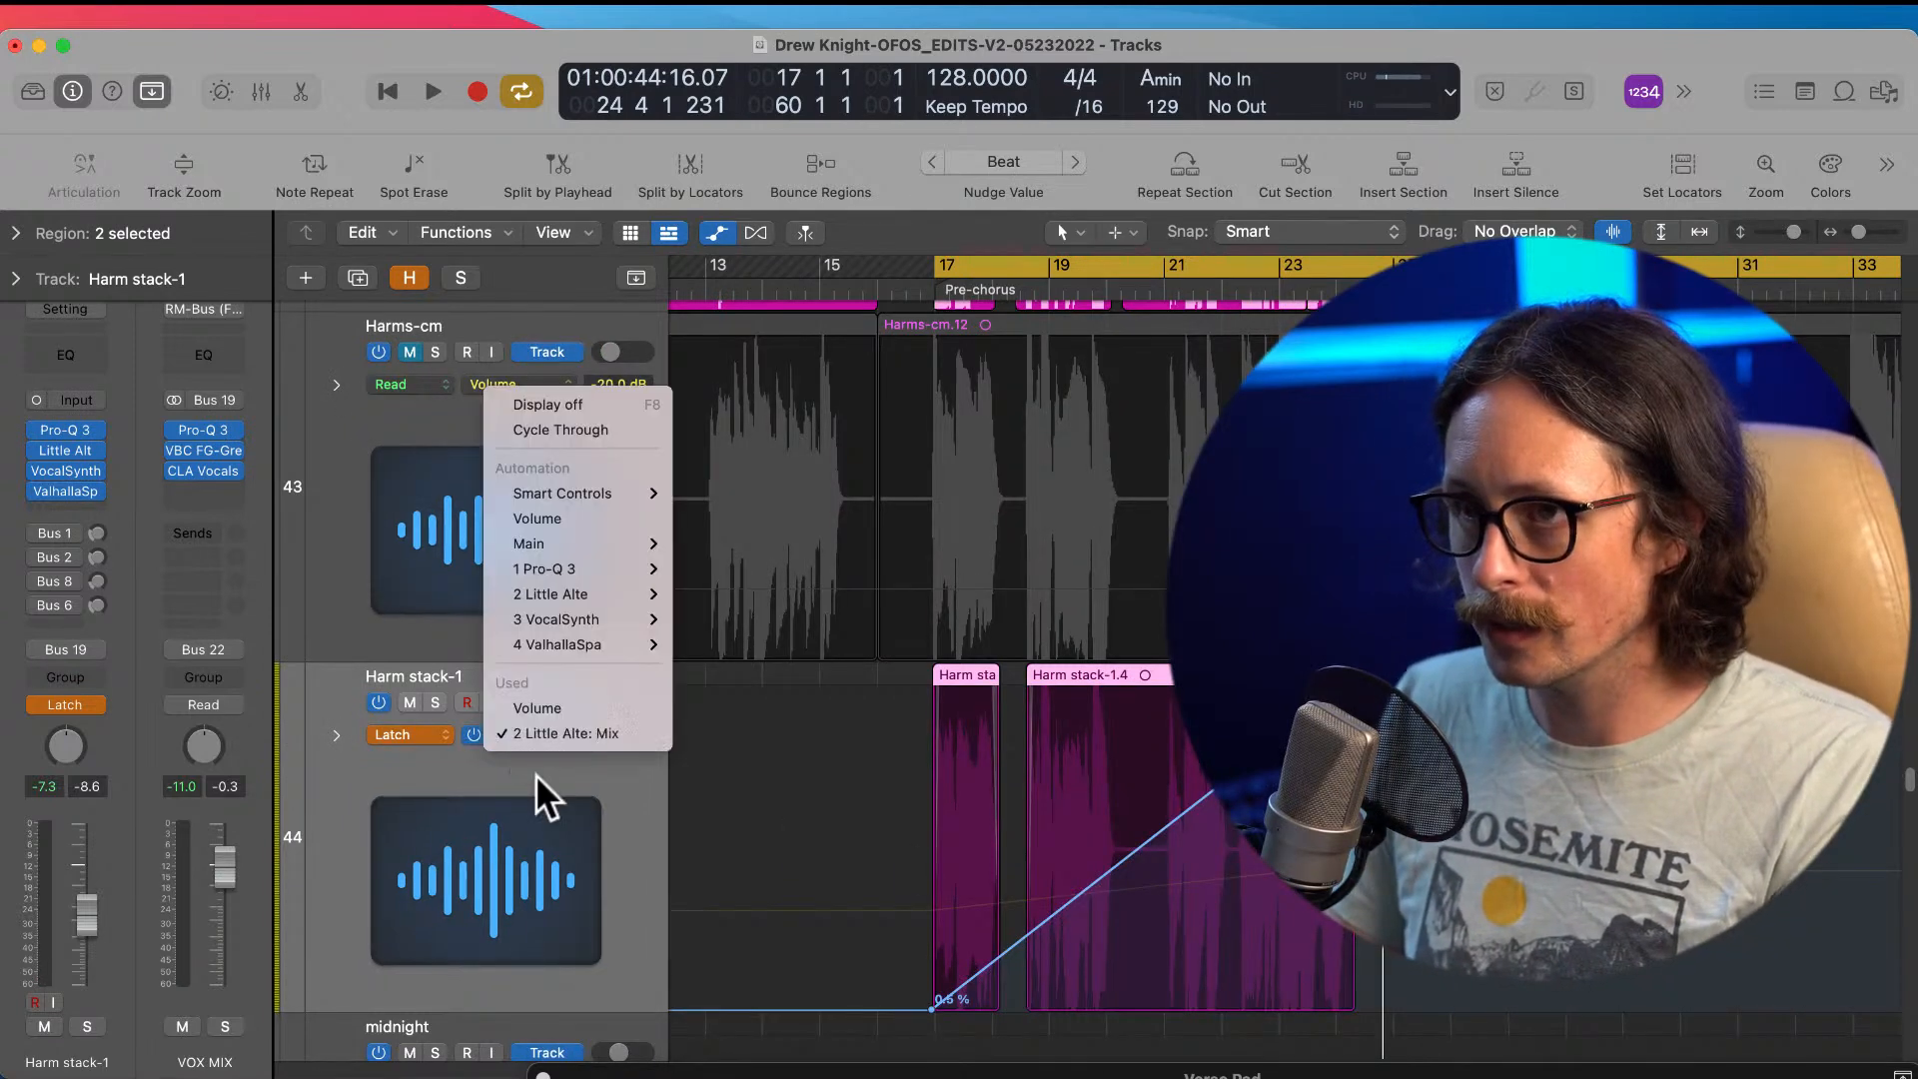
pyautogui.click(596, 696)
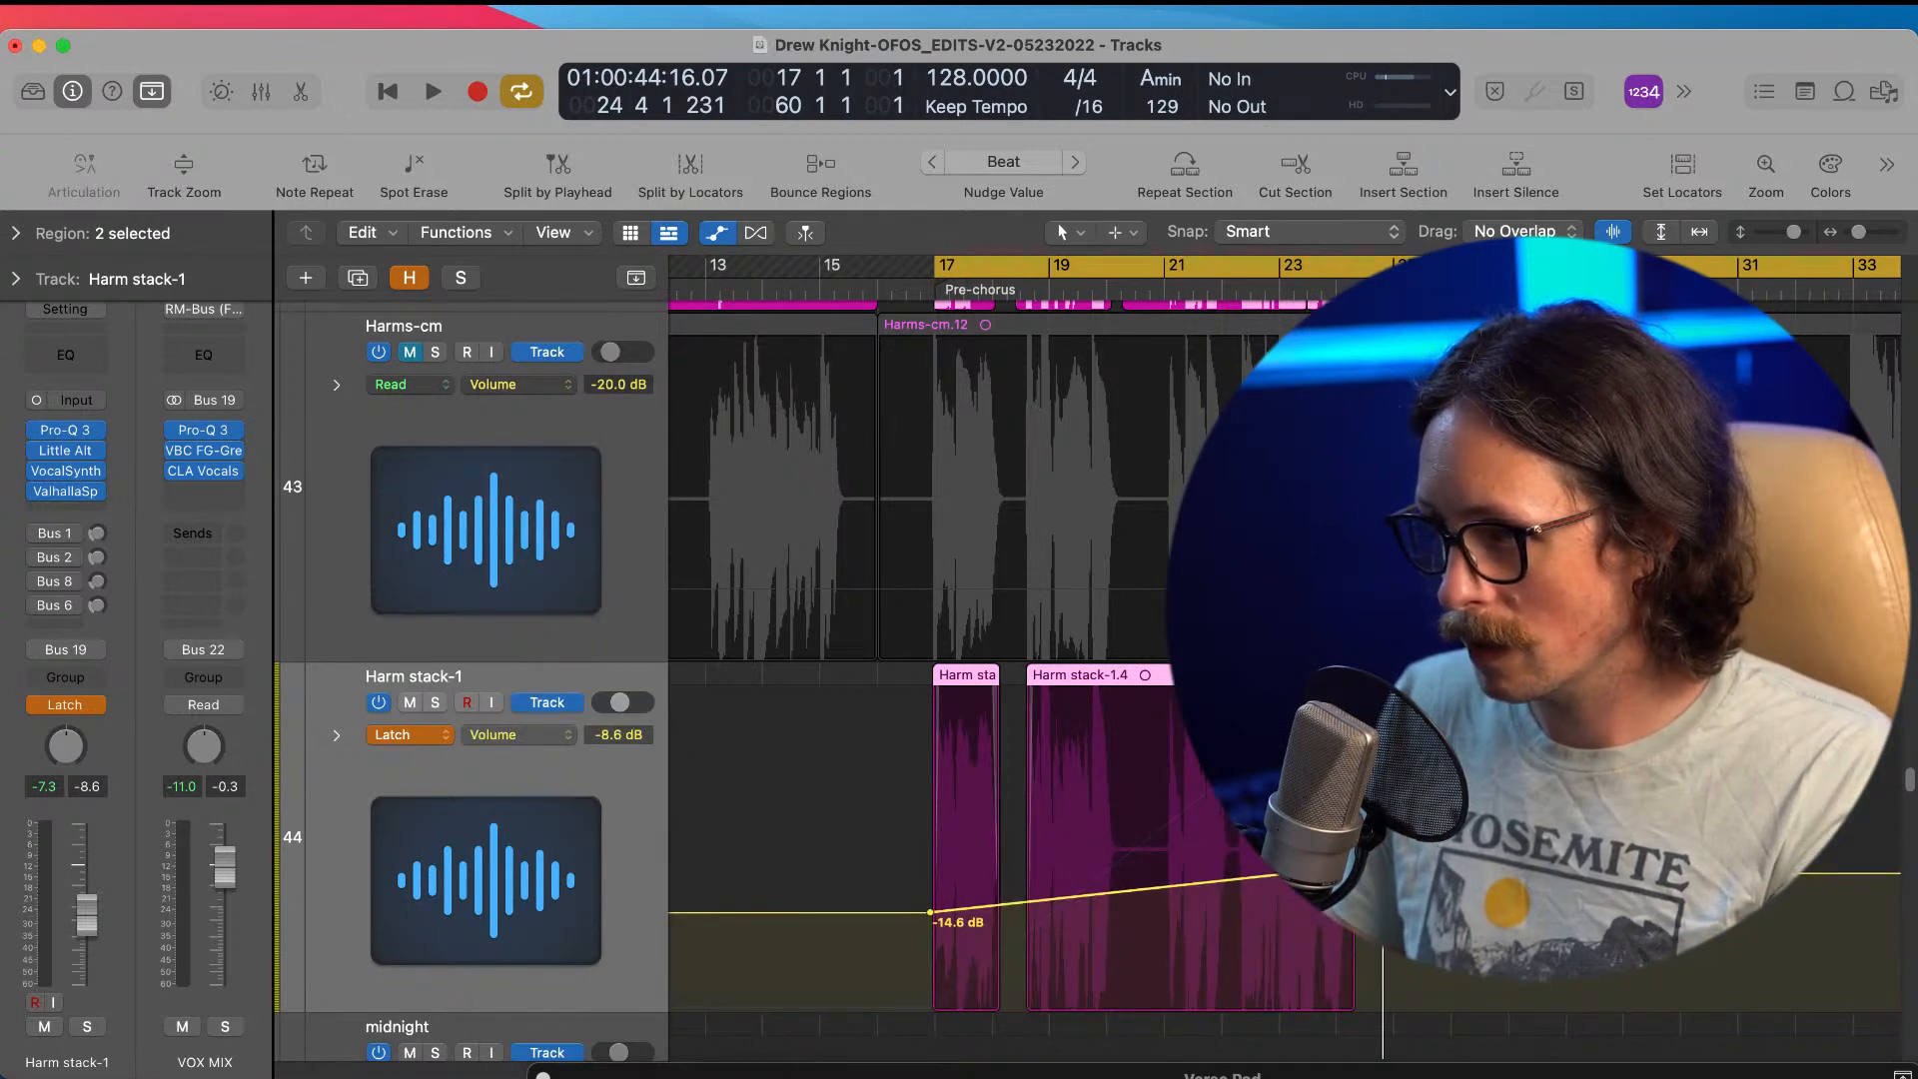
pyautogui.click(1321, 872)
pyautogui.moveTo(1315, 873); pyautogui.dragTo(1315, 901)
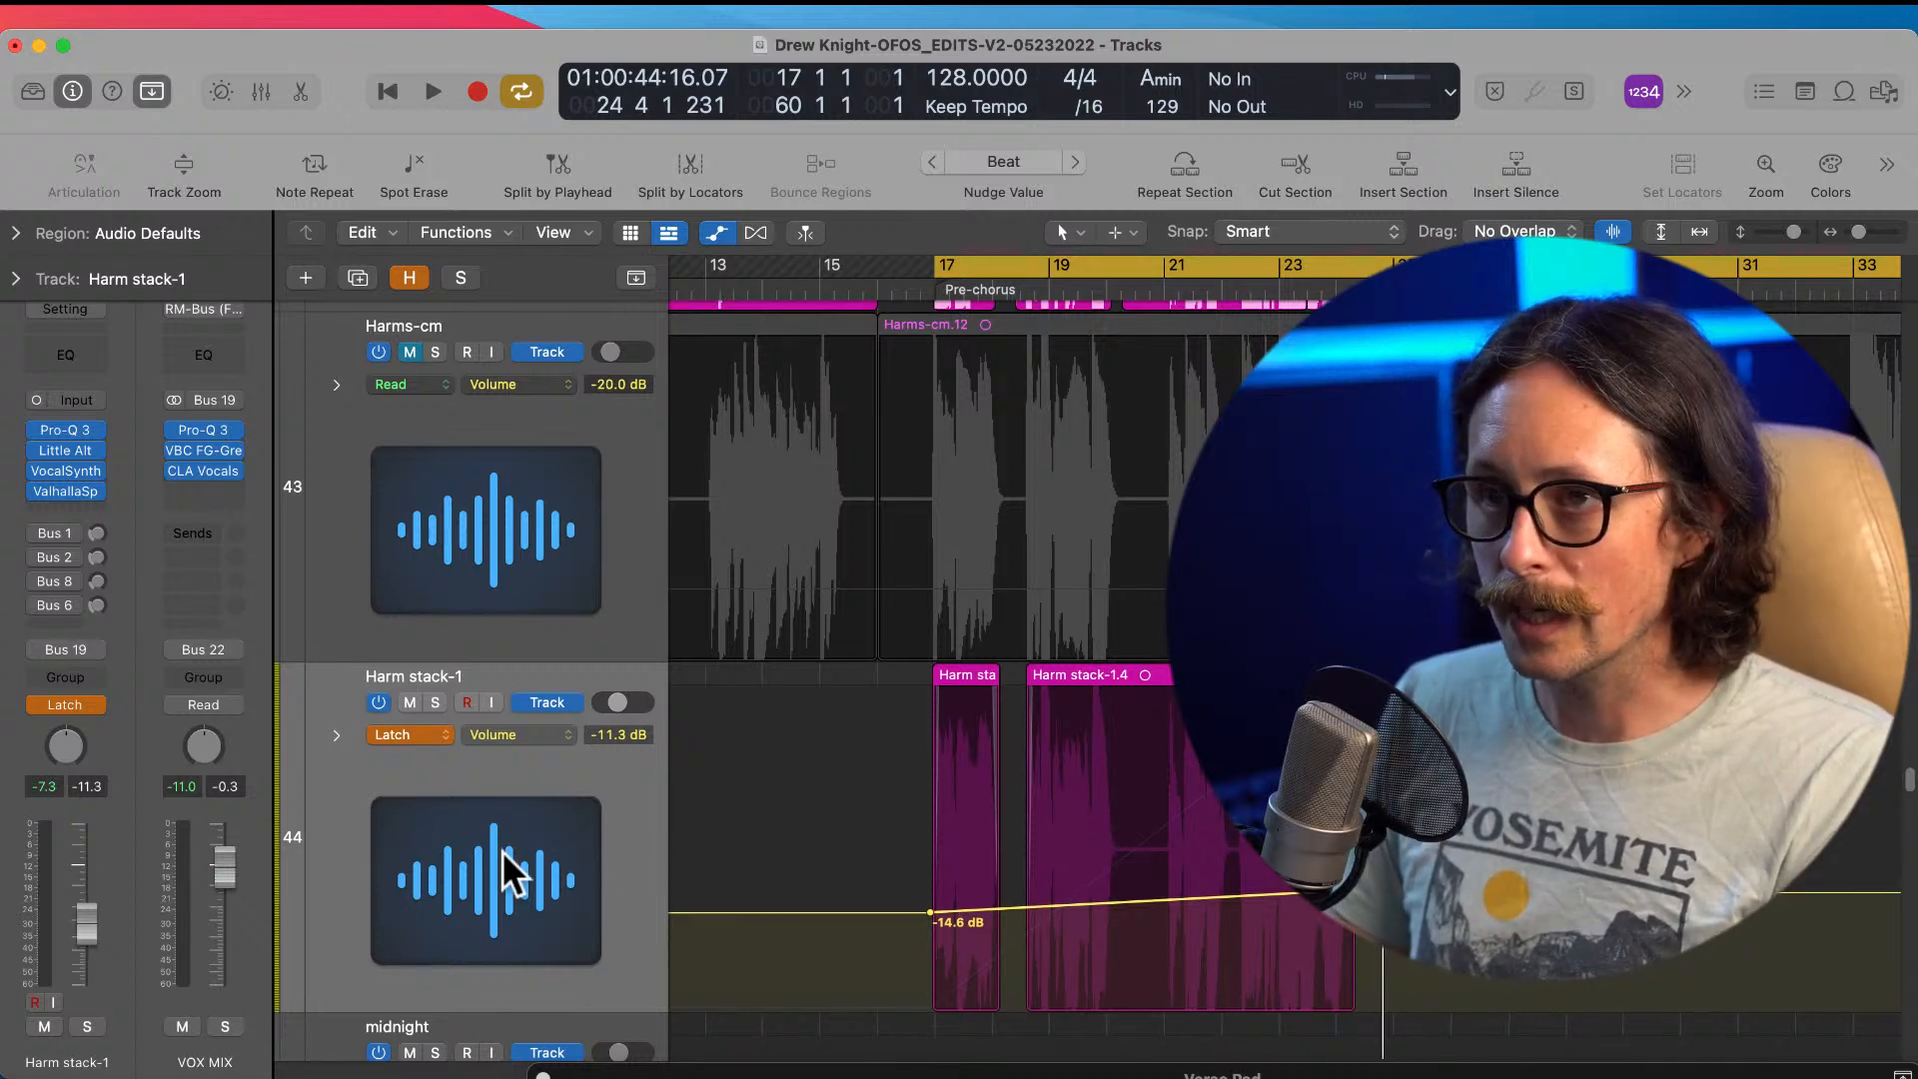
# Step: Set the automation mode of Harm stack-1 to Read, hide the automation and return to the arrangement overview
pyautogui.click(88, 703)
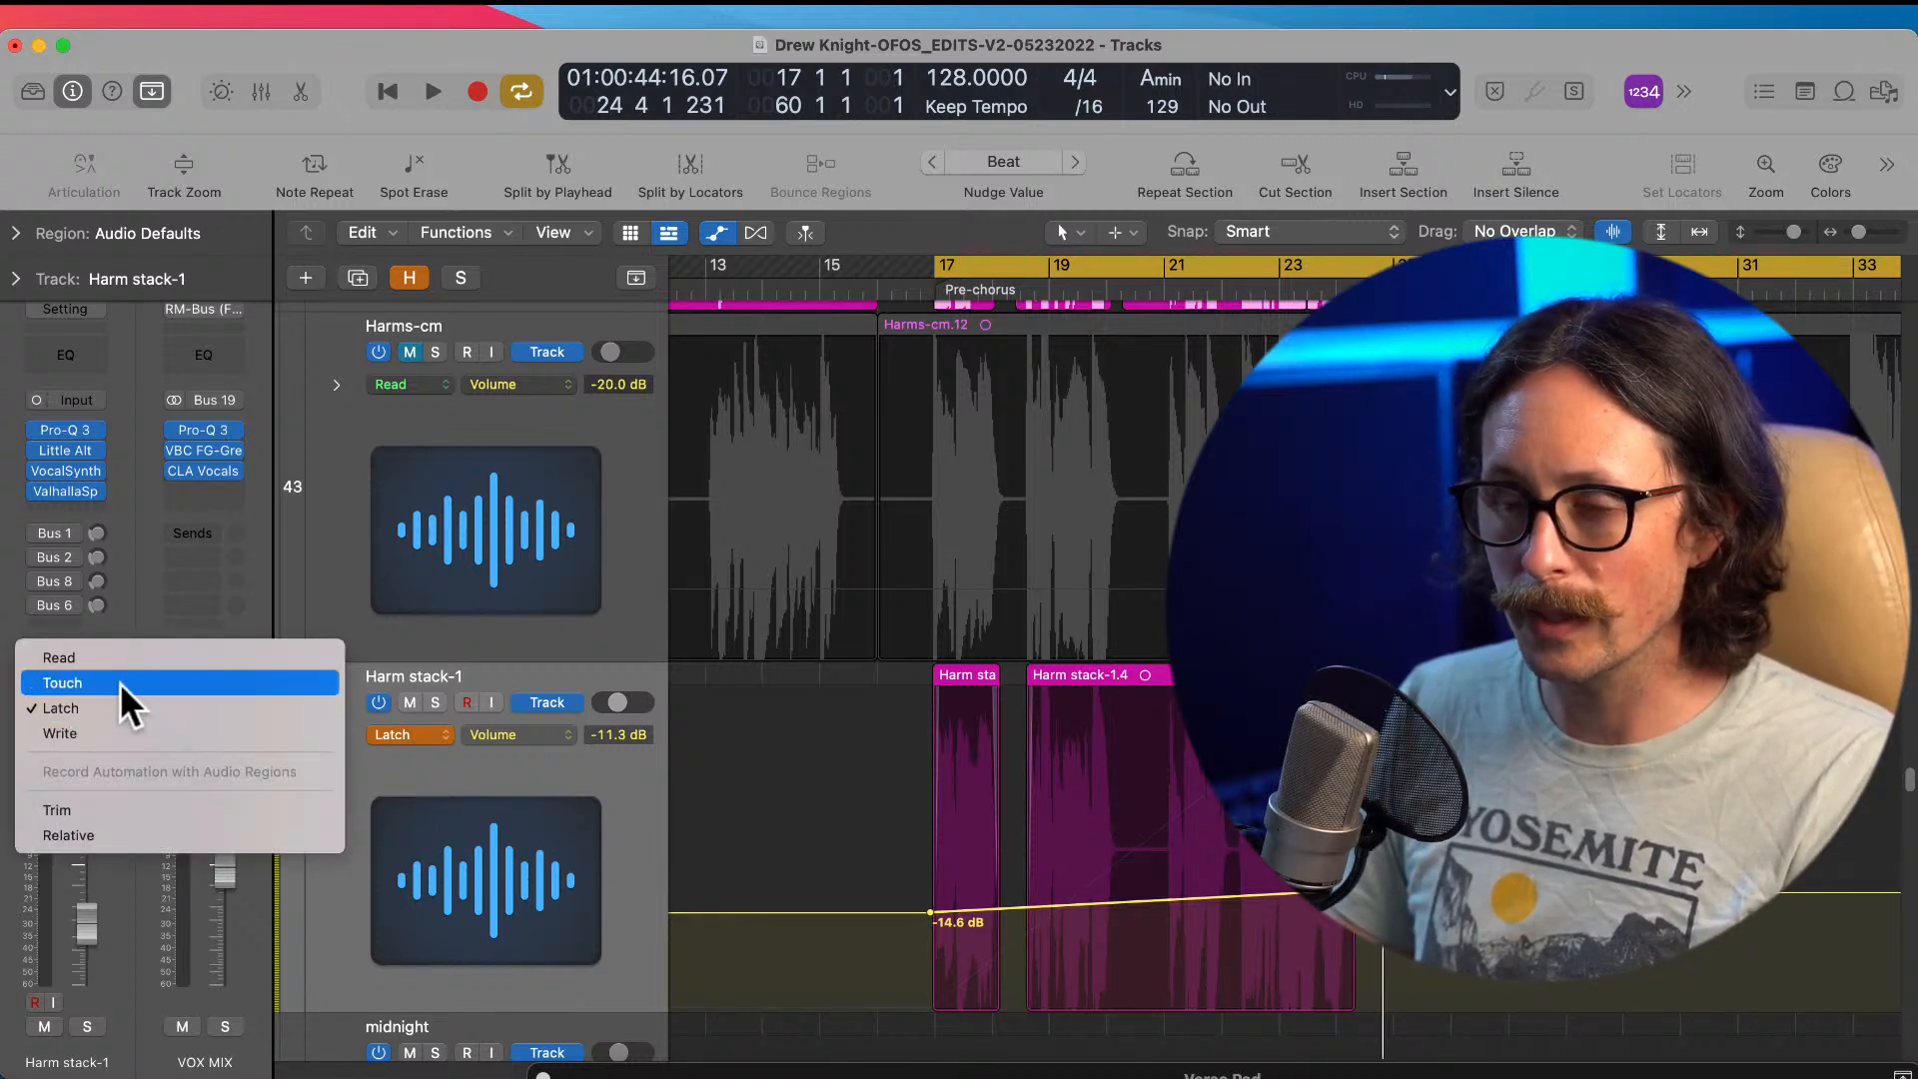
pyautogui.click(117, 657)
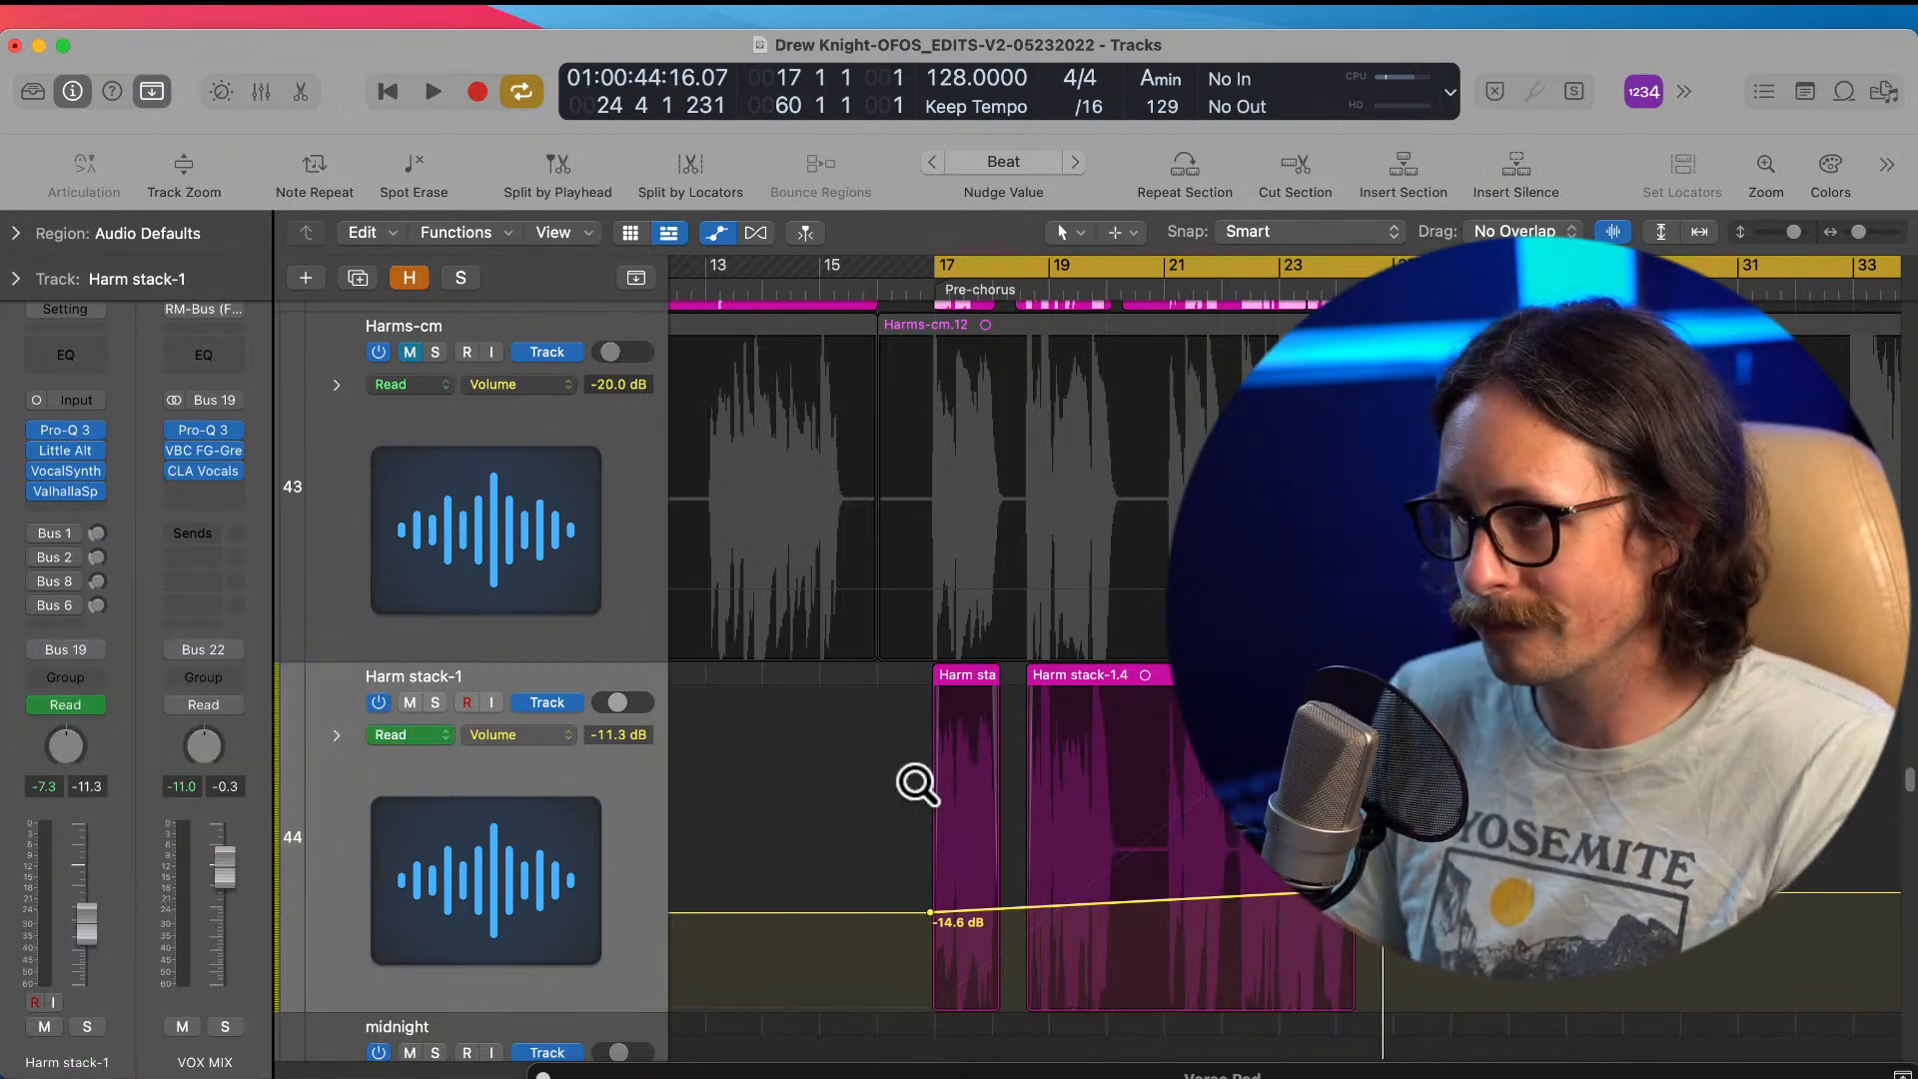
pyautogui.click(360, 790)
pyautogui.keyDown('ctrl'); pyautogui.keyDown('alt'); pyautogui.click(999, 732); pyautogui.keyUp('alt'); pyautogui.keyUp('ctrl')
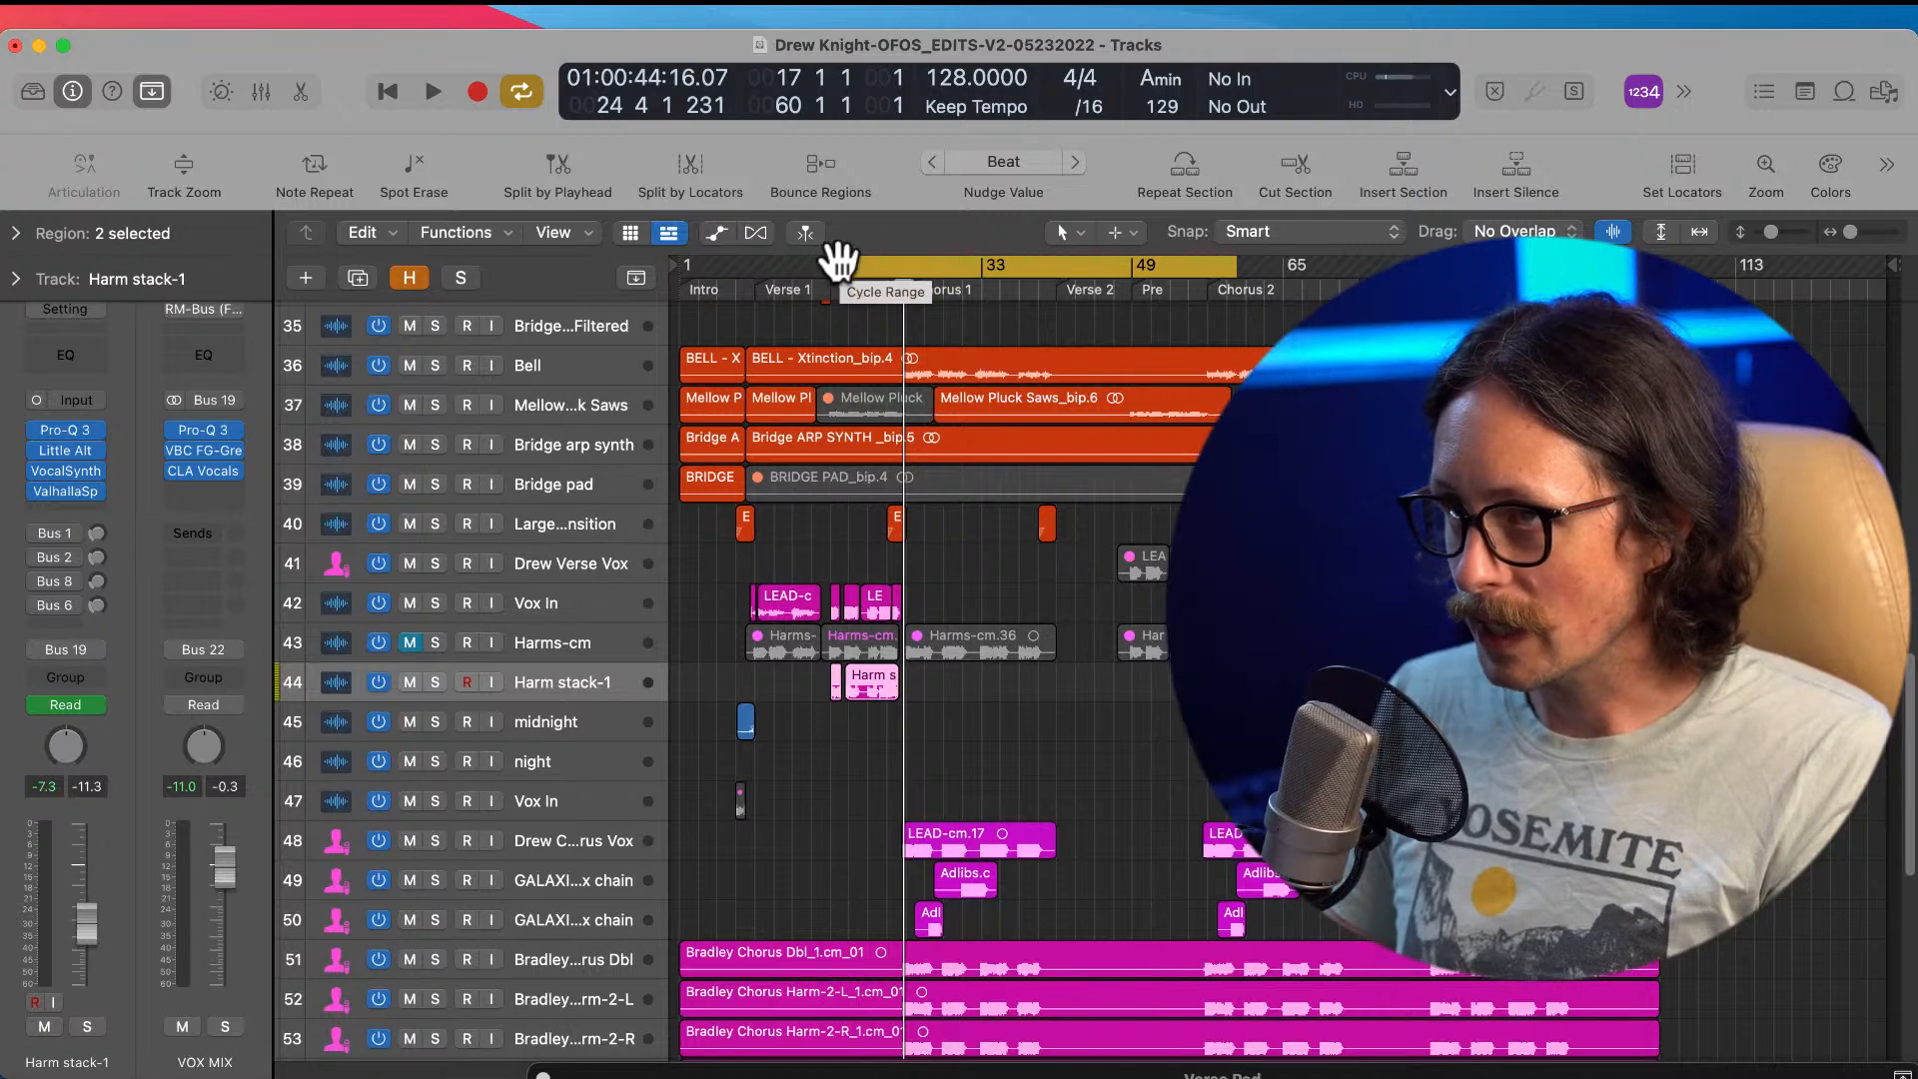
# Step: Extend the cycle range back to bar 1, deselect all regions and play the song from the beginning
pyautogui.moveTo(837, 262); pyautogui.dragTo(600, 385)
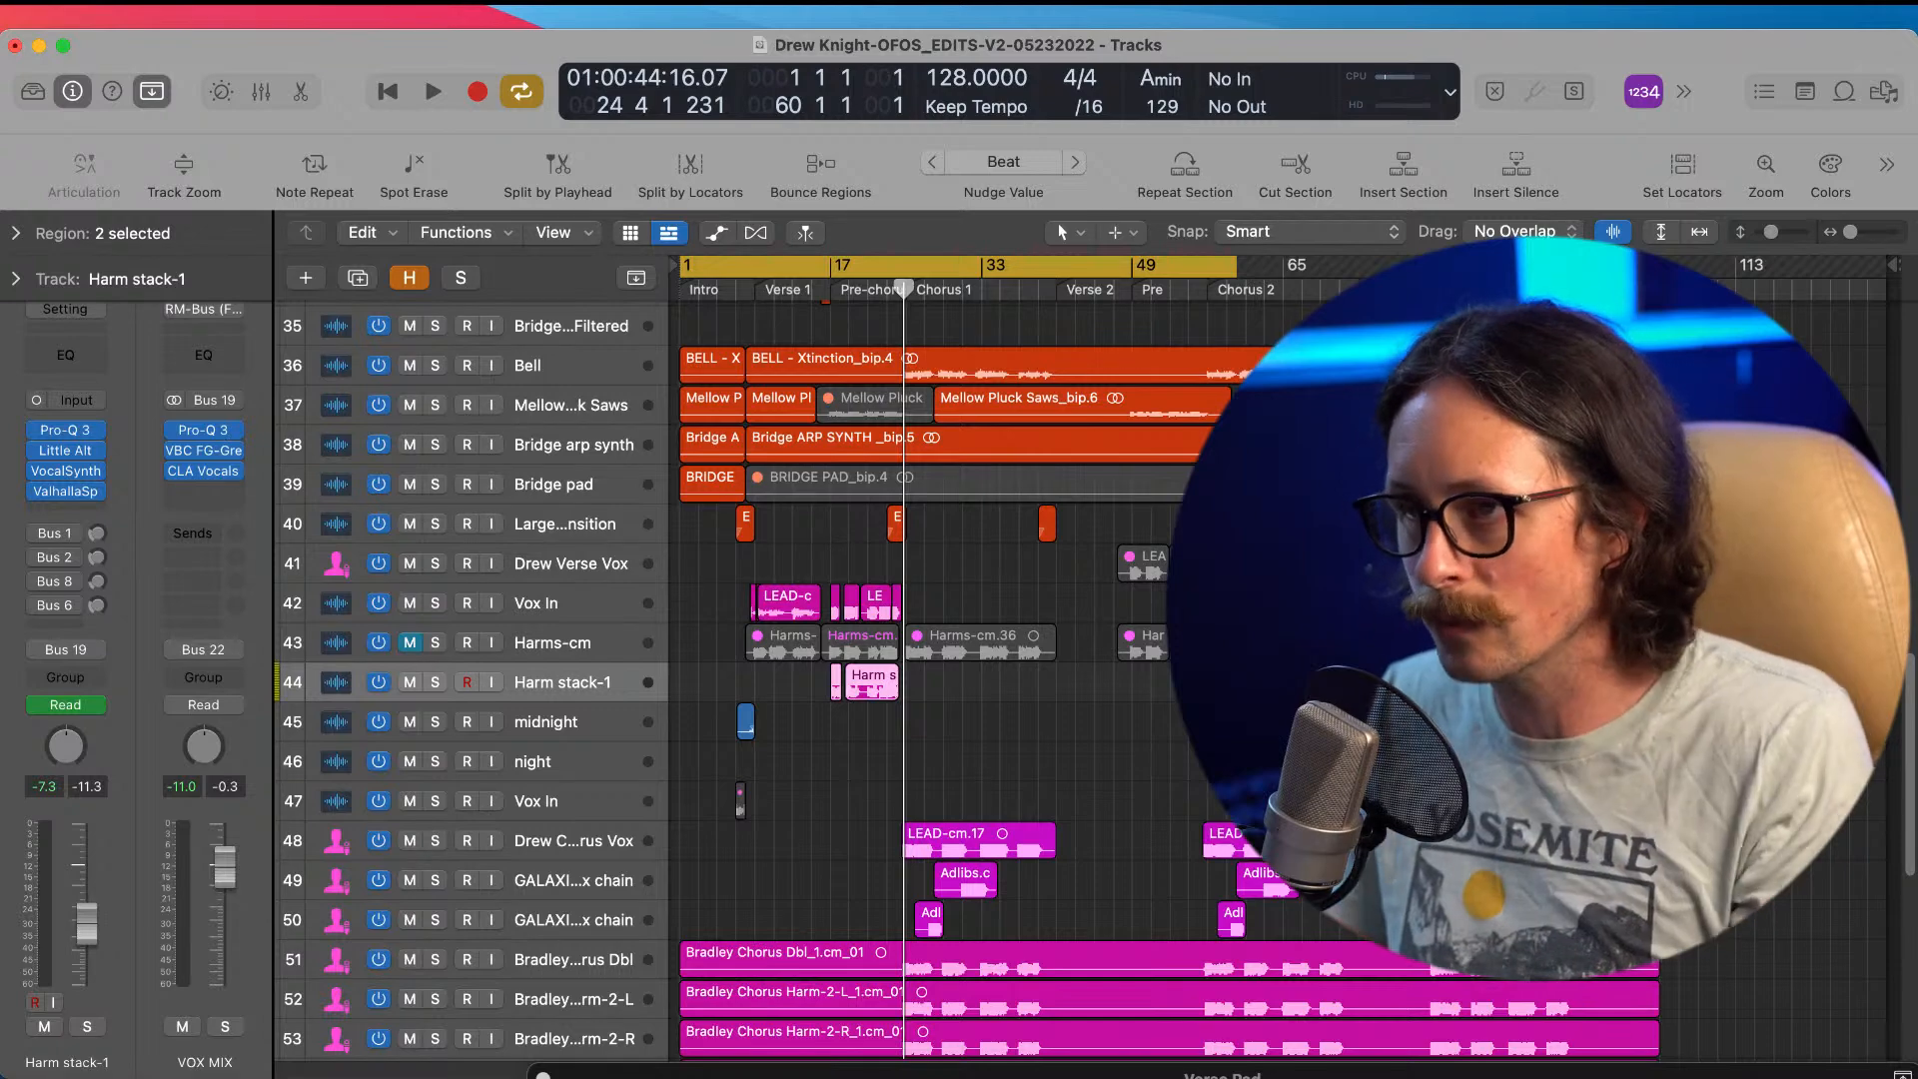
pyautogui.press('super+shift+a')
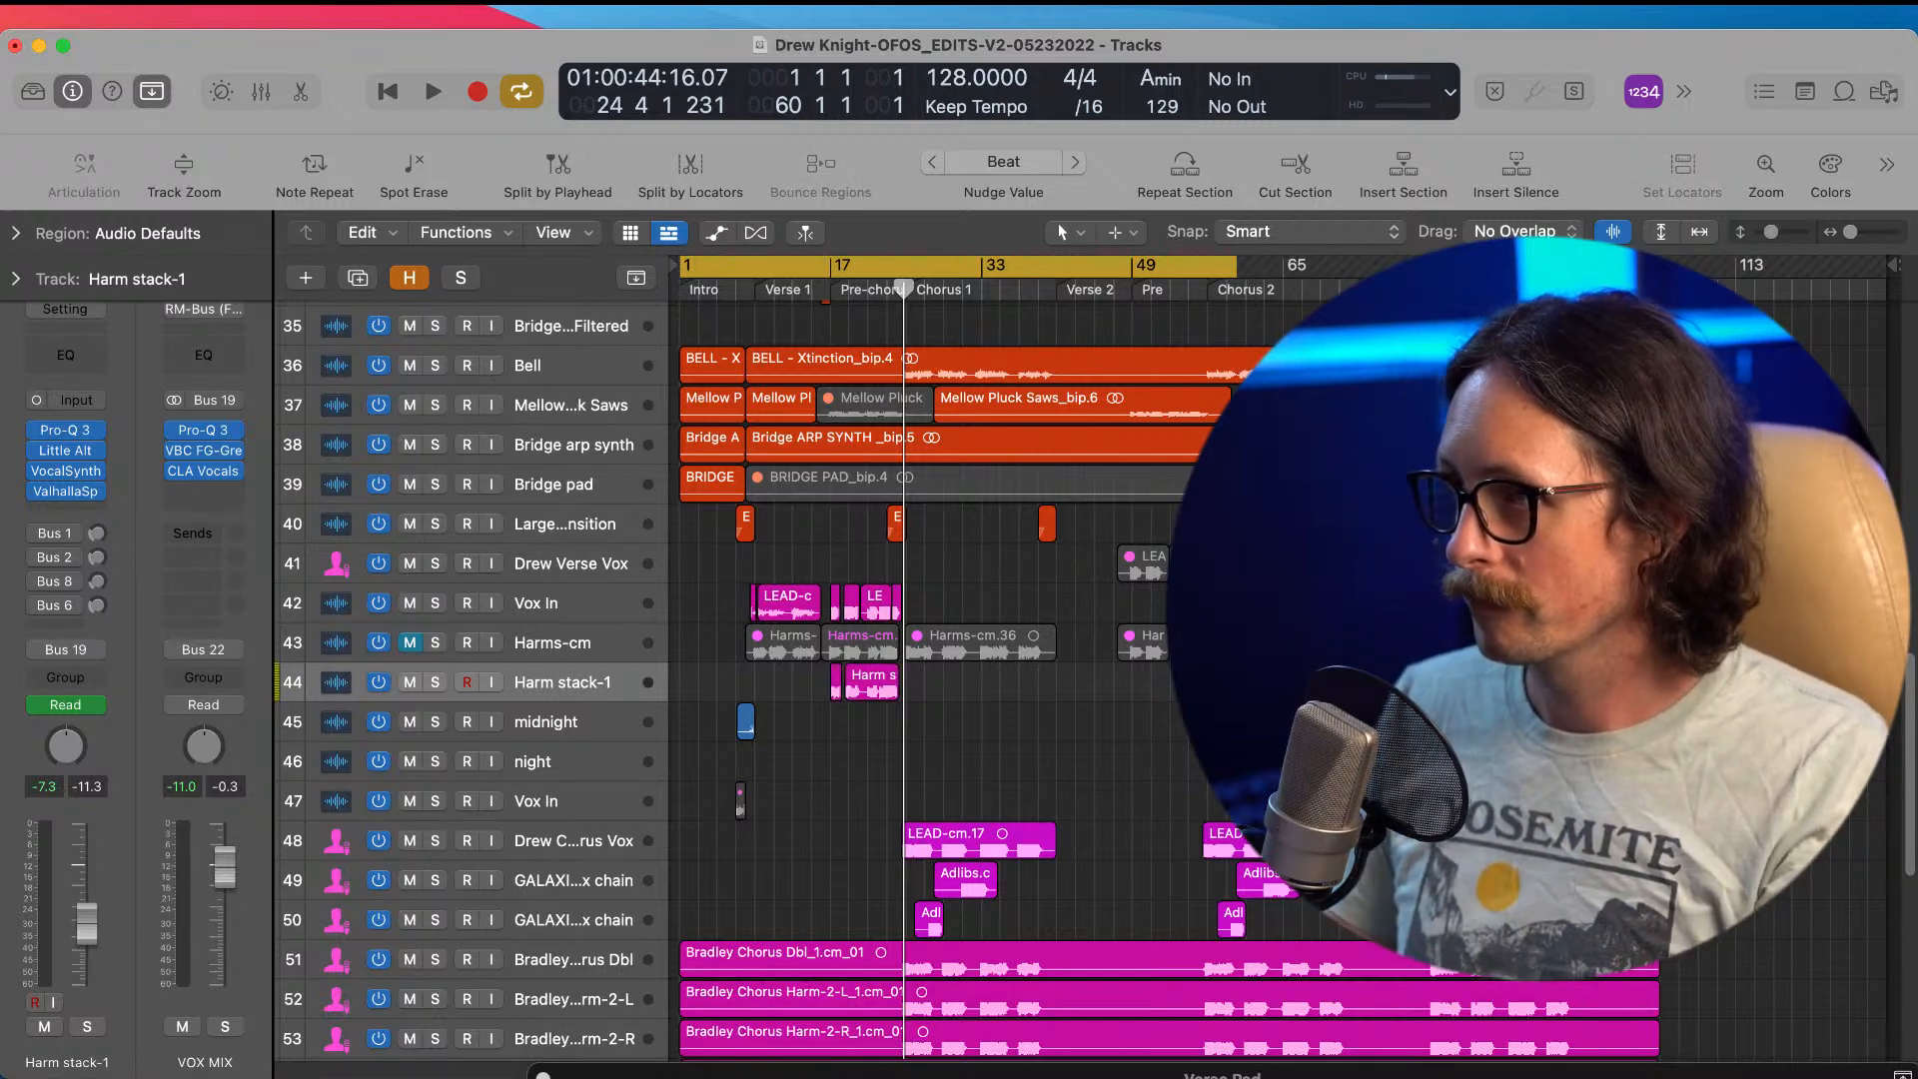
pyautogui.press('Return')
pyautogui.press('space')
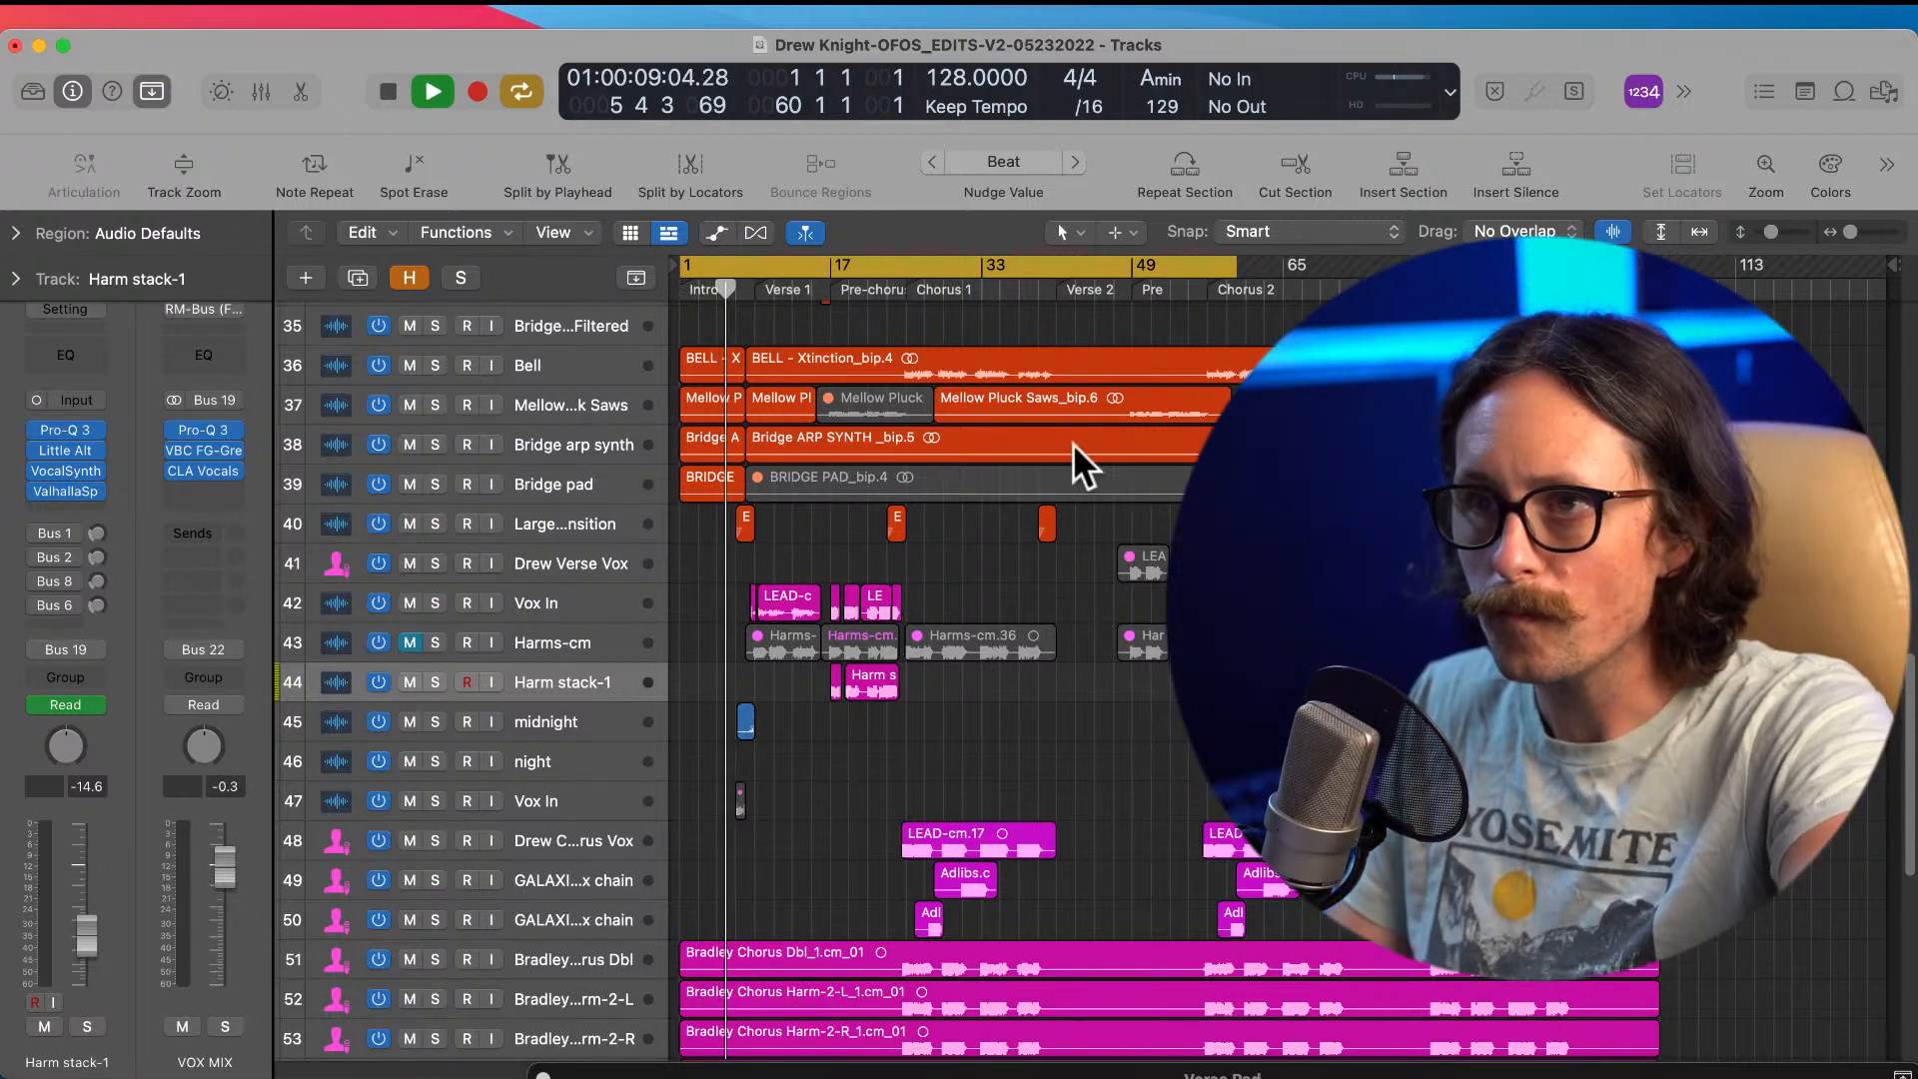
# Step: Slightly lower a mid-range band in the Pro-Q 3 on VOX MIX during playback, and close the plug-in
pyautogui.click(205, 430)
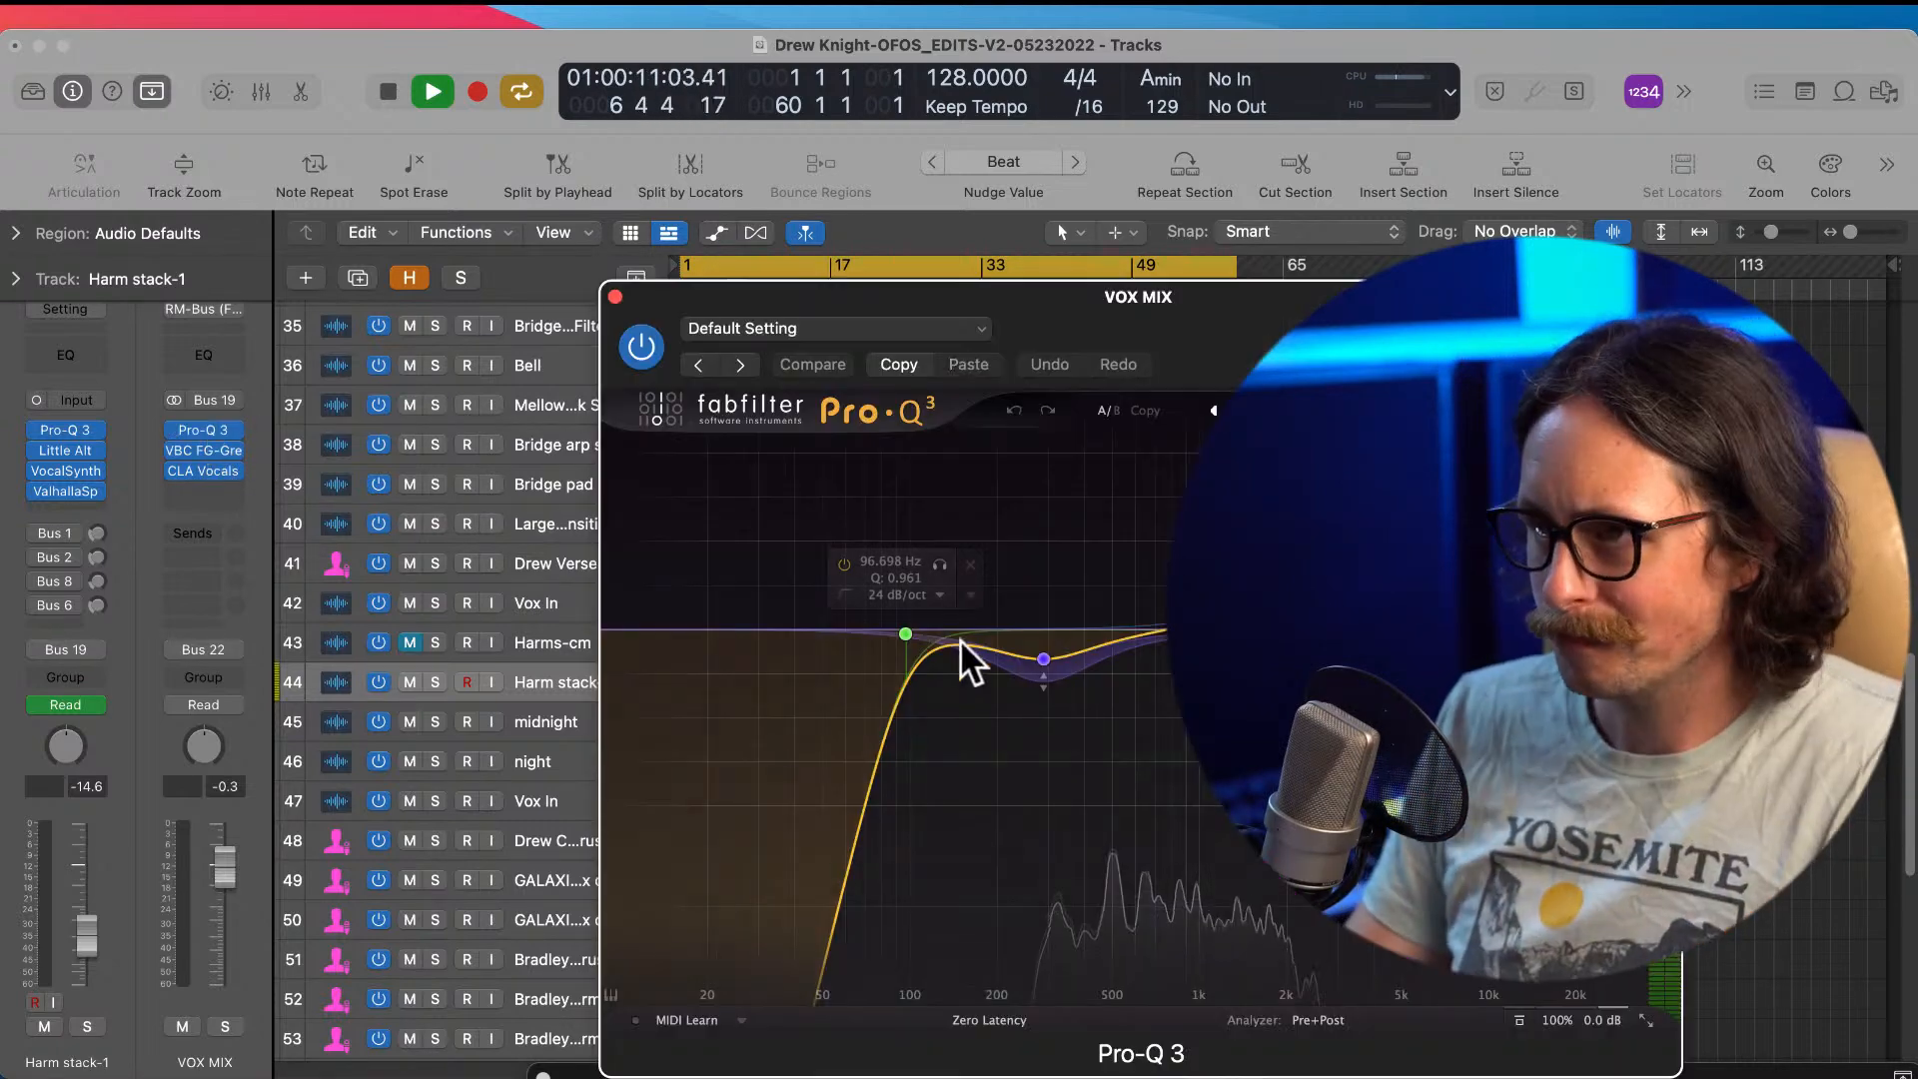
pyautogui.moveTo(1226, 614); pyautogui.dragTo(1226, 620)
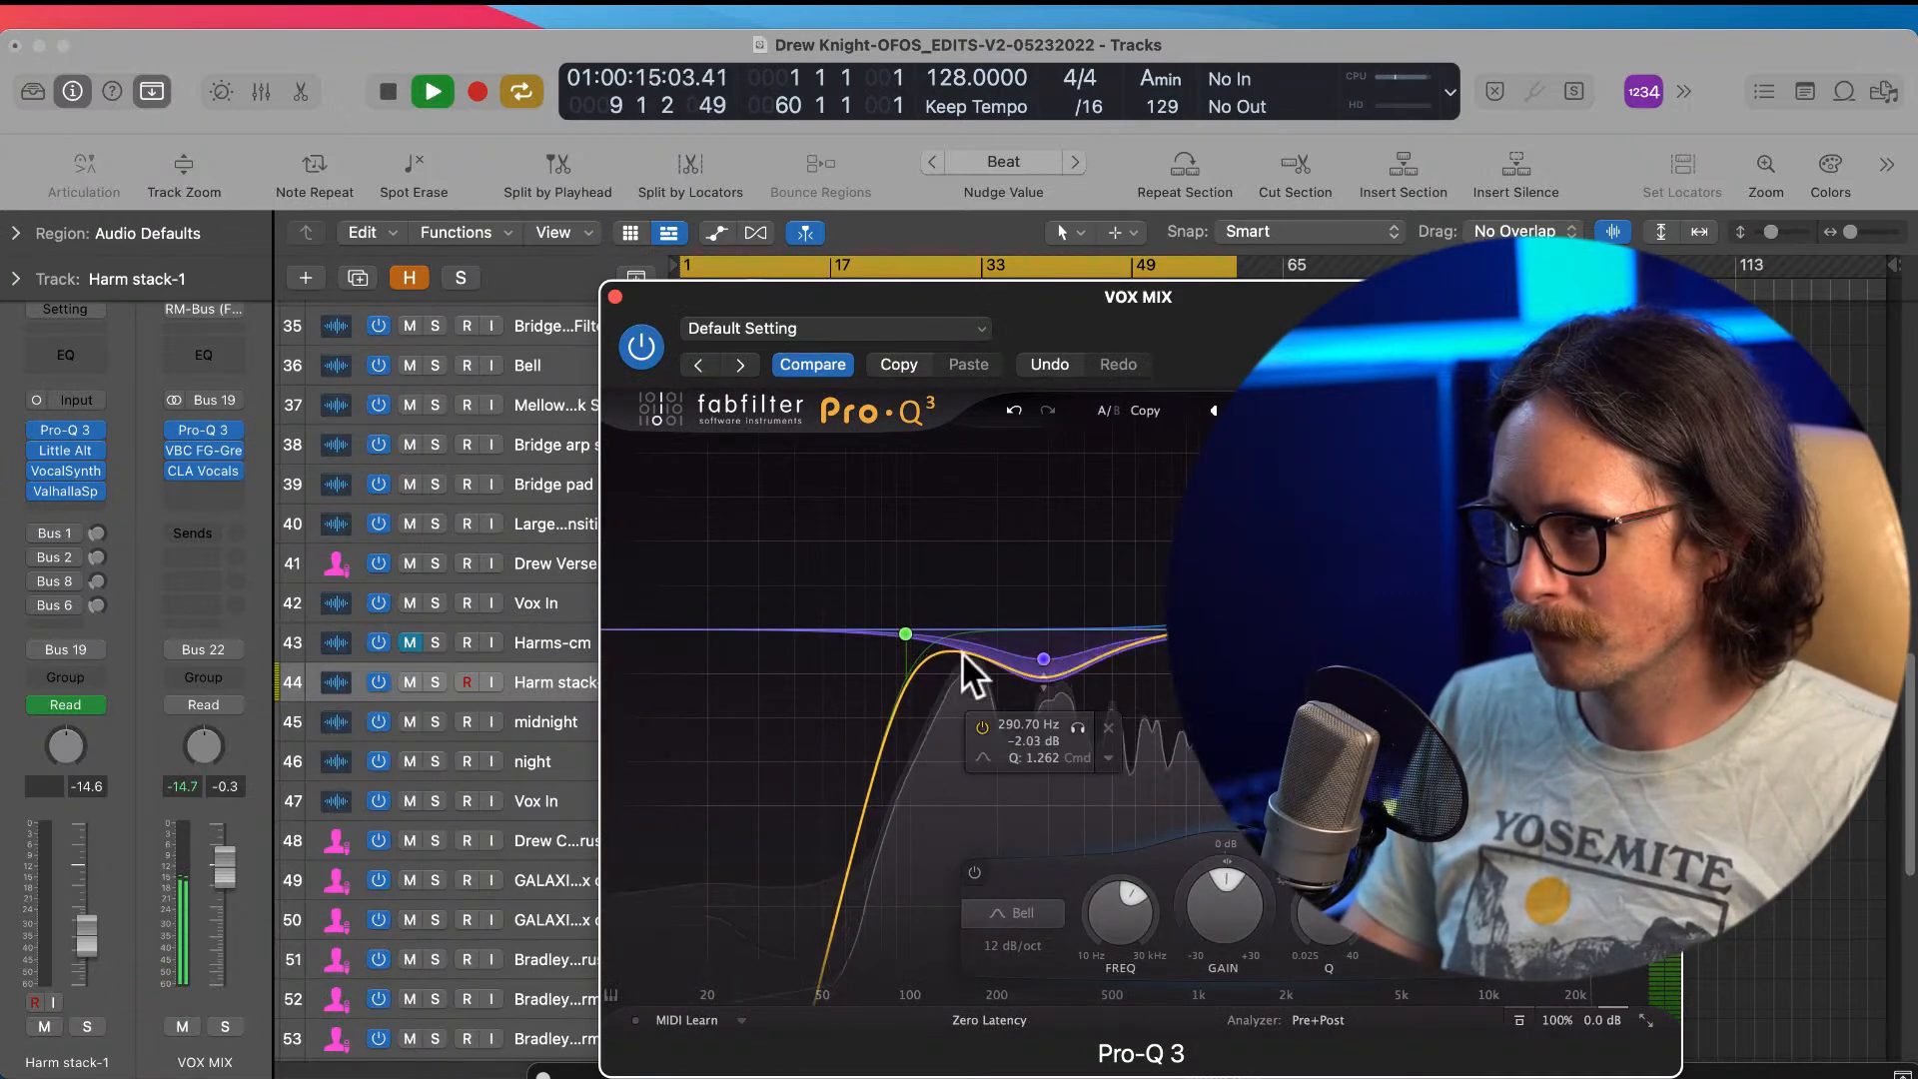
pyautogui.click(614, 295)
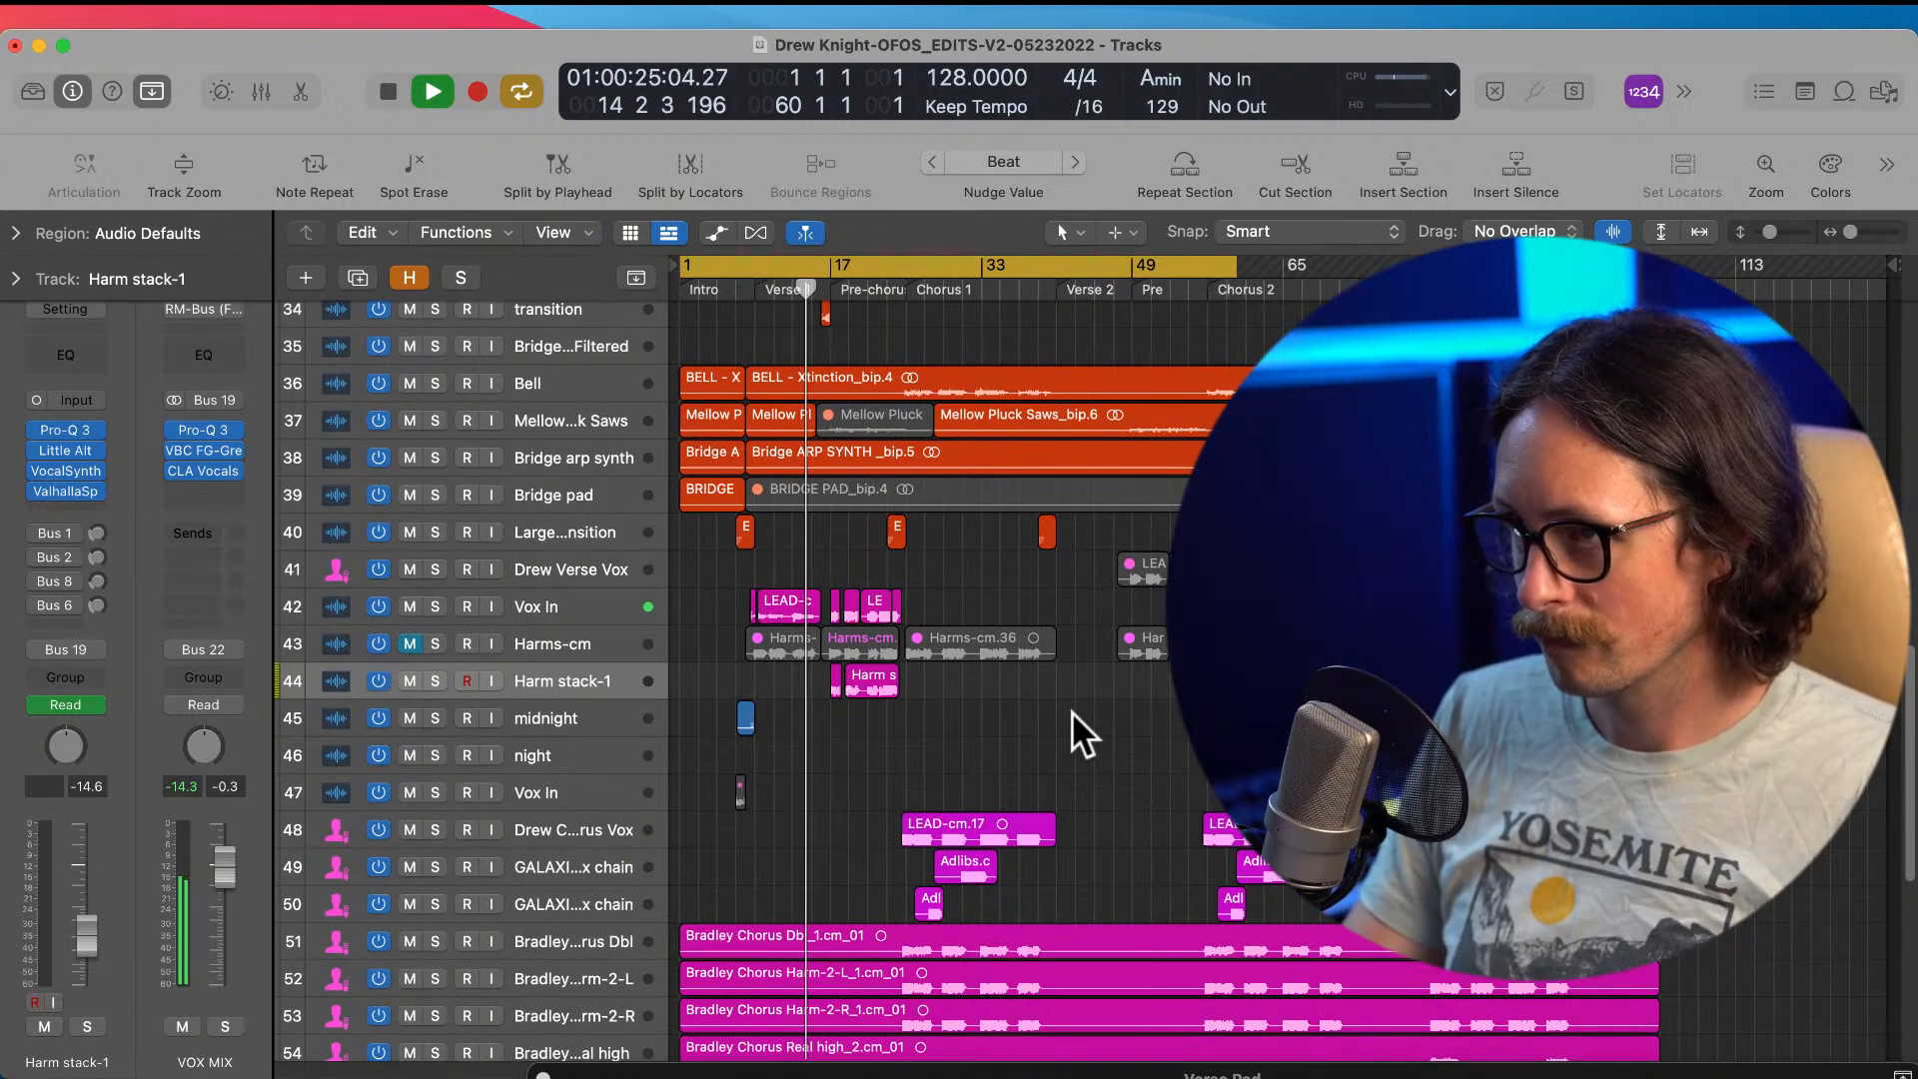
# Step: Turn off the cycle mode and keep listening into the chorus while reviewing the chorus vocal tracks
pyautogui.press('super+Up')
pyautogui.click(1142, 261)
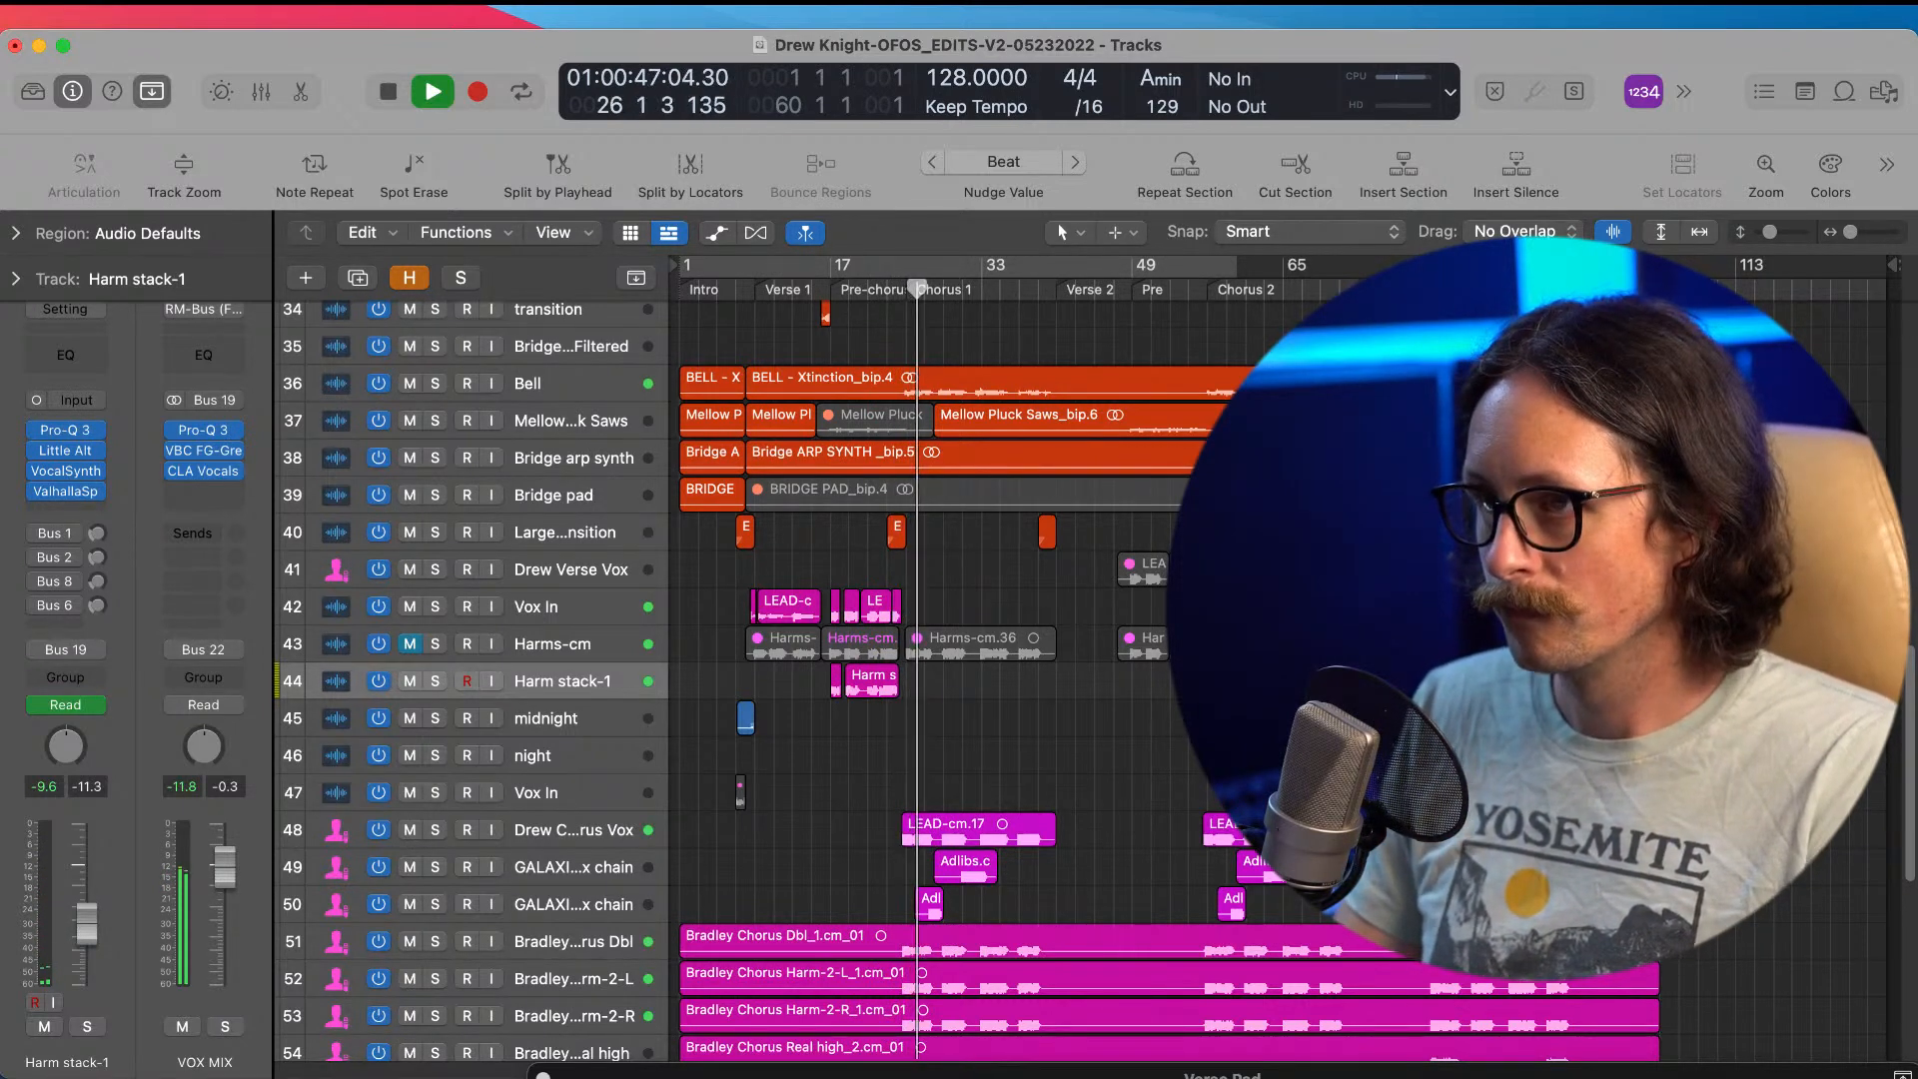
pyautogui.scroll(-1, 959, 679)
pyautogui.scroll(-2, 1122, 814)
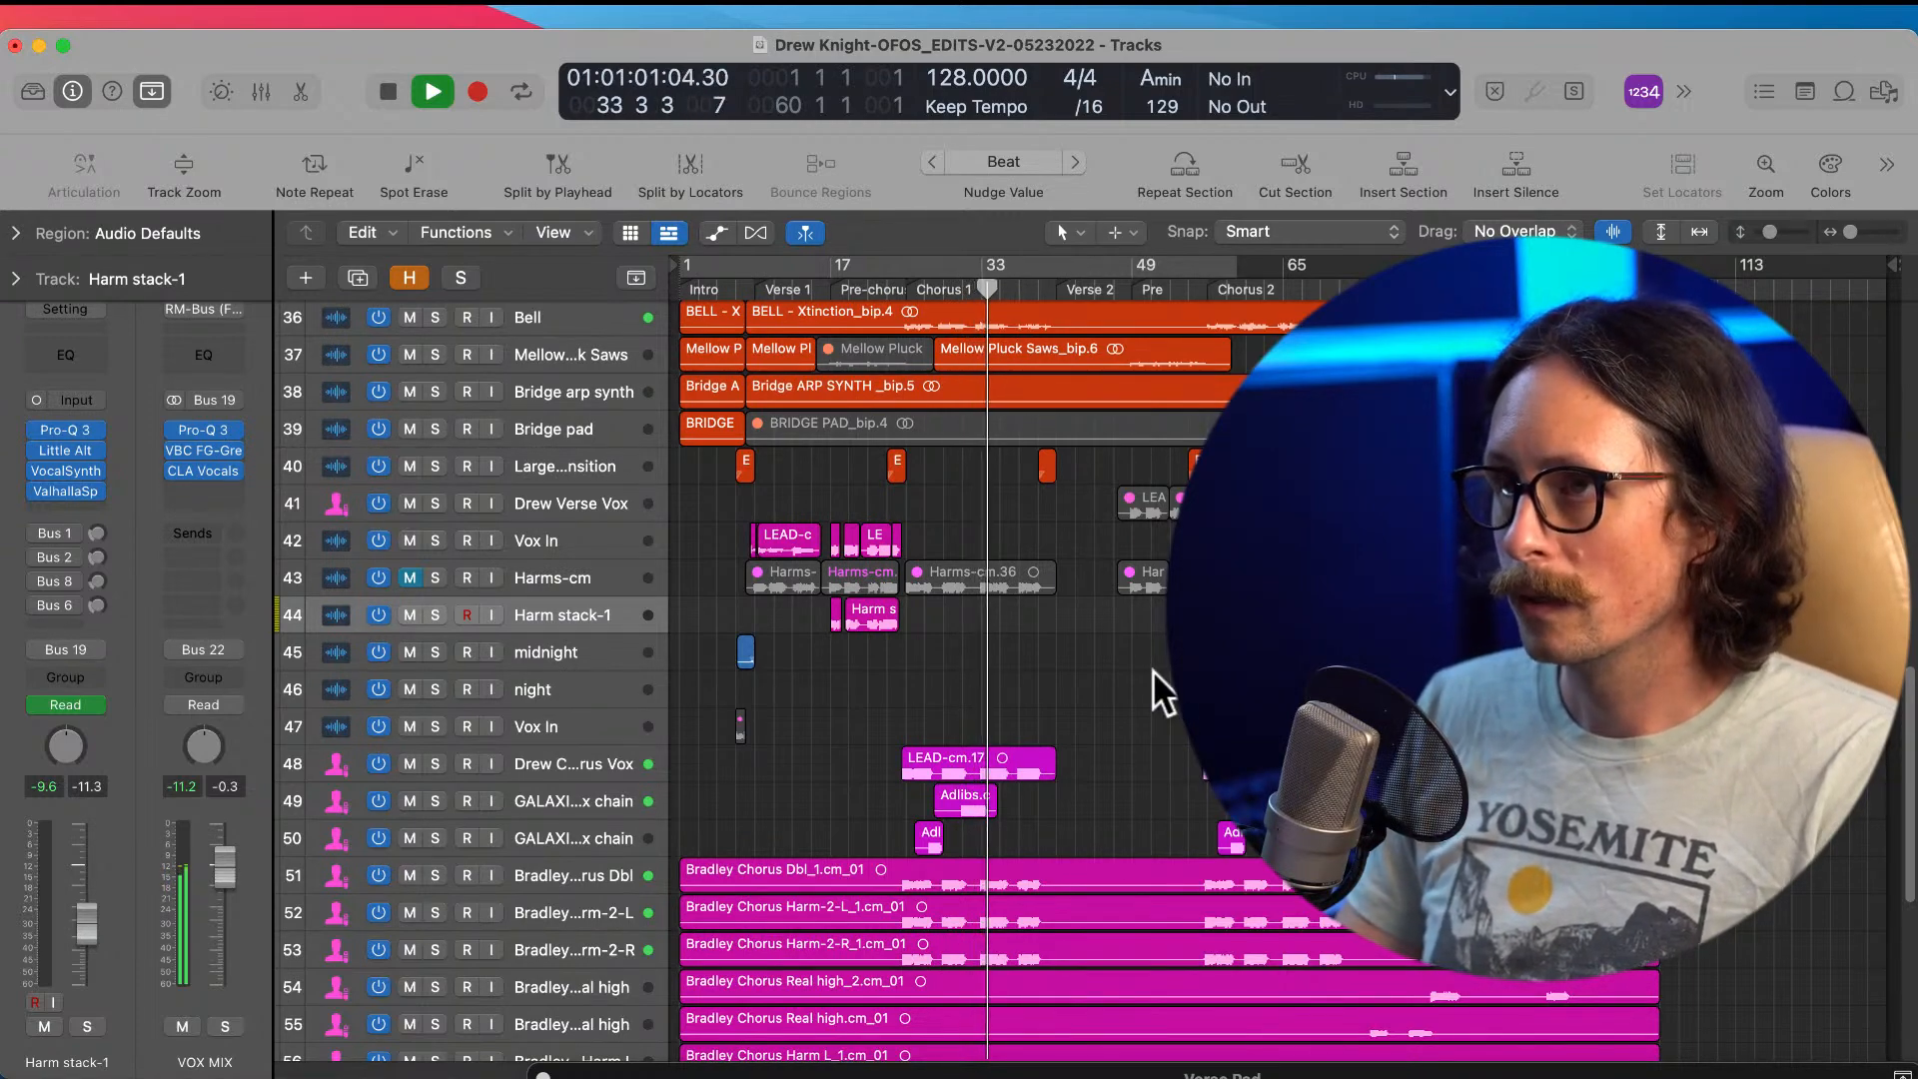
pyautogui.scroll(-5, 1153, 670)
pyautogui.scroll(-5, 1153, 669)
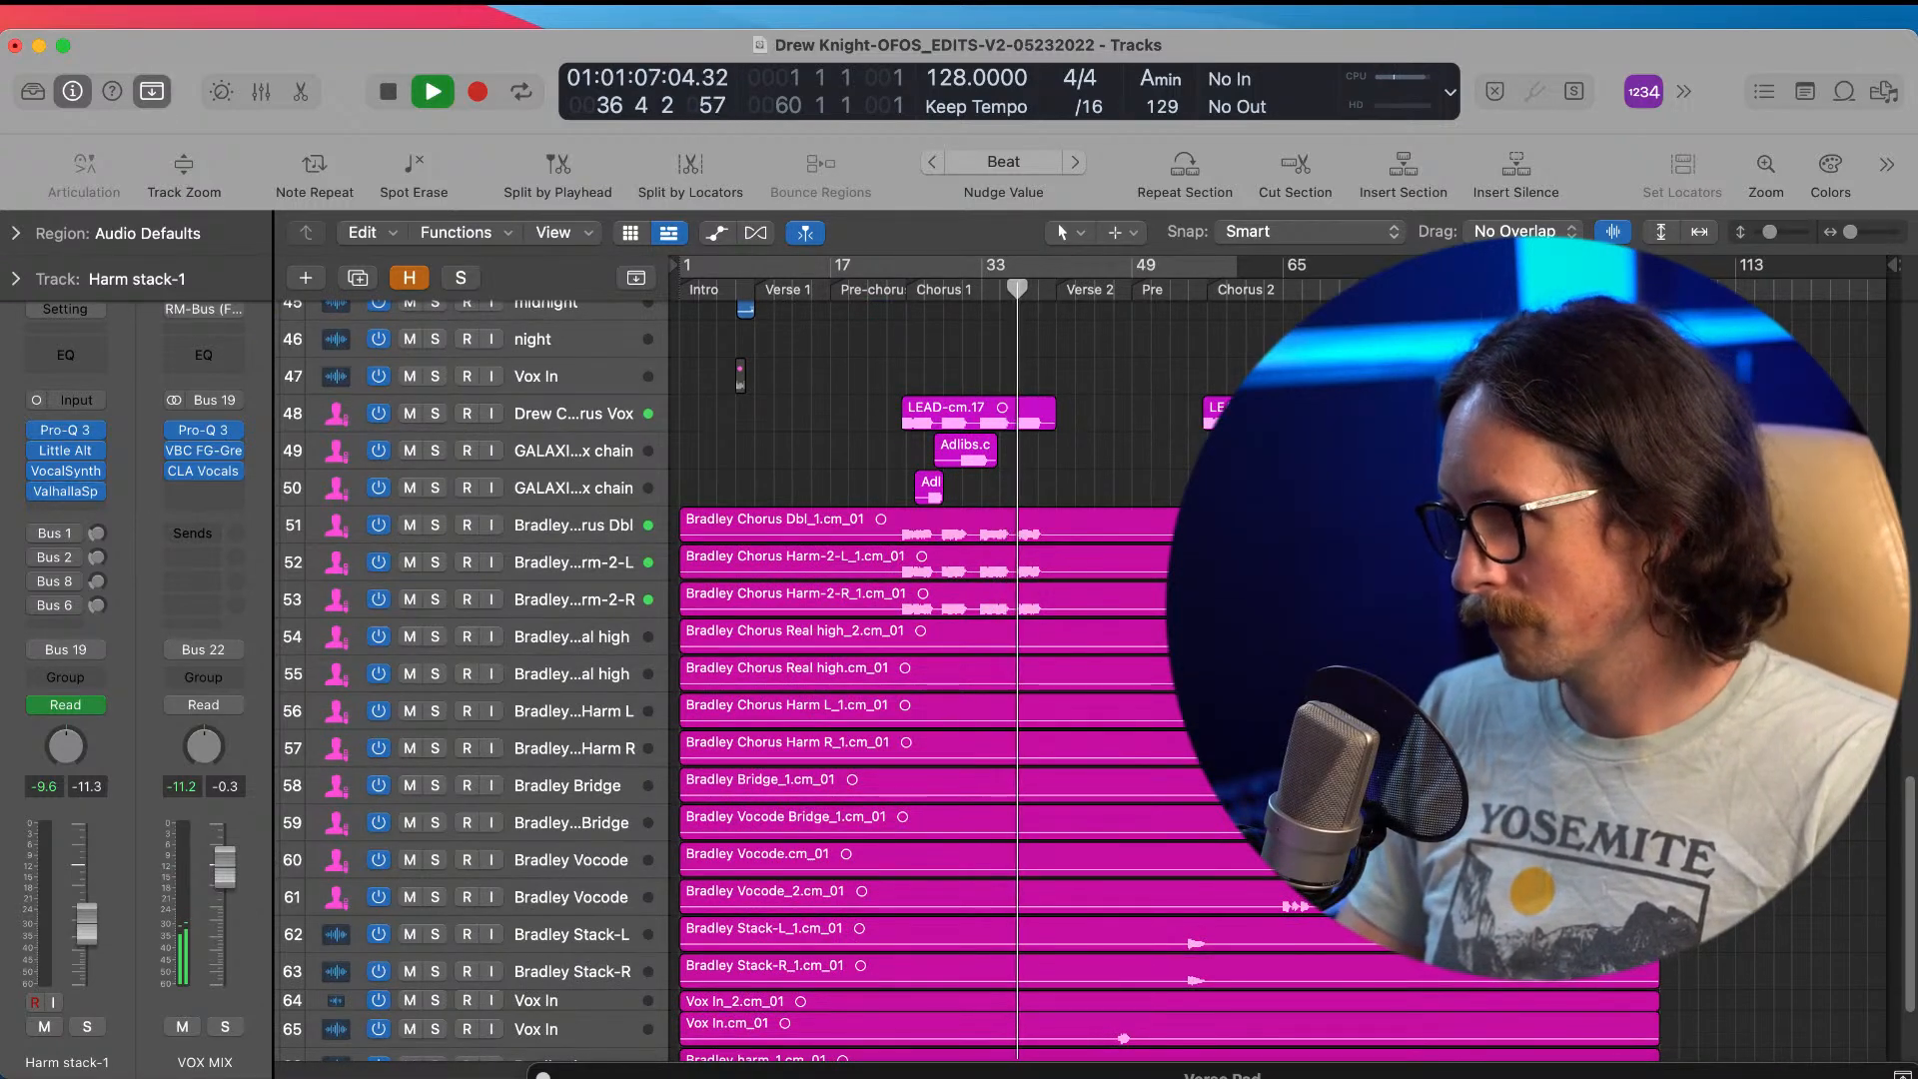
# Step: Keep listening through Verse 2 and the following pre-chorus while reviewing the vocal, synth and drum tracks
pyautogui.scroll(5, 1153, 670)
pyautogui.scroll(6, 1153, 669)
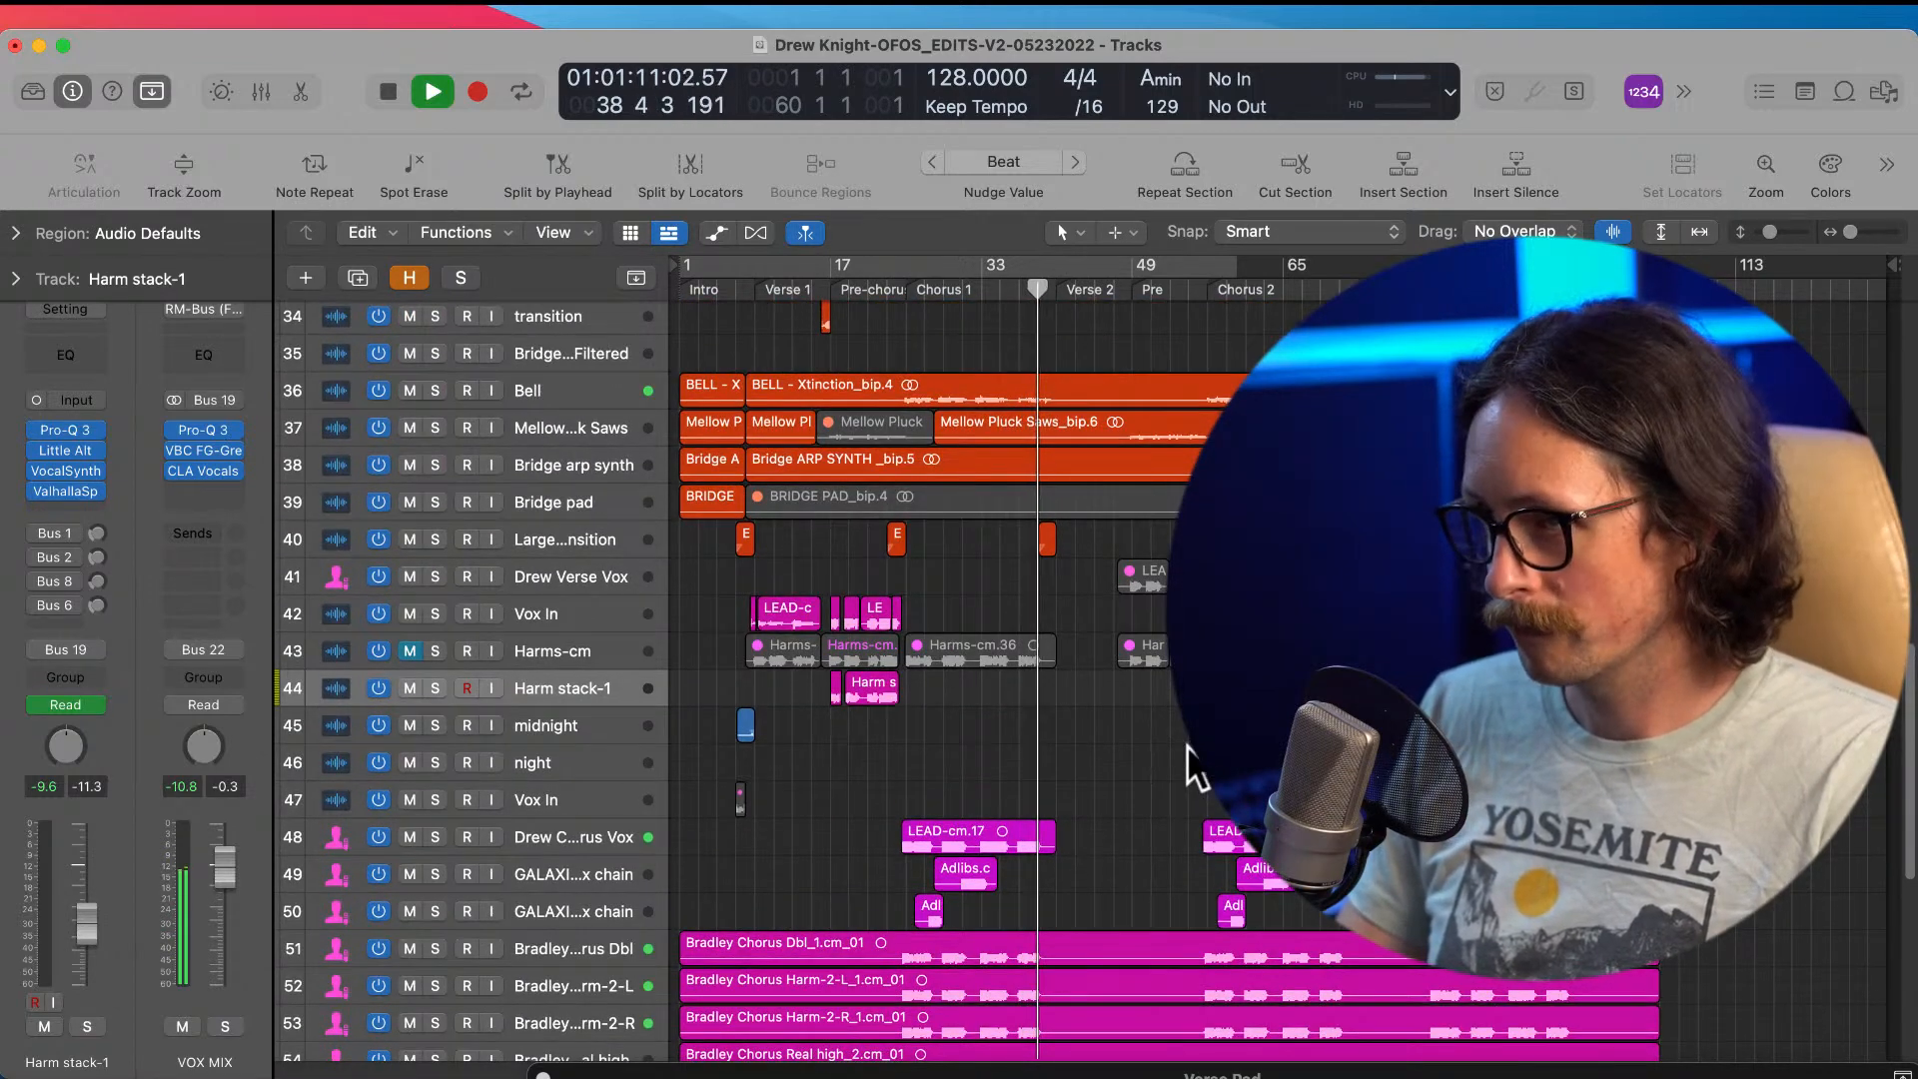
pyautogui.scroll(2, 1194, 767)
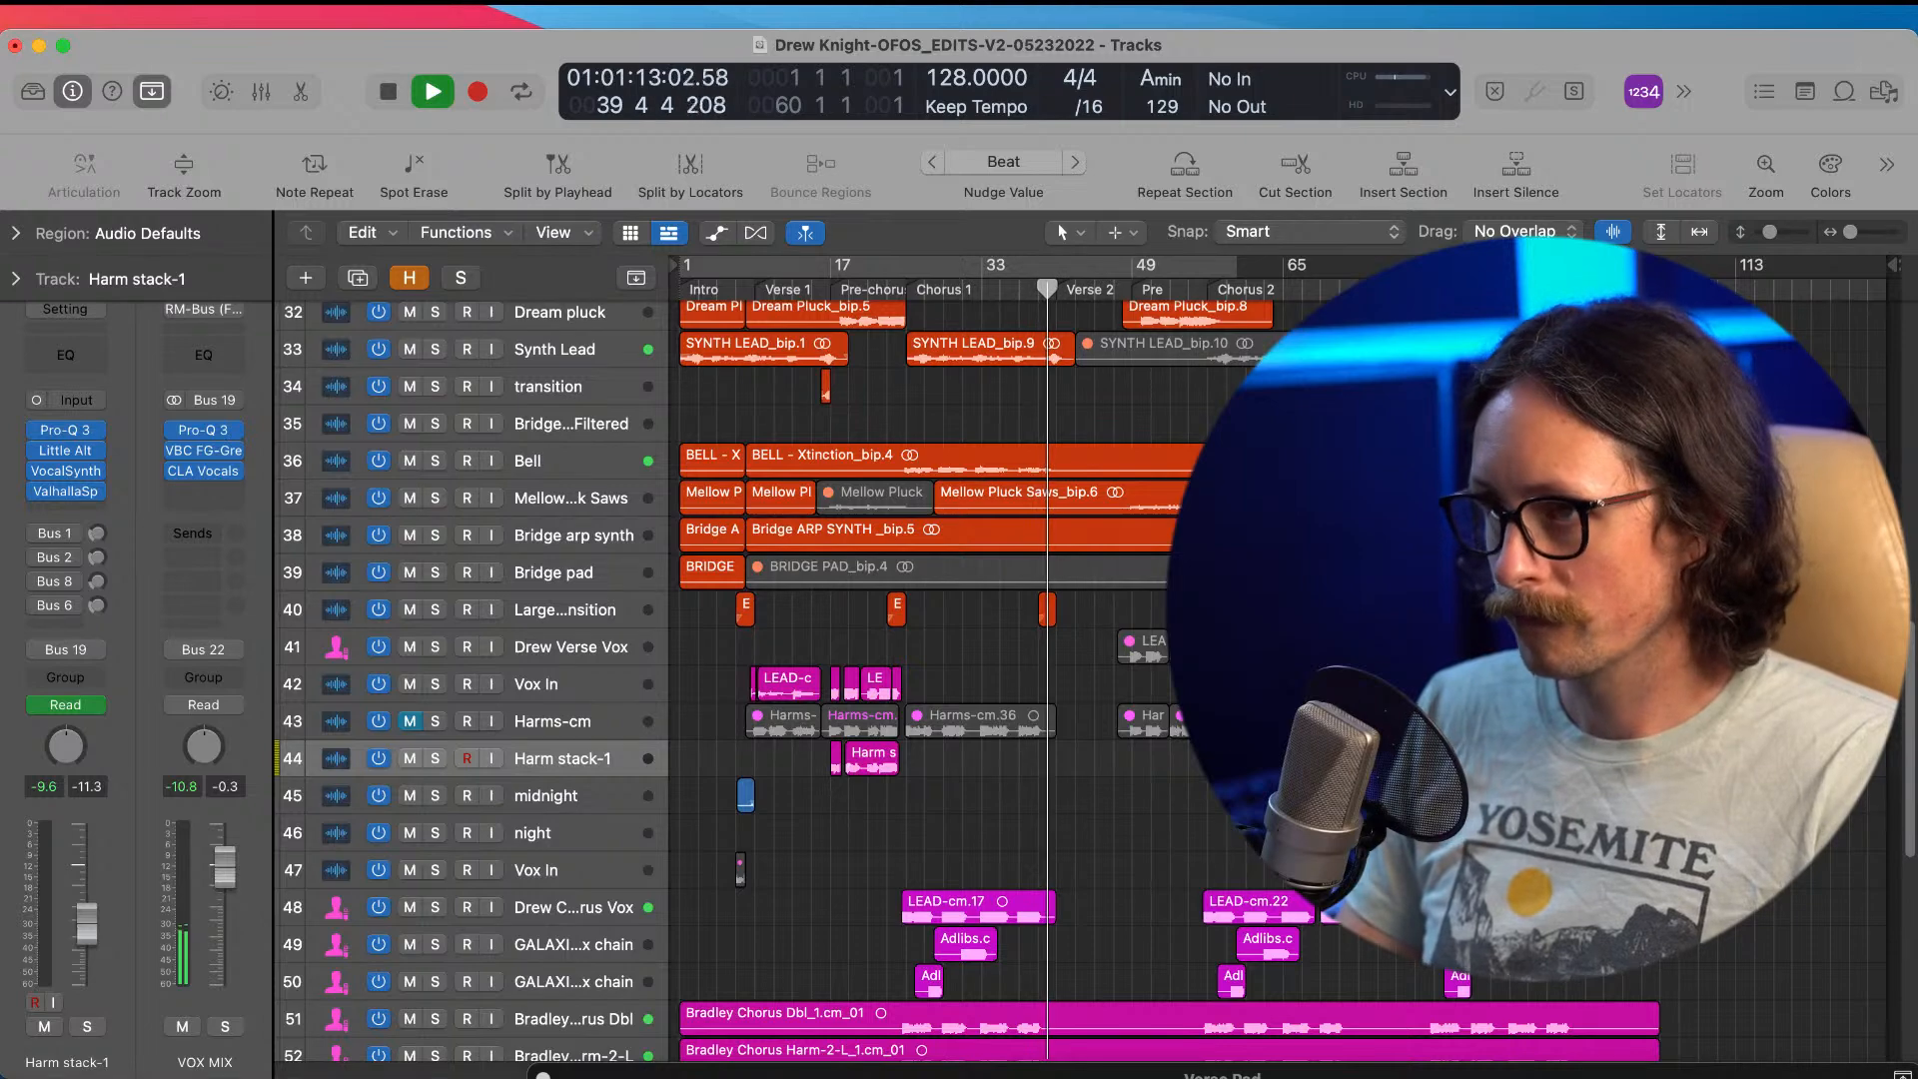
pyautogui.scroll(8, 1023, 681)
pyautogui.scroll(8, 1022, 682)
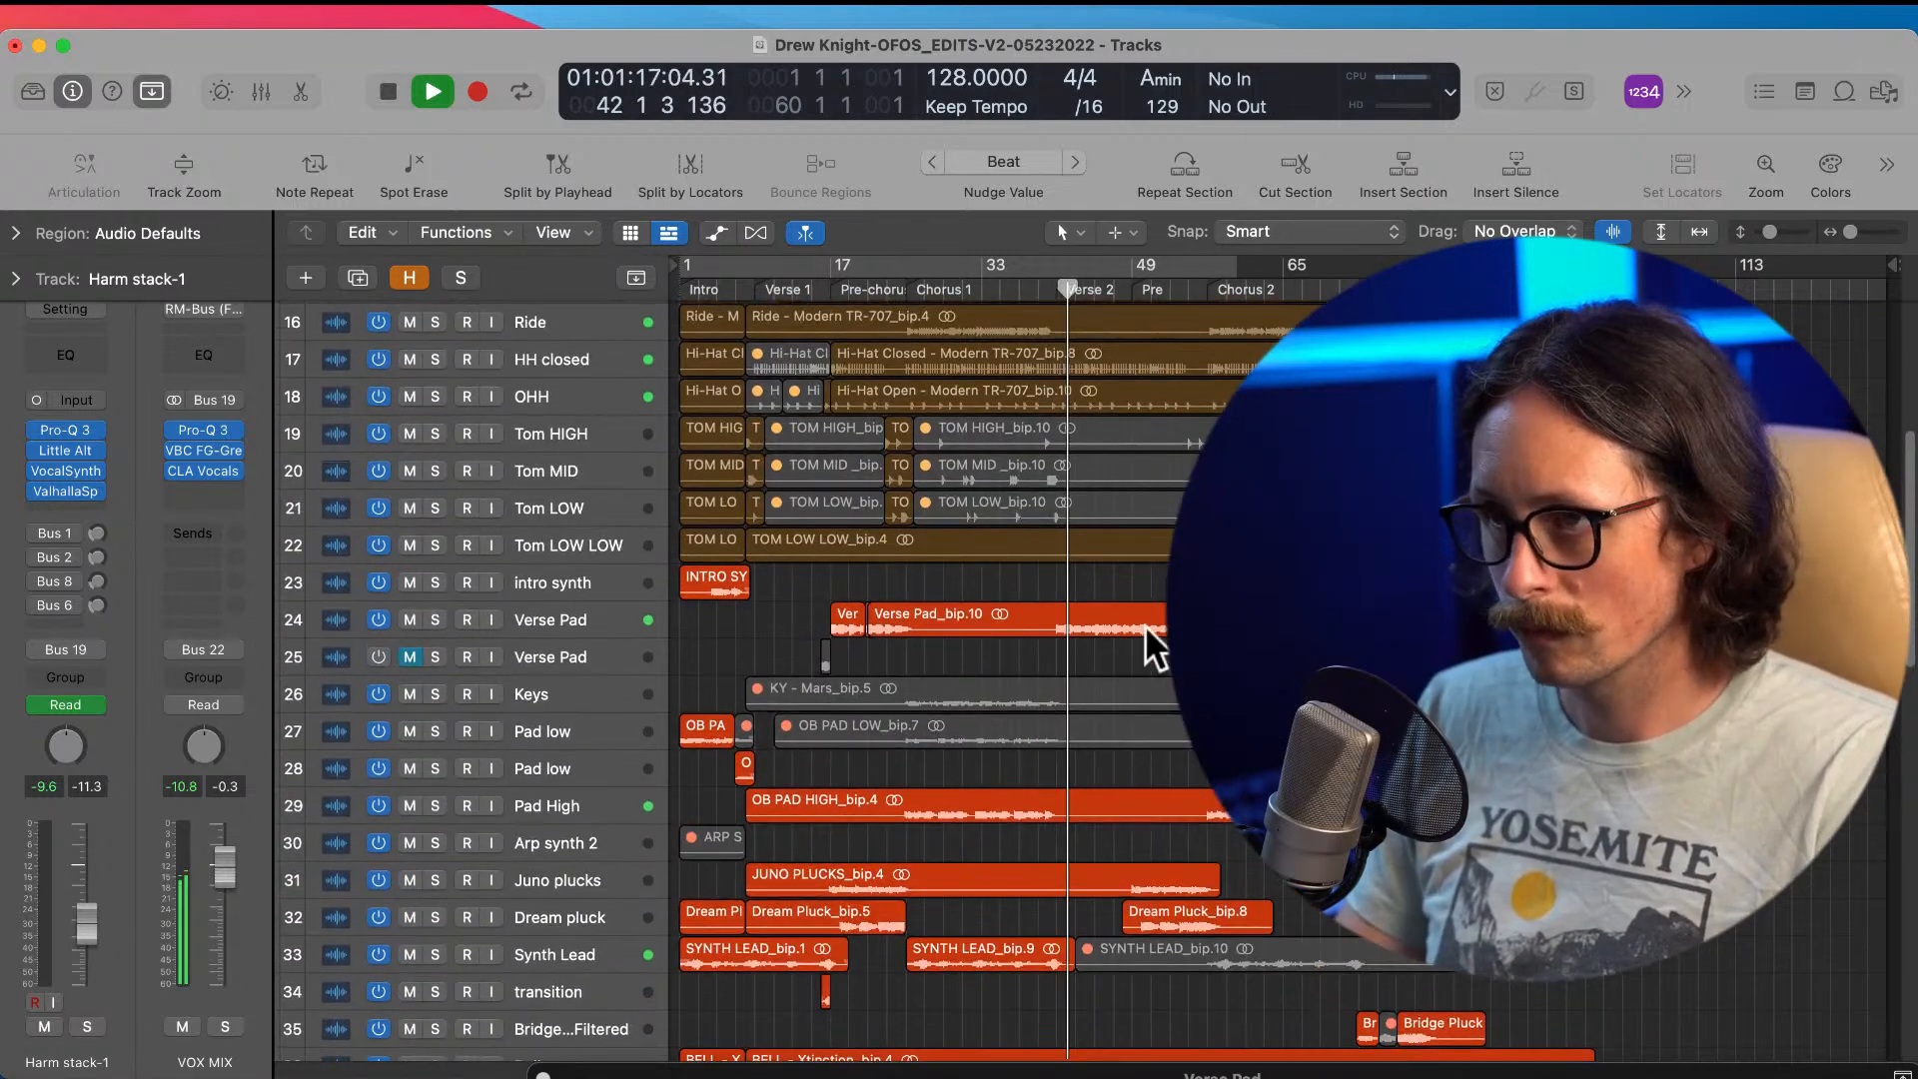
pyautogui.scroll(-20, 1183, 737)
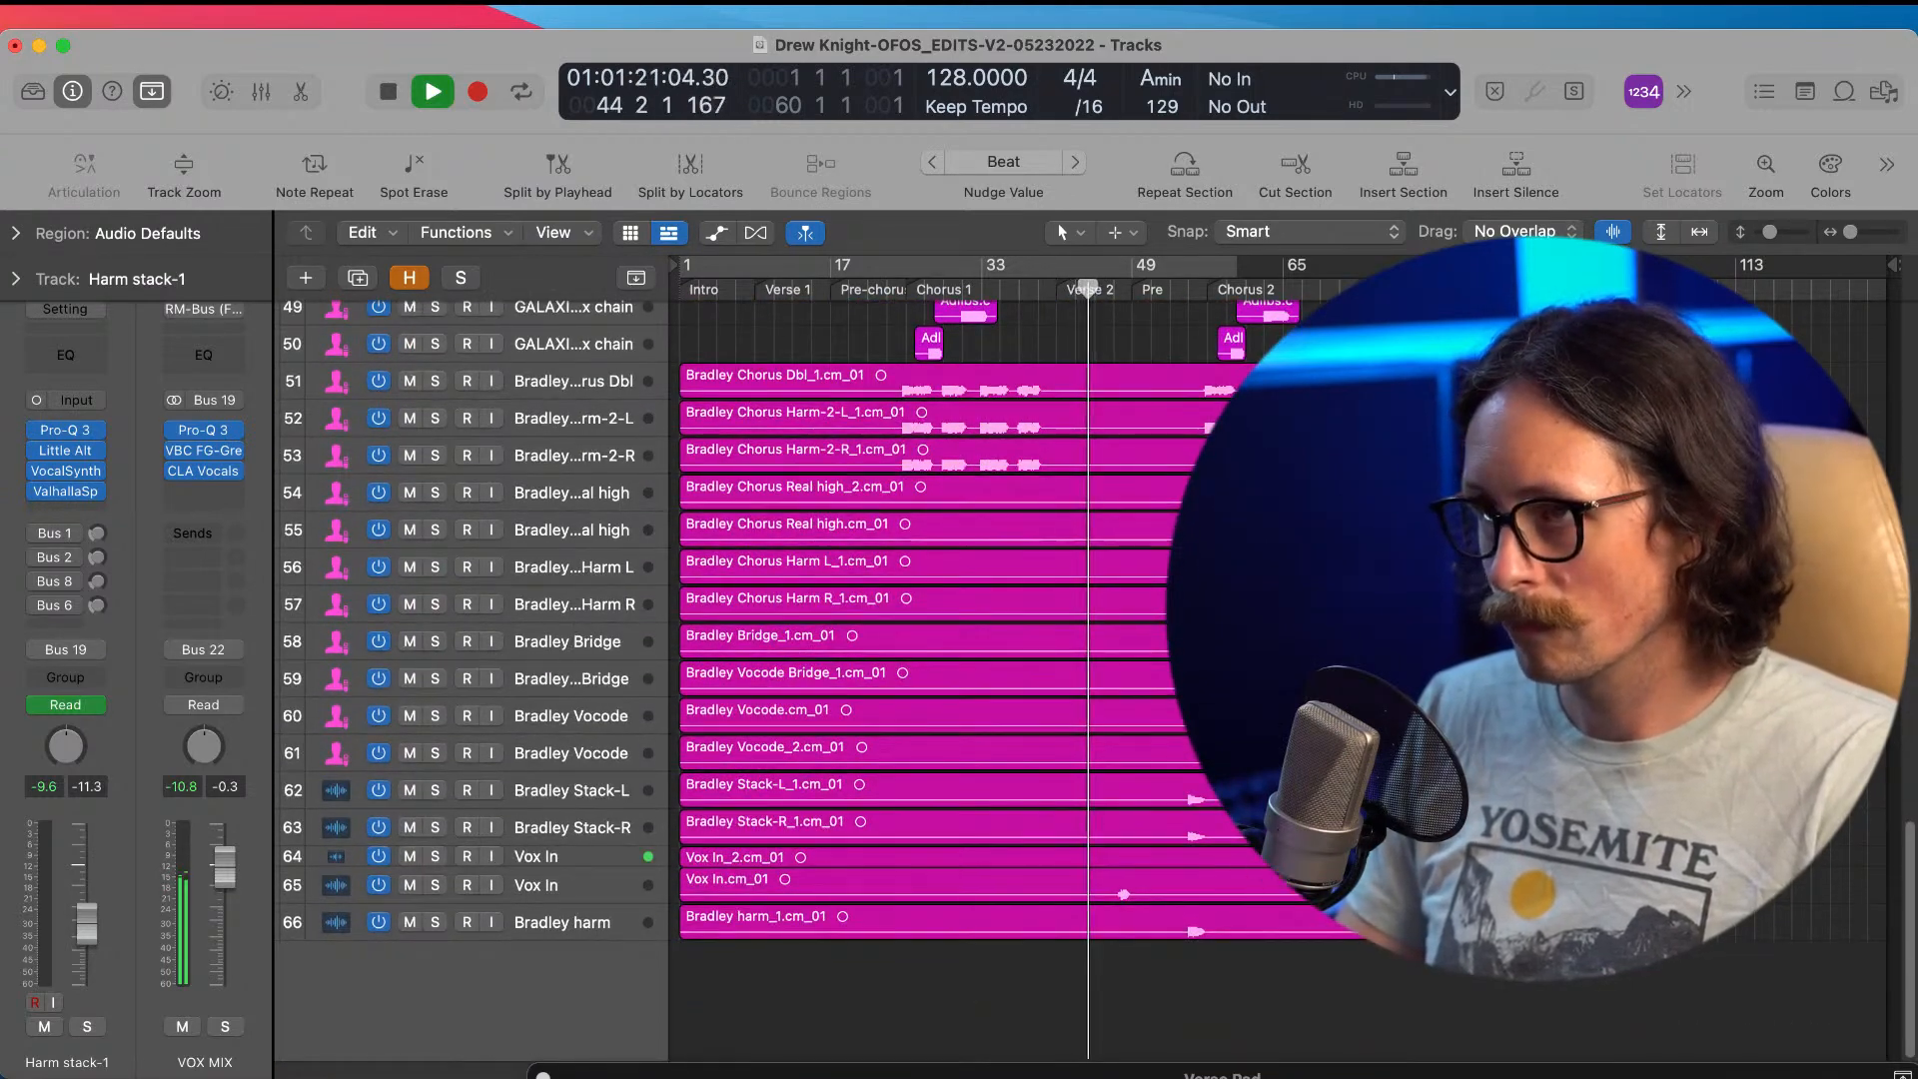
pyautogui.scroll(4, 1257, 853)
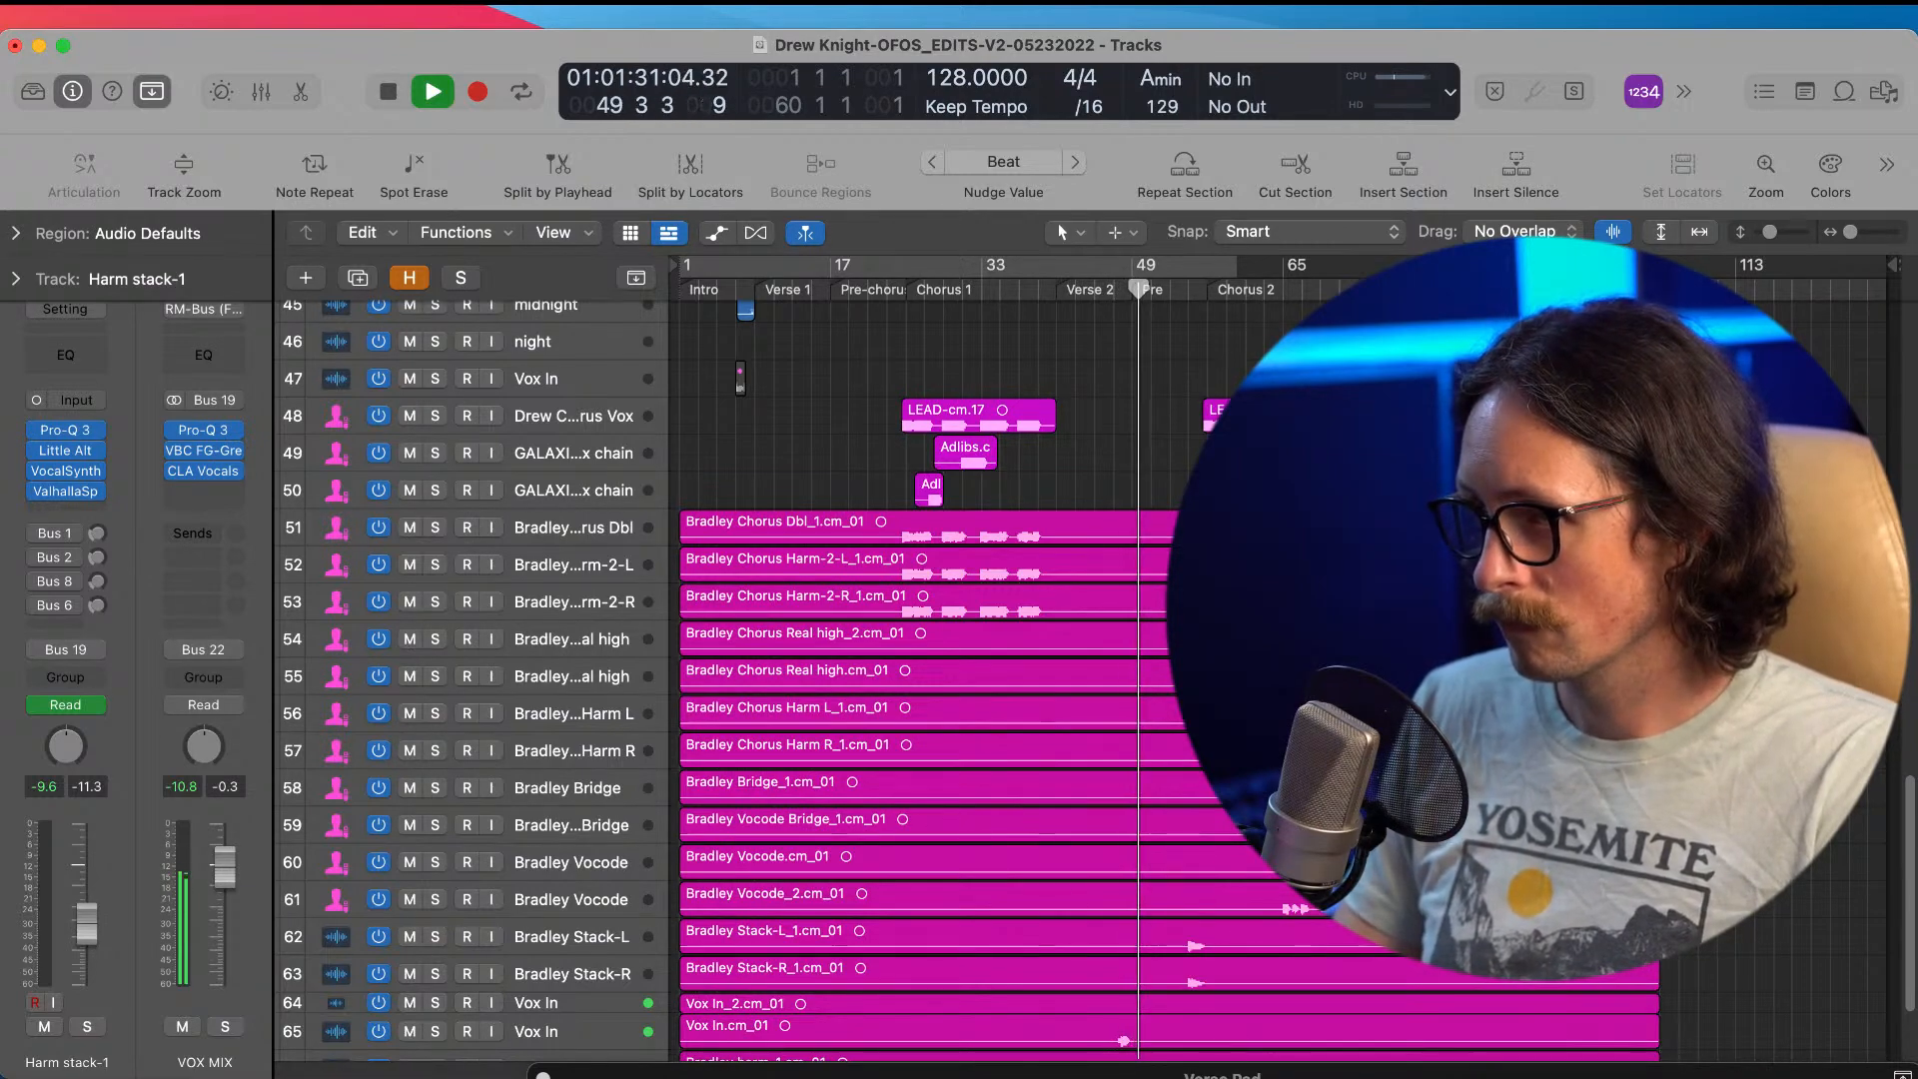
pyautogui.scroll(-3, 899, 680)
pyautogui.scroll(2, 1079, 920)
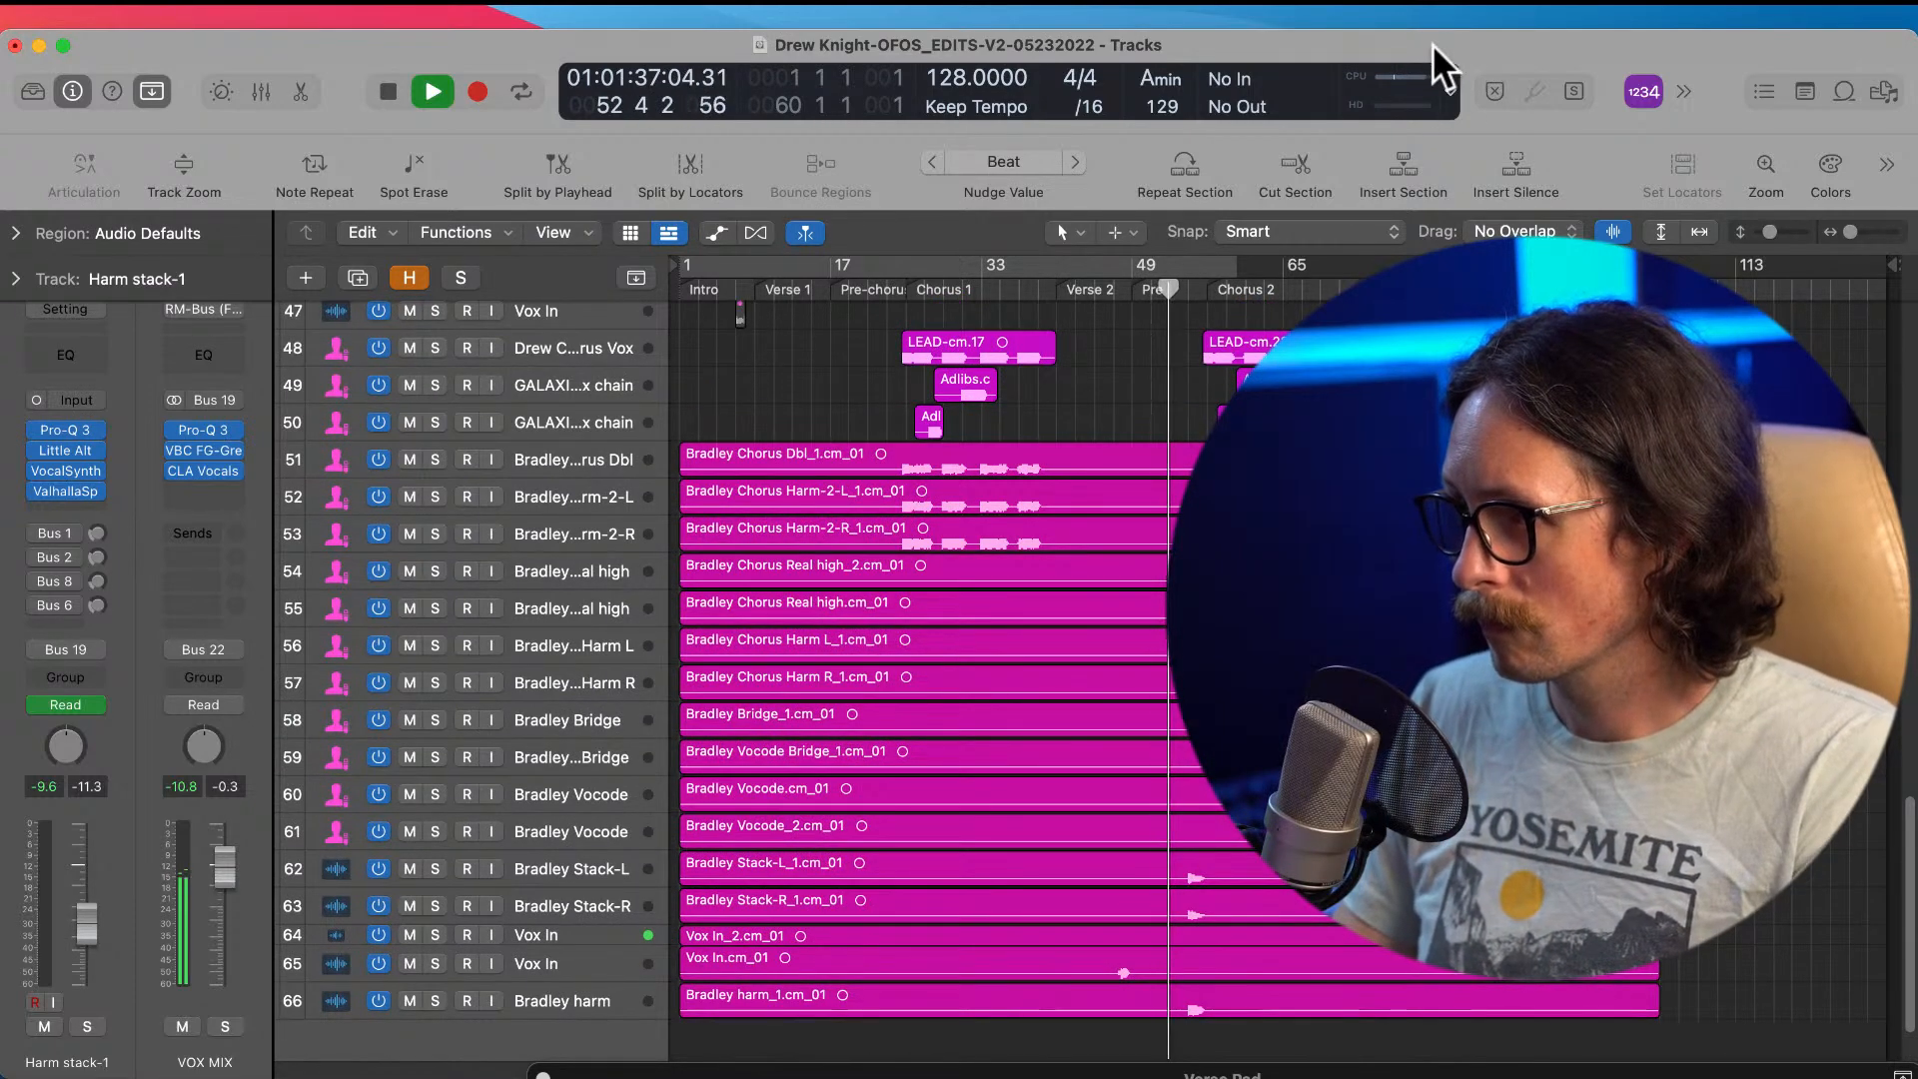
pyautogui.scroll(20, 1073, 651)
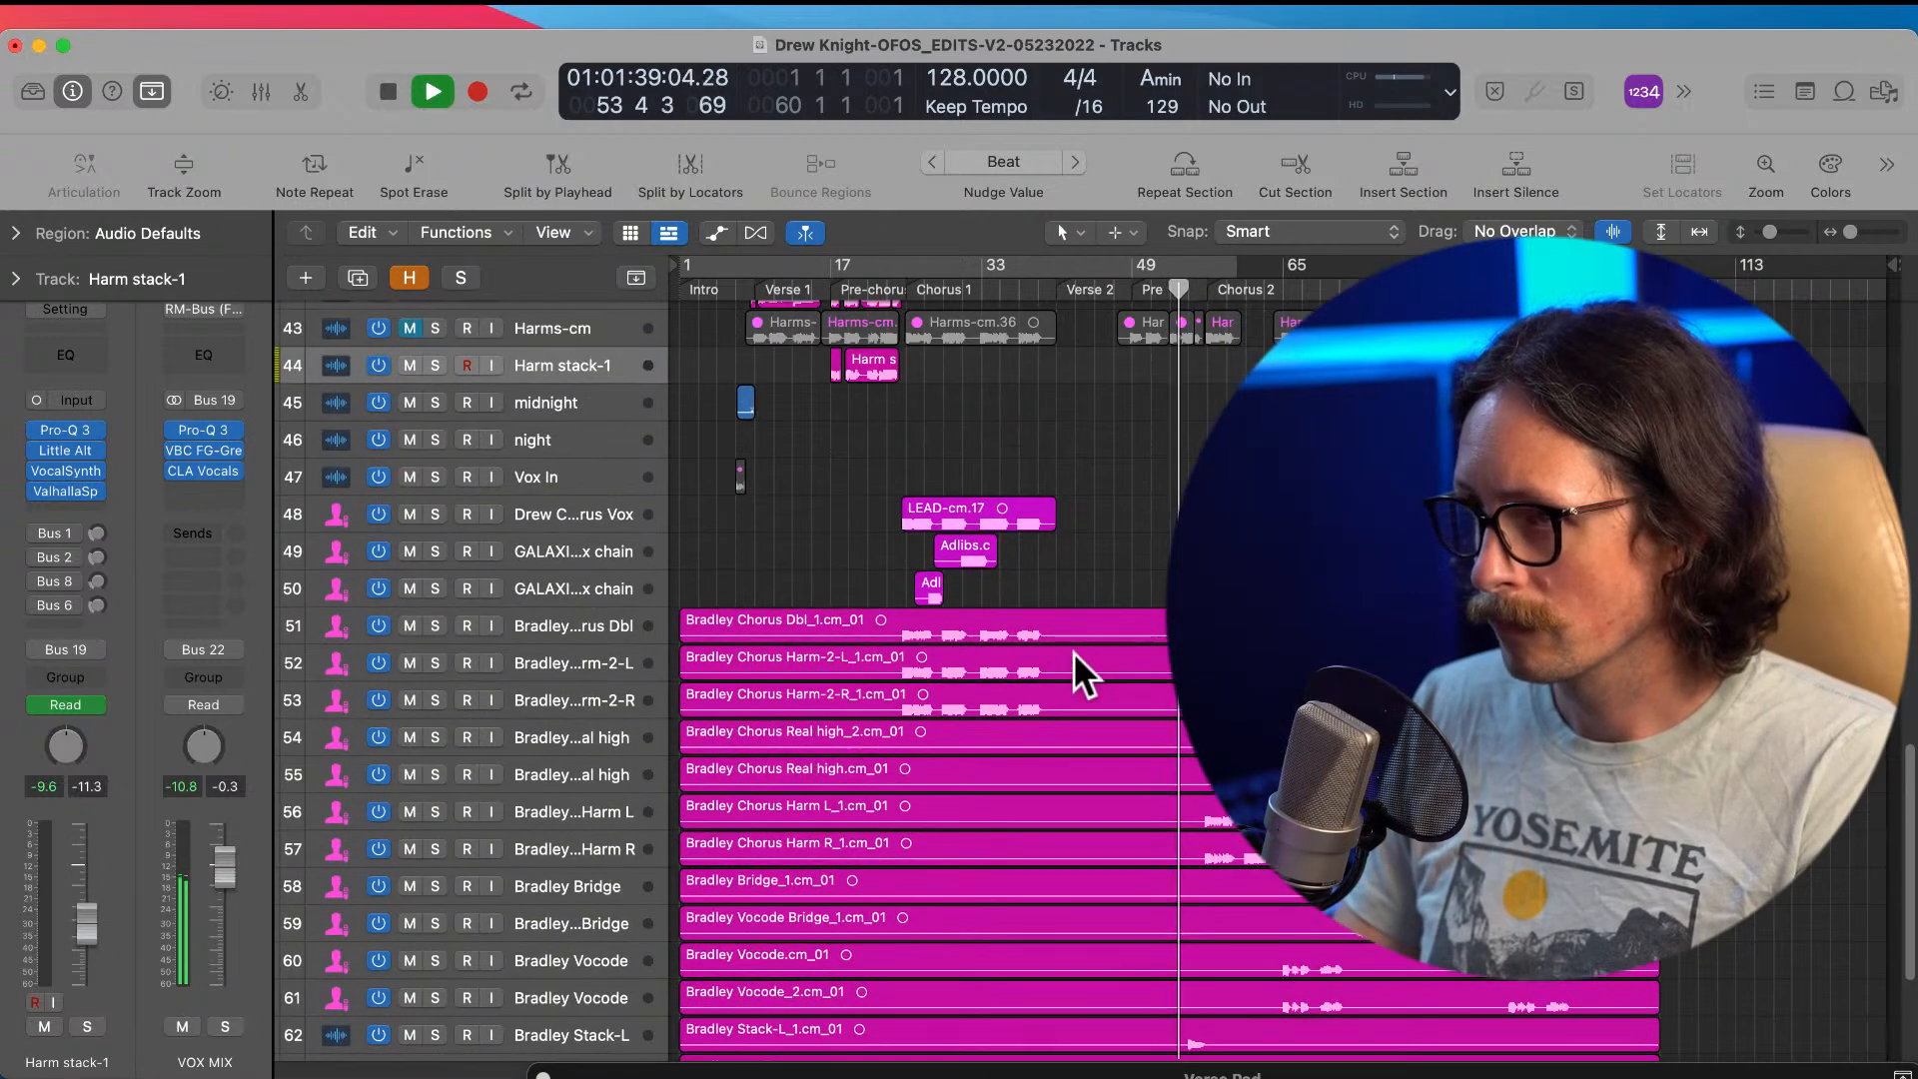
pyautogui.scroll(-5, 1185, 780)
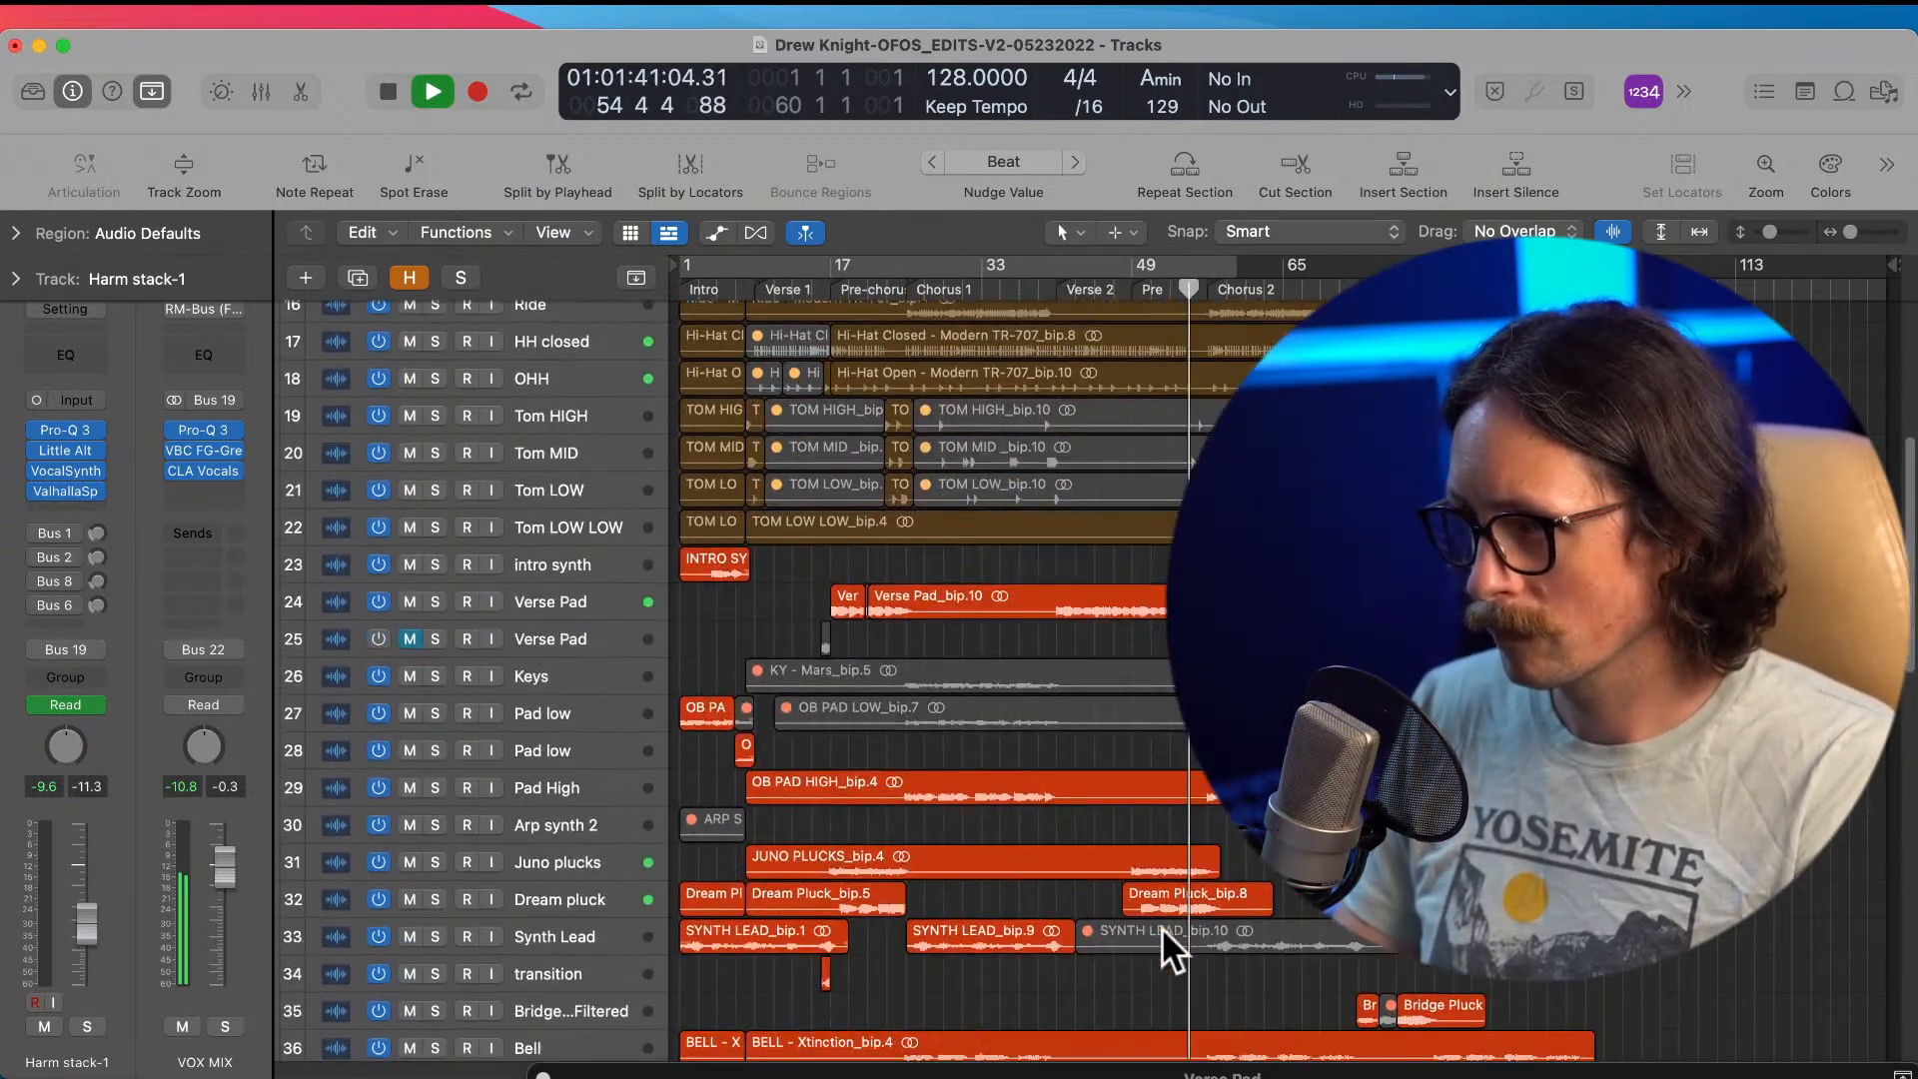
# Step: Examine the pluck regions leading into Chorus 2 and the Chorus 2 vocal stacks up close during playback
pyautogui.moveTo(1100, 744); pyautogui.dragTo(1369, 993)
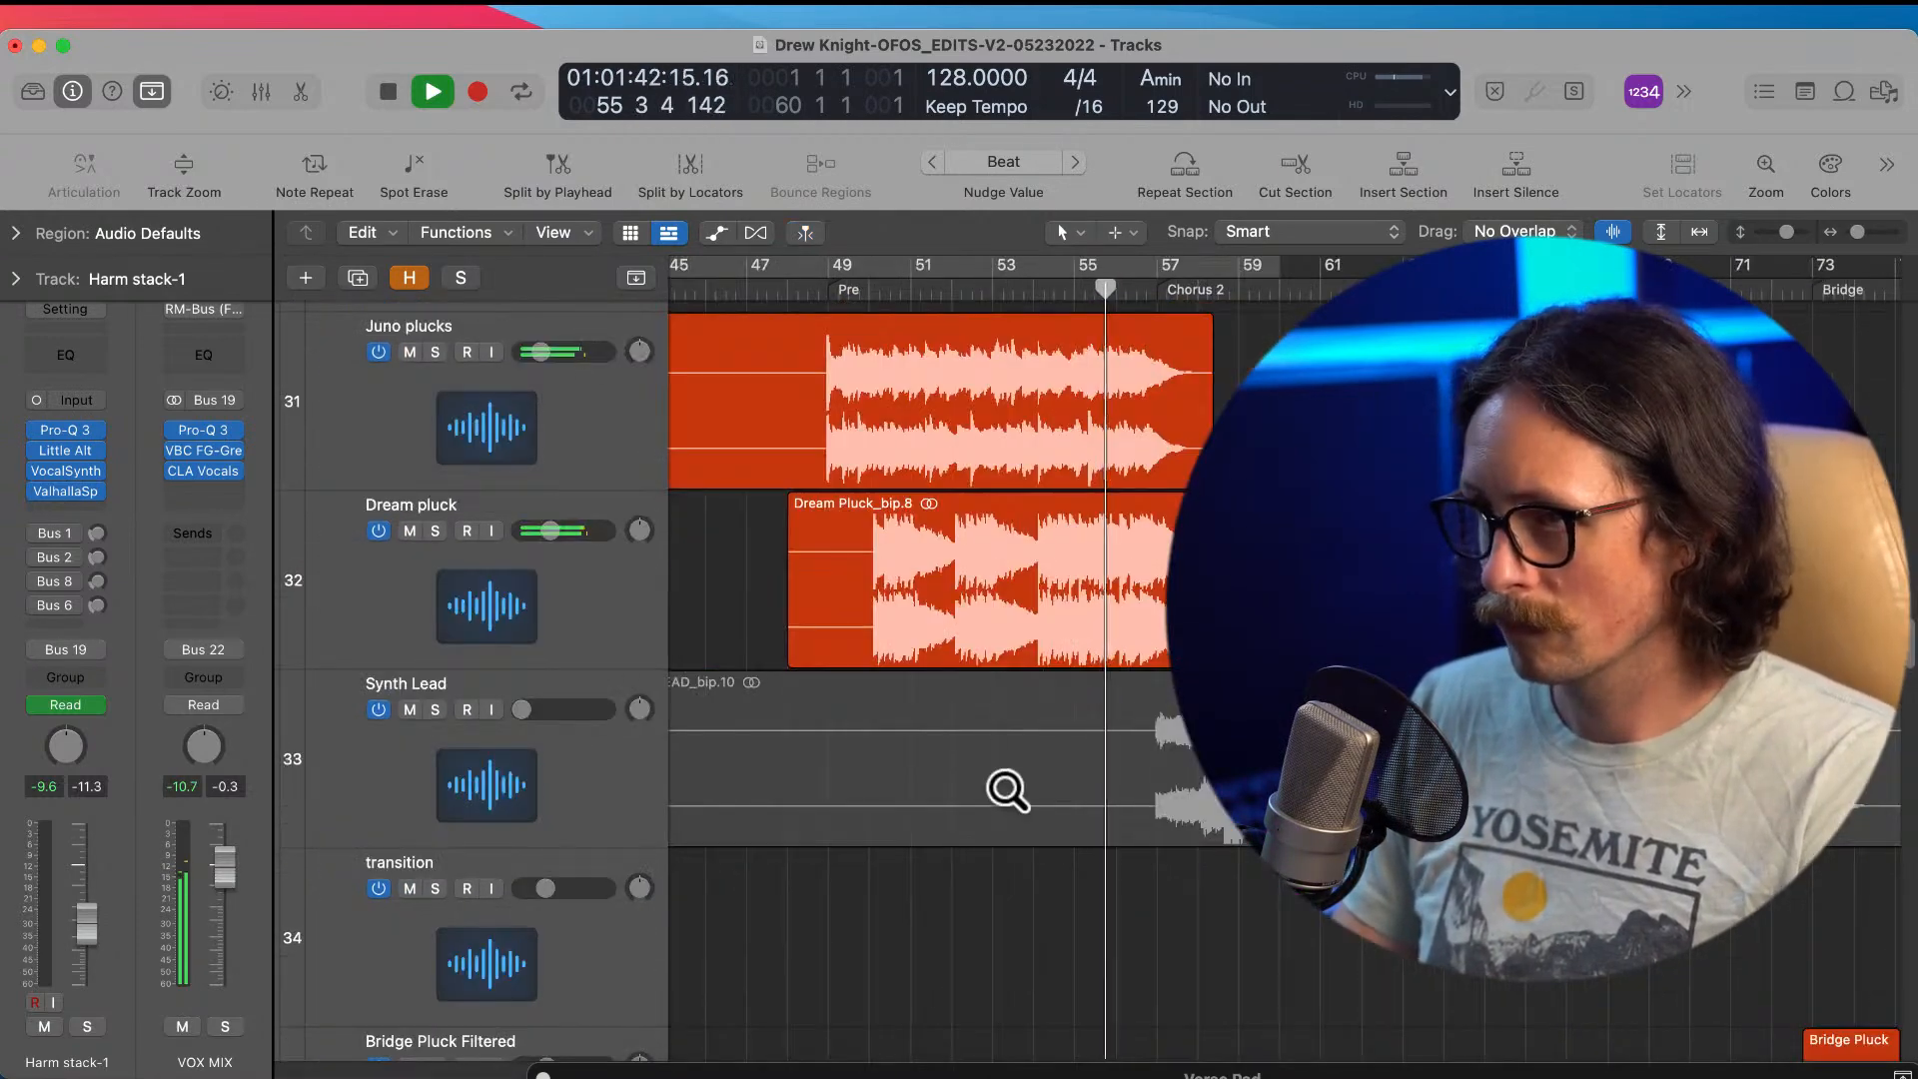
pyautogui.keyDown('ctrl'); pyautogui.keyDown('alt'); pyautogui.click(992, 580); pyautogui.keyUp('alt'); pyautogui.keyUp('ctrl')
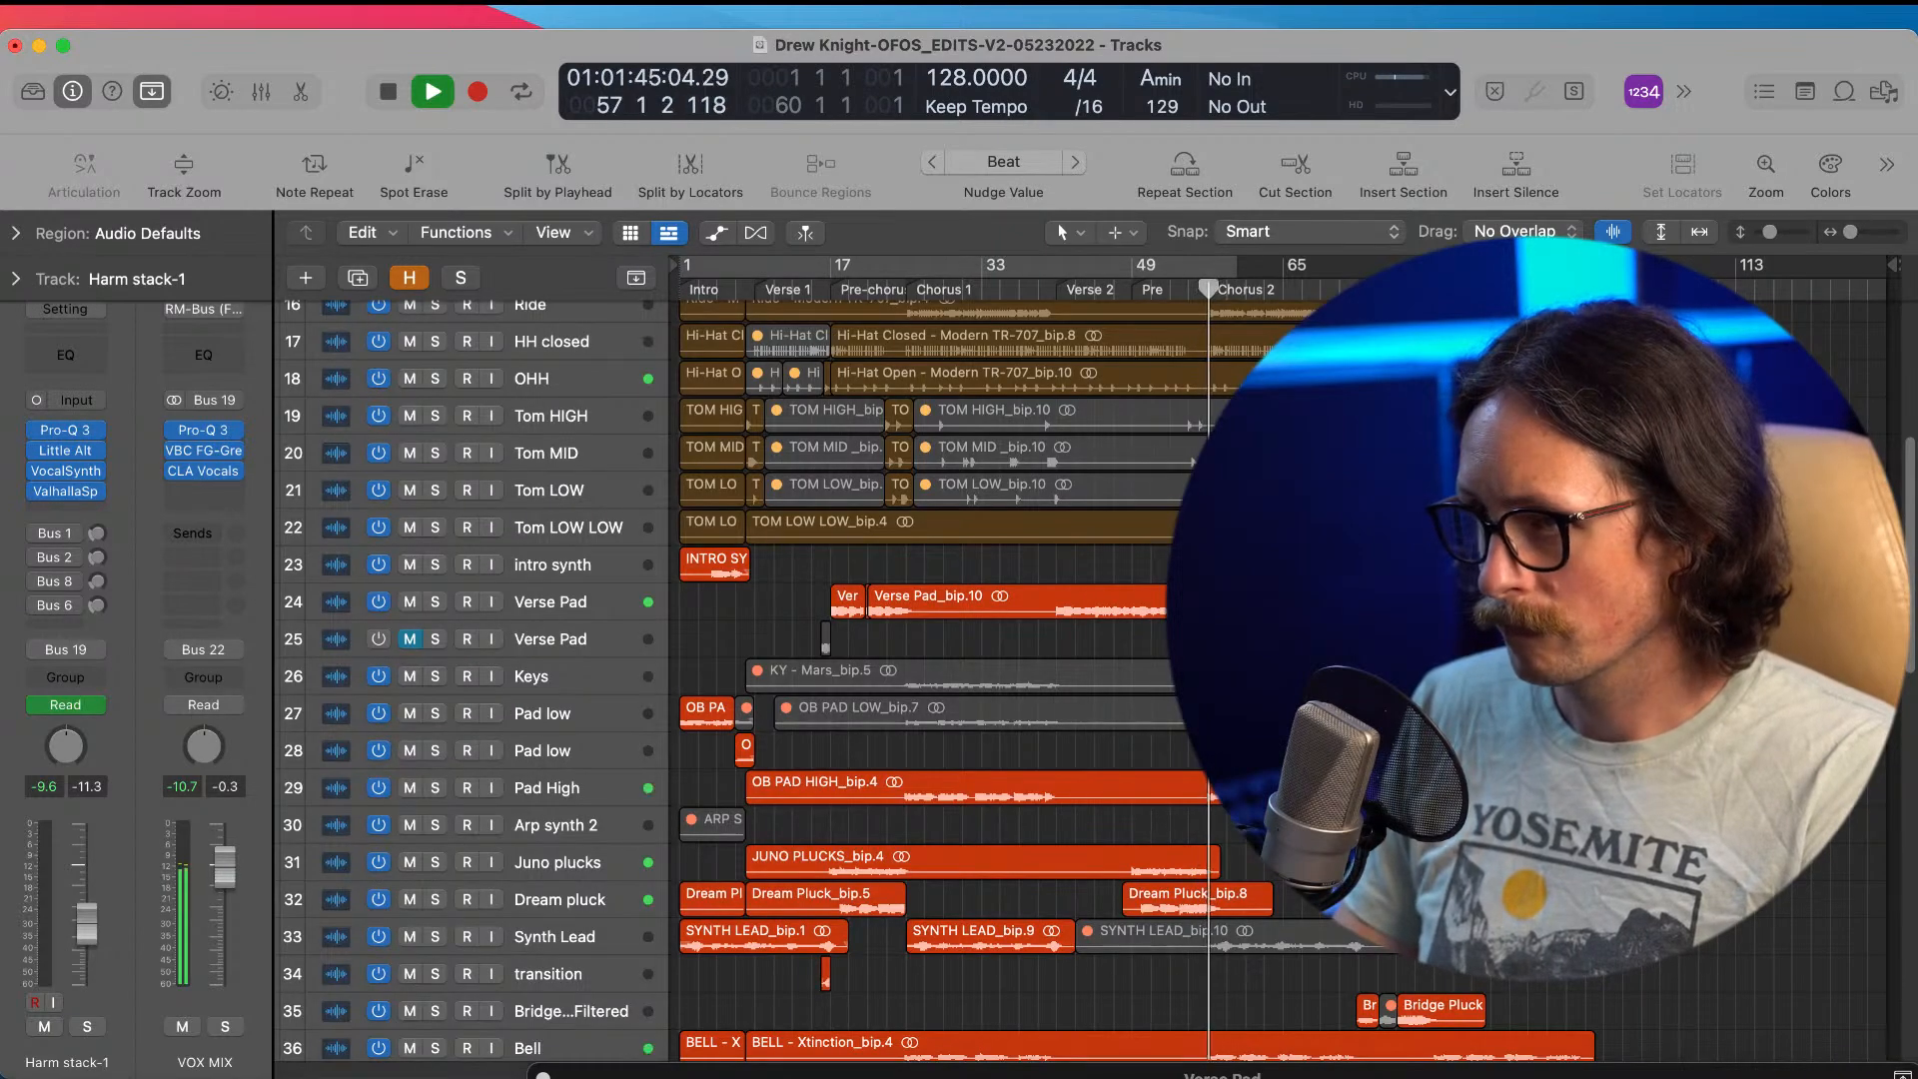
pyautogui.press('super+Up')
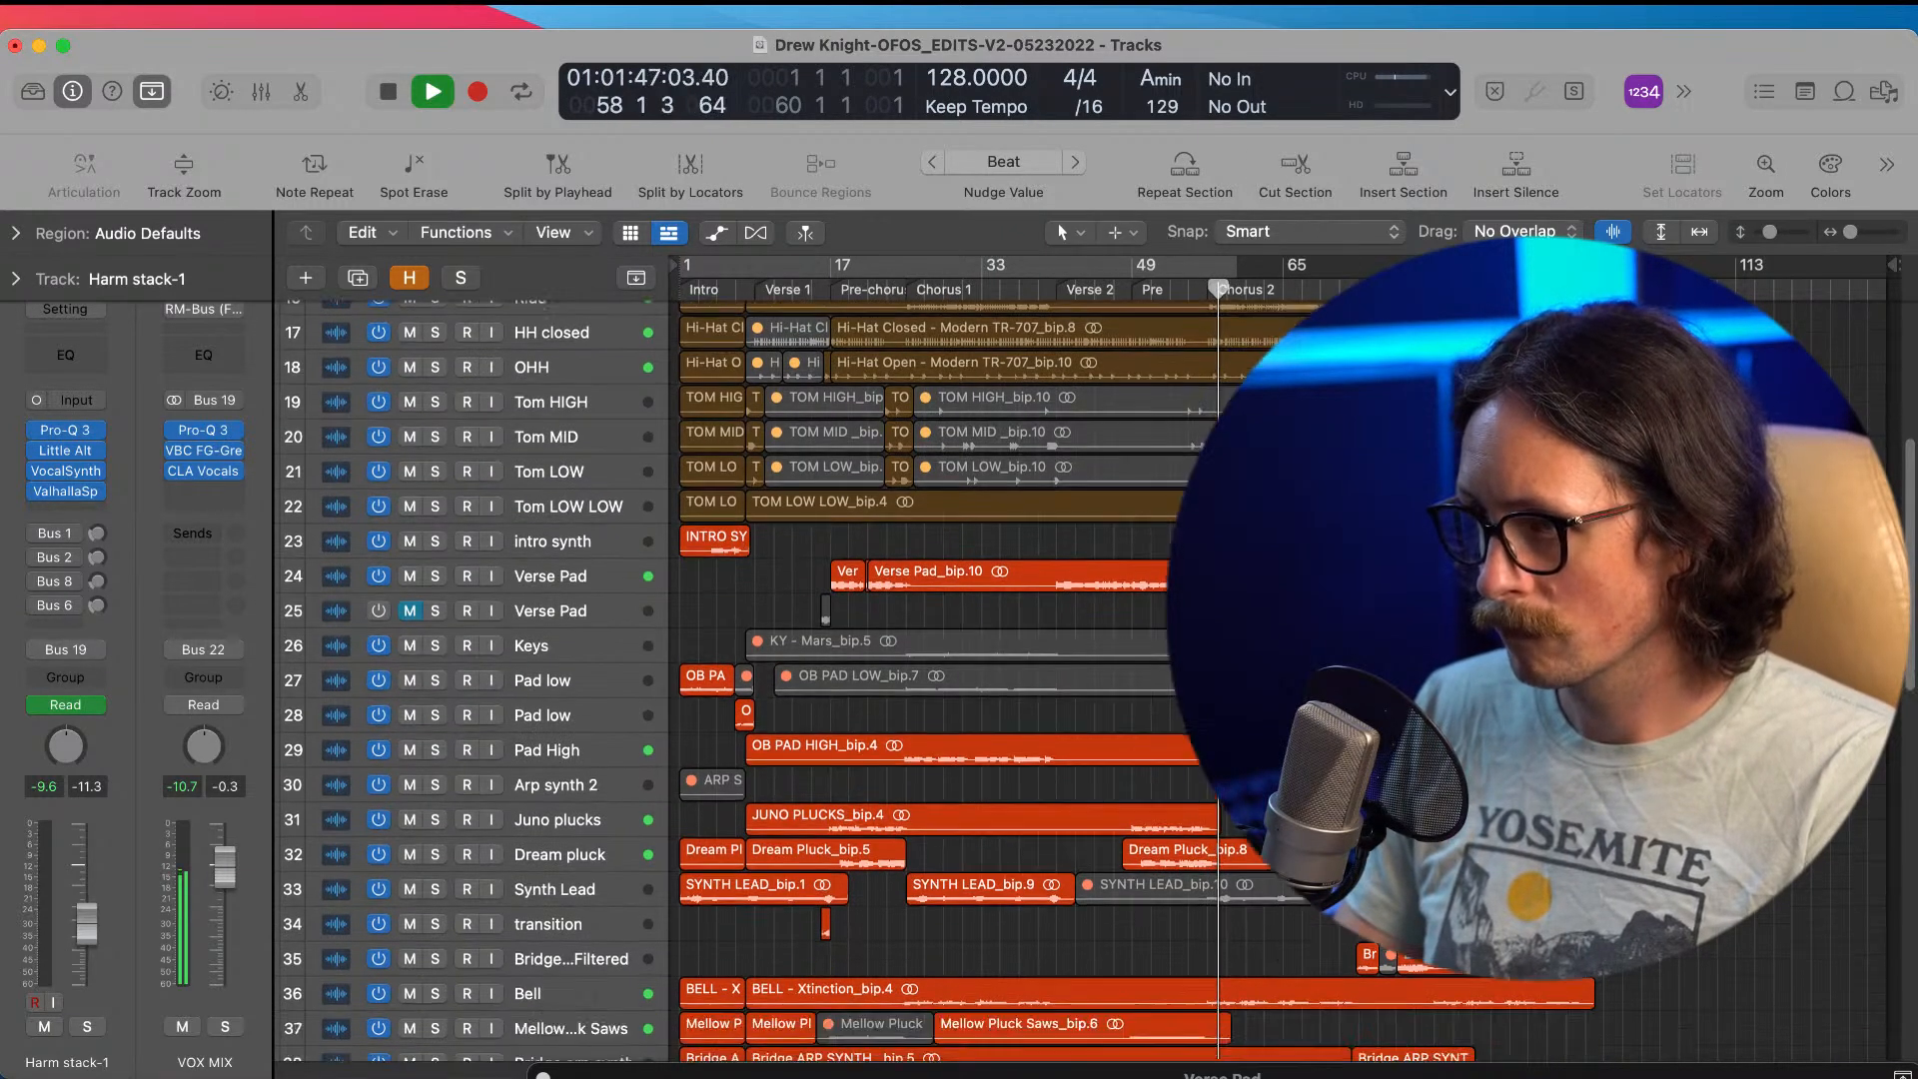
pyautogui.scroll(-10, 970, 680)
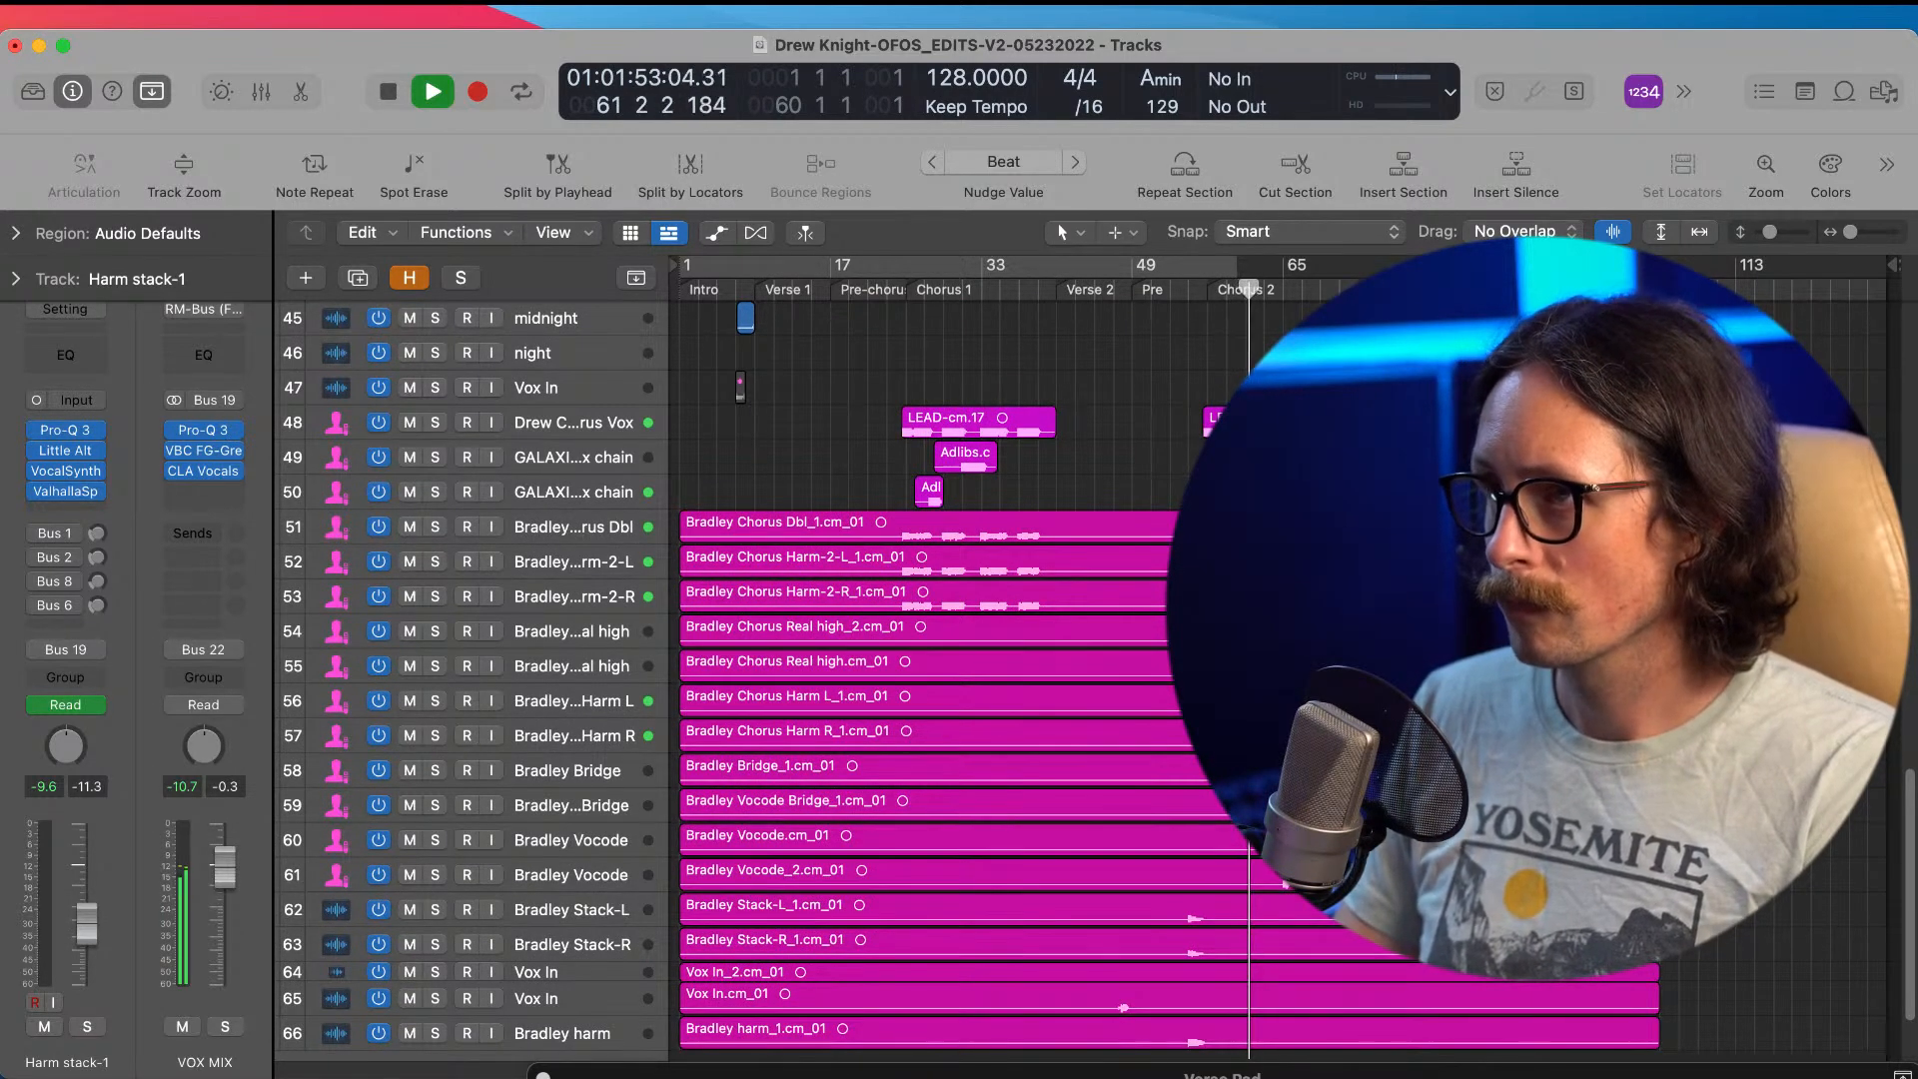
pyautogui.scroll(2, 969, 680)
pyautogui.moveTo(1160, 462); pyautogui.dragTo(1439, 1061)
pyautogui.keyDown('ctrl'); pyautogui.keyDown('alt'); pyautogui.click(1096, 682); pyautogui.keyUp('alt'); pyautogui.keyUp('ctrl')
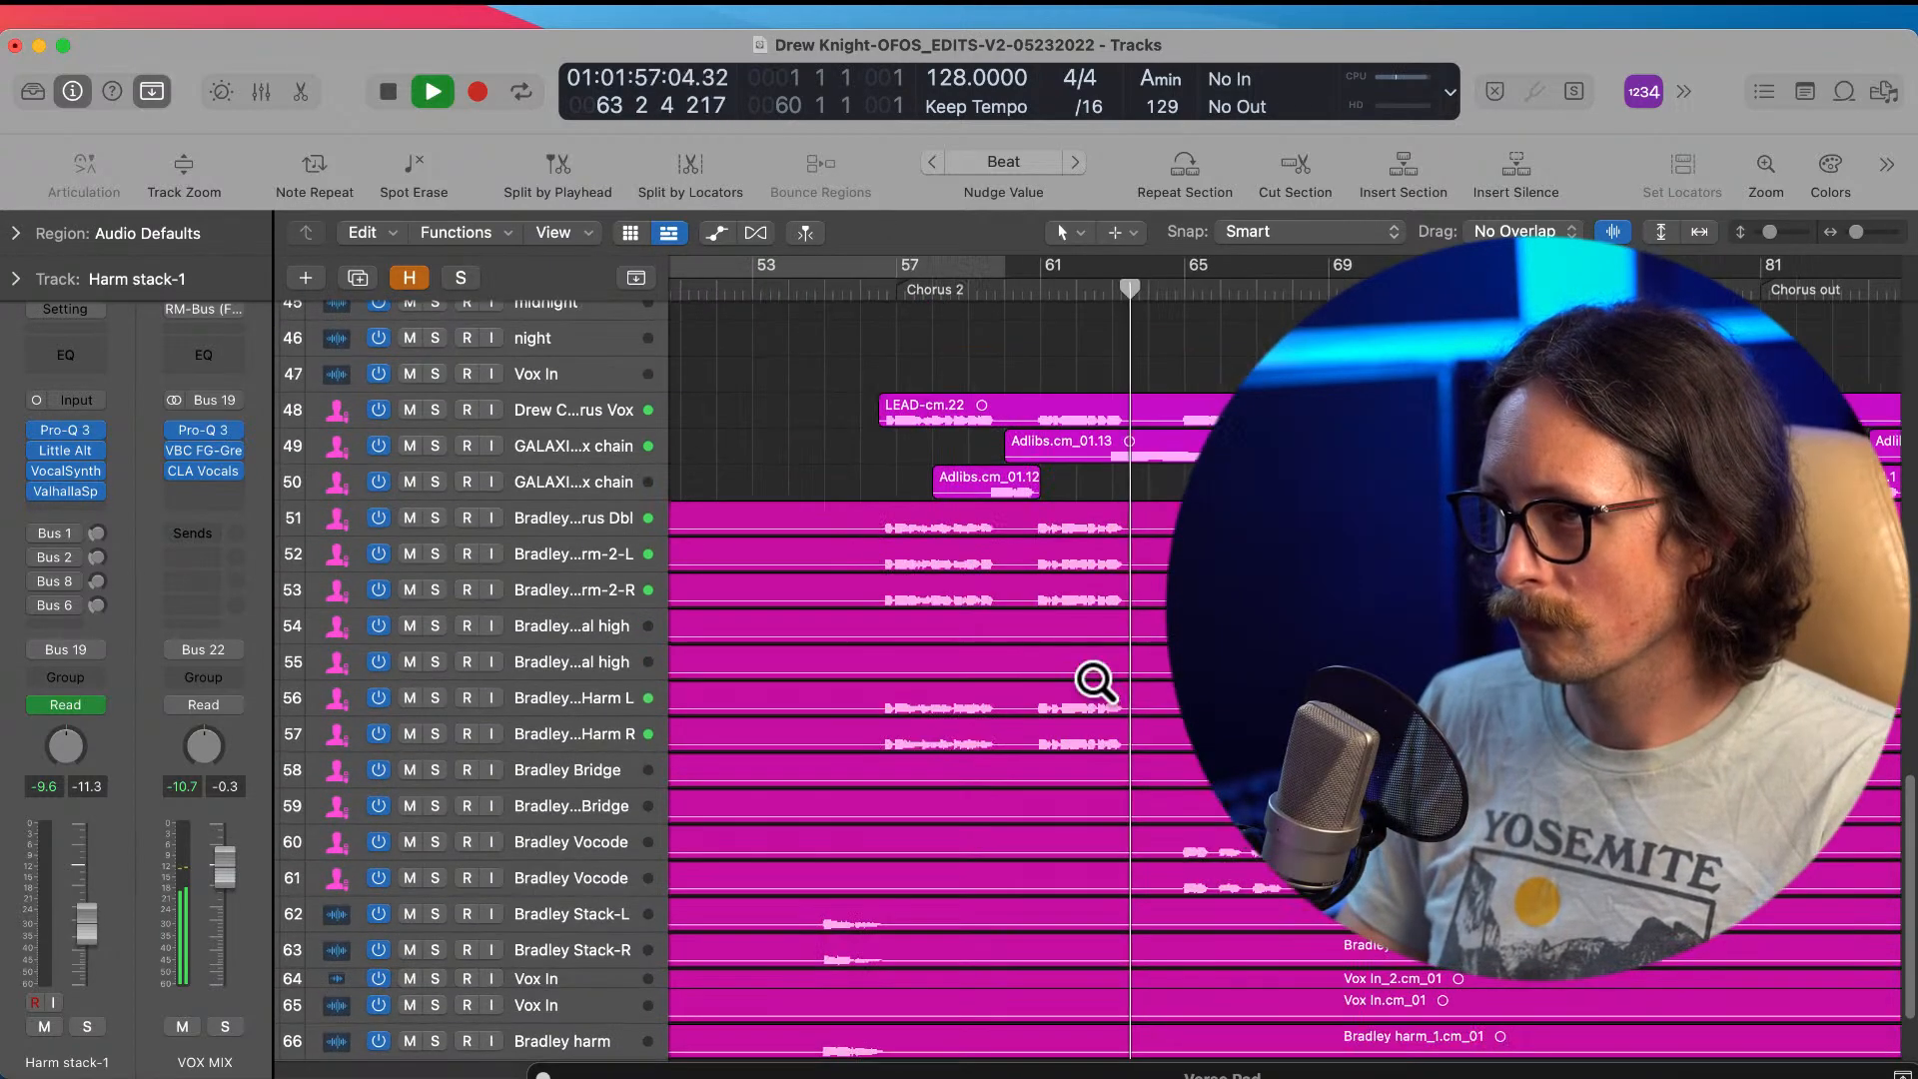
pyautogui.keyDown('ctrl'); pyautogui.keyDown('alt'); pyautogui.click(1156, 699); pyautogui.keyUp('alt'); pyautogui.keyUp('ctrl')
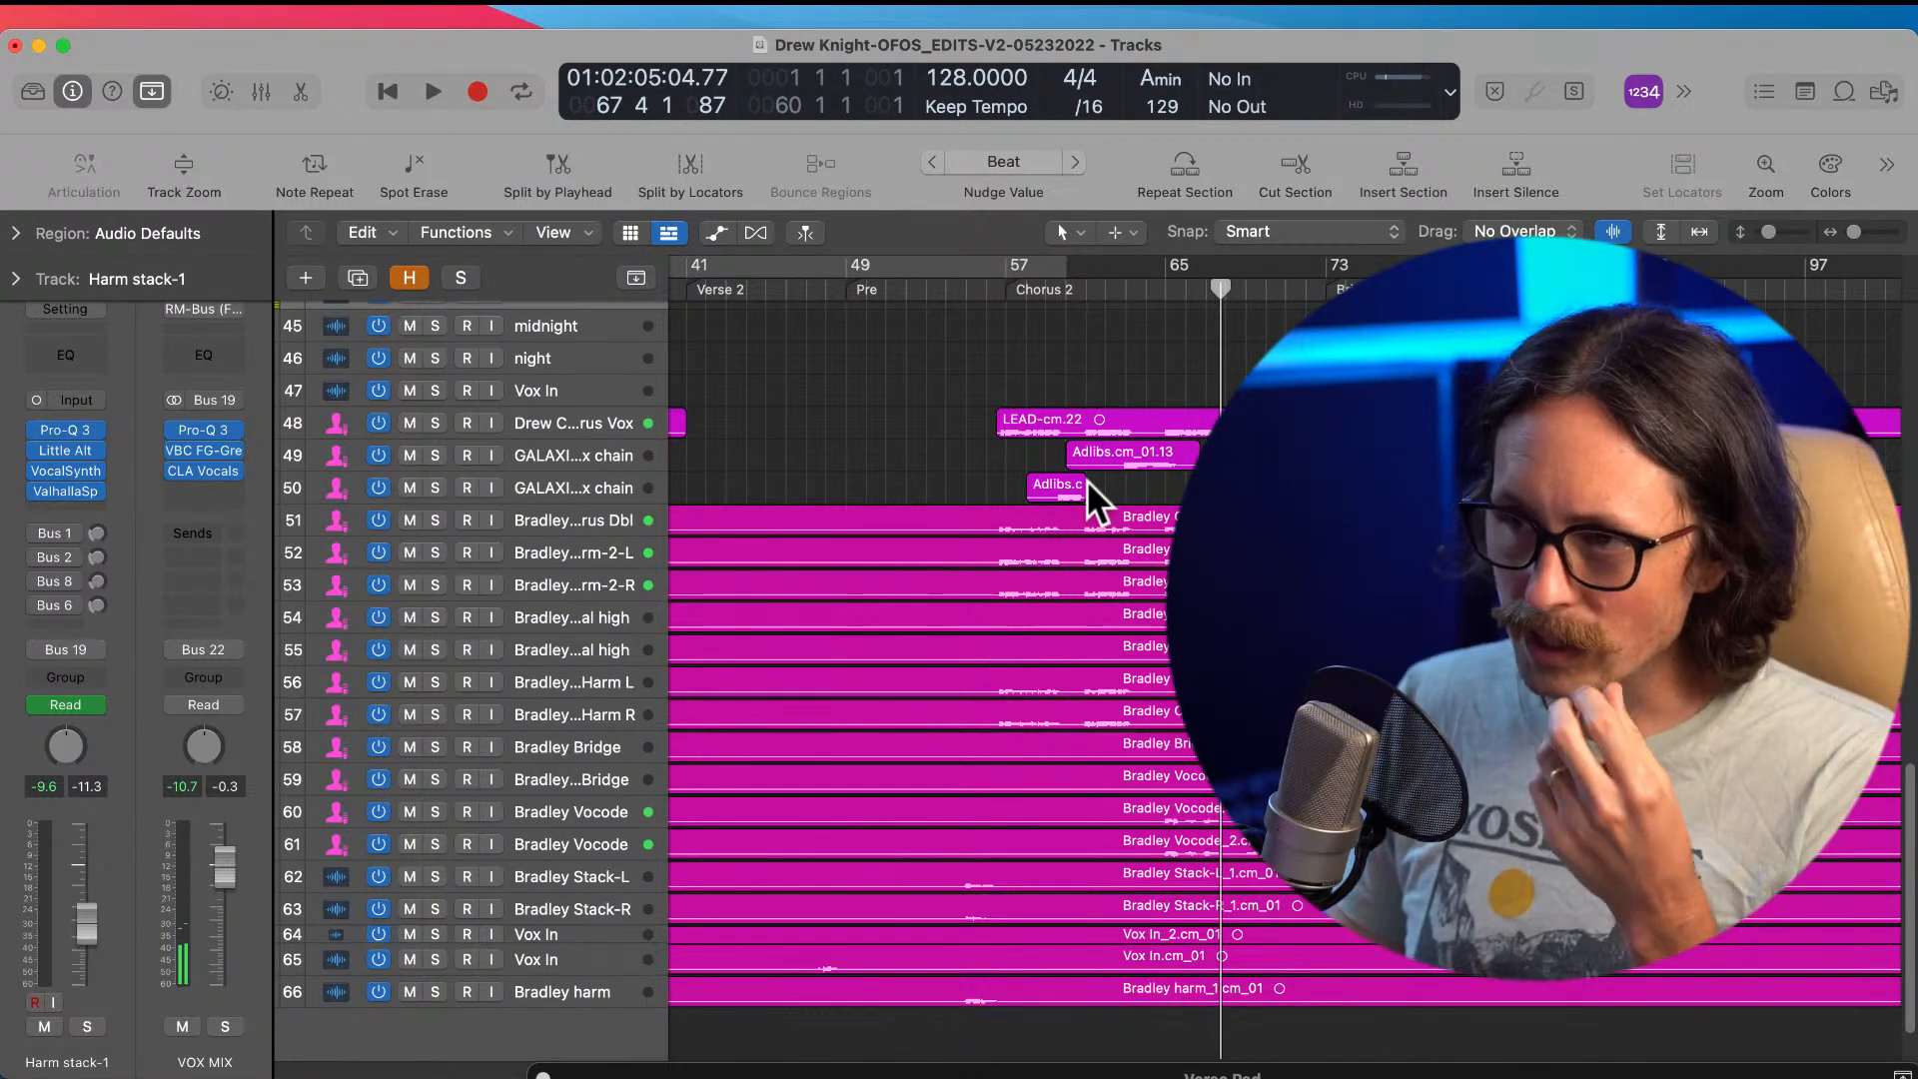
# Step: Review the Chorus 2 backing vocals, synths and drums across the arrangement with playback stopped
pyautogui.press('super+Left')
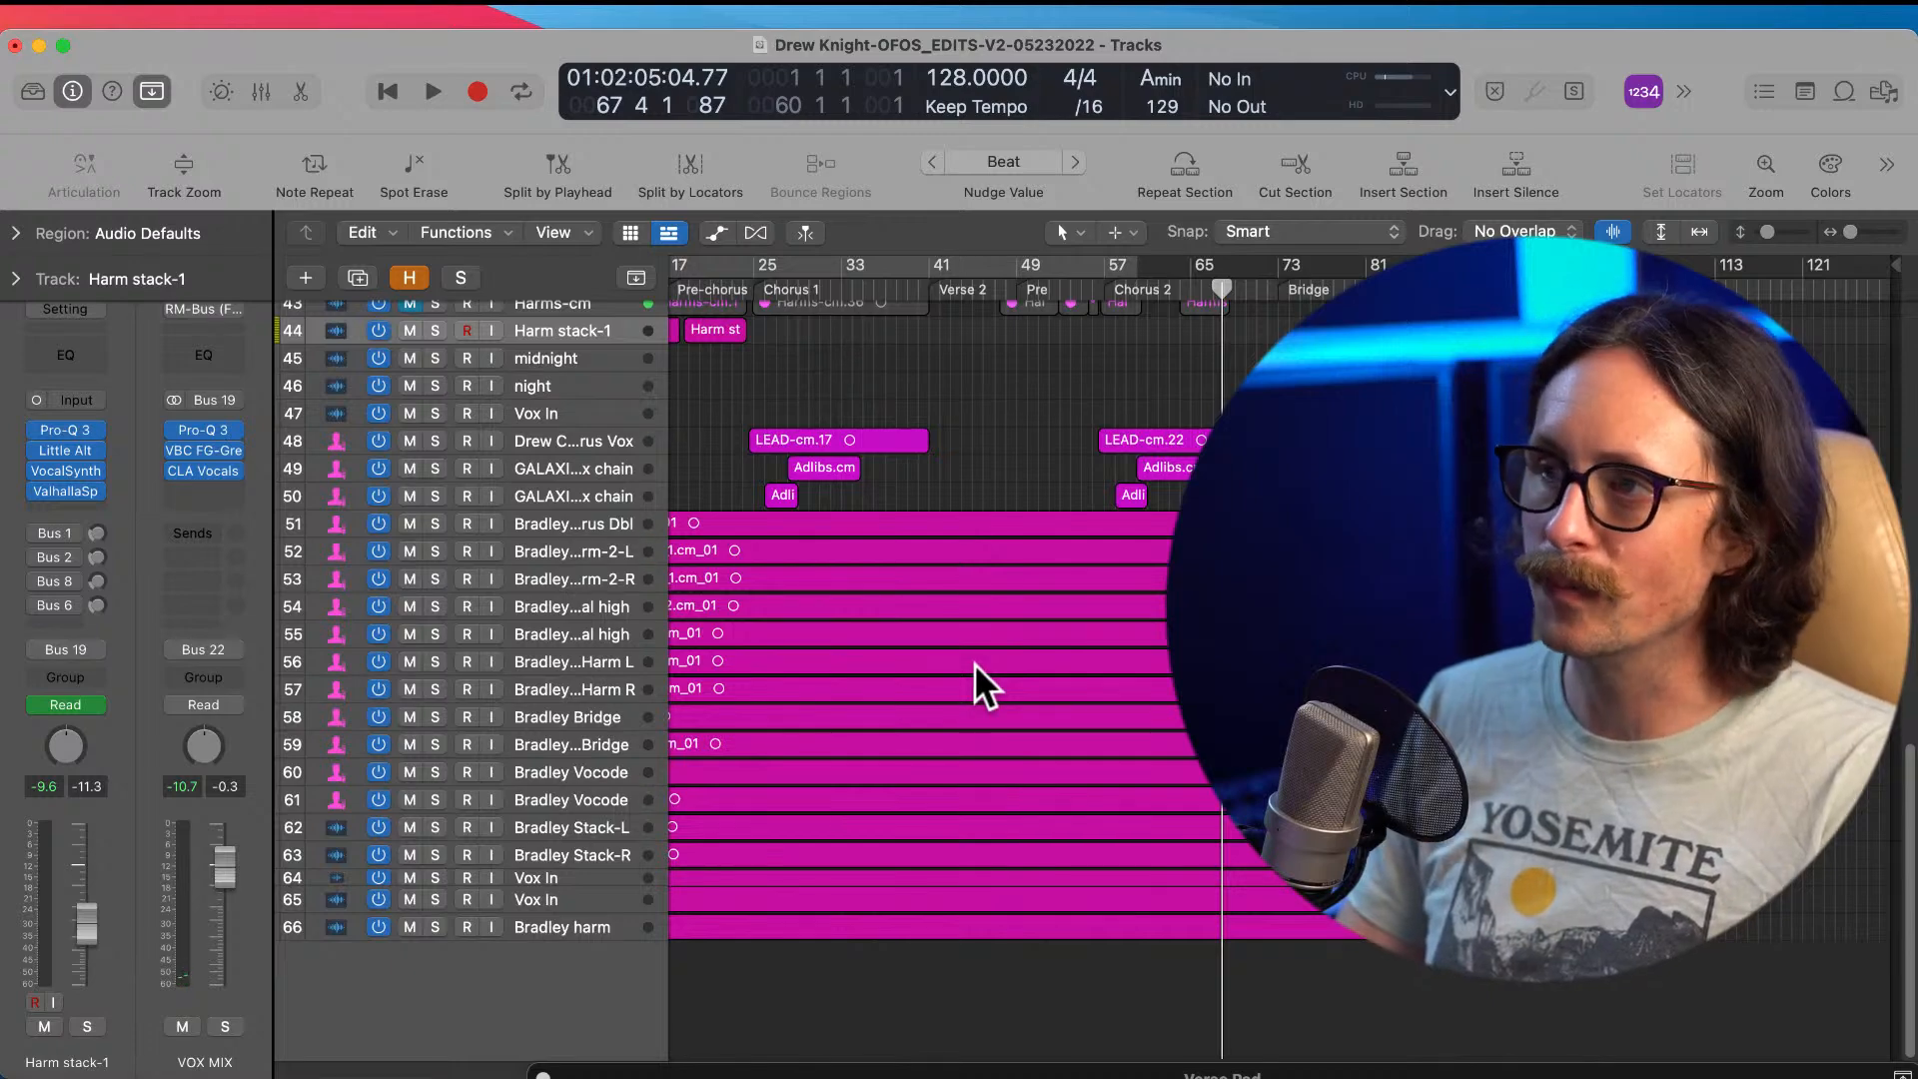
pyautogui.moveTo(1095, 467); pyautogui.dragTo(1292, 800)
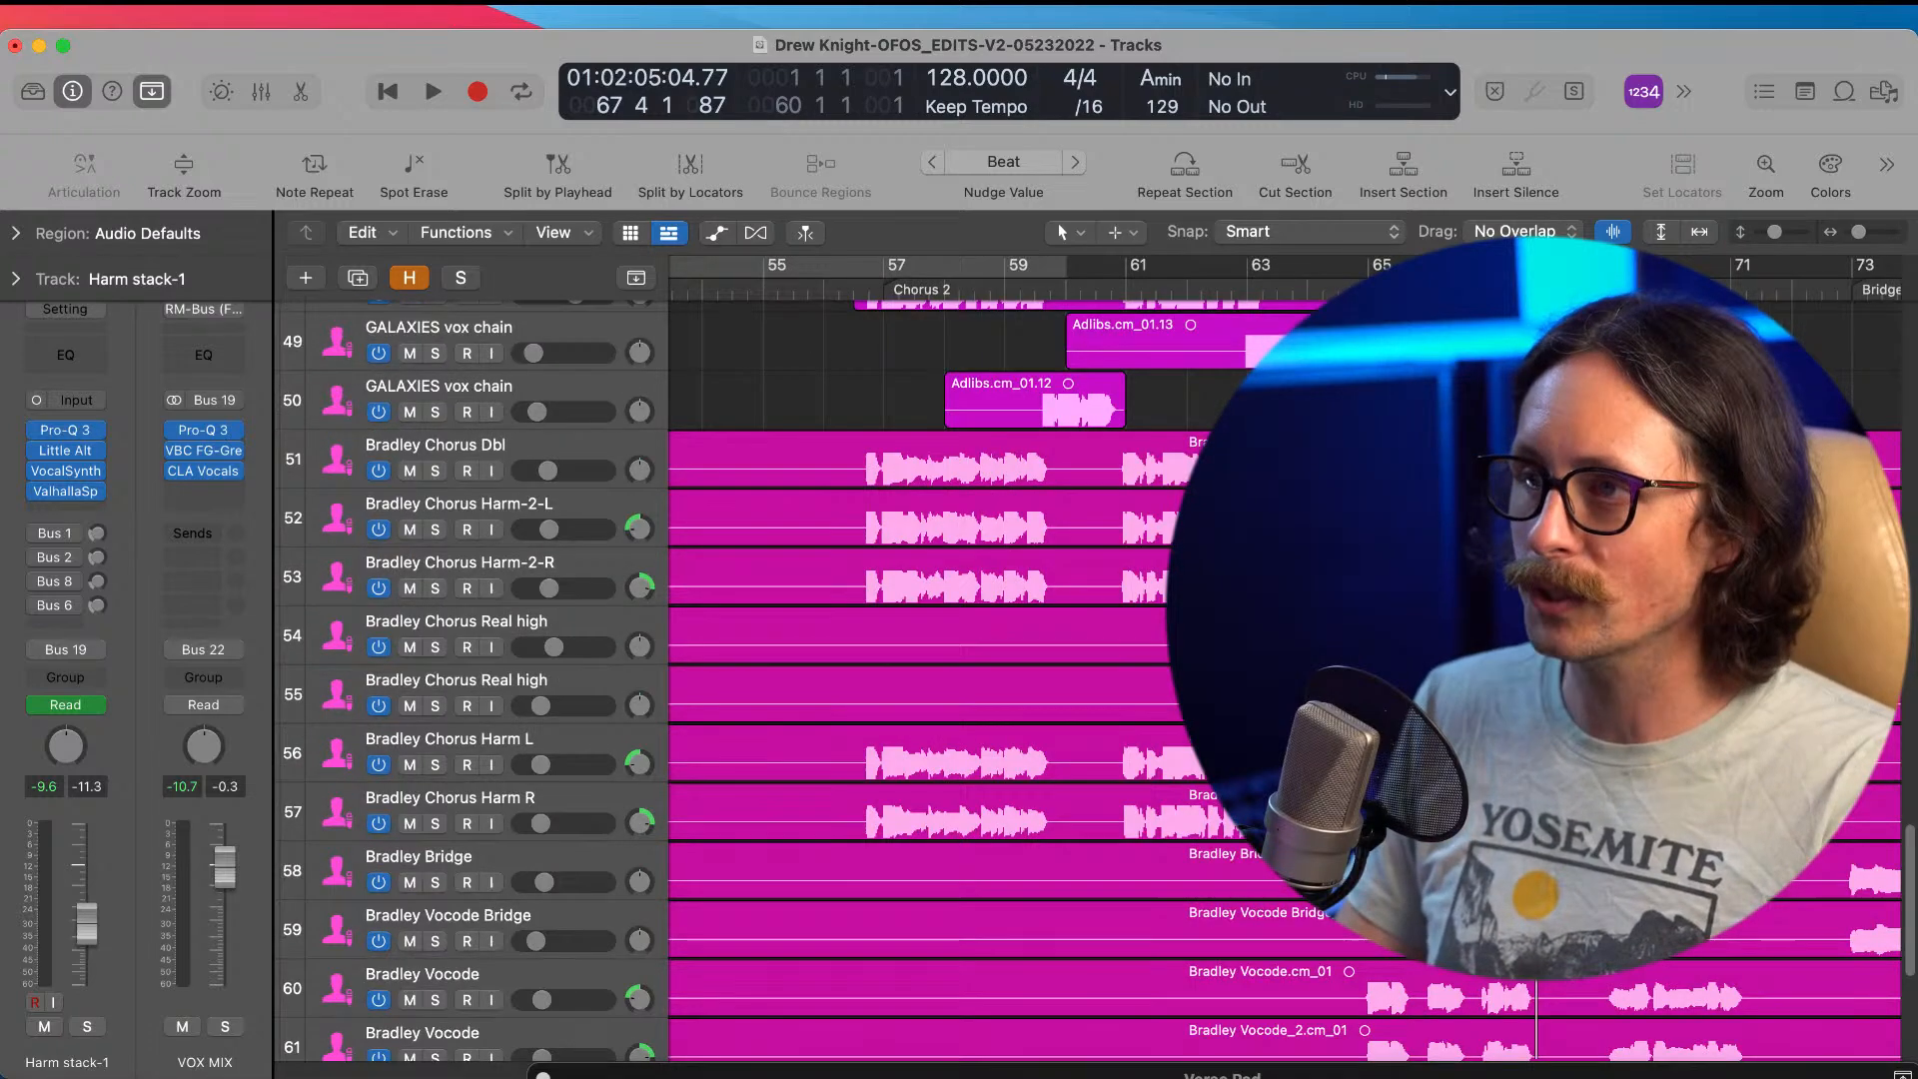
pyautogui.keyDown('ctrl'); pyautogui.keyDown('alt'); pyautogui.click(1103, 805); pyautogui.keyUp('alt'); pyautogui.keyUp('ctrl')
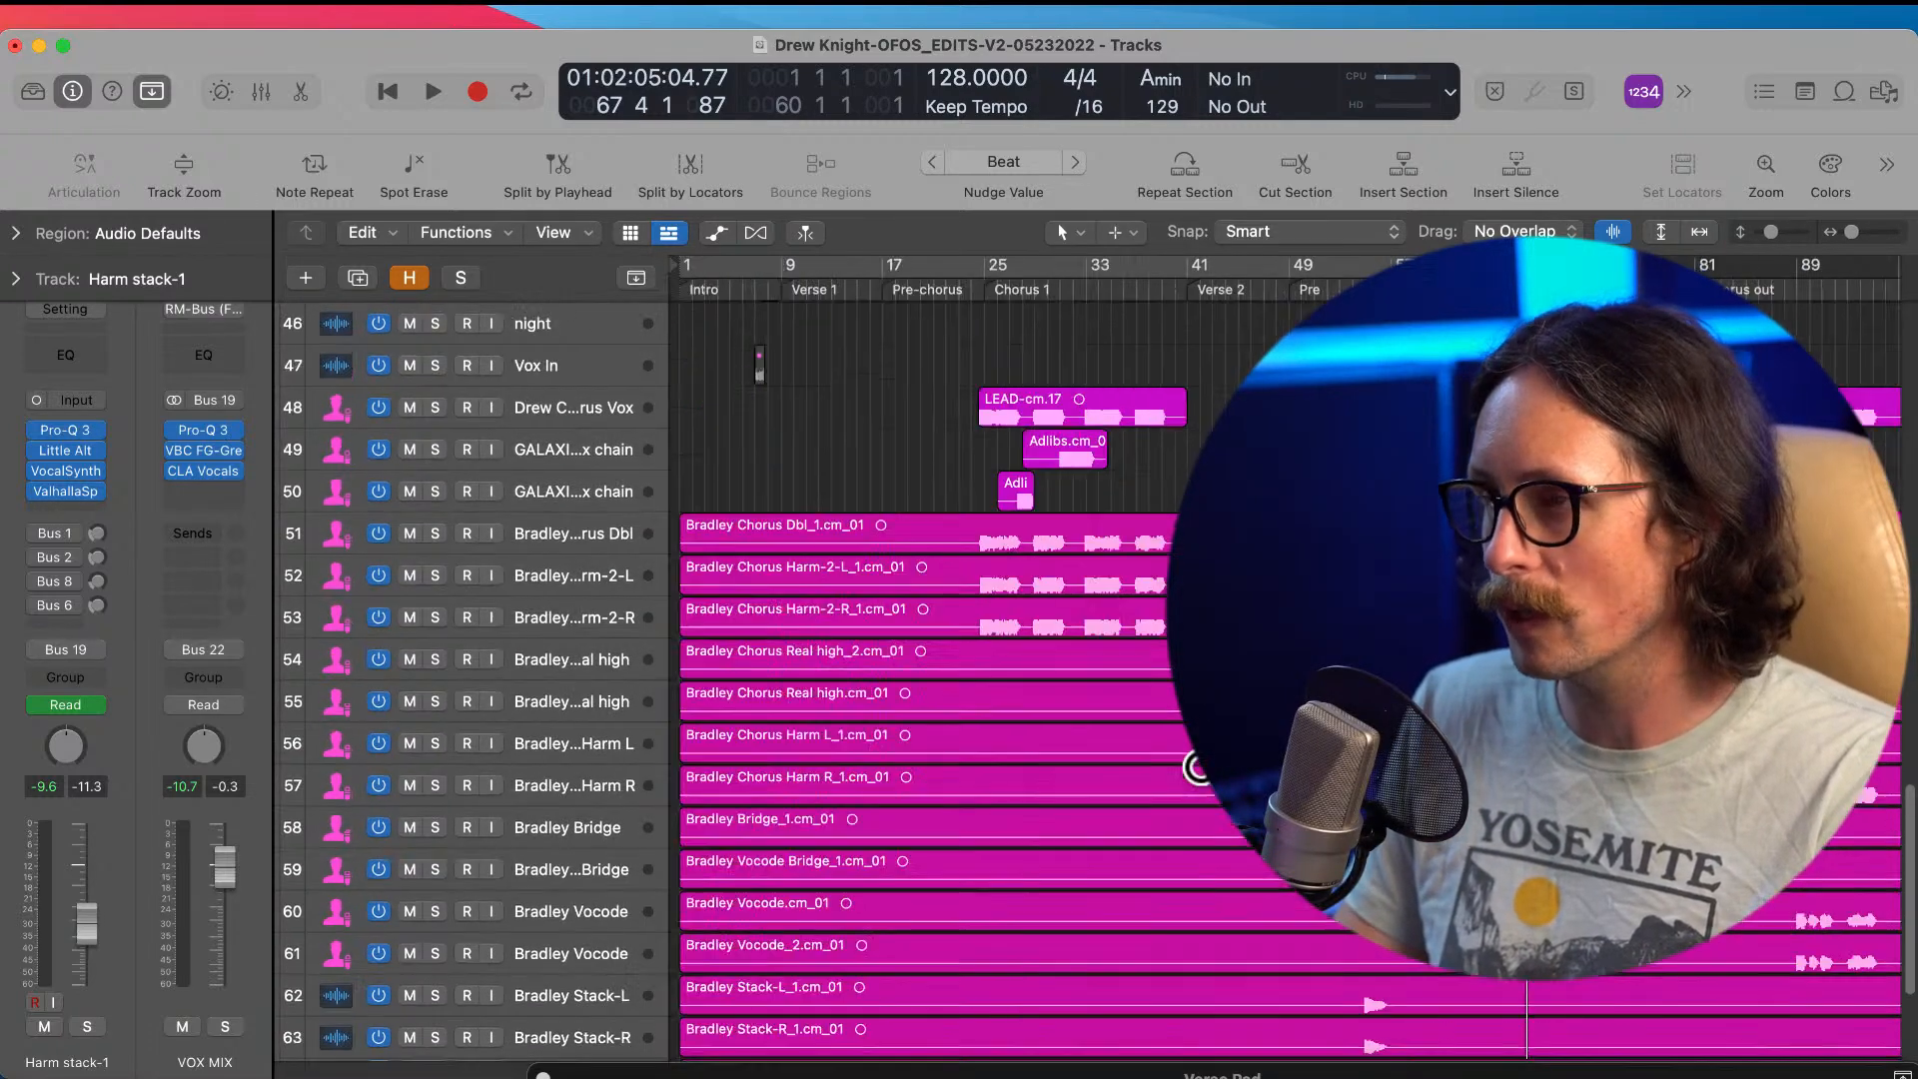
pyautogui.keyDown('ctrl'); pyautogui.keyDown('alt'); pyautogui.click(1199, 767); pyautogui.keyUp('alt'); pyautogui.keyUp('ctrl')
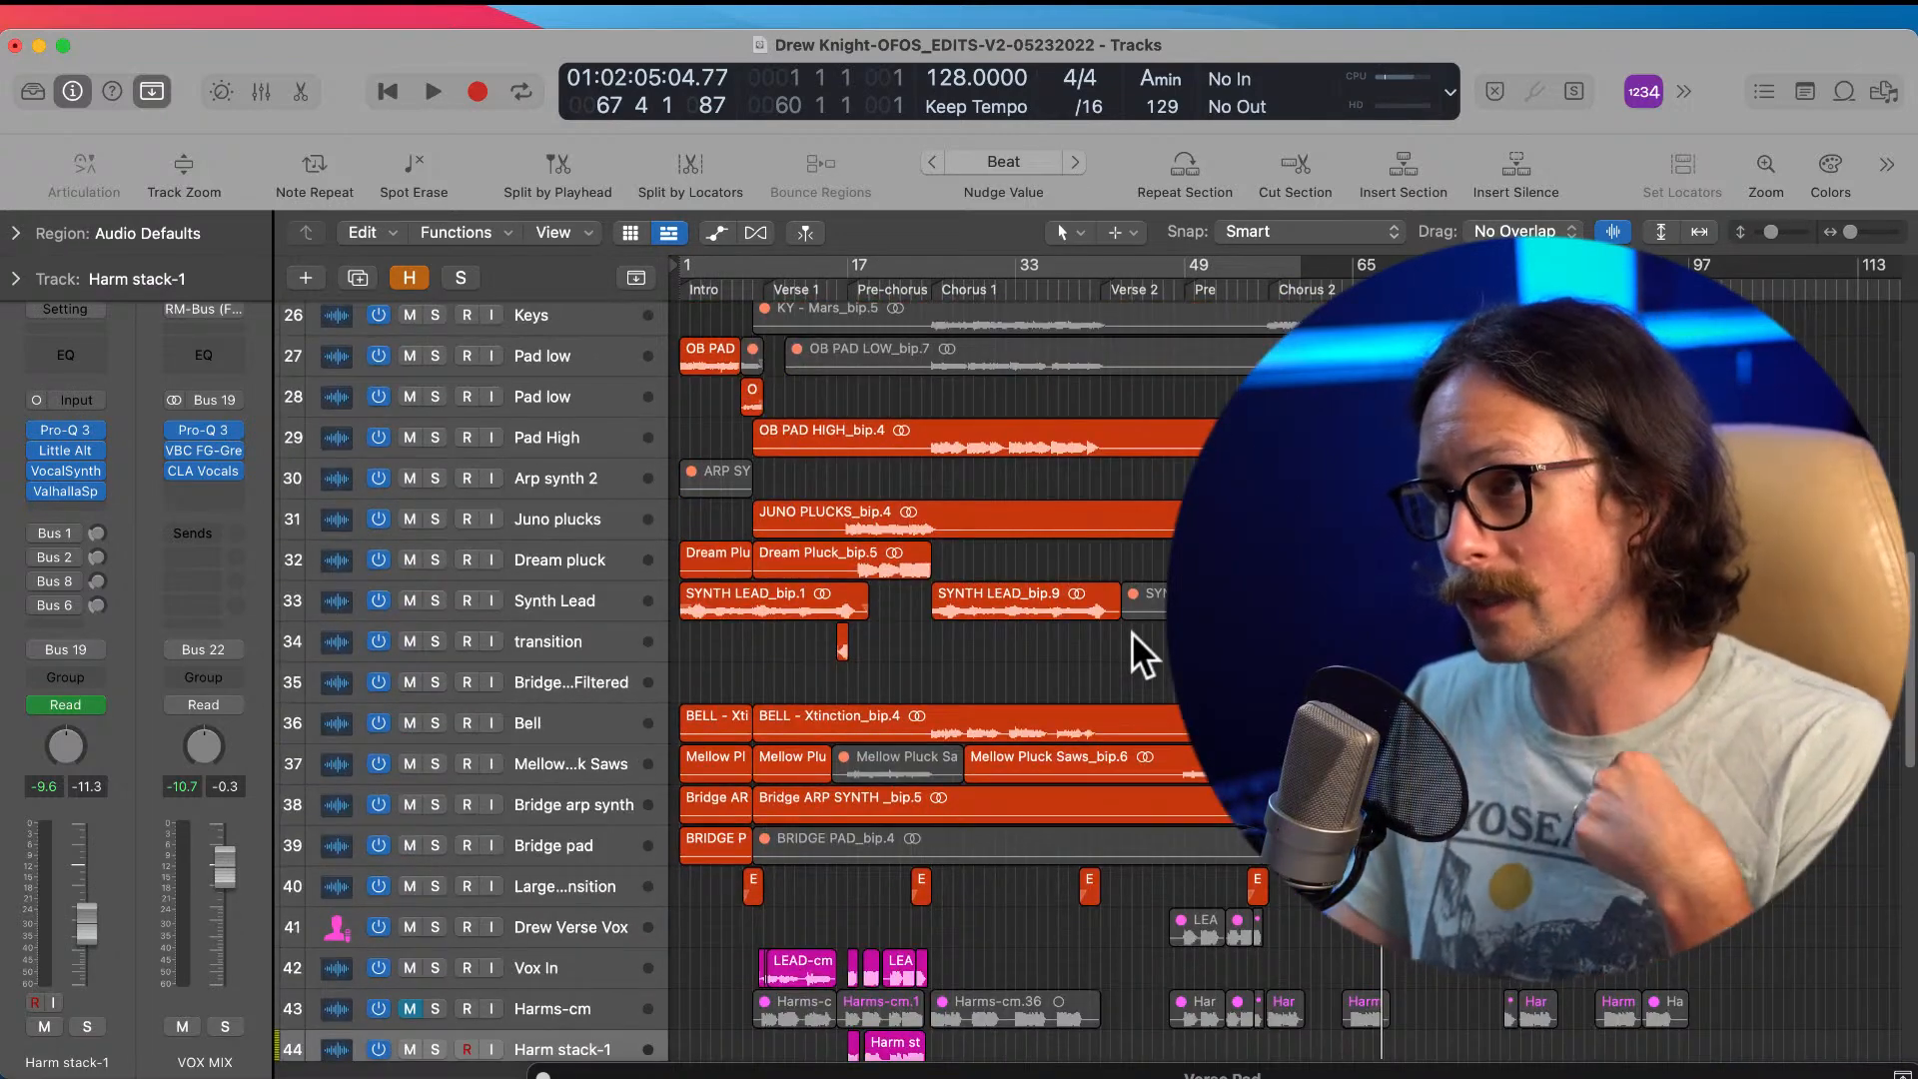
pyautogui.scroll(10, 995, 741)
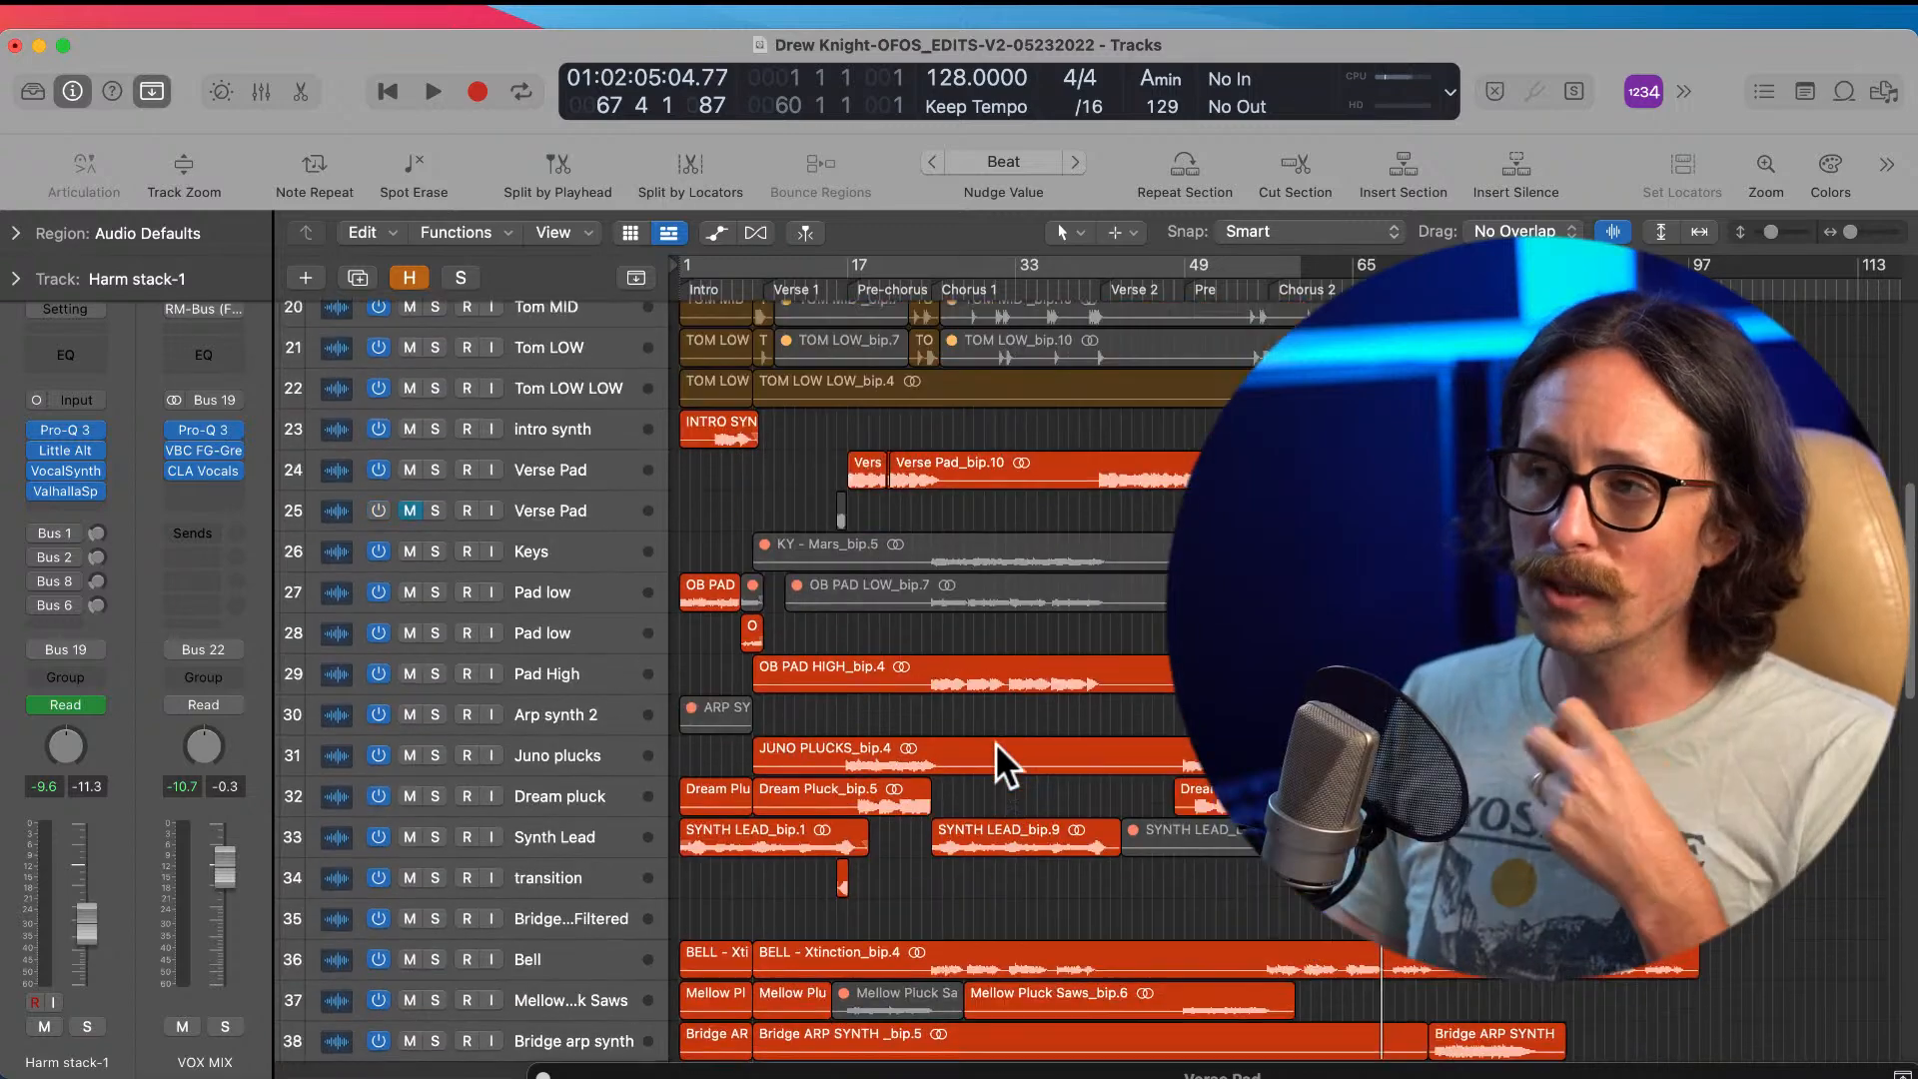
pyautogui.scroll(2, 997, 742)
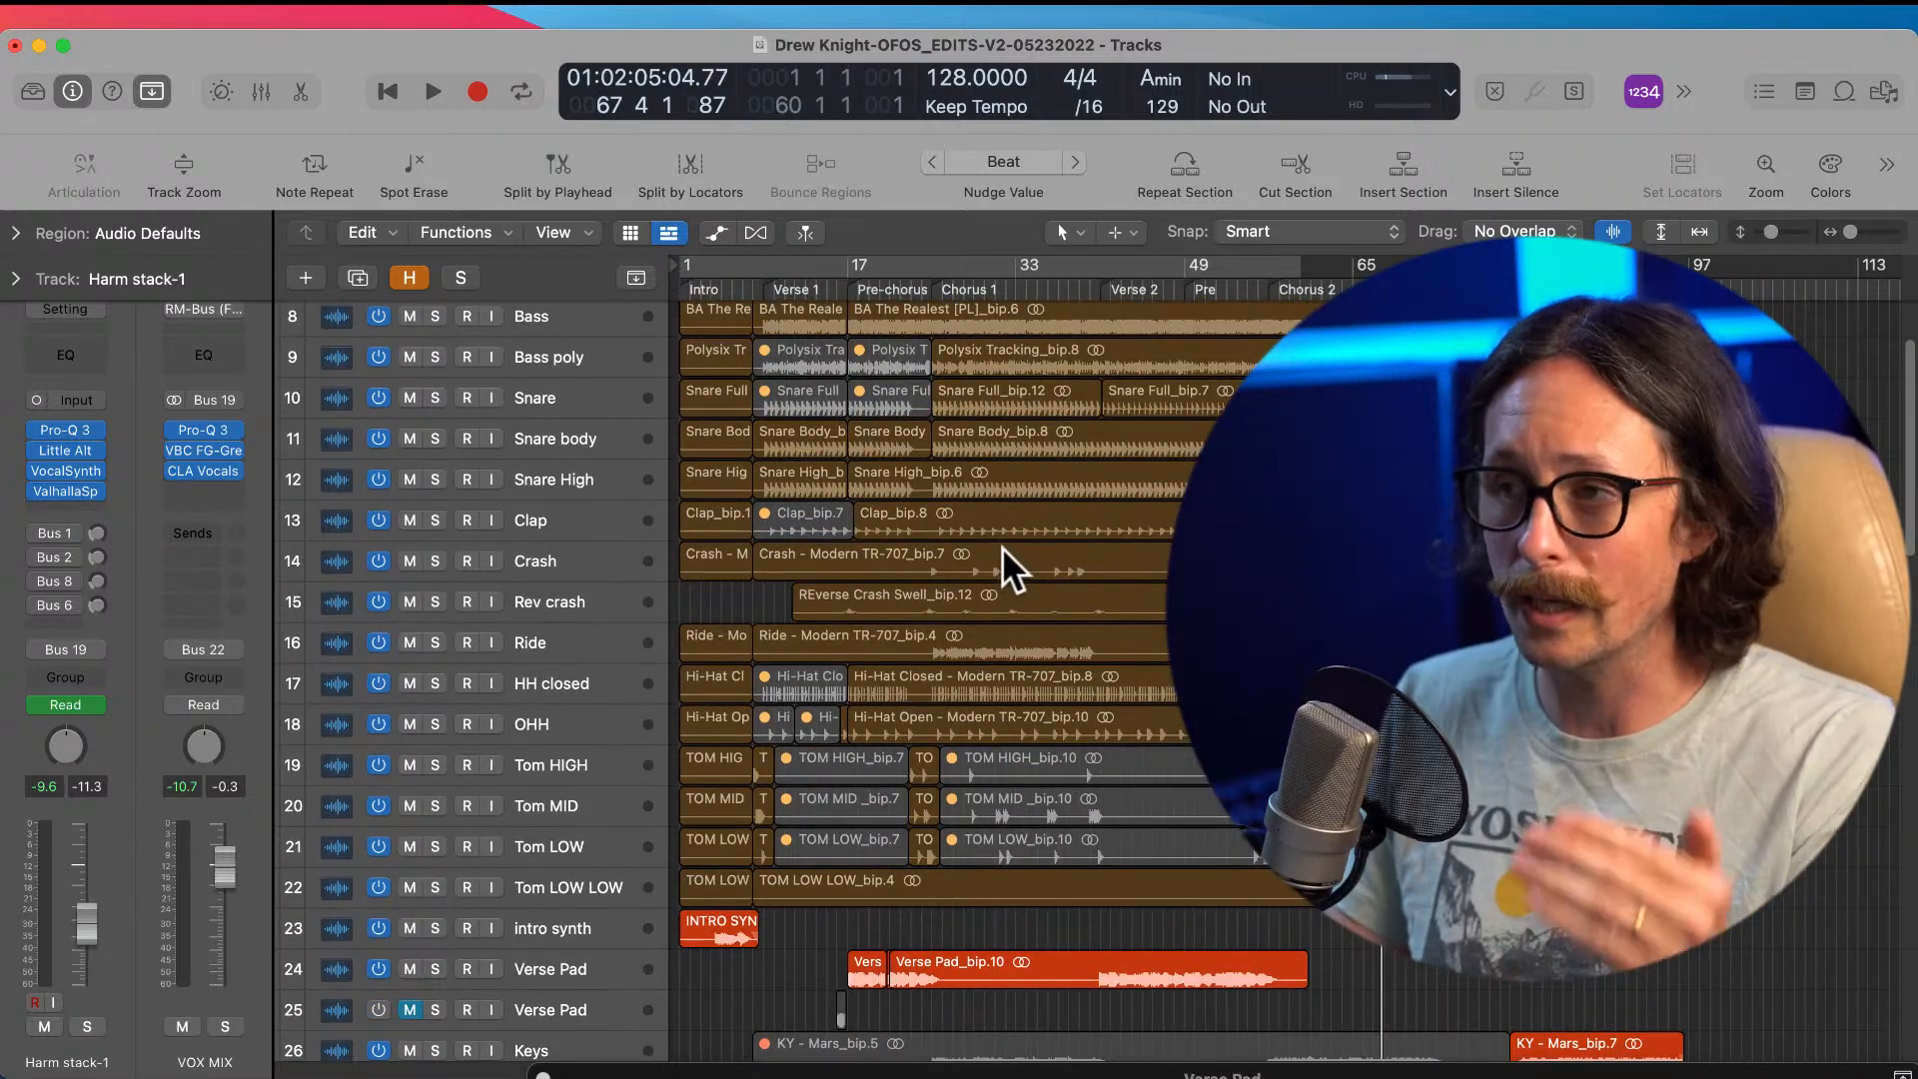
pyautogui.scroll(2, 1022, 657)
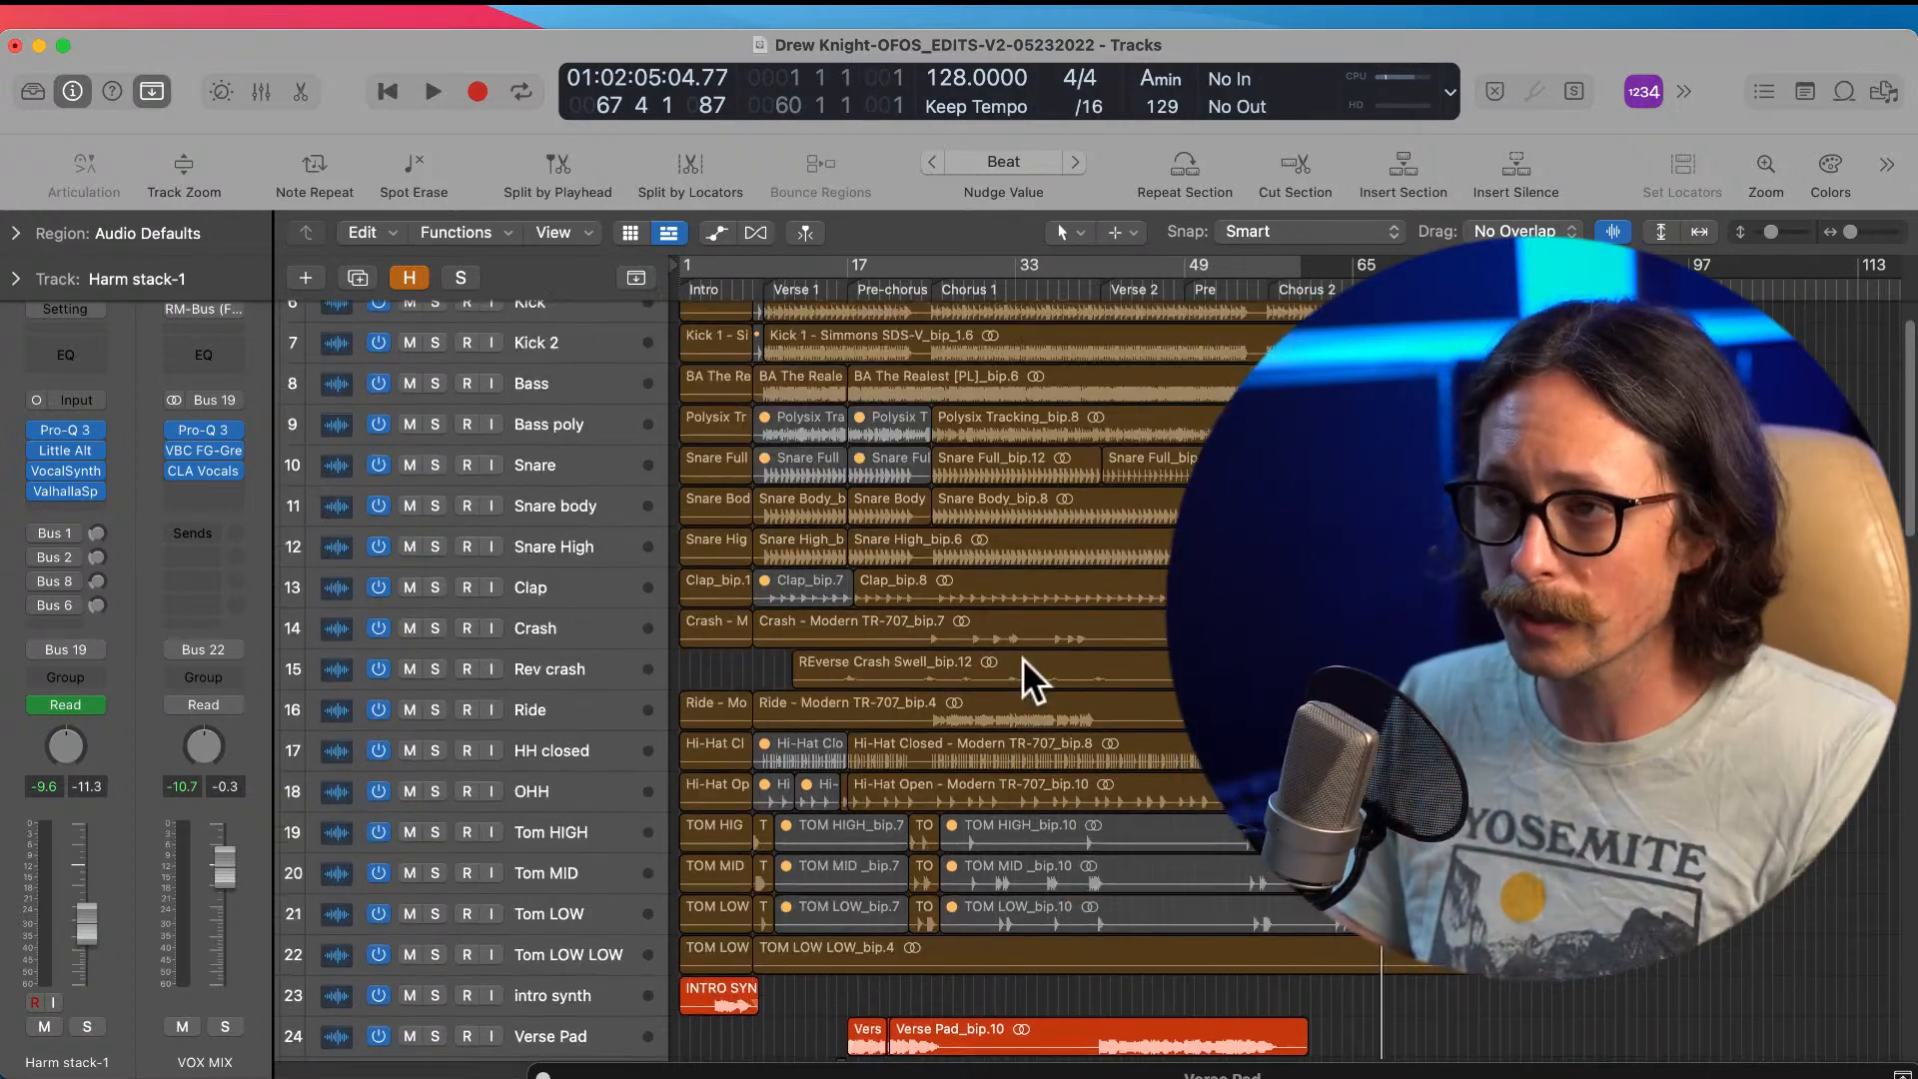
pyautogui.scroll(2, 949, 565)
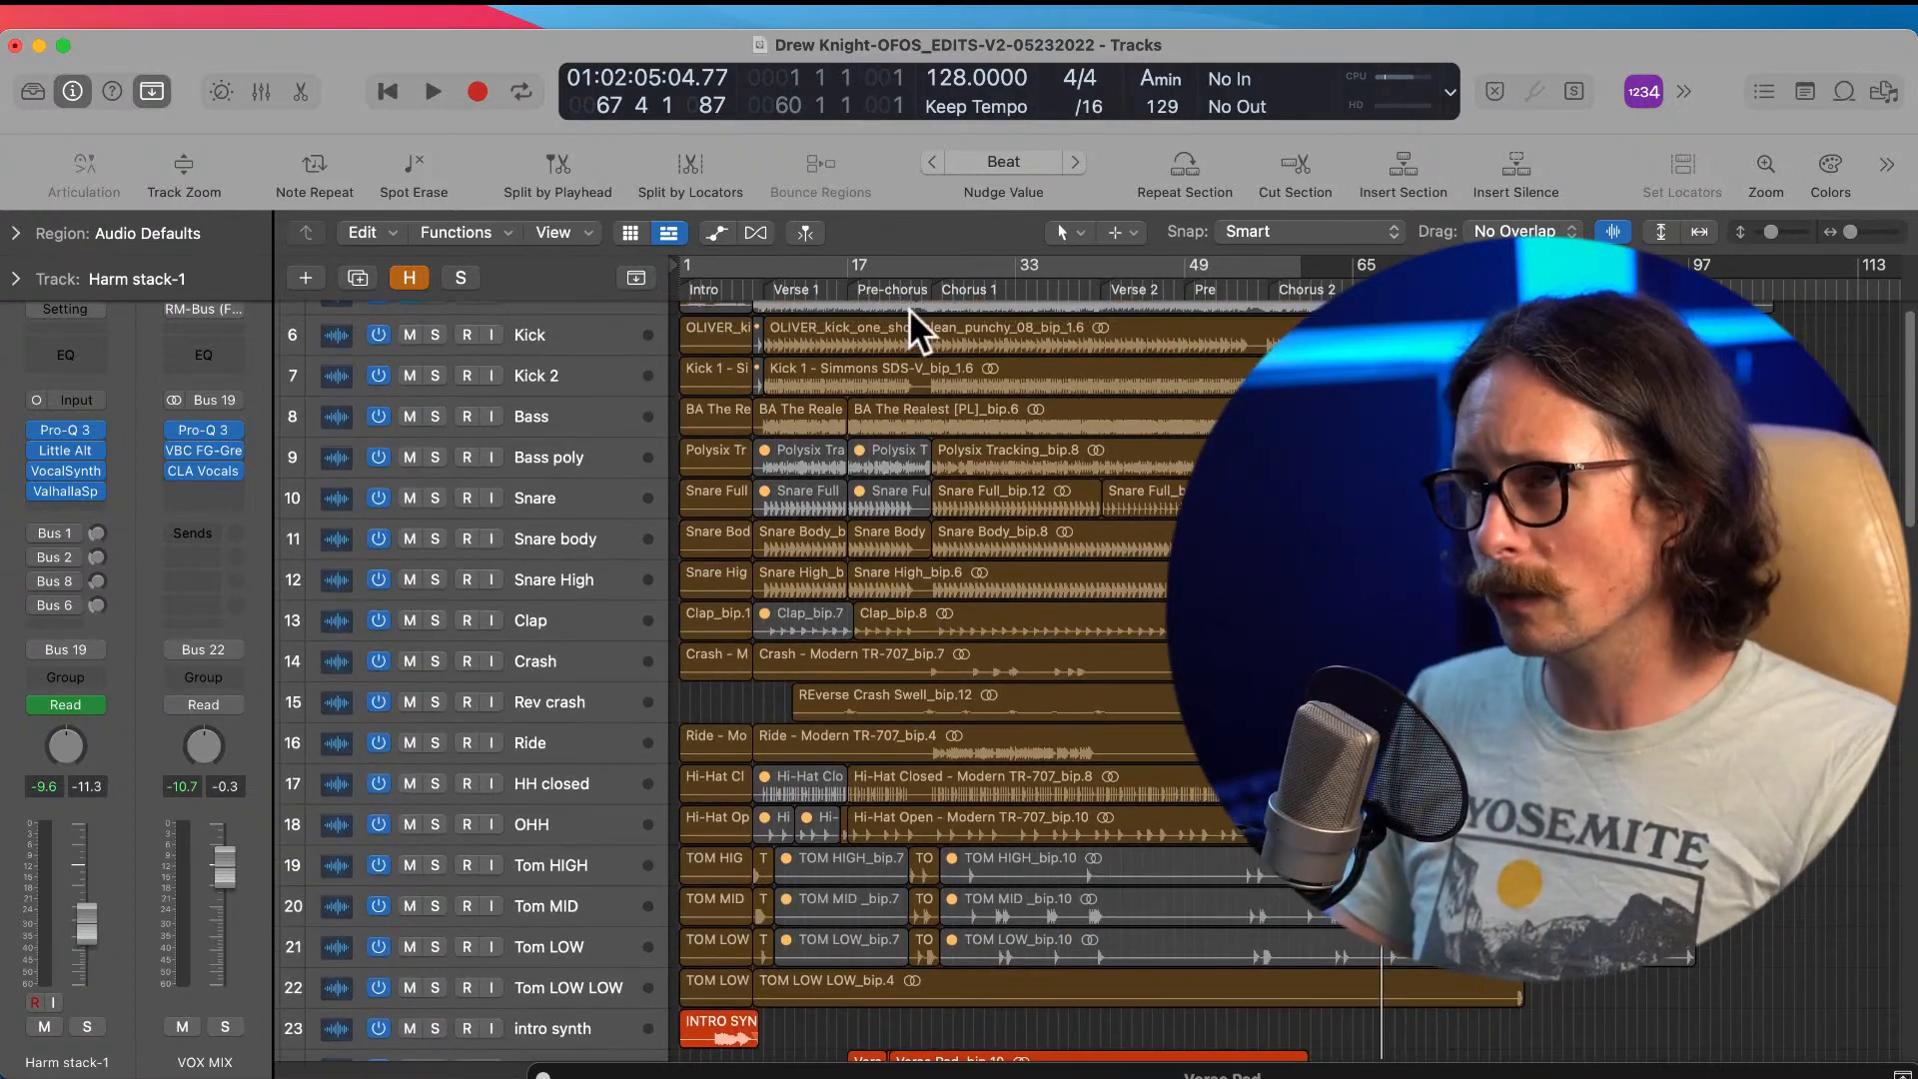
# Step: Set the cycle range from bar 17 to bar 39 over the pre-chorus and first chorus, and briefly play its beginning
pyautogui.click(850, 265)
pyautogui.moveTo(850, 268); pyautogui.dragTo(1079, 268)
pyautogui.scroll(-5, 1099, 669)
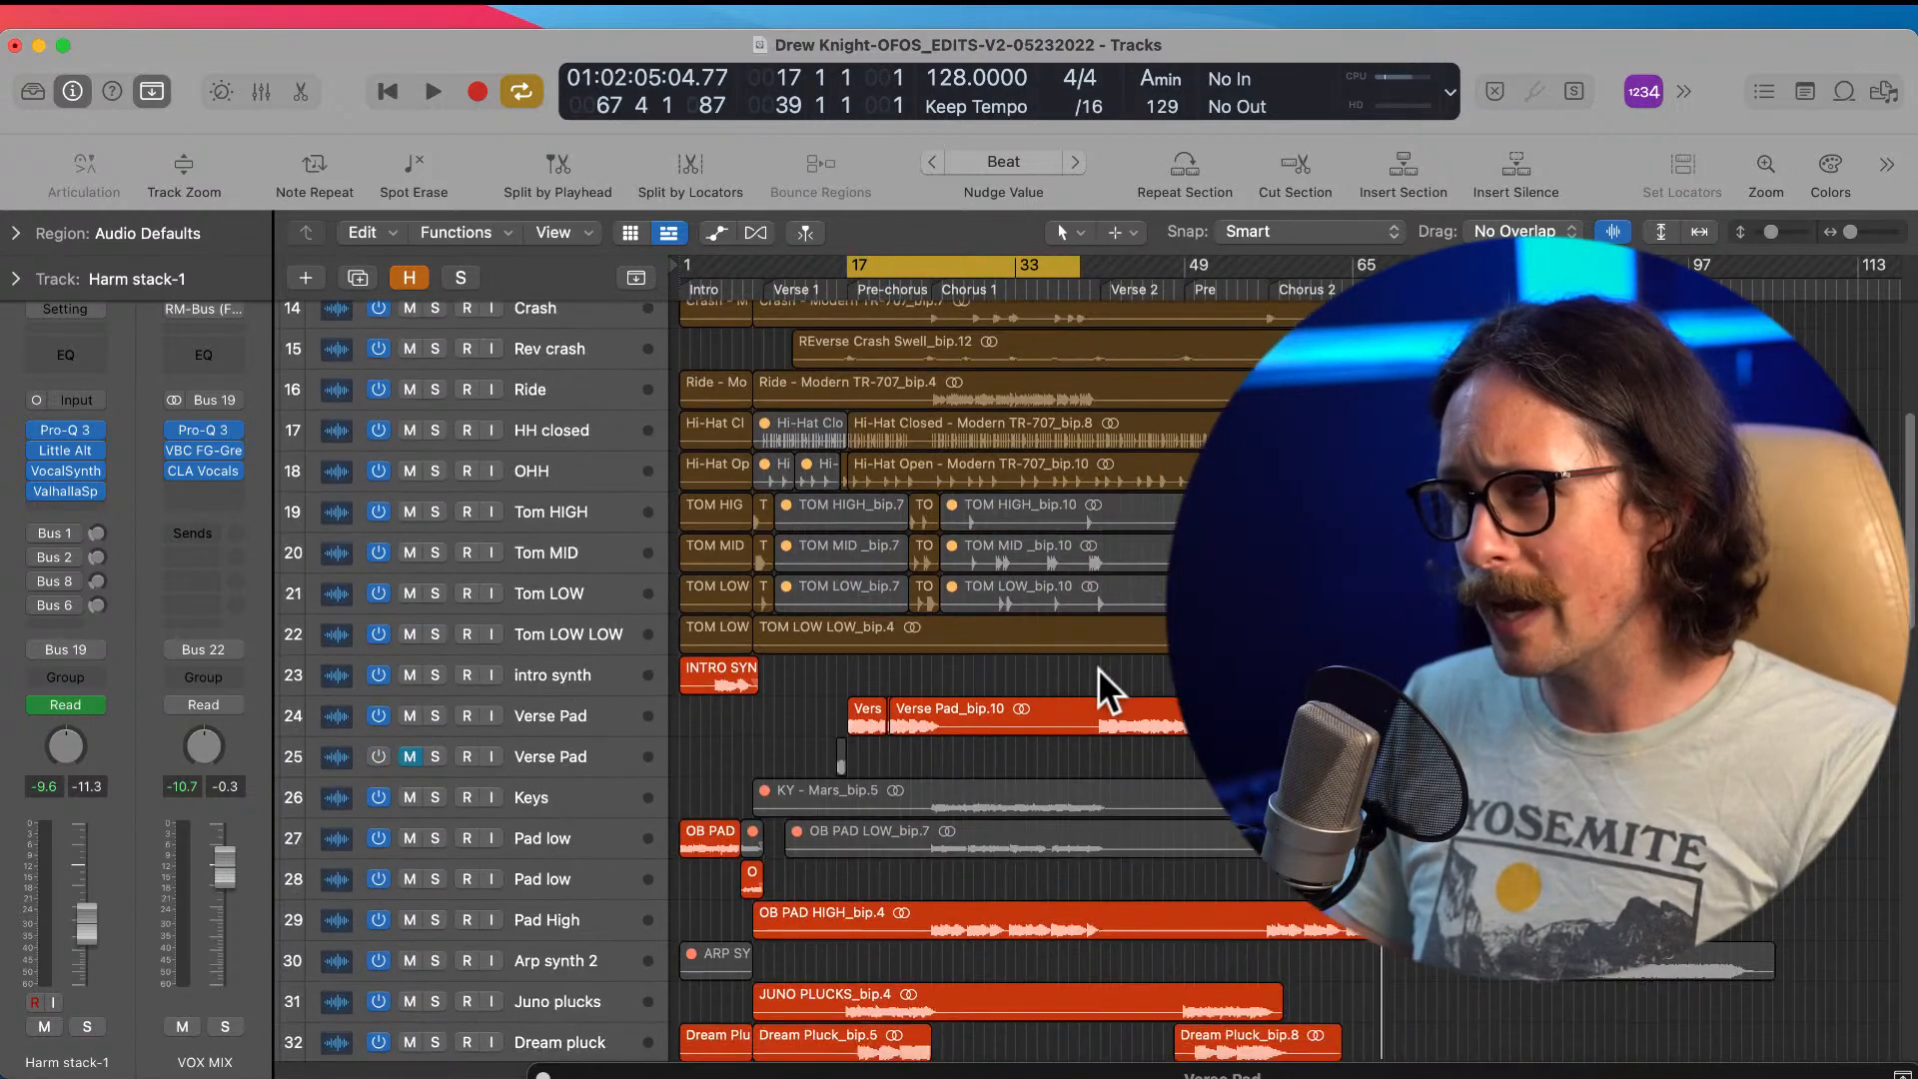
pyautogui.scroll(-3, 1100, 669)
pyautogui.scroll(-5, 741, 716)
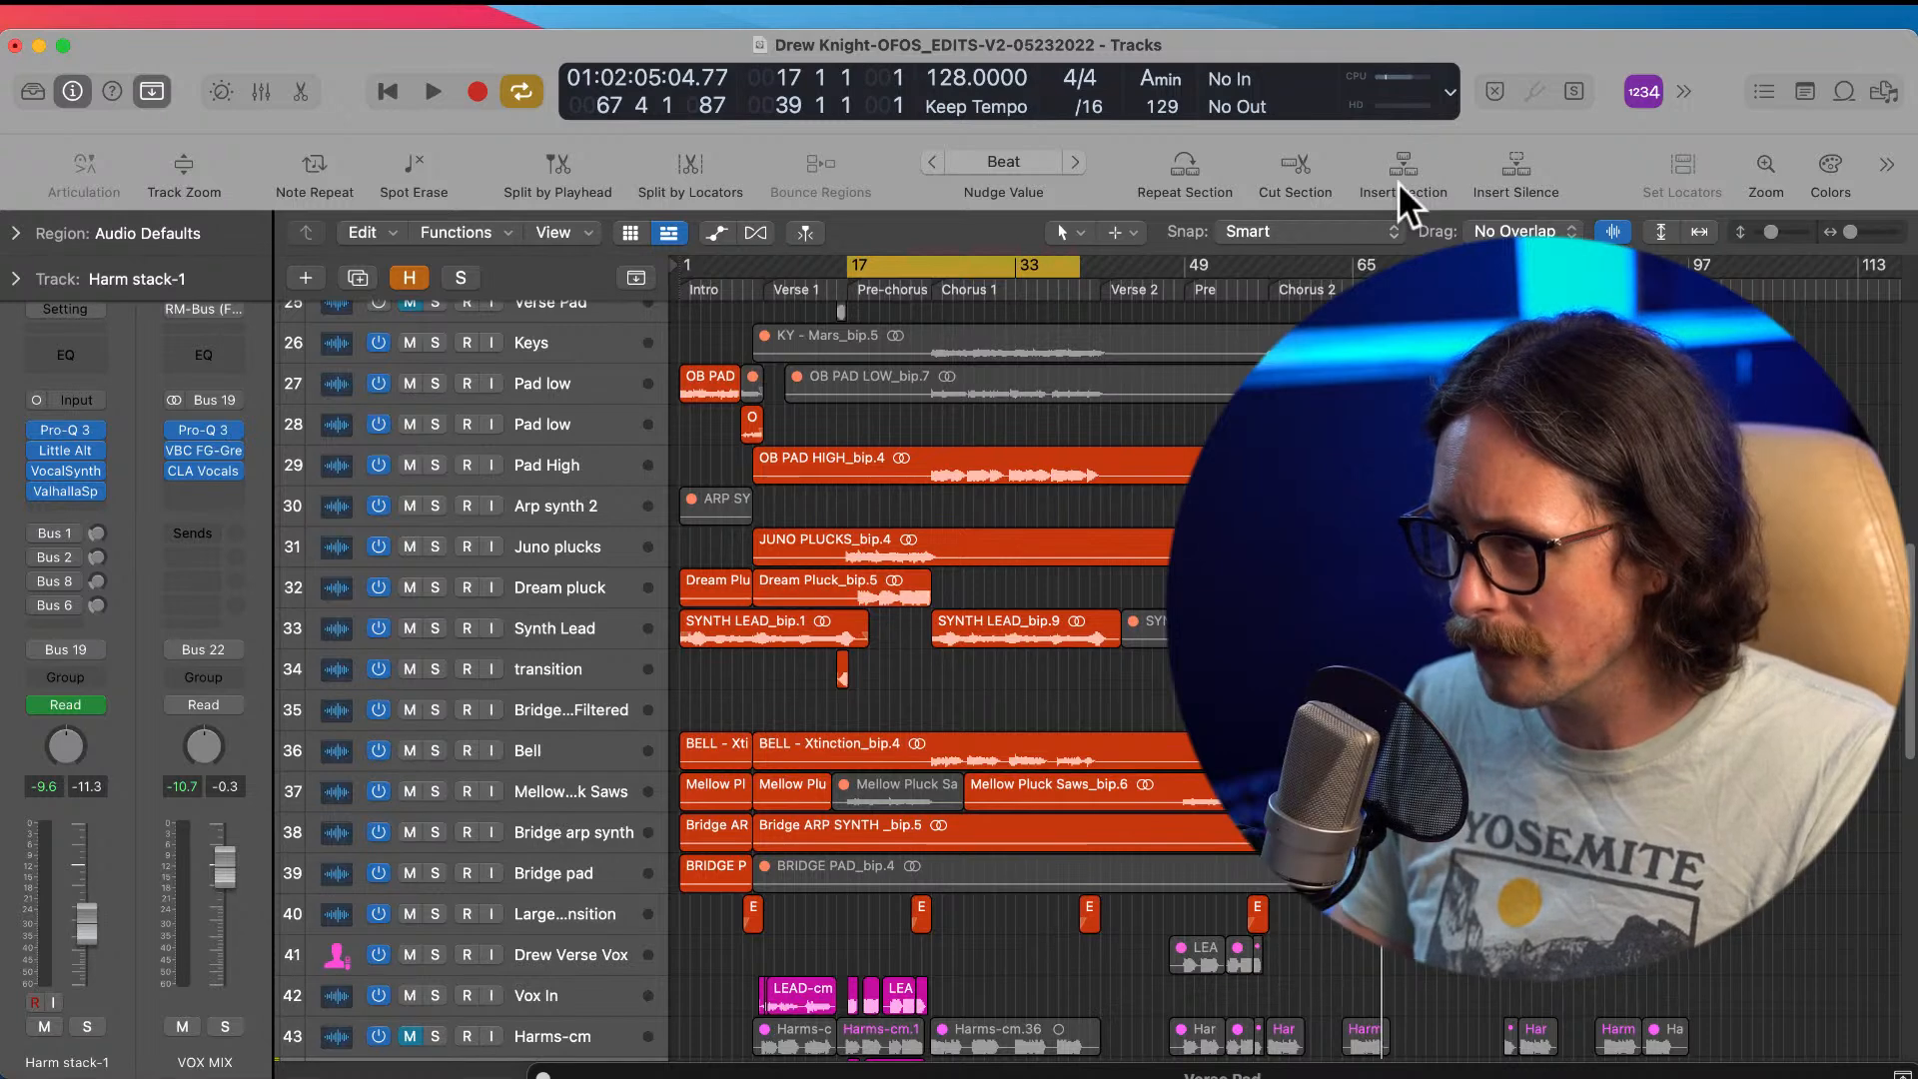
pyautogui.press('space')
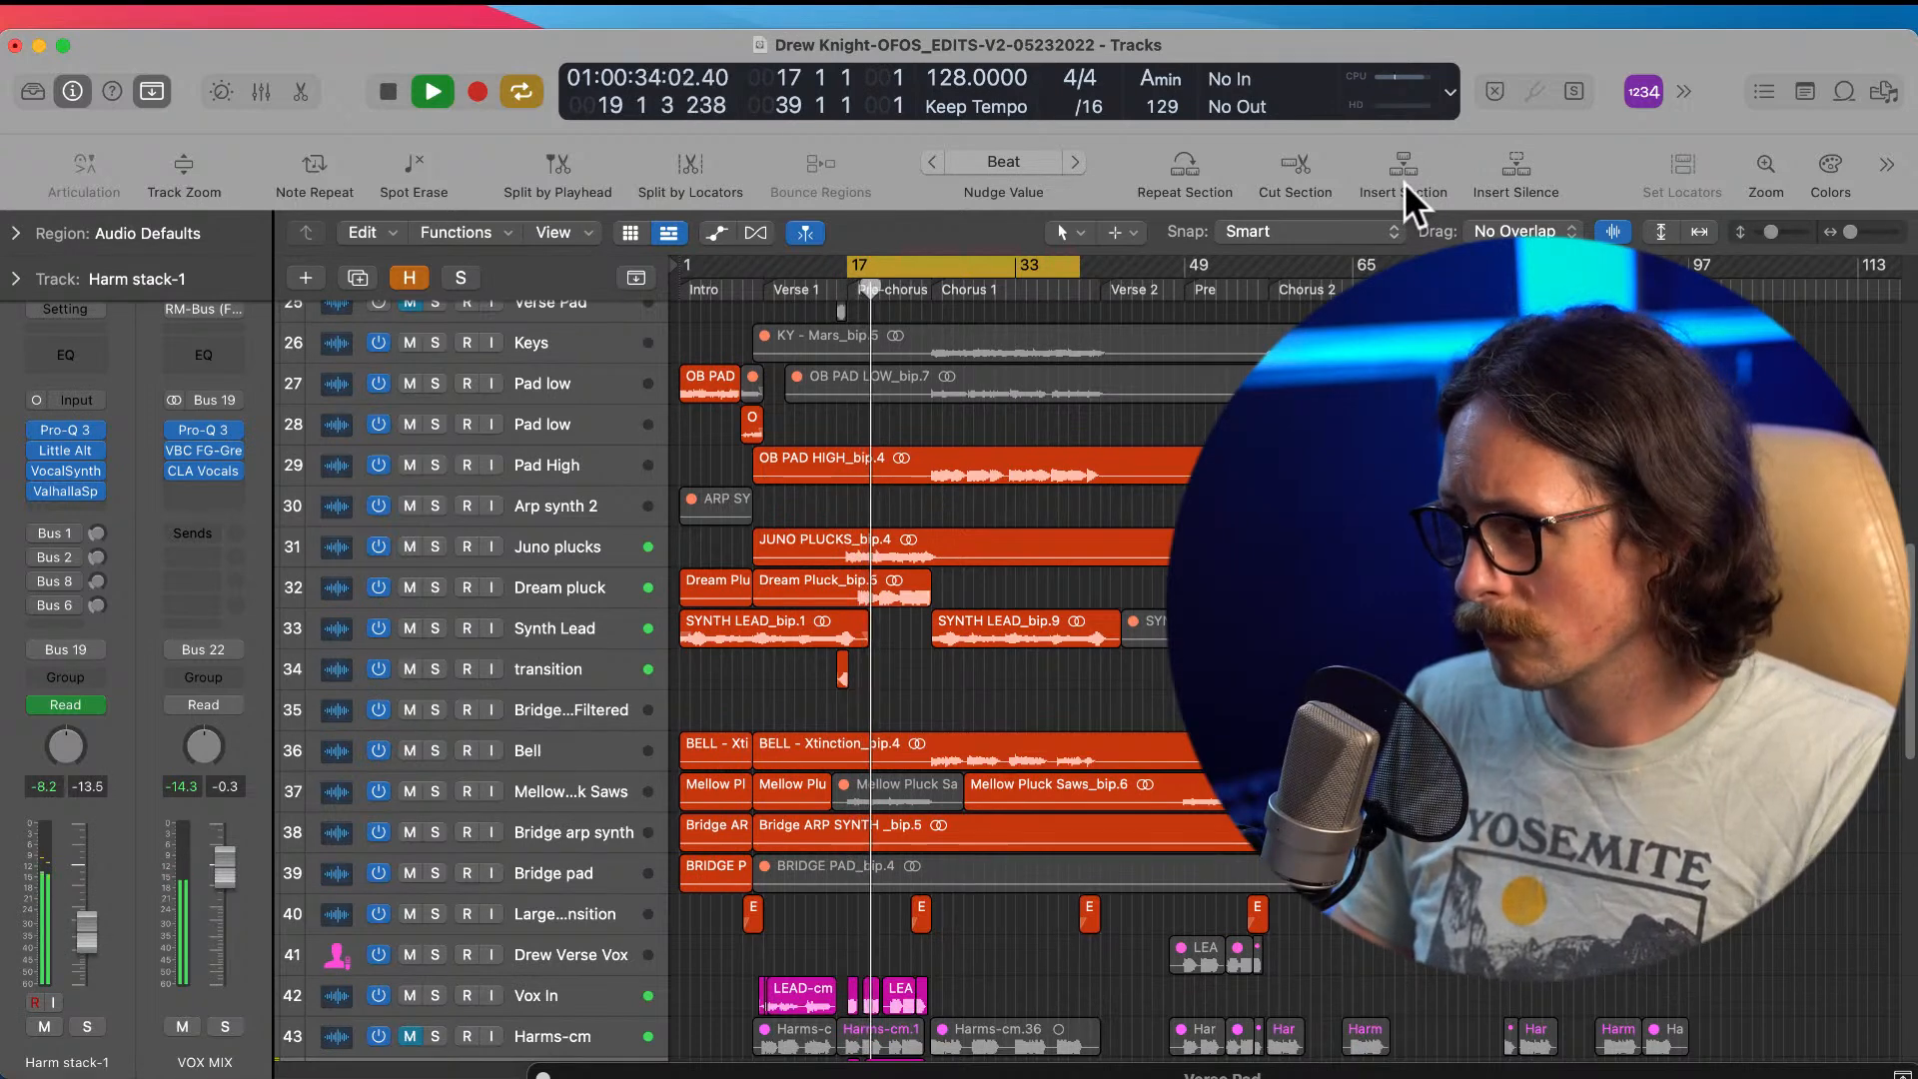
pyautogui.press('space')
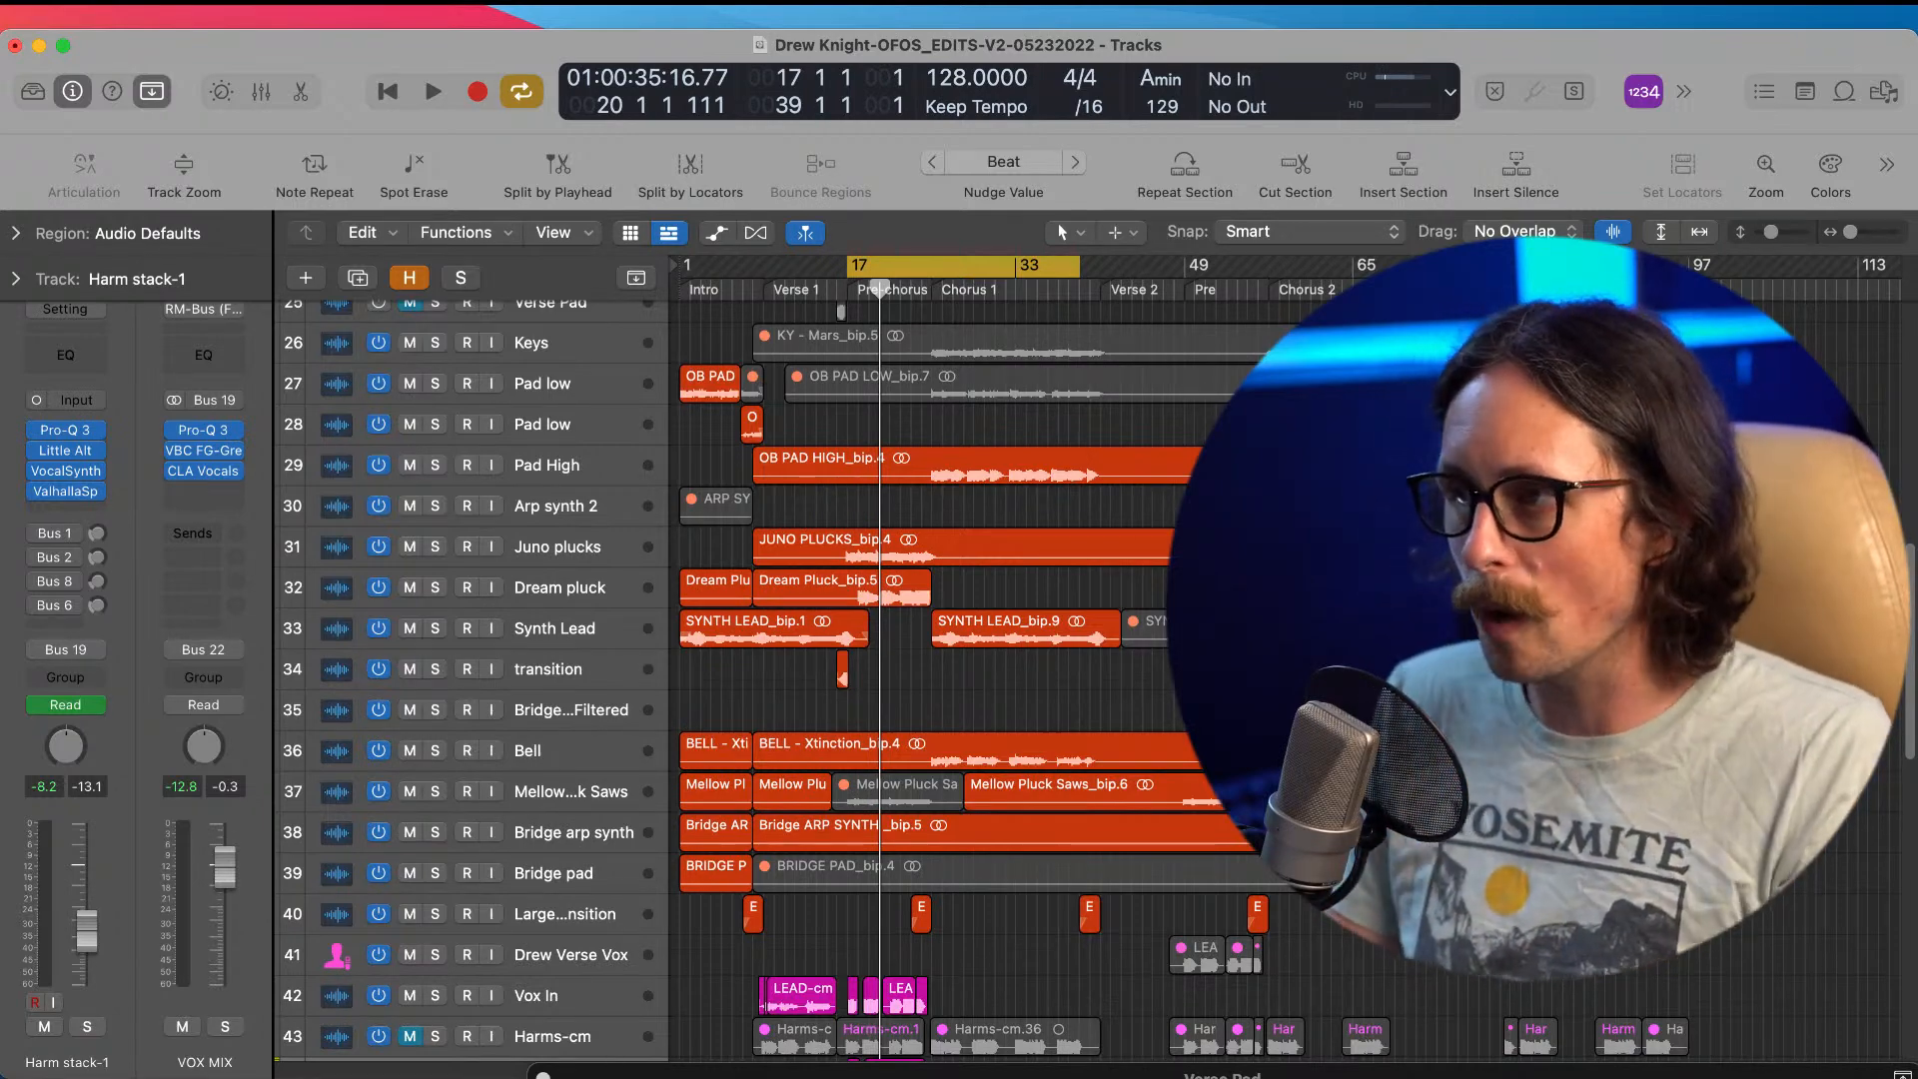
# Step: Inspect the CLA Vocals plug-in on VOX MIX and ValhallaSpaceModulator on Harm stack-1, closing each one
pyautogui.click(1224, 332)
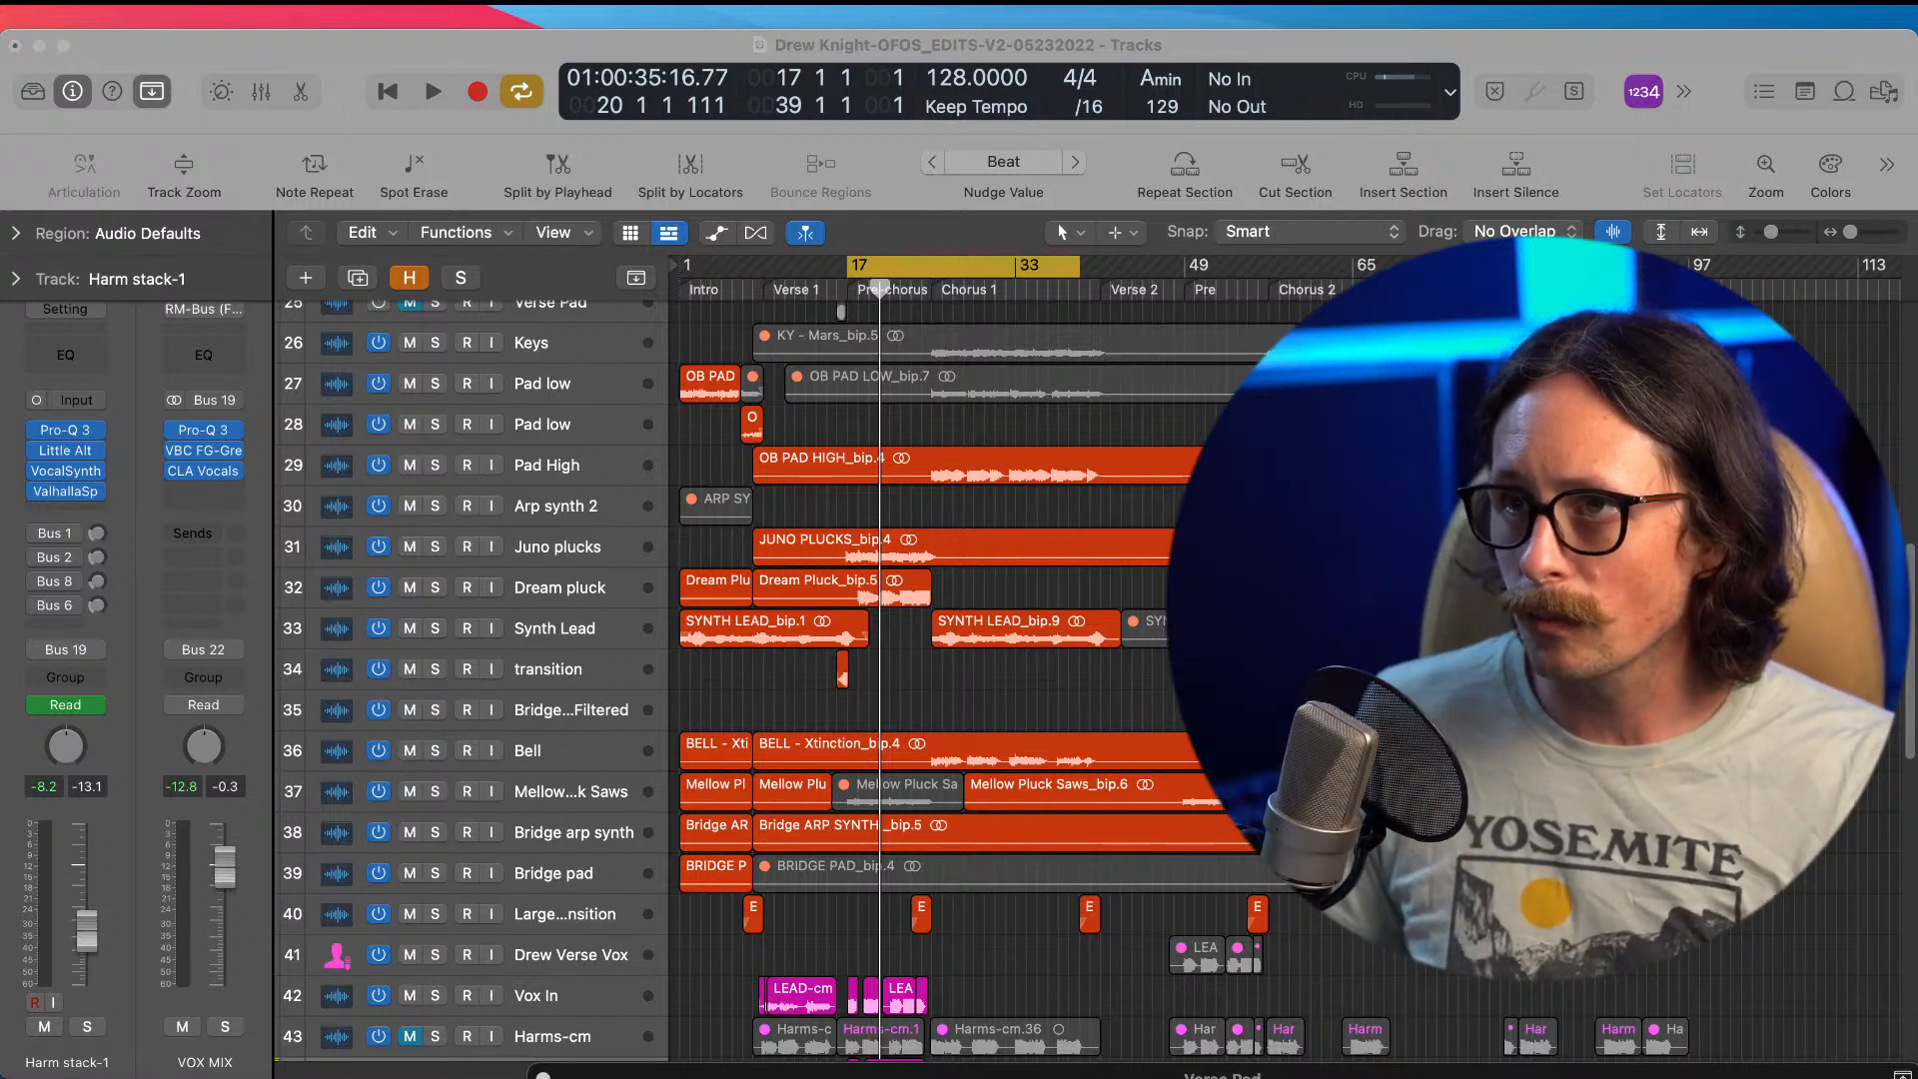
pyautogui.click(725, 579)
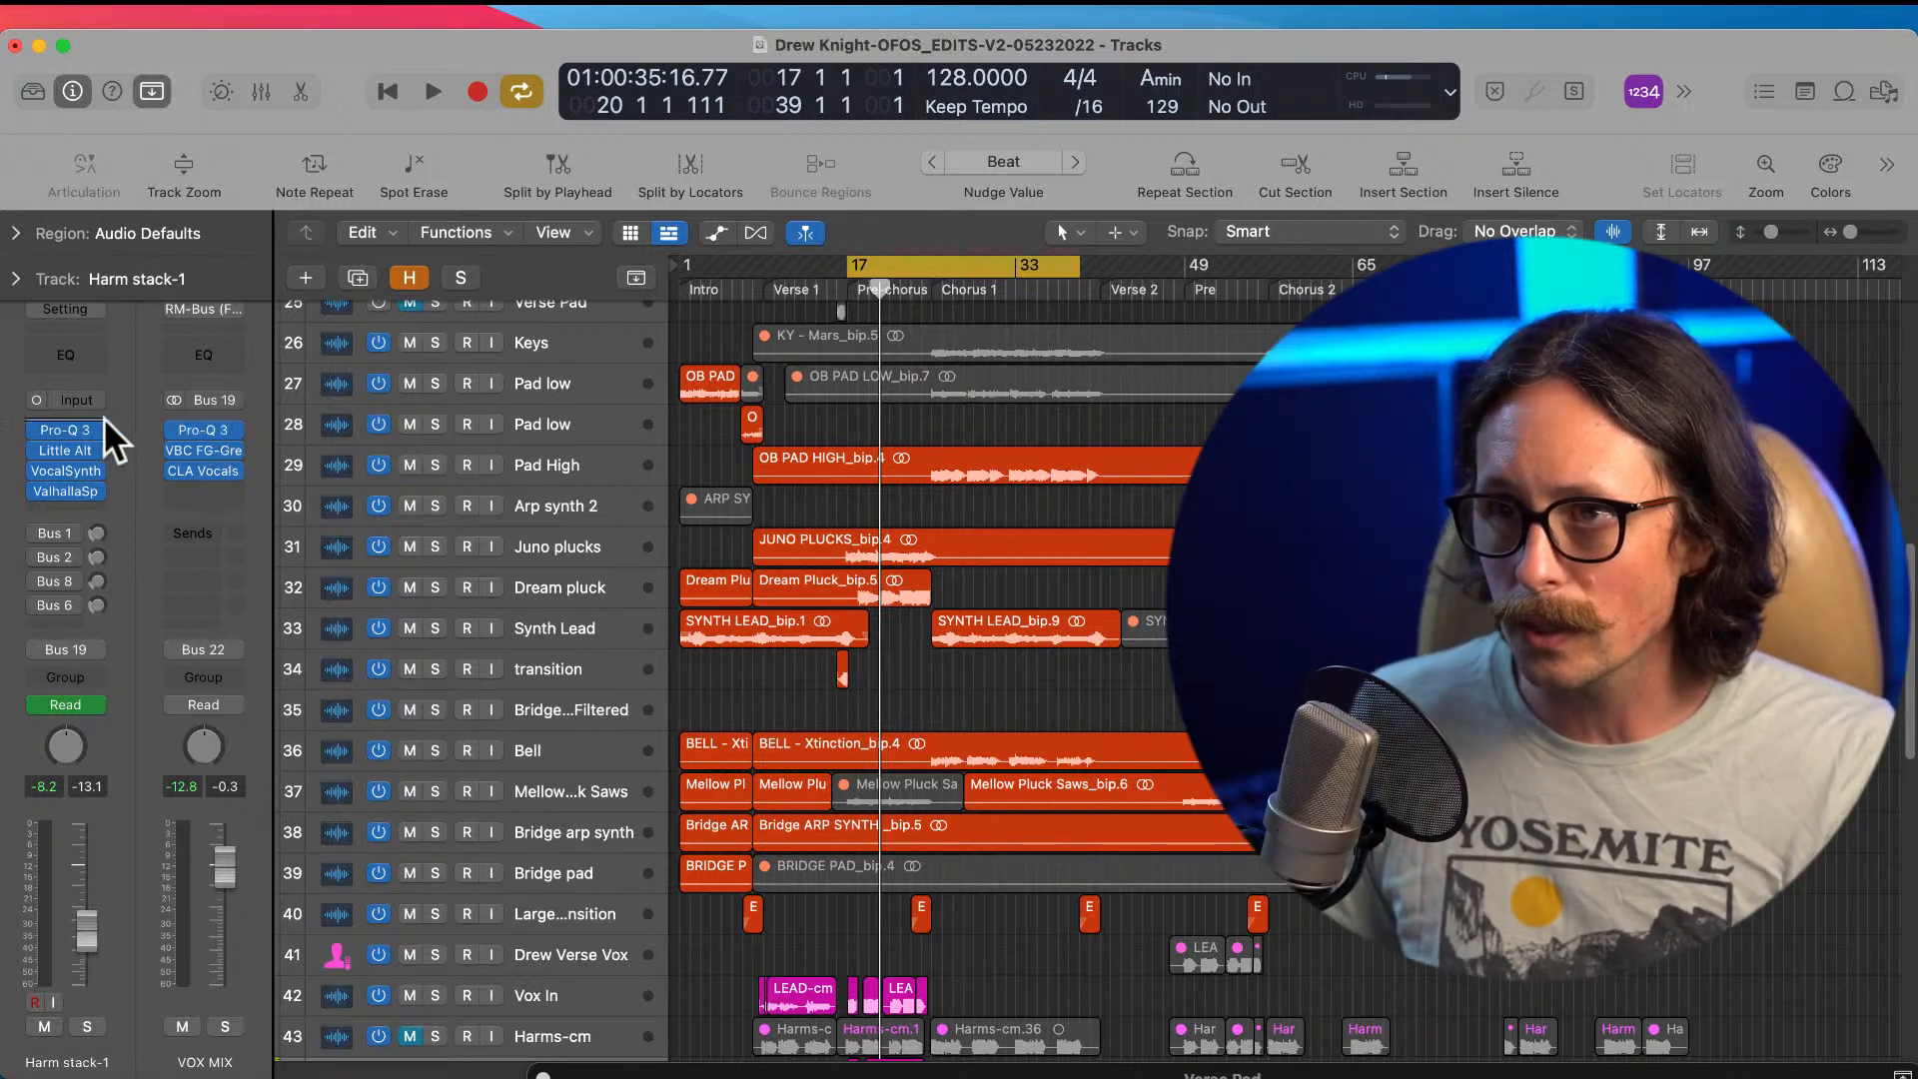
pyautogui.click(204, 471)
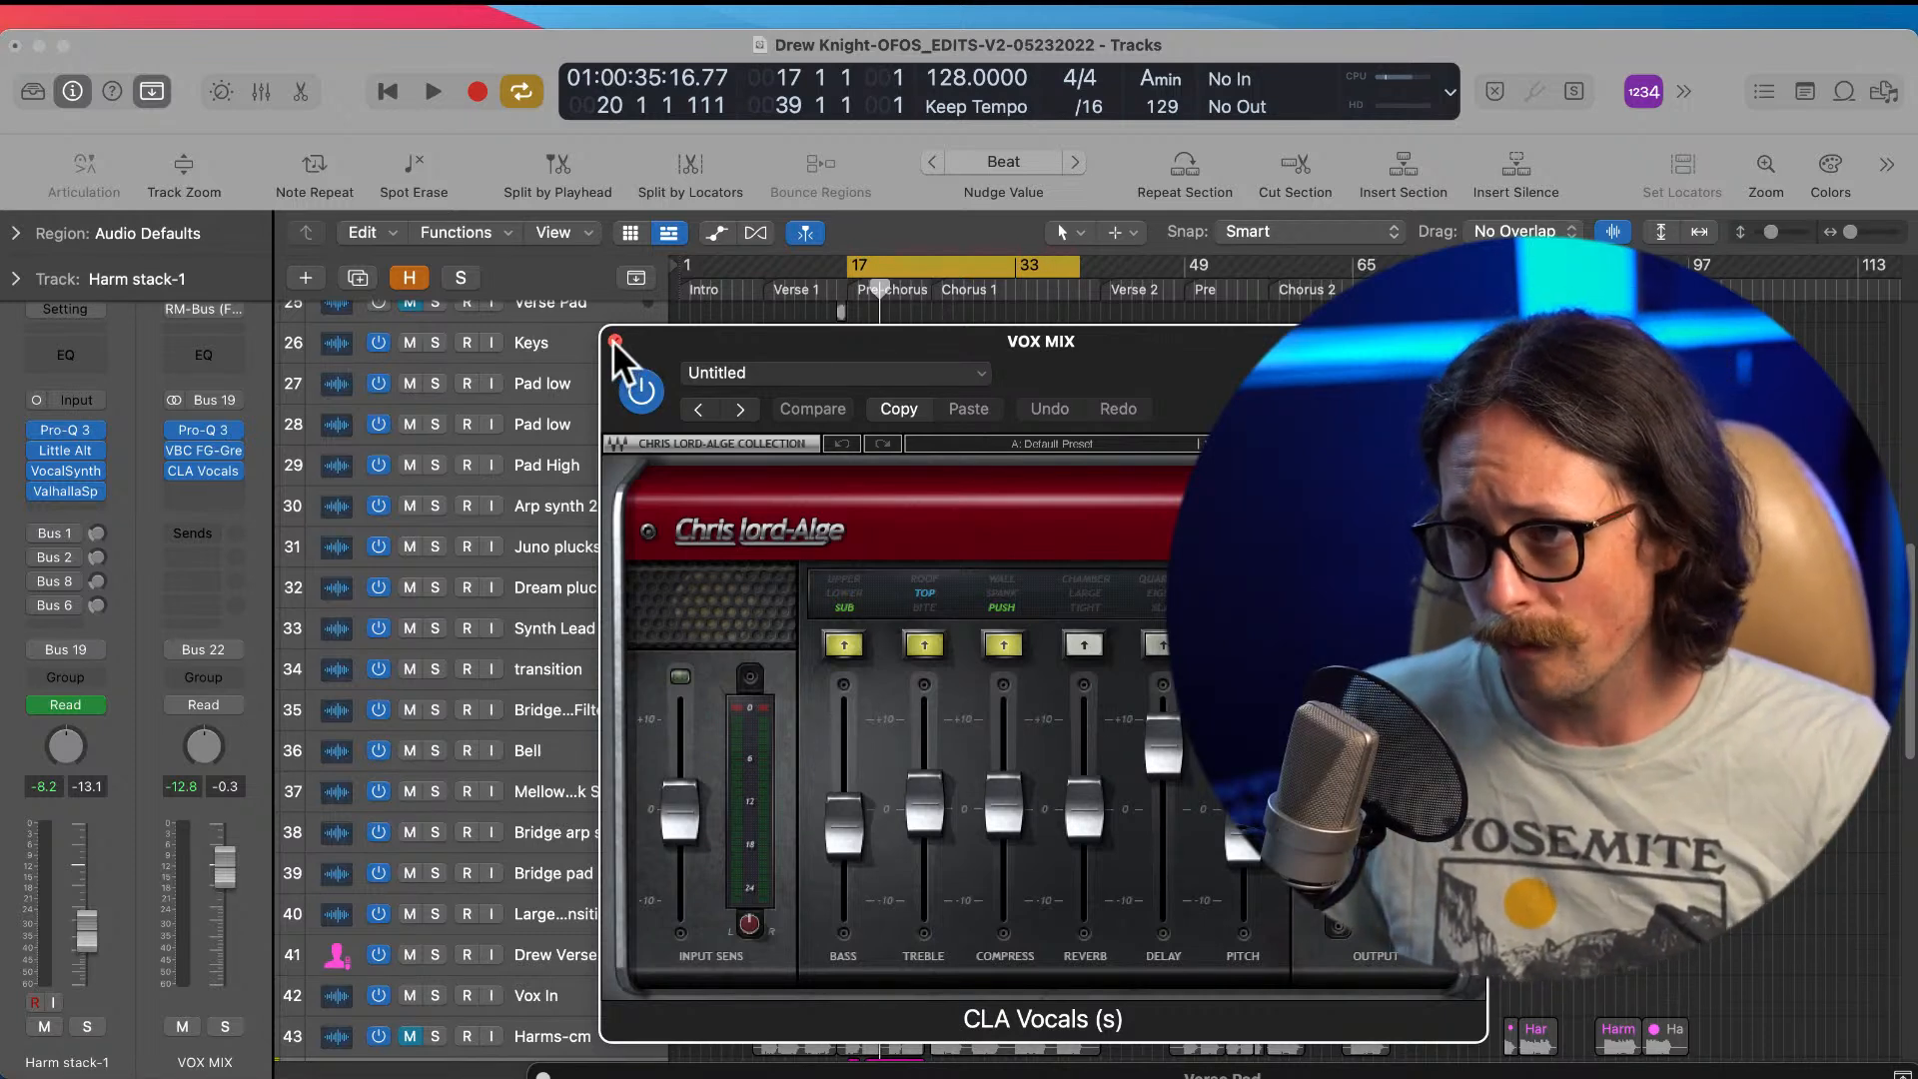
pyautogui.click(614, 341)
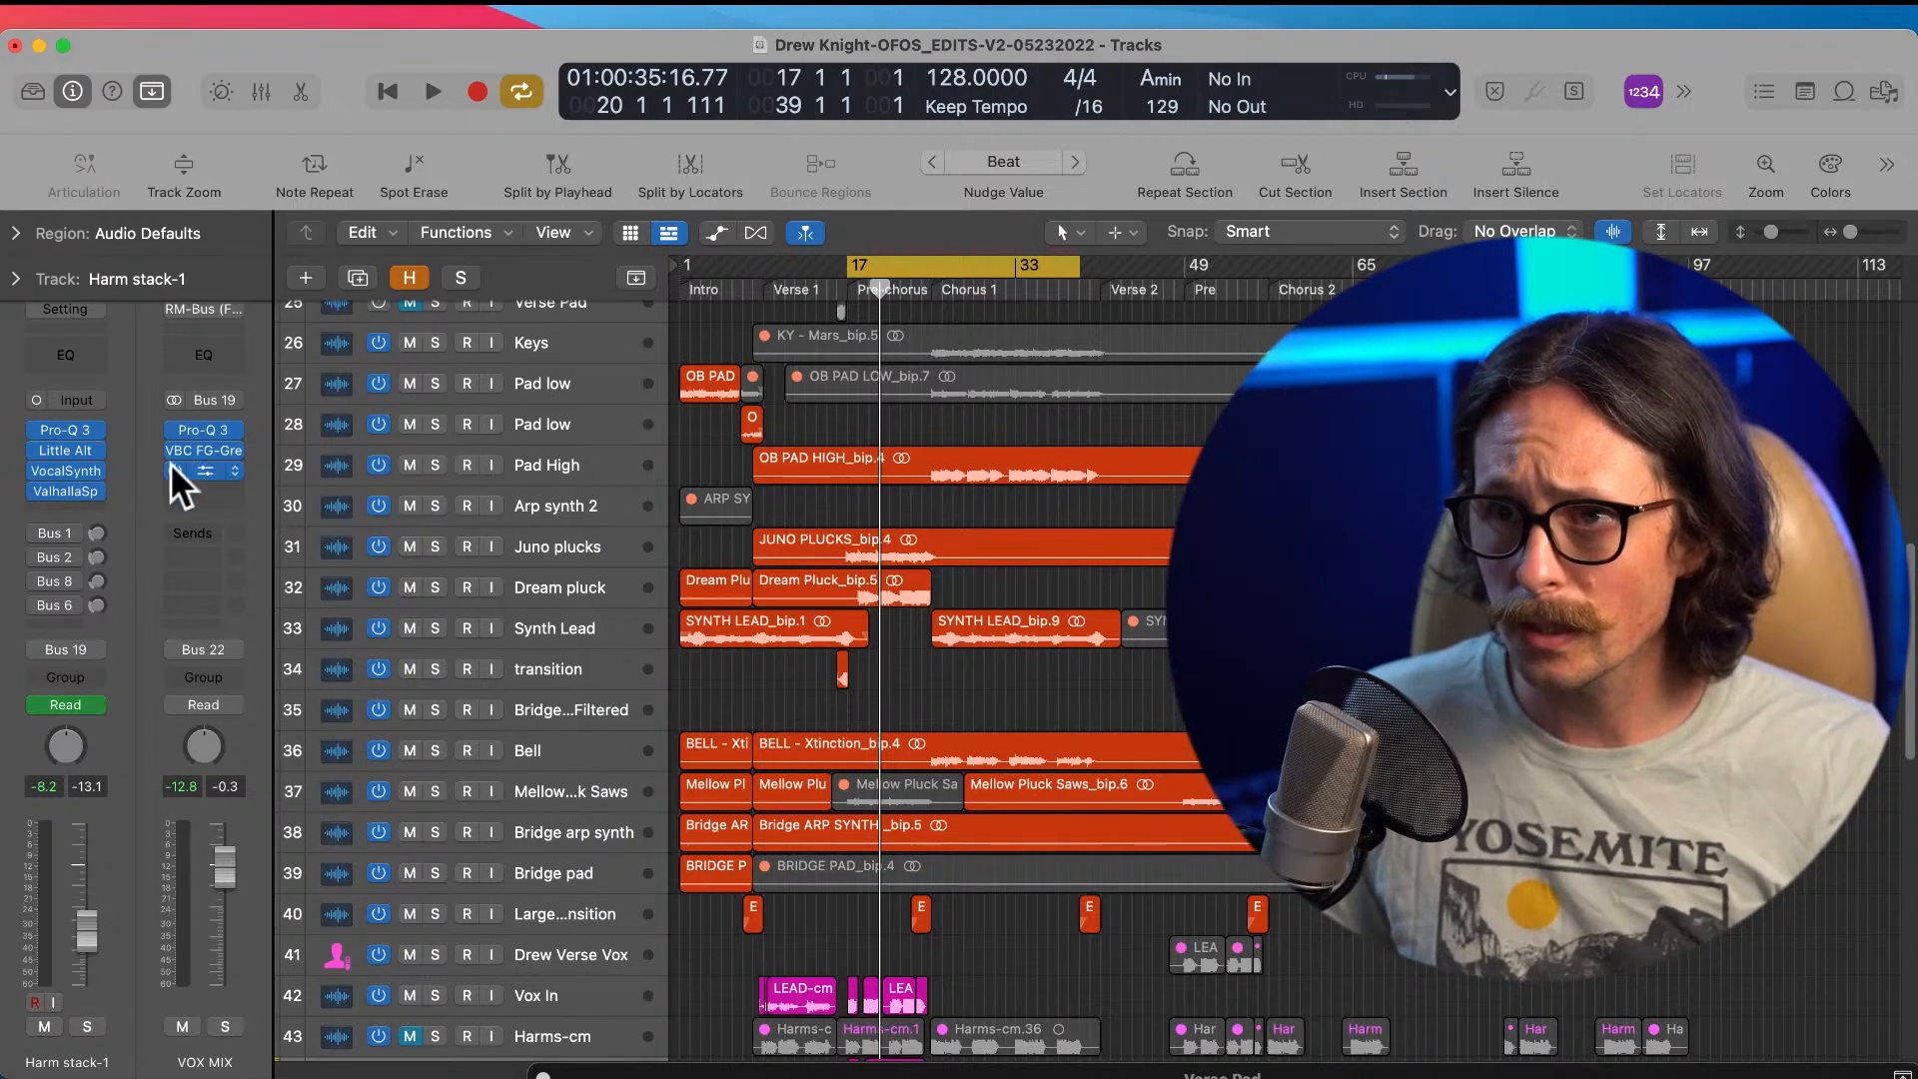
pyautogui.click(69, 490)
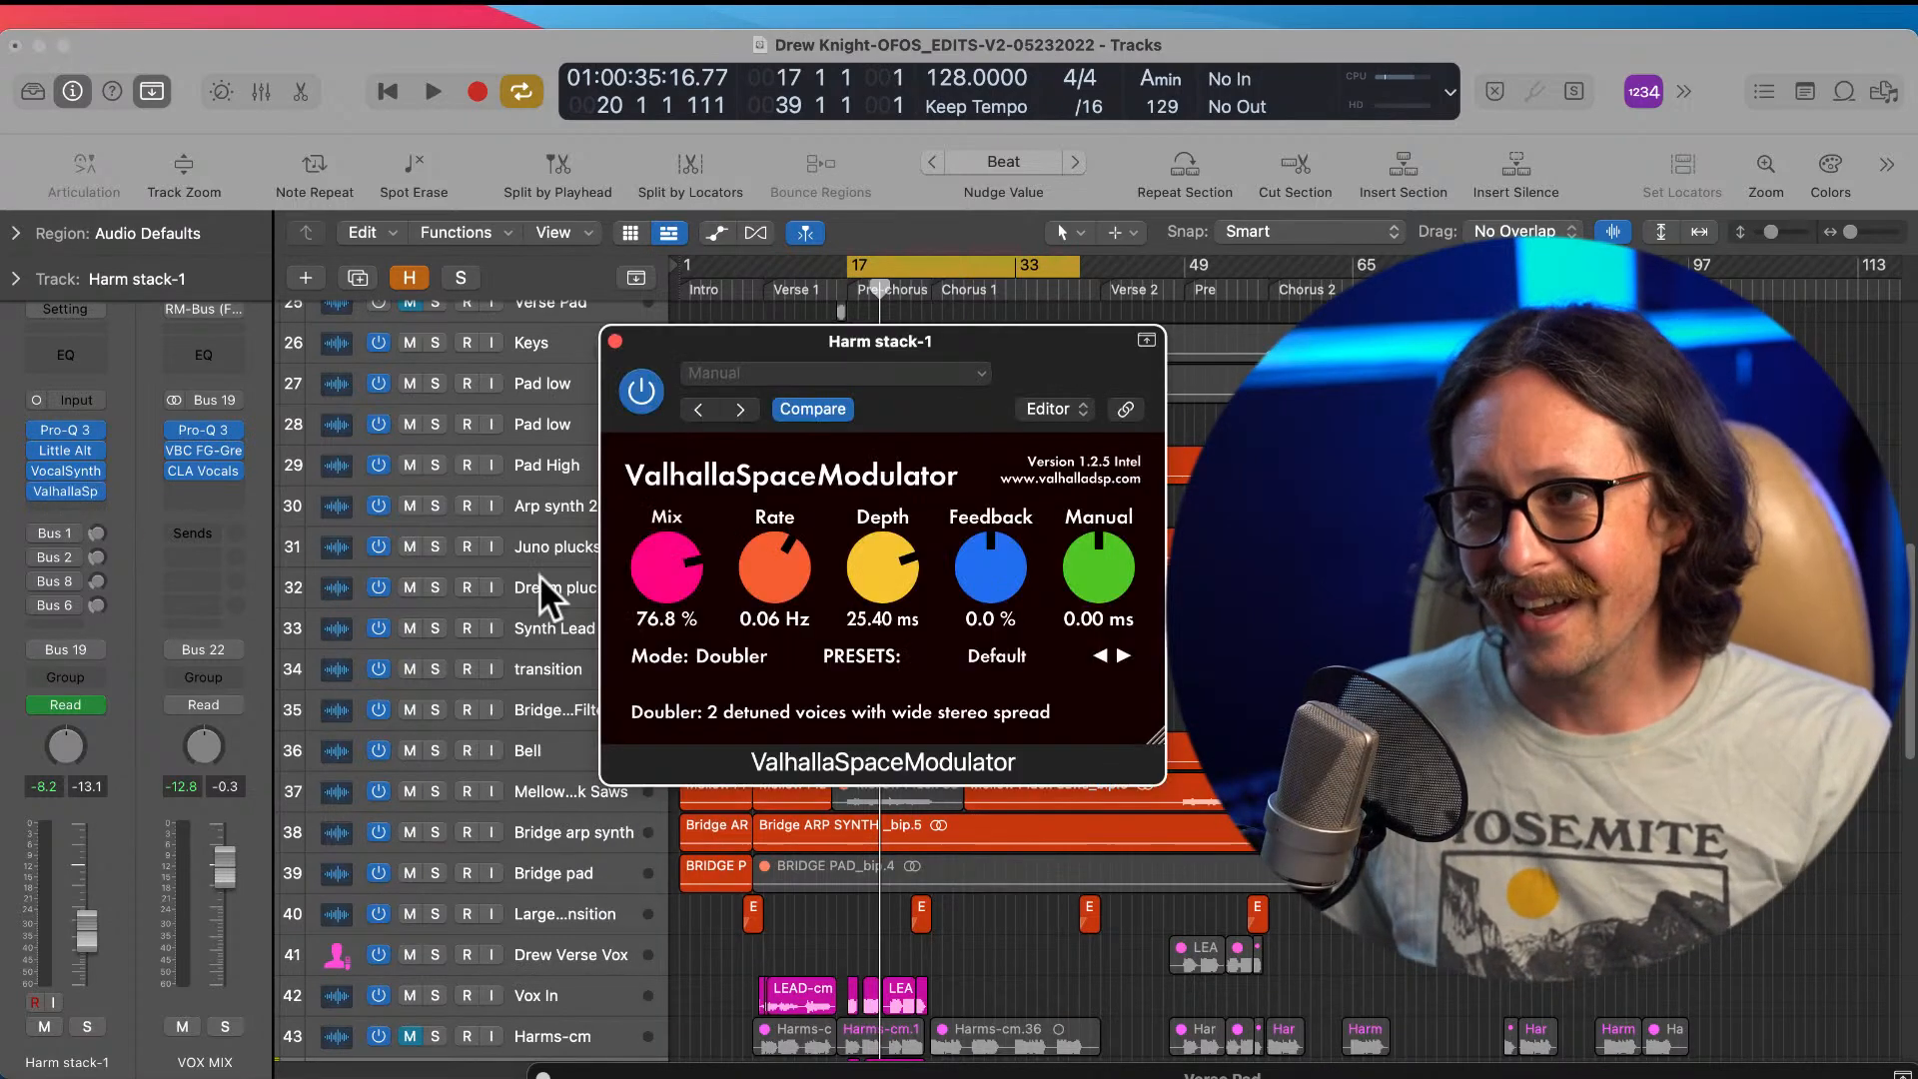
pyautogui.click(617, 341)
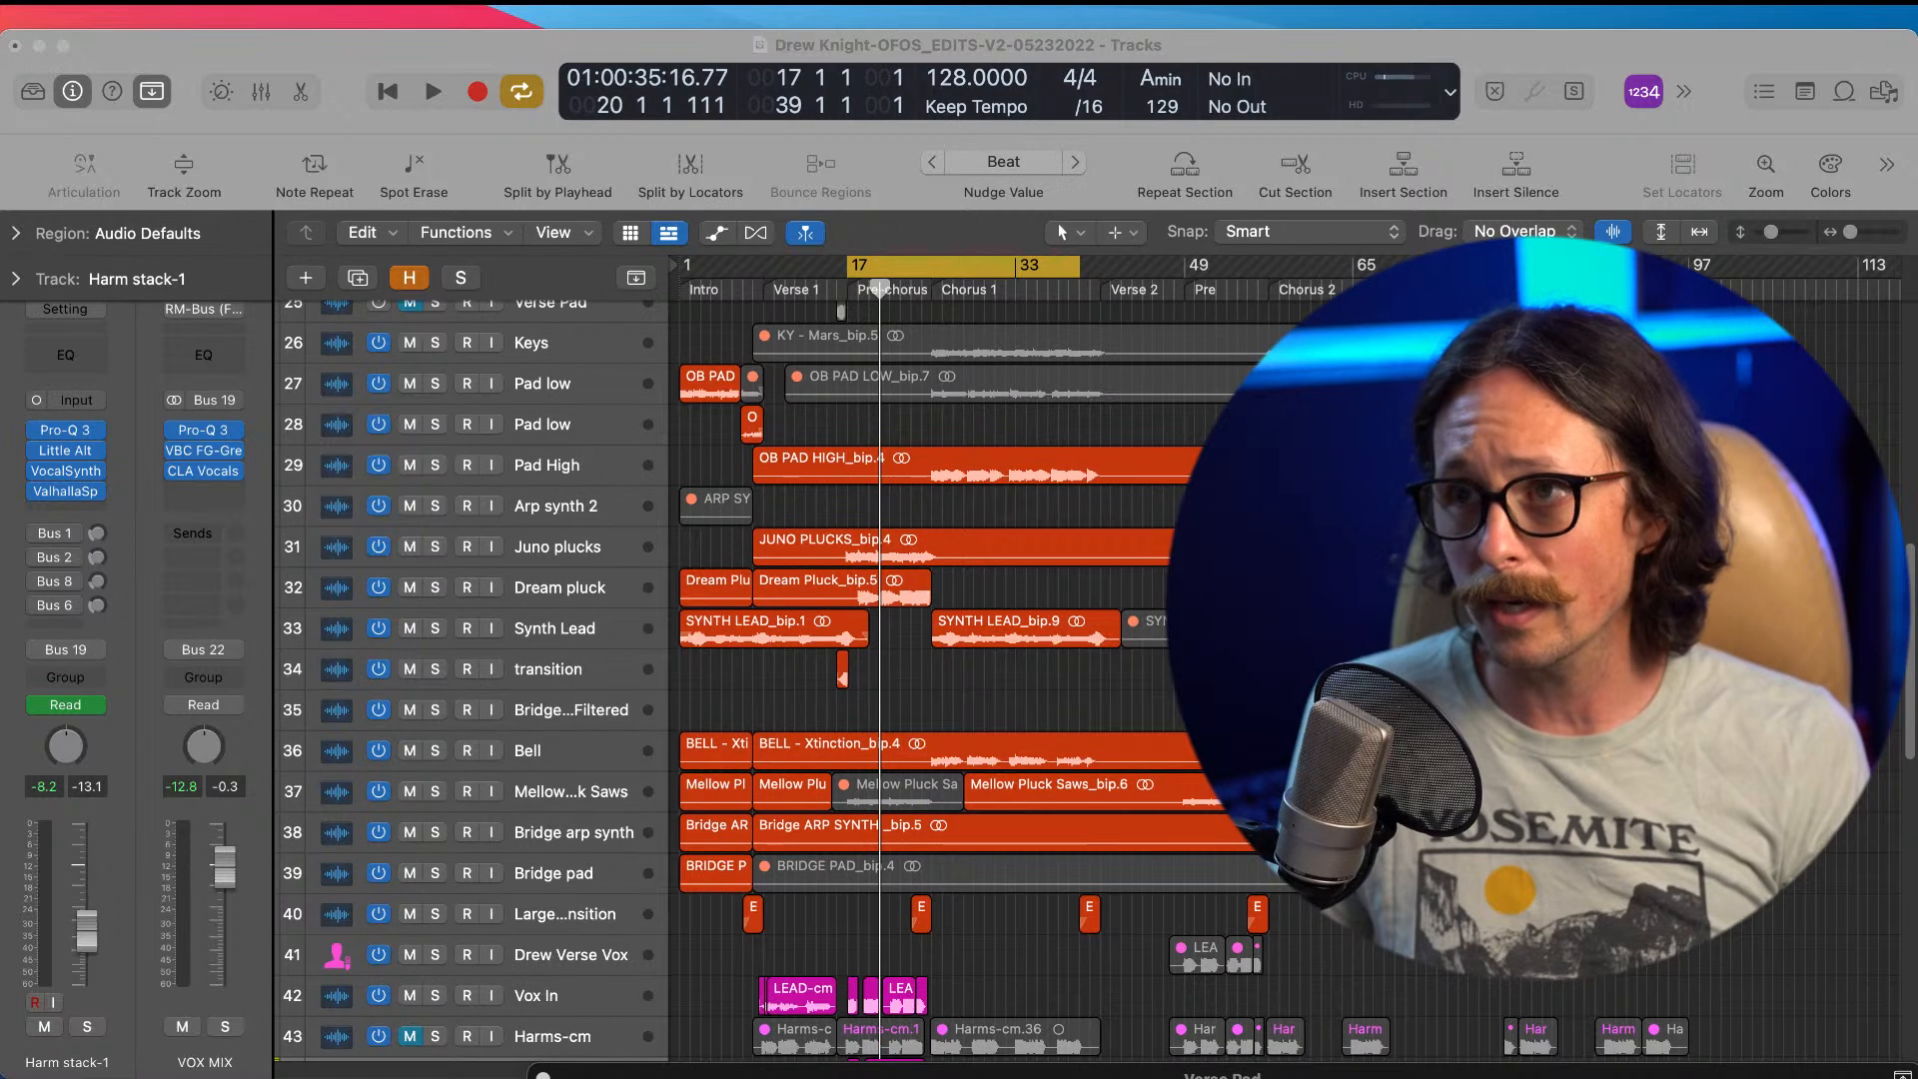
pyautogui.click(795, 649)
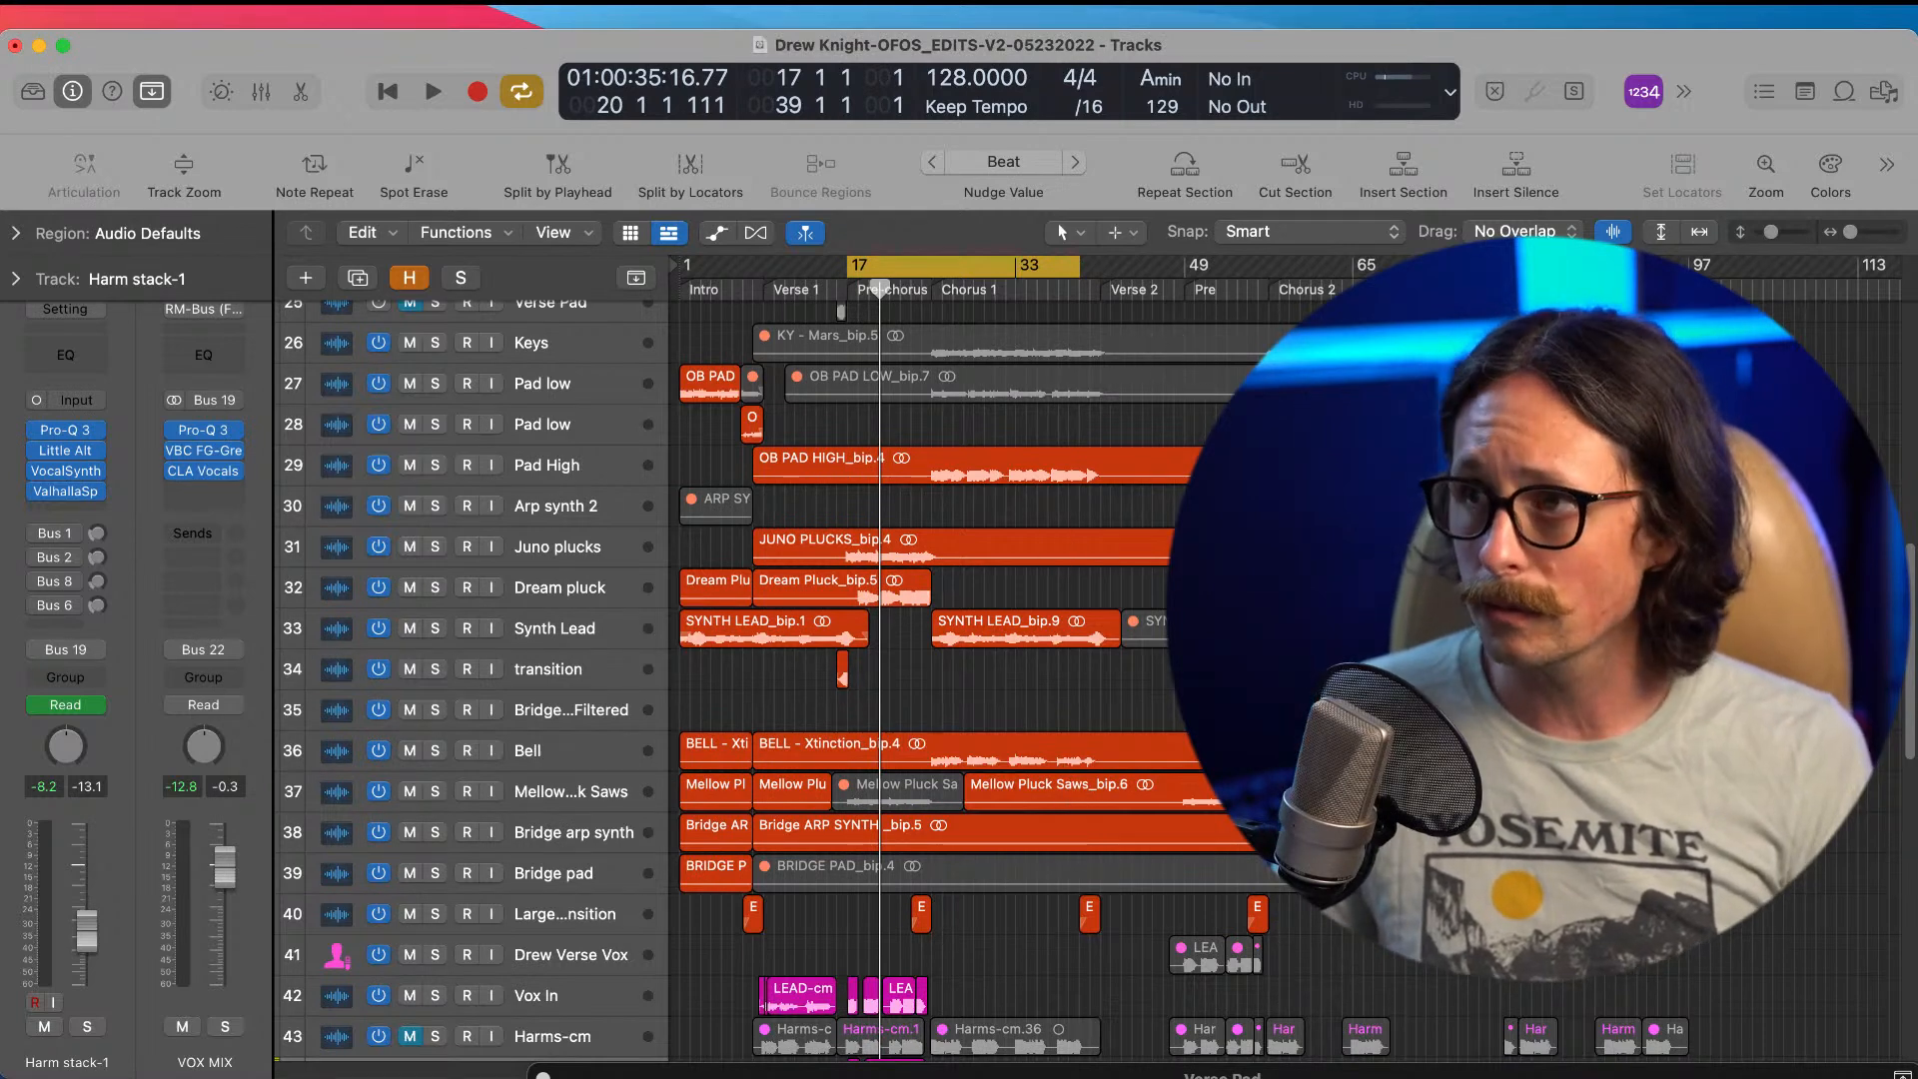